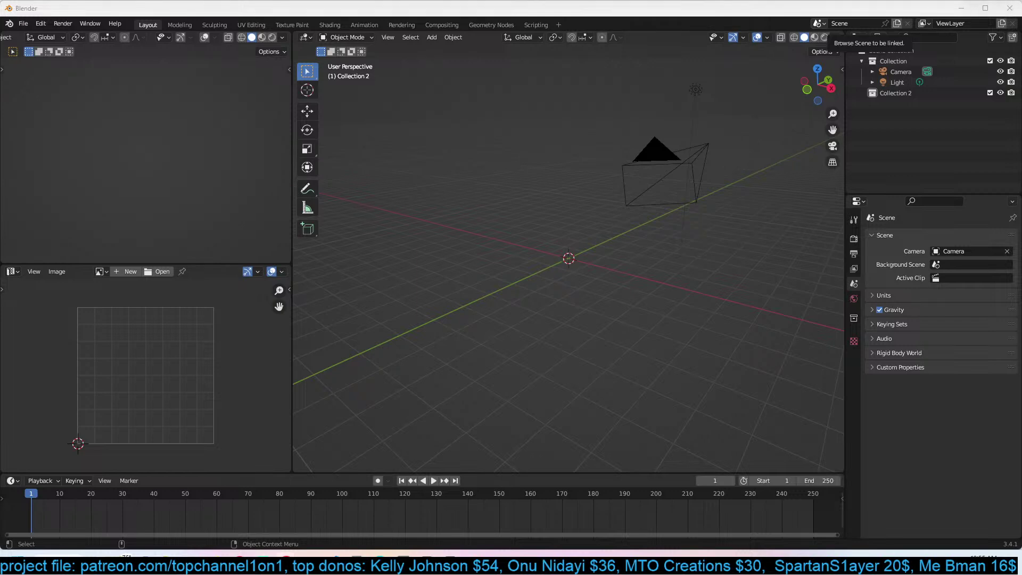
{"action": "left_click", "coordinate": [714, 240]}
{"action": "scroll", "coordinate": [634, 247], "scroll_direction": "down", "scroll_amount": 2}
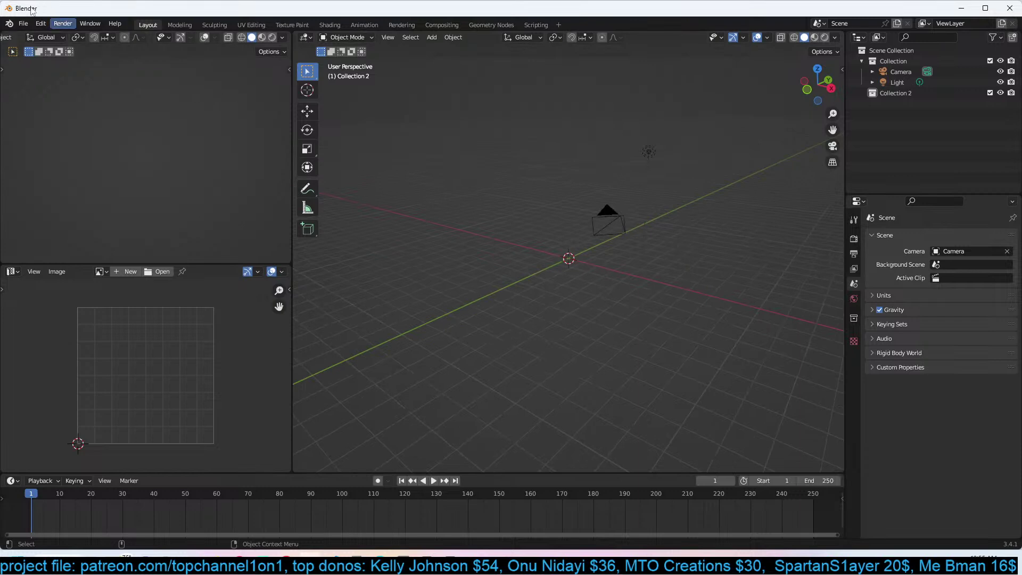
{"action": "left_click", "coordinate": [23, 23]}
{"action": "mouse_move", "coordinate": [83, 56]}
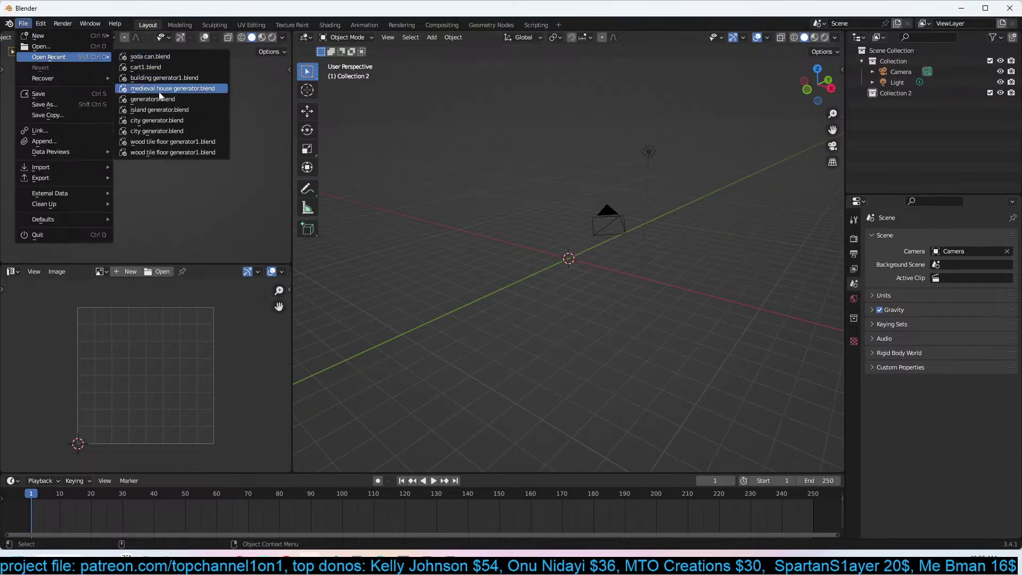
{"action": "key", "text": "Escape"}
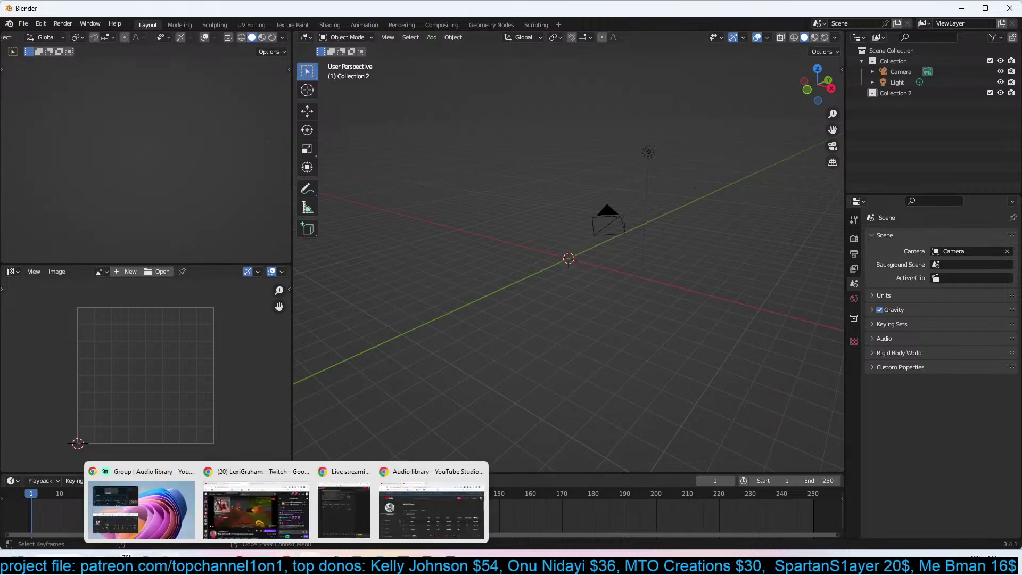
Set the render output folder to C:\tmp\ in the scene's output settings.
{"action": "left_click", "coordinate": [854, 254]}
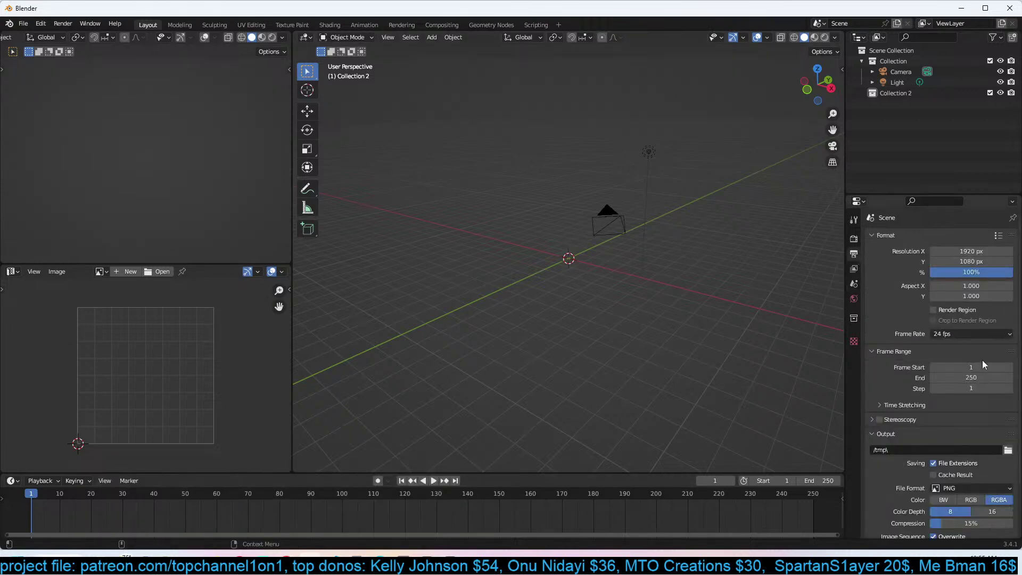
{"action": "left_click", "coordinate": [1008, 451]}
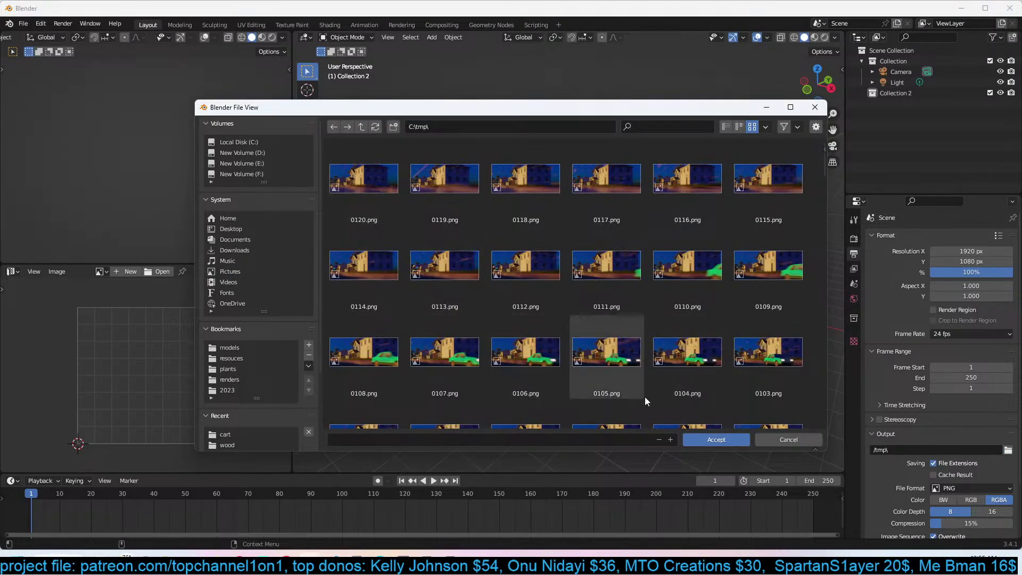
{"action": "left_click", "coordinate": [730, 440]}
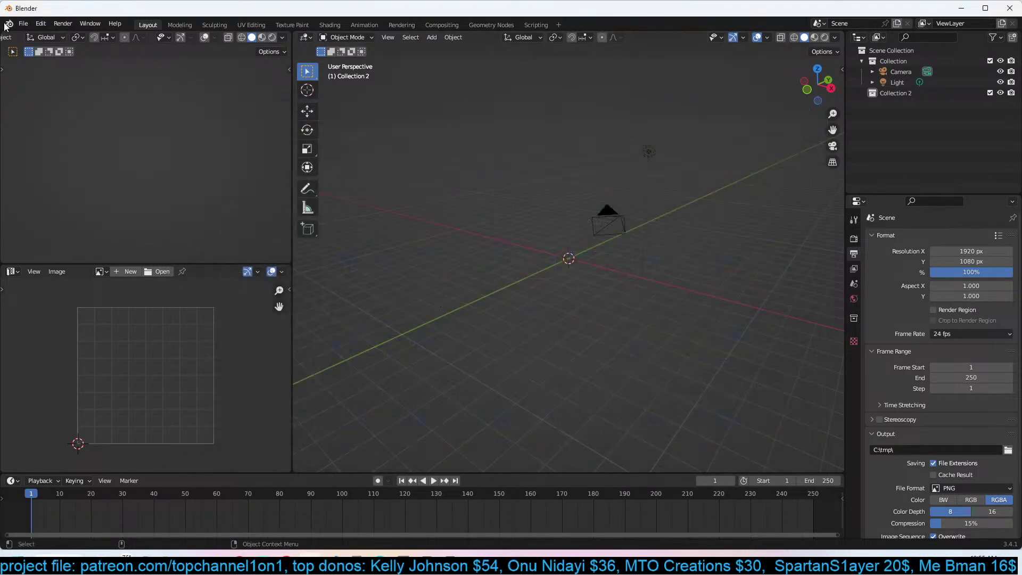
Play back the rendered car animation from C:\tmp\ and close the player.
{"action": "left_click", "coordinate": [63, 23]}
{"action": "left_click", "coordinate": [122, 88]}
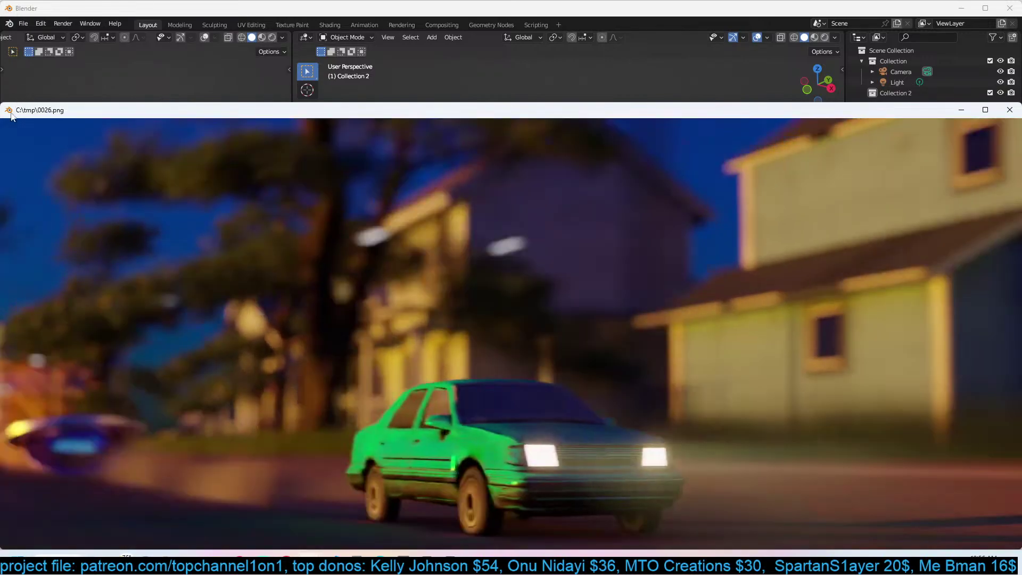
{"action": "left_click_drag", "start_coordinate": [17, 101], "coordinate": [93, 54]}
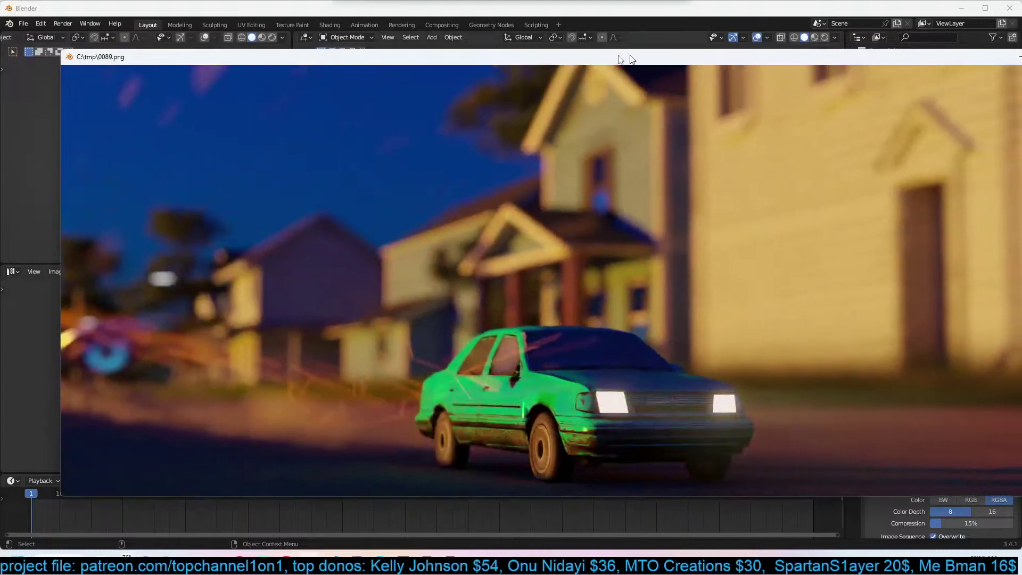
{"action": "left_click_drag", "start_coordinate": [631, 55], "coordinate": [550, 56]}
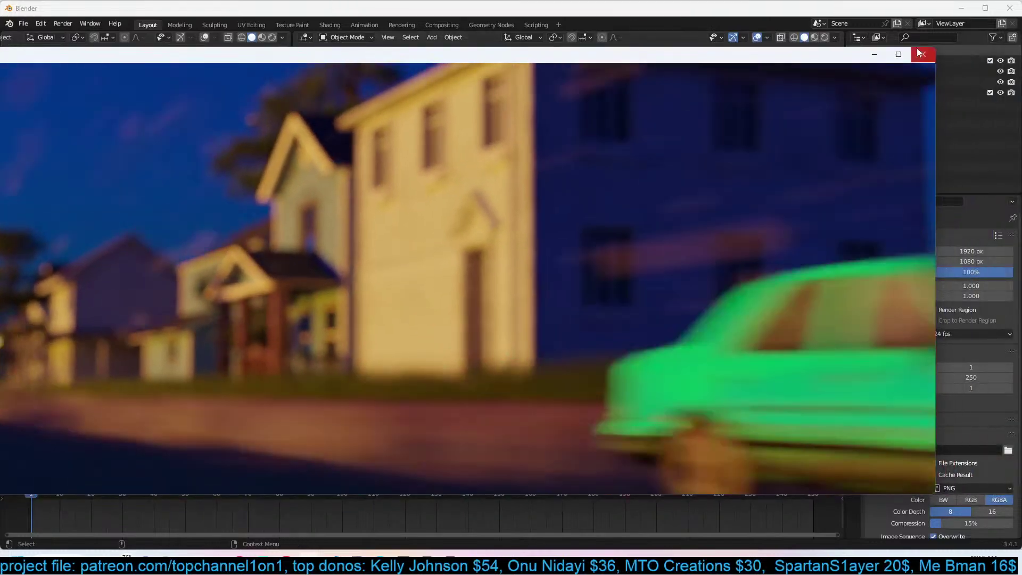
{"action": "left_click", "coordinate": [998, 248]}
Set the render output folder to E:\renders\New Folder(35)\.
{"action": "left_click", "coordinate": [1008, 451]}
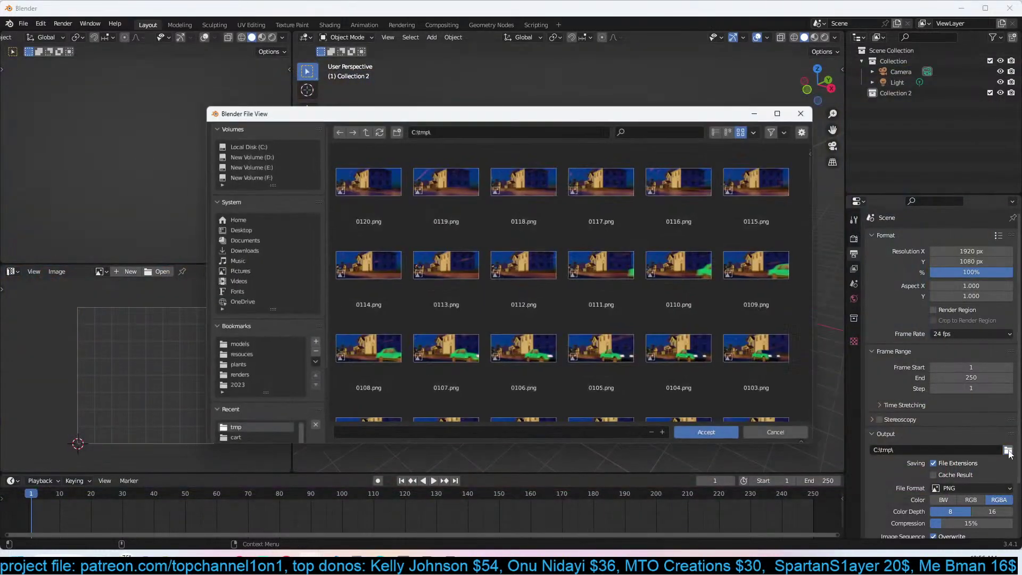
{"action": "left_click", "coordinate": [234, 375]}
{"action": "double_click", "coordinate": [394, 158]}
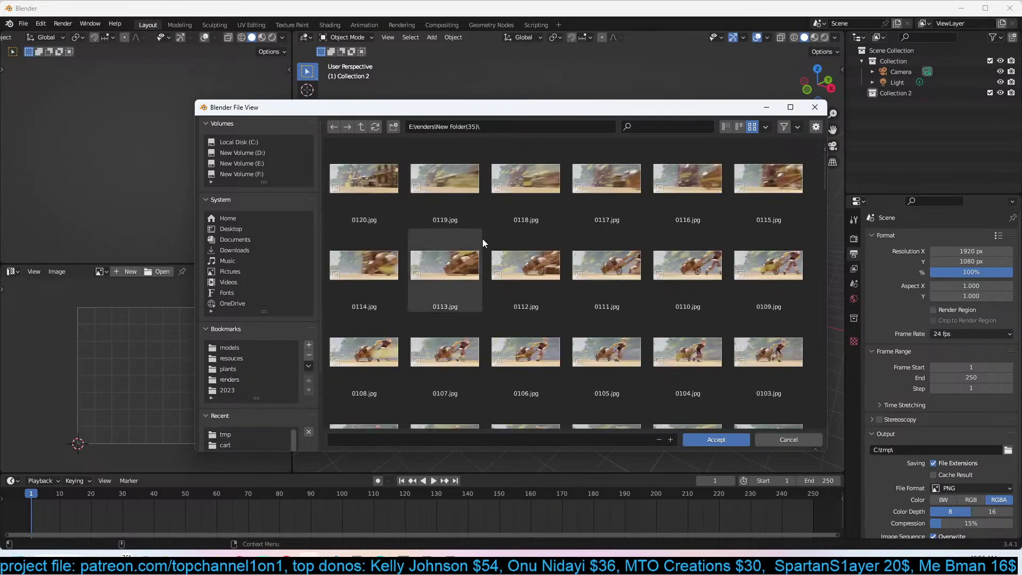
{"action": "left_click", "coordinate": [719, 440]}
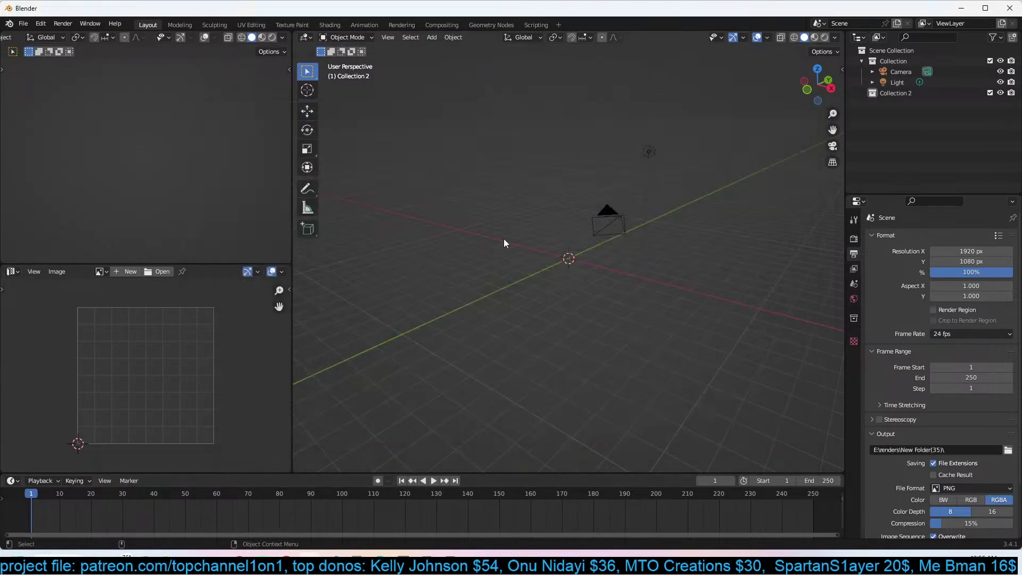
Try to play back the rendered animation from the new output folder.
{"action": "left_click", "coordinate": [64, 23]}
{"action": "left_click", "coordinate": [113, 86]}
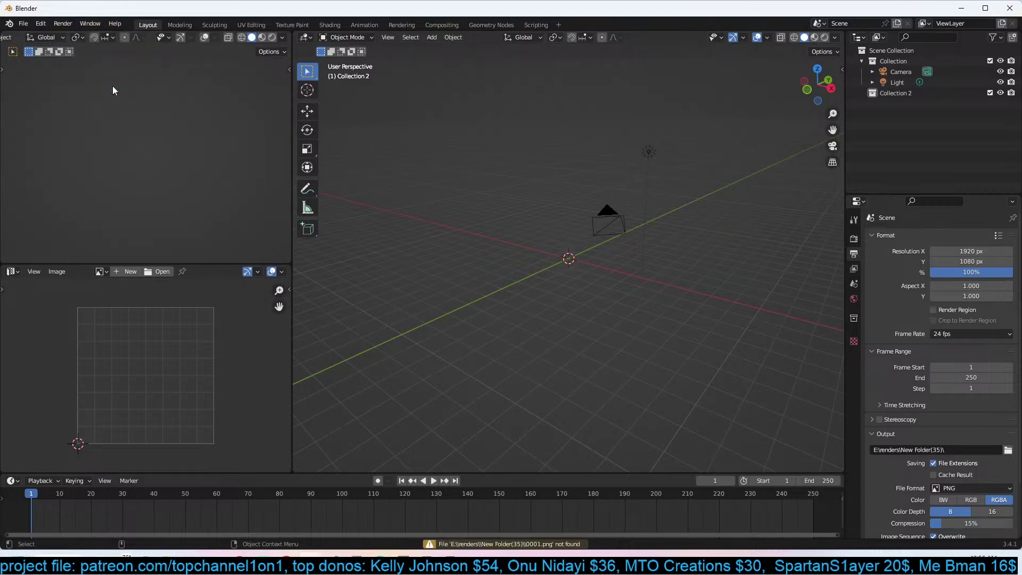
{"action": "left_click", "coordinate": [60, 24]}
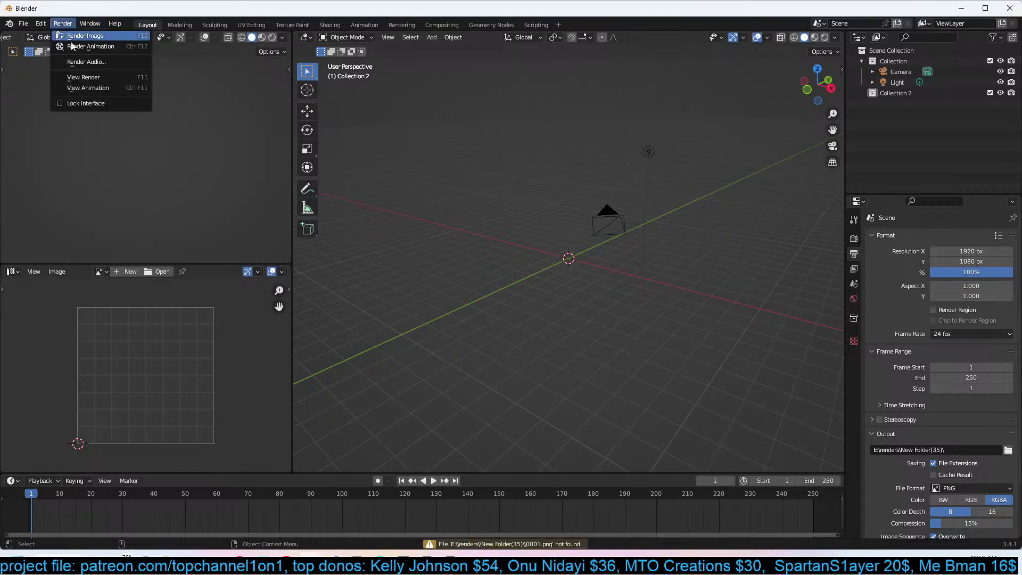
{"action": "left_click", "coordinate": [94, 88]}
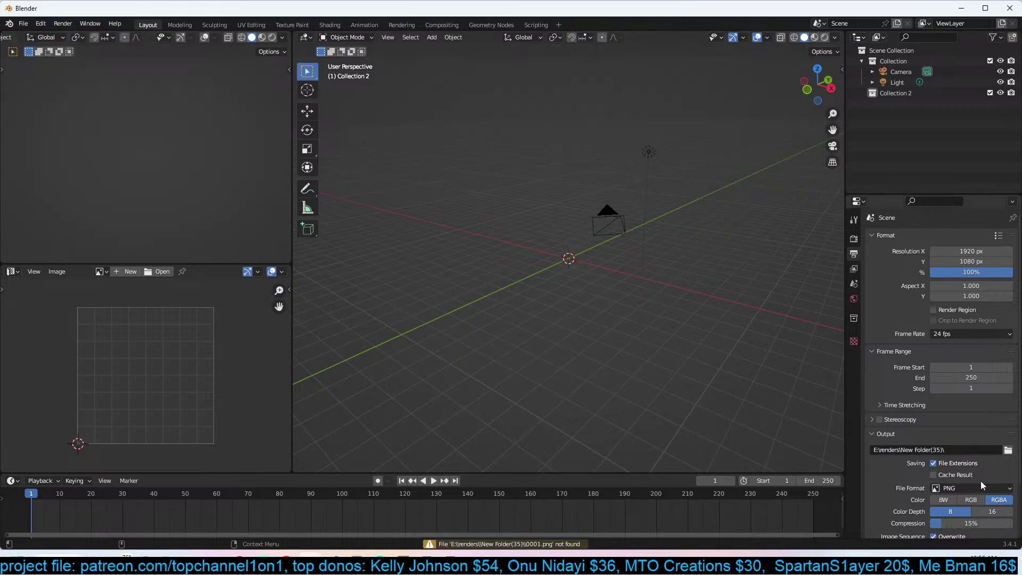
Set the output file format to JPEG and play back the rendered cart animation.
{"action": "left_click", "coordinate": [981, 487]}
{"action": "left_click", "coordinate": [807, 444]}
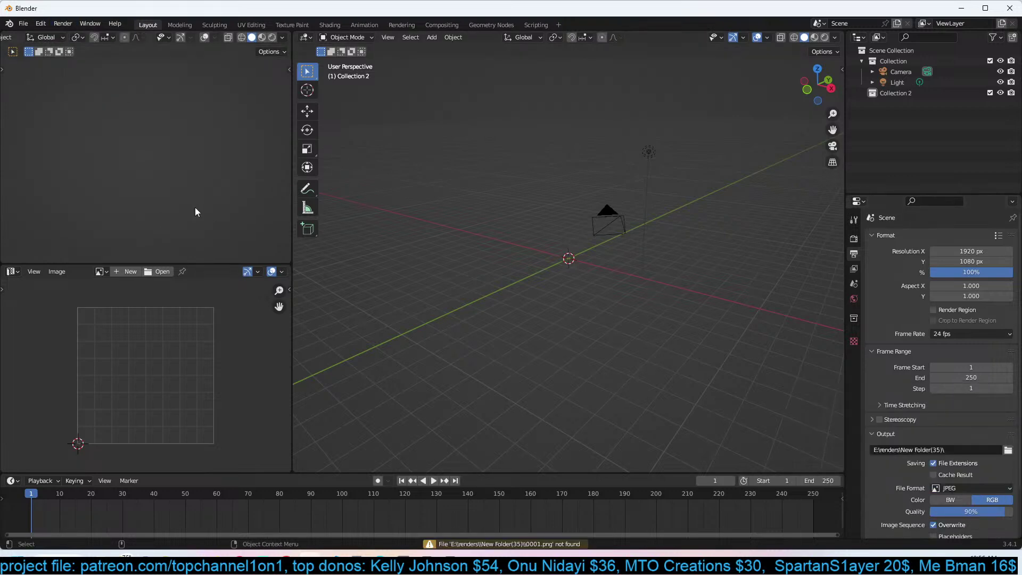
{"action": "left_click", "coordinate": [63, 23]}
{"action": "left_click", "coordinate": [104, 94]}
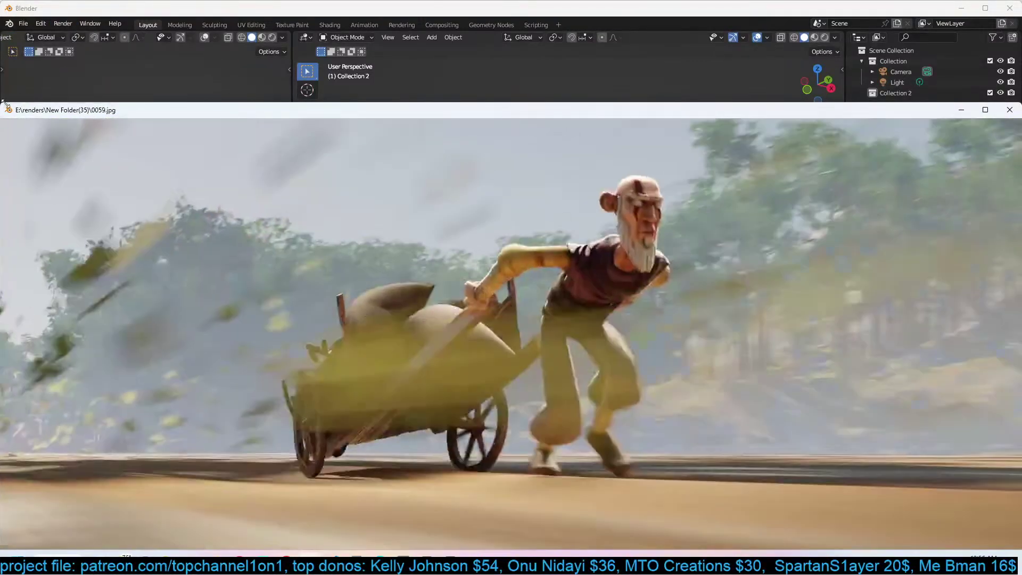
{"action": "left_click_drag", "start_coordinate": [1, 104], "coordinate": [133, 183]}
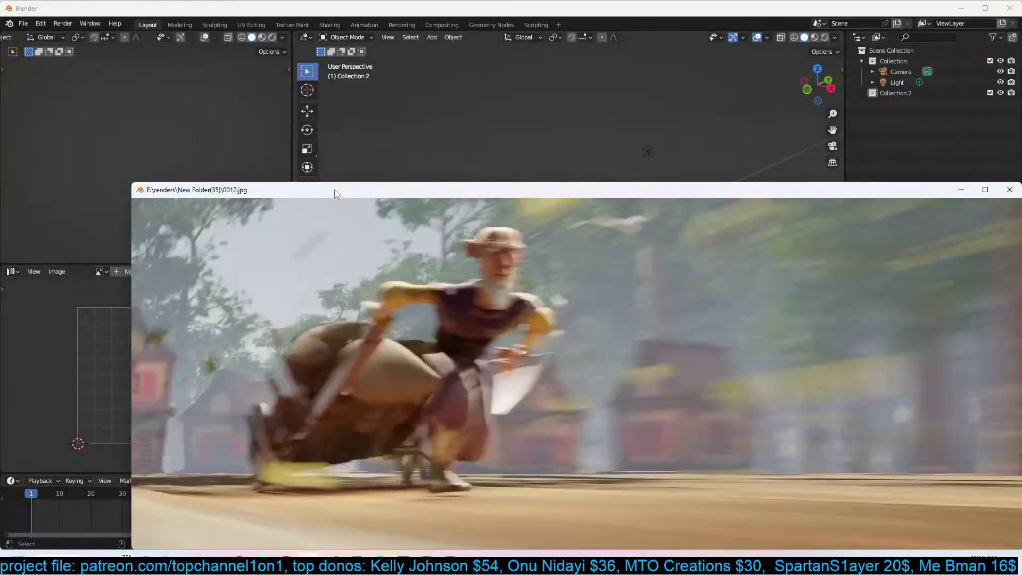
{"action": "left_click_drag", "start_coordinate": [335, 189], "coordinate": [232, 128]}
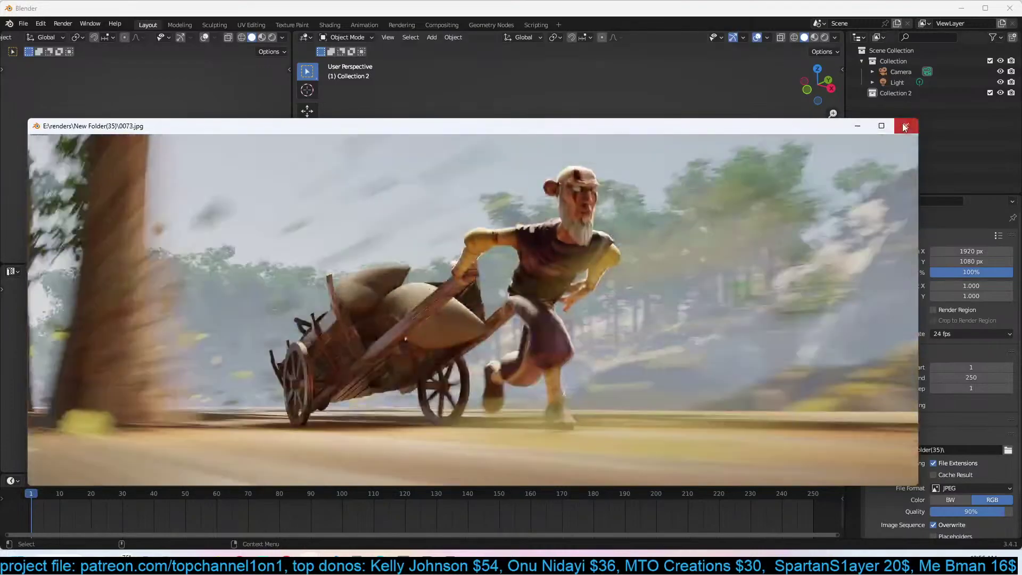
{"action": "left_click", "coordinate": [858, 125]}
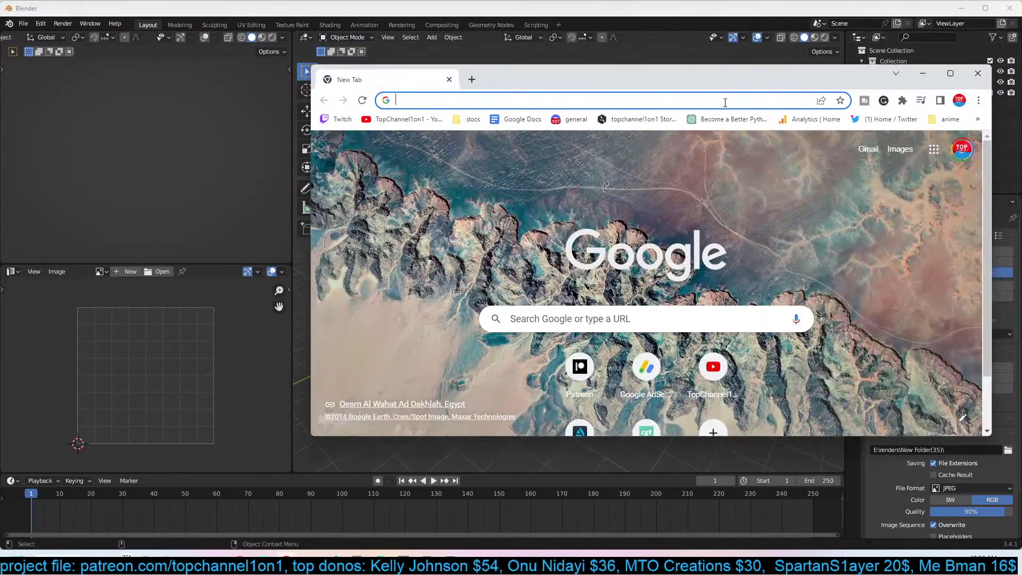
In Chrome, search Google for "ant bully" and show the image results.
{"action": "type", "text": "ant bully"}
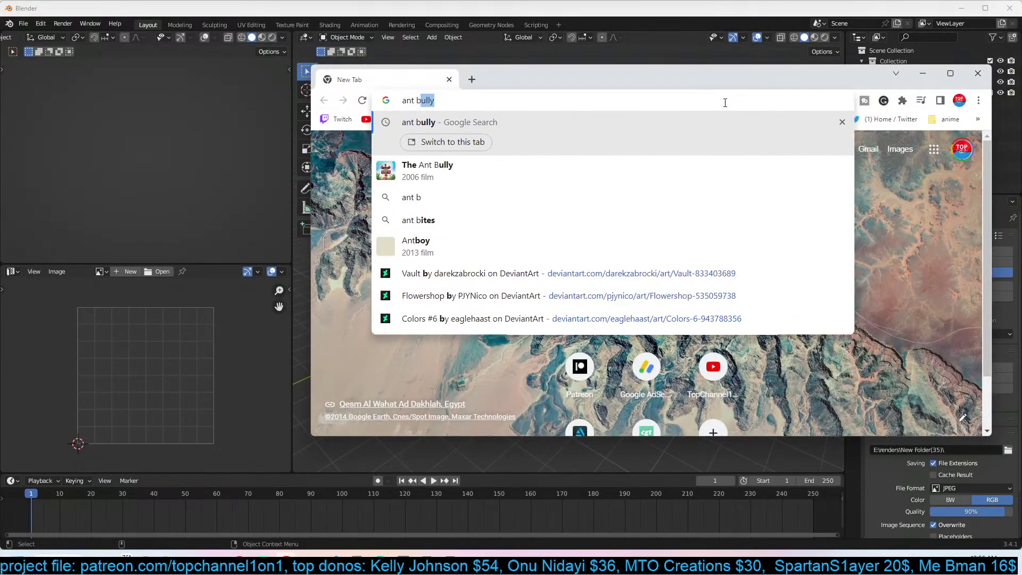
{"action": "key", "text": "Return"}
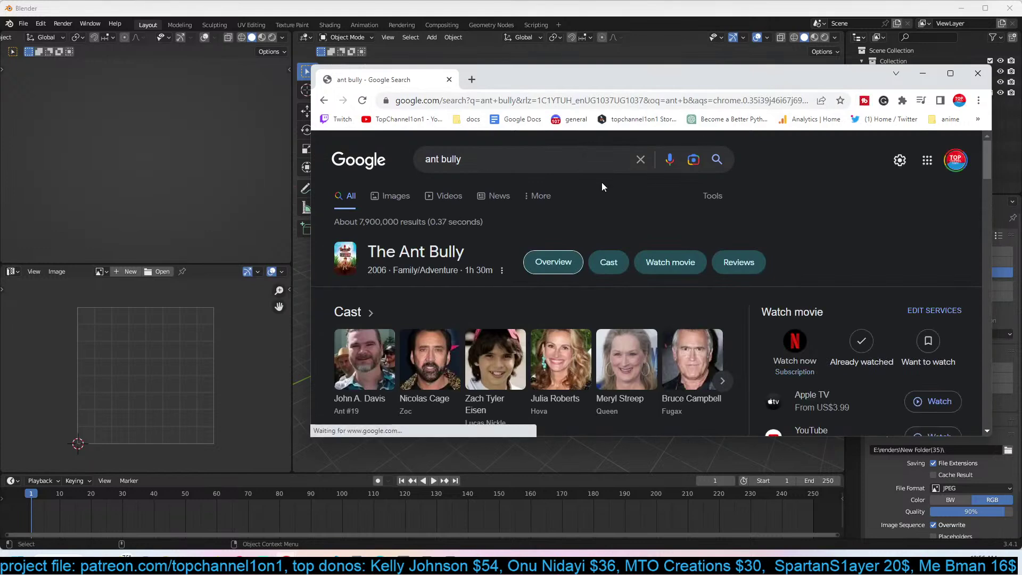
{"action": "left_click", "coordinate": [394, 196]}
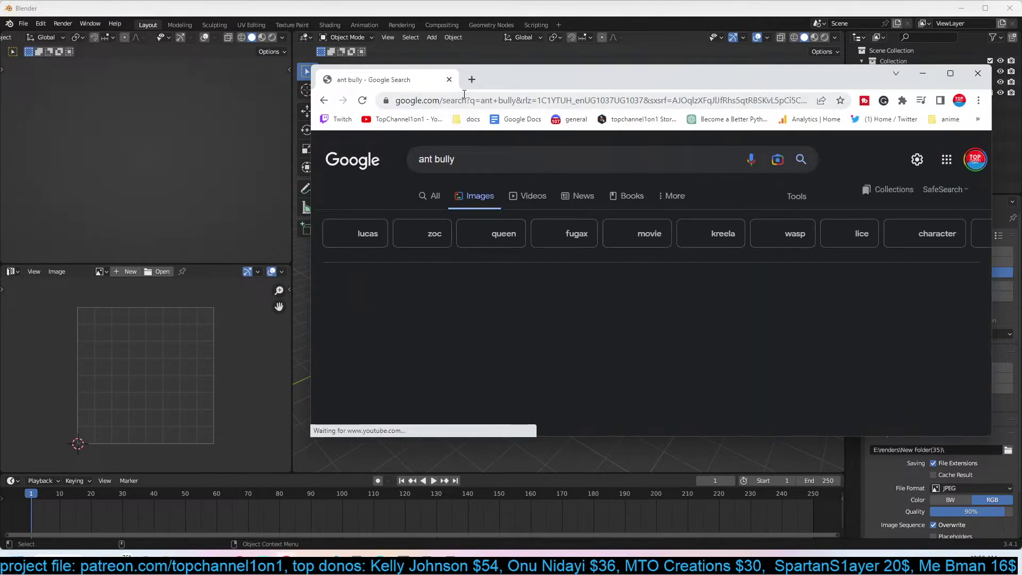
Look through the "ant bully" image results for the film's characters and environments.
{"action": "scroll", "coordinate": [899, 235], "scroll_direction": "down", "scroll_amount": 2}
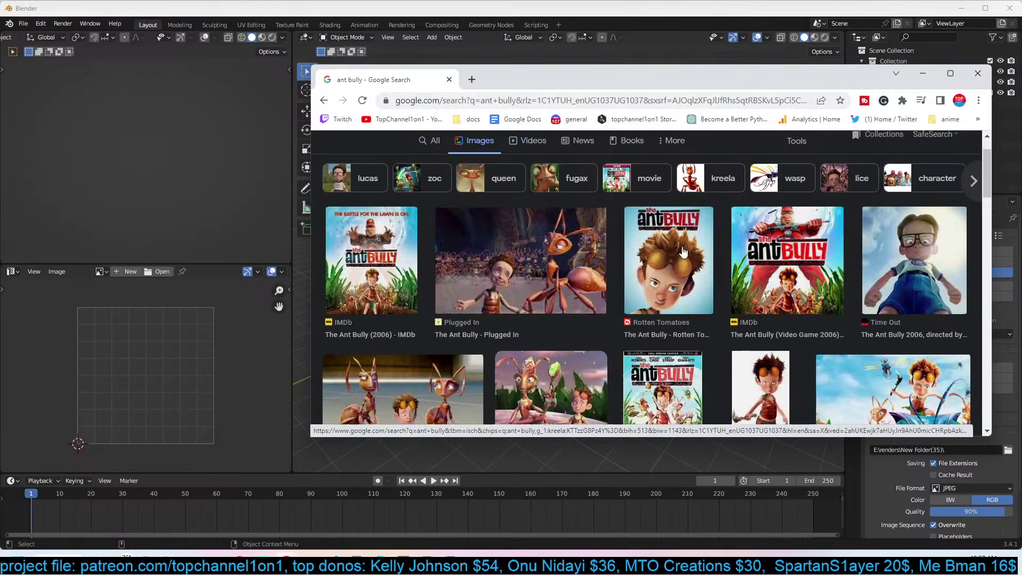
{"action": "scroll", "coordinate": [899, 235], "scroll_direction": "down", "scroll_amount": 3}
{"action": "scroll", "coordinate": [898, 234], "scroll_direction": "down", "scroll_amount": 3}
{"action": "scroll", "coordinate": [898, 235], "scroll_direction": "up", "scroll_amount": 3}
{"action": "scroll", "coordinate": [899, 235], "scroll_direction": "down", "scroll_amount": 8}
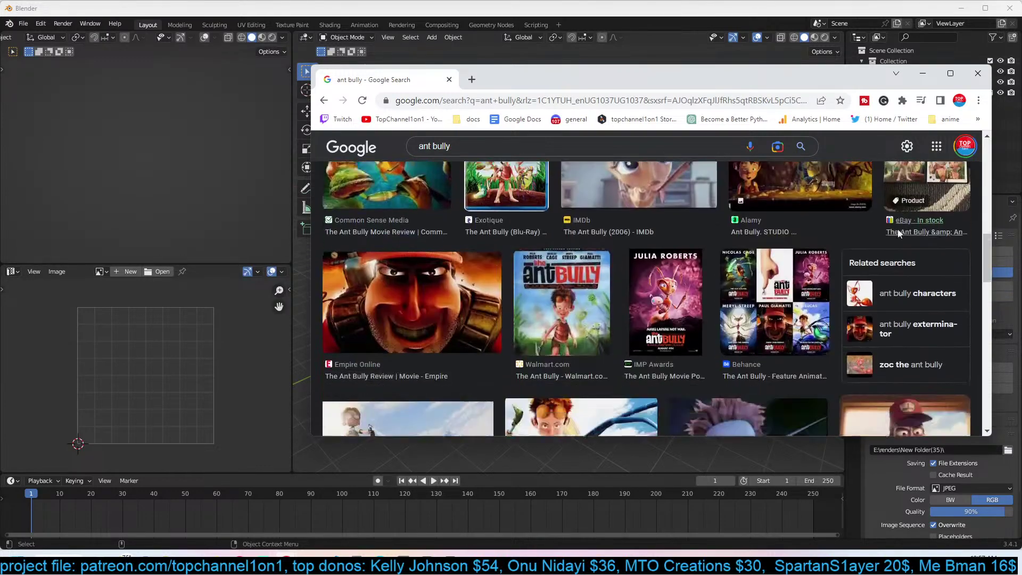
{"action": "scroll", "coordinate": [898, 235], "scroll_direction": "down", "scroll_amount": 2}
{"action": "scroll", "coordinate": [899, 235], "scroll_direction": "up", "scroll_amount": 2}
{"action": "scroll", "coordinate": [899, 235], "scroll_direction": "down", "scroll_amount": 6}
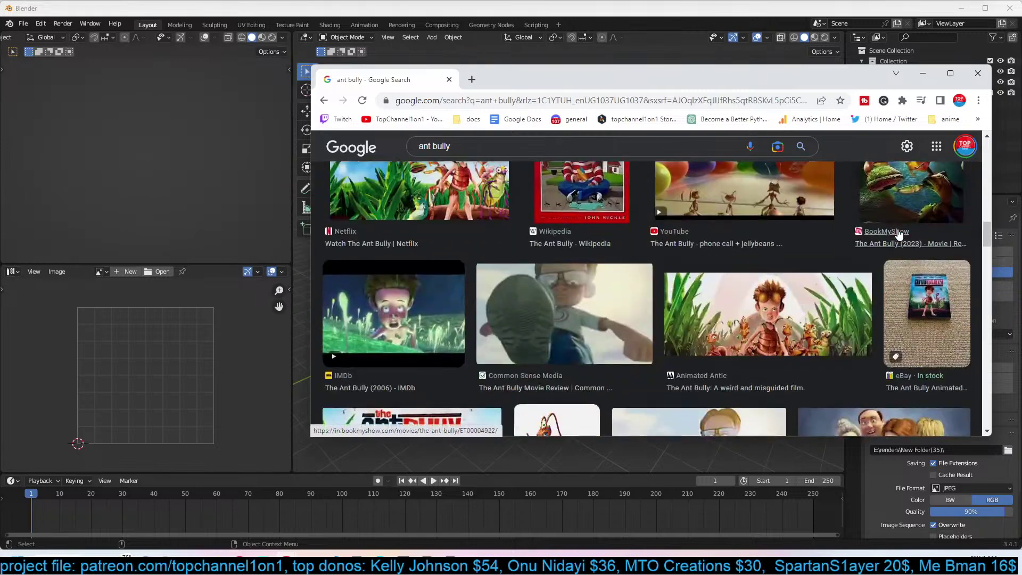
{"action": "scroll", "coordinate": [898, 234], "scroll_direction": "down", "scroll_amount": 10}
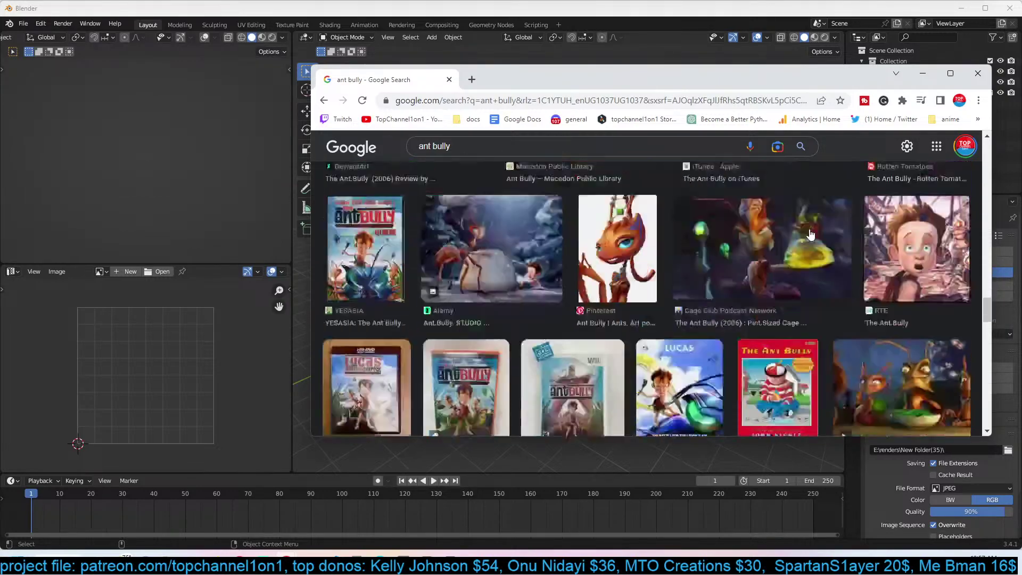
{"action": "scroll", "coordinate": [810, 232], "scroll_direction": "down", "scroll_amount": 7}
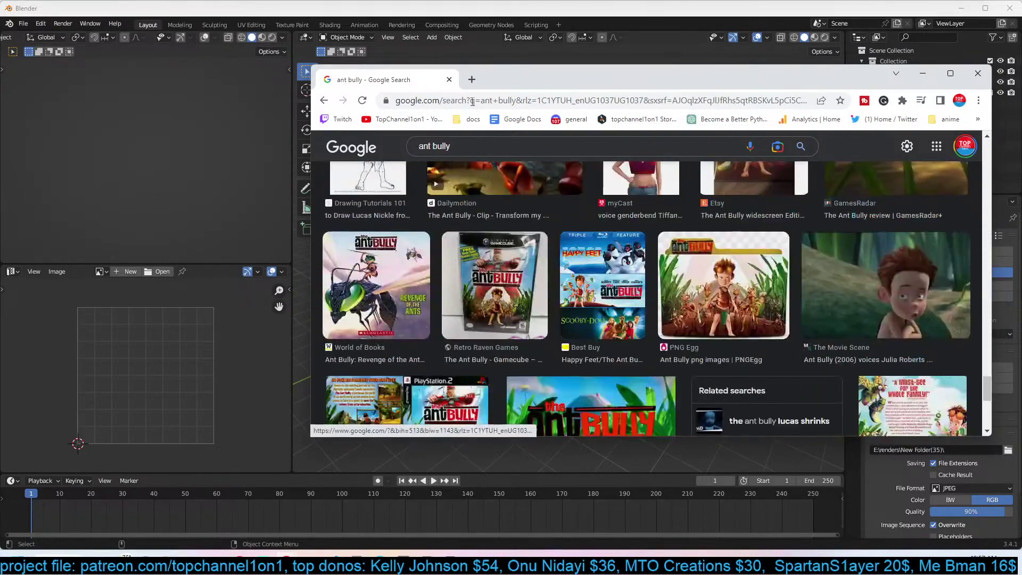
Open YouTube in a new tab through the bookmarked TopChannel1on1 channel and search for "ant bully".
{"action": "left_click", "coordinate": [471, 79]}
{"action": "left_click", "coordinate": [404, 119]}
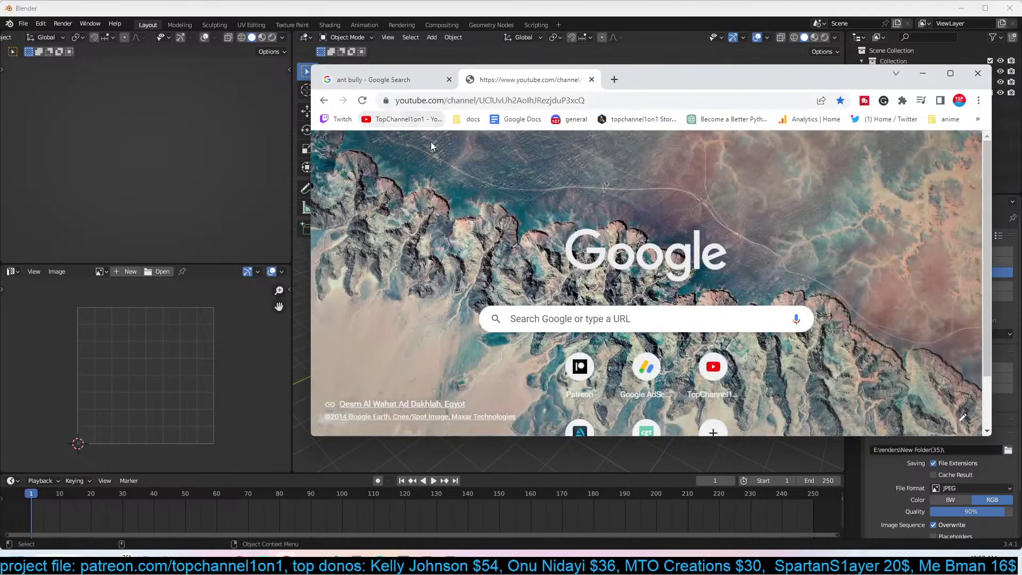
{"action": "left_click", "coordinate": [528, 155]}
{"action": "type", "text": "ant bull"}
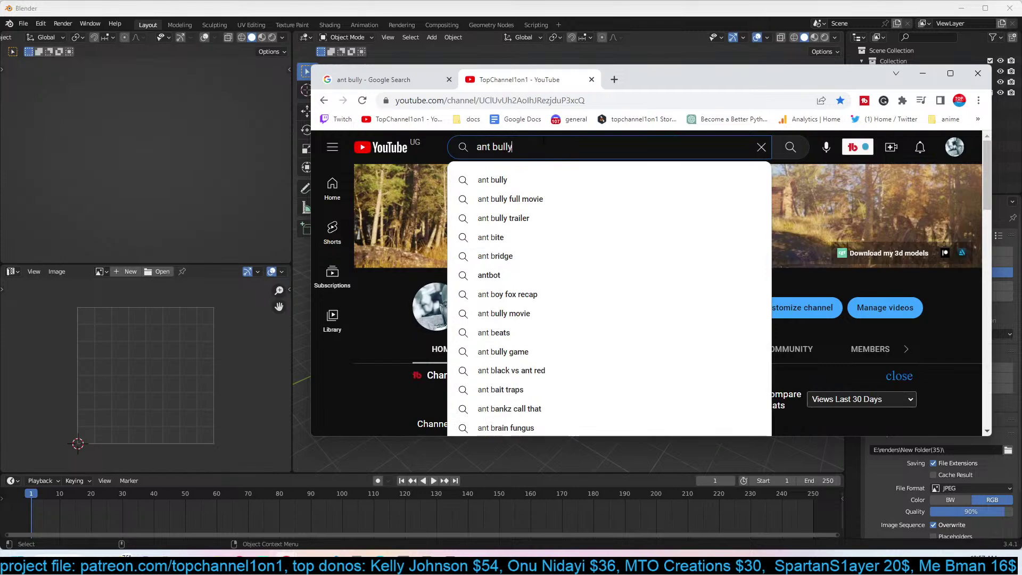
{"action": "type", "text": "y"}
{"action": "key", "text": "Return"}
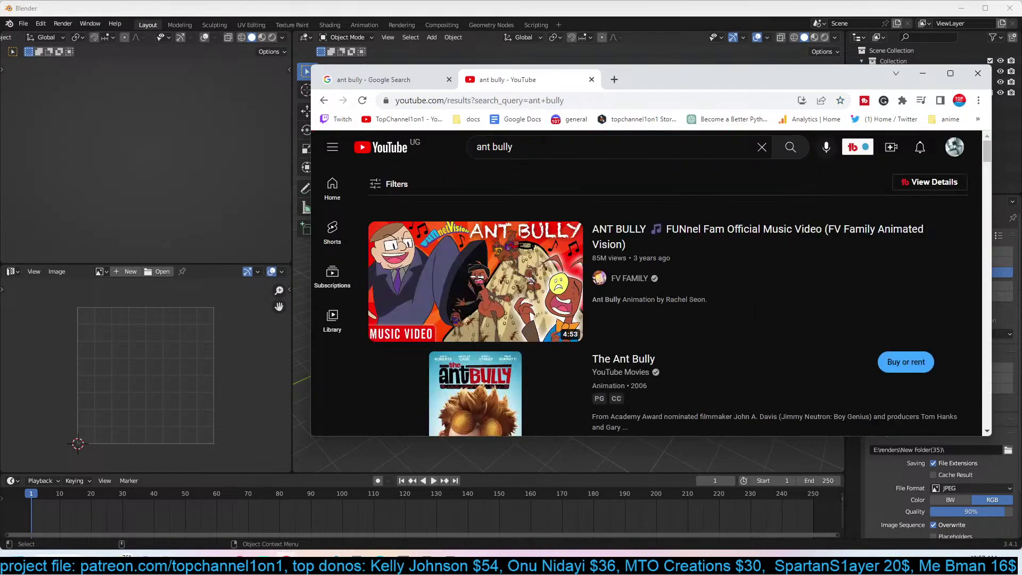
Browse the video results and refine the YouTube search to "ant bully trailer".
{"action": "scroll", "coordinate": [613, 168], "scroll_direction": "down", "scroll_amount": 5}
{"action": "scroll", "coordinate": [613, 167], "scroll_direction": "up", "scroll_amount": 4}
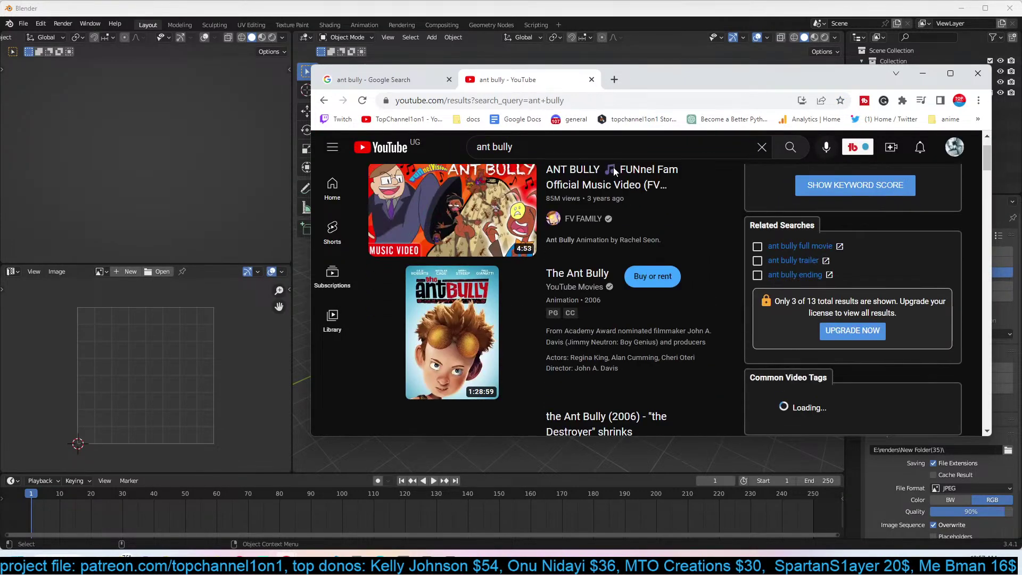
{"action": "scroll", "coordinate": [614, 168], "scroll_direction": "down", "scroll_amount": 5}
{"action": "left_click", "coordinate": [548, 146]}
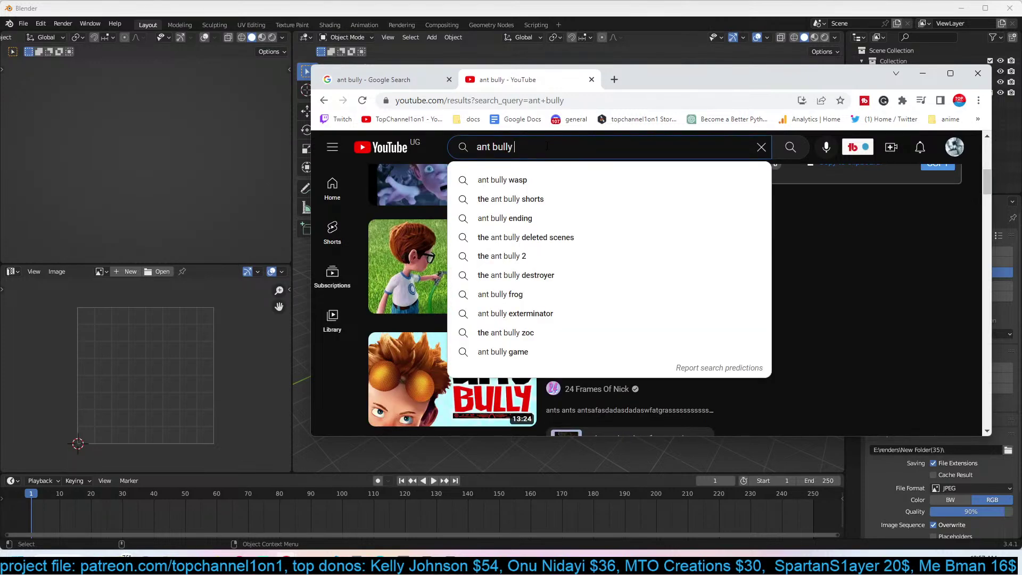
{"action": "type", "text": "trailer"}
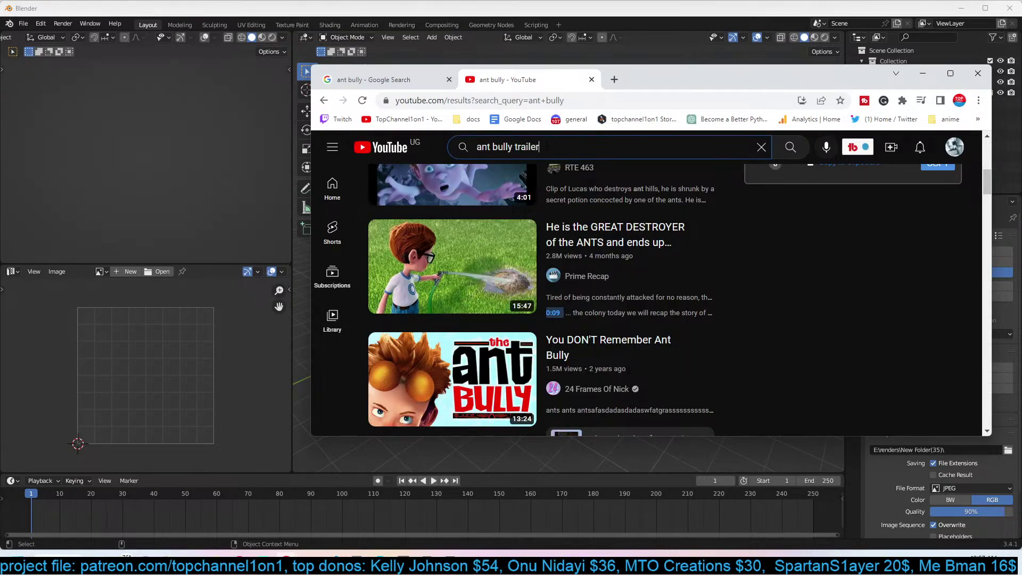
{"action": "key", "text": "Return"}
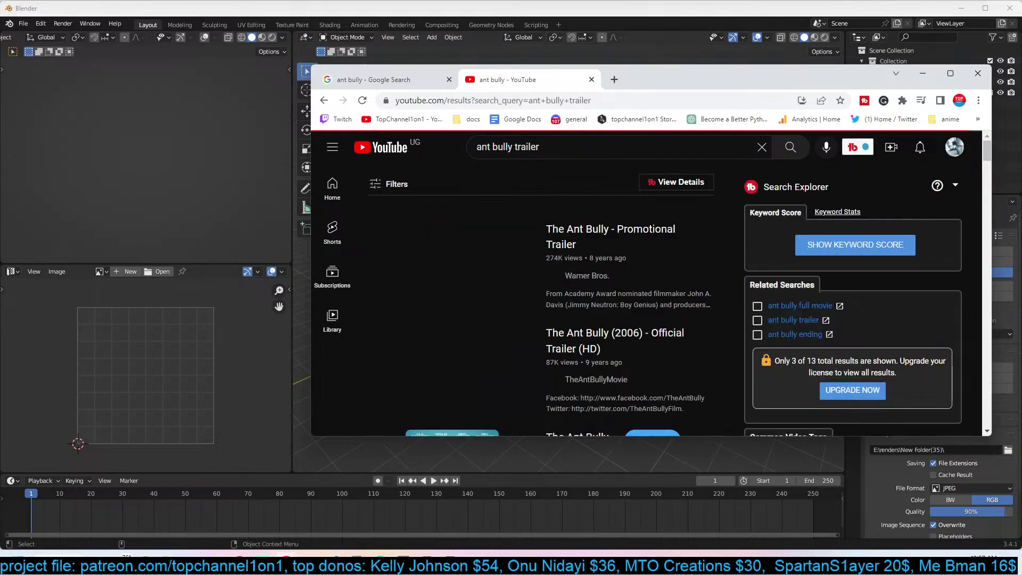
Look through the "ant bully trailer" video results for clips of the film's insect and grass scenes.
{"action": "scroll", "coordinate": [640, 147], "scroll_direction": "down", "scroll_amount": 3}
{"action": "scroll", "coordinate": [640, 147], "scroll_direction": "up", "scroll_amount": 2}
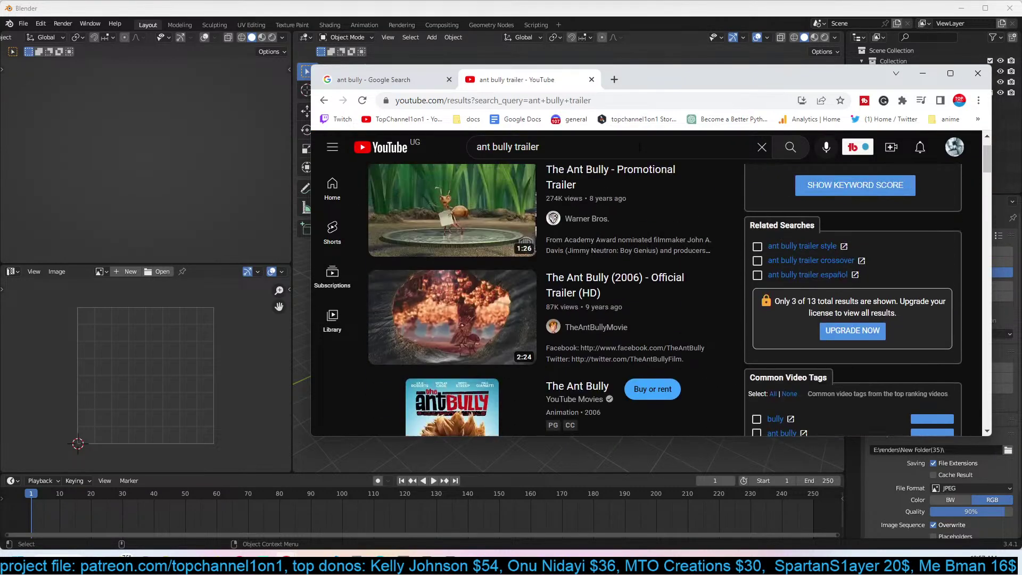
{"action": "mouse_move", "coordinate": [499, 222]}
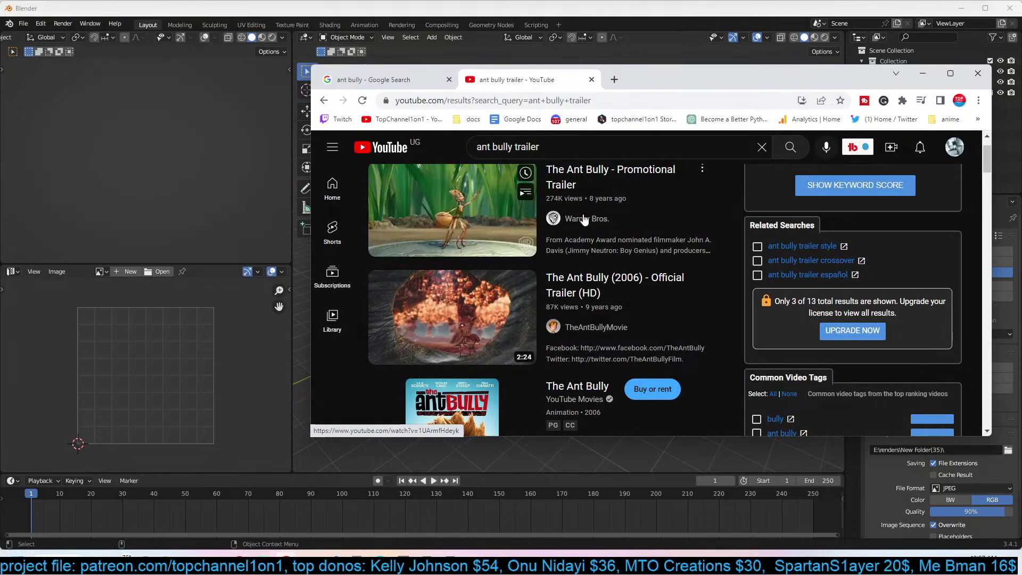
{"action": "scroll", "coordinate": [679, 216], "scroll_direction": "down", "scroll_amount": 4}
{"action": "scroll", "coordinate": [679, 216], "scroll_direction": "down", "scroll_amount": 8}
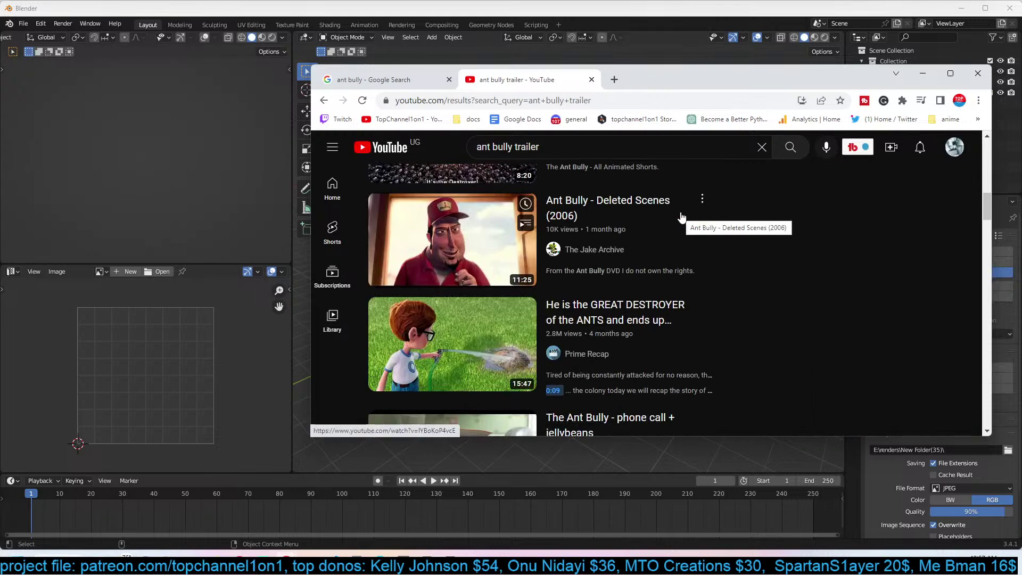
{"action": "scroll", "coordinate": [682, 217], "scroll_direction": "down", "scroll_amount": 1}
{"action": "scroll", "coordinate": [682, 217], "scroll_direction": "down", "scroll_amount": 4}
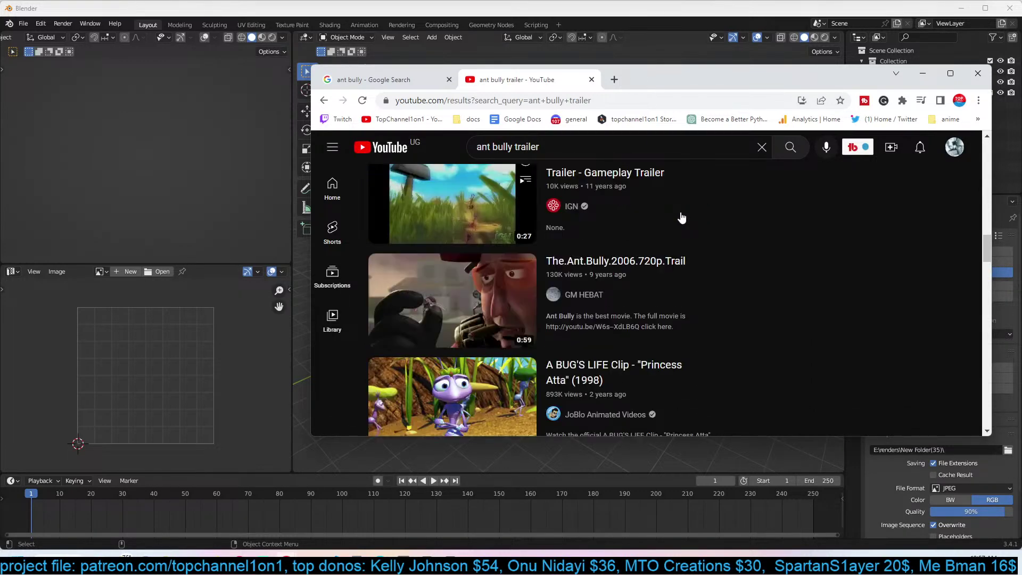
{"action": "scroll", "coordinate": [759, 229], "scroll_direction": "up", "scroll_amount": 1}
{"action": "scroll", "coordinate": [849, 245], "scroll_direction": "down", "scroll_amount": 8}
{"action": "scroll", "coordinate": [858, 241], "scroll_direction": "up", "scroll_amount": 2}
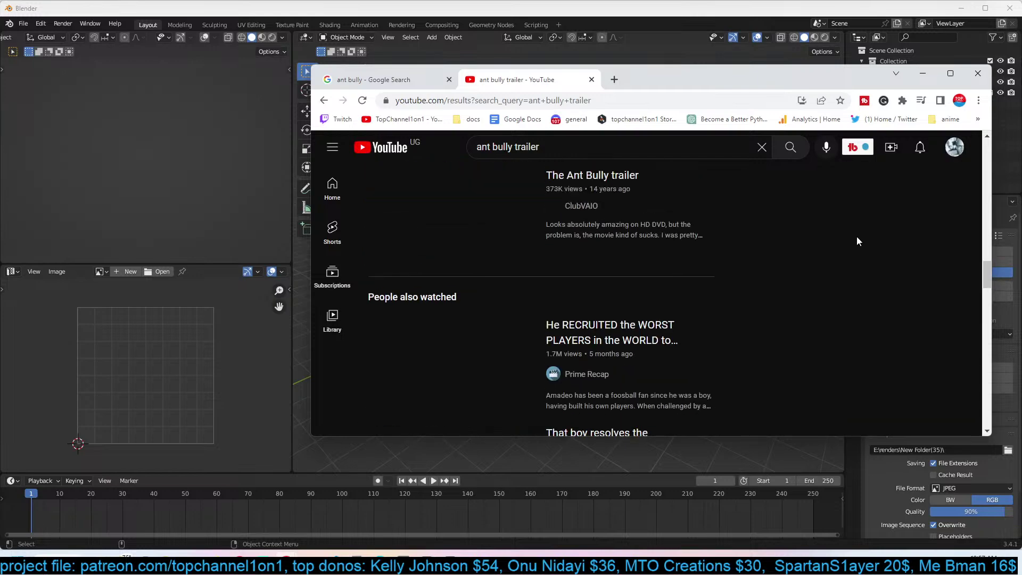
{"action": "scroll", "coordinate": [858, 242], "scroll_direction": "down", "scroll_amount": 7}
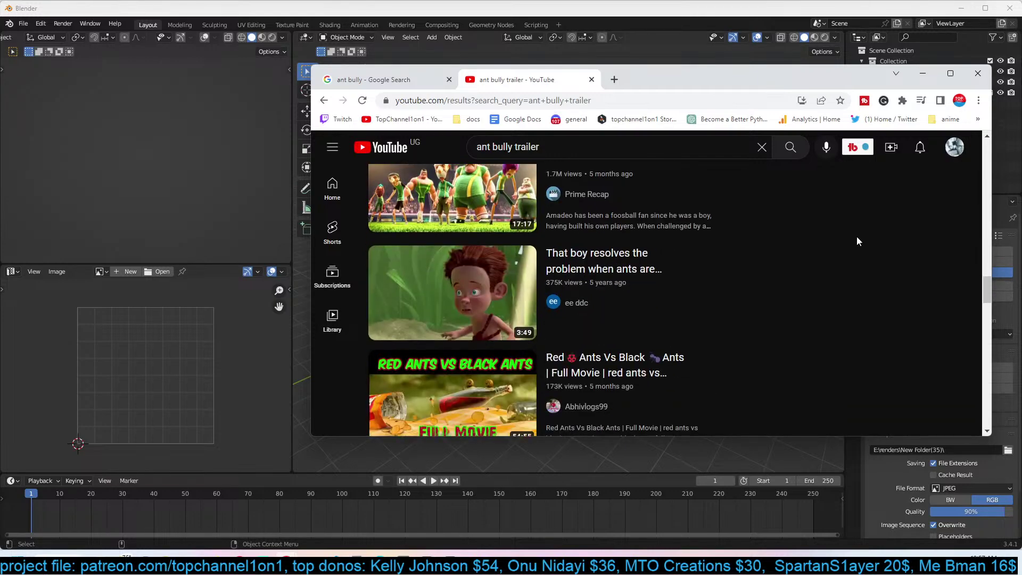
{"action": "scroll", "coordinate": [857, 240], "scroll_direction": "up", "scroll_amount": 3}
{"action": "scroll", "coordinate": [858, 240], "scroll_direction": "down", "scroll_amount": 10}
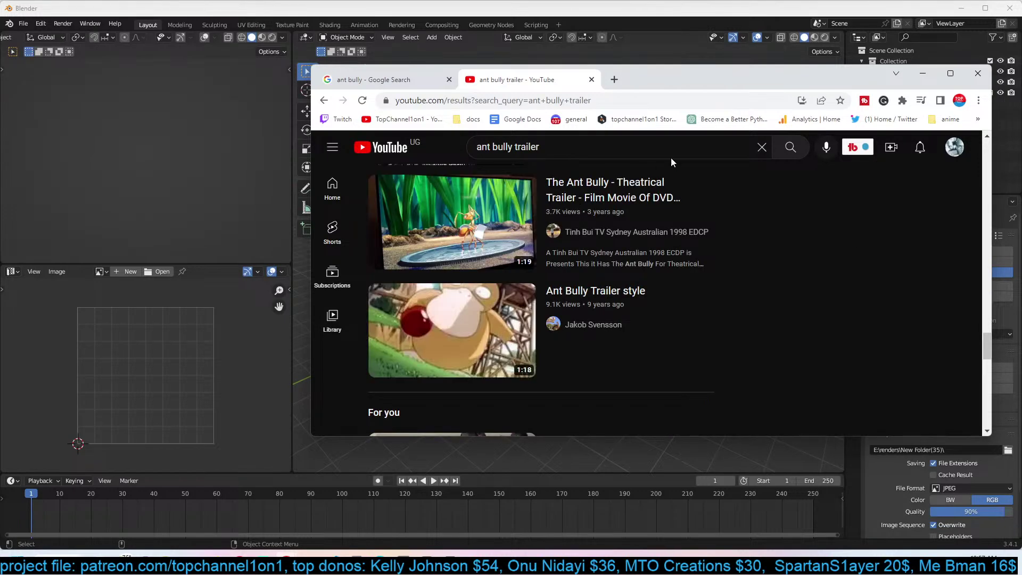
Search YouTube for "cocacola ad" in place of the trailer query.
{"action": "left_click", "coordinate": [653, 147]}
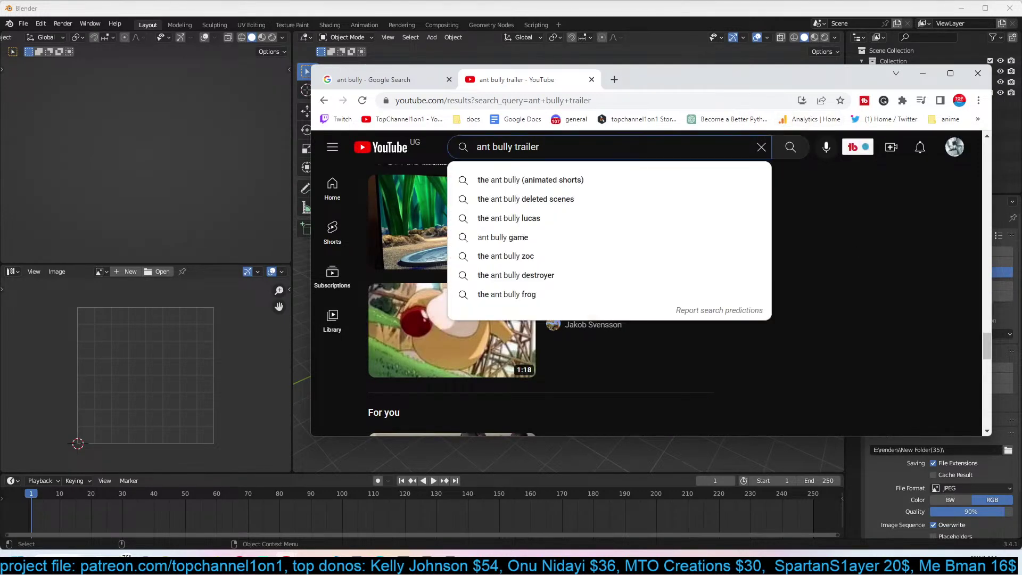
{"action": "key", "text": "ctrl+a"}
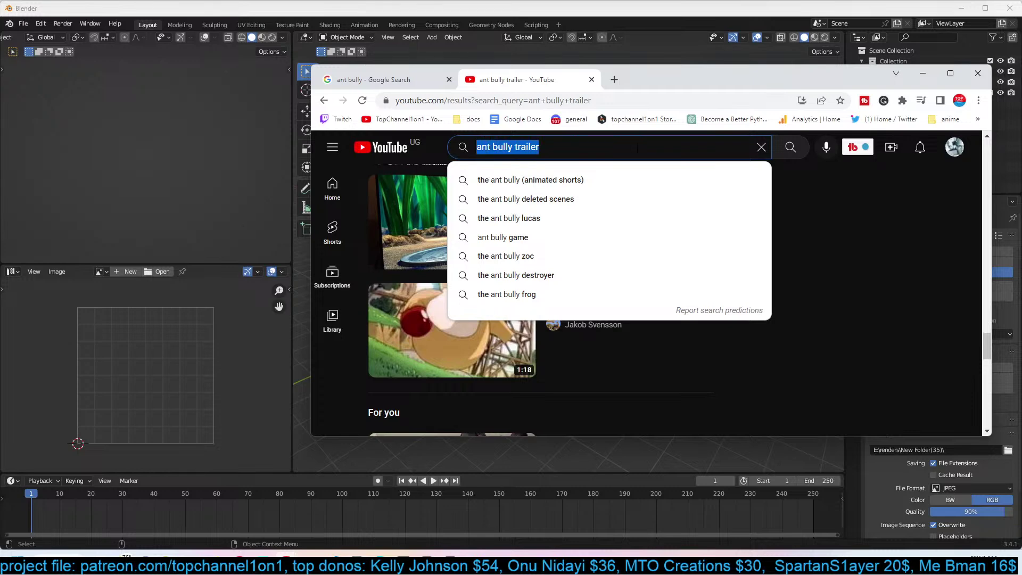
{"action": "type", "text": "coller"}
{"action": "key", "text": "ctrl+a"}
{"action": "type", "text": "co"}
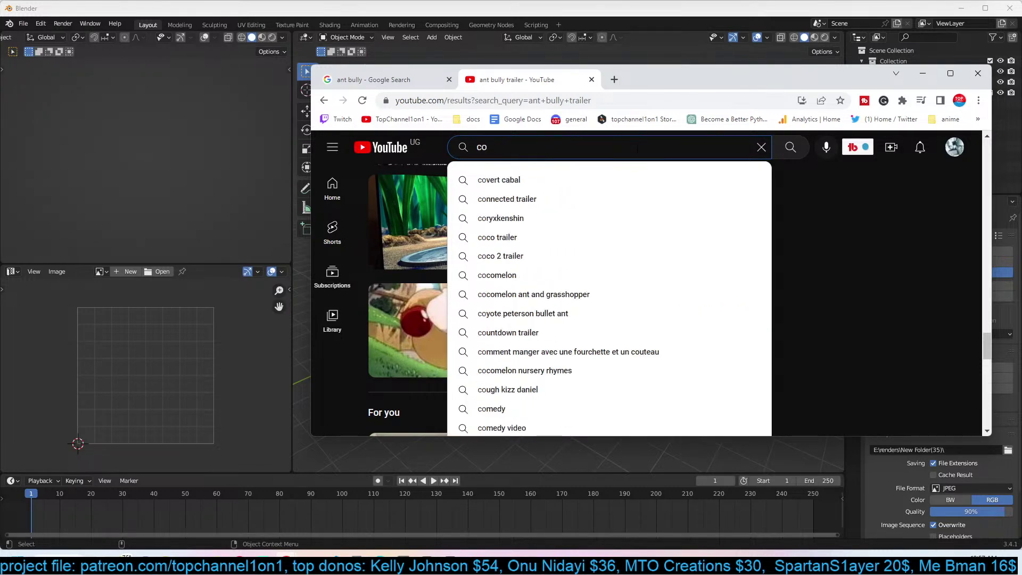
{"action": "type", "text": "cacola"}
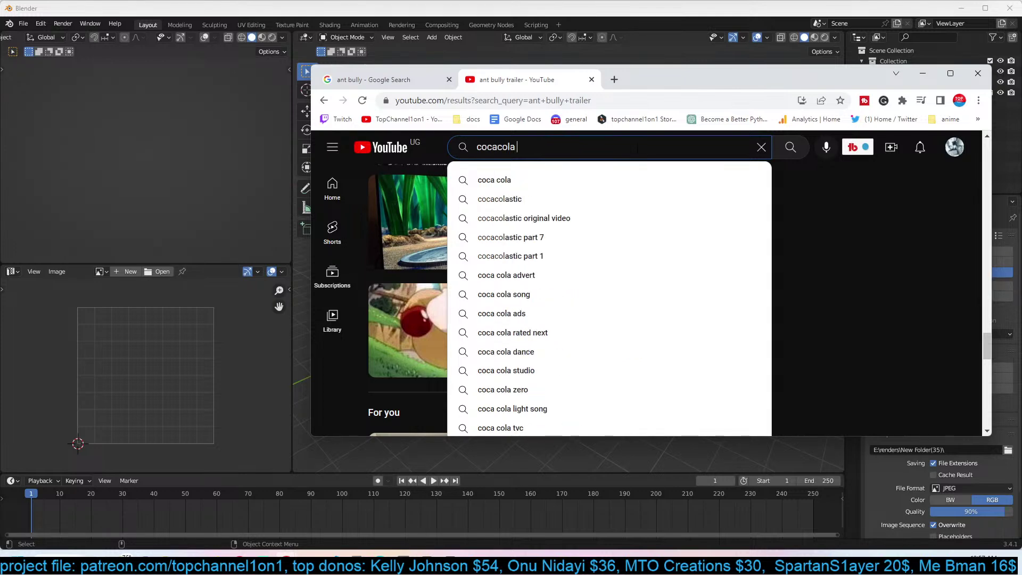
{"action": "type", "text": " ad"}
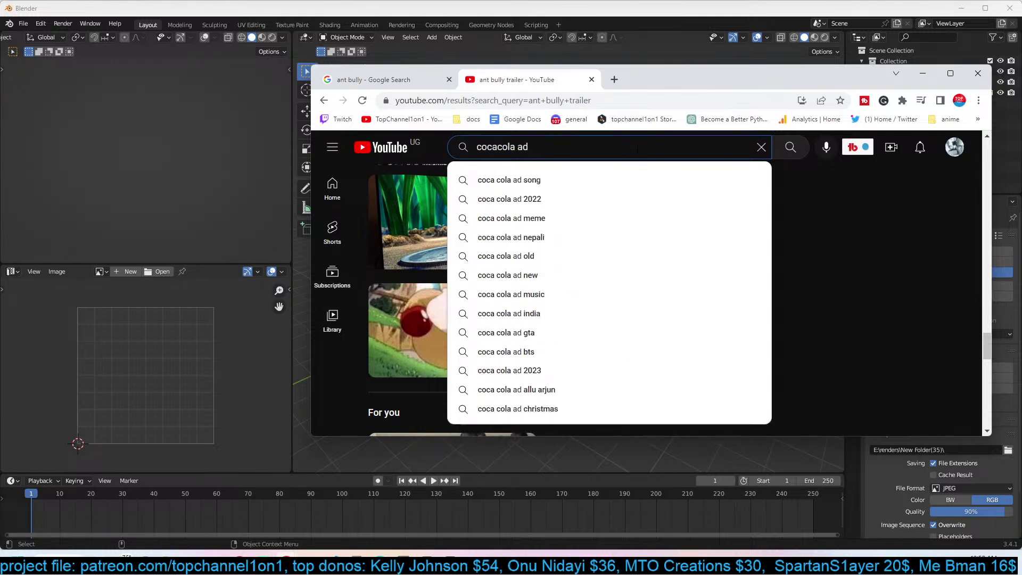
{"action": "key", "text": "Return"}
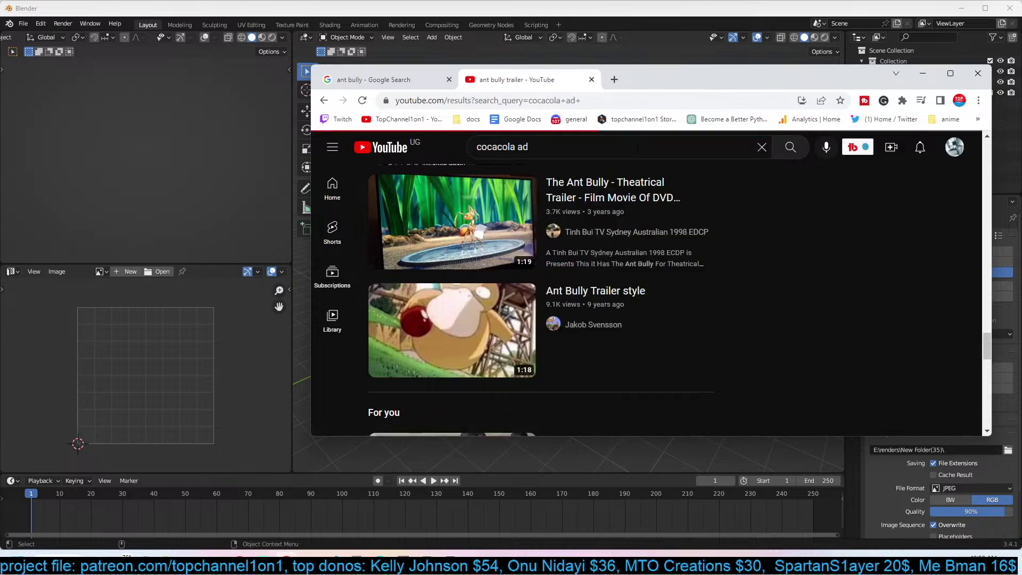
Browse the Coca-Cola ad results and refine the search to "cocacola ad insects".
{"action": "scroll", "coordinate": [676, 209], "scroll_direction": "down", "scroll_amount": 8}
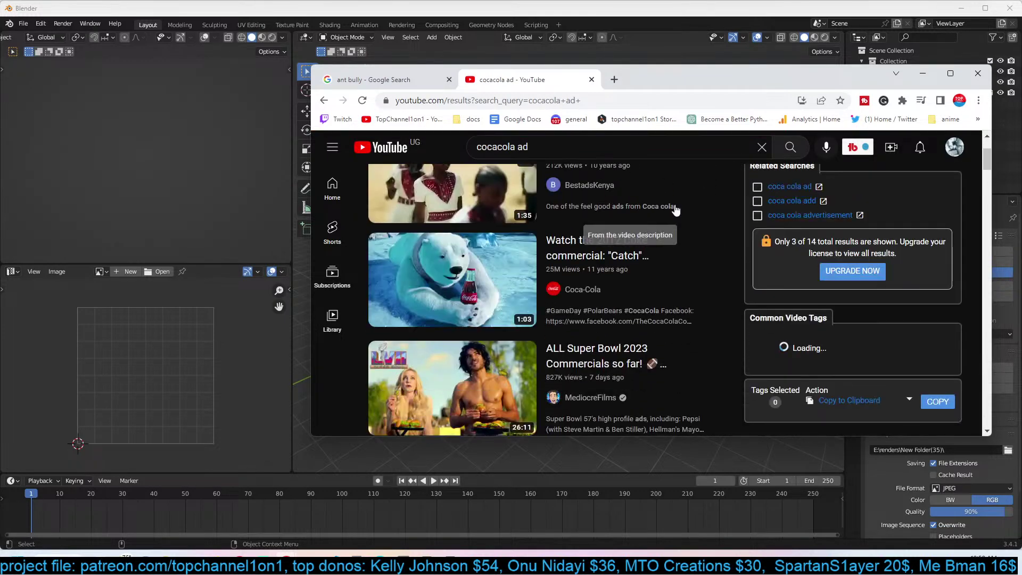
{"action": "scroll", "coordinate": [714, 209], "scroll_direction": "down", "scroll_amount": 9}
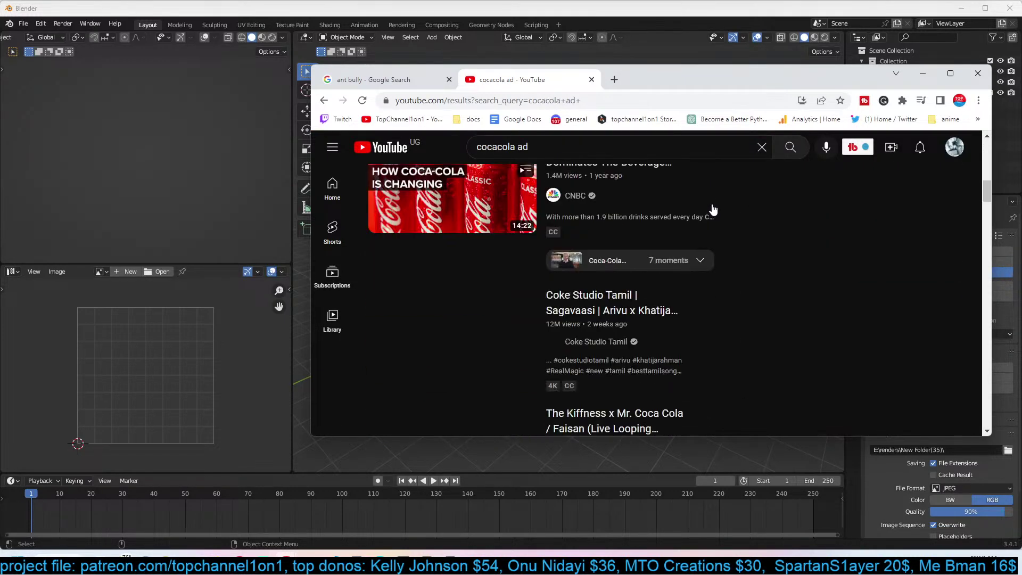
{"action": "scroll", "coordinate": [714, 209], "scroll_direction": "down", "scroll_amount": 5}
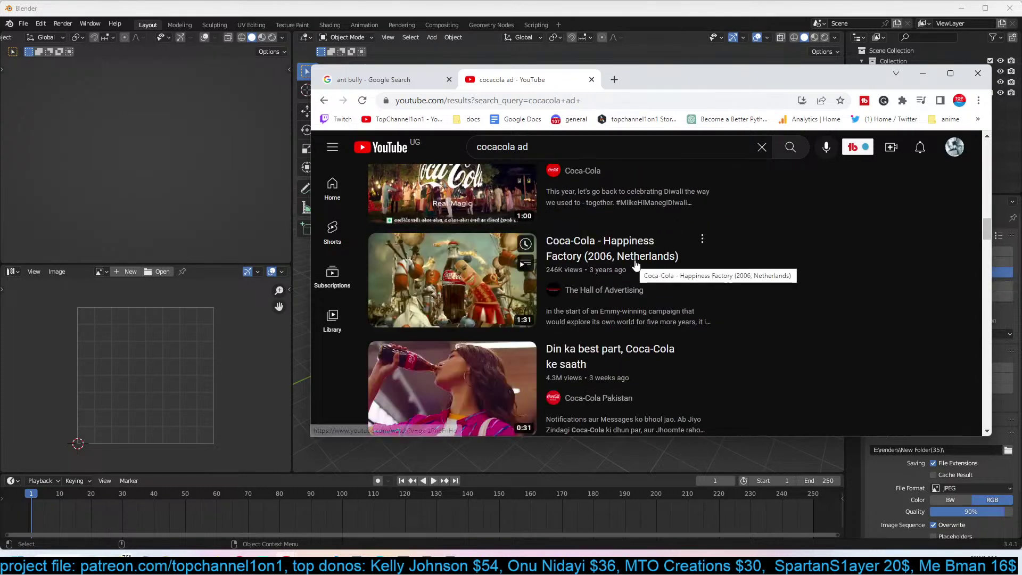
{"action": "mouse_move", "coordinate": [636, 261]}
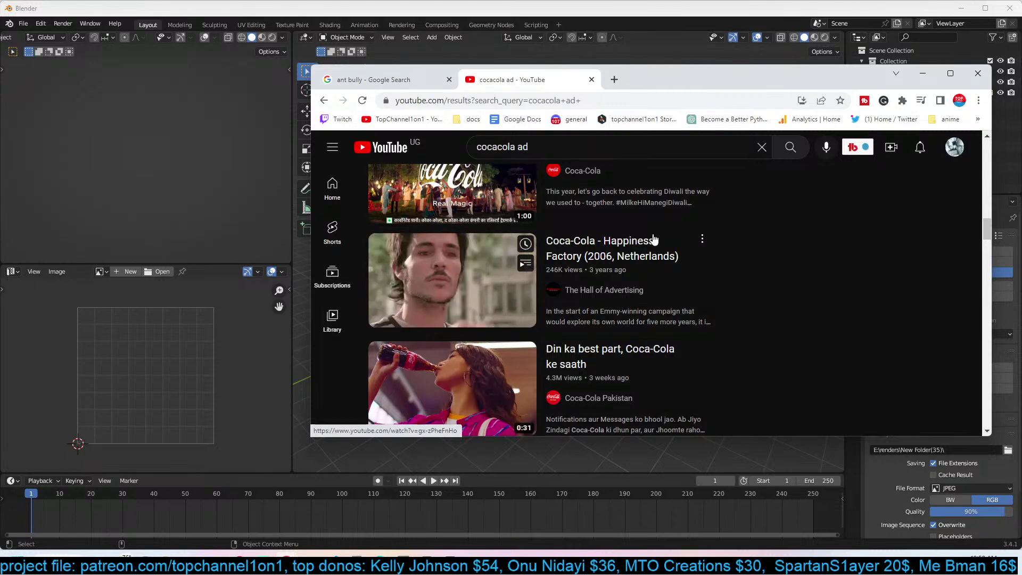
{"action": "left_click", "coordinate": [642, 149]}
{"action": "type", "text": "in"}
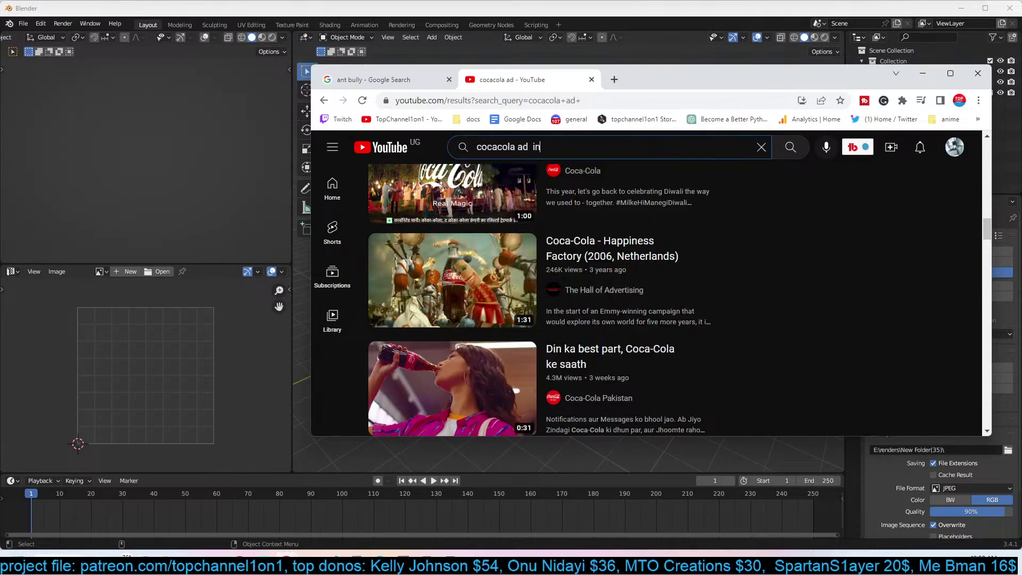
{"action": "type", "text": "sects"}
{"action": "key", "text": "Return"}
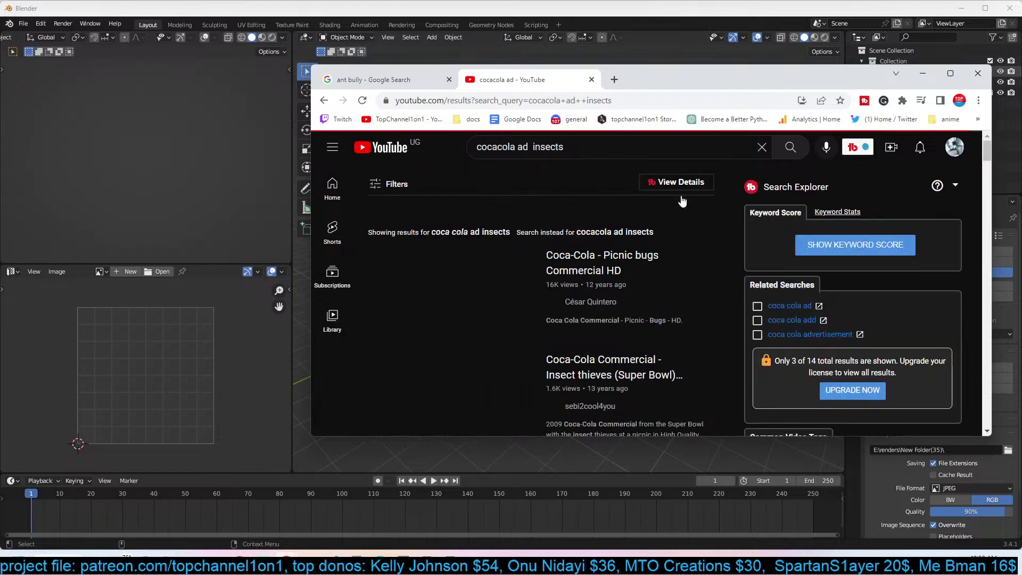
Open the "Coca-Cola - Picnic bugs Commercial HD" video in a new tab and switch to it.
{"action": "scroll", "coordinate": [723, 210], "scroll_direction": "down", "scroll_amount": 1}
{"action": "scroll", "coordinate": [429, 305], "scroll_direction": "down", "scroll_amount": 2}
{"action": "scroll", "coordinate": [432, 304], "scroll_direction": "up", "scroll_amount": 2}
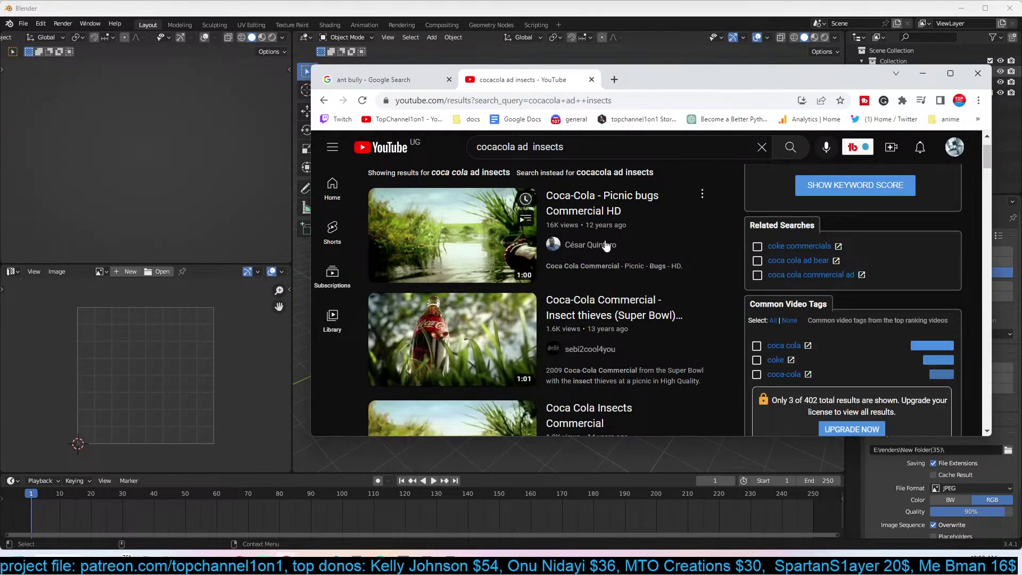
{"action": "middle_click", "coordinate": [602, 203]}
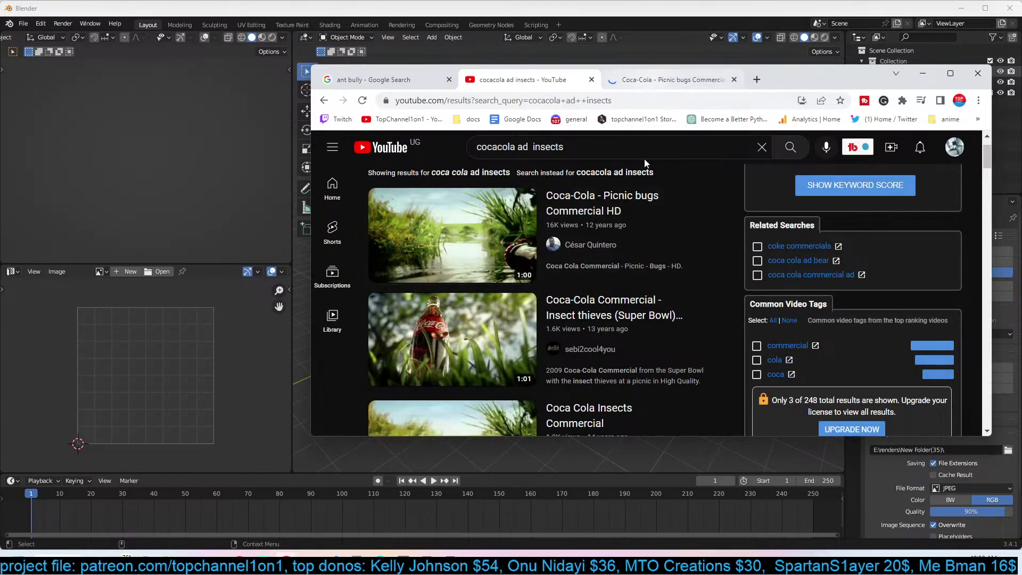
{"action": "scroll", "coordinate": [646, 134], "scroll_direction": "down", "scroll_amount": 3}
{"action": "left_click", "coordinate": [679, 84]}
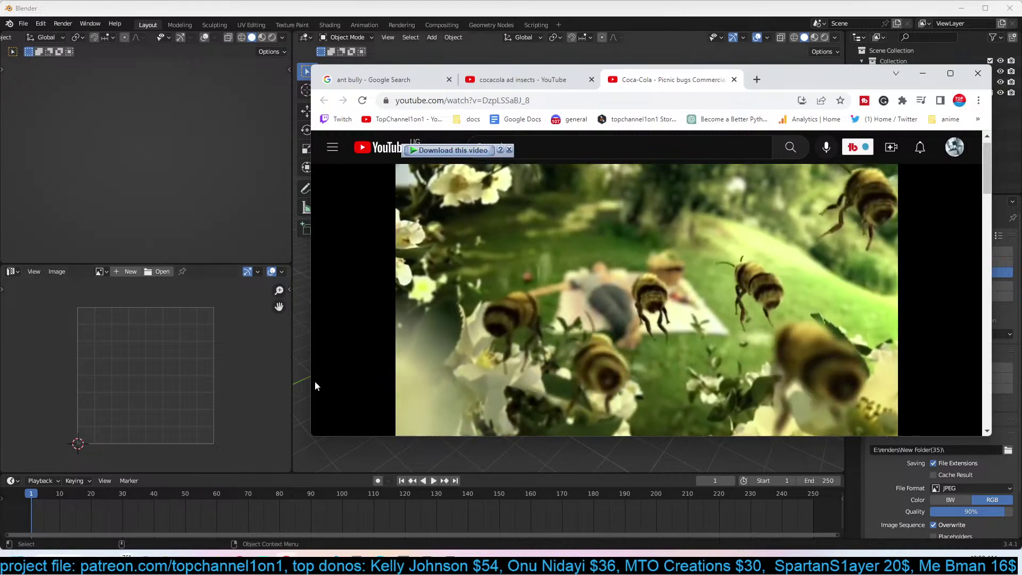
Watch the Picnic bugs commercial, skip ahead to its closing logo shot and pause it.
{"action": "mouse_move", "coordinate": [375, 333]}
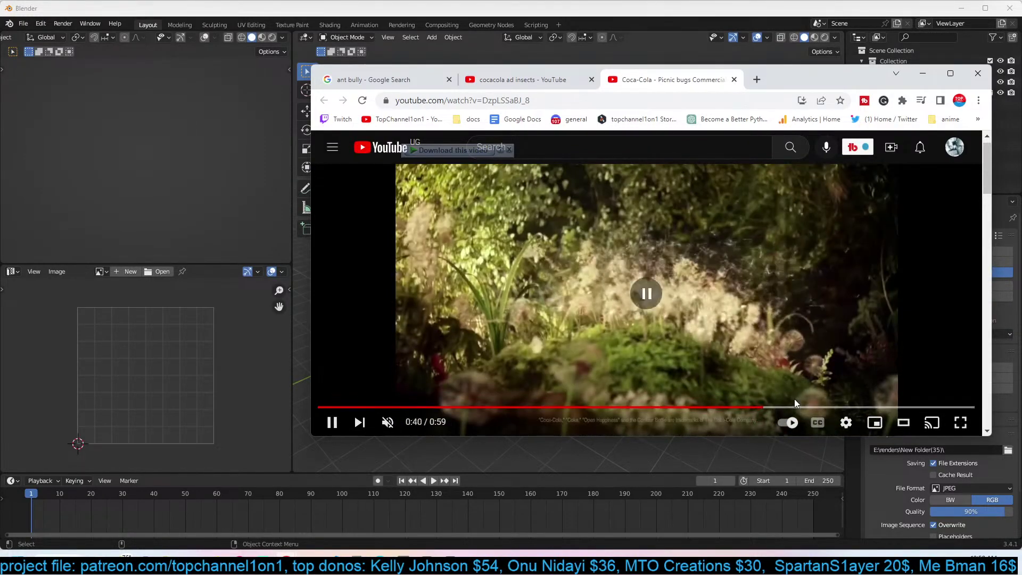
{"action": "left_click", "coordinate": [787, 422]}
{"action": "left_click", "coordinate": [788, 422]}
{"action": "left_click", "coordinate": [828, 408]}
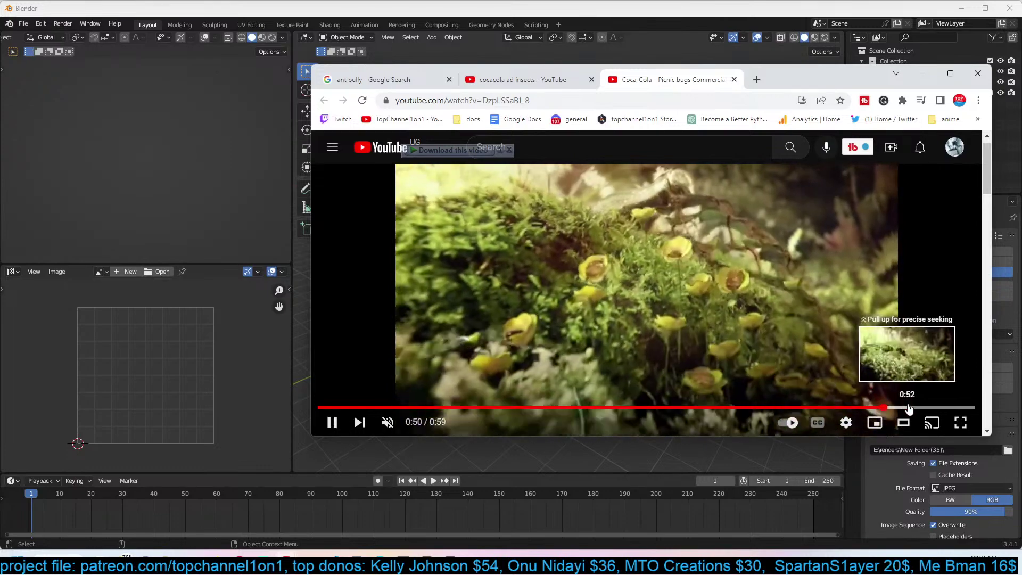
{"action": "left_click", "coordinate": [926, 408]}
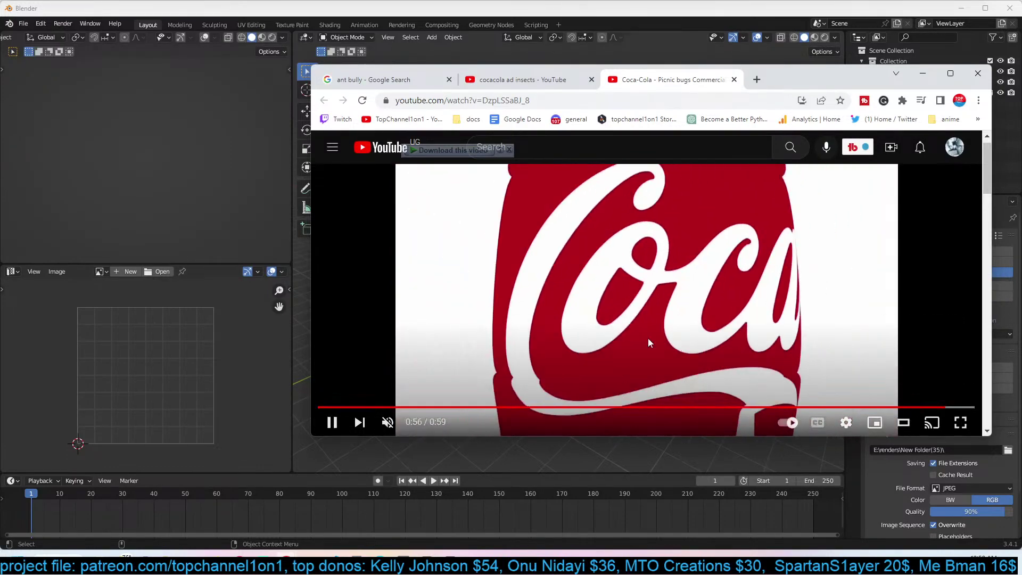
{"action": "left_click", "coordinate": [331, 421]}
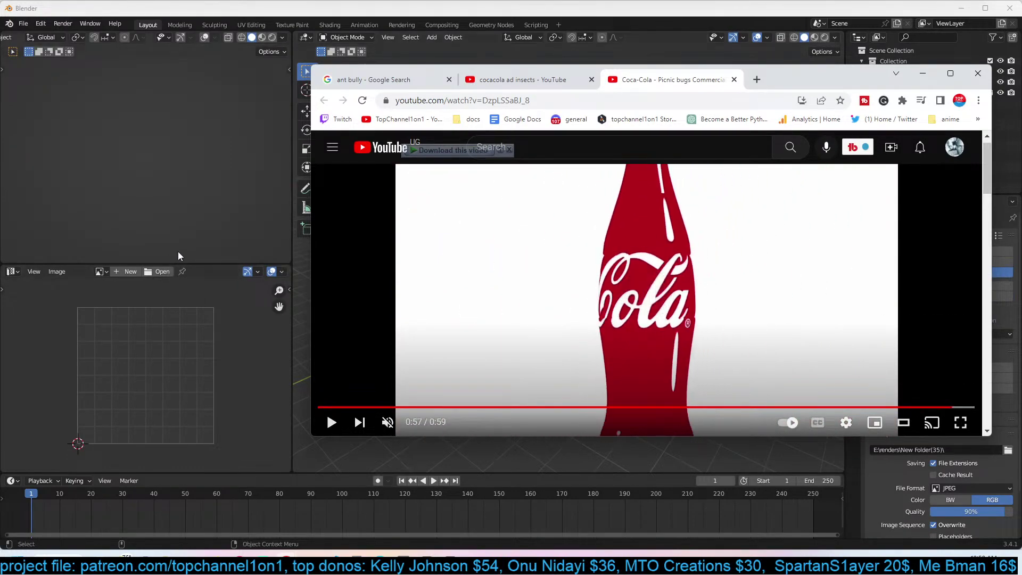
Switch to Blender, search all categories of the asset library for "can" and add the red soda can to the scene.
{"action": "left_click", "coordinate": [256, 216]}
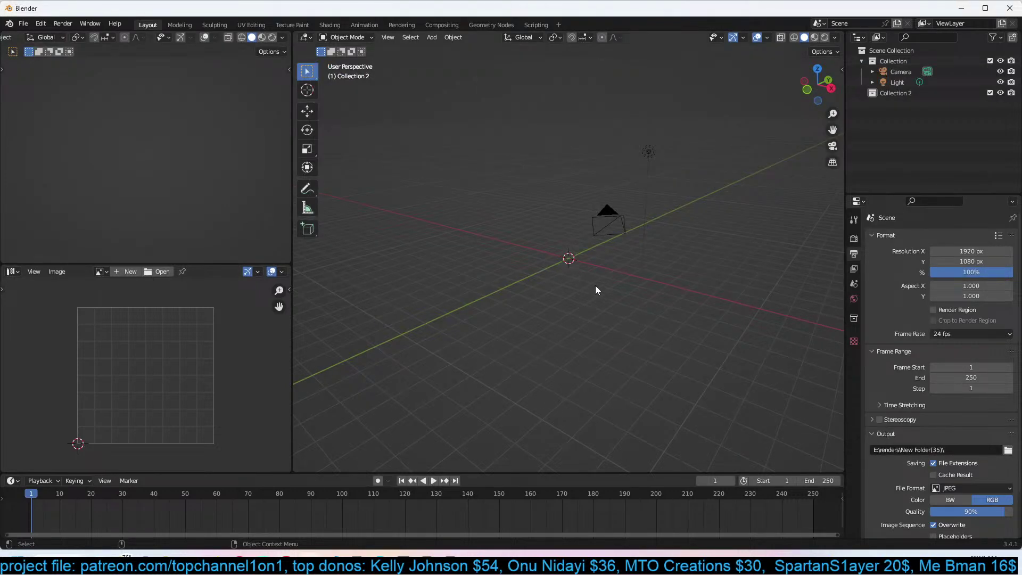
{"action": "key", "text": "n"}
{"action": "left_click", "coordinate": [836, 324]}
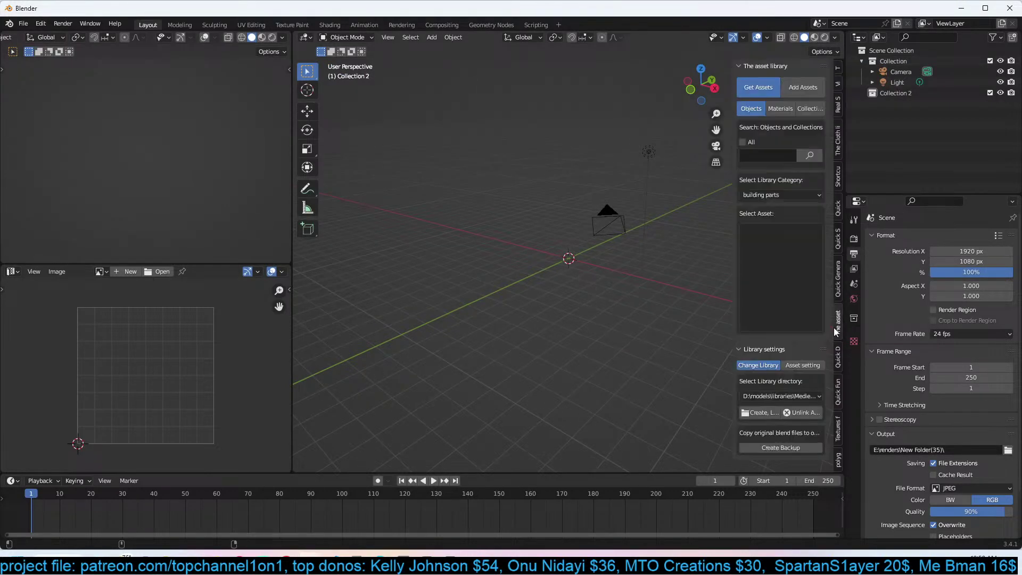
{"action": "left_click", "coordinate": [772, 152]}
{"action": "type", "text": "can"}
{"action": "key", "text": "Return"}
{"action": "left_click", "coordinate": [759, 223]}
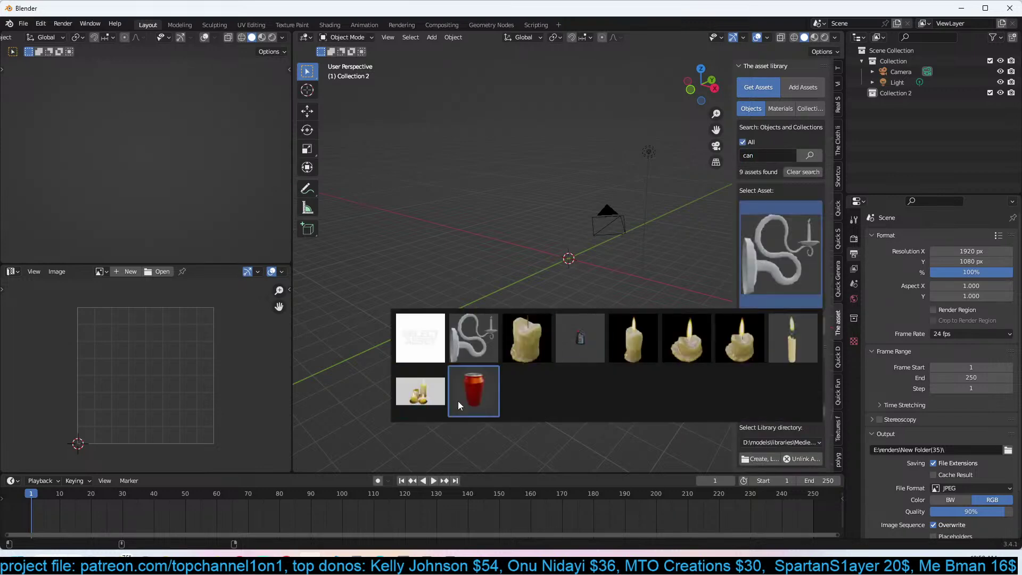
{"action": "left_click", "coordinate": [458, 404]}
{"action": "left_click", "coordinate": [791, 324]}
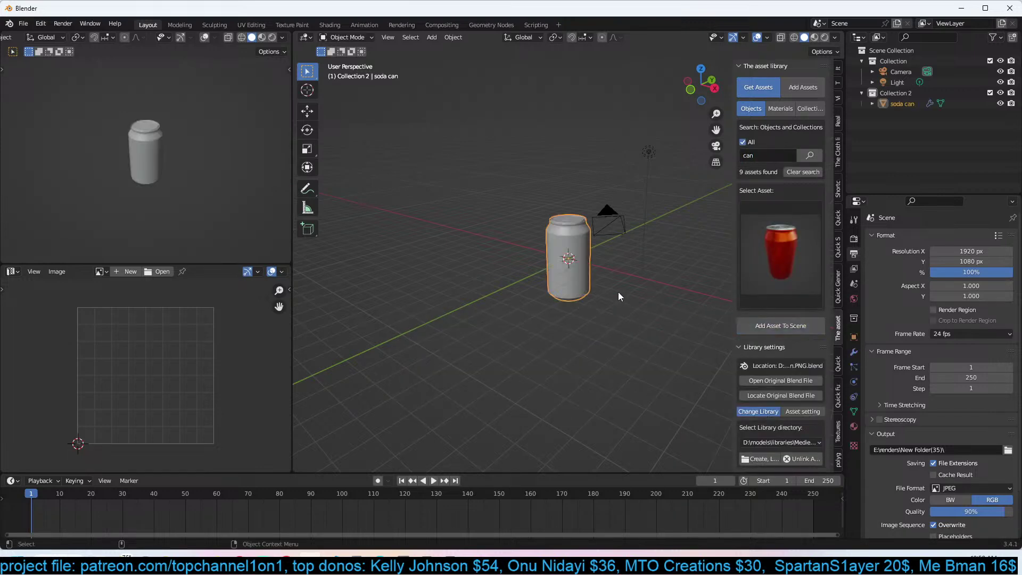
Switch the main viewport to Material Preview shading and inspect the soda can's label and underside.
{"action": "scroll", "coordinate": [621, 297], "scroll_direction": "up", "scroll_amount": 3}
{"action": "left_click", "coordinate": [815, 37]}
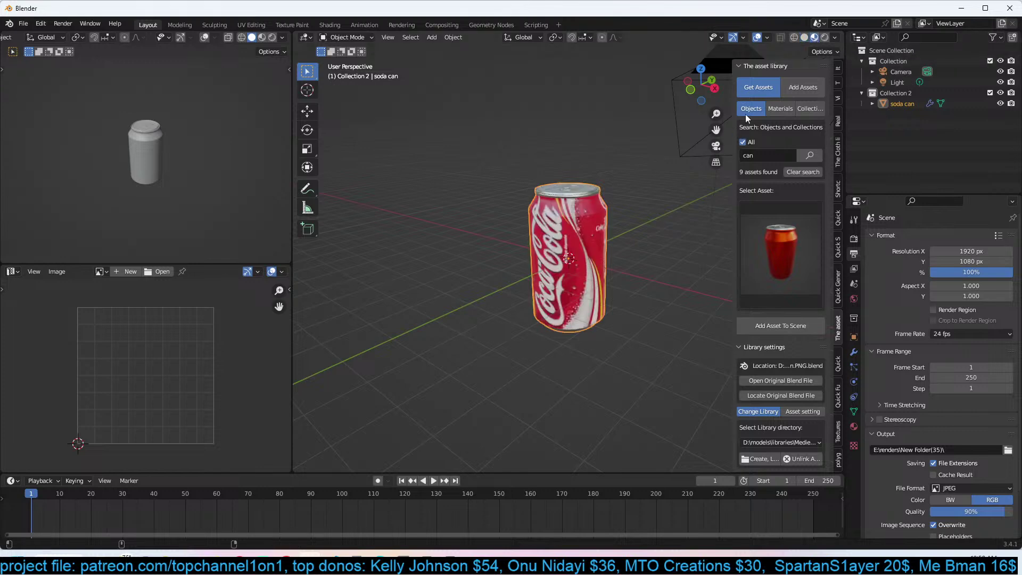
{"action": "middle_click_drag", "start_coordinate": [667, 213], "coordinate": [624, 263]}
{"action": "scroll", "coordinate": [673, 228], "scroll_direction": "up", "scroll_amount": 3}
{"action": "left_click", "coordinate": [625, 263]}
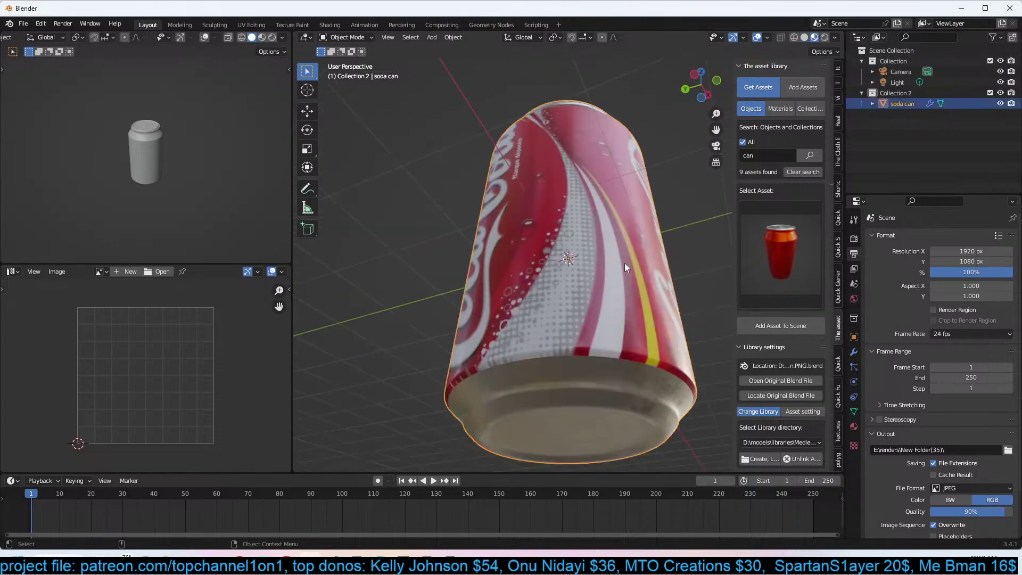
{"action": "scroll", "coordinate": [624, 263], "scroll_direction": "down", "scroll_amount": 4}
Search the asset library for "road" and add the dirt road asset to the scene.
{"action": "left_click", "coordinate": [781, 155]}
{"action": "type", "text": "road"}
{"action": "key", "text": "Return"}
{"action": "left_click", "coordinate": [785, 259]}
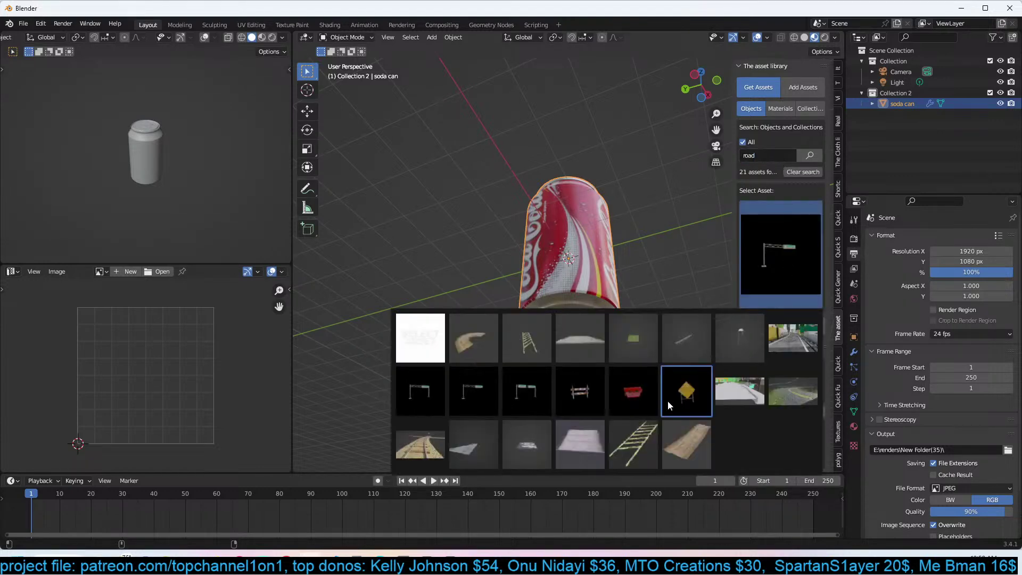
{"action": "left_click", "coordinate": [705, 428]}
{"action": "left_click", "coordinate": [780, 325]}
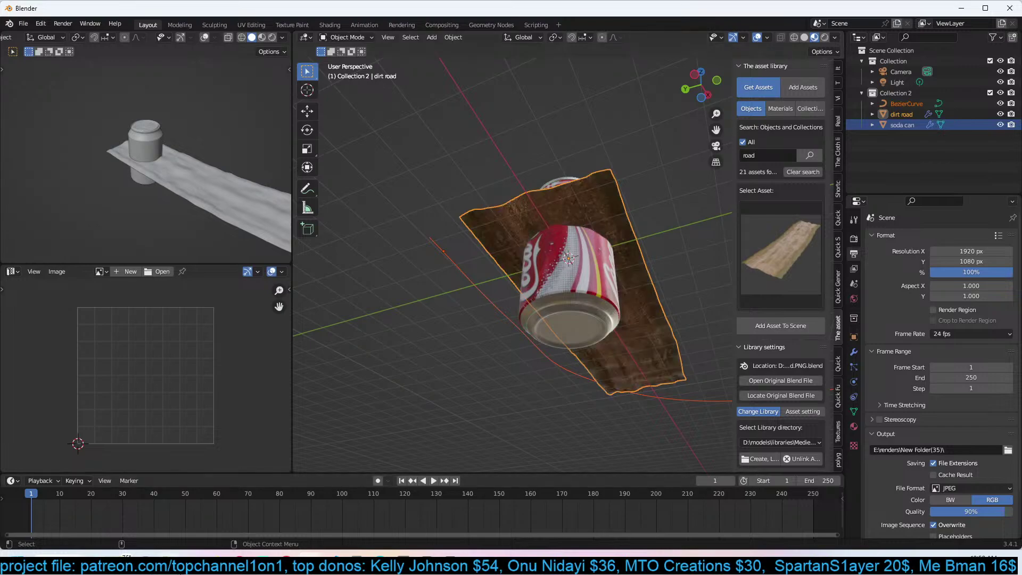
Switch to File Explorer, open the Compressed folder in Downloads and look through it for the Endless Engines starter files.
{"action": "key", "text": "alt+Tab"}
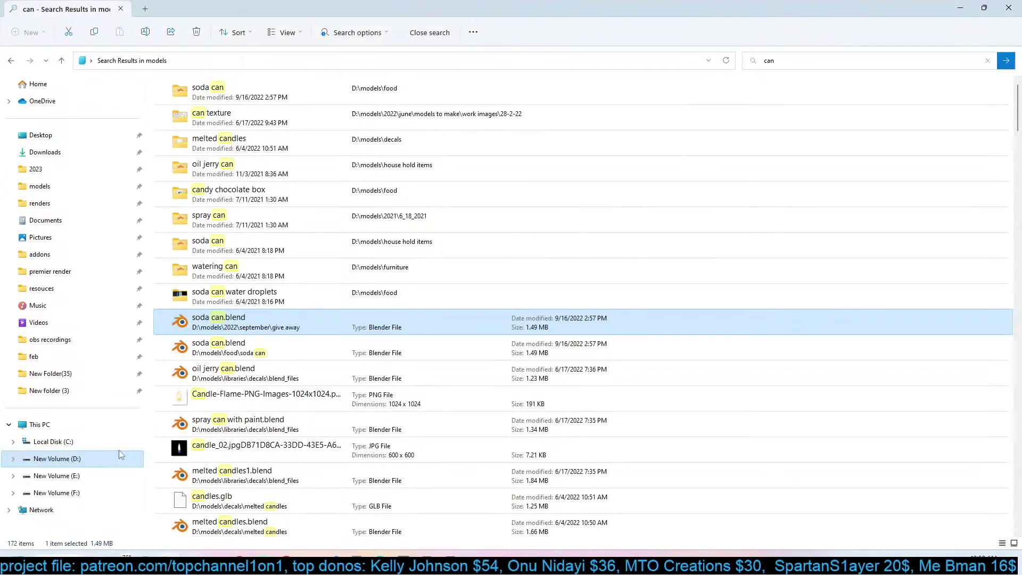
{"action": "left_click", "coordinate": [69, 153]}
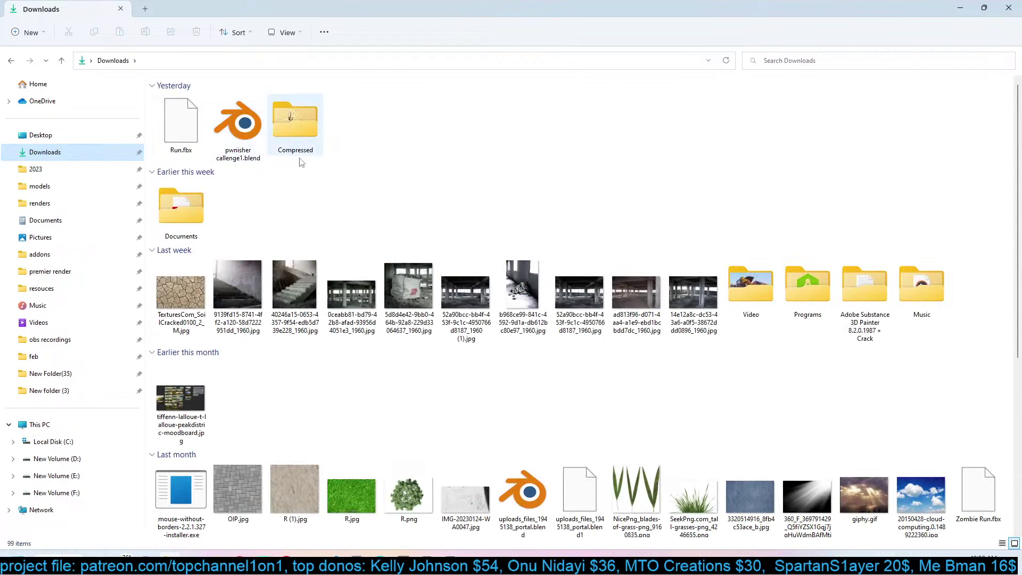
{"action": "left_click", "coordinate": [204, 203]}
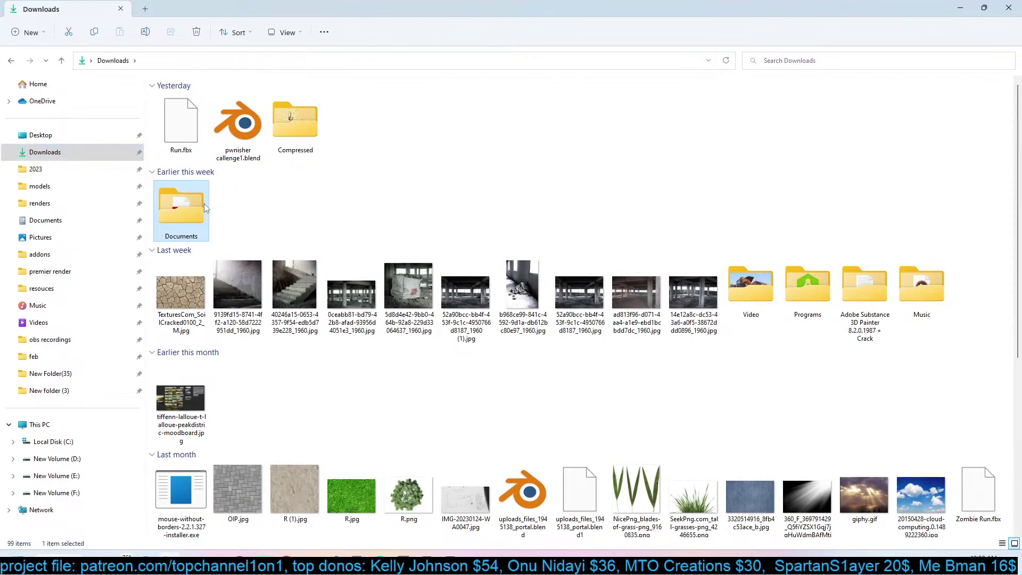
{"action": "double_click", "coordinate": [314, 122]}
{"action": "scroll", "coordinate": [246, 342], "scroll_direction": "down", "scroll_amount": 6}
{"action": "scroll", "coordinate": [246, 319], "scroll_direction": "up", "scroll_amount": 3}
{"action": "scroll", "coordinate": [261, 275], "scroll_direction": "down", "scroll_amount": 11}
{"action": "scroll", "coordinate": [341, 346], "scroll_direction": "up", "scroll_amount": 14}
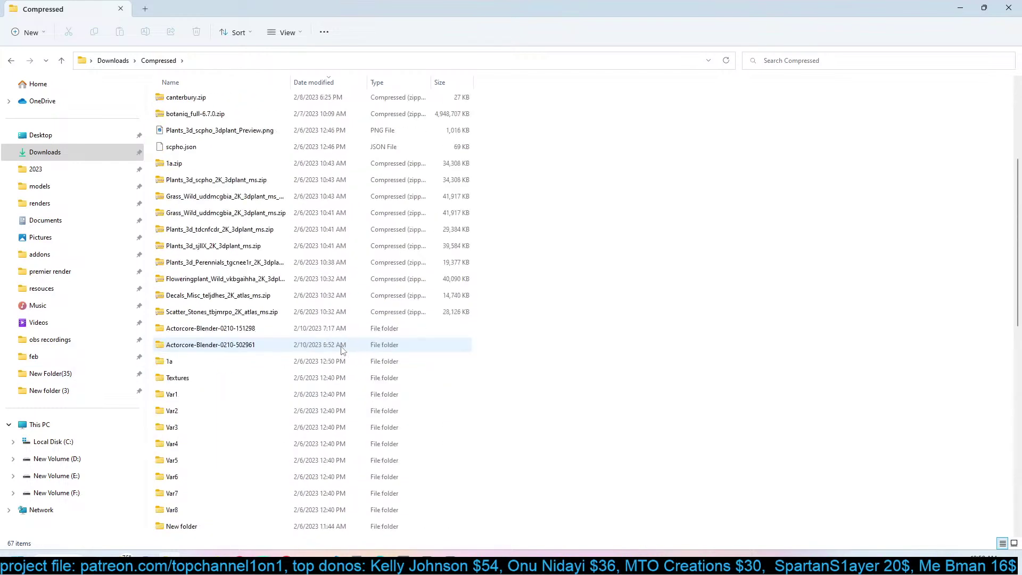
Open EE_Blender_Template_v1.1.blend from the Project Files folder of Endless Engines Starter Files v1.1.
{"action": "double_click", "coordinate": [224, 114]}
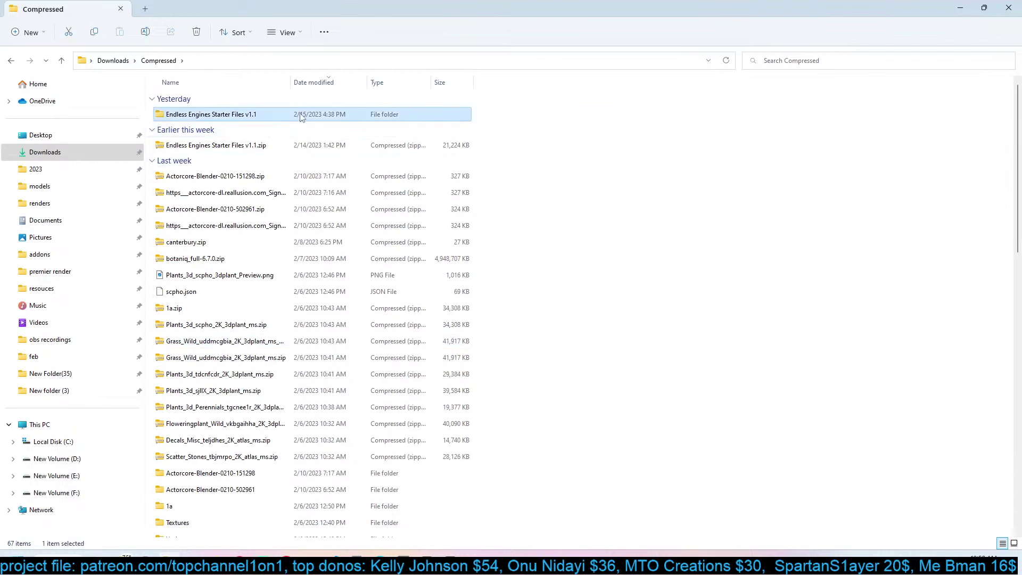
{"action": "double_click", "coordinate": [277, 115]}
{"action": "double_click", "coordinate": [311, 119]}
{"action": "left_click", "coordinate": [311, 120]}
{"action": "double_click", "coordinate": [312, 118]}
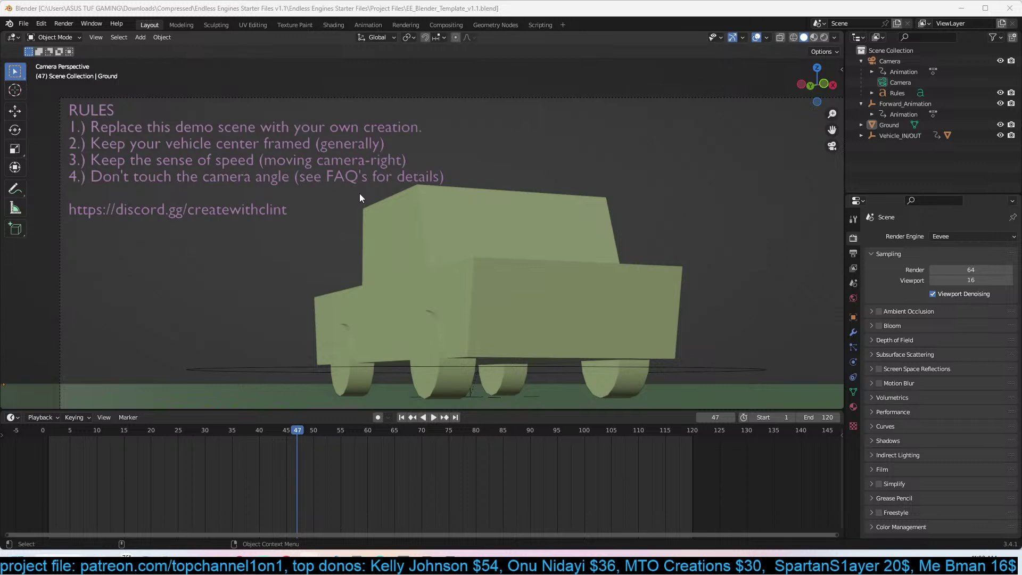
Add a General Layout workspace to the template file and show the camera view in its small 3D viewport.
{"action": "scroll", "coordinate": [605, 179], "scroll_direction": "down", "scroll_amount": 3}
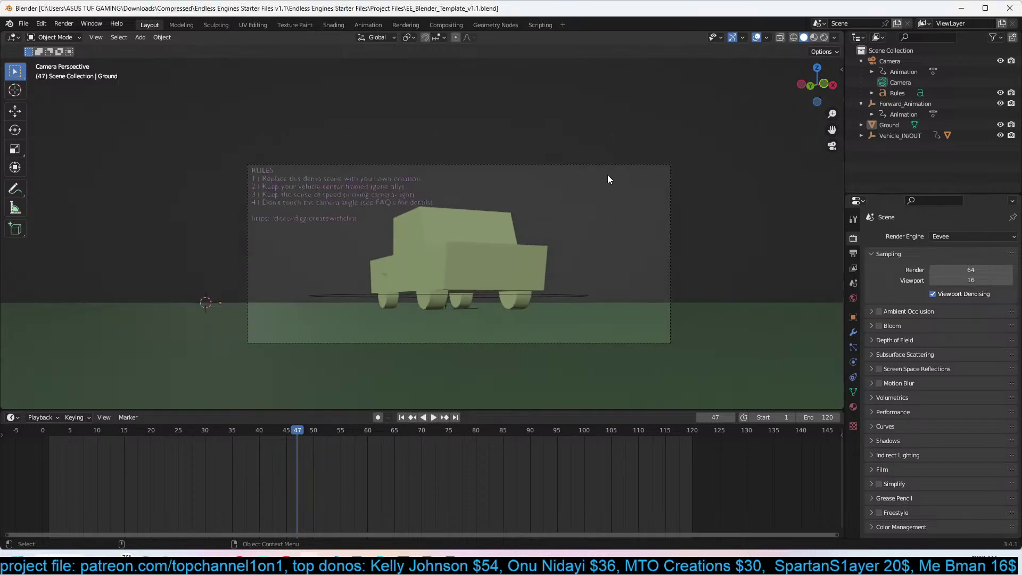
{"action": "key", "text": "space"}
{"action": "key", "text": "Escape"}
{"action": "left_click", "coordinate": [566, 27]}
{"action": "mouse_move", "coordinate": [569, 47]}
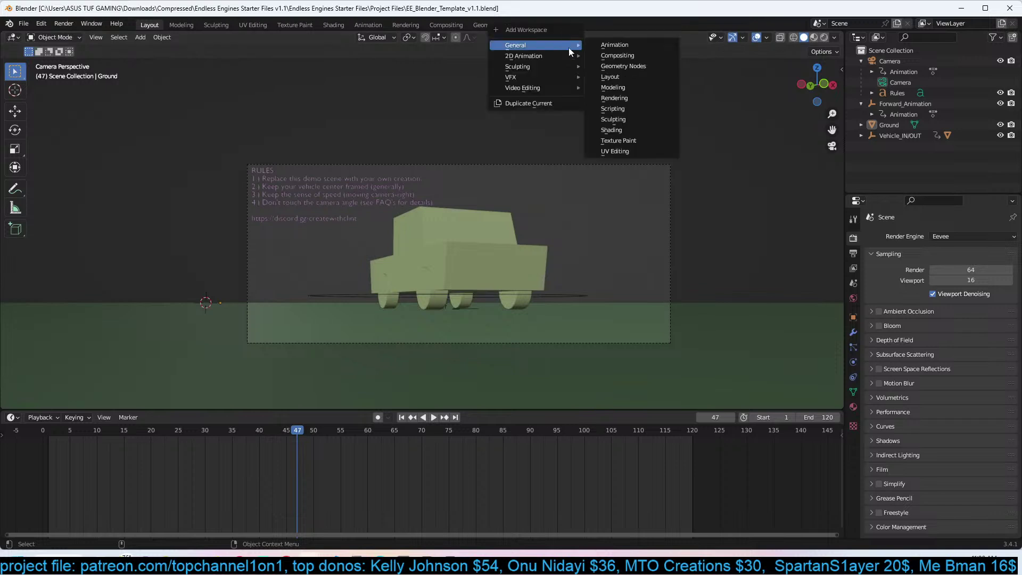
{"action": "left_click", "coordinate": [637, 76]}
{"action": "key", "text": "KP_0"}
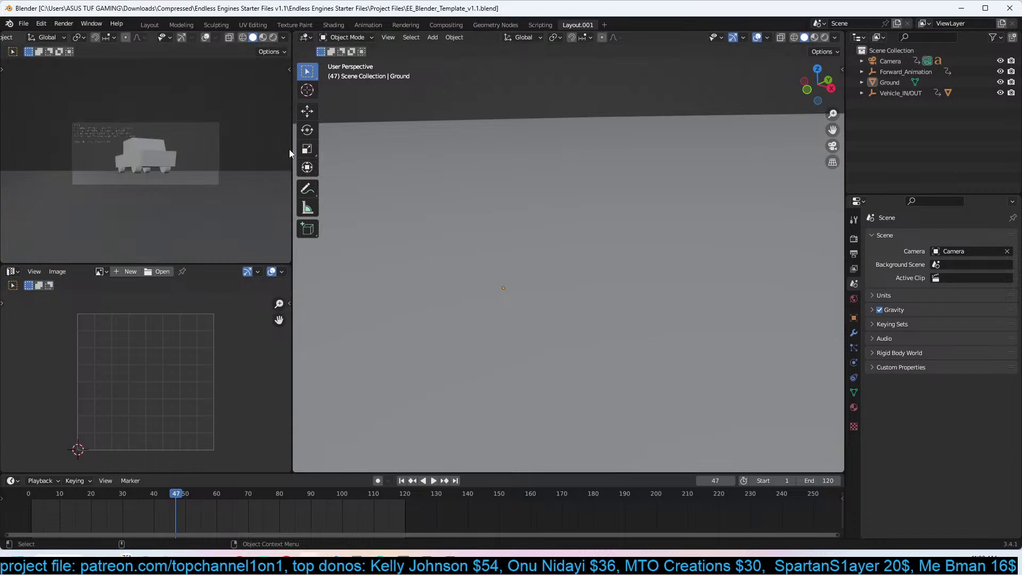
Switch the main viewport to Material Preview shading and delete the Ground plane.
{"action": "left_click", "coordinate": [815, 37]}
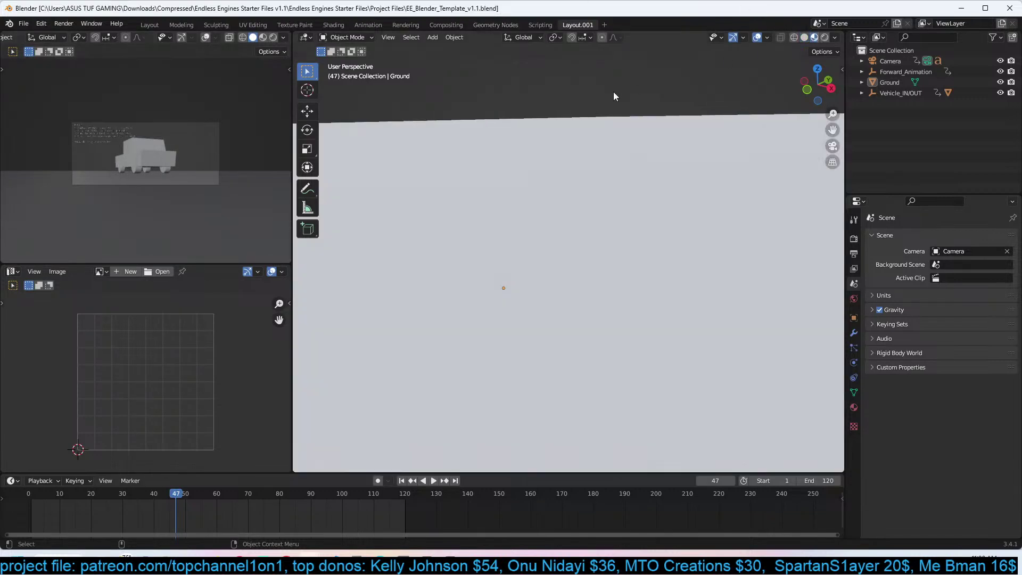
{"action": "left_click", "coordinate": [576, 168]}
{"action": "key", "text": "x"}
{"action": "left_click", "coordinate": [576, 167]}
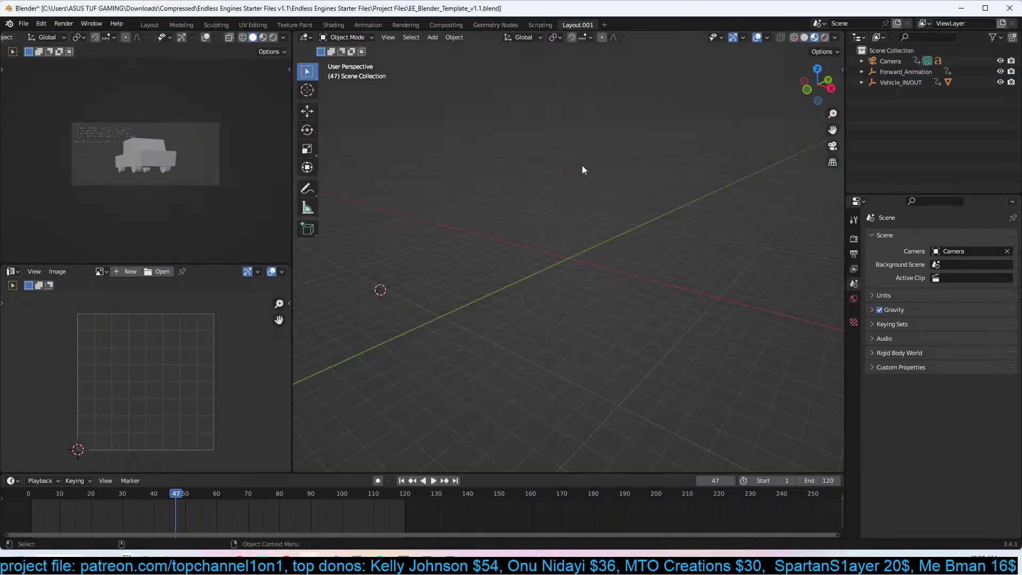
Search all categories of the asset library for "can" and add the red soda can at the placeholder vehicle.
{"action": "key", "text": "n"}
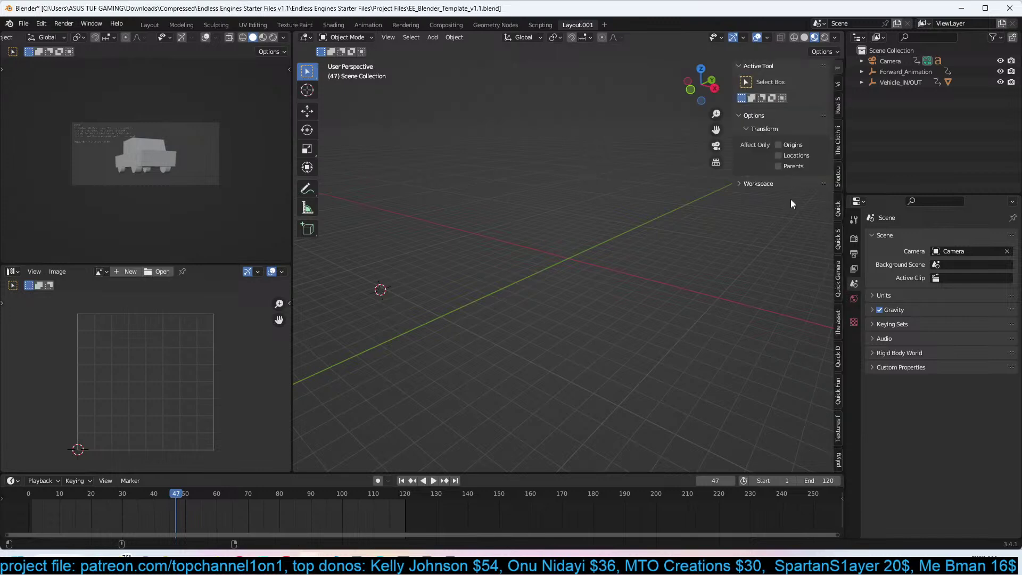
{"action": "left_click", "coordinate": [839, 326]}
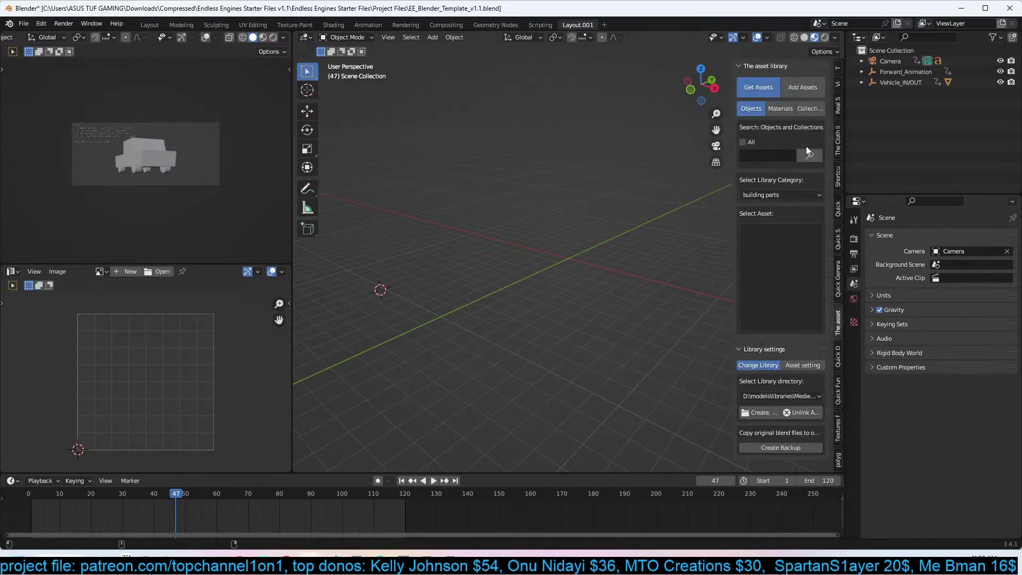
{"action": "left_click", "coordinate": [840, 208]}
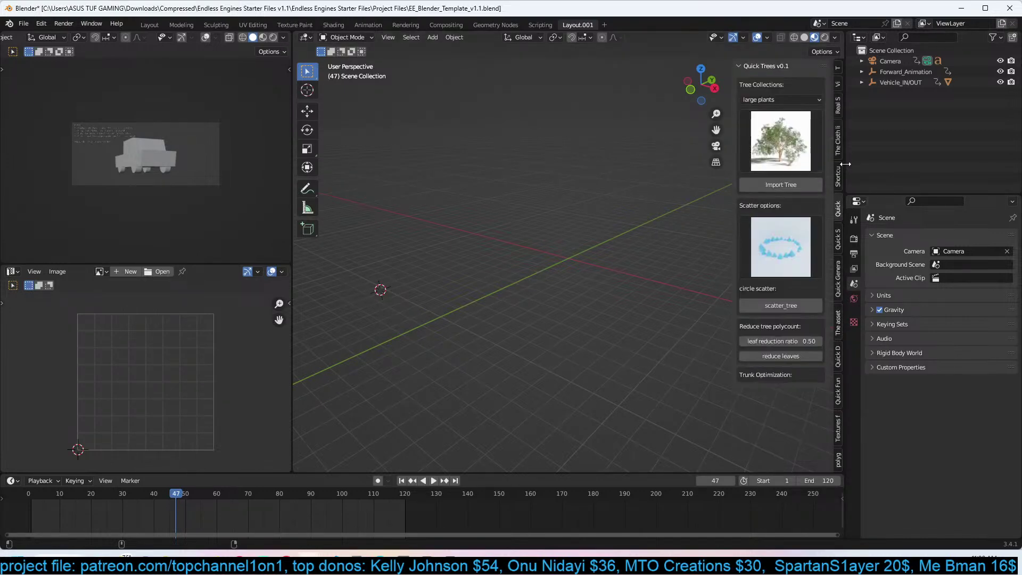
{"action": "left_click", "coordinate": [839, 177]}
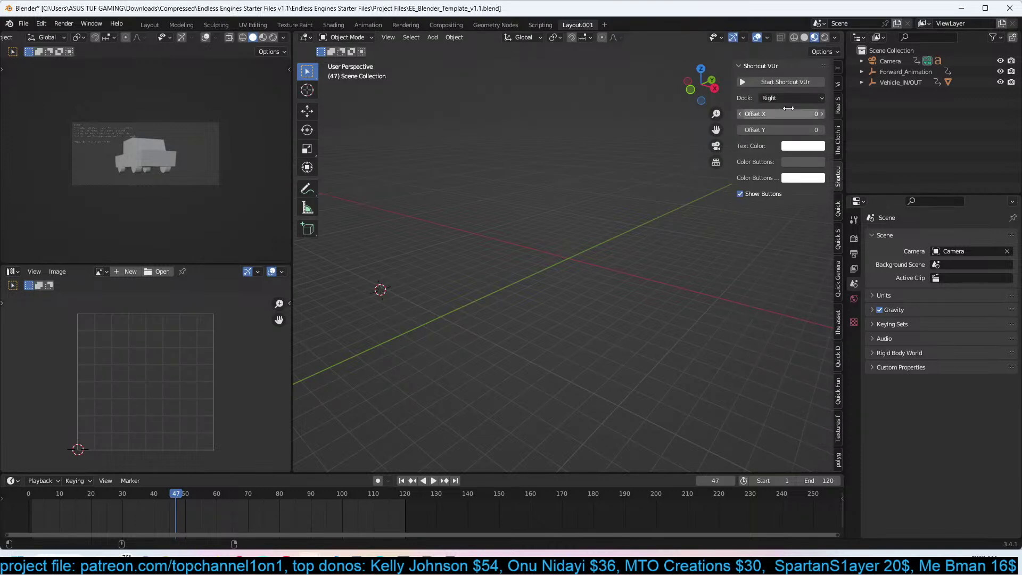
{"action": "left_click", "coordinate": [837, 326]}
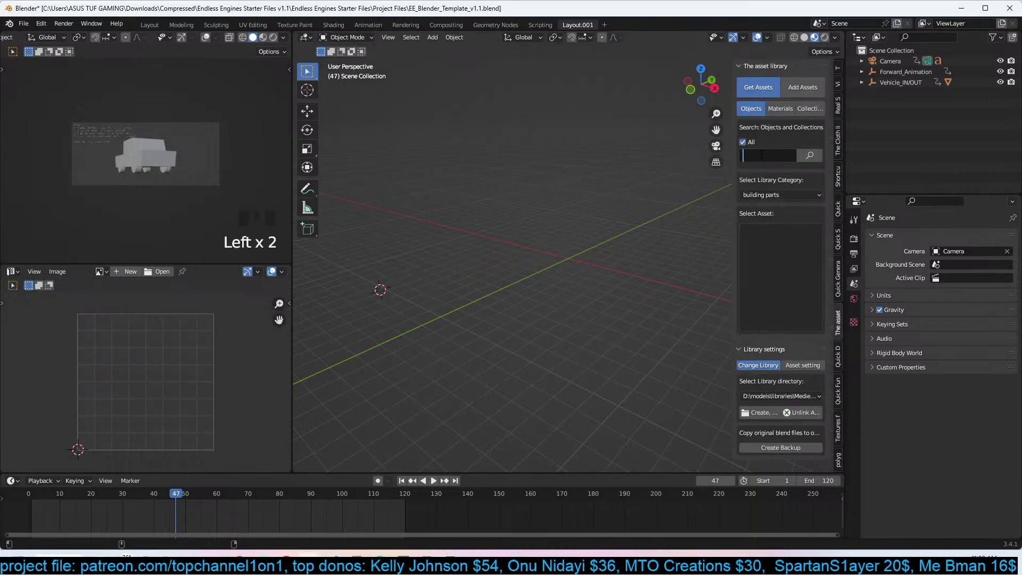
{"action": "left_click", "coordinate": [761, 154]}
{"action": "left_click", "coordinate": [780, 247]}
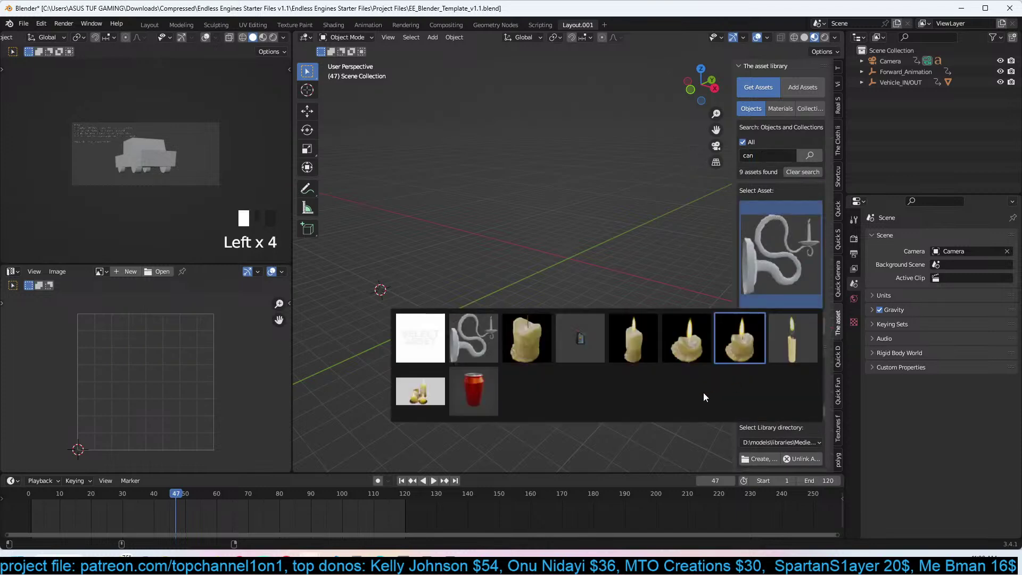
{"action": "left_click", "coordinate": [479, 396]}
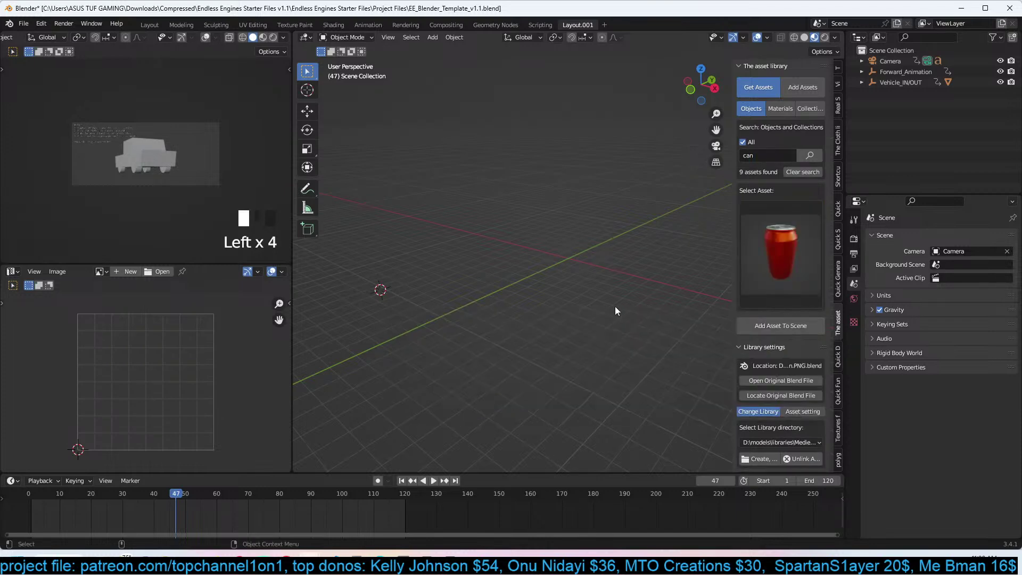
{"action": "key", "text": "KP_0"}
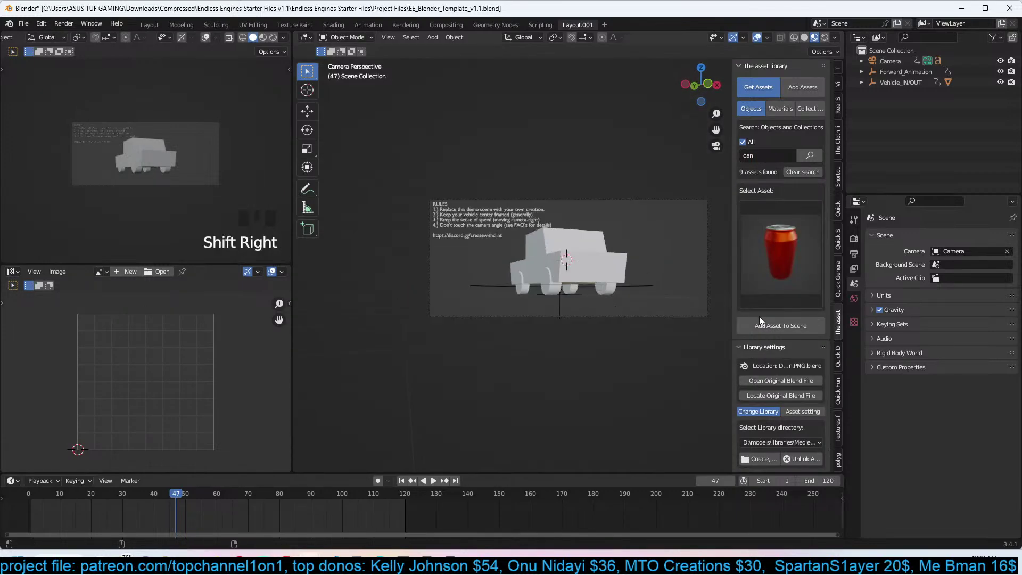
{"action": "left_click", "coordinate": [581, 286]}
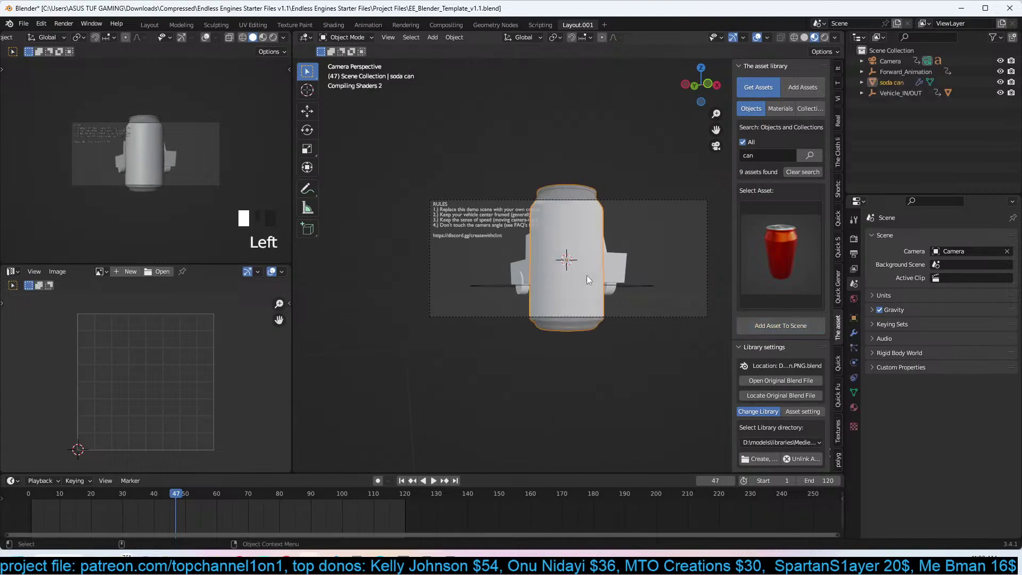
Lay the soda can on its side by rotating it 90° about X and then 90° about Z.
{"action": "key", "text": "r"}
{"action": "key", "text": "x"}
{"action": "key", "text": "9"}
{"action": "key", "text": "0"}
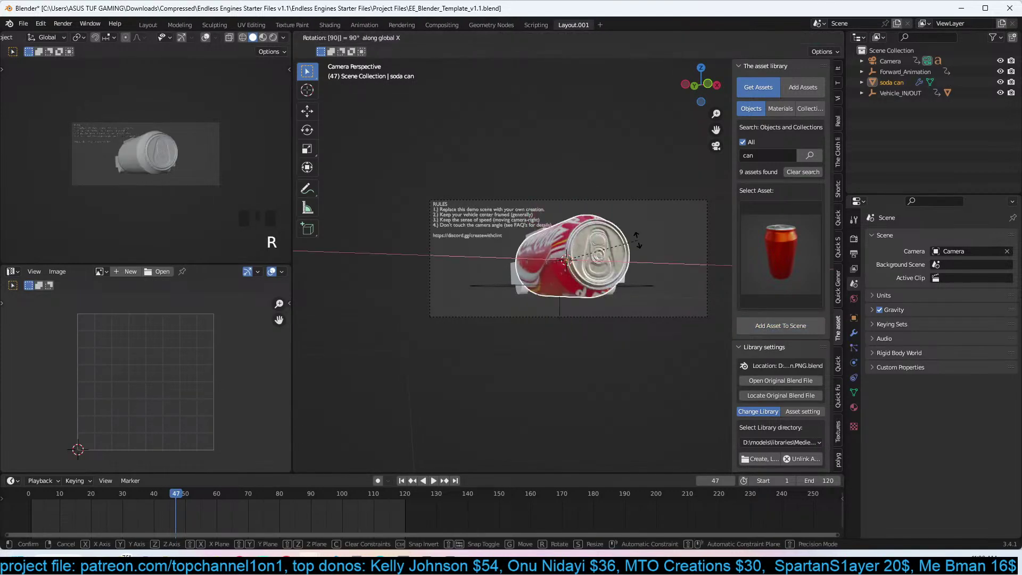
{"action": "key", "text": "Return"}
{"action": "key", "text": "r"}
{"action": "key", "text": "z"}
{"action": "key", "text": "9"}
{"action": "key", "text": "0"}
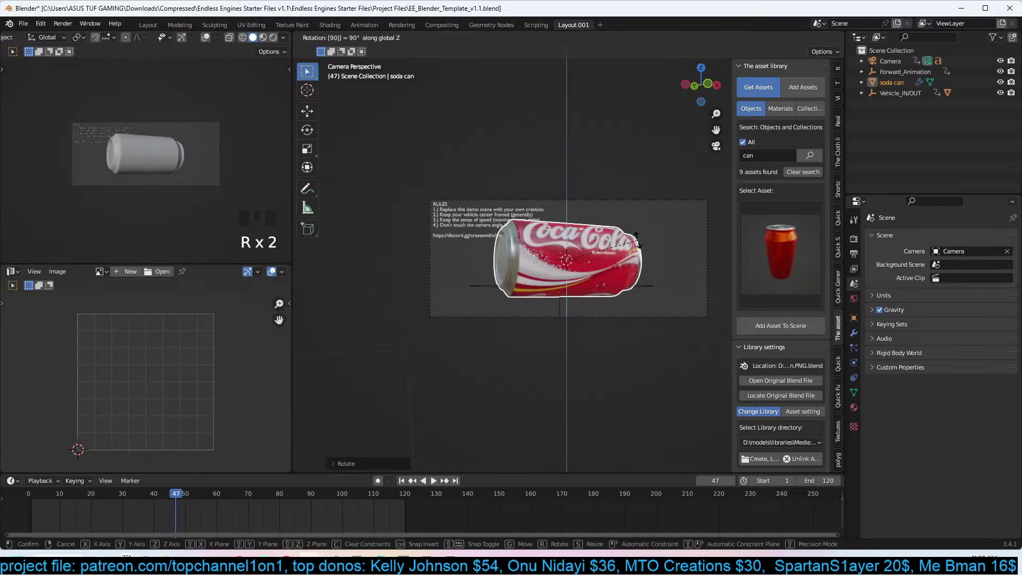
{"action": "key", "text": "Return"}
Move the soda can over the placeholder vehicle in the top view.
{"action": "key", "text": "KP_7"}
{"action": "key", "text": "KP_Decimal"}
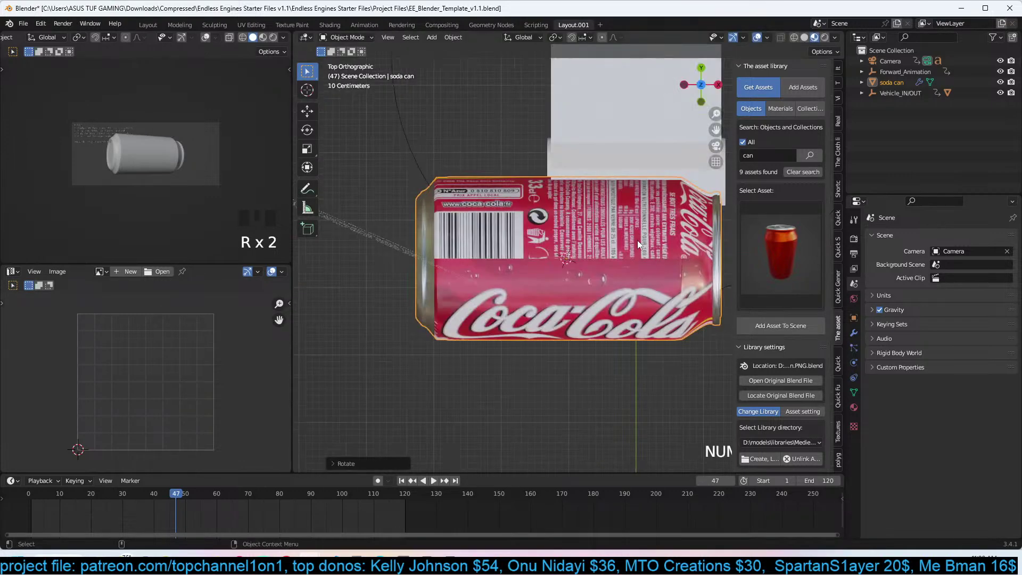
{"action": "scroll", "coordinate": [585, 270], "scroll_direction": "down", "scroll_amount": 5}
{"action": "key", "text": "g"}
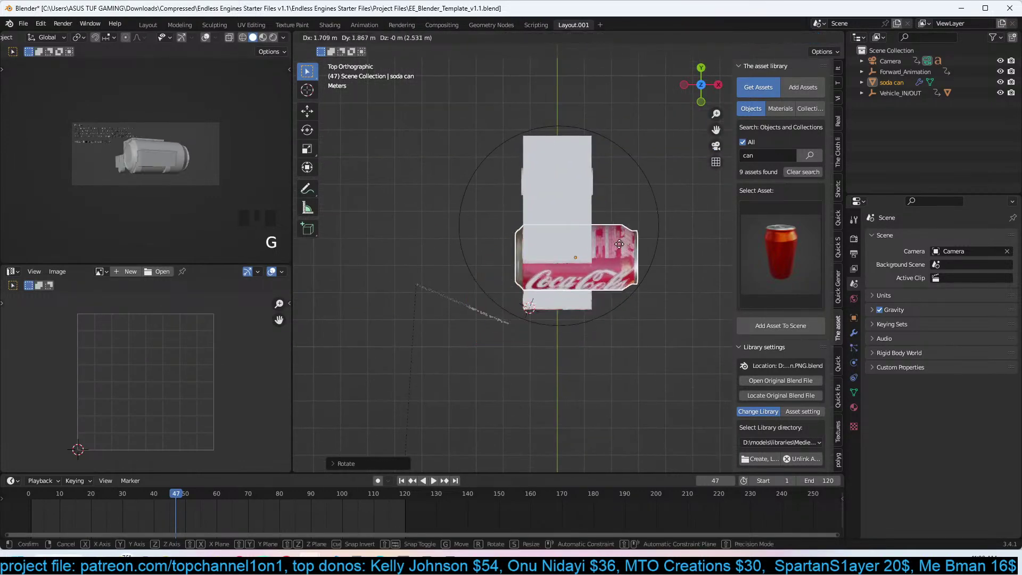
{"action": "left_click", "coordinate": [595, 204]}
Select the placeholder vehicle, switch the main viewport to wireframe shading and try moving the vehicle.
{"action": "middle_click_drag", "start_coordinate": [595, 205], "coordinate": [679, 211]}
{"action": "left_click", "coordinate": [627, 269]}
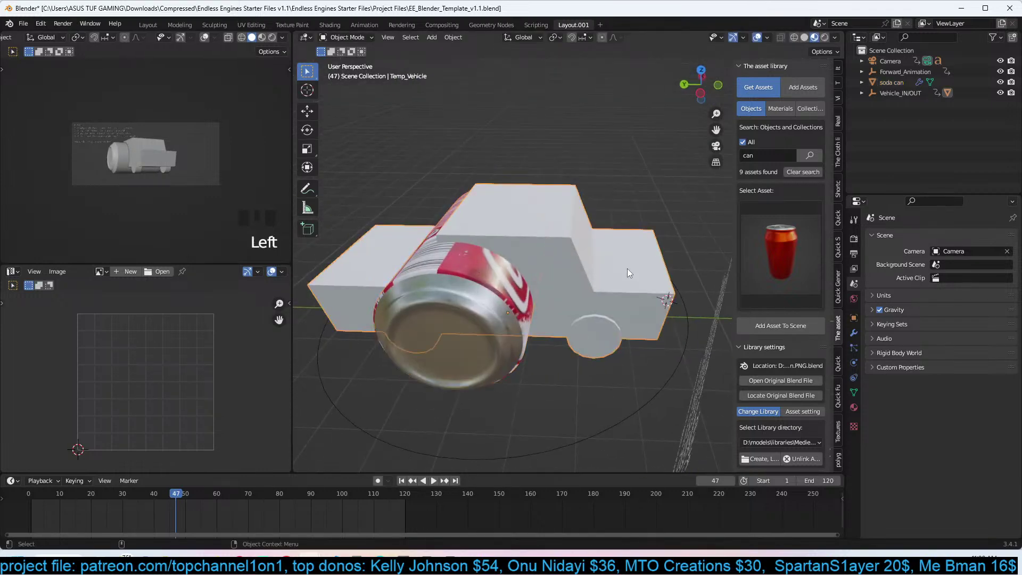
{"action": "key", "text": "z"}
{"action": "left_click", "coordinate": [341, 333]}
{"action": "middle_click_drag", "start_coordinate": [712, 319], "coordinate": [533, 289]}
{"action": "key", "text": "g"}
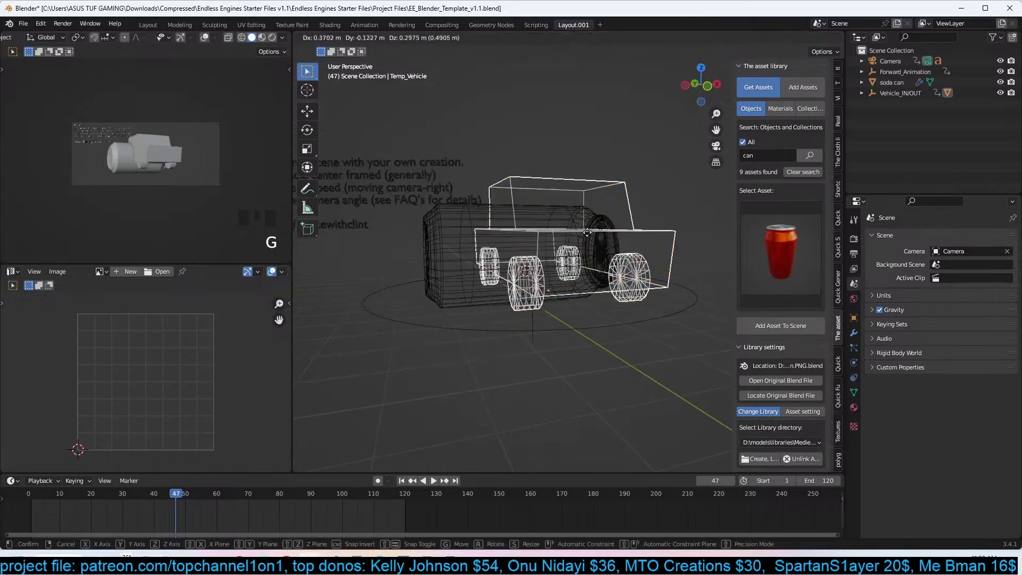
{"action": "right_click", "coordinate": [536, 233]}
Parent the soda can to the Vehicle_IN/OUT circle empty.
{"action": "left_click", "coordinate": [631, 235]}
{"action": "left_click", "coordinate": [599, 231]}
{"action": "left_click", "coordinate": [681, 297], "text": "shift"}
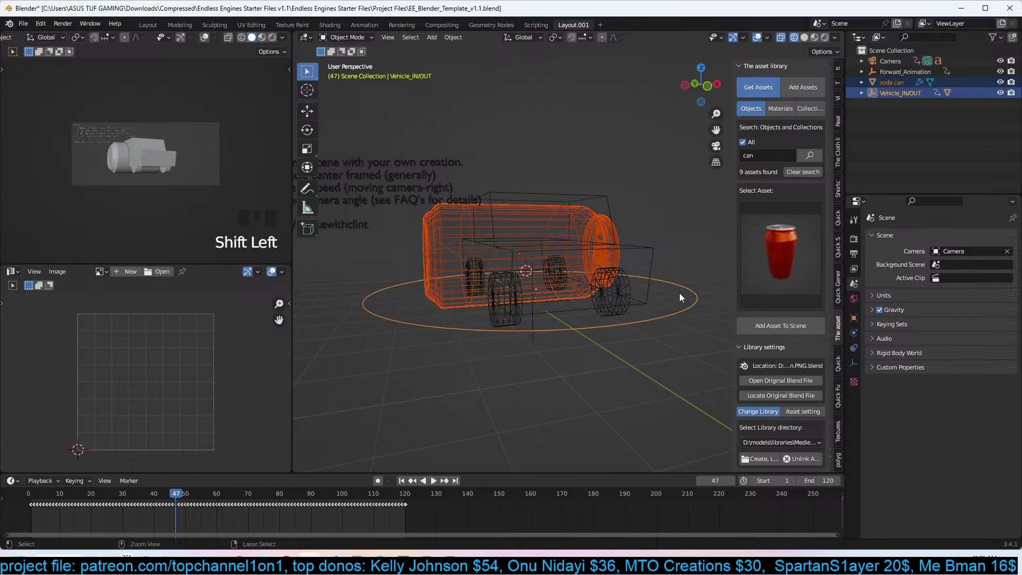
{"action": "key", "text": "ctrl+p"}
{"action": "left_click", "coordinate": [680, 293]}
Delete the placeholder vehicle, keeping the soda can and the Vehicle_IN/OUT empty.
{"action": "left_click", "coordinate": [661, 261]}
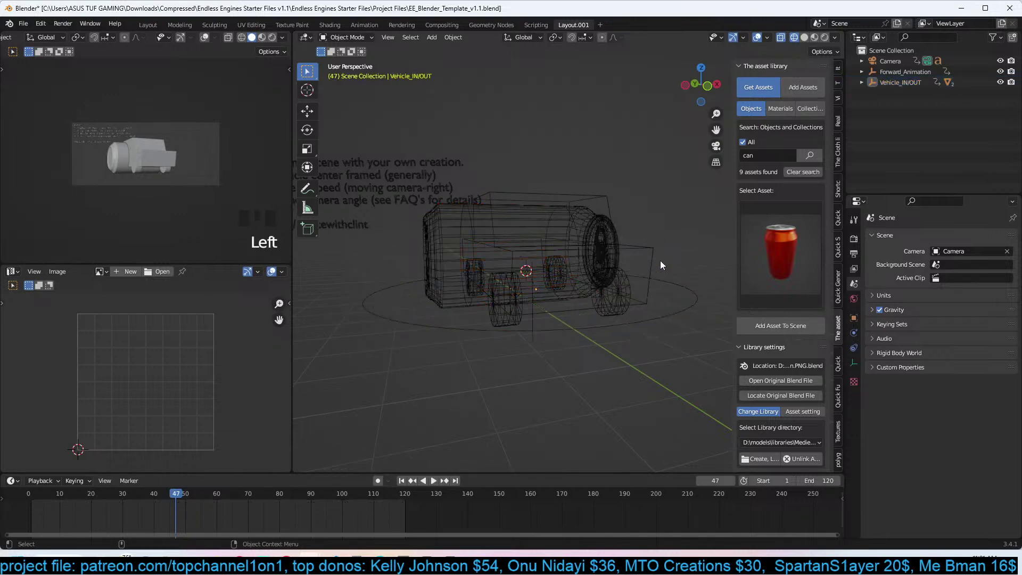
{"action": "left_click", "coordinate": [651, 258]}
{"action": "left_click", "coordinate": [650, 259]}
{"action": "key", "text": "x"}
{"action": "left_click", "coordinate": [651, 259]}
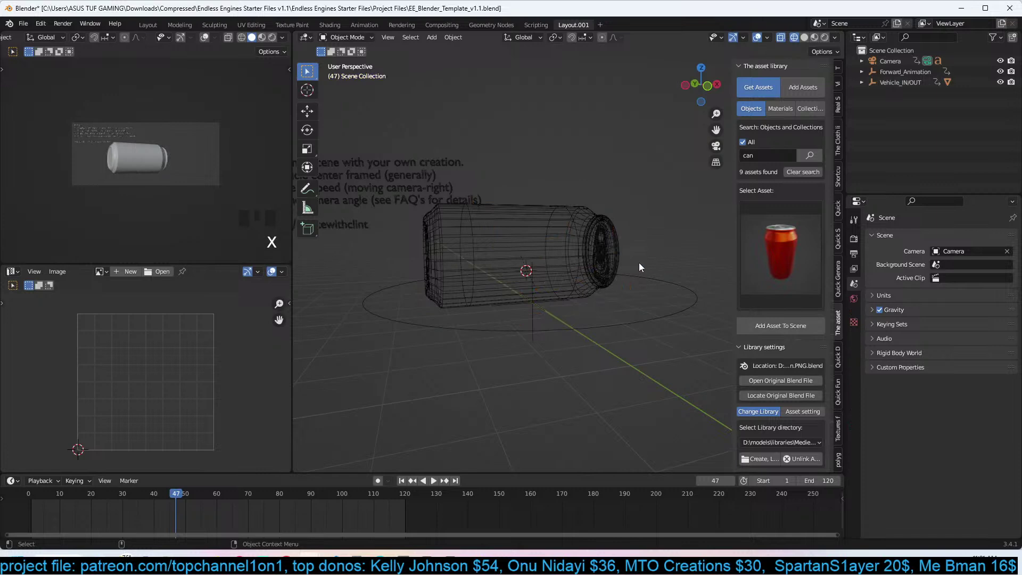
Set the main viewport to solid shading in camera view and the small viewport to Rendered shading.
{"action": "key", "text": "z"}
{"action": "left_click", "coordinate": [569, 260]}
{"action": "key", "text": "KP_0"}
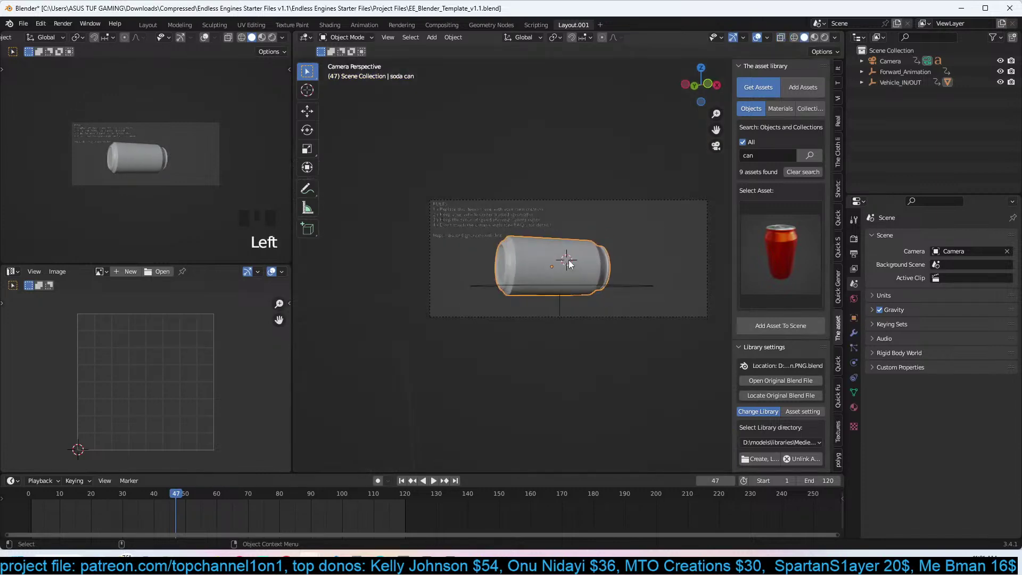
{"action": "left_click", "coordinate": [272, 38]}
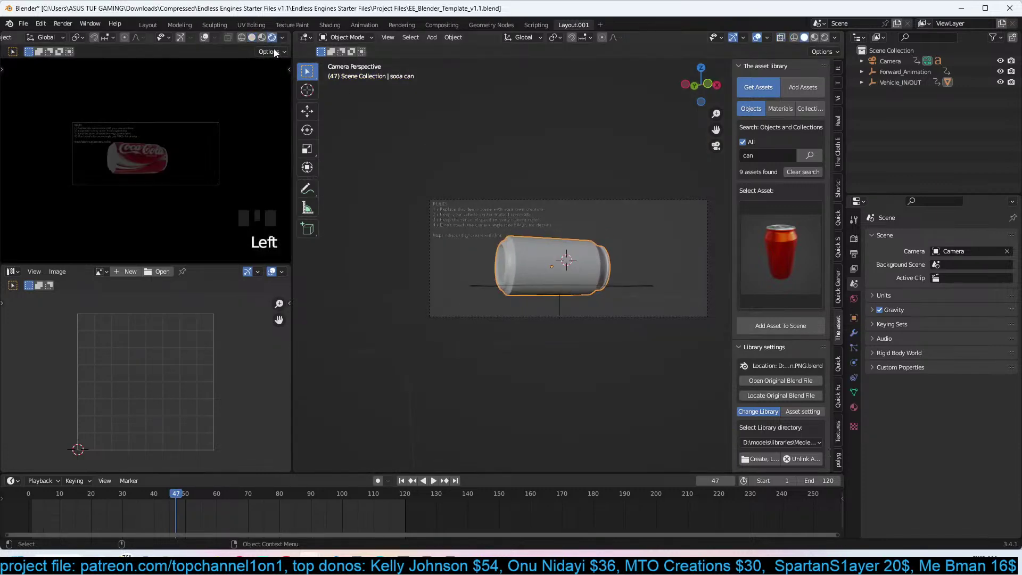
{"action": "scroll", "coordinate": [199, 157], "scroll_direction": "up", "scroll_amount": 4}
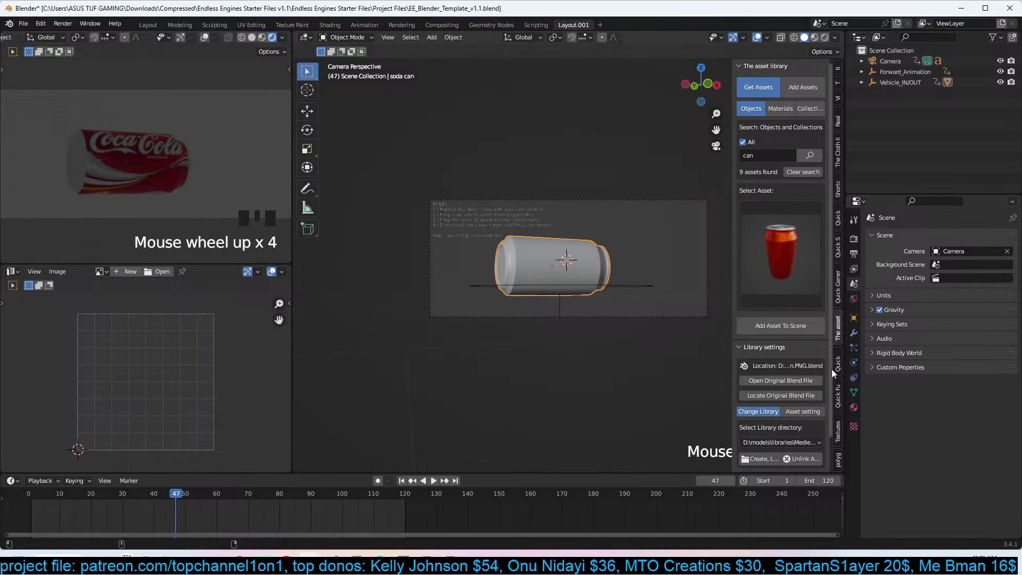
Set the render engine to Cycles with GPU Compute as the device and enable viewport denoising.
{"action": "double_click", "coordinate": [839, 405]}
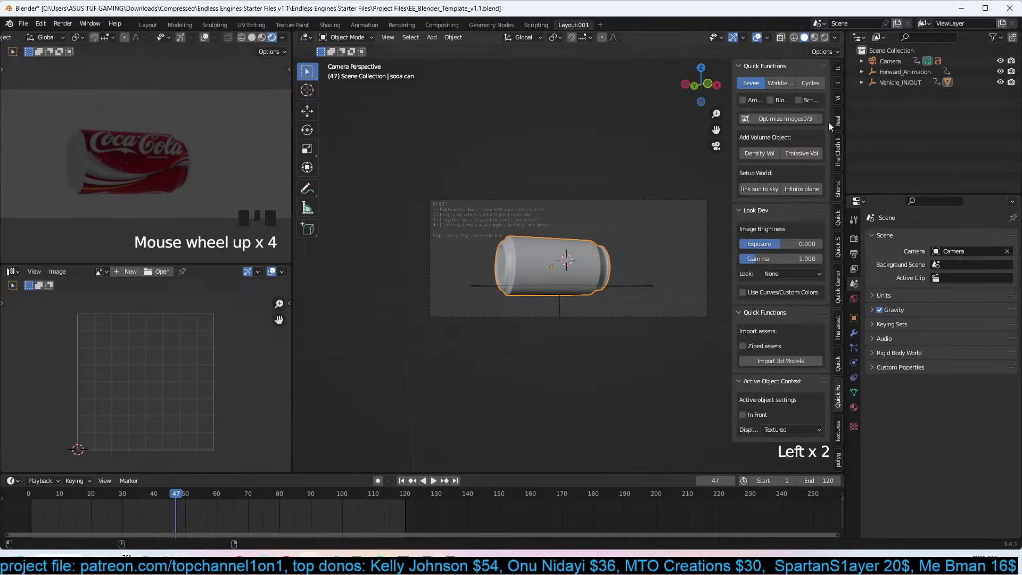
{"action": "left_click", "coordinate": [806, 84]}
{"action": "left_click", "coordinate": [854, 239]}
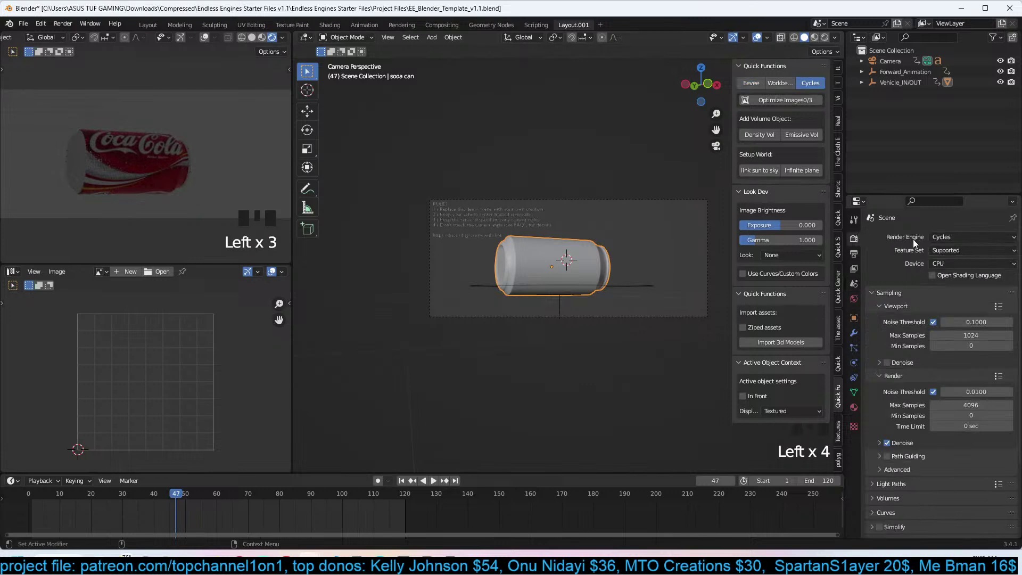
{"action": "left_click", "coordinate": [951, 263]}
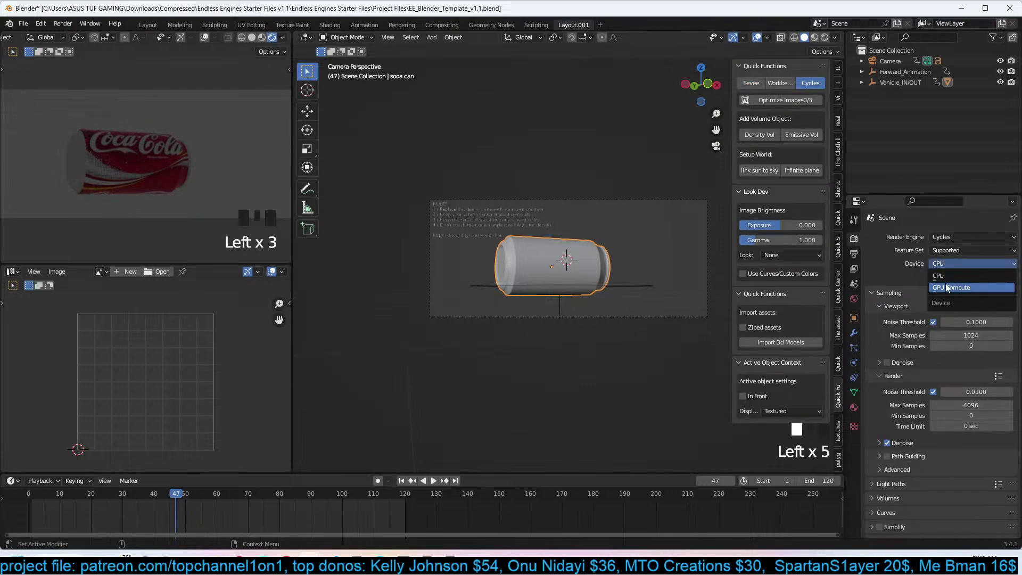
{"action": "left_click", "coordinate": [948, 288]}
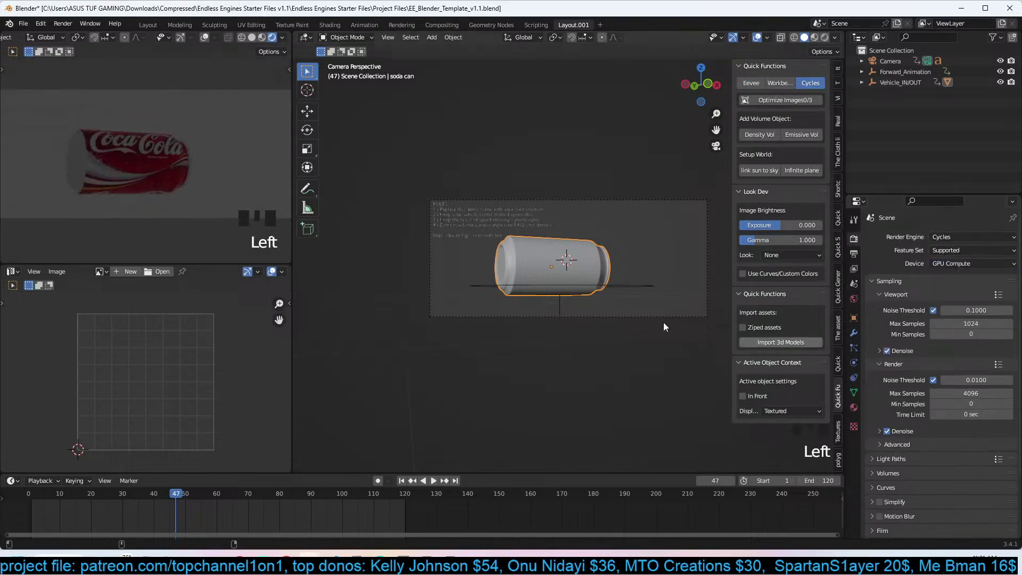
Limit the small rendered viewport to a render region covering the camera frame.
{"action": "scroll", "coordinate": [197, 192], "scroll_direction": "down", "scroll_amount": 2}
{"action": "key", "text": "ctrl+b"}
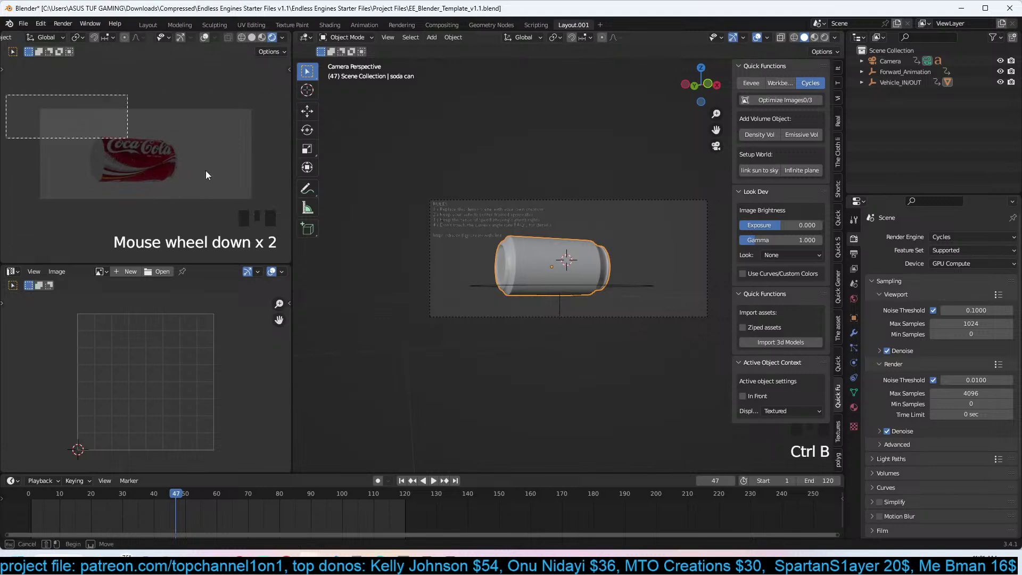
{"action": "left_click_drag", "start_coordinate": [40, 110], "coordinate": [252, 199]}
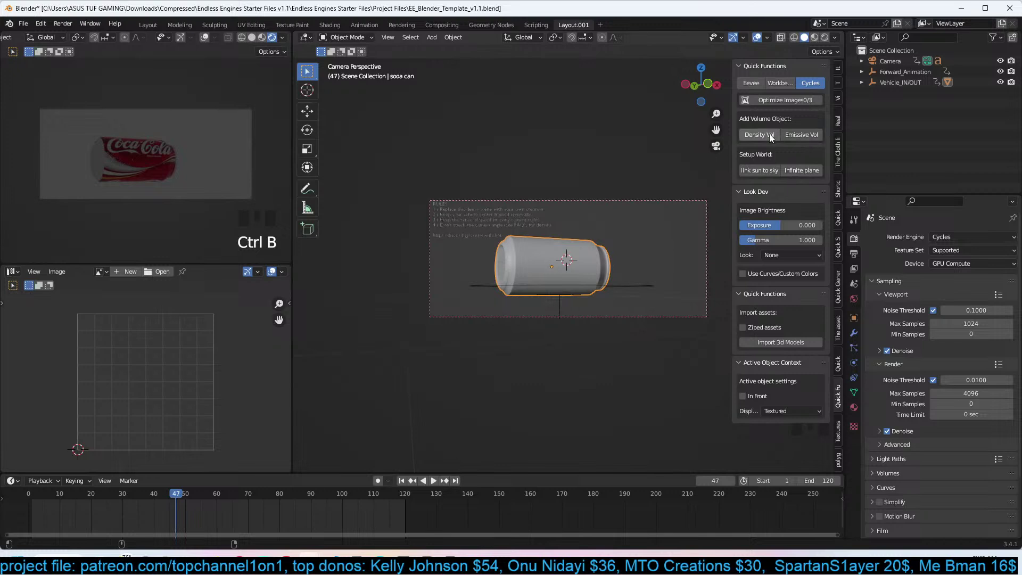
Add a sun linked to the sky and move it above the soda can.
{"action": "left_click", "coordinate": [778, 173]}
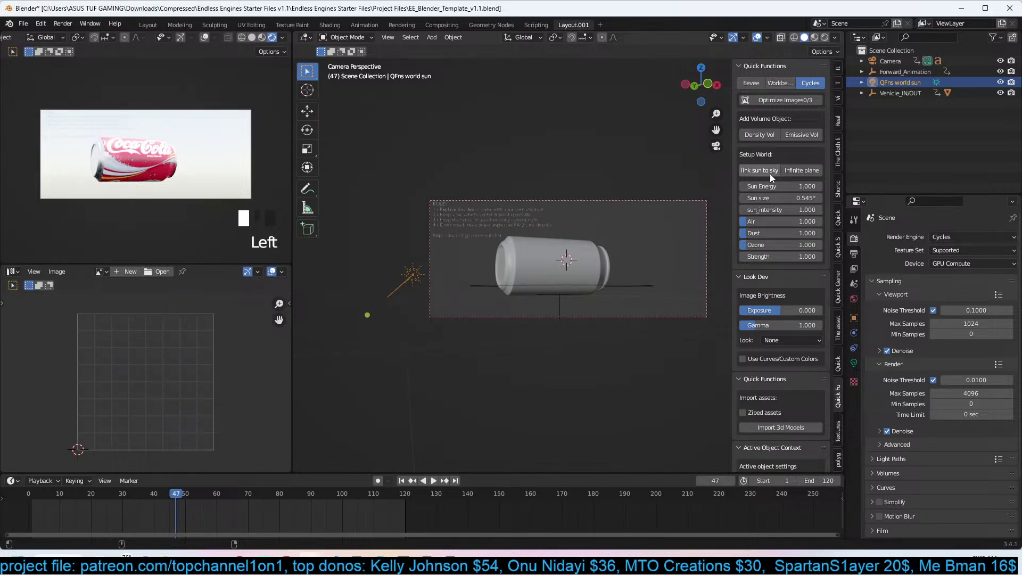
{"action": "key", "text": "g"}
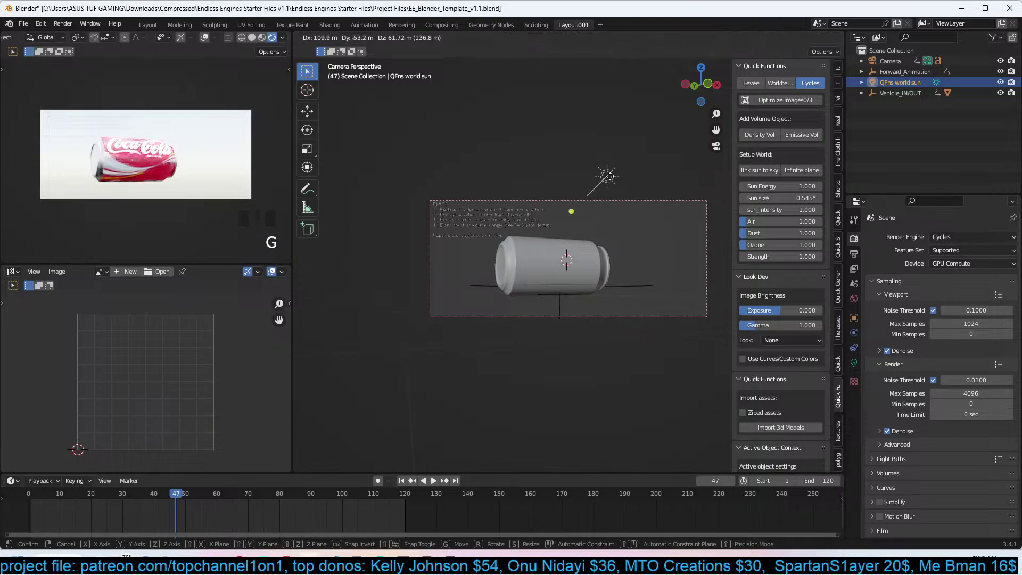
{"action": "left_click", "coordinate": [615, 169]}
{"action": "key", "text": "KP_7"}
{"action": "key", "text": "KP_7"}
{"action": "scroll", "coordinate": [616, 169], "scroll_direction": "down", "scroll_amount": 3}
{"action": "scroll", "coordinate": [616, 169], "scroll_direction": "down", "scroll_amount": 10}
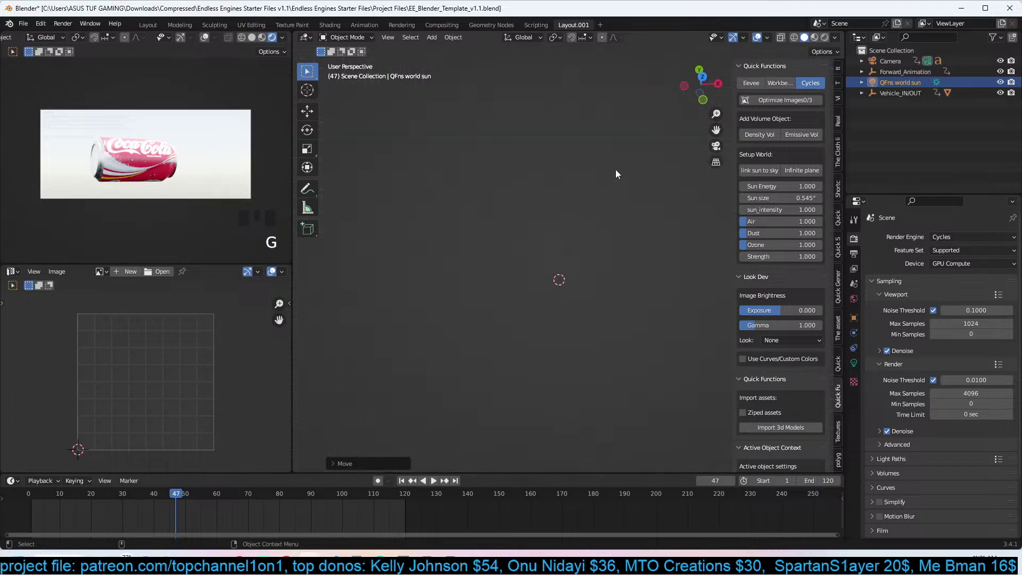
Rotate the sun freely in camera view to relight the can and move it farther up and away.
{"action": "key", "text": "KP_0"}
{"action": "key", "text": "r"}
{"action": "key", "text": "r"}
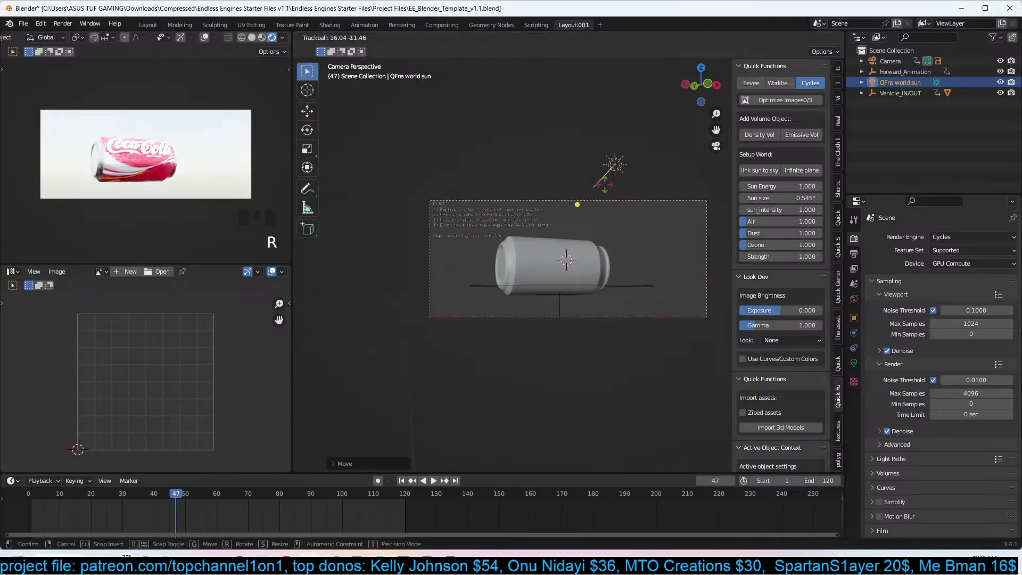
{"action": "left_click", "coordinate": [598, 214]}
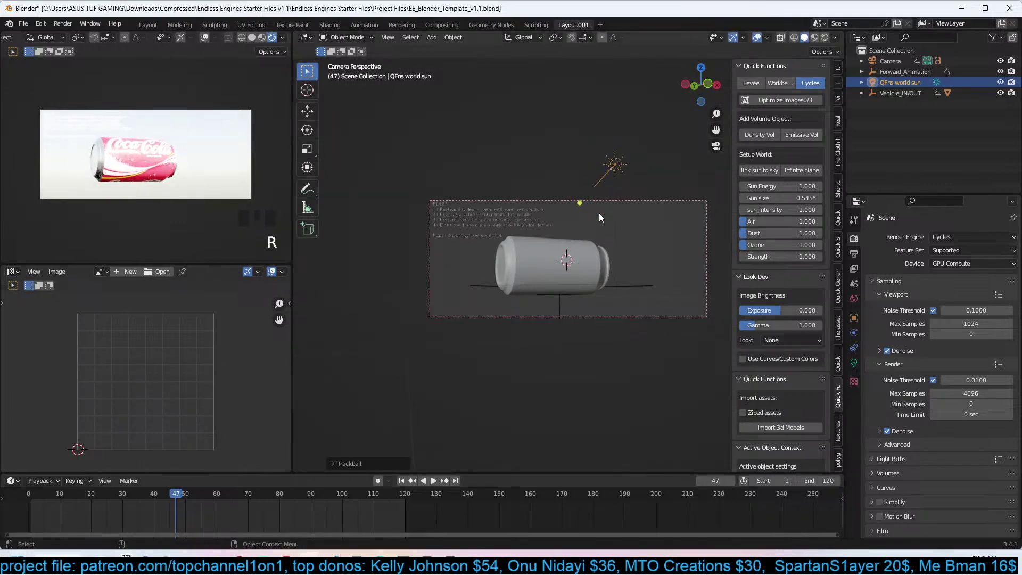
{"action": "right_click", "coordinate": [594, 245], "text": "shift"}
{"action": "left_click", "coordinate": [592, 172]}
{"action": "key", "text": "g"}
{"action": "left_click", "coordinate": [690, 96]}
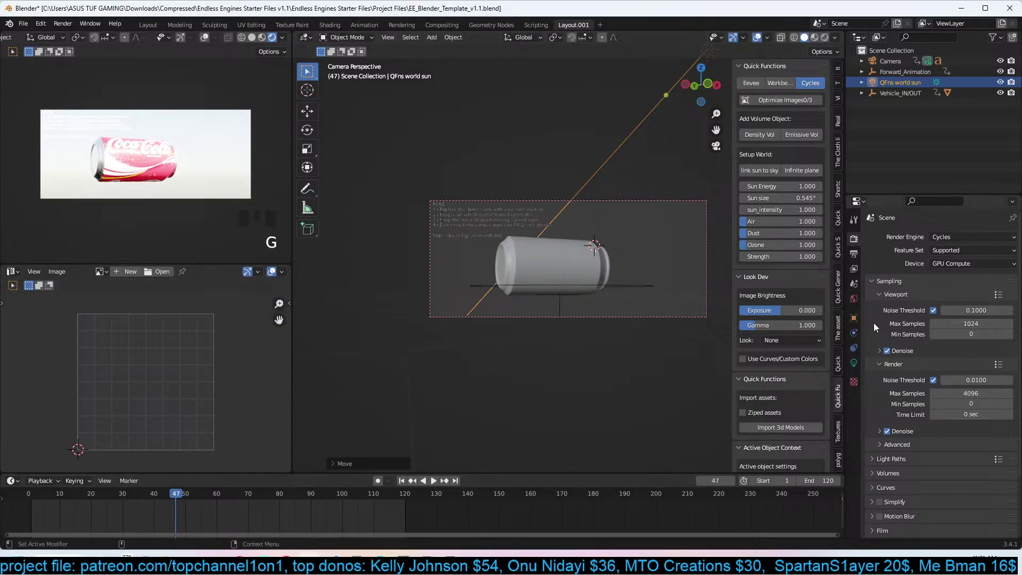
Set the sun energy to 0 and the sky strength to 0.1.
{"action": "left_click", "coordinate": [855, 363]}
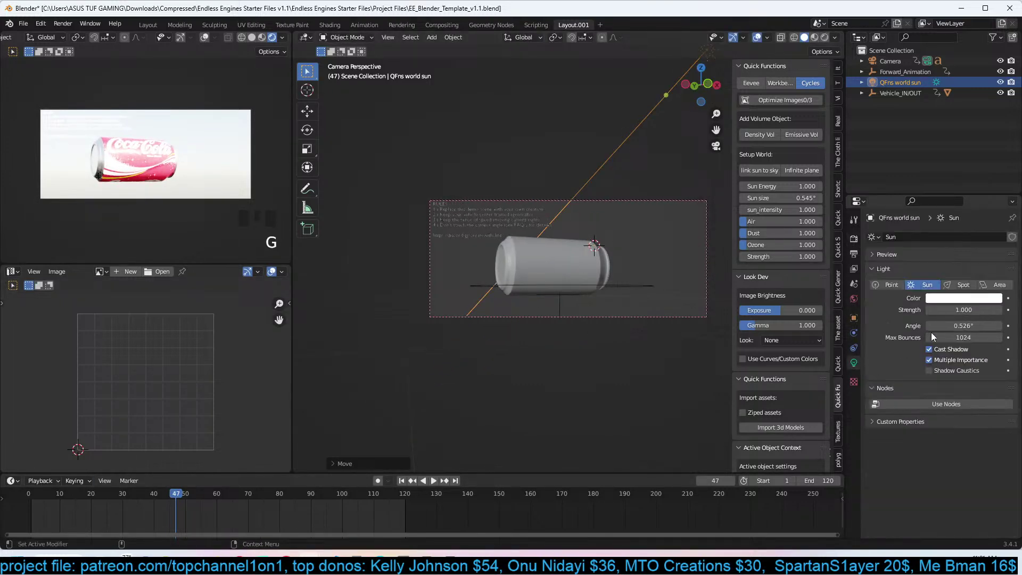
{"action": "left_click", "coordinate": [877, 339]}
{"action": "left_click_drag", "start_coordinate": [804, 187], "coordinate": [751, 188]}
{"action": "left_click", "coordinate": [793, 257]}
{"action": "left_click_drag", "start_coordinate": [795, 260], "coordinate": [794, 258]}
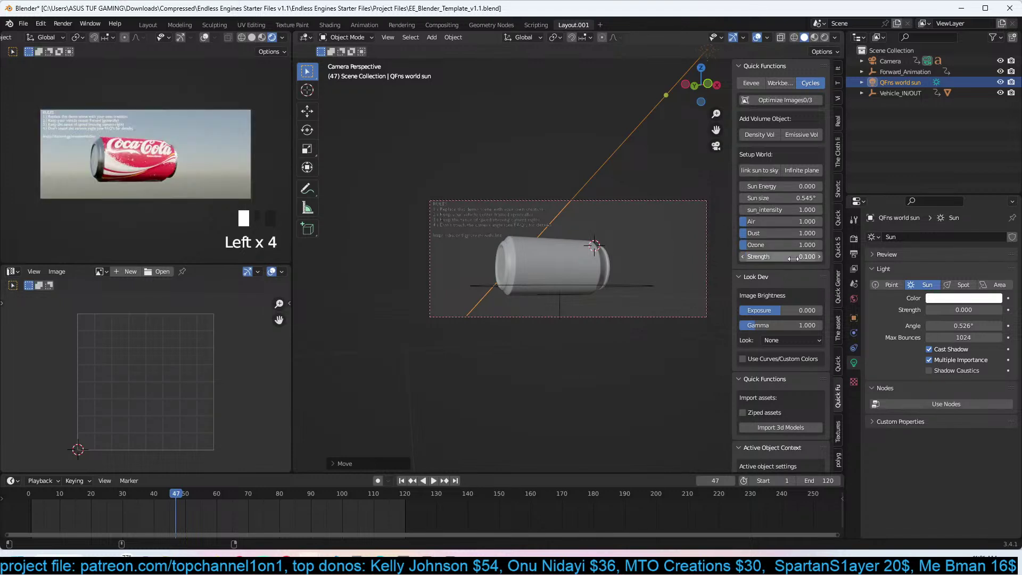
Delete the rules text from the camera view and scrub the soda can's animation to frame 12.
{"action": "key", "text": "x"}
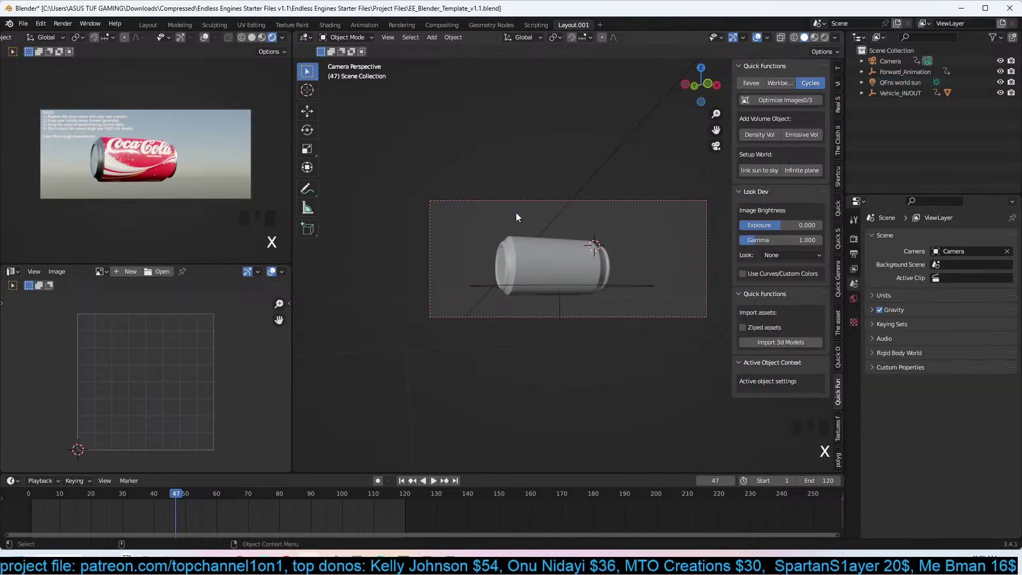
{"action": "scroll", "coordinate": [574, 236], "scroll_direction": "up", "scroll_amount": 3}
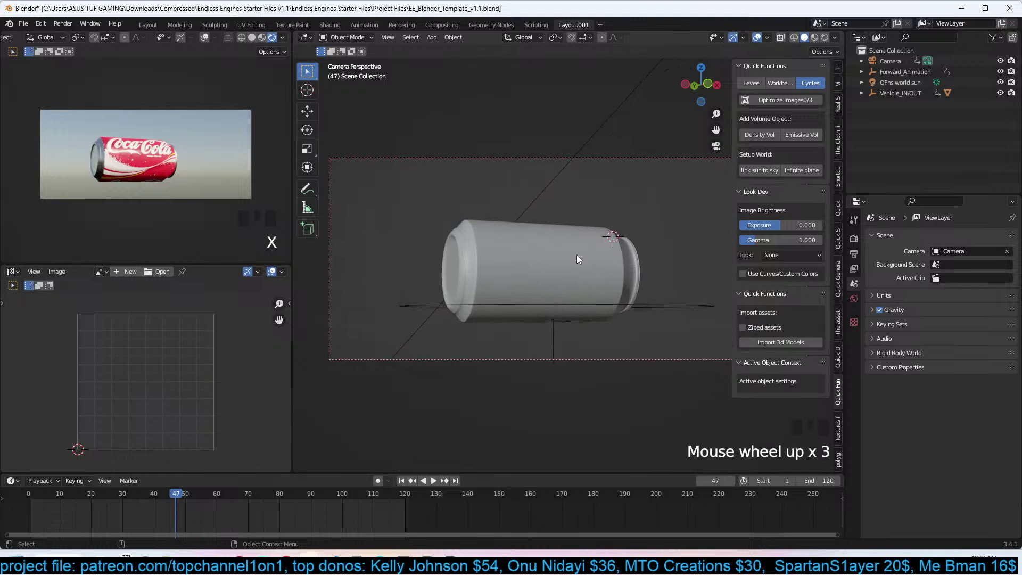
{"action": "left_click", "coordinate": [577, 255]}
{"action": "key", "text": "space"}
{"action": "key", "text": "space"}
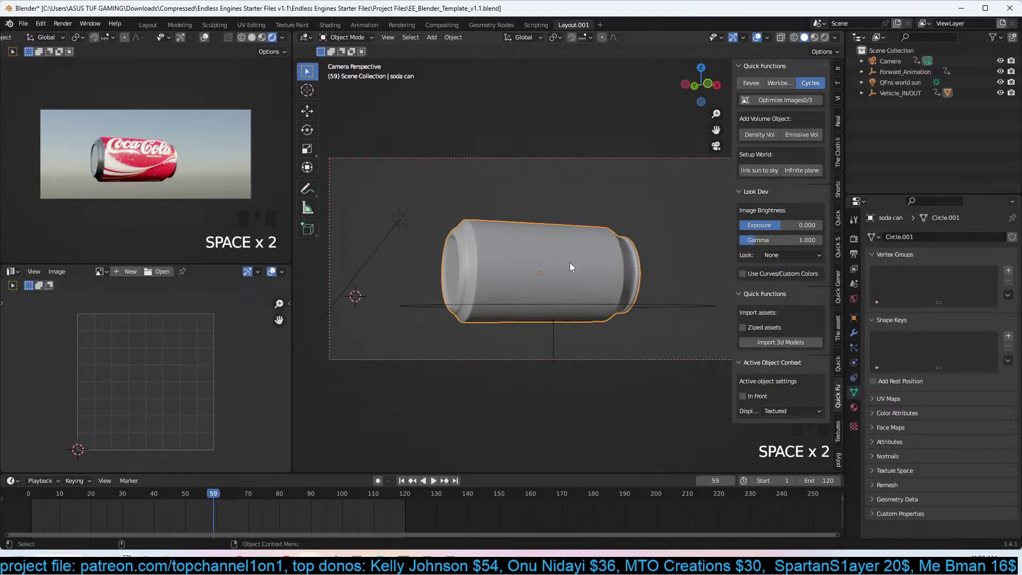
{"action": "right_click", "coordinate": [14, 511], "text": "shift"}
{"action": "scroll", "coordinate": [452, 302], "scroll_direction": "down", "scroll_amount": 1}
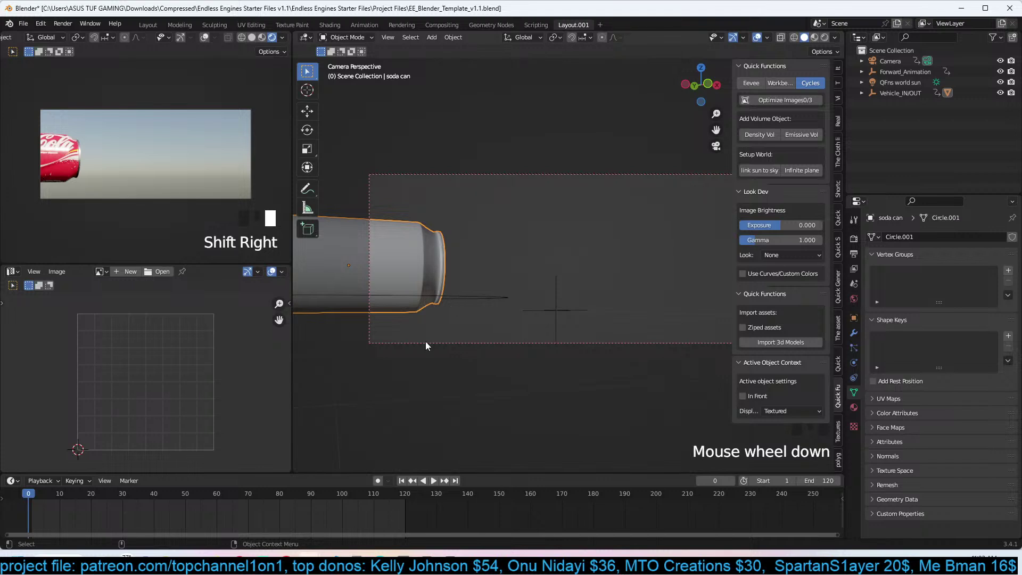
{"action": "right_click", "coordinate": [66, 516], "text": "shift"}
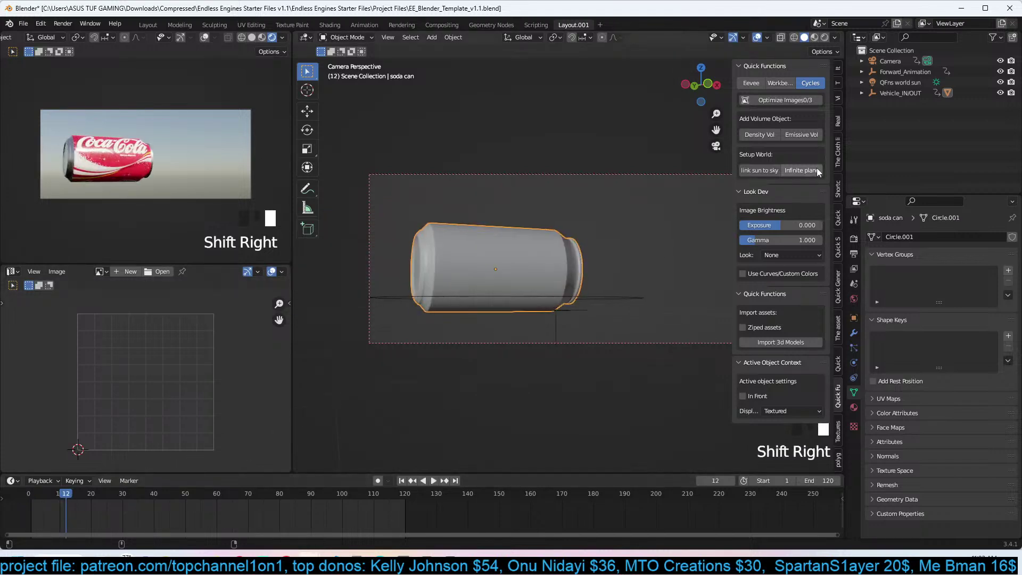
Search the asset library's objects for "road" and choose the dirt road asset.
{"action": "left_click", "coordinate": [837, 326]}
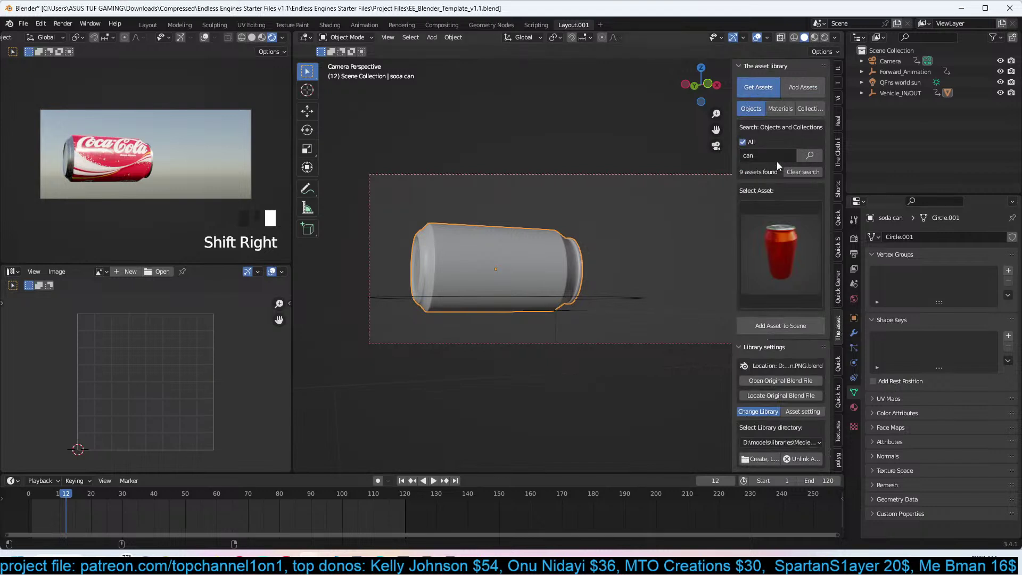
{"action": "key", "text": "Return"}
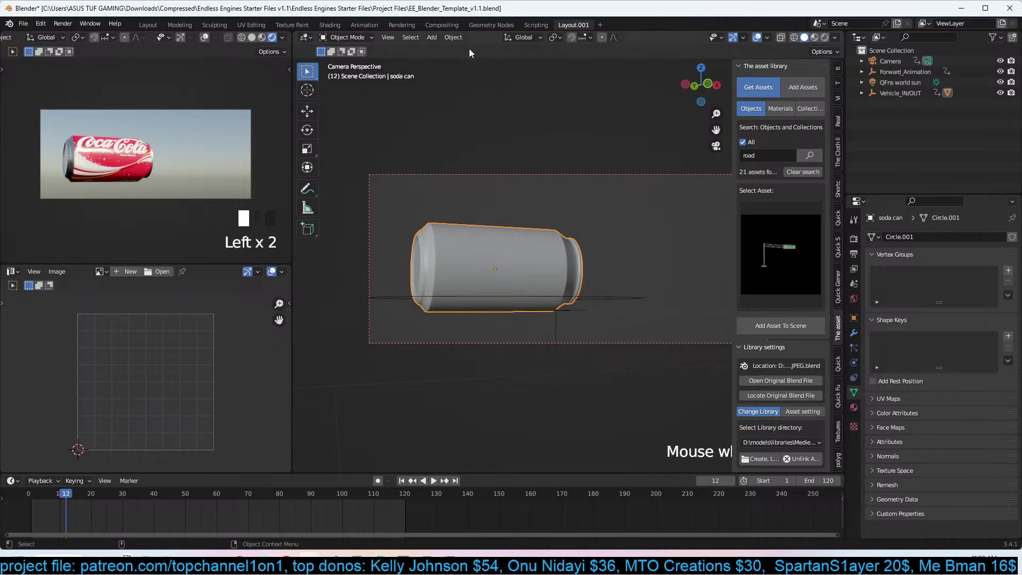
{"action": "key", "text": "KP_7"}
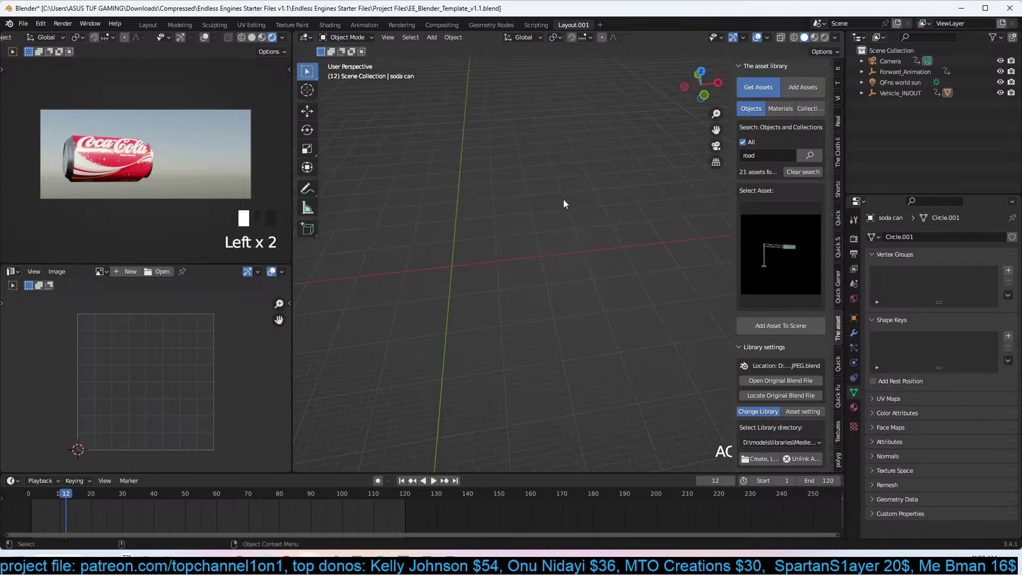
{"action": "left_click", "coordinate": [804, 245]}
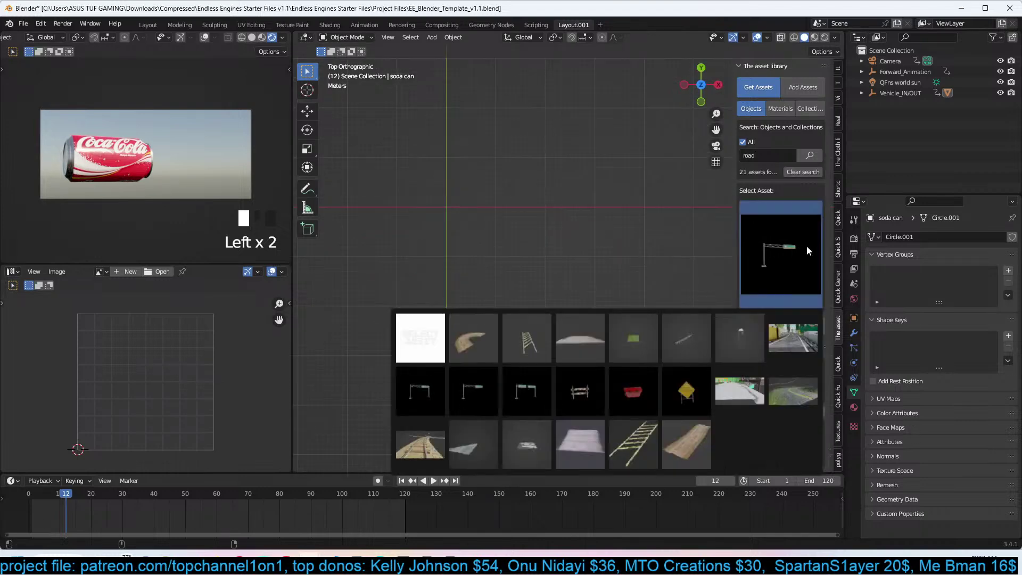
{"action": "left_click", "coordinate": [675, 463]}
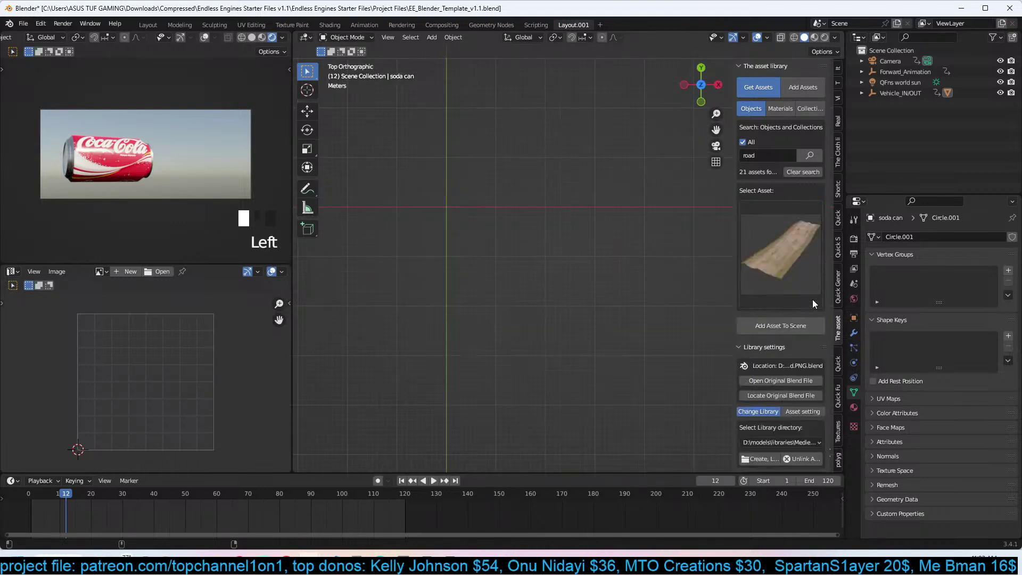
Add the dirt road asset to the scene in top view.
{"action": "left_click", "coordinate": [781, 325]}
{"action": "scroll", "coordinate": [633, 238], "scroll_direction": "down", "scroll_amount": 3}
{"action": "key", "text": "x"}
{"action": "left_click", "coordinate": [633, 238]}
{"action": "left_click", "coordinate": [759, 324]}
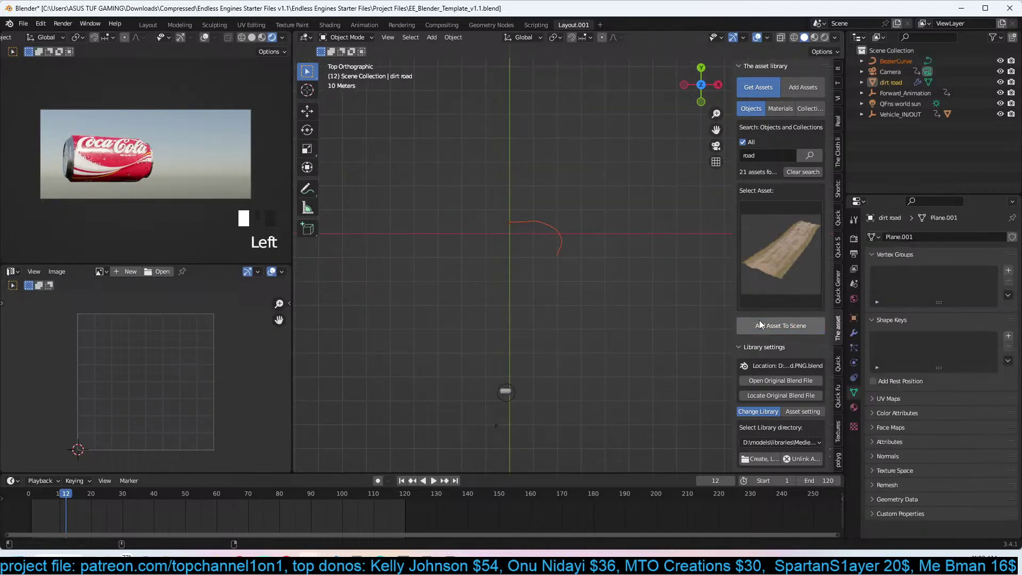
{"action": "scroll", "coordinate": [586, 279], "scroll_direction": "up", "scroll_amount": 3}
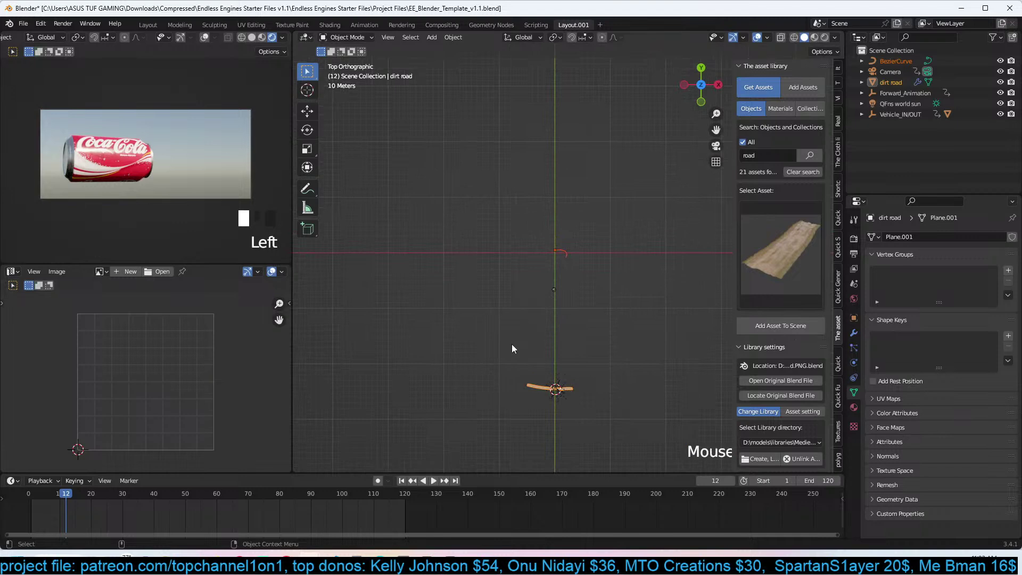
Try to rotate the dirt road in top view.
{"action": "left_click", "coordinate": [536, 392]}
{"action": "key", "text": "r"}
{"action": "key", "text": "9"}
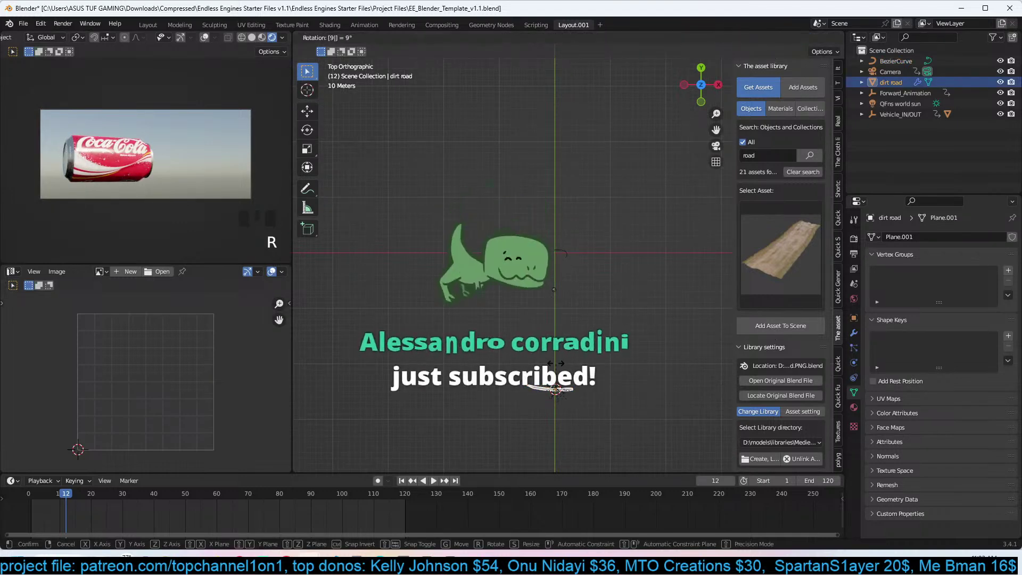
{"action": "key", "text": "Return"}
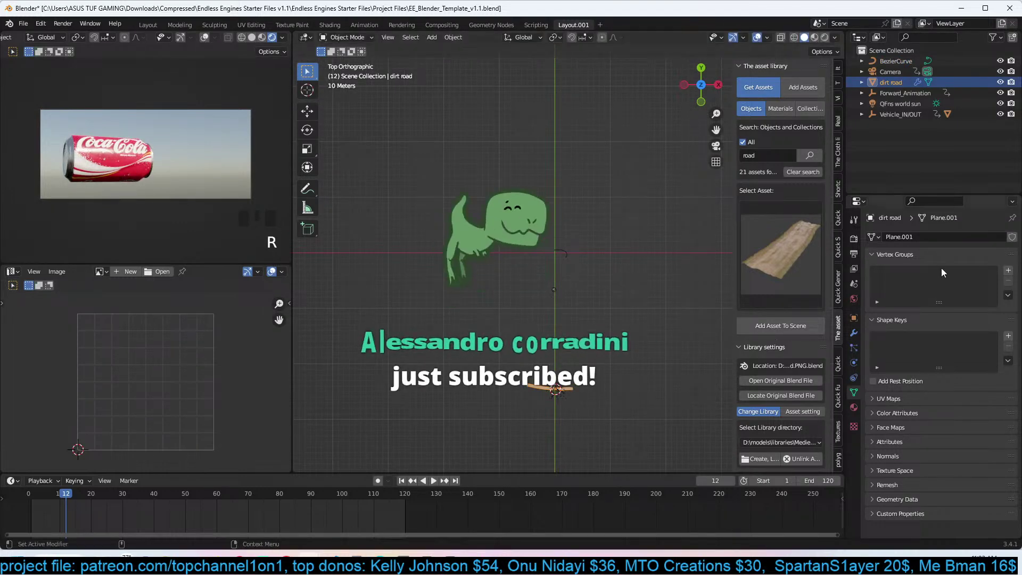
Remove the dirt road's Curve modifier and rotate the road 90 degrees in top view.
{"action": "left_click", "coordinate": [855, 332]}
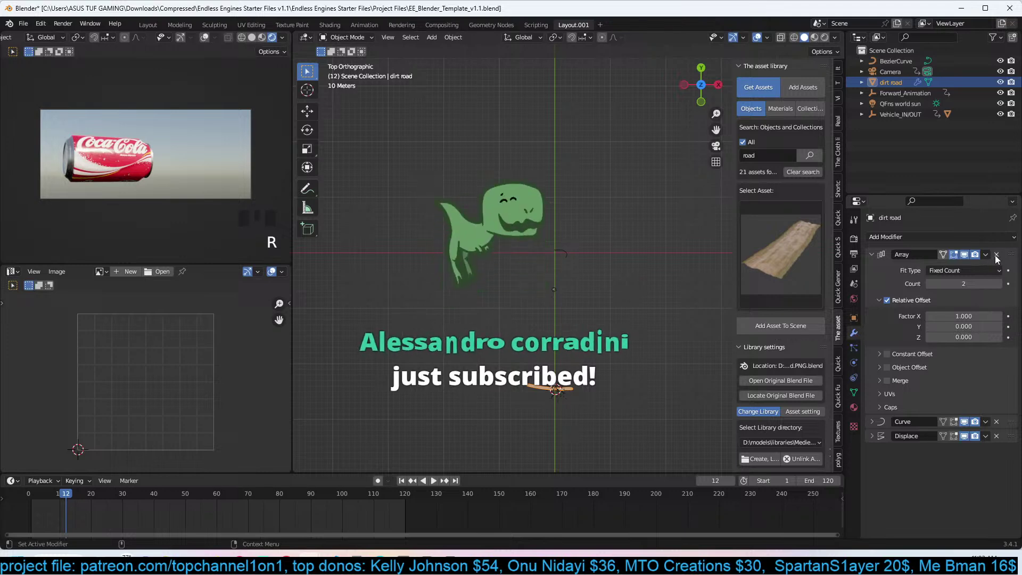
{"action": "left_click", "coordinate": [1006, 423]}
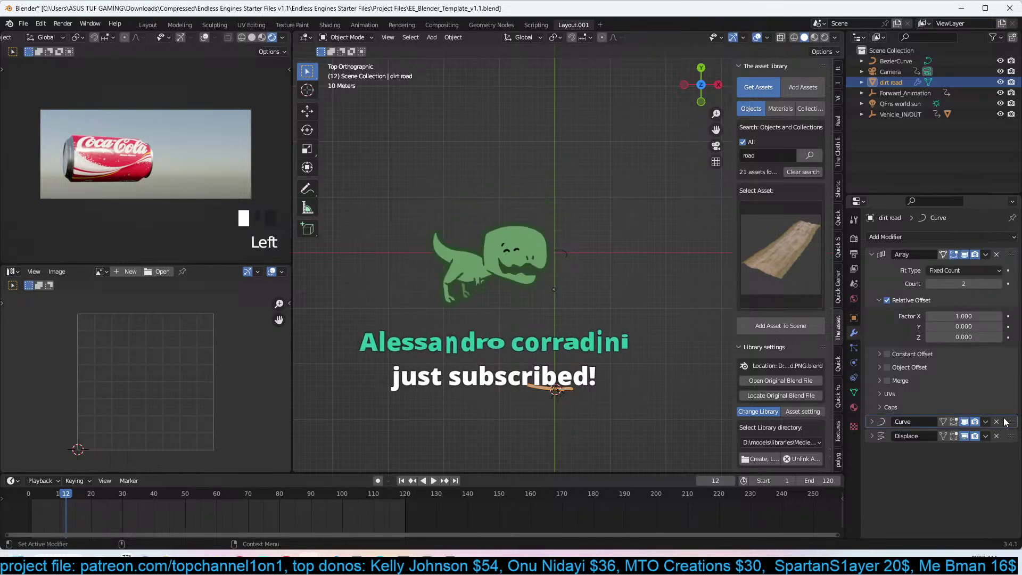
{"action": "left_click", "coordinate": [997, 422]}
{"action": "type", "text": "r90"}
{"action": "key", "text": "Return"}
Move the dirt road in top view to an area near the world origin.
{"action": "key", "text": "g"}
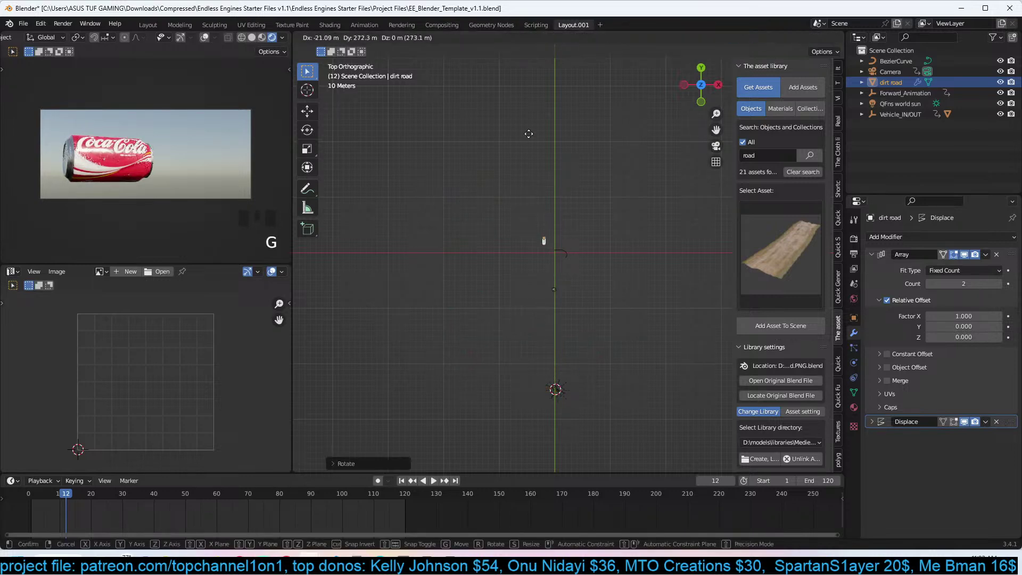
{"action": "left_click", "coordinate": [539, 145]}
{"action": "key", "text": "KP_Decimal"}
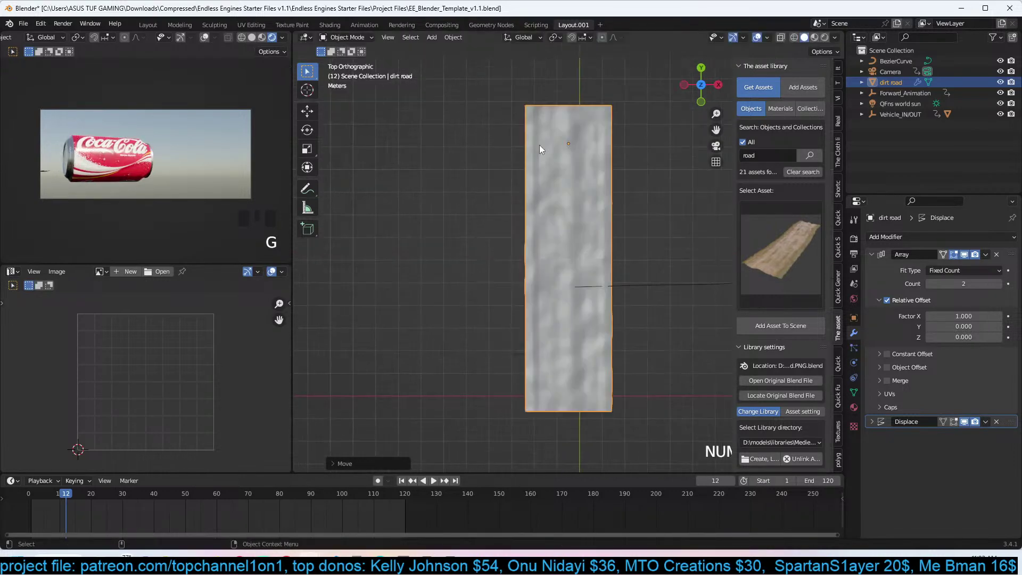
{"action": "scroll", "coordinate": [538, 145], "scroll_direction": "down", "scroll_amount": 2}
Delete the Bezier curve that came with the road asset and reselect the dirt road.
{"action": "left_click", "coordinate": [638, 265]}
{"action": "key", "text": "x"}
{"action": "left_click", "coordinate": [583, 270]}
At frame 0 in camera view, clear the dirt road's location and scale it up to stretch across the frame.
{"action": "right_click", "coordinate": [28, 527], "text": "shift"}
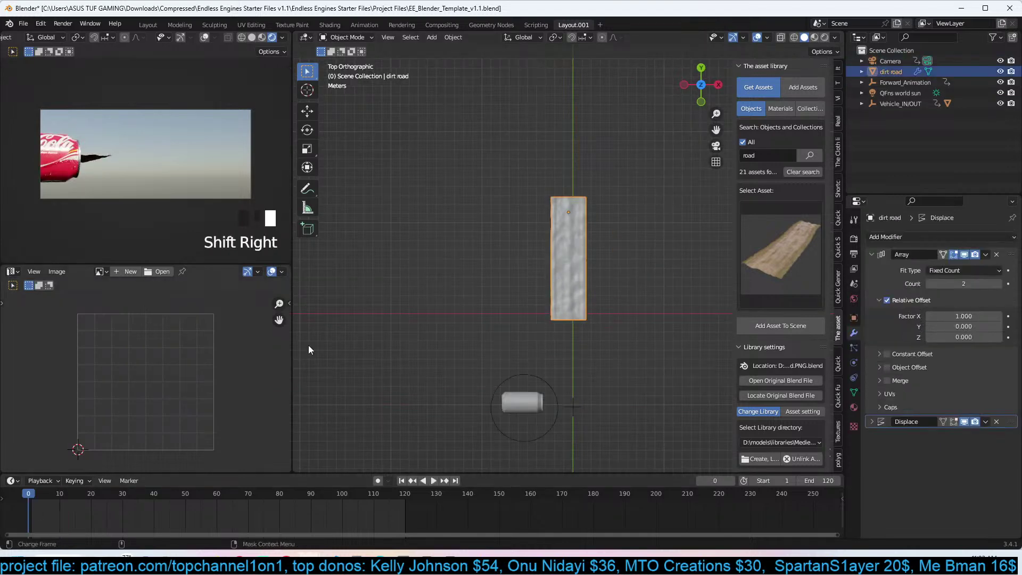
{"action": "key", "text": "KP_0"}
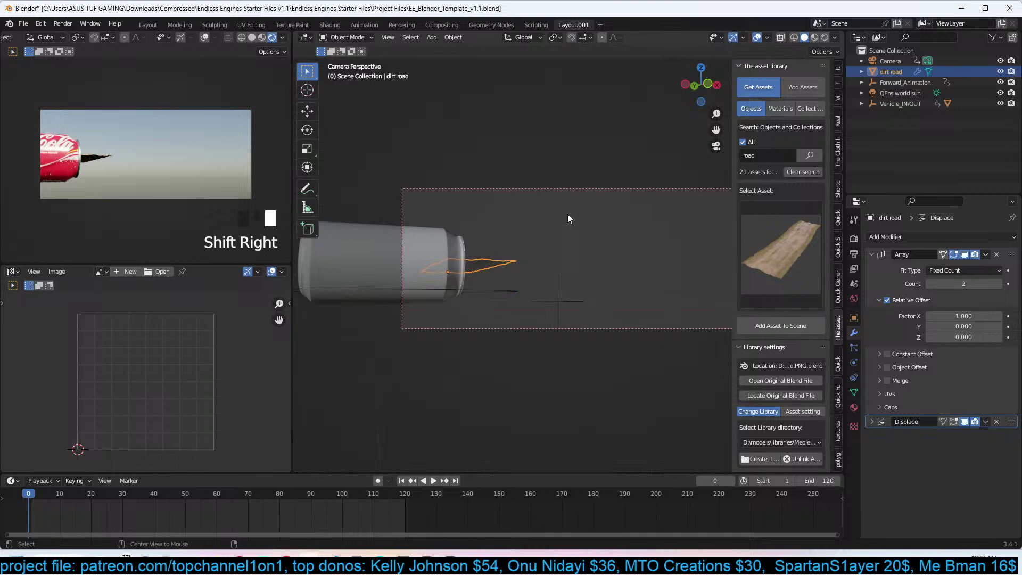
{"action": "key", "text": "alt+g"}
{"action": "key", "text": "s"}
{"action": "left_click", "coordinate": [727, 216]}
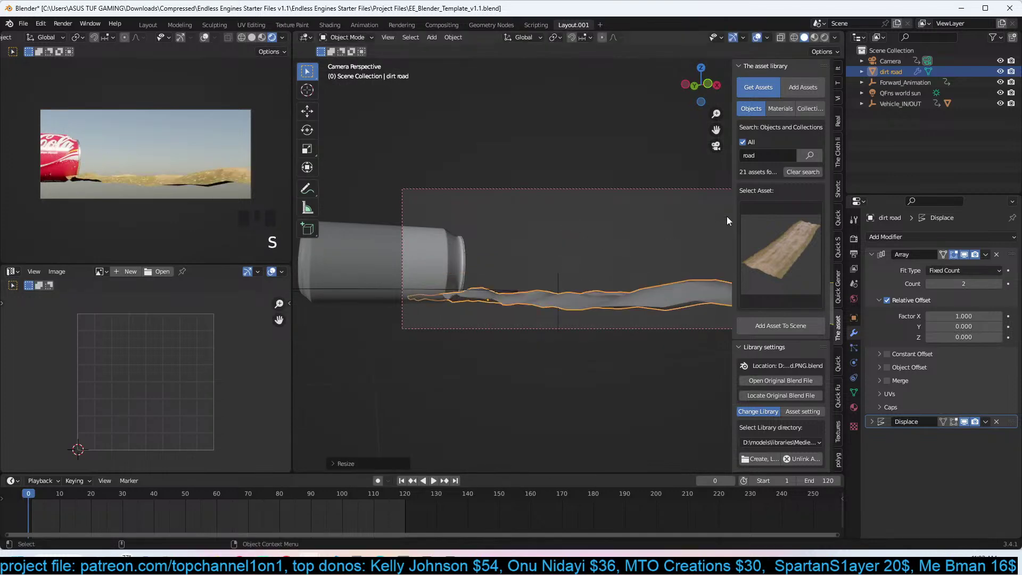
Widen the dirt road along the X axis in top view so it extends under the can.
{"action": "key", "text": "KP_7"}
{"action": "scroll", "coordinate": [603, 353], "scroll_direction": "down", "scroll_amount": 1}
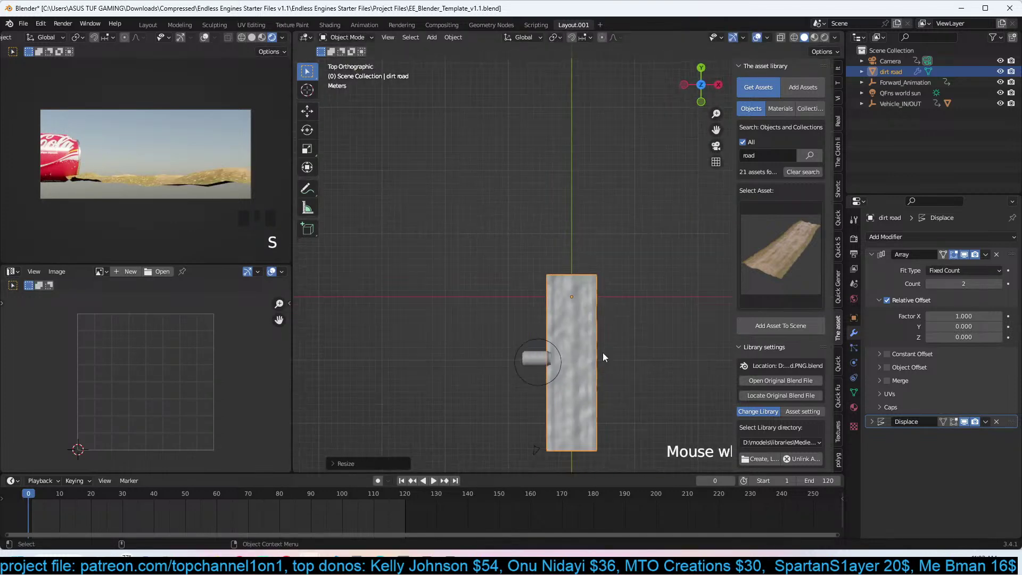
{"action": "key", "text": "s"}
{"action": "key", "text": "x"}
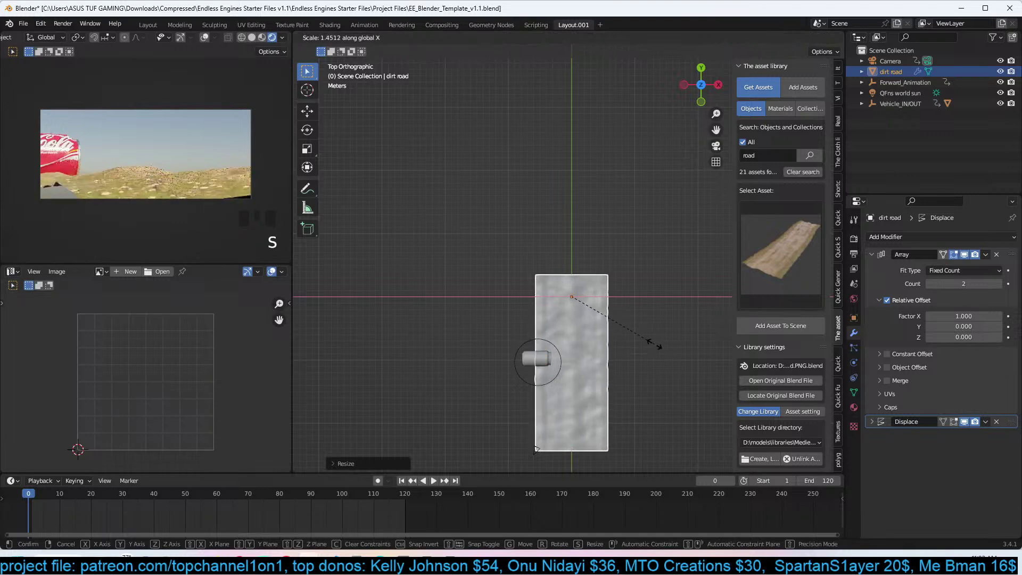
{"action": "left_click", "coordinate": [674, 346]}
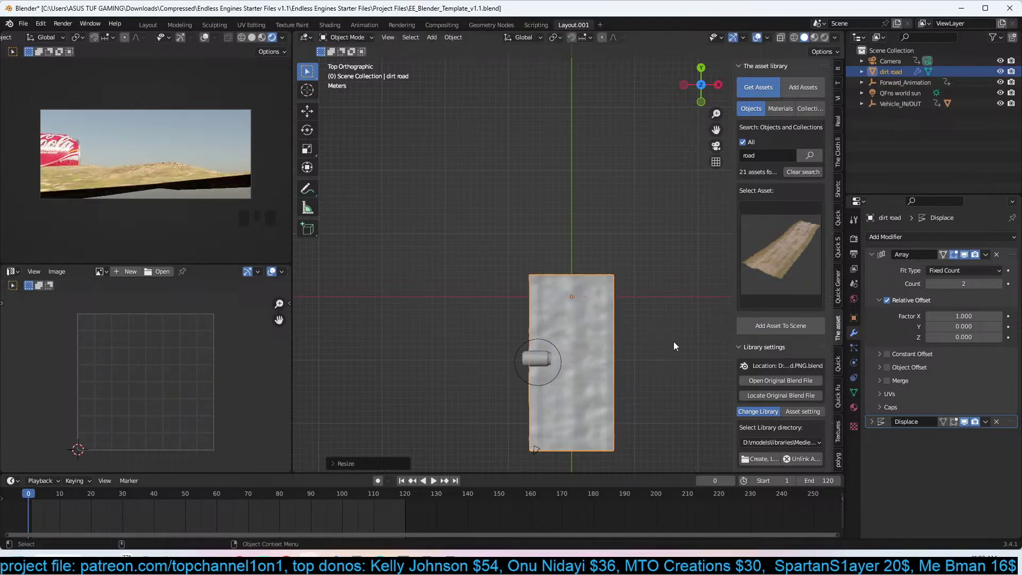
Flatten the dirt road along the Z axis to about 0.37 of its height in camera view.
{"action": "key", "text": "KP_0"}
{"action": "scroll", "coordinate": [611, 295], "scroll_direction": "down", "scroll_amount": 1}
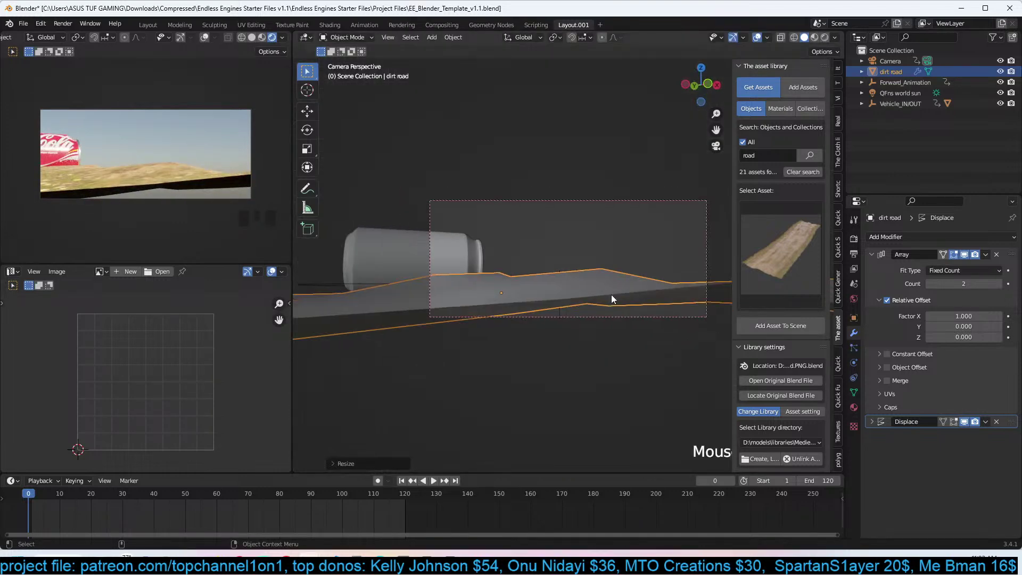
{"action": "key", "text": "s"}
{"action": "key", "text": "z"}
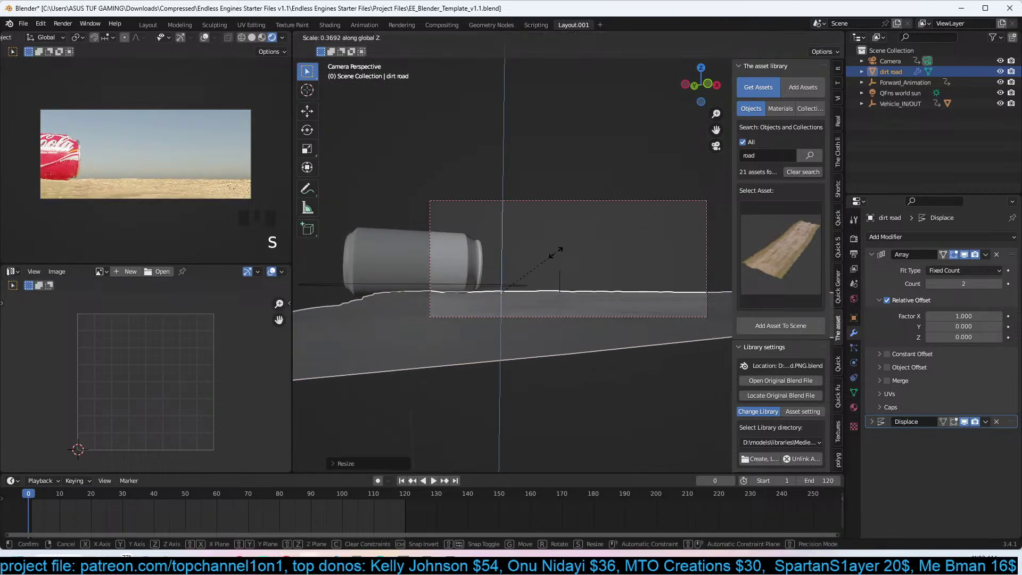
{"action": "left_click", "coordinate": [553, 253]}
Raise the road mesh's long edge across from the can along Z, using smooth proportional editing with a size of about 9 m.
{"action": "middle_click_drag", "start_coordinate": [557, 253], "coordinate": [588, 287]}
{"action": "key", "text": "Tab"}
{"action": "scroll", "coordinate": [588, 286], "scroll_direction": "down", "scroll_amount": 2}
{"action": "scroll", "coordinate": [588, 285], "scroll_direction": "down", "scroll_amount": 3}
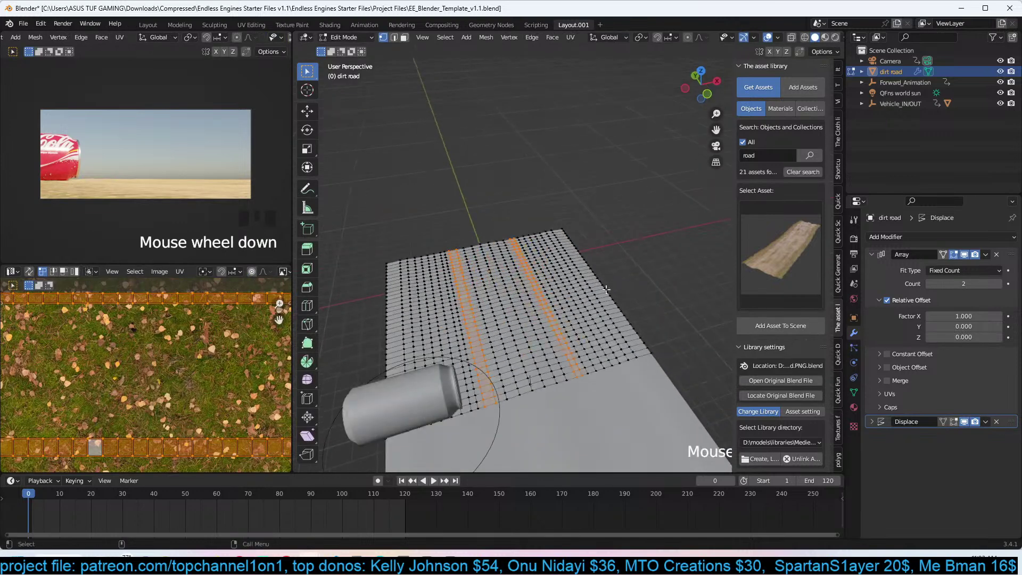
{"action": "left_click", "coordinate": [602, 292], "text": "alt"}
{"action": "left_click", "coordinate": [373, 318], "text": "alt+shift"}
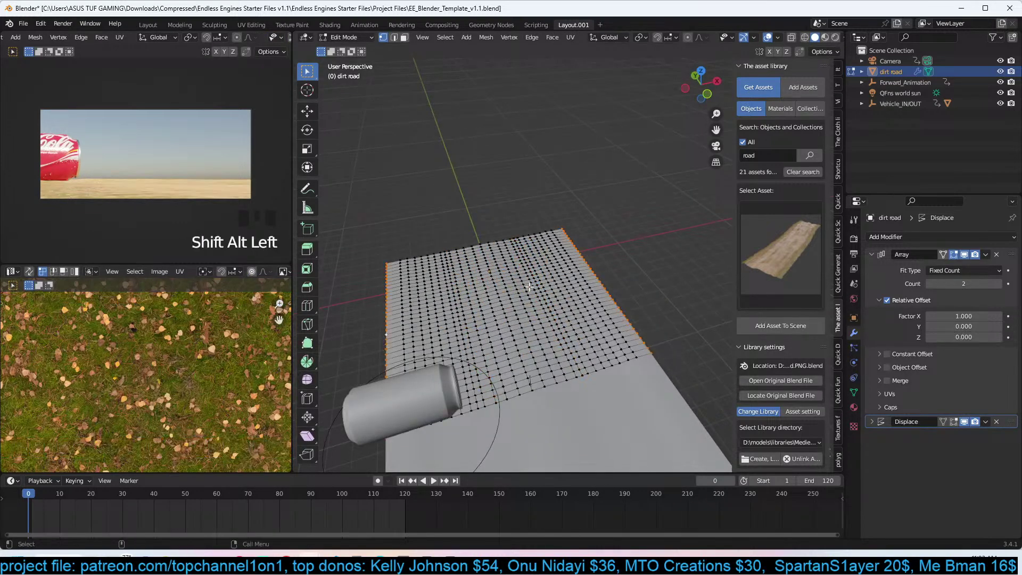
{"action": "left_click", "coordinate": [637, 267], "text": "alt"}
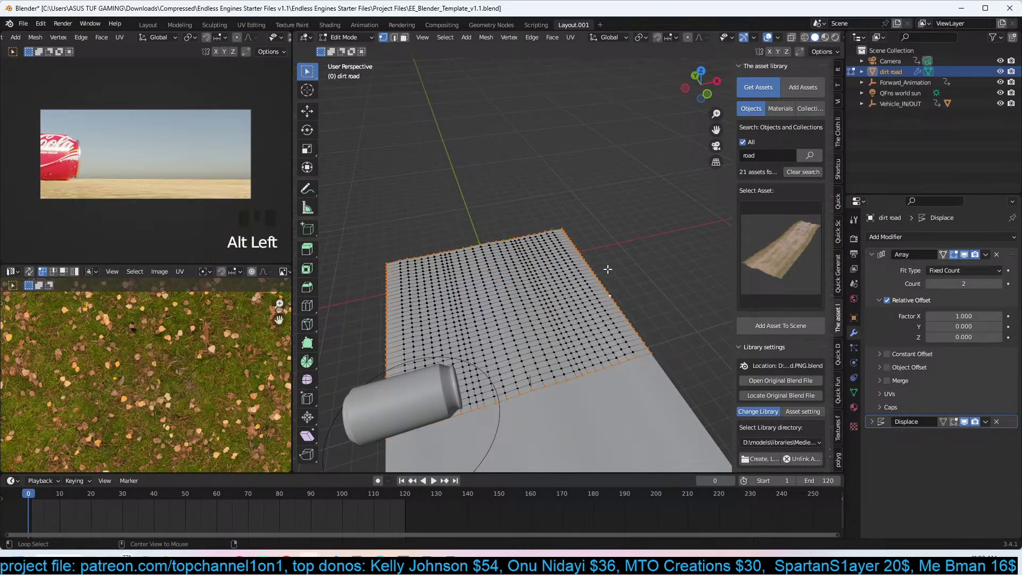
{"action": "left_click", "coordinate": [608, 270], "text": "alt"}
{"action": "key", "text": "o"}
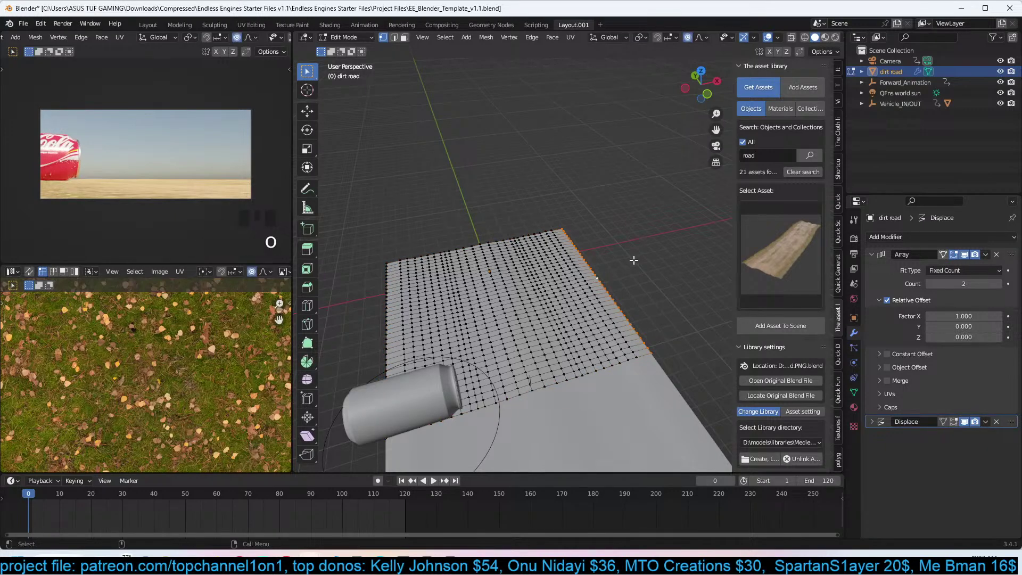
{"action": "key", "text": "g"}
{"action": "key", "text": "z"}
{"action": "scroll", "coordinate": [643, 251], "scroll_direction": "down", "scroll_amount": 10}
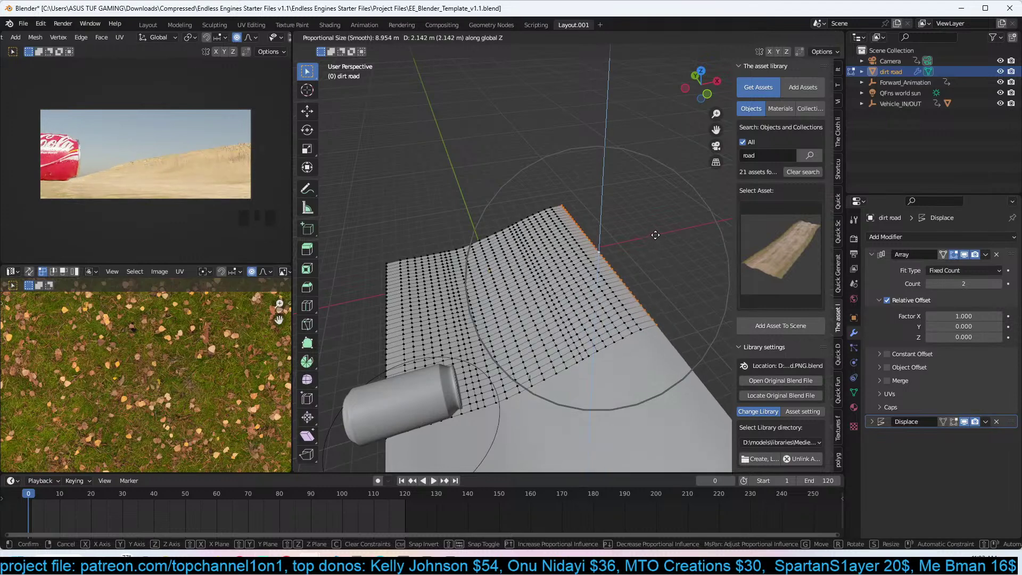
{"action": "left_click", "coordinate": [618, 261]}
{"action": "key", "text": "Tab"}
Stretch the whole road mesh along its length on the Y axis in Edit Mode.
{"action": "key", "text": "grave"}
{"action": "middle_click_drag", "start_coordinate": [618, 260], "coordinate": [539, 264]}
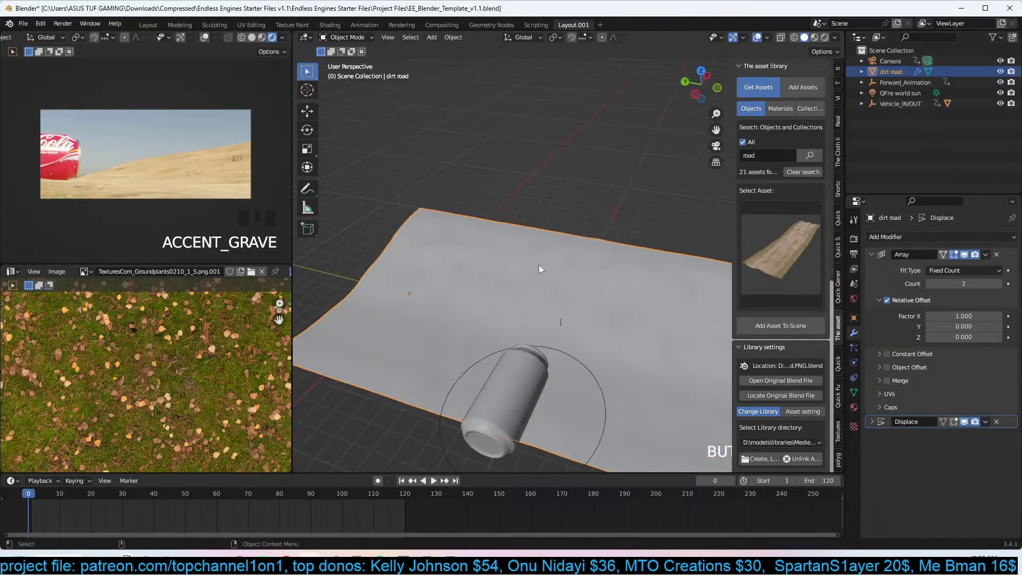
{"action": "scroll", "coordinate": [539, 264], "scroll_direction": "down", "scroll_amount": 3}
{"action": "key", "text": "Tab"}
{"action": "key", "text": "a"}
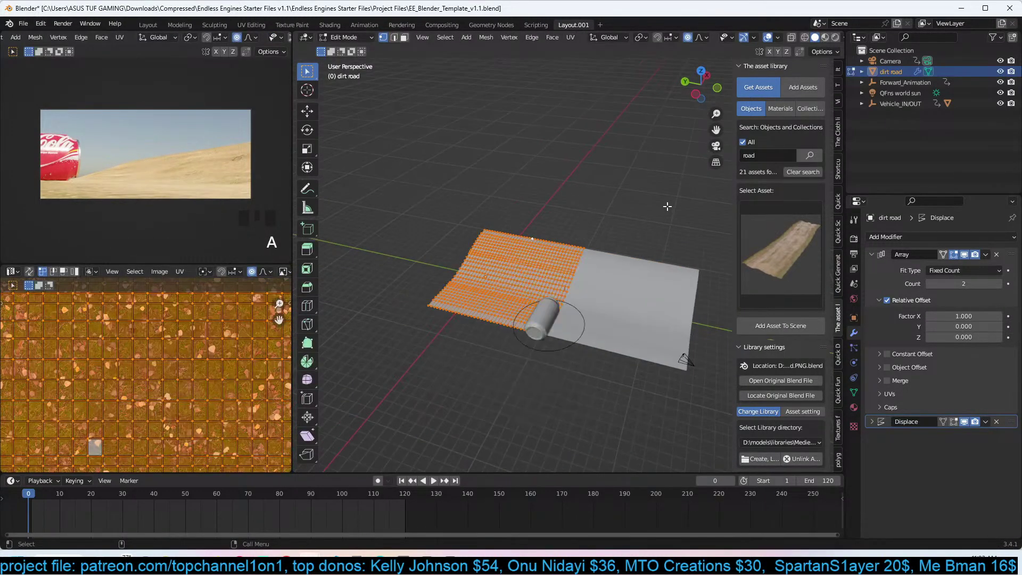
{"action": "key", "text": "s"}
{"action": "key", "text": "x"}
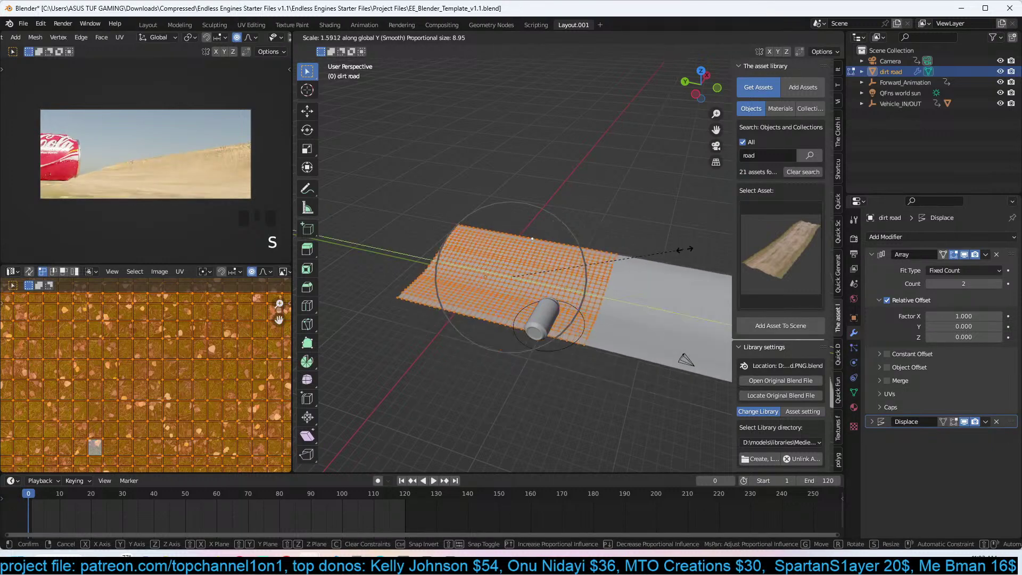
{"action": "left_click", "coordinate": [707, 250]}
{"action": "key", "text": "Tab"}
Scrub the animation's opening frames, return to frame 1, and inspect the road around the can and camera.
{"action": "middle_click_drag", "start_coordinate": [707, 246], "coordinate": [529, 267]}
{"action": "key", "text": "Left"}
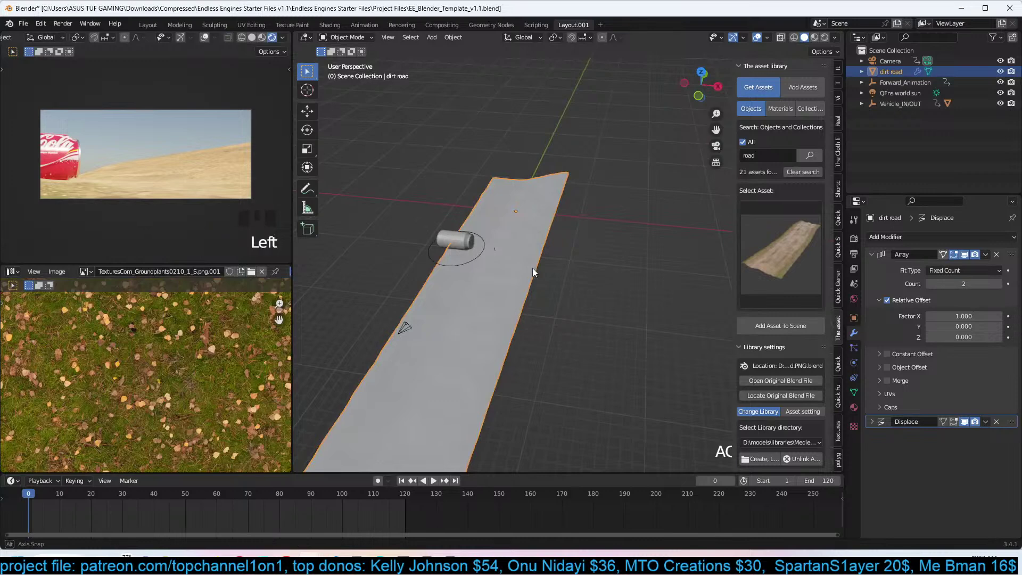
{"action": "key", "text": "shift+Right"}
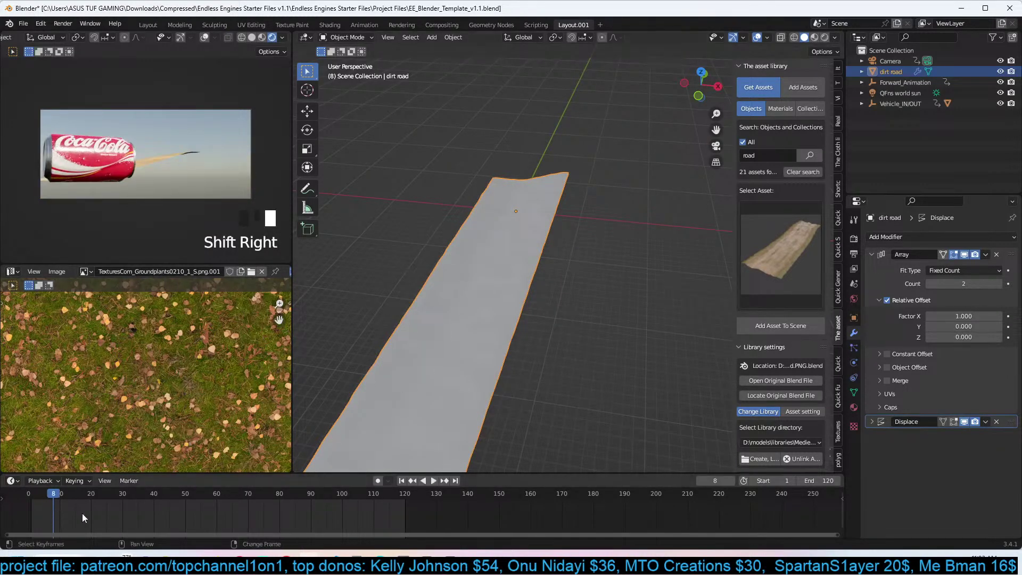
{"action": "key", "text": "shift+Right"}
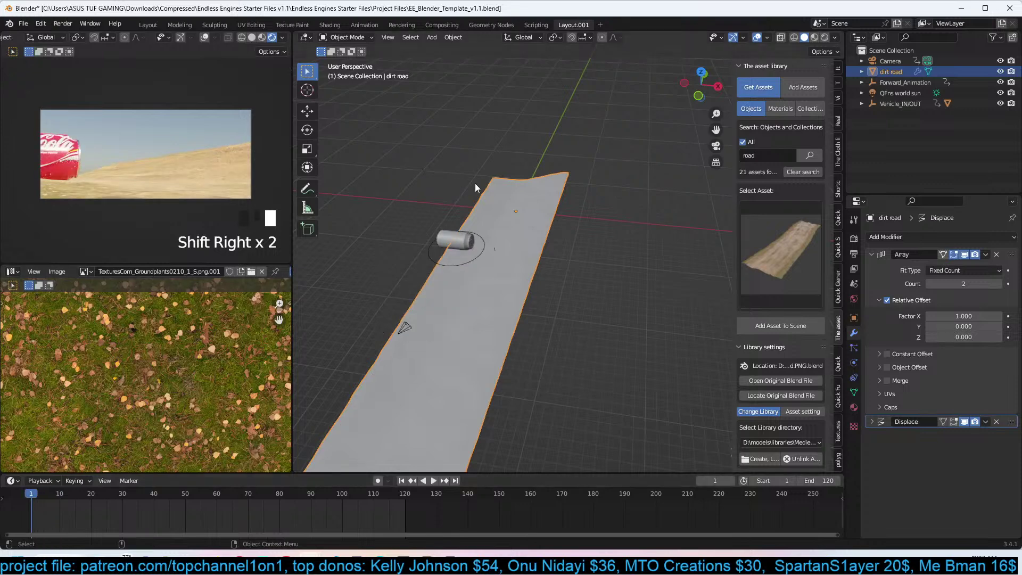
{"action": "scroll", "coordinate": [536, 185], "scroll_direction": "up", "scroll_amount": 4}
{"action": "middle_click_drag", "start_coordinate": [575, 188], "coordinate": [570, 141]}
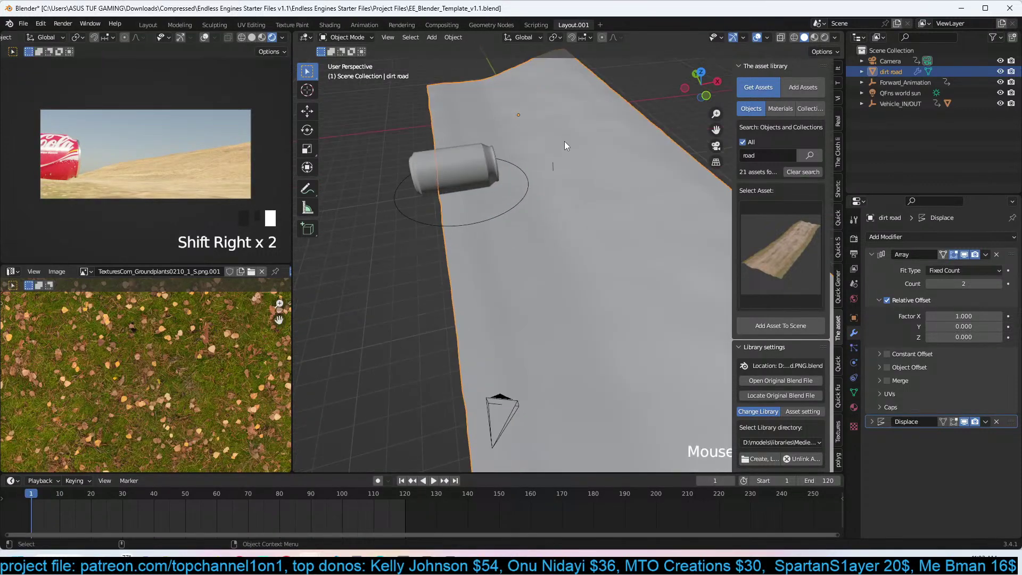
{"action": "middle_click_drag", "start_coordinate": [500, 134], "coordinate": [526, 126]}
{"action": "scroll", "coordinate": [256, 345], "scroll_direction": "down", "scroll_amount": 3}
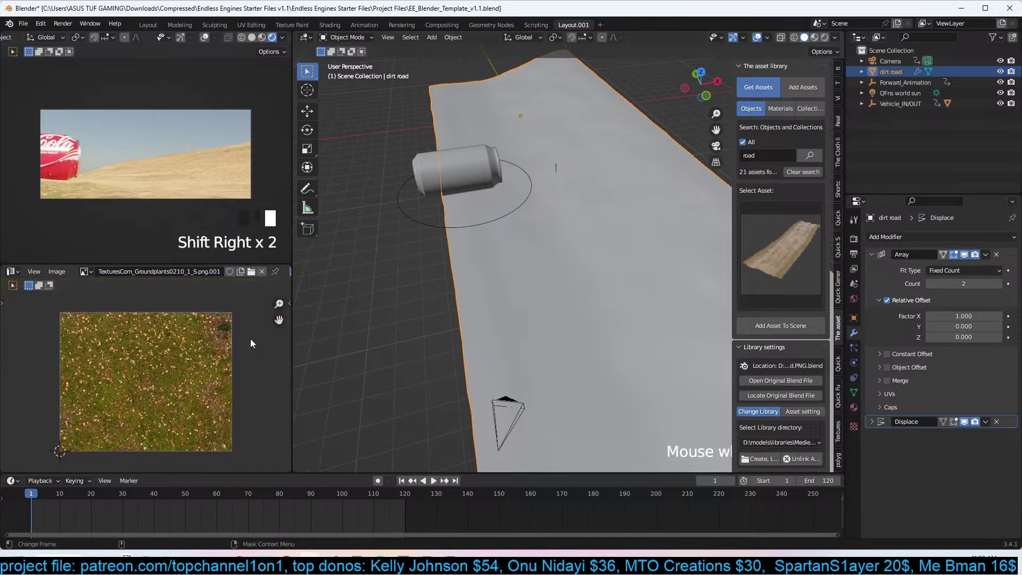
{"action": "key", "text": "KP_0"}
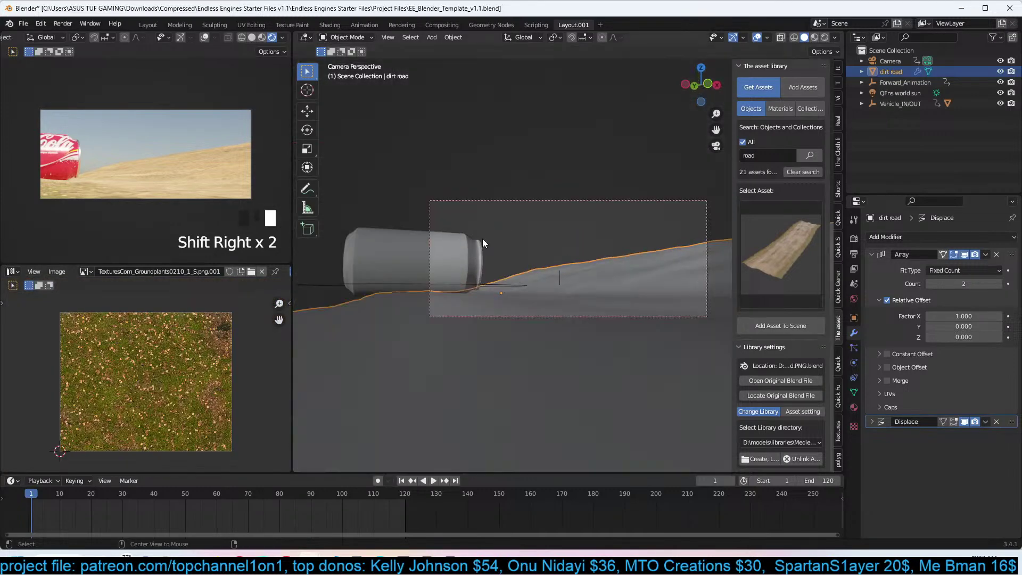
Reselect the dirt road and set its Array modifier count to 3.
{"action": "key", "text": "alt+a"}
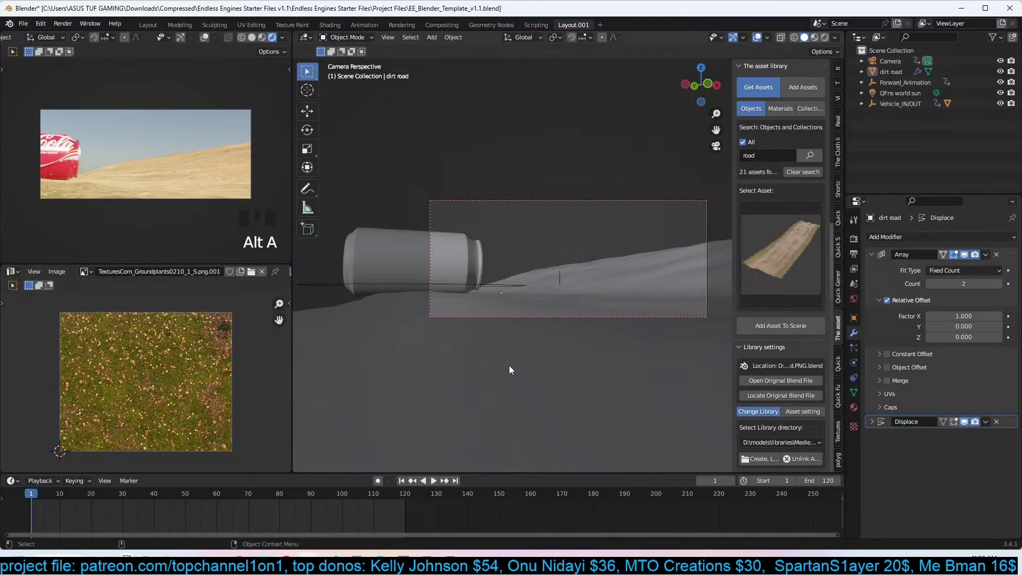
{"action": "left_click", "coordinate": [548, 296]}
{"action": "middle_click_drag", "start_coordinate": [549, 296], "coordinate": [626, 319]}
{"action": "scroll", "coordinate": [547, 318], "scroll_direction": "down", "scroll_amount": 3}
{"action": "key", "text": "Tab"}
{"action": "key", "text": "Tab"}
{"action": "left_click", "coordinate": [998, 283]}
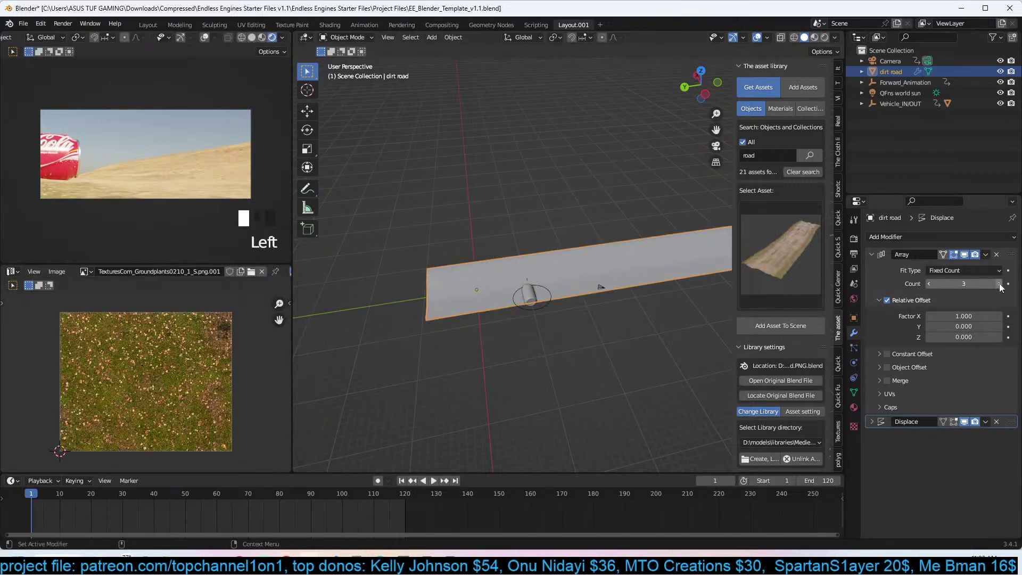
Duplicate the whole road mesh in Edit Mode and place the copy about 26 m along negative Y, end to end with the original.
{"action": "middle_click_drag", "start_coordinate": [587, 277], "coordinate": [668, 286]}
{"action": "key", "text": "Tab"}
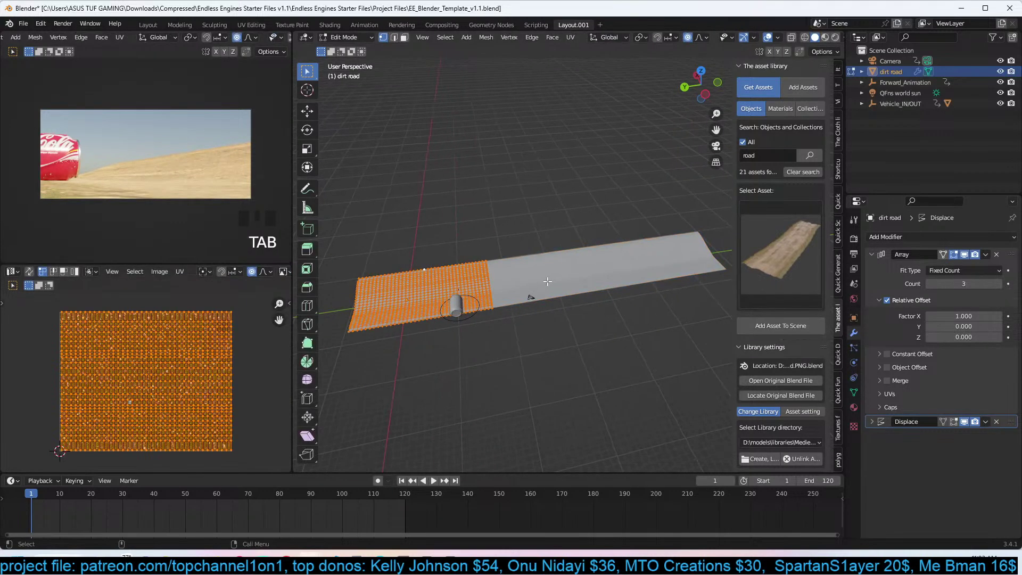
{"action": "key", "text": "KP_7"}
{"action": "key", "text": "shift+d"}
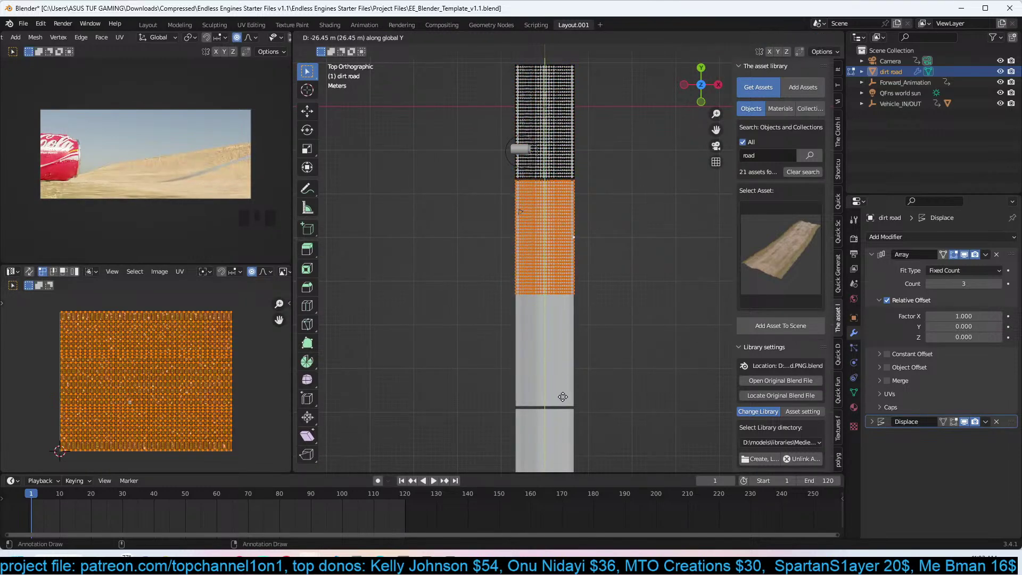
{"action": "left_click", "coordinate": [554, 238]}
{"action": "scroll", "coordinate": [554, 238], "scroll_direction": "up", "scroll_amount": 10}
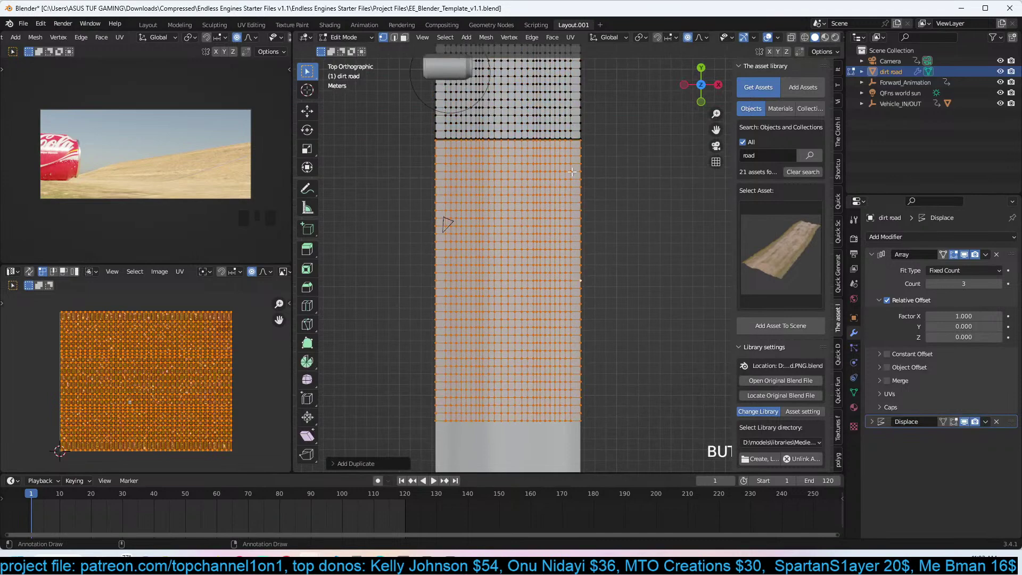
Move the duplicated road section about 0.13 m along Y without proportional editing to close the gap, and return to Object Mode.
{"action": "key", "text": "g"}
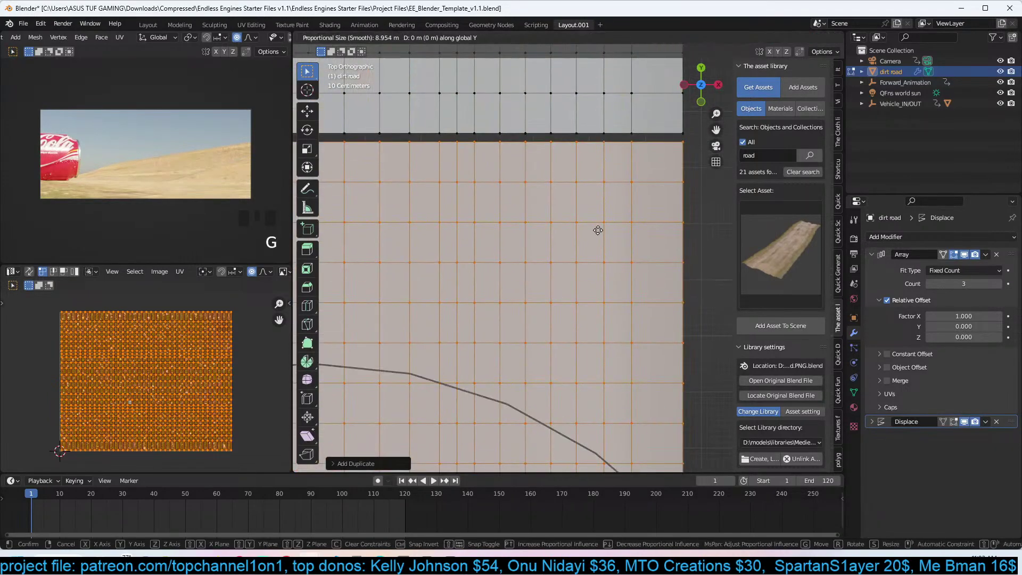
{"action": "left_click", "coordinate": [605, 225]}
{"action": "key", "text": "g"}
{"action": "key", "text": "y"}
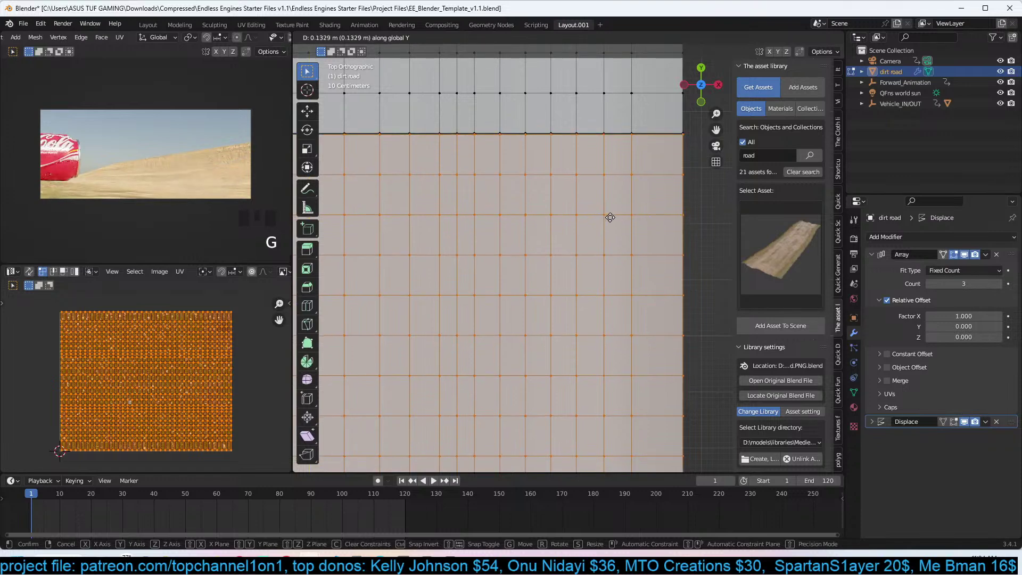
{"action": "left_click", "coordinate": [611, 217]}
{"action": "scroll", "coordinate": [607, 219], "scroll_direction": "down", "scroll_amount": 5}
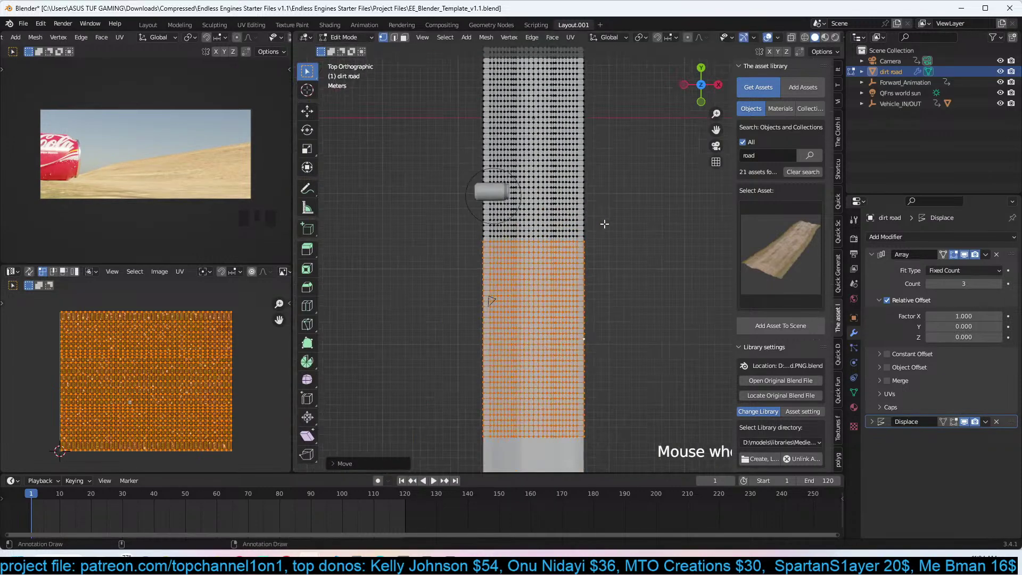
{"action": "key", "text": "Tab"}
{"action": "scroll", "coordinate": [568, 239], "scroll_direction": "down", "scroll_amount": 3}
{"action": "middle_click_drag", "start_coordinate": [568, 239], "coordinate": [561, 206]}
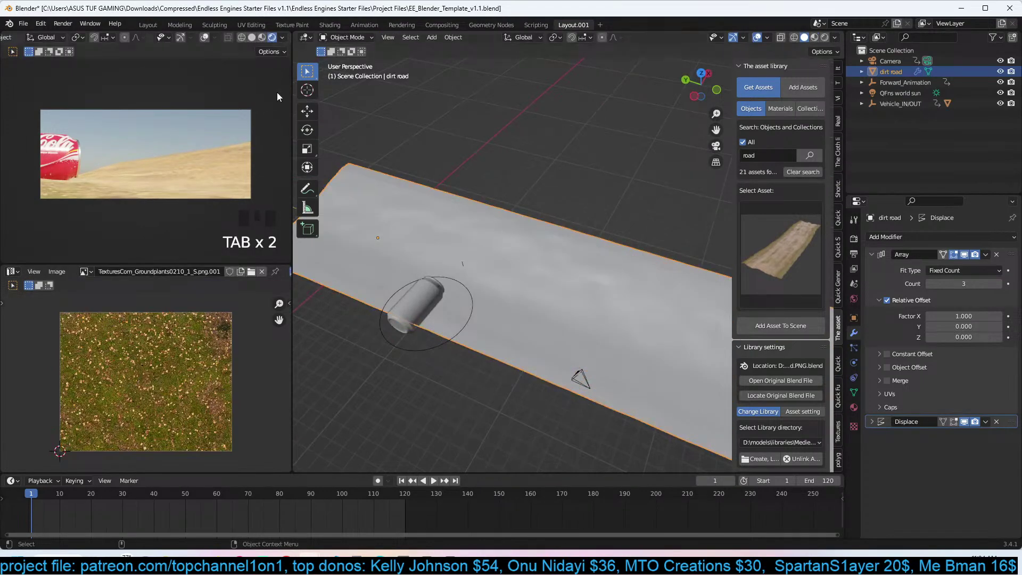
Switch the camera preview viewport to Material Preview shading with Scene Lights and Scene World enabled.
{"action": "left_click", "coordinate": [262, 37]}
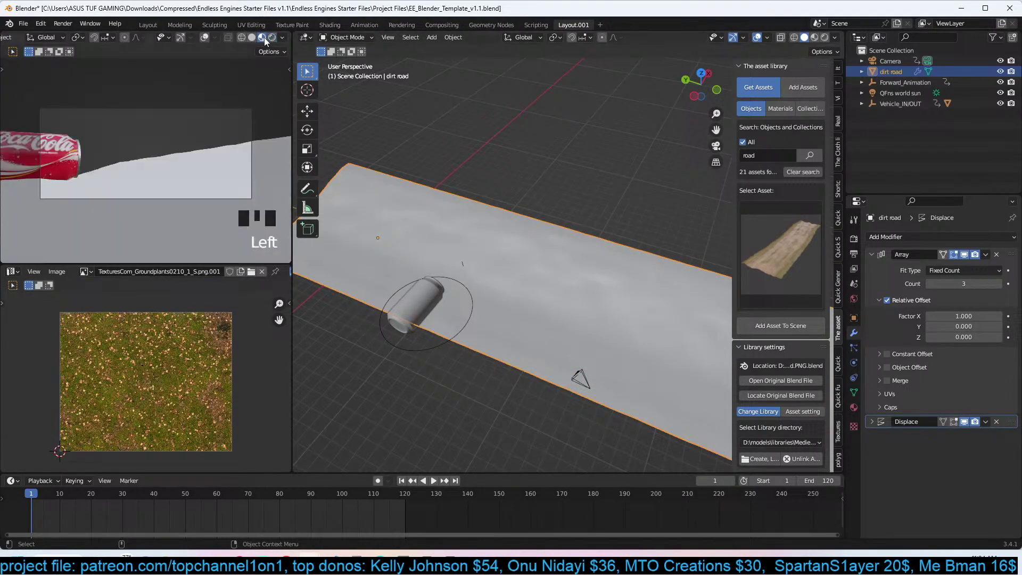
{"action": "left_click", "coordinate": [283, 38]}
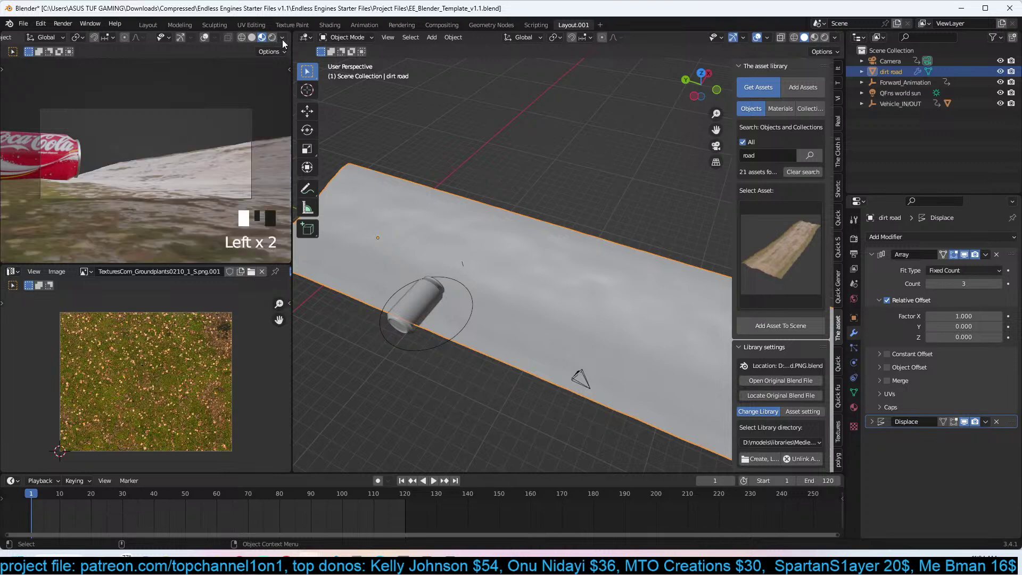
{"action": "left_click", "coordinate": [283, 38]}
{"action": "left_click", "coordinate": [245, 101]}
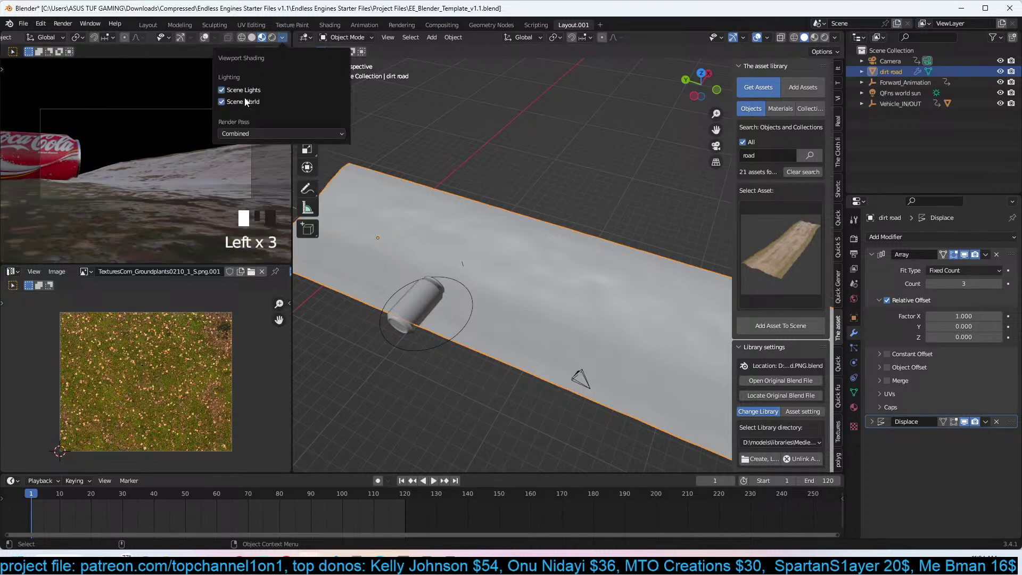
Play back the animation several times to check the can's pass over the road, returning to the start frame.
{"action": "key", "text": "space"}
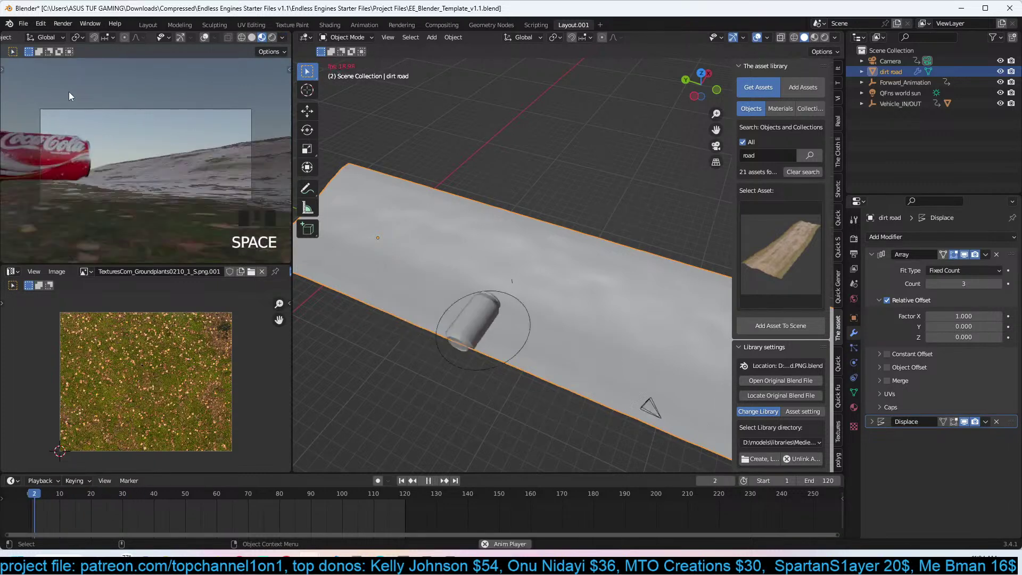
{"action": "key", "text": "Escape"}
{"action": "key", "text": "space"}
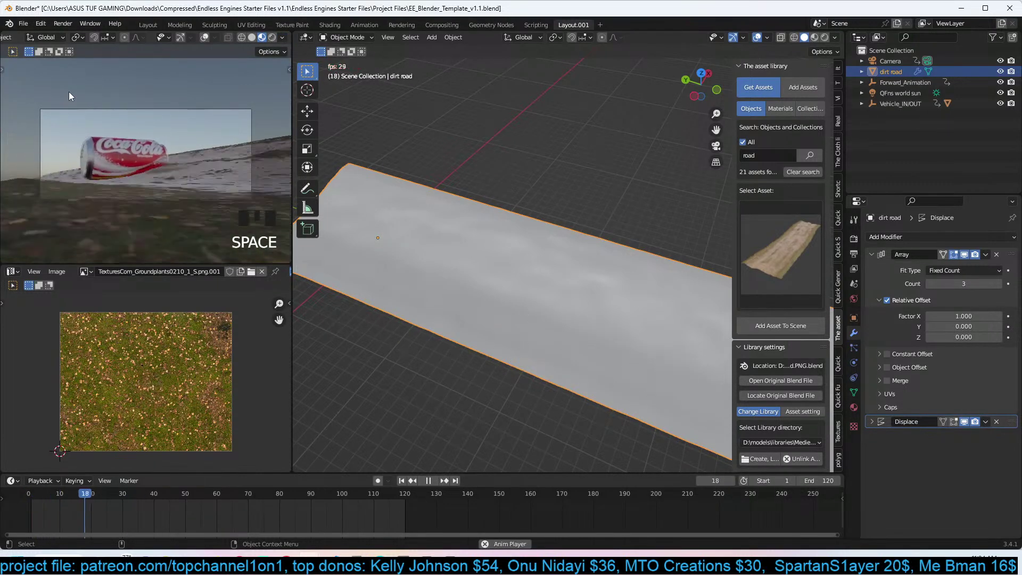
{"action": "key", "text": "Escape"}
{"action": "key", "text": "space"}
{"action": "key", "text": "Escape"}
Place the 3D cursor on the can and add a plane there.
{"action": "middle_click_drag", "start_coordinate": [495, 282], "coordinate": [501, 241]}
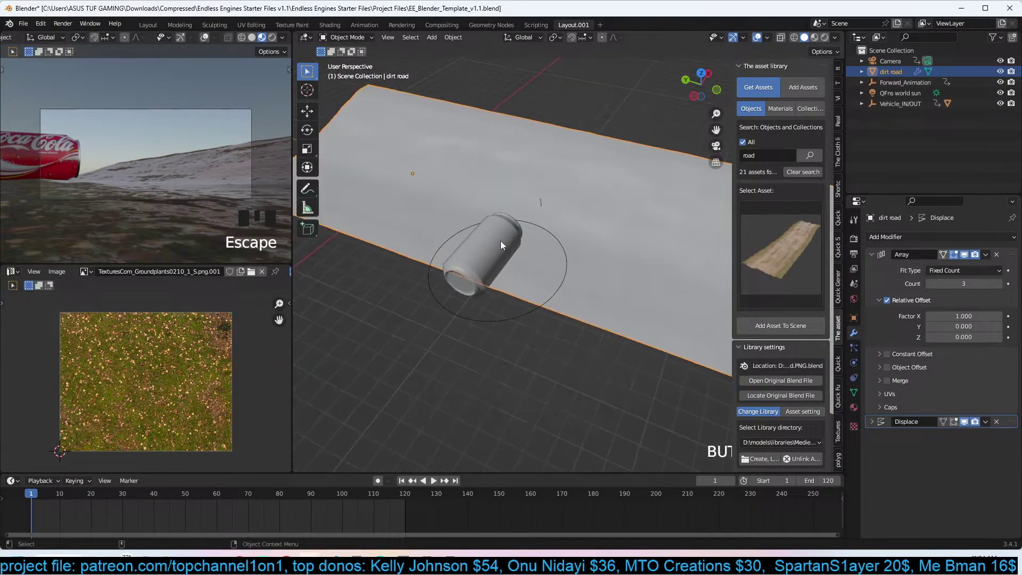
{"action": "right_click", "coordinate": [499, 251], "text": "shift"}
{"action": "key", "text": "shift+a"}
{"action": "left_click", "coordinate": [554, 250]}
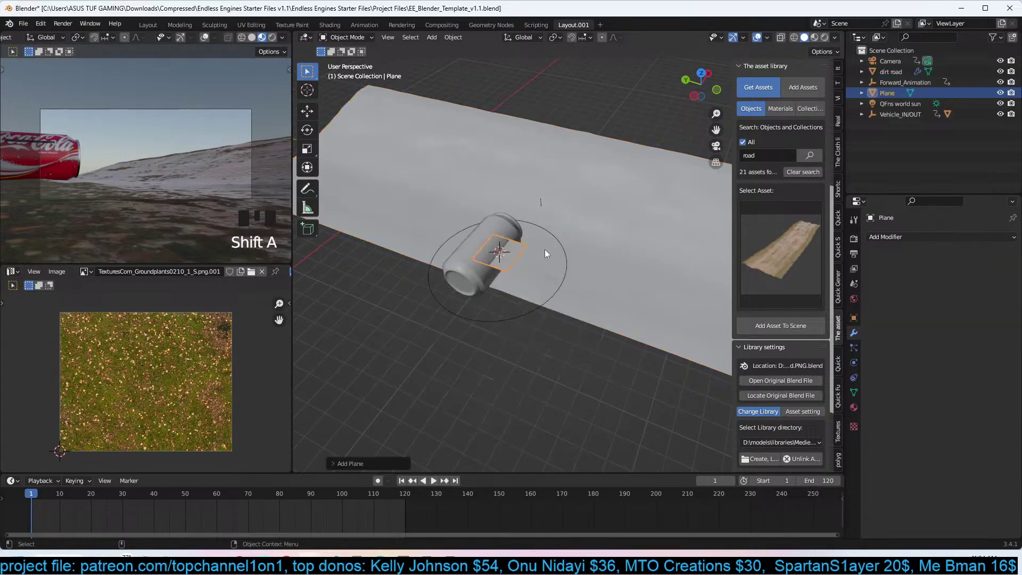
Lower the plane along Z beneath the can and stretch its mesh along the X axis, returning to Object Mode.
{"action": "key", "text": "g"}
{"action": "key", "text": "z"}
{"action": "left_click", "coordinate": [545, 261]}
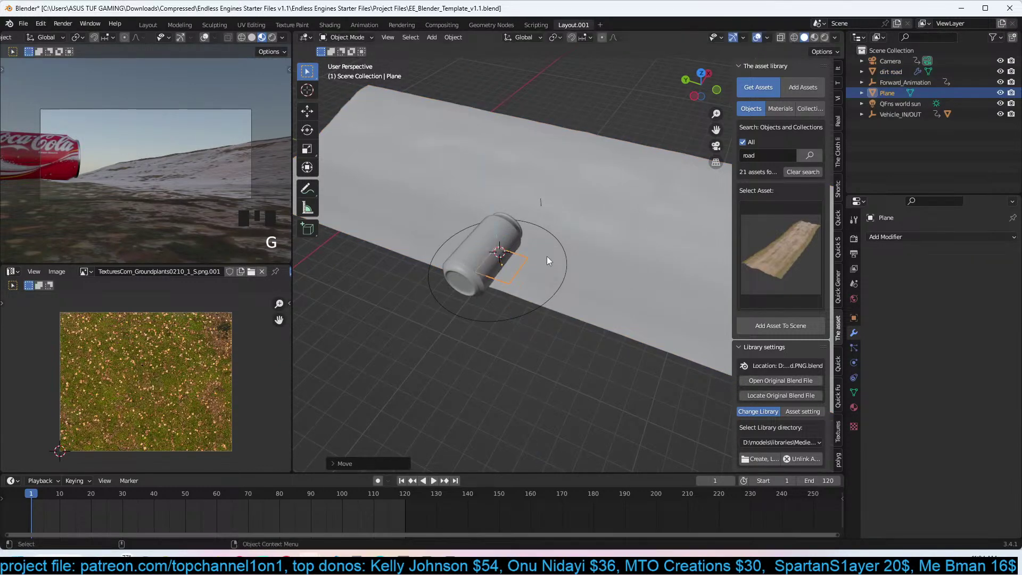
{"action": "key", "text": "shift+w"}
{"action": "left_click", "coordinate": [654, 243]}
{"action": "scroll", "coordinate": [564, 251], "scroll_direction": "up", "scroll_amount": 3}
{"action": "key", "text": "Tab"}
{"action": "key", "text": "s"}
{"action": "key", "text": "x"}
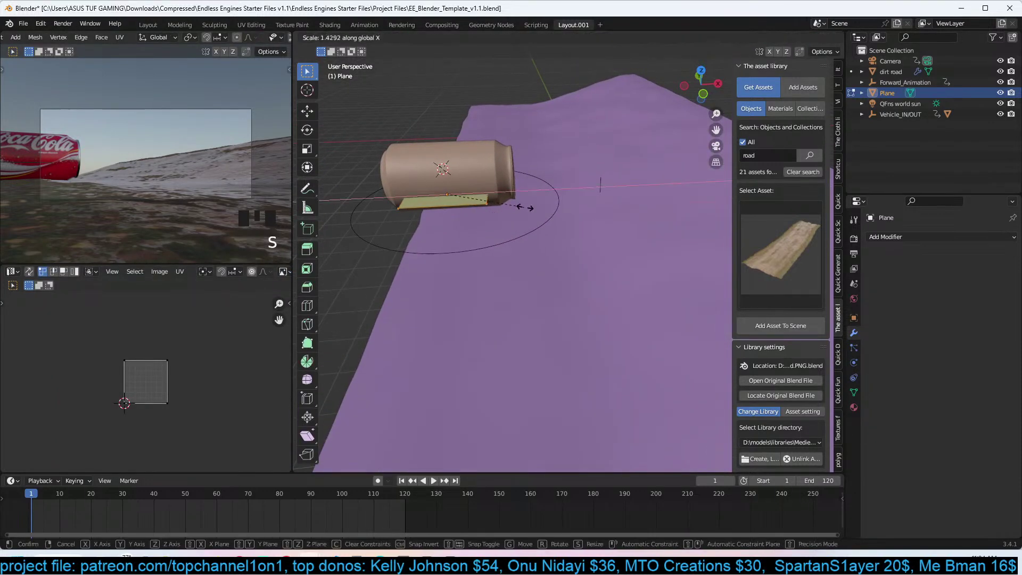
{"action": "left_click", "coordinate": [535, 203]}
{"action": "key", "text": "Tab"}
Snap the plane to the 3D cursor on the road beside the can.
{"action": "key", "text": "grave"}
{"action": "key", "text": "shift+s"}
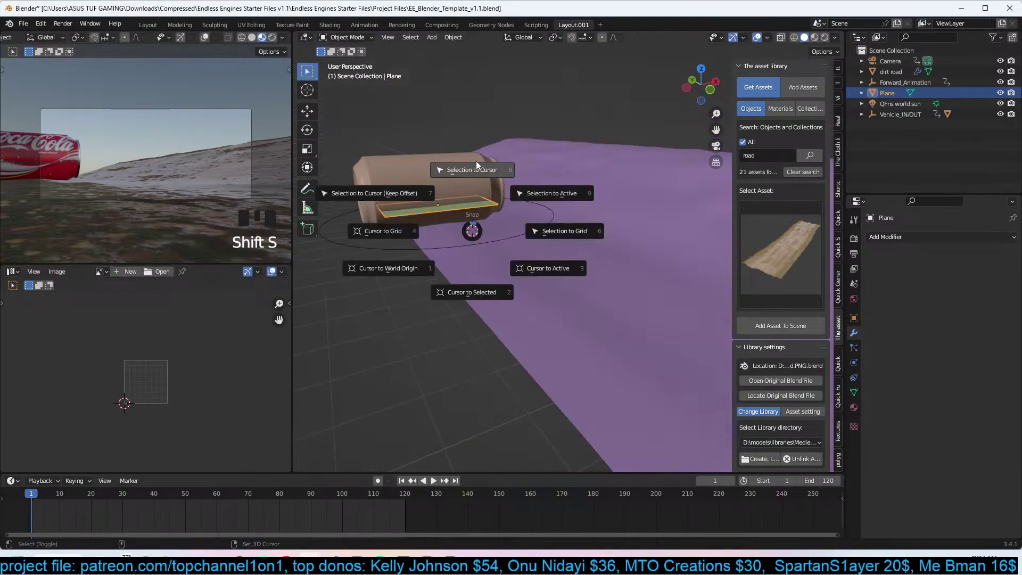
{"action": "left_click", "coordinate": [476, 146]}
{"action": "middle_click_drag", "start_coordinate": [476, 146], "coordinate": [545, 167]}
Add a Shrinkwrap modifier to the plane, targeting the dirt road with the Project wrap method.
{"action": "left_click", "coordinate": [922, 237]}
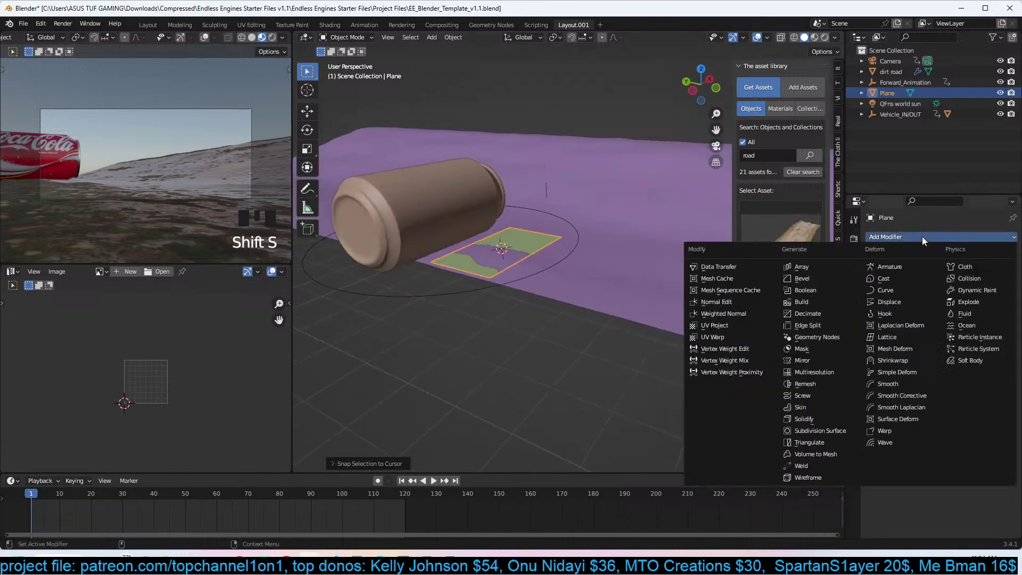
{"action": "left_click", "coordinate": [900, 361]}
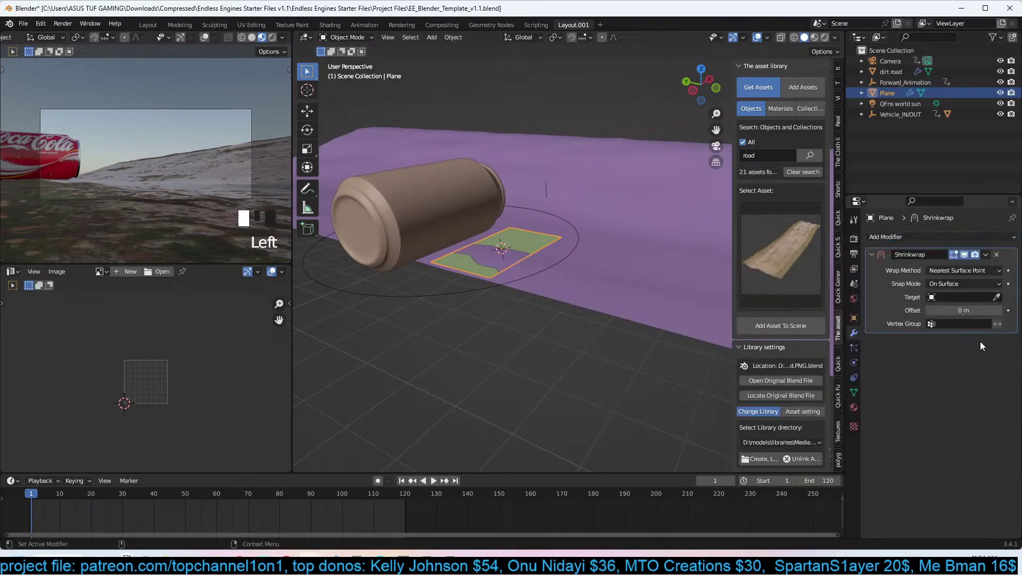
{"action": "left_click", "coordinate": [997, 296]}
{"action": "left_click", "coordinate": [661, 301]}
{"action": "left_click", "coordinate": [967, 271]}
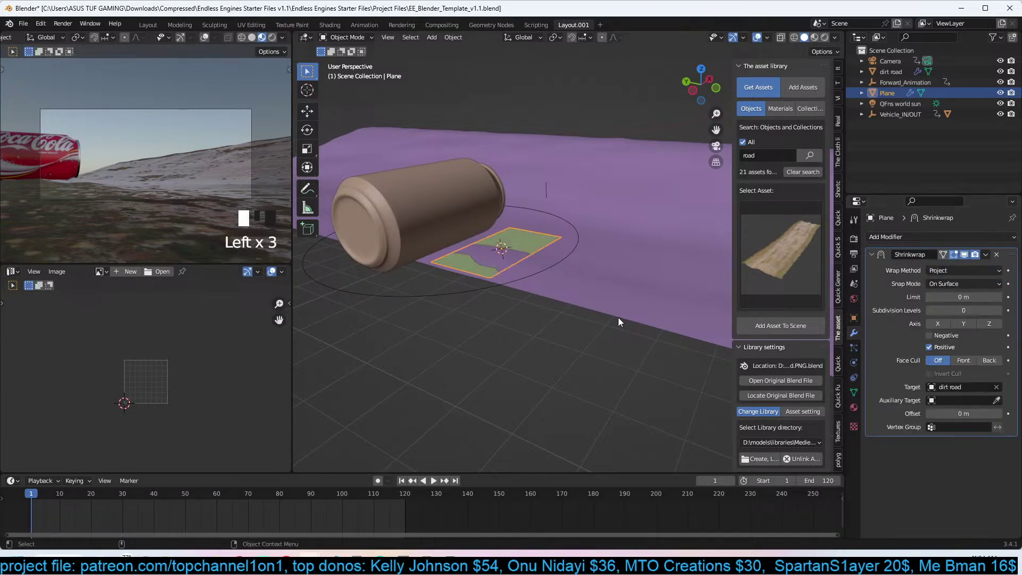
Parent the plane to the Vehicle_IN/OUT empty with the Object option.
{"action": "left_click", "coordinate": [429, 302], "text": "shift"}
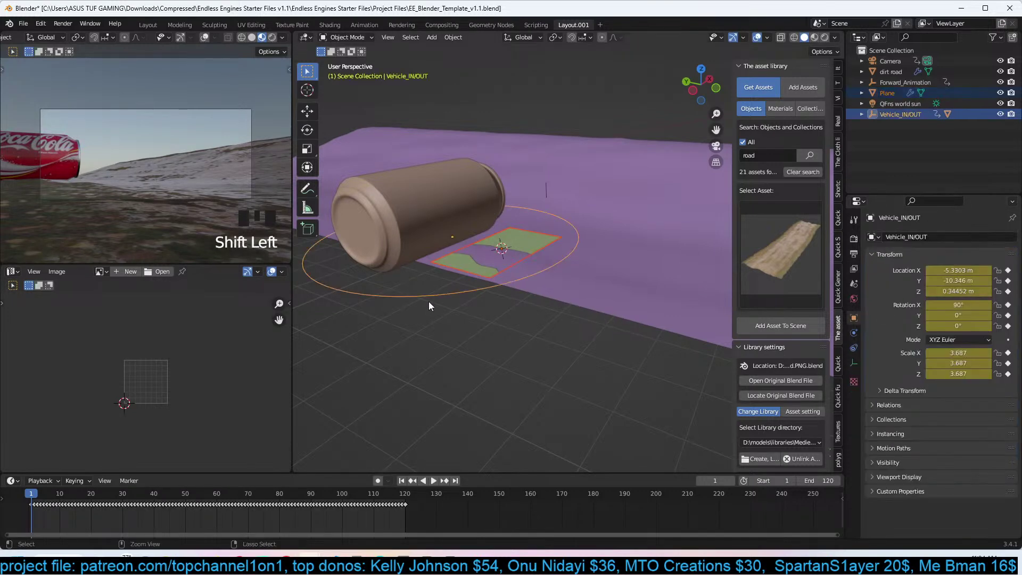
{"action": "key", "text": "ctrl+p"}
{"action": "left_click", "coordinate": [429, 302]}
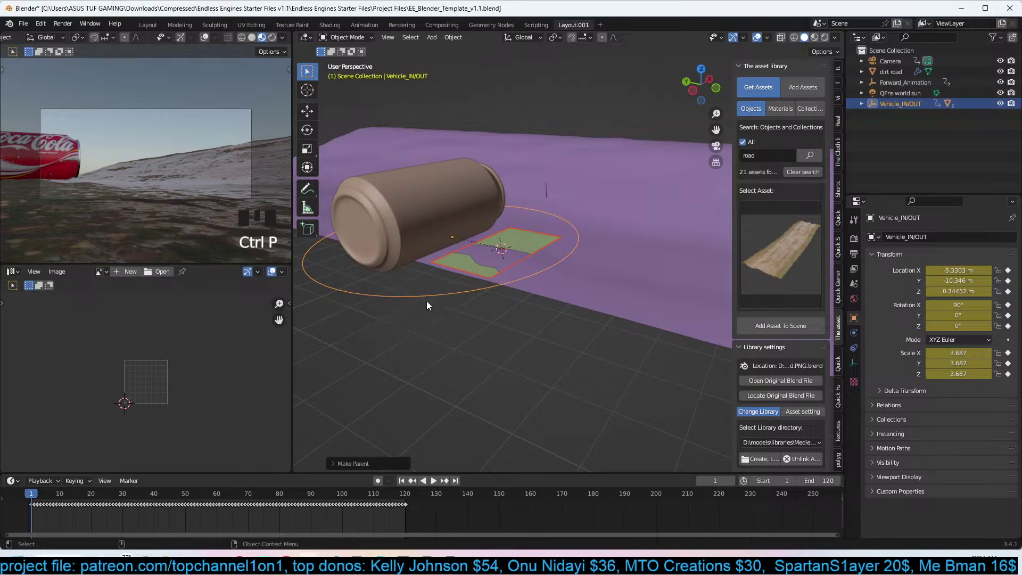
Move the plane sideways across the road until it lies beneath the can.
{"action": "left_click", "coordinate": [456, 270]}
{"action": "left_click", "coordinate": [462, 267]}
{"action": "key", "text": "g"}
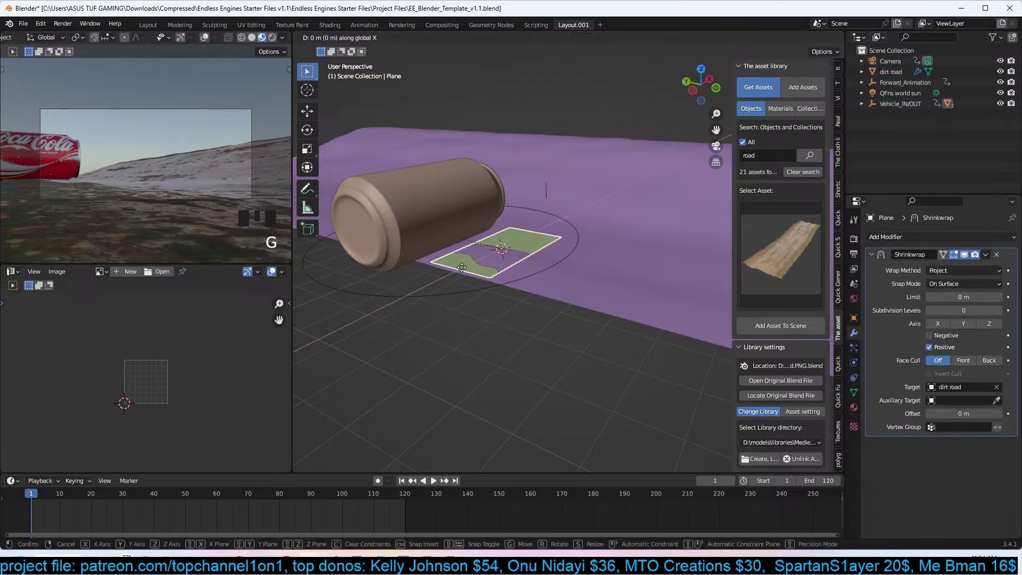
{"action": "left_click", "coordinate": [414, 258]}
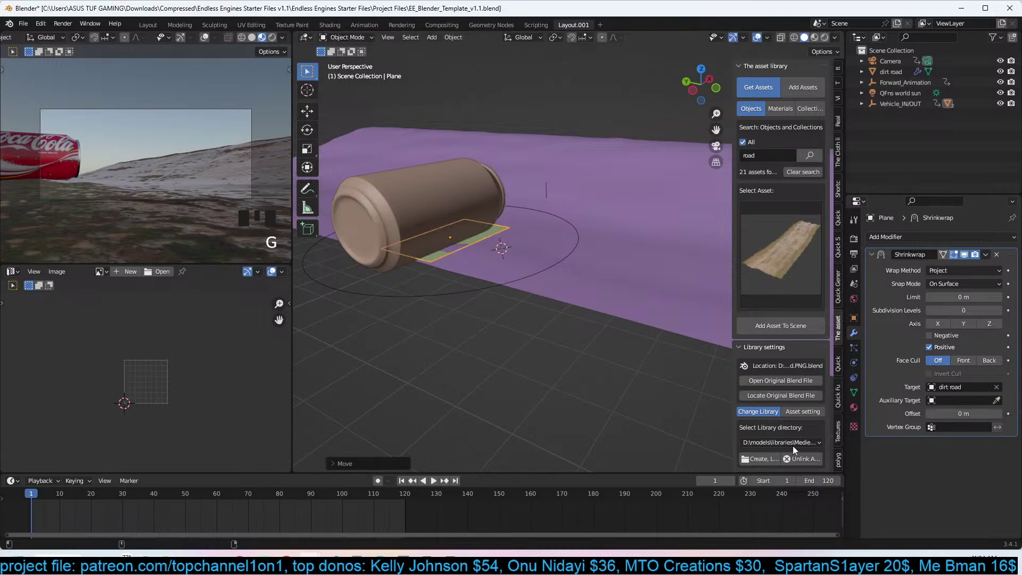
Set the plane's viewport display to Wire in the Quick Functions add-on's active object settings.
{"action": "scroll", "coordinate": [795, 433], "scroll_direction": "down", "scroll_amount": 2}
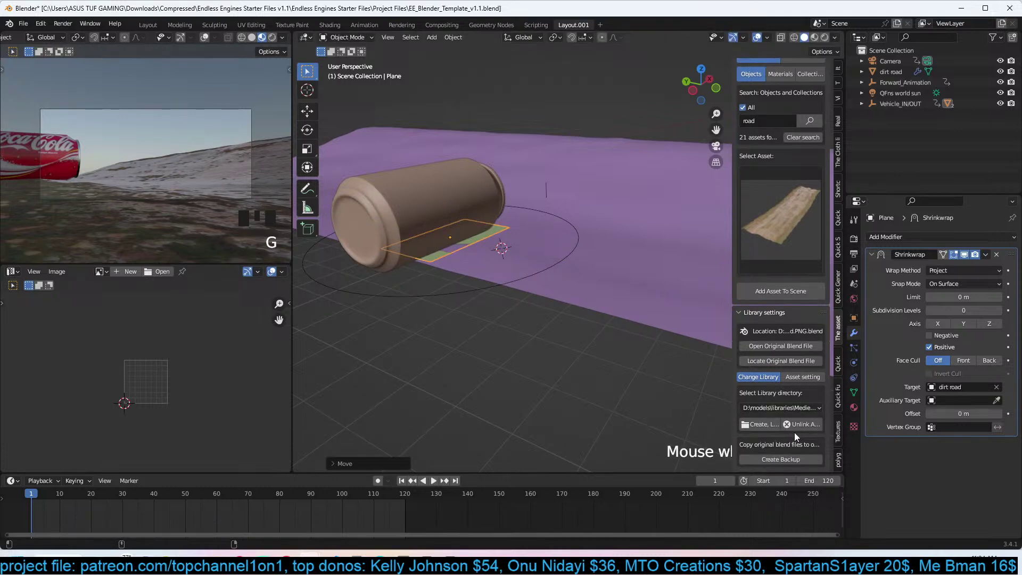
{"action": "left_click", "coordinate": [838, 365]}
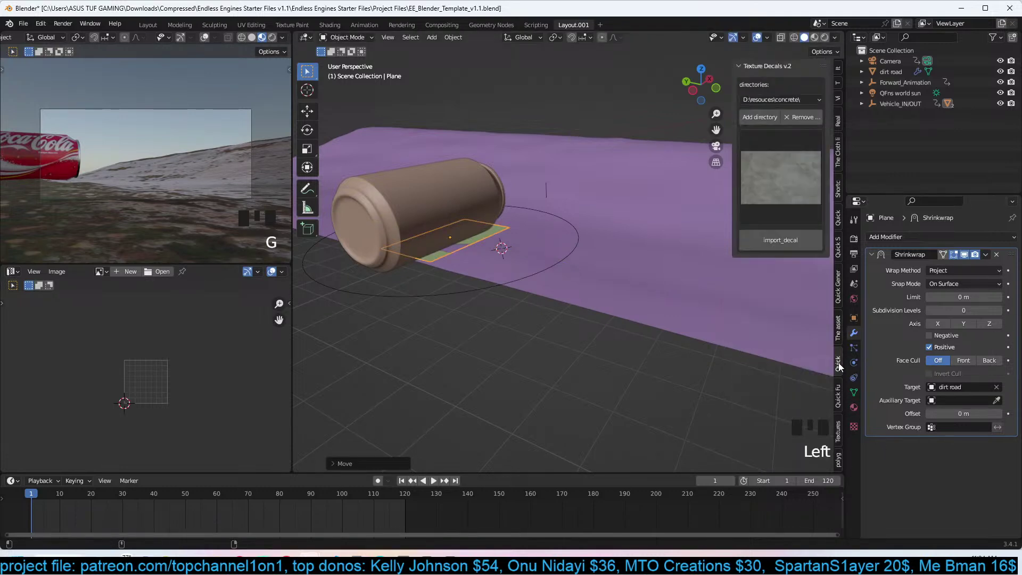
{"action": "left_click", "coordinate": [840, 285]}
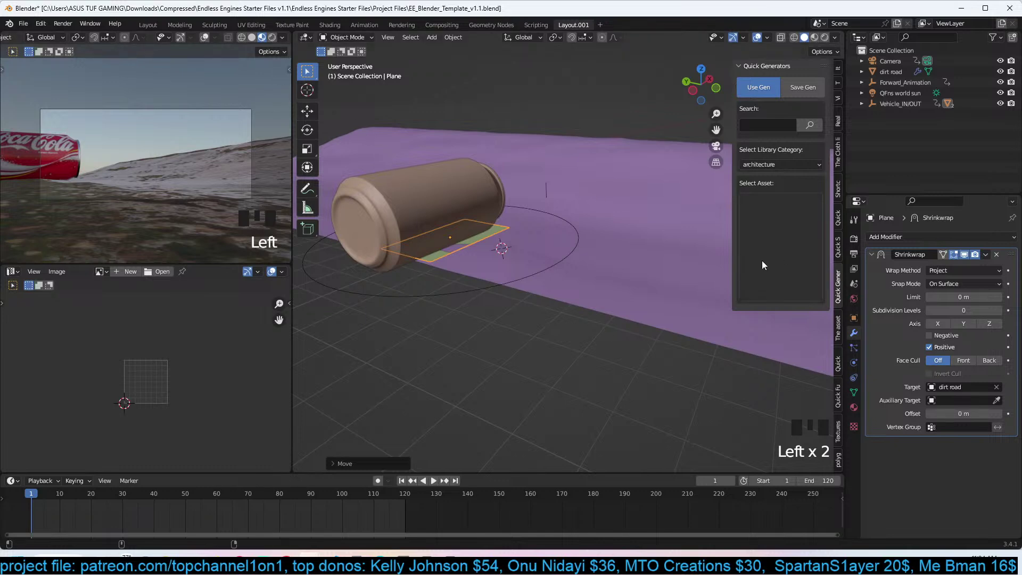
{"action": "left_click", "coordinate": [837, 238]}
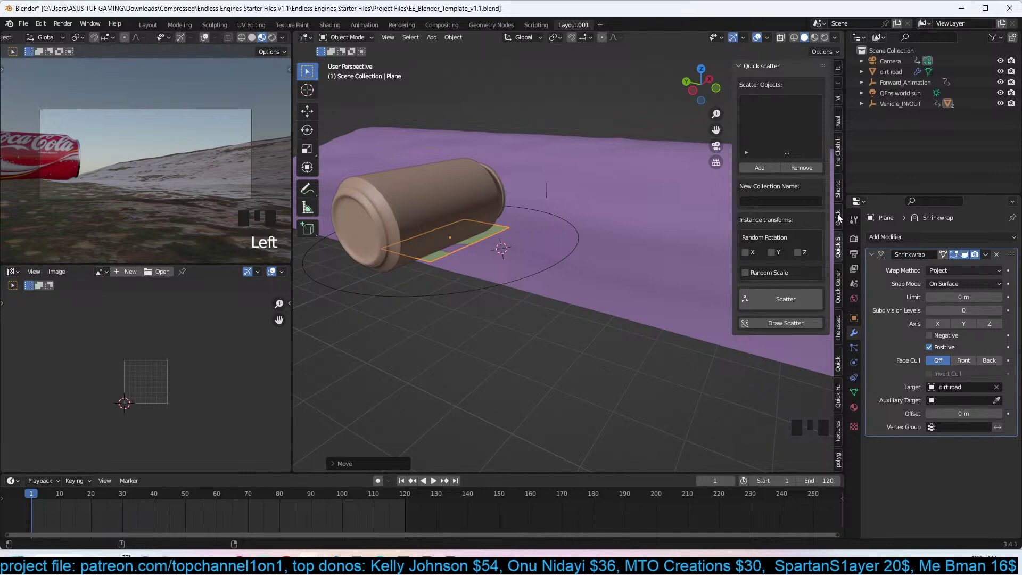
{"action": "left_click", "coordinate": [838, 216]}
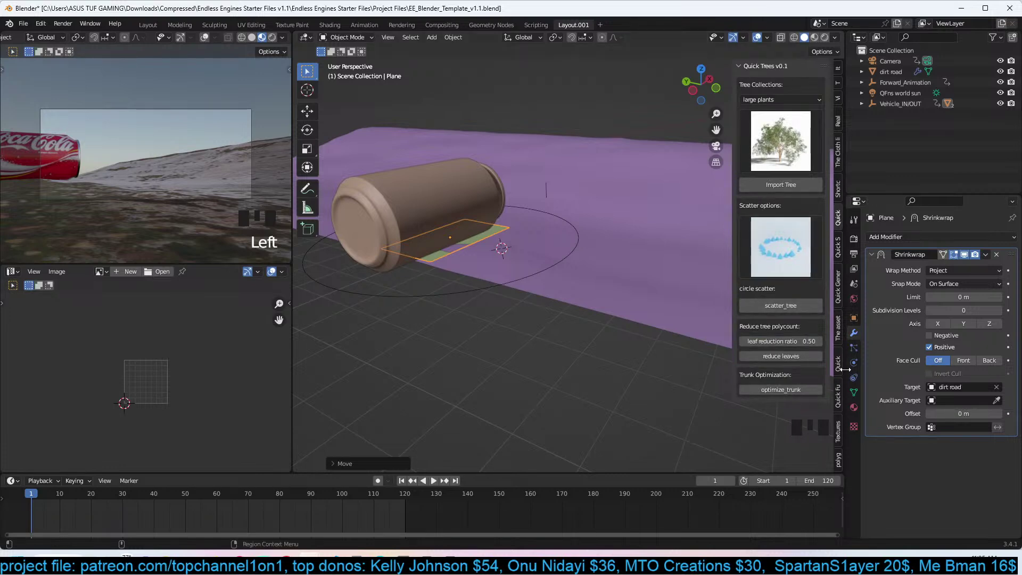
{"action": "left_click", "coordinate": [819, 395]}
{"action": "left_click", "coordinate": [832, 395]}
{"action": "left_click", "coordinate": [802, 410]}
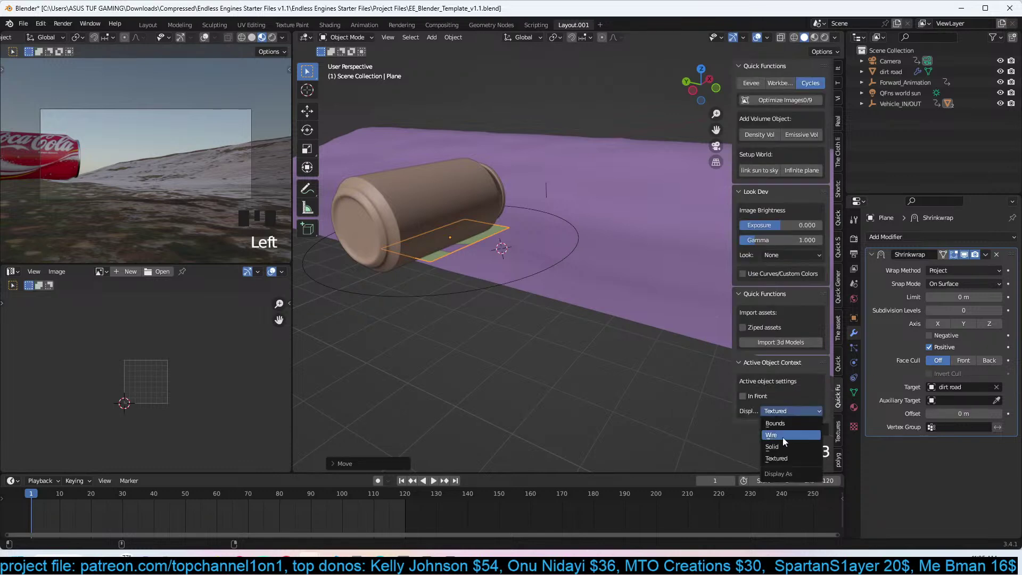
{"action": "left_click", "coordinate": [795, 436]}
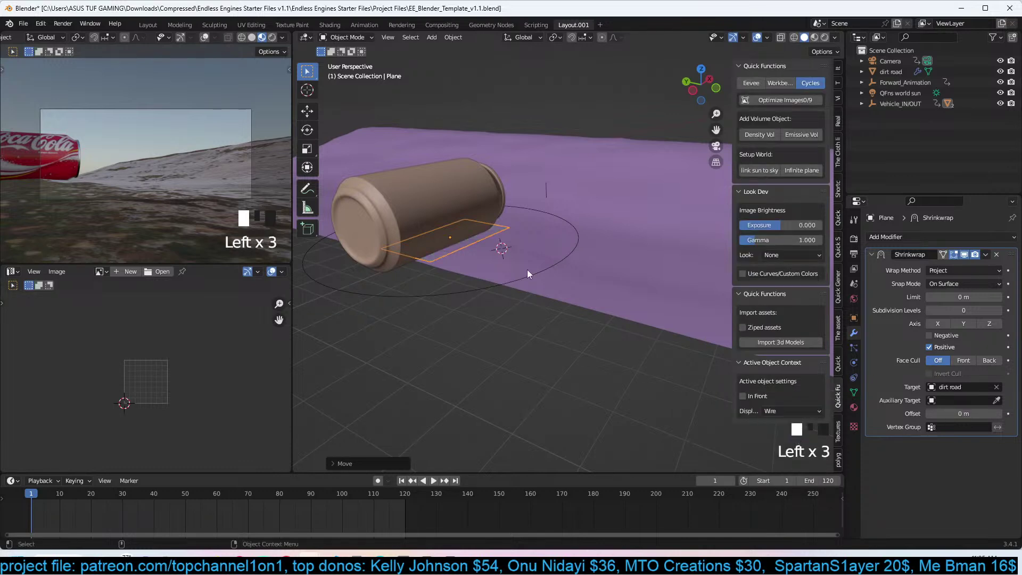
{"action": "scroll", "coordinate": [573, 276], "scroll_direction": "up", "scroll_amount": 3}
{"action": "left_click", "coordinate": [532, 140]}
{"action": "scroll", "coordinate": [544, 170], "scroll_direction": "down", "scroll_amount": 1}
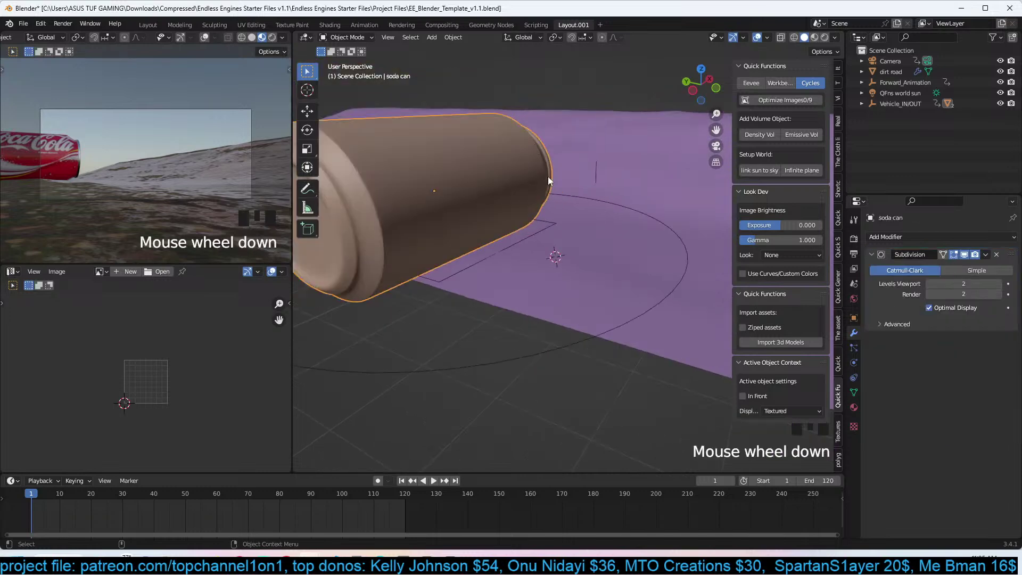
{"action": "left_click", "coordinate": [550, 226], "text": "shift"}
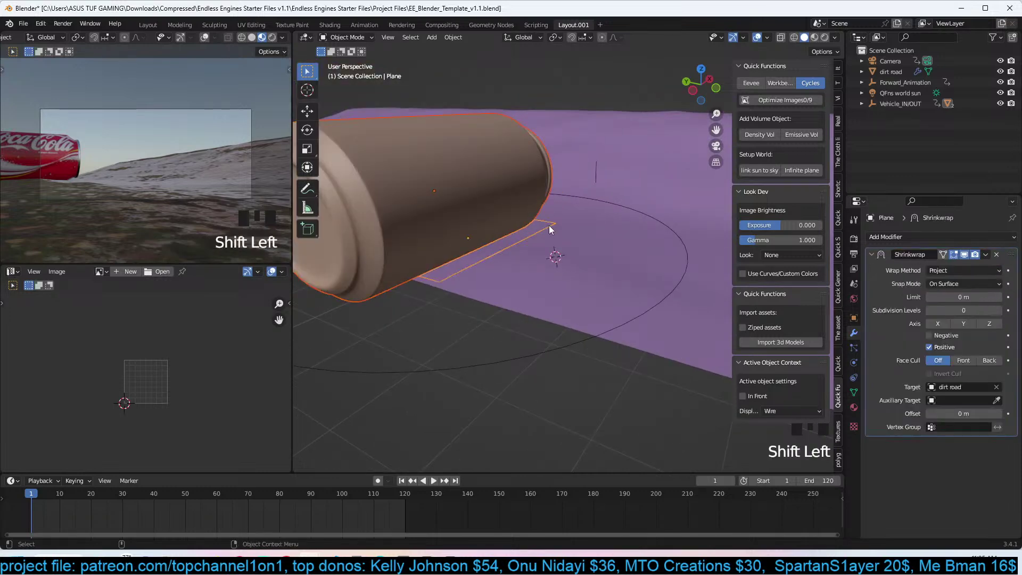
{"action": "key", "text": "Tab"}
{"action": "key", "text": "Tab"}
Merge the plane's two vertices at the can's base end at their center to form a triangle, using X-ray view.
{"action": "left_click", "coordinate": [549, 226]}
{"action": "left_click", "coordinate": [550, 225]}
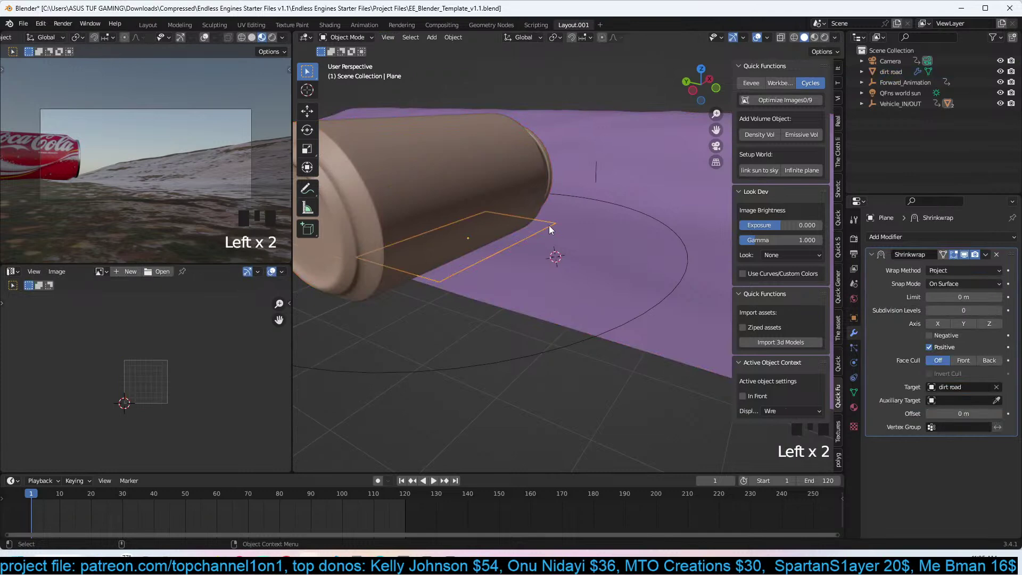
{"action": "key", "text": "Tab"}
{"action": "key", "text": "alt+z"}
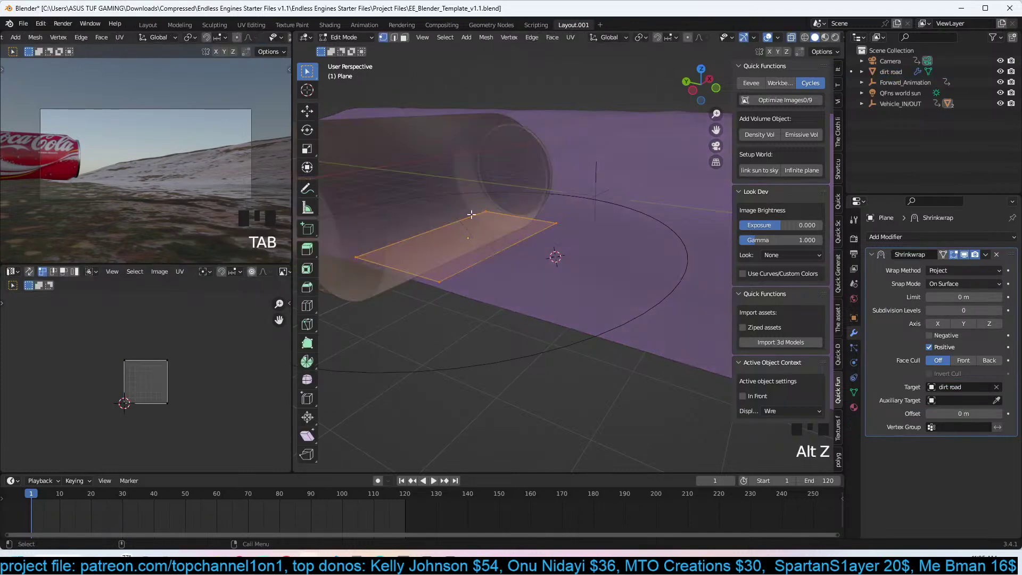
{"action": "left_click", "coordinate": [490, 217], "text": "shift"}
{"action": "left_click", "coordinate": [492, 218], "text": "shift"}
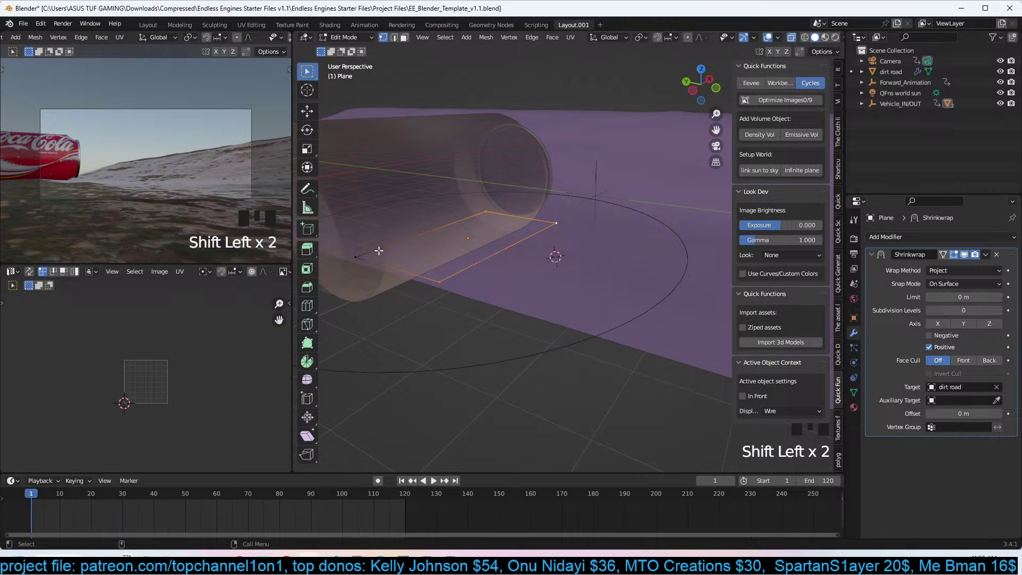
{"action": "left_click", "coordinate": [364, 257]}
{"action": "left_click", "coordinate": [443, 277], "text": "shift"}
{"action": "key", "text": "m"}
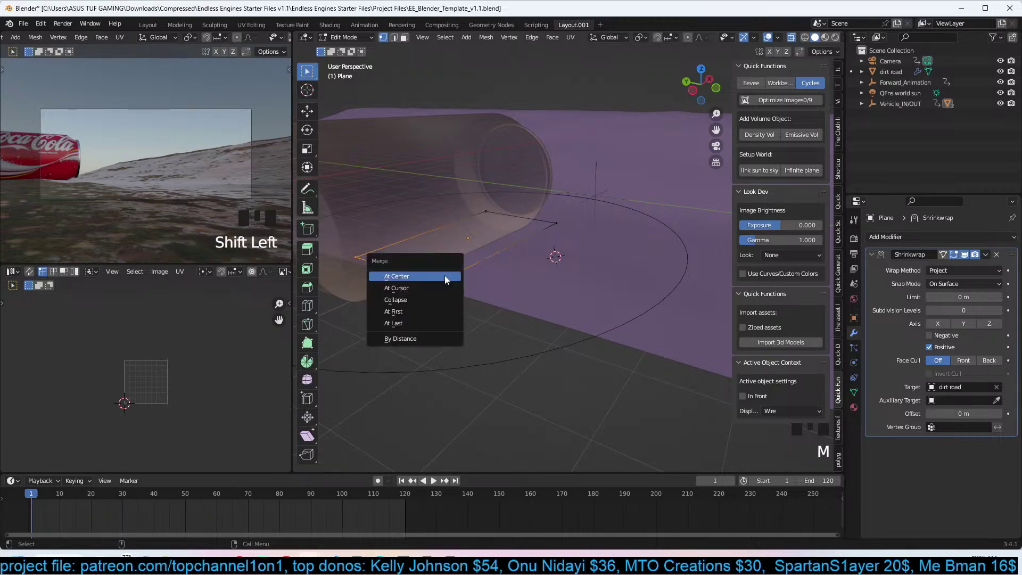
{"action": "left_click", "coordinate": [445, 276]}
Move the triangular plane along the can's length in top view so it sits fully beneath the can.
{"action": "left_click", "coordinate": [517, 227]}
{"action": "left_click", "coordinate": [552, 225], "text": "shift"}
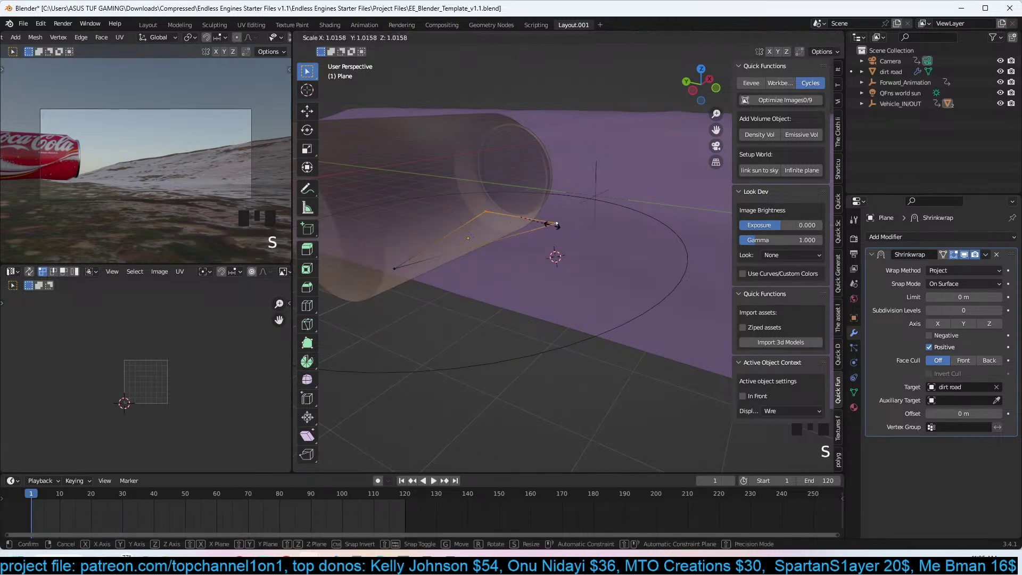
{"action": "key", "text": "a"}
{"action": "key", "text": "KP_7"}
{"action": "key", "text": "Tab"}
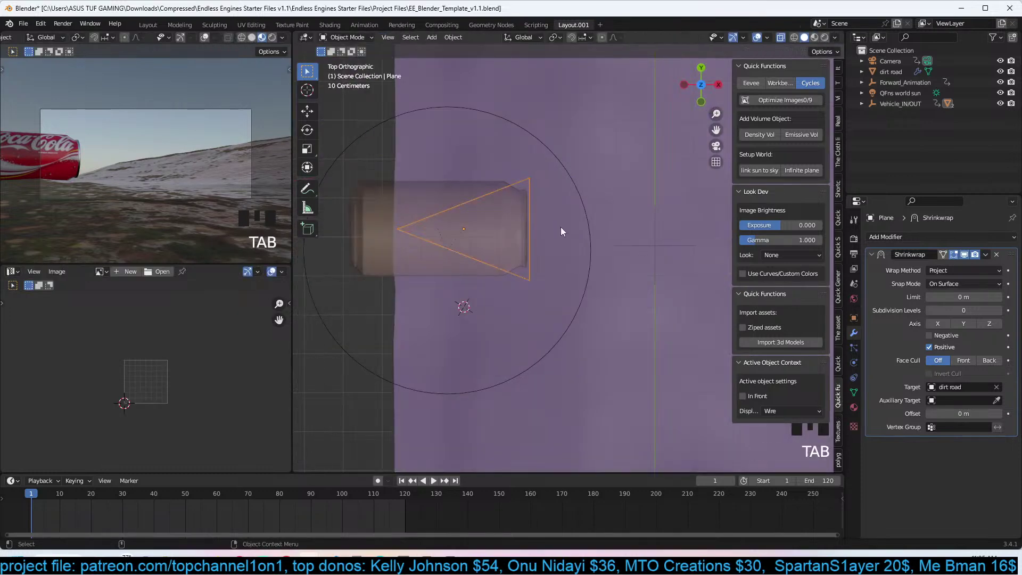
{"action": "key", "text": "g"}
{"action": "left_click", "coordinate": [508, 228]}
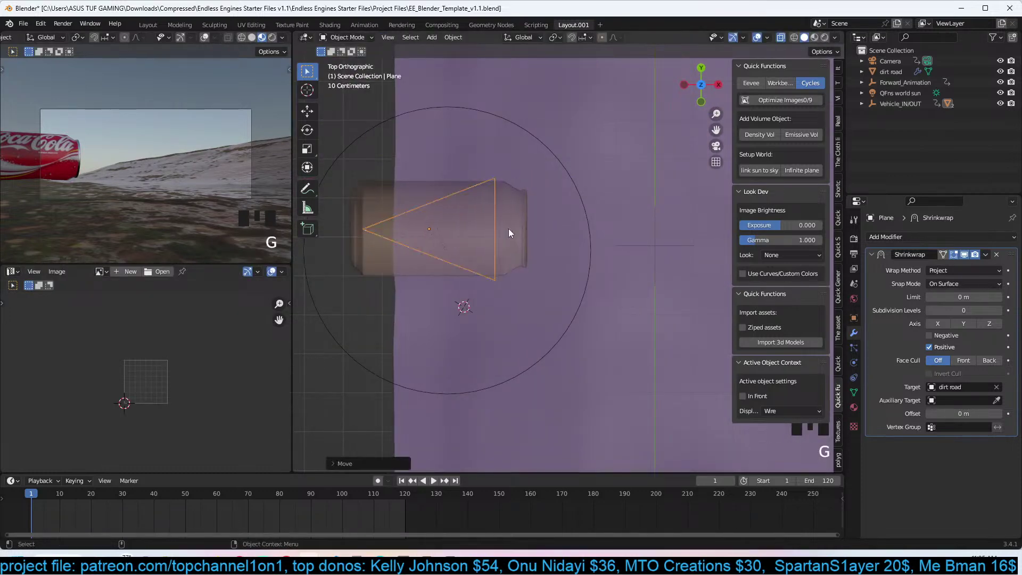
Parent the triangular plane to the Vehicle_IN/OUT empty again with the Object option.
{"action": "left_click", "coordinate": [575, 181], "text": "shift"}
{"action": "key", "text": "ctrl+p"}
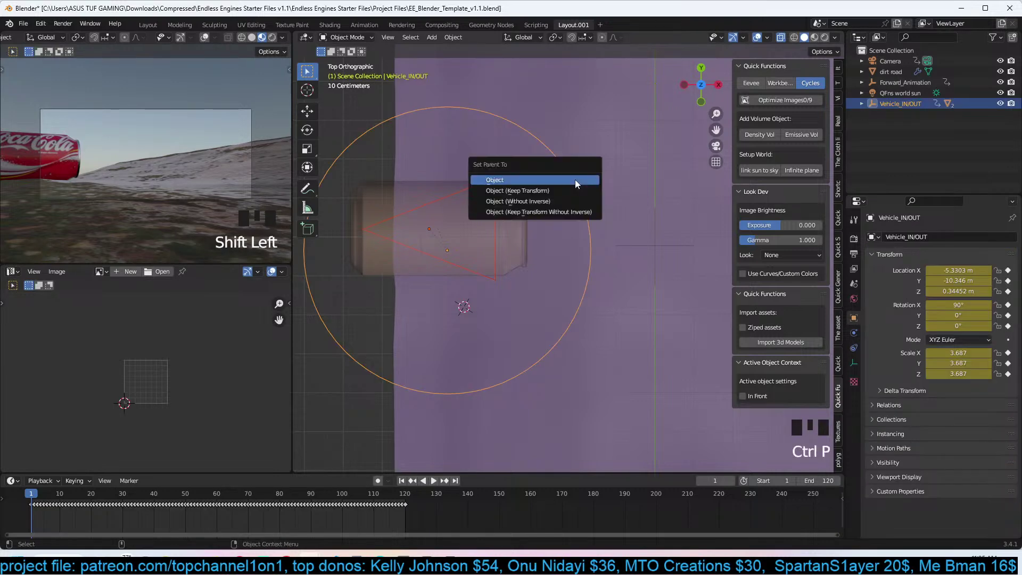
{"action": "left_click", "coordinate": [575, 180]}
Parent the soda can to the triangular plane with the Vertex (Triangle) option.
{"action": "key", "text": "alt+a"}
{"action": "left_click", "coordinate": [491, 183]}
{"action": "left_click", "coordinate": [490, 184]}
{"action": "key", "text": "Tab"}
{"action": "key", "text": "Tab"}
{"action": "left_click", "coordinate": [493, 186]}
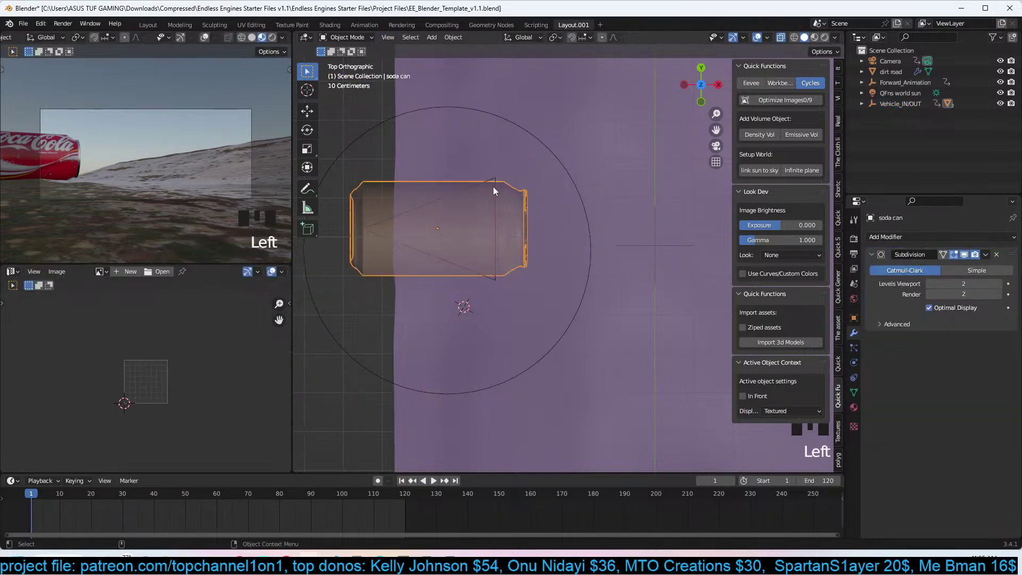
{"action": "left_click", "coordinate": [496, 179], "text": "shift"}
{"action": "key", "text": "Tab"}
{"action": "key", "text": "Tab"}
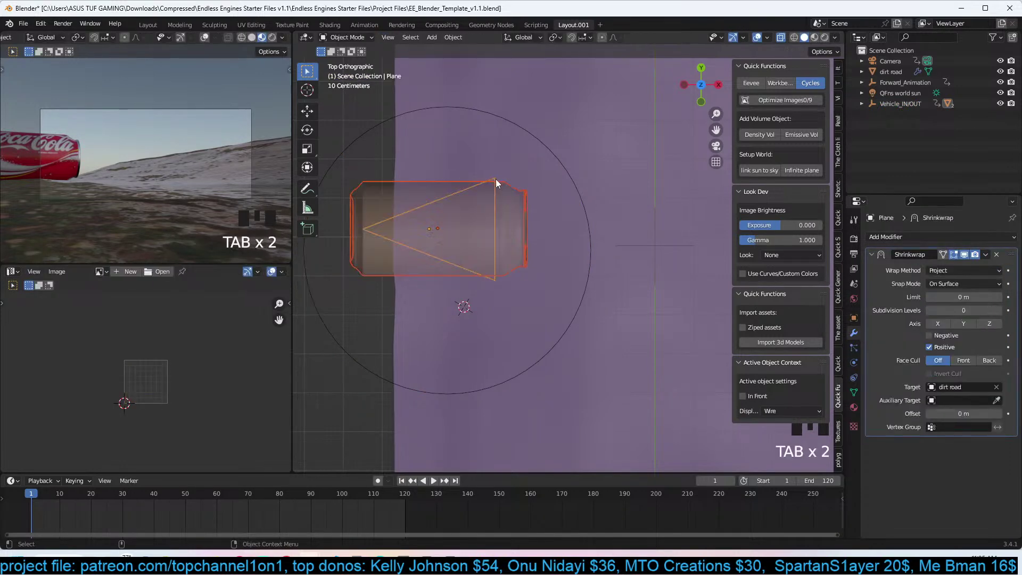
{"action": "middle_click_drag", "start_coordinate": [505, 191], "coordinate": [583, 136]}
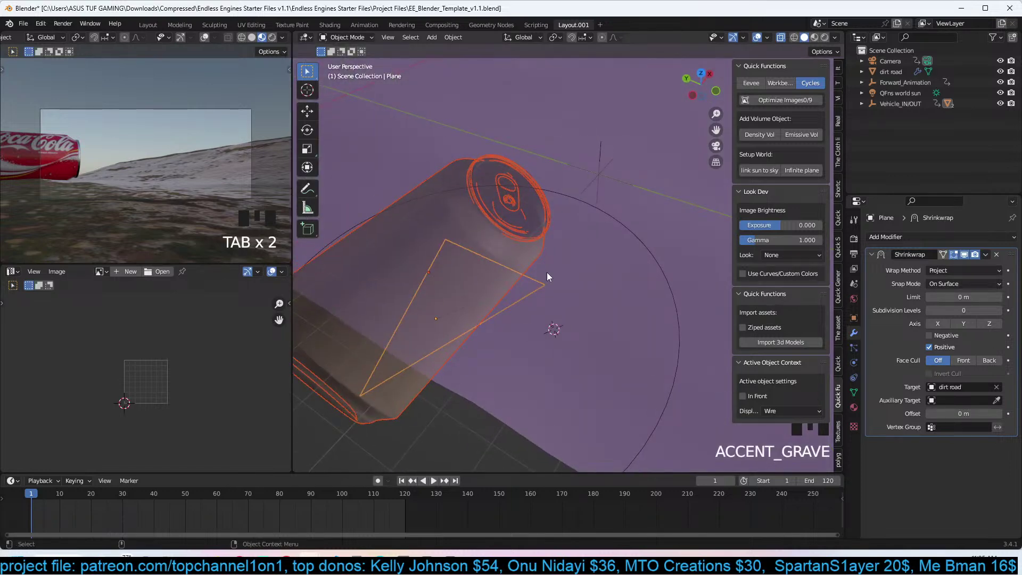
{"action": "key", "text": "ctrl+p"}
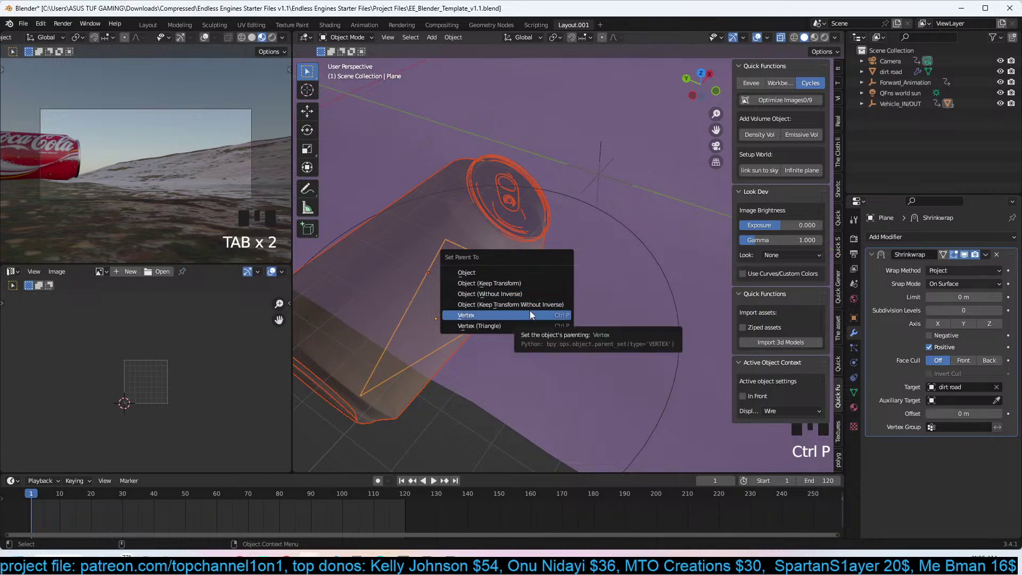
{"action": "left_click", "coordinate": [521, 326]}
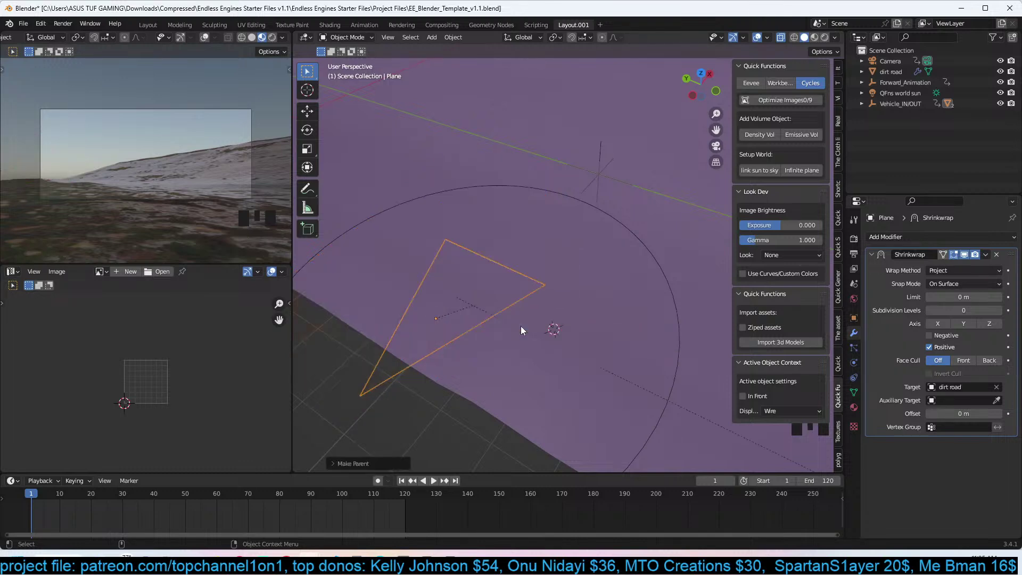
Select the displaced soda can and clear its scale and location.
{"action": "scroll", "coordinate": [521, 326], "scroll_direction": "down", "scroll_amount": 11}
{"action": "middle_click_drag", "start_coordinate": [520, 326], "coordinate": [442, 295]}
{"action": "scroll", "coordinate": [603, 292], "scroll_direction": "down", "scroll_amount": 5}
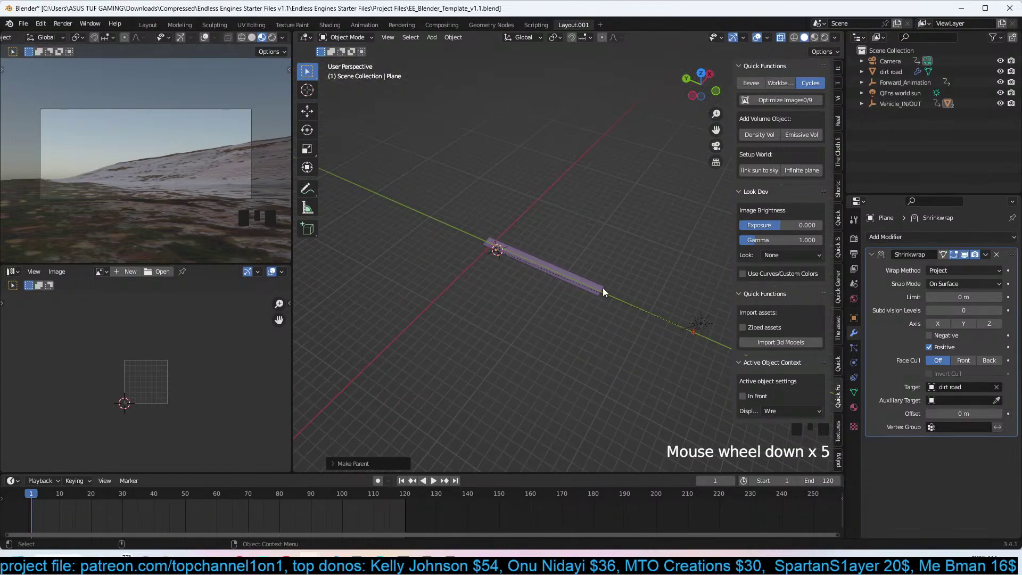
{"action": "left_click", "coordinate": [703, 334]}
{"action": "left_click", "coordinate": [694, 337]}
{"action": "key", "text": "alt+s"}
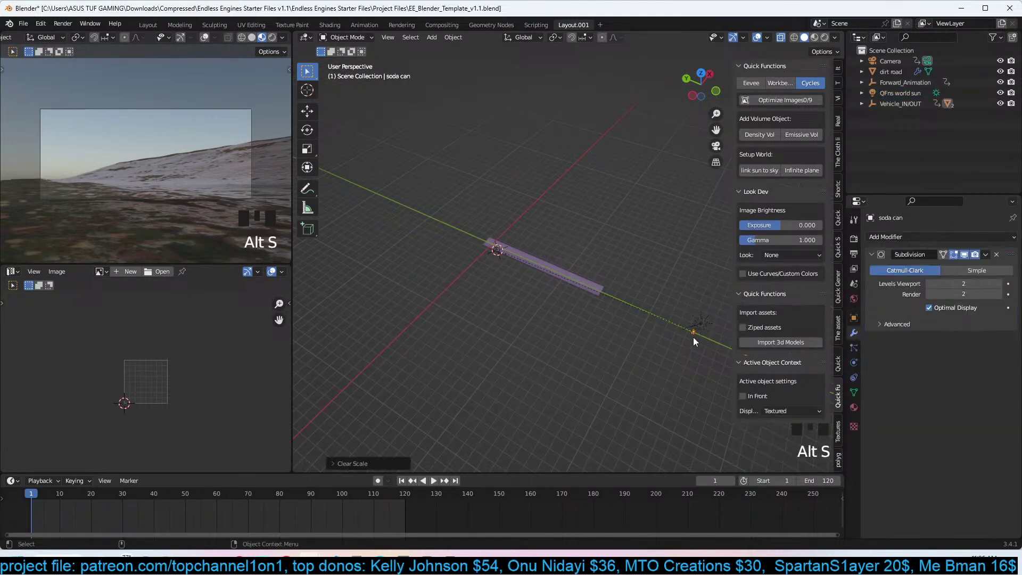
{"action": "key", "text": "alt+g"}
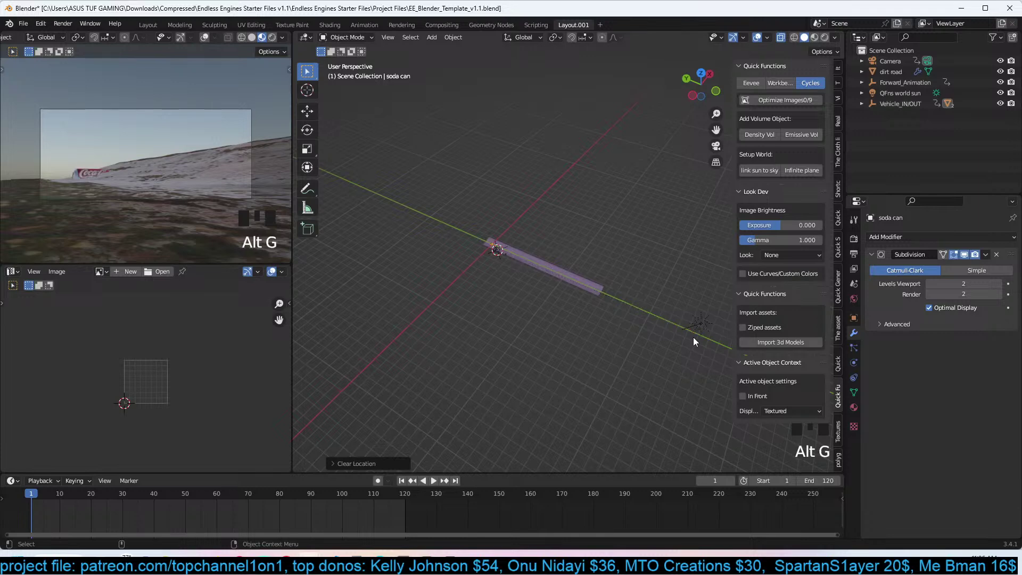
Move the soda can back beside the Vehicle_IN/OUT empty in top view, about -5.6 m in X and -9.4 m in Y.
{"action": "key", "text": "KP_Decimal"}
{"action": "scroll", "coordinate": [636, 289], "scroll_direction": "down", "scroll_amount": 12}
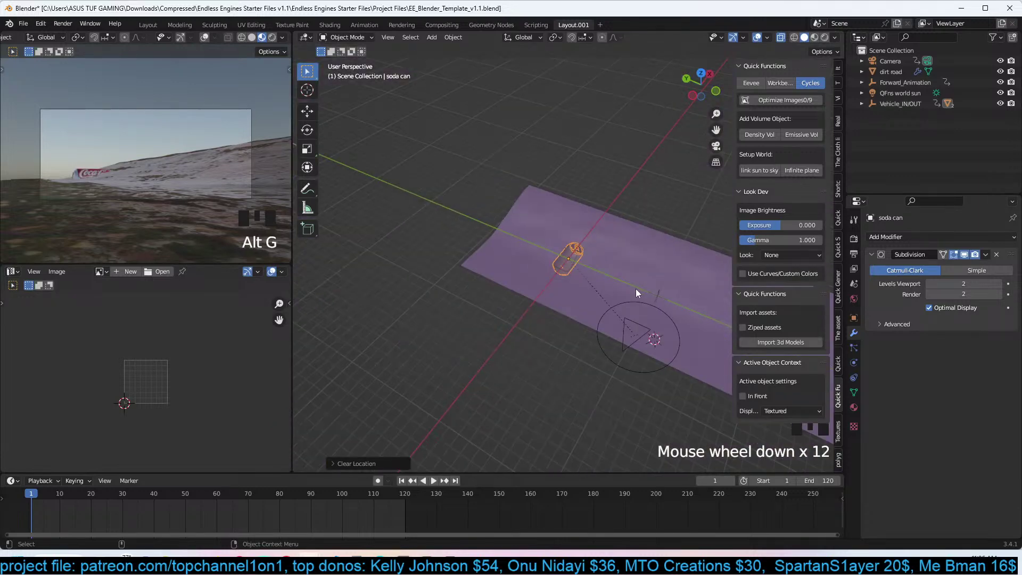
{"action": "key", "text": "KP_7"}
{"action": "key", "text": "g"}
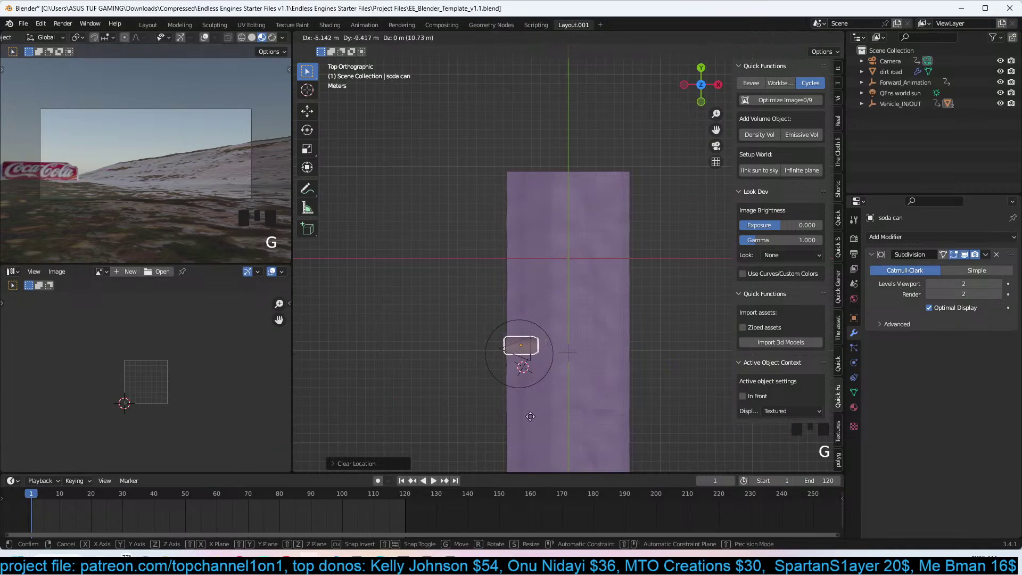
{"action": "left_click", "coordinate": [526, 417]}
Turn off X-ray and raise the soda can about 1.05 m along Z in front view so it rests on the road.
{"action": "key", "text": "KP_1"}
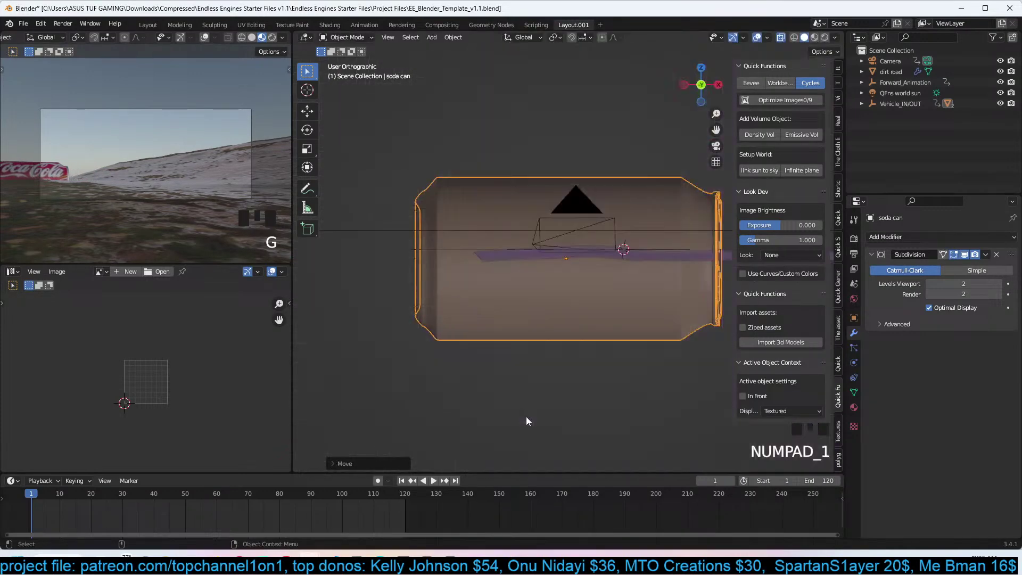
{"action": "scroll", "coordinate": [564, 391], "scroll_direction": "down", "scroll_amount": 4}
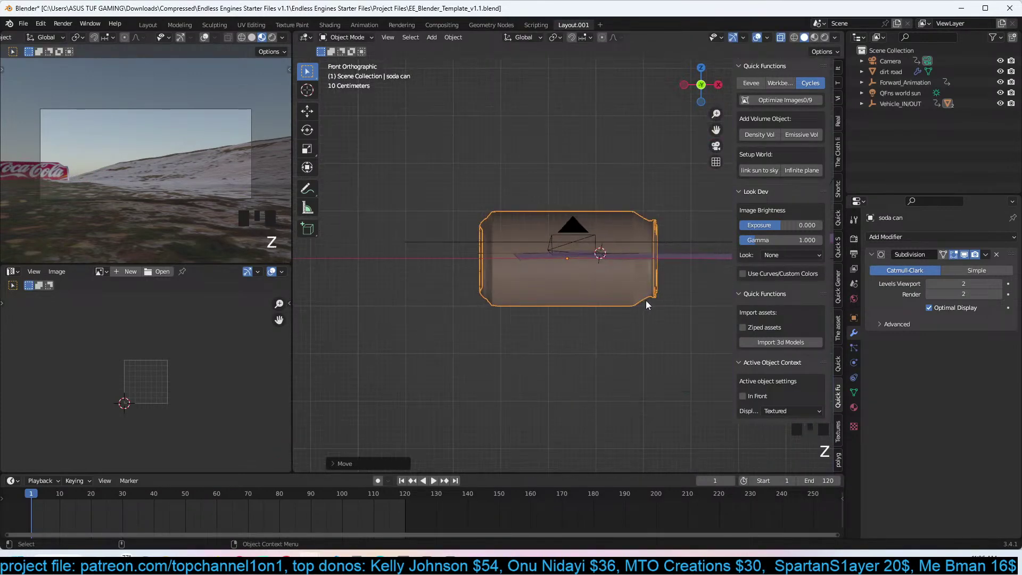
{"action": "key", "text": "alt+z"}
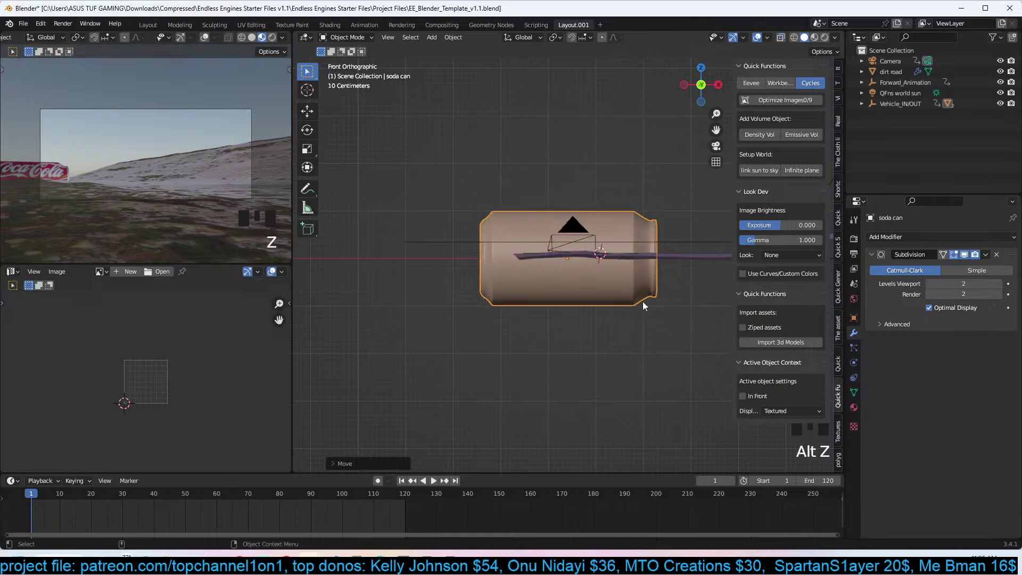
{"action": "key", "text": "g"}
{"action": "key", "text": "z"}
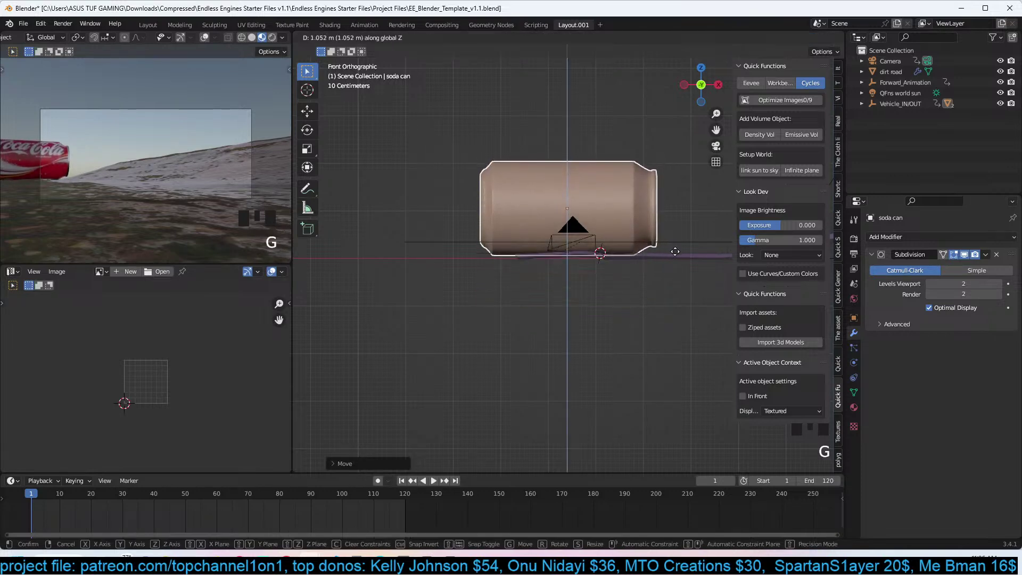
{"action": "left_click", "coordinate": [676, 252]}
Play the animation repeatedly through the camera to examine how the can follows the road's slope and where the road ends.
{"action": "key", "text": "grave"}
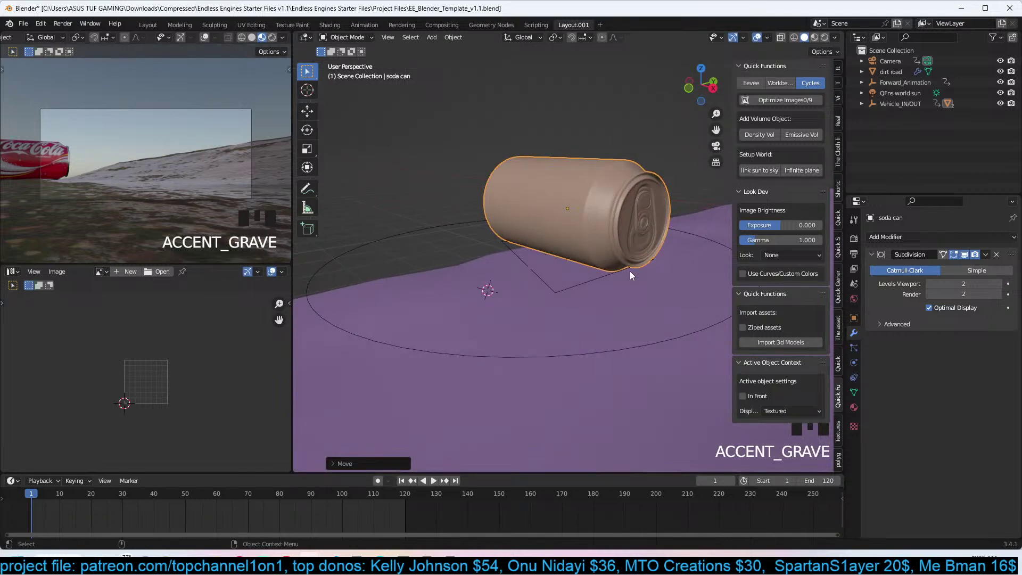
{"action": "key", "text": "KP_0"}
{"action": "key", "text": "space"}
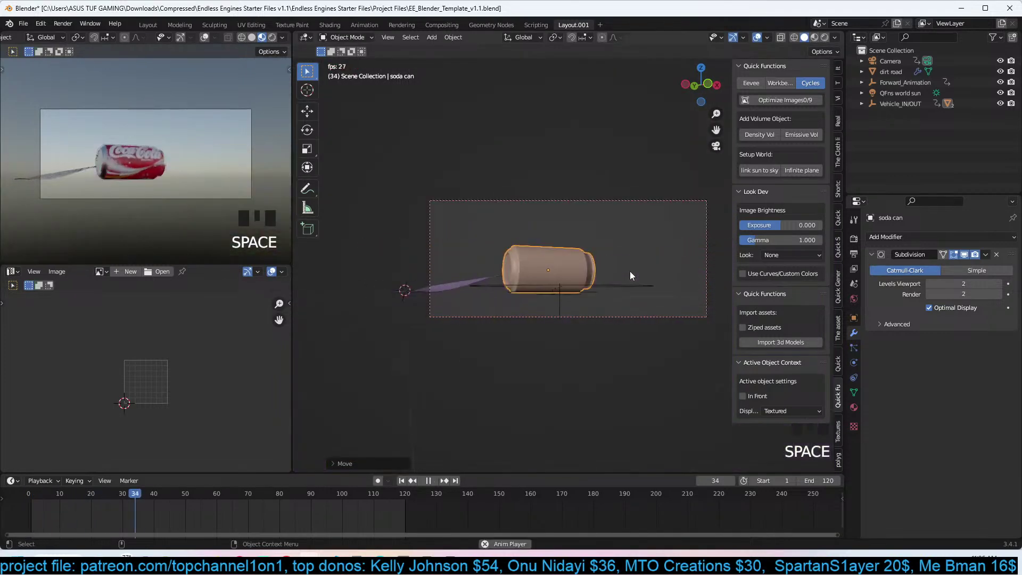
{"action": "key", "text": "Escape"}
{"action": "key", "text": "space"}
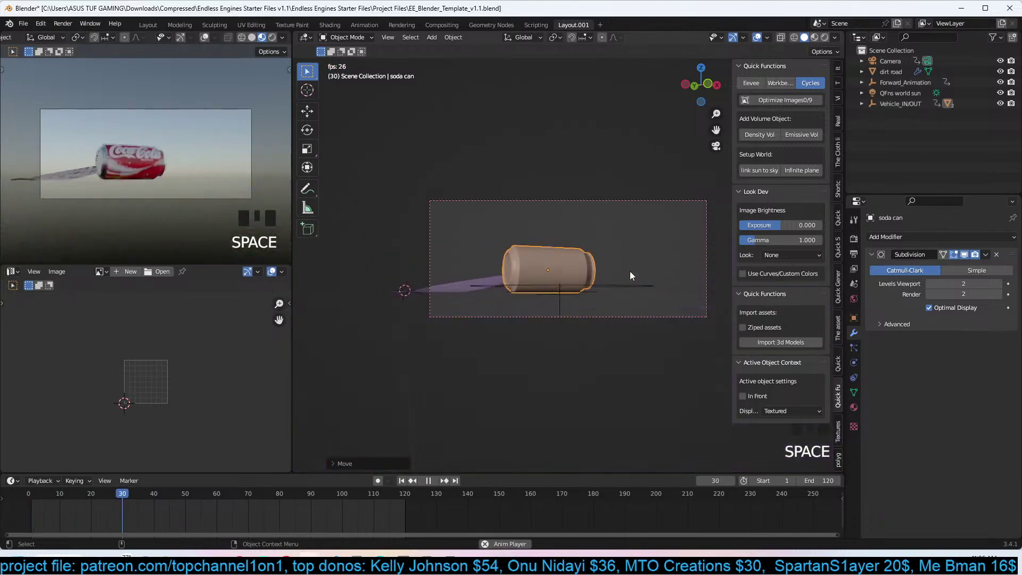
{"action": "key", "text": "Escape"}
{"action": "key", "text": "space"}
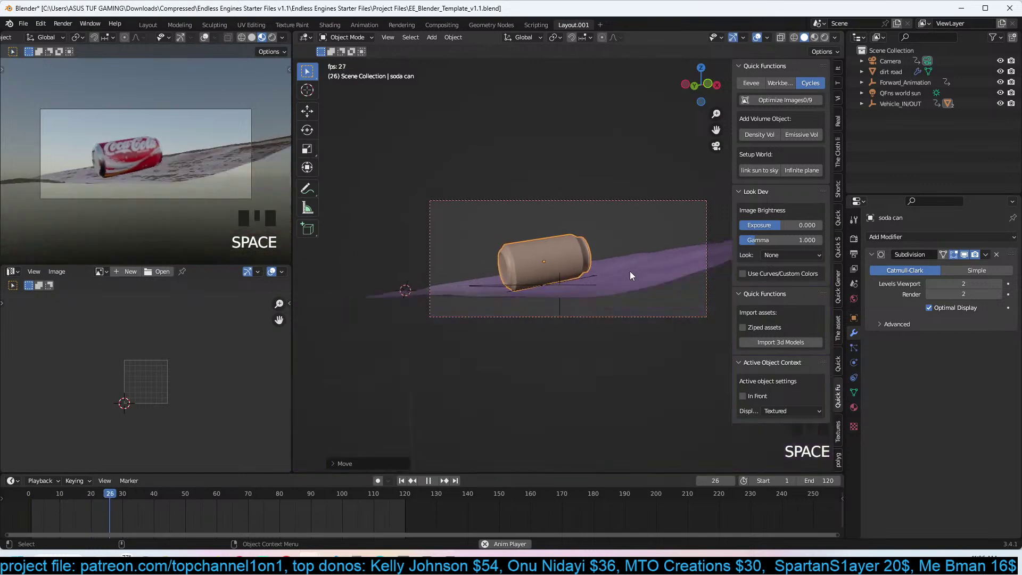
{"action": "key", "text": "Escape"}
{"action": "key", "text": "Escape"}
{"action": "key", "text": "space"}
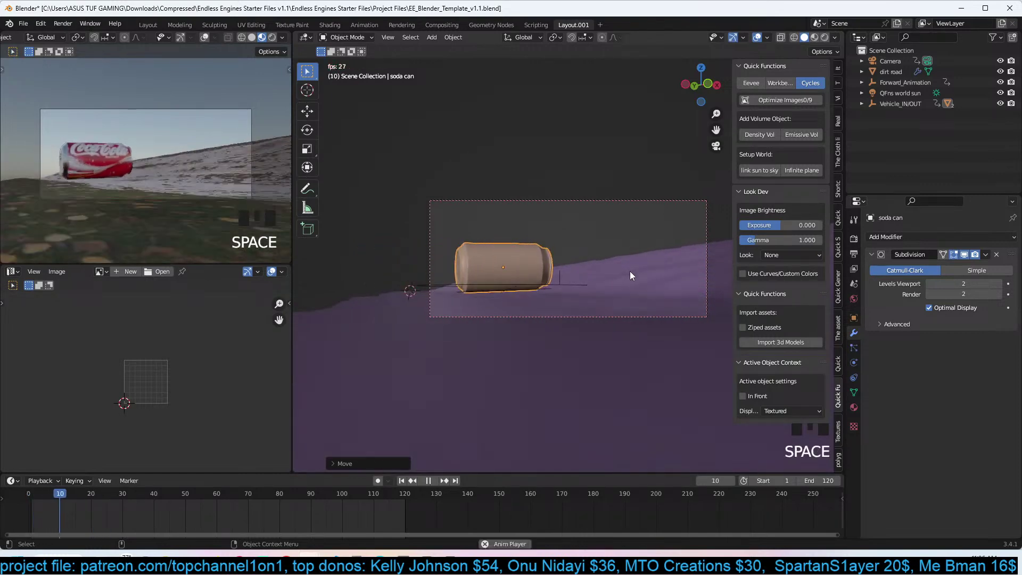
{"action": "key", "text": "space"}
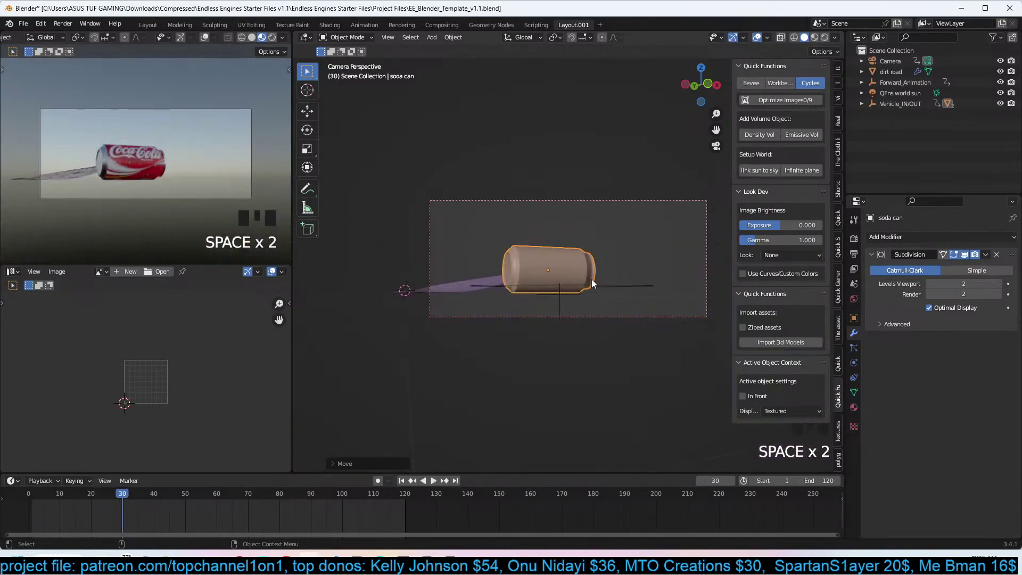
Select the dirt road at frame 22, set its Displace strength to 1.160, and play back the result.
{"action": "right_click_drag", "start_coordinate": [183, 510], "coordinate": [97, 497], "text": "shift"}
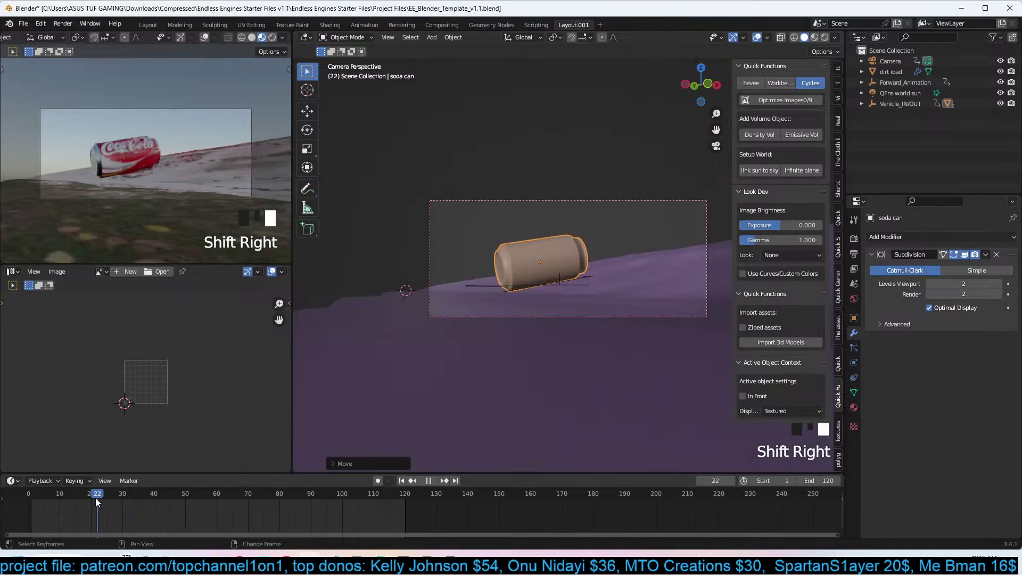
{"action": "left_click", "coordinate": [579, 292]}
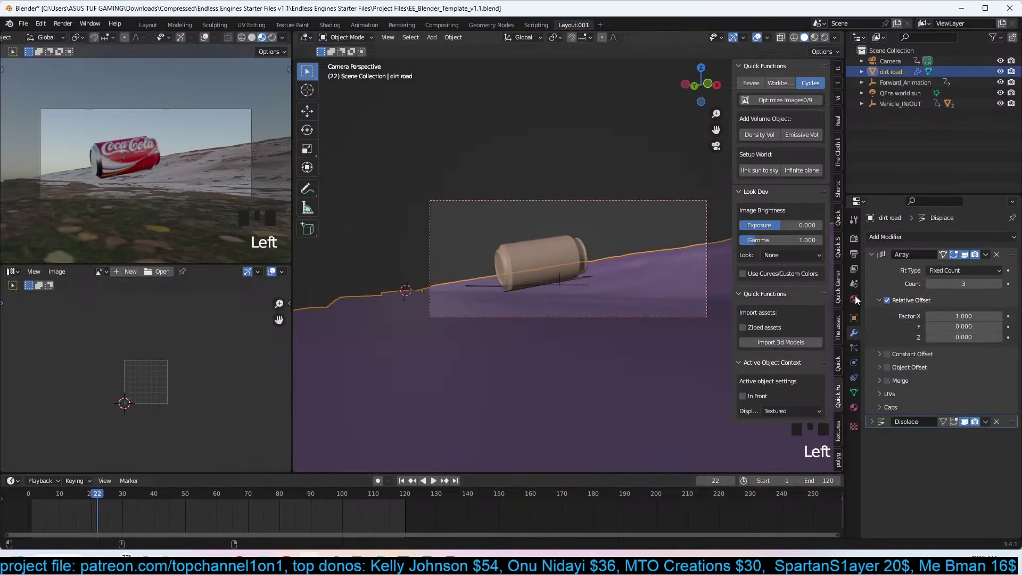
{"action": "left_click", "coordinate": [872, 422]}
{"action": "left_click_drag", "start_coordinate": [961, 489], "coordinate": [991, 489], "text": "shift"}
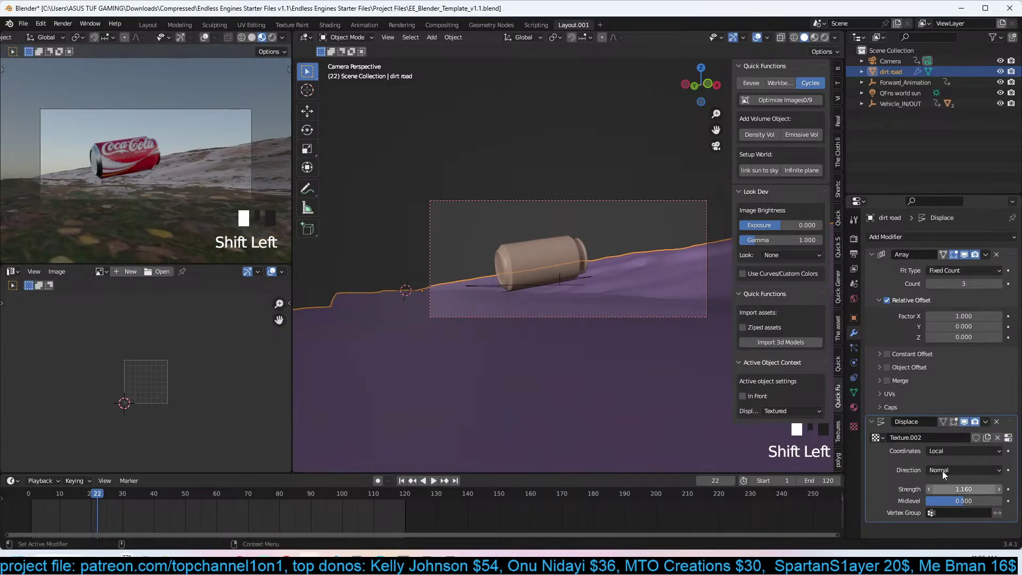
{"action": "key", "text": "space"}
{"action": "key", "text": "Escape"}
Lengthen the dirt road by raising its Array count to 6, and play the animation to check the coverage.
{"action": "scroll", "coordinate": [487, 296], "scroll_direction": "down", "scroll_amount": 2}
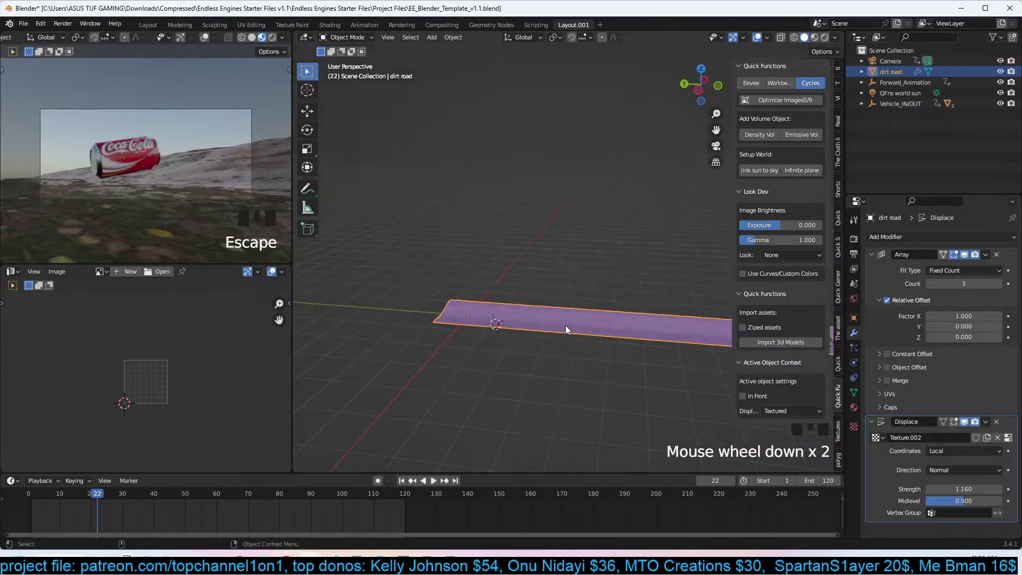
{"action": "middle_click_drag", "start_coordinate": [566, 325], "coordinate": [413, 297]}
{"action": "left_click", "coordinate": [794, 267]}
{"action": "left_click", "coordinate": [870, 254]}
{"action": "left_click", "coordinate": [874, 270]}
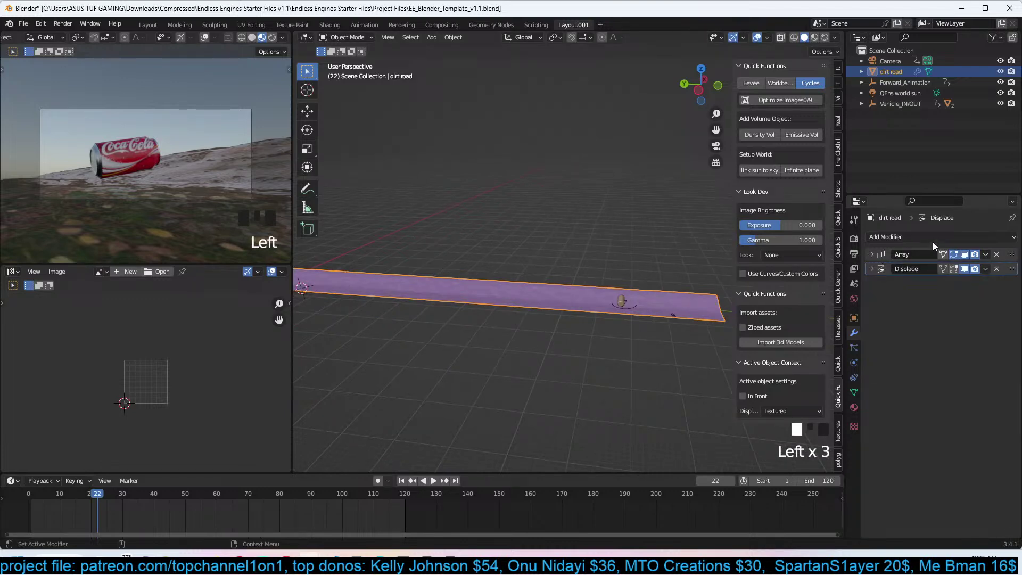
{"action": "left_click", "coordinate": [874, 254]}
{"action": "left_click", "coordinate": [1000, 284]}
{"action": "left_click", "coordinate": [1000, 284]}
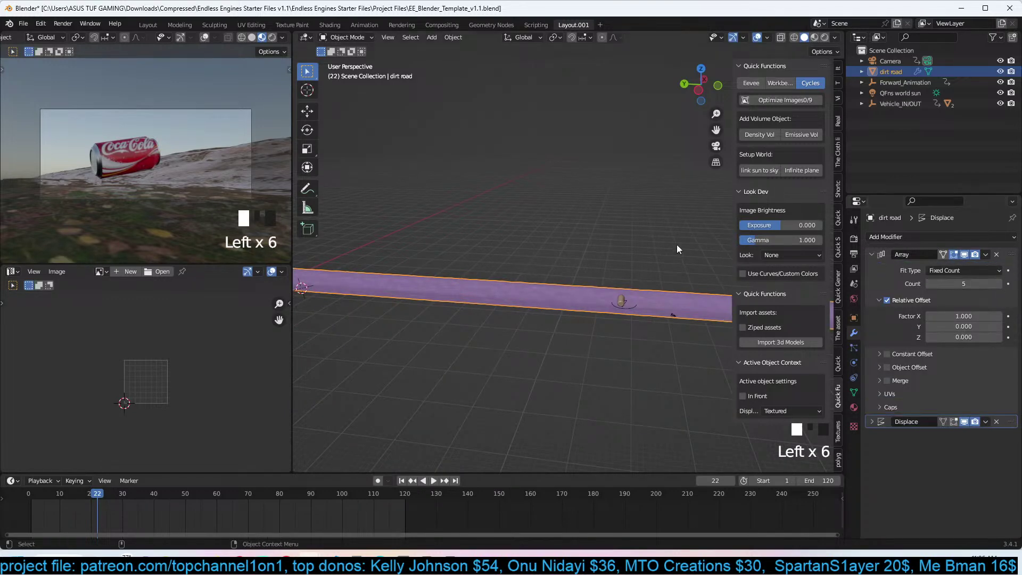
{"action": "scroll", "coordinate": [689, 246], "scroll_direction": "down", "scroll_amount": 3}
{"action": "left_click", "coordinate": [1000, 284]}
{"action": "key", "text": "space"}
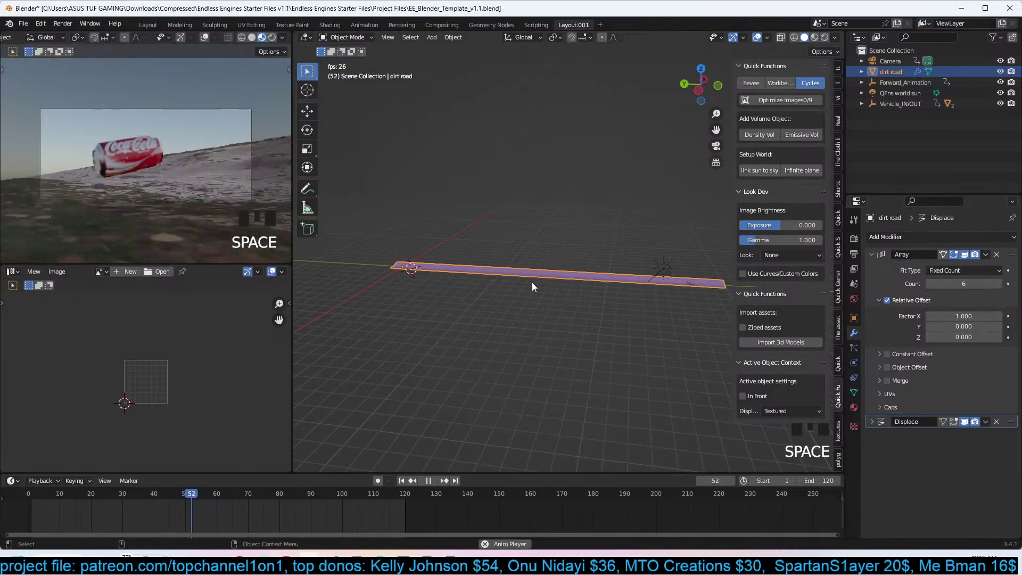
{"action": "key", "text": "Escape"}
Raise the dirt road's Array count to 8 and play the animation to check the road's coverage.
{"action": "left_click", "coordinate": [1000, 284]}
{"action": "left_click", "coordinate": [1000, 284]}
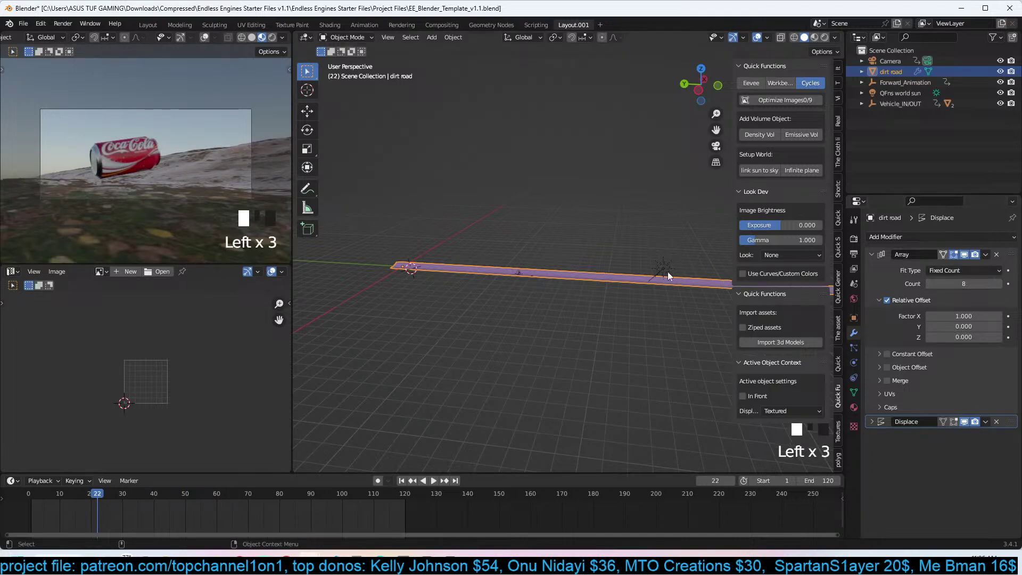
{"action": "key", "text": "space"}
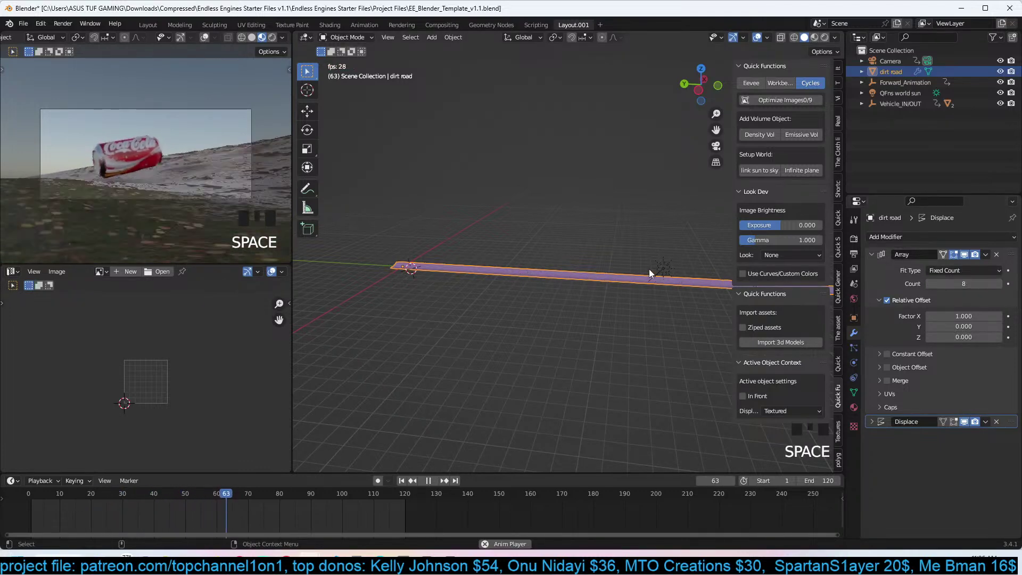
{"action": "key", "text": "space"}
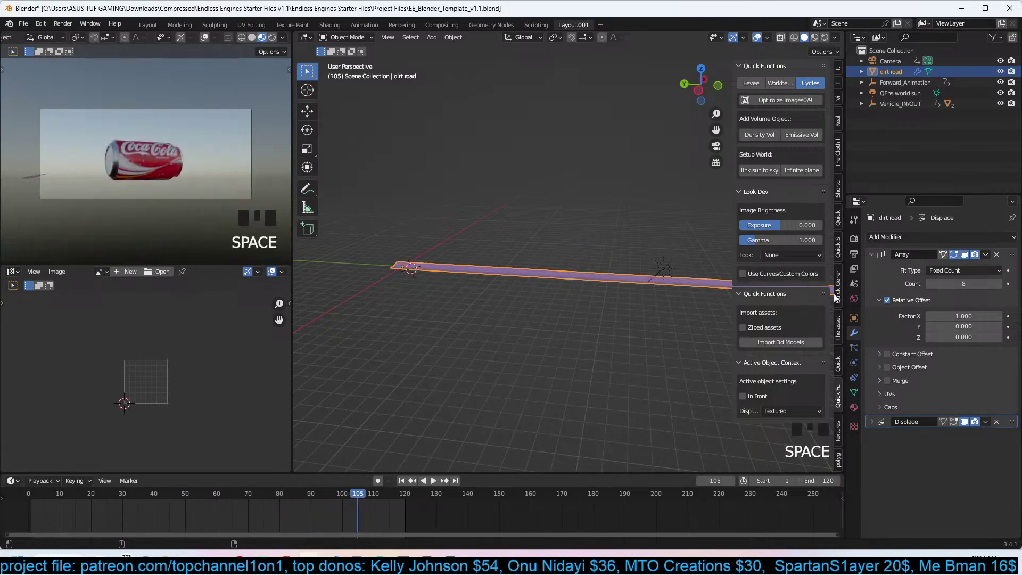
Raise the dirt road's Array count to 12 and replay the animation to check its full length.
{"action": "left_click", "coordinate": [999, 284]}
{"action": "left_click", "coordinate": [999, 284]}
{"action": "left_click", "coordinate": [999, 284]}
{"action": "left_click", "coordinate": [999, 283]}
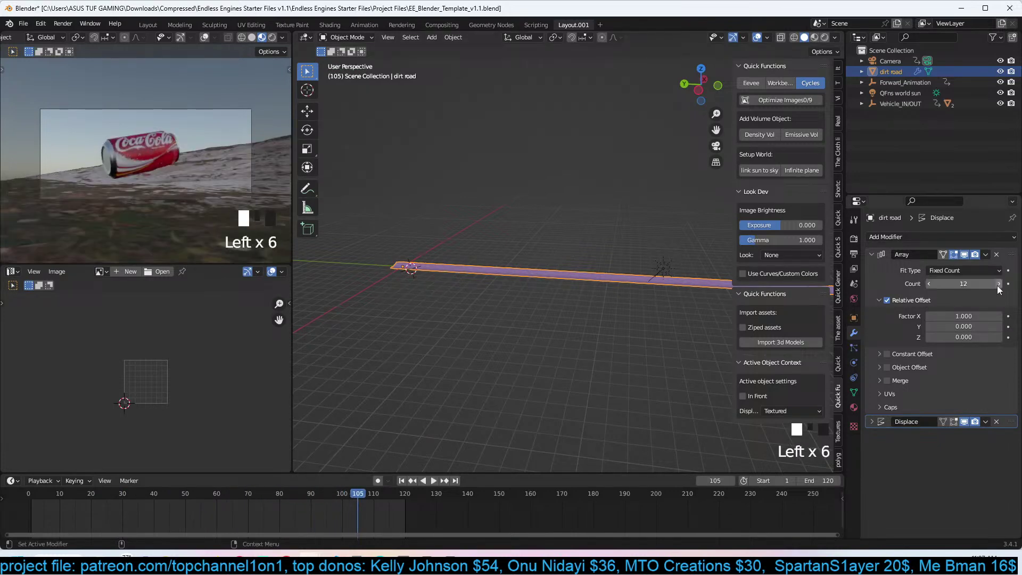
{"action": "key", "text": "space"}
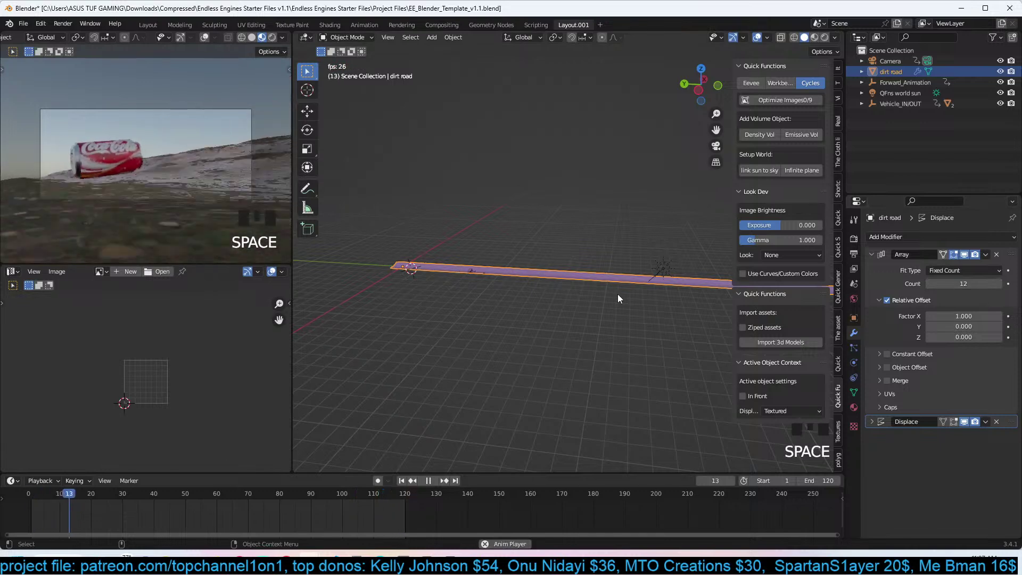
{"action": "key", "text": "space"}
Set the dirt road's Array count to 13, play a final check, and save the Blender file.
{"action": "left_click", "coordinate": [999, 284]}
{"action": "key", "text": "ctrl+s"}
{"action": "key", "text": "space"}
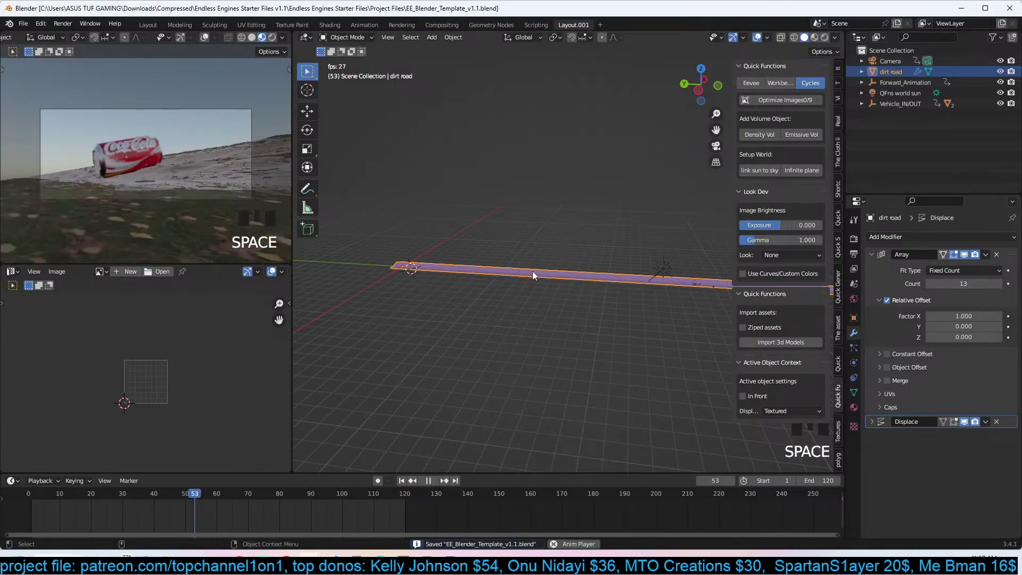
{"action": "key", "text": "Escape"}
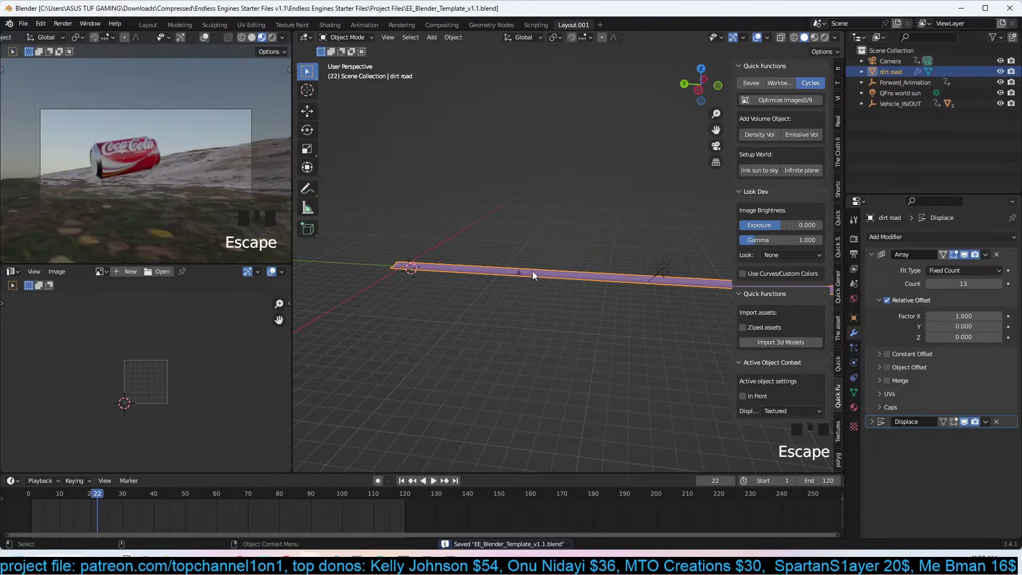
{"action": "key", "text": "ctrl+s"}
{"action": "key", "text": "ctrl+s"}
{"action": "key", "text": "ctrl+s"}
{"action": "key", "text": "ctrl+s"}
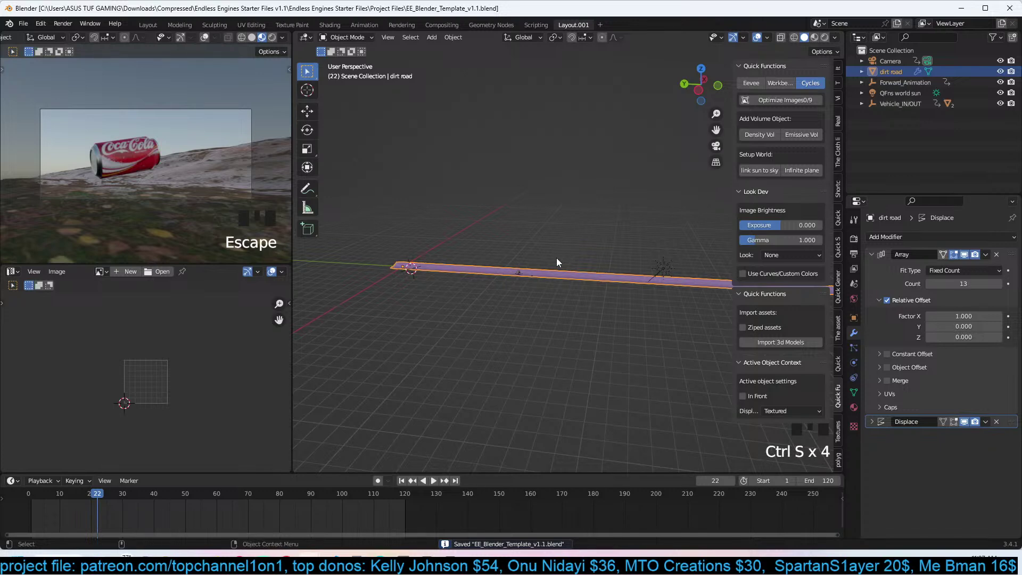
{"action": "key", "text": "ctrl+s"}
{"action": "key", "text": "ctrl+s"}
{"action": "key", "text": "ctrl+s"}
Advance the animation to frame 12 and select the soda can in camera view.
{"action": "right_click", "coordinate": [37, 506], "text": "shift"}
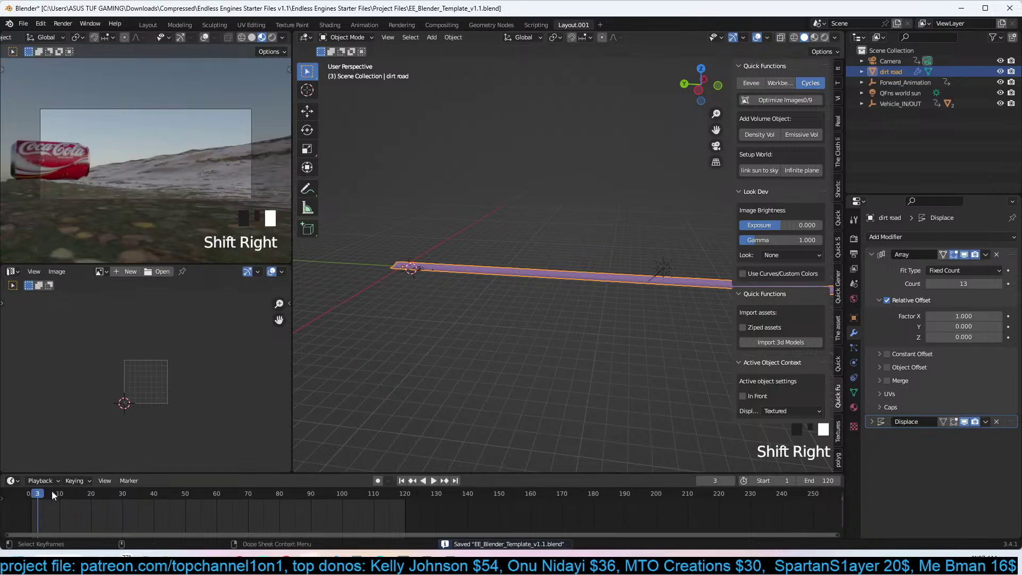
{"action": "key", "text": "space"}
{"action": "key", "text": "space"}
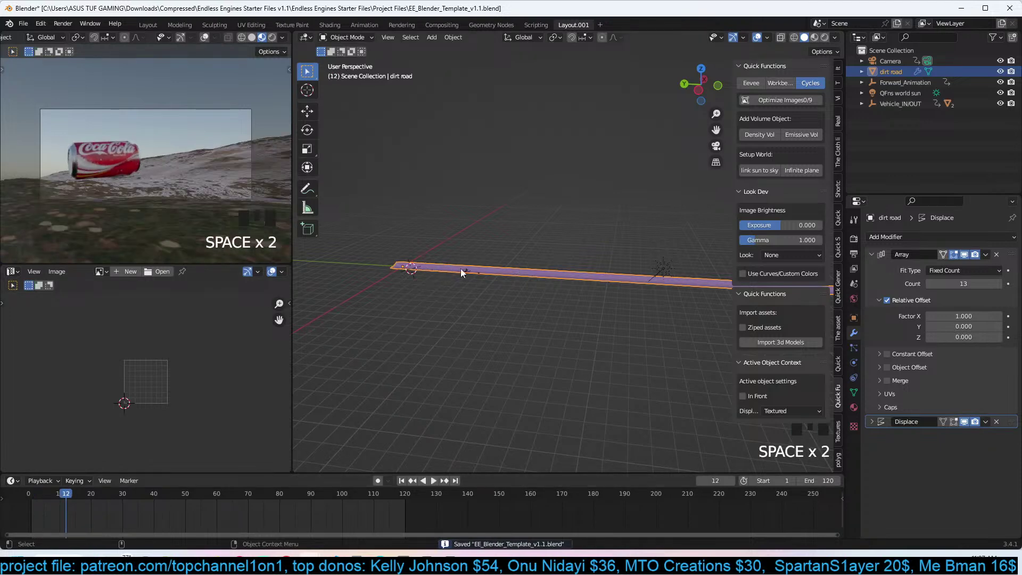
{"action": "left_click", "coordinate": [465, 271]}
{"action": "left_click", "coordinate": [464, 270]}
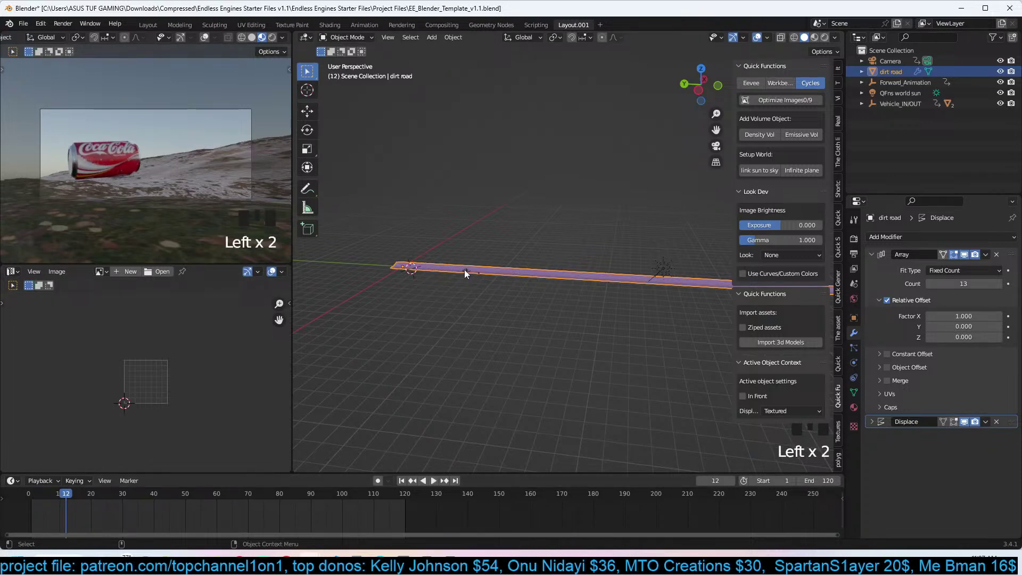
{"action": "key", "text": "KP_Decimal"}
{"action": "scroll", "coordinate": [464, 270], "scroll_direction": "up", "scroll_amount": 3}
{"action": "key", "text": "KP_0"}
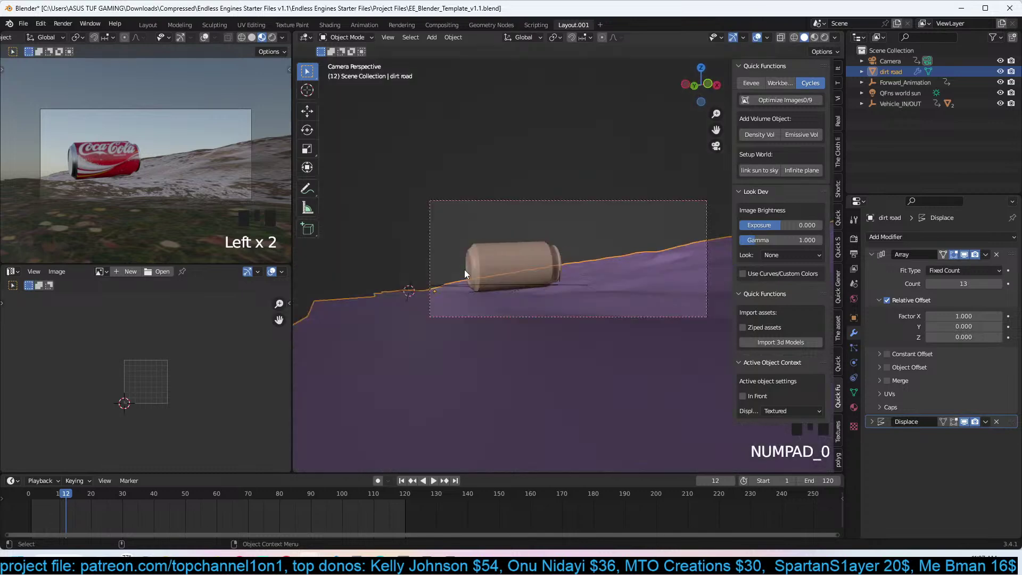
{"action": "left_click", "coordinate": [465, 269]}
Play back the can's motion along the road from frame 12 and save the file.
{"action": "key", "text": "space"}
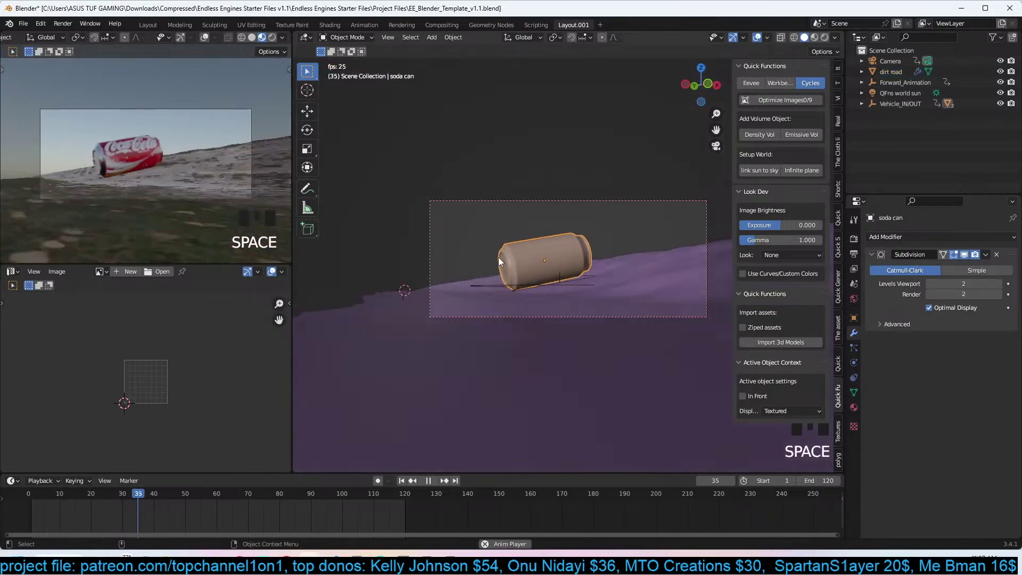
{"action": "key", "text": "Escape"}
{"action": "key", "text": "ctrl+s"}
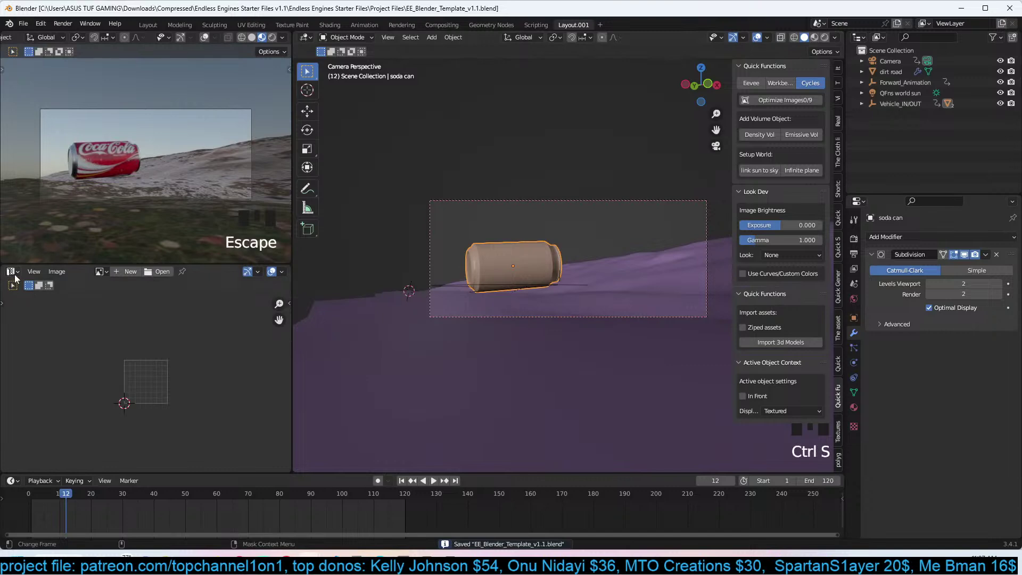
Show the soda can's object transform properties, try a Y rotation of about -5.1°, and undo it.
{"action": "left_click", "coordinate": [854, 318]}
{"action": "scroll", "coordinate": [916, 370], "scroll_direction": "down", "scroll_amount": 3}
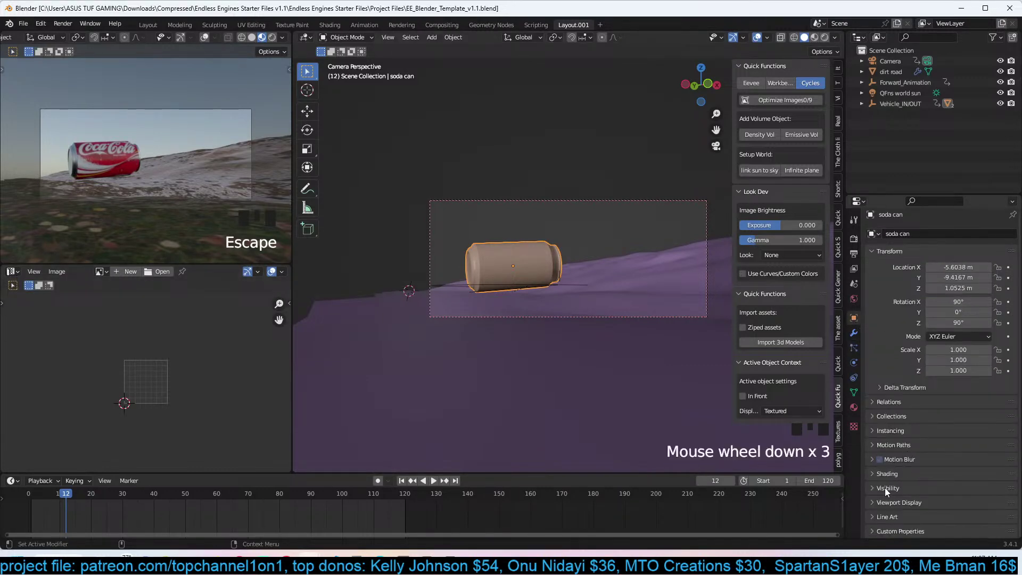
{"action": "left_click", "coordinate": [928, 405]}
{"action": "scroll", "coordinate": [929, 408], "scroll_direction": "down", "scroll_amount": 3}
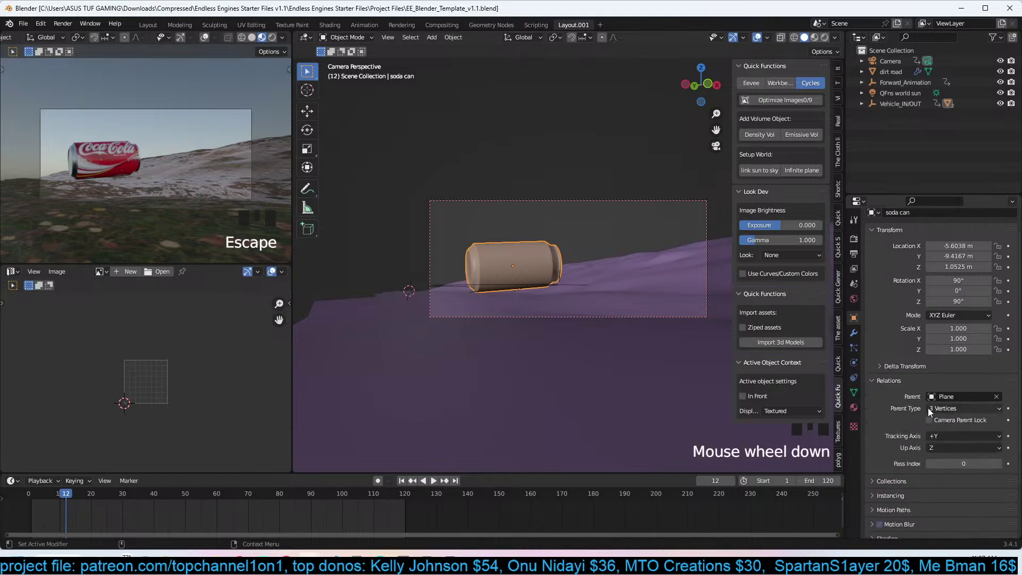
{"action": "left_click", "coordinate": [891, 357]}
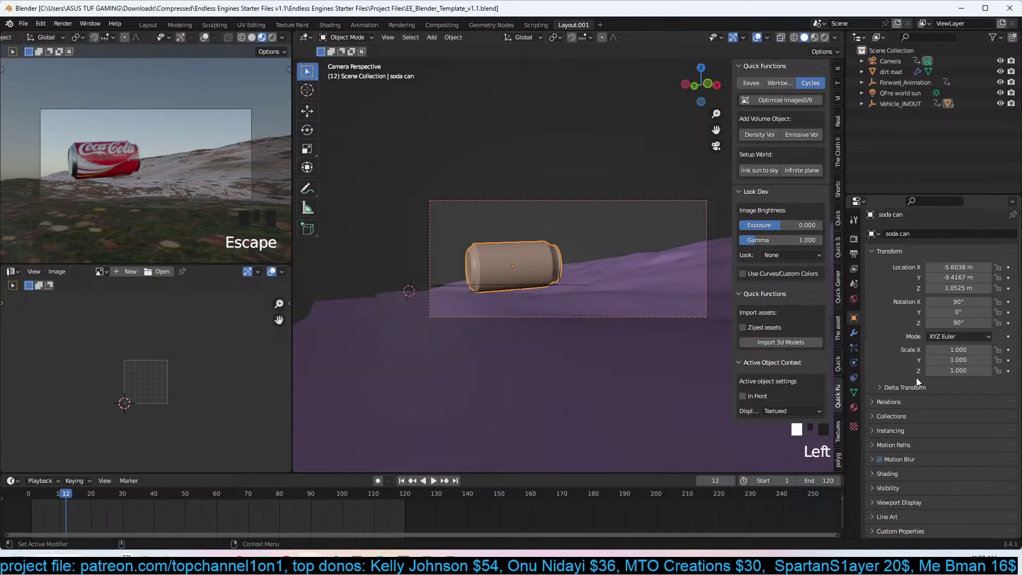
{"action": "left_click_drag", "start_coordinate": [951, 312], "coordinate": [961, 312]}
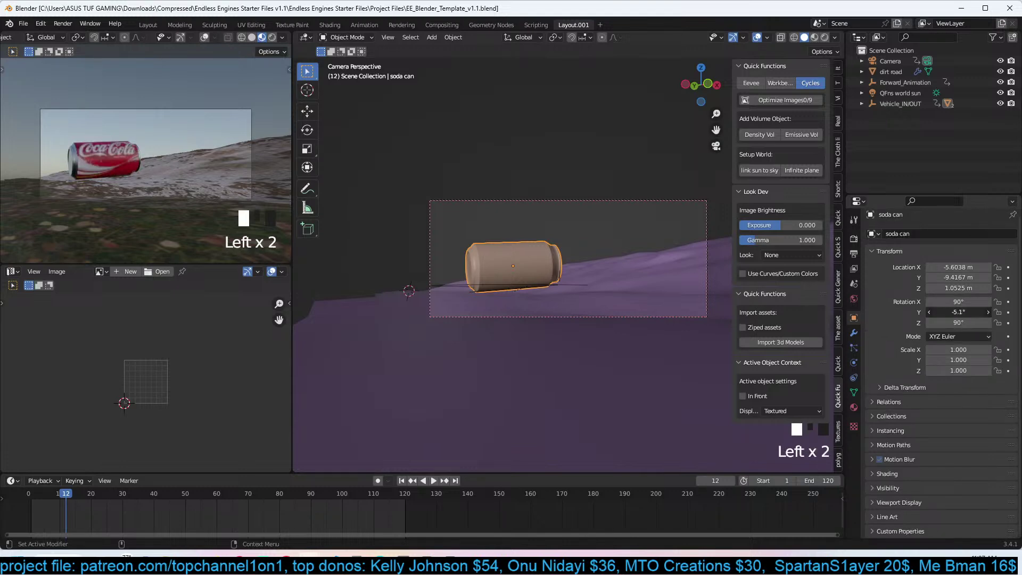
{"action": "key", "text": "ctrl+z"}
Drive the soda can's Y rotation with the expression #frame/5.
{"action": "left_click", "coordinate": [964, 312]}
{"action": "type", "text": "#"}
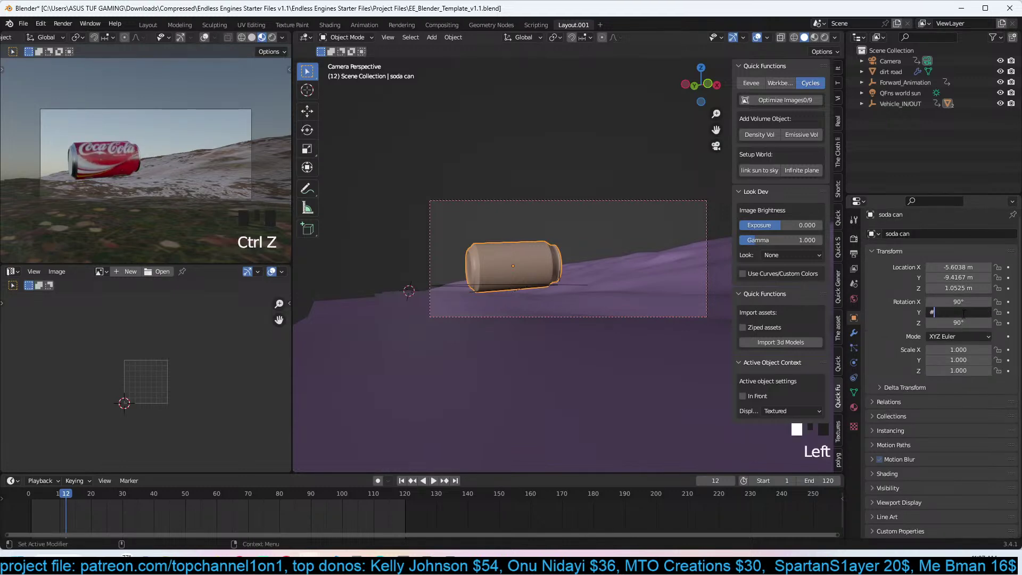
{"action": "type", "text": "time"}
{"action": "key", "text": "BackSpace"}
{"action": "key", "text": "BackSpace"}
{"action": "key", "text": "BackSpace"}
{"action": "key", "text": "BackSpace"}
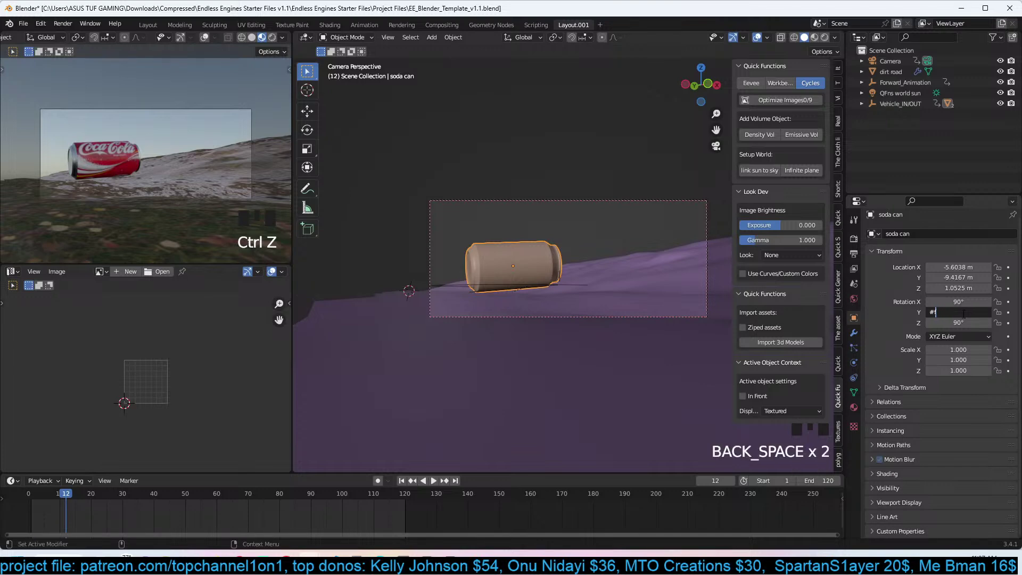
{"action": "type", "text": "frame/5"}
{"action": "key", "text": "Return"}
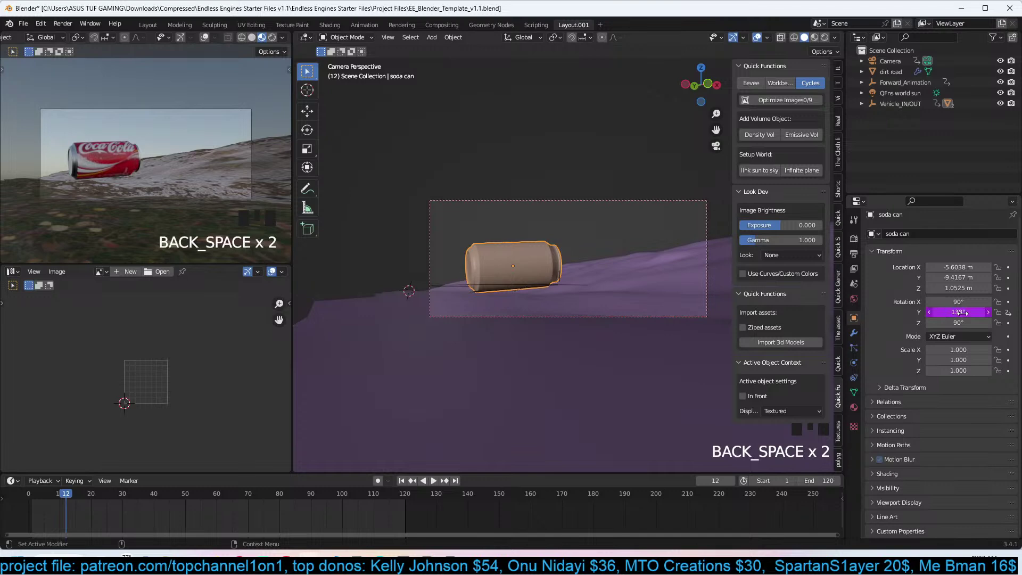
Reverse the soda can's spin by changing the Y rotation driver to frame/5*-1, and play the animation.
{"action": "key", "text": "space"}
{"action": "key", "text": "Escape"}
{"action": "left_click", "coordinate": [969, 312]}
{"action": "left_click", "coordinate": [970, 312]}
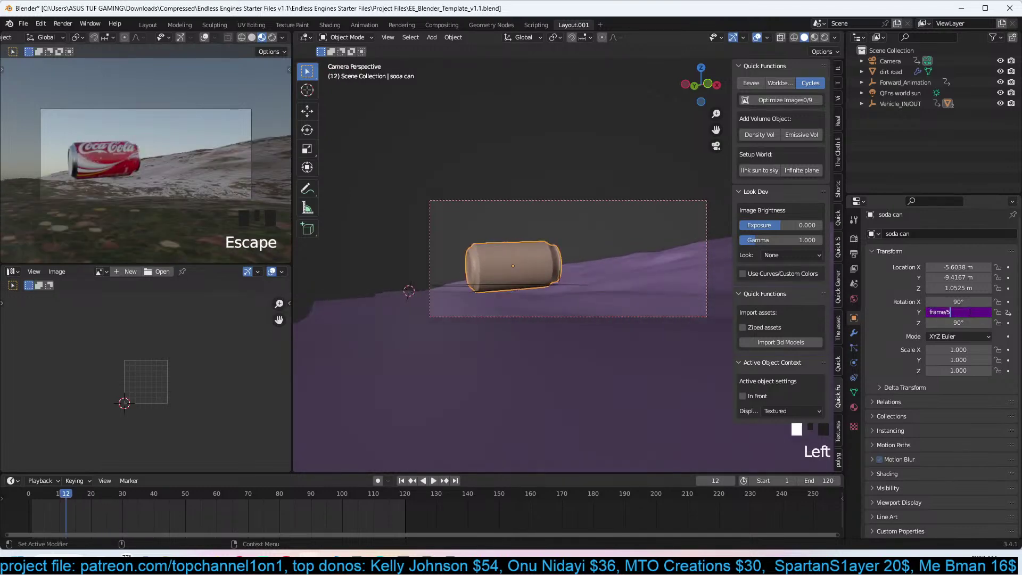
{"action": "key", "text": "Return"}
{"action": "key", "text": "space"}
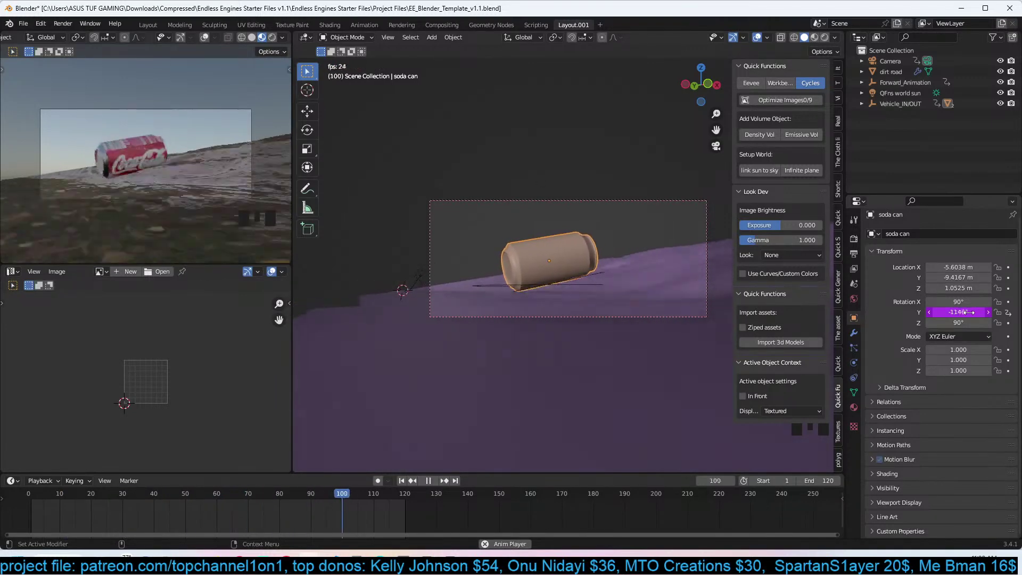
Speed up the soda can's spin by setting the Y rotation driver to frame/2*-1, and check the playback.
{"action": "left_click", "coordinate": [972, 314]}
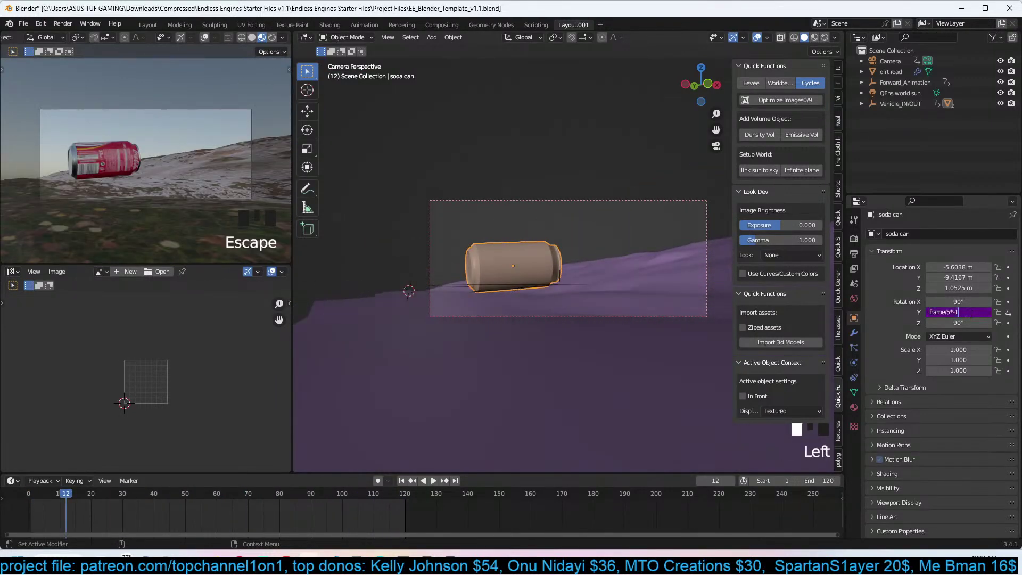
{"action": "key", "text": "Left"}
{"action": "key", "text": "Left"}
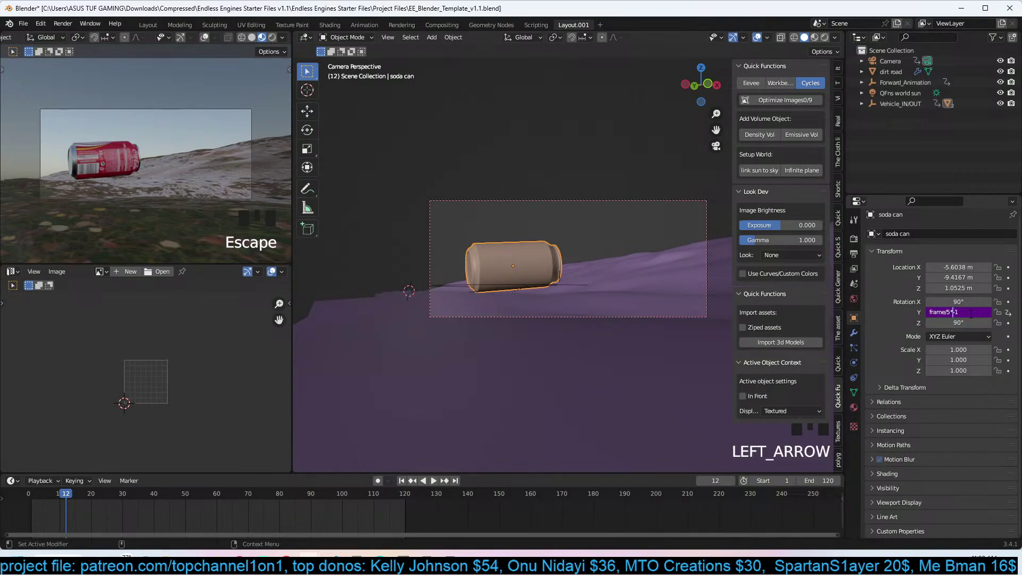
{"action": "key", "text": "BackSpace"}
{"action": "type", "text": "2"}
{"action": "key", "text": "Return"}
{"action": "key", "text": "space"}
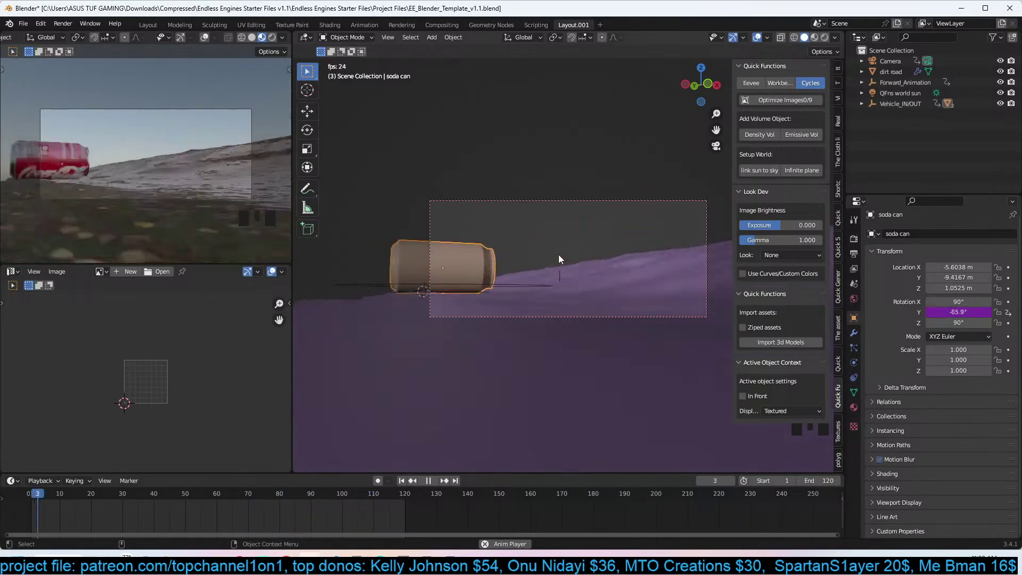
{"action": "key", "text": "Escape"}
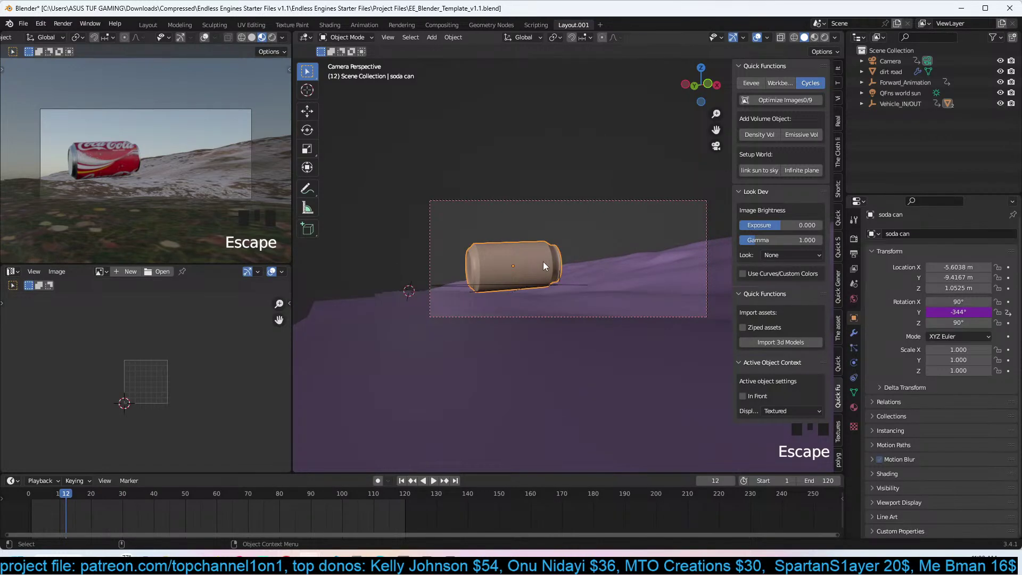
Try to rotate the soda can 180° about the global Z axis at frame 12.
{"action": "type", "text": "rz"}
{"action": "type", "text": "180"}
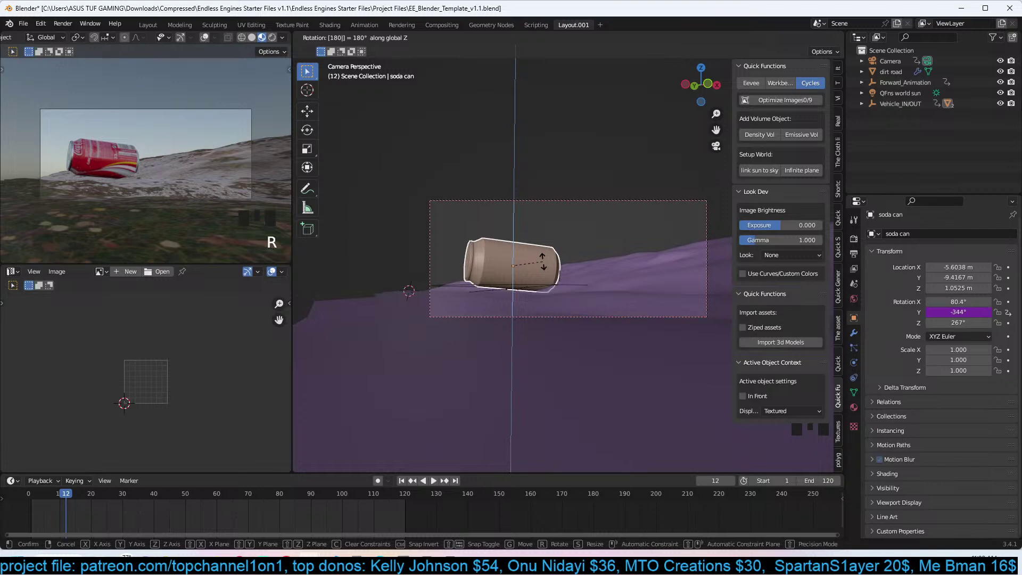
{"action": "key", "text": "Return"}
Rotate the soda can 180° about the global Z axis at frame 0 and play back its rolling motion.
{"action": "right_click", "coordinate": [26, 516], "text": "shift"}
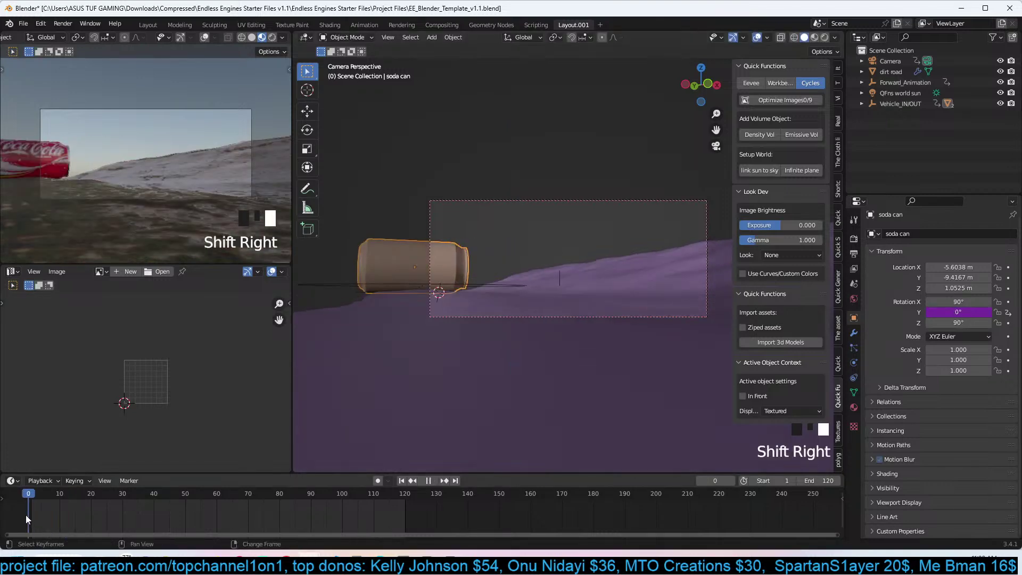
{"action": "type", "text": "rz180"}
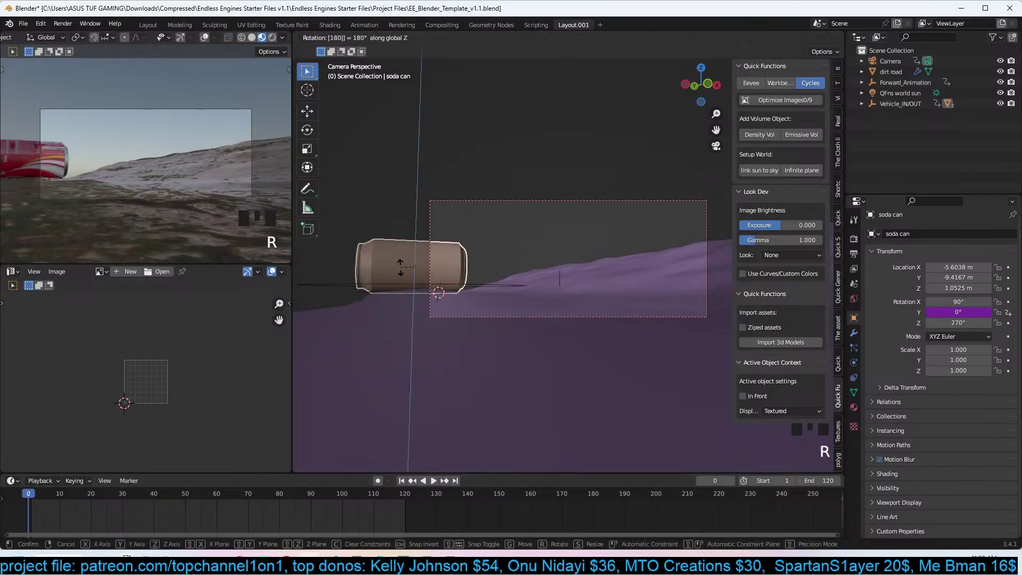
{"action": "key", "text": "Return"}
{"action": "key", "text": "space"}
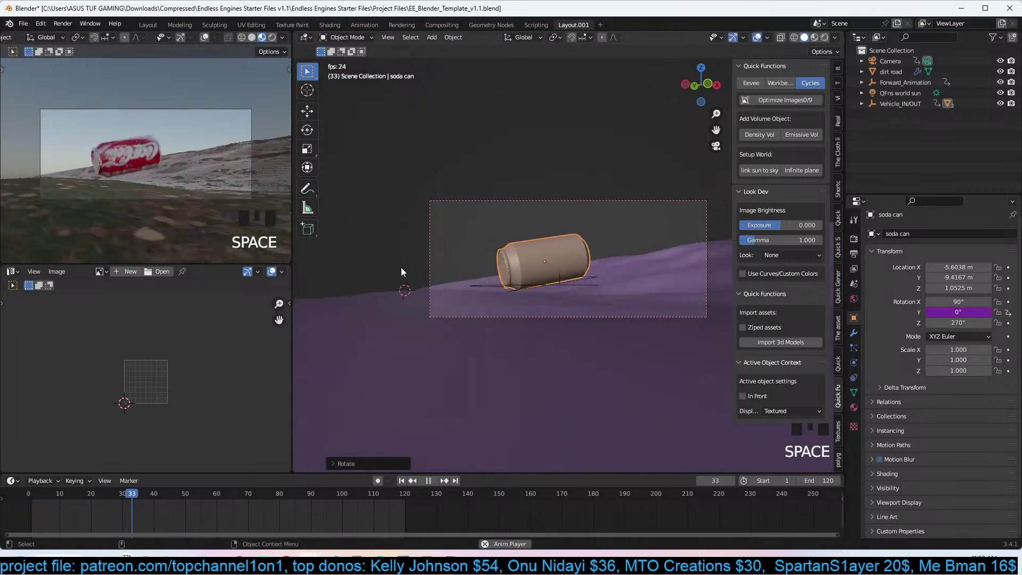
{"action": "key", "text": "space"}
{"action": "key", "text": "space"}
{"action": "key", "text": "space"}
{"action": "key", "text": "space"}
{"action": "key", "text": "space"}
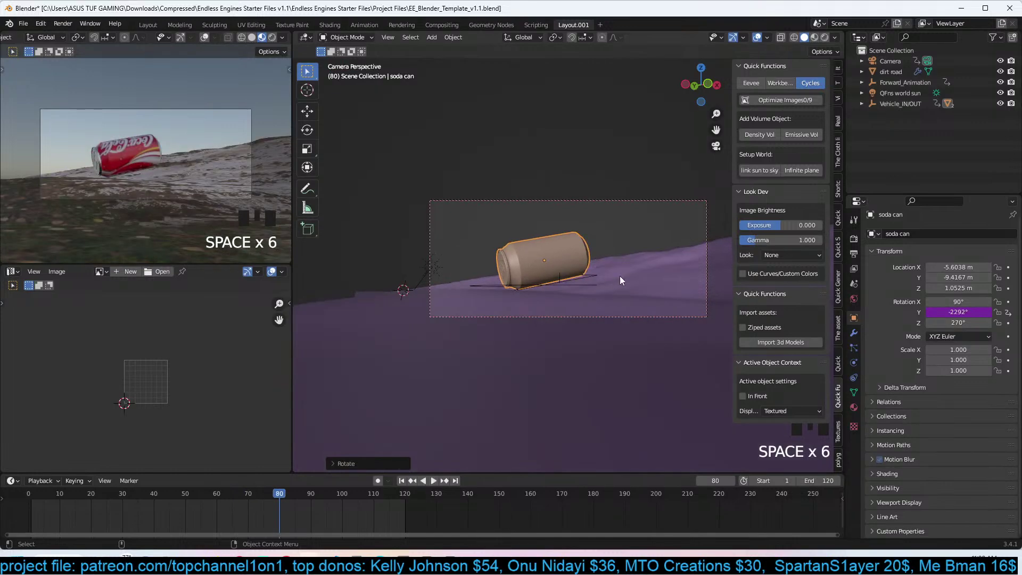
Flip the spin direction with the Y rotation driver frame/2*1, replay the animation, and save the file.
{"action": "left_click", "coordinate": [956, 312]}
{"action": "type", "text": "frame/2*1"}
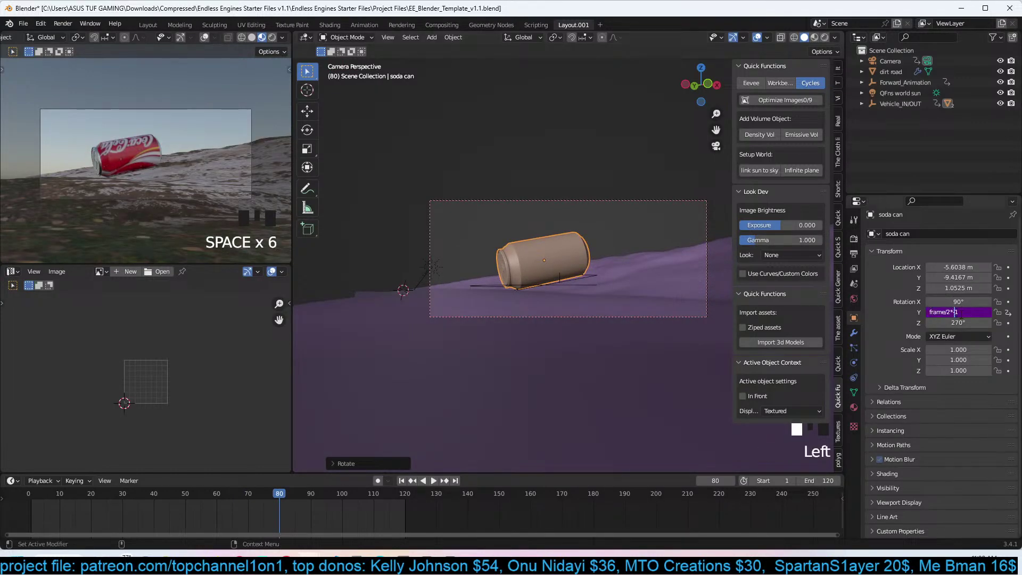
{"action": "key", "text": "Return"}
{"action": "key", "text": "space"}
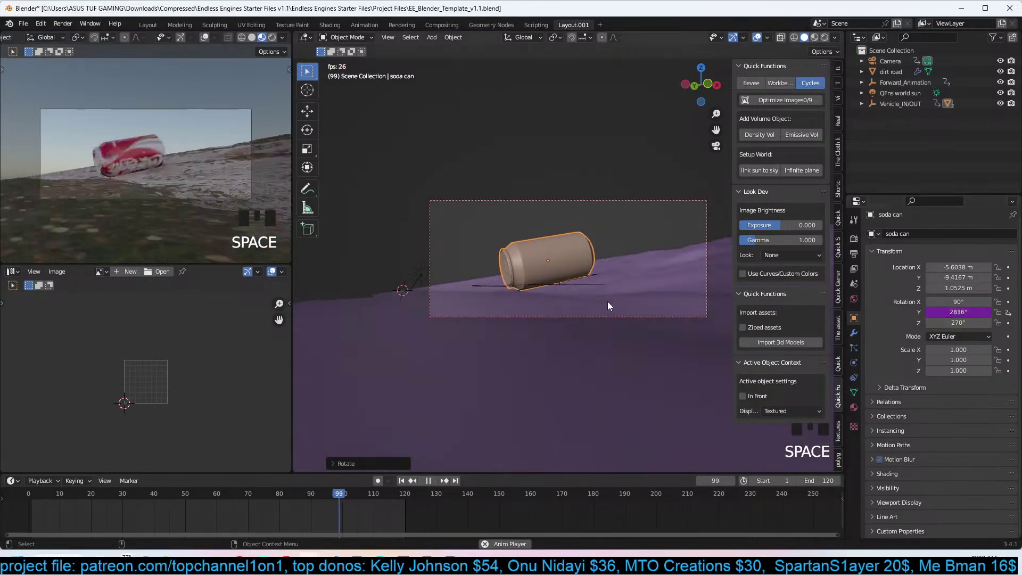
{"action": "key", "text": "space"}
{"action": "key", "text": "space"}
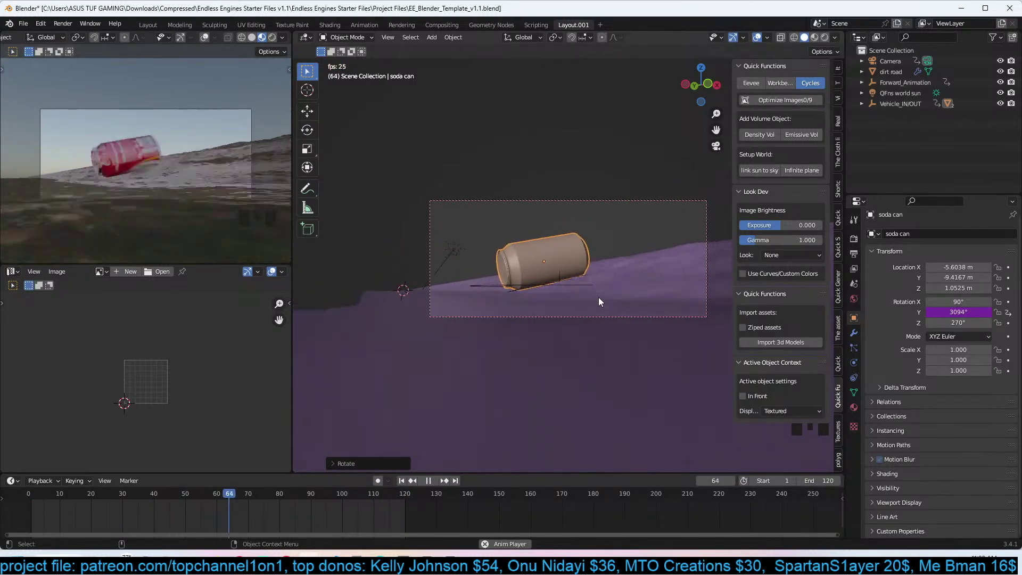
{"action": "key", "text": "space"}
{"action": "key", "text": "space"}
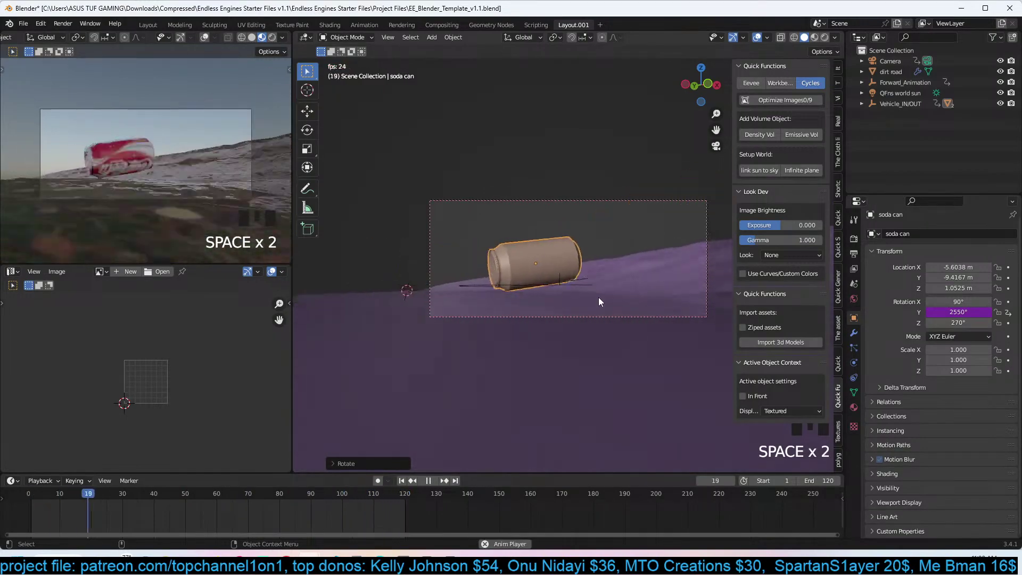
{"action": "key", "text": "Escape"}
{"action": "key", "text": "ctrl+s"}
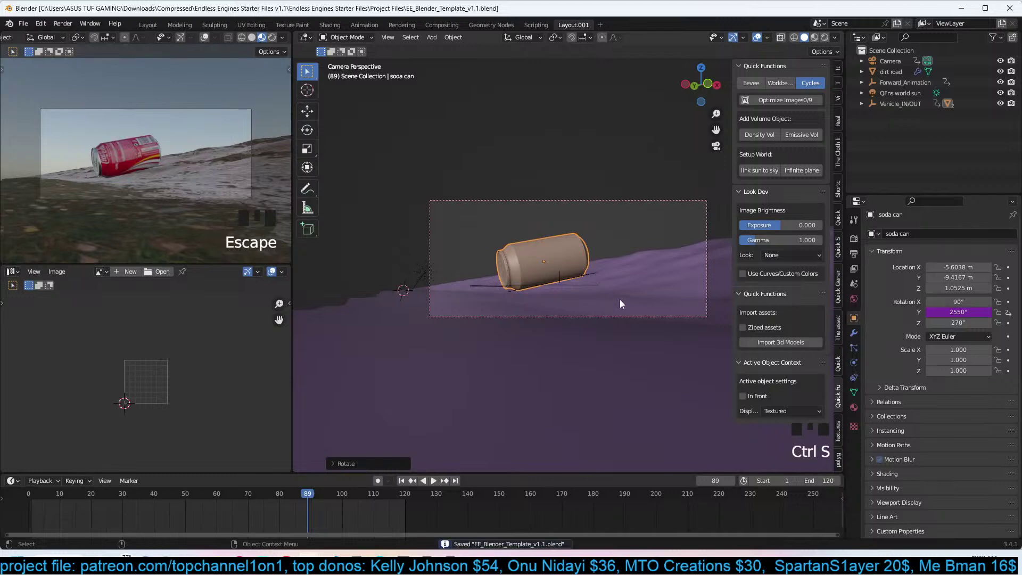
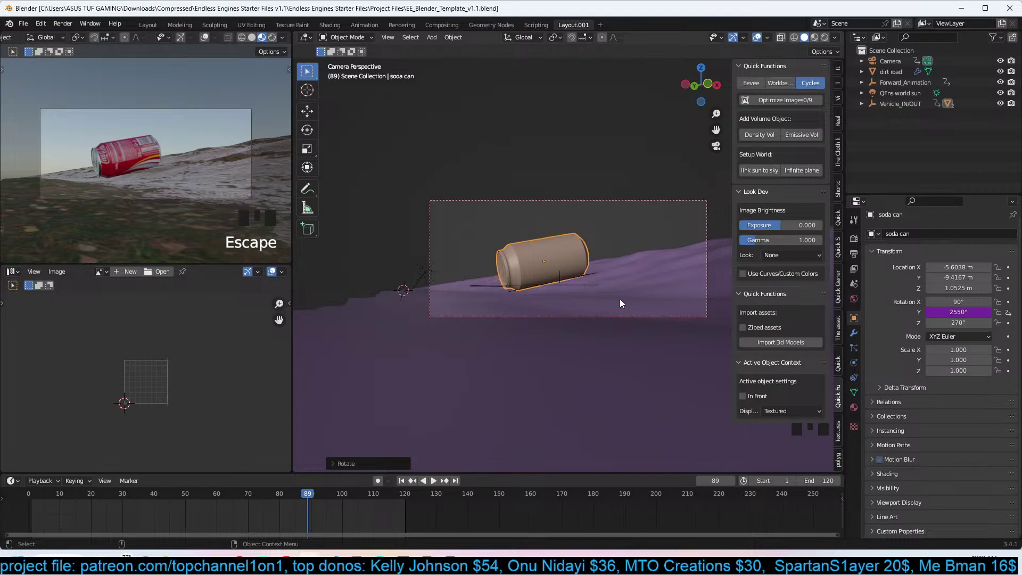
Play back the rolling can several times to check its spin along the road, saving the file.
{"action": "key", "text": "ctrl+s"}
{"action": "key", "text": "space"}
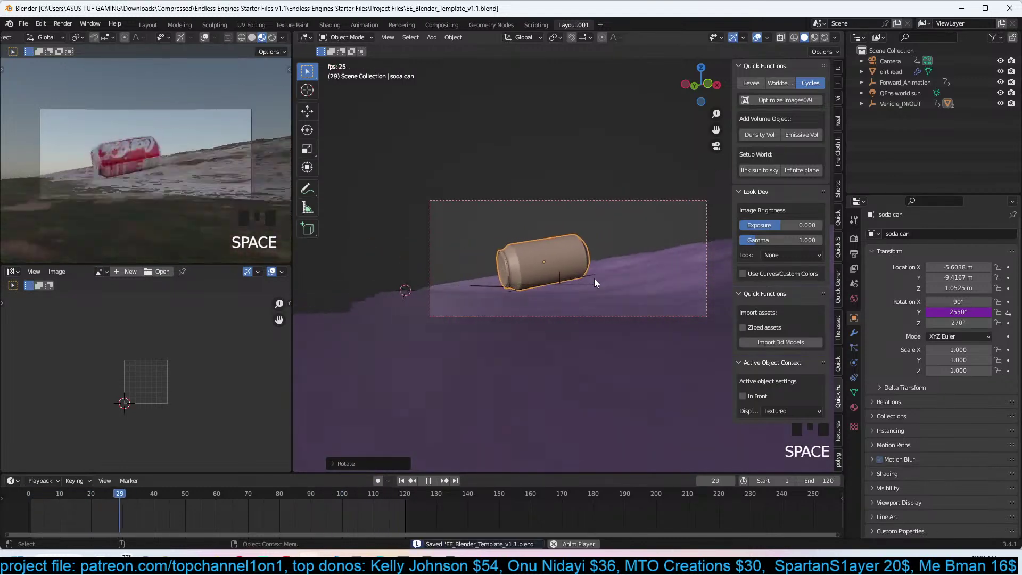
{"action": "key", "text": "space"}
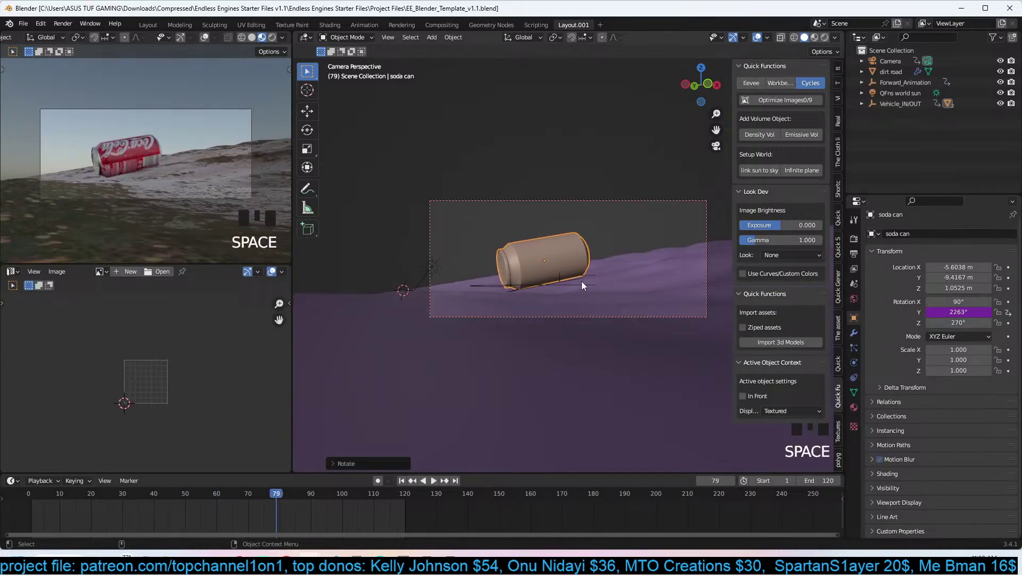
{"action": "key", "text": "space"}
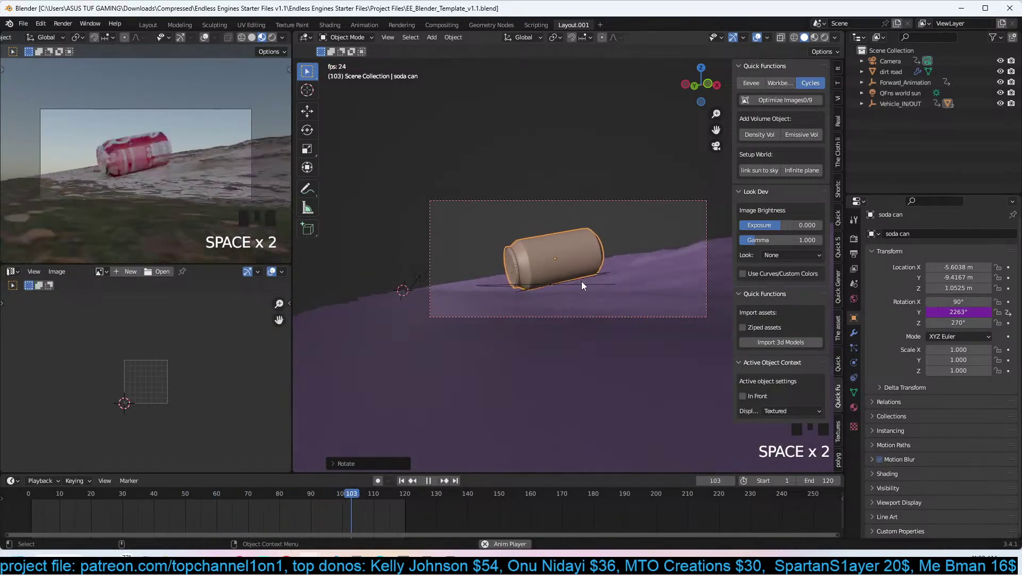
{"action": "key", "text": "Escape"}
{"action": "key", "text": "space"}
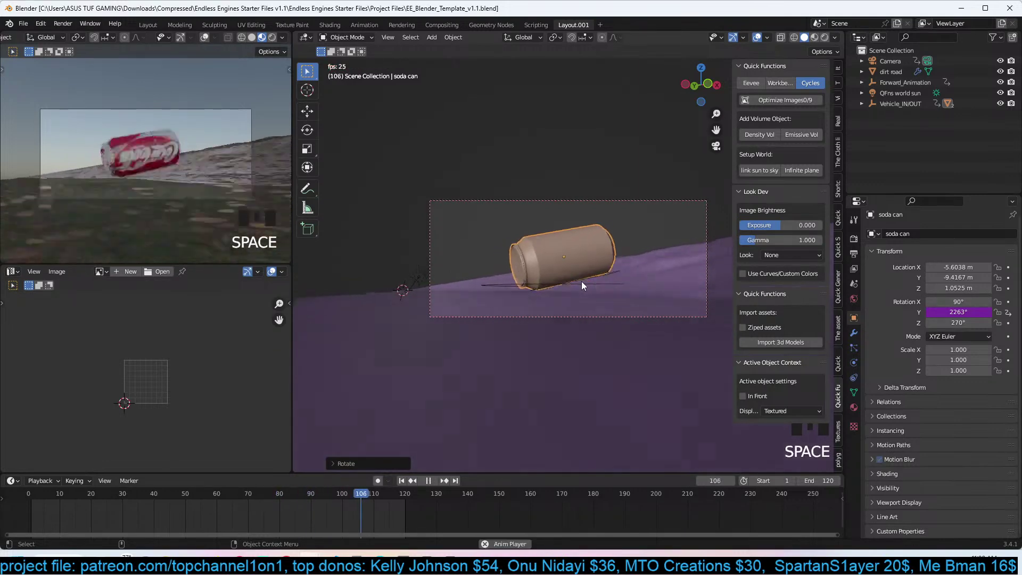
{"action": "key", "text": "space"}
{"action": "key", "text": "ctrl+s"}
View the whole road from outside the camera and browse the Quick Trees plant thumbnails and collection list.
{"action": "key", "text": "grave"}
{"action": "scroll", "coordinate": [597, 296], "scroll_direction": "down", "scroll_amount": 13}
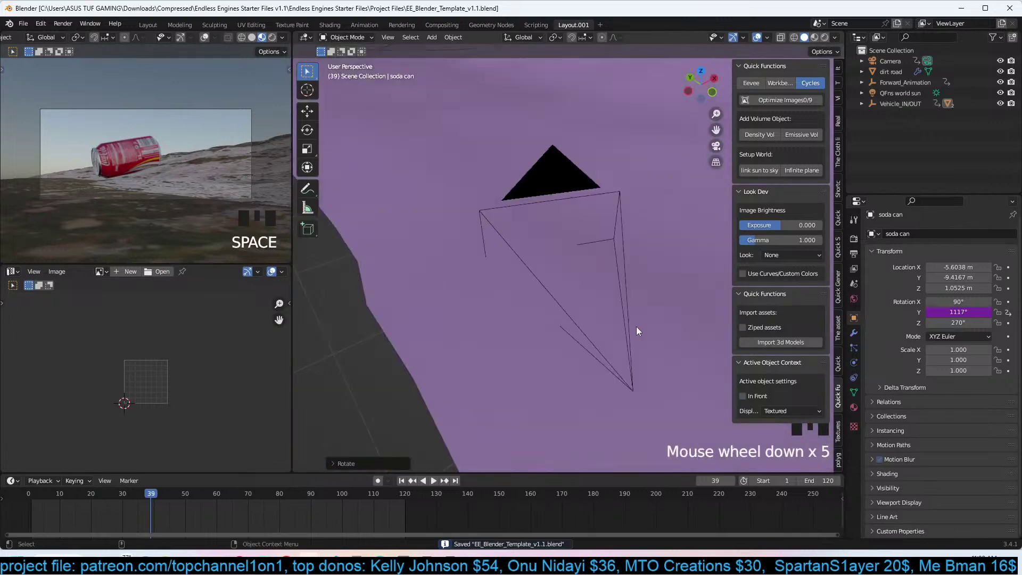
{"action": "scroll", "coordinate": [612, 299], "scroll_direction": "down", "scroll_amount": 12}
{"action": "key", "text": "grave"}
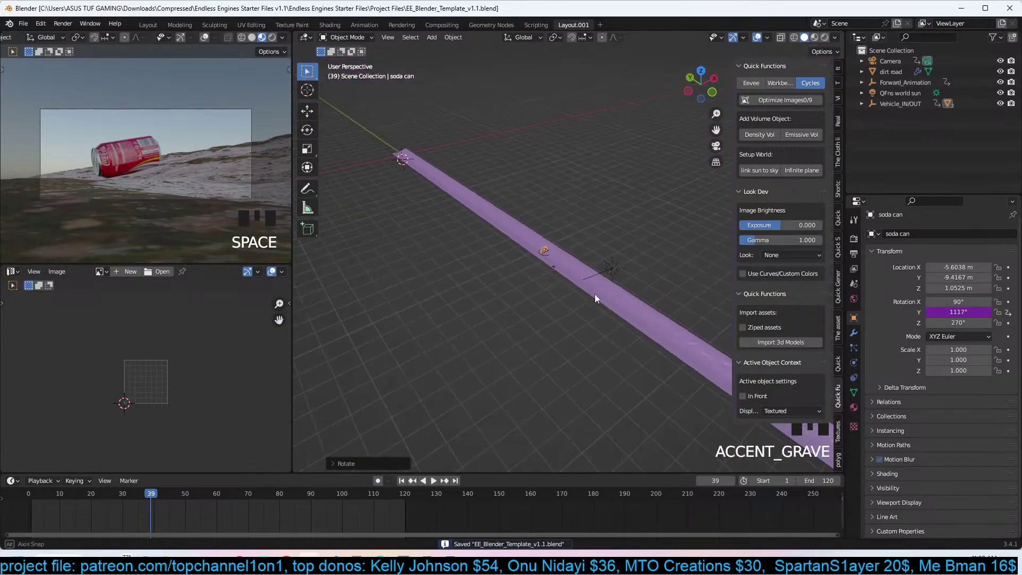
{"action": "left_click", "coordinate": [838, 290]}
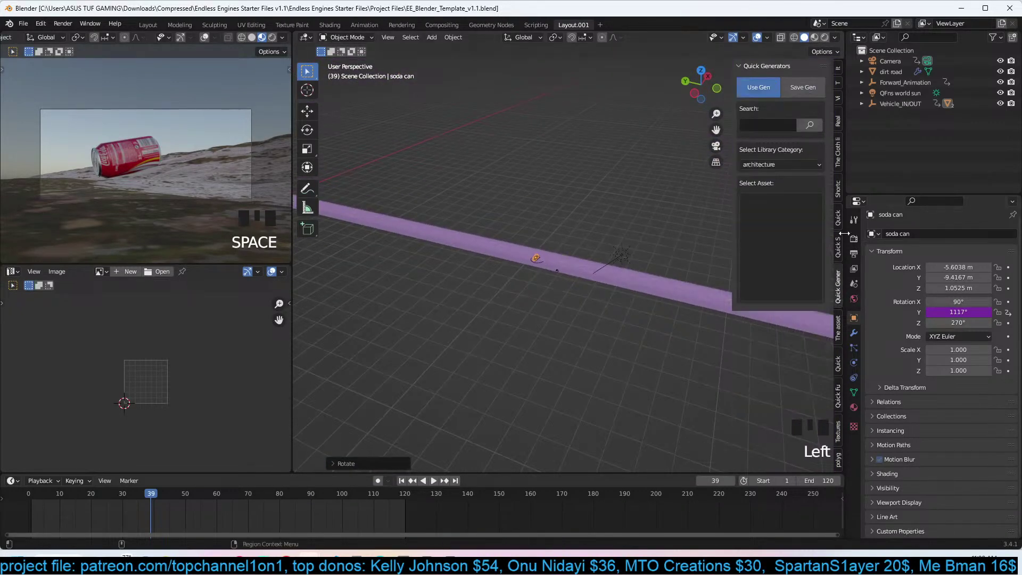
{"action": "left_click", "coordinate": [833, 245]}
{"action": "left_click", "coordinate": [836, 247]}
{"action": "left_click", "coordinate": [838, 218]}
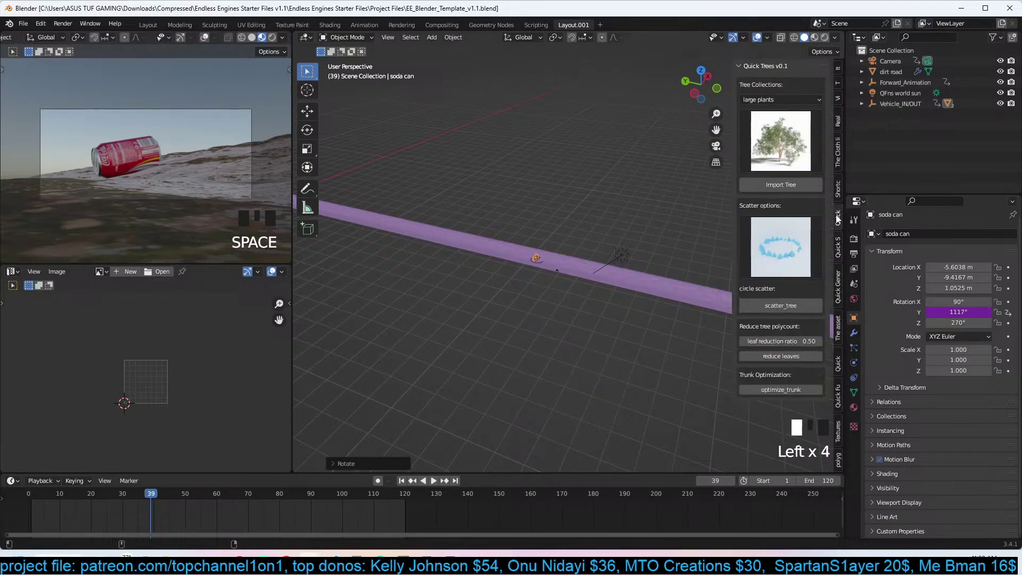
{"action": "left_click", "coordinate": [786, 160]}
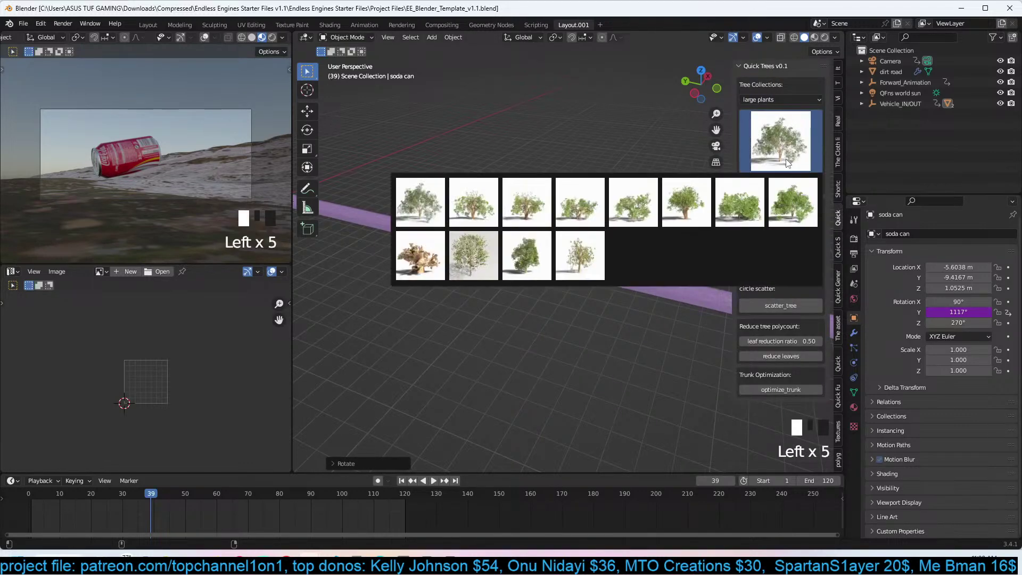
{"action": "left_click", "coordinate": [812, 104]}
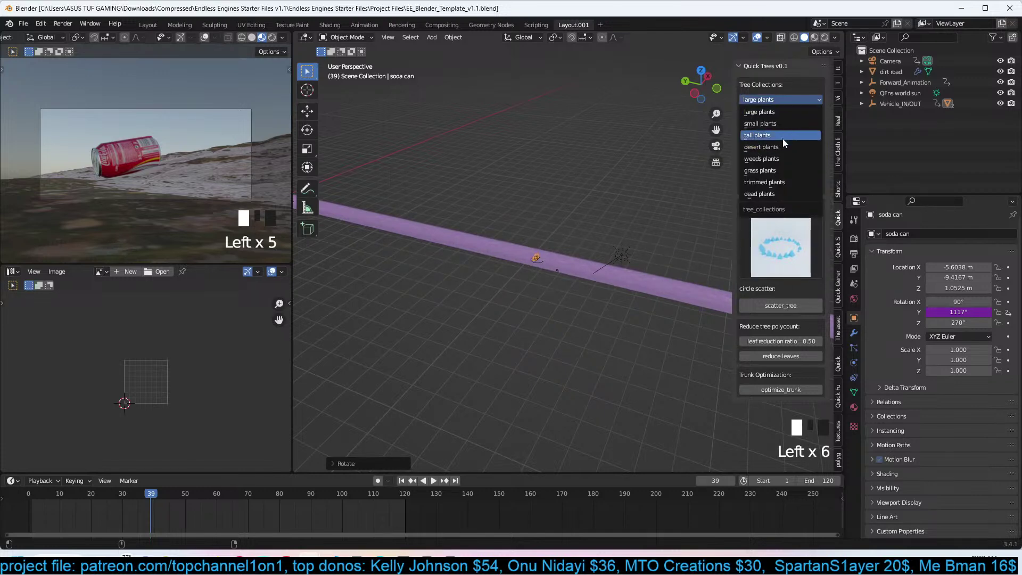
Extrude the long side edge of the dirt road's base mesh outward to form a wide ground strip.
{"action": "left_click", "coordinate": [531, 250]}
{"action": "key", "text": "Tab"}
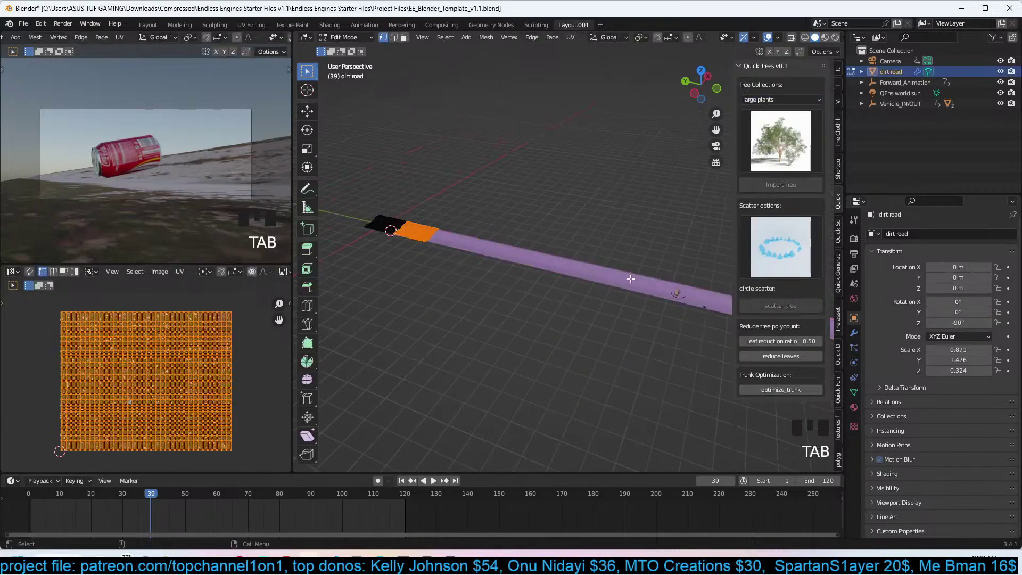
{"action": "left_click", "coordinate": [401, 217], "text": "alt"}
{"action": "left_click", "coordinate": [401, 216], "text": "alt+shift"}
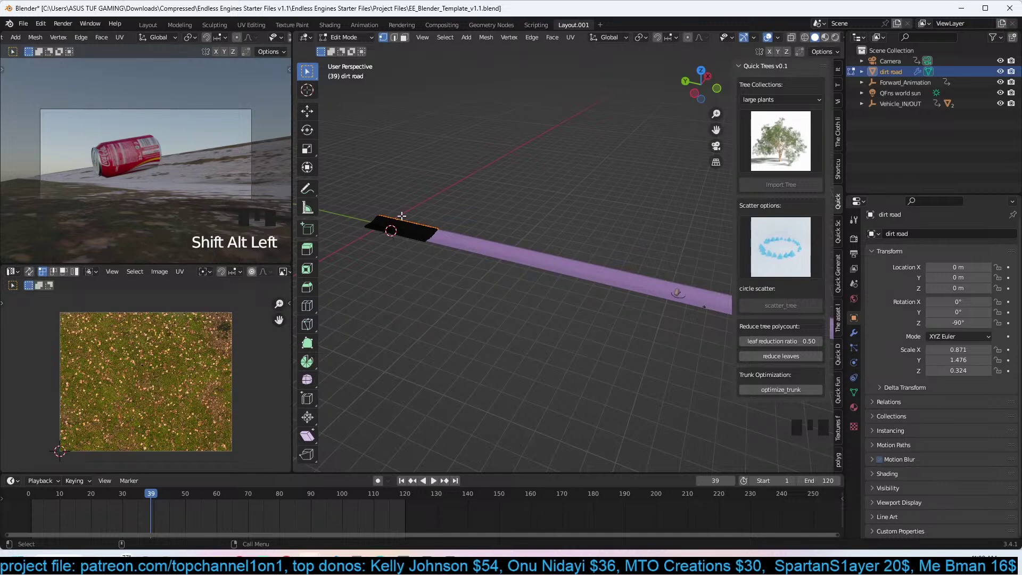
{"action": "key", "text": "KP_Decimal"}
{"action": "scroll", "coordinate": [429, 225], "scroll_direction": "down", "scroll_amount": 2}
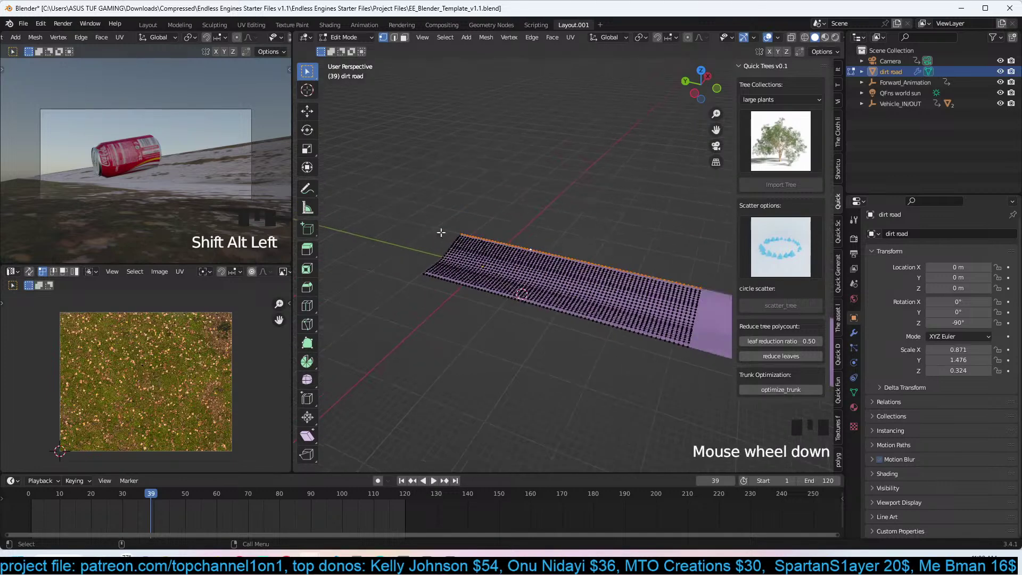
{"action": "key", "text": "grave"}
{"action": "key", "text": "e"}
{"action": "left_click", "coordinate": [573, 245]}
Divide the extruded strip with 24 lengthwise loop cuts and merge all the road's vertices by distance.
{"action": "key", "text": "ctrl+r"}
{"action": "scroll", "coordinate": [572, 245], "scroll_direction": "up", "scroll_amount": 18}
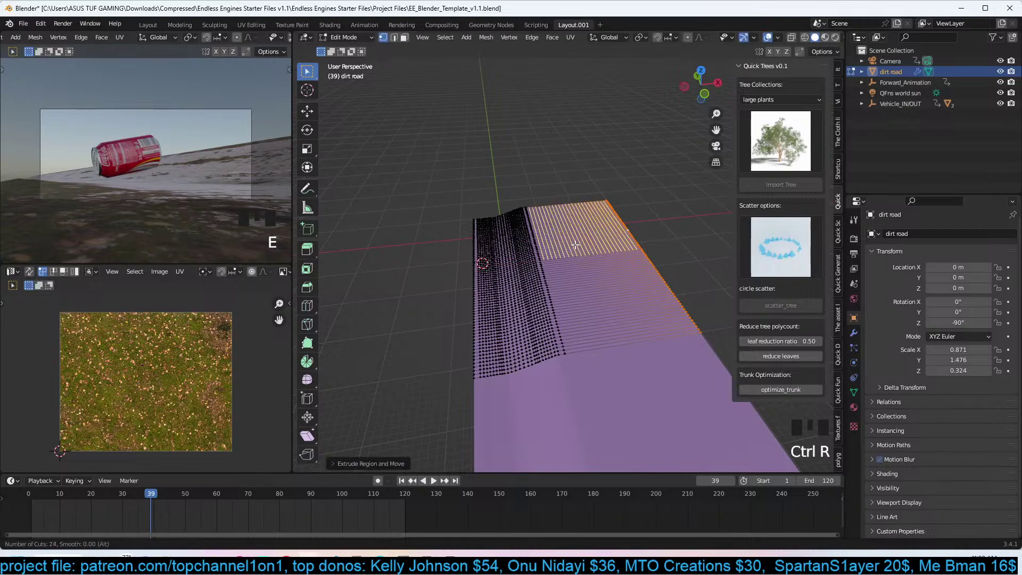
{"action": "left_click", "coordinate": [575, 244]}
{"action": "key", "text": "a"}
{"action": "key", "text": "m"}
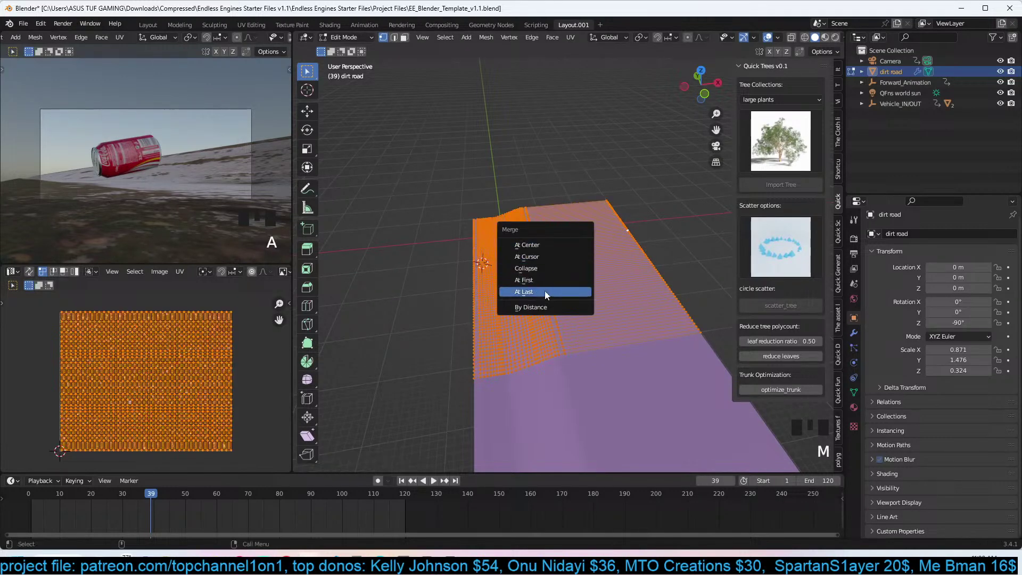
{"action": "left_click", "coordinate": [549, 306]}
{"action": "key", "text": "ctrl+r"}
{"action": "scroll", "coordinate": [587, 257], "scroll_direction": "down", "scroll_amount": 14}
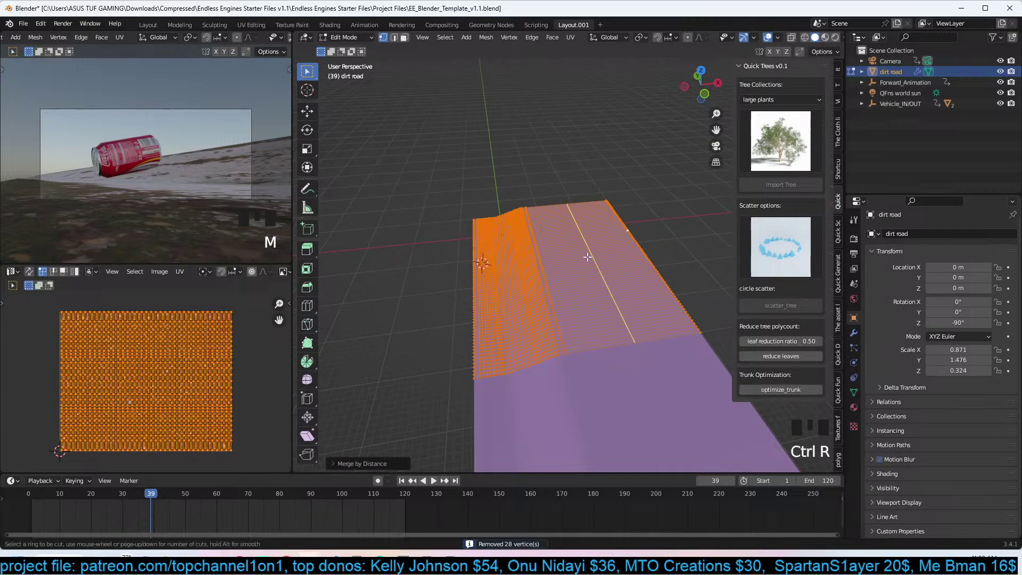
Move several points of the ground strip along Z with smooth proportional editing to form uneven terrain.
{"action": "key", "text": "Tab"}
{"action": "key", "text": "grave"}
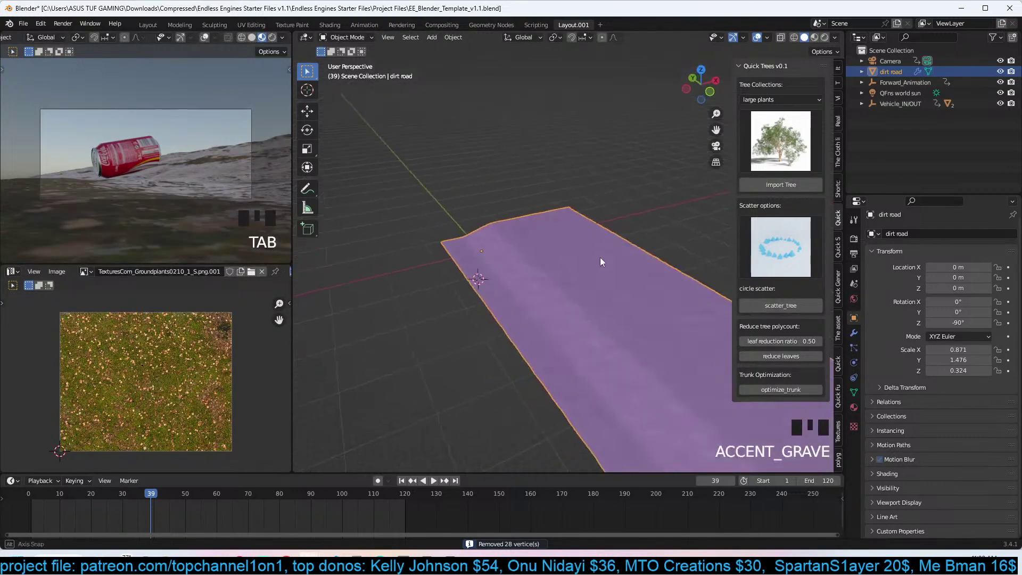
{"action": "scroll", "coordinate": [591, 258], "scroll_direction": "up", "scroll_amount": 2}
{"action": "key", "text": "grave"}
{"action": "key", "text": "Tab"}
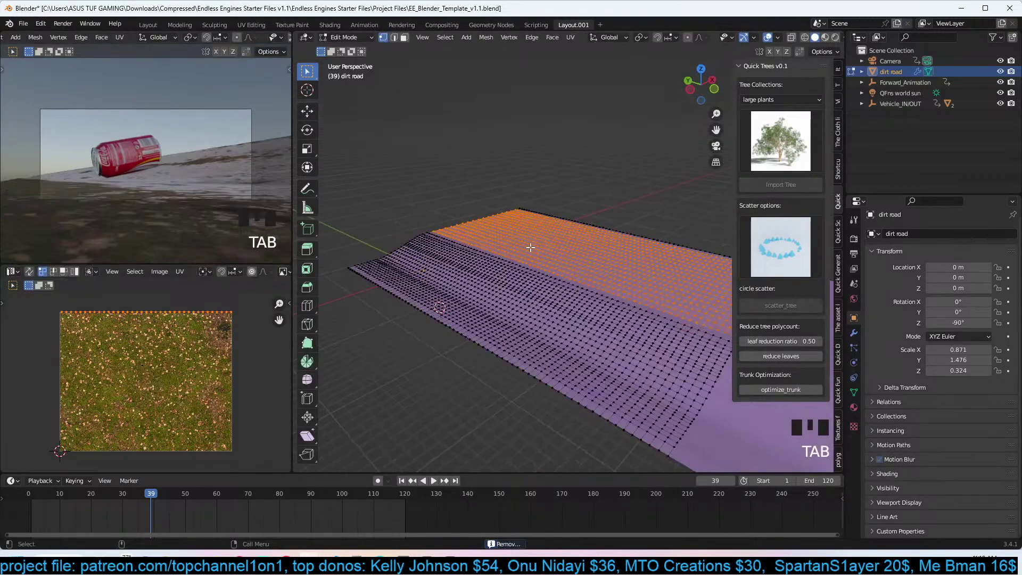
{"action": "left_click", "coordinate": [504, 234]}
{"action": "key", "text": "g"}
{"action": "key", "text": "o"}
{"action": "key", "text": "z"}
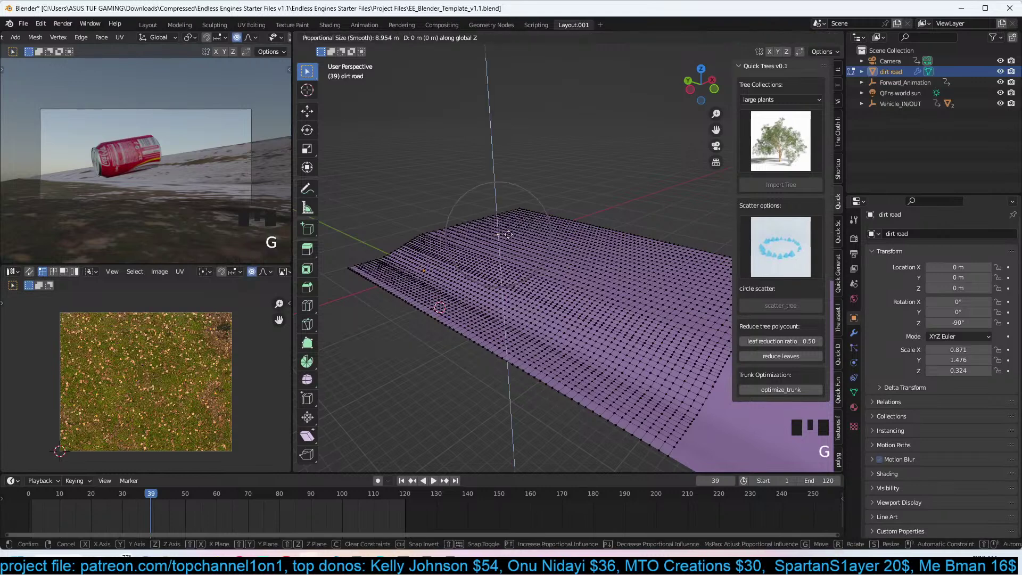
{"action": "left_click", "coordinate": [512, 231]}
{"action": "left_click", "coordinate": [575, 251]}
{"action": "key", "text": "g"}
{"action": "key", "text": "z"}
{"action": "left_click", "coordinate": [559, 263]}
{"action": "left_click", "coordinate": [644, 298]}
{"action": "key", "text": "g"}
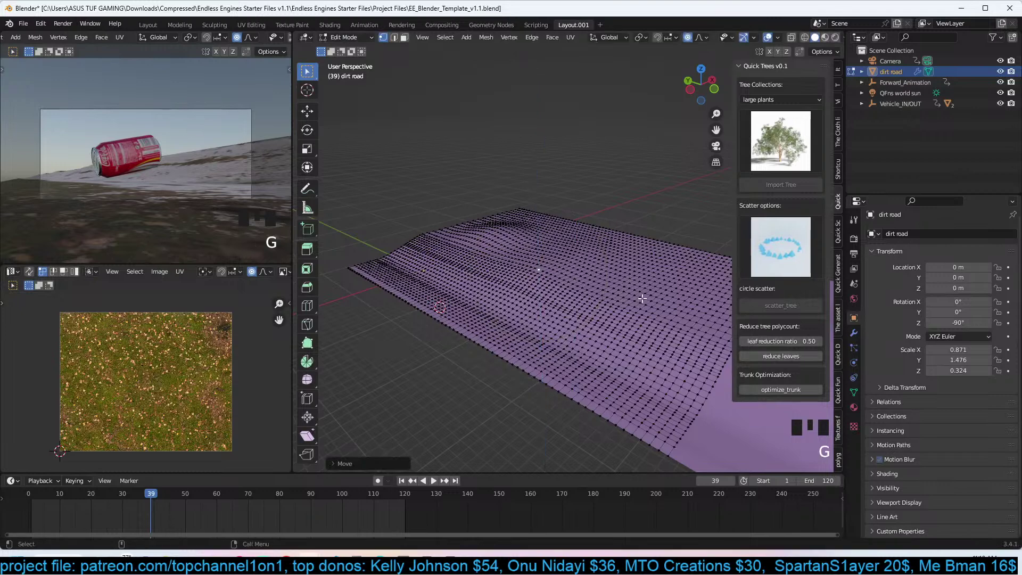
{"action": "left_click", "coordinate": [634, 256]}
{"action": "key", "text": "Tab"}
Choose a plant from the grass plants collection, place the 3D cursor on the terrain and import the plant.
{"action": "key", "text": "grave"}
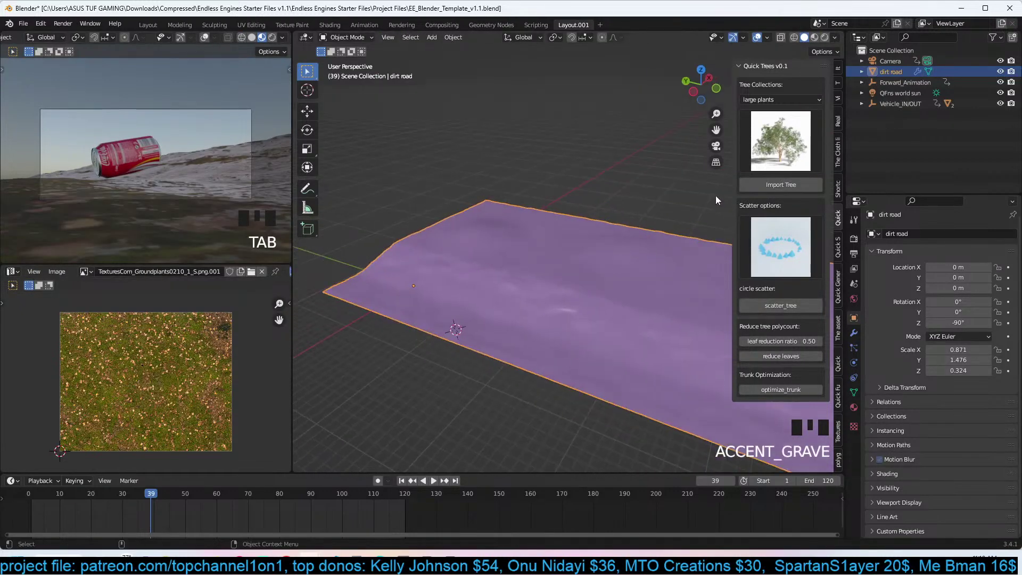
{"action": "left_click_drag", "start_coordinate": [795, 98], "coordinate": [767, 173]}
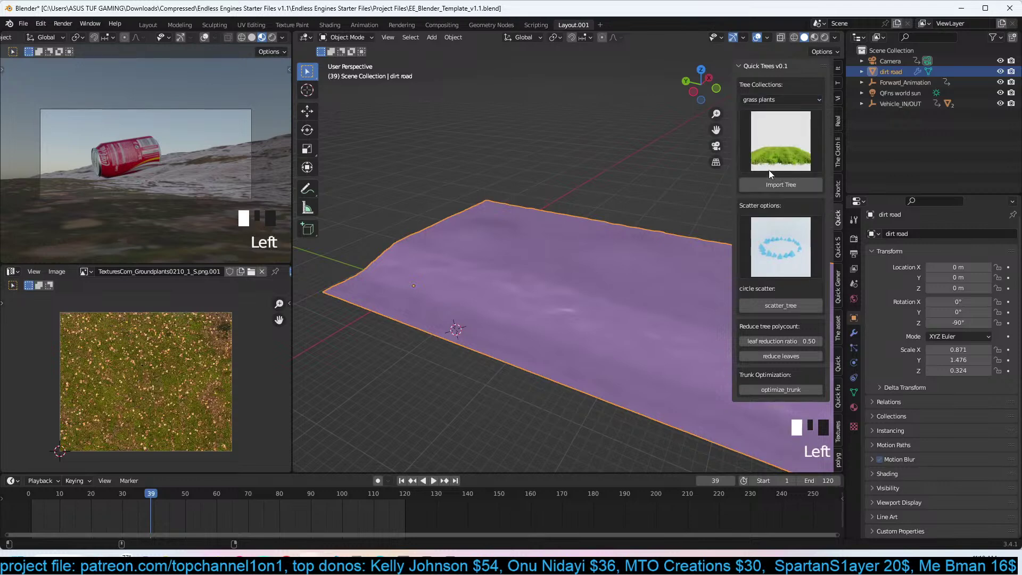
{"action": "left_click", "coordinate": [784, 160]}
{"action": "left_click", "coordinate": [875, 202]}
{"action": "right_click", "coordinate": [498, 239], "text": "shift"}
{"action": "left_click", "coordinate": [767, 185]}
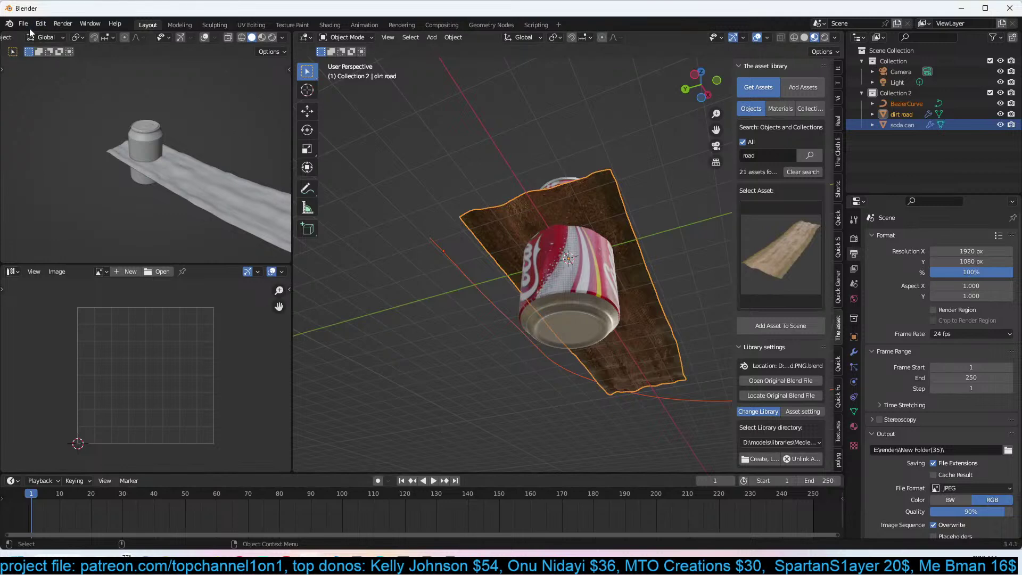
{"action": "left_click", "coordinate": [29, 27]}
{"action": "left_click", "coordinate": [53, 58]}
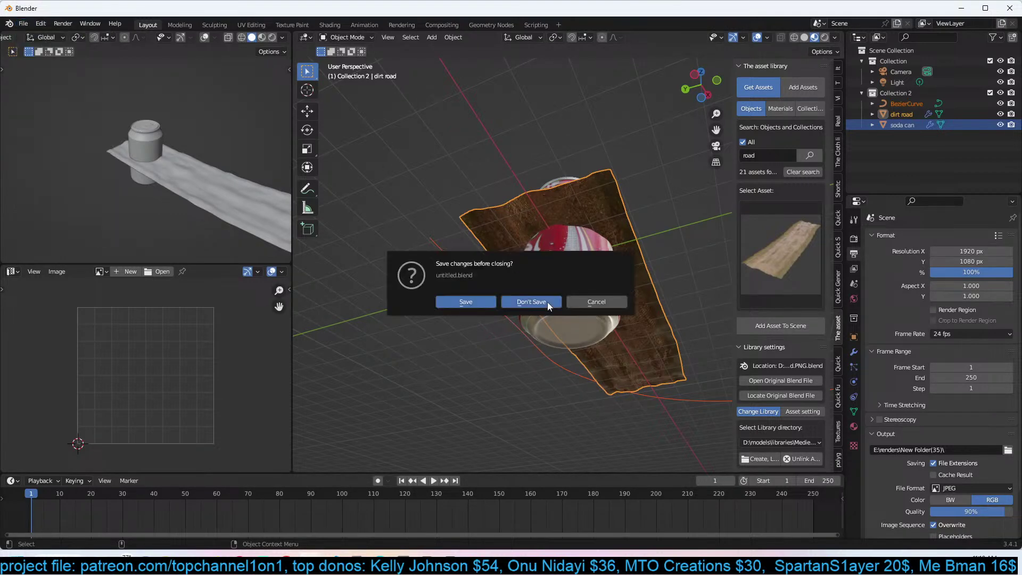
{"action": "left_click", "coordinate": [532, 302]}
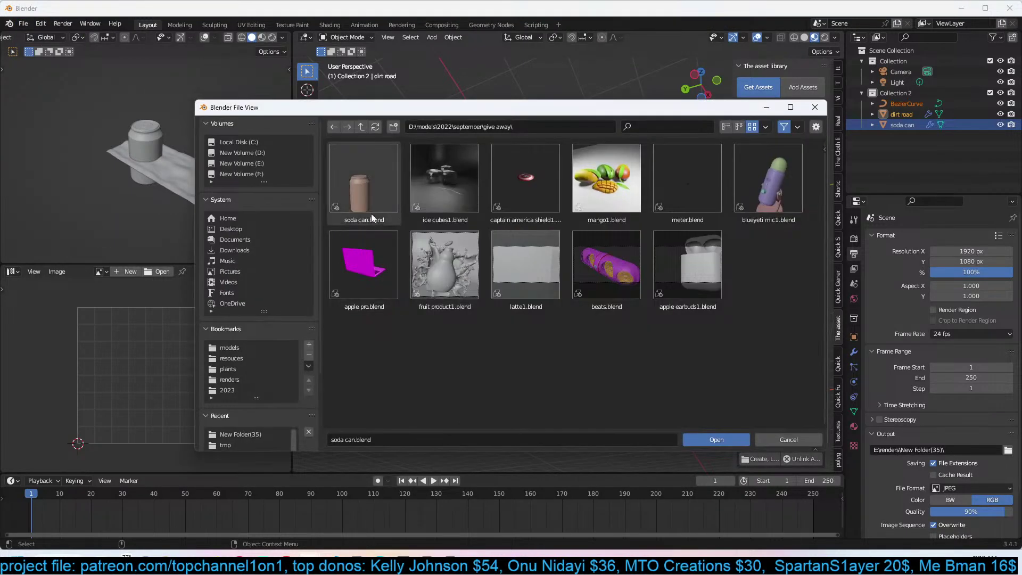
{"action": "left_click", "coordinate": [364, 129]}
{"action": "left_click", "coordinate": [365, 129]}
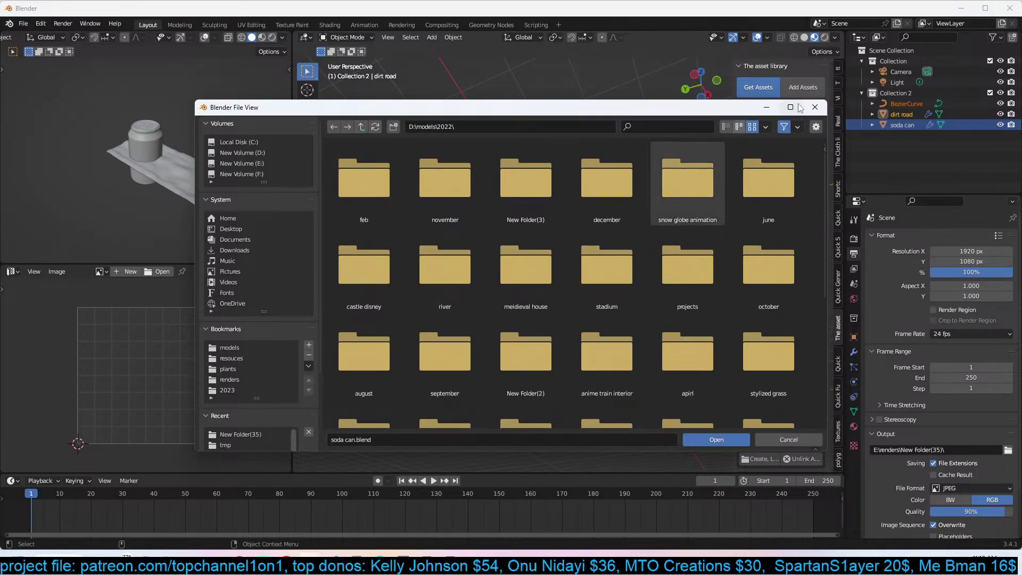
{"action": "left_click", "coordinate": [815, 107]}
Close the old soda can scene without saving, start a fresh Blender session and reopen EE_Blender_Template_v1.1.blend.
{"action": "left_click", "coordinate": [1010, 8]}
{"action": "left_click", "coordinate": [531, 302]}
{"action": "left_click", "coordinate": [420, 562]}
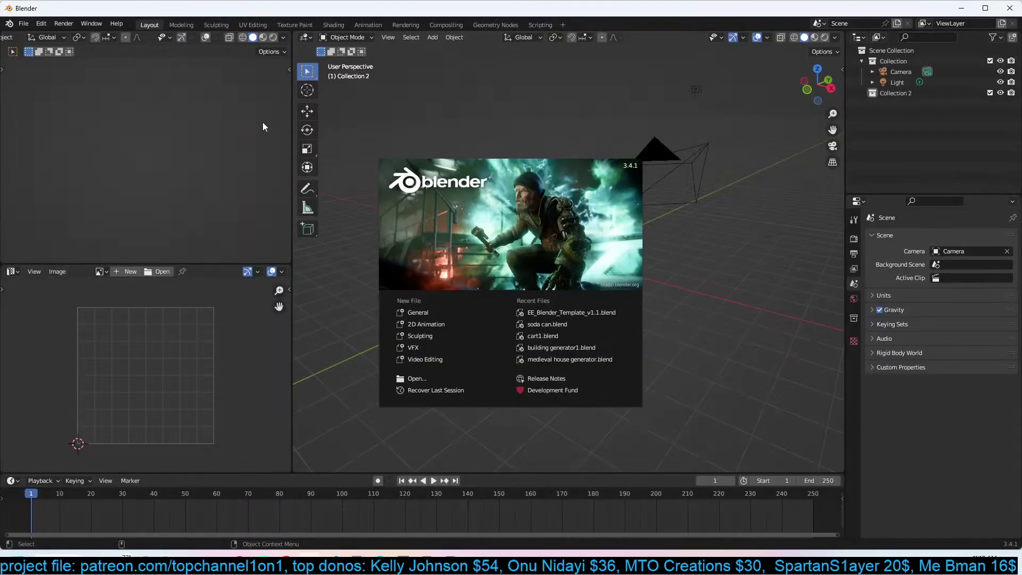
{"action": "left_click", "coordinate": [573, 314]}
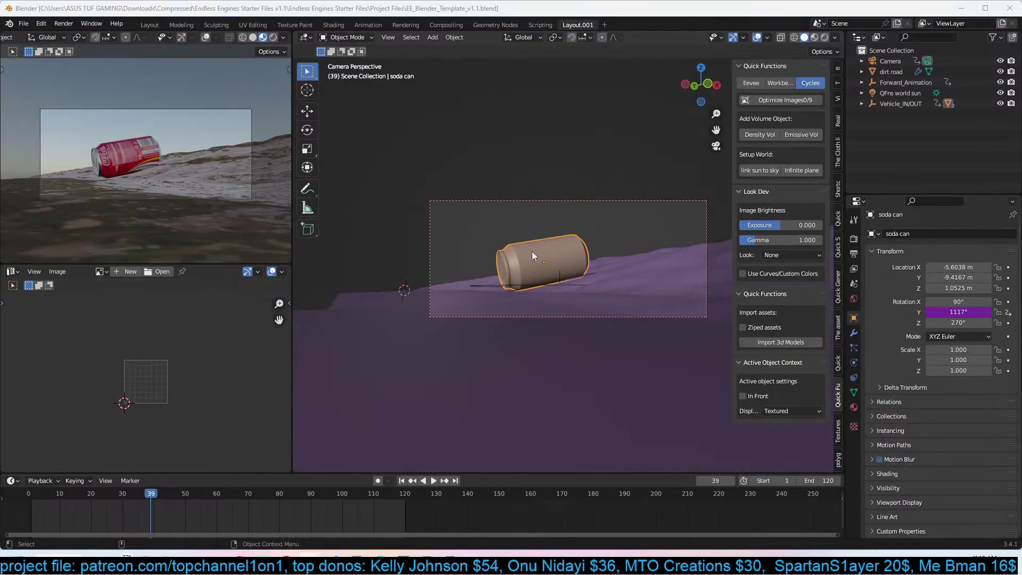
Save the file, start saving a copy, and create a folder named "can animation" in D:\models\2023\feb.
{"action": "key", "text": "ctrl+s"}
{"action": "key", "text": "ctrl+shift+s"}
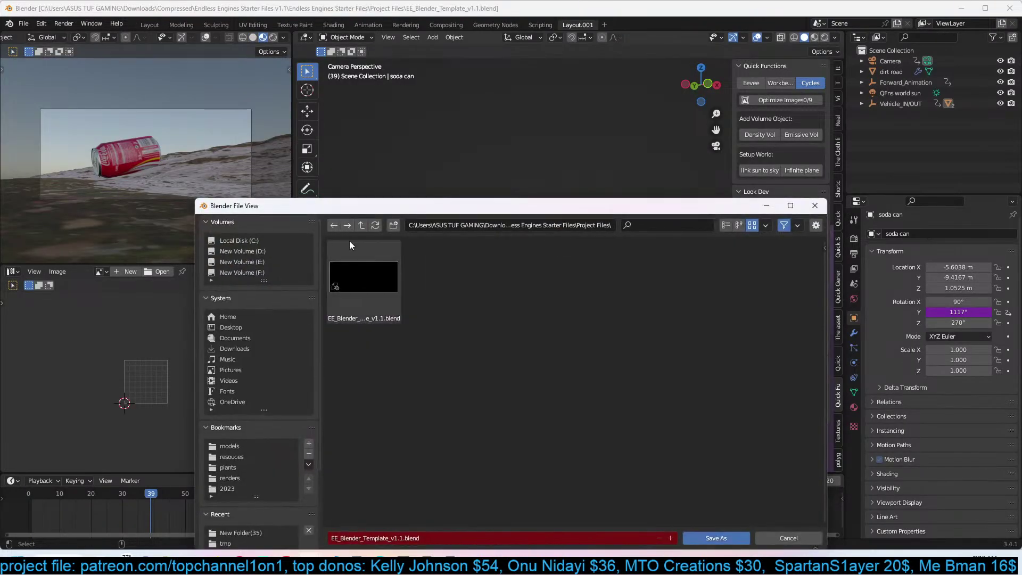
{"action": "left_click", "coordinate": [227, 446]}
{"action": "double_click", "coordinate": [391, 263]}
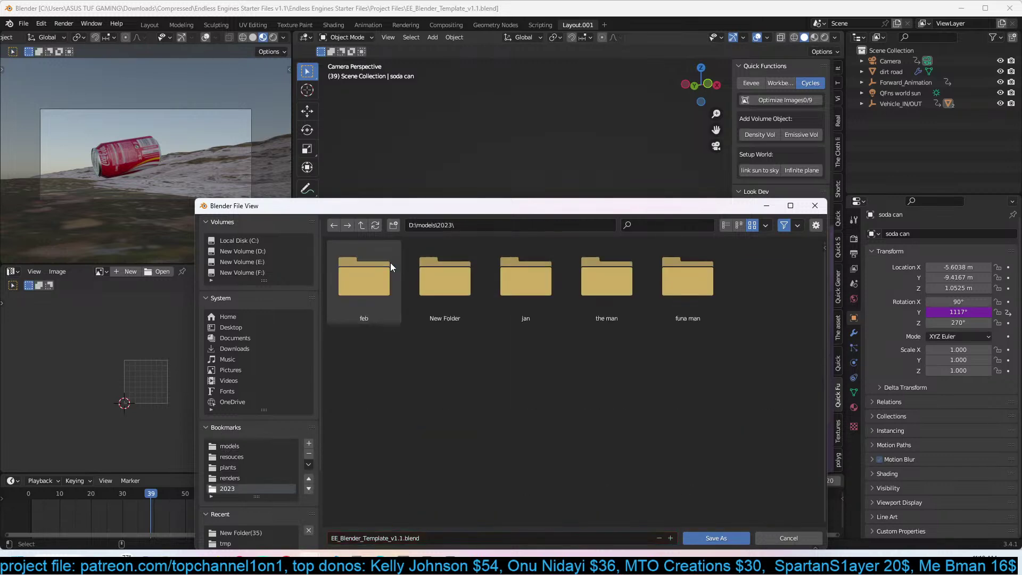
{"action": "double_click", "coordinate": [392, 262]}
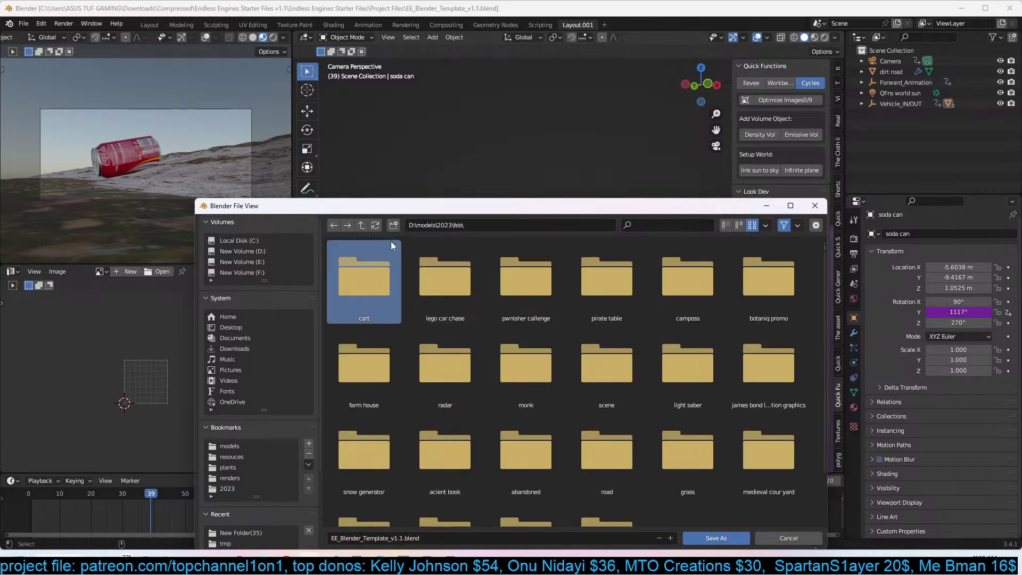
{"action": "left_click", "coordinate": [393, 225]}
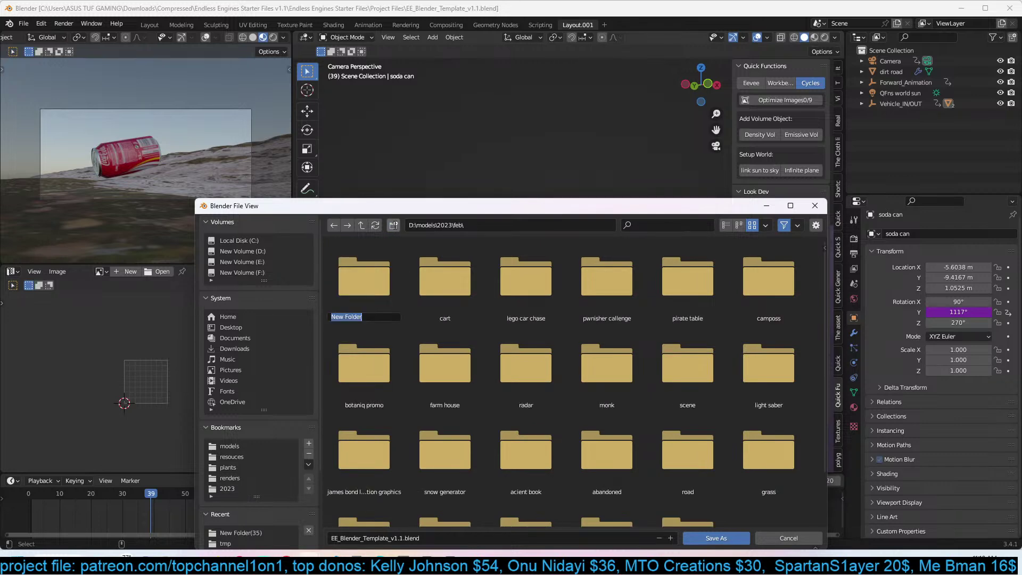
{"action": "type", "text": "car animation"}
{"action": "key", "text": "ctrl+a"}
{"action": "key", "text": "ctrl+c"}
{"action": "key", "text": "Return"}
Save the project as "can animation.blend" inside the new can animation folder.
{"action": "double_click", "coordinate": [384, 287]}
{"action": "left_click", "coordinate": [446, 534]}
{"action": "key", "text": "ctrl+v"}
{"action": "key", "text": "Return"}
{"action": "left_click", "coordinate": [718, 537]}
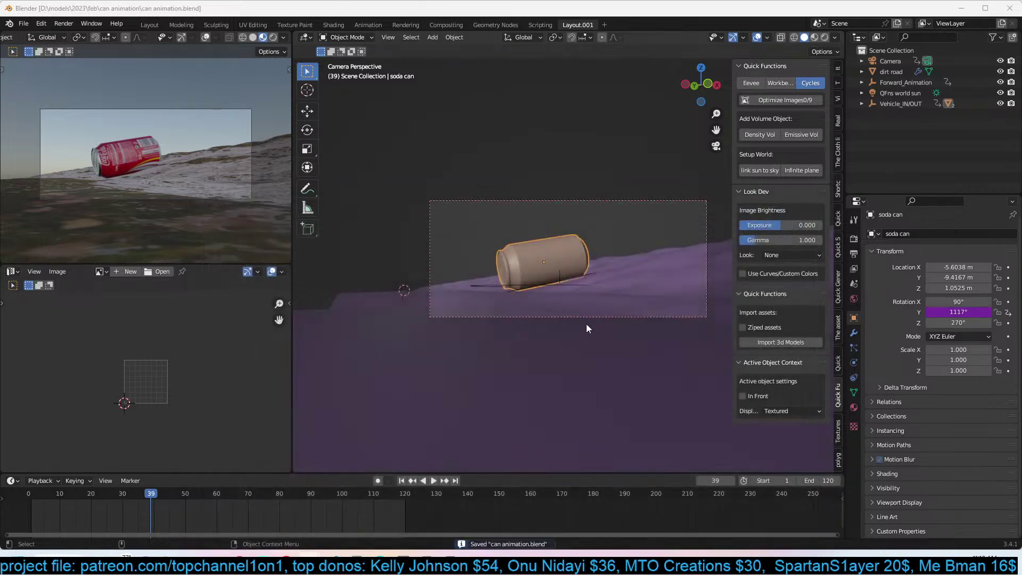
Merge all vertices of the dirt road's base mesh by distance.
{"action": "left_click", "coordinate": [590, 349]}
{"action": "key", "text": "KP_Decimal"}
{"action": "scroll", "coordinate": [630, 300], "scroll_direction": "down", "scroll_amount": 3}
{"action": "scroll", "coordinate": [631, 295], "scroll_direction": "down", "scroll_amount": 3}
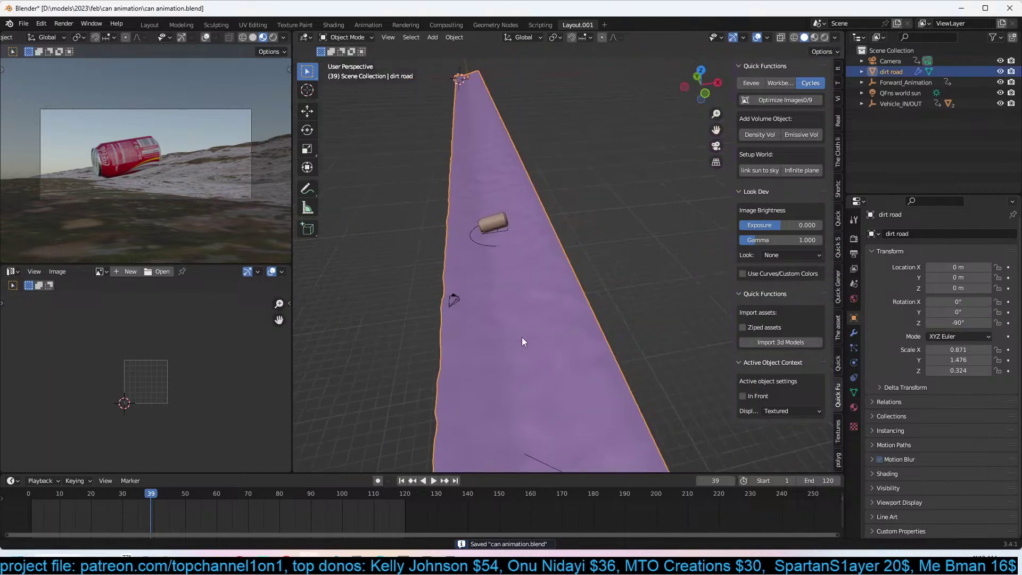
{"action": "key", "text": "Tab"}
{"action": "key", "text": "KP_Decimal"}
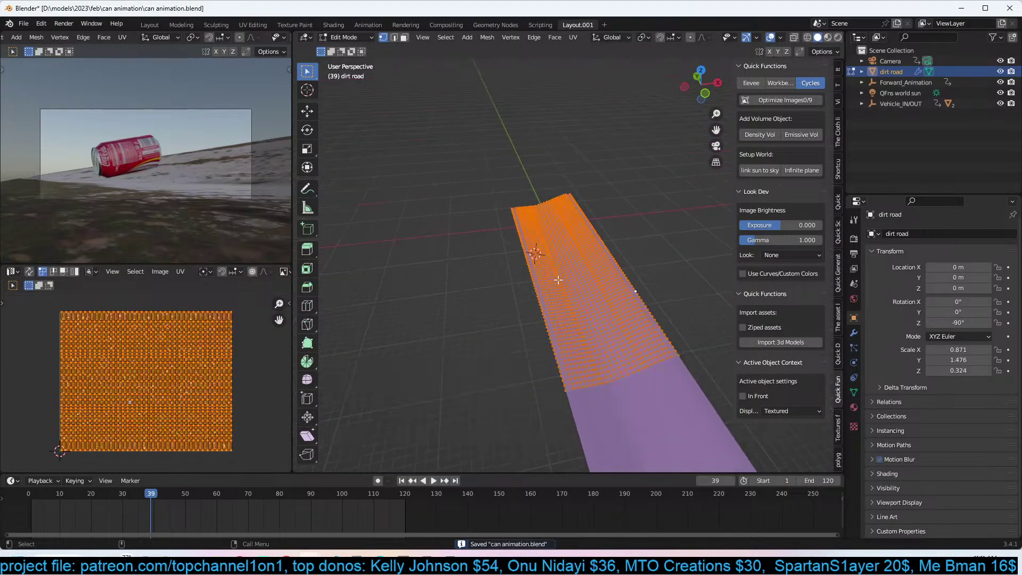
{"action": "key", "text": "m"}
{"action": "left_click", "coordinate": [514, 343]}
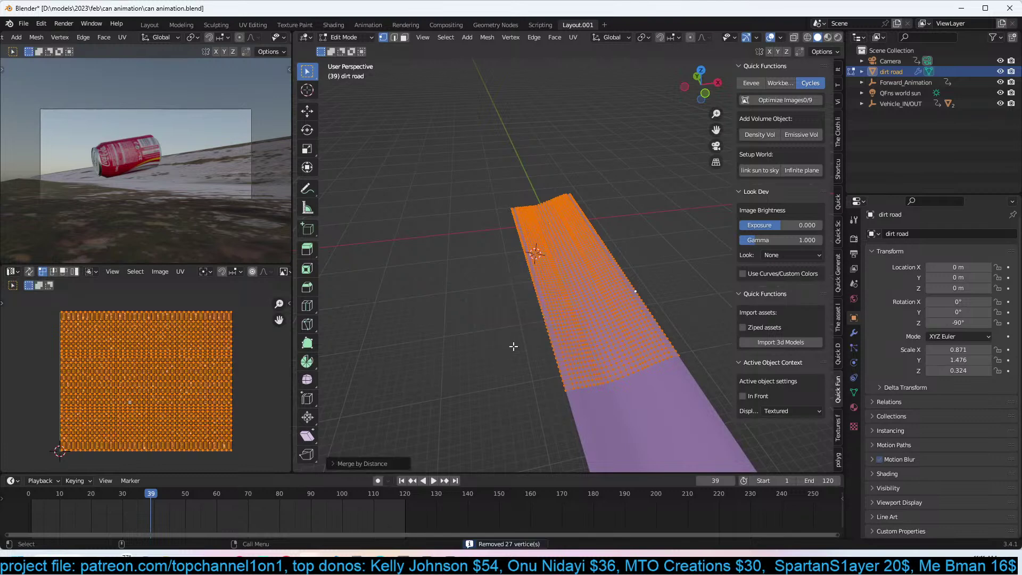
{"action": "key", "text": "Tab"}
Extrude the dirt road's long outer edge sideways into a wide, flat ground strip.
{"action": "middle_click_drag", "start_coordinate": [529, 311], "coordinate": [560, 313]}
{"action": "middle_click_drag", "start_coordinate": [486, 347], "coordinate": [480, 307]}
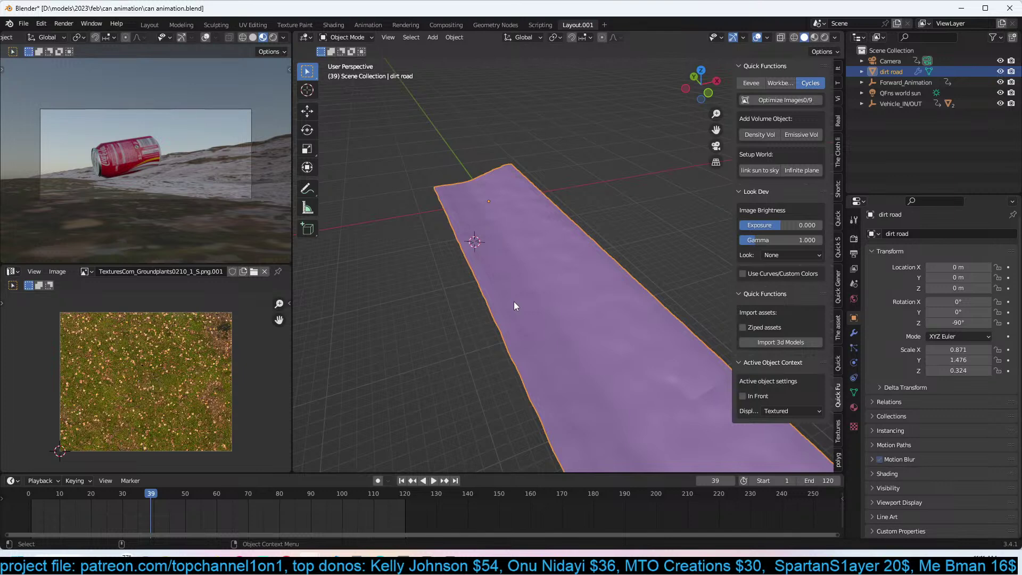
{"action": "scroll", "coordinate": [514, 307], "scroll_direction": "up", "scroll_amount": 1}
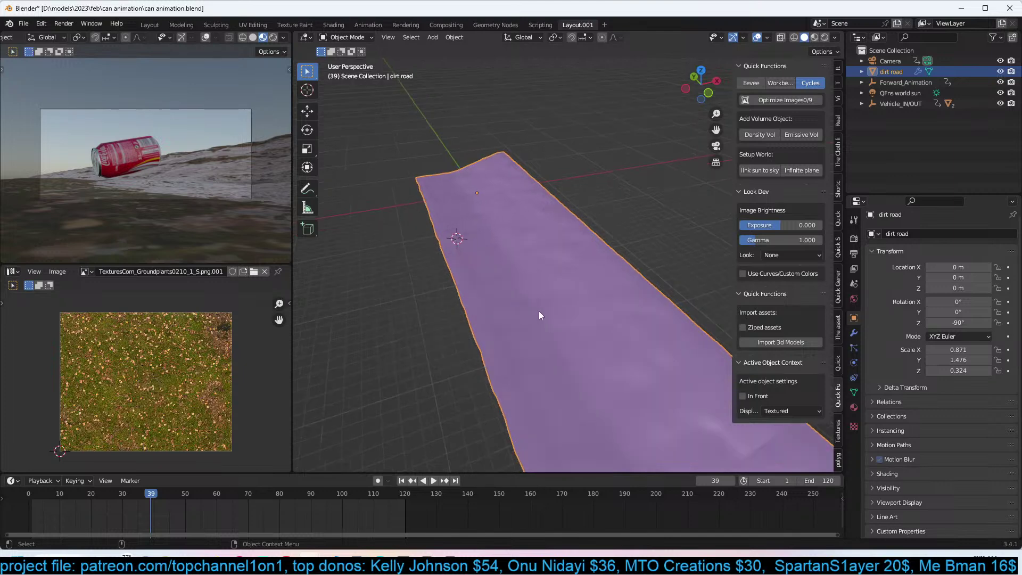
{"action": "scroll", "coordinate": [538, 316], "scroll_direction": "up", "scroll_amount": 3}
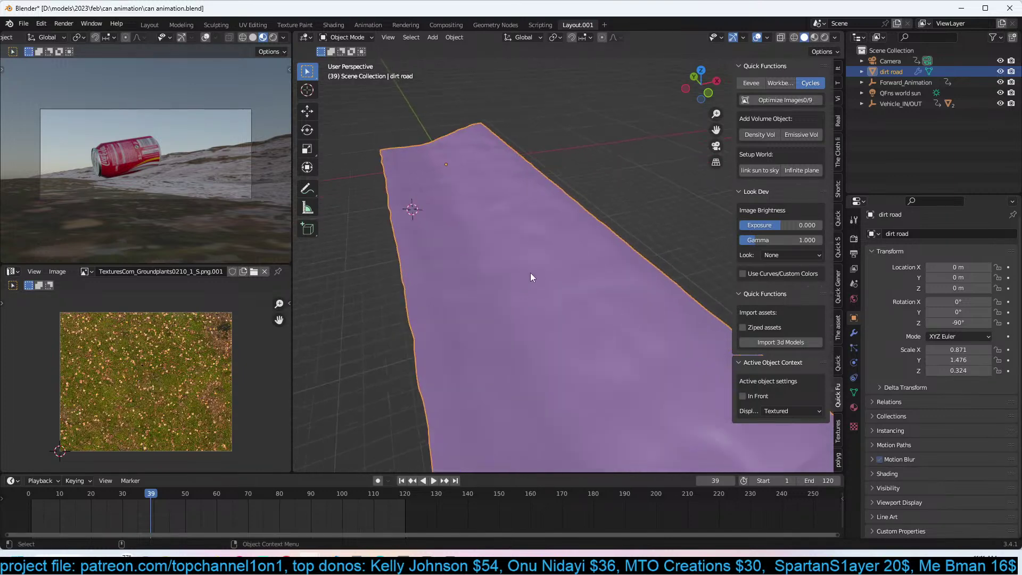
{"action": "key", "text": "Tab"}
{"action": "key", "text": "alt+a"}
{"action": "scroll", "coordinate": [470, 234], "scroll_direction": "up", "scroll_amount": 4}
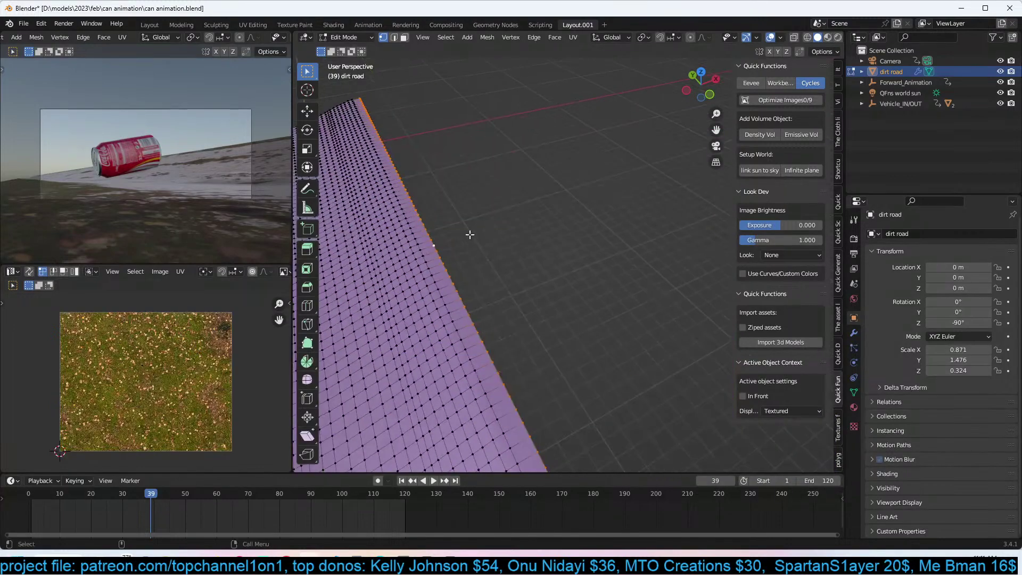
{"action": "key", "text": "e"}
{"action": "left_click", "coordinate": [620, 171]}
Subdivide the extruded ground strip with a dense set of evenly spaced lengthwise loop cuts.
{"action": "key", "text": "ctrl+r"}
{"action": "scroll", "coordinate": [509, 170], "scroll_direction": "up", "scroll_amount": 15}
{"action": "left_click", "coordinate": [506, 174]}
{"action": "left_click", "coordinate": [506, 173]}
{"action": "scroll", "coordinate": [518, 215], "scroll_direction": "down", "scroll_amount": 3}
{"action": "key", "text": "Tab"}
{"action": "key", "text": "Tab"}
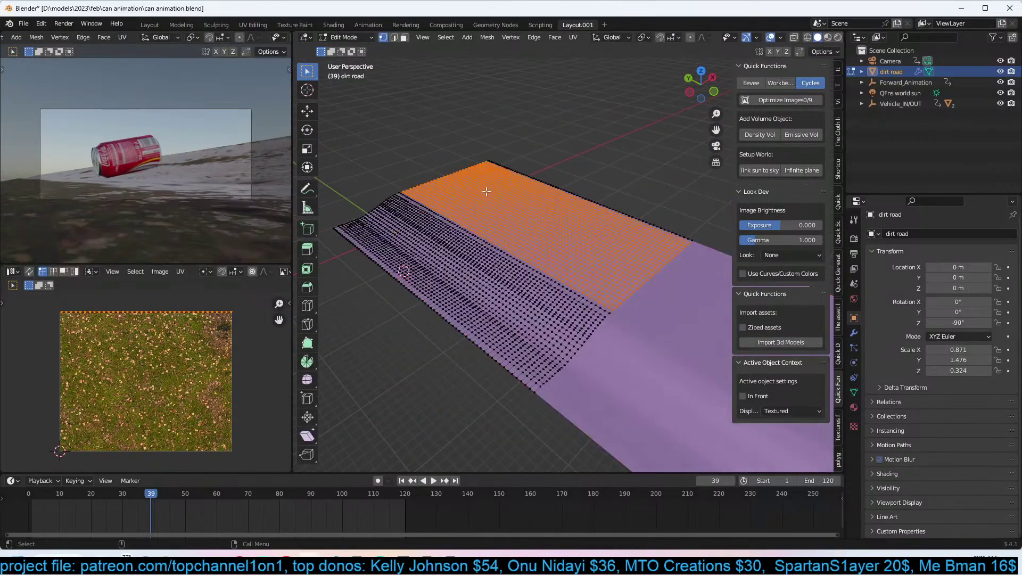
Raise a point near the strip's far end about 2.2 m along Z using smooth proportional editing with a 13.11 m radius.
{"action": "key", "text": "o"}
{"action": "key", "text": "g"}
{"action": "key", "text": "Escape"}
{"action": "key", "text": "alt+a"}
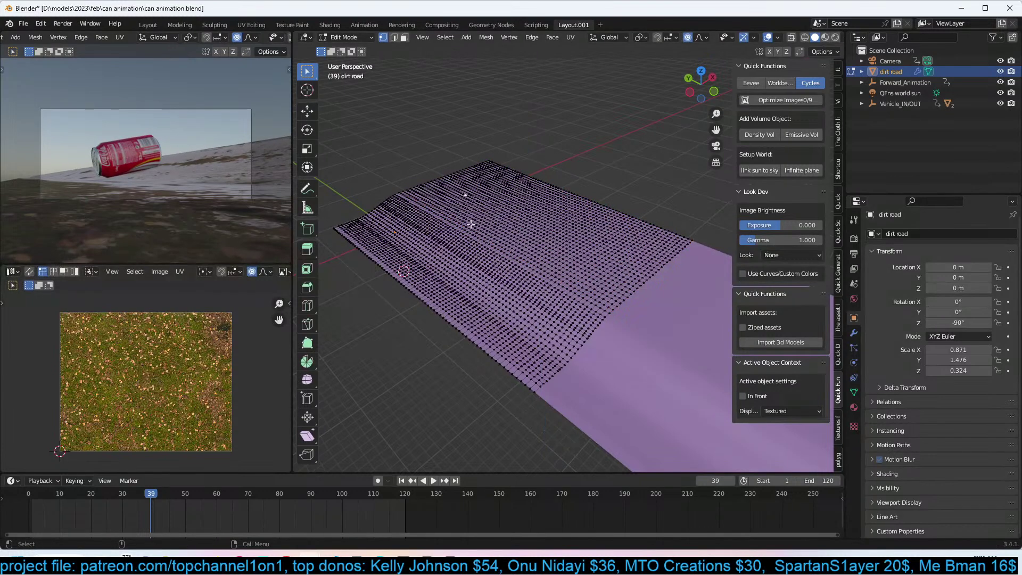
{"action": "key", "text": "g"}
{"action": "key", "text": "z"}
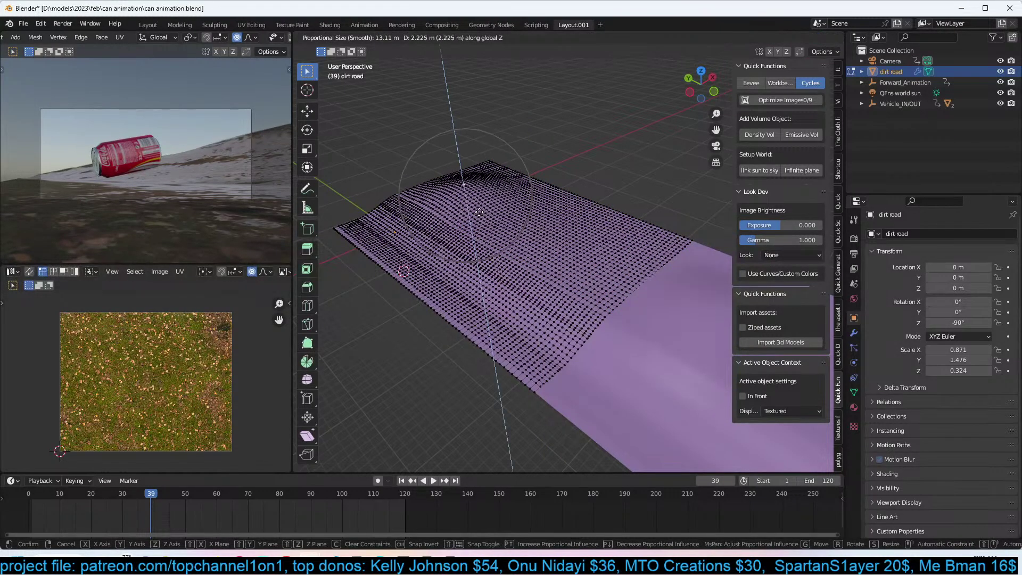
{"action": "left_click", "coordinate": [481, 211]}
Raise two more points farther along the ground strip along Z with smooth proportional editing, and return to Object Mode.
{"action": "left_click", "coordinate": [559, 225]}
{"action": "key", "text": "g"}
{"action": "key", "text": "z"}
{"action": "left_click", "coordinate": [558, 222]}
{"action": "left_click", "coordinate": [523, 265]}
{"action": "key", "text": "g"}
{"action": "key", "text": "z"}
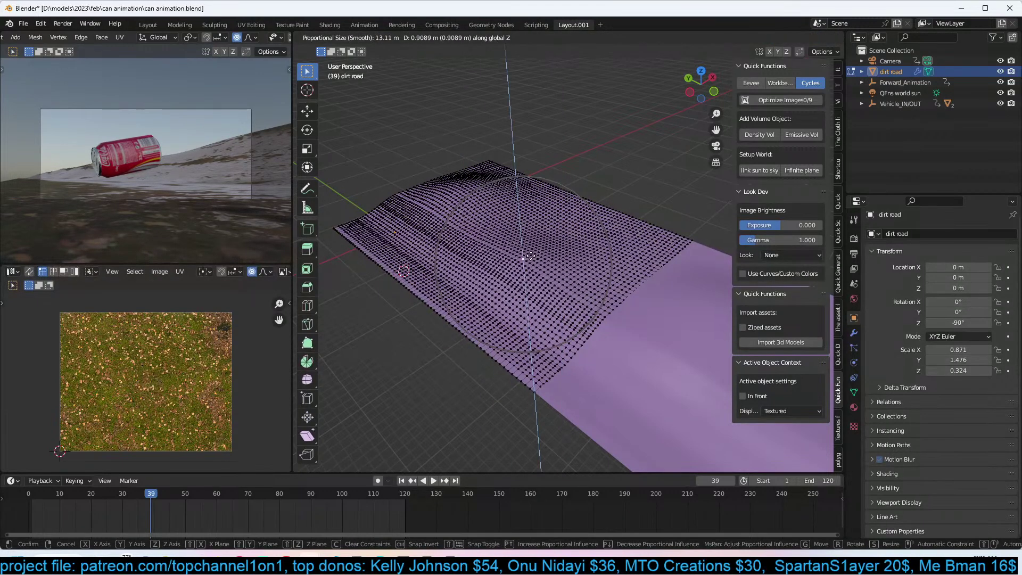
{"action": "left_click", "coordinate": [532, 260]}
{"action": "key", "text": "Tab"}
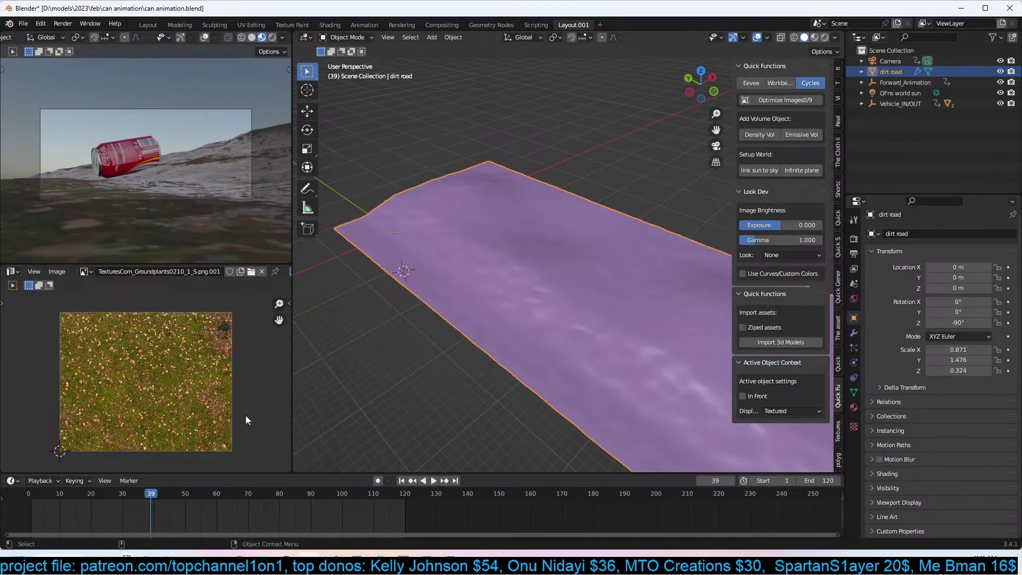
Return the timeline to frame 1 and save the file.
{"action": "left_click", "coordinate": [32, 522]}
{"action": "key", "text": "ctrl+s"}
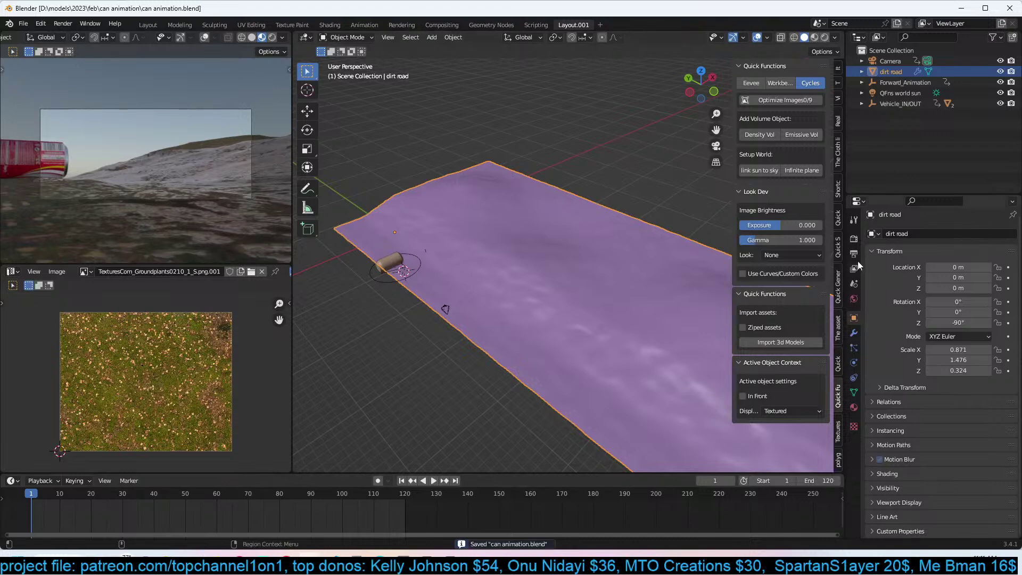
Import the dark green grass patch from the grass plants collection of Quick Trees.
{"action": "left_click", "coordinate": [840, 218]}
{"action": "left_click", "coordinate": [801, 97]}
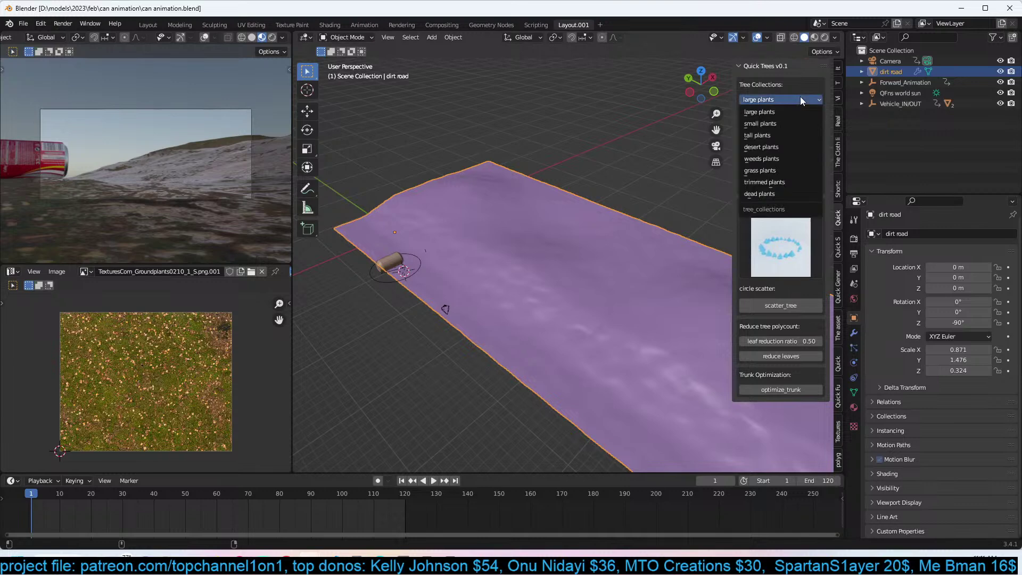
{"action": "left_click", "coordinate": [775, 170]}
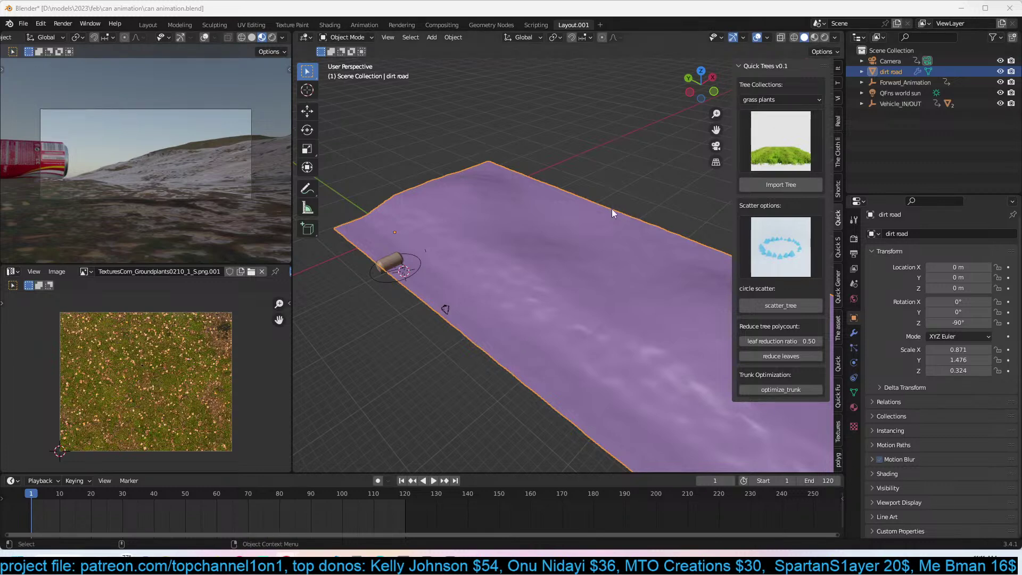
{"action": "left_click", "coordinate": [766, 149]}
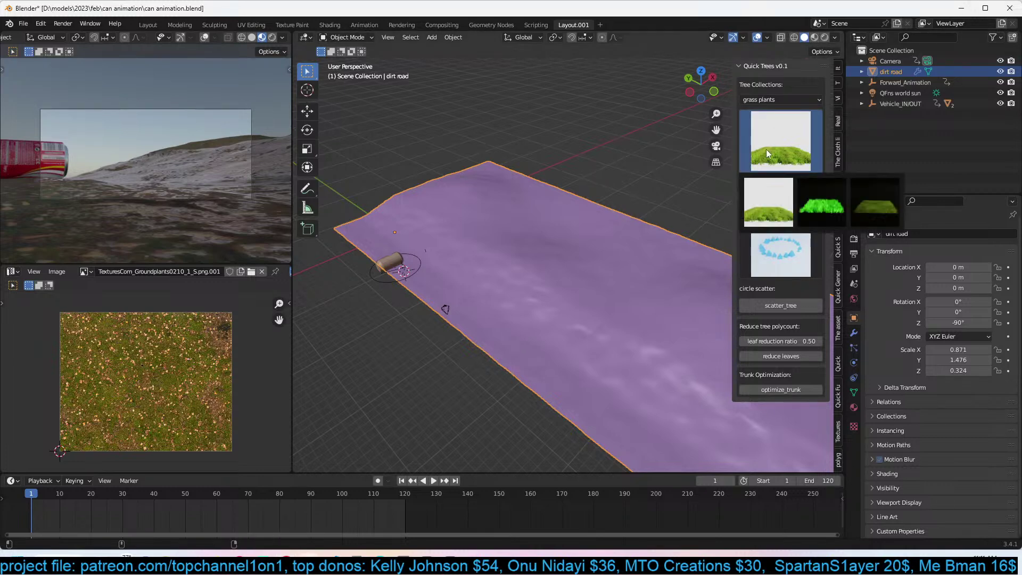
{"action": "left_click", "coordinate": [858, 192]}
{"action": "right_click", "coordinate": [443, 200], "text": "shift"}
{"action": "key", "text": "ctrl+s"}
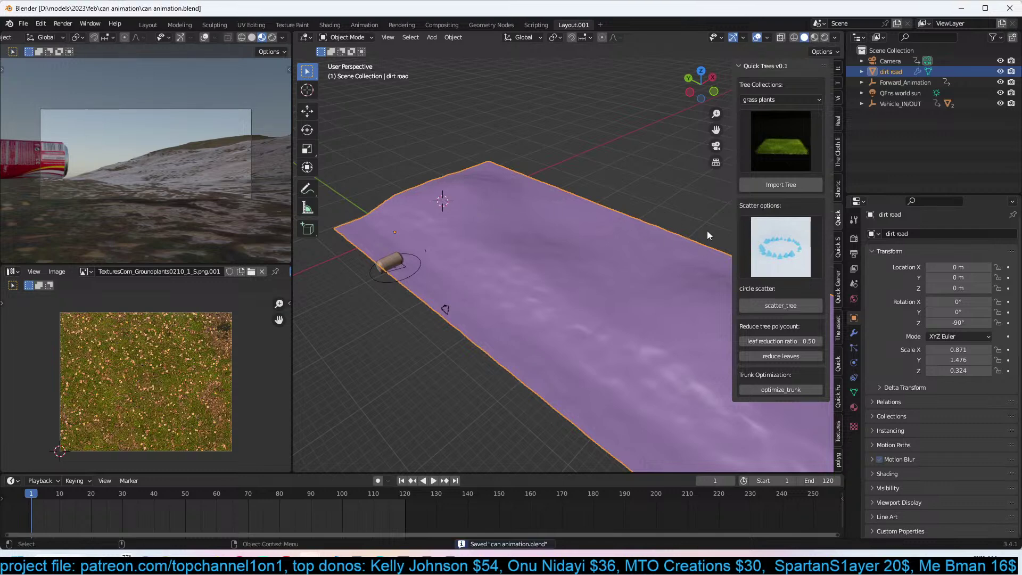
{"action": "left_click", "coordinate": [782, 184]}
Snap the grass patch to a point on the raised ground beyond the can, and show the camera view in rendered shading.
{"action": "right_click", "coordinate": [467, 205], "text": "shift"}
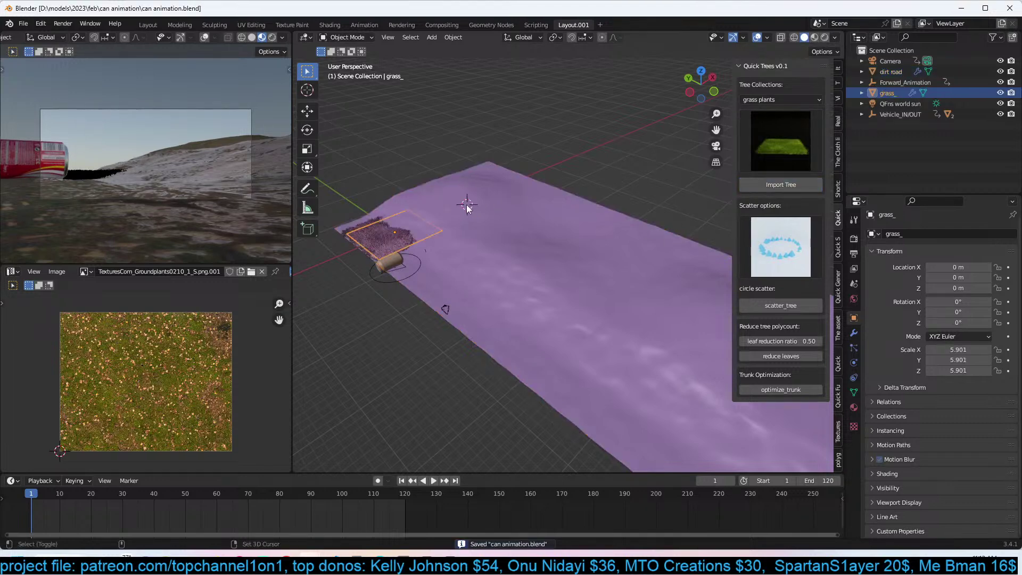
{"action": "key", "text": "shift+s"}
{"action": "left_click", "coordinate": [467, 141]}
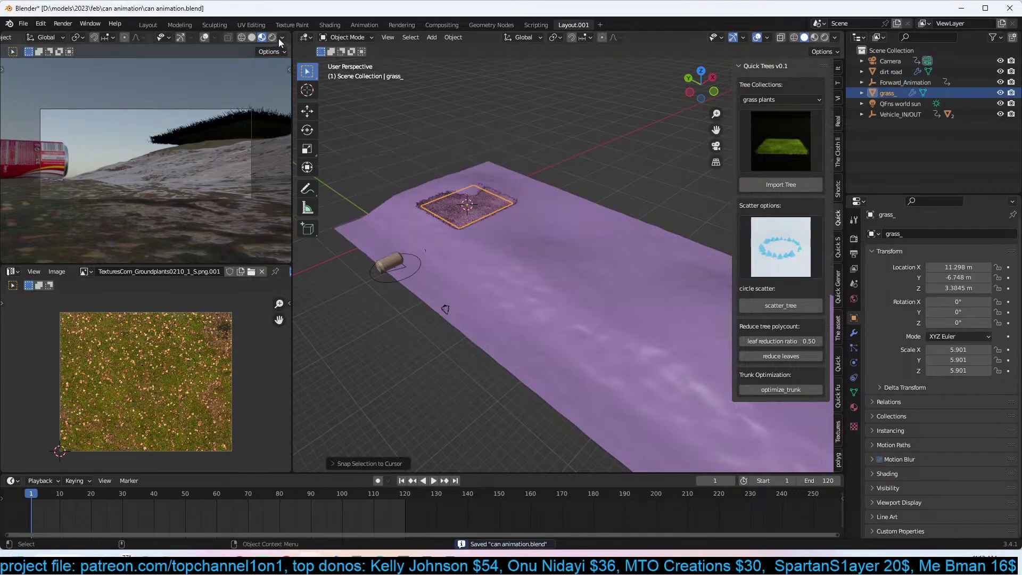
{"action": "left_click", "coordinate": [276, 37]}
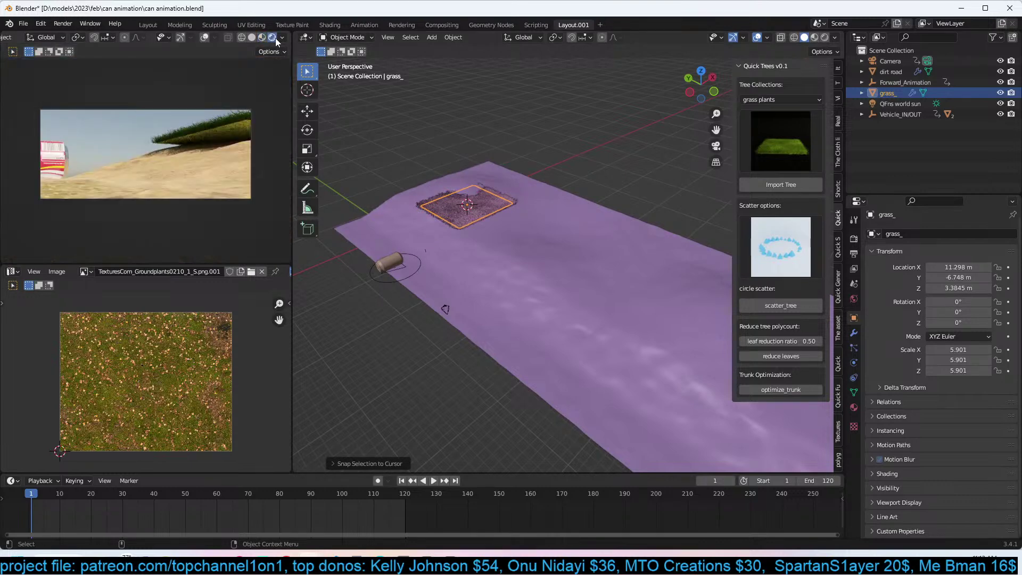
Add a Shrinkwrap modifier to the grass patch with the dirt road as its target.
{"action": "scroll", "coordinate": [420, 172], "scroll_direction": "up", "scroll_amount": 3}
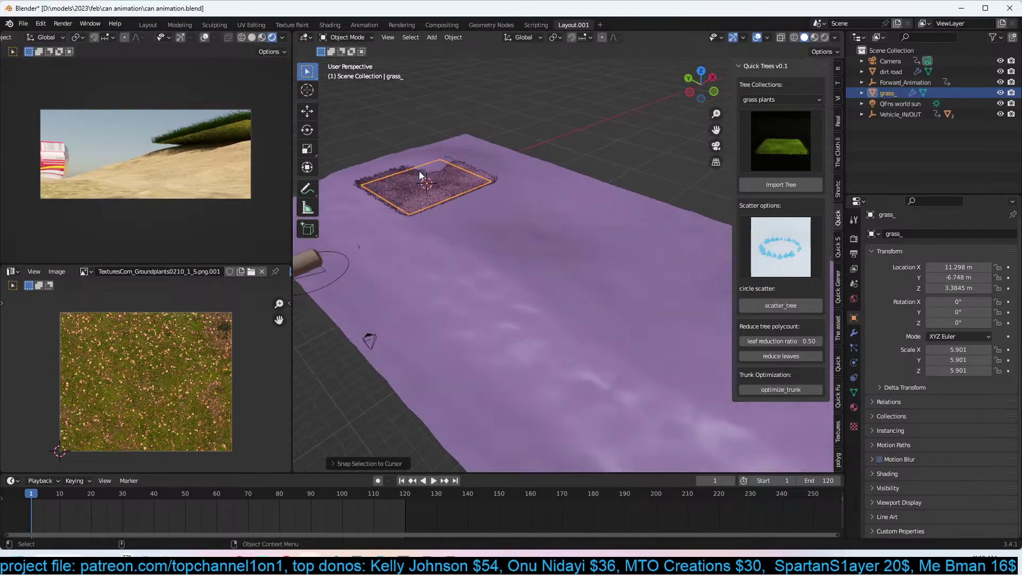
{"action": "left_click", "coordinate": [854, 333]}
{"action": "left_click", "coordinate": [977, 237]}
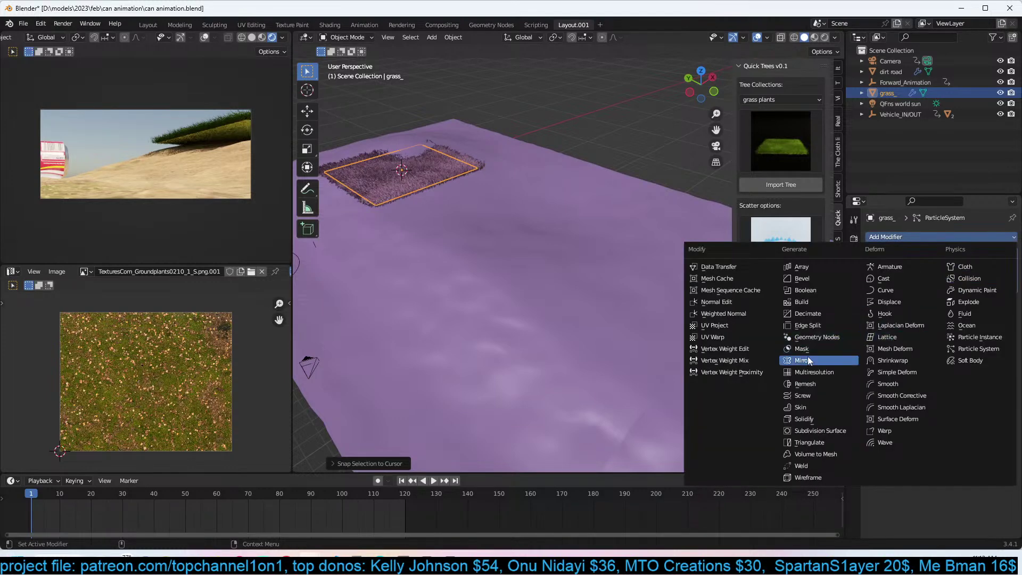
{"action": "left_click", "coordinate": [884, 360]}
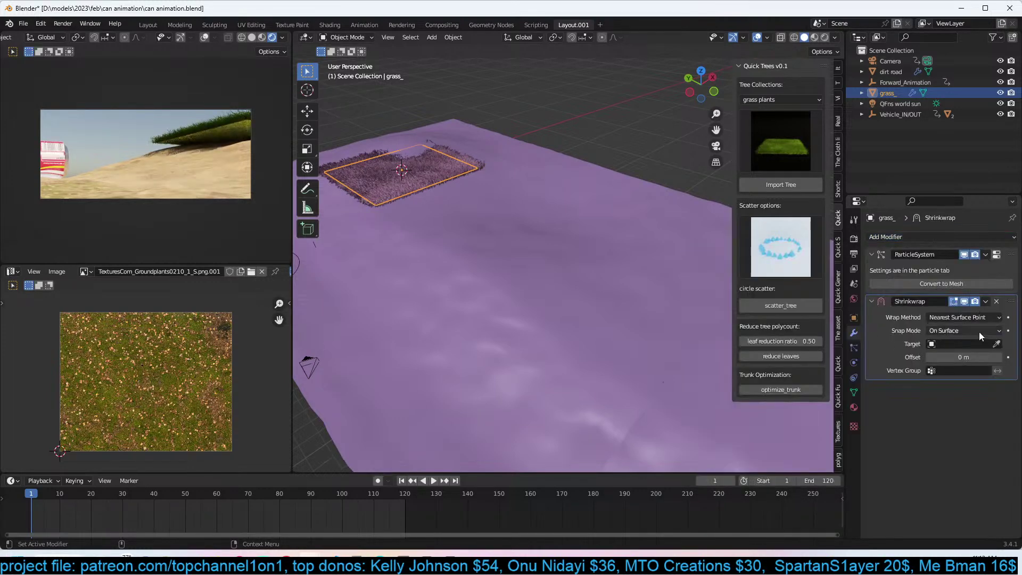
{"action": "left_click", "coordinate": [997, 344]}
{"action": "left_click", "coordinate": [658, 317]}
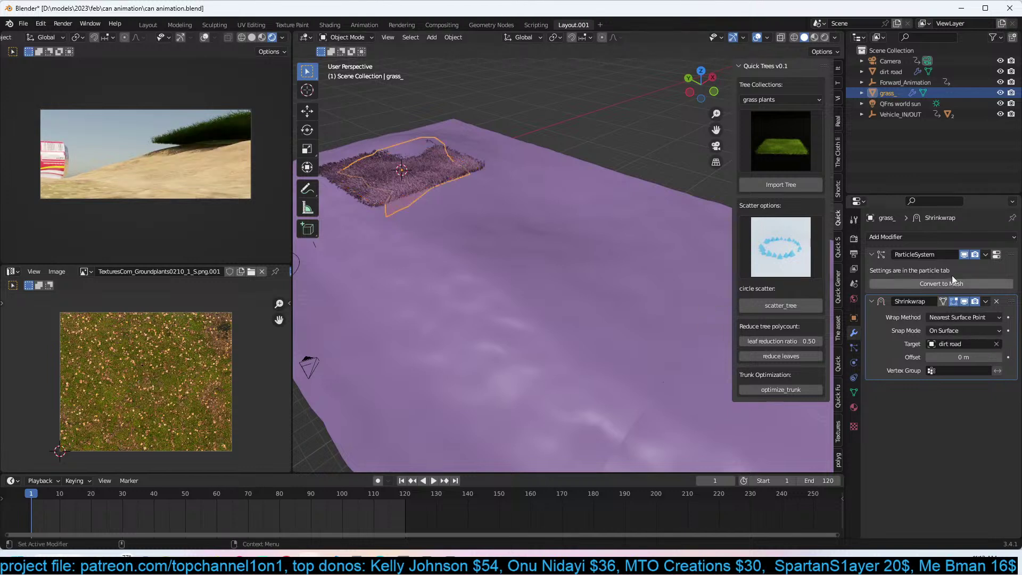
Place the Shrinkwrap modifier above the ParticleSystem and set its wrap method to Project.
{"action": "left_click_drag", "start_coordinate": [1012, 301], "coordinate": [1011, 254]}
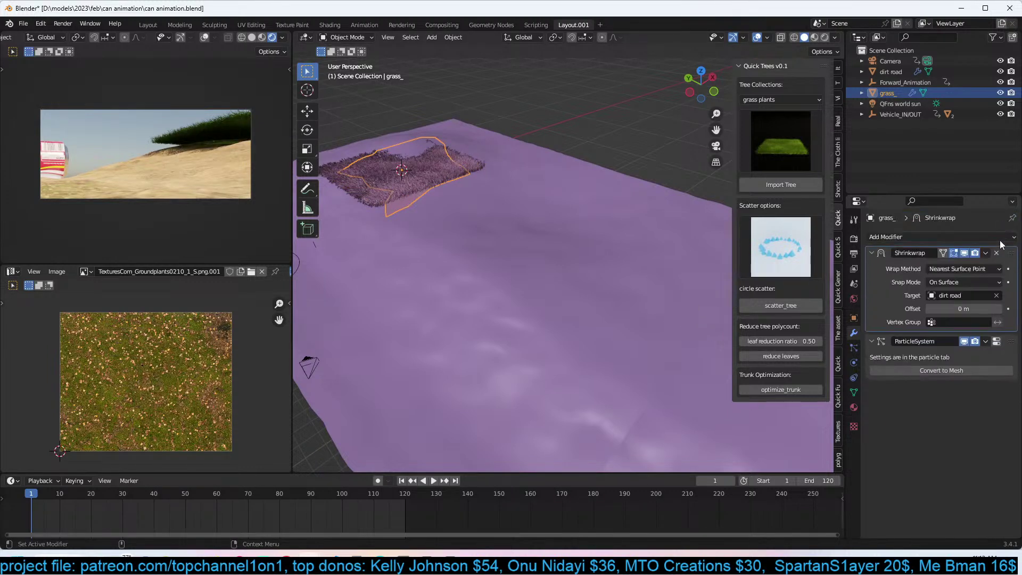
{"action": "left_click", "coordinate": [970, 272]}
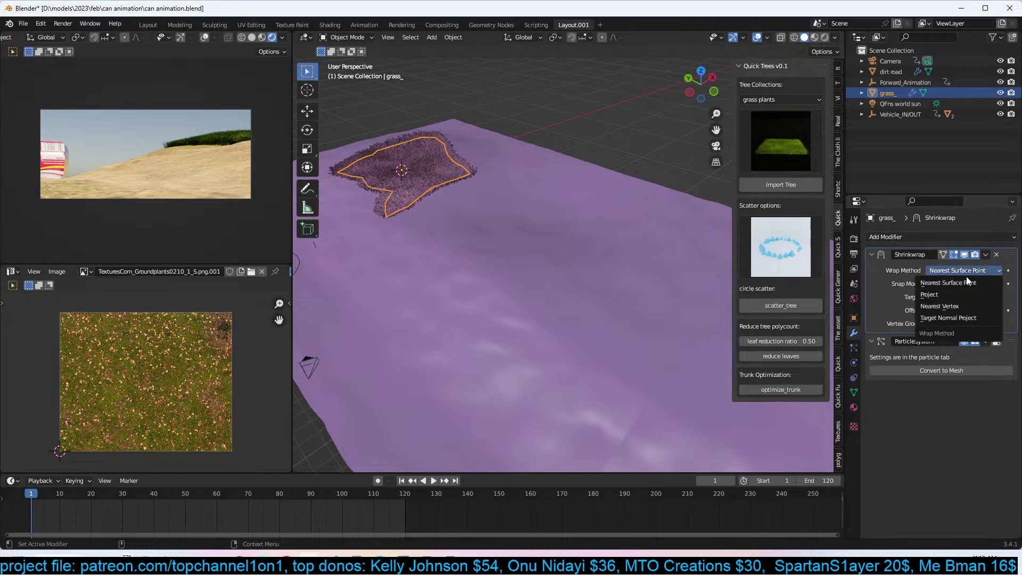
{"action": "left_click", "coordinate": [956, 296]}
Lower the grass patch about 6 m along Z and scale it up about 1.84 times.
{"action": "key", "text": "g"}
{"action": "key", "text": "z"}
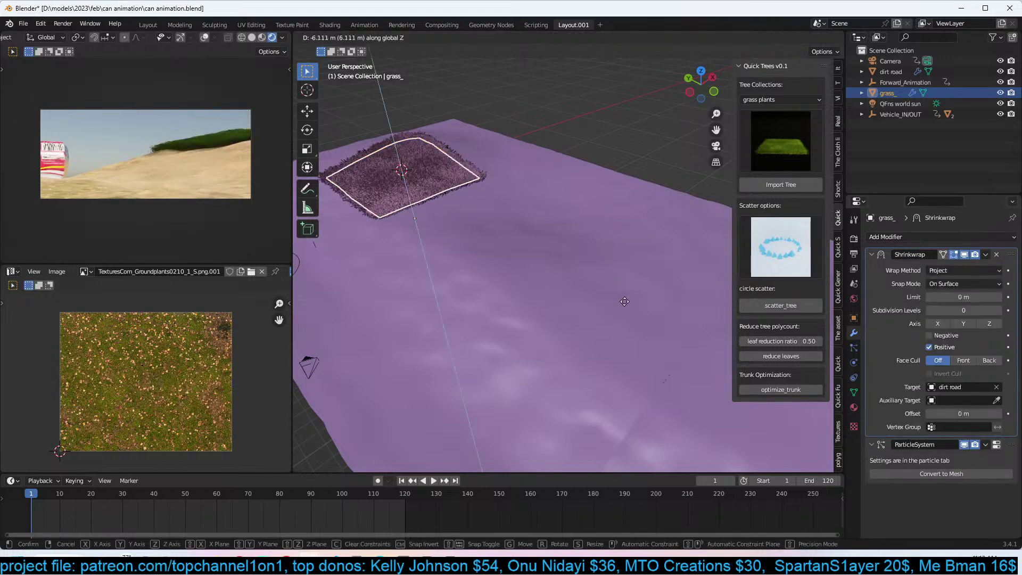
{"action": "left_click", "coordinate": [620, 291]}
{"action": "key", "text": "s"}
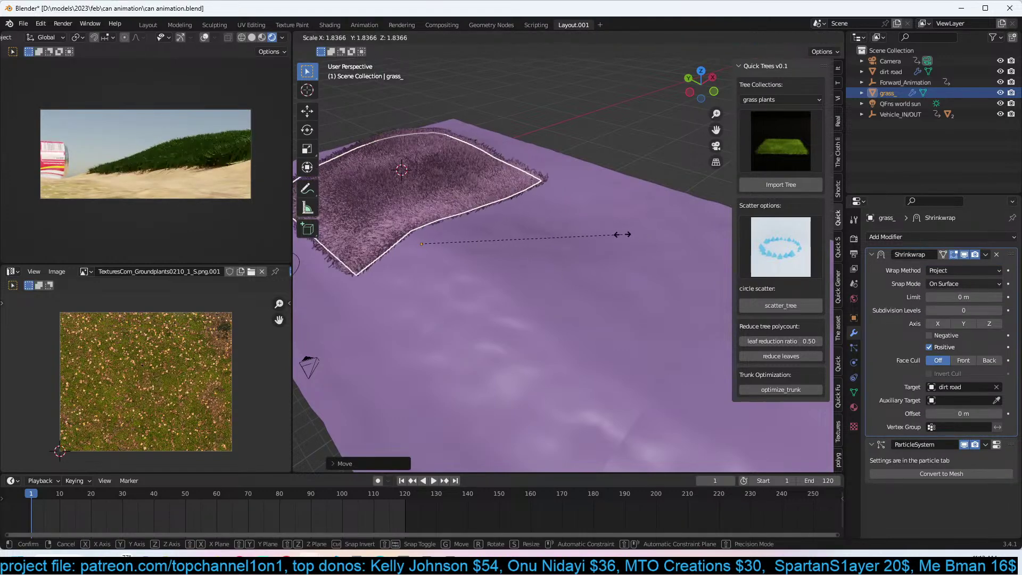
{"action": "left_click", "coordinate": [619, 235]}
Stretch the grass patch's mesh along Y in Edit Mode so it runs lengthwise along the ground strip, and return to Object Mode.
{"action": "middle_click_drag", "start_coordinate": [513, 229], "coordinate": [564, 250]}
{"action": "key", "text": "Tab"}
{"action": "key", "text": "s"}
{"action": "key", "text": "x"}
{"action": "key", "text": "y"}
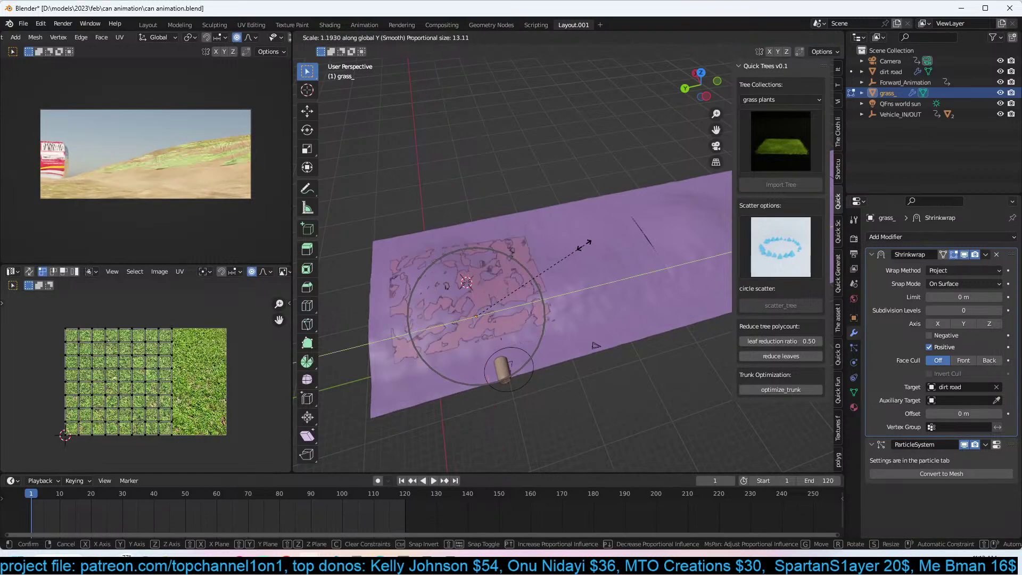
{"action": "left_click", "coordinate": [469, 201]}
{"action": "key", "text": "Tab"}
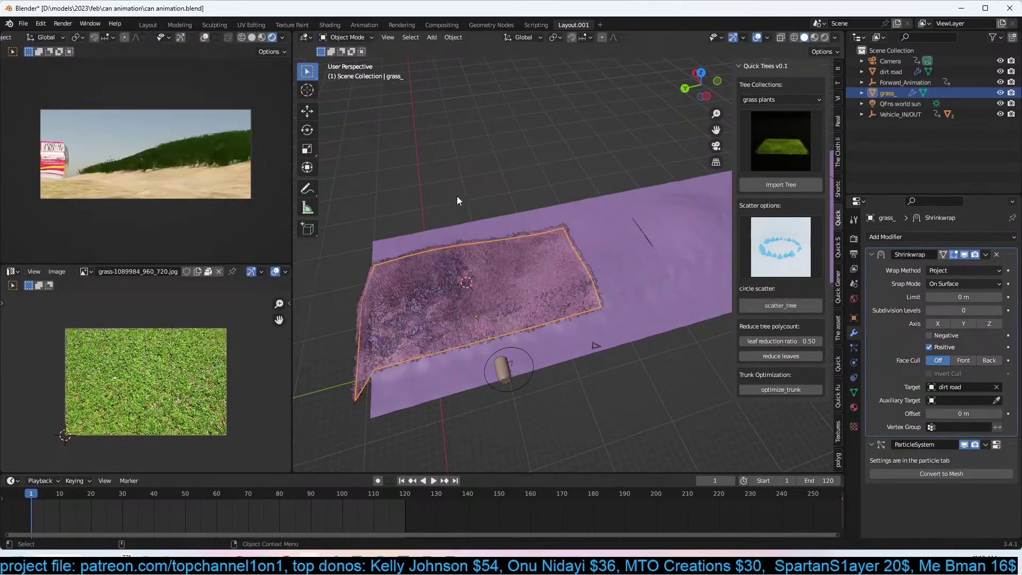
Move the grass patch over the ground strip behind the can and enlarge it by about 1.24 to cover more of the strip.
{"action": "left_click", "coordinate": [312, 110]}
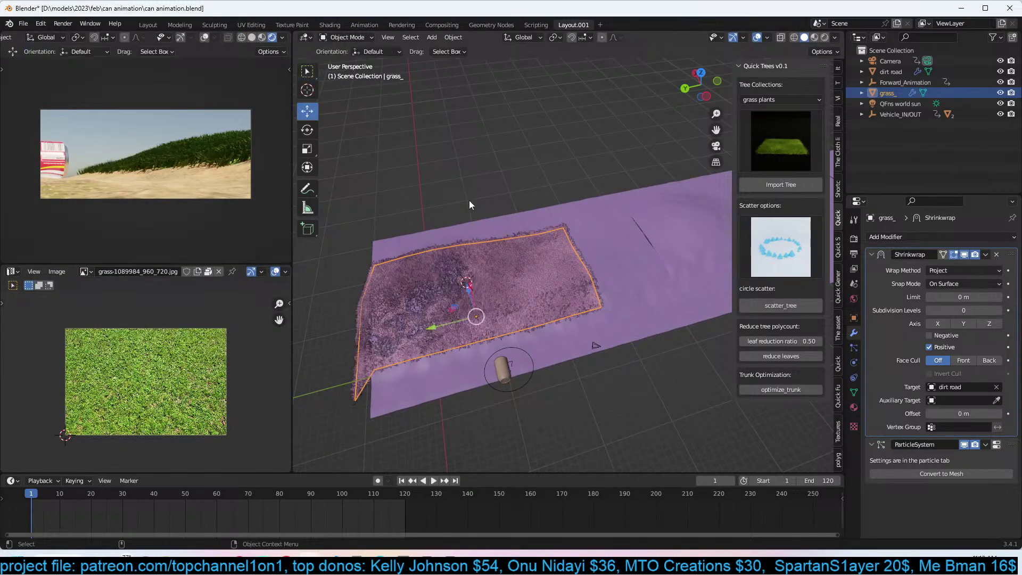
{"action": "key", "text": "g"}
{"action": "left_click", "coordinate": [585, 209]}
{"action": "key", "text": "s"}
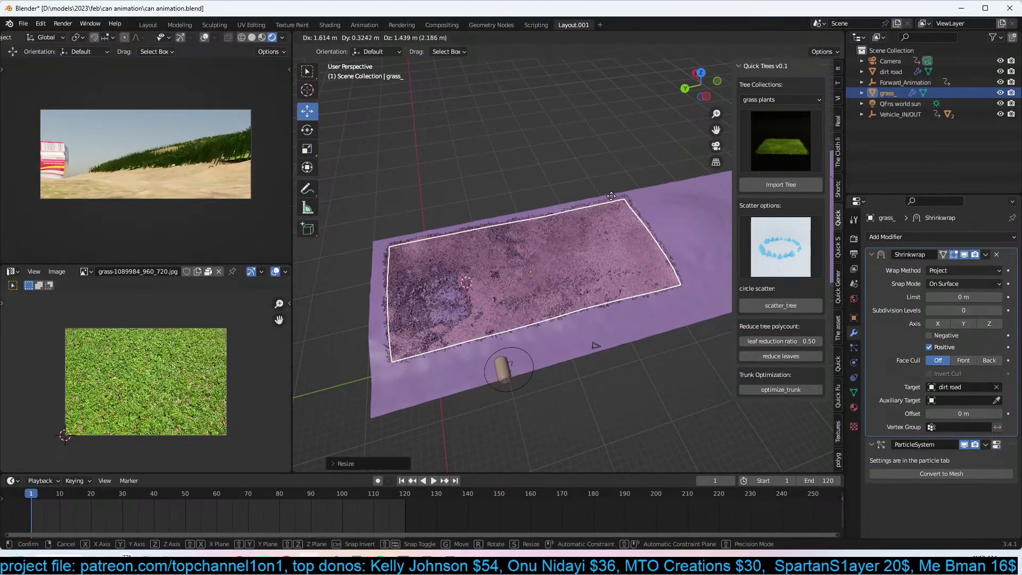
{"action": "left_click", "coordinate": [613, 193]}
{"action": "key", "text": "s"}
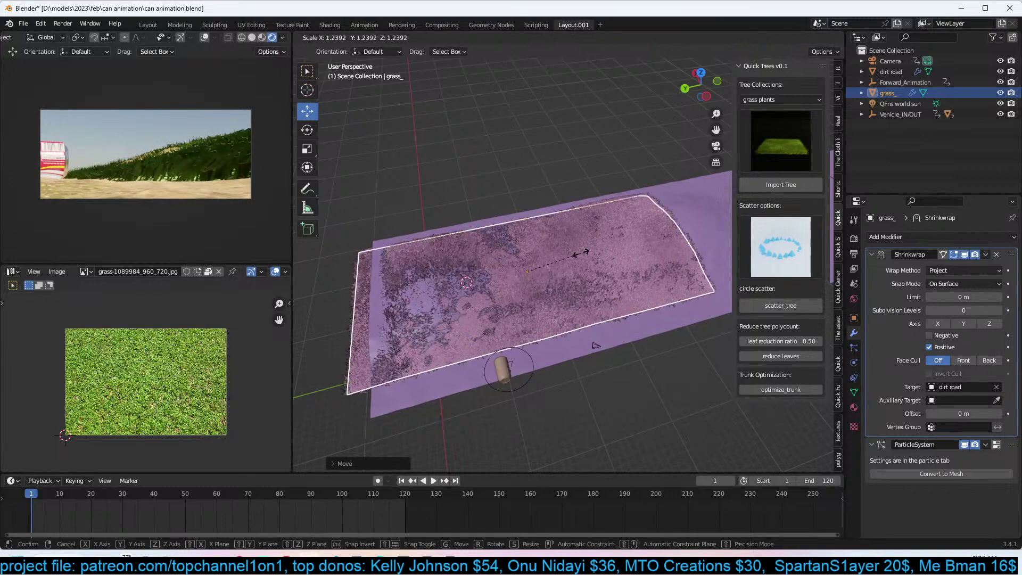
{"action": "left_click", "coordinate": [575, 252]}
Shift the grass patch about 1.4 m in the negative Y direction so its end fits within the ground strip.
{"action": "mouse_move", "coordinate": [575, 253]}
{"action": "middle_mouse_down"}
{"action": "mouse_move", "coordinate": [520, 263]}
{"action": "mouse_move", "coordinate": [568, 265]}
{"action": "middle_mouse_up"}
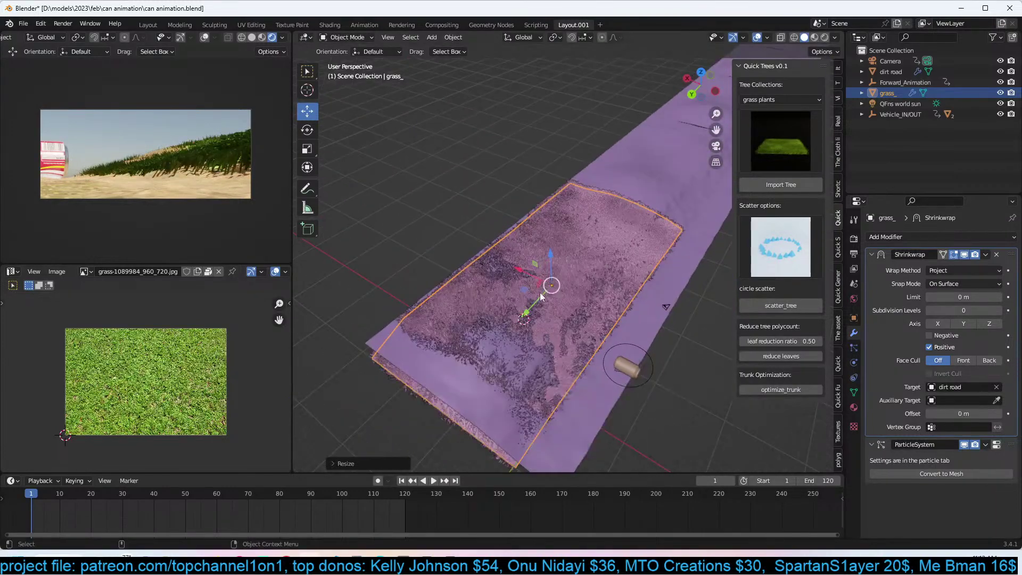
{"action": "key", "text": "g"}
{"action": "key", "text": "y"}
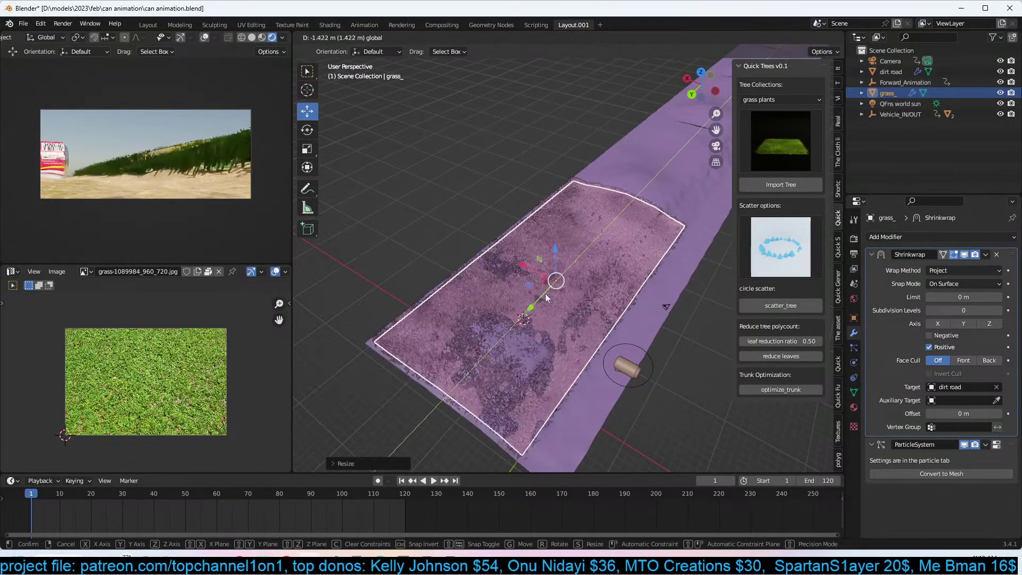
{"action": "left_click", "coordinate": [544, 293]}
Set the hair length of the grass particle system to 1.39 m.
{"action": "middle_click_drag", "start_coordinate": [544, 293], "coordinate": [564, 250]}
{"action": "left_click", "coordinate": [871, 255]}
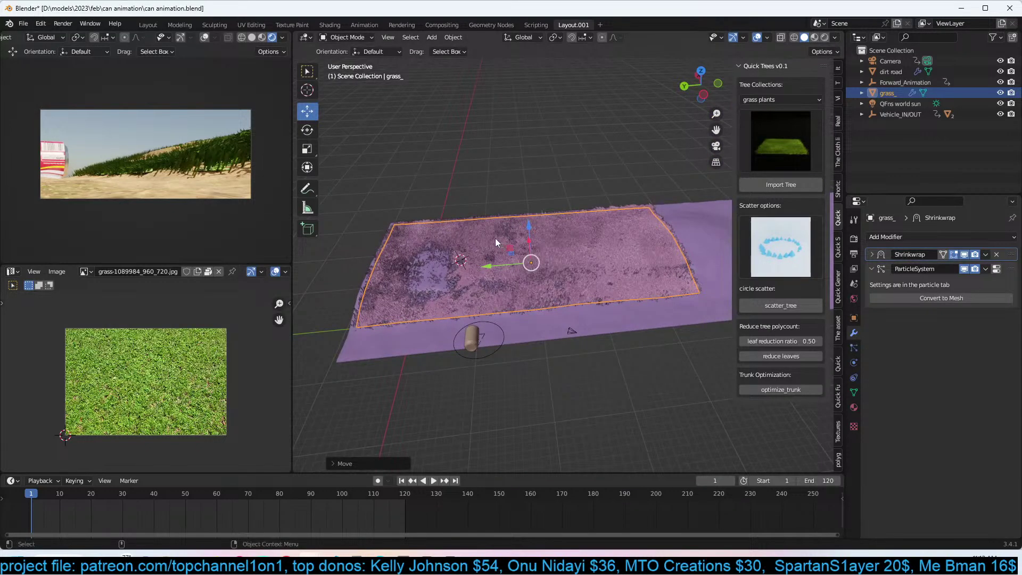
{"action": "middle_click_drag", "start_coordinate": [640, 217], "coordinate": [561, 181]}
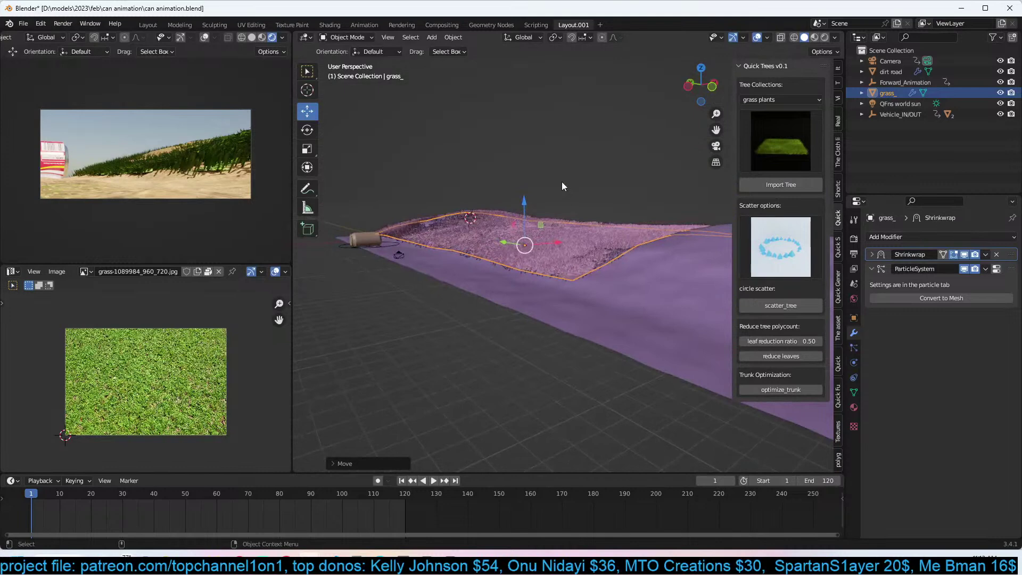
{"action": "left_click", "coordinate": [997, 269]}
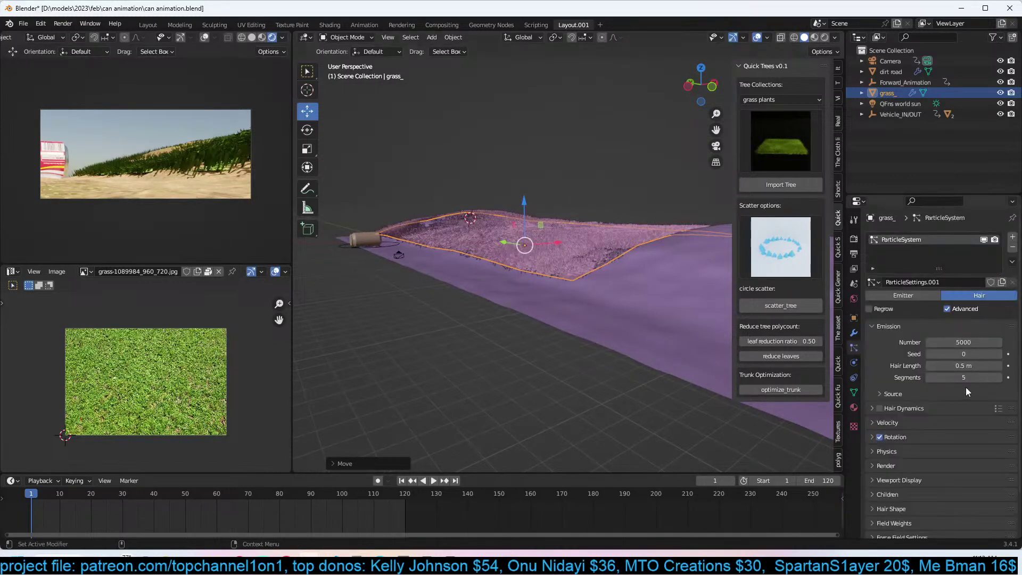
{"action": "mouse_move", "coordinate": [964, 366]}
{"action": "left_mouse_down"}
{"action": "mouse_move", "coordinate": [998, 366]}
{"action": "mouse_move", "coordinate": [967, 366]}
{"action": "left_mouse_up"}
Create a new texture of type Clouds and expand its Colors and Custom Properties settings.
{"action": "scroll", "coordinate": [878, 429], "scroll_direction": "down", "scroll_amount": 3}
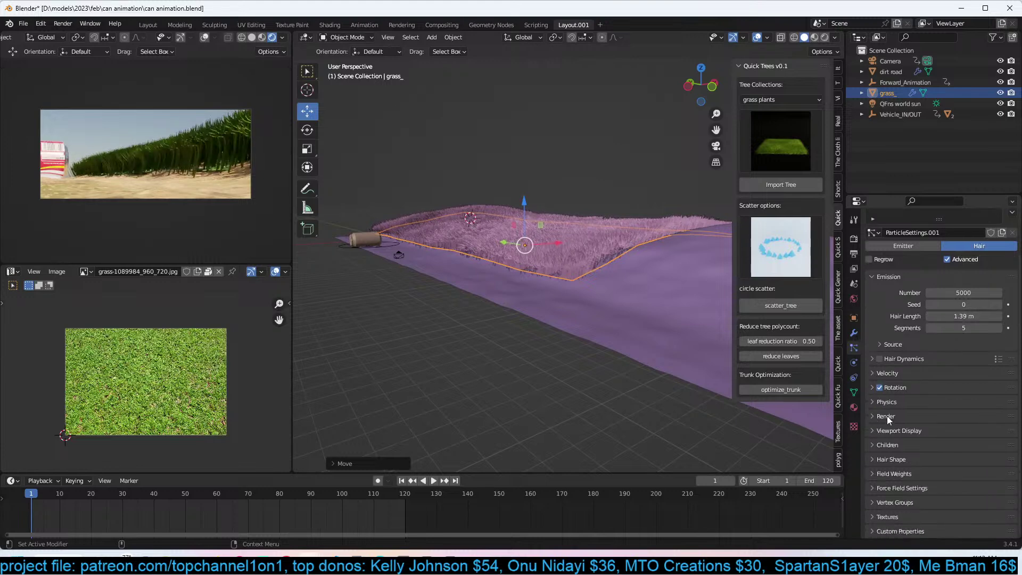
{"action": "scroll", "coordinate": [900, 404], "scroll_direction": "up", "scroll_amount": 1}
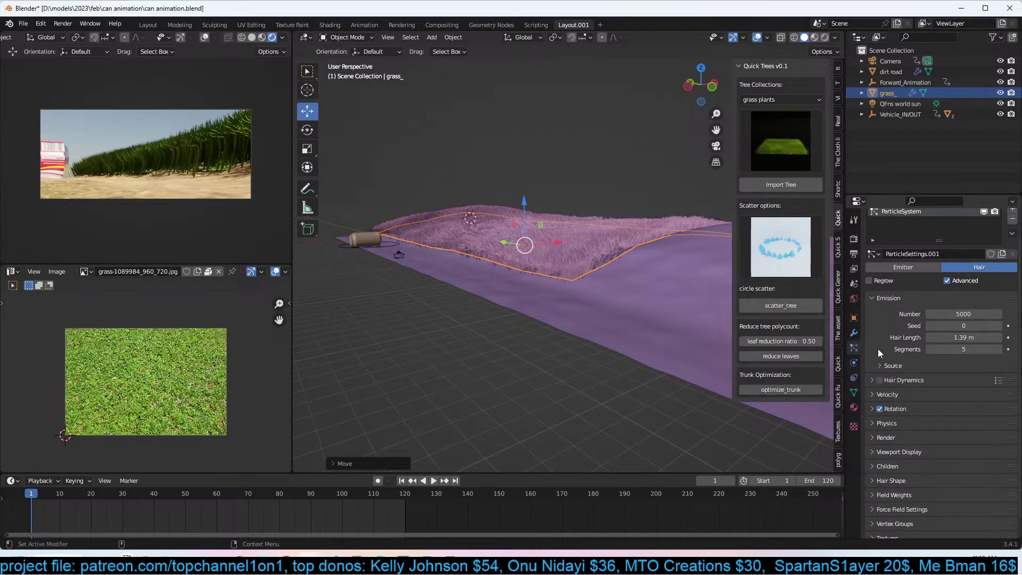
{"action": "left_click", "coordinate": [855, 319]}
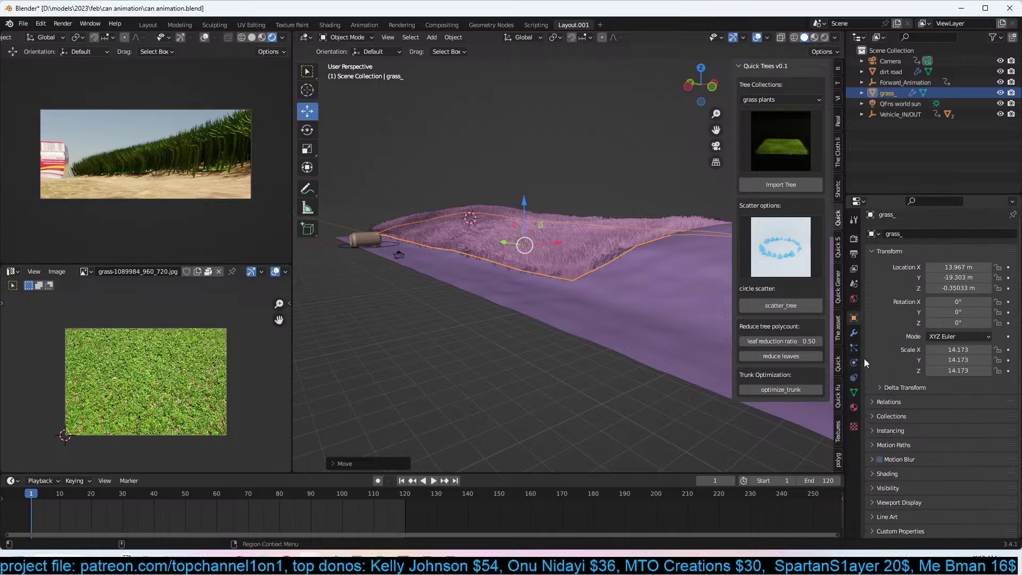
{"action": "left_click", "coordinate": [854, 426]}
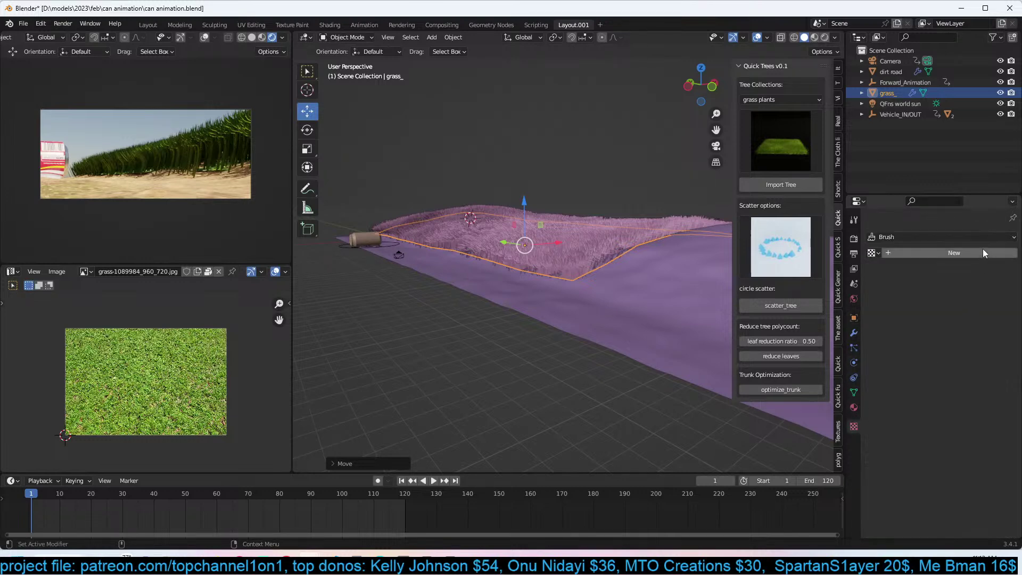
{"action": "left_click", "coordinate": [974, 270]}
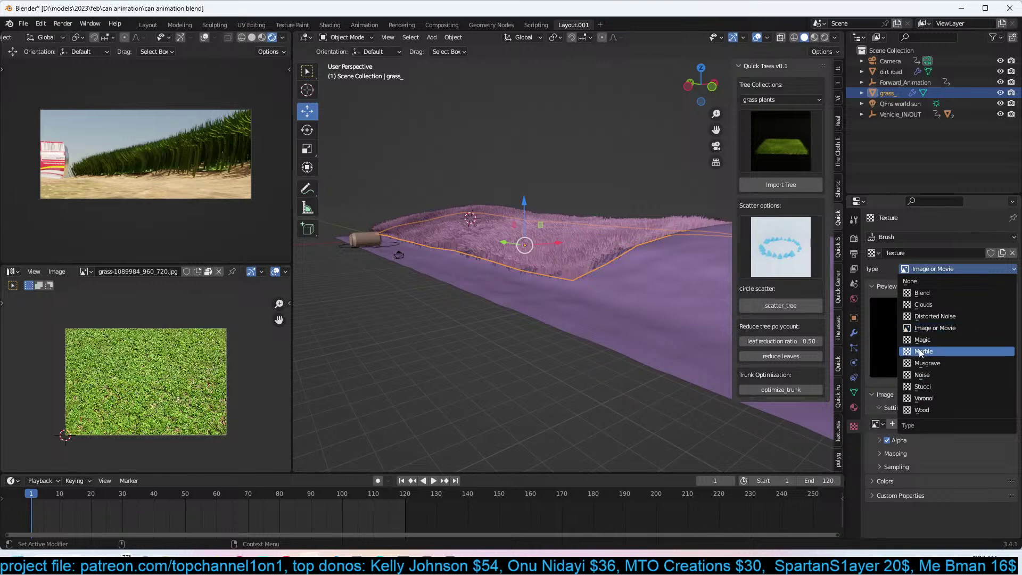
{"action": "left_click", "coordinate": [935, 304]}
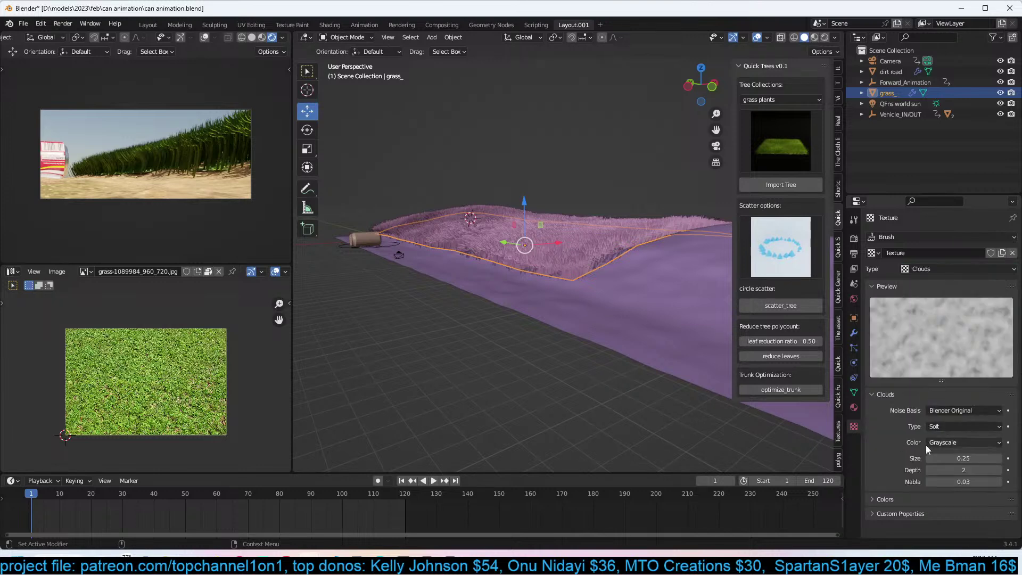
{"action": "left_click", "coordinate": [889, 514]}
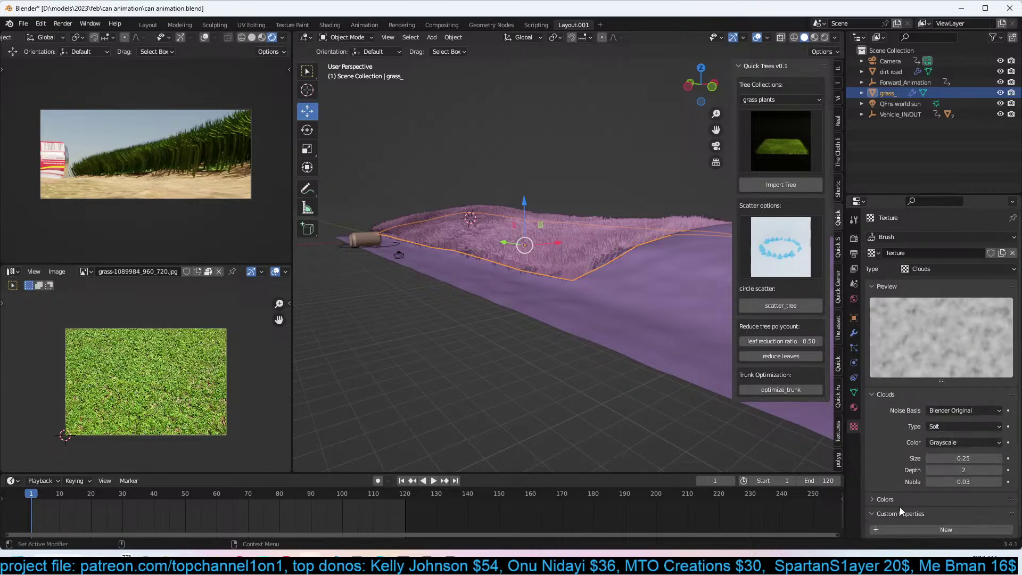
{"action": "left_click", "coordinate": [902, 500]}
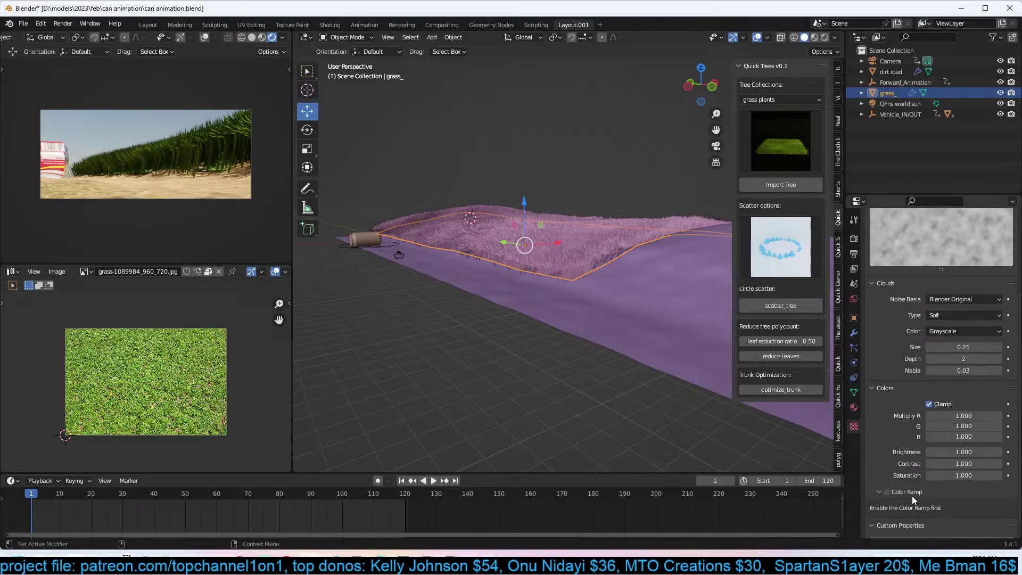
{"action": "scroll", "coordinate": [913, 496], "scroll_direction": "up", "scroll_amount": 3}
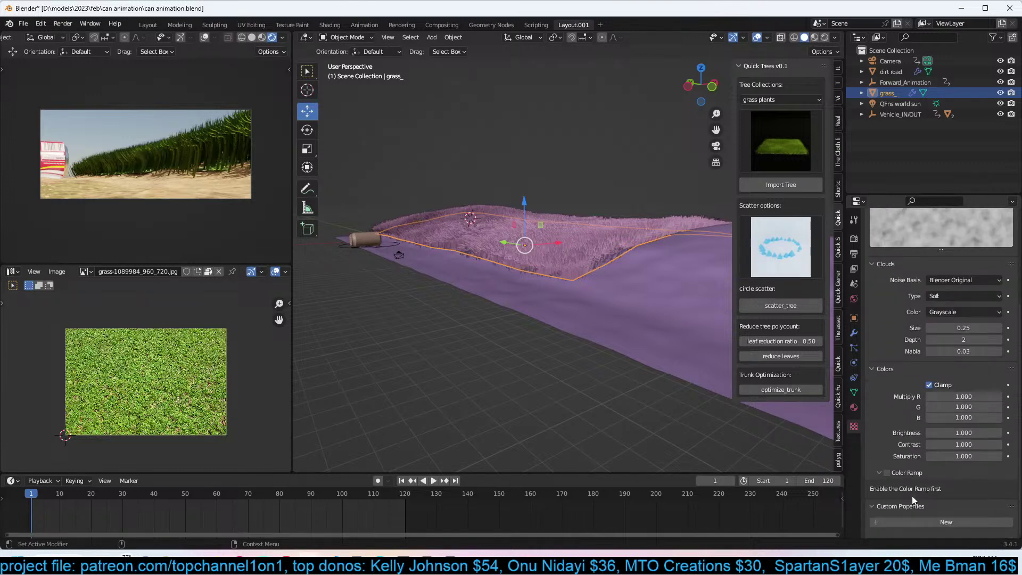
Assign the existing Texture.002 to the first texture slot of the grass particle system.
{"action": "left_click", "coordinate": [854, 333]}
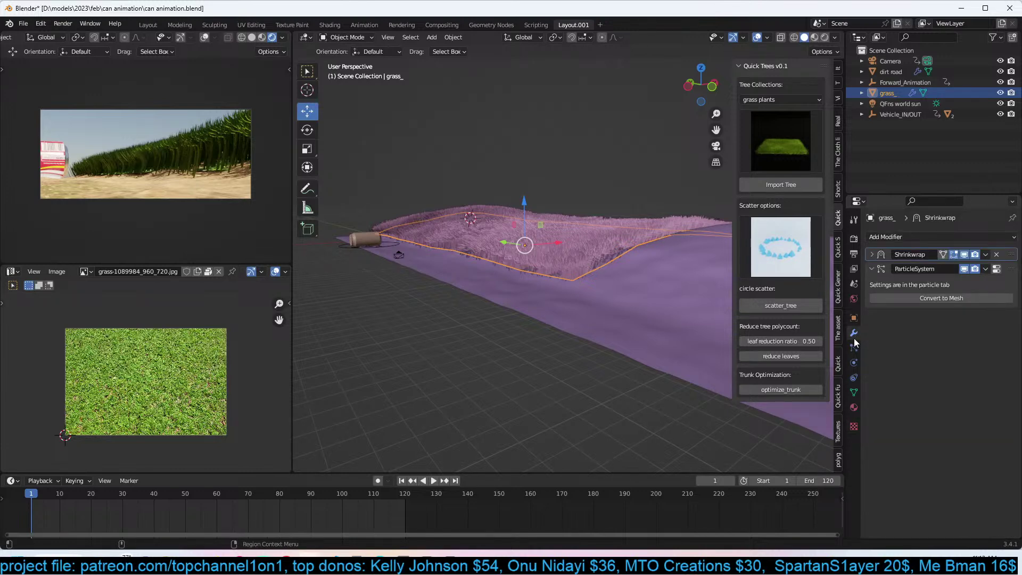
{"action": "left_click", "coordinate": [997, 268]}
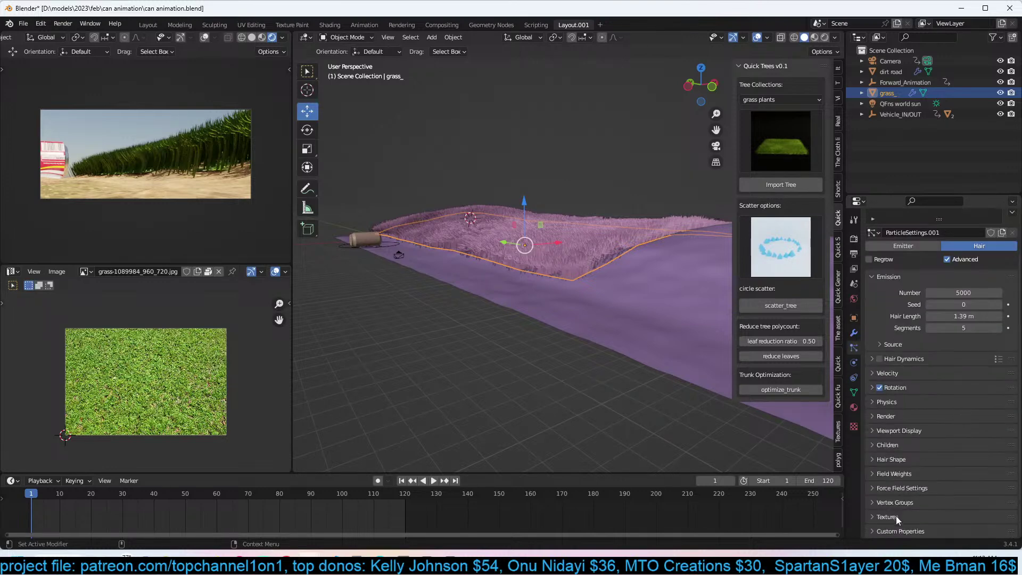
{"action": "left_click", "coordinate": [896, 514]}
{"action": "scroll", "coordinate": [939, 501], "scroll_direction": "down", "scroll_amount": 4}
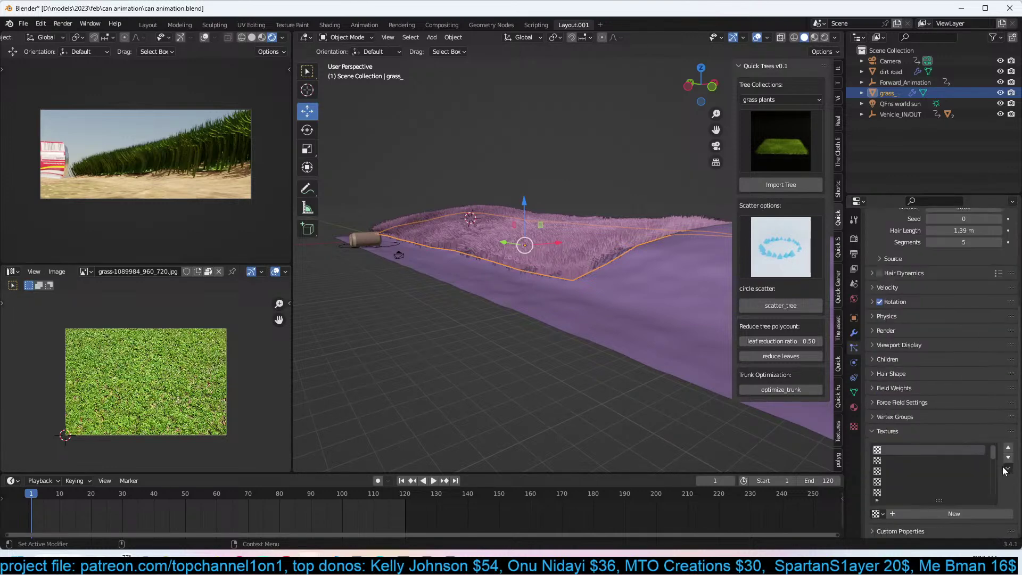
{"action": "left_click", "coordinate": [877, 514]}
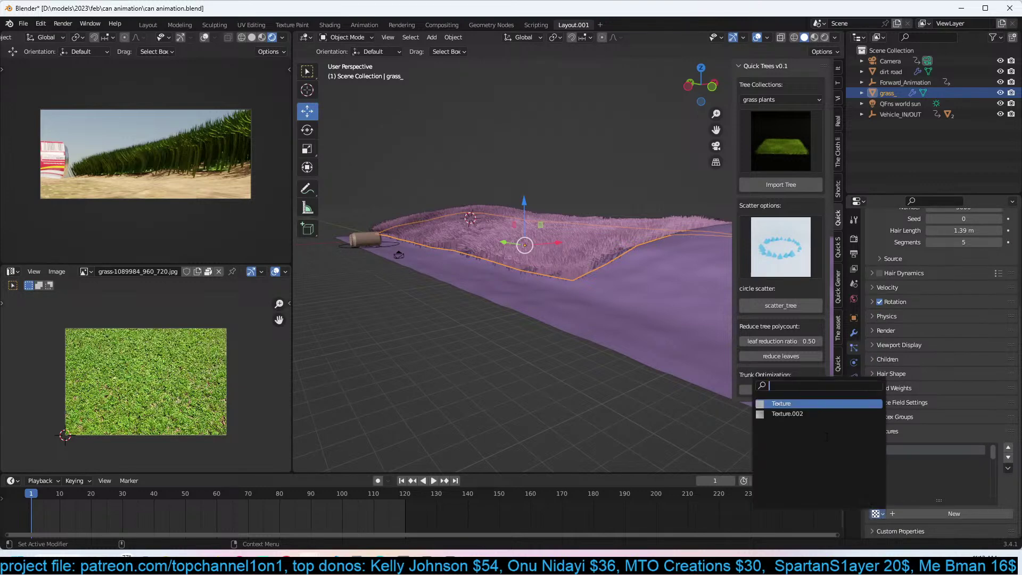
{"action": "left_click", "coordinate": [840, 414]}
Enable the clouds texture's color ramp and move both stops inward, with the white stop at position 0.672.
{"action": "left_click", "coordinate": [854, 334]}
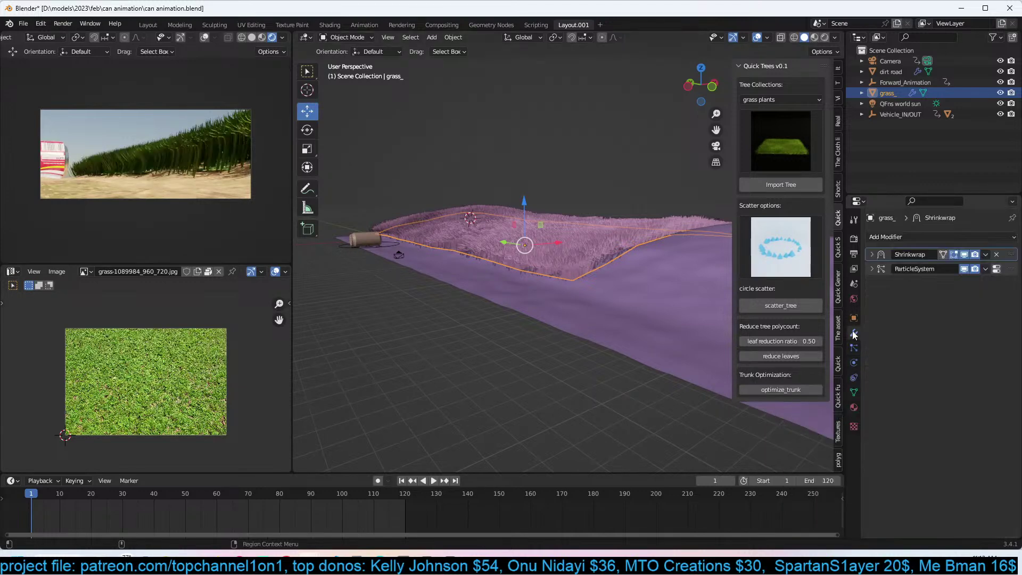
{"action": "left_click", "coordinate": [855, 426]}
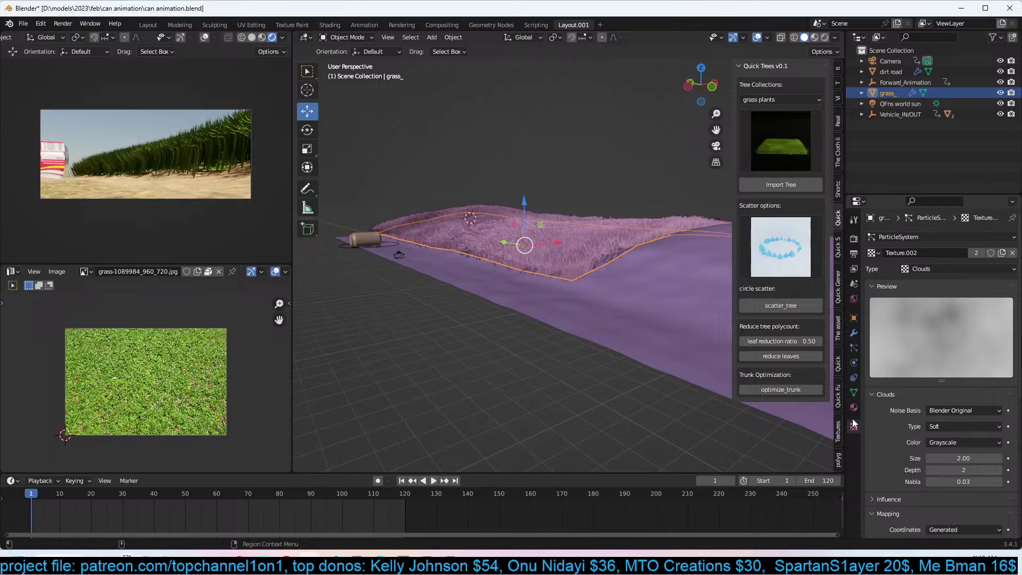
{"action": "scroll", "coordinate": [921, 391], "scroll_direction": "down", "scroll_amount": 10}
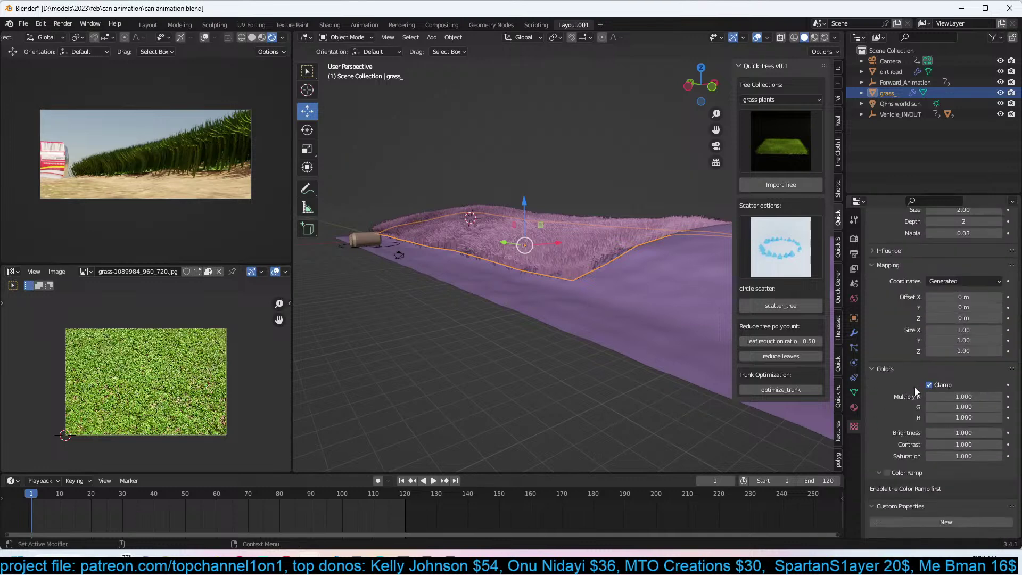
{"action": "left_click", "coordinate": [908, 472]}
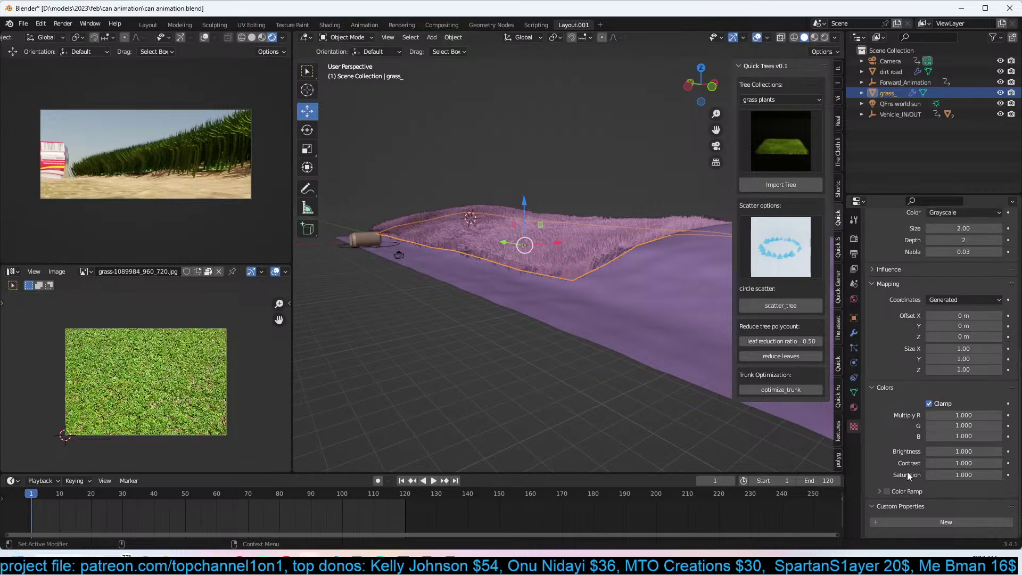
{"action": "left_click", "coordinate": [880, 491]}
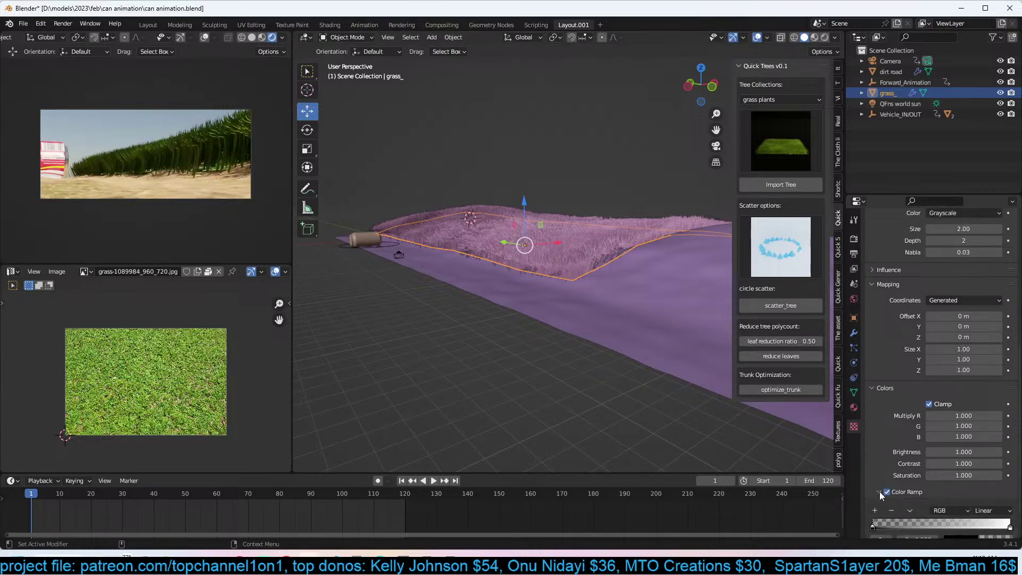
{"action": "scroll", "coordinate": [909, 475], "scroll_direction": "down", "scroll_amount": 2}
{"action": "left_click_drag", "start_coordinate": [881, 474], "coordinate": [940, 475]}
{"action": "left_click_drag", "start_coordinate": [1002, 475], "coordinate": [962, 473]}
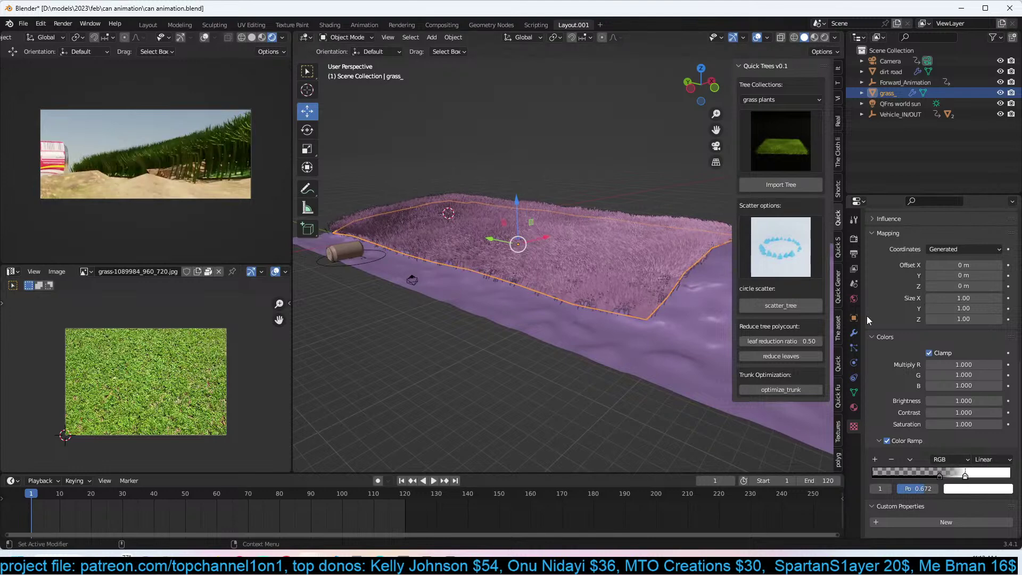
Set the texture's mapping coordinates to UV and unwrap the grass mesh.
{"action": "scroll", "coordinate": [913, 330], "scroll_direction": "up", "scroll_amount": 4}
{"action": "left_click", "coordinate": [956, 334]}
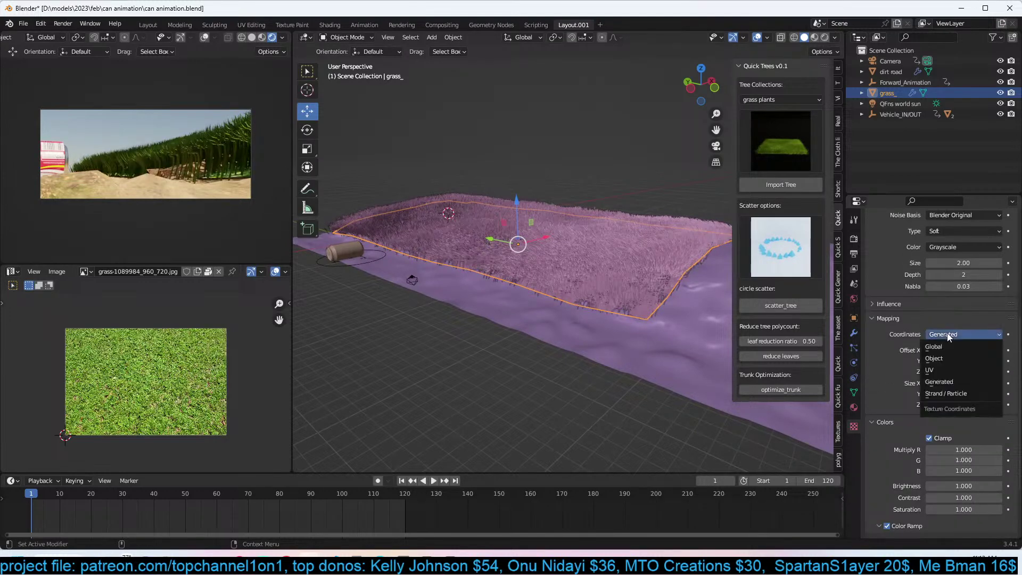
{"action": "left_click", "coordinate": [950, 371]}
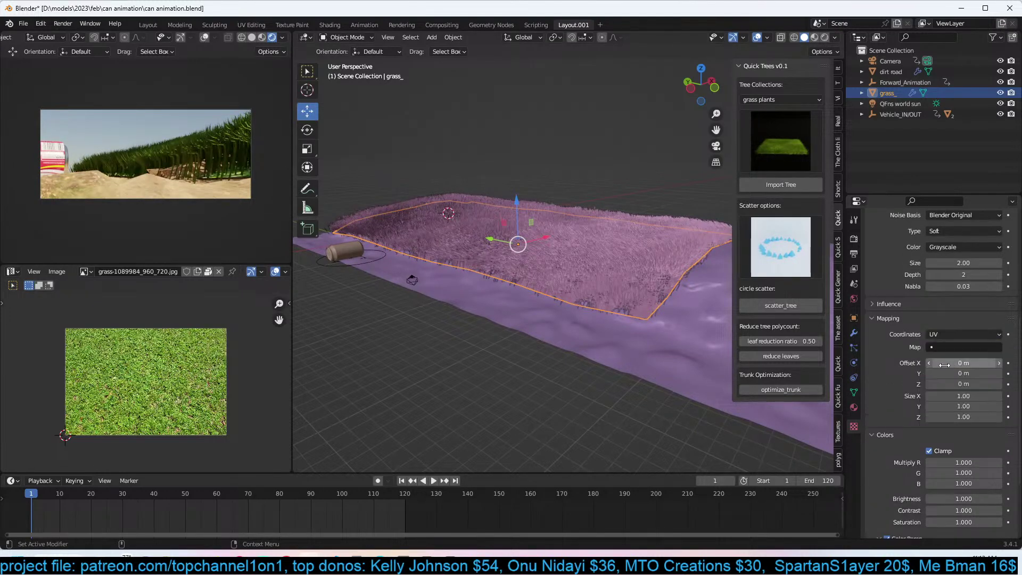
{"action": "key", "text": "Tab"}
{"action": "key", "text": "u"}
{"action": "left_click", "coordinate": [619, 245]}
{"action": "key", "text": "Tab"}
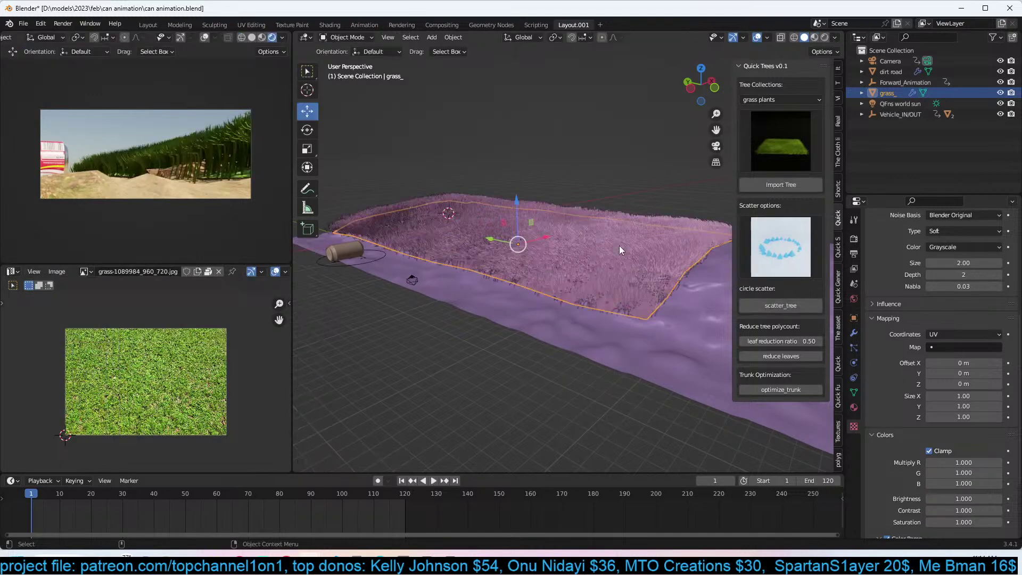
Move the color ramp's white stop closer to the black stop to sharpen the cloud pattern.
{"action": "left_click", "coordinate": [854, 319]}
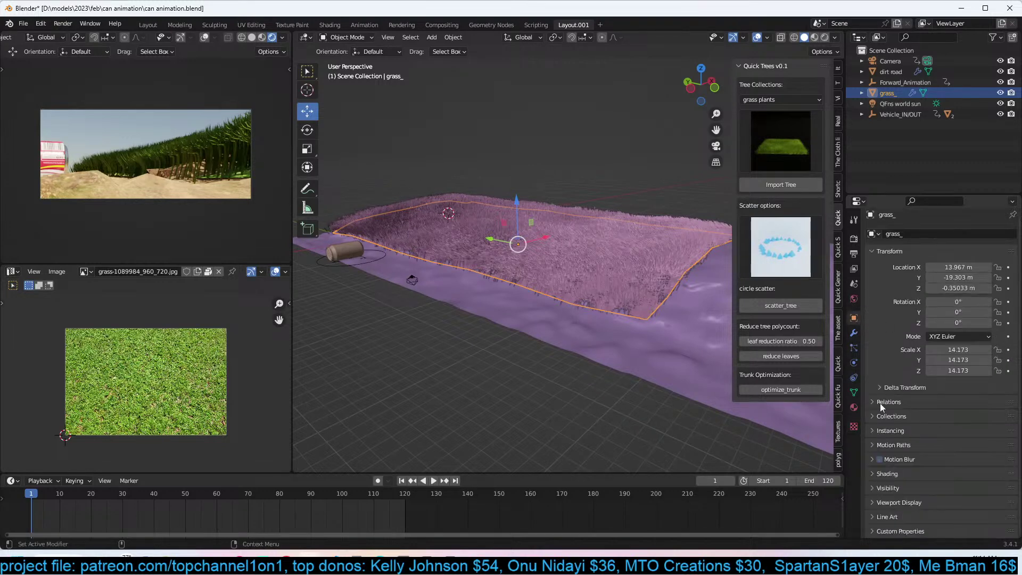
{"action": "left_click", "coordinate": [943, 431]}
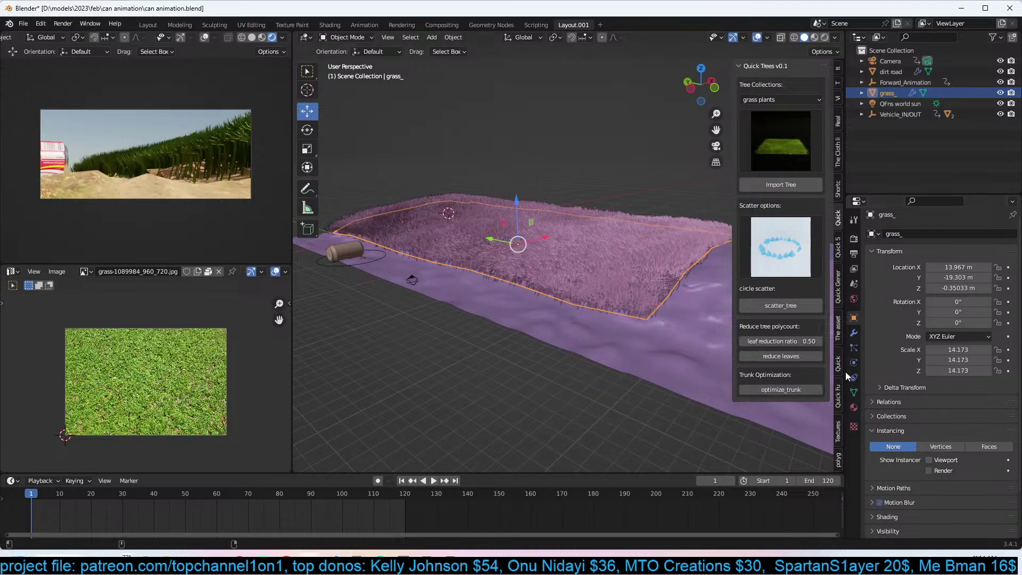
{"action": "left_click", "coordinate": [854, 425]}
{"action": "scroll", "coordinate": [947, 447], "scroll_direction": "down", "scroll_amount": 10}
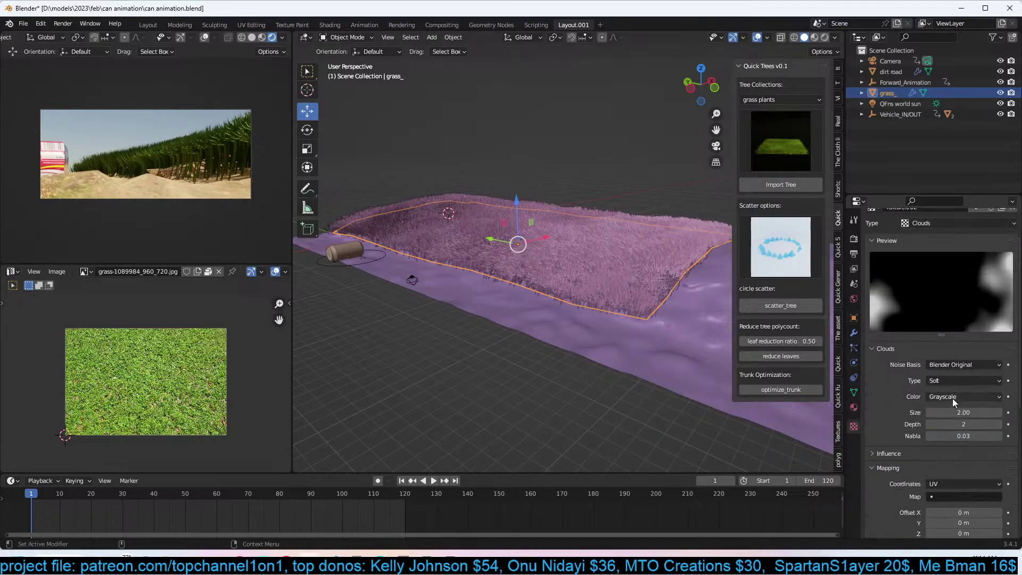
{"action": "scroll", "coordinate": [948, 446], "scroll_direction": "down", "scroll_amount": 4}
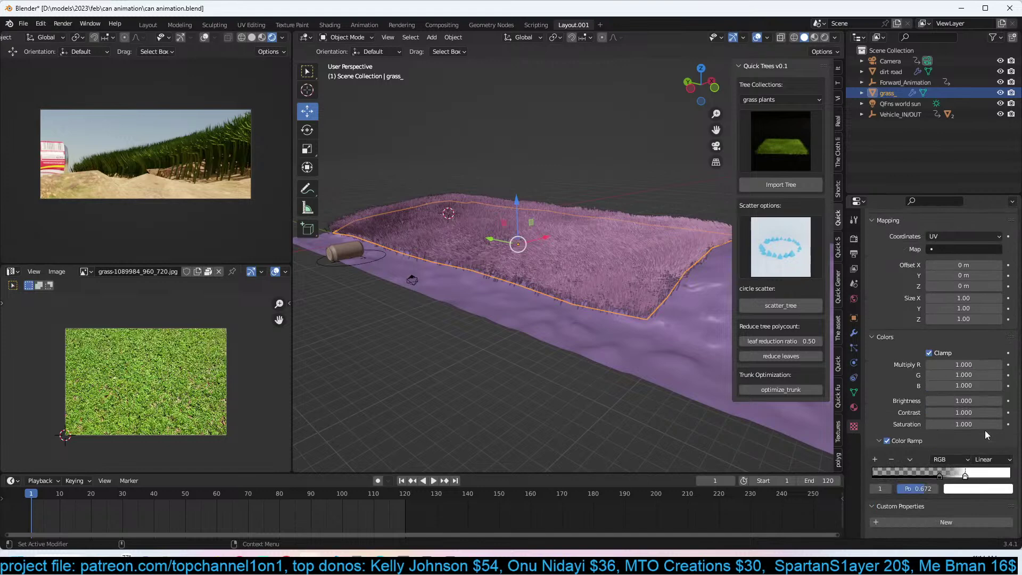
{"action": "left_click_drag", "start_coordinate": [945, 473], "coordinate": [928, 470]}
Make the texture influence hair length instead of density, and move the color ramp's black stop to position 0.325.
{"action": "scroll", "coordinate": [990, 376], "scroll_direction": "up", "scroll_amount": 8}
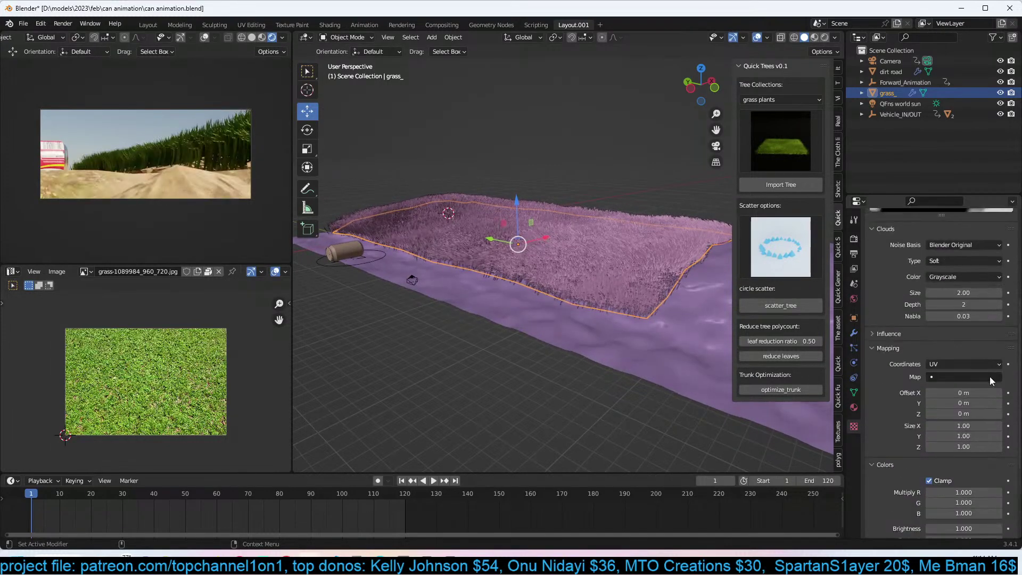
{"action": "scroll", "coordinate": [903, 371], "scroll_direction": "down", "scroll_amount": 4}
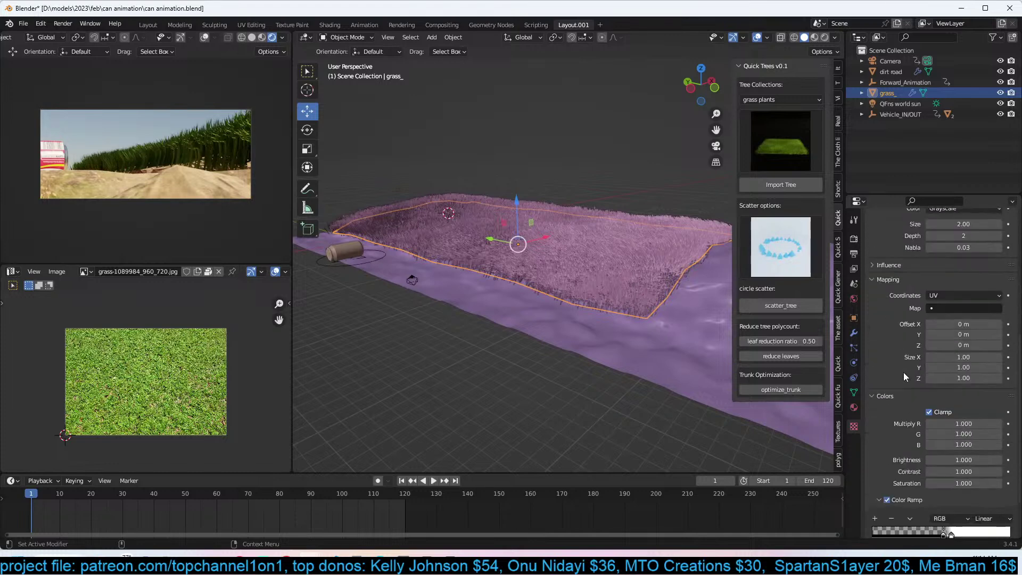
{"action": "scroll", "coordinate": [902, 374], "scroll_direction": "up", "scroll_amount": 2}
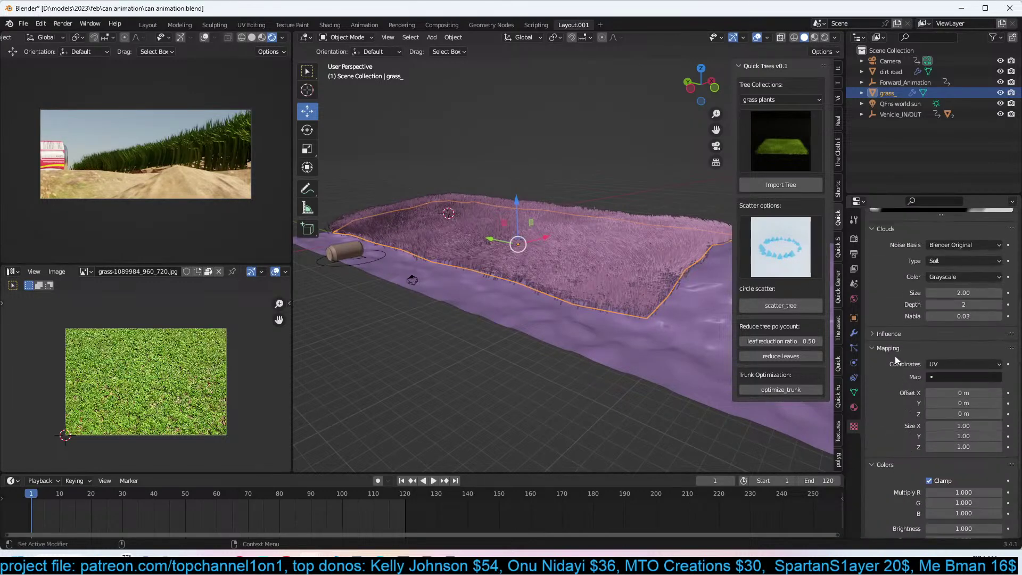
{"action": "left_click", "coordinate": [900, 338]}
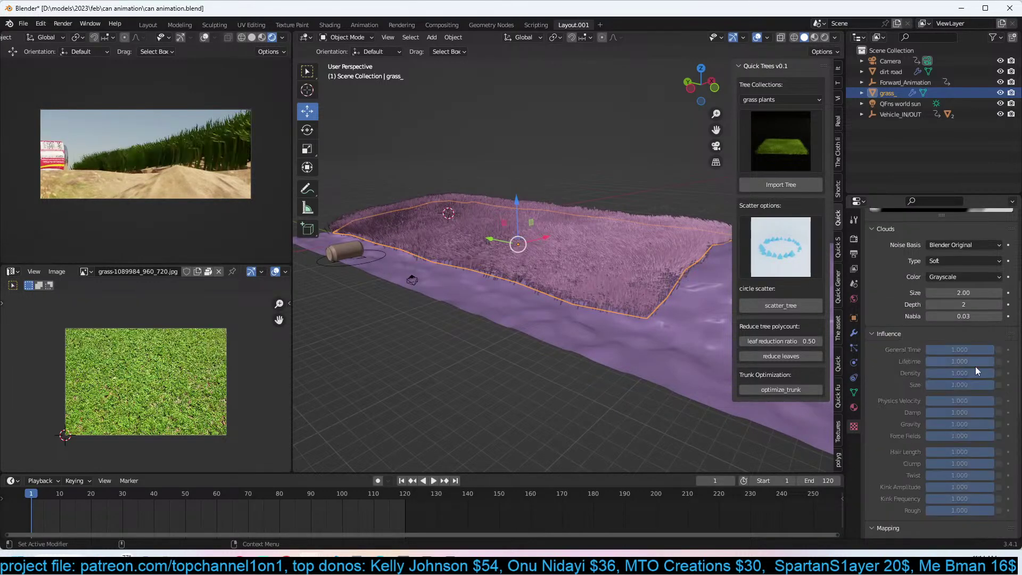
{"action": "left_click", "coordinate": [999, 373]}
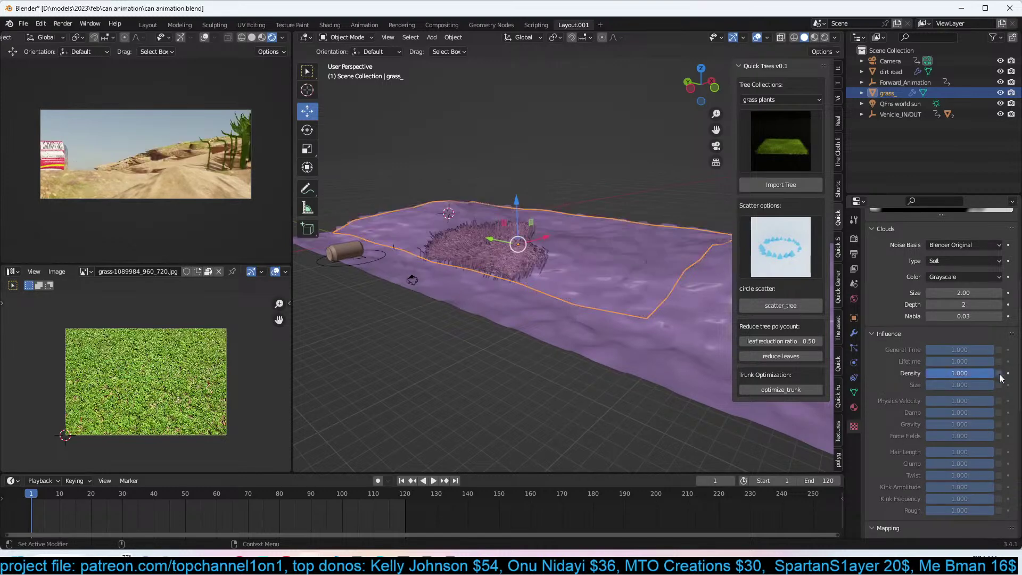
{"action": "left_click", "coordinate": [999, 374]}
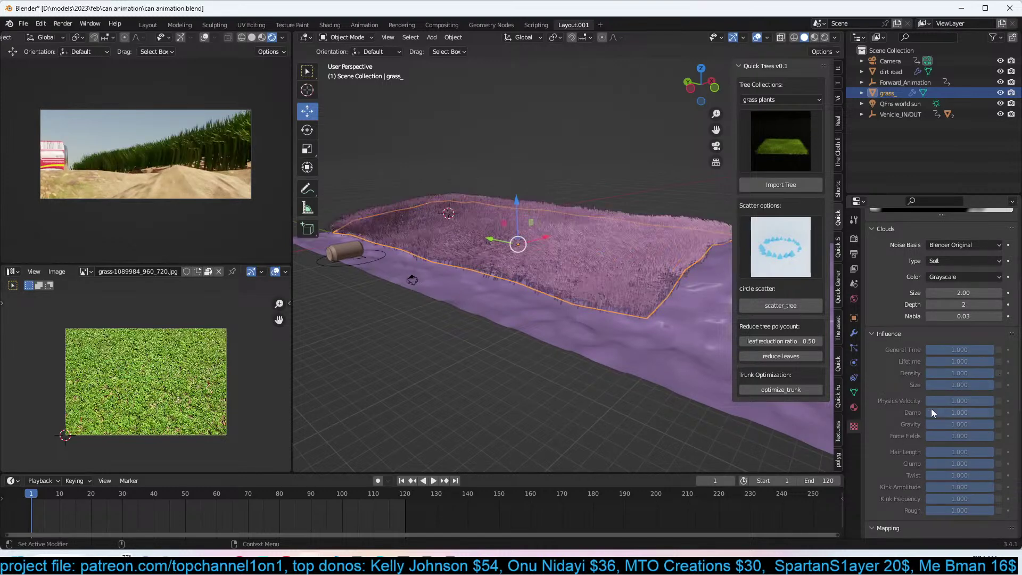
{"action": "left_click", "coordinate": [998, 452]}
{"action": "scroll", "coordinate": [994, 452], "scroll_direction": "down", "scroll_amount": 12}
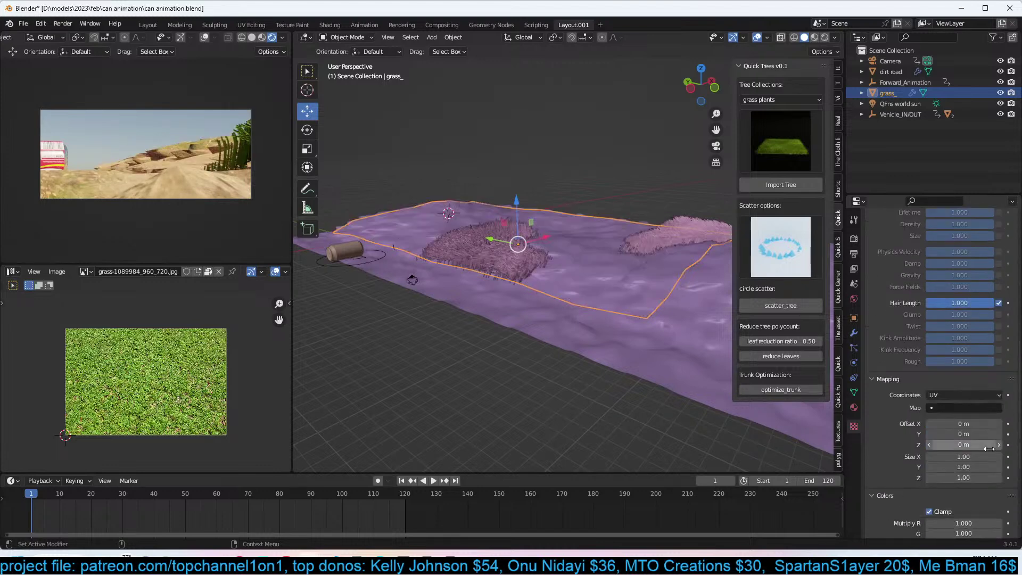
{"action": "left_click_drag", "start_coordinate": [945, 474], "coordinate": [917, 475]}
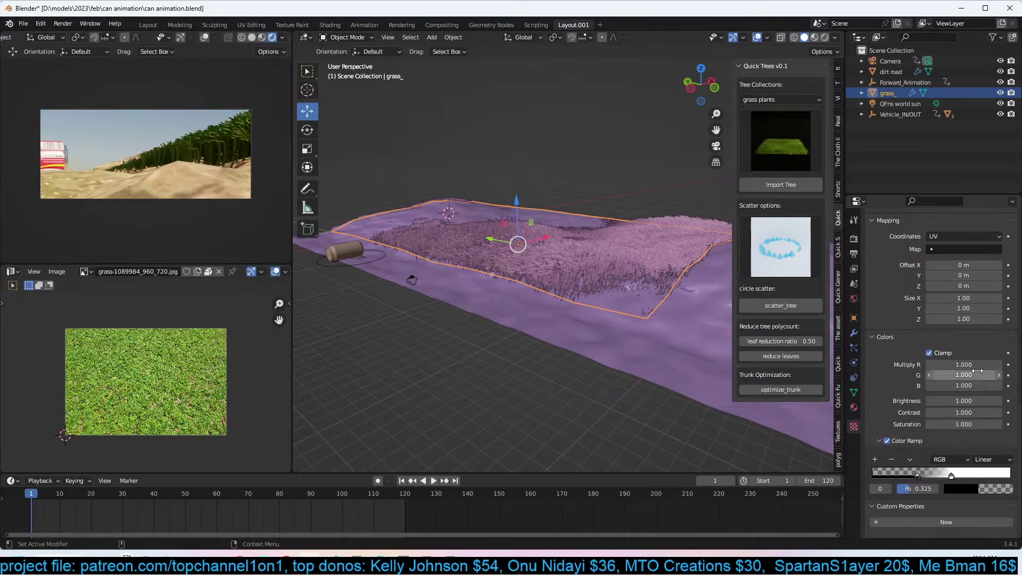
Set the texture's mapping size to 1.40 on X, Y and Z.
{"action": "scroll", "coordinate": [978, 371], "scroll_direction": "up", "scroll_amount": 11}
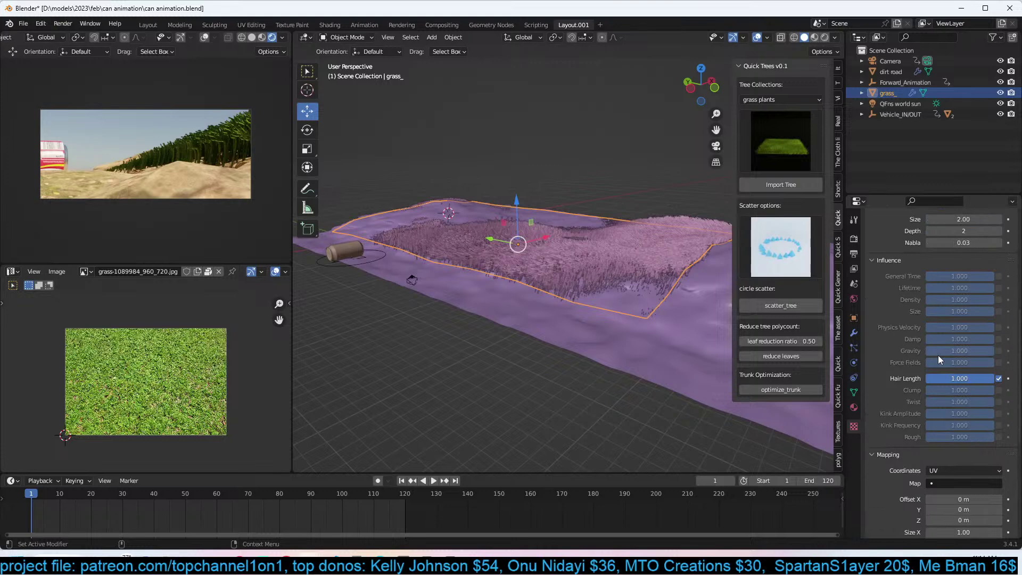
{"action": "scroll", "coordinate": [939, 356], "scroll_direction": "down", "scroll_amount": 2}
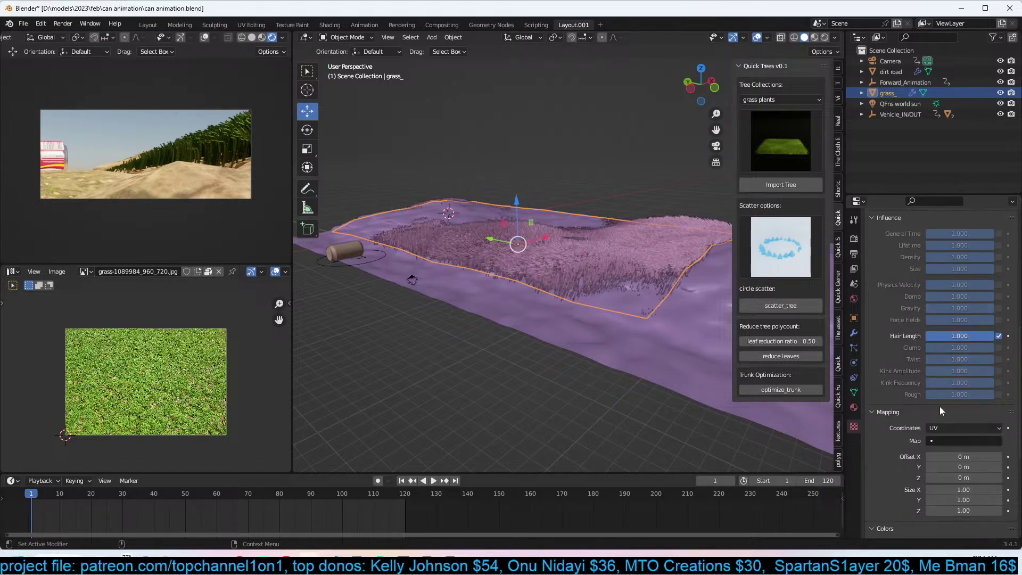
{"action": "scroll", "coordinate": [939, 408], "scroll_direction": "down", "scroll_amount": 4}
{"action": "left_click_drag", "start_coordinate": [959, 415], "coordinate": [984, 426]}
{"action": "key", "text": "ctrl+z"}
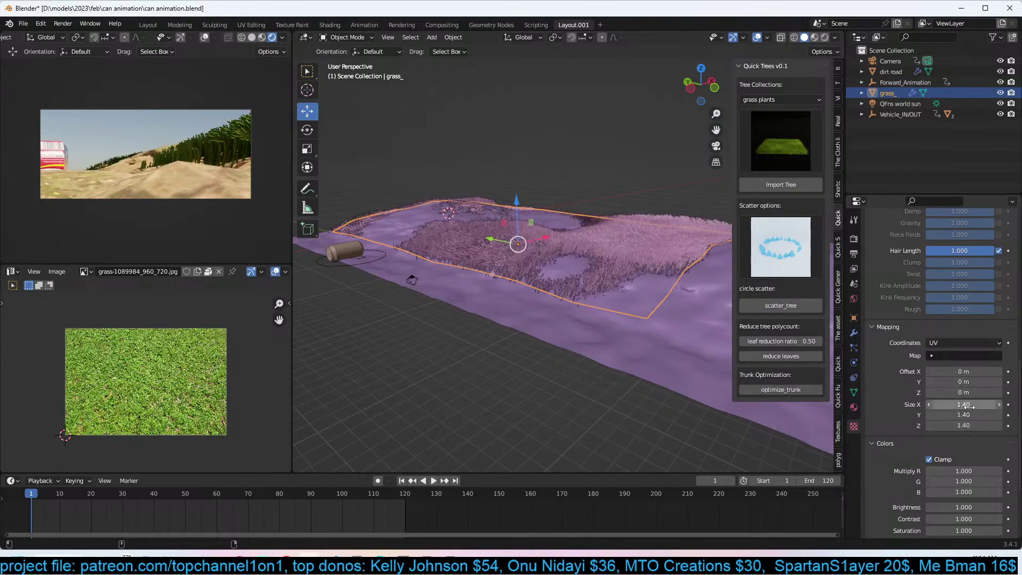
{"action": "left_click", "coordinate": [867, 327]}
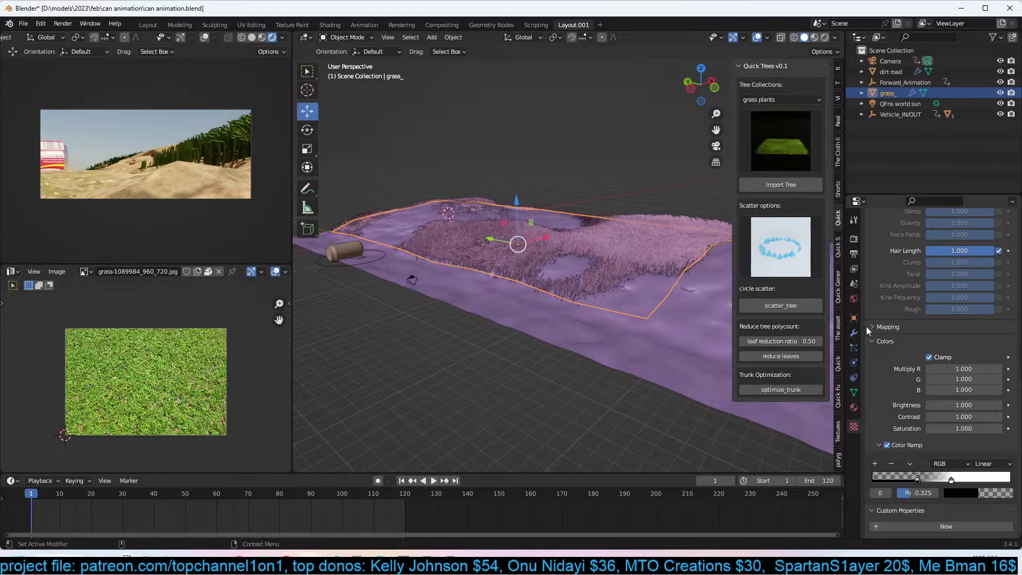
Try a size of 1.94 and a depth of 3 for the clouds texture.
{"action": "scroll", "coordinate": [897, 335], "scroll_direction": "up", "scroll_amount": 6}
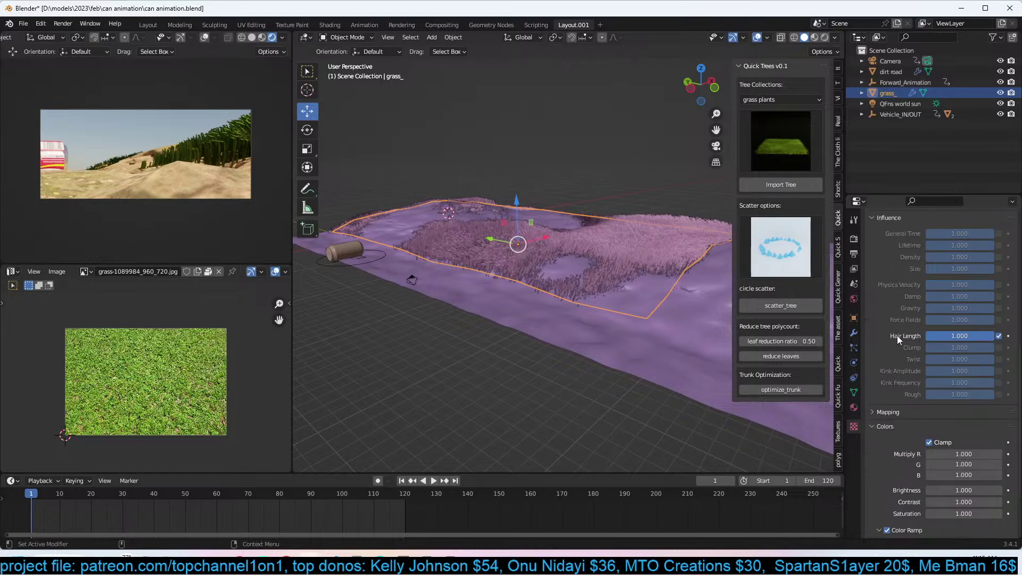
{"action": "scroll", "coordinate": [897, 336], "scroll_direction": "up", "scroll_amount": 1}
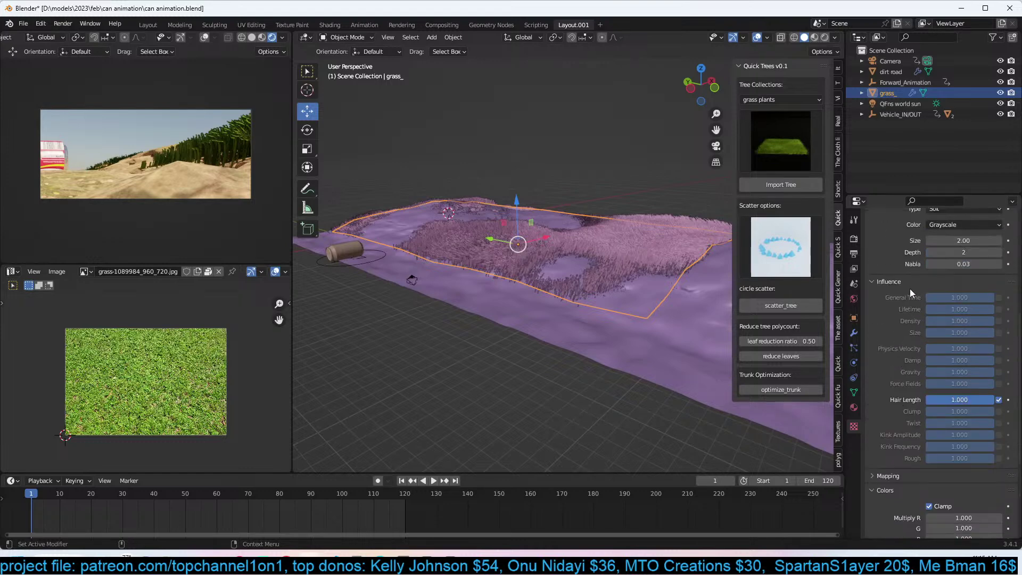
{"action": "left_click", "coordinate": [886, 283]}
{"action": "scroll", "coordinate": [885, 285], "scroll_direction": "up", "scroll_amount": 4}
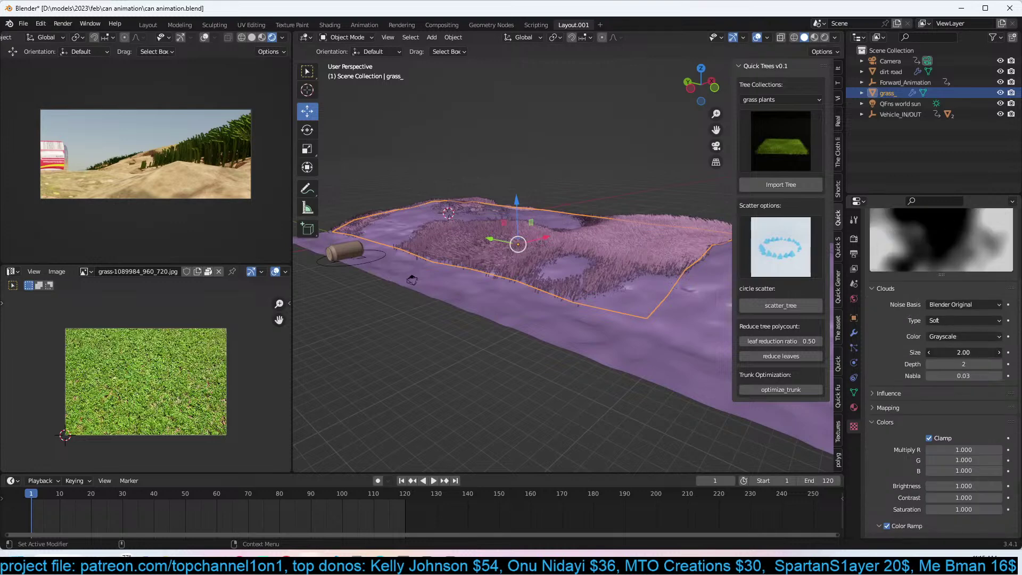
{"action": "left_click_drag", "start_coordinate": [964, 352], "coordinate": [947, 358]}
{"action": "left_click", "coordinate": [999, 364]}
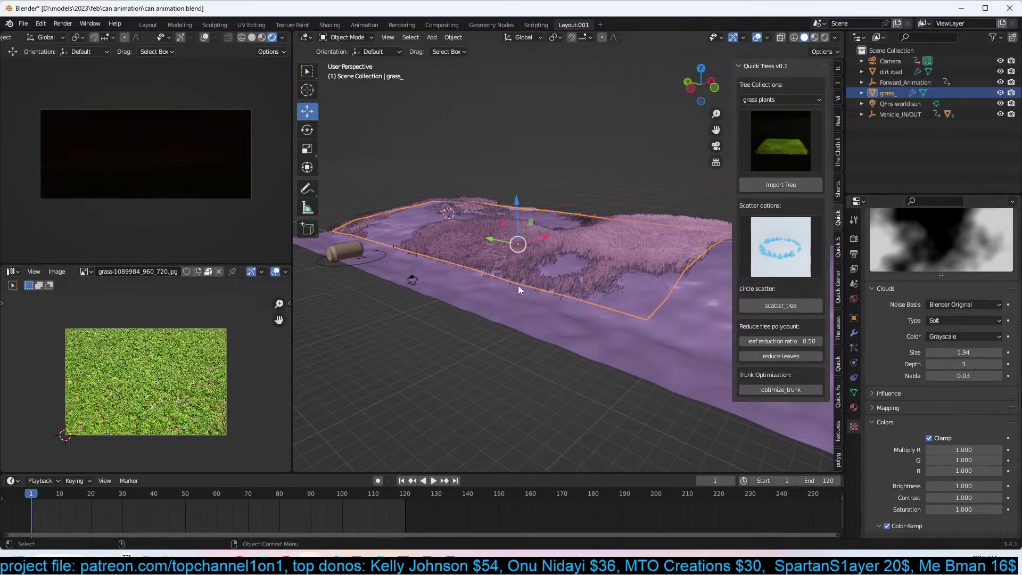
Select the dirt road beside the can and set its Displace modifier's strength to 0.630.
{"action": "key", "text": "KP_0"}
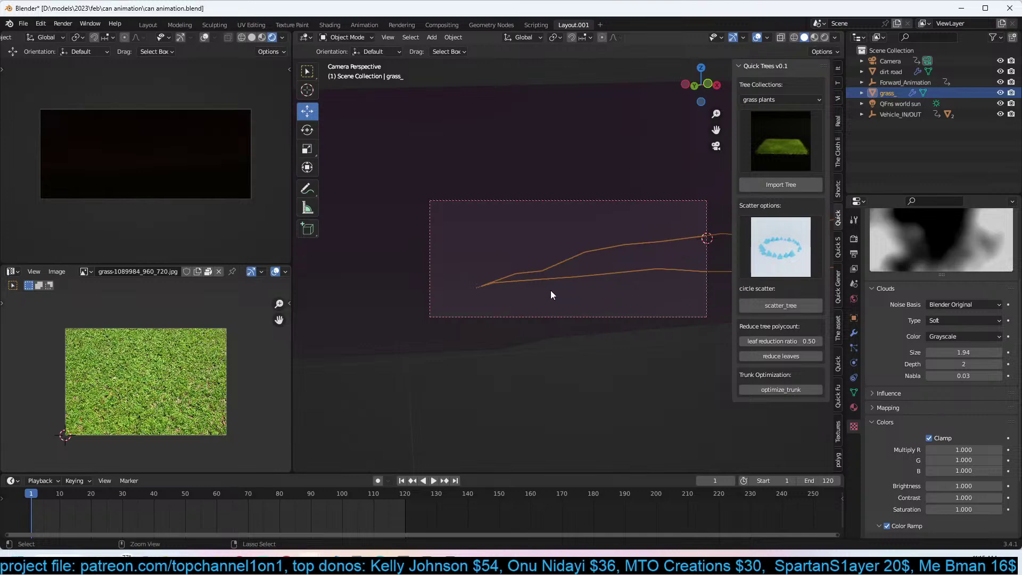
{"action": "left_click", "coordinate": [595, 237]}
{"action": "key", "text": "KP_0"}
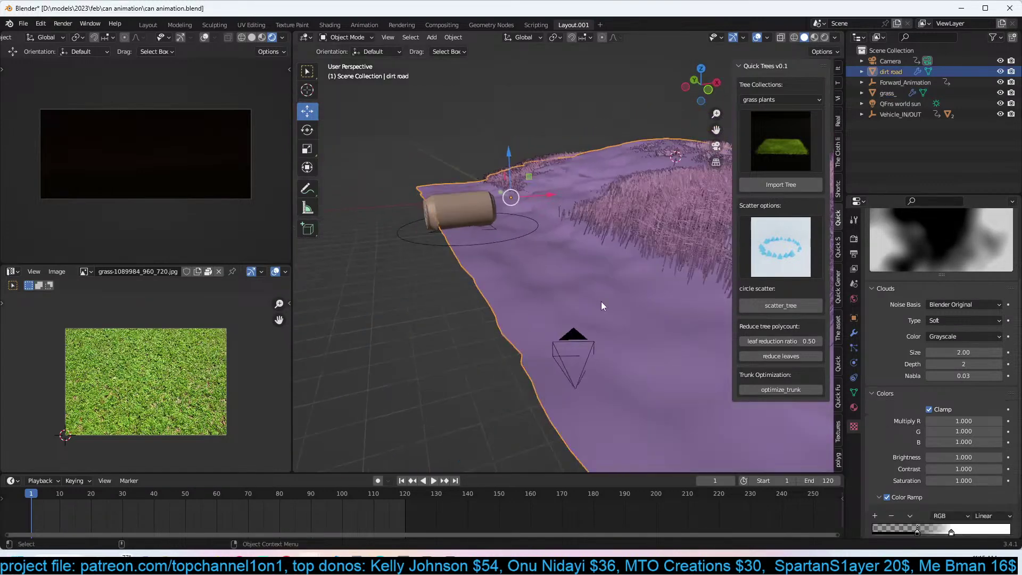
{"action": "left_click", "coordinate": [581, 330]}
{"action": "left_click", "coordinate": [611, 319]}
{"action": "left_click", "coordinate": [854, 333]}
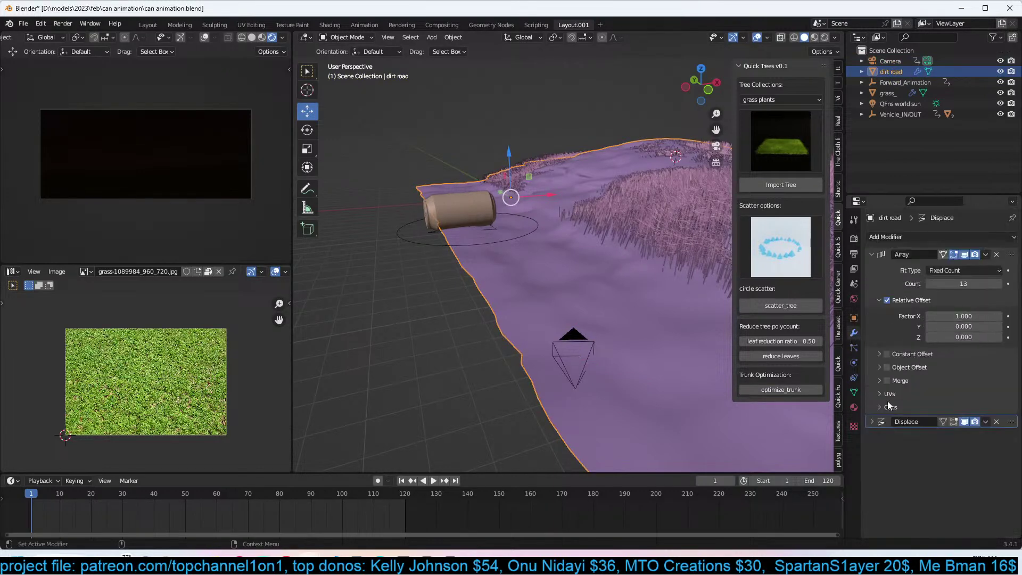
{"action": "left_click", "coordinate": [873, 422]}
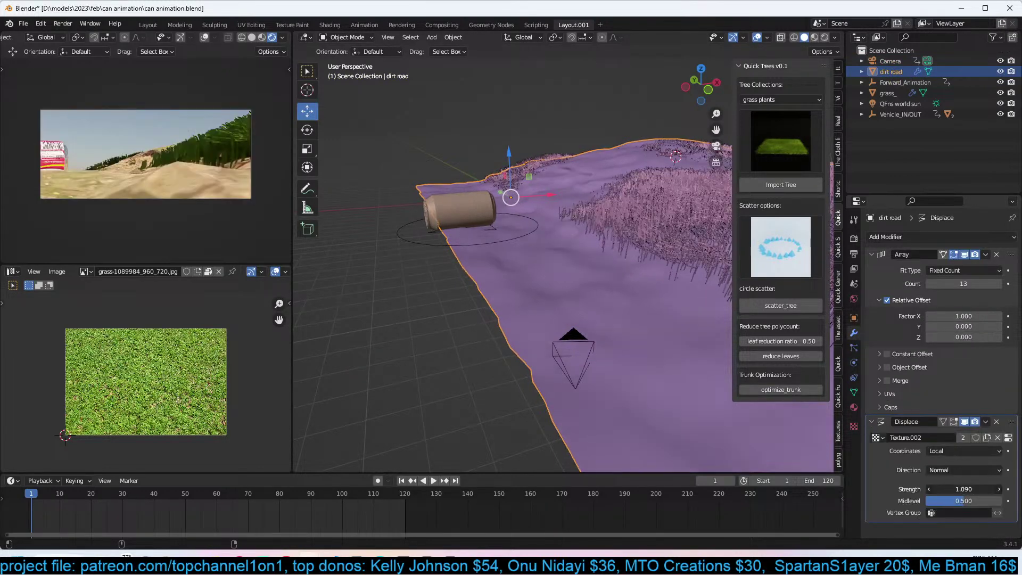
{"action": "left_click_drag", "start_coordinate": [965, 490], "coordinate": [945, 489]}
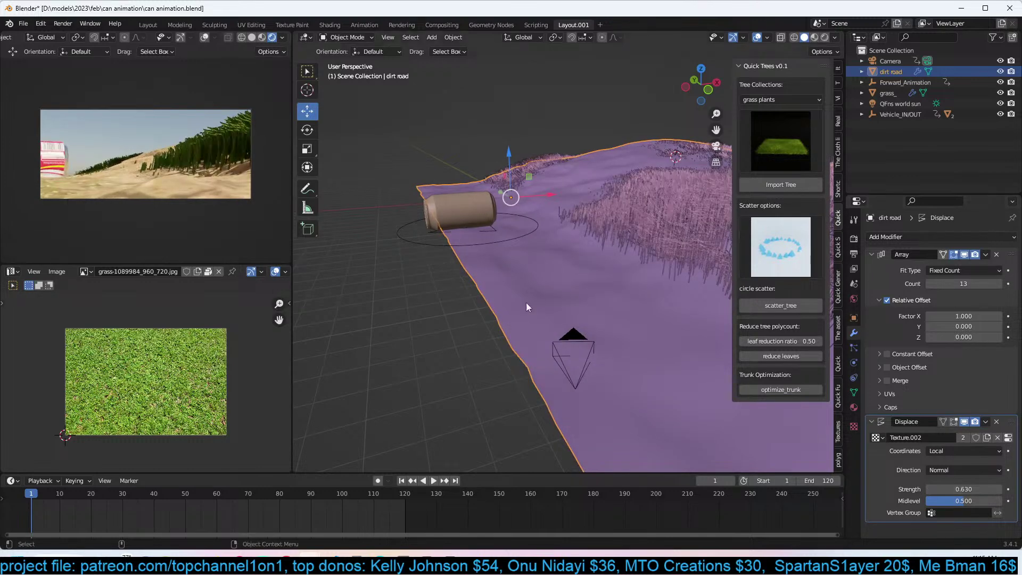
Switch the camera preview to Material Preview shading and play the animation to check how the can rolls.
{"action": "left_click", "coordinate": [262, 38]}
{"action": "key", "text": "space"}
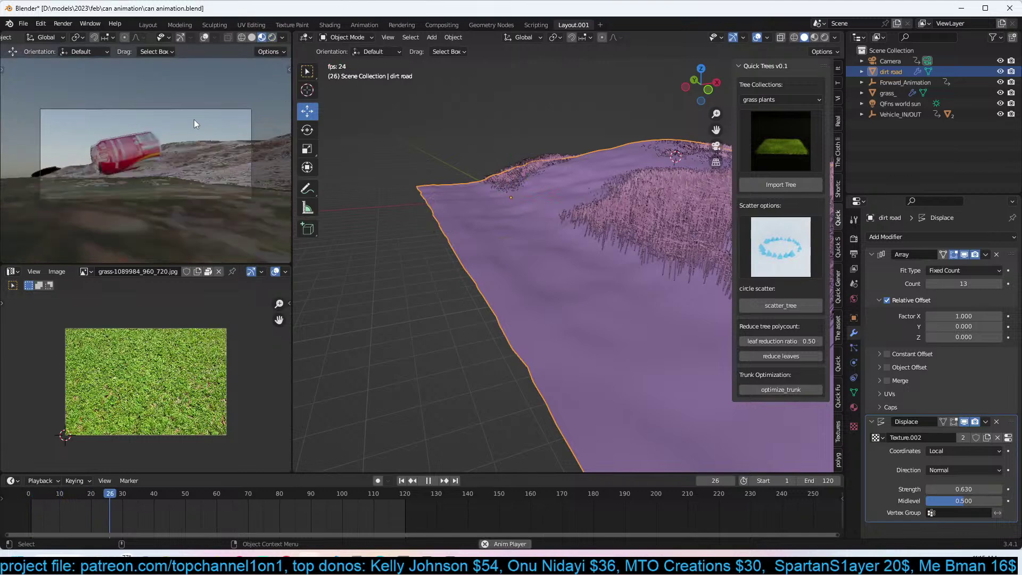
{"action": "key", "text": "space"}
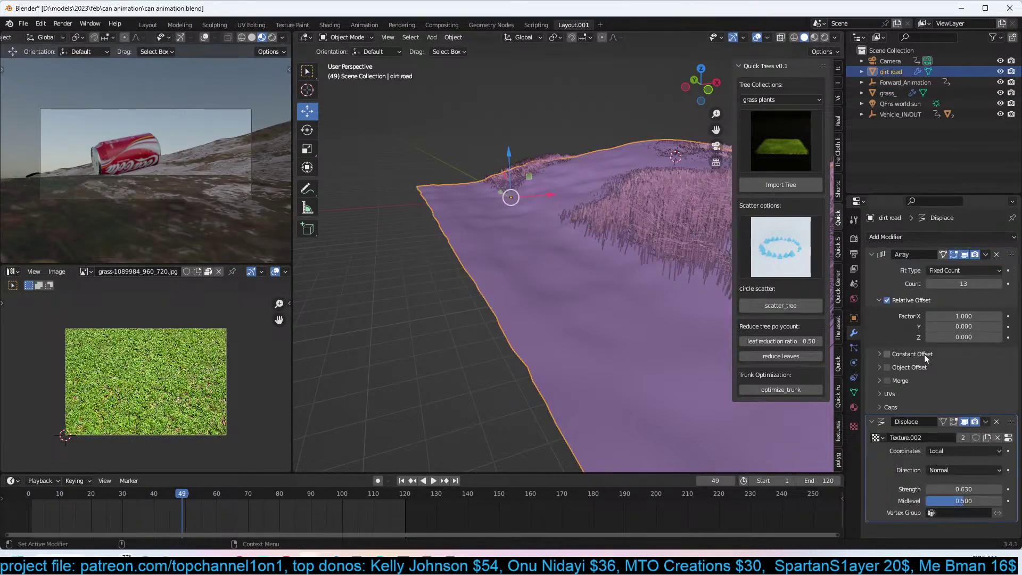
Set the dirt road's Displace strength to 0.280 and replay the animation, returning to frame 0.
{"action": "left_click_drag", "start_coordinate": [940, 489], "coordinate": [916, 490]}
{"action": "key", "text": "space"}
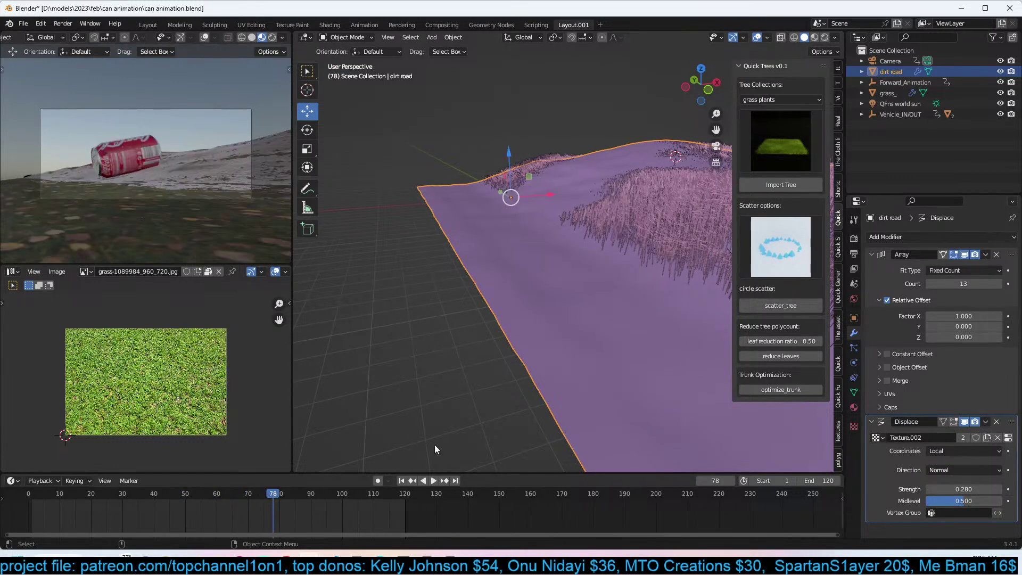
{"action": "left_click", "coordinate": [17, 510]}
{"action": "key", "text": "space"}
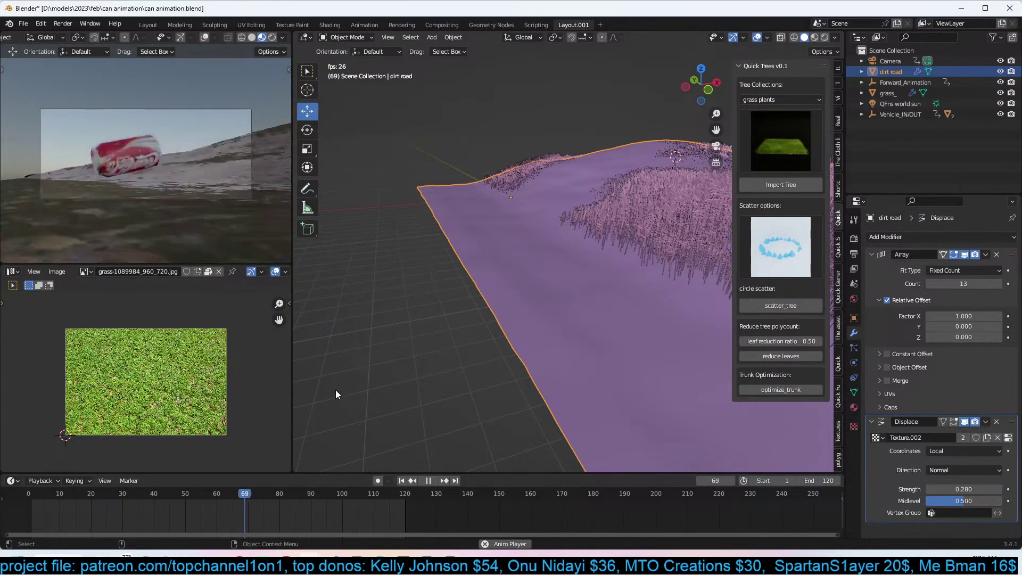
{"action": "key", "text": "space"}
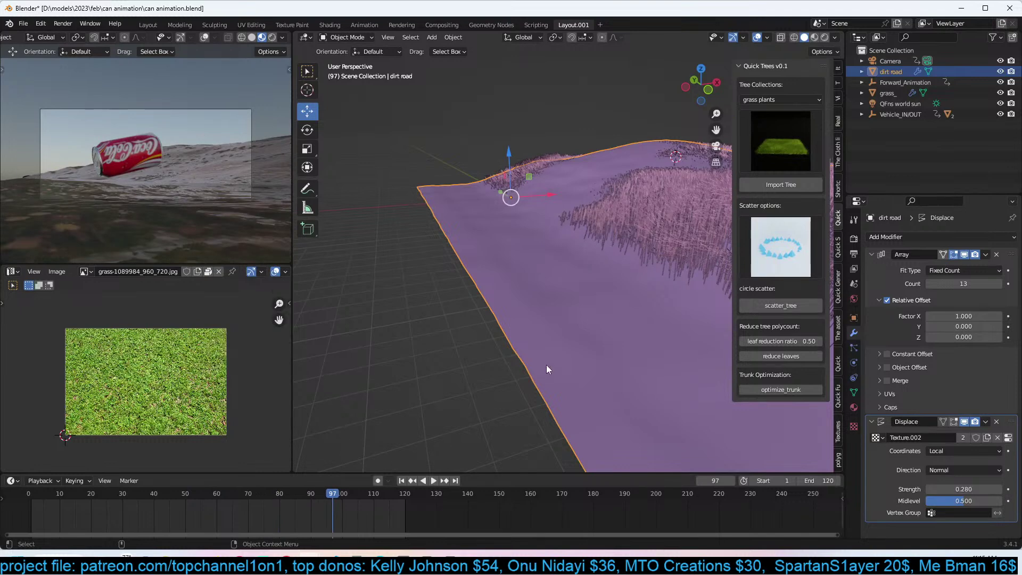
{"action": "left_click", "coordinate": [28, 511]}
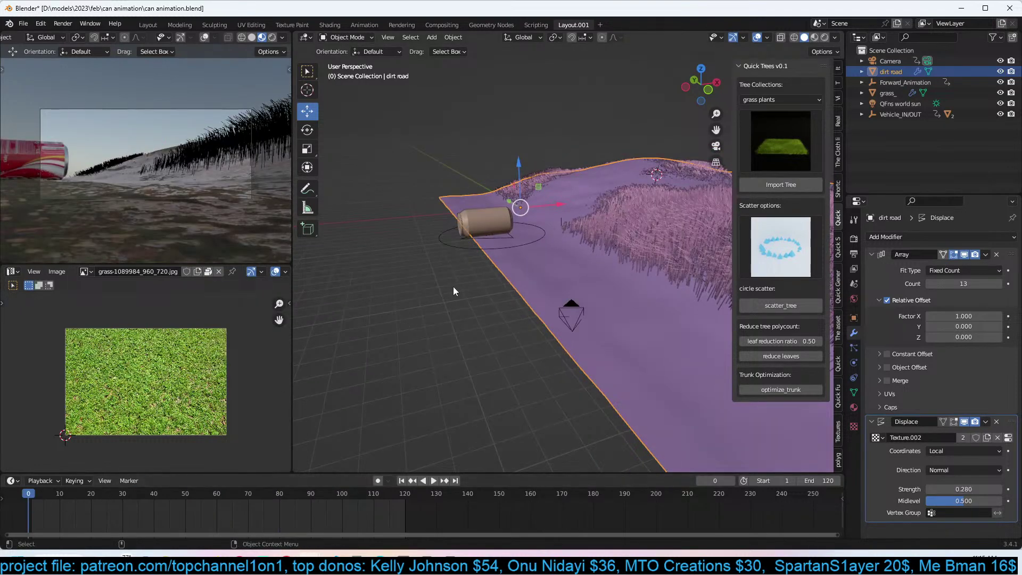
{"action": "key", "text": "KP_8"}
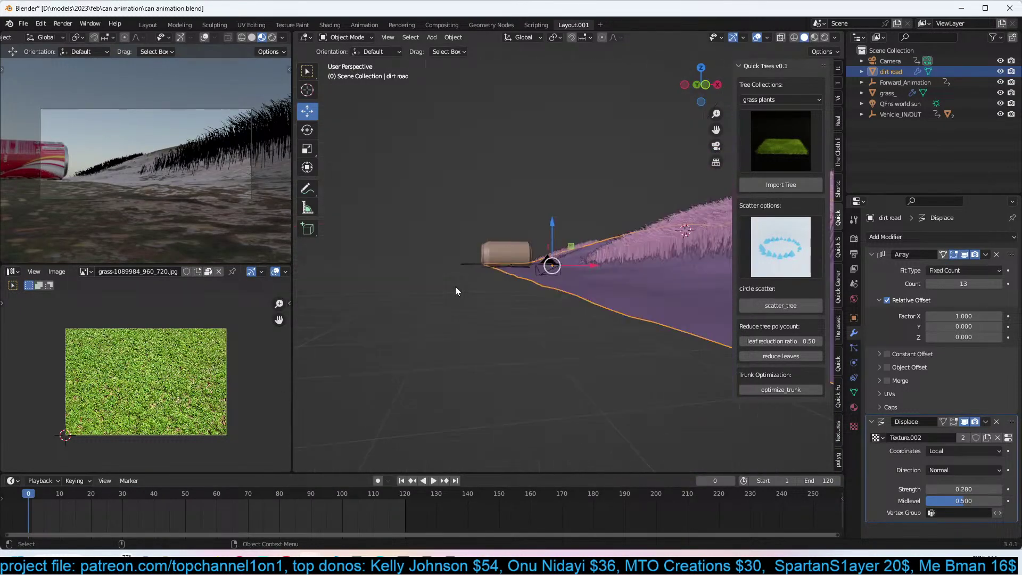
{"action": "key", "text": "KP_7"}
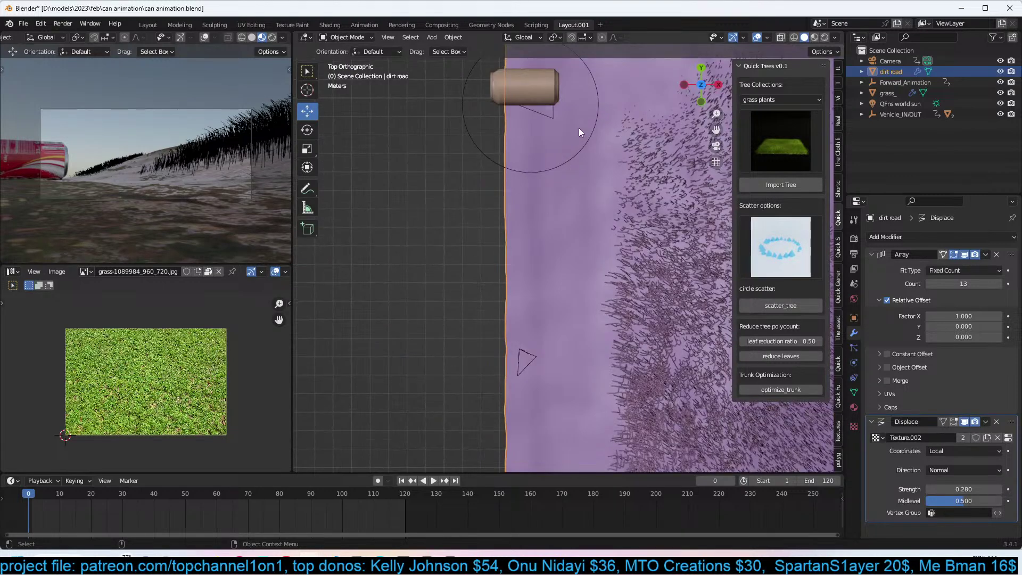
{"action": "left_click", "coordinate": [553, 118]}
{"action": "key", "text": "r"}
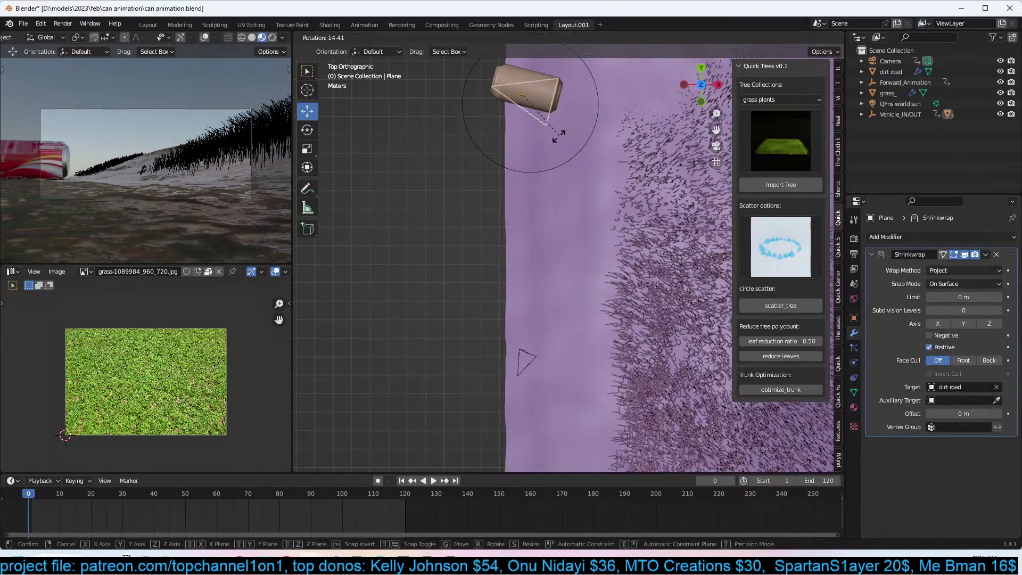
{"action": "right_click", "coordinate": [551, 146]}
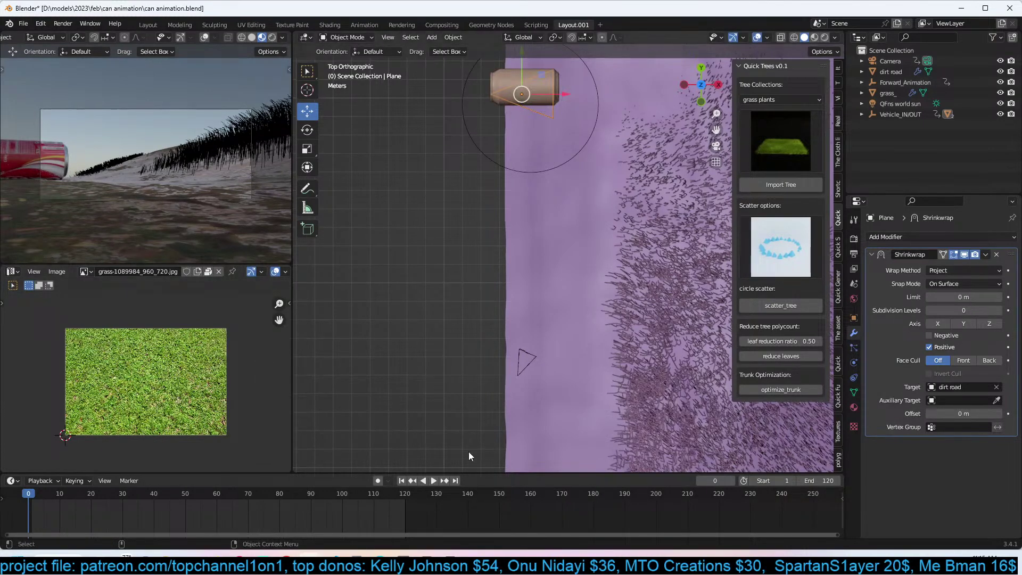
Turn on auto keying and keyframe the can's shrinkwrapped Plane at frame 8.
{"action": "key", "text": "space"}
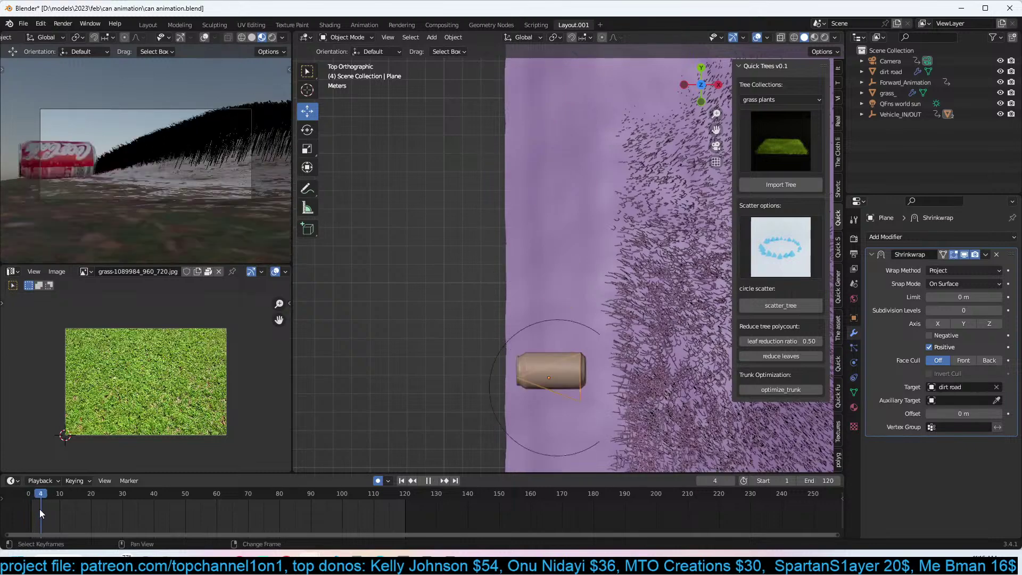
{"action": "key", "text": "space"}
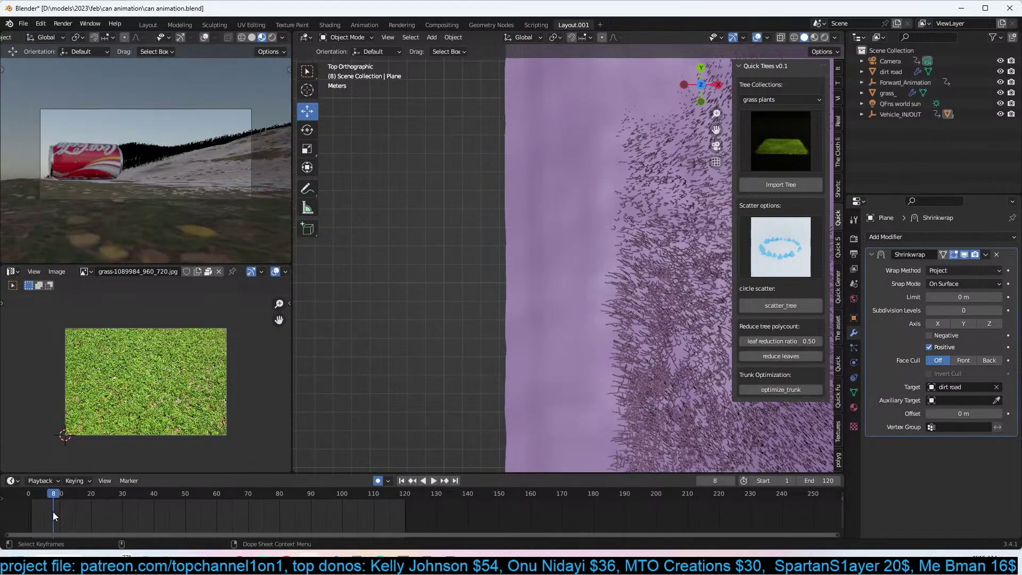
{"action": "scroll", "coordinate": [583, 273], "scroll_direction": "down", "scroll_amount": 3}
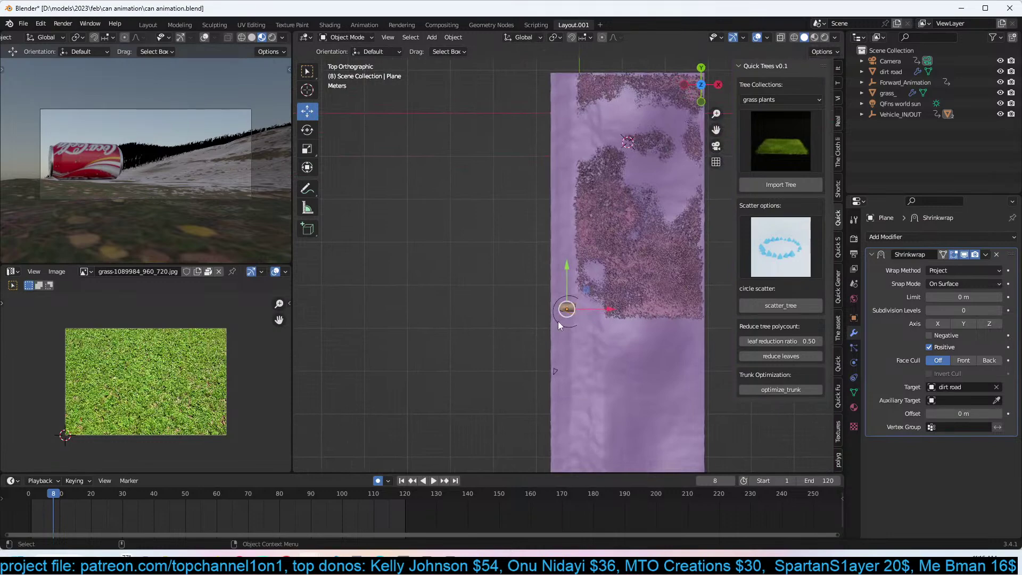
{"action": "left_click", "coordinate": [558, 321]}
{"action": "scroll", "coordinate": [536, 349], "scroll_direction": "up", "scroll_amount": 5}
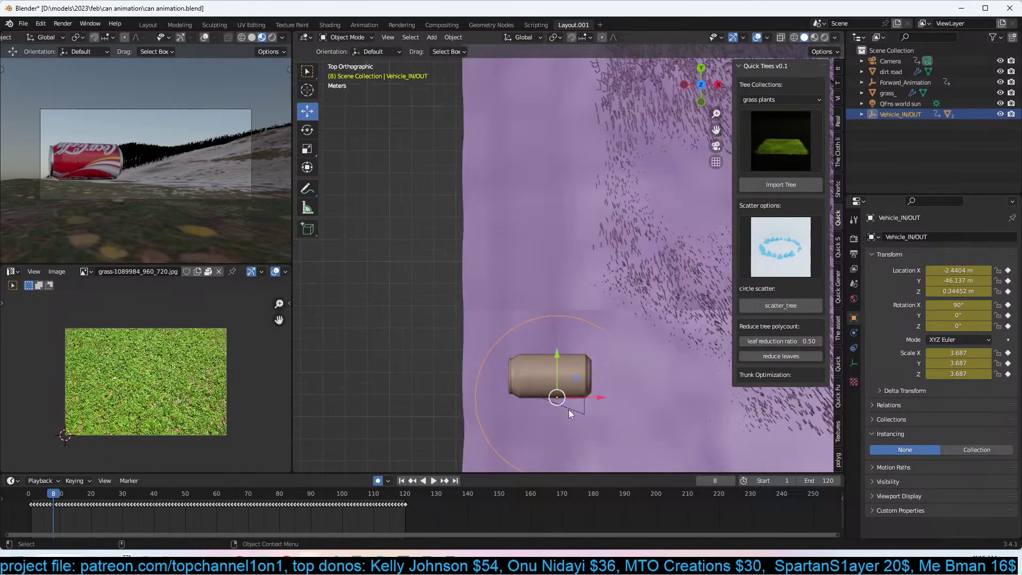
{"action": "left_click", "coordinate": [561, 385]}
{"action": "key", "text": "g"}
{"action": "left_click", "coordinate": [483, 343]}
Rotate the can's Plane slightly counterclockwise in top view at frame 15 to keyframe a slanted roll.
{"action": "left_click_drag", "start_coordinate": [58, 499], "coordinate": [76, 500]}
{"action": "key", "text": "r"}
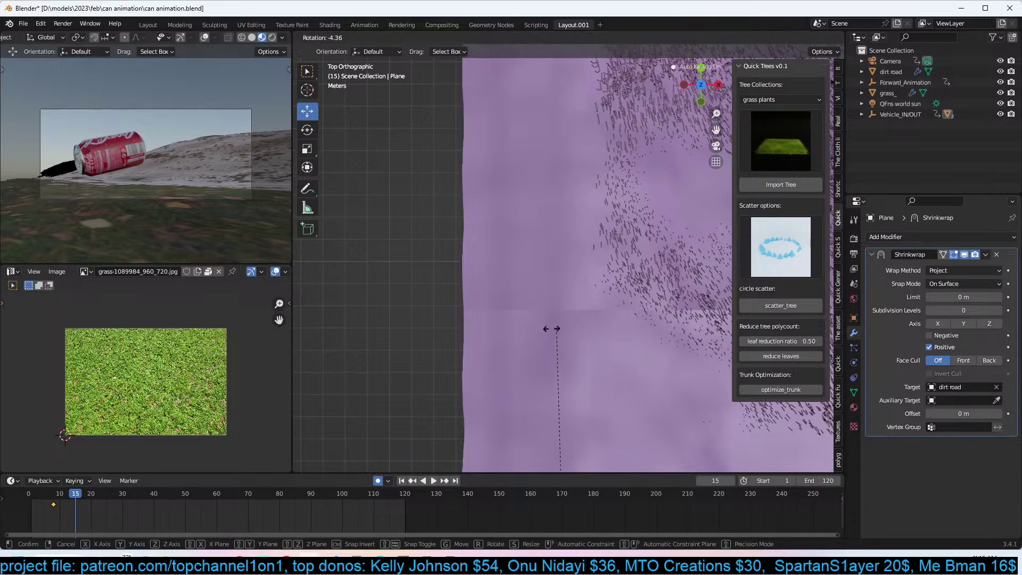
{"action": "left_click", "coordinate": [530, 348]}
{"action": "key", "text": "KP_Decimal"}
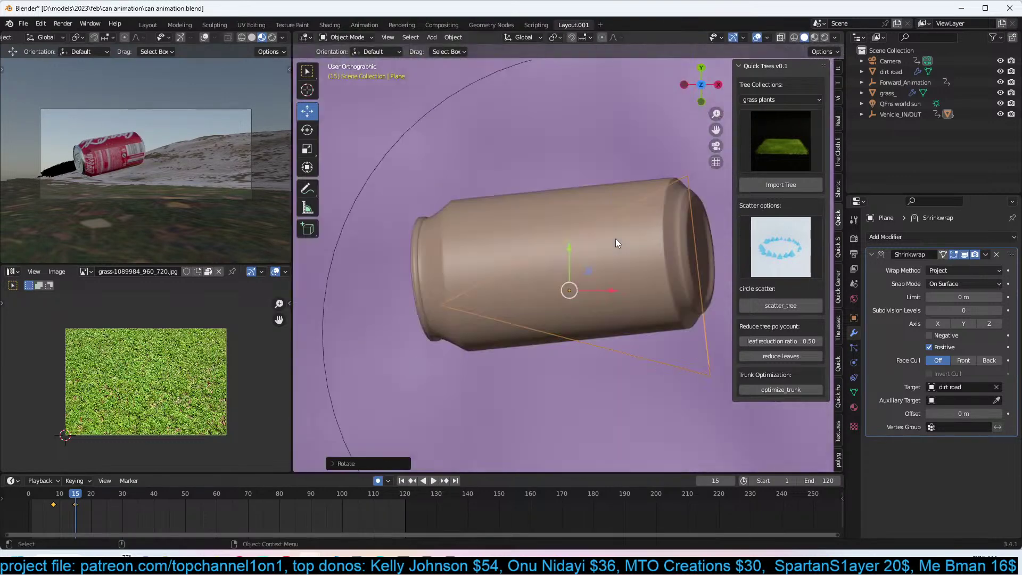
Rotate the can's plane counterclockwise at frame 15 in the top view, and advance the animation to frame 24.
{"action": "key", "text": "r"}
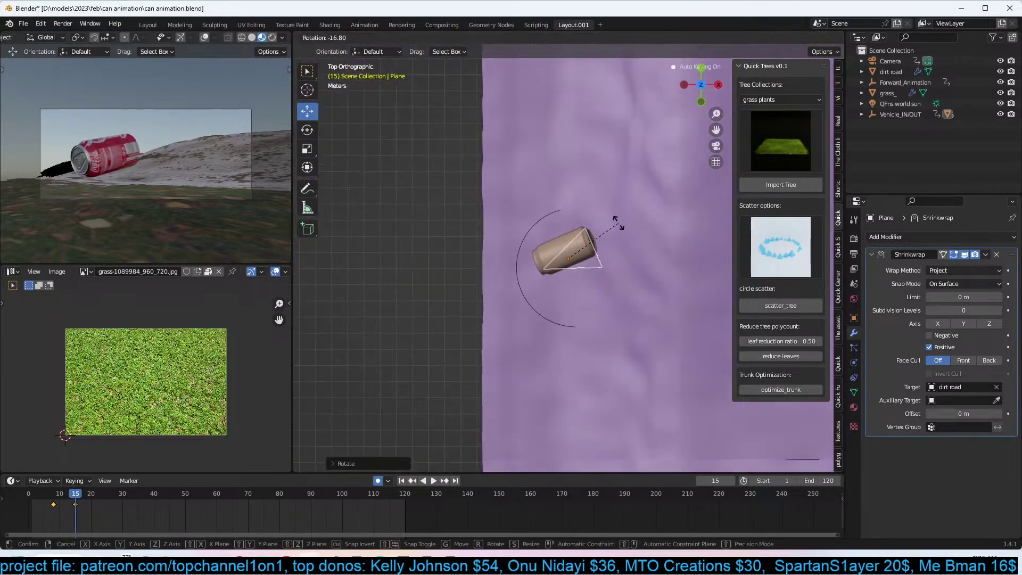
{"action": "left_click", "coordinate": [612, 213]}
{"action": "right_click", "coordinate": [79, 494]}
{"action": "key", "text": "Escape"}
{"action": "key", "text": "space"}
{"action": "key", "text": "space"}
At frame 24, turn the can's plane and shift it about 1.3 m toward the road's edge, finishing with a counterclockwise rotation of about 10°.
{"action": "key", "text": "r"}
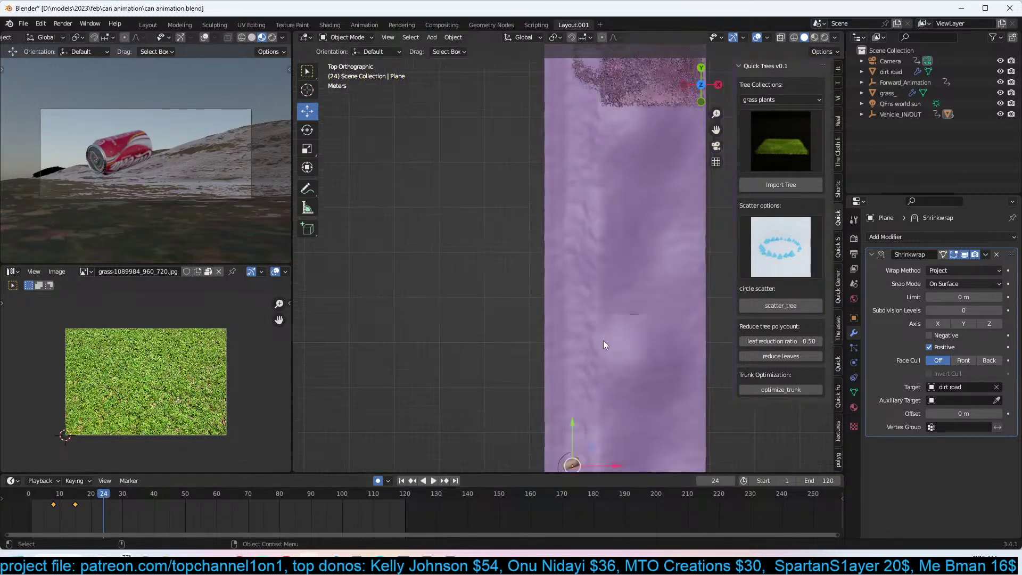
{"action": "left_click", "coordinate": [618, 372]}
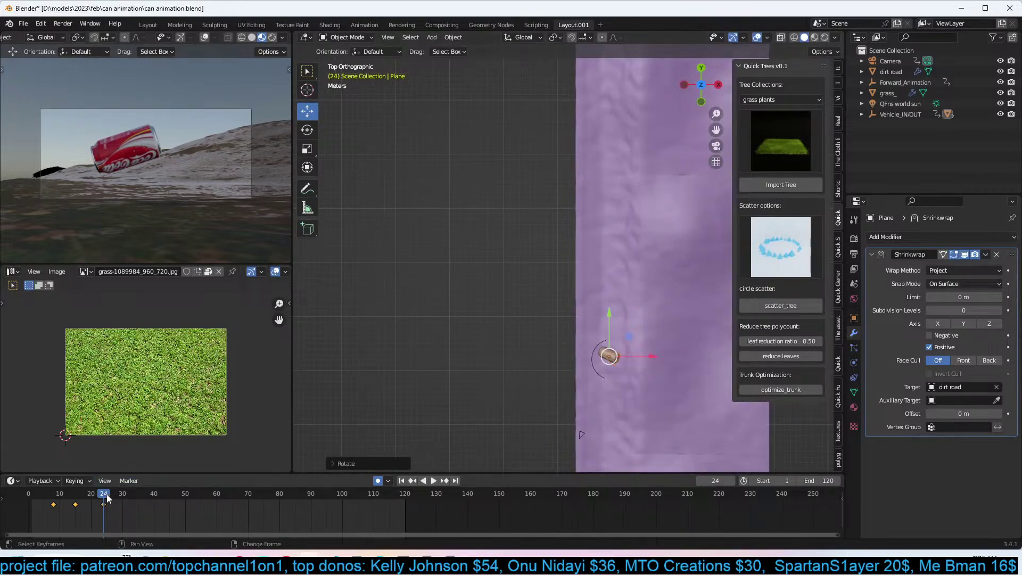
{"action": "key", "text": "space"}
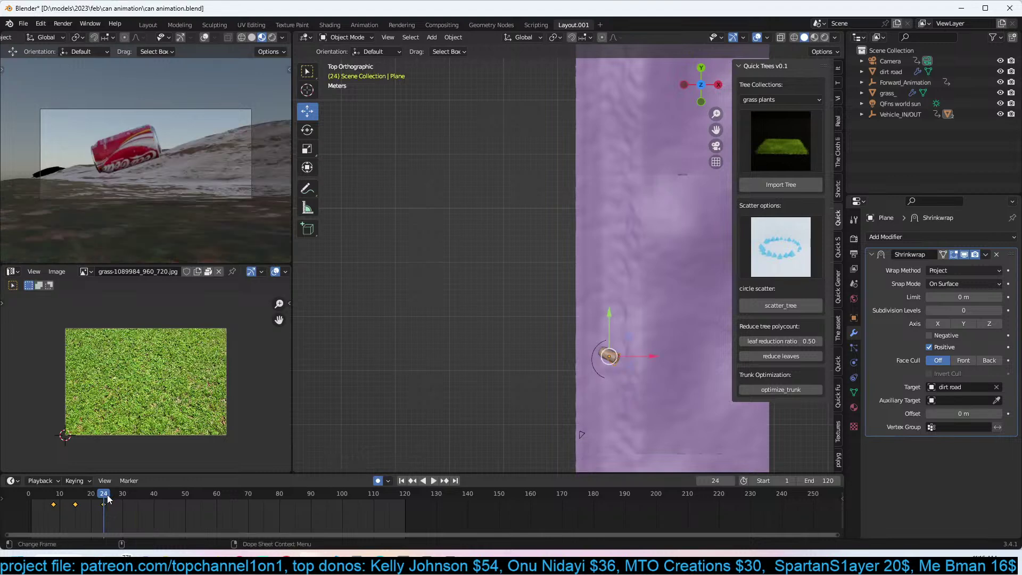
{"action": "key", "text": "Escape"}
{"action": "key", "text": "g"}
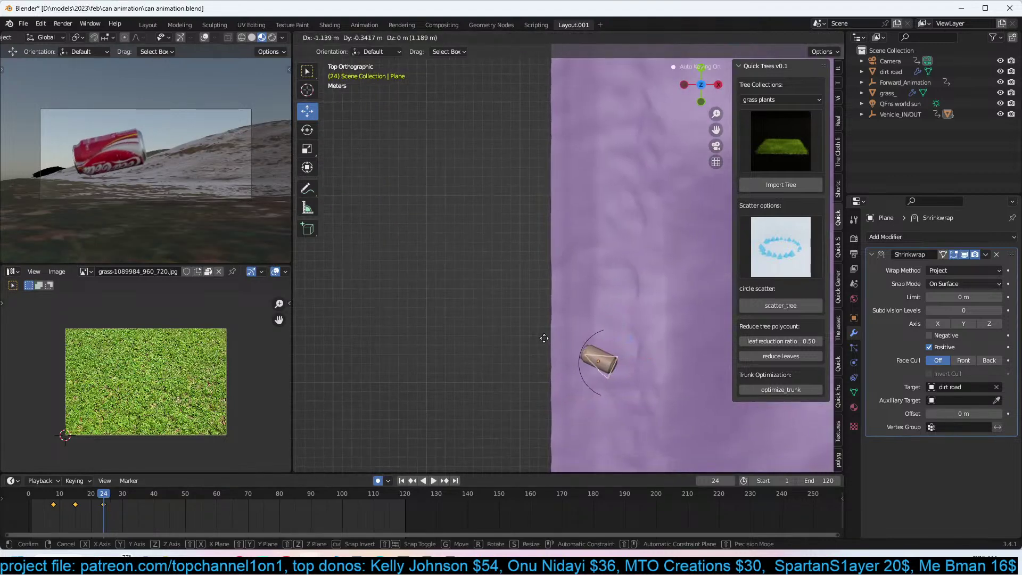
{"action": "left_click", "coordinate": [537, 341]}
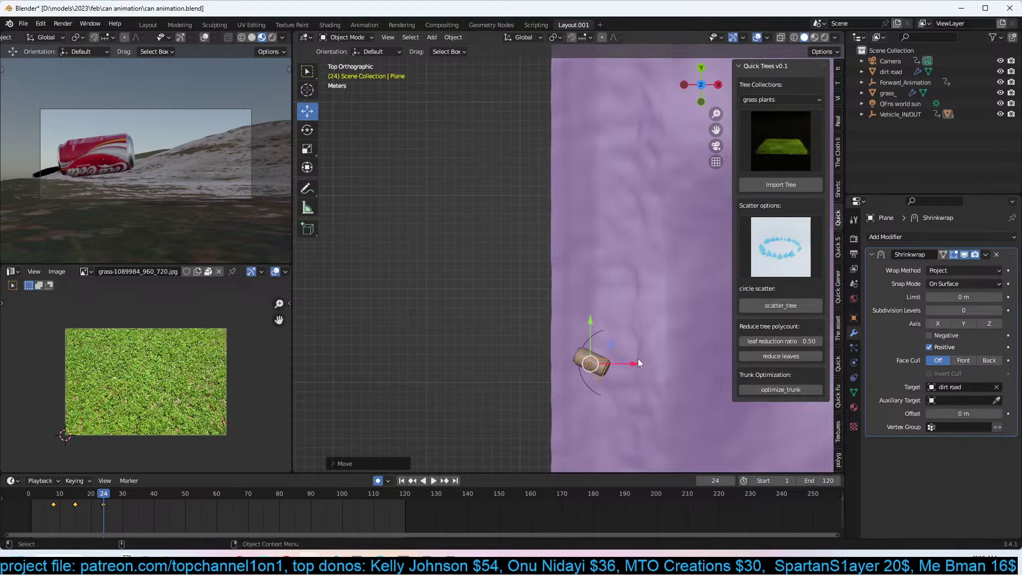
{"action": "key", "text": "r"}
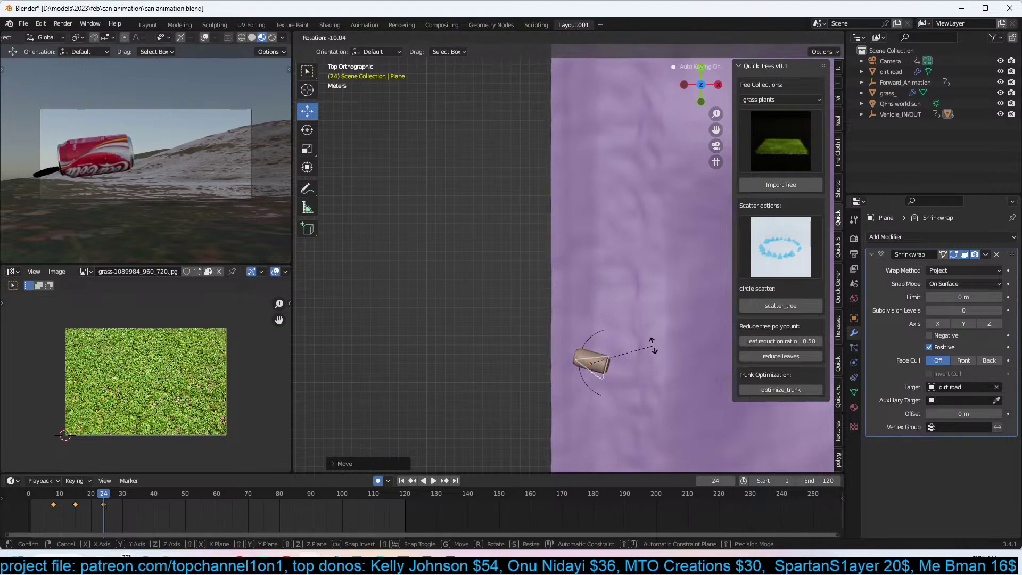
{"action": "left_click", "coordinate": [653, 345]}
Play the animation from its first frames to review the can's movement through the keyed poses.
{"action": "left_click", "coordinate": [37, 497]}
{"action": "key", "text": "space"}
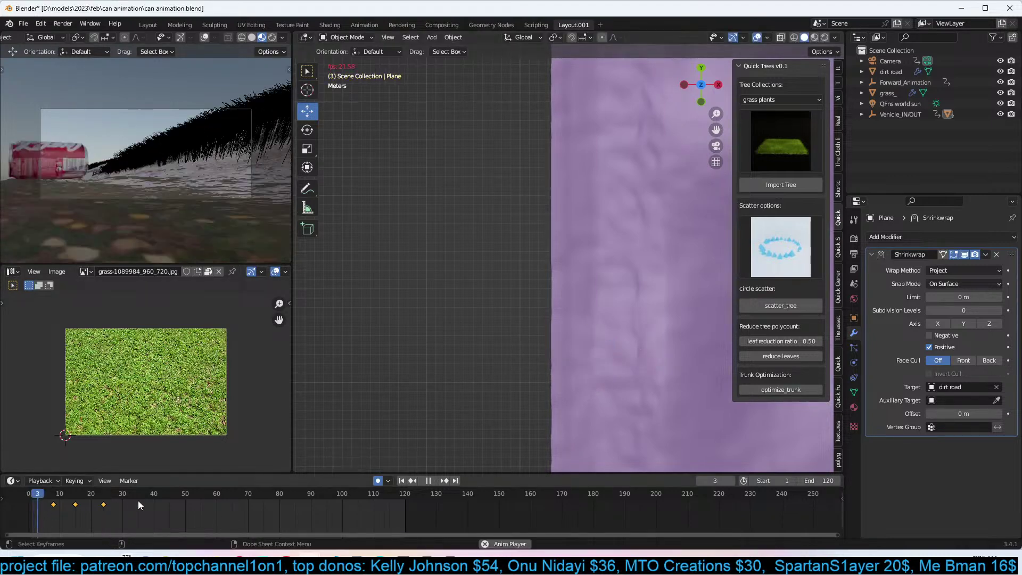
{"action": "key", "text": "Escape"}
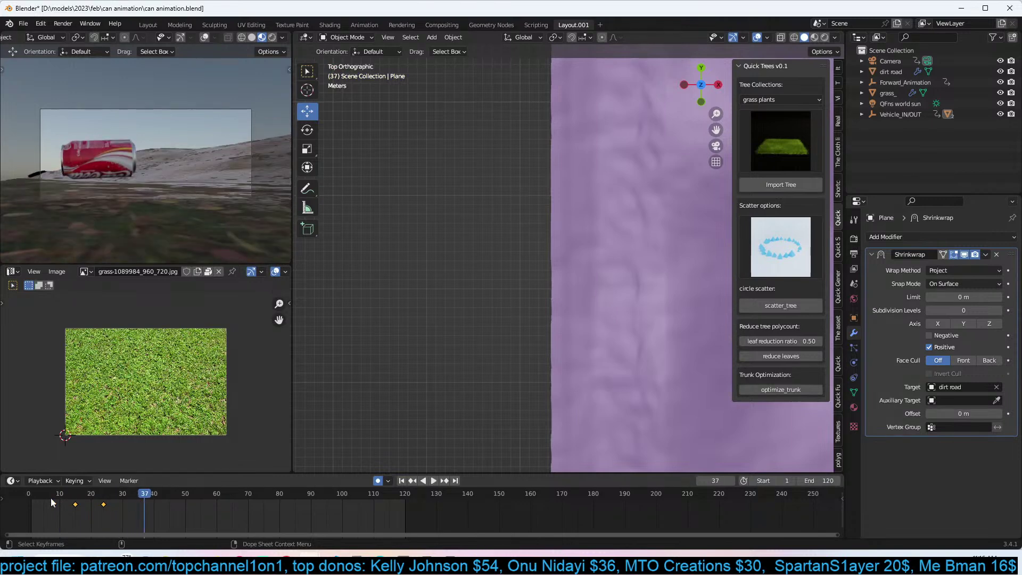
{"action": "key", "text": "space"}
{"action": "key", "text": "space"}
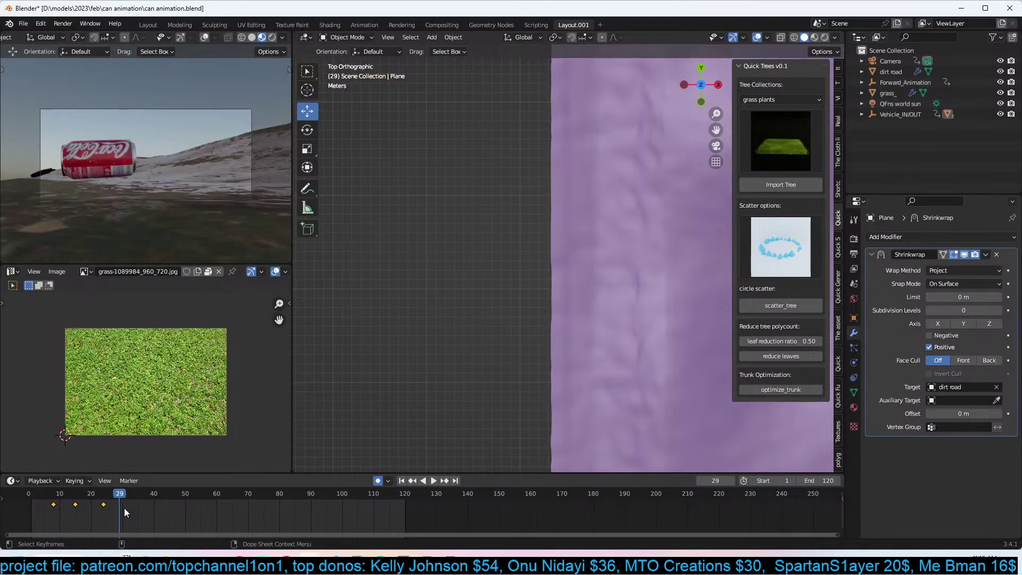
Rotate the plane counterclockwise at frame 34 so the can lies straight across the road.
{"action": "left_click", "coordinate": [135, 509]}
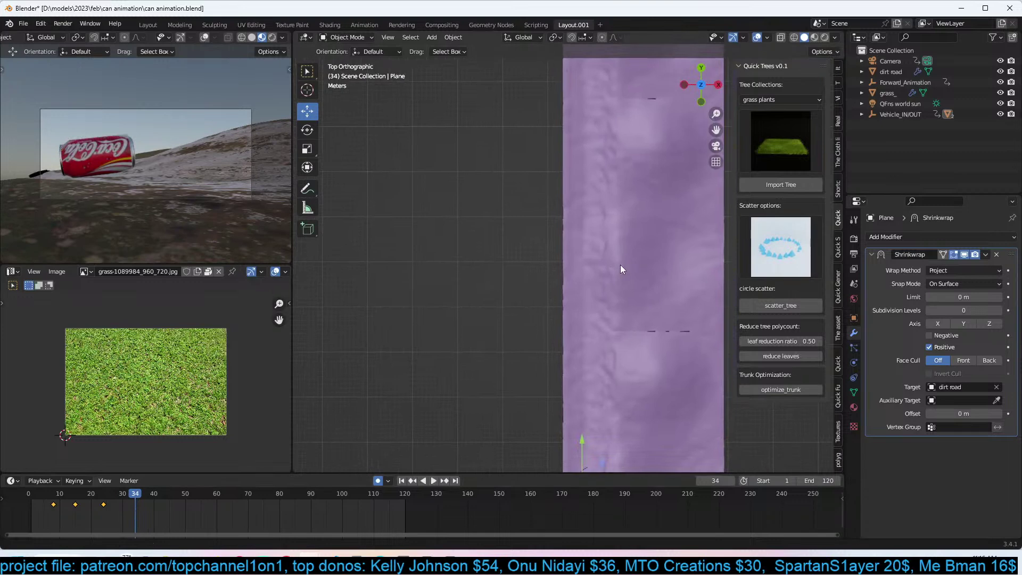
{"action": "key", "text": "KP_Decimal"}
{"action": "key", "text": "r"}
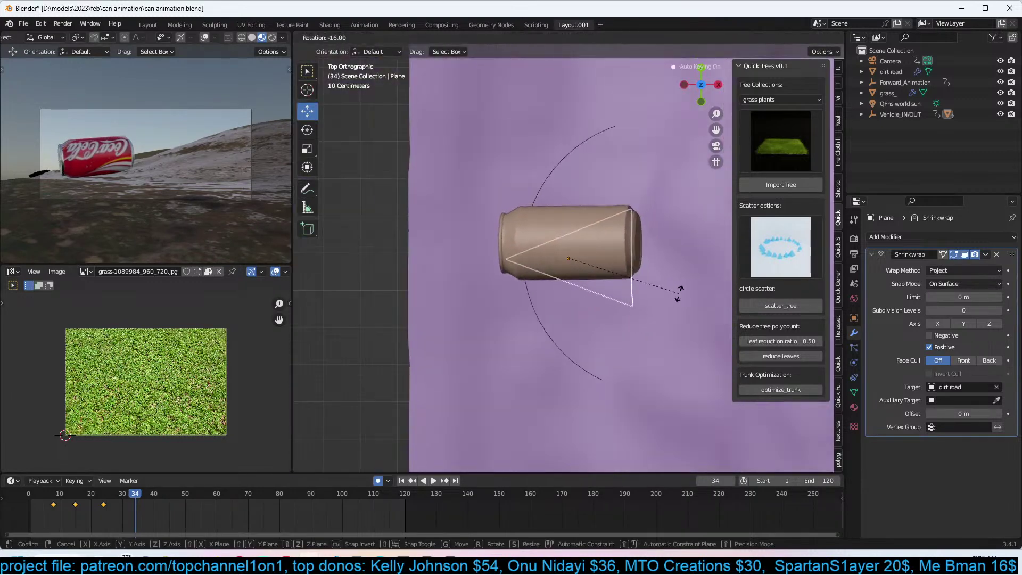
{"action": "left_click", "coordinate": [649, 307]}
Try rotating the plane about 42° counterclockwise at frame 47, and try shifting the existing keyframes later in time.
{"action": "left_click_drag", "start_coordinate": [142, 500], "coordinate": [172, 499]}
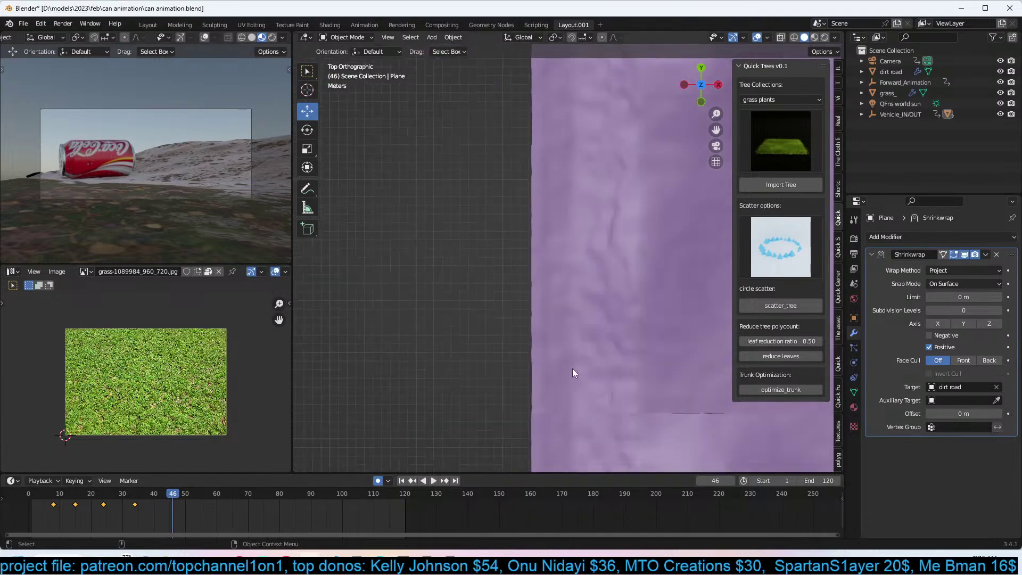
{"action": "key", "text": "KP_Decimal"}
{"action": "scroll", "coordinate": [580, 362], "scroll_direction": "down", "scroll_amount": 5}
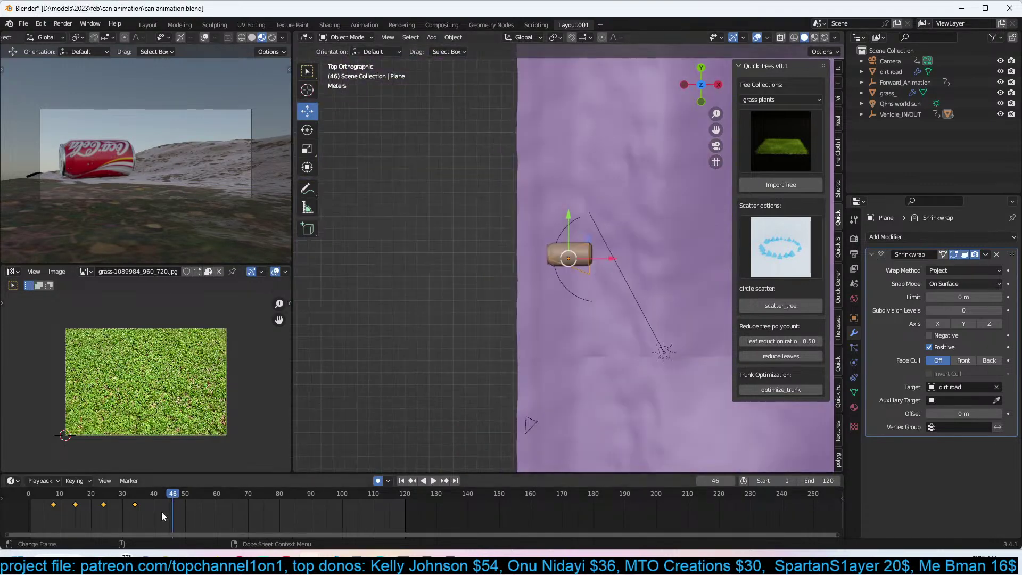
{"action": "key", "text": "space"}
{"action": "key", "text": "space"}
{"action": "key", "text": "g"}
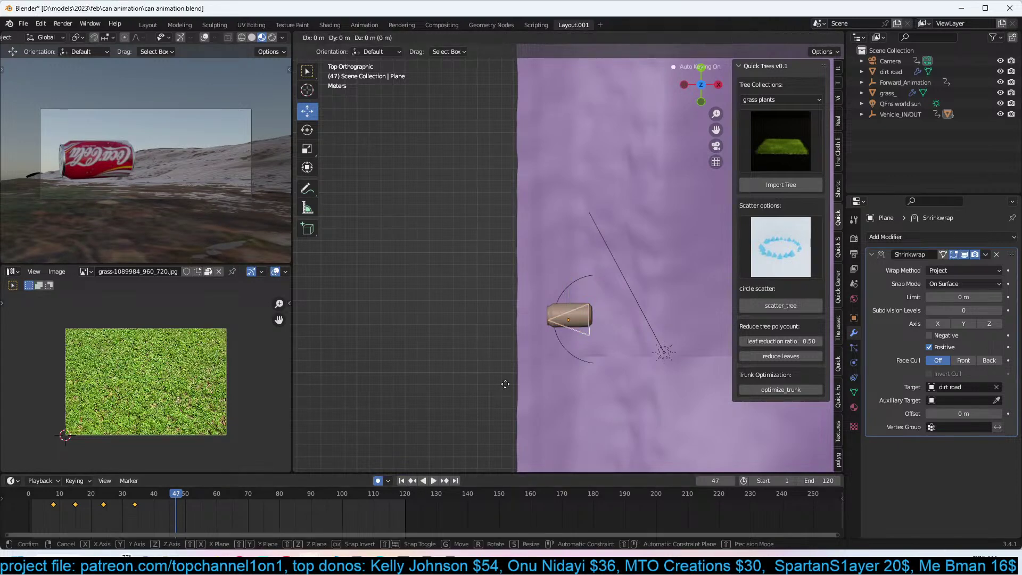
{"action": "key", "text": "r"}
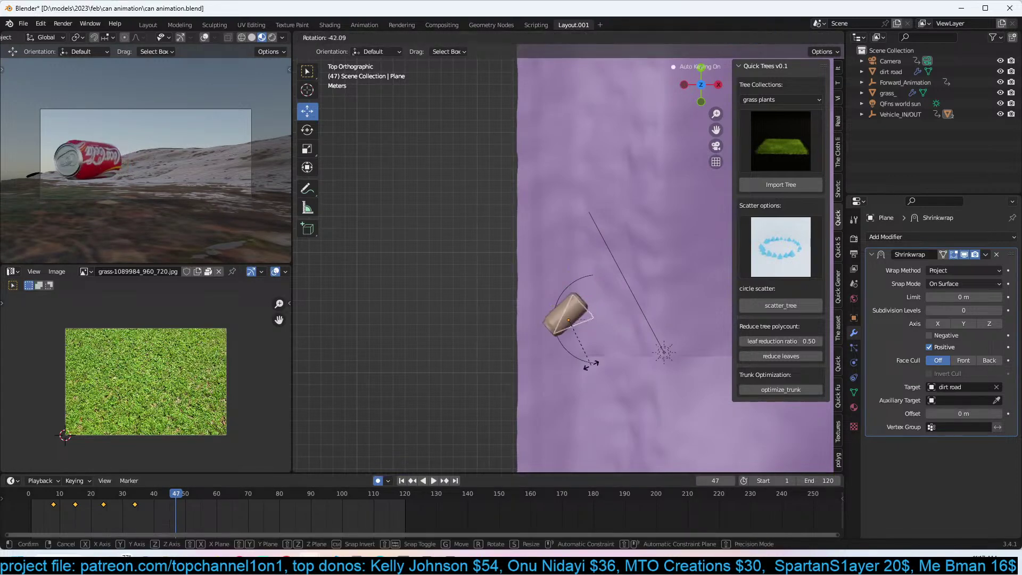
{"action": "key", "text": "Escape"}
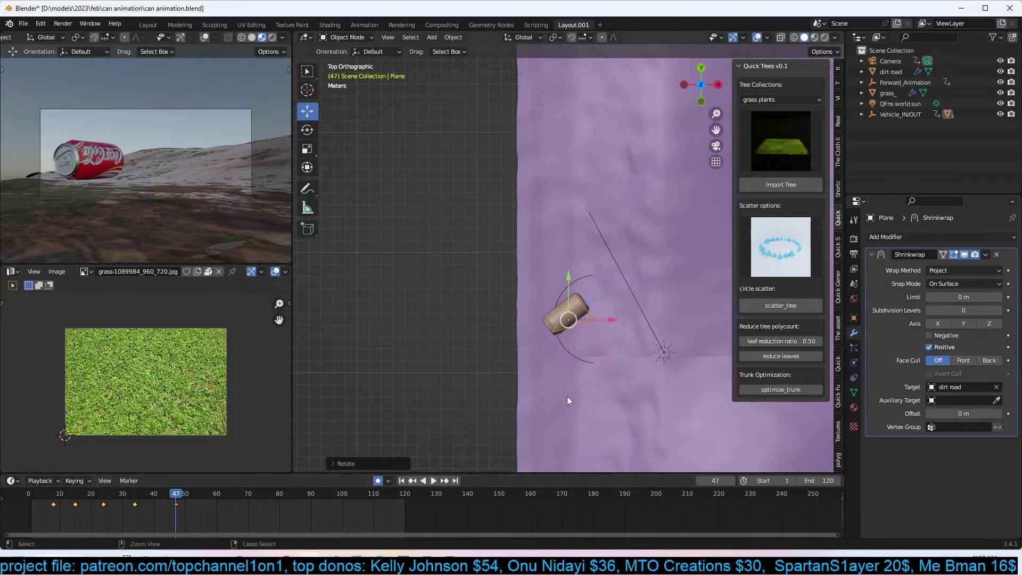
{"action": "key", "text": "g"}
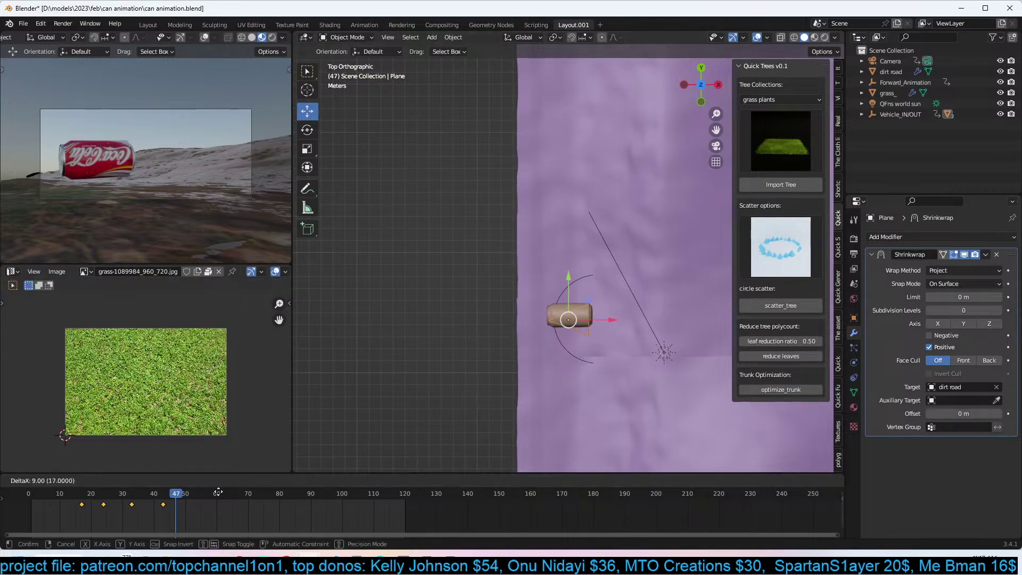
{"action": "left_click", "coordinate": [163, 500]}
Key the plane at frame 52 with the same pose as frame 34 to hold the can straight.
{"action": "left_click_drag", "start_coordinate": [178, 500], "coordinate": [190, 496]}
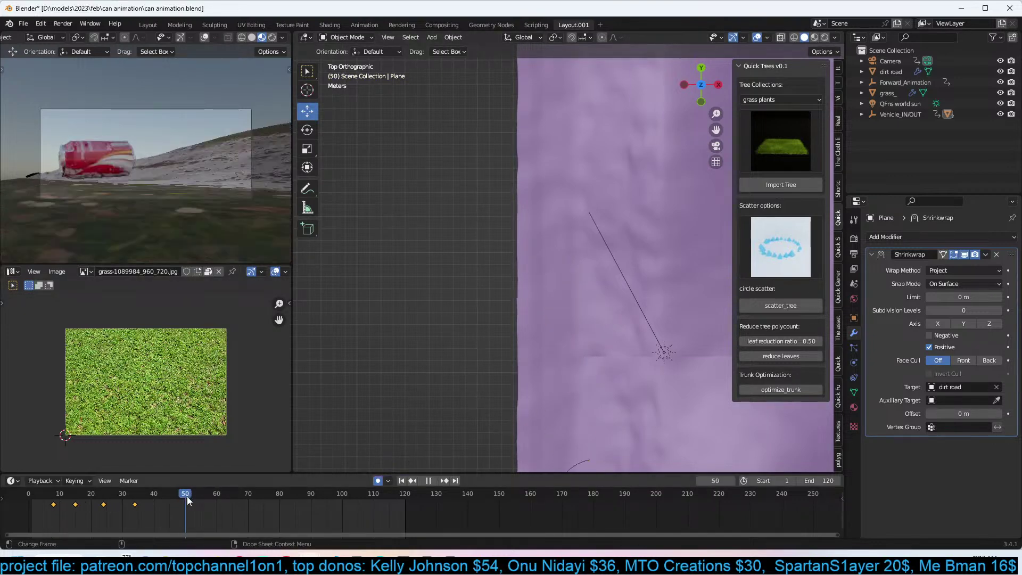
{"action": "left_click_drag", "start_coordinate": [648, 367], "coordinate": [655, 367]}
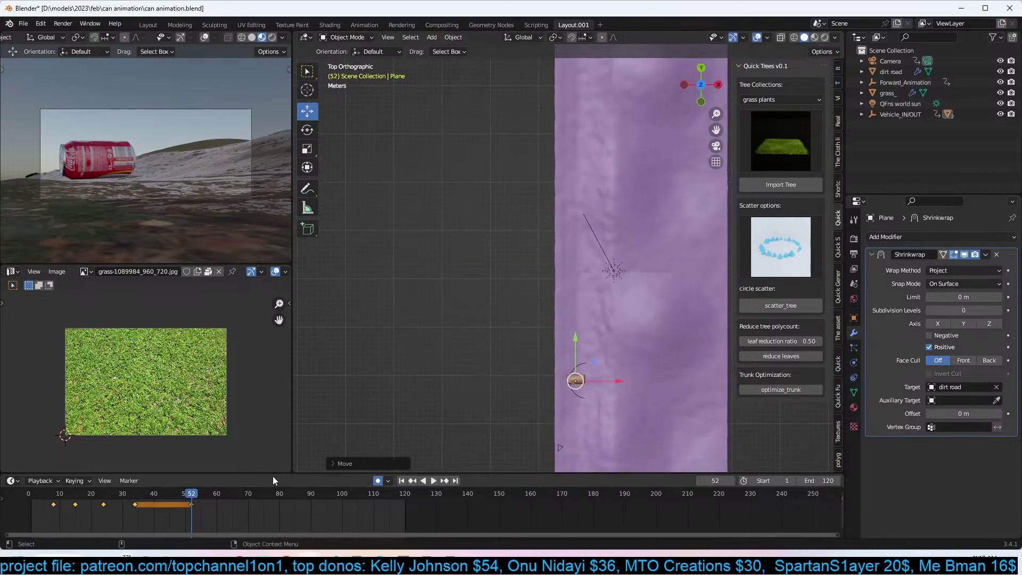
Rotate the plane and move it away from the road's edge at frame 59, keying the new pose.
{"action": "key", "text": "space"}
{"action": "key", "text": "space"}
{"action": "scroll", "coordinate": [600, 369], "scroll_direction": "down", "scroll_amount": 3}
{"action": "key", "text": "r"}
{"action": "left_click", "coordinate": [602, 346]}
{"action": "key", "text": "g"}
{"action": "left_click", "coordinate": [628, 408]}
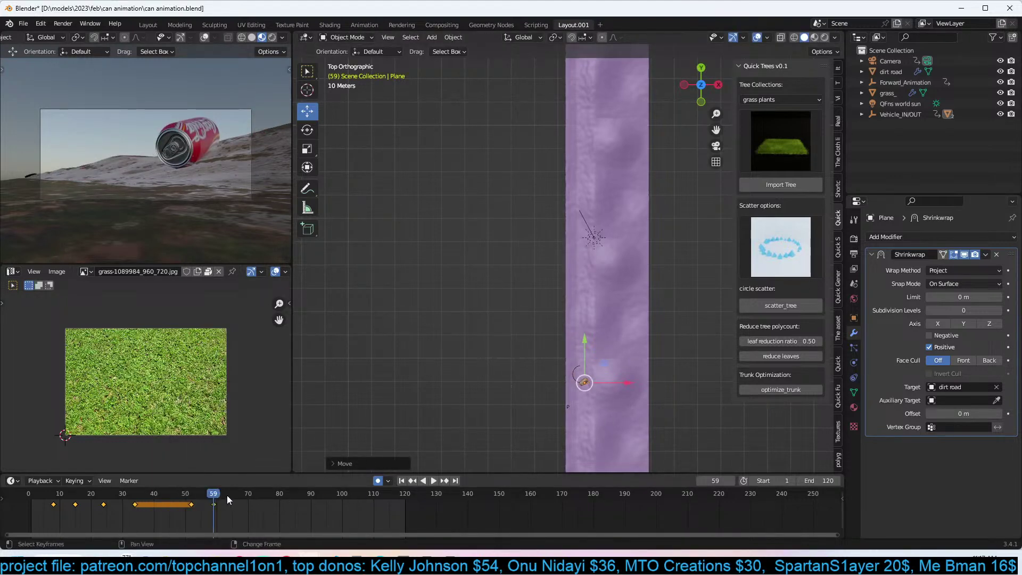
Rotate the plane at frame 67 to key a different can direction.
{"action": "left_click_drag", "start_coordinate": [227, 495], "coordinate": [240, 499]}
{"action": "middle_click_drag", "start_coordinate": [609, 362], "coordinate": [481, 313], "text": "shift"}
{"action": "scroll", "coordinate": [647, 318], "scroll_direction": "up", "scroll_amount": 4}
{"action": "scroll", "coordinate": [570, 353], "scroll_direction": "down", "scroll_amount": 2}
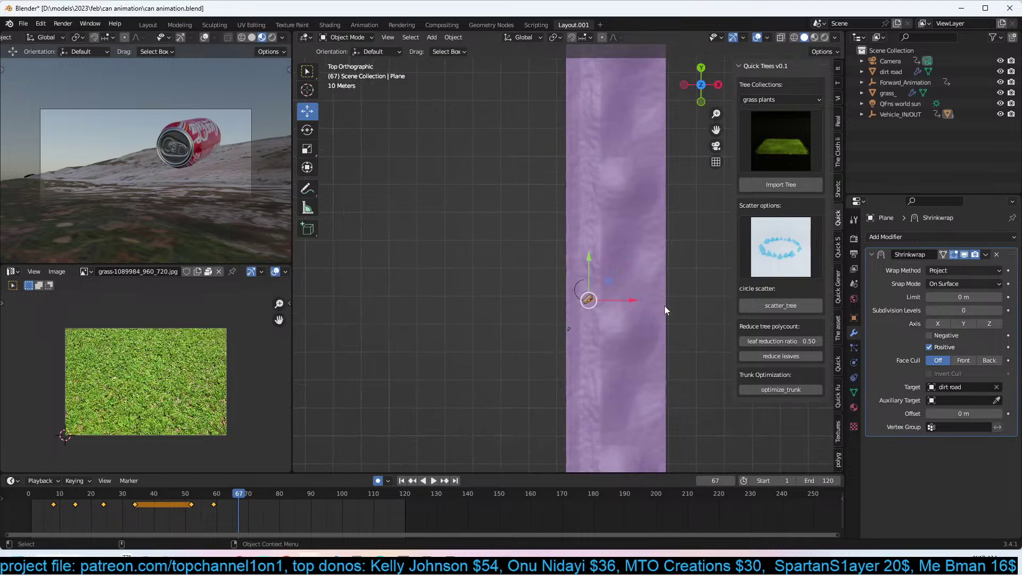
{"action": "key", "text": "r"}
{"action": "left_click", "coordinate": [566, 371]}
Play the animation from frame 0 to review the can's motion up to frame 82.
{"action": "left_click_drag", "start_coordinate": [234, 500], "coordinate": [7, 503]}
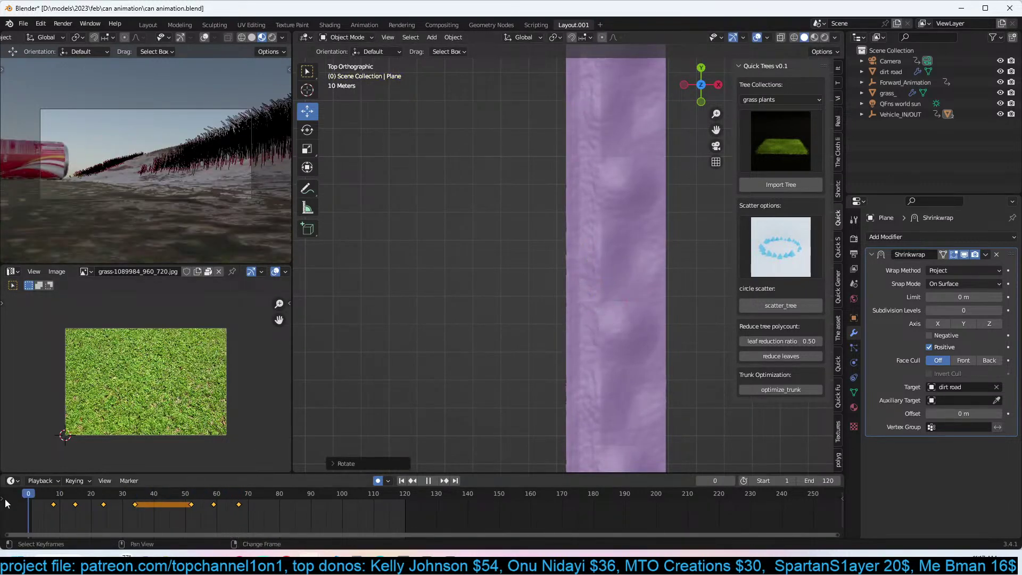
{"action": "key", "text": "space"}
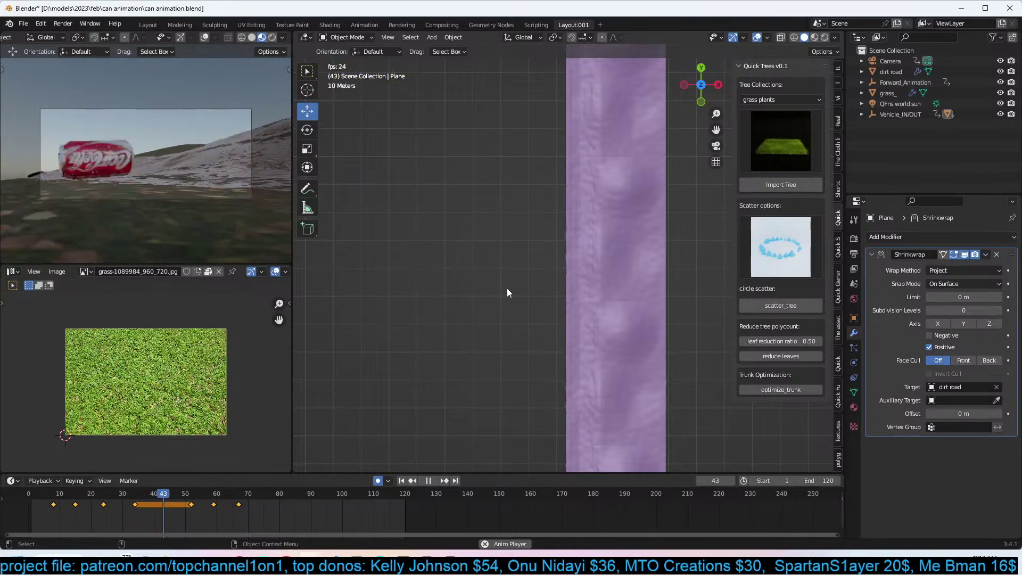
{"action": "key", "text": "space"}
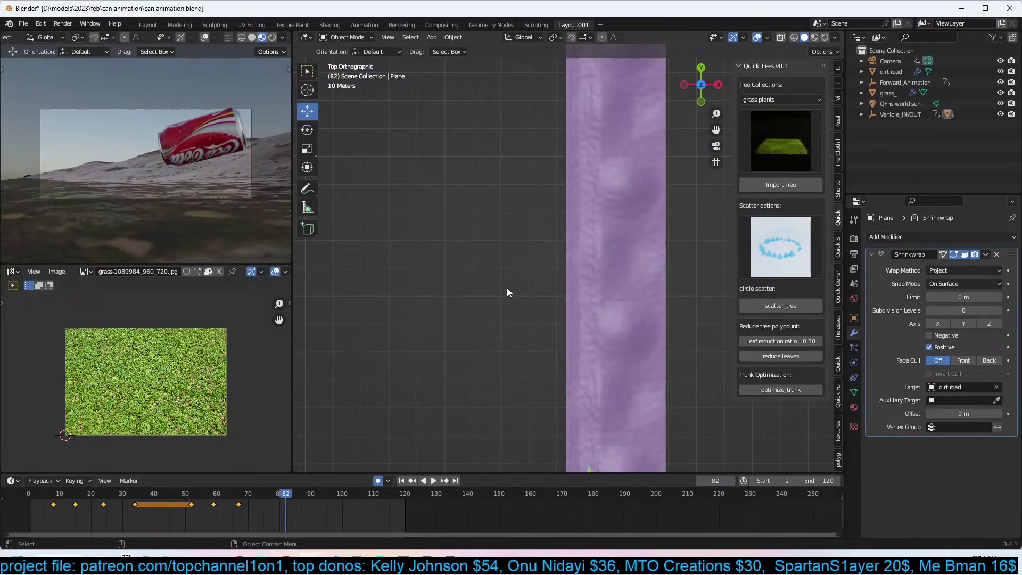
At frame 74, move the plane back toward the road's edge and rotate it so the can lies nearly across the road.
{"action": "scroll", "coordinate": [507, 293], "scroll_direction": "down", "scroll_amount": 4}
{"action": "scroll", "coordinate": [517, 394], "scroll_direction": "up", "scroll_amount": 3}
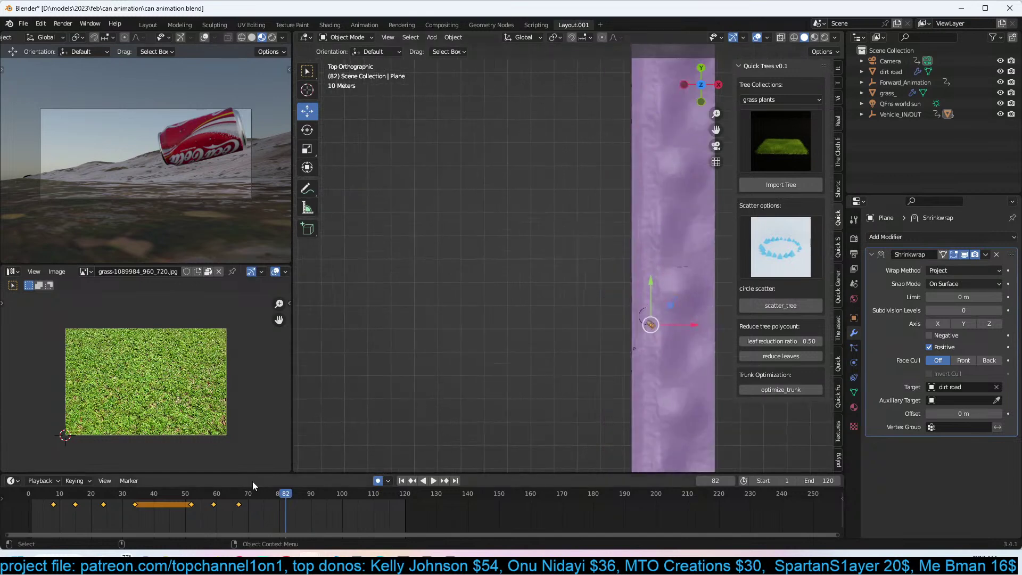
{"action": "left_click_drag", "start_coordinate": [269, 500], "coordinate": [262, 498]}
{"action": "scroll", "coordinate": [576, 327], "scroll_direction": "up", "scroll_amount": 3}
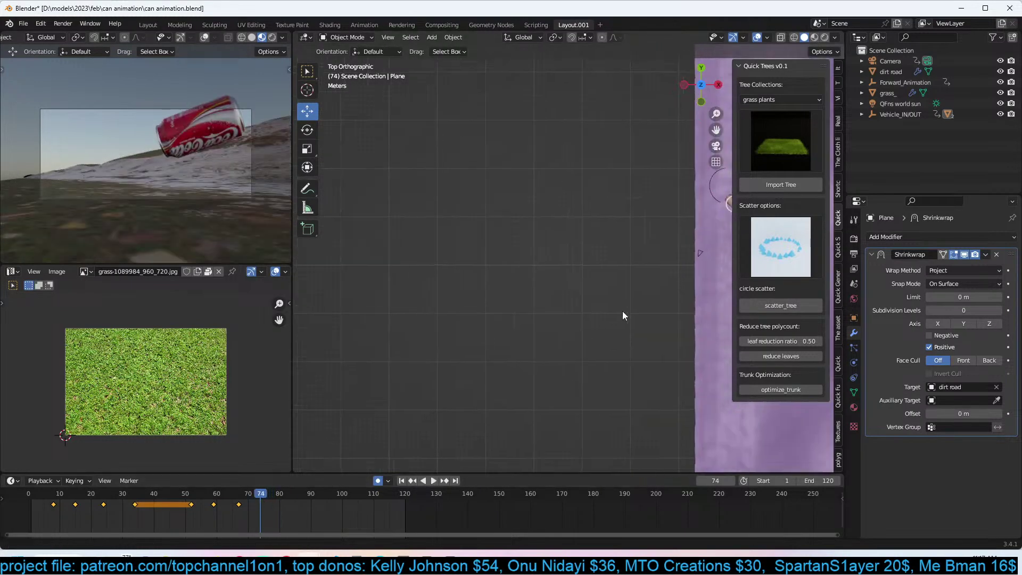
{"action": "key", "text": "g"}
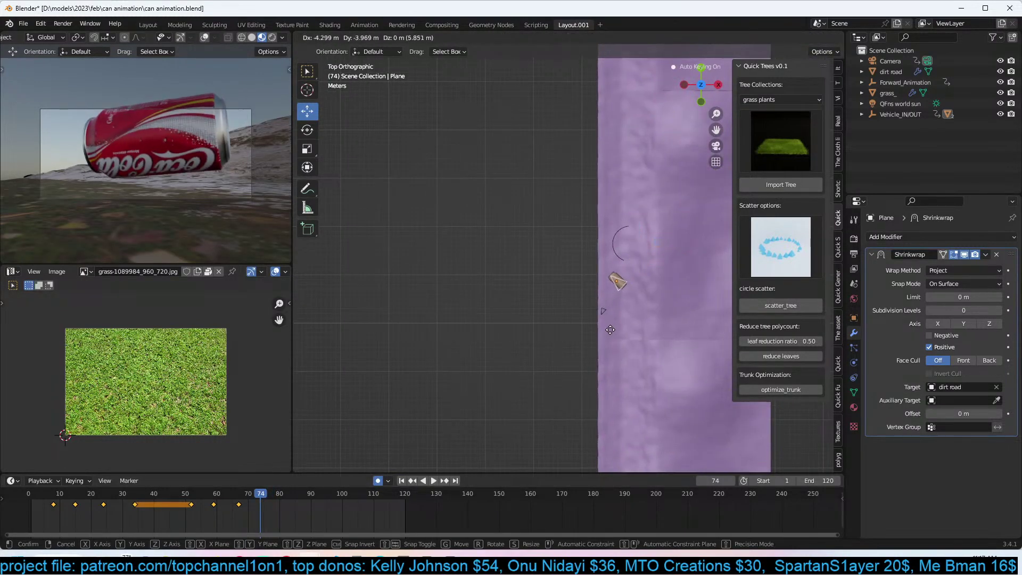
{"action": "left_click", "coordinate": [618, 294]}
{"action": "key", "text": "r"}
{"action": "left_click", "coordinate": [708, 250]}
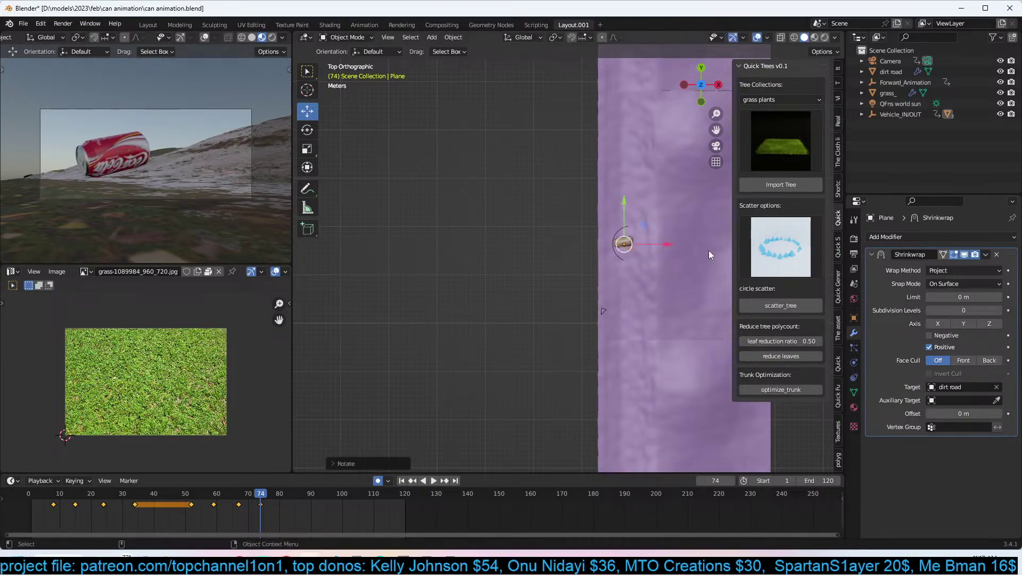
Play the whole can animation from frame 0, and recheck the motion between frames 40 and 53.
{"action": "left_click", "coordinate": [25, 529]}
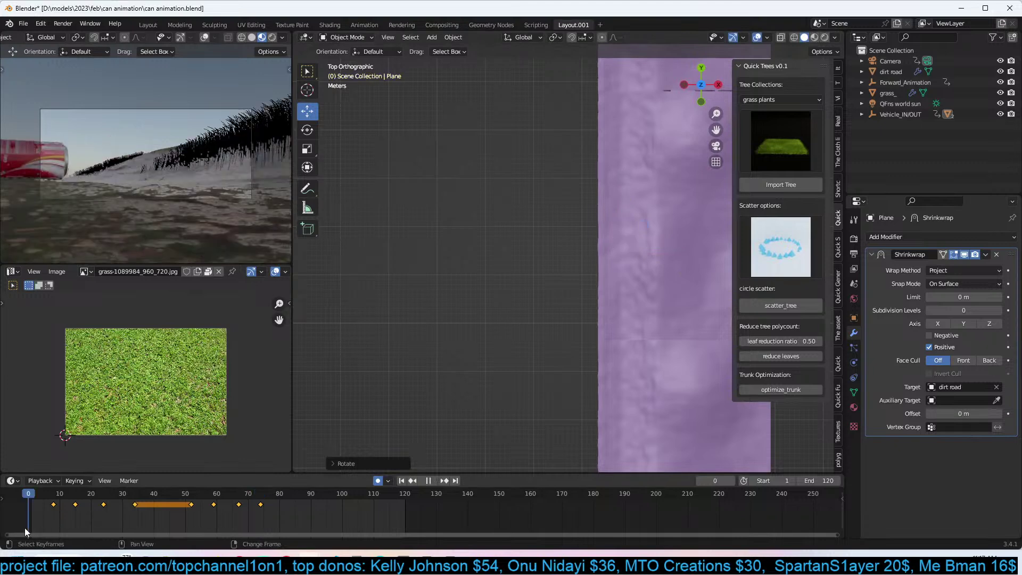
{"action": "key", "text": "space"}
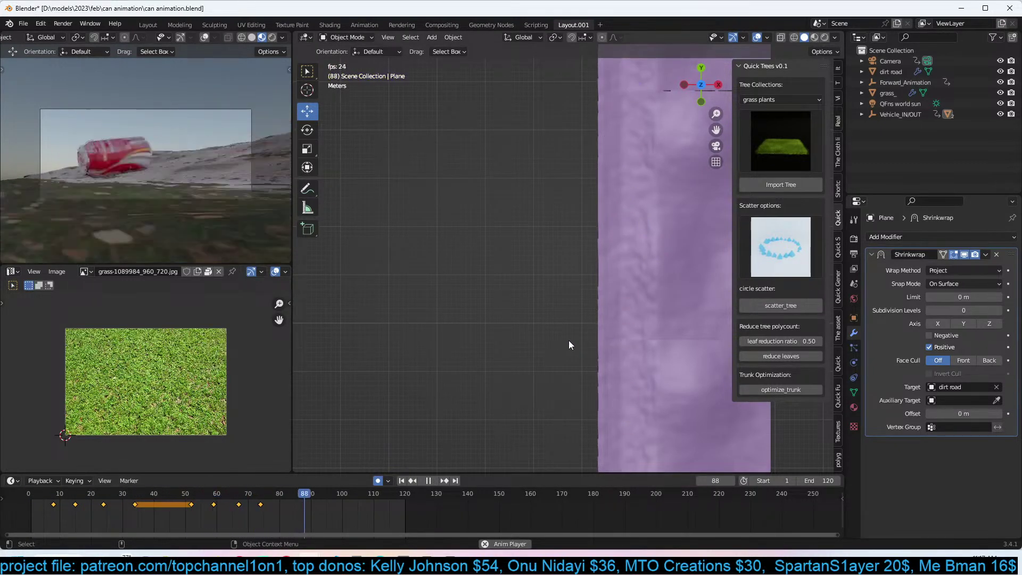
{"action": "key", "text": "space"}
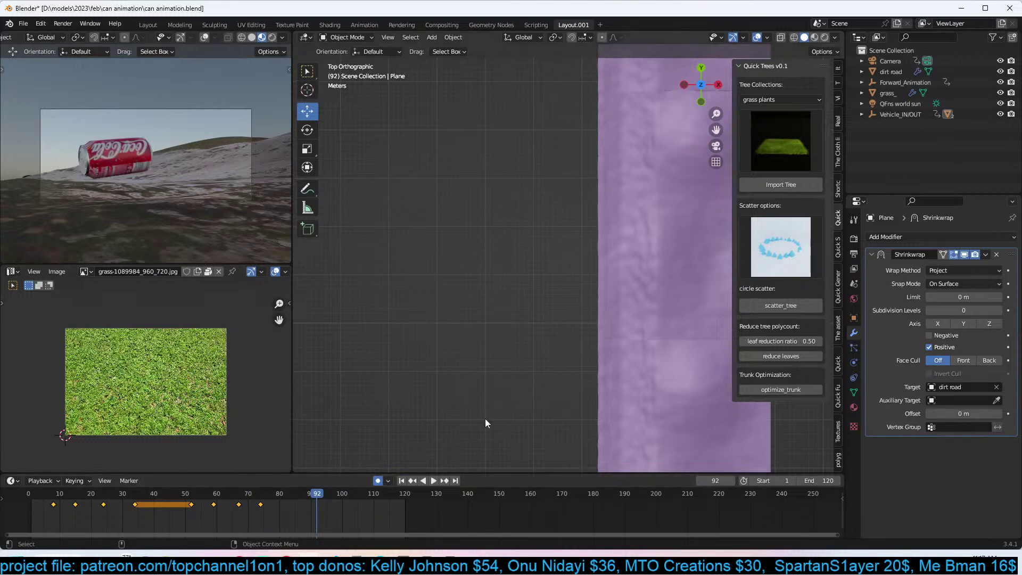
{"action": "key", "text": "space"}
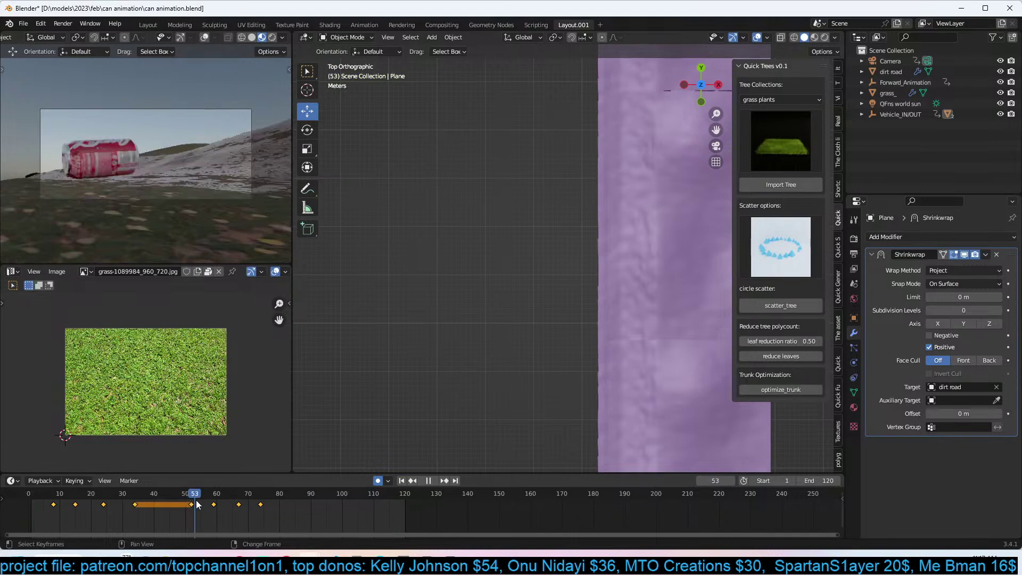
{"action": "key", "text": "space"}
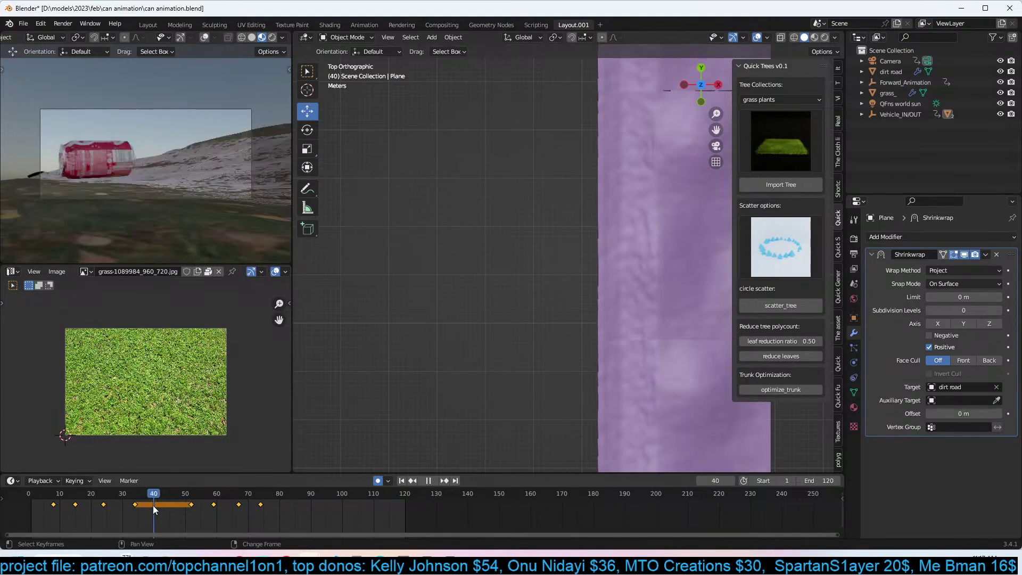
Examine the can and its plane up close in perspective against the road surface at frame 41.
{"action": "key", "text": "KP_Decimal"}
{"action": "scroll", "coordinate": [521, 284], "scroll_direction": "down", "scroll_amount": 3}
{"action": "middle_click_drag", "start_coordinate": [520, 285], "coordinate": [595, 299]}
{"action": "middle_click_drag", "start_coordinate": [702, 269], "coordinate": [611, 199]}
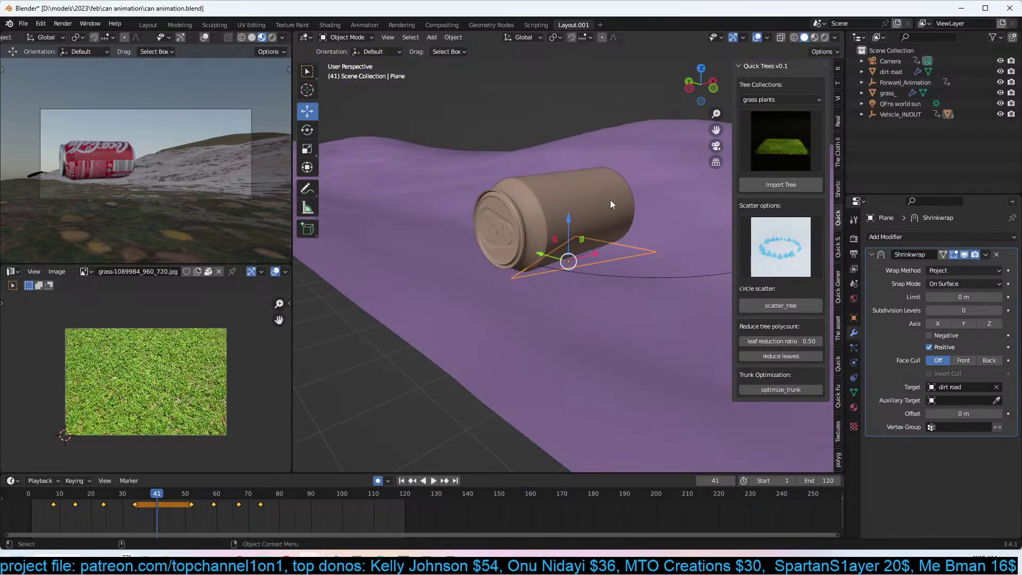
Save the animation file, and look over the Coca-Cola Picnic bugs ad and the ant bully search results in the browser.
{"action": "key", "text": "ctrl+s"}
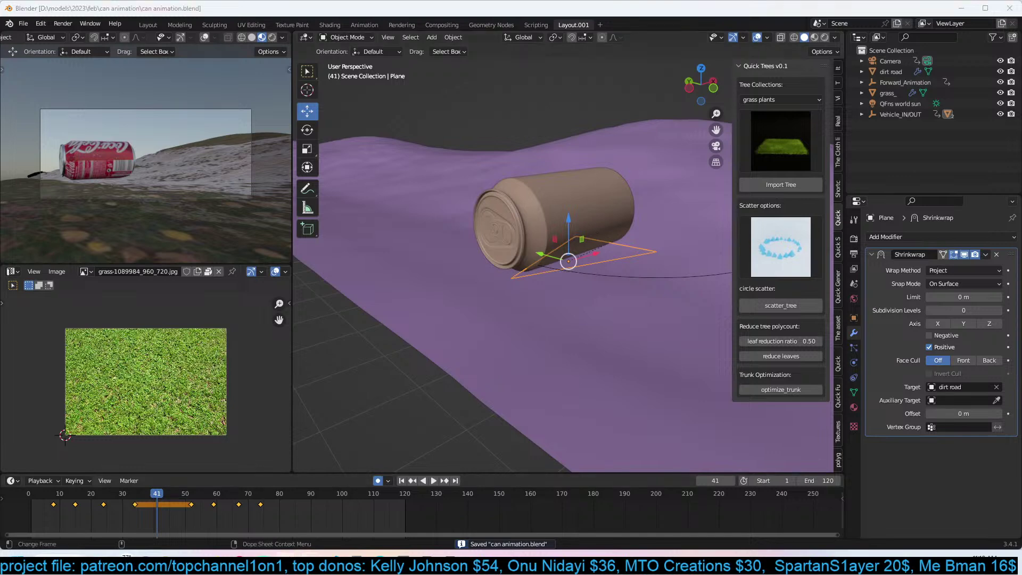
{"action": "mouse_move", "coordinate": [364, 547]}
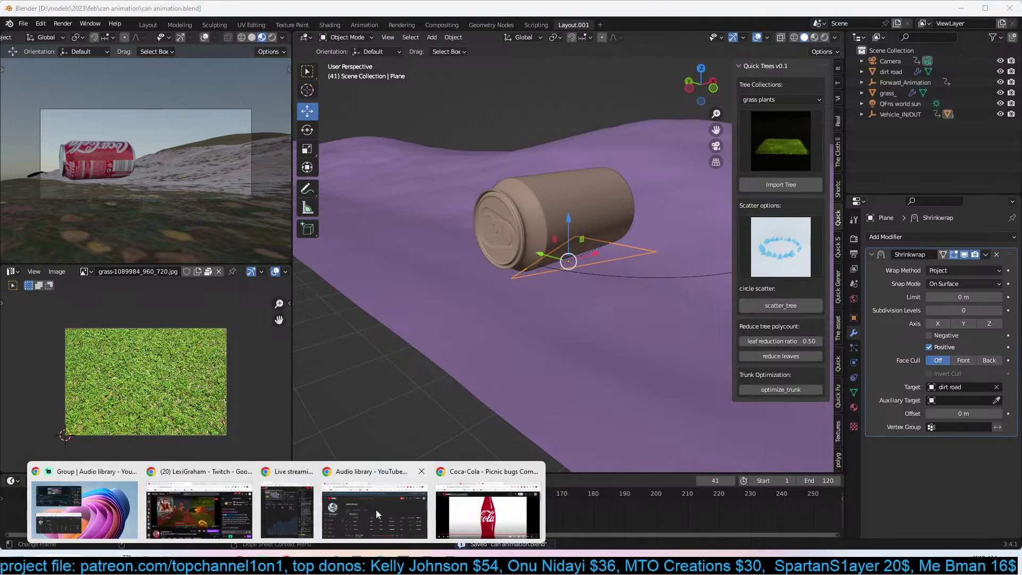
{"action": "mouse_move", "coordinate": [298, 500]}
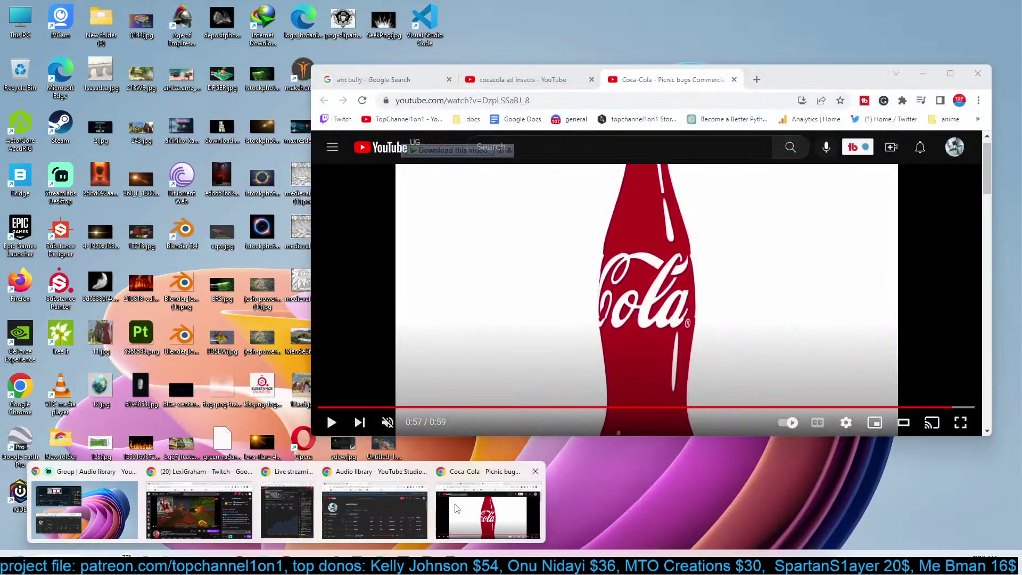
{"action": "left_click", "coordinate": [488, 510]}
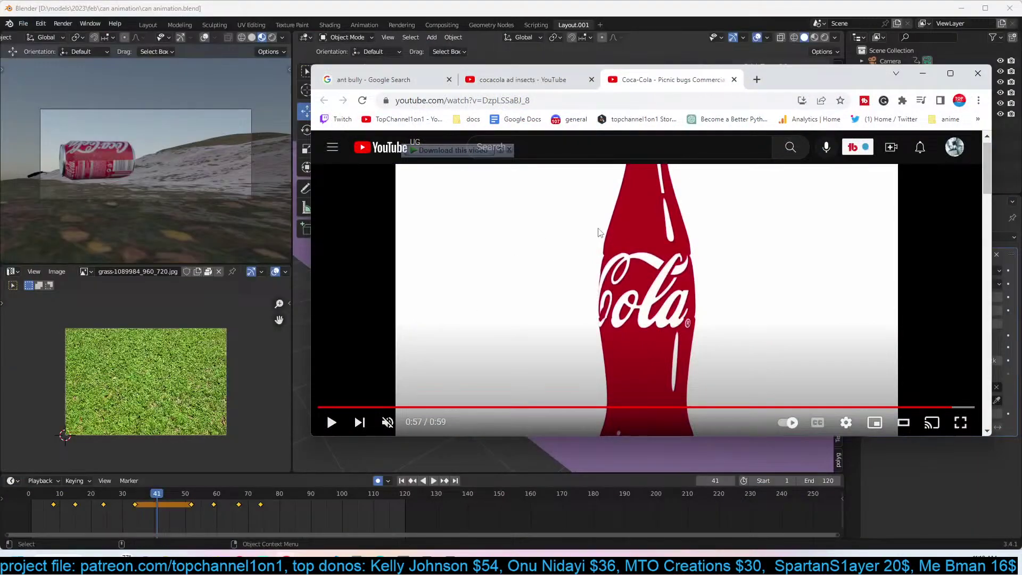
{"action": "left_click", "coordinate": [397, 81]}
{"action": "scroll", "coordinate": [769, 356], "scroll_direction": "up", "scroll_amount": 1}
{"action": "scroll", "coordinate": [692, 330], "scroll_direction": "down", "scroll_amount": 8}
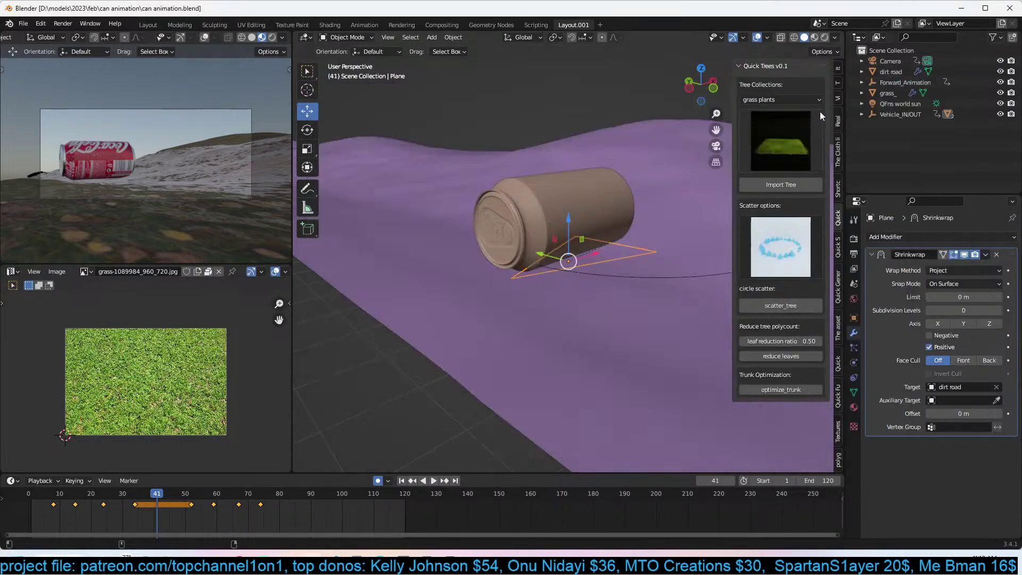
{"action": "left_click", "coordinate": [923, 74]}
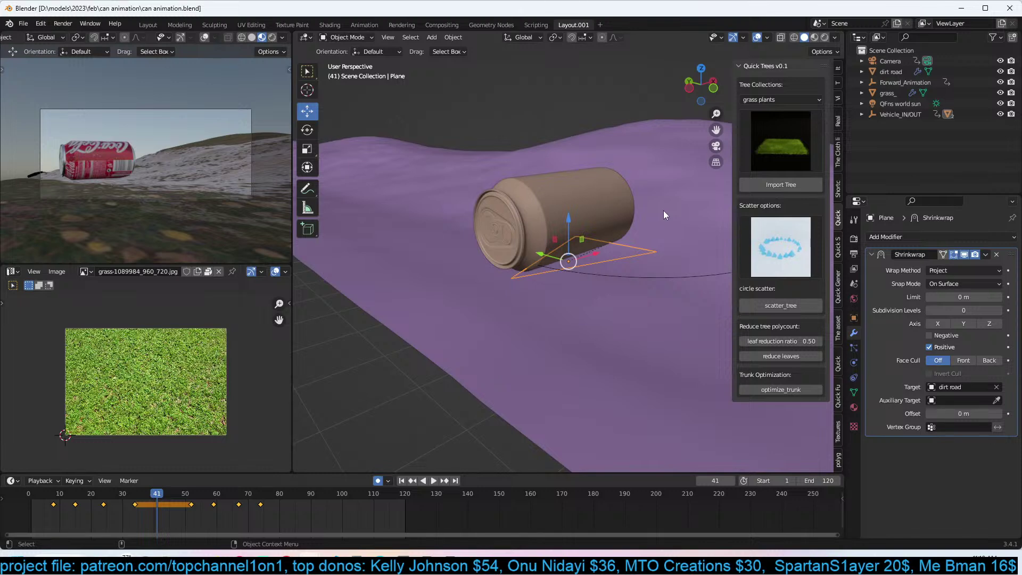
Save the Blender file, select the soda can, and bring the animation to frame 34.
{"action": "key", "text": "ctrl+s"}
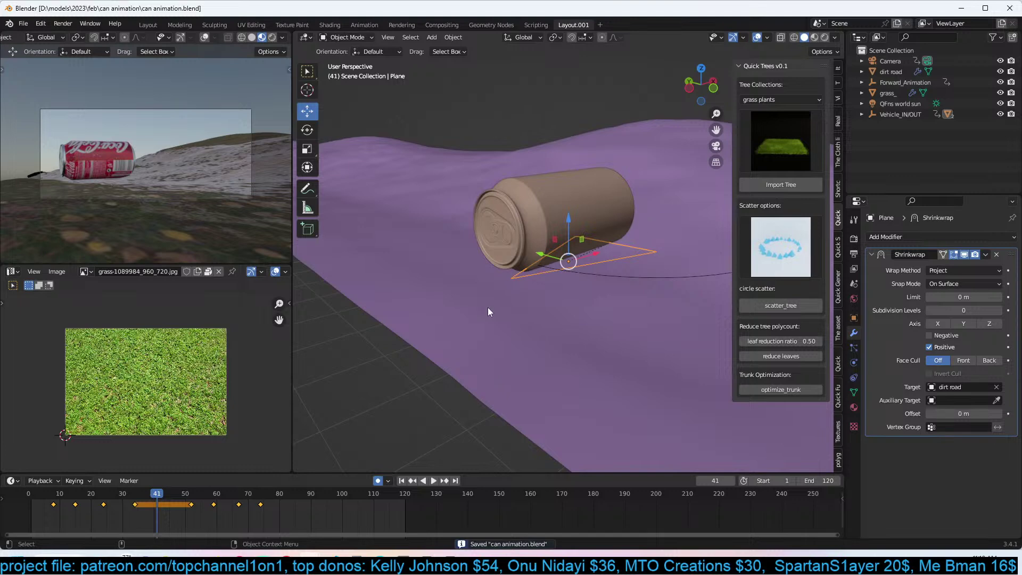
{"action": "left_click", "coordinate": [590, 214]}
{"action": "right_click_drag", "start_coordinate": [162, 500], "coordinate": [120, 507]}
{"action": "key", "text": "space"}
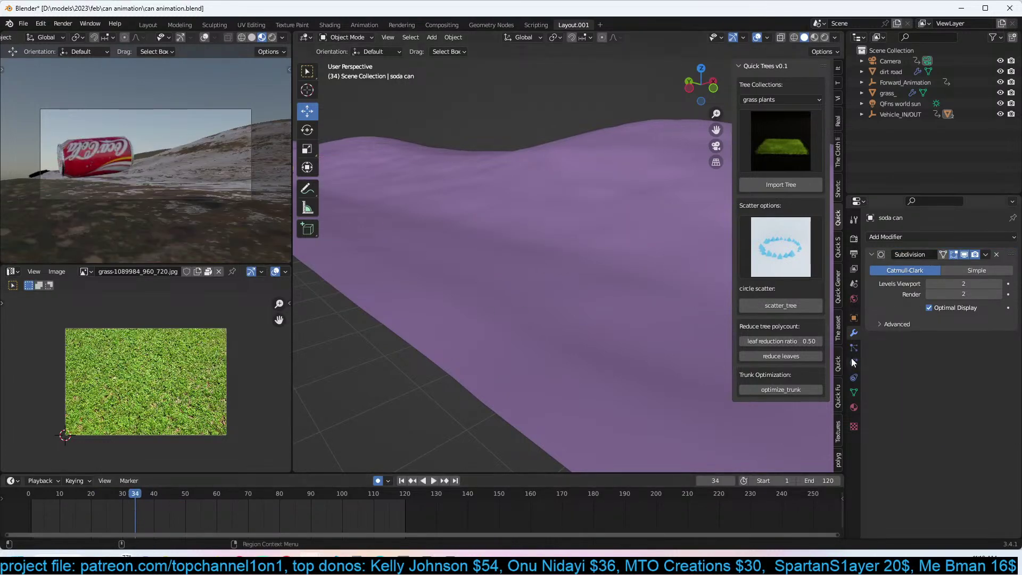
Search the asset library's objects for "rock" and choose the smooth upright grey rock.
{"action": "left_click", "coordinate": [837, 334]}
{"action": "type", "text": "roack"}
{"action": "key", "text": "BackSpace"}
{"action": "key", "text": "BackSpace"}
{"action": "type", "text": "c"}
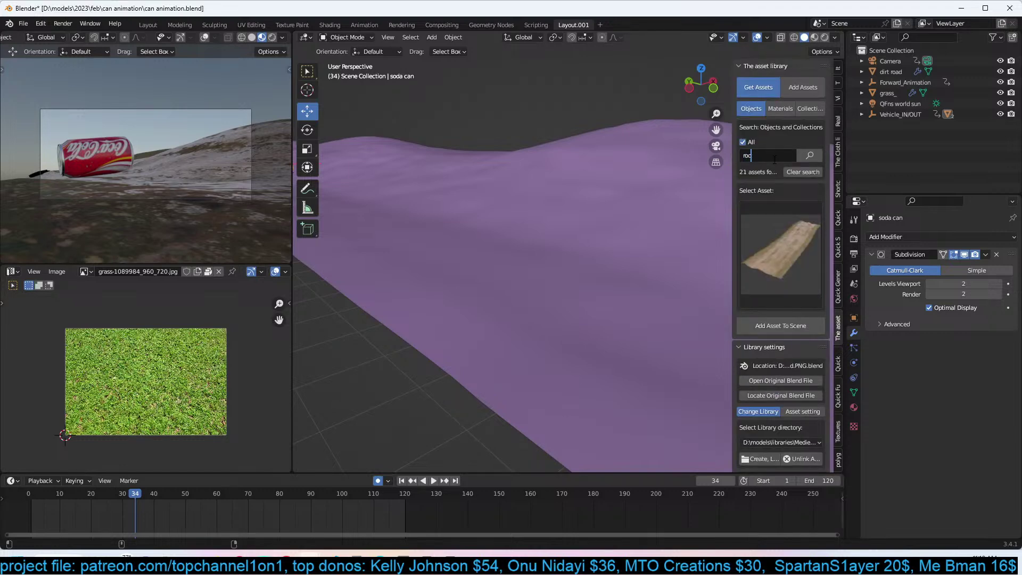
{"action": "type", "text": "k"}
{"action": "key", "text": "Return"}
{"action": "left_click", "coordinate": [768, 218]}
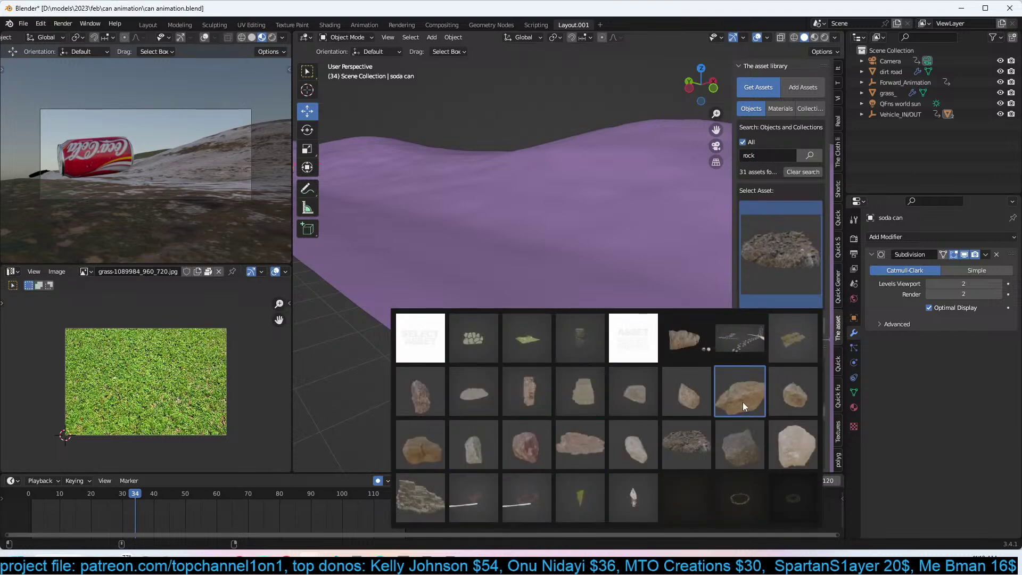
{"action": "left_click", "coordinate": [487, 447]}
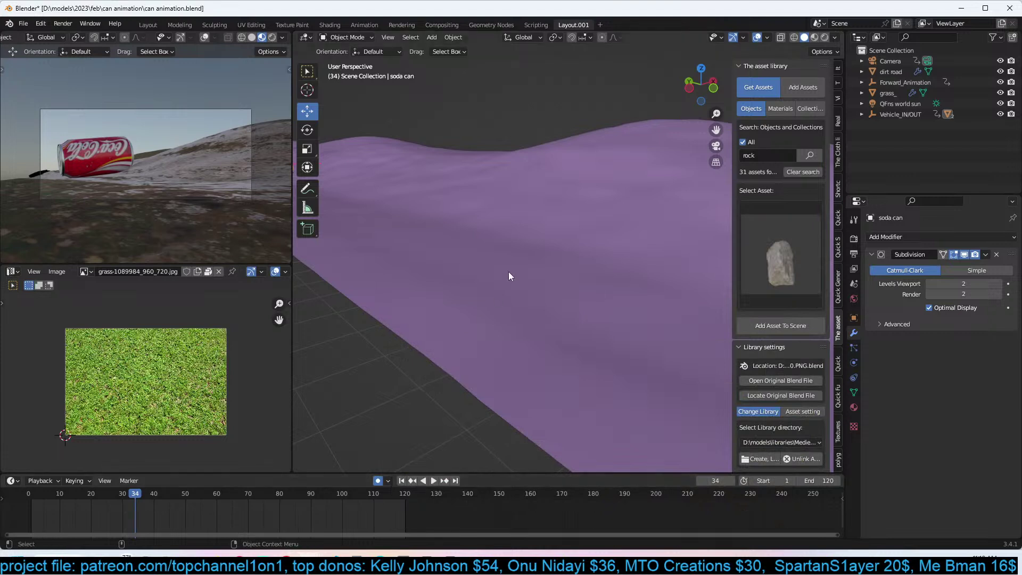
In the camera view, place the 3D cursor on the road below the can and add the chosen rock there.
{"action": "key", "text": "KP_0"}
{"action": "right_click", "coordinate": [524, 293], "text": "shift"}
{"action": "left_click", "coordinate": [793, 324]}
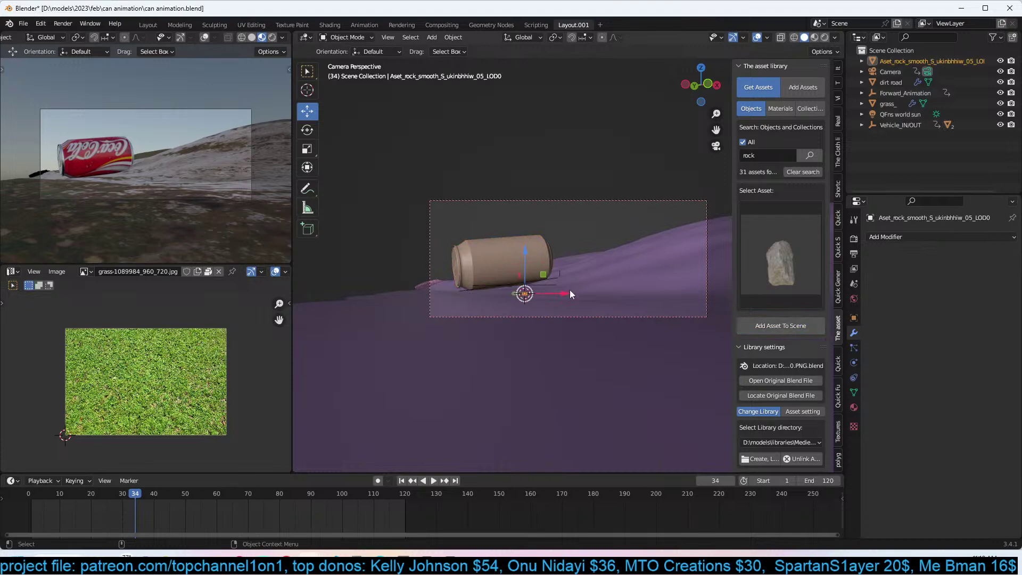
Enlarge the rock, rotate it, and shift it so it pokes out of the road beside the can.
{"action": "key", "text": "s"}
{"action": "left_click", "coordinate": [725, 253]}
{"action": "key", "text": "s"}
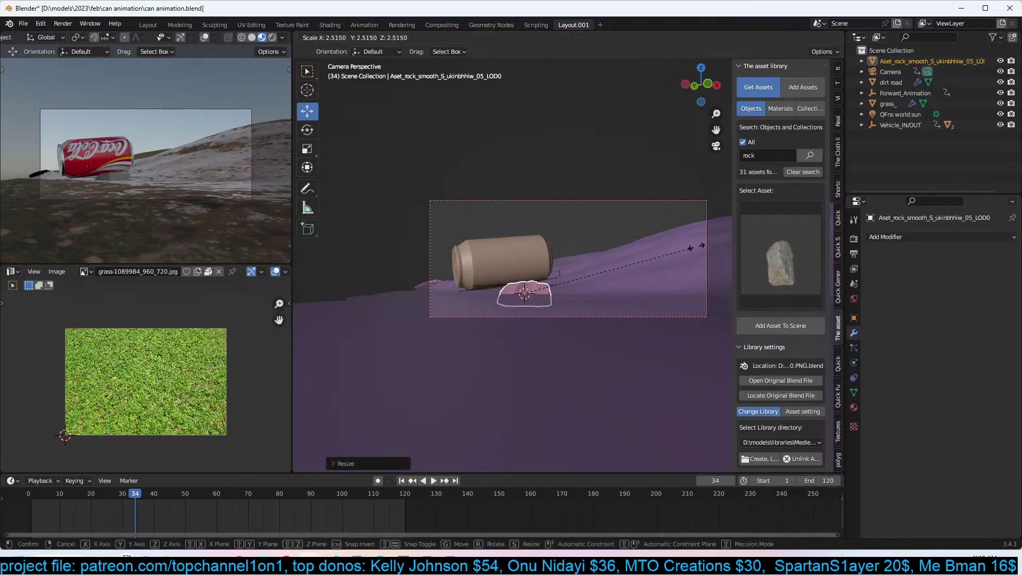
{"action": "left_click", "coordinate": [559, 307]}
{"action": "key", "text": "r"}
{"action": "left_click", "coordinate": [581, 232]}
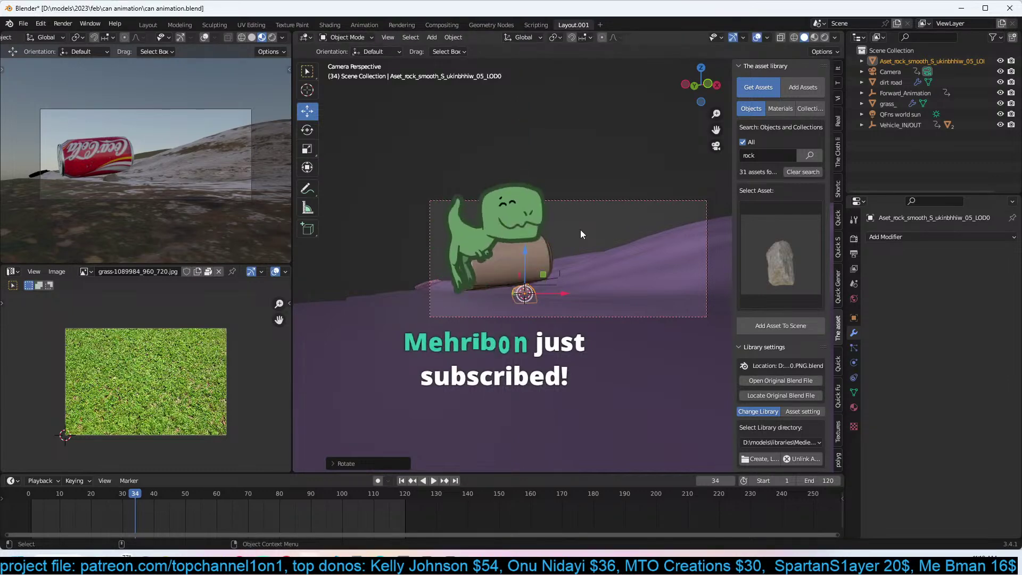
{"action": "key", "text": "g"}
{"action": "left_click", "coordinate": [582, 238]}
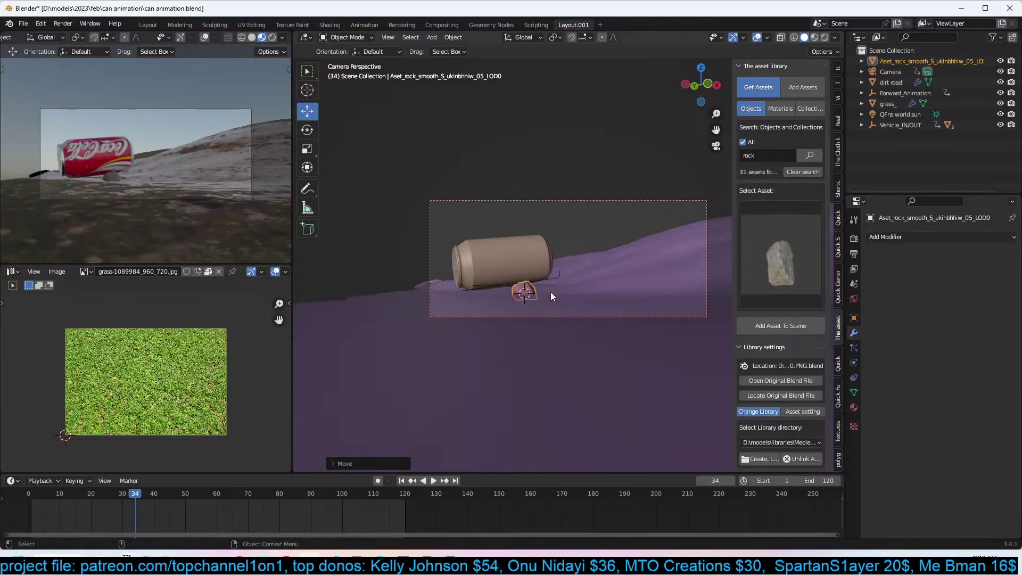
Advance the animation to frame 35, then move the rock beneath the can and enlarge it.
{"action": "left_click", "coordinate": [503, 247]}
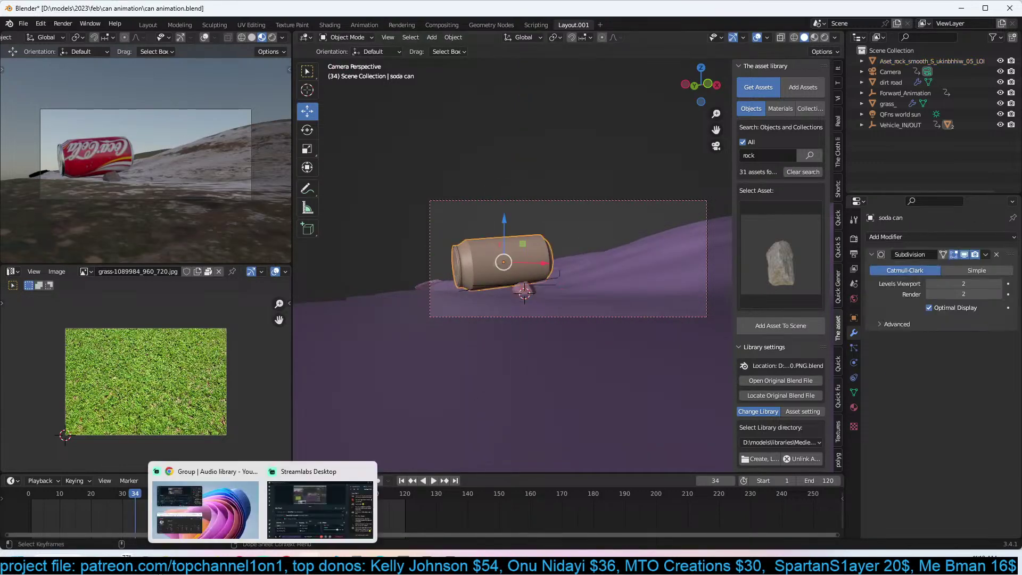
{"action": "key", "text": "space"}
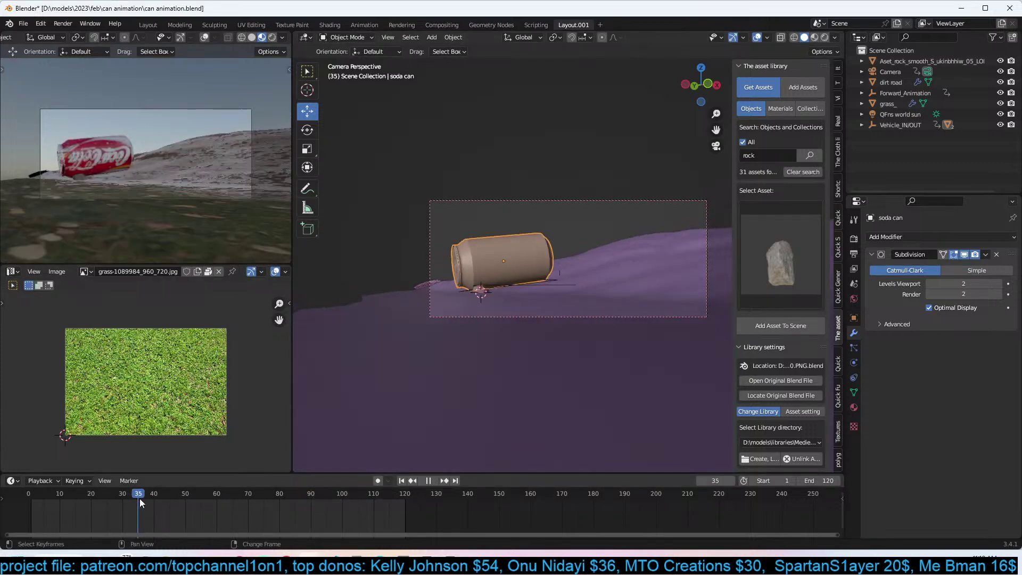
{"action": "key", "text": "space"}
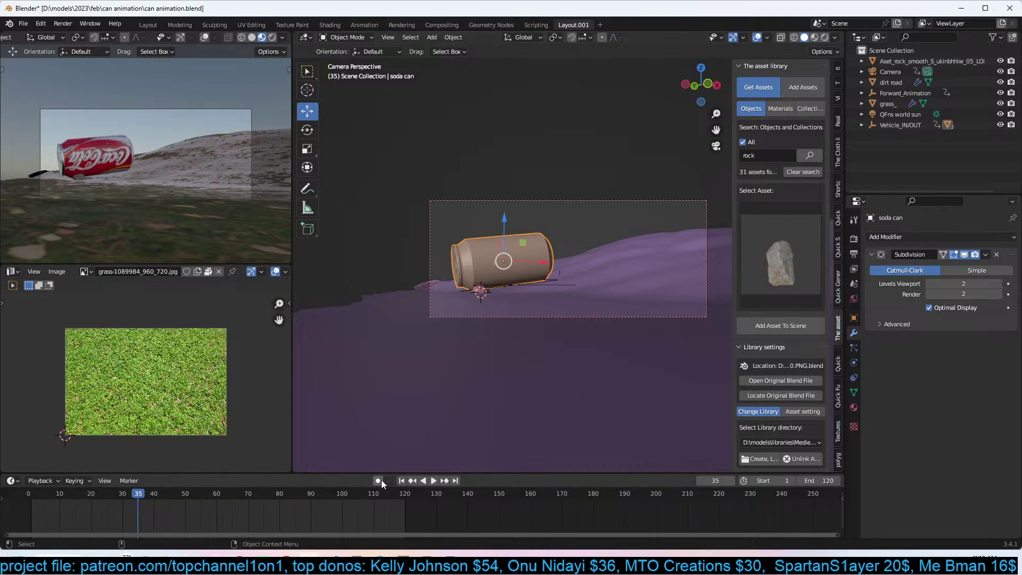
{"action": "scroll", "coordinate": [492, 287], "scroll_direction": "up", "scroll_amount": 3}
{"action": "key", "text": "g"}
{"action": "left_click", "coordinate": [486, 310]}
{"action": "key", "text": "s"}
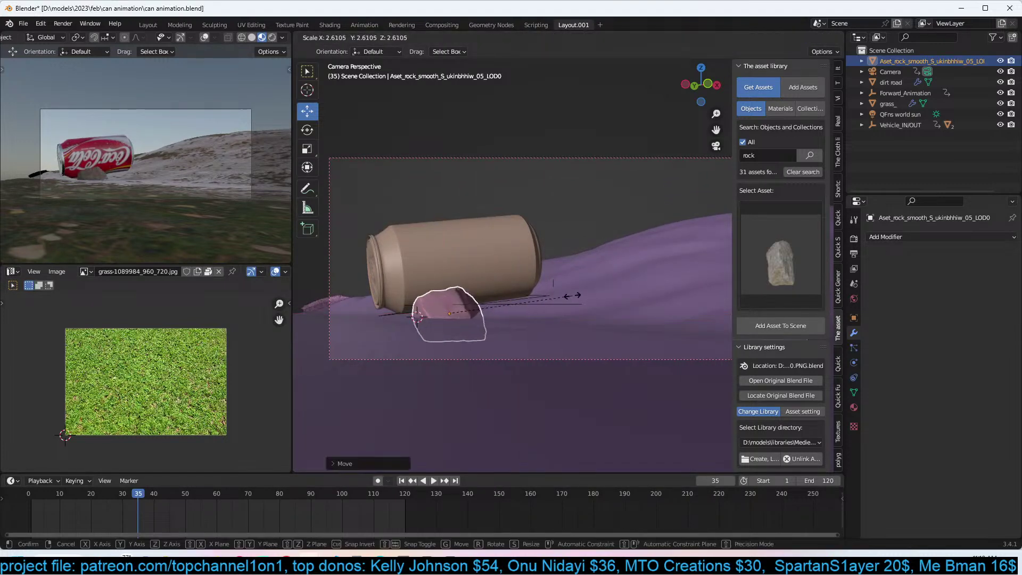
{"action": "left_click", "coordinate": [548, 296]}
Enable auto keying and keyframe the soda can's resting position at frames 35 and 47.
{"action": "left_click", "coordinate": [469, 290]}
{"action": "left_click", "coordinate": [378, 481]}
{"action": "key", "text": "g"}
{"action": "key", "text": "Return"}
{"action": "key", "text": "space"}
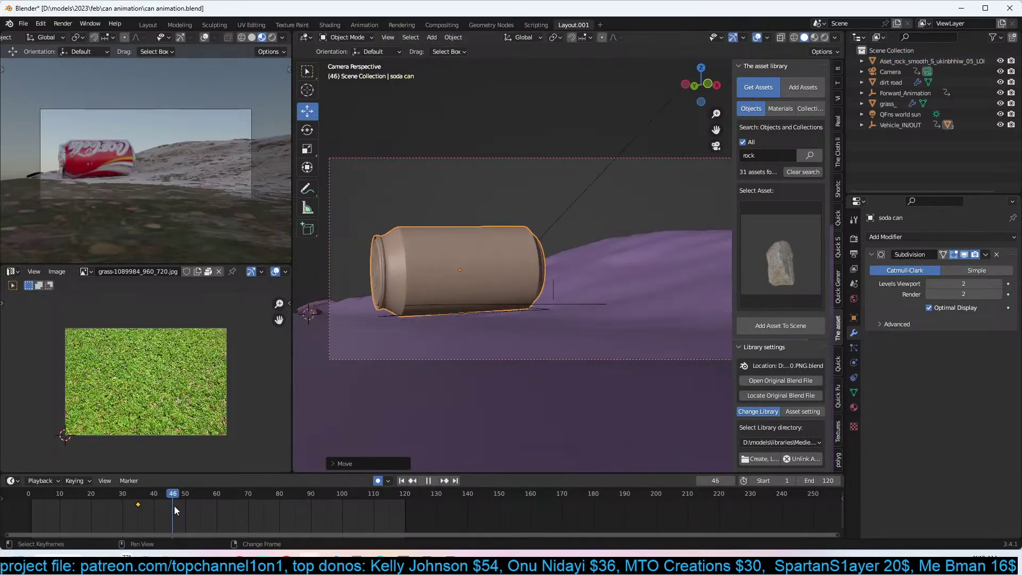
{"action": "key", "text": "space"}
{"action": "key", "text": "g"}
{"action": "key", "text": "Return"}
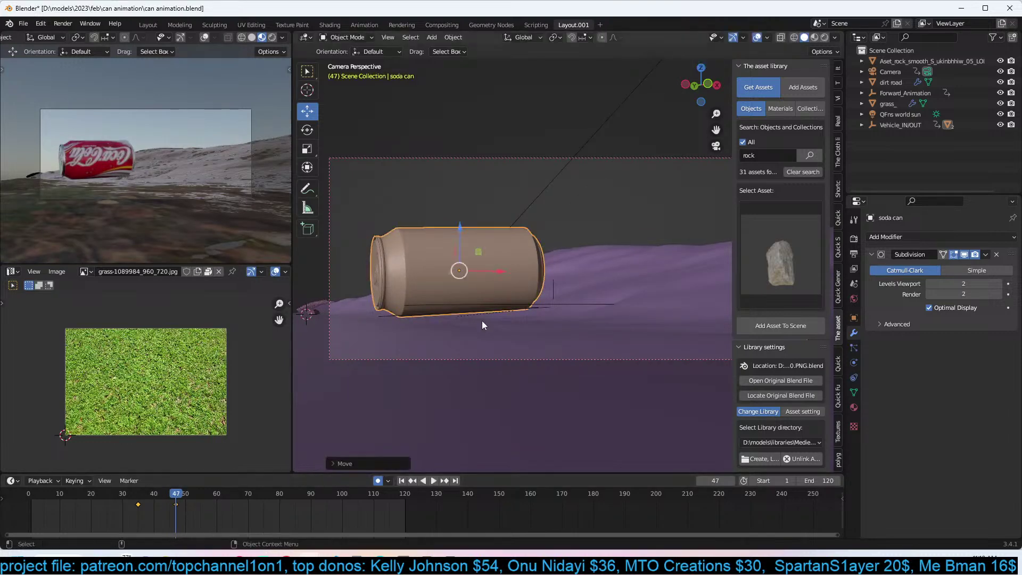
At frame 40, try lifting the can high above the road and tilting it for a bounce.
{"action": "left_click_drag", "start_coordinate": [176, 494], "coordinate": [155, 516]}
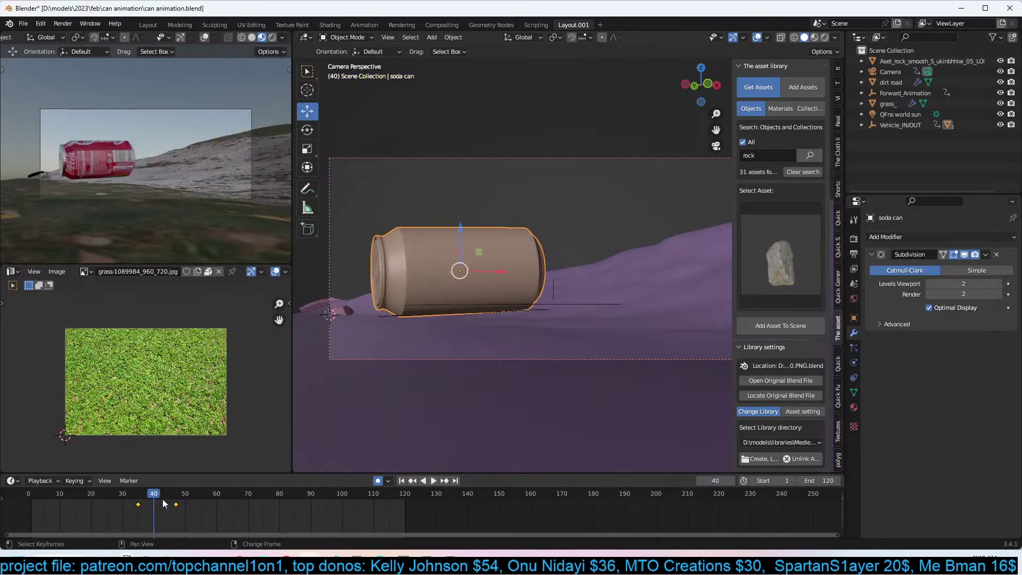
{"action": "key", "text": "g"}
{"action": "left_click", "coordinate": [438, 205]}
{"action": "key", "text": "r"}
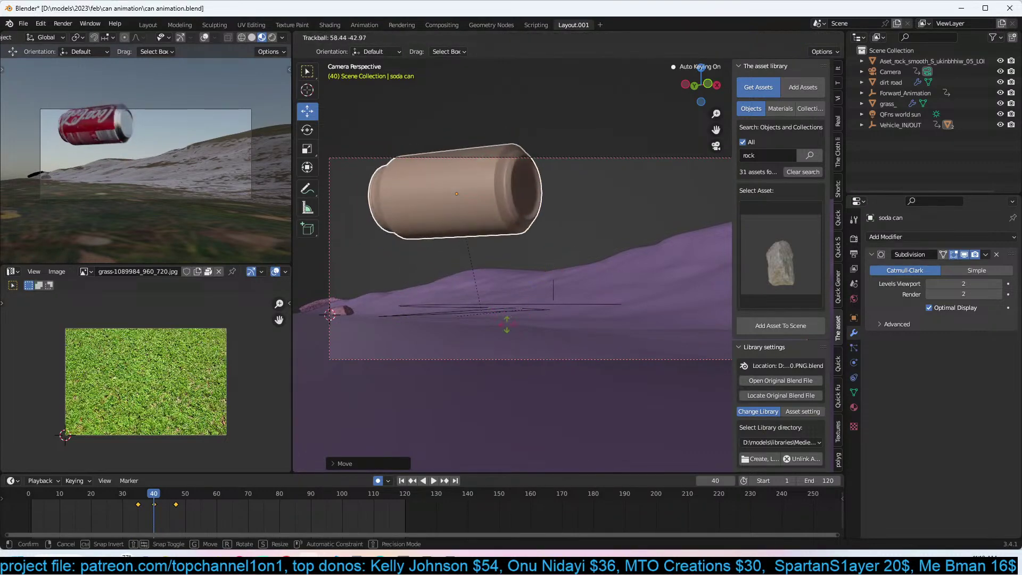
{"action": "key", "text": "r"}
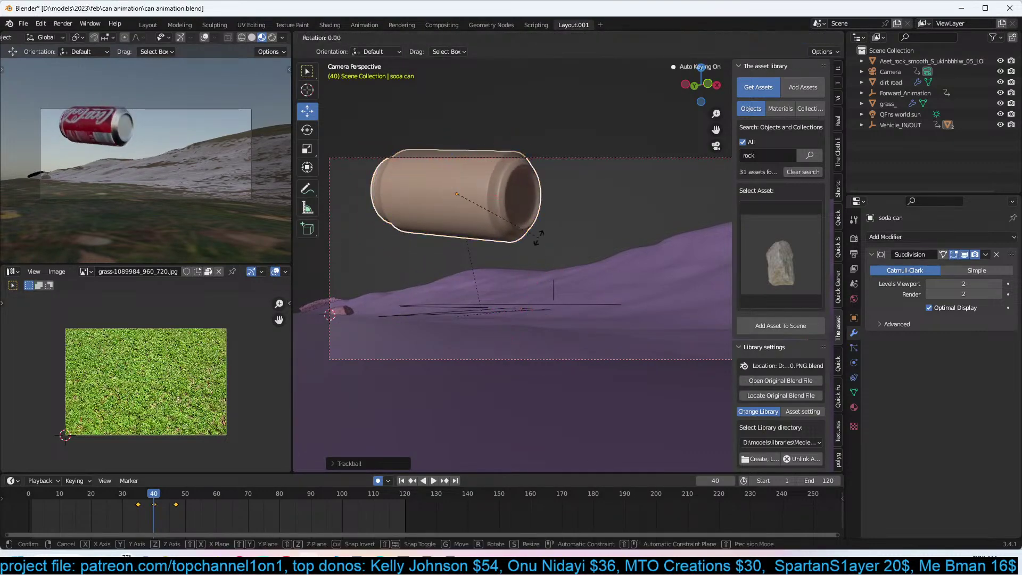
{"action": "left_click", "coordinate": [542, 344]}
Play the animation from about frame 24 to review the can's bounce.
{"action": "left_click", "coordinate": [104, 494]}
{"action": "key", "text": "space"}
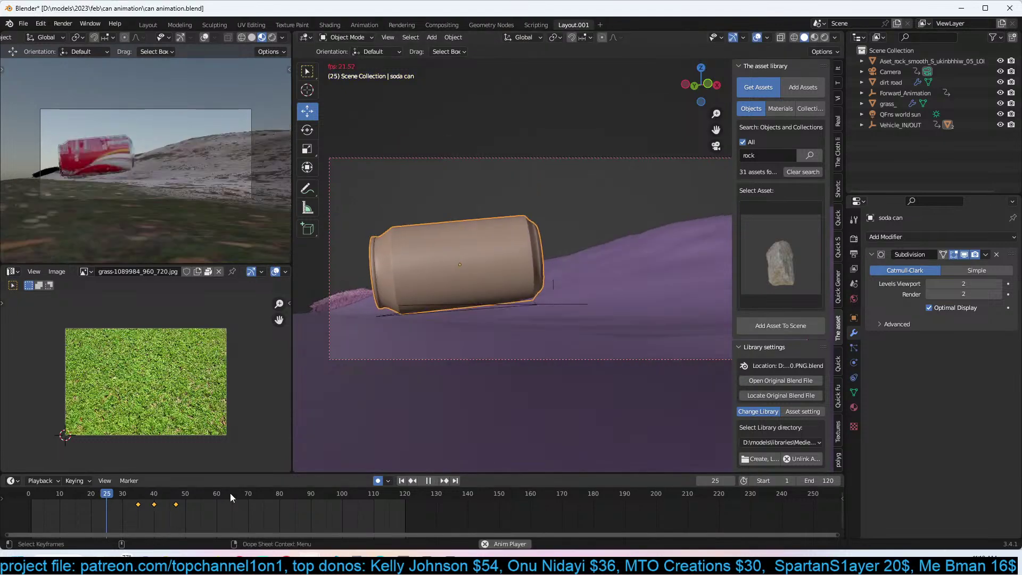
{"action": "key", "text": "Escape"}
{"action": "key", "text": "space"}
{"action": "key", "text": "Escape"}
Delete the can's keyframe at frame 40.
{"action": "mouse_move", "coordinate": [142, 514]}
{"action": "left_mouse_down"}
{"action": "mouse_move", "coordinate": [133, 512]}
{"action": "mouse_move", "coordinate": [154, 510]}
{"action": "left_mouse_up"}
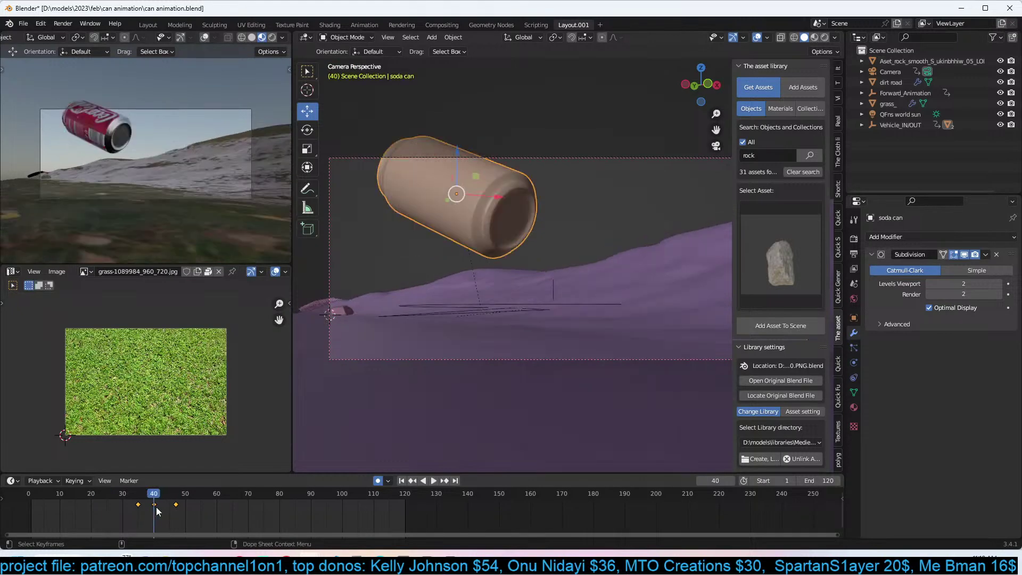
{"action": "left_click", "coordinate": [153, 504]}
{"action": "key", "text": "x"}
At frame 40, reposition the can for a lower bounce and rotate it.
{"action": "left_click", "coordinate": [170, 500]}
{"action": "key", "text": "g"}
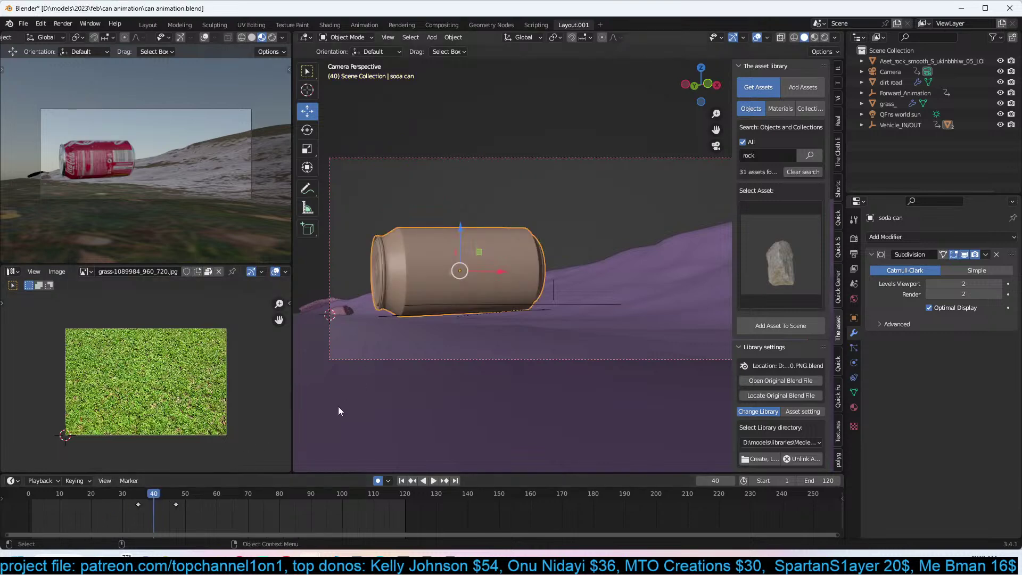
{"action": "left_click", "coordinate": [412, 296]}
{"action": "key", "text": "r"}
{"action": "left_click", "coordinate": [589, 304]}
Play the animation around the frame 40 bounce to check the can's motion.
{"action": "key", "text": "space"}
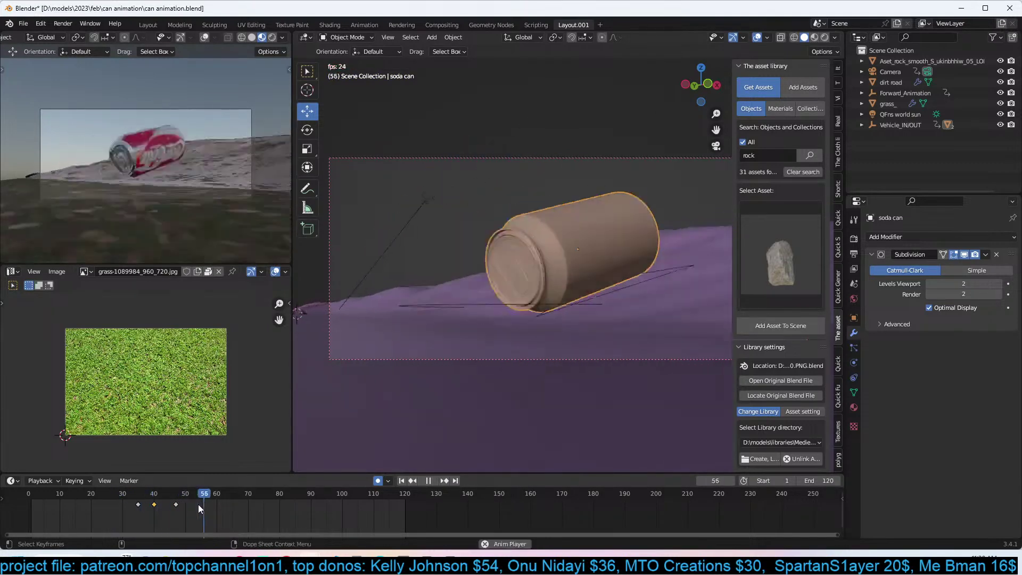
{"action": "key", "text": "space"}
{"action": "right_click", "coordinate": [125, 509]}
{"action": "key", "text": "shift+ctrl+space"}
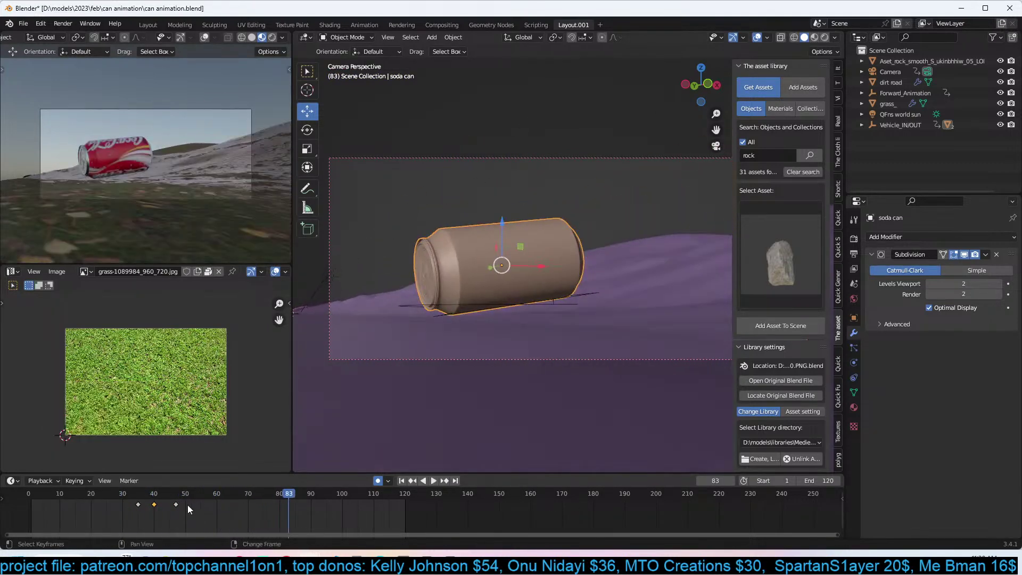
{"action": "key", "text": "space"}
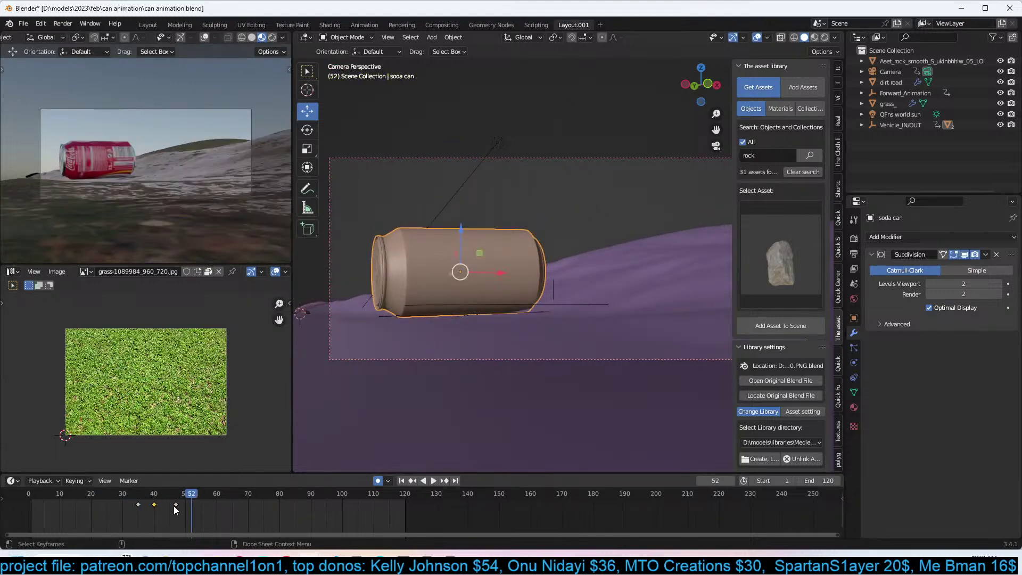
Move the can's last keyframe from frame 47 to frame 44.
{"action": "left_click", "coordinate": [176, 505]}
{"action": "key", "text": "g"}
{"action": "left_click", "coordinate": [163, 505]}
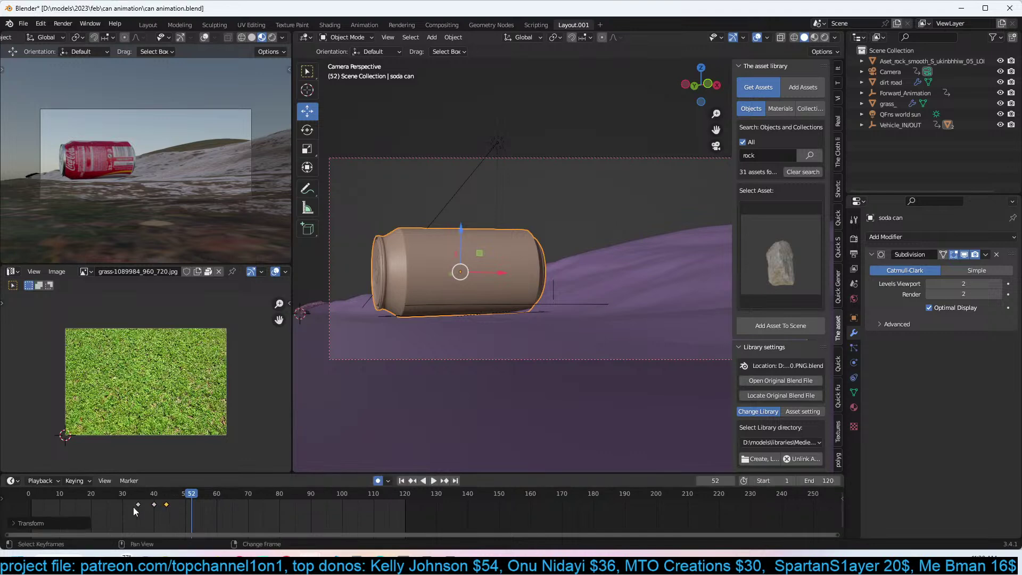
Replay the animation to check the timing of the shortened bounce.
{"action": "key", "text": "space"}
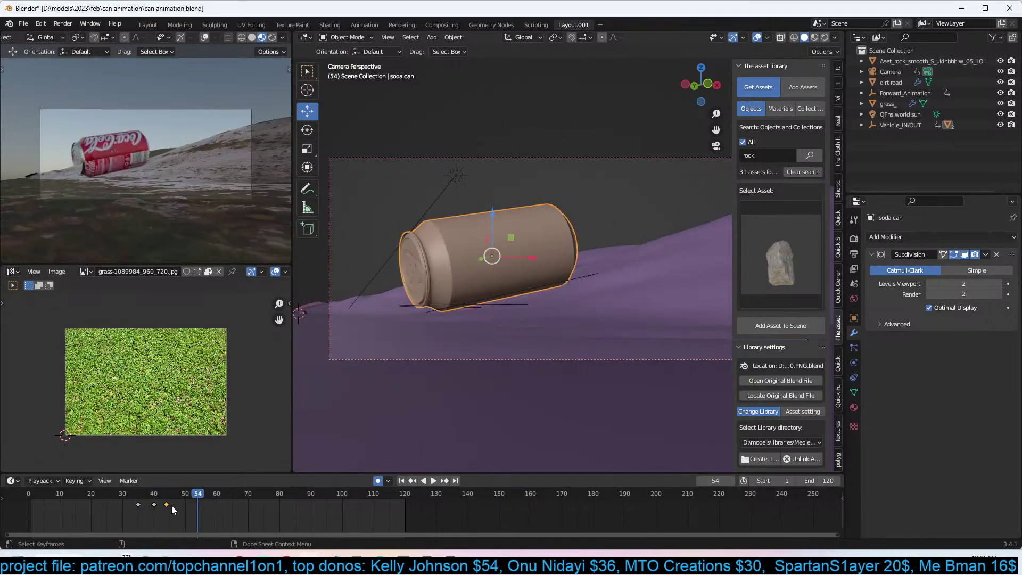
{"action": "key", "text": "space"}
{"action": "key", "text": "space"}
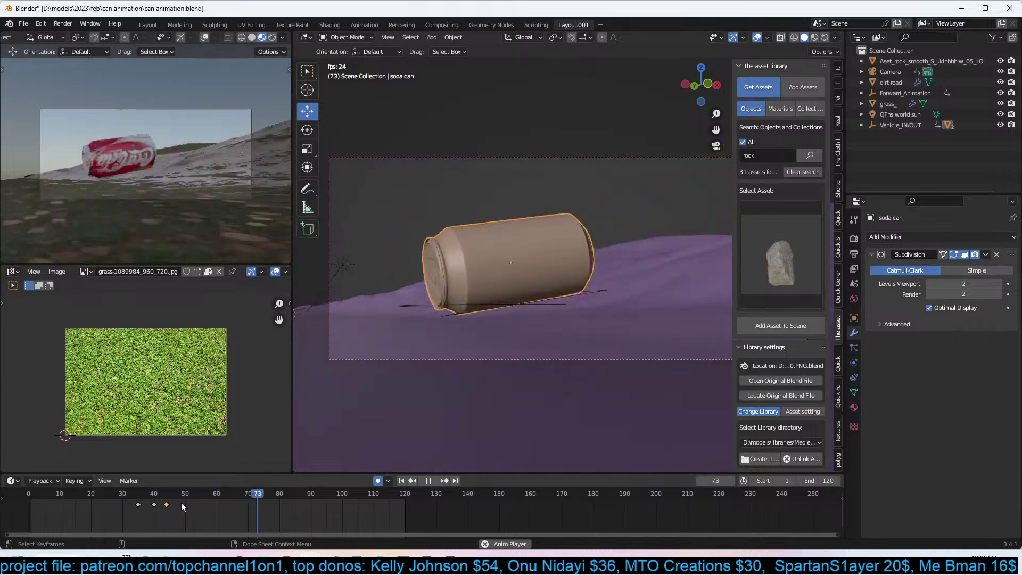
{"action": "key", "text": "space"}
Go to frame 53 and add another copy of the rock on the road beneath the can.
{"action": "left_click", "coordinate": [139, 501]}
{"action": "left_click_drag", "start_coordinate": [139, 501], "coordinate": [194, 506]}
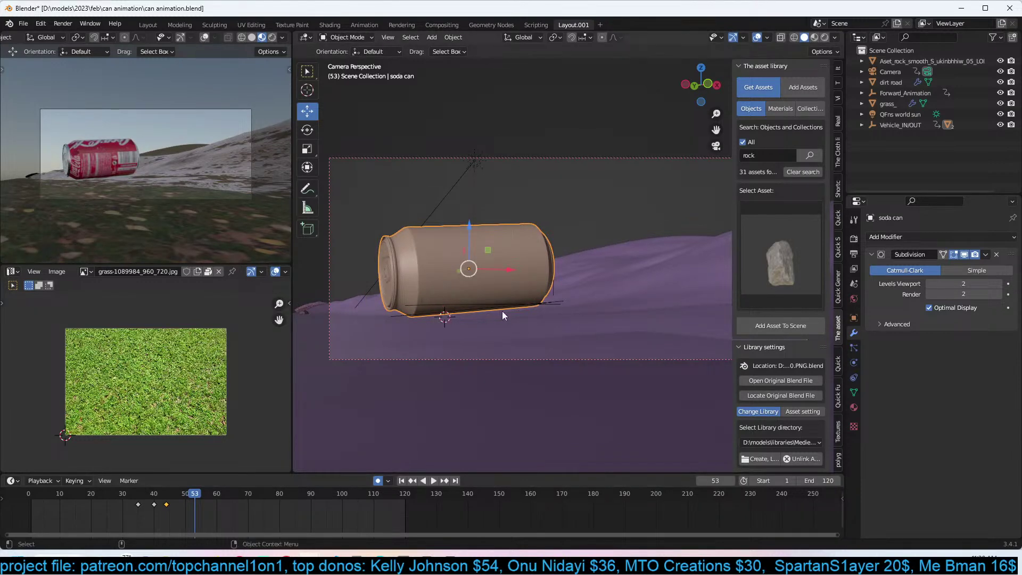
{"action": "left_click", "coordinate": [767, 323]}
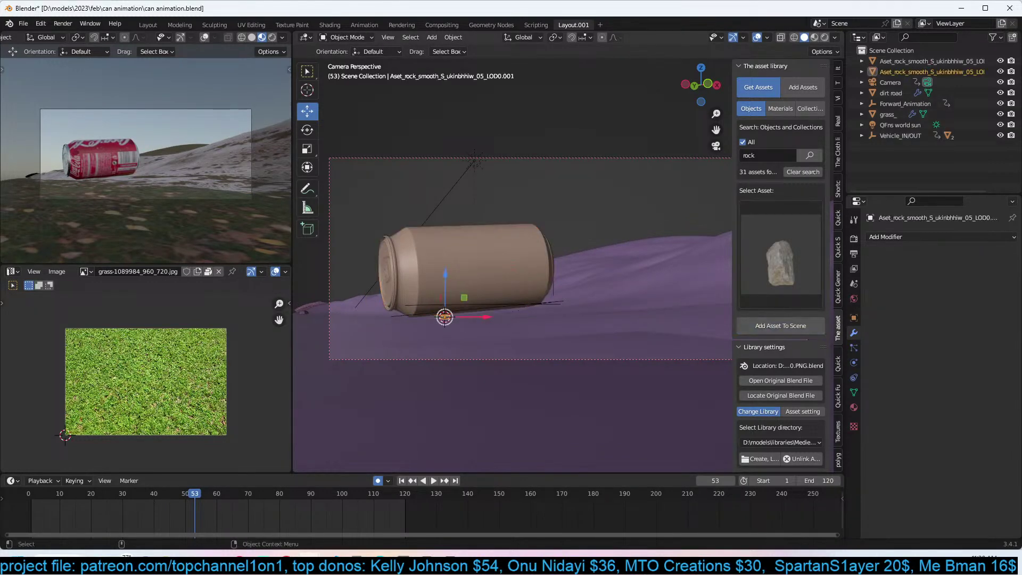
Enlarge the rock copy beneath the can at frame 53, return to frame 0 and save the file.
{"action": "key", "text": "s"}
{"action": "left_click", "coordinate": [260, 465]}
{"action": "key", "text": "x"}
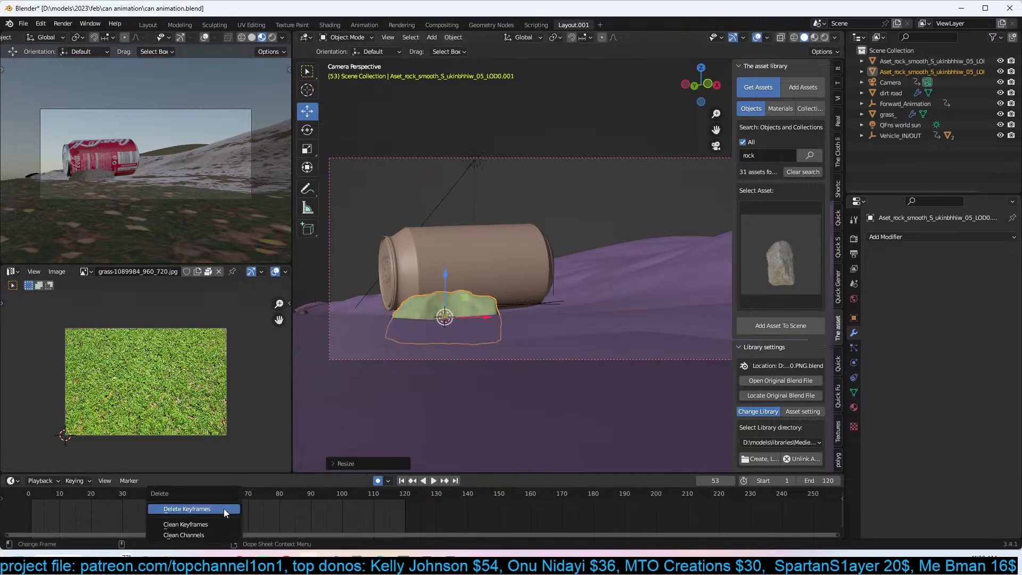
{"action": "left_click", "coordinate": [259, 509]}
{"action": "key", "text": "space"}
{"action": "key", "text": "Escape"}
{"action": "left_click", "coordinate": [30, 508]}
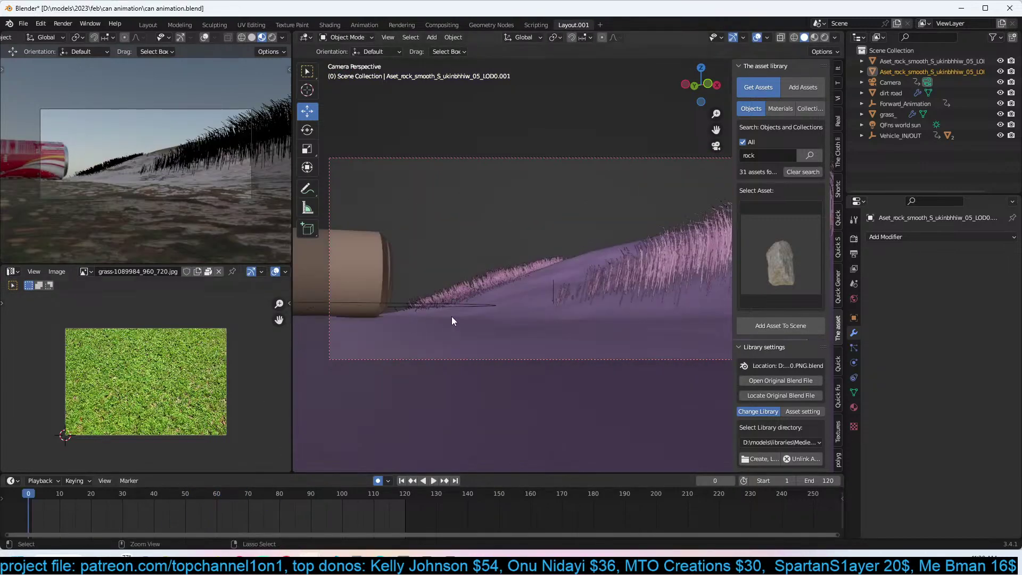
{"action": "key", "text": "ctrl+s"}
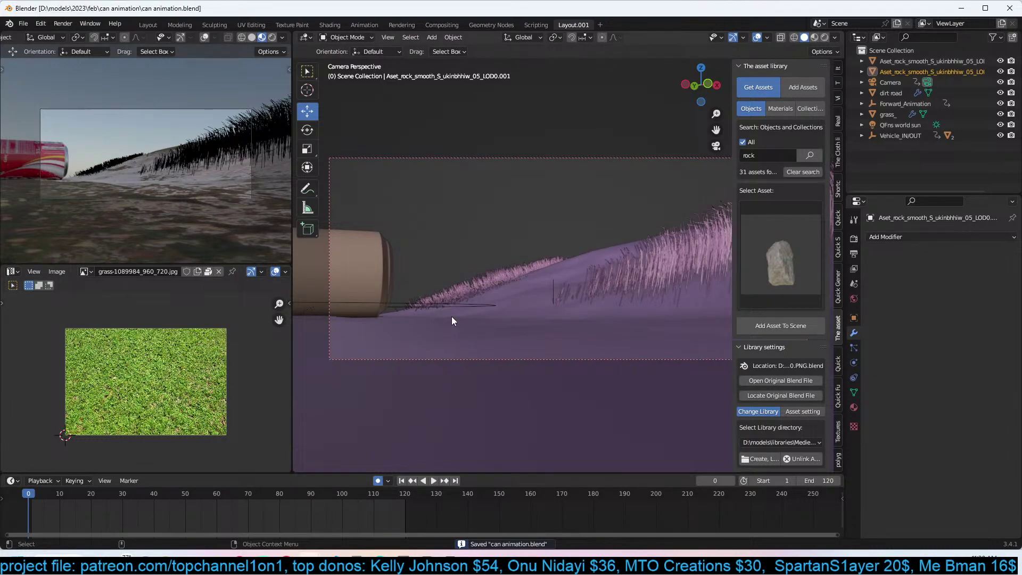
Slow the soda can's bounce by moving its last two keyframes to frames 49 and 59, and play it back.
{"action": "left_click", "coordinate": [325, 253]}
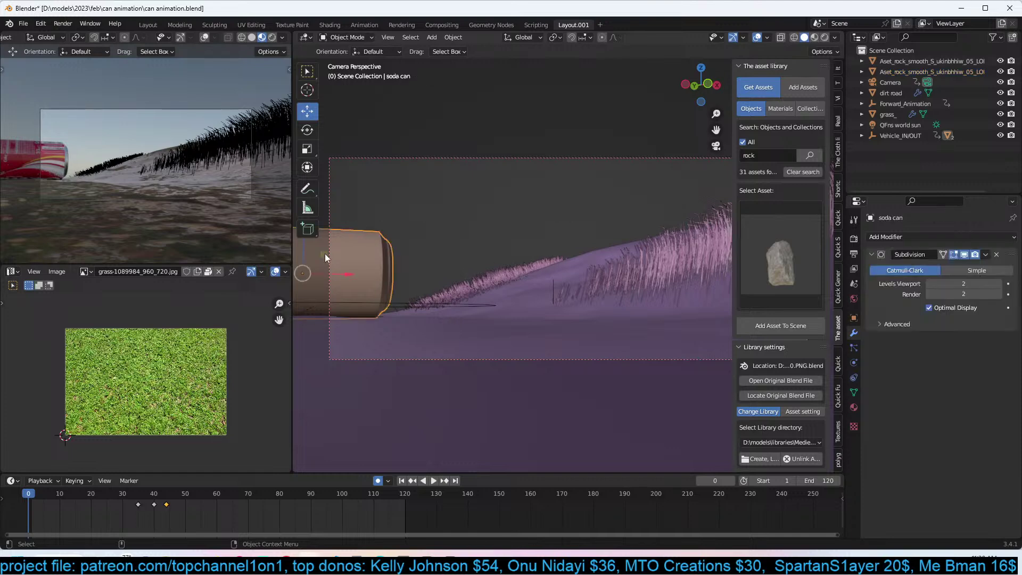
{"action": "key", "text": "space"}
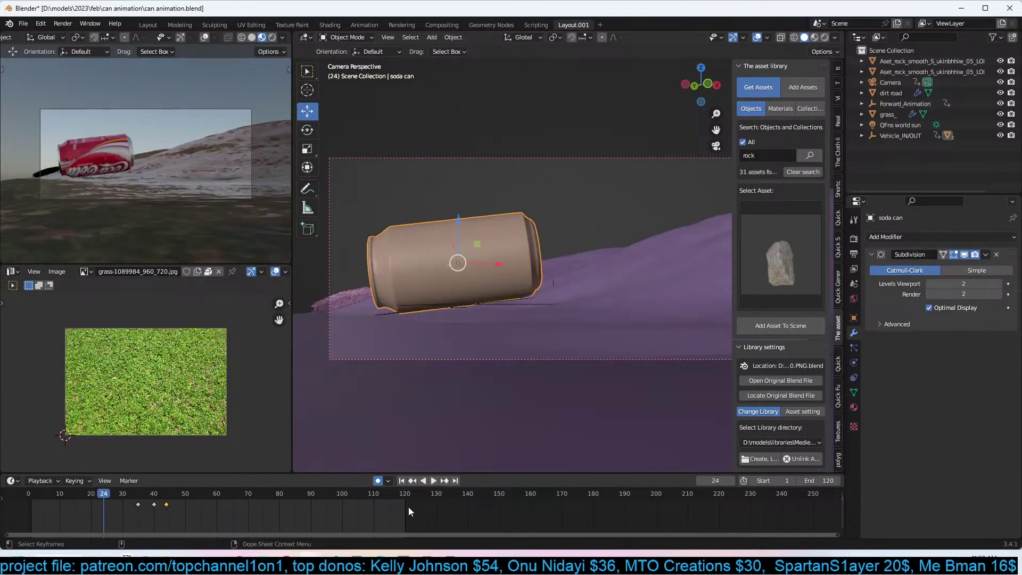
{"action": "key", "text": "space"}
{"action": "key", "text": "space"}
{"action": "left_click", "coordinate": [153, 505], "text": "shift"}
{"action": "left_click_drag", "start_coordinate": [154, 505], "coordinate": [225, 510]}
{"action": "key", "text": "shift+ctrl+space"}
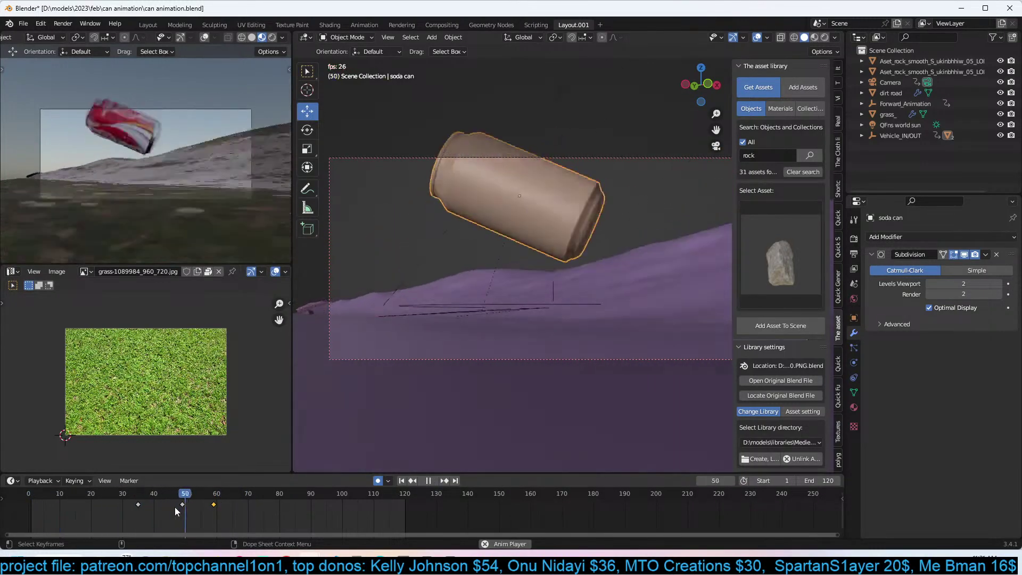
{"action": "key", "text": "space"}
Move the can's last keyframe to frame 56, replay the bounce and save the file.
{"action": "key", "text": "g"}
{"action": "left_click", "coordinate": [181, 507]}
{"action": "left_click", "coordinate": [61, 505]}
{"action": "key", "text": "space"}
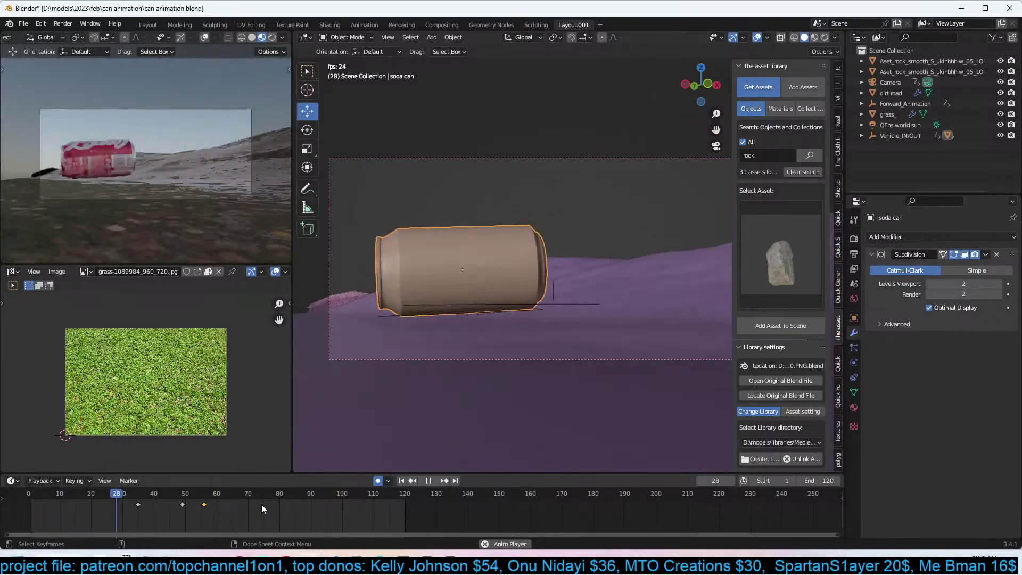
{"action": "key", "text": "space"}
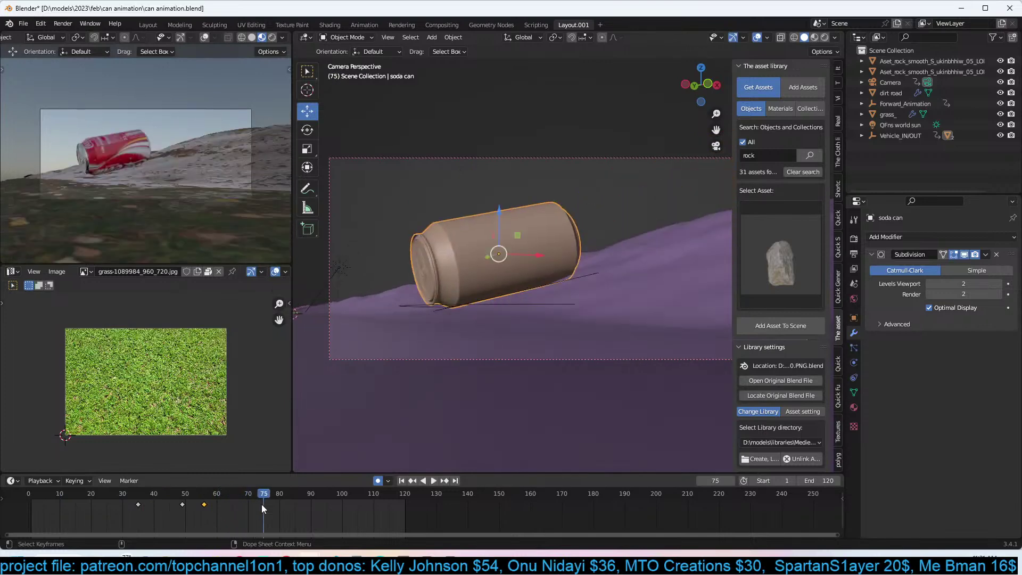
{"action": "key", "text": "ctrl+s"}
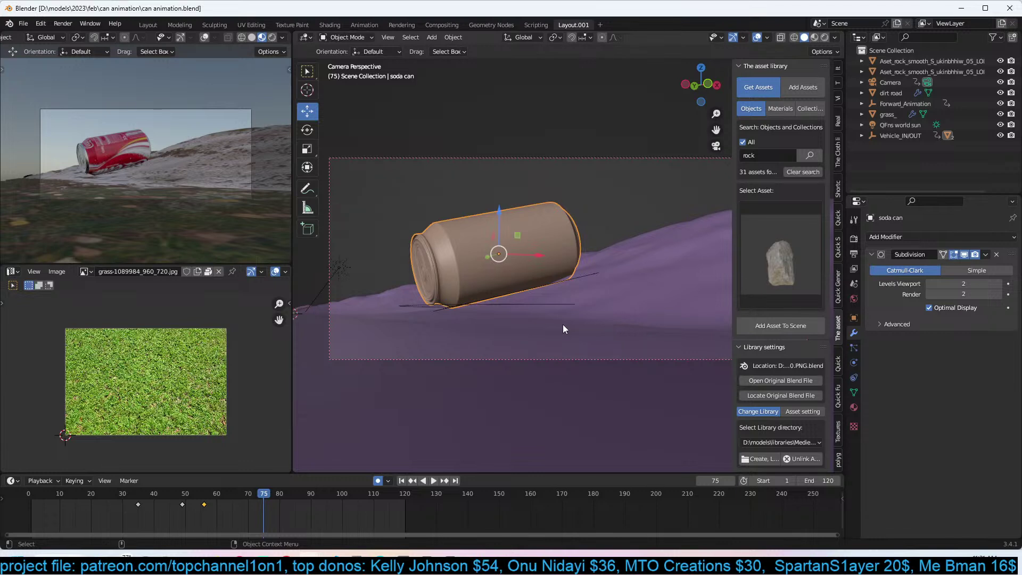
{"action": "key", "text": "ctrl+s"}
Replay the animation from the start, stop at frame 42 and switch the small camera preview to rendered shading.
{"action": "left_click", "coordinate": [27, 511]}
{"action": "key", "text": "space"}
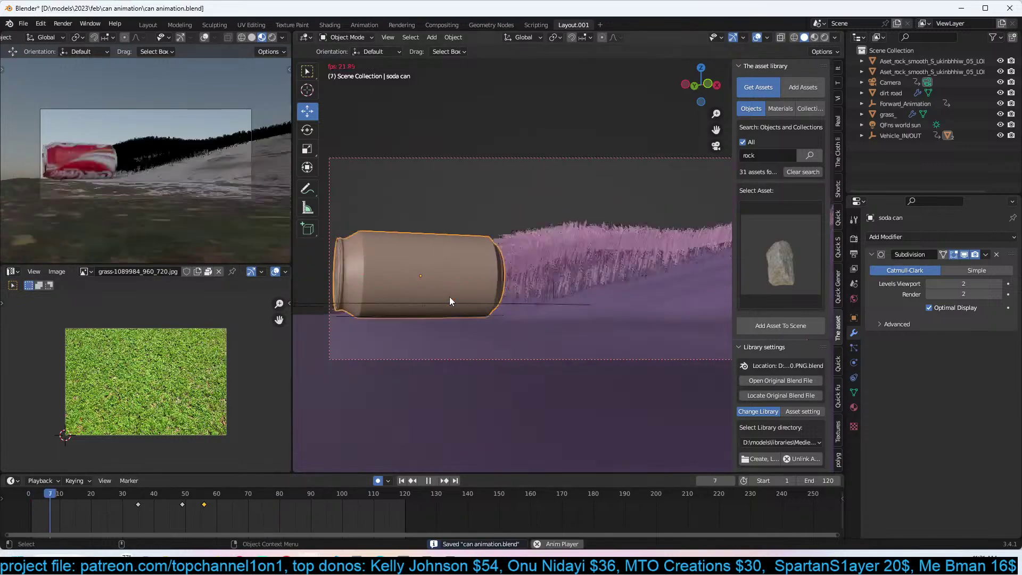
{"action": "key", "text": "space"}
{"action": "right_click_drag", "start_coordinate": [103, 532], "coordinate": [160, 520], "text": "shift"}
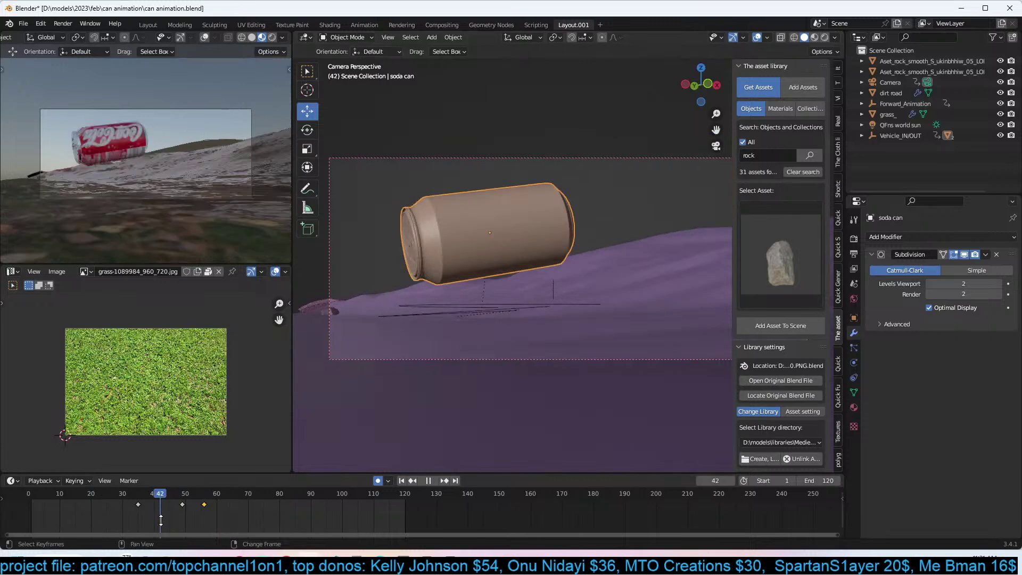
{"action": "key", "text": "ctrl+s"}
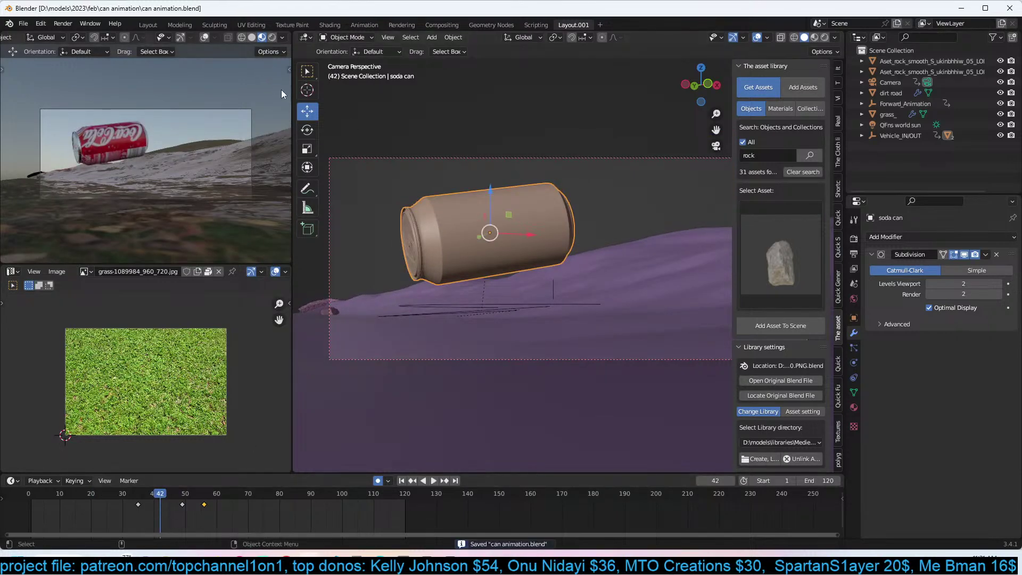
{"action": "left_click", "coordinate": [272, 38]}
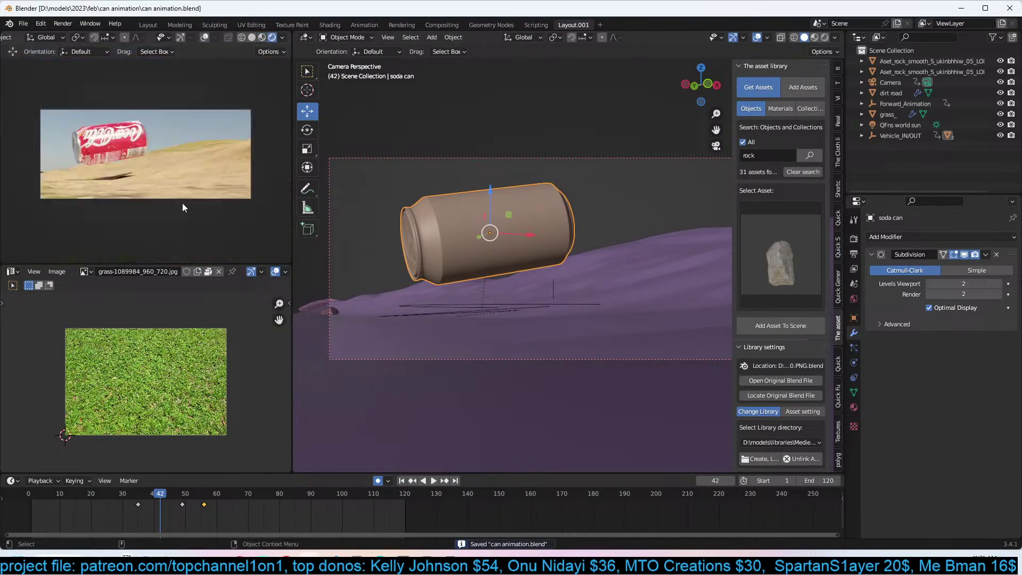
Select the grass object and stretch its mesh lengthwise along the road in Edit Mode, working from the top view.
{"action": "left_click", "coordinate": [320, 306]}
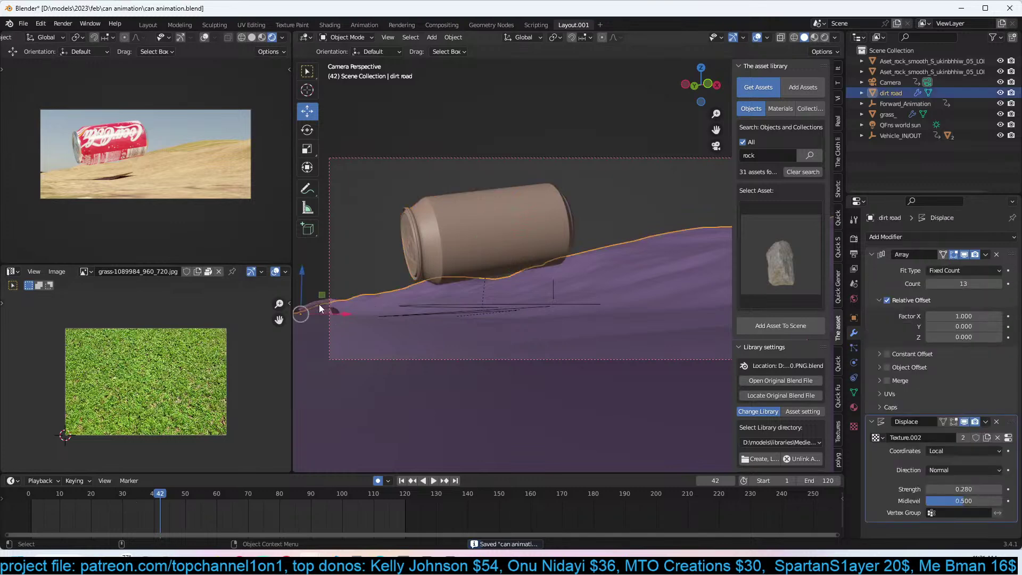
{"action": "left_click", "coordinate": [318, 306]}
{"action": "left_click", "coordinate": [317, 306]}
{"action": "middle_click_drag", "start_coordinate": [313, 302], "coordinate": [567, 327]}
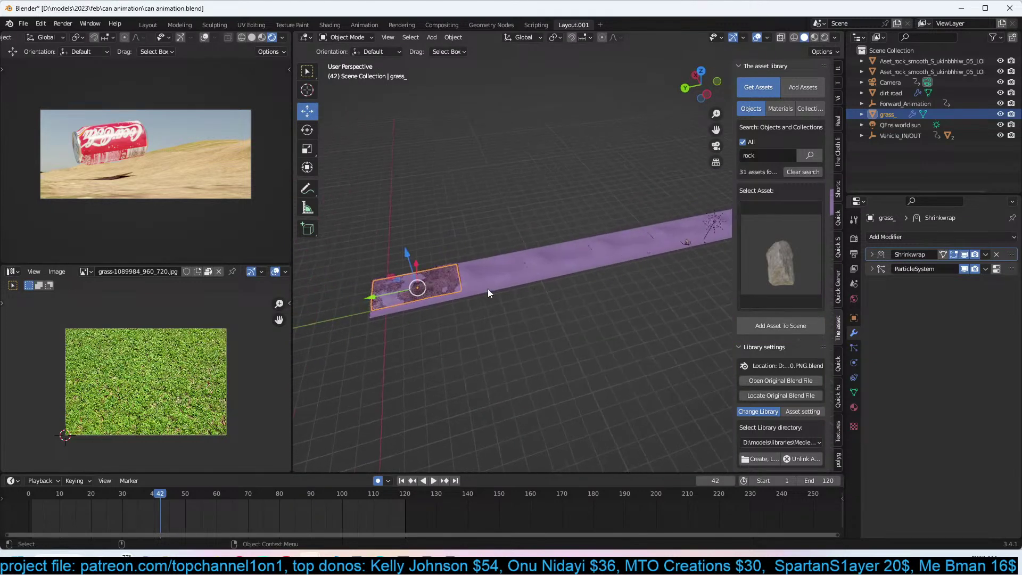
{"action": "key", "text": "KP_7"}
{"action": "key", "text": "Tab"}
{"action": "key", "text": "s"}
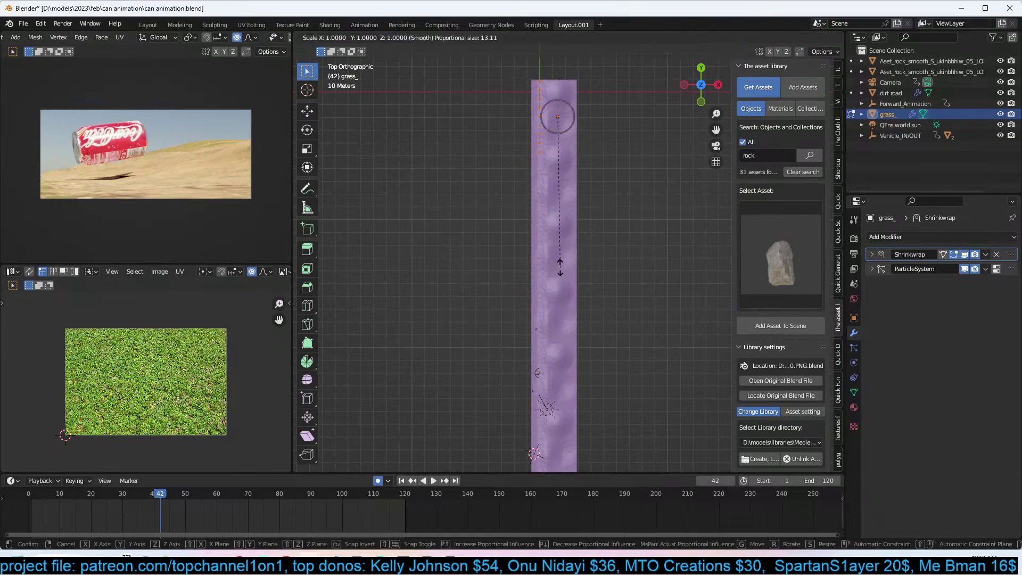
{"action": "left_click", "coordinate": [555, 260]}
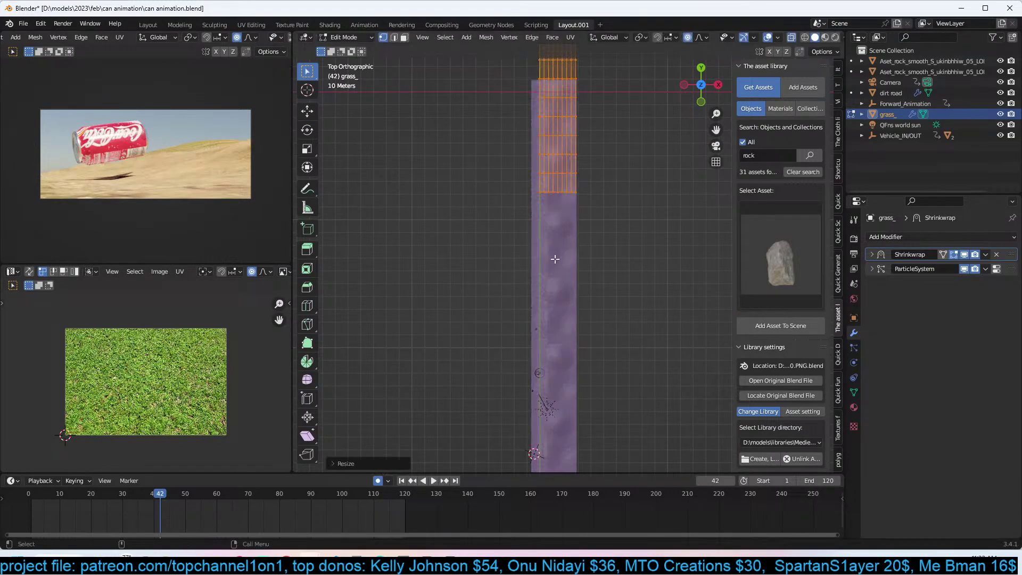
{"action": "key", "text": "Tab"}
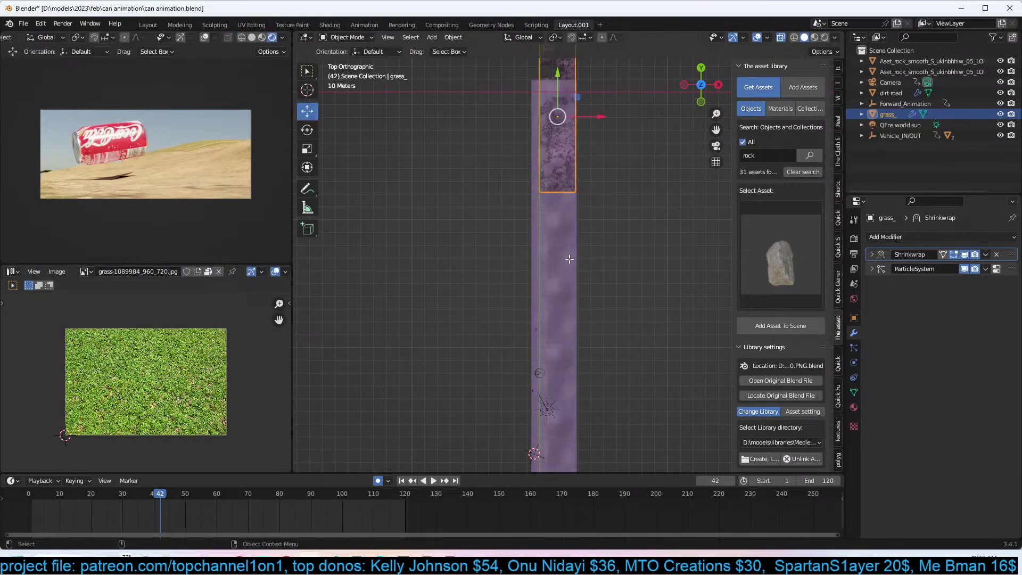
Move the whole grass mesh about -34.15 m along the Y axis to line it up with the end of the road.
{"action": "key", "text": "Tab"}
{"action": "key", "text": "g"}
{"action": "key", "text": "y"}
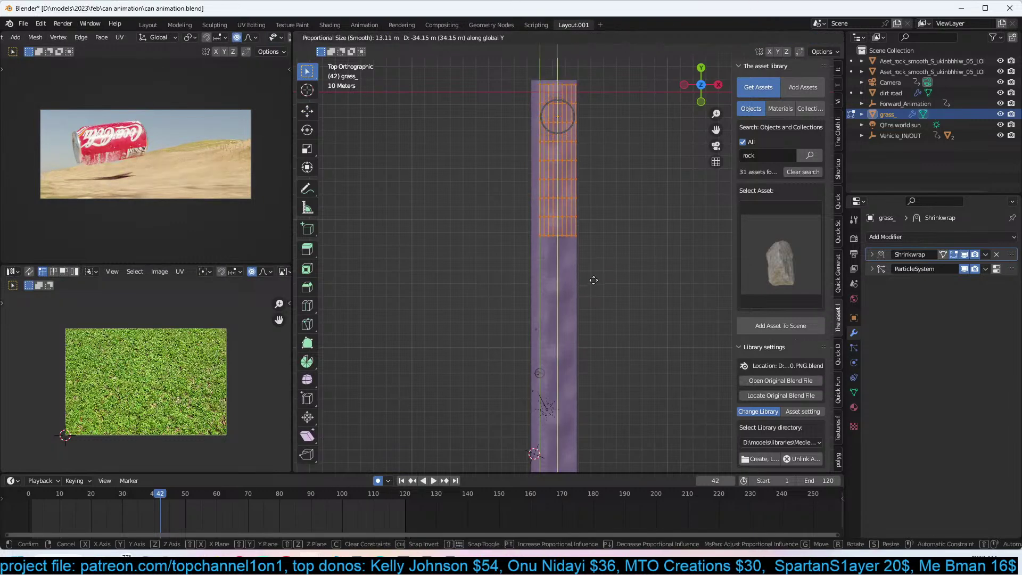
{"action": "left_click", "coordinate": [594, 280]}
Add crosswise loop cuts between the existing rows along the grass mesh and return to Object Mode.
{"action": "key", "text": "ctrl+r"}
{"action": "double_click", "coordinate": [562, 232]}
{"action": "key", "text": "ctrl+r"}
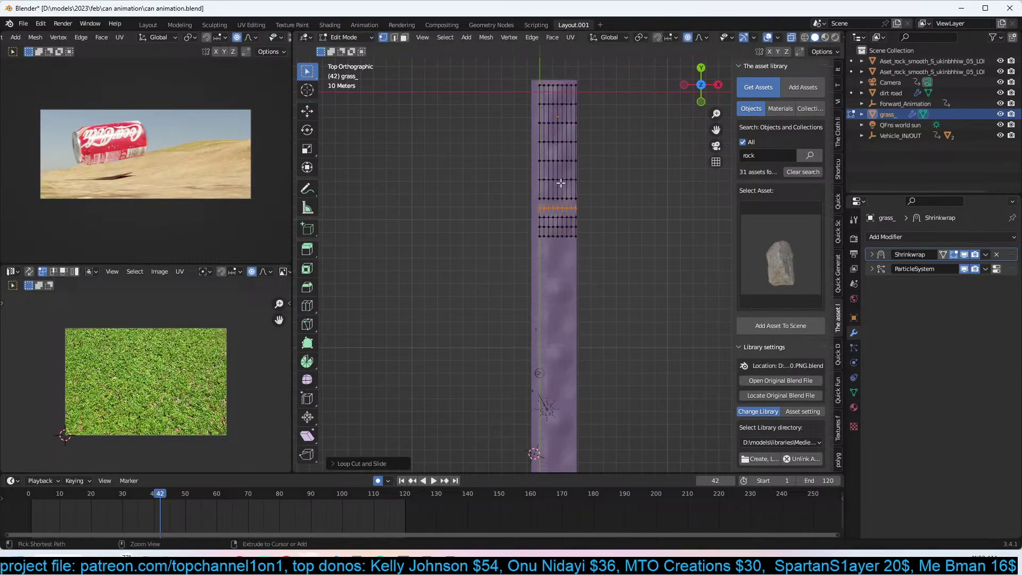
{"action": "left_click", "coordinate": [560, 187]}
{"action": "left_click", "coordinate": [562, 184]}
{"action": "key", "text": "ctrl+r"}
{"action": "left_click", "coordinate": [563, 160]}
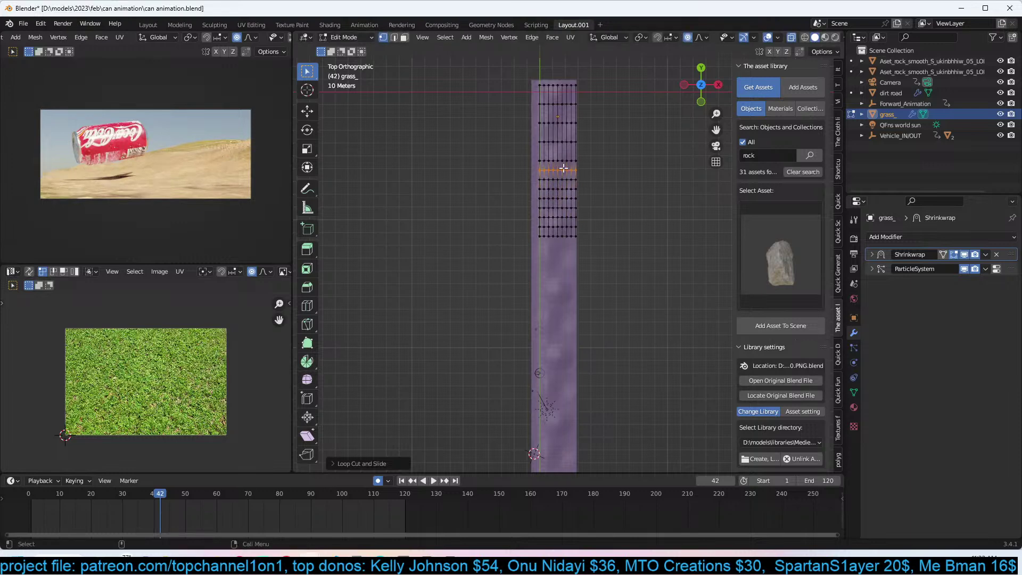
{"action": "left_click", "coordinate": [562, 115]}
{"action": "key", "text": "ctrl+r"}
{"action": "left_click", "coordinate": [562, 115]}
{"action": "left_click", "coordinate": [559, 94]}
{"action": "key", "text": "Tab"}
Add an Array modifier to the grass with relative offset X 0 and Y -1, and place it first in the modifier stack.
{"action": "middle_click_drag", "start_coordinate": [545, 234], "coordinate": [622, 223]}
{"action": "left_click", "coordinate": [950, 238]}
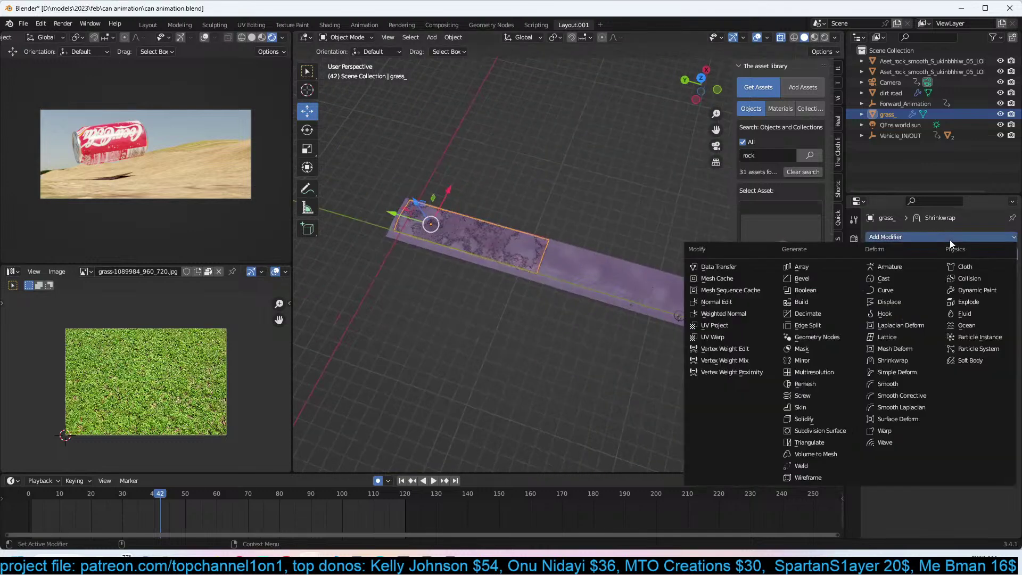
{"action": "left_click", "coordinate": [831, 265]}
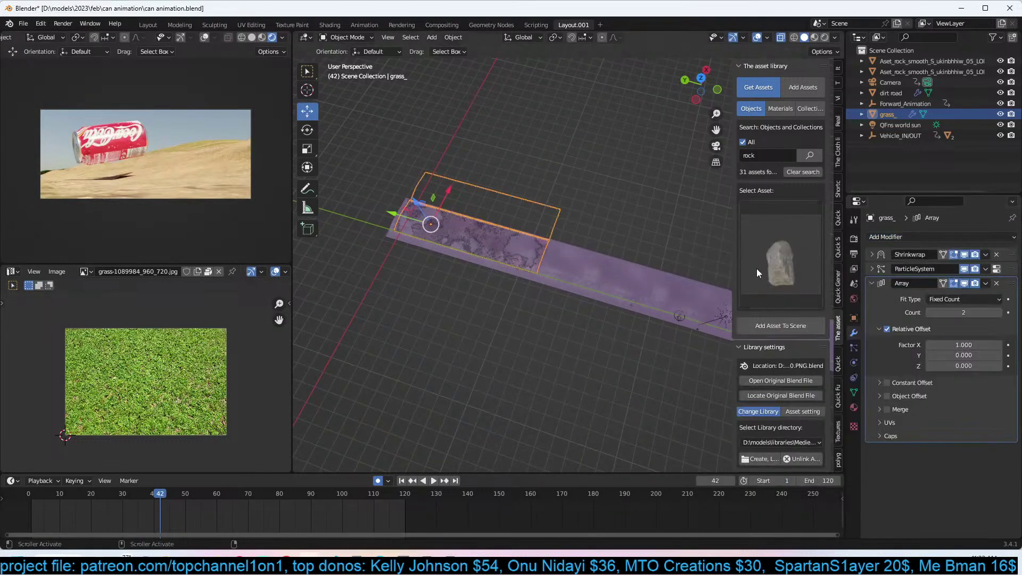
{"action": "left_click", "coordinate": [953, 355]}
{"action": "type", "text": "1"}
{"action": "key", "text": "Return"}
{"action": "left_click", "coordinate": [957, 355]}
{"action": "type", "text": "0"}
{"action": "key", "text": "Return"}
{"action": "left_click", "coordinate": [964, 345]}
{"action": "type", "text": "0"}
{"action": "key", "text": "Return"}
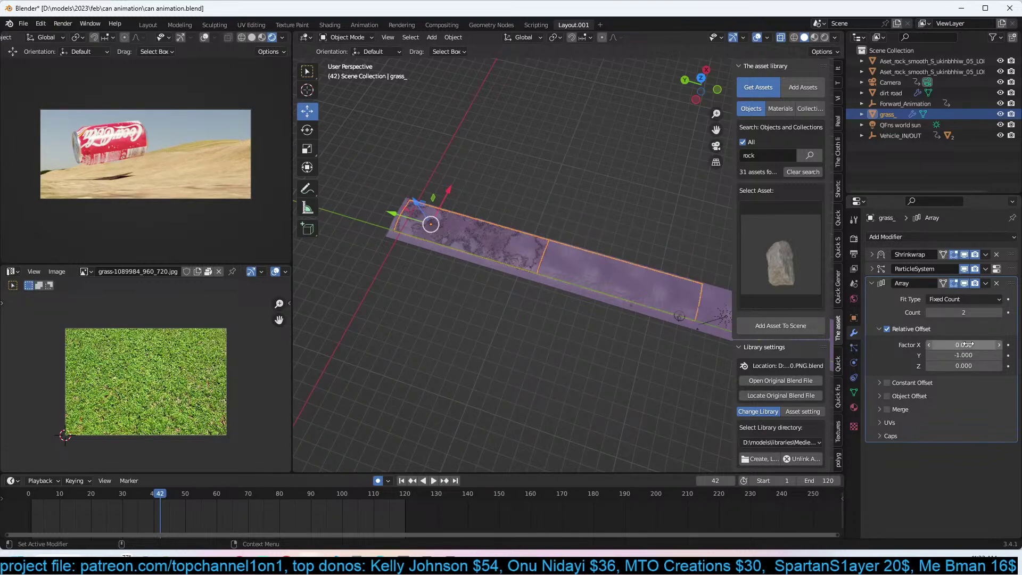
{"action": "left_click_drag", "start_coordinate": [1012, 283], "coordinate": [1016, 250]}
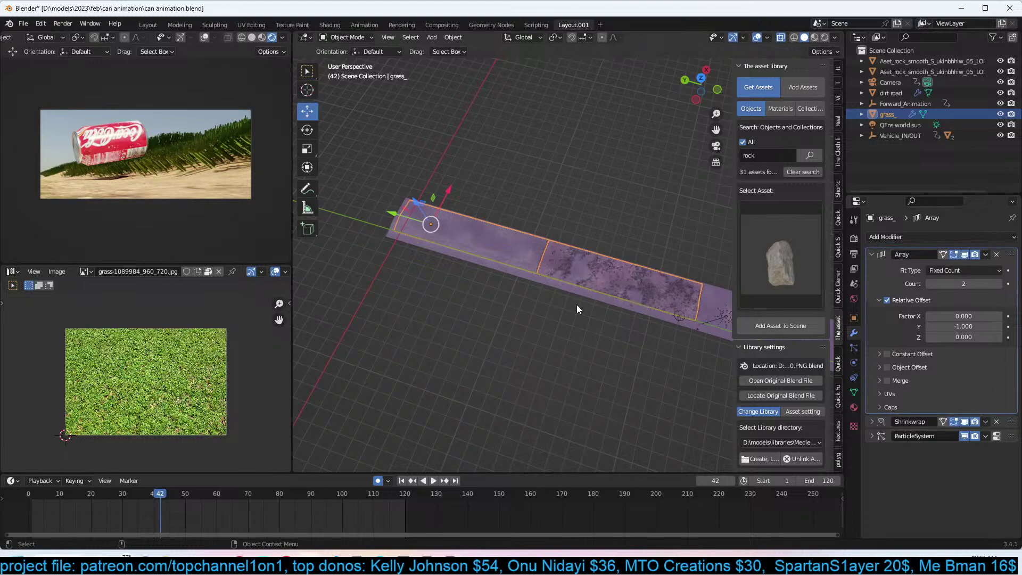
Enable Use Modifier Stack in the grass particle system's emission source and save the file.
{"action": "middle_click_drag", "start_coordinate": [598, 334], "coordinate": [640, 298]}
{"action": "left_click", "coordinate": [996, 436]}
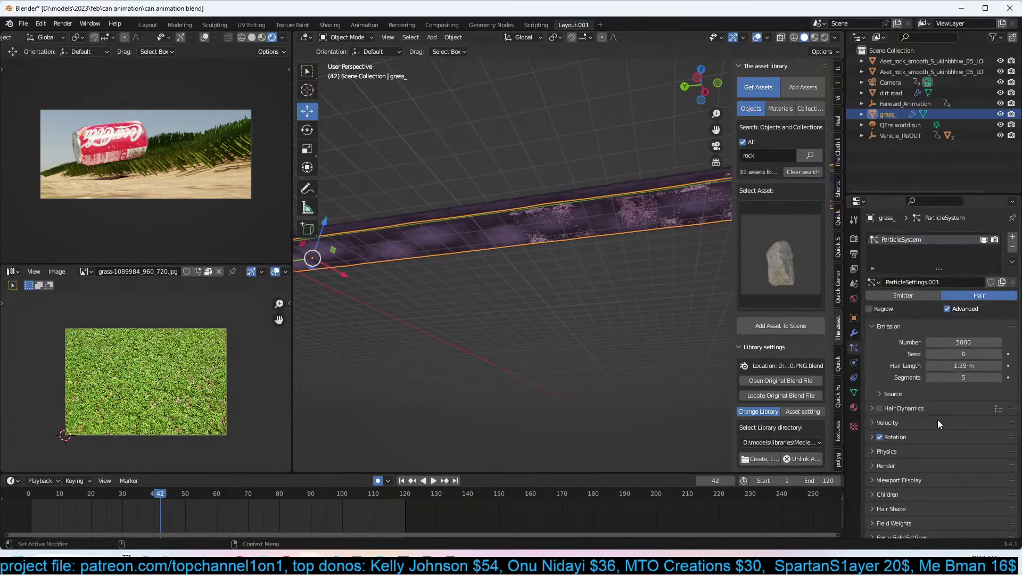
{"action": "left_click", "coordinate": [893, 394]}
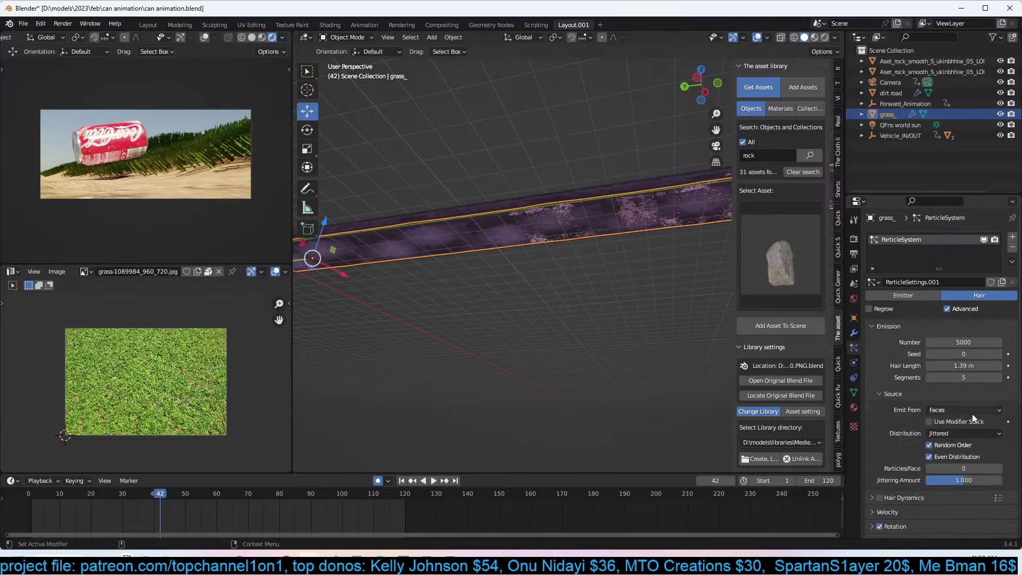
{"action": "left_click", "coordinate": [930, 422]}
{"action": "middle_click_drag", "start_coordinate": [595, 286], "coordinate": [522, 307]}
{"action": "scroll", "coordinate": [518, 308], "scroll_direction": "up", "scroll_amount": 2}
{"action": "key", "text": "ctrl+s"}
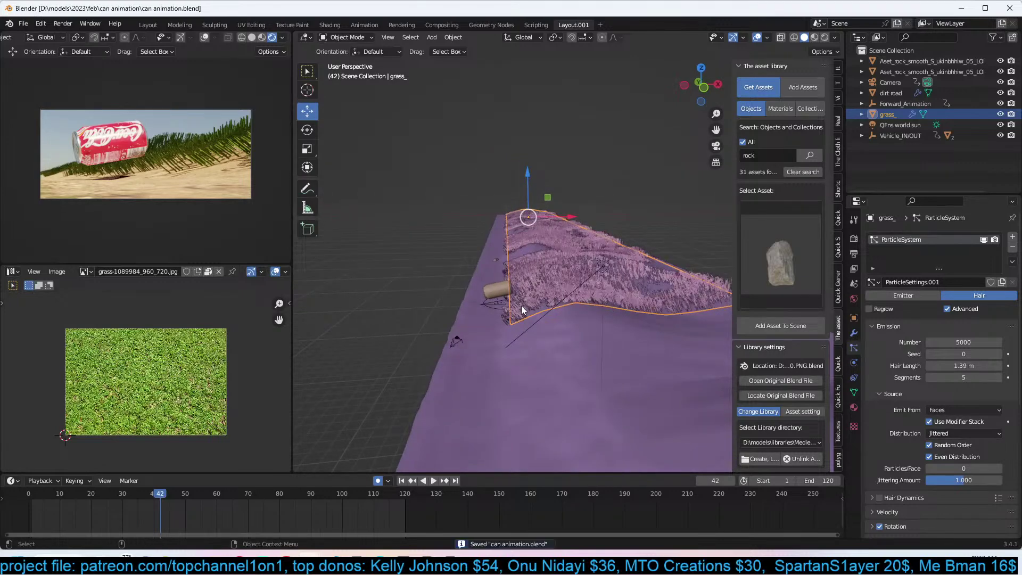
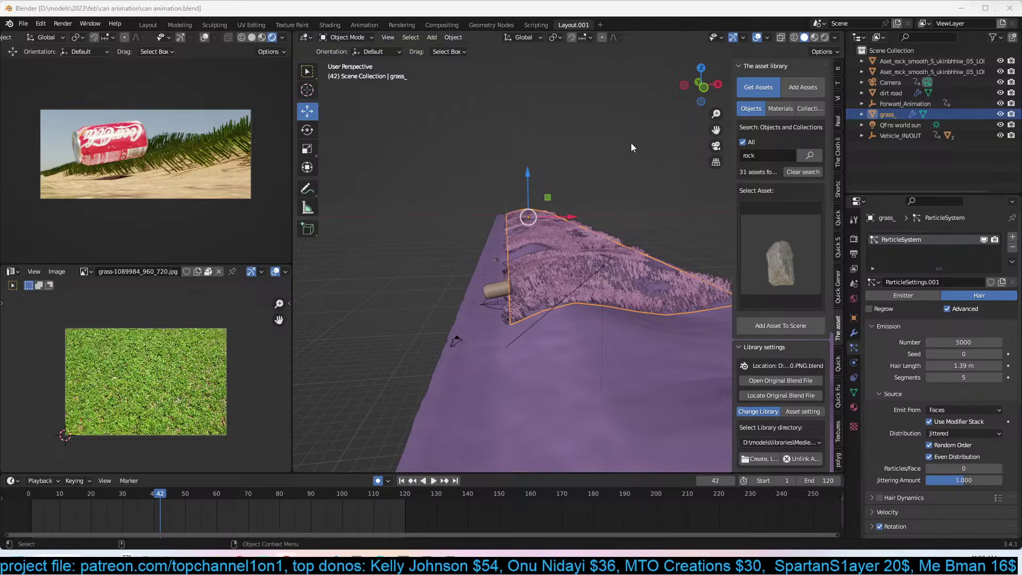
View the whole road from the side, reselect the grass object and save the file.
{"action": "left_click", "coordinate": [644, 140]}
{"action": "middle_click_drag", "start_coordinate": [630, 137], "coordinate": [519, 175]}
{"action": "key", "text": "ctrl+s"}
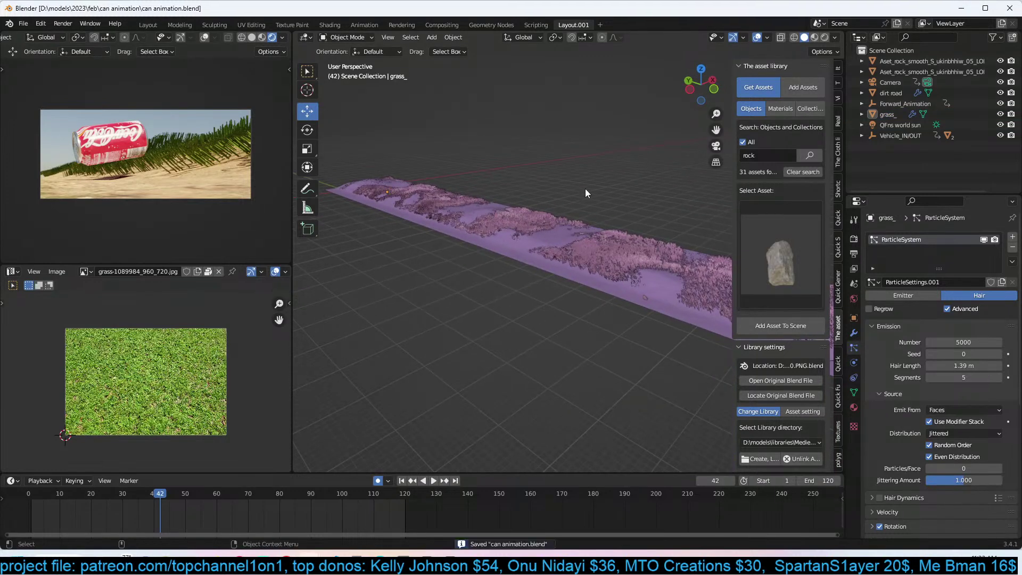
{"action": "left_click", "coordinate": [581, 221]}
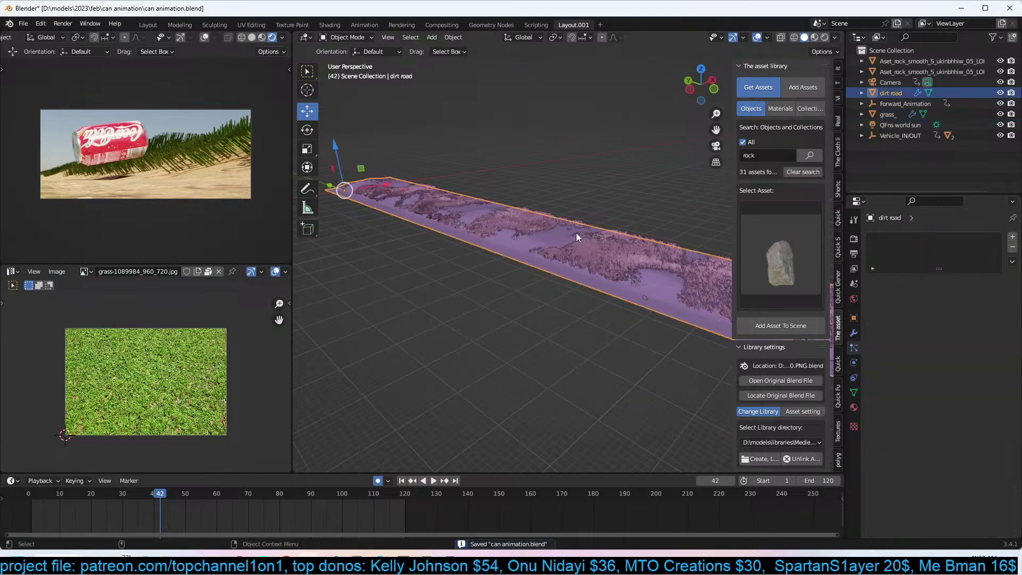
{"action": "left_click", "coordinate": [611, 247]}
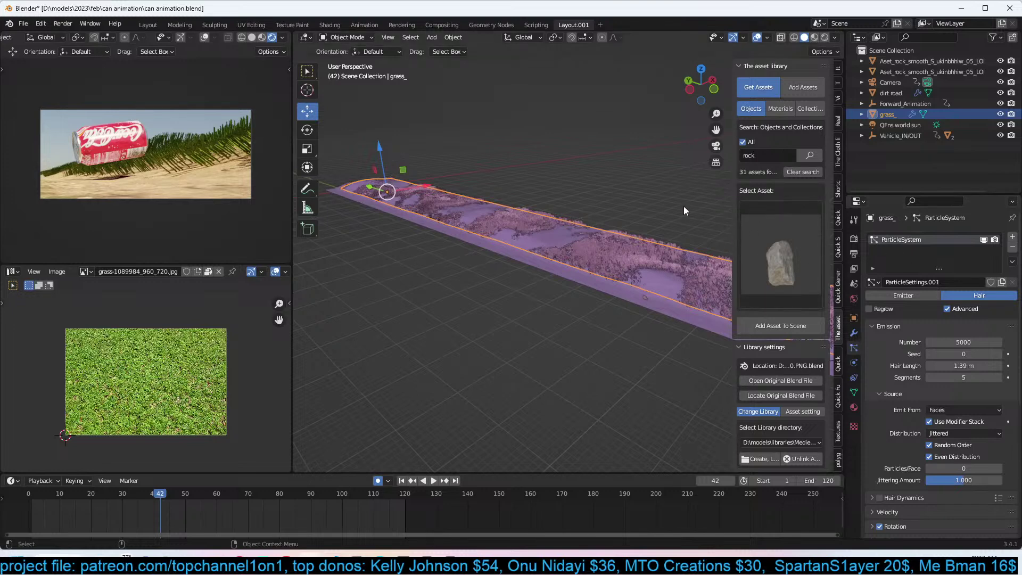
{"action": "key", "text": "ctrl+s"}
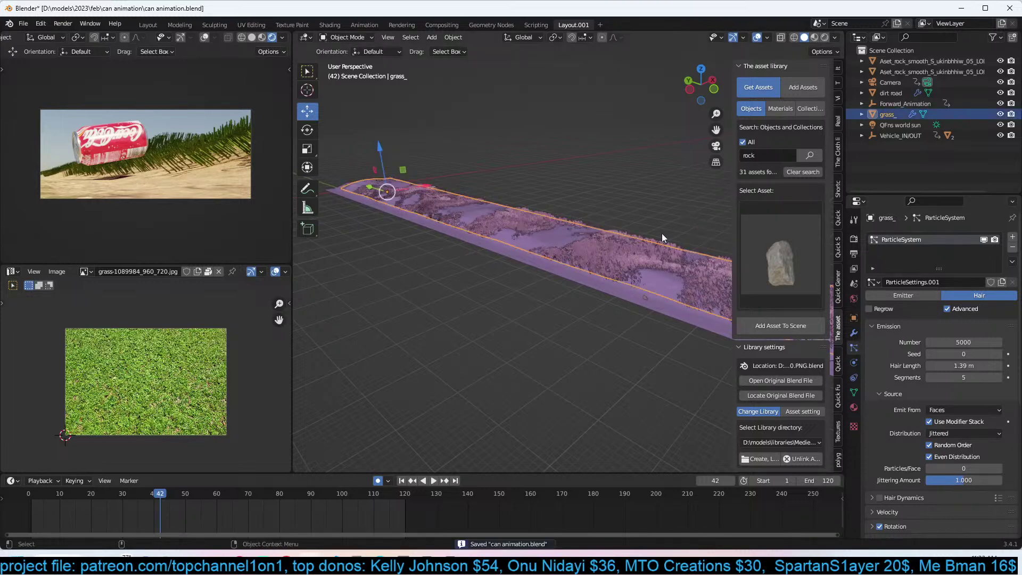
Play the animation from frame 0 to check the extended grass in the rendered preview.
{"action": "left_click", "coordinate": [854, 333]}
{"action": "left_click", "coordinate": [26, 492]}
{"action": "key", "text": "space"}
{"action": "key", "text": "Escape"}
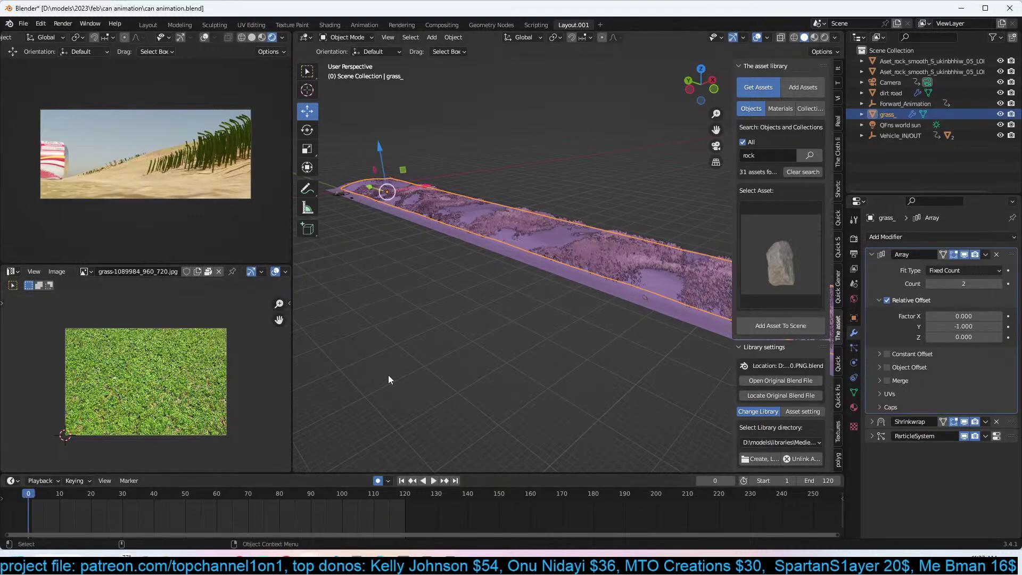
{"action": "left_click", "coordinate": [79, 494]}
{"action": "key", "text": "space"}
{"action": "key", "text": "space"}
Set the grass particle system's hair length to 3.71 m.
{"action": "left_click", "coordinate": [854, 347]}
{"action": "scroll", "coordinate": [942, 367], "scroll_direction": "down", "scroll_amount": 2}
{"action": "scroll", "coordinate": [943, 366], "scroll_direction": "down", "scroll_amount": 8}
{"action": "left_click", "coordinate": [907, 334]}
{"action": "left_click", "coordinate": [908, 334]}
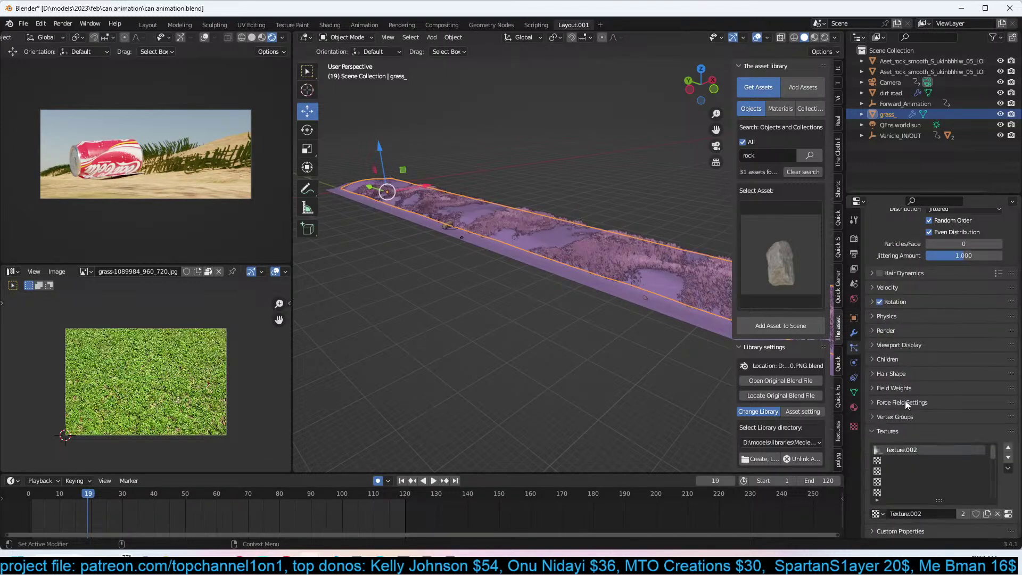
{"action": "left_click", "coordinate": [921, 391]}
{"action": "scroll", "coordinate": [913, 364], "scroll_direction": "up", "scroll_amount": 1}
{"action": "scroll", "coordinate": [908, 295], "scroll_direction": "up", "scroll_amount": 8}
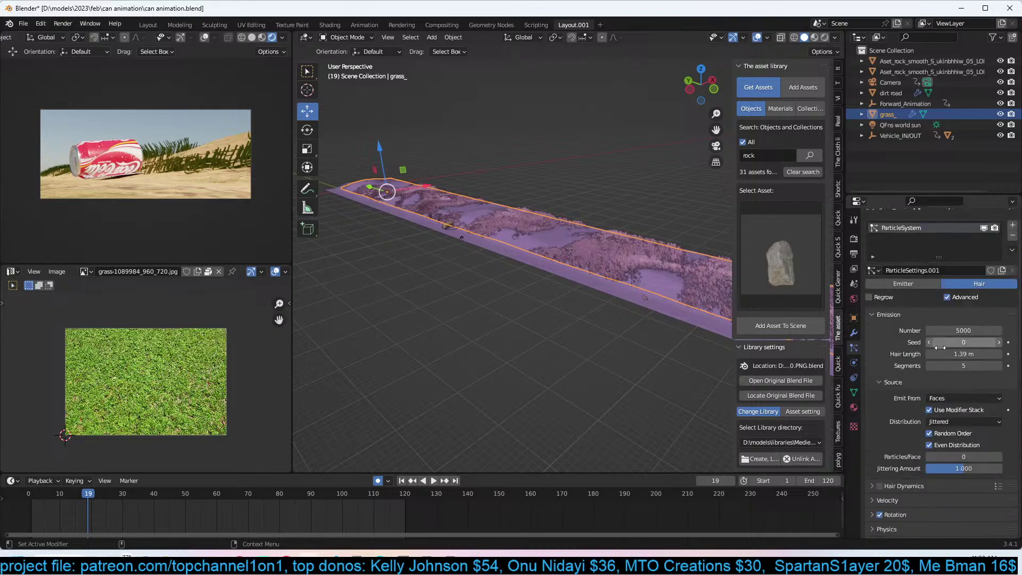
{"action": "left_click_drag", "start_coordinate": [964, 353], "coordinate": [987, 354]}
Set the grass hair strand shape to 0.370 and its diameter scale to 0.05.
{"action": "scroll", "coordinate": [916, 405], "scroll_direction": "down", "scroll_amount": 5}
{"action": "scroll", "coordinate": [918, 400], "scroll_direction": "down", "scroll_amount": 4}
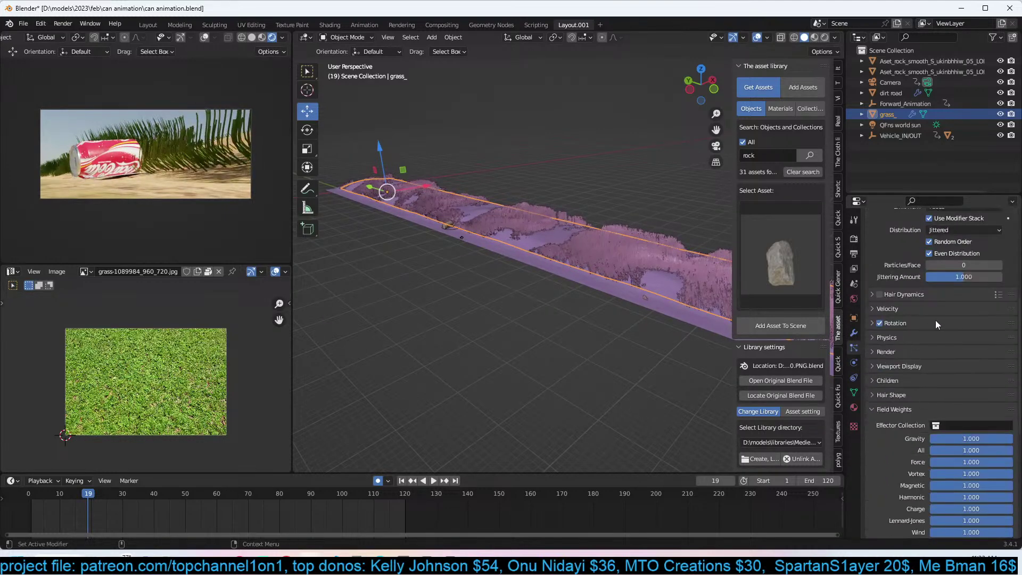
{"action": "left_click", "coordinate": [908, 321]}
{"action": "left_click", "coordinate": [900, 319]}
{"action": "left_click", "coordinate": [881, 352]}
{"action": "left_click", "coordinate": [881, 352]}
{"action": "scroll", "coordinate": [911, 400], "scroll_direction": "down", "scroll_amount": 4}
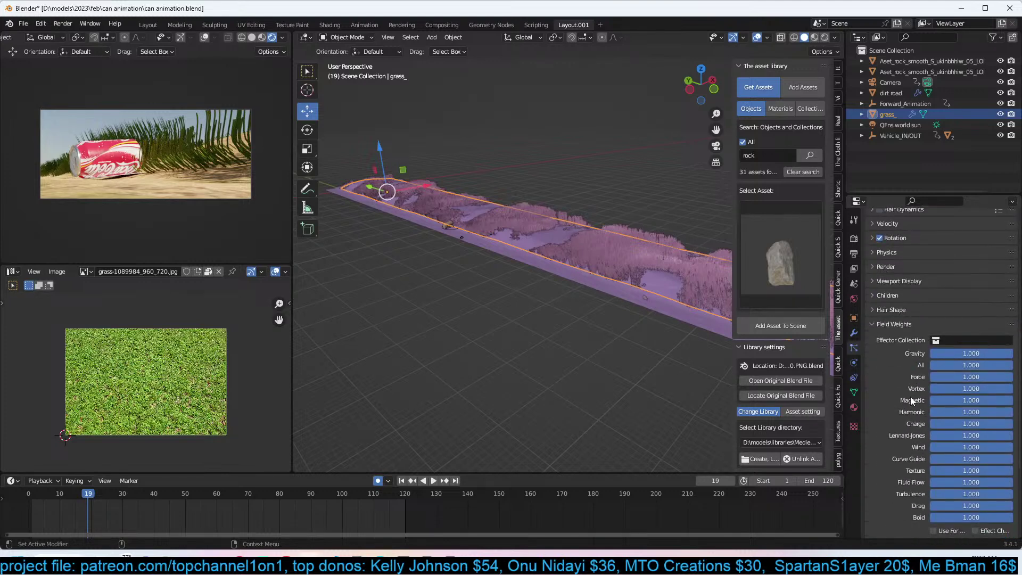
{"action": "left_click", "coordinate": [979, 308]}
{"action": "left_click_drag", "start_coordinate": [964, 326], "coordinate": [975, 326]}
{"action": "left_click_drag", "start_coordinate": [962, 360], "coordinate": [968, 360]}
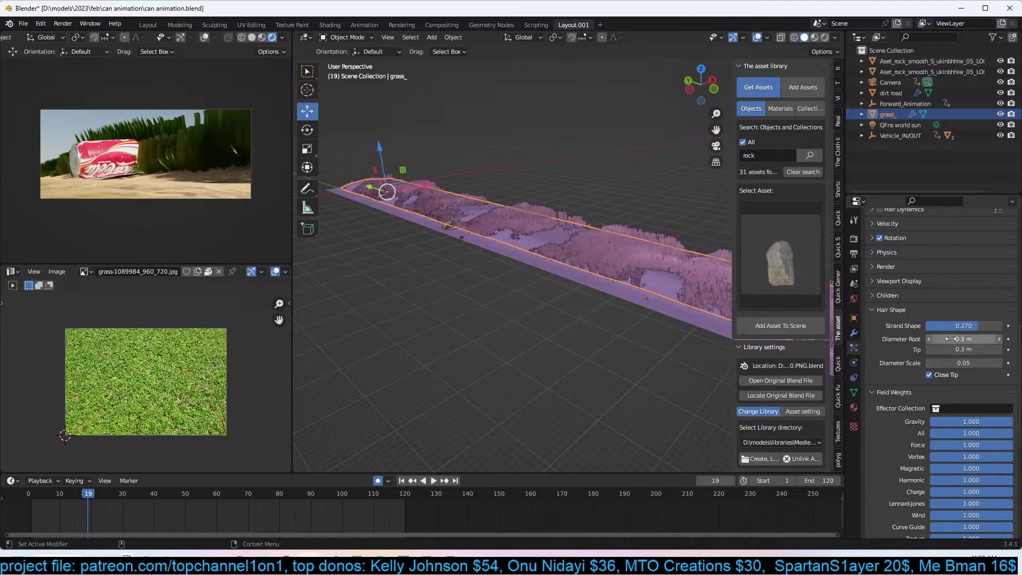
Set the grass's simple children to size 1.063, randomize size 0.826 and radius 1.87 m, and save the file.
{"action": "left_click", "coordinate": [915, 296]}
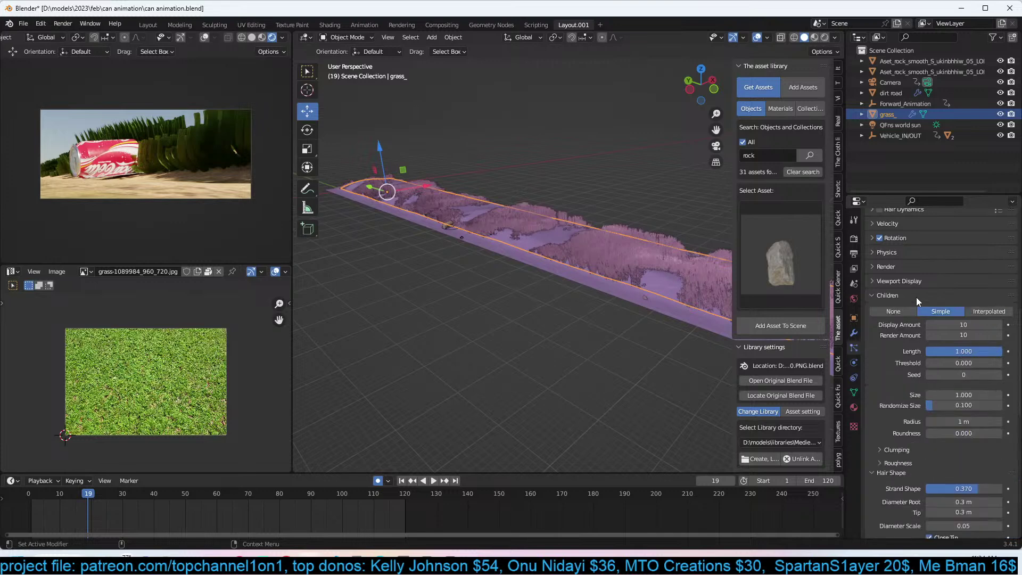
{"action": "left_click_drag", "start_coordinate": [965, 395], "coordinate": [977, 421]}
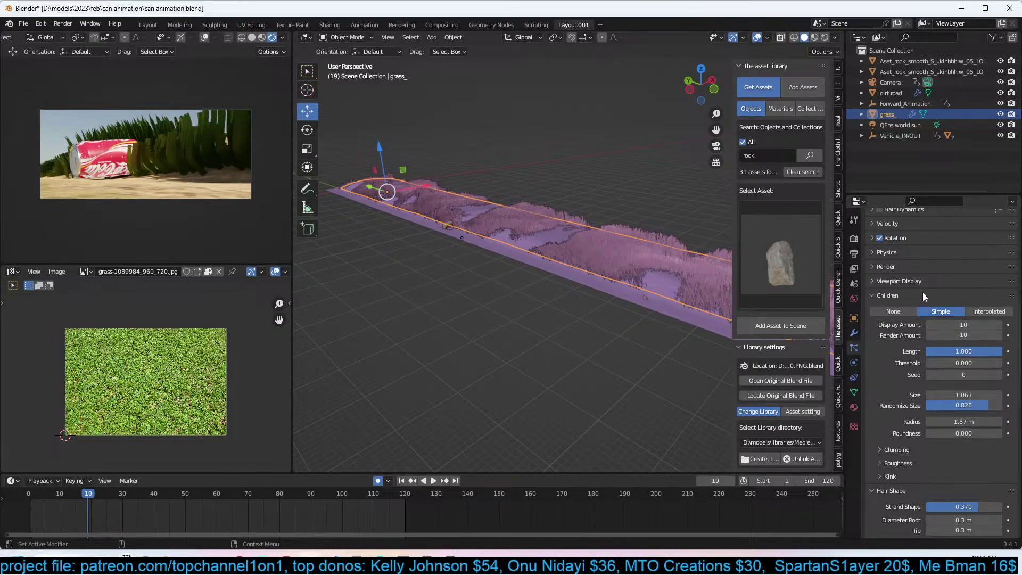
{"action": "left_click", "coordinate": [989, 312]}
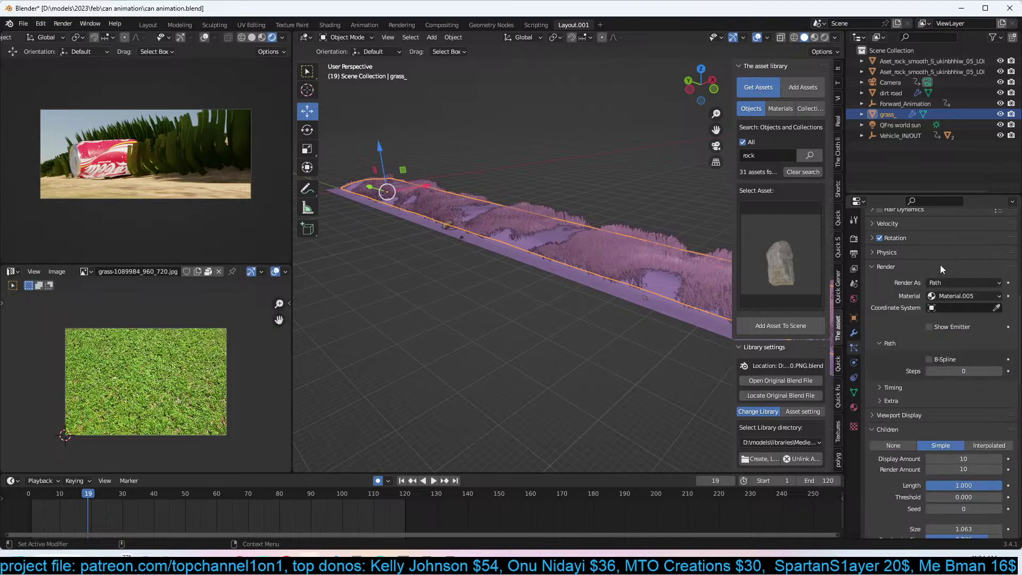
{"action": "left_click", "coordinate": [941, 312]}
{"action": "left_click", "coordinate": [888, 310]}
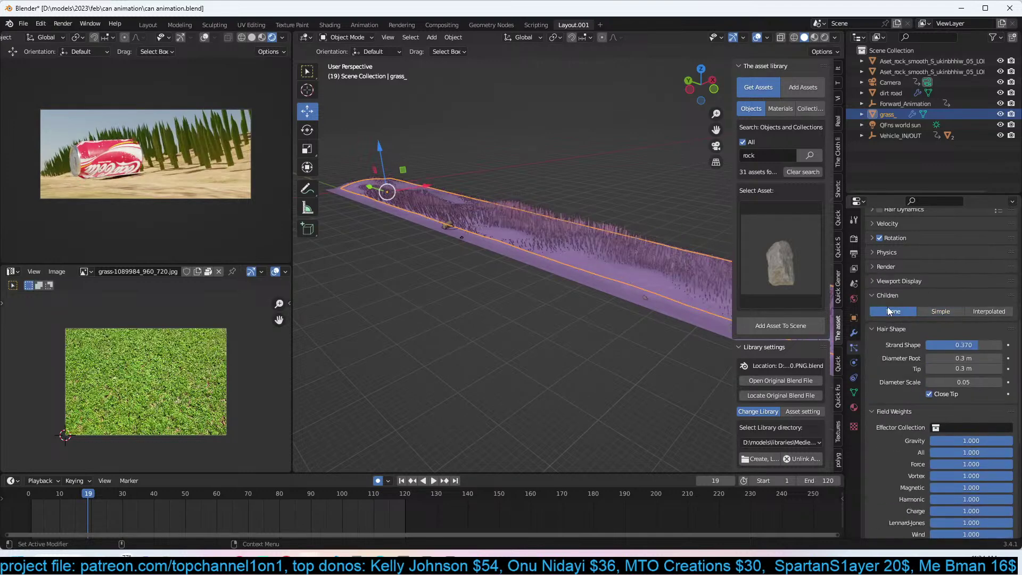
{"action": "left_click", "coordinate": [947, 312]}
{"action": "key", "text": "ctrl+s"}
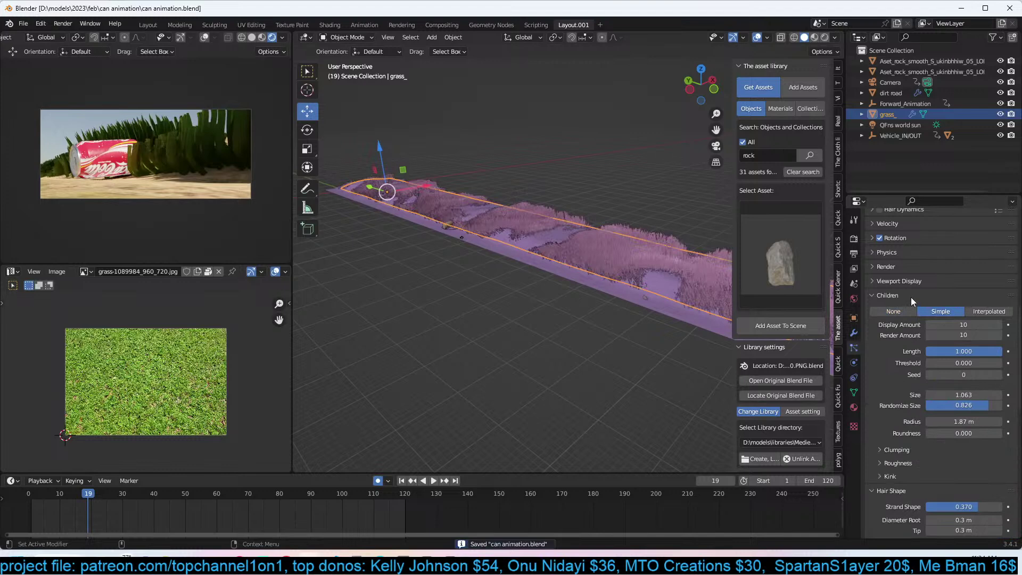
Set the children's uniform roughness size to 0.937 and compare the grass in material and rendered preview.
{"action": "scroll", "coordinate": [906, 430], "scroll_direction": "down", "scroll_amount": 1}
{"action": "left_click", "coordinate": [905, 441]}
{"action": "scroll", "coordinate": [934, 449], "scroll_direction": "down", "scroll_amount": 4}
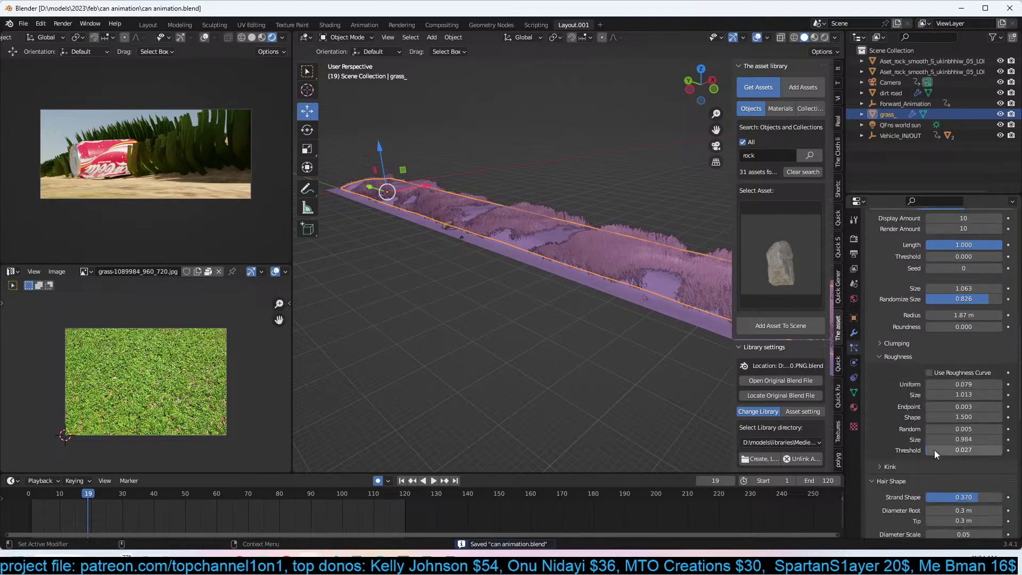
{"action": "left_click_drag", "start_coordinate": [964, 395], "coordinate": [940, 394]}
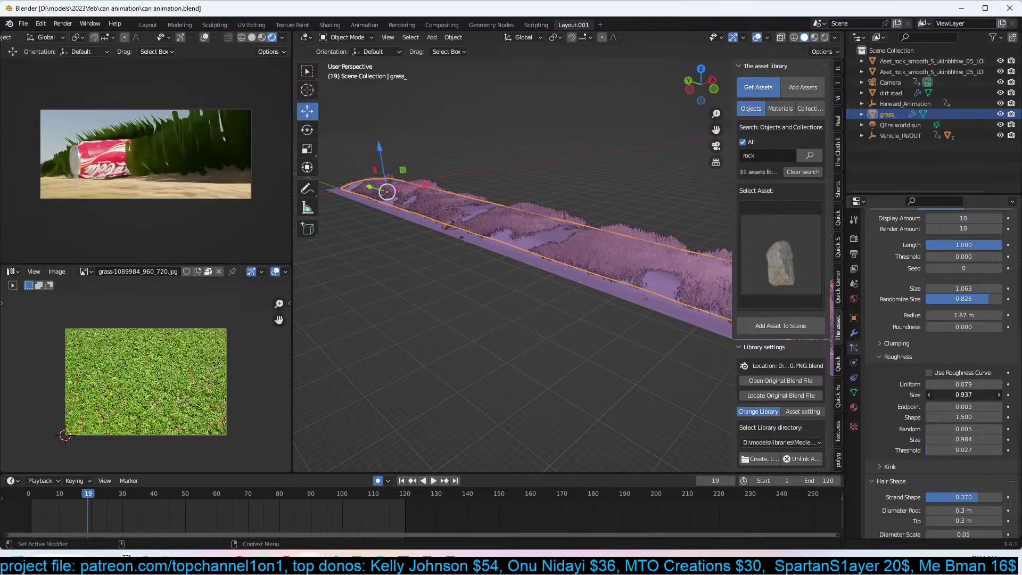
{"action": "scroll", "coordinate": [963, 334], "scroll_direction": "up", "scroll_amount": 8}
{"action": "scroll", "coordinate": [925, 388], "scroll_direction": "down", "scroll_amount": 10}
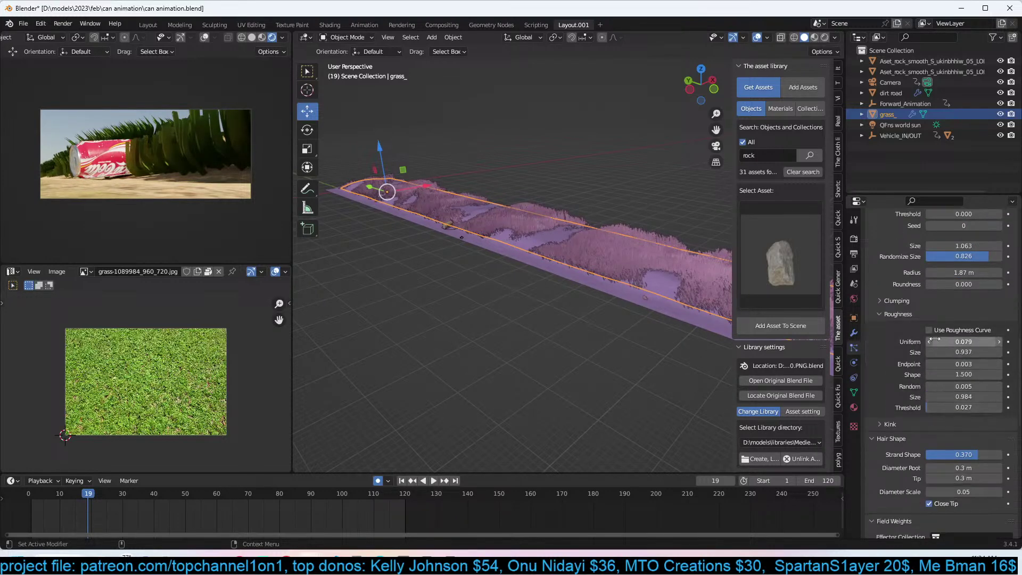
{"action": "scroll", "coordinate": [932, 342], "scroll_direction": "up", "scroll_amount": 6}
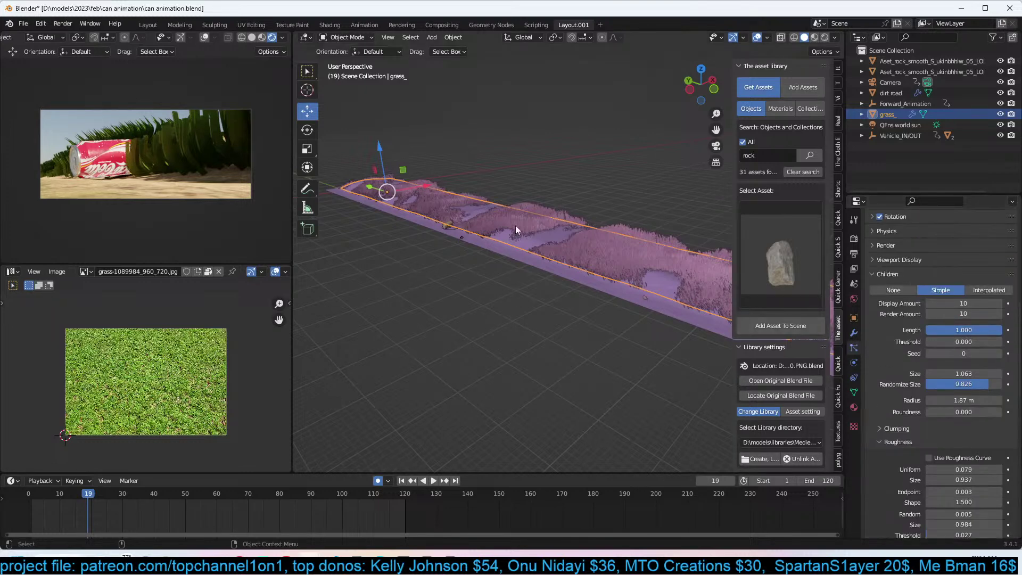
{"action": "left_click", "coordinate": [262, 38]}
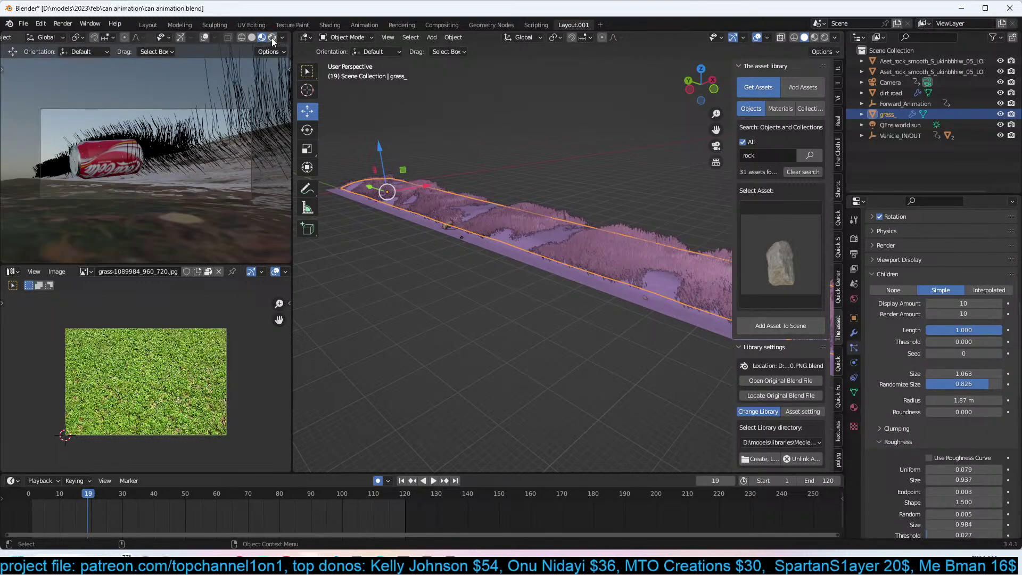
{"action": "left_click", "coordinate": [273, 37]}
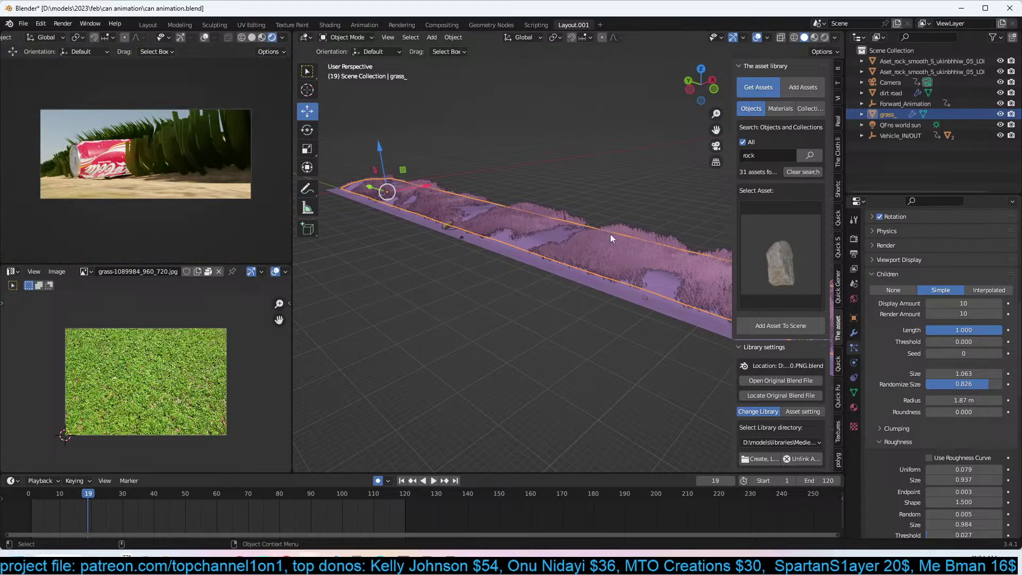
Set the grass emission number to 1000.
{"action": "scroll", "coordinate": [970, 328], "scroll_direction": "up", "scroll_amount": 10}
{"action": "left_click", "coordinate": [967, 288]}
{"action": "type", "text": "1000"}
{"action": "key", "text": "Return"}
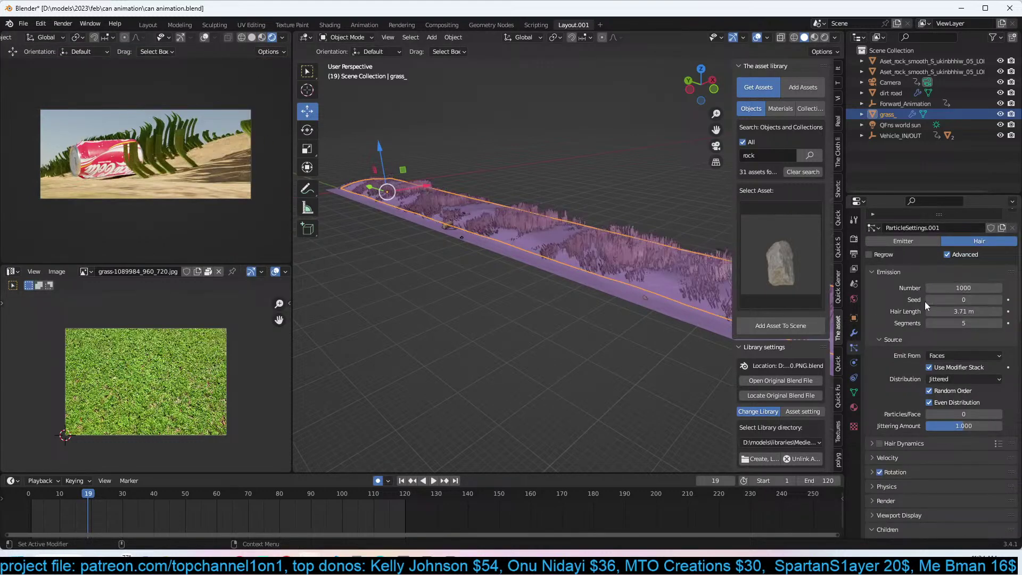
Set the grass hair strand shape to 0.000.
{"action": "scroll", "coordinate": [946, 356], "scroll_direction": "down", "scroll_amount": 5}
{"action": "left_click", "coordinate": [905, 395]}
{"action": "left_click", "coordinate": [905, 395]}
{"action": "scroll", "coordinate": [902, 427], "scroll_direction": "down", "scroll_amount": 10}
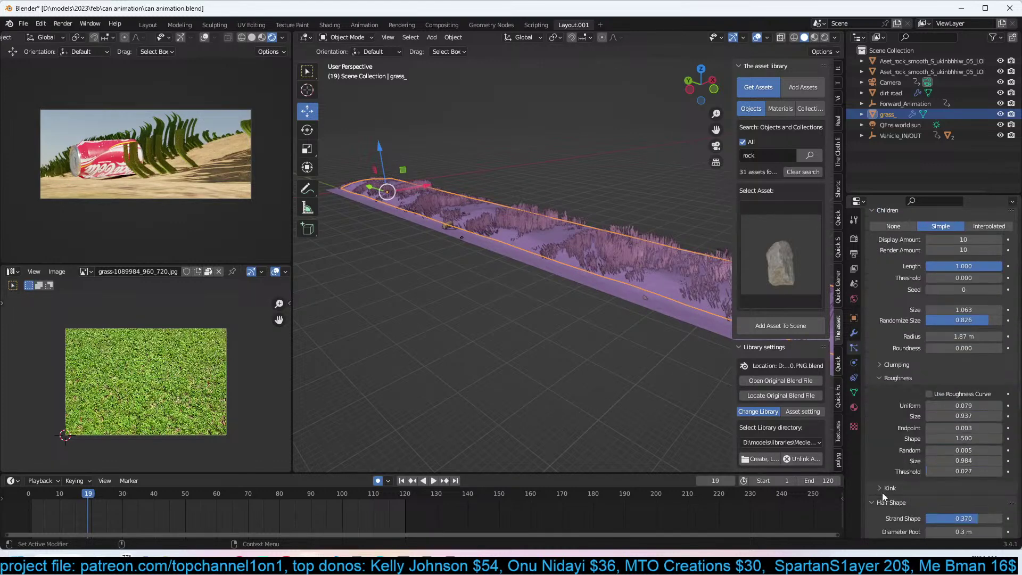
{"action": "scroll", "coordinate": [902, 499], "scroll_direction": "down", "scroll_amount": 6}
{"action": "mouse_move", "coordinate": [979, 386]}
{"action": "left_mouse_down"}
{"action": "mouse_move", "coordinate": [925, 391]}
{"action": "mouse_move", "coordinate": [981, 393]}
{"action": "left_mouse_up"}
{"action": "left_click", "coordinate": [980, 392]}
{"action": "type", "text": "1"}
{"action": "key", "text": "Return"}
{"action": "left_click", "coordinate": [957, 394]}
{"action": "key", "text": "Return"}
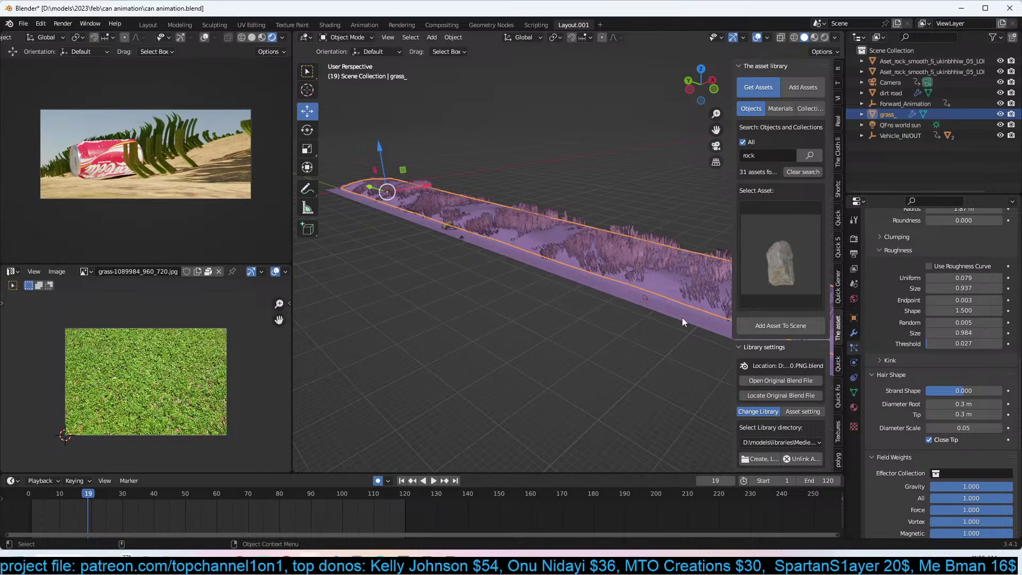
Deselect the grass, save the file, look through the camera and show the small viewport in material preview.
{"action": "left_click", "coordinate": [474, 337]}
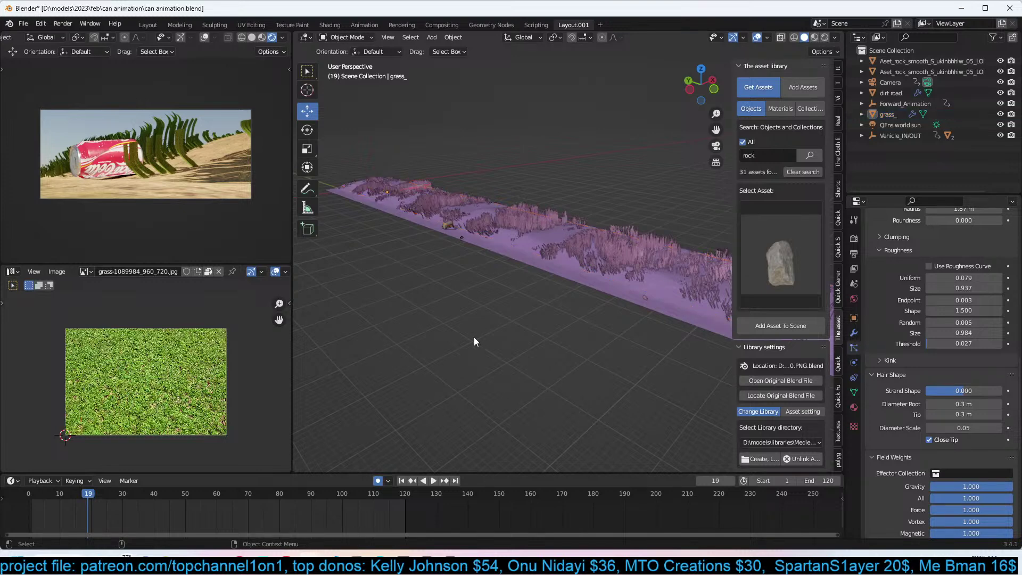
{"action": "key", "text": "ctrl+s"}
{"action": "middle_click_drag", "start_coordinate": [474, 337], "coordinate": [475, 341]}
{"action": "key", "text": "KP_0"}
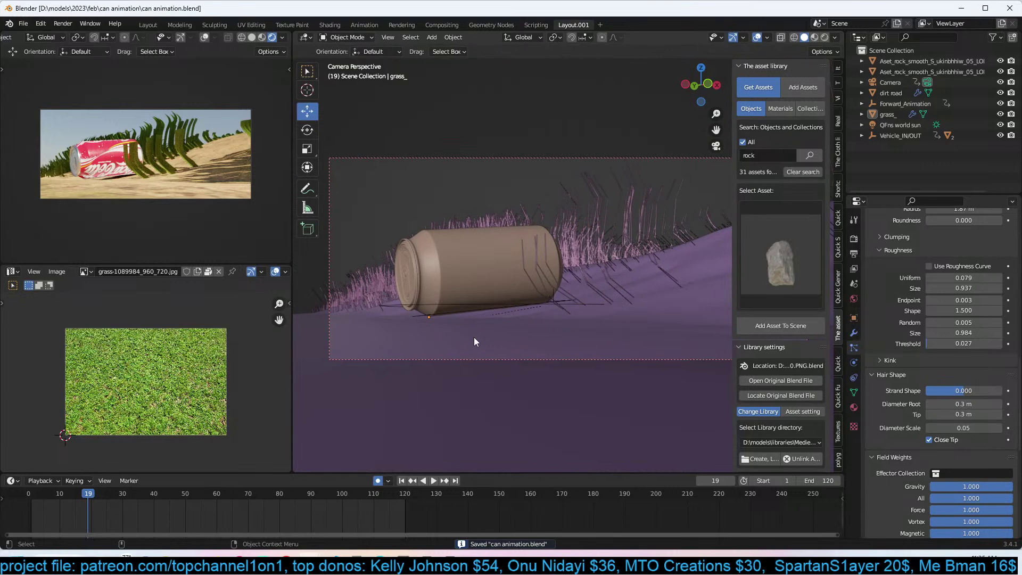
{"action": "left_click", "coordinate": [262, 39]}
{"action": "left_click", "coordinate": [286, 563]}
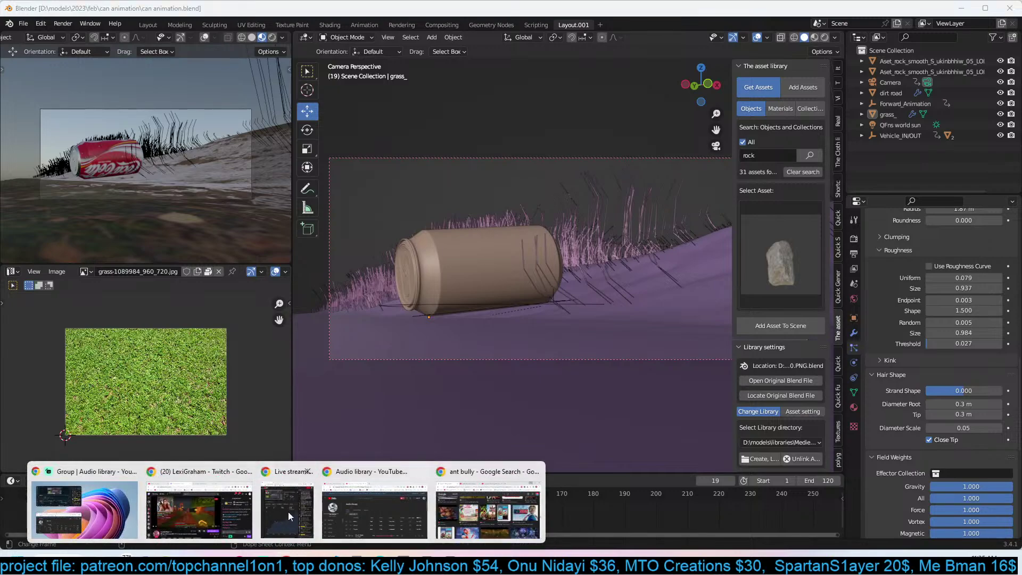
{"action": "left_click", "coordinate": [193, 509]}
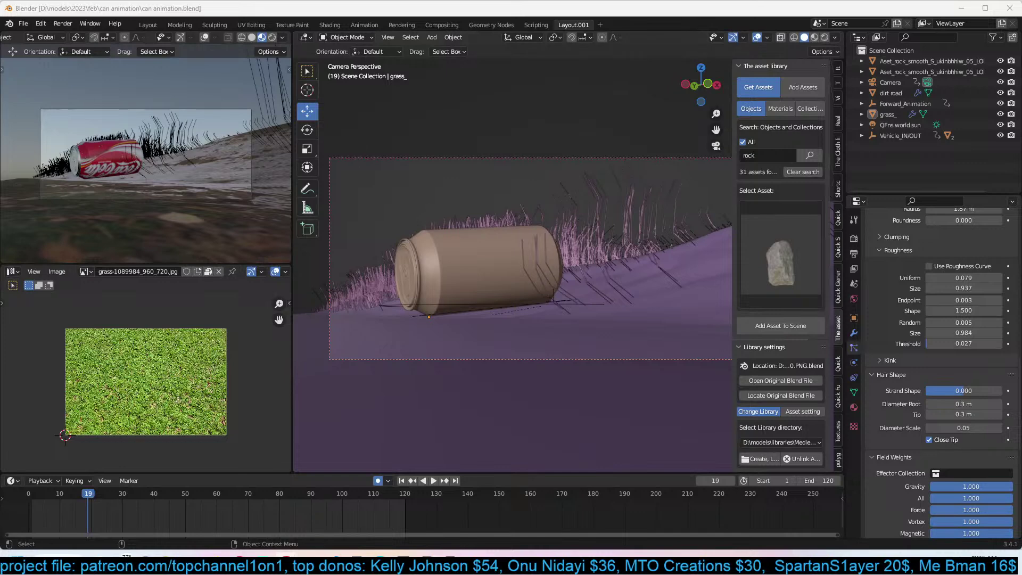
Save the file, select the soda can and play the animation through the camera.
{"action": "left_click", "coordinate": [209, 143]}
{"action": "key", "text": "ctrl+s"}
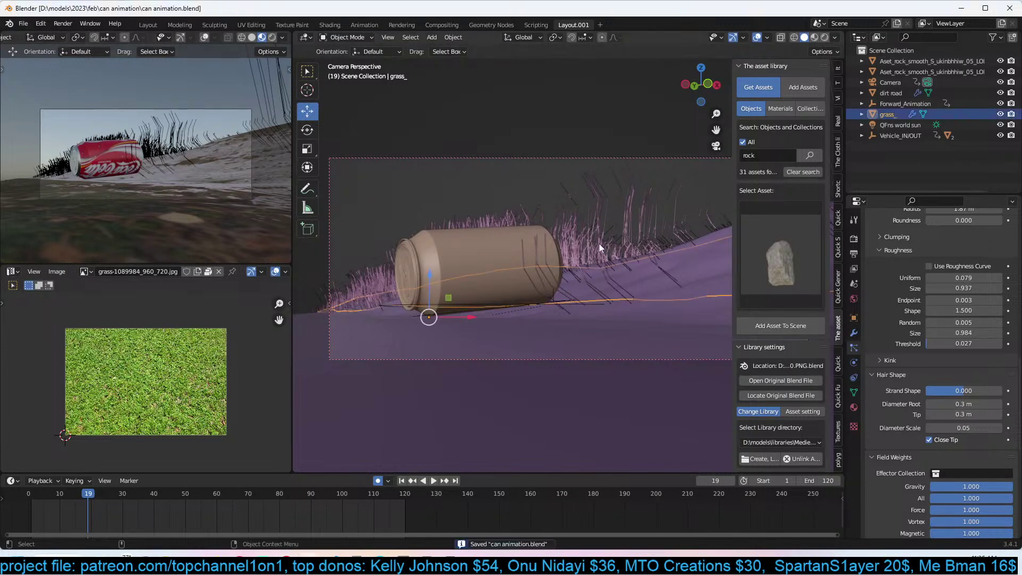
{"action": "left_click", "coordinate": [514, 225]}
{"action": "key", "text": "space"}
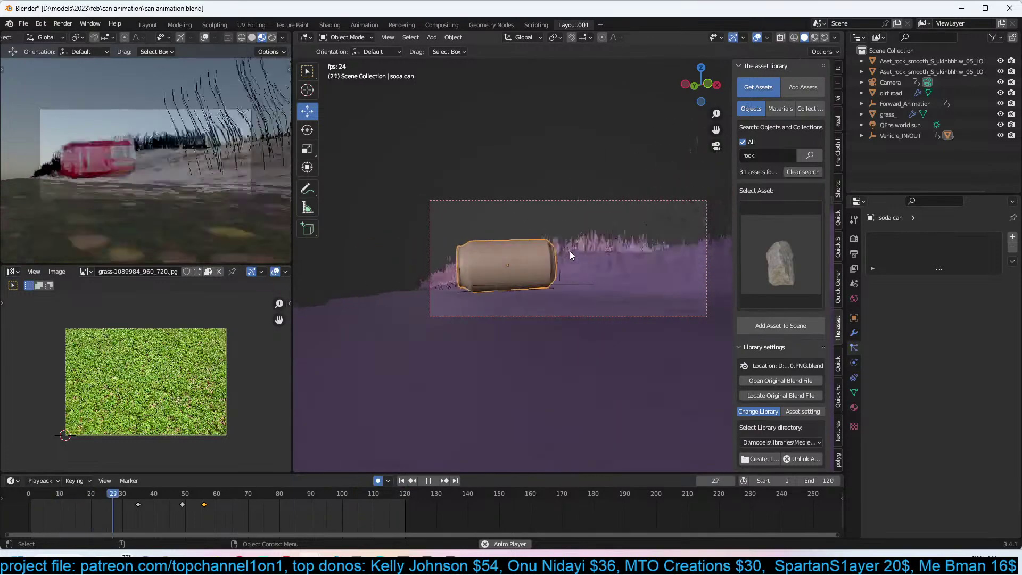
{"action": "key", "text": "space"}
{"action": "key", "text": "space"}
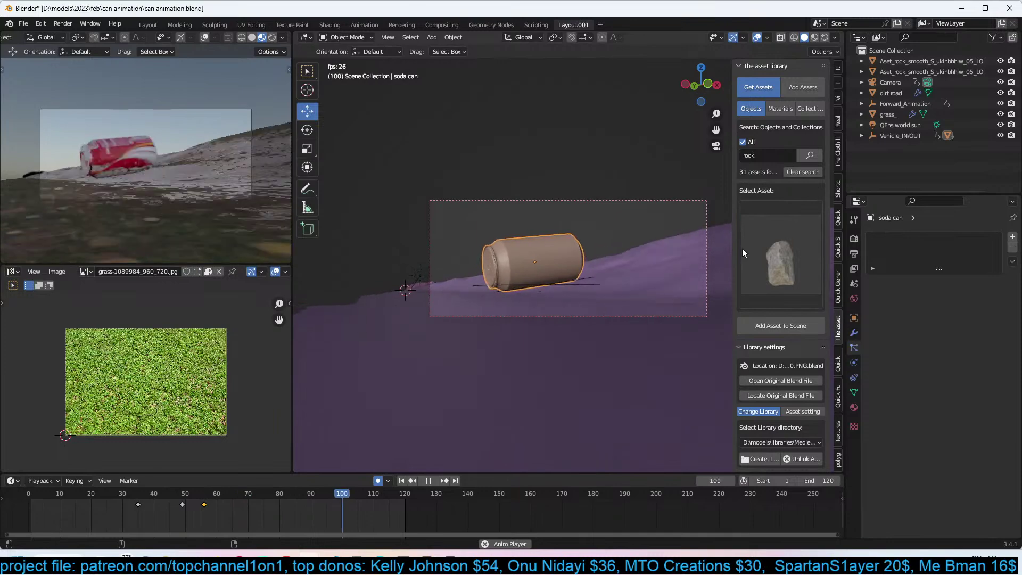
Hide the viewport sidebar, replay the animation from the start frame and save the file.
{"action": "key", "text": "n"}
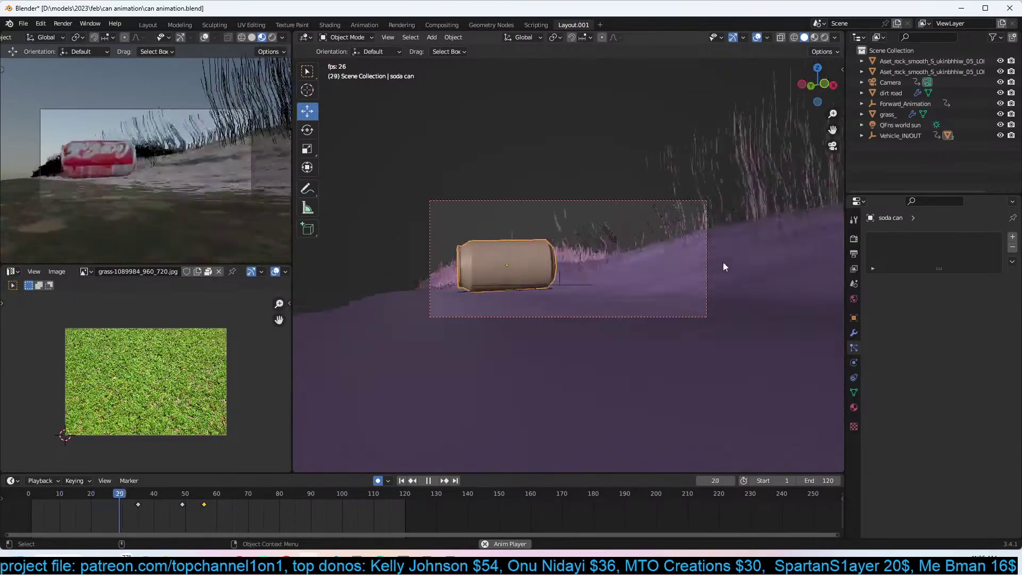
{"action": "key", "text": "space"}
{"action": "mouse_move", "coordinate": [170, 559]}
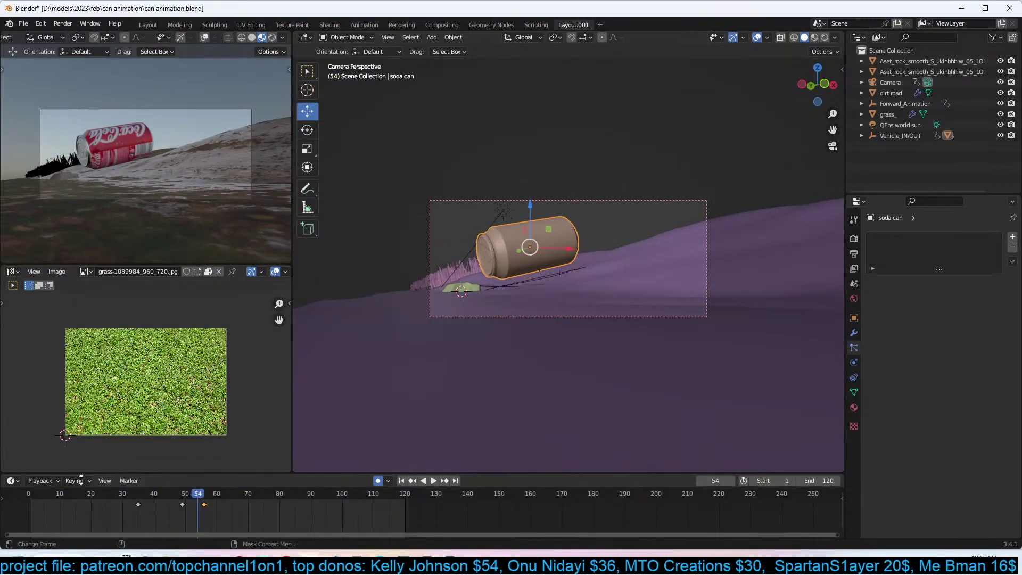
{"action": "key", "text": "shift+Left"}
{"action": "key", "text": "space"}
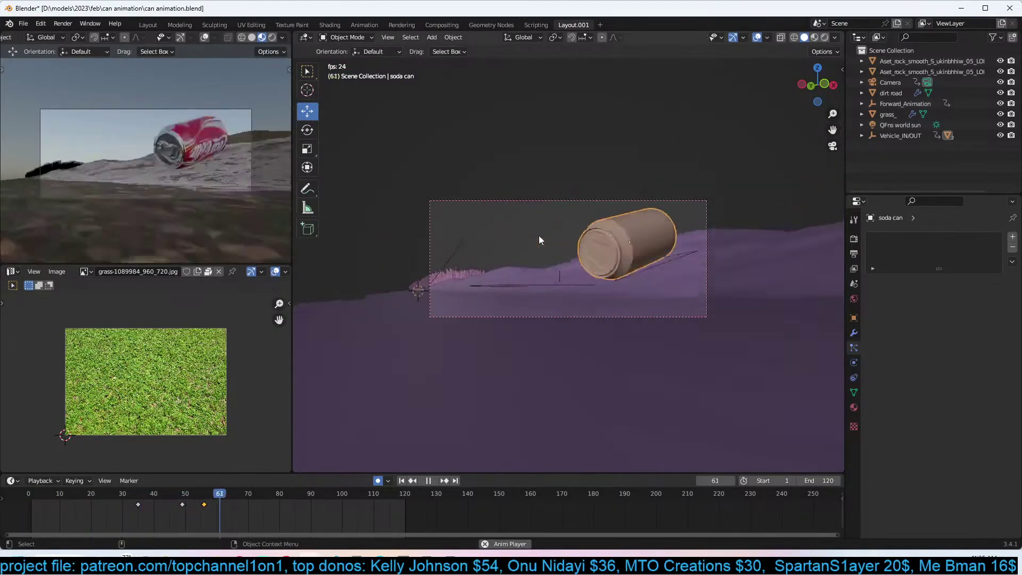
{"action": "key", "text": "space"}
{"action": "key", "text": "ctrl+s"}
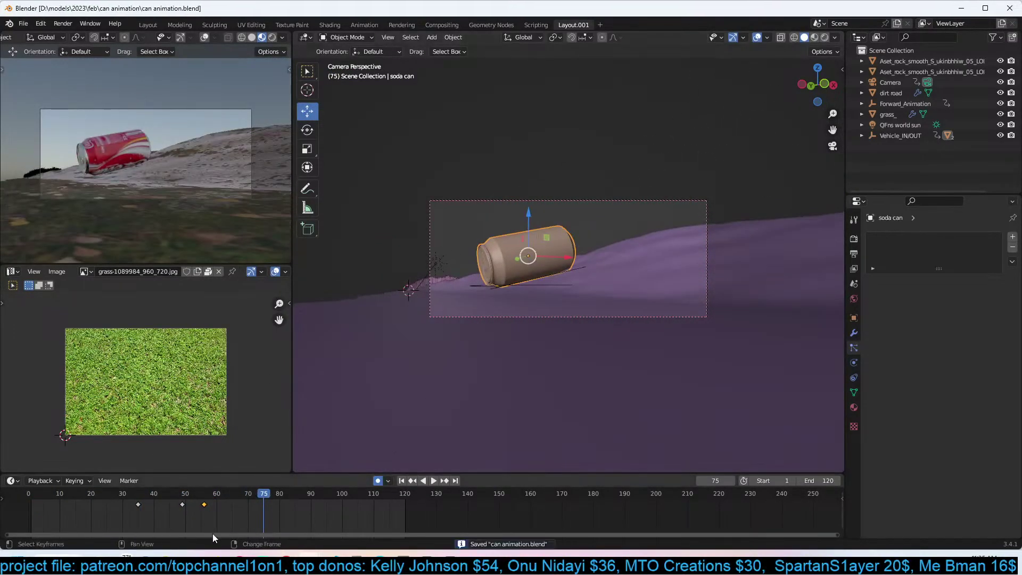
Go to frame 51 and search the asset library for grass.
{"action": "left_click", "coordinate": [190, 528]}
{"action": "key", "text": "n"}
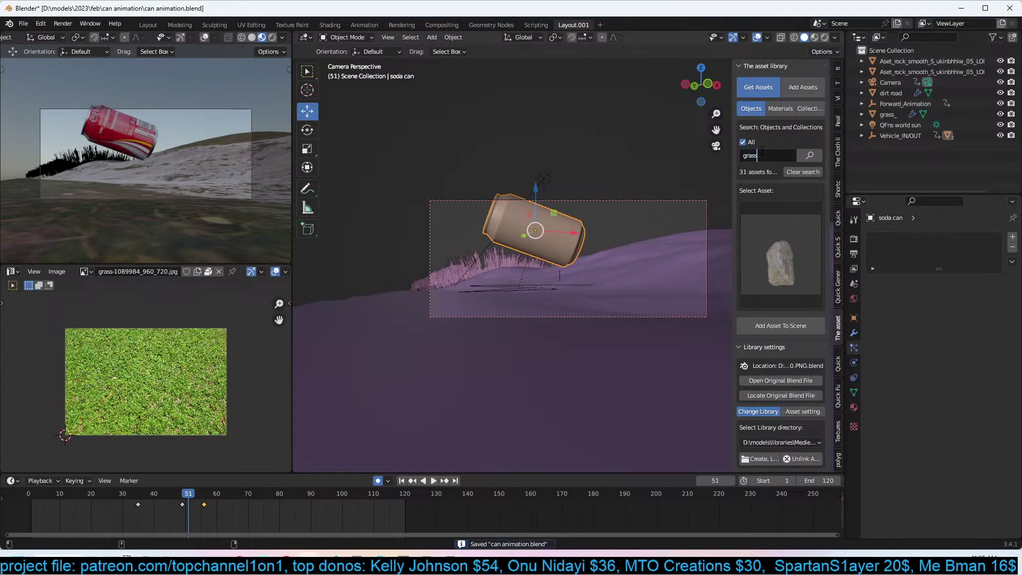
{"action": "left_click", "coordinate": [763, 152]}
{"action": "type", "text": "grass"}
{"action": "key", "text": "Return"}
Show the small viewport in rendered shading and inspect the curved helper and triangular plane beneath the can.
{"action": "left_click", "coordinate": [273, 37]}
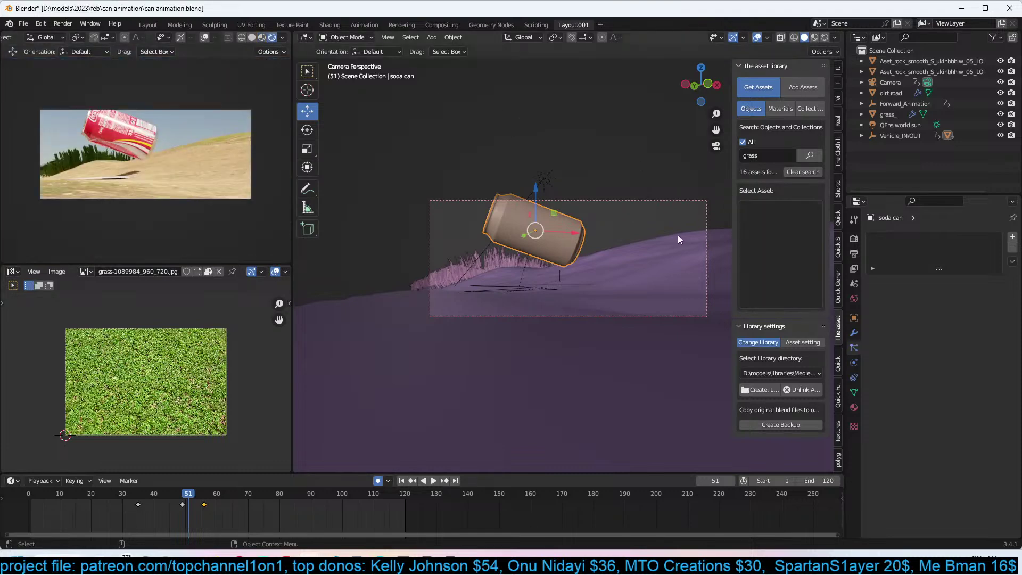
{"action": "left_click", "coordinate": [494, 292]}
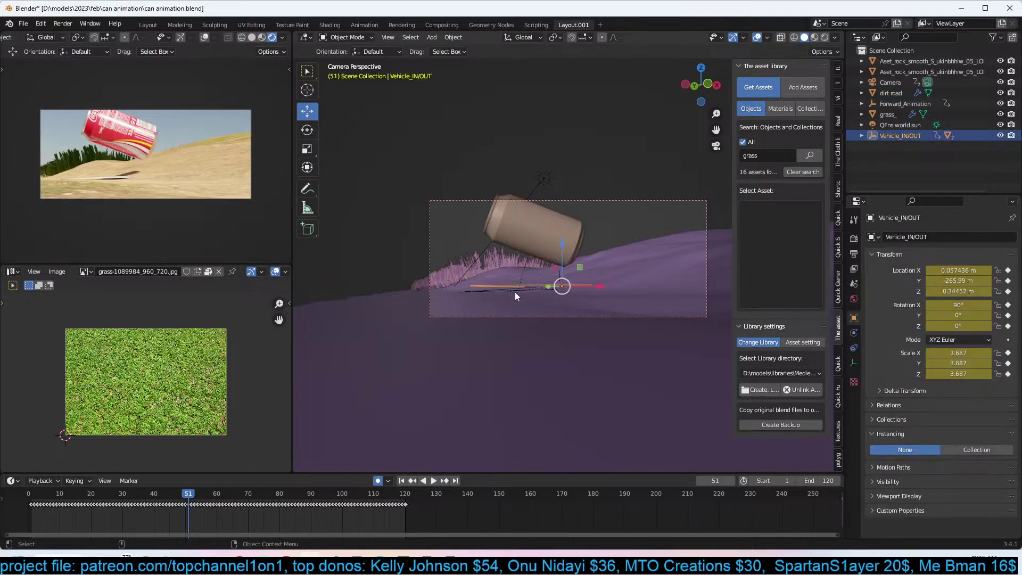
{"action": "middle_click_drag", "start_coordinate": [514, 290], "coordinate": [506, 321]}
{"action": "key", "text": "KP_Decimal"}
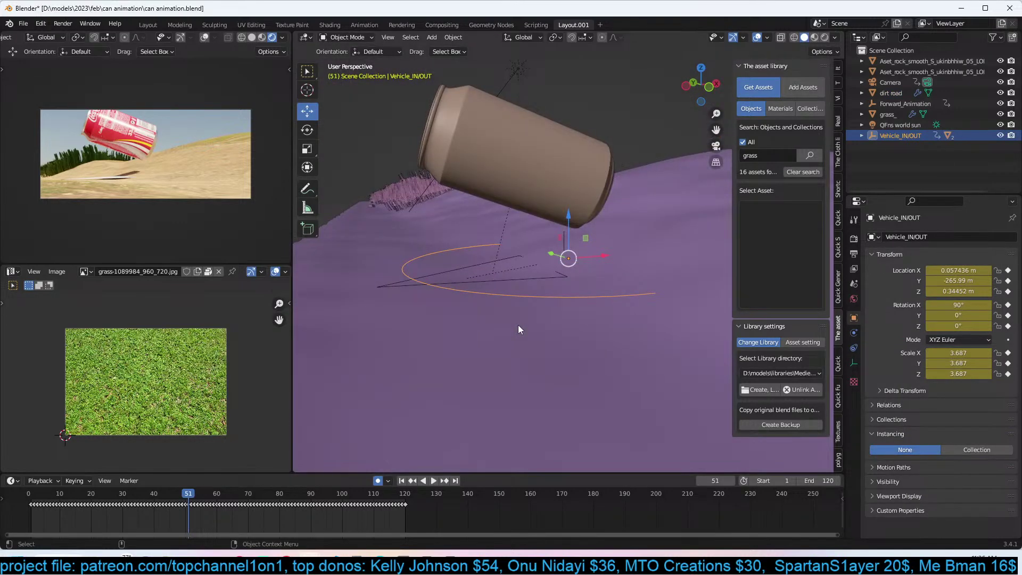
{"action": "left_click", "coordinate": [532, 278]}
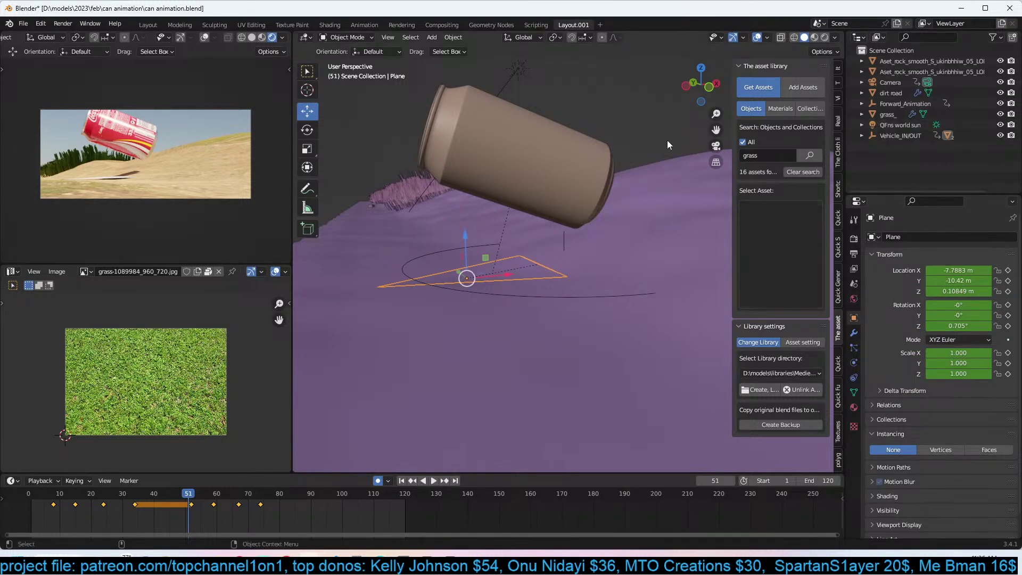
{"action": "key", "text": "KP_0"}
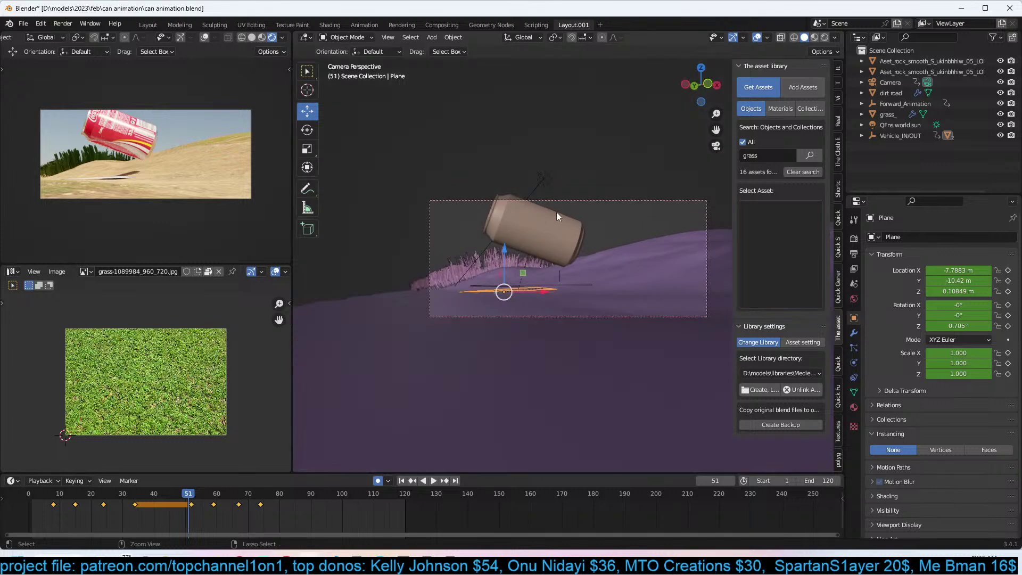
Add the asset with a short grass patch and a tall grass bunch from the library to the scene.
{"action": "left_click", "coordinate": [779, 261]}
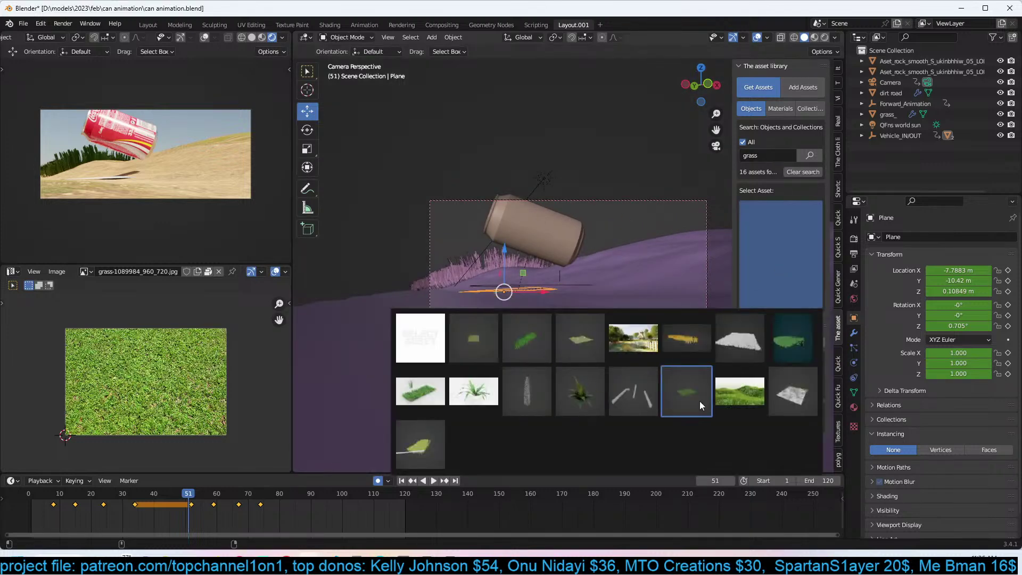
{"action": "left_click", "coordinate": [442, 400]}
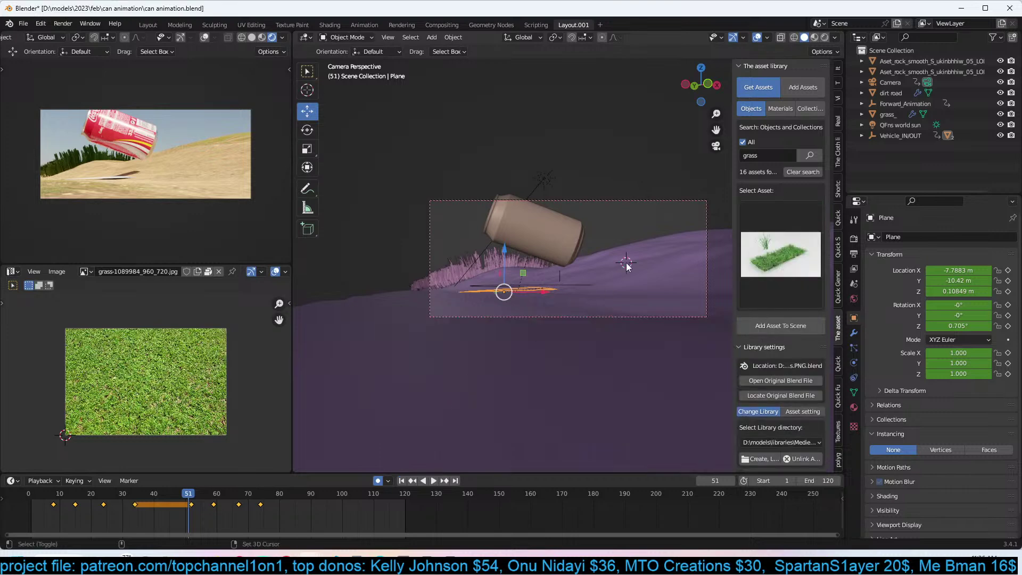
{"action": "left_click", "coordinate": [800, 327]}
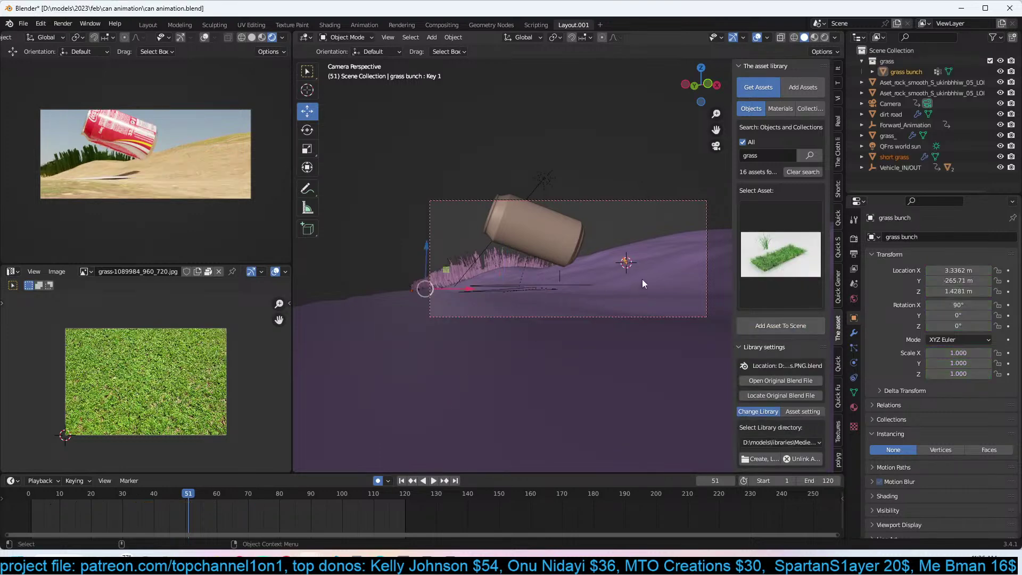
Snap the grass bunch and short grass to the 3D cursor on the road and scale them up to about 15.485.
{"action": "key", "text": "shift+s"}
{"action": "left_click", "coordinate": [645, 179]}
{"action": "key", "text": "s"}
{"action": "left_click", "coordinate": [335, 191]}
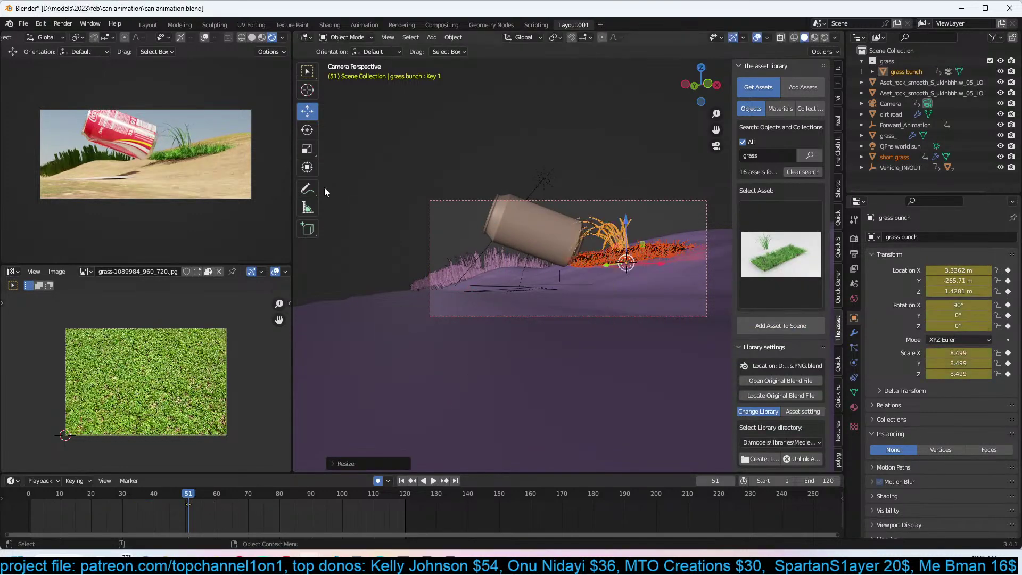
{"action": "key", "text": "s"}
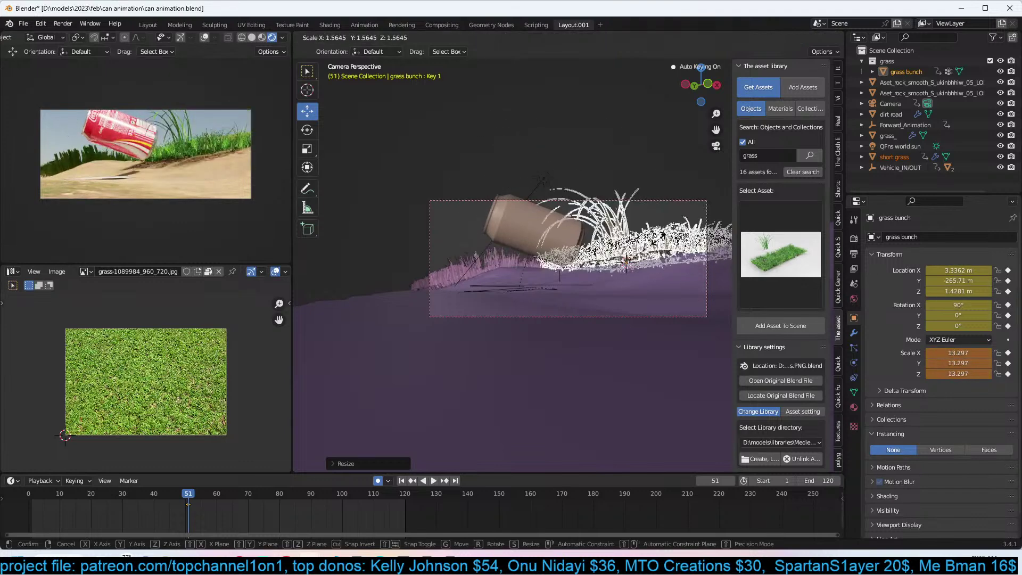
{"action": "left_click", "coordinate": [667, 242]}
Move the grass bunch away from the can and delete the short grass's keyframes at frame 51.
{"action": "key", "text": "g"}
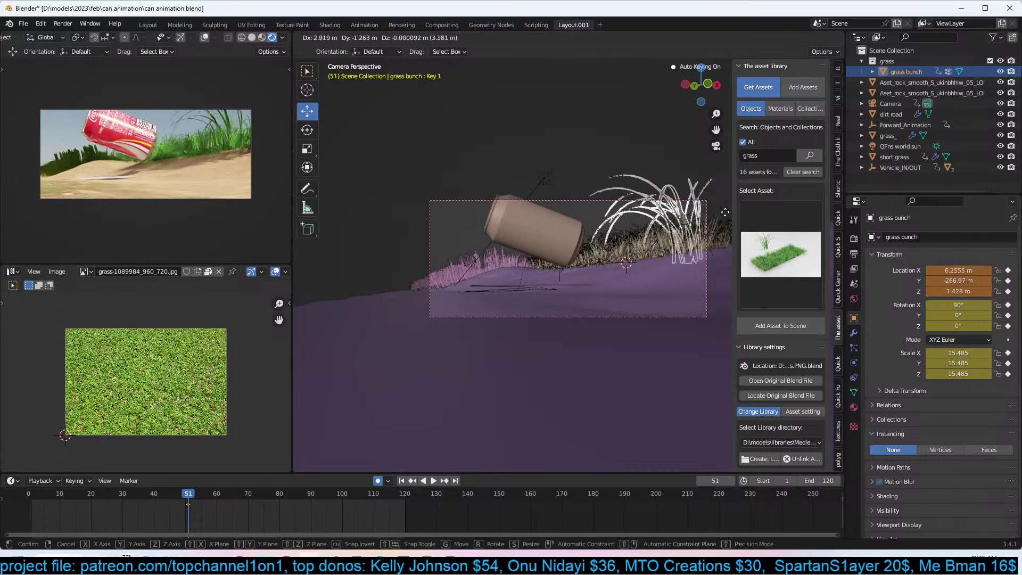
{"action": "left_click", "coordinate": [742, 212]}
{"action": "left_click", "coordinate": [644, 238]}
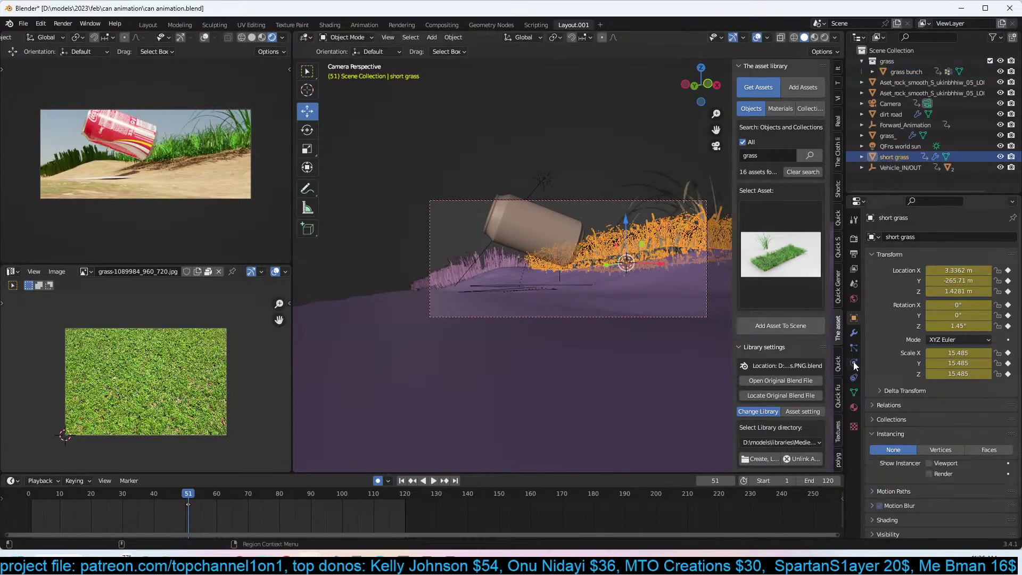
{"action": "key", "text": "Delete"}
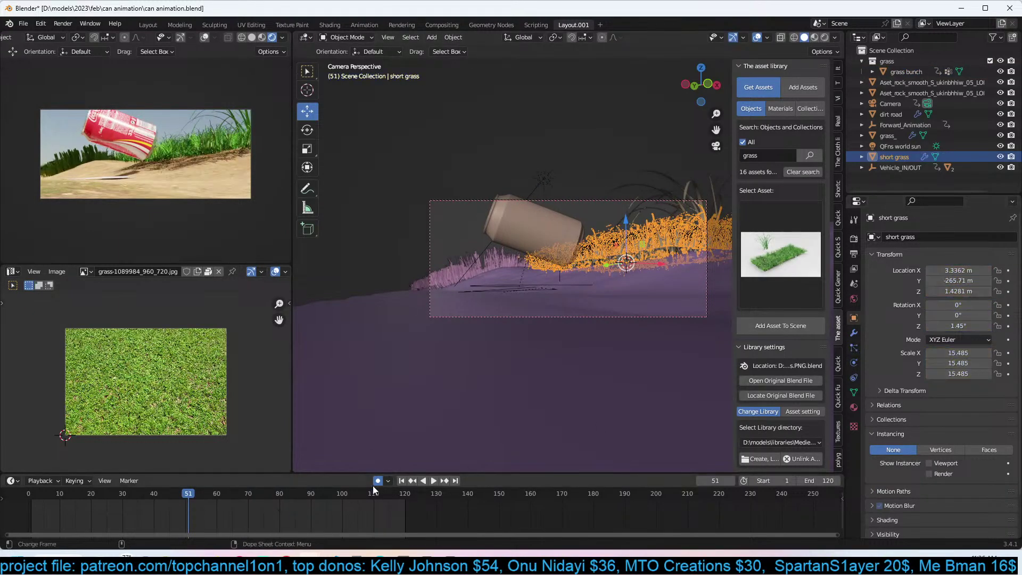
Set the hair length of the short grass particle system to 6.56 m.
{"action": "left_click", "coordinate": [855, 333]}
{"action": "left_click", "coordinate": [996, 255]}
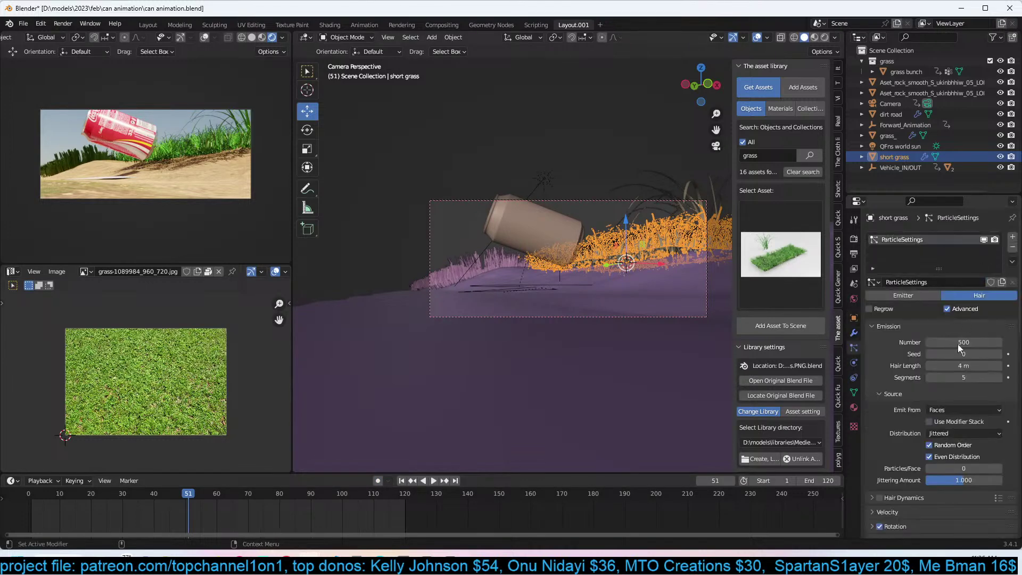
{"action": "left_click_drag", "start_coordinate": [963, 366], "coordinate": [993, 366]}
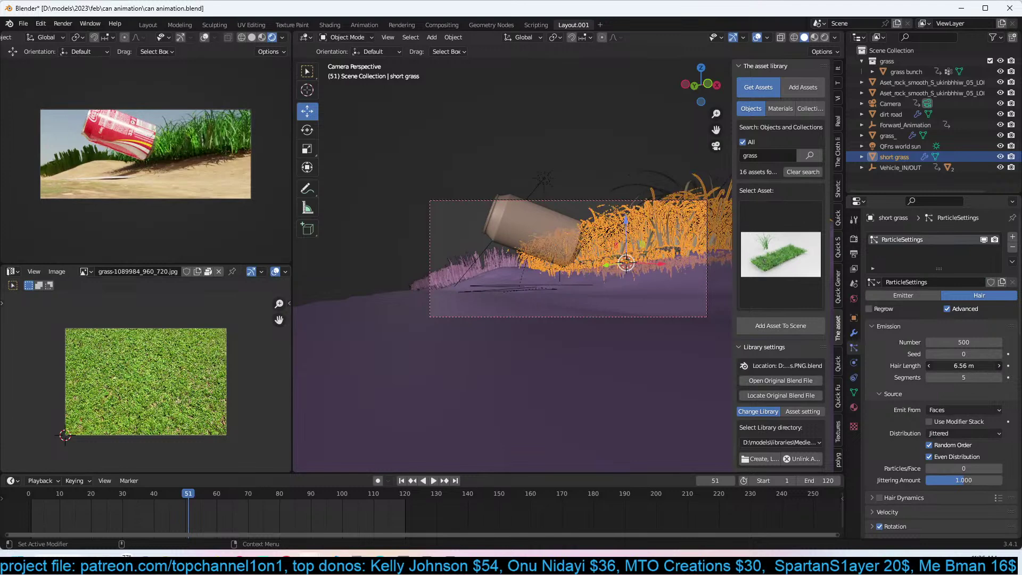
Add a Shrinkwrap modifier targeting the dirt road above the short grass's particle system, and make the particles use the modifier stack.
{"action": "left_click", "coordinate": [854, 334]}
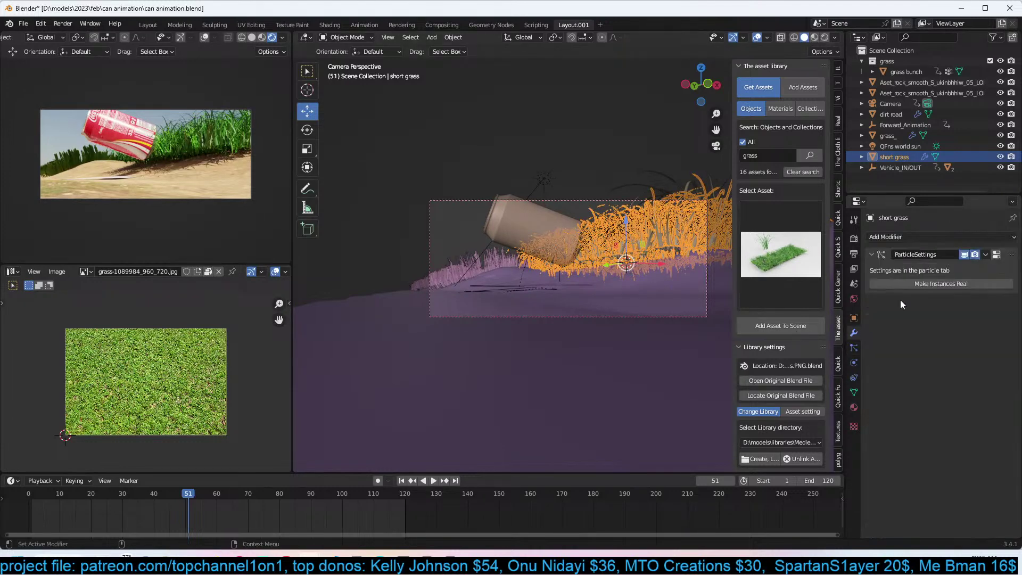
{"action": "left_click", "coordinate": [977, 236]}
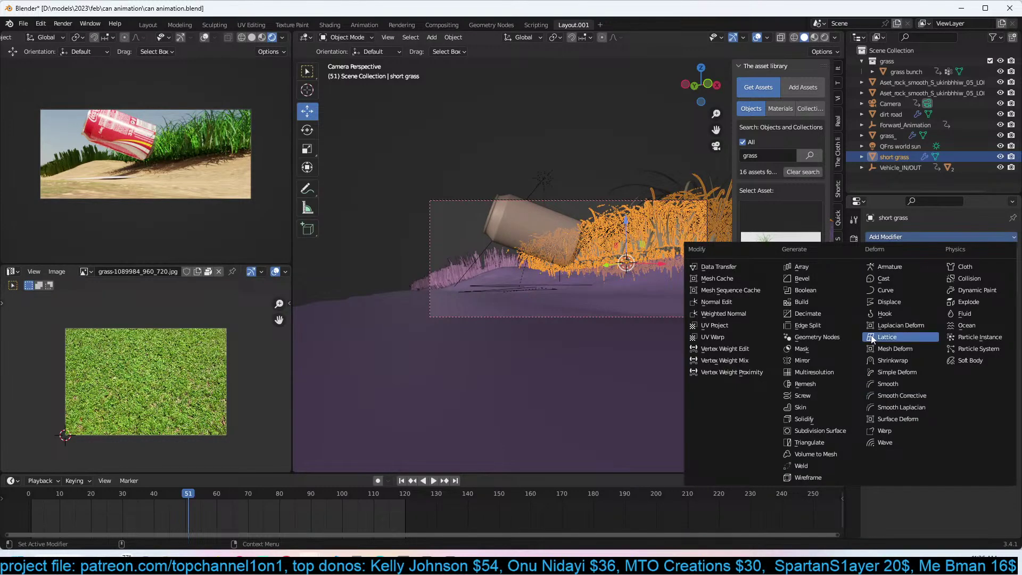
{"action": "left_click", "coordinate": [890, 360]}
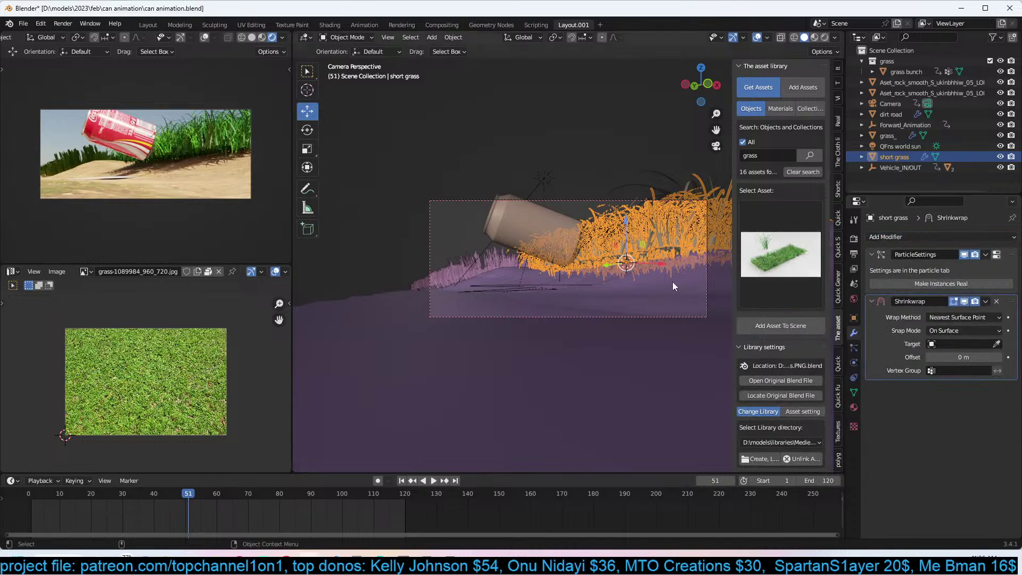
{"action": "left_click", "coordinate": [998, 345]}
{"action": "left_click", "coordinate": [677, 301]}
{"action": "left_click_drag", "start_coordinate": [1014, 306], "coordinate": [1014, 255]}
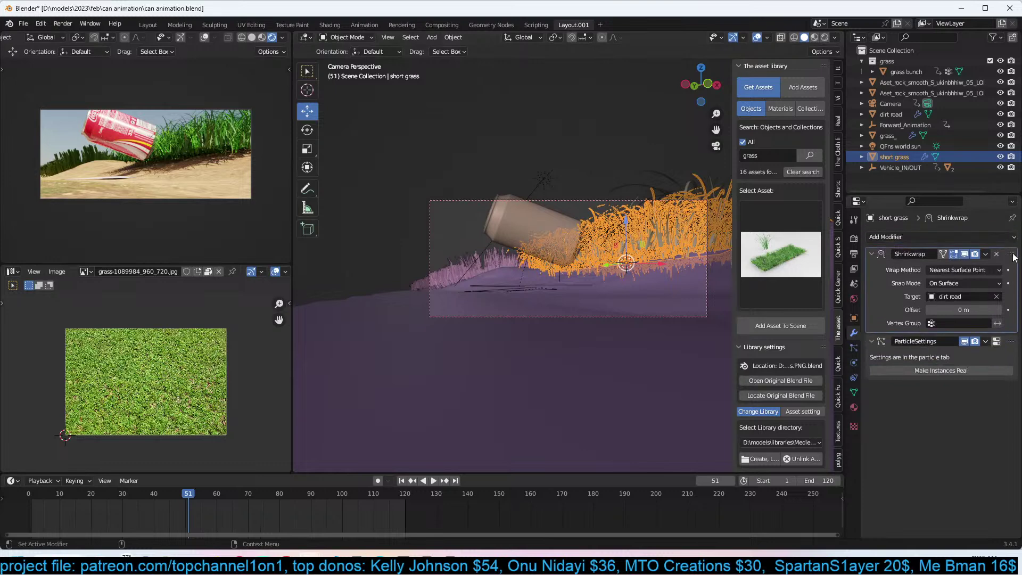
{"action": "left_click", "coordinate": [854, 348]}
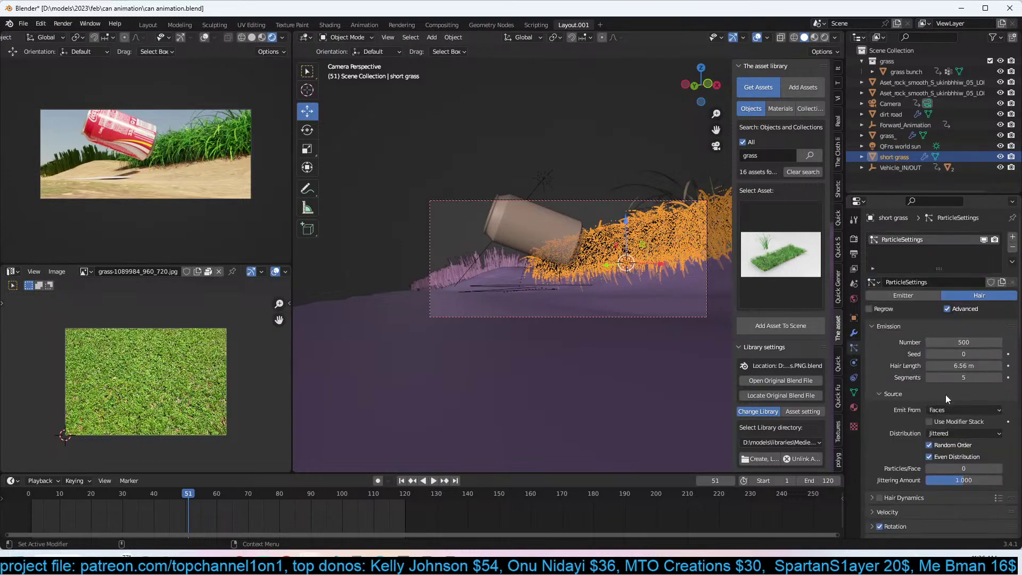
{"action": "left_click", "coordinate": [954, 422]}
Enlarge the short grass patch to cover more of the road and set its particle number to 1380.
{"action": "left_click", "coordinate": [615, 243]}
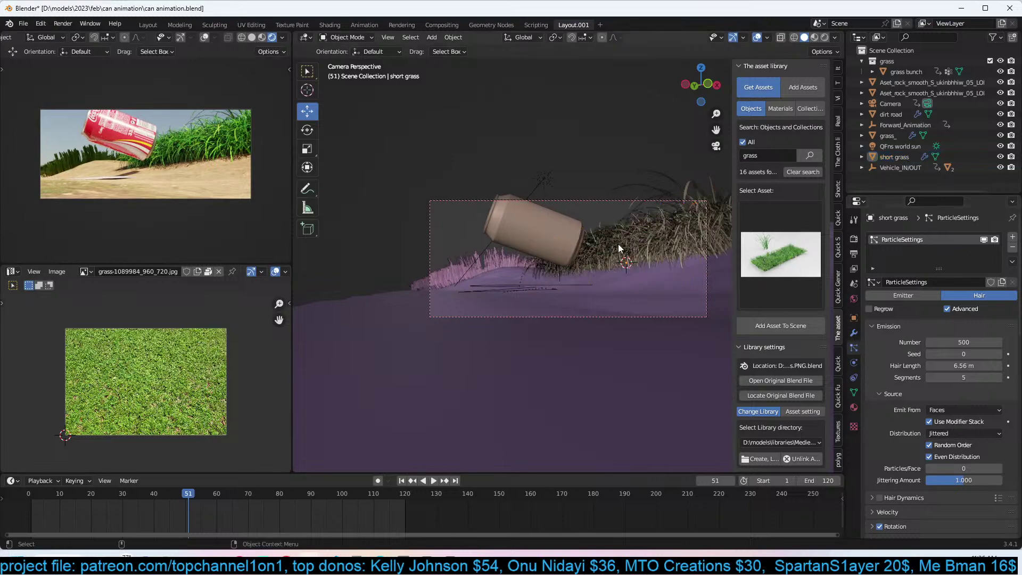
{"action": "left_click", "coordinate": [657, 242]}
{"action": "key", "text": "s"}
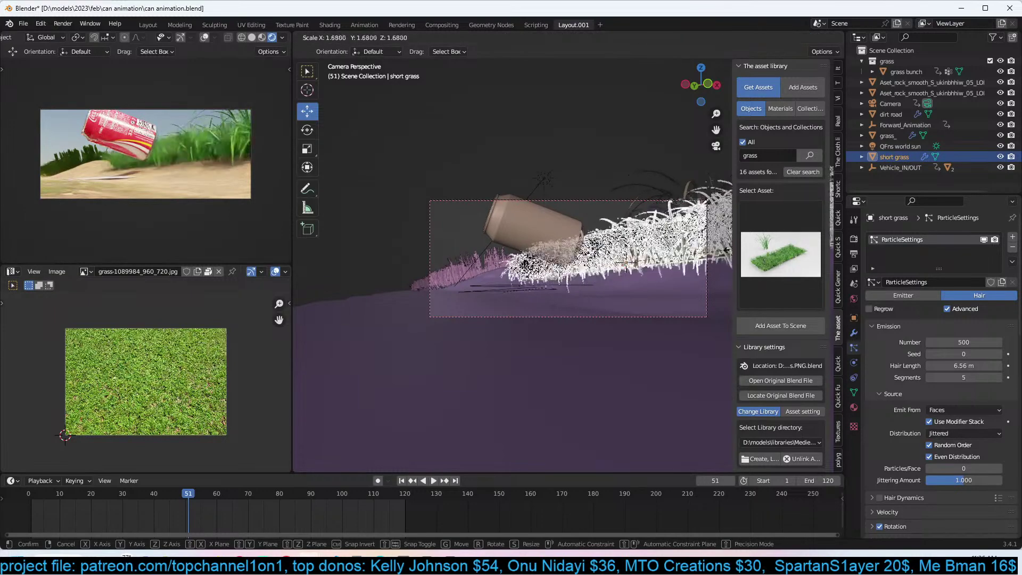
{"action": "left_click", "coordinate": [695, 251]}
{"action": "middle_click_drag", "start_coordinate": [695, 250], "coordinate": [629, 305]}
{"action": "left_click", "coordinate": [602, 308]}
{"action": "left_click", "coordinate": [628, 305]}
{"action": "key", "text": "s"}
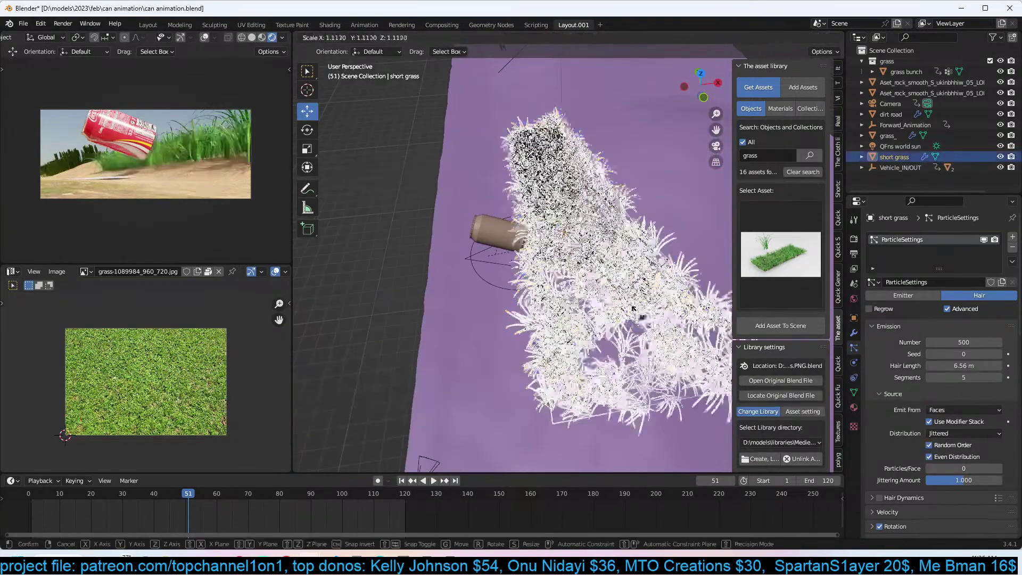
{"action": "left_click", "coordinate": [647, 320]}
{"action": "left_click_drag", "start_coordinate": [964, 342], "coordinate": [1010, 341]}
Duplicate the short grass in top view, enlarge the copy and position it further up the road.
{"action": "scroll", "coordinate": [581, 255], "scroll_direction": "down", "scroll_amount": 3}
{"action": "key", "text": "KP_7"}
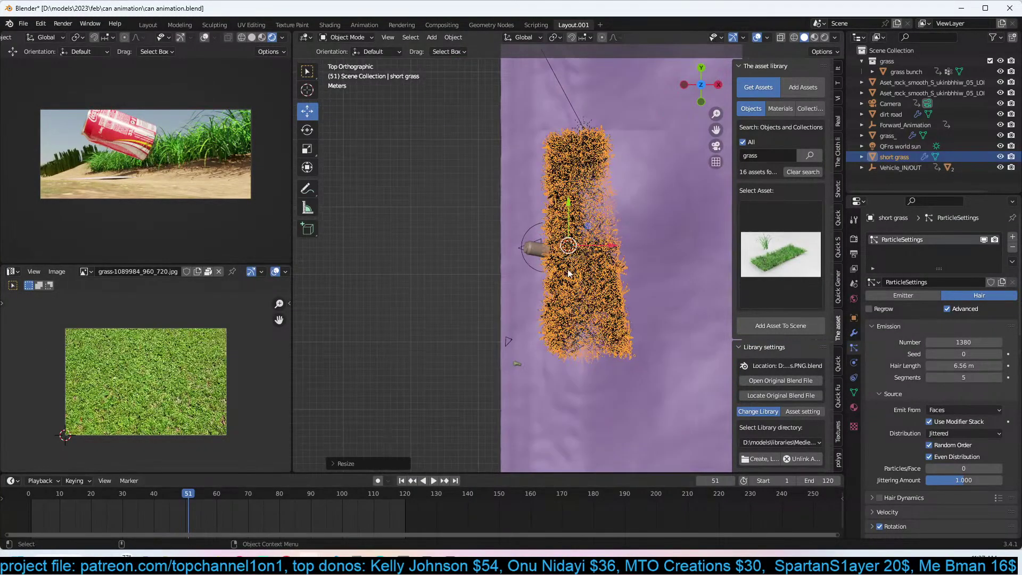
{"action": "scroll", "coordinate": [555, 341], "scroll_direction": "down", "scroll_amount": 6}
{"action": "key", "text": "shift+d"}
{"action": "left_click", "coordinate": [577, 263]}
{"action": "key", "text": "s"}
{"action": "left_click", "coordinate": [595, 298]}
{"action": "key", "text": "g"}
{"action": "left_click", "coordinate": [595, 326]}
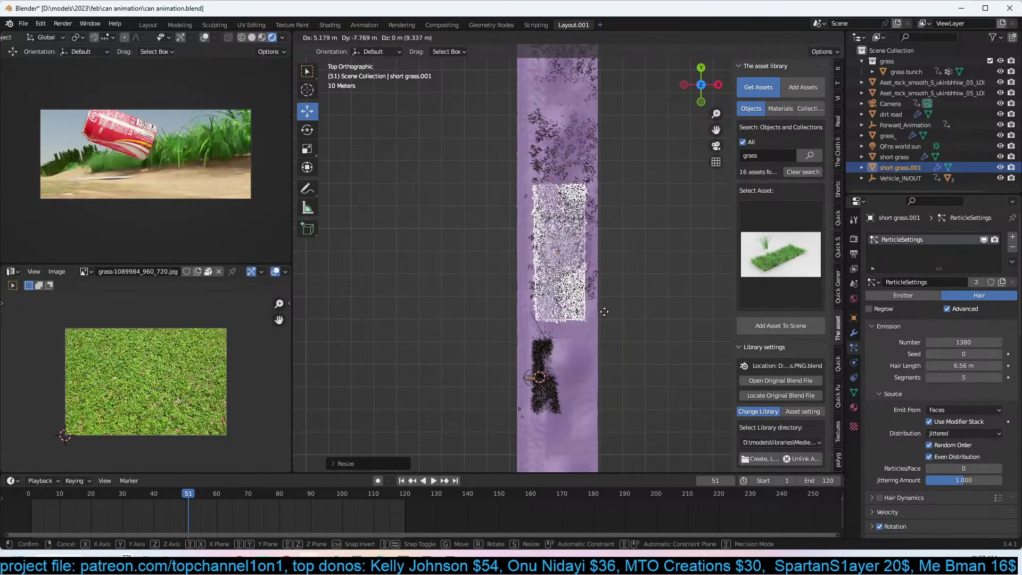
Go to frame 21 and delete the old grass_ object from the road.
{"action": "key", "text": "space"}
{"action": "left_click", "coordinate": [100, 515]}
{"action": "left_click", "coordinate": [94, 509]}
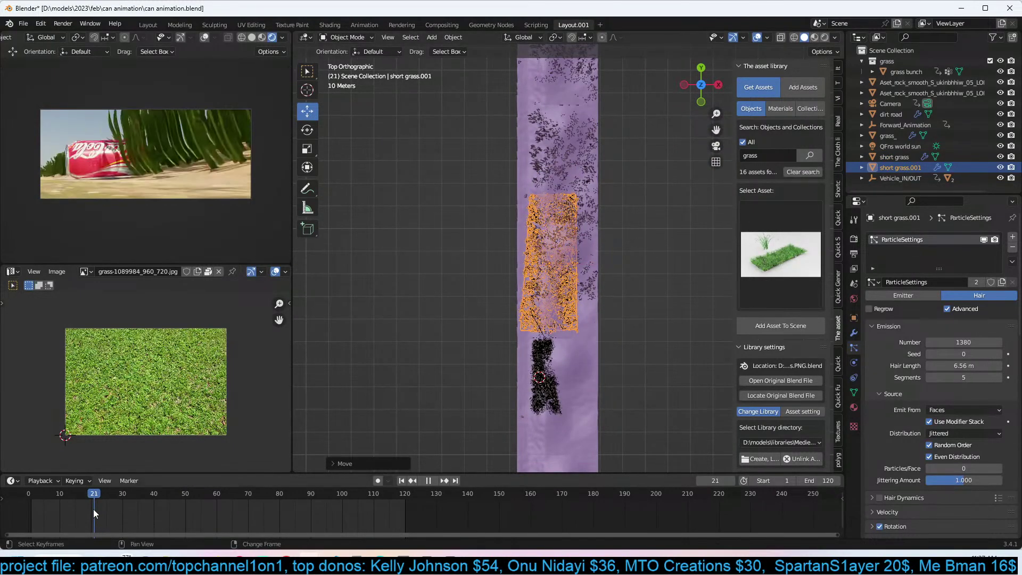
{"action": "key", "text": "space"}
{"action": "left_click", "coordinate": [569, 142]}
{"action": "key", "text": "x"}
{"action": "left_click", "coordinate": [568, 142]}
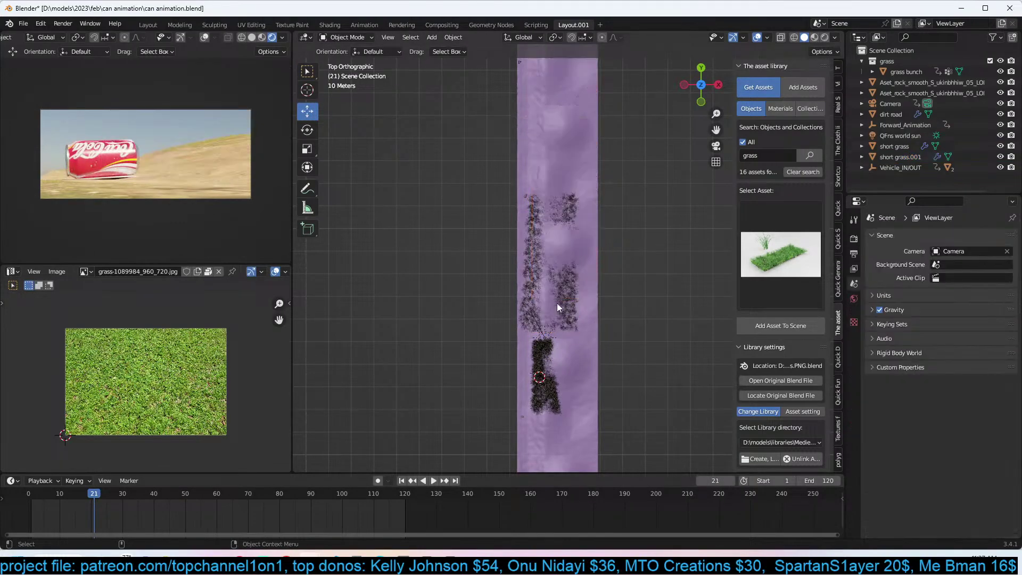
Shrink the short grass copy slightly and move it to the end of the road near the world origin.
{"action": "left_click", "coordinate": [557, 302]}
{"action": "key", "text": "s"}
{"action": "left_click", "coordinate": [566, 287]}
{"action": "key", "text": "g"}
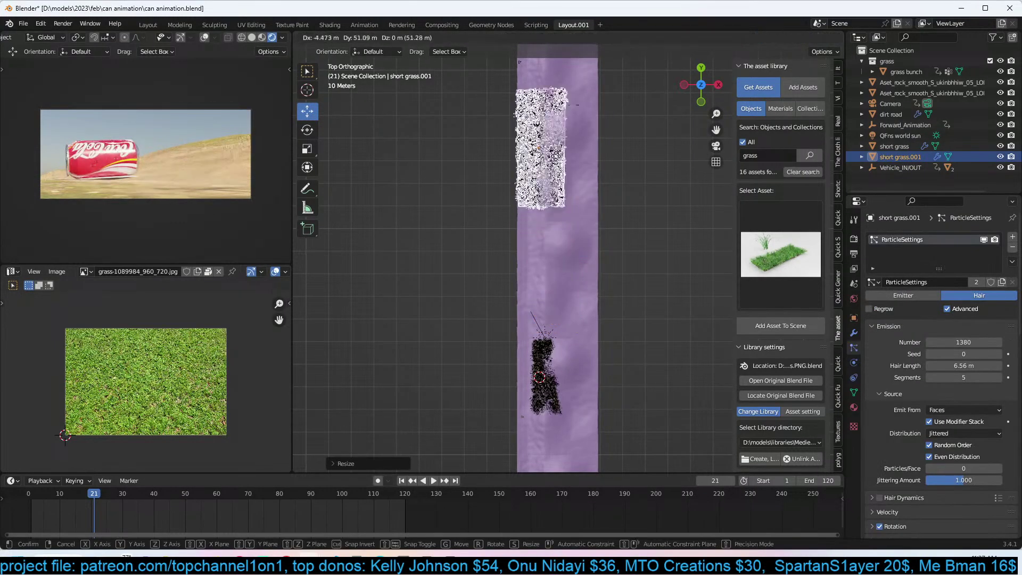
{"action": "left_click", "coordinate": [556, 367]}
{"action": "key", "text": "g"}
{"action": "scroll", "coordinate": [578, 209], "scroll_direction": "down", "scroll_amount": 3}
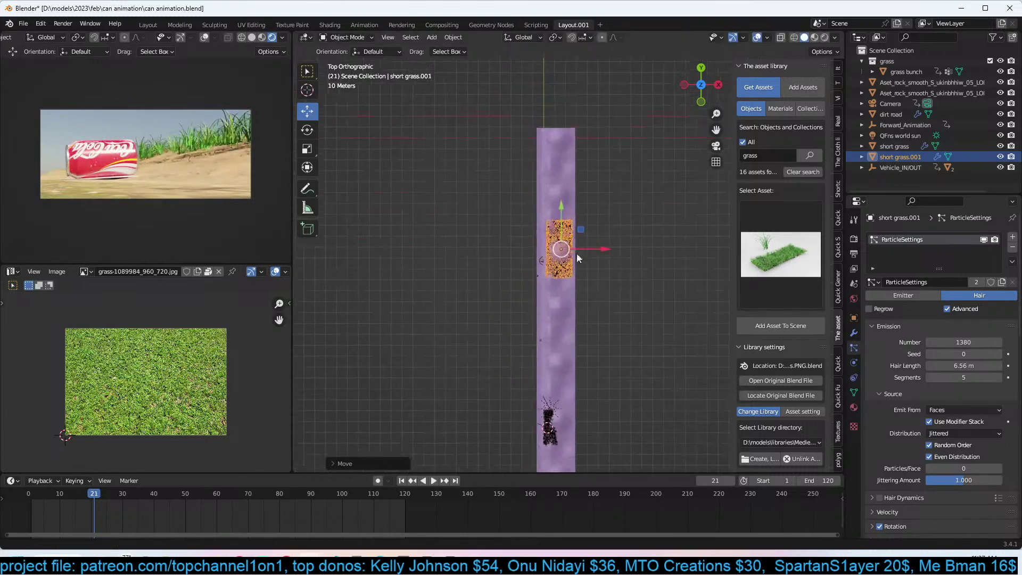
{"action": "left_click", "coordinate": [582, 220]}
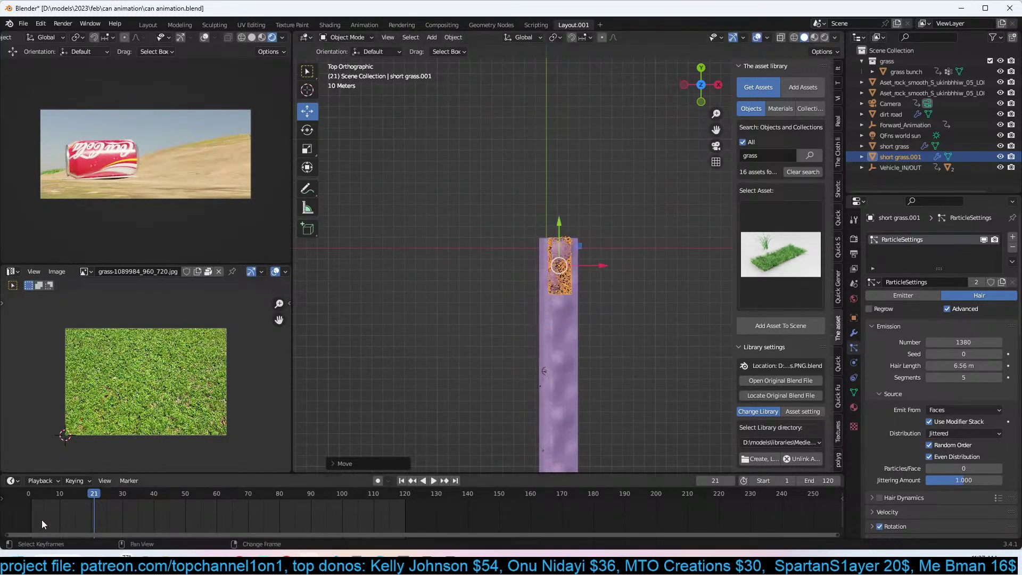
Go to frame 0 and scale up the short grass copy at the end of the road.
{"action": "left_click", "coordinate": [25, 517]}
{"action": "scroll", "coordinate": [569, 292], "scroll_direction": "up", "scroll_amount": 2}
{"action": "key", "text": "s"}
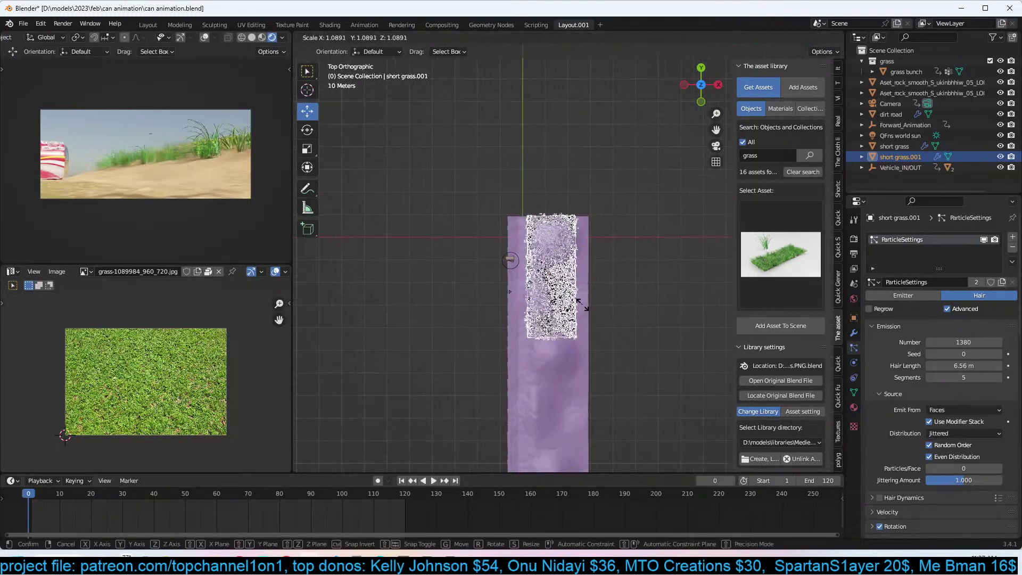
{"action": "left_click", "coordinate": [594, 311]}
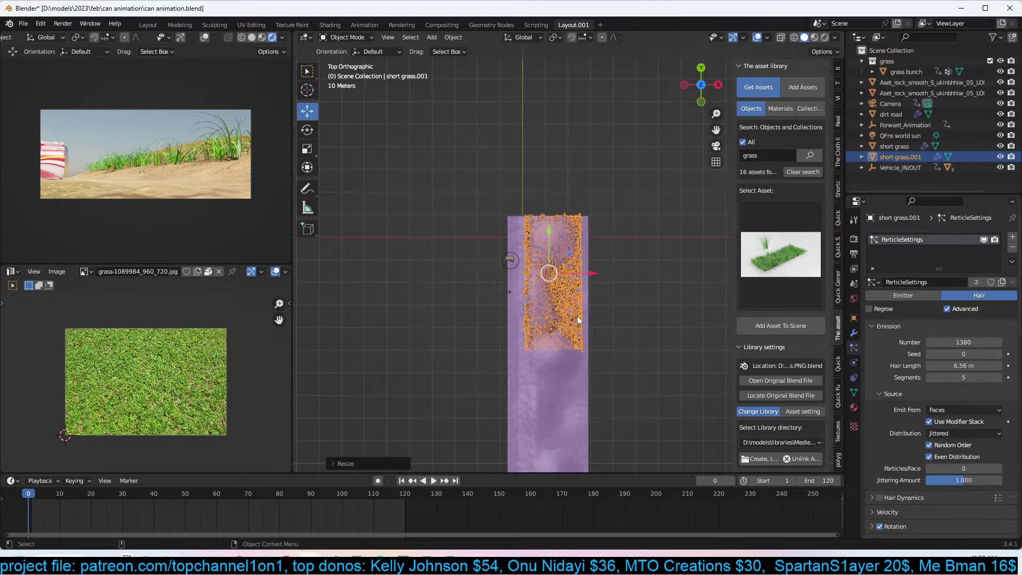
{"action": "scroll", "coordinate": [578, 317], "scroll_direction": "up", "scroll_amount": 2}
{"action": "key", "text": "s"}
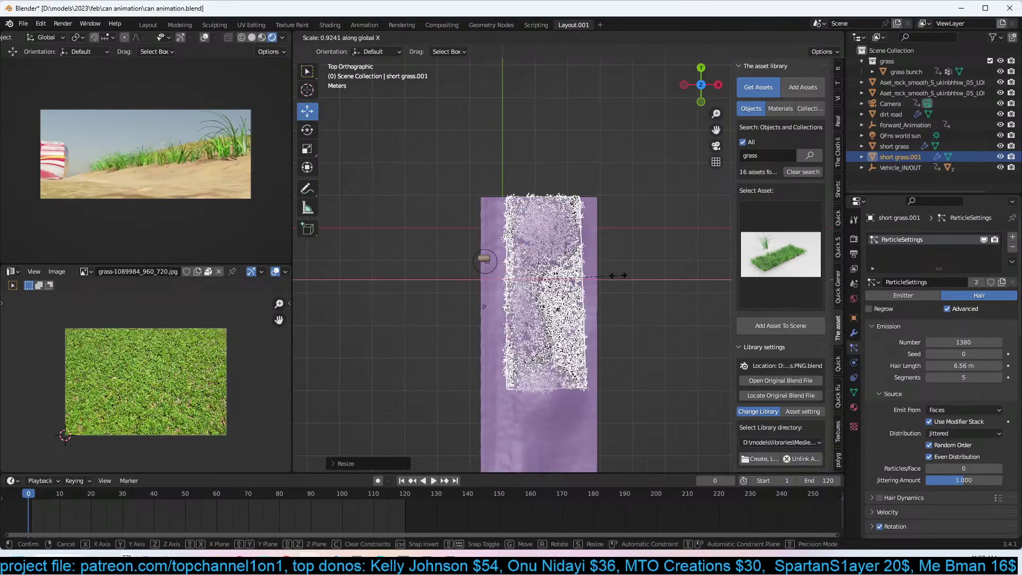
{"action": "key", "text": "Escape"}
Narrow the short grass copy's mesh along X in Edit Mode and subdivide it repeatedly.
{"action": "key", "text": "Tab"}
{"action": "key", "text": "s"}
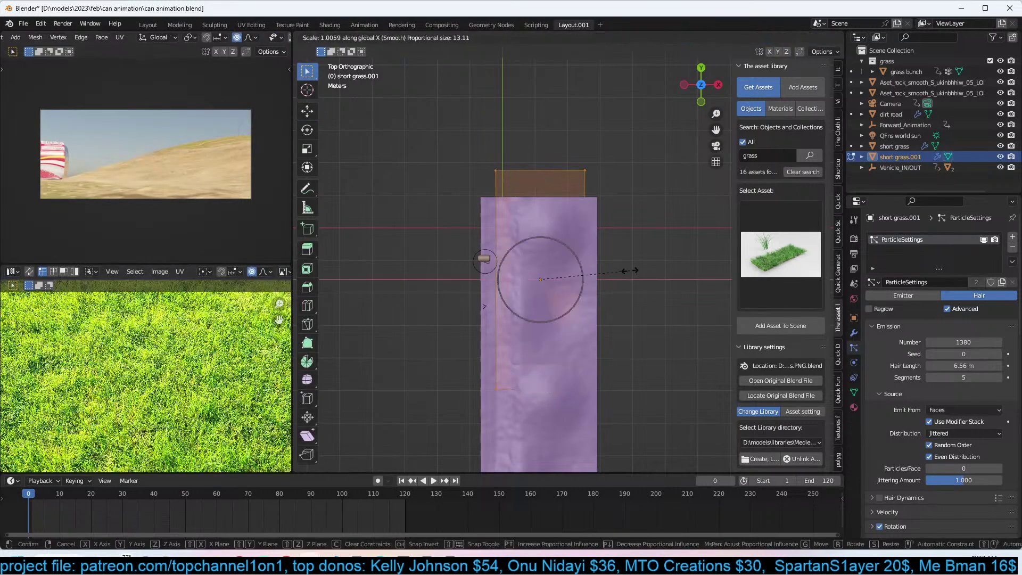
{"action": "left_click", "coordinate": [606, 273]}
{"action": "right_click", "coordinate": [530, 260]}
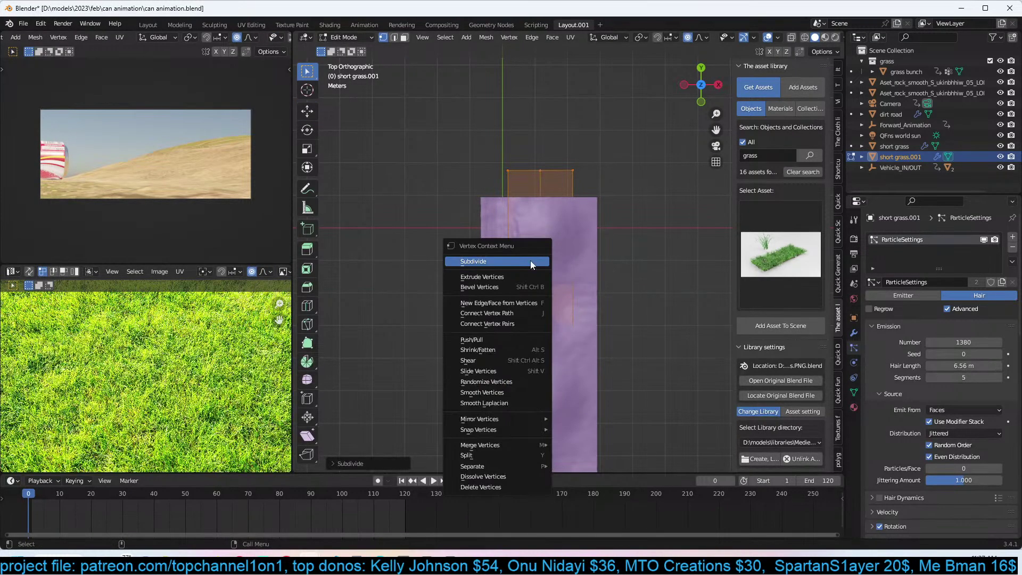
{"action": "left_click", "coordinate": [530, 260]}
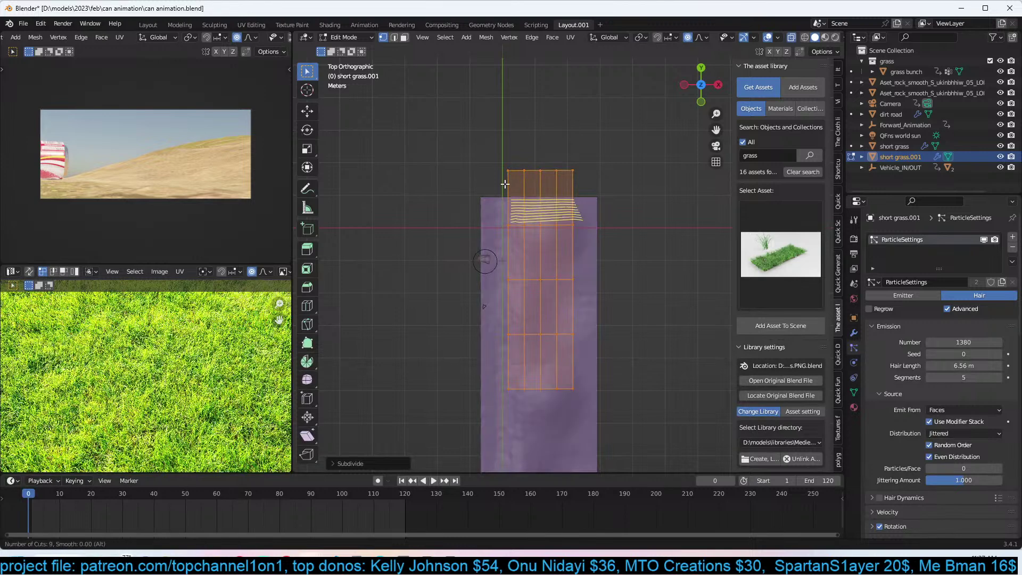
{"action": "right_click", "coordinate": [508, 257]}
{"action": "left_click", "coordinate": [508, 256]}
{"action": "key", "text": "Tab"}
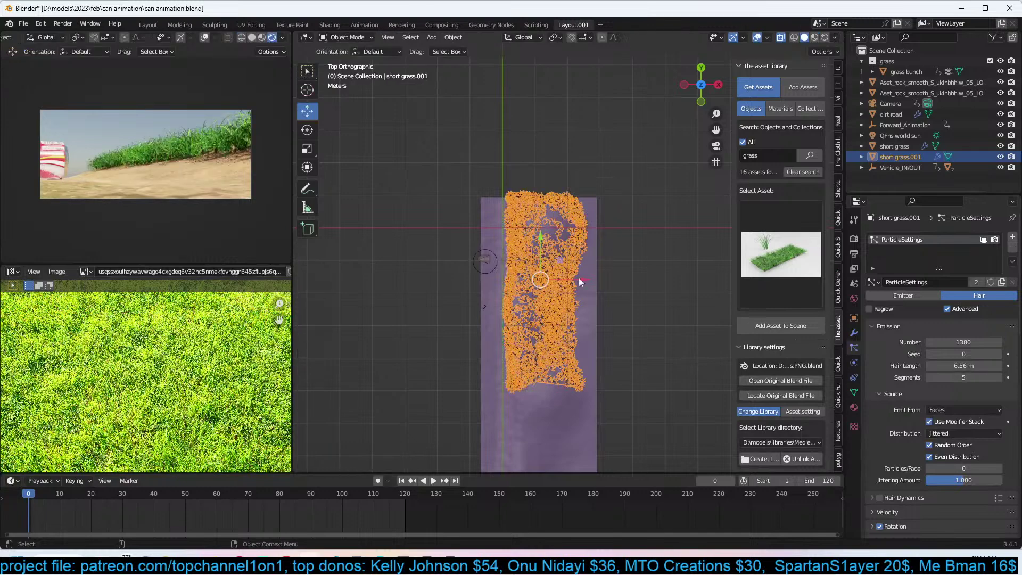
Set the short grass copy's Shrinkwrap wrap method to Project and reposition the patch over the road beside the can's path.
{"action": "key", "text": "g"}
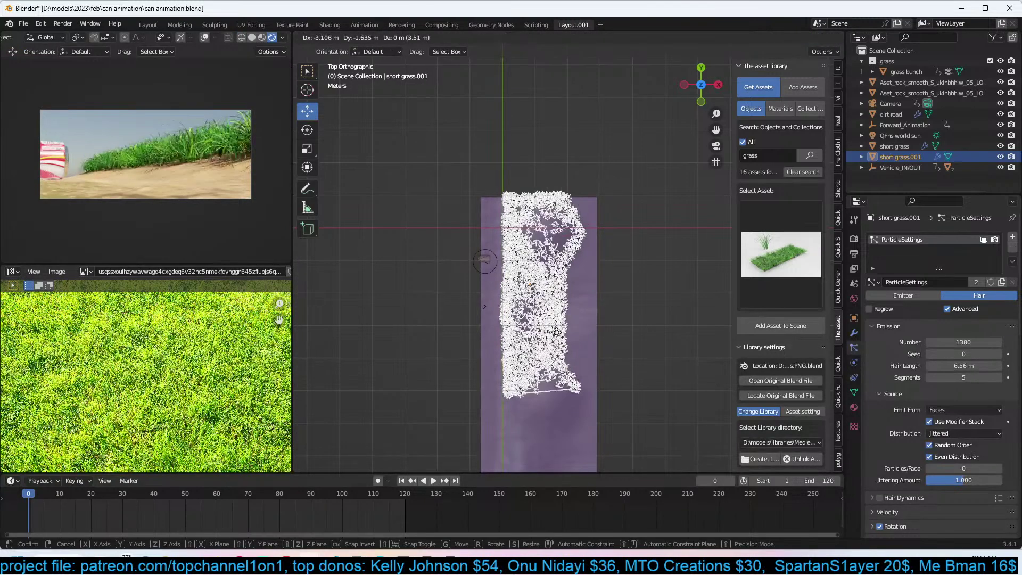
{"action": "left_click", "coordinate": [556, 331]}
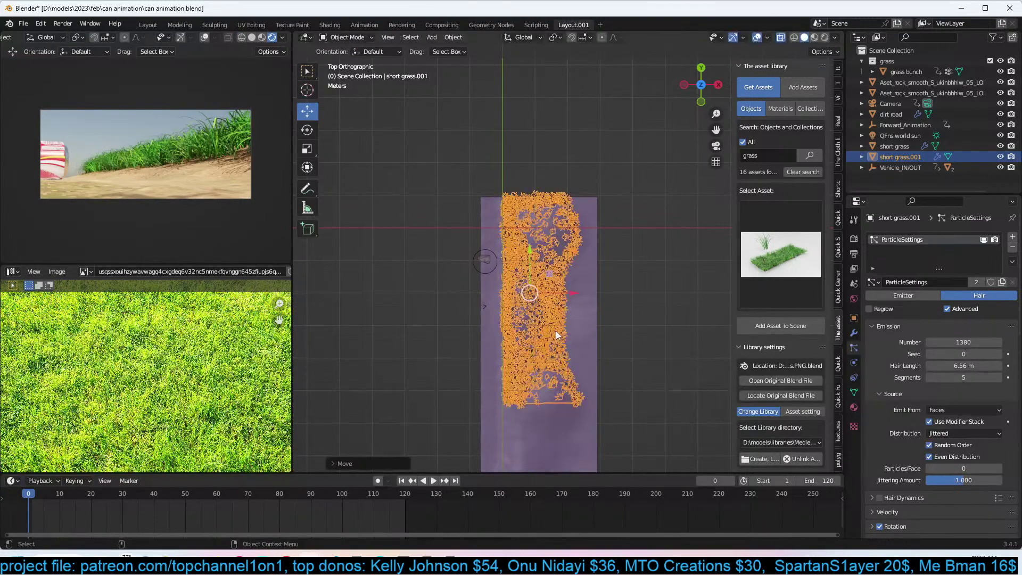
{"action": "middle_click_drag", "start_coordinate": [554, 335], "coordinate": [639, 176]}
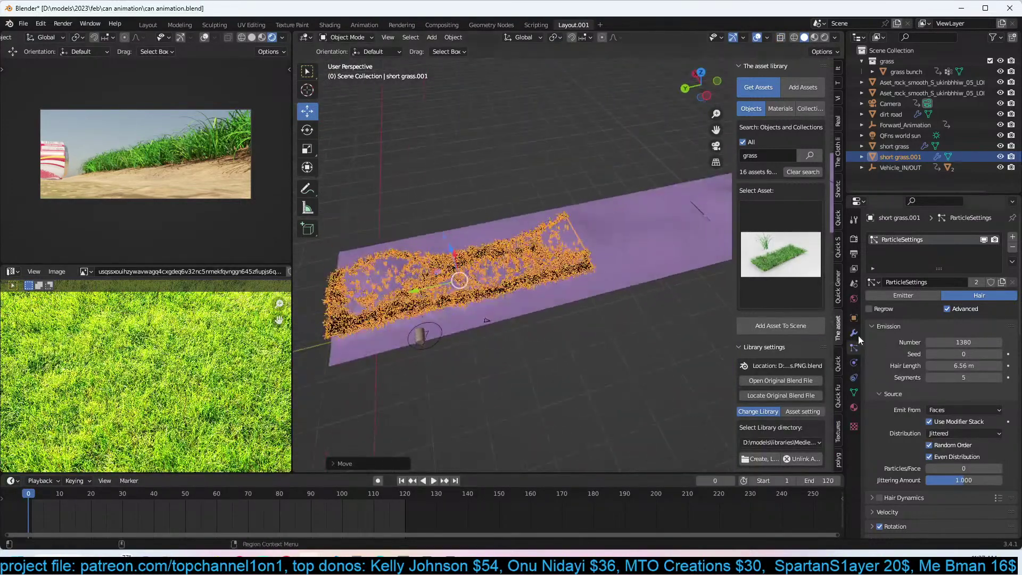
{"action": "left_click", "coordinate": [854, 333]}
{"action": "left_click", "coordinate": [964, 270]}
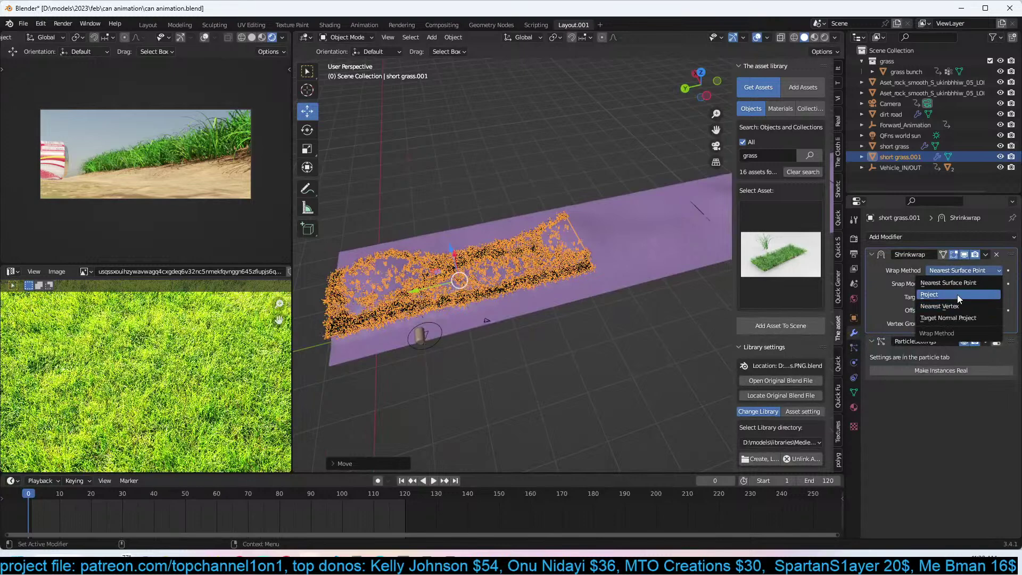
{"action": "left_click", "coordinate": [957, 295]}
{"action": "key", "text": "g"}
{"action": "key", "text": "z"}
{"action": "key", "text": "z"}
{"action": "key", "text": "z"}
{"action": "left_click_drag", "start_coordinate": [486, 280], "coordinate": [480, 277]}
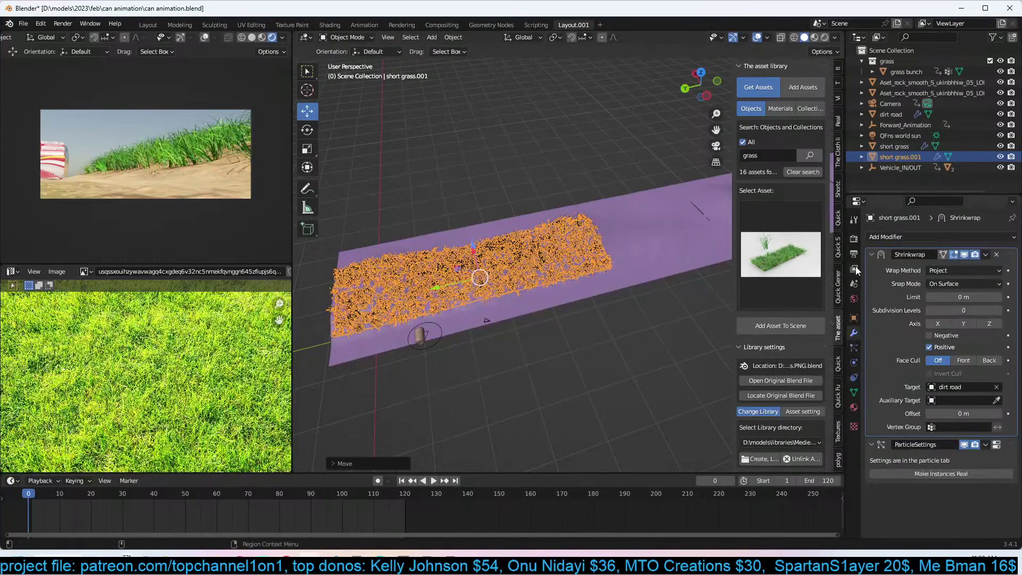
Examine the models in the large plants and small plants collections of Quick Trees.
{"action": "left_click", "coordinate": [834, 221]}
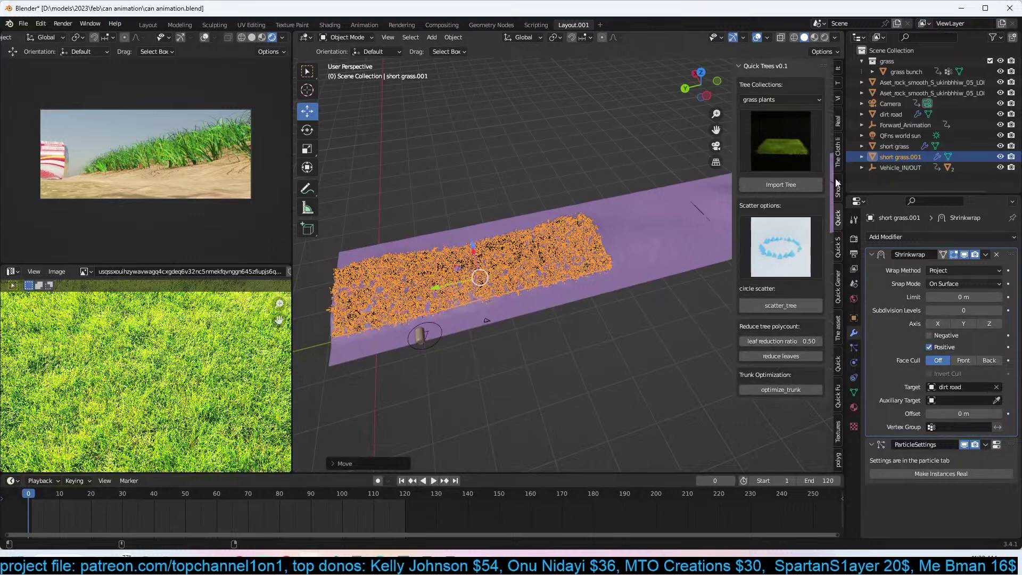
{"action": "left_click", "coordinate": [840, 181]}
{"action": "left_click", "coordinate": [837, 225]}
{"action": "left_click", "coordinate": [771, 100]}
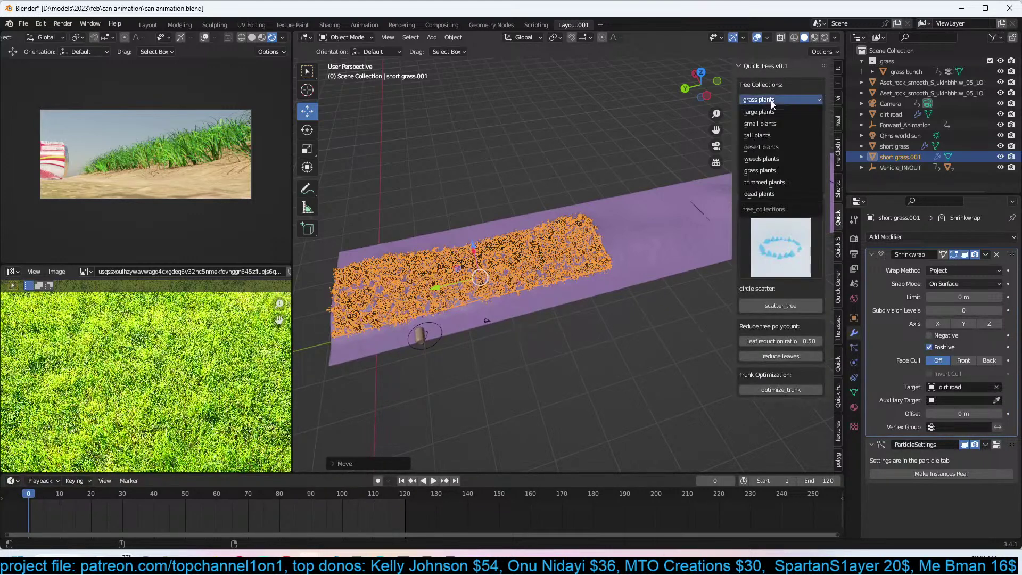
{"action": "left_click", "coordinate": [780, 113]}
{"action": "left_click", "coordinate": [780, 141]}
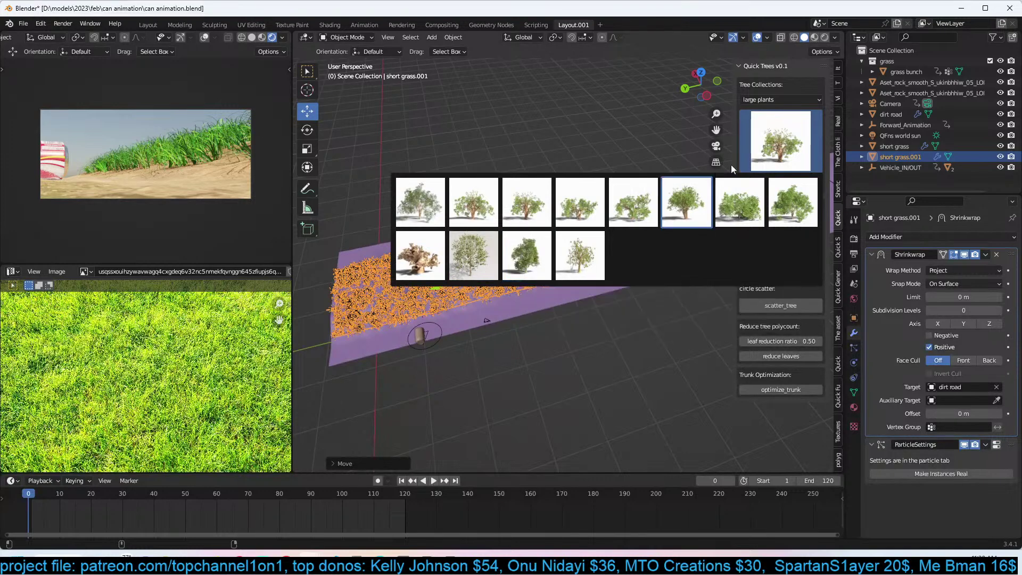
{"action": "left_click", "coordinate": [781, 99]}
{"action": "left_click", "coordinate": [756, 124]}
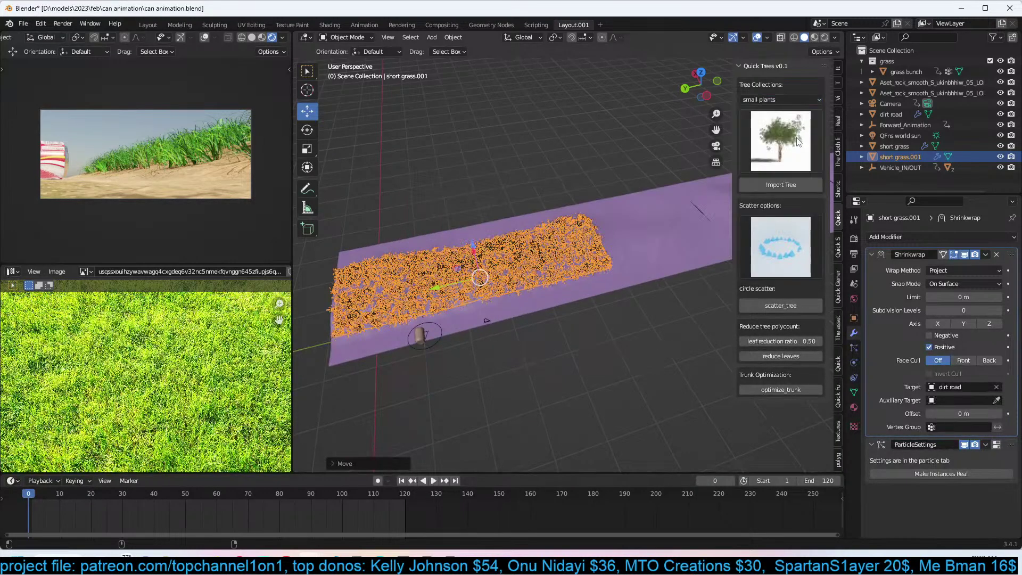
{"action": "left_click", "coordinate": [783, 153]}
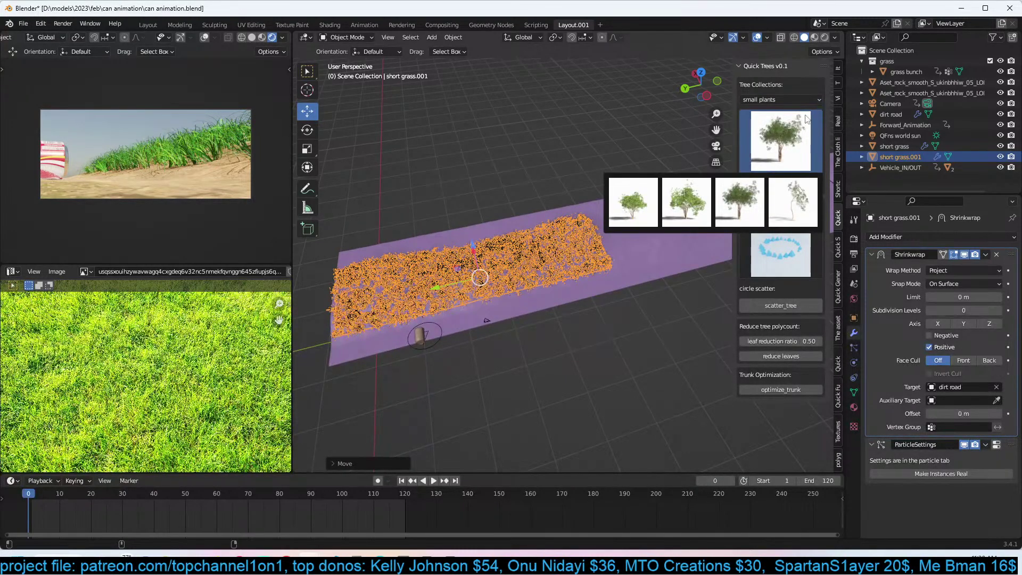
Import a broad-crowned tree from the tall plants collection of Quick Trees.
{"action": "left_click", "coordinate": [812, 94]}
{"action": "left_click", "coordinate": [783, 124]}
{"action": "left_click", "coordinate": [791, 133]}
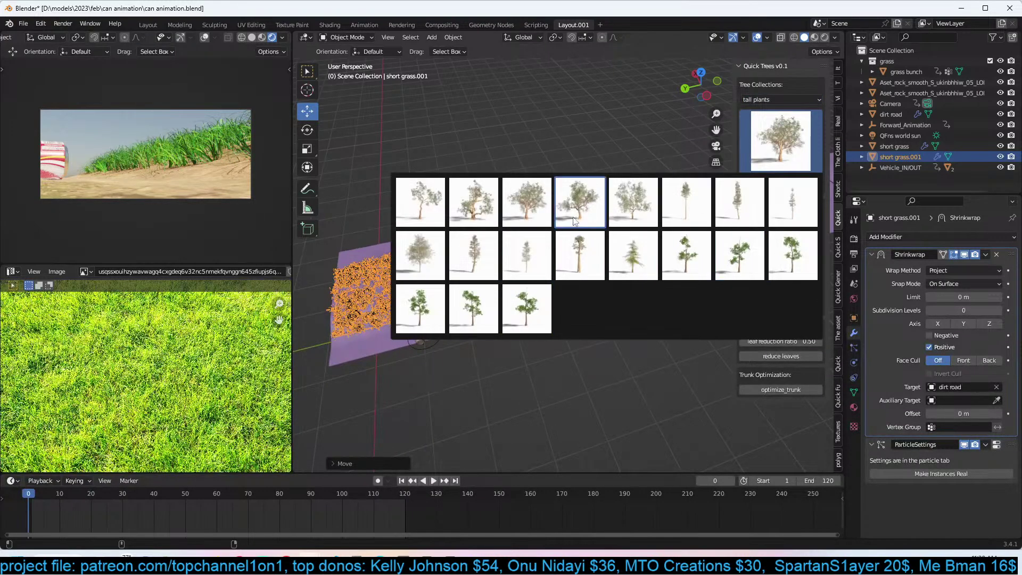
{"action": "left_click", "coordinate": [524, 218]}
{"action": "left_click", "coordinate": [763, 156]}
{"action": "left_click", "coordinate": [590, 207]}
{"action": "left_click", "coordinate": [751, 186]}
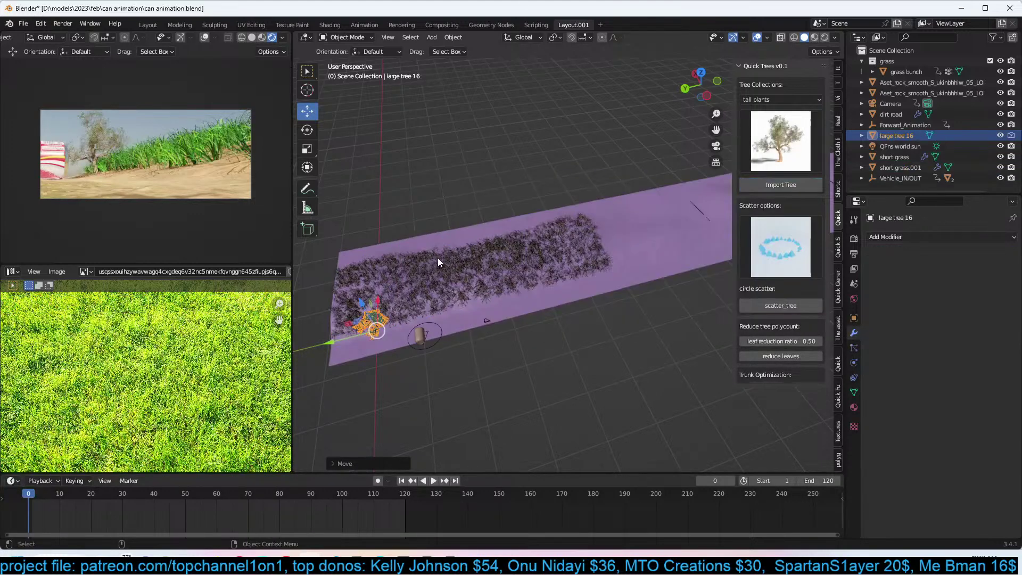
Place the 3D cursor at the road's far edge, snap the tree to it and scale the tree up.
{"action": "right_click", "coordinate": [394, 256], "text": "shift"}
{"action": "key", "text": "shift+s"}
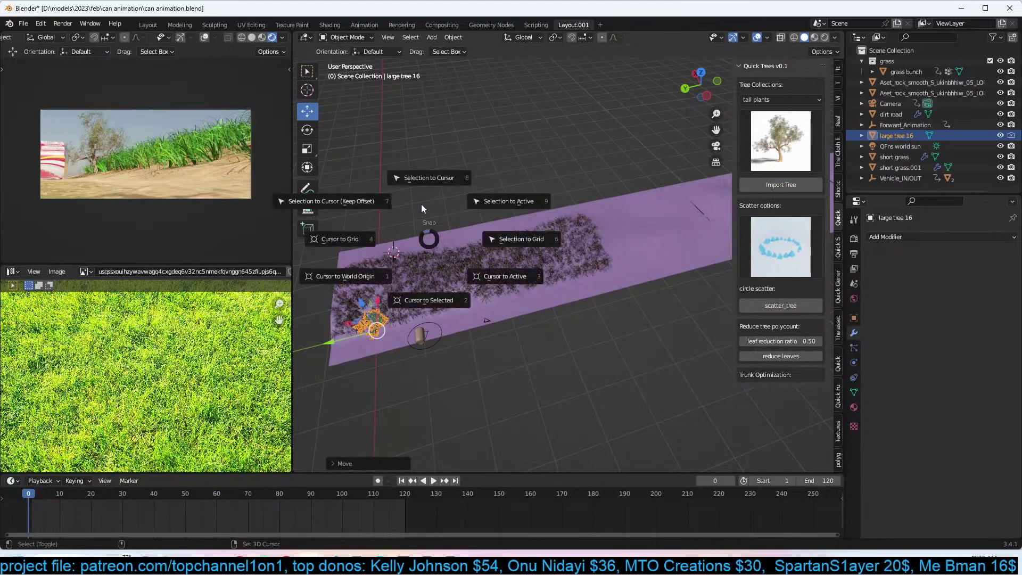
{"action": "left_click", "coordinate": [446, 178]}
{"action": "key", "text": "s"}
{"action": "left_click", "coordinate": [663, 160]}
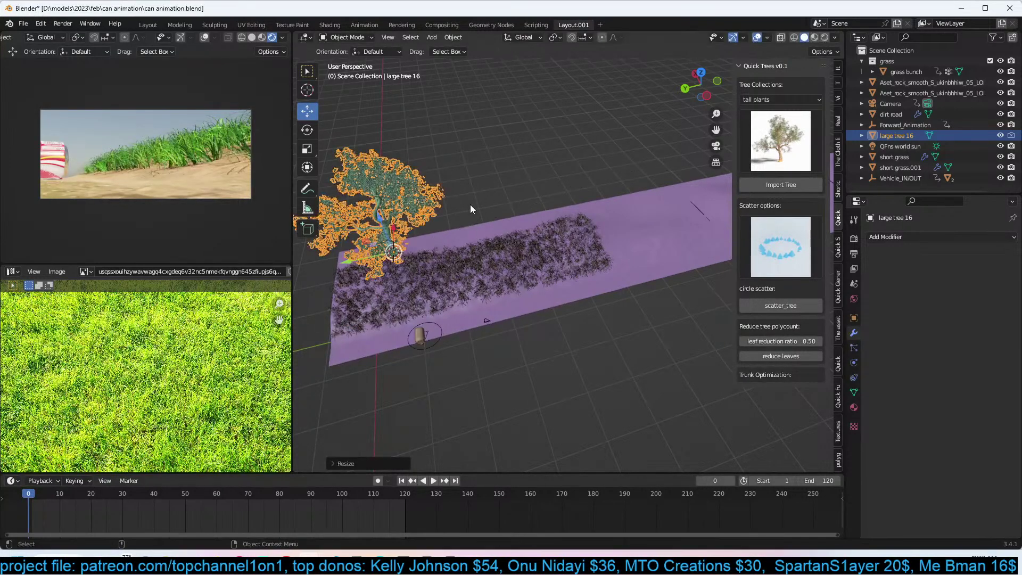
In camera view, snap the tree to a 3D cursor placed on the grassy slope and adjust its position.
{"action": "key", "text": "KP_0"}
{"action": "right_click", "coordinate": [594, 233], "text": "shift"}
{"action": "key", "text": "shift+s"}
{"action": "left_click", "coordinate": [561, 182]}
{"action": "key", "text": "g"}
{"action": "left_click", "coordinate": [657, 184]}
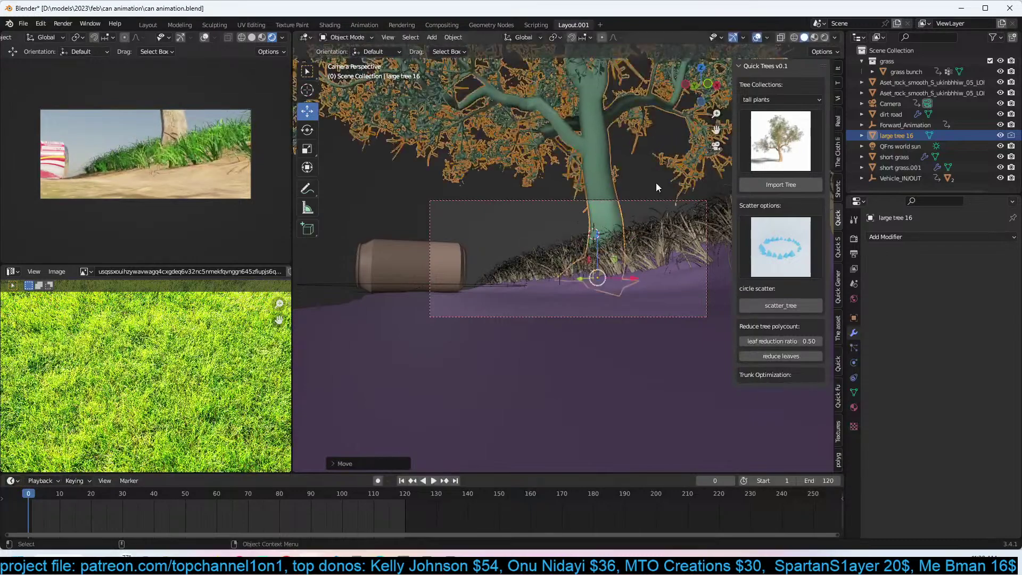
Resize the tree and shift it slightly further up the grassy slope within the camera frame.
{"action": "key", "text": "s"}
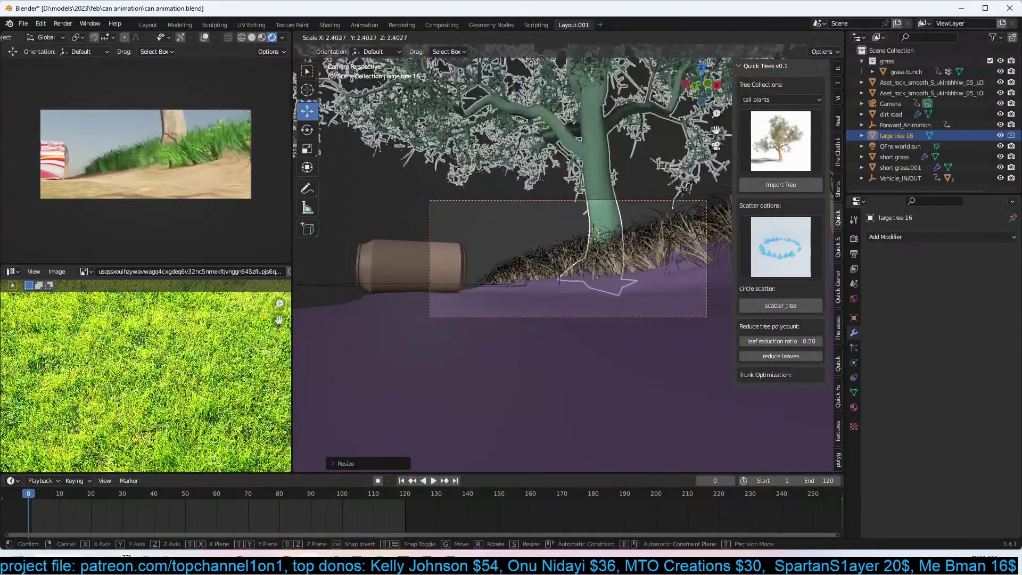
{"action": "left_click", "coordinate": [673, 191]}
{"action": "key", "text": "g"}
{"action": "left_click", "coordinate": [682, 191]}
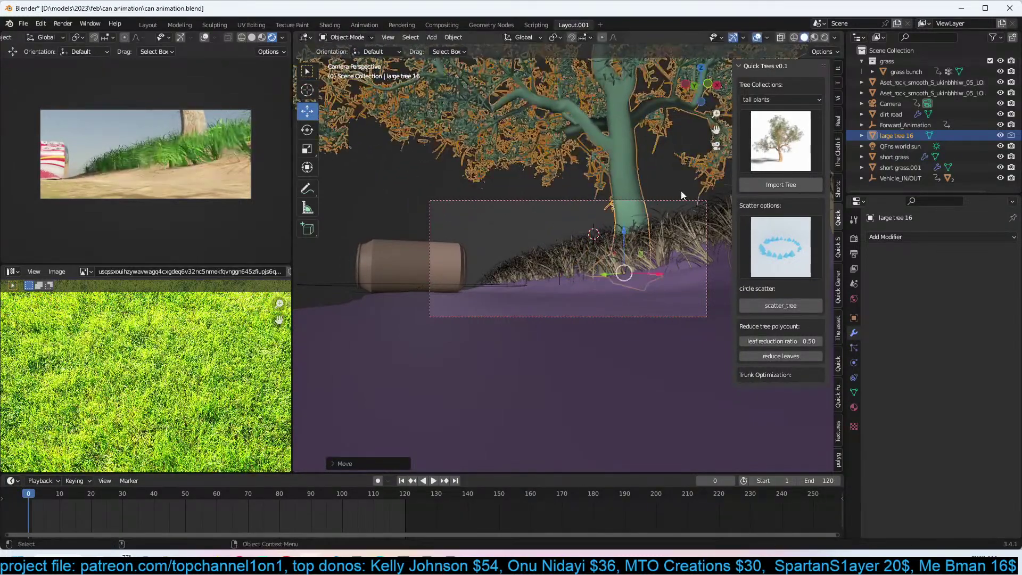
Select the world sun lamp in the scene and clear its location back to the world origin.
{"action": "key", "text": "KP_7"}
{"action": "scroll", "coordinate": [532, 290], "scroll_direction": "down", "scroll_amount": 6}
{"action": "middle_click_drag", "start_coordinate": [532, 289], "coordinate": [625, 212]}
{"action": "scroll", "coordinate": [627, 219], "scroll_direction": "up", "scroll_amount": 5}
{"action": "left_click", "coordinate": [724, 255]}
{"action": "key", "text": "alt+g"}
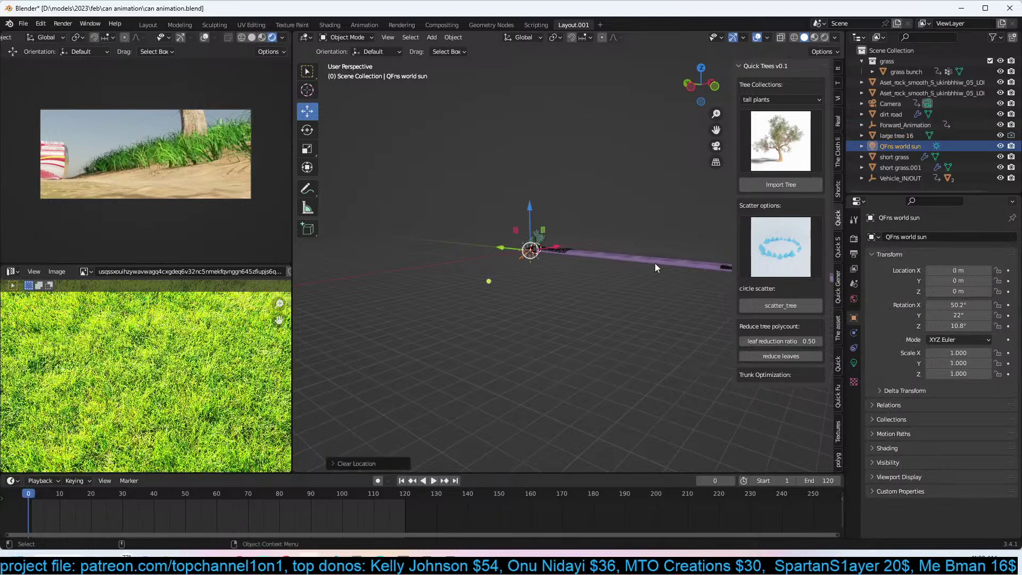
In camera view, raise the sun lamp to about Z 9.7 m and rotate it to about 73.5°, 44.1°, 26.4°.
{"action": "key", "text": "KP_0"}
{"action": "key", "text": "g"}
{"action": "left_click", "coordinate": [583, 219]}
{"action": "key", "text": "r"}
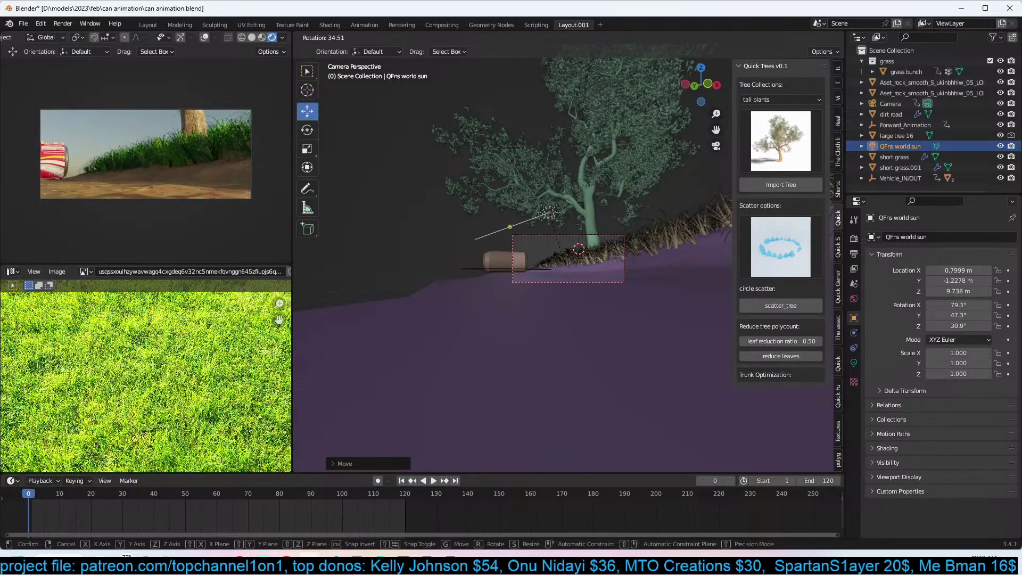
{"action": "left_click", "coordinate": [603, 203]}
{"action": "key", "text": "r"}
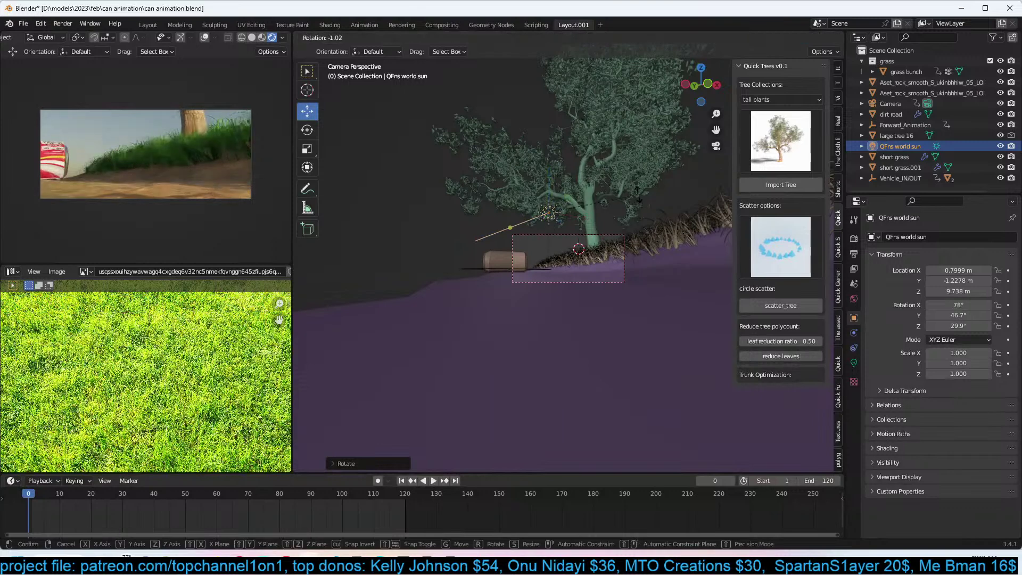
{"action": "left_click", "coordinate": [641, 184]}
Duplicate the tree in top view and place the copy on the road's opposite edge, at the end of the grass patch.
{"action": "left_click", "coordinate": [635, 172]}
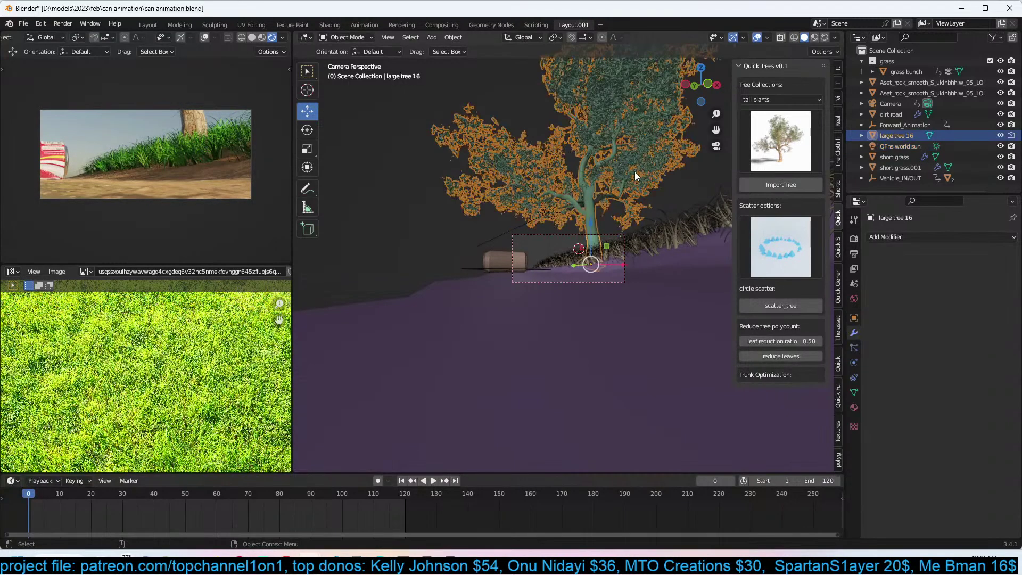
{"action": "key", "text": "KP_7"}
{"action": "key", "text": "shift+d"}
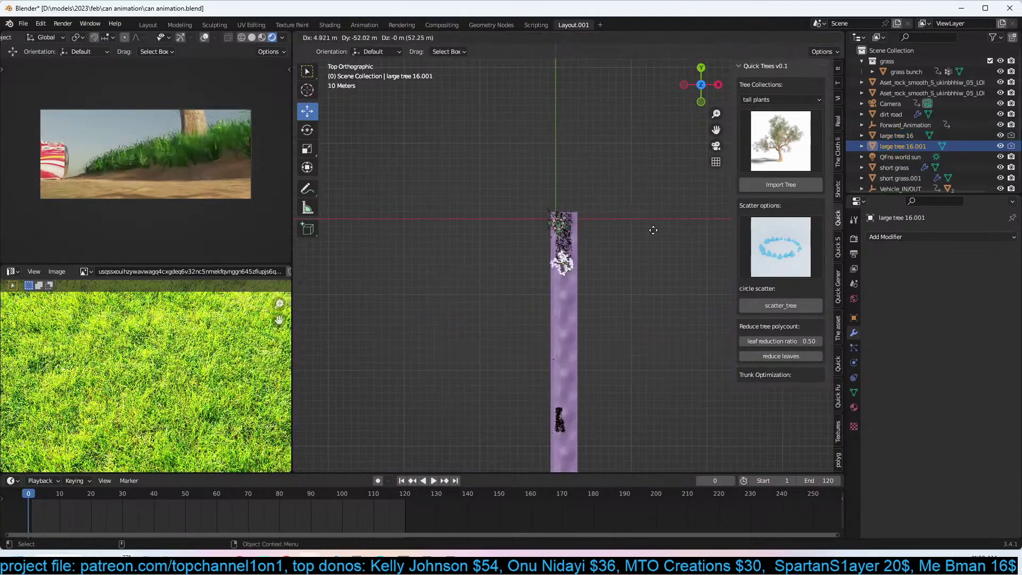
{"action": "key", "text": "r"}
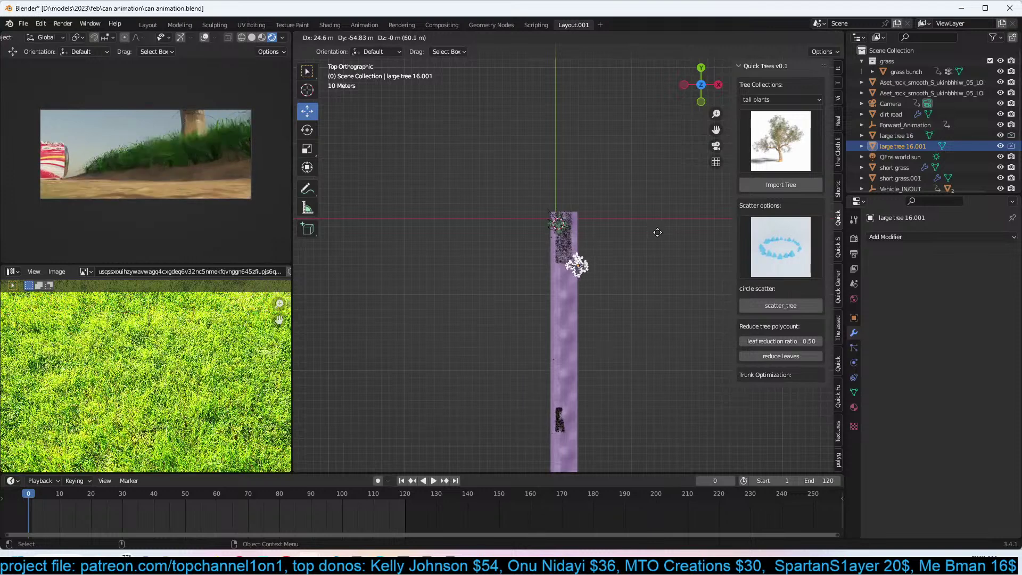
{"action": "left_click", "coordinate": [661, 229]}
Set the world's Sun size to 0.645° in Quick Functions and save the file.
{"action": "middle_click_drag", "start_coordinate": [531, 207], "coordinate": [580, 178]}
{"action": "left_click", "coordinate": [500, 197]}
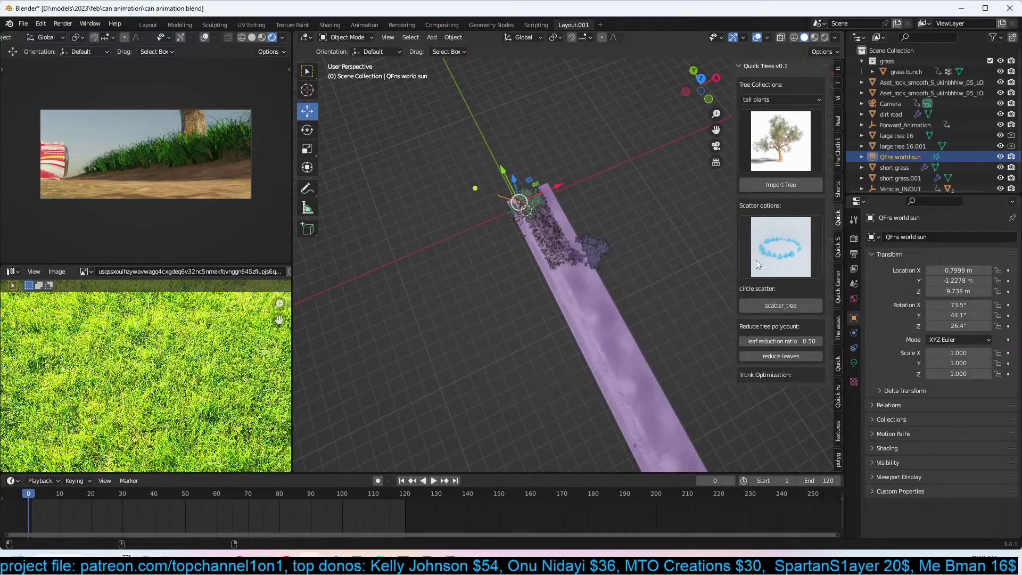
{"action": "left_click", "coordinate": [842, 237]}
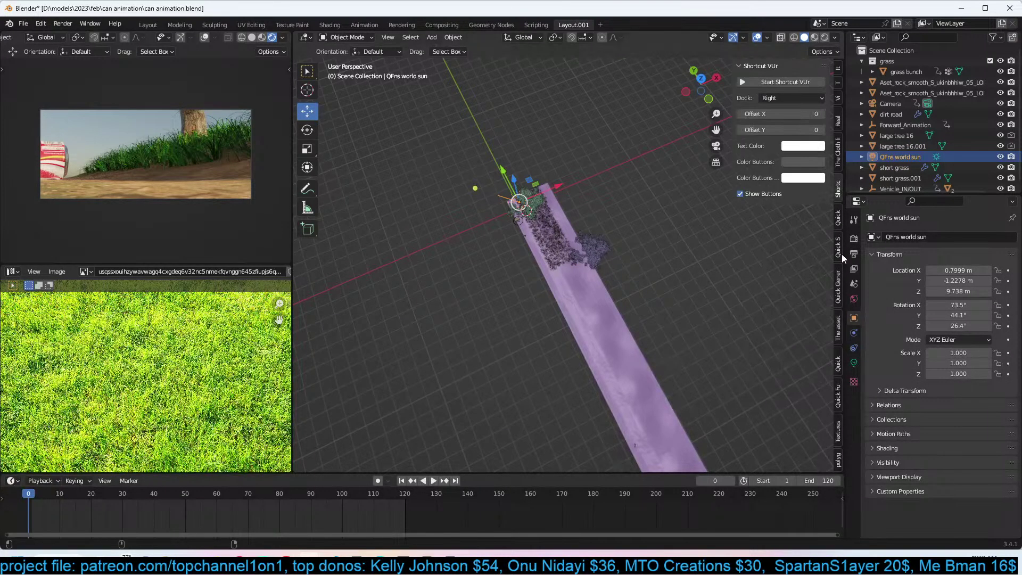
{"action": "left_click", "coordinate": [838, 282]}
{"action": "left_click", "coordinate": [840, 320]}
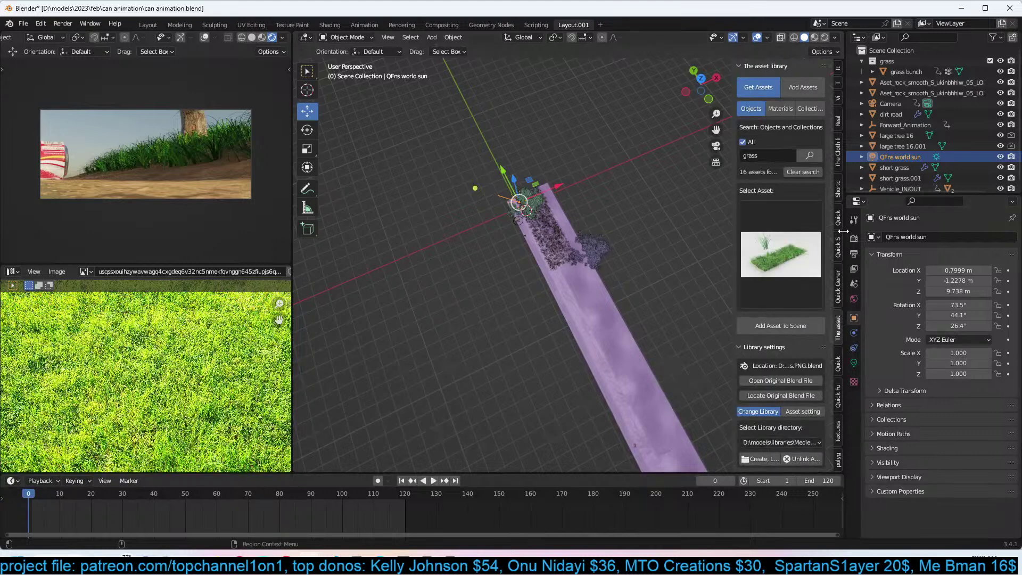
{"action": "left_click", "coordinate": [837, 402]}
{"action": "left_click", "coordinate": [853, 383]}
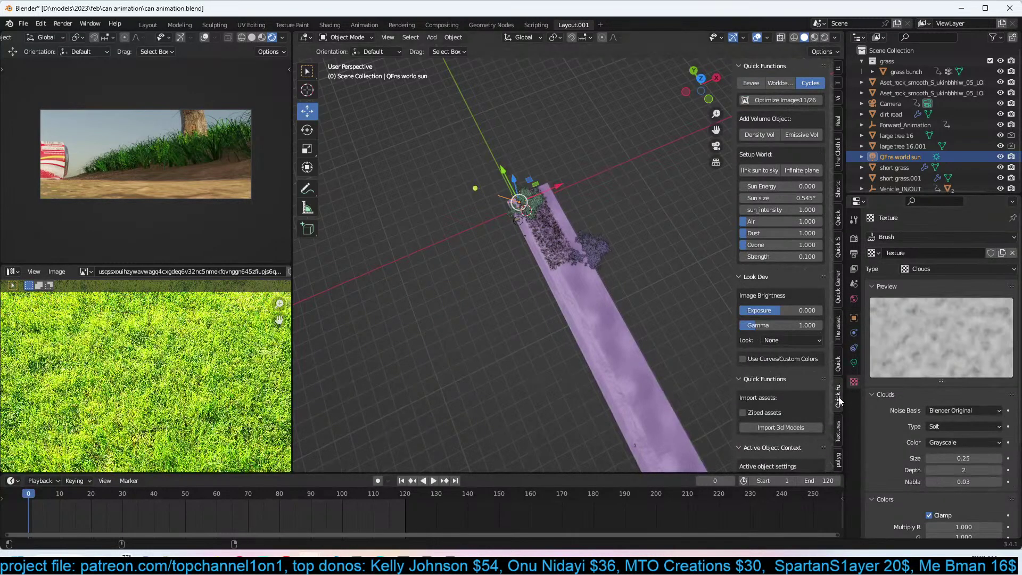
{"action": "mouse_move", "coordinate": [805, 198]}
{"action": "left_mouse_down"}
{"action": "mouse_move", "coordinate": [762, 198]}
{"action": "mouse_move", "coordinate": [788, 198]}
{"action": "left_mouse_up"}
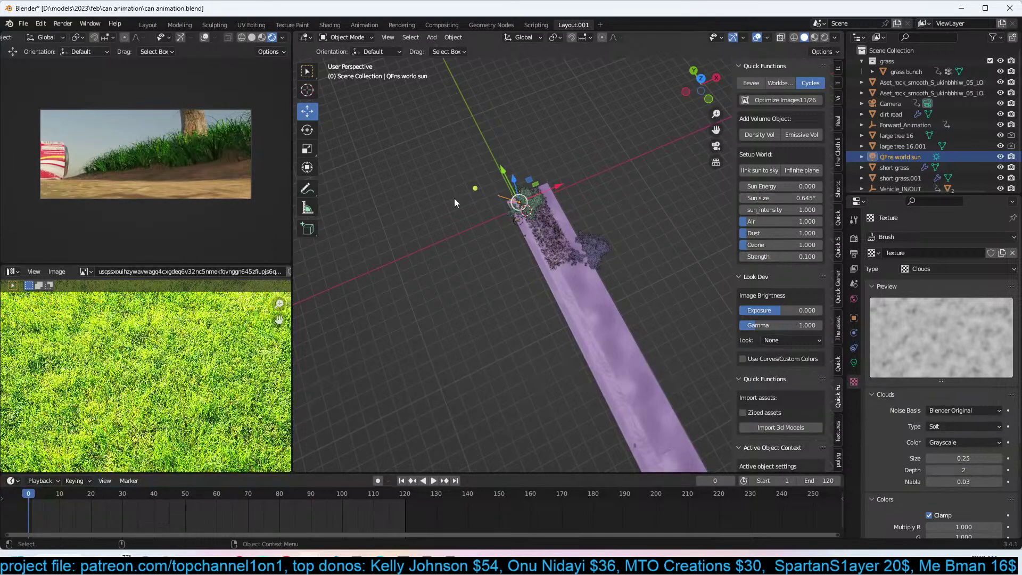
{"action": "left_click", "coordinate": [605, 183]}
{"action": "key", "text": "ctrl+s"}
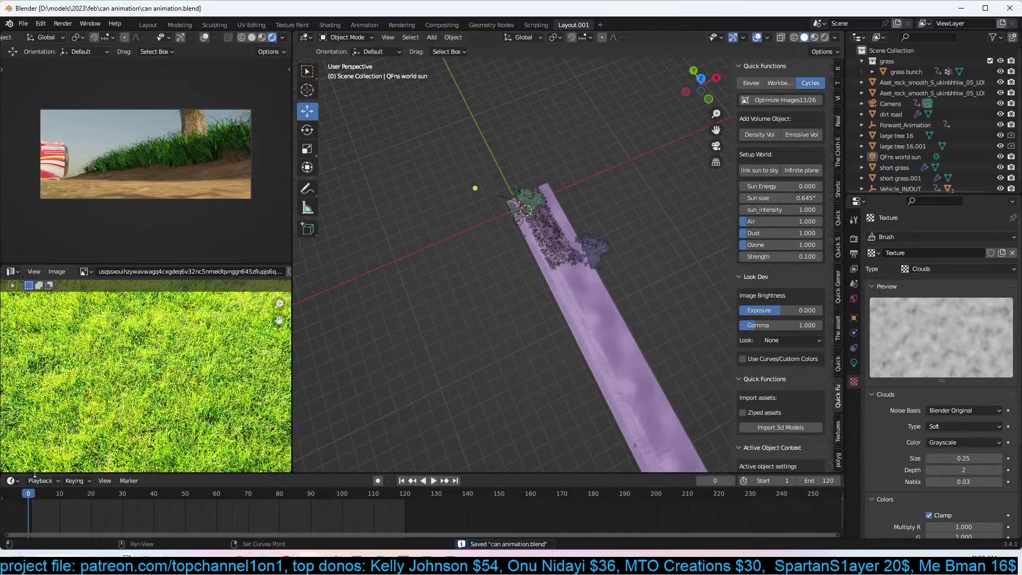
Go to frame 10 and select the short grass patch beside the road in top view.
{"action": "left_click_drag", "start_coordinate": [48, 494], "coordinate": [59, 498]}
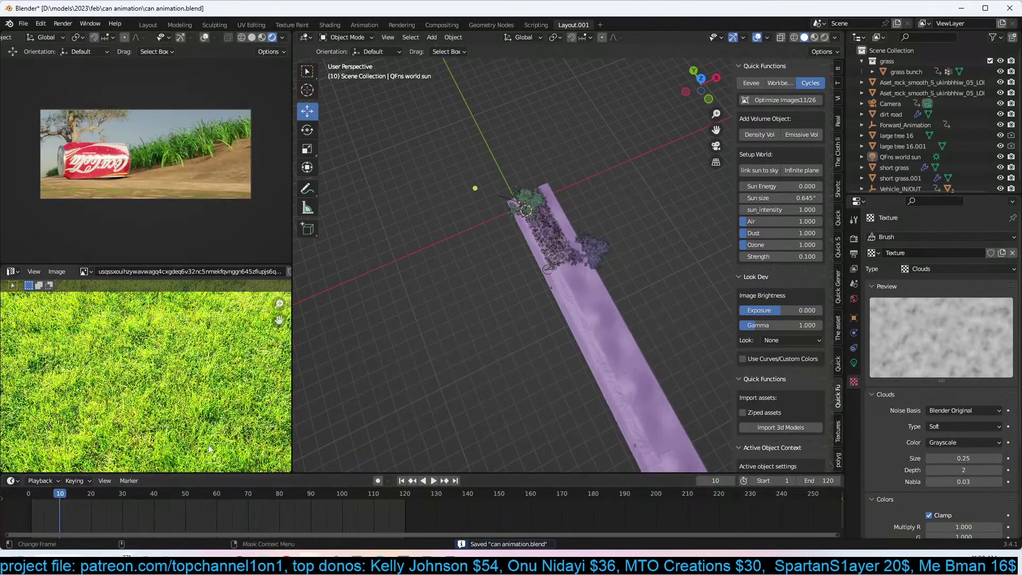
{"action": "left_click", "coordinate": [563, 255]}
{"action": "key", "text": "KP_7"}
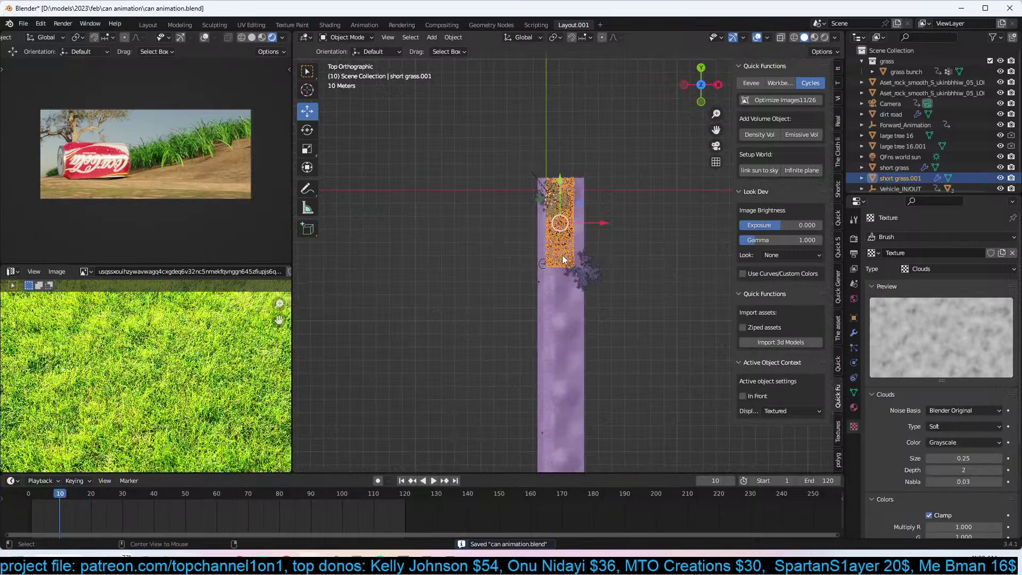
{"action": "key", "text": "g"}
{"action": "key", "text": "y"}
{"action": "key", "text": "Escape"}
{"action": "key", "text": "alt+a"}
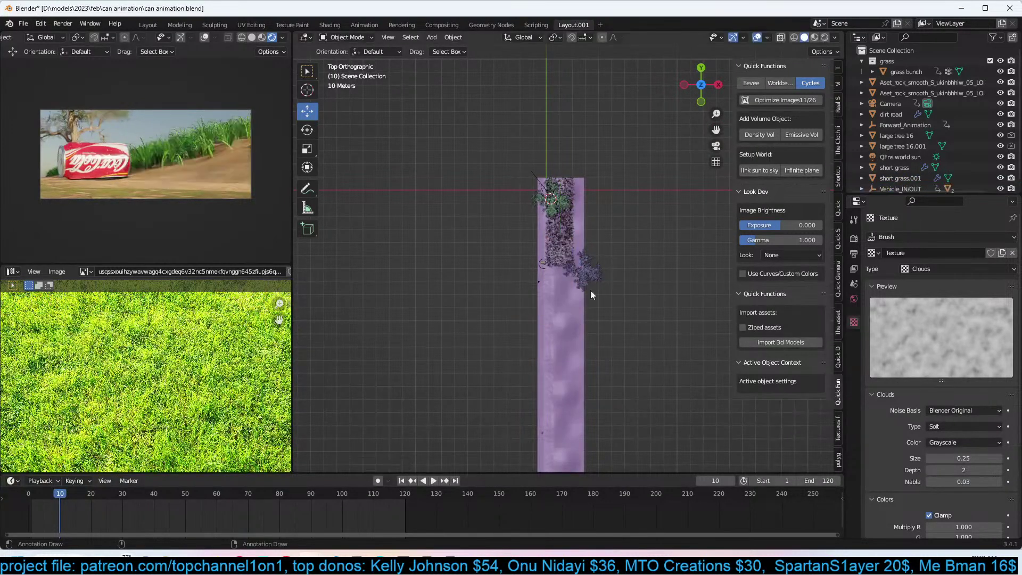
Duplicate the short grass patch twice along global Y, laying each copy end to end down the road.
{"action": "left_click", "coordinate": [570, 251]}
{"action": "key", "text": "shift+d"}
{"action": "key", "text": "y"}
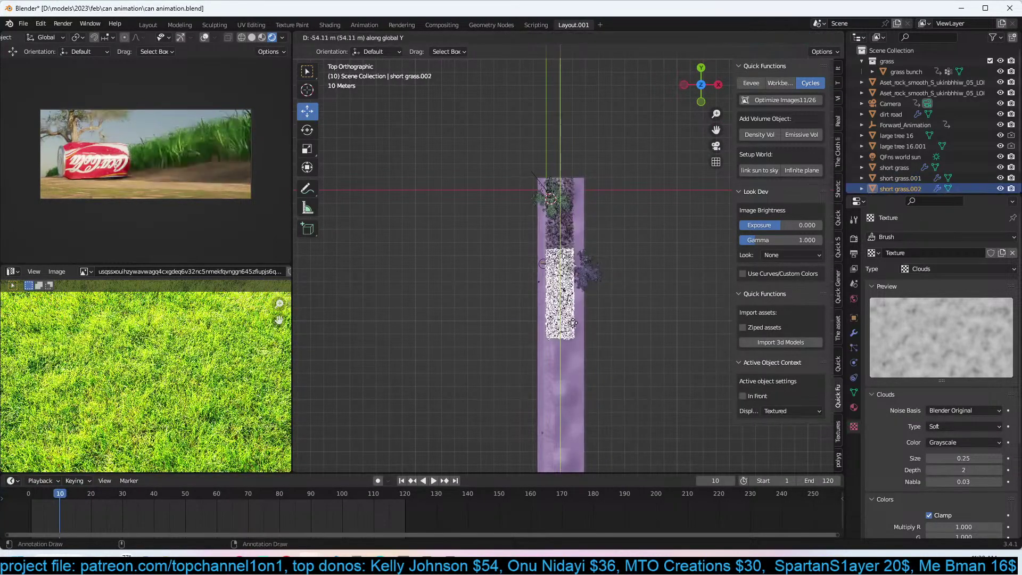
{"action": "left_click", "coordinate": [591, 339]}
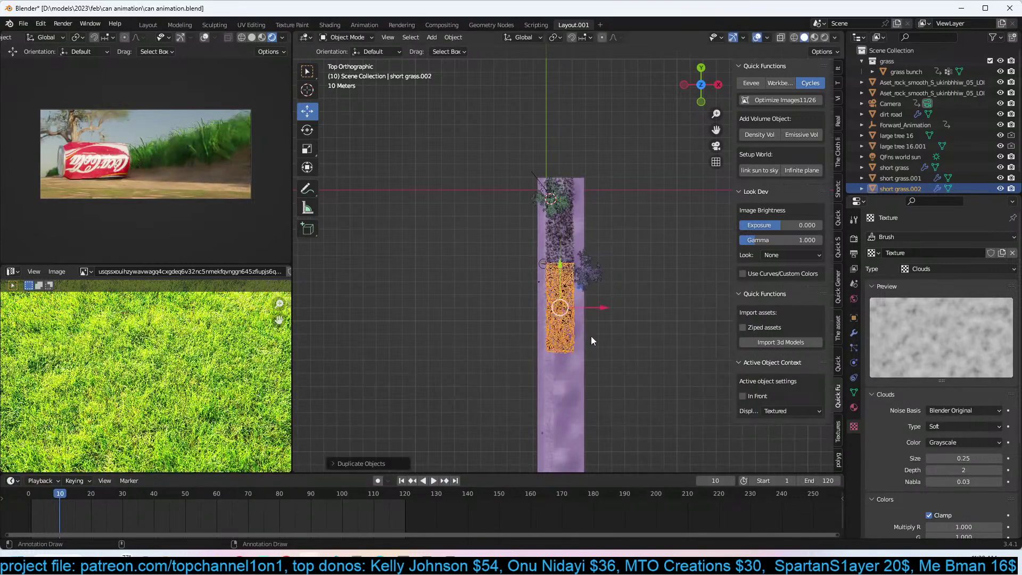
{"action": "middle_click_drag", "start_coordinate": [572, 325], "coordinate": [563, 250], "text": "shift"}
{"action": "key", "text": "shift+d"}
{"action": "key", "text": "y"}
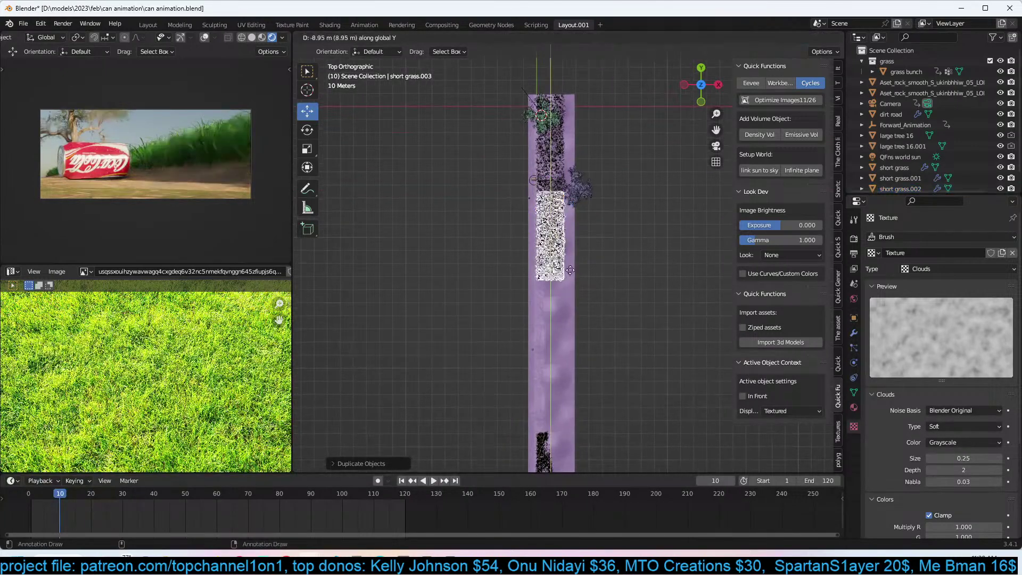
{"action": "left_click", "coordinate": [586, 339]}
Nudge the middle grass patch slightly so it joins the neighbouring patches.
{"action": "left_click", "coordinate": [551, 239]}
{"action": "key", "text": "g"}
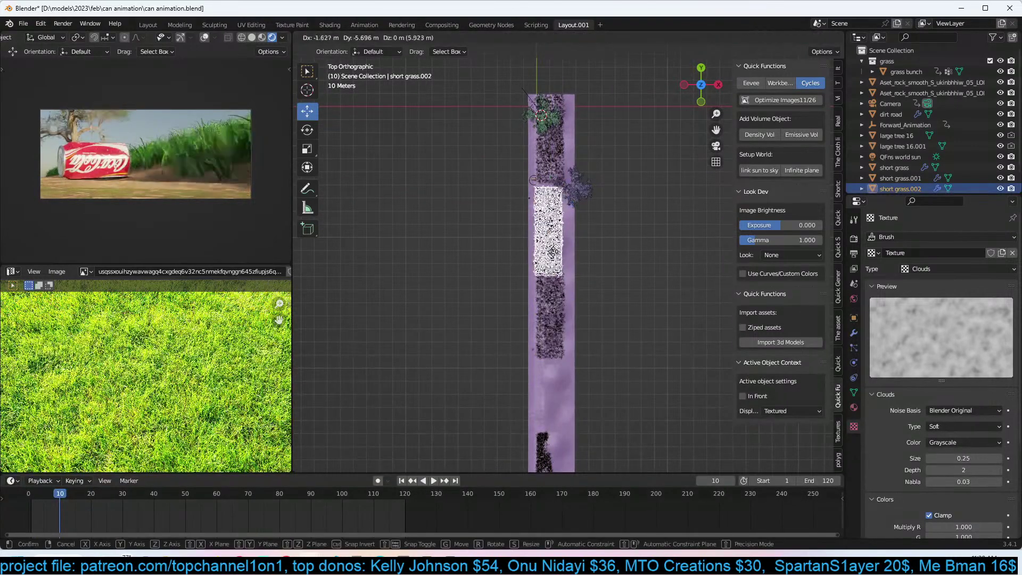
{"action": "left_click", "coordinate": [554, 252]}
Duplicate the last grass patch five times, placing the copies one after another down the road toward its far end.
{"action": "left_click", "coordinate": [562, 311]}
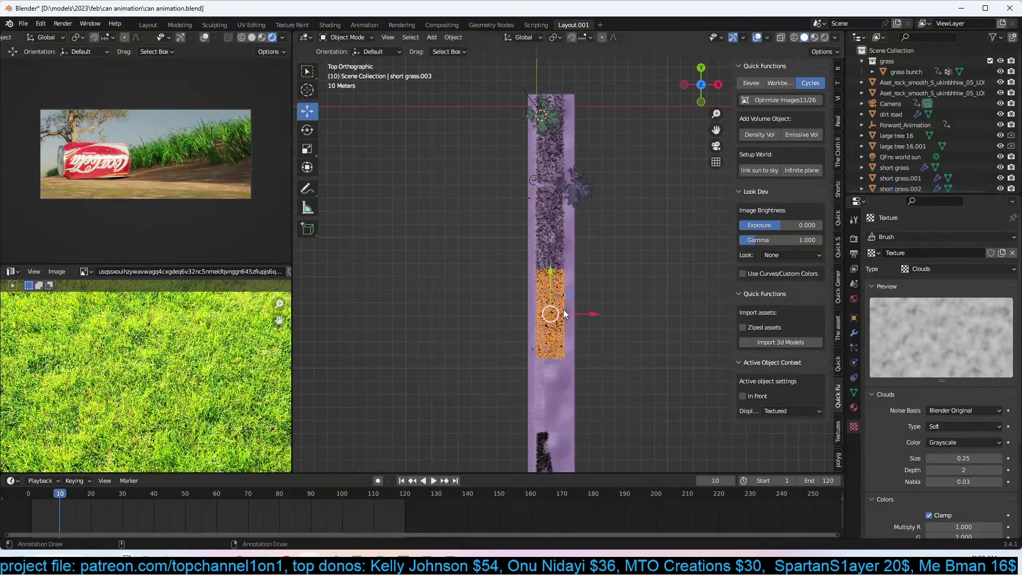
{"action": "middle_click_drag", "start_coordinate": [566, 310], "coordinate": [564, 241], "text": "shift"}
{"action": "key", "text": "shift+d"}
{"action": "left_click", "coordinate": [566, 334]}
{"action": "middle_click_drag", "start_coordinate": [566, 334], "coordinate": [612, 164], "text": "shift"}
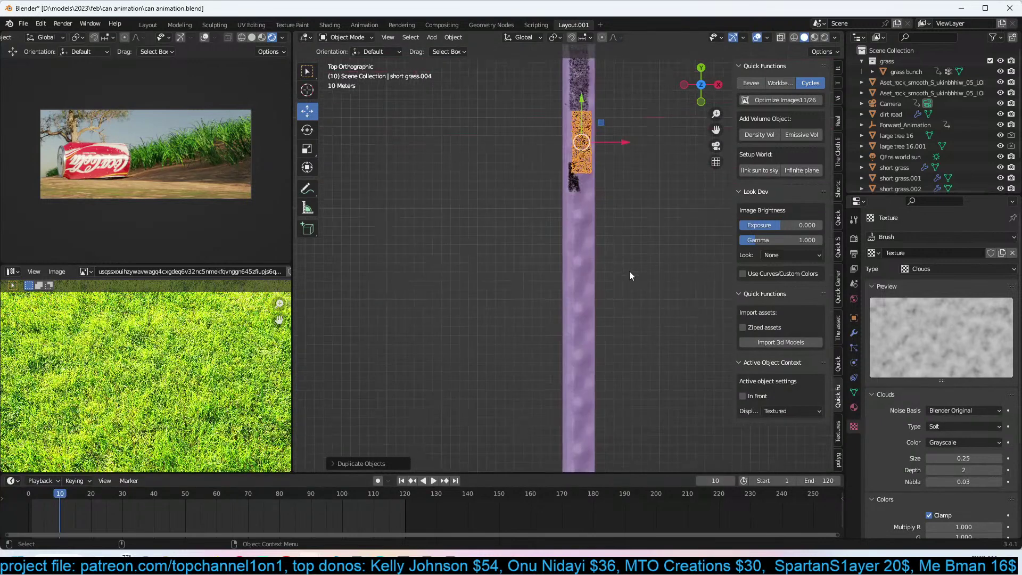
{"action": "key", "text": "shift+d"}
{"action": "left_click", "coordinate": [616, 320]}
{"action": "key", "text": "shift+d"}
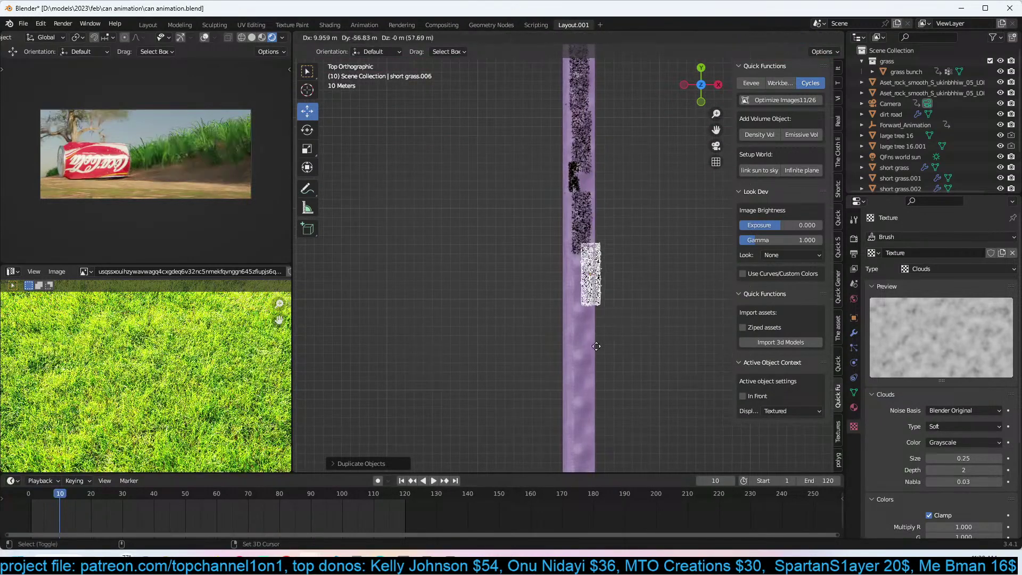
{"action": "left_click", "coordinate": [607, 331]}
{"action": "key", "text": "shift+d"}
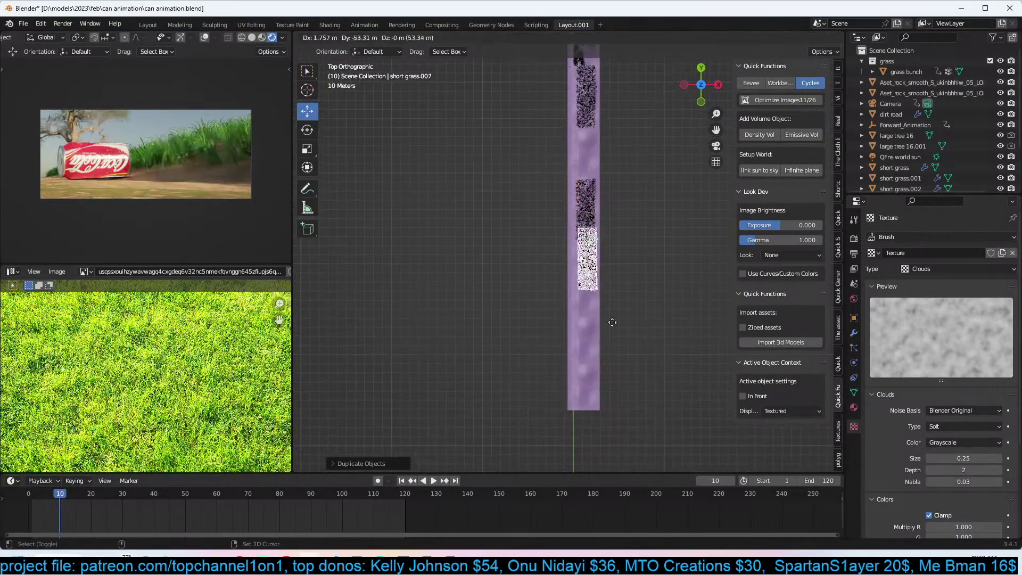
{"action": "left_click", "coordinate": [606, 319]}
{"action": "key", "text": "shift+d"}
{"action": "left_click", "coordinate": [605, 378]}
Check the grass copies along the whole road, return to the camera view and save the file.
{"action": "middle_click_drag", "start_coordinate": [605, 378], "coordinate": [666, 269]}
{"action": "left_click", "coordinate": [695, 263]}
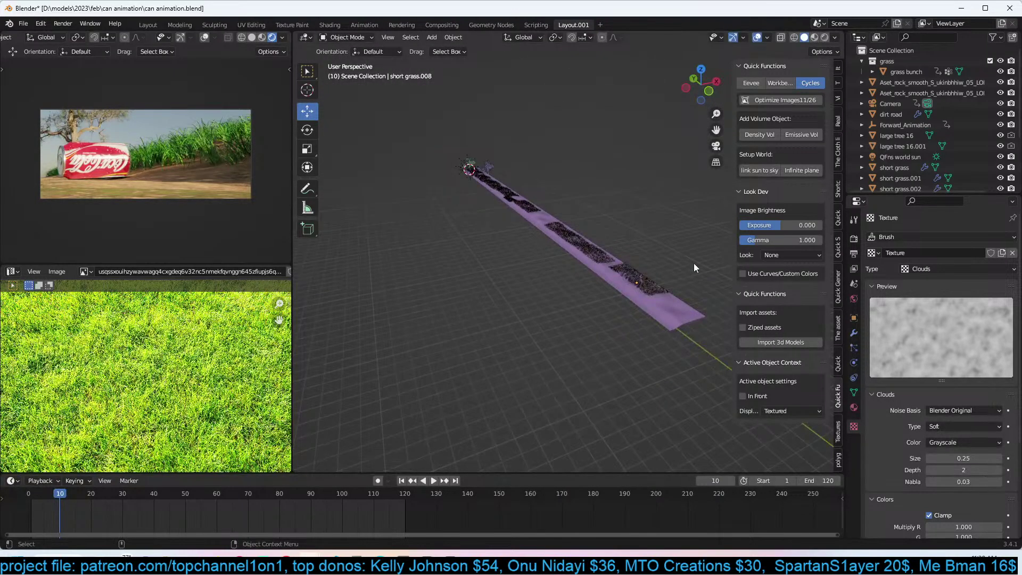
{"action": "key", "text": "KP_0"}
{"action": "key", "text": "ctrl+s"}
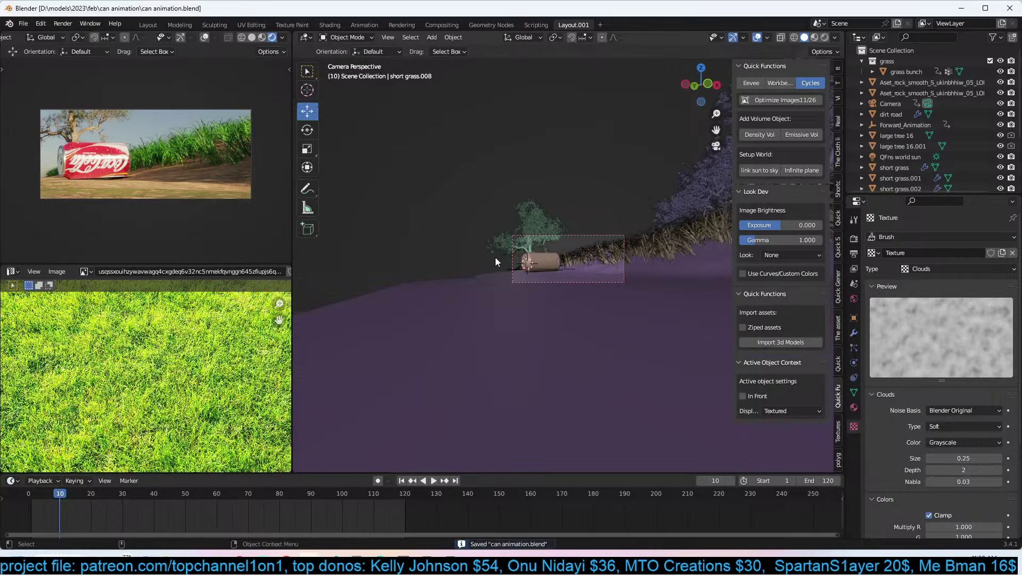
Set the output resolution scale to 35%.
{"action": "left_click", "coordinate": [854, 239]}
{"action": "scroll", "coordinate": [927, 398], "scroll_direction": "down", "scroll_amount": 1}
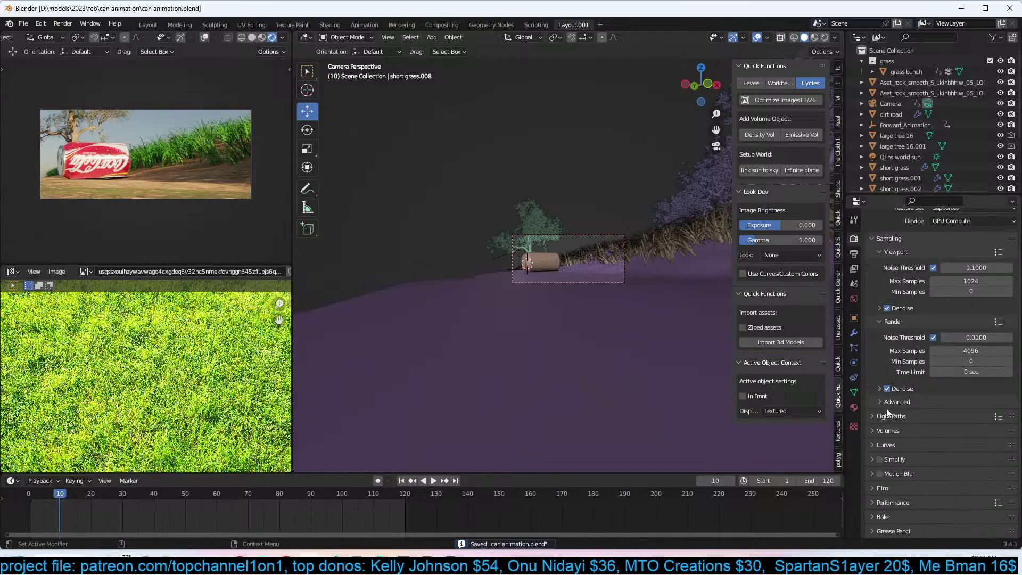
{"action": "left_click", "coordinate": [853, 256]}
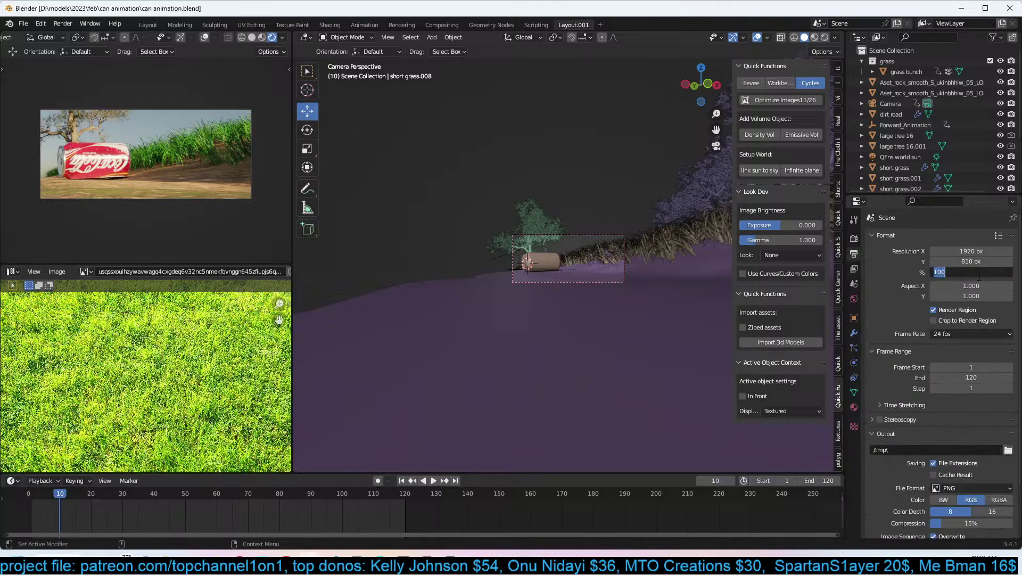
{"action": "left_click", "coordinate": [979, 272]}
{"action": "type", "text": "35"}
{"action": "key", "text": "Return"}
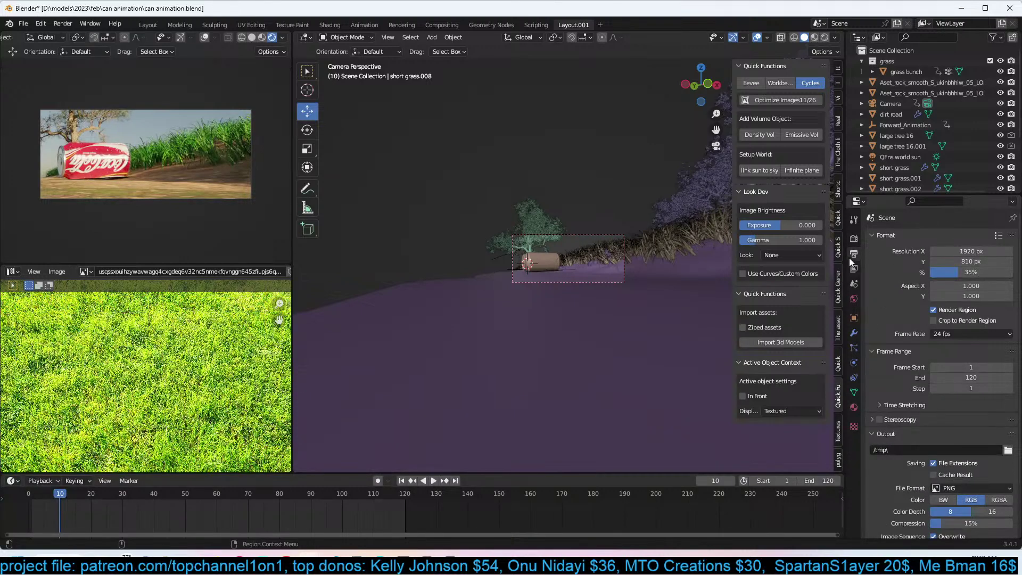
Set the Cycles render time limit to 3 sec and save the file.
{"action": "left_click", "coordinate": [854, 239]}
{"action": "left_click", "coordinate": [972, 414]}
{"action": "type", "text": "1"}
{"action": "key", "text": "Return"}
{"action": "left_click", "coordinate": [968, 414]}
{"action": "type", "text": "3"}
{"action": "key", "text": "Return"}
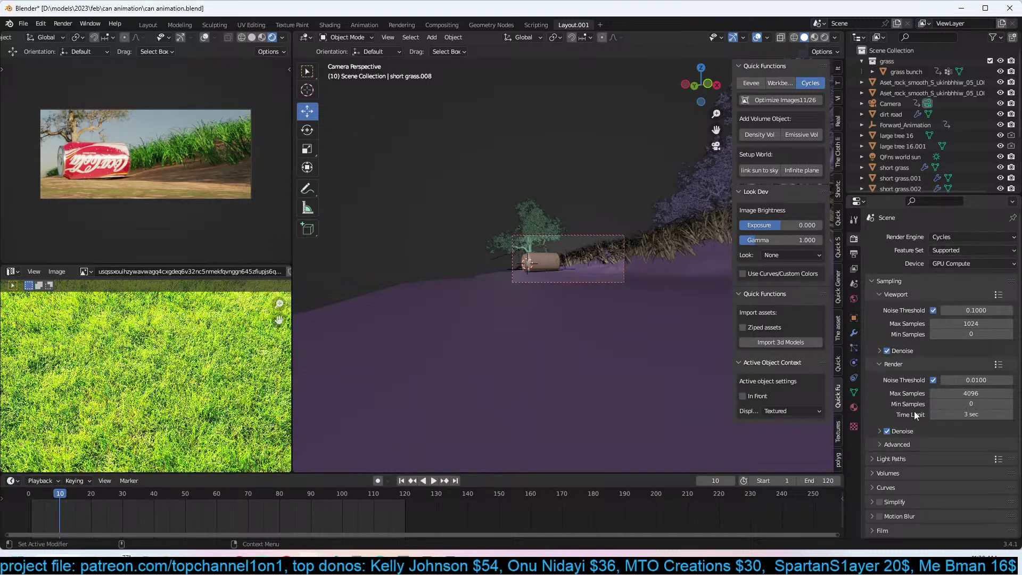
{"action": "key", "text": "ctrl+s"}
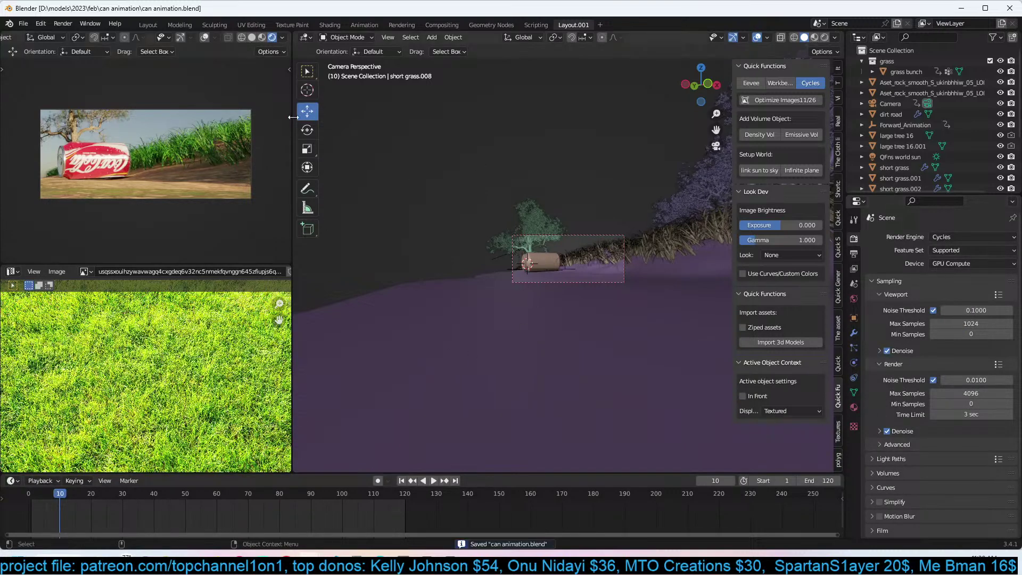
Switch the small camera preview viewport from rendered to solid shading.
{"action": "left_click", "coordinate": [262, 37]}
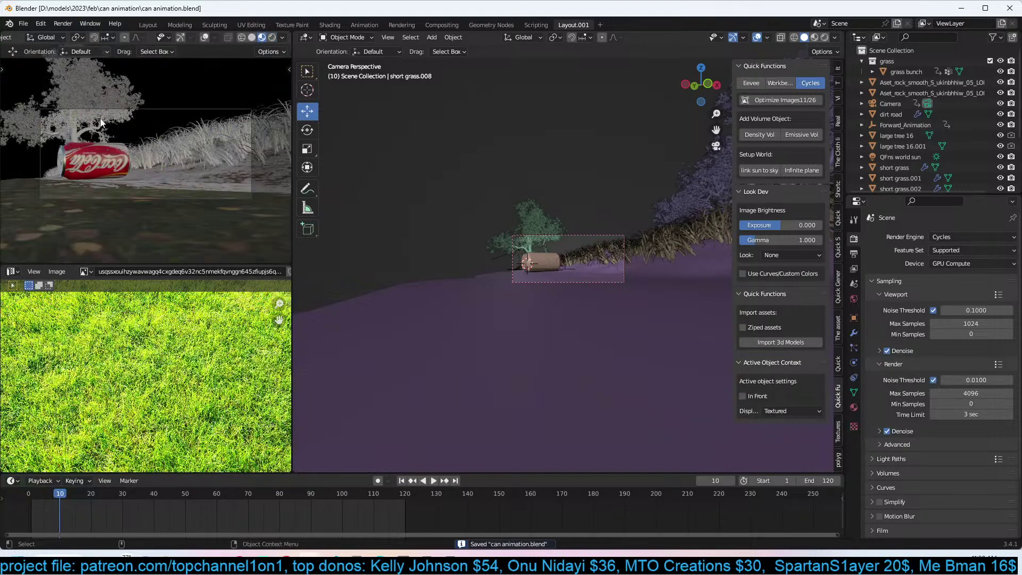
{"action": "key", "text": "z"}
{"action": "left_click", "coordinate": [222, 114]}
Start a trial render of the animation, check the first frame and stop it.
{"action": "left_click", "coordinate": [62, 23]}
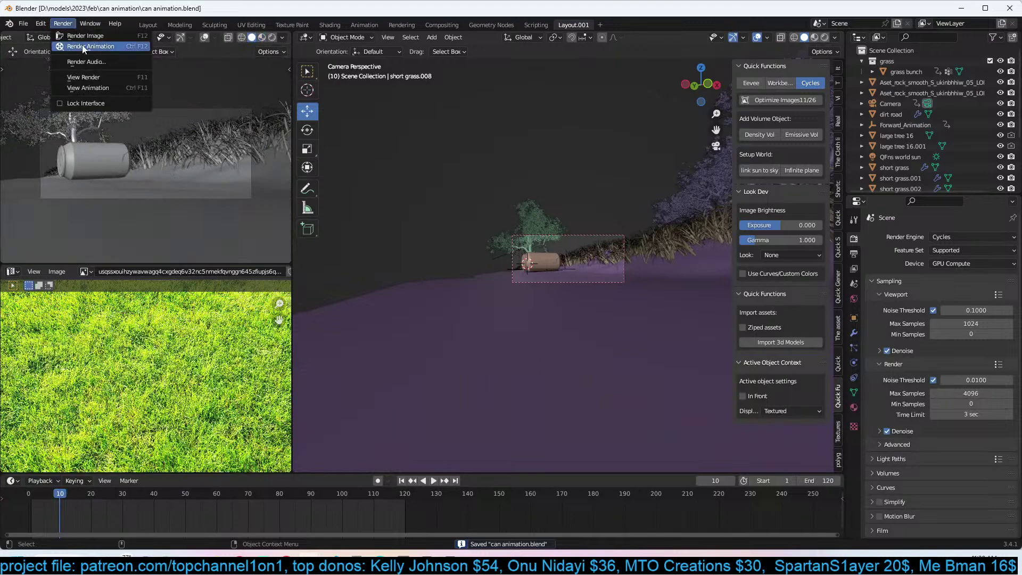
{"action": "left_click", "coordinate": [80, 37]}
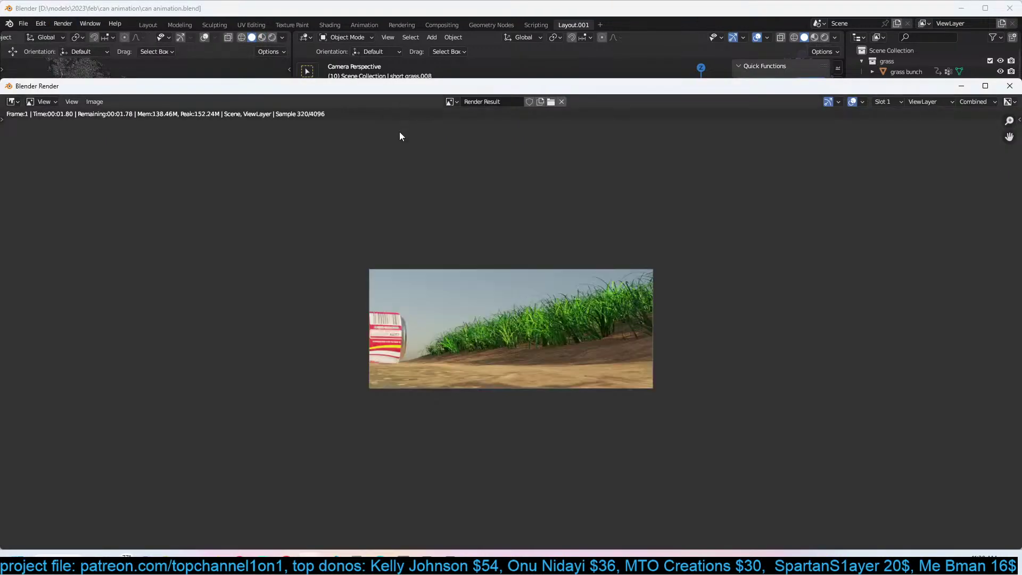
{"action": "key", "text": "Escape"}
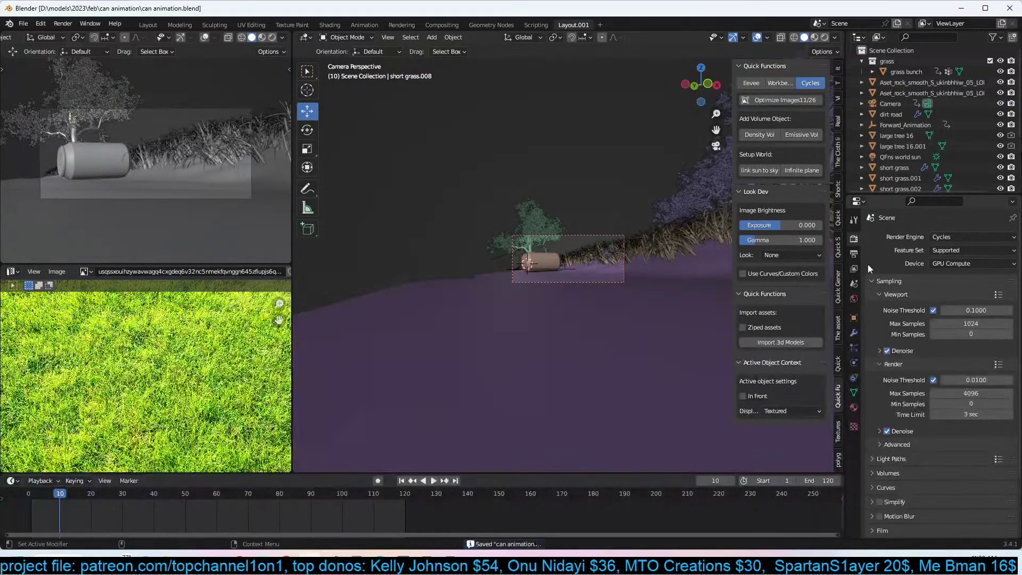
Enable Motion Blur with a shutter of 0.45 and save the file.
{"action": "scroll", "coordinate": [900, 320], "scroll_direction": "down", "scroll_amount": 3}
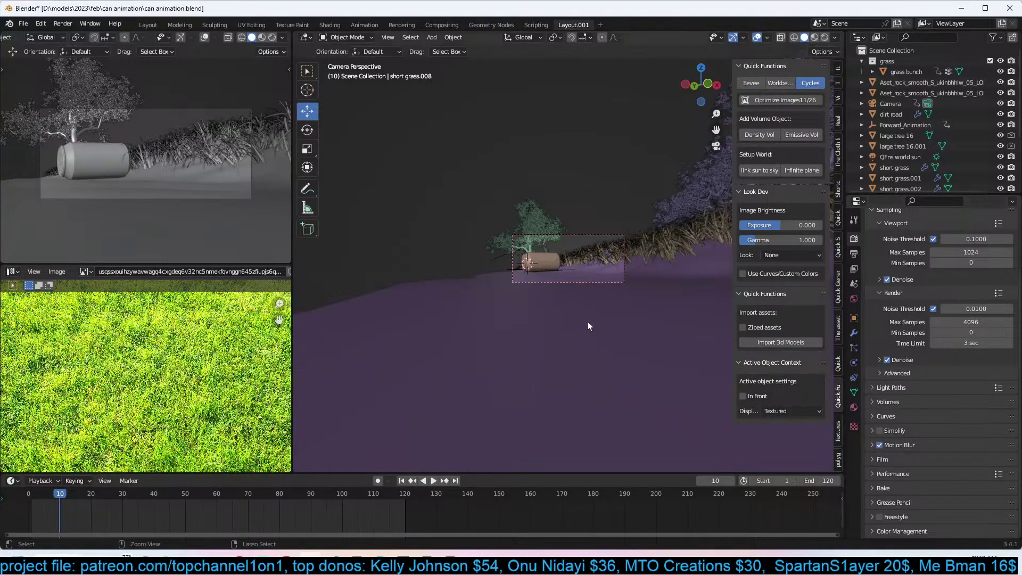
{"action": "key", "text": "ctrl+s"}
{"action": "left_click", "coordinate": [920, 444]}
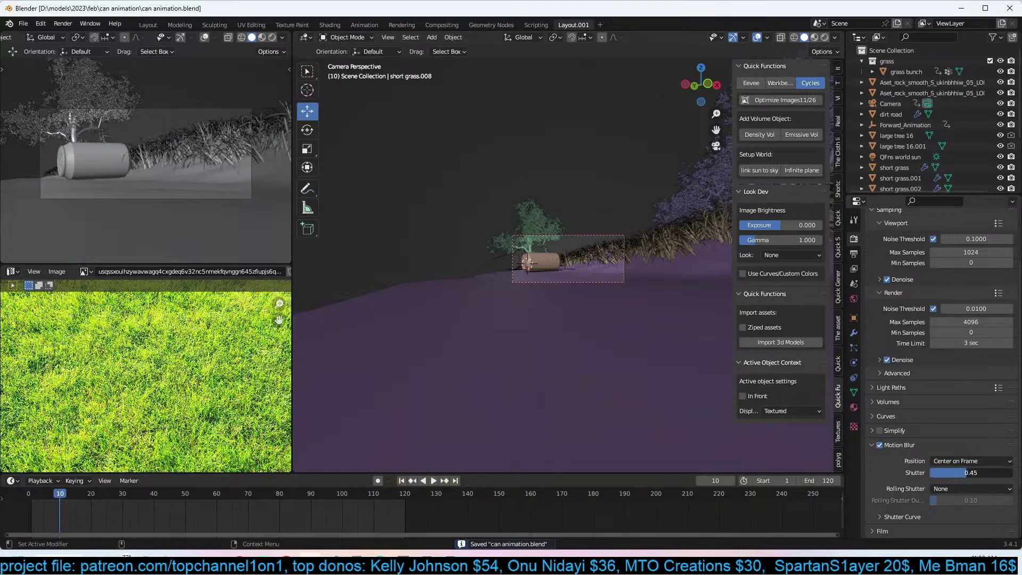
Render the first few animation frames to check the motion blur, then stop the render.
{"action": "left_click", "coordinate": [57, 25]}
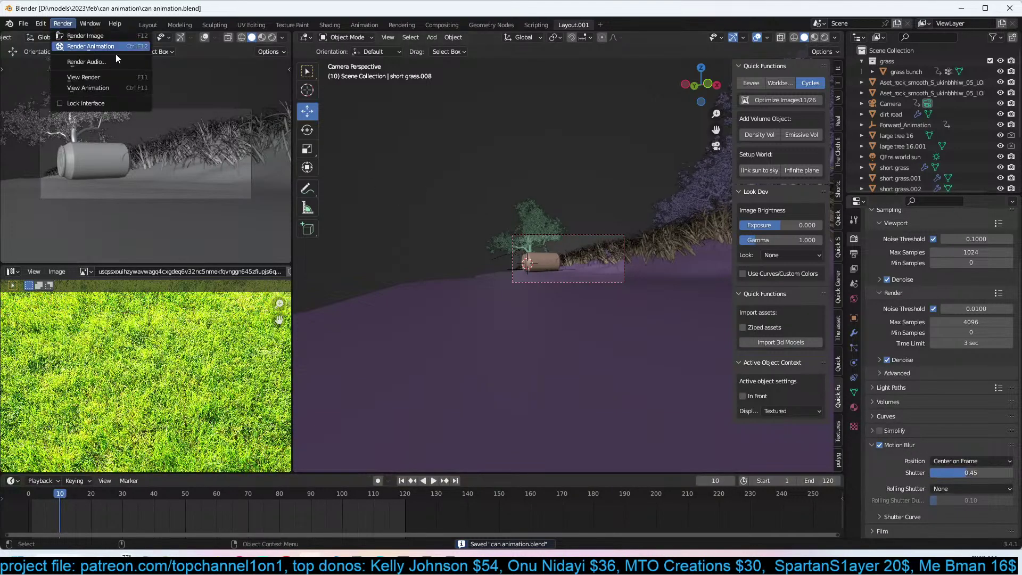
{"action": "left_click", "coordinate": [116, 51]}
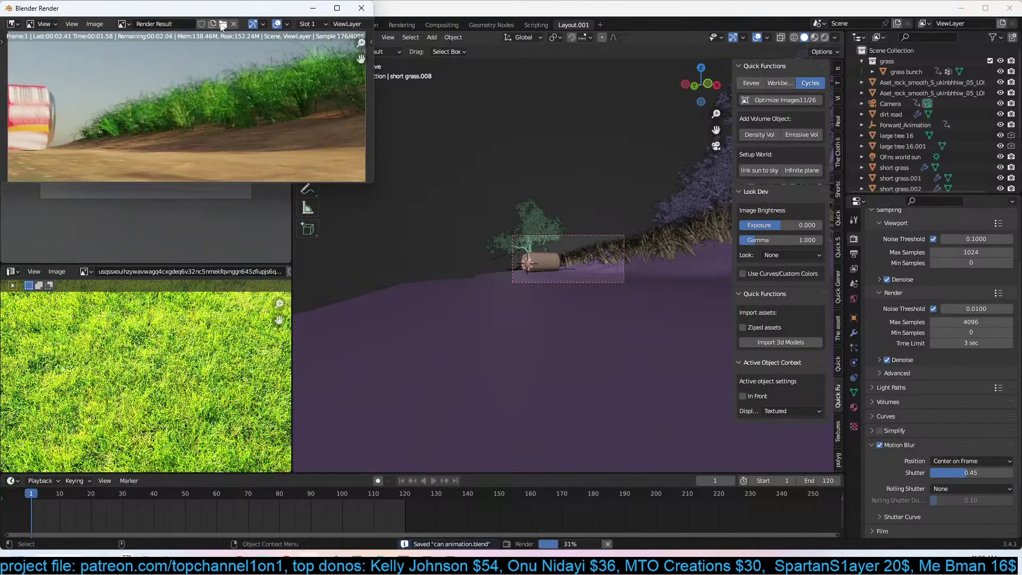
{"action": "left_click_drag", "start_coordinate": [265, 12], "coordinate": [508, 87]}
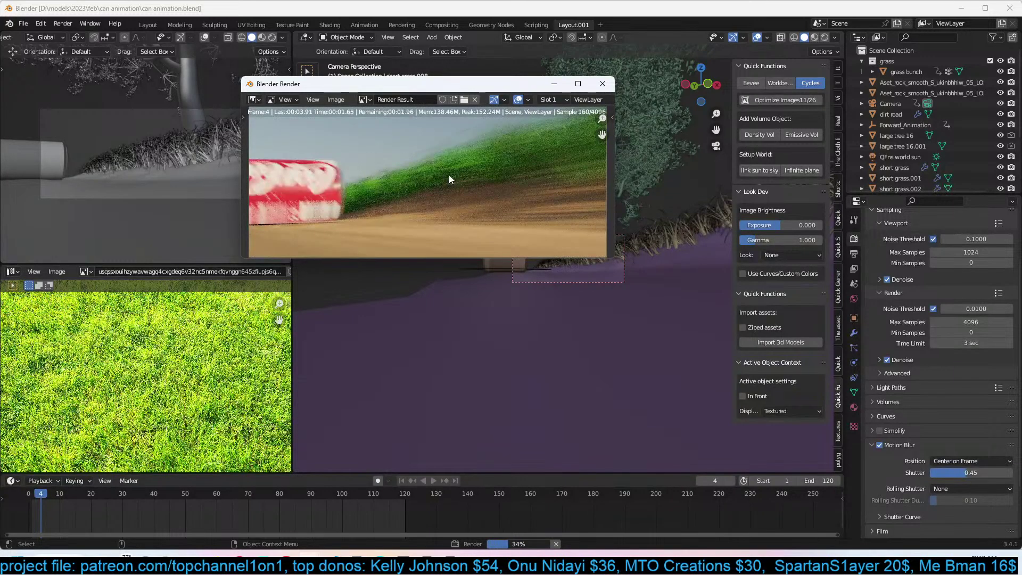
{"action": "key", "text": "Escape"}
Save the file with a render time limit of 1 sec and start rendering the full animation.
{"action": "left_click_drag", "start_coordinate": [959, 343], "coordinate": [943, 343]}
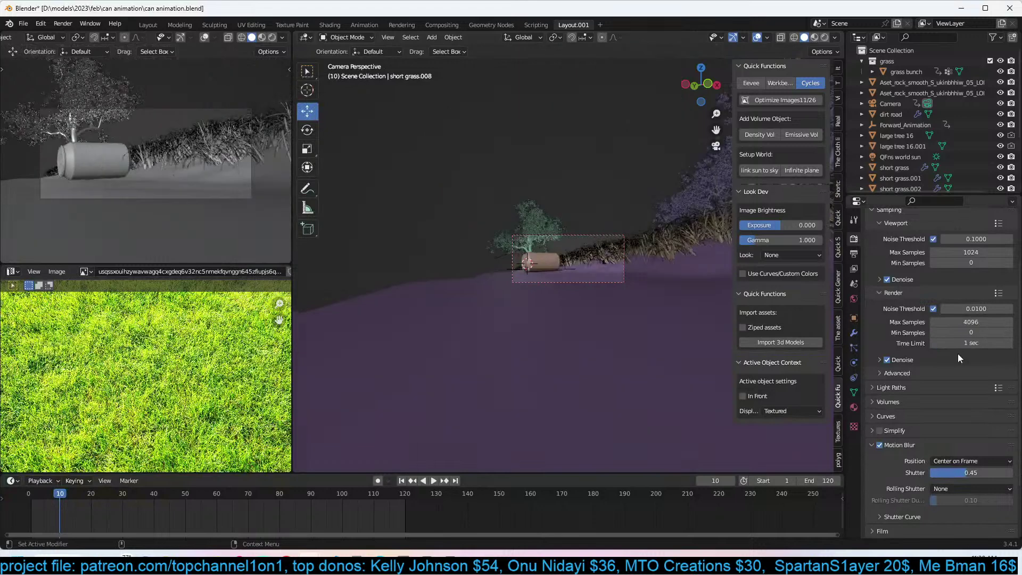
{"action": "key", "text": "ctrl+s"}
{"action": "left_click", "coordinate": [63, 23]}
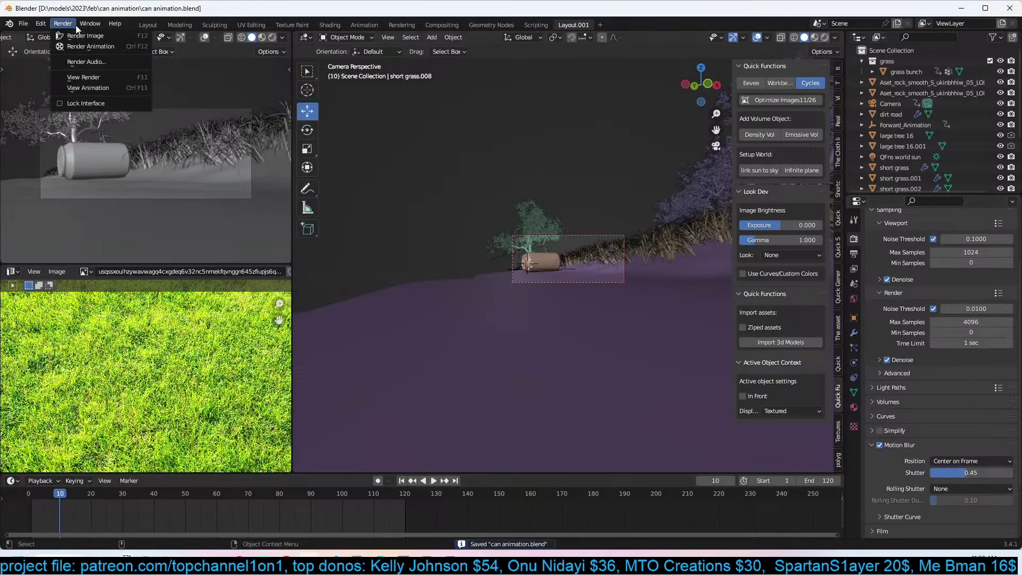
{"action": "left_click", "coordinate": [104, 54]}
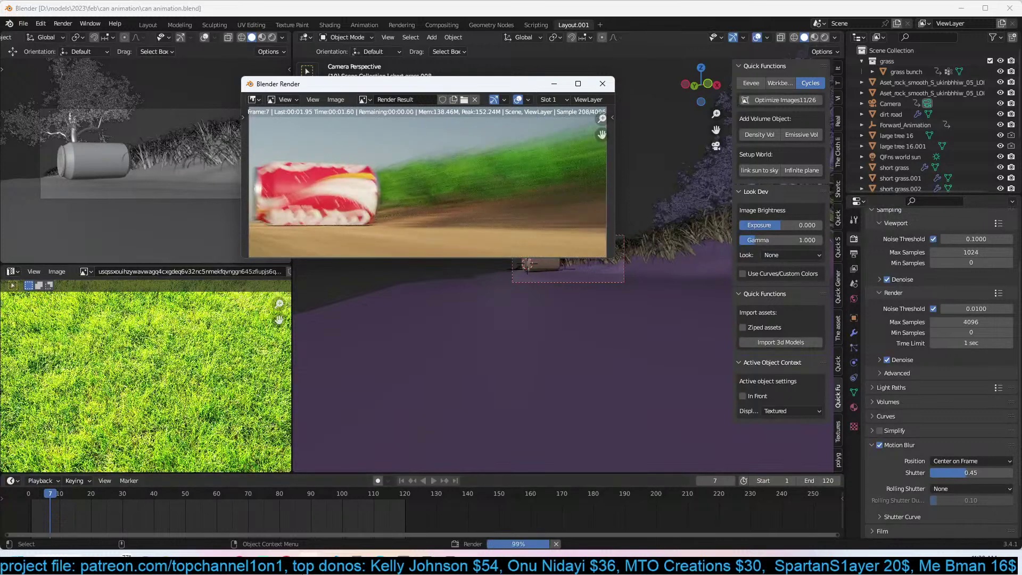
Open a second Blender instance while the animation renders and dismiss its splash screen.
{"action": "right_click", "coordinate": [311, 565]}
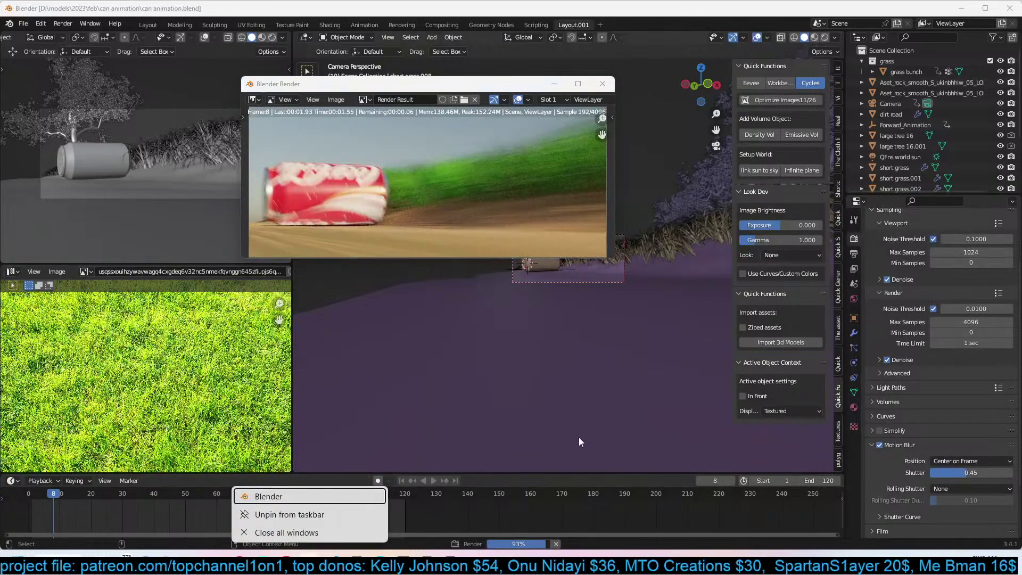
{"action": "left_click", "coordinate": [493, 88]}
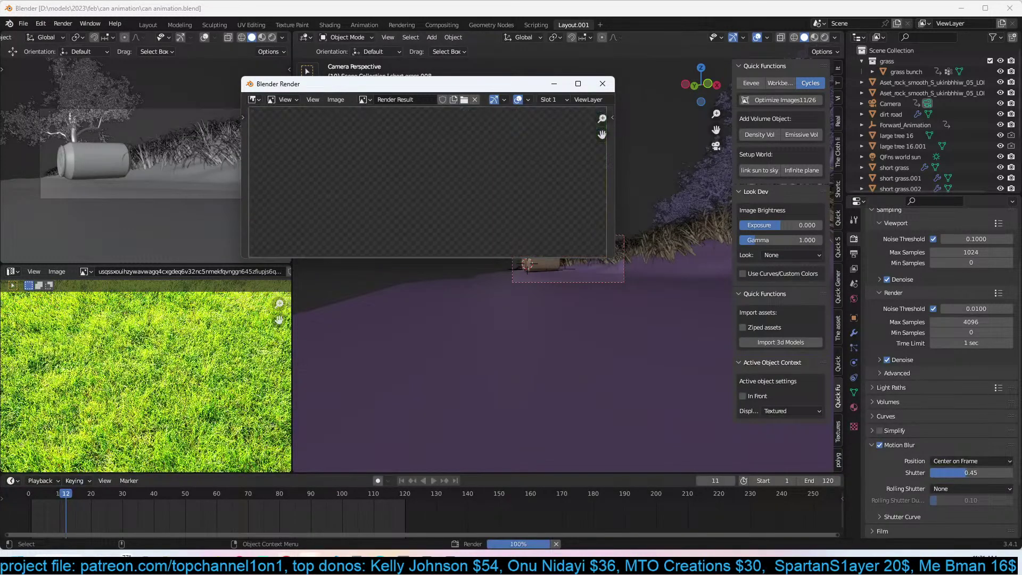
{"action": "right_click", "coordinate": [315, 548]}
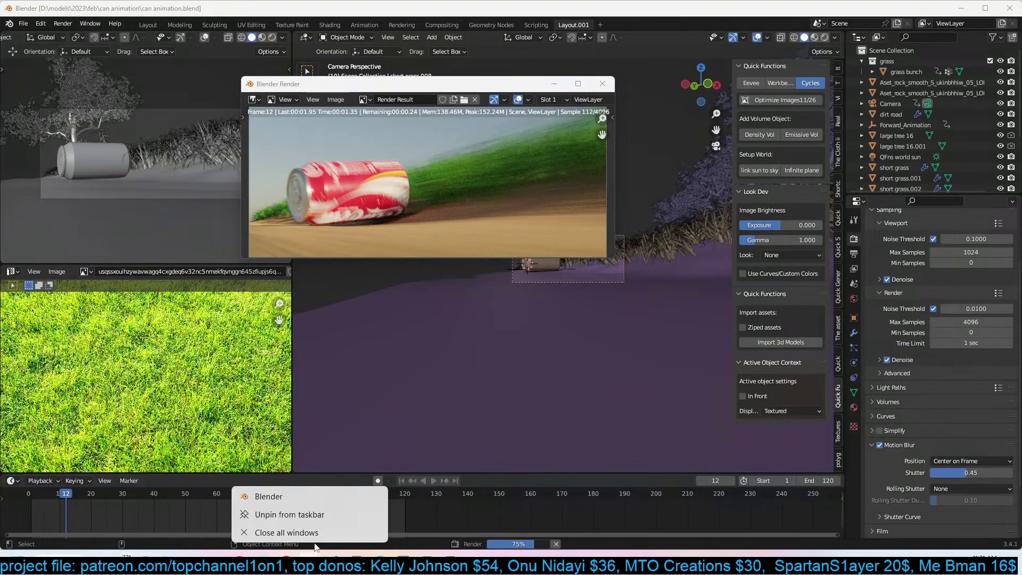
{"action": "left_click", "coordinate": [283, 497]}
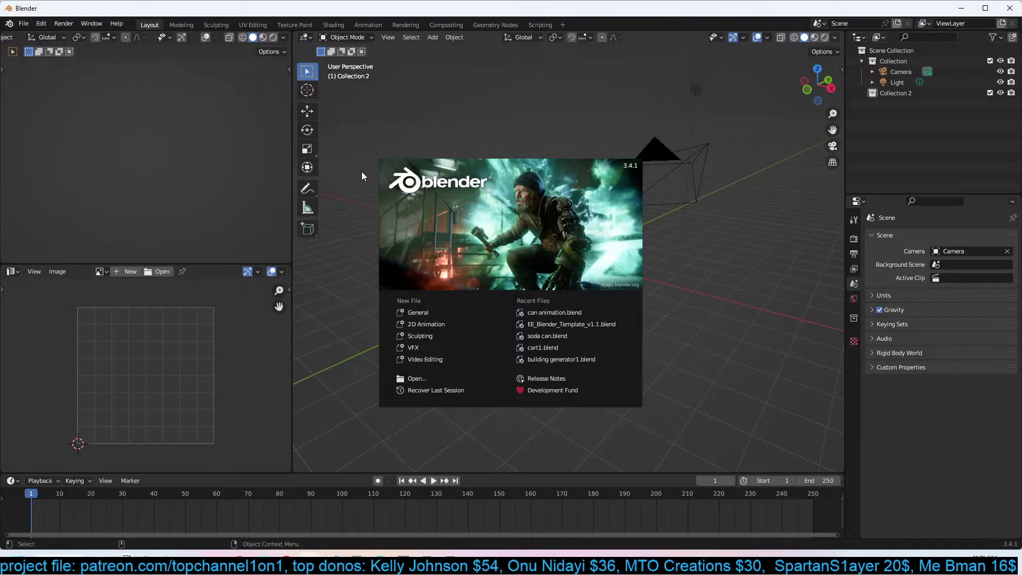
{"action": "left_click", "coordinate": [368, 169]}
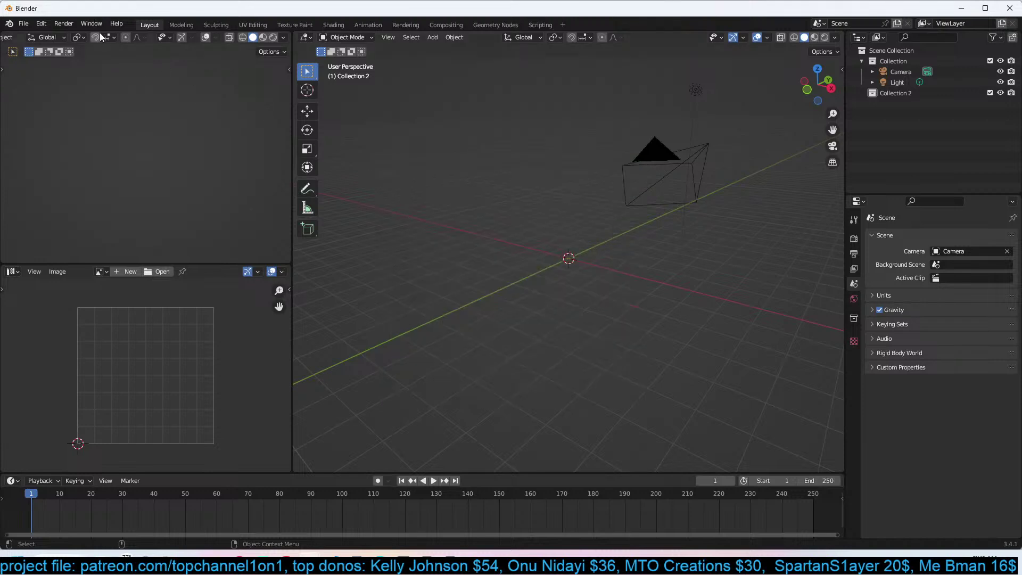
Play back the frames in the default output folder from the second Blender instance, and close the animation player.
{"action": "left_click", "coordinate": [63, 23]}
{"action": "left_click", "coordinate": [120, 91]}
{"action": "left_click_drag", "start_coordinate": [242, 391], "coordinate": [414, 249]}
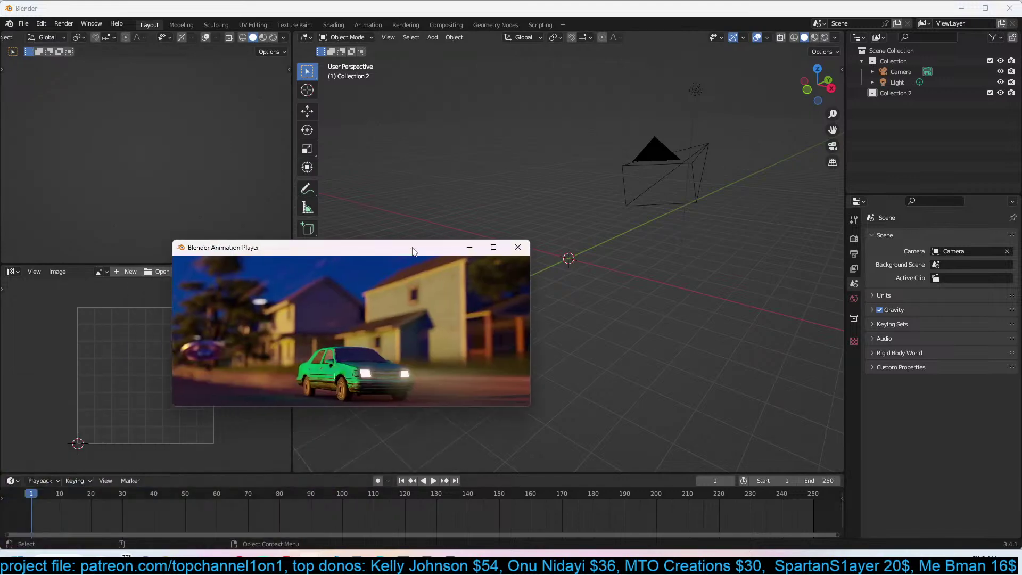
{"action": "left_click", "coordinate": [529, 253]}
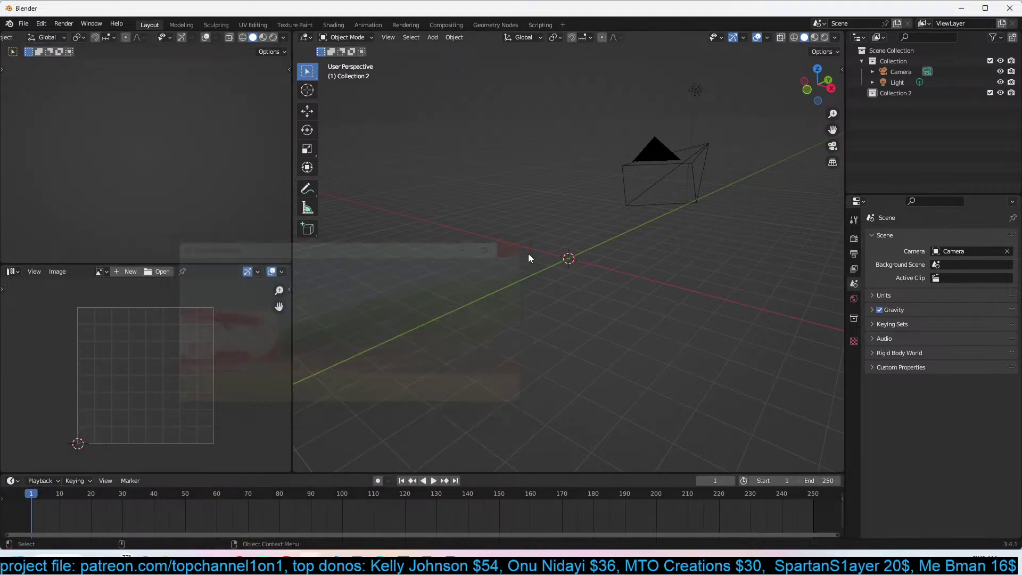
Return to the can animation file, stop its render and browse the frames stored in the C:\tmp output folder.
{"action": "left_click", "coordinate": [961, 9]}
{"action": "key", "text": "Escape"}
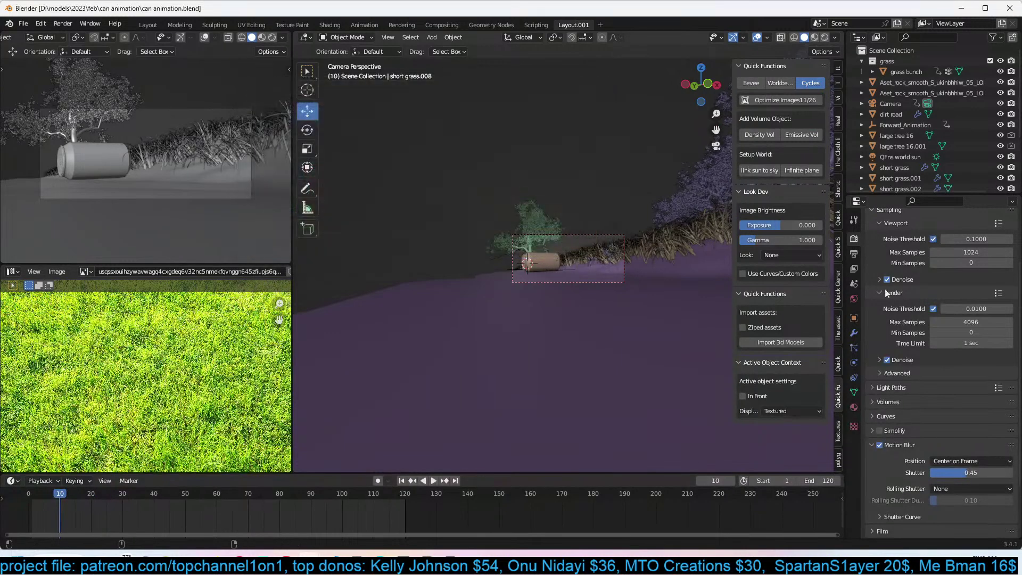
{"action": "left_click", "coordinate": [854, 256]}
{"action": "left_click", "coordinate": [1008, 388]}
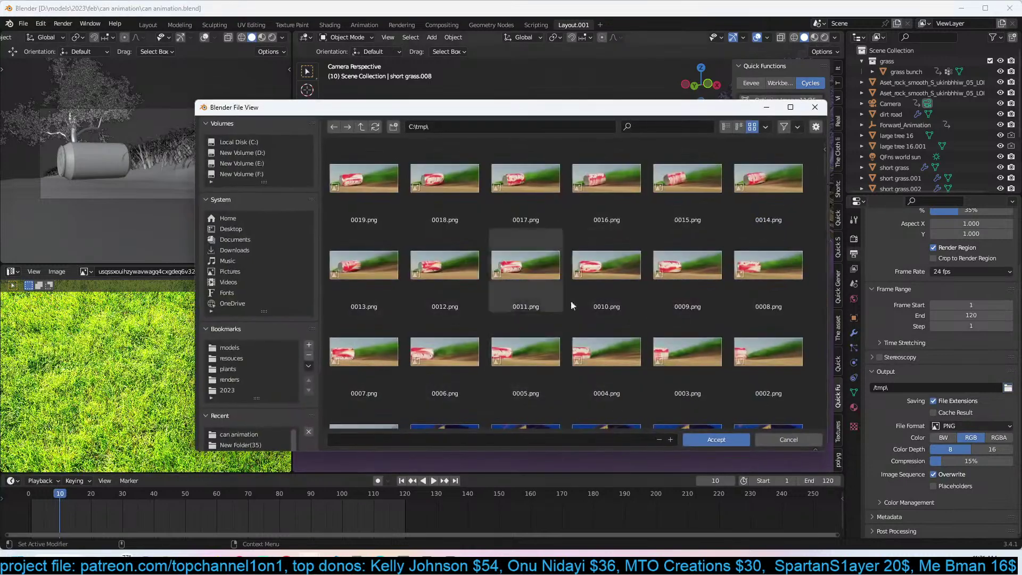
{"action": "scroll", "coordinate": [526, 344], "scroll_direction": "down", "scroll_amount": 2}
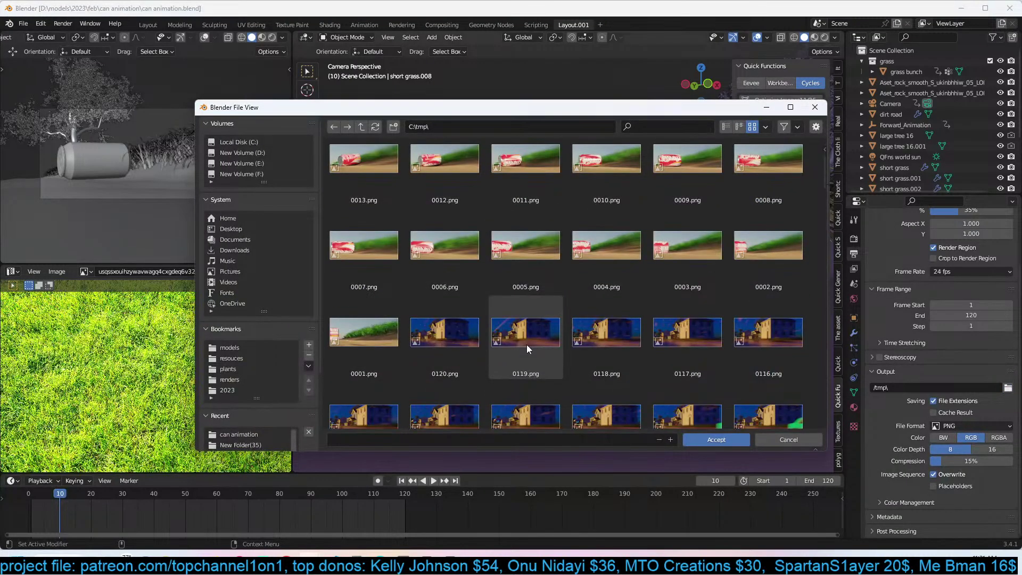
{"action": "scroll", "coordinate": [526, 344], "scroll_direction": "down", "scroll_amount": 4}
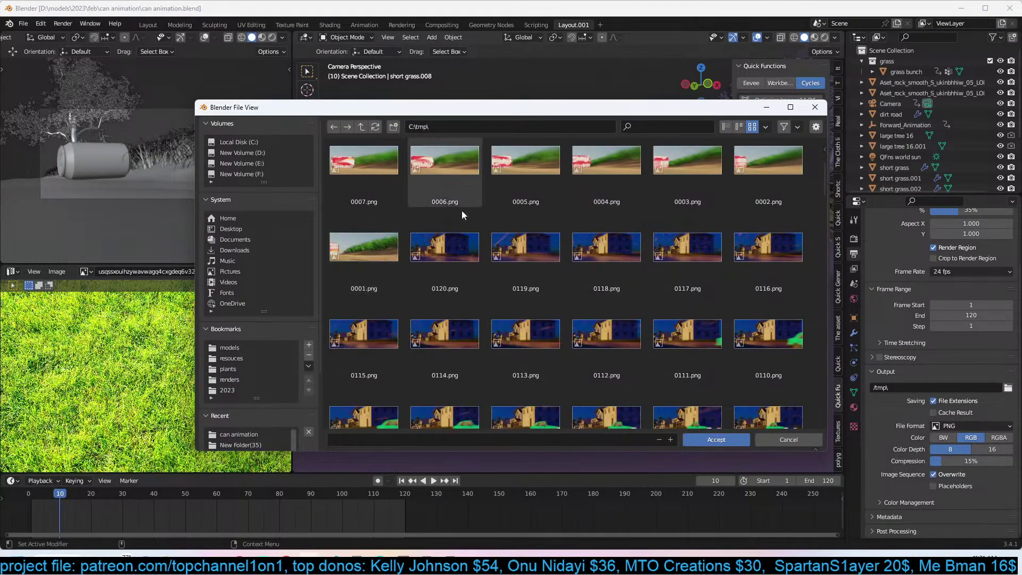
{"action": "scroll", "coordinate": [548, 236], "scroll_direction": "up", "scroll_amount": 3}
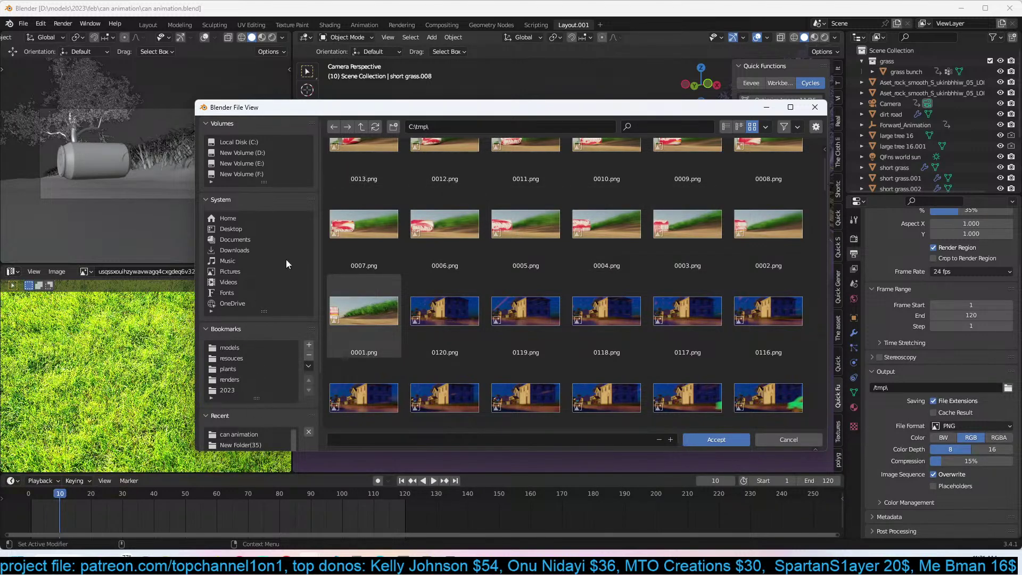
{"action": "scroll", "coordinate": [275, 375], "scroll_direction": "down", "scroll_amount": 3}
Set the output path to a new folder in E:\renders and start rendering the animation from the saved file.
{"action": "left_click", "coordinate": [260, 372]}
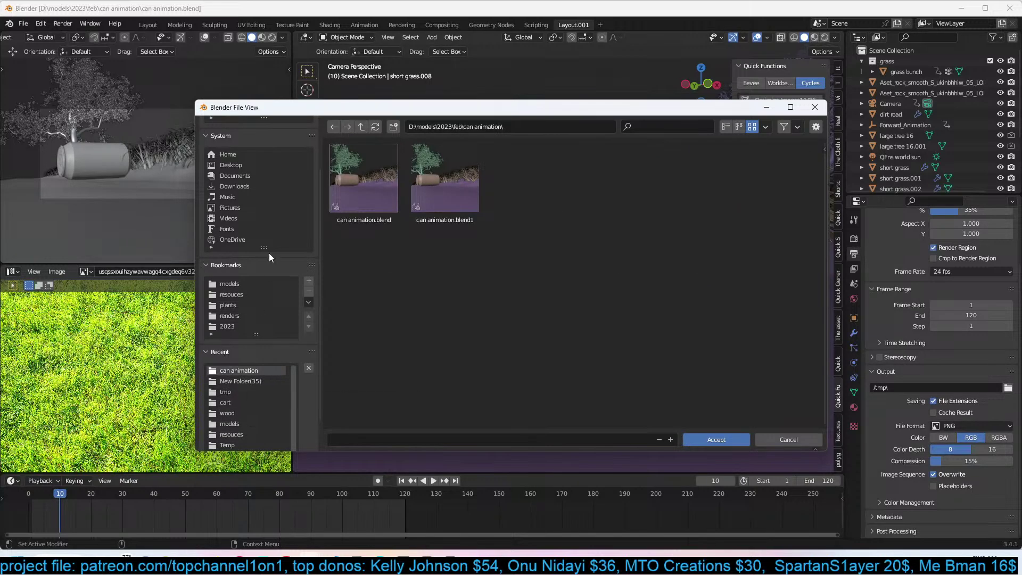
{"action": "left_click", "coordinate": [230, 316]}
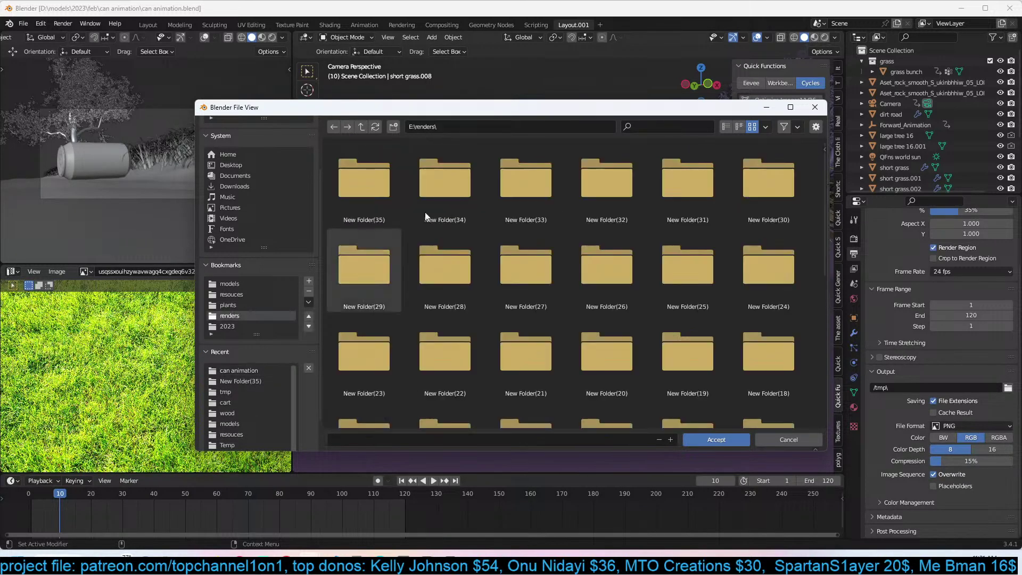
{"action": "left_click", "coordinate": [392, 128]}
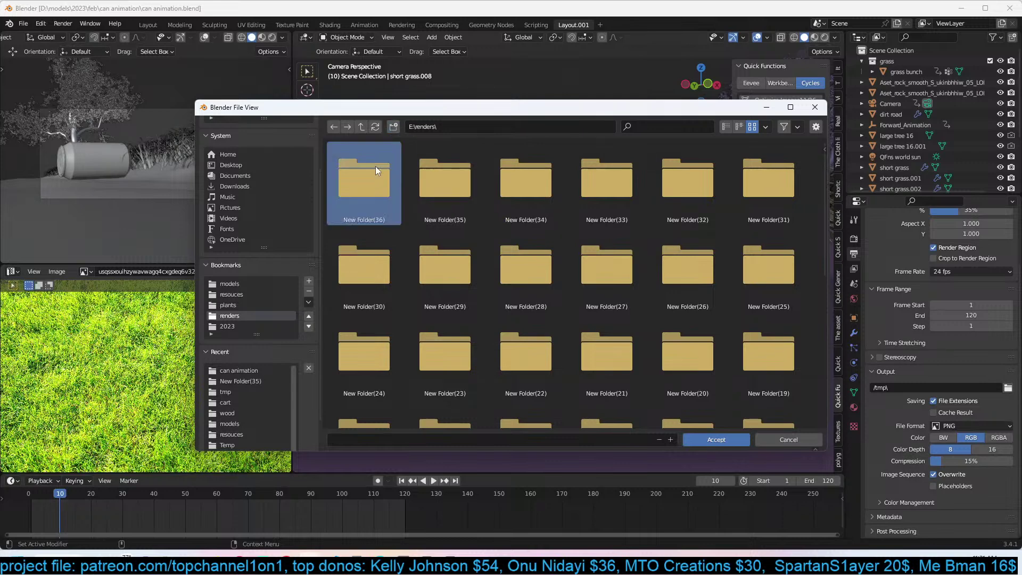
{"action": "double_click", "coordinate": [376, 170]}
{"action": "left_click", "coordinate": [692, 440]}
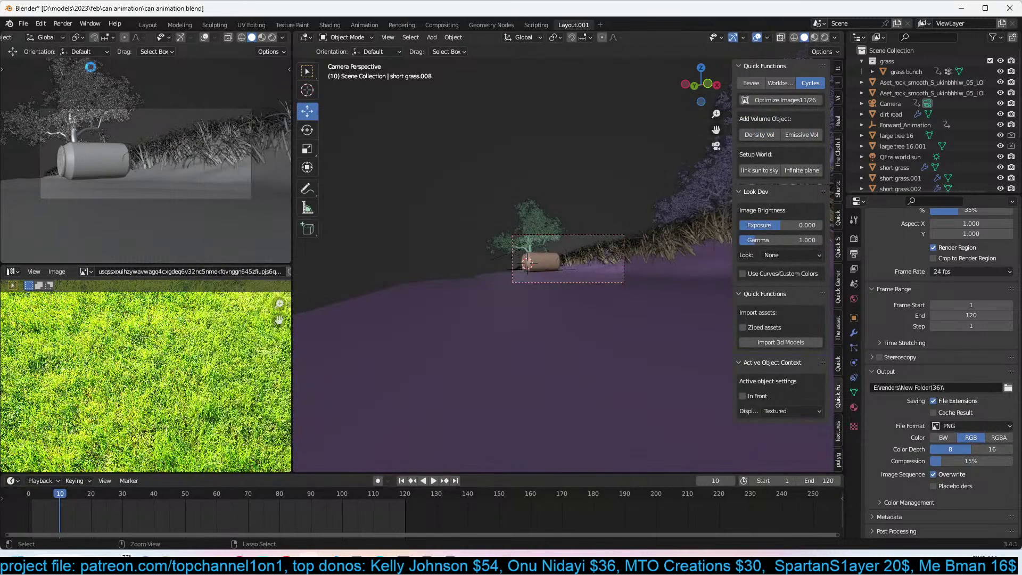
{"action": "left_click", "coordinate": [62, 23]}
{"action": "left_click", "coordinate": [80, 45]}
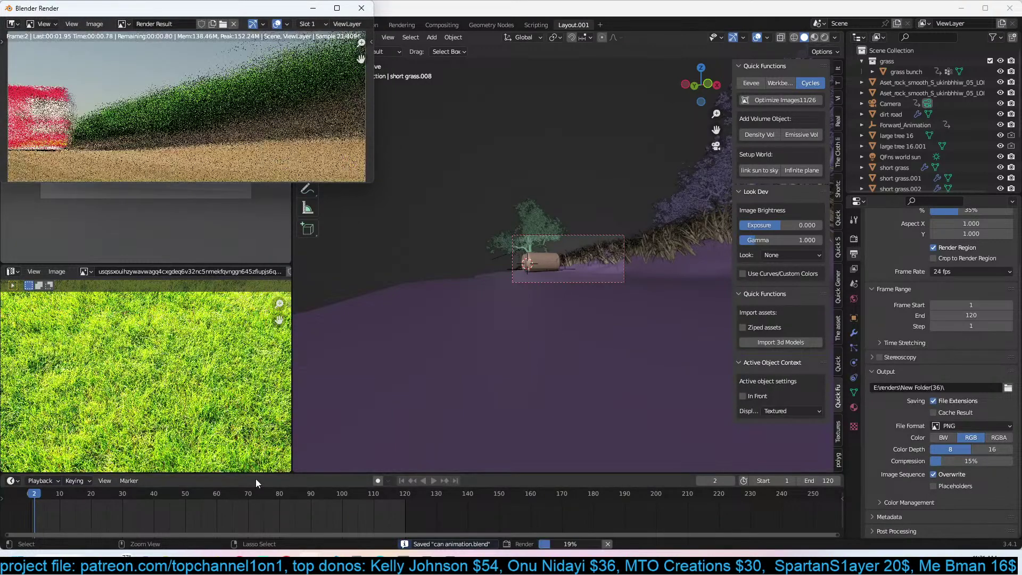
Switch to the second Blender instance, play back the C:\tmp frames in an enlarged player, and close it.
{"action": "mouse_move", "coordinate": [422, 516]}
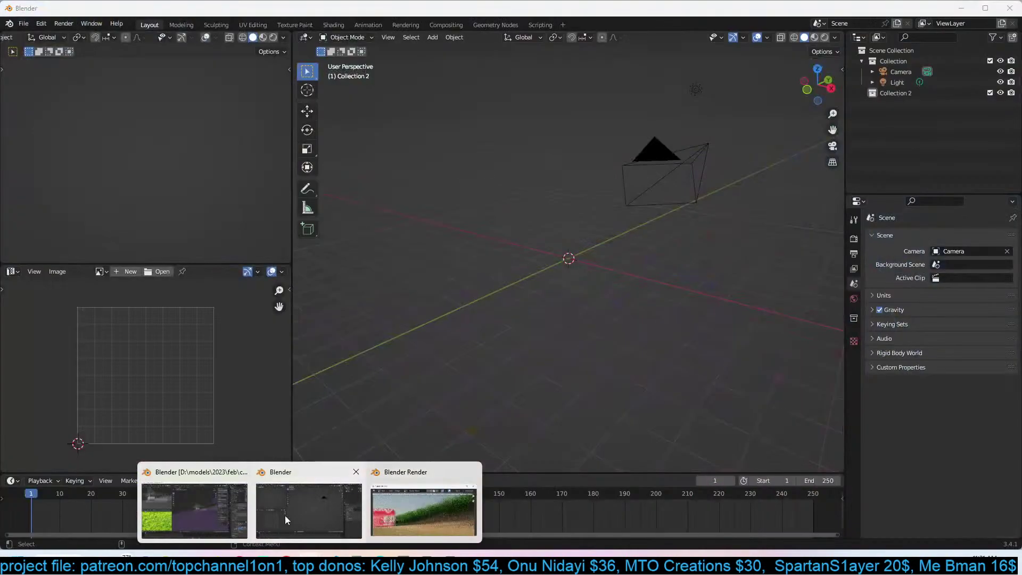
{"action": "left_click", "coordinate": [285, 516]}
{"action": "left_click", "coordinate": [72, 24]}
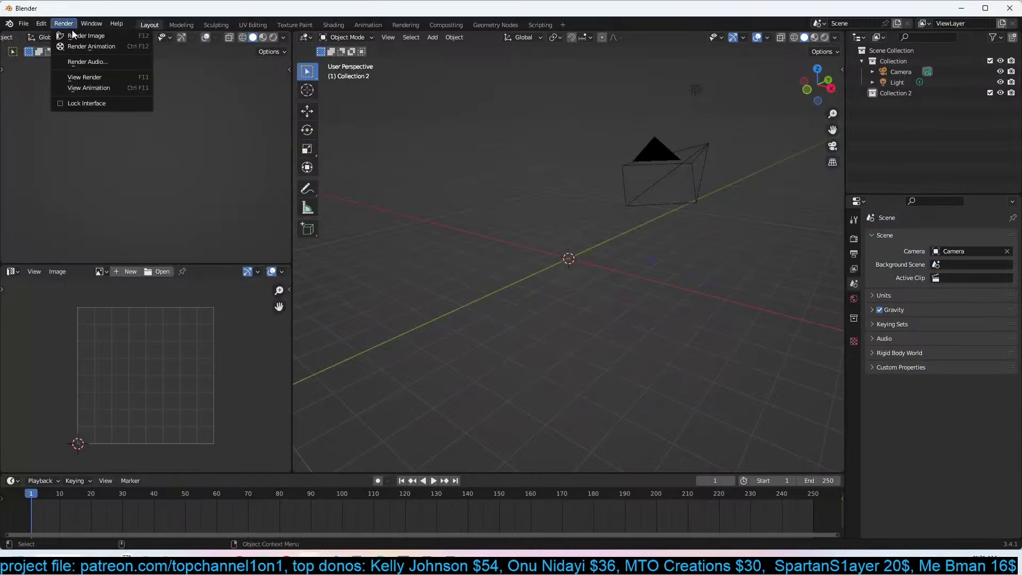
{"action": "left_click", "coordinate": [91, 89]}
{"action": "left_click_drag", "start_coordinate": [188, 396], "coordinate": [376, 234]}
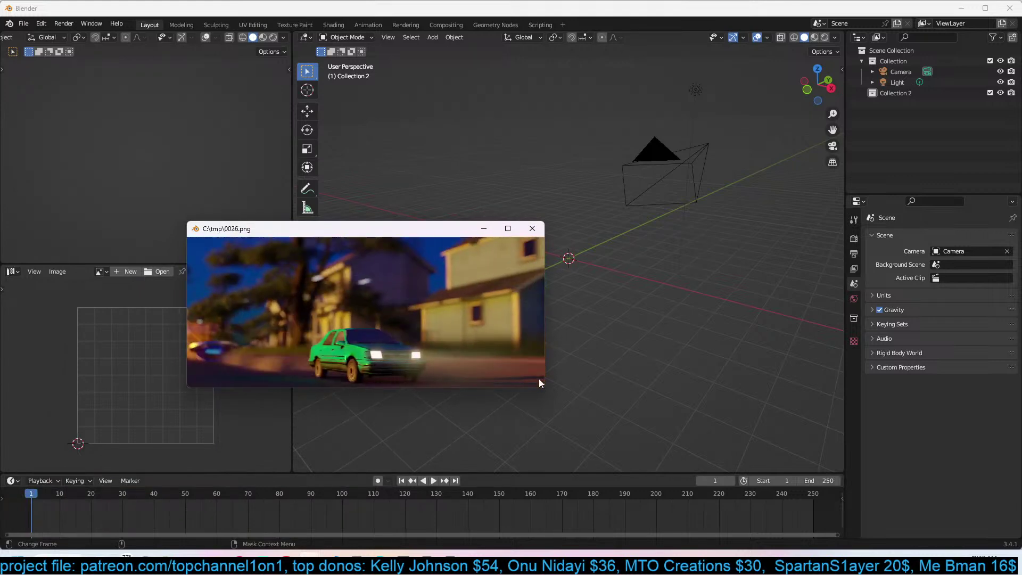
{"action": "left_click_drag", "start_coordinate": [544, 388], "coordinate": [781, 450]}
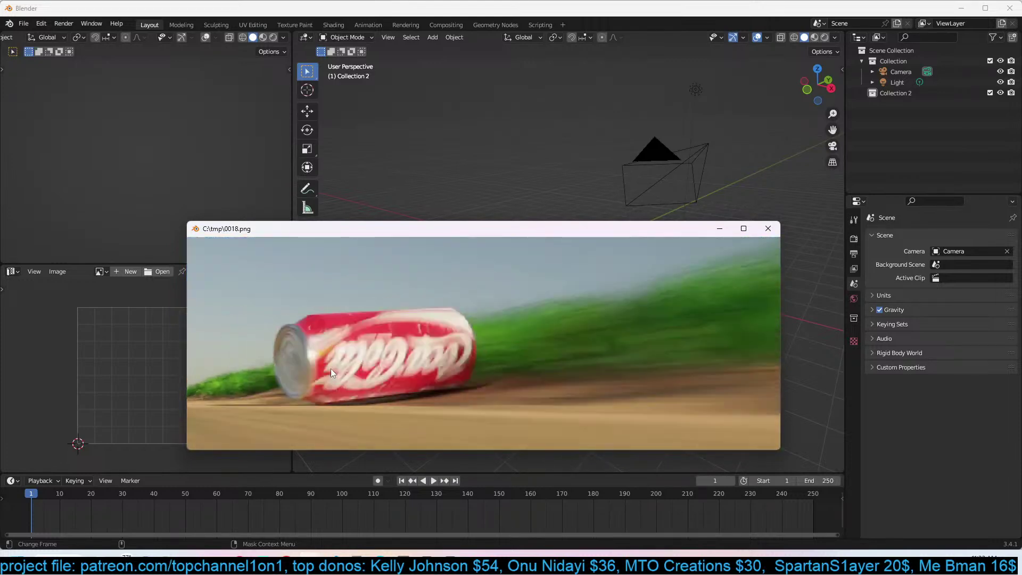
{"action": "left_click", "coordinate": [768, 229]}
In the second instance, set the output path to E:\renders\New Folder(35) and the file format to JPEG.
{"action": "left_click", "coordinate": [854, 254]}
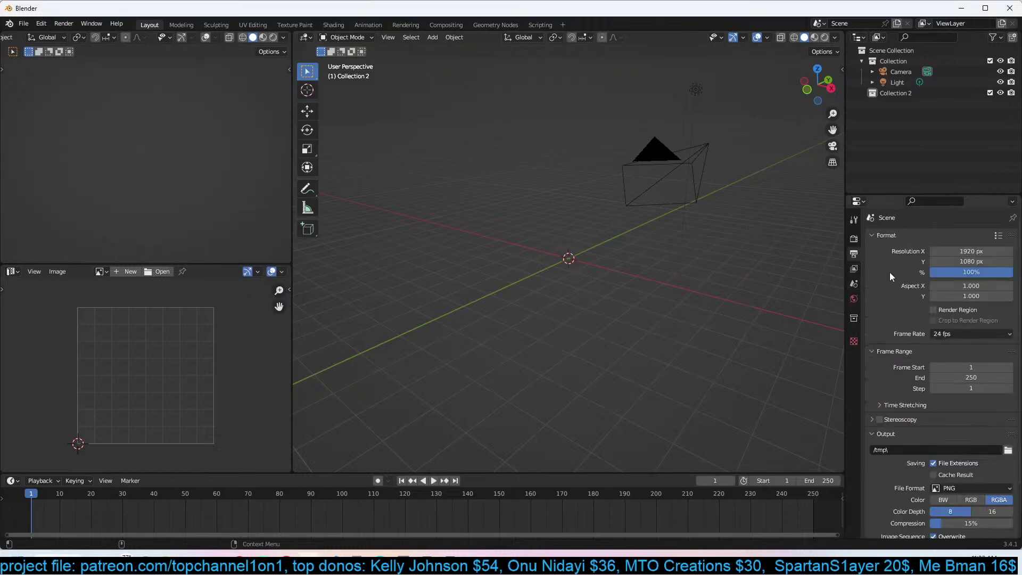
{"action": "left_click", "coordinate": [1008, 450]}
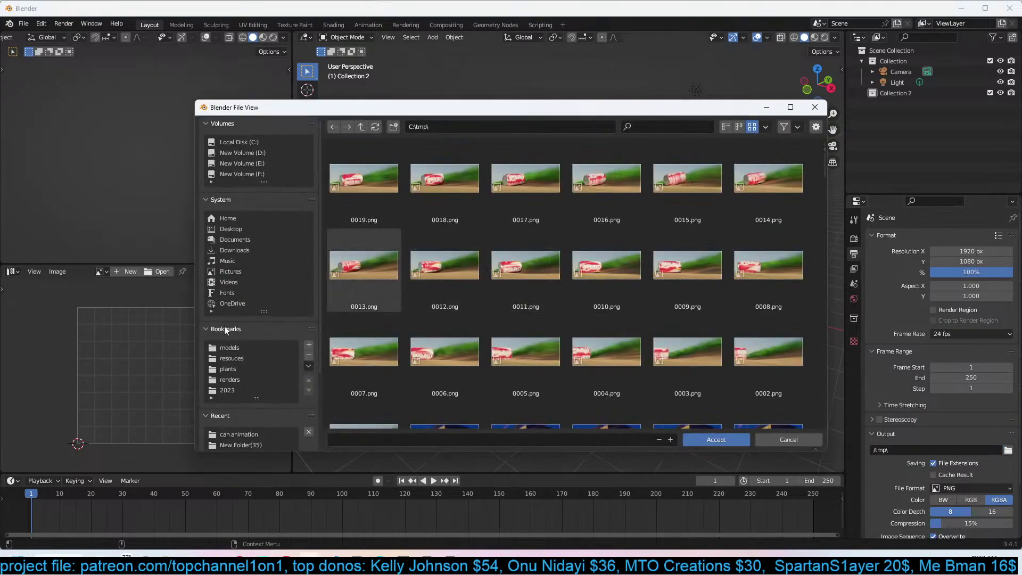
{"action": "left_click", "coordinate": [241, 445]}
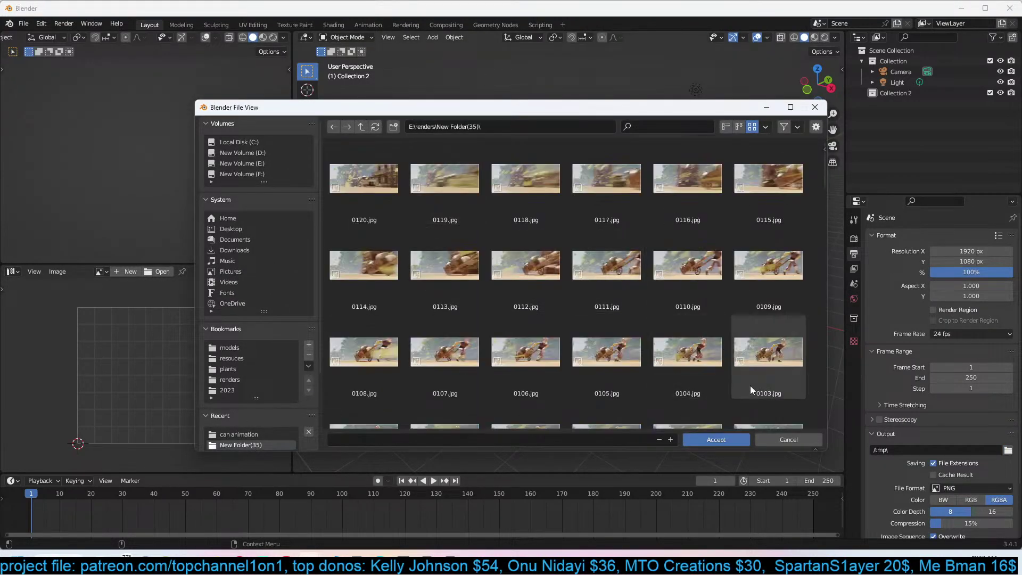
{"action": "left_click", "coordinate": [723, 438]}
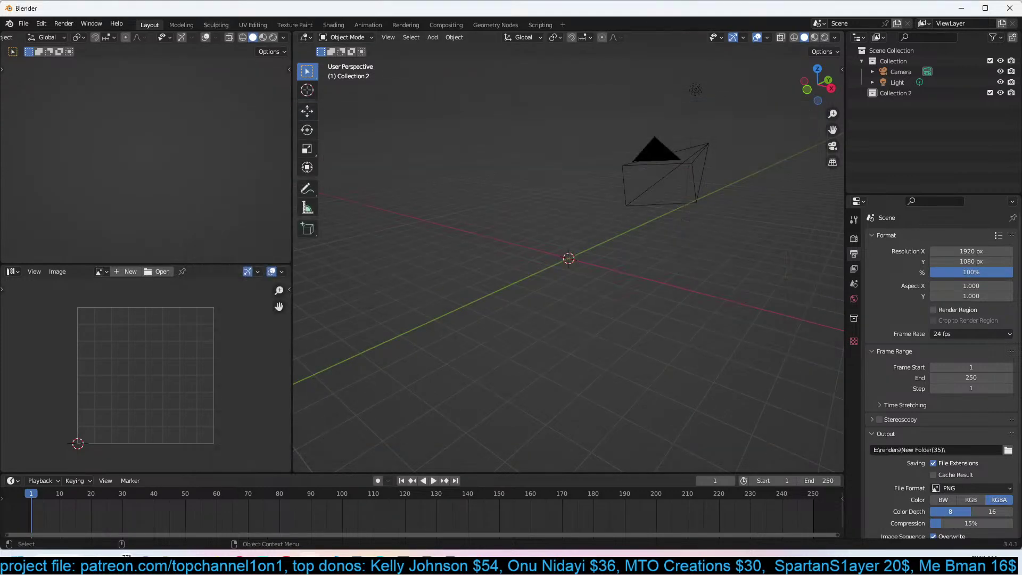
{"action": "left_click", "coordinate": [962, 488]}
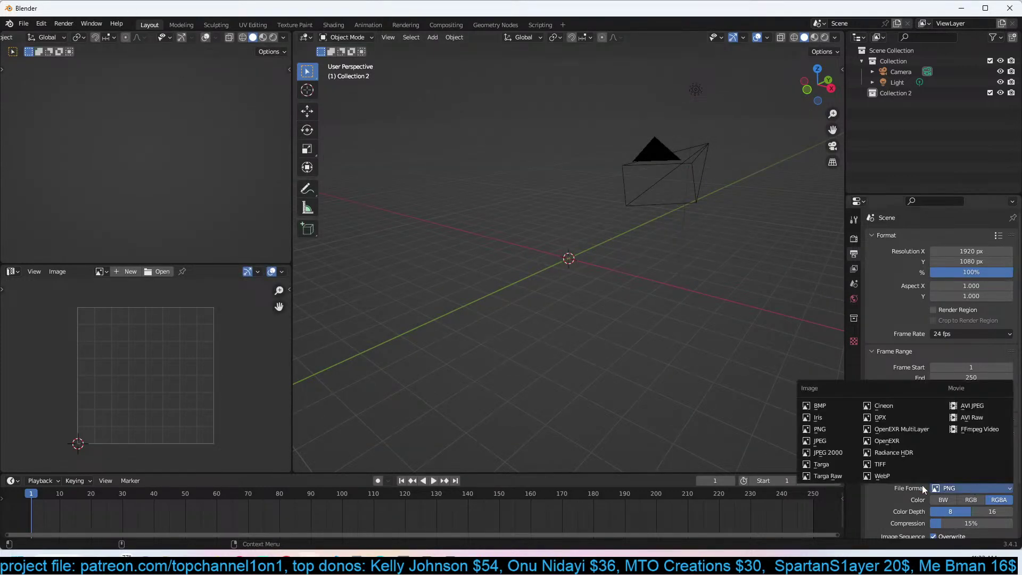
{"action": "left_click", "coordinate": [823, 441]}
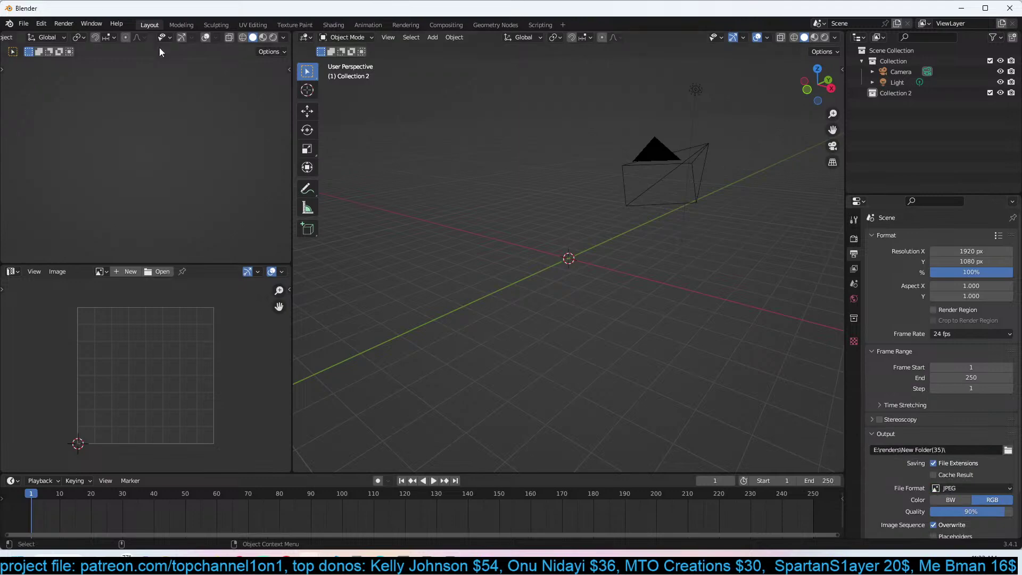
Play back the cart animation from New Folder(35), and close the player and the second Blender instance without saving.
{"action": "left_click", "coordinate": [65, 24]}
{"action": "left_click", "coordinate": [95, 88]}
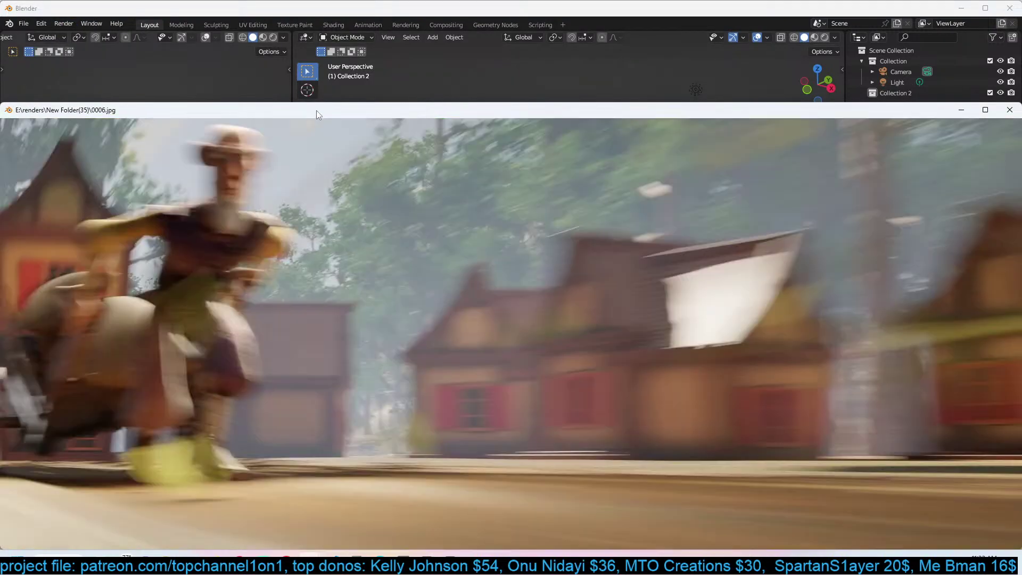
{"action": "left_click_drag", "start_coordinate": [316, 110], "coordinate": [349, 56]}
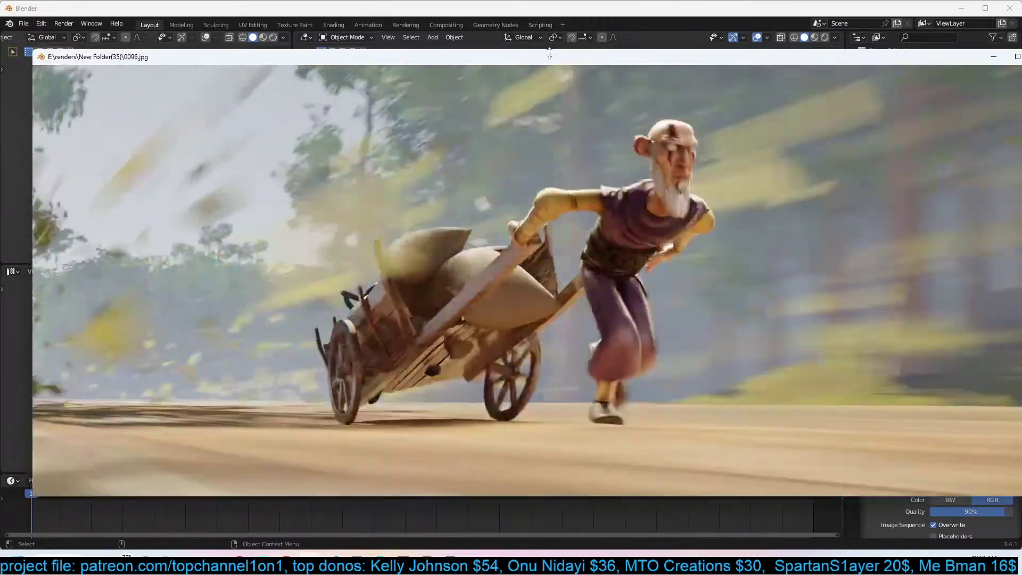
{"action": "left_click_drag", "start_coordinate": [526, 57], "coordinate": [448, 59]}
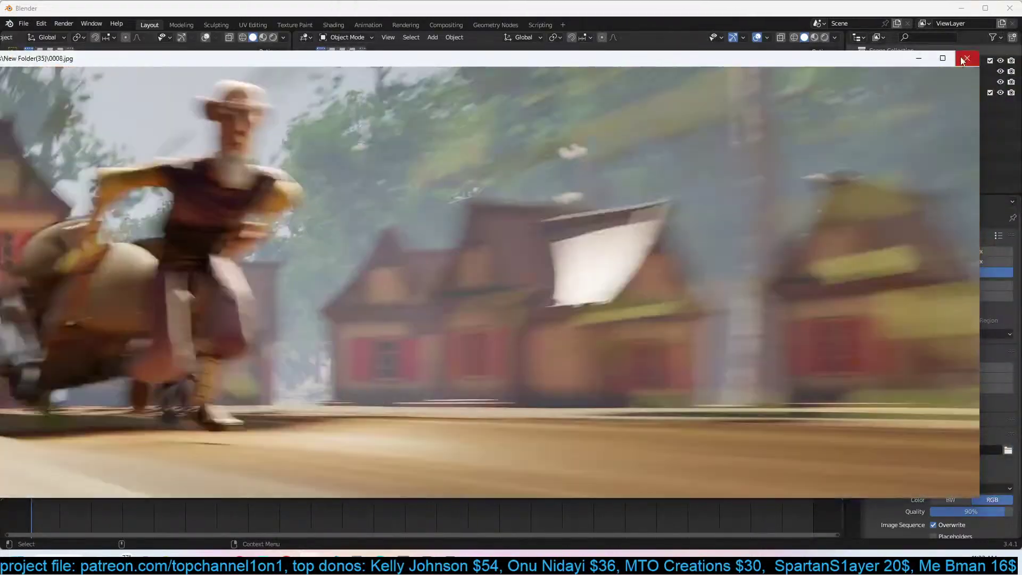
{"action": "left_click", "coordinate": [967, 58]}
{"action": "left_click", "coordinate": [1010, 8]}
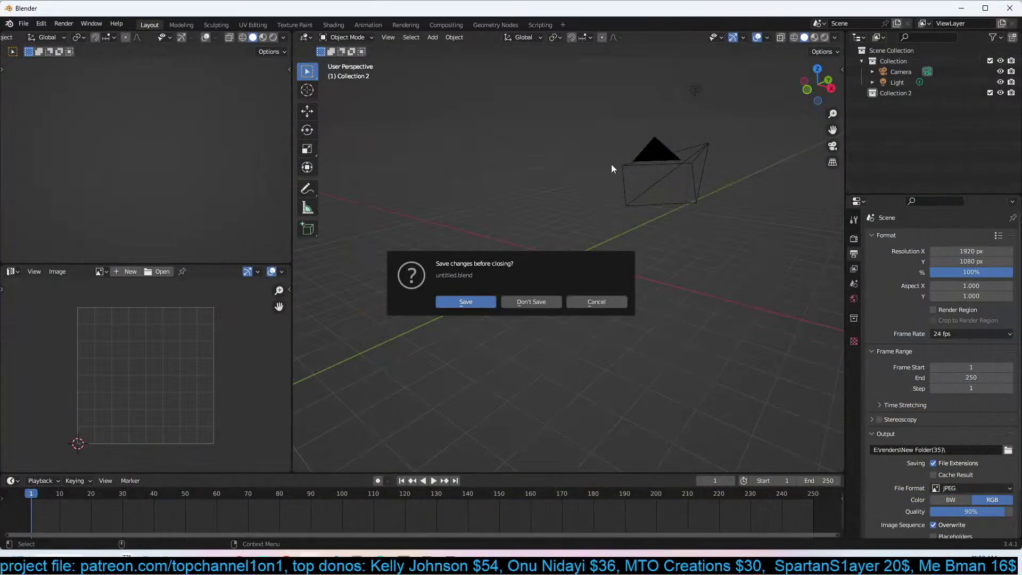
{"action": "left_click", "coordinate": [533, 302]}
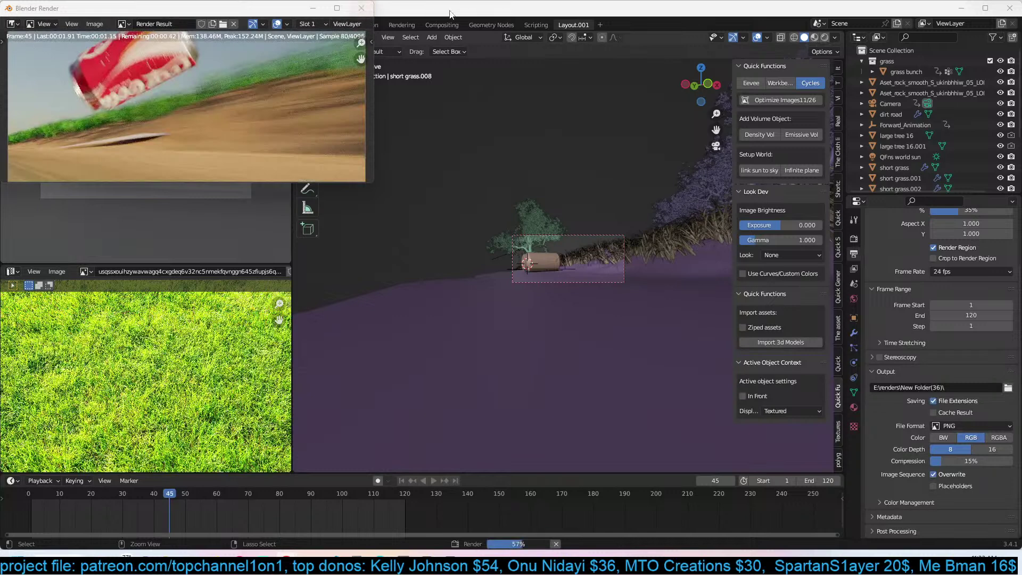
Stop the can animation render, play back the frames rendered so far, and close the player.
{"action": "left_click", "coordinate": [361, 8]}
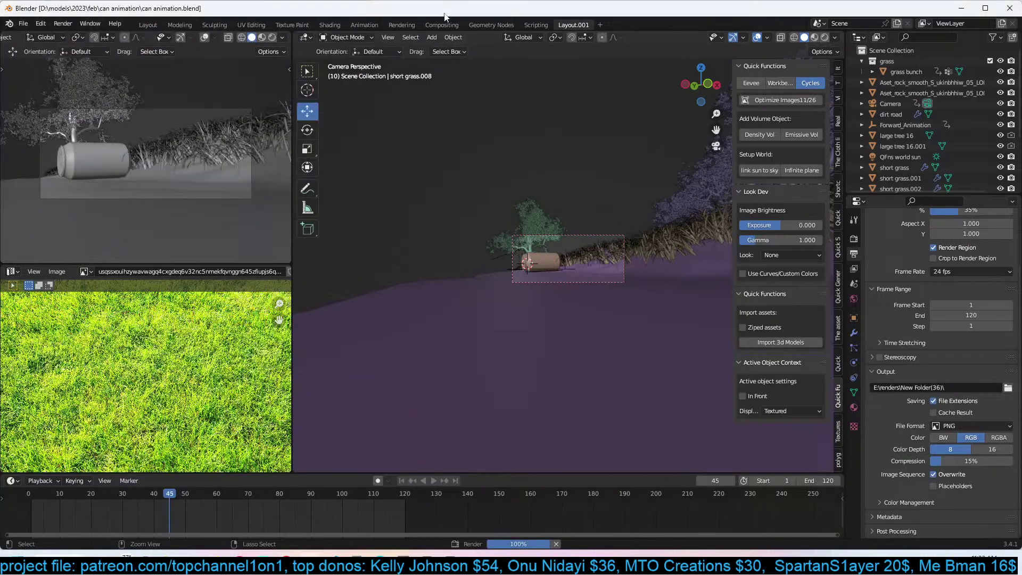
{"action": "left_click", "coordinate": [85, 25]}
{"action": "mouse_move", "coordinate": [76, 24]}
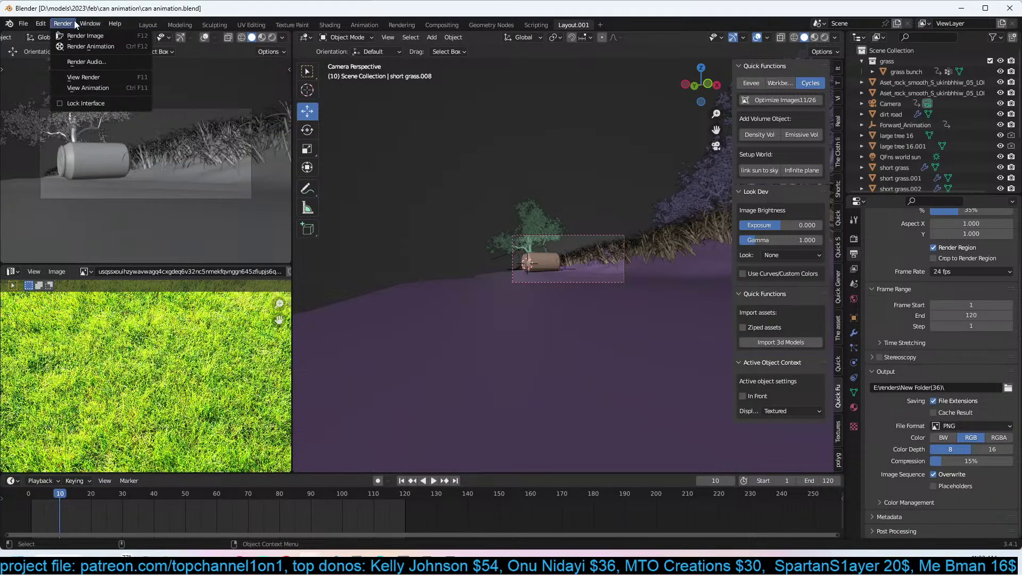
{"action": "left_click", "coordinate": [71, 87]}
{"action": "left_click_drag", "start_coordinate": [199, 394], "coordinate": [493, 206]}
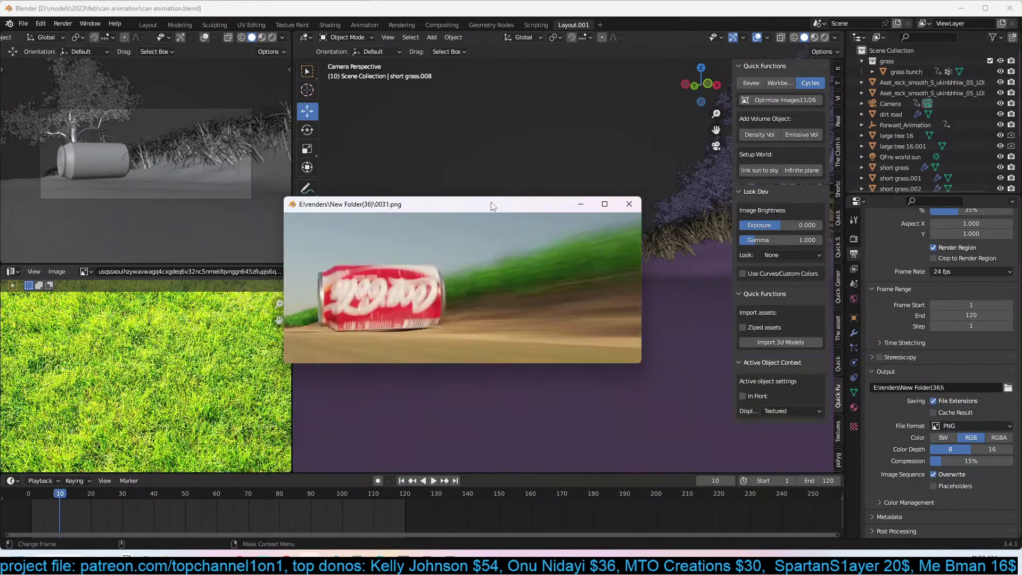
{"action": "left_click", "coordinate": [630, 204]}
Switch to Chrome and search Google Images for "clouds".
{"action": "left_click", "coordinate": [297, 555]}
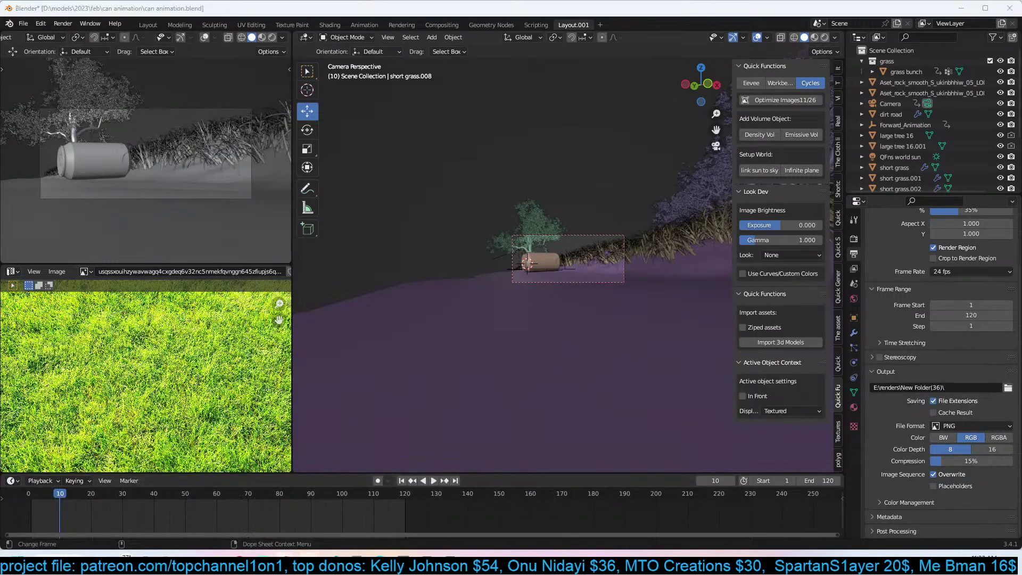
{"action": "left_click", "coordinate": [472, 526]}
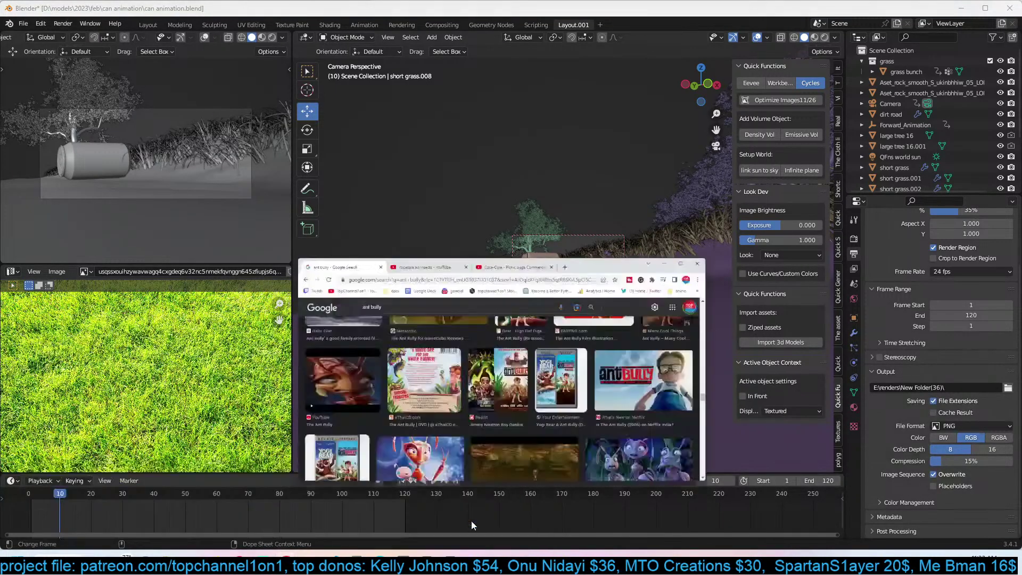
{"action": "left_click", "coordinate": [576, 137]}
{"action": "type", "text": "cloiu"}
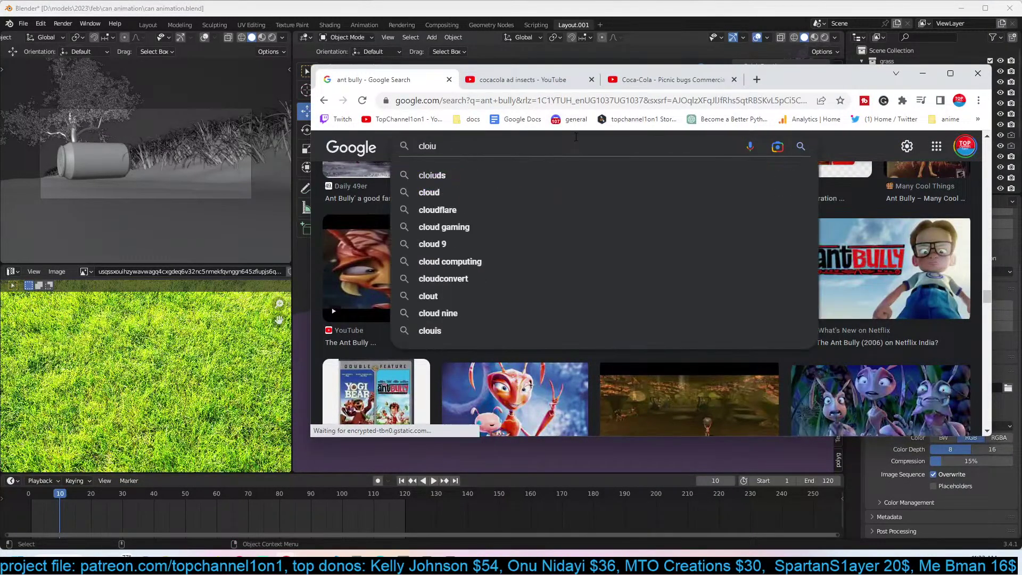
{"action": "type", "text": "ds"}
{"action": "key", "text": "Return"}
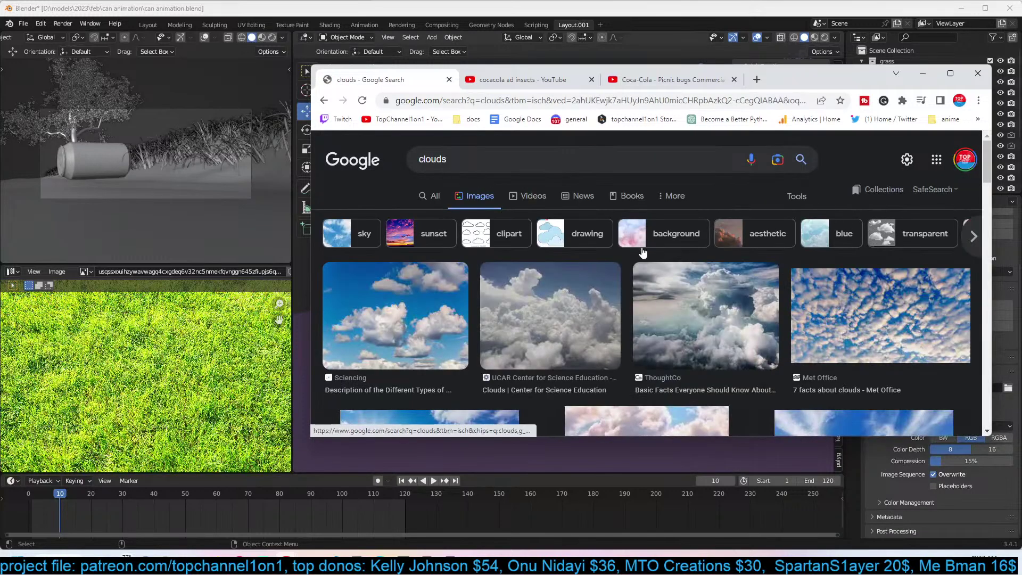
Browse the cloud image results and open the two Sciencing pictures of white clouds on blue sky in new tabs.
{"action": "scroll", "coordinate": [493, 257], "scroll_direction": "down", "scroll_amount": 1}
{"action": "middle_click", "coordinate": [424, 258]}
{"action": "scroll", "coordinate": [584, 257], "scroll_direction": "down", "scroll_amount": 3}
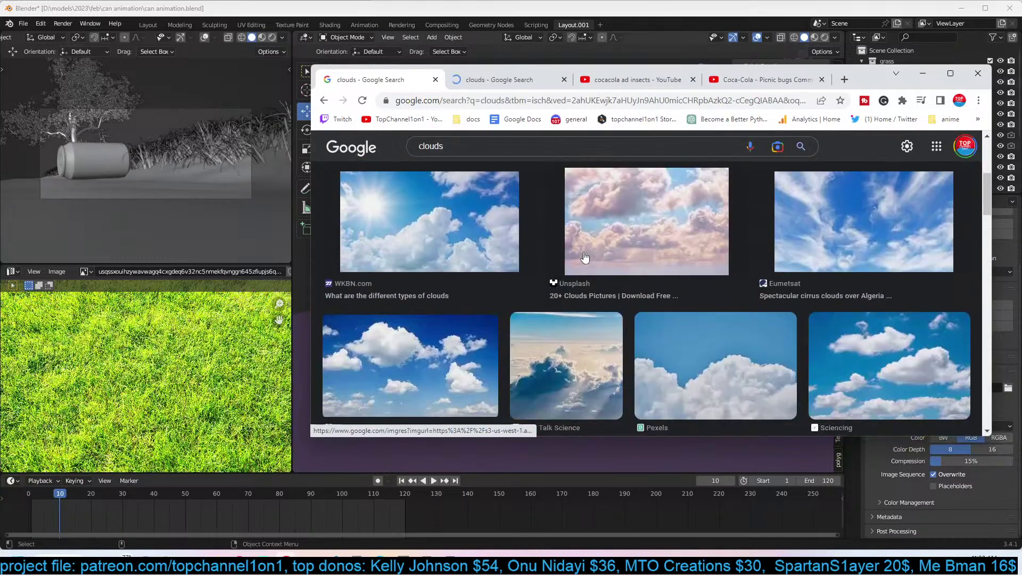
{"action": "scroll", "coordinate": [838, 251], "scroll_direction": "down", "scroll_amount": 2}
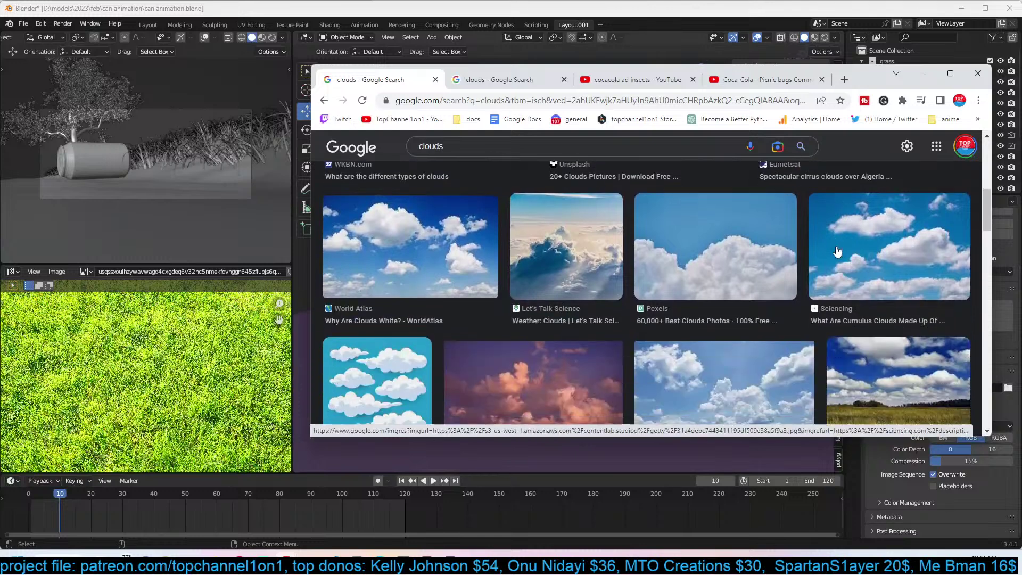
{"action": "middle_click", "coordinate": [880, 253]}
{"action": "scroll", "coordinate": [879, 248], "scroll_direction": "down", "scroll_amount": 5}
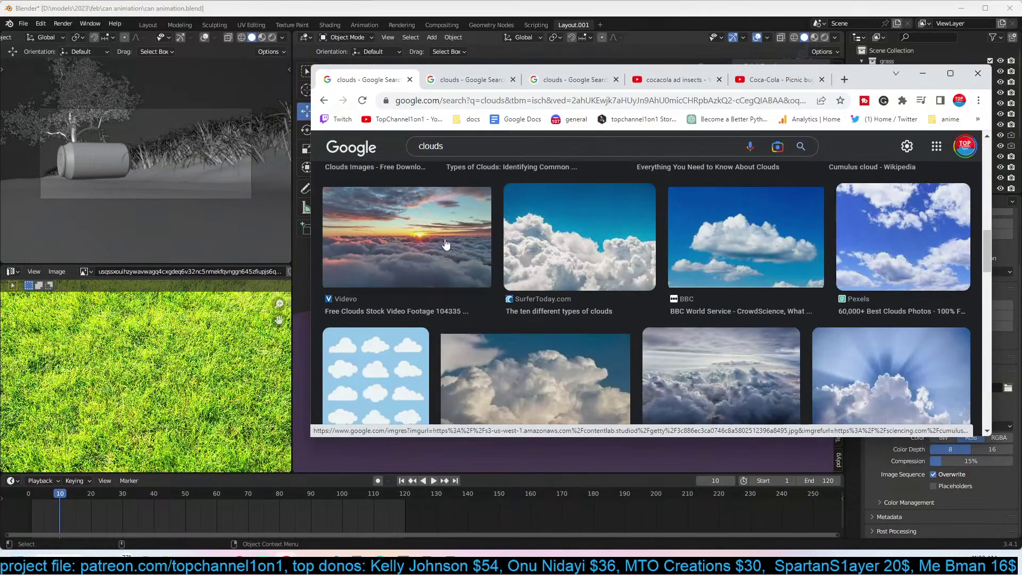
{"action": "scroll", "coordinate": [446, 244], "scroll_direction": "down", "scroll_amount": 8}
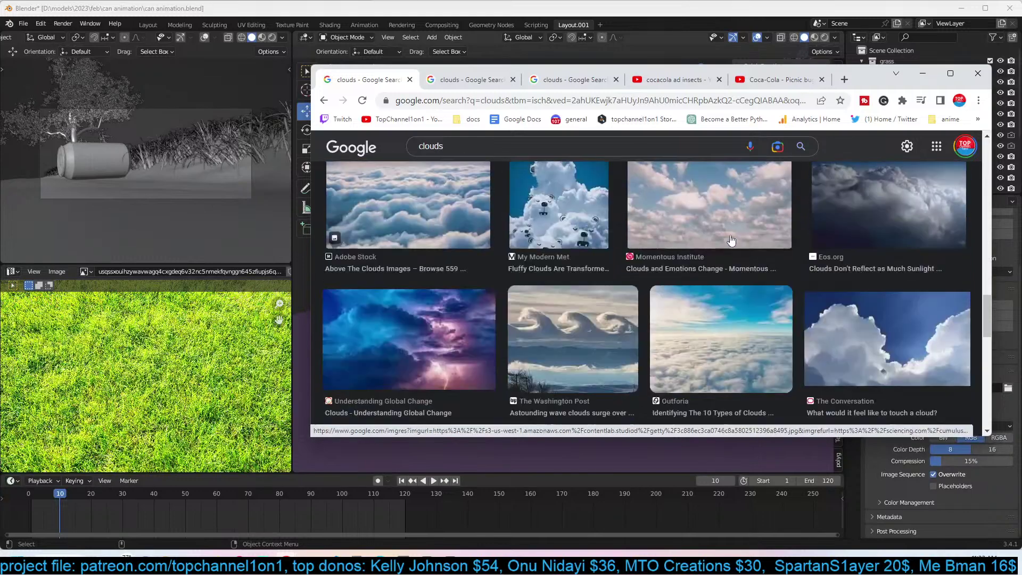
{"action": "scroll", "coordinate": [732, 241], "scroll_direction": "down", "scroll_amount": 3}
Visit the source pages of both Sciencing cloud images and bring up the article describing the different types of clouds.
{"action": "left_click", "coordinate": [458, 77]}
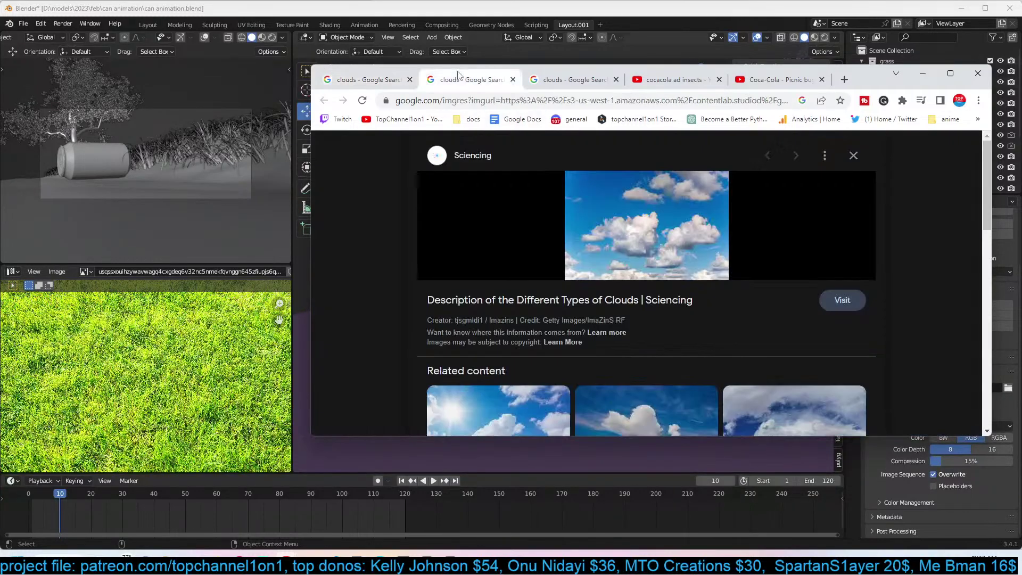
{"action": "left_click", "coordinate": [587, 205]}
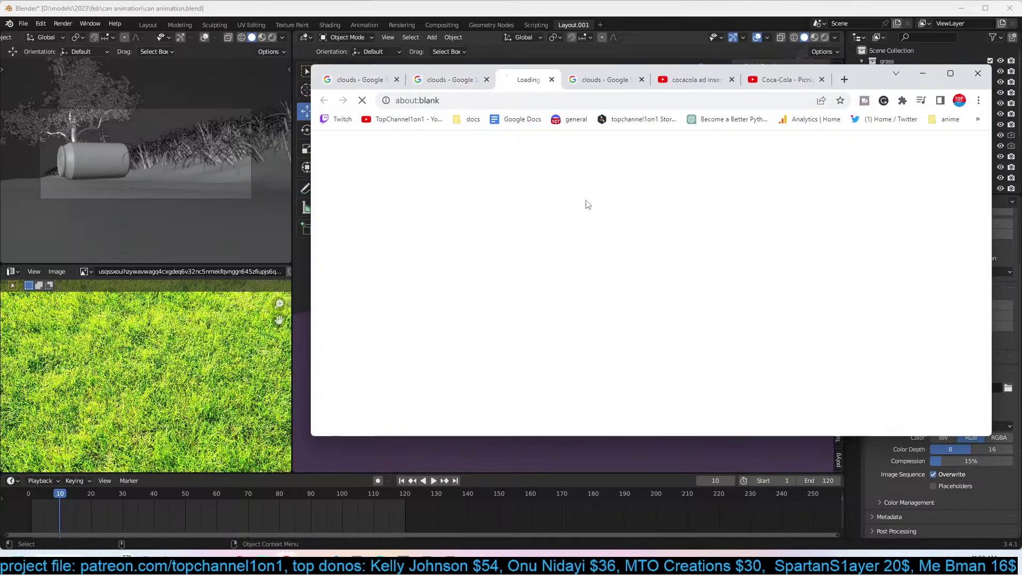
{"action": "left_click", "coordinate": [612, 80]}
{"action": "left_click", "coordinate": [607, 140]}
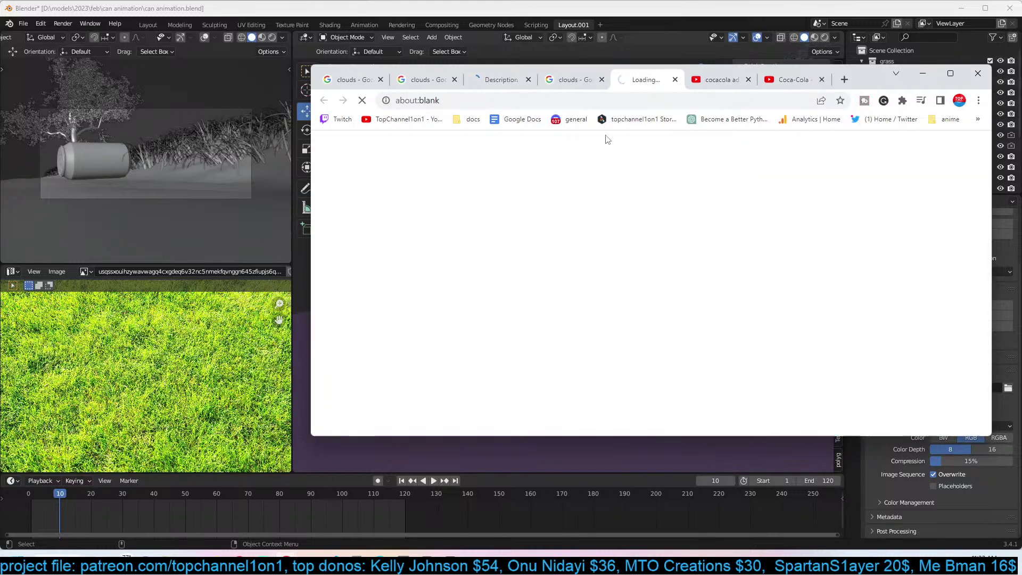
{"action": "left_click", "coordinate": [498, 79]}
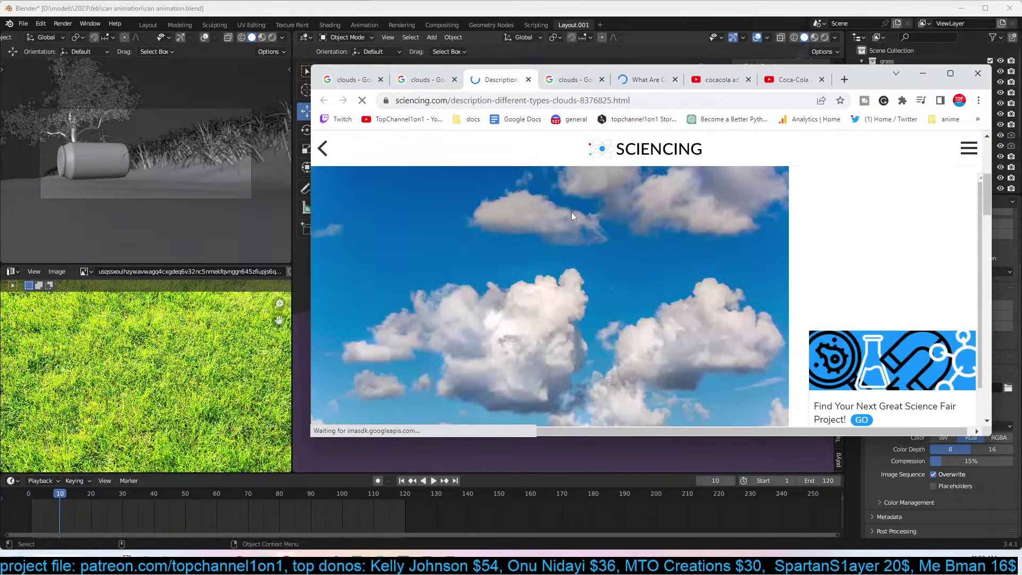
Save the article's blue-sky cloud image as WEBP in the clouds folder inside resouces on D:, and dismiss the duplicate save dialog.
{"action": "right_click", "coordinate": [720, 377]}
{"action": "left_click", "coordinate": [746, 406]}
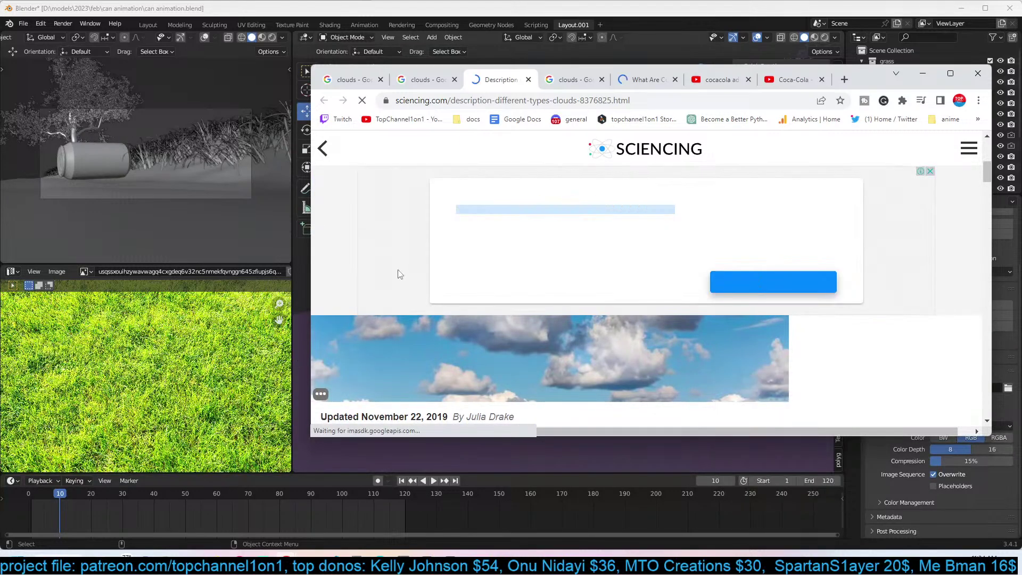
{"action": "right_click", "coordinate": [537, 354]}
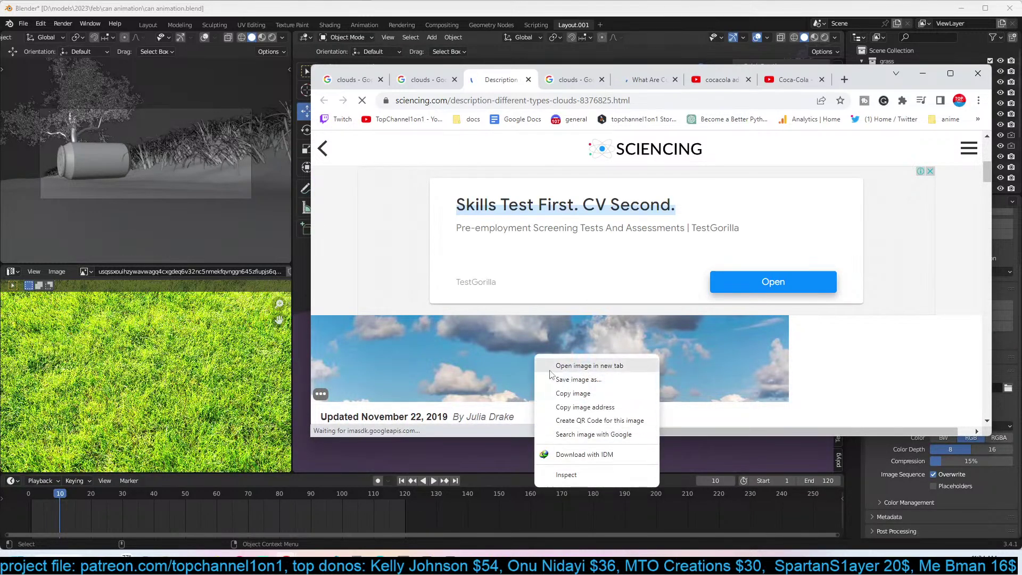
{"action": "left_click", "coordinate": [565, 380]}
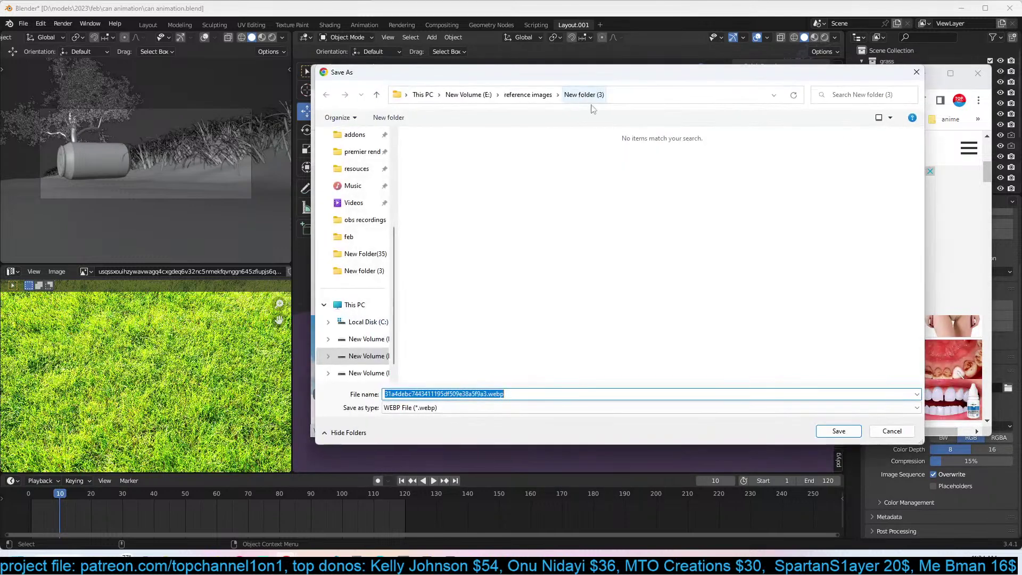
{"action": "scroll", "coordinate": [359, 210], "scroll_direction": "up", "scroll_amount": 1}
{"action": "left_click", "coordinate": [357, 205]}
{"action": "double_click", "coordinate": [447, 203]}
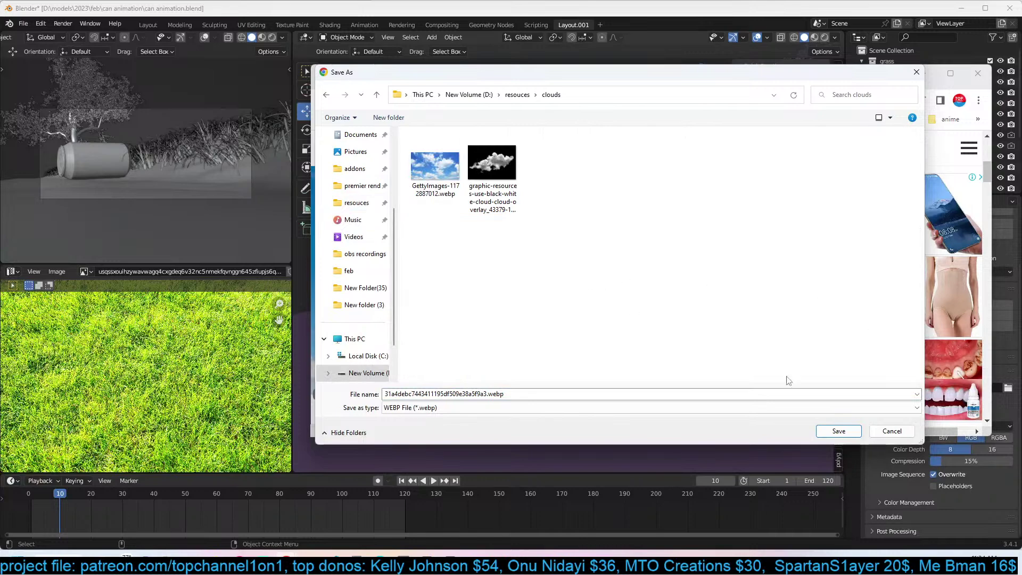
{"action": "left_click", "coordinate": [839, 430]}
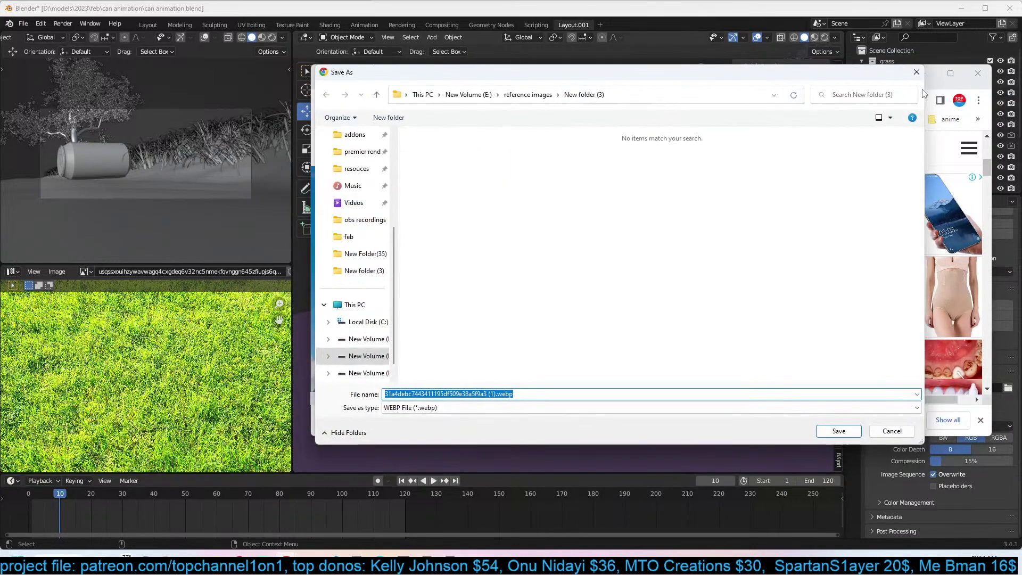
{"action": "left_click", "coordinate": [917, 75]}
Save the purple sunset cloud image from the rain clouds versus snow clouds article as 87617741.webp in the clouds folder.
{"action": "scroll", "coordinate": [627, 194], "scroll_direction": "down", "scroll_amount": 15}
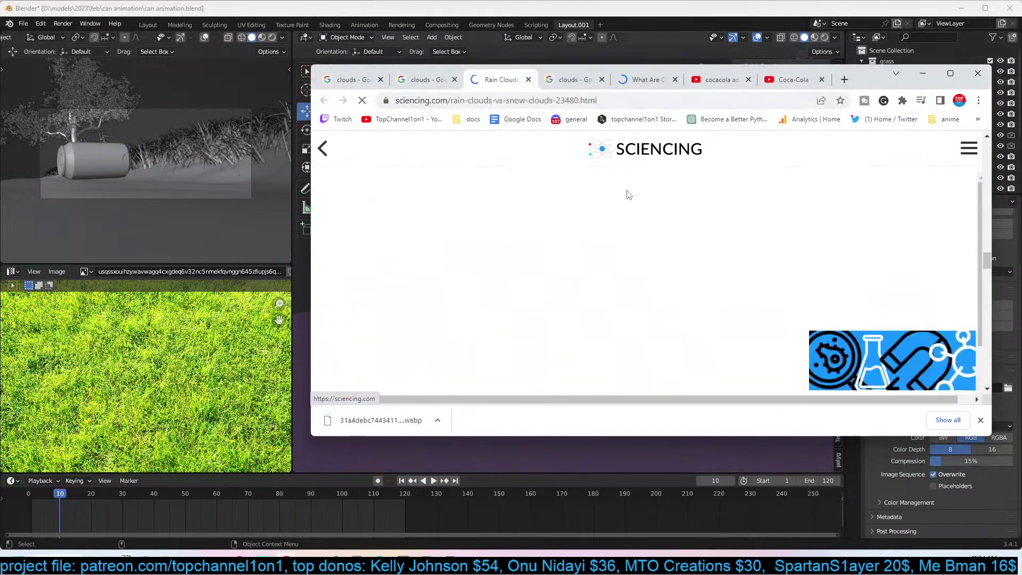
{"action": "scroll", "coordinate": [562, 201], "scroll_direction": "down", "scroll_amount": 10}
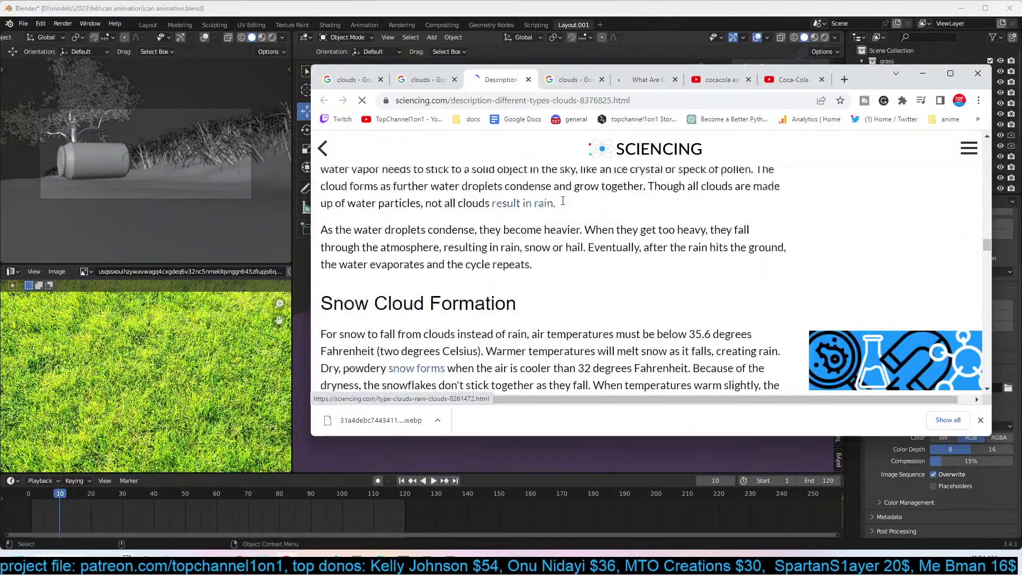
{"action": "scroll", "coordinate": [562, 204], "scroll_direction": "down", "scroll_amount": 15}
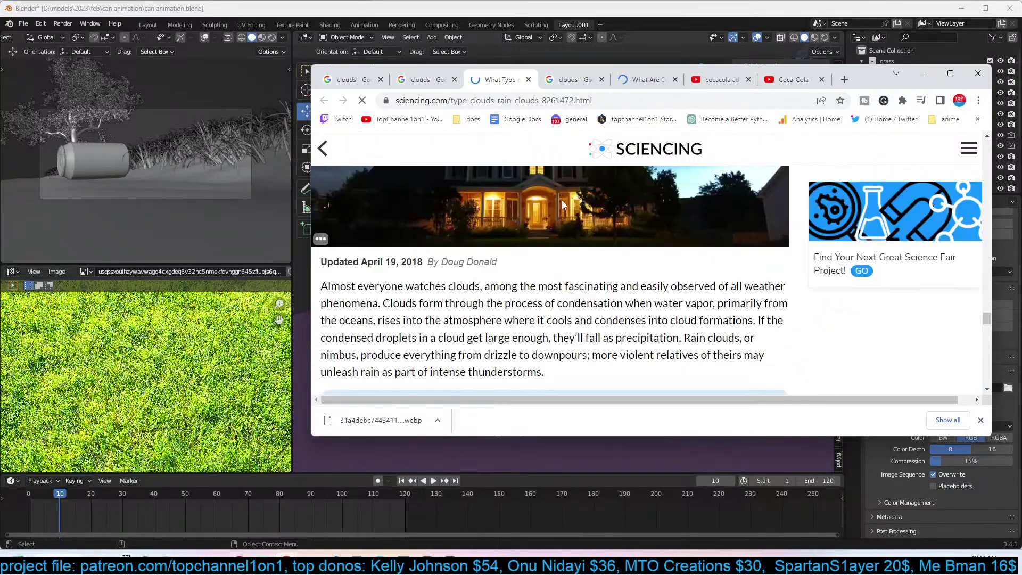
{"action": "scroll", "coordinate": [563, 202], "scroll_direction": "up", "scroll_amount": 15}
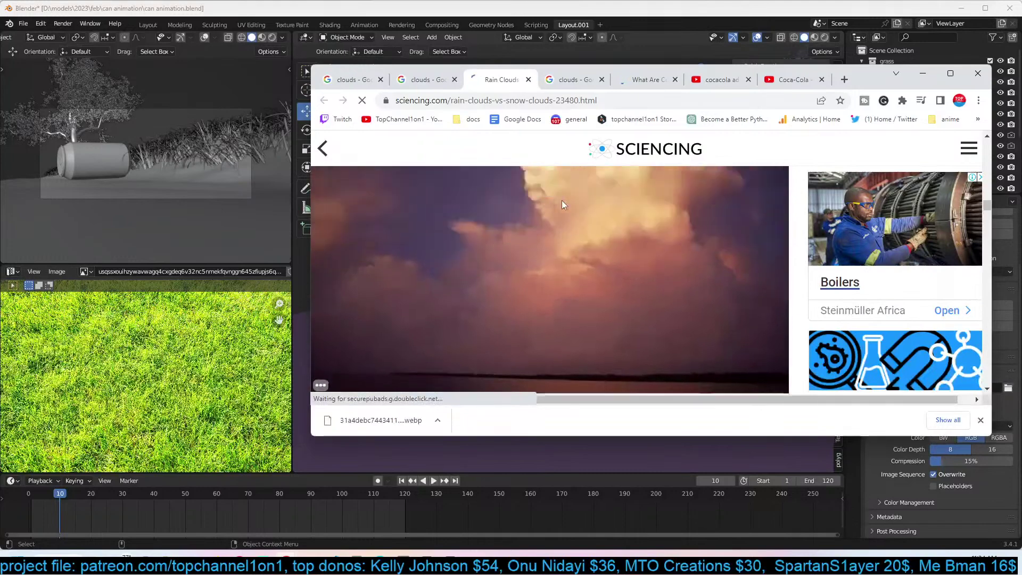
{"action": "right_click", "coordinate": [562, 202]}
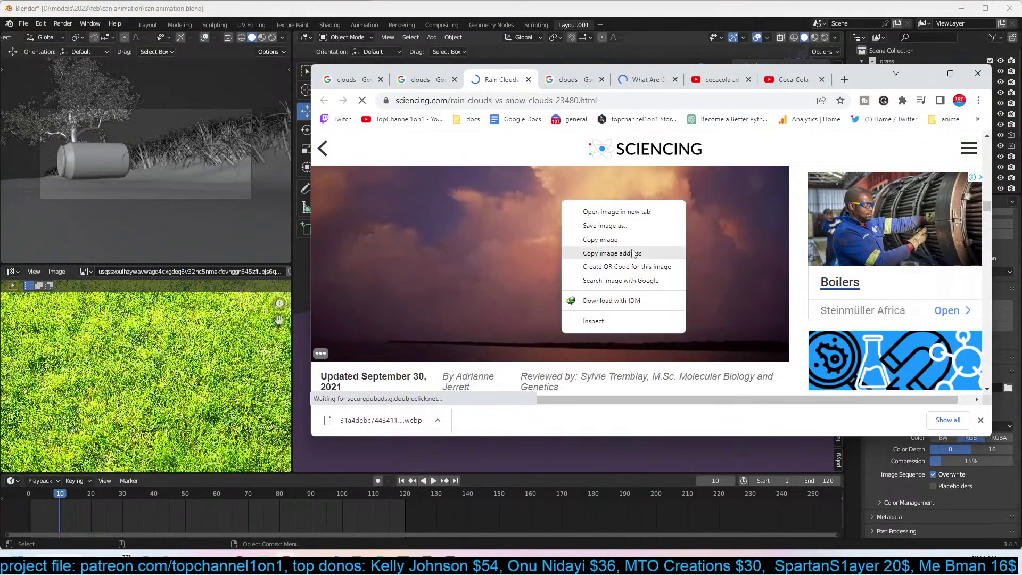
{"action": "left_click", "coordinate": [650, 229]}
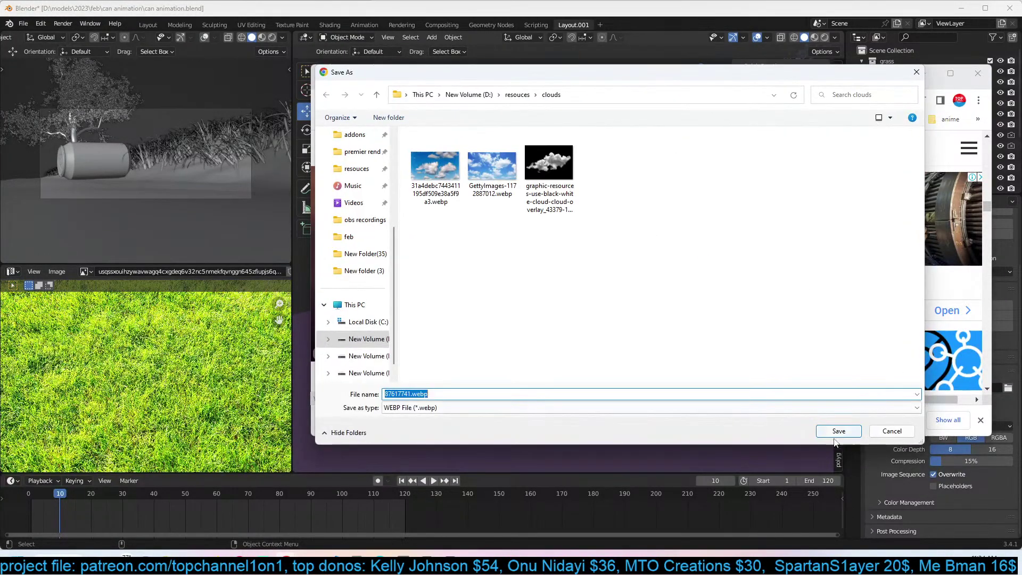
{"action": "left_click", "coordinate": [838, 433]}
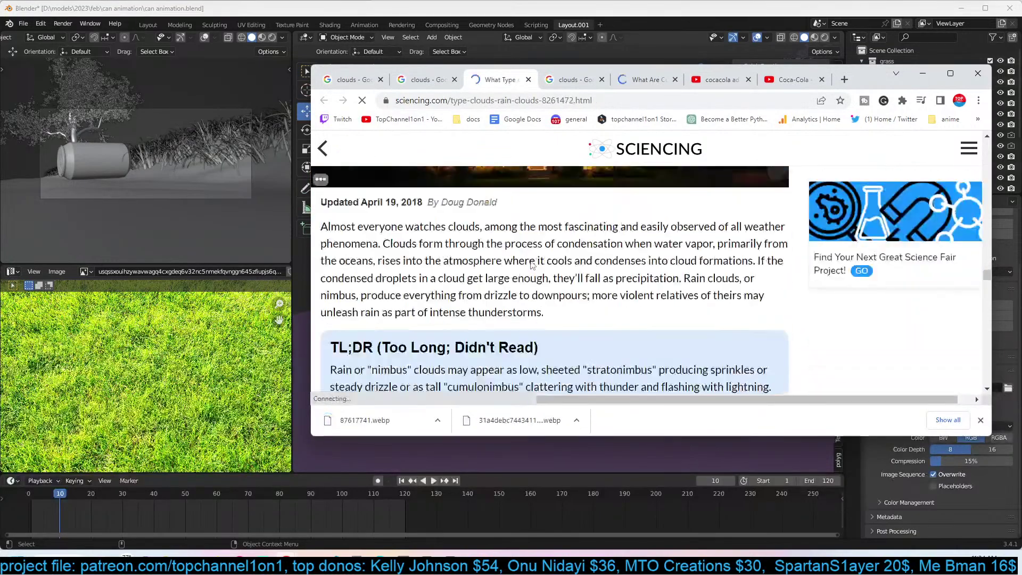
Save the grey stratus cloud image from further down the page to the clouds folder and close that article's tab.
{"action": "scroll", "coordinate": [530, 264], "scroll_direction": "down", "scroll_amount": 15}
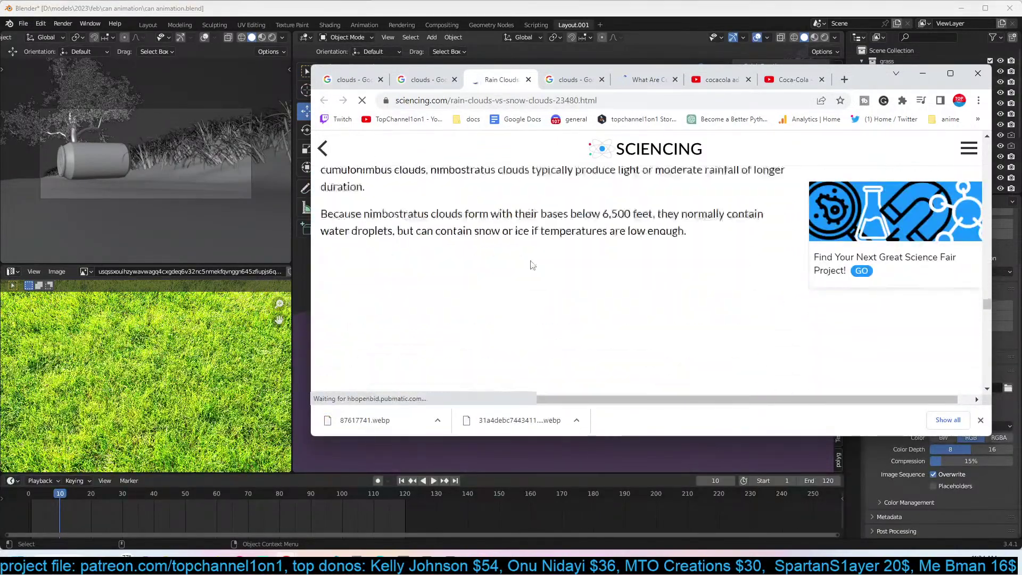
{"action": "scroll", "coordinate": [566, 251], "scroll_direction": "up", "scroll_amount": 3}
{"action": "right_click", "coordinate": [591, 242]}
{"action": "left_click", "coordinate": [689, 277]}
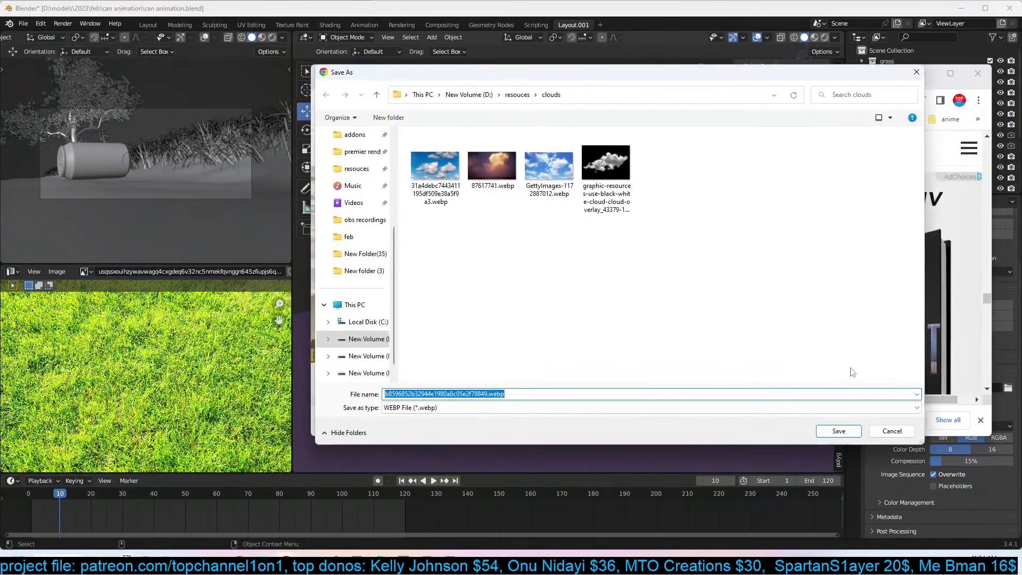
{"action": "left_click", "coordinate": [852, 429]}
{"action": "scroll", "coordinate": [754, 259], "scroll_direction": "down", "scroll_amount": 8}
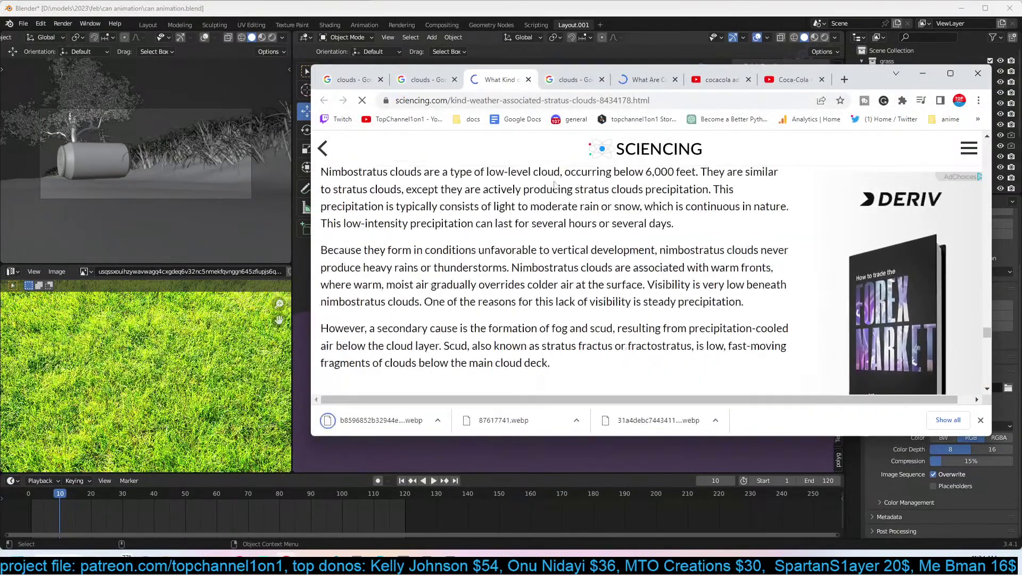
{"action": "key", "text": "ctrl+w"}
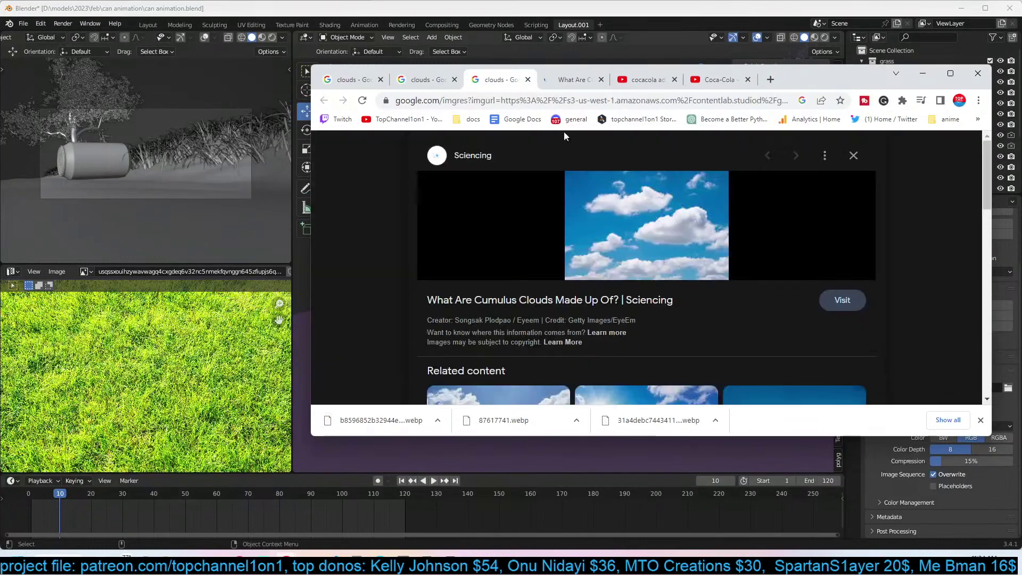
Save the main cloud image from the "What Are Cumulus Clouds Made Up Of?" article to the clouds folder.
{"action": "scroll", "coordinate": [599, 265], "scroll_direction": "down", "scroll_amount": 5}
{"action": "left_click", "coordinate": [622, 80]}
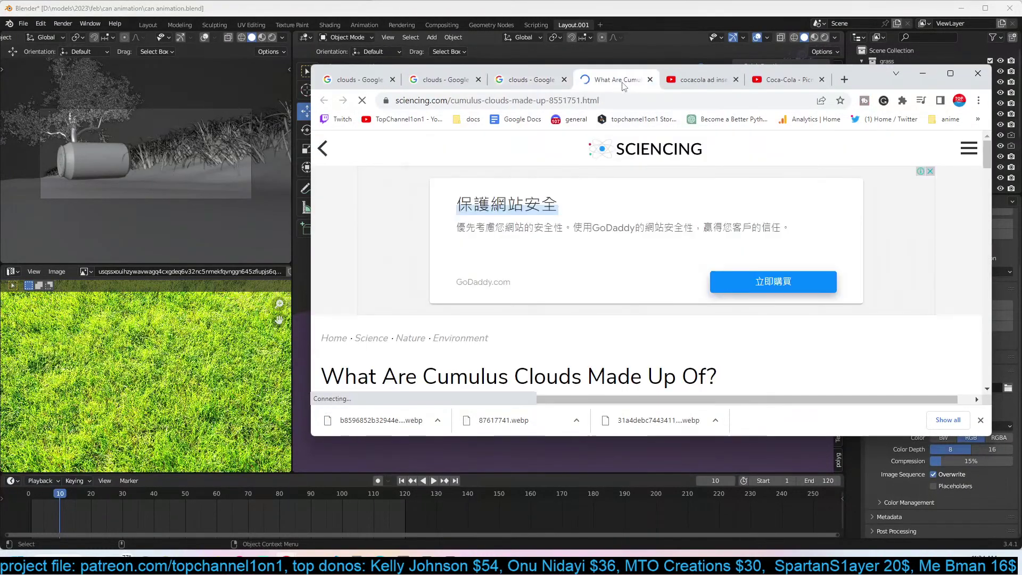
{"action": "scroll", "coordinate": [593, 243], "scroll_direction": "down", "scroll_amount": 5}
{"action": "right_click", "coordinate": [593, 243]}
{"action": "left_click", "coordinate": [687, 269]}
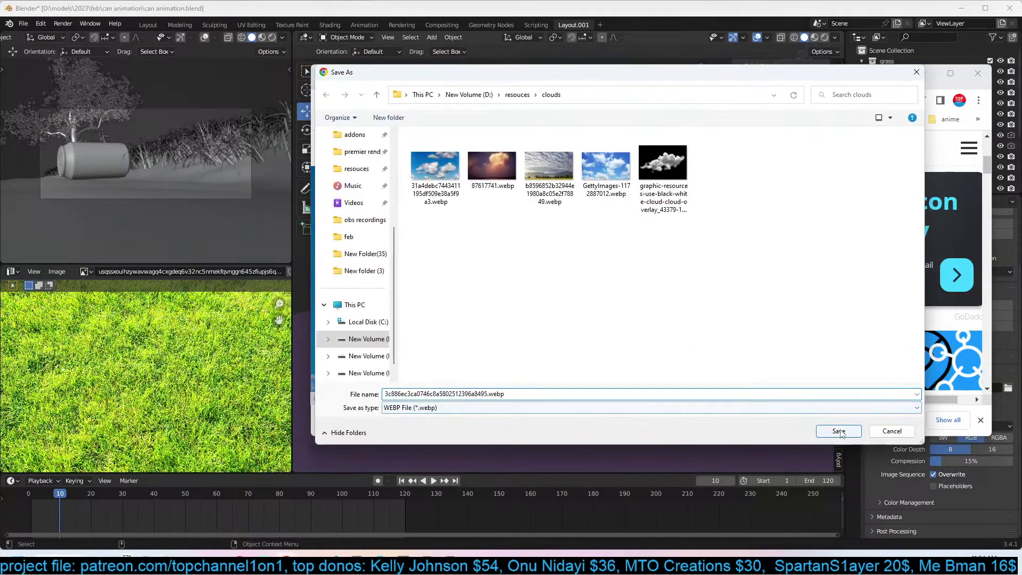
{"action": "left_click", "coordinate": [839, 431]}
Find the cirrostratus article further down the page and save its rippled blue cloud image to the clouds folder.
{"action": "scroll", "coordinate": [692, 362], "scroll_direction": "down", "scroll_amount": 5}
{"action": "scroll", "coordinate": [704, 346], "scroll_direction": "down", "scroll_amount": 20}
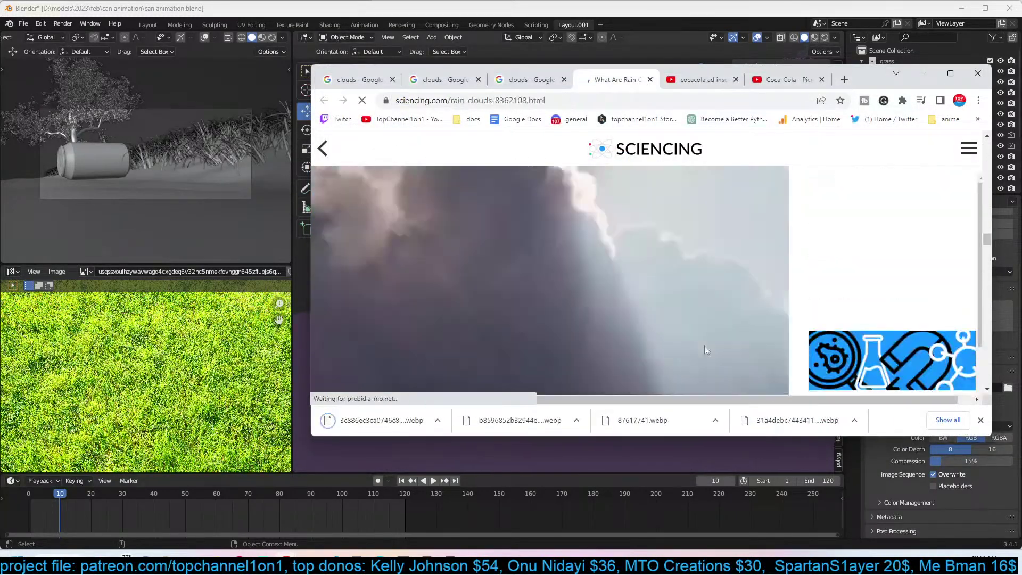
{"action": "scroll", "coordinate": [705, 349], "scroll_direction": "down", "scroll_amount": 10}
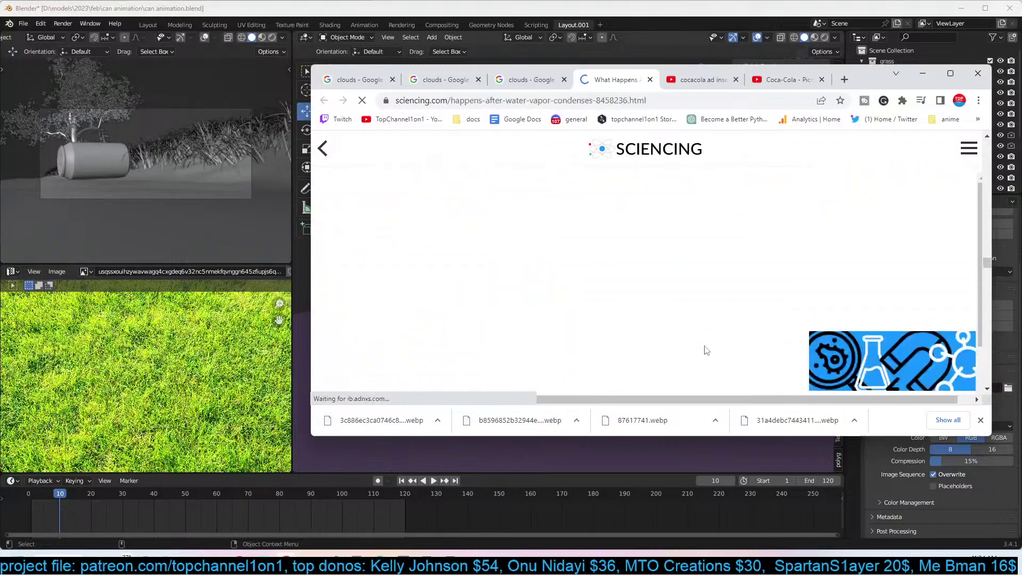
{"action": "scroll", "coordinate": [706, 350], "scroll_direction": "down", "scroll_amount": 15}
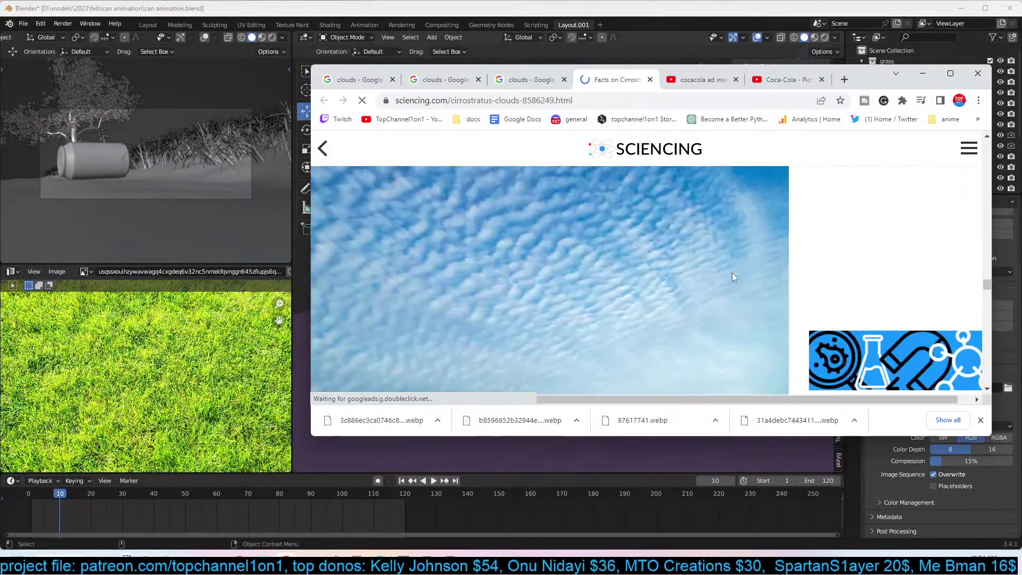
{"action": "right_click", "coordinate": [771, 281]}
{"action": "left_click", "coordinate": [762, 290]}
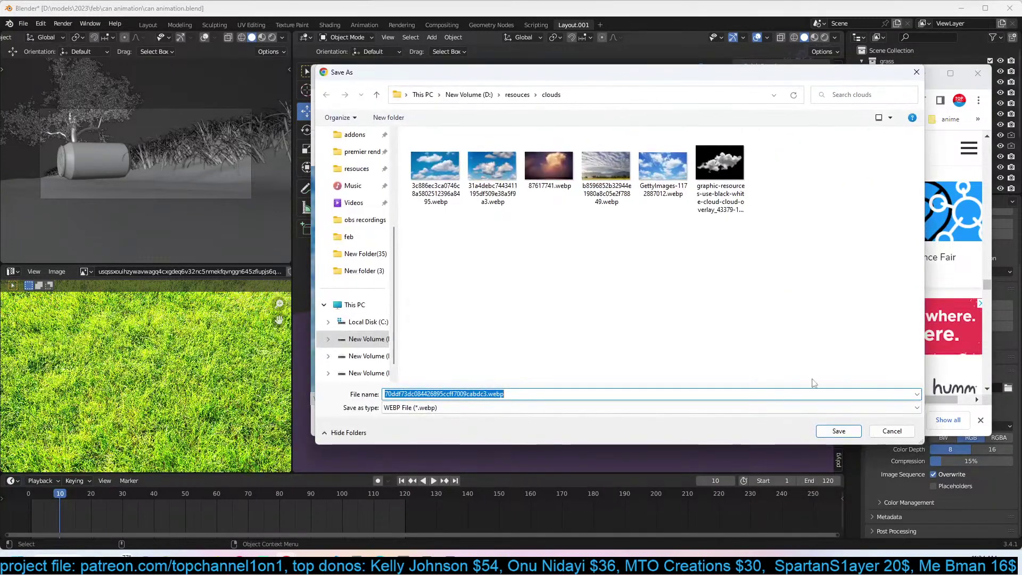
{"action": "left_click", "coordinate": [843, 430]}
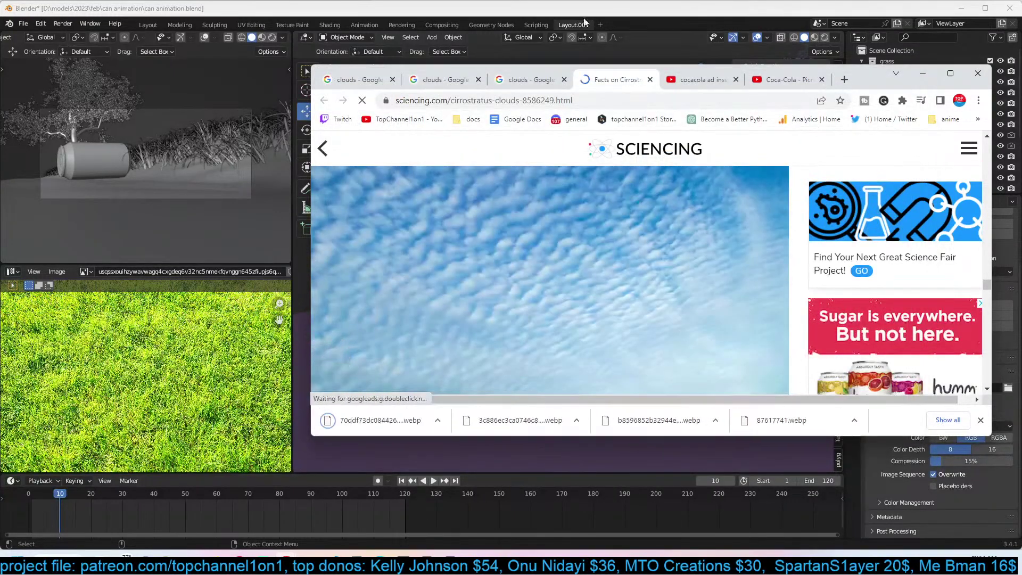
Switch to Blender and link the D:\resouces\clouds\ folder as a new texture folder in the Texture Folders add-on.
{"action": "left_click", "coordinate": [565, 26]}
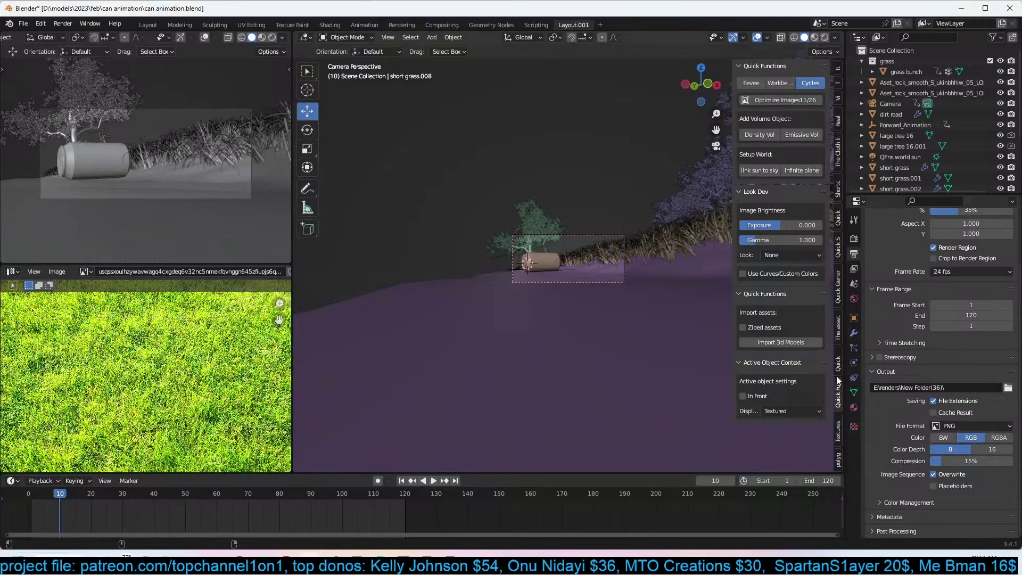
{"action": "left_click", "coordinate": [838, 431]}
{"action": "scroll", "coordinate": [778, 373], "scroll_direction": "down", "scroll_amount": 1}
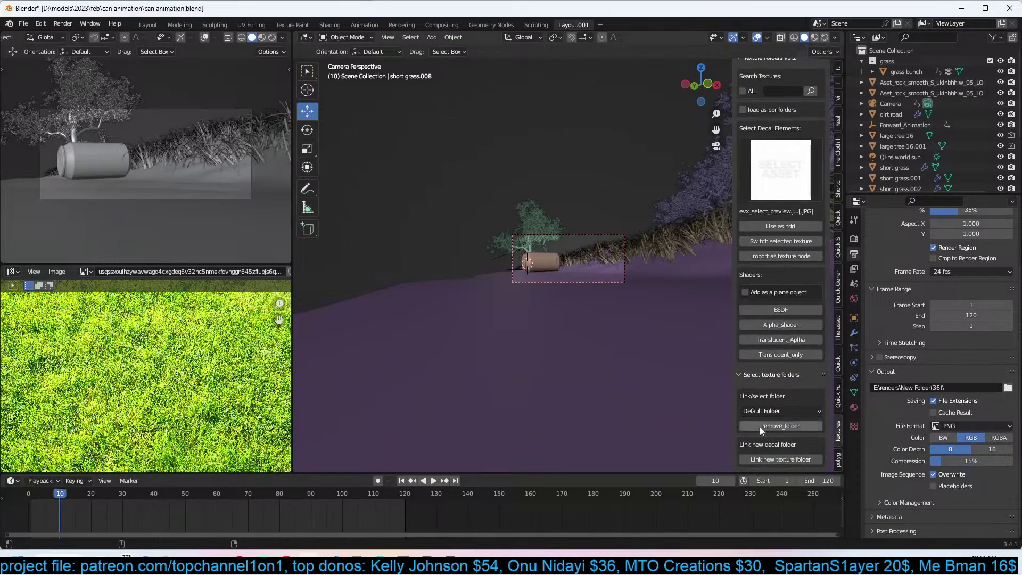
{"action": "left_click", "coordinate": [810, 411]}
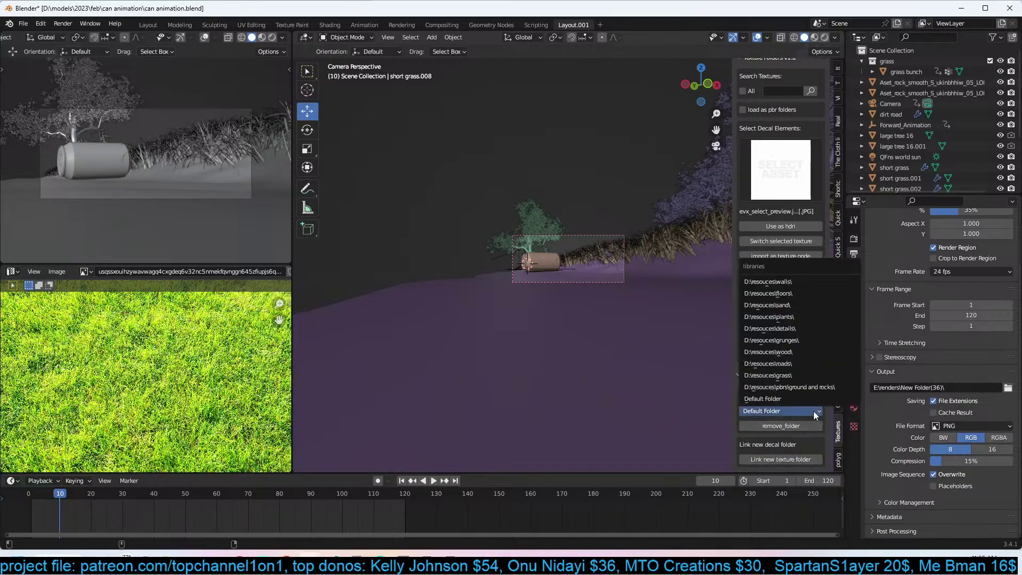
{"action": "left_click", "coordinate": [781, 460]}
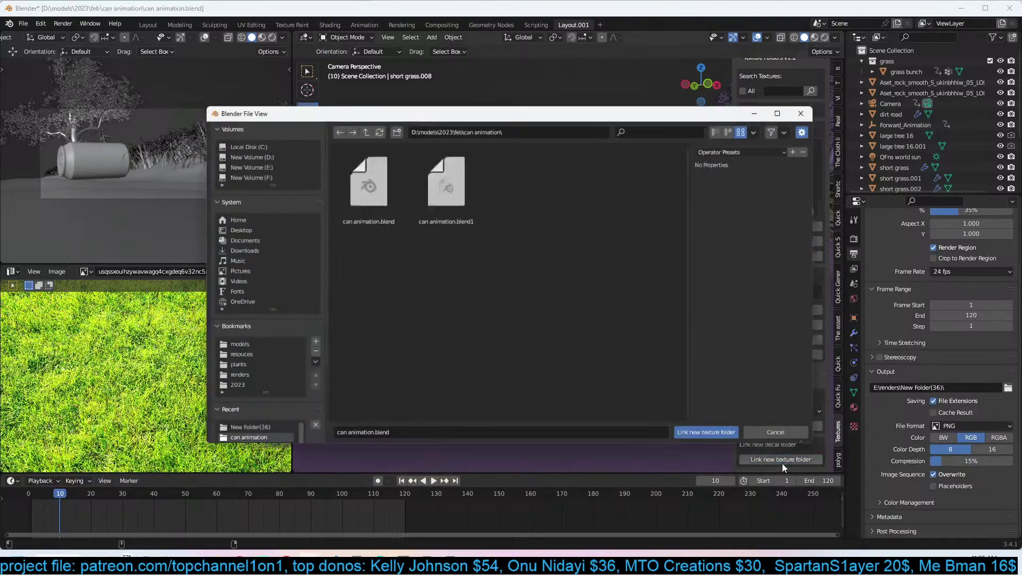
{"action": "left_click", "coordinate": [250, 369]}
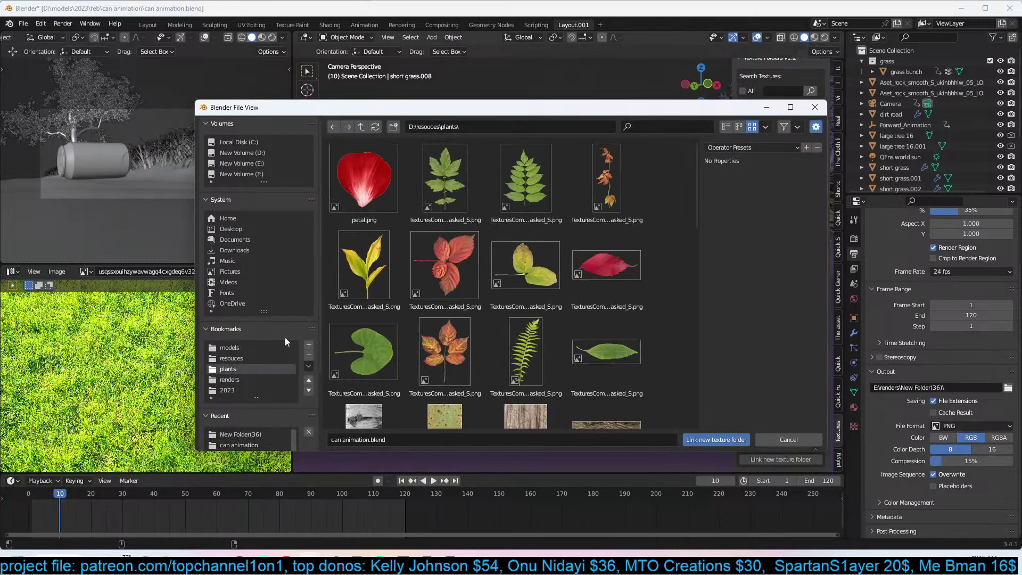
{"action": "left_click", "coordinate": [245, 359]}
{"action": "left_click", "coordinate": [368, 203]}
{"action": "double_click", "coordinate": [369, 203]}
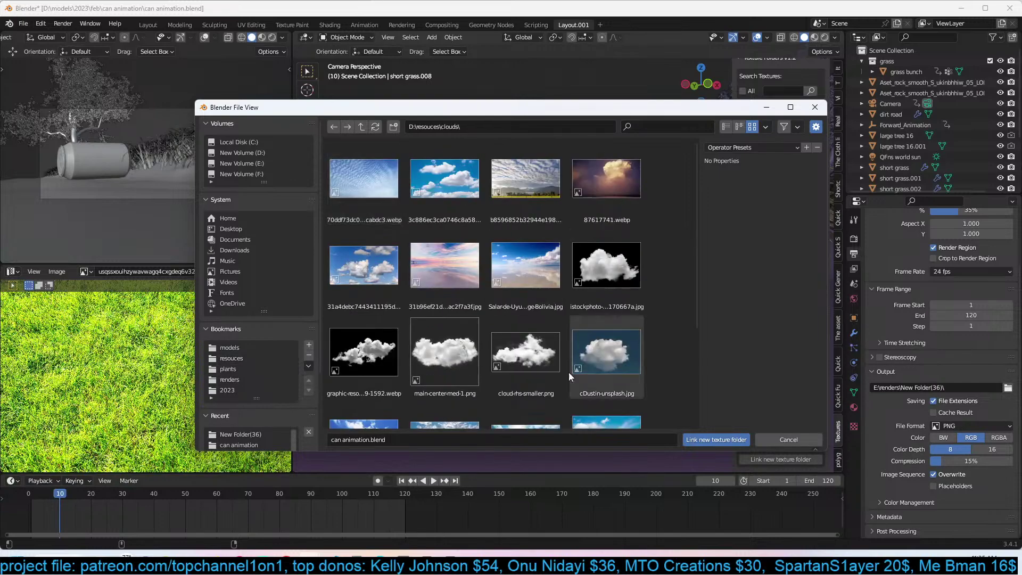
{"action": "left_click", "coordinate": [716, 439]}
Enable adding textures as plane objects and save the file with the main viewport in material preview.
{"action": "middle_click_drag", "start_coordinate": [564, 235], "coordinate": [584, 277]}
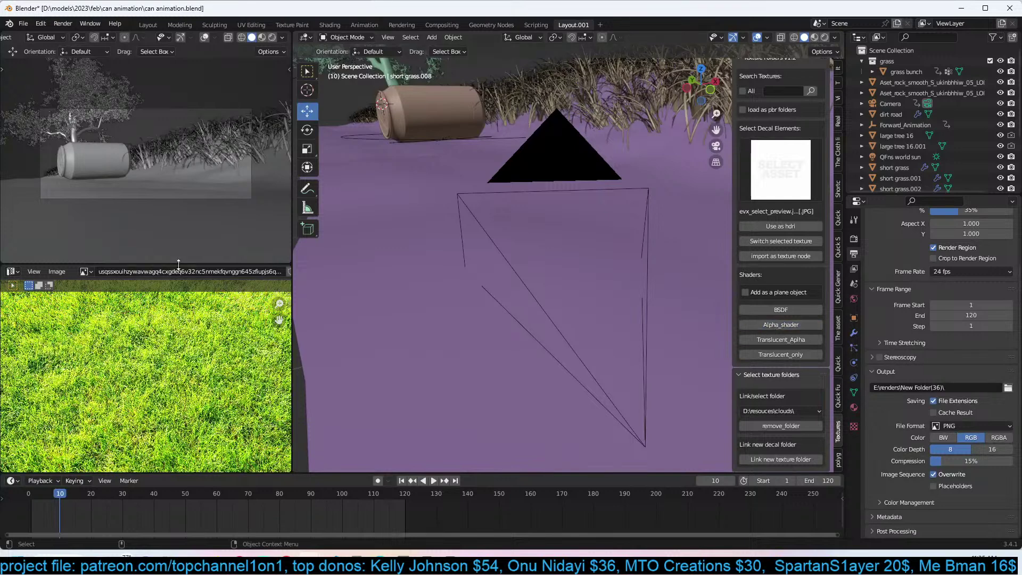
{"action": "scroll", "coordinate": [555, 196], "scroll_direction": "down", "scroll_amount": 4}
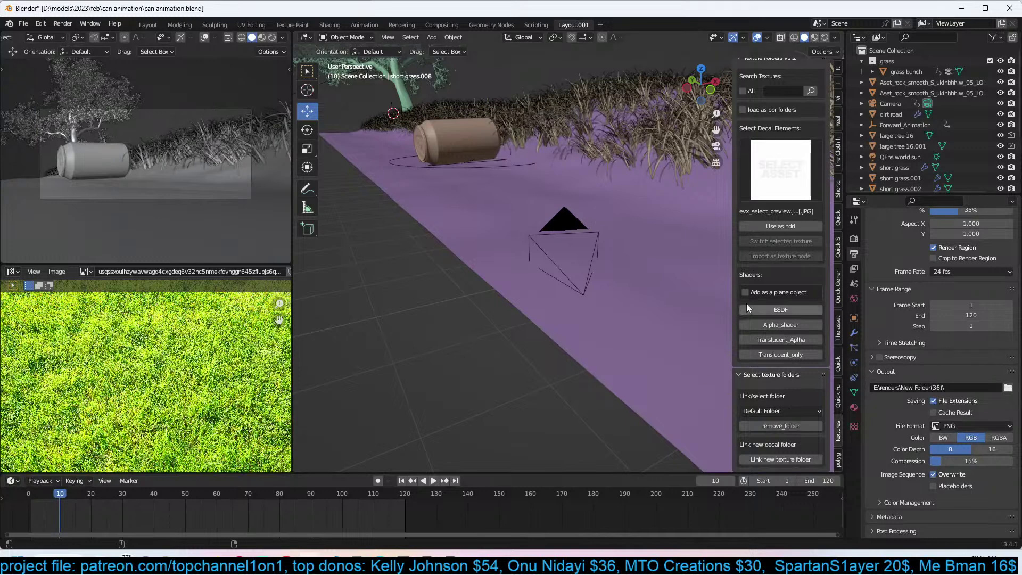
{"action": "scroll", "coordinate": [426, 302], "scroll_direction": "down", "scroll_amount": 2}
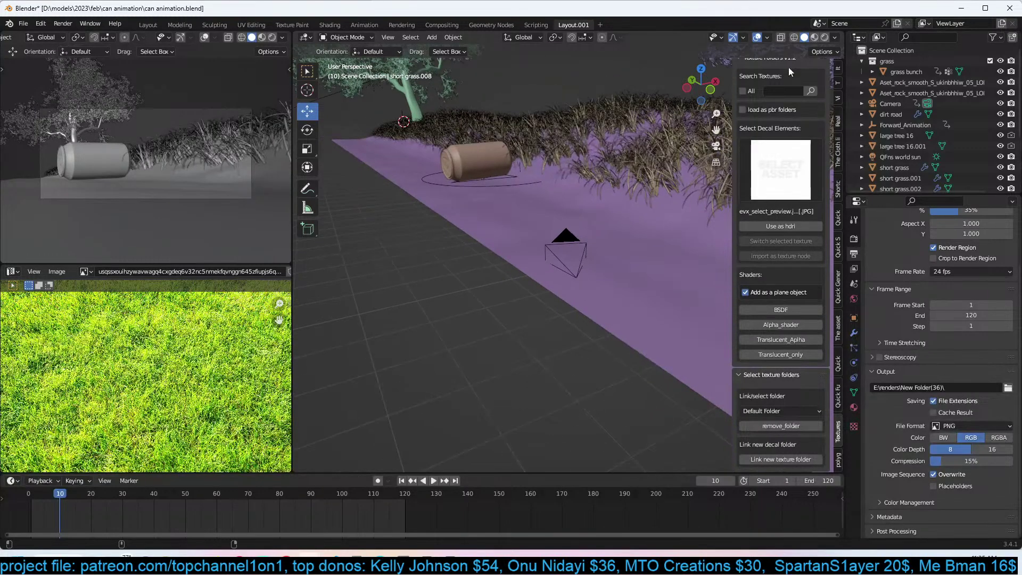
{"action": "left_click", "coordinate": [815, 39]}
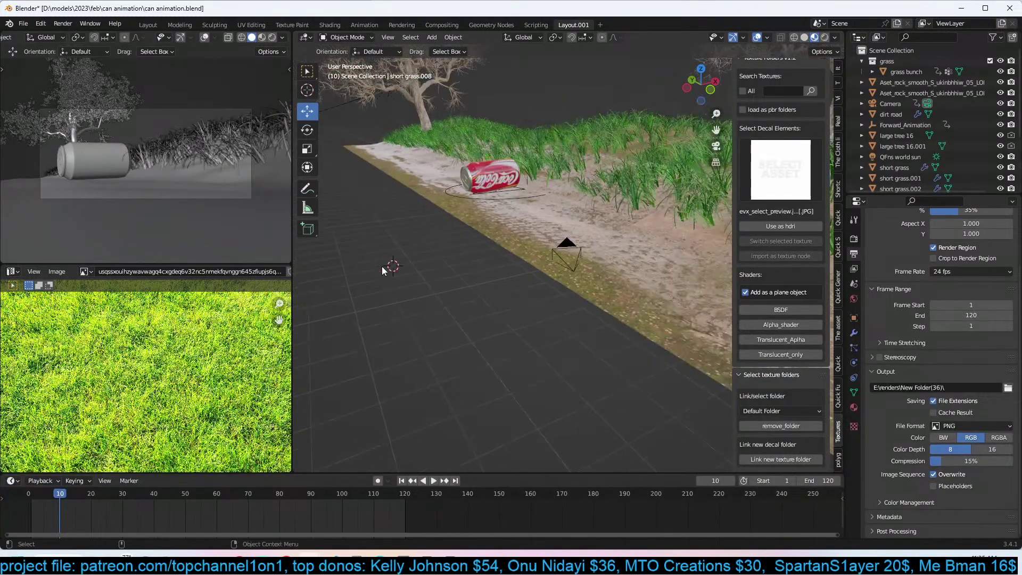
{"action": "key", "text": "ctrl+s"}
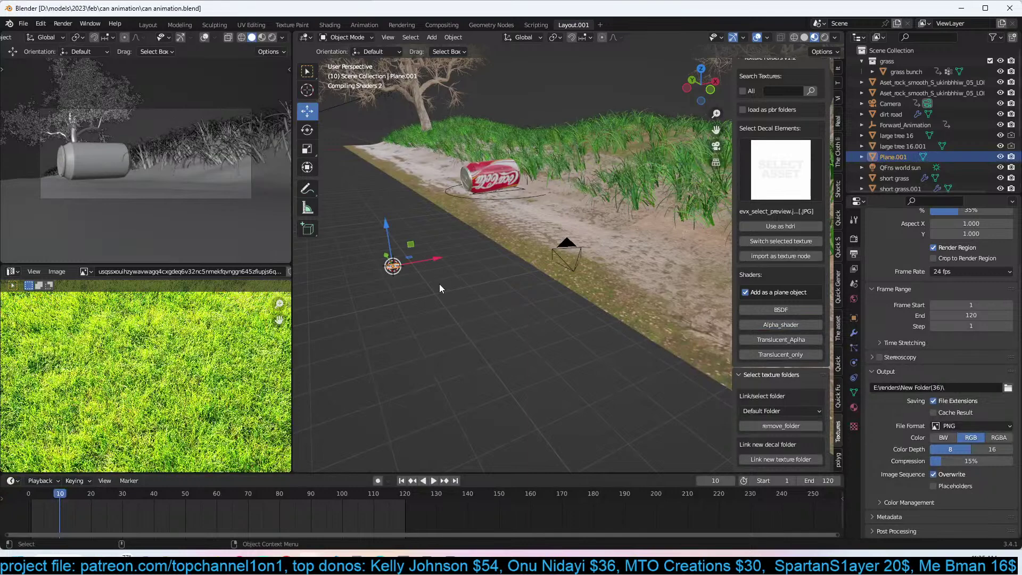
{"action": "key", "text": "s"}
{"action": "left_click", "coordinate": [594, 225]}
{"action": "key", "text": "KP_Divide"}
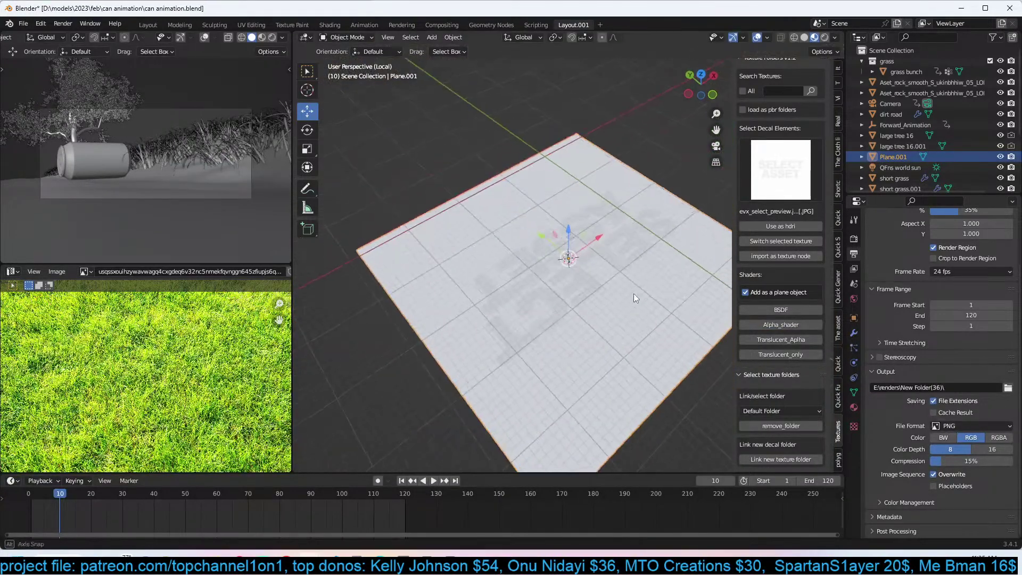
{"action": "key", "text": "x"}
{"action": "left_click", "coordinate": [647, 235]}
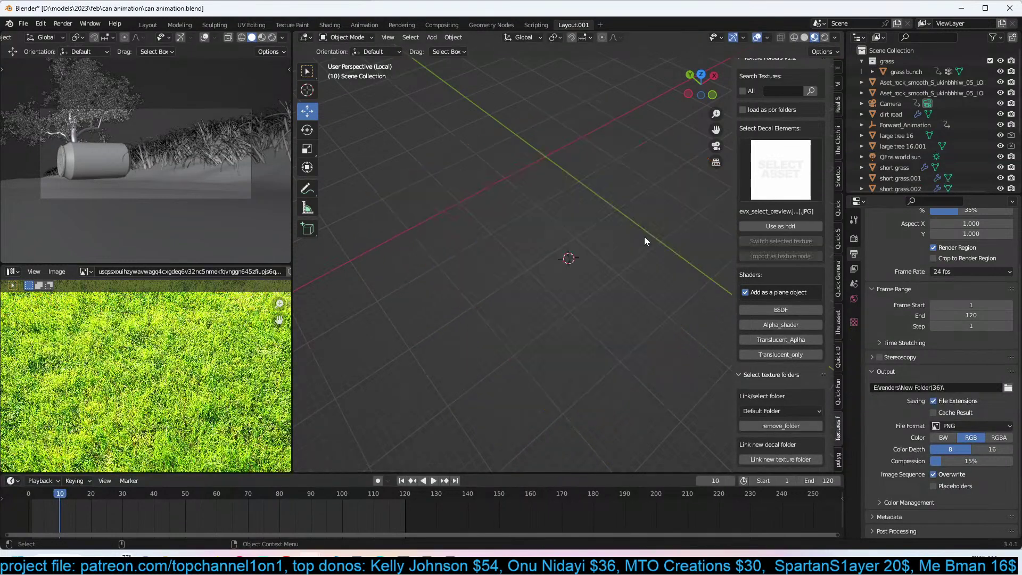
Select the D:\resouces\clouds\ texture folder and add its cloud.jpg image as a plane with the BSDF shader.
{"action": "scroll", "coordinate": [786, 189], "scroll_direction": "up", "scroll_amount": 1}
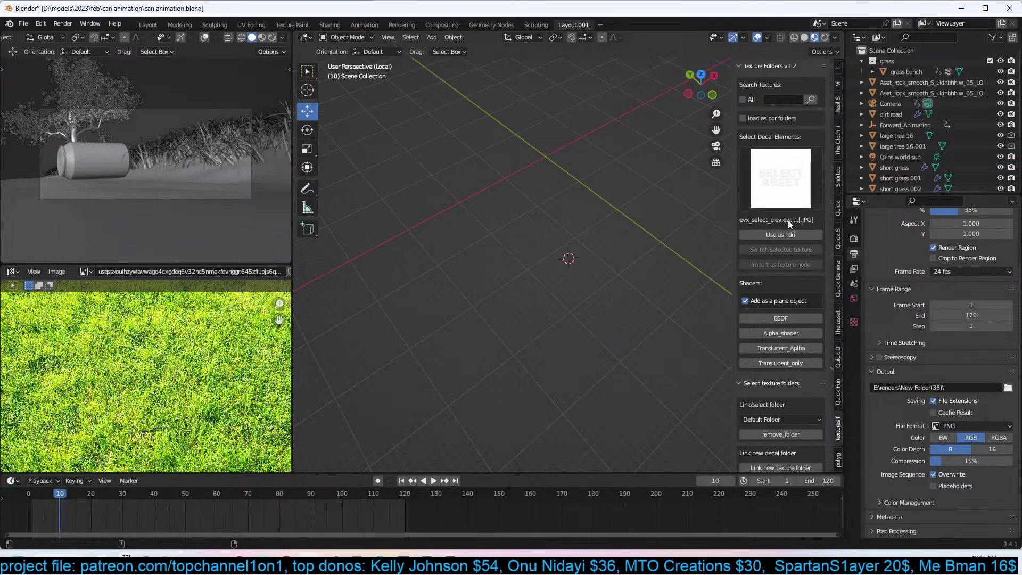
{"action": "scroll", "coordinate": [785, 293], "scroll_direction": "down", "scroll_amount": 1}
{"action": "left_click", "coordinate": [793, 413]}
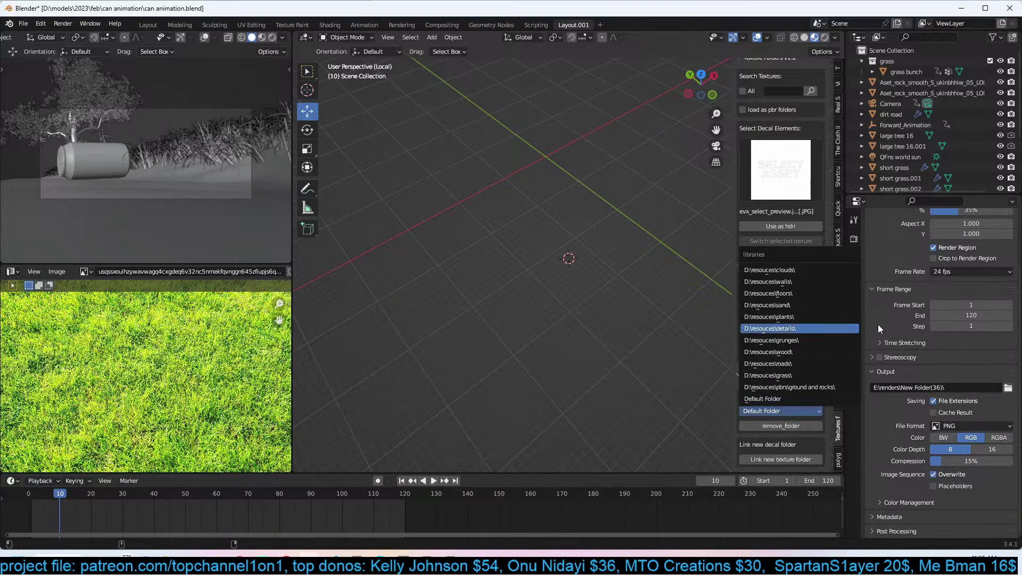
{"action": "left_click", "coordinate": [810, 272]}
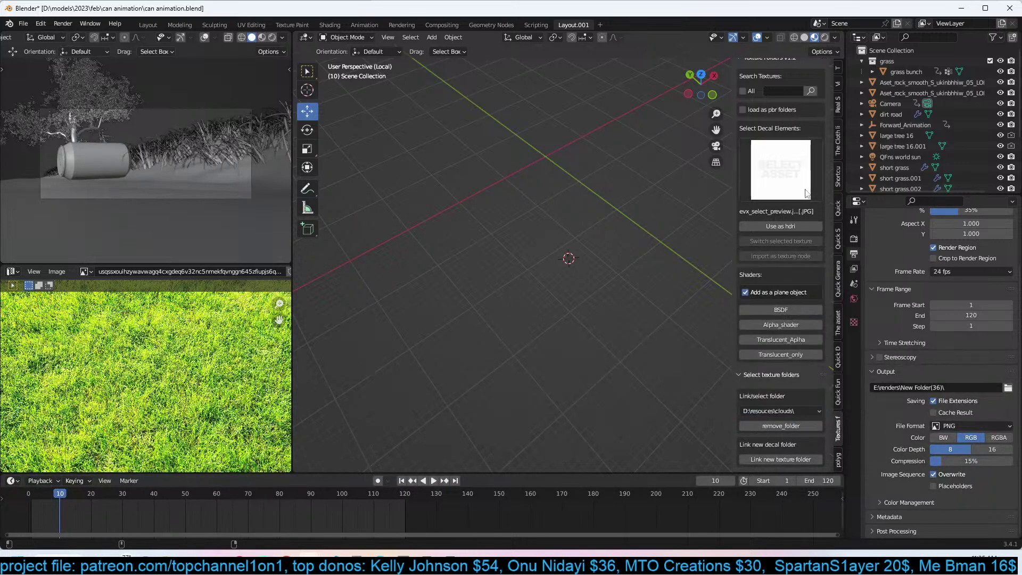
{"action": "left_click", "coordinate": [784, 158]}
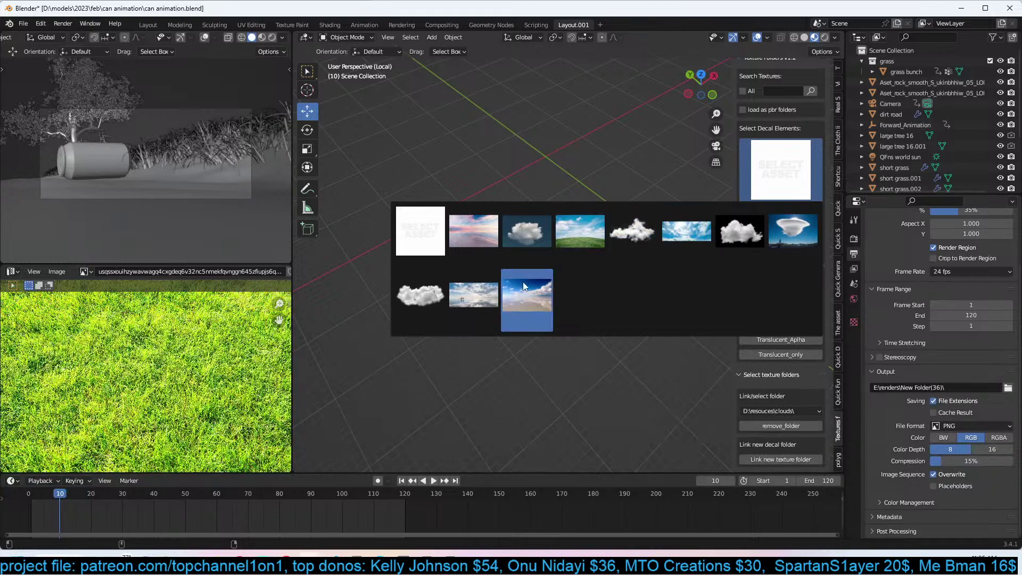
{"action": "left_click", "coordinate": [690, 240]}
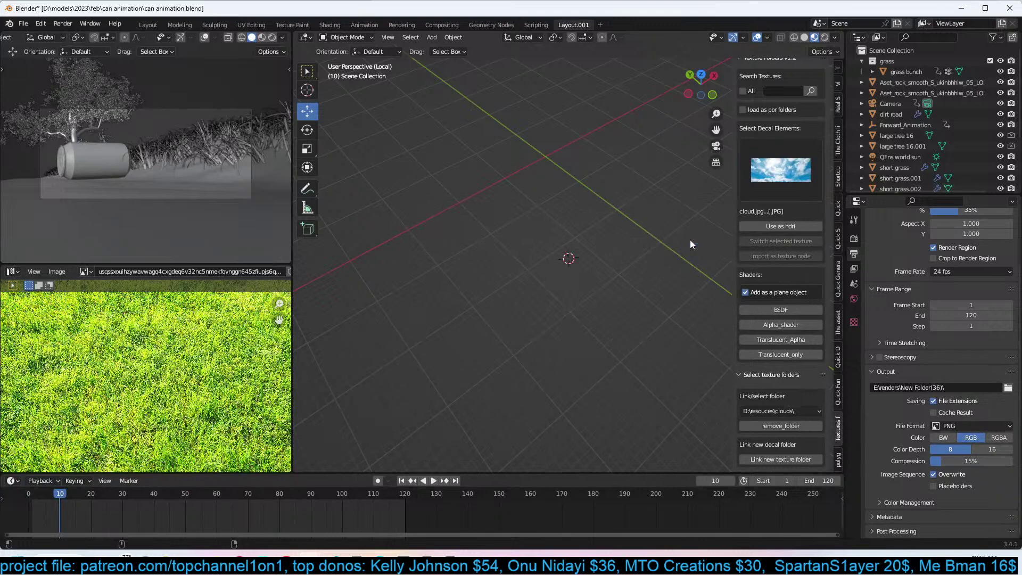
{"action": "left_click", "coordinate": [760, 310]}
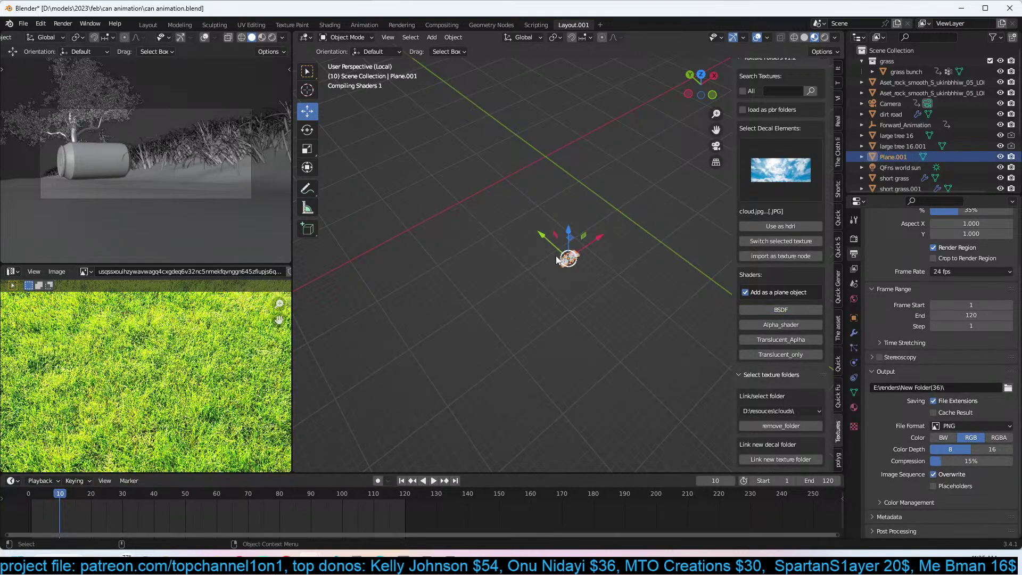
Scale up the cloud plane and rotate it 90° about the global X axis in camera view.
{"action": "key", "text": "s"}
{"action": "left_click", "coordinate": [471, 214]}
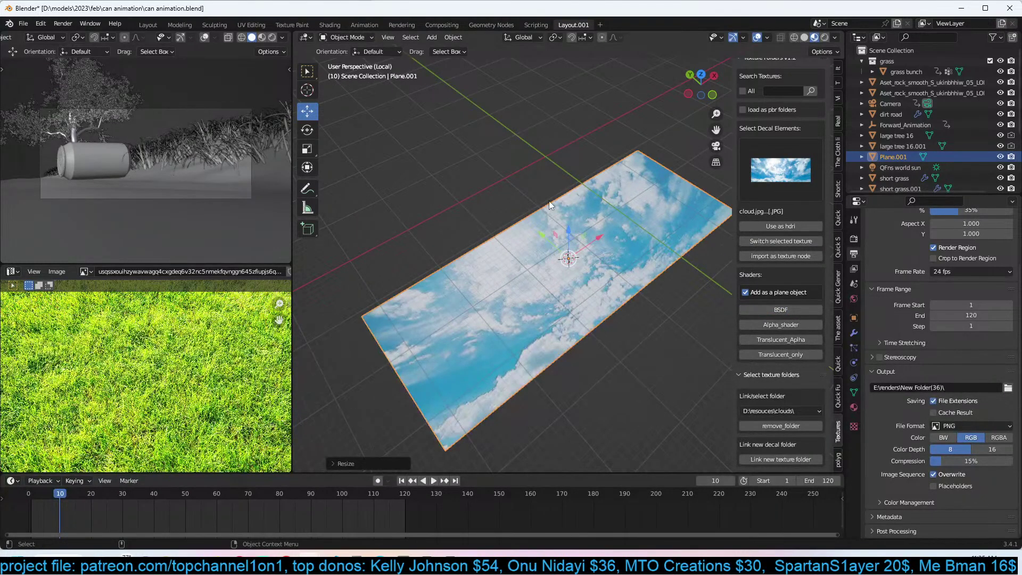
{"action": "key", "text": "KP_0"}
{"action": "key", "text": "r"}
{"action": "key", "text": "x"}
{"action": "key", "text": "9"}
{"action": "key", "text": "0"}
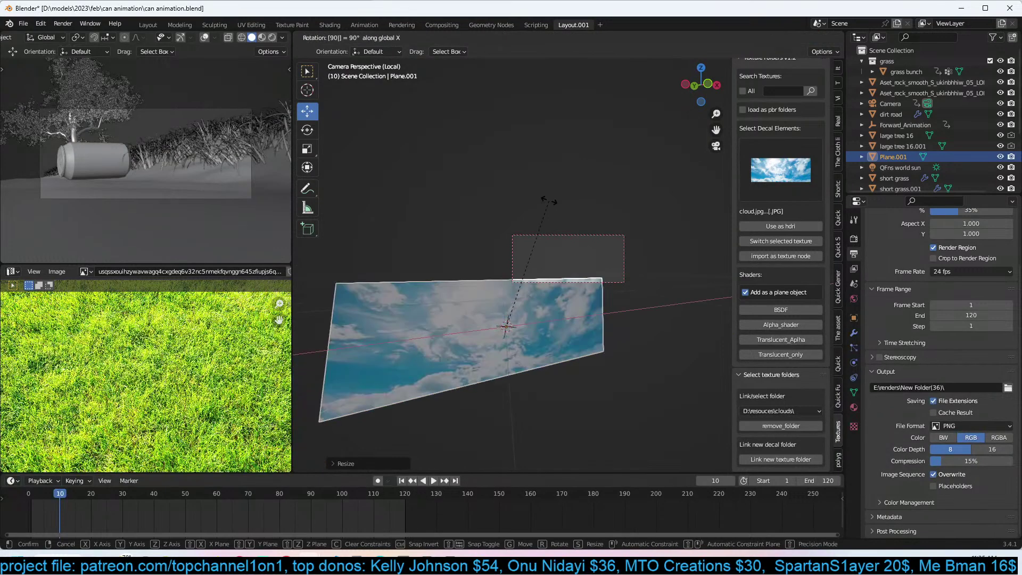
{"action": "key", "text": "Return"}
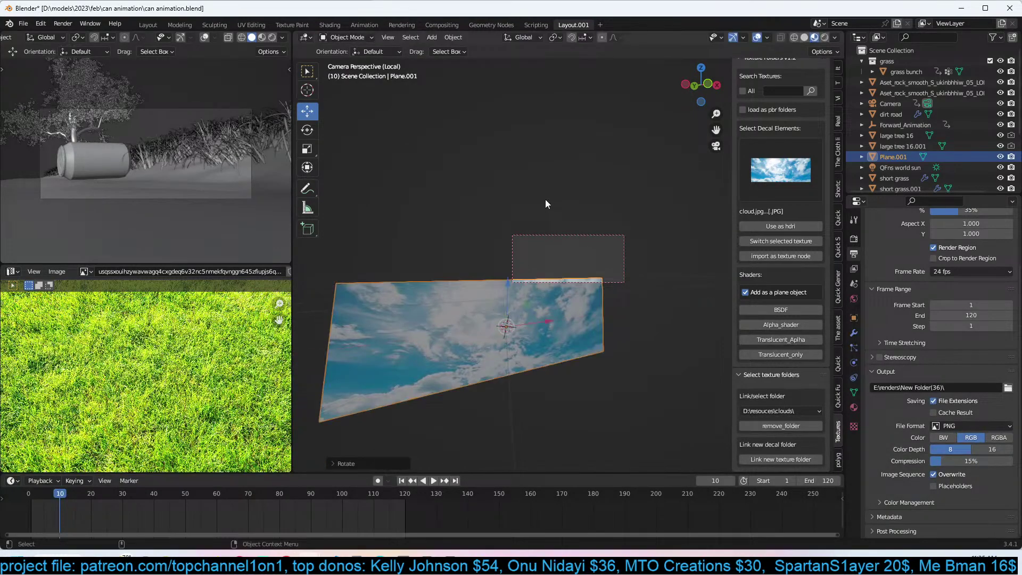
Show the small camera viewport rendered, move the cloud plane into the camera frame and turn it to about -41° around Z.
{"action": "left_click", "coordinate": [273, 40]}
{"action": "key", "text": "g"}
{"action": "left_click", "coordinate": [612, 90]}
{"action": "key", "text": "r"}
{"action": "key", "text": "z"}
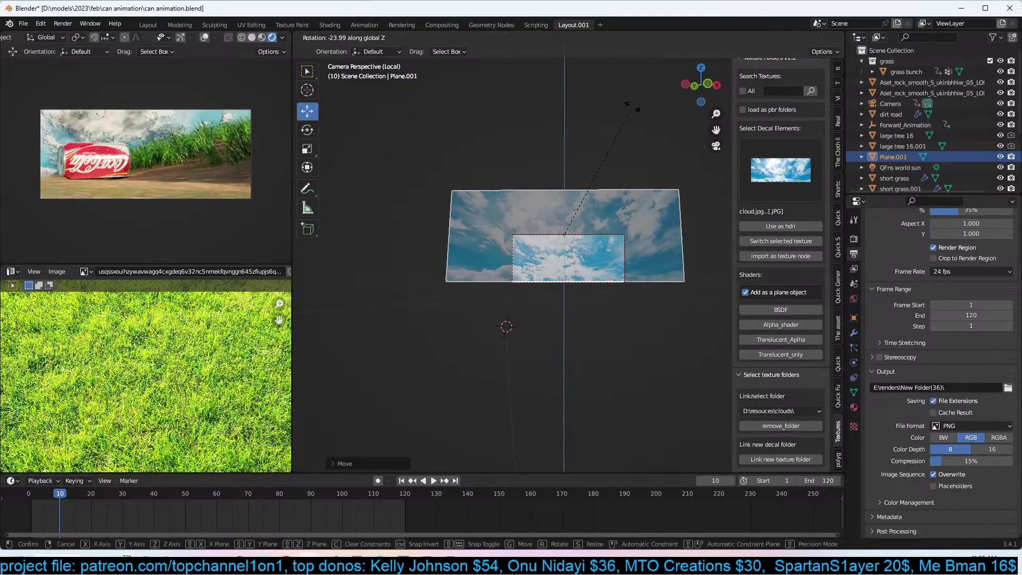
{"action": "left_click", "coordinate": [593, 83]}
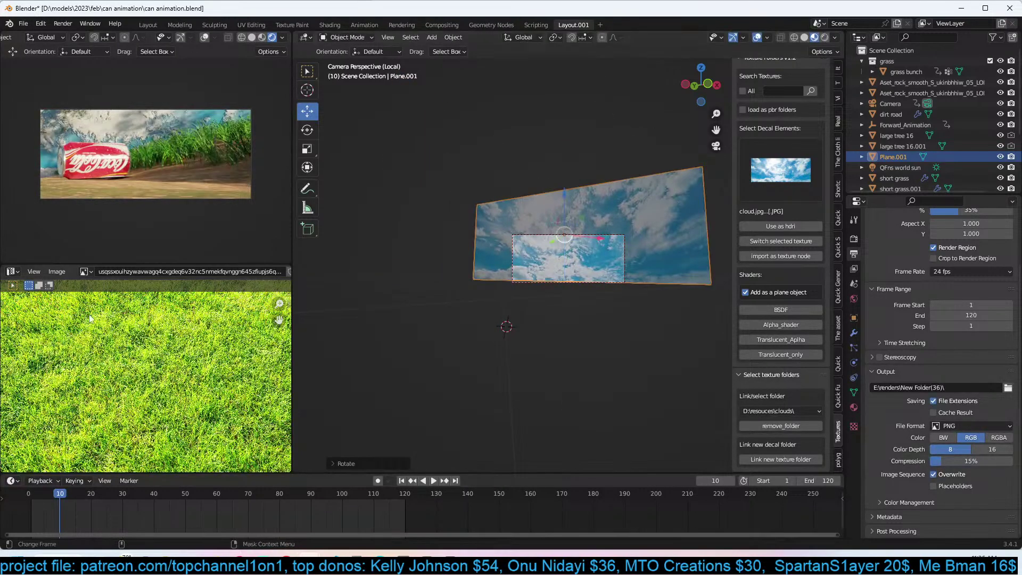
Set the factor of the Mix node feeding Alpha in the cloud material to 1.000 and disable the plane's shadow ray visibility.
{"action": "left_click", "coordinate": [11, 276]}
{"action": "left_click", "coordinate": [68, 371]}
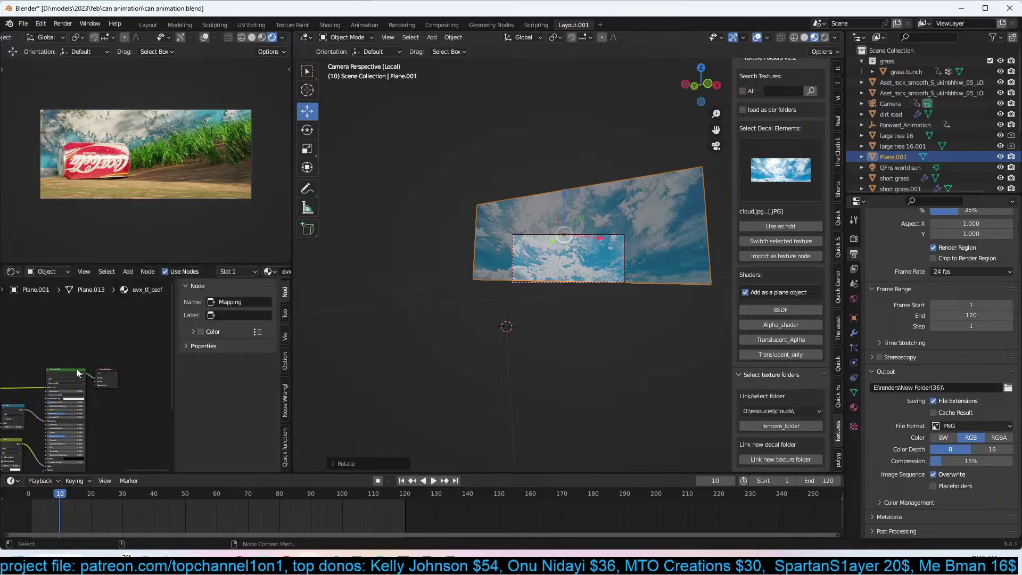
{"action": "scroll", "coordinate": [132, 363], "scroll_direction": "up", "scroll_amount": 5}
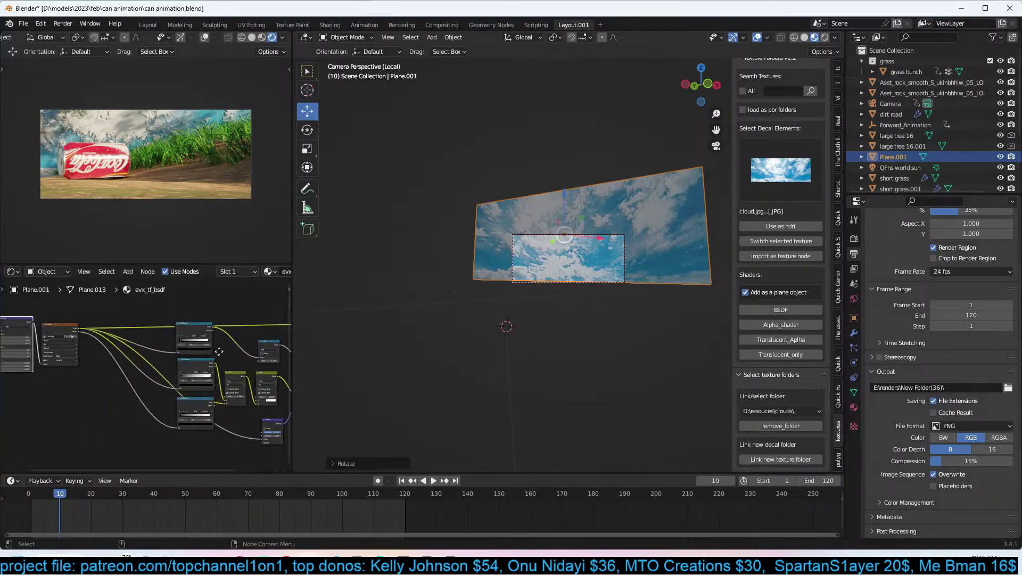
{"action": "scroll", "coordinate": [143, 405], "scroll_direction": "up", "scroll_amount": 3}
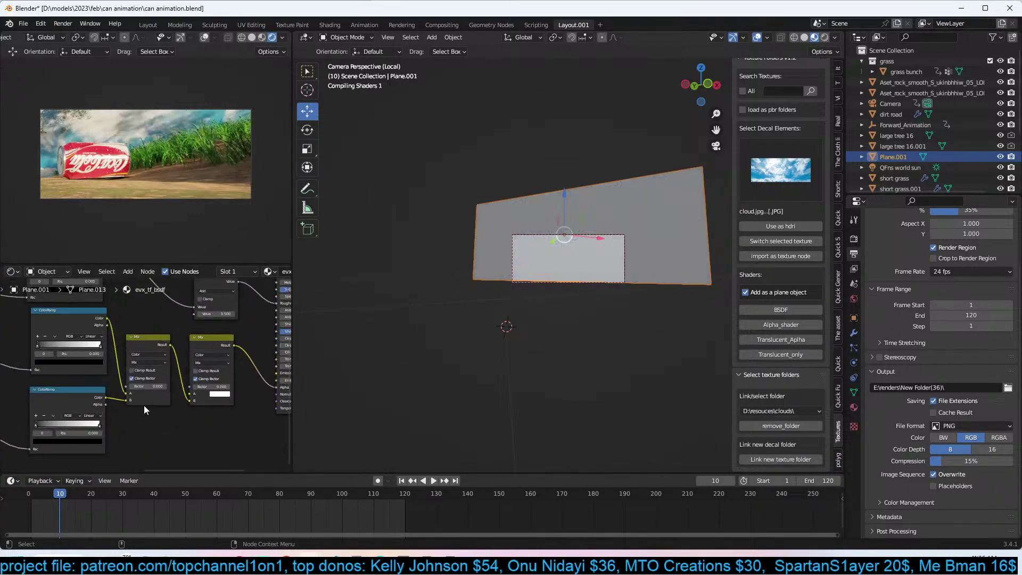
{"action": "middle_click_drag", "start_coordinate": [174, 395], "coordinate": [126, 399]}
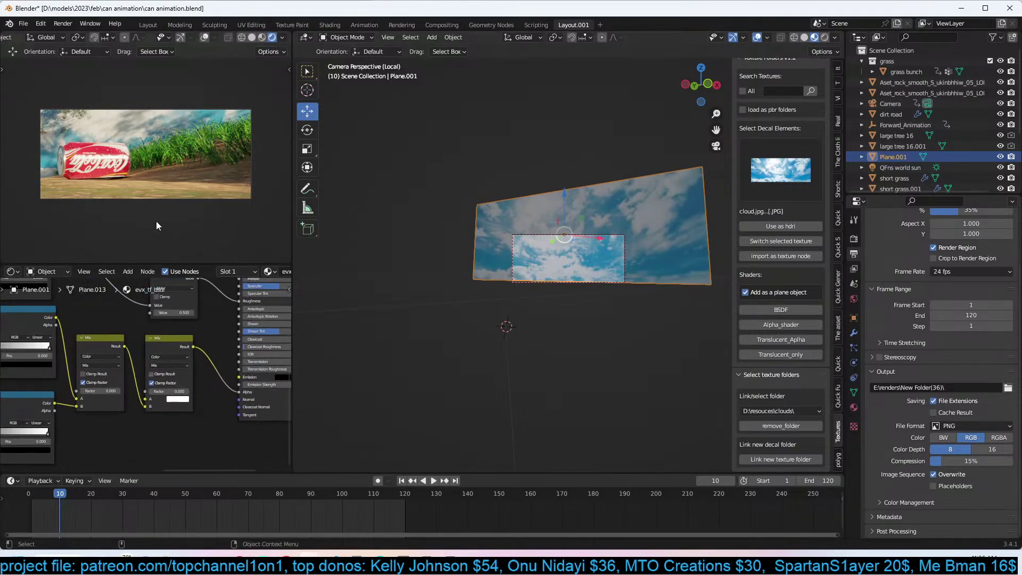
{"action": "scroll", "coordinate": [193, 458], "scroll_direction": "up", "scroll_amount": 3}
{"action": "middle_click_drag", "start_coordinate": [181, 411], "coordinate": [203, 407]}
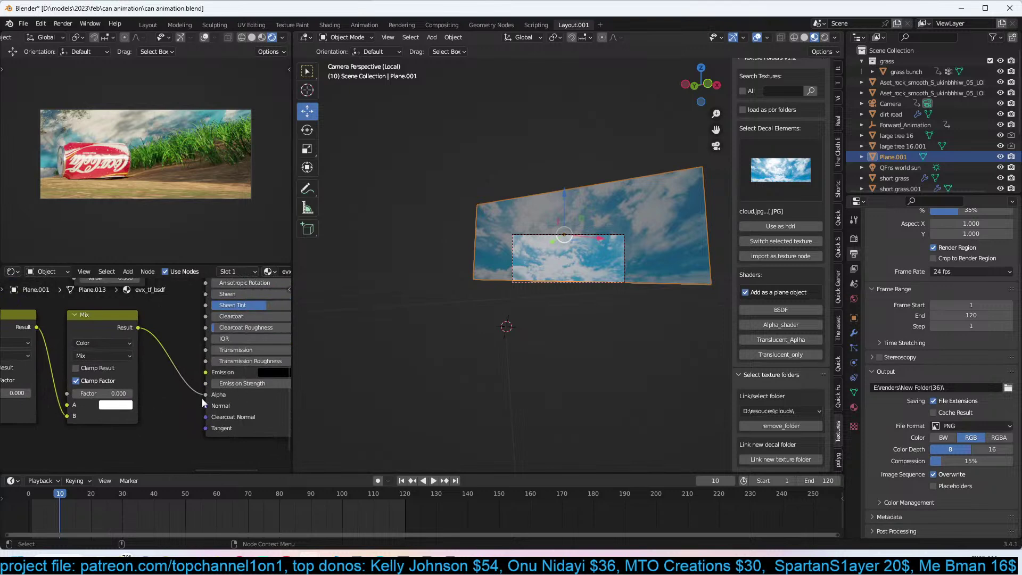
{"action": "scroll", "coordinate": [218, 397], "scroll_direction": "down", "scroll_amount": 2}
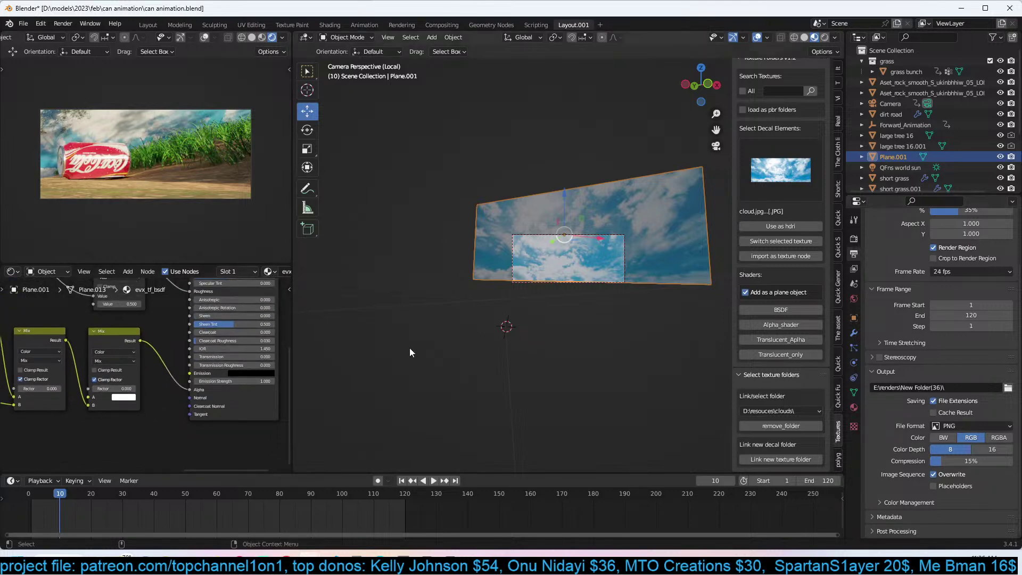
{"action": "scroll", "coordinate": [170, 371], "scroll_direction": "up", "scroll_amount": 3}
{"action": "left_click_drag", "start_coordinate": [152, 390], "coordinate": [184, 391]}
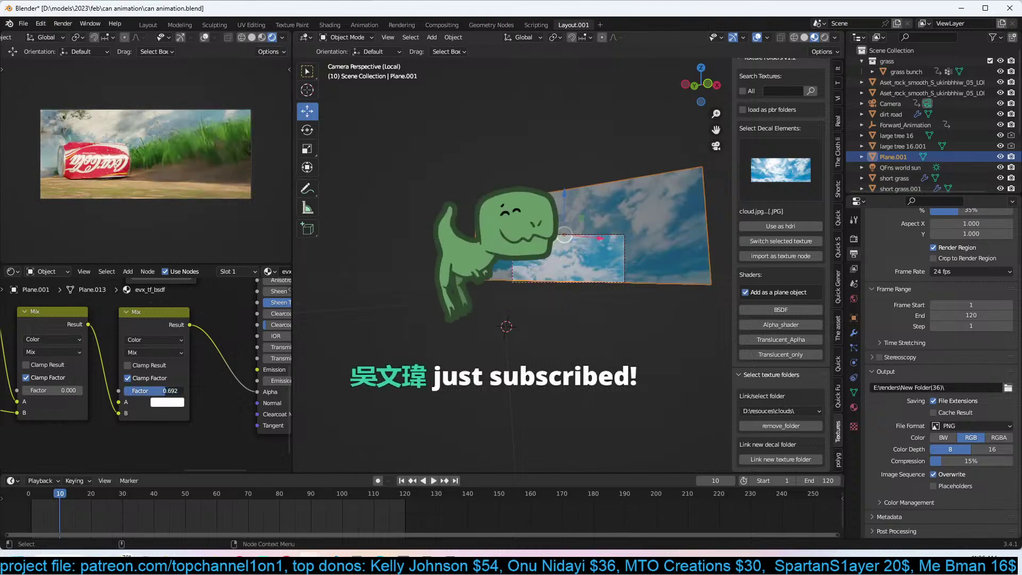
{"action": "left_click", "coordinate": [854, 318]}
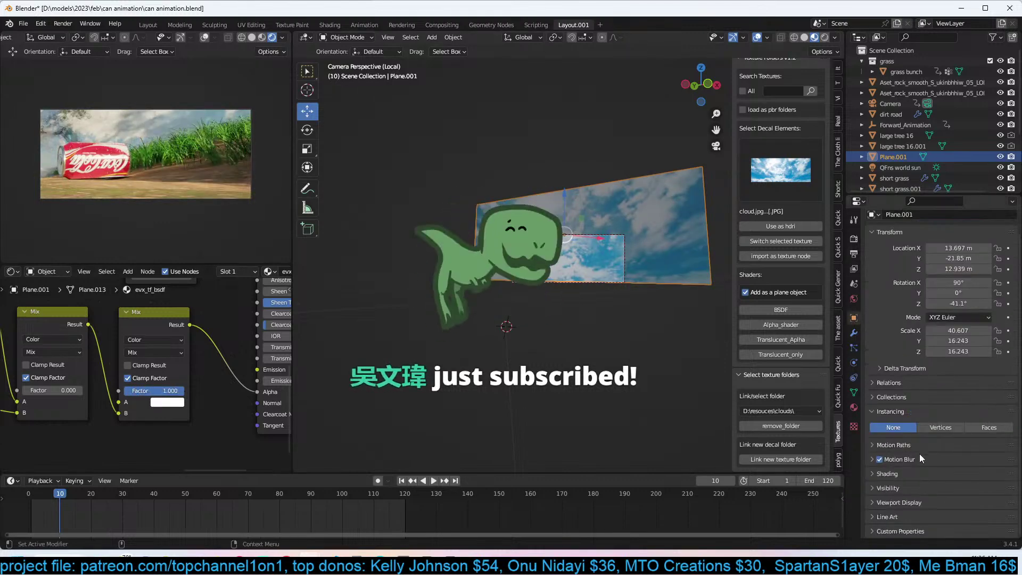
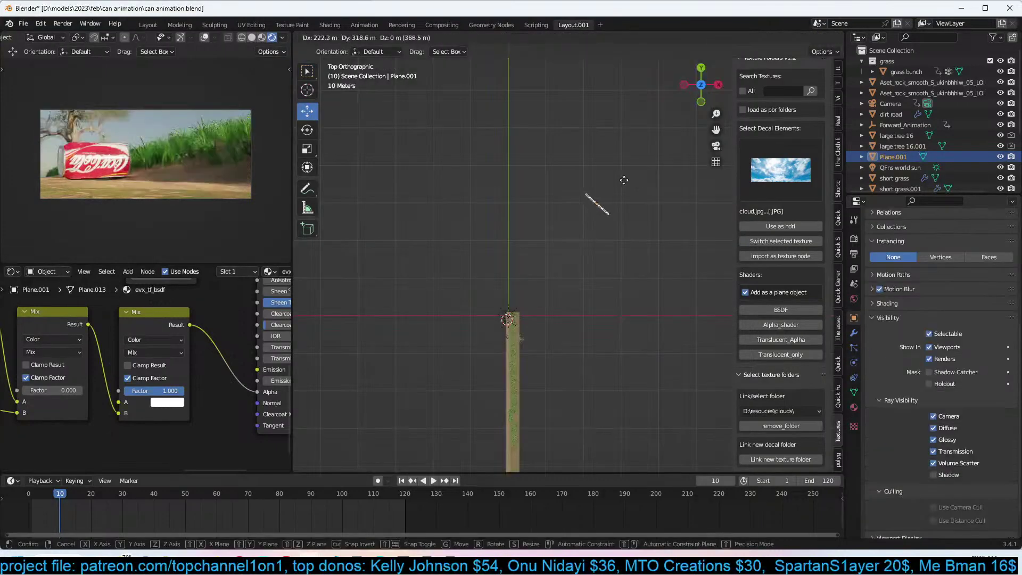
Position the cloud plane beyond the far end of the dirt road and scale it up to fill the sky behind the can.
{"action": "left_click_drag", "start_coordinate": [593, 206], "coordinate": [528, 252]}
{"action": "key", "text": "s"}
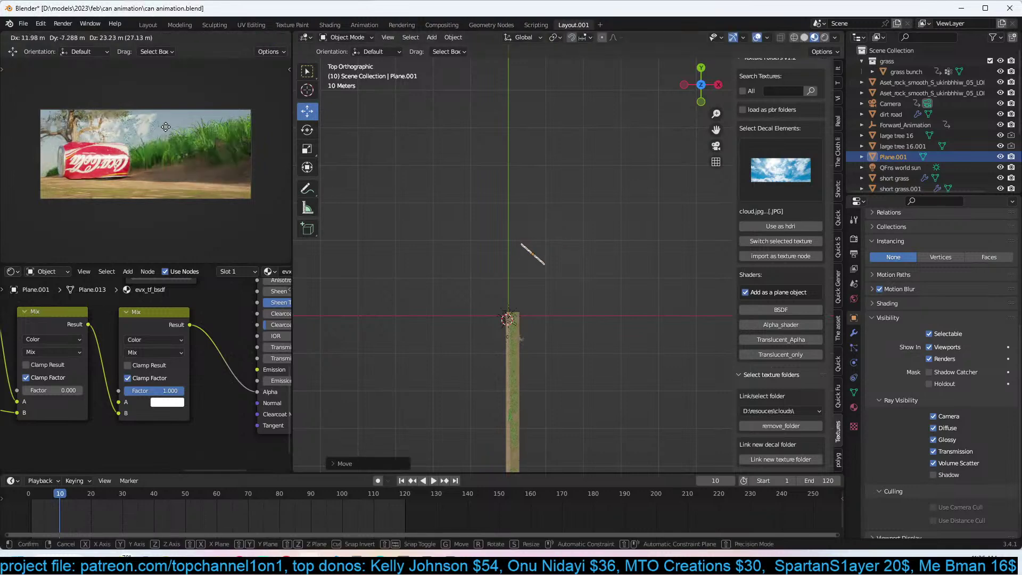
{"action": "left_click", "coordinate": [245, 121]}
{"action": "key", "text": "s"}
{"action": "left_click", "coordinate": [242, 123]}
{"action": "scroll", "coordinate": [172, 362], "scroll_direction": "down", "scroll_amount": 4}
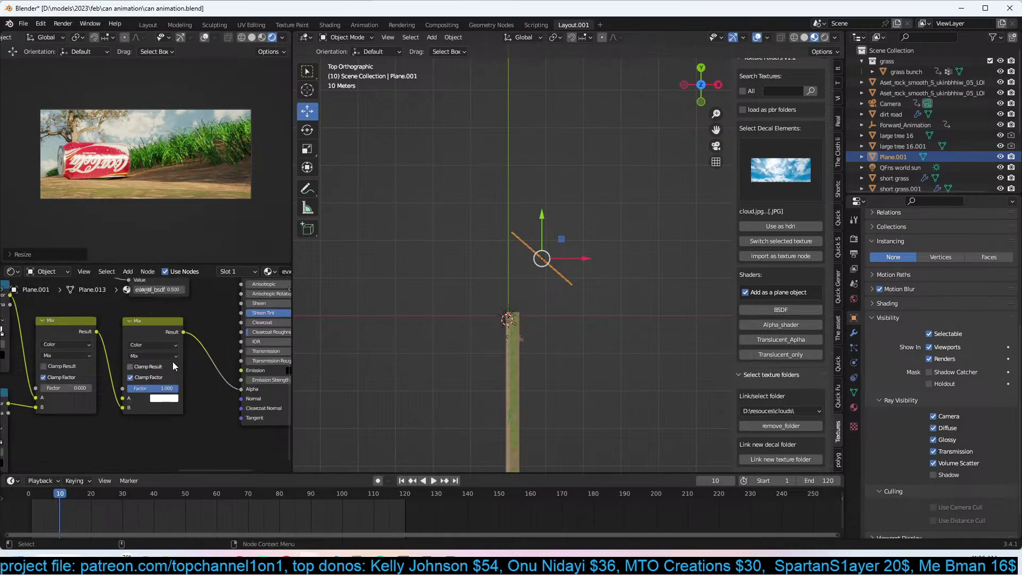
Dissolve the extra Mix node after the lower color ramps in the cloud material and delete the lowest ColorRamp.
{"action": "middle_click_drag", "start_coordinate": [131, 382], "coordinate": [196, 372]}
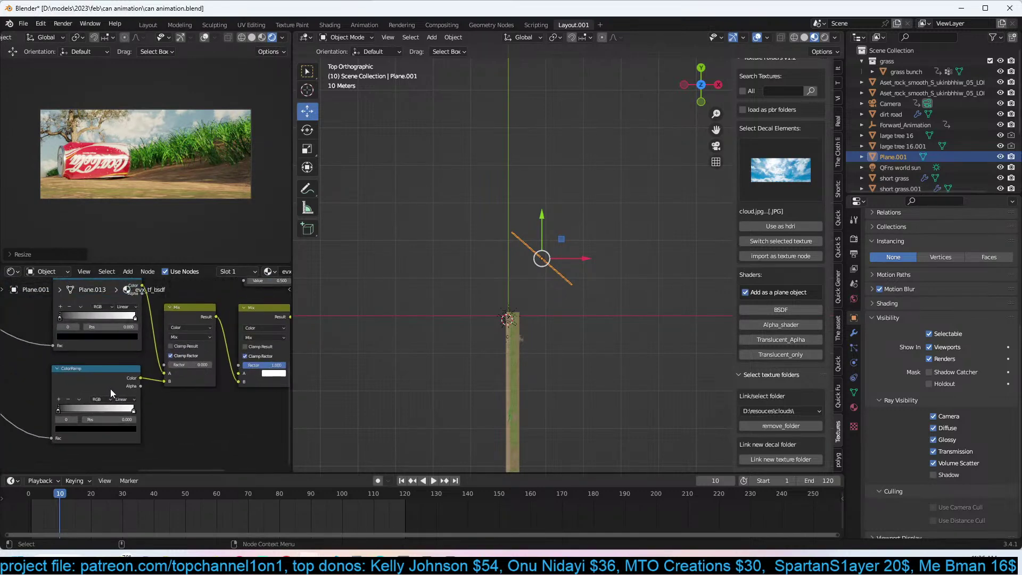
{"action": "scroll", "coordinate": [111, 389], "scroll_direction": "down", "scroll_amount": 3}
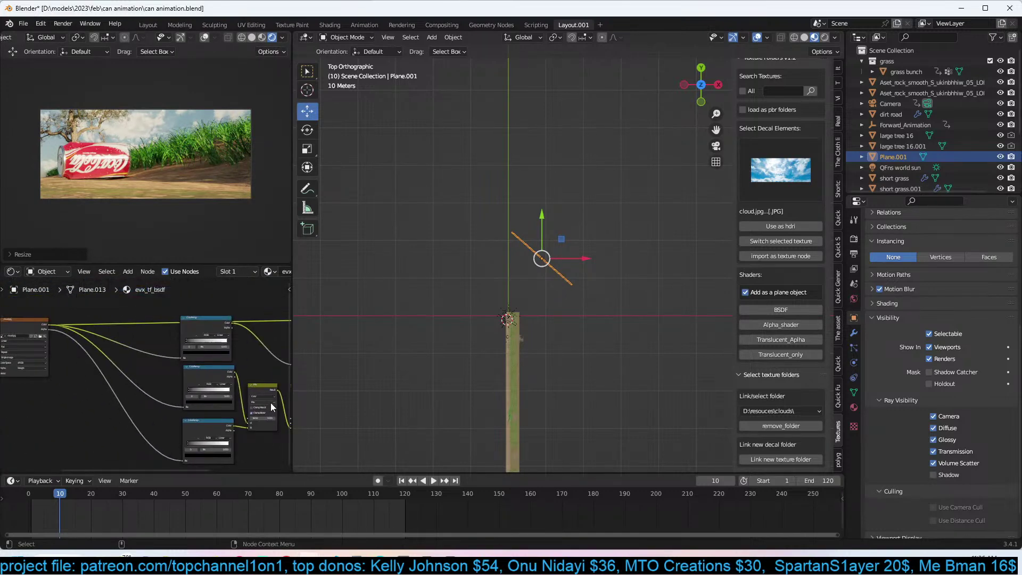
{"action": "left_click", "coordinate": [270, 388]}
{"action": "key", "text": "ctrl+x"}
{"action": "left_click", "coordinate": [218, 430]}
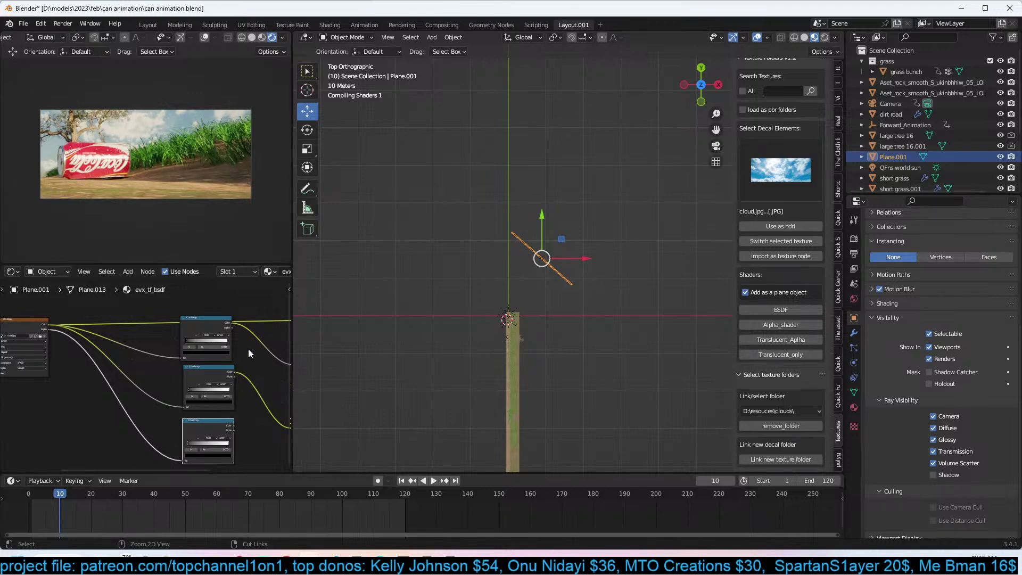
{"action": "key", "text": "x"}
Move the black stop of the ColorRamp feeding the alpha Mix node inward and undo the stray link to the Principled BSDF.
{"action": "middle_click_drag", "start_coordinate": [227, 354], "coordinate": [165, 370]}
{"action": "left_click", "coordinate": [165, 370]}
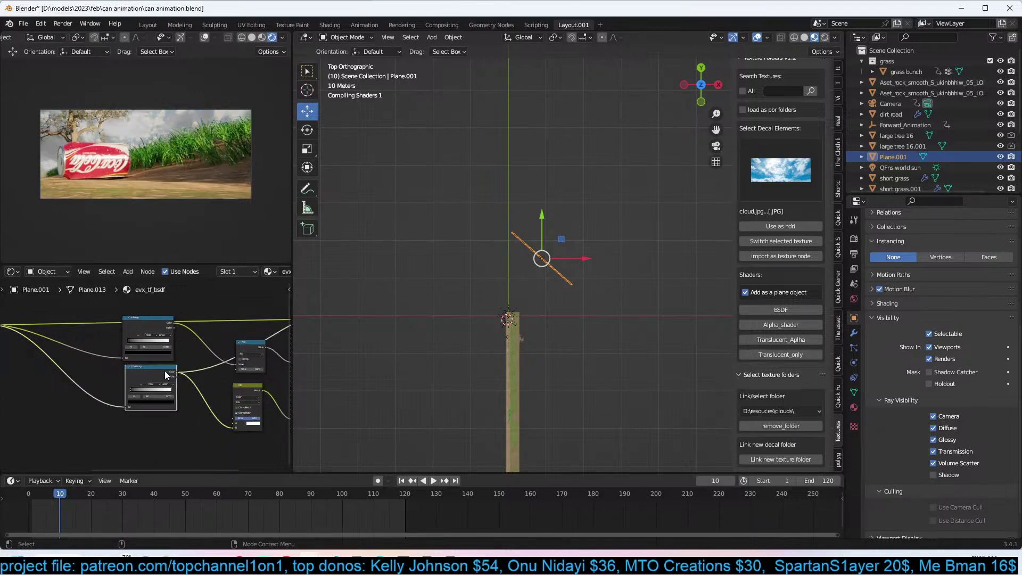
{"action": "scroll", "coordinate": [164, 370], "scroll_direction": "up", "scroll_amount": 1}
{"action": "left_click_drag", "start_coordinate": [136, 391], "coordinate": [153, 395]}
{"action": "middle_click_drag", "start_coordinate": [251, 372], "coordinate": [175, 372]}
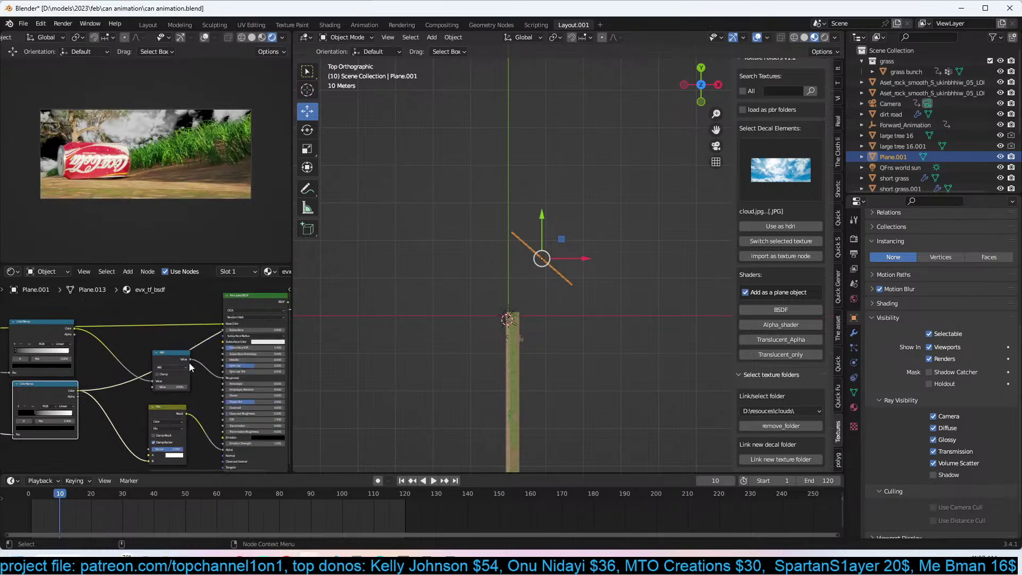
{"action": "key", "text": "ctrl+z"}
{"action": "key", "text": "ctrl+z"}
{"action": "key", "text": "ctrl+z"}
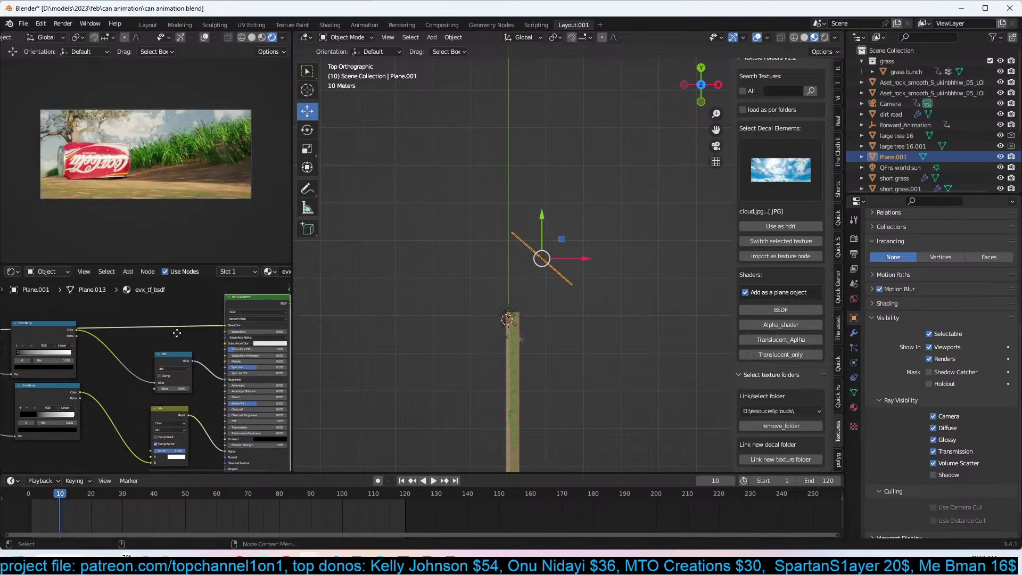
Remove the ColorRamp and math node feeding Roughness, and set the remaining ColorRamp's black stop to about 0.591.
{"action": "left_click", "coordinate": [57, 332]}
{"action": "key", "text": "x"}
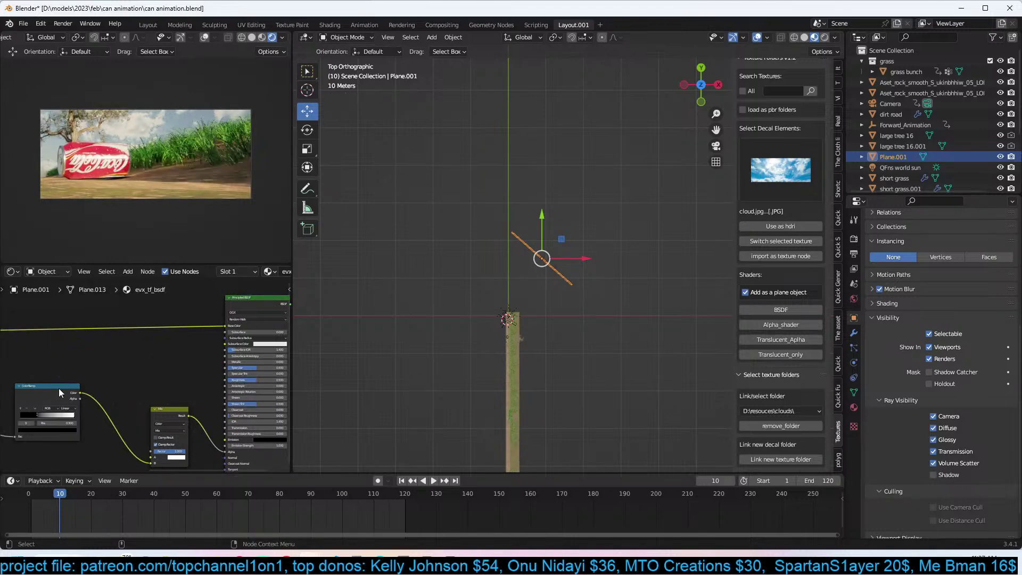
{"action": "left_click_drag", "start_coordinate": [59, 388], "coordinate": [94, 356]}
{"action": "middle_click_drag", "start_coordinate": [127, 414], "coordinate": [167, 395]}
{"action": "scroll", "coordinate": [146, 376], "scroll_direction": "up", "scroll_amount": 1}
{"action": "left_click_drag", "start_coordinate": [103, 364], "coordinate": [123, 365]}
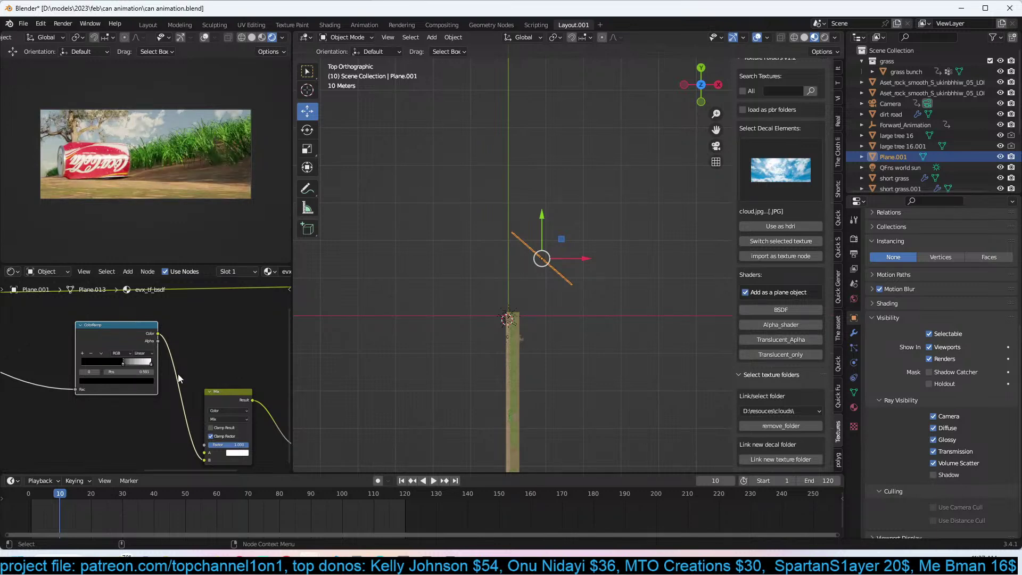
{"action": "scroll", "coordinate": [178, 374], "scroll_direction": "up", "scroll_amount": 1}
{"action": "middle_click_drag", "start_coordinate": [280, 397], "coordinate": [166, 356]}
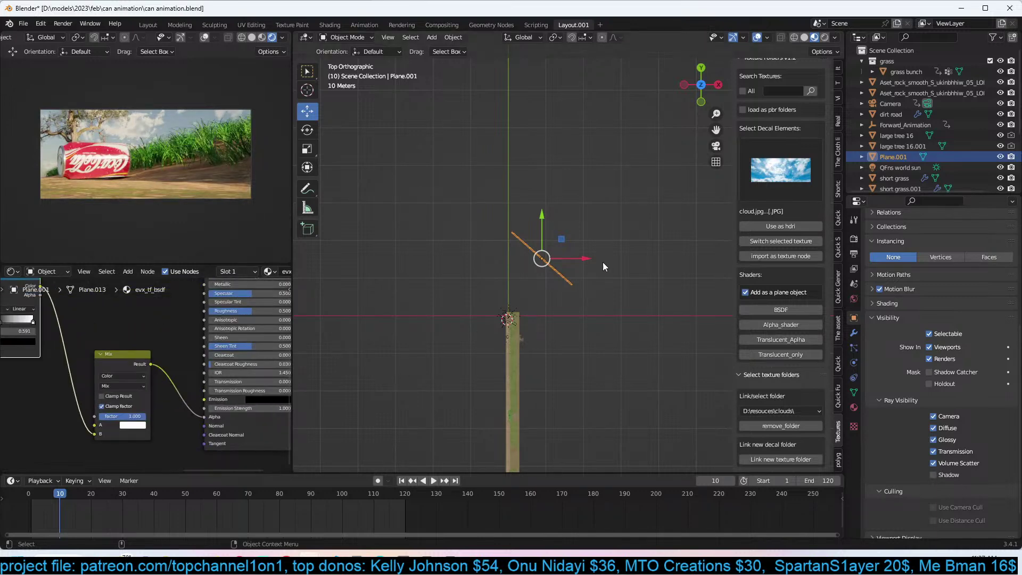
Scale the cloud plane down slightly and reposition it in the rendered camera view.
{"action": "key", "text": "s"}
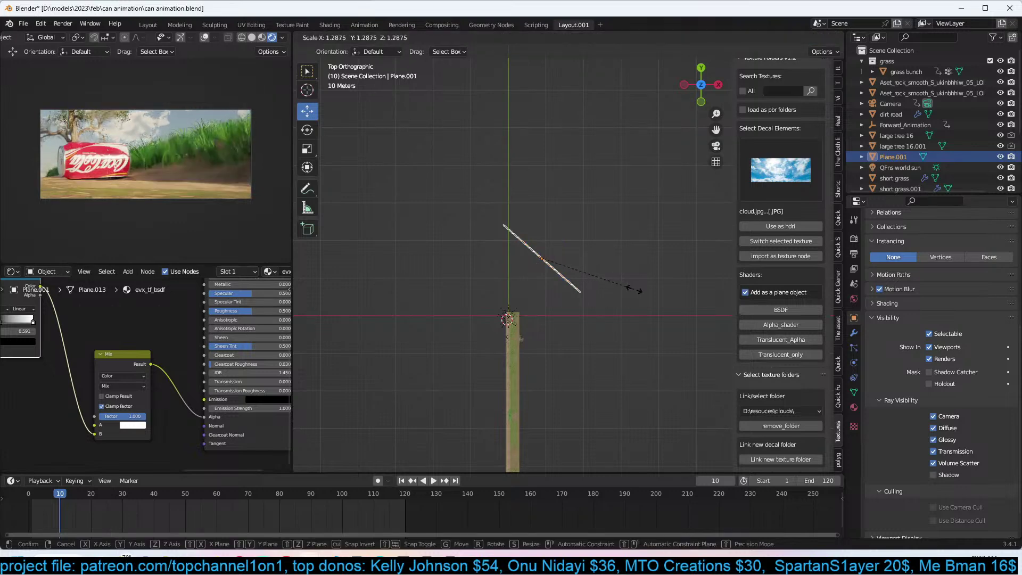
{"action": "left_click", "coordinate": [607, 277]}
{"action": "key", "text": "g"}
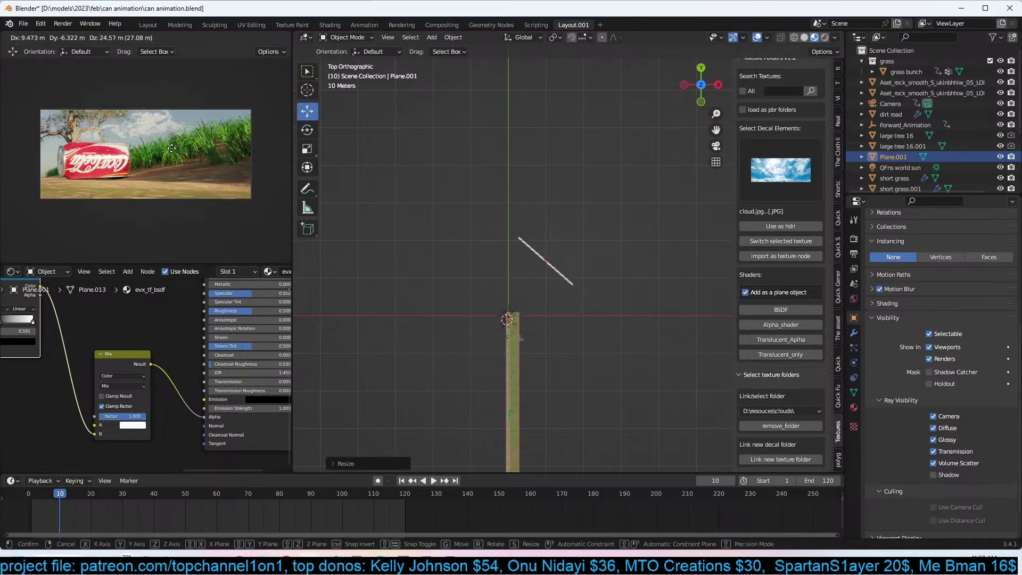
{"action": "left_click", "coordinate": [155, 200]}
{"action": "scroll", "coordinate": [129, 338], "scroll_direction": "down", "scroll_amount": 2}
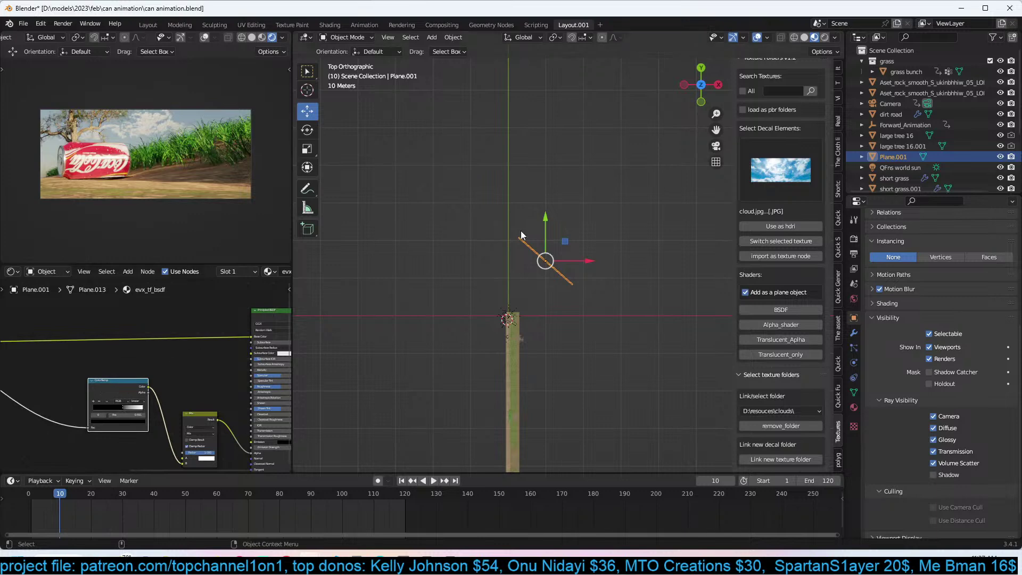
Show the large viewport from the camera and switch the render engine to Eevee.
{"action": "key", "text": "KP_0"}
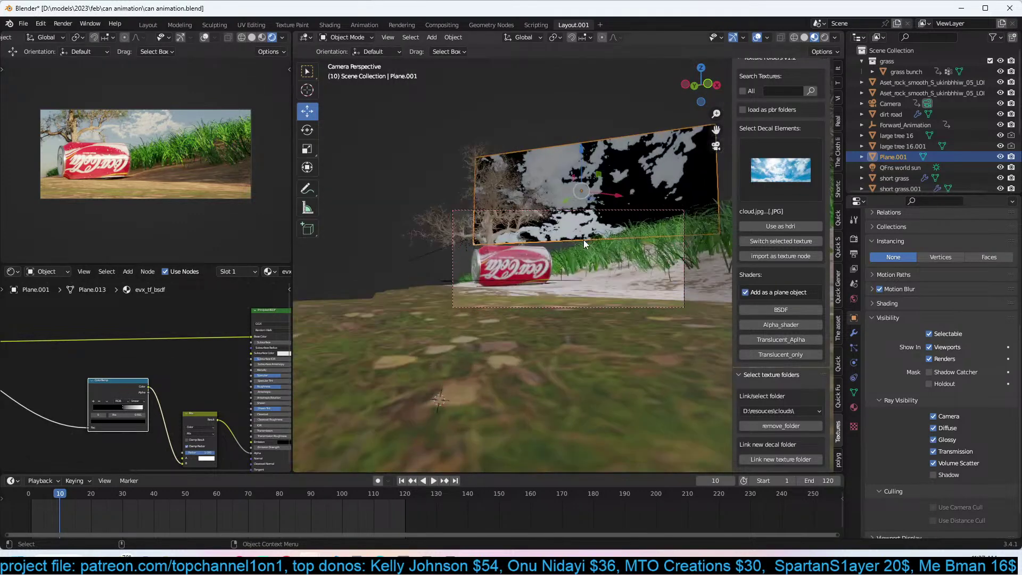
{"action": "scroll", "coordinate": [864, 298], "scroll_direction": "up", "scroll_amount": 8}
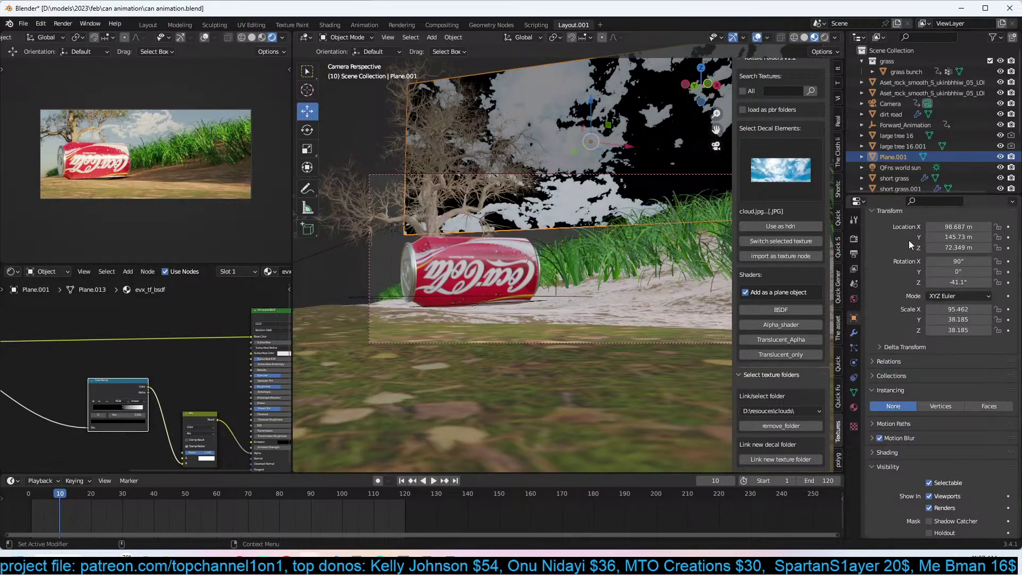
{"action": "scroll", "coordinate": [797, 75], "scroll_direction": "up", "scroll_amount": 1}
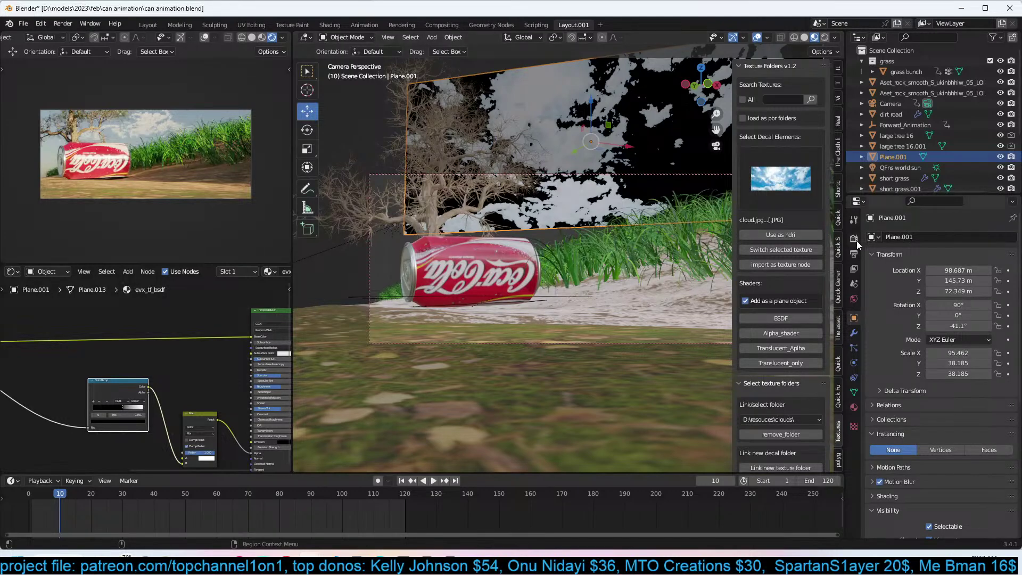
{"action": "left_click", "coordinate": [840, 403]}
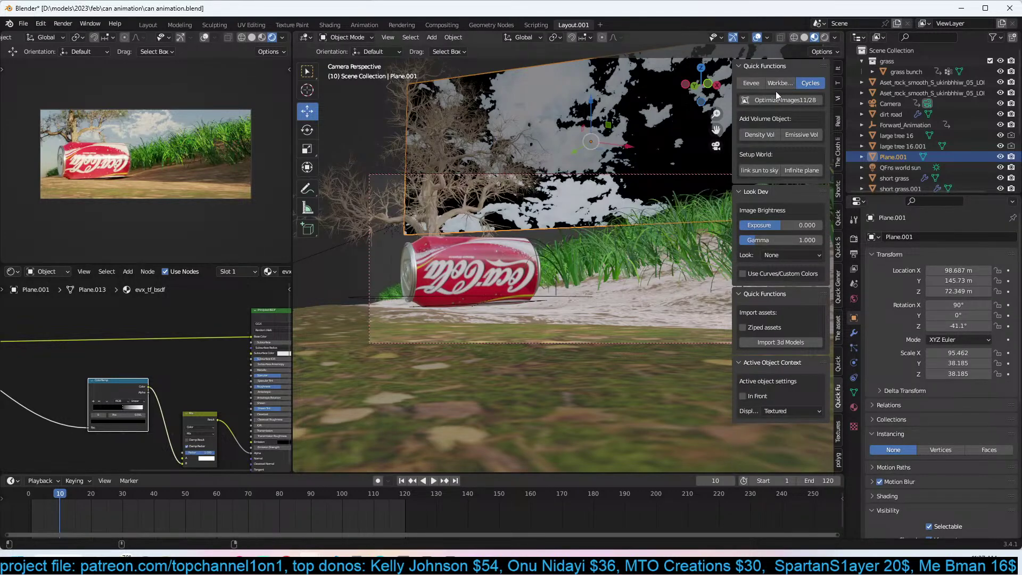
{"action": "left_click", "coordinate": [751, 83]}
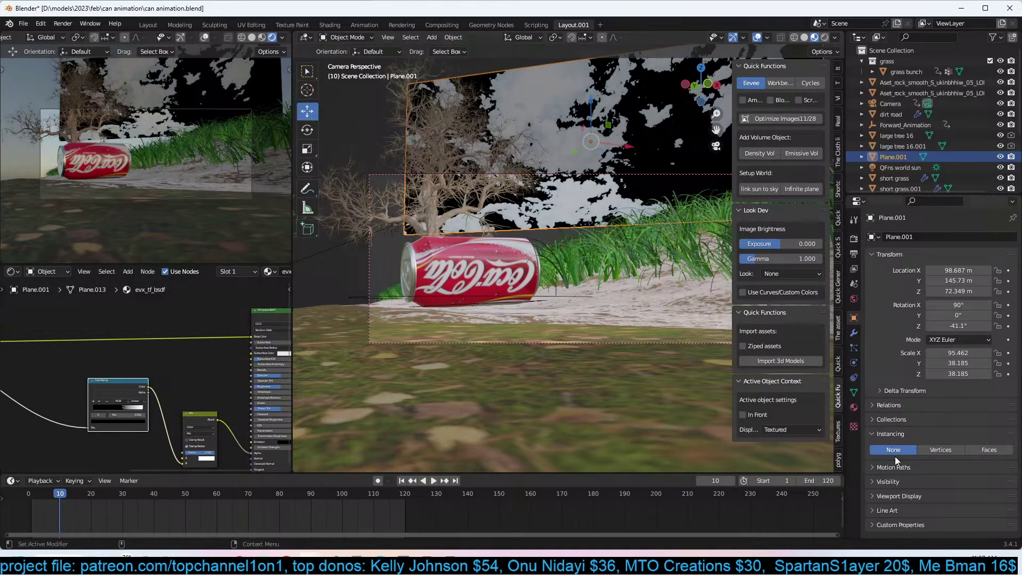
Set the cloud material's blend mode to Alpha Blend and its shadow mode to None.
{"action": "left_click", "coordinate": [854, 407]}
{"action": "scroll", "coordinate": [929, 468], "scroll_direction": "down", "scroll_amount": 10}
{"action": "left_click", "coordinate": [983, 405]}
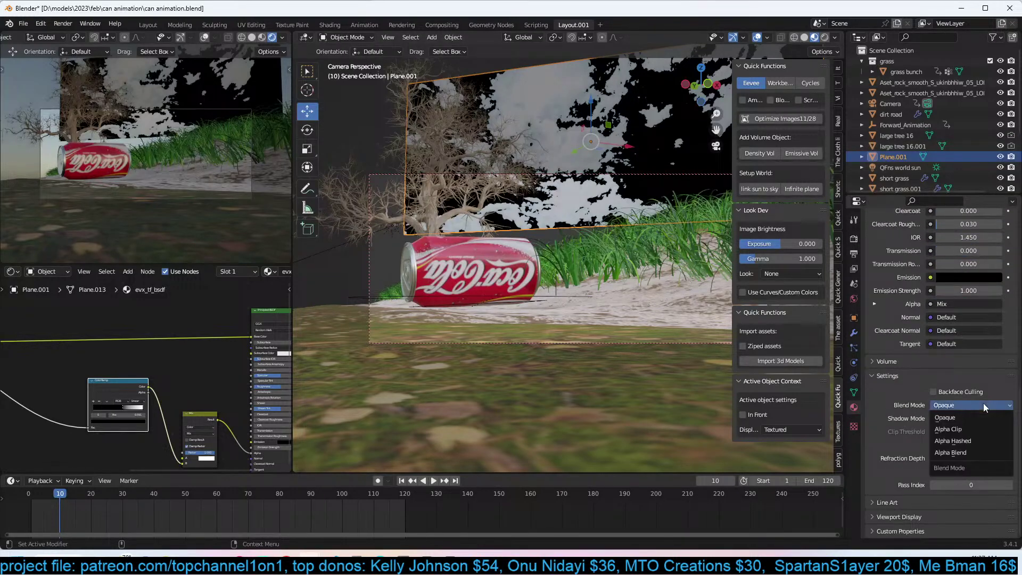
{"action": "left_click", "coordinate": [953, 453]}
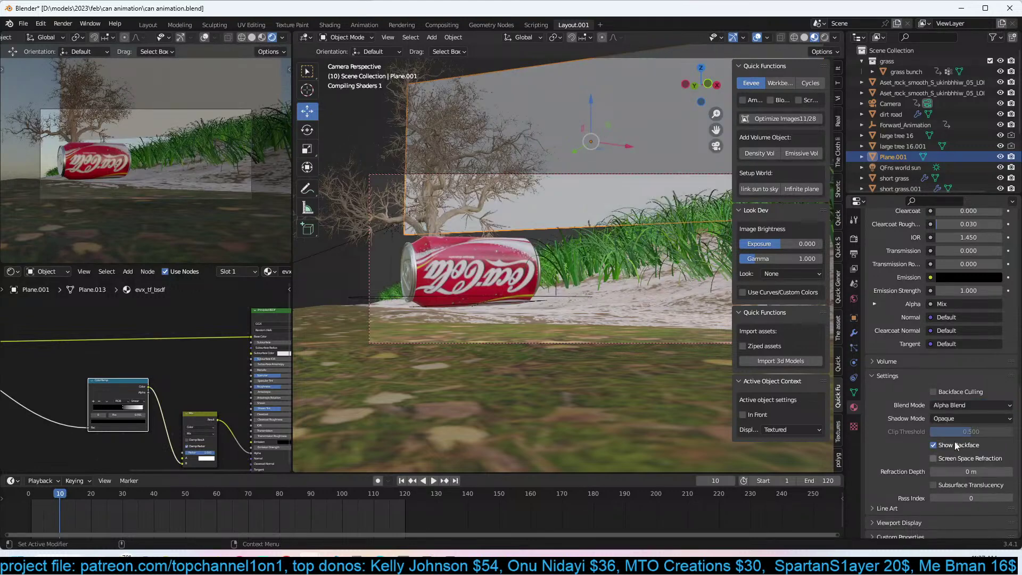
{"action": "left_click", "coordinate": [973, 419]}
{"action": "left_click", "coordinate": [969, 430]}
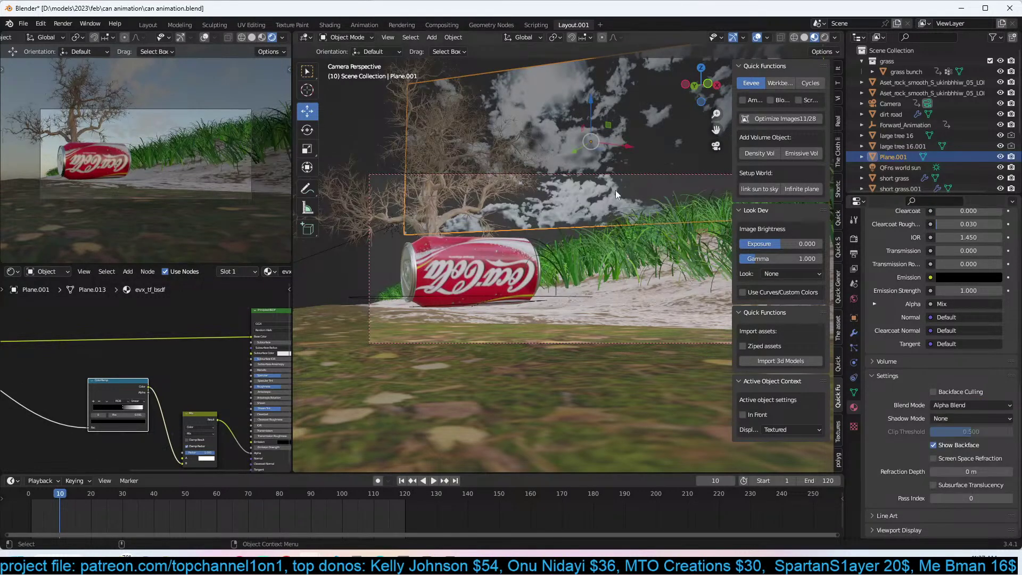
Enable scene lights and scene world in the material preview, hide the viewport overlays, and save the file.
{"action": "left_click", "coordinate": [835, 38]}
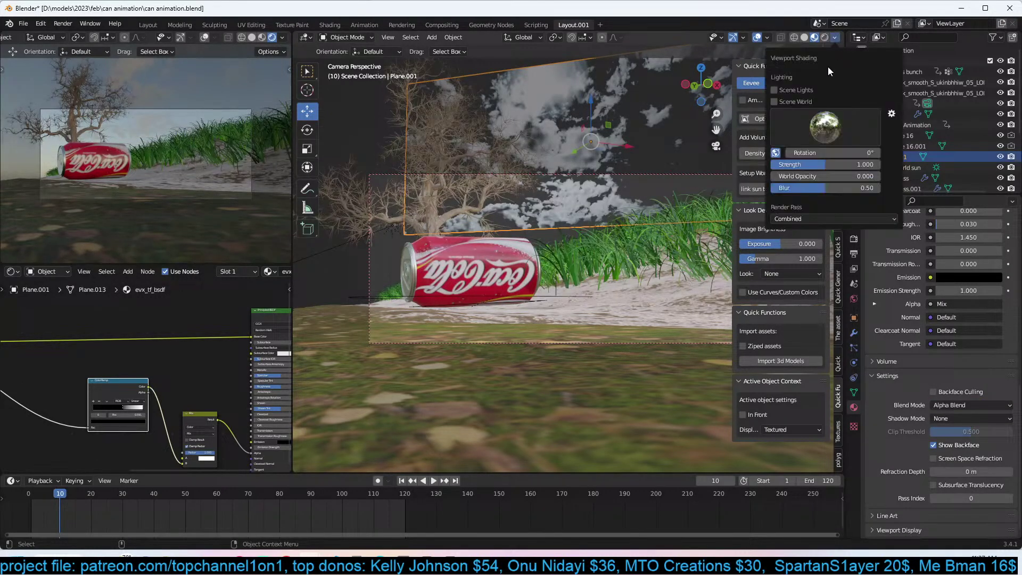
{"action": "left_click", "coordinate": [805, 101]}
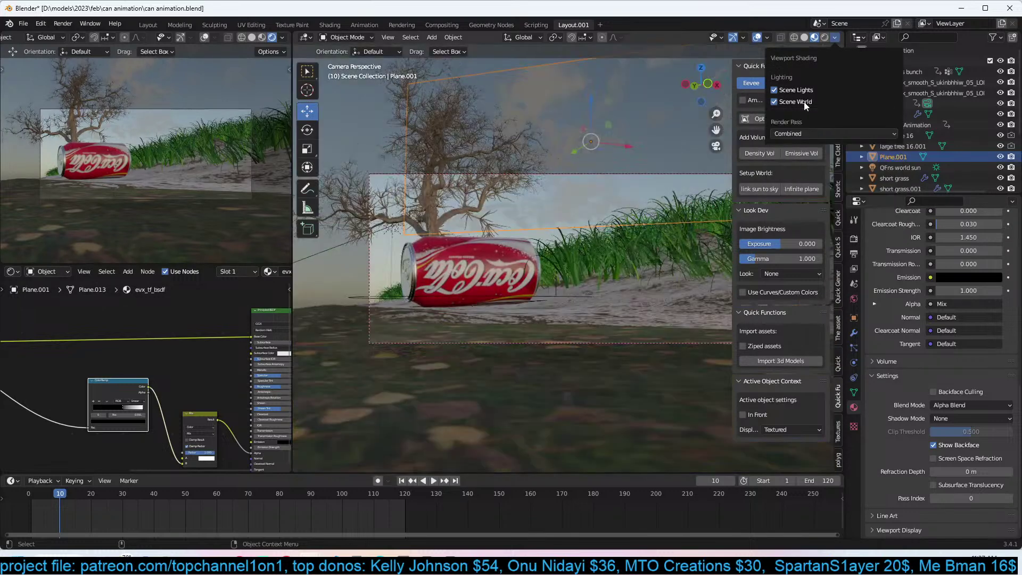
{"action": "left_click", "coordinate": [756, 36]}
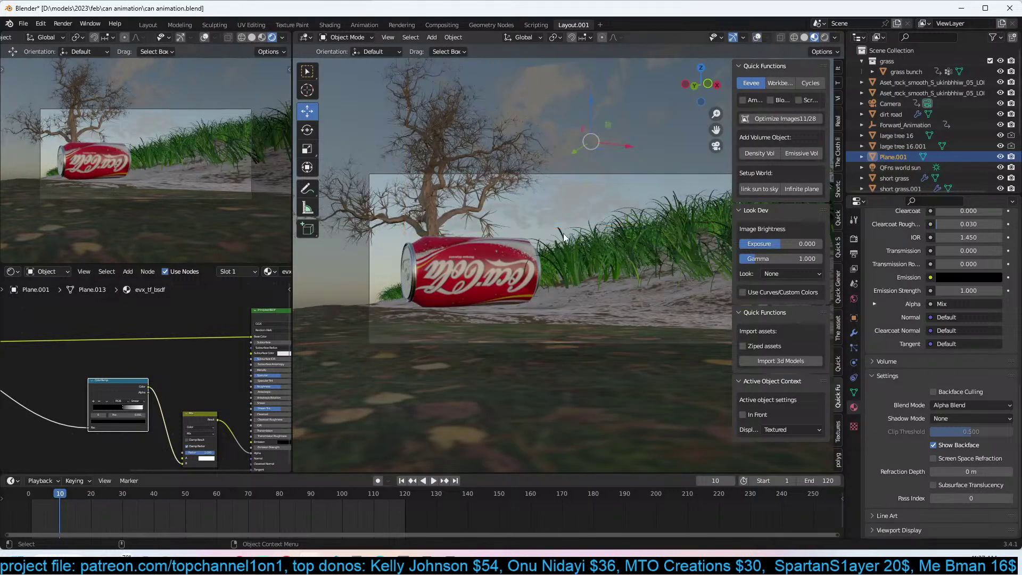
{"action": "key", "text": "ctrl+s"}
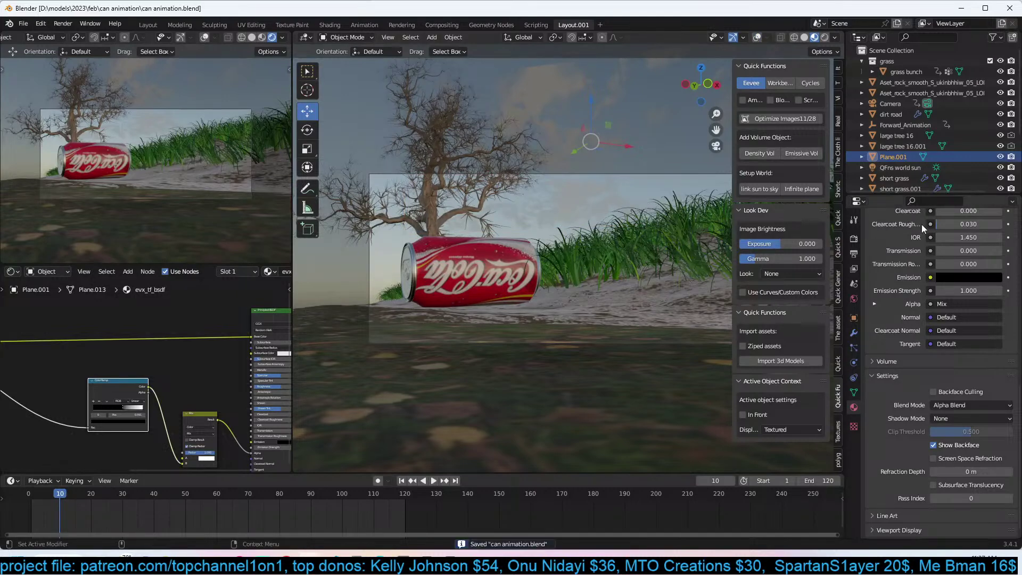
Switch the scene's render engine back to Cycles.
{"action": "scroll", "coordinate": [909, 237], "scroll_direction": "up", "scroll_amount": 10}
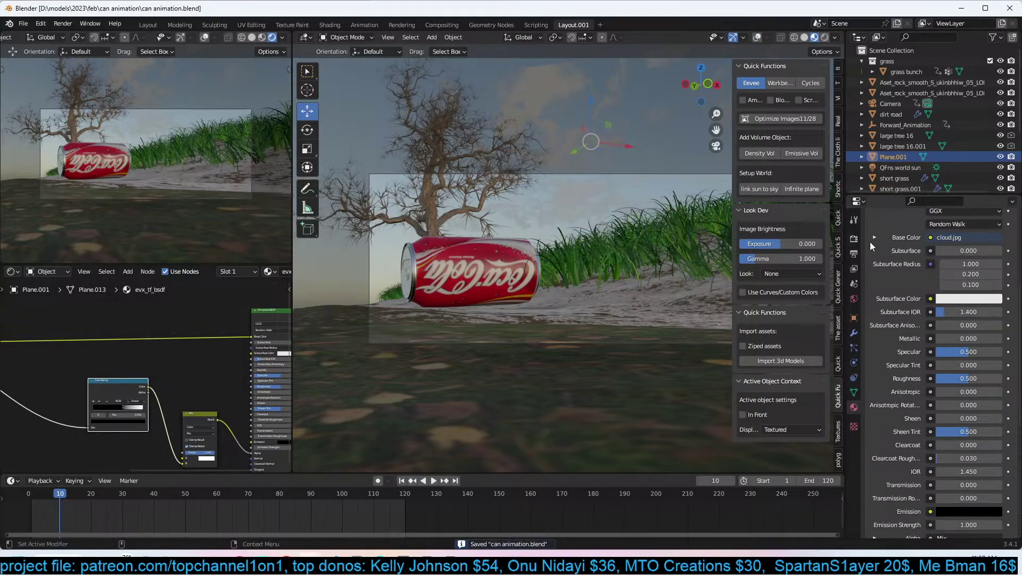
{"action": "scroll", "coordinate": [872, 242], "scroll_direction": "up", "scroll_amount": 3}
{"action": "left_click", "coordinate": [855, 240]}
{"action": "left_click", "coordinate": [942, 237]}
{"action": "left_click", "coordinate": [943, 237]}
{"action": "left_click", "coordinate": [940, 237]}
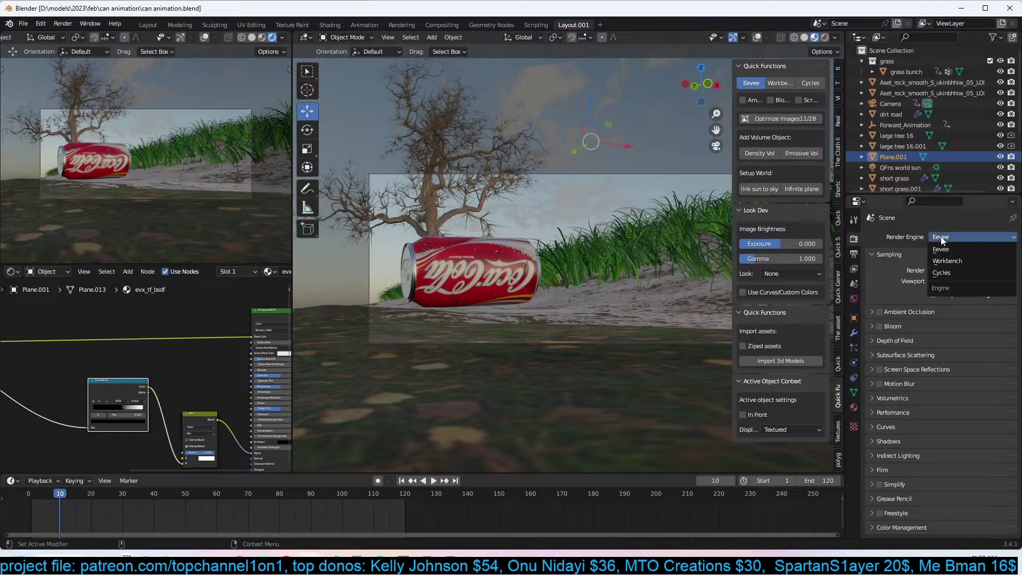
{"action": "left_click", "coordinate": [945, 275]}
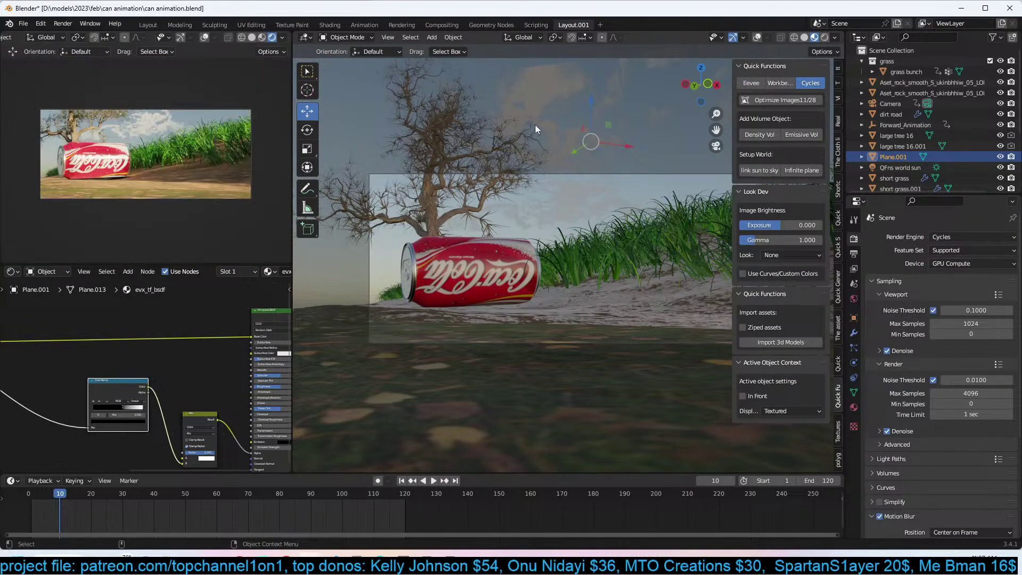
Scale down the cloud plane and lower it in the camera view.
{"action": "key", "text": "s"}
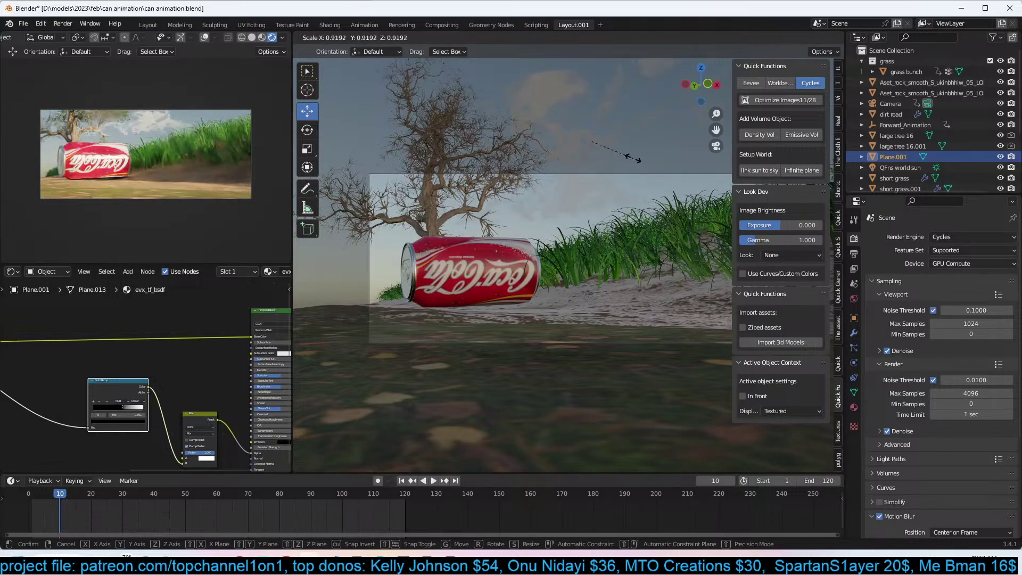
{"action": "left_click", "coordinate": [598, 182]}
{"action": "key", "text": "g"}
{"action": "left_click", "coordinate": [601, 202]}
Display the camera view in solid shading, then move and enlarge the cloud plane to cover the sky behind the can.
{"action": "key", "text": "KP_7"}
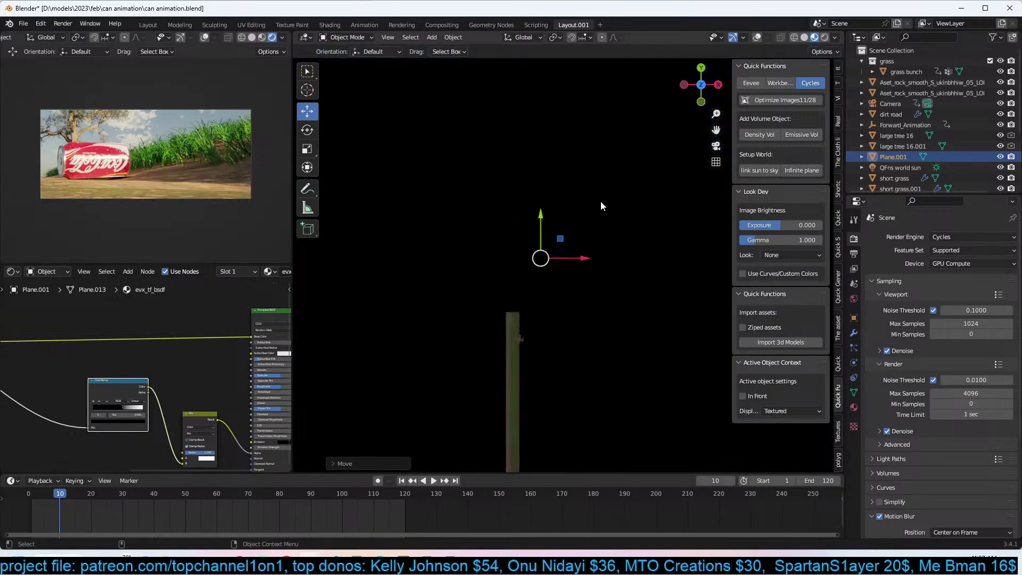
{"action": "key", "text": "z"}
{"action": "left_click", "coordinate": [650, 204]}
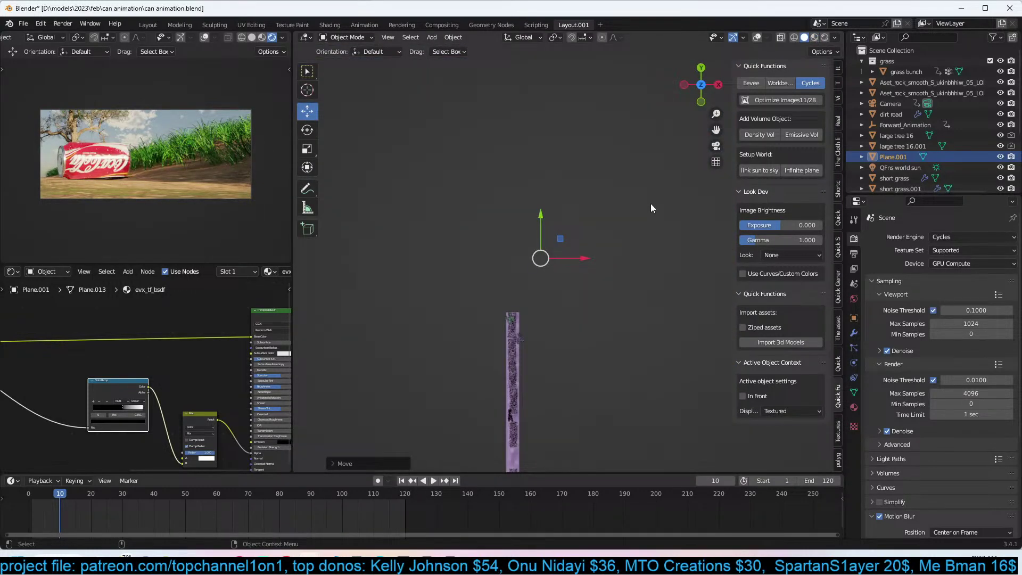
{"action": "key", "text": "KP_0"}
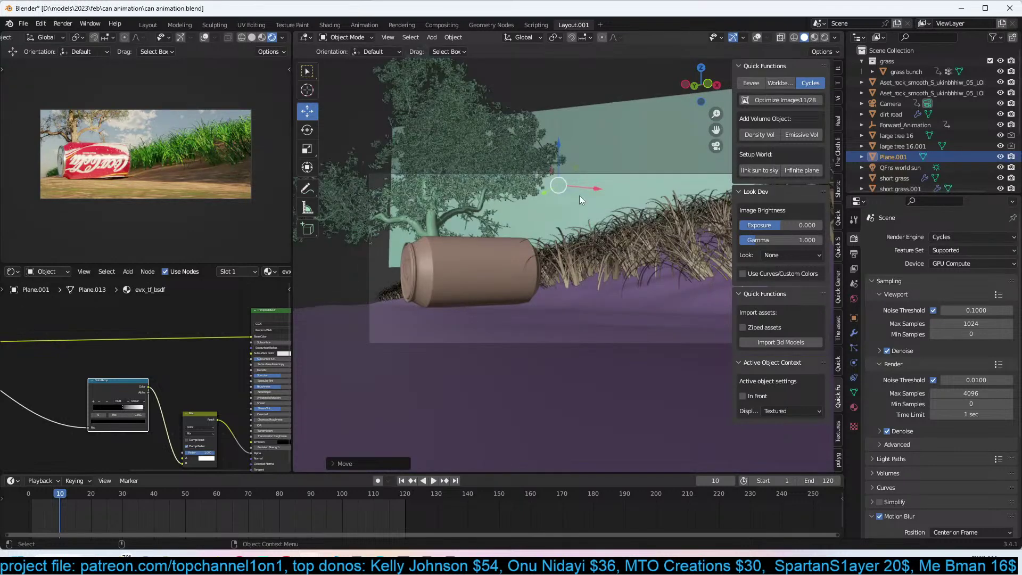
{"action": "key", "text": "g"}
{"action": "key", "text": "s"}
{"action": "left_click", "coordinate": [549, 265]}
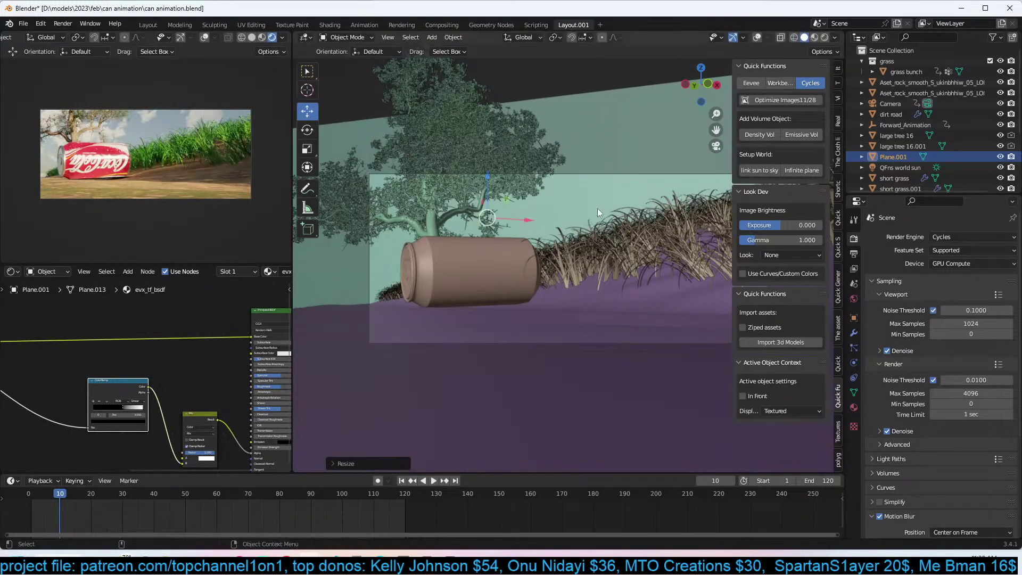
Play the animation in material preview and check how the clouds sit behind the can along the road.
{"action": "left_click", "coordinate": [814, 37]}
{"action": "key", "text": "space"}
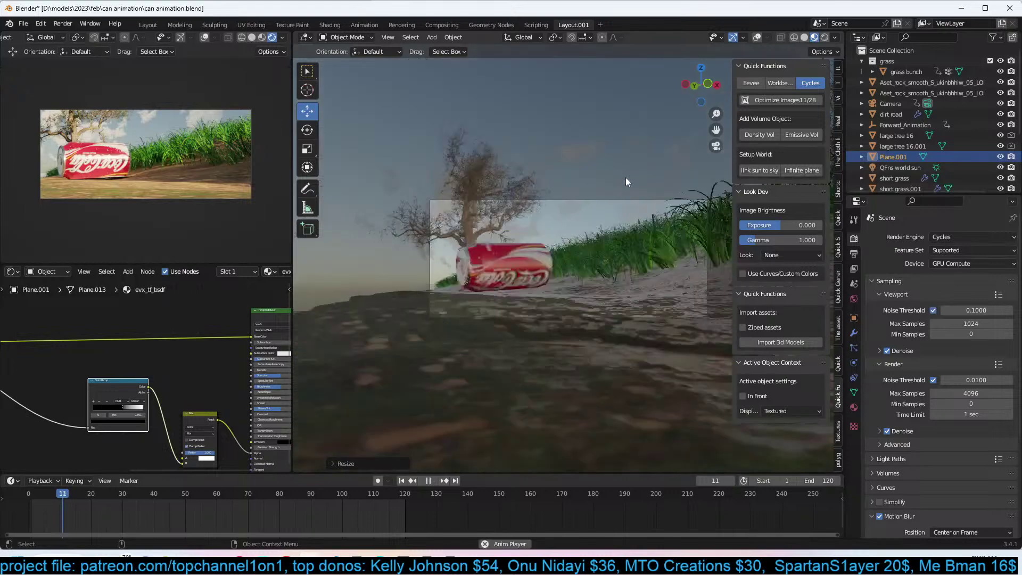
{"action": "key", "text": "space"}
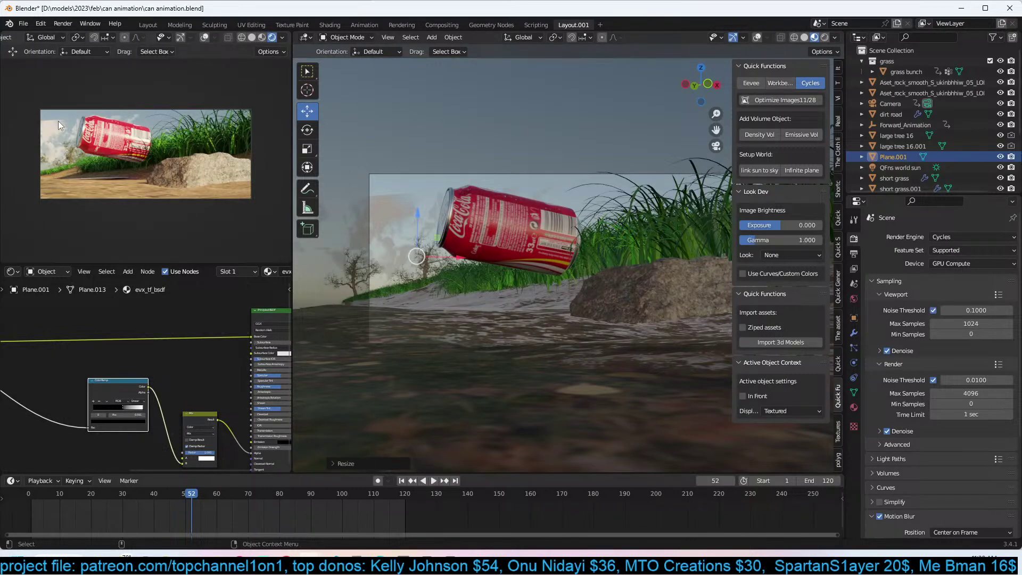
{"action": "key", "text": "space"}
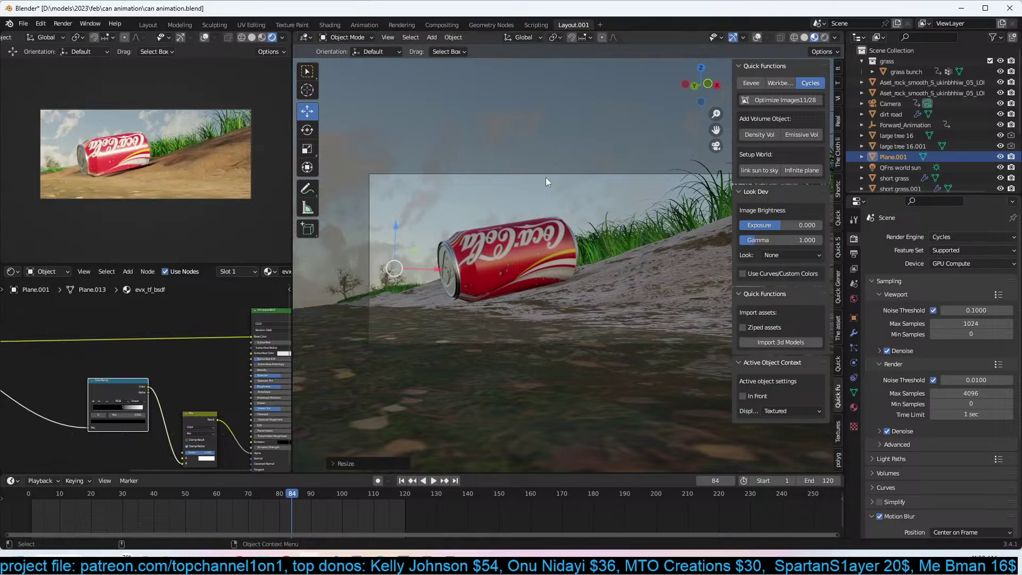
Rescale the cloud plane, then go to frame 121 and rotate the plane in the camera view.
{"action": "key", "text": "s"}
{"action": "left_click", "coordinate": [432, 432]}
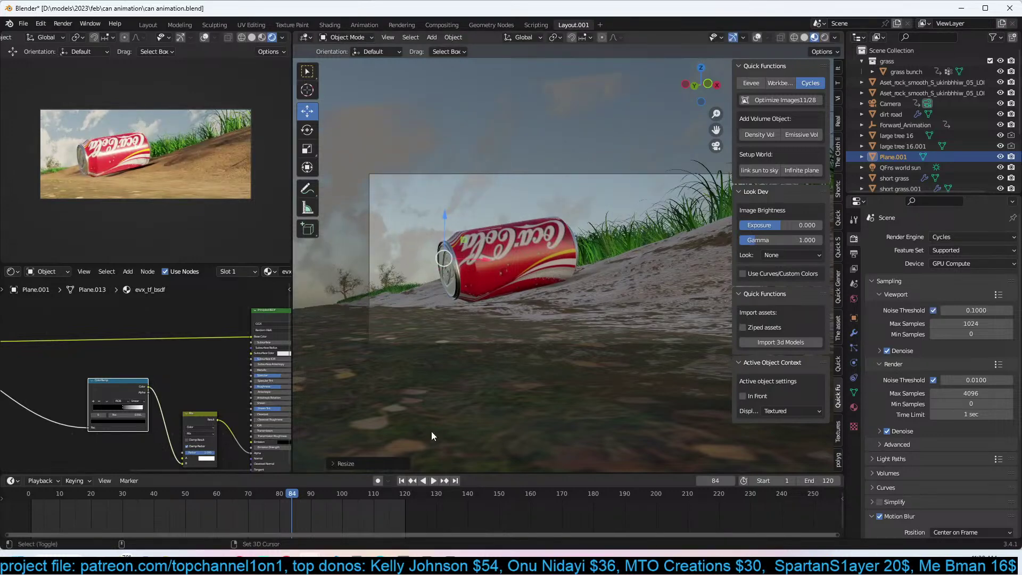
{"action": "left_click", "coordinate": [409, 507]}
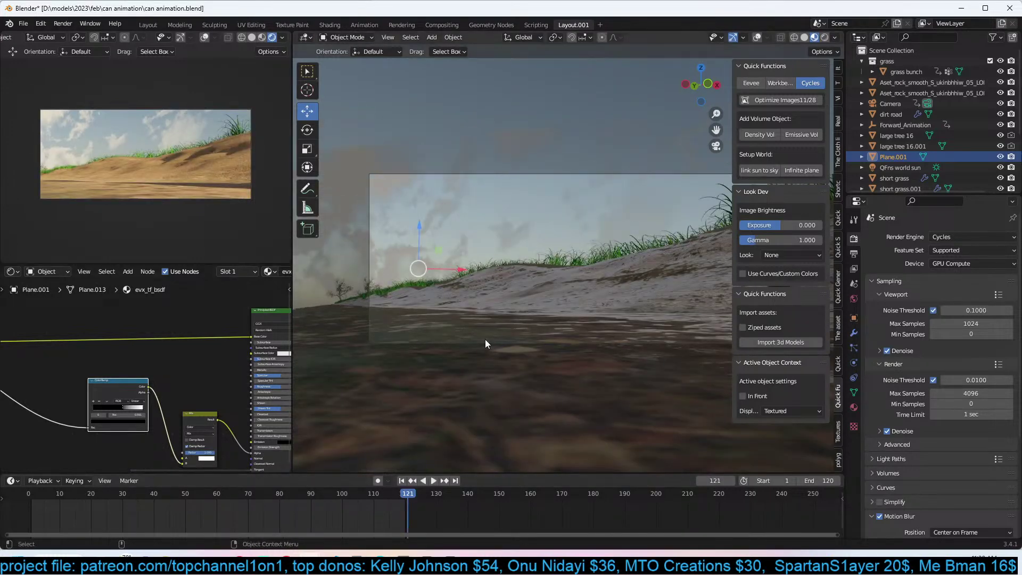
{"action": "key", "text": "r"}
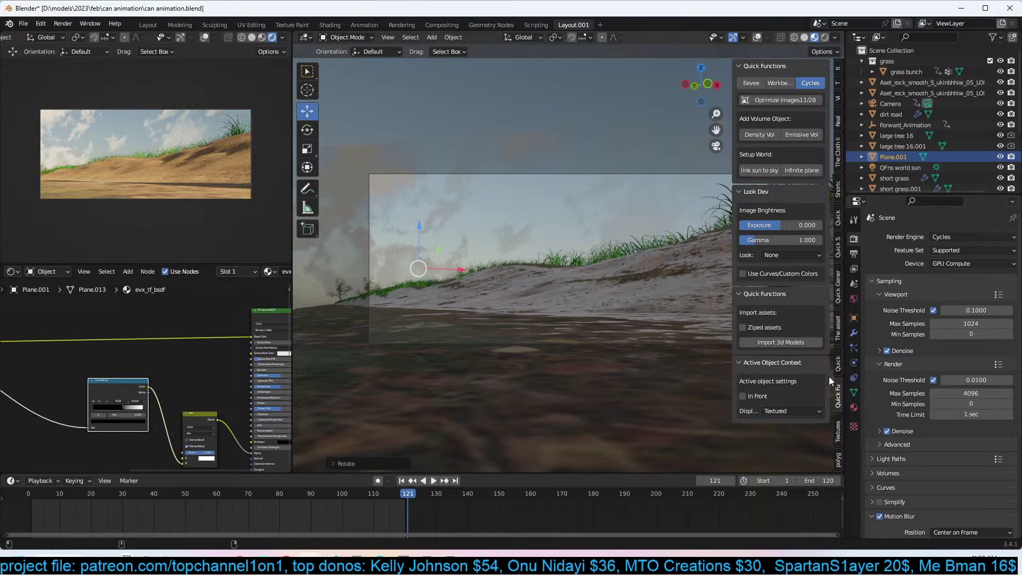
Replace the image in the cloud plane's texture node with cloud-grass-hill.jpg from the clouds texture folder.
{"action": "left_click", "coordinate": [840, 422]}
{"action": "left_click", "coordinate": [794, 162]}
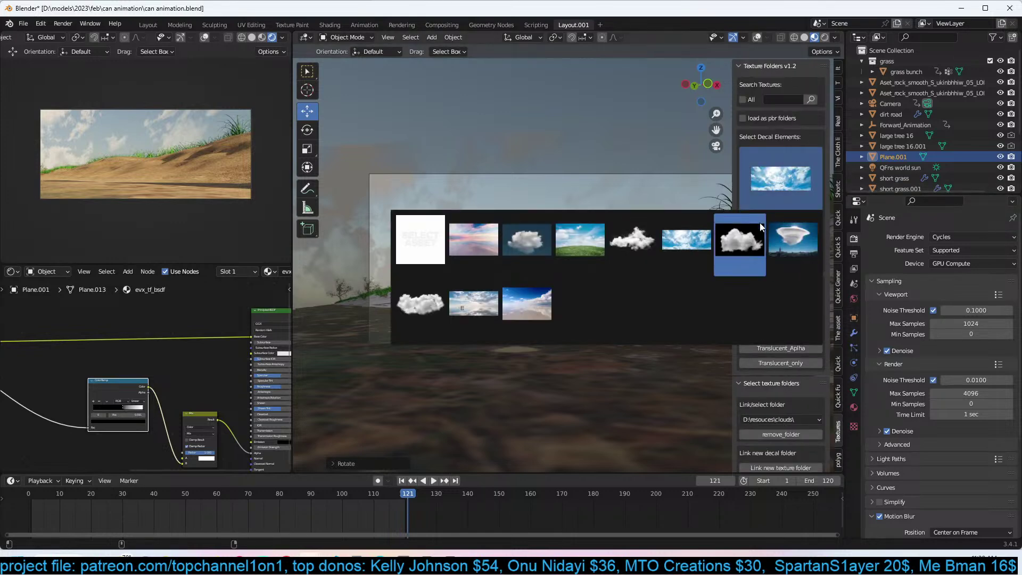
{"action": "left_click", "coordinate": [591, 233]}
{"action": "scroll", "coordinate": [184, 340], "scroll_direction": "down", "scroll_amount": 7}
{"action": "middle_click_drag", "start_coordinate": [184, 339], "coordinate": [249, 351]}
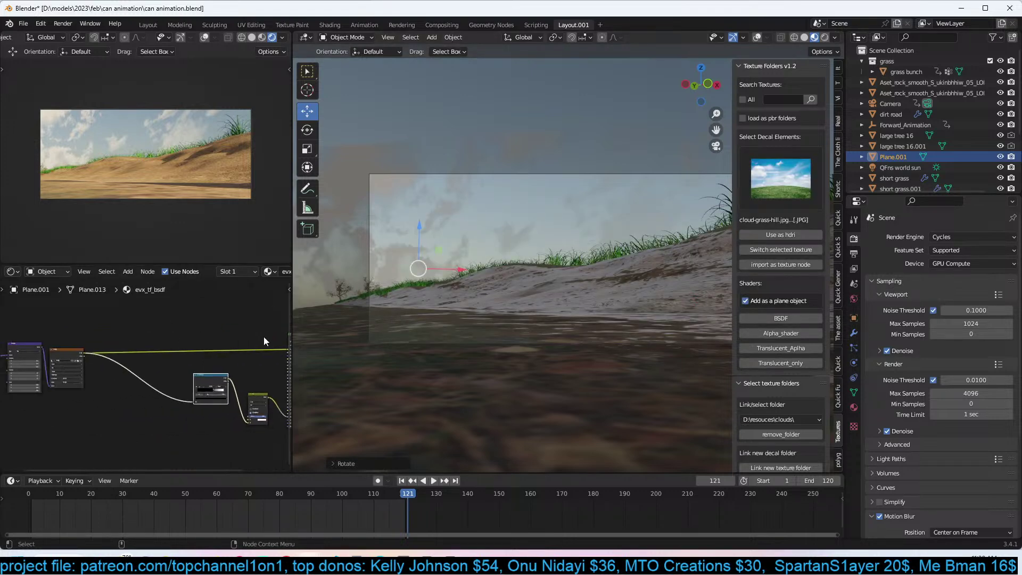
{"action": "left_click_drag", "start_coordinate": [57, 351], "coordinate": [128, 346]}
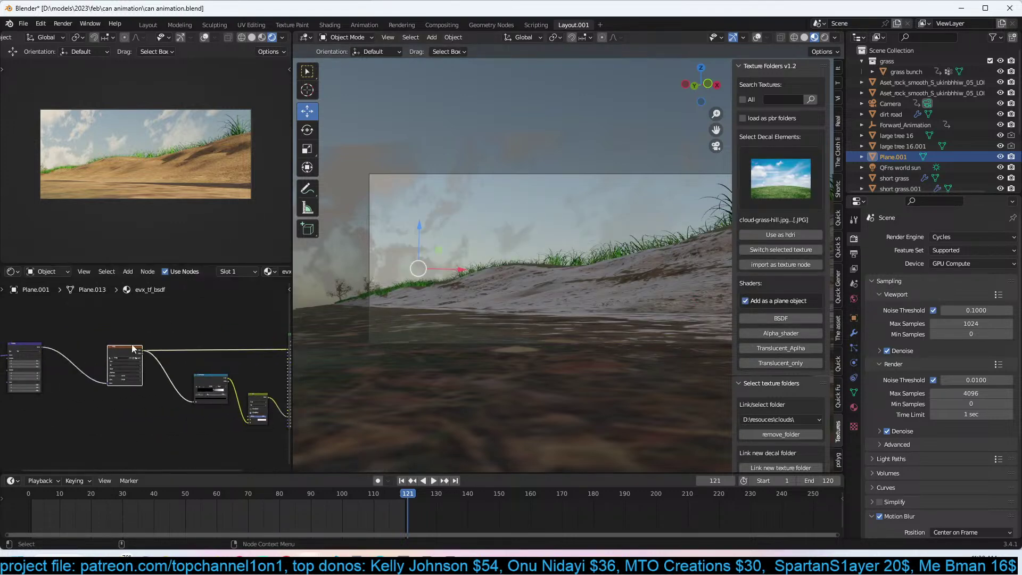
{"action": "left_click", "coordinate": [778, 251]}
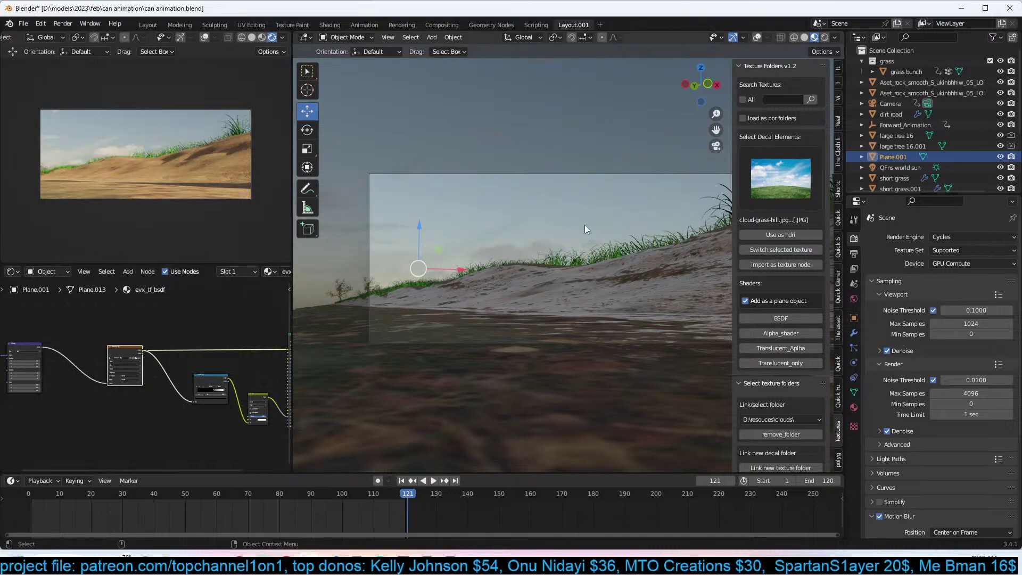
Move and rescale the cloud plane so the new clouds sit above the hill, and deselect it.
{"action": "key", "text": "g"}
{"action": "left_click", "coordinate": [583, 205]}
{"action": "key", "text": "s"}
{"action": "left_click", "coordinate": [602, 200]}
{"action": "key", "text": "s"}
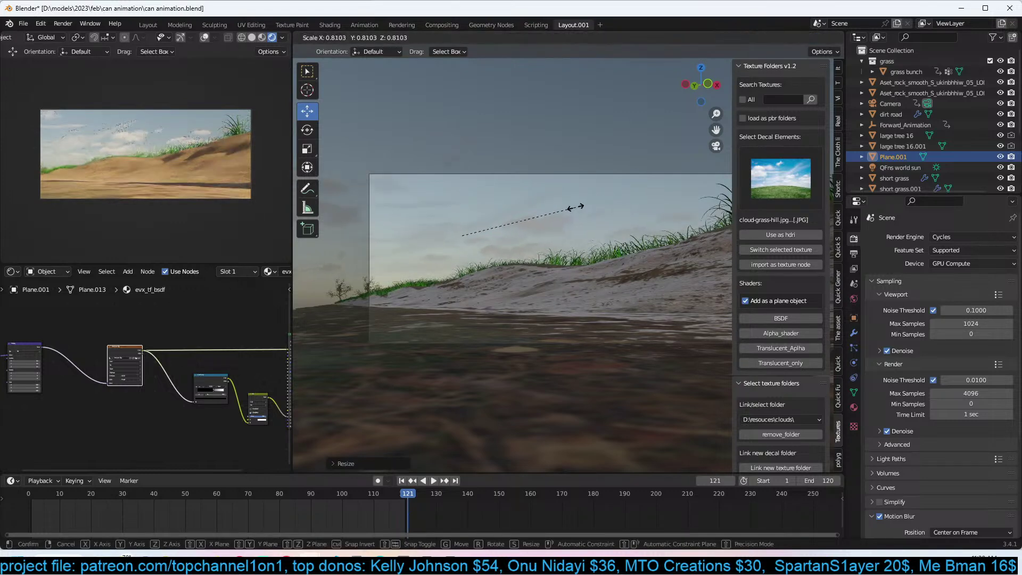
{"action": "left_click", "coordinate": [586, 205]}
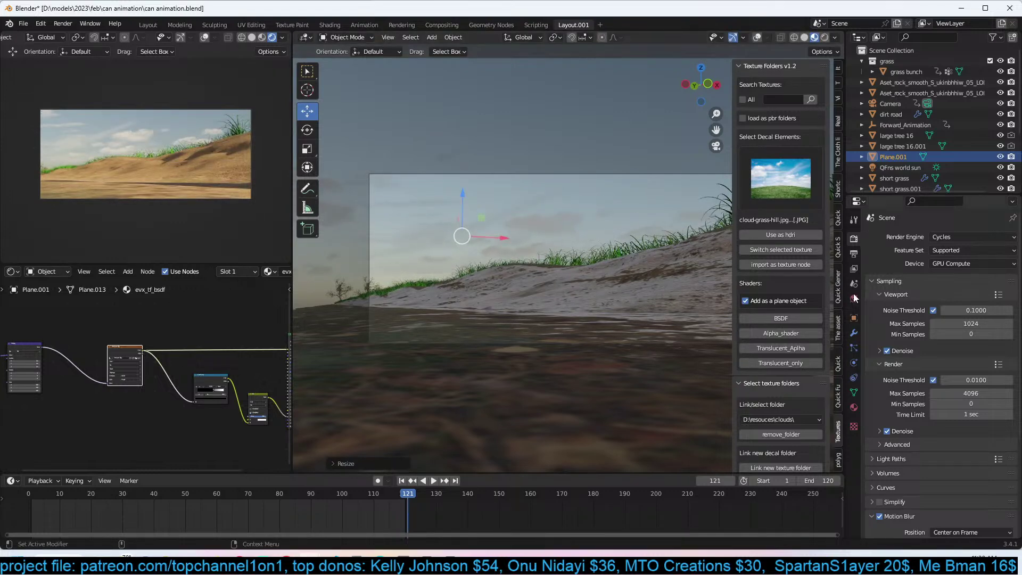
{"action": "key", "text": "alt+a"}
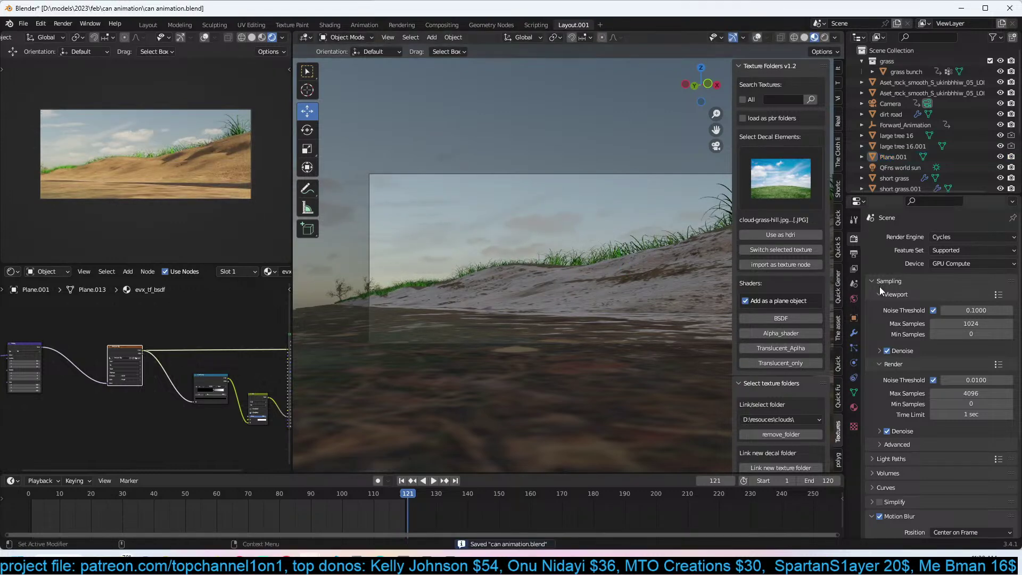
Select QFns world sun to access its sky settings, save the file, and show the camera view in solid shading.
{"action": "left_click", "coordinate": [851, 396]}
{"action": "left_click", "coordinate": [838, 399]}
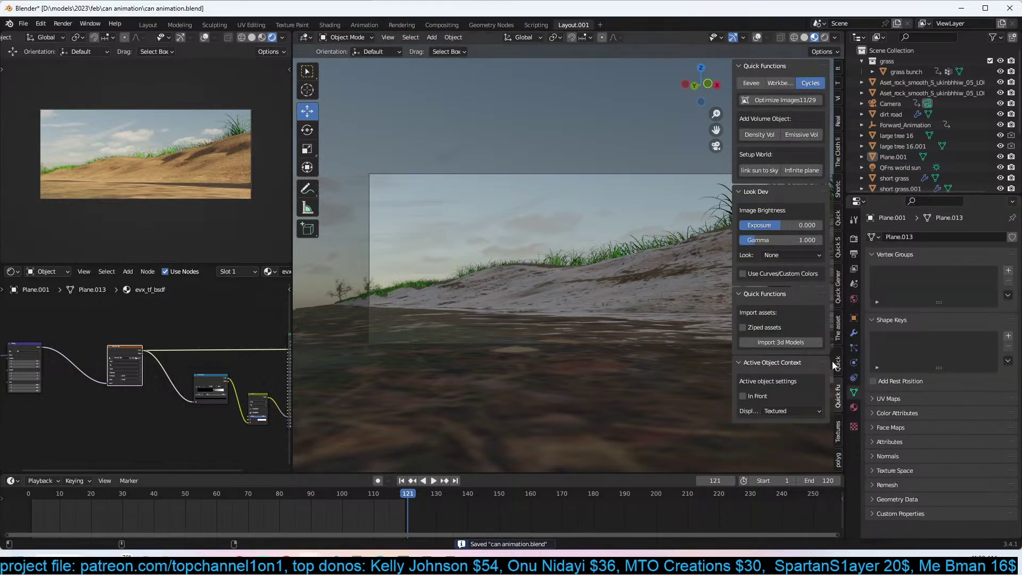
{"action": "key", "text": "KP_0"}
{"action": "scroll", "coordinate": [907, 122], "scroll_direction": "down", "scroll_amount": 5}
{"action": "scroll", "coordinate": [913, 123], "scroll_direction": "down", "scroll_amount": 1}
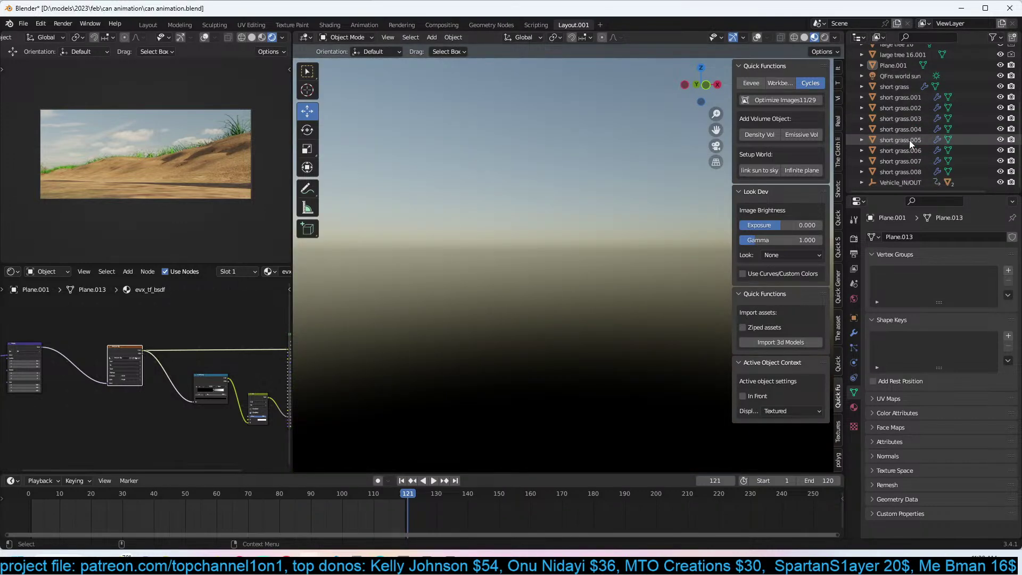
{"action": "left_click", "coordinate": [900, 77]}
{"action": "key", "text": "KP_0"}
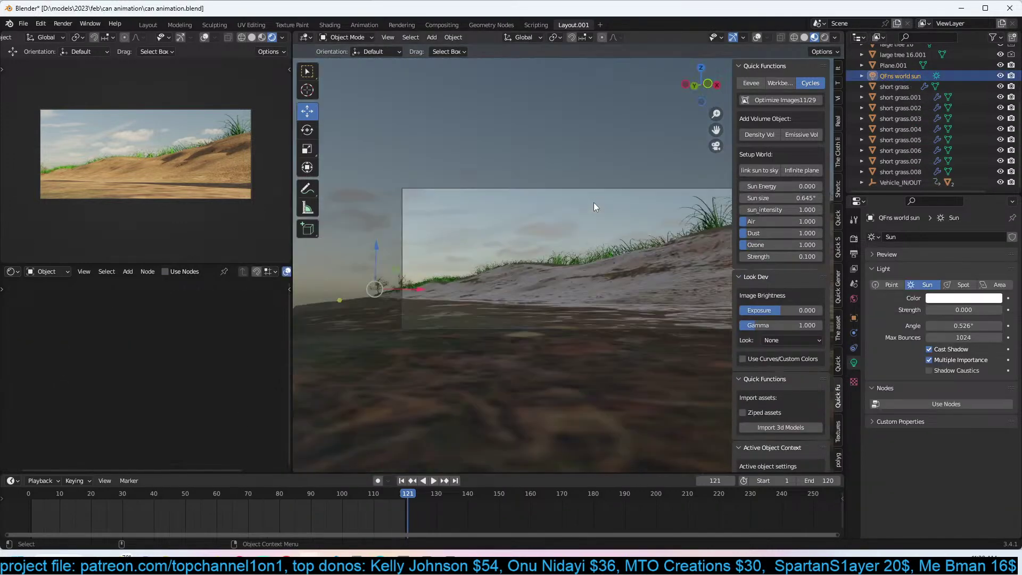
{"action": "key", "text": "ctrl+s"}
{"action": "key", "text": "z"}
{"action": "left_click", "coordinate": [593, 270]}
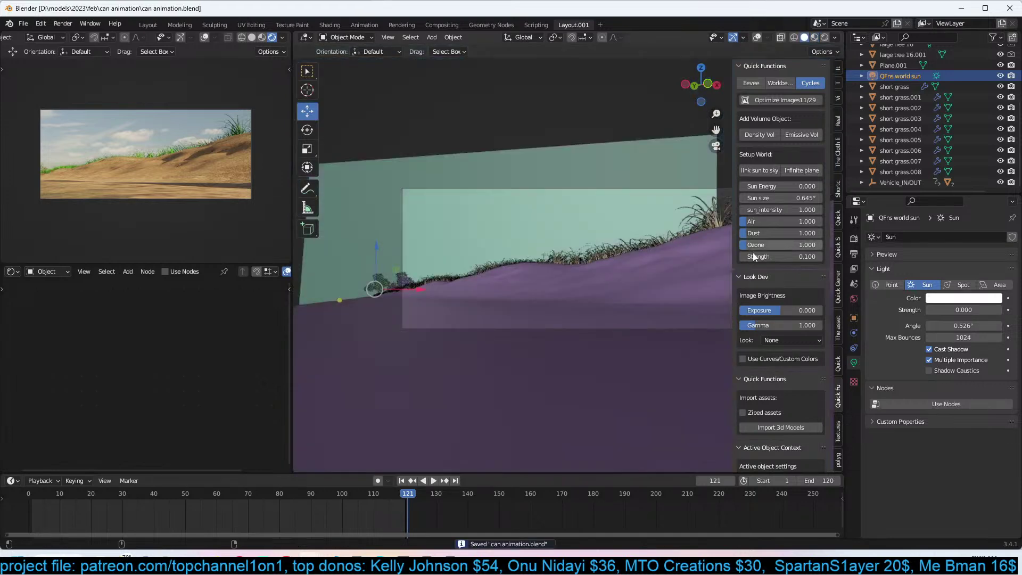
Set the sky's ozone to 6.063, air to 1.190 and dust to 0.177, and save the file.
{"action": "left_click_drag", "start_coordinate": [775, 245], "coordinate": [860, 245]}
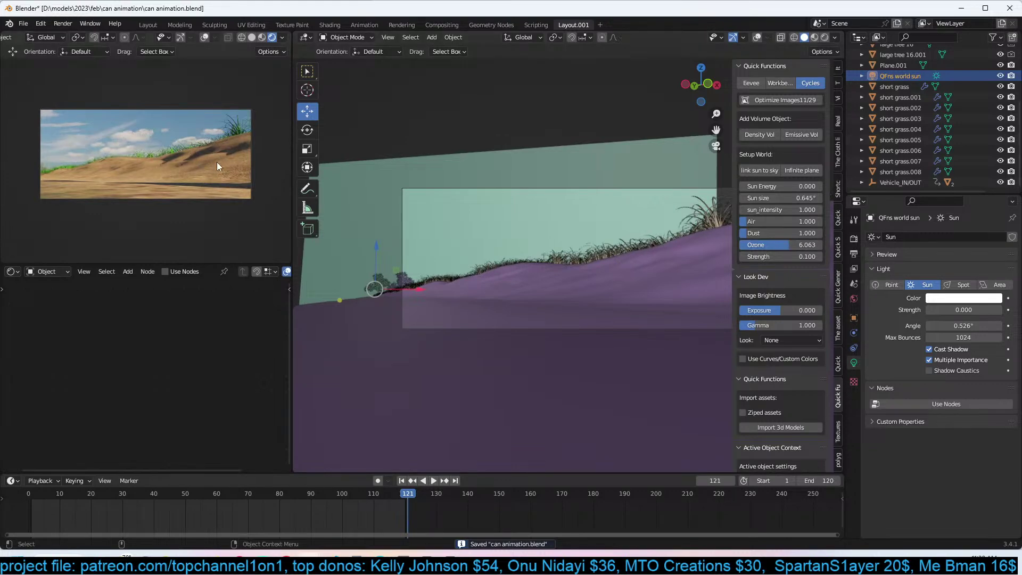
{"action": "left_click_drag", "start_coordinate": [759, 222], "coordinate": [740, 233]}
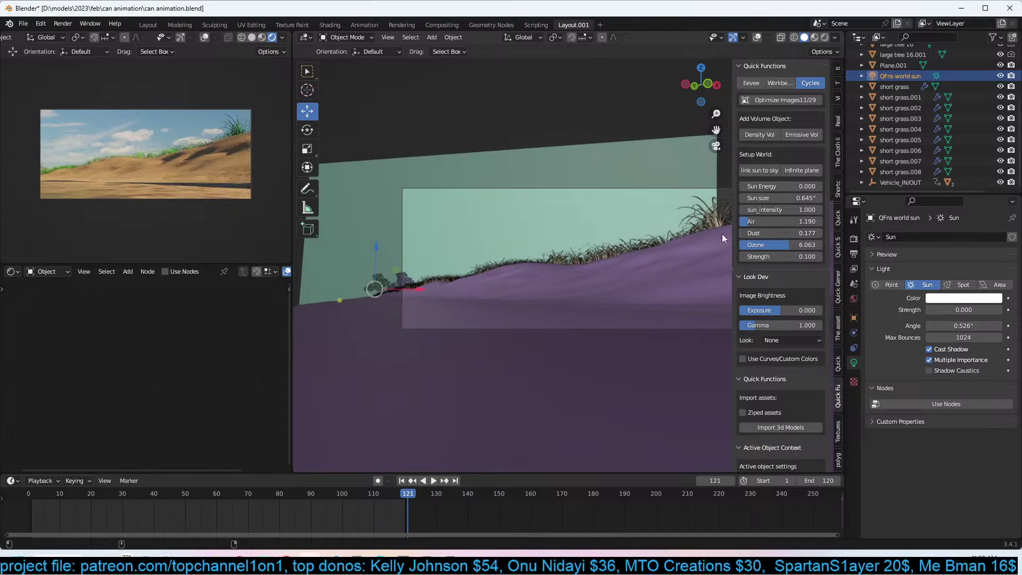
{"action": "key", "text": "ctrl+s"}
Scrub the animation to frame 50 to check the sky behind the can, and save the file.
{"action": "right_click_drag", "start_coordinate": [80, 503], "coordinate": [130, 495], "text": "shift"}
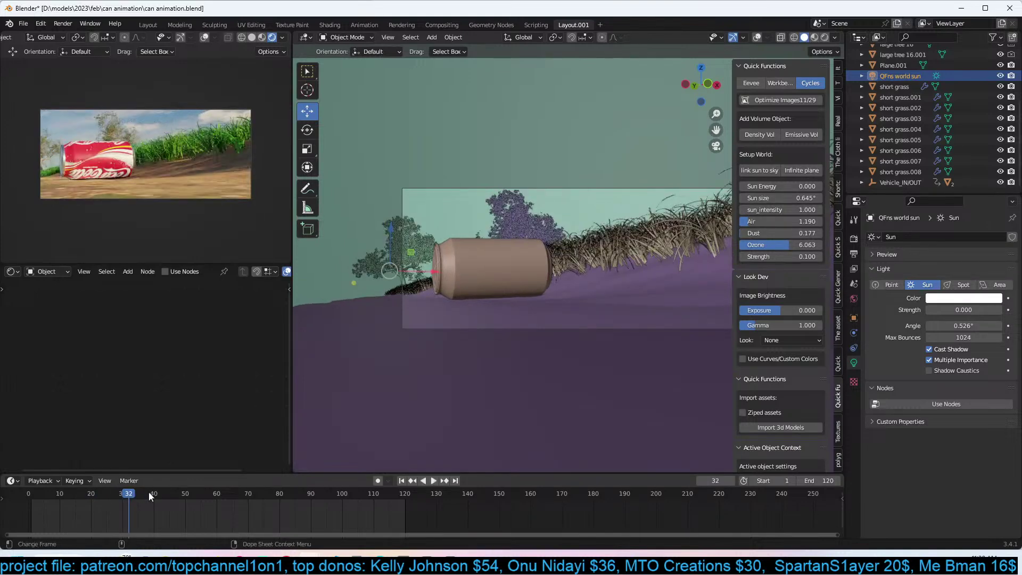
{"action": "right_click", "coordinate": [184, 507]}
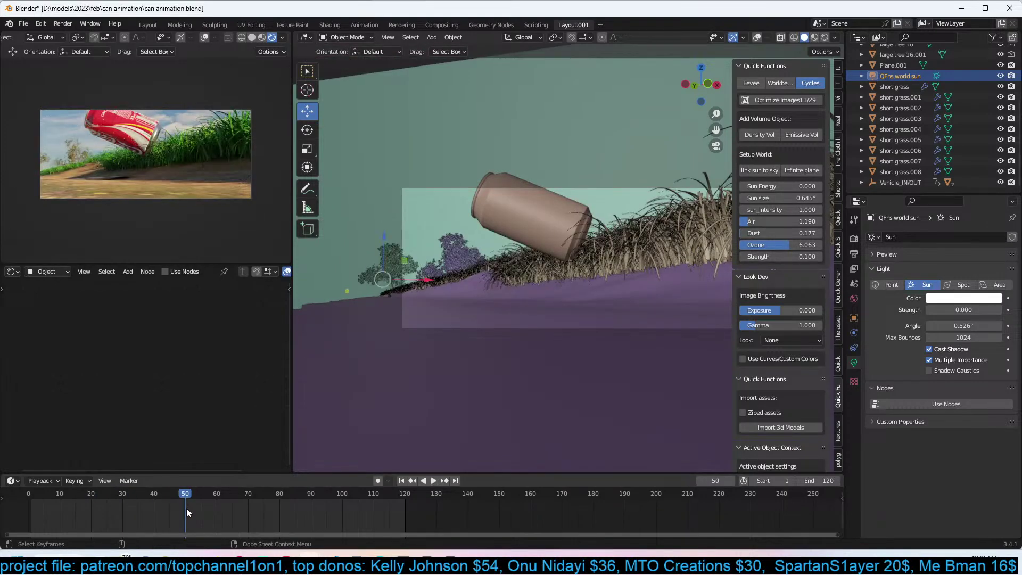
{"action": "key", "text": "ctrl+s"}
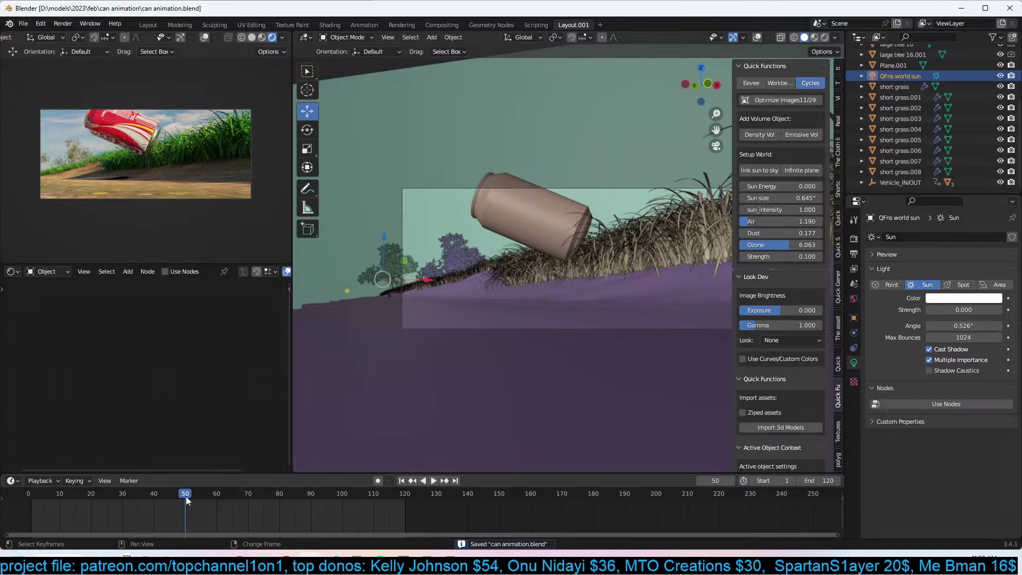
Select the soda can, frame it in the viewport outside the camera view, and turn on the viewport overlays.
{"action": "middle_click_drag", "start_coordinate": [447, 319], "coordinate": [468, 328]}
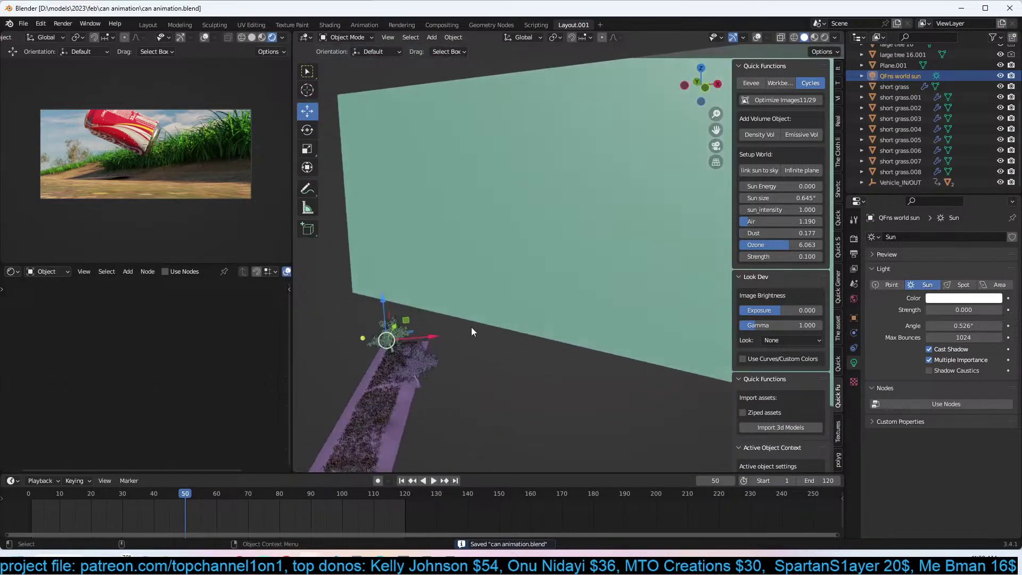
{"action": "key", "text": "KP_0"}
{"action": "left_click", "coordinate": [530, 201]}
{"action": "middle_click_drag", "start_coordinate": [530, 202], "coordinate": [529, 211]}
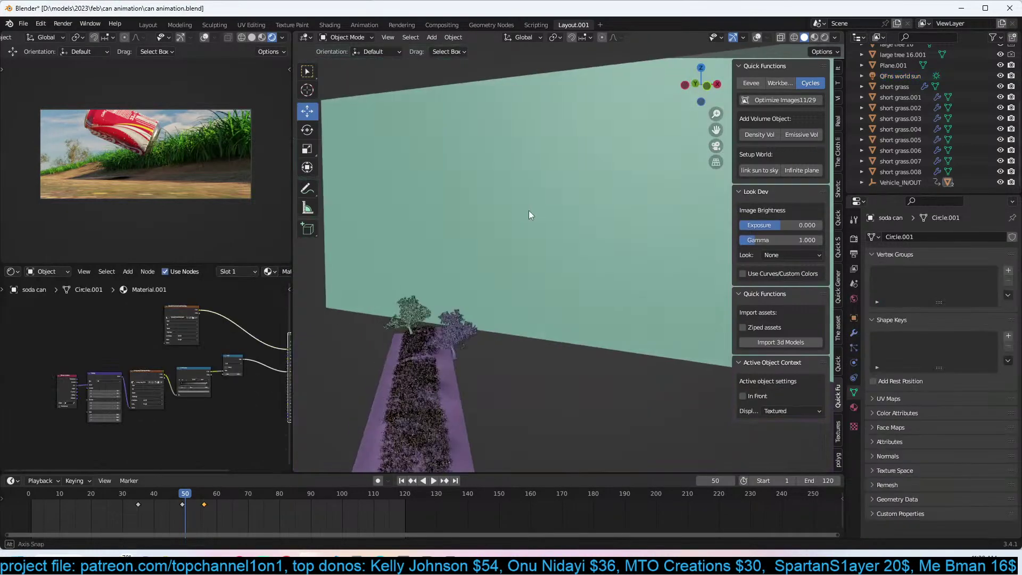
{"action": "key", "text": "KP_Decimal"}
{"action": "left_click", "coordinate": [757, 37]}
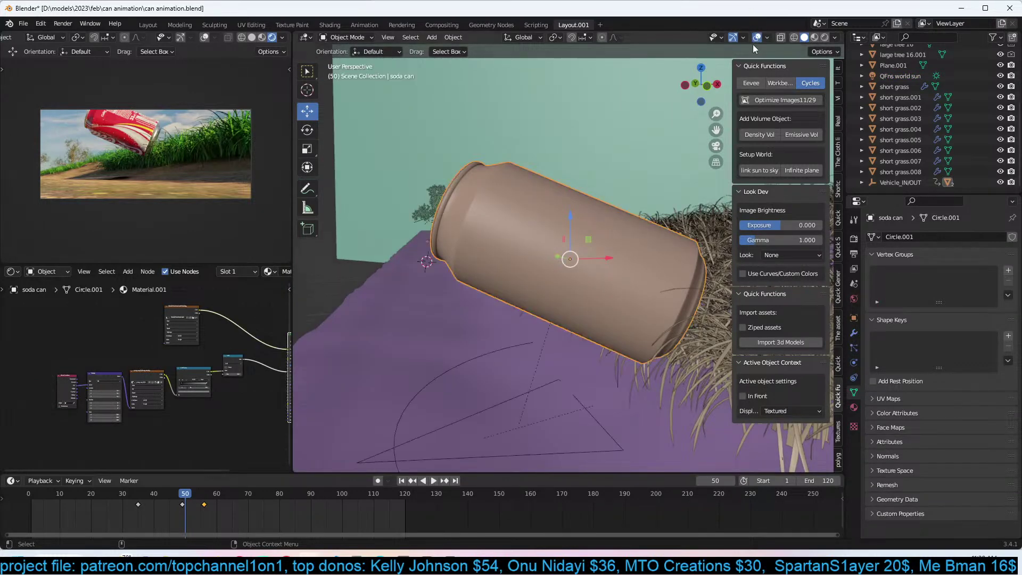
Select the wireframe control plane beneath the can, save the file, and exclude that plane from renders.
{"action": "left_click", "coordinate": [507, 401]}
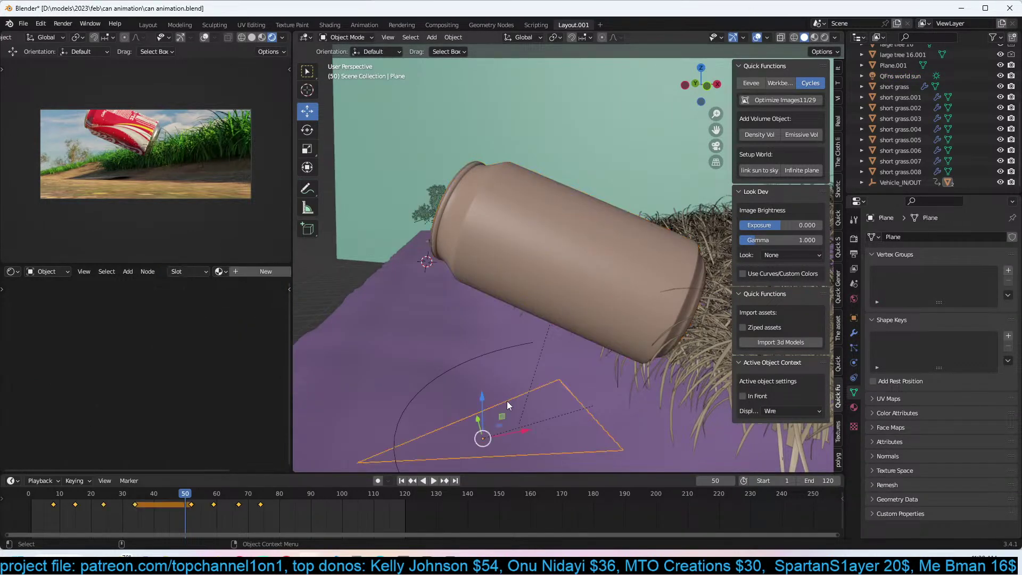
{"action": "key", "text": "ctrl+s"}
{"action": "left_click", "coordinate": [849, 319]}
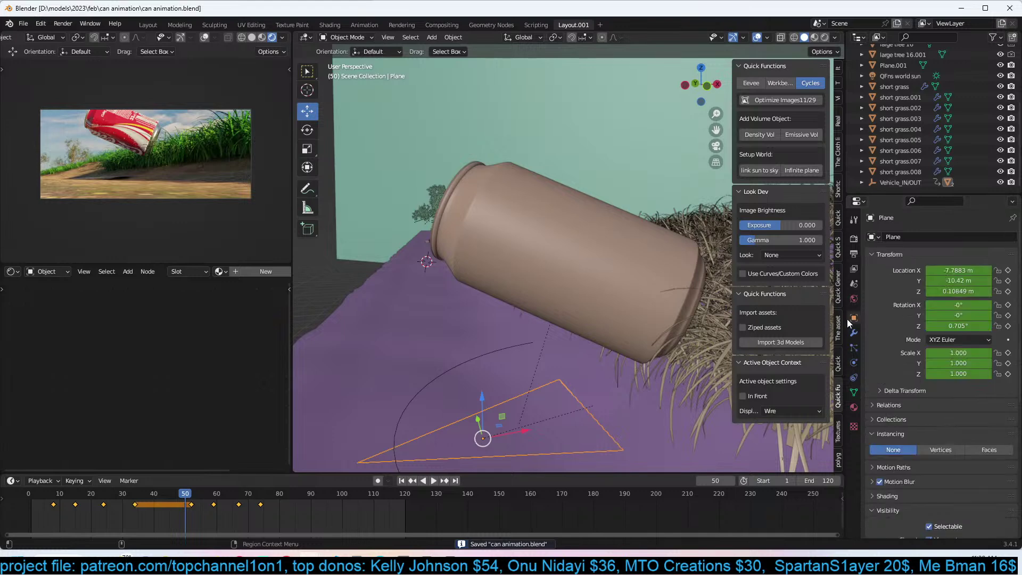
{"action": "key", "text": "KP_Decimal"}
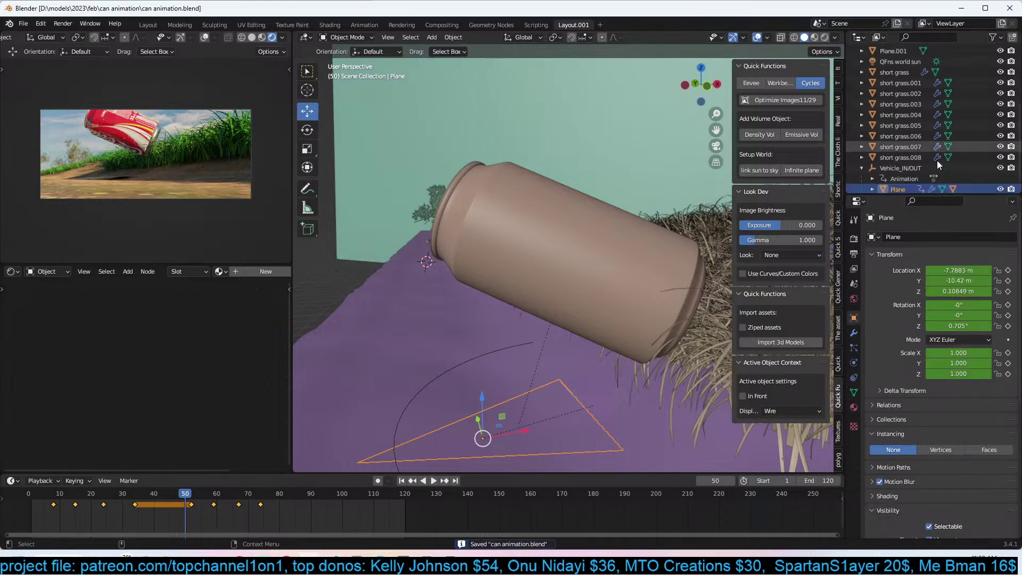
{"action": "left_click", "coordinate": [1011, 182]}
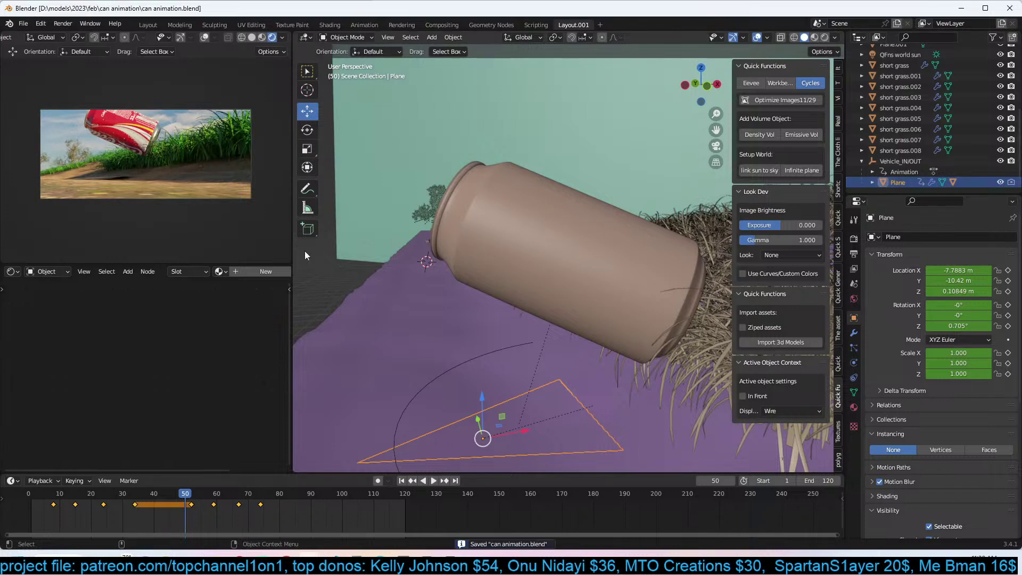
Duplicate the short grass.004 strip in place and snap the copy to the 3D cursor near the can.
{"action": "middle_click_drag", "start_coordinate": [556, 225], "coordinate": [601, 267]}
{"action": "middle_click_drag", "start_coordinate": [471, 280], "coordinate": [512, 224]}
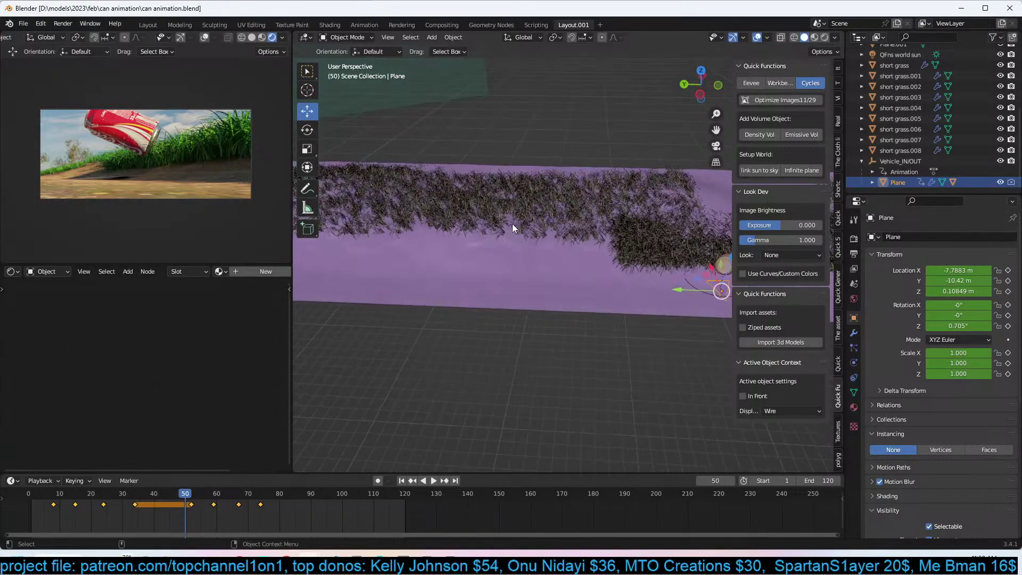
{"action": "left_click", "coordinate": [512, 226]}
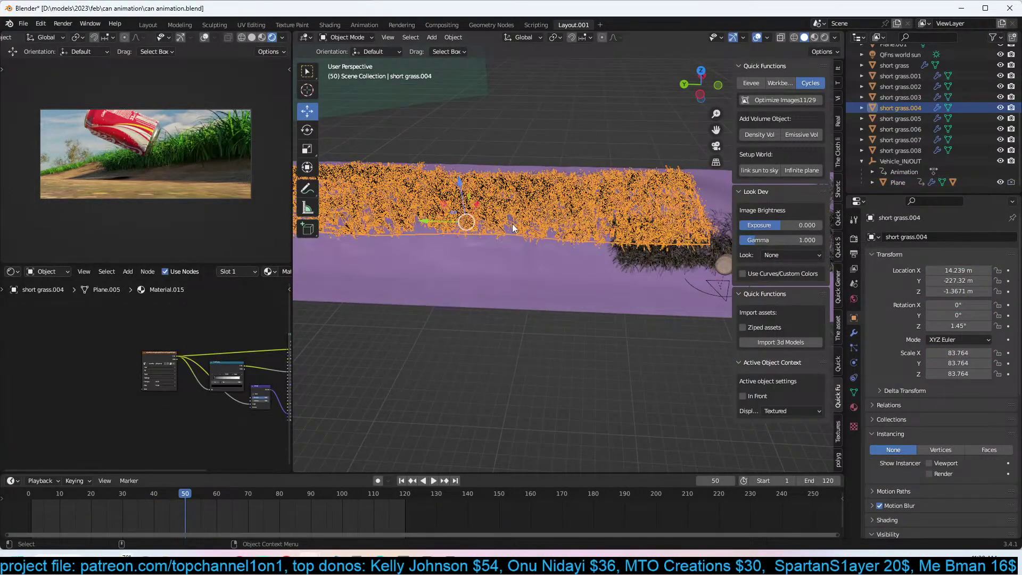
{"action": "key", "text": "shift+d"}
{"action": "key", "text": "Escape"}
{"action": "key", "text": "shift+s"}
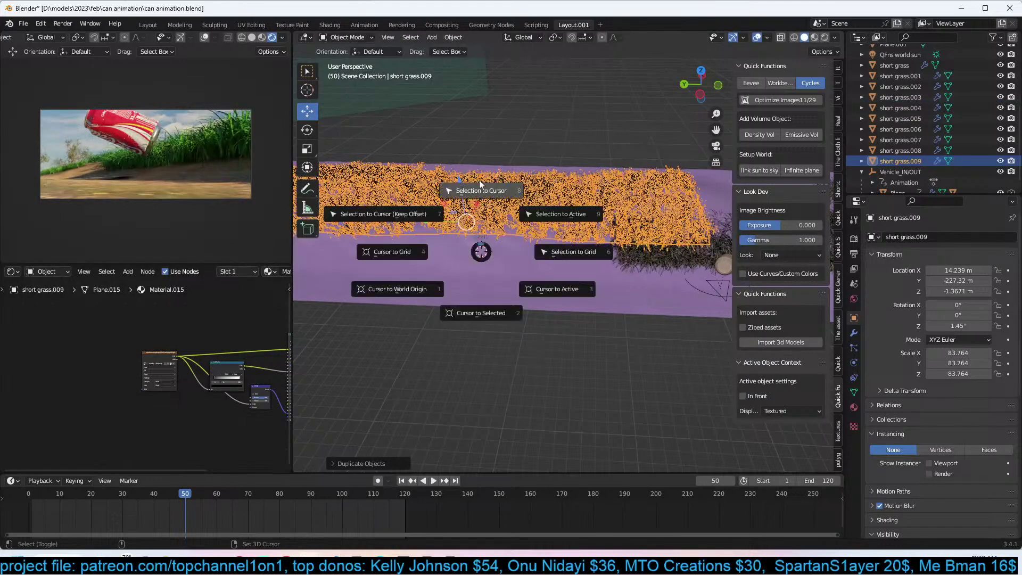
{"action": "left_click", "coordinate": [479, 175]}
Lower the duplicated grass strip to a Z location of about -1.31 m and scale it down slightly.
{"action": "middle_click_drag", "start_coordinate": [539, 185], "coordinate": [479, 171]}
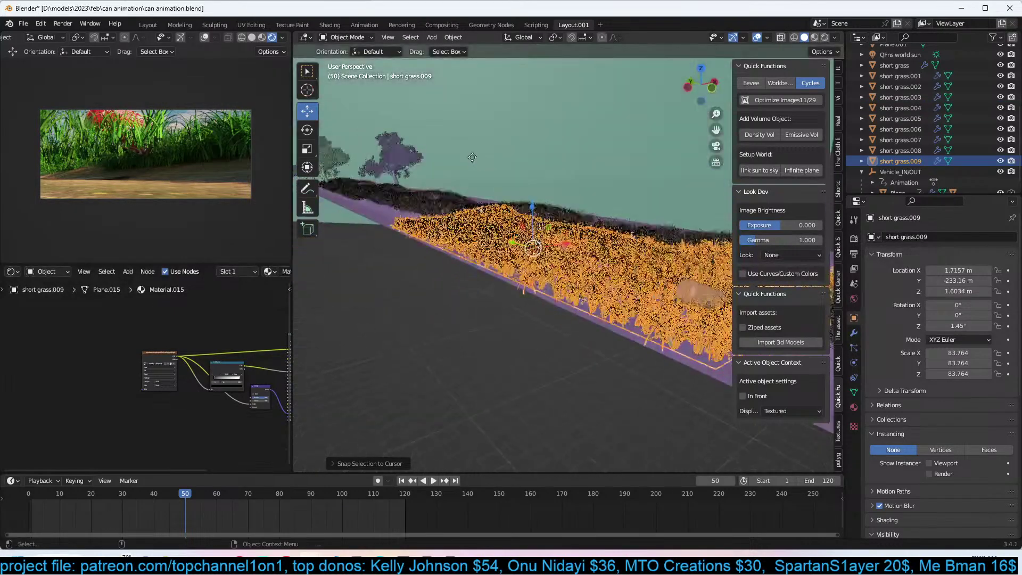
{"action": "key", "text": "g"}
{"action": "key", "text": "z"}
{"action": "left_click", "coordinate": [537, 265]}
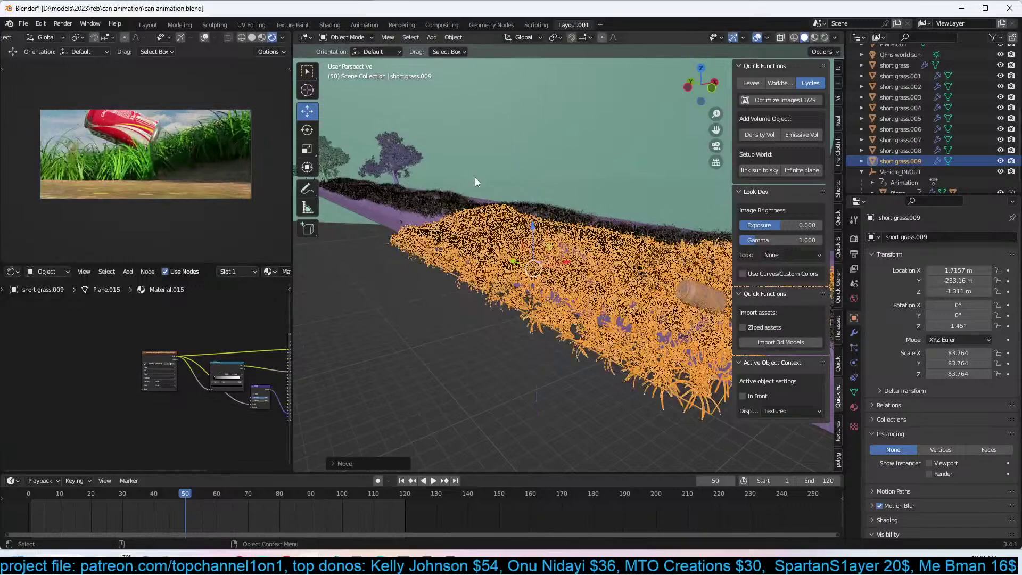
{"action": "middle_click_drag", "start_coordinate": [536, 266], "coordinate": [671, 337]}
{"action": "key", "text": "s"}
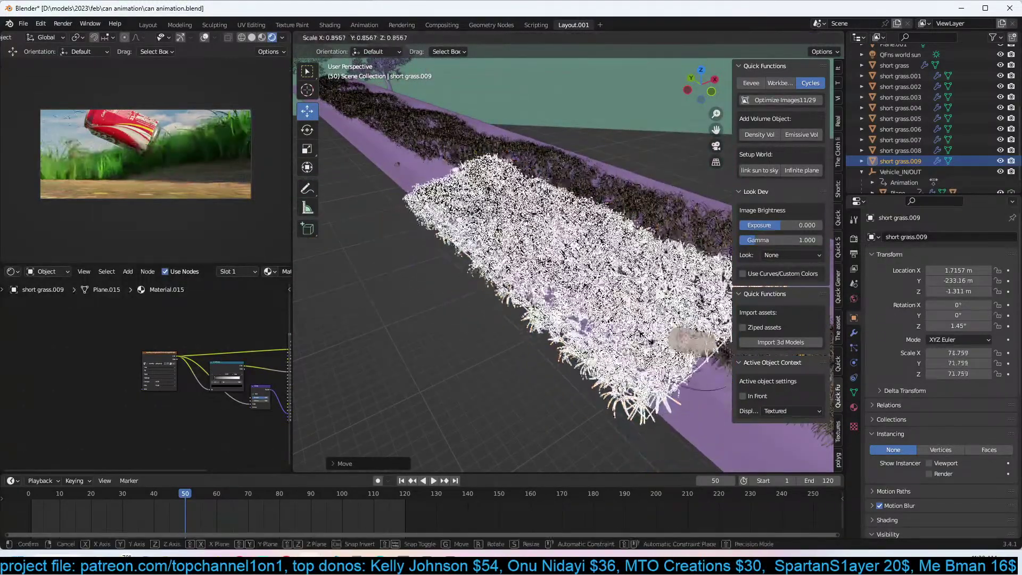
{"action": "left_click", "coordinate": [652, 325]}
{"action": "left_click", "coordinate": [855, 347]}
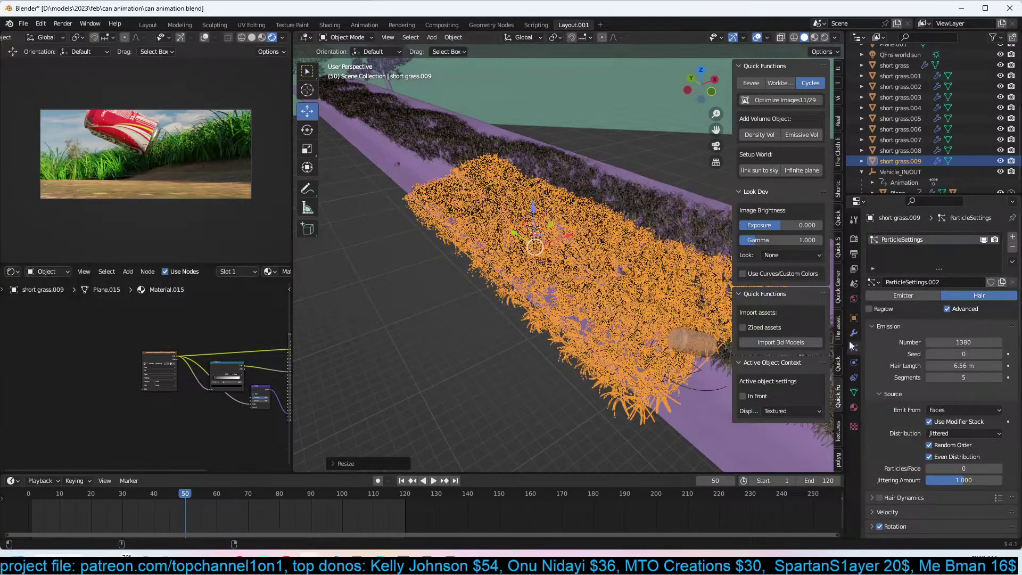
{"action": "scroll", "coordinate": [891, 388], "scroll_direction": "down", "scroll_amount": 12}
{"action": "scroll", "coordinate": [916, 189], "scroll_direction": "down", "scroll_amount": 1}
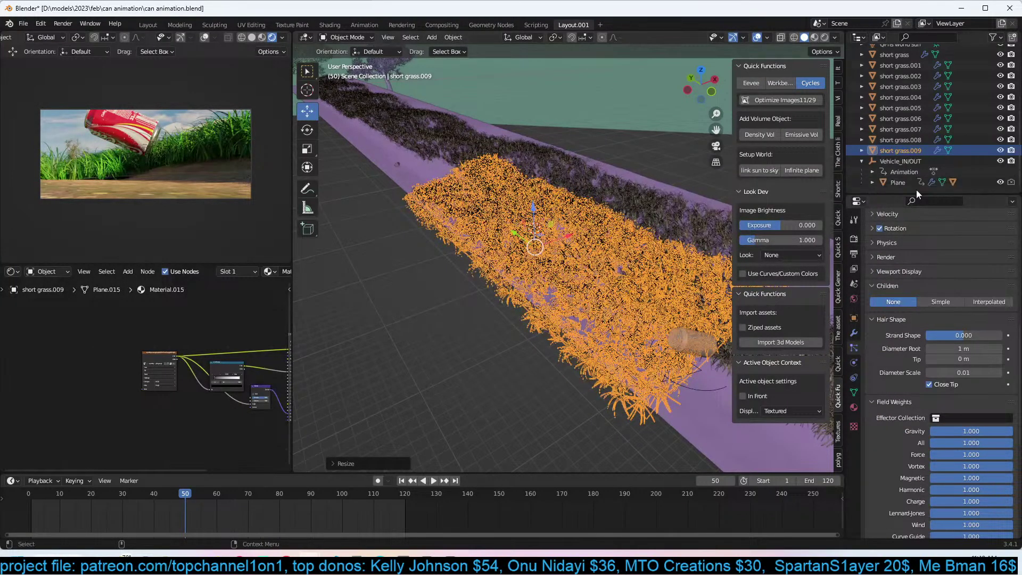
Duplicate the small smooth rock on the dirt road and snap the copy to the 3D cursor placed in the empty area beside the road.
{"action": "left_click", "coordinate": [401, 173]}
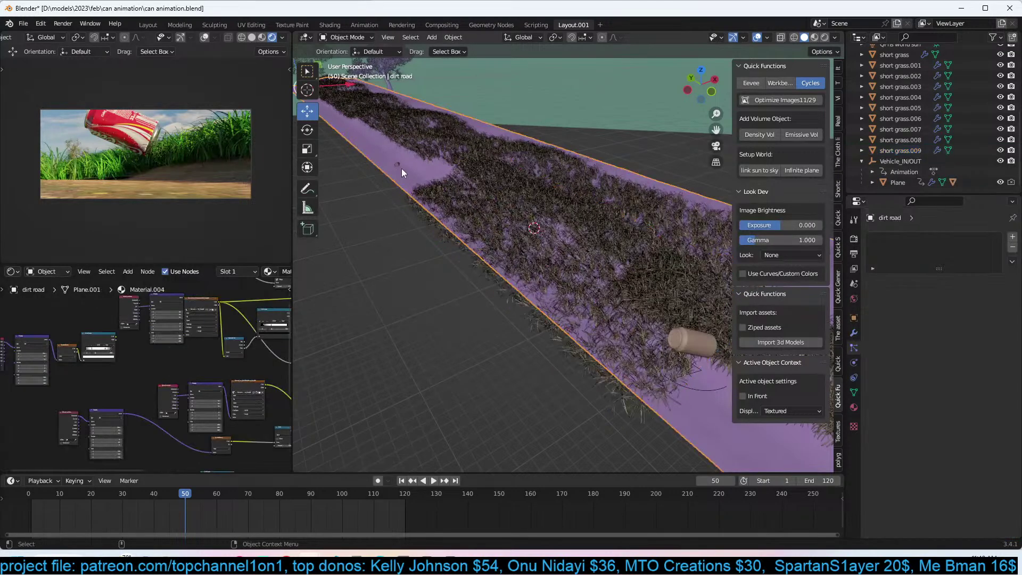
{"action": "left_click", "coordinate": [398, 164]}
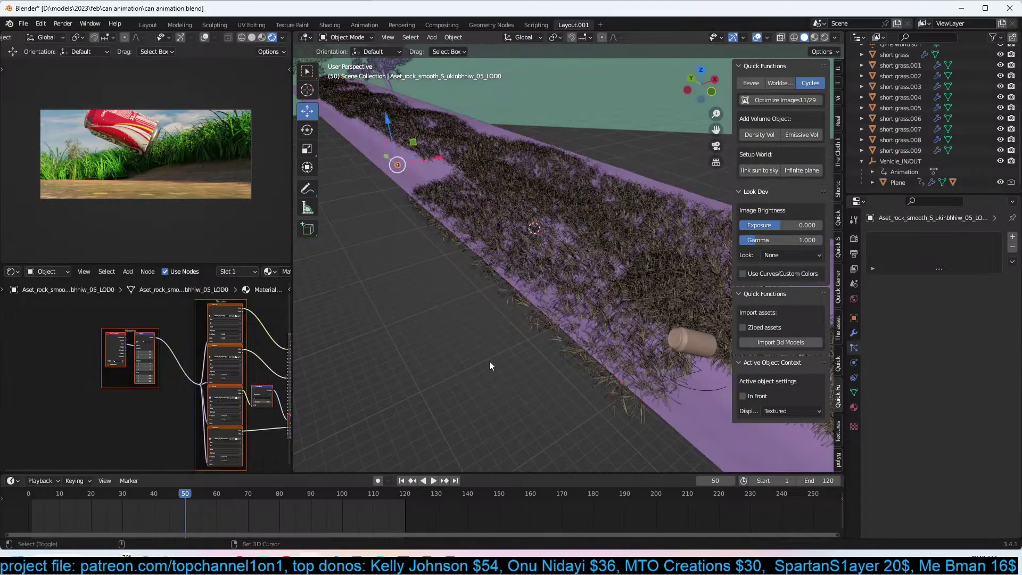
{"action": "key", "text": "shift+d"}
{"action": "right_click", "coordinate": [475, 370], "text": "shift"}
{"action": "key", "text": "shift+s"}
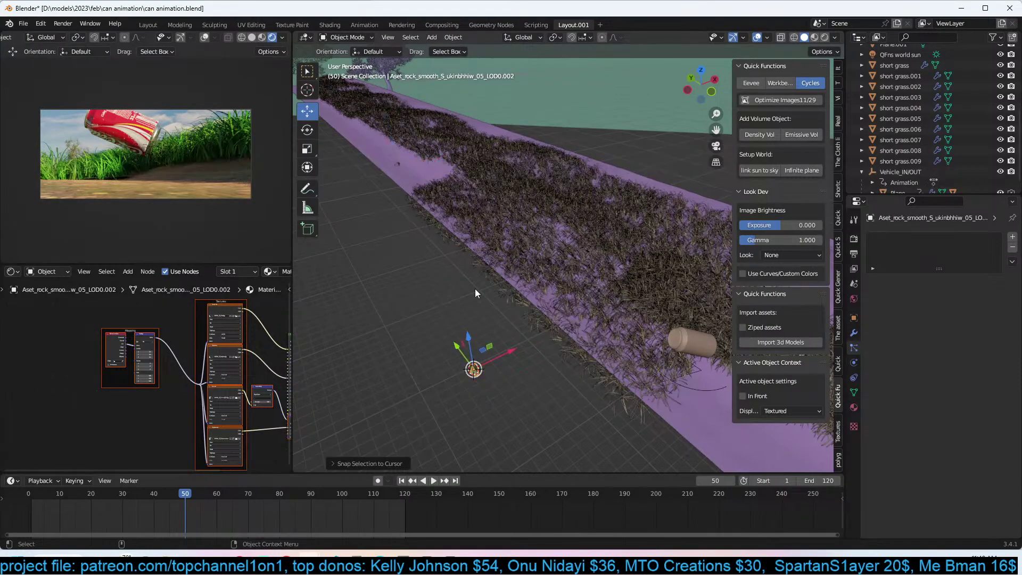
Add a Decimate modifier to the duplicated rock, lower its ratio strongly, and apply the modifier.
{"action": "key", "text": "KP_Decimal"}
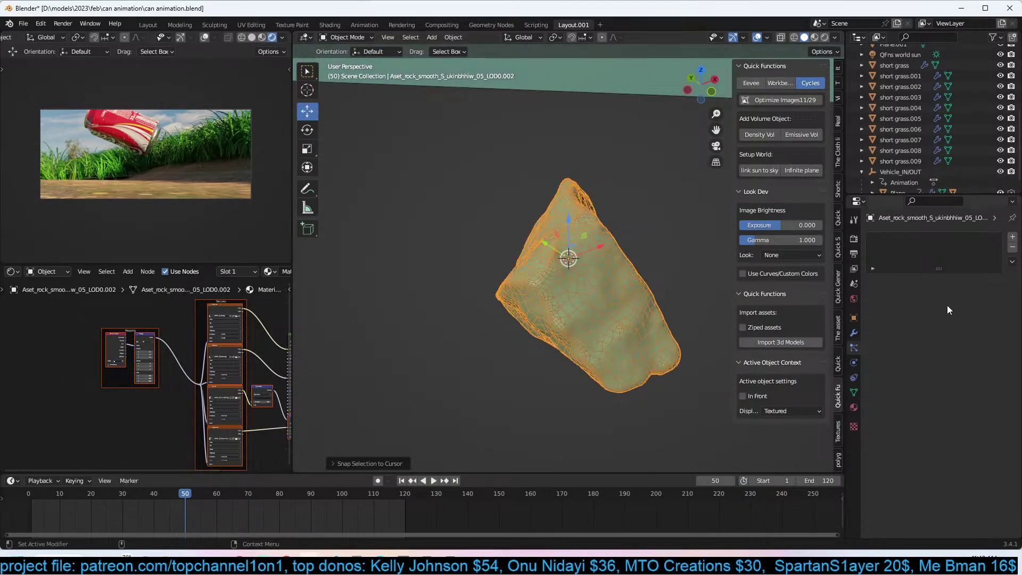
{"action": "left_click", "coordinate": [855, 334]}
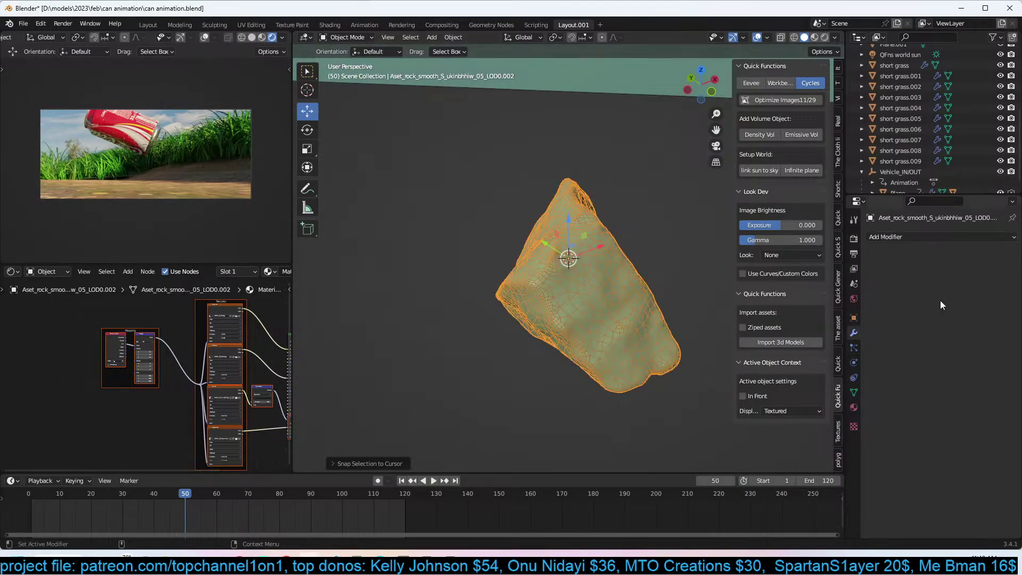
{"action": "left_click", "coordinate": [969, 238]}
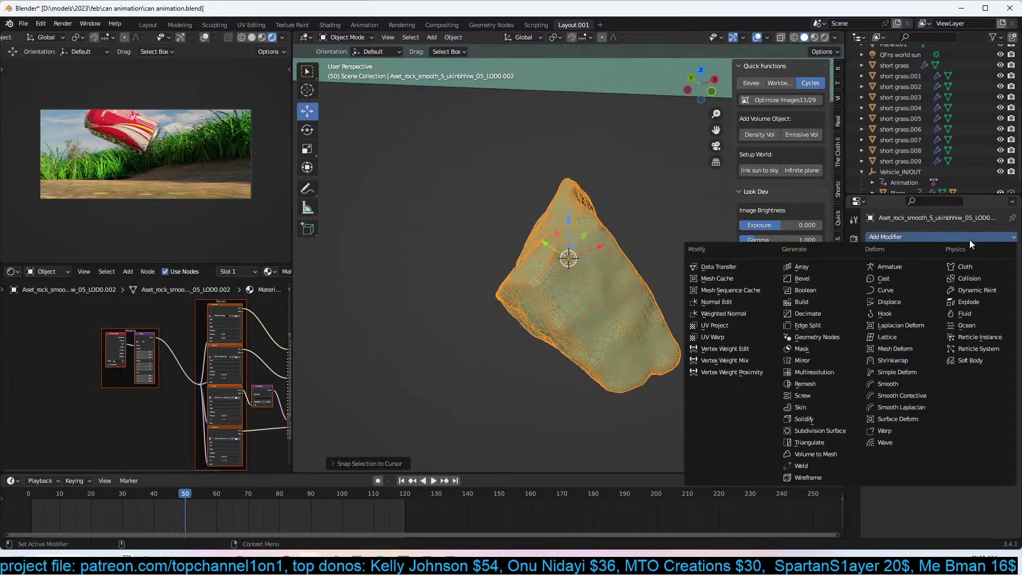
{"action": "left_click", "coordinate": [808, 314]}
{"action": "left_click_drag", "start_coordinate": [978, 285], "coordinate": [900, 305]}
{"action": "key", "text": "ctrl+a"}
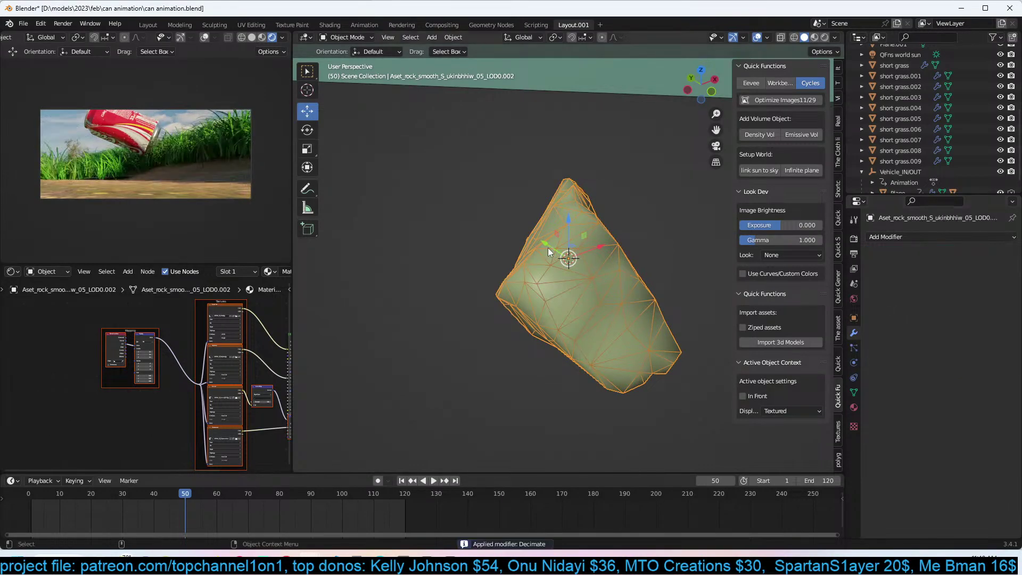
Set the short grass.009 particle system to render as Object instead of Collection.
{"action": "scroll", "coordinate": [598, 234], "scroll_direction": "down", "scroll_amount": 8}
{"action": "scroll", "coordinate": [599, 234], "scroll_direction": "up", "scroll_amount": 5}
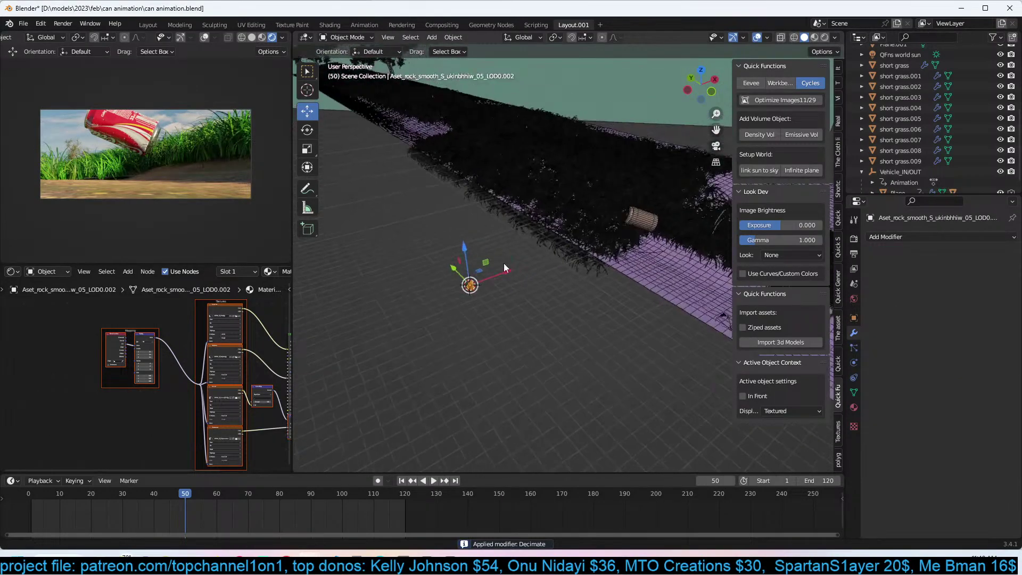
{"action": "left_click", "coordinate": [485, 264]}
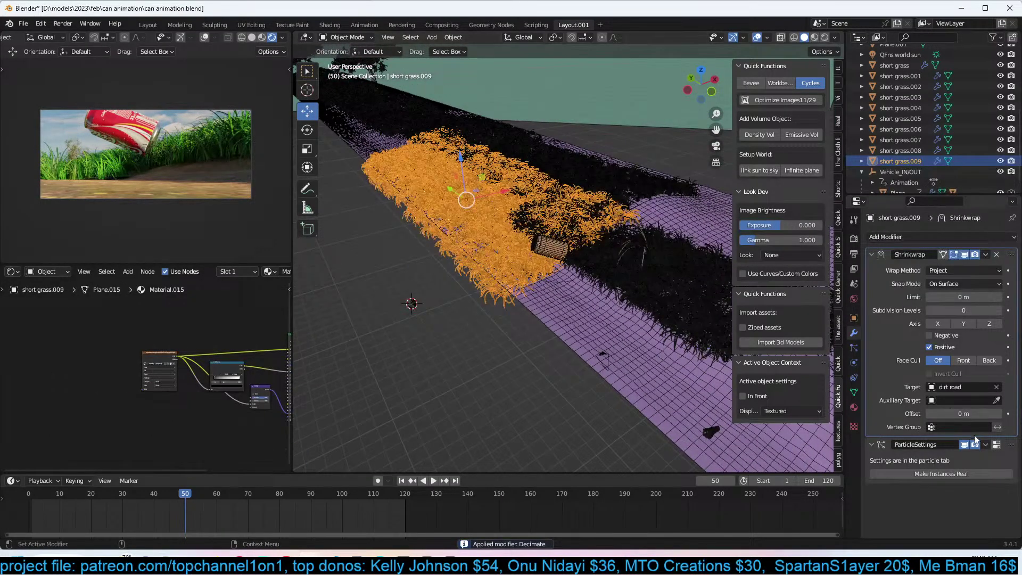
{"action": "left_click", "coordinate": [997, 445]}
{"action": "scroll", "coordinate": [967, 425], "scroll_direction": "down", "scroll_amount": 15}
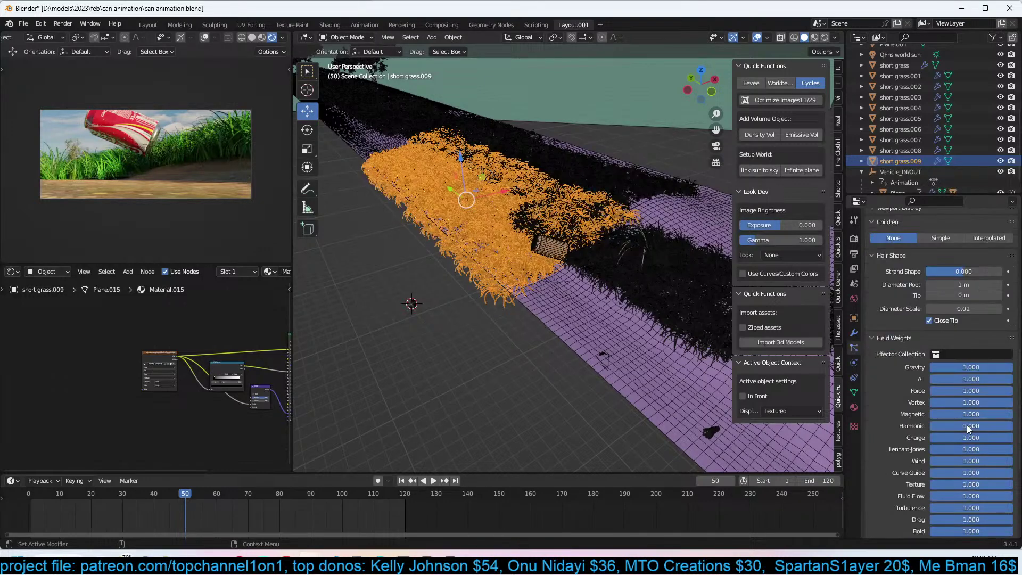
{"action": "scroll", "coordinate": [919, 355], "scroll_direction": "up", "scroll_amount": 12}
{"action": "scroll", "coordinate": [905, 335], "scroll_direction": "down", "scroll_amount": 3}
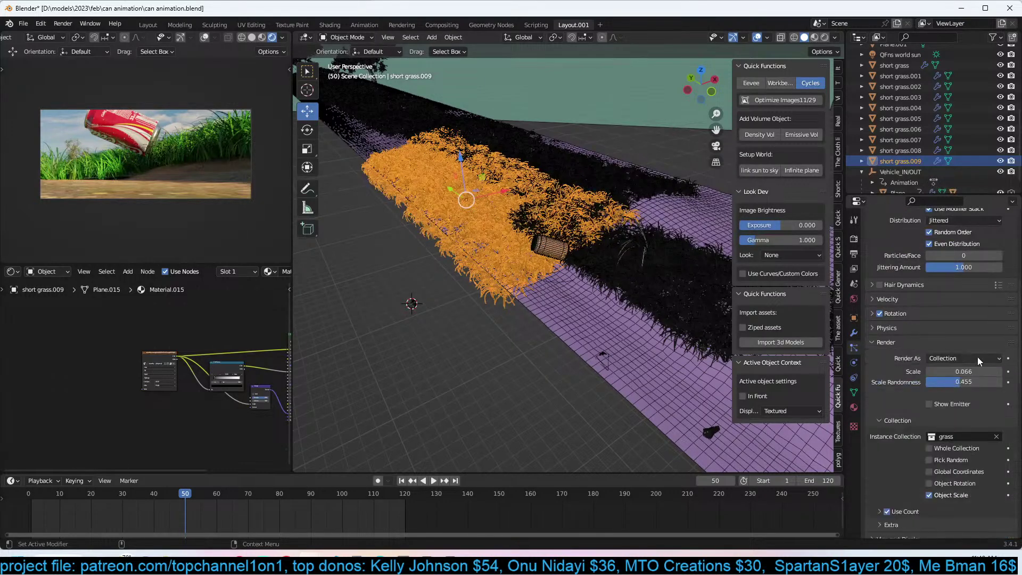
{"action": "left_click", "coordinate": [965, 359]}
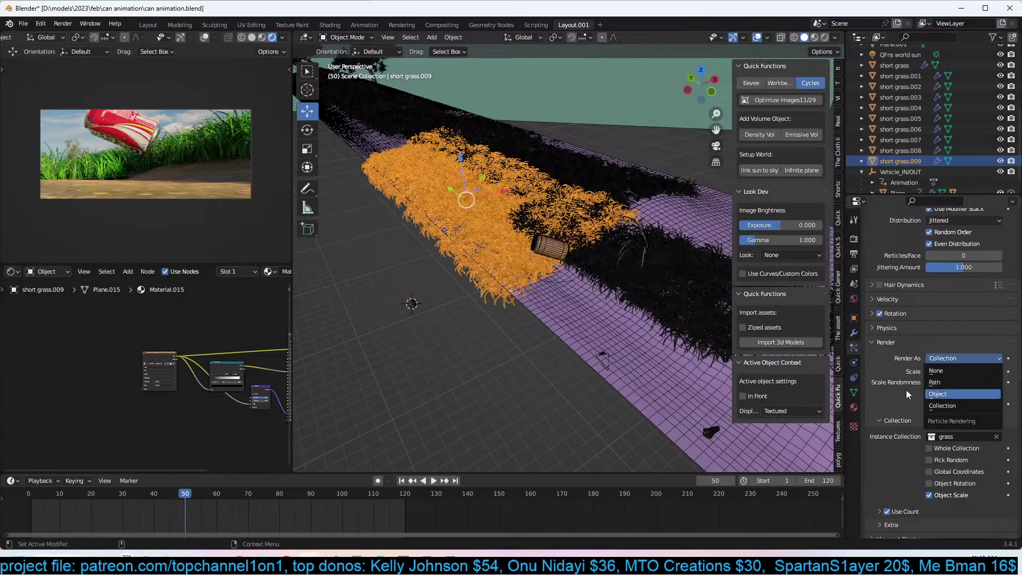
{"action": "left_click", "coordinate": [953, 394]}
Replace the grass bunch instance object of short grass.009 with the decimated rock beside the road.
{"action": "middle_click_drag", "start_coordinate": [479, 337], "coordinate": [525, 325], "text": "shift"}
{"action": "scroll", "coordinate": [526, 324], "scroll_direction": "up", "scroll_amount": 4}
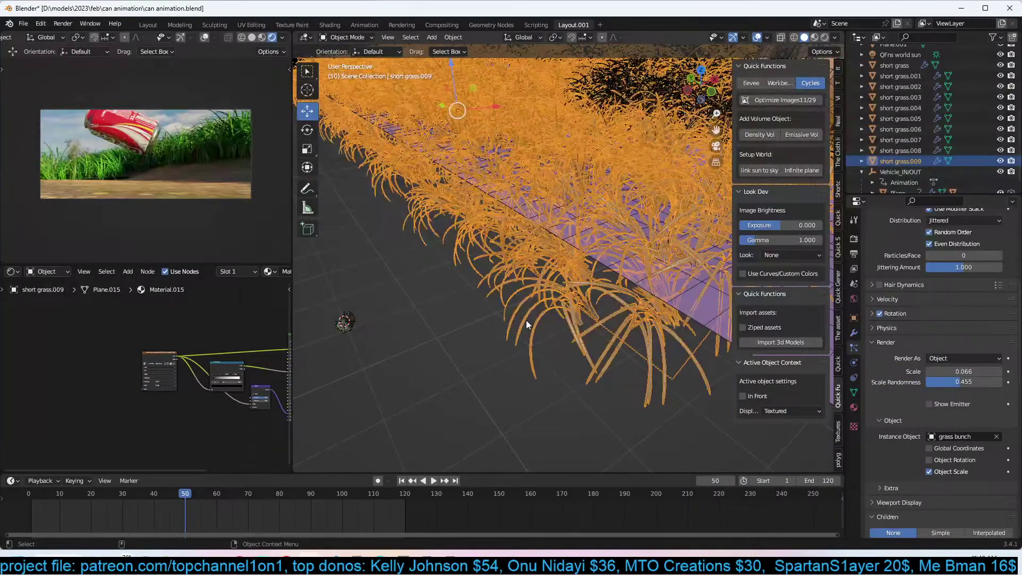
{"action": "left_click", "coordinate": [996, 437]}
{"action": "left_click", "coordinate": [996, 436]}
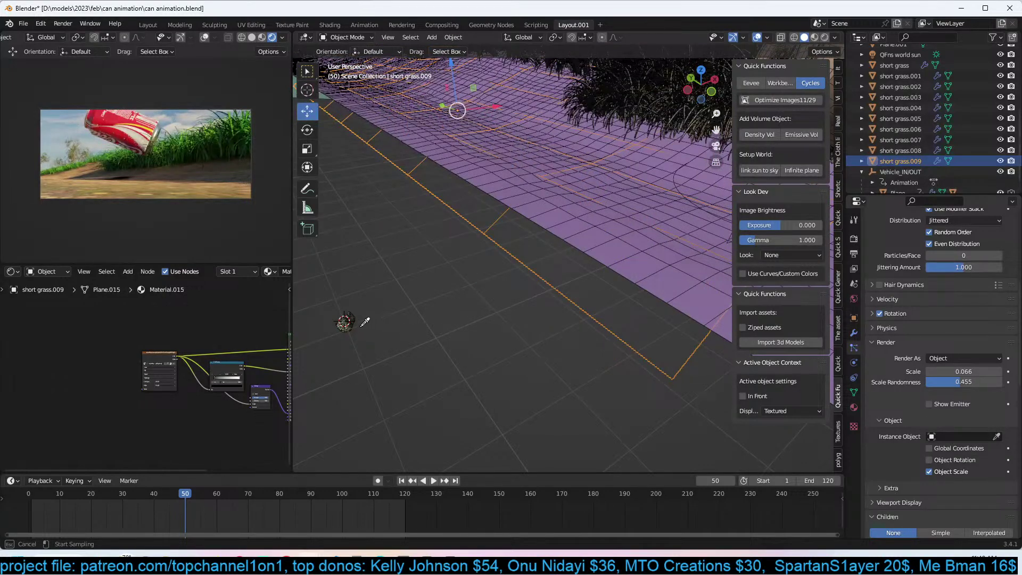
{"action": "left_click", "coordinate": [345, 323]}
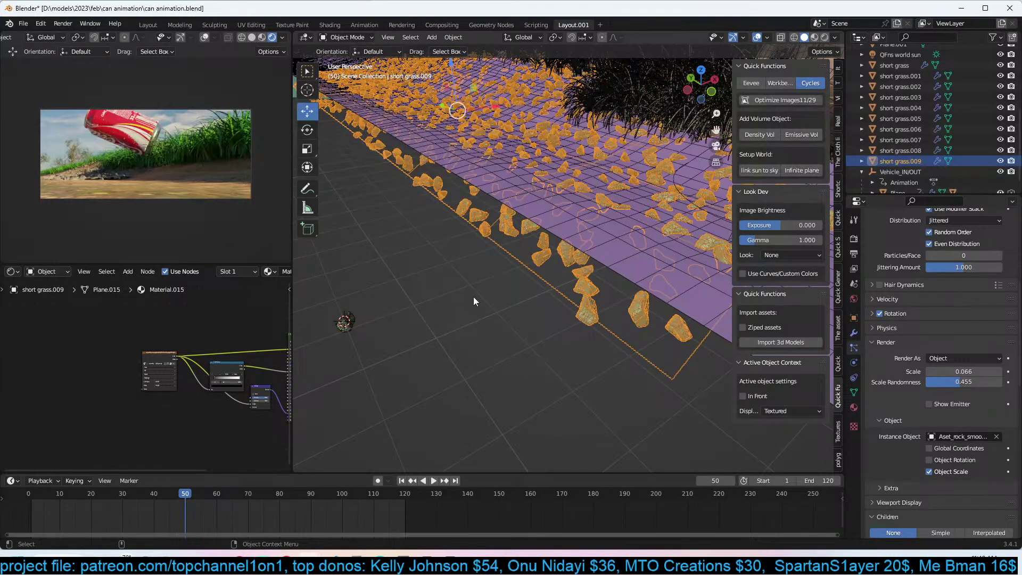
Raise the rock-scattering short grass.009 plane about 1.4 m along Z onto the road surface.
{"action": "key", "text": "g"}
{"action": "key", "text": "z"}
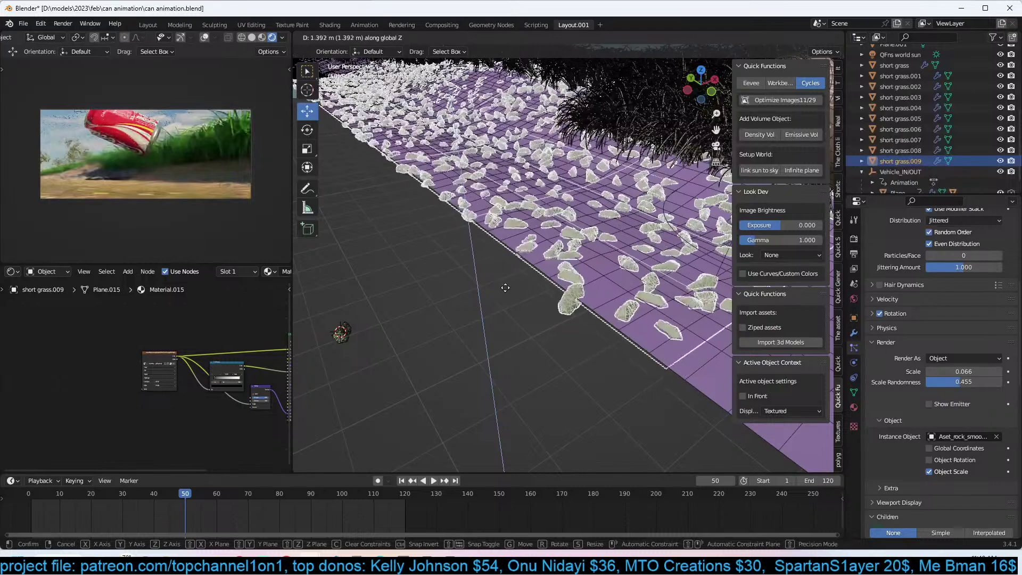
{"action": "left_click", "coordinate": [511, 288]}
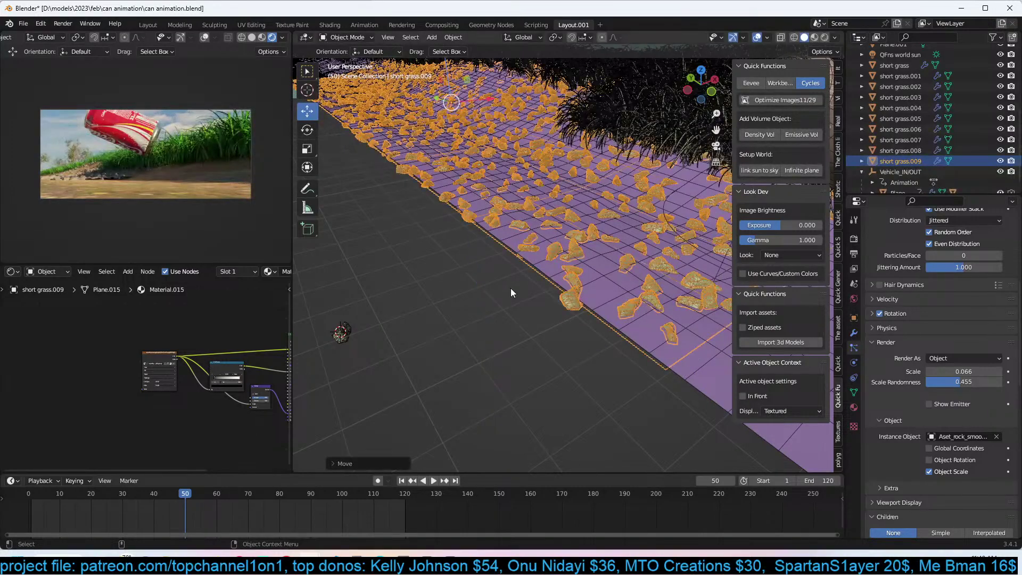
{"action": "middle_click_drag", "start_coordinate": [596, 291], "coordinate": [638, 292]}
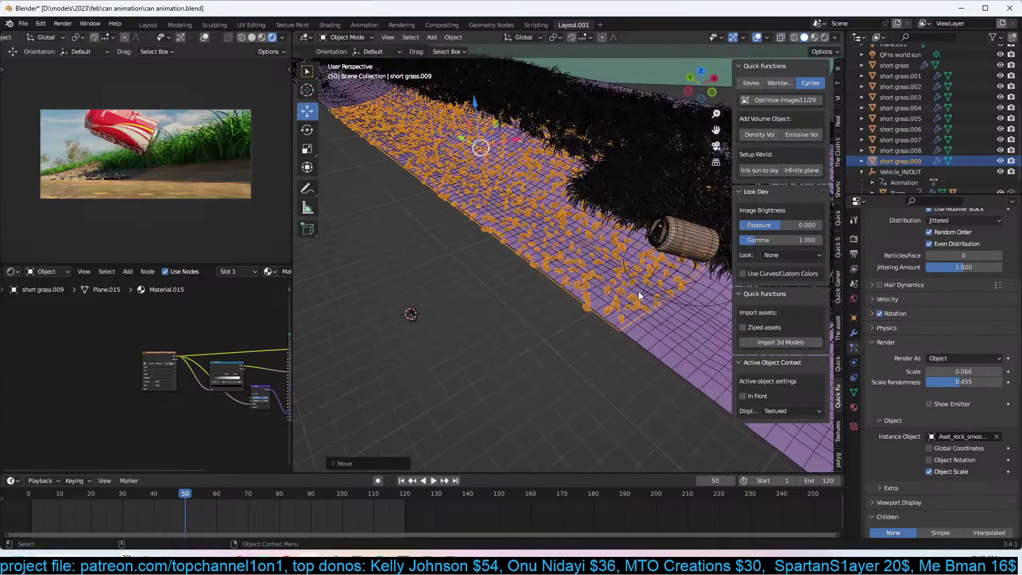
Turn off the wireframe overlay and reselect the scattered rocks of short grass.009.
{"action": "key", "text": "alt+a"}
{"action": "right_click", "coordinate": [604, 270]}
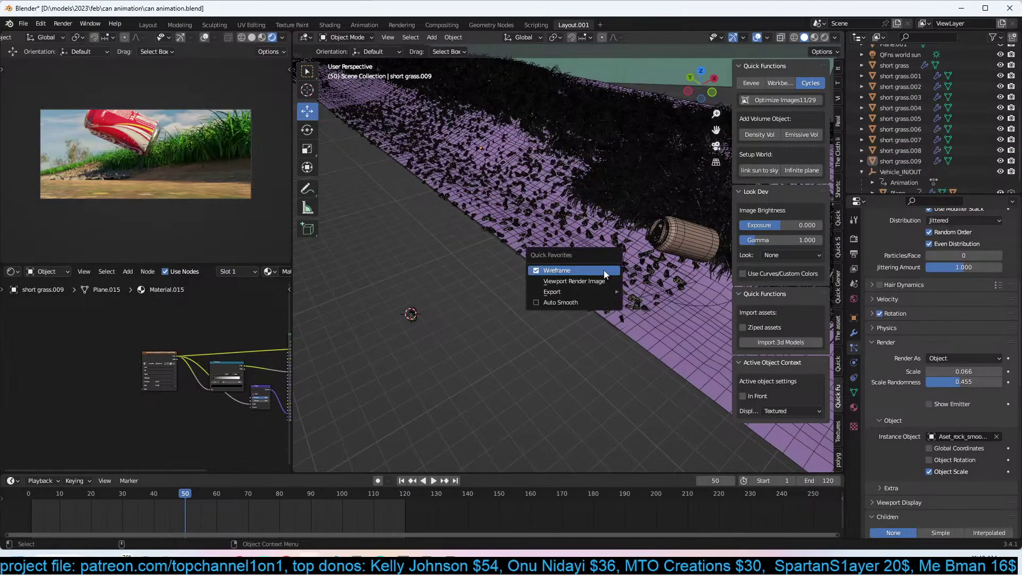
{"action": "key", "text": "Escape"}
{"action": "scroll", "coordinate": [604, 270], "scroll_direction": "up", "scroll_amount": 4}
{"action": "scroll", "coordinate": [602, 277], "scroll_direction": "up", "scroll_amount": 3}
{"action": "left_click", "coordinate": [618, 273]}
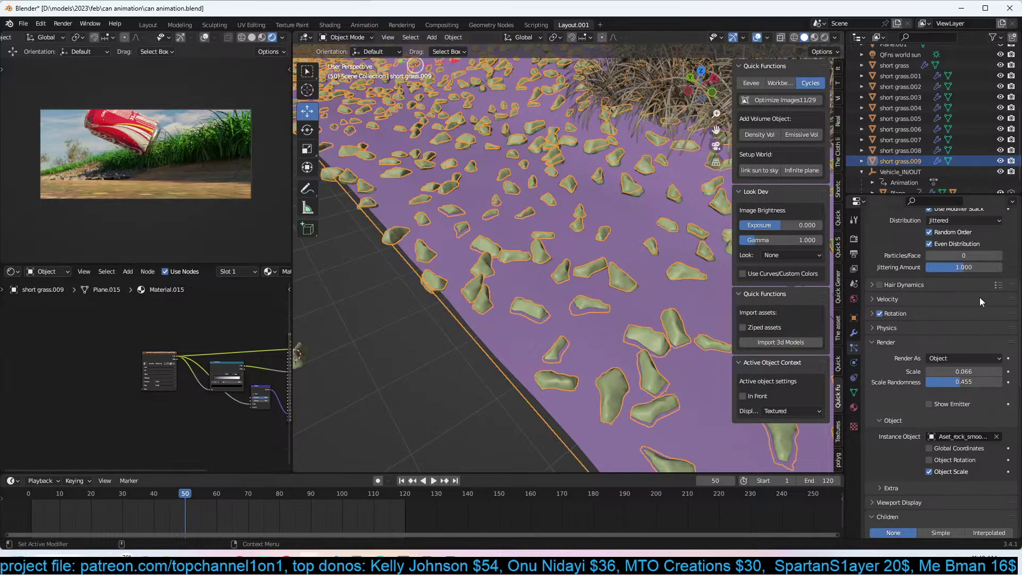
Duplicate the mesh of short grass.009 about 57 m in the negative Y direction to extend the rock scatter along the road.
{"action": "scroll", "coordinate": [967, 286], "scroll_direction": "up", "scroll_amount": 2}
{"action": "scroll", "coordinate": [411, 312], "scroll_direction": "down", "scroll_amount": 5}
{"action": "middle_click_drag", "start_coordinate": [411, 313], "coordinate": [670, 289]}
{"action": "key", "text": "Tab"}
{"action": "key", "text": "g"}
{"action": "key", "text": "y"}
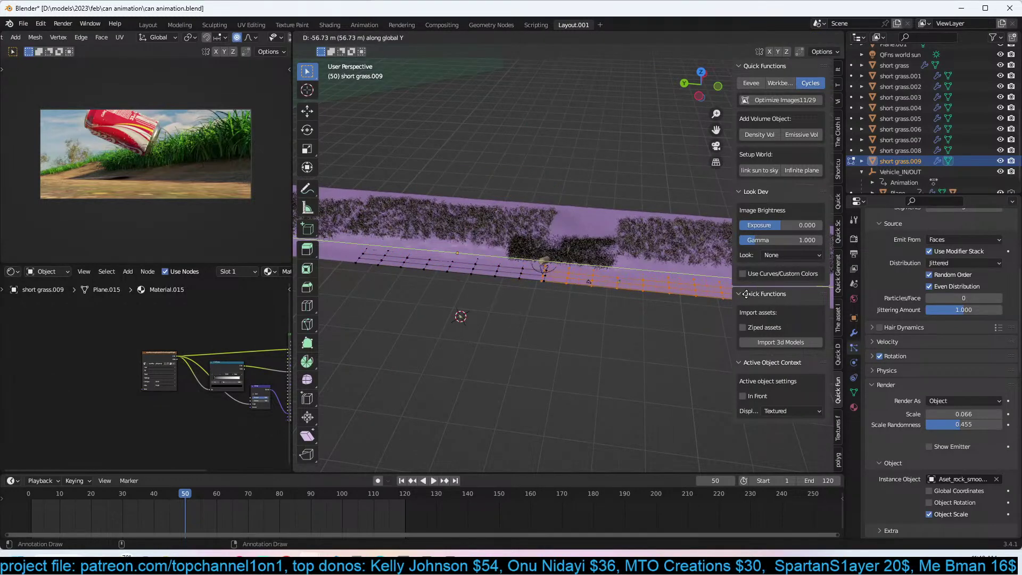
{"action": "left_click", "coordinate": [649, 295]}
{"action": "key", "text": "Tab"}
{"action": "middle_click_drag", "start_coordinate": [650, 295], "coordinate": [598, 296]}
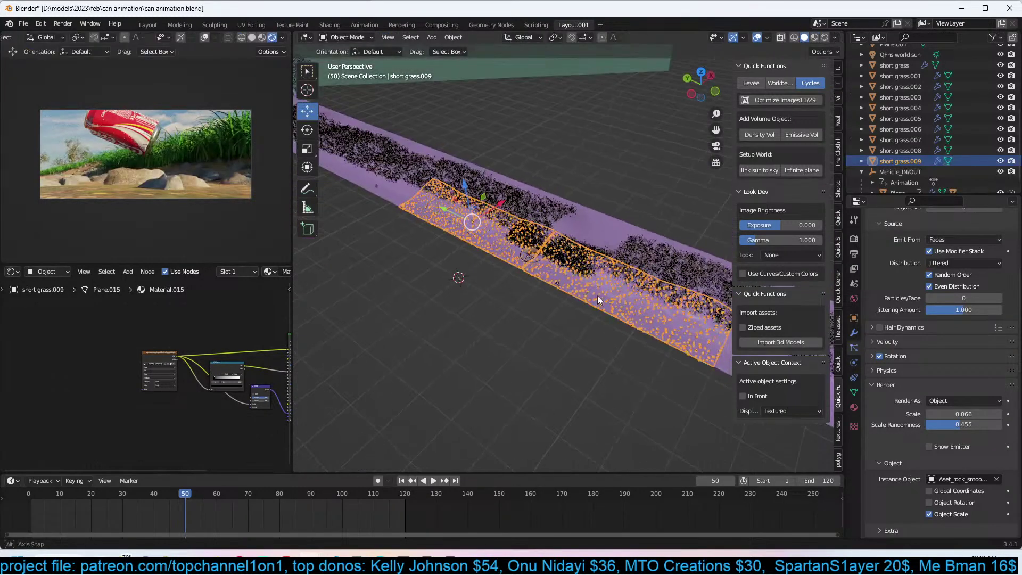
Set the rock particles' scale to 0.047 and scale randomness to 1.000, with rotation randomize 1.000 and randomize phase 2.000.
{"action": "mouse_move", "coordinate": [963, 425]}
{"action": "left_mouse_down"}
{"action": "mouse_move", "coordinate": [1001, 424]}
{"action": "mouse_move", "coordinate": [944, 418]}
{"action": "left_mouse_up"}
{"action": "scroll", "coordinate": [906, 394], "scroll_direction": "up", "scroll_amount": 4}
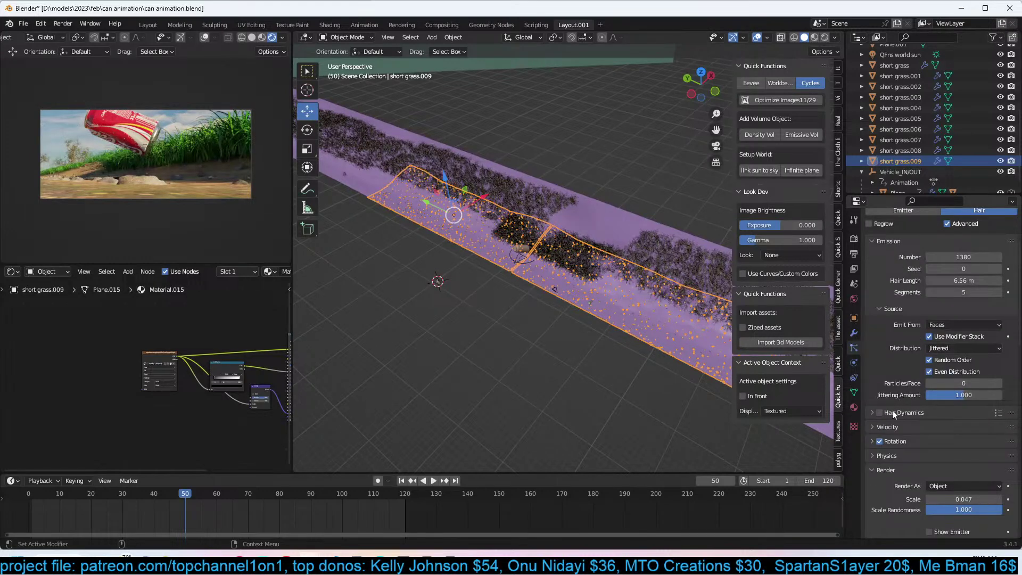
{"action": "left_click", "coordinate": [916, 441]}
{"action": "scroll", "coordinate": [920, 415], "scroll_direction": "down", "scroll_amount": 5}
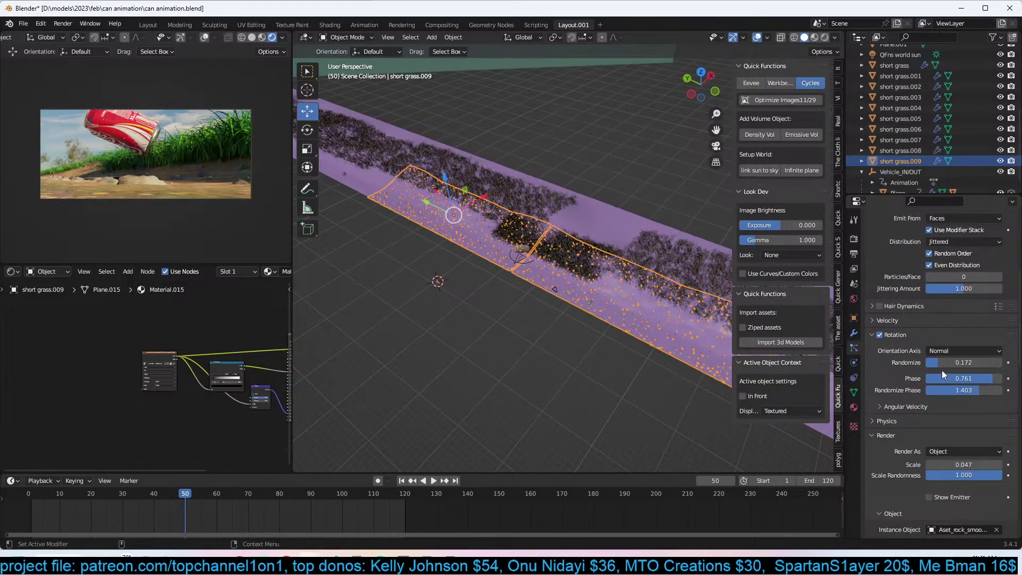
{"action": "left_click", "coordinate": [915, 407]}
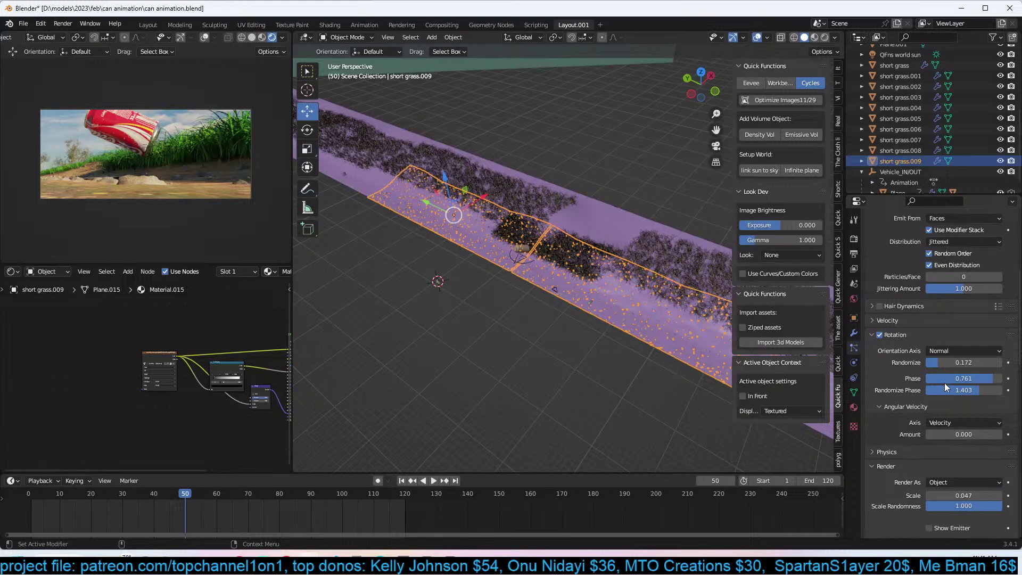
{"action": "left_click_drag", "start_coordinate": [939, 363], "coordinate": [1004, 389]}
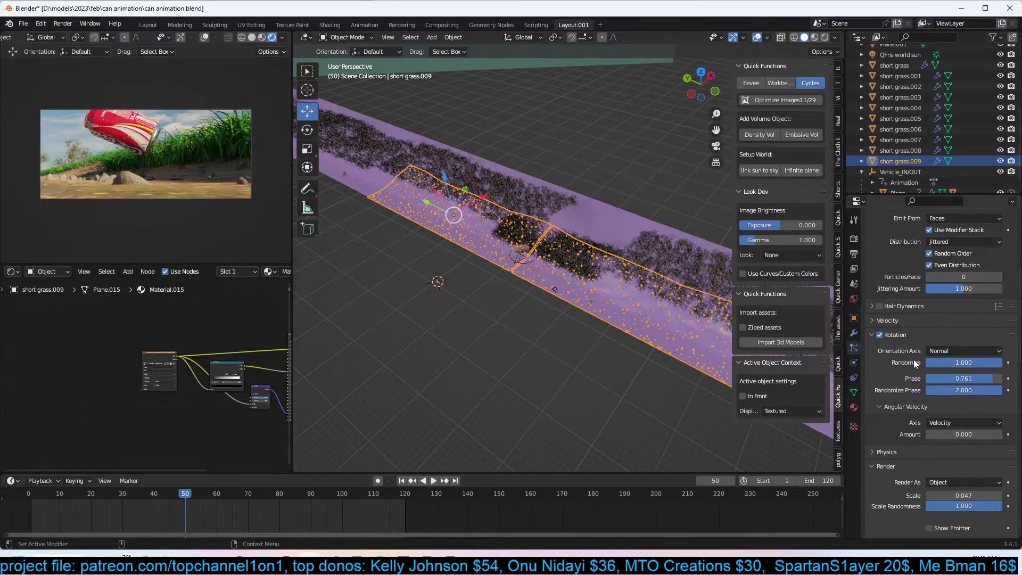
Try the velocity Randomize setting on the rock particles of short grass.009.
{"action": "left_click", "coordinate": [902, 321]}
{"action": "mouse_move", "coordinate": [950, 423]}
{"action": "left_mouse_down"}
{"action": "mouse_move", "coordinate": [982, 424]}
{"action": "mouse_move", "coordinate": [953, 424]}
{"action": "left_mouse_up"}
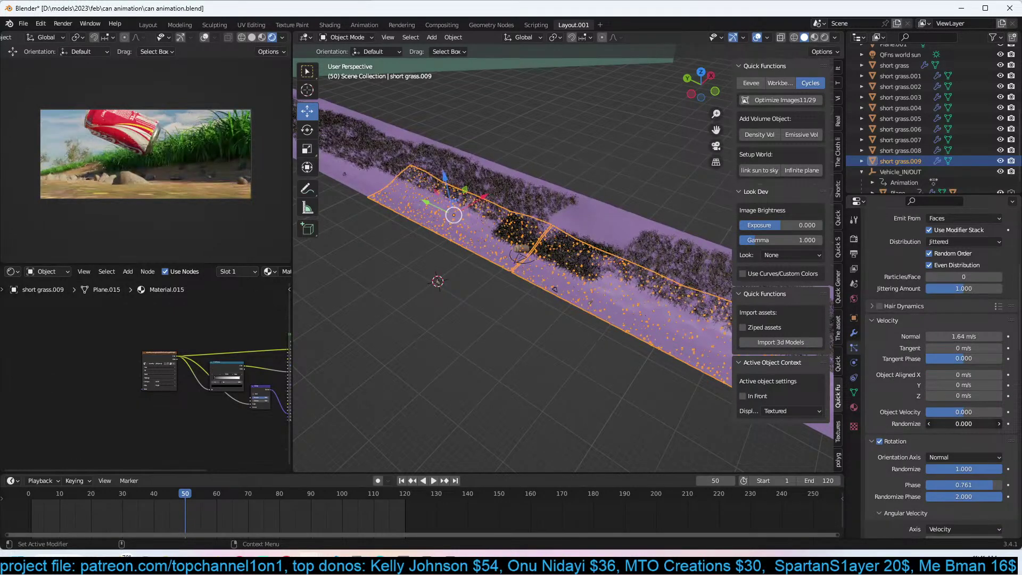
{"action": "middle_click_drag", "start_coordinate": [476, 272], "coordinate": [264, 206]}
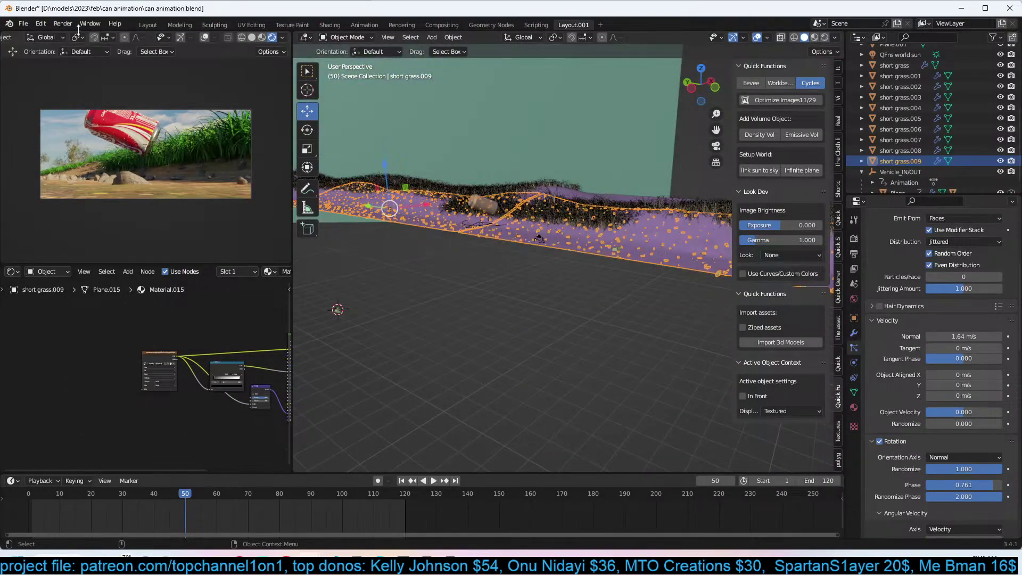
Save the file, then play back the rendered animation frames and close the player.
{"action": "key", "text": "ctrl+s"}
{"action": "left_click", "coordinate": [63, 23]}
{"action": "left_click", "coordinate": [91, 87]}
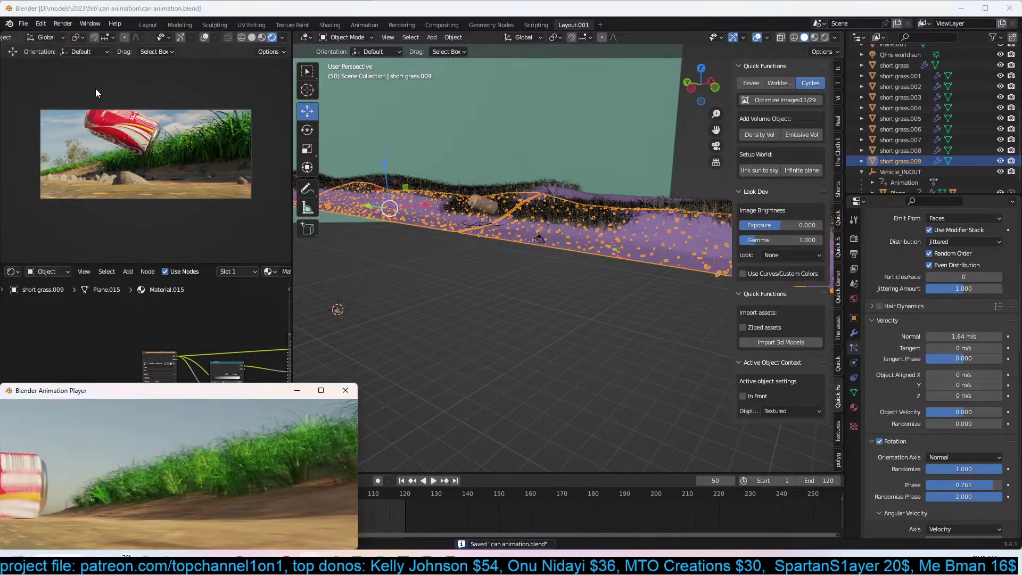
{"action": "left_click_drag", "start_coordinate": [174, 389], "coordinate": [400, 242]}
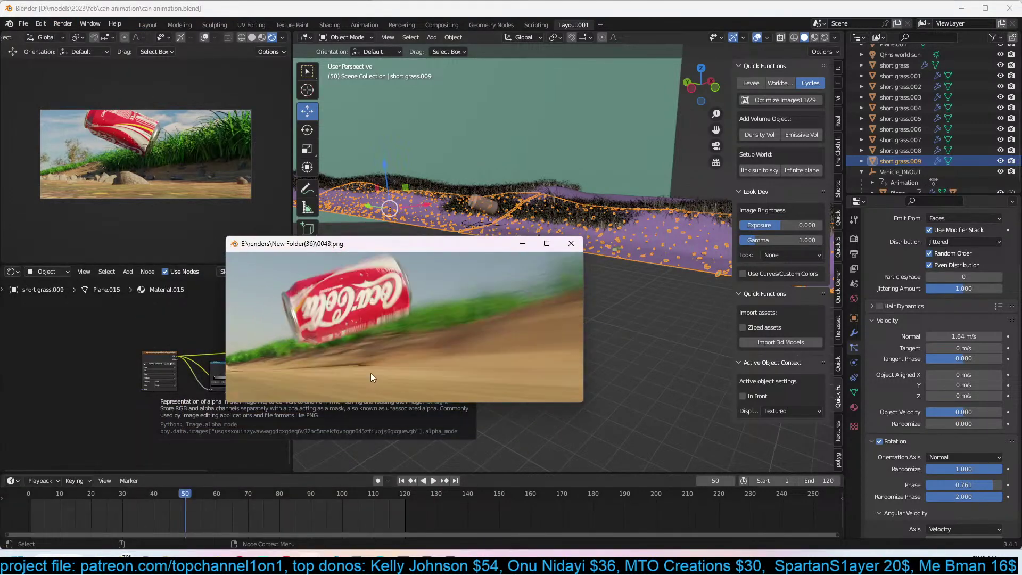
{"action": "left_click", "coordinate": [572, 243]}
Narrow the short grass.009 plane and shift it about 0.5 m toward the grassy bank beside the road.
{"action": "middle_click_drag", "start_coordinate": [615, 245], "coordinate": [475, 206]}
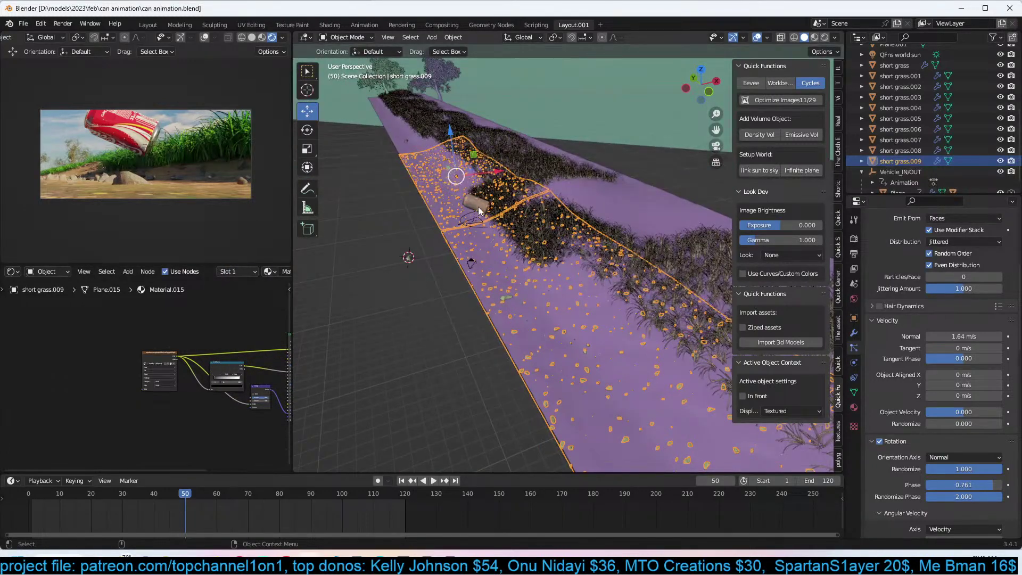
{"action": "key", "text": "Tab"}
{"action": "key", "text": "s"}
{"action": "key", "text": "Escape"}
{"action": "key", "text": "Tab"}
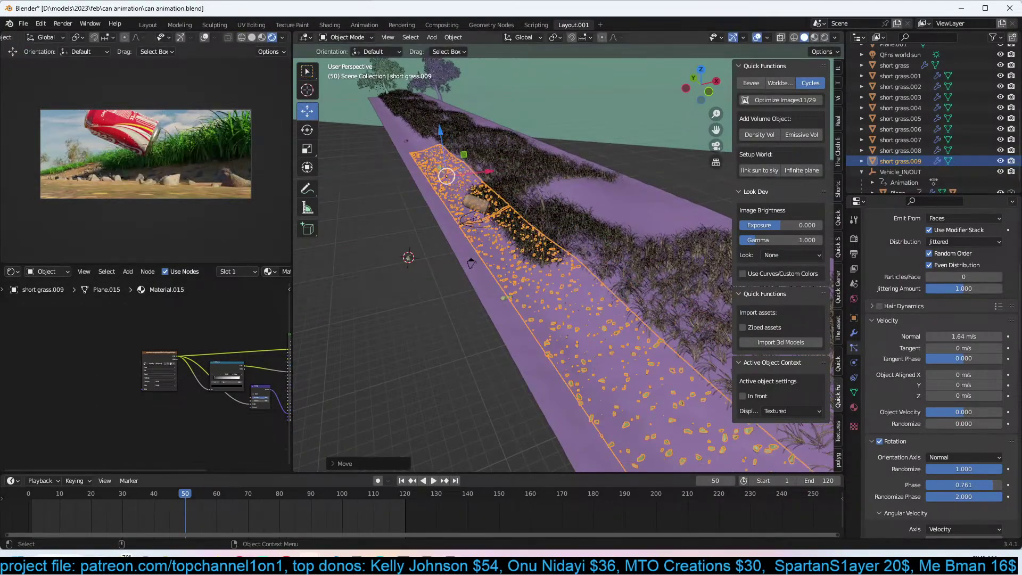
{"action": "key", "text": "s"}
{"action": "key", "text": "Escape"}
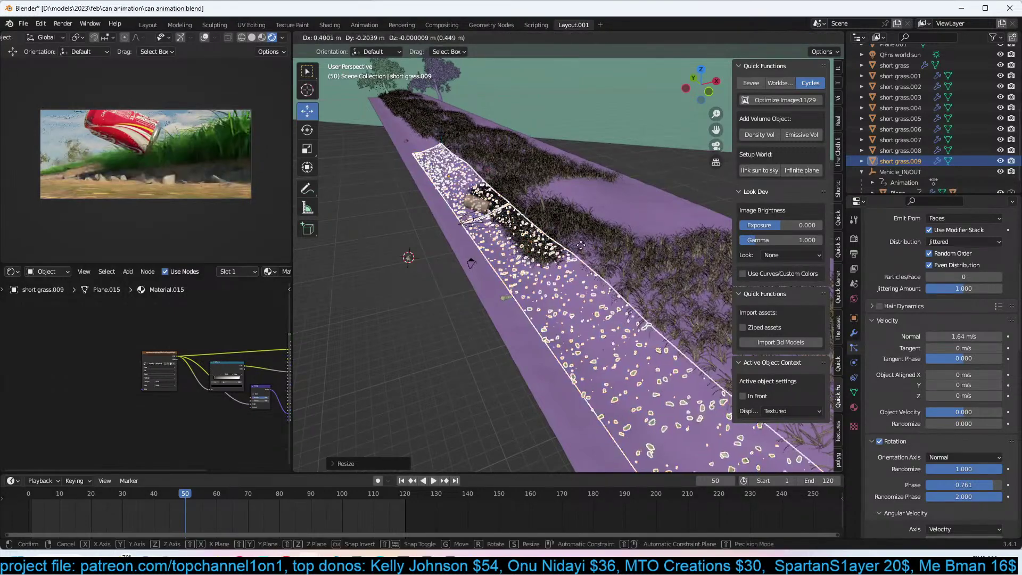
{"action": "key", "text": "g"}
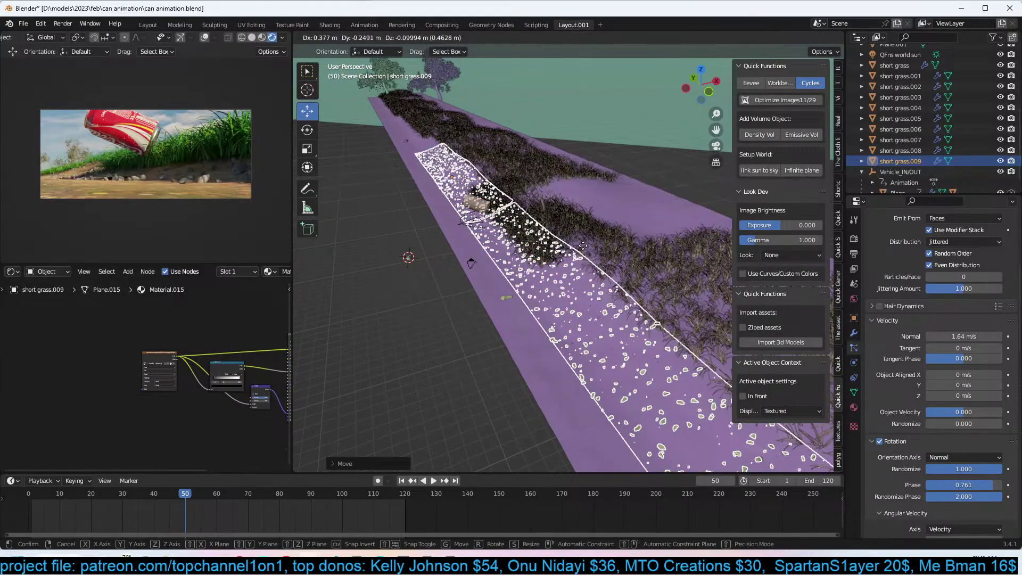
{"action": "left_click", "coordinate": [579, 253]}
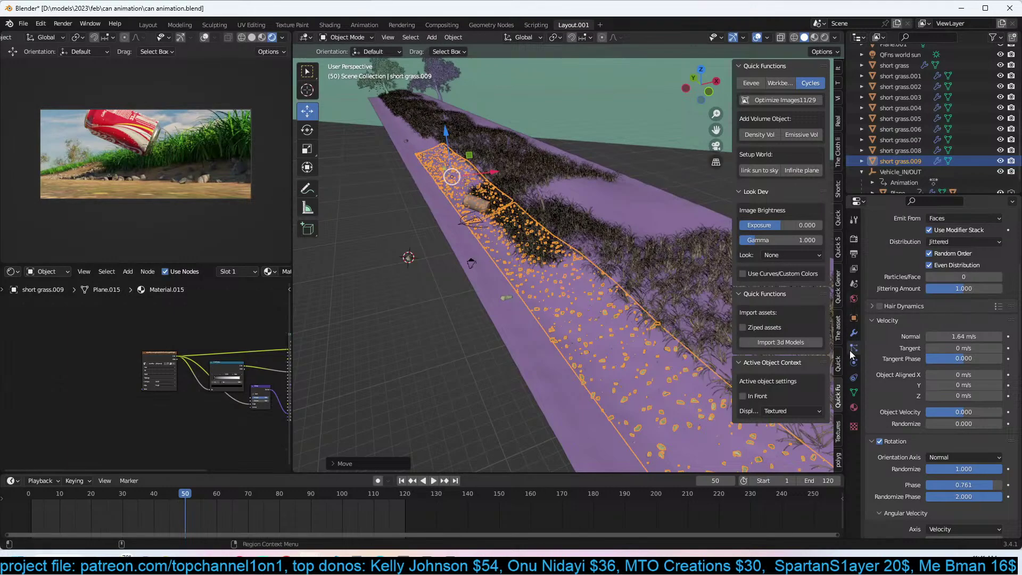
Raise the number of rock particles on short grass.009 to 1765.
{"action": "scroll", "coordinate": [888, 348], "scroll_direction": "up", "scroll_amount": 9}
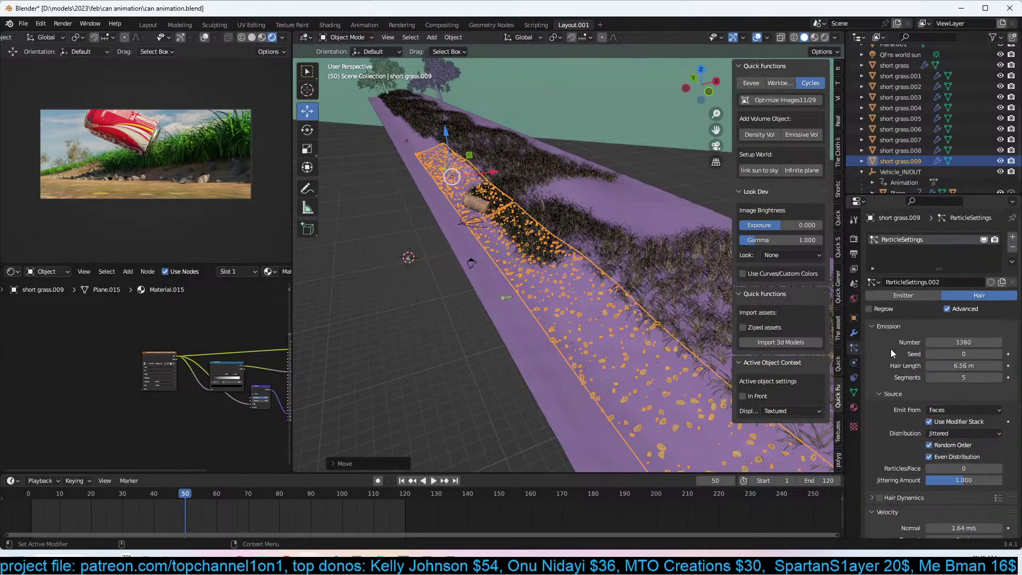
{"action": "left_click_drag", "start_coordinate": [949, 343], "coordinate": [976, 344]}
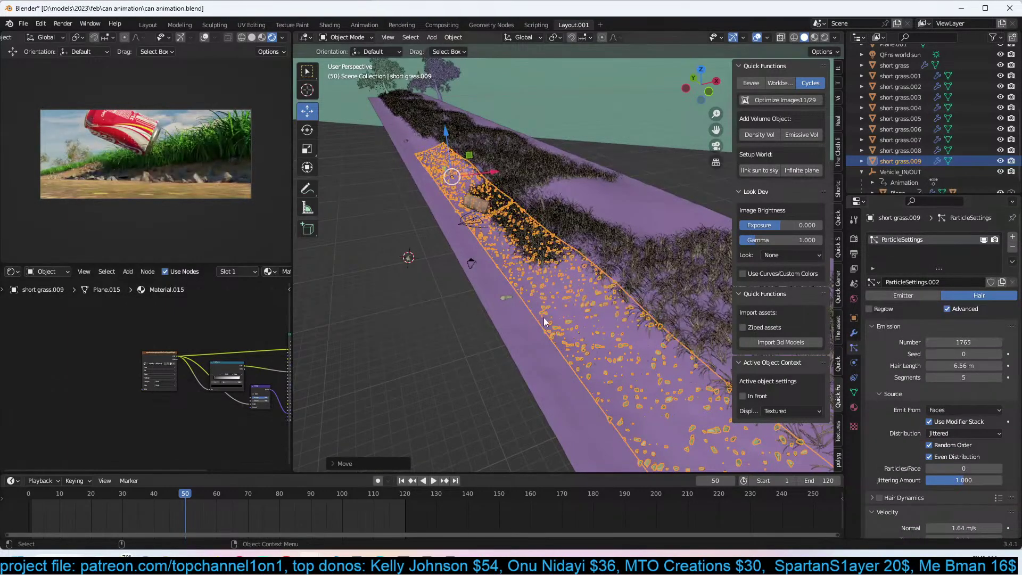
{"action": "middle_click_drag", "start_coordinate": [545, 318], "coordinate": [579, 324]}
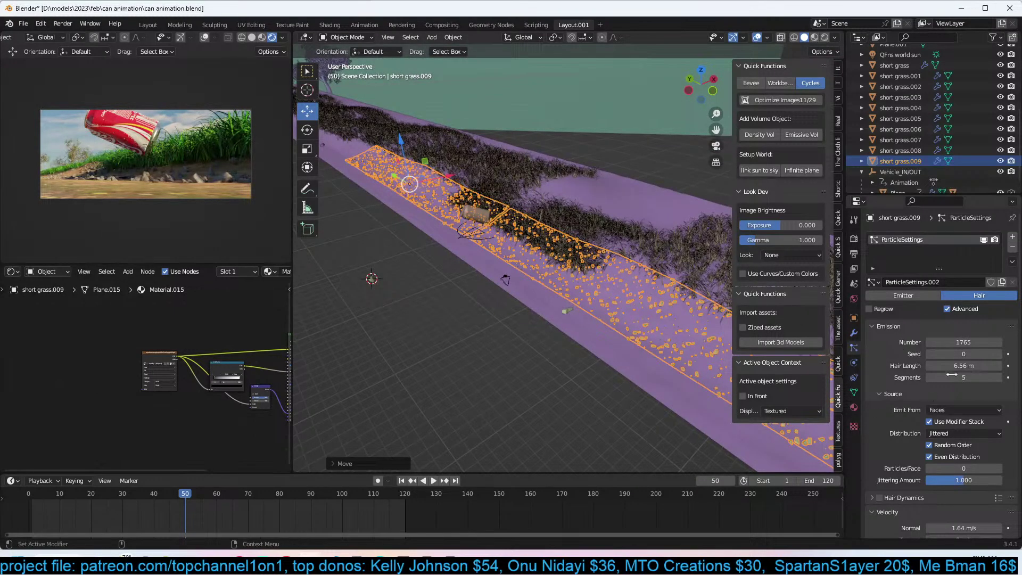
Collapse the unneeded particle settings sections and assign Texture.002 as the rock particle system's texture.
{"action": "scroll", "coordinate": [950, 386], "scroll_direction": "down", "scroll_amount": 15}
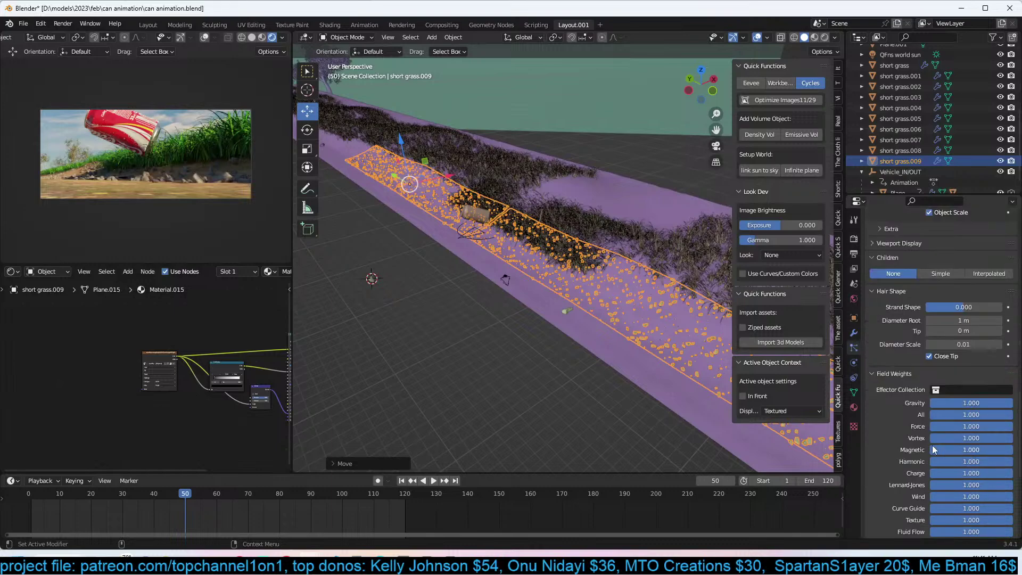
{"action": "left_click", "coordinate": [905, 261]}
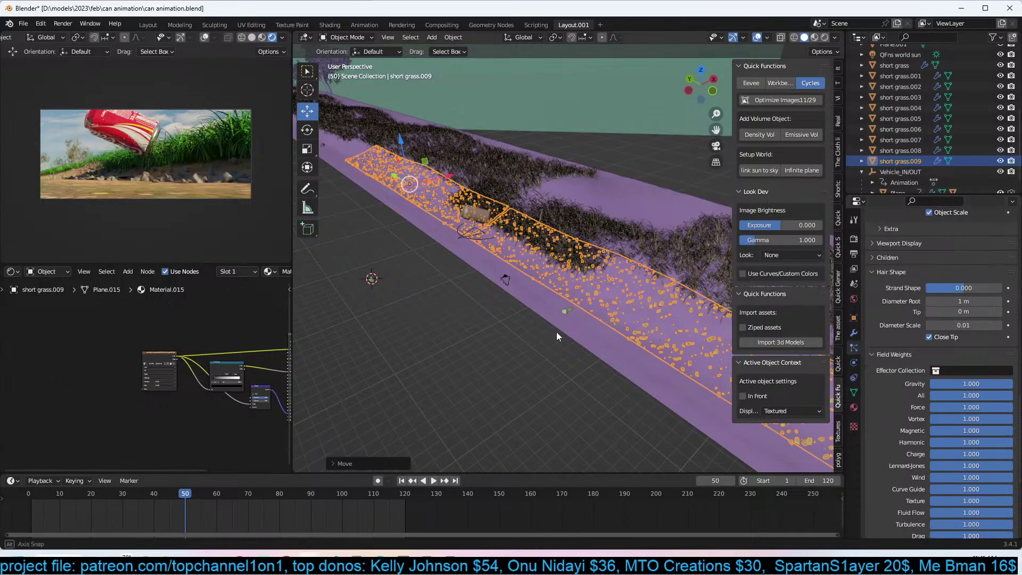
{"action": "middle_click_drag", "start_coordinate": [552, 331], "coordinate": [589, 328]}
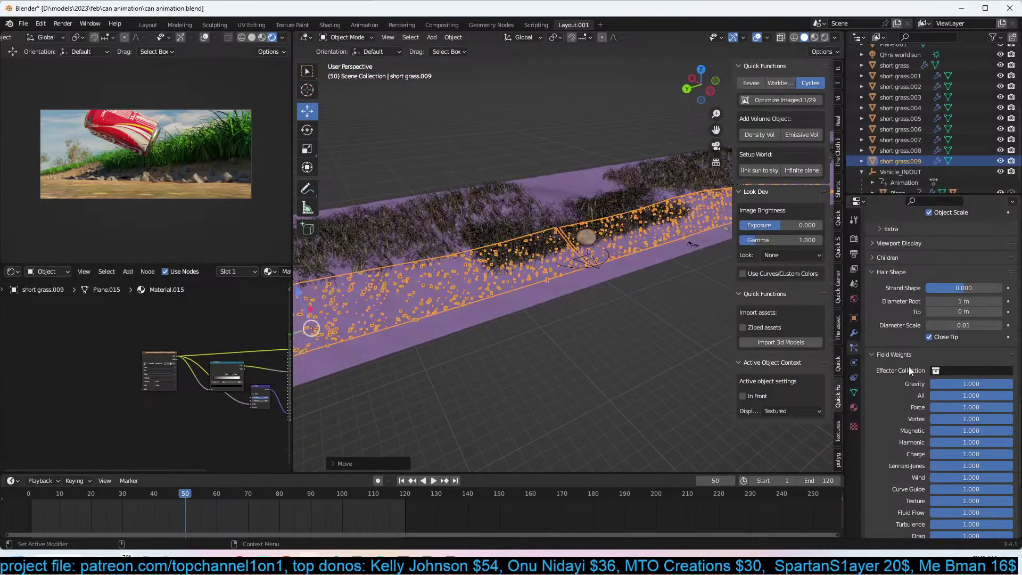
{"action": "left_click", "coordinate": [903, 273]}
{"action": "left_click", "coordinate": [900, 287]}
{"action": "left_click", "coordinate": [893, 429]}
{"action": "left_click", "coordinate": [878, 513]}
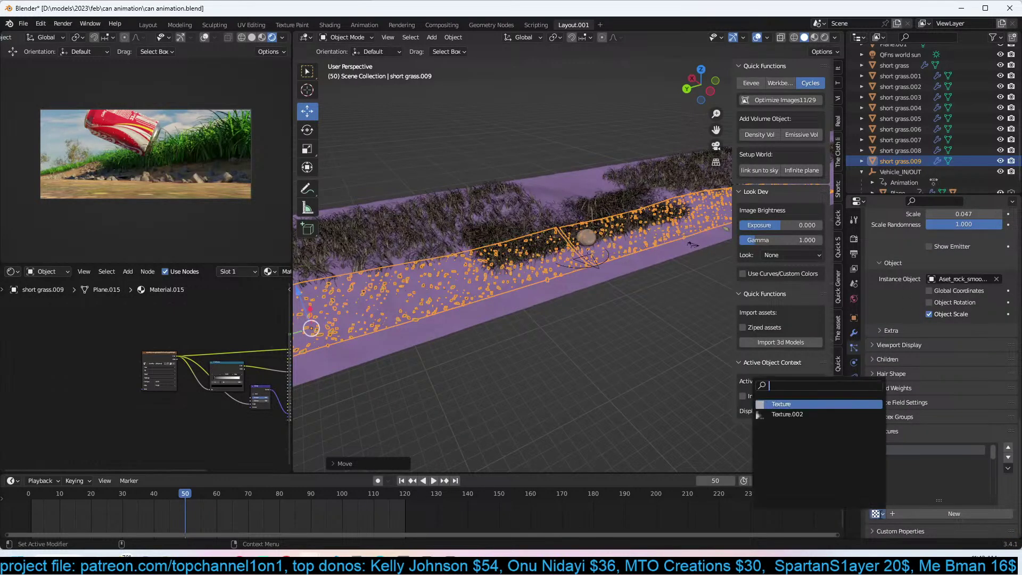
{"action": "left_click", "coordinate": [799, 414]}
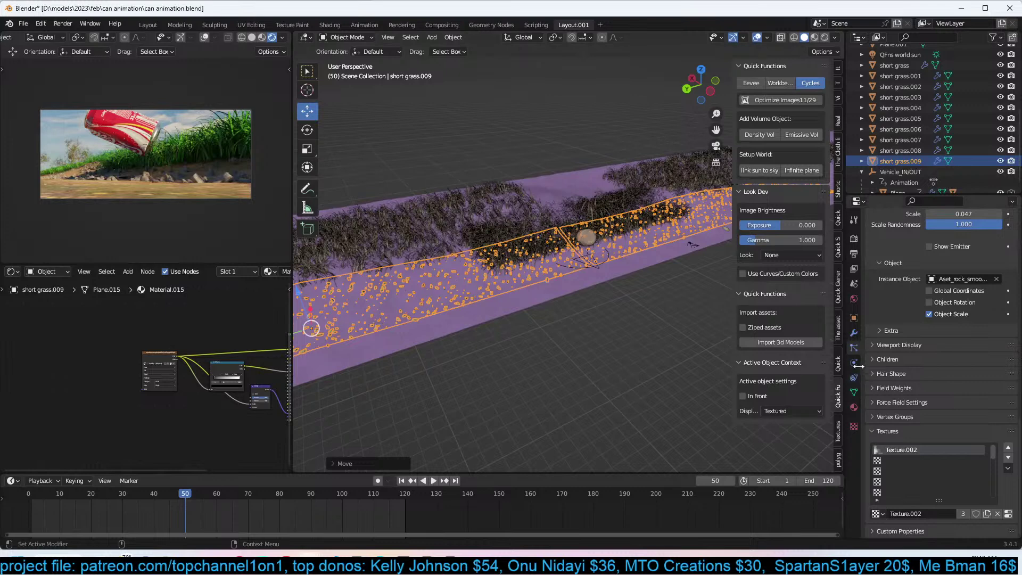
In the particle texture's influence settings, disable General Time and enable Density at 1.000.
{"action": "left_click", "coordinate": [1008, 515]}
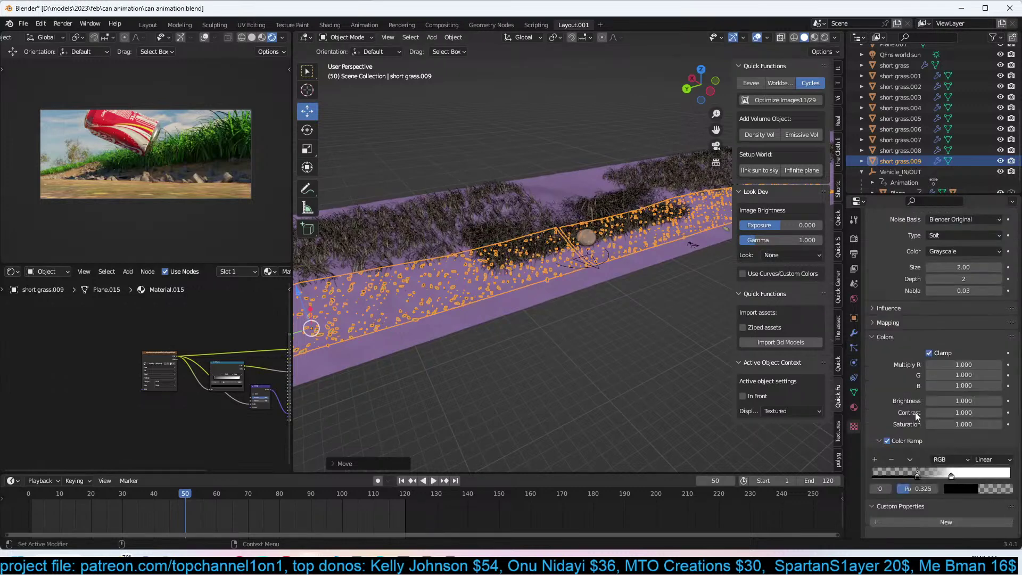
{"action": "scroll", "coordinate": [904, 323], "scroll_direction": "up", "scroll_amount": 4}
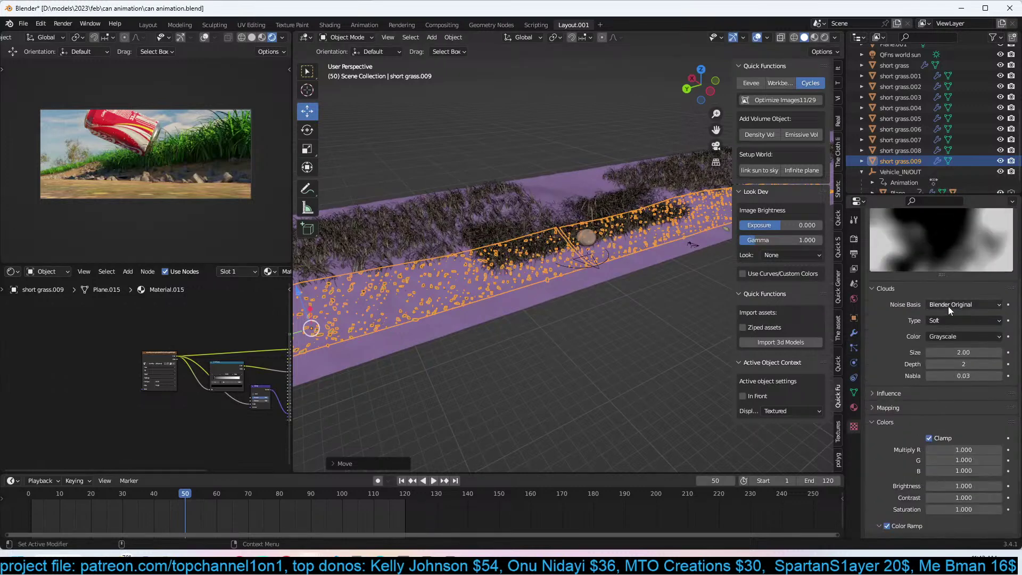
{"action": "left_click", "coordinate": [907, 393]}
{"action": "scroll", "coordinate": [919, 415], "scroll_direction": "down", "scroll_amount": 1}
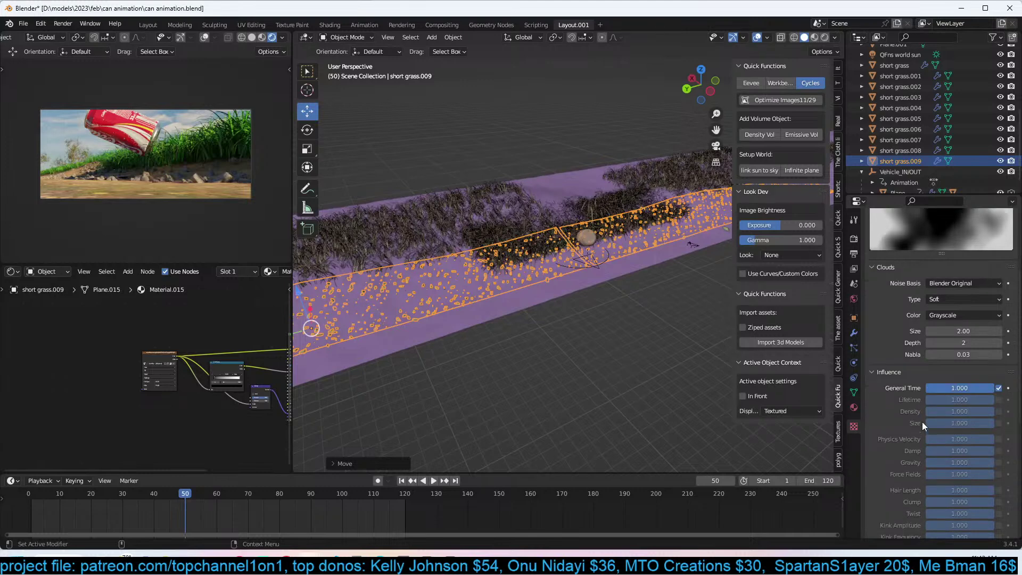
{"action": "left_click", "coordinate": [999, 390]}
{"action": "scroll", "coordinate": [977, 443], "scroll_direction": "down", "scroll_amount": 1}
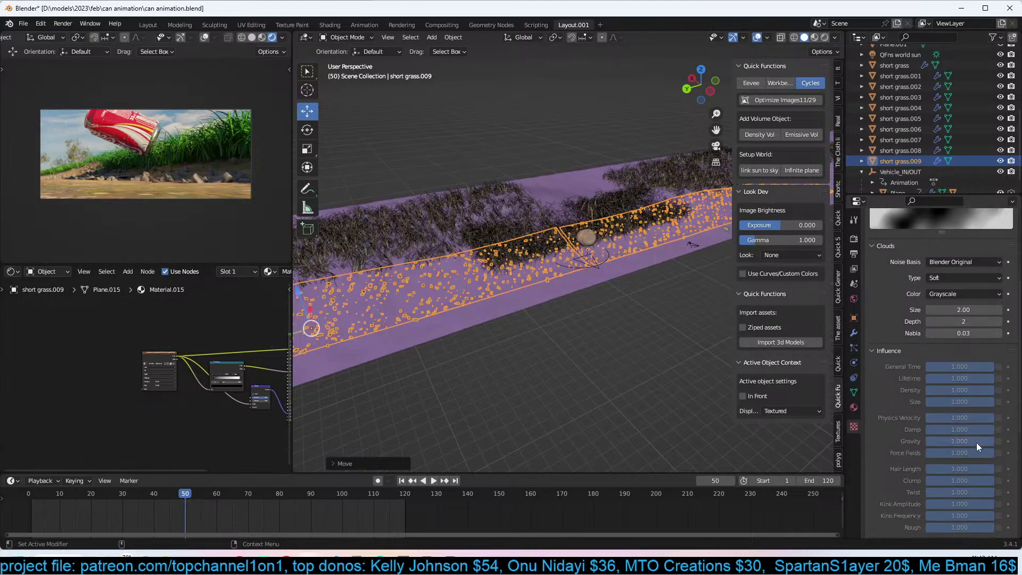
{"action": "left_click", "coordinate": [997, 390]}
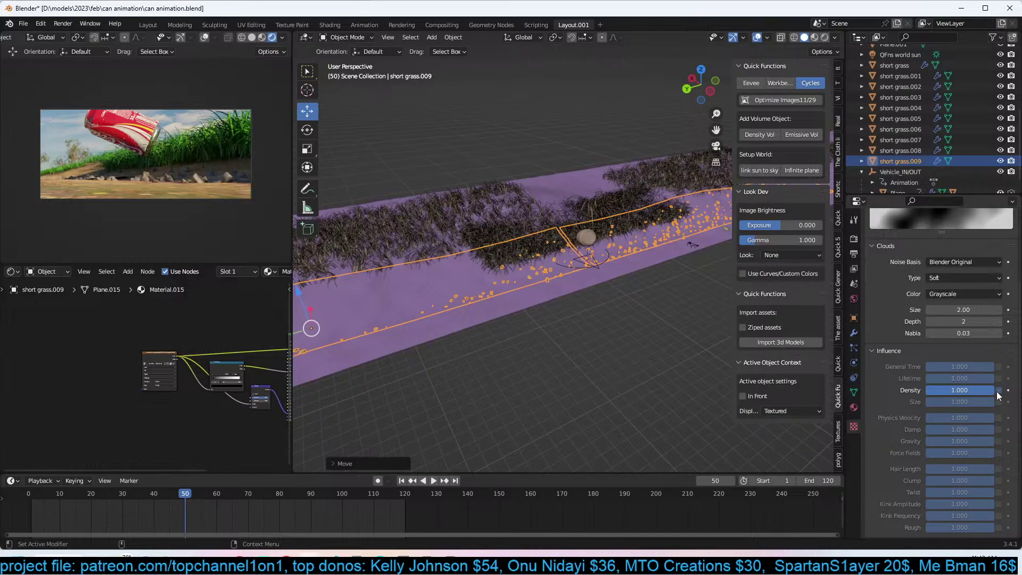
Make the rocks' cloud texture a single-user copy and reduce its cloud size to break the scatter into smaller patches.
{"action": "scroll", "coordinate": [959, 373], "scroll_direction": "down", "scroll_amount": 2}
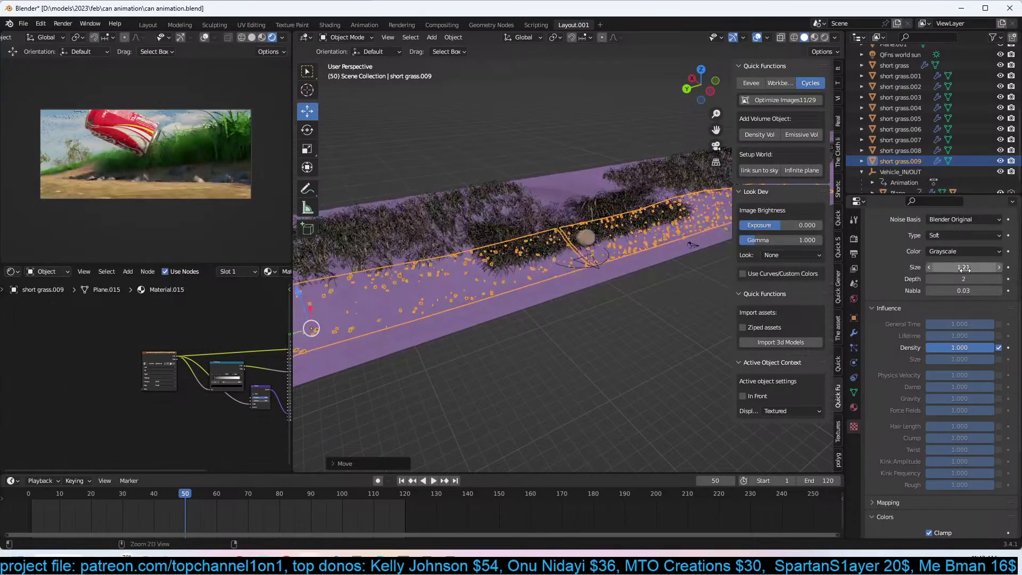
{"action": "scroll", "coordinate": [947, 310], "scroll_direction": "up", "scroll_amount": 4}
{"action": "scroll", "coordinate": [947, 309], "scroll_direction": "up", "scroll_amount": 5}
{"action": "left_click", "coordinate": [988, 252]}
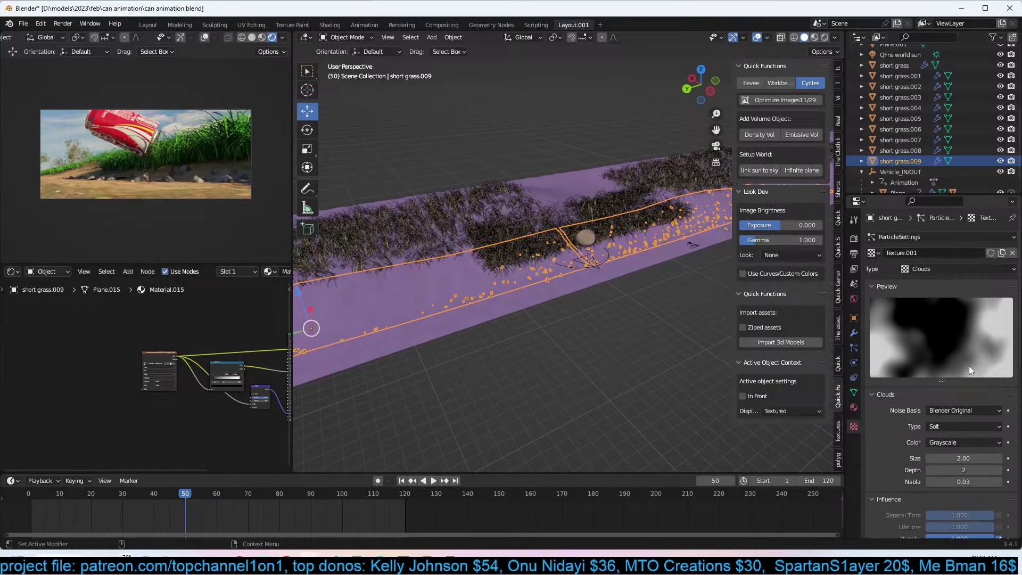
{"action": "scroll", "coordinate": [969, 345], "scroll_direction": "down", "scroll_amount": 5}
{"action": "left_click_drag", "start_coordinate": [966, 352], "coordinate": [942, 352]}
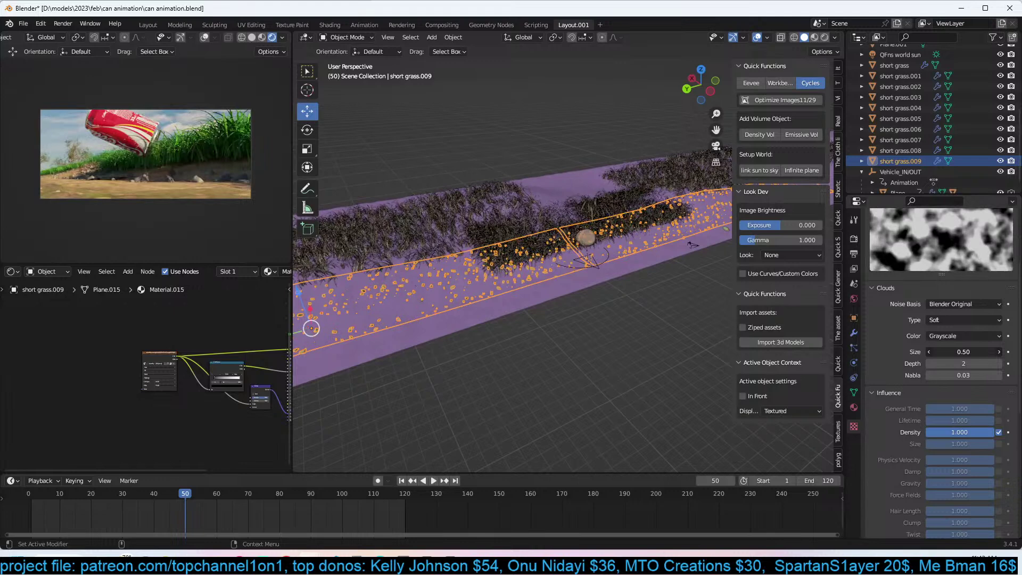
{"action": "left_click_drag", "start_coordinate": [943, 352], "coordinate": [946, 352]}
Set the black stop of the cloud texture's color ramp to position 0.280.
{"action": "scroll", "coordinate": [953, 415], "scroll_direction": "down", "scroll_amount": 5}
{"action": "scroll", "coordinate": [953, 415], "scroll_direction": "down", "scroll_amount": 6}
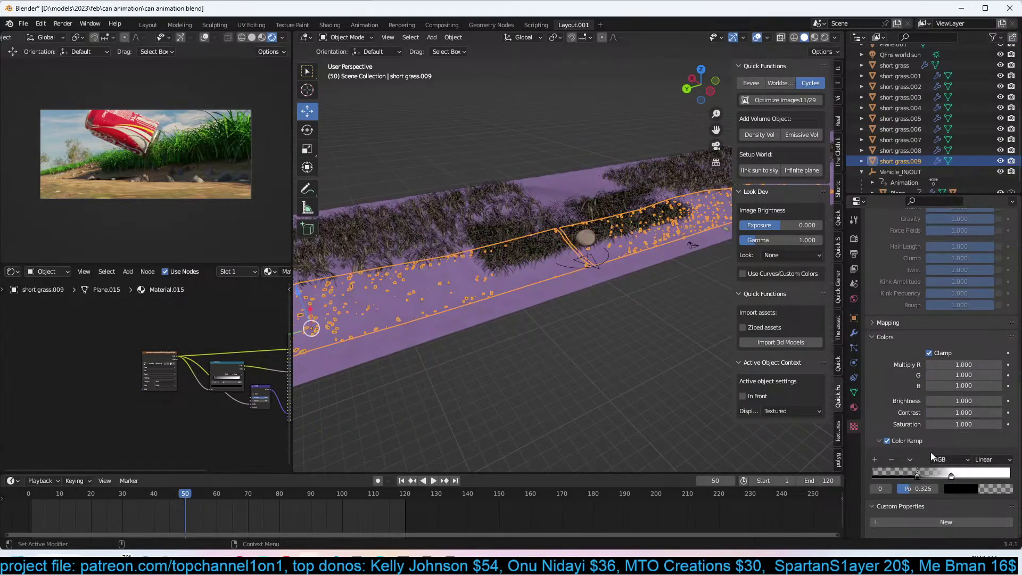
{"action": "mouse_move", "coordinate": [921, 475]}
{"action": "left_mouse_down"}
{"action": "mouse_move", "coordinate": [903, 475]}
{"action": "mouse_move", "coordinate": [914, 477]}
{"action": "left_mouse_up"}
{"action": "middle_click_drag", "start_coordinate": [607, 331], "coordinate": [523, 323]}
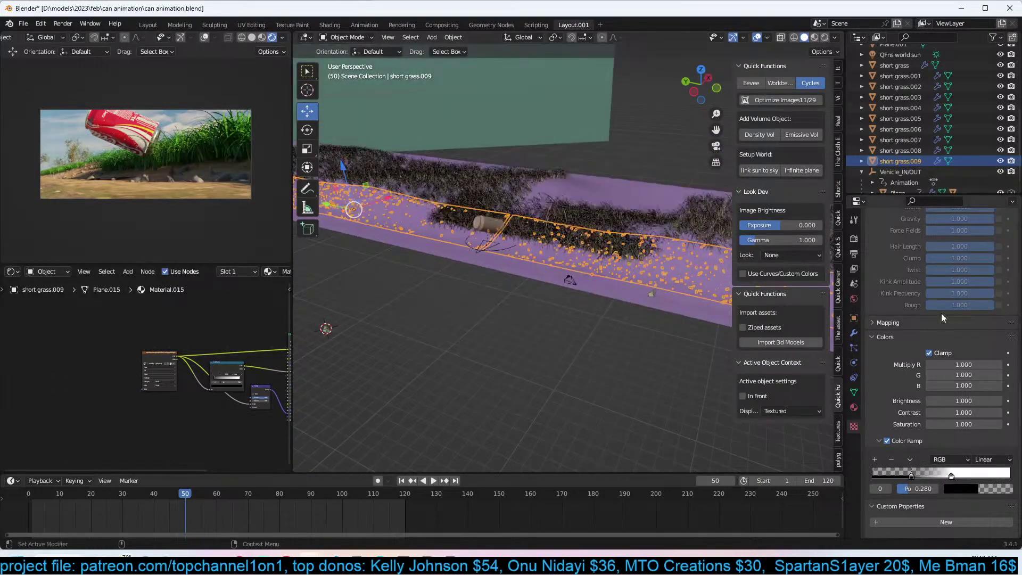
Add a second particle system to short grass.009.
{"action": "left_click", "coordinate": [854, 346]}
{"action": "scroll", "coordinate": [935, 395], "scroll_direction": "down", "scroll_amount": 10}
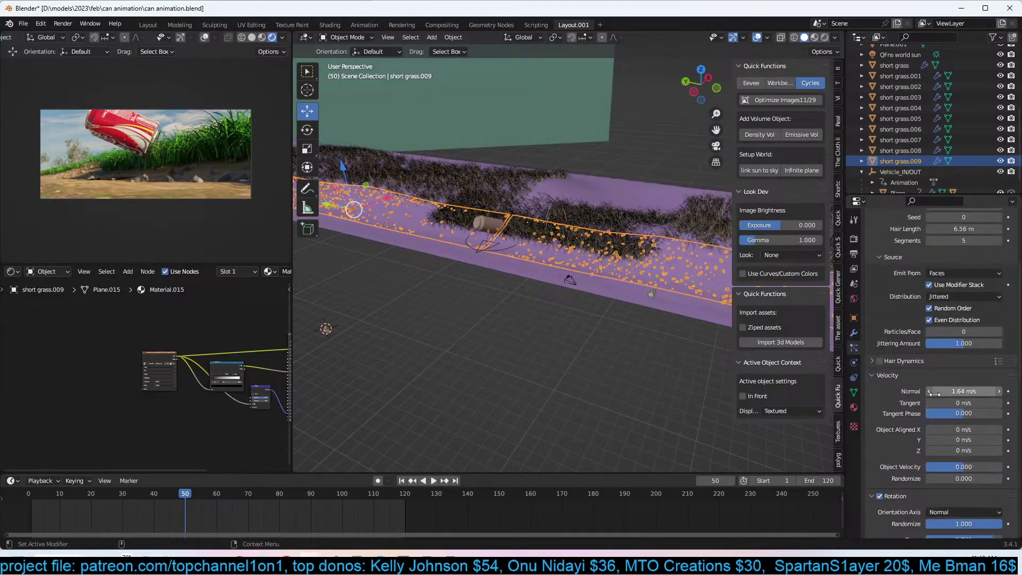
{"action": "scroll", "coordinate": [935, 394], "scroll_direction": "up", "scroll_amount": 6}
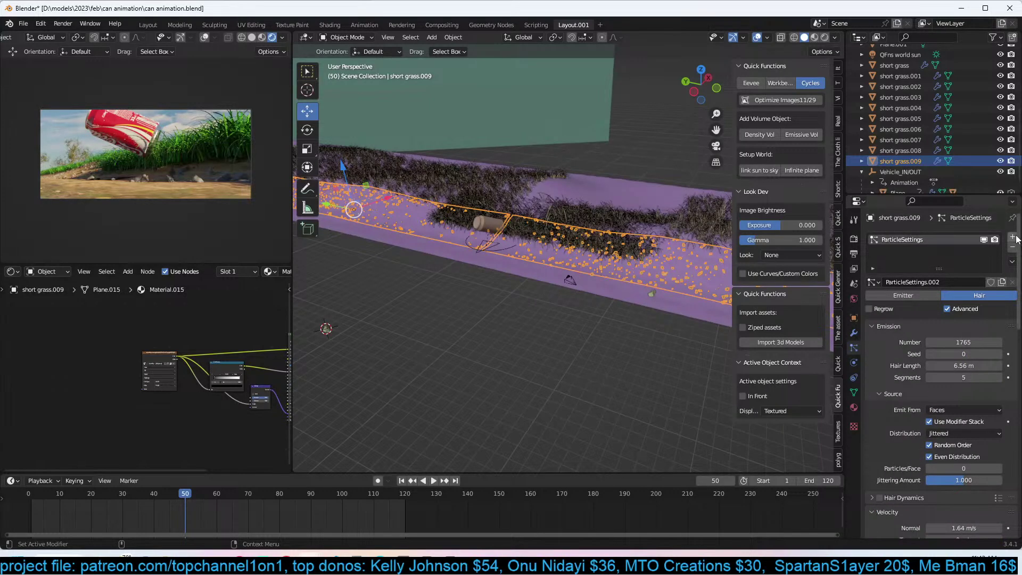
{"action": "left_click", "coordinate": [1013, 237]}
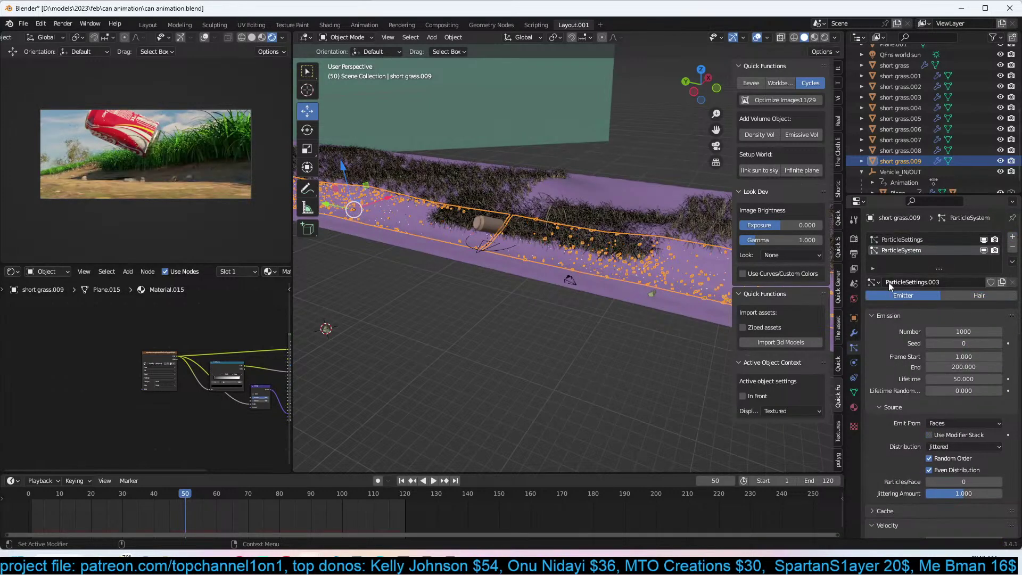
Rename the first particle system's settings to stones and save the file.
{"action": "left_click", "coordinate": [905, 239]}
{"action": "left_click", "coordinate": [919, 282]}
{"action": "type", "text": "s"}
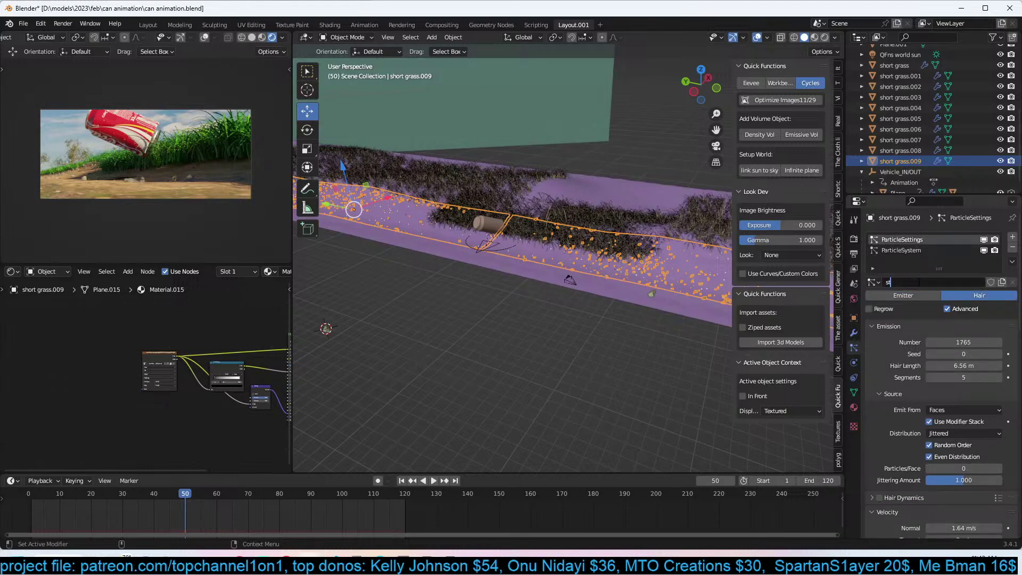
{"action": "key", "text": "ctrl+s"}
Assign the stones settings to the second particle system and make them a single-user copy.
{"action": "left_click", "coordinate": [906, 250]}
{"action": "left_click", "coordinate": [874, 282]}
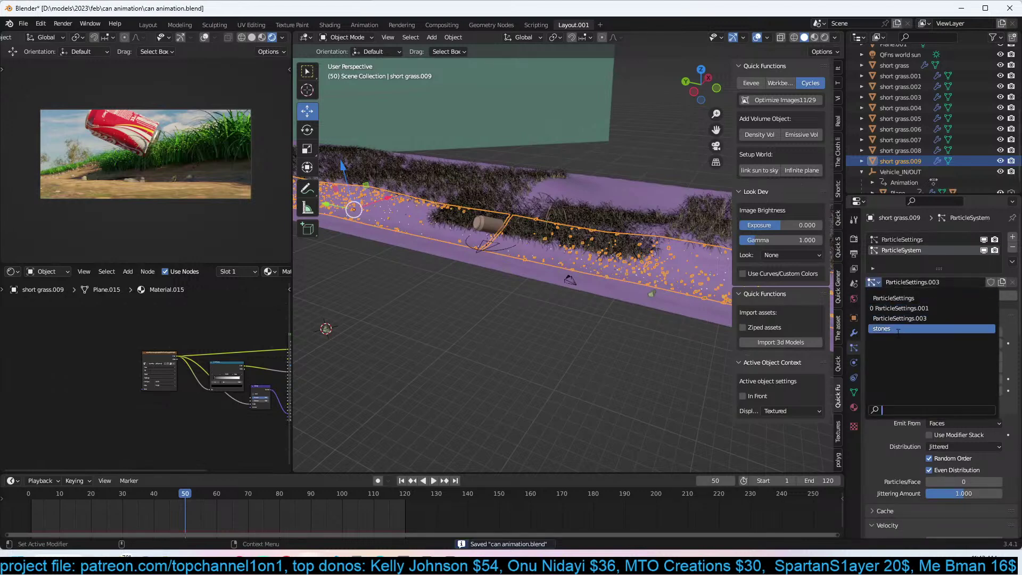
{"action": "left_click", "coordinate": [881, 329]}
{"action": "scroll", "coordinate": [980, 441], "scroll_direction": "down", "scroll_amount": 7}
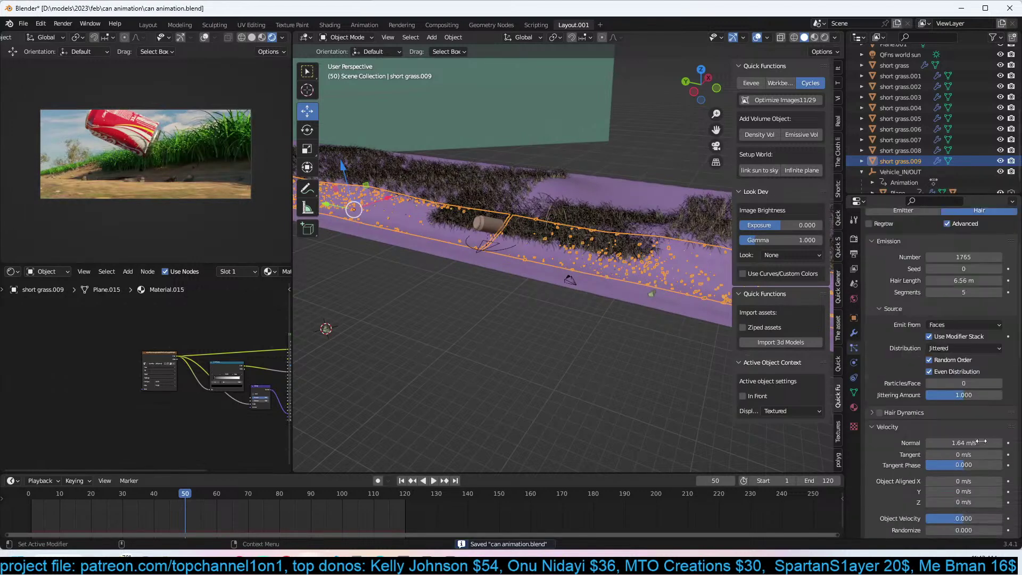
{"action": "scroll", "coordinate": [980, 436], "scroll_direction": "up", "scroll_amount": 5}
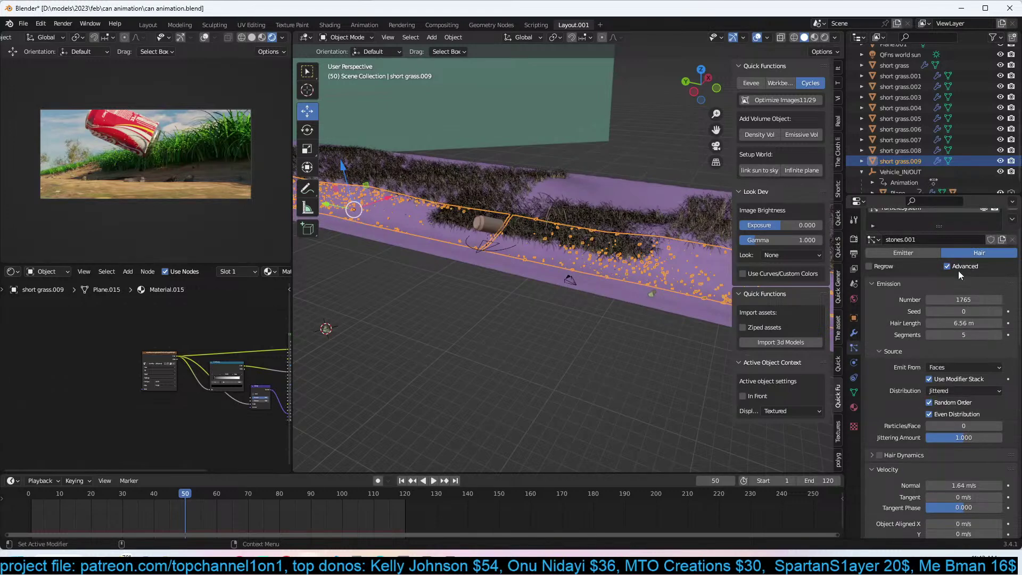
Set the second particle system's hair length to 3 m.
{"action": "left_click", "coordinate": [973, 325]}
{"action": "type", "text": "3"}
{"action": "key", "text": "Return"}
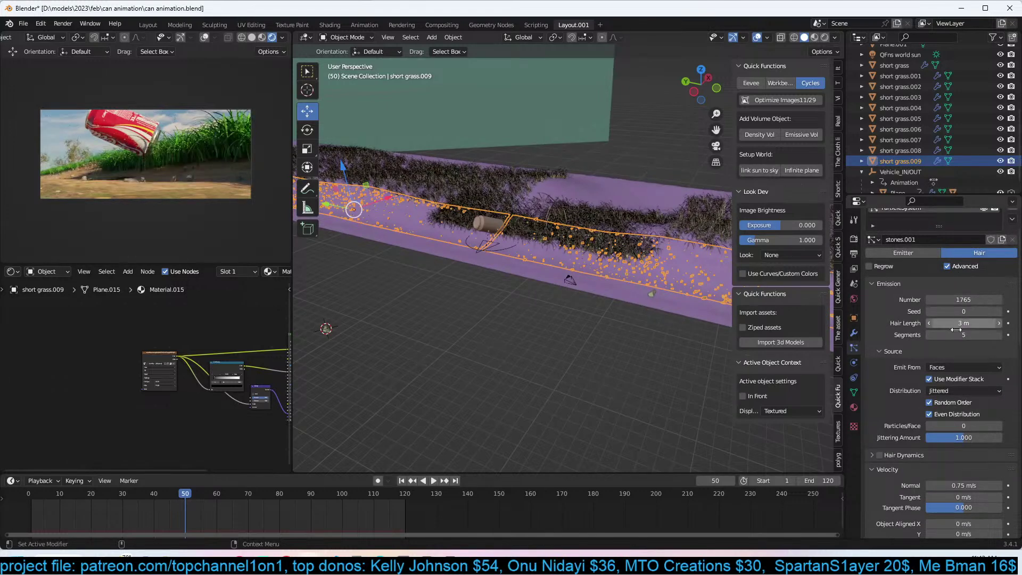
Increase the particle number of stones.001 on short grass.009, set its children to Simple, and save the file.
{"action": "left_click_drag", "start_coordinate": [956, 299], "coordinate": [1001, 300]}
{"action": "scroll", "coordinate": [937, 373], "scroll_direction": "down", "scroll_amount": 12}
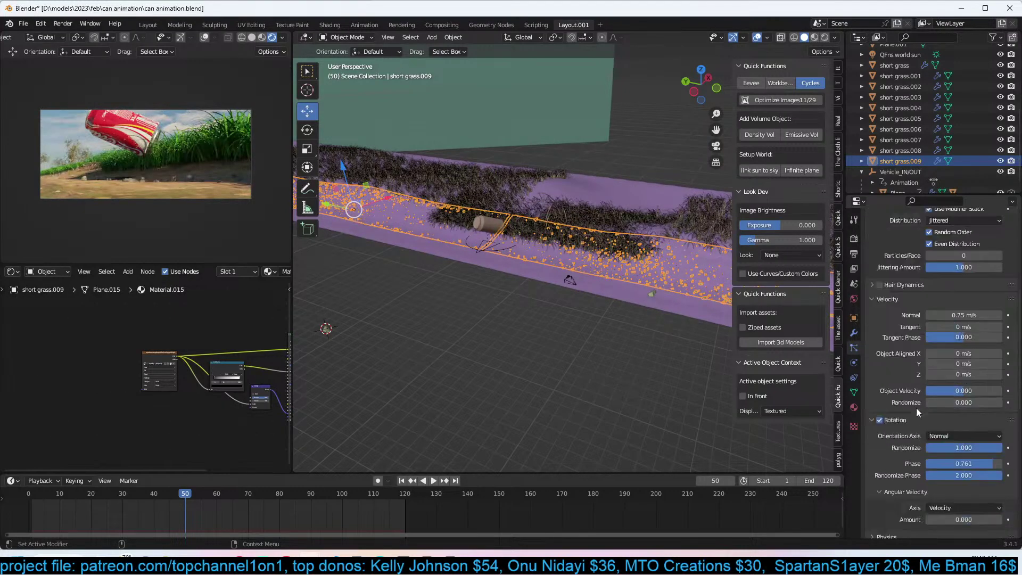
{"action": "scroll", "coordinate": [913, 410], "scroll_direction": "down", "scroll_amount": 8}
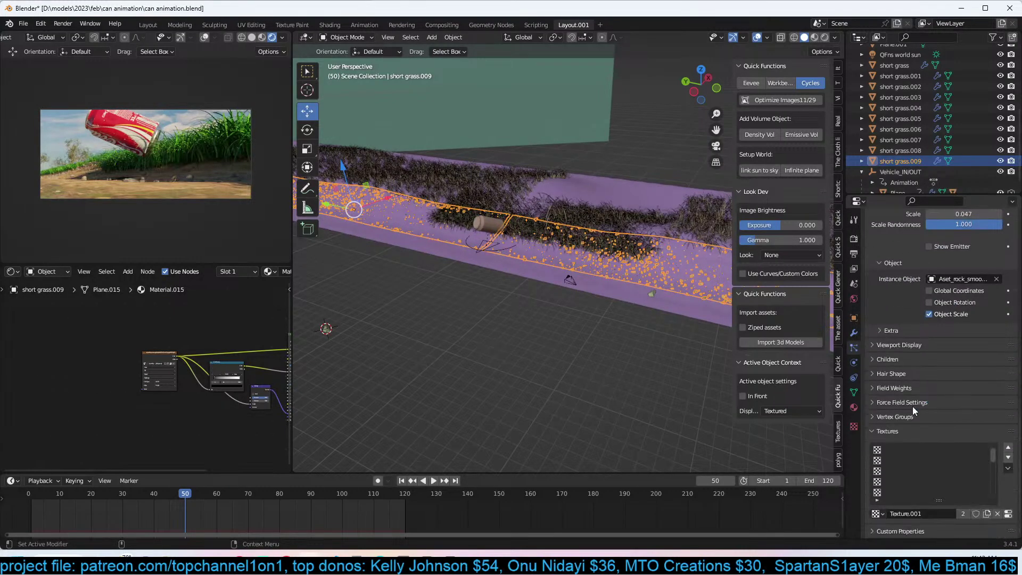
{"action": "left_click", "coordinate": [907, 363]}
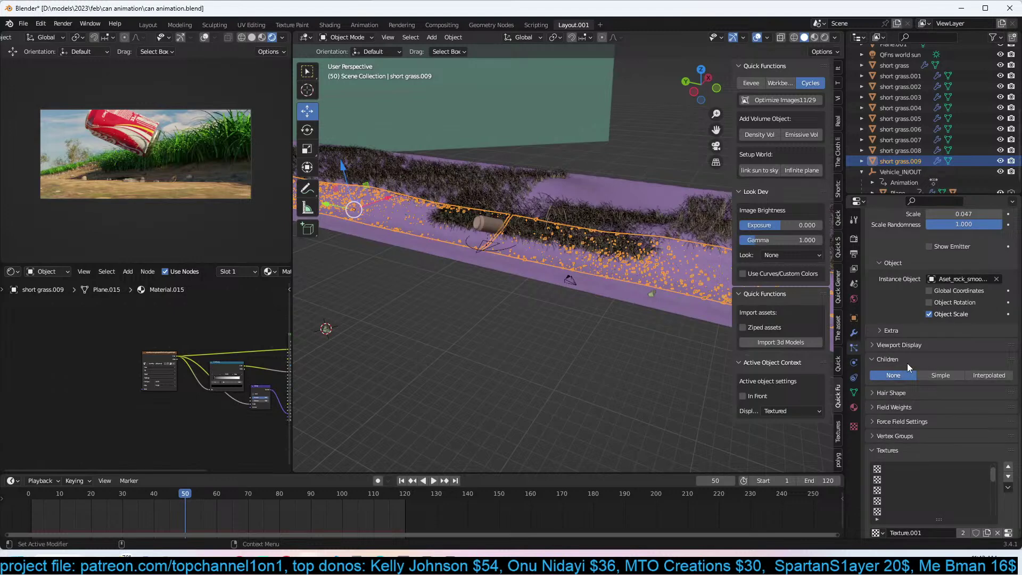
{"action": "left_click", "coordinate": [955, 378]}
{"action": "left_click", "coordinate": [496, 267]}
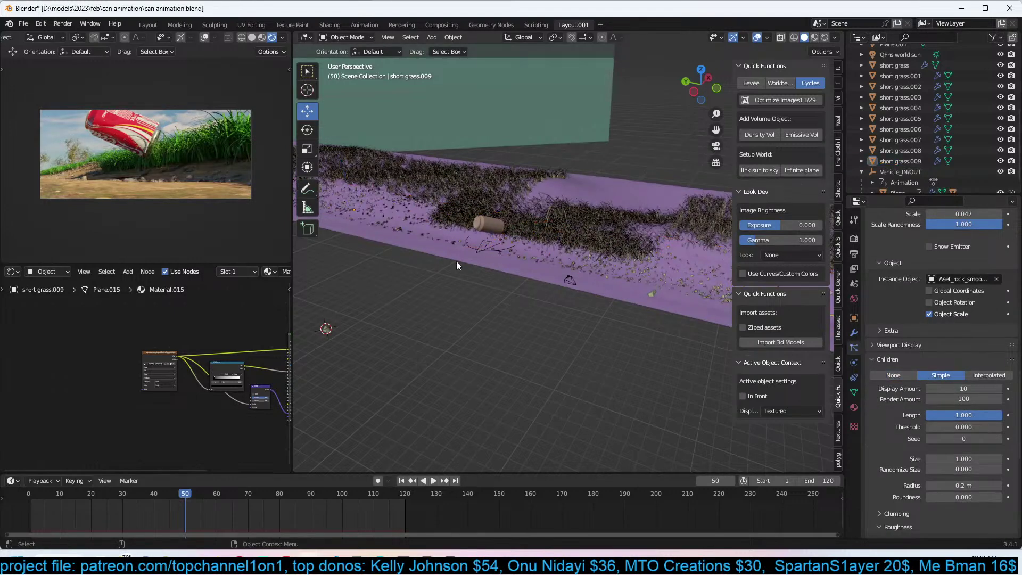
{"action": "key", "text": "ctrl+s"}
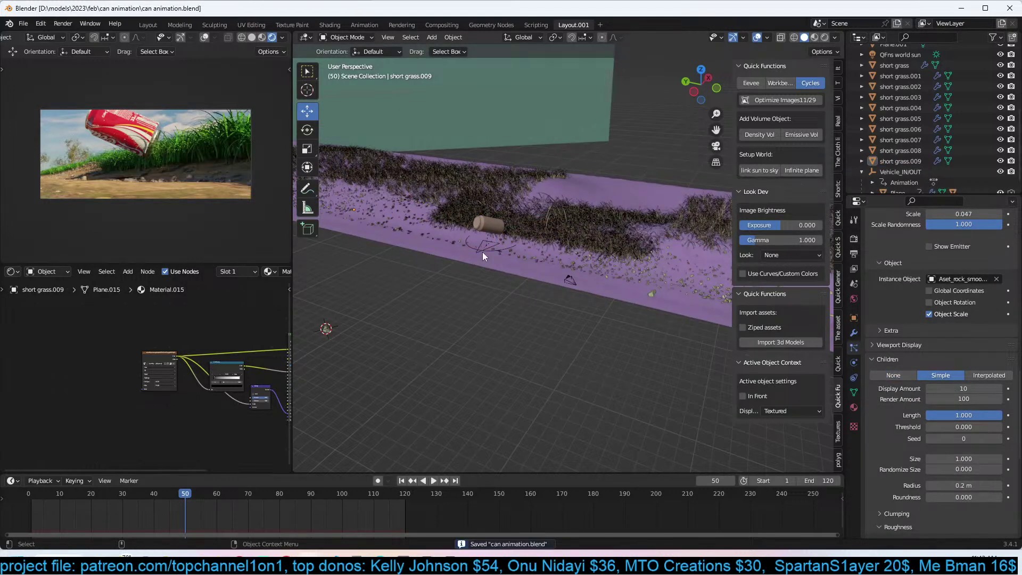
Inspect the materials of the short grass patches and the dirt road along the scene.
{"action": "key", "text": "KP_0"}
{"action": "left_click", "coordinate": [682, 287]}
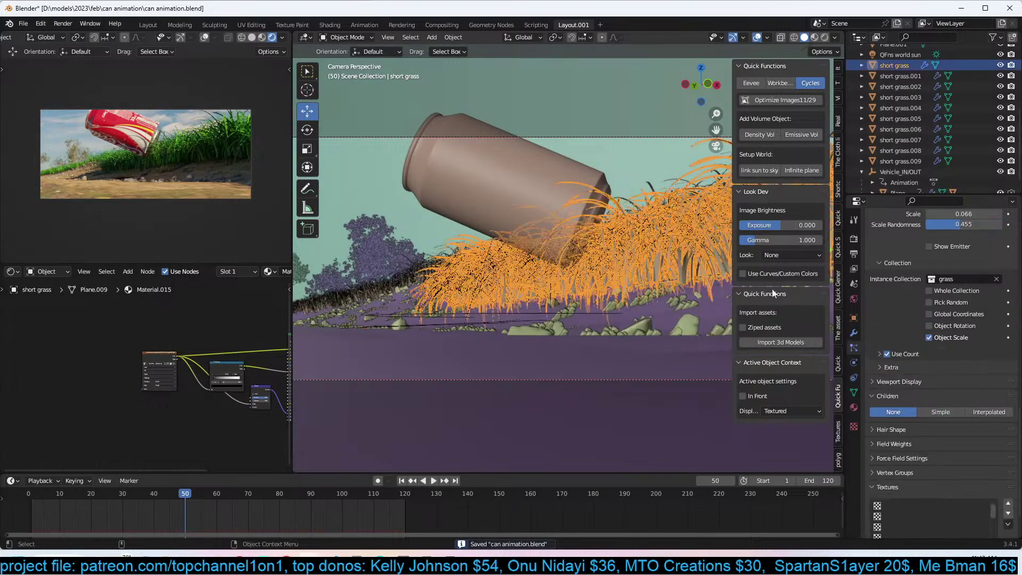
{"action": "left_click", "coordinate": [853, 409]}
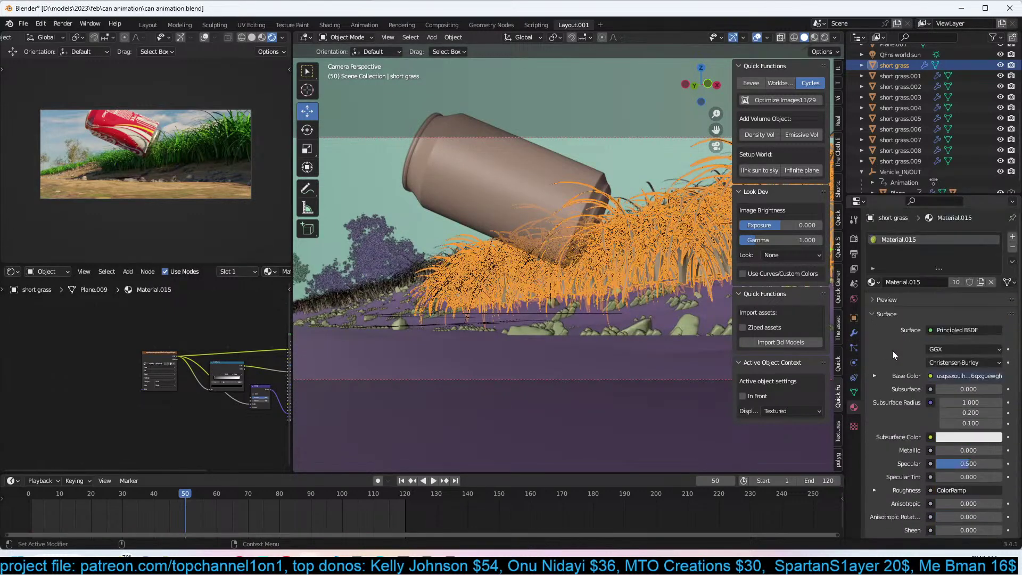
{"action": "middle_click_drag", "start_coordinate": [624, 258], "coordinate": [514, 262]}
{"action": "left_click", "coordinate": [582, 252]}
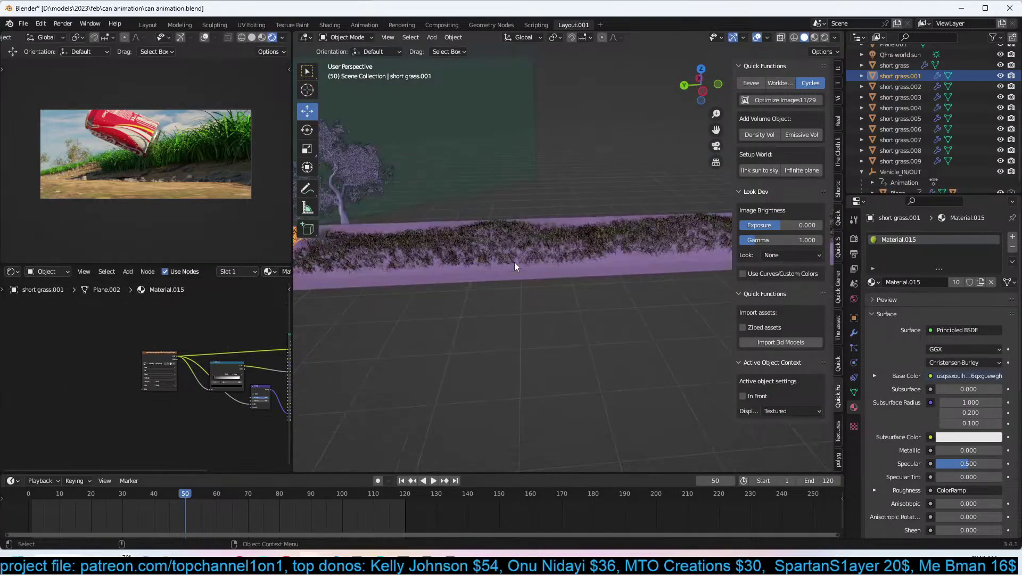
{"action": "left_click", "coordinate": [442, 251]}
{"action": "left_click", "coordinate": [672, 242]}
{"action": "middle_click_drag", "start_coordinate": [672, 242], "coordinate": [431, 256]}
{"action": "left_click", "coordinate": [431, 256]}
{"action": "left_click", "coordinate": [579, 244]}
{"action": "middle_click_drag", "start_coordinate": [578, 244], "coordinate": [480, 228]}
{"action": "left_click", "coordinate": [477, 231]}
{"action": "left_click", "coordinate": [471, 206]}
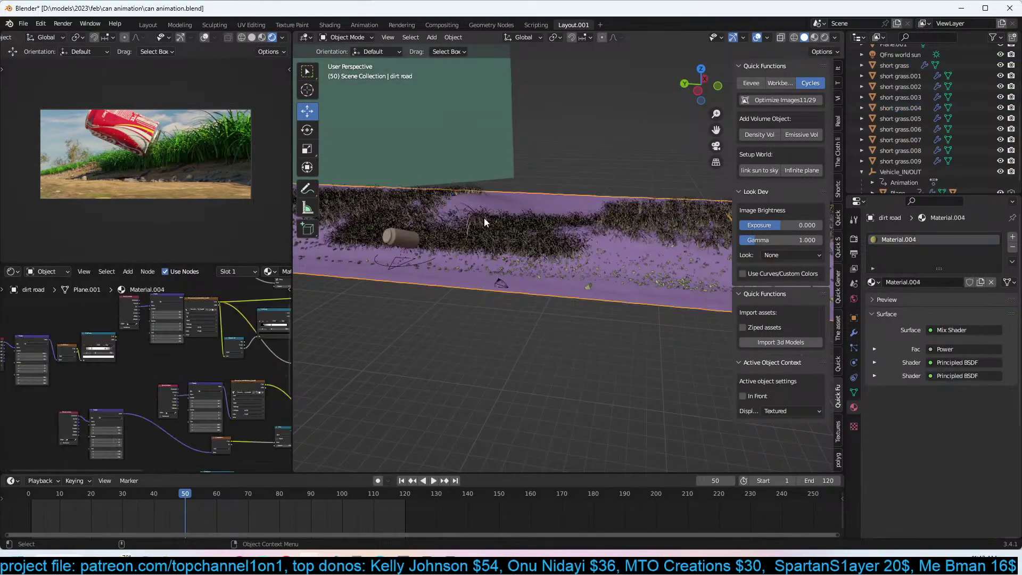
Snap the grass bunch object to the 3D cursor.
{"action": "key", "text": "shift+s"}
{"action": "left_click", "coordinate": [531, 154]}
{"action": "key", "text": "KP_Decimal"}
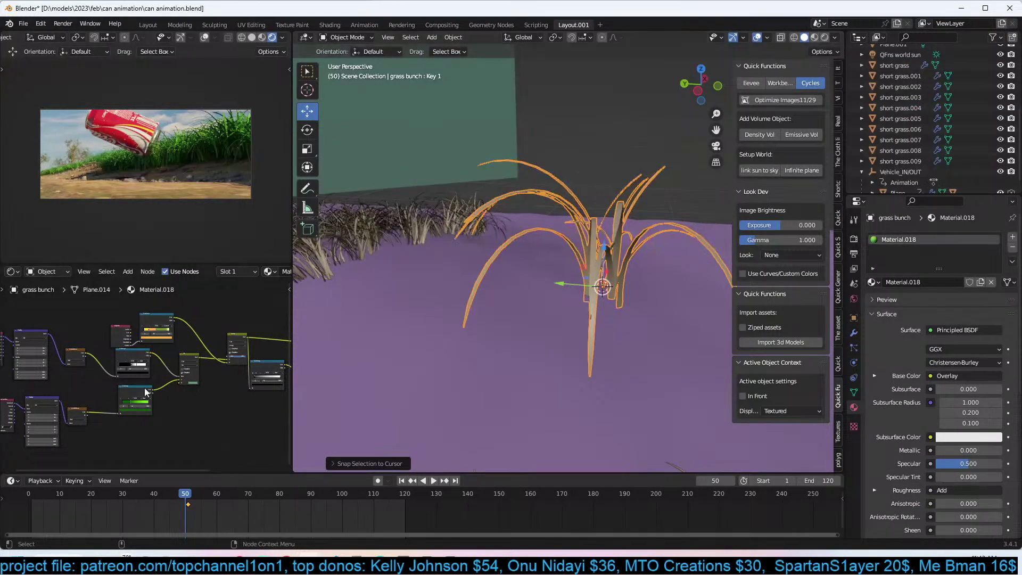
Set the grass bunch material's Mix node B color to reddish brown and adjust the Overlay node's factor.
{"action": "scroll", "coordinate": [145, 392], "scroll_direction": "up", "scroll_amount": 7}
{"action": "left_click_drag", "start_coordinate": [143, 312], "coordinate": [148, 314]}
{"action": "scroll", "coordinate": [248, 385], "scroll_direction": "down", "scroll_amount": 4}
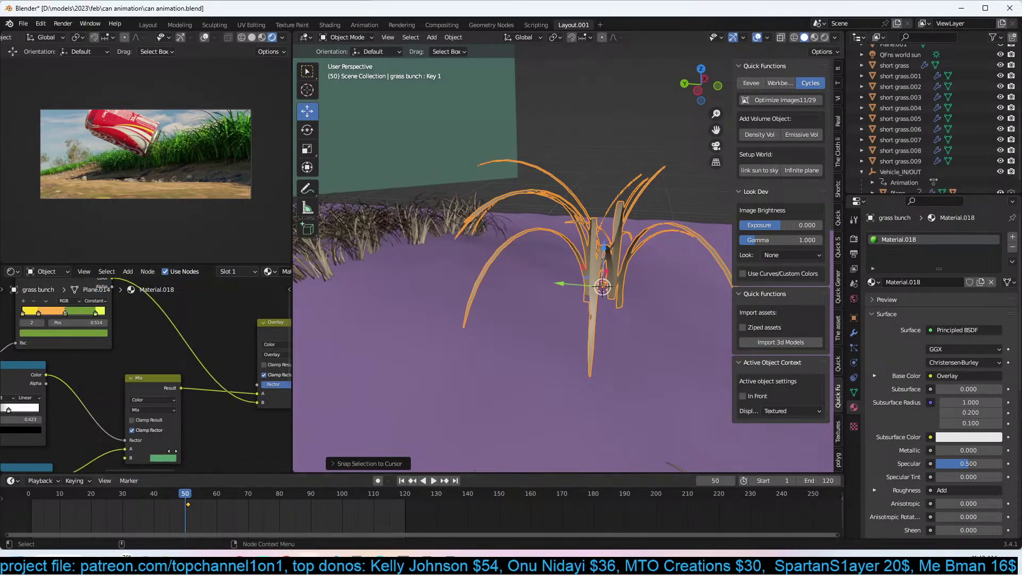
{"action": "middle_click_drag", "start_coordinate": [187, 381], "coordinate": [120, 333]}
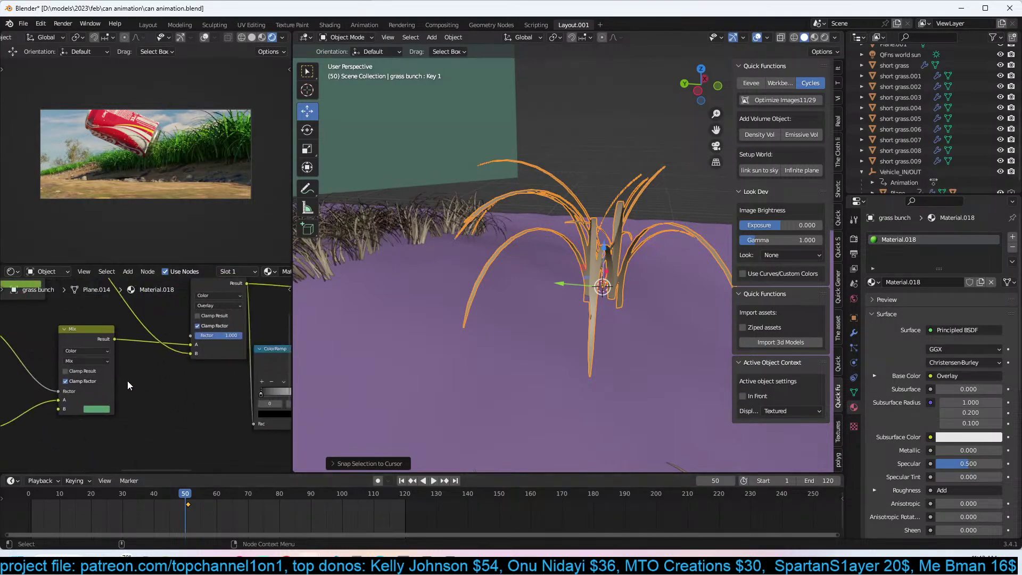
{"action": "left_click", "coordinate": [90, 410]}
{"action": "left_click_drag", "start_coordinate": [132, 315], "coordinate": [109, 338]}
{"action": "middle_click_drag", "start_coordinate": [229, 343], "coordinate": [191, 388]}
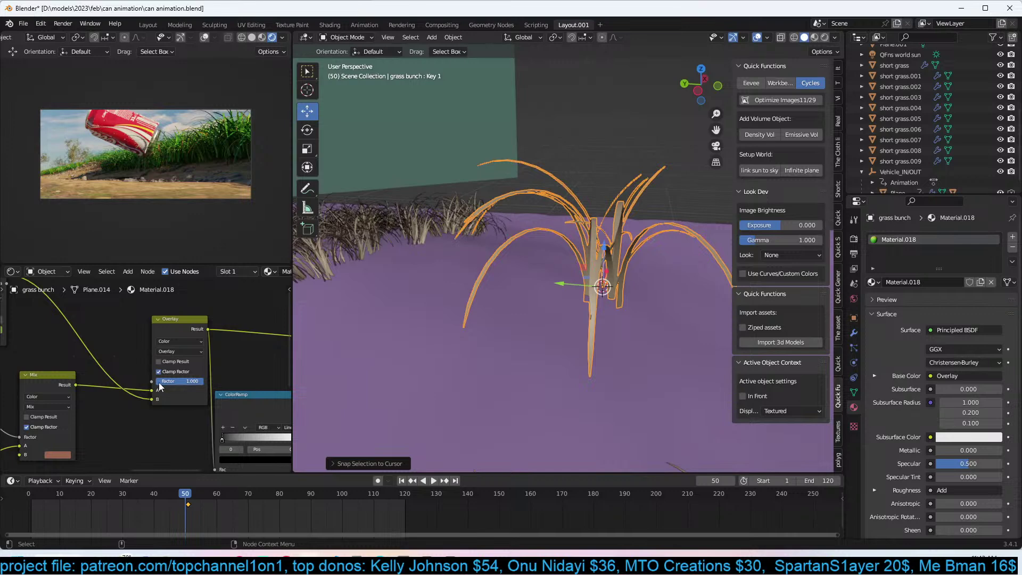
{"action": "left_click_drag", "start_coordinate": [192, 381], "coordinate": [168, 381]}
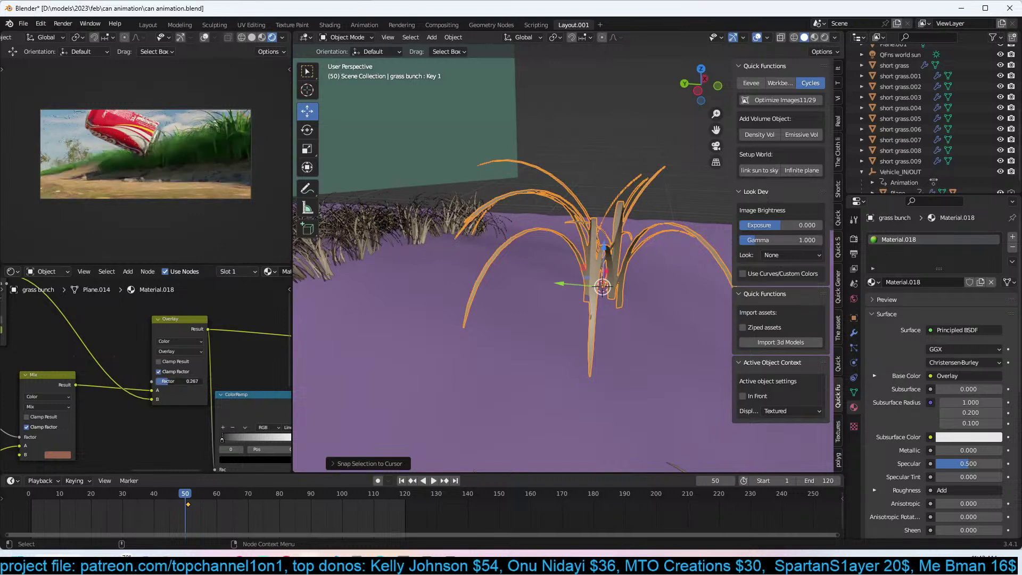
Recolor stop 2 of the ColorRamp driven by the Random output to greyish green and shift its stops toward the start.
{"action": "scroll", "coordinate": [118, 348], "scroll_direction": "up", "scroll_amount": 1}
{"action": "mouse_move", "coordinate": [118, 349]}
{"action": "middle_mouse_down"}
{"action": "mouse_move", "coordinate": [96, 342]}
{"action": "mouse_move", "coordinate": [120, 348]}
{"action": "mouse_move", "coordinate": [121, 361]}
{"action": "middle_mouse_up"}
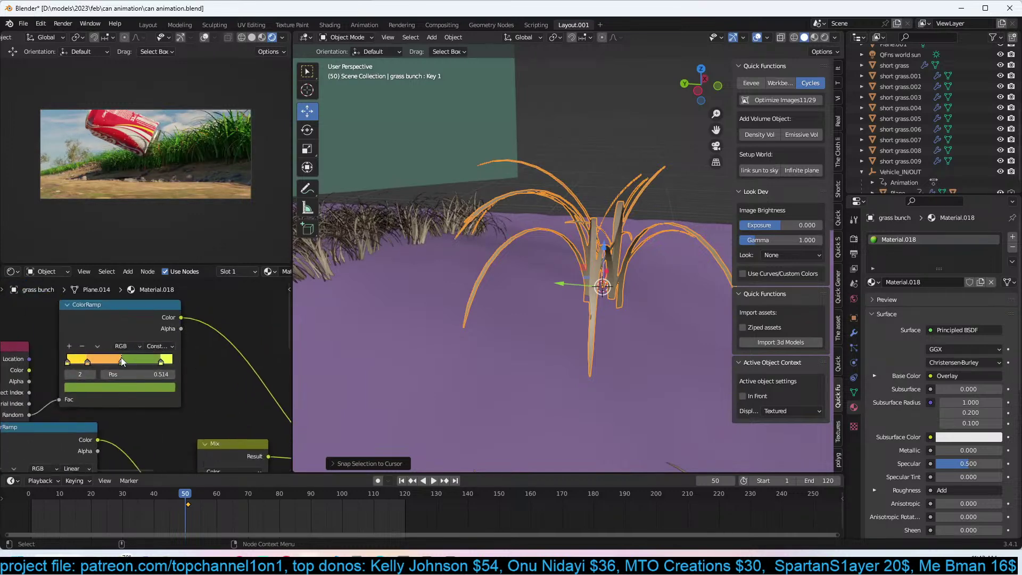
{"action": "left_click", "coordinate": [128, 387]}
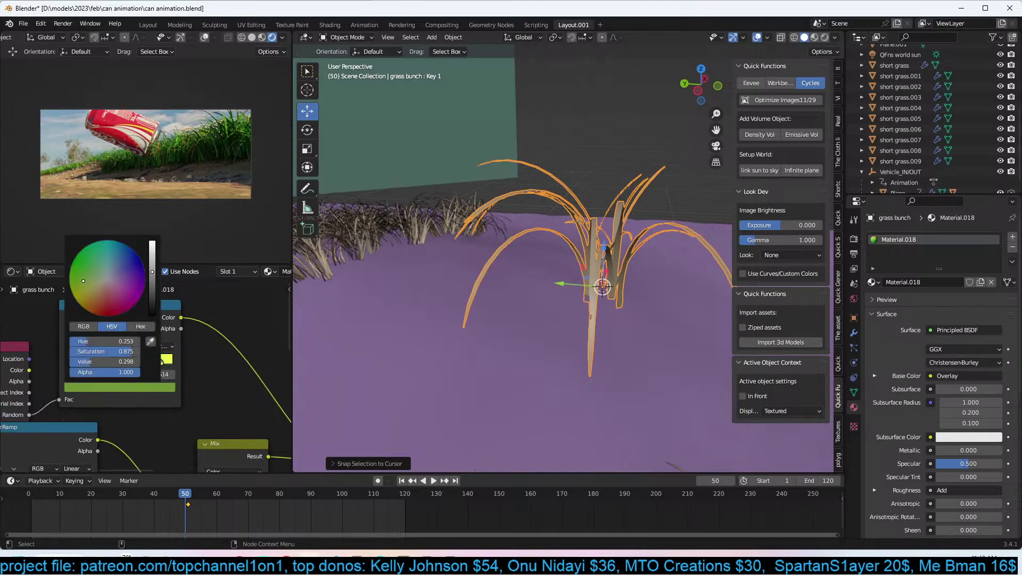
{"action": "mouse_move", "coordinate": [91, 362]}
{"action": "left_mouse_down"}
{"action": "mouse_move", "coordinate": [75, 363]}
{"action": "mouse_move", "coordinate": [174, 363]}
{"action": "mouse_move", "coordinate": [83, 363]}
{"action": "left_mouse_up"}
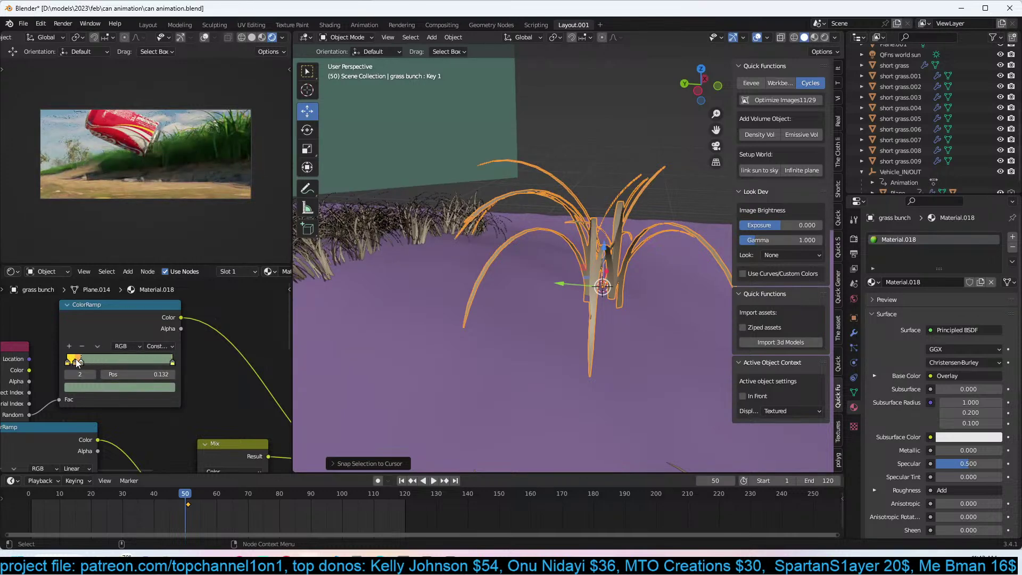
Move stop 3 of this ColorRamp to 0.232 and set the interpolation to Linear.
{"action": "left_click_drag", "start_coordinate": [173, 363], "coordinate": [105, 361]}
{"action": "left_click", "coordinate": [163, 347]}
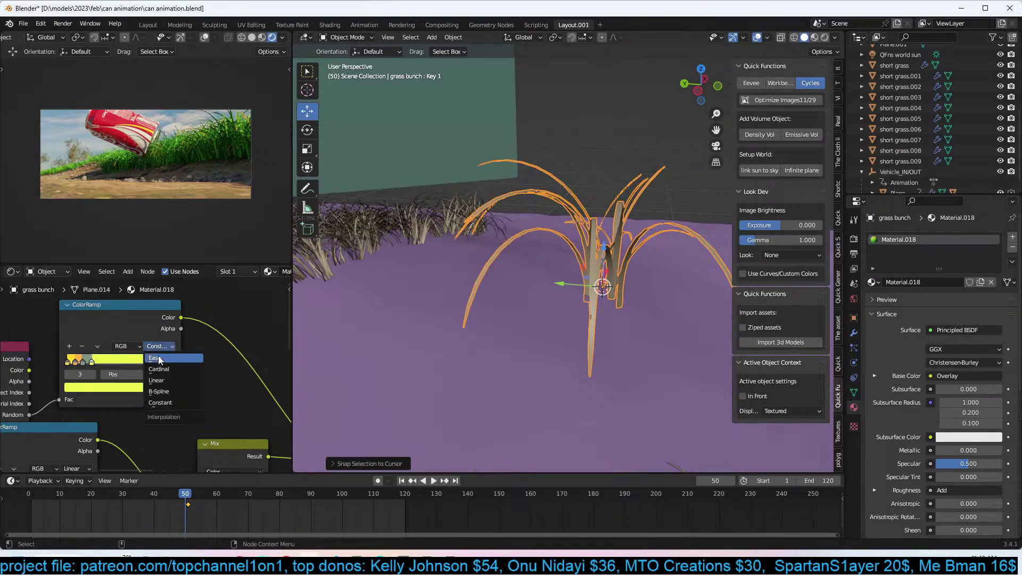
{"action": "left_click", "coordinate": [161, 381]}
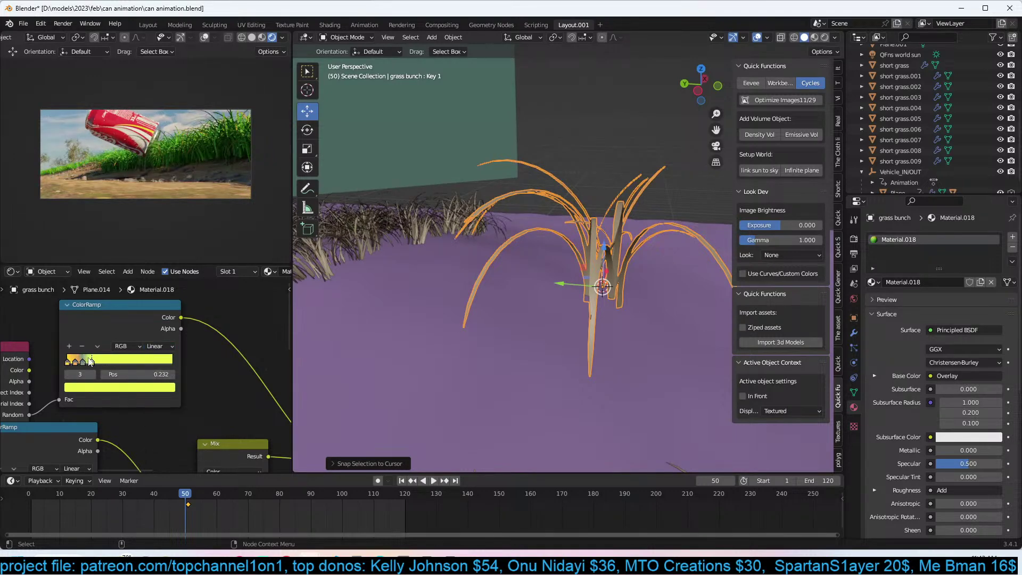
Preview the green gradient ColorRamp directly as the grass material's output.
{"action": "scroll", "coordinate": [81, 364], "scroll_direction": "down", "scroll_amount": 5}
{"action": "scroll", "coordinate": [133, 353], "scroll_direction": "up", "scroll_amount": 4}
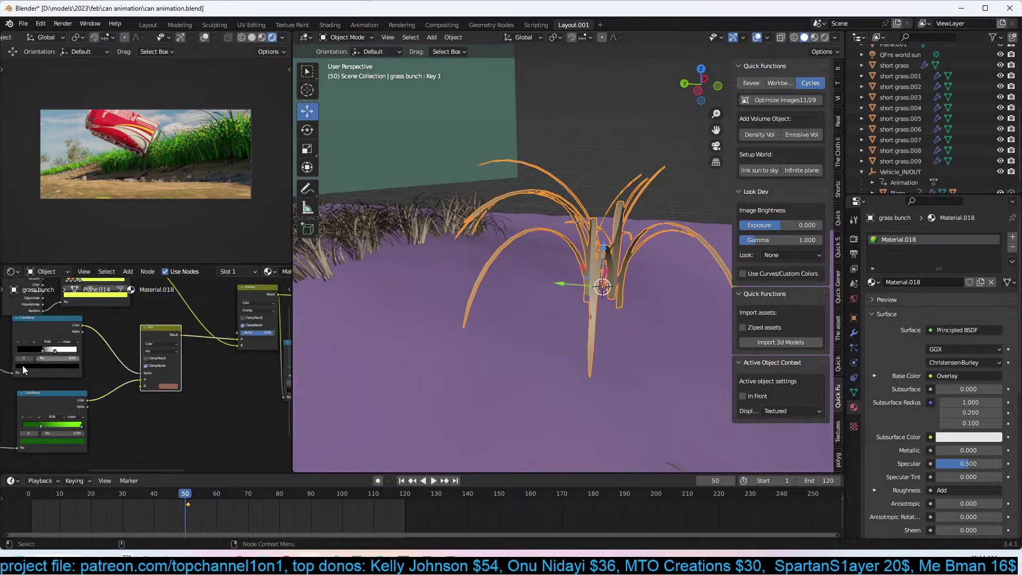
{"action": "scroll", "coordinate": [108, 360], "scroll_direction": "down", "scroll_amount": 3}
{"action": "middle_click_drag", "start_coordinate": [108, 361], "coordinate": [43, 375]}
{"action": "scroll", "coordinate": [77, 393], "scroll_direction": "up", "scroll_amount": 2}
{"action": "left_click", "coordinate": [83, 394], "text": "ctrl+shift"}
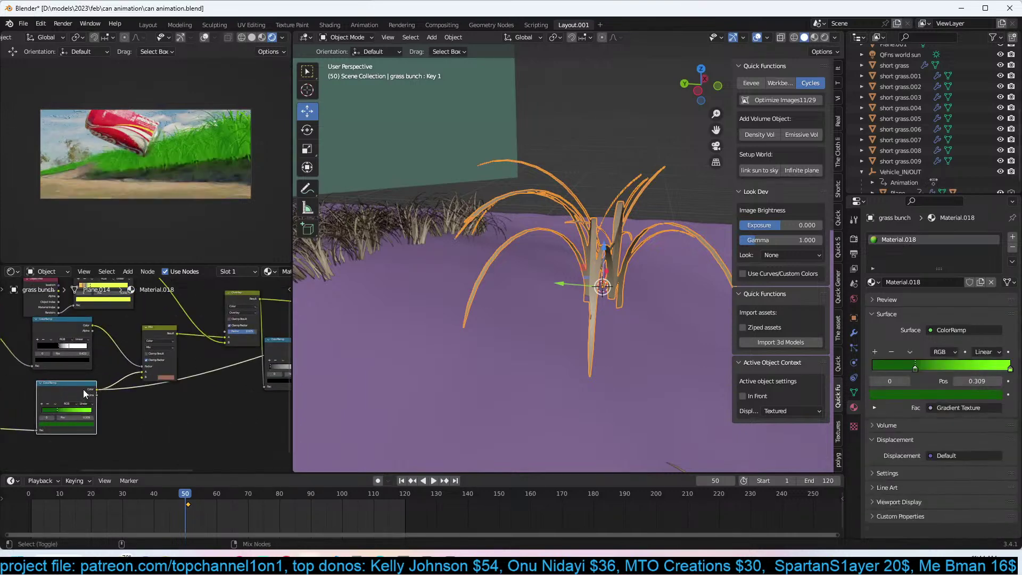
Connect the green ColorRamp to the Principled BSDF's Base Color, restore the shader to the material output, and save the file.
{"action": "scroll", "coordinate": [80, 389], "scroll_direction": "down", "scroll_amount": 2}
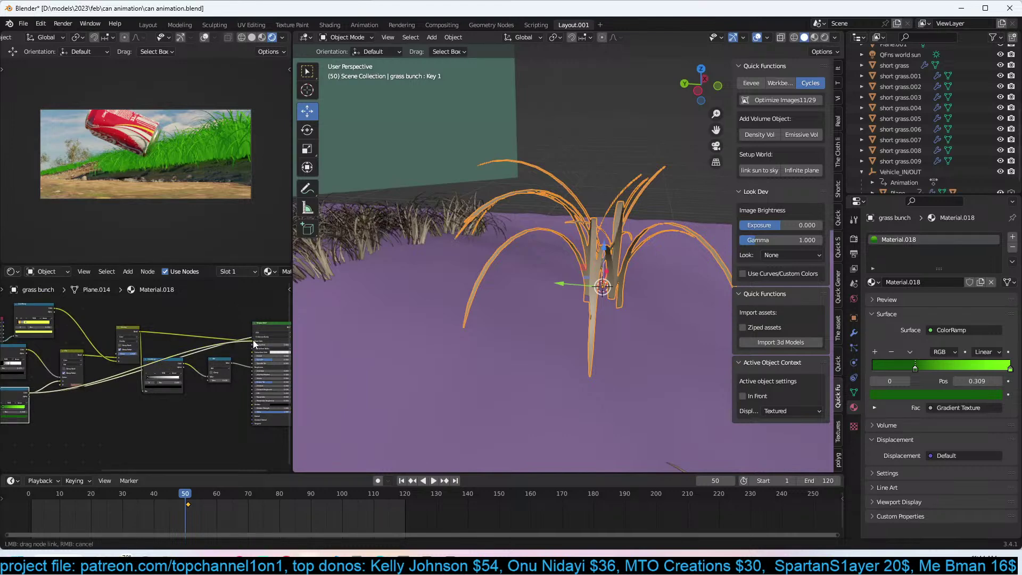
{"action": "left_click", "coordinate": [264, 323], "text": "ctrl+shift"}
{"action": "scroll", "coordinate": [152, 366], "scroll_direction": "left", "scroll_amount": 2, "text": "ctrl"}
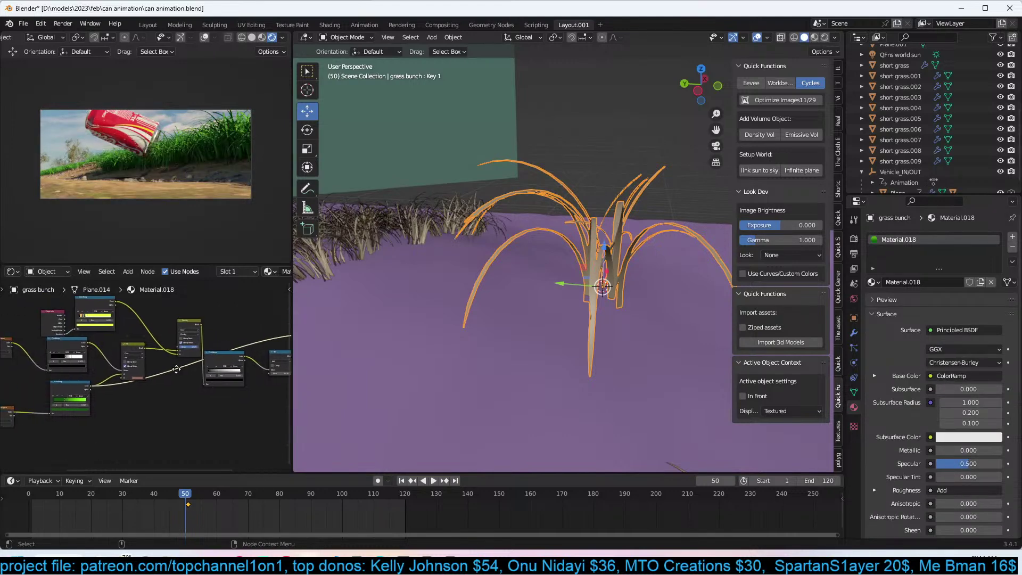
{"action": "scroll", "coordinate": [171, 369], "scroll_direction": "up", "scroll_amount": 1}
{"action": "key", "text": "ctrl+s"}
{"action": "scroll", "coordinate": [187, 341], "scroll_direction": "down", "scroll_amount": 1}
{"action": "scroll", "coordinate": [207, 314], "scroll_direction": "down", "scroll_amount": 2}
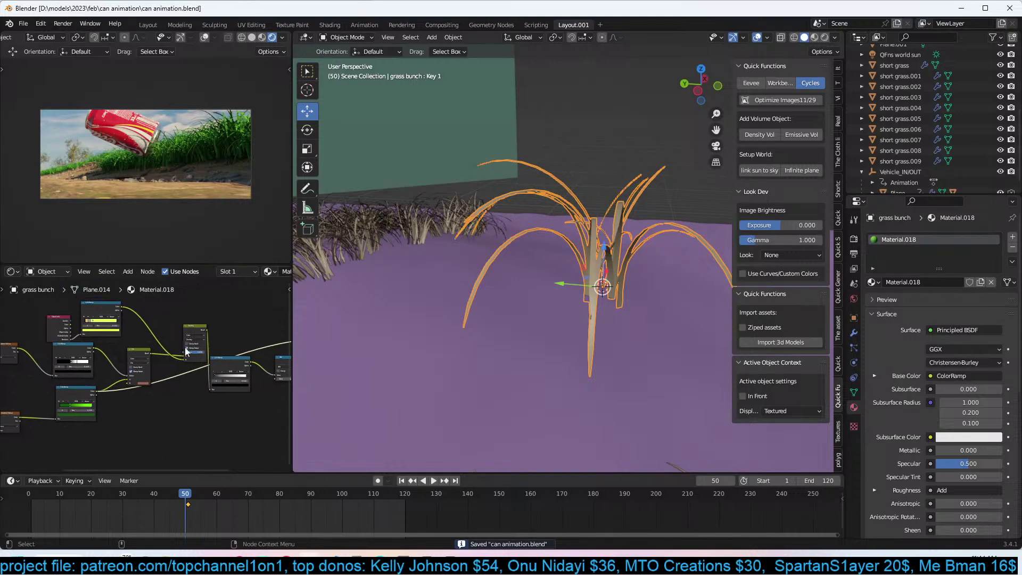
Change the green ColorRamp's light stop to yellow and move its dark stop to position 0.027.
{"action": "left_click_drag", "start_coordinate": [207, 314], "coordinate": [61, 361]}
{"action": "scroll", "coordinate": [69, 397], "scroll_direction": "up", "scroll_amount": 2}
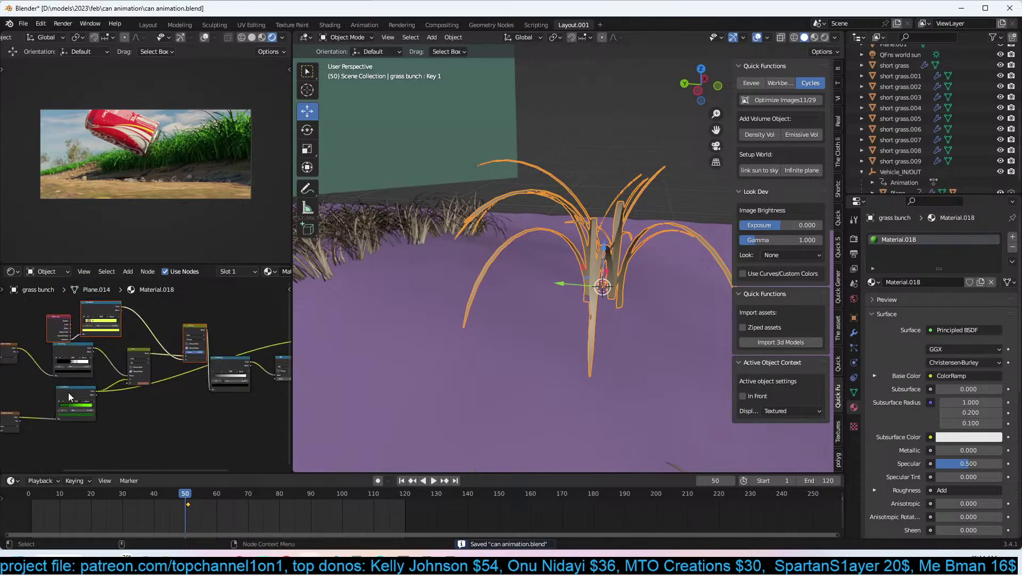
{"action": "left_click", "coordinate": [81, 405]}
{"action": "scroll", "coordinate": [88, 392], "scroll_direction": "up", "scroll_amount": 3}
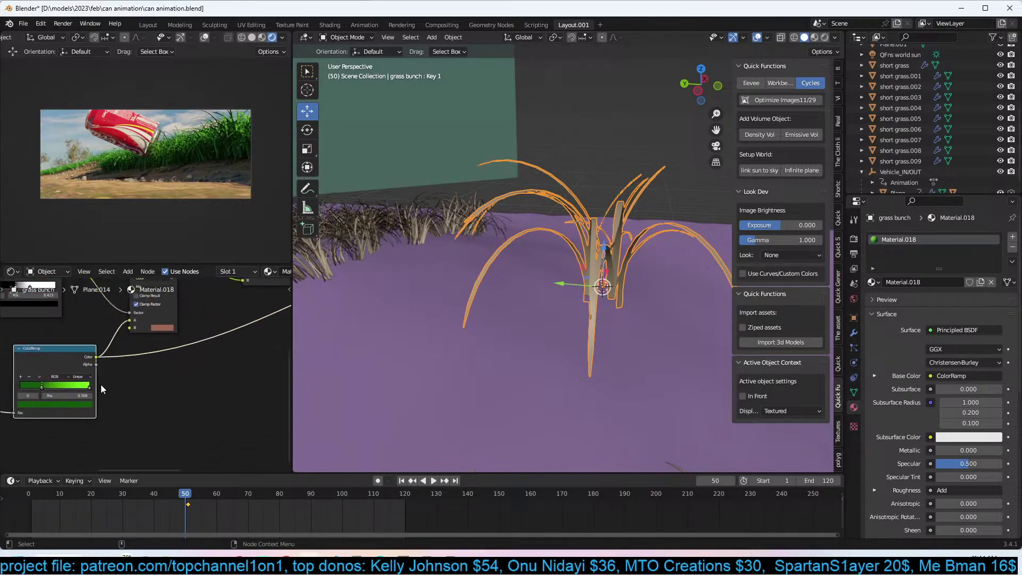
{"action": "left_click", "coordinate": [59, 404]}
{"action": "left_click", "coordinate": [43, 331]}
{"action": "left_click", "coordinate": [33, 354]}
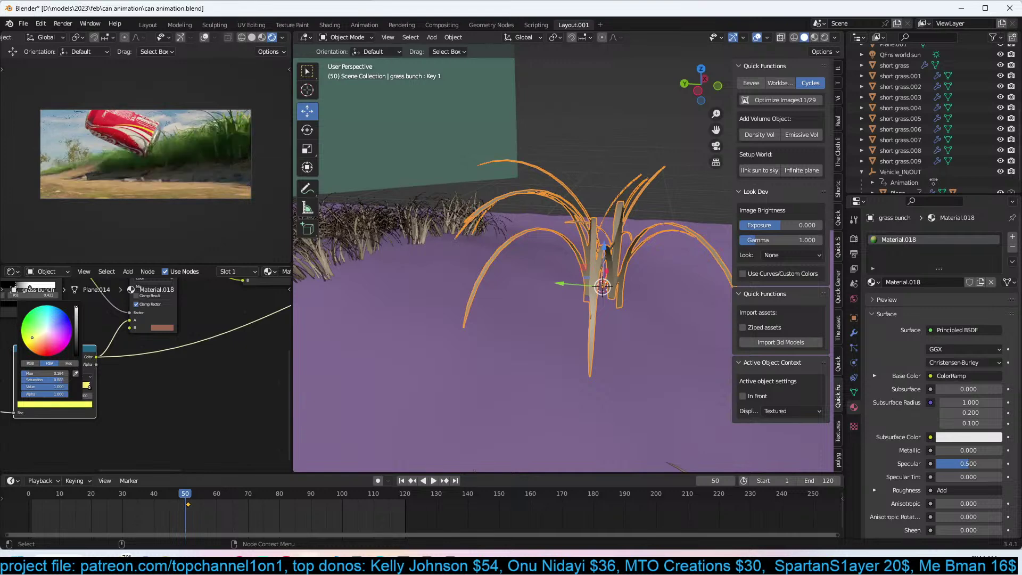
{"action": "key", "text": "Escape"}
{"action": "middle_click_drag", "start_coordinate": [10, 380], "coordinate": [47, 362]}
{"action": "left_click", "coordinate": [56, 367]}
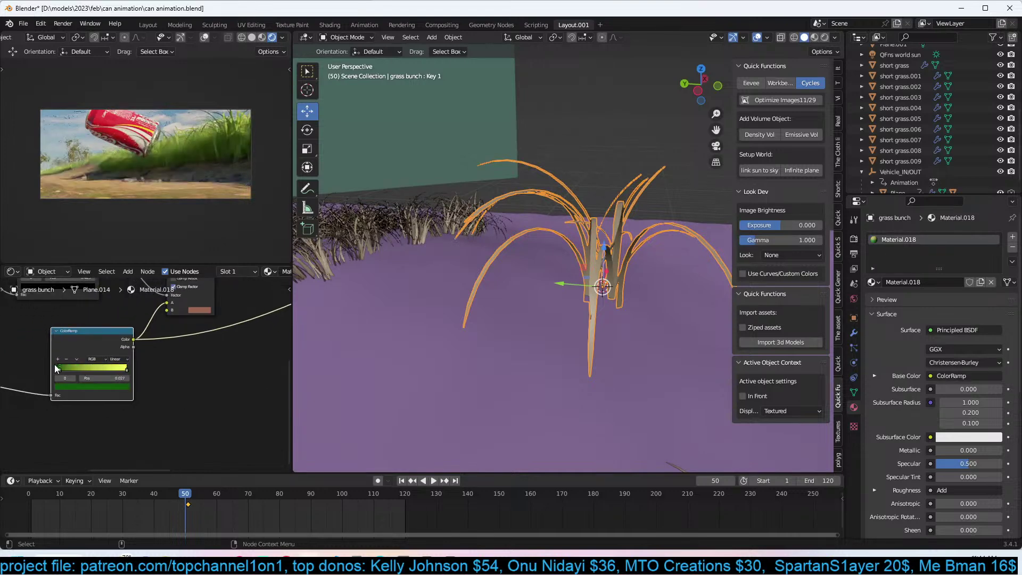
Set the green ColorRamp's end stop to bright yellow-green with a hue of about 0.230 and save the file.
{"action": "left_click", "coordinate": [126, 369]}
{"action": "left_click", "coordinate": [116, 391]}
{"action": "mouse_move", "coordinate": [69, 321]}
{"action": "left_mouse_down"}
{"action": "mouse_move", "coordinate": [66, 303]}
{"action": "mouse_move", "coordinate": [75, 314]}
{"action": "mouse_move", "coordinate": [65, 323]}
{"action": "left_mouse_up"}
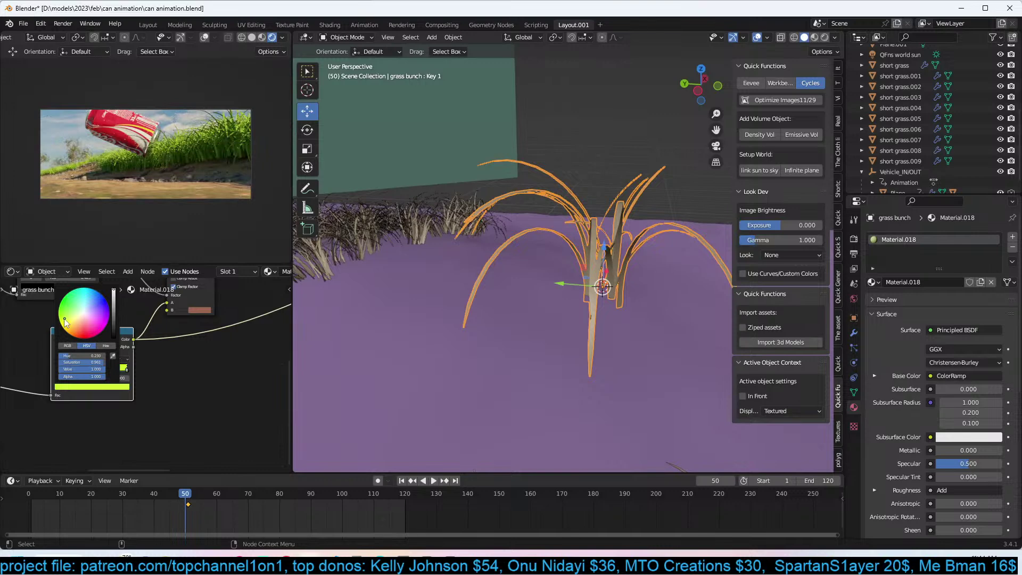
{"action": "key", "text": "ctrl+s"}
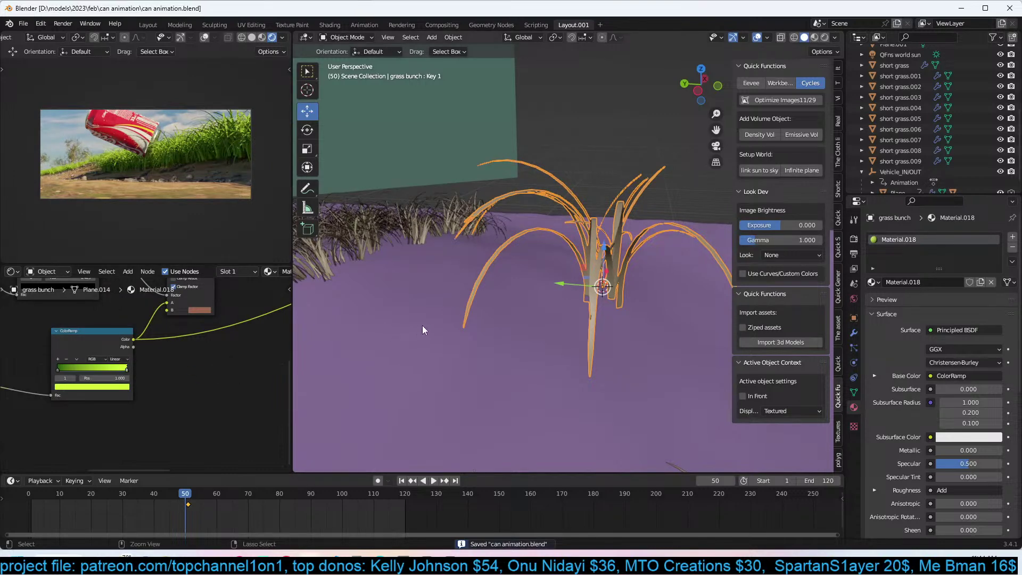
Return the animation to frame 1, save the file, and view the whole road from the top.
{"action": "left_click", "coordinate": [31, 518]}
{"action": "key", "text": "ctrl+s"}
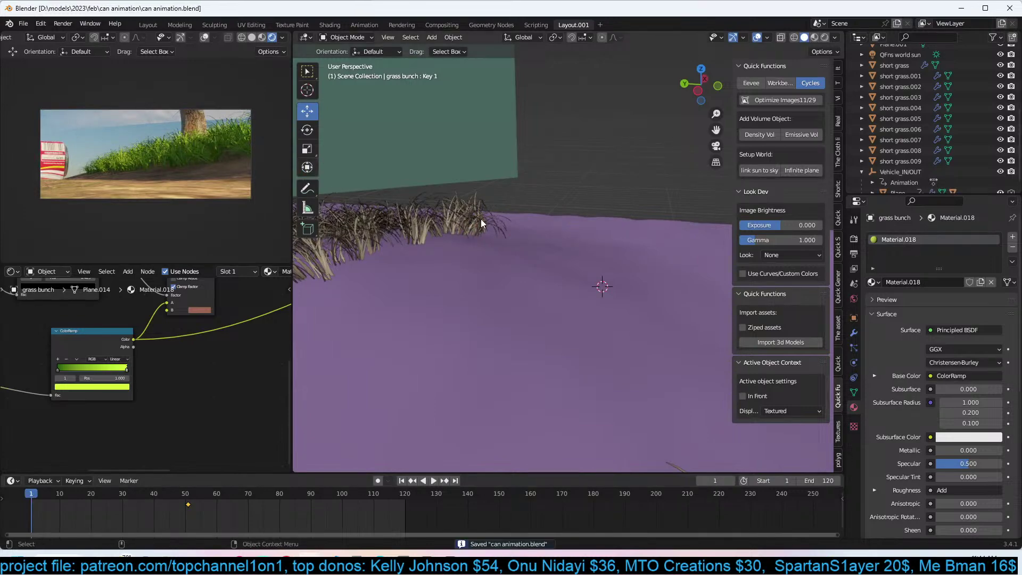
{"action": "key", "text": "KP_7"}
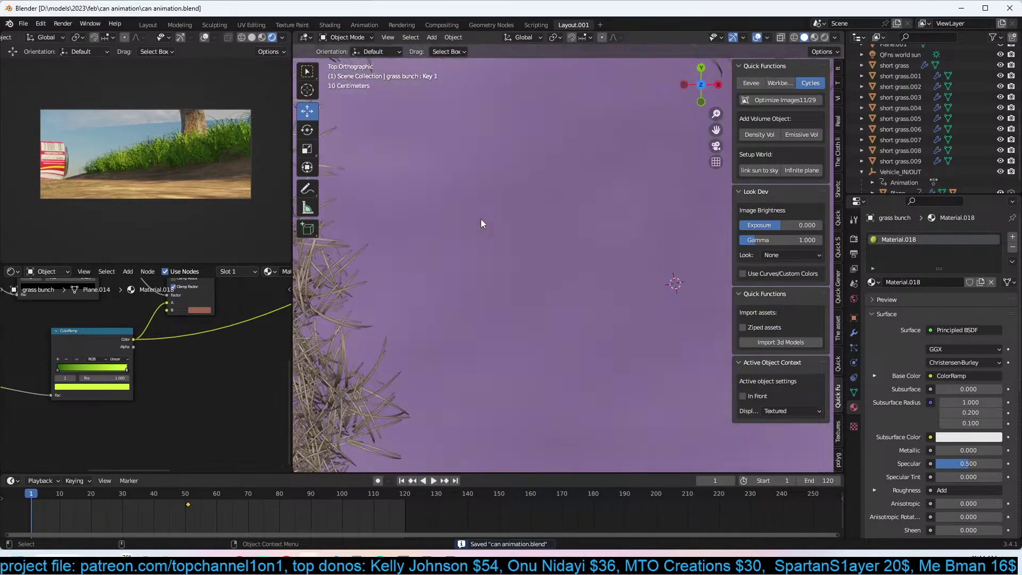
{"action": "scroll", "coordinate": [518, 285], "scroll_direction": "down", "scroll_amount": 4}
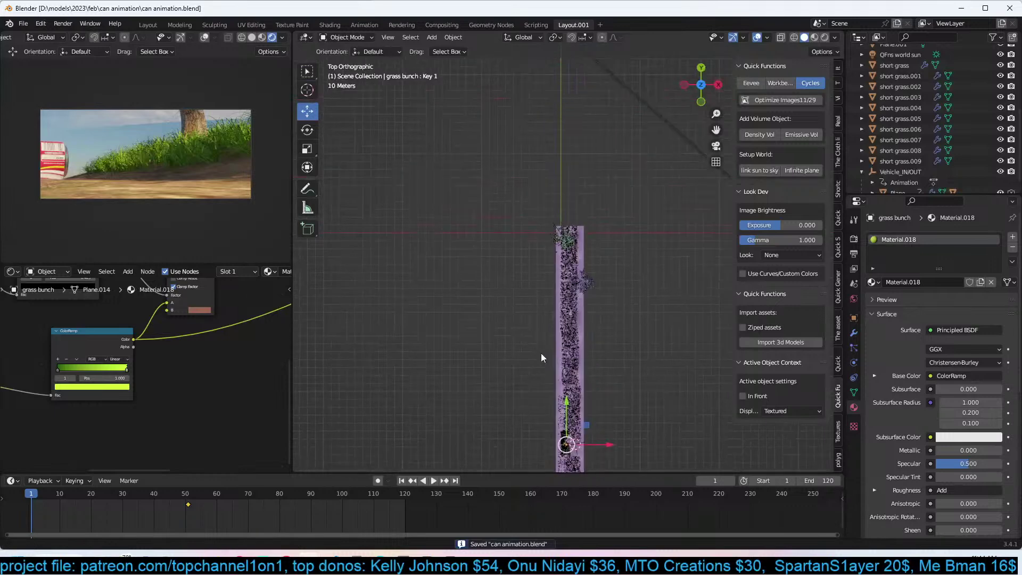
{"action": "scroll", "coordinate": [541, 353], "scroll_direction": "up", "scroll_amount": 3}
{"action": "left_click", "coordinate": [597, 252]}
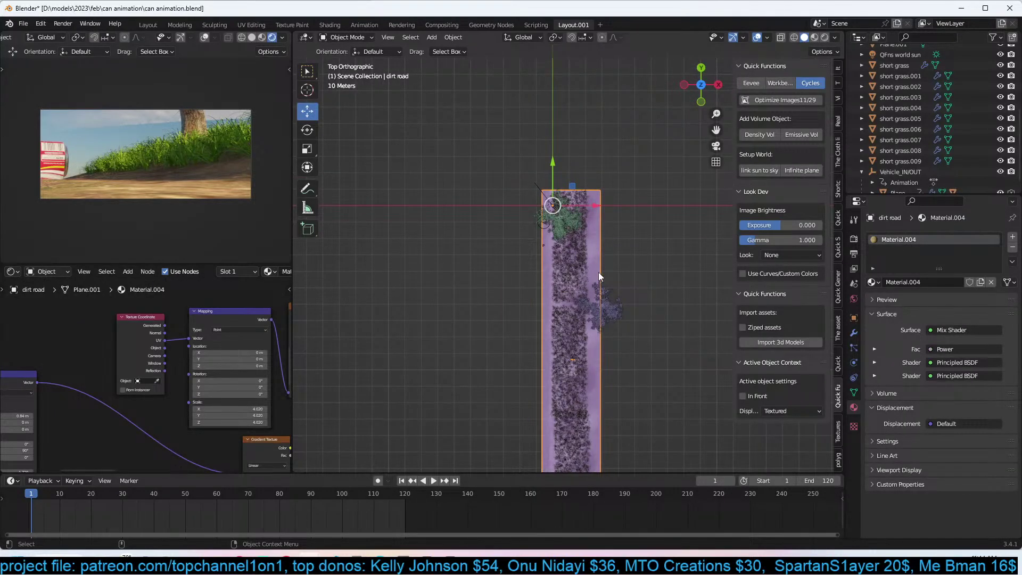
{"action": "key", "text": "g"}
{"action": "key", "text": "y"}
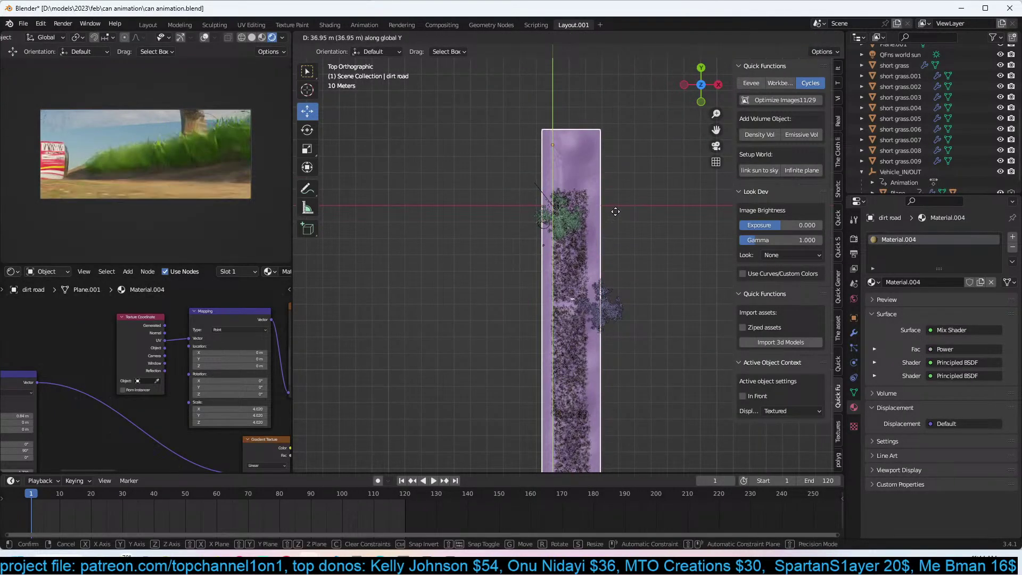
{"action": "right_click", "coordinate": [592, 302]}
{"action": "left_click", "coordinate": [576, 291]}
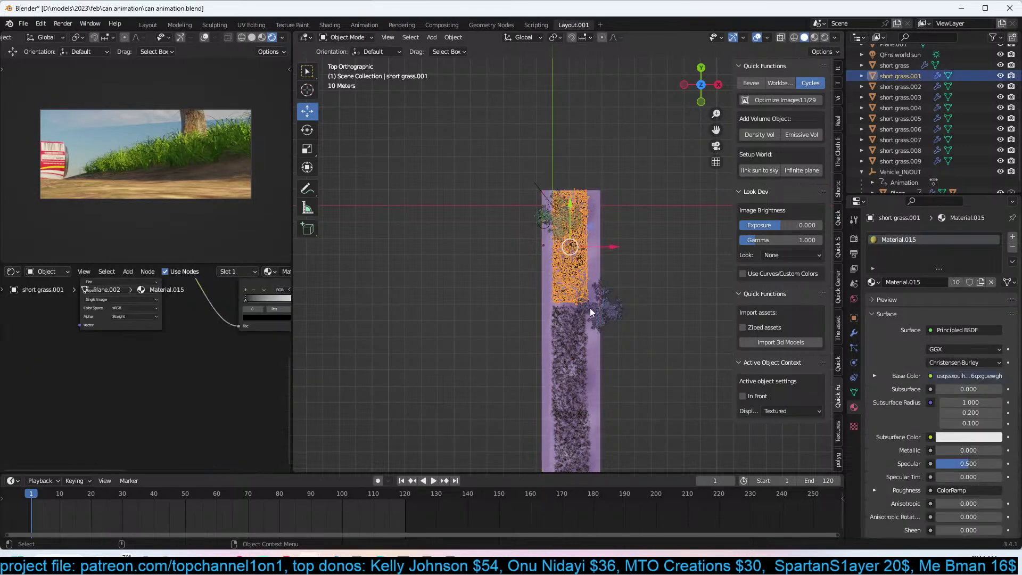
{"action": "left_click", "coordinate": [628, 240]}
{"action": "left_click", "coordinate": [599, 263]}
{"action": "key", "text": "g"}
{"action": "key", "text": "y"}
{"action": "right_click", "coordinate": [600, 261]}
Move the dirt road in the positive Y direction so it extends well past the end of the grass strip.
{"action": "left_click", "coordinate": [600, 261]}
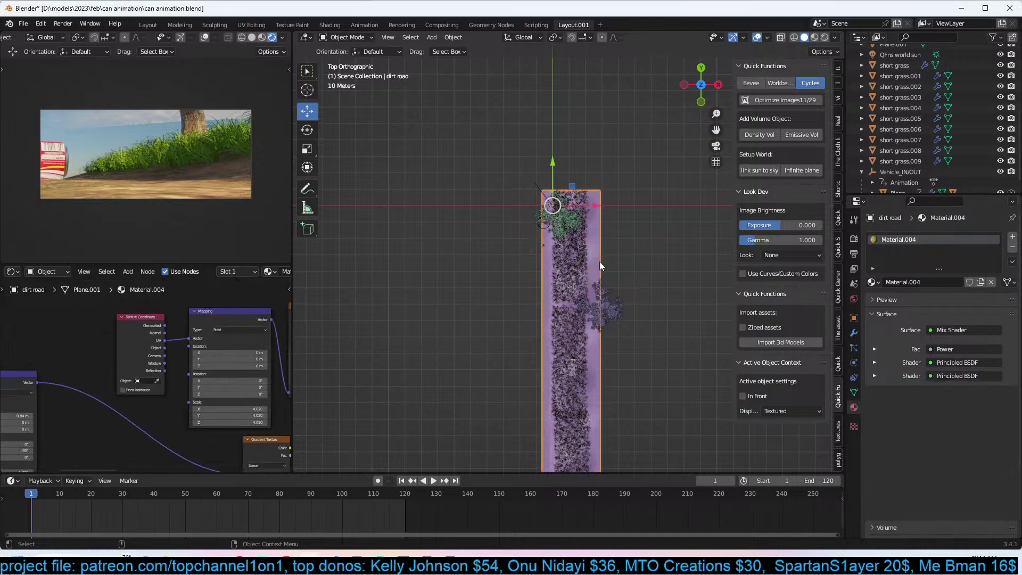
{"action": "key", "text": "g"}
{"action": "key", "text": "y"}
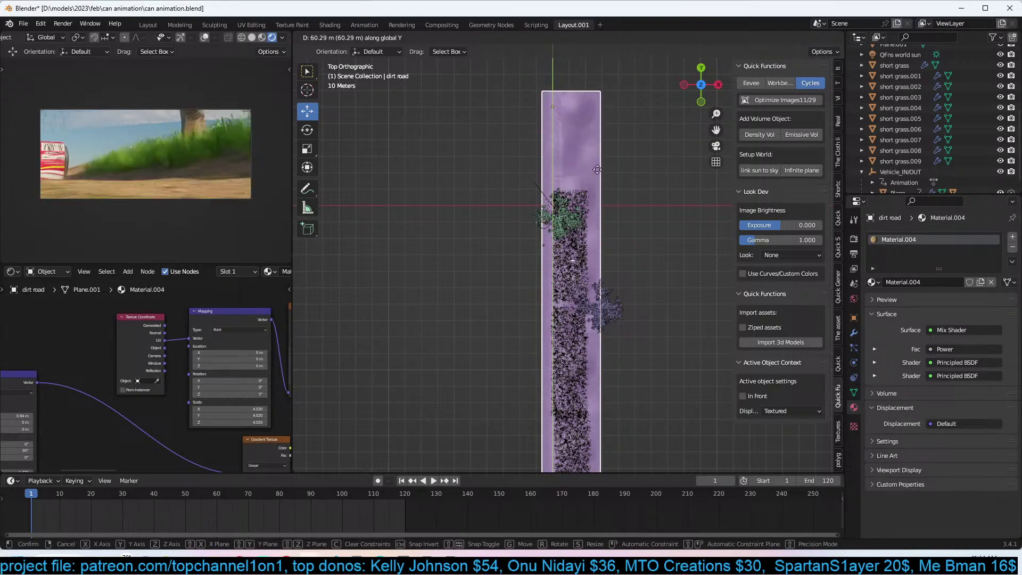
{"action": "right_click", "coordinate": [677, 219]}
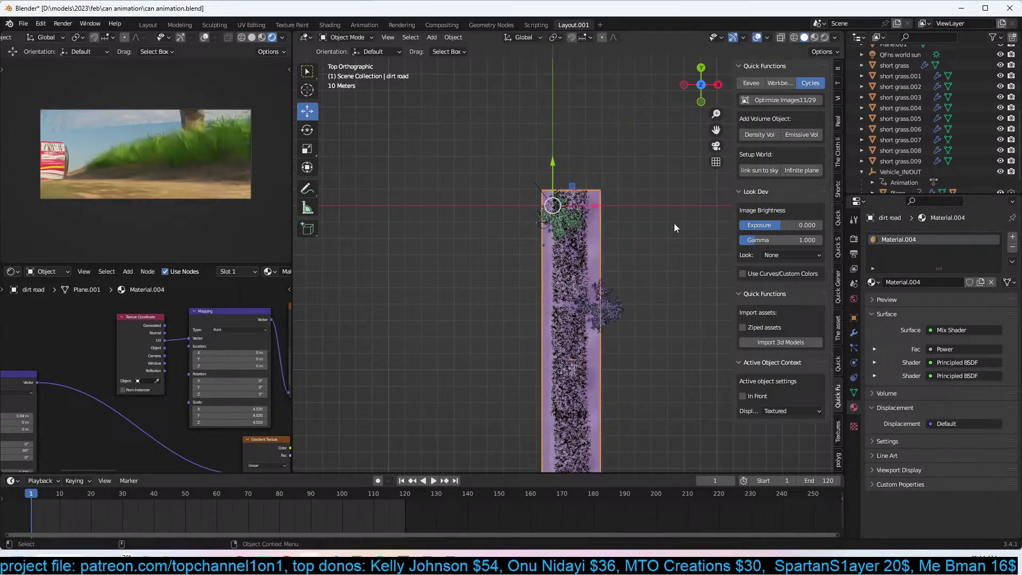
{"action": "key", "text": "g"}
{"action": "left_click", "coordinate": [652, 175]}
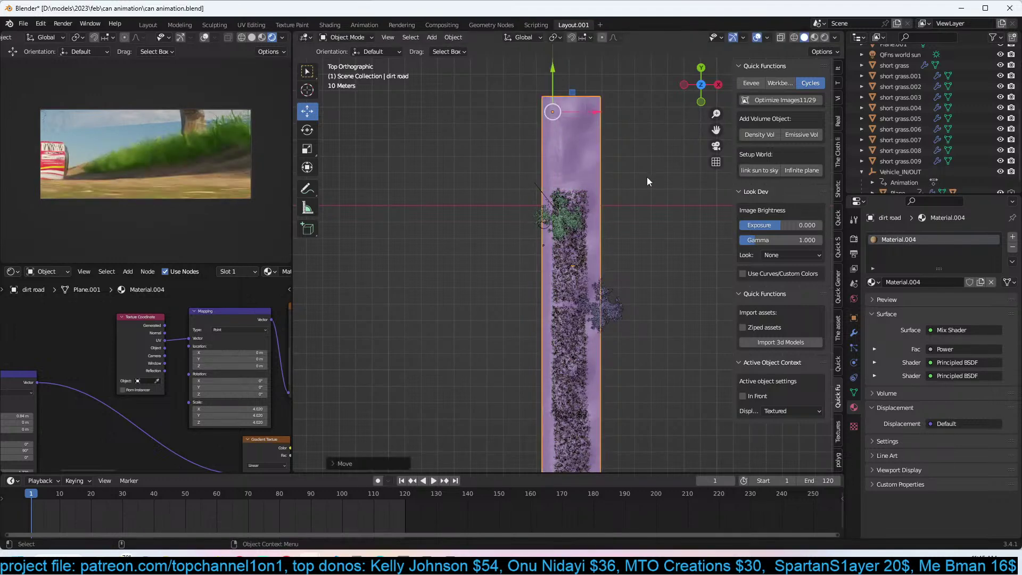
Duplicate the end short grass patch, rotate it diagonally, and place the copy over the bare extended part of the dirt road.
{"action": "left_click", "coordinate": [579, 265]}
{"action": "middle_click_drag", "start_coordinate": [579, 269], "coordinate": [590, 319], "text": "shift"}
{"action": "key", "text": "shift+d"}
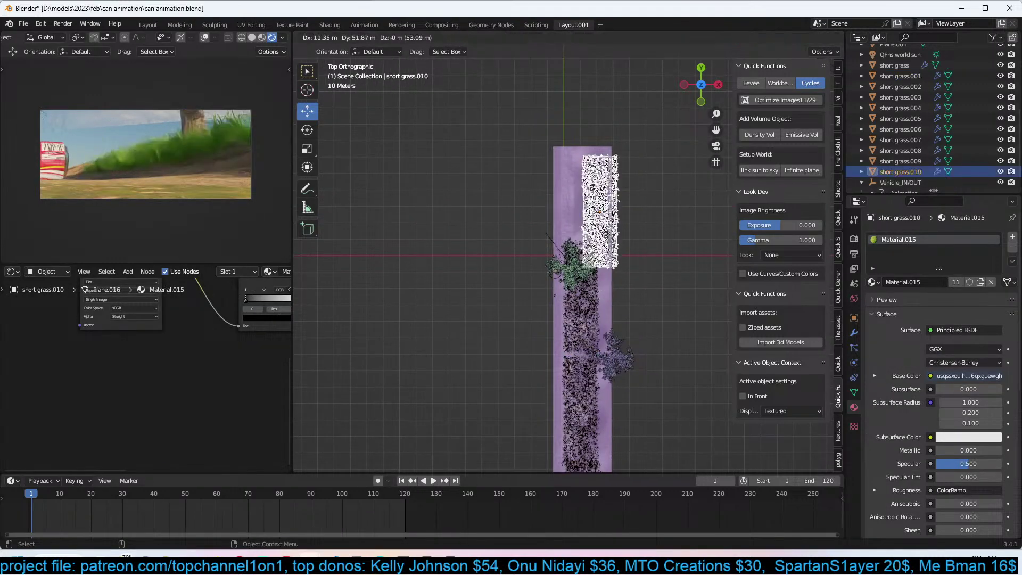
{"action": "left_click", "coordinate": [605, 232]}
{"action": "key", "text": "r"}
{"action": "left_click", "coordinate": [625, 260]}
{"action": "key", "text": "g"}
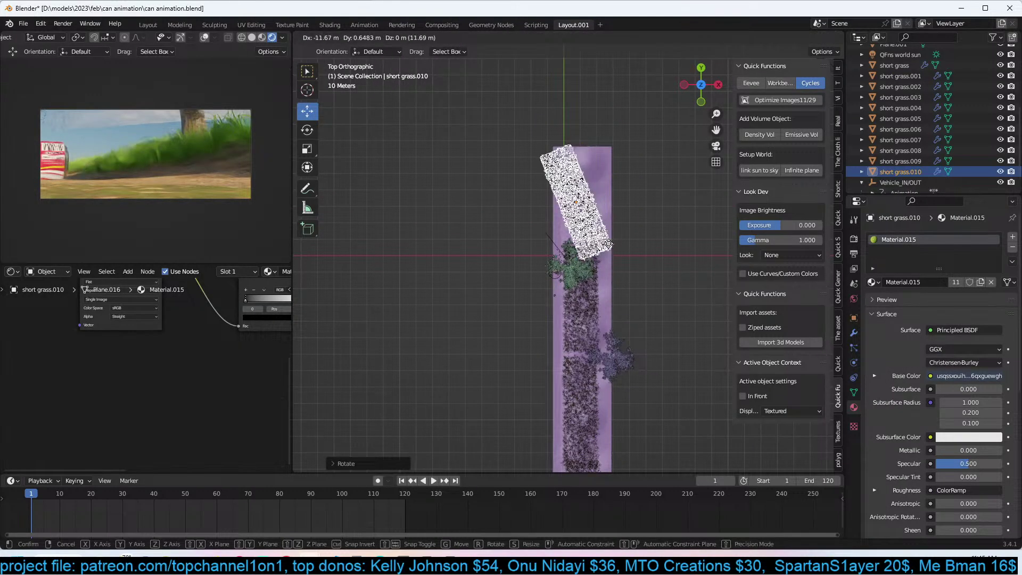
{"action": "left_click", "coordinate": [605, 259]}
{"action": "key", "text": "alt+a"}
Make a linked duplicate of the large tree on the new grass patch, scale it down to about 0.77, and adjust its position from the camera view.
{"action": "left_click", "coordinate": [613, 381]}
{"action": "key", "text": "alt+d"}
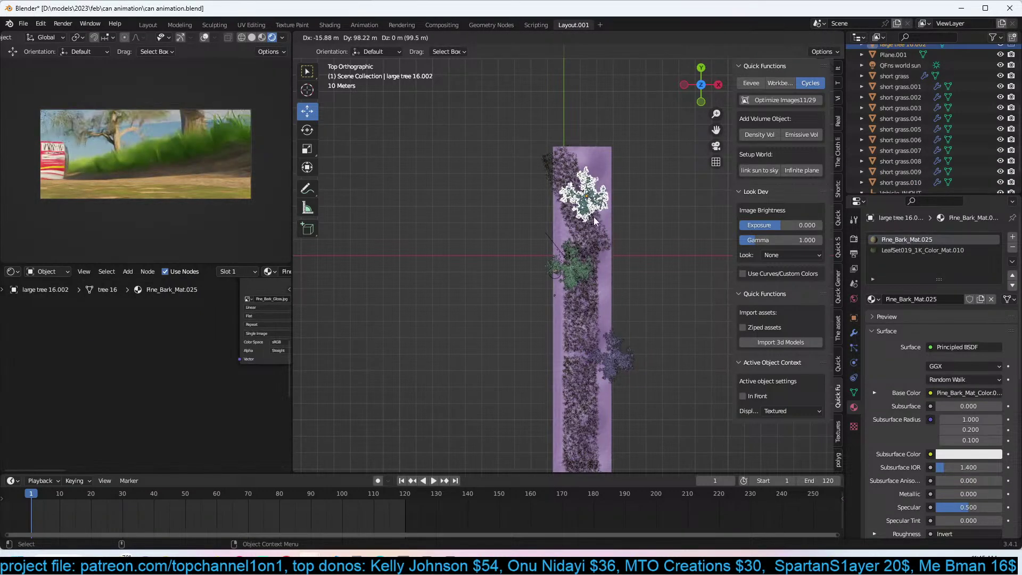
{"action": "left_click", "coordinate": [595, 220]}
{"action": "key", "text": "s"}
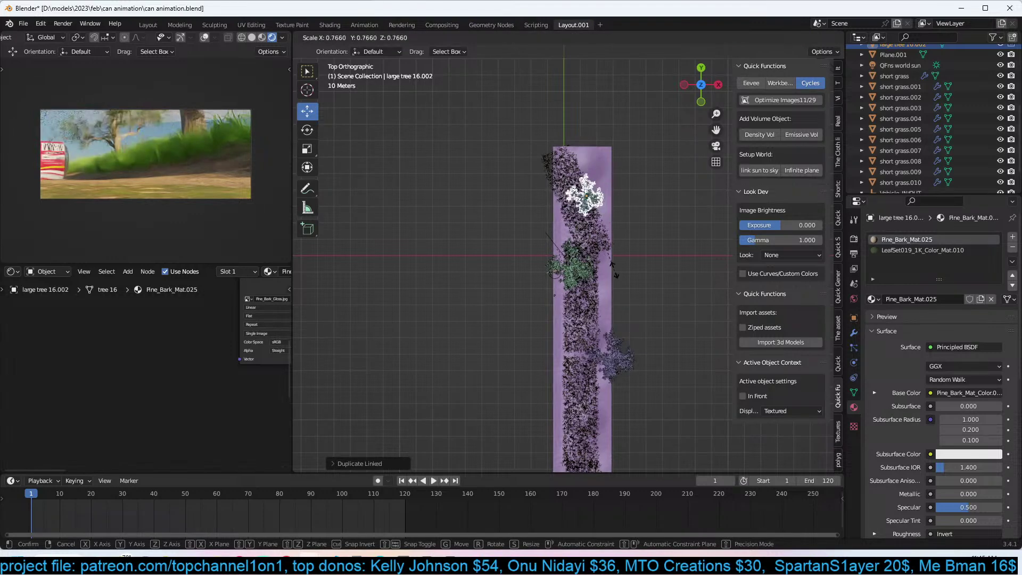
{"action": "left_click", "coordinate": [611, 259]}
{"action": "key", "text": "g"}
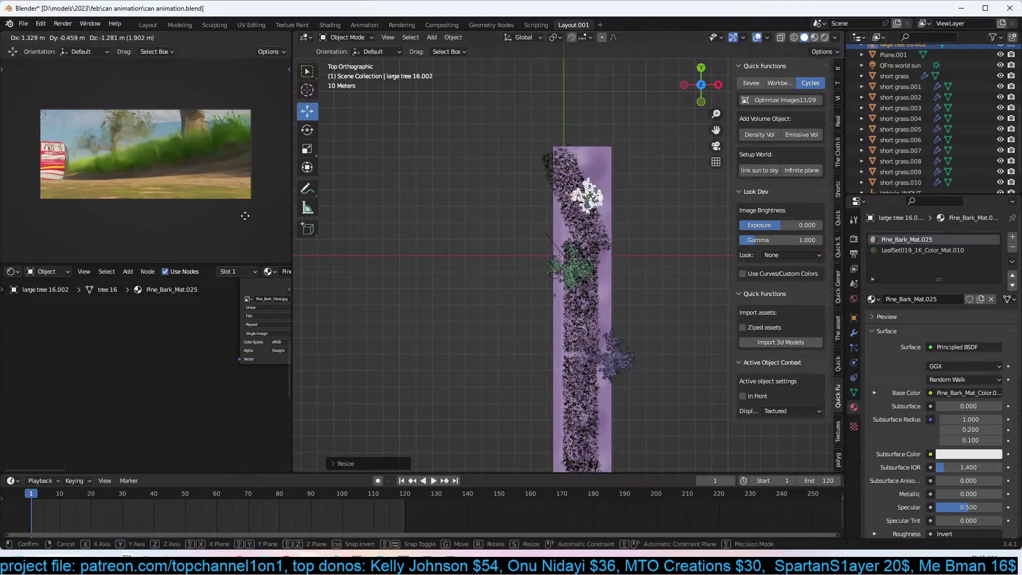
{"action": "left_click", "coordinate": [249, 224]}
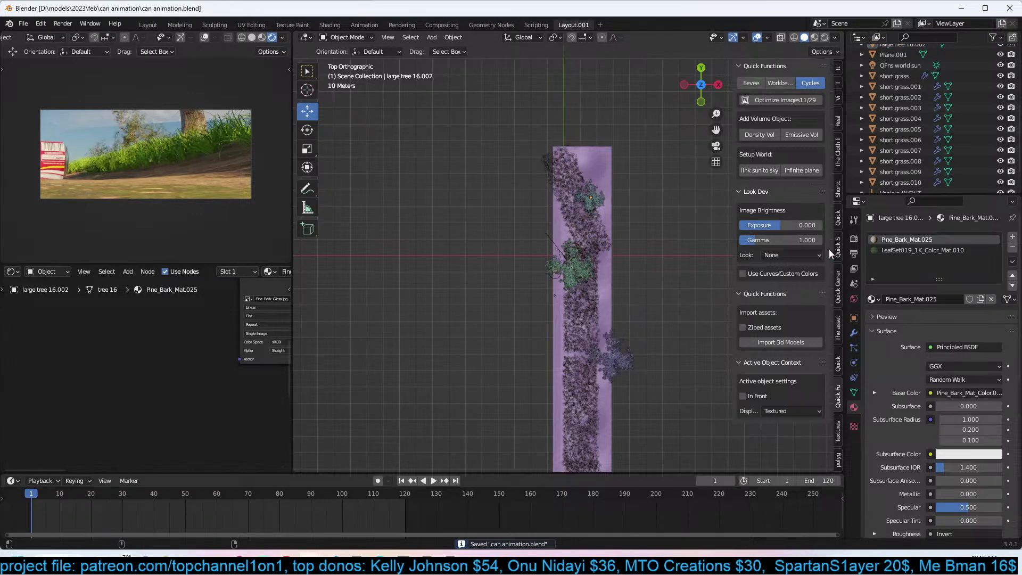
Search the asset library for house and add the red farm house to the scene near the extended road's end.
{"action": "left_click", "coordinate": [839, 330]}
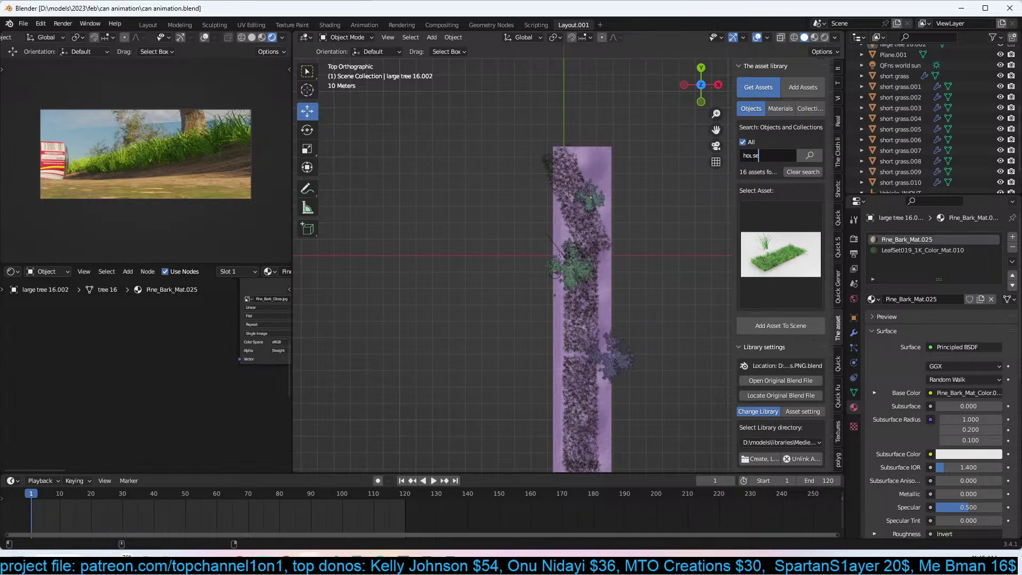
{"action": "key", "text": "Return"}
{"action": "left_click", "coordinate": [782, 267]}
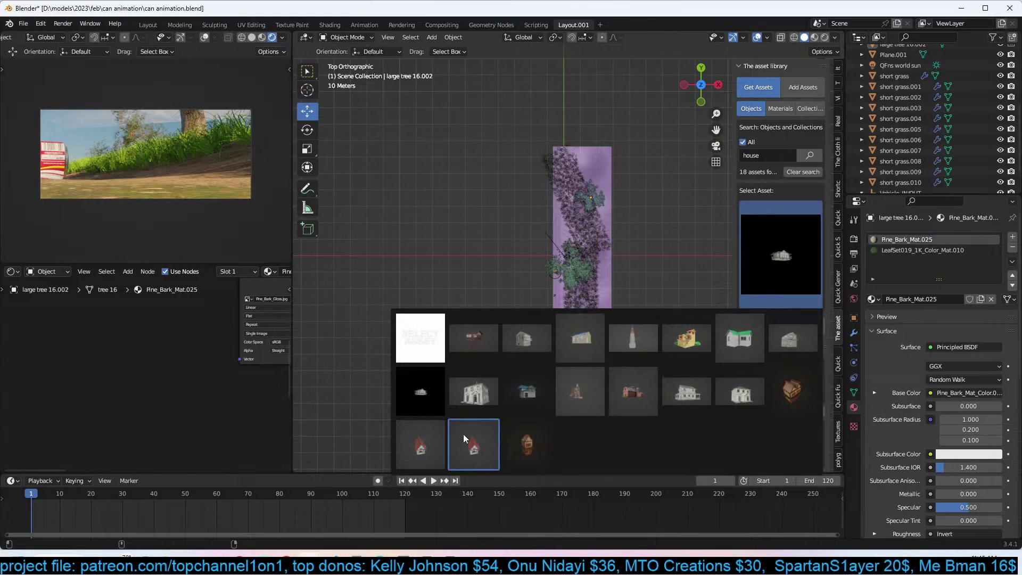
{"action": "left_click", "coordinate": [623, 405]}
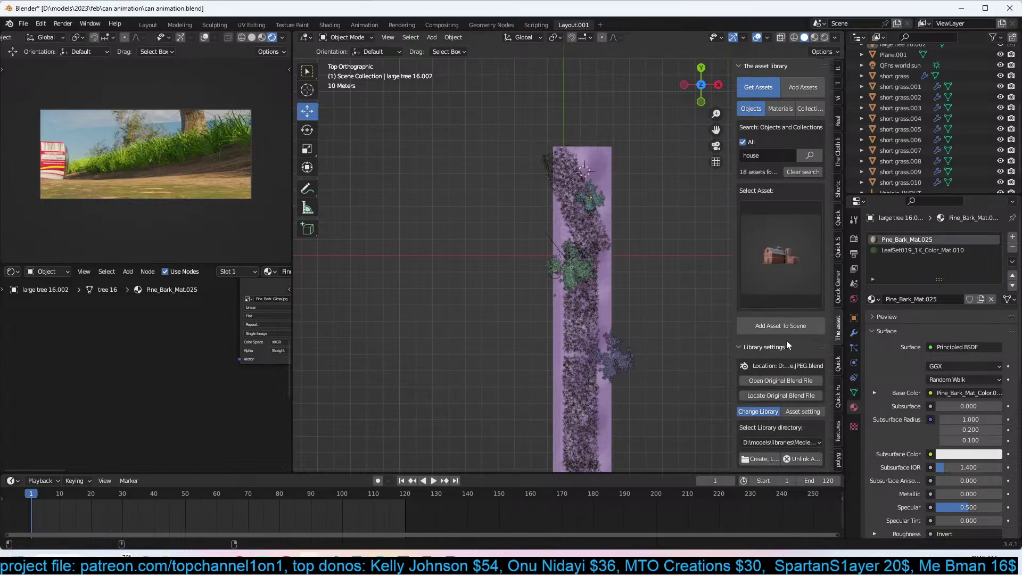
{"action": "left_click", "coordinate": [787, 326]}
Scale up the farm house and shift it sideways on the extended road beside the grass patch.
{"action": "key", "text": "s"}
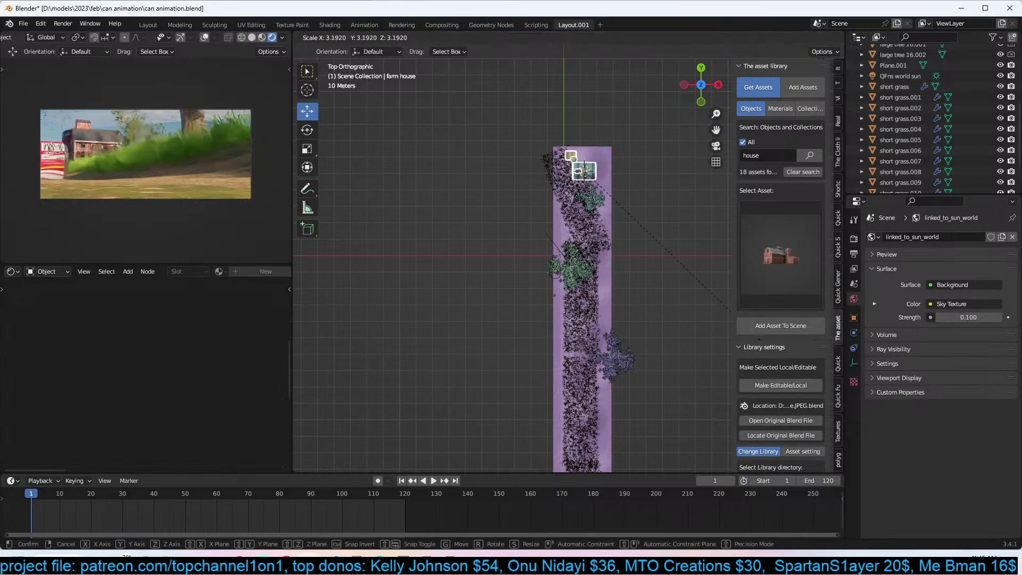
{"action": "left_click", "coordinate": [616, 288]}
{"action": "key", "text": "g"}
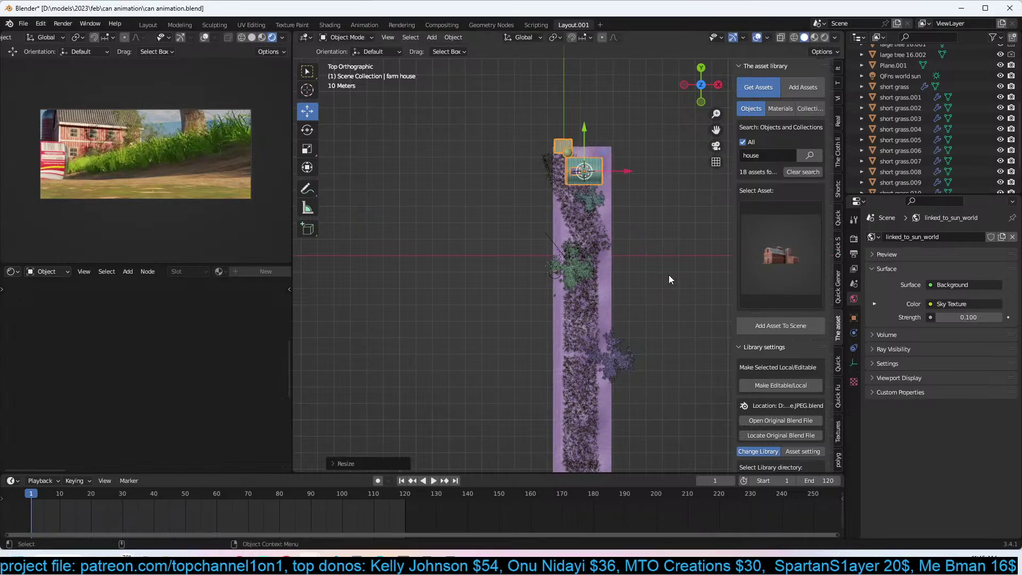
{"action": "left_click", "coordinate": [623, 251]}
Rotate the farm house so its barn end and silo face the camera, save the file, and deselect it.
{"action": "key", "text": "r"}
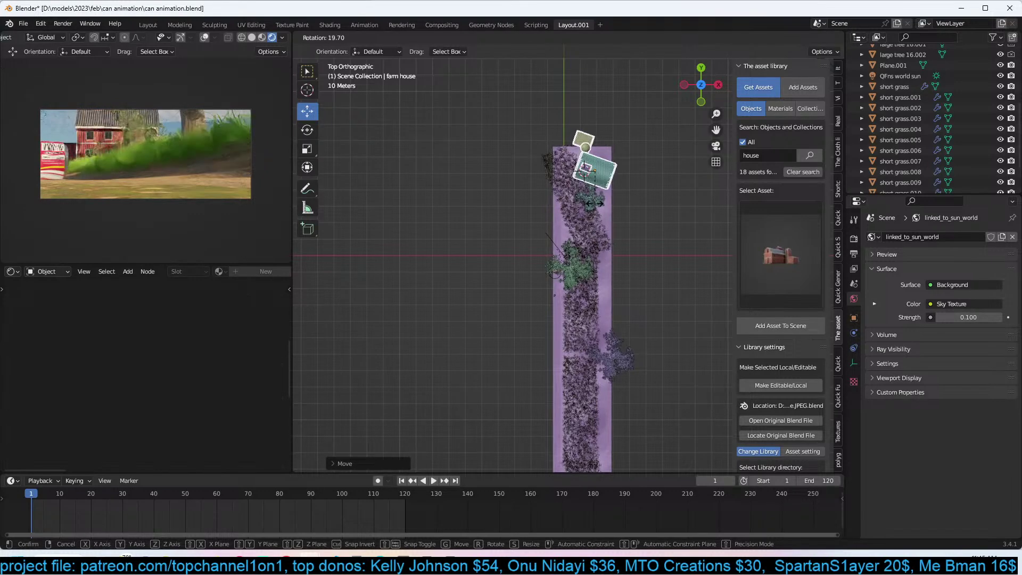
{"action": "left_click", "coordinate": [599, 193]}
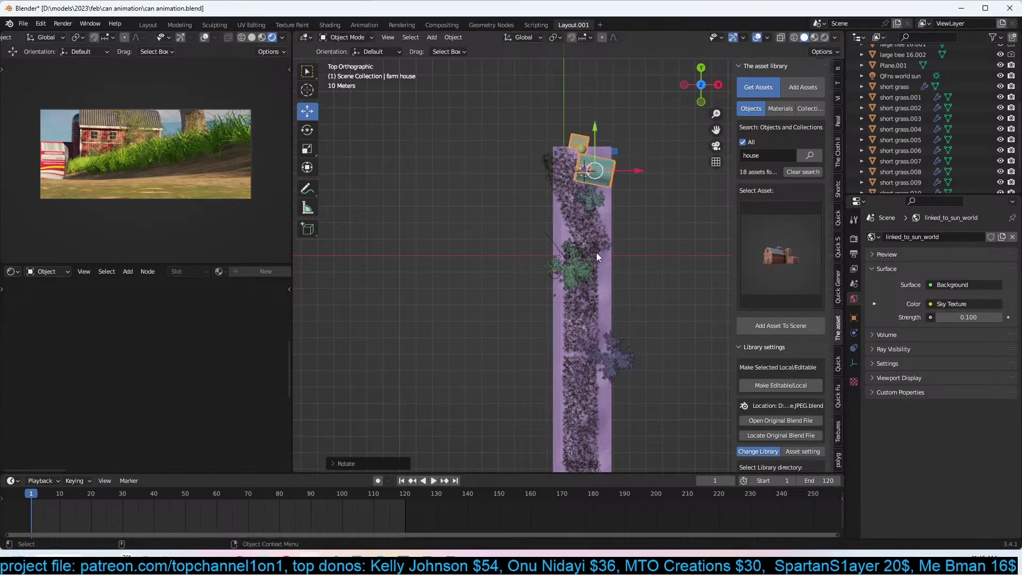
{"action": "key", "text": "r"}
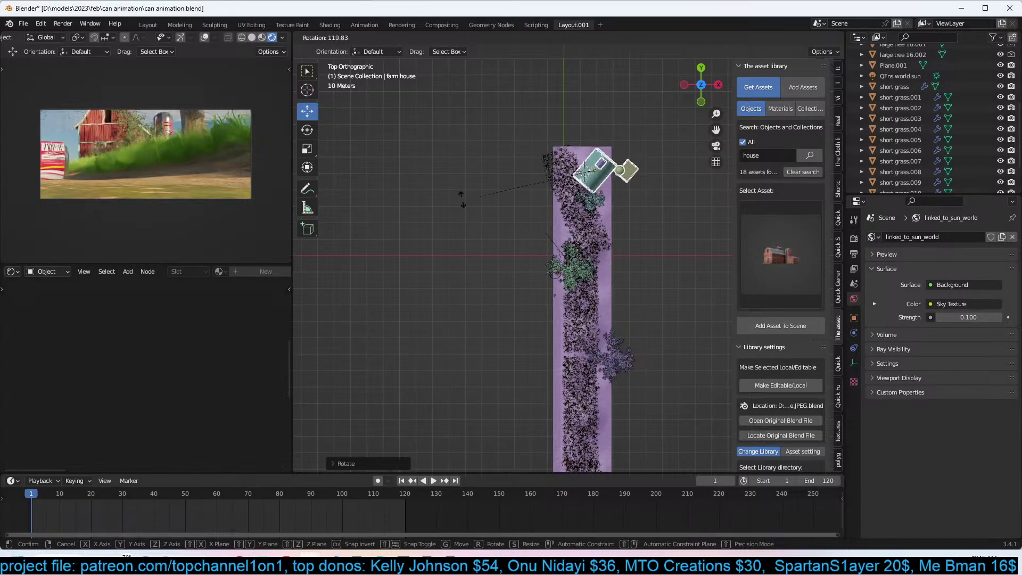
{"action": "left_click", "coordinate": [450, 210]}
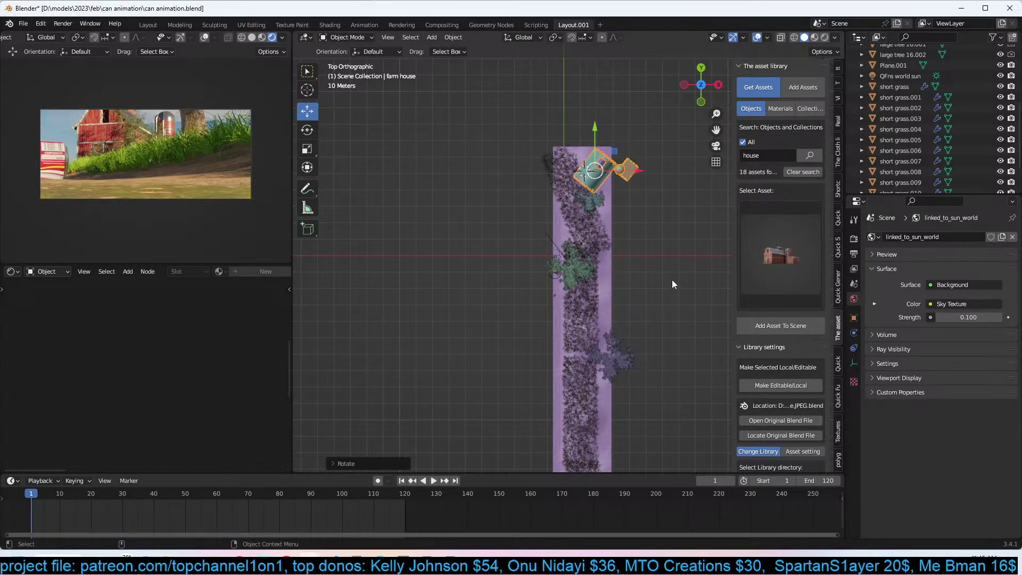
{"action": "key", "text": "ctrl+s"}
{"action": "left_click", "coordinate": [630, 259]}
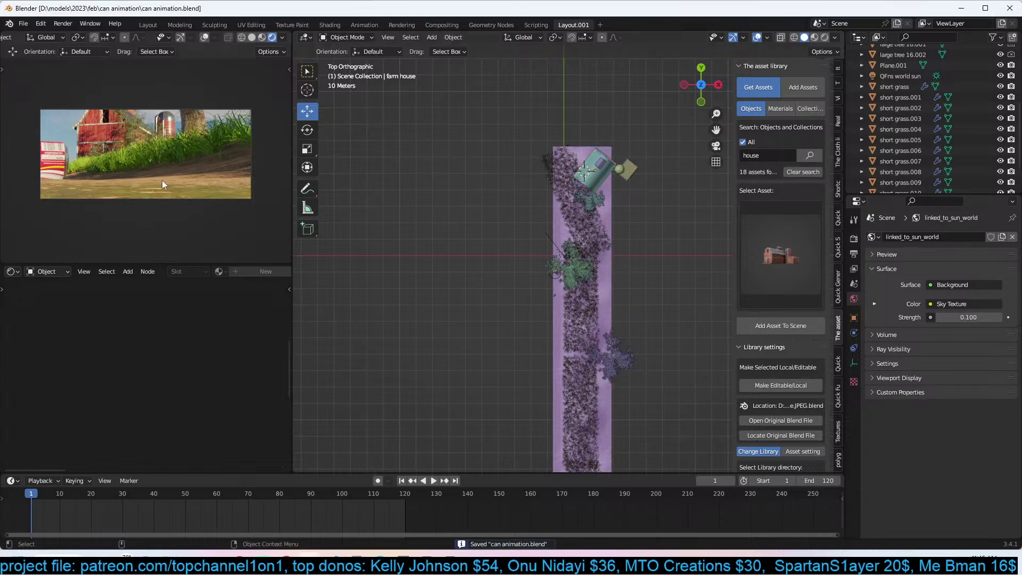
Check the Cycles render settings and start rendering the animation.
{"action": "left_click", "coordinate": [63, 24]}
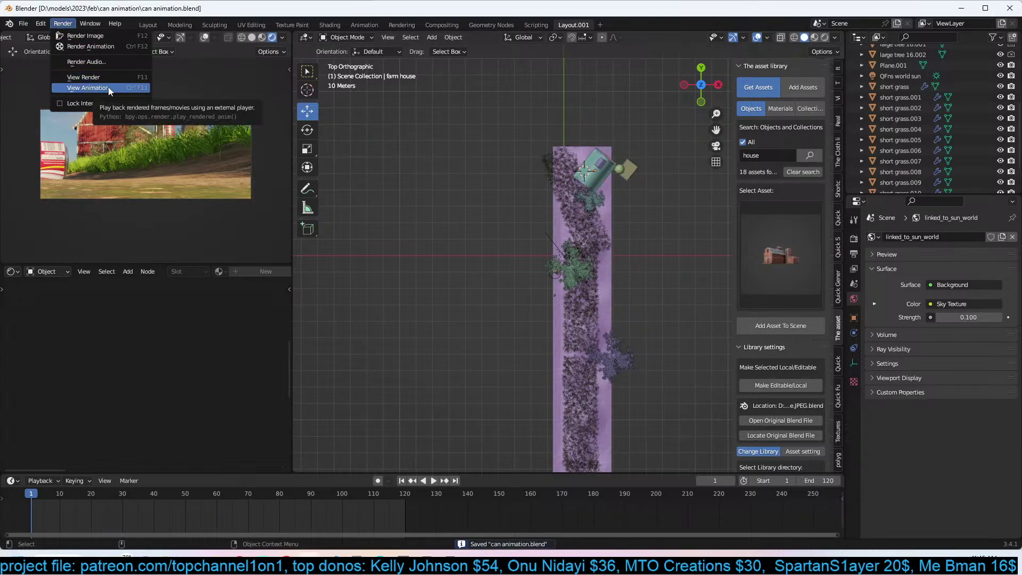
{"action": "left_click", "coordinate": [854, 239]}
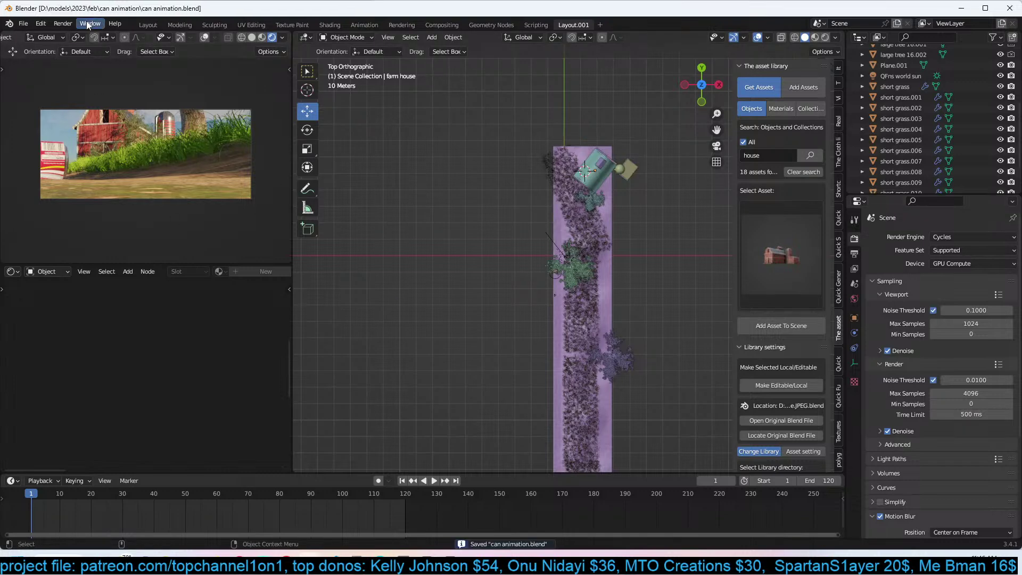
{"action": "left_click", "coordinate": [63, 24]}
{"action": "left_click", "coordinate": [137, 47]}
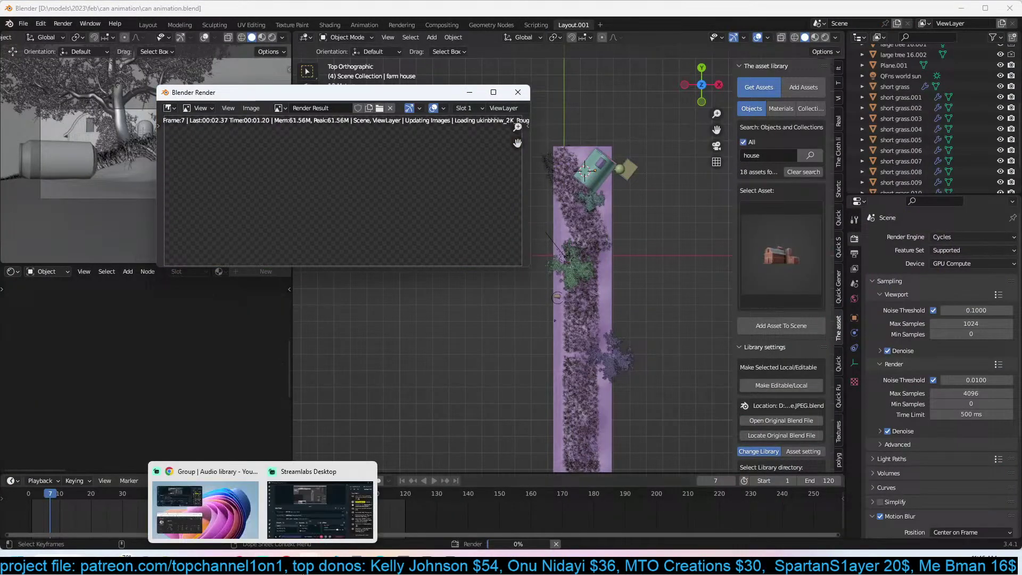
Switch to the Chrome window and search Google for 2048 in a new tab.
{"action": "mouse_move", "coordinate": [286, 566]}
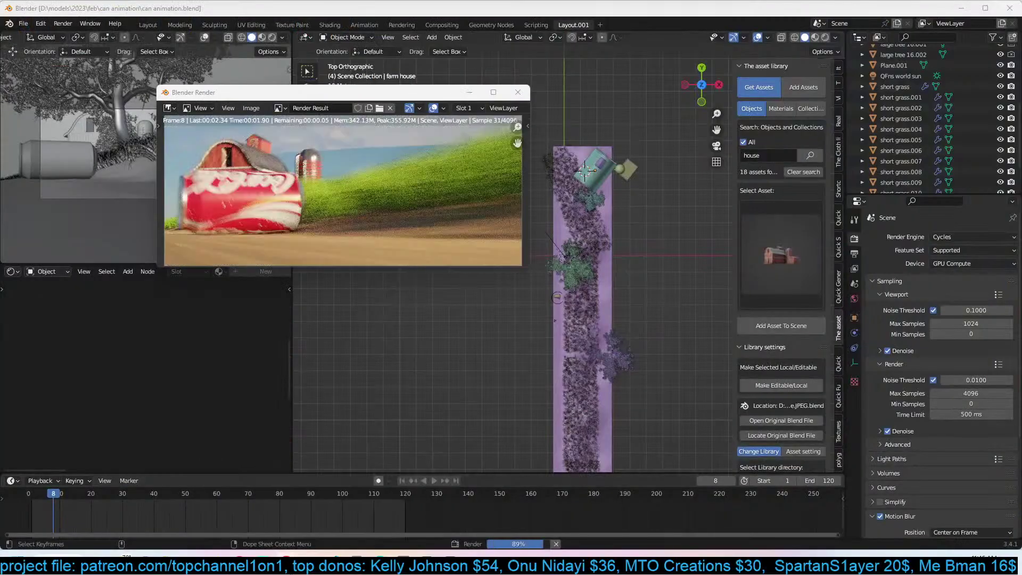
{"action": "left_click", "coordinate": [529, 498]}
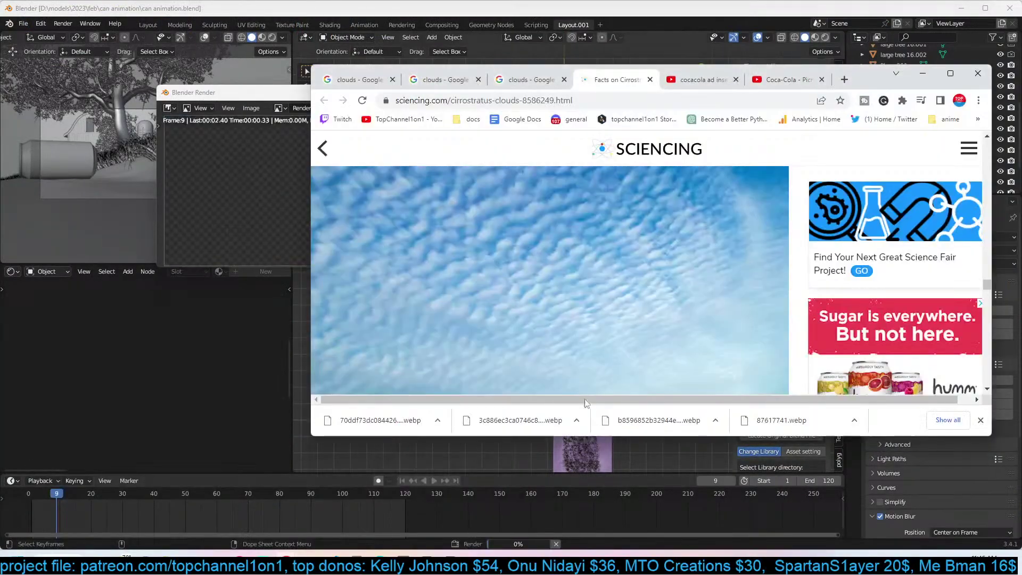
{"action": "left_click", "coordinate": [844, 79]}
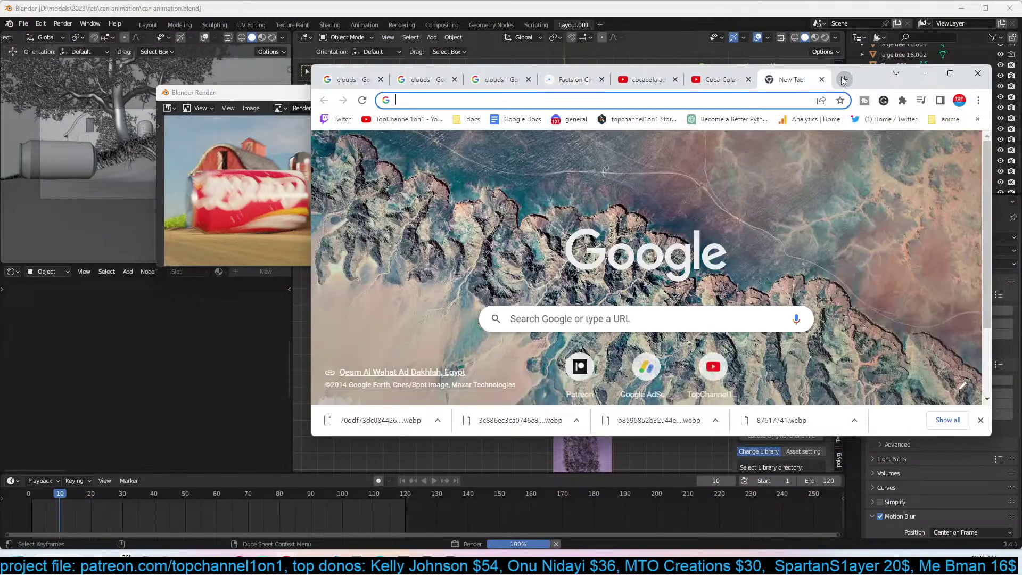
{"action": "type", "text": "402"}
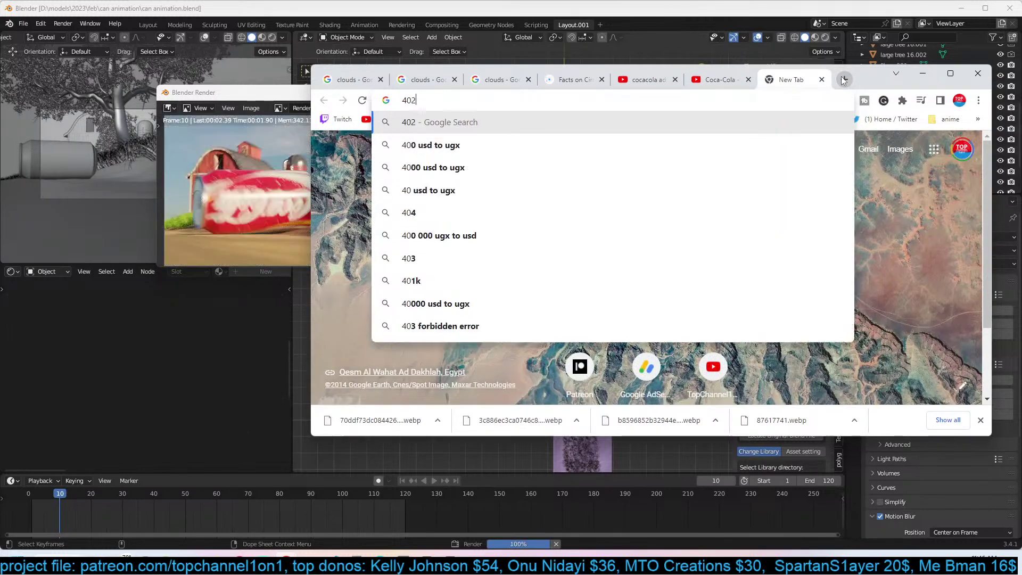
{"action": "type", "text": "8"}
{"action": "key", "text": "ctrl+a"}
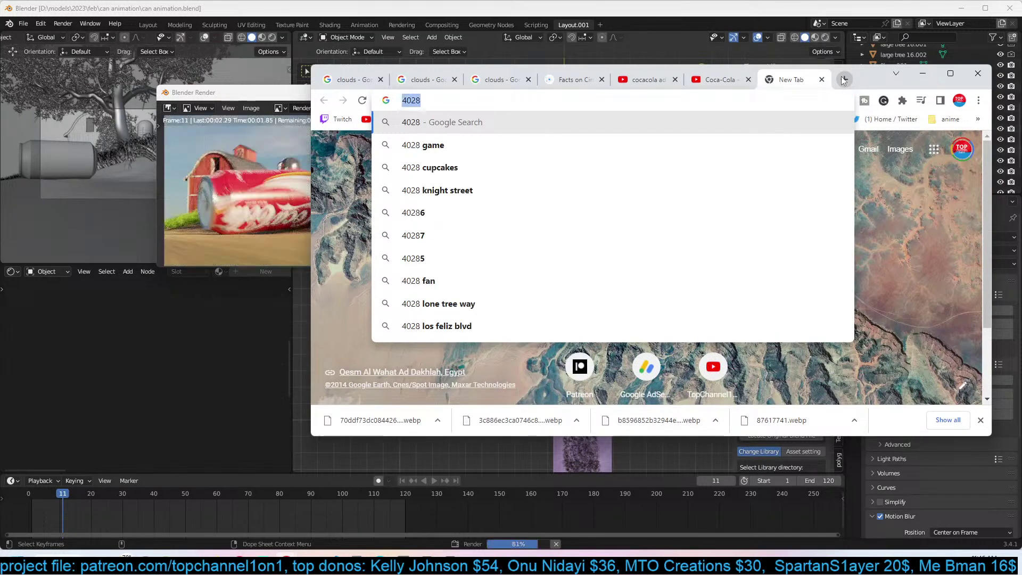
{"action": "type", "text": "0a"}
{"action": "key", "text": "ctrl+a"}
{"action": "type", "text": "203"}
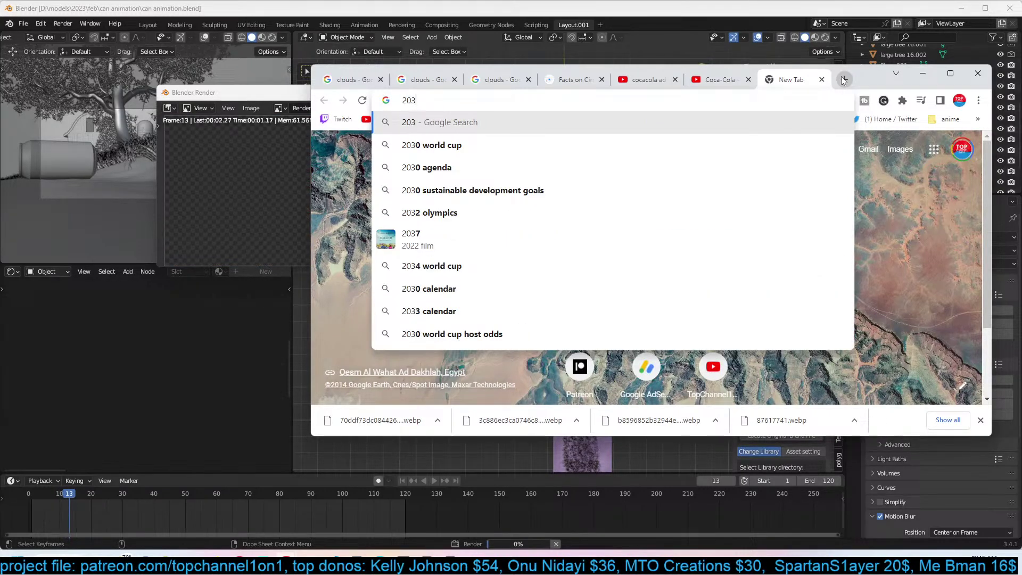
{"action": "key", "text": "BackSpace"}
{"action": "type", "text": "48"}
{"action": "key", "text": "Return"}
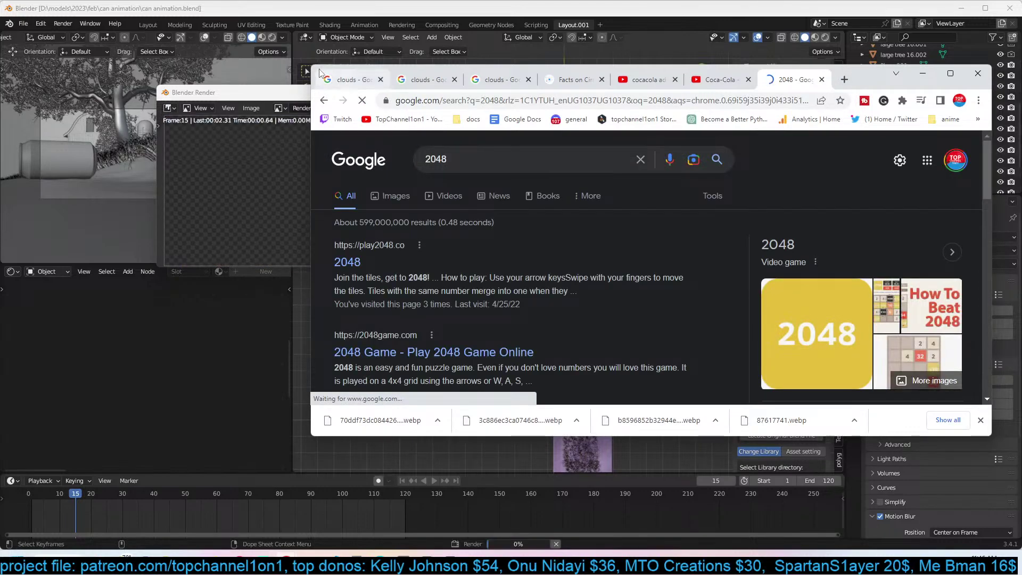
Open the play2048.co result and resize the browser window beside the render window to fit the whole game board.
{"action": "left_click_drag", "start_coordinate": [315, 64], "coordinate": [542, 65]}
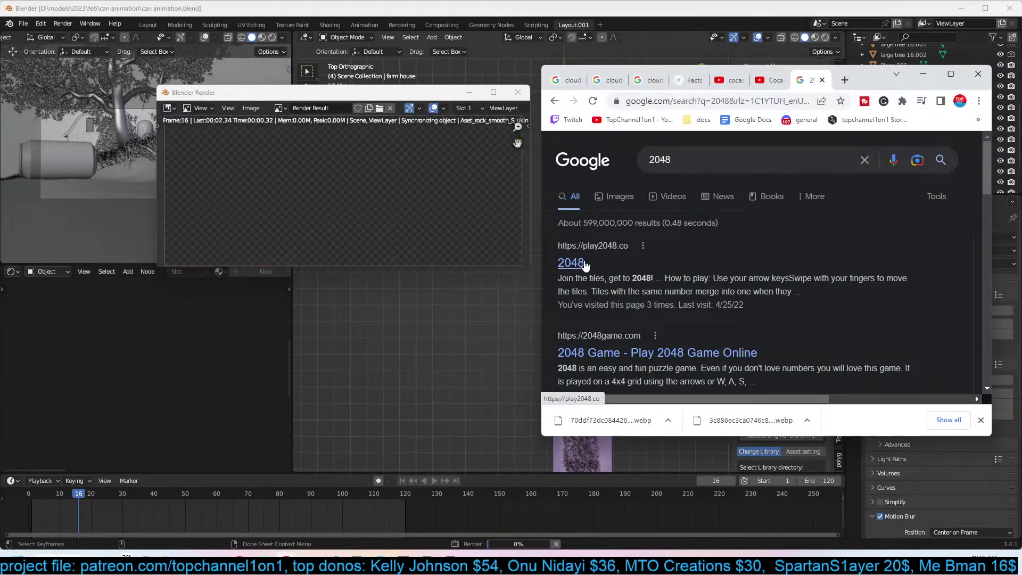
{"action": "left_click", "coordinate": [585, 263]}
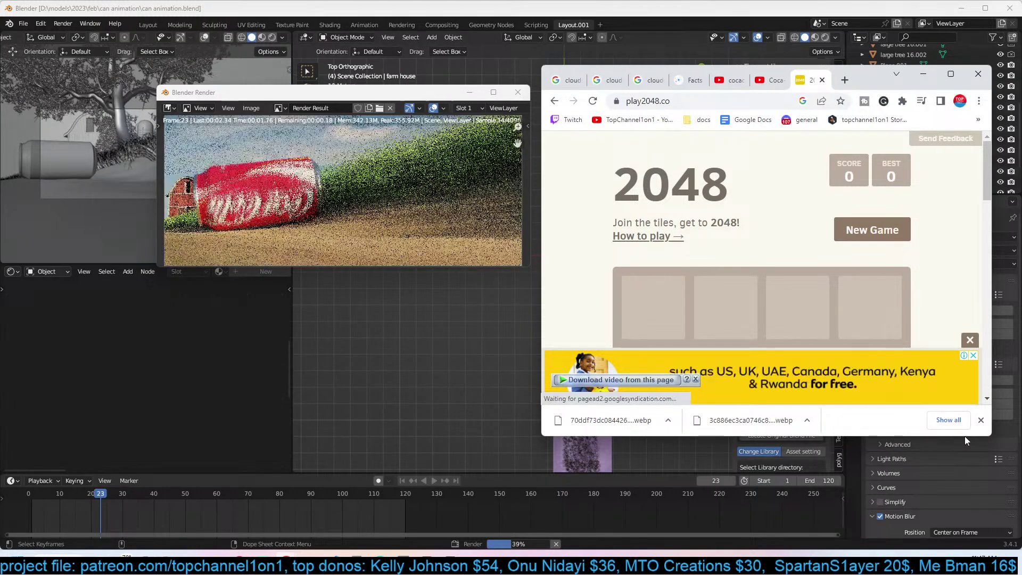
{"action": "left_click_drag", "start_coordinate": [965, 436], "coordinate": [978, 543]}
{"action": "scroll", "coordinate": [939, 346], "scroll_direction": "down", "scroll_amount": 2}
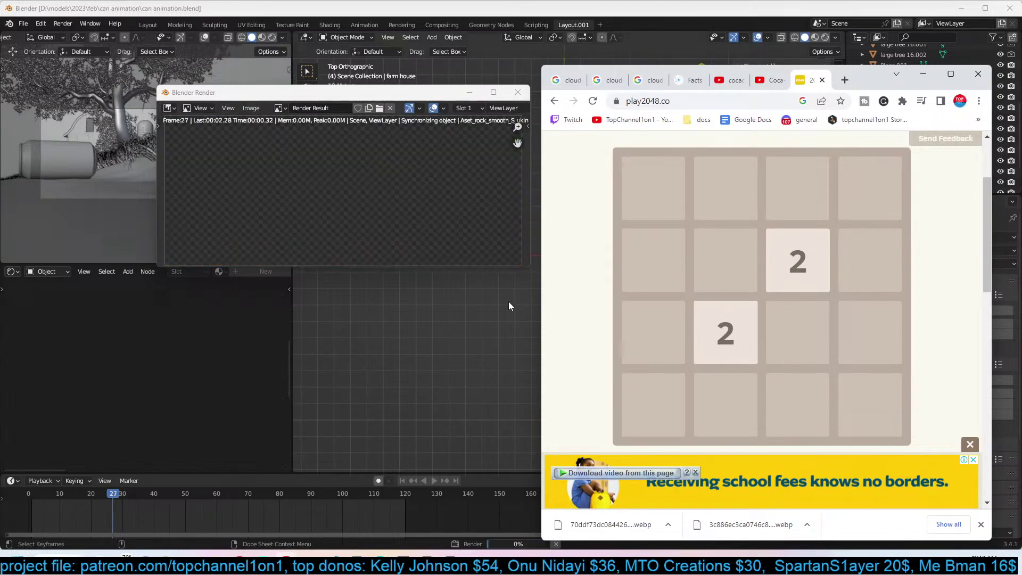
Play 2048, merging equal tiles along the board's lowest row to build a 128 tile.
{"action": "key", "text": "Down"}
{"action": "key", "text": "Right"}
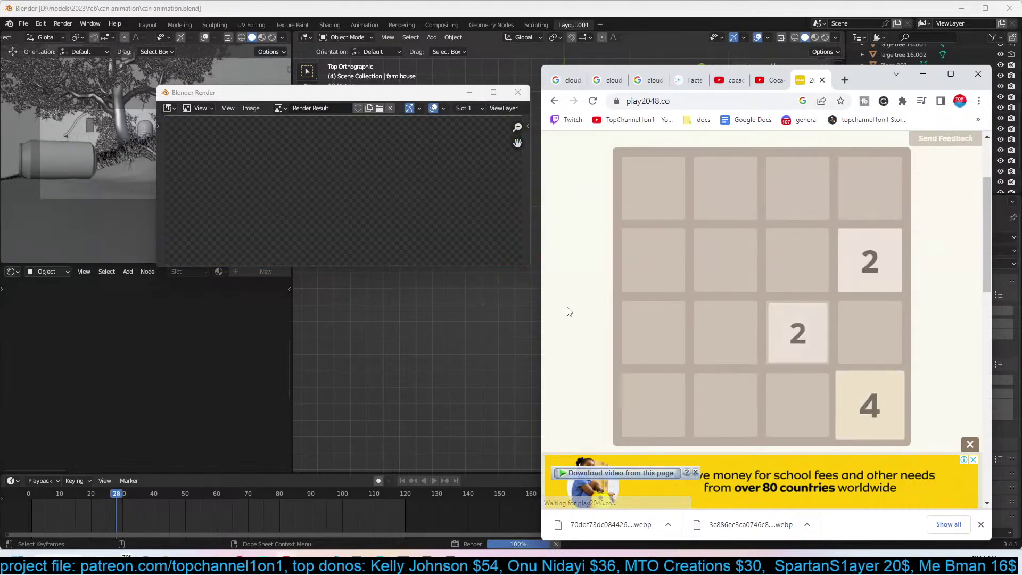
{"action": "key", "text": "Down"}
{"action": "key", "text": "Down"}
{"action": "key", "text": "Right"}
{"action": "key", "text": "Up"}
{"action": "key", "text": "Down"}
{"action": "key", "text": "Right"}
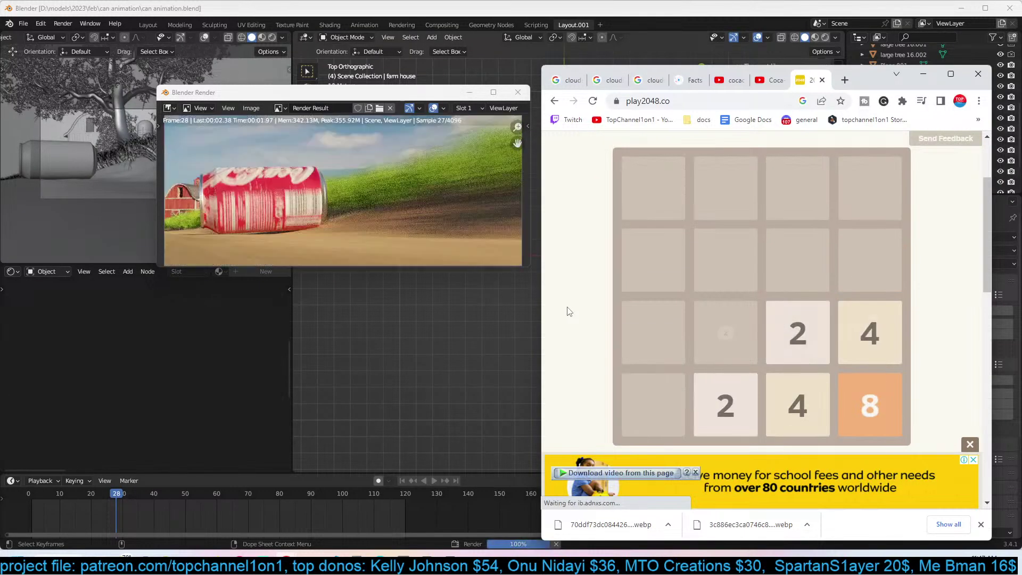
{"action": "key", "text": "Down"}
{"action": "key", "text": "Right"}
{"action": "key", "text": "Down"}
{"action": "key", "text": "Right"}
{"action": "key", "text": "Left"}
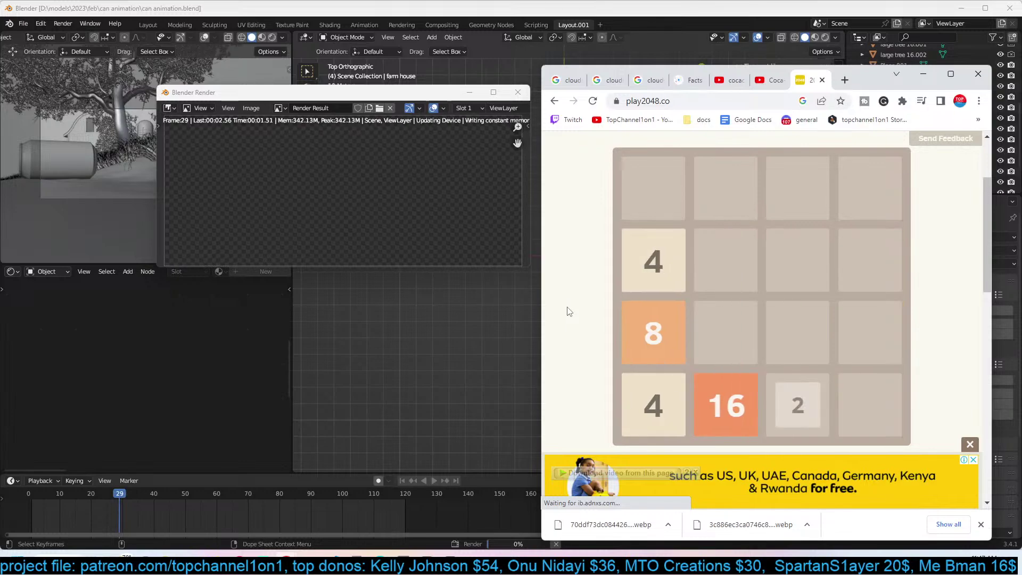
{"action": "key", "text": "Right"}
{"action": "key", "text": "Left"}
{"action": "key", "text": "Right"}
{"action": "key", "text": "Down"}
{"action": "key", "text": "Down"}
{"action": "key", "text": "Right"}
{"action": "key", "text": "Left"}
{"action": "key", "text": "Down"}
{"action": "key", "text": "Right"}
{"action": "key", "text": "Down"}
{"action": "key", "text": "Right"}
{"action": "key", "text": "Down"}
{"action": "key", "text": "Right"}
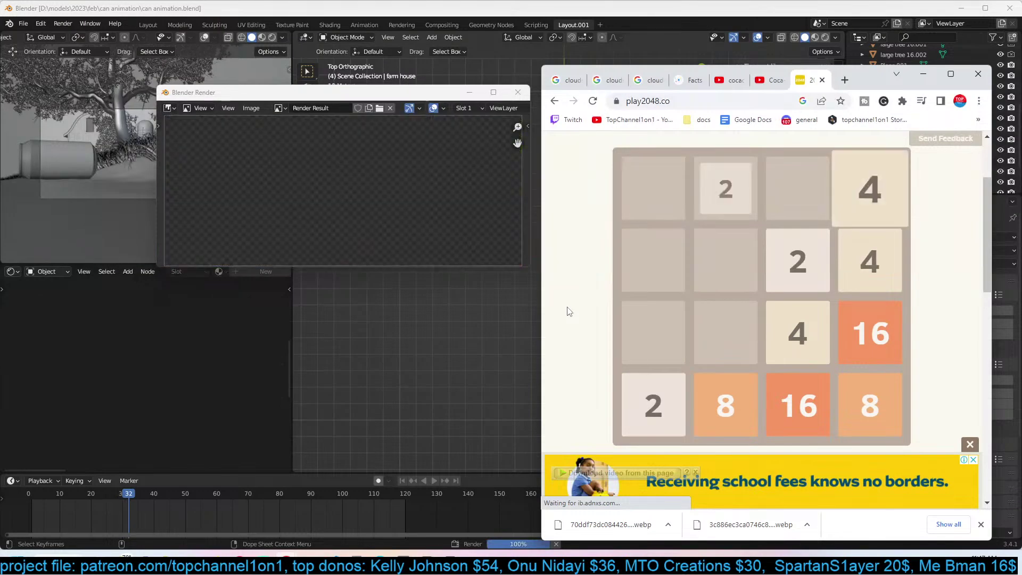
{"action": "key", "text": "Down"}
{"action": "key", "text": "Right"}
{"action": "key", "text": "Down"}
{"action": "key", "text": "Right"}
{"action": "key", "text": "Down"}
{"action": "key", "text": "Down"}
{"action": "key", "text": "Right"}
{"action": "key", "text": "Right"}
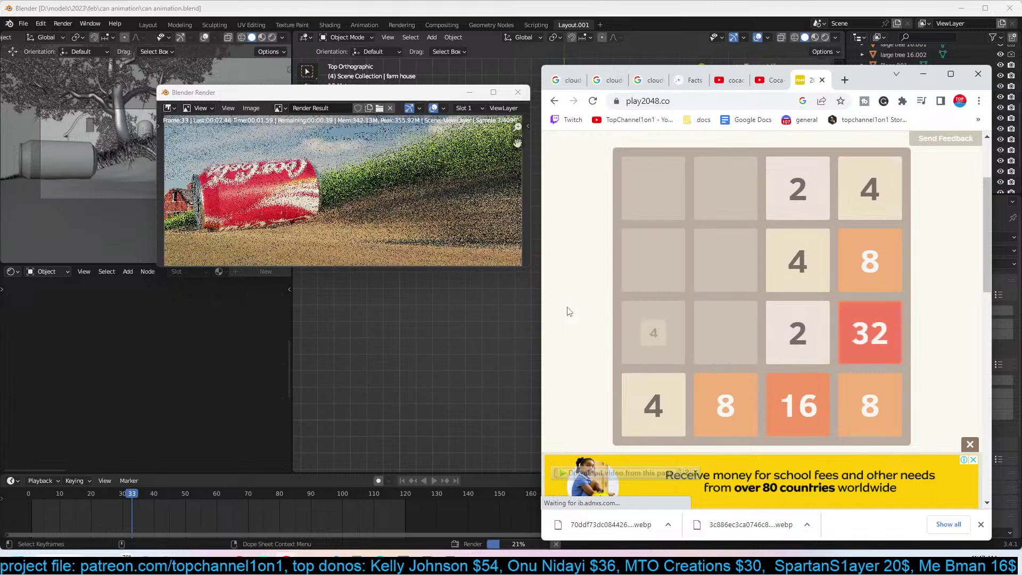
{"action": "key", "text": "Left"}
{"action": "key", "text": "Right"}
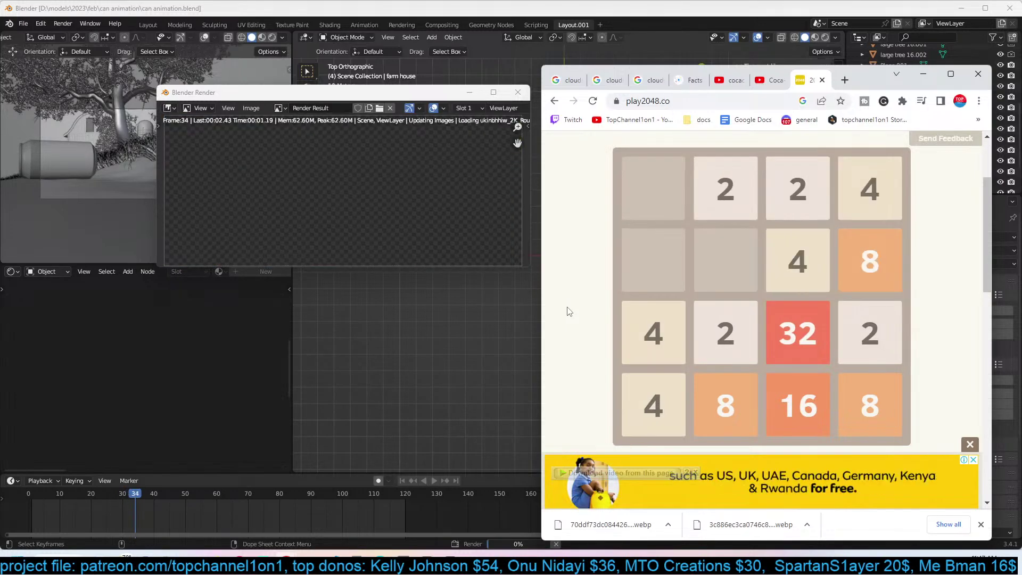
{"action": "key", "text": "Down"}
{"action": "key", "text": "Right"}
{"action": "key", "text": "Right"}
{"action": "key", "text": "Down"}
{"action": "key", "text": "Right"}
{"action": "key", "text": "Left"}
{"action": "key", "text": "Right"}
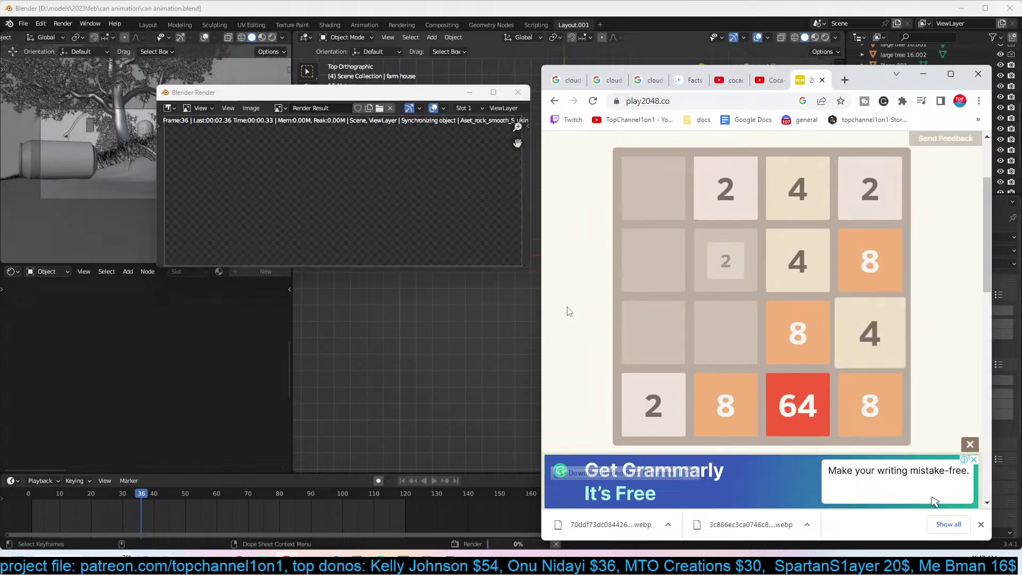
{"action": "key", "text": "Left"}
{"action": "key", "text": "Left"}
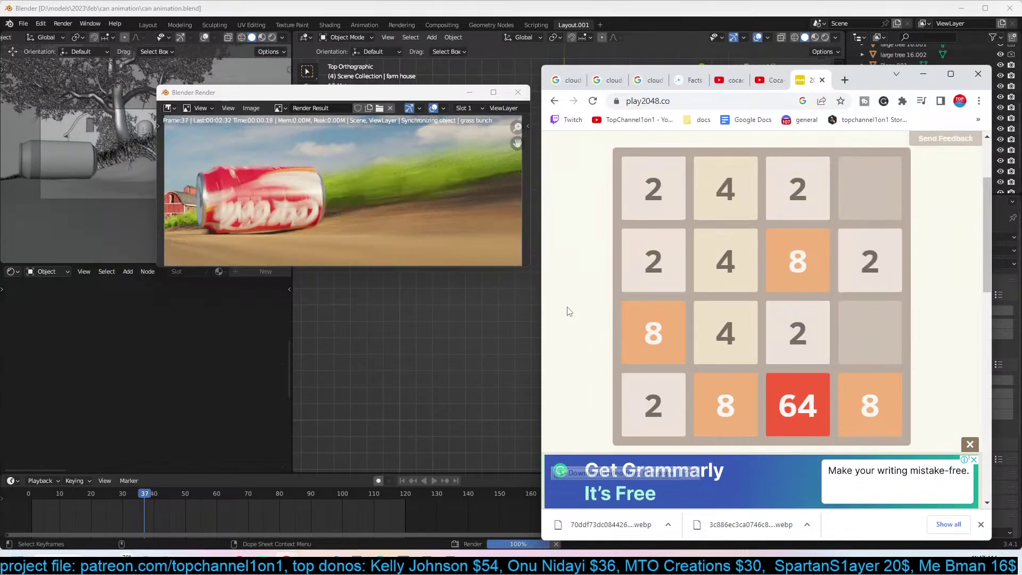
{"action": "key", "text": "Down"}
{"action": "key", "text": "Right"}
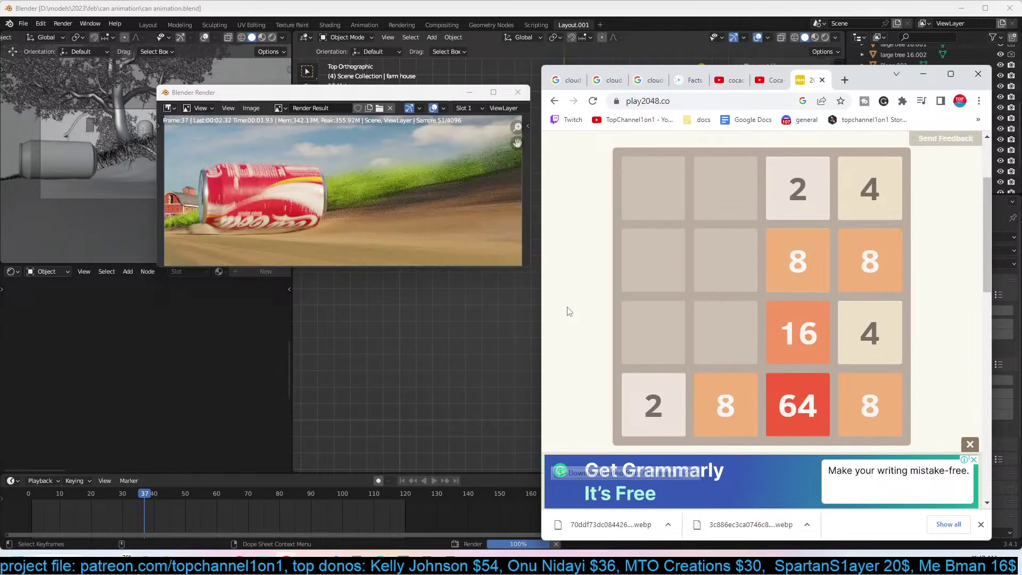
{"action": "key", "text": "Left"}
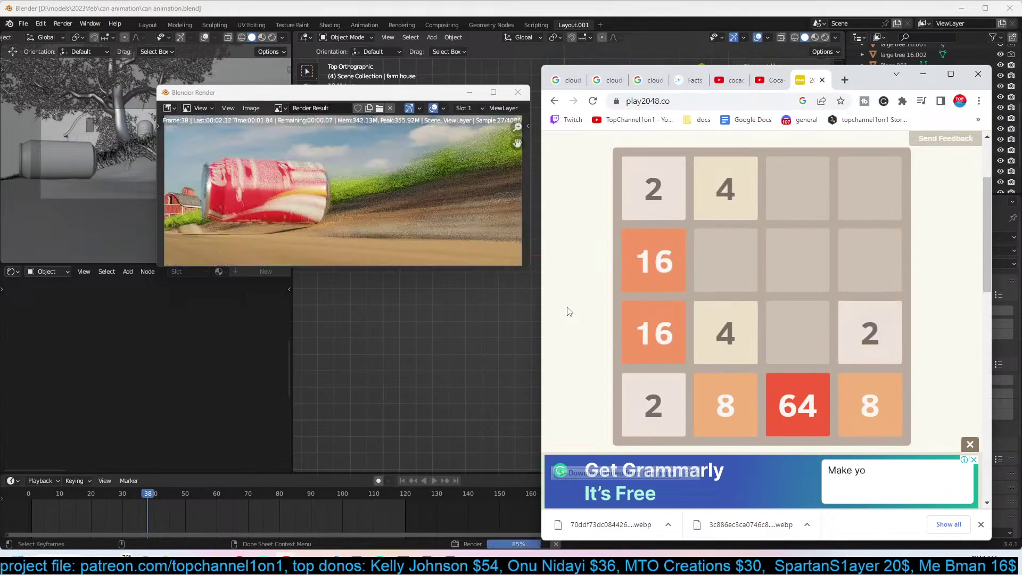
{"action": "key", "text": "Down"}
{"action": "key", "text": "Right"}
{"action": "key", "text": "Left"}
{"action": "key", "text": "Down"}
{"action": "key", "text": "Right"}
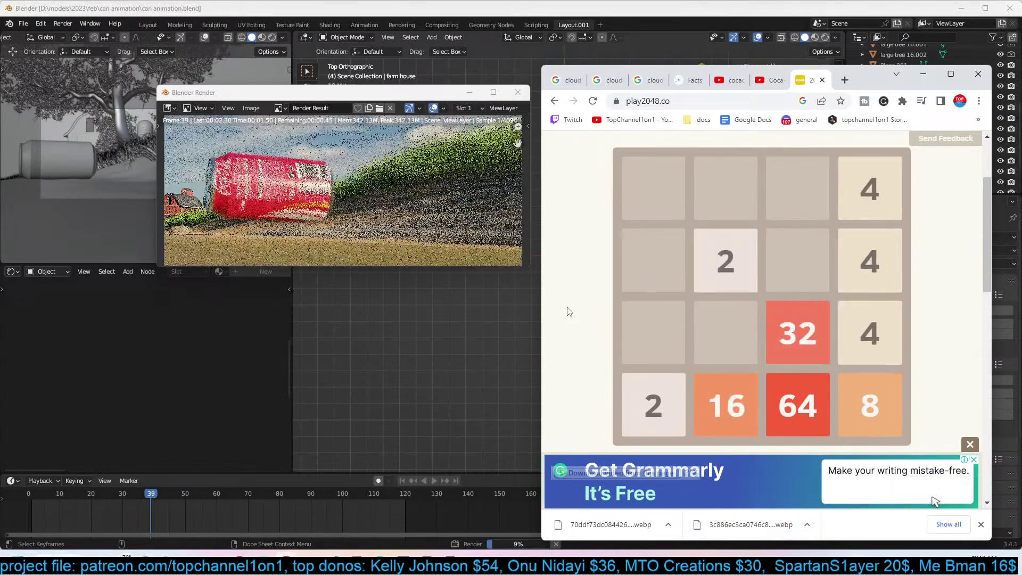
{"action": "key", "text": "Left"}
{"action": "key", "text": "Down"}
{"action": "key", "text": "Right"}
{"action": "key", "text": "Down"}
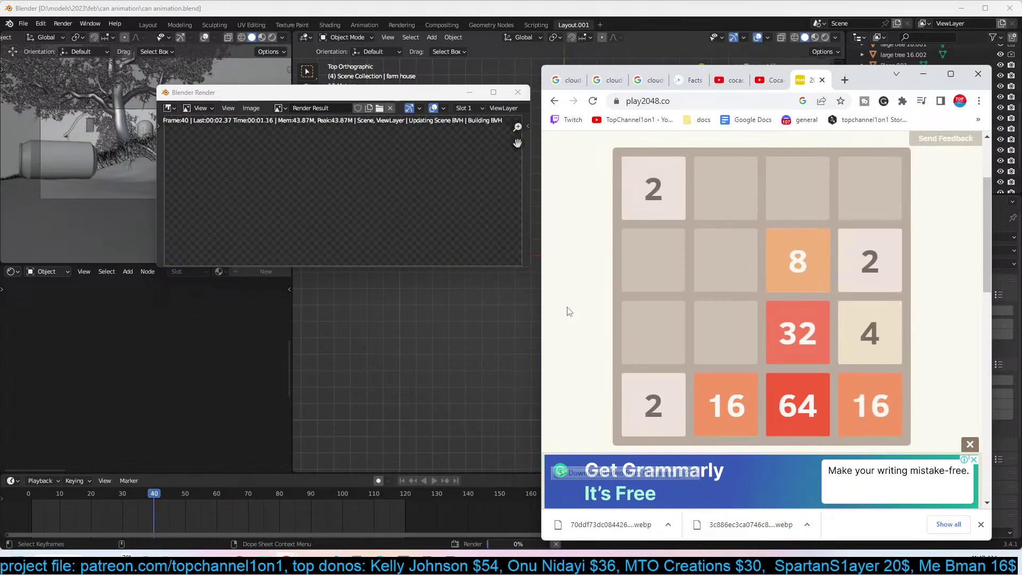
{"action": "key", "text": "Down"}
{"action": "key", "text": "Right"}
{"action": "key", "text": "Left"}
{"action": "key", "text": "Right"}
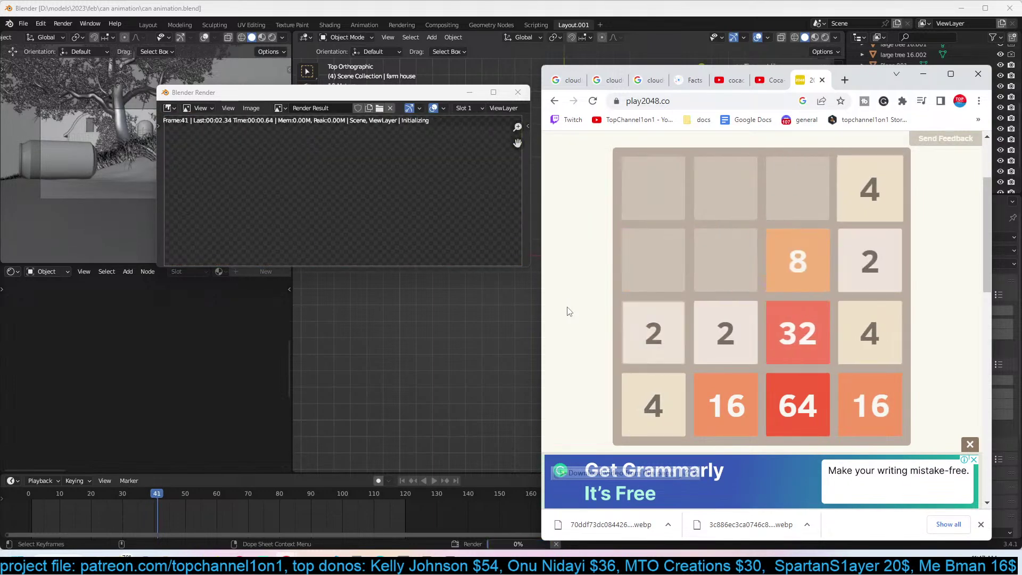
{"action": "key", "text": "Left"}
{"action": "key", "text": "Down"}
{"action": "key", "text": "Right"}
{"action": "key", "text": "Down"}
{"action": "key", "text": "Down"}
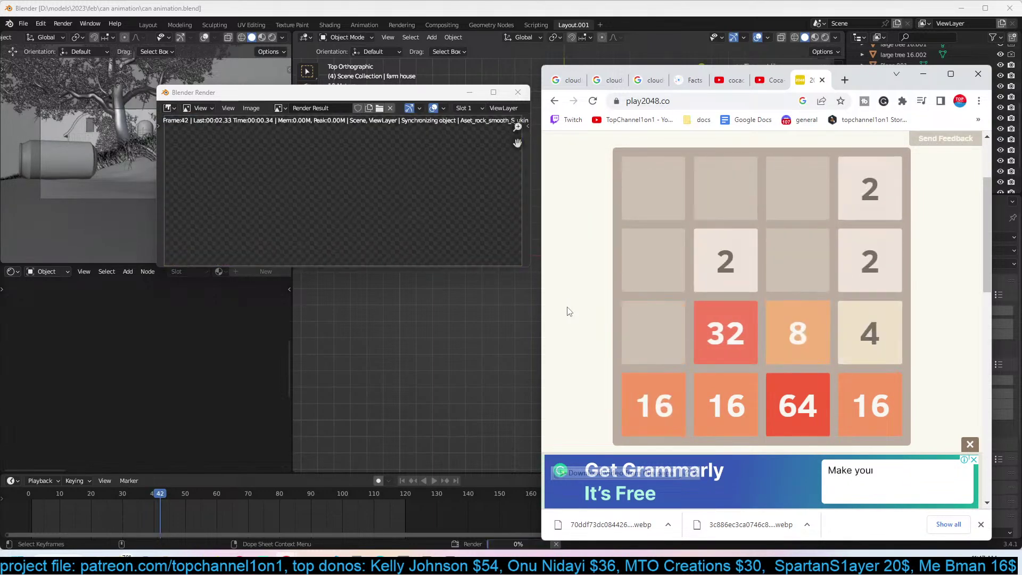
{"action": "key", "text": "Right"}
{"action": "key", "text": "Down"}
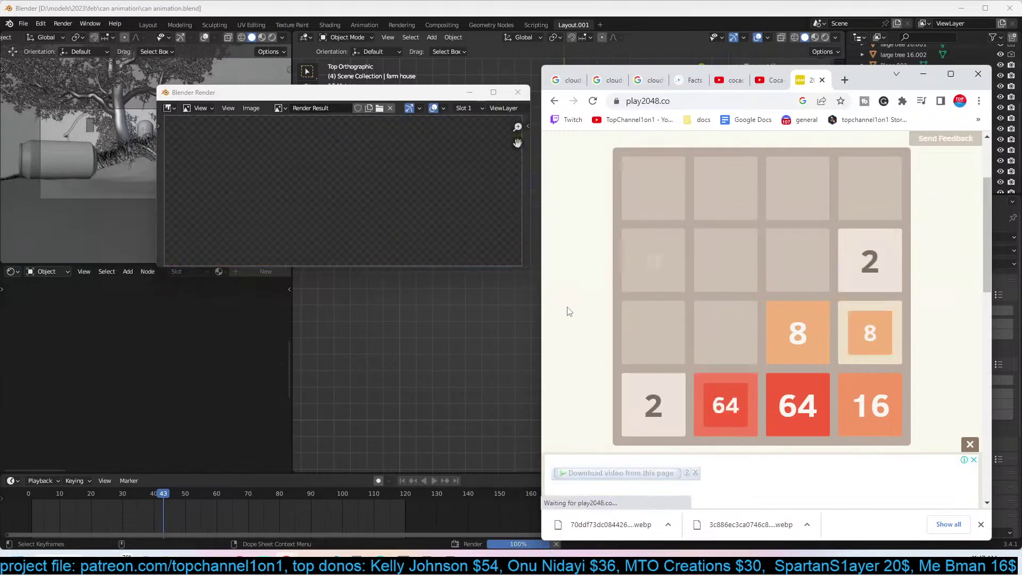
{"action": "key", "text": "Right"}
{"action": "key", "text": "Down"}
{"action": "key", "text": "Left"}
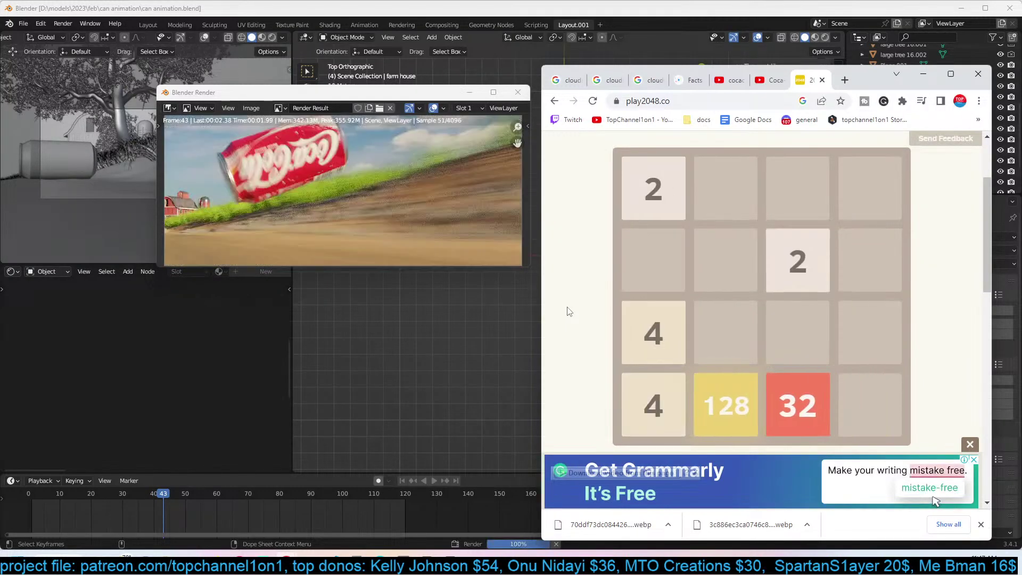
{"action": "key", "text": "Right"}
{"action": "key", "text": "Down"}
{"action": "key", "text": "Down"}
{"action": "key", "text": "Right"}
{"action": "key", "text": "Right"}
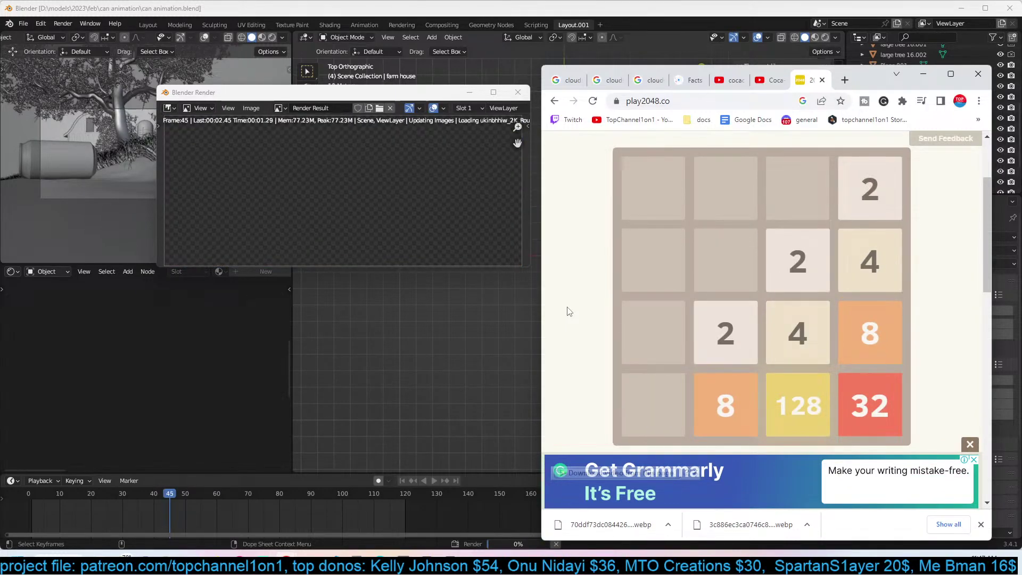
{"action": "key", "text": "Left"}
{"action": "key", "text": "Right"}
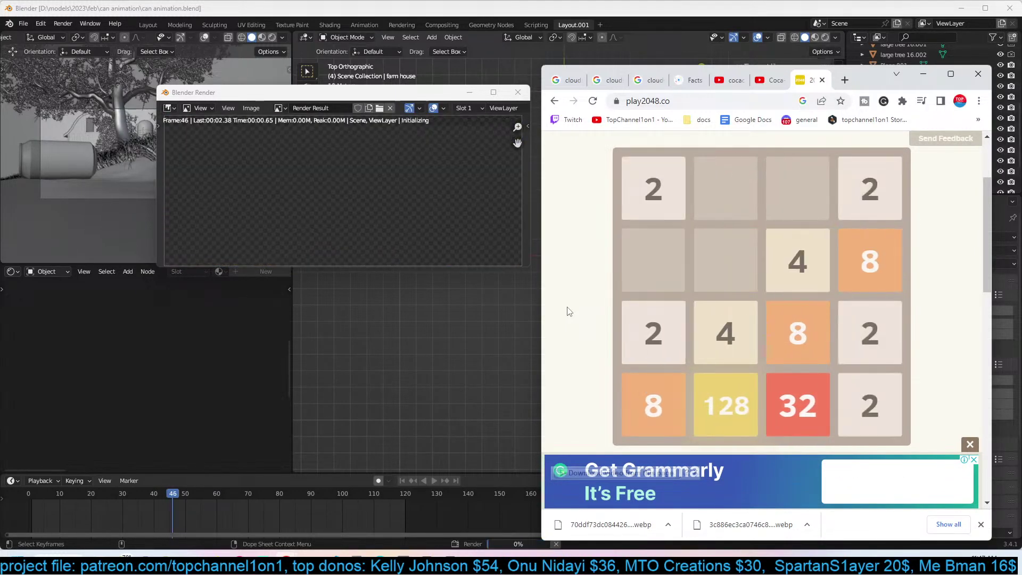
{"action": "key", "text": "Down"}
{"action": "key", "text": "Down"}
{"action": "key", "text": "Left"}
{"action": "key", "text": "Right"}
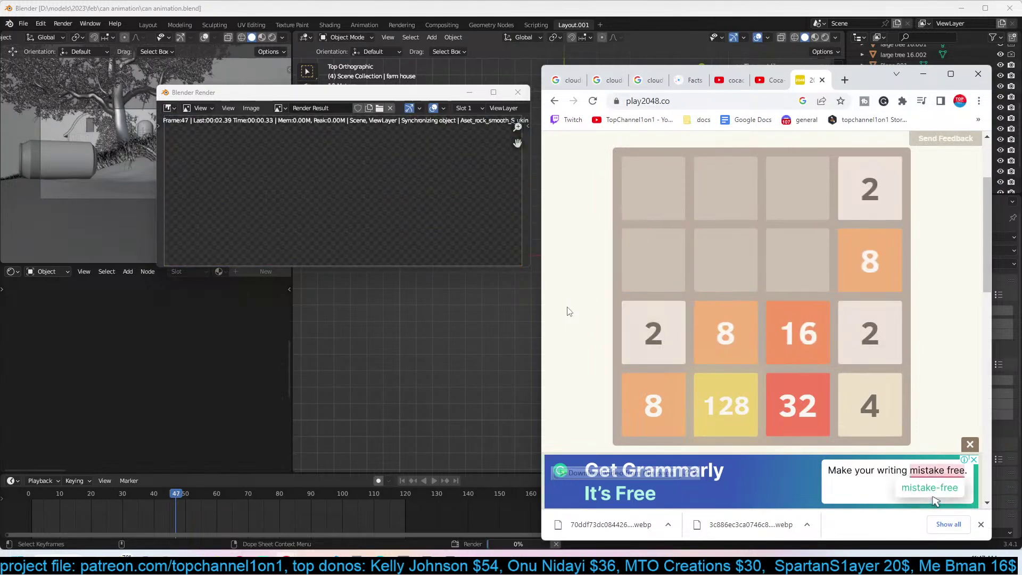
{"action": "key", "text": "Left"}
{"action": "key", "text": "Down"}
{"action": "key", "text": "Right"}
{"action": "key", "text": "Down"}
{"action": "key", "text": "Down"}
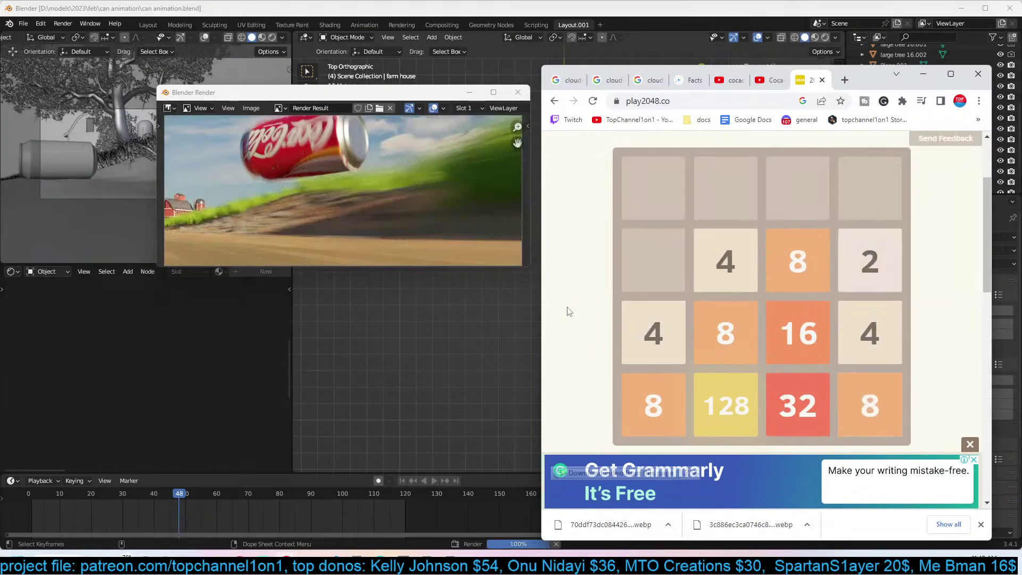
{"action": "key", "text": "Left"}
{"action": "key", "text": "Right"}
{"action": "key", "text": "Down"}
{"action": "key", "text": "Left"}
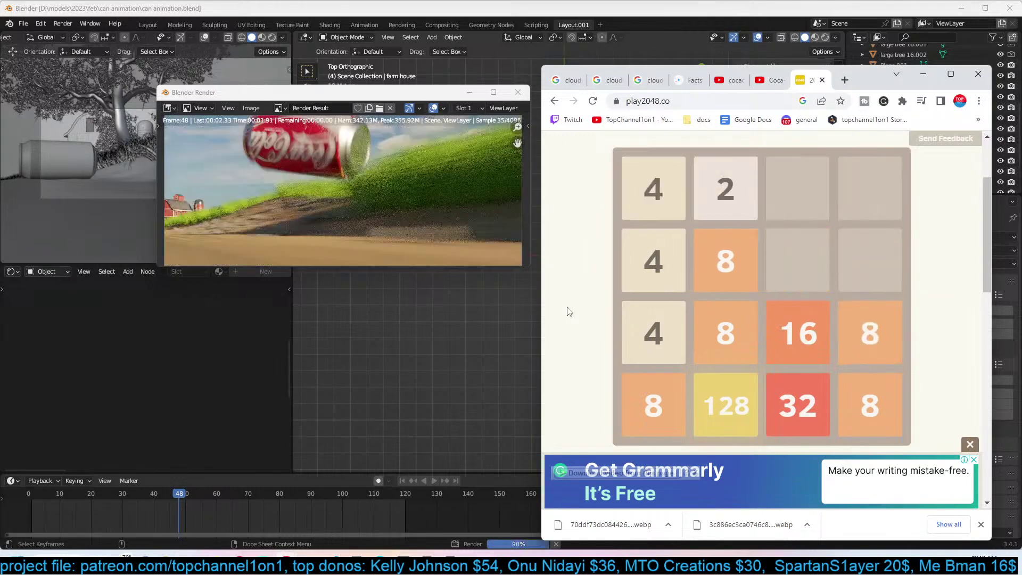
{"action": "key", "text": "Down"}
{"action": "key", "text": "Right"}
{"action": "key", "text": "Down"}
{"action": "key", "text": "Left"}
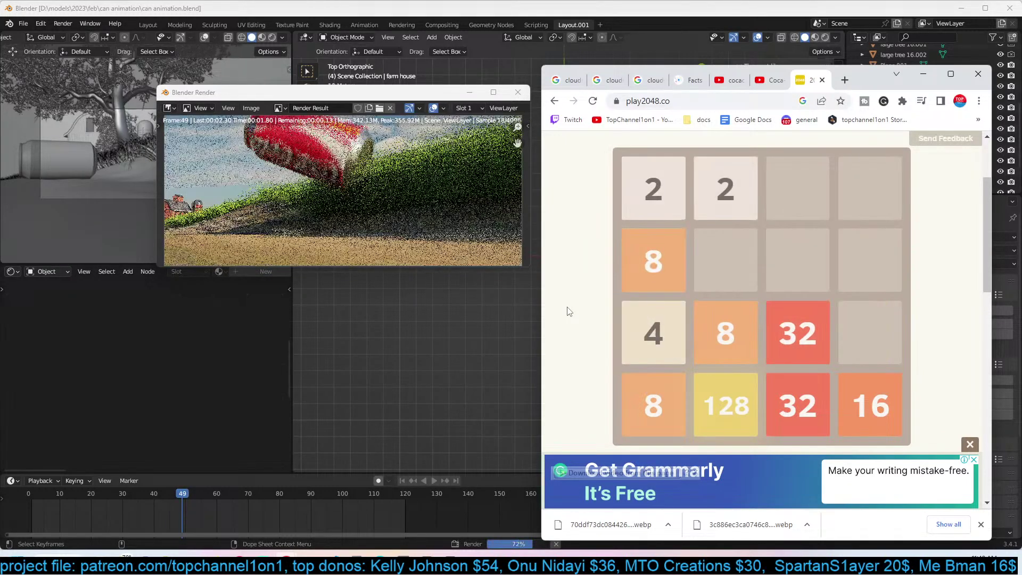
{"action": "key", "text": "Down"}
{"action": "key", "text": "Right"}
{"action": "key", "text": "Down"}
{"action": "key", "text": "Right"}
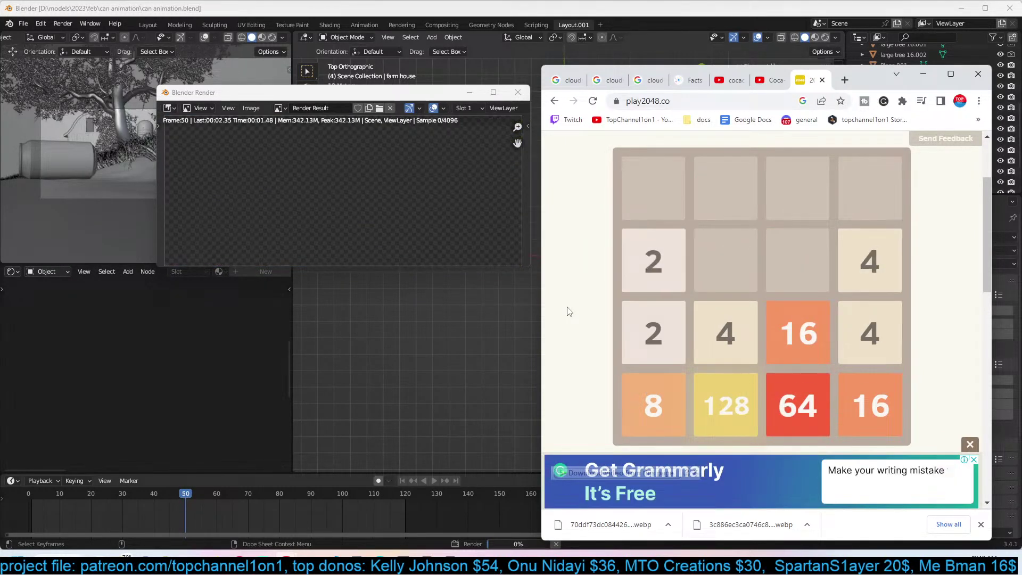
{"action": "key", "text": "Down"}
{"action": "key", "text": "Left"}
{"action": "key", "text": "Right"}
{"action": "key", "text": "Left"}
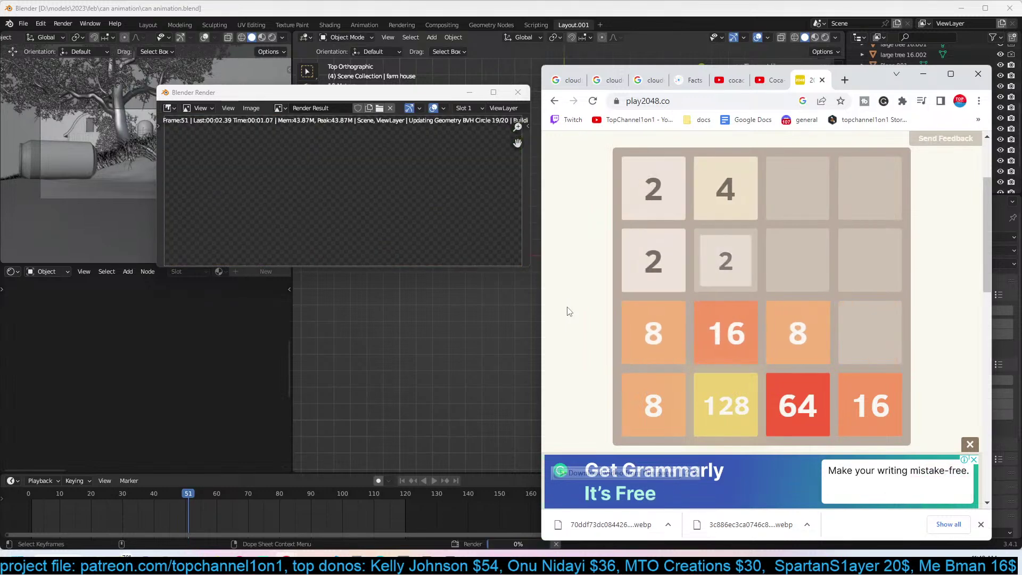
{"action": "key", "text": "Left"}
{"action": "key", "text": "Down"}
{"action": "key", "text": "Right"}
{"action": "key", "text": "Down"}
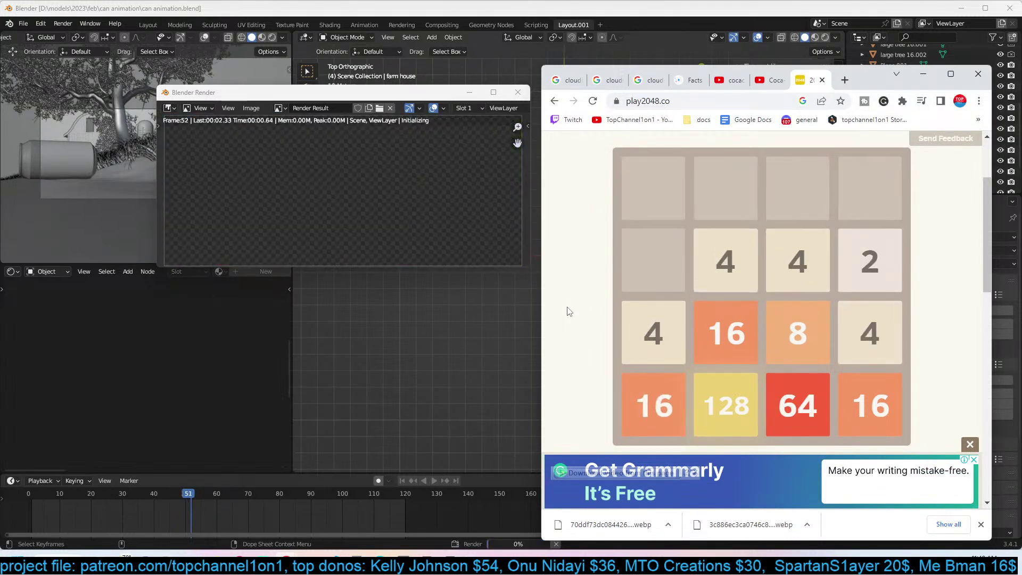
Continue the 2048 game, merging the small tiles down the rightmost column into a 32 tile in the lowest row's right corner.
{"action": "key", "text": "Left"}
{"action": "key", "text": "Right"}
{"action": "key", "text": "Down"}
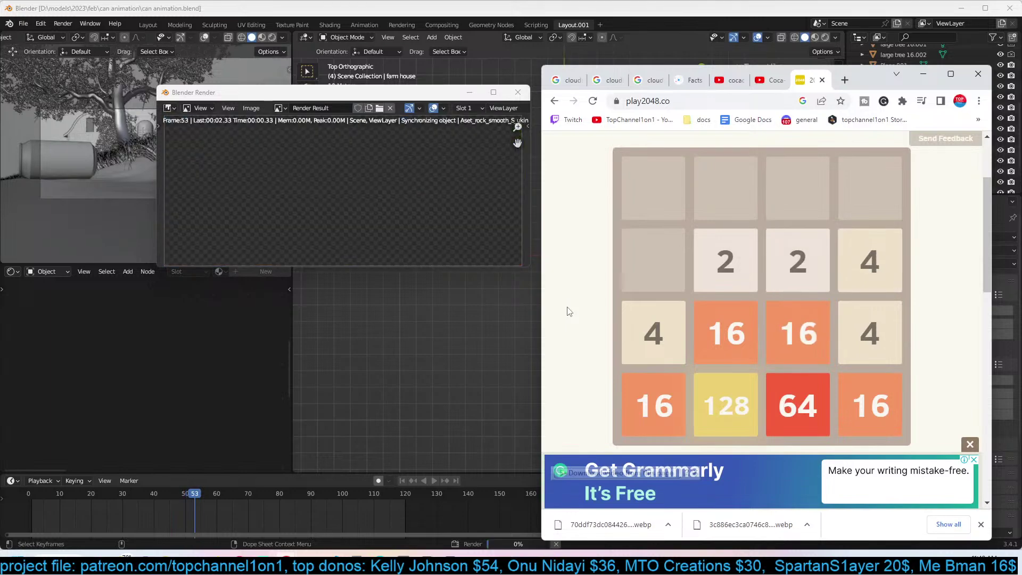
{"action": "key", "text": "Left"}
{"action": "key", "text": "Right"}
{"action": "key", "text": "Left"}
{"action": "key", "text": "Right"}
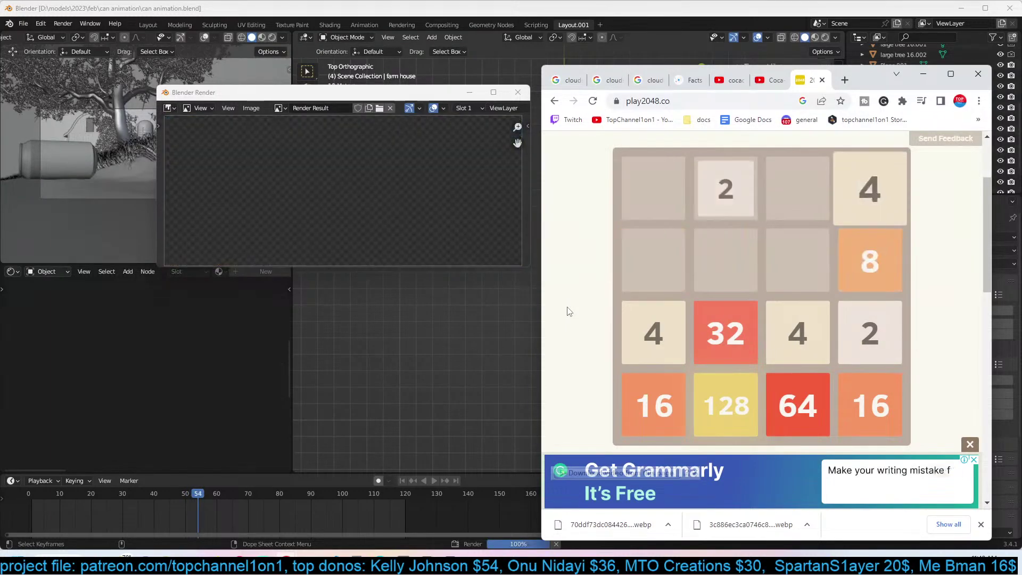
{"action": "key", "text": "Left"}
{"action": "key", "text": "Right"}
{"action": "key", "text": "Down"}
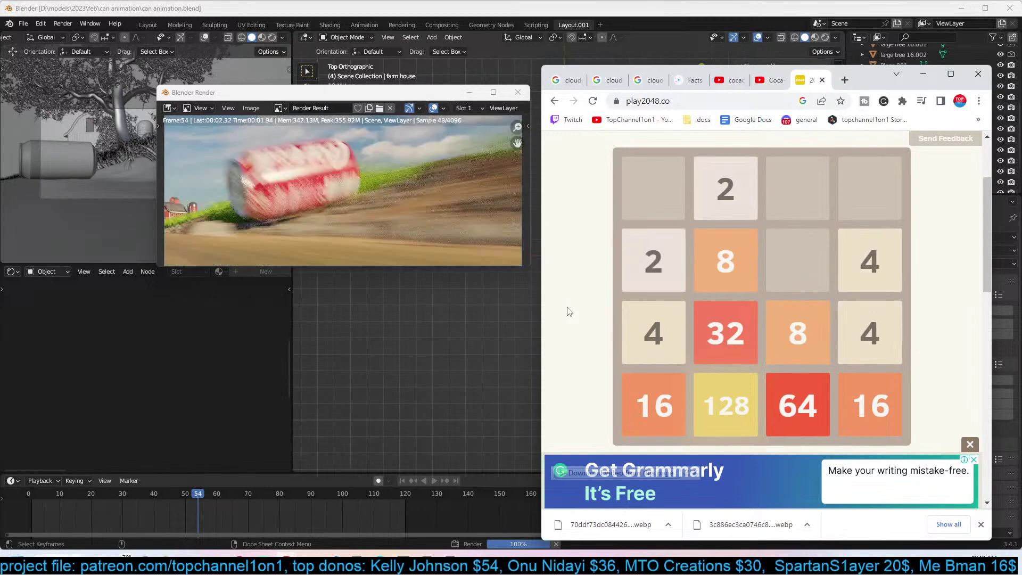
{"action": "key", "text": "Down"}
{"action": "key", "text": "Right"}
{"action": "key", "text": "Down"}
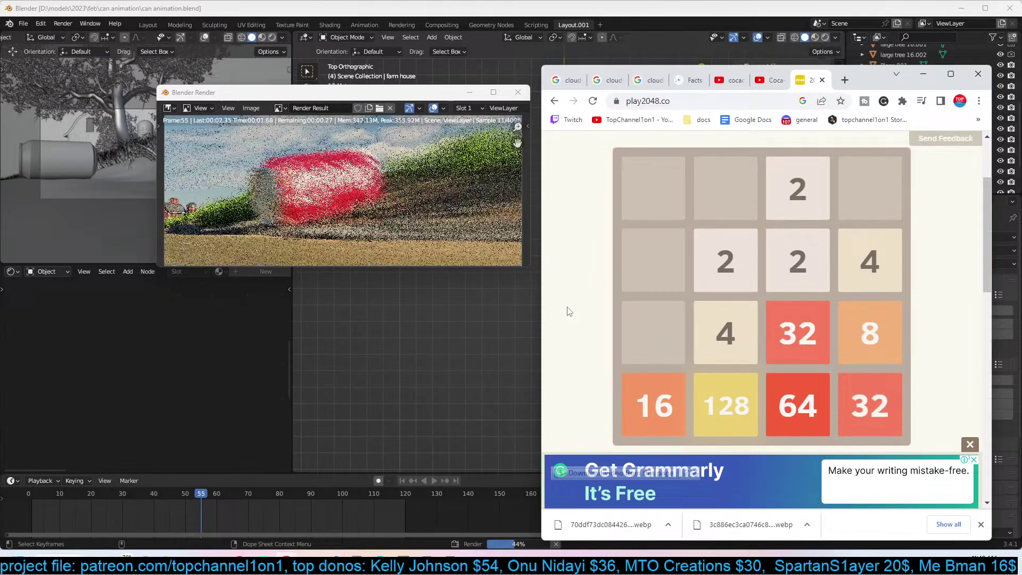
Combine the tiles above the lowest row and merge 16s into a 32 in its left corner.
{"action": "key", "text": "Right"}
{"action": "key", "text": "Right"}
{"action": "key", "text": "Left"}
{"action": "key", "text": "Right"}
{"action": "key", "text": "Down"}
{"action": "key", "text": "Right"}
{"action": "key", "text": "Right"}
{"action": "key", "text": "Left"}
{"action": "key", "text": "Down"}
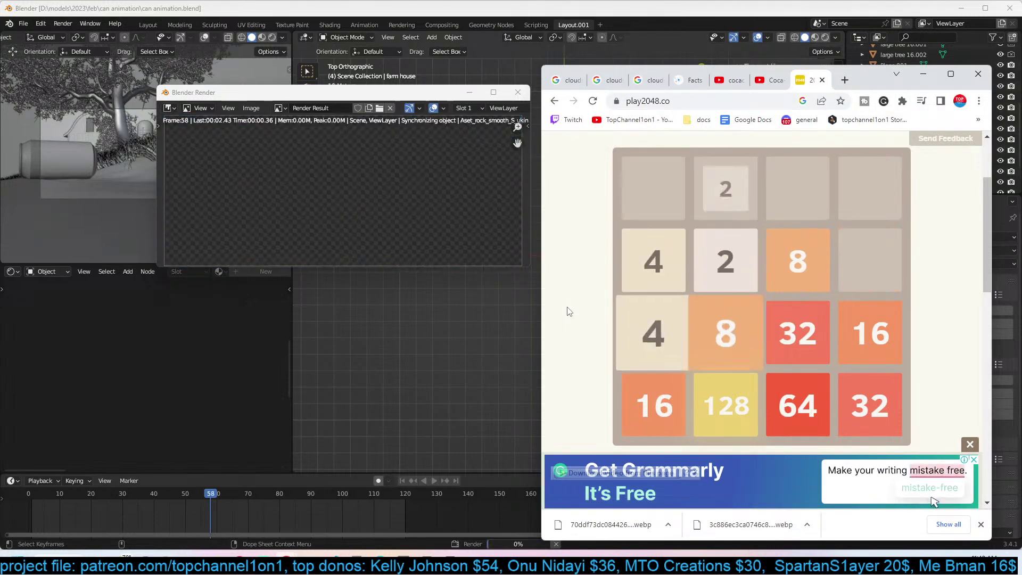
{"action": "key", "text": "Right"}
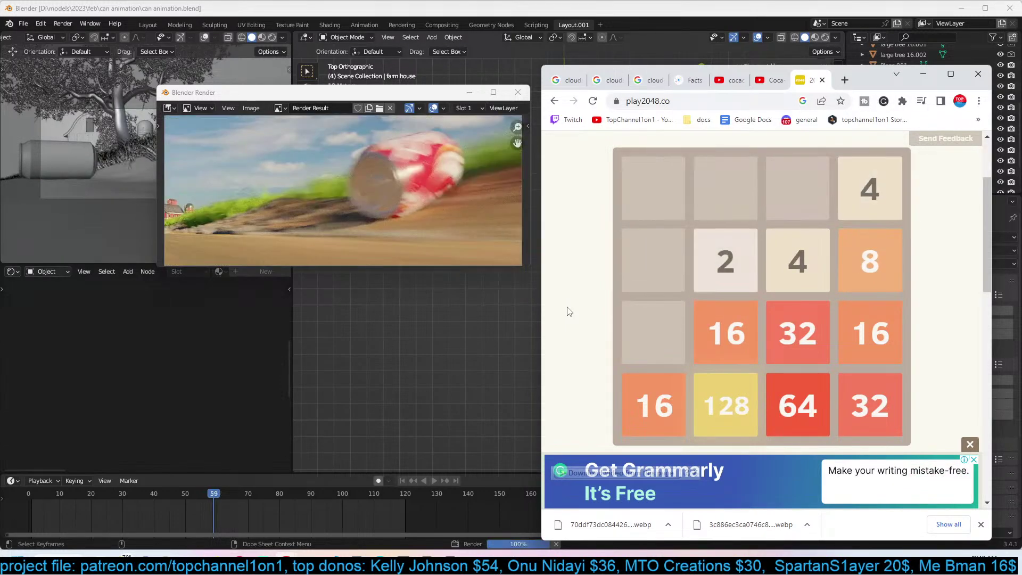
{"action": "key", "text": "Left"}
{"action": "key", "text": "Right"}
{"action": "key", "text": "Down"}
{"action": "key", "text": "Right"}
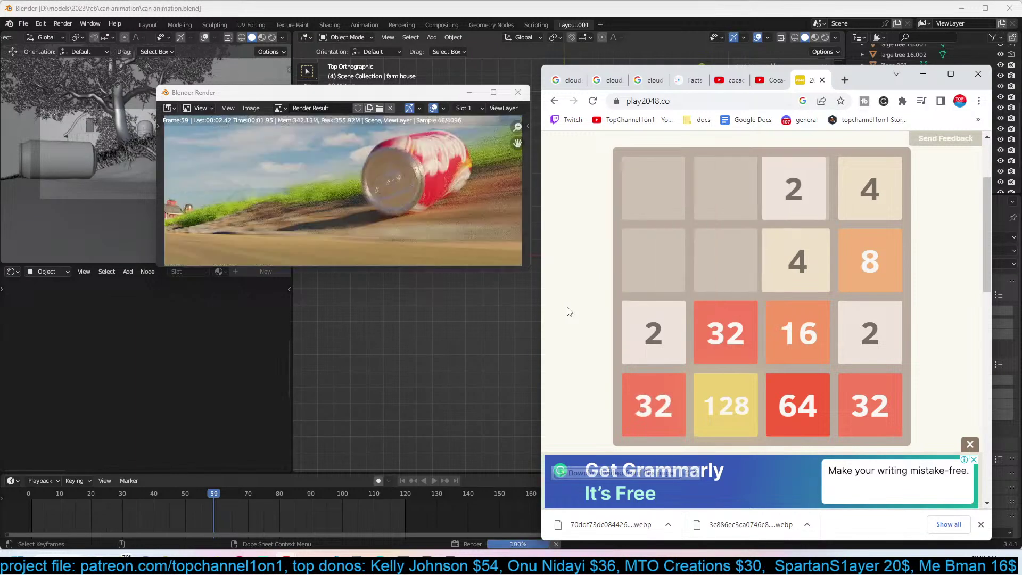
Merge the neighbouring 32, 64 and 128 tiles in turn to build a 256 tile in the lowest row.
{"action": "key", "text": "Right"}
{"action": "key", "text": "Left"}
{"action": "key", "text": "Right"}
{"action": "key", "text": "Down"}
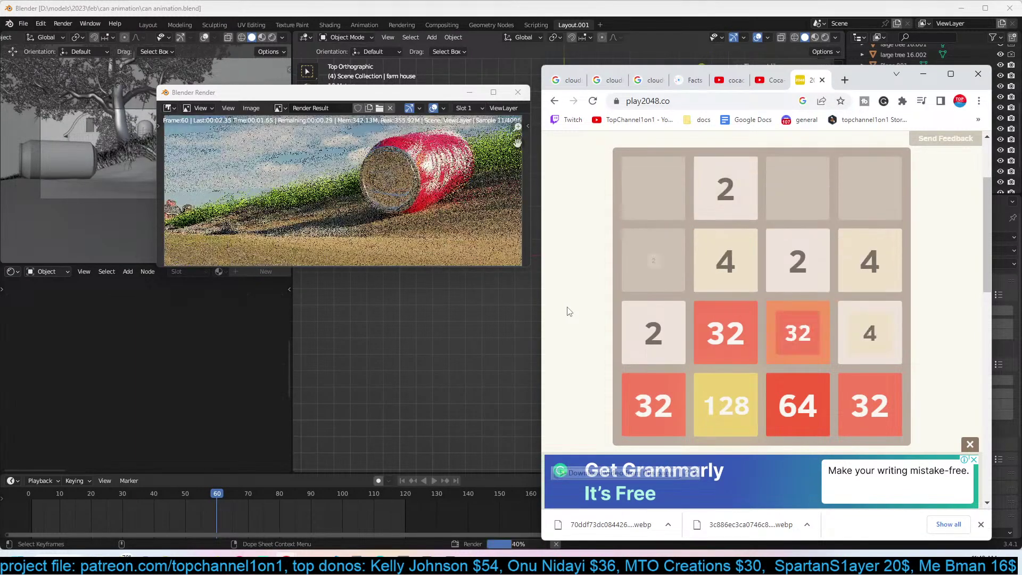
{"action": "key", "text": "Left"}
{"action": "key", "text": "Right"}
{"action": "key", "text": "Down"}
{"action": "key", "text": "Right"}
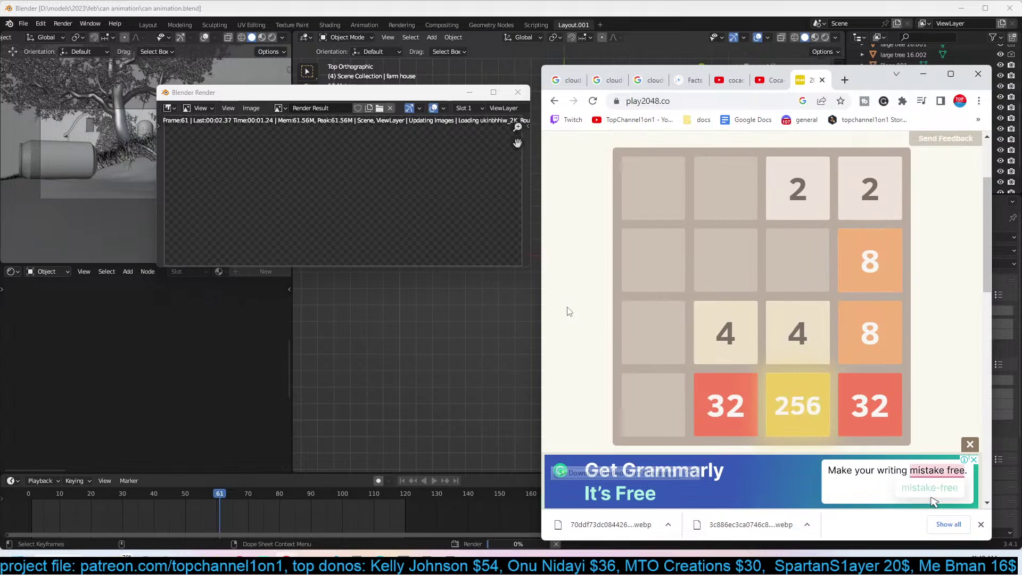
Collect small tiles in the rightmost column and merge them into a 64 tile beside the 256.
{"action": "key", "text": "Right"}
{"action": "key", "text": "Down"}
{"action": "key", "text": "Left"}
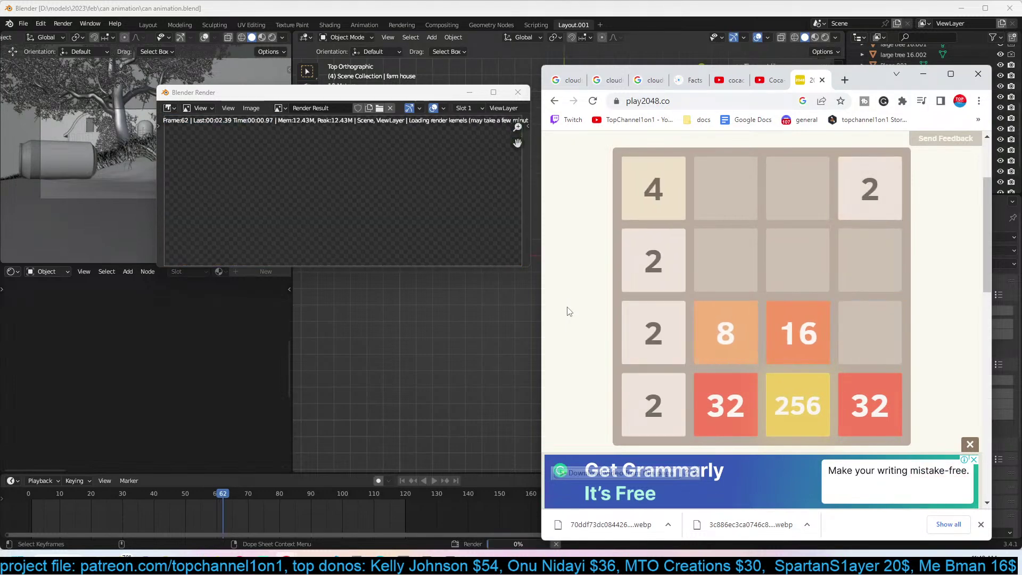
{"action": "key", "text": "Right"}
{"action": "key", "text": "Down"}
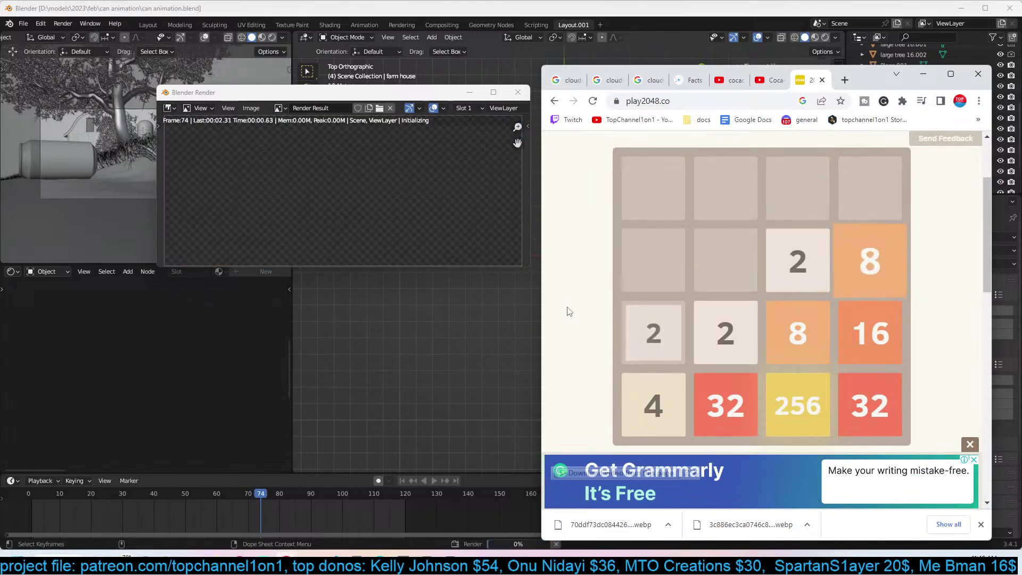
{"action": "key", "text": "Left"}
{"action": "key", "text": "Down"}
{"action": "key", "text": "Right"}
{"action": "key", "text": "Down"}
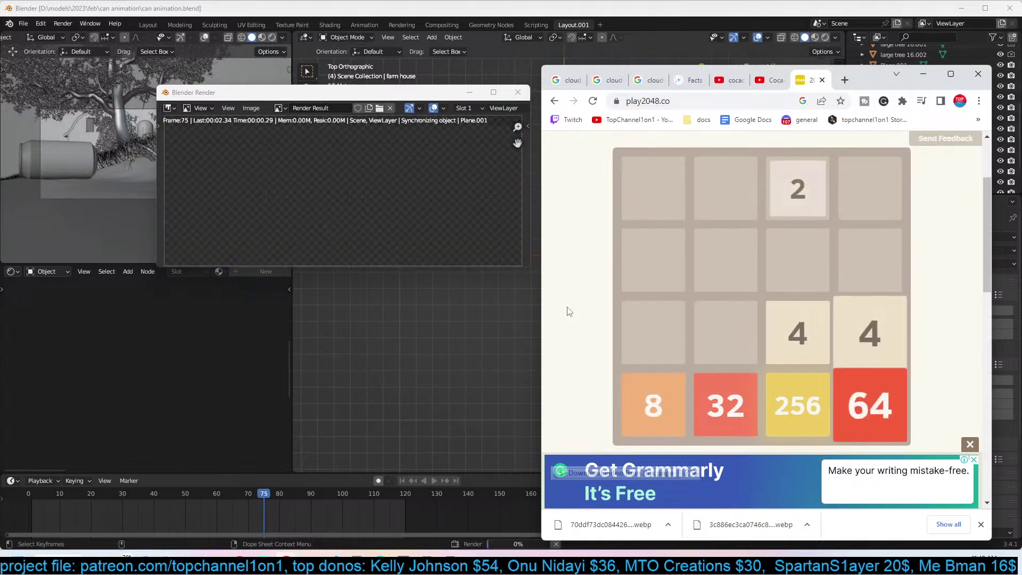
Merge the new 4s, 8s and 16s into a 32 tile directly above the corner 64.
{"action": "key", "text": "Down"}
{"action": "key", "text": "Down"}
{"action": "key", "text": "Right"}
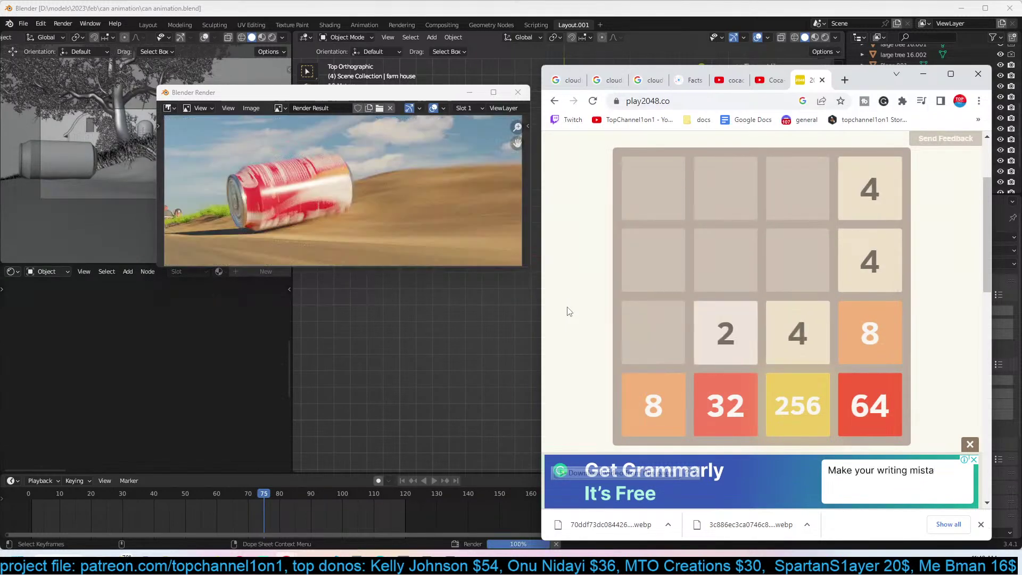
{"action": "key", "text": "Down"}
{"action": "key", "text": "Right"}
{"action": "key", "text": "Left"}
{"action": "key", "text": "Right"}
{"action": "key", "text": "Down"}
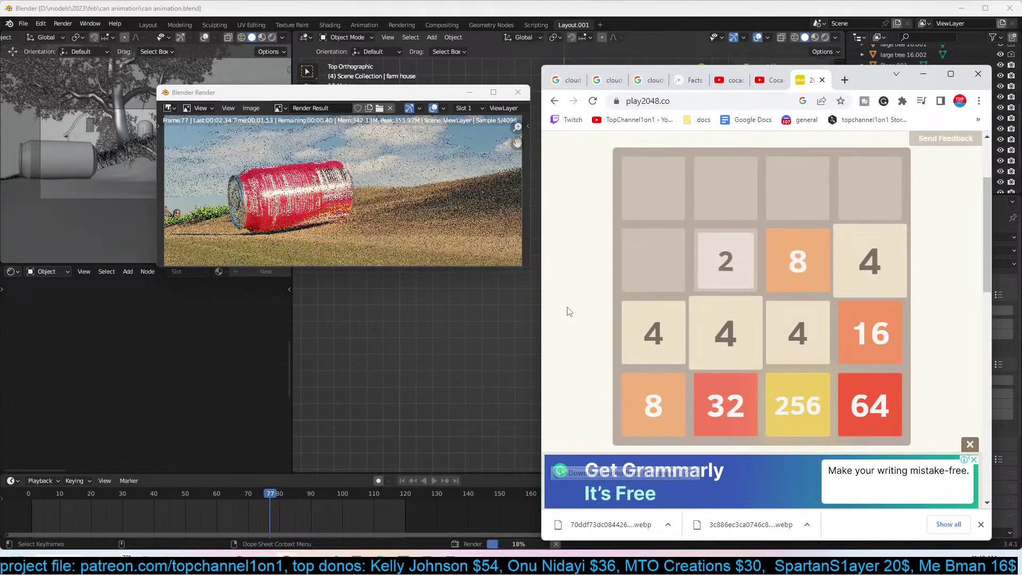
{"action": "key", "text": "Right"}
{"action": "key", "text": "Down"}
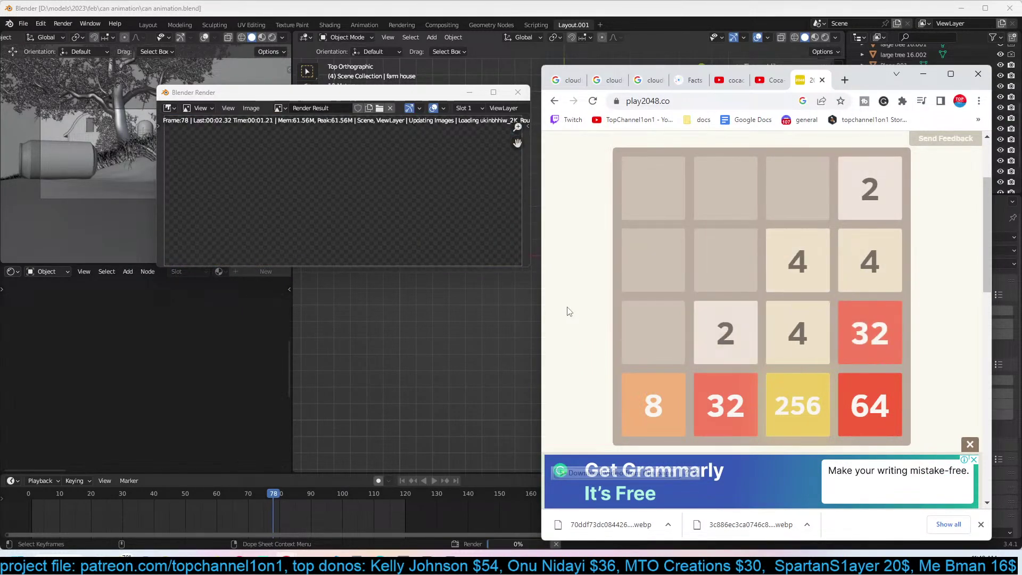
Build a second 32 beside the first and merge the pair down through 64 into a 128 corner tile.
{"action": "key", "text": "Down"}
{"action": "key", "text": "Right"}
{"action": "key", "text": "Down"}
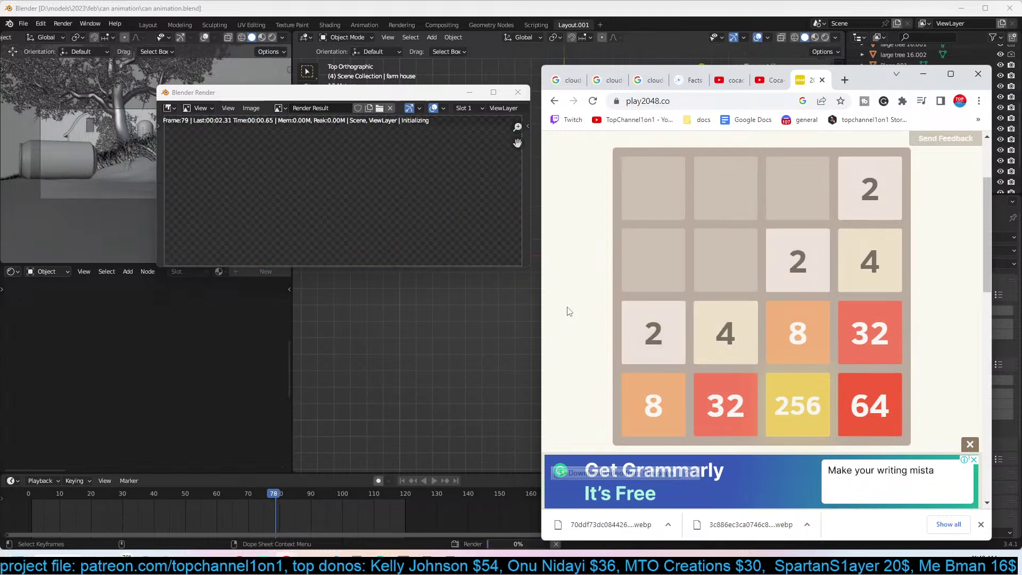
{"action": "key", "text": "Left"}
{"action": "key", "text": "Down"}
{"action": "key", "text": "Right"}
{"action": "key", "text": "Right"}
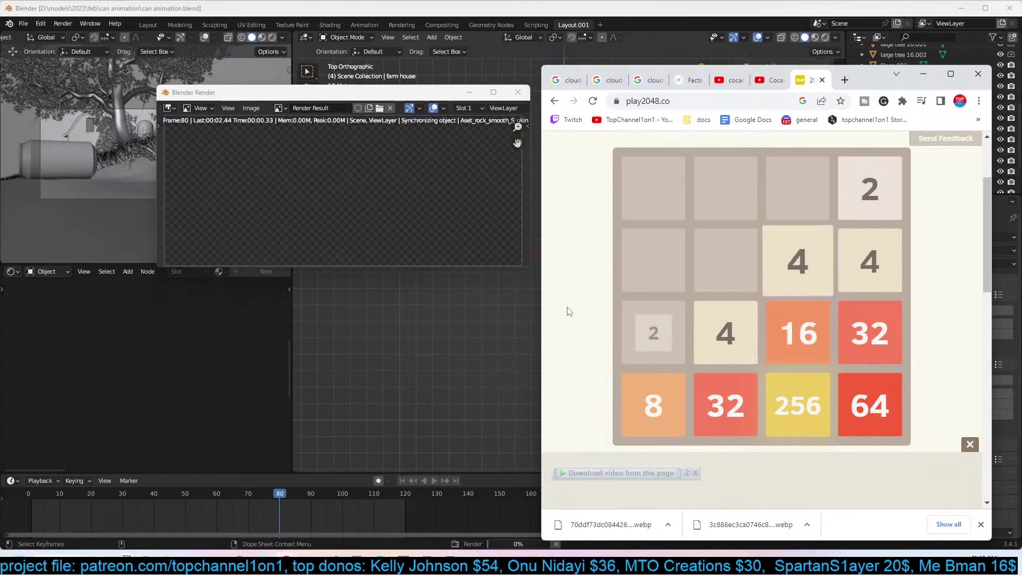
{"action": "key", "text": "Right"}
{"action": "key", "text": "Left"}
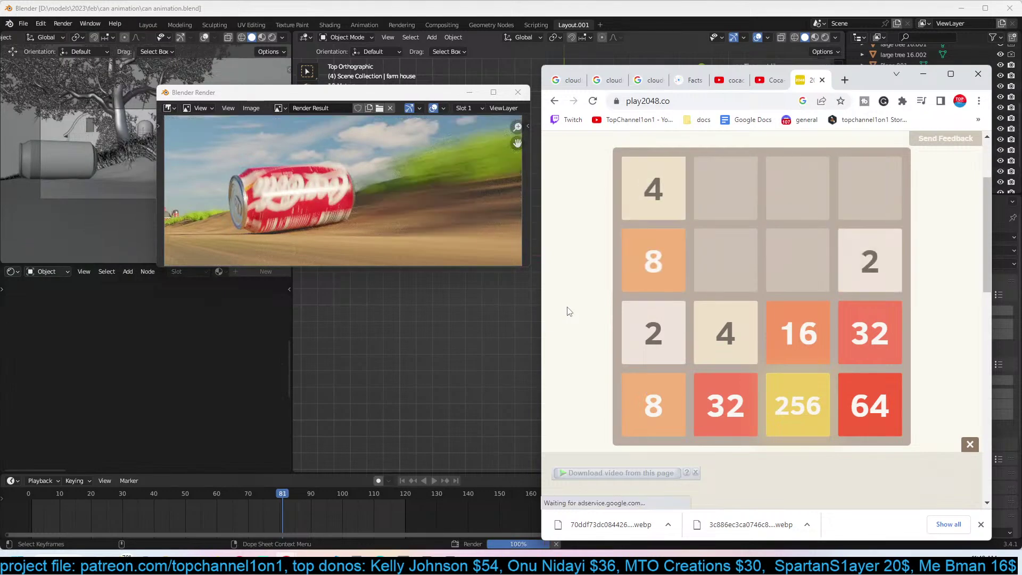
{"action": "key", "text": "Down"}
{"action": "key", "text": "Right"}
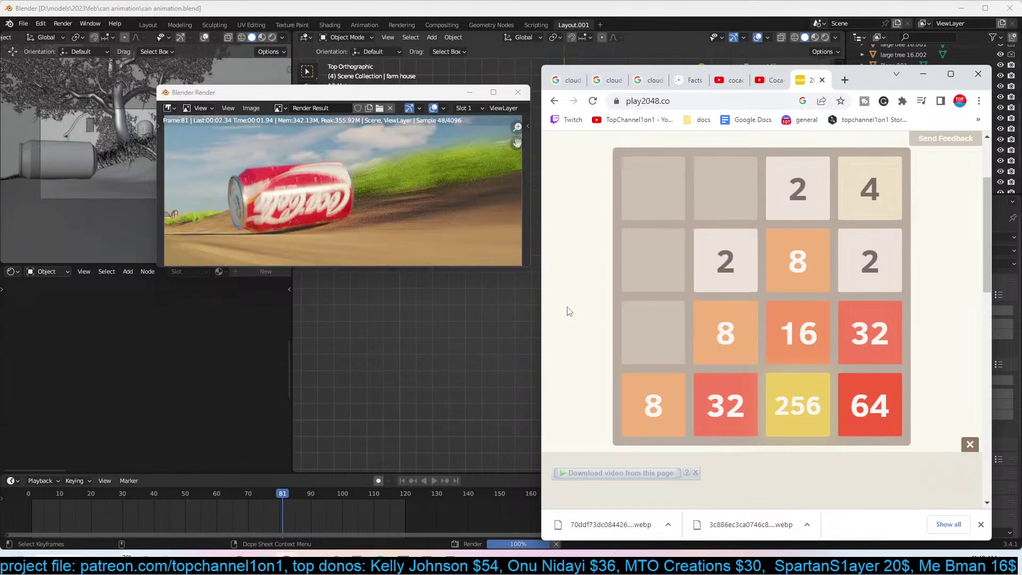
{"action": "key", "text": "Left"}
{"action": "key", "text": "Right"}
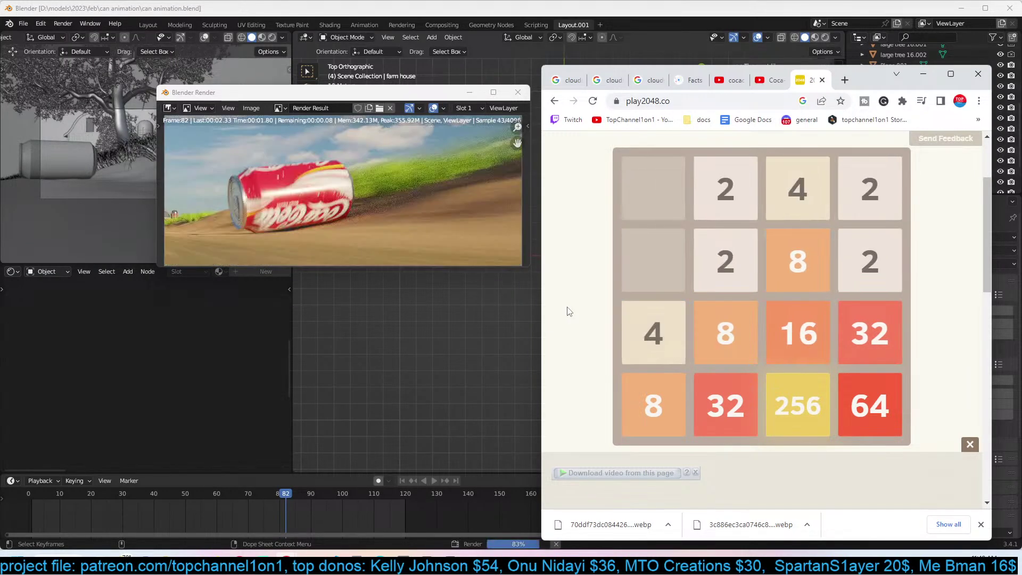
{"action": "key", "text": "Down"}
{"action": "key", "text": "Right"}
{"action": "key", "text": "Left"}
{"action": "key", "text": "Down"}
{"action": "key", "text": "Down"}
{"action": "key", "text": "Right"}
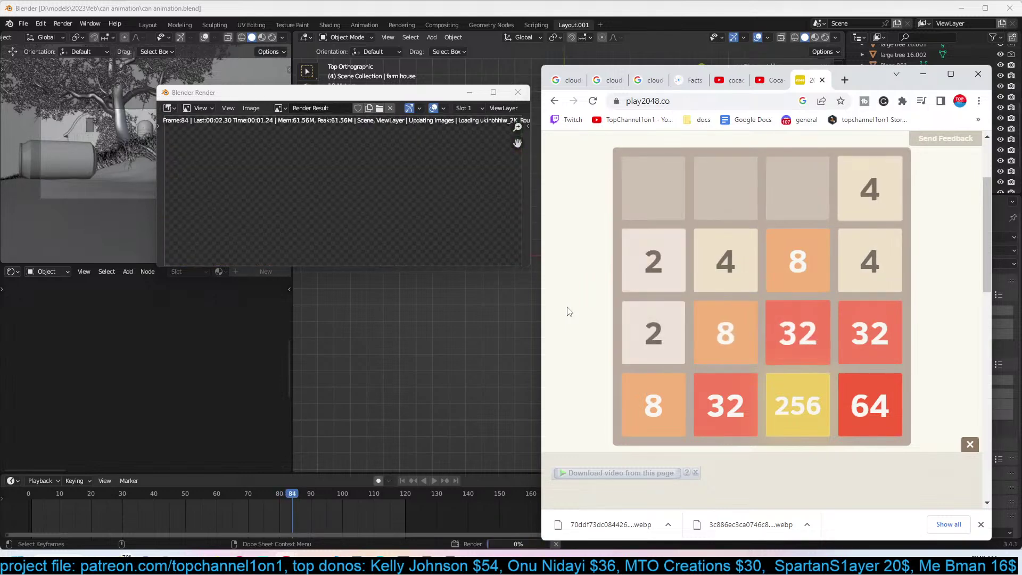
{"action": "key", "text": "Right"}
{"action": "key", "text": "Down"}
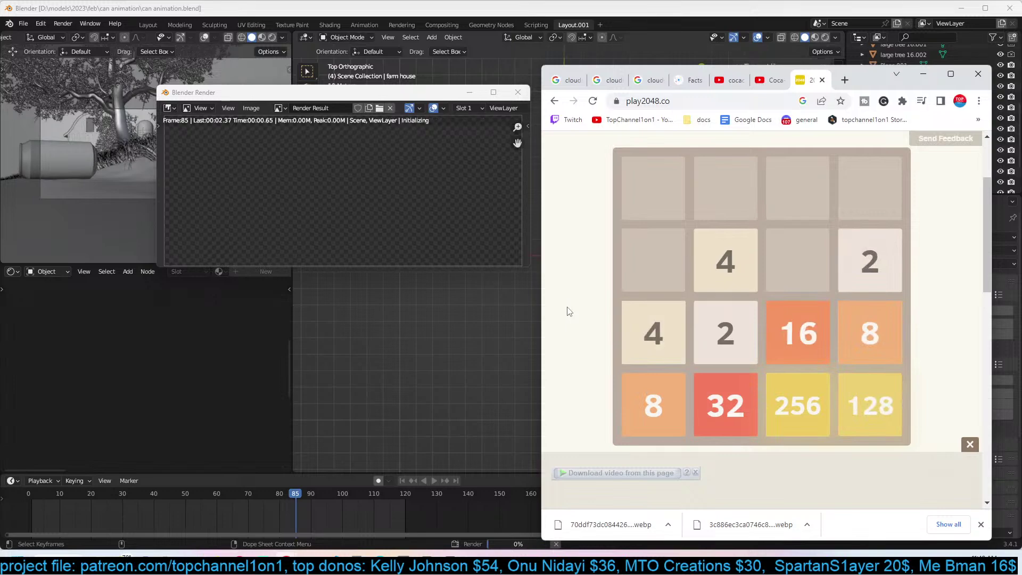
Merge the small tiles of the upper rows into a 32 tile directly above the corner 128.
{"action": "key", "text": "Left"}
{"action": "key", "text": "Right"}
{"action": "key", "text": "Right"}
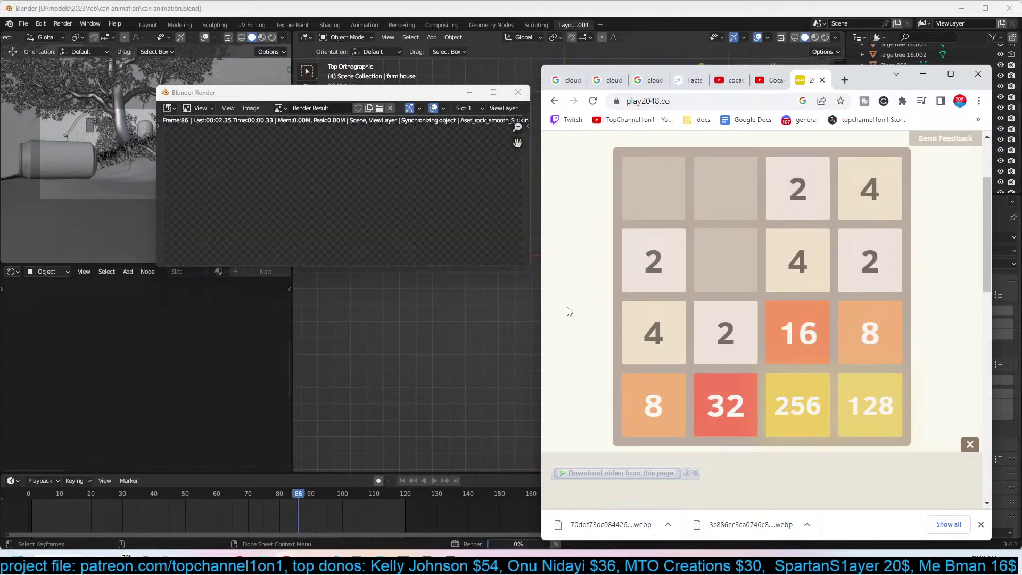
{"action": "key", "text": "Right"}
{"action": "key", "text": "Left"}
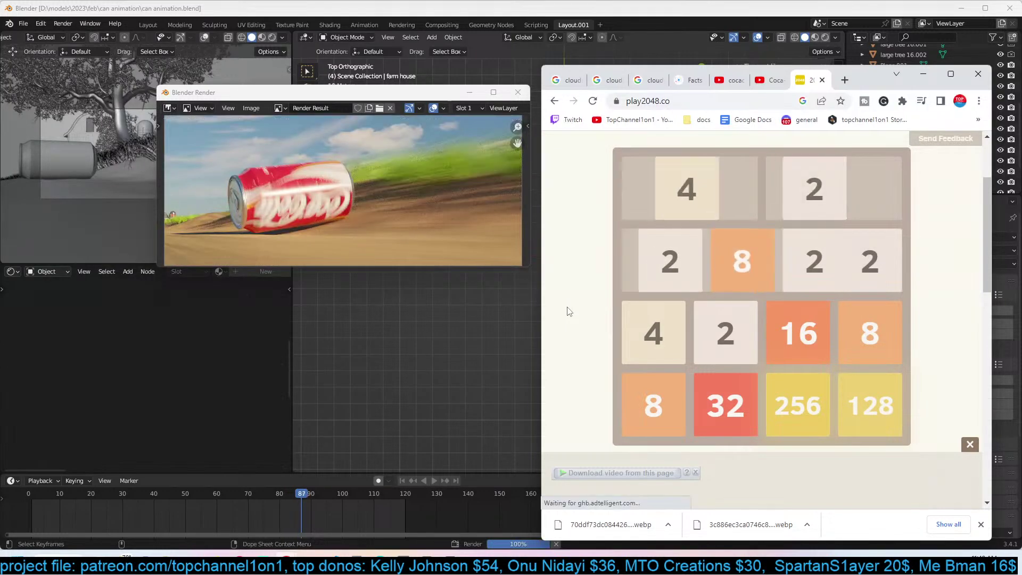
{"action": "key", "text": "Right"}
{"action": "key", "text": "Left"}
{"action": "key", "text": "Right"}
{"action": "key", "text": "Down"}
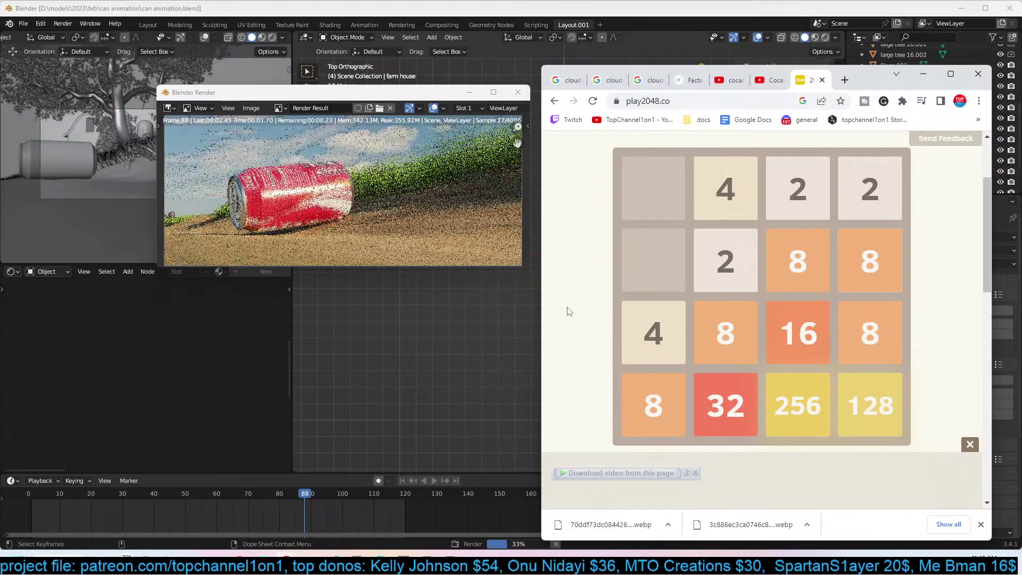
{"action": "key", "text": "Down"}
{"action": "key", "text": "Left"}
{"action": "key", "text": "Right"}
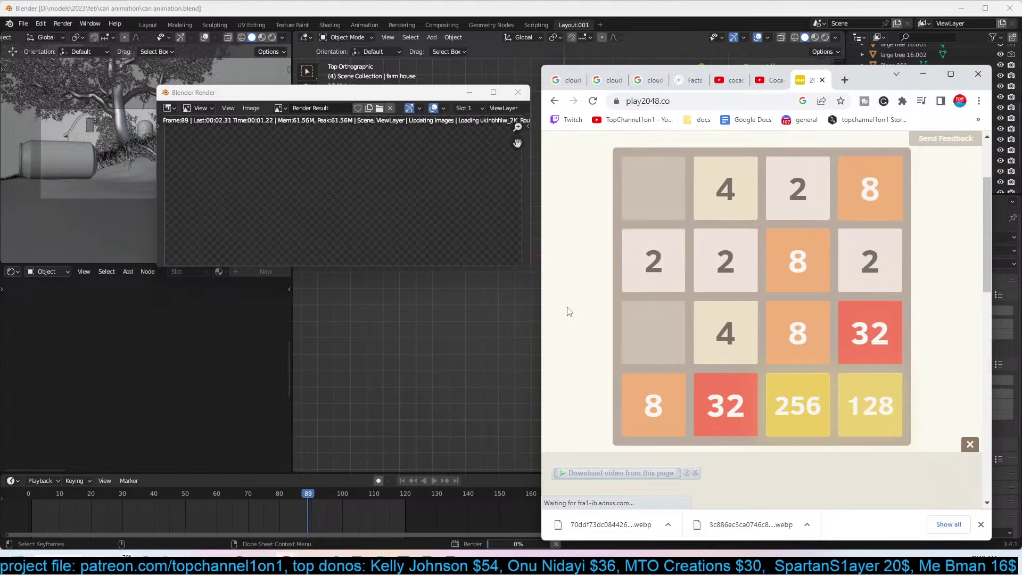
Combine the 8s and 16s in the third column and merge the resulting 32s into a 64 tile.
{"action": "key", "text": "Down"}
{"action": "key", "text": "Left"}
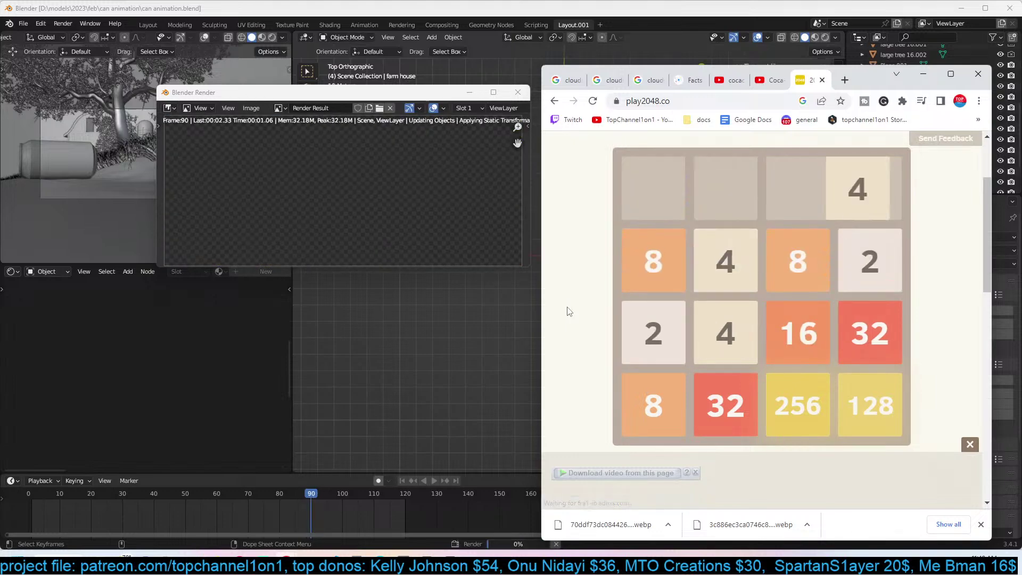
{"action": "key", "text": "Down"}
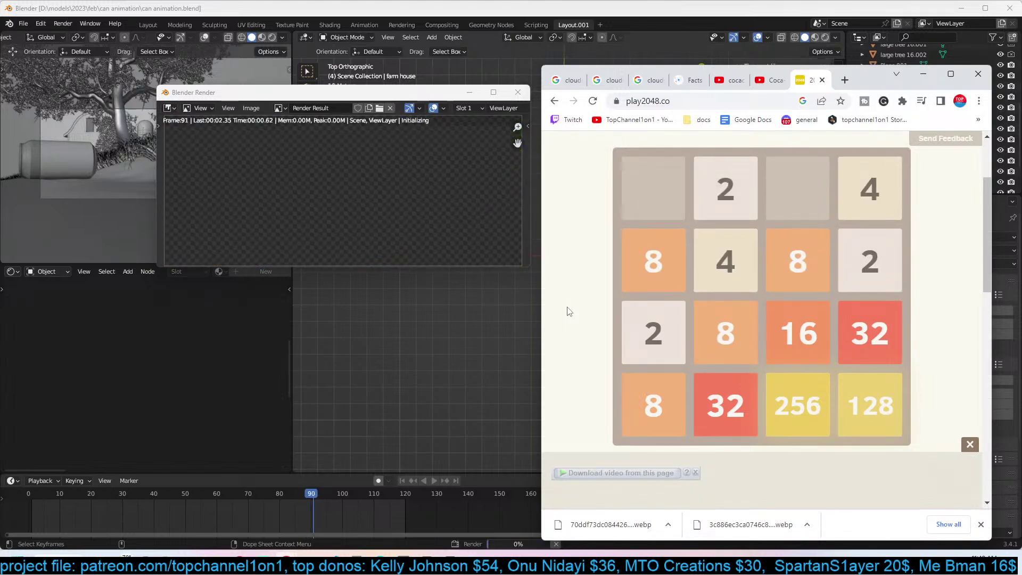
{"action": "key", "text": "Left"}
{"action": "key", "text": "Right"}
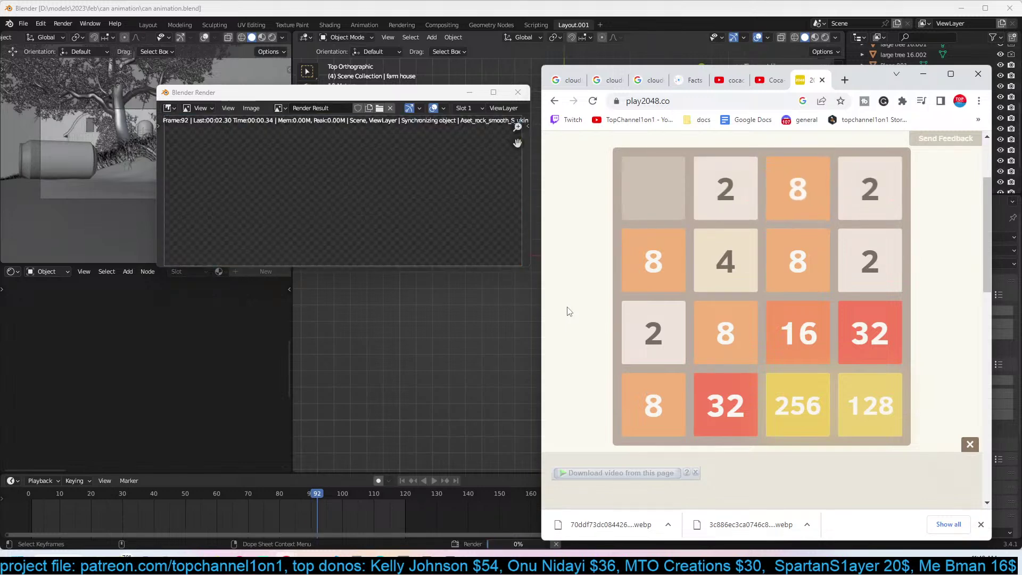
{"action": "key", "text": "Left"}
{"action": "key", "text": "Right"}
{"action": "key", "text": "Down"}
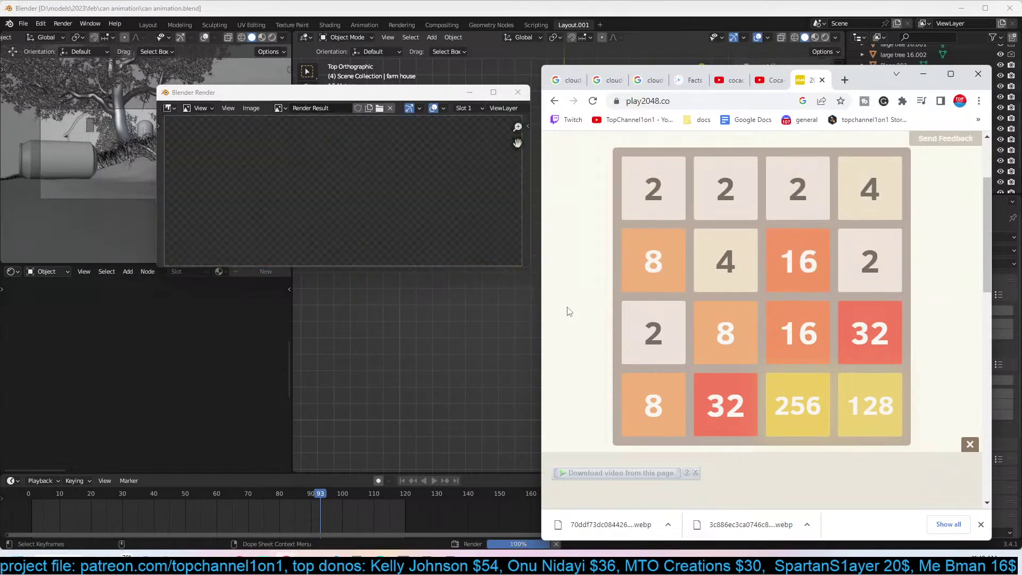
{"action": "key", "text": "Right"}
{"action": "key", "text": "Left"}
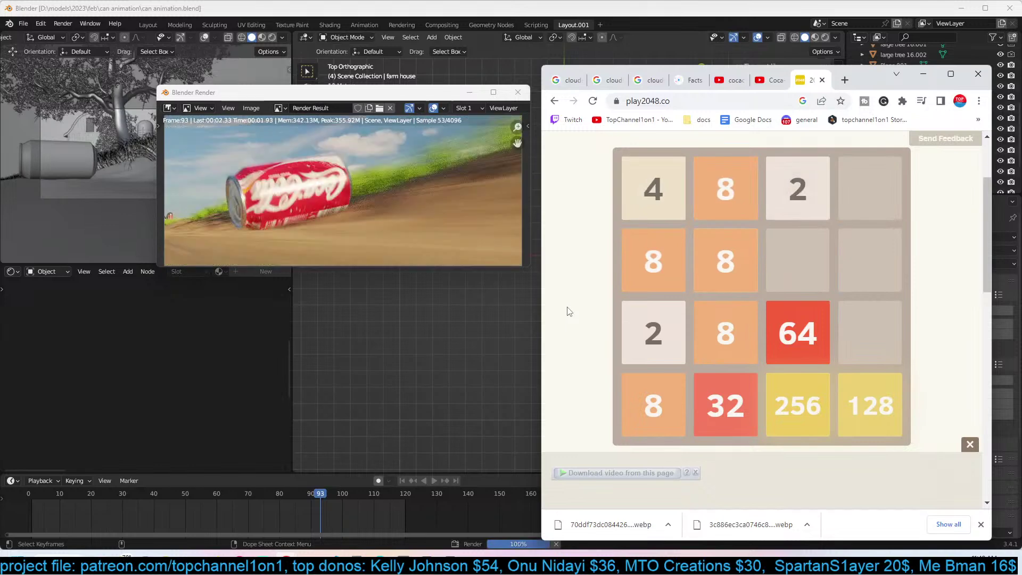
Merge the 32s and 64s into a second 128 beside the 256, then shift the remaining small tiles together.
{"action": "key", "text": "Down"}
{"action": "key", "text": "Right"}
{"action": "key", "text": "Down"}
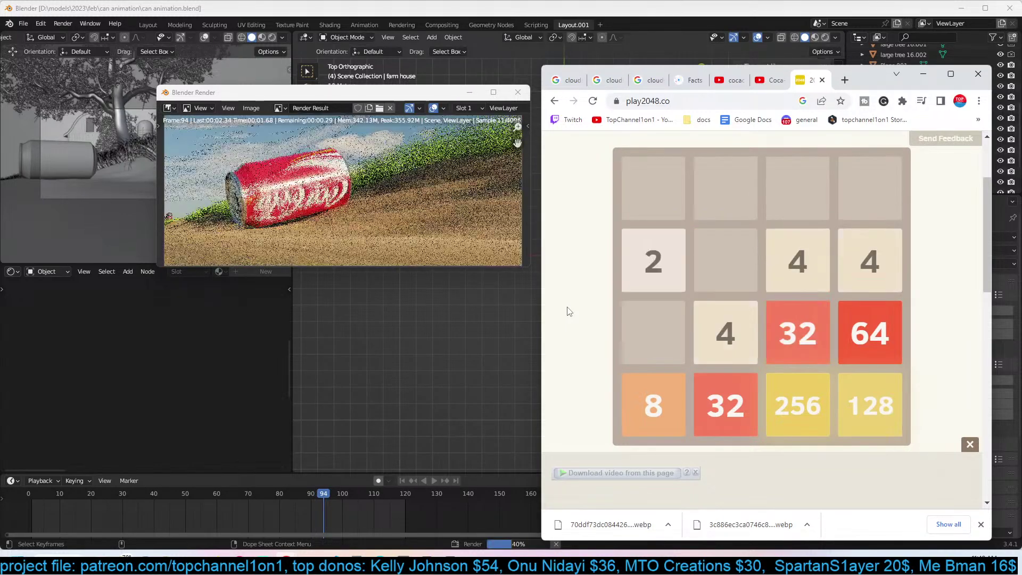
{"action": "key", "text": "Left"}
{"action": "key", "text": "Down"}
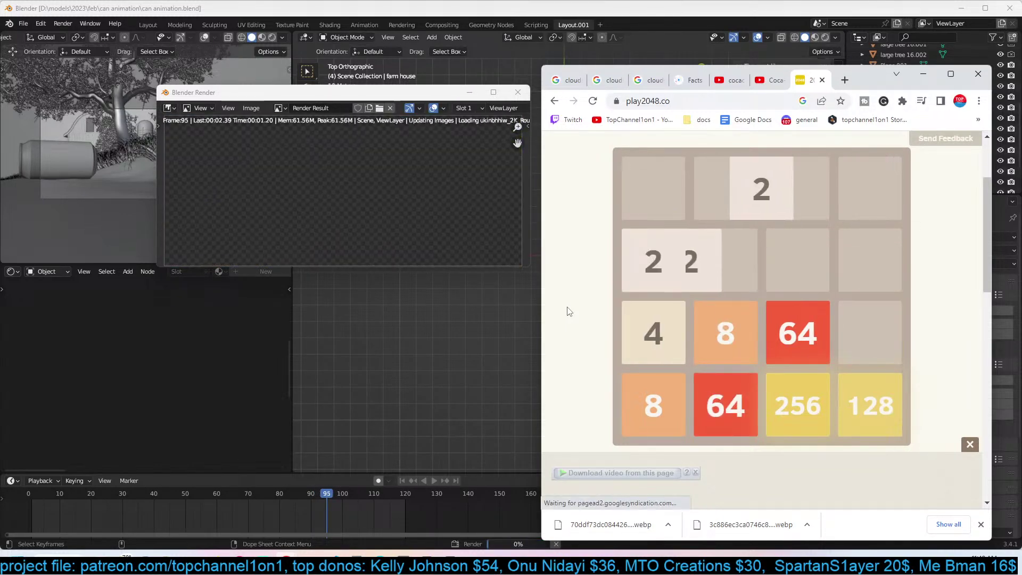
{"action": "key", "text": "Down"}
{"action": "key", "text": "Left"}
{"action": "key", "text": "Down"}
{"action": "key", "text": "Right"}
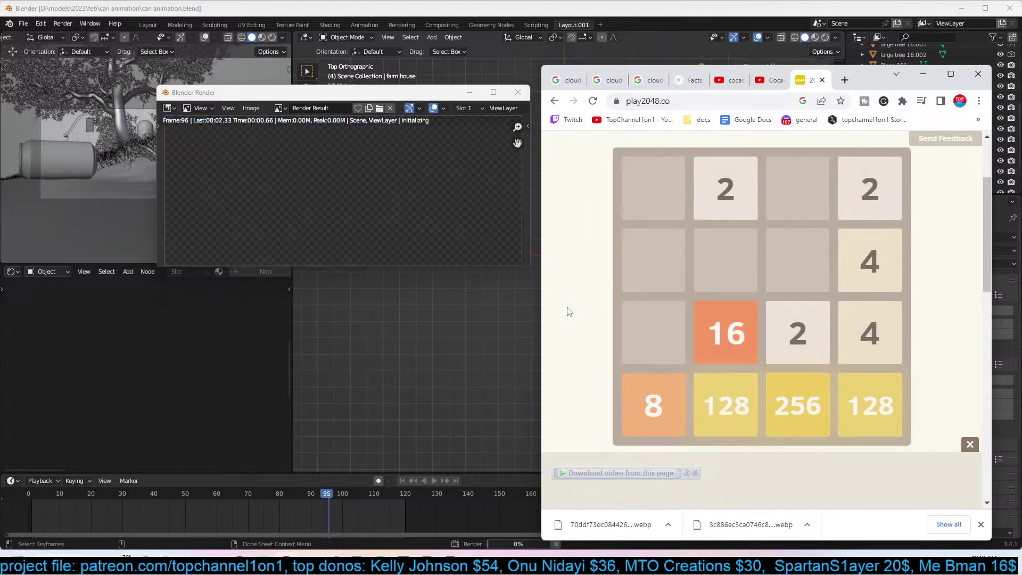
{"action": "key", "text": "Left"}
{"action": "key", "text": "Right"}
{"action": "key", "text": "Left"}
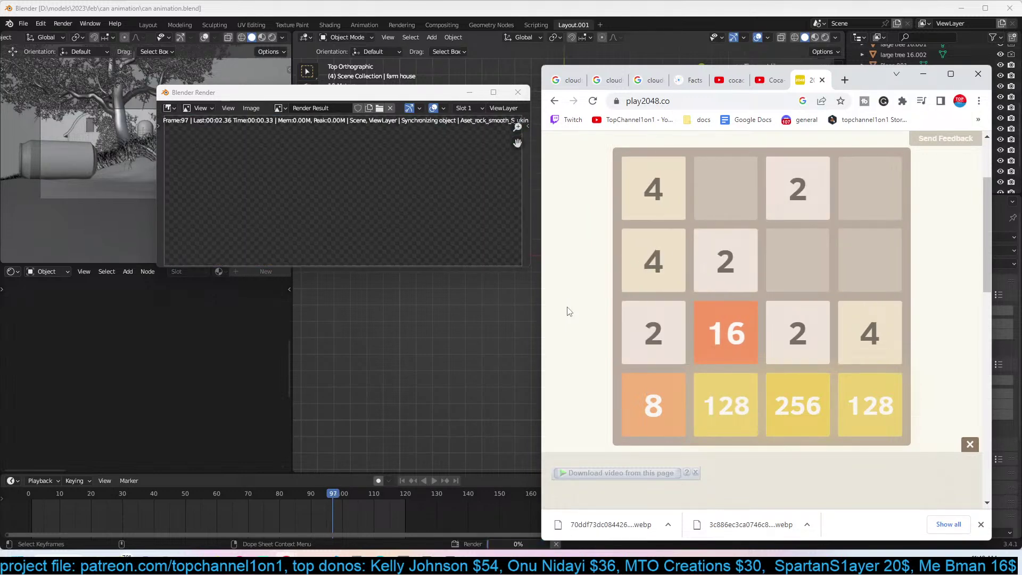
Merge the small tiles of the upper two rows in 2048 until they build a 16 tile in the second row.
{"action": "key", "text": "Right"}
{"action": "key", "text": "Left"}
{"action": "key", "text": "Right"}
{"action": "key", "text": "Left"}
{"action": "key", "text": "Right"}
{"action": "key", "text": "Left"}
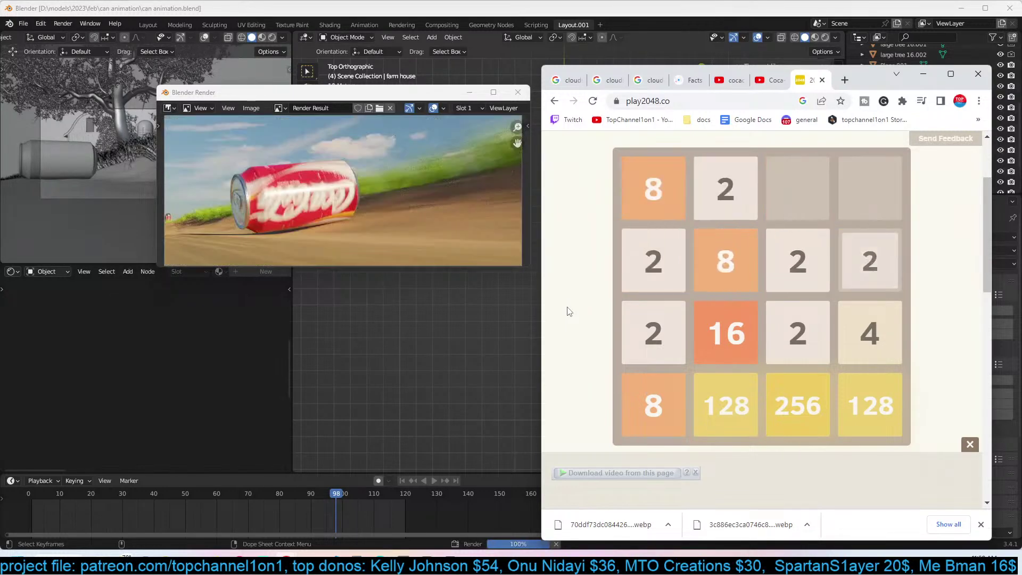
{"action": "key", "text": "Right"}
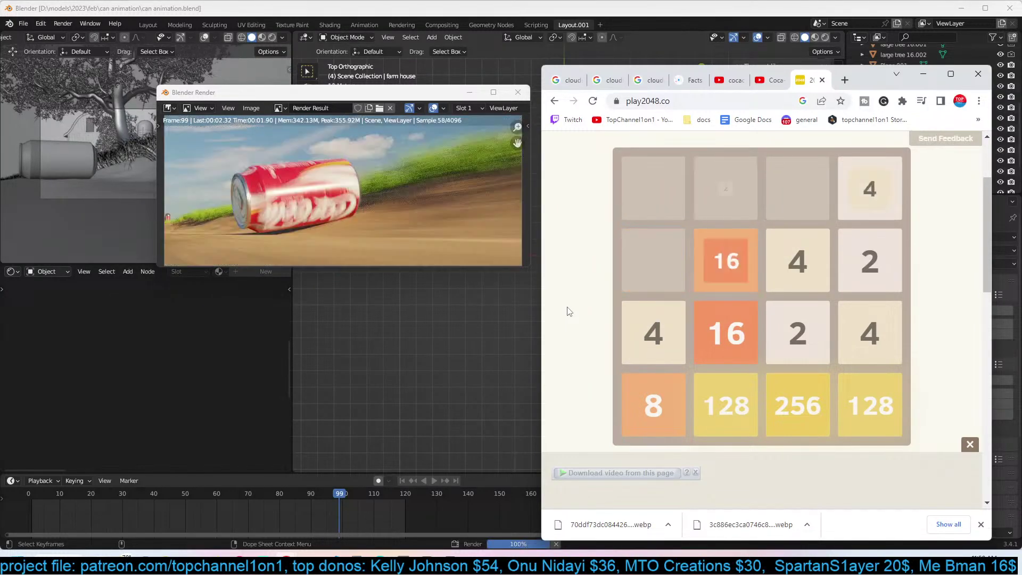
{"action": "key", "text": "Left"}
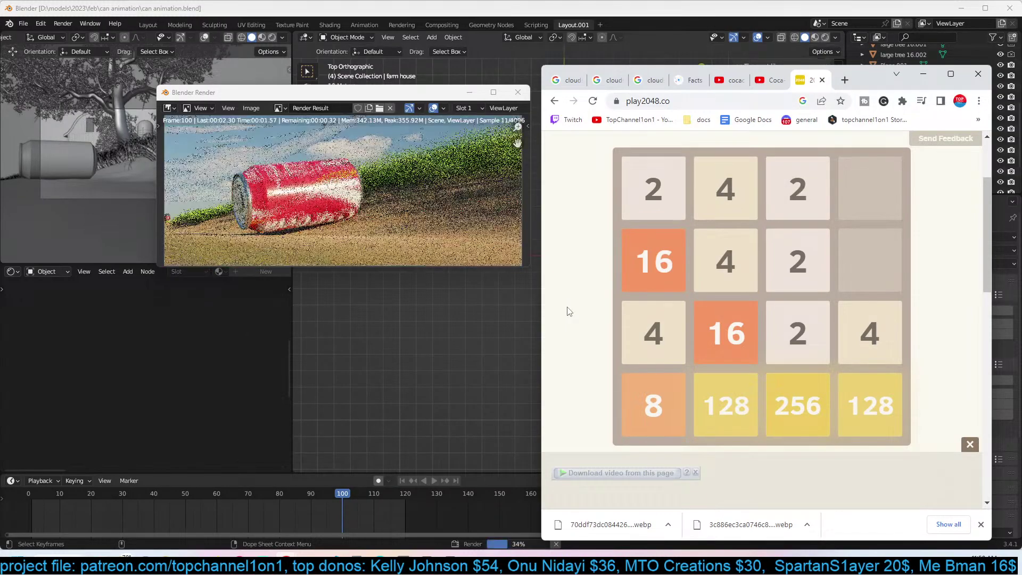
Combine the 16s in the third column into a 32 tile directly above the 256.
{"action": "key", "text": "Down"}
{"action": "key", "text": "Down"}
{"action": "key", "text": "Right"}
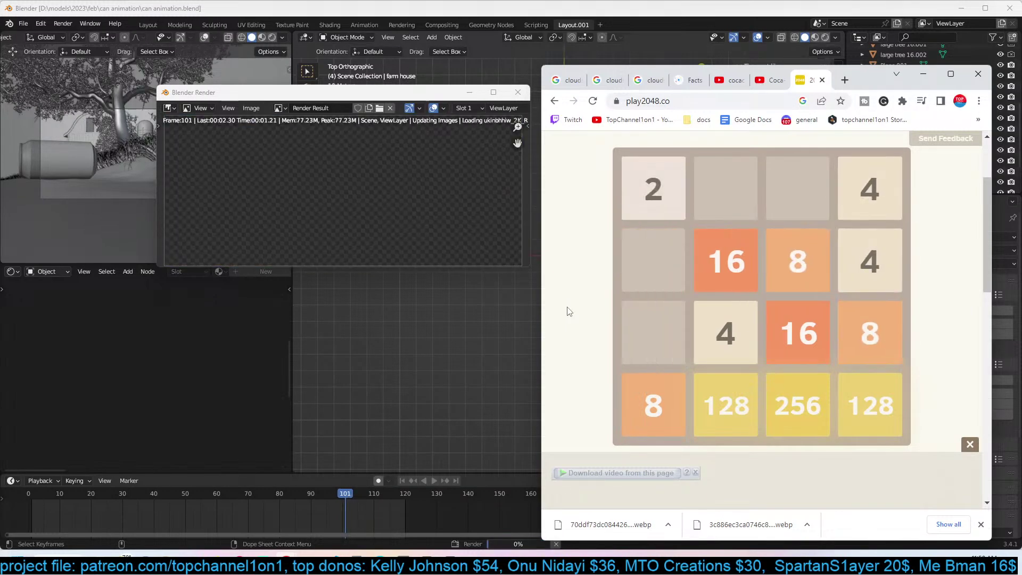
{"action": "key", "text": "Down"}
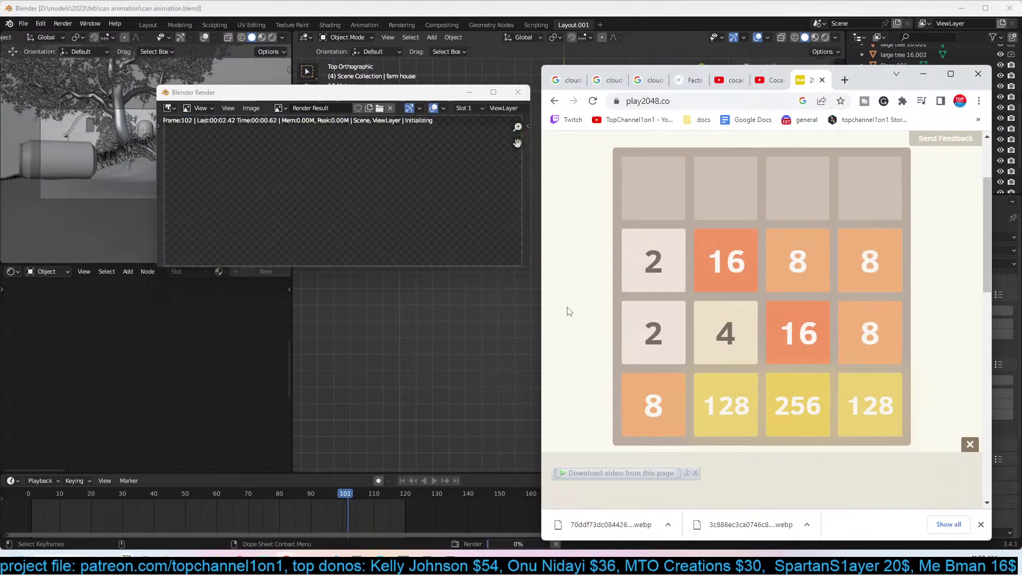
{"action": "key", "text": "Down"}
{"action": "key", "text": "Right"}
{"action": "key", "text": "Down"}
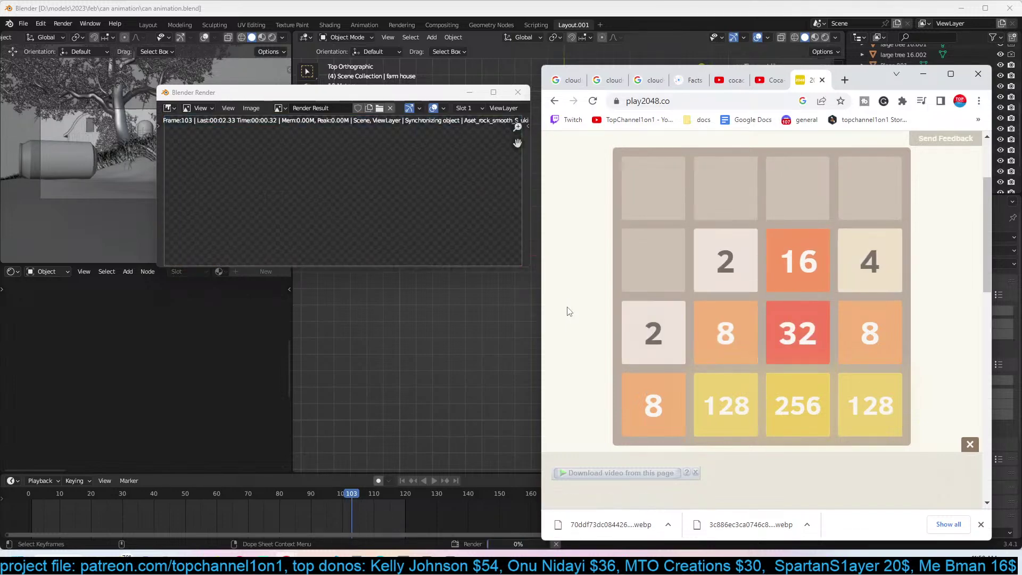
Merge the 8s, 16s and 32s into a 64 tile directly above the second-column 128.
{"action": "key", "text": "Left"}
{"action": "key", "text": "Up"}
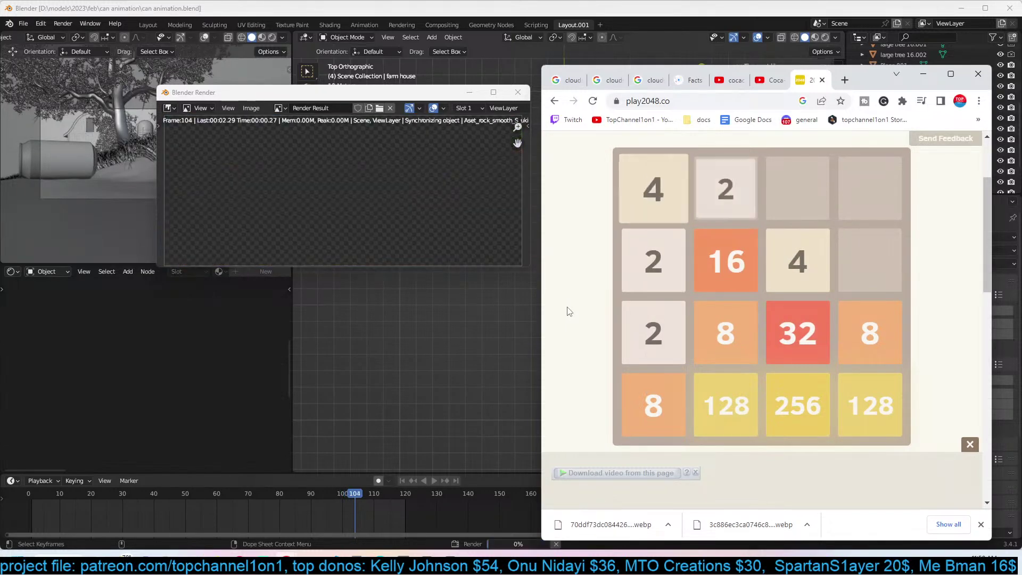
{"action": "key", "text": "Down"}
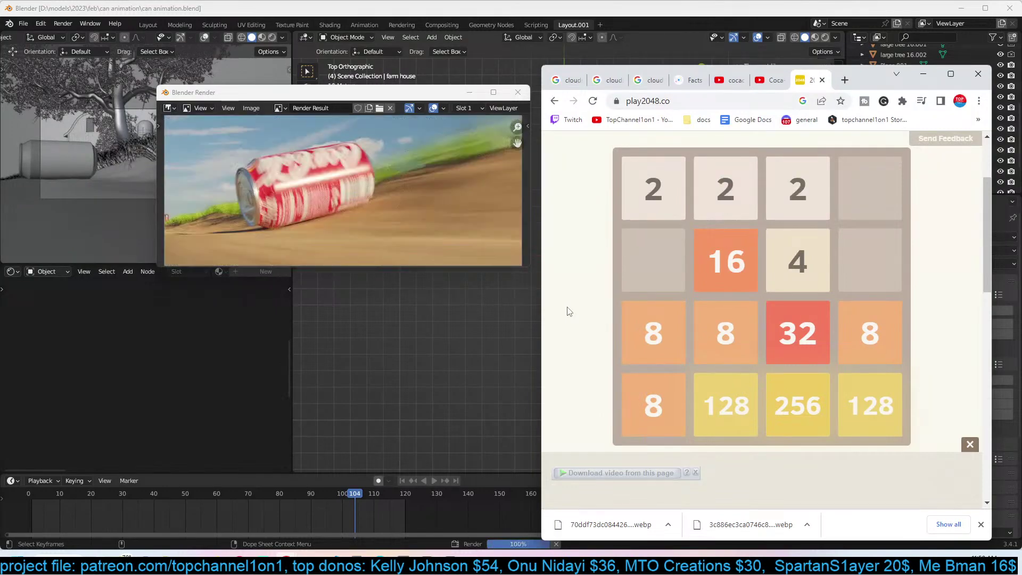
{"action": "key", "text": "Left"}
{"action": "key", "text": "Down"}
{"action": "key", "text": "Right"}
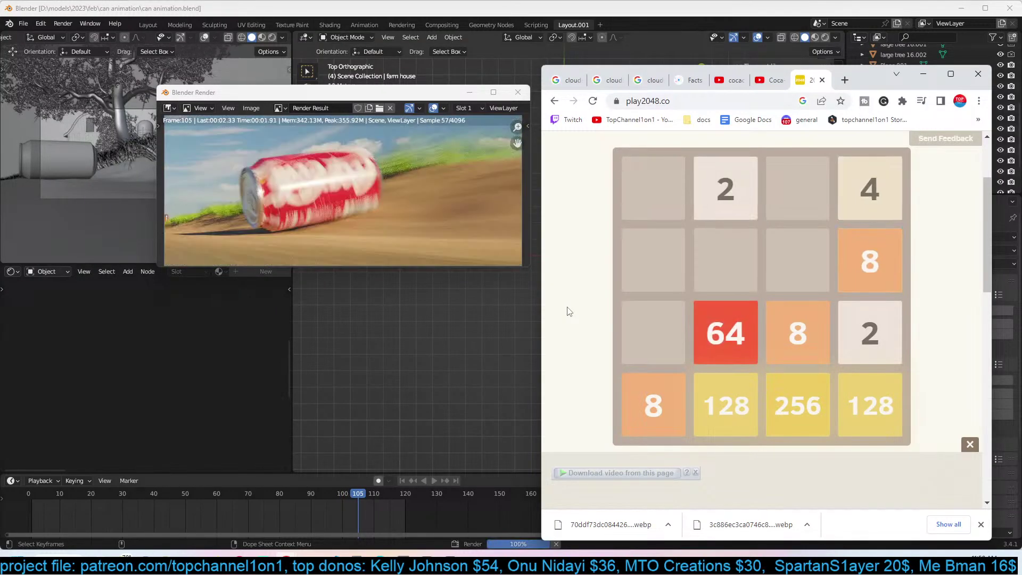
Shift the small tiles back and forth and merge the third-column 8s into a 16 beside the 64.
{"action": "key", "text": "Left"}
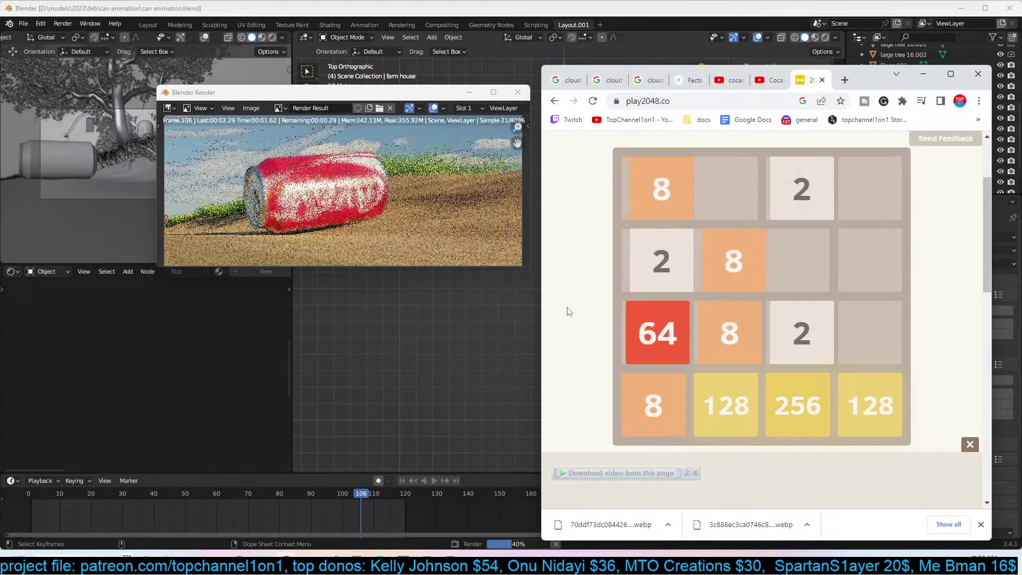
{"action": "key", "text": "Right"}
{"action": "key", "text": "Down"}
{"action": "key", "text": "Left"}
{"action": "key", "text": "Right"}
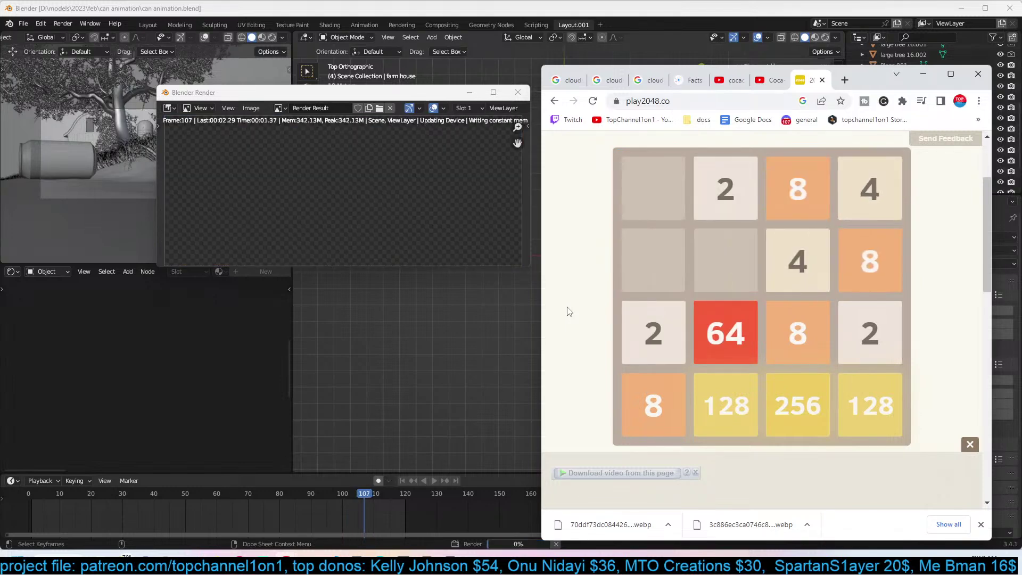
{"action": "key", "text": "Left"}
{"action": "key", "text": "Right"}
{"action": "key", "text": "Down"}
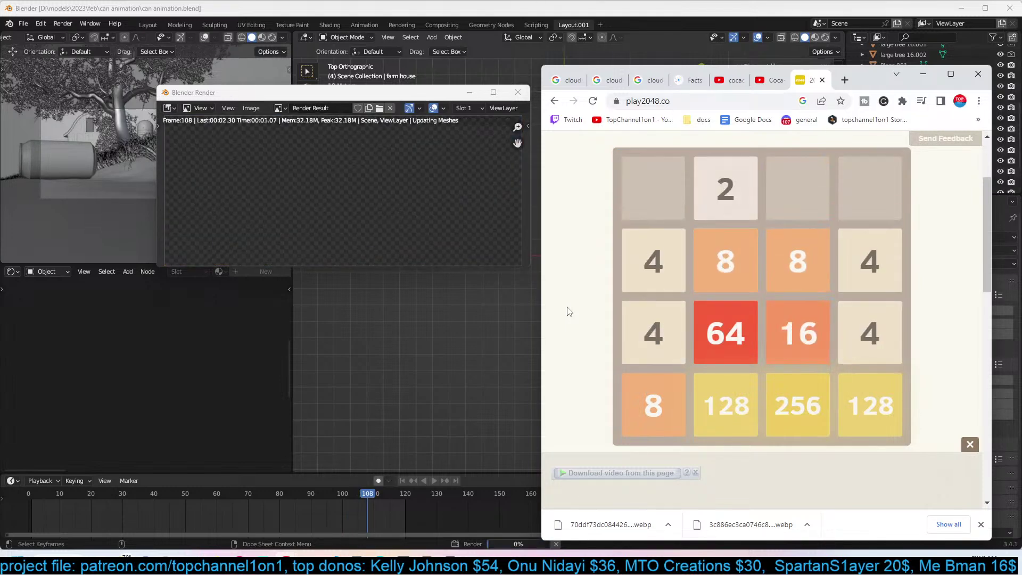
Merge the 8s and 16s into a 32 tile beside the 64, directly above the 256.
{"action": "key", "text": "Right"}
{"action": "key", "text": "Down"}
{"action": "key", "text": "Right"}
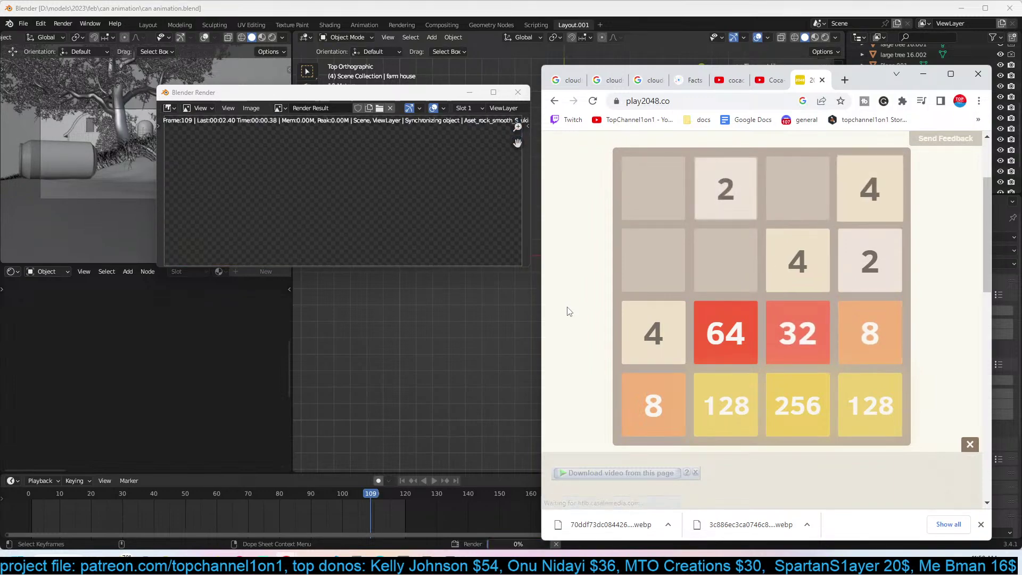
Merge the first-column 4s and 8s down into a 16 tile in the bottom corner.
{"action": "key", "text": "Left"}
{"action": "key", "text": "Down"}
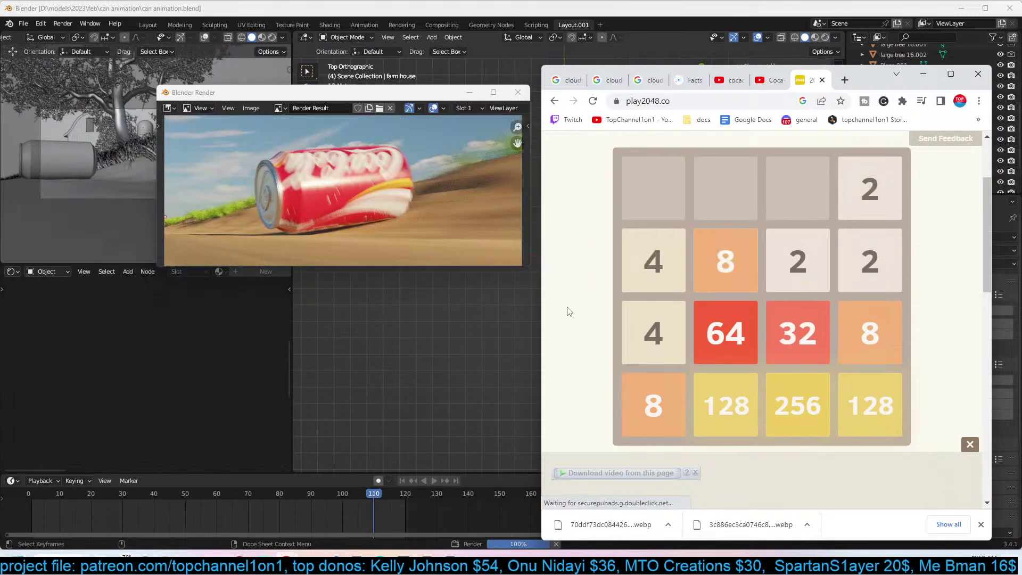
{"action": "key", "text": "Down"}
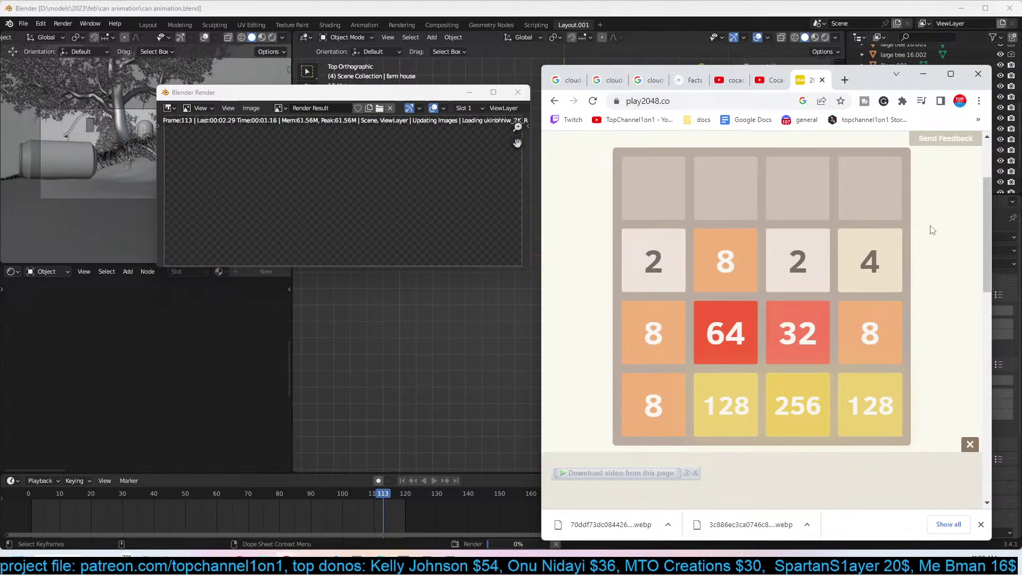
{"action": "key", "text": "Down"}
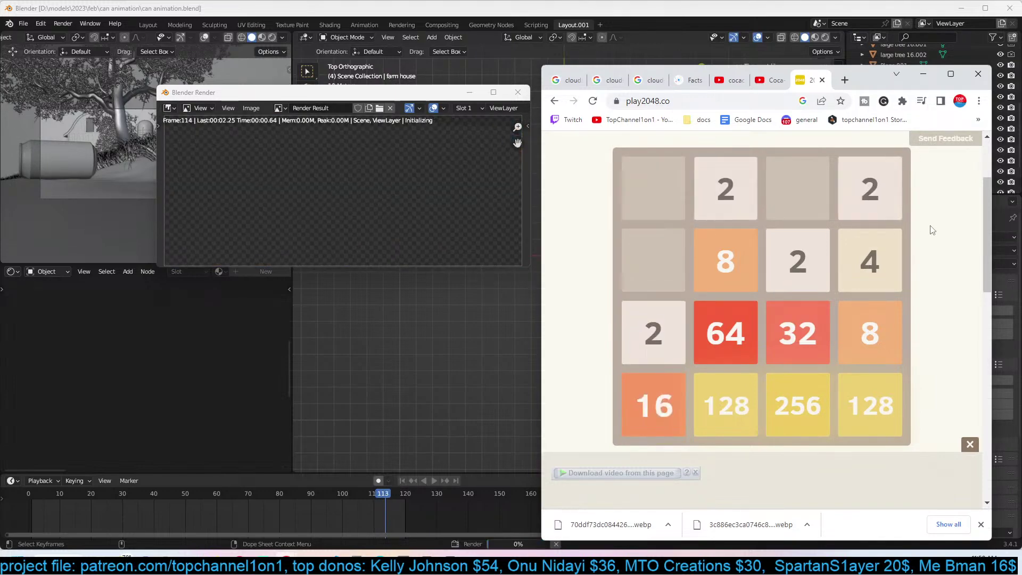
Merge the fourth-column 4s and 8s into a 16 tile directly above the corner 128.
{"action": "key", "text": "Right"}
{"action": "key", "text": "Down"}
{"action": "key", "text": "Right"}
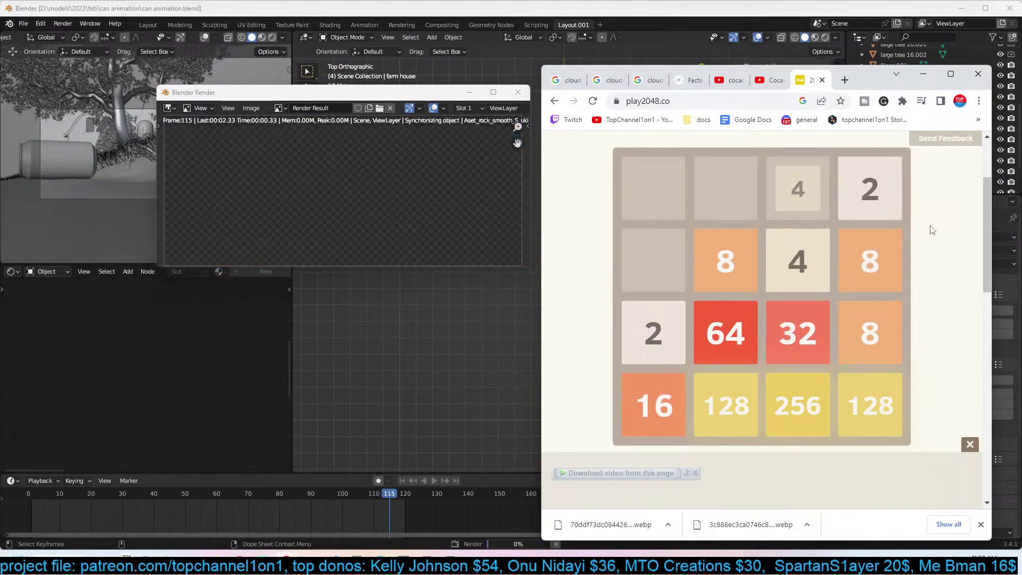
{"action": "key", "text": "Right"}
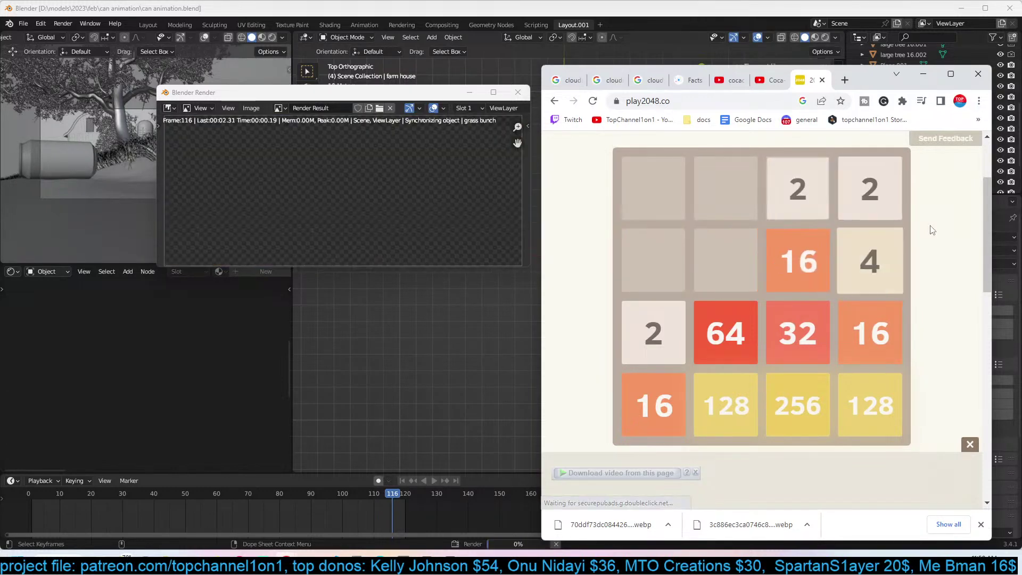
Gather 2s and 4s in the first column and merge them into an 8 above the corner 16.
{"action": "key", "text": "Left"}
{"action": "key", "text": "Right"}
{"action": "key", "text": "Left"}
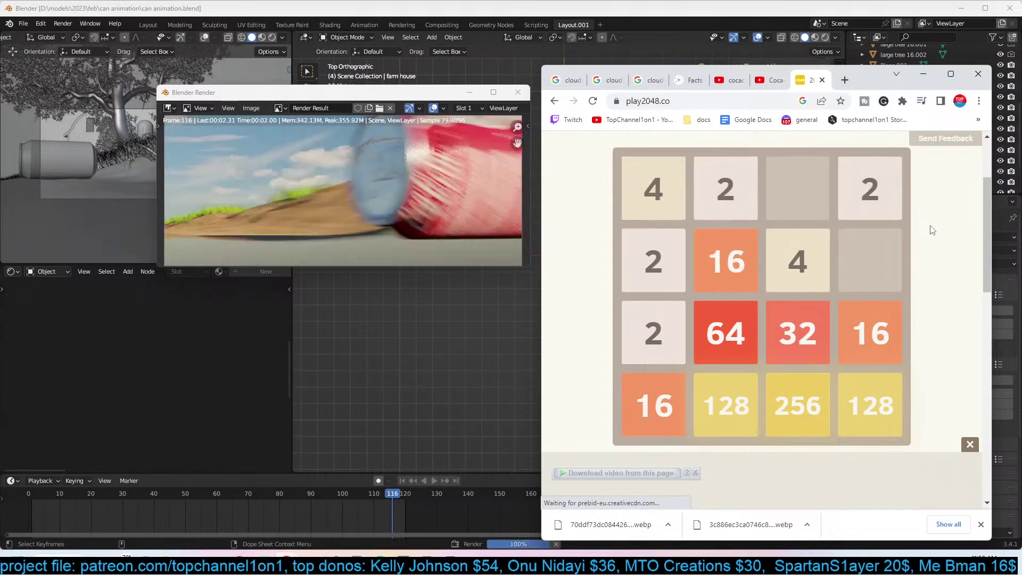
{"action": "key", "text": "Right"}
{"action": "key", "text": "Left"}
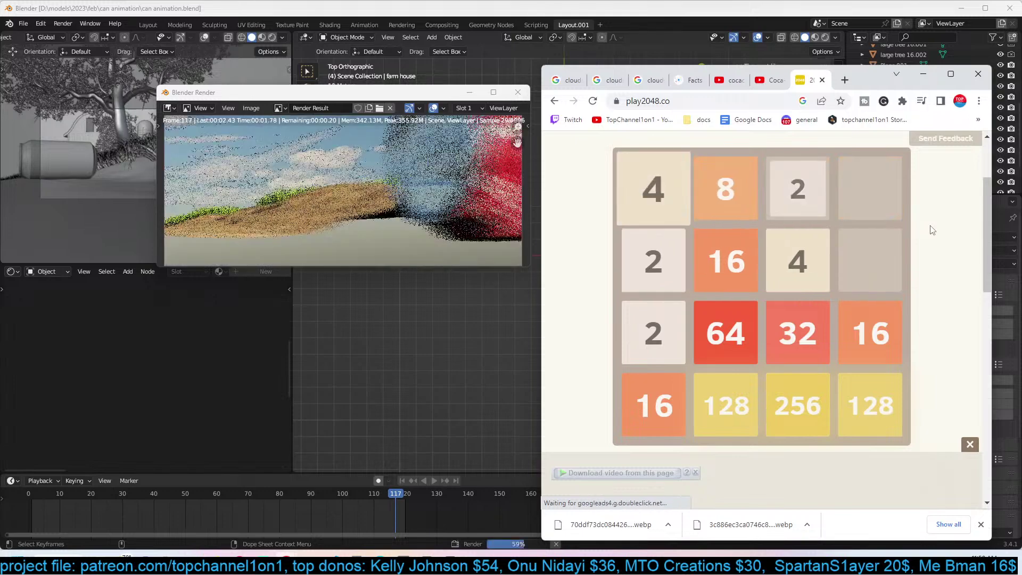
{"action": "key", "text": "Down"}
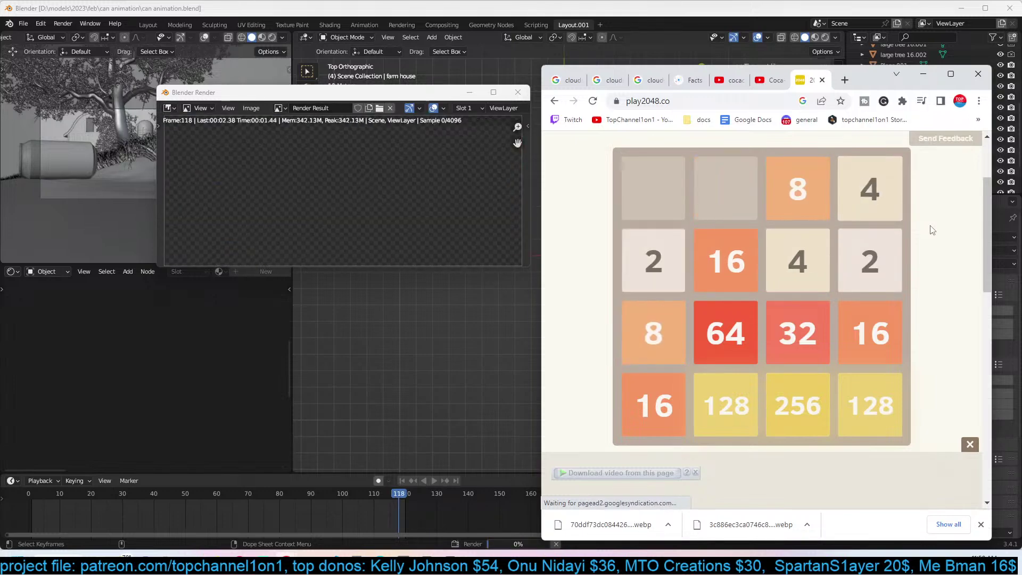
Build a second 32 in the third column and merge the pair into a 64 beside the existing 64.
{"action": "key", "text": "Left"}
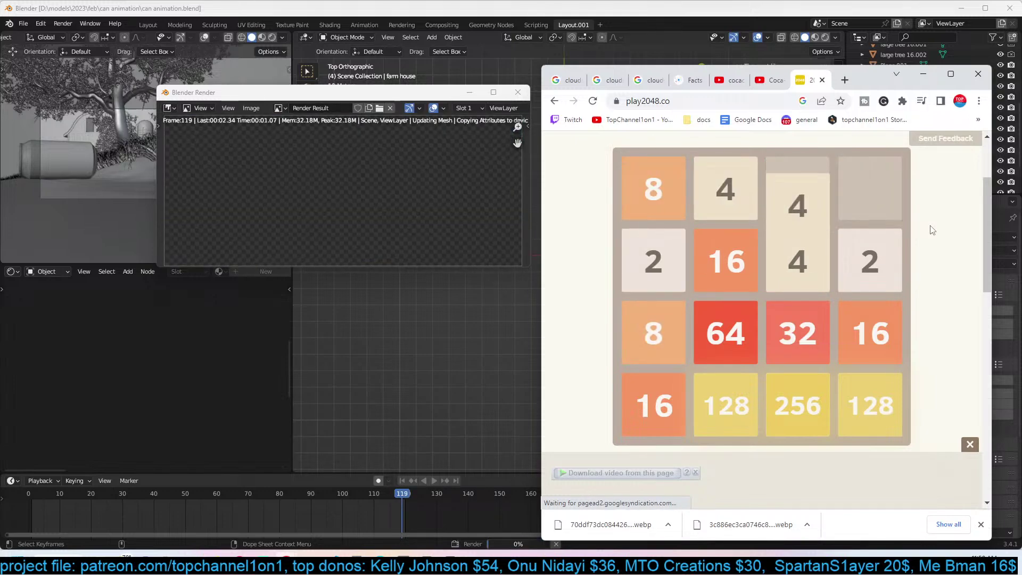
{"action": "key", "text": "Down"}
{"action": "key", "text": "Right"}
{"action": "key", "text": "Down"}
{"action": "key", "text": "Down"}
{"action": "key", "text": "Right"}
{"action": "key", "text": "Right"}
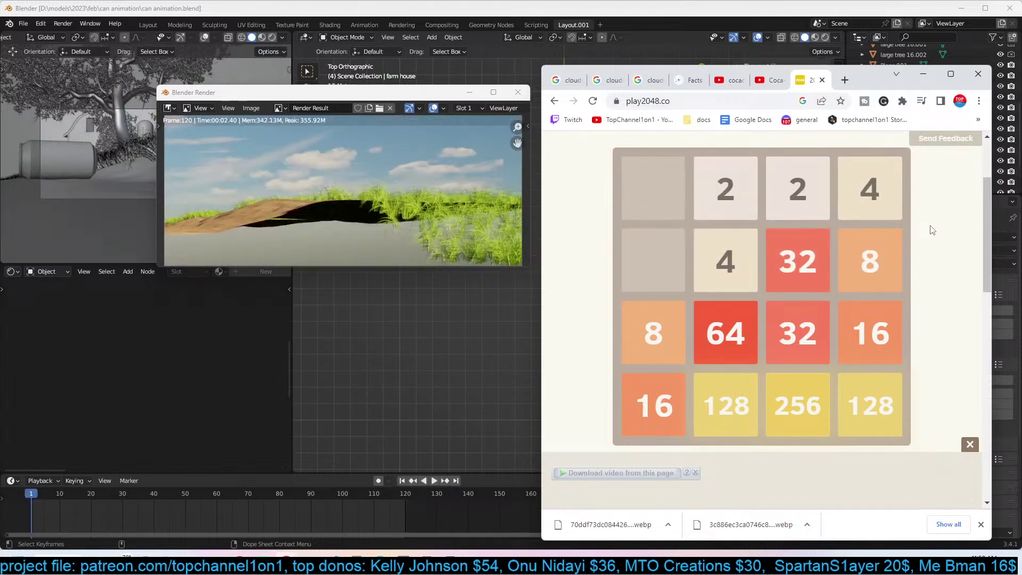
Close the finished render window in Blender and review the rendered can animation in the playback window, closing it when done.
{"action": "left_click", "coordinate": [470, 163]}
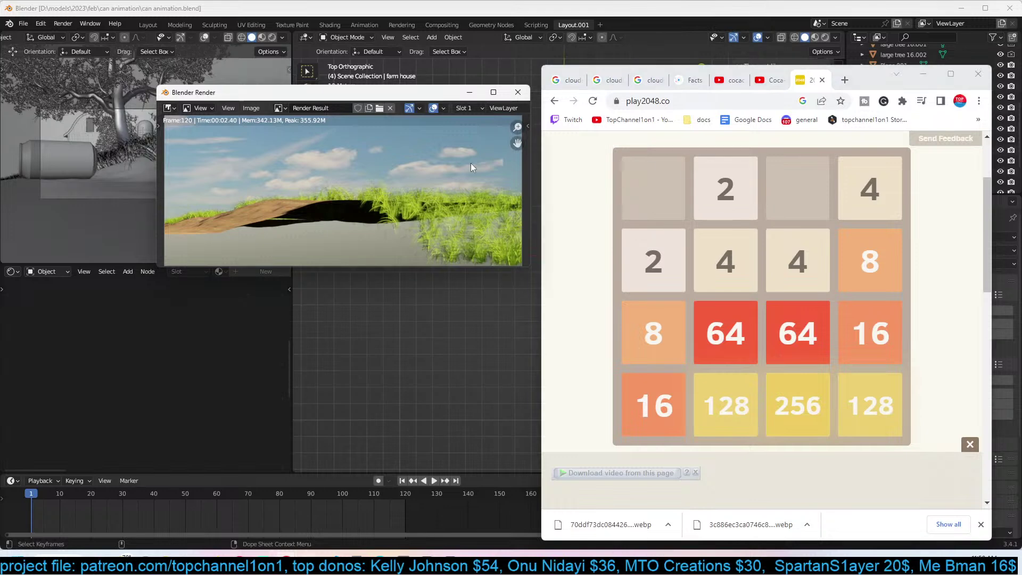
{"action": "left_click", "coordinate": [523, 94]}
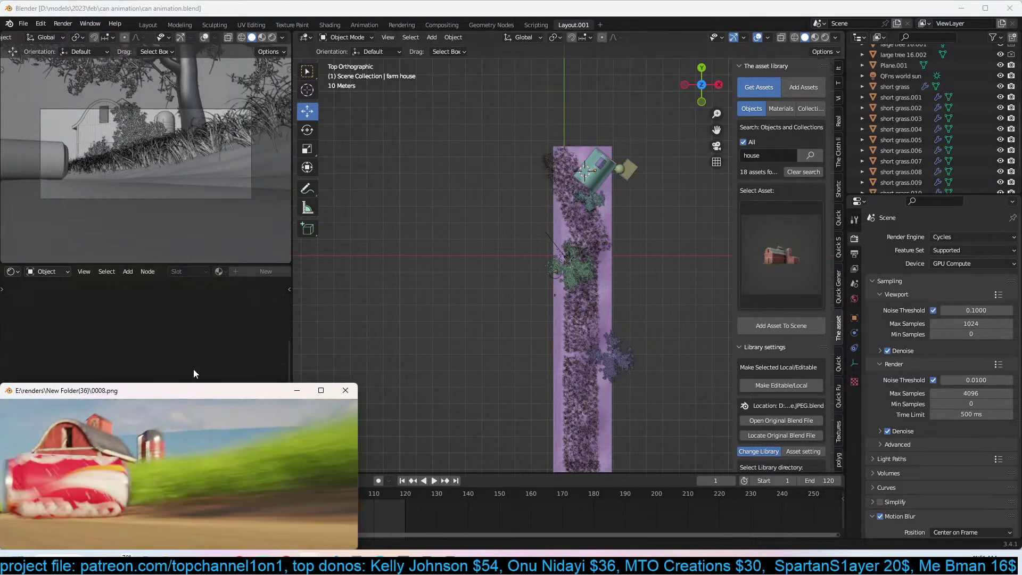
{"action": "left_click_drag", "start_coordinate": [195, 390], "coordinate": [387, 237]}
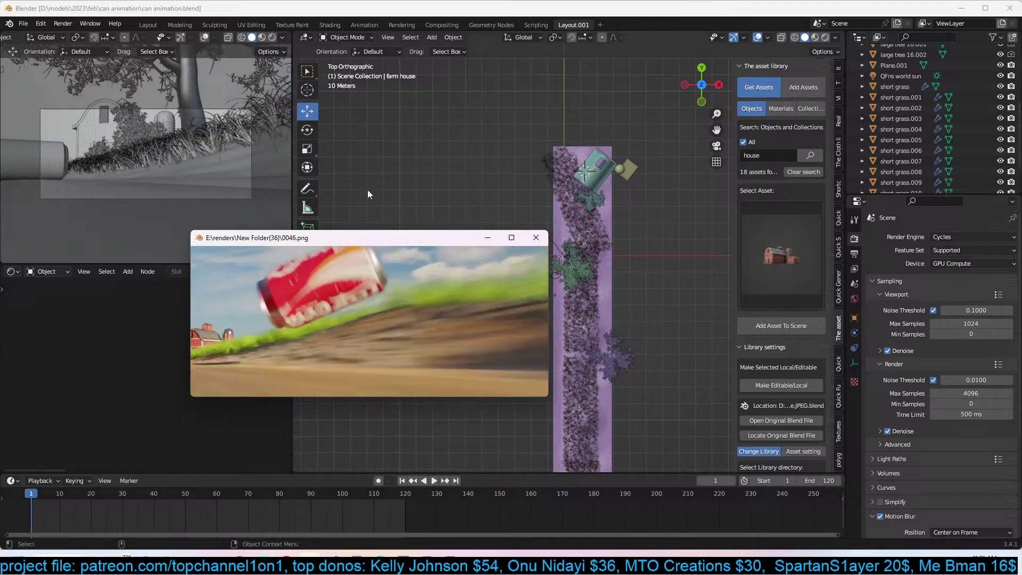
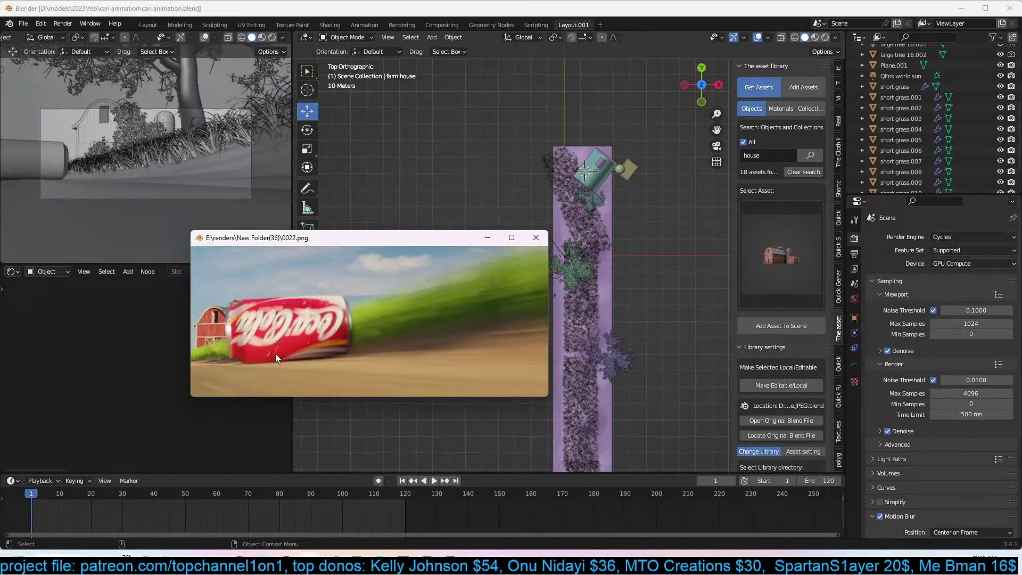
{"action": "key", "text": "Right"}
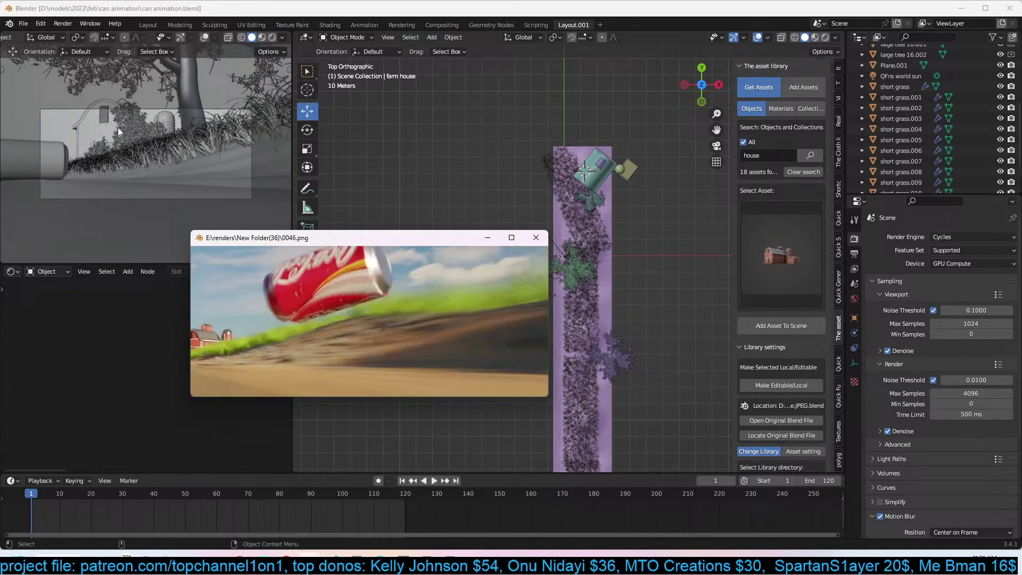
{"action": "mouse_move", "coordinate": [319, 333]}
{"action": "left_mouse_down"}
{"action": "mouse_move", "coordinate": [278, 343]}
{"action": "mouse_move", "coordinate": [431, 333]}
{"action": "mouse_move", "coordinate": [311, 338]}
{"action": "mouse_move", "coordinate": [326, 329]}
{"action": "left_mouse_up"}
{"action": "left_click", "coordinate": [535, 237]}
Look through the camera, enable large tree 16.001 and large tree 16.002 for rendering, and save the file.
{"action": "key", "text": "KP_0"}
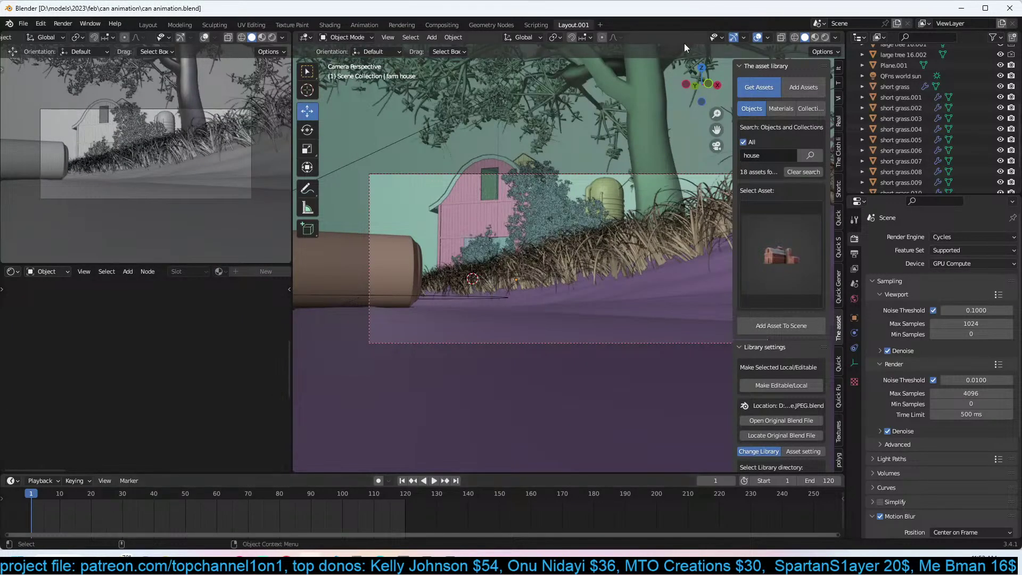
{"action": "left_click", "coordinate": [659, 107]}
{"action": "key", "text": "KP_Decimal"}
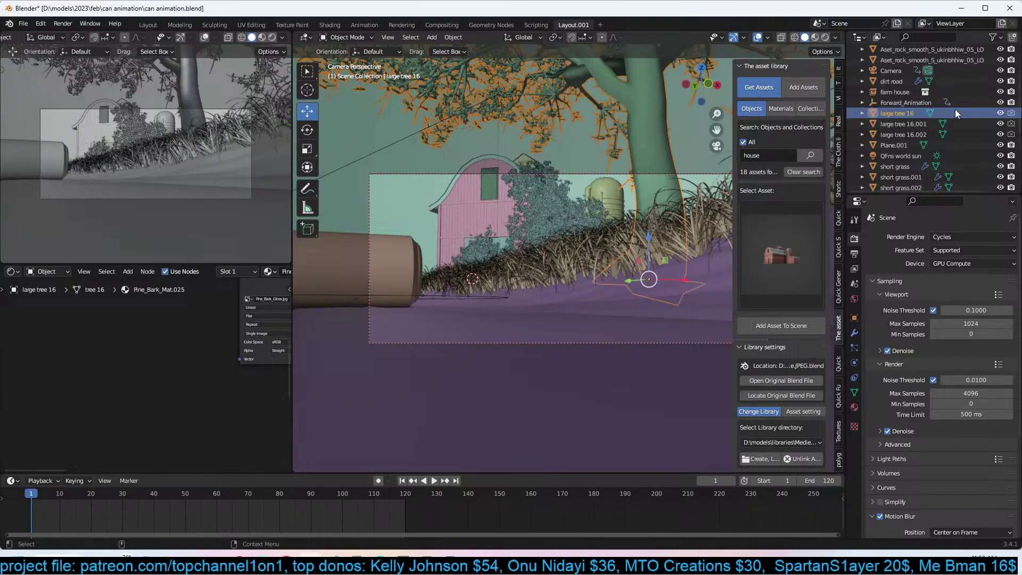
{"action": "left_click", "coordinate": [1011, 124]}
{"action": "left_click", "coordinate": [1011, 134]}
{"action": "key", "text": "ctrl+s"}
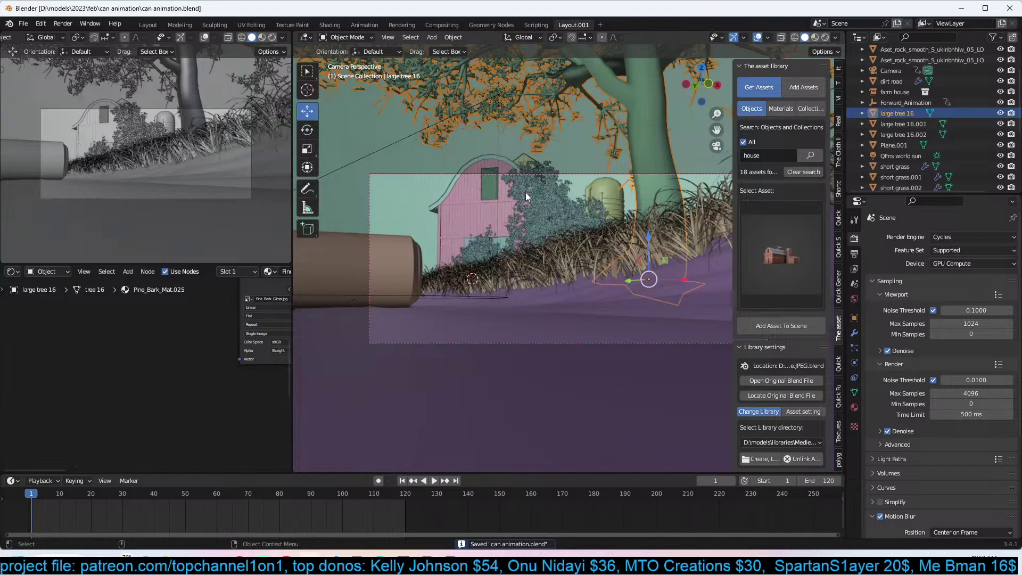
Set the timeline to frame 25 and search all asset libraries for "wind".
{"action": "left_click_drag", "start_coordinate": [75, 527], "coordinate": [108, 514]}
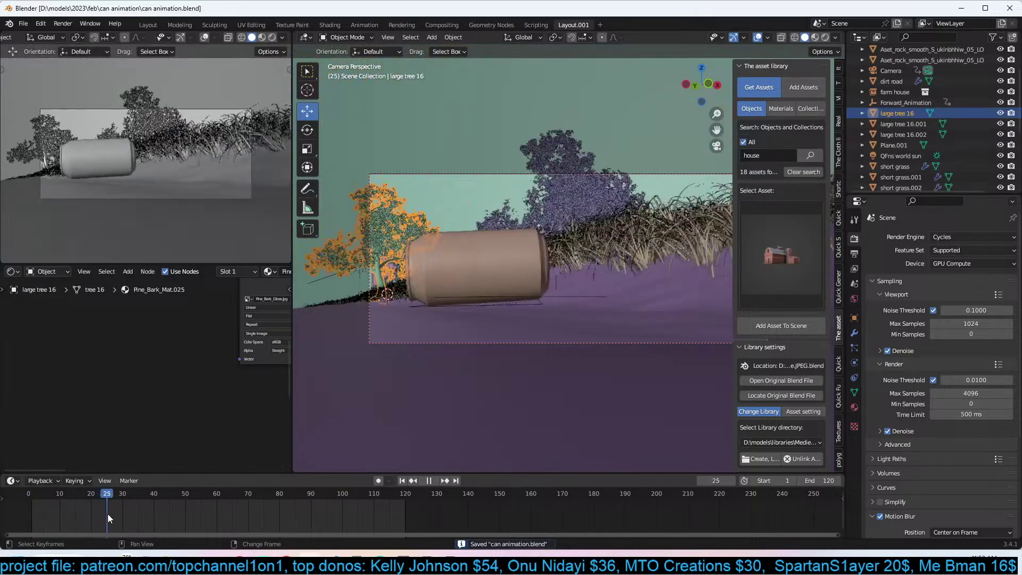
{"action": "left_click", "coordinate": [791, 145]}
{"action": "left_click", "coordinate": [744, 142]}
{"action": "left_click", "coordinate": [767, 154]}
{"action": "type", "text": "wind"}
{"action": "key", "text": "Return"}
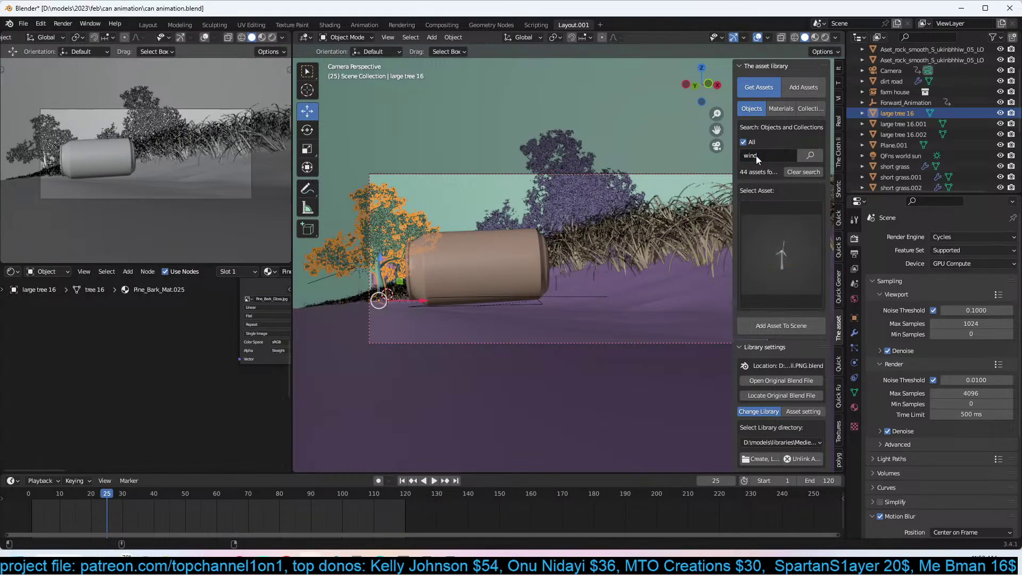
Choose the white three-bladed wind turbine from the search results and add it to the scene.
{"action": "left_click", "coordinate": [788, 270]}
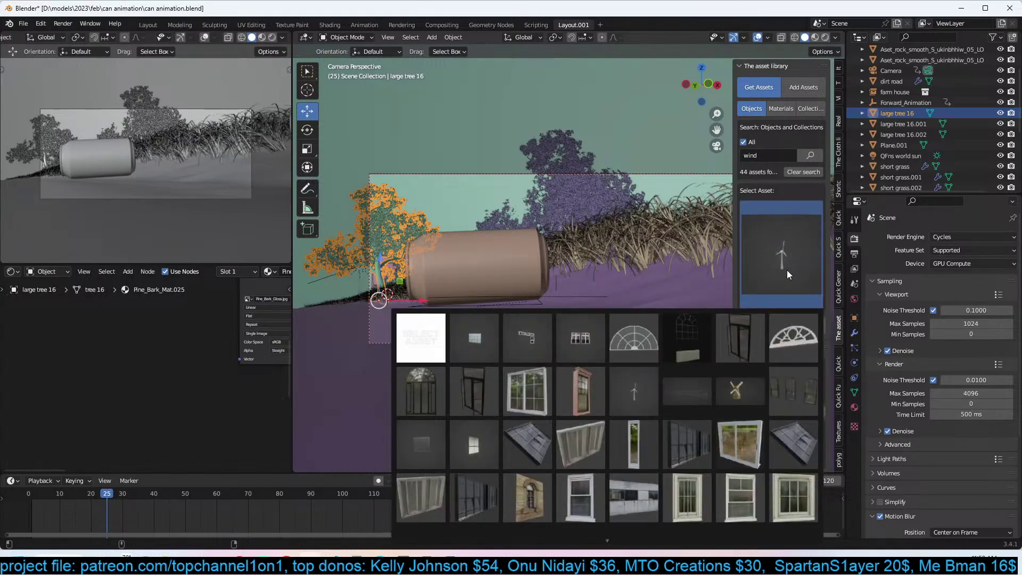
{"action": "left_click", "coordinate": [641, 408]}
{"action": "left_click", "coordinate": [781, 326]}
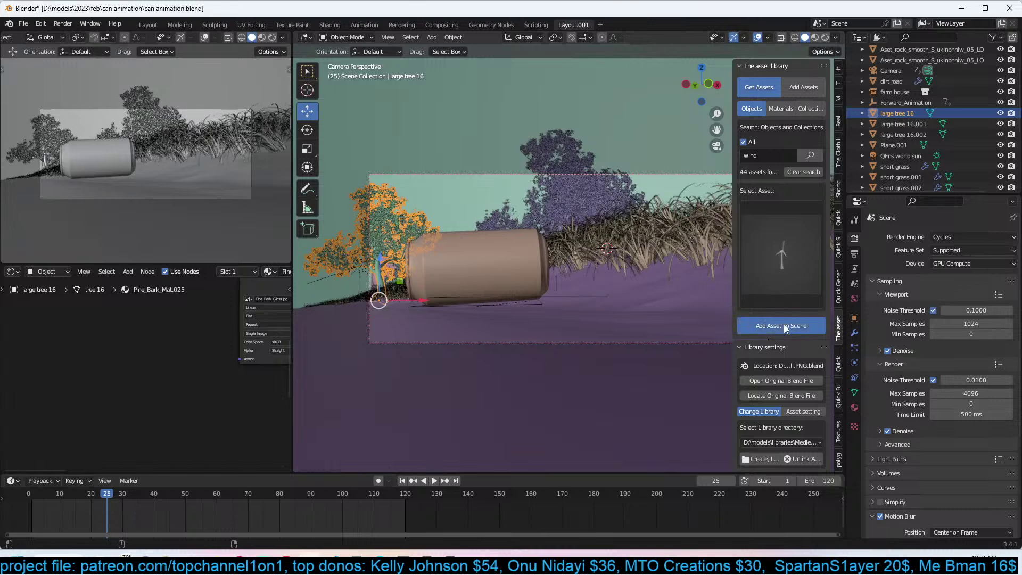
Resize the new wind turbine and, seen from above, move it onto the grass strip between the large trees.
{"action": "key", "text": "s"}
{"action": "left_click", "coordinate": [631, 177]}
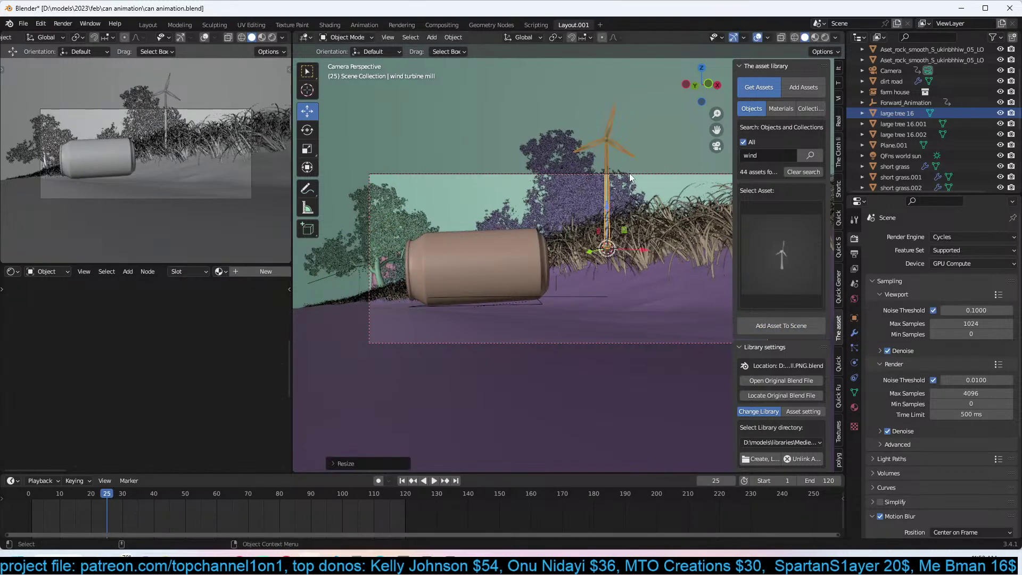
{"action": "key", "text": "KP_7"}
{"action": "key", "text": "g"}
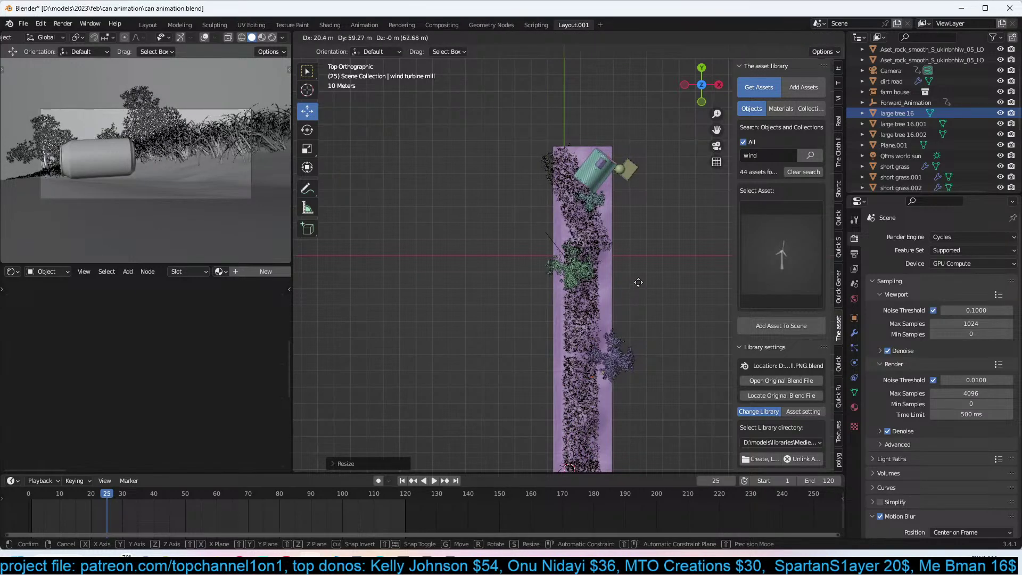
{"action": "left_click", "coordinate": [615, 253]}
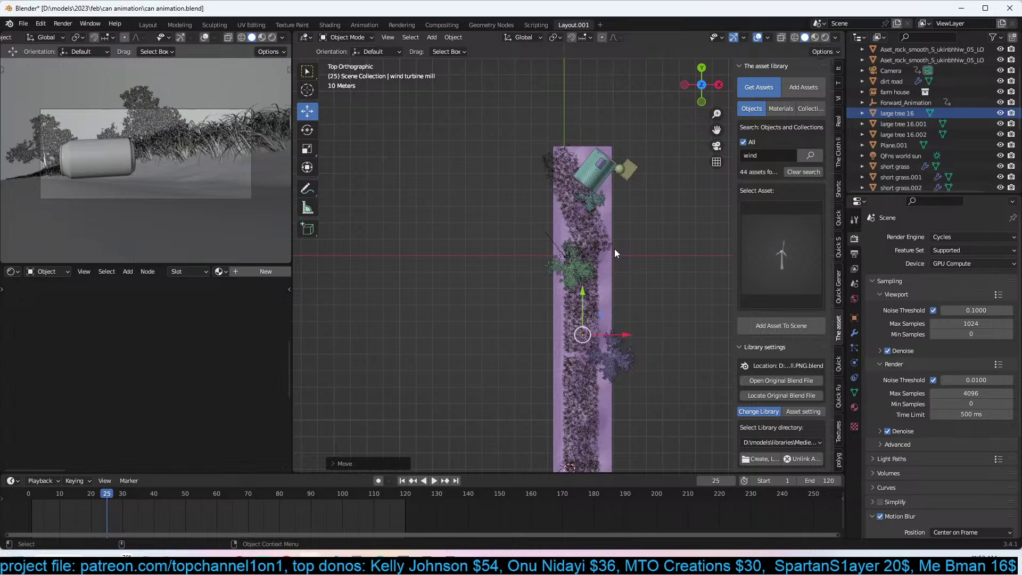
Resize the wind turbine again through the camera and rotate it about -11 degrees around the global Z axis.
{"action": "key", "text": "KP_Decimal"}
{"action": "key", "text": "KP_0"}
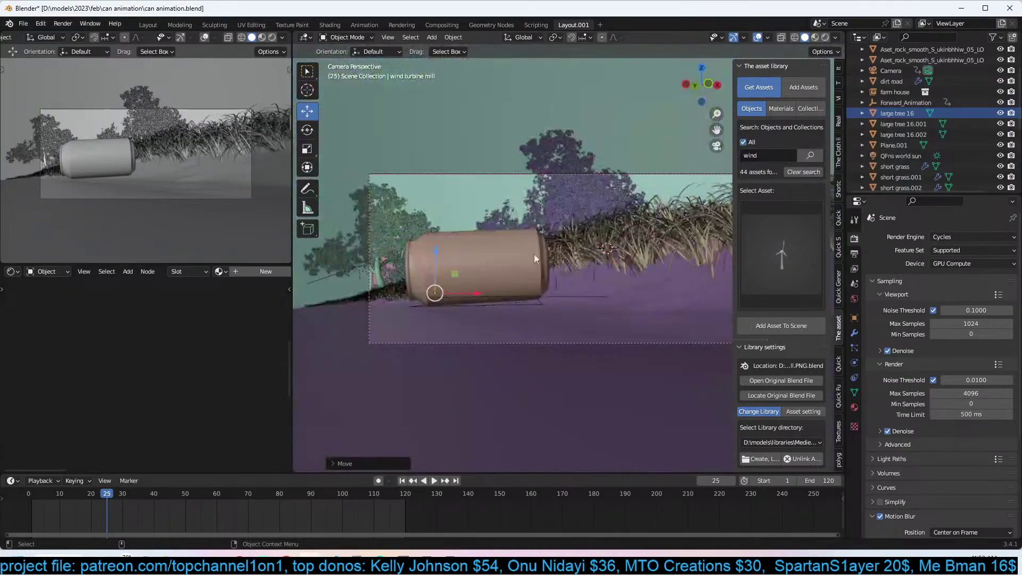
{"action": "key", "text": "s"}
{"action": "left_click", "coordinate": [645, 178]}
{"action": "key", "text": "r"}
{"action": "key", "text": "z"}
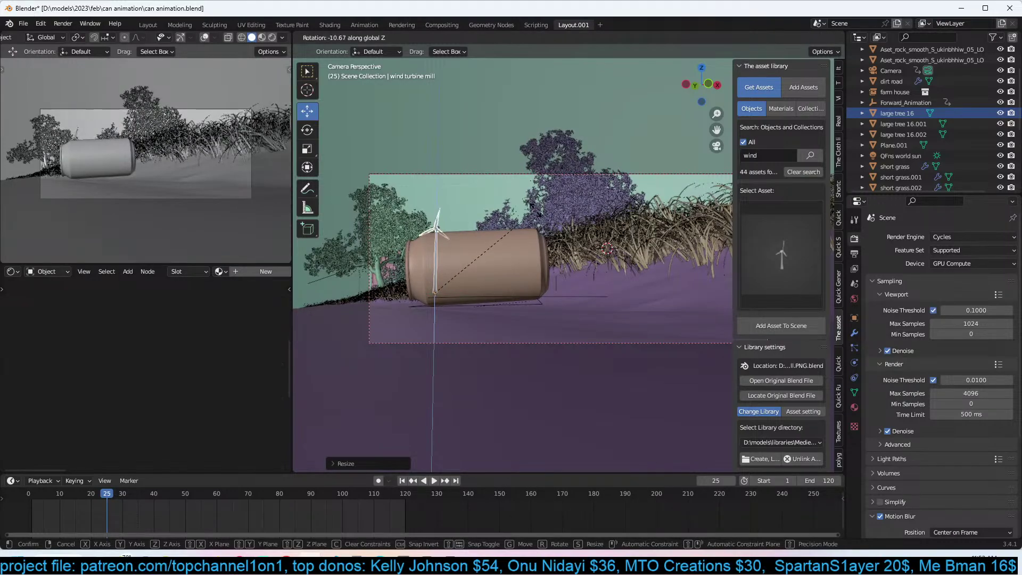
{"action": "left_click", "coordinate": [535, 210]}
Inspect the wind turbine up close from several angles and save the file.
{"action": "key", "text": "KP_Decimal"}
{"action": "middle_click_drag", "start_coordinate": [535, 210], "coordinate": [537, 234]}
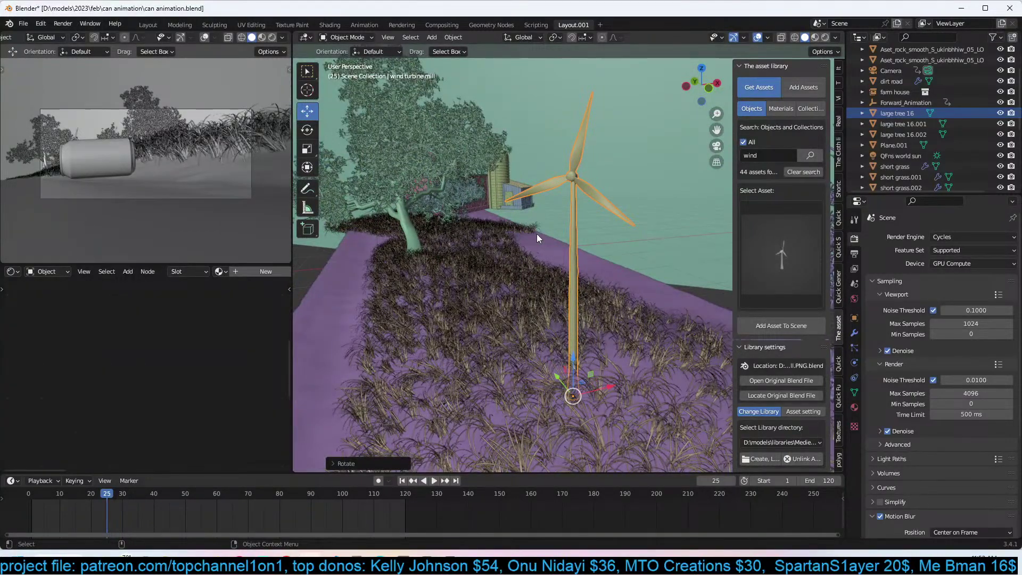
{"action": "scroll", "coordinate": [537, 234], "scroll_direction": "up", "scroll_amount": 2}
{"action": "mouse_move", "coordinate": [494, 231]}
{"action": "middle_mouse_down"}
{"action": "mouse_move", "coordinate": [497, 218]}
{"action": "mouse_move", "coordinate": [499, 231]}
{"action": "middle_mouse_up"}
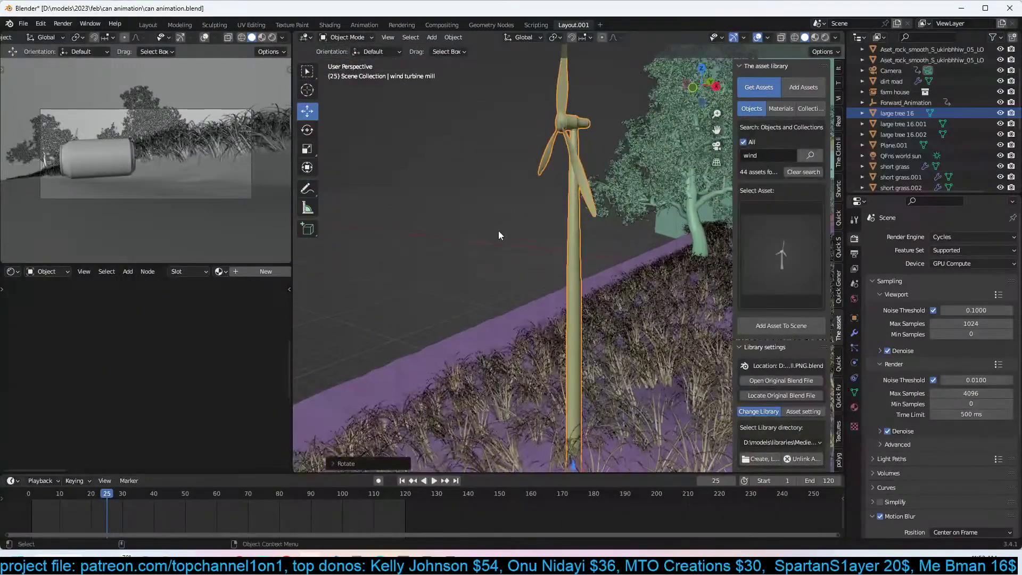
{"action": "key", "text": "ctrl+s"}
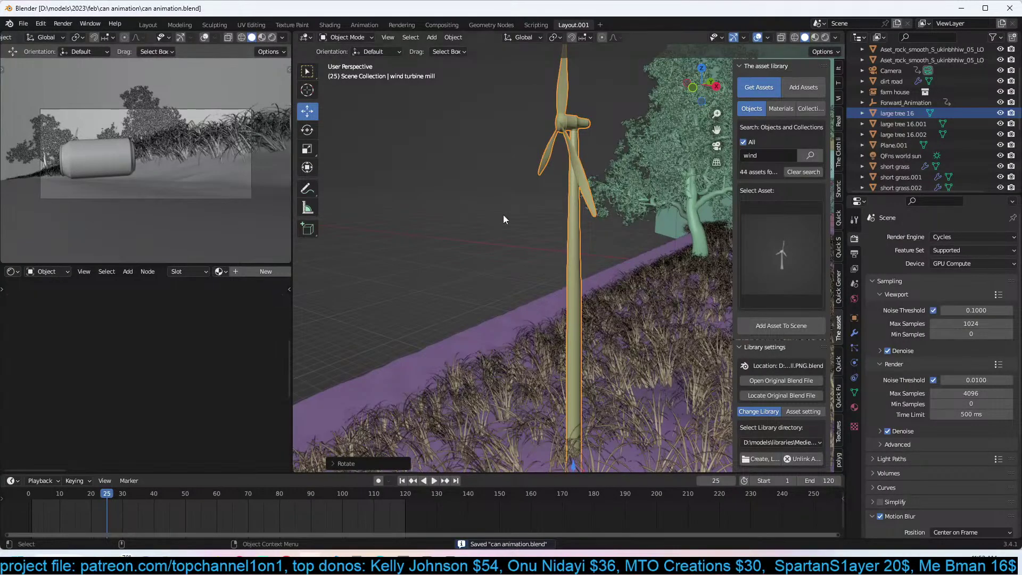
Isolate the wind turbine, select its whole linked tower mesh in Edit Mode, and create a vertex group named 1.
{"action": "key", "text": "Tab"}
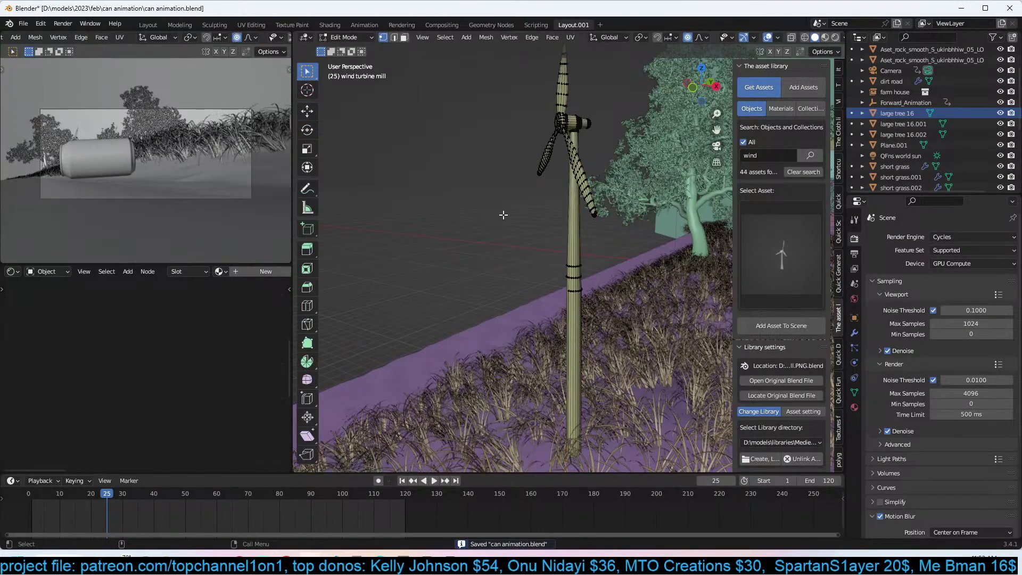
{"action": "key", "text": "KP_1"}
{"action": "key", "text": "KP_3"}
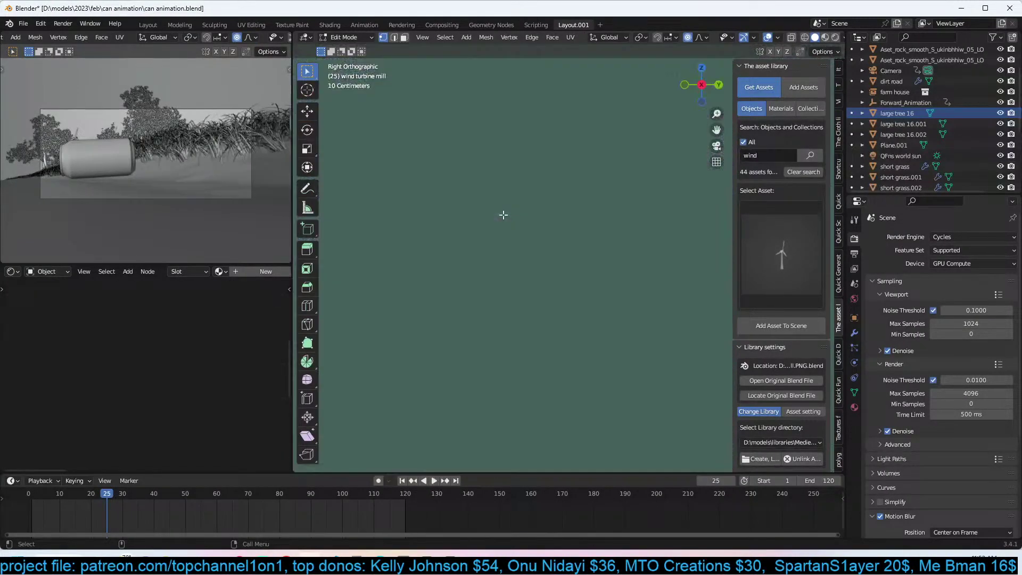
{"action": "key", "text": "KP_Divide"}
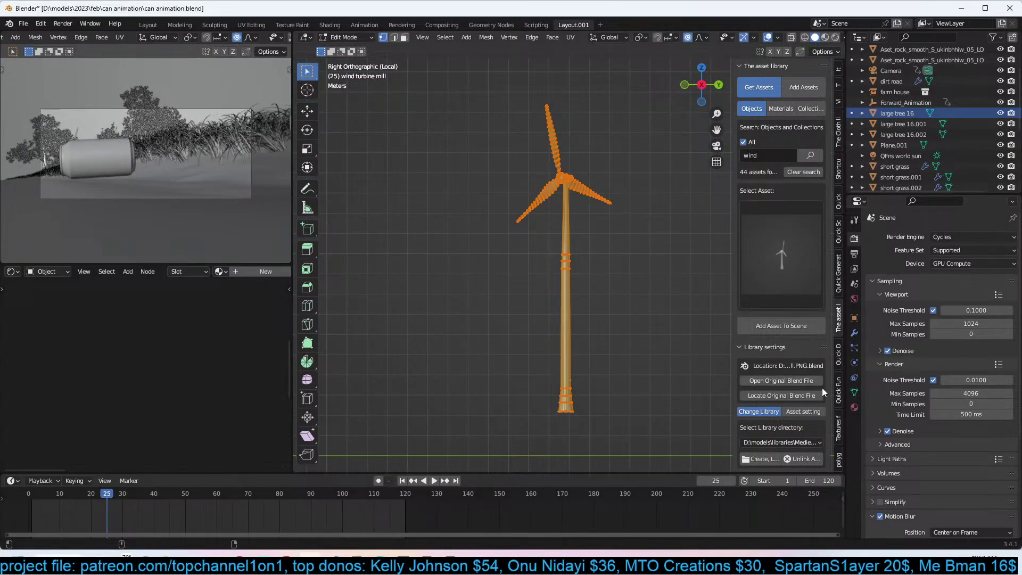
{"action": "left_click", "coordinate": [854, 393]}
{"action": "left_click_drag", "start_coordinate": [532, 357], "coordinate": [604, 418]}
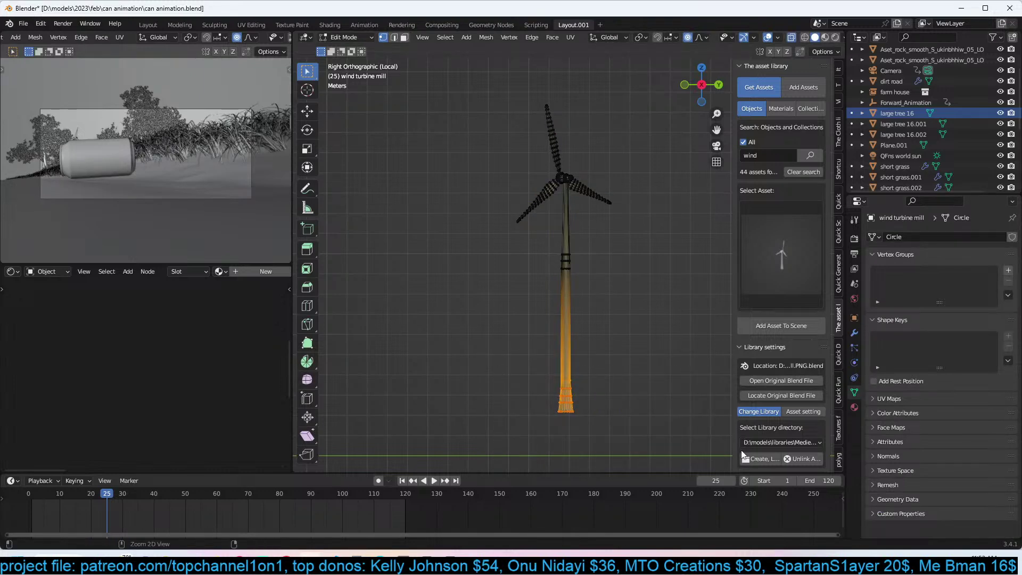
{"action": "key", "text": "ctrl+l"}
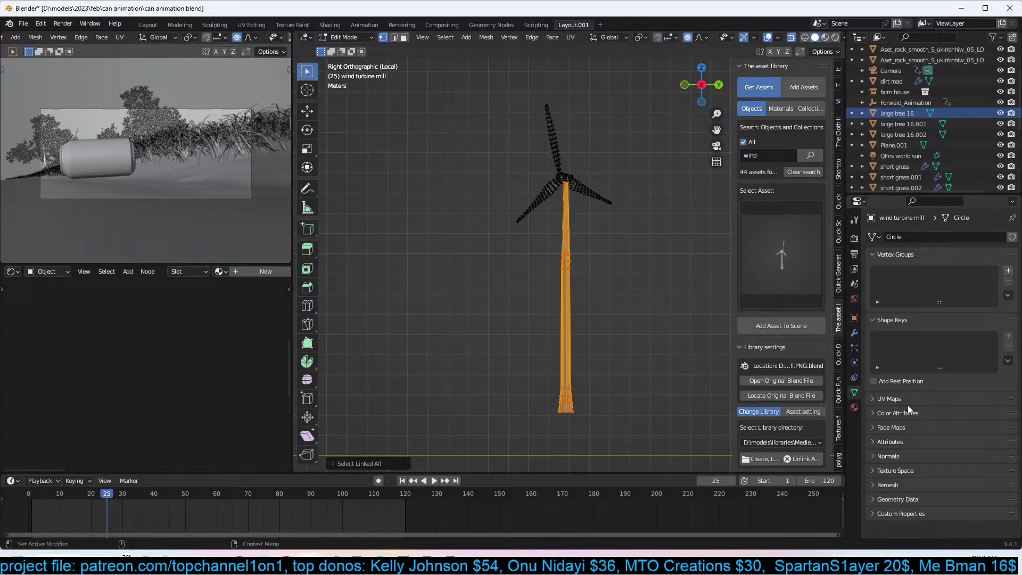
{"action": "left_click", "coordinate": [1007, 271]}
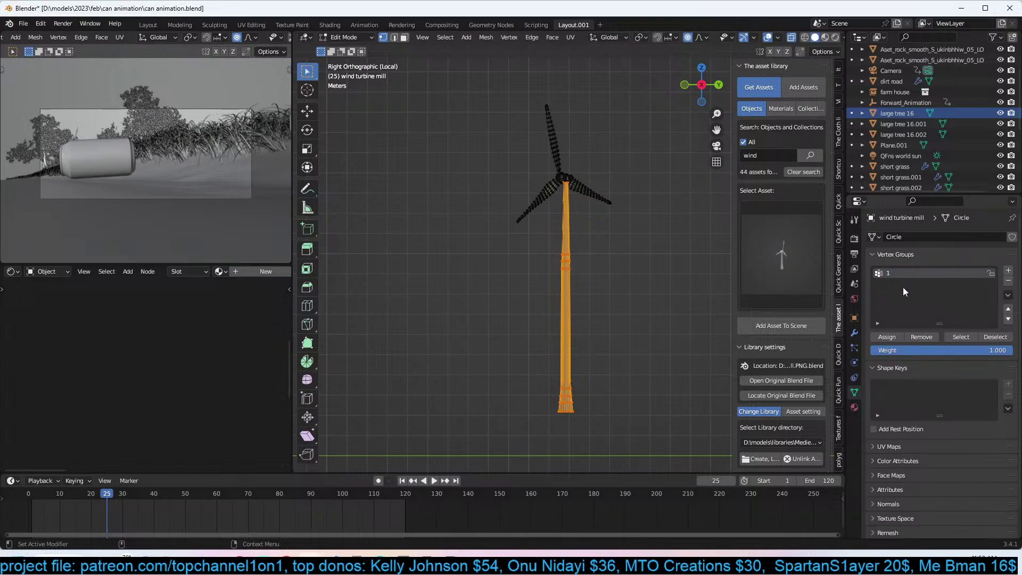
Return the isolated turbine to Object Mode and show the main viewport in material preview shading.
{"action": "key", "text": "Tab"}
{"action": "key", "text": "z"}
{"action": "left_click", "coordinate": [677, 258]}
{"action": "mouse_move", "coordinate": [494, 259]}
{"action": "middle_mouse_down"}
{"action": "mouse_move", "coordinate": [580, 272]}
{"action": "mouse_move", "coordinate": [713, 77]}
{"action": "middle_mouse_up"}
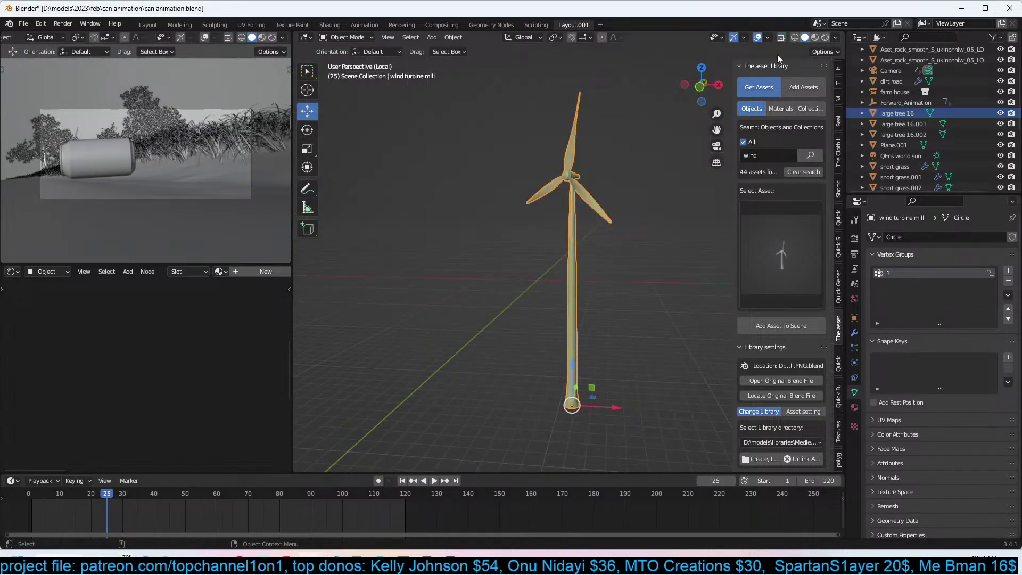
{"action": "key", "text": "Tab"}
{"action": "key", "text": "Tab"}
{"action": "left_click", "coordinate": [815, 38]}
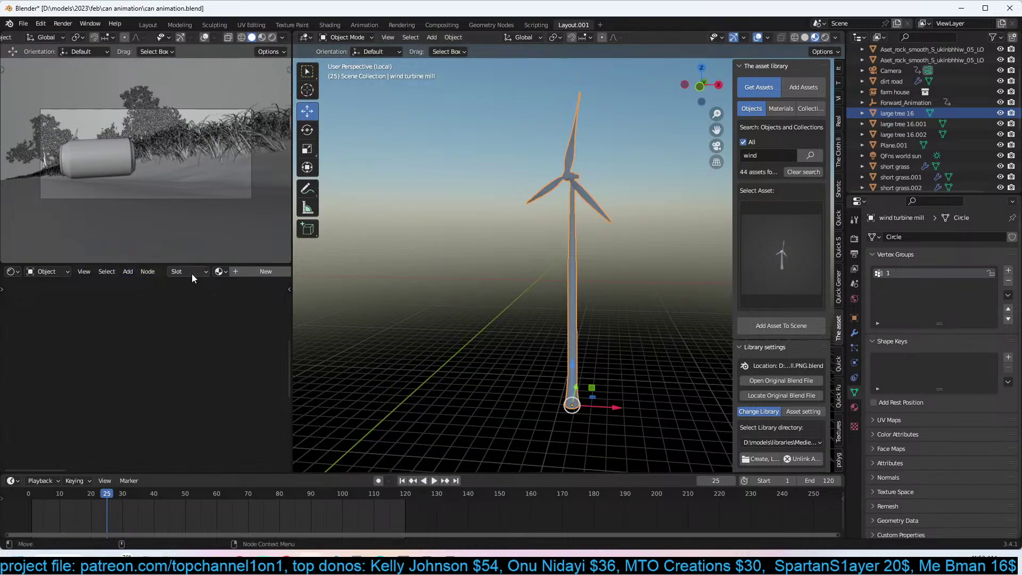
Switch the shader area to the Geometry Node Editor and create a new node tree for the wind turbine.
{"action": "left_click", "coordinate": [11, 274]}
{"action": "left_click", "coordinate": [42, 361]}
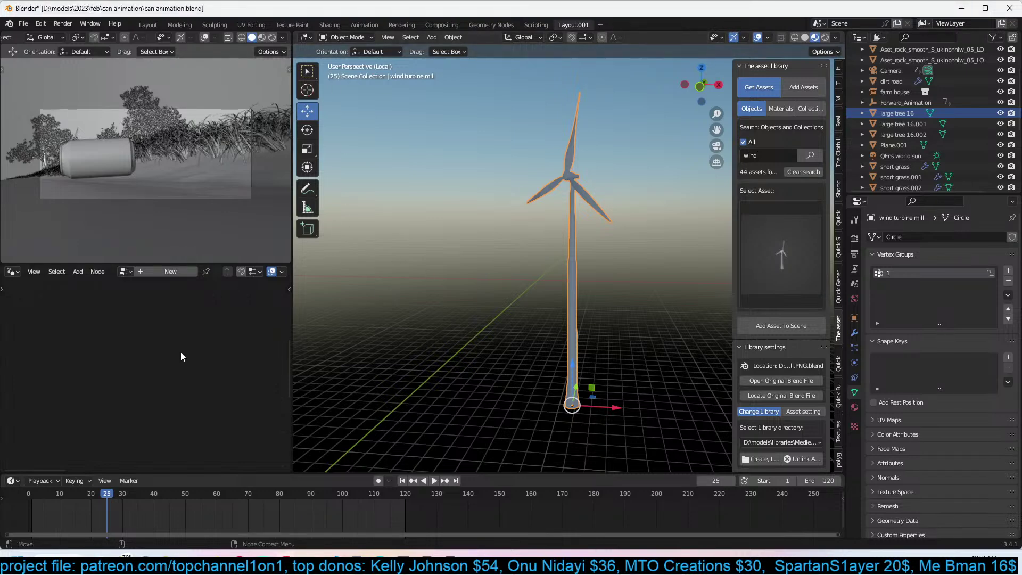
{"action": "left_click", "coordinate": [170, 272]}
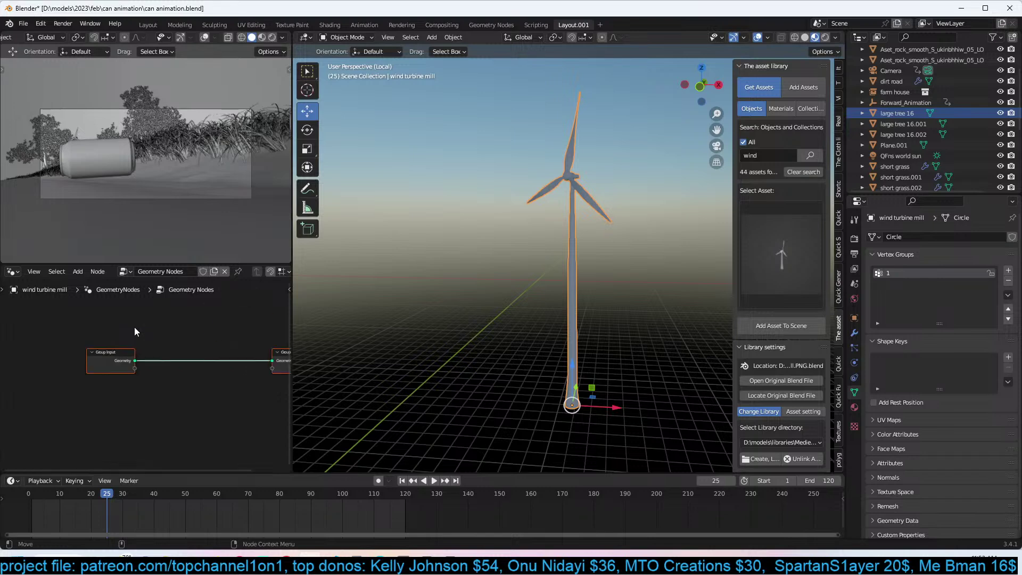
Add a Named Attribute node above the existing link and set its attribute name to 1.
{"action": "key", "text": "shift+a"}
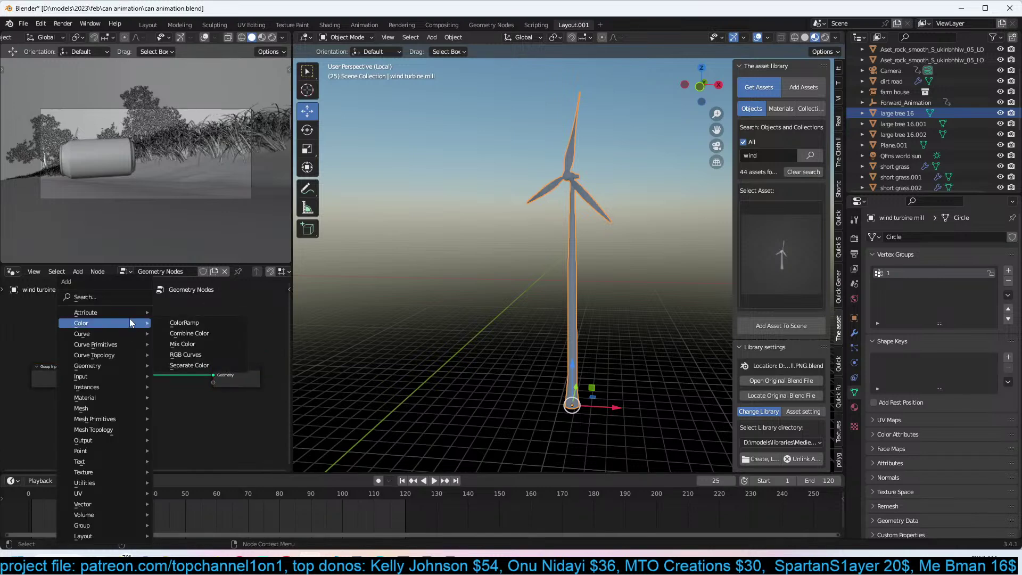
{"action": "mouse_move", "coordinate": [119, 310]}
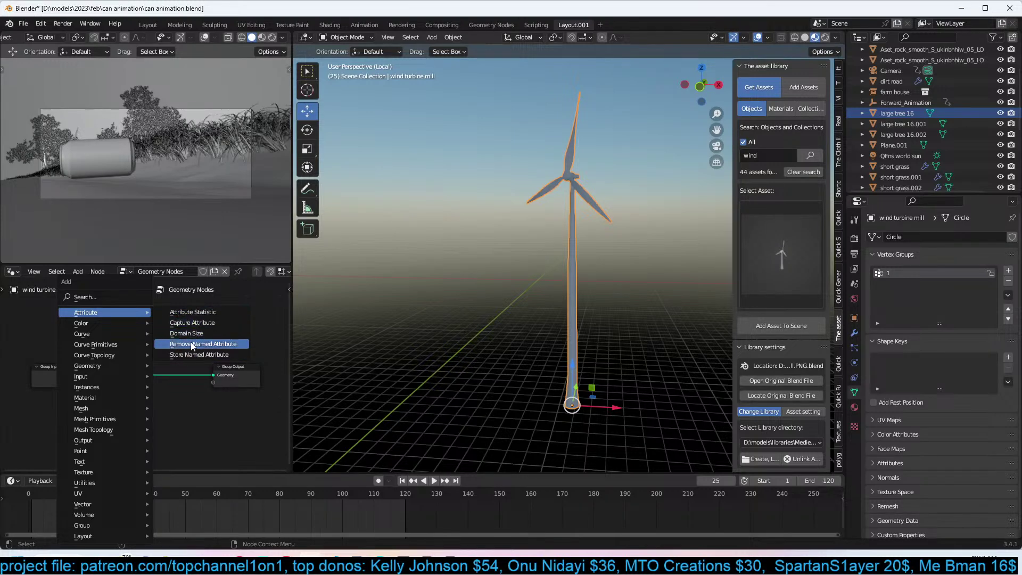
{"action": "left_click", "coordinate": [116, 296]}
{"action": "type", "text": "name"}
{"action": "left_click", "coordinate": [142, 315]}
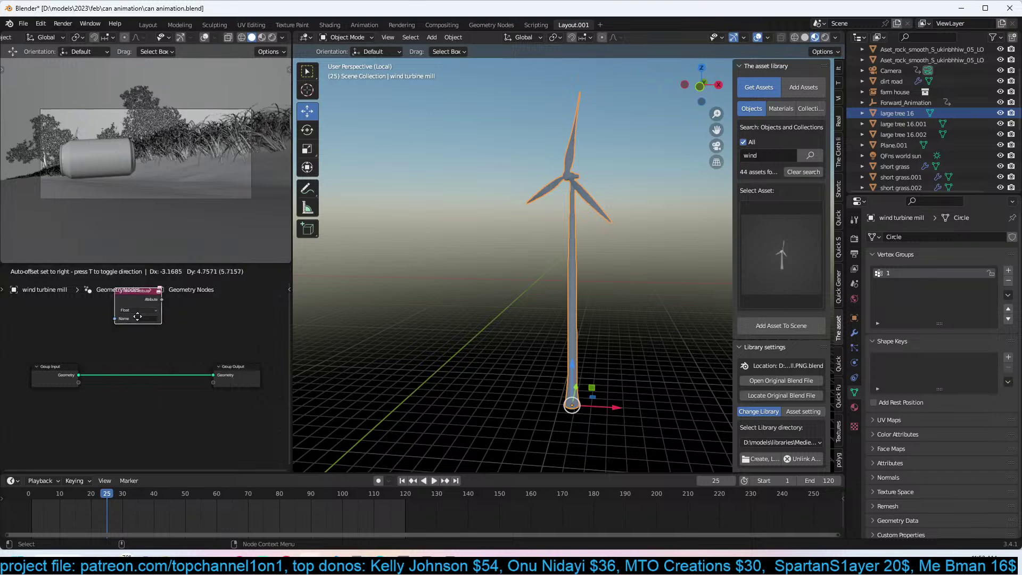
{"action": "left_click", "coordinate": [139, 337]}
{"action": "key", "text": "Return"}
Preview the named attribute on the turbine geometry through a Viewer node, and delete both added nodes.
{"action": "left_click", "coordinate": [142, 320], "text": "ctrl+shift"}
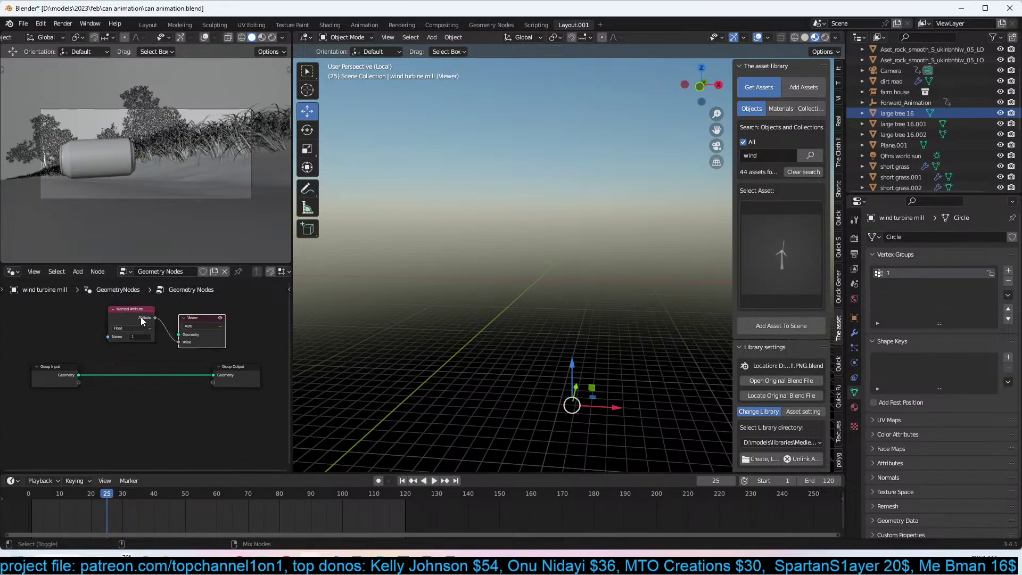
{"action": "left_click_drag", "start_coordinate": [79, 375], "coordinate": [179, 335]}
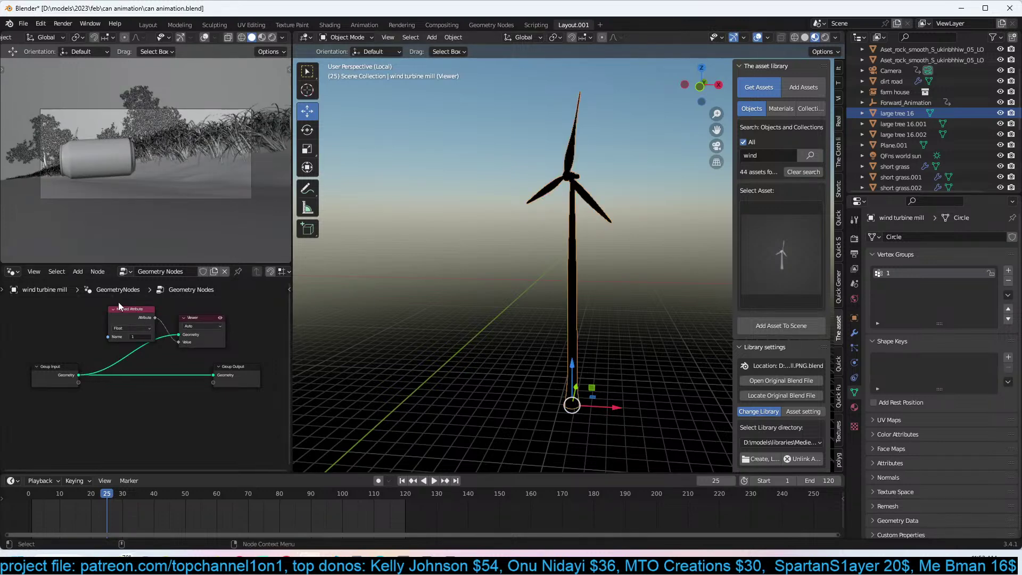
{"action": "key", "text": "Delete"}
Check the turbine mesh up close in Edit Mode and switch the small camera viewport to Rendered shading.
{"action": "left_click", "coordinate": [597, 211]}
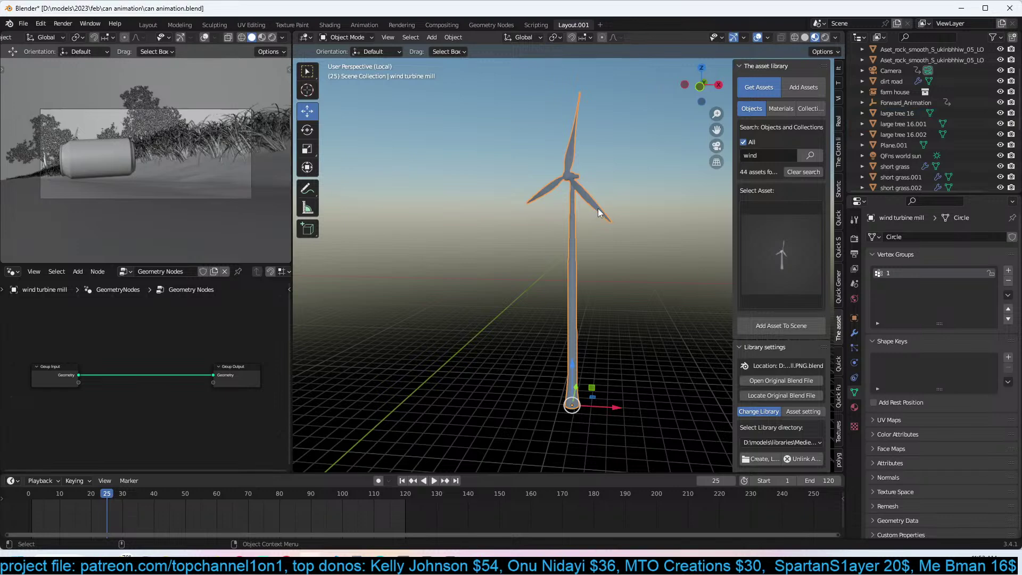
{"action": "key", "text": "Tab"}
{"action": "middle_click_drag", "start_coordinate": [599, 213], "coordinate": [612, 178]}
{"action": "scroll", "coordinate": [619, 171], "scroll_direction": "up", "scroll_amount": 2}
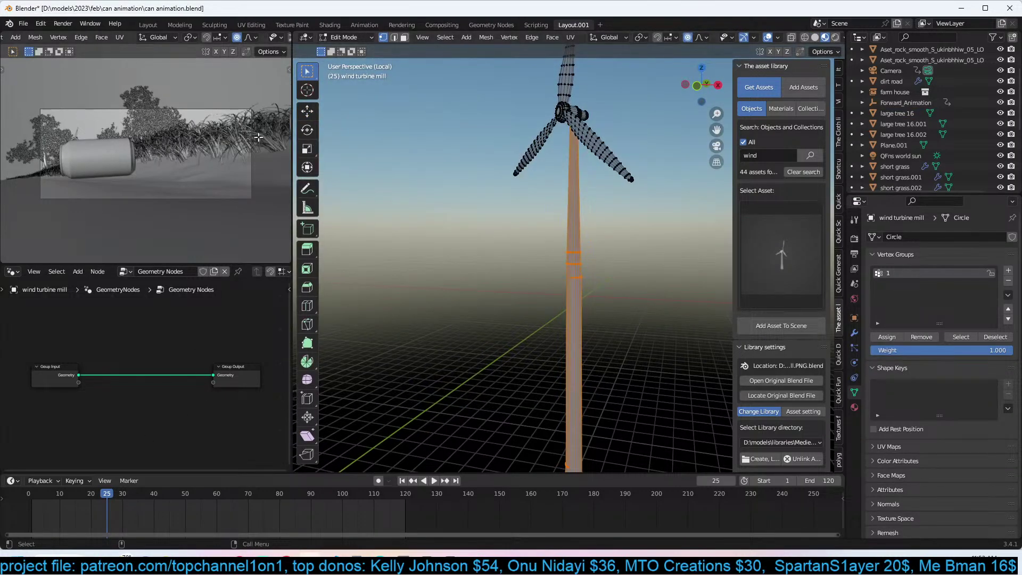
{"action": "key", "text": "Tab"}
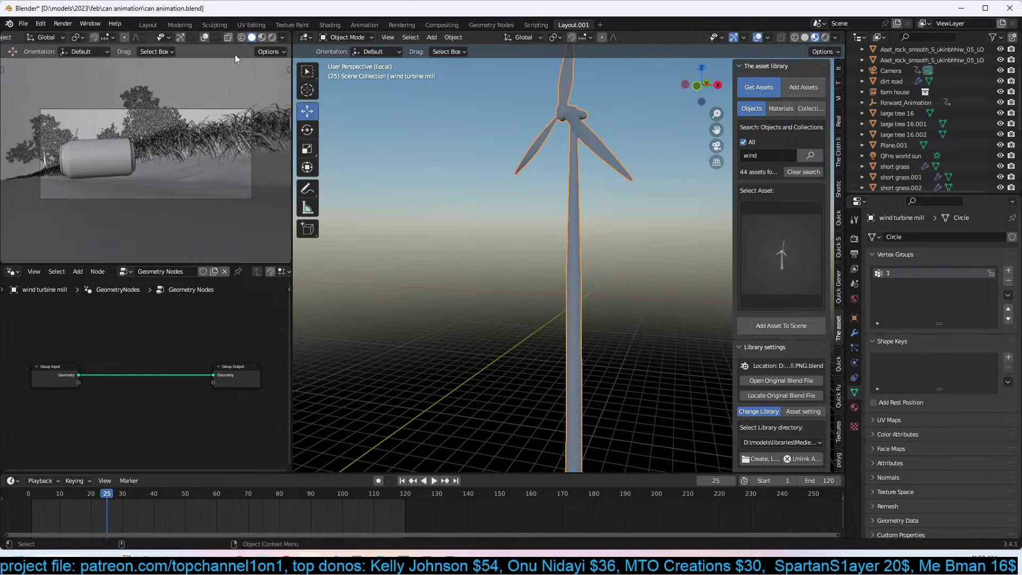
{"action": "left_click", "coordinate": [262, 37]}
{"action": "left_click", "coordinate": [272, 38]}
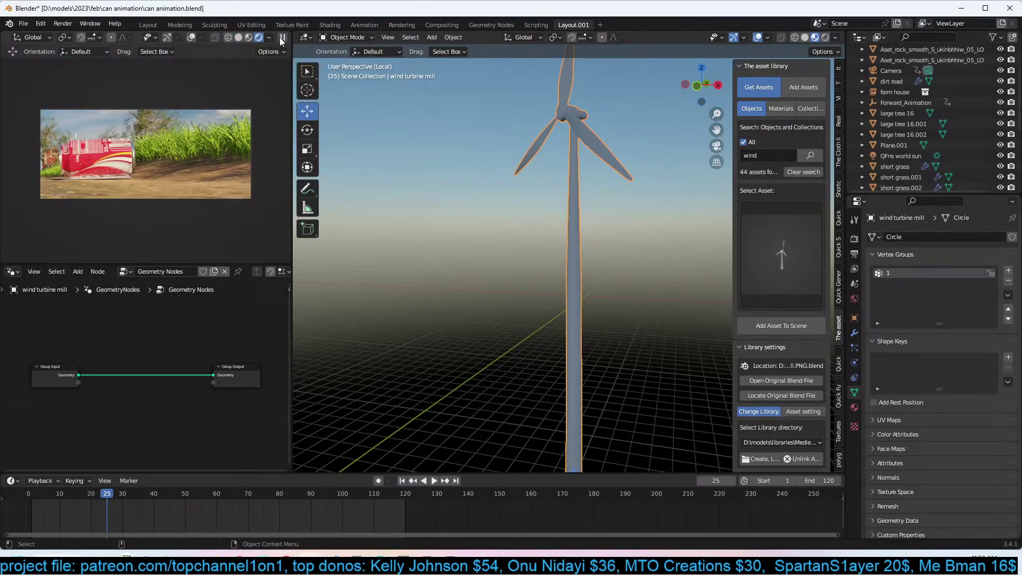
Separate the selected tower mesh from the blades into its own object and return to Object Mode.
{"action": "middle_click_drag", "start_coordinate": [568, 158], "coordinate": [448, 231]}
{"action": "key", "text": "Tab"}
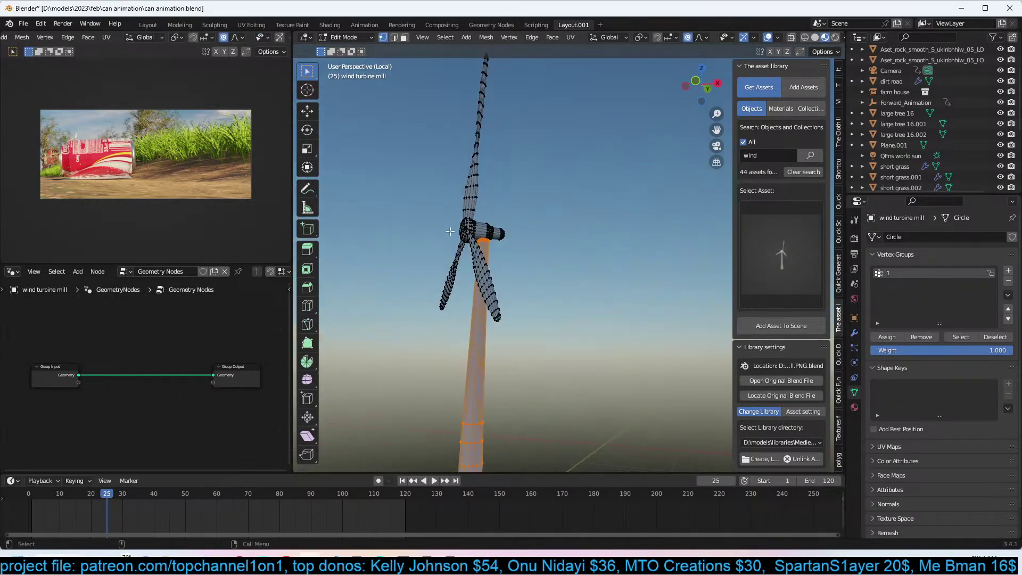
{"action": "scroll", "coordinate": [448, 231], "scroll_direction": "down", "scroll_amount": 3}
{"action": "key", "text": "Tab"}
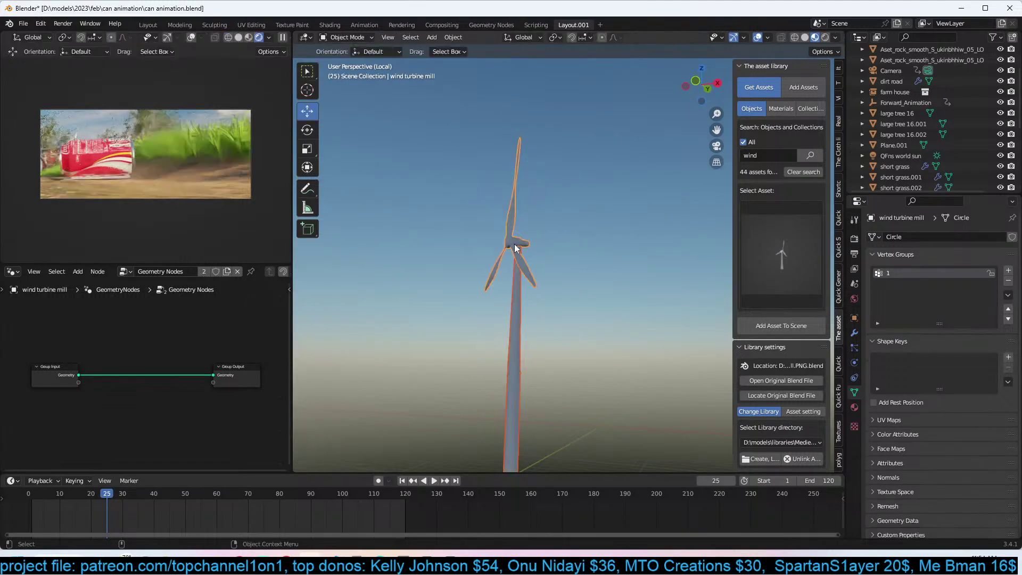
Set the blade object's origin to the middle of the rotor.
{"action": "scroll", "coordinate": [547, 296], "scroll_direction": "down", "scroll_amount": 4}
{"action": "scroll", "coordinate": [541, 261], "scroll_direction": "up", "scroll_amount": 3}
{"action": "middle_click_drag", "start_coordinate": [522, 174], "coordinate": [542, 179]}
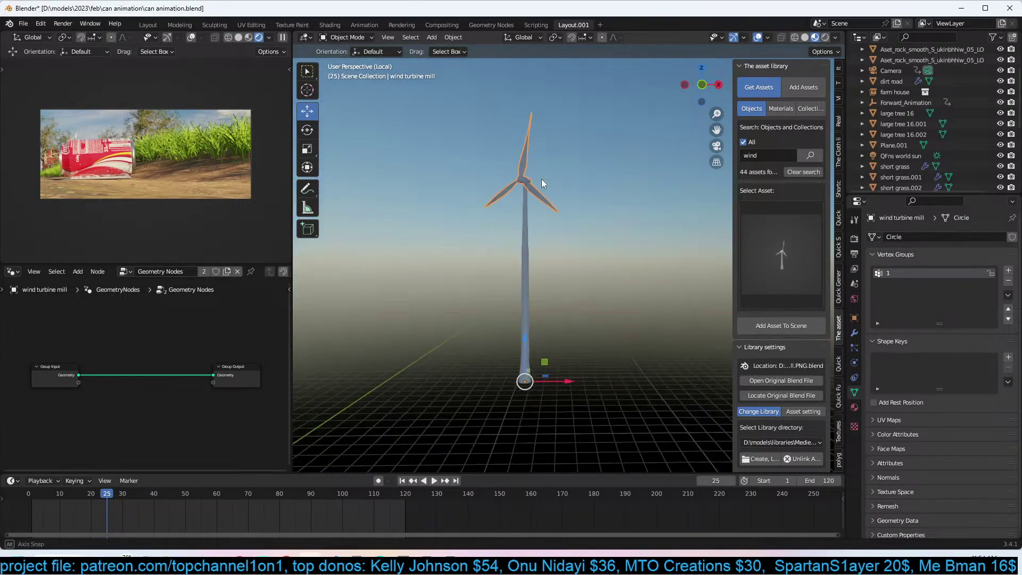
{"action": "right_click", "coordinate": [507, 229]}
{"action": "mouse_move", "coordinate": [507, 229]}
{"action": "left_click", "coordinate": [591, 240]}
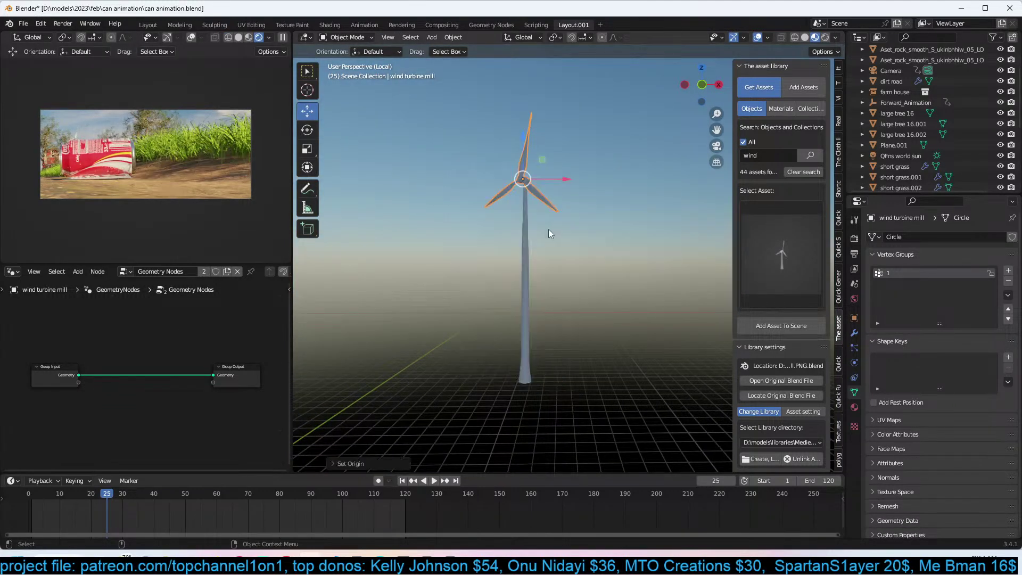
Place the 3D cursor at the tower's base and snap the blade object to it.
{"action": "key", "text": "shift+d"}
{"action": "right_click", "coordinate": [526, 282]}
{"action": "key", "text": "shift+s"}
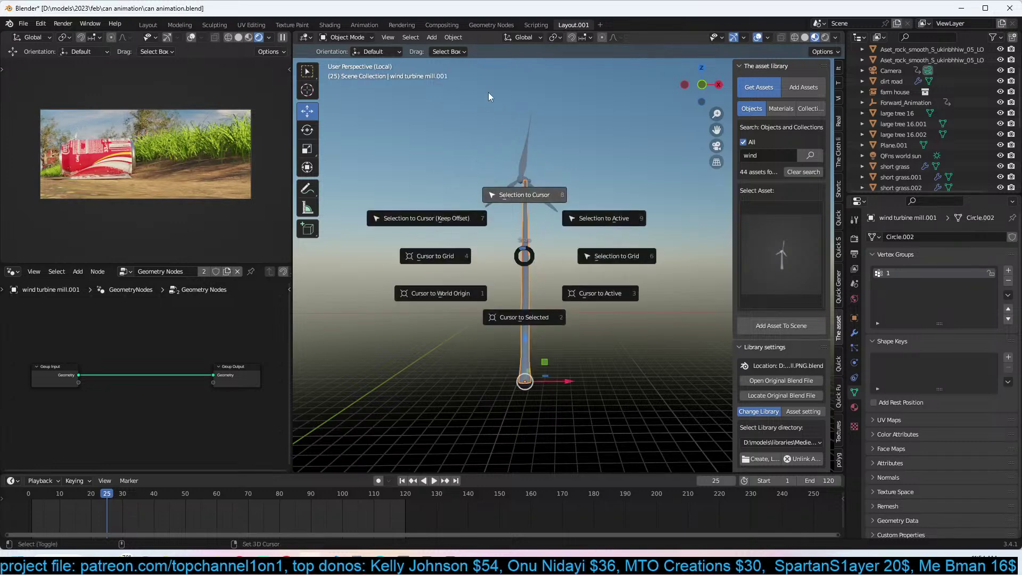
{"action": "left_click", "coordinate": [527, 150]}
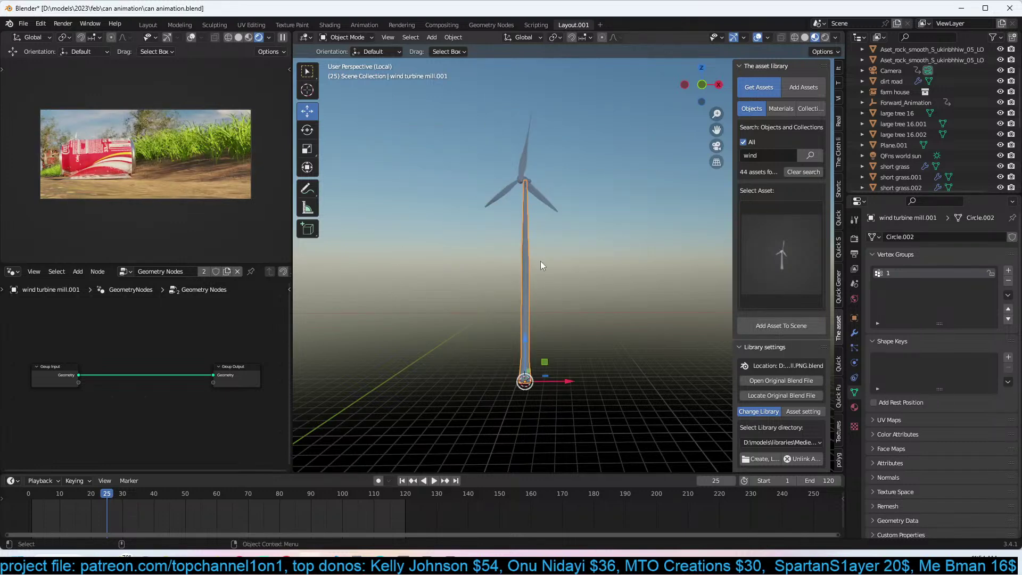
{"action": "left_click", "coordinate": [533, 157]}
{"action": "key", "text": "shift+s"}
{"action": "left_click", "coordinate": [500, 140]}
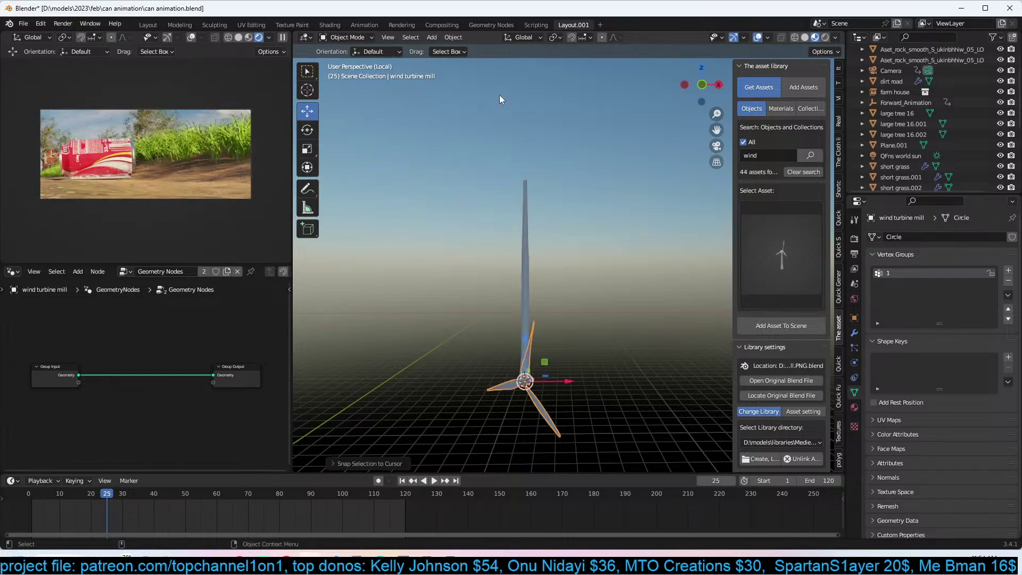
Clear the geometry nodes setup from the blade object at the tower's base.
{"action": "key", "text": "KP_Decimal"}
{"action": "middle_click_drag", "start_coordinate": [500, 95], "coordinate": [532, 122]}
{"action": "left_click", "coordinate": [572, 168]}
{"action": "left_click", "coordinate": [629, 195]}
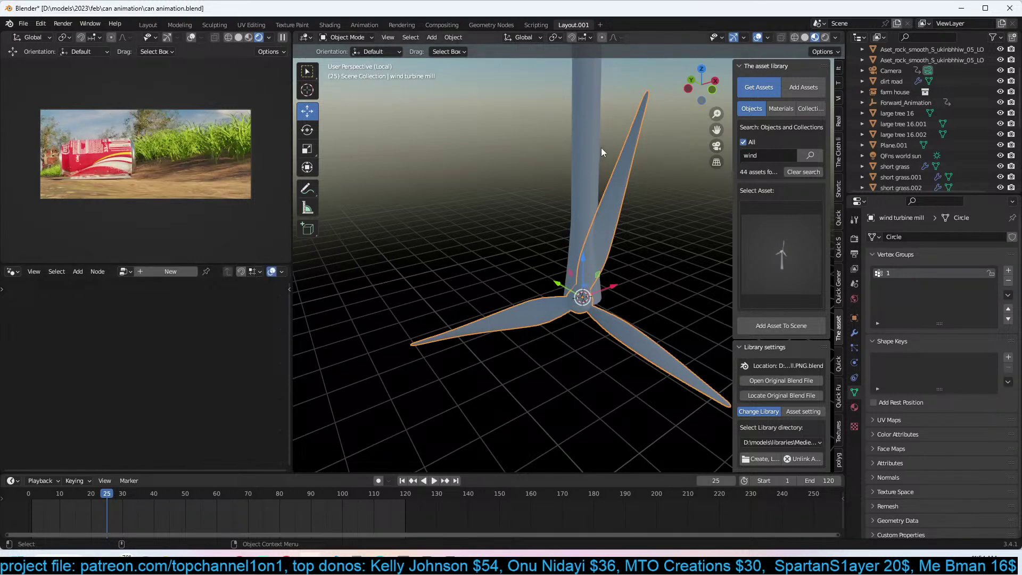
Bring the blade object into the tower's geometry node tree as an Object Info node.
{"action": "left_click", "coordinate": [601, 150]}
{"action": "left_click", "coordinate": [614, 195]}
{"action": "scroll", "coordinate": [925, 120], "scroll_direction": "down", "scroll_amount": 5}
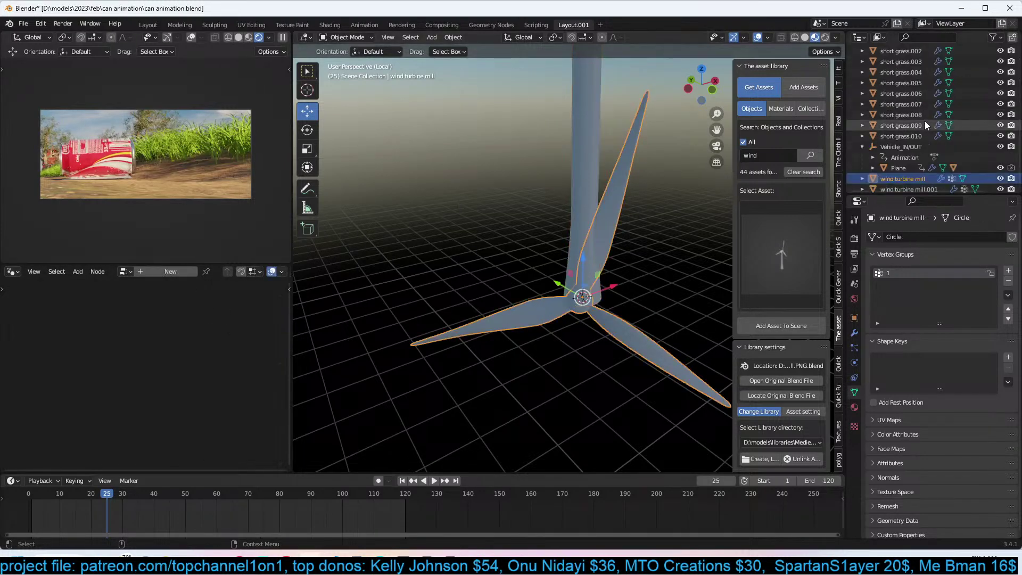
{"action": "left_click", "coordinate": [587, 179]}
{"action": "left_click_drag", "start_coordinate": [905, 178], "coordinate": [67, 408]}
{"action": "middle_click_drag", "start_coordinate": [64, 416], "coordinate": [105, 355]}
{"action": "left_click", "coordinate": [579, 136]}
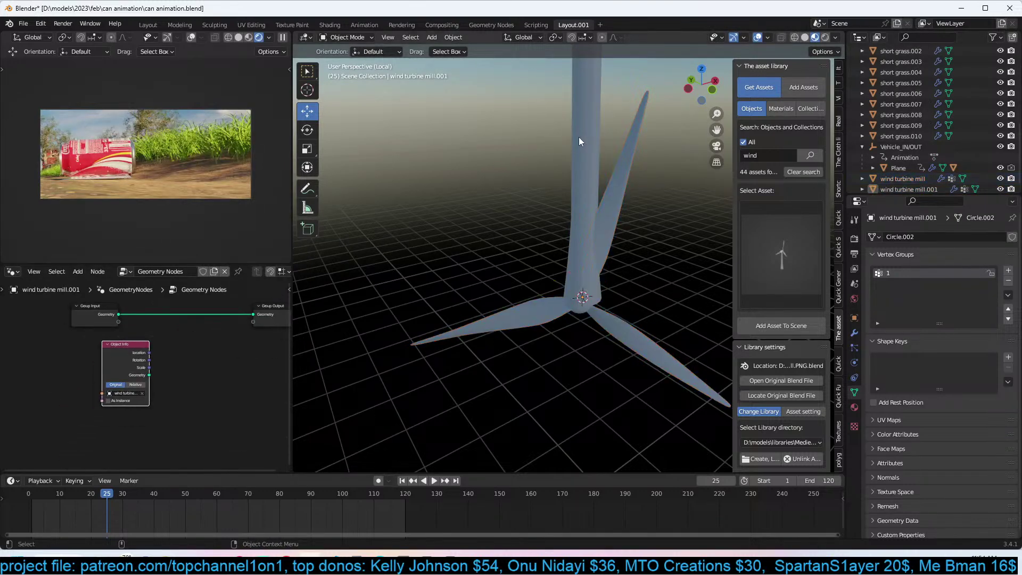
Preview the Object Info node's blade geometry through a Viewer node.
{"action": "left_click_drag", "start_coordinate": [136, 367], "coordinate": [99, 375]}
{"action": "left_click", "coordinate": [89, 376], "text": "ctrl+shift"}
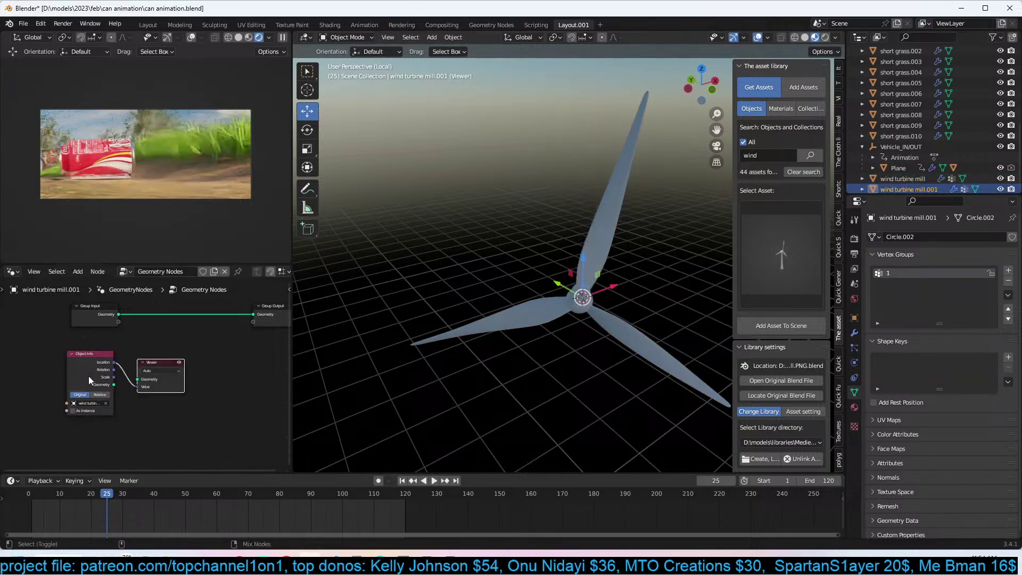
{"action": "left_click", "coordinate": [91, 378], "text": "ctrl+shift"}
Isolate the turbine object in local view and display it in solid shading.
{"action": "middle_click_drag", "start_coordinate": [511, 224], "coordinate": [580, 226]}
{"action": "key", "text": "alt+r"}
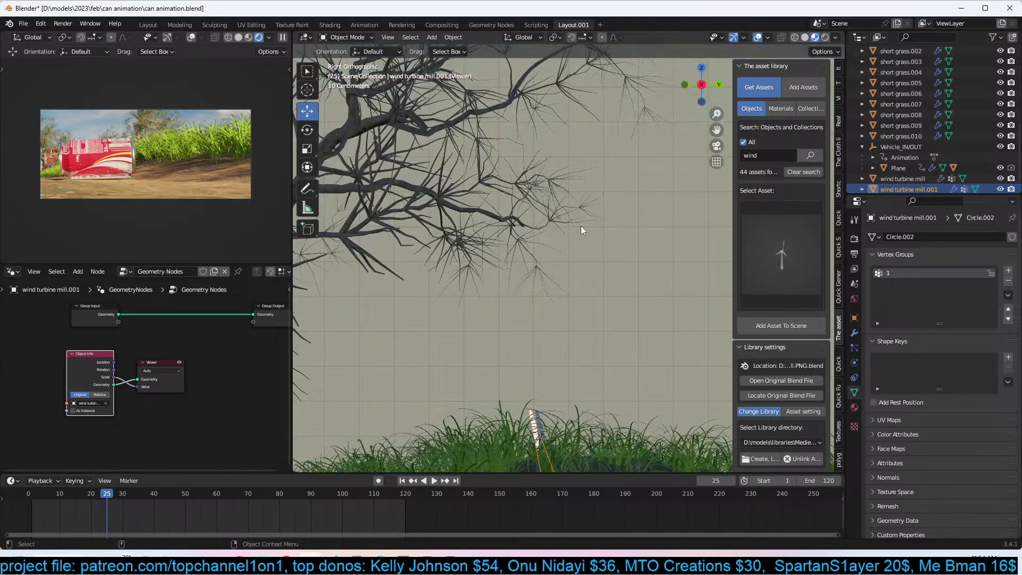
{"action": "key", "text": "KP_Divide"}
{"action": "key", "text": "z"}
{"action": "mouse_move", "coordinate": [589, 320]}
{"action": "middle_mouse_down"}
{"action": "mouse_move", "coordinate": [584, 333]}
{"action": "mouse_move", "coordinate": [569, 298]}
{"action": "middle_mouse_up"}
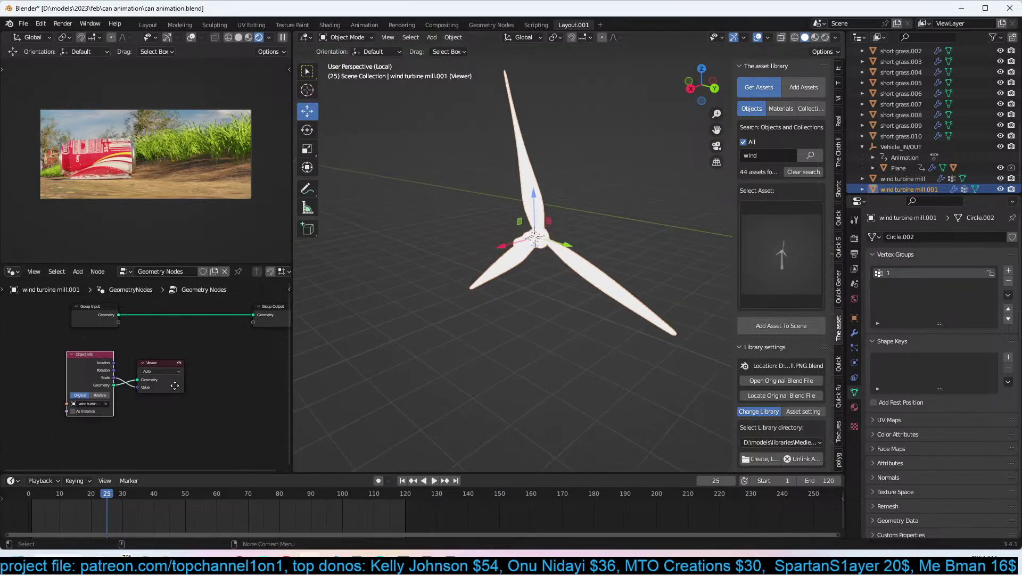
Cut the link to the Viewer's Value input and move the Viewer further from the Object Info node.
{"action": "scroll", "coordinate": [190, 409], "scroll_direction": "up", "scroll_amount": 2}
{"action": "left_click", "coordinate": [191, 409]}
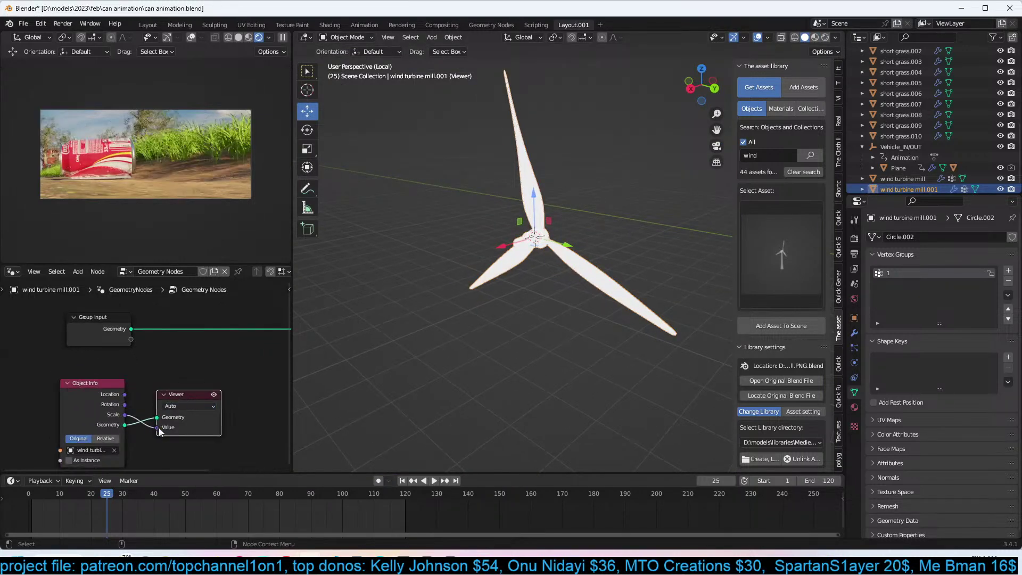
{"action": "right_click_drag", "start_coordinate": [139, 411], "coordinate": [145, 422], "text": "ctrl"}
{"action": "left_click_drag", "start_coordinate": [191, 398], "coordinate": [271, 368]}
{"action": "scroll", "coordinate": [160, 375], "scroll_direction": "down", "scroll_amount": 2}
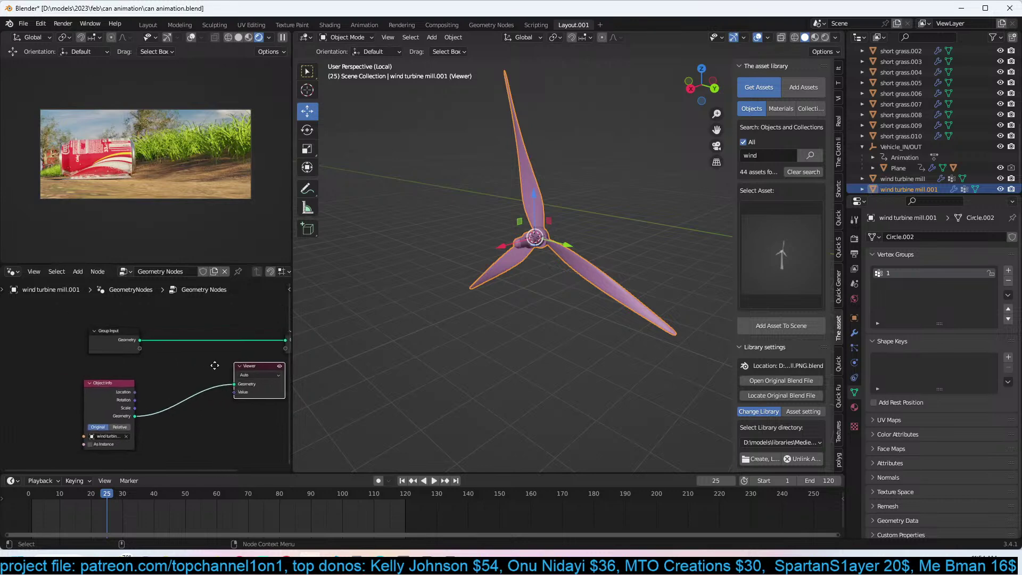
Preview the Group Input's tower geometry in the Viewer and move the input nodes away to make room.
{"action": "left_click", "coordinate": [101, 341]}
{"action": "left_click", "coordinate": [109, 342], "text": "ctrl+shift"}
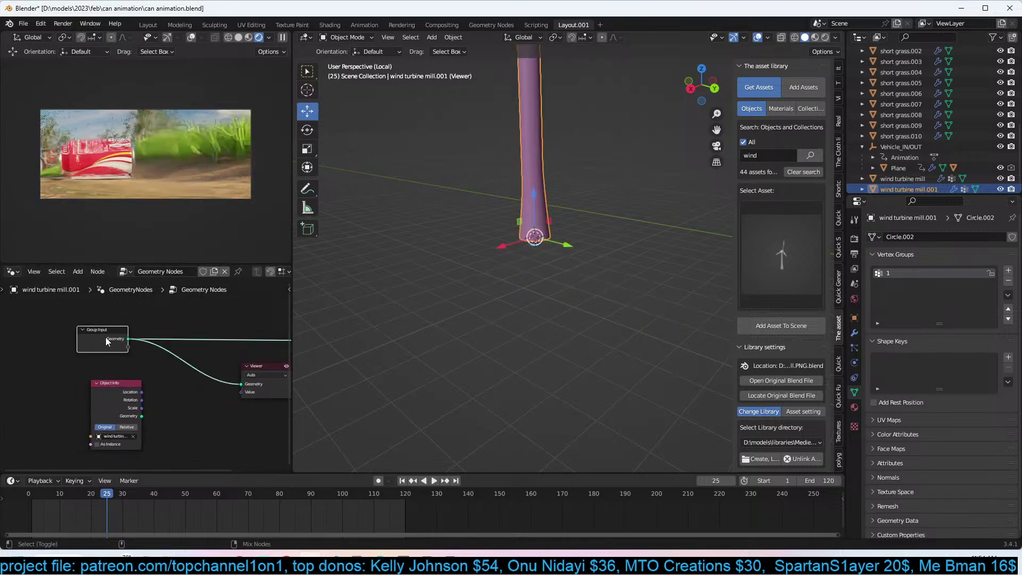
{"action": "scroll", "coordinate": [558, 245], "scroll_direction": "down", "scroll_amount": 4}
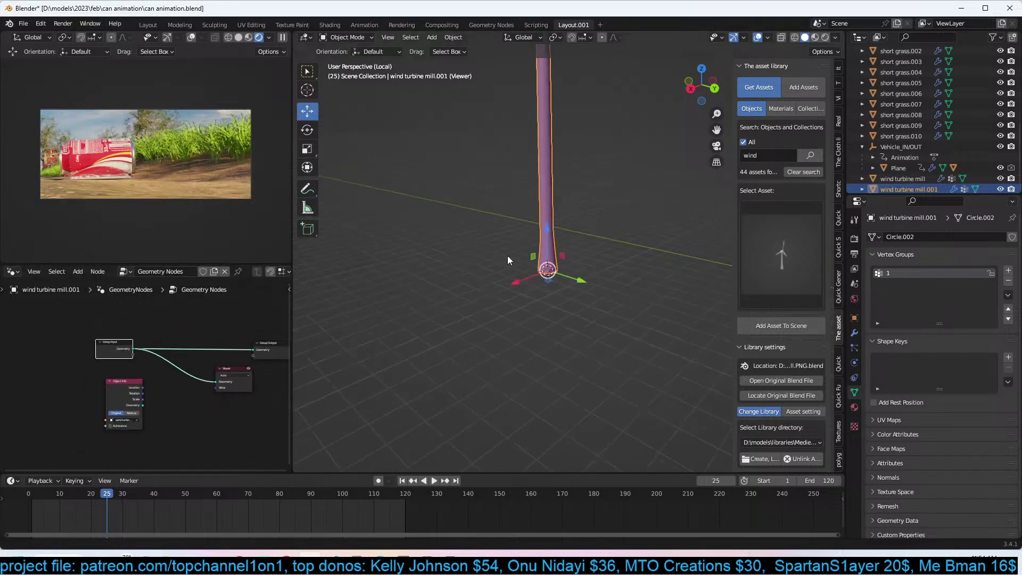
{"action": "scroll", "coordinate": [210, 374], "scroll_direction": "up", "scroll_amount": 3}
{"action": "middle_click_drag", "start_coordinate": [158, 381], "coordinate": [163, 372]}
{"action": "left_click_drag", "start_coordinate": [133, 374], "coordinate": [70, 390]}
Add a Bounding Box node, feed it the tower geometry from Group Input, and preview the box.
{"action": "key", "text": "shift+a"}
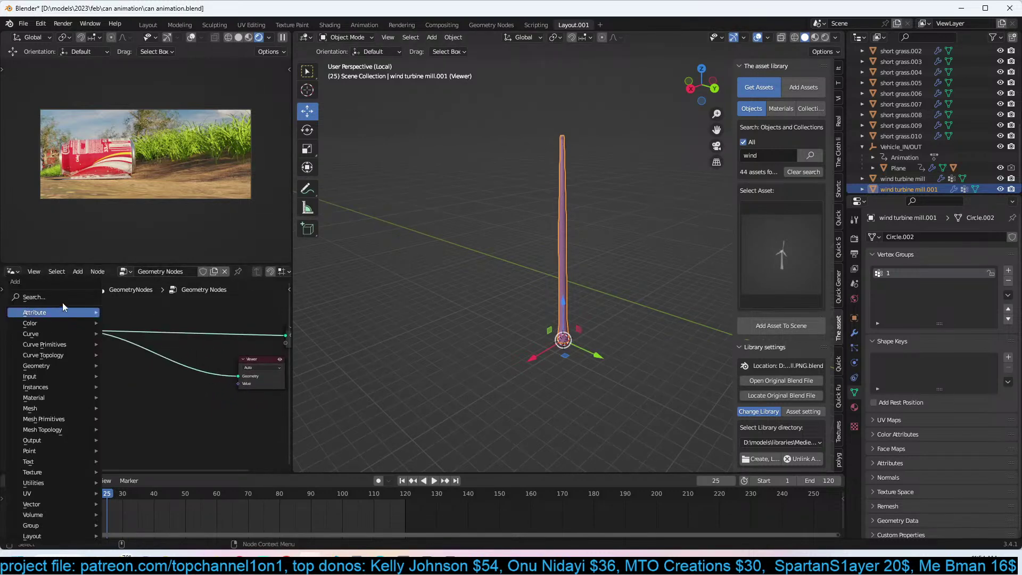
{"action": "left_click", "coordinate": [80, 305]}
{"action": "type", "text": "bou"}
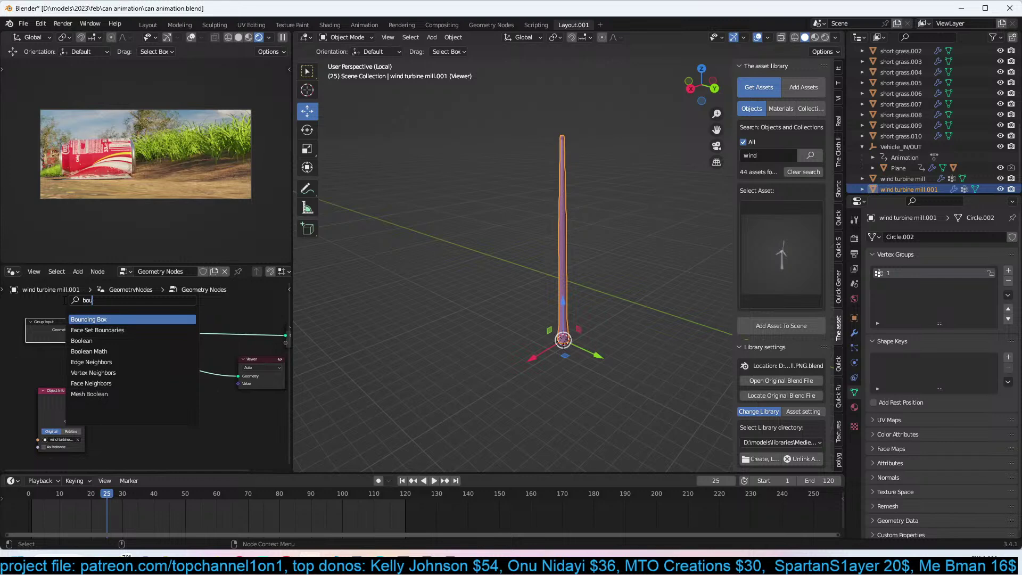
{"action": "key", "text": "Return"}
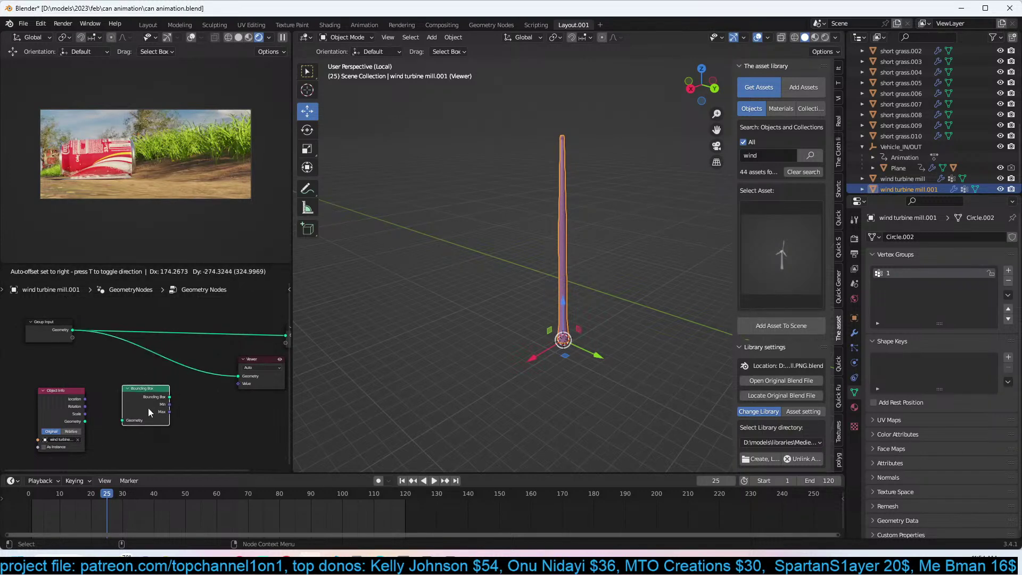
{"action": "left_click", "coordinate": [142, 398]}
{"action": "left_click_drag", "start_coordinate": [73, 331], "coordinate": [153, 335]}
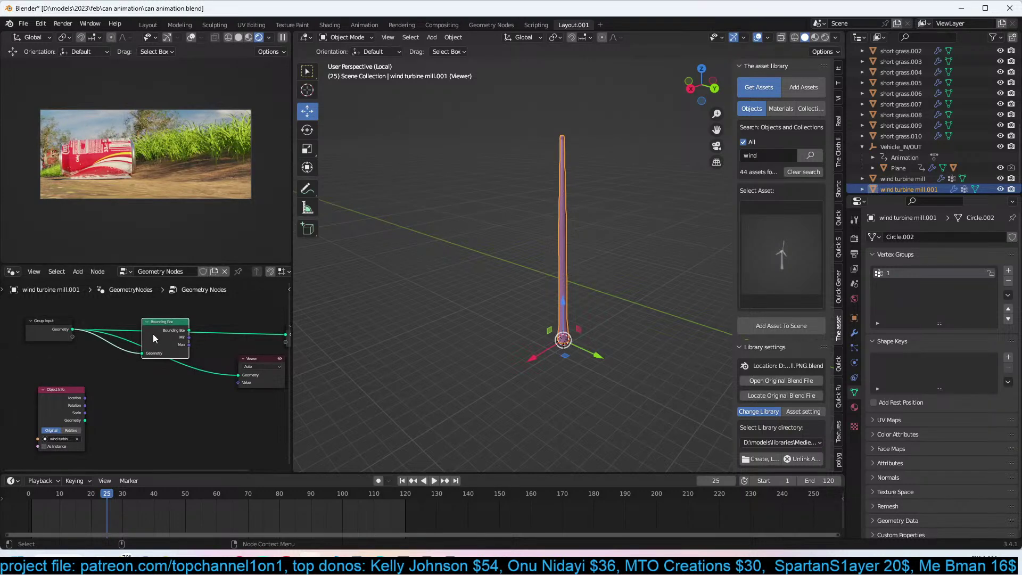
{"action": "left_click", "coordinate": [171, 331], "text": "ctrl+shift"}
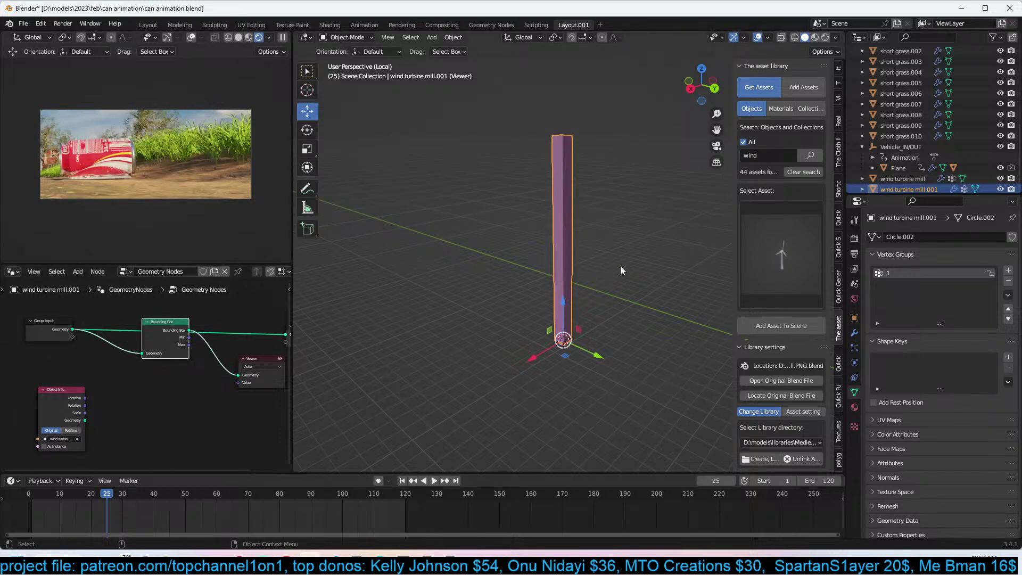
Inspect the tower's bounding box and delete the Bounding Box node, keeping Group Input linked to the Viewer.
{"action": "left_click_drag", "start_coordinate": [164, 340], "coordinate": [147, 369]}
{"action": "middle_click_drag", "start_coordinate": [584, 249], "coordinate": [620, 224]}
{"action": "middle_click_drag", "start_coordinate": [174, 360], "coordinate": [140, 369]}
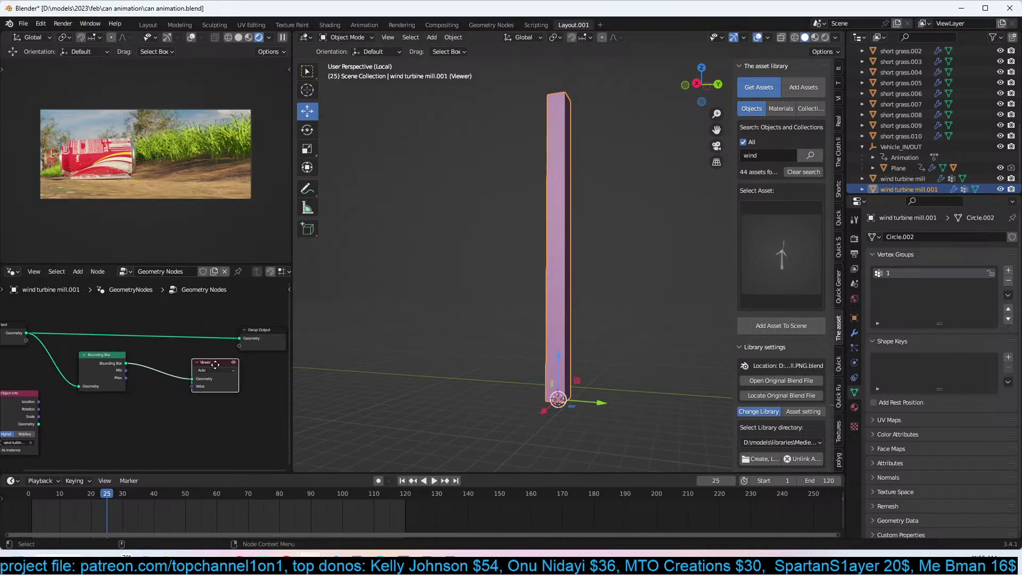
{"action": "middle_click_drag", "start_coordinate": [211, 363], "coordinate": [271, 356]}
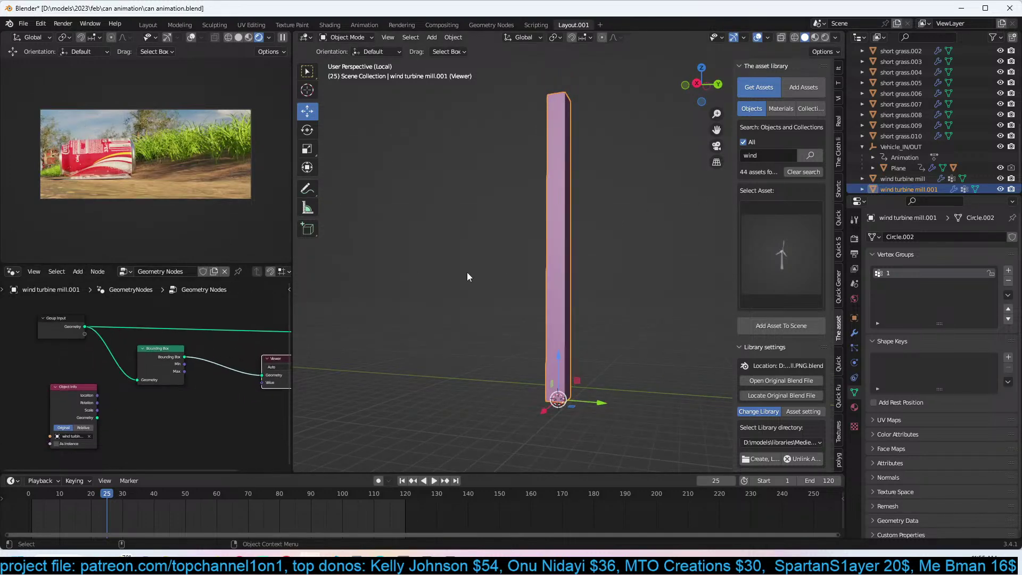
{"action": "left_click", "coordinate": [140, 375]}
{"action": "key", "text": "ctrl+x"}
{"action": "key", "text": "shift+a"}
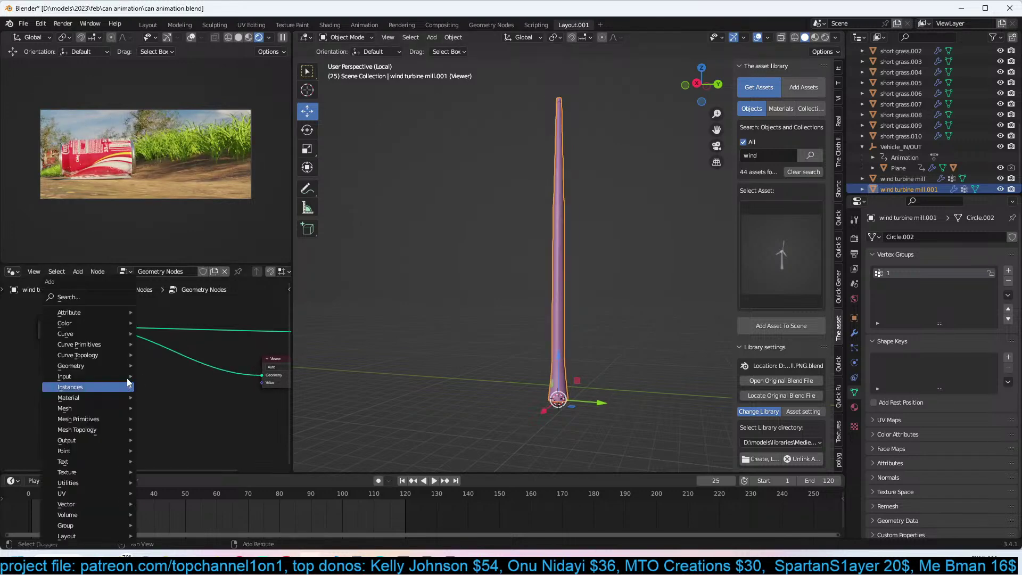
{"action": "left_click", "coordinate": [109, 295]}
{"action": "type", "text": "set"}
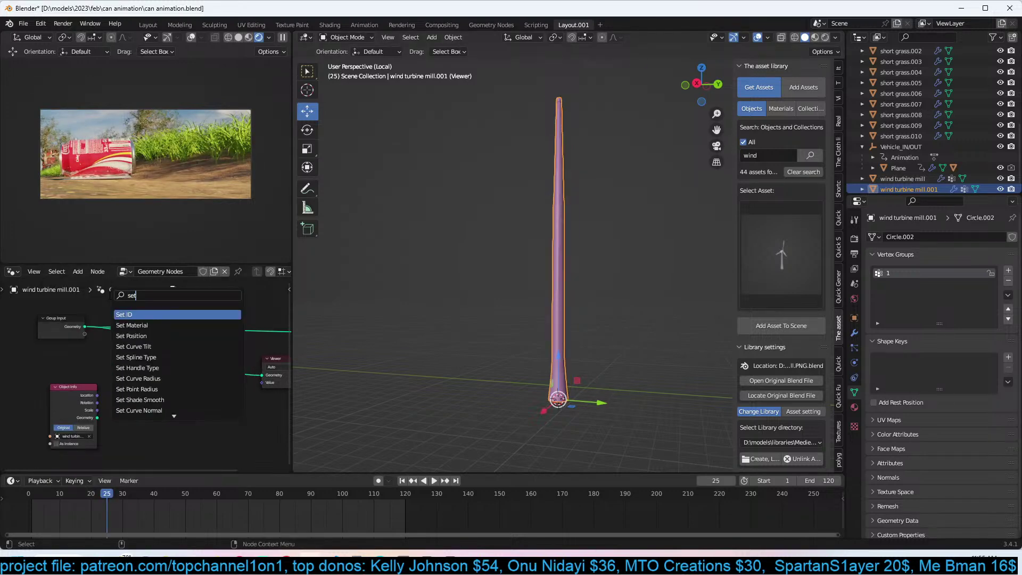
{"action": "left_click", "coordinate": [160, 327]}
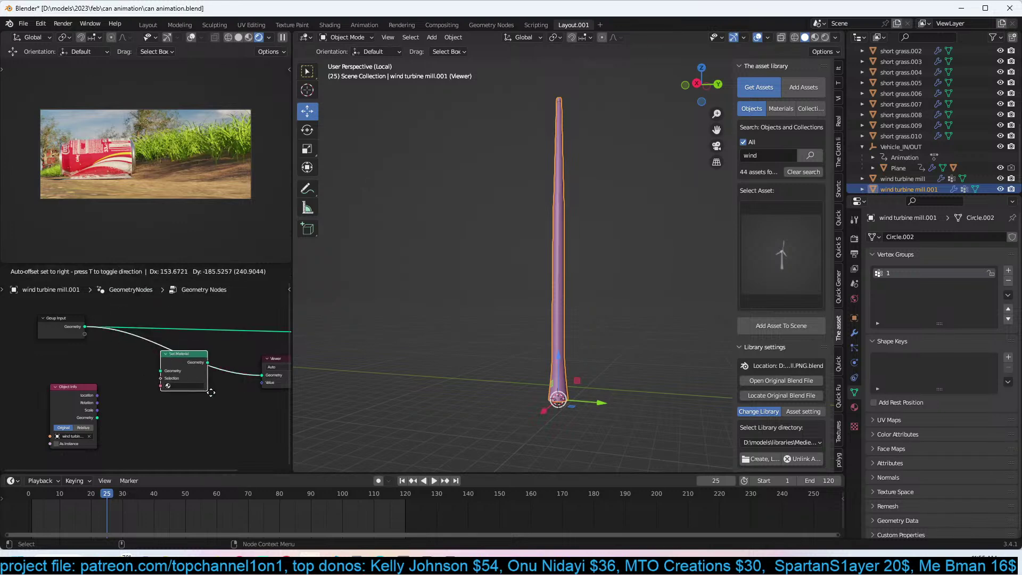
{"action": "right_click", "coordinate": [212, 398]}
{"action": "key", "text": "shift+a"}
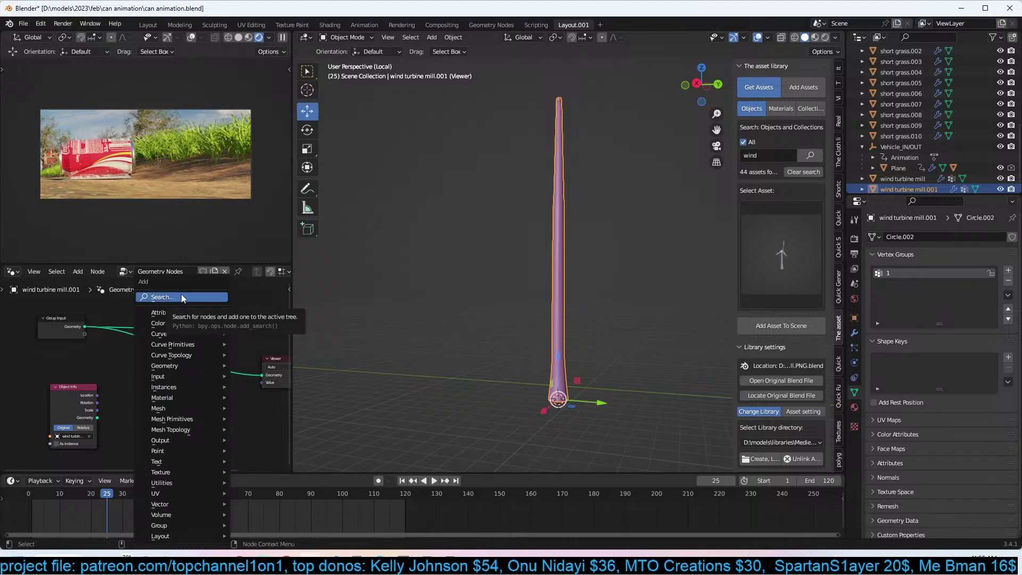
{"action": "scroll", "coordinate": [154, 324], "scroll_direction": "down", "scroll_amount": 4}
{"action": "middle_click_drag", "start_coordinate": [157, 326], "coordinate": [145, 354]}
Add a Mesh Line node and place it beside the Group Input node.
{"action": "key", "text": "shift+a"}
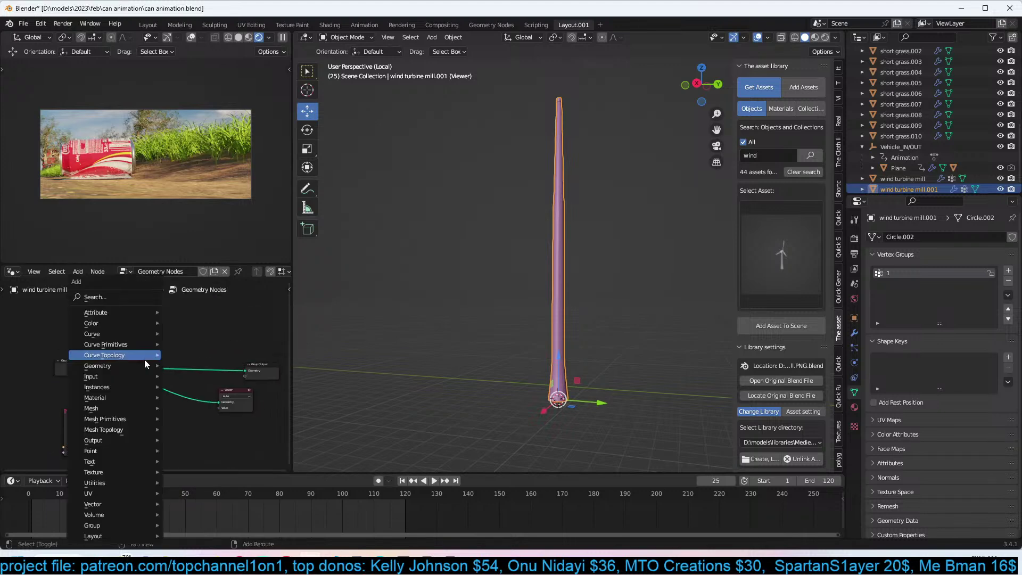
{"action": "left_click", "coordinate": [120, 299]}
{"action": "type", "text": "line"}
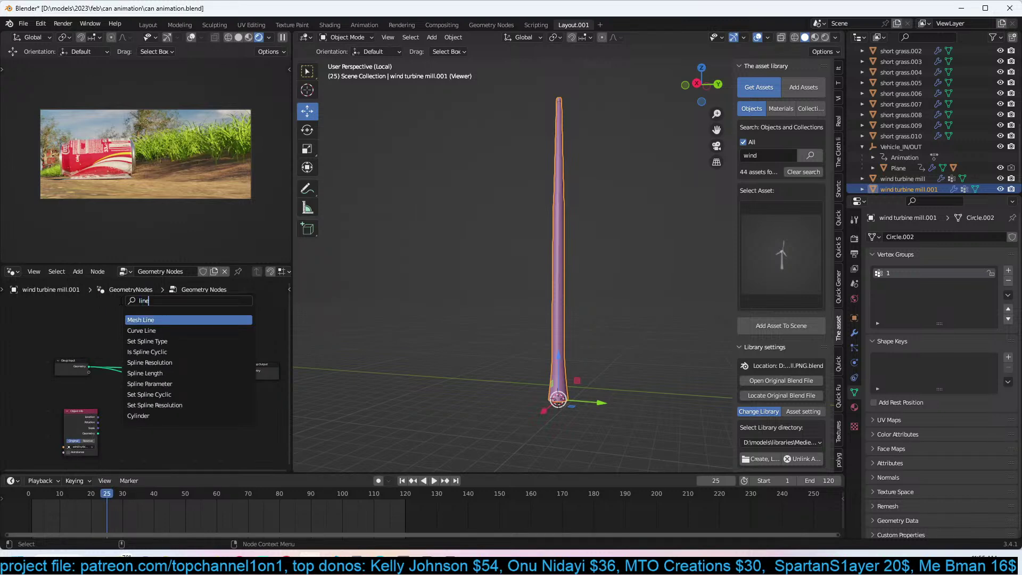
{"action": "left_click", "coordinate": [136, 320]}
{"action": "left_click", "coordinate": [122, 309]}
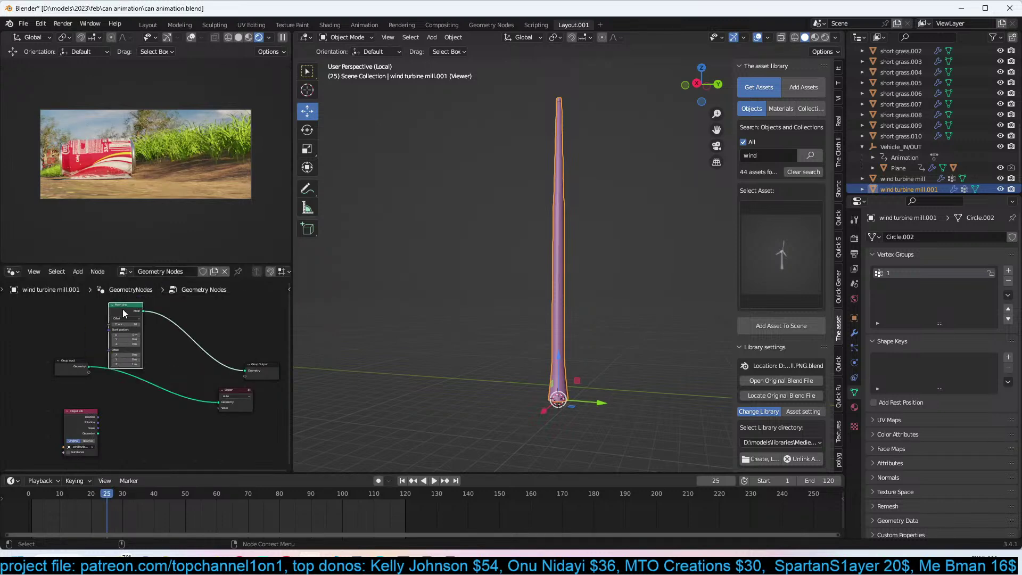
{"action": "left_click_drag", "start_coordinate": [123, 310], "coordinate": [21, 309]}
Insert an Instance on Points node between the Mesh Line and the Group Output.
{"action": "key", "text": "shift+a"}
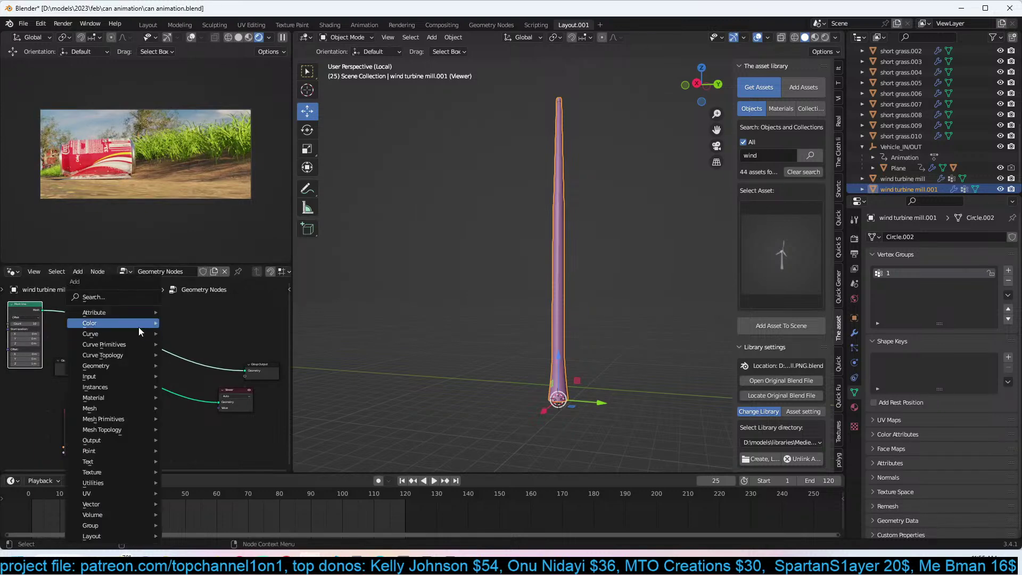
{"action": "left_click", "coordinate": [133, 300]}
{"action": "type", "text": "insta"}
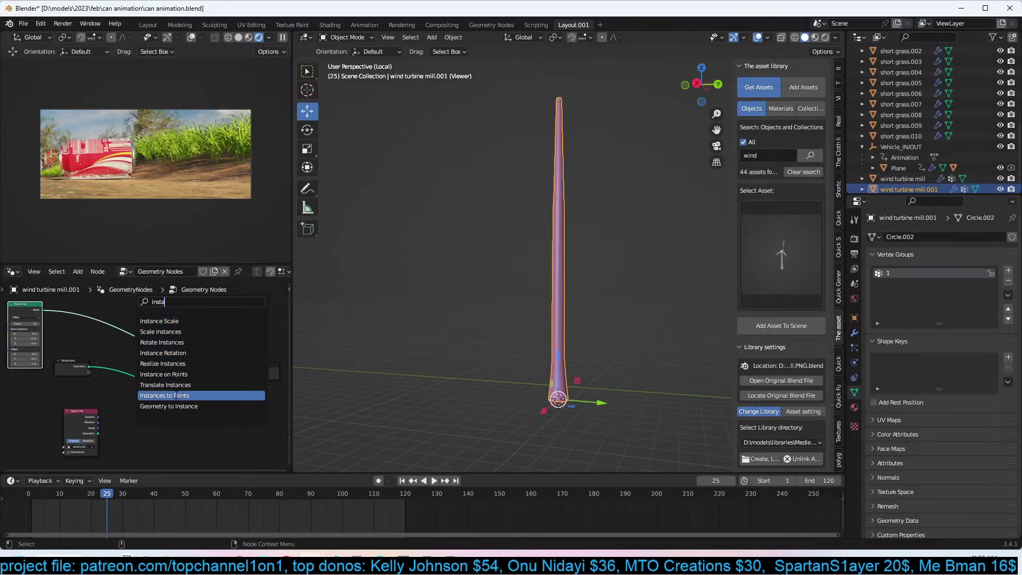
{"action": "left_click", "coordinate": [184, 375]}
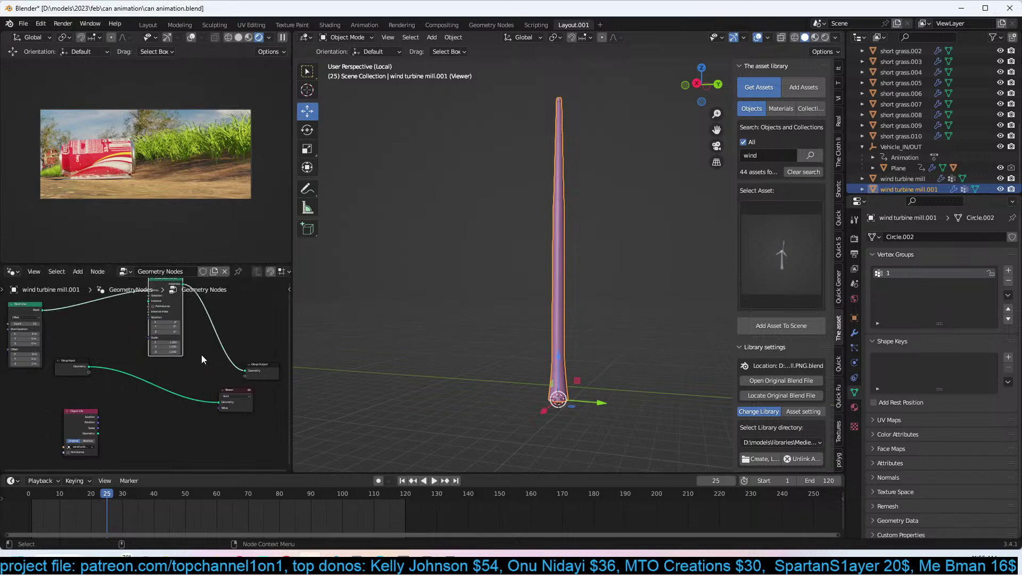
Connect the tower geometry to the Instance input of Instance on Points and preview the instances.
{"action": "middle_click_drag", "start_coordinate": [201, 356], "coordinate": [202, 377]}
{"action": "left_click_drag", "start_coordinate": [138, 424], "coordinate": [199, 354]}
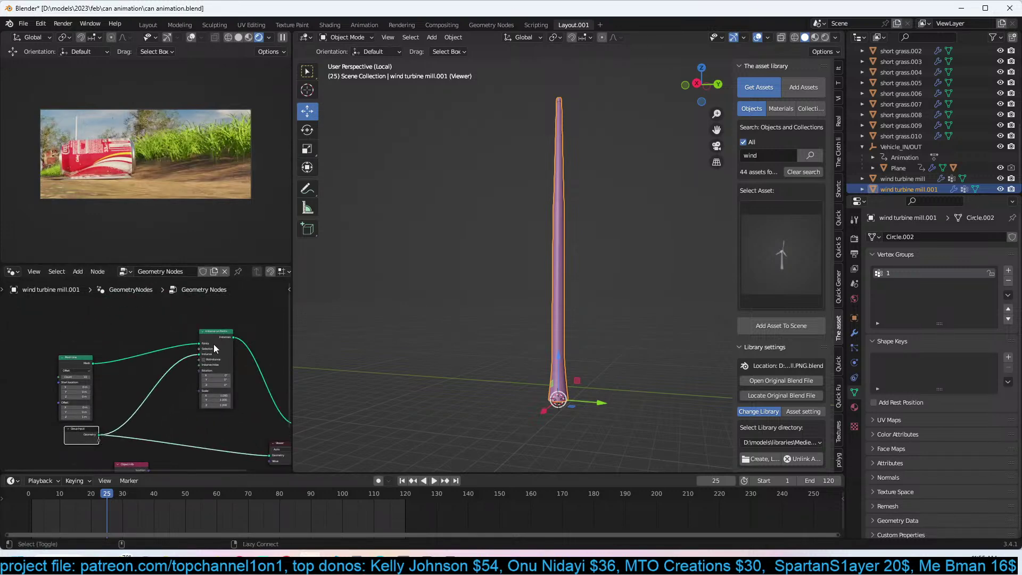
{"action": "left_click", "coordinate": [215, 343]}
{"action": "left_click", "coordinate": [216, 340], "text": "ctrl+shift"}
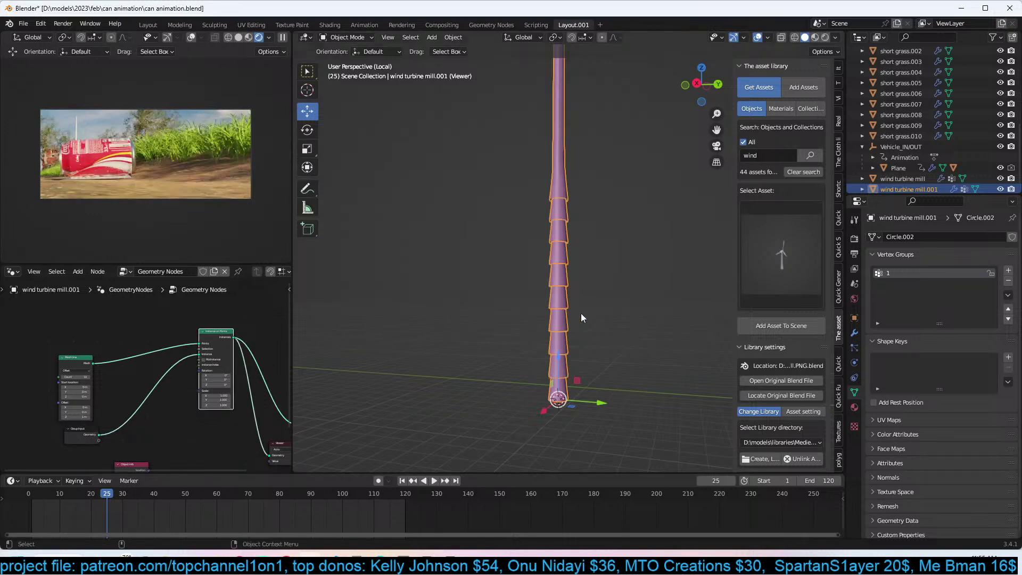
{"action": "middle_click_drag", "start_coordinate": [580, 315], "coordinate": [610, 320]}
Set the Mesh Line offset to 1 m in X, 1 m in Y and 0 m in Z.
{"action": "middle_click_drag", "start_coordinate": [141, 429], "coordinate": [215, 398]}
{"action": "scroll", "coordinate": [216, 399], "scroll_direction": "up", "scroll_amount": 1}
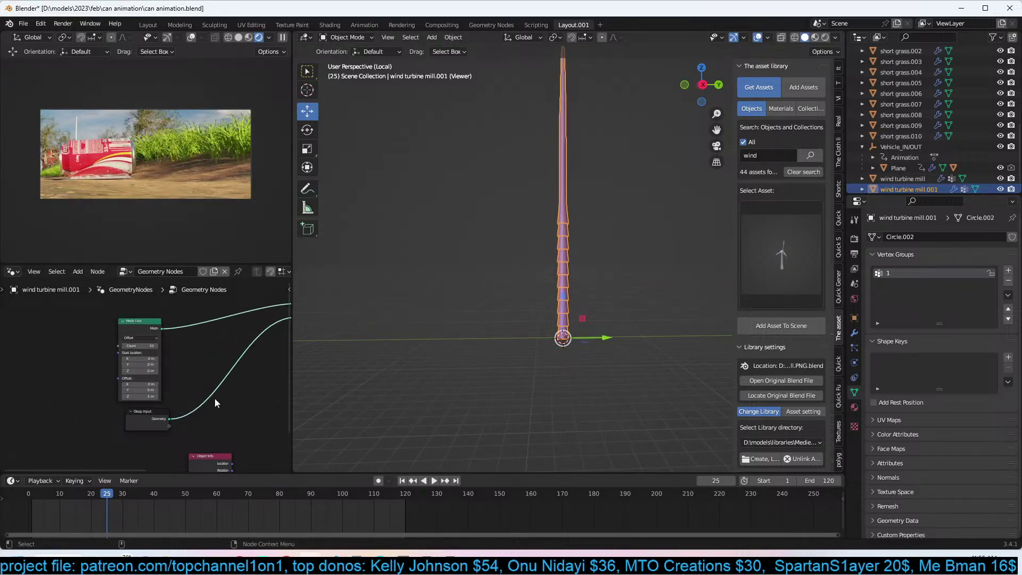
{"action": "left_click", "coordinate": [159, 385]}
{"action": "type", "text": "1"}
{"action": "key", "text": "Return"}
{"action": "left_click", "coordinate": [157, 390]}
{"action": "type", "text": "1"}
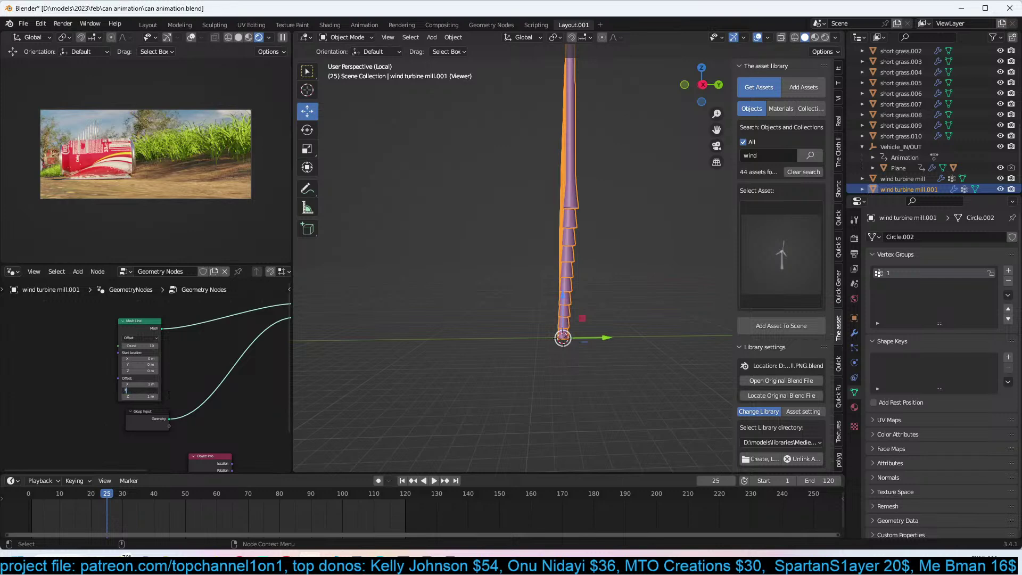
{"action": "key", "text": "Return"}
{"action": "left_click", "coordinate": [157, 396]}
{"action": "key", "text": "Return"}
Set the Mesh Line's X offset to 0 m and its Y offset to 4.8 m.
{"action": "left_click", "coordinate": [141, 384]}
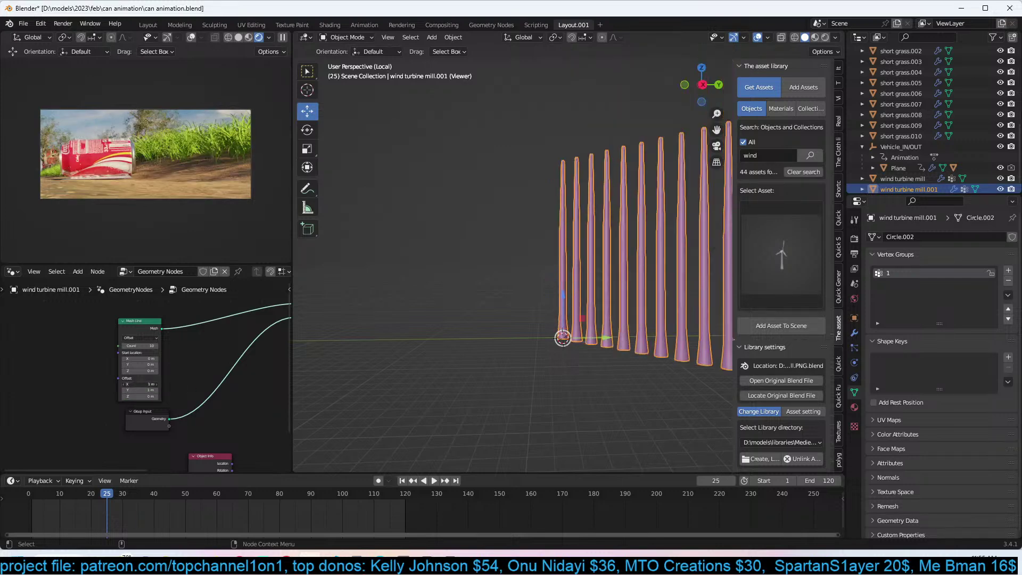
{"action": "type", "text": "0"}
{"action": "key", "text": "Return"}
{"action": "middle_click_drag", "start_coordinate": [214, 359], "coordinate": [154, 377]}
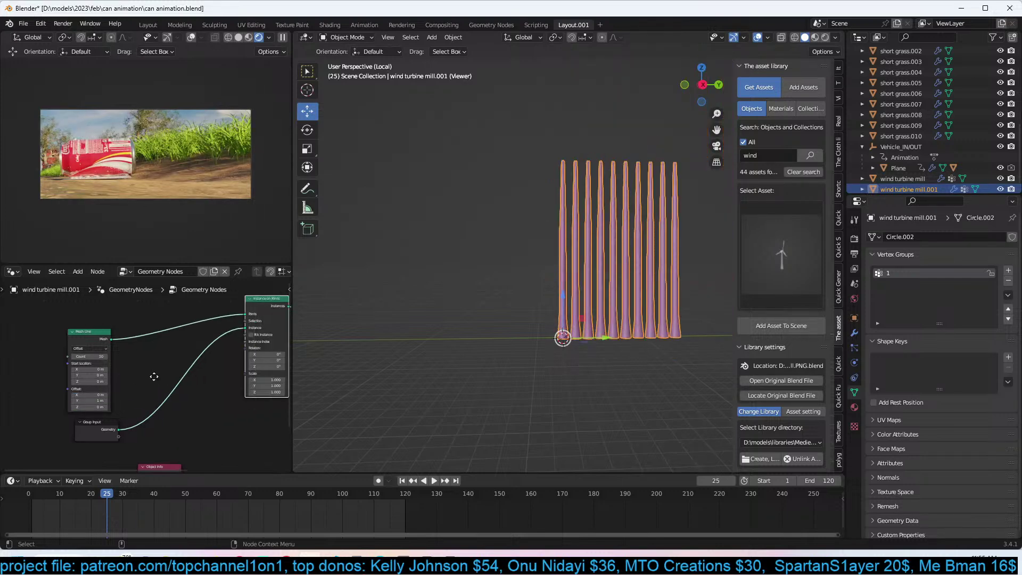
{"action": "left_click_drag", "start_coordinate": [101, 401], "coordinate": [138, 400]}
Add a Combine XYZ node in front of the Mesh Line node.
{"action": "middle_click_drag", "start_coordinate": [27, 339], "coordinate": [162, 311]}
{"action": "key", "text": "shift+a"}
{"action": "left_click", "coordinate": [165, 295]}
{"action": "type", "text": "combine"}
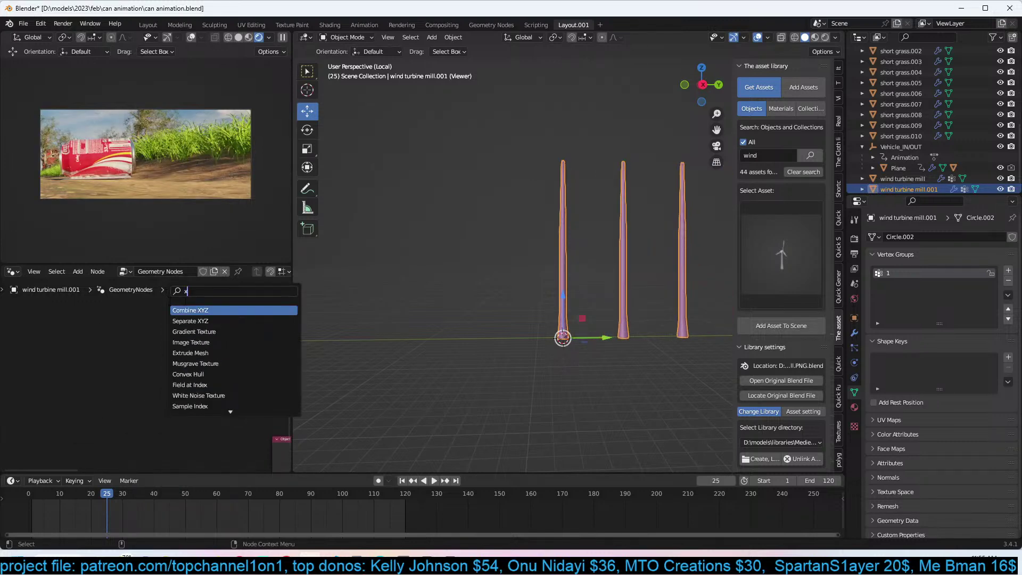
{"action": "key", "text": "Return"}
{"action": "left_click", "coordinate": [173, 383]}
{"action": "scroll", "coordinate": [199, 365], "scroll_direction": "up", "scroll_amount": 2}
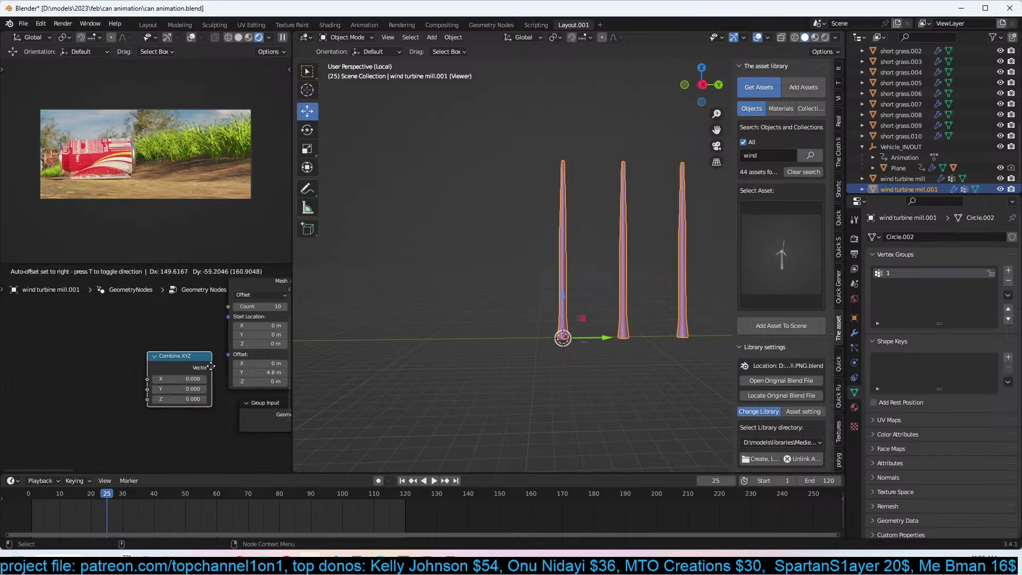
Drive the Mesh Line's Offset with the Combine XYZ vector and set its Y value to 4.
{"action": "left_click_drag", "start_coordinate": [198, 362], "coordinate": [229, 355]}
{"action": "left_click", "coordinate": [169, 386]}
{"action": "type", "text": "4"}
{"action": "key", "text": "Return"}
{"action": "middle_click_drag", "start_coordinate": [590, 250], "coordinate": [519, 275]}
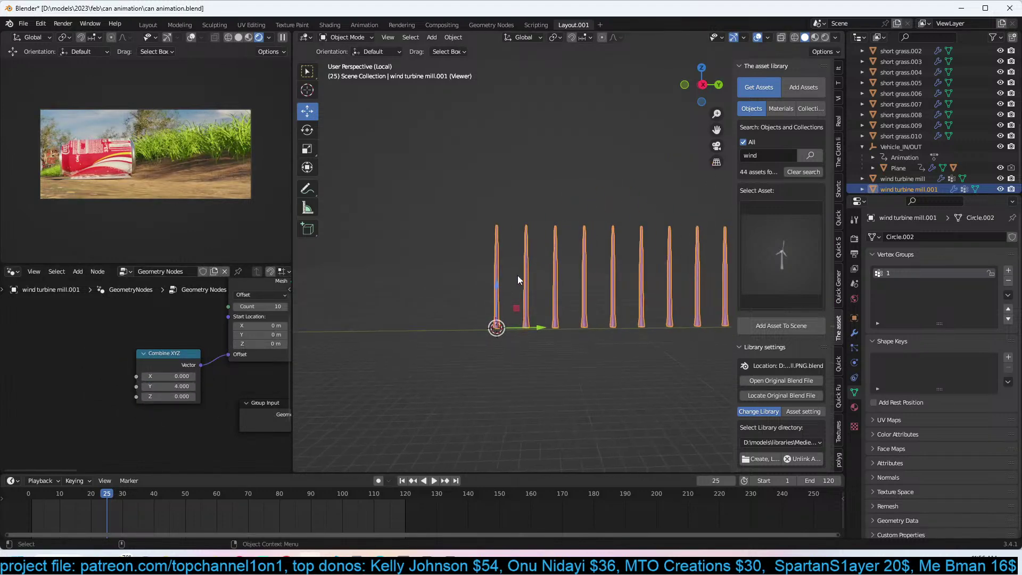
Delete the Viewer node from the geometry node tree and save the file.
{"action": "scroll", "coordinate": [217, 364], "scroll_direction": "down", "scroll_amount": 3}
{"action": "scroll", "coordinate": [142, 377], "scroll_direction": "down", "scroll_amount": 2}
{"action": "scroll", "coordinate": [161, 387], "scroll_direction": "right", "scroll_amount": 5, "text": "ctrl"}
{"action": "middle_click_drag", "start_coordinate": [113, 436], "coordinate": [154, 410]}
{"action": "mouse_move", "coordinate": [182, 323]}
{"action": "middle_mouse_down"}
{"action": "mouse_move", "coordinate": [188, 350]}
{"action": "mouse_move", "coordinate": [120, 366]}
{"action": "mouse_move", "coordinate": [183, 331]}
{"action": "middle_mouse_up"}
{"action": "scroll", "coordinate": [187, 350], "scroll_direction": "up", "scroll_amount": 1}
{"action": "left_click", "coordinate": [208, 409]}
{"action": "key", "text": "x"}
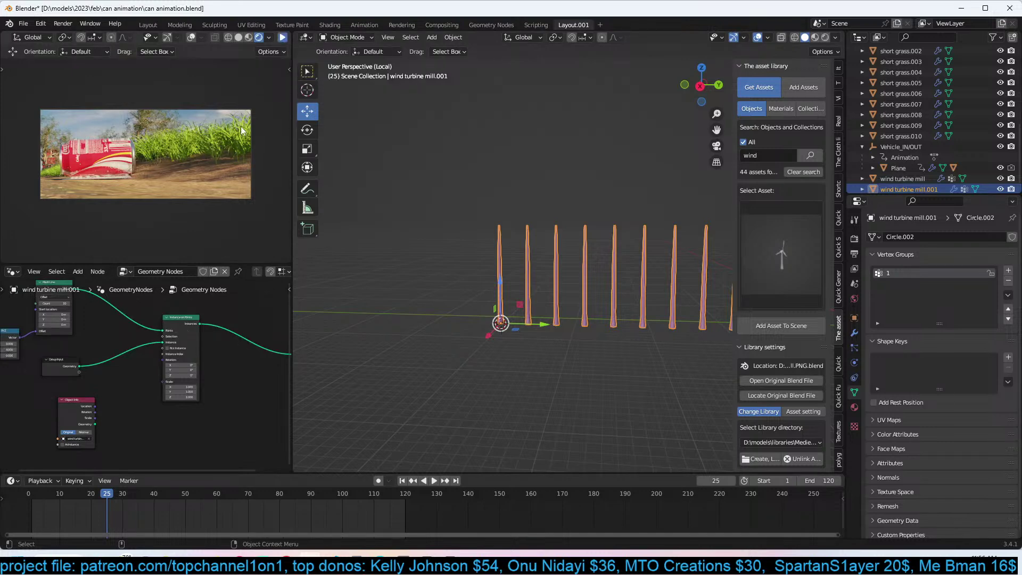
{"action": "key", "text": "ctrl+s"}
Duplicate the Instance on Points node below the original and feed its Points input from the Mesh Line node.
{"action": "scroll", "coordinate": [143, 358], "scroll_direction": "down", "scroll_amount": 2}
{"action": "middle_click_drag", "start_coordinate": [120, 382], "coordinate": [206, 320]}
{"action": "left_click_drag", "start_coordinate": [206, 317], "coordinate": [195, 290]}
{"action": "key", "text": "shift+d"}
{"action": "left_click", "coordinate": [198, 395]}
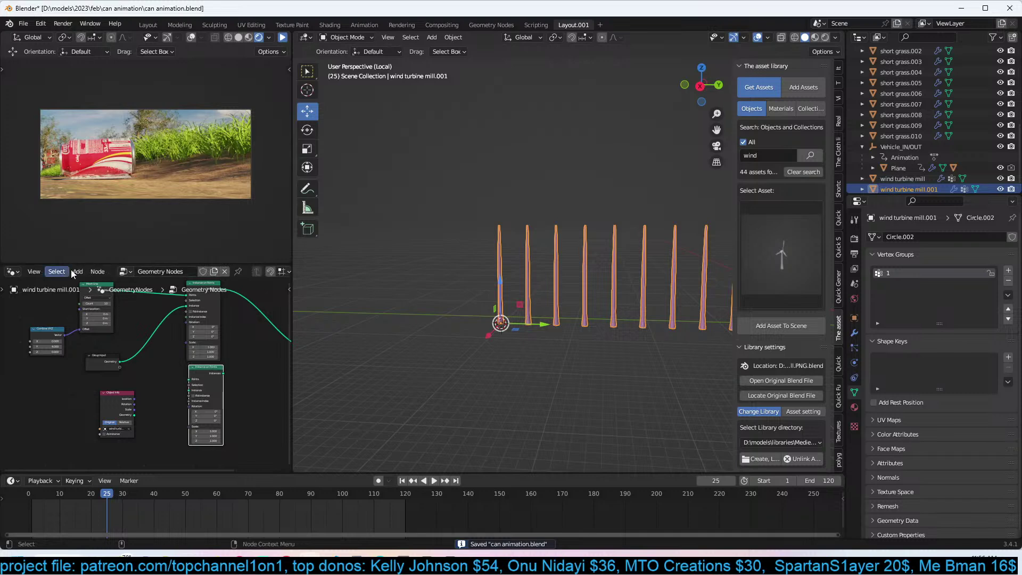
{"action": "left_click_drag", "start_coordinate": [109, 291], "coordinate": [191, 384]}
{"action": "scroll", "coordinate": [155, 405], "scroll_direction": "up", "scroll_amount": 2}
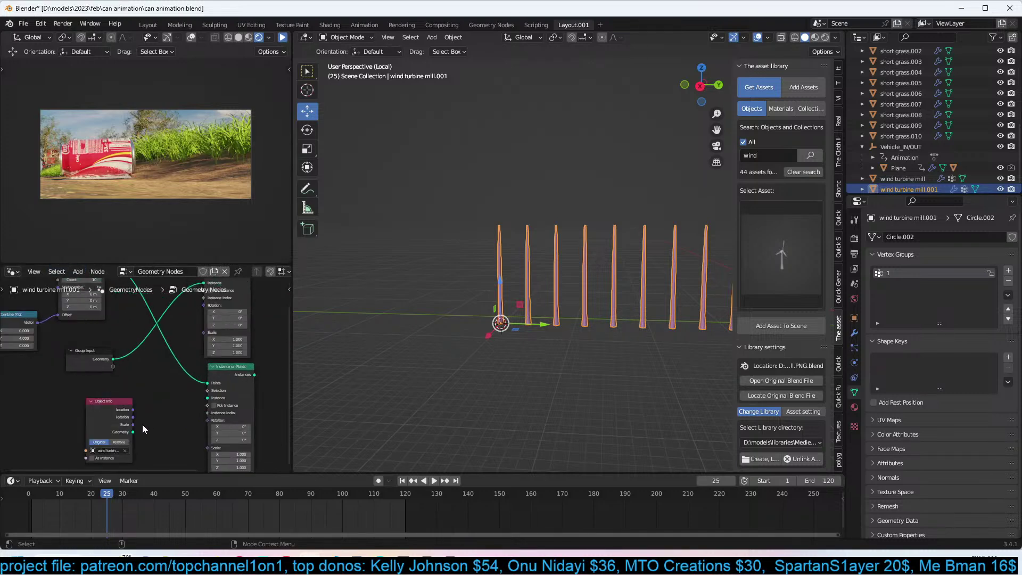
Connect the Object Info geometry to the duplicate's Instance input and merge both instance branches through a Join Geometry node.
{"action": "left_click_drag", "start_coordinate": [132, 432], "coordinate": [207, 397]}
{"action": "scroll", "coordinate": [213, 383], "scroll_direction": "down", "scroll_amount": 1}
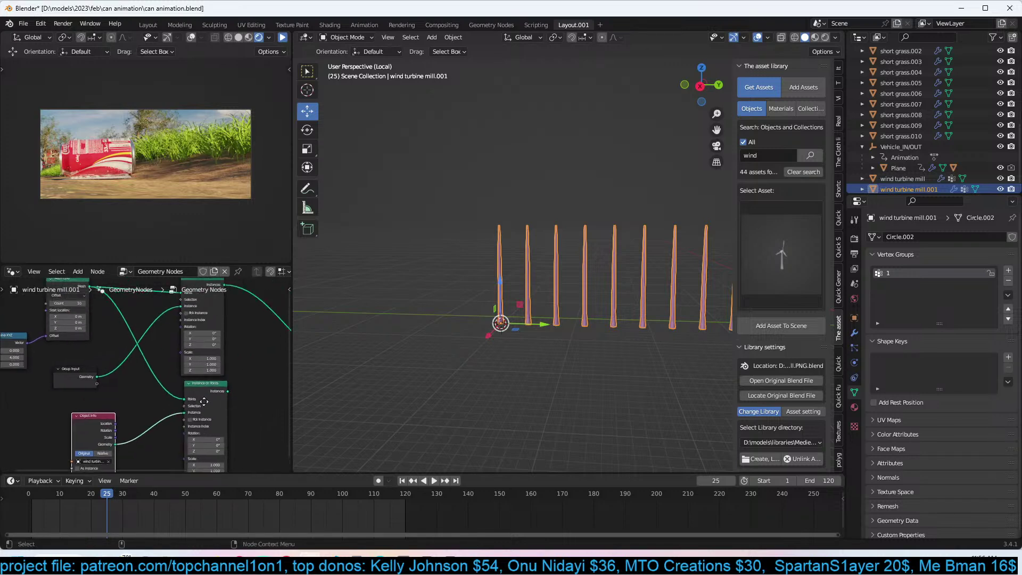
{"action": "middle_click_drag", "start_coordinate": [241, 368], "coordinate": [180, 379]}
{"action": "scroll", "coordinate": [180, 379], "scroll_direction": "up", "scroll_amount": 1}
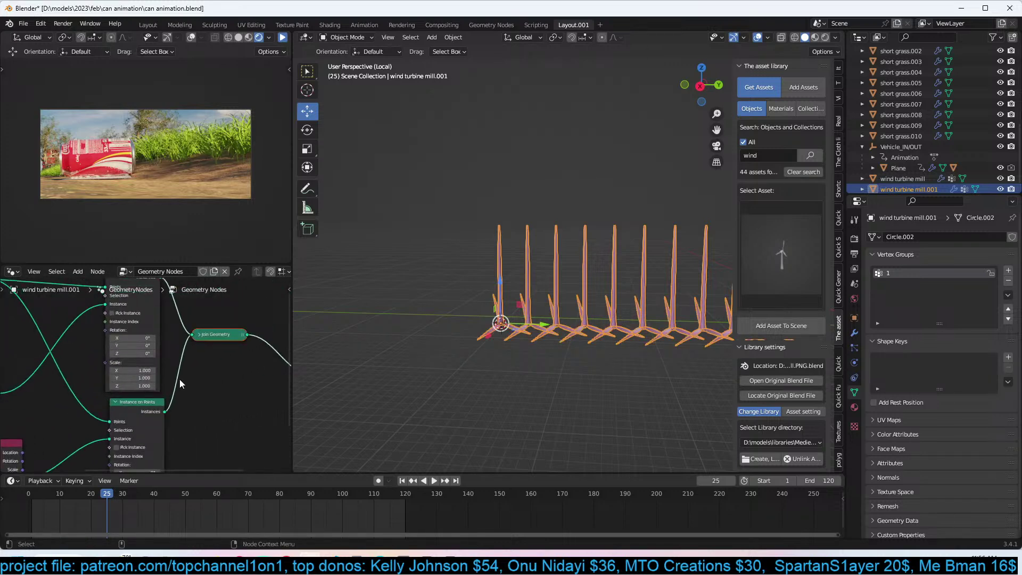
{"action": "left_click", "coordinate": [197, 335]}
{"action": "middle_click_drag", "start_coordinate": [570, 327], "coordinate": [596, 341]}
{"action": "left_click", "coordinate": [637, 336]}
Insert a Set Position node between the blades' Instance on Points node and Join Geometry.
{"action": "middle_click_drag", "start_coordinate": [190, 400], "coordinate": [286, 320]}
{"action": "left_click_drag", "start_coordinate": [129, 375], "coordinate": [42, 391]}
{"action": "middle_click_drag", "start_coordinate": [43, 390], "coordinate": [74, 379]}
{"action": "middle_click_drag", "start_coordinate": [199, 372], "coordinate": [151, 363]}
{"action": "left_click_drag", "start_coordinate": [187, 334], "coordinate": [110, 369]}
{"action": "key", "text": "shift+a"}
{"action": "type", "text": "set"}
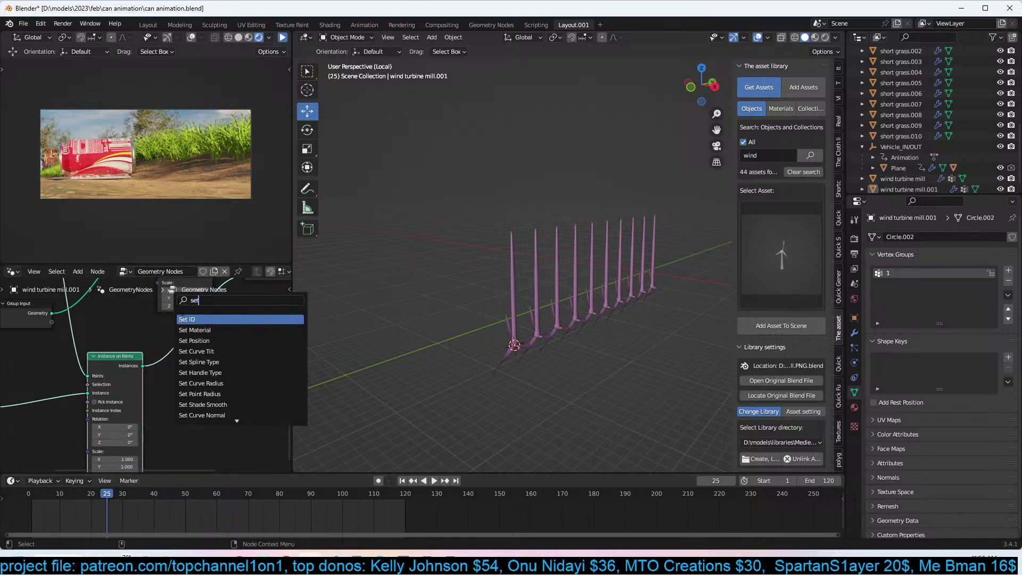
{"action": "left_click", "coordinate": [200, 341]}
{"action": "left_click", "coordinate": [204, 348]}
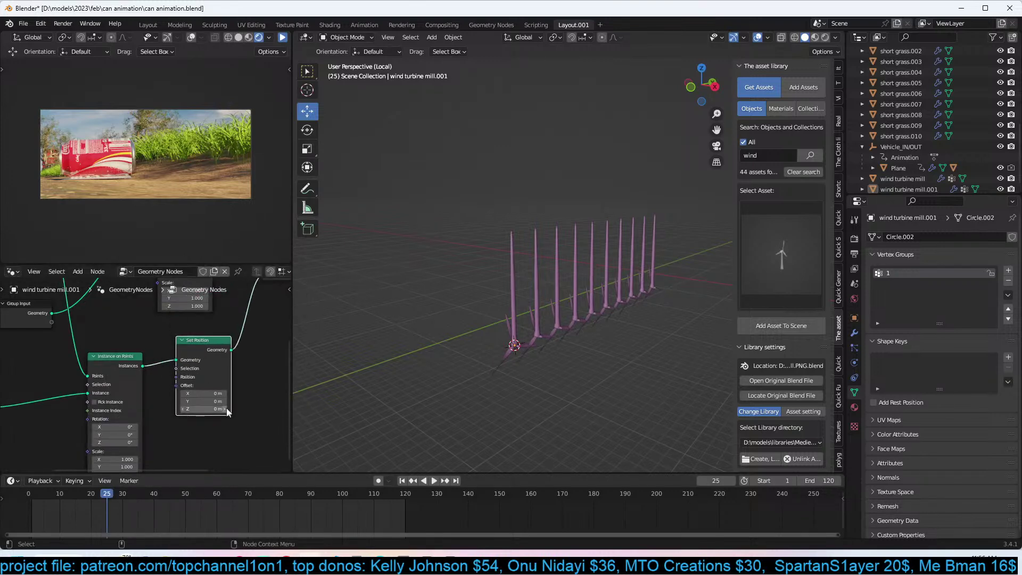
Raise the blades to the tops of the towers with the Set Position node's Z offset.
{"action": "left_click_drag", "start_coordinate": [203, 409], "coordinate": [290, 409]}
{"action": "middle_click_drag", "start_coordinate": [439, 324], "coordinate": [552, 332]}
{"action": "scroll", "coordinate": [230, 350], "scroll_direction": "down", "scroll_amount": 2}
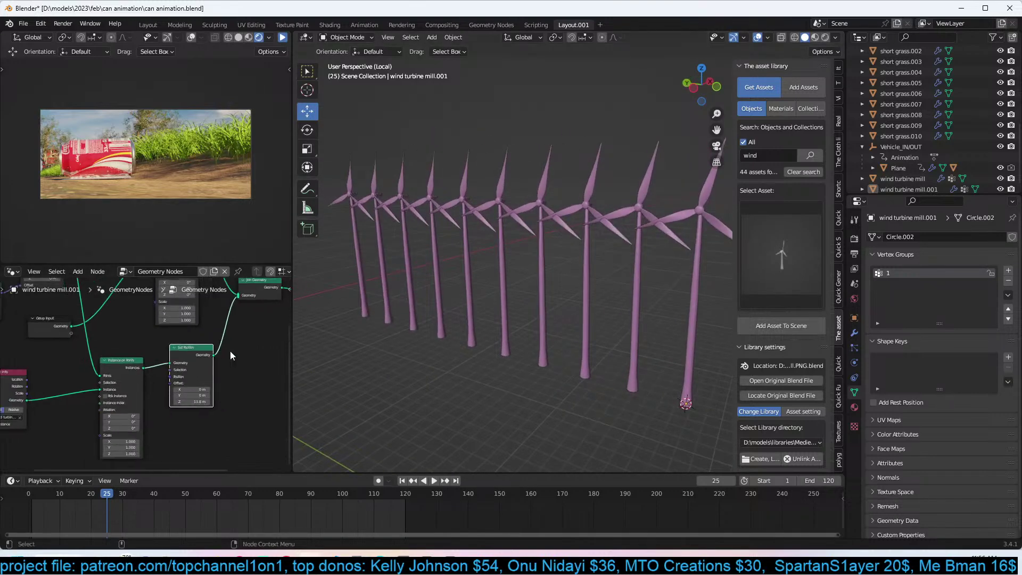
Spread out the Group Output and Set Position nodes to make room in the tree and save the file.
{"action": "middle_click_drag", "start_coordinate": [244, 356], "coordinate": [191, 364]}
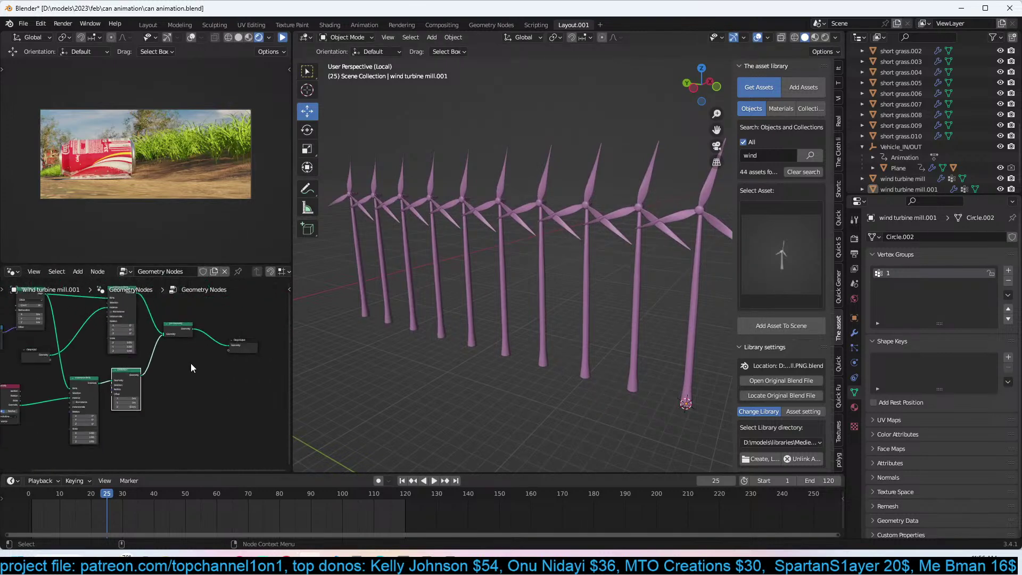
{"action": "scroll", "coordinate": [189, 364], "scroll_direction": "down", "scroll_amount": 2}
{"action": "left_click_drag", "start_coordinate": [180, 363], "coordinate": [274, 356]}
{"action": "scroll", "coordinate": [194, 353], "scroll_direction": "up", "scroll_amount": 1}
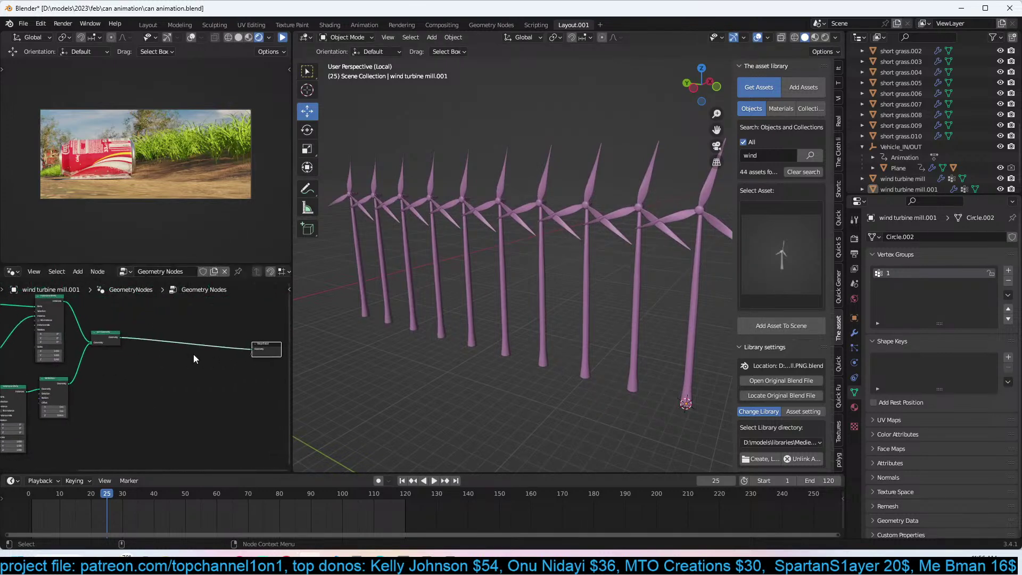
{"action": "key", "text": "ctrl+s"}
{"action": "middle_click_drag", "start_coordinate": [128, 368], "coordinate": [194, 356]}
{"action": "left_click_drag", "start_coordinate": [117, 371], "coordinate": [171, 373]}
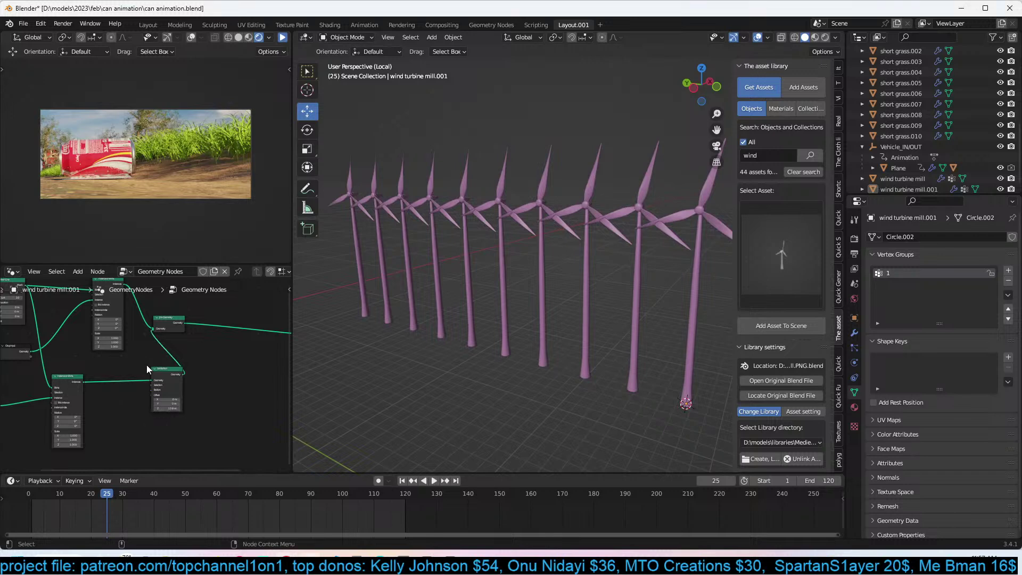
{"action": "middle_click_drag", "start_coordinate": [146, 365], "coordinate": [196, 352]}
{"action": "key", "text": "ctrl+s"}
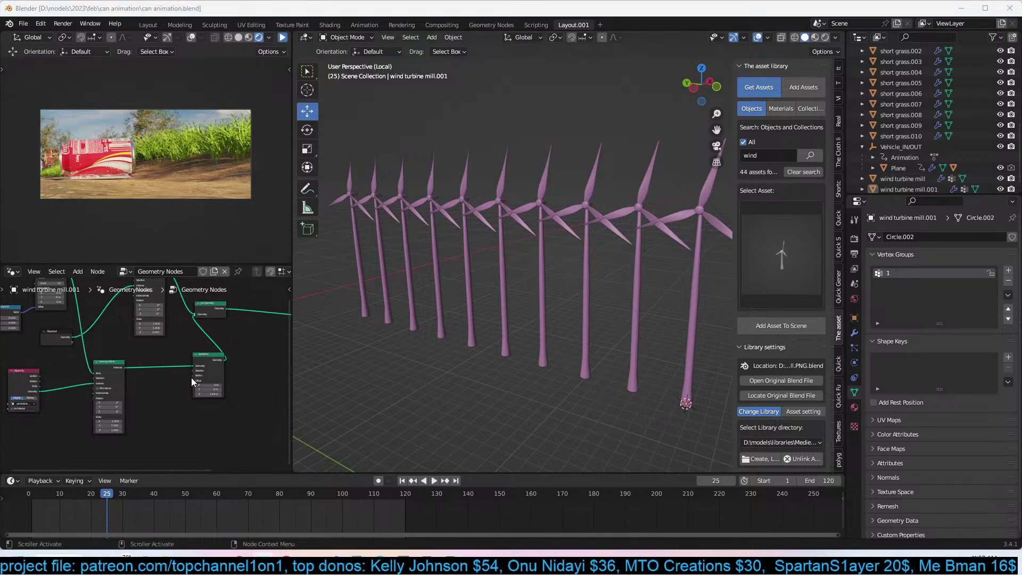
Try rotating the blade instances about X in their Instance on Points node.
{"action": "scroll", "coordinate": [178, 415], "scroll_direction": "up", "scroll_amount": 1}
{"action": "middle_click_drag", "start_coordinate": [178, 415], "coordinate": [228, 384]}
{"action": "scroll", "coordinate": [176, 389], "scroll_direction": "up", "scroll_amount": 1}
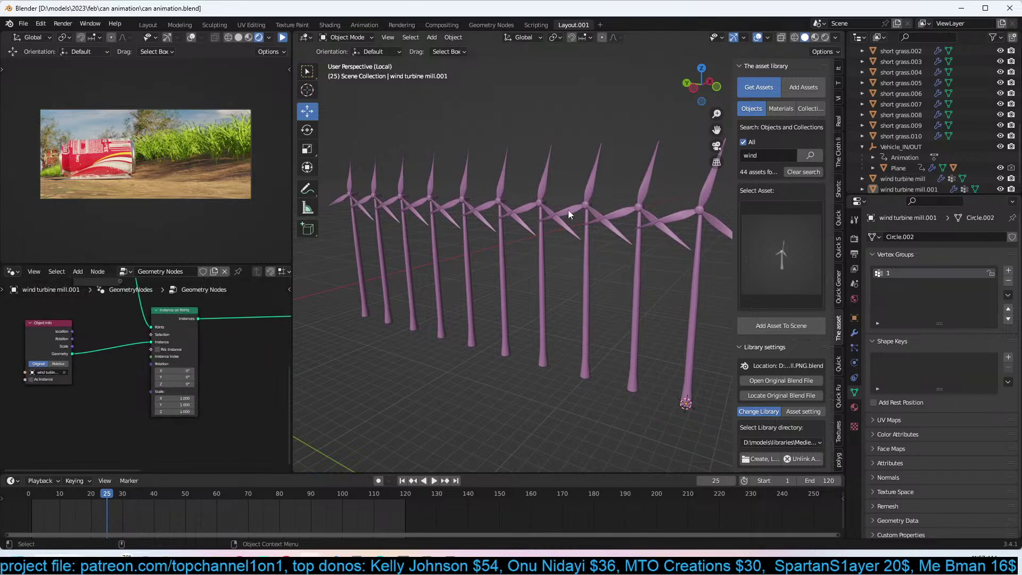
{"action": "left_click_drag", "start_coordinate": [184, 371], "coordinate": [213, 371]}
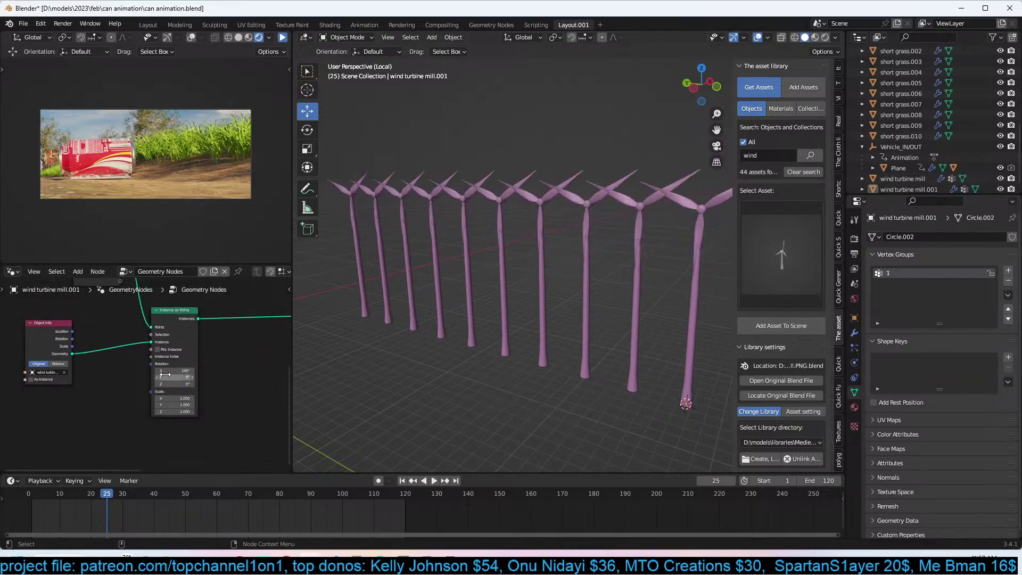
{"action": "key", "text": "ctrl+z"}
{"action": "middle_click_drag", "start_coordinate": [720, 196], "coordinate": [637, 202]}
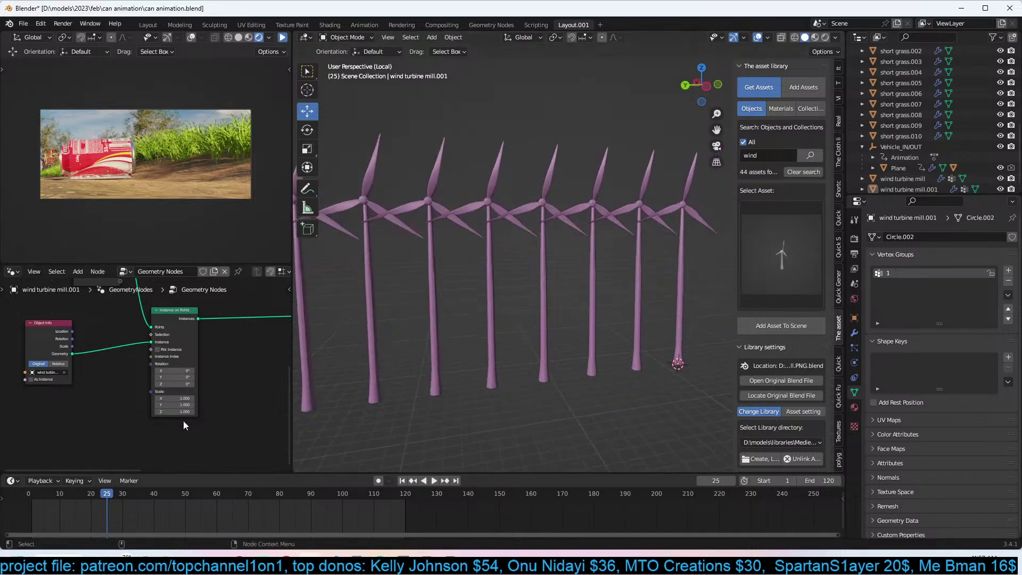
{"action": "left_click_drag", "start_coordinate": [177, 371], "coordinate": [183, 370]}
{"action": "scroll", "coordinate": [122, 410], "scroll_direction": "up", "scroll_amount": 2}
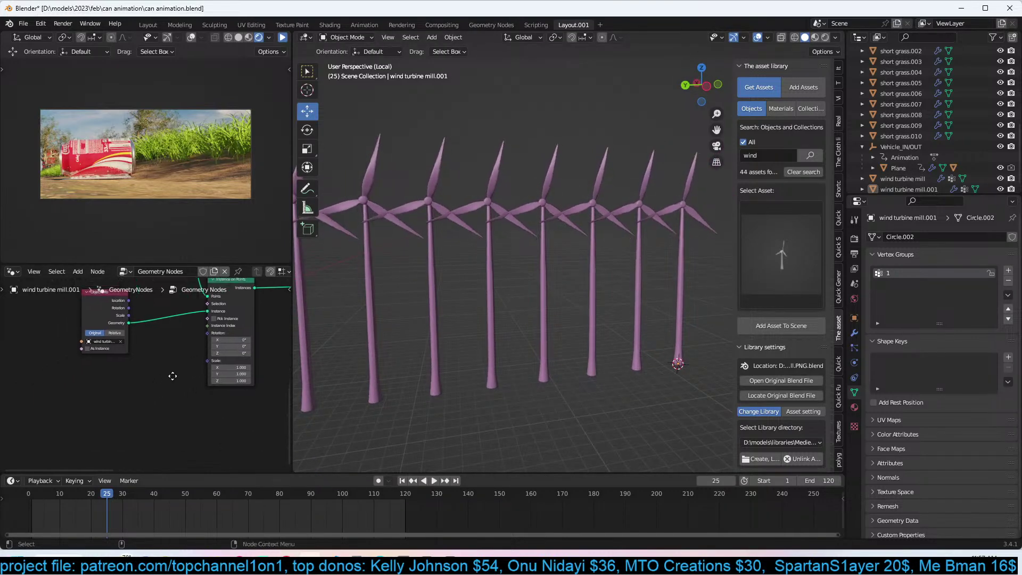
Add a Random Value node and try it on the Rotation input of the blades' Instance on Points node.
{"action": "key", "text": "shift+a"}
{"action": "left_click", "coordinate": [159, 289]}
{"action": "type", "text": "rando"}
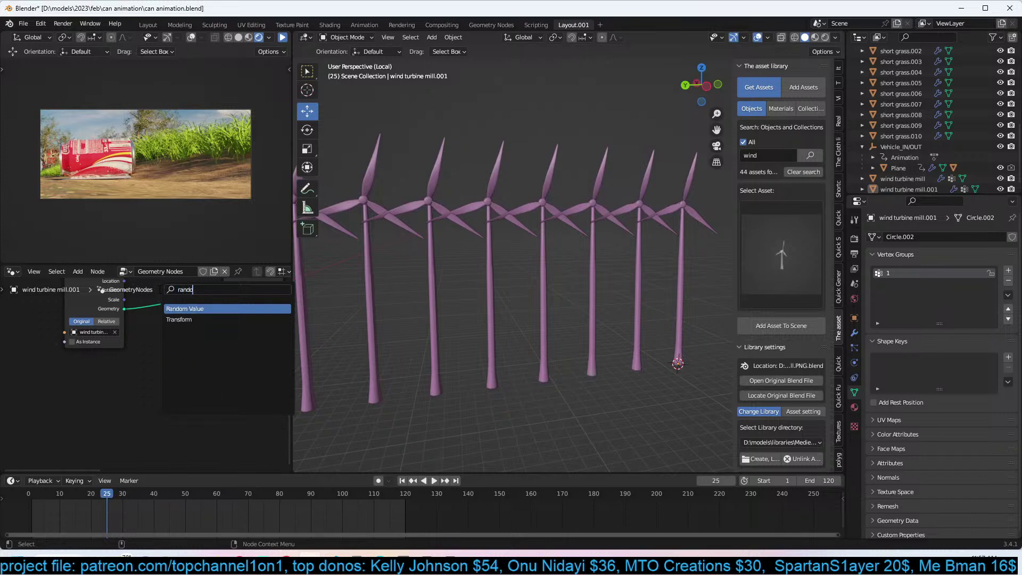
{"action": "key", "text": "Return"}
{"action": "left_click", "coordinate": [156, 391]}
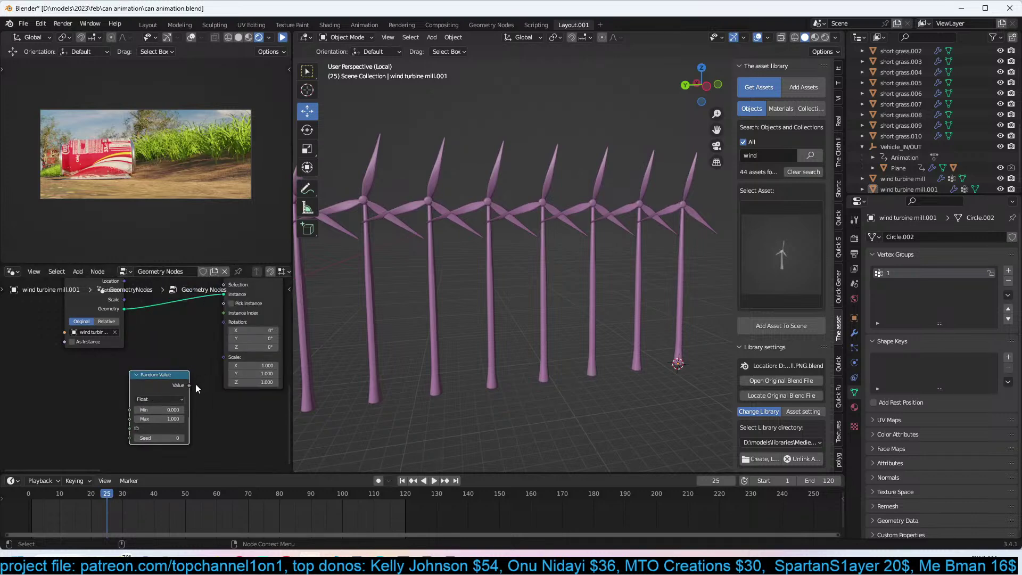
{"action": "left_click_drag", "start_coordinate": [189, 384], "coordinate": [232, 325]}
{"action": "middle_click_drag", "start_coordinate": [200, 360], "coordinate": [161, 350]}
{"action": "mouse_move", "coordinate": [245, 311]}
{"action": "left_mouse_down"}
{"action": "mouse_move", "coordinate": [203, 318]}
{"action": "mouse_move", "coordinate": [197, 309]}
{"action": "mouse_move", "coordinate": [244, 311]}
{"action": "left_mouse_up"}
Add a Combine XYZ node driving the blades' Rotation and feed its X input from the Random Value node.
{"action": "key", "text": "shift+a"}
{"action": "left_click", "coordinate": [189, 297]}
{"action": "type", "text": "combine"}
{"action": "key", "text": "Return"}
{"action": "left_click", "coordinate": [192, 326]}
{"action": "left_click_drag", "start_coordinate": [189, 343], "coordinate": [229, 343]}
{"action": "left_click_drag", "start_coordinate": [143, 389], "coordinate": [160, 344]}
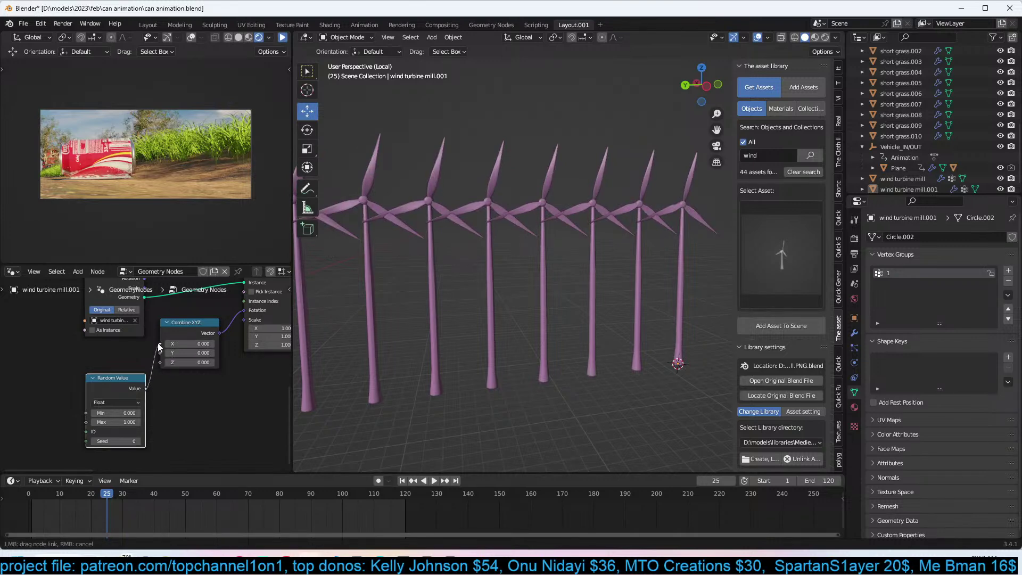
Move the Random Value node clear of Combine XYZ and increase its maximum for more varied blade angles.
{"action": "left_click_drag", "start_coordinate": [137, 378], "coordinate": [82, 372]}
{"action": "scroll", "coordinate": [83, 371], "scroll_direction": "down", "scroll_amount": 2}
{"action": "middle_click_drag", "start_coordinate": [88, 371], "coordinate": [192, 350]}
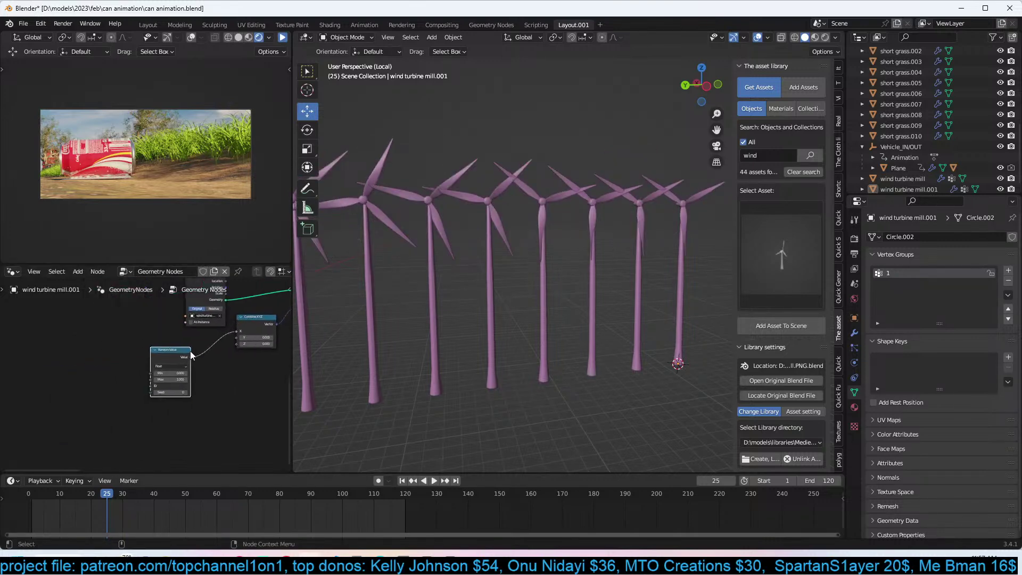
{"action": "left_click_drag", "start_coordinate": [164, 406], "coordinate": [213, 406]}
{"action": "middle_click_drag", "start_coordinate": [575, 195], "coordinate": [477, 253]}
{"action": "left_click_drag", "start_coordinate": [179, 380], "coordinate": [152, 436]}
Add a Scene Time node above the Random Value node and save the file.
{"action": "key", "text": "shift+a"}
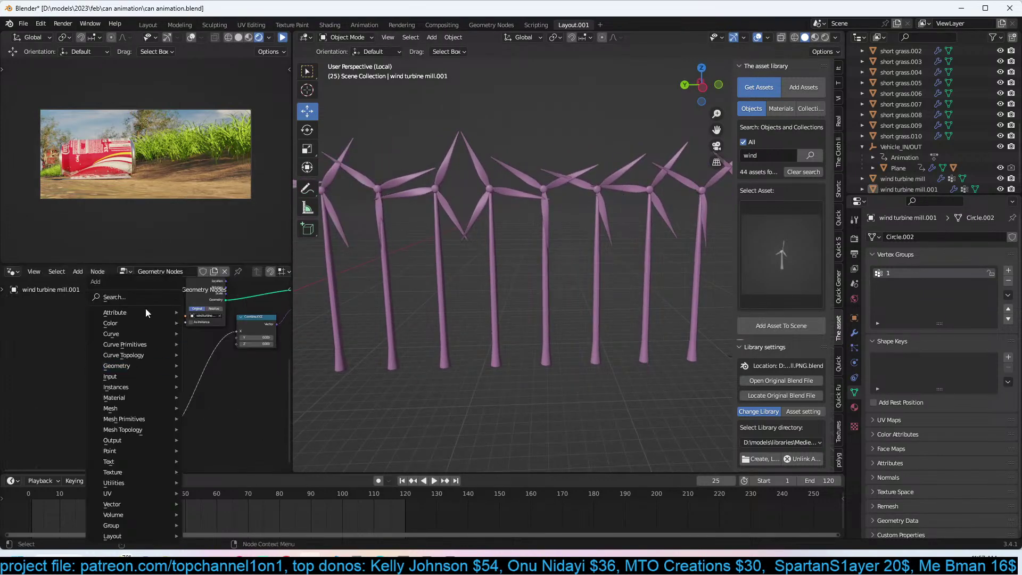
{"action": "left_click", "coordinate": [145, 298]}
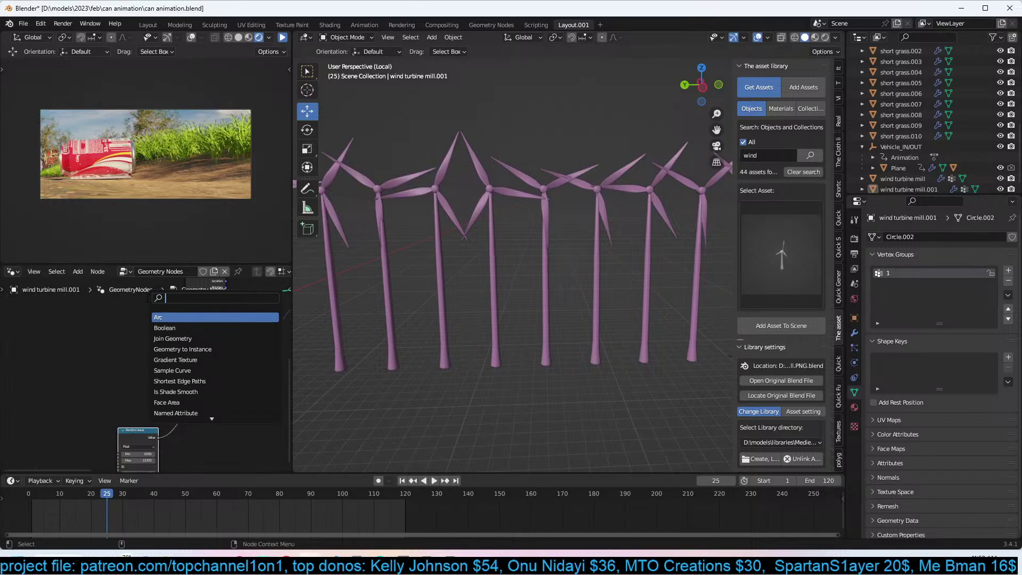
{"action": "type", "text": "time"}
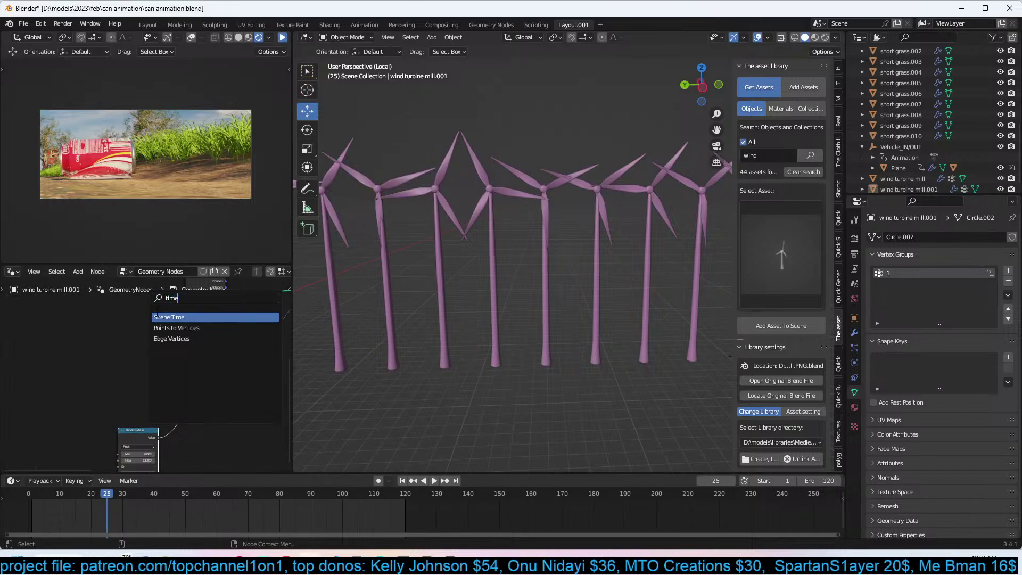
{"action": "key", "text": "Return"}
{"action": "left_click", "coordinate": [173, 375]}
{"action": "scroll", "coordinate": [174, 376], "scroll_direction": "up", "scroll_amount": 2}
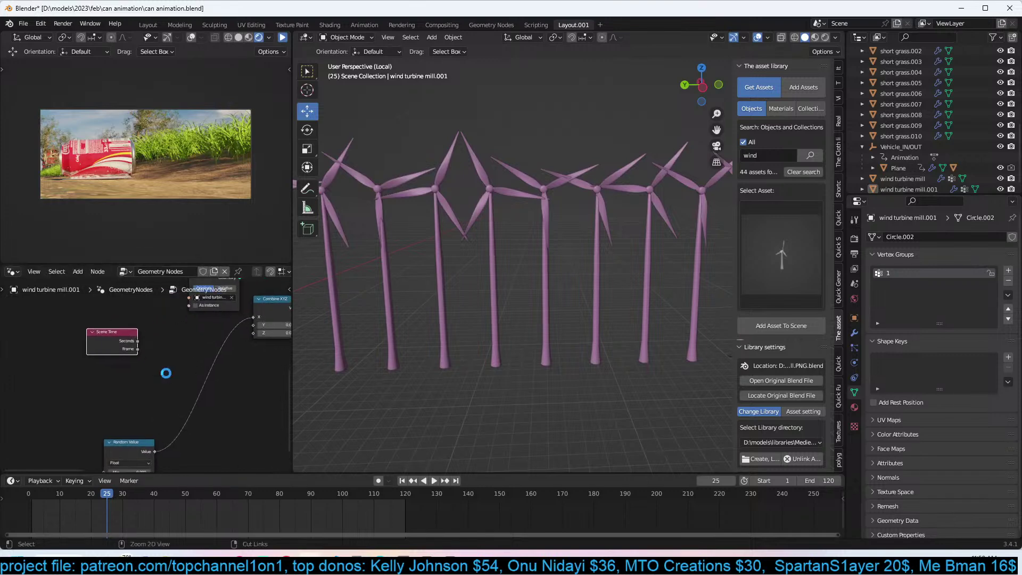
{"action": "scroll", "coordinate": [175, 373], "scroll_direction": "up", "scroll_amount": 2}
{"action": "key", "text": "ctrl+s"}
Insert a Math node into the link between Random Value and Combine XYZ.
{"action": "key", "text": "shift+a"}
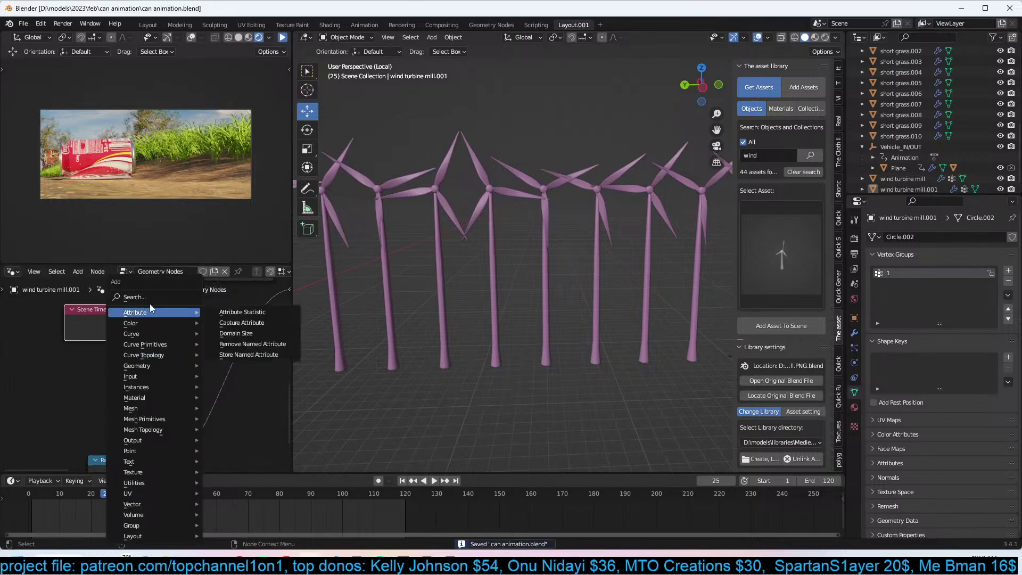
{"action": "left_click", "coordinate": [142, 296]}
{"action": "type", "text": "m"}
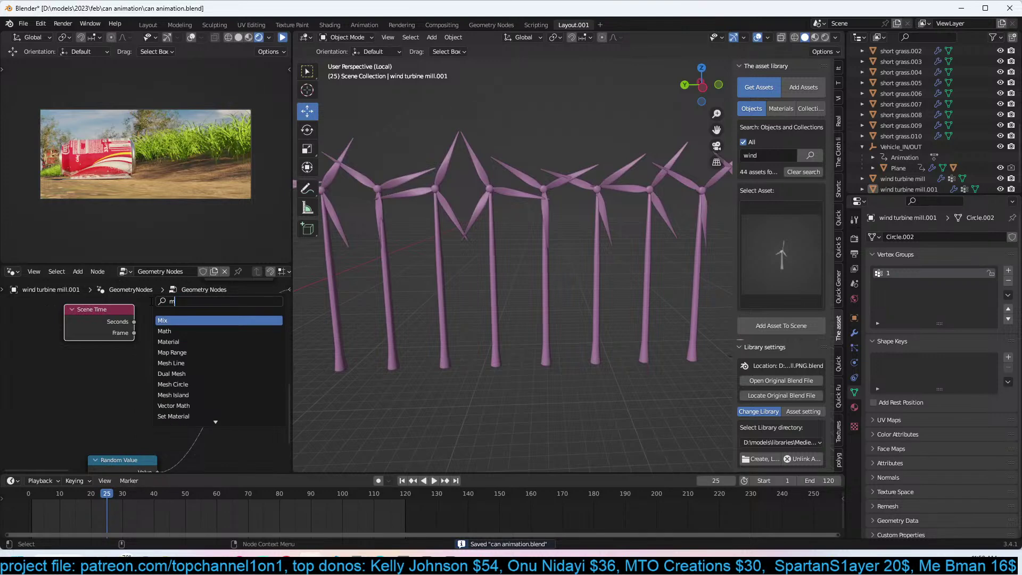
{"action": "type", "text": "ath"}
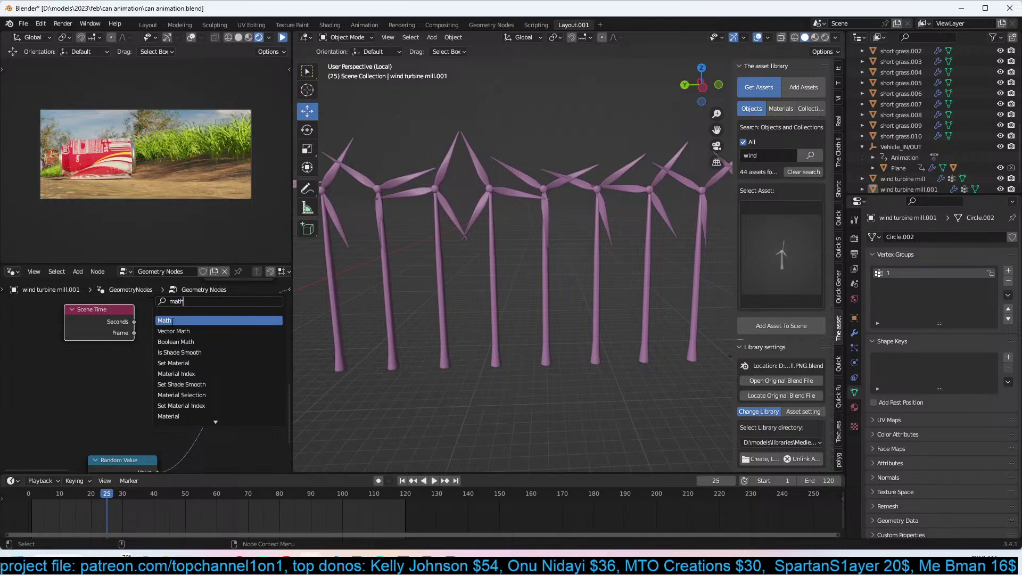
{"action": "left_click", "coordinate": [172, 322]}
{"action": "left_click_drag", "start_coordinate": [134, 322], "coordinate": [175, 367]}
Feed Scene Time's Seconds into the Math node's second value and set the operation to Multiply.
{"action": "left_click_drag", "start_coordinate": [134, 323], "coordinate": [198, 391]}
{"action": "left_click", "coordinate": [228, 366]}
{"action": "left_click", "coordinate": [234, 420]}
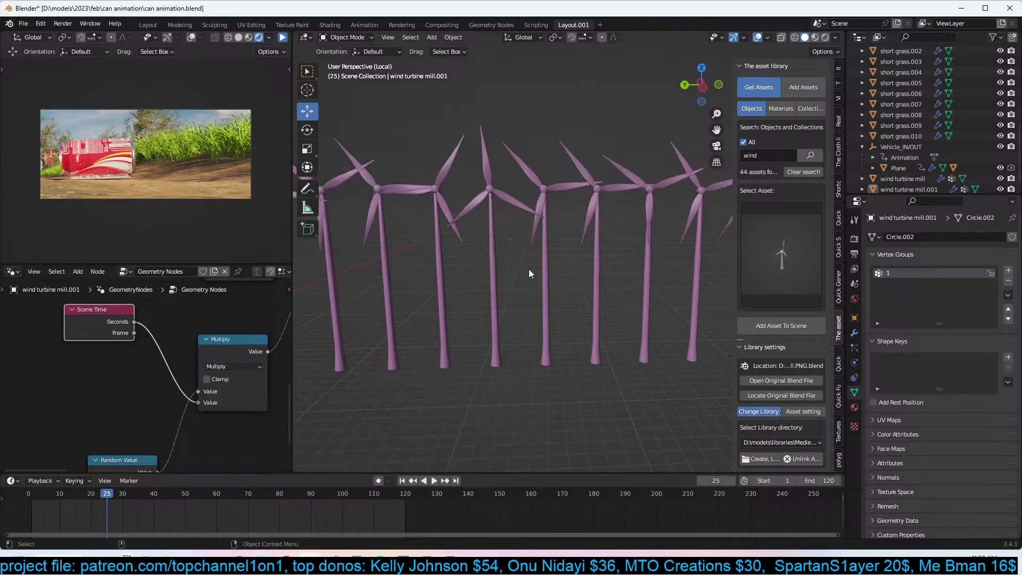
Play the animation and adjust the Random Value maximum to about 18.7 for the blades' spin.
{"action": "middle_click_drag", "start_coordinate": [528, 269], "coordinate": [485, 255]}
{"action": "middle_click_drag", "start_coordinate": [491, 254], "coordinate": [516, 235]}
{"action": "scroll", "coordinate": [197, 413], "scroll_direction": "down", "scroll_amount": 2}
{"action": "middle_click_drag", "start_coordinate": [197, 412], "coordinate": [205, 359]}
{"action": "scroll", "coordinate": [205, 360], "scroll_direction": "up", "scroll_amount": 3}
{"action": "left_click_drag", "start_coordinate": [156, 439], "coordinate": [206, 439]}
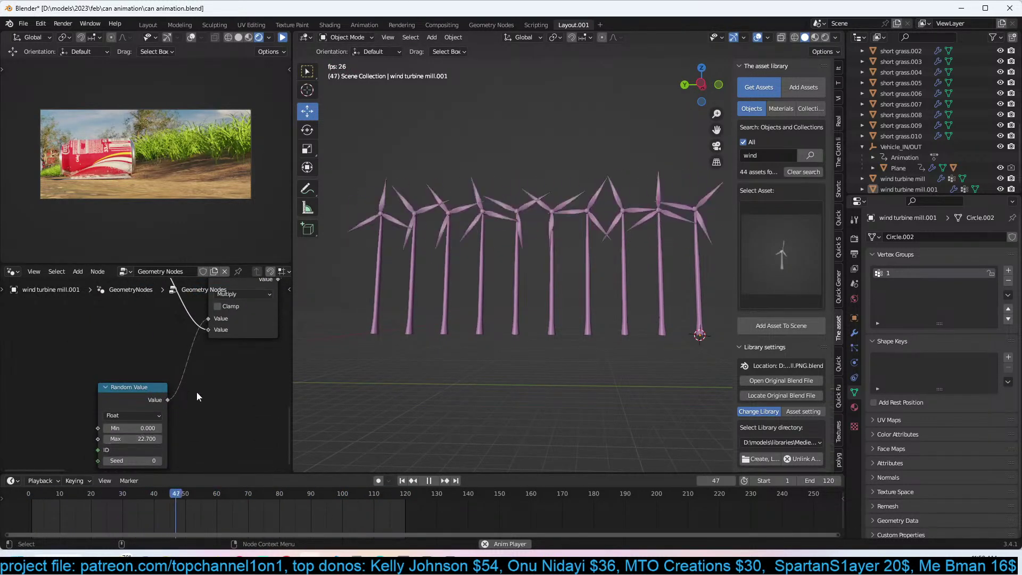
{"action": "left_click_drag", "start_coordinate": [133, 439], "coordinate": [117, 439]}
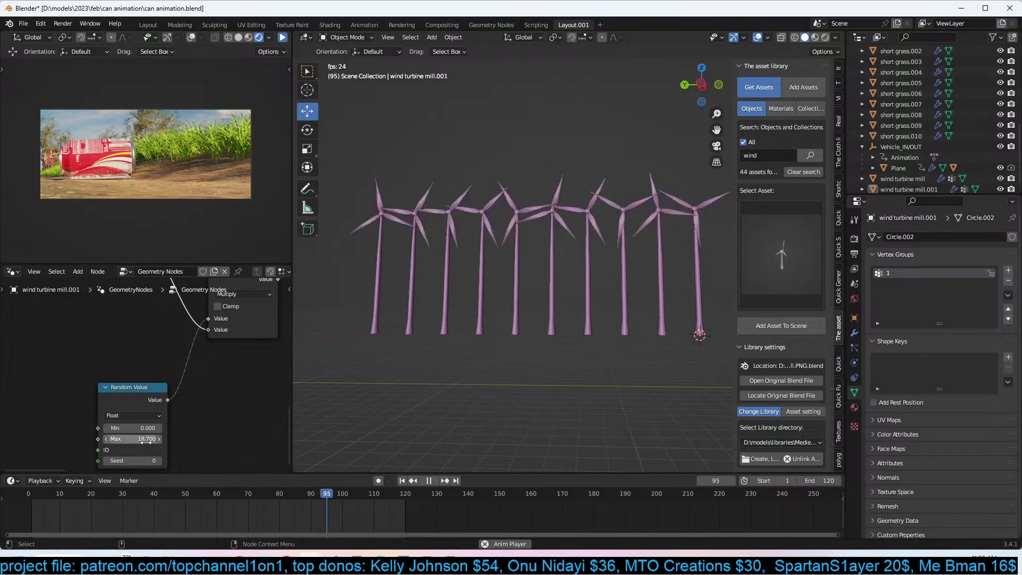
Insert a duplicate Multiply node between Scene Time and the existing Multiply, set its value to 0.33, and stop playback.
{"action": "middle_click_drag", "start_coordinate": [145, 361], "coordinate": [162, 413]}
{"action": "left_click_drag", "start_coordinate": [100, 312], "coordinate": [234, 327]}
{"action": "left_click", "coordinate": [235, 337]}
{"action": "key", "text": "shift+d"}
{"action": "left_click", "coordinate": [106, 337]}
{"action": "left_click", "coordinate": [144, 347]}
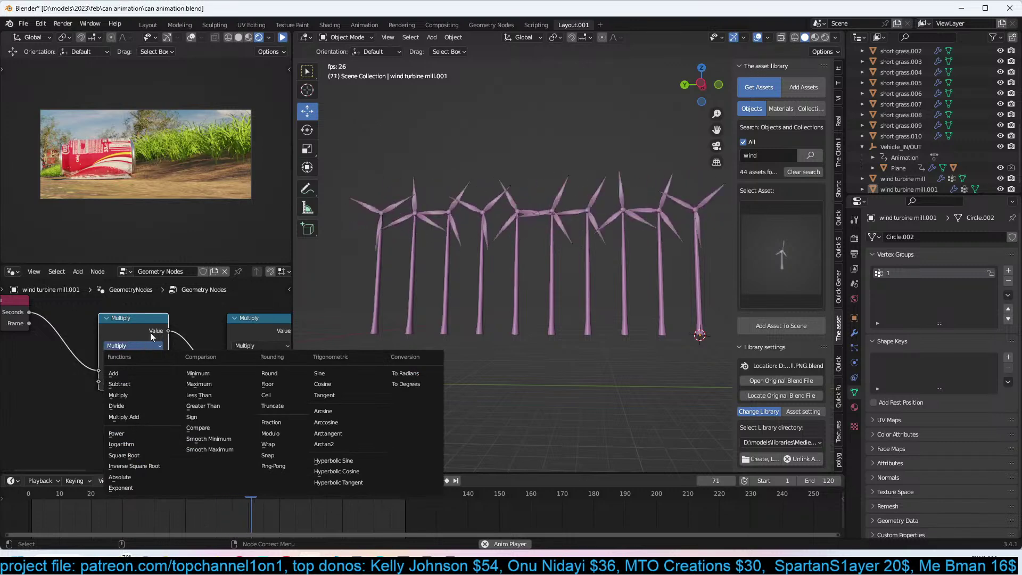
{"action": "left_click_drag", "start_coordinate": [141, 382], "coordinate": [130, 382]}
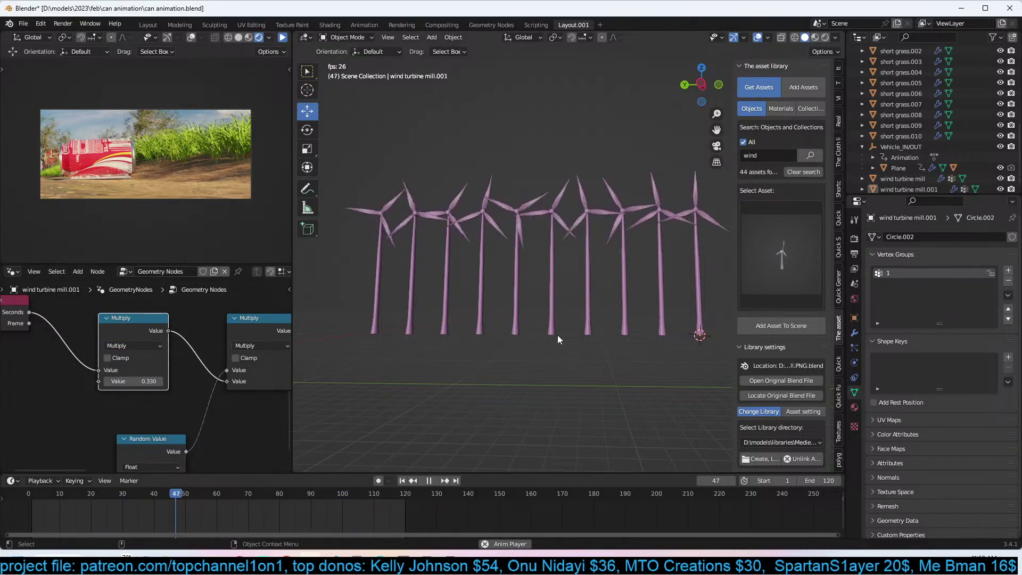
{"action": "scroll", "coordinate": [557, 335], "scroll_direction": "down", "scroll_amount": 3}
{"action": "key", "text": "space"}
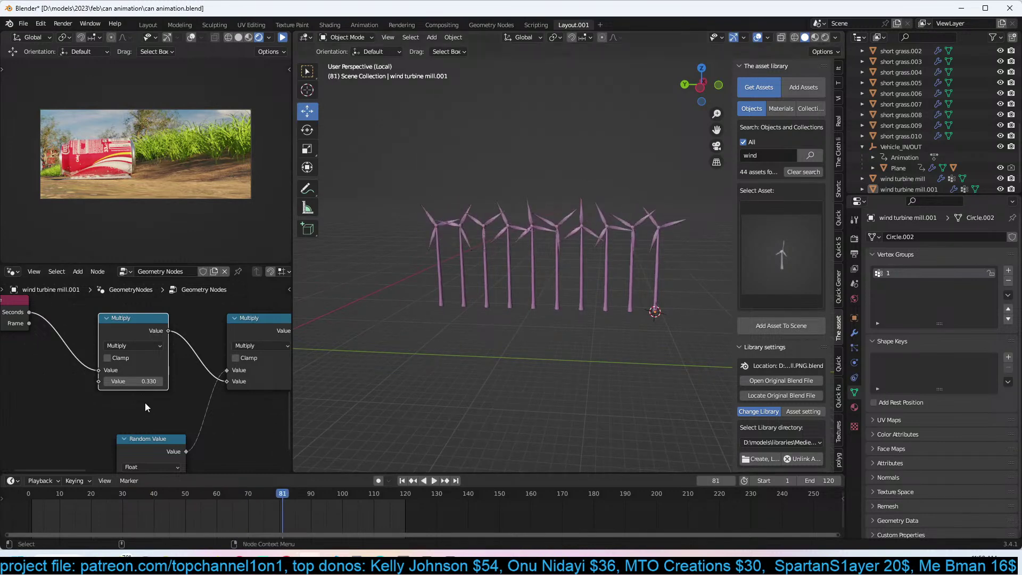
Search the node list for "rota" and add a rotation node beside the blades' Set Position node.
{"action": "scroll", "coordinate": [151, 387], "scroll_direction": "down", "scroll_amount": 8}
{"action": "middle_click_drag", "start_coordinate": [114, 361], "coordinate": [146, 425]}
{"action": "middle_click_drag", "start_coordinate": [212, 369], "coordinate": [172, 400]}
{"action": "middle_click_drag", "start_coordinate": [227, 354], "coordinate": [97, 346]}
{"action": "scroll", "coordinate": [191, 412], "scroll_direction": "up", "scroll_amount": 3}
{"action": "middle_click_drag", "start_coordinate": [190, 394], "coordinate": [130, 378]}
{"action": "middle_click_drag", "start_coordinate": [203, 336], "coordinate": [182, 373]}
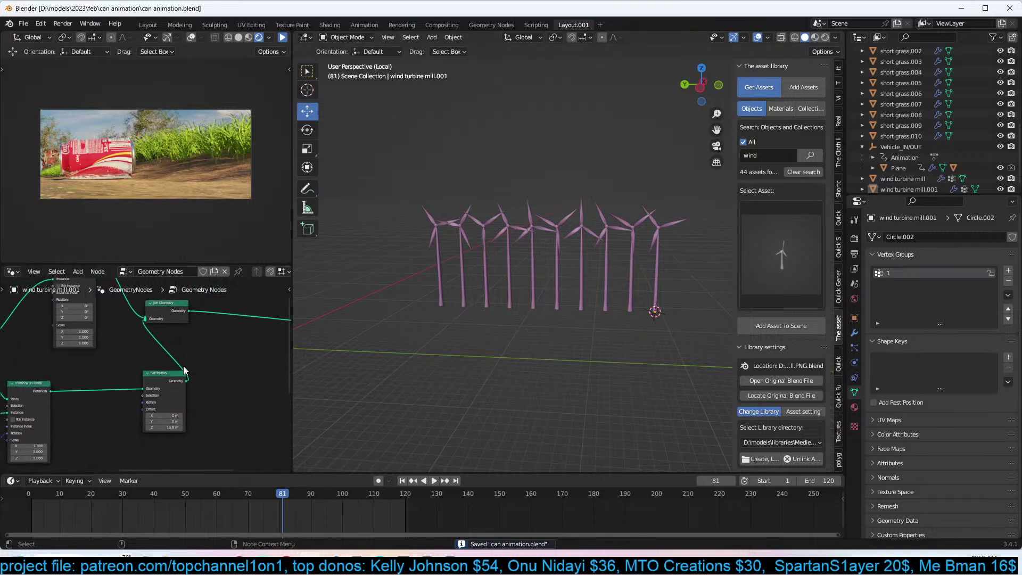
{"action": "scroll", "coordinate": [185, 369], "scroll_direction": "down", "scroll_amount": 3}
{"action": "key", "text": "shift+a"}
{"action": "left_click", "coordinate": [181, 296]}
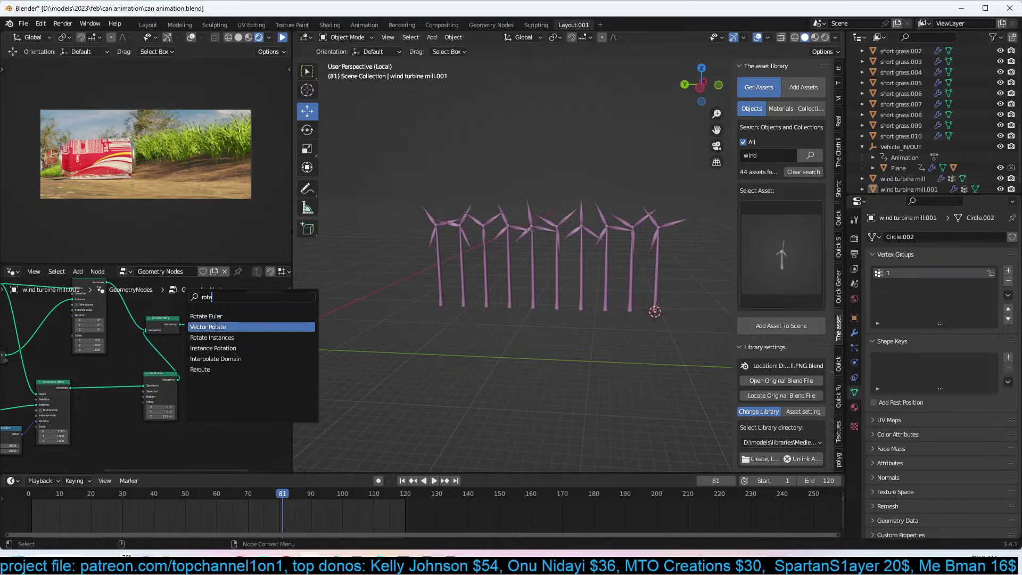
{"action": "left_click", "coordinate": [161, 368]}
{"action": "middle_click_drag", "start_coordinate": [161, 368], "coordinate": [187, 364]}
{"action": "scroll", "coordinate": [188, 364], "scroll_direction": "up", "scroll_amount": 3}
{"action": "left_click_drag", "start_coordinate": [200, 363], "coordinate": [241, 356]}
Duplicate the Random Value node and connect the copy's value to the Z input of the blades' Combine XYZ node.
{"action": "scroll", "coordinate": [171, 385], "scroll_direction": "up", "scroll_amount": 1}
{"action": "middle_click_drag", "start_coordinate": [171, 385], "coordinate": [187, 372]}
{"action": "middle_click_drag", "start_coordinate": [94, 378], "coordinate": [234, 315]}
{"action": "scroll", "coordinate": [39, 404], "scroll_direction": "up", "scroll_amount": 2}
{"action": "middle_click_drag", "start_coordinate": [39, 404], "coordinate": [98, 352]}
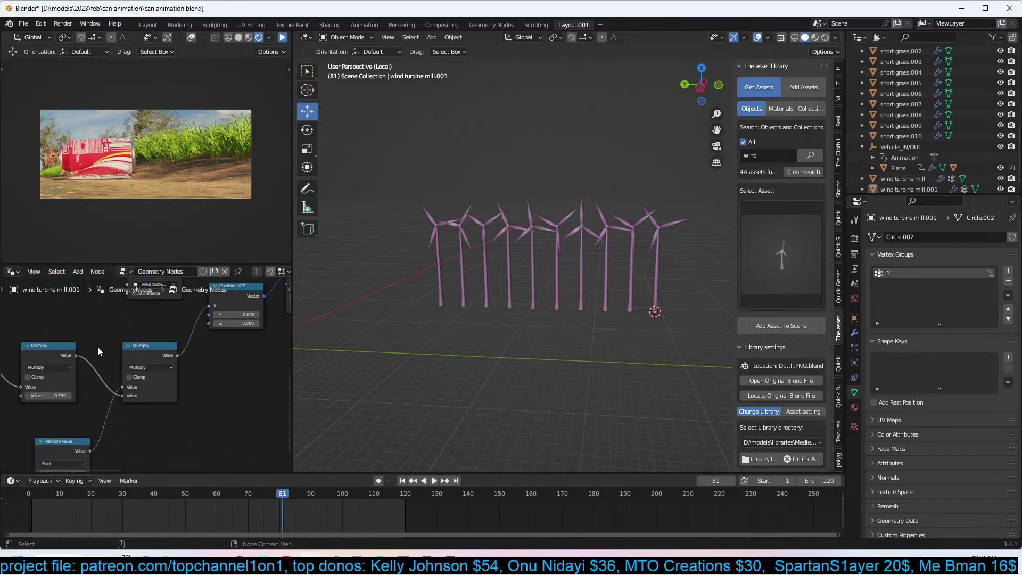
{"action": "key", "text": "shift+d"}
{"action": "left_click", "coordinate": [244, 379]}
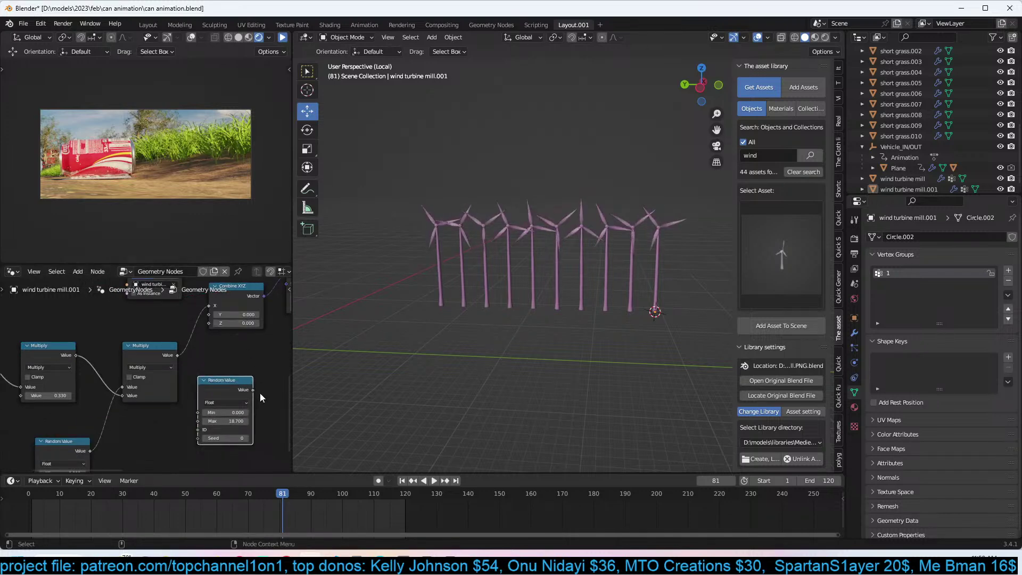
{"action": "left_click_drag", "start_coordinate": [206, 324], "coordinate": [207, 323]}
{"action": "middle_click_drag", "start_coordinate": [207, 324], "coordinate": [169, 295]}
{"action": "scroll", "coordinate": [568, 305], "scroll_direction": "up", "scroll_amount": 3}
{"action": "middle_click_drag", "start_coordinate": [569, 304], "coordinate": [621, 291]}
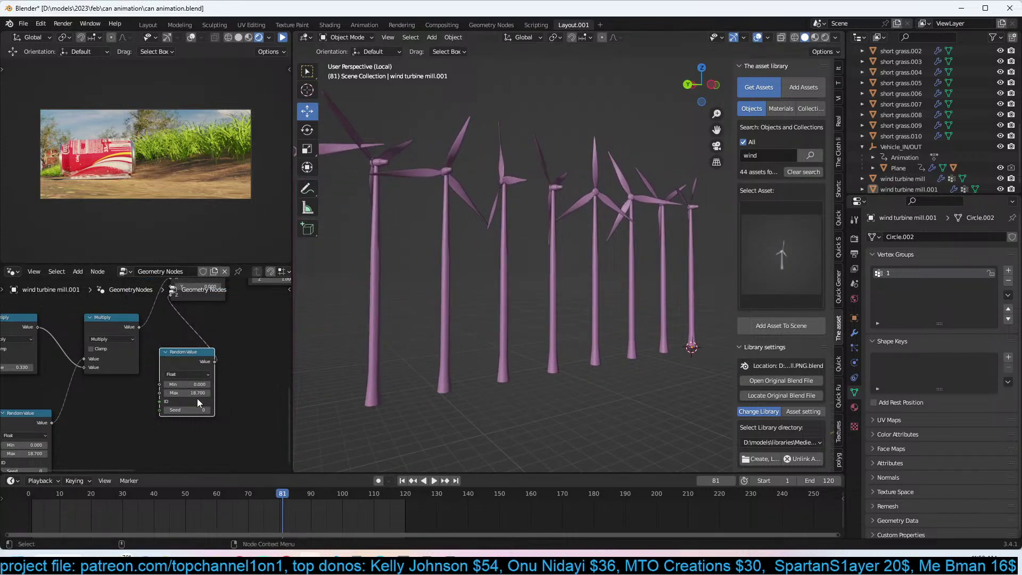
Set the duplicated Random Value node's minimum to about -0.7 and its maximum to 1.12.
{"action": "left_click_drag", "start_coordinate": [199, 393], "coordinate": [181, 384]}
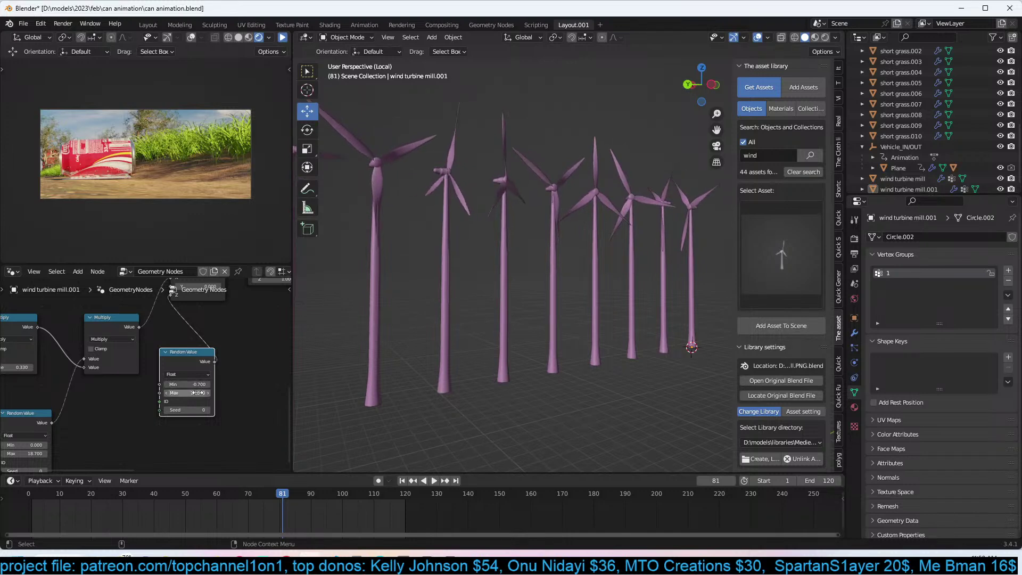
{"action": "key", "text": "Return"}
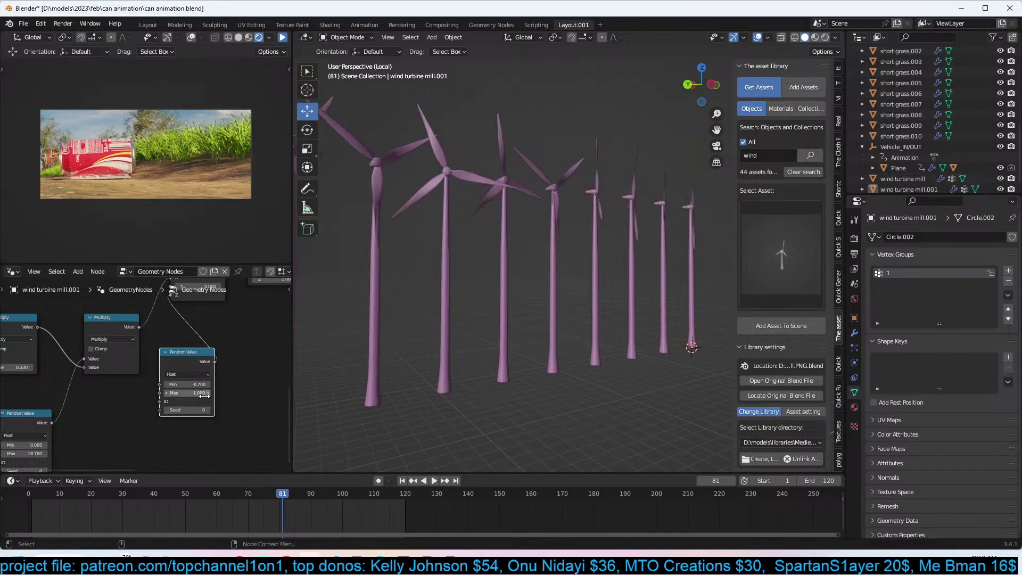
{"action": "scroll", "coordinate": [505, 295], "scroll_direction": "down", "scroll_amount": 4}
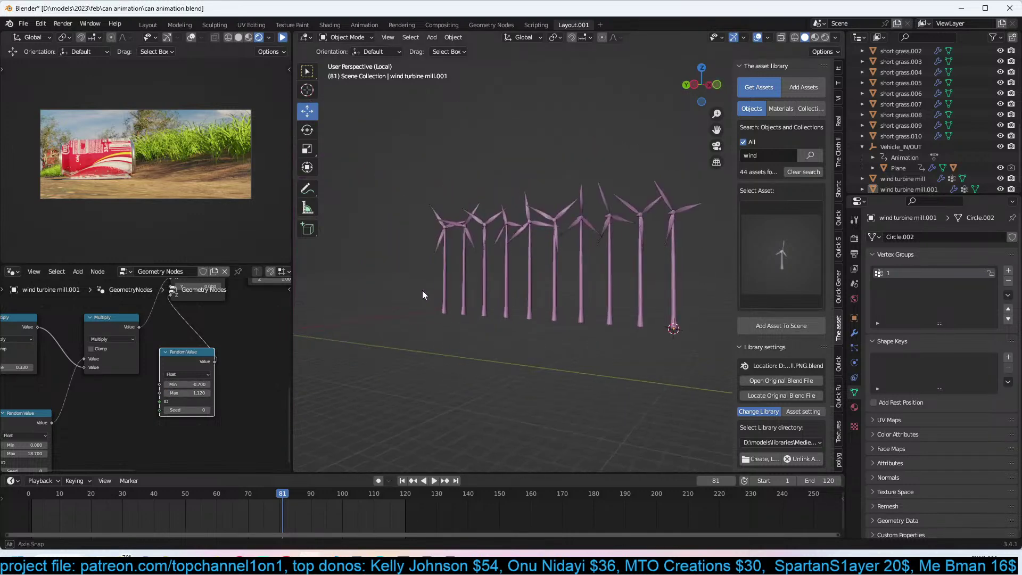
Expose the Mesh Line node's Count through the Group Input node and save the file.
{"action": "scroll", "coordinate": [175, 407], "scroll_direction": "down", "scroll_amount": 4}
{"action": "middle_click_drag", "start_coordinate": [175, 408], "coordinate": [179, 424]}
{"action": "middle_click_drag", "start_coordinate": [218, 373], "coordinate": [188, 413]}
{"action": "scroll", "coordinate": [201, 393], "scroll_direction": "down", "scroll_amount": 1}
{"action": "left_click_drag", "start_coordinate": [228, 378], "coordinate": [95, 337]}
{"action": "scroll", "coordinate": [218, 386], "scroll_direction": "up", "scroll_amount": 3}
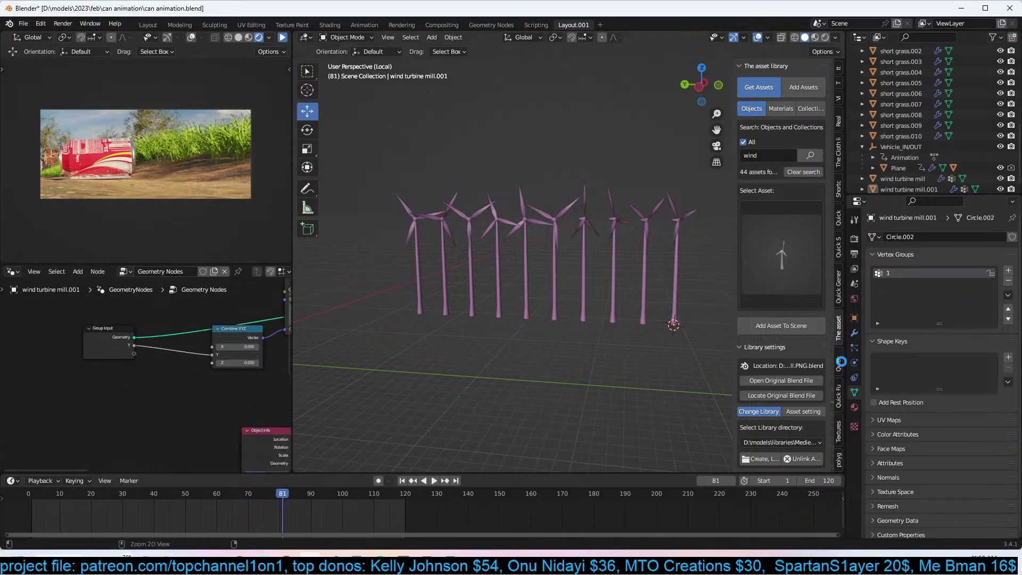
{"action": "middle_click_drag", "start_coordinate": [266, 298], "coordinate": [154, 346]}
{"action": "left_click_drag", "start_coordinate": [222, 331], "coordinate": [208, 320]}
{"action": "middle_click_drag", "start_coordinate": [163, 337], "coordinate": [211, 341]}
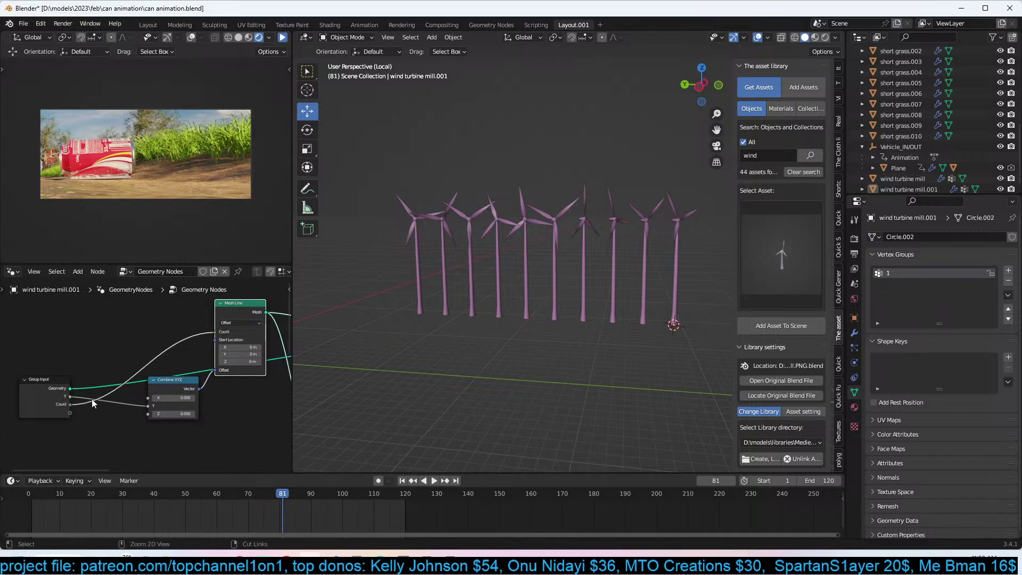
{"action": "key", "text": "ctrl+s"}
Set the turbine modifier's Y spacing to 2.29, then leave local view and look through the camera.
{"action": "left_click", "coordinate": [854, 334]}
{"action": "left_click_drag", "start_coordinate": [969, 287], "coordinate": [948, 288]}
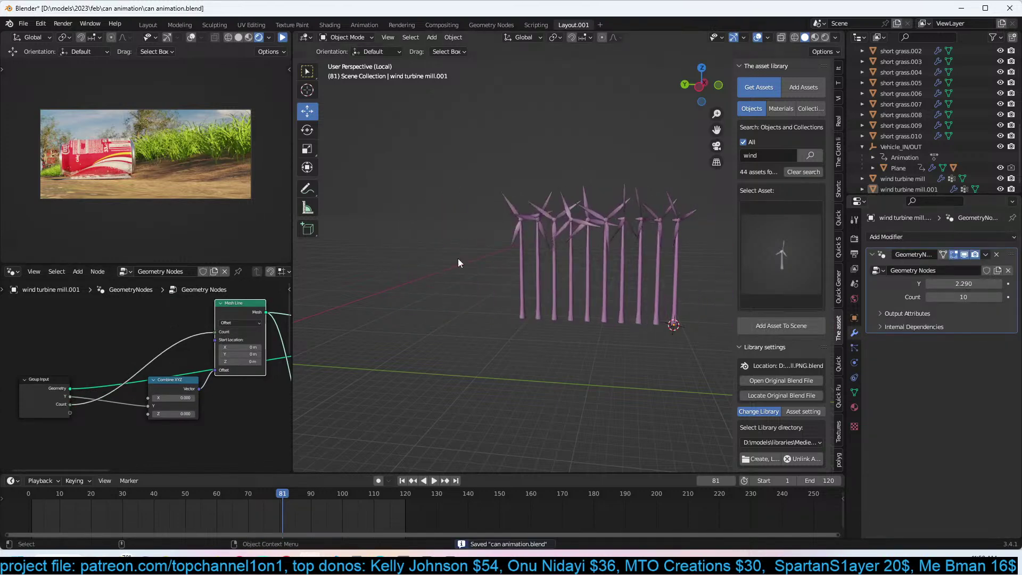
{"action": "key", "text": "KP_Divide"}
{"action": "key", "text": "KP_0"}
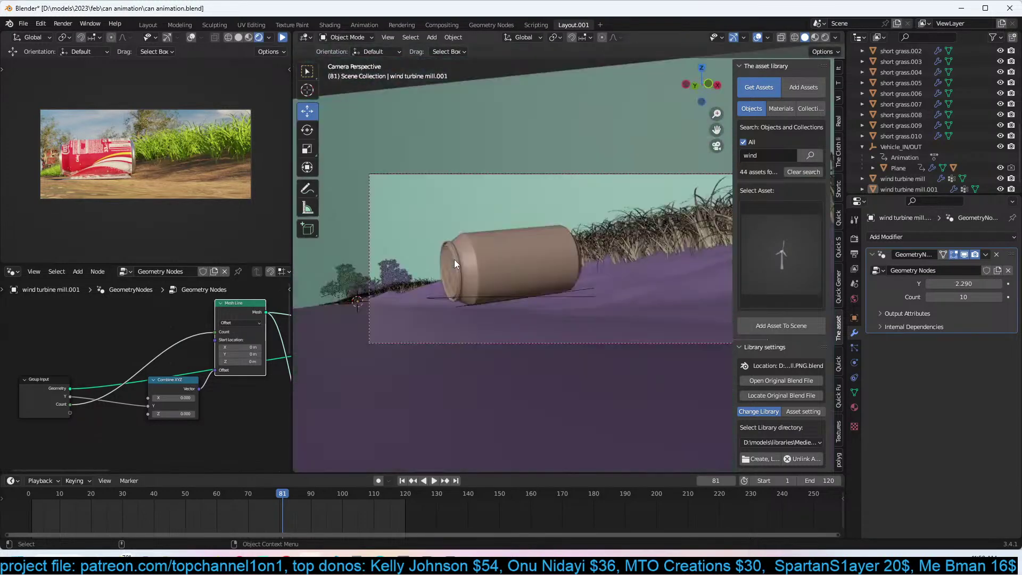
Select wind turbine mill.001 in the full scene and set its modifier's Y spacing to -10.
{"action": "middle_click_drag", "start_coordinate": [541, 287], "coordinate": [672, 306]}
{"action": "key", "text": "KP_0"}
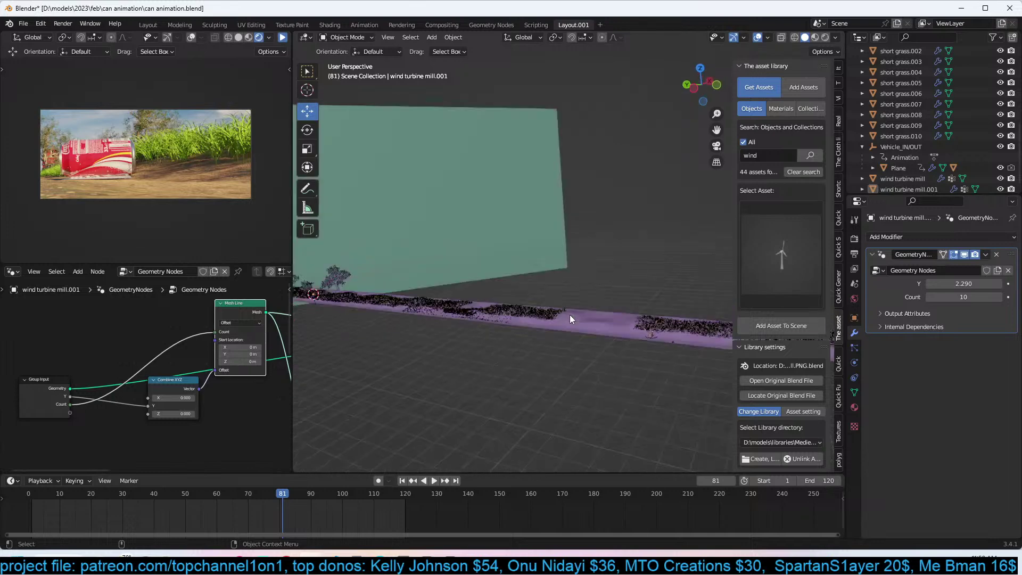
{"action": "middle_click_drag", "start_coordinate": [569, 315], "coordinate": [699, 356]}
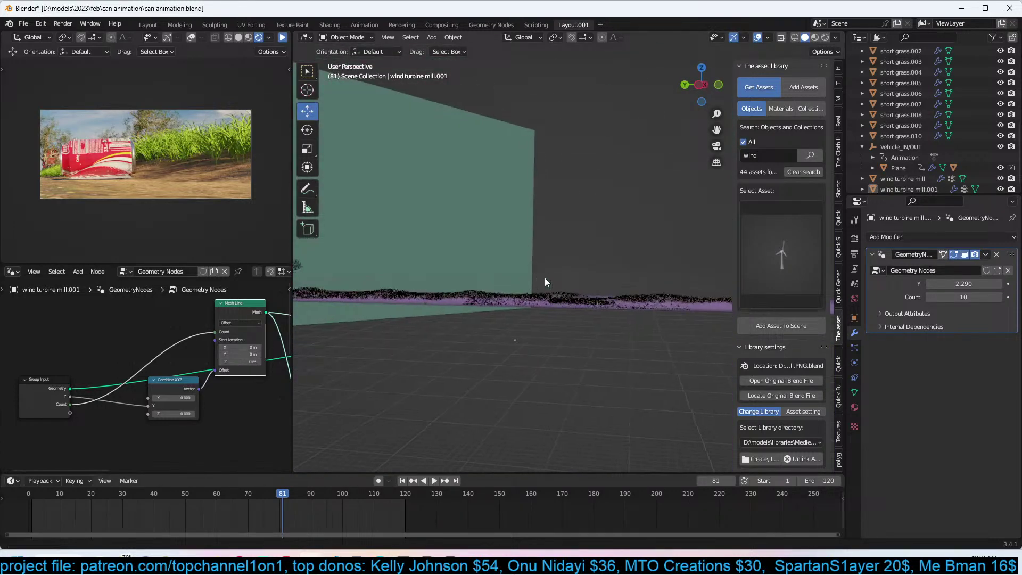
{"action": "middle_click_drag", "start_coordinate": [536, 277], "coordinate": [593, 284]}
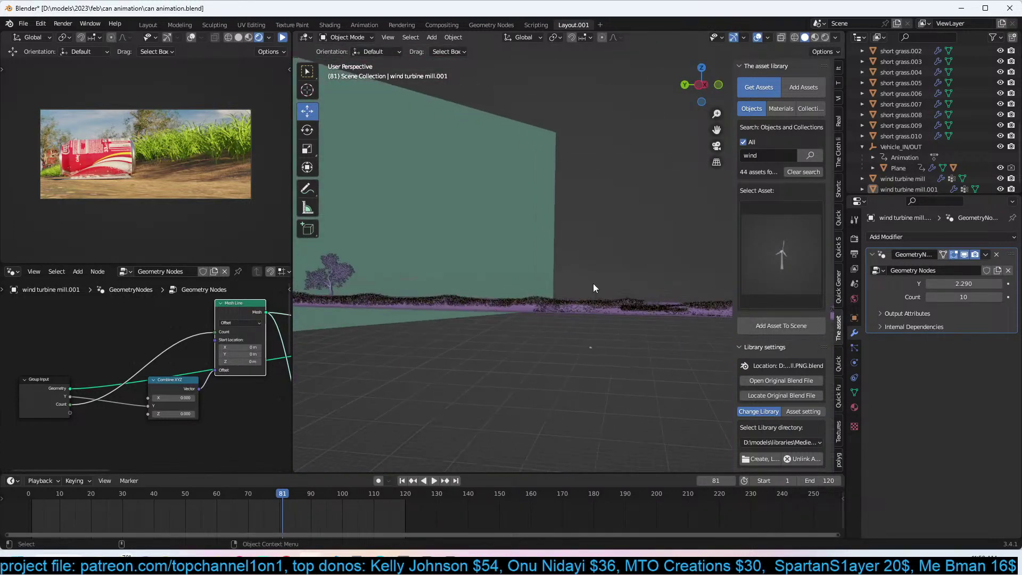
{"action": "left_click", "coordinate": [887, 187]}
{"action": "key", "text": "KP_Decimal"}
{"action": "middle_click_drag", "start_coordinate": [624, 200], "coordinate": [596, 245]}
{"action": "scroll", "coordinate": [597, 244], "scroll_direction": "down", "scroll_amount": 2}
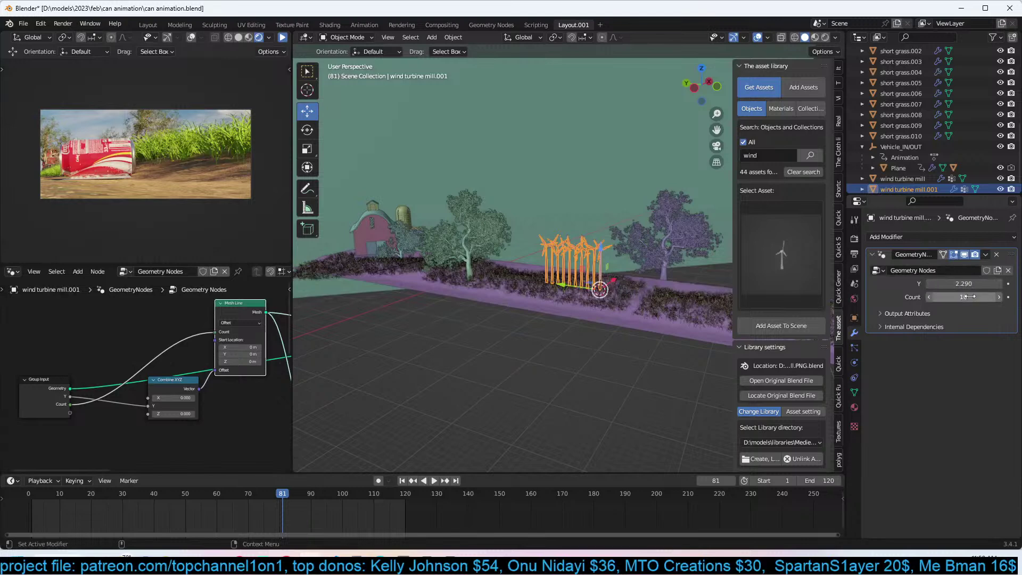
{"action": "mouse_move", "coordinate": [974, 286]}
{"action": "left_mouse_down"}
{"action": "mouse_move", "coordinate": [943, 287]}
{"action": "mouse_move", "coordinate": [975, 287]}
{"action": "left_mouse_up"}
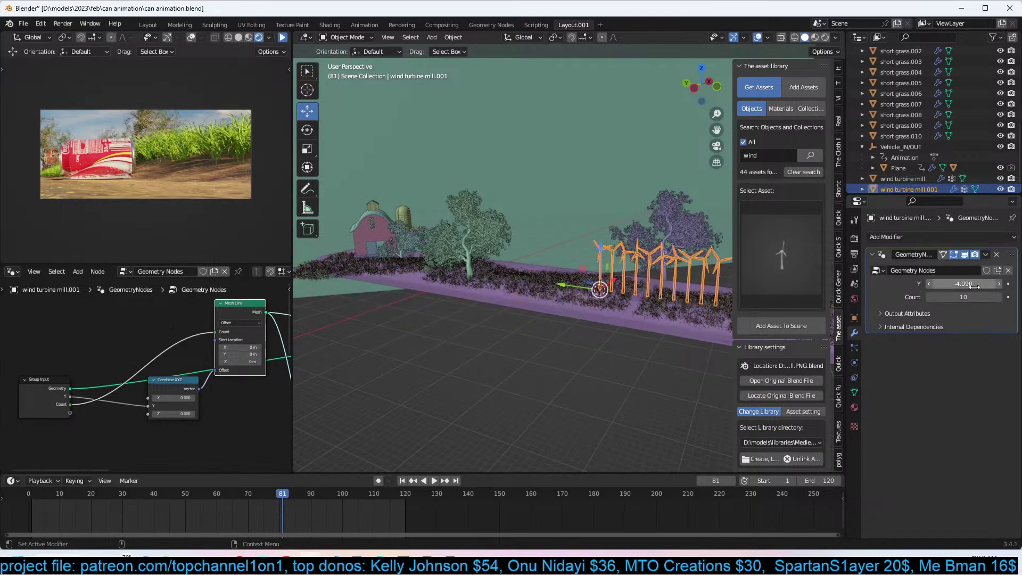
{"action": "key", "text": "Return"}
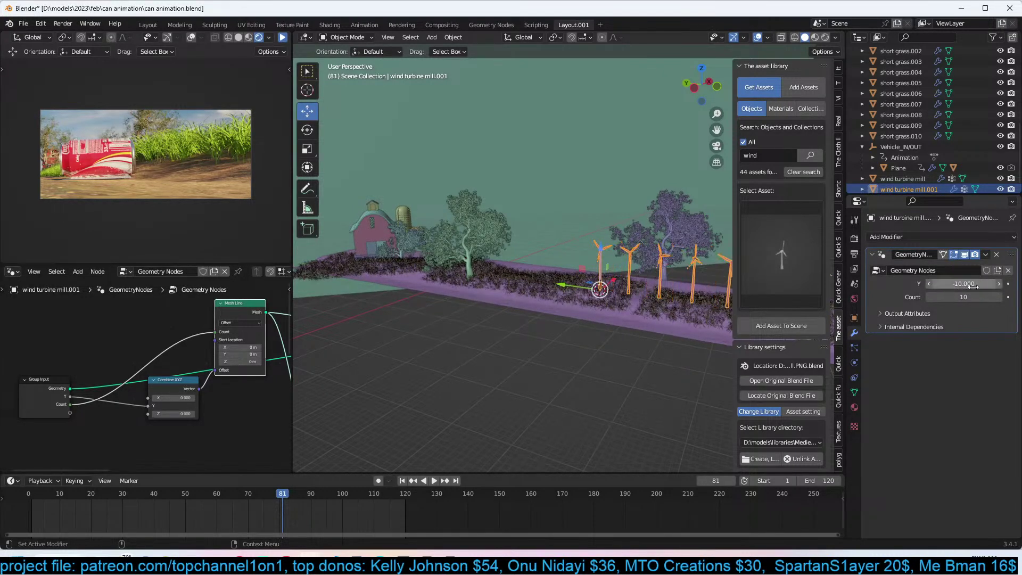
Scale up the turbine row and move it along X toward the can in the camera view.
{"action": "key", "text": "s"}
{"action": "left_click", "coordinate": [705, 266]}
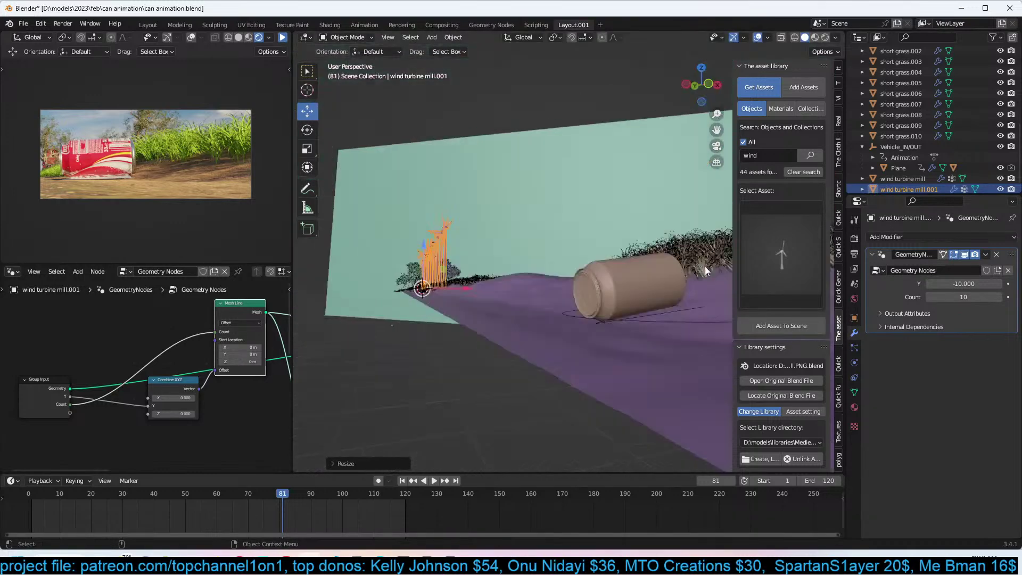
{"action": "key", "text": "KP_0"}
{"action": "left_click_drag", "start_coordinate": [473, 292], "coordinate": [512, 284]}
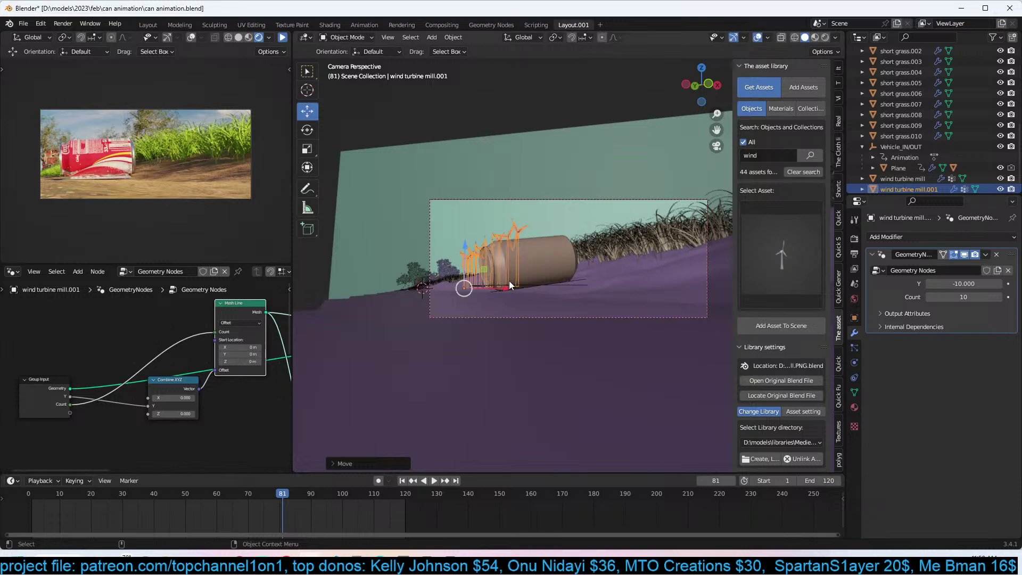
{"action": "left_click", "coordinate": [528, 276]}
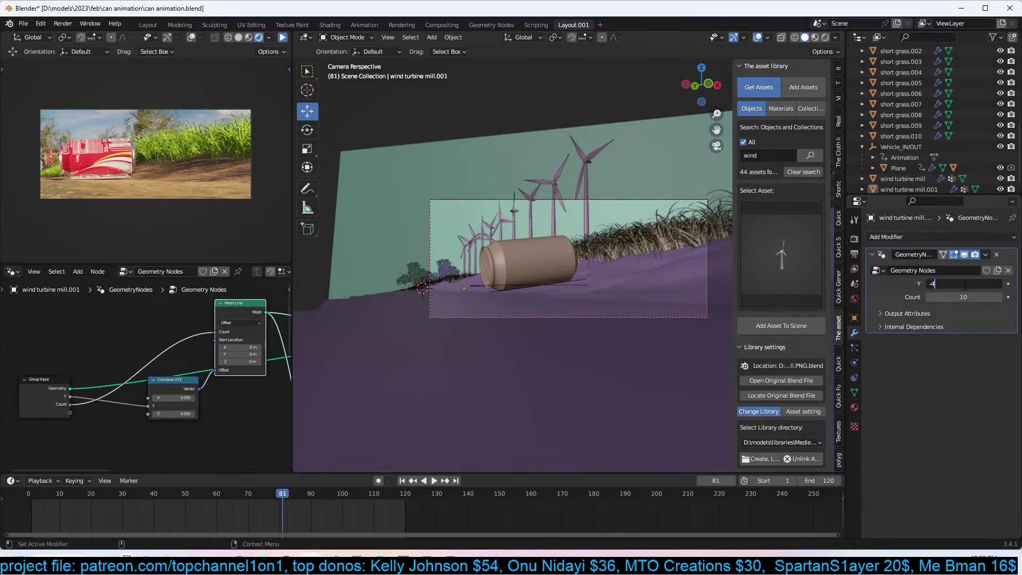
Set the turbine row's Y spacing to -50 and play the animation from frame 0 to check it.
{"action": "key", "text": "Return"}
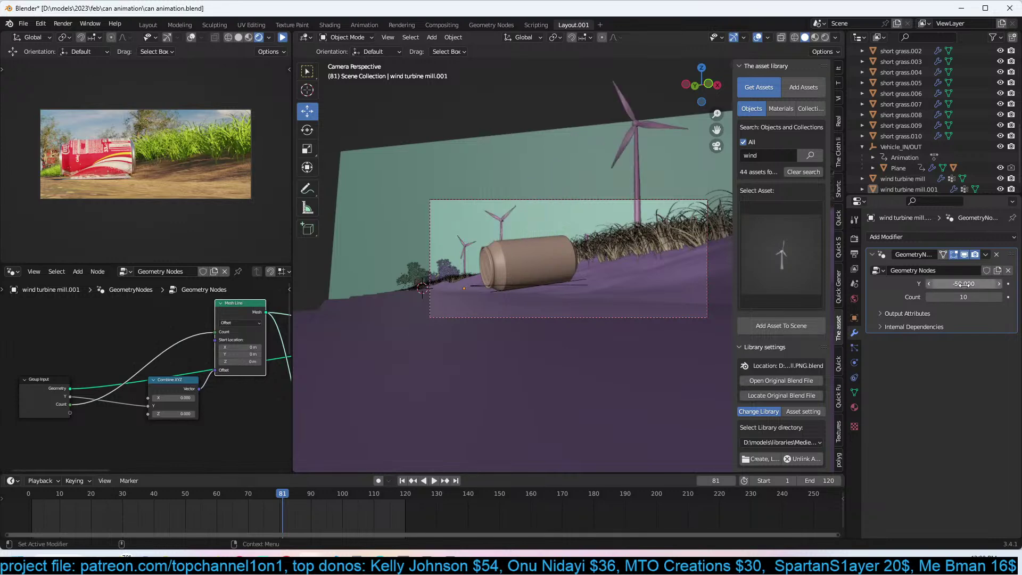
{"action": "left_click", "coordinate": [28, 516]}
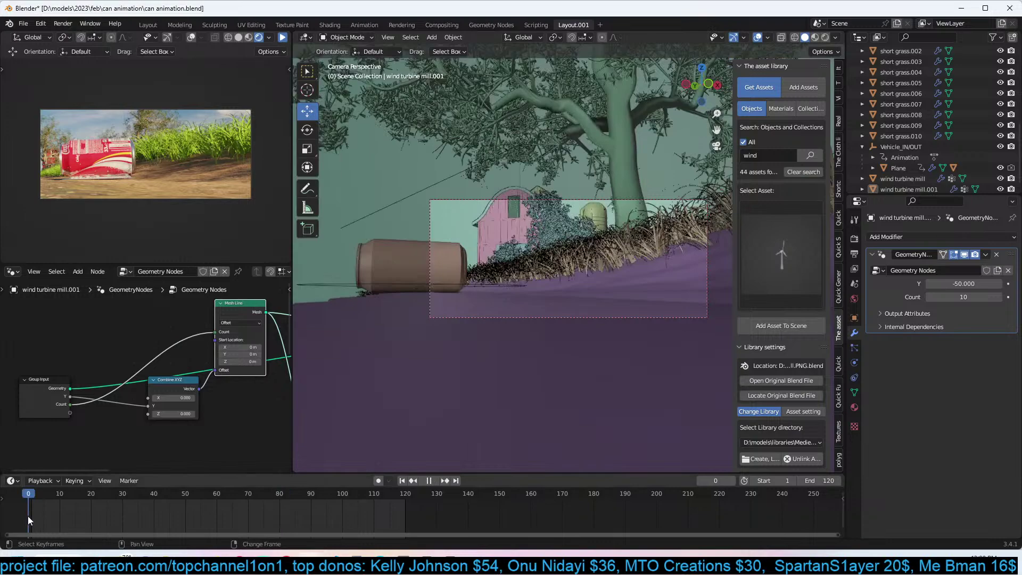
{"action": "key", "text": "space"}
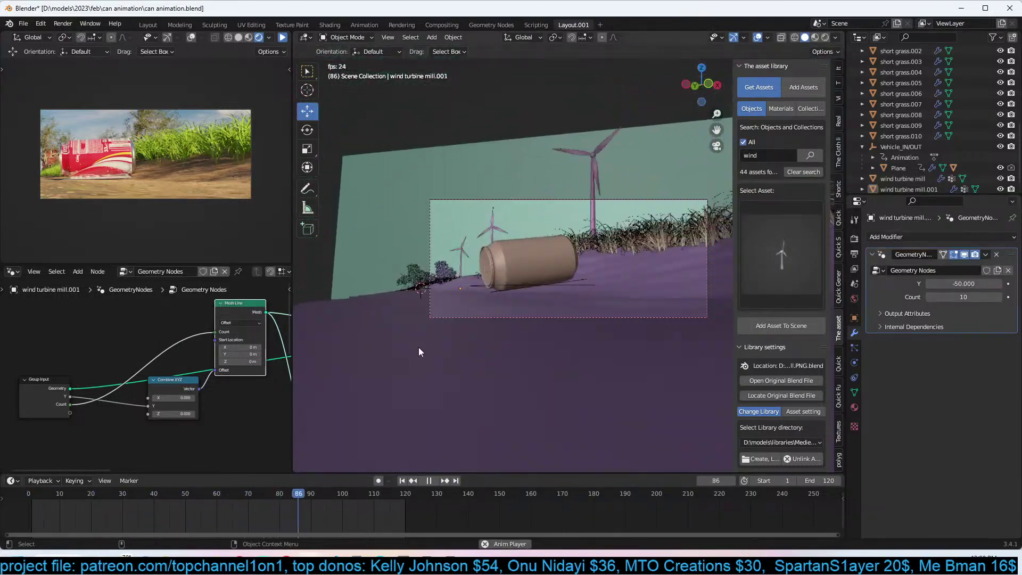
{"action": "key", "text": "space"}
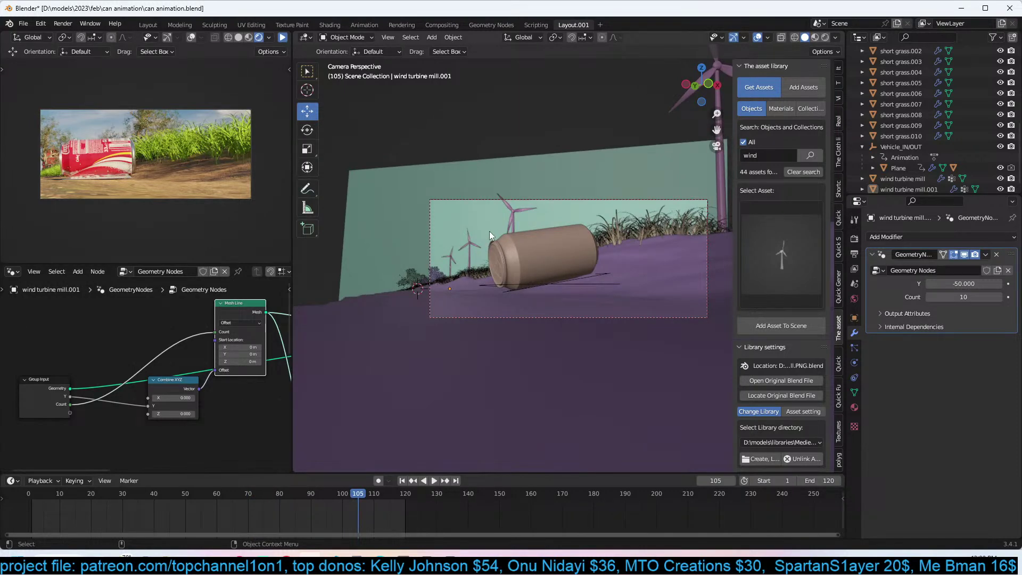
Move the turbine row in top view about 16 m toward negative X and about 67 m toward positive Y, then return to the camera.
{"action": "left_click", "coordinate": [521, 212]}
{"action": "key", "text": "KP_Decimal"}
{"action": "key", "text": "KP_7"}
{"action": "scroll", "coordinate": [568, 255], "scroll_direction": "down", "scroll_amount": 7}
{"action": "key", "text": "g"}
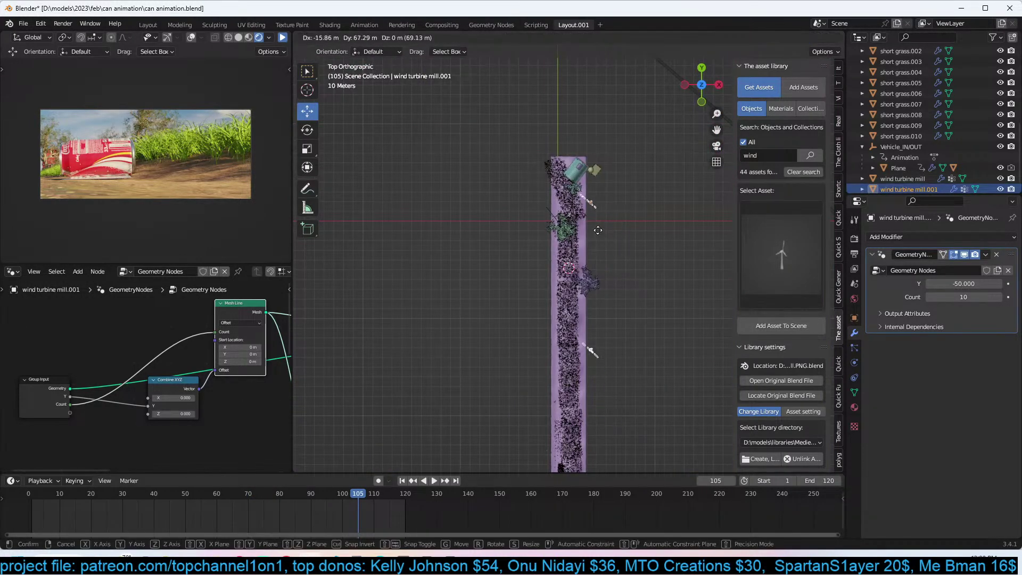
{"action": "left_click", "coordinate": [596, 236]}
{"action": "key", "text": "KP_0"}
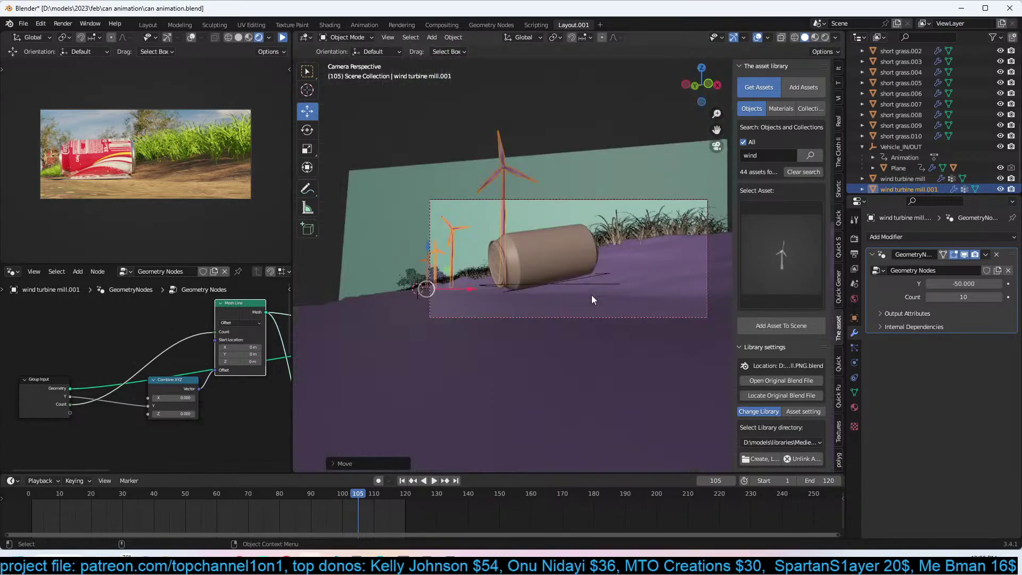
Play the animation to frame 51, scale the turbine row down there, and replay the animation to check it.
{"action": "key", "text": "space"}
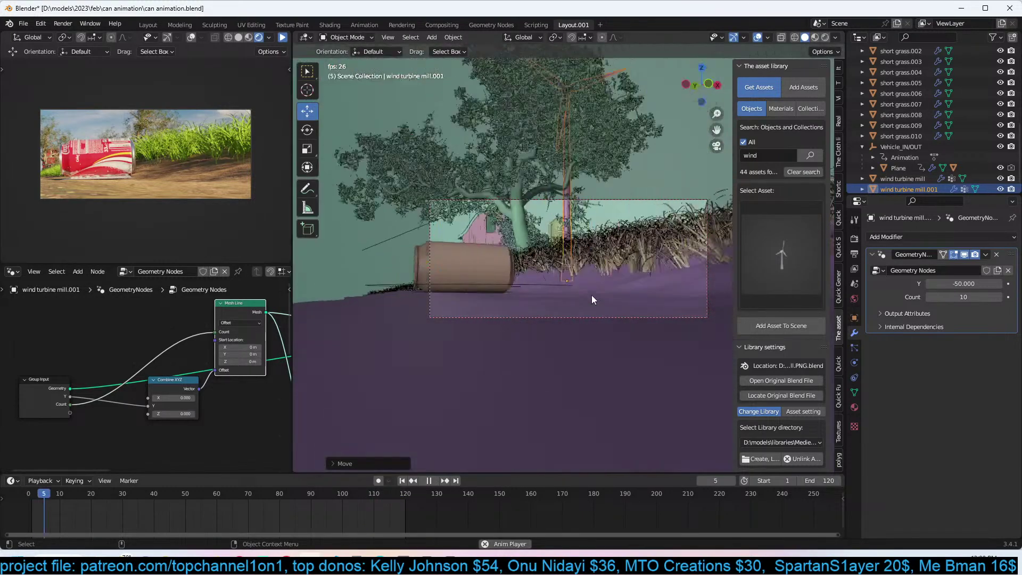
{"action": "key", "text": "space"}
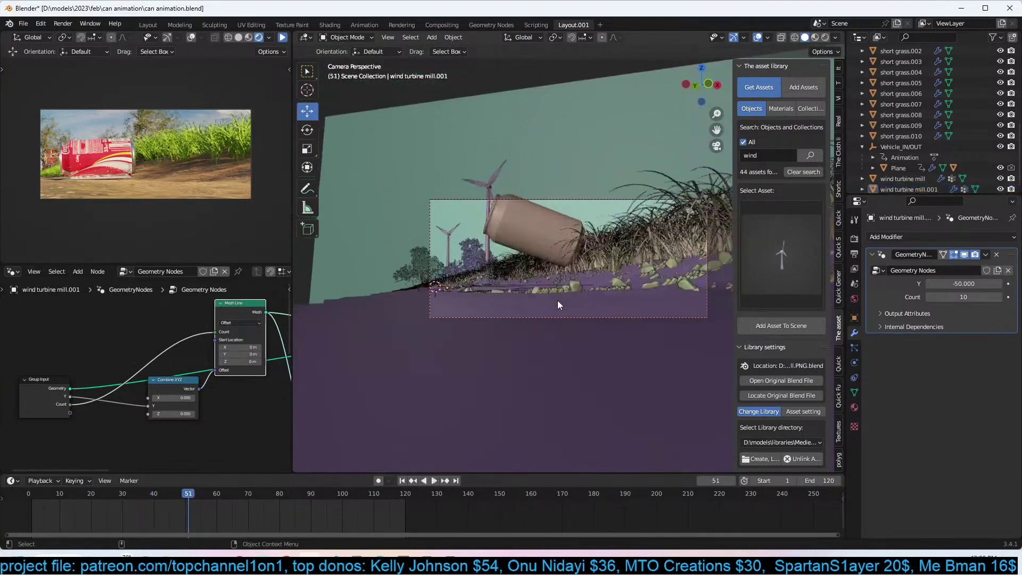
{"action": "middle_click_drag", "start_coordinate": [422, 283], "coordinate": [494, 295], "text": "shift"}
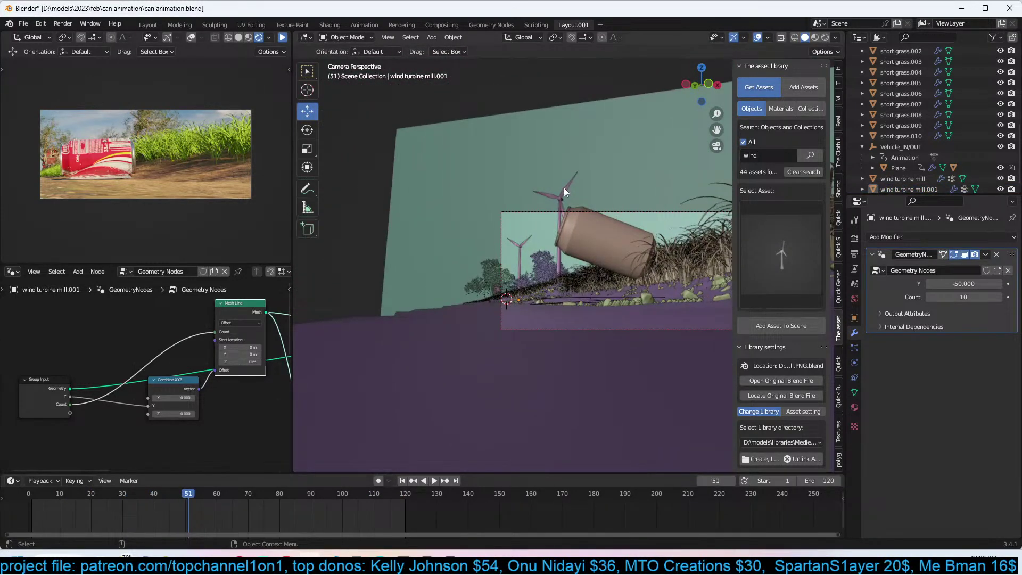
{"action": "key", "text": "s"}
{"action": "left_click", "coordinate": [552, 212]}
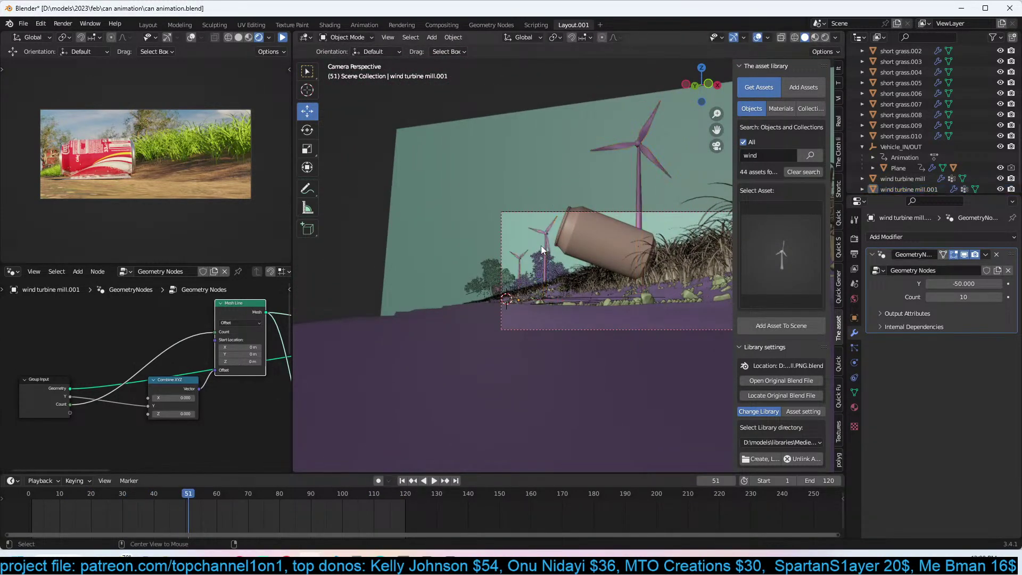
{"action": "key", "text": "space"}
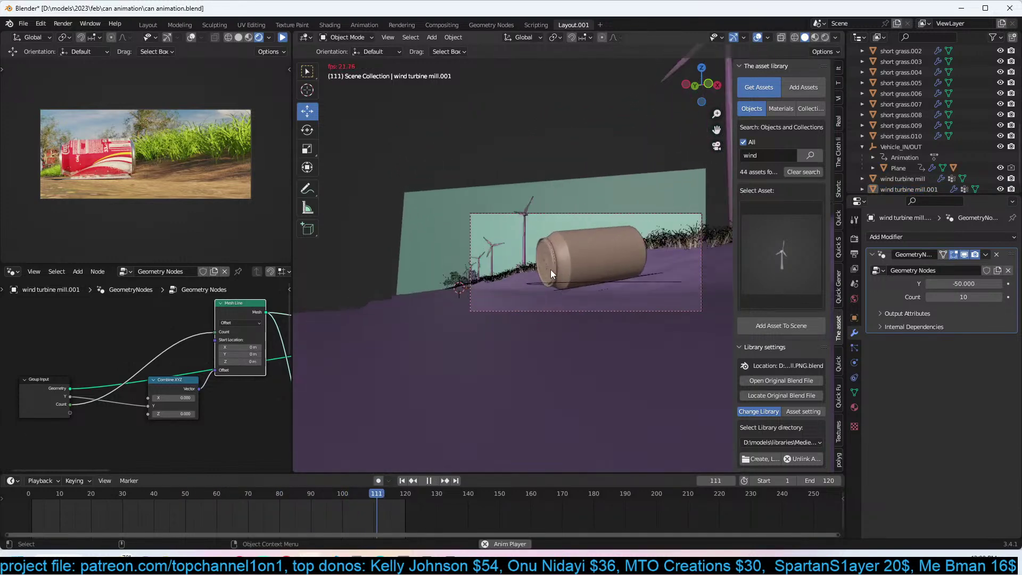
{"action": "key", "text": "space"}
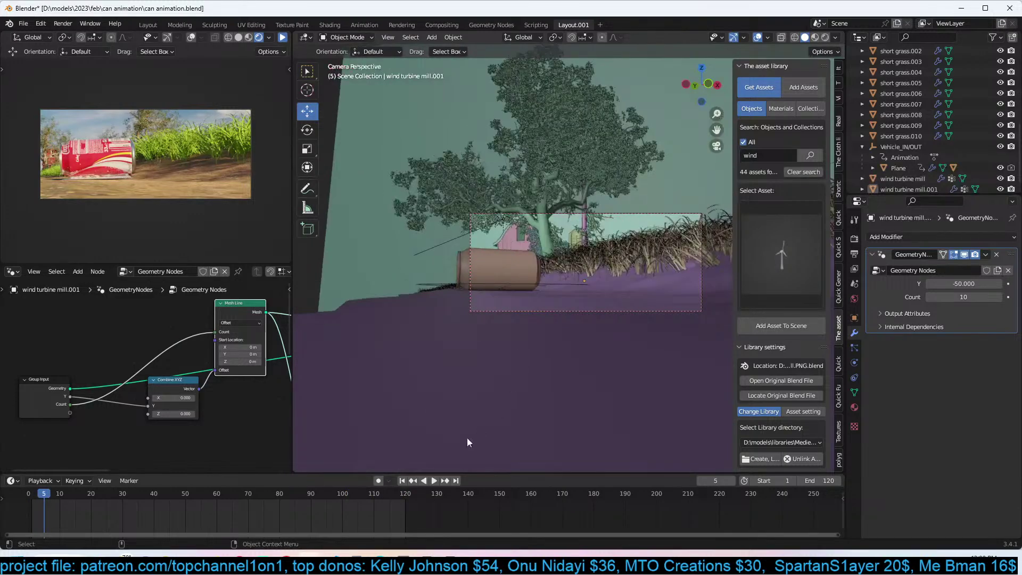
At frame 119, raise the dirt road's Array count to 14, then return to frame 1.
{"action": "left_click", "coordinate": [402, 501]}
{"action": "left_click", "coordinate": [574, 281]}
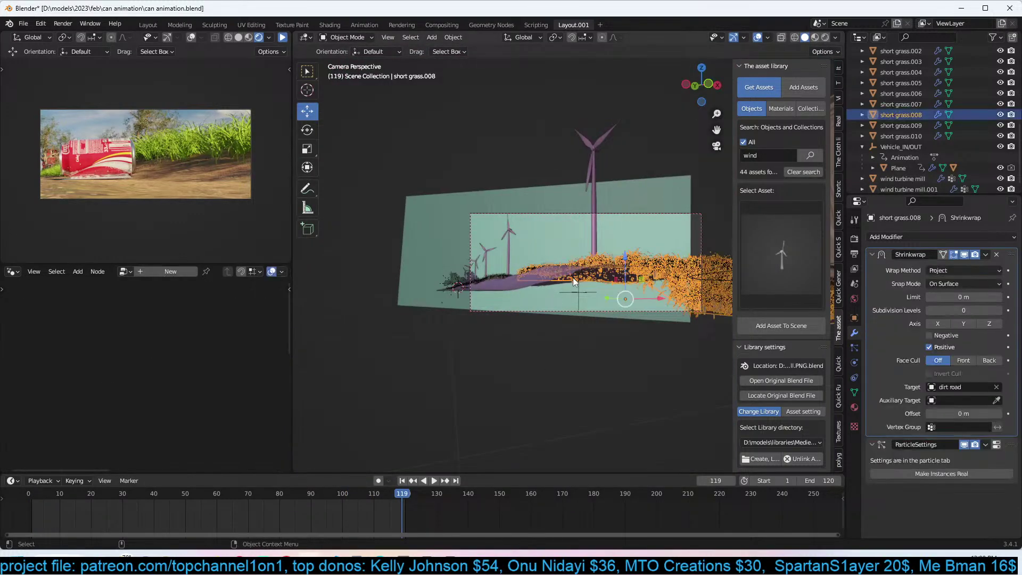
{"action": "left_click", "coordinate": [521, 289]}
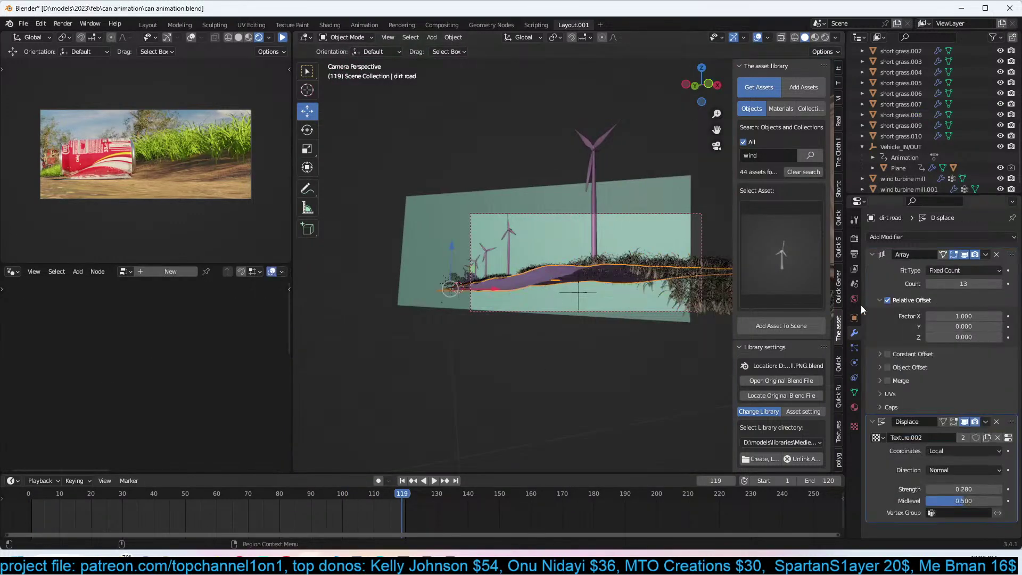
{"action": "left_click", "coordinate": [999, 283]}
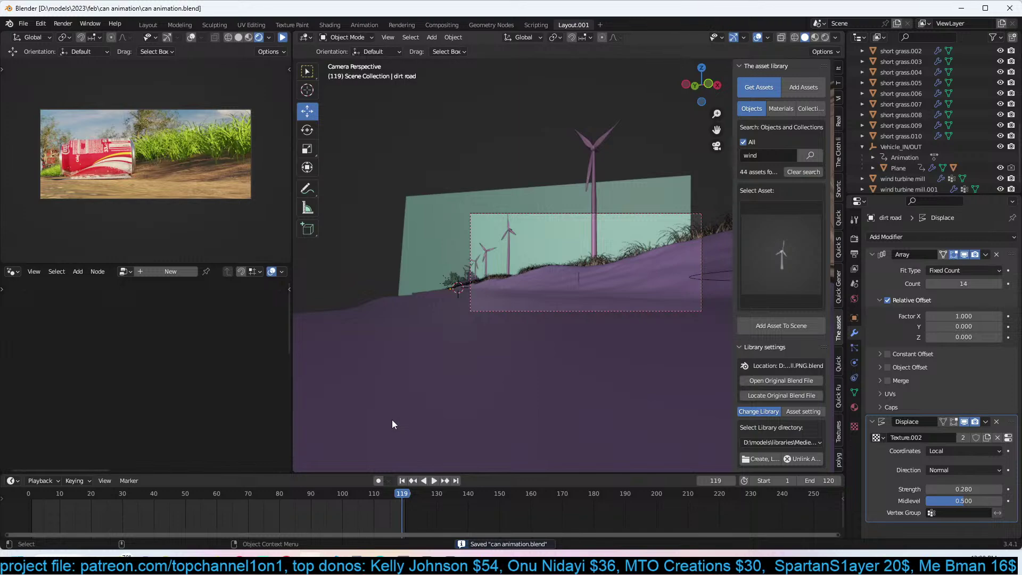
{"action": "left_click", "coordinate": [30, 506]}
Duplicate the short grass and stone strip on the road's edge about 100 m toward positive Y.
{"action": "middle_click_drag", "start_coordinate": [413, 341], "coordinate": [450, 326]}
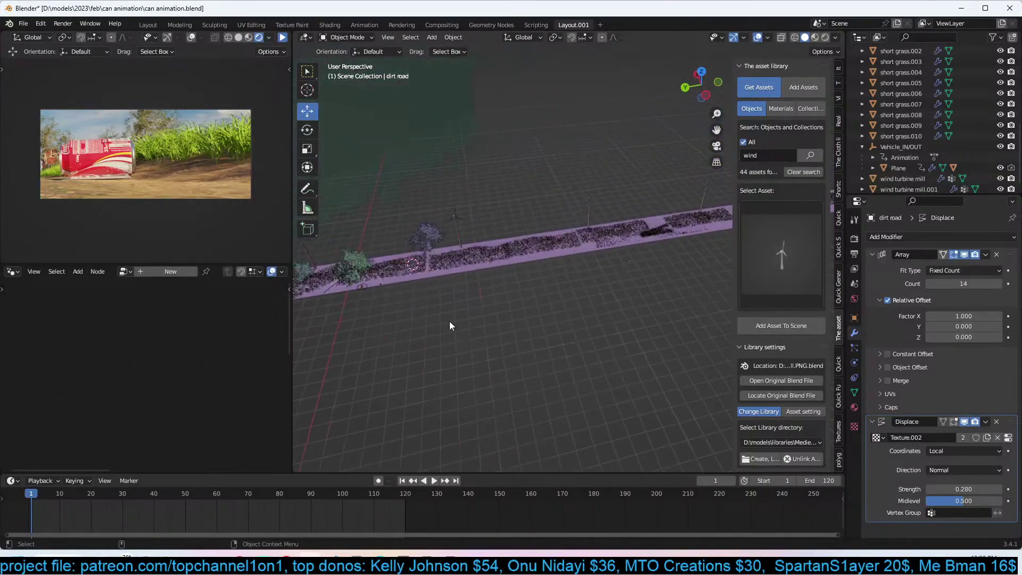
{"action": "left_click", "coordinate": [613, 244]}
{"action": "middle_click_drag", "start_coordinate": [613, 245], "coordinate": [609, 248]}
{"action": "key", "text": "shift+d"}
{"action": "key", "text": "x"}
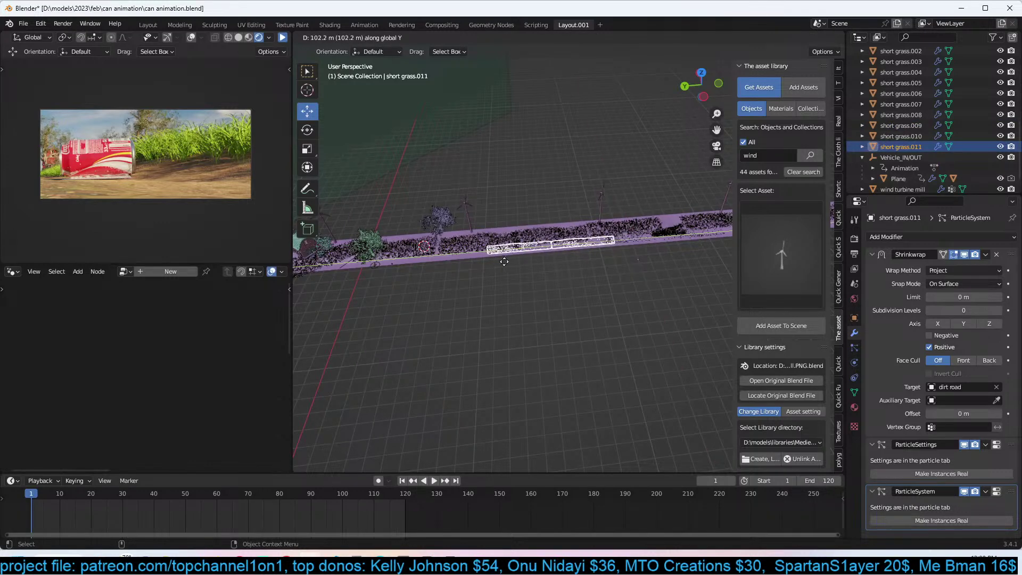
{"action": "left_click", "coordinate": [521, 269]}
Duplicate the copied strip once more about 100 m toward positive Y and scale it up by about 1.13.
{"action": "key", "text": "shift+d"}
{"action": "key", "text": "y"}
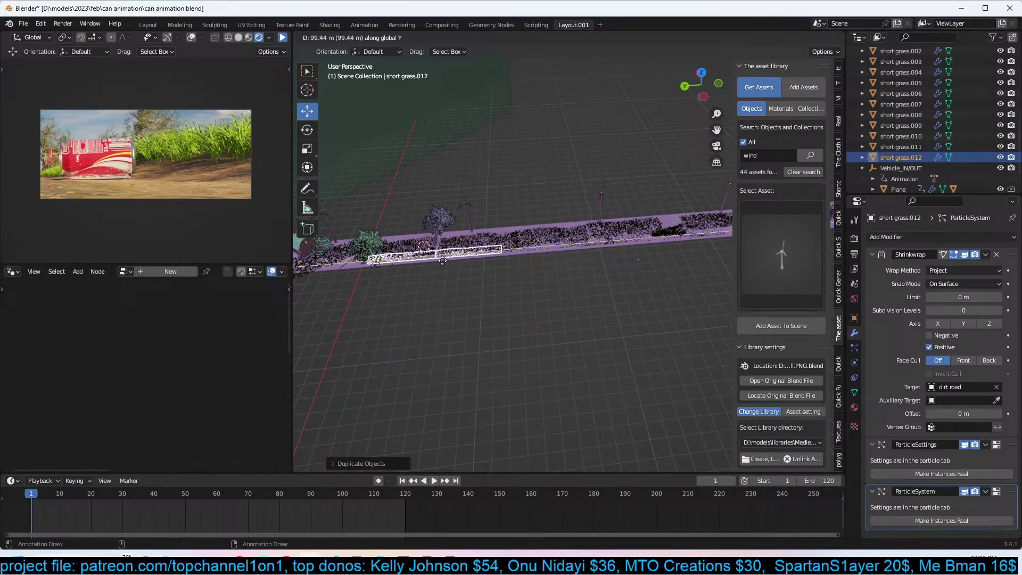
{"action": "key", "text": "s"}
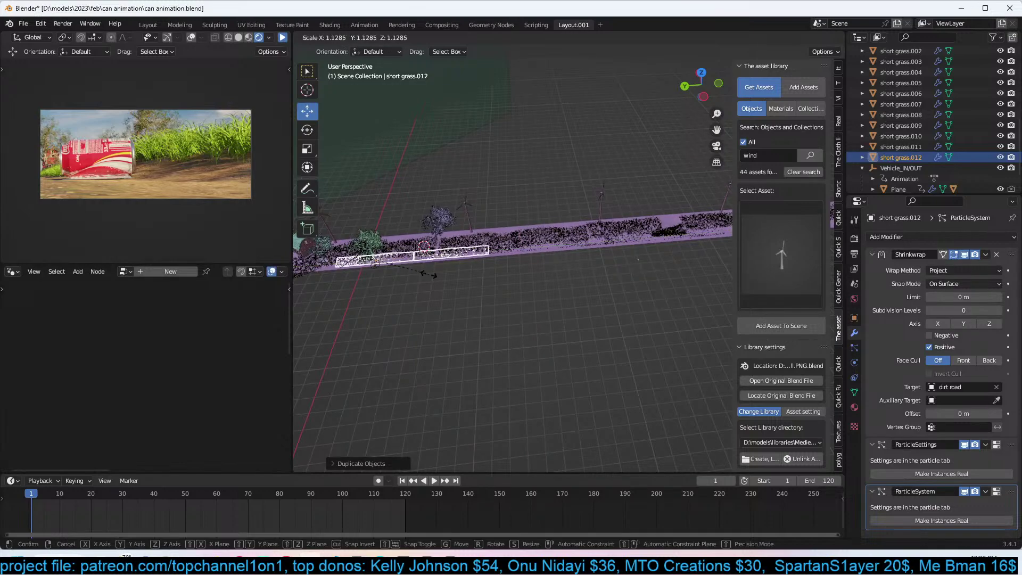
{"action": "left_click", "coordinate": [433, 276]}
Move the newest strip across the road along X so it lines up with the road's edge.
{"action": "middle_click_drag", "start_coordinate": [433, 275], "coordinate": [491, 329]}
{"action": "middle_click_drag", "start_coordinate": [408, 363], "coordinate": [426, 319]}
{"action": "key", "text": "g"}
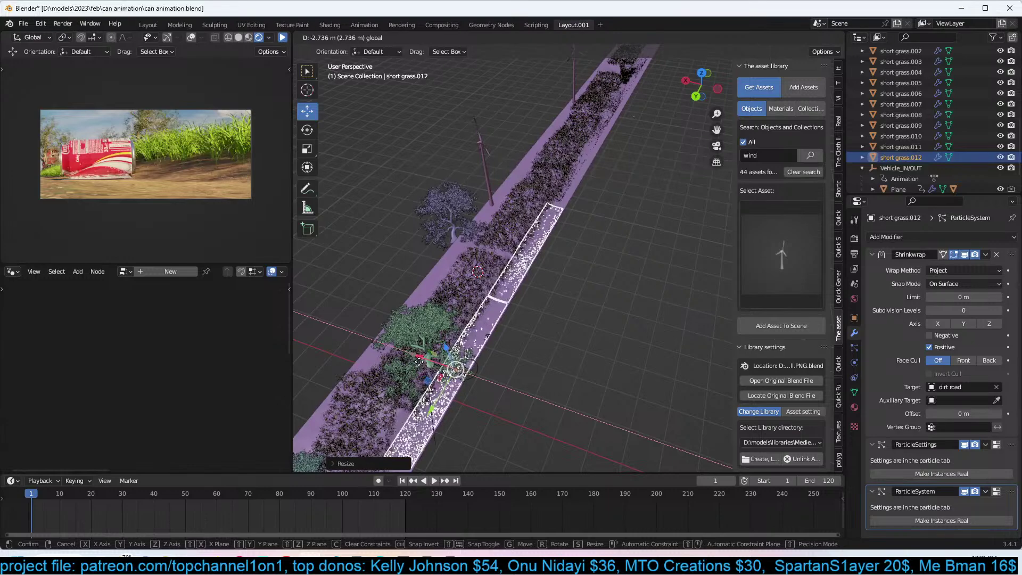
{"action": "left_click", "coordinate": [536, 277]}
Select the neighbouring strip, short grass.011, and resize it to fit along the road's edge.
{"action": "middle_click_drag", "start_coordinate": [536, 274], "coordinate": [520, 225]}
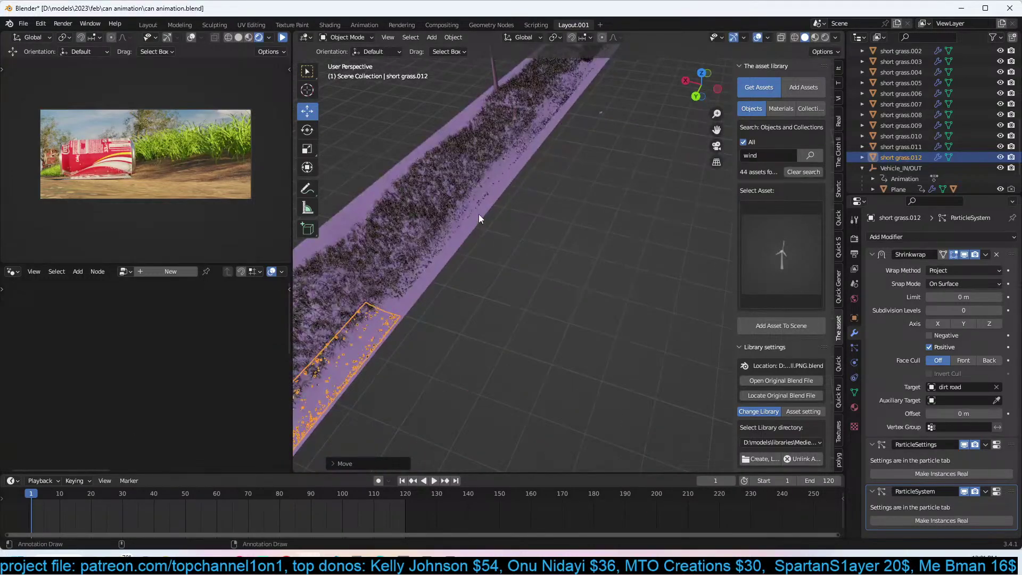
{"action": "left_click", "coordinate": [452, 219]}
{"action": "left_click", "coordinate": [462, 221]}
{"action": "key", "text": "s"}
{"action": "left_click", "coordinate": [446, 223]}
{"action": "left_click_drag", "start_coordinate": [420, 218], "coordinate": [582, 156]}
{"action": "middle_click_drag", "start_coordinate": [582, 155], "coordinate": [557, 173]}
{"action": "left_click", "coordinate": [558, 173]}
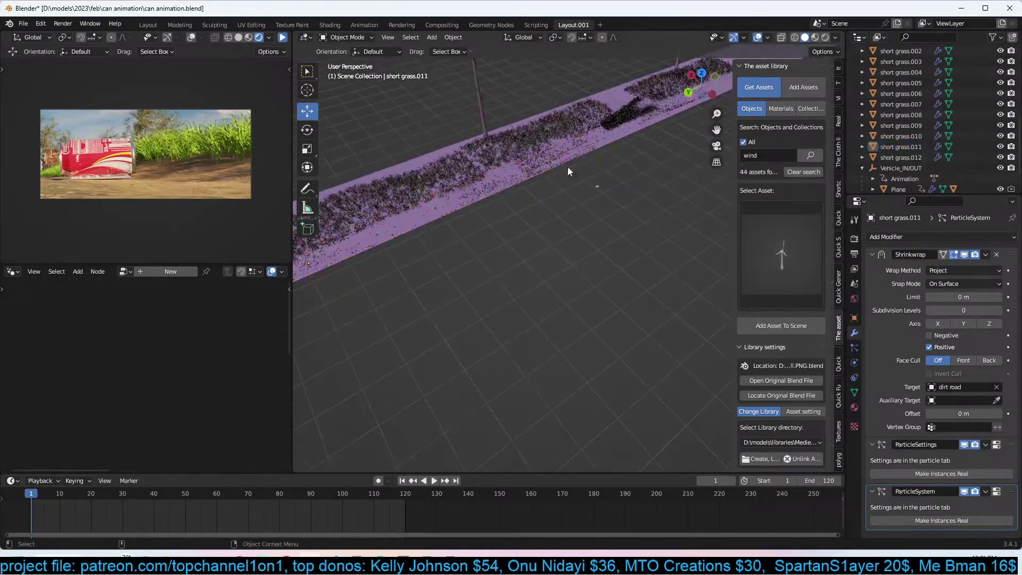
Resize the short grass.009 strip and move it toward negative Y along the road's edge.
{"action": "left_click", "coordinate": [598, 141]}
{"action": "middle_click_drag", "start_coordinate": [598, 140], "coordinate": [607, 187]}
{"action": "key", "text": "s"}
{"action": "left_click", "coordinate": [628, 185]}
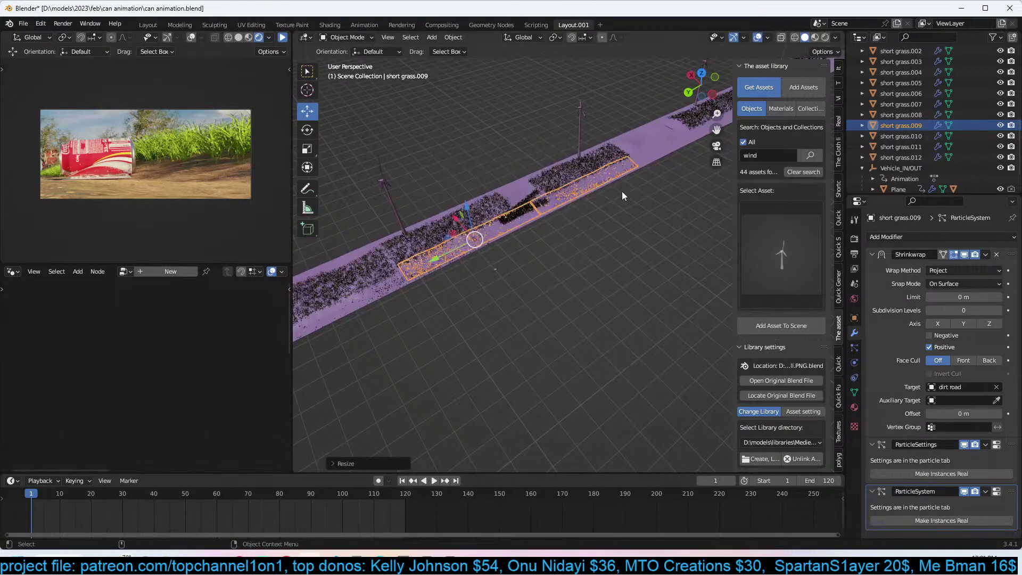
{"action": "left_click_drag", "start_coordinate": [435, 258], "coordinate": [522, 218]}
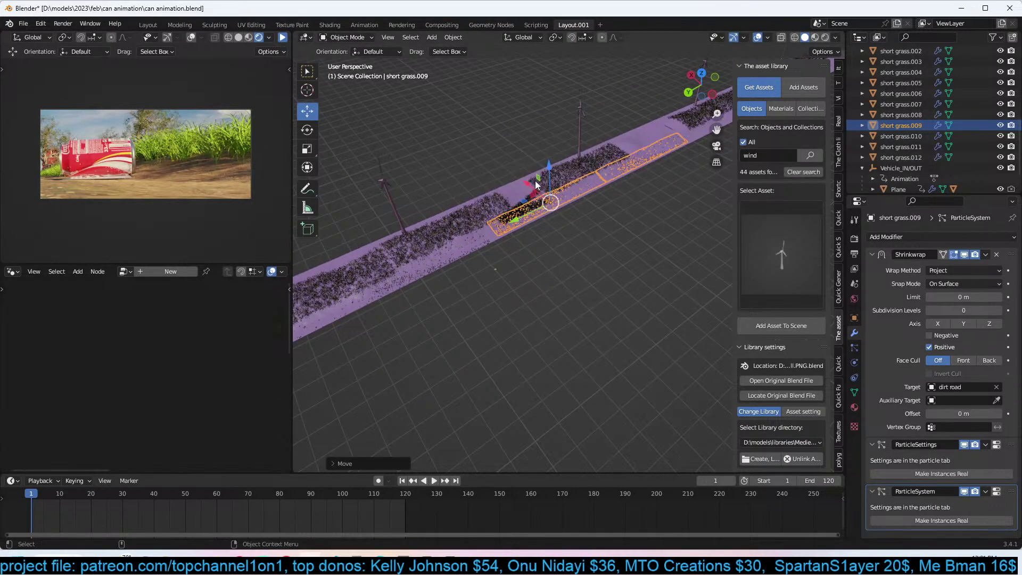
Duplicate the short grass.009 strip toward negative Y, reposition the copy along the bare road edge, and save the file.
{"action": "middle_click_drag", "start_coordinate": [527, 184], "coordinate": [498, 279]}
{"action": "key", "text": "shift+d"}
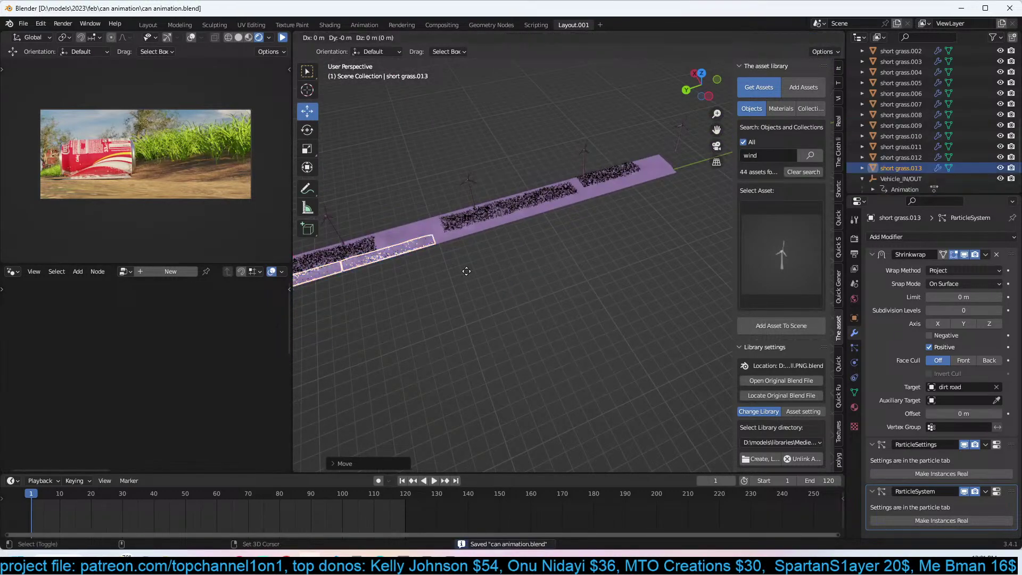
{"action": "left_click", "coordinate": [660, 223]}
{"action": "key", "text": "s"}
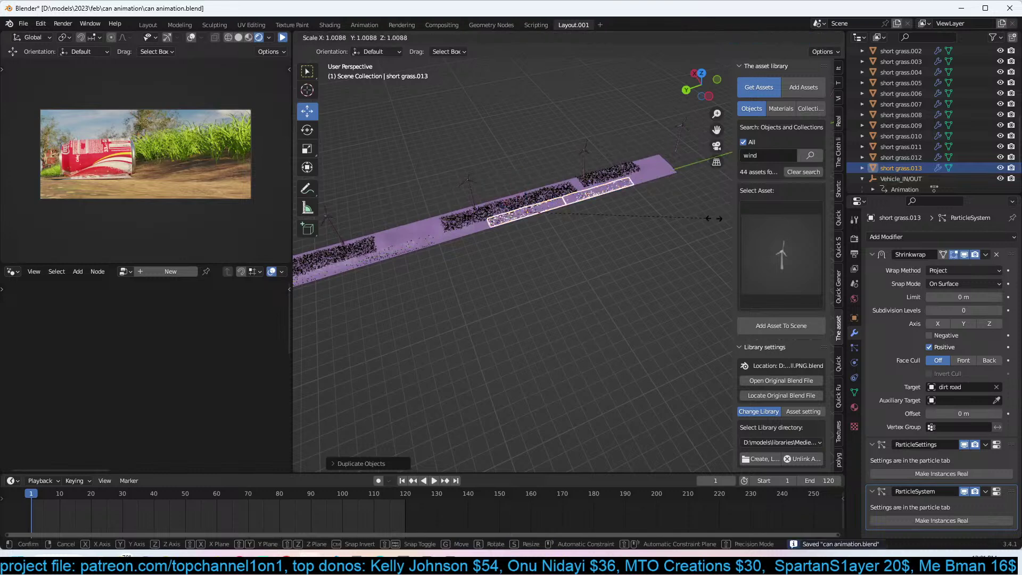
{"action": "key", "text": "Escape"}
{"action": "key", "text": "g"}
{"action": "left_click", "coordinate": [452, 229]}
{"action": "middle_click_drag", "start_coordinate": [453, 229], "coordinate": [543, 236]}
{"action": "middle_click_drag", "start_coordinate": [435, 256], "coordinate": [464, 246]}
{"action": "key", "text": "ctrl+s"}
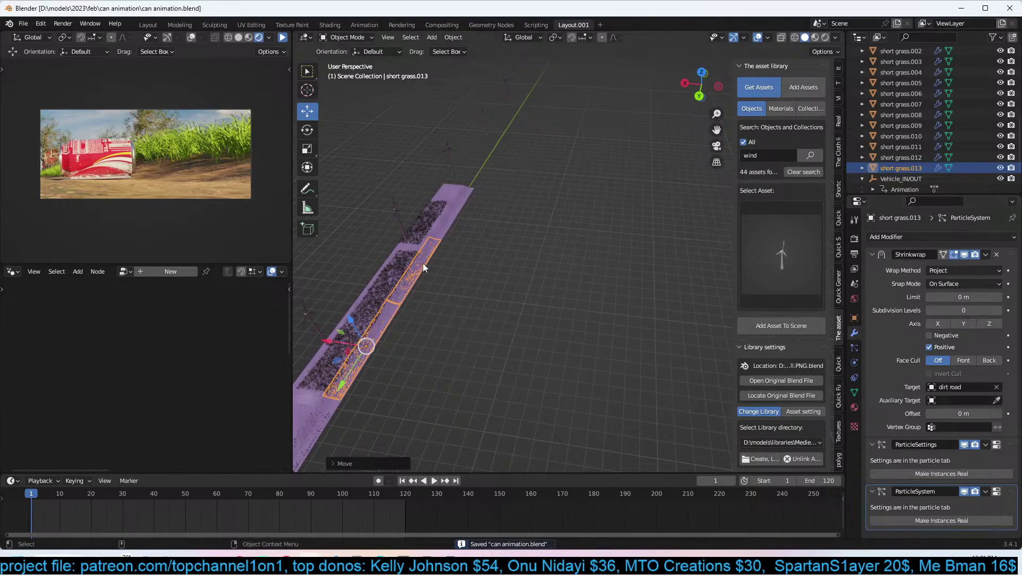
Duplicate the strip toward negative Y to the far end of the road and resize the copy.
{"action": "key", "text": "shift+d"}
{"action": "key", "text": "y"}
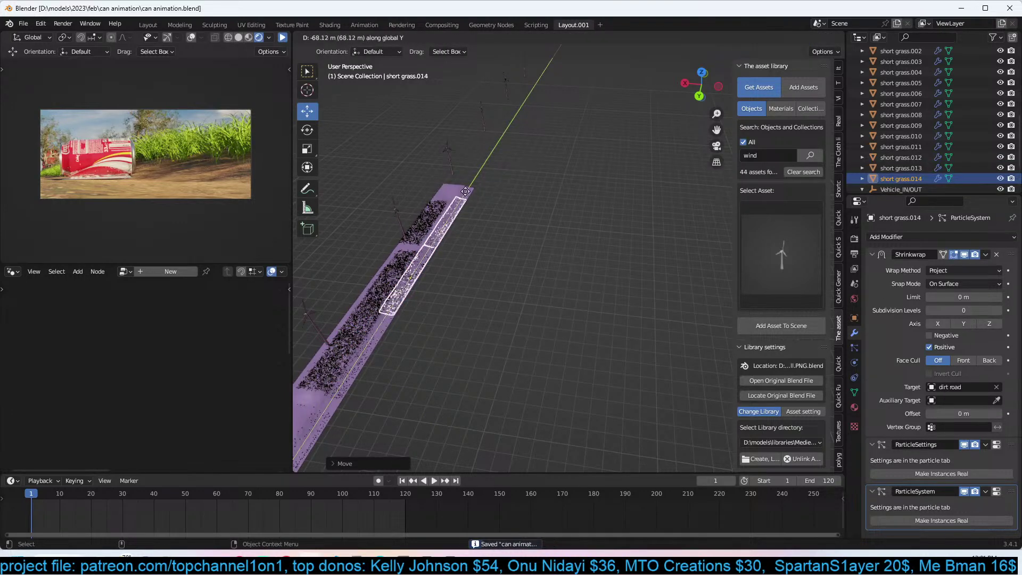
{"action": "left_click", "coordinate": [468, 180]}
{"action": "left_click_drag", "start_coordinate": [385, 261], "coordinate": [405, 264]}
{"action": "key", "text": "s"}
{"action": "left_click", "coordinate": [497, 280]}
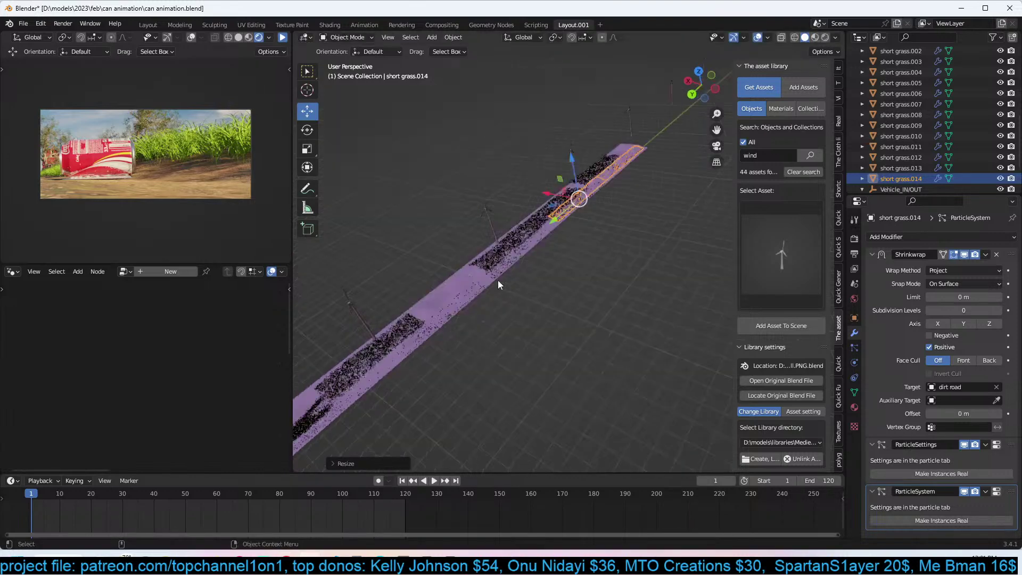
Return to the camera view with nothing selected and resume the rendered preview.
{"action": "key", "text": "KP_0"}
{"action": "key", "text": "alt+a"}
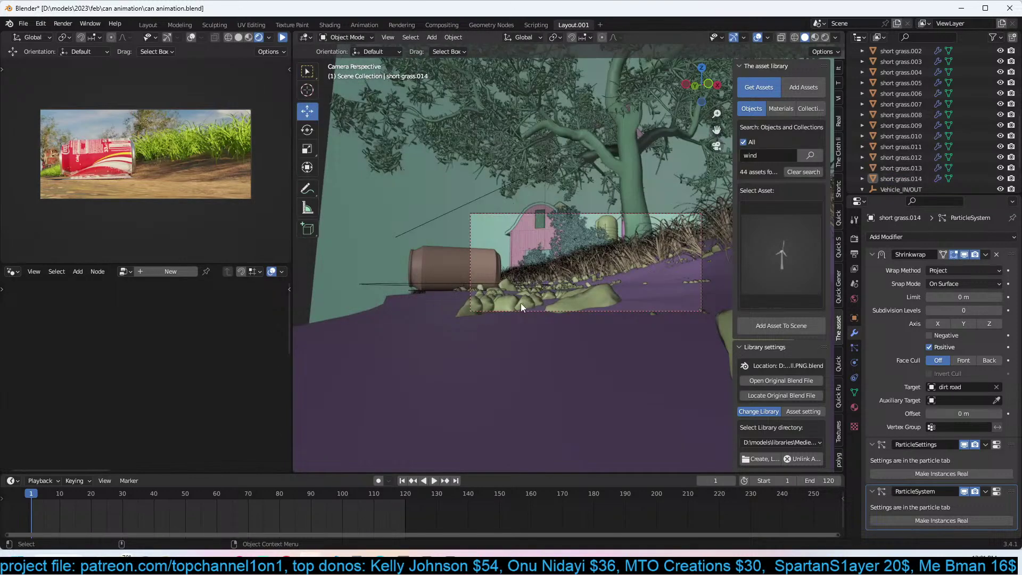
{"action": "left_click", "coordinate": [282, 39]}
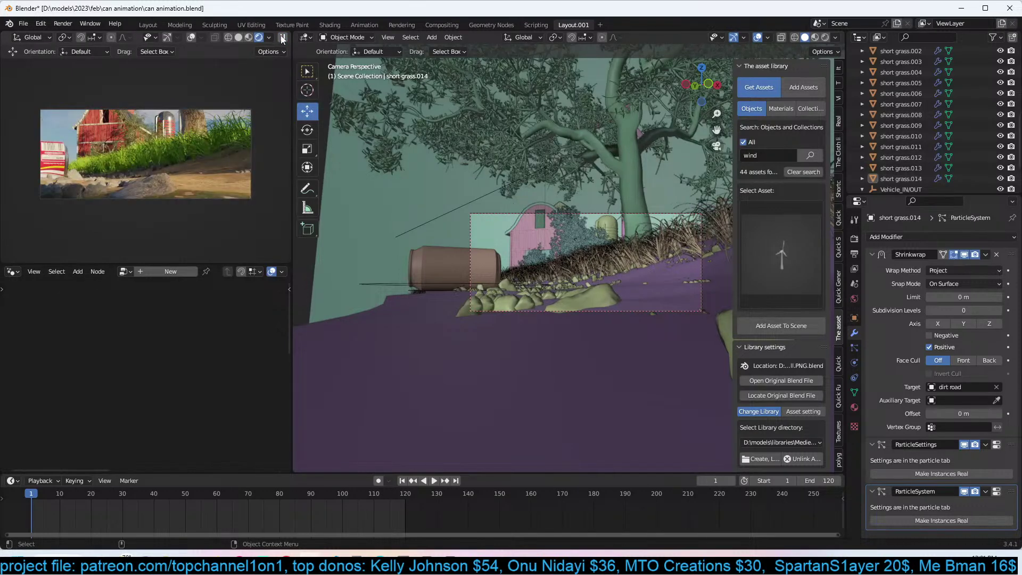
Select the stone-covered strip short grass.012 and set the Hair Length of its stones particle system to 2.72 m.
{"action": "left_click", "coordinate": [551, 297]}
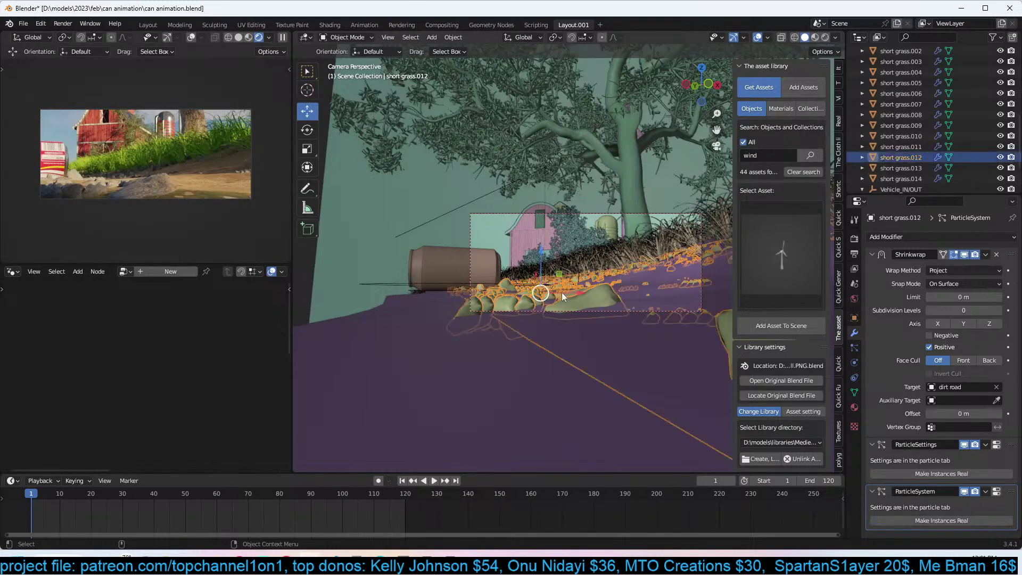
{"action": "left_click", "coordinate": [855, 348]}
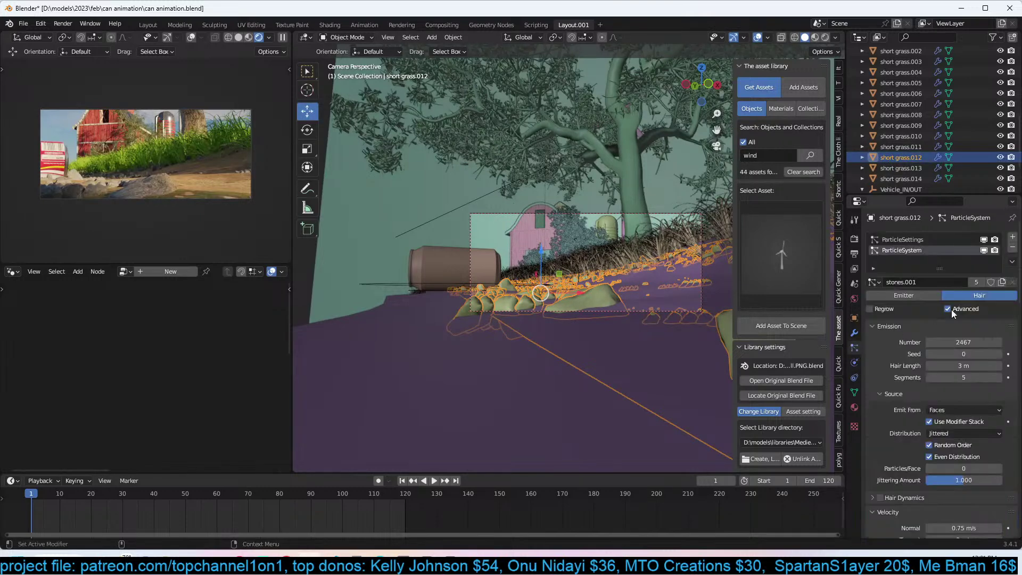
{"action": "left_click_drag", "start_coordinate": [969, 365], "coordinate": [954, 366]}
{"action": "left_click", "coordinate": [781, 396]}
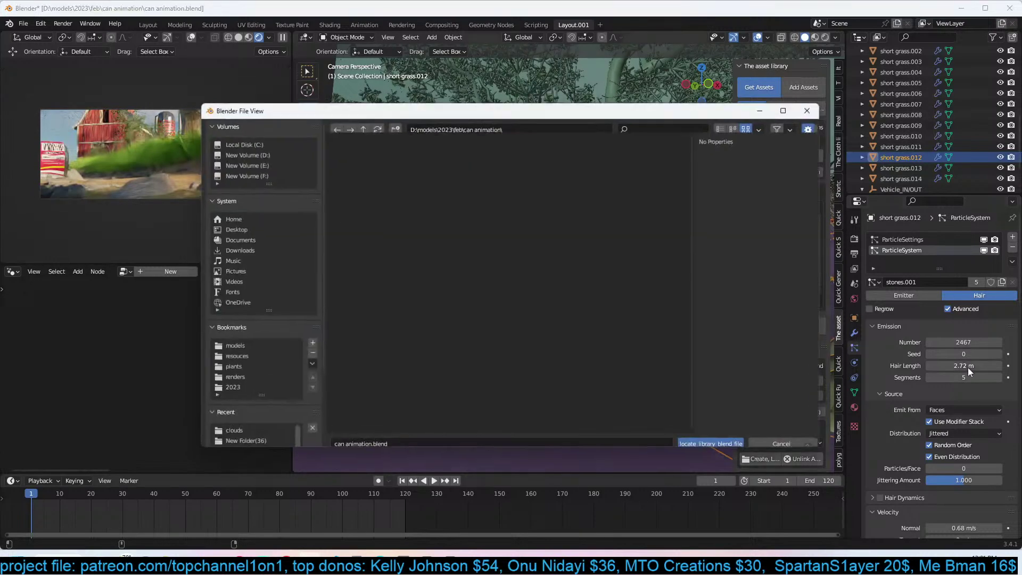
{"action": "left_click", "coordinate": [803, 442]}
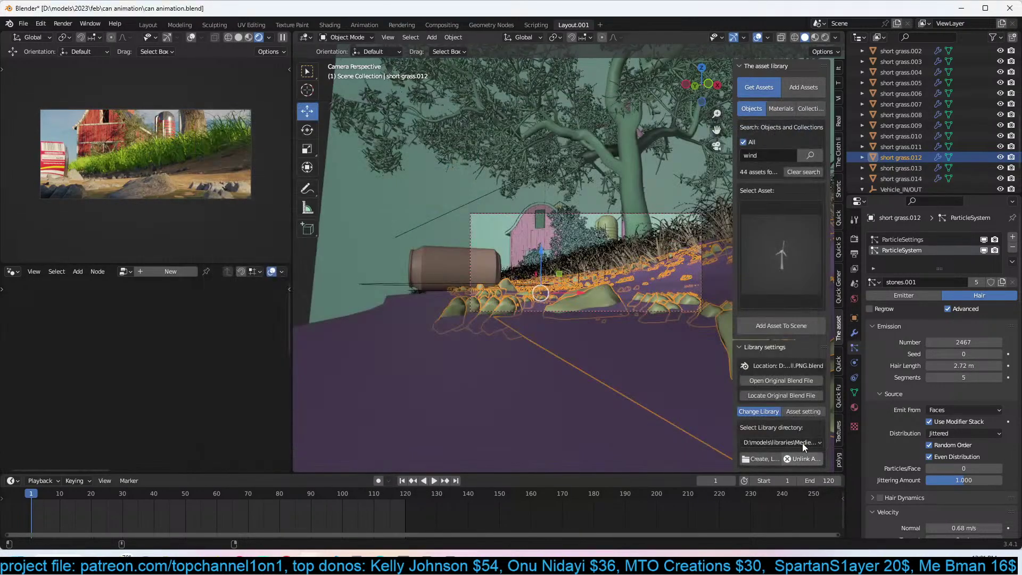
Set the stone particles' rotation Phase to 1.000 and Randomize Phase to 0.507.
{"action": "scroll", "coordinate": [930, 423], "scroll_direction": "down", "scroll_amount": 10}
{"action": "left_click_drag", "start_coordinate": [997, 402], "coordinate": [964, 402]}
{"action": "scroll", "coordinate": [963, 462], "scroll_direction": "down", "scroll_amount": 1}
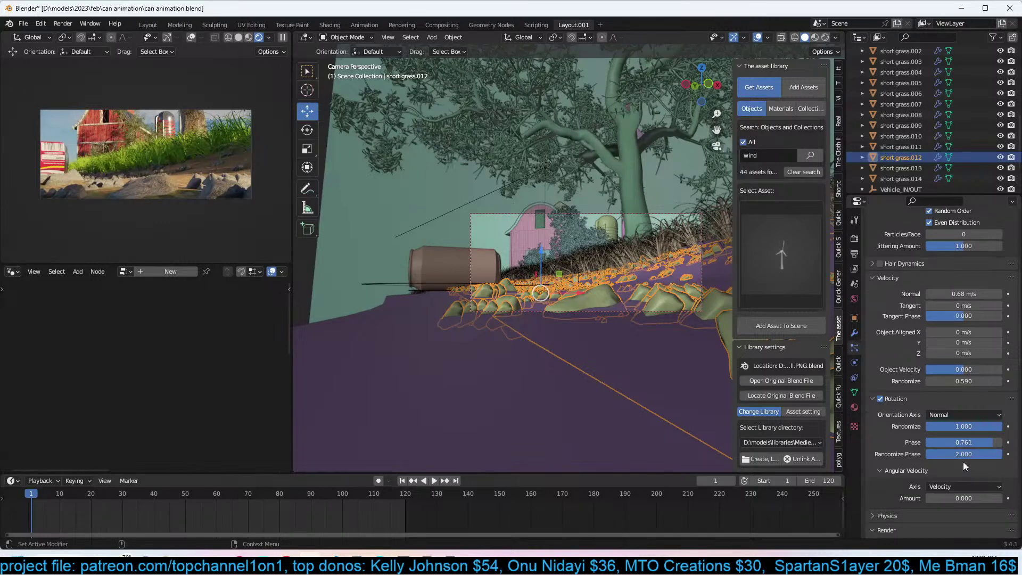
{"action": "mouse_move", "coordinate": [961, 447]}
{"action": "left_mouse_down"}
{"action": "mouse_move", "coordinate": [1002, 449]}
{"action": "mouse_move", "coordinate": [946, 454]}
{"action": "left_mouse_up"}
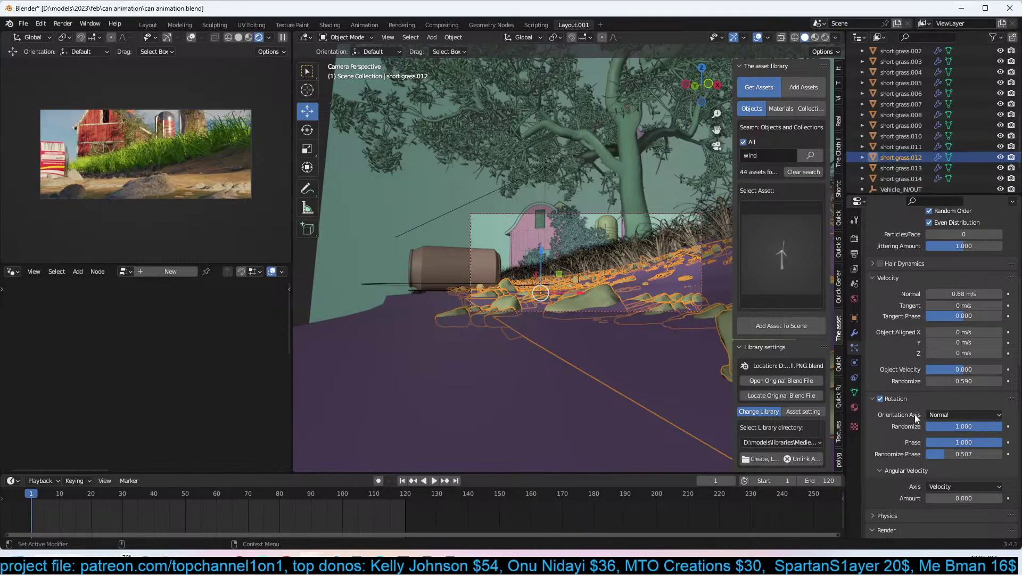
Open the children's Render Amount of the stones particle system for editing.
{"action": "scroll", "coordinate": [929, 452], "scroll_direction": "down", "scroll_amount": 5}
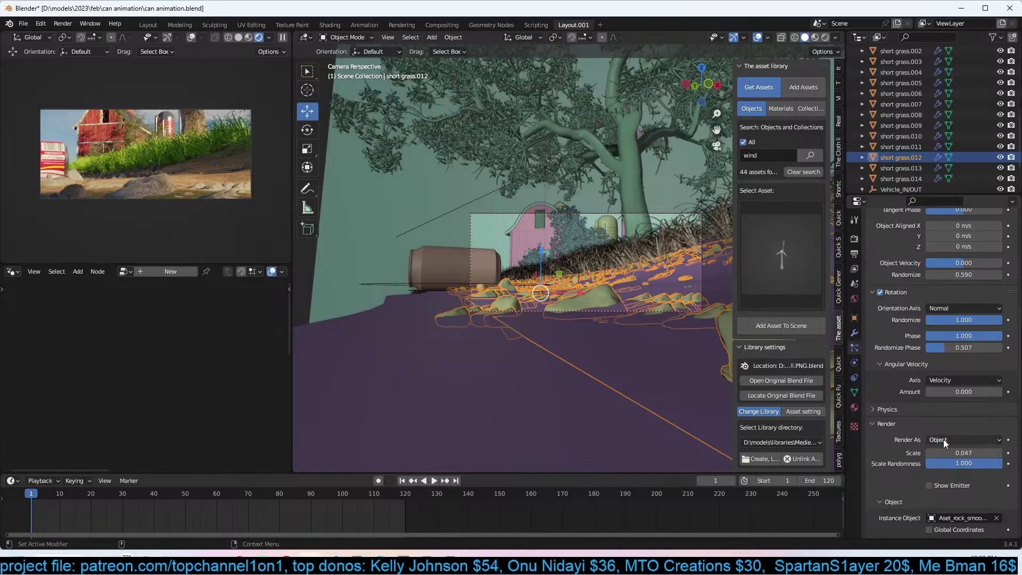
{"action": "scroll", "coordinate": [945, 443], "scroll_direction": "down", "scroll_amount": 10}
{"action": "left_click", "coordinate": [964, 404]}
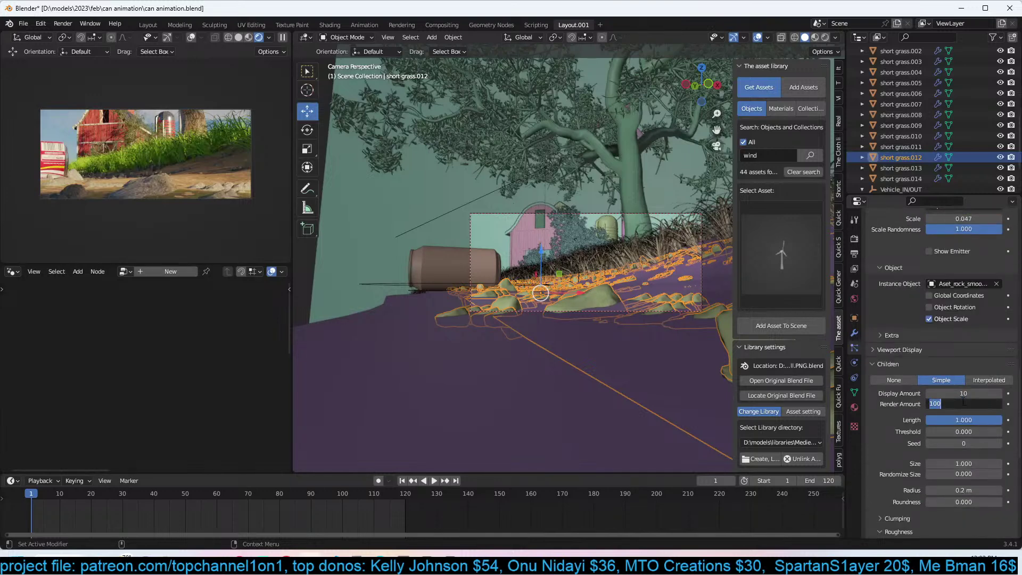
Set the render amount of the stones particle system's children to 10 and save the file.
{"action": "key", "text": "Return"}
{"action": "scroll", "coordinate": [962, 404], "scroll_direction": "up", "scroll_amount": 3}
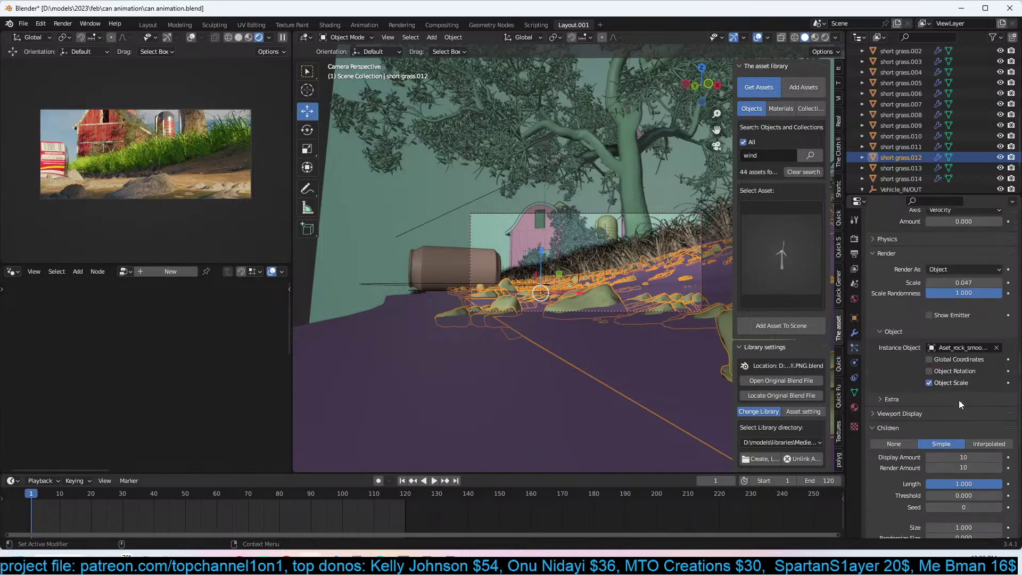
{"action": "key", "text": "ctrl+s"}
{"action": "scroll", "coordinate": [976, 356], "scroll_direction": "up", "scroll_amount": 9}
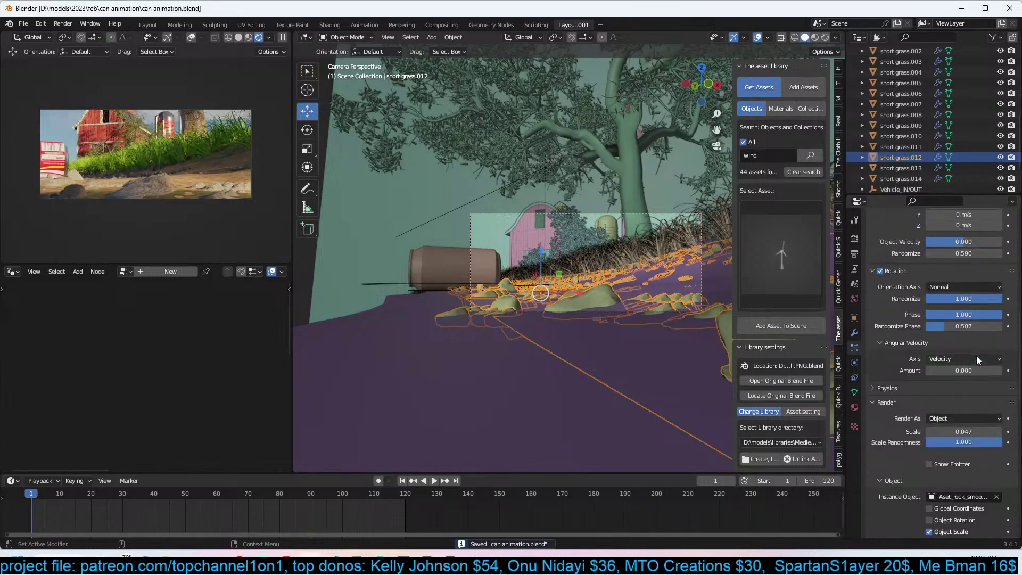
Lower the stones particle system's normal velocity to about 0.41 m/s and deselect the ground object.
{"action": "scroll", "coordinate": [970, 372], "scroll_direction": "up", "scroll_amount": 4}
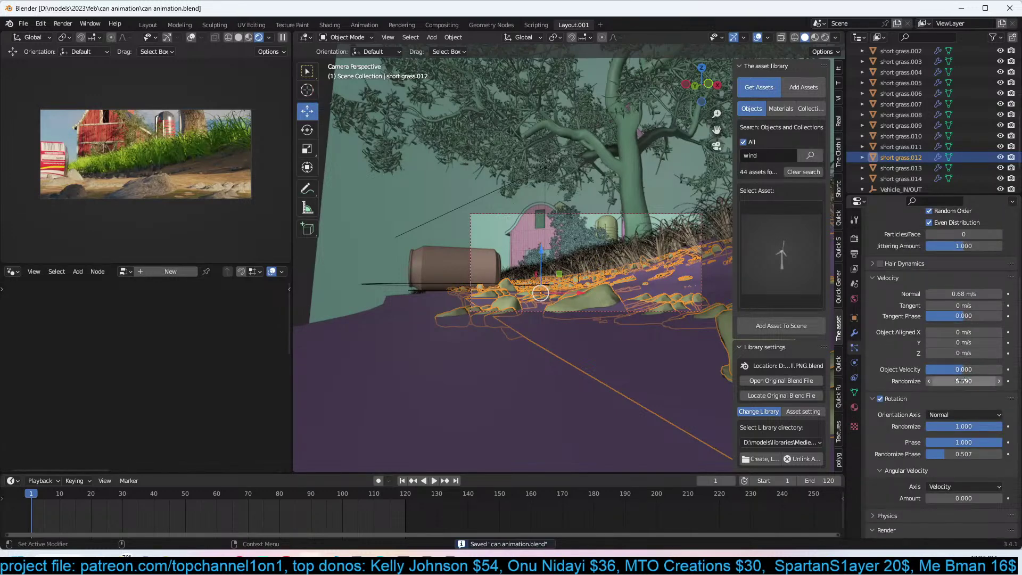
{"action": "left_click_drag", "start_coordinate": [965, 294], "coordinate": [937, 294]}
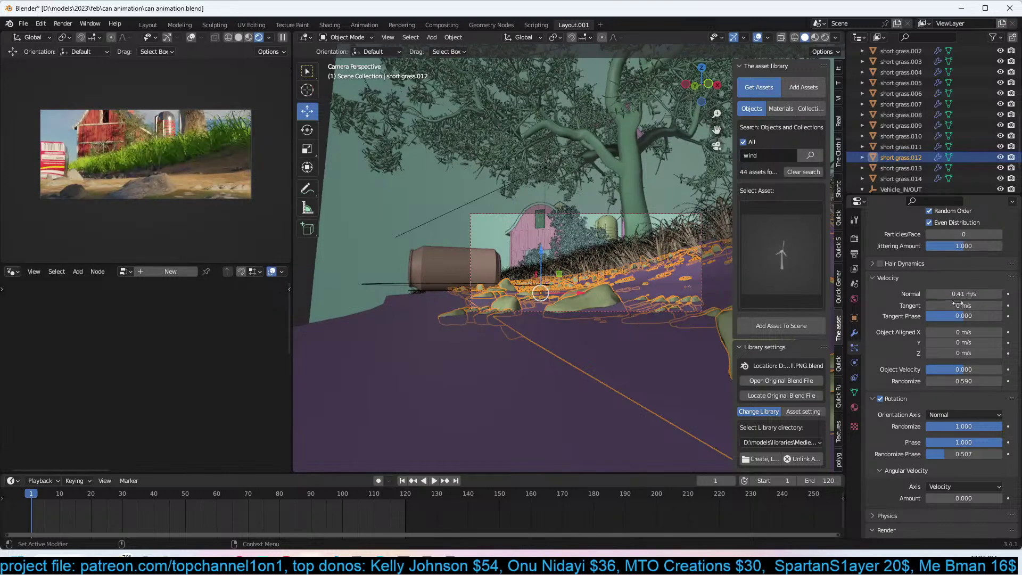
{"action": "scroll", "coordinate": [620, 322], "scroll_direction": "up", "scroll_amount": 2}
{"action": "key", "text": "alt+a"}
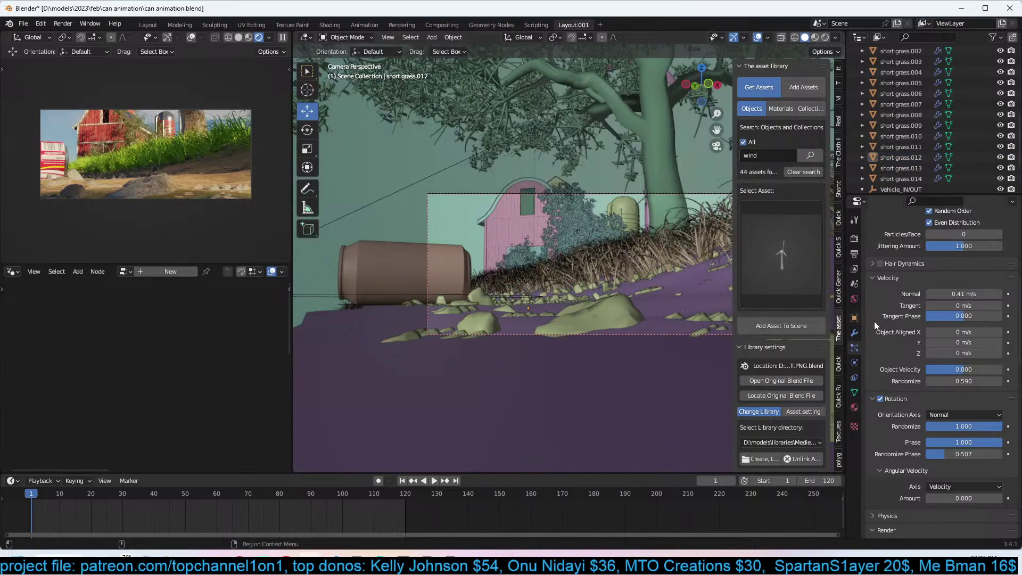
Change the stones particle system's emission source distribution to Random.
{"action": "scroll", "coordinate": [954, 347], "scroll_direction": "up", "scroll_amount": 8}
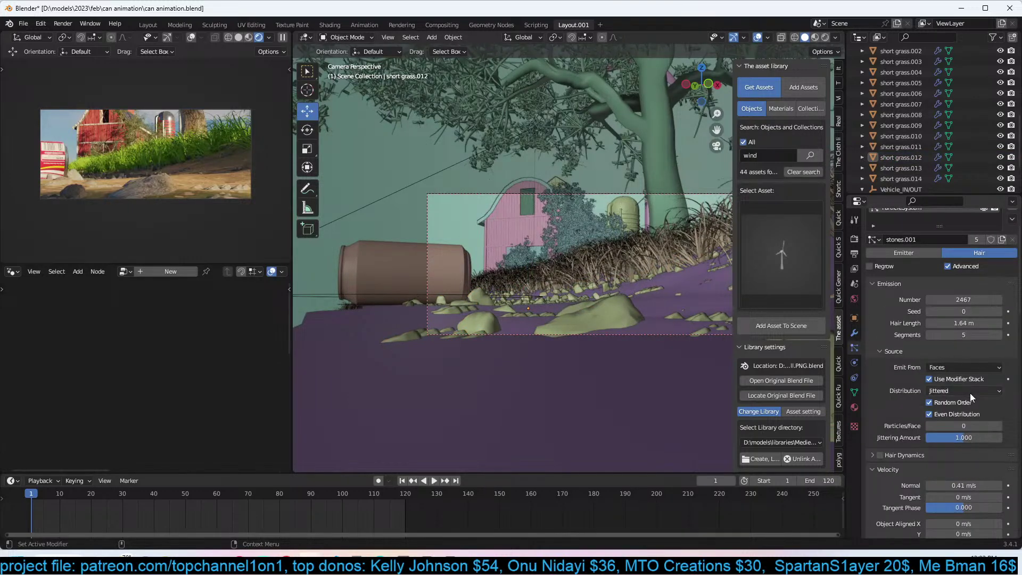
{"action": "left_click", "coordinate": [965, 391]}
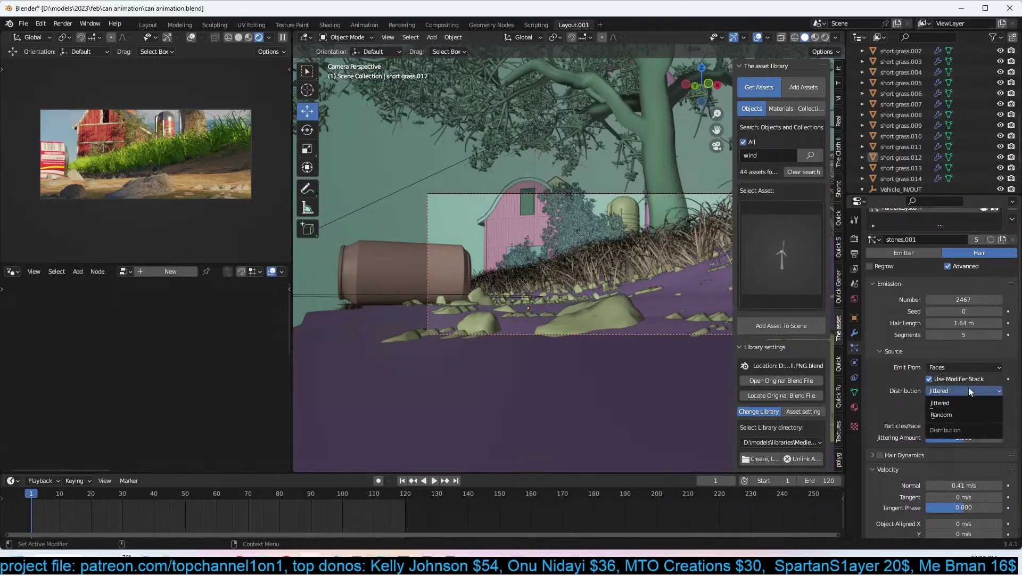
{"action": "left_click", "coordinate": [953, 412]}
{"action": "scroll", "coordinate": [979, 446], "scroll_direction": "down", "scroll_amount": 4}
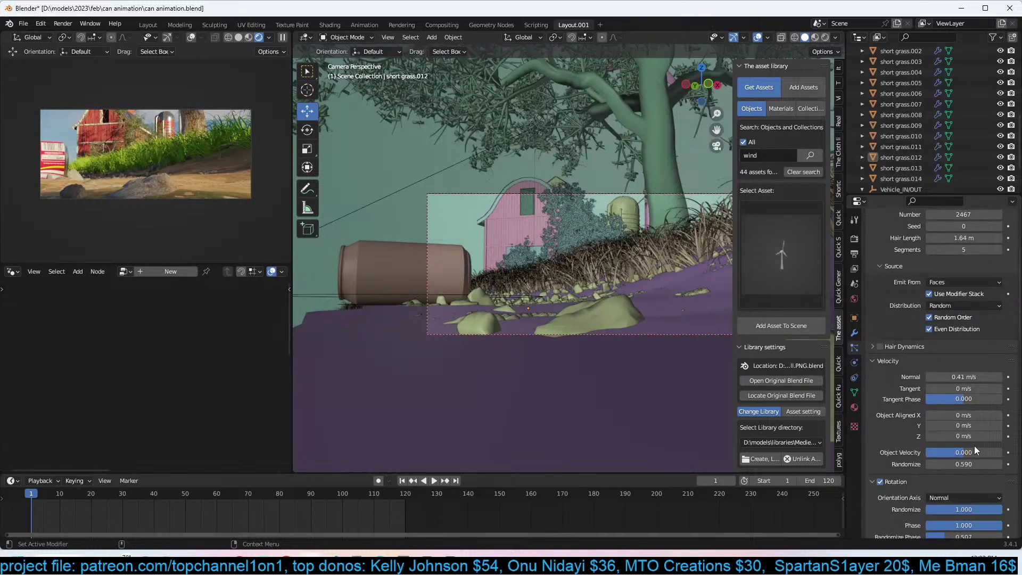
Set the stones' rotation orientation axis to Global Y and raise the randomize phase to about 1.219.
{"action": "scroll", "coordinate": [976, 450], "scroll_direction": "down", "scroll_amount": 4}
{"action": "left_click", "coordinate": [963, 413]}
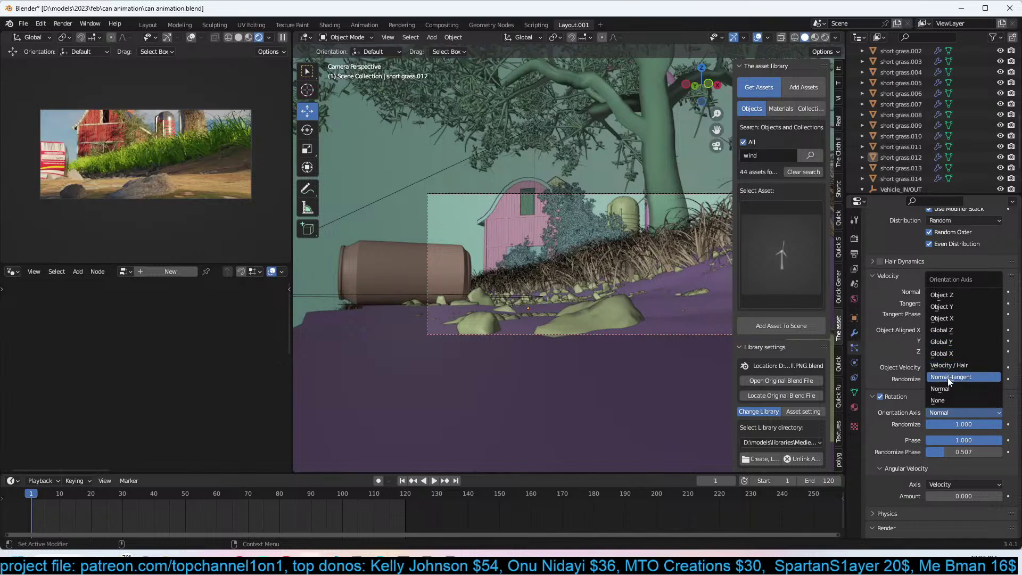
{"action": "left_click", "coordinate": [948, 378]}
{"action": "left_click", "coordinate": [965, 413]}
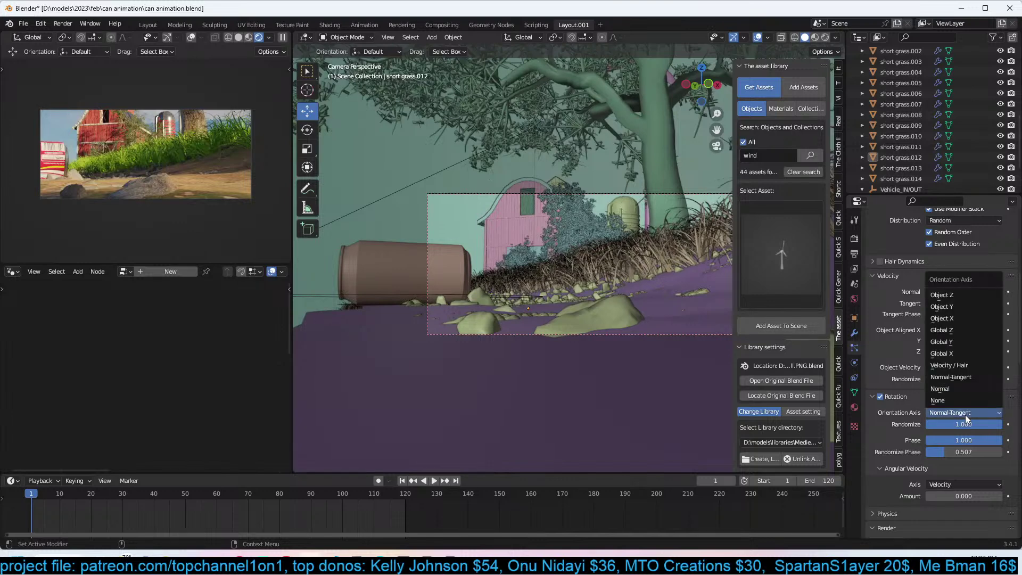
{"action": "left_click", "coordinate": [948, 341]}
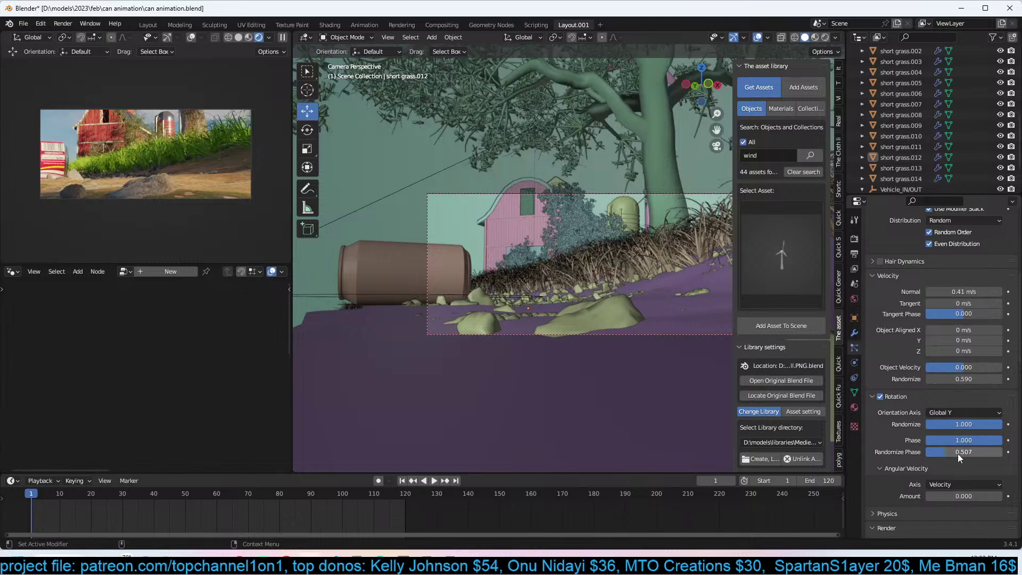
{"action": "left_click_drag", "start_coordinate": [950, 449], "coordinate": [973, 451]}
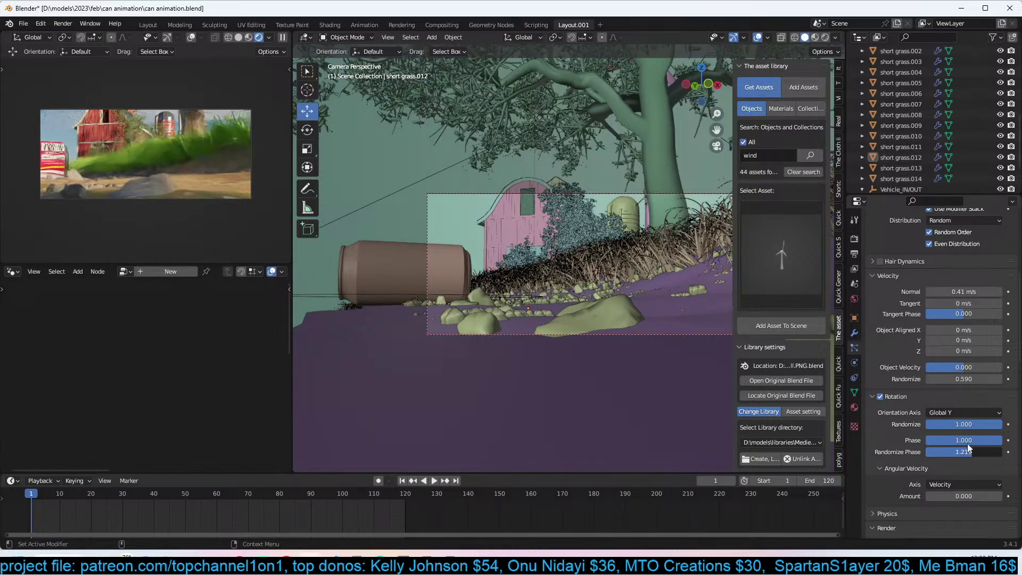
Set the stones particle system's emission number to 1000.
{"action": "scroll", "coordinate": [912, 395], "scroll_direction": "up", "scroll_amount": 8}
{"action": "scroll", "coordinate": [913, 394], "scroll_direction": "down", "scroll_amount": 15}
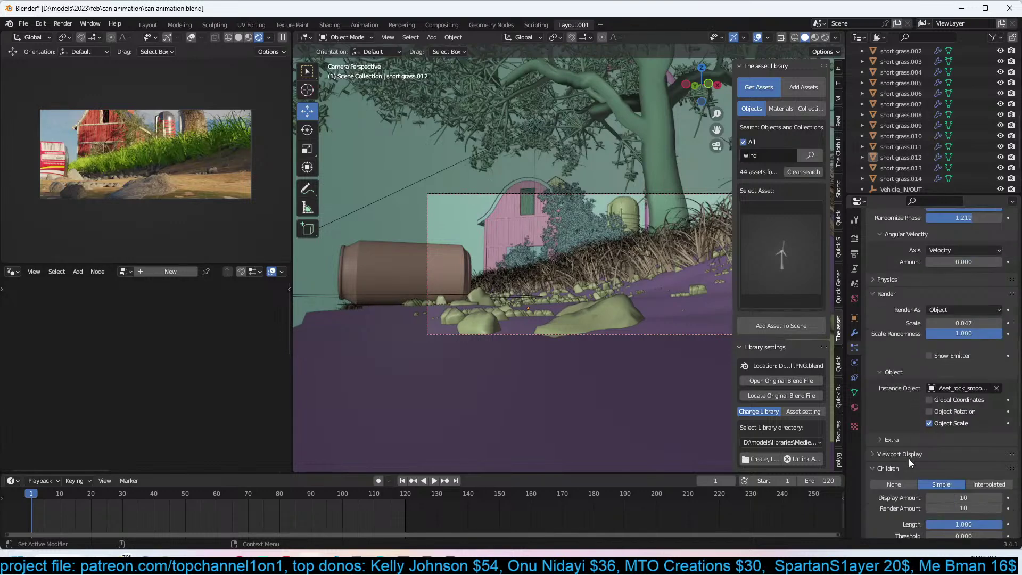
{"action": "scroll", "coordinate": [932, 330], "scroll_direction": "up", "scroll_amount": 15}
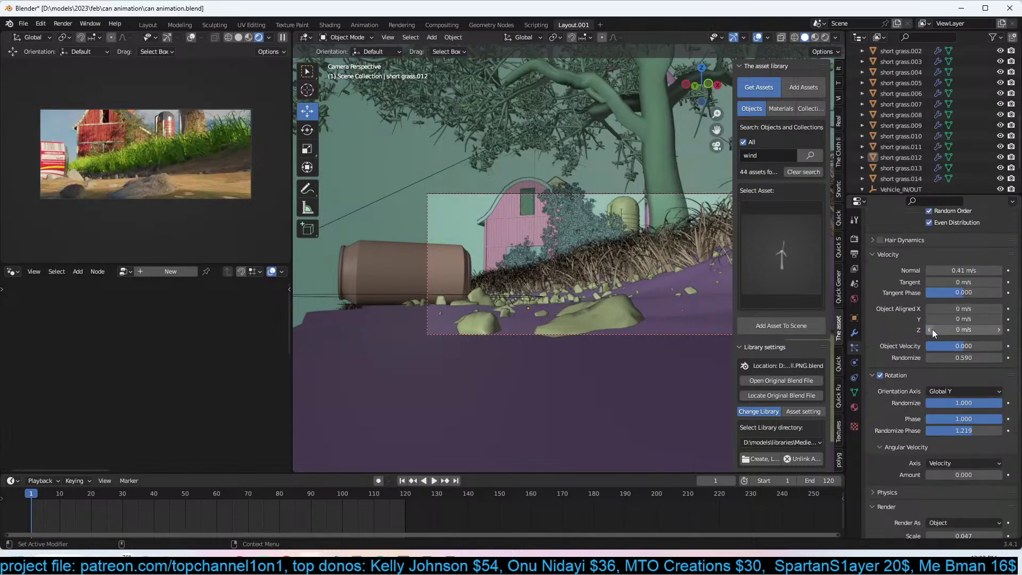
{"action": "scroll", "coordinate": [931, 329], "scroll_direction": "up", "scroll_amount": 2}
{"action": "double_click", "coordinate": [970, 342]}
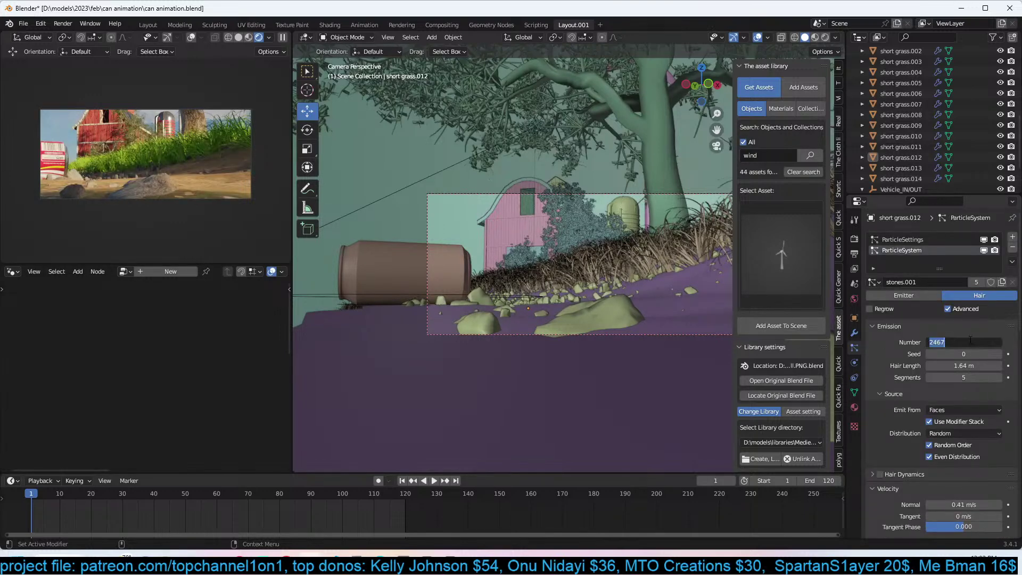
{"action": "key", "text": "Return"}
Adjust the stones' scale randomness to about 0.849 and their rotation phase to about 0.863.
{"action": "scroll", "coordinate": [942, 450], "scroll_direction": "down", "scroll_amount": 20}
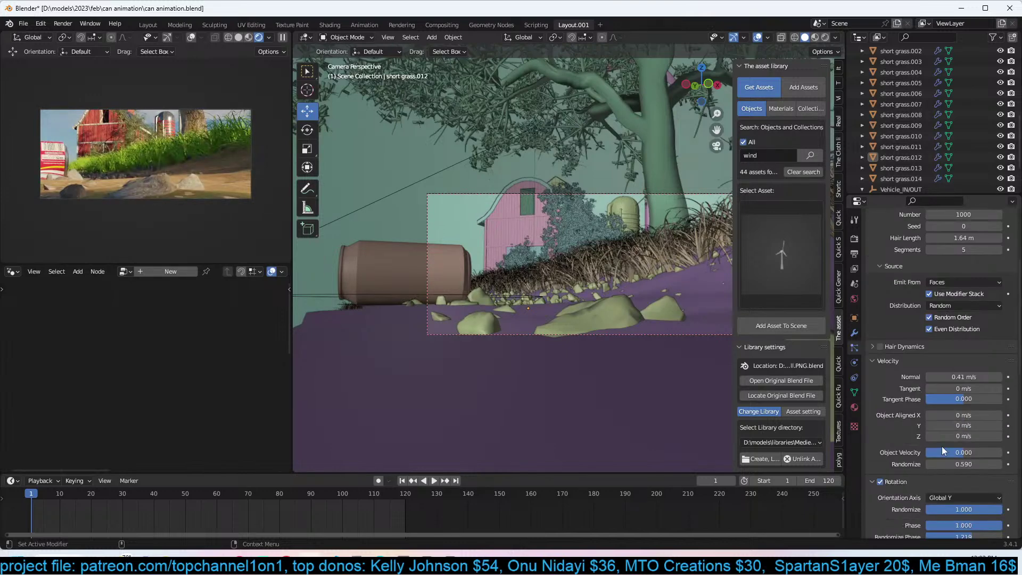
{"action": "scroll", "coordinate": [942, 446], "scroll_direction": "up", "scroll_amount": 12}
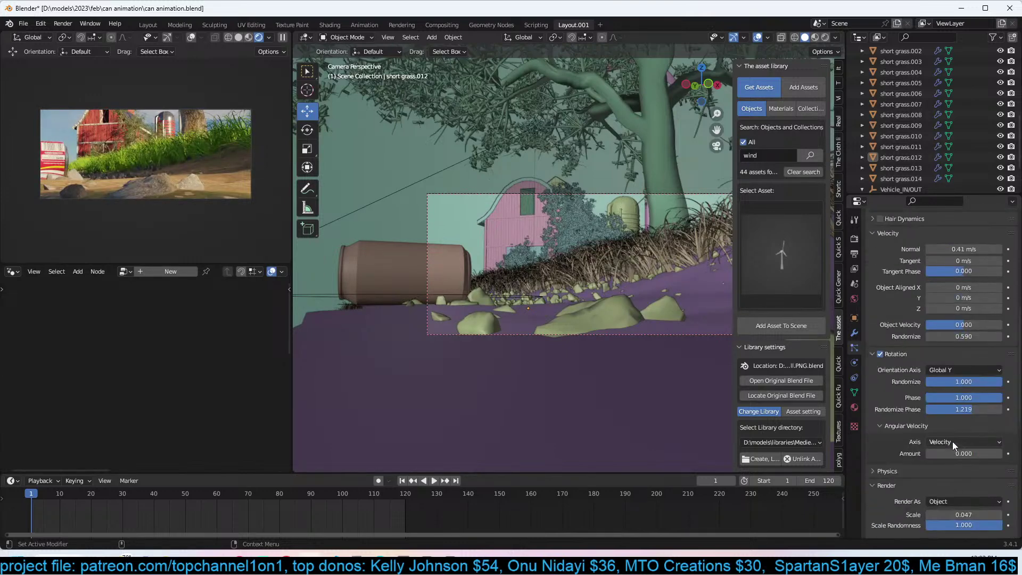
{"action": "left_click_drag", "start_coordinate": [964, 462], "coordinate": [948, 462]}
{"action": "scroll", "coordinate": [954, 429], "scroll_direction": "up", "scroll_amount": 3}
{"action": "left_click_drag", "start_coordinate": [968, 399], "coordinate": [1000, 398]}
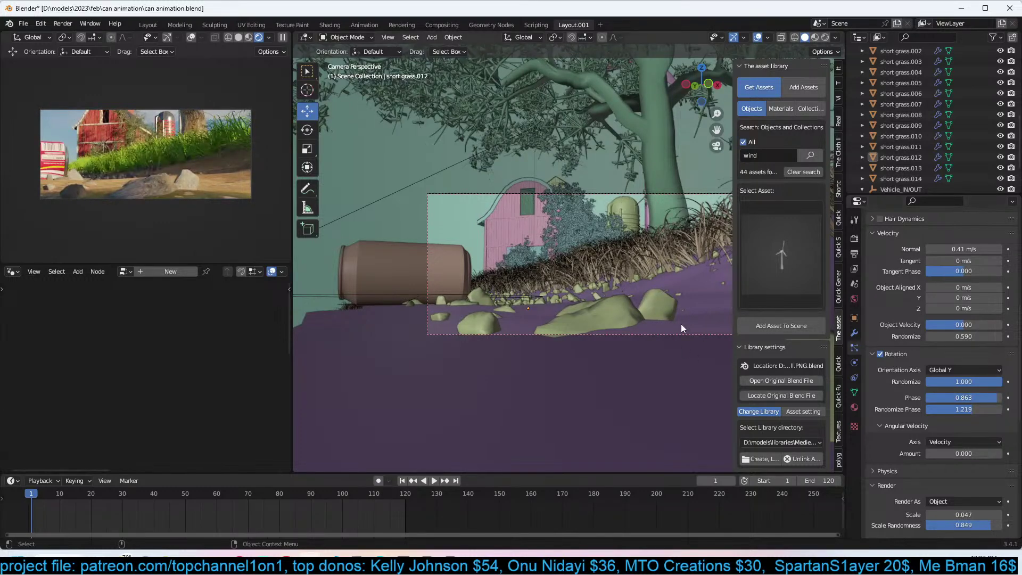
Switch to the ParticleSettings particle system of short grass.012 and change its distribution to Random.
{"action": "scroll", "coordinate": [899, 318], "scroll_direction": "up", "scroll_amount": 10}
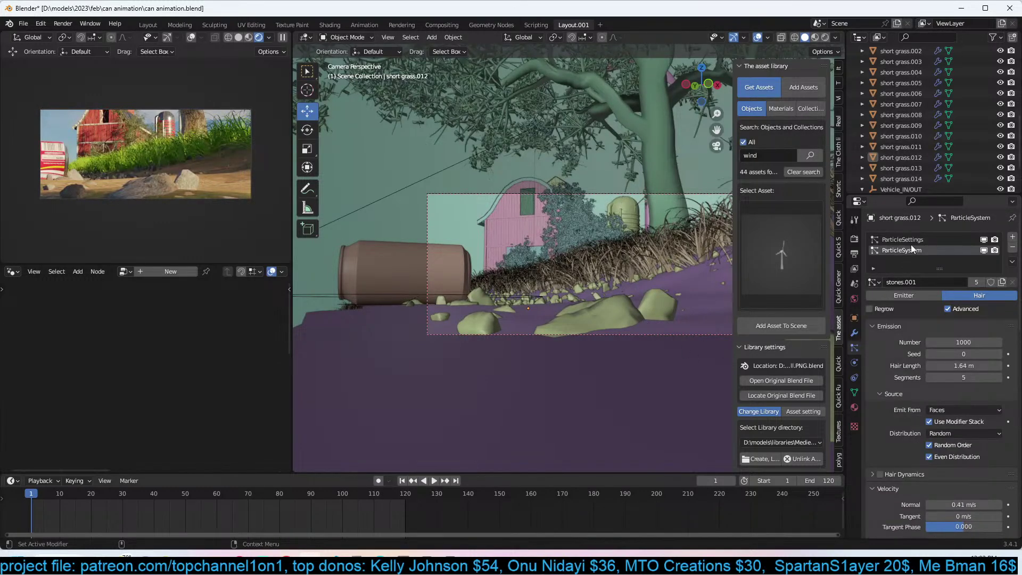
{"action": "scroll", "coordinate": [897, 356], "scroll_direction": "down", "scroll_amount": 9}
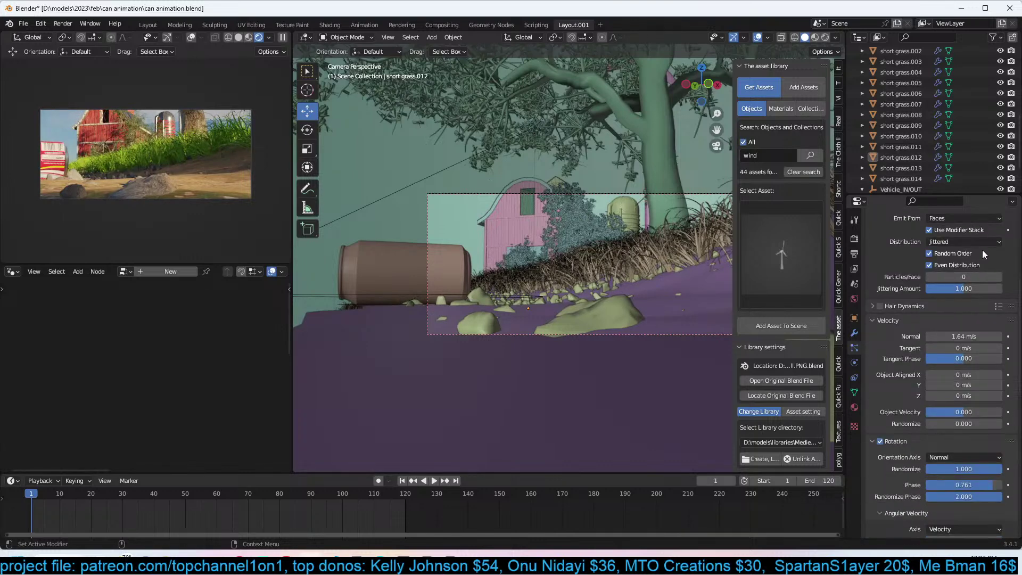
{"action": "left_click", "coordinate": [970, 242]}
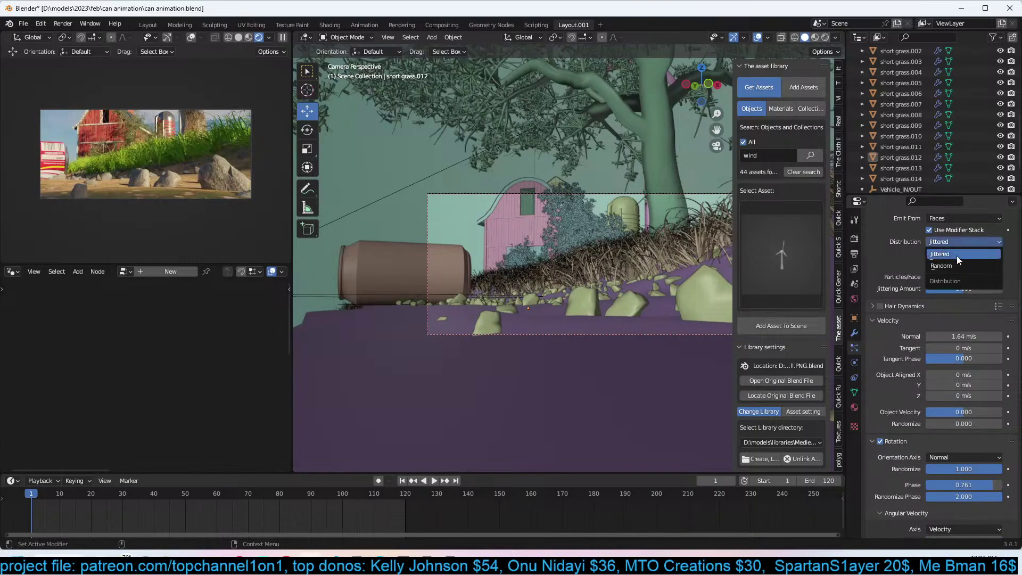
{"action": "left_click", "coordinate": [954, 265]}
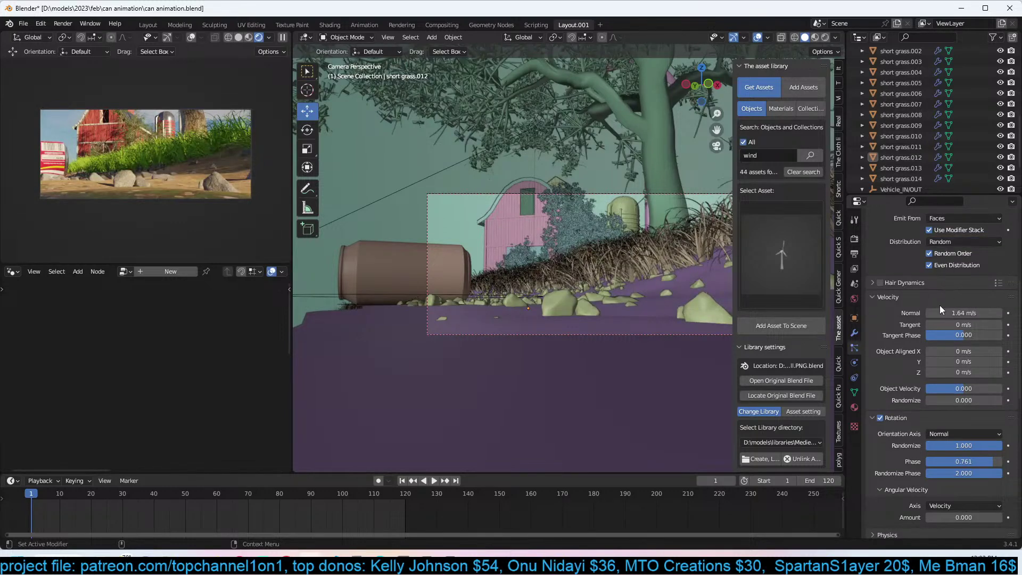
Set this particle system's tangent phase to about 0.342 and normal velocity to 1 m/s, saving the file.
{"action": "left_click_drag", "start_coordinate": [963, 333], "coordinate": [978, 334]}
{"action": "key", "text": "ctrl+s"}
{"action": "left_click", "coordinate": [971, 313]}
{"action": "type", "text": "1"}
{"action": "key", "text": "Return"}
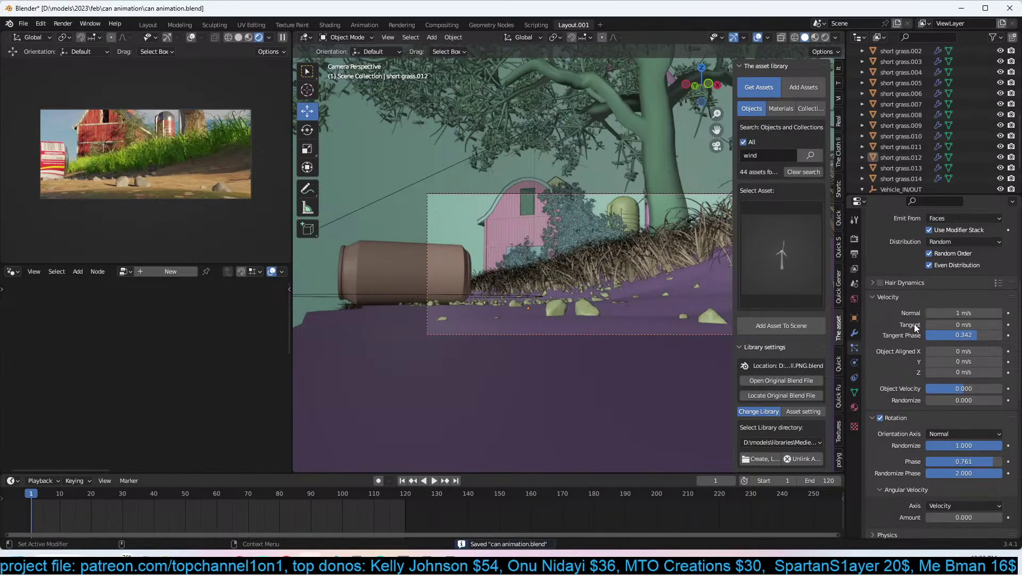
{"action": "key", "text": "ctrl+s"}
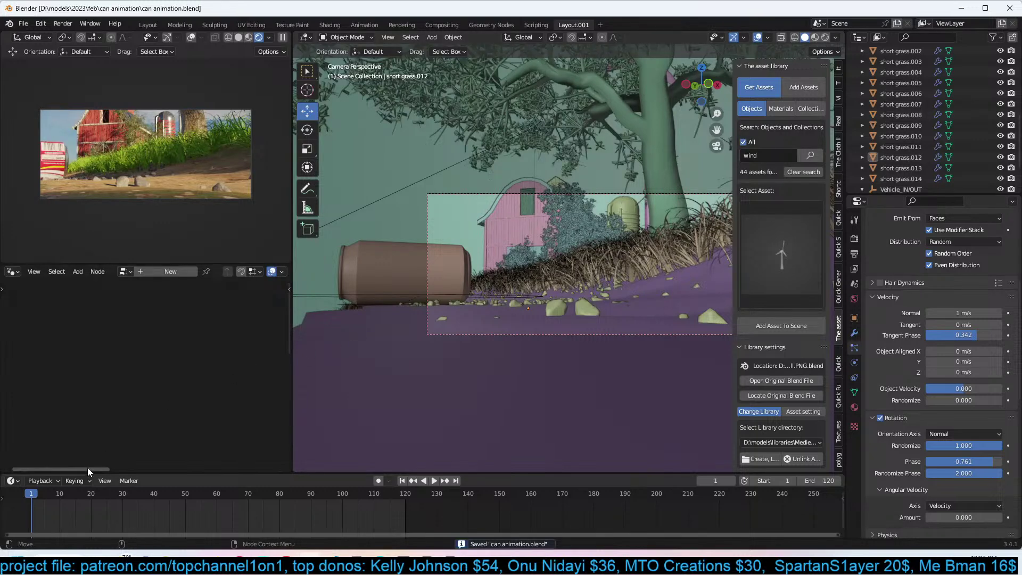
Play back the rendered animation in its own player window, close the player and save the file.
{"action": "left_click", "coordinate": [69, 28]}
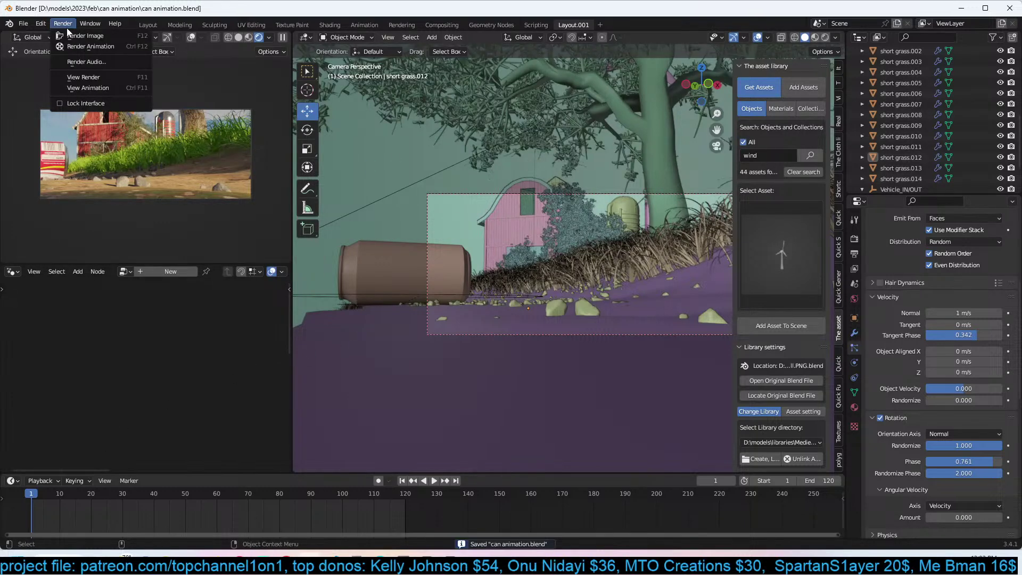
{"action": "left_click", "coordinate": [85, 88]}
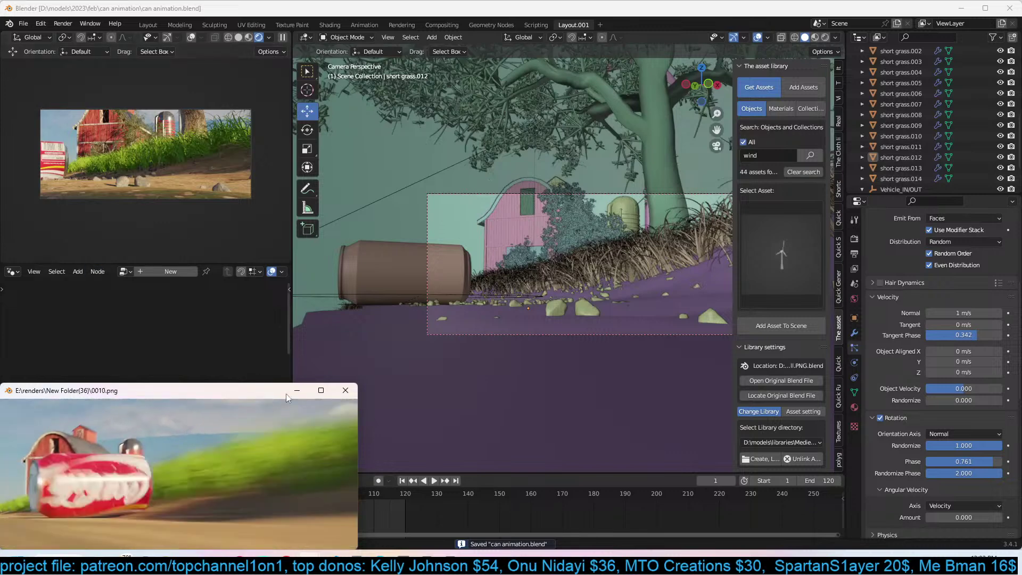
{"action": "left_click_drag", "start_coordinate": [218, 388], "coordinate": [465, 196]}
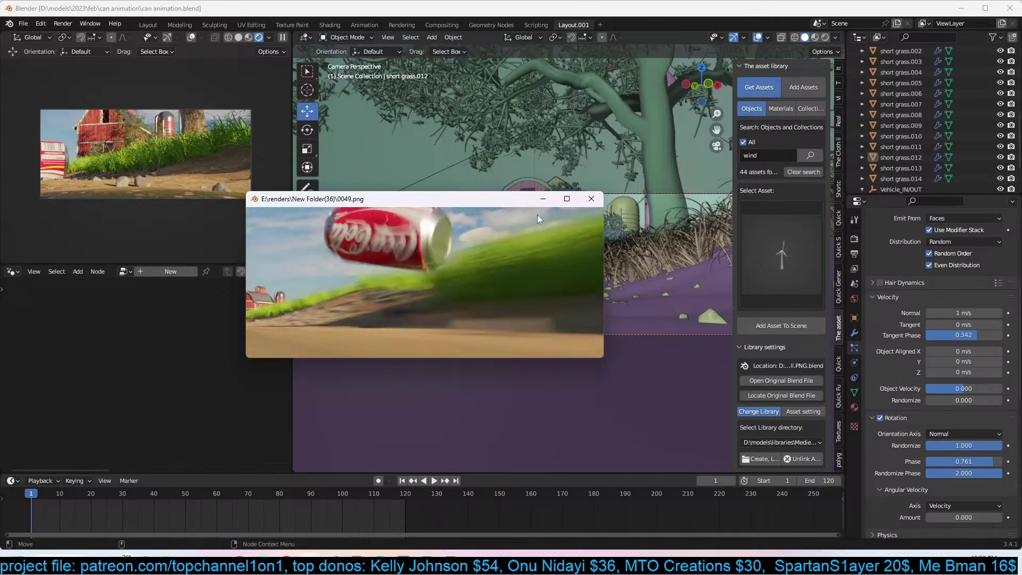
{"action": "left_click", "coordinate": [592, 200]}
{"action": "left_click", "coordinate": [540, 228]}
{"action": "key", "text": "ctrl+s"}
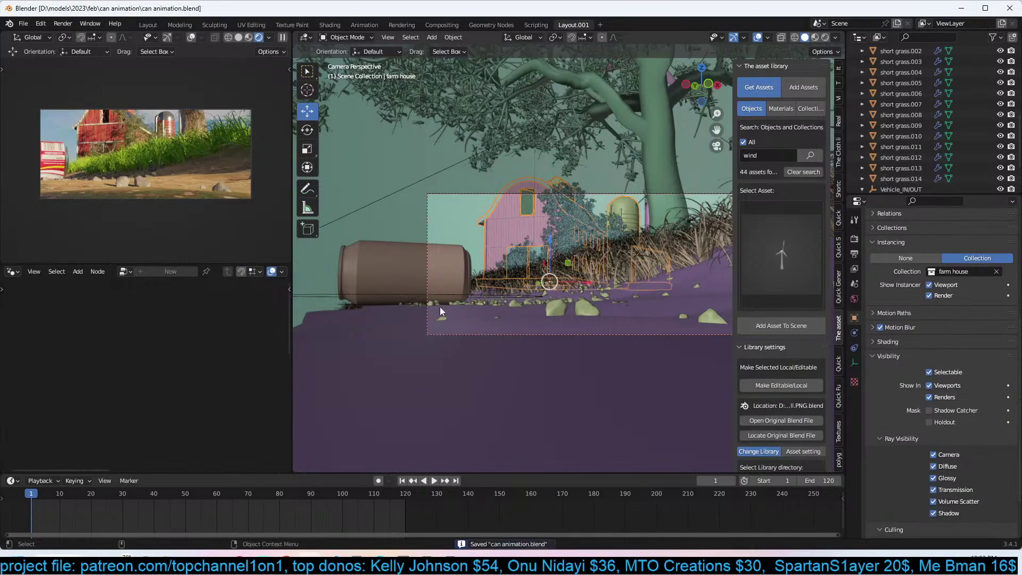
Switch to the Chrome browser and open mixamo.com in a new tab.
{"action": "mouse_move", "coordinate": [286, 563]}
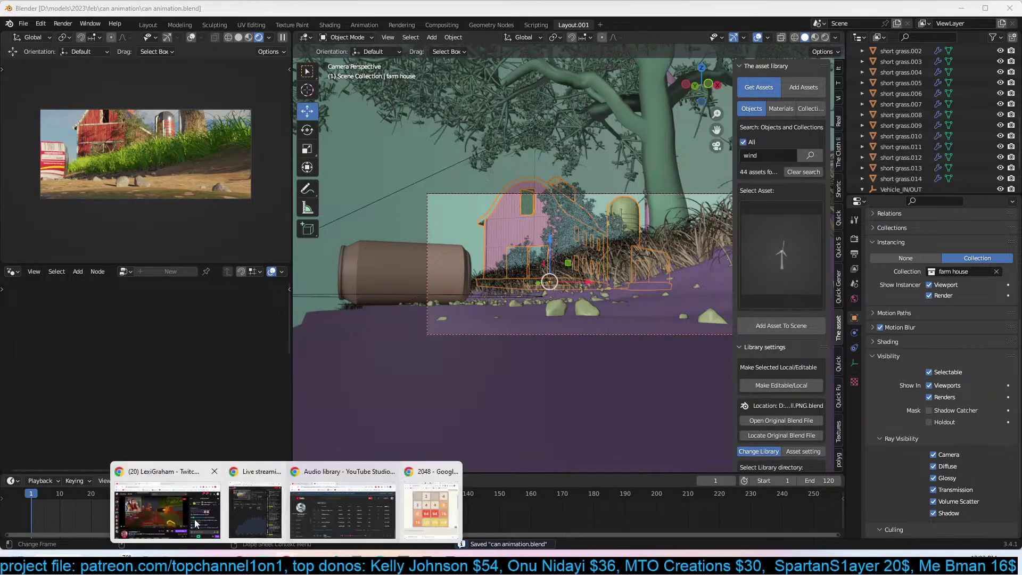
{"action": "left_click", "coordinate": [431, 509]}
{"action": "left_click", "coordinate": [951, 74]}
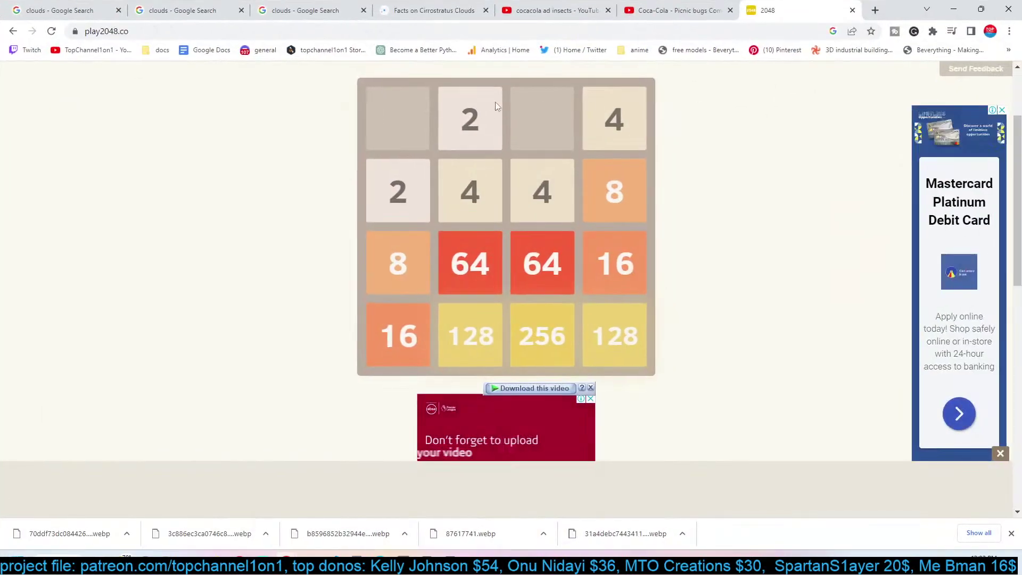
{"action": "left_click", "coordinate": [875, 10]}
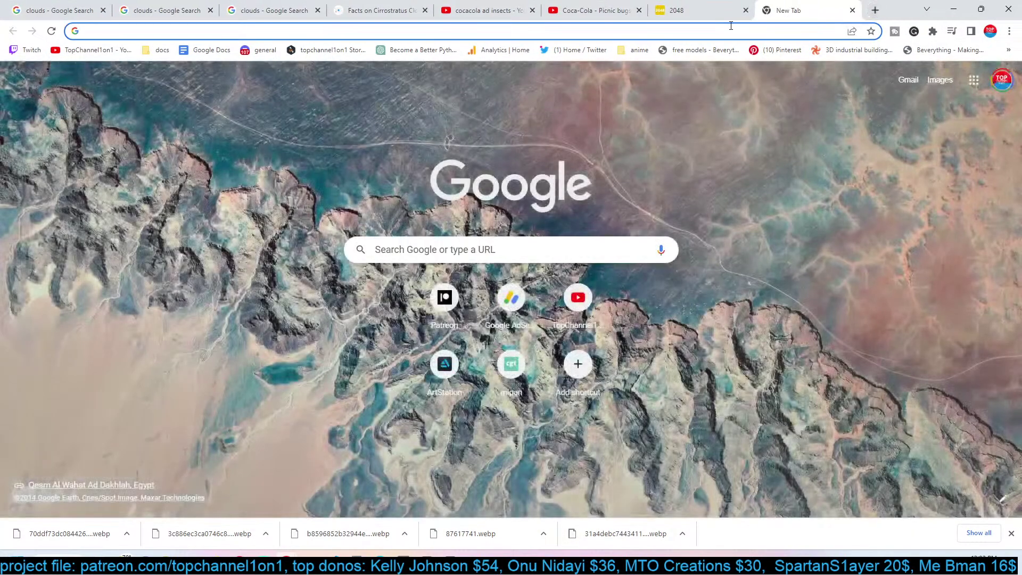
{"action": "type", "text": "mixamo.com/#/"}
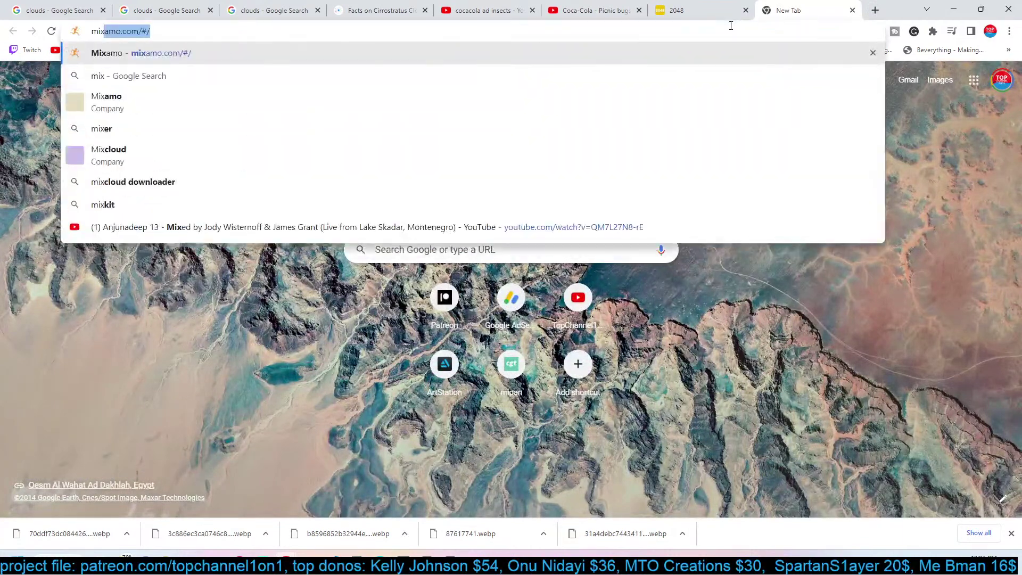
{"action": "key", "text": "Return"}
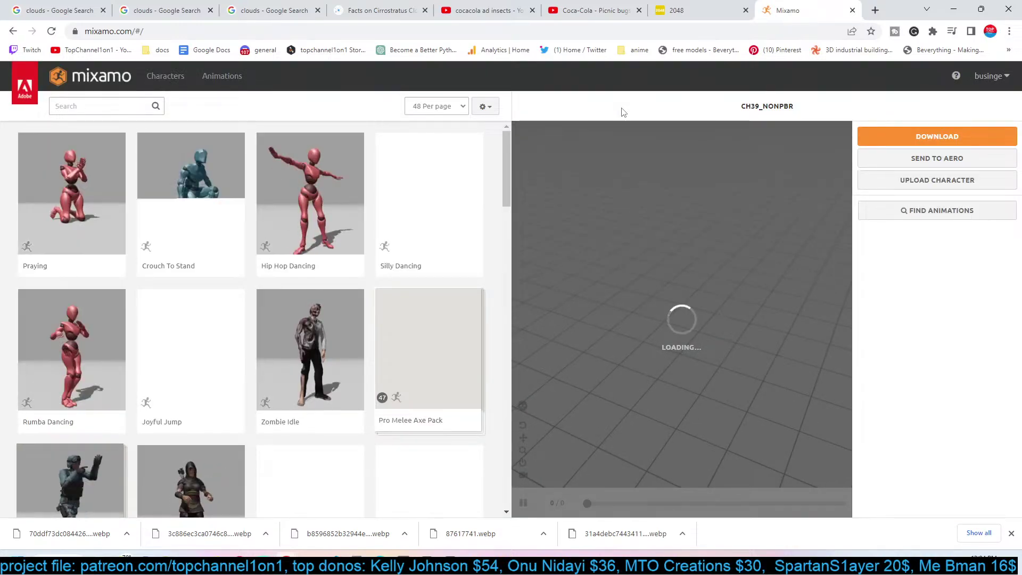
Search Mixamo's characters for "kid" and look at choosing Timmy, dismissing the character replacement.
{"action": "left_click", "coordinate": [160, 78]}
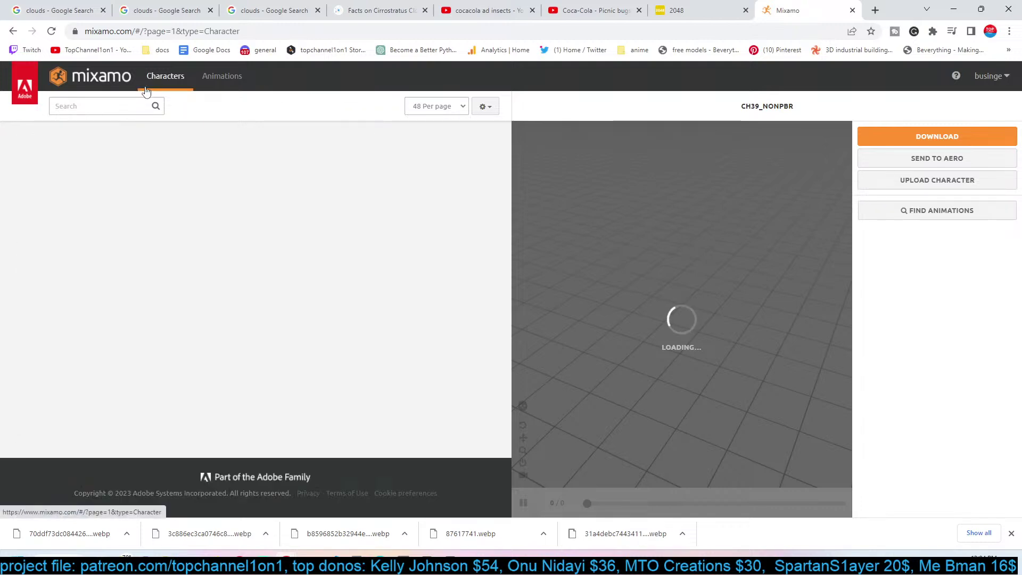
{"action": "left_click", "coordinate": [127, 105]}
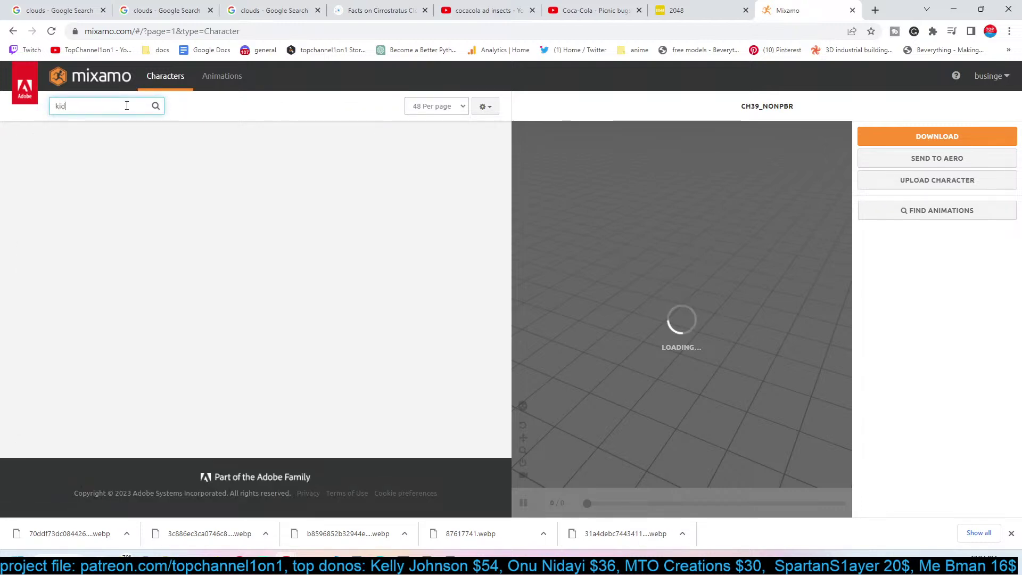
{"action": "type", "text": "kid"}
{"action": "key", "text": "Return"}
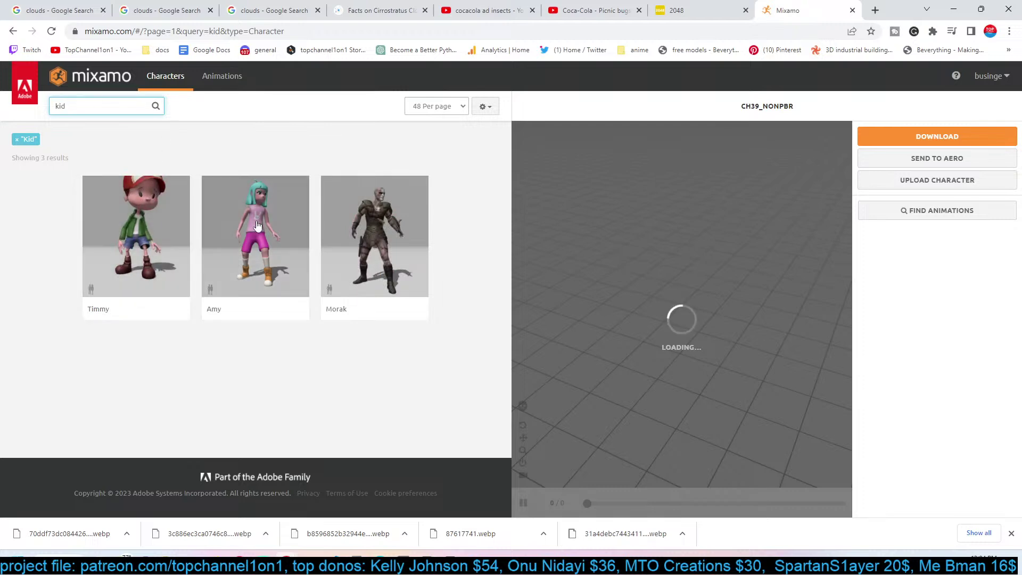
{"action": "left_click", "coordinate": [178, 223]}
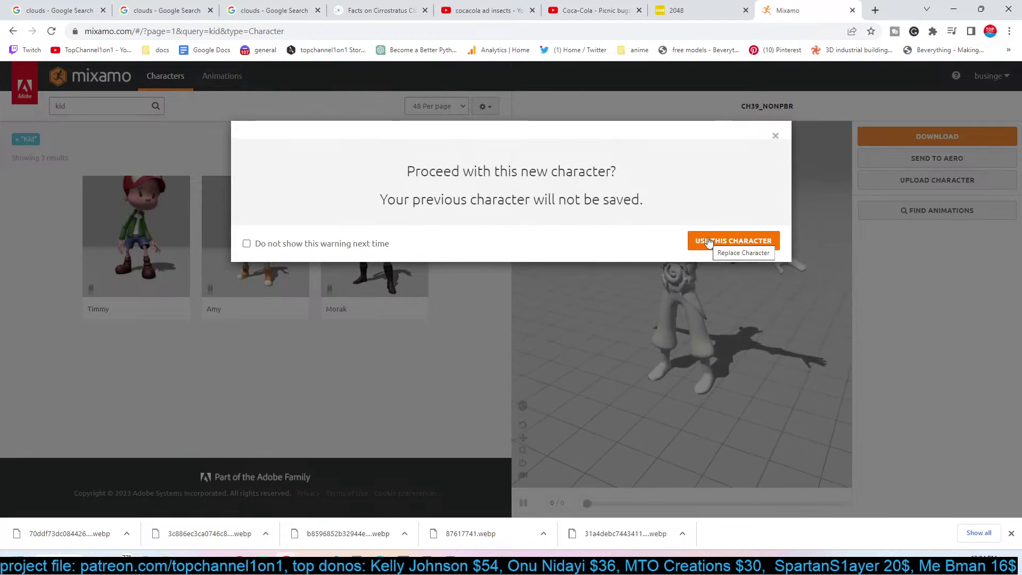
{"action": "left_click", "coordinate": [776, 137]}
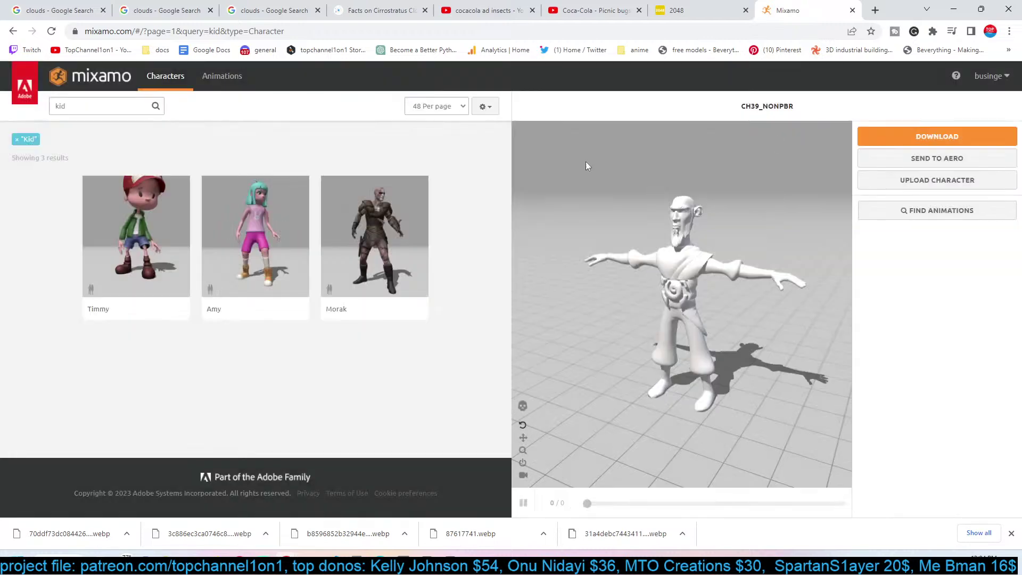
Replace the search term with "run" and search Mixamo's animations for it.
{"action": "left_click", "coordinate": [219, 77]}
{"action": "left_click", "coordinate": [133, 106]}
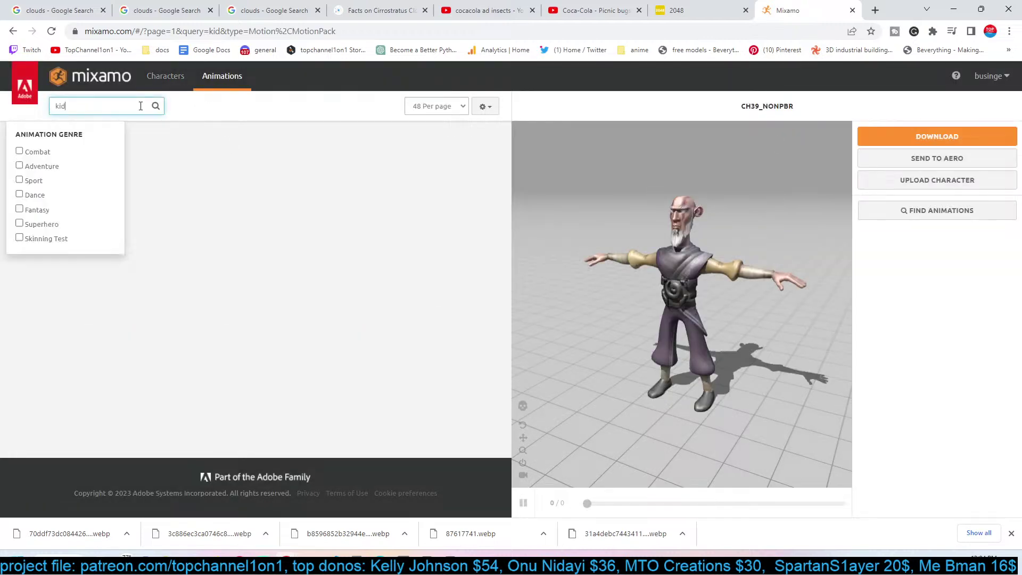
{"action": "key", "text": "BackSpace"}
{"action": "key", "text": "BackSpace"}
{"action": "key", "text": "BackSpace"}
{"action": "type", "text": "run"}
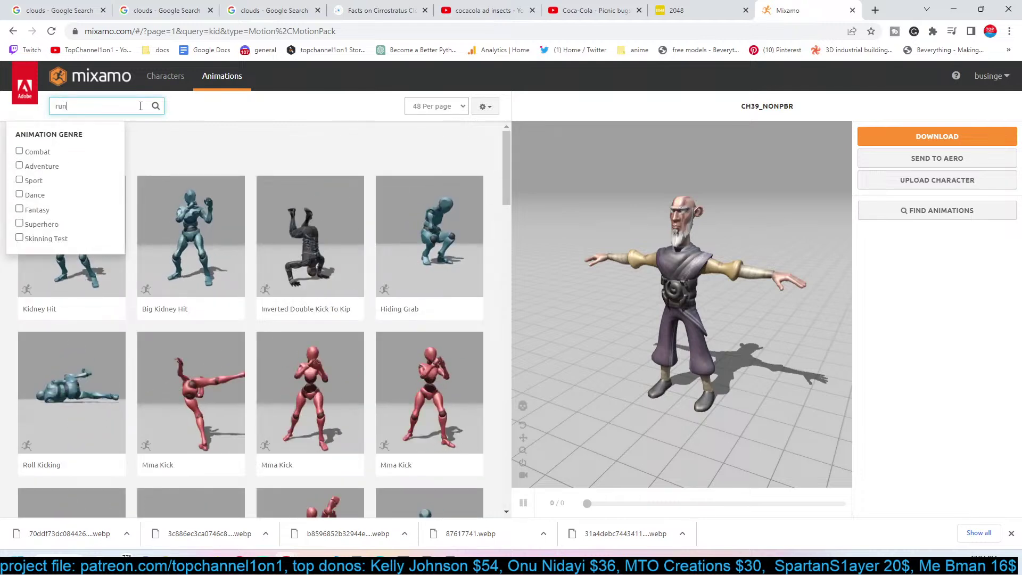
{"action": "key", "text": "Return"}
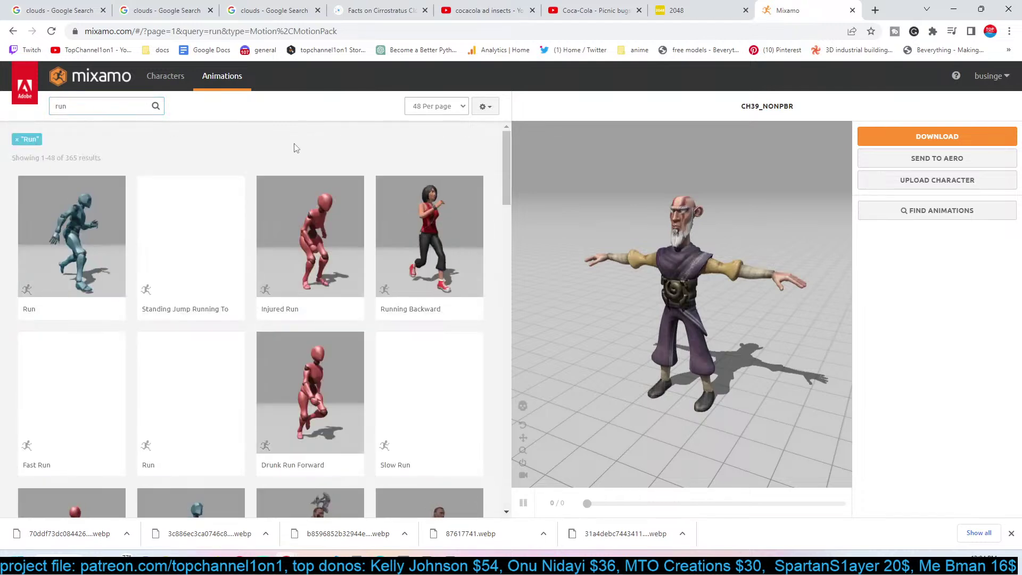
Apply the Drunk Run Forward animation to the current character and set it to play in place.
{"action": "scroll", "coordinate": [391, 390], "scroll_direction": "down", "scroll_amount": 3}
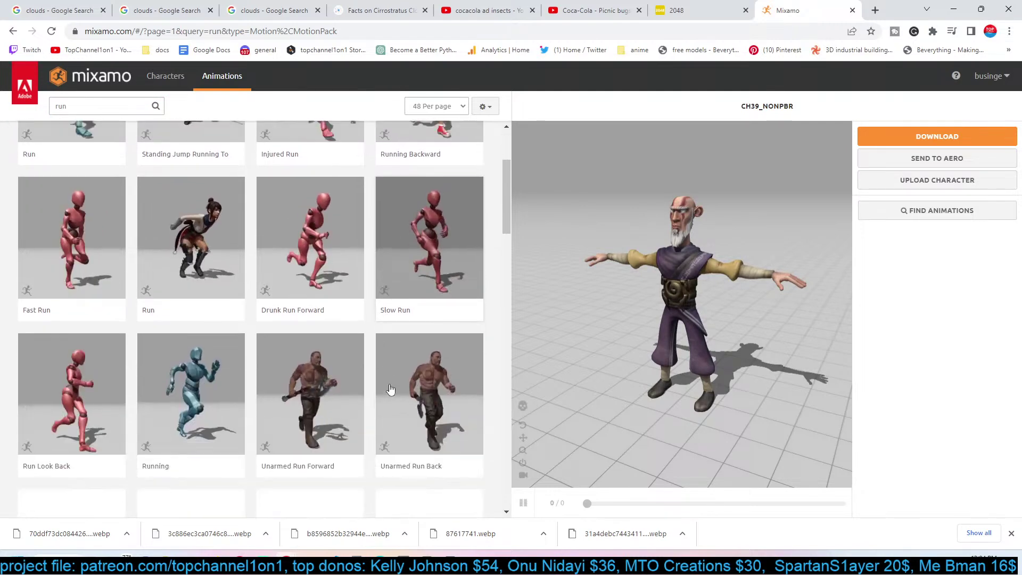
{"action": "left_click", "coordinate": [321, 253]}
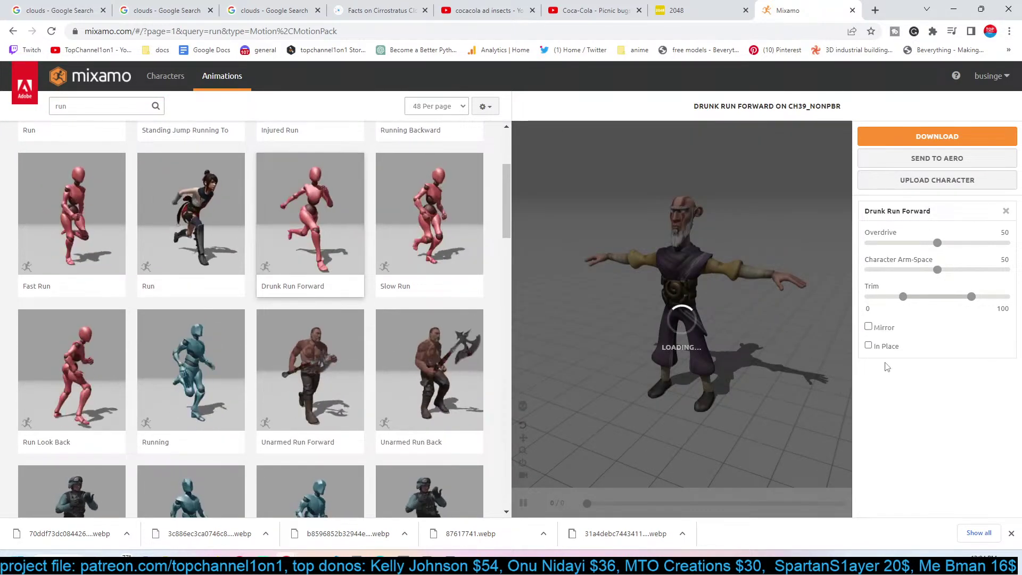
{"action": "left_click", "coordinate": [879, 349]}
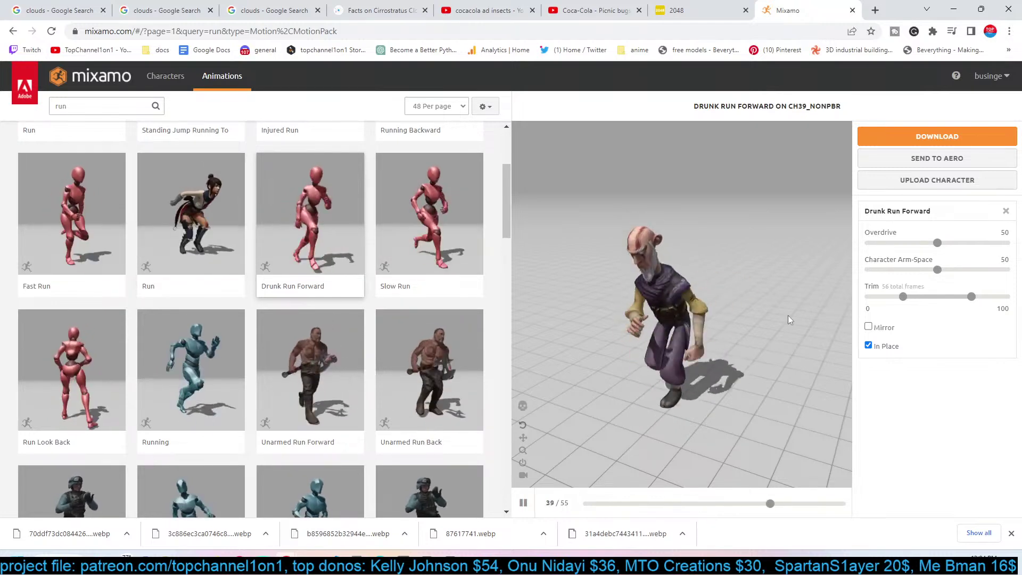
Search the characters for "kid" again and replace the current character with Timmy.
{"action": "left_click", "coordinate": [166, 76]}
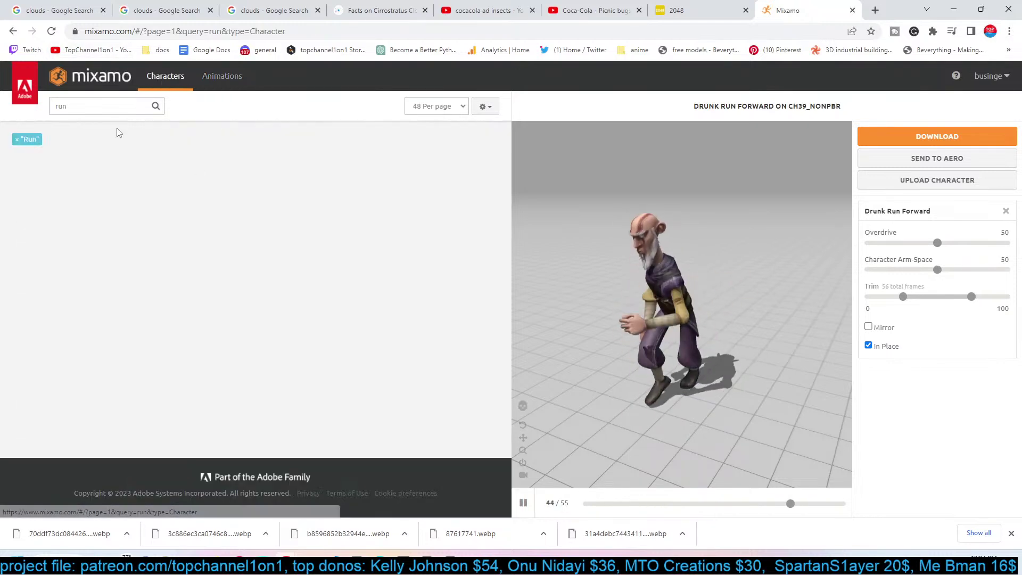
{"action": "left_click", "coordinate": [105, 114]}
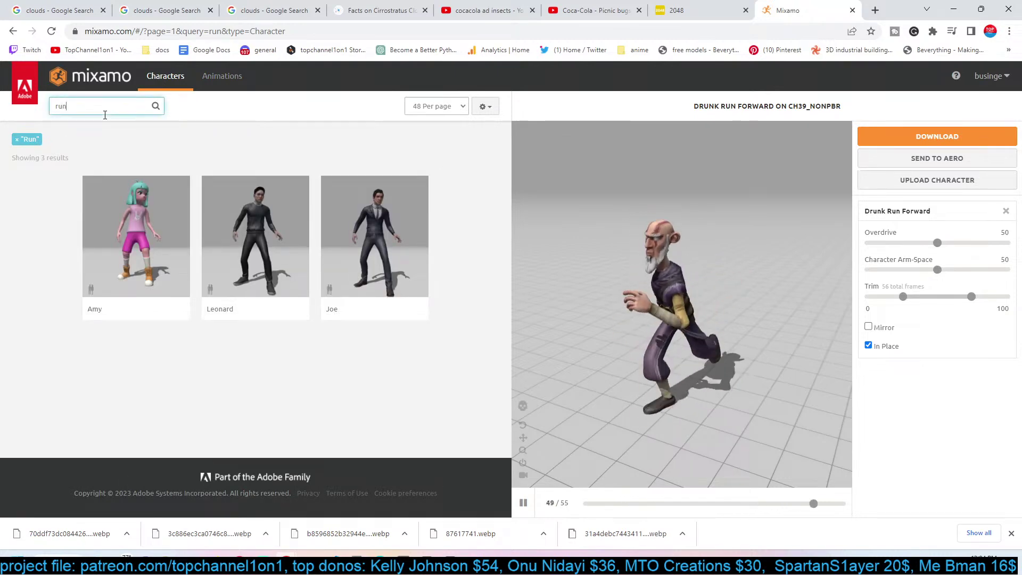
{"action": "key", "text": "ctrl+a"}
{"action": "type", "text": "kid"}
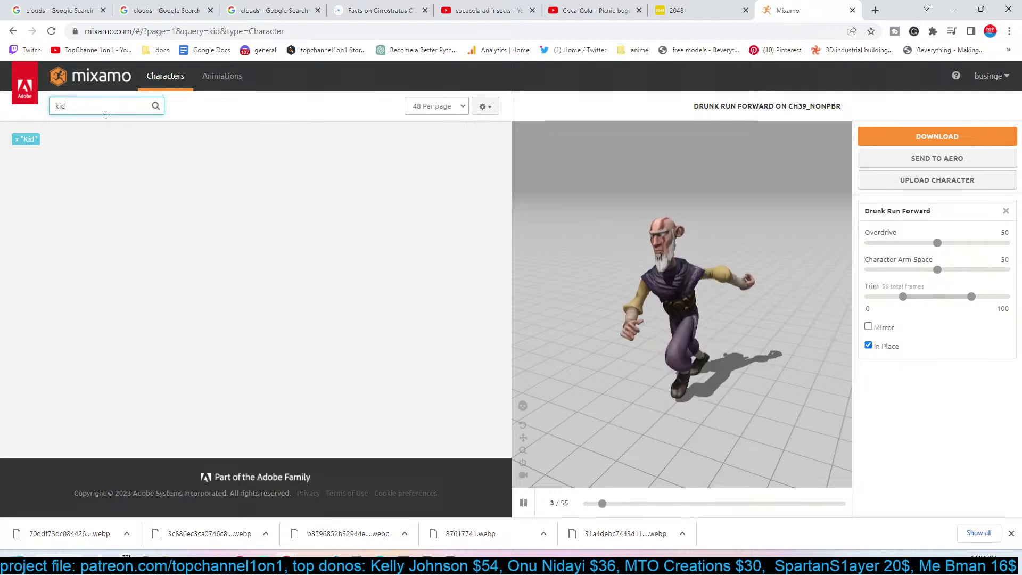
{"action": "left_click", "coordinate": [163, 221]}
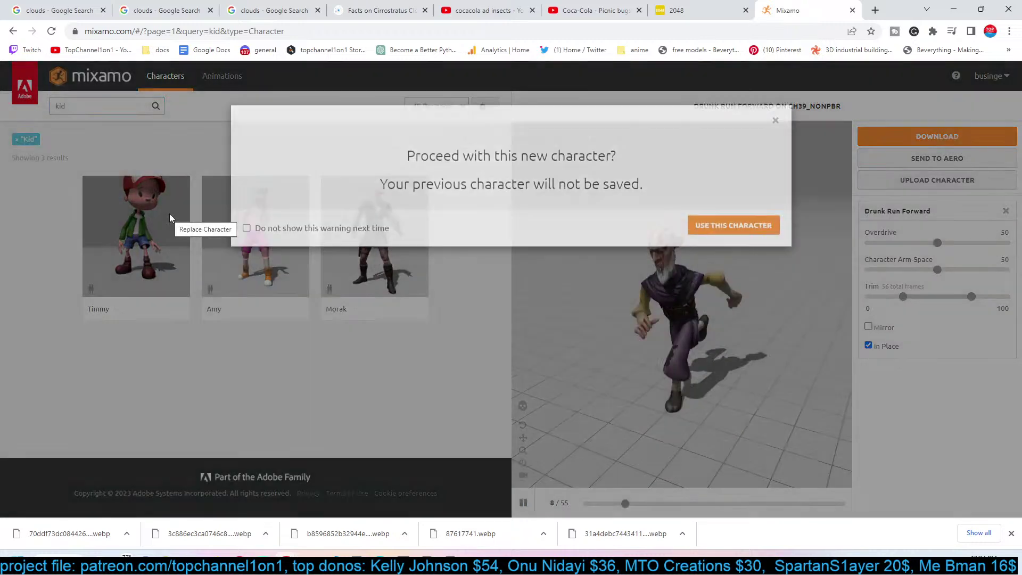
{"action": "left_click", "coordinate": [704, 241]}
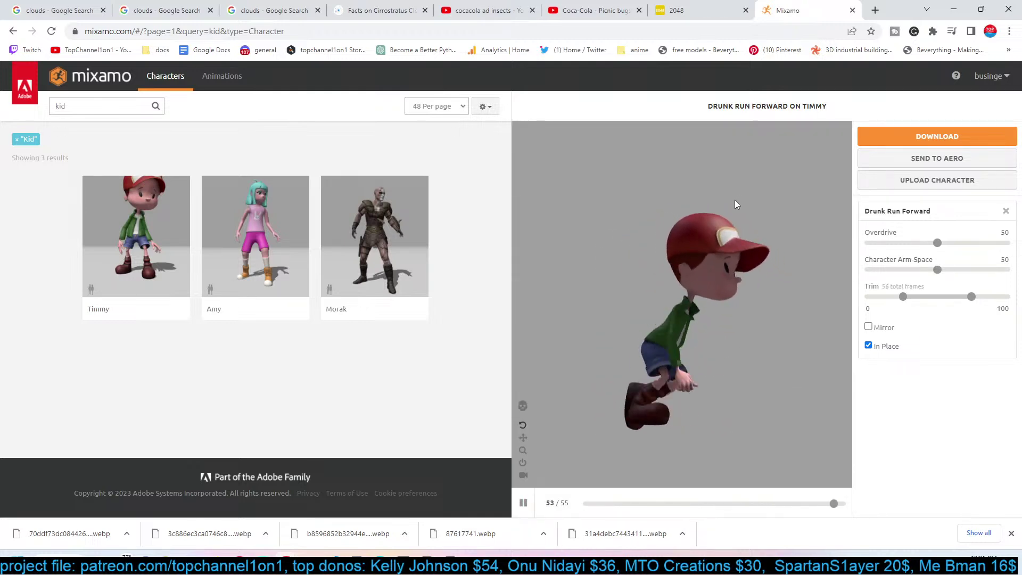
{"action": "left_click_drag", "start_coordinate": [737, 199], "coordinate": [685, 205]}
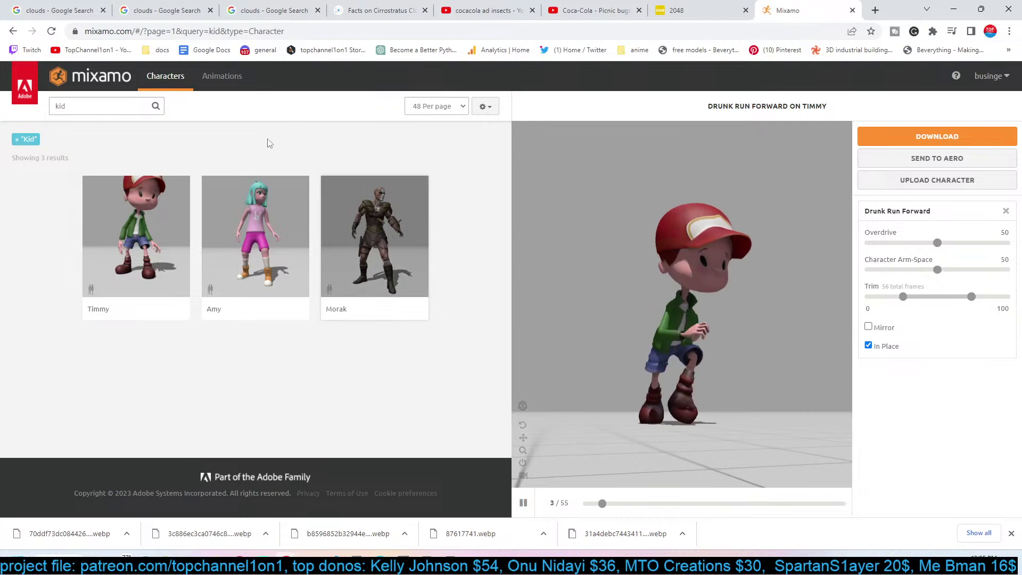
Return to the animations and search for "run" to find a running motion for Timmy.
{"action": "left_click", "coordinate": [220, 76]}
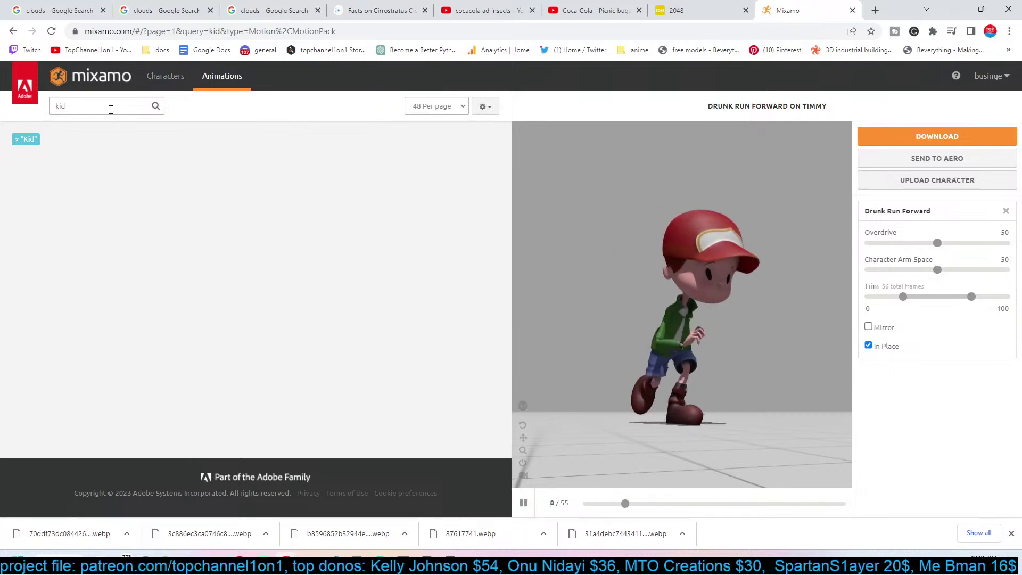
{"action": "left_click", "coordinate": [110, 107]}
{"action": "double_click", "coordinate": [111, 107]}
{"action": "type", "text": "run"}
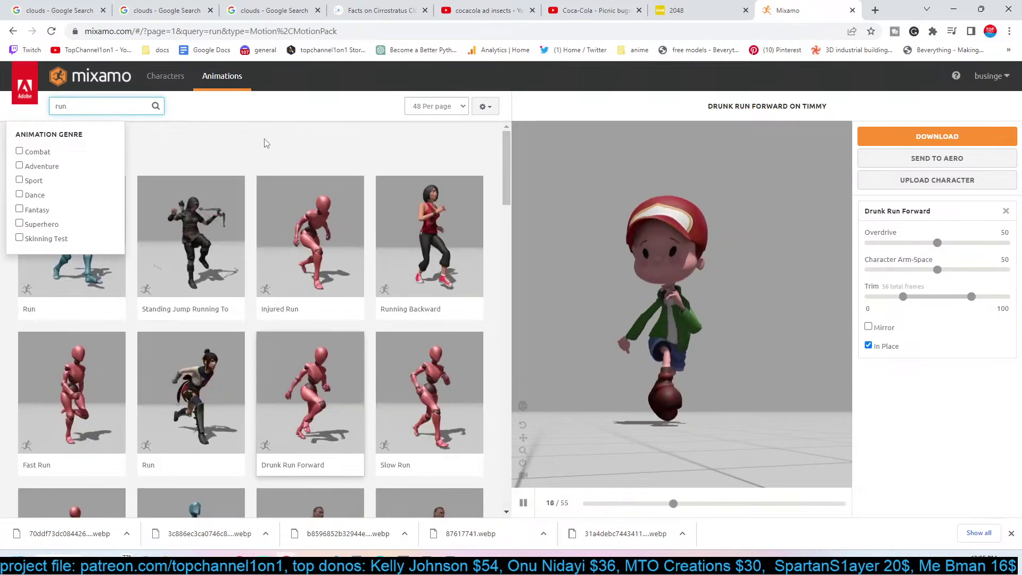
{"action": "scroll", "coordinate": [321, 168], "scroll_direction": "down", "scroll_amount": 1}
{"action": "scroll", "coordinate": [321, 168], "scroll_direction": "down", "scroll_amount": 2}
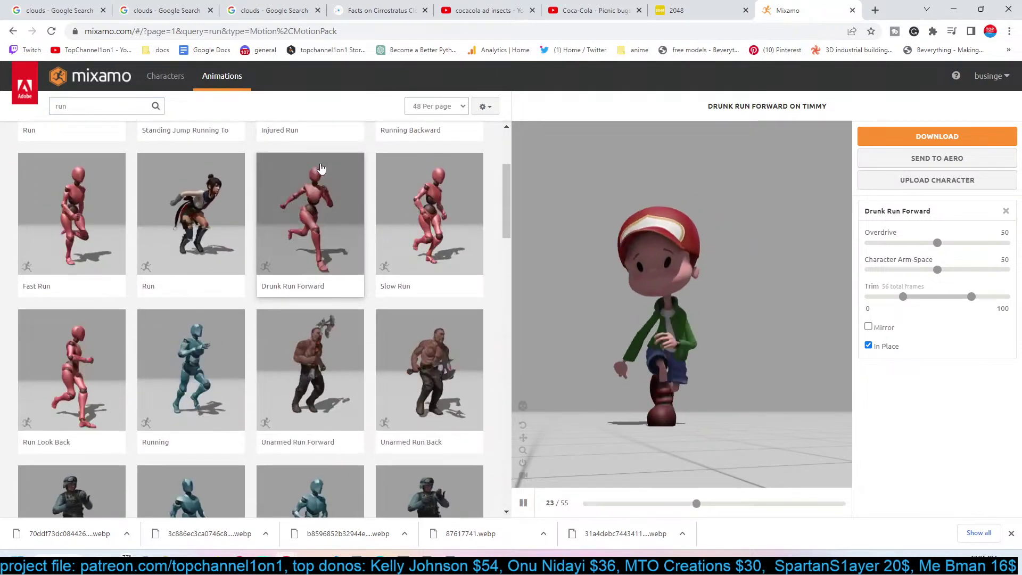
Apply the Fast Run animation to Timmy with In Place enabled and download the animated character.
{"action": "left_click", "coordinate": [83, 214]}
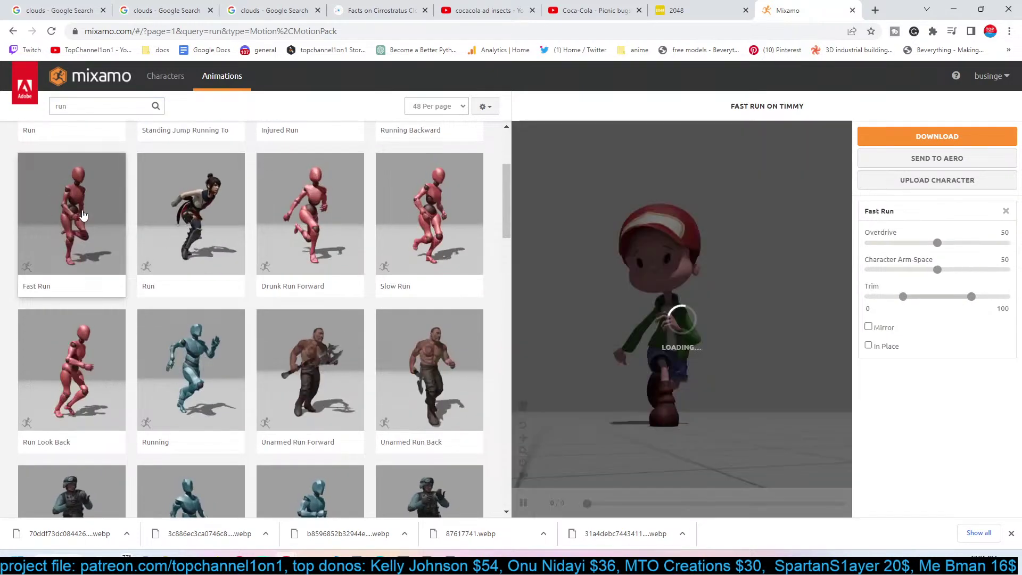
{"action": "left_click", "coordinate": [868, 347]}
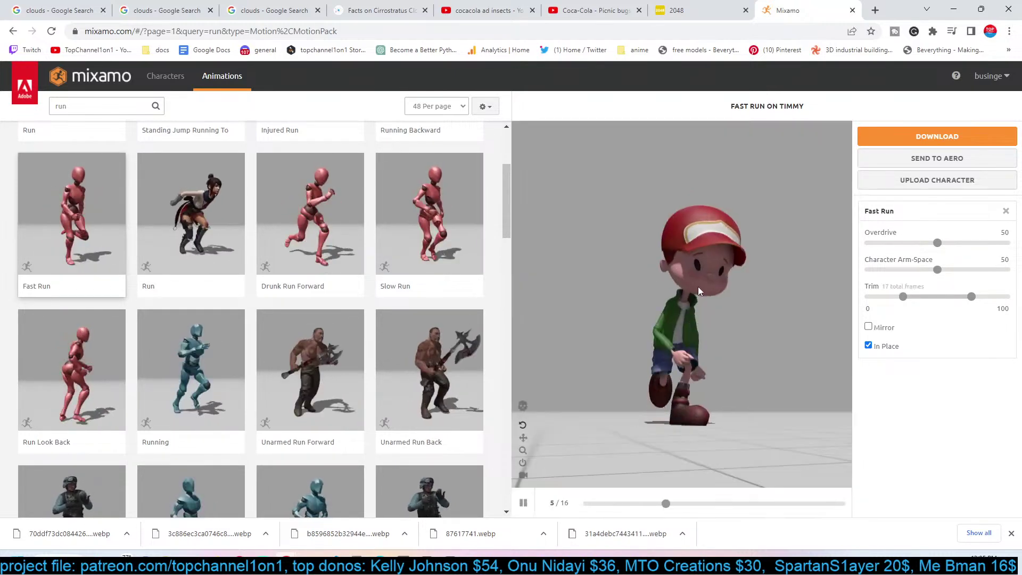
{"action": "left_click_drag", "start_coordinate": [698, 286], "coordinate": [745, 289]}
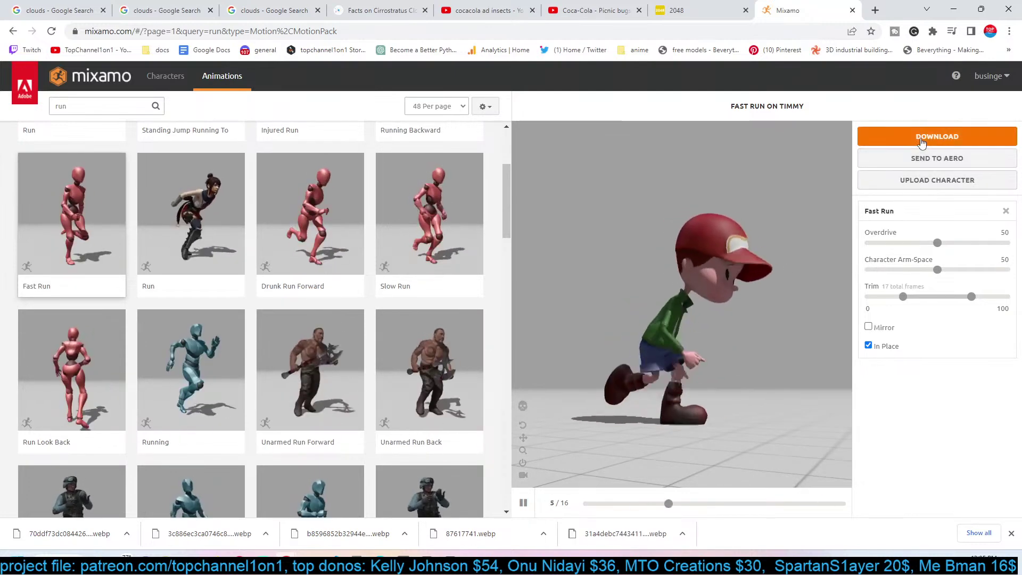
{"action": "left_click", "coordinate": [876, 138]}
{"action": "left_click", "coordinate": [678, 272]}
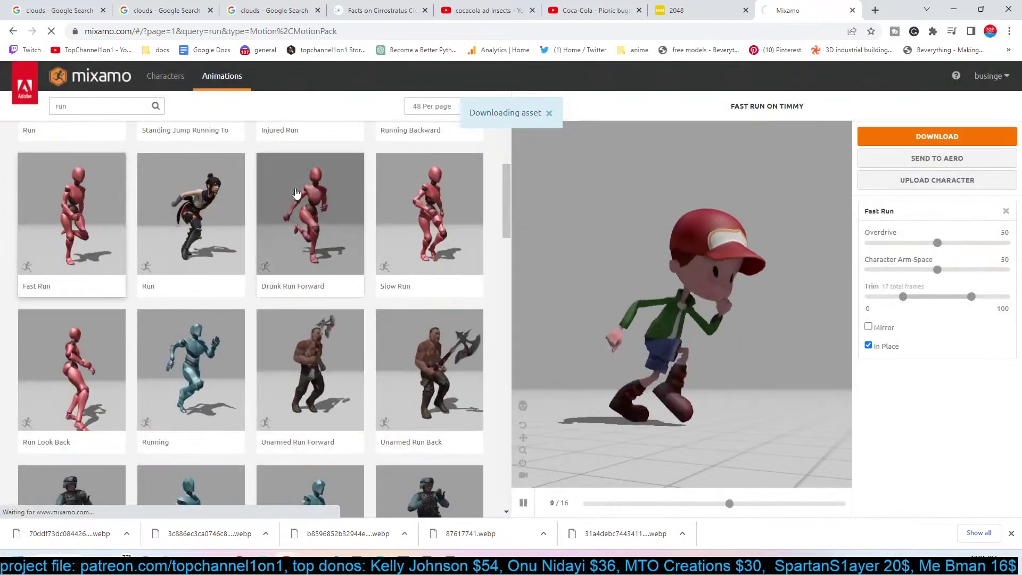
Replace Timmy with the Amy character and download her with the in-place Fast Run animation.
{"action": "left_click", "coordinate": [162, 76]}
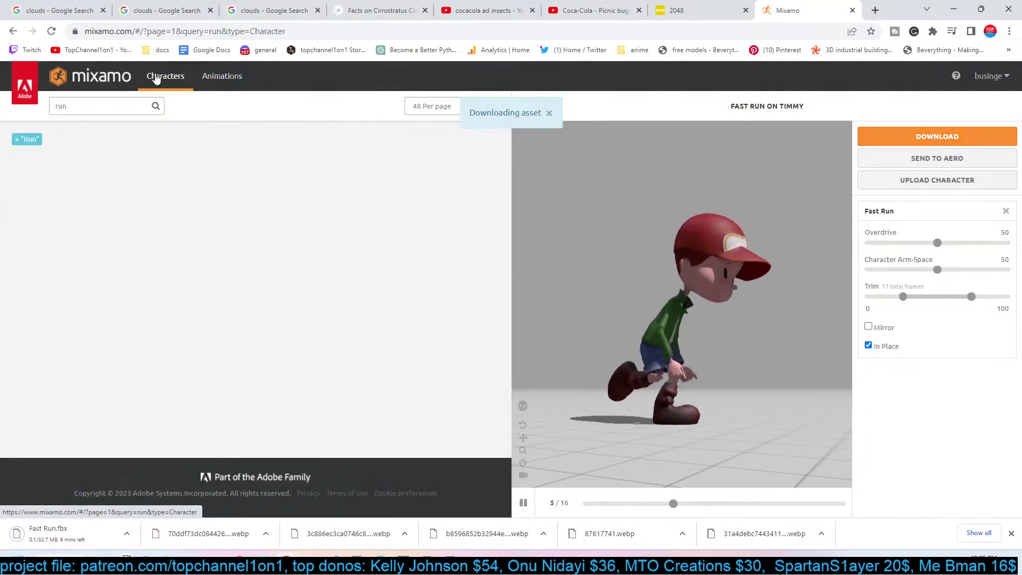
{"action": "double_click", "coordinate": [142, 105]}
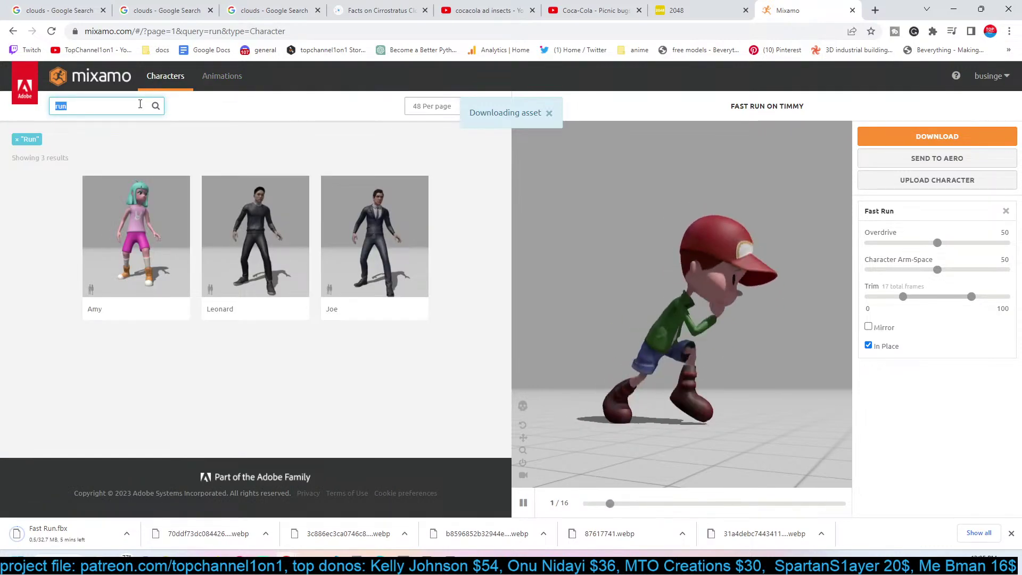
{"action": "left_click", "coordinate": [109, 224]}
{"action": "left_click", "coordinate": [759, 241]}
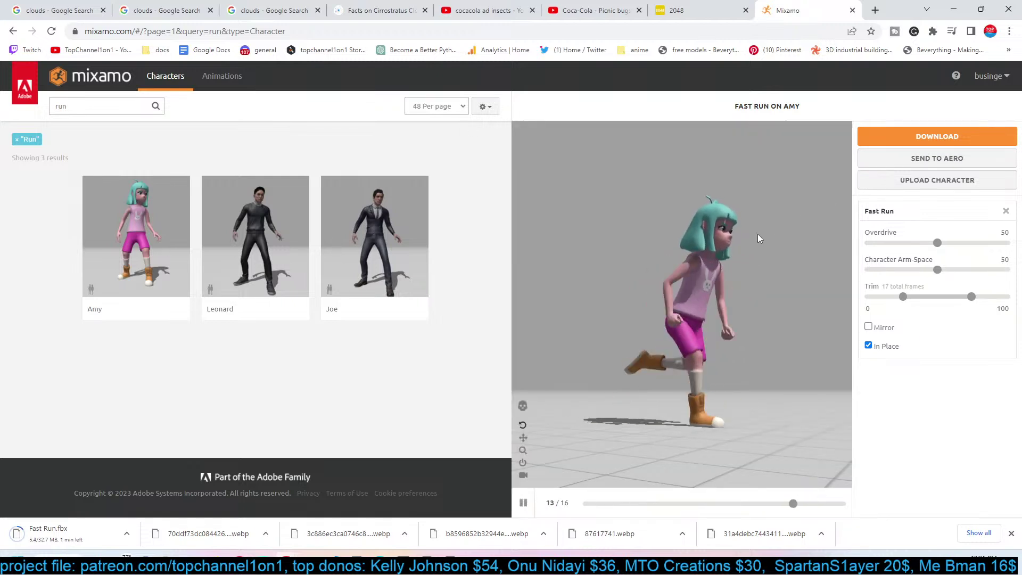
{"action": "left_click", "coordinate": [936, 138]}
{"action": "left_click", "coordinate": [678, 273]}
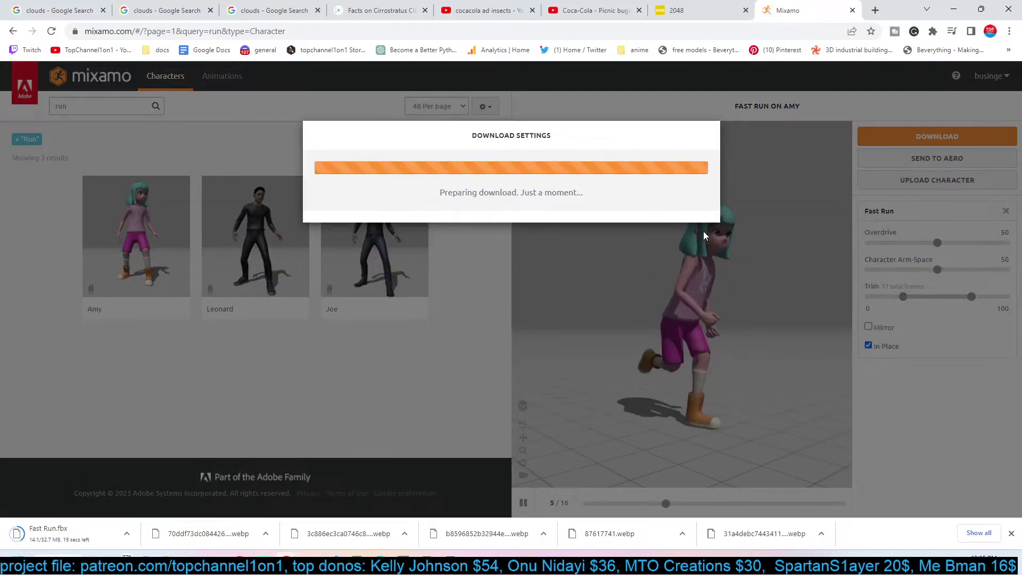
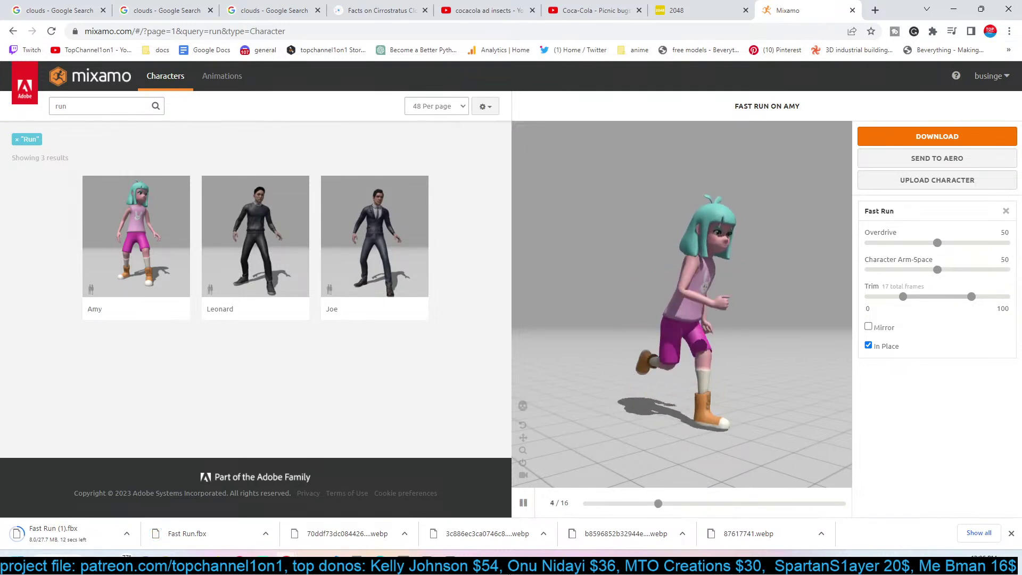
Switch to Blender, select short grass.012 in the camera view and save the file.
{"action": "mouse_move", "coordinate": [310, 556]}
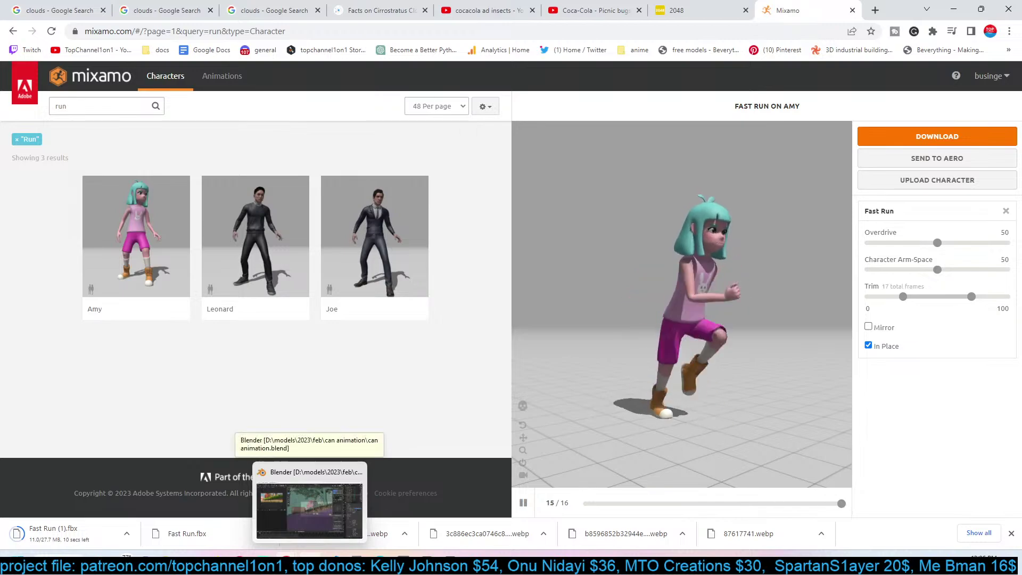
{"action": "left_click", "coordinate": [310, 510]}
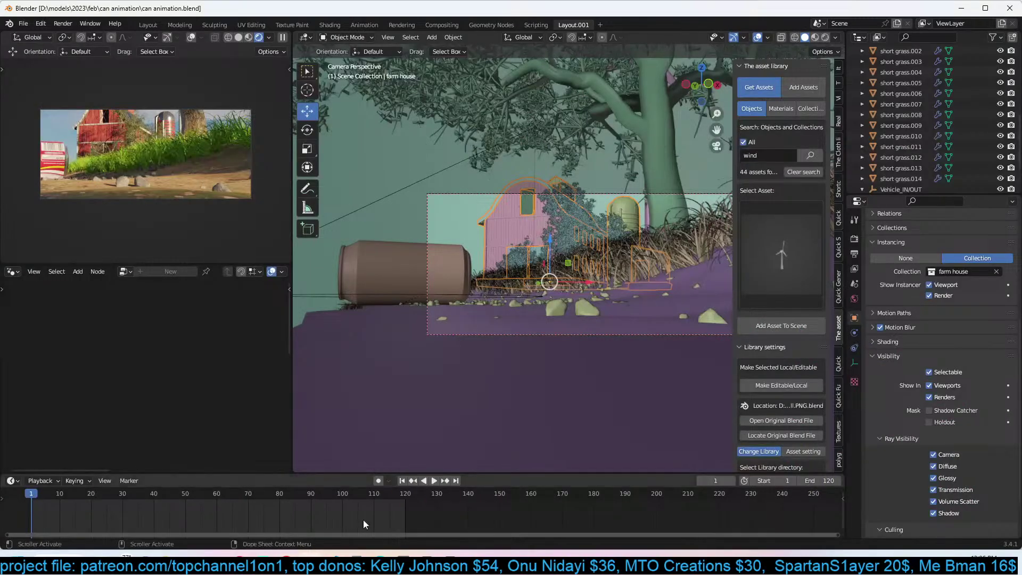
{"action": "left_click", "coordinate": [519, 314]}
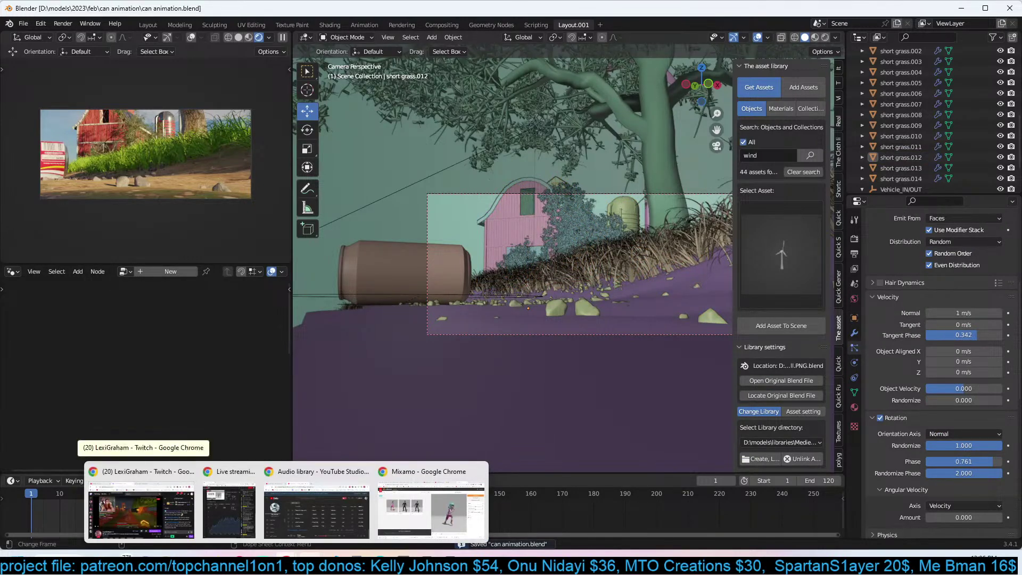
Switch to the Mixamo window in Chrome and pause Amy's Fast Run preview.
{"action": "left_click", "coordinate": [147, 514]}
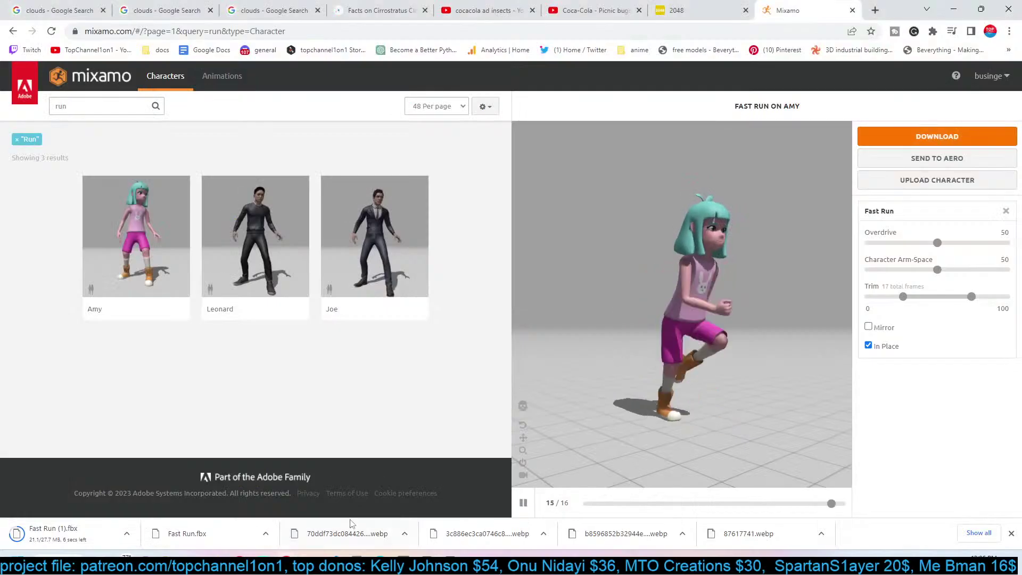
{"action": "left_click", "coordinate": [523, 502]}
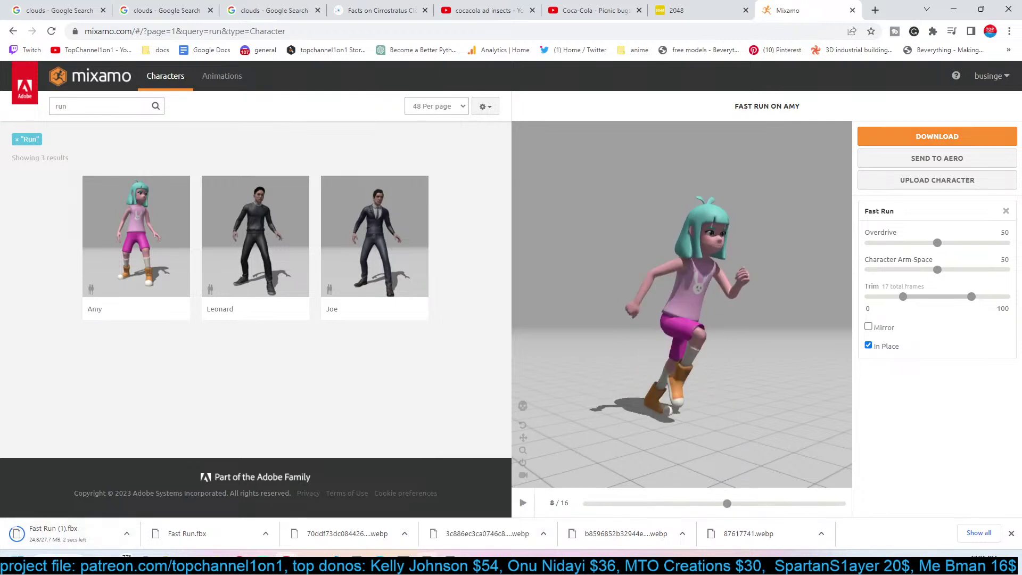
Switch back to Blender, inspect the ground around the can and camera from outside the camera view, and save the file.
{"action": "left_click", "coordinate": [310, 556]}
{"action": "middle_click_drag", "start_coordinate": [611, 242], "coordinate": [623, 218]}
{"action": "key", "text": "ctrl+s"}
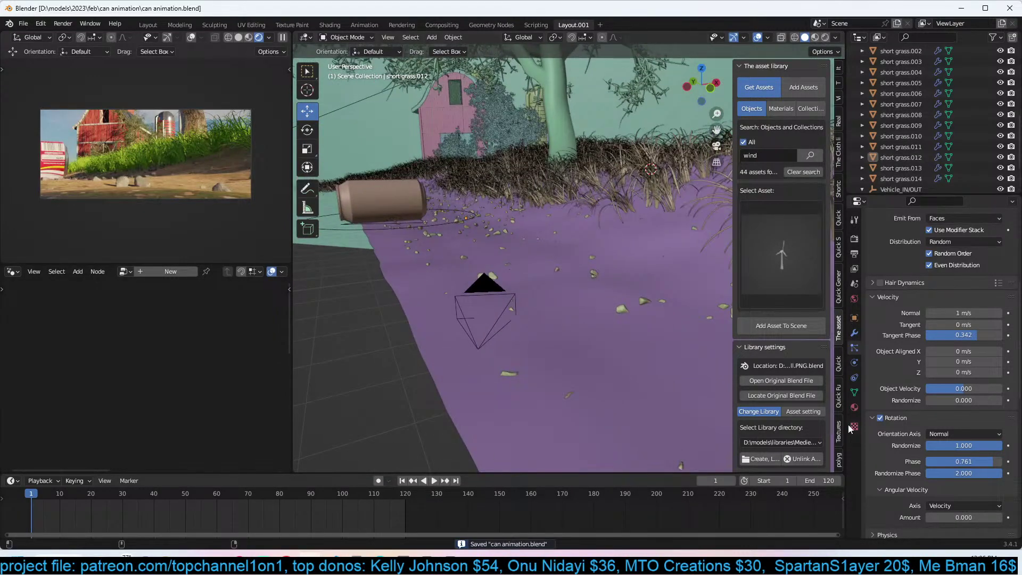
Import Fast Run (1).fbx and Fast Run.fbx from the Downloads folder as 3D models.
{"action": "left_click", "coordinate": [838, 398]}
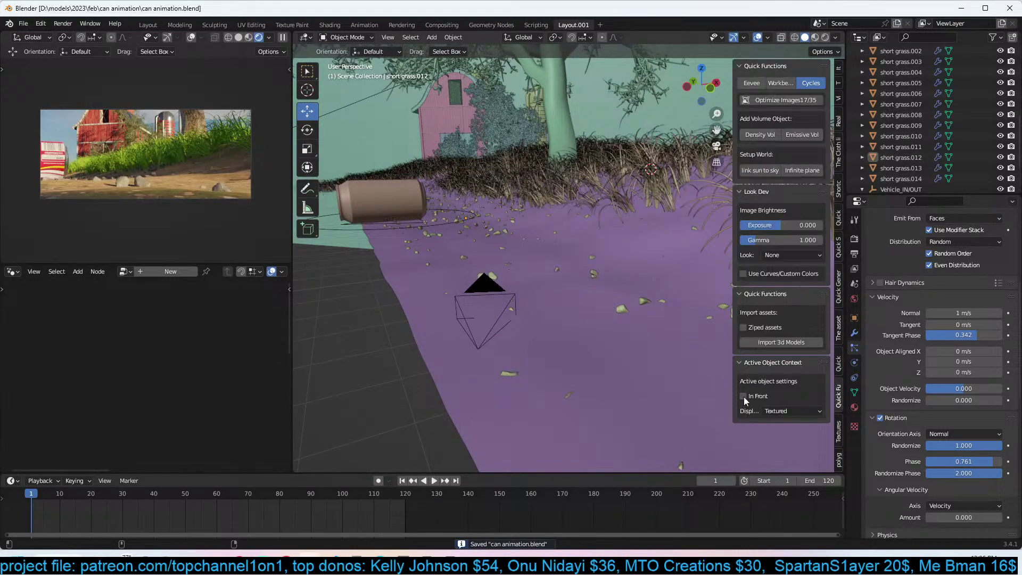
{"action": "left_click", "coordinate": [777, 341]}
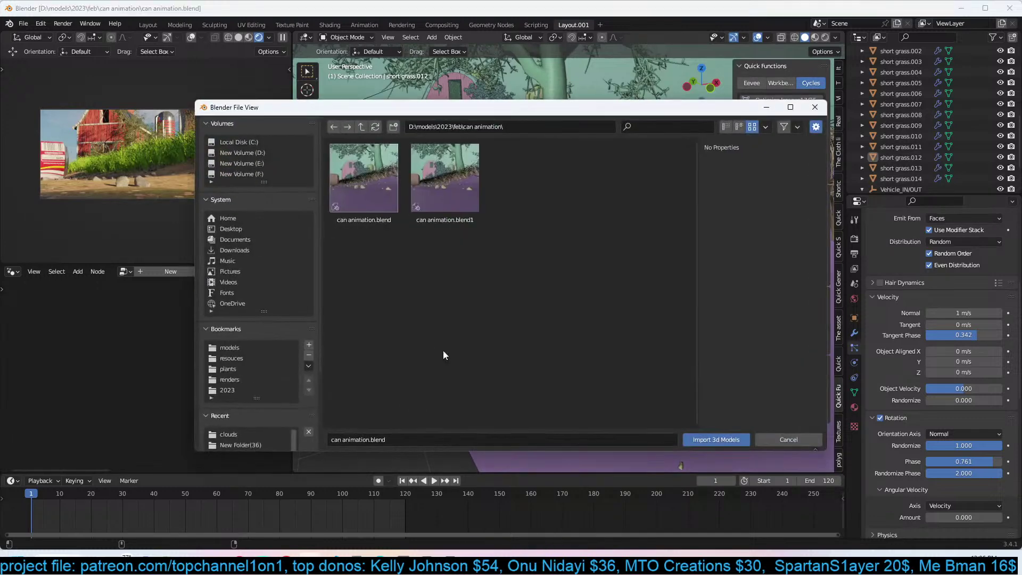
{"action": "left_click", "coordinate": [234, 252]}
{"action": "left_click", "coordinate": [602, 232]}
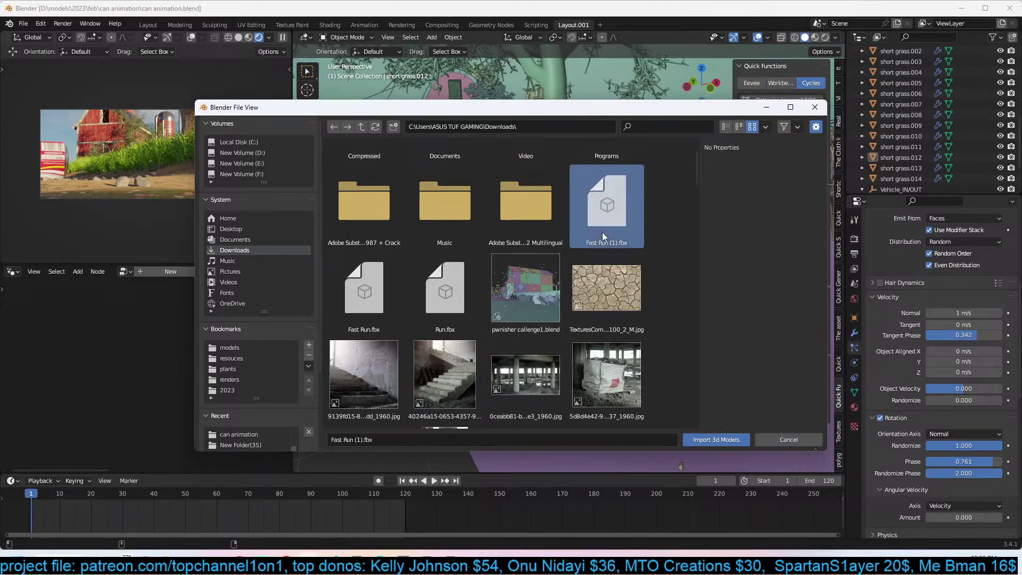
{"action": "left_click", "coordinate": [358, 301]}
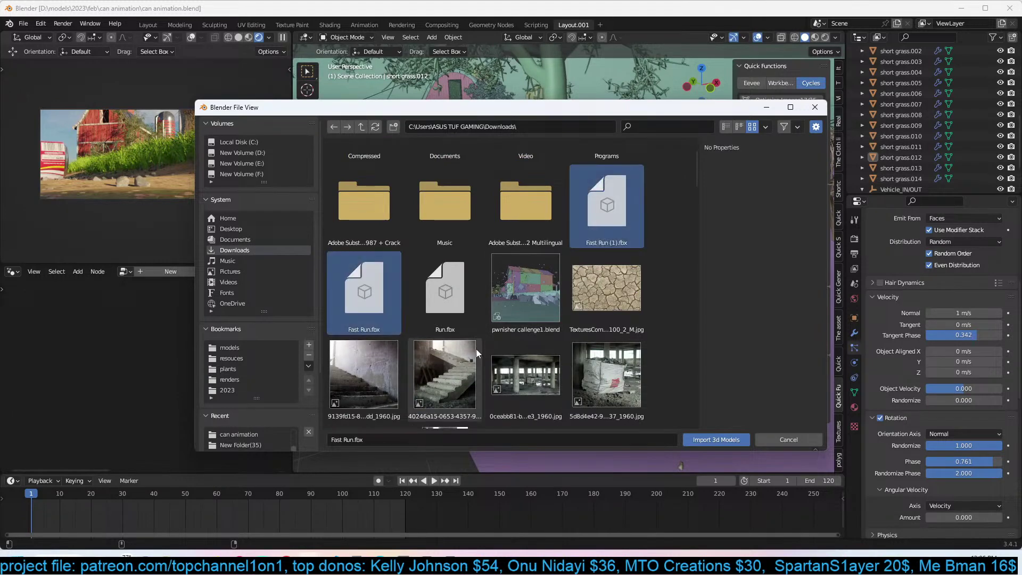
{"action": "left_click", "coordinate": [727, 440]}
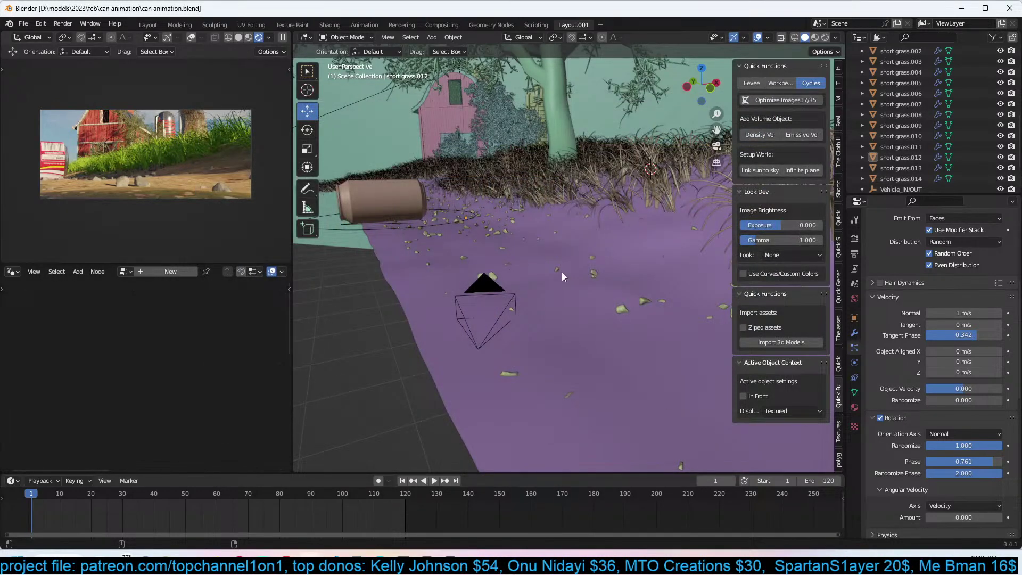
Select both imported characters with their armatures and isolate them in local view.
{"action": "middle_click_drag", "start_coordinate": [561, 272], "coordinate": [646, 247]}
{"action": "key", "text": "KP_Decimal"}
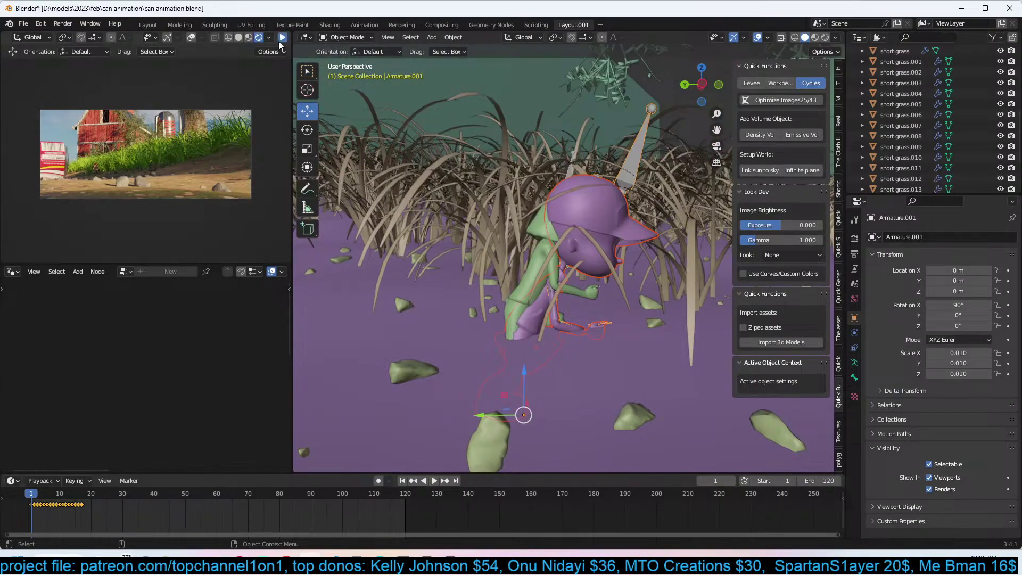
{"action": "scroll", "coordinate": [449, 165], "scroll_direction": "down", "scroll_amount": 4}
{"action": "scroll", "coordinate": [499, 203], "scroll_direction": "up", "scroll_amount": 3}
{"action": "middle_click_drag", "start_coordinate": [535, 212], "coordinate": [570, 231]}
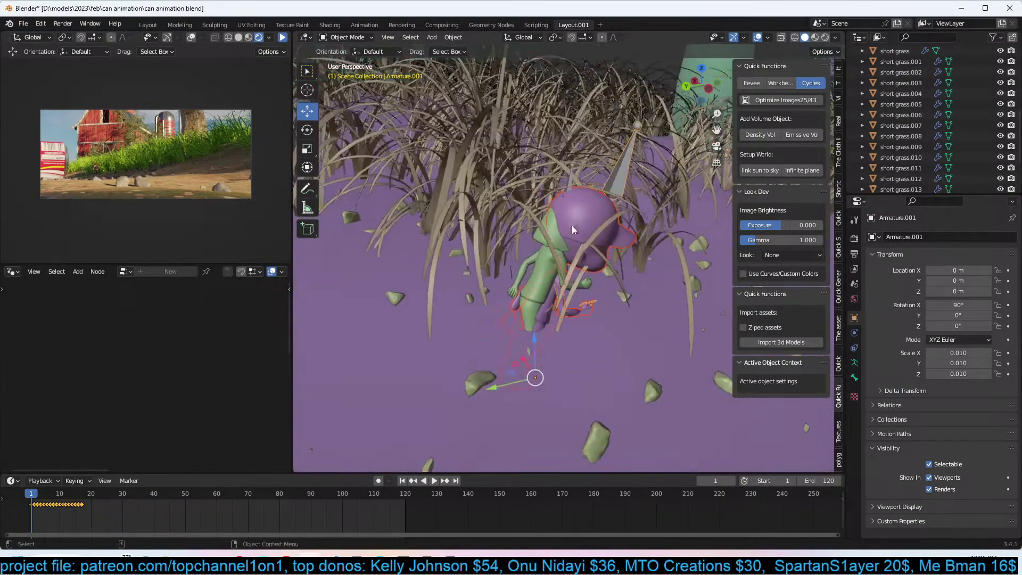
{"action": "scroll", "coordinate": [603, 182], "scroll_direction": "up", "scroll_amount": 4}
{"action": "left_click", "coordinate": [534, 217], "text": "shift"}
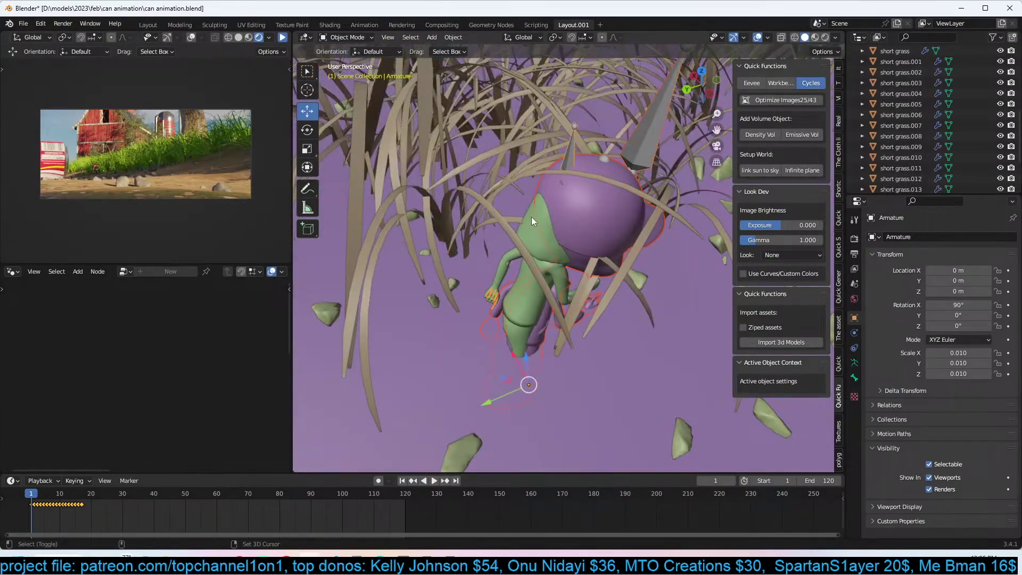
{"action": "left_click", "coordinate": [531, 216], "text": "shift"}
{"action": "key", "text": "KP_Divide"}
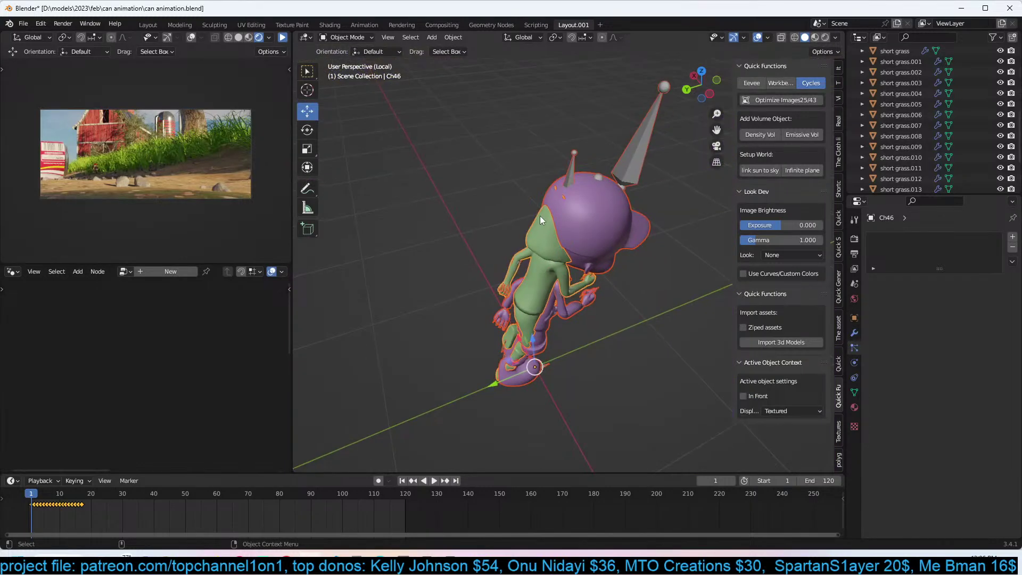
Play back the run animation of the two isolated characters.
{"action": "key", "text": "space"}
{"action": "middle_click_drag", "start_coordinate": [569, 192], "coordinate": [525, 127]}
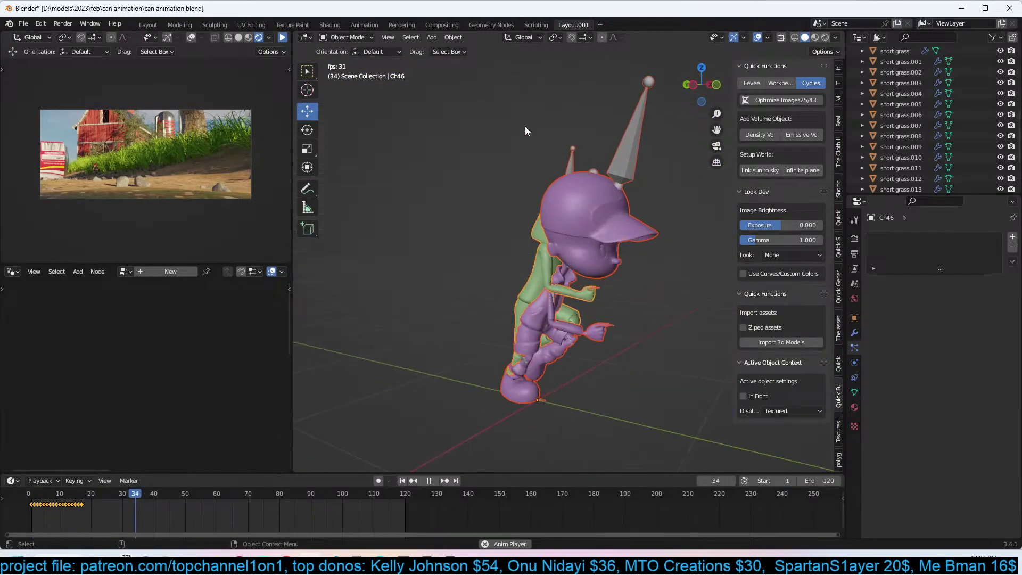
{"action": "key", "text": "space"}
Try linking the animation data between the girl's and the boy's armatures, and play it back.
{"action": "middle_click_drag", "start_coordinate": [566, 266], "coordinate": [608, 187]}
{"action": "left_click", "coordinate": [579, 171]}
{"action": "left_click", "coordinate": [579, 171]}
{"action": "left_click", "coordinate": [567, 165], "text": "shift"}
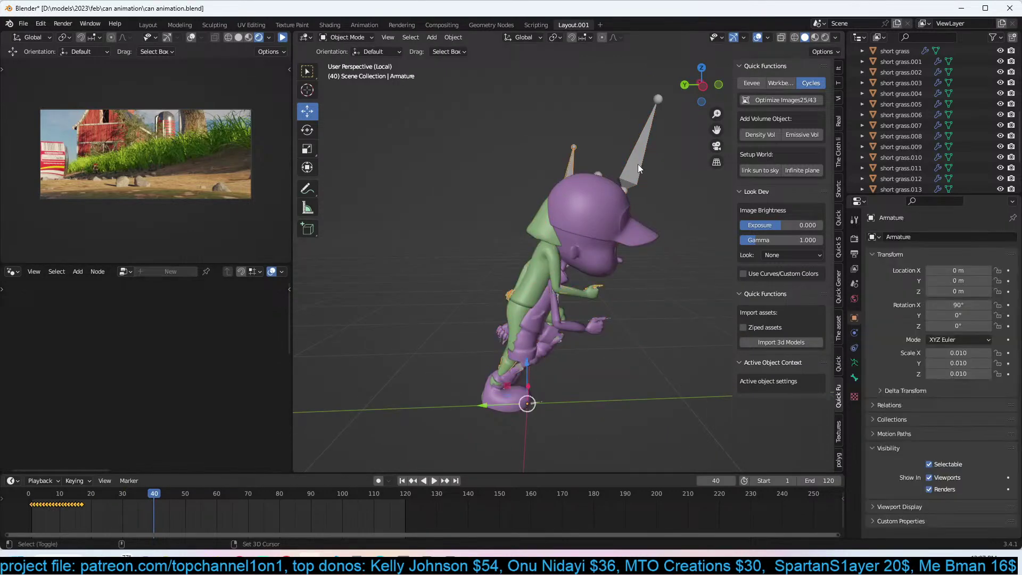
{"action": "key", "text": "ctrl+l"}
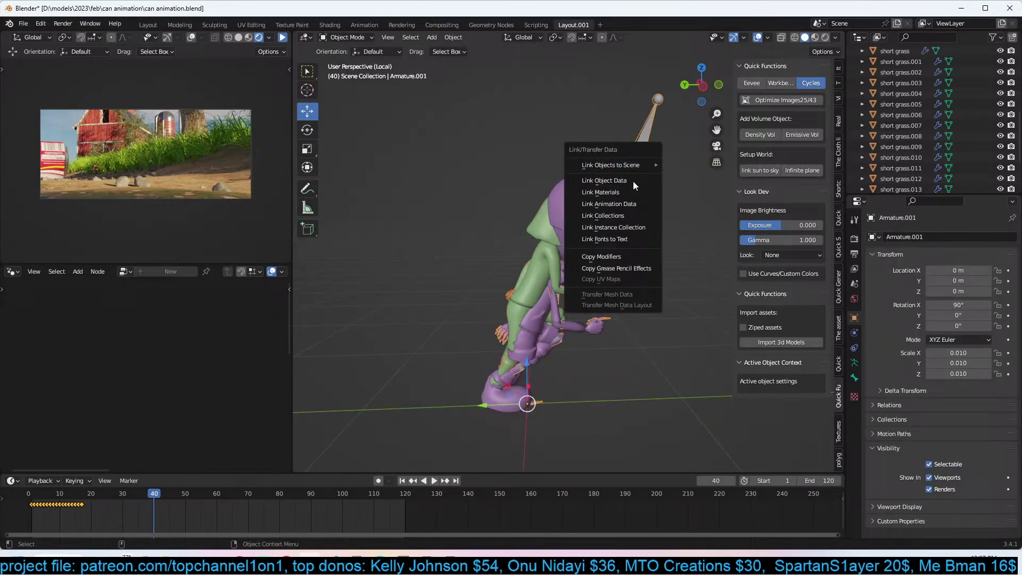
{"action": "left_click", "coordinate": [636, 204]}
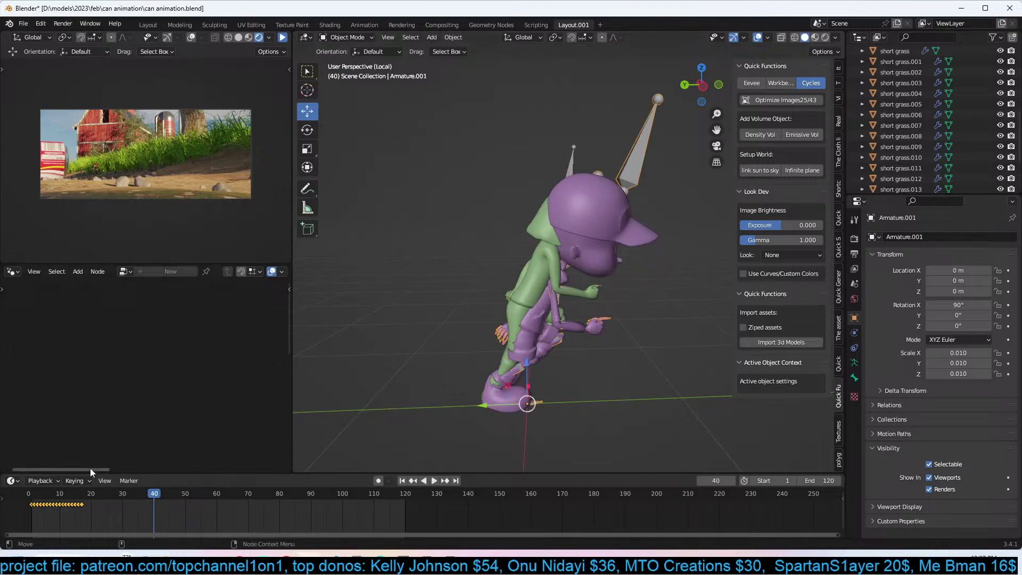
{"action": "key", "text": "space"}
{"action": "key", "text": "Escape"}
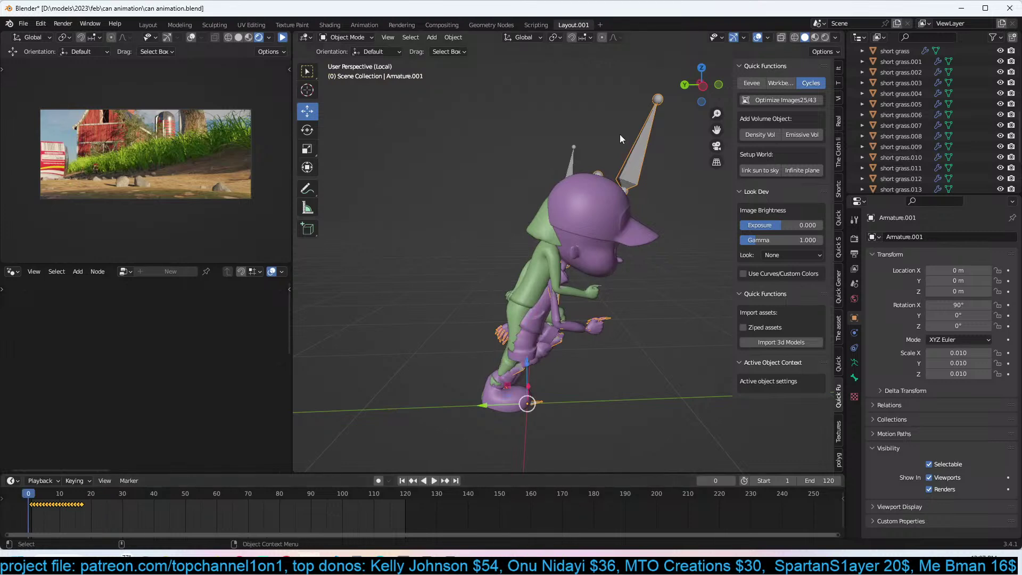
Retry Link Animation Data from the boy's armature to the girl's armature, starting at frame 0.
{"action": "left_click", "coordinate": [579, 162]}
{"action": "left_click", "coordinate": [637, 162], "text": "shift"}
{"action": "key", "text": "ctrl+l"}
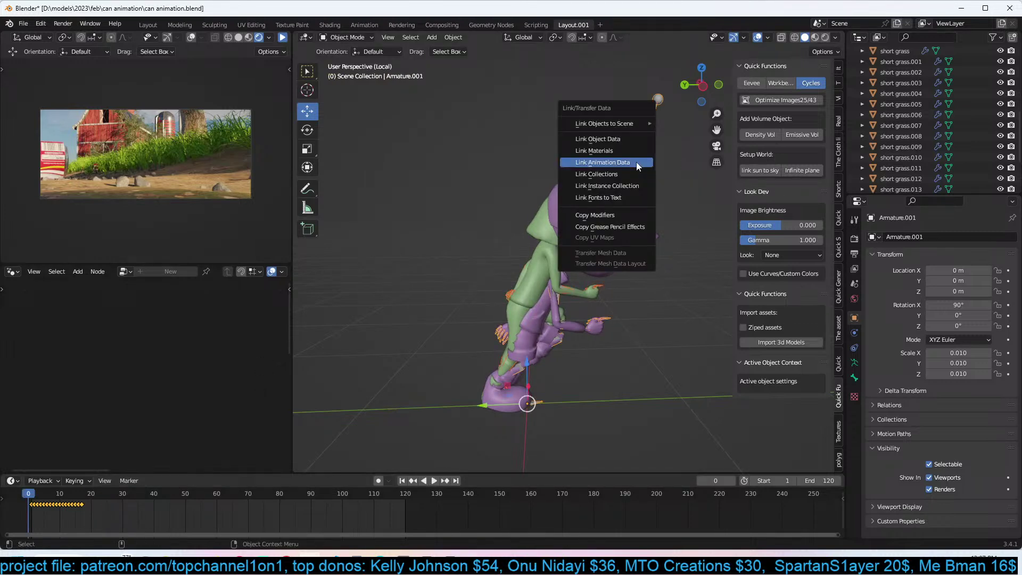
{"action": "left_click", "coordinate": [637, 162]}
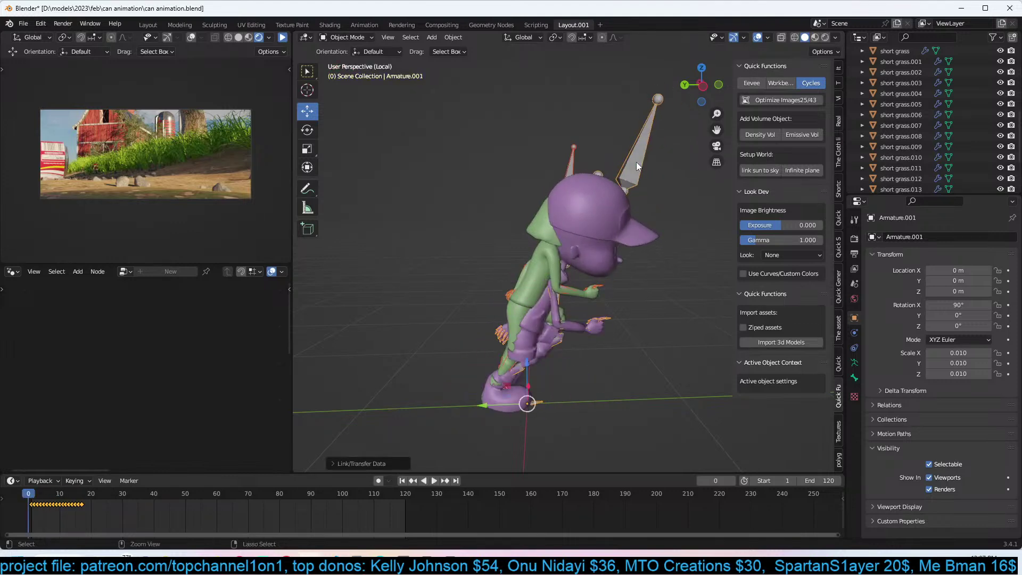
Deselect the armatures and check the overlapping characters' run by playing it from the start of the timeline.
{"action": "key", "text": "Up"}
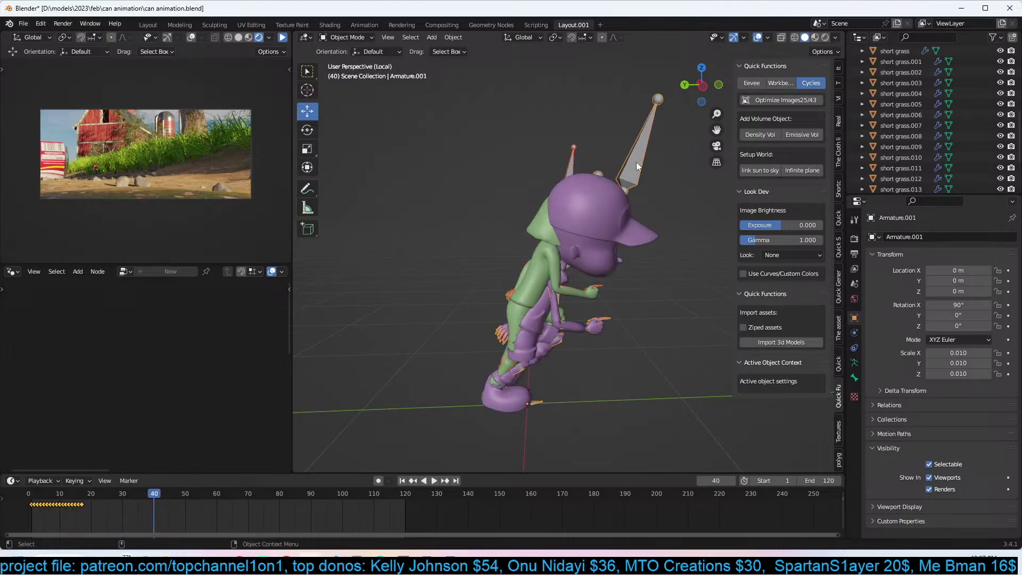
{"action": "key", "text": "Up"}
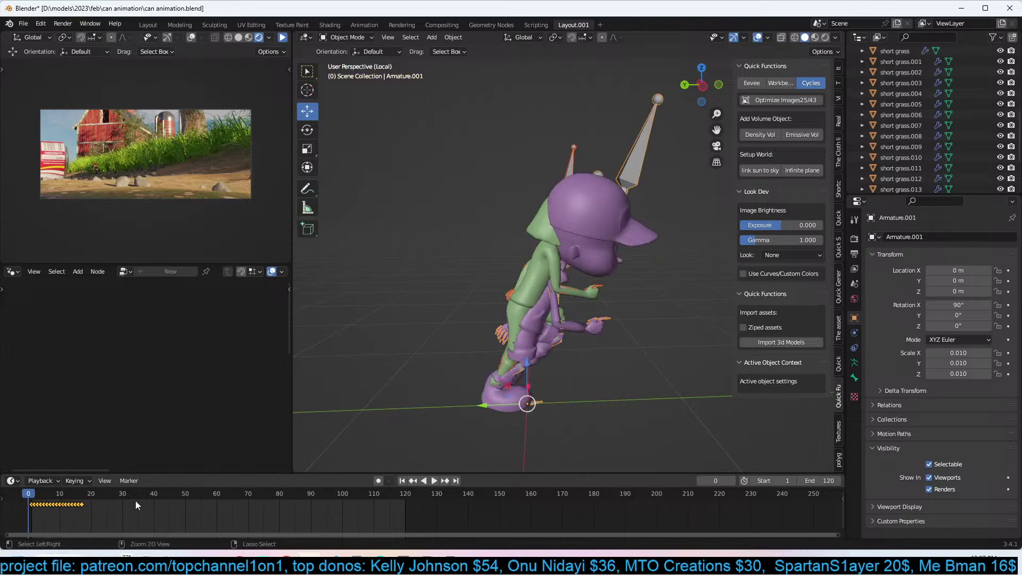
{"action": "left_click", "coordinate": [462, 349]}
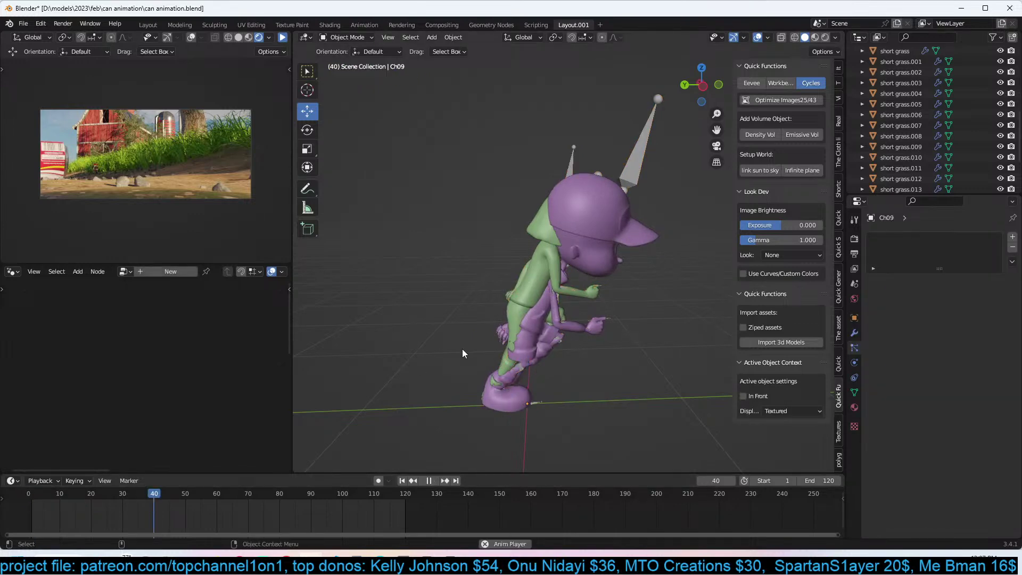
{"action": "right_click_drag", "start_coordinate": [70, 499], "coordinate": [43, 508]}
{"action": "key", "text": "space"}
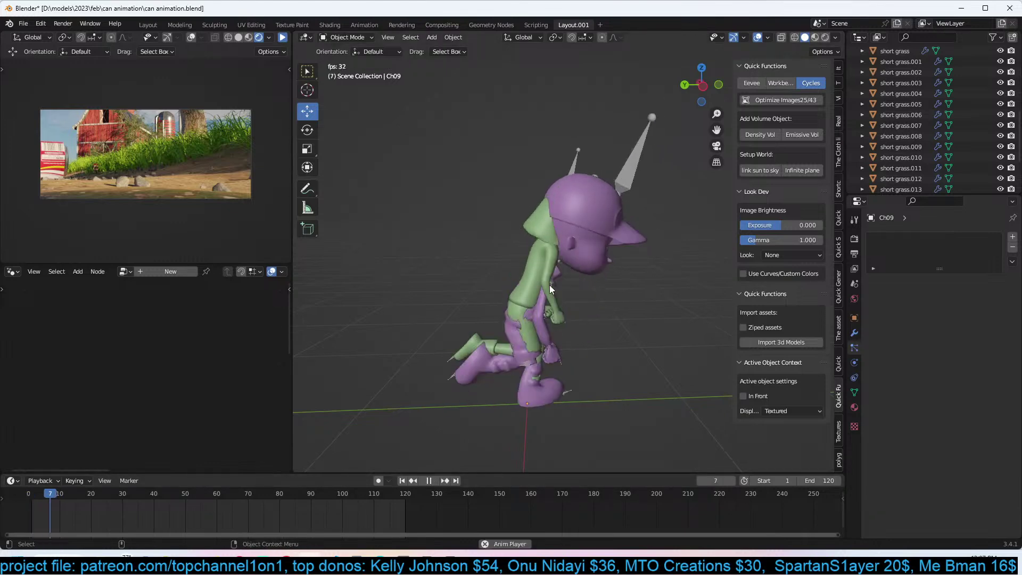
{"action": "key", "text": "space"}
Move the girl's armature about 1.17 m along X beside the boy and preview both running.
{"action": "middle_click_drag", "start_coordinate": [590, 179], "coordinate": [631, 263]}
{"action": "left_click", "coordinate": [567, 167]}
{"action": "left_click_drag", "start_coordinate": [538, 392], "coordinate": [317, 394]}
{"action": "middle_click_drag", "start_coordinate": [330, 373], "coordinate": [597, 232]}
{"action": "key", "text": "space"}
{"action": "key", "text": "Escape"}
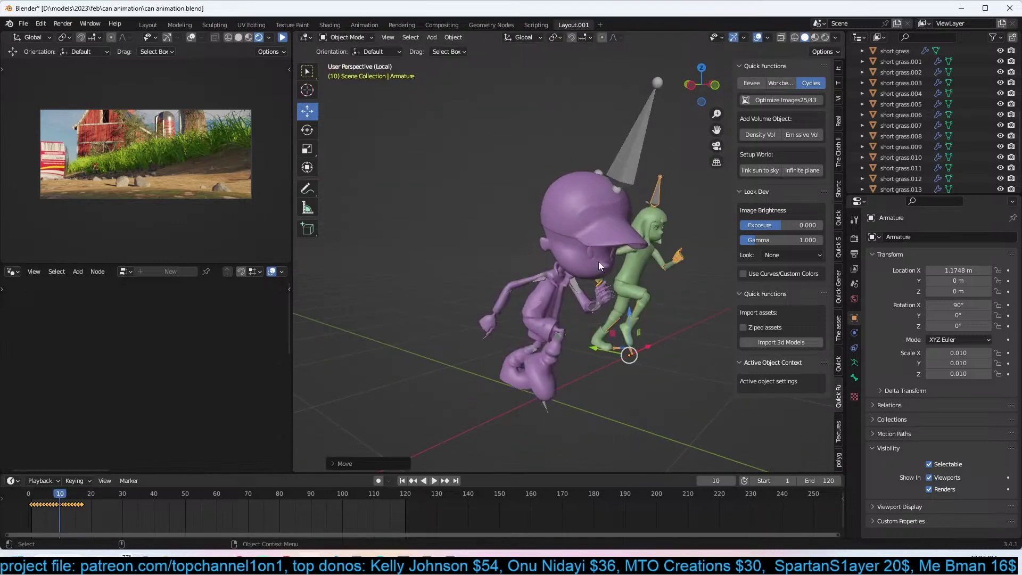
Put both armatures in Pose Mode and stretch their run keyframes from frame 0 to end around frame 41, then preview the slower run.
{"action": "left_click", "coordinate": [27, 503]}
{"action": "key", "text": "space"}
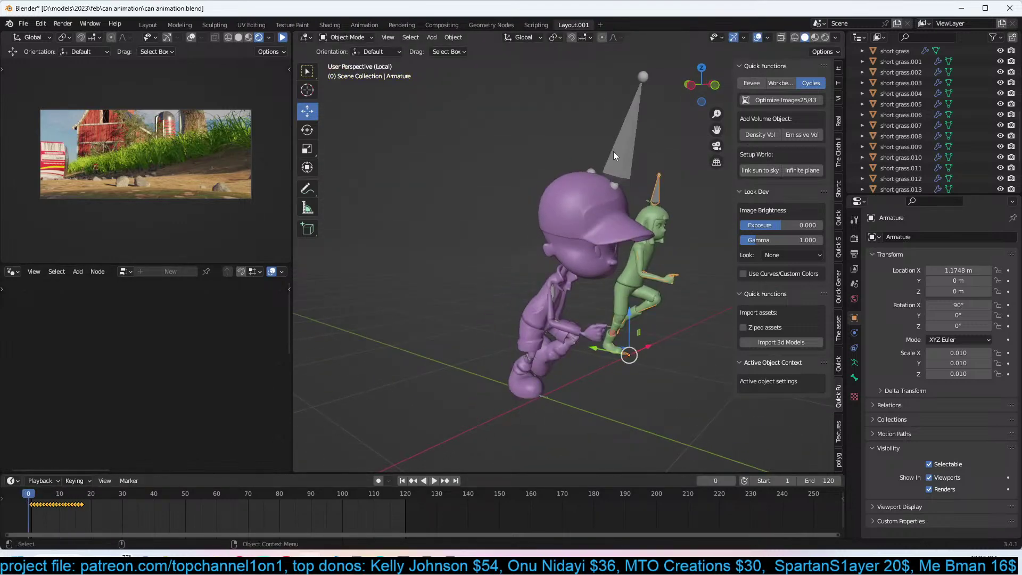
{"action": "left_click", "coordinate": [631, 146]}
{"action": "key", "text": "ctrl+Tab"}
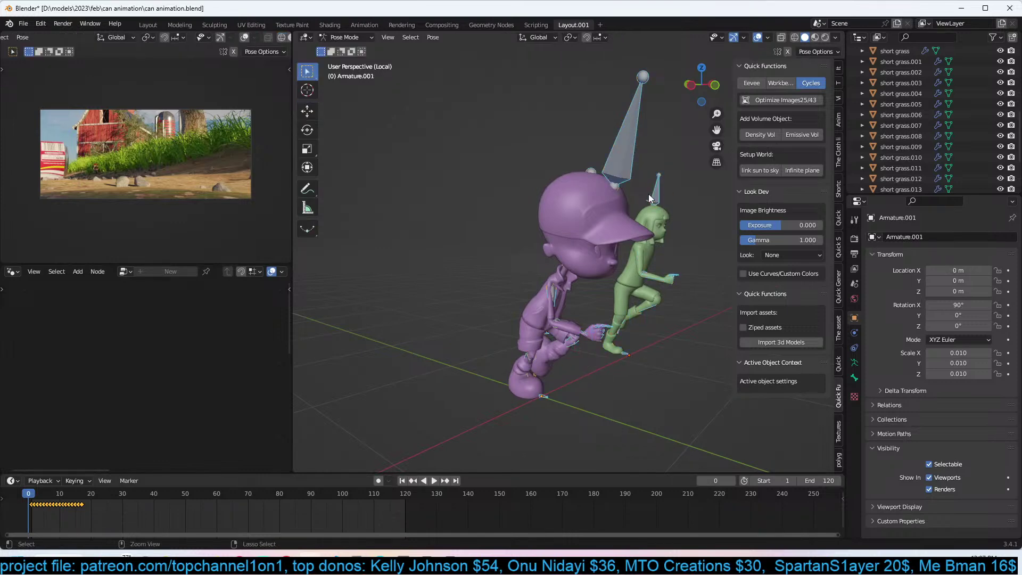
{"action": "key", "text": "s"}
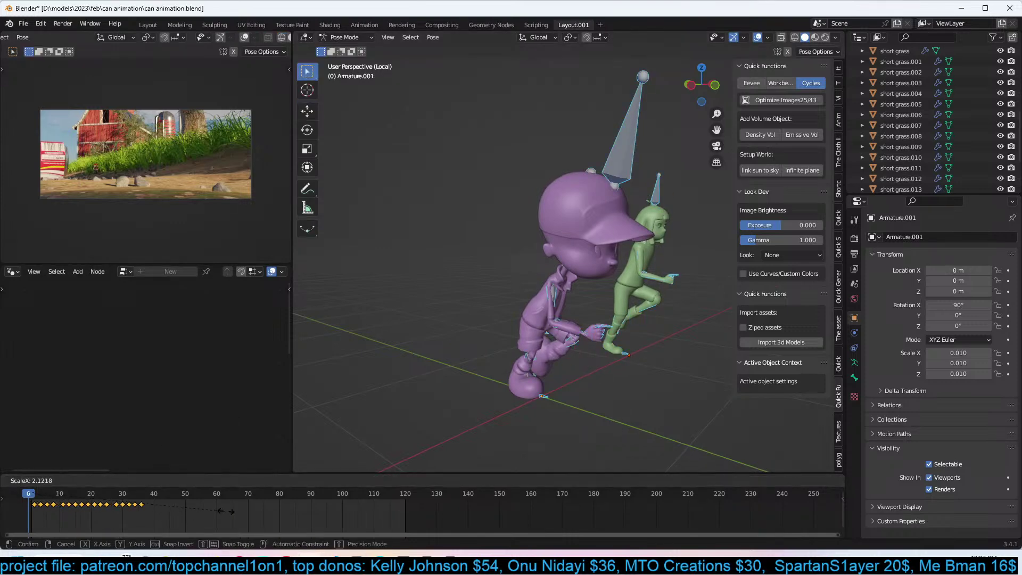
{"action": "left_click", "coordinate": [254, 509]}
{"action": "key", "text": "space"}
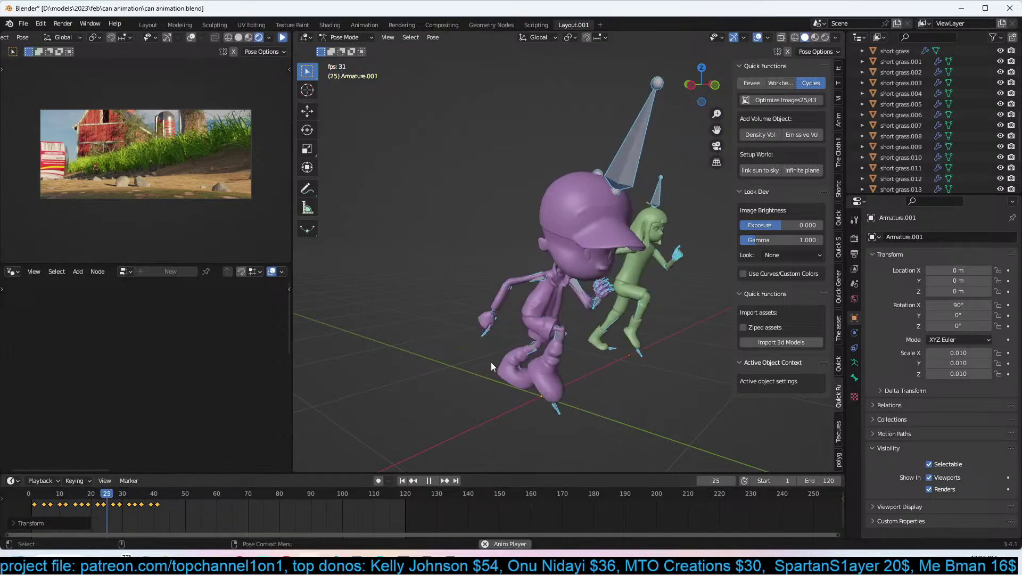
{"action": "key", "text": "Escape"}
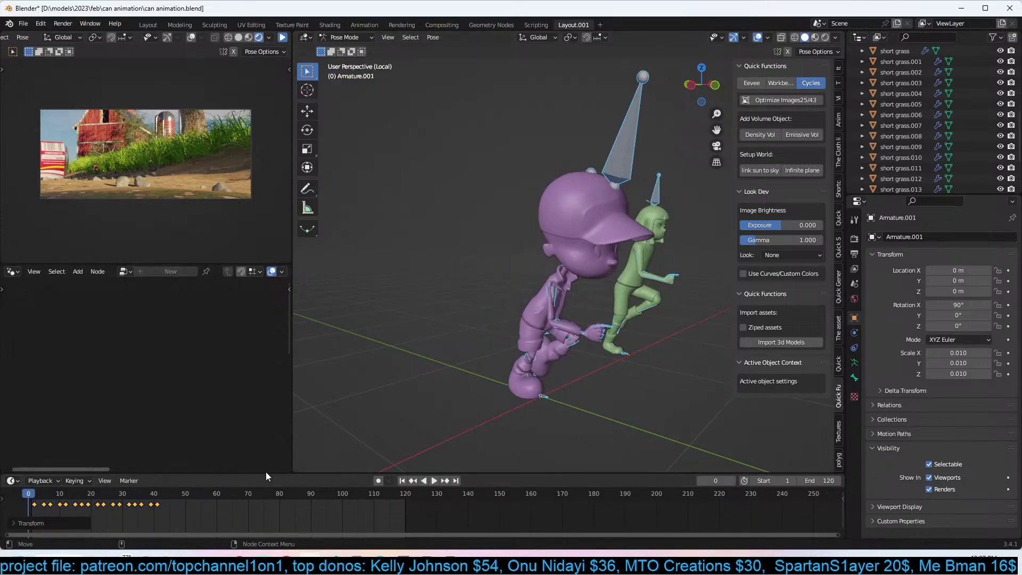
Enlarge the timeline area, change it to the Nonlinear Animation editor and push down both armatures' run actions into strips.
{"action": "left_click_drag", "start_coordinate": [267, 472], "coordinate": [267, 399]}
{"action": "key", "text": "ctrl+Tab"}
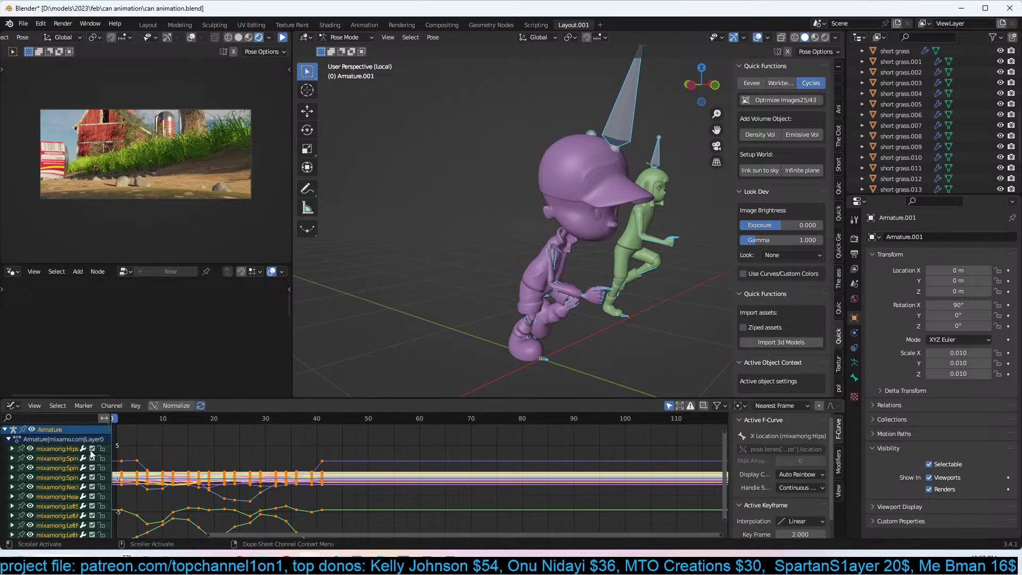
{"action": "left_click", "coordinate": [69, 408]}
{"action": "key", "text": "Escape"}
{"action": "left_click", "coordinate": [14, 406]}
{"action": "left_click", "coordinate": [167, 482]}
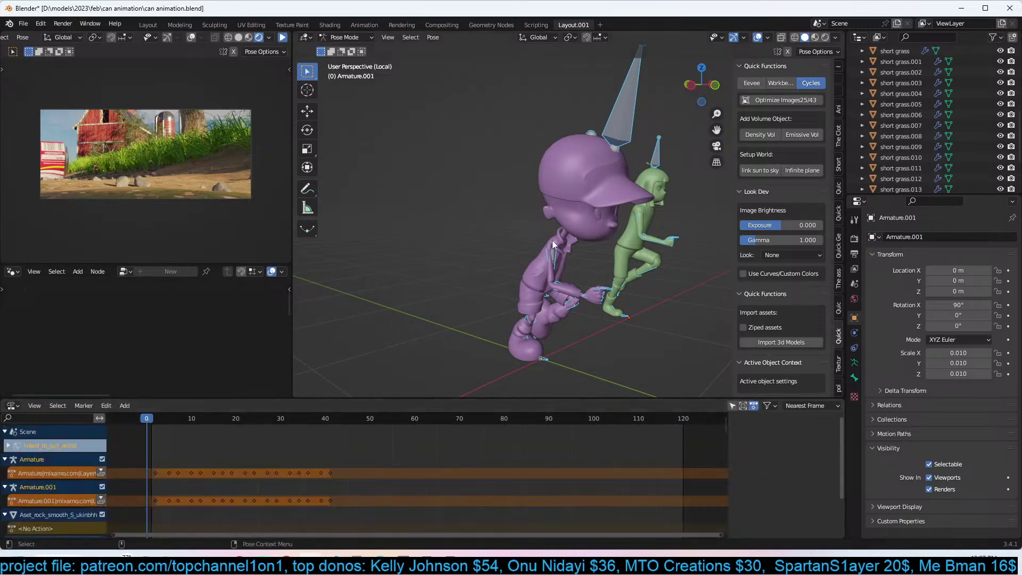
{"action": "left_click", "coordinate": [100, 473]}
{"action": "left_click", "coordinate": [100, 514]}
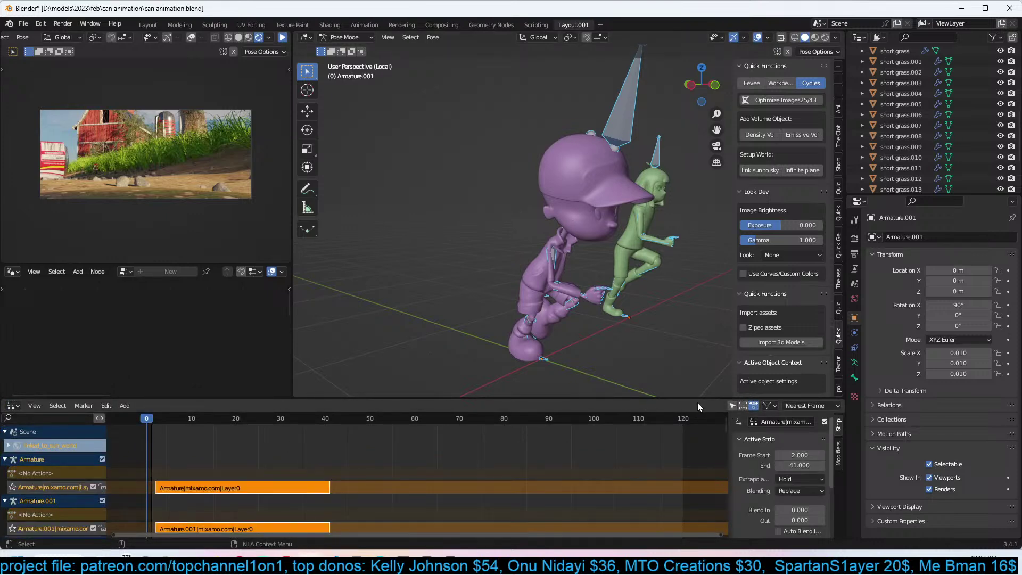
Return to Object Mode with both armatures selected and duplicate their run strips twice end to end to fill the 120-frame range.
{"action": "scroll", "coordinate": [475, 460], "scroll_direction": "down", "scroll_amount": 3}
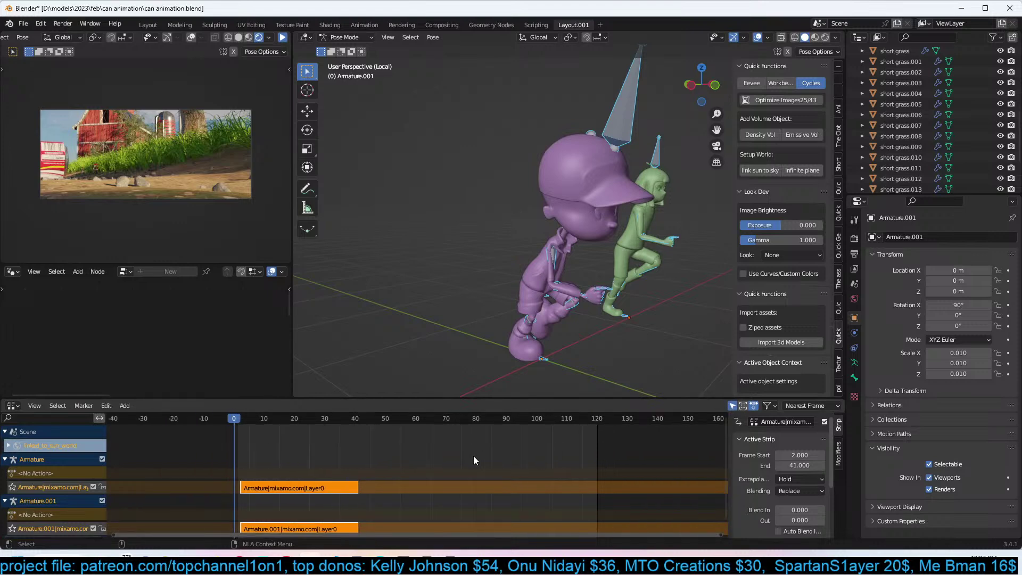
{"action": "key", "text": "ctrl+Tab"}
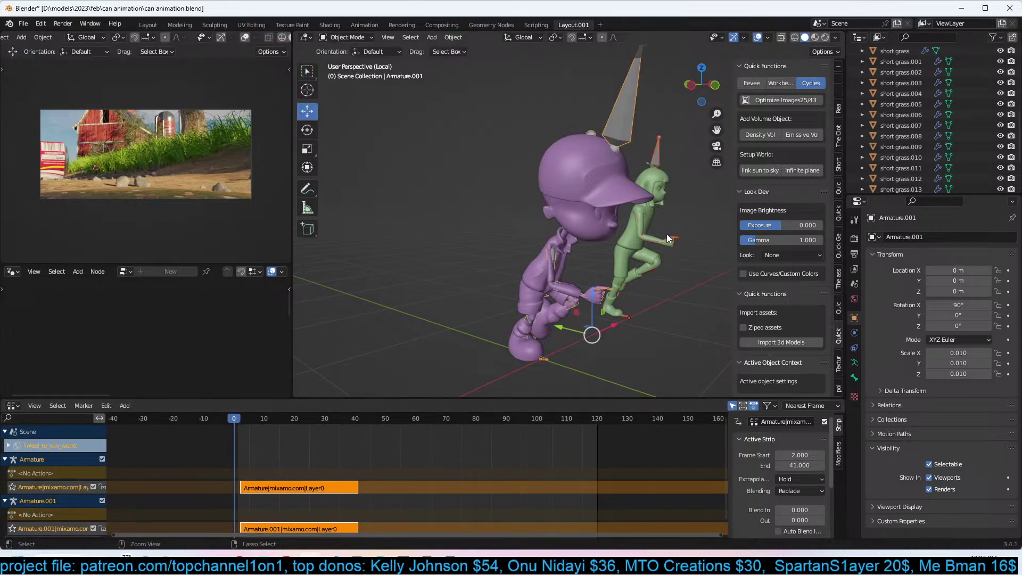
{"action": "left_click", "coordinate": [652, 150], "text": "shift"}
{"action": "scroll", "coordinate": [324, 472], "scroll_direction": "down", "scroll_amount": 2}
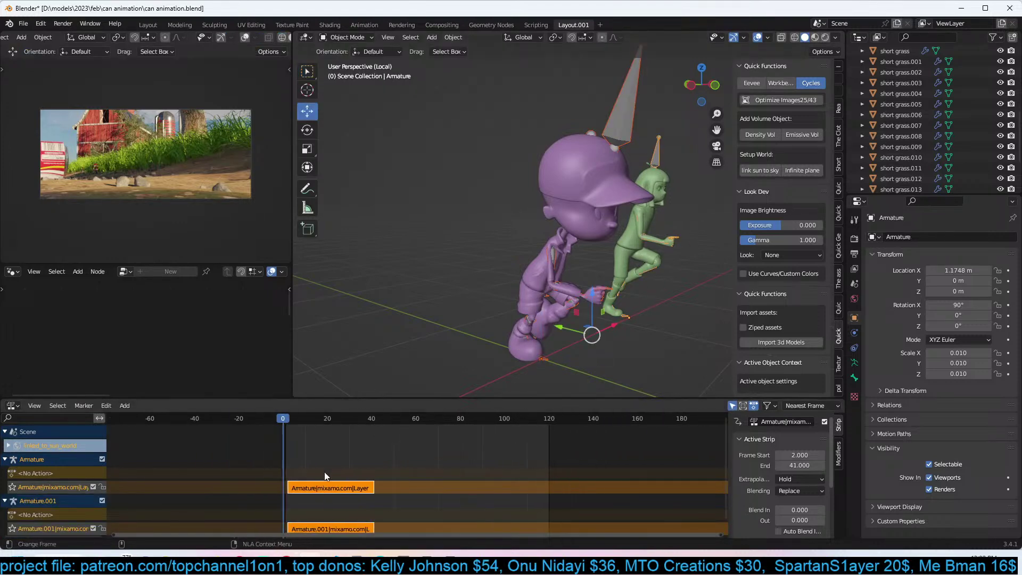
{"action": "key", "text": "shift+d"}
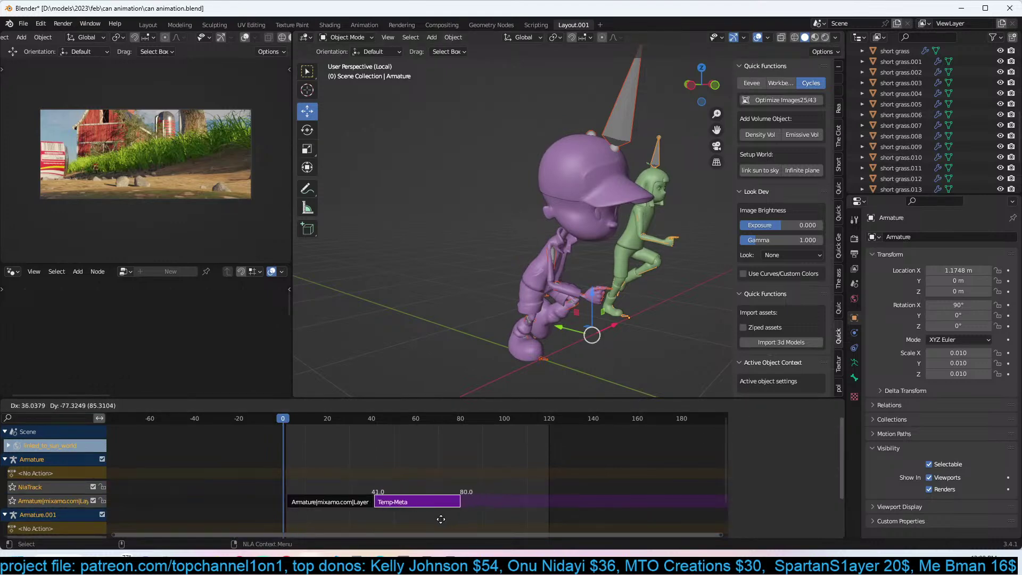
{"action": "scroll", "coordinate": [442, 519], "scroll_direction": "down", "scroll_amount": 3}
{"action": "left_click", "coordinate": [468, 537]}
Play back the extended run and view both characters through the camera.
{"action": "key", "text": "space"}
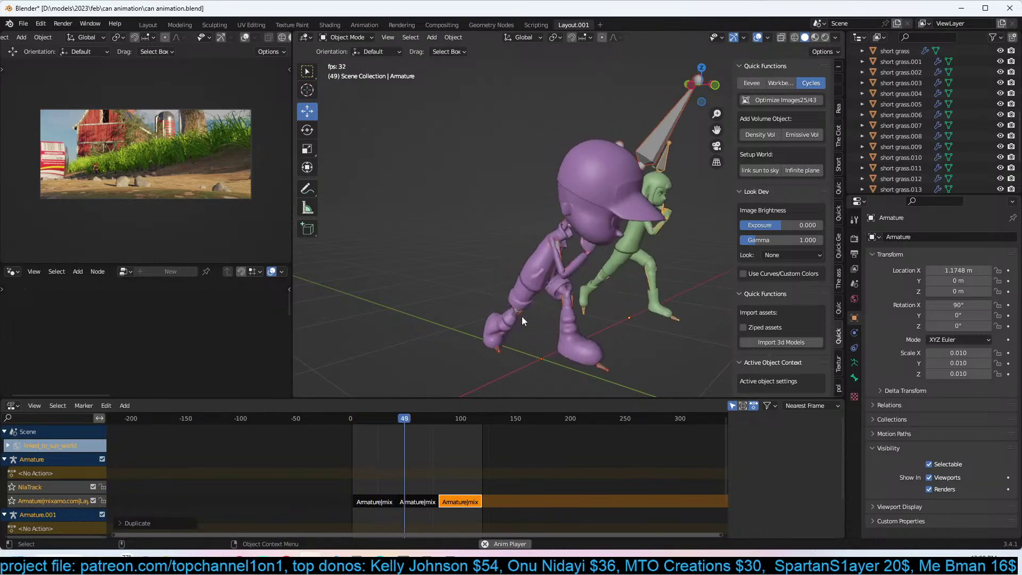
{"action": "key", "text": "Escape"}
{"action": "key", "text": "KP_0"}
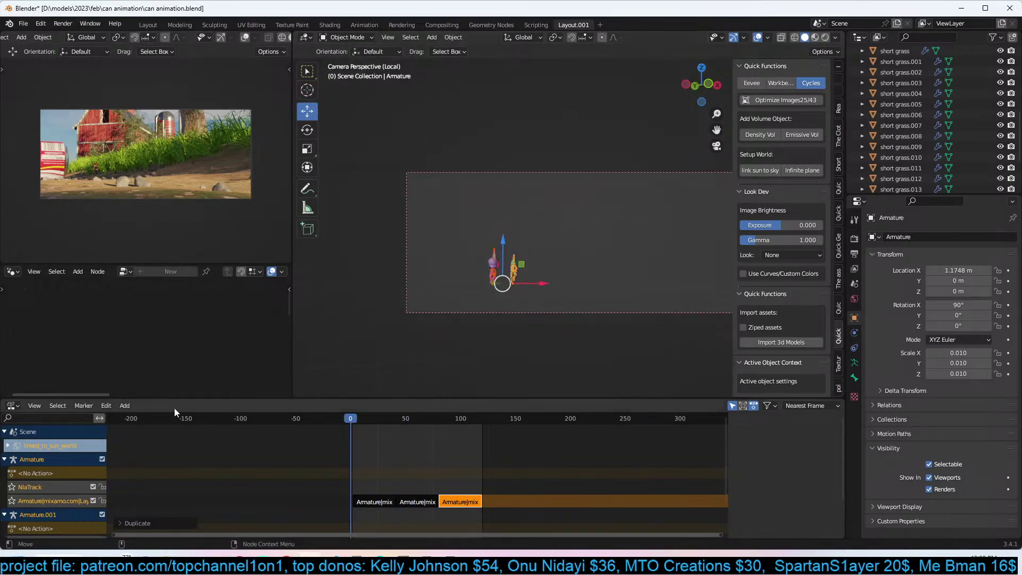
Change the Nonlinear Animation editor back to the Timeline and play the run briefly from frame 0.
{"action": "left_click", "coordinate": [15, 409]}
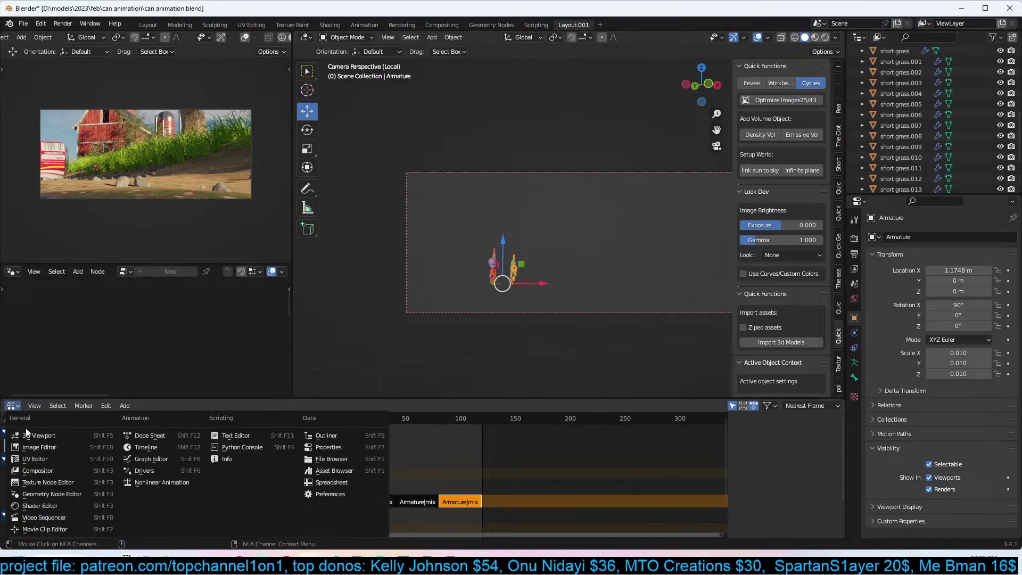
{"action": "left_click", "coordinate": [152, 451]}
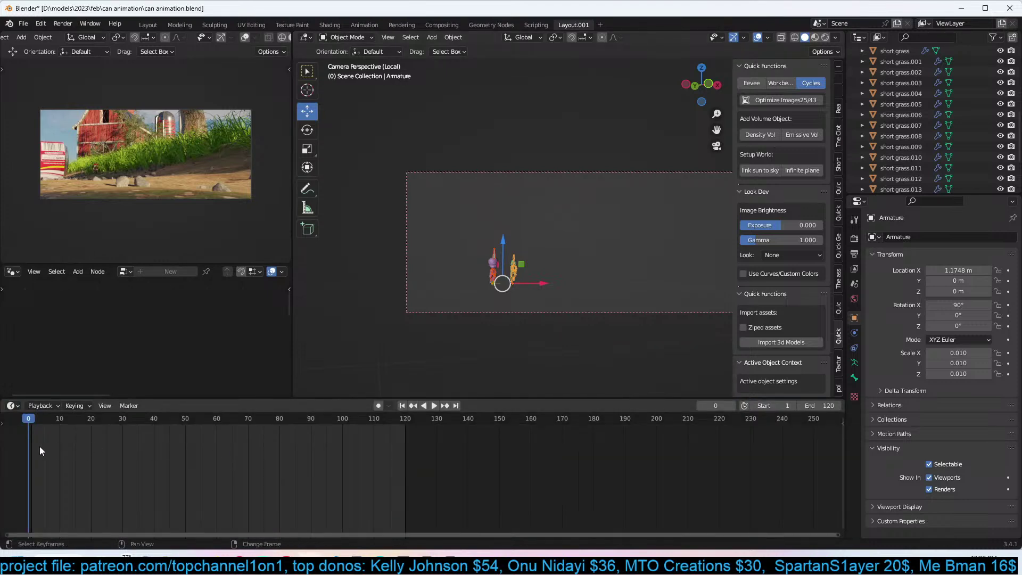
{"action": "key", "text": "space"}
{"action": "key", "text": "space"}
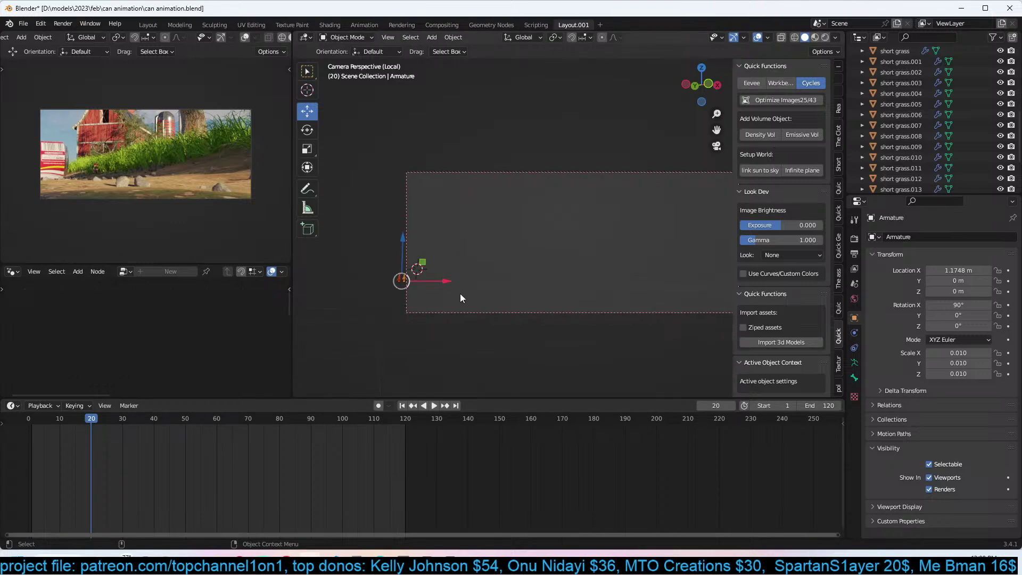
{"action": "key", "text": "KP_7"}
{"action": "scroll", "coordinate": [461, 296], "scroll_direction": "down", "scroll_amount": 5}
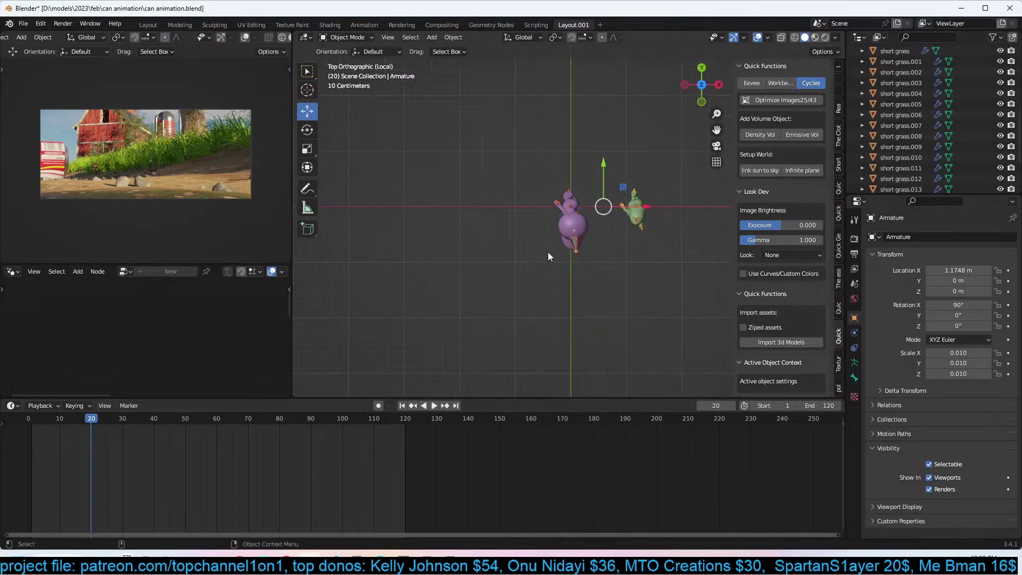
{"action": "left_click", "coordinate": [574, 246]}
{"action": "key", "text": "g"}
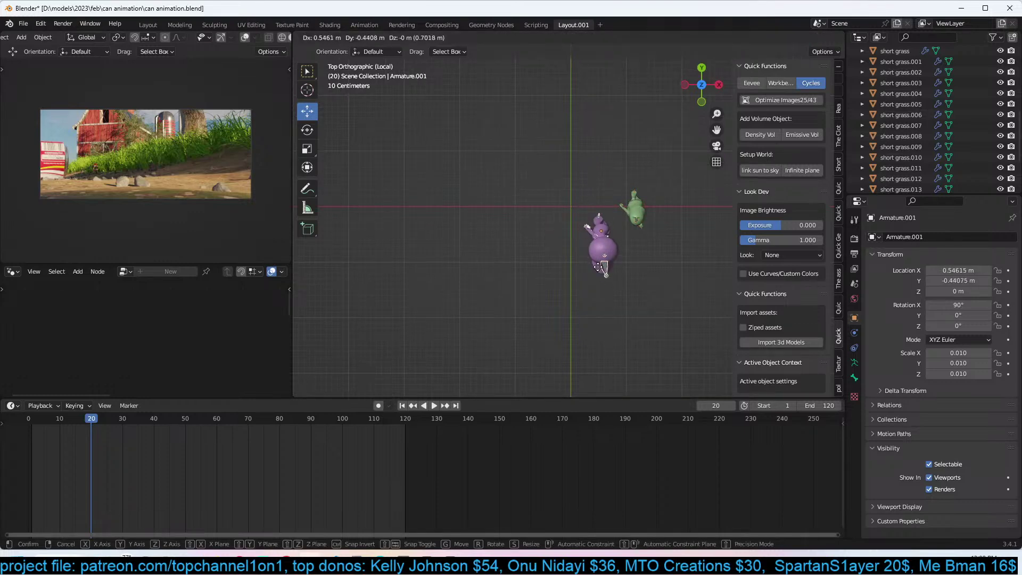
{"action": "key", "text": "Escape"}
Go to frame 1, leave local view to show the full farm scene and select Armature.001 in the grass.
{"action": "left_click", "coordinate": [32, 430]}
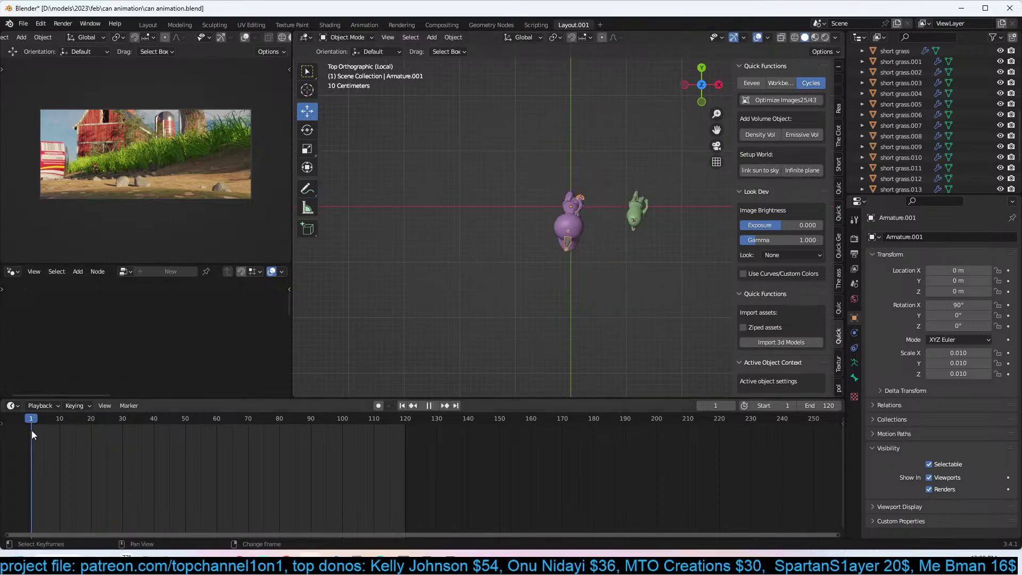
{"action": "key", "text": "KP_0"}
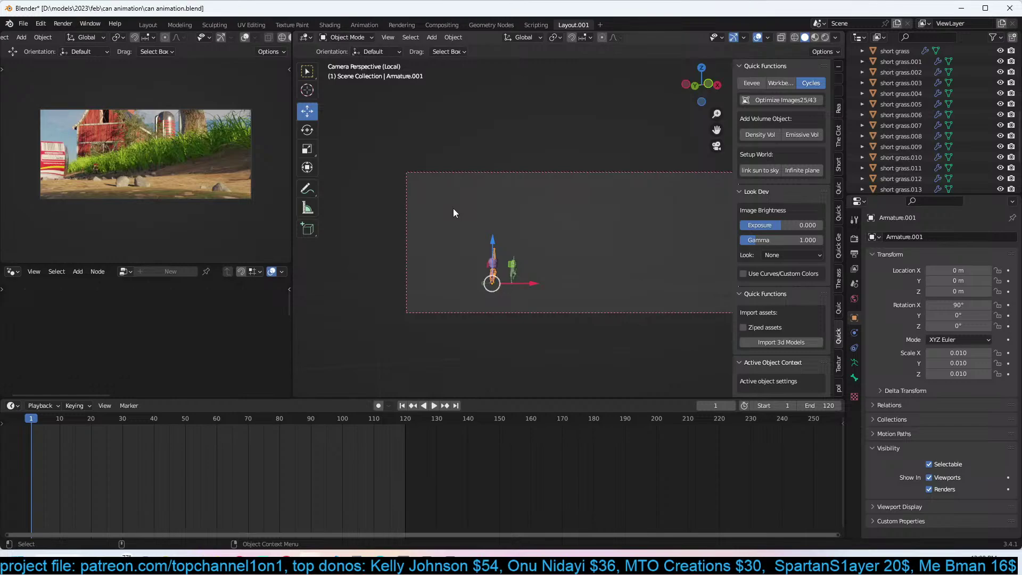
{"action": "key", "text": "KP_Divide"}
{"action": "middle_click_drag", "start_coordinate": [458, 208], "coordinate": [551, 222]}
{"action": "scroll", "coordinate": [468, 201], "scroll_direction": "up", "scroll_amount": 4}
{"action": "middle_click_drag", "start_coordinate": [621, 229], "coordinate": [458, 252]}
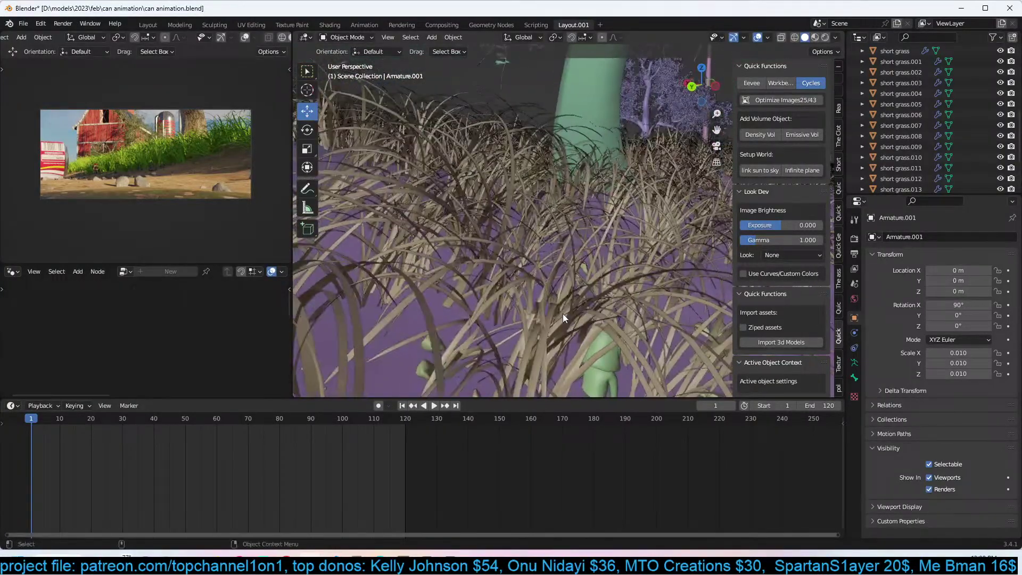
{"action": "middle_click_drag", "start_coordinate": [564, 315], "coordinate": [544, 312]}
{"action": "left_click", "coordinate": [522, 308]}
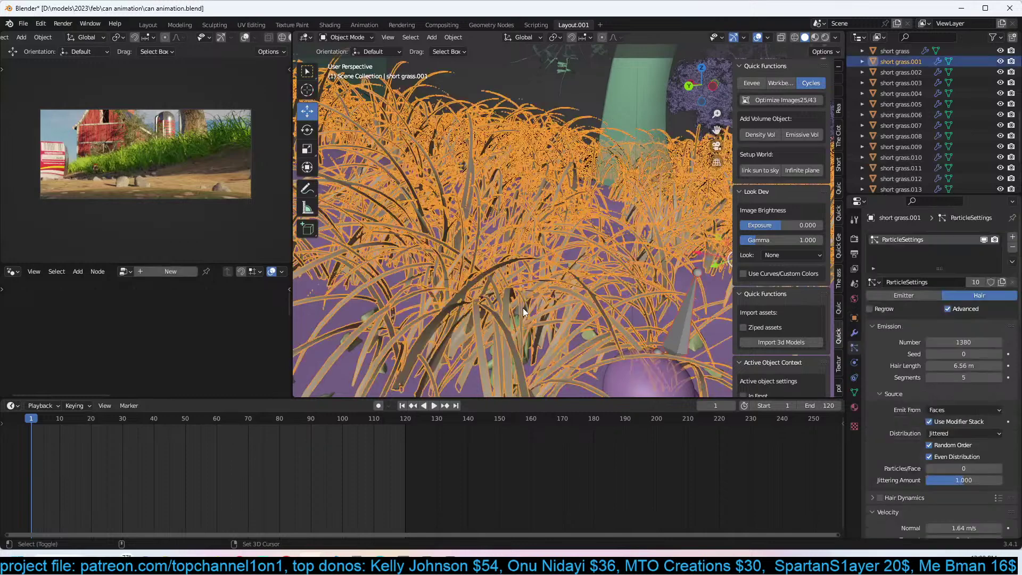
{"action": "left_click", "coordinate": [523, 308]}
{"action": "left_click", "coordinate": [683, 314], "text": "shift"}
{"action": "scroll", "coordinate": [666, 324], "scroll_direction": "down", "scroll_amount": 5}
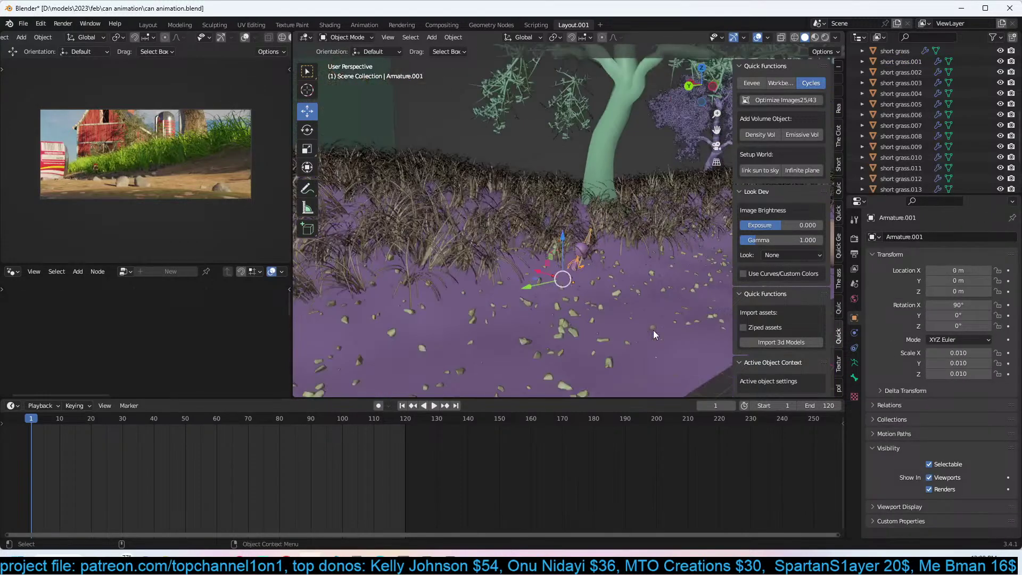
Place the 3D cursor on the ground beside the grass, snap Armature.001 to it and scale the armature to about 0.024.
{"action": "right_click", "coordinate": [622, 237], "text": "shift"}
{"action": "key", "text": "shift+s"}
{"action": "left_click", "coordinate": [609, 155]}
{"action": "key", "text": "KP_0"}
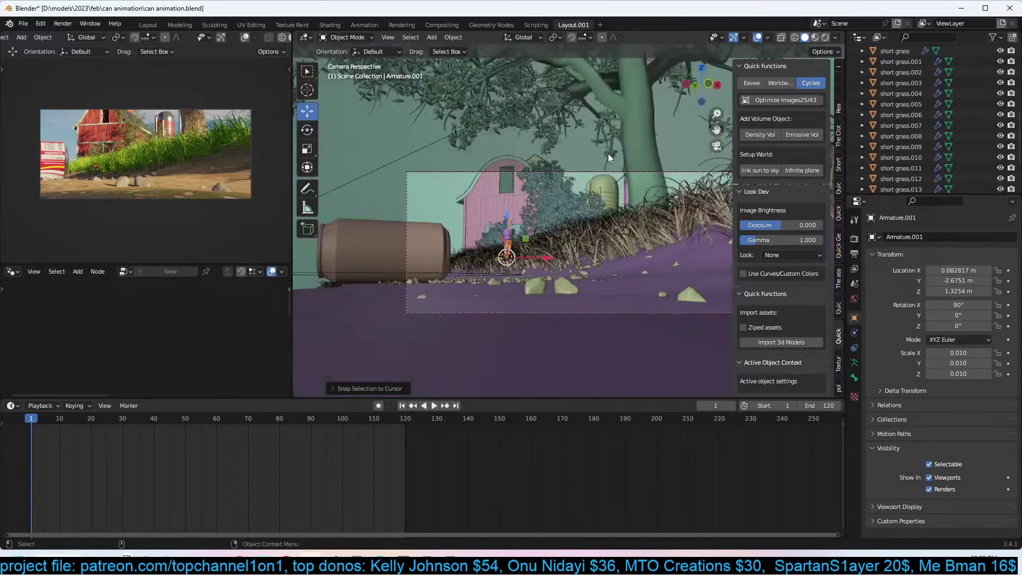
{"action": "key", "text": "s"}
{"action": "left_click", "coordinate": [674, 156]}
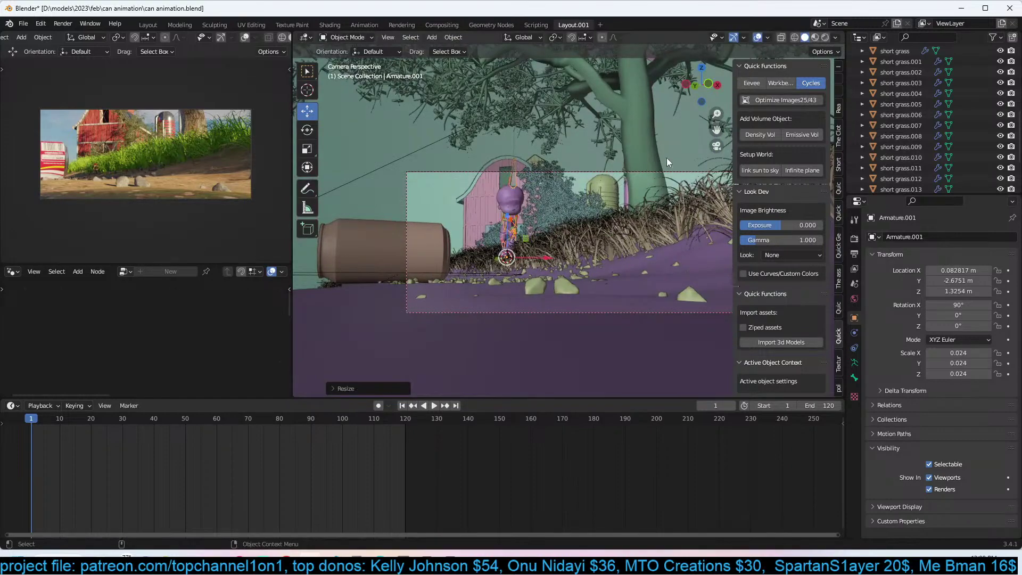
Turn on auto keying to keyframe Armature.001's starting position at frame 1 and move to the end of the range, about frame 120.
{"action": "key", "text": "space"}
{"action": "key", "text": "Escape"}
{"action": "scroll", "coordinate": [391, 277], "scroll_direction": "up", "scroll_amount": 1}
{"action": "left_click", "coordinate": [379, 406]}
{"action": "key", "text": "g"}
{"action": "left_click", "coordinate": [338, 368]}
{"action": "left_click", "coordinate": [407, 435]}
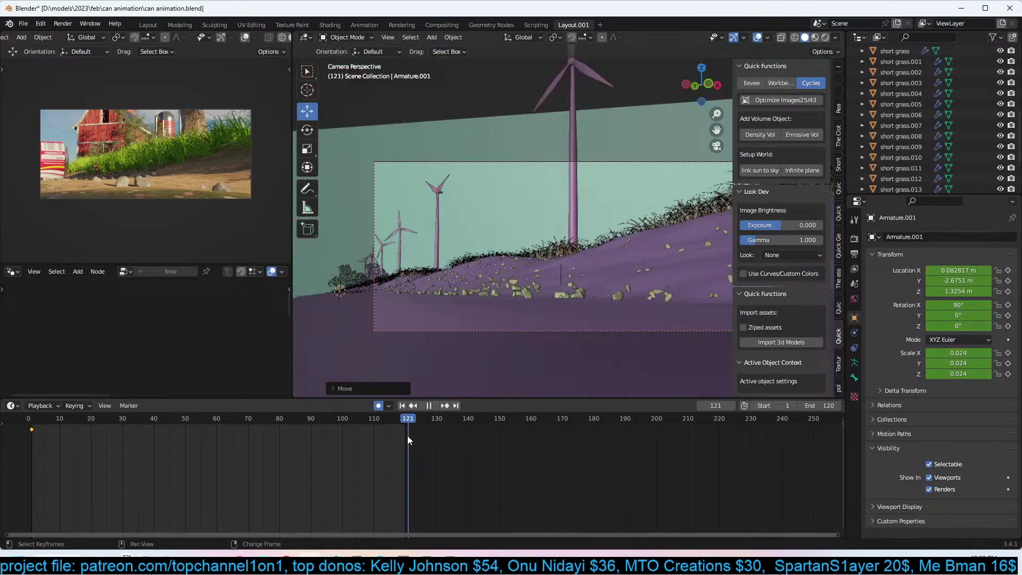
{"action": "key", "text": "g"}
{"action": "key", "text": "x"}
{"action": "key", "text": "Escape"}
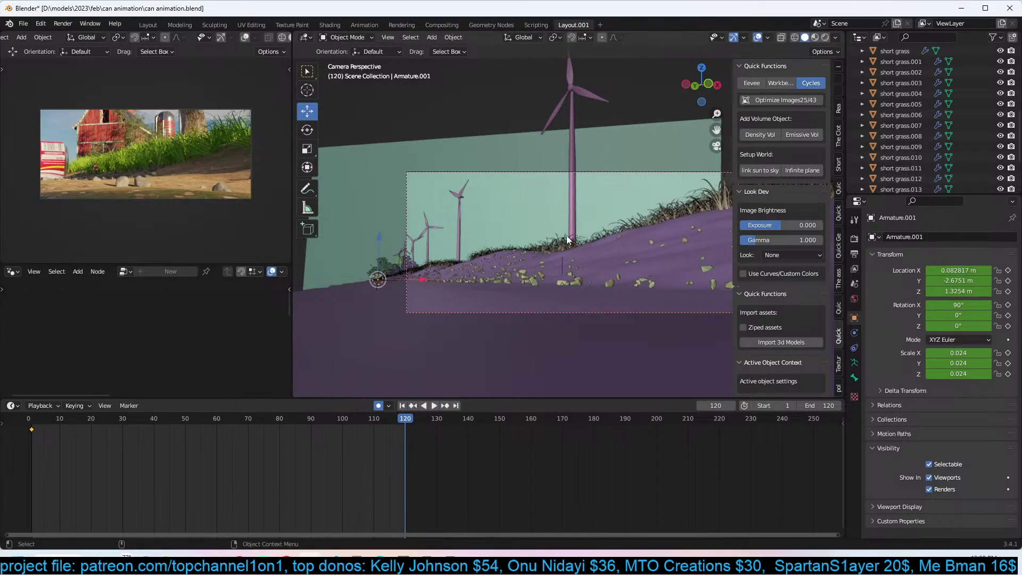
In top view at frame 120, move Armature.001 along Y to the far end of the ground, about -636 m.
{"action": "key", "text": "KP_7"}
{"action": "scroll", "coordinate": [605, 213], "scroll_direction": "down", "scroll_amount": 10}
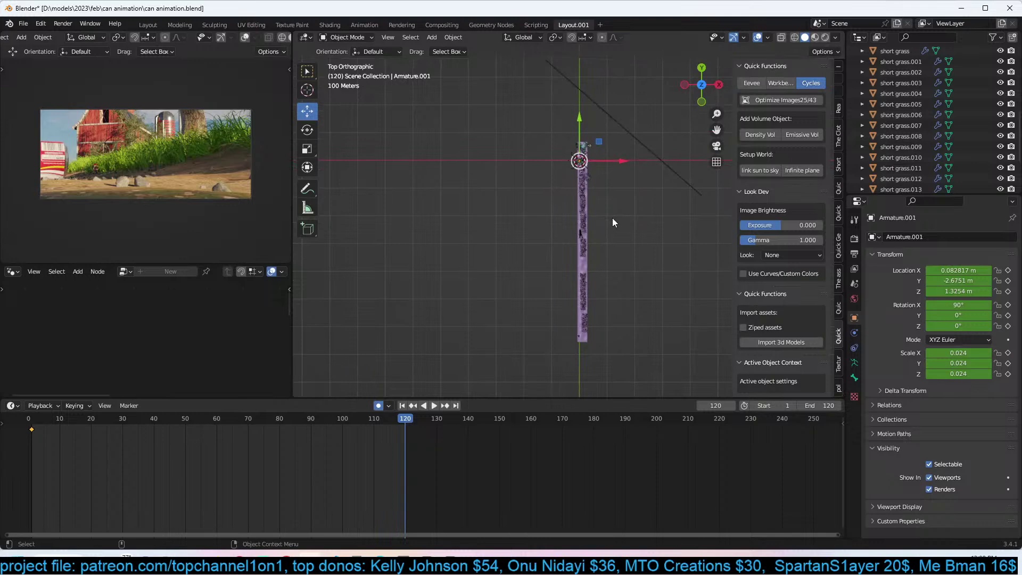
{"action": "key", "text": "g"}
{"action": "key", "text": "y"}
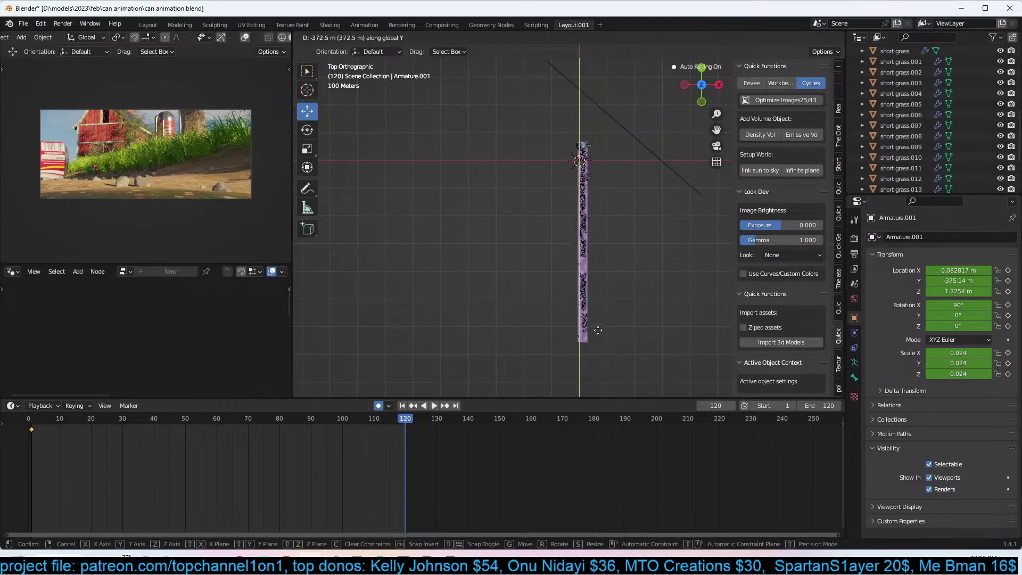
{"action": "left_click", "coordinate": [568, 393]}
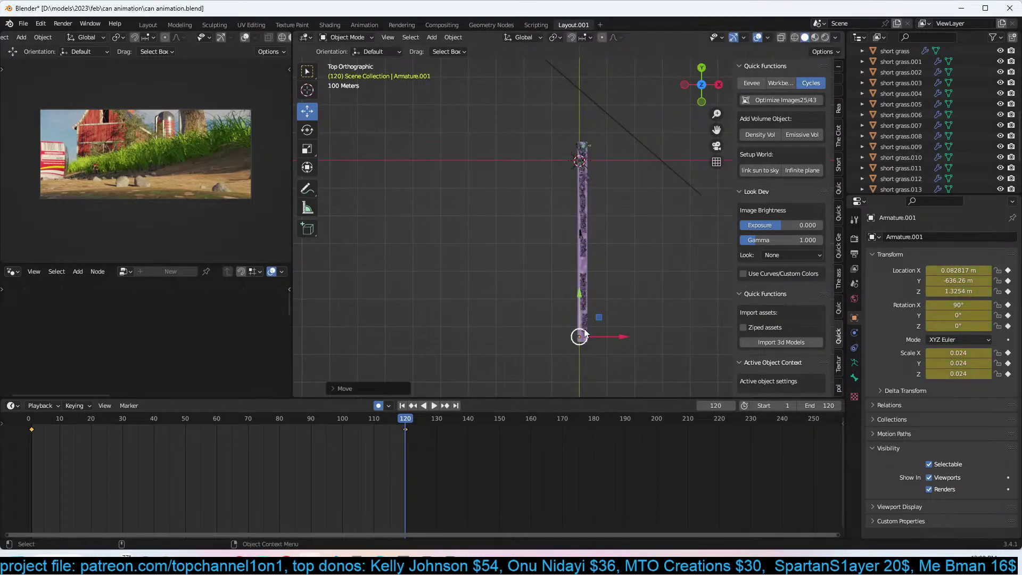
Set the handle type of Armature.001's keyframes to Vector and preview the run through the camera.
{"action": "key", "text": "KP_0"}
{"action": "left_click_drag", "start_coordinate": [321, 453], "coordinate": [195, 449]}
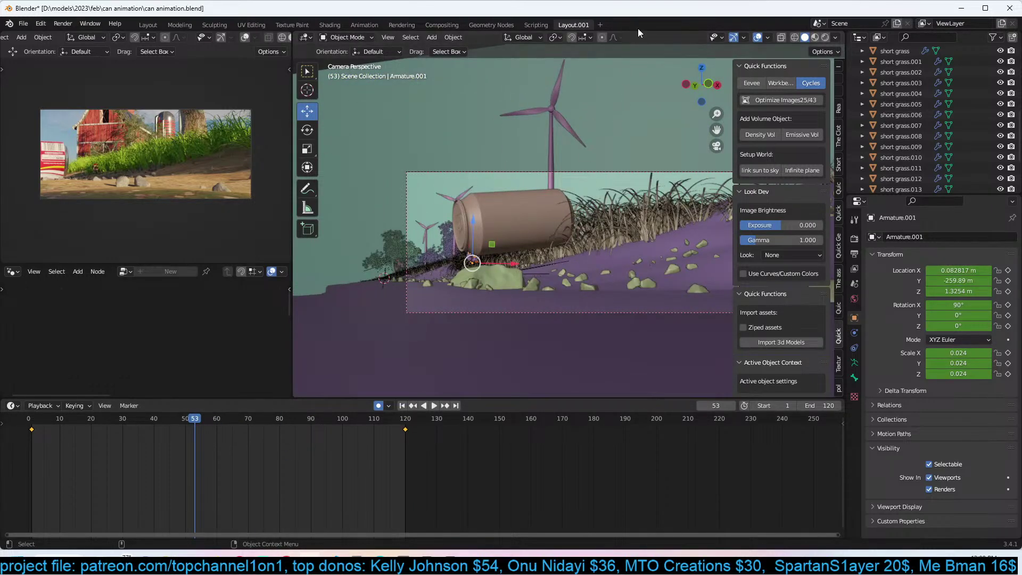
{"action": "key", "text": "v"}
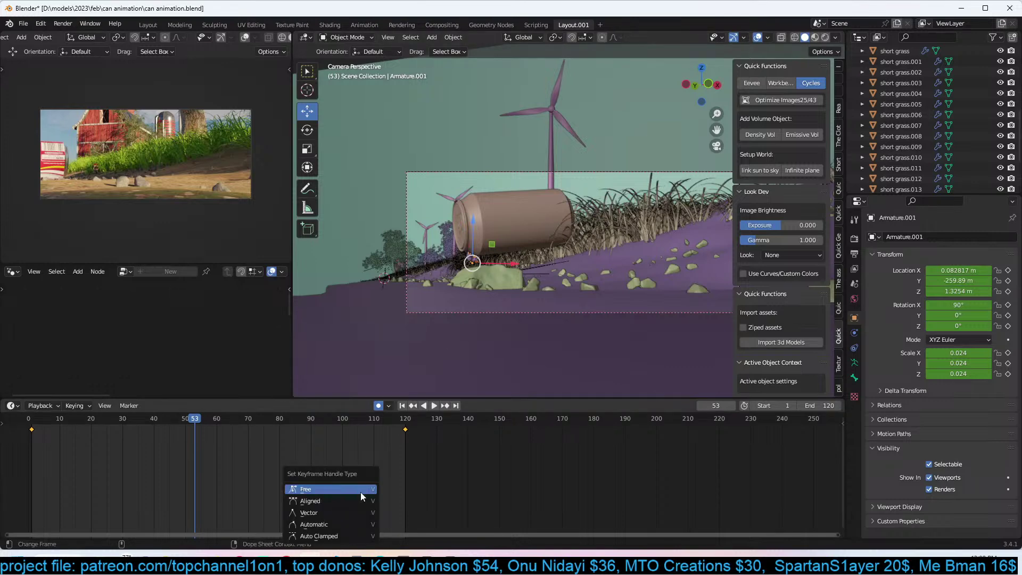
{"action": "left_click", "coordinate": [337, 511]}
{"action": "key", "text": "space"}
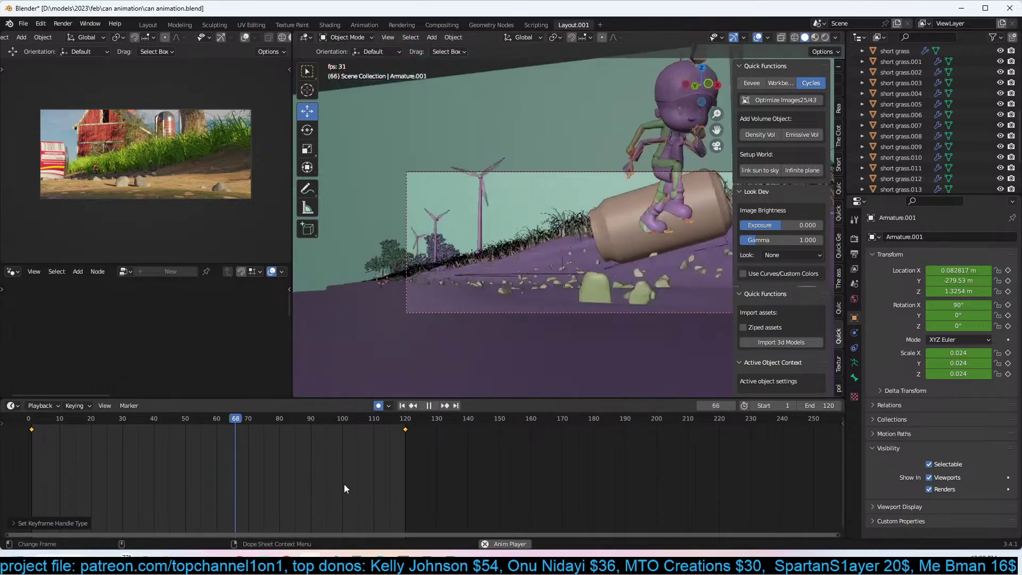
{"action": "scroll", "coordinate": [571, 319], "scroll_direction": "down", "scroll_amount": 2}
Shift Armature.001's end keyframe to frame 122 and play back the run beside the can.
{"action": "left_click", "coordinate": [406, 430]}
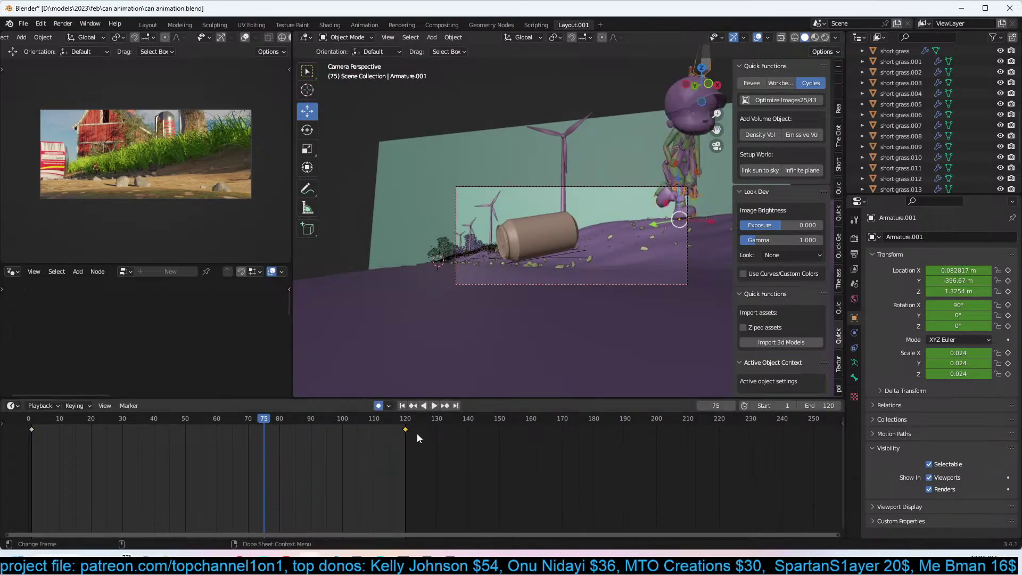
{"action": "key", "text": "g"}
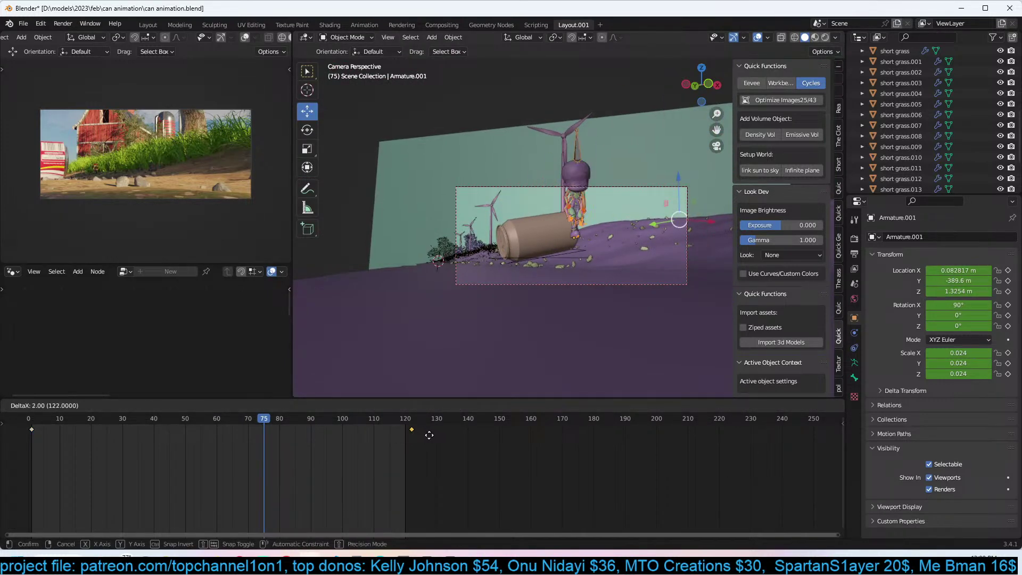
{"action": "left_click", "coordinate": [425, 437]}
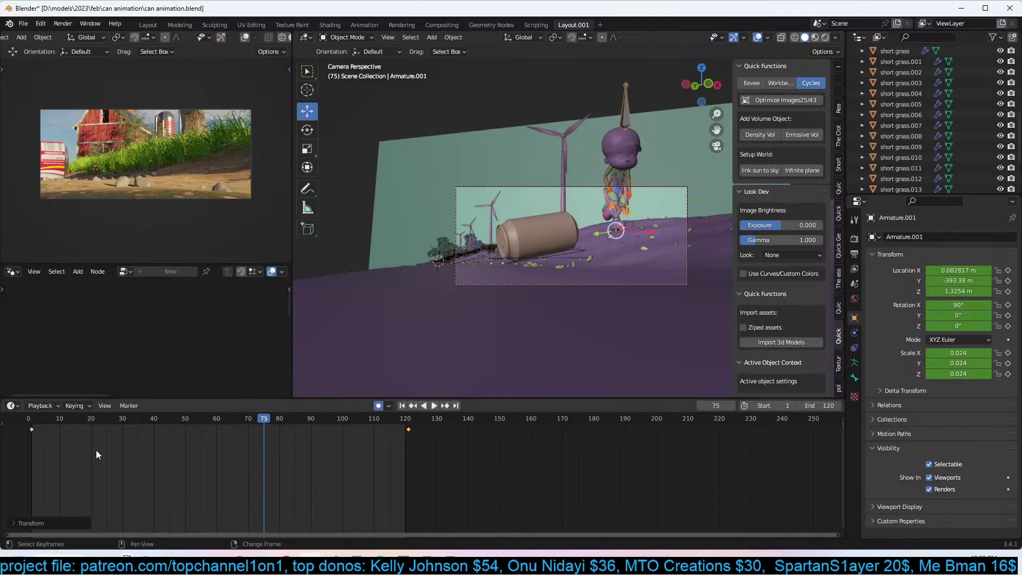
{"action": "key", "text": "space"}
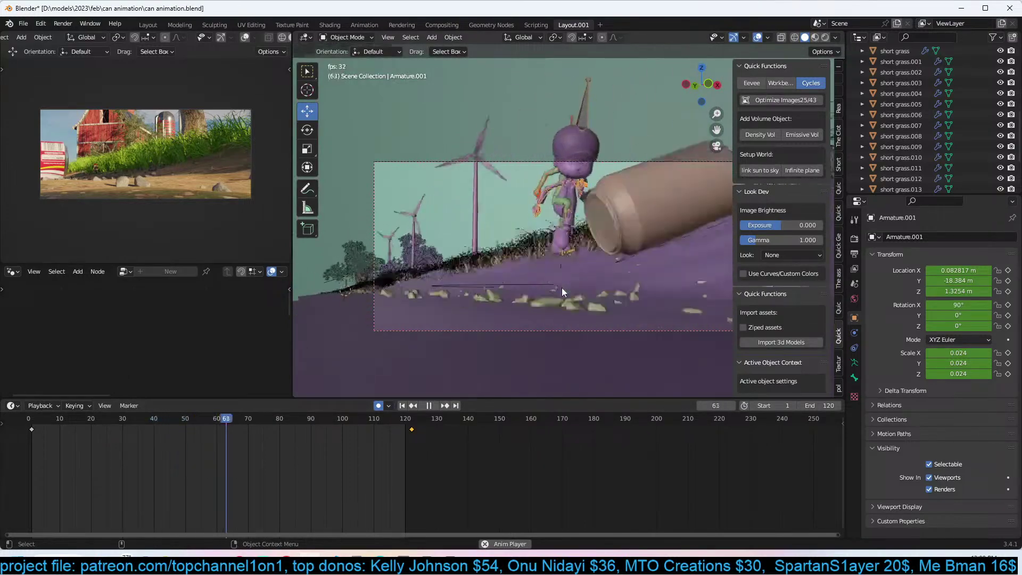
{"action": "key", "text": "space"}
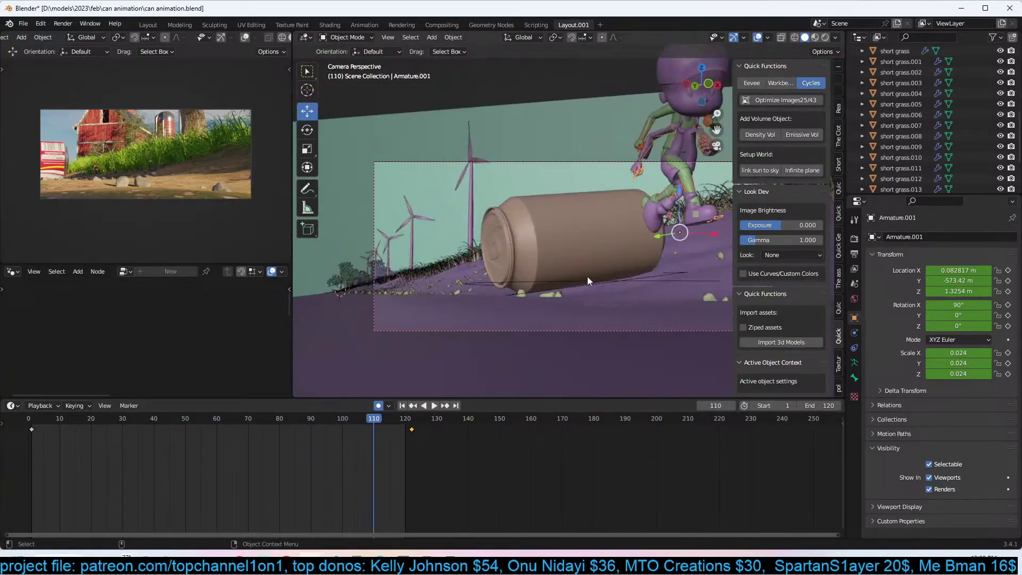
Switch the timeline to the Graph Editor, expand Armature.001's object transform channels and frame all the curves.
{"action": "key", "text": "ctrl+Tab"}
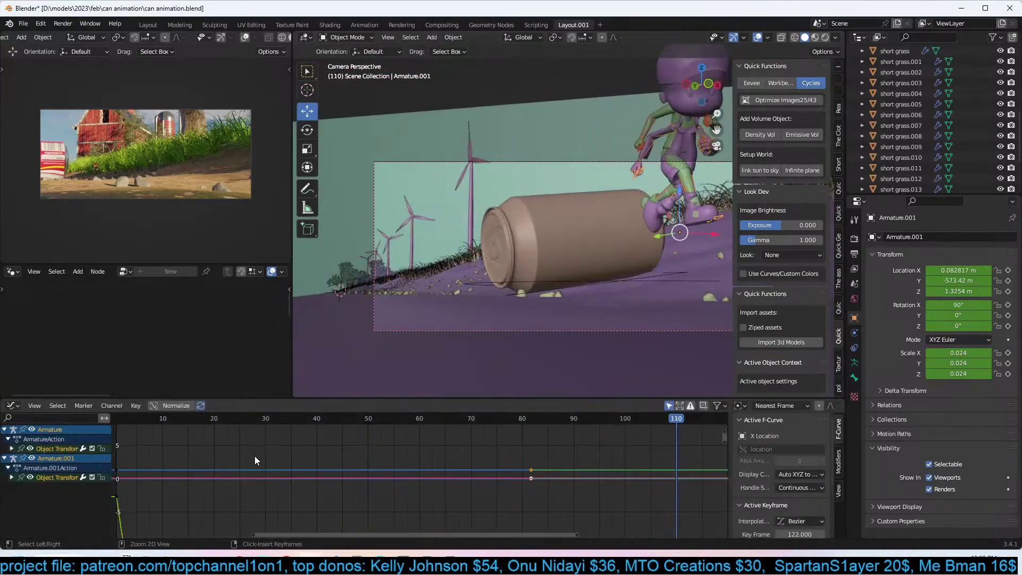
{"action": "left_click", "coordinate": [16, 477]}
{"action": "left_click", "coordinate": [12, 478]}
{"action": "key", "text": "Home"}
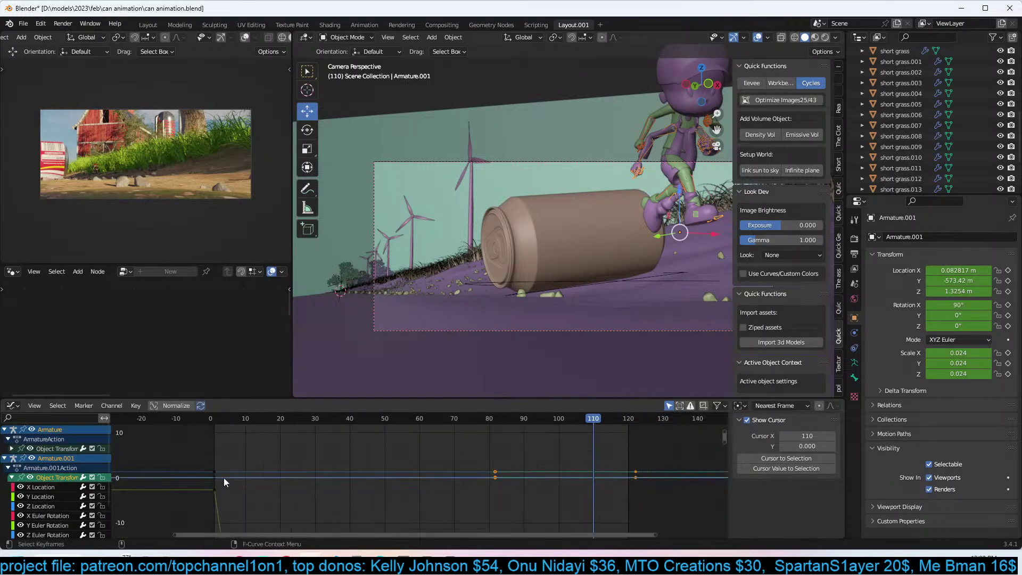
{"action": "left_click", "coordinate": [224, 477]}
{"action": "key", "text": "Home"}
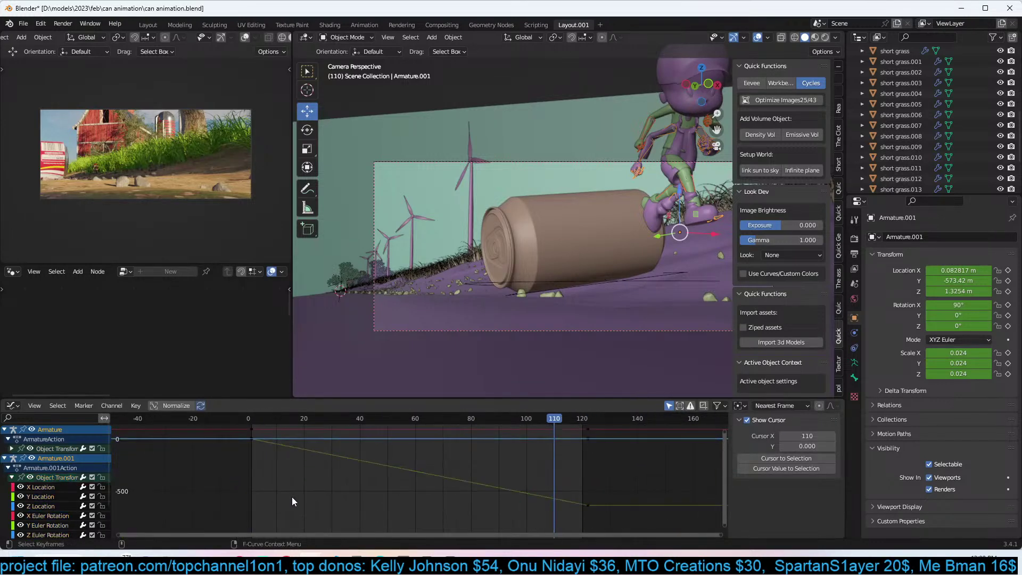
Delete Armature.001's X, Y and Z Scale channels and its X, Y and Z Euler Rotation channels.
{"action": "scroll", "coordinate": [59, 482], "scroll_direction": "down", "scroll_amount": 3}
{"action": "left_click", "coordinate": [44, 503]}
{"action": "left_click", "coordinate": [35, 524], "text": "shift"}
{"action": "left_click", "coordinate": [43, 515], "text": "shift"}
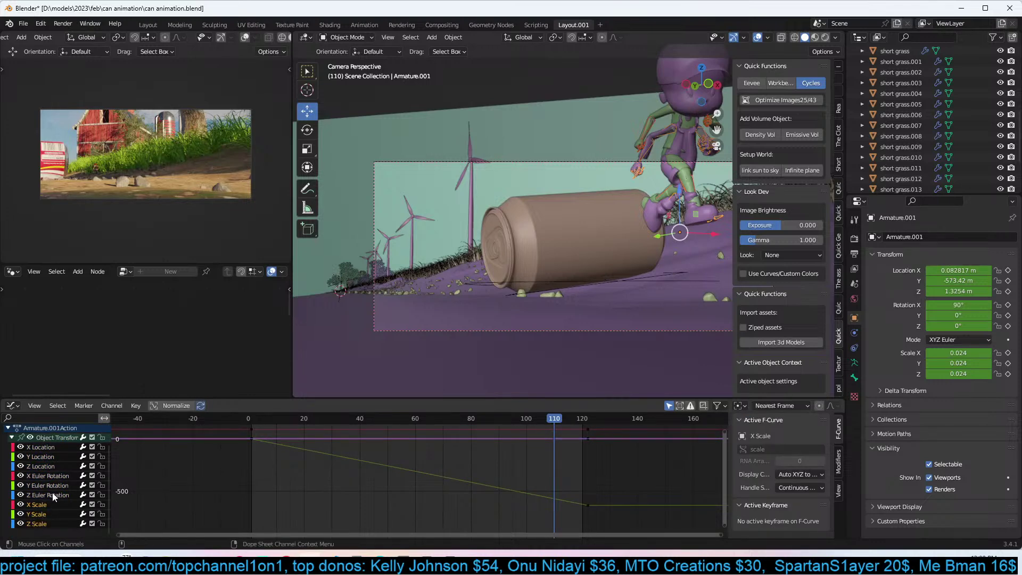
{"action": "key", "text": "x"}
{"action": "left_click", "coordinate": [53, 478]}
{"action": "left_click", "coordinate": [52, 484], "text": "shift"}
{"action": "left_click", "coordinate": [56, 493], "text": "shift"}
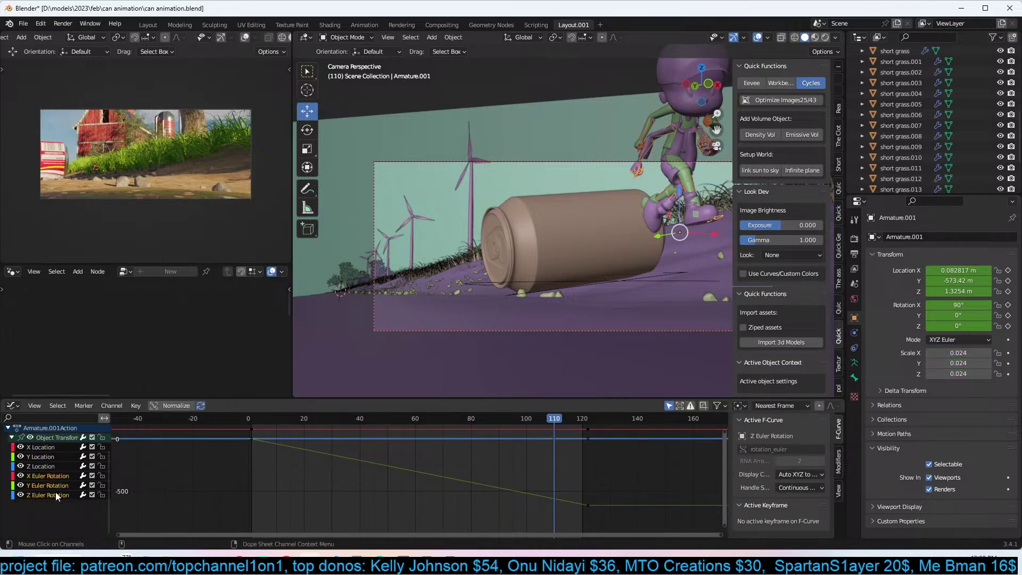
{"action": "key", "text": "x"}
Delete Armature.001's X Location and Z Location channels, keeping only the Y Location animation.
{"action": "left_click", "coordinate": [39, 458]}
{"action": "left_click", "coordinate": [40, 466], "text": "shift"}
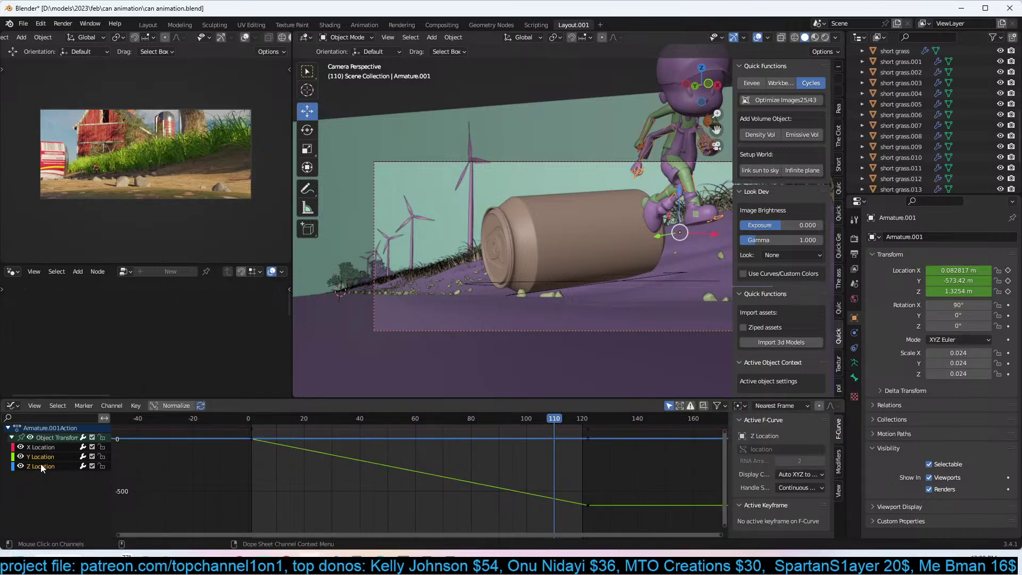
{"action": "left_click", "coordinate": [52, 450]}
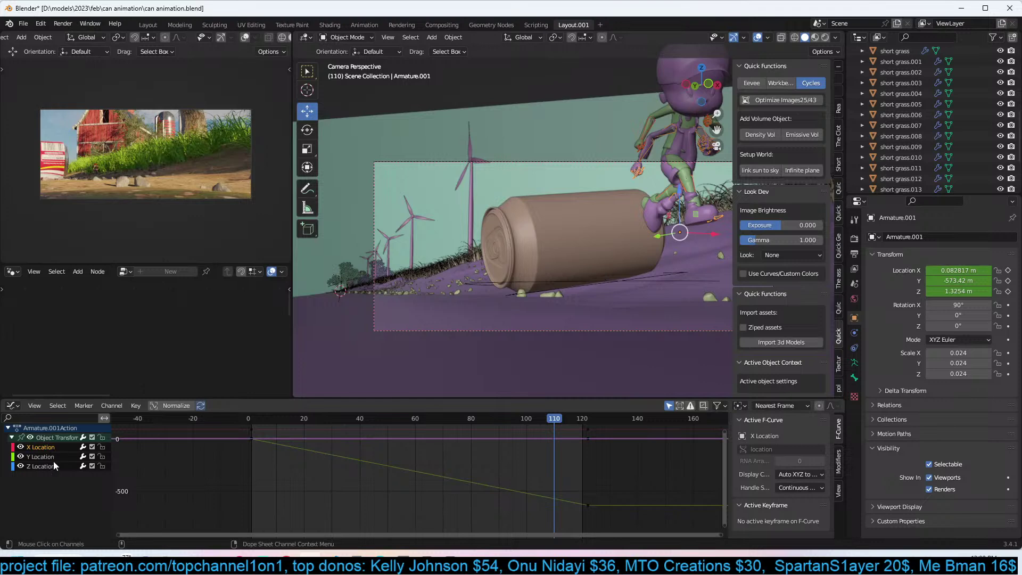
{"action": "left_click", "coordinate": [54, 462], "text": "shift"}
{"action": "key", "text": "x"}
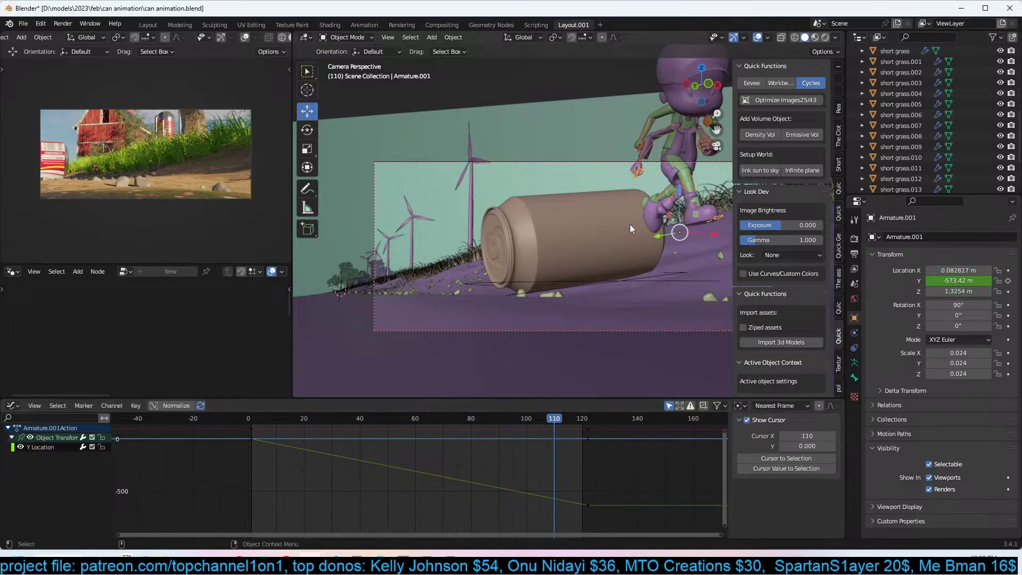
Select Amy's Armature and play the animation from frame 0 to check her run beside the can.
{"action": "scroll", "coordinate": [625, 224], "scroll_direction": "up", "scroll_amount": 1}
{"action": "middle_click_drag", "start_coordinate": [625, 225], "coordinate": [530, 292], "text": "shift"}
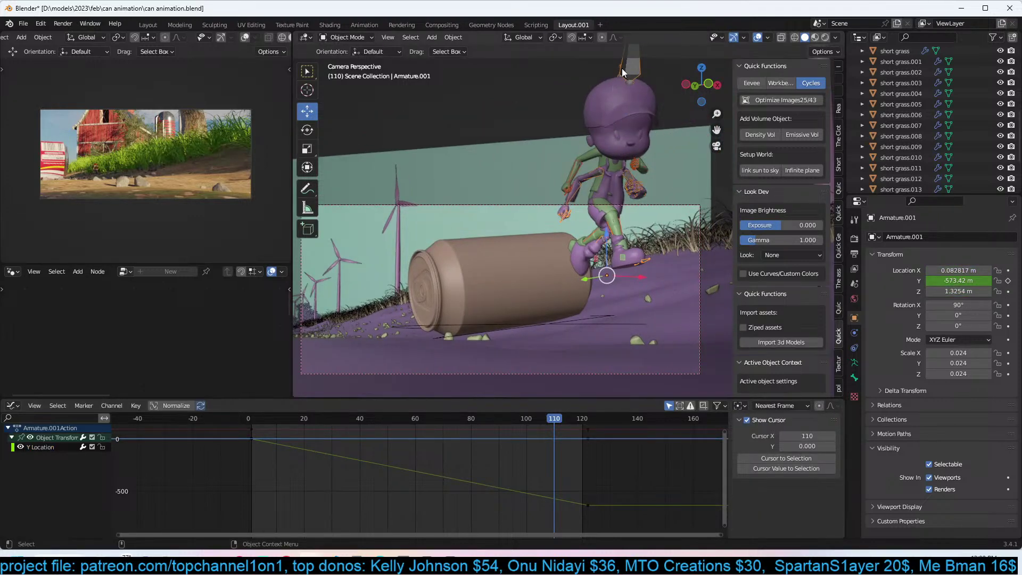
{"action": "left_click", "coordinate": [581, 165]}
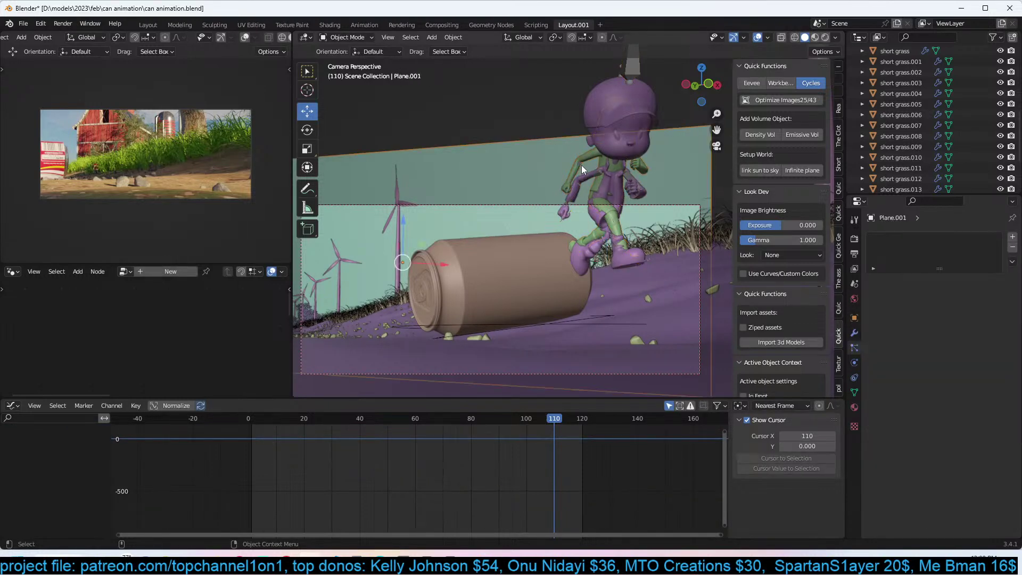
{"action": "left_click", "coordinate": [581, 165]}
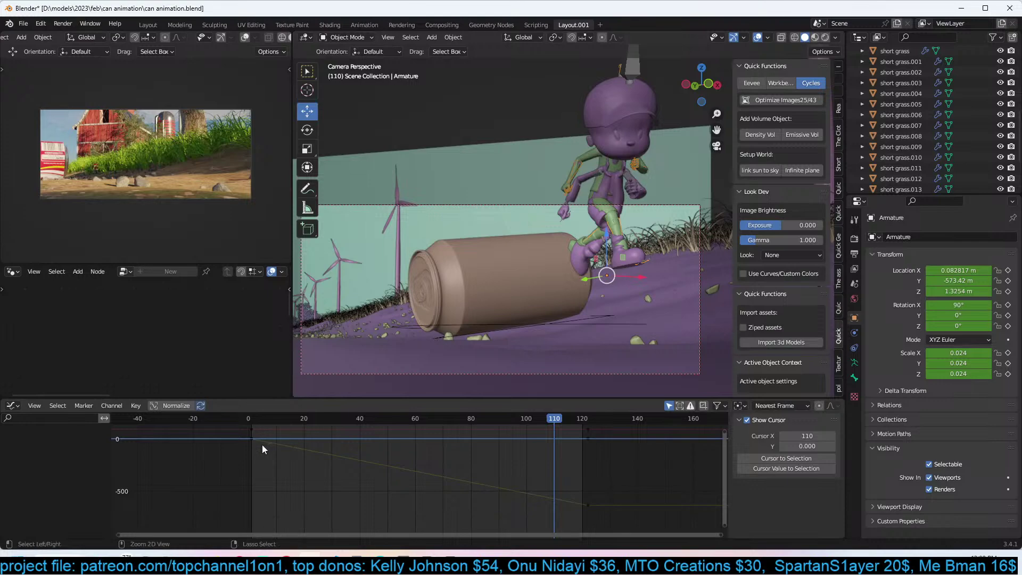
{"action": "left_click", "coordinate": [248, 446]}
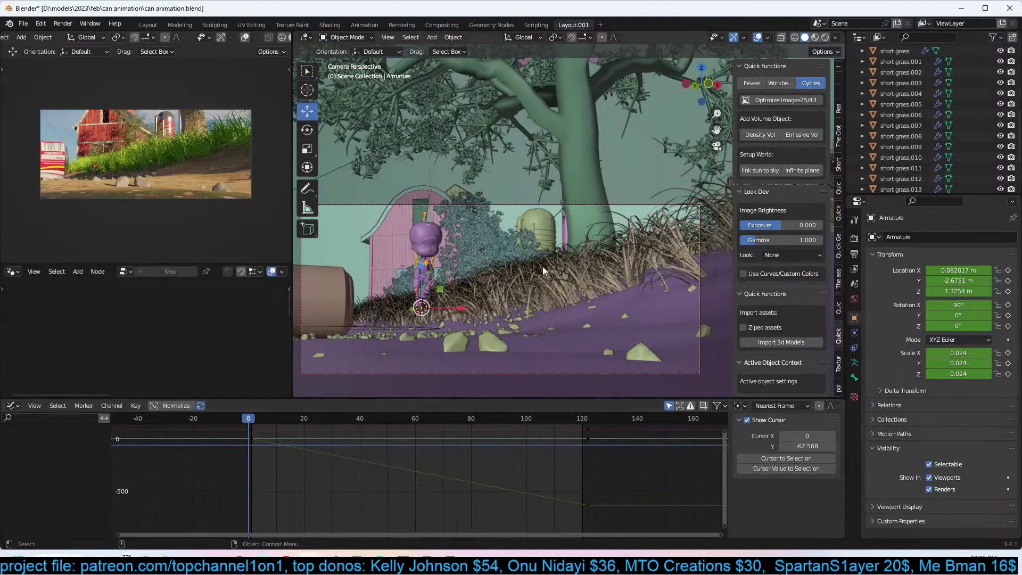
{"action": "key", "text": "space"}
{"action": "key", "text": "space"}
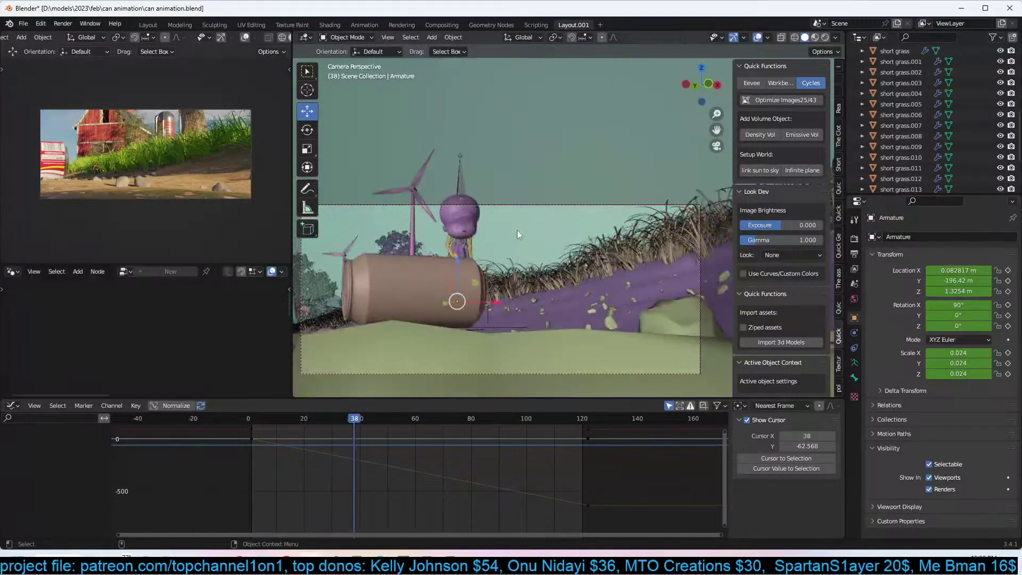
Select Armature.001, return to frame 0 and inspect the running kids from the side.
{"action": "left_click", "coordinate": [457, 166]}
{"action": "left_click", "coordinate": [462, 176]}
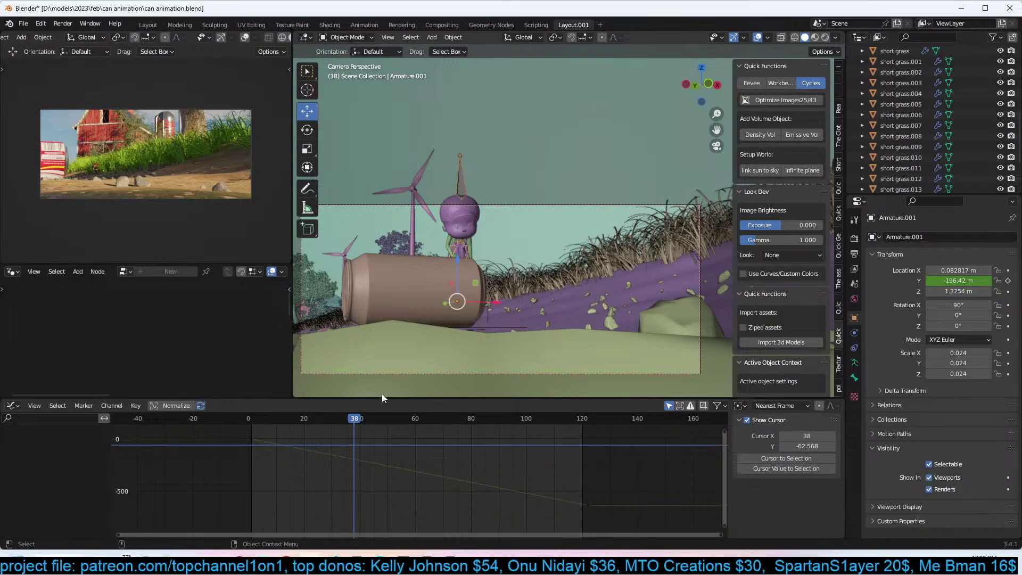
{"action": "scroll", "coordinate": [185, 440], "scroll_direction": "down", "scroll_amount": 2}
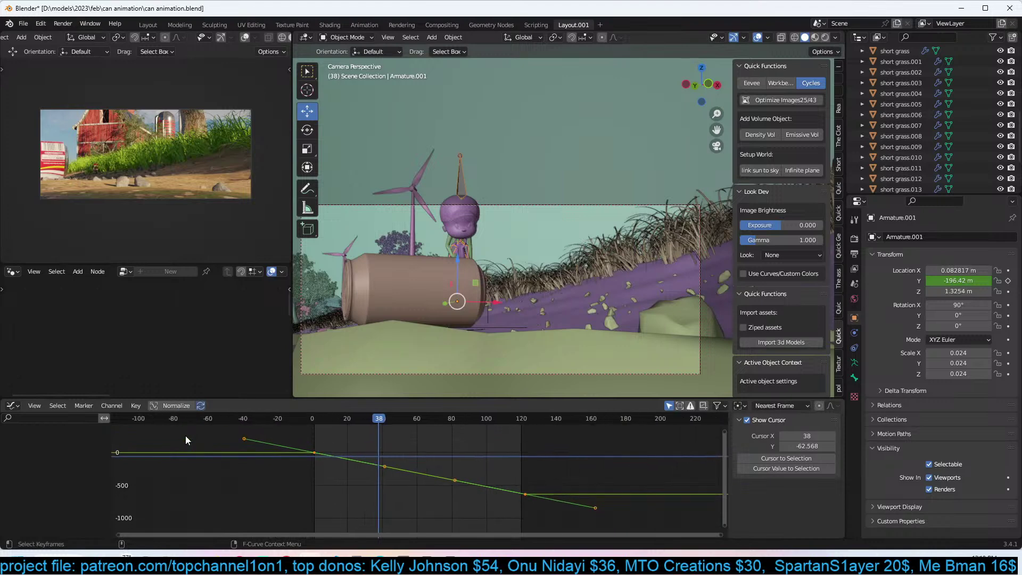
{"action": "scroll", "coordinate": [186, 436], "scroll_direction": "down", "scroll_amount": 1}
{"action": "right_click", "coordinate": [282, 477]}
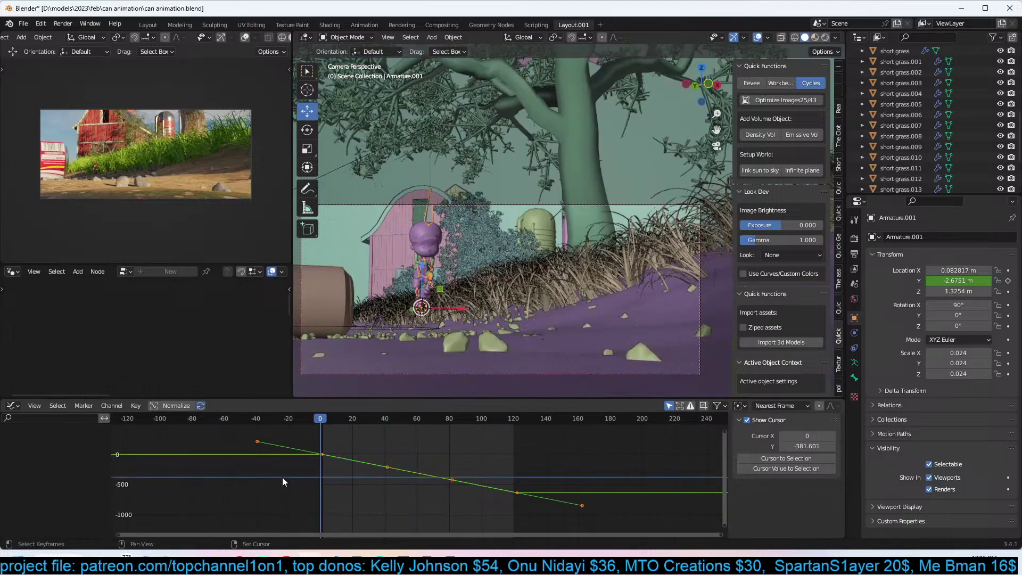
{"action": "scroll", "coordinate": [394, 236], "scroll_direction": "up", "scroll_amount": 4}
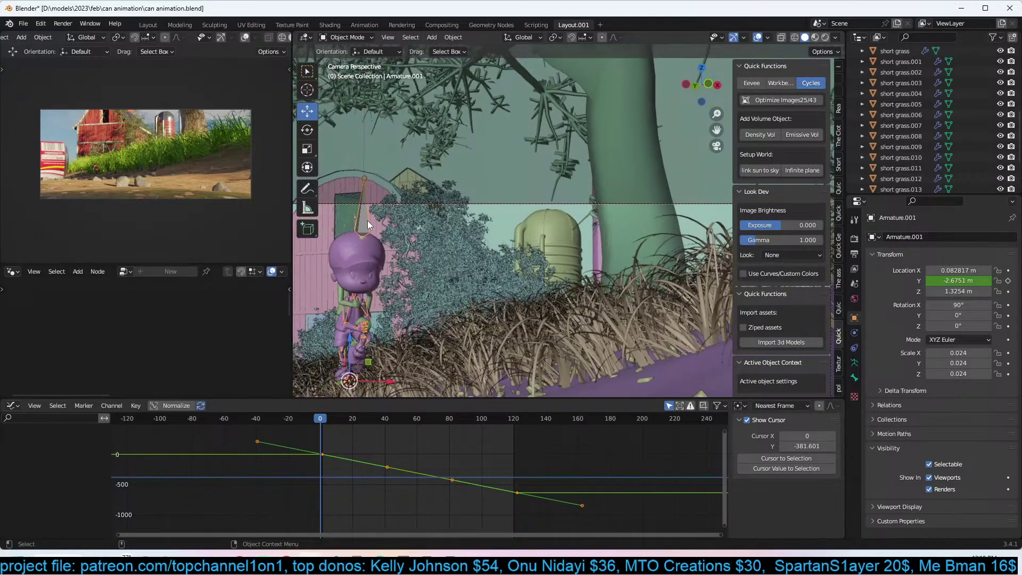
{"action": "key", "text": "KP_Decimal"}
{"action": "middle_click_drag", "start_coordinate": [367, 220], "coordinate": [609, 159]}
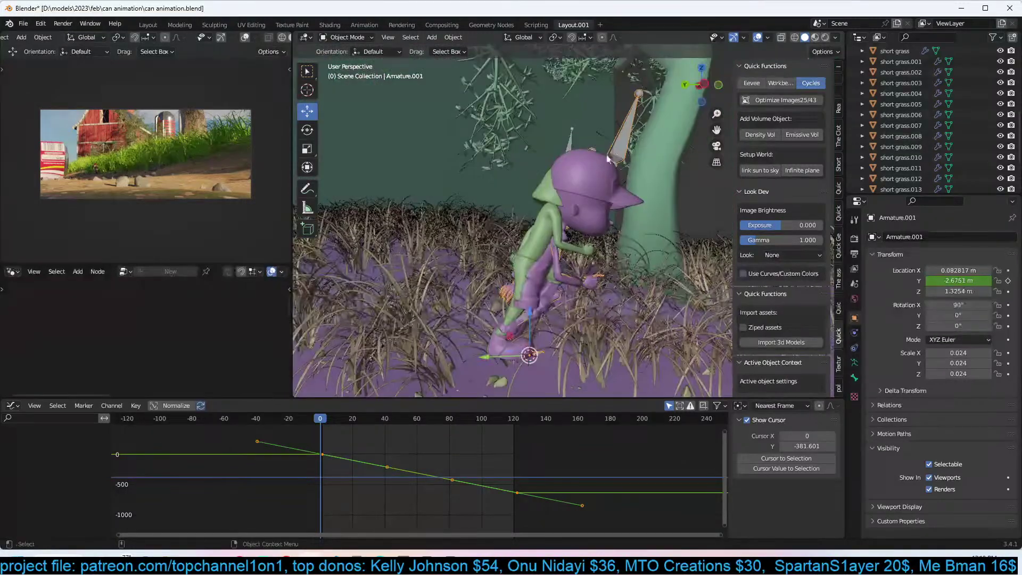
Delete the keyframes of Amy's Armature on every location, rotation and scale curve except Y Location.
{"action": "left_click", "coordinate": [569, 143]}
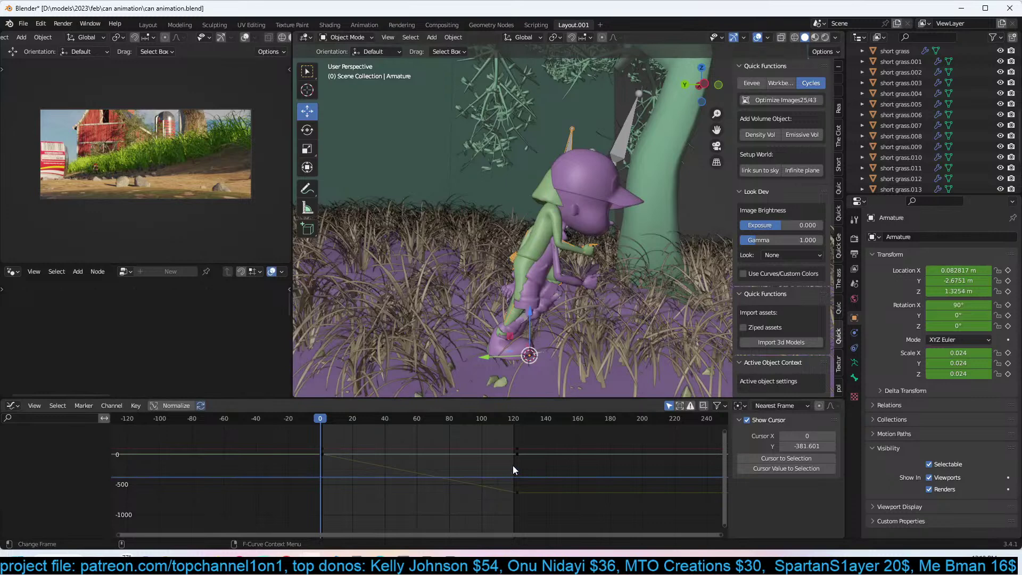
{"action": "left_click_drag", "start_coordinate": [512, 466], "coordinate": [548, 455]}
{"action": "key", "text": "x"}
{"action": "left_click", "coordinate": [554, 458]}
{"action": "key", "text": "ctrl+z"}
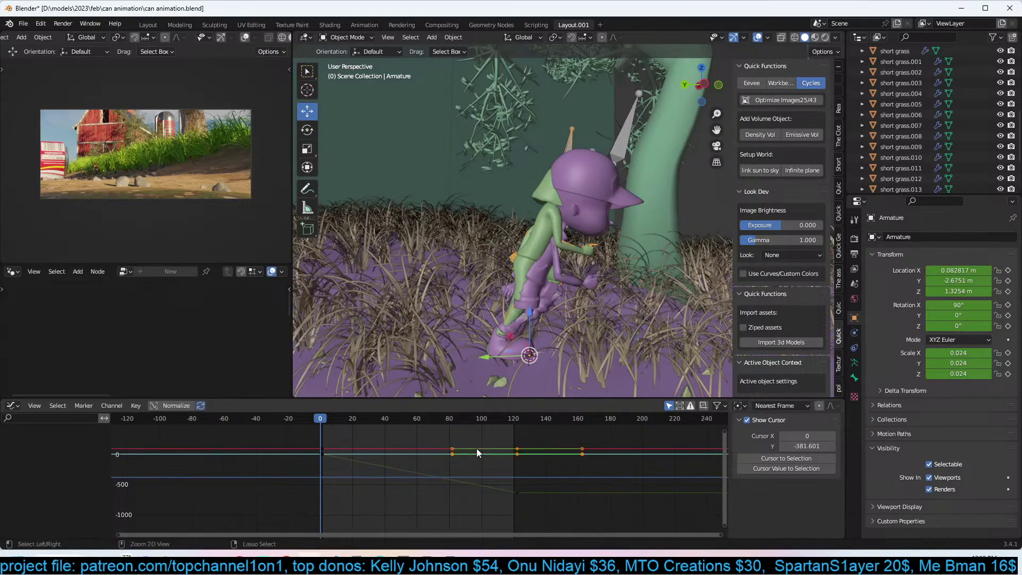
{"action": "key", "text": "ctrl+v"}
{"action": "key", "text": "x"}
{"action": "left_click", "coordinate": [477, 449]}
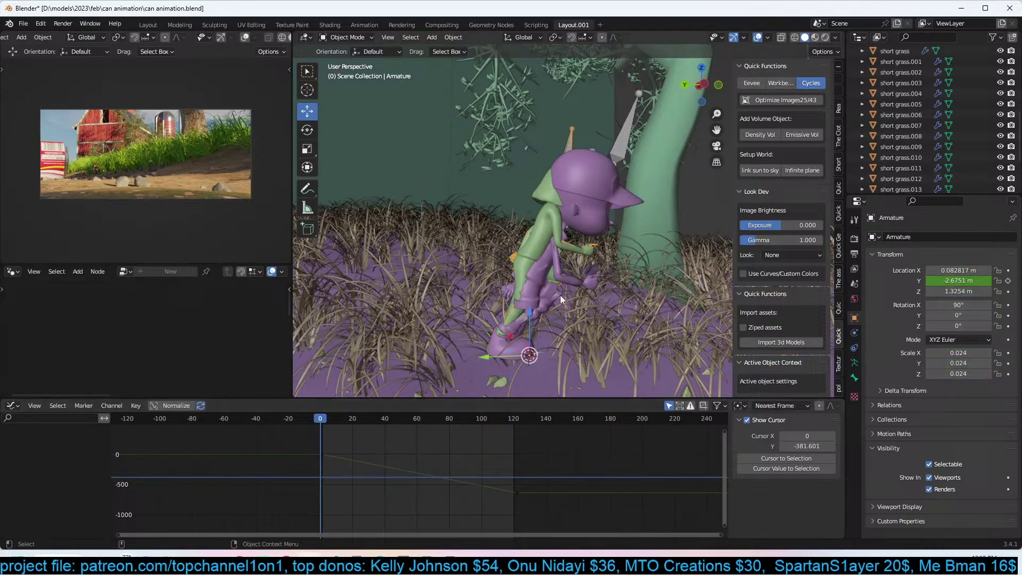
Switch the Graph Editor back to the timeline and enlarge both kids' armatures to a scale of about 0.052.
{"action": "key", "text": "ctrl+Tab"}
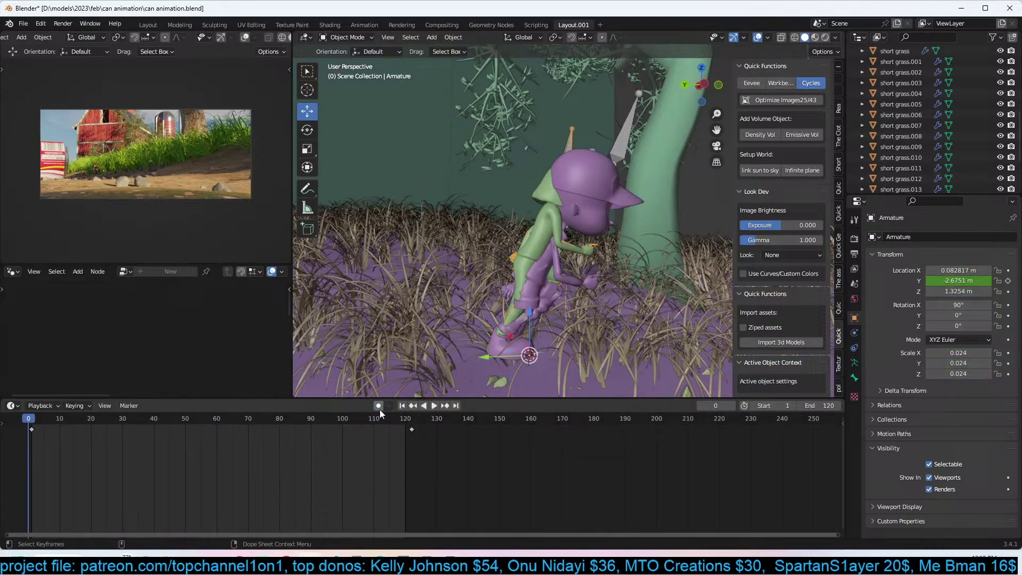
{"action": "left_click", "coordinate": [621, 157]}
{"action": "key", "text": "s"}
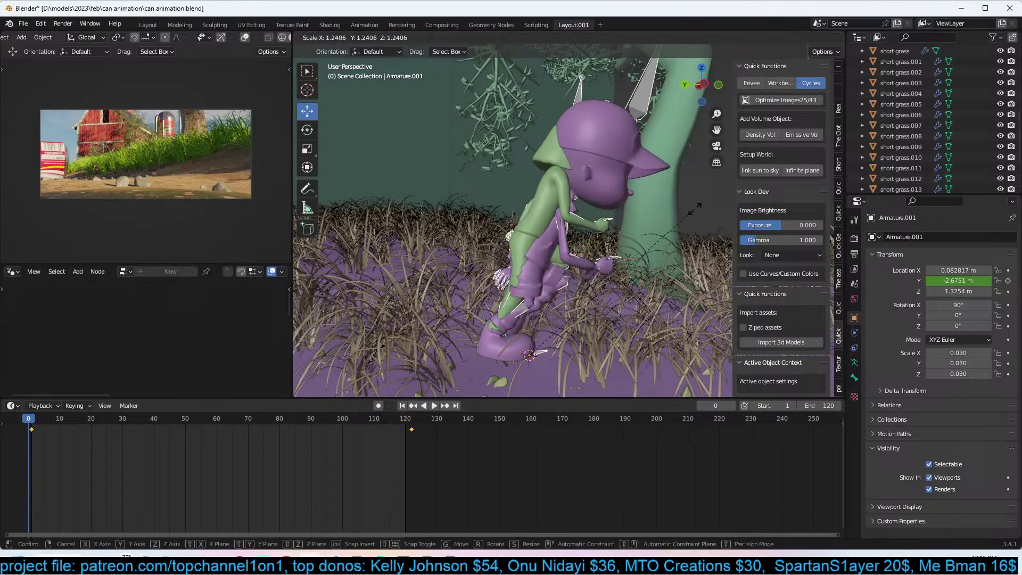
{"action": "left_click", "coordinate": [724, 194]}
{"action": "key", "text": "KP_0"}
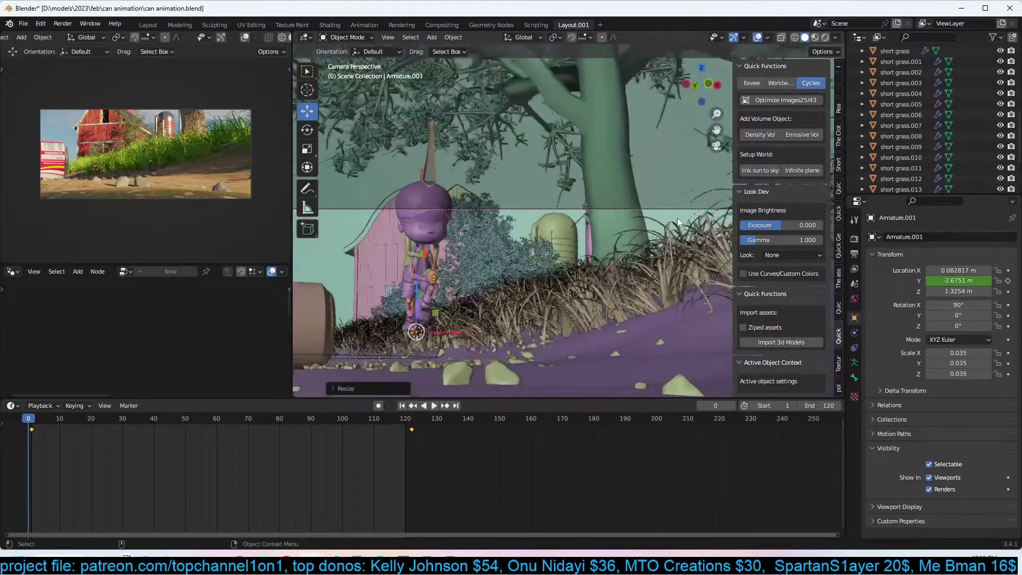
{"action": "key", "text": "s"}
{"action": "left_click", "coordinate": [546, 211]}
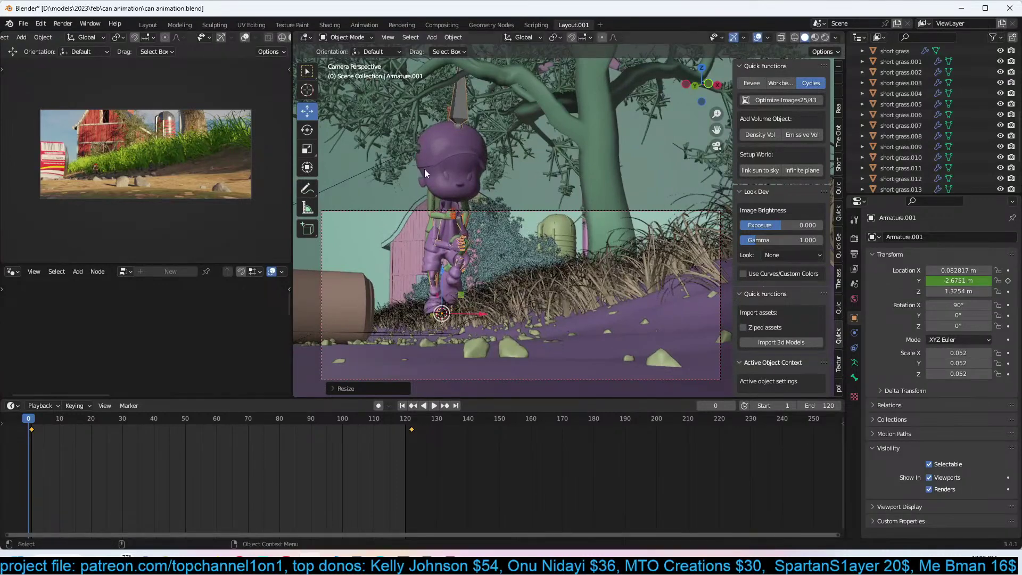
Move Armature.001 beside Amy to about X 3.21 m, Z 1.88 m and play back the animation.
{"action": "key", "text": "g"}
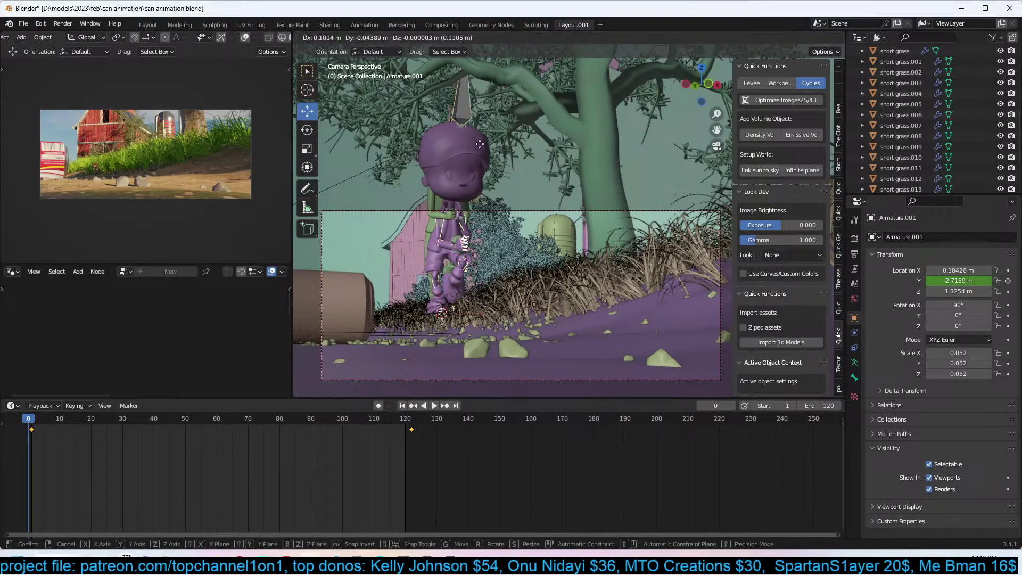
{"action": "left_click", "coordinate": [557, 135]}
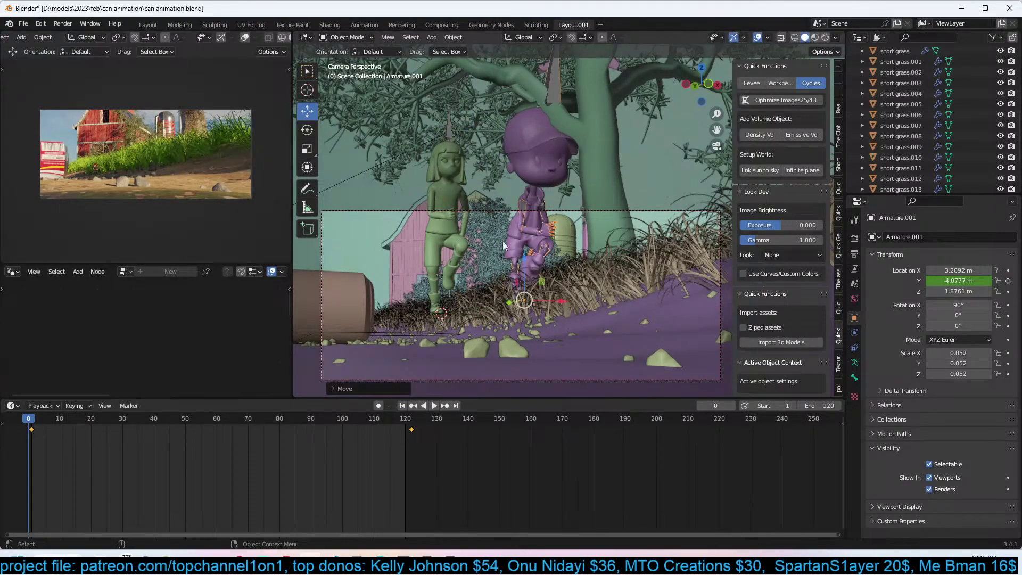
{"action": "key", "text": "space"}
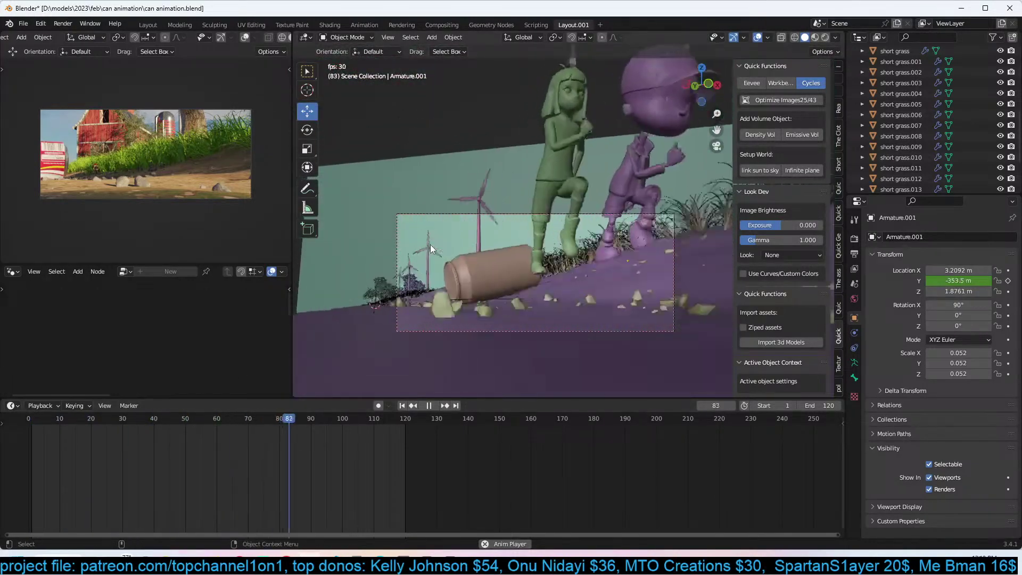
{"action": "key", "text": "space"}
{"action": "right_click_drag", "start_coordinate": [181, 429], "coordinate": [21, 441]}
{"action": "key", "text": "space"}
{"action": "key", "text": "space"}
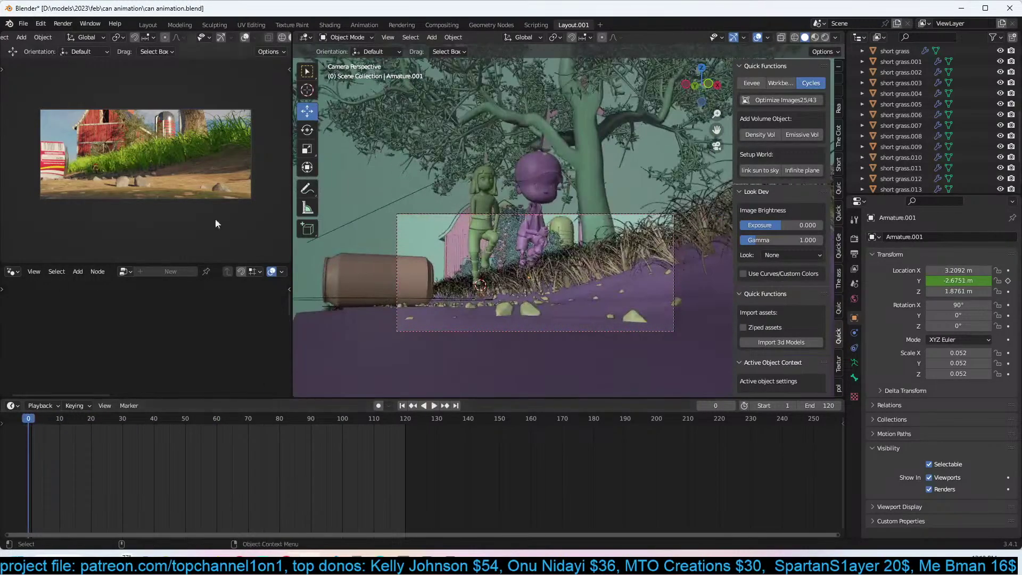
Snap Amy's Armature to the 3D cursor on the grassy slope and adjust it to about X 12.34 m, Y 1.07 m, Z 4.22 m.
{"action": "scroll", "coordinate": [282, 40], "scroll_direction": "down", "scroll_amount": 3}
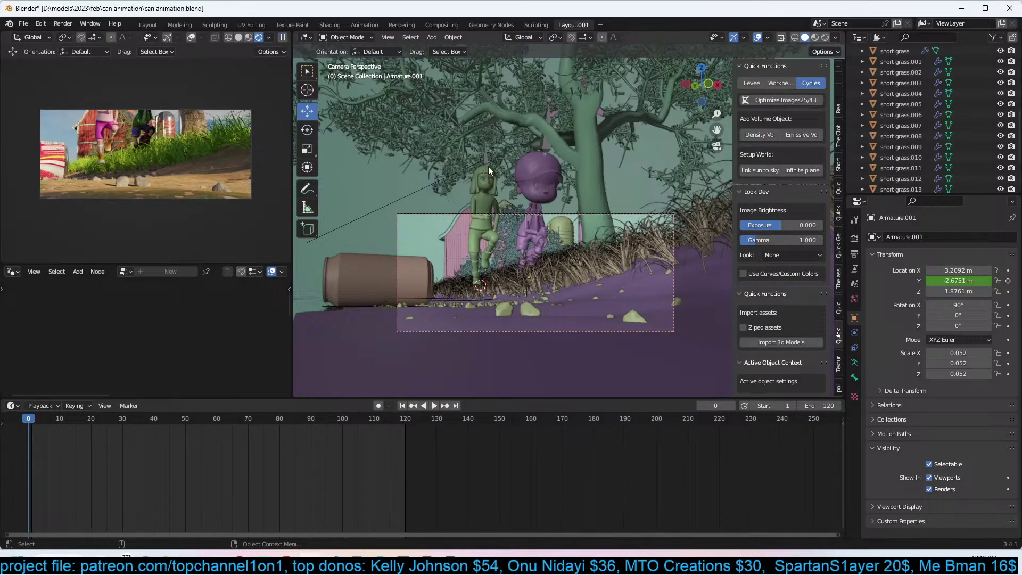
{"action": "scroll", "coordinate": [478, 161], "scroll_direction": "up", "scroll_amount": 2}
{"action": "left_click", "coordinate": [449, 134]}
{"action": "middle_click_drag", "start_coordinate": [479, 156], "coordinate": [664, 251]}
{"action": "key", "text": "shift+s"}
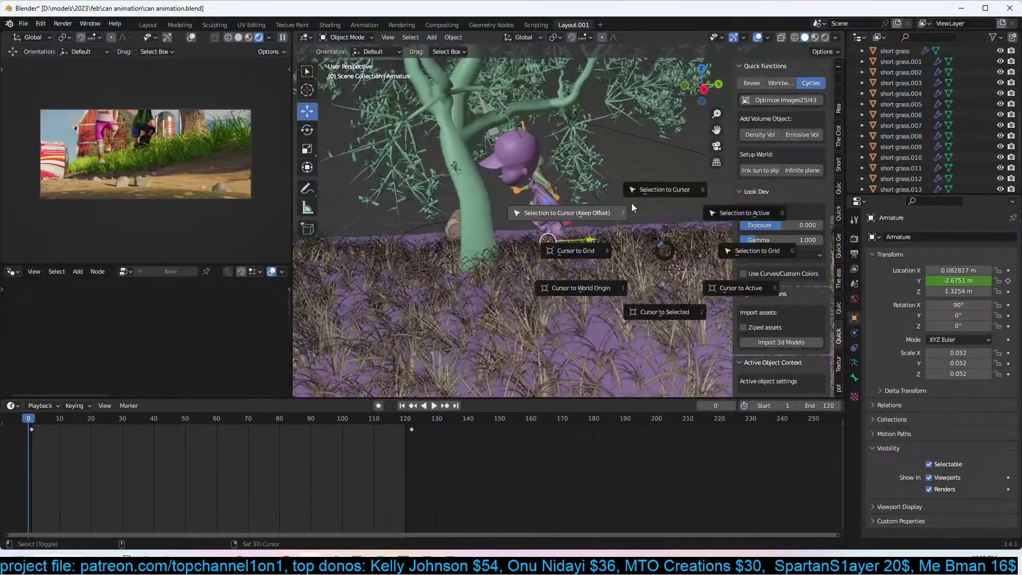
{"action": "left_click", "coordinate": [636, 208]}
{"action": "key", "text": "g"}
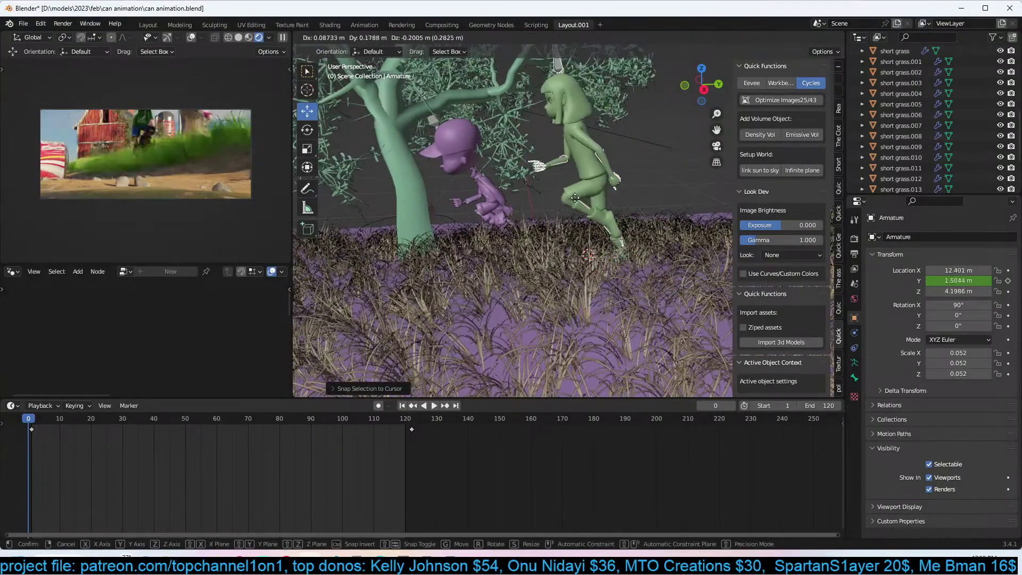
{"action": "left_click", "coordinate": [571, 197]}
{"action": "middle_click_drag", "start_coordinate": [571, 197], "coordinate": [529, 208]}
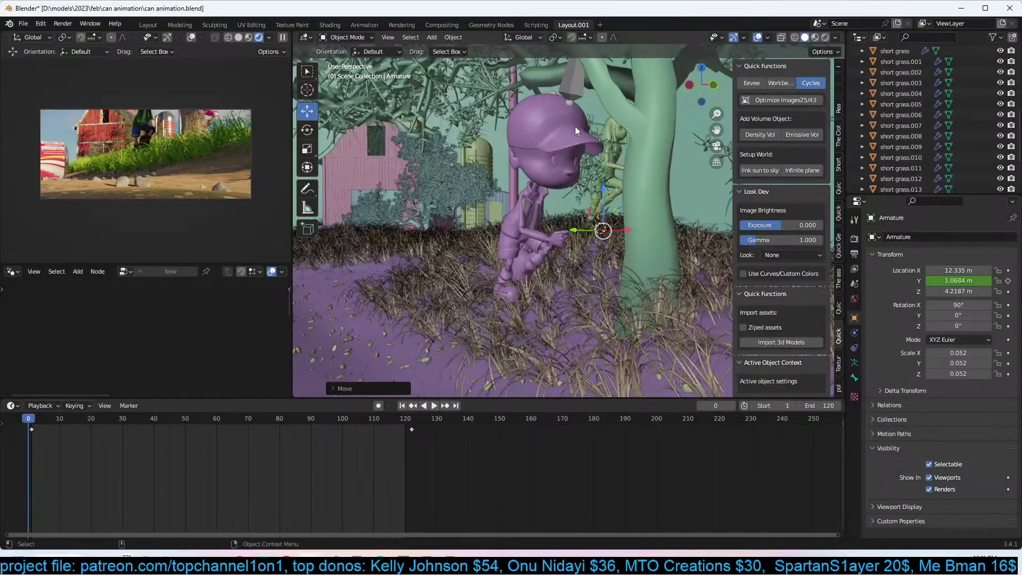
Move Armature.001 down the slope to about X 2.18 m, Y -1.54 m, Z 1.26 m.
{"action": "left_click", "coordinate": [584, 101]}
{"action": "key", "text": "g"}
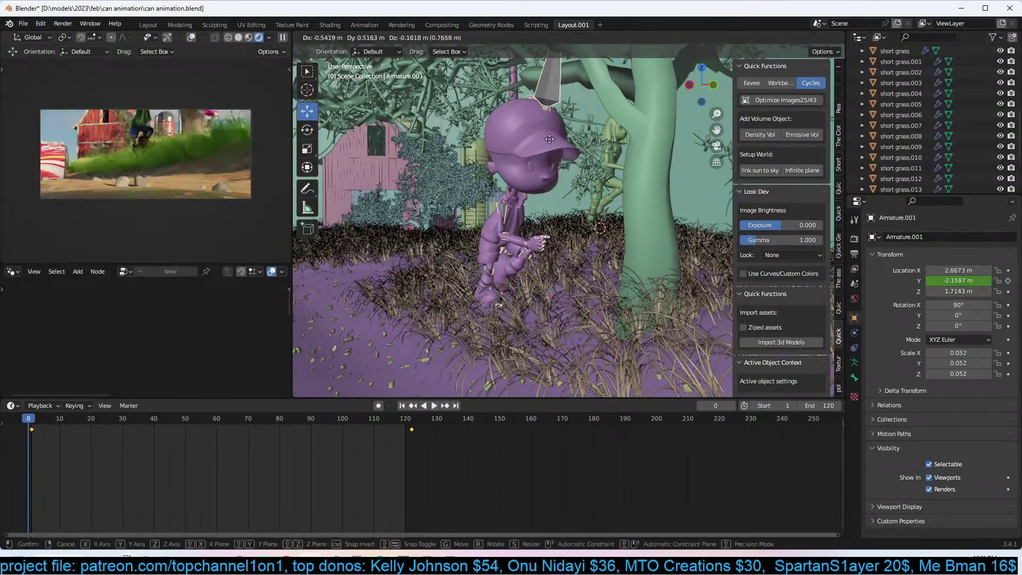
{"action": "left_click", "coordinate": [539, 145]}
{"action": "middle_click_drag", "start_coordinate": [539, 145], "coordinate": [618, 184]}
{"action": "key", "text": "ctrl+z"}
Add an area light at Timmy's upper back and rotate it to about -57° on X so it faces forward.
{"action": "right_click", "coordinate": [609, 213], "text": "shift"}
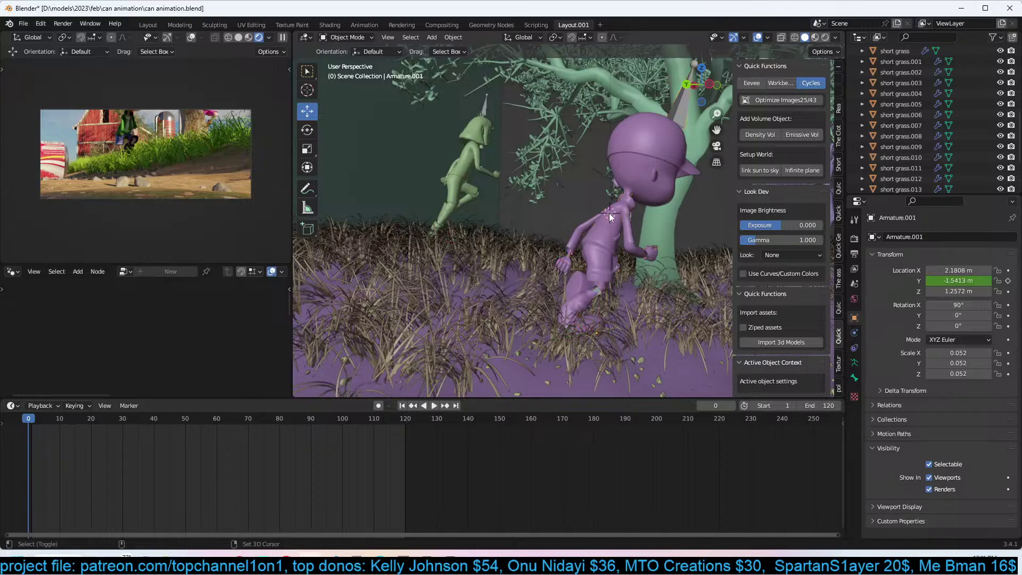
{"action": "key", "text": "shift+a"}
{"action": "mouse_move", "coordinate": [613, 345]}
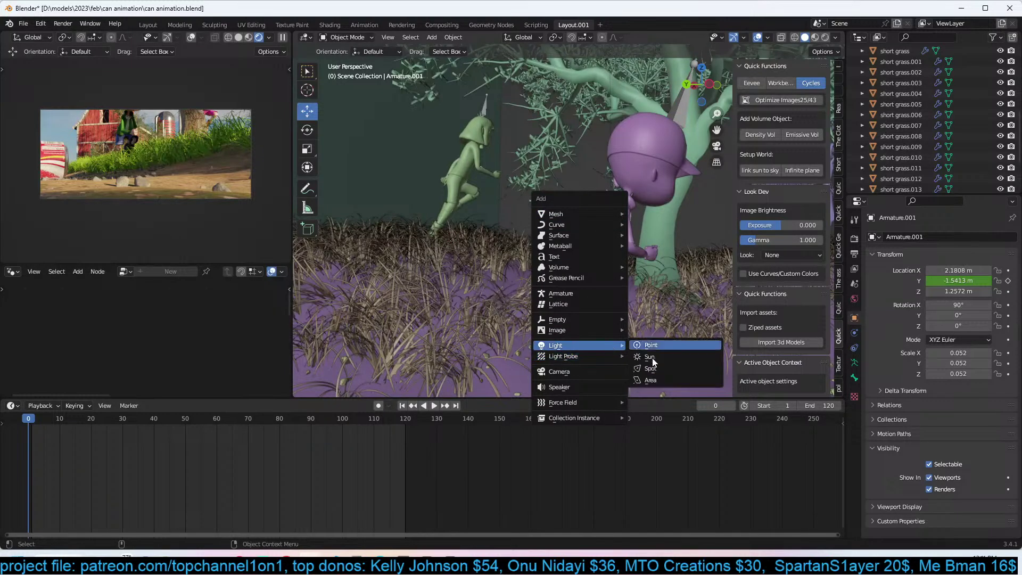
{"action": "left_click", "coordinate": [651, 380]}
{"action": "middle_click_drag", "start_coordinate": [650, 380], "coordinate": [622, 316]}
{"action": "key", "text": "r"}
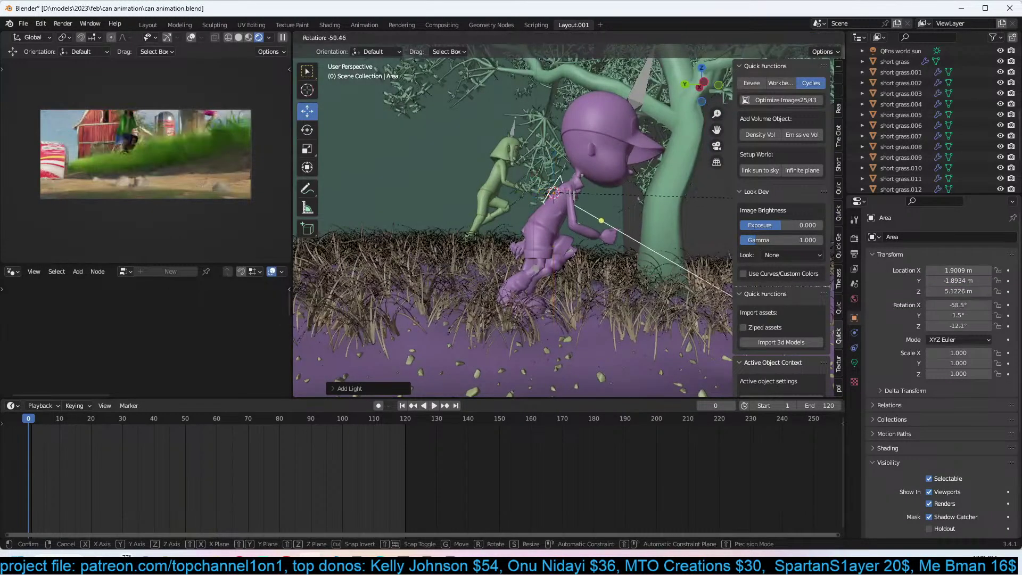
{"action": "left_click", "coordinate": [697, 197]}
Place the area light above and behind Timmy and parent it to Armature.001 with Object (Keep Transform).
{"action": "left_click", "coordinate": [613, 232]}
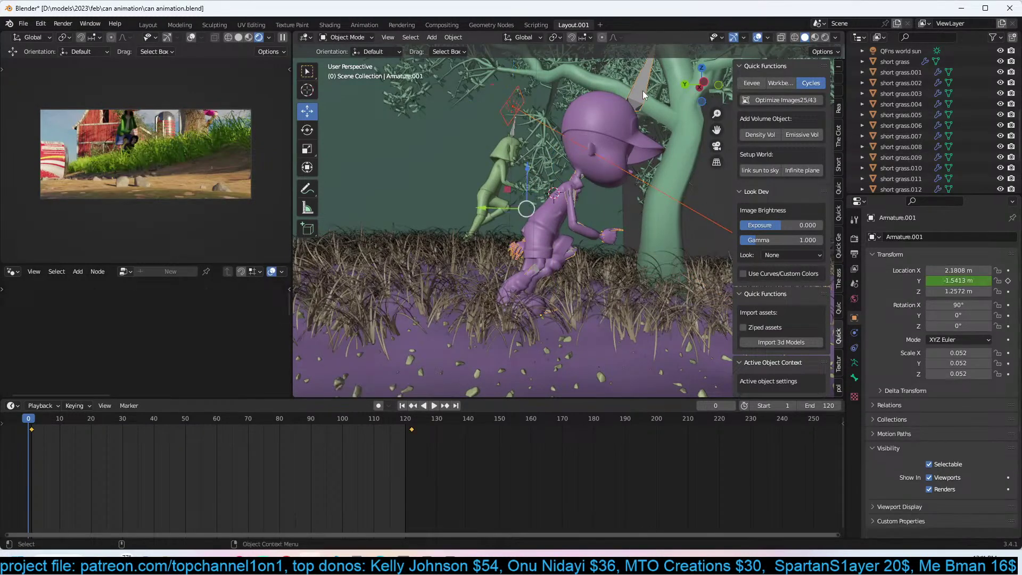
{"action": "key", "text": "ctrl+p"}
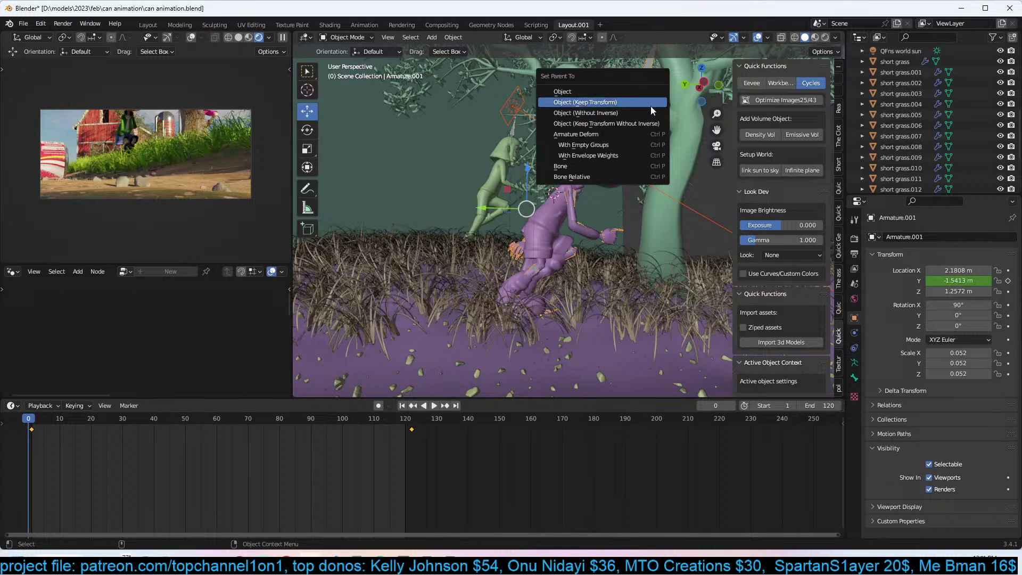
{"action": "left_click", "coordinate": [636, 111]}
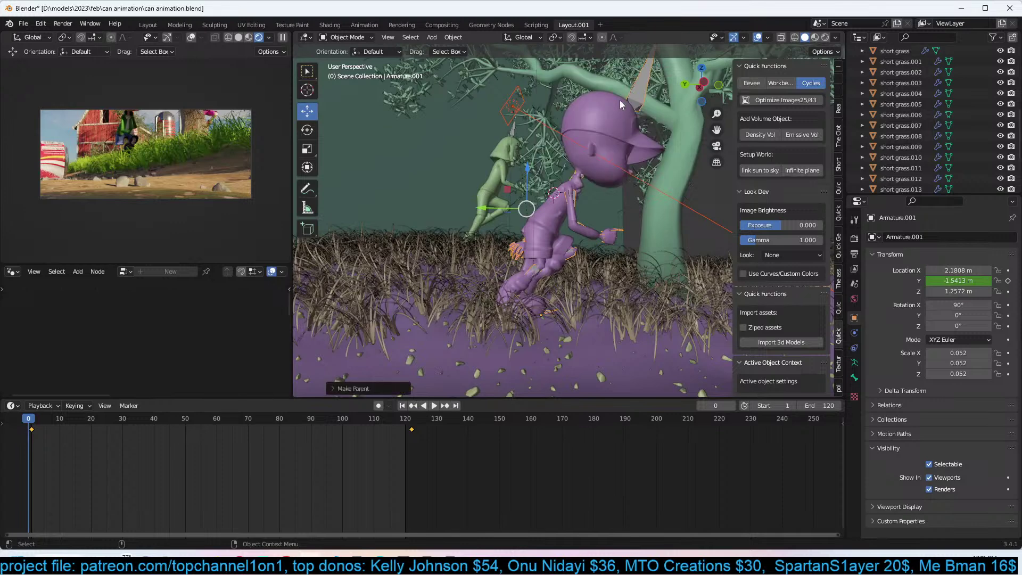
Set the power of the area light behind Timmy to 1000 W and scale the light up about 3 times.
{"action": "left_click", "coordinate": [516, 110]}
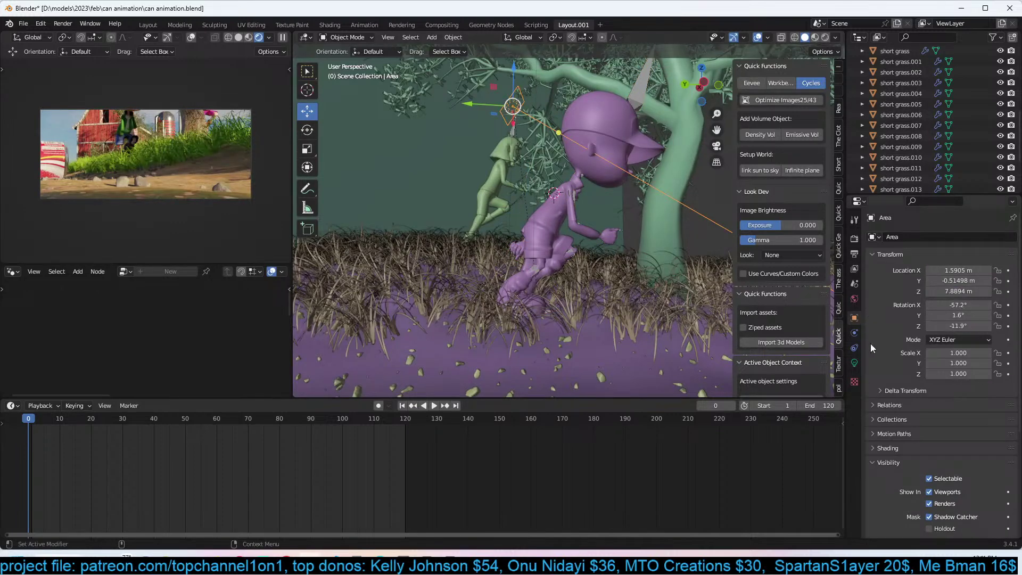
{"action": "left_click", "coordinate": [856, 366]}
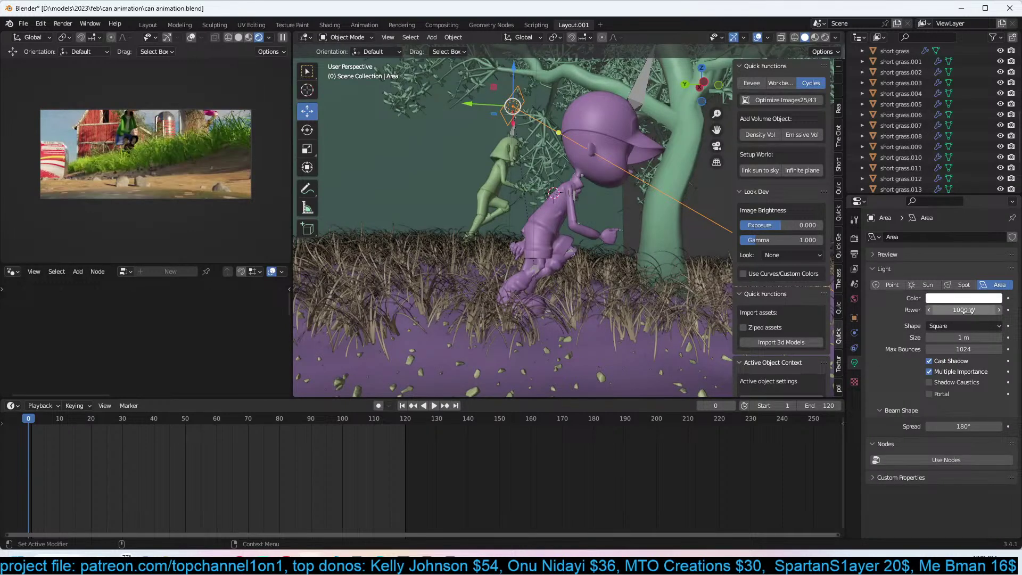
{"action": "key", "text": "Return"}
{"action": "key", "text": "s"}
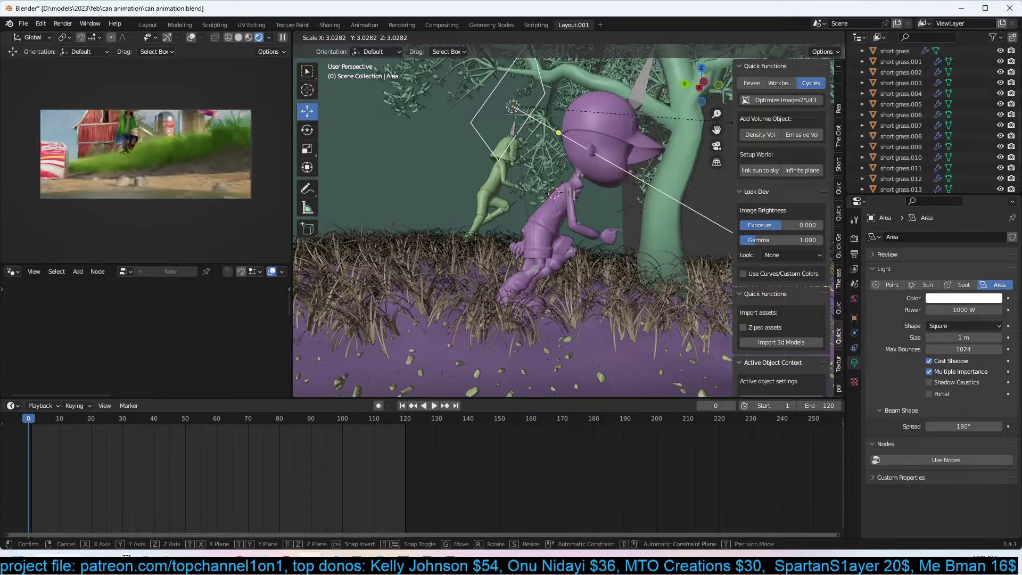
{"action": "left_click", "coordinate": [737, 123]}
Test the area light at 10000 W, return its power to 1000 W, and set the beam spread to 90°.
{"action": "left_click", "coordinate": [985, 311]}
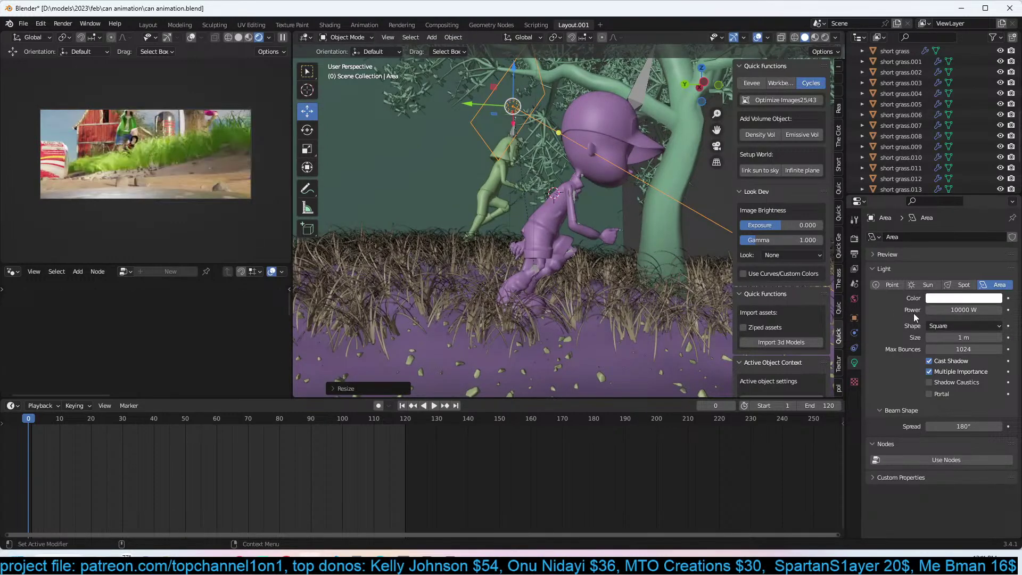
{"action": "key", "text": "Return"}
{"action": "left_click", "coordinate": [965, 314]}
{"action": "left_click", "coordinate": [950, 310]}
{"action": "key", "text": "Return"}
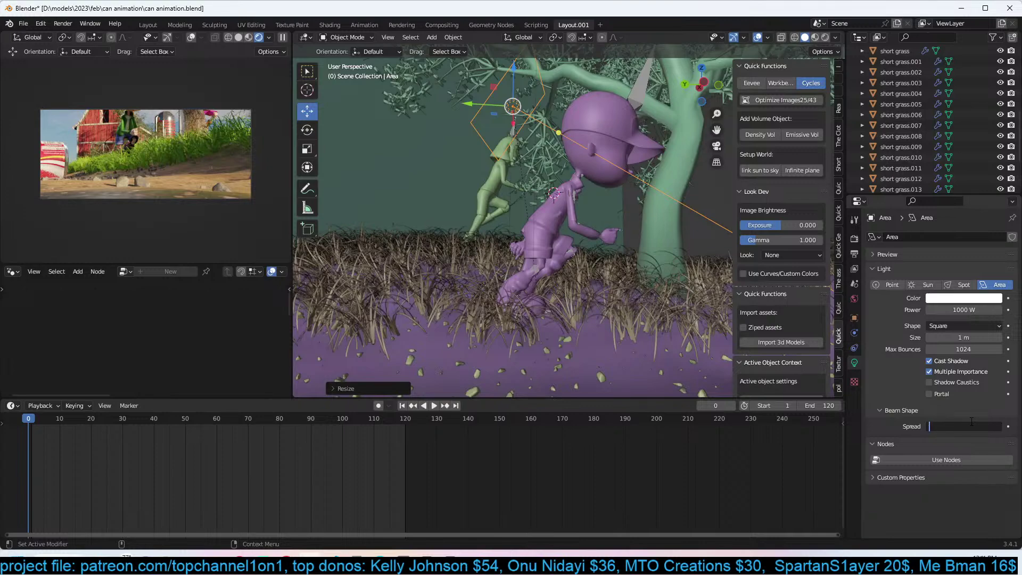
{"action": "key", "text": "Return"}
Duplicate the area light and position the copy above and behind Amy's head.
{"action": "middle_click_drag", "start_coordinate": [548, 205], "coordinate": [656, 215]}
{"action": "key", "text": "shift+d"}
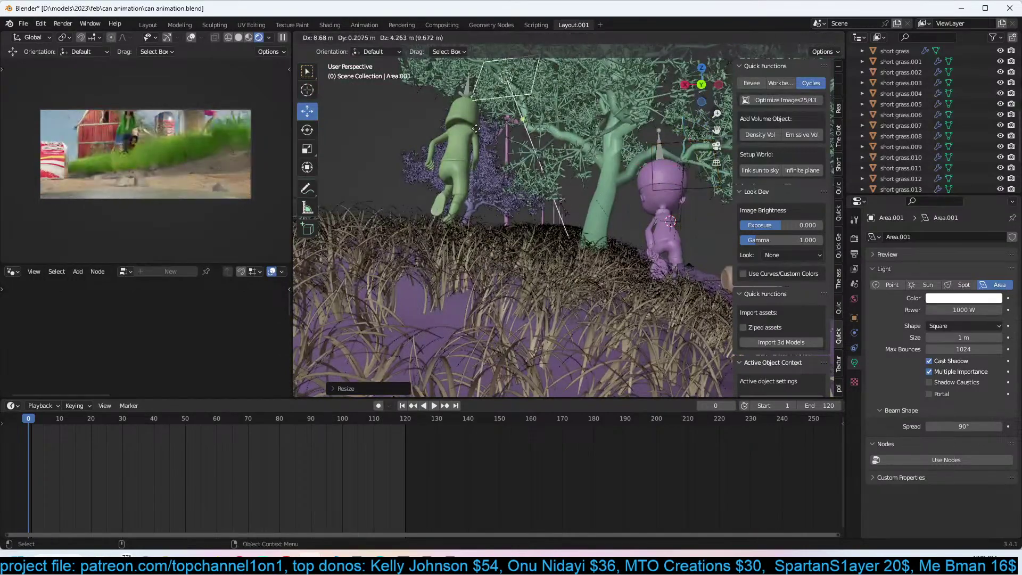
{"action": "left_click", "coordinate": [463, 127]}
{"action": "middle_click_drag", "start_coordinate": [462, 127], "coordinate": [611, 145]}
{"action": "key", "text": "g"}
{"action": "left_click", "coordinate": [472, 128]}
{"action": "key", "text": "g"}
{"action": "left_click", "coordinate": [658, 186]}
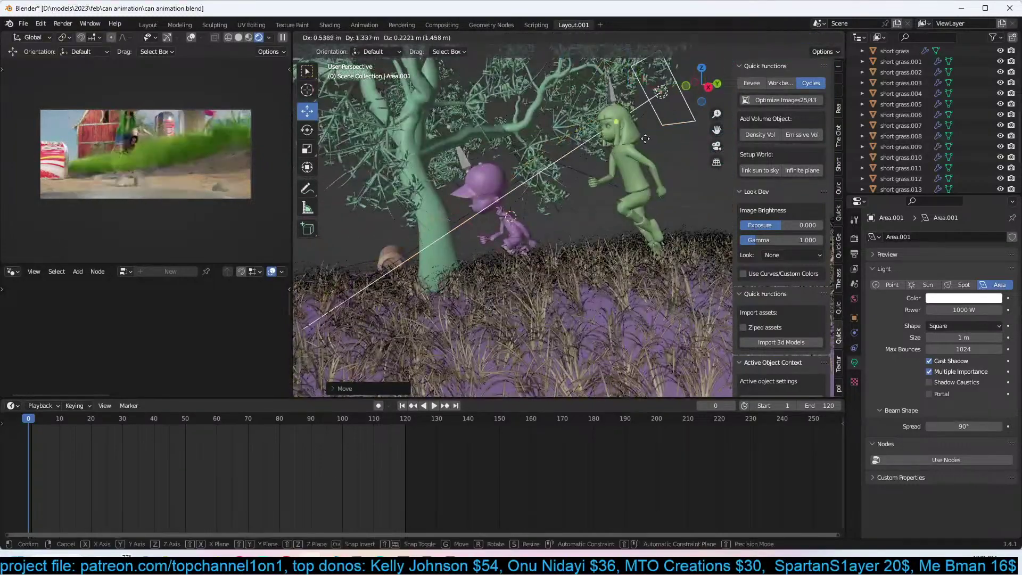
Parent the duplicated light to Amy's Armature with Object (Keep Transform) and save the file.
{"action": "left_click", "coordinate": [615, 98], "text": "shift"}
{"action": "key", "text": "ctrl+p"}
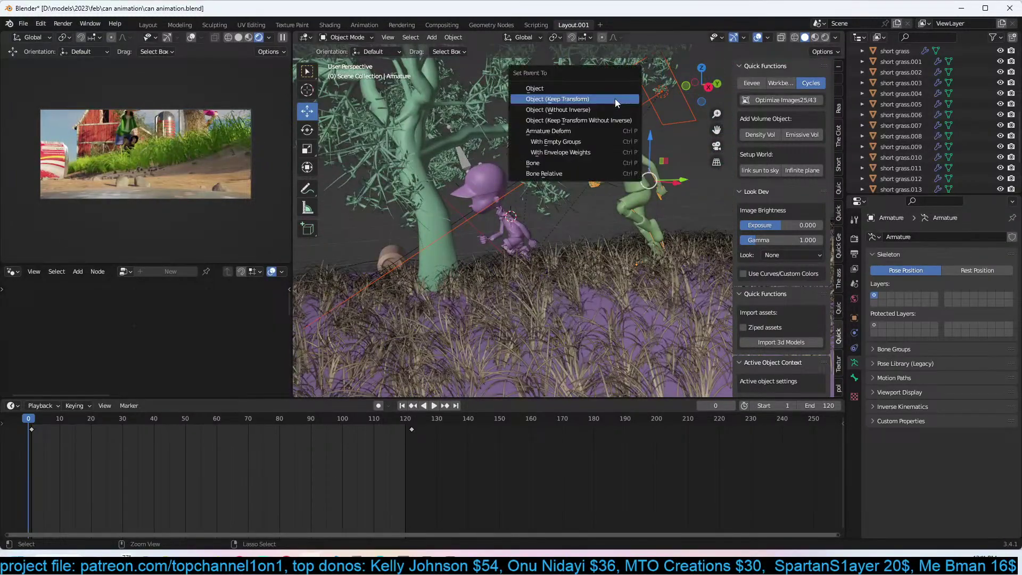
{"action": "left_click", "coordinate": [615, 99]}
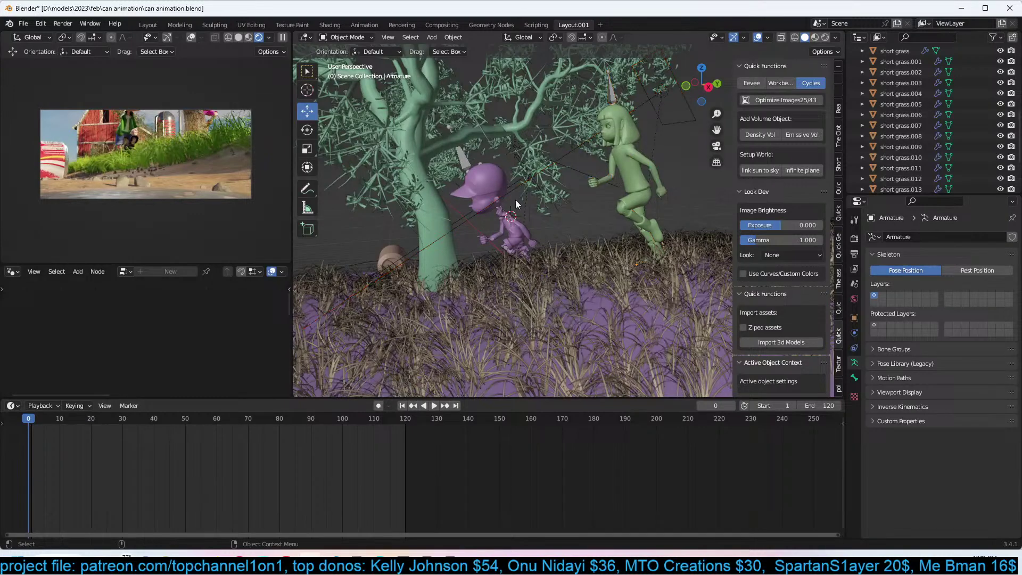
{"action": "key", "text": "ctrl+s"}
{"action": "key", "text": "KP_0"}
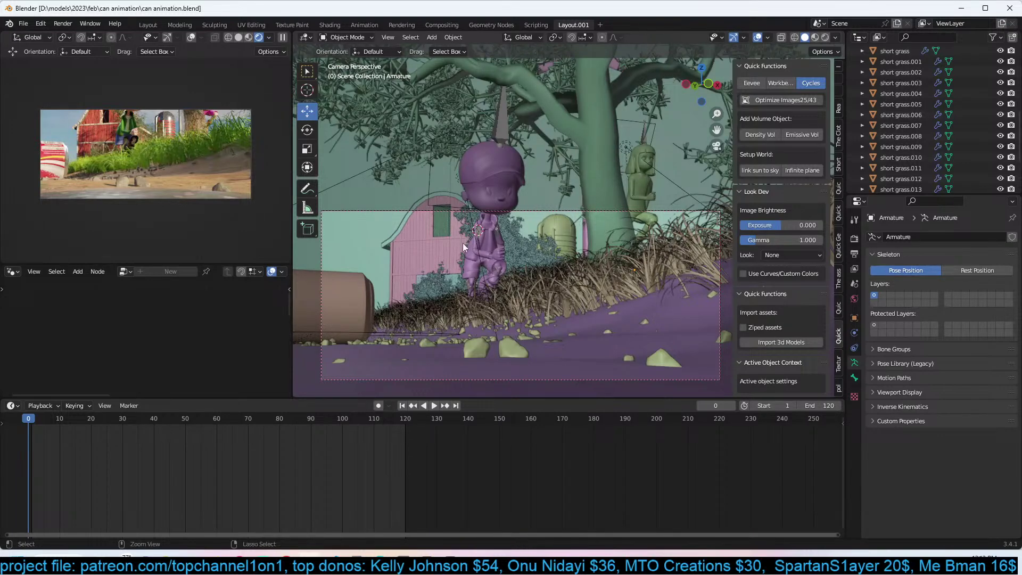
{"action": "key", "text": "ctrl+s"}
Enable depth of field on the camera and set its focus distance to 2 m.
{"action": "left_click", "coordinate": [531, 211]}
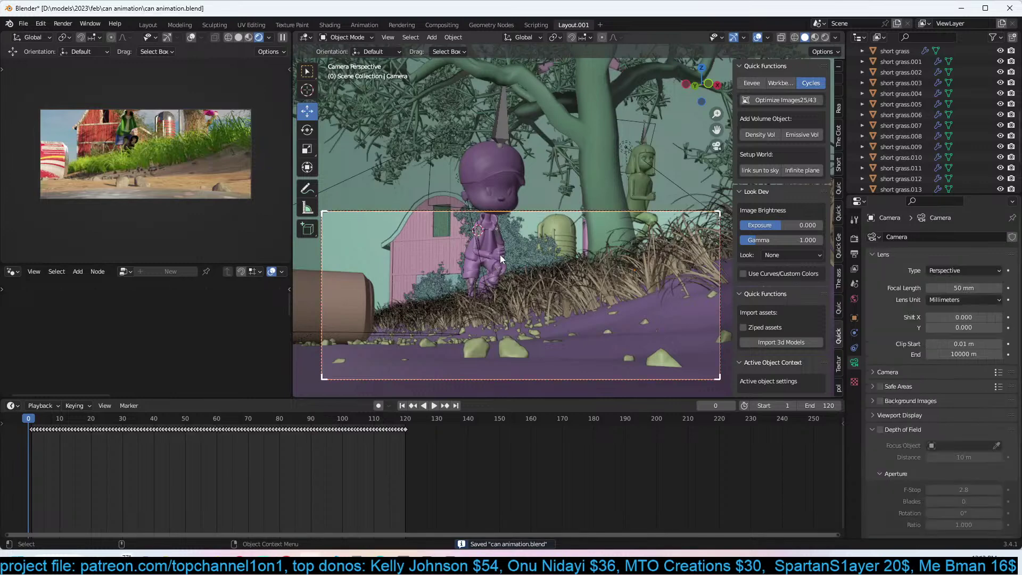
{"action": "scroll", "coordinate": [501, 251], "scroll_direction": "down", "scroll_amount": 3}
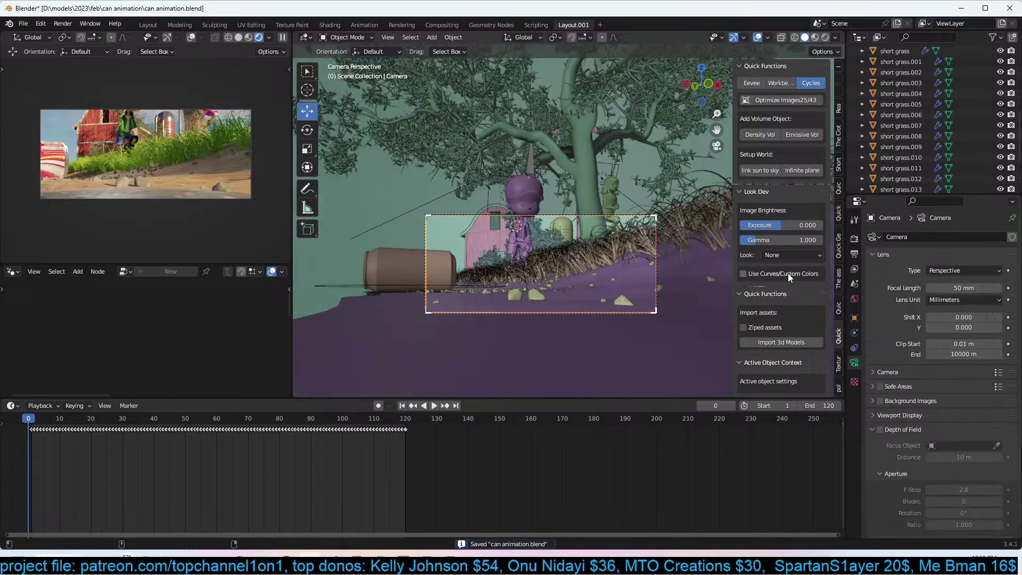
{"action": "left_click", "coordinate": [881, 430]}
{"action": "scroll", "coordinate": [905, 440], "scroll_direction": "down", "scroll_amount": 1}
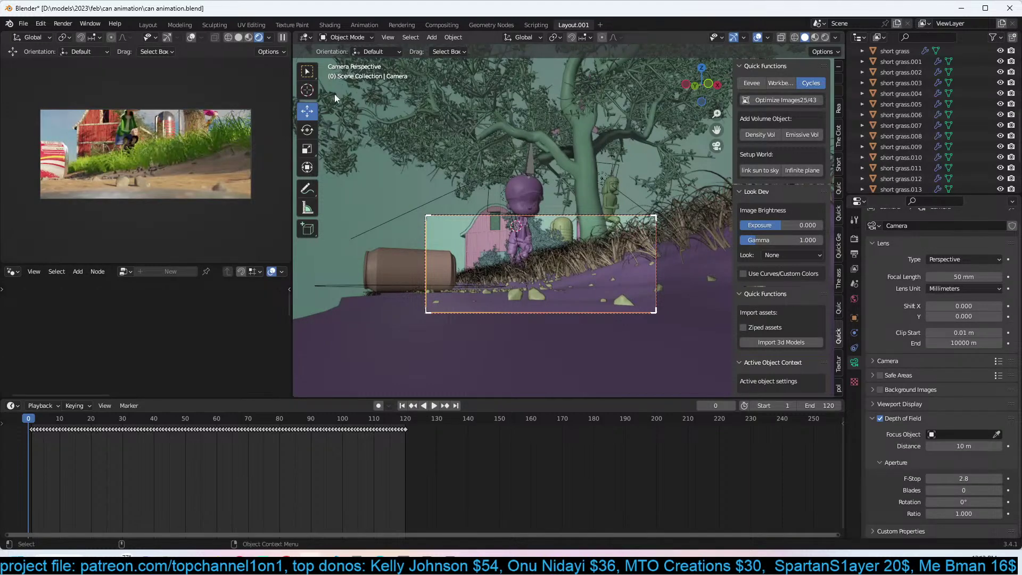
{"action": "left_click", "coordinate": [969, 446]}
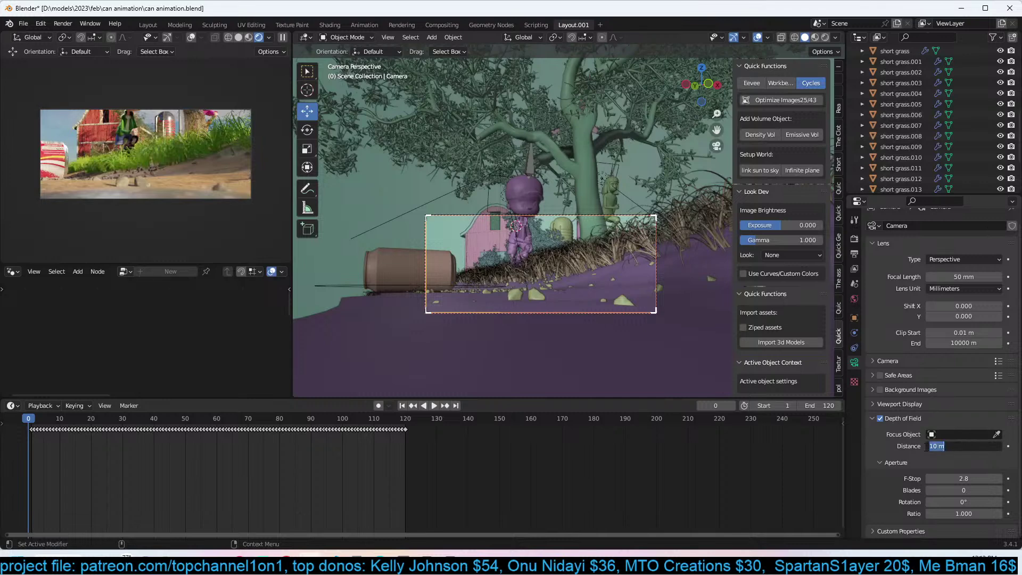
{"action": "type", "text": "2"}
{"action": "key", "text": "Return"}
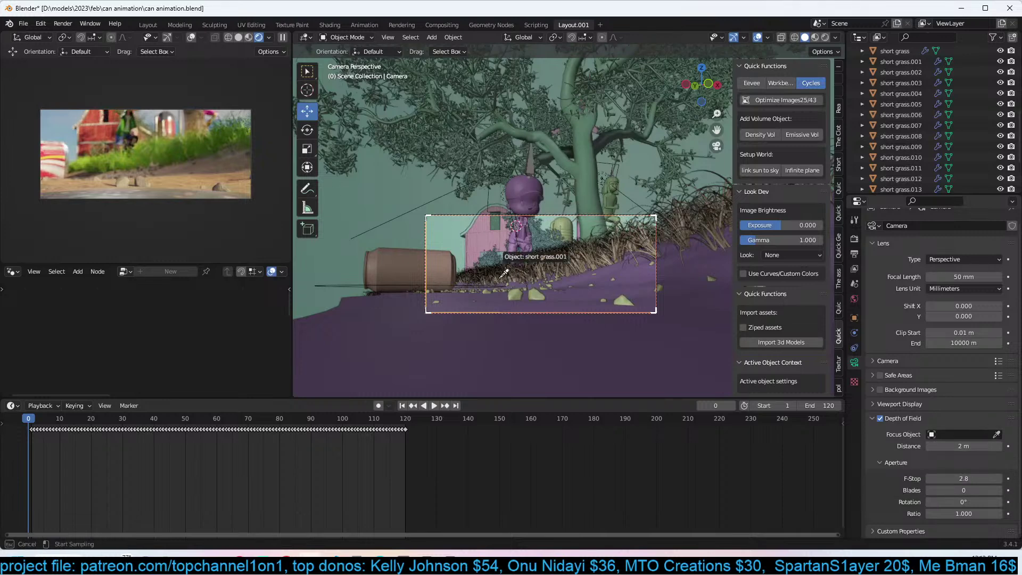
Go to frame 29 and try the soda can as the camera's focus object before clearing it again.
{"action": "left_click", "coordinate": [119, 437]}
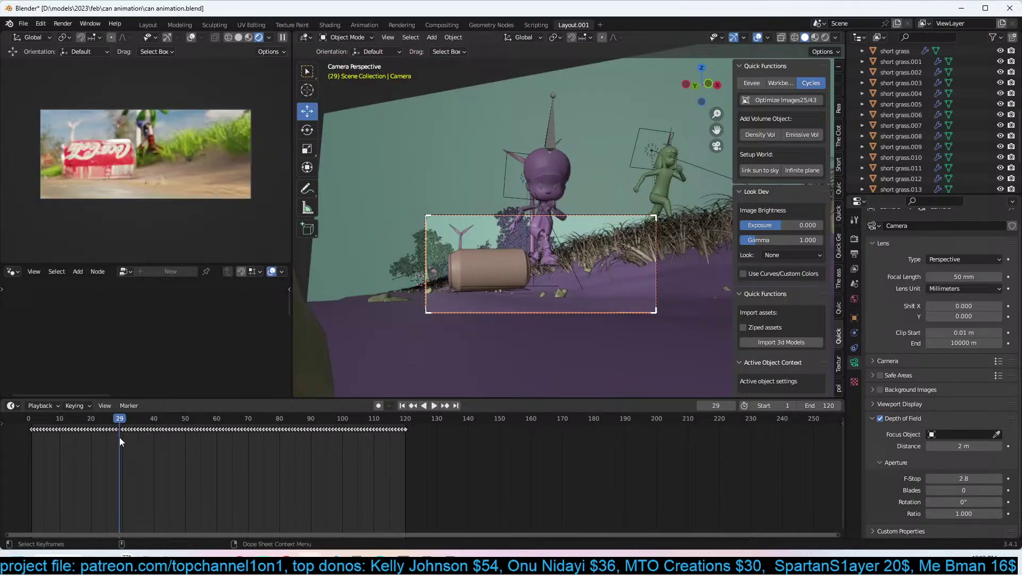
{"action": "left_click", "coordinate": [997, 435]}
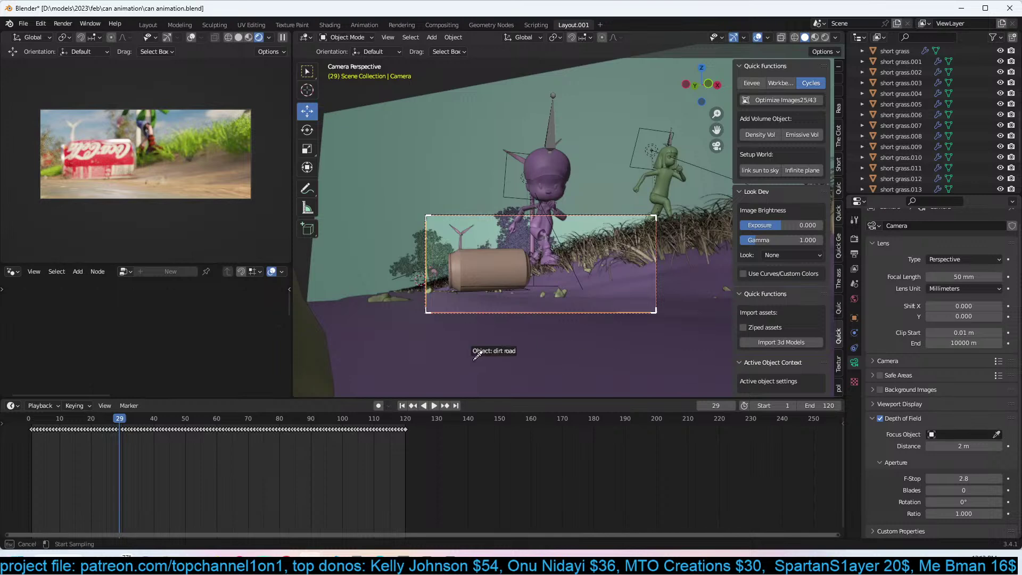
{"action": "left_click", "coordinate": [121, 153]}
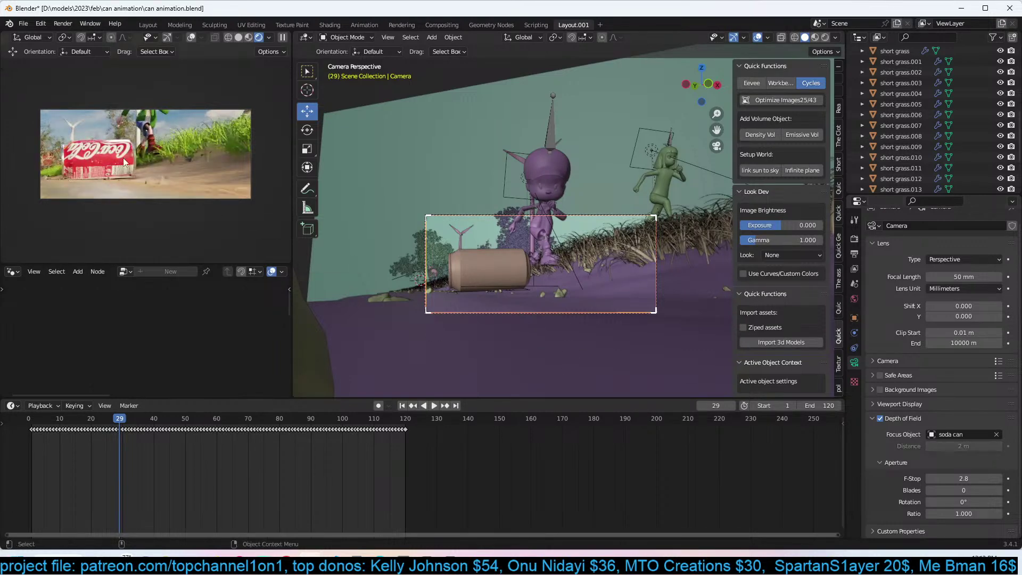
{"action": "left_click", "coordinate": [997, 434]}
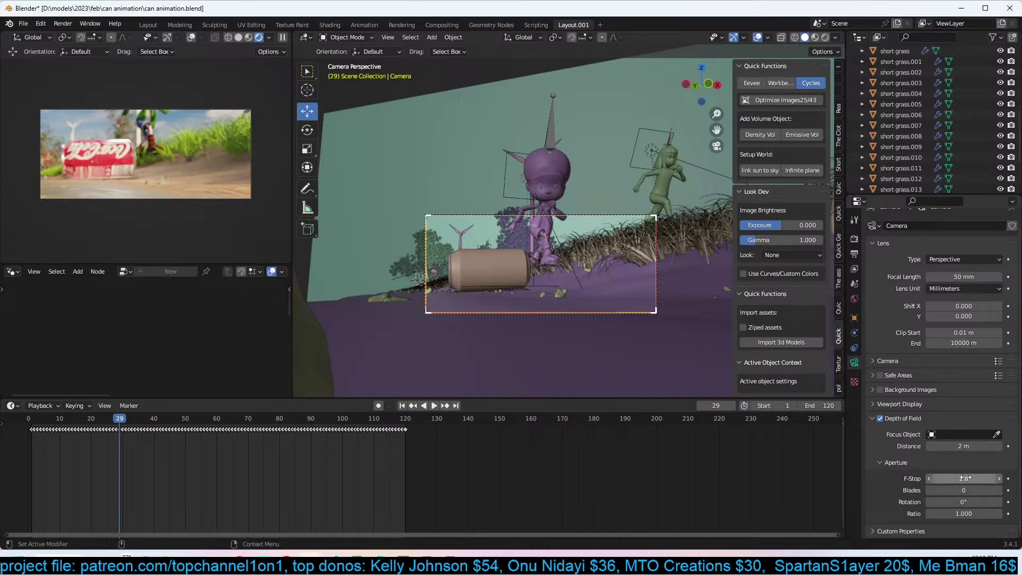
Limit the rendered preview to a region around the soda can and set the camera's focus distance to about 11 m.
{"action": "mouse_move", "coordinate": [959, 446]}
{"action": "left_mouse_down"}
{"action": "mouse_move", "coordinate": [985, 446]}
{"action": "mouse_move", "coordinate": [960, 446]}
{"action": "left_mouse_up"}
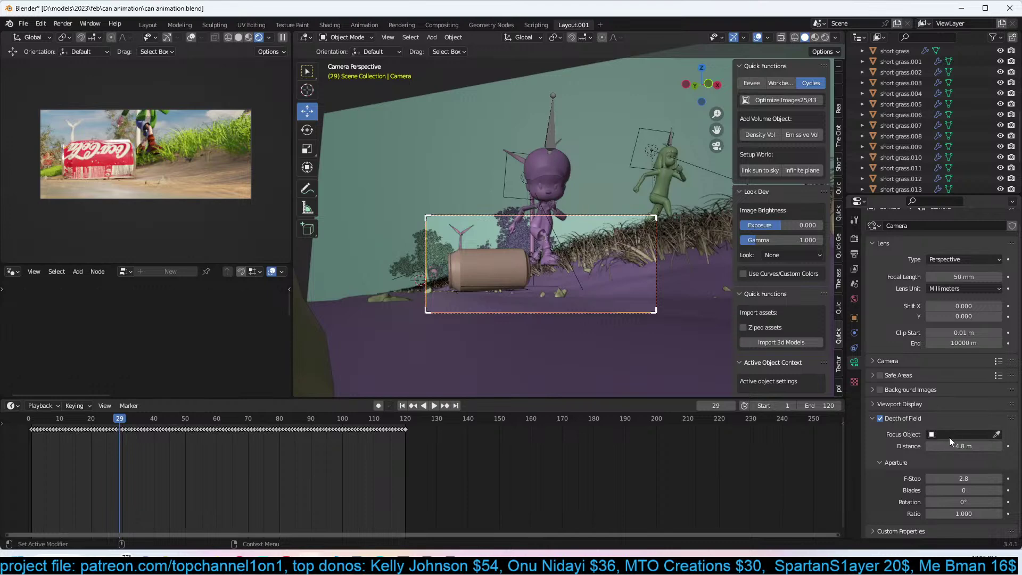
{"action": "key", "text": "ctrl+b"}
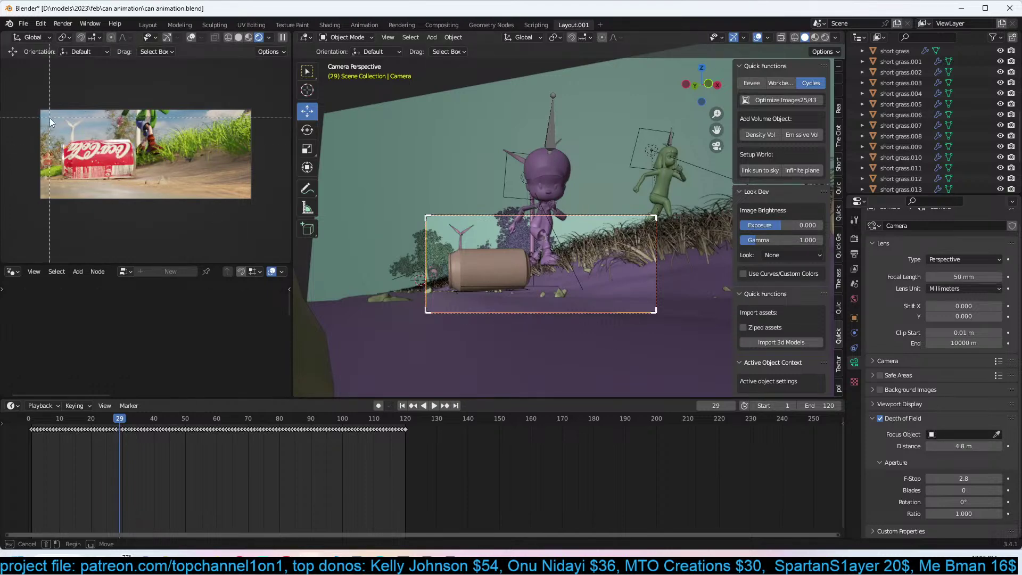
{"action": "left_click_drag", "start_coordinate": [53, 125], "coordinate": [180, 197]}
{"action": "middle_click_drag", "start_coordinate": [118, 158], "coordinate": [154, 168], "text": "shift"}
{"action": "scroll", "coordinate": [154, 168], "scroll_direction": "up", "scroll_amount": 8}
{"action": "scroll", "coordinate": [154, 169], "scroll_direction": "down", "scroll_amount": 3}
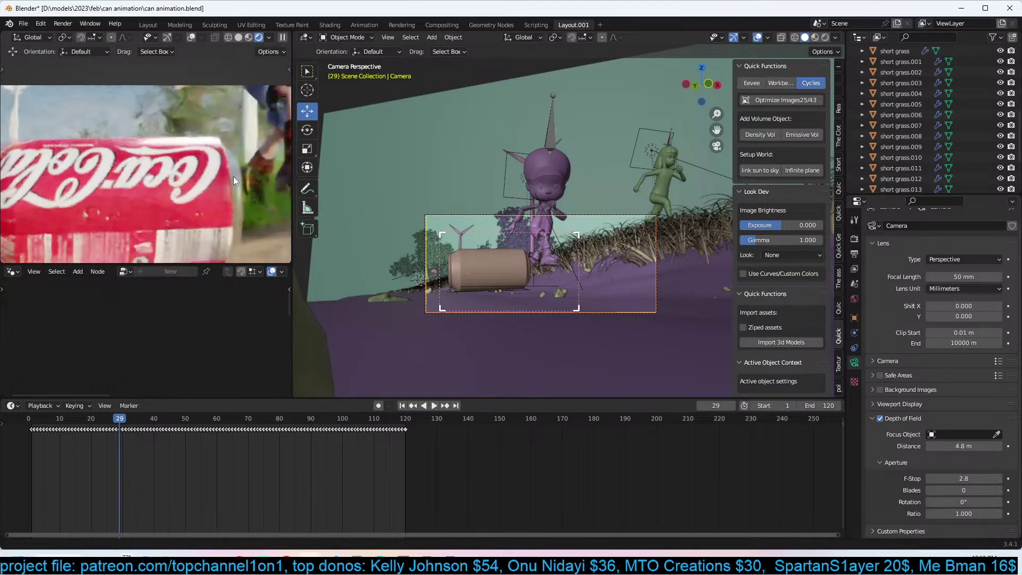
{"action": "left_click_drag", "start_coordinate": [972, 446], "coordinate": [925, 450]}
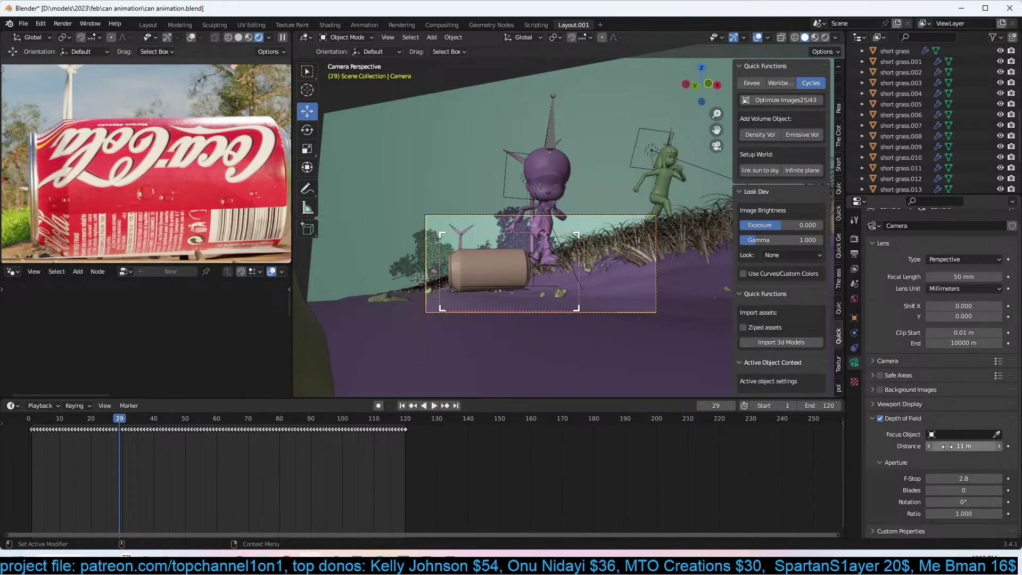
Compare the preview with depth of field off and on, set the F-Stop to 1.0, and save the file.
{"action": "left_click", "coordinate": [882, 418]}
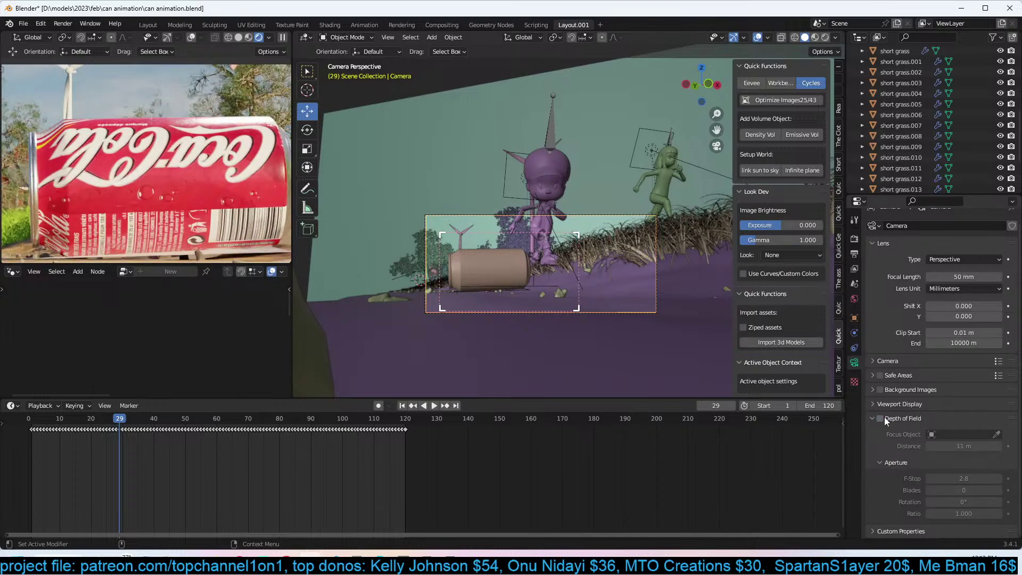
{"action": "left_click", "coordinate": [880, 421]}
{"action": "double_click", "coordinate": [881, 478]}
{"action": "type", "text": "1"}
{"action": "key", "text": "Return"}
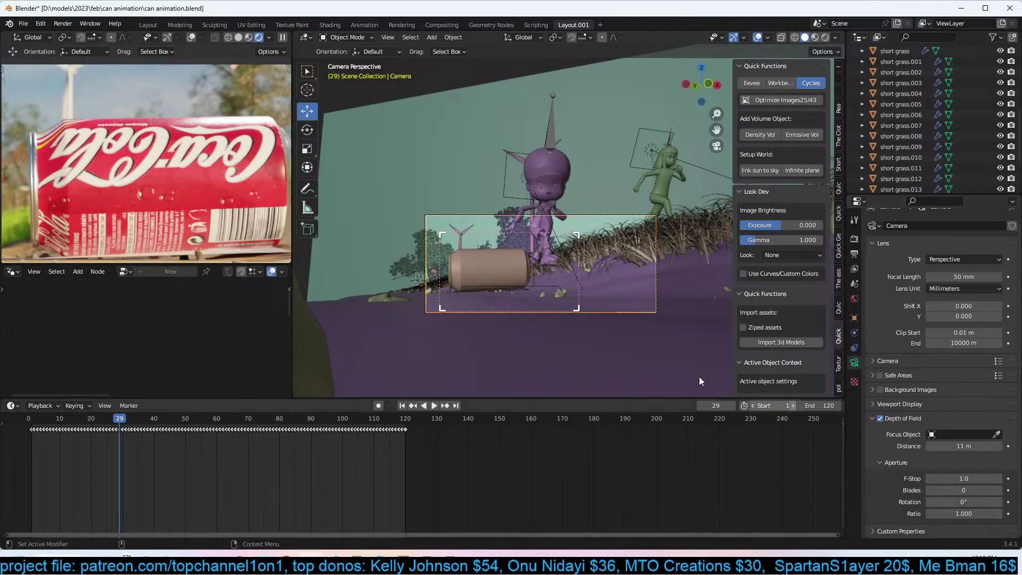
{"action": "scroll", "coordinate": [183, 214], "scroll_direction": "down", "scroll_amount": 2}
{"action": "scroll", "coordinate": [231, 228], "scroll_direction": "down", "scroll_amount": 2}
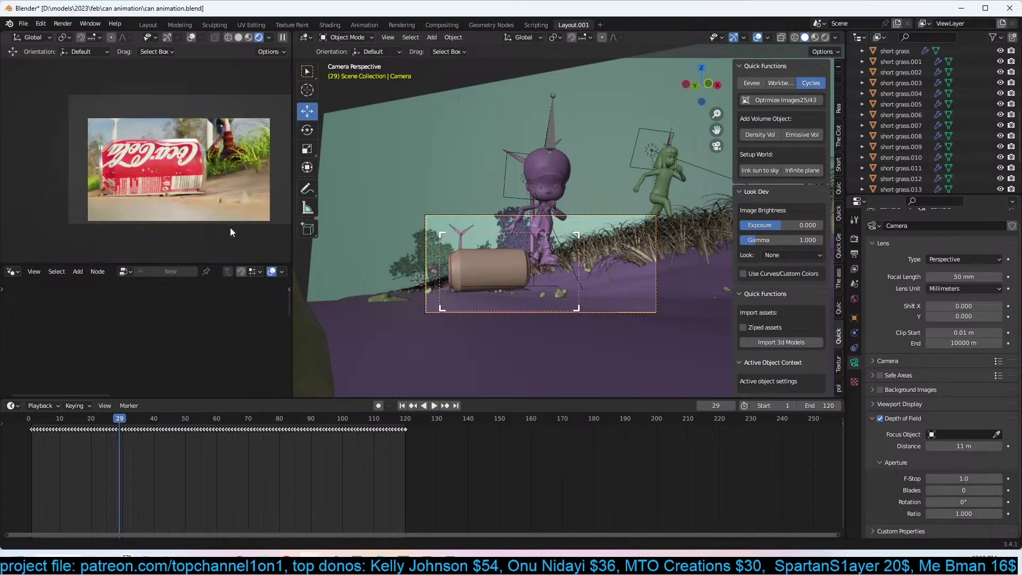
{"action": "key", "text": "ctrl+s"}
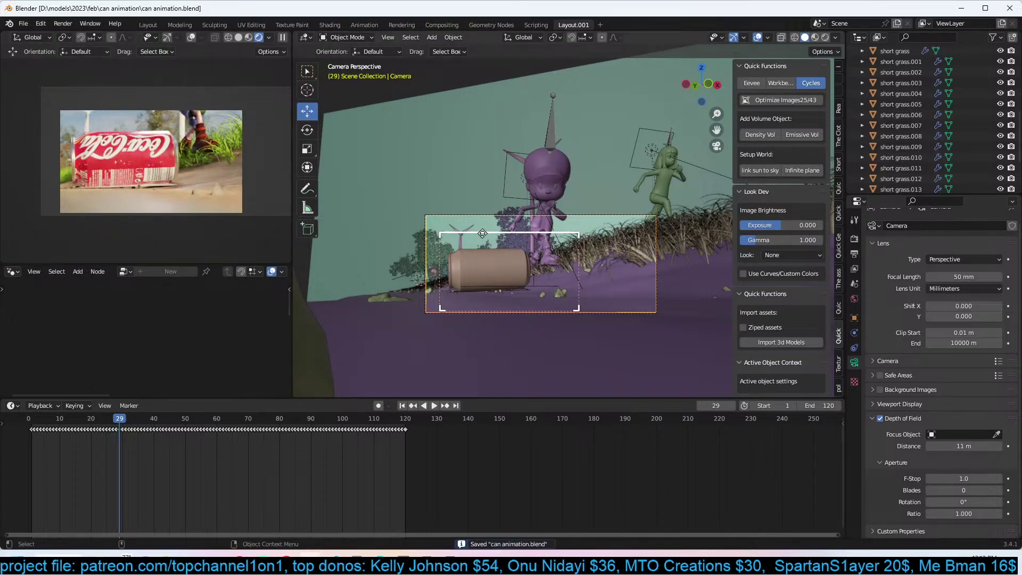
Redraw the render region so it covers the whole camera frame, and save the file.
{"action": "key", "text": "ctrl+b"}
{"action": "left_click_drag", "start_coordinate": [41, 79], "coordinate": [305, 246]}
{"action": "scroll", "coordinate": [251, 234], "scroll_direction": "down", "scroll_amount": 3}
{"action": "key", "text": "ctrl+b"}
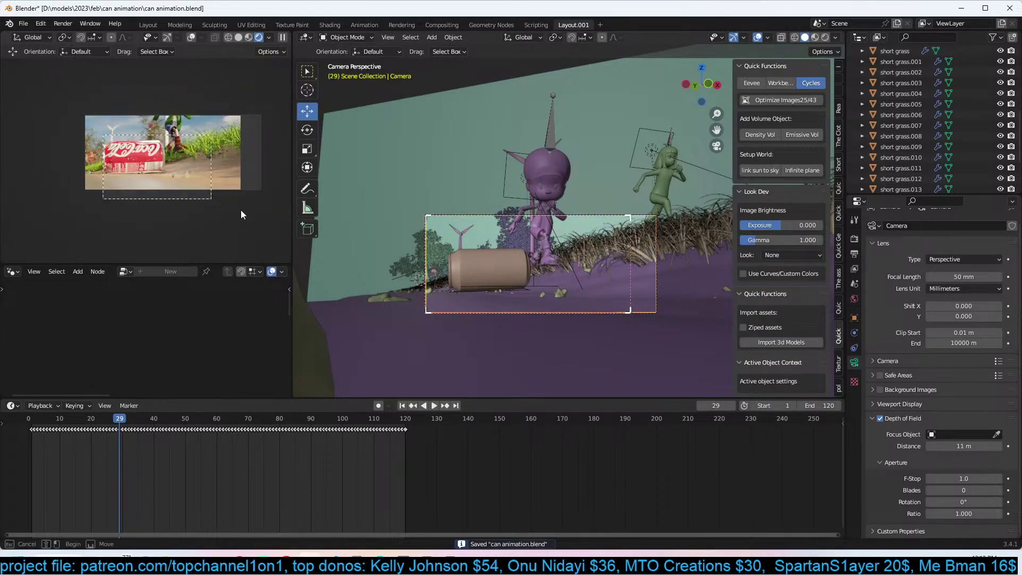
{"action": "left_click_drag", "start_coordinate": [103, 135], "coordinate": [282, 218]}
{"action": "key", "text": "ctrl+b"}
{"action": "left_click_drag", "start_coordinate": [112, 99], "coordinate": [279, 207]}
{"action": "key", "text": "ctrl+s"}
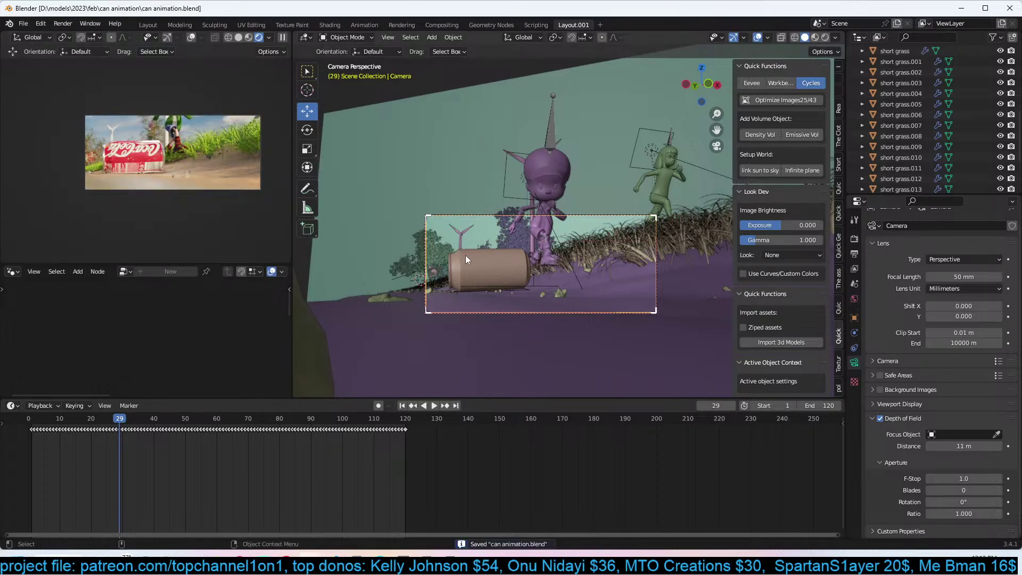
Search the asset library for "house" and choose the white two-story house with a porch.
{"action": "left_click", "coordinate": [444, 260]}
{"action": "key", "text": "KP_Decimal"}
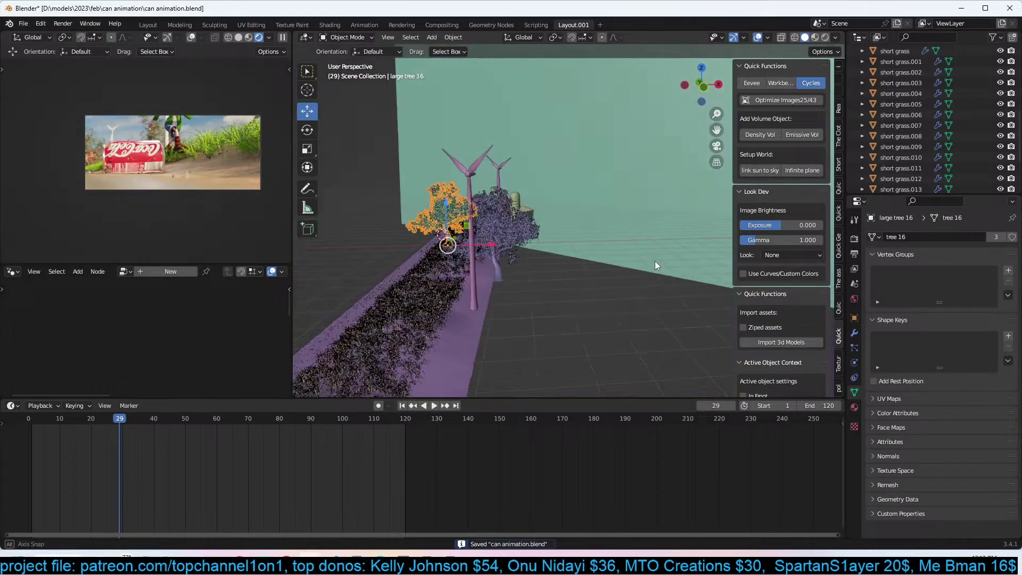
{"action": "left_click", "coordinate": [837, 277]}
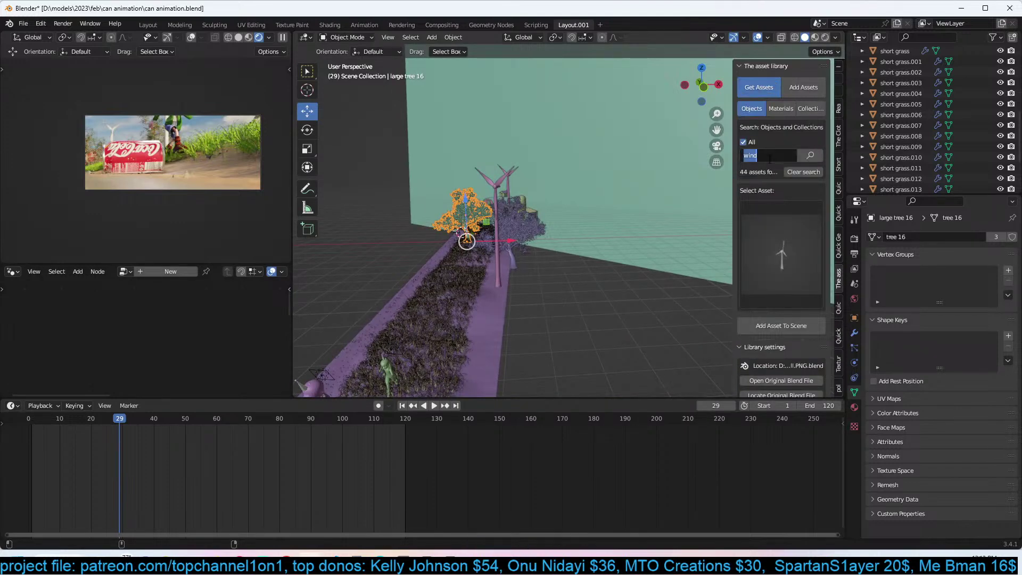
{"action": "key", "text": "Return"}
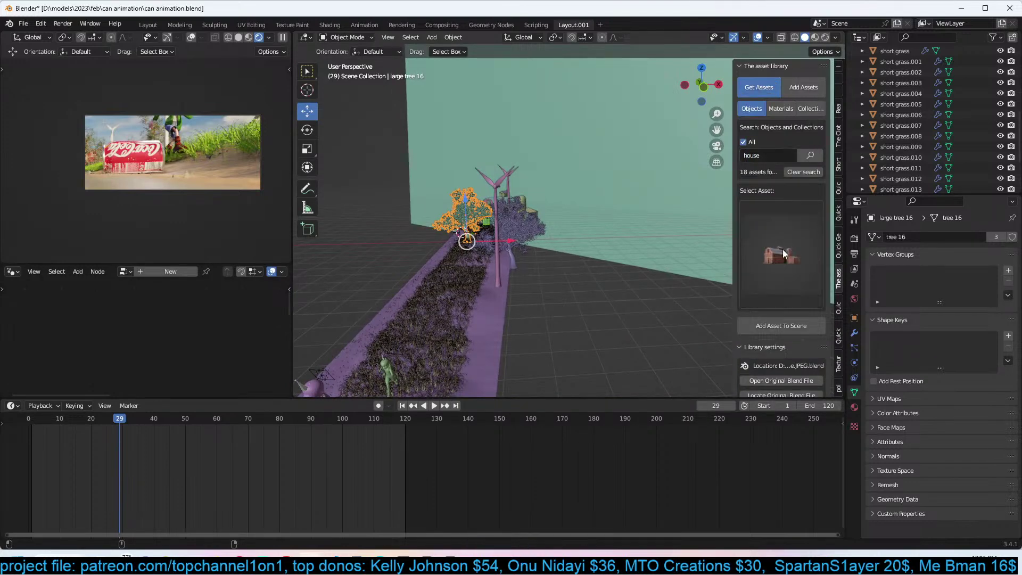
{"action": "left_click", "coordinate": [793, 280]}
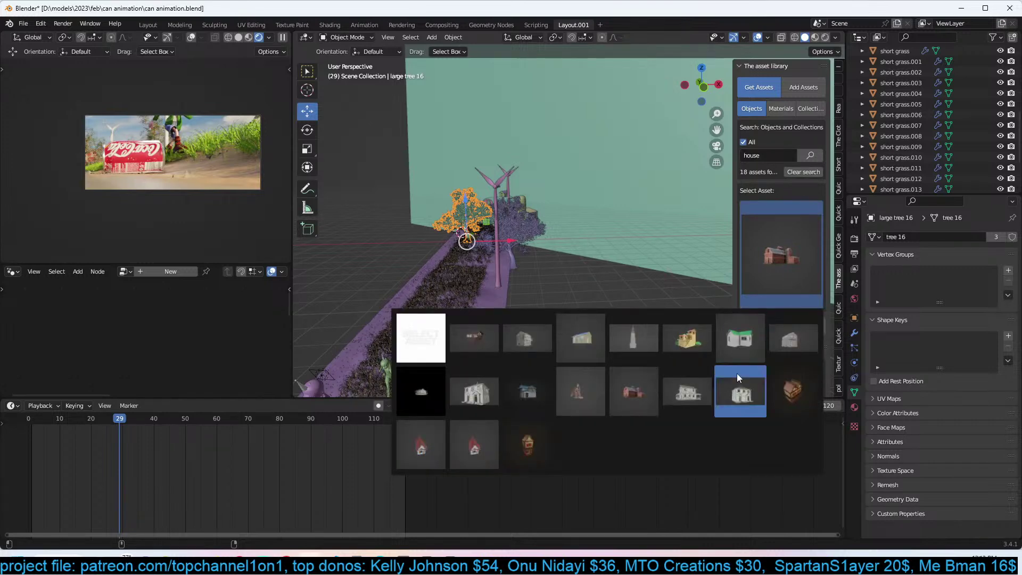
{"action": "left_click", "coordinate": [678, 404]}
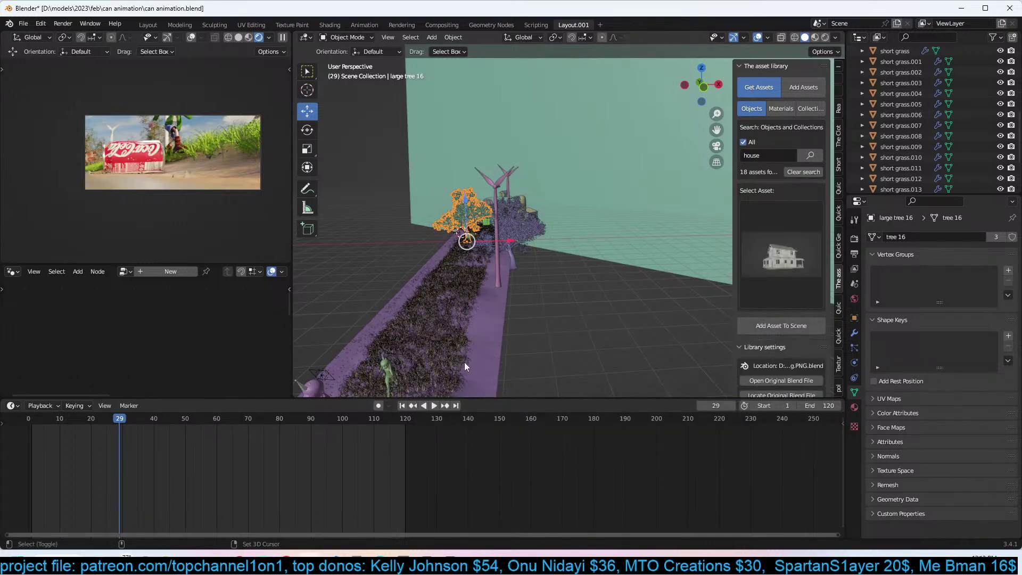
Add the white two-story house asset to the farm scene and scale it up to building size.
{"action": "left_click", "coordinate": [782, 326]}
{"action": "key", "text": "s"}
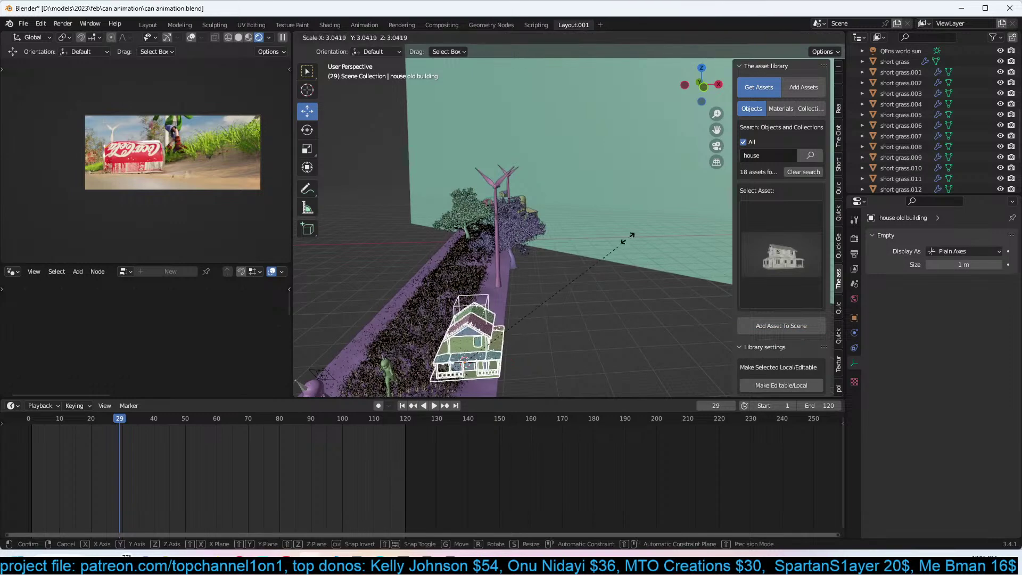
{"action": "left_click", "coordinate": [544, 278]}
{"action": "left_click", "coordinate": [541, 285]}
{"action": "key", "text": "s"}
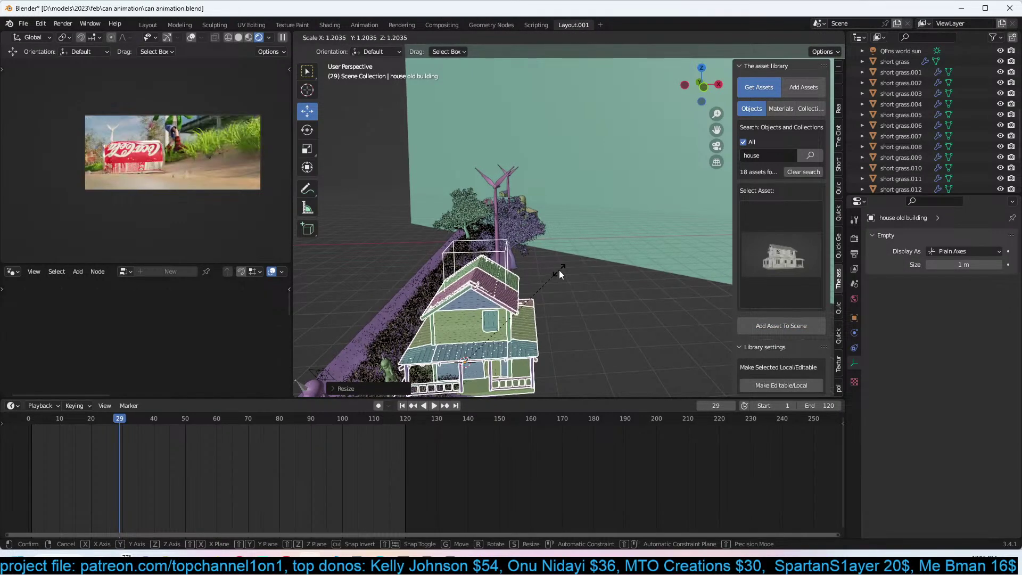
{"action": "left_click", "coordinate": [528, 258]}
{"action": "middle_click_drag", "start_coordinate": [529, 258], "coordinate": [487, 266]}
Move the house onto the open ground beside the grass strip and fine-tune its scale.
{"action": "key", "text": "g"}
{"action": "left_click", "coordinate": [465, 255]}
{"action": "key", "text": "s"}
{"action": "left_click", "coordinate": [500, 256]}
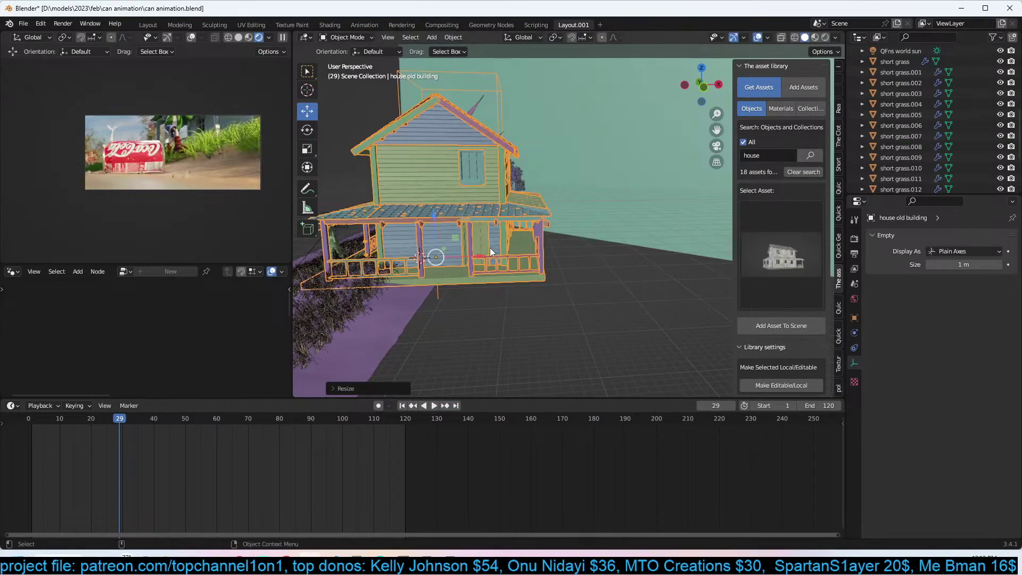
{"action": "key", "text": "g"}
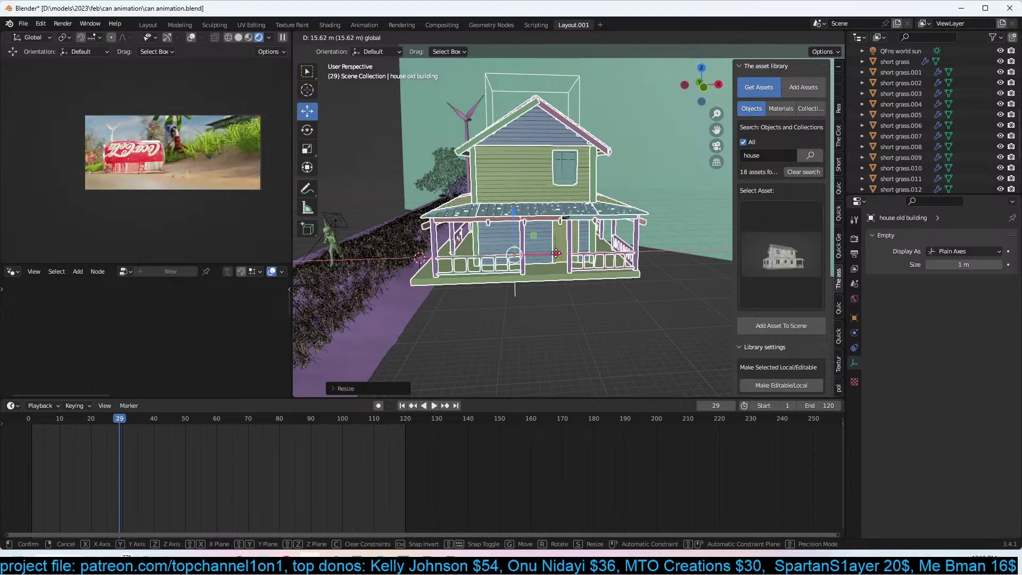
{"action": "left_click", "coordinate": [556, 257]}
Save the file and play the animation's opening frames through the camera to check the house in the background.
{"action": "key", "text": "KP_0"}
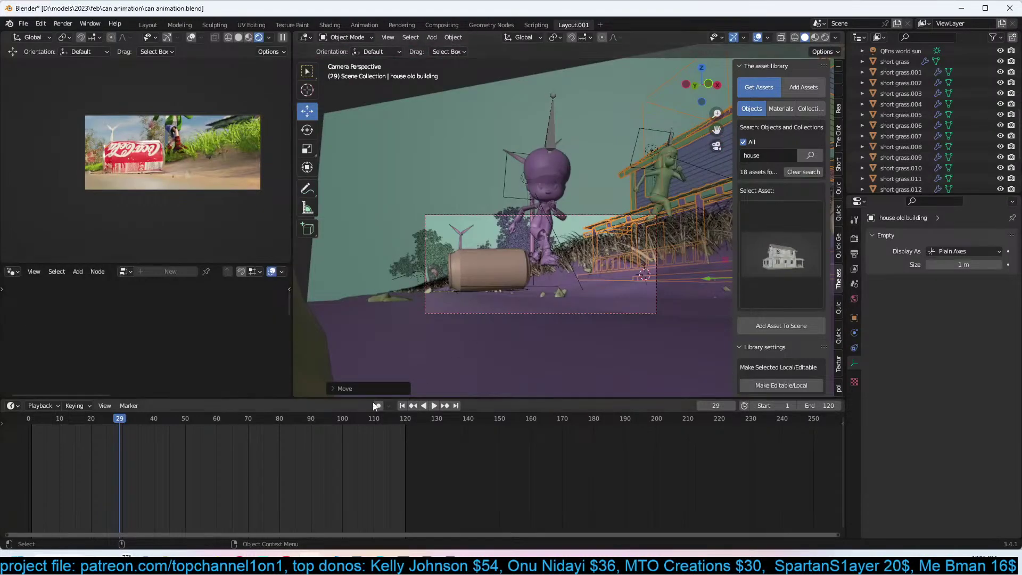
{"action": "key", "text": "ctrl+s"}
{"action": "left_click", "coordinate": [37, 465]}
{"action": "key", "text": "space"}
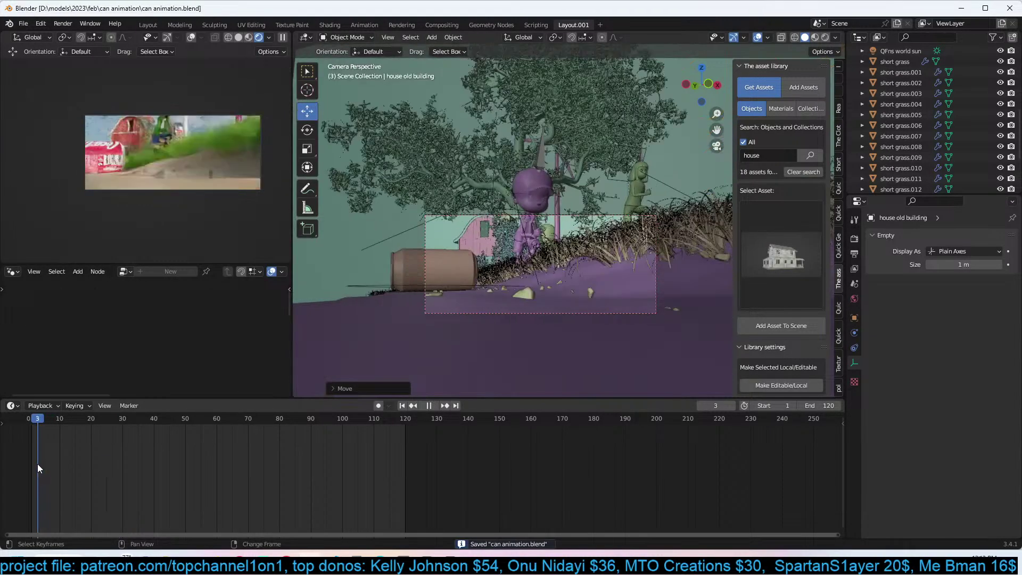
{"action": "left_click", "coordinate": [25, 464]}
{"action": "key", "text": "space"}
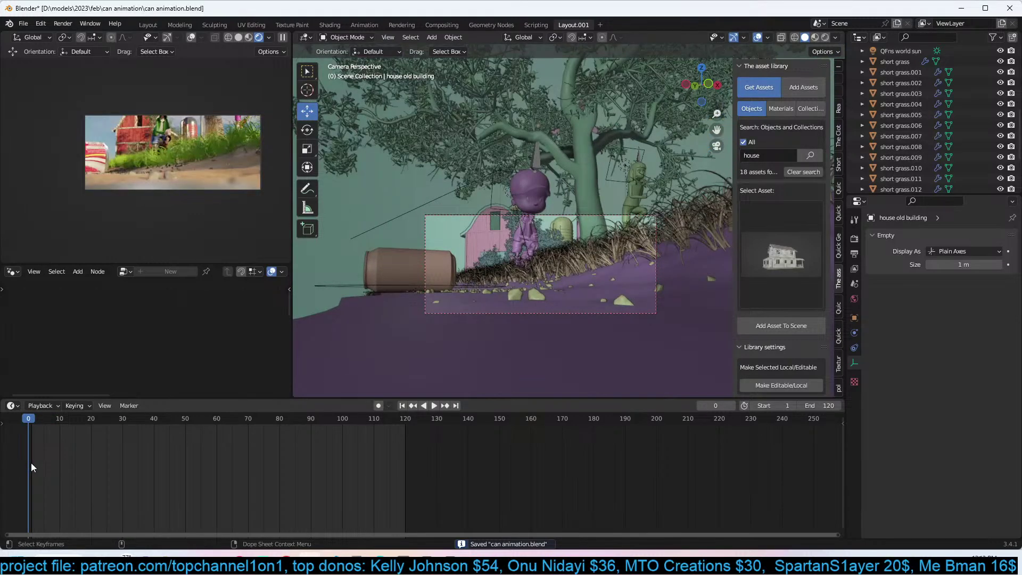
Scale the red farm house behind the can up to about 2.2 times its size and check it across the animation up to frame 60.
{"action": "left_click", "coordinate": [494, 213]}
{"action": "key", "text": "s"}
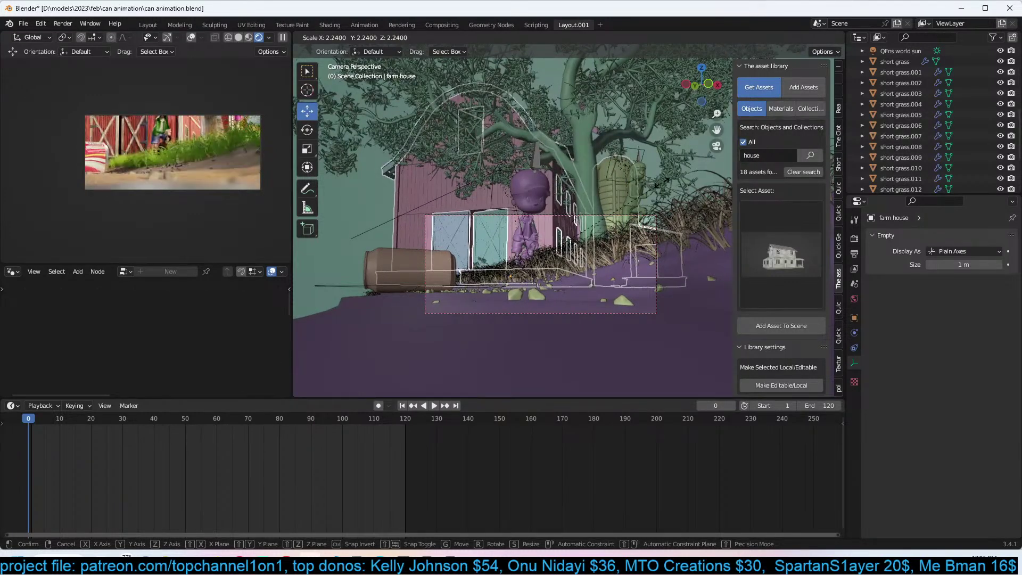
{"action": "left_click", "coordinate": [628, 203]}
{"action": "left_click", "coordinate": [87, 478]}
{"action": "key", "text": "space"}
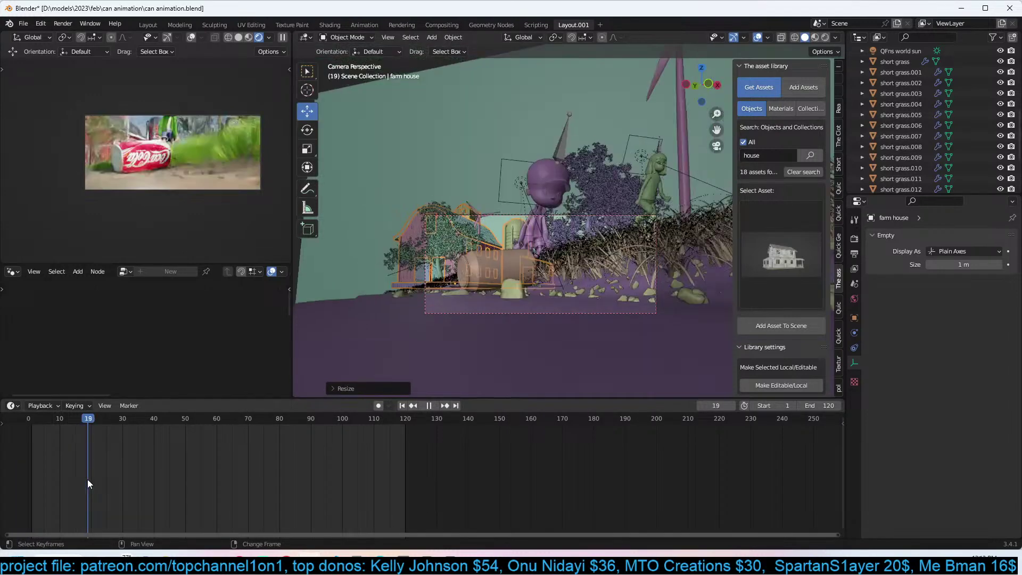
{"action": "left_click", "coordinate": [151, 471]}
{"action": "key", "text": "space"}
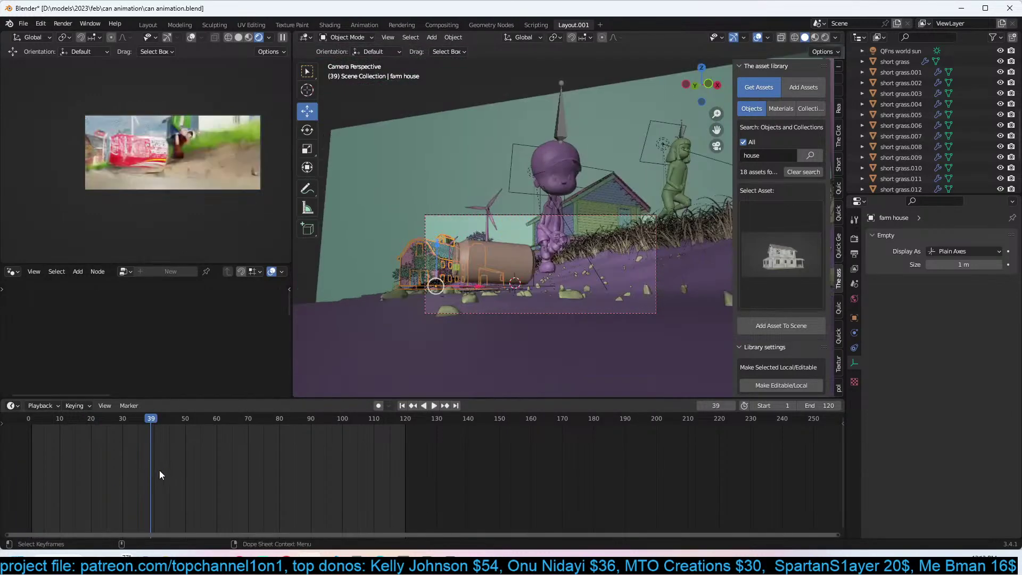
{"action": "left_click", "coordinate": [217, 463]}
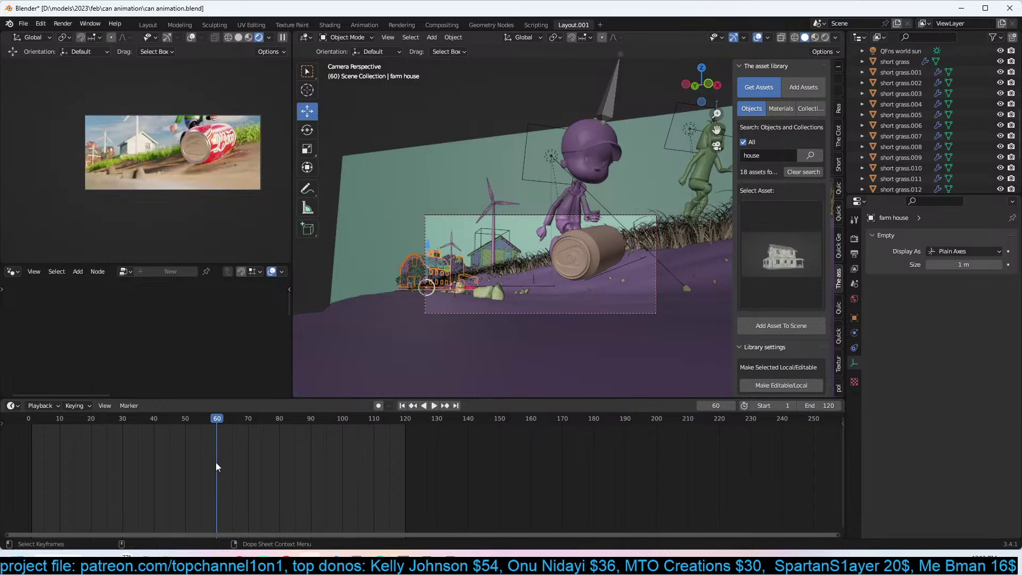
Slow down the running girl by moving her armature's last keyframe to about frame 135.
{"action": "middle_click_drag", "start_coordinate": [663, 143], "coordinate": [584, 189], "text": "shift"}
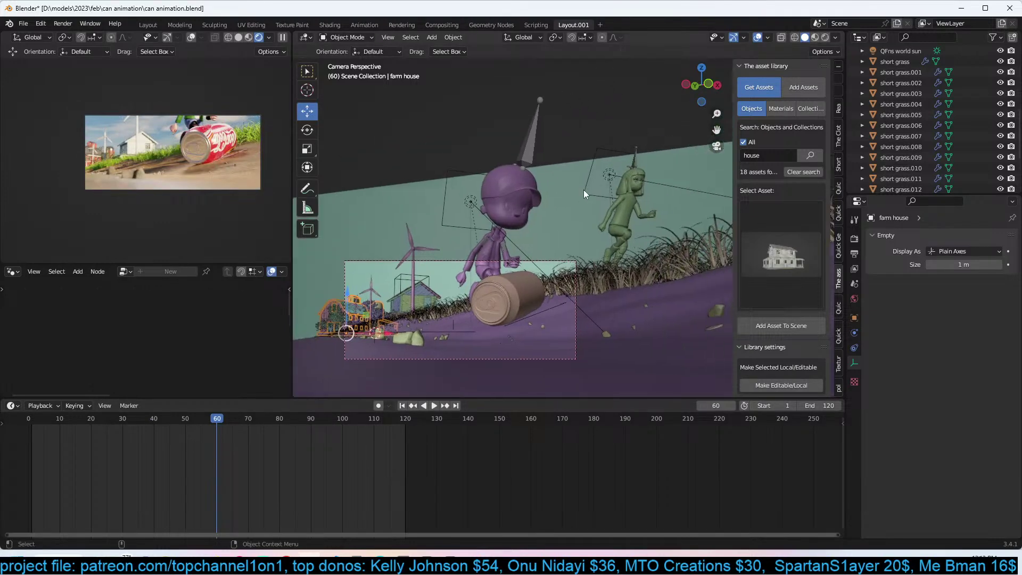
{"action": "left_click", "coordinate": [637, 155]}
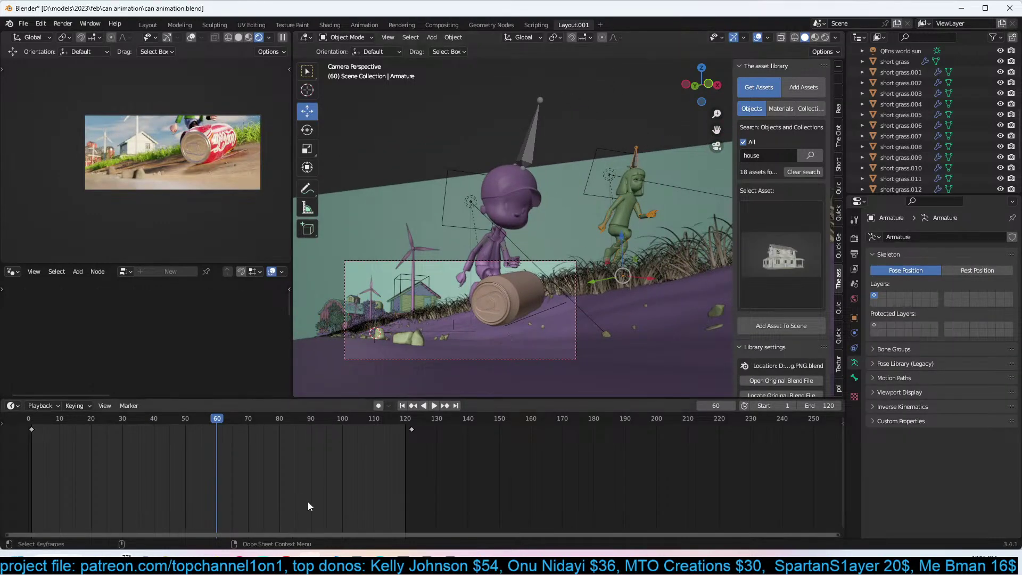
{"action": "key", "text": "g"}
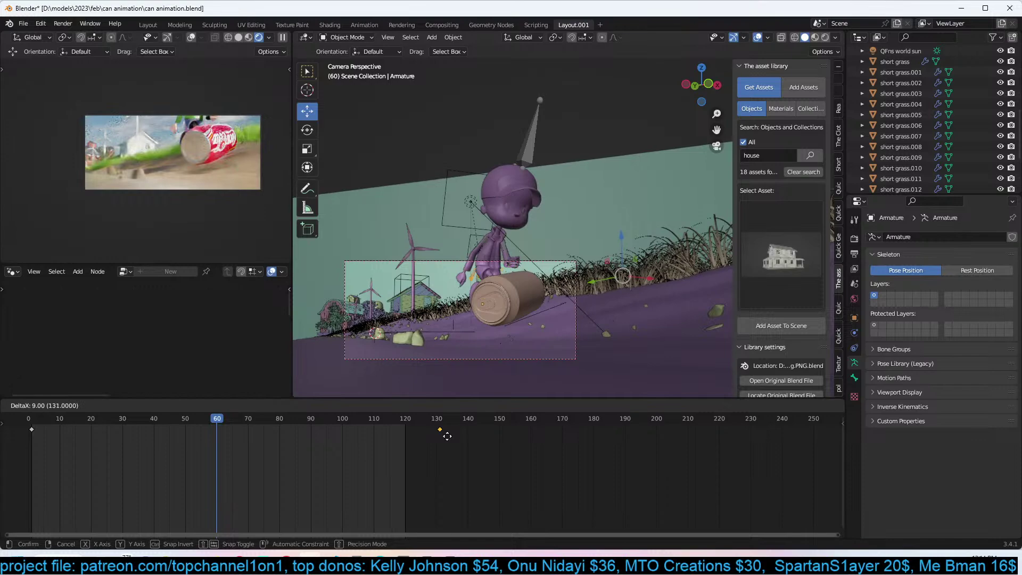
{"action": "left_click", "coordinate": [446, 436]}
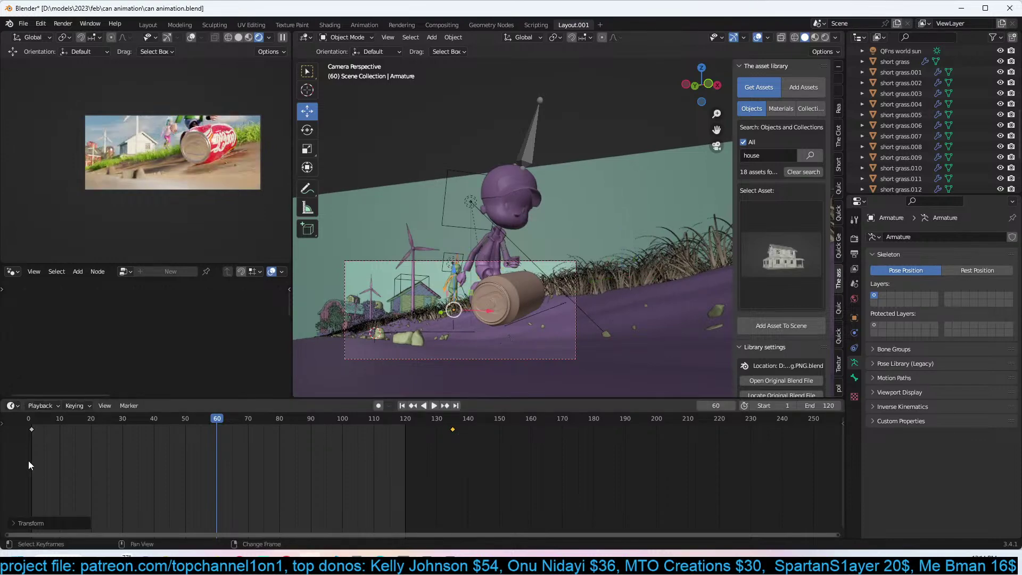
Play and scrub the first part of the animation through the camera to examine the girl's run behind the can.
{"action": "key", "text": "shift+Left"}
{"action": "key", "text": "space"}
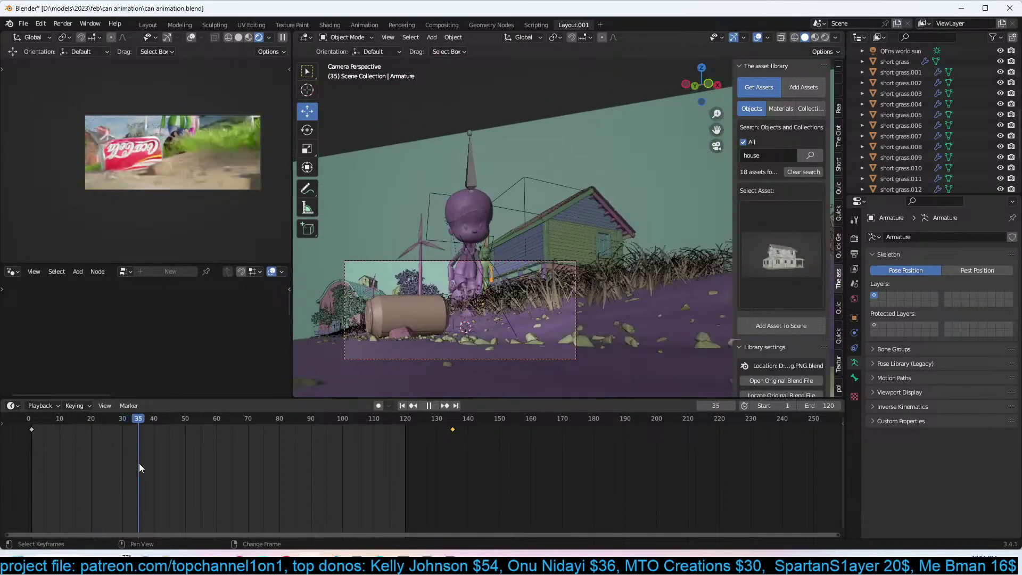
{"action": "key", "text": "space"}
{"action": "left_click_drag", "start_coordinate": [166, 464], "coordinate": [169, 464]}
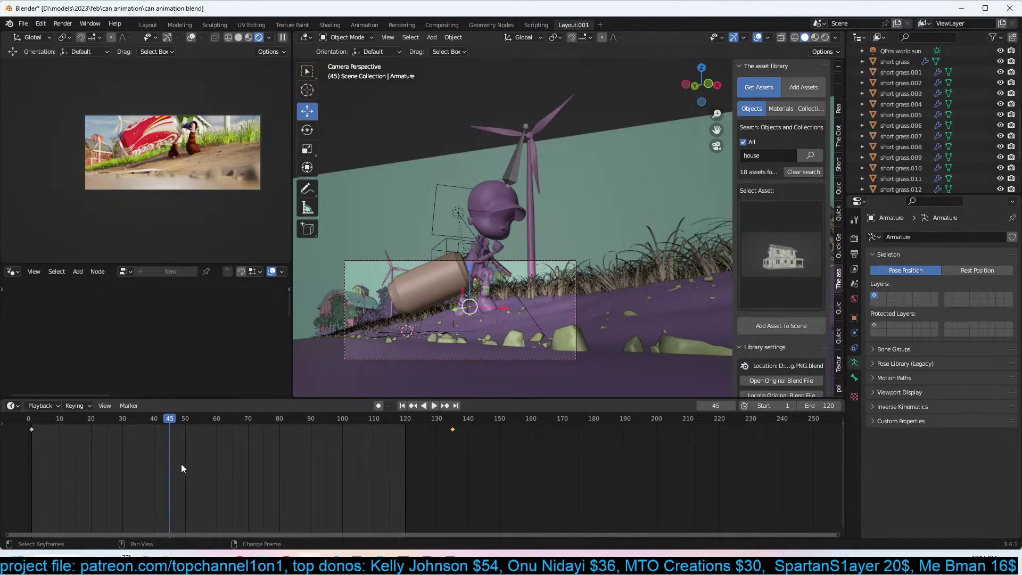
{"action": "left_click", "coordinate": [182, 469]}
{"action": "key", "text": "space"}
{"action": "left_click_drag", "start_coordinate": [185, 464], "coordinate": [158, 462]}
{"action": "key", "text": "space"}
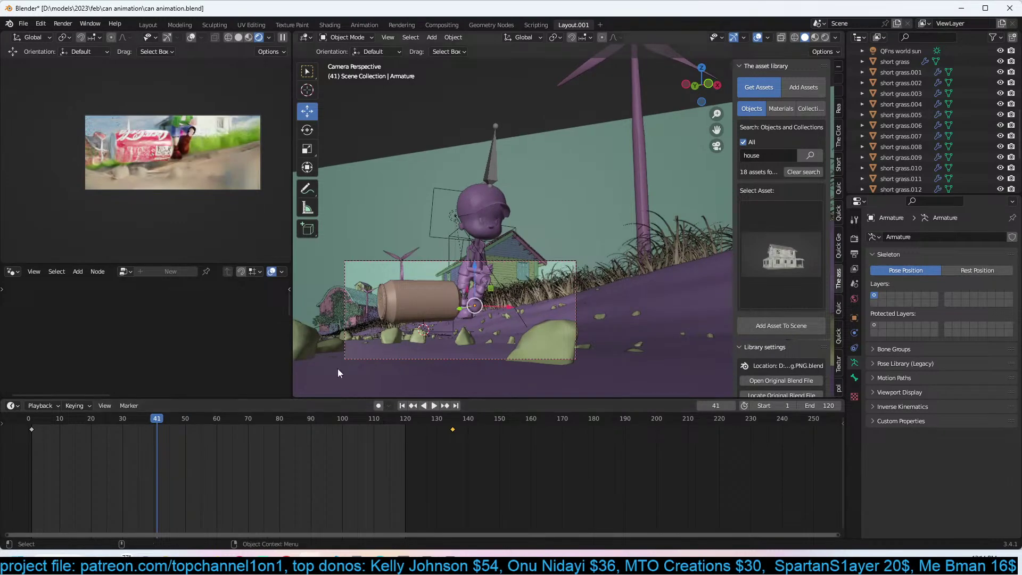
Play the rest of the animation in sections up to frame 112, and save the file.
{"action": "left_click", "coordinate": [521, 291]}
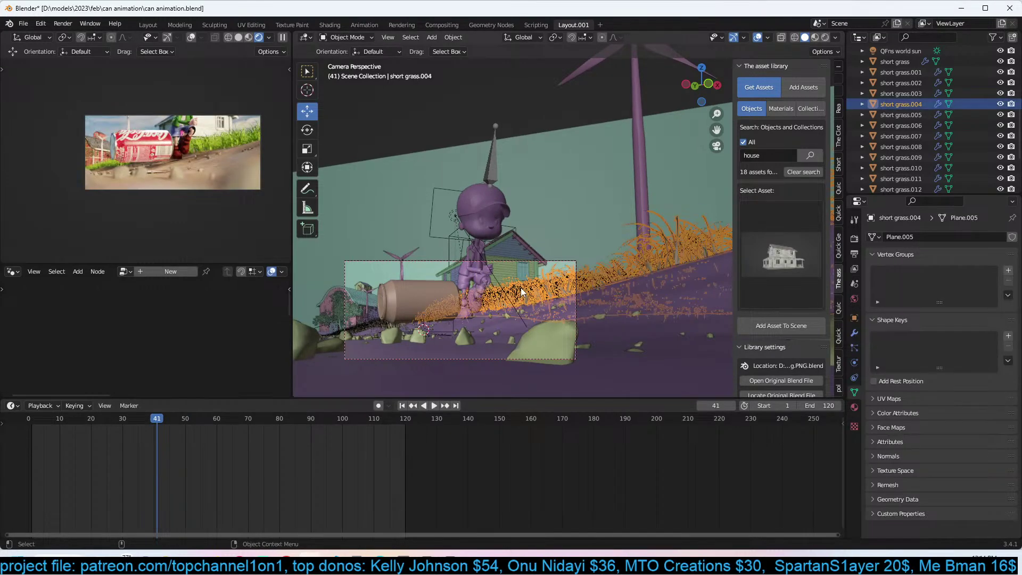
{"action": "key", "text": "space"}
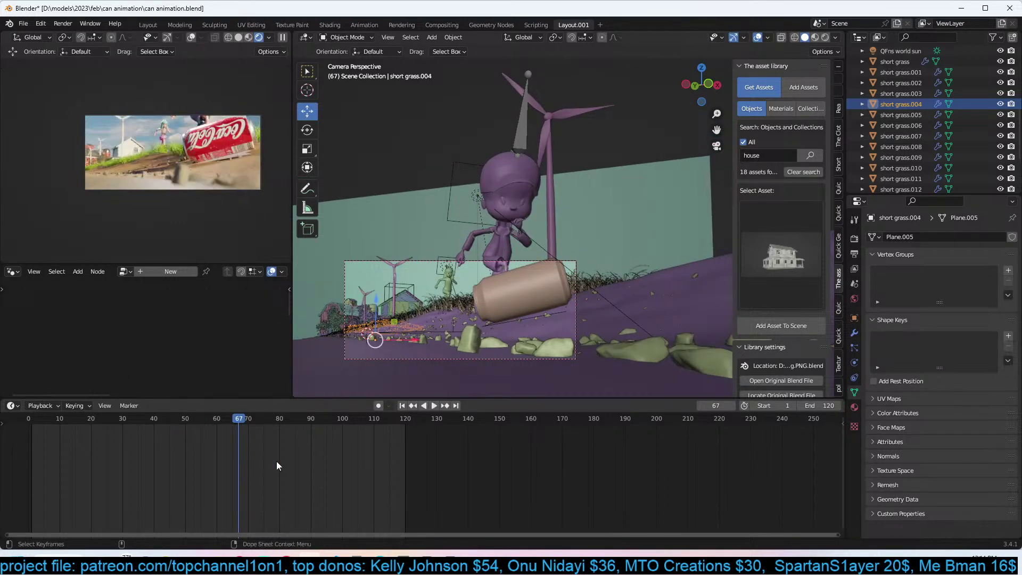
{"action": "key", "text": "space"}
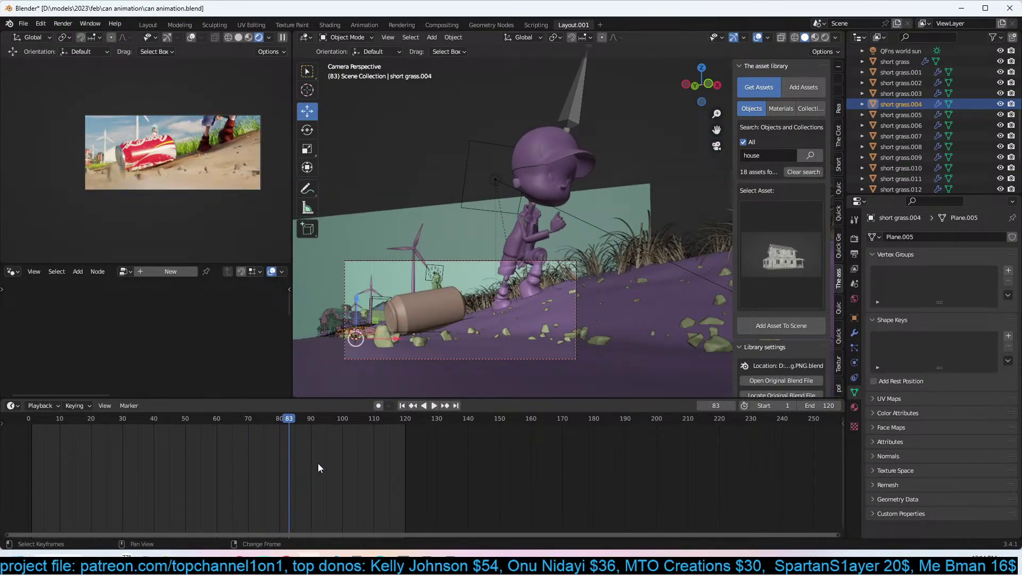
{"action": "key", "text": "space"}
{"action": "key", "text": "space"}
{"action": "right_click_drag", "start_coordinate": [343, 462], "coordinate": [351, 464]}
{"action": "key", "text": "space"}
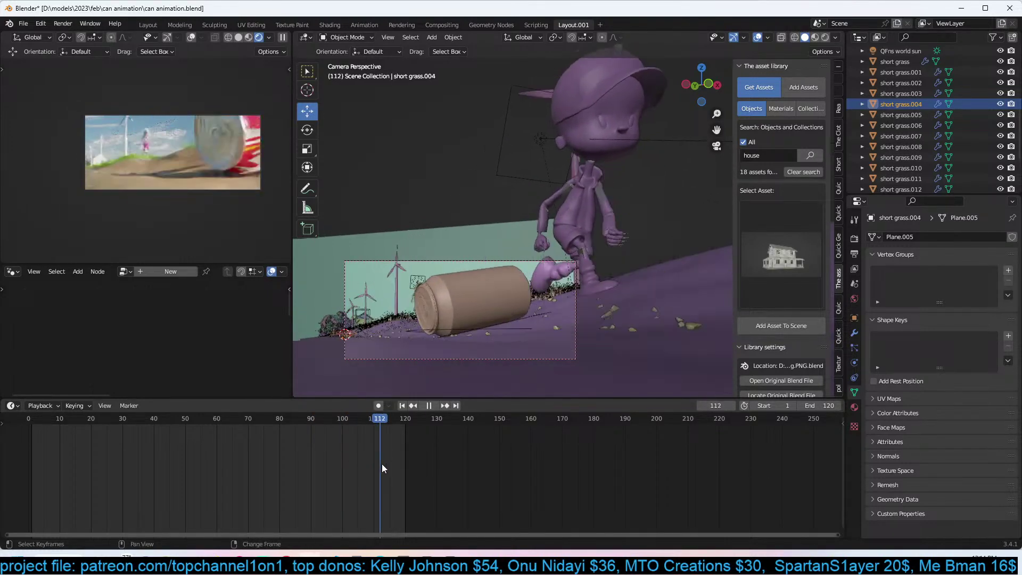
{"action": "key", "text": "space"}
{"action": "key", "text": "ctrl+s"}
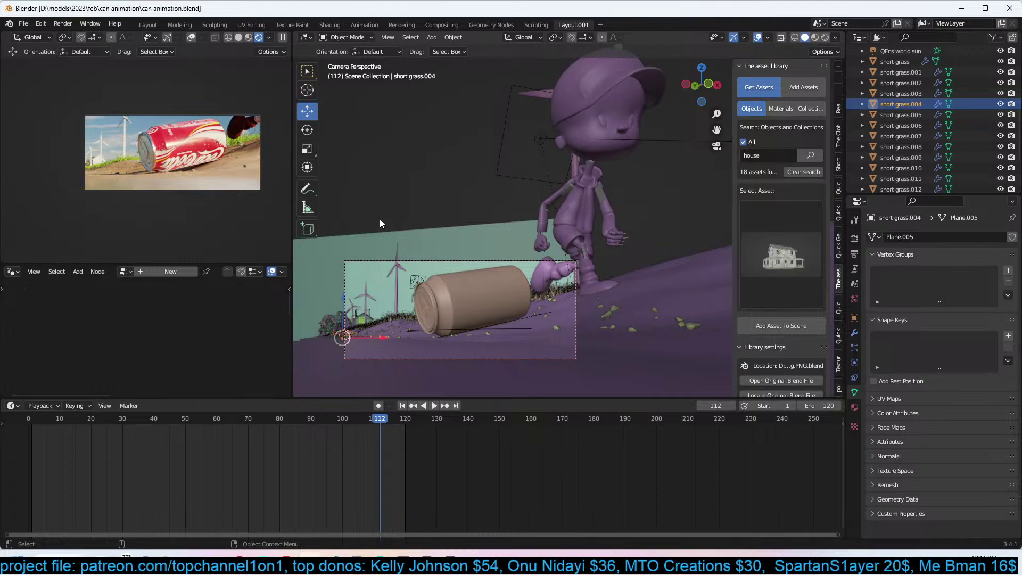
{"action": "key", "text": "ctrl+s"}
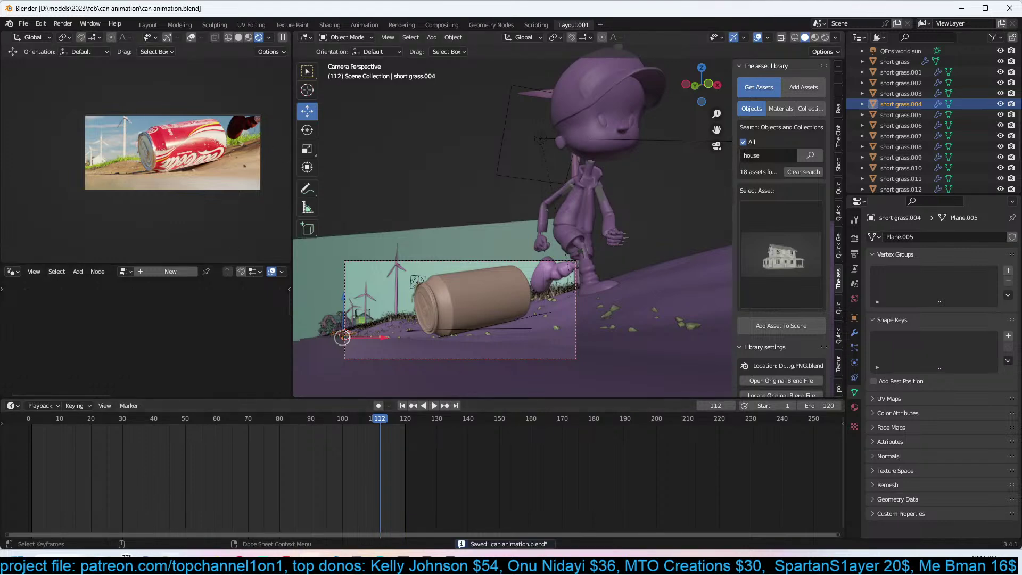
View the previously rendered animation from the New Folder(36) output, and close the player.
{"action": "mouse_move", "coordinate": [169, 564]}
{"action": "left_click", "coordinate": [62, 23]}
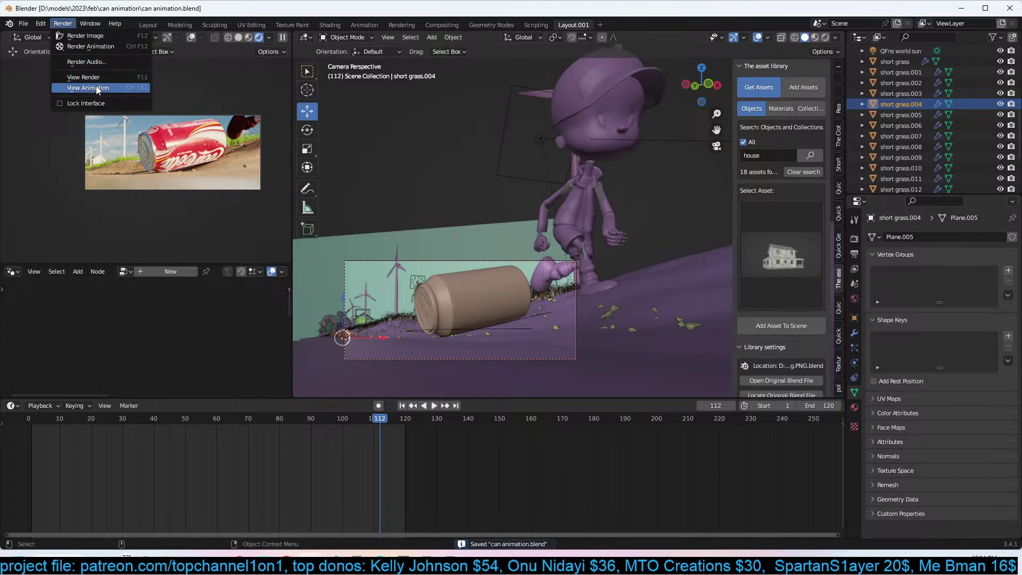
{"action": "left_click", "coordinate": [97, 88]}
{"action": "left_click_drag", "start_coordinate": [187, 390], "coordinate": [379, 193]}
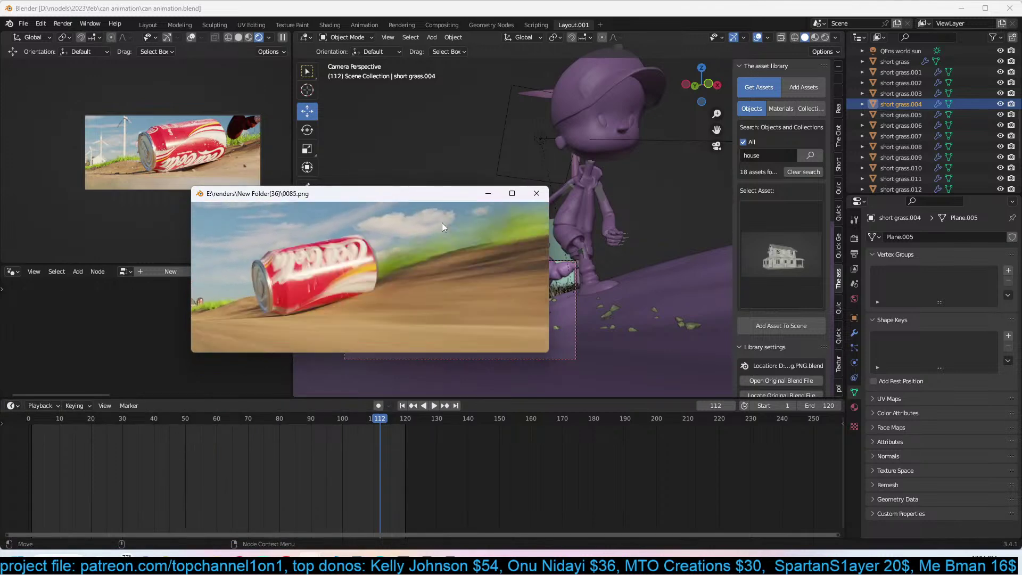
{"action": "key", "text": "Escape"}
Set the render output folder to the new E:\renders\New Folder(37)\ and start rendering the animation.
{"action": "left_click", "coordinate": [856, 253]}
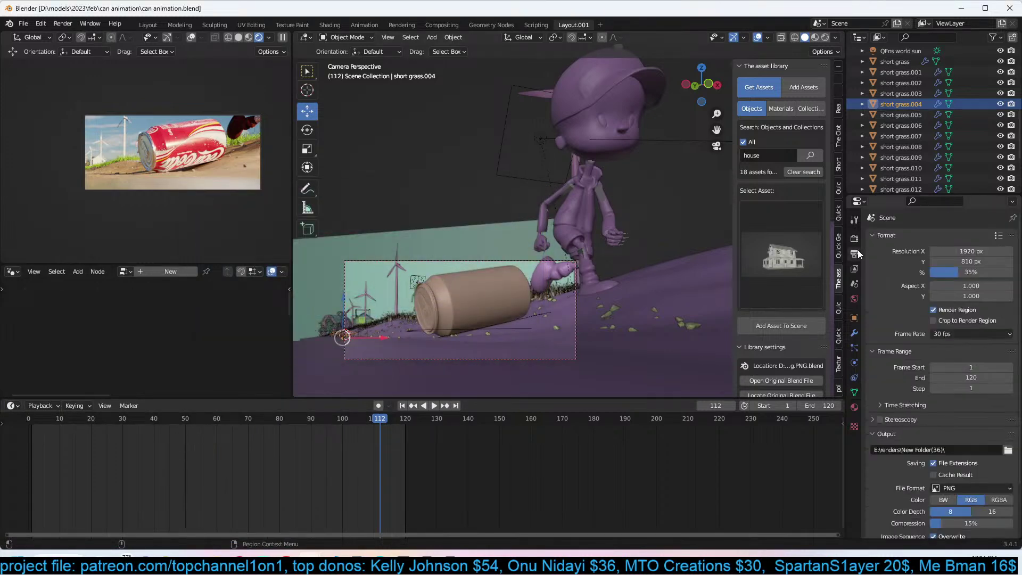
{"action": "left_click", "coordinate": [1009, 450]}
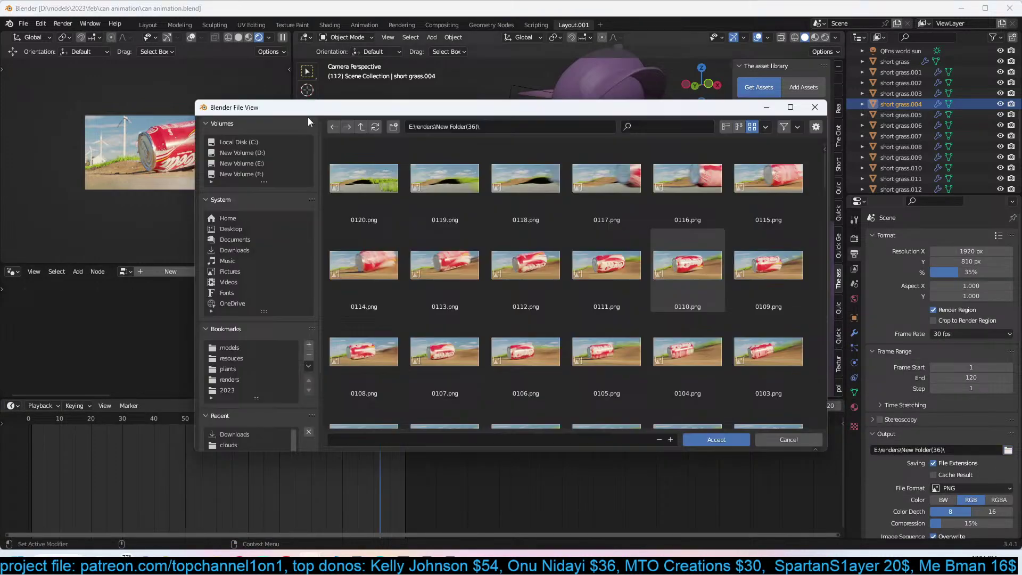
{"action": "left_click", "coordinate": [362, 128]}
{"action": "double_click", "coordinate": [383, 180]}
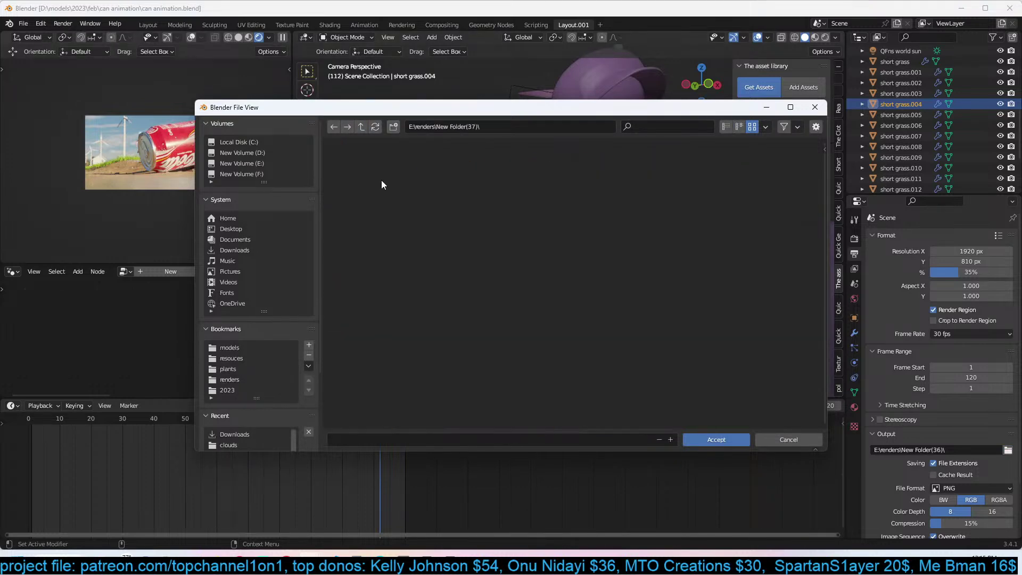
{"action": "left_click", "coordinate": [731, 438]}
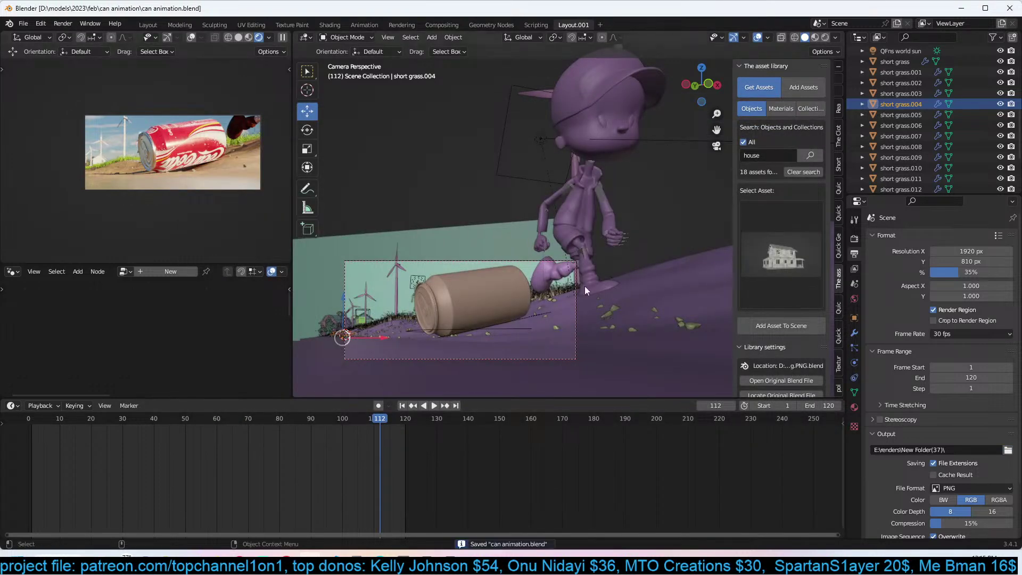
{"action": "left_click", "coordinate": [63, 24]}
{"action": "left_click", "coordinate": [92, 47]}
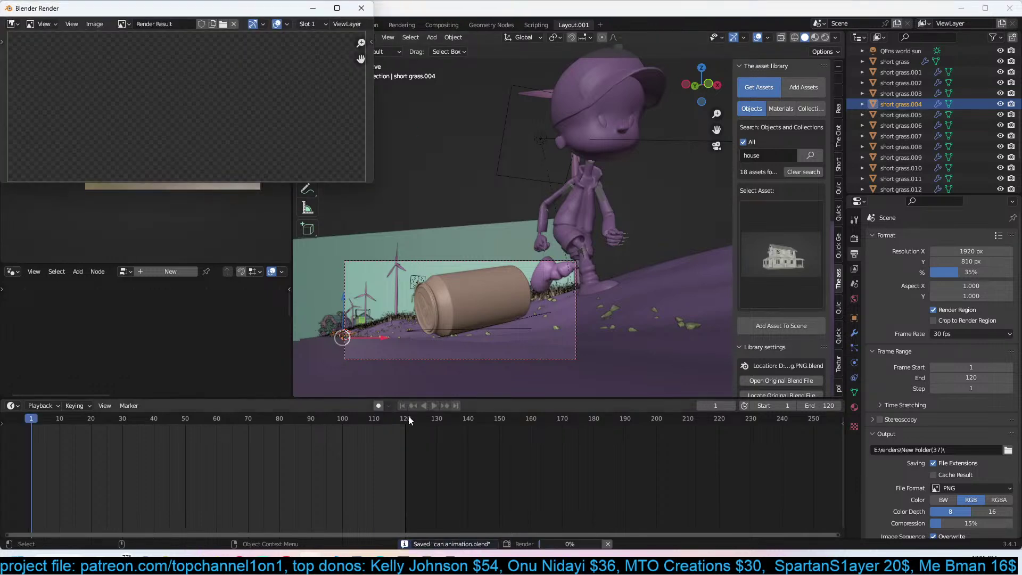
Switch to the Chrome window with Mixamo, enlarge it beside the running render, and open youtube.com.
{"action": "left_click", "coordinate": [287, 562]}
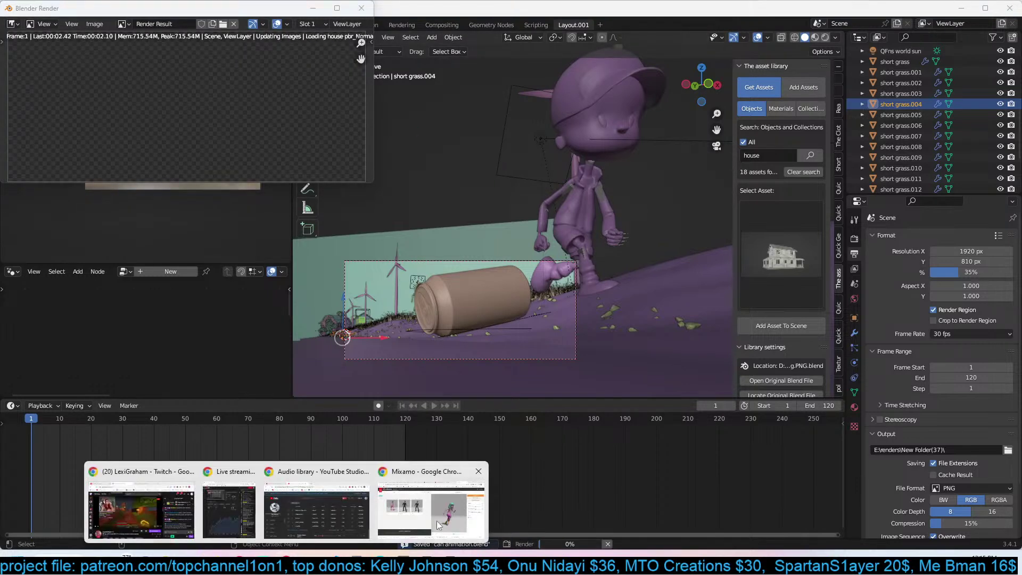
{"action": "left_click", "coordinate": [429, 508]}
{"action": "left_click_drag", "start_coordinate": [882, 12], "coordinate": [737, 60]}
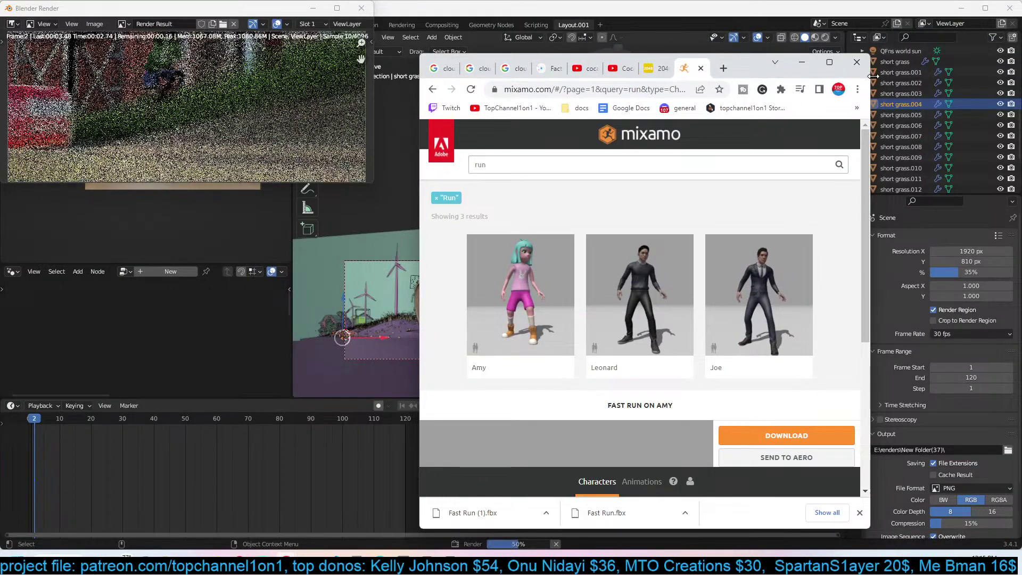
{"action": "left_click_drag", "start_coordinate": [872, 76], "coordinate": [1008, 77]}
{"action": "left_click", "coordinate": [778, 91]}
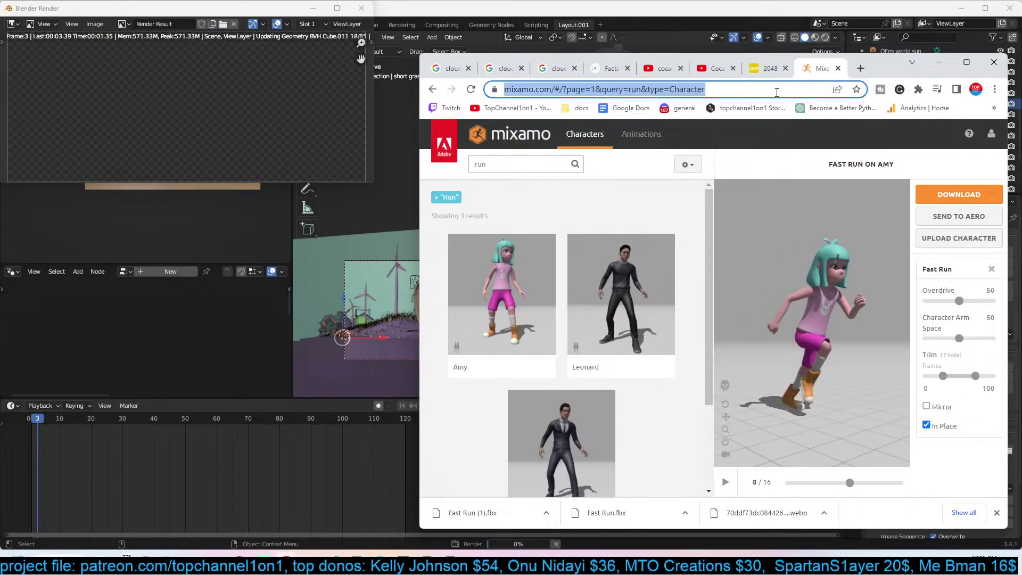
{"action": "type", "text": "you"}
{"action": "key", "text": "Return"}
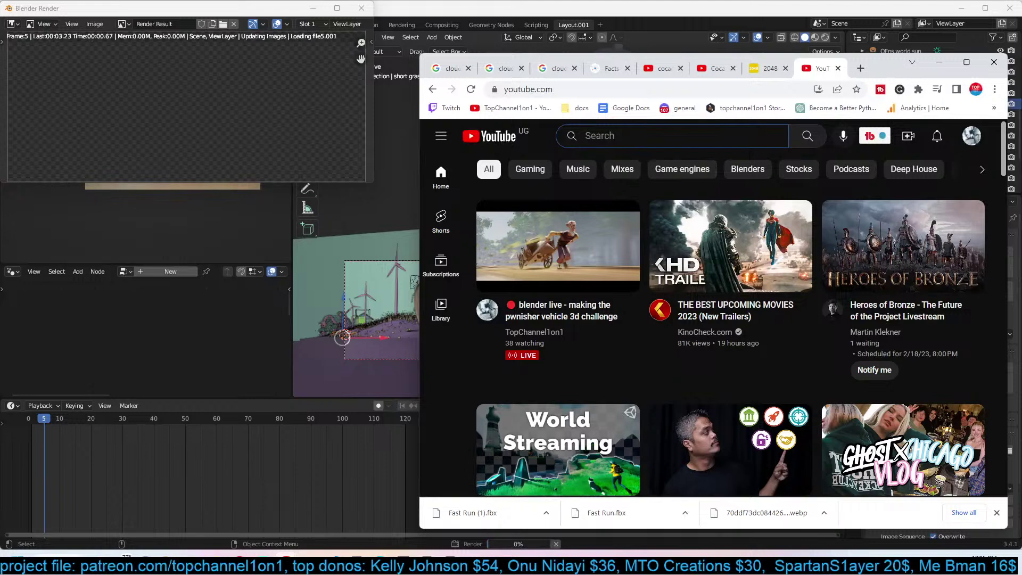
Search YouTube for "render challenge".
{"action": "type", "text": "trnde"}
{"action": "key", "text": "ctrl+a"}
{"action": "type", "text": "render challeng"}
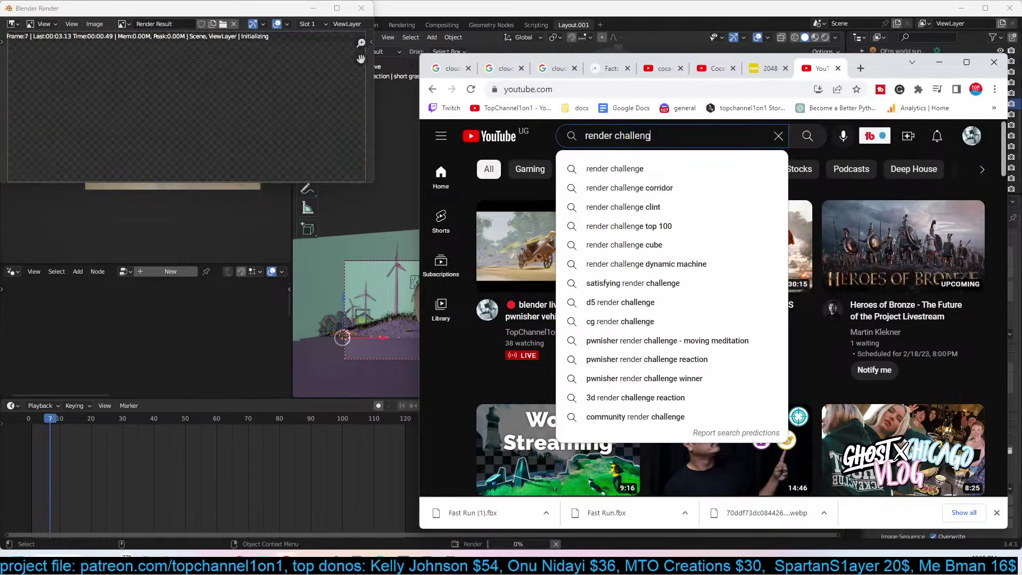
{"action": "type", "text": "e"}
{"action": "key", "text": "Return"}
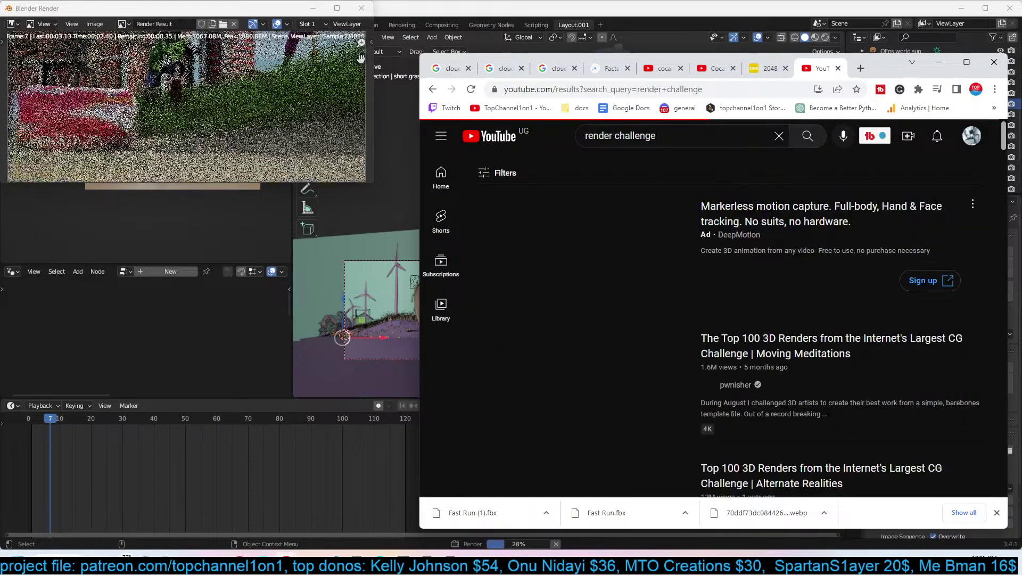
Find and open pwnisher's video "NEW 3D VEHICLE Challenge w/ $10,000's in Prizes | Endless Engines 3D Community Challenge", and pause its playback.
{"action": "scroll", "coordinate": [740, 318], "scroll_direction": "down", "scroll_amount": 10}
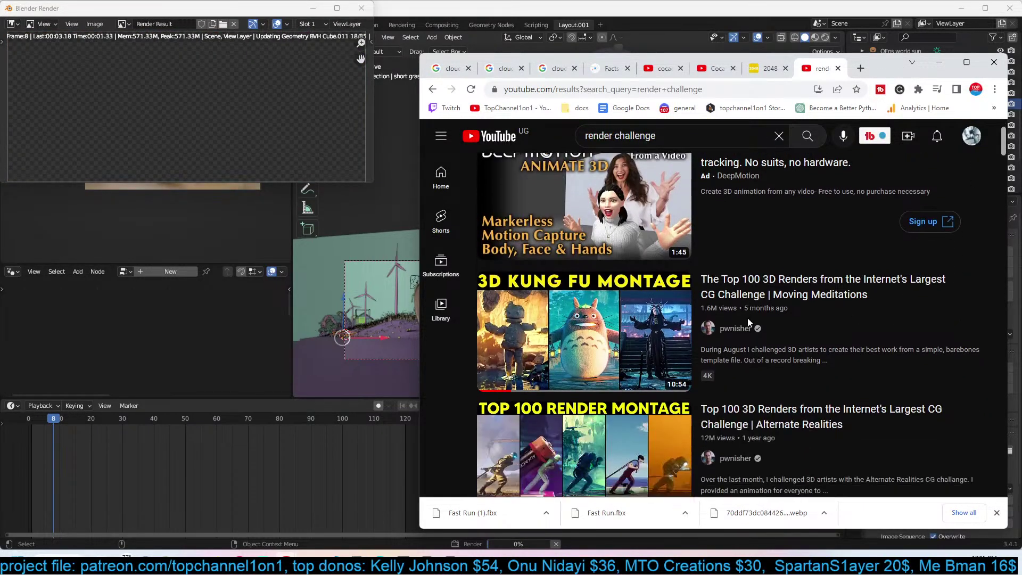
{"action": "scroll", "coordinate": [750, 323], "scroll_direction": "up", "scroll_amount": 3}
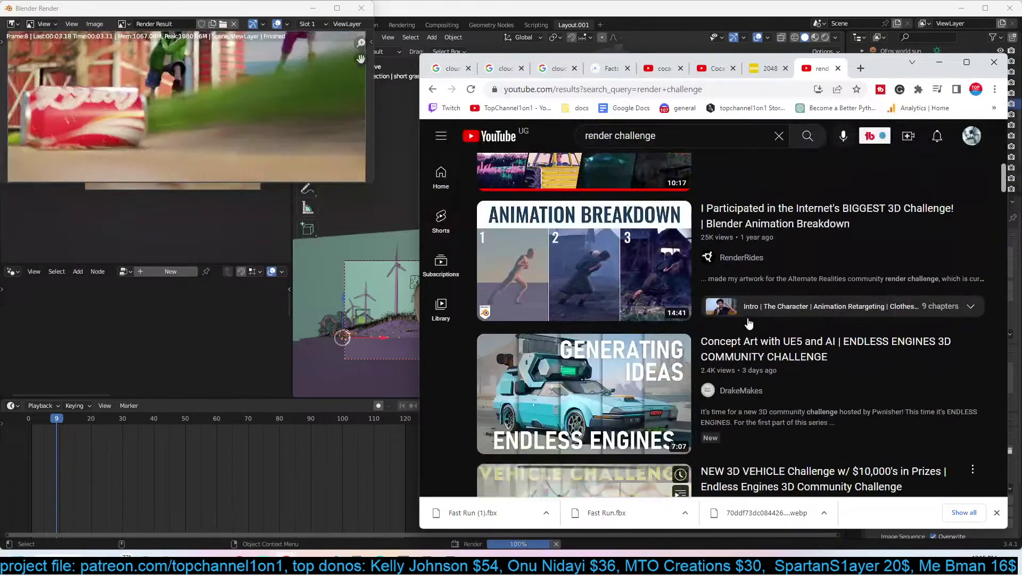
{"action": "scroll", "coordinate": [749, 323], "scroll_direction": "down", "scroll_amount": 5}
{"action": "left_click", "coordinate": [735, 282]}
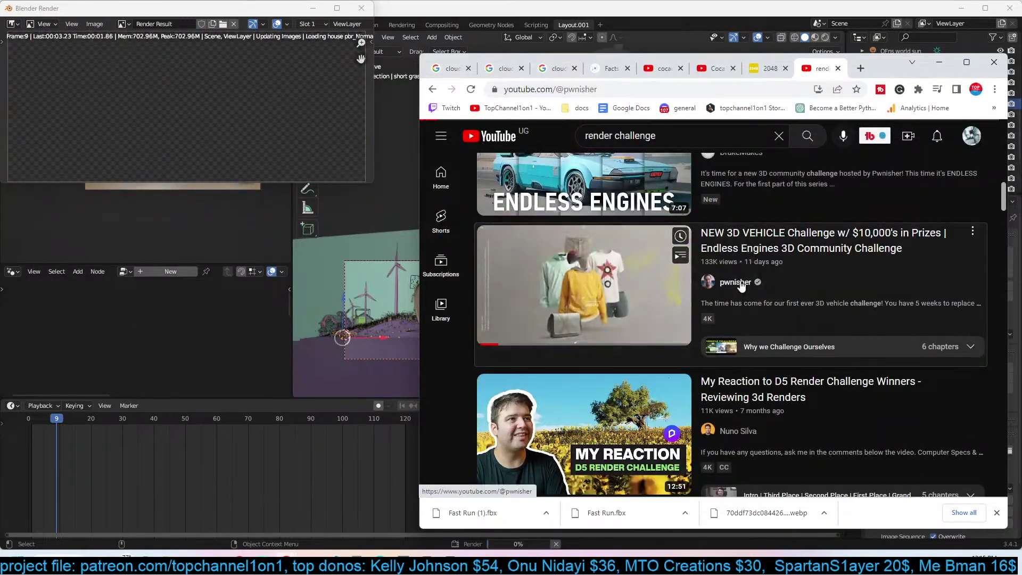
{"action": "left_click", "coordinate": [540, 407]}
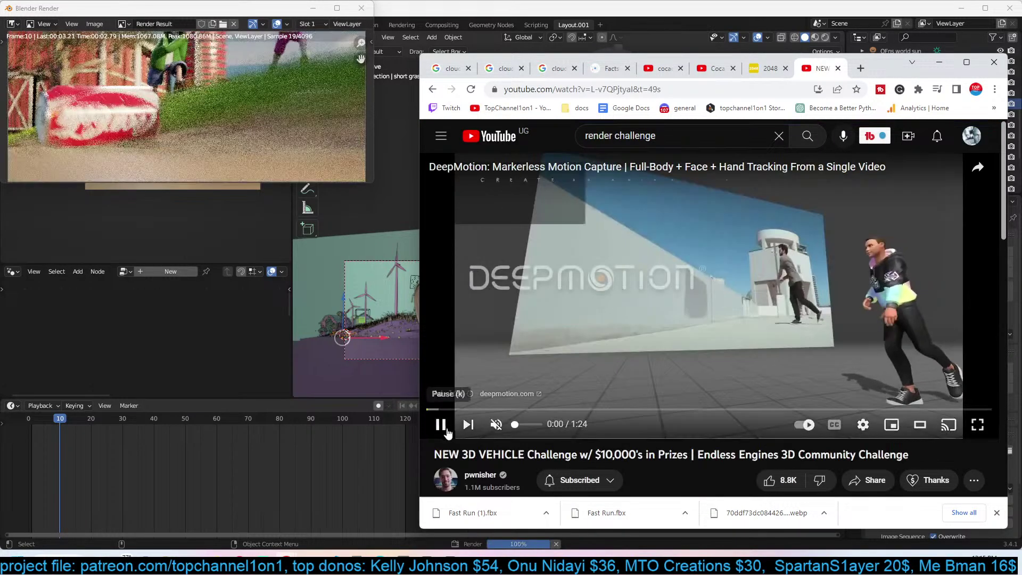
{"action": "left_click", "coordinate": [440, 425]}
Expand the video description and open the challenge's Discord invite link in a new tab.
{"action": "scroll", "coordinate": [532, 346], "scroll_direction": "down", "scroll_amount": 4}
{"action": "left_click", "coordinate": [612, 309]}
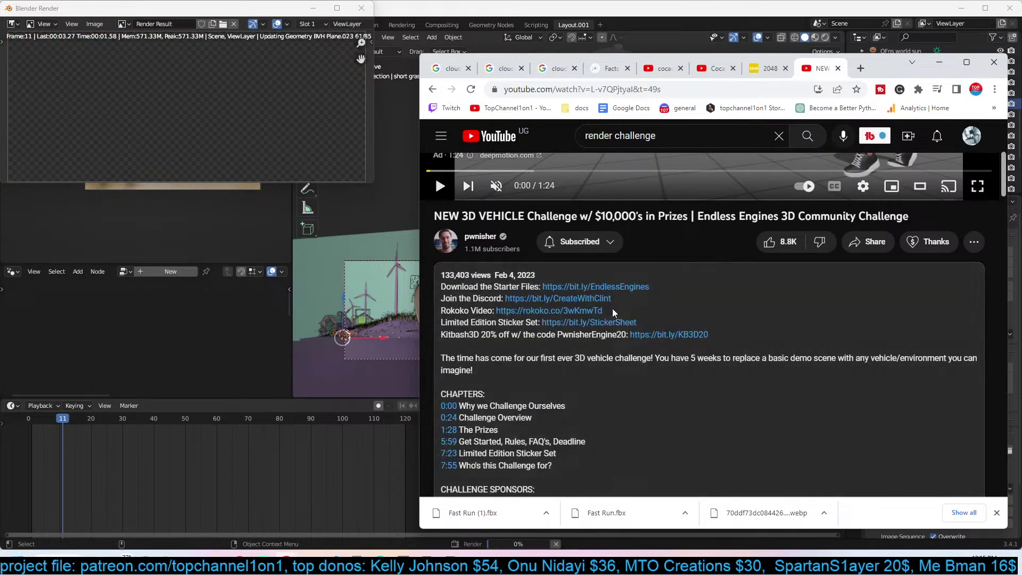
{"action": "left_click", "coordinate": [596, 287]}
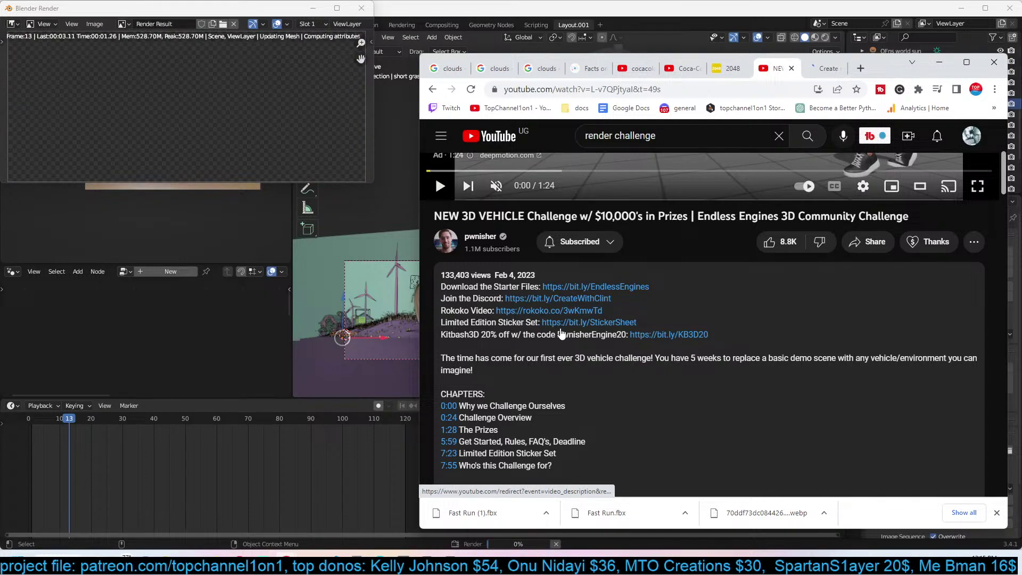
Read through the video description's chapters, challenge sponsors, prizes and tool links.
{"action": "scroll", "coordinate": [532, 299], "scroll_direction": "down", "scroll_amount": 2}
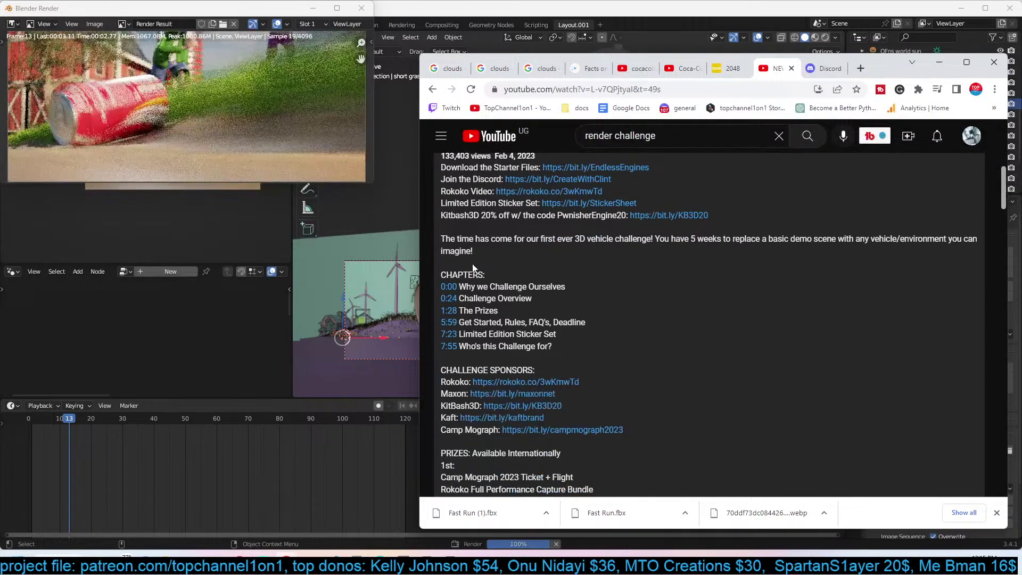
{"action": "scroll", "coordinate": [504, 334], "scroll_direction": "down", "scroll_amount": 3}
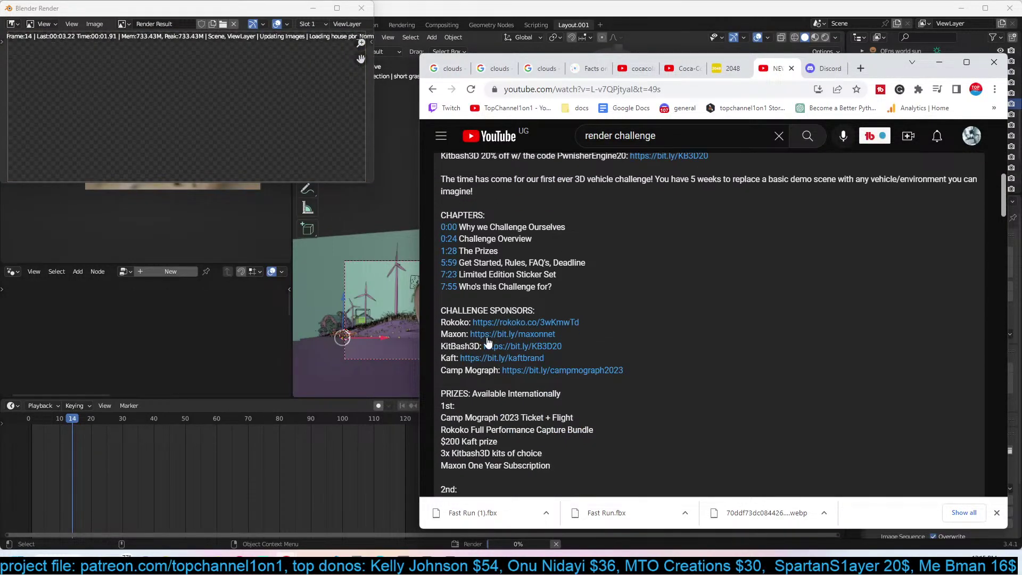
{"action": "scroll", "coordinate": [489, 426], "scroll_direction": "down", "scroll_amount": 7}
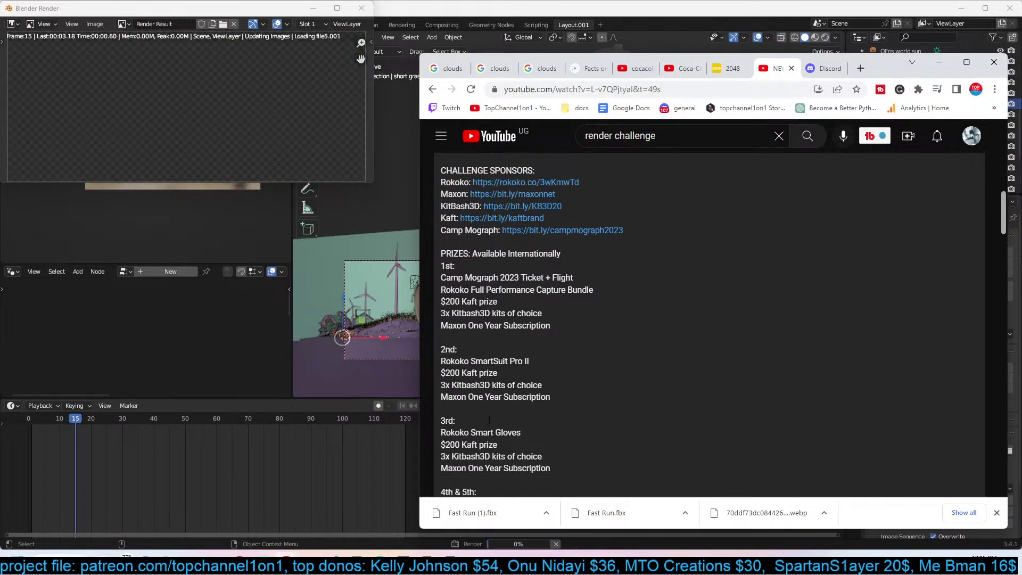
{"action": "scroll", "coordinate": [490, 424], "scroll_direction": "down", "scroll_amount": 2}
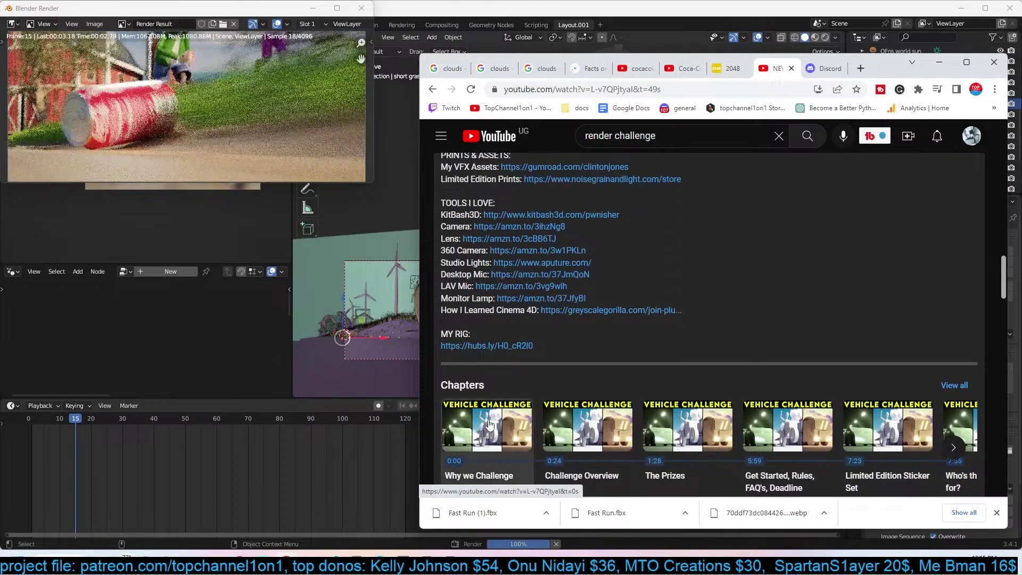
{"action": "scroll", "coordinate": [490, 425], "scroll_direction": "up", "scroll_amount": 11}
{"action": "scroll", "coordinate": [490, 424], "scroll_direction": "up", "scroll_amount": 4}
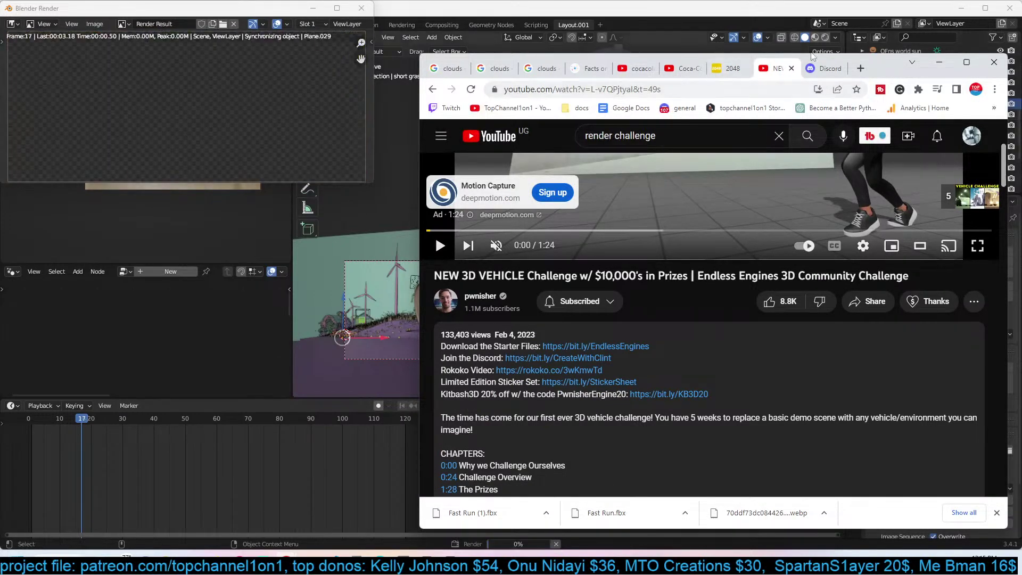
Accept the invite to the Create with Clint Discord server and dismiss the browser's download bar.
{"action": "left_click", "coordinate": [828, 72]}
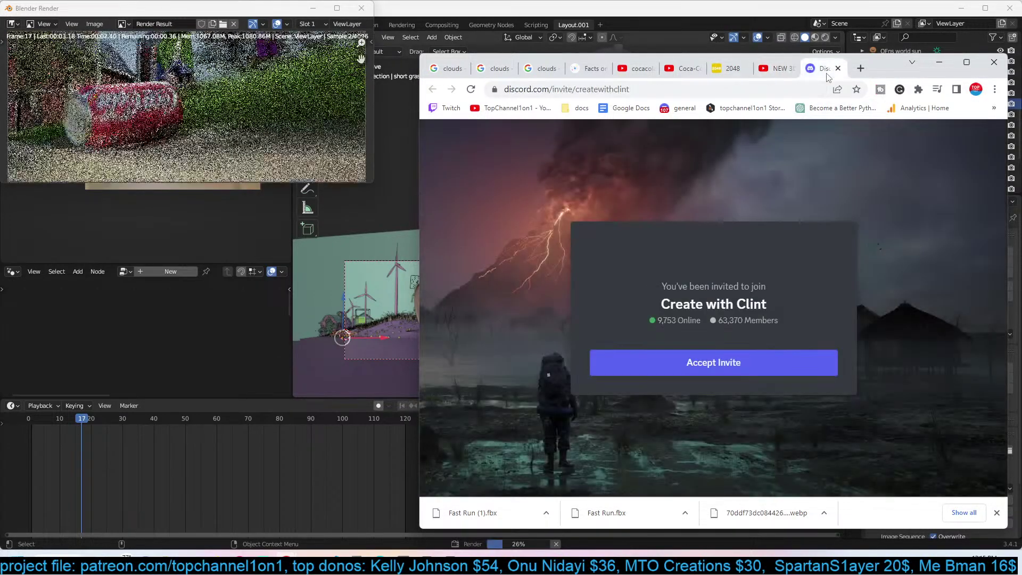
{"action": "left_click", "coordinate": [737, 364]}
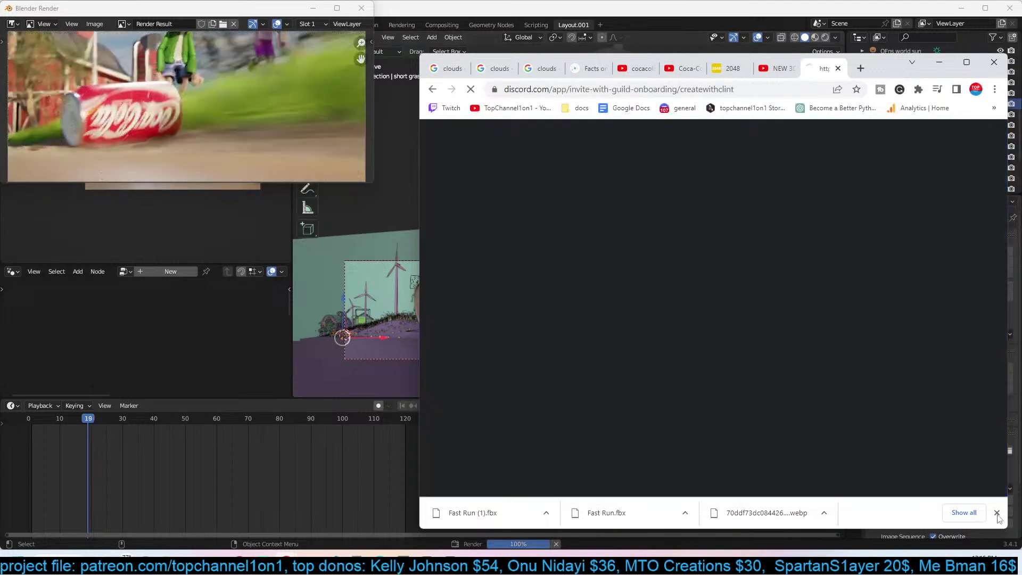
{"action": "left_click", "coordinate": [996, 513]}
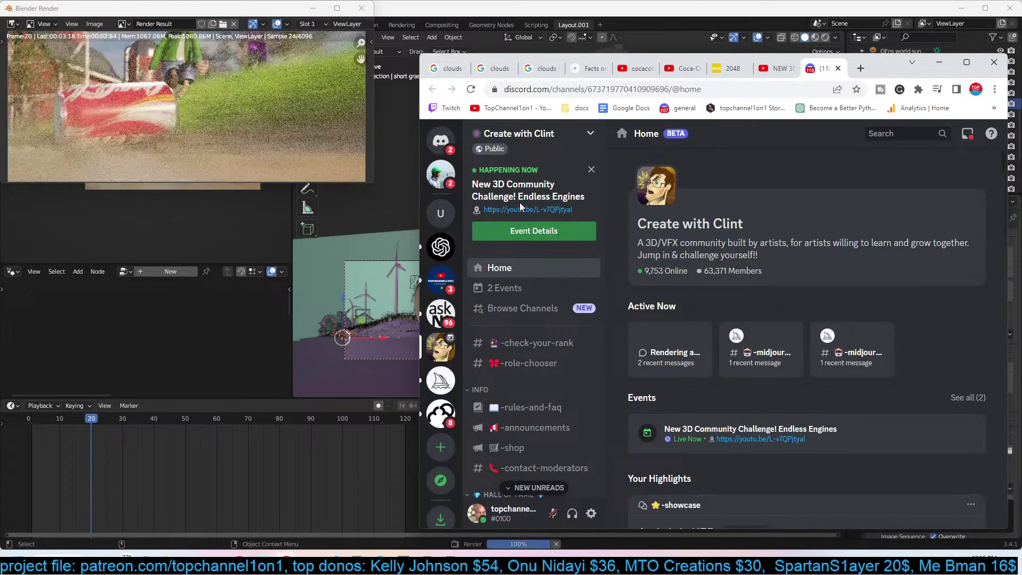
Browse the highlights on the Create with Clint server's Home page.
{"action": "scroll", "coordinate": [658, 330], "scroll_direction": "down", "scroll_amount": 5}
{"action": "scroll", "coordinate": [659, 336], "scroll_direction": "down", "scroll_amount": 10}
{"action": "scroll", "coordinate": [659, 336], "scroll_direction": "down", "scroll_amount": 8}
{"action": "scroll", "coordinate": [549, 347], "scroll_direction": "down", "scroll_amount": 1}
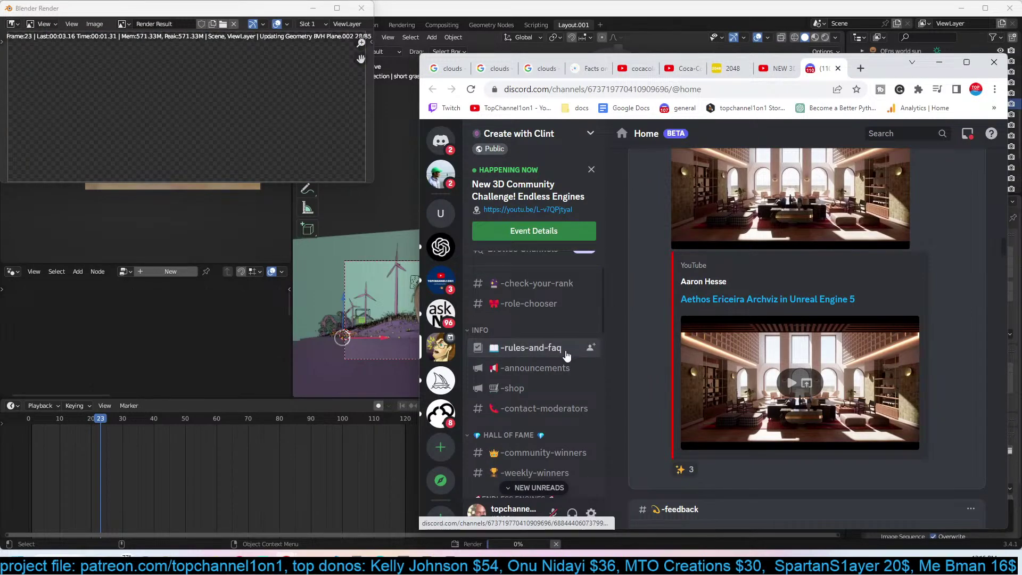
Open the check-your-rank channel and look through the server's full channel list.
{"action": "left_click", "coordinate": [553, 285]}
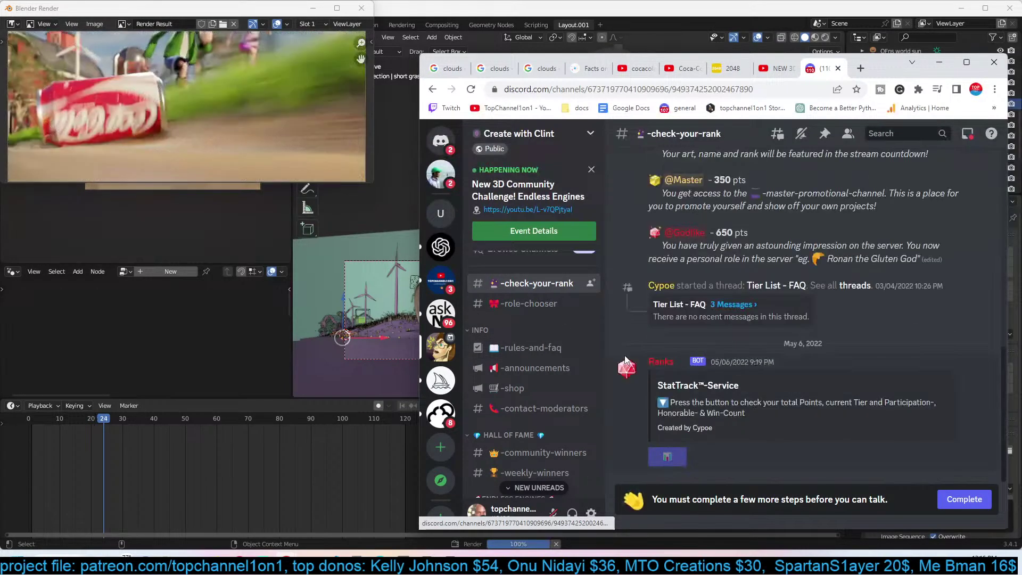
{"action": "scroll", "coordinate": [520, 359], "scroll_direction": "down", "scroll_amount": 2}
{"action": "scroll", "coordinate": [521, 364], "scroll_direction": "down", "scroll_amount": 5}
{"action": "scroll", "coordinate": [522, 377], "scroll_direction": "down", "scroll_amount": 5}
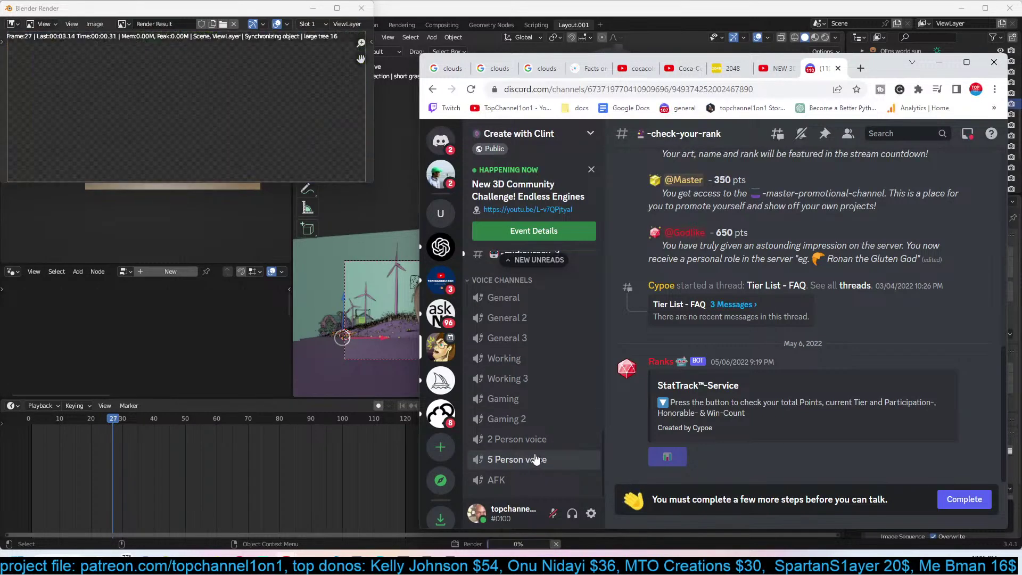
{"action": "scroll", "coordinate": [536, 459], "scroll_direction": "up", "scroll_amount": 5}
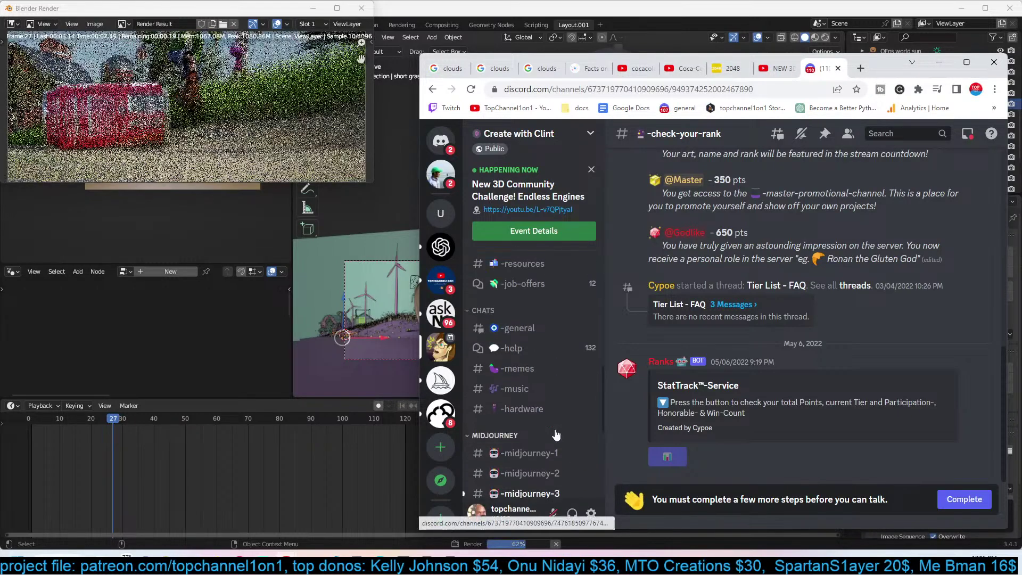
{"action": "scroll", "coordinate": [555, 432], "scroll_direction": "up", "scroll_amount": 4}
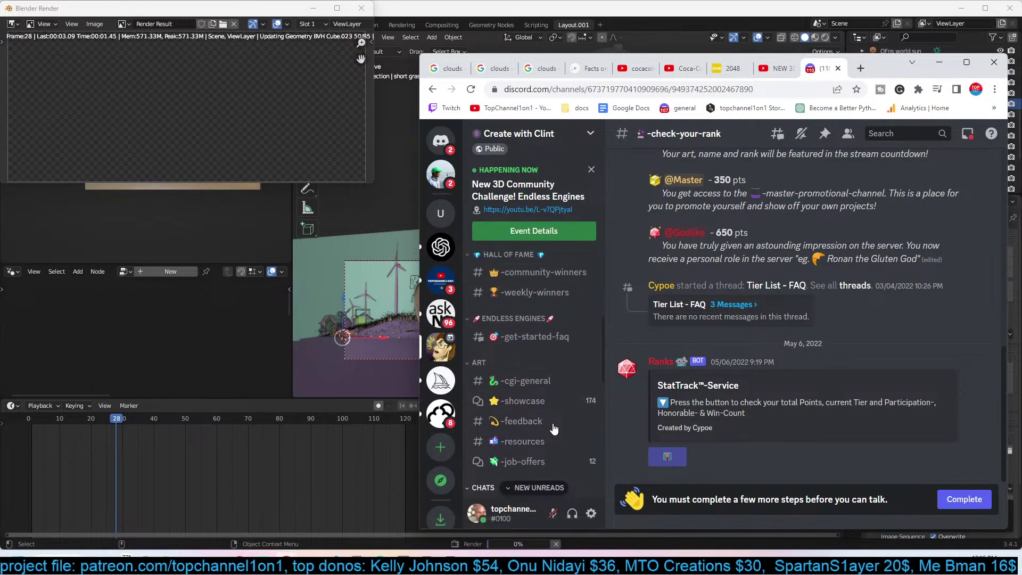
{"action": "scroll", "coordinate": [554, 427], "scroll_direction": "up", "scroll_amount": 3}
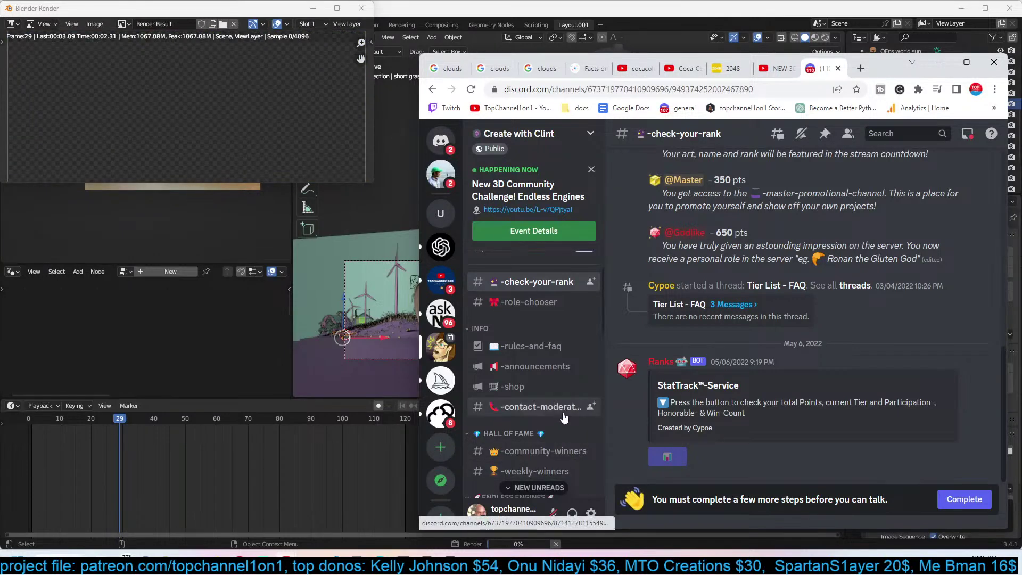
{"action": "scroll", "coordinate": [564, 417], "scroll_direction": "up", "scroll_amount": 2}
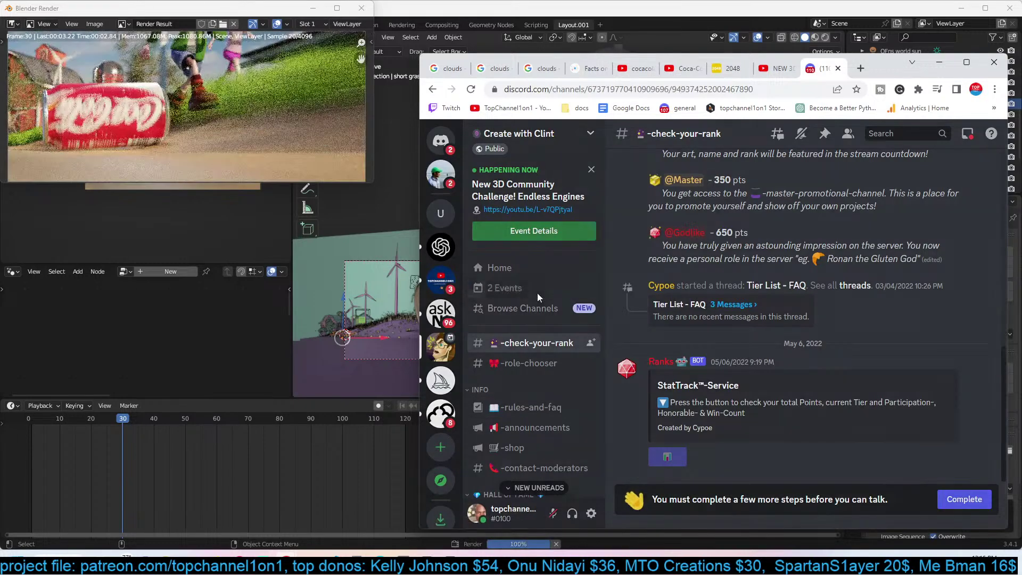
View the server's list of events and close it.
{"action": "left_click", "coordinate": [538, 292]}
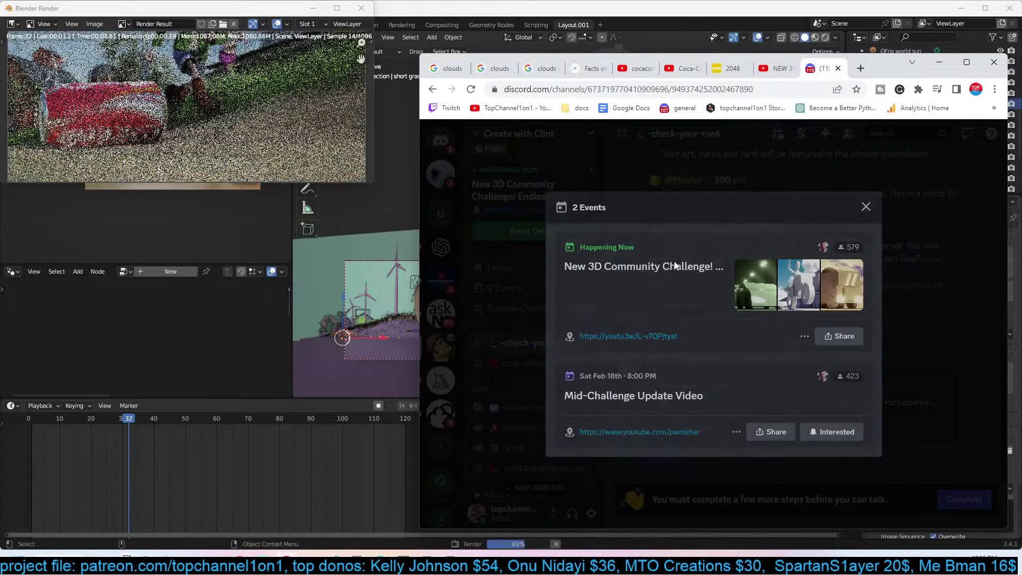
{"action": "left_click", "coordinate": [675, 263]}
{"action": "left_click", "coordinate": [953, 265]}
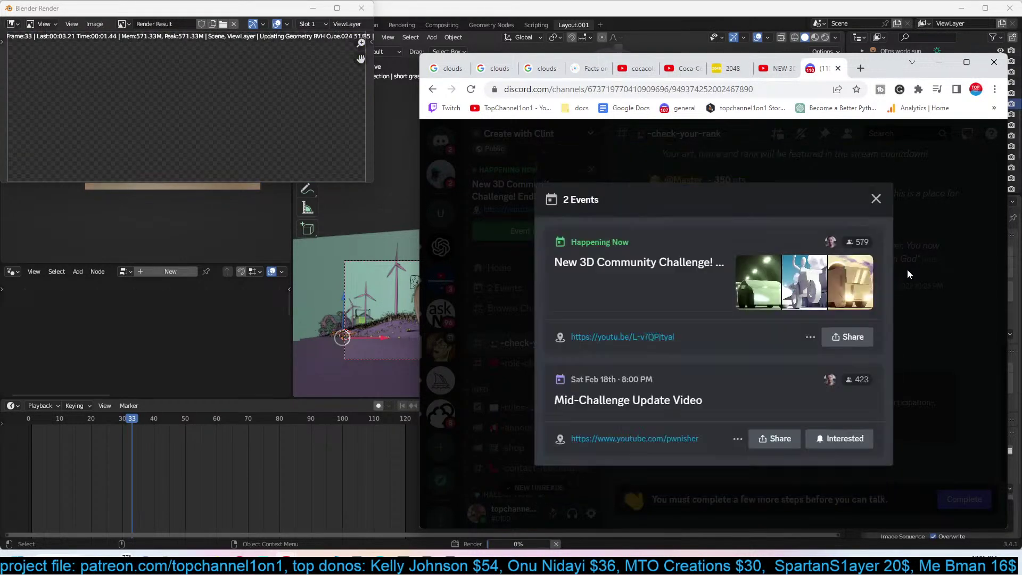
{"action": "left_click", "coordinate": [876, 199]}
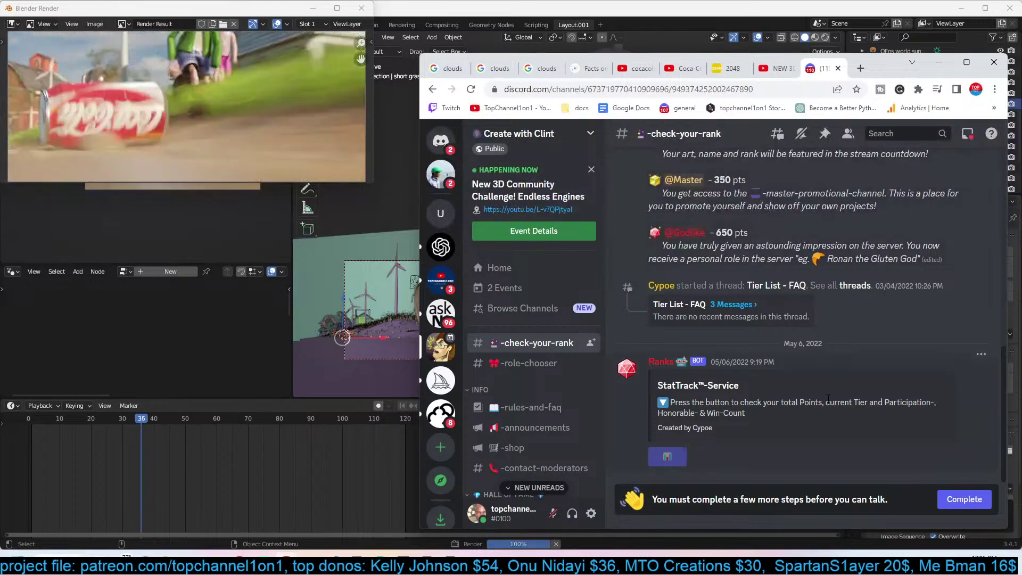
Read the point system and rank descriptions in the check-your-rank channel.
{"action": "scroll", "coordinate": [827, 399], "scroll_direction": "up", "scroll_amount": 6}
{"action": "scroll", "coordinate": [828, 399], "scroll_direction": "up", "scroll_amount": 3}
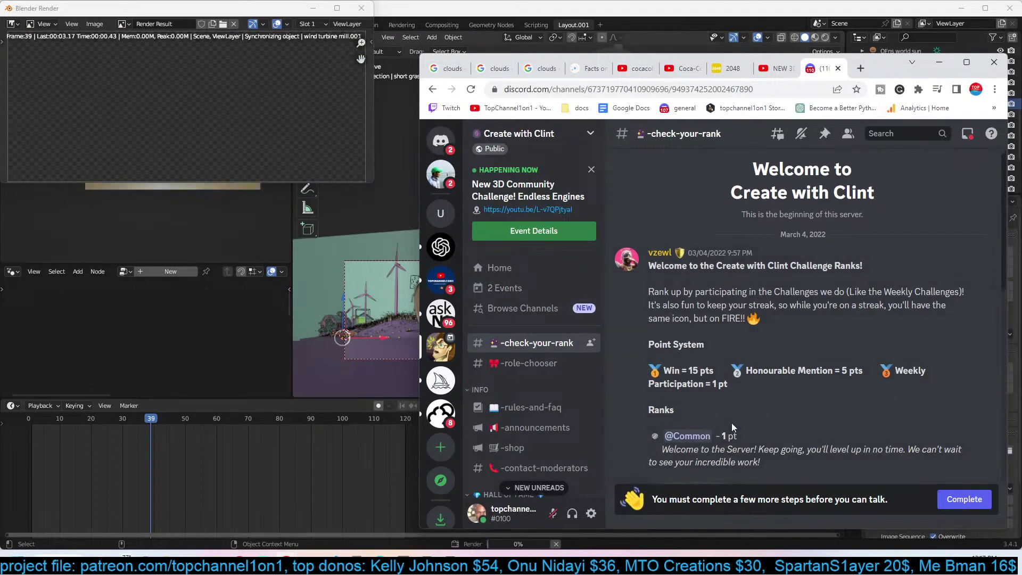
{"action": "scroll", "coordinate": [731, 424], "scroll_direction": "down", "scroll_amount": 10}
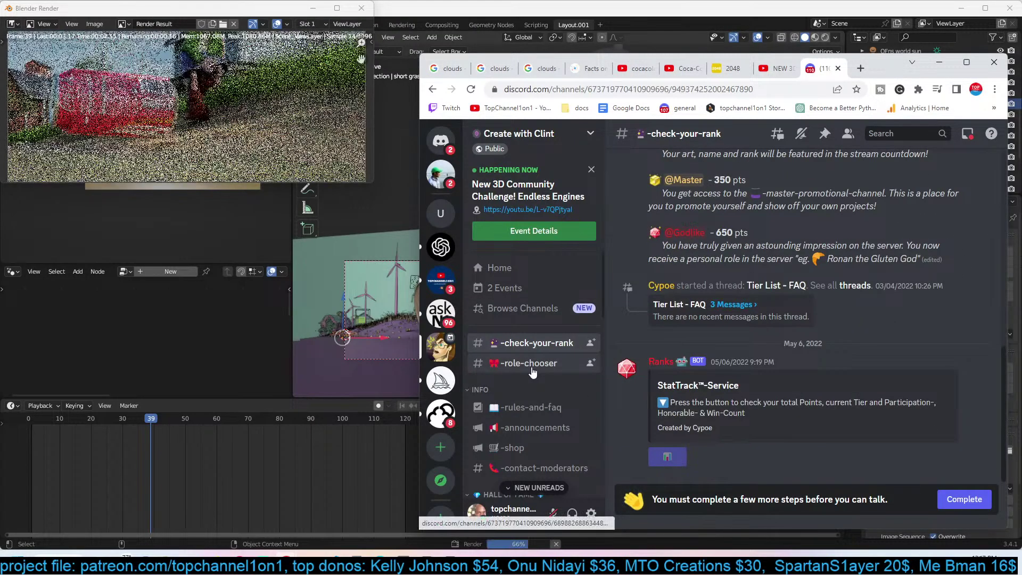
Open the role-chooser channel and look over the Hall of Fame, Endless Engines and Art channels in the list.
{"action": "scroll", "coordinate": [540, 346], "scroll_direction": "down", "scroll_amount": 2}
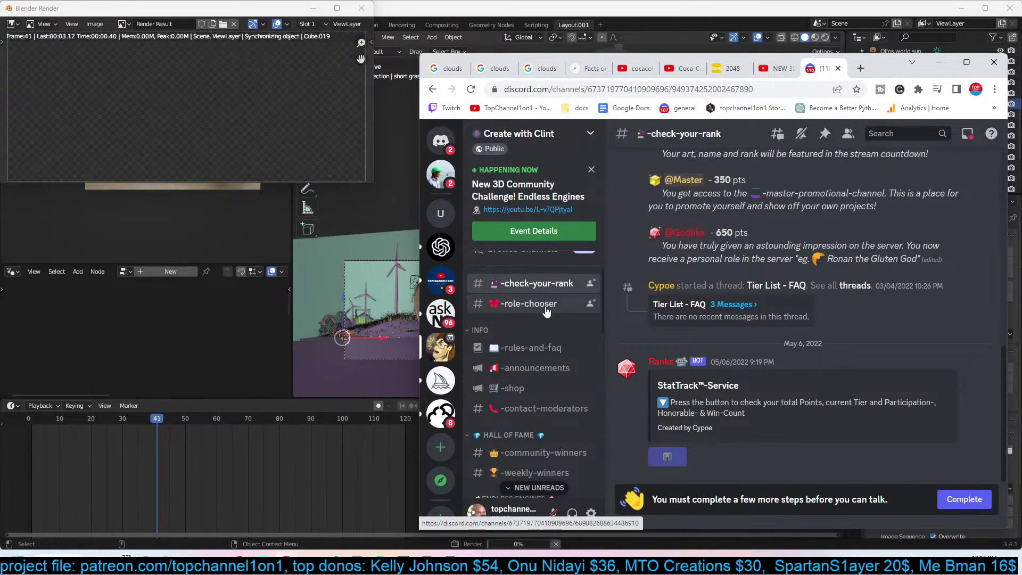
{"action": "left_click", "coordinate": [547, 304]}
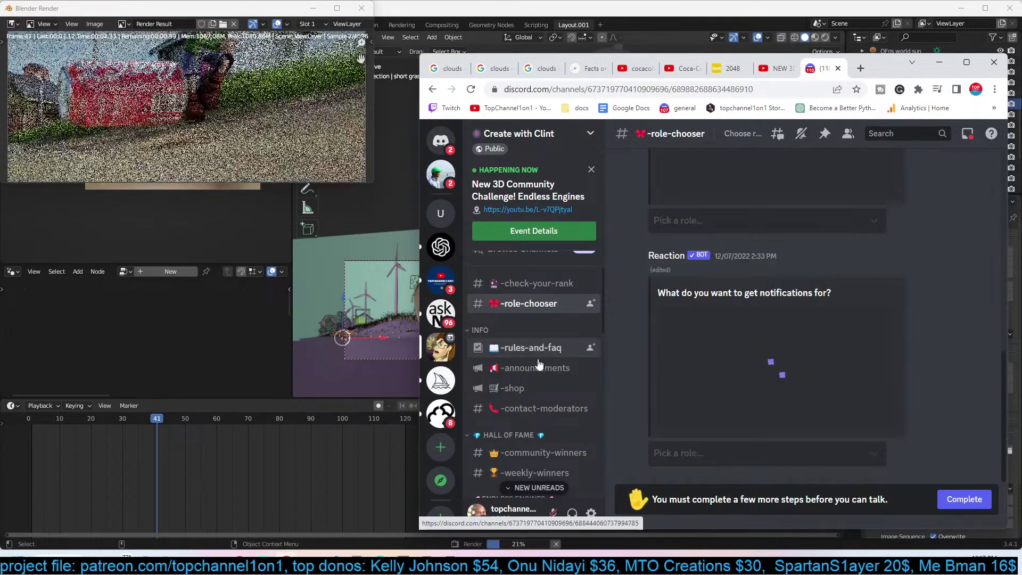
{"action": "scroll", "coordinate": [532, 425], "scroll_direction": "down", "scroll_amount": 4}
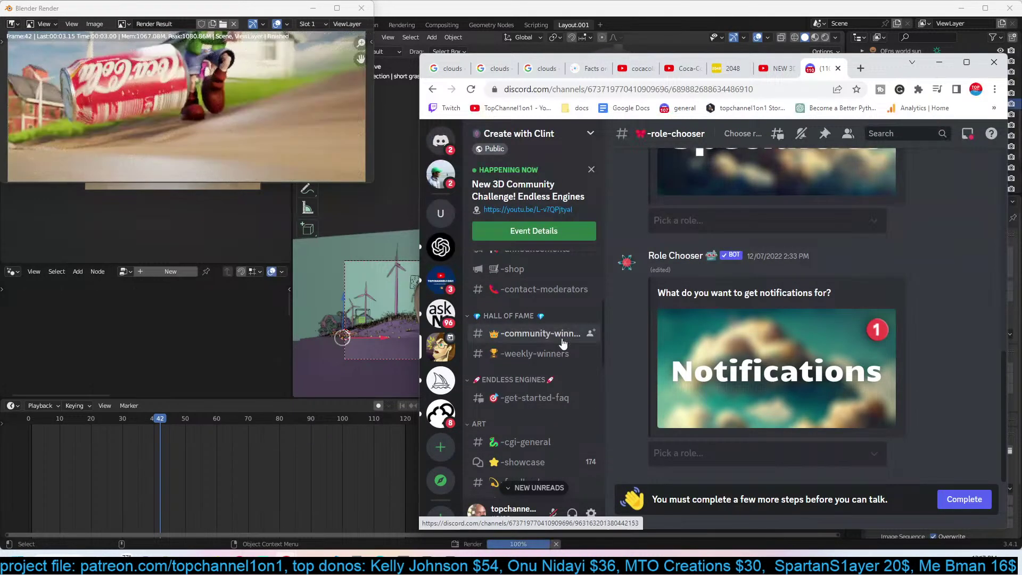
{"action": "scroll", "coordinate": [541, 378], "scroll_direction": "down", "scroll_amount": 2}
{"action": "mouse_move", "coordinate": [535, 400]}
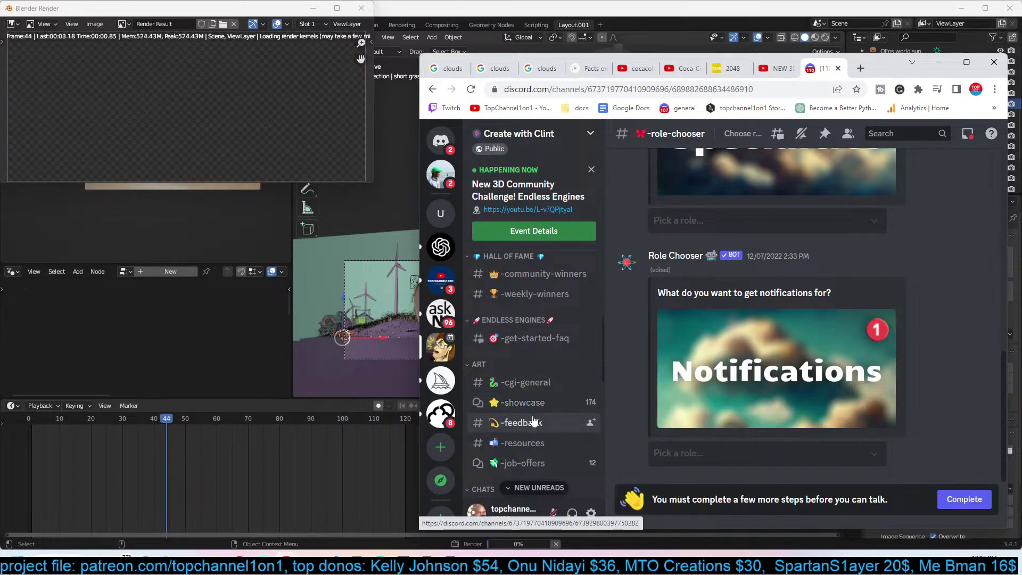
{"action": "scroll", "coordinate": [543, 405], "scroll_direction": "down", "scroll_amount": 2}
Open the showcase channel and browse the posted renders.
{"action": "left_click", "coordinate": [540, 343]}
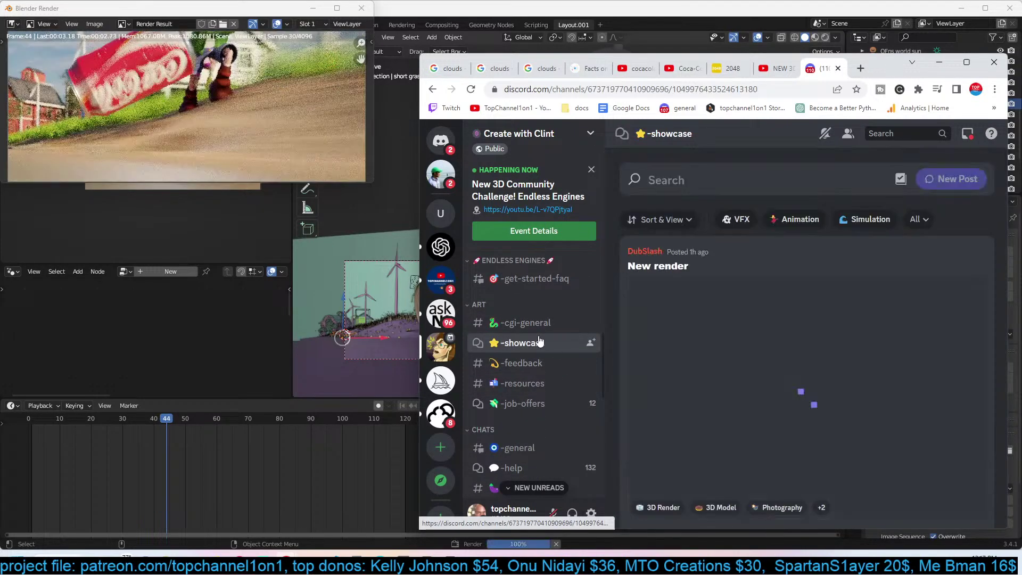
{"action": "scroll", "coordinate": [673, 431], "scroll_direction": "down", "scroll_amount": 5}
{"action": "scroll", "coordinate": [673, 432], "scroll_direction": "down", "scroll_amount": 8}
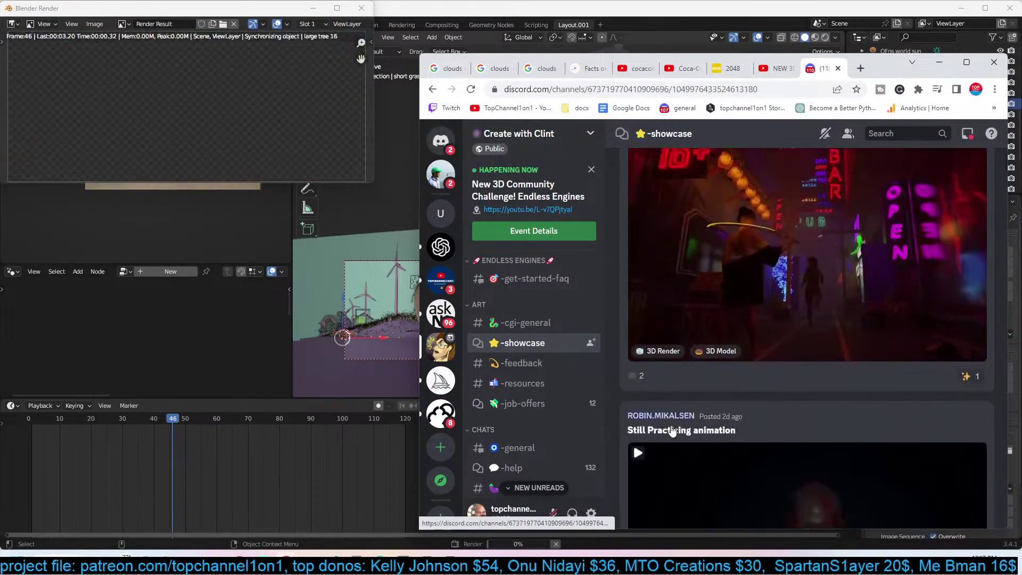
{"action": "scroll", "coordinate": [672, 431], "scroll_direction": "down", "scroll_amount": 15}
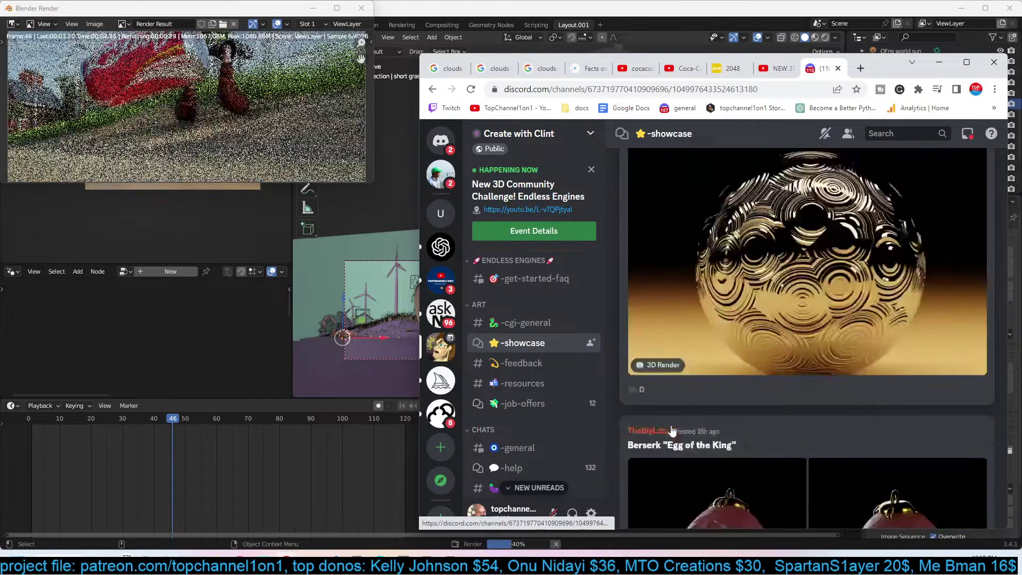
Browse further down the showcase posts, past the indoor renders and the castle to the Akali Fanart and Cherries 2.0 entries.
{"action": "scroll", "coordinate": [673, 431], "scroll_direction": "down", "scroll_amount": 15}
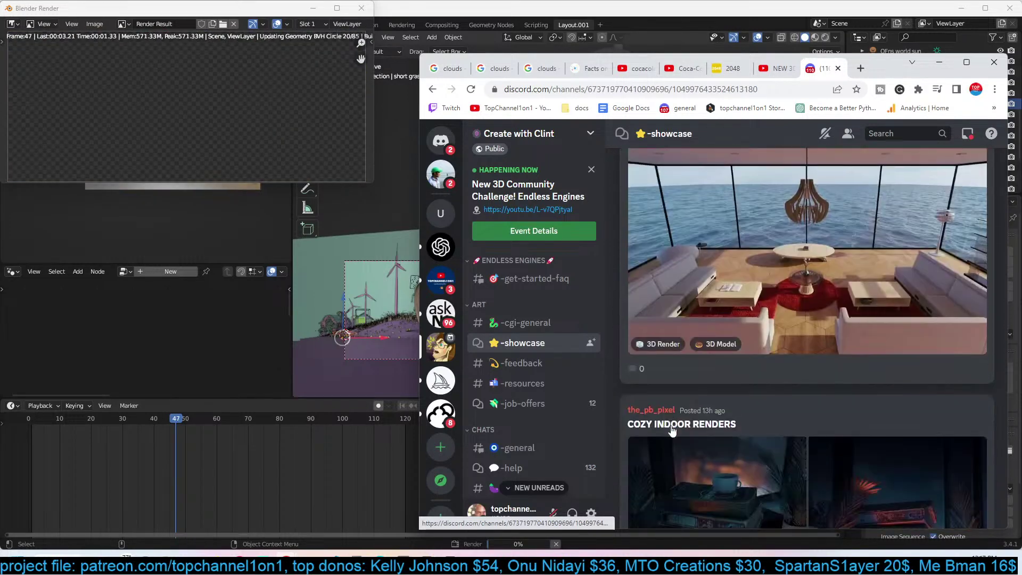
{"action": "scroll", "coordinate": [673, 432], "scroll_direction": "down", "scroll_amount": 8}
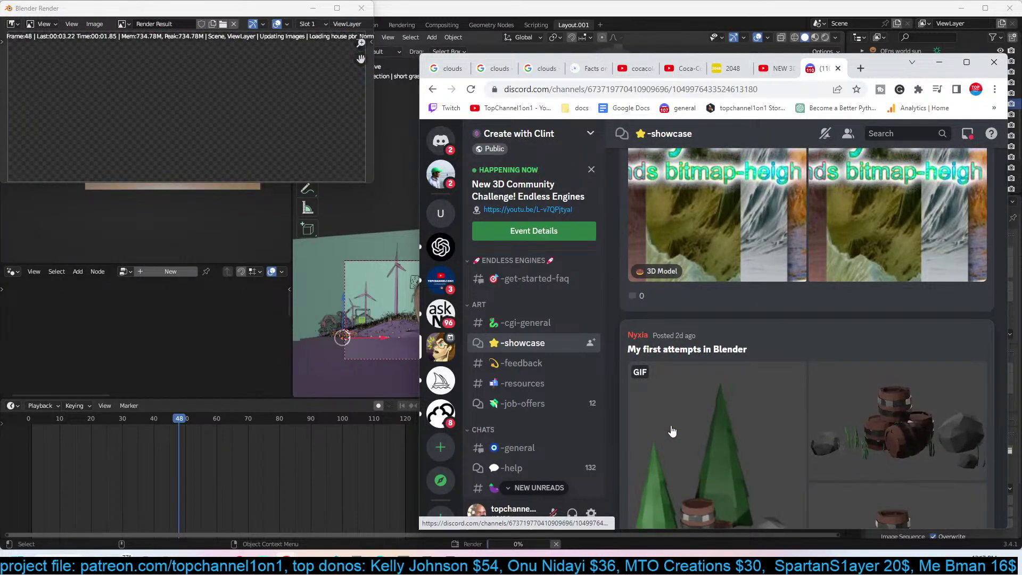
{"action": "scroll", "coordinate": [672, 432], "scroll_direction": "down", "scroll_amount": 8}
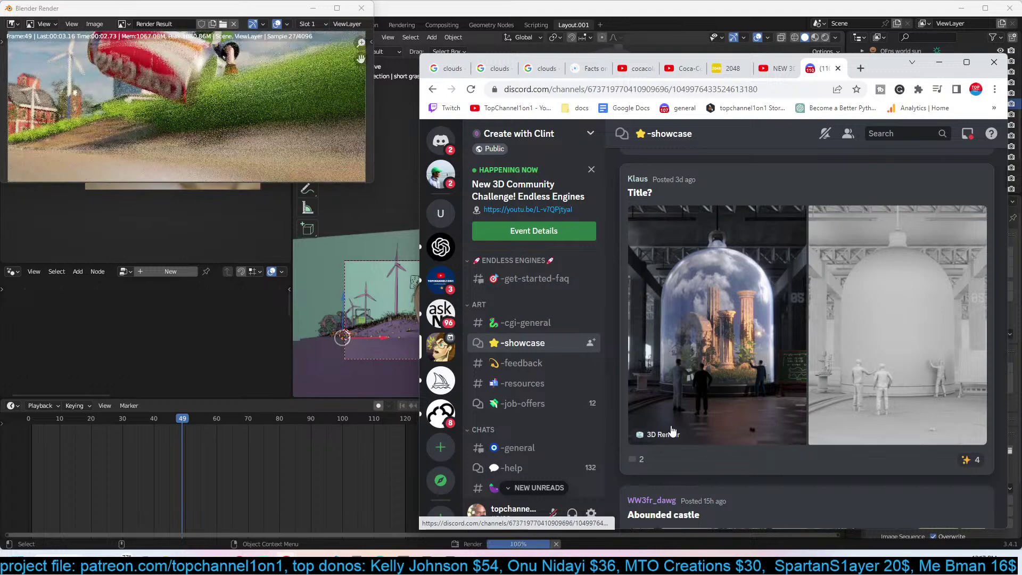
{"action": "scroll", "coordinate": [672, 431], "scroll_direction": "down", "scroll_amount": 2}
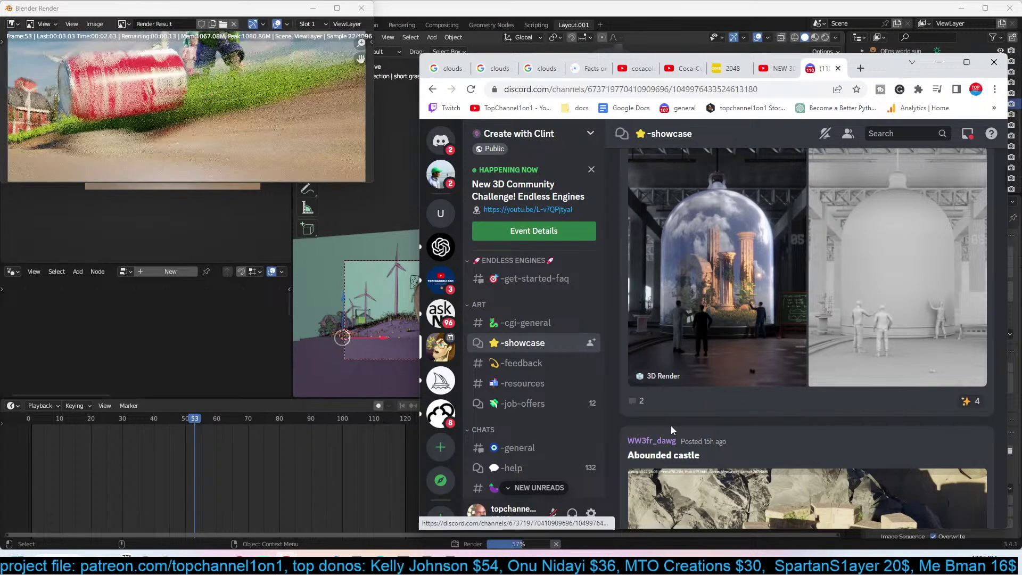
{"action": "scroll", "coordinate": [671, 426], "scroll_direction": "down", "scroll_amount": 8}
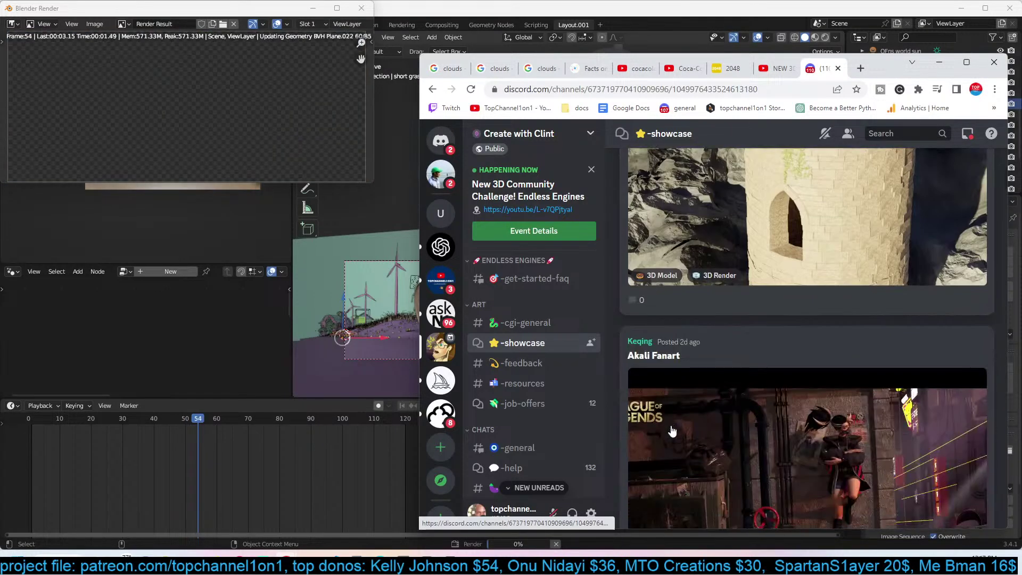
{"action": "scroll", "coordinate": [672, 431], "scroll_direction": "down", "scroll_amount": 4}
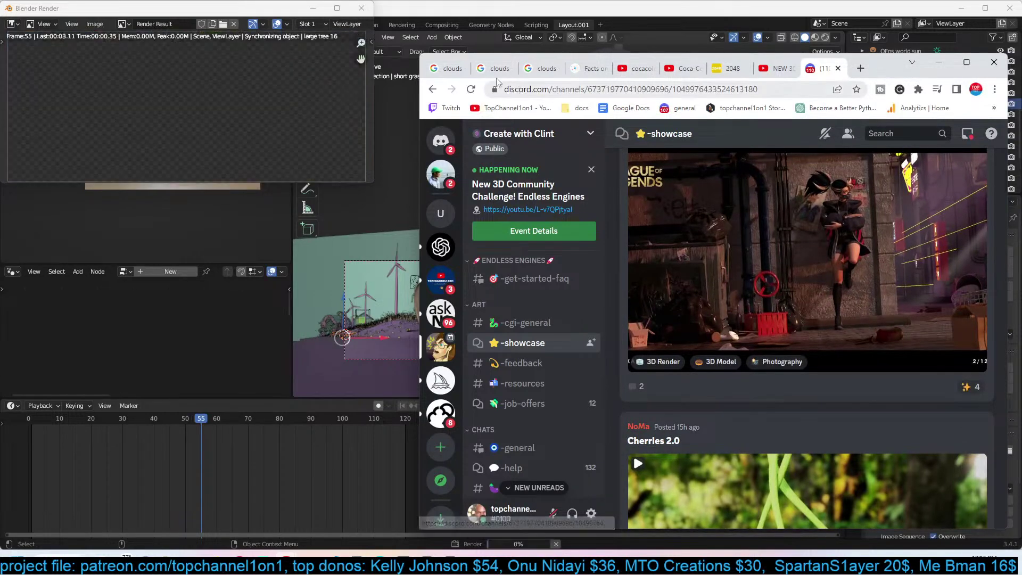
Load the TopChannel1on1 YouTube channel in the second browser tab and view its live streams.
{"action": "left_click", "coordinate": [494, 69]}
{"action": "left_click", "coordinate": [495, 110]}
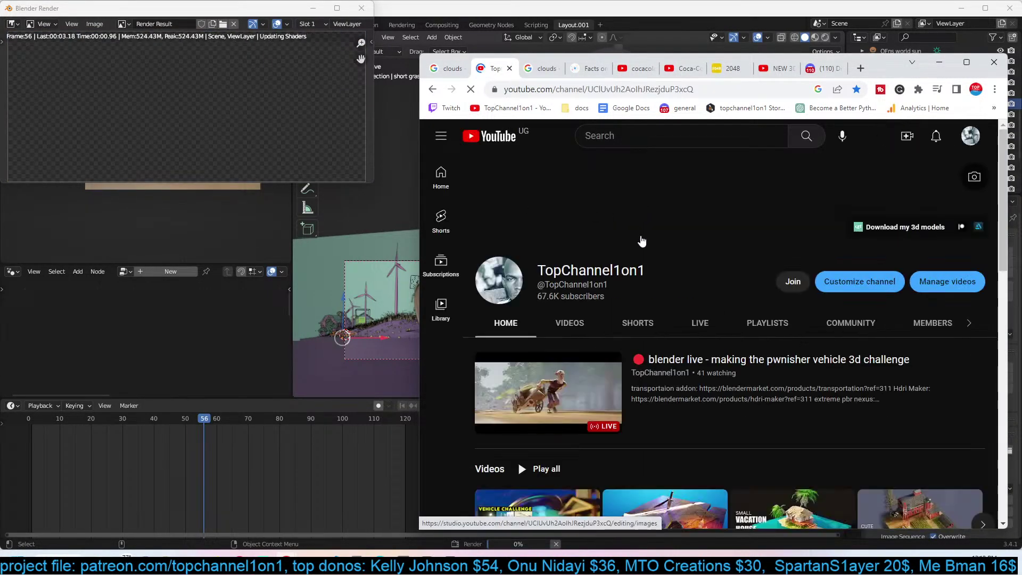
{"action": "left_click", "coordinate": [698, 325]}
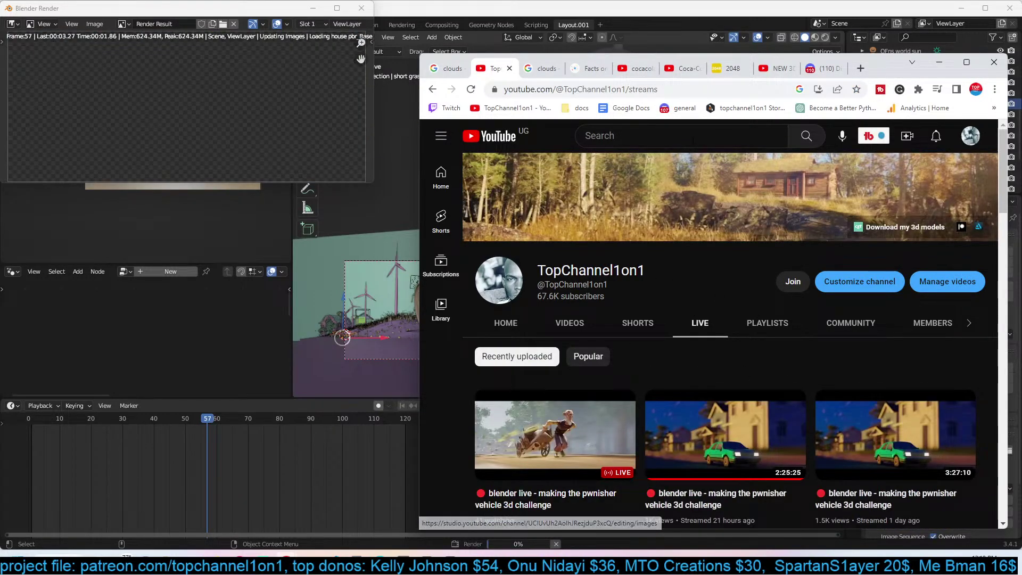
Return to the Discord showcase channel and browse down to the Tomrom post.
{"action": "left_click", "coordinate": [826, 68]}
{"action": "scroll", "coordinate": [758, 193], "scroll_direction": "down", "scroll_amount": 5}
{"action": "scroll", "coordinate": [758, 192], "scroll_direction": "down", "scroll_amount": 15}
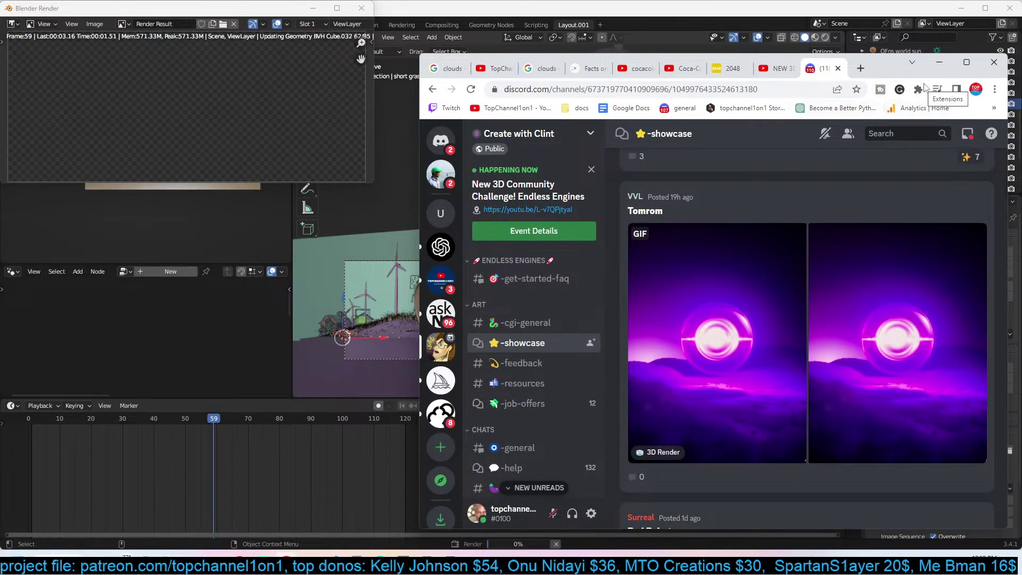
Open chess.com in a new browser tab.
{"action": "left_click", "coordinate": [866, 69]}
{"action": "type", "text": "ch"}
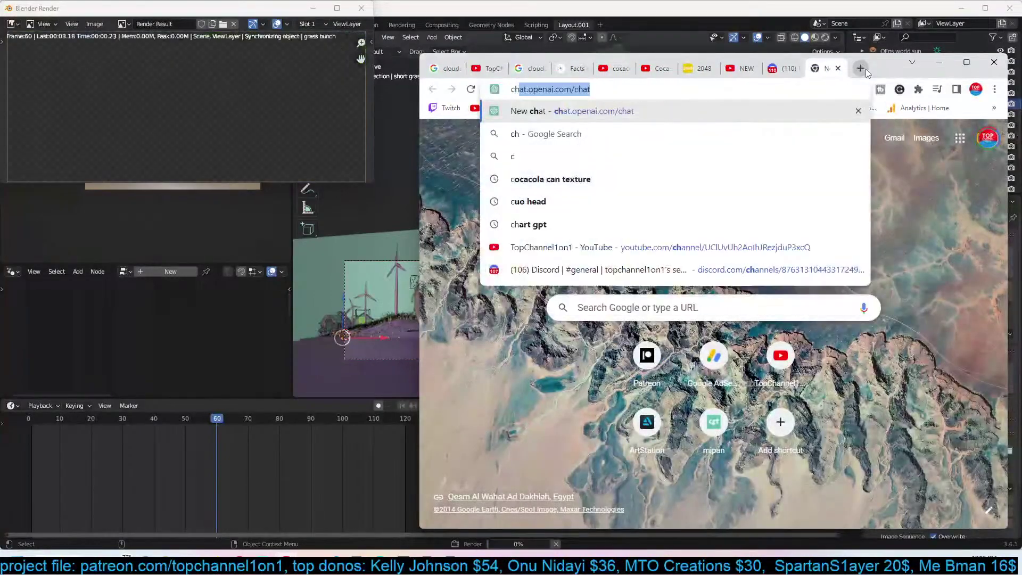
{"action": "type", "text": "ess"}
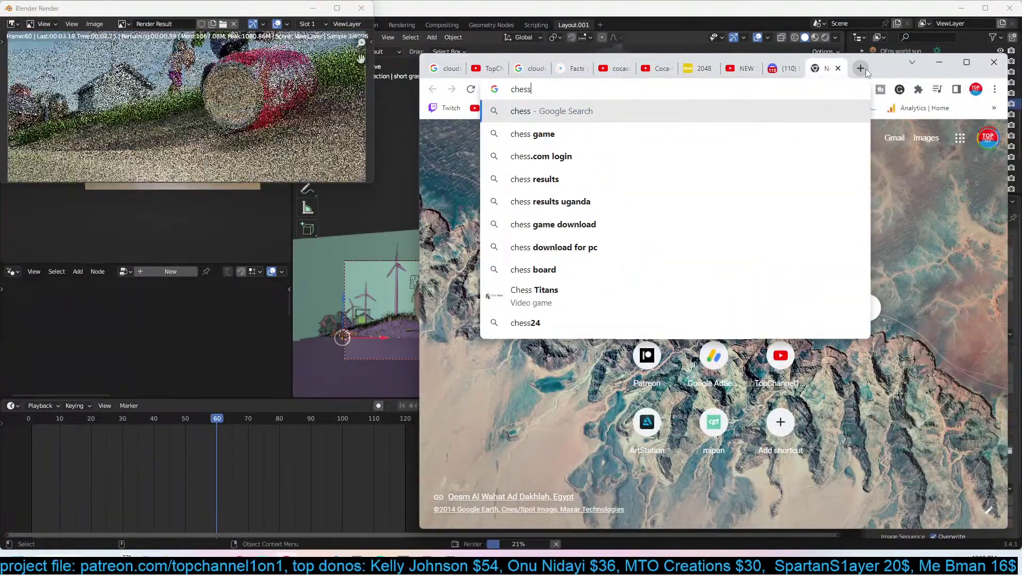
{"action": "type", "text": ".com"}
{"action": "key", "text": "Return"}
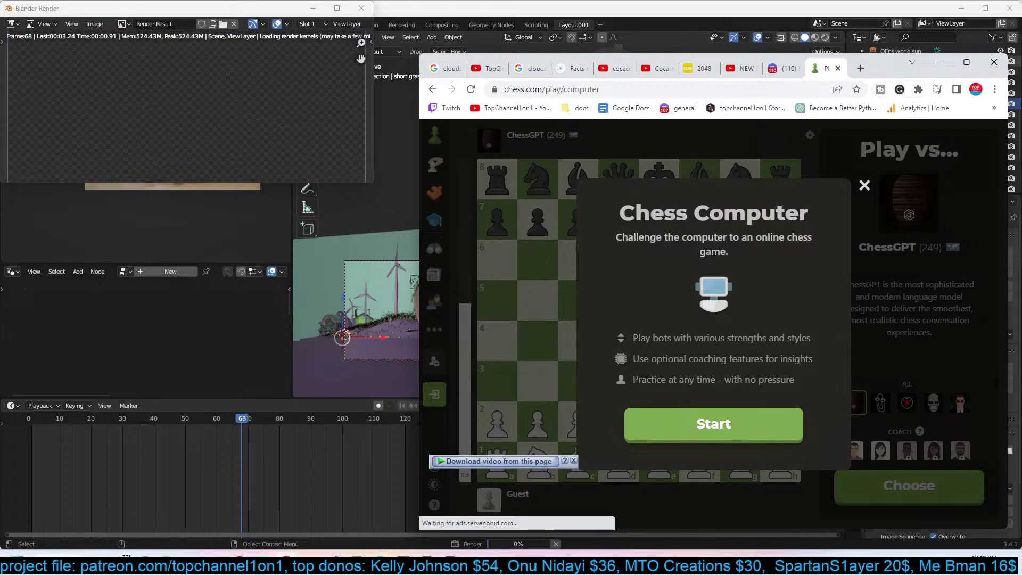
Switch to Blender, display the scene's render settings and set the small camera viewport to solid shading.
{"action": "left_click", "coordinate": [940, 62]}
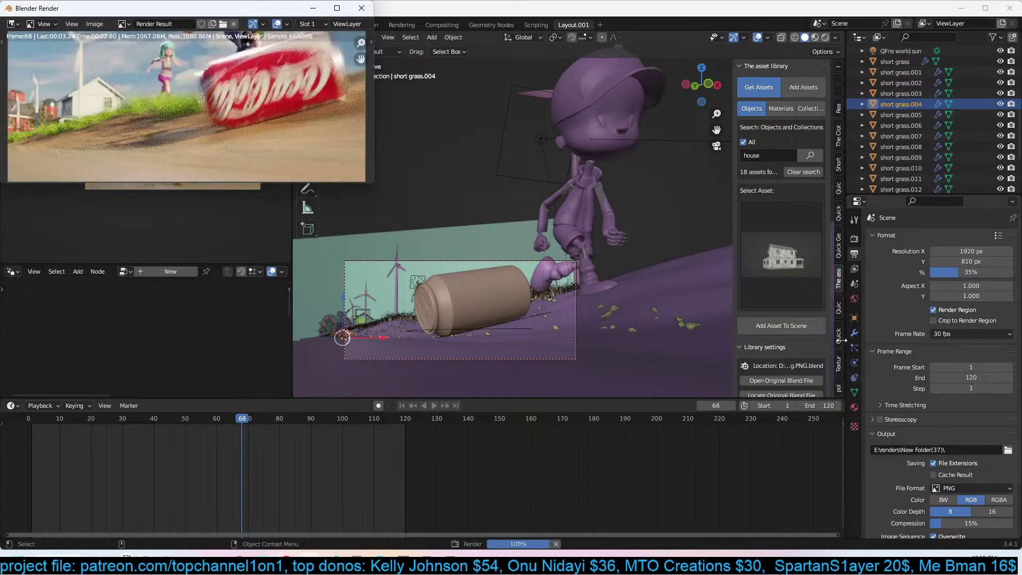
{"action": "left_click", "coordinate": [854, 239]}
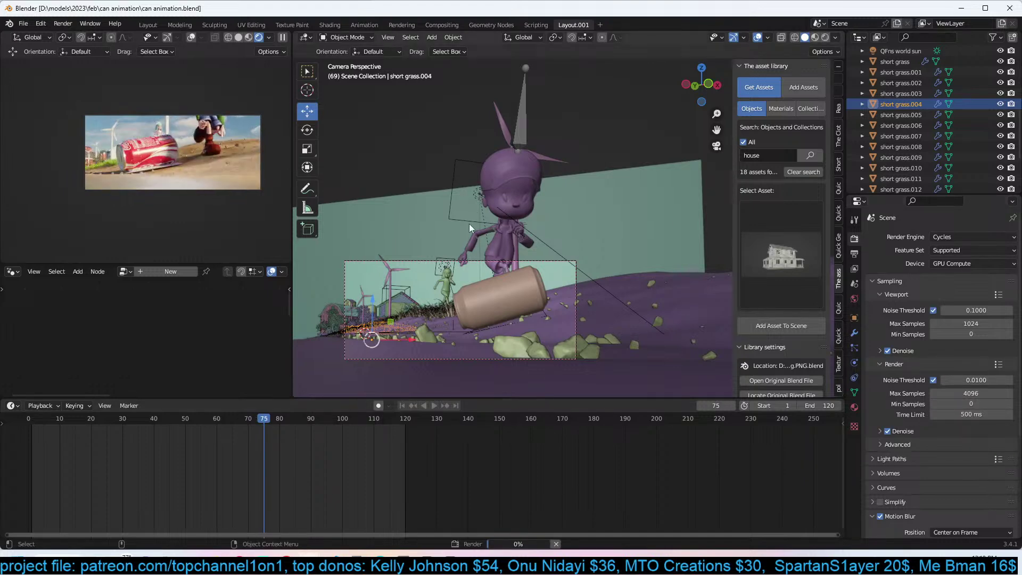
{"action": "left_click", "coordinate": [239, 41]}
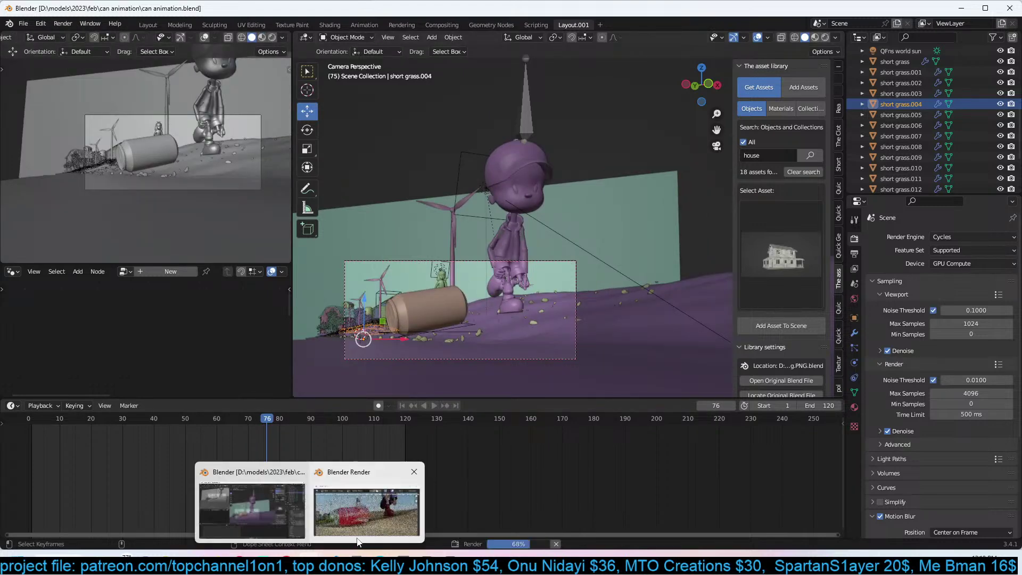
Bring the Blender render window to the front and switch back to the Discord showcase page in Chrome.
{"action": "left_click", "coordinate": [362, 528]}
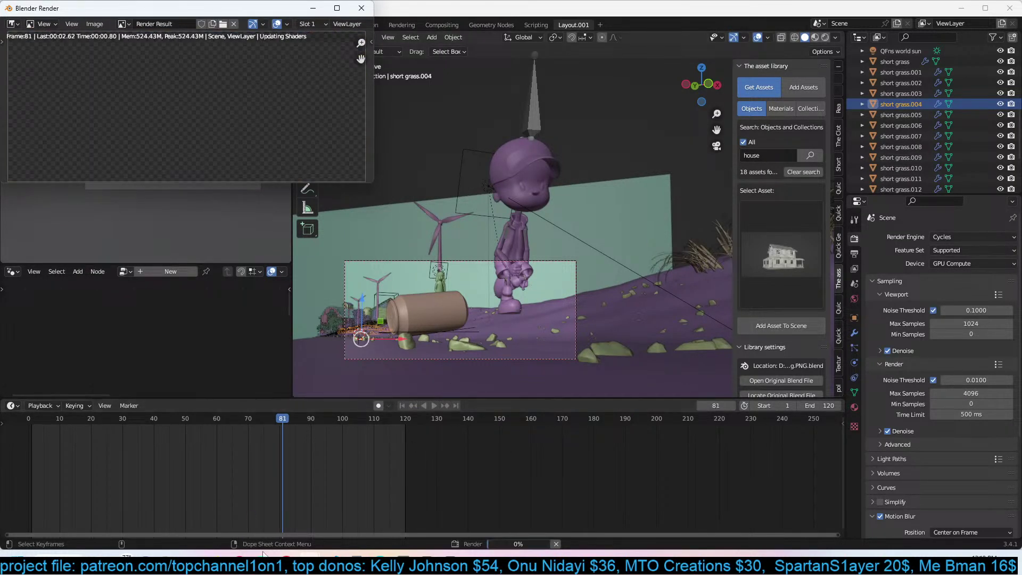
{"action": "mouse_move", "coordinate": [286, 562]}
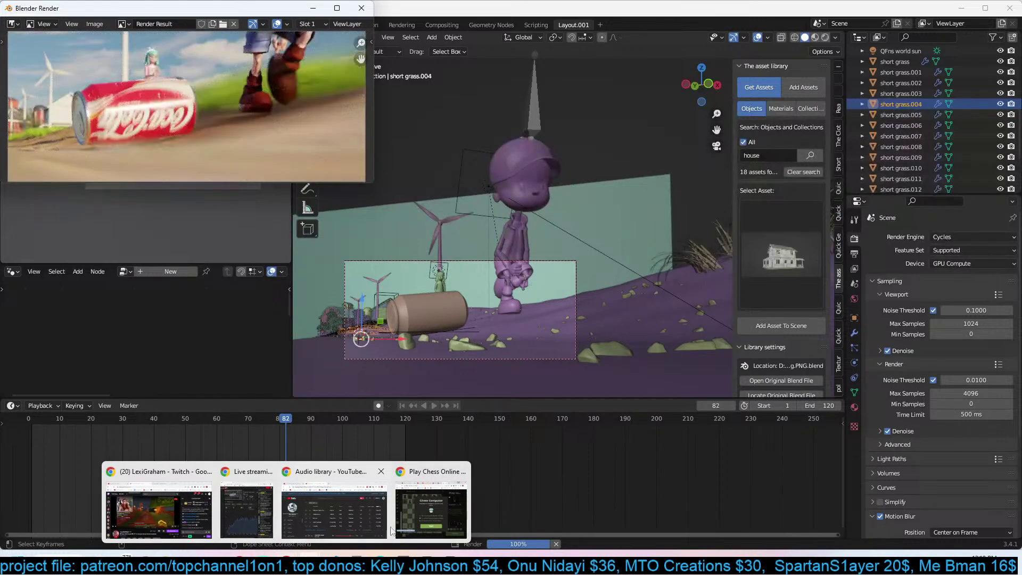
{"action": "left_click", "coordinate": [429, 510]}
{"action": "left_click", "coordinate": [782, 68]}
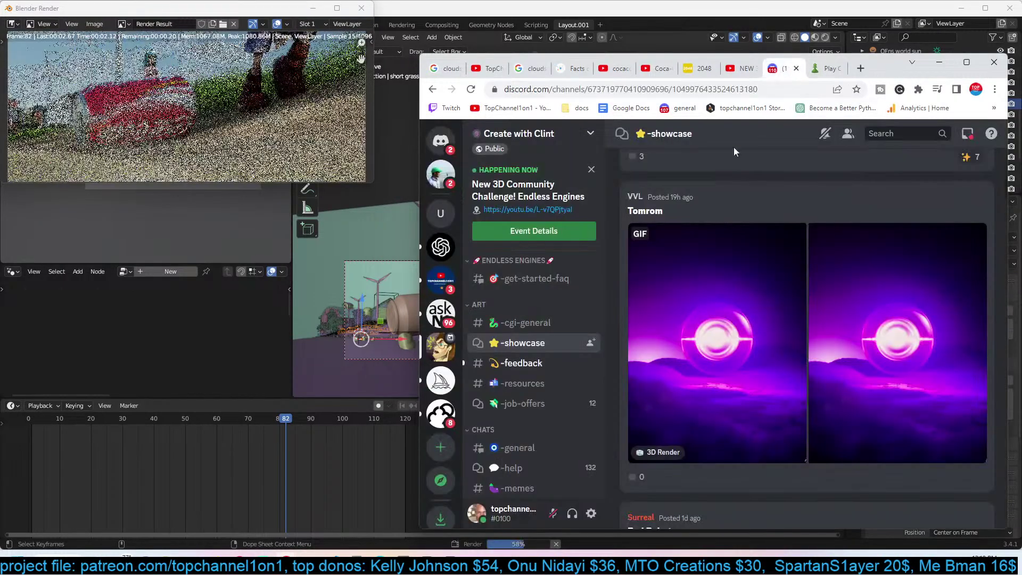
Examine the Create with Clint server's channel list, from the rank and info channels through Midjourney to the voice channels.
{"action": "scroll", "coordinate": [540, 296], "scroll_direction": "up", "scroll_amount": 3}
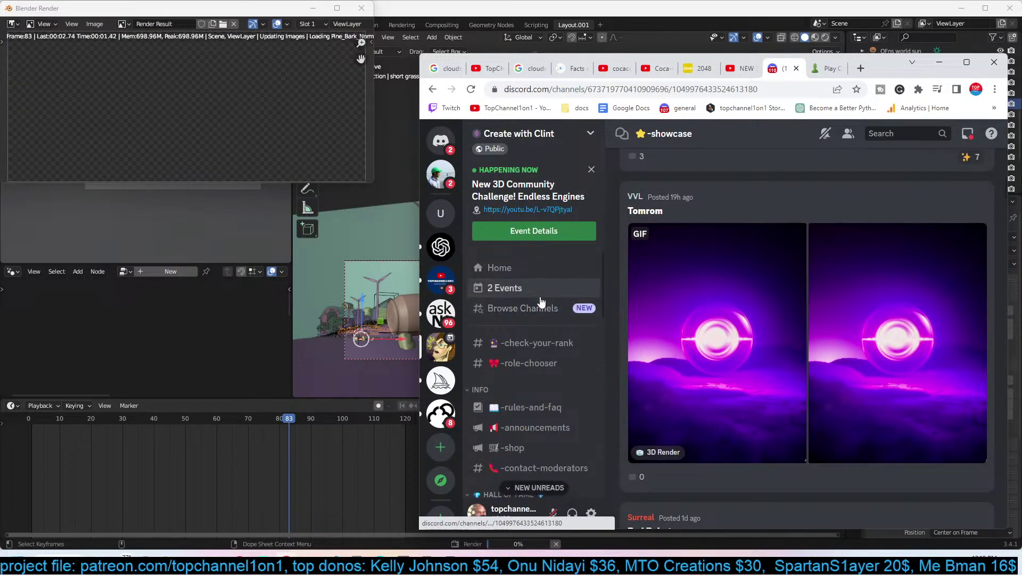
{"action": "scroll", "coordinate": [541, 302], "scroll_direction": "down", "scroll_amount": 10}
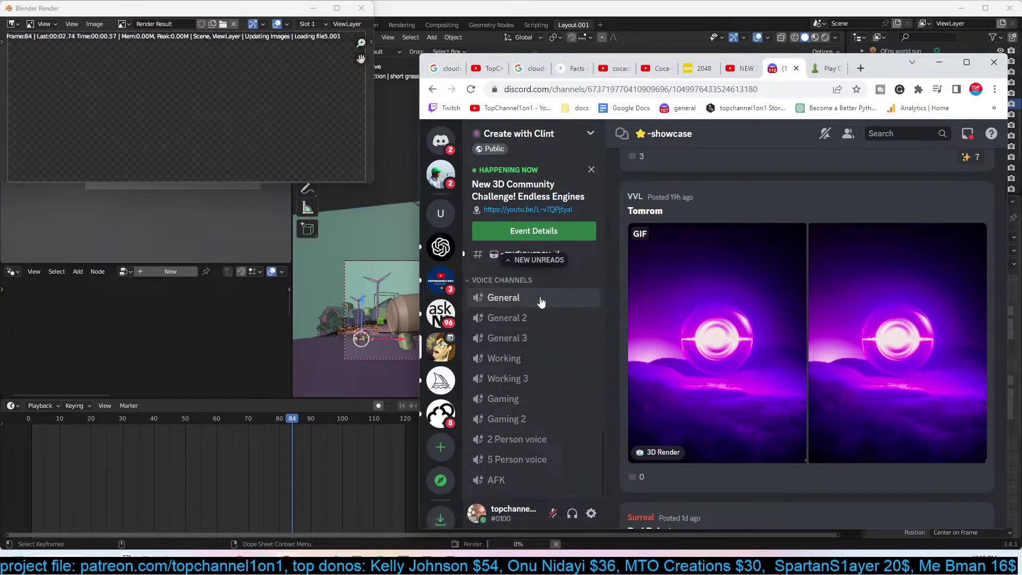
{"action": "scroll", "coordinate": [530, 342], "scroll_direction": "up", "scroll_amount": 3}
{"action": "scroll", "coordinate": [530, 343], "scroll_direction": "down", "scroll_amount": 3}
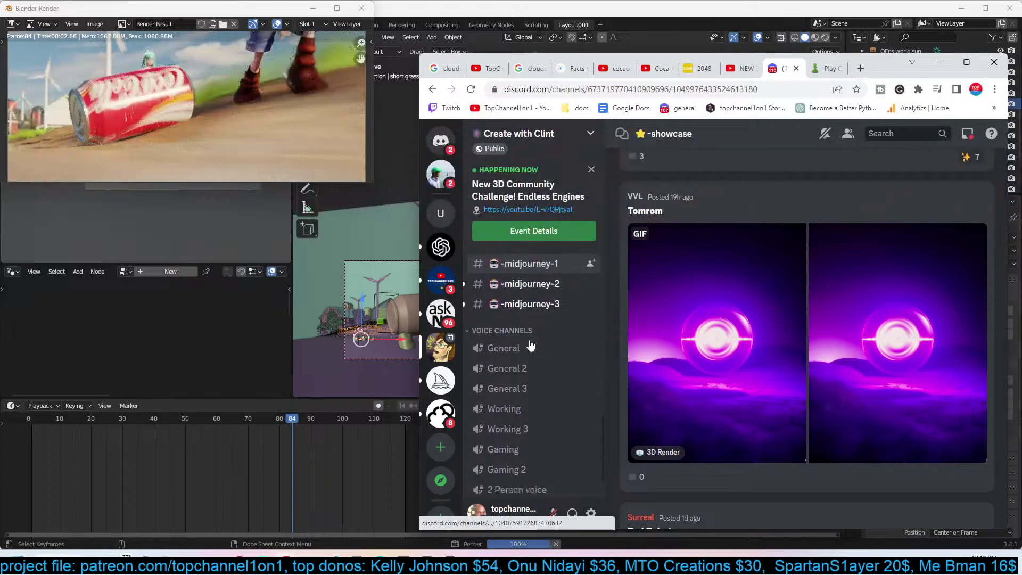
{"action": "scroll", "coordinate": [533, 362], "scroll_direction": "up", "scroll_amount": 1}
{"action": "scroll", "coordinate": [534, 369], "scroll_direction": "down", "scroll_amount": 1}
{"action": "scroll", "coordinate": [536, 368], "scroll_direction": "up", "scroll_amount": 5}
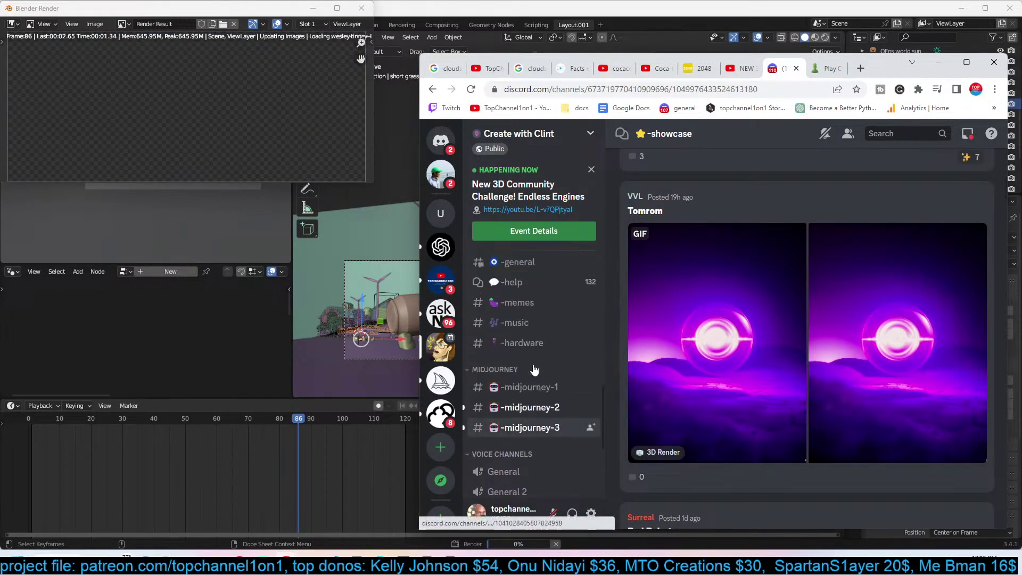
{"action": "scroll", "coordinate": [547, 364], "scroll_direction": "up", "scroll_amount": 4}
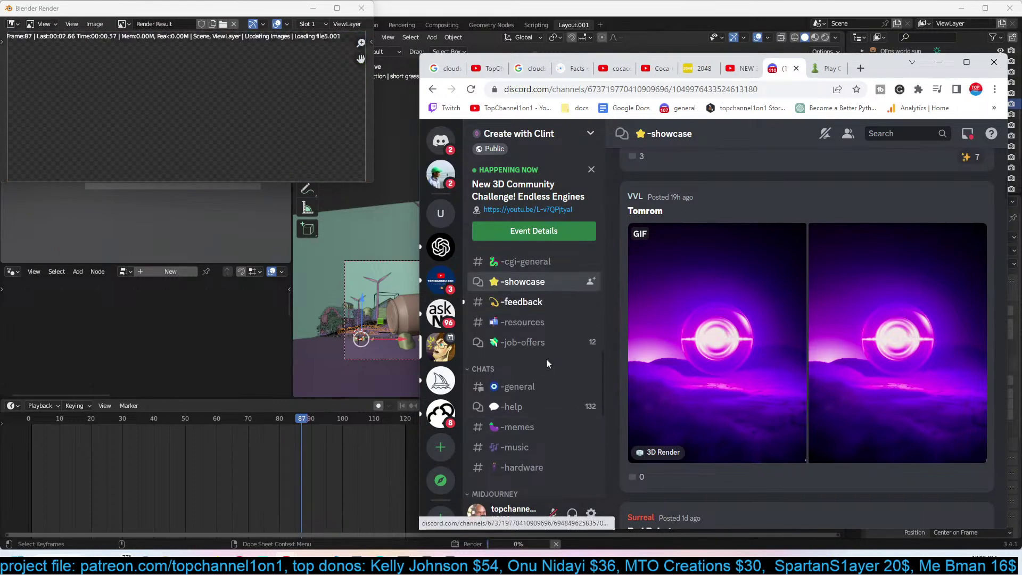
{"action": "scroll", "coordinate": [547, 364], "scroll_direction": "up", "scroll_amount": 5}
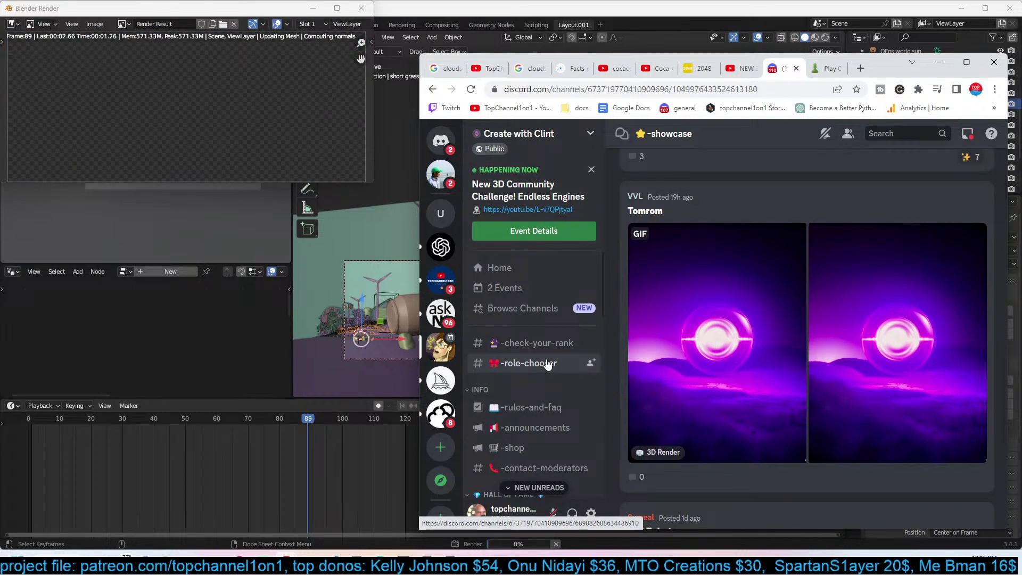
{"action": "scroll", "coordinate": [547, 364], "scroll_direction": "down", "scroll_amount": 3}
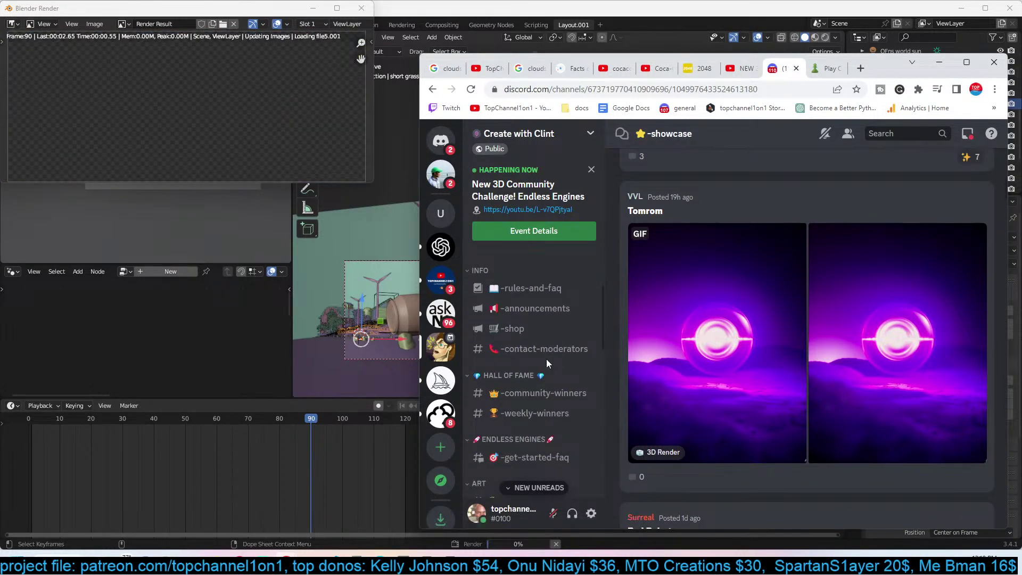
{"action": "scroll", "coordinate": [546, 359], "scroll_direction": "down", "scroll_amount": 10}
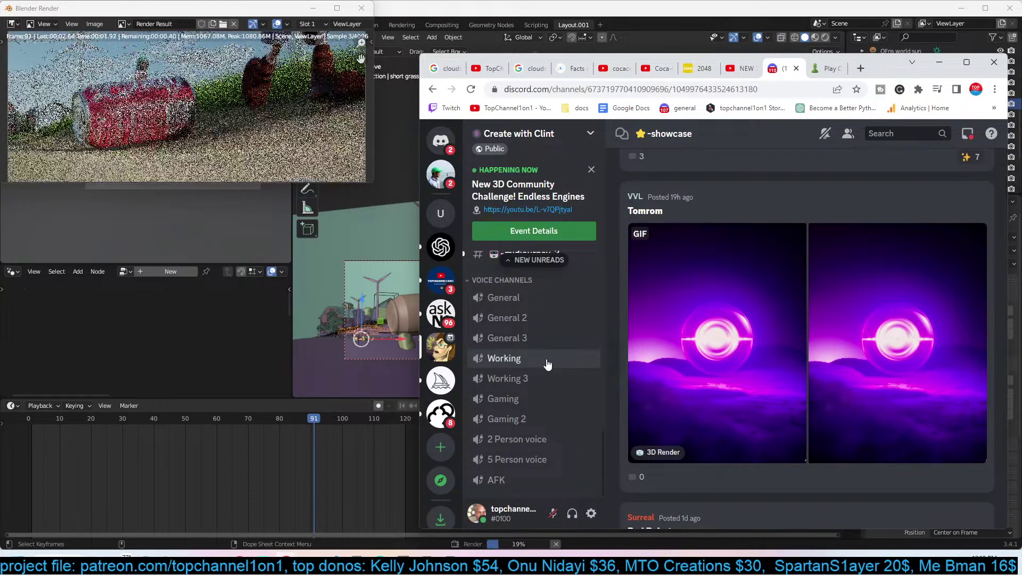
{"action": "scroll", "coordinate": [547, 364], "scroll_direction": "up", "scroll_amount": 4}
{"action": "scroll", "coordinate": [548, 364], "scroll_direction": "up", "scroll_amount": 10}
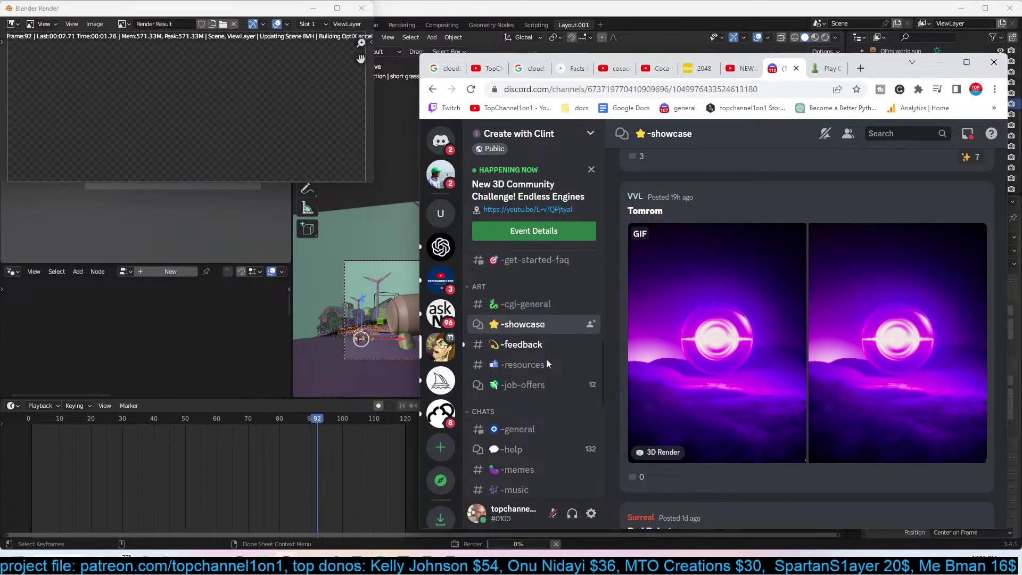
{"action": "scroll", "coordinate": [546, 359], "scroll_direction": "up", "scroll_amount": 3}
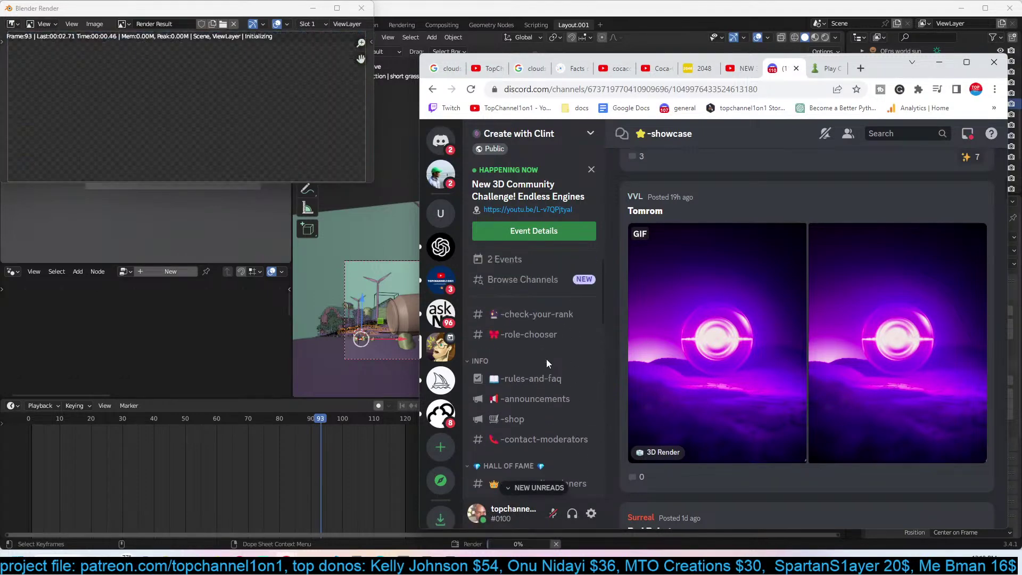
Find the Midjourney section in the server's channel list and open the midjourney-1 channel.
{"action": "scroll", "coordinate": [547, 364], "scroll_direction": "down", "scroll_amount": 2}
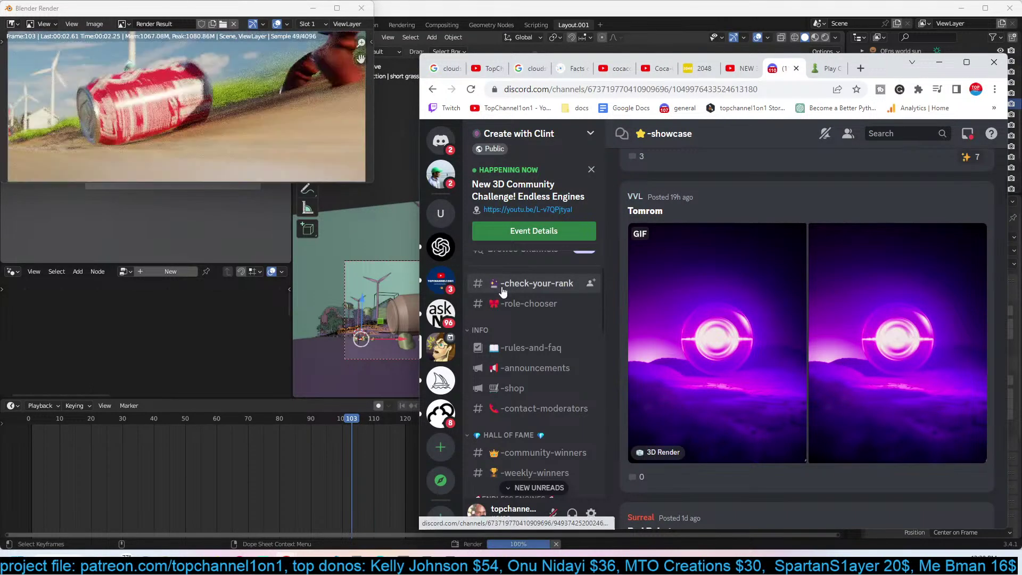
{"action": "scroll", "coordinate": [619, 312], "scroll_direction": "down", "scroll_amount": 5}
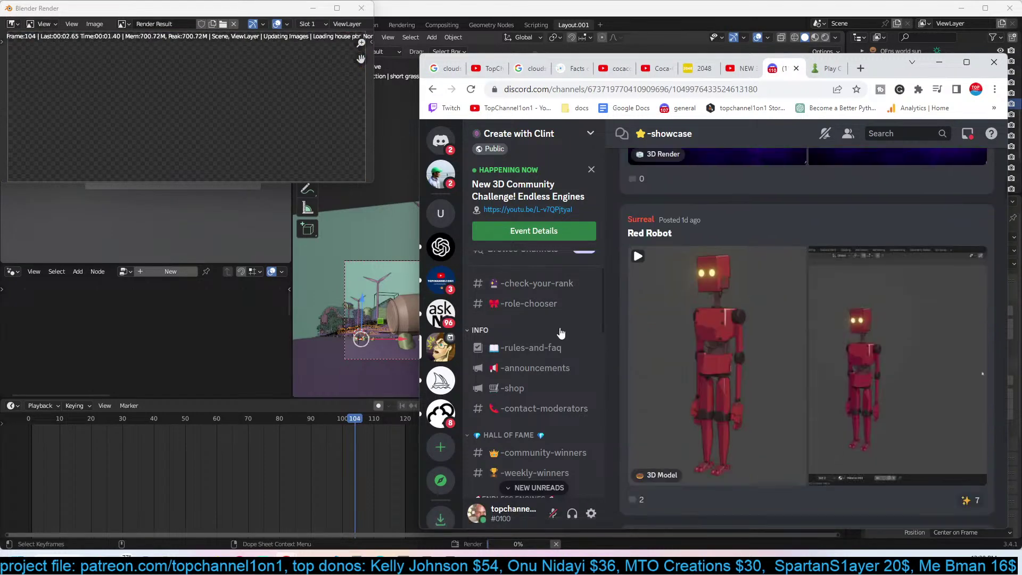
{"action": "scroll", "coordinate": [522, 347], "scroll_direction": "down", "scroll_amount": 2}
{"action": "scroll", "coordinate": [519, 351], "scroll_direction": "down", "scroll_amount": 6}
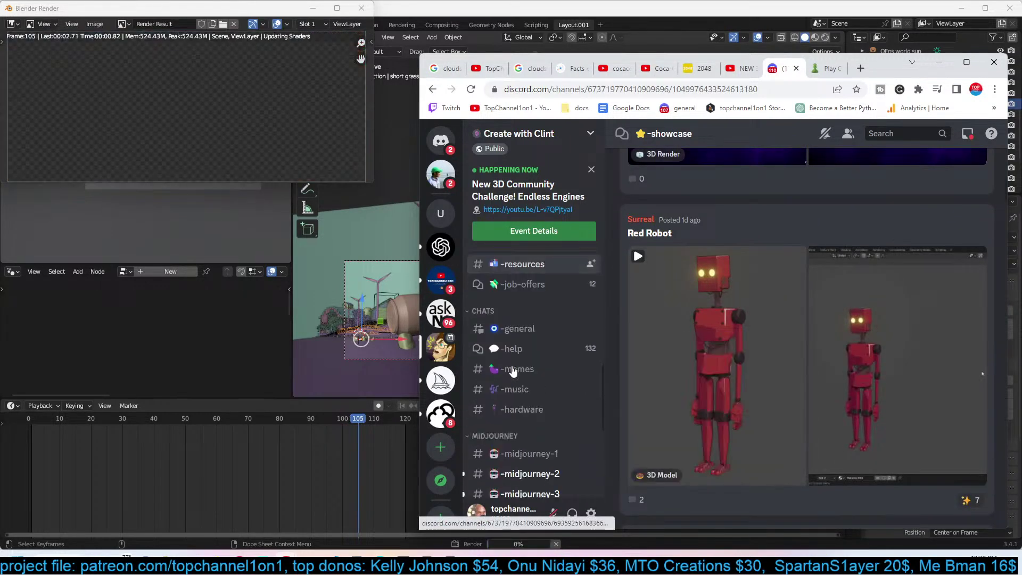
{"action": "left_click", "coordinate": [519, 334]}
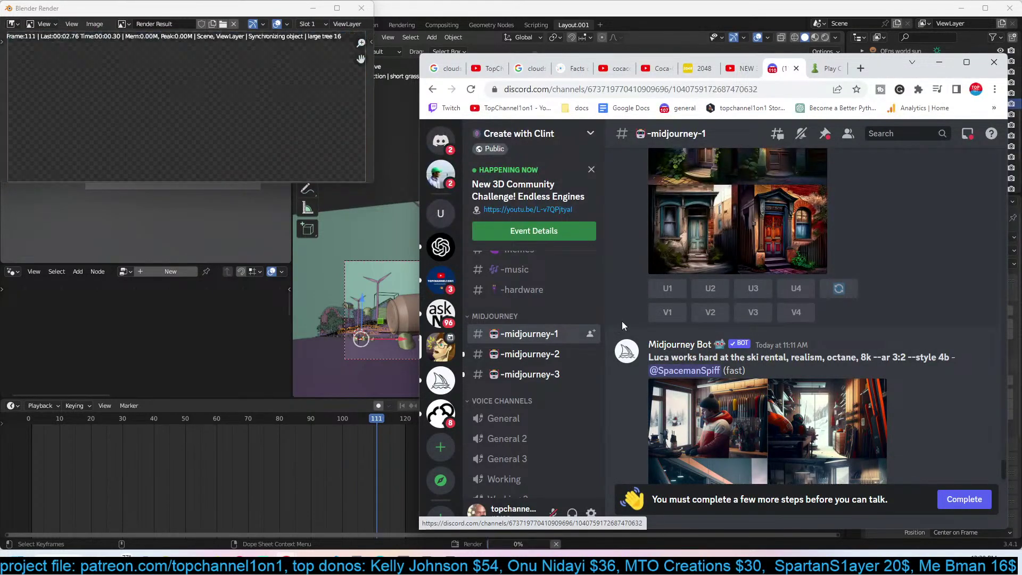
View the generated alleyway house-door image grid enlarged in midjourney-1 and close the preview.
{"action": "scroll", "coordinate": [622, 321], "scroll_direction": "up", "scroll_amount": 2}
{"action": "left_click", "coordinate": [691, 306]}
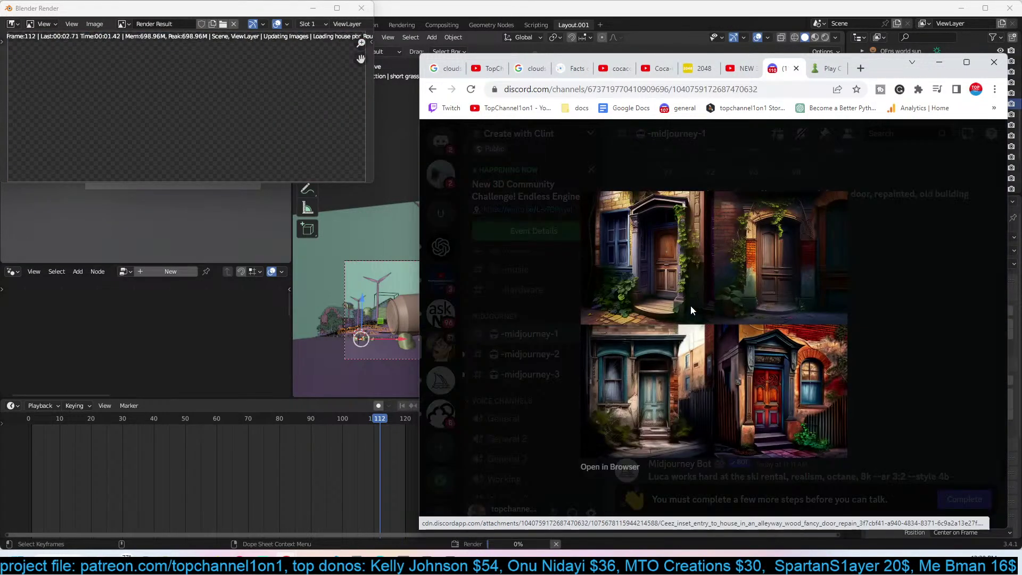
{"action": "left_click", "coordinate": [888, 299]}
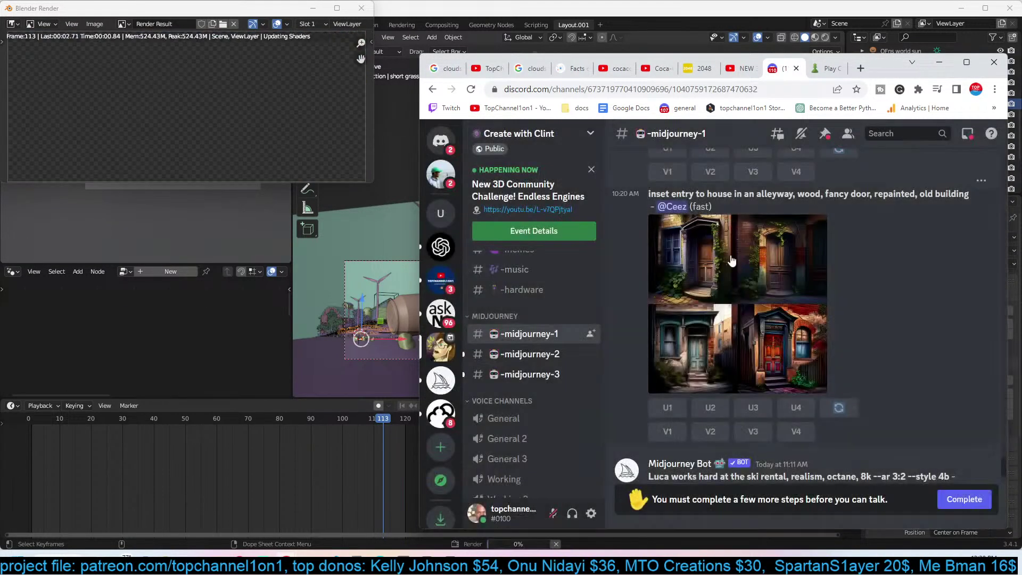
{"action": "left_click", "coordinate": [823, 87]}
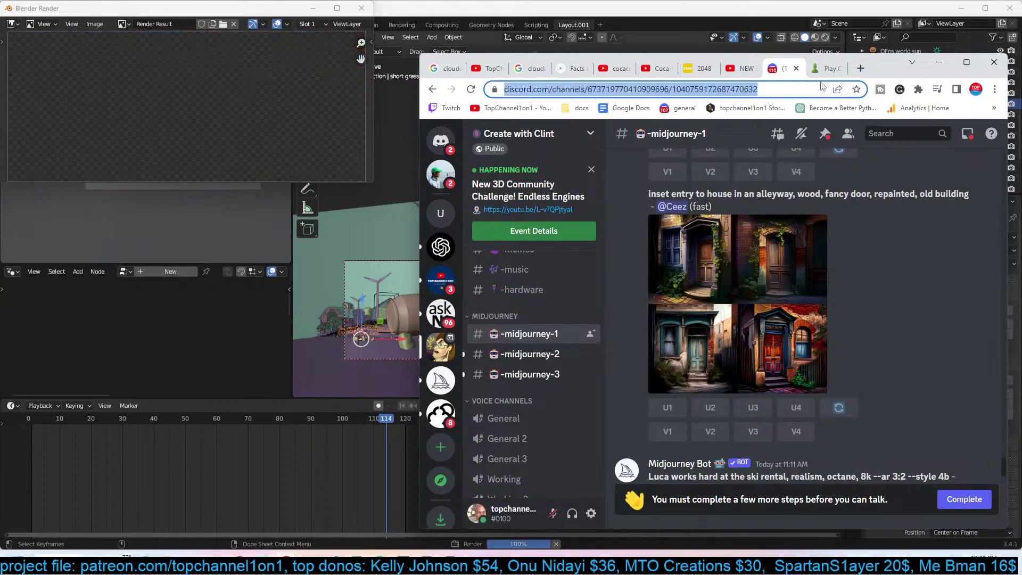
Start the Chess Computer page on chess.com and return to the TopChannel1on1 YouTube streams page.
{"action": "left_click", "coordinate": [827, 69]}
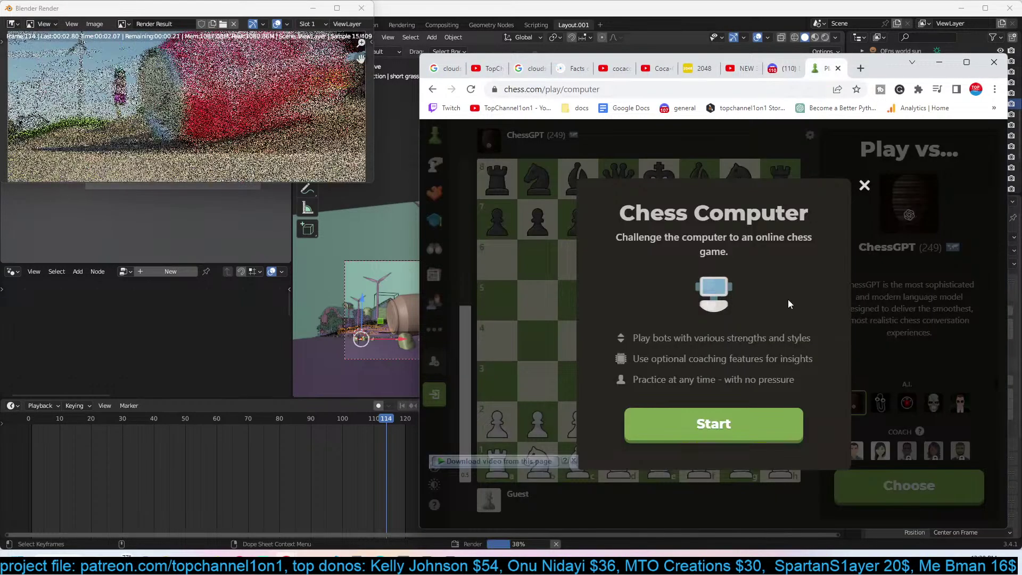
{"action": "left_click", "coordinate": [721, 412]}
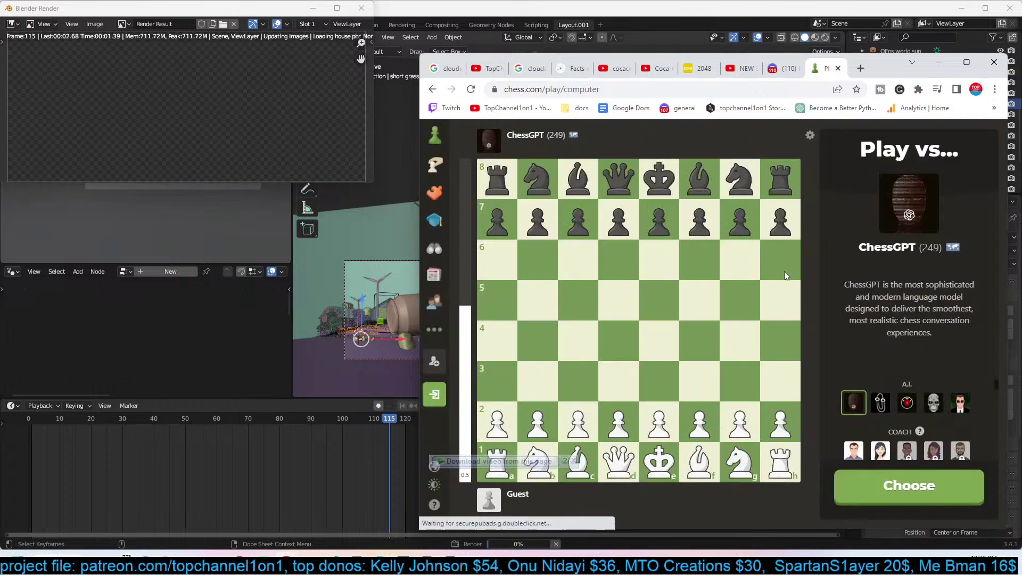
{"action": "left_click", "coordinate": [487, 68]}
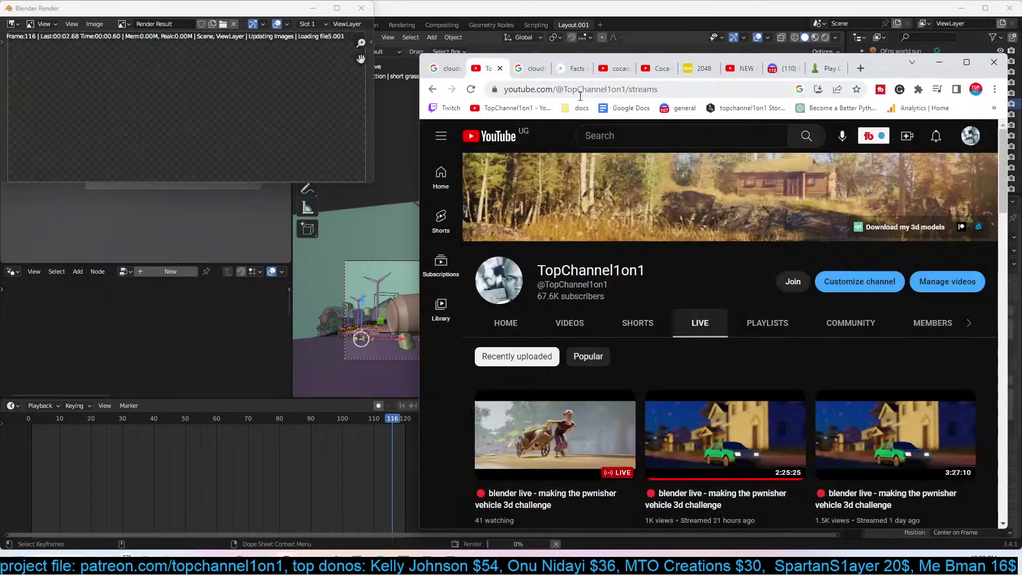
Search YouTube for "c4d reels" and open the video "Cinema 4D | 2022 Reel" by Maxon.
{"action": "left_click", "coordinate": [670, 135]}
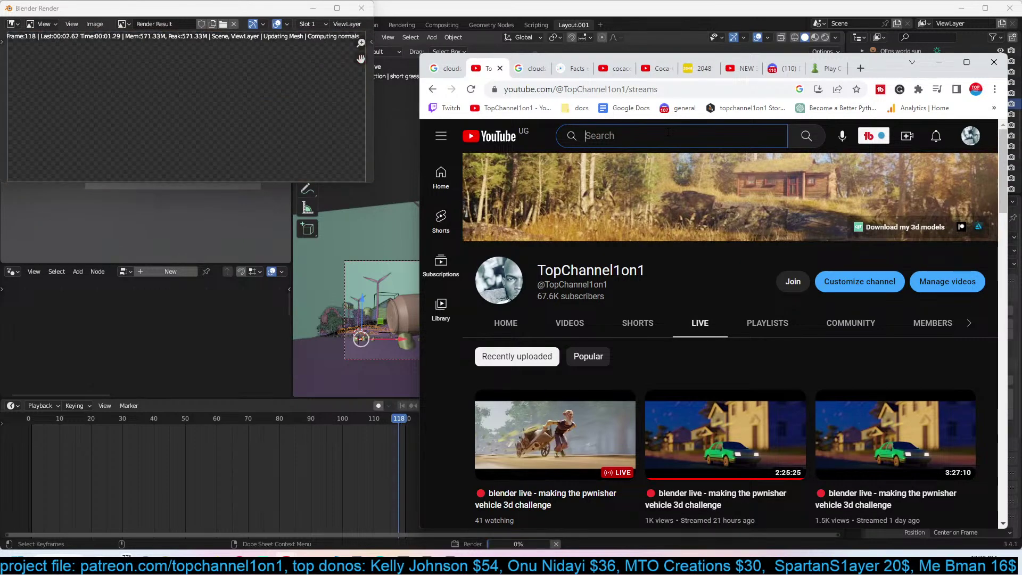
{"action": "type", "text": "reels"}
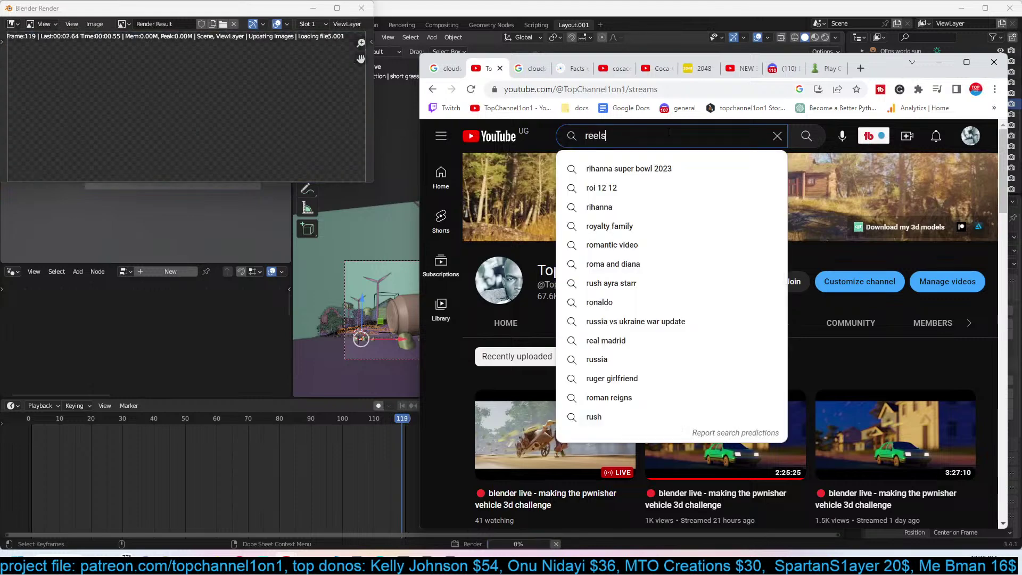
{"action": "key", "text": "Home"}
{"action": "type", "text": "v"}
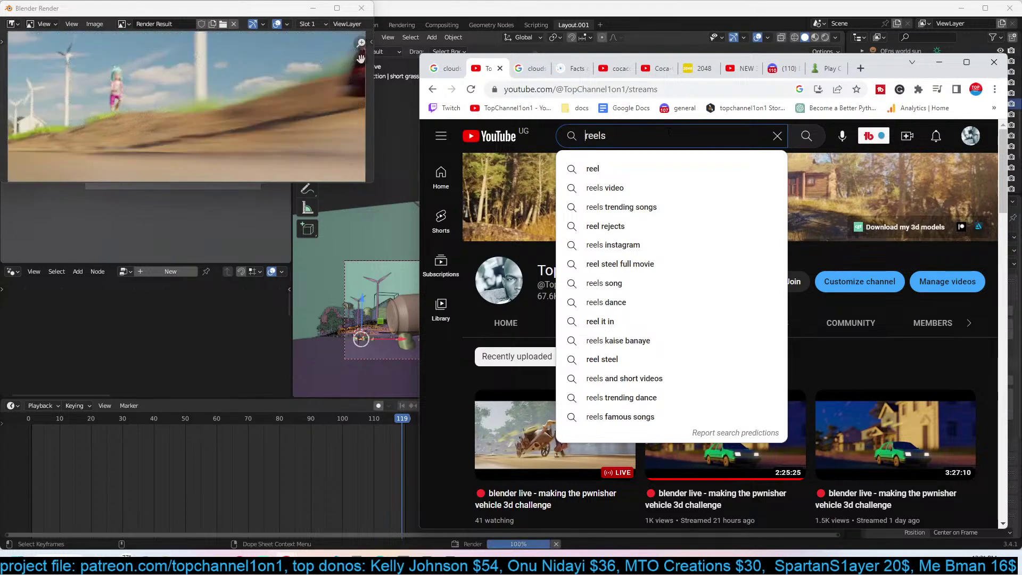
{"action": "type", "text": "ira"}
{"action": "key", "text": "BackSpace"}
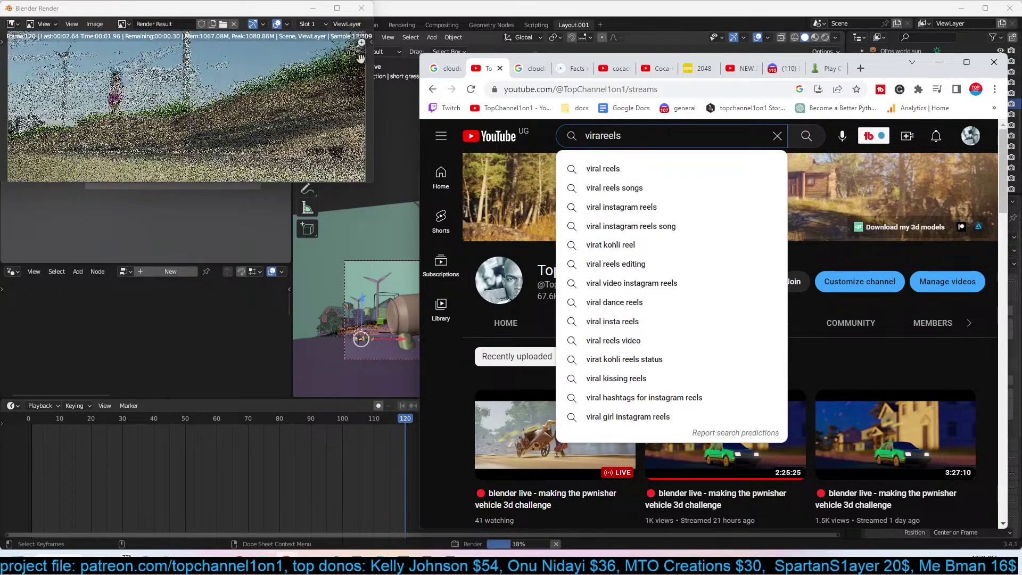
{"action": "key", "text": "BackSpace"}
{"action": "key", "text": "BackSpace"}
{"action": "key", "text": "BackSpace"}
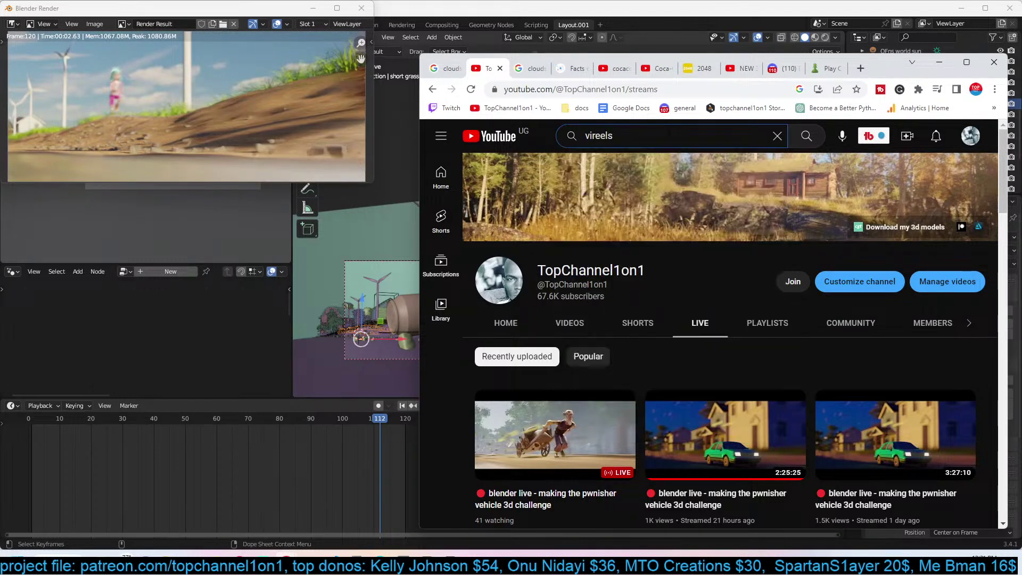
{"action": "type", "text": "c4d"}
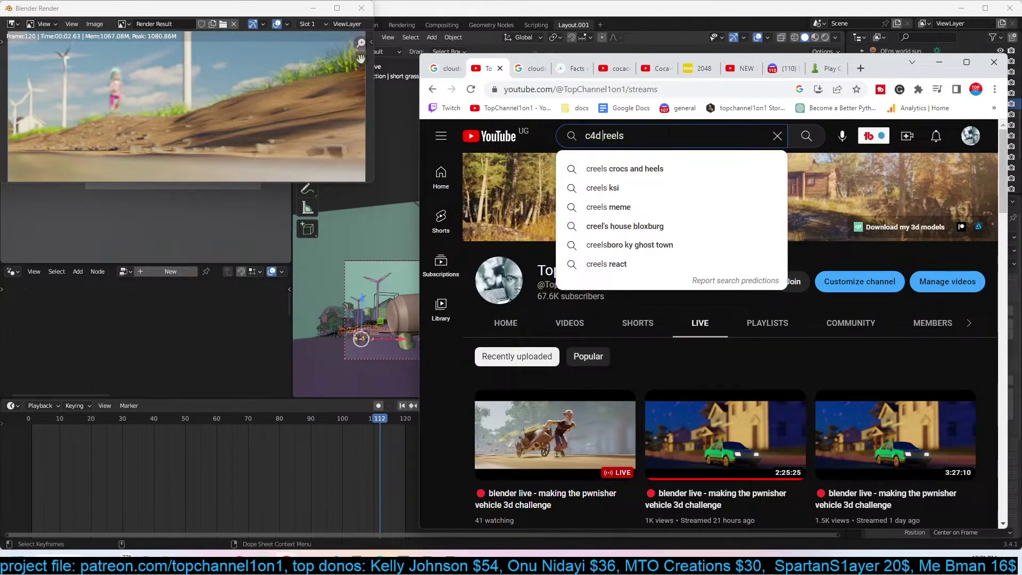
{"action": "key", "text": "Return"}
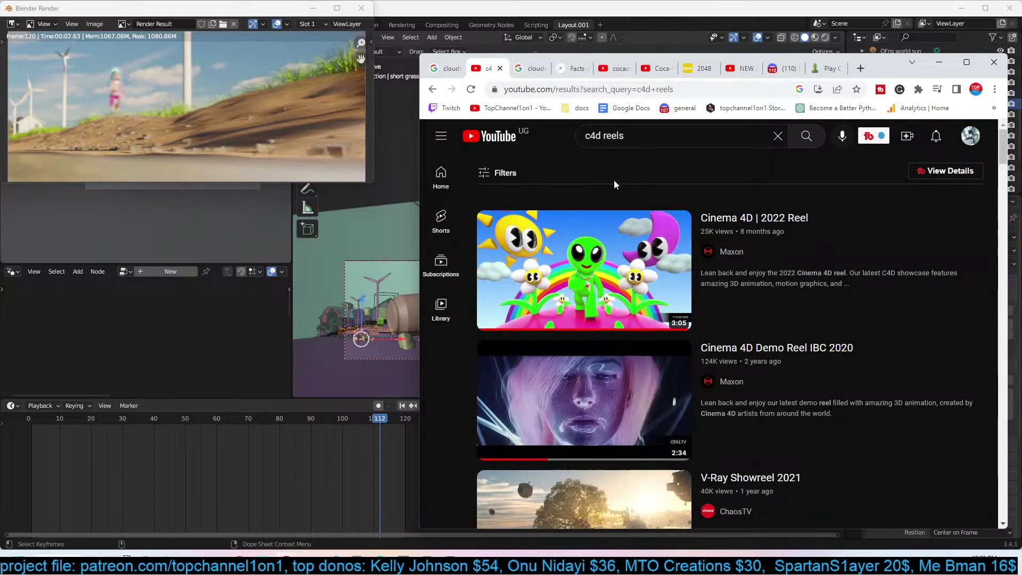
{"action": "left_click", "coordinate": [597, 230]}
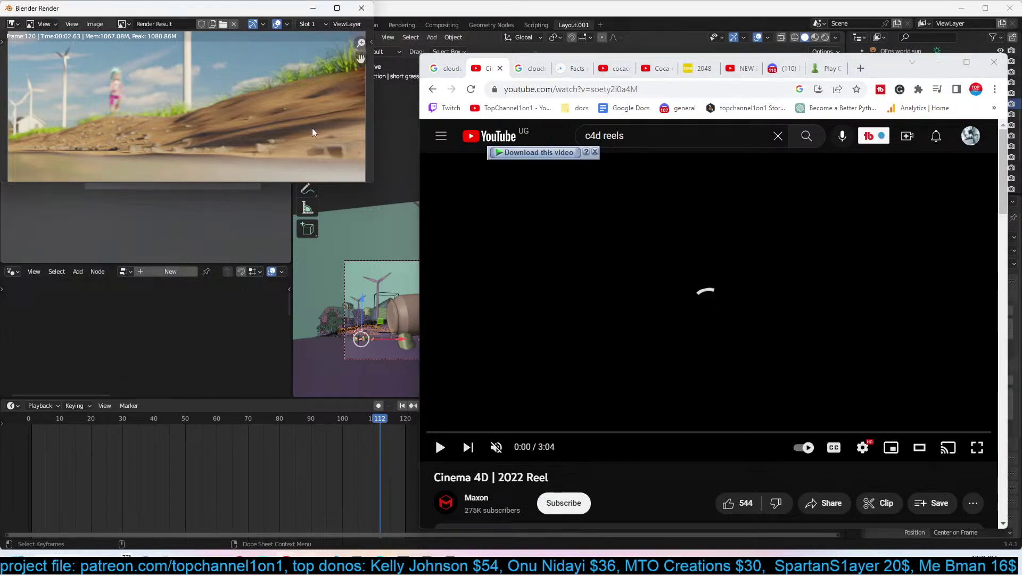
Switch to Blender, close the finished render and review the rendered can animation in the playback window.
{"action": "key", "text": "Escape"}
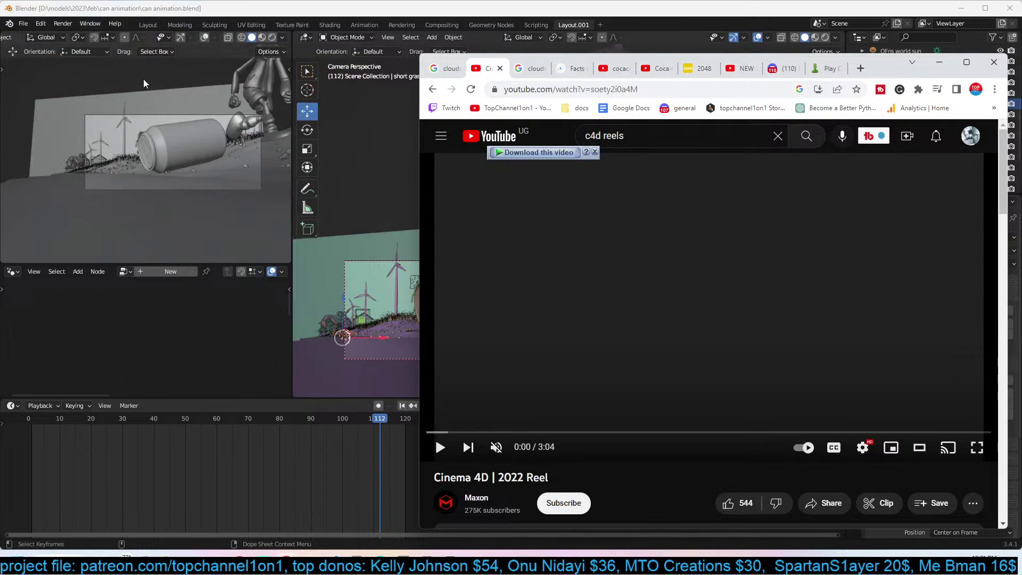
{"action": "left_click", "coordinate": [63, 24]}
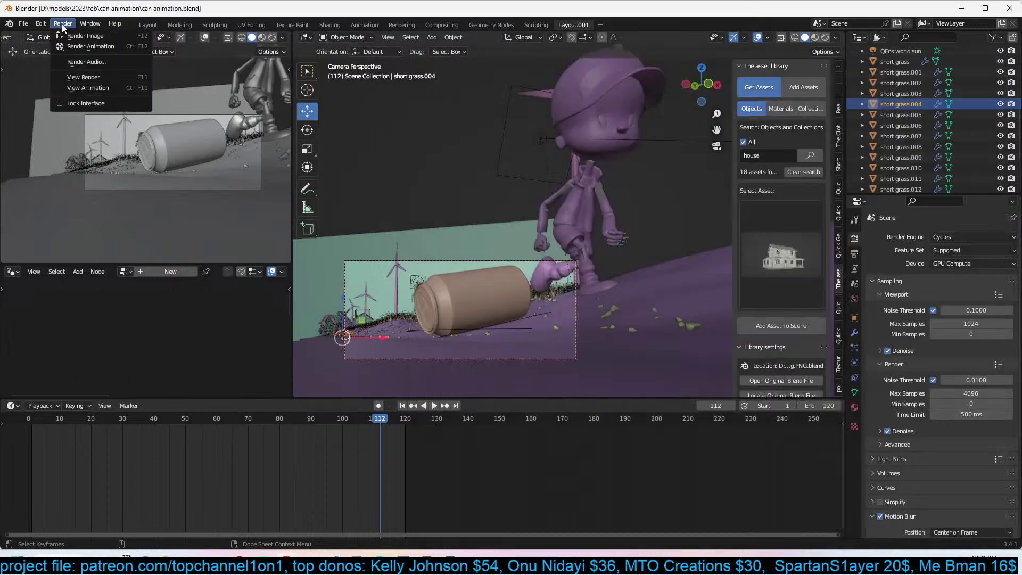
{"action": "left_click", "coordinate": [88, 88]}
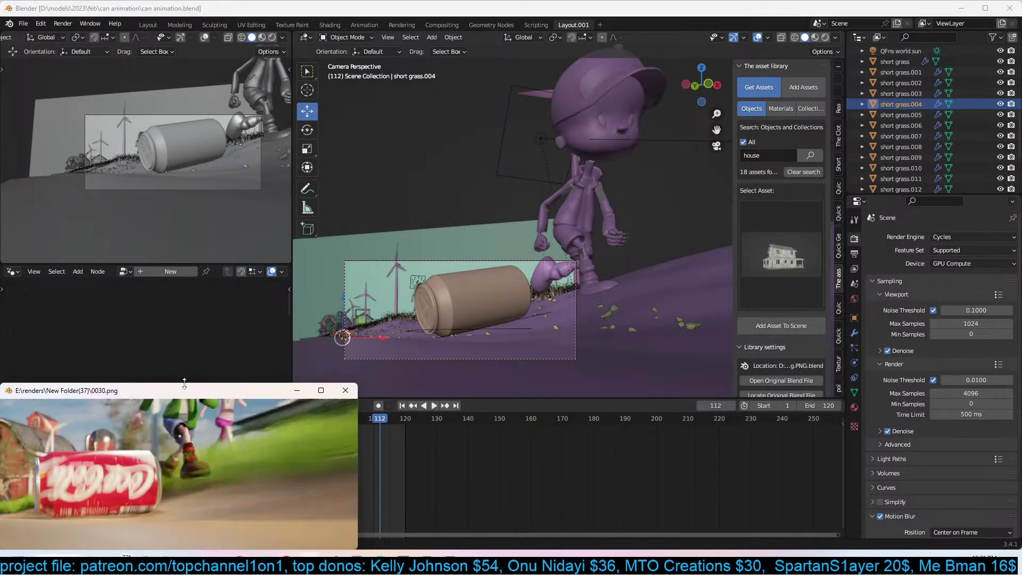
{"action": "left_click_drag", "start_coordinate": [184, 393], "coordinate": [290, 184]}
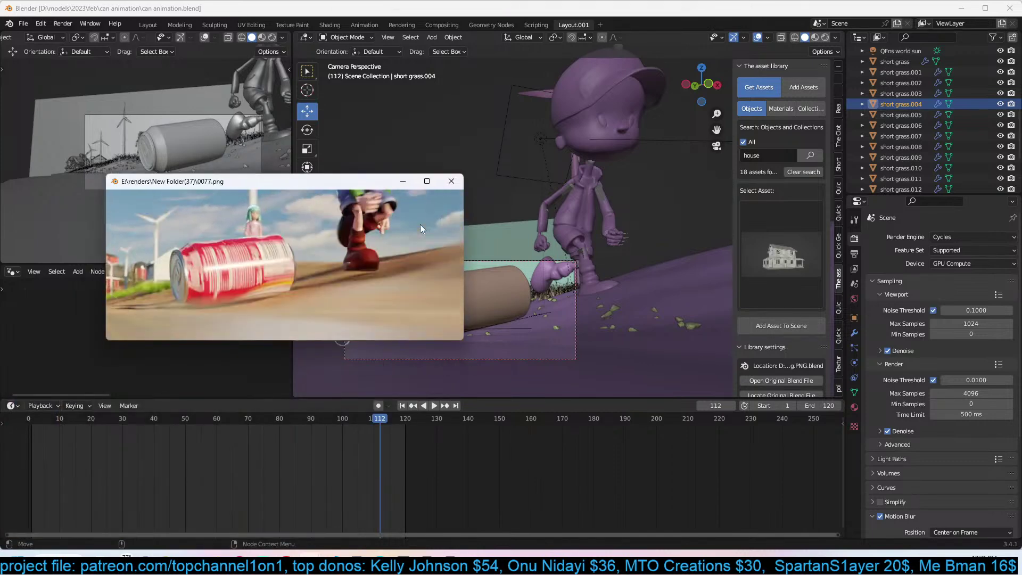
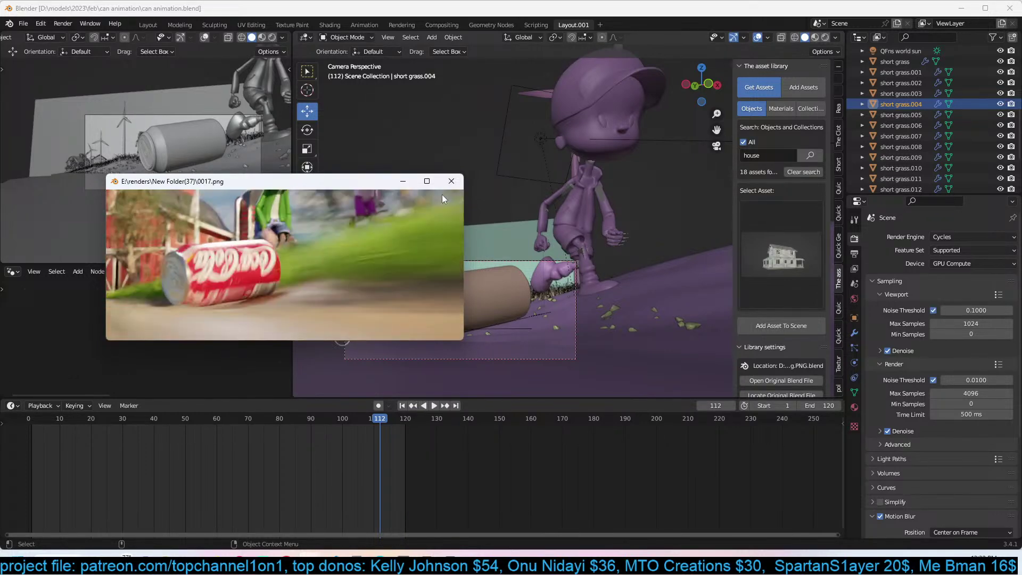
{"action": "key", "text": "Escape"}
Delay the boy armature's end keyframe to frame 128 and preview frame 60 in rendered shading in the small camera view.
{"action": "left_click", "coordinate": [579, 210]}
{"action": "left_click", "coordinate": [598, 194]}
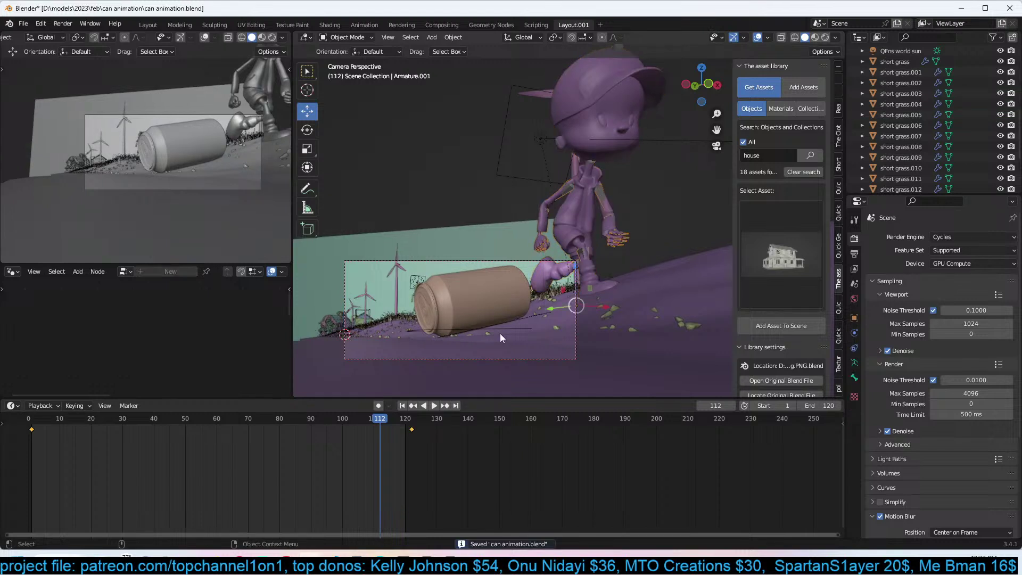
{"action": "left_click_drag", "start_coordinate": [442, 422], "coordinate": [443, 423]}
{"action": "key", "text": "g"}
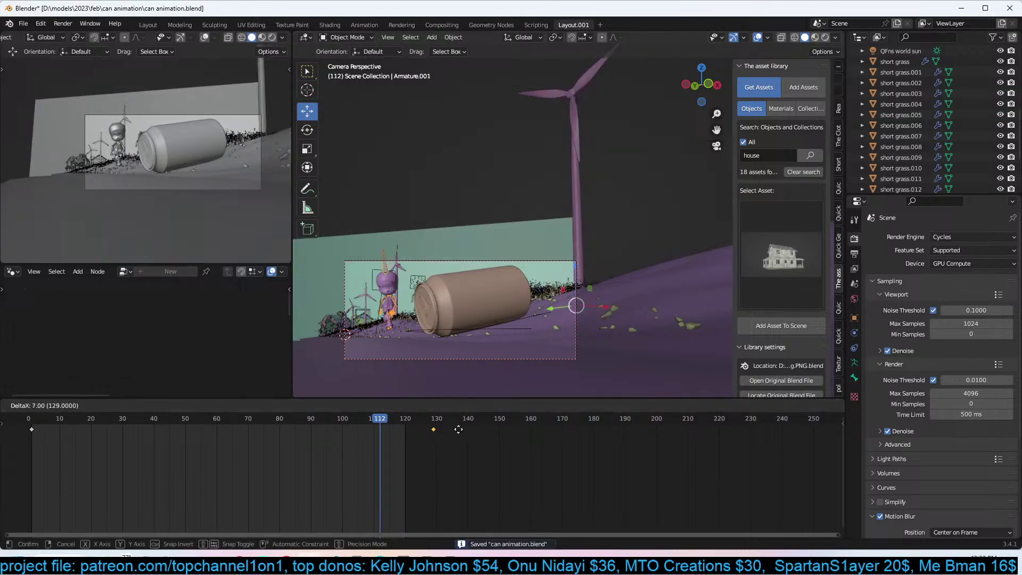
{"action": "left_click", "coordinate": [457, 429]}
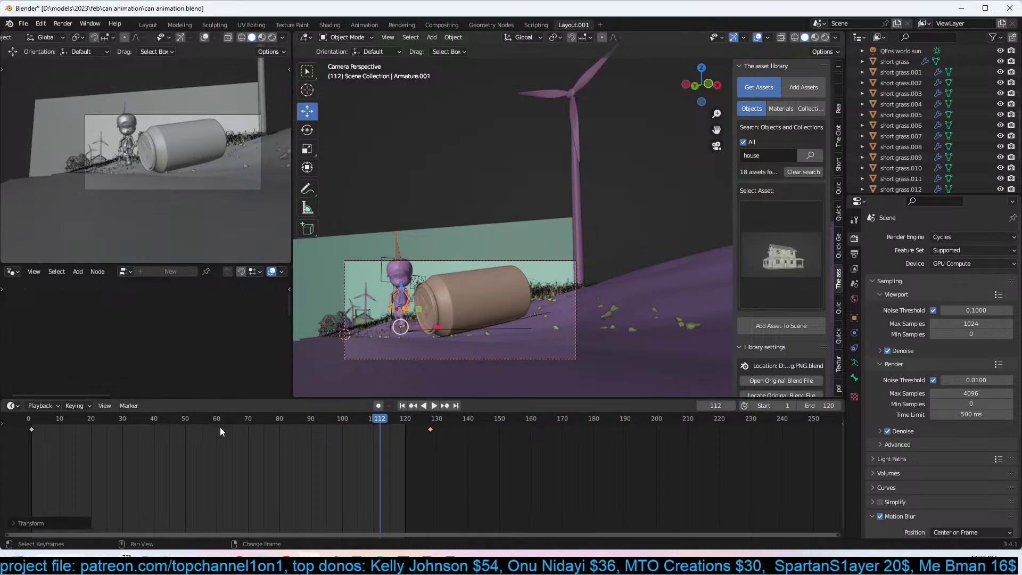
{"action": "left_click_drag", "start_coordinate": [229, 425], "coordinate": [216, 427]}
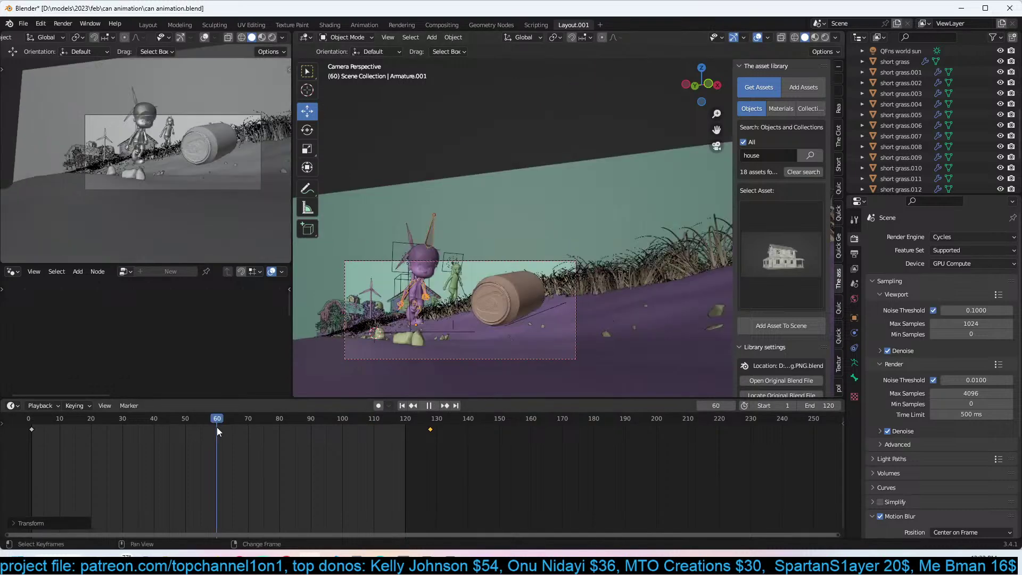
{"action": "left_click", "coordinate": [271, 39]}
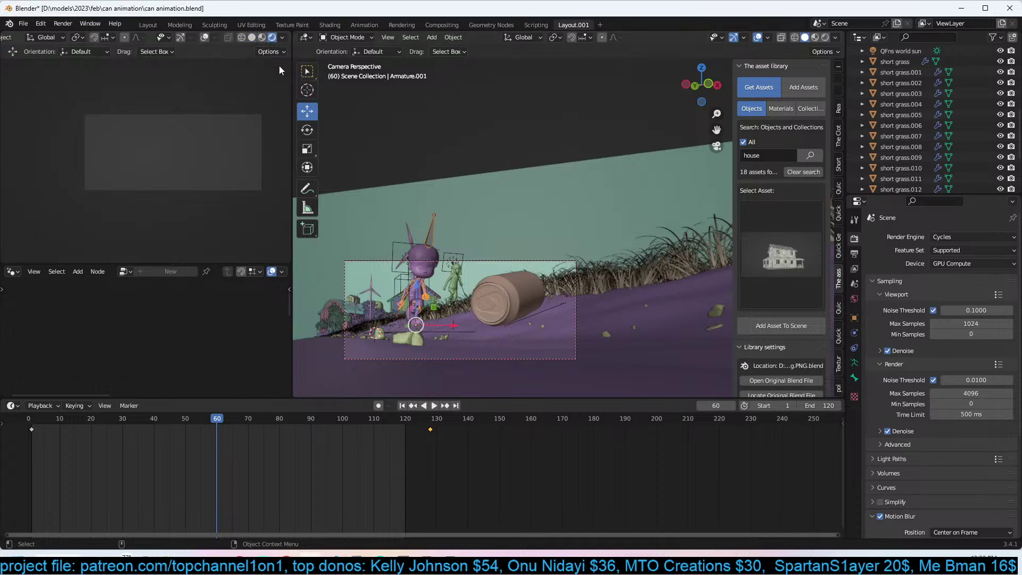
Try scaling the boy's armature and moving it behind the can at frame 60.
{"action": "scroll", "coordinate": [445, 326], "scroll_direction": "up", "scroll_amount": 2}
{"action": "left_click_drag", "start_coordinate": [389, 375], "coordinate": [505, 357]}
{"action": "key", "text": "s"}
{"action": "left_click", "coordinate": [555, 323]}
{"action": "key", "text": "g"}
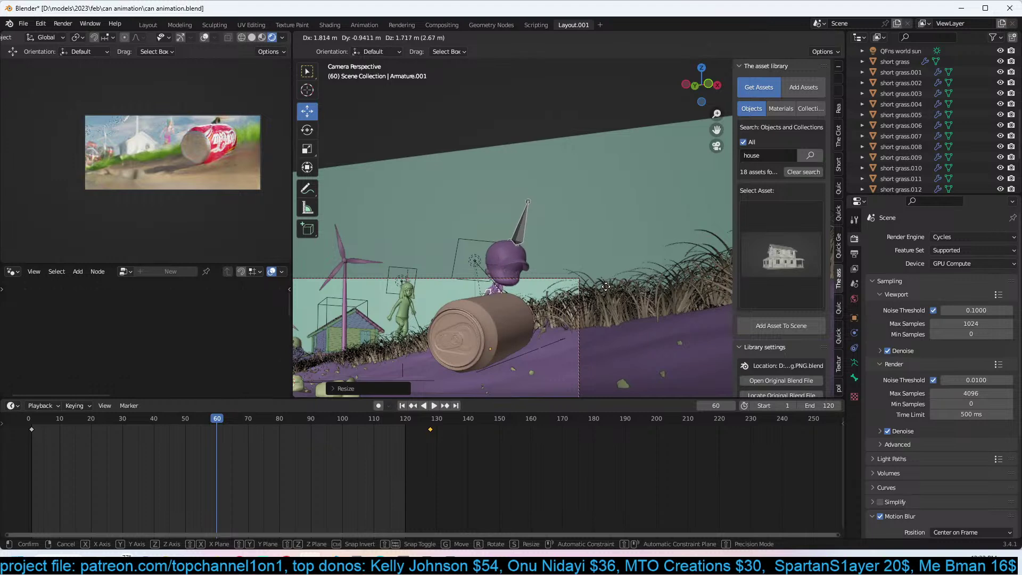
{"action": "left_click", "coordinate": [606, 287]}
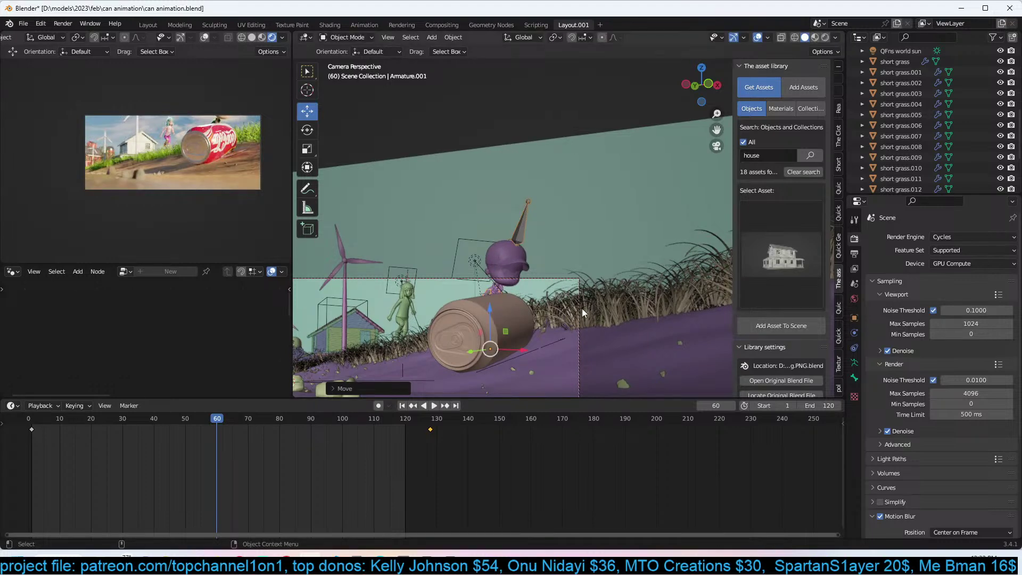
Delay the boy armature's end keyframe further to about frame 132.
{"action": "key", "text": "g"}
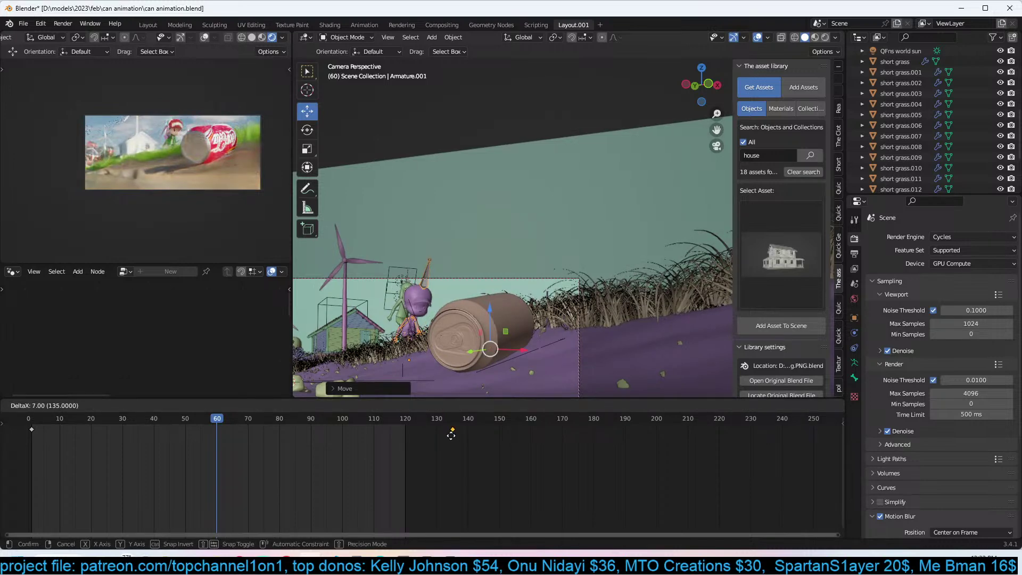
{"action": "left_click", "coordinate": [447, 434]}
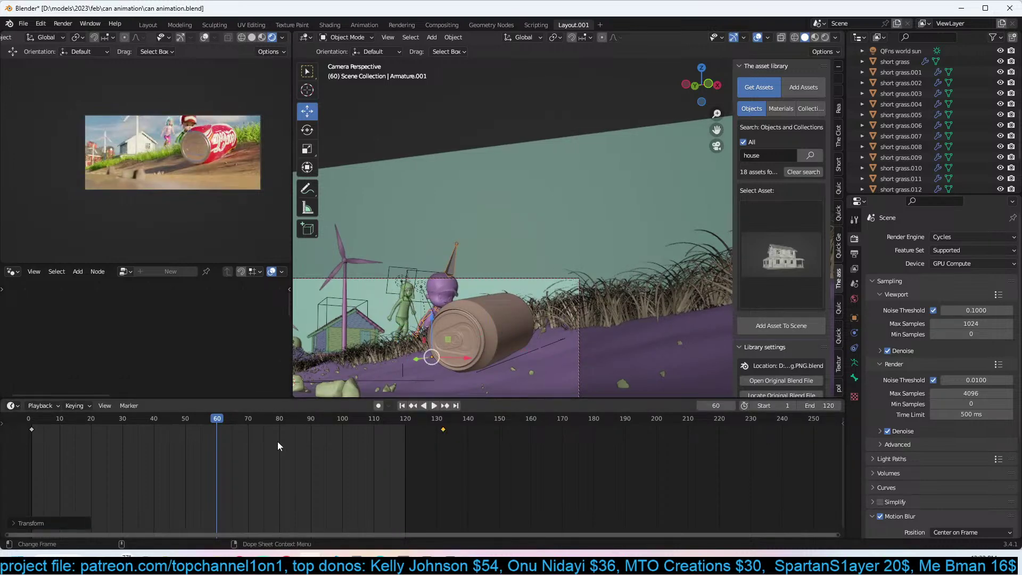
{"action": "scroll", "coordinate": [479, 290], "scroll_direction": "up", "scroll_amount": 2}
{"action": "scroll", "coordinate": [438, 272], "scroll_direction": "up", "scroll_amount": 2}
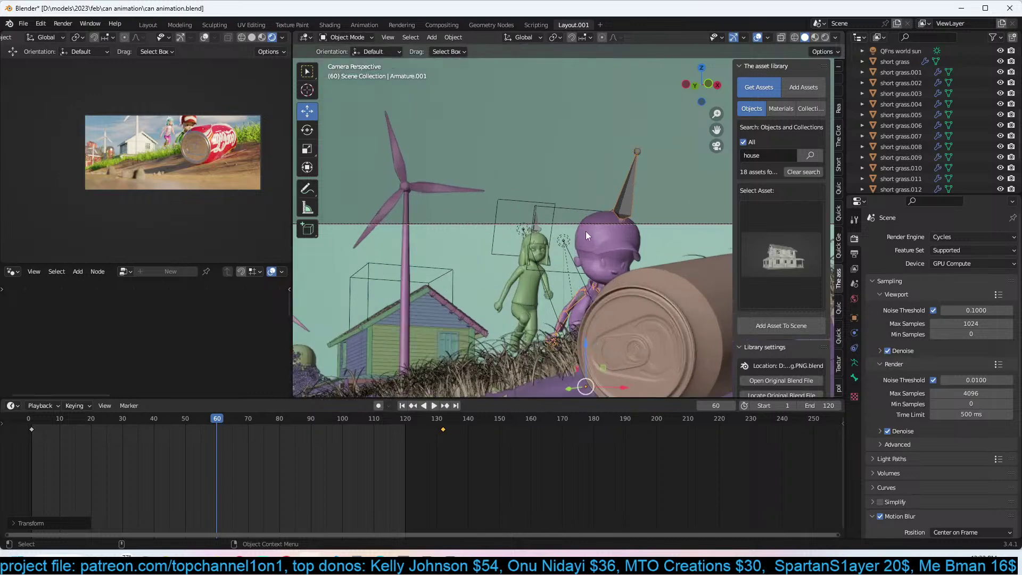
Play the rendered animation again up to frame 120 and close the playback window.
{"action": "left_click", "coordinate": [63, 23]}
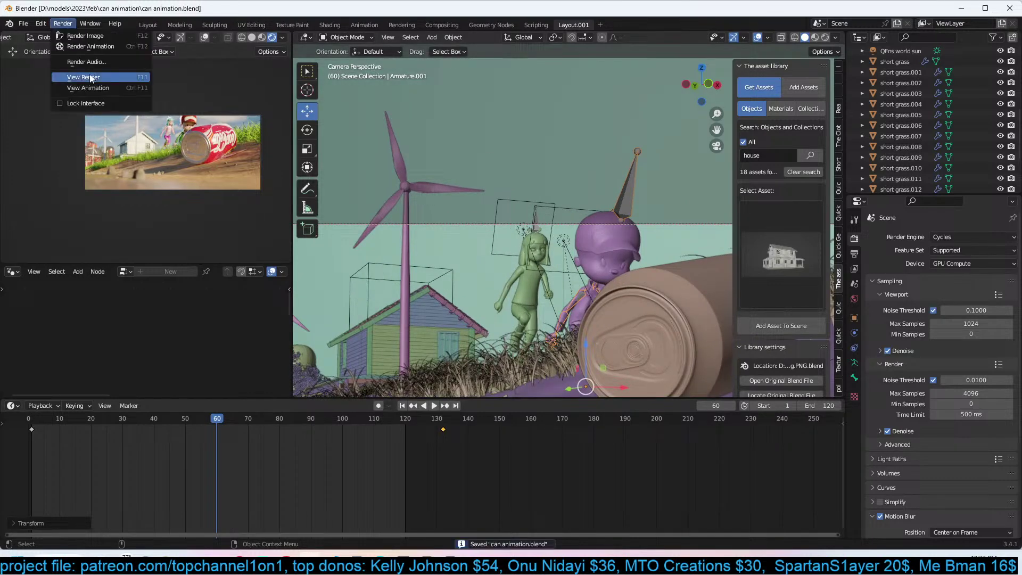
{"action": "left_click", "coordinate": [94, 88]}
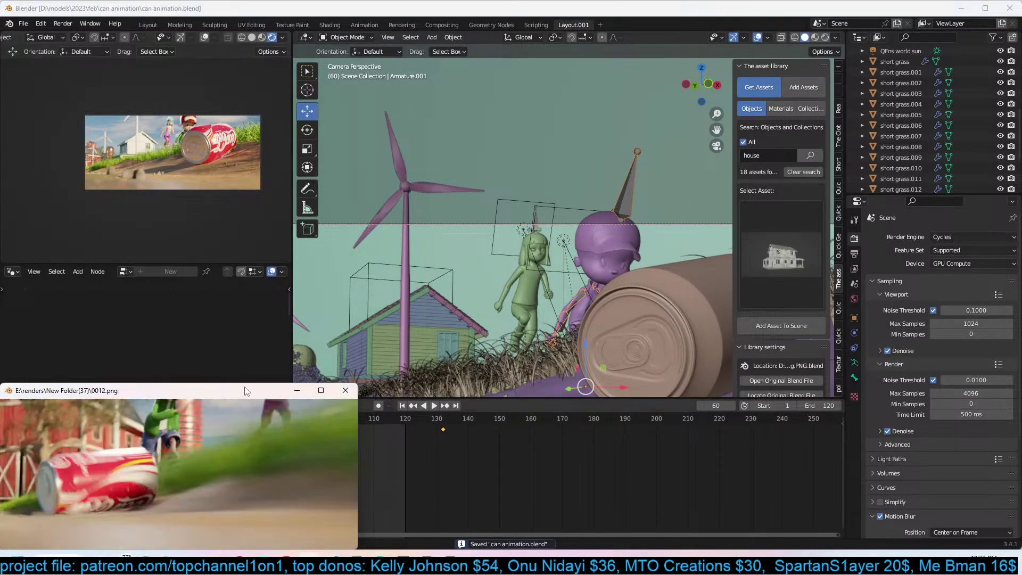
{"action": "left_click_drag", "start_coordinate": [240, 396], "coordinate": [439, 98]}
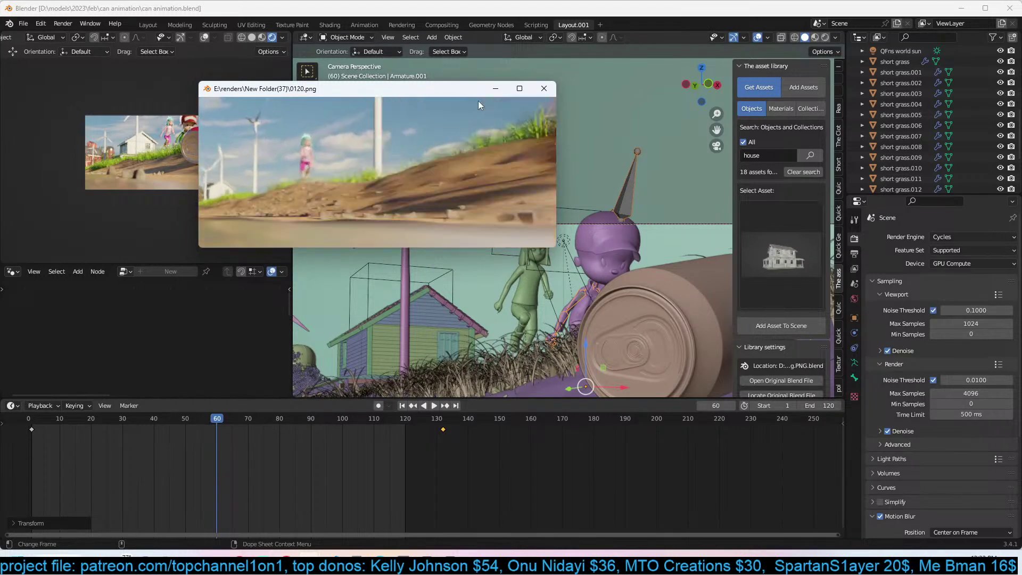
{"action": "left_click", "coordinate": [539, 90]}
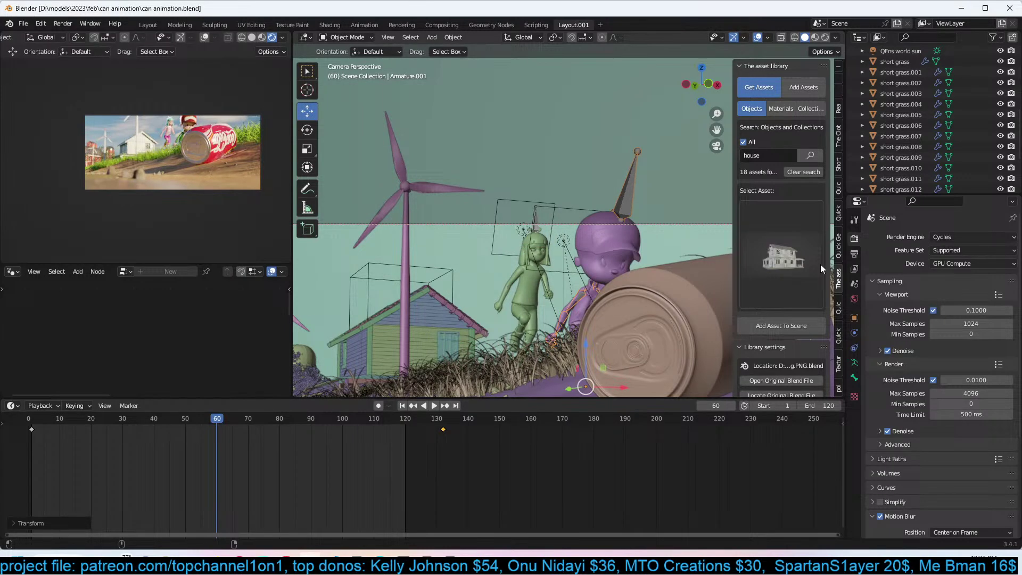
Spawn the coniferous tree Picea rubens (A) from the botaniq asset library into the scene.
{"action": "scroll", "coordinate": [835, 384], "scroll_direction": "down", "scroll_amount": 5}
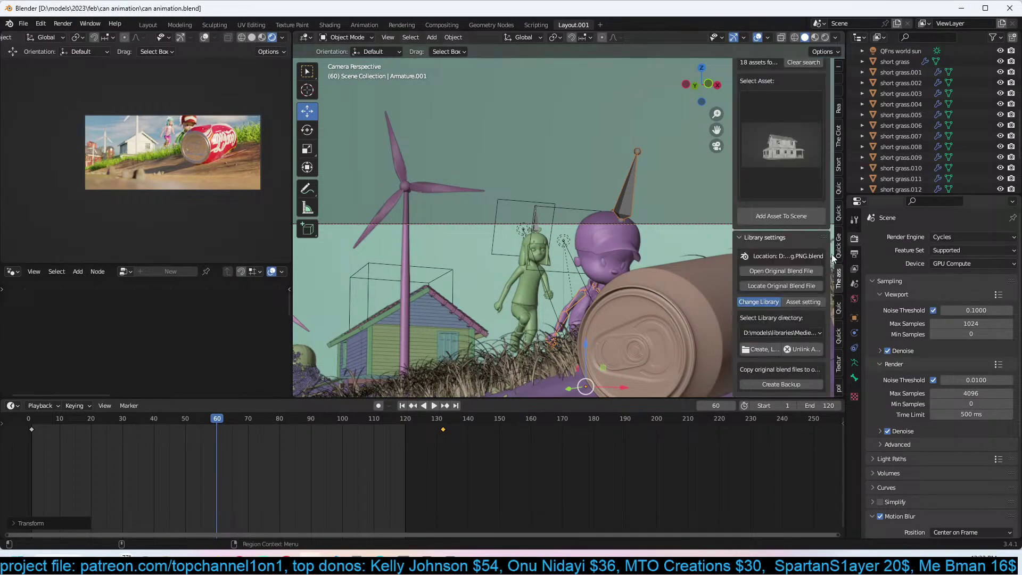
{"action": "left_click", "coordinate": [840, 389]}
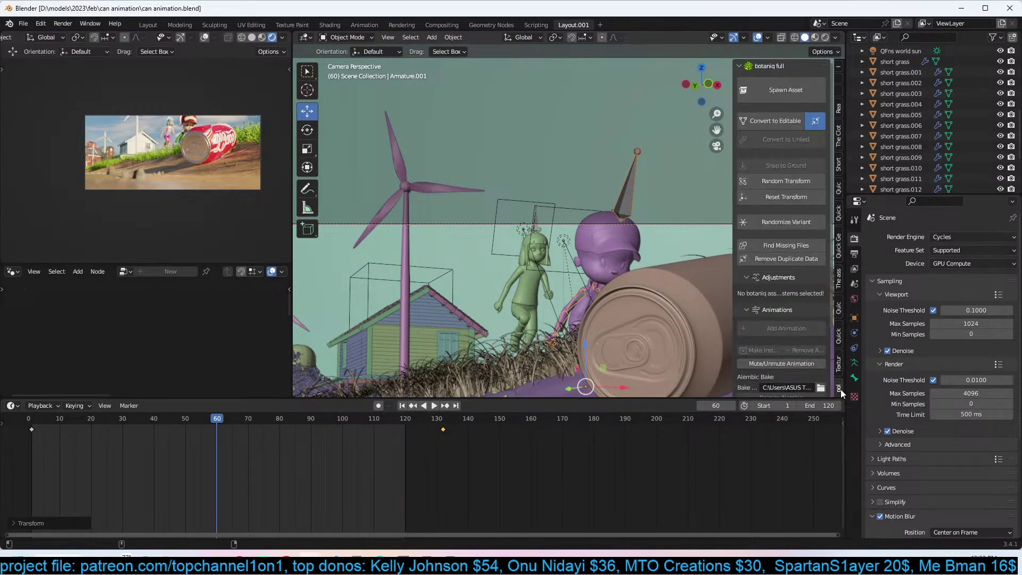
{"action": "left_click", "coordinate": [786, 80]}
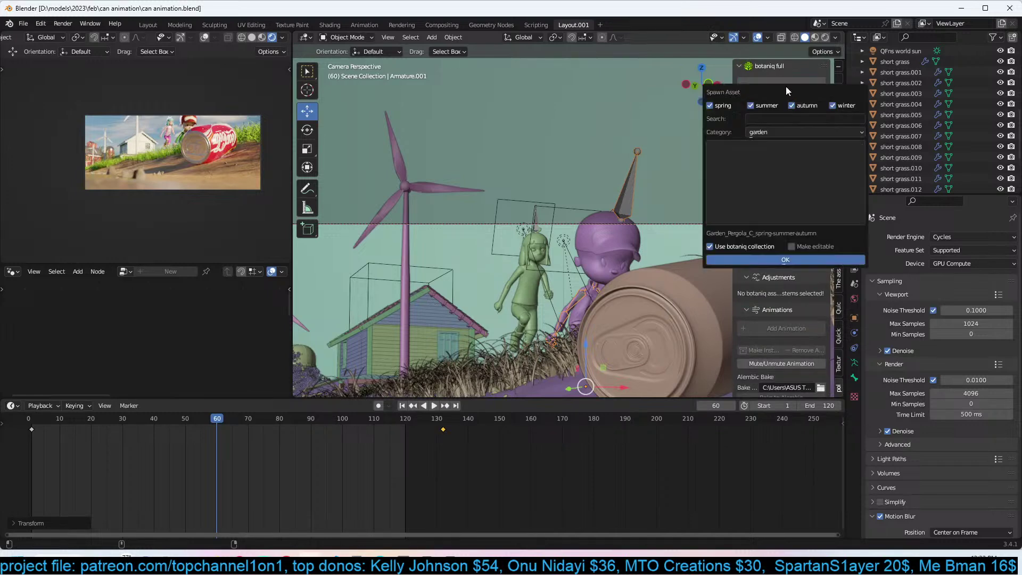
{"action": "left_click", "coordinate": [785, 131]}
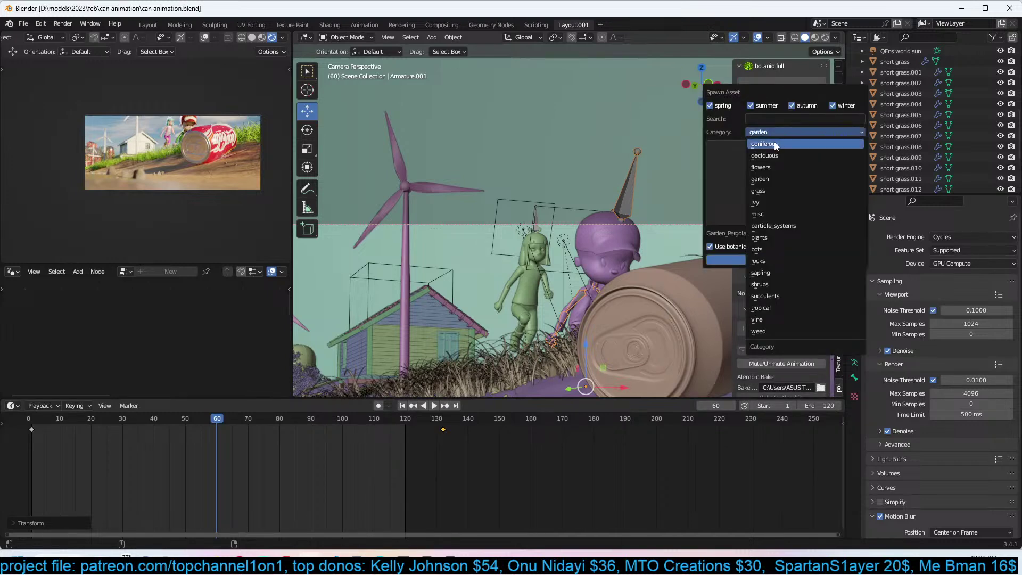
{"action": "left_click", "coordinate": [774, 143]}
{"action": "left_click", "coordinate": [777, 175]}
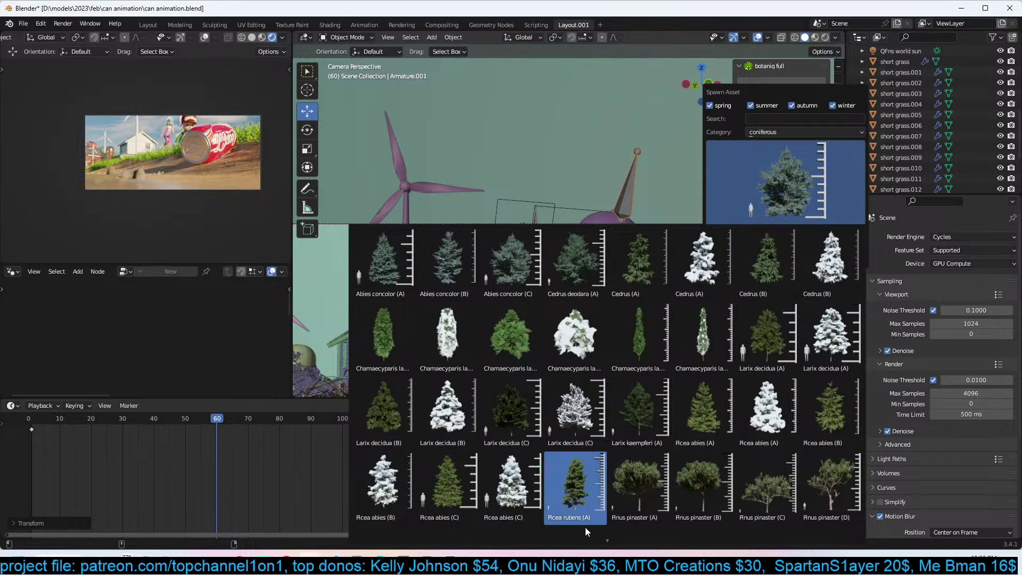
{"action": "scroll", "coordinate": [591, 501], "scroll_direction": "down", "scroll_amount": 2}
{"action": "left_click", "coordinate": [575, 402]}
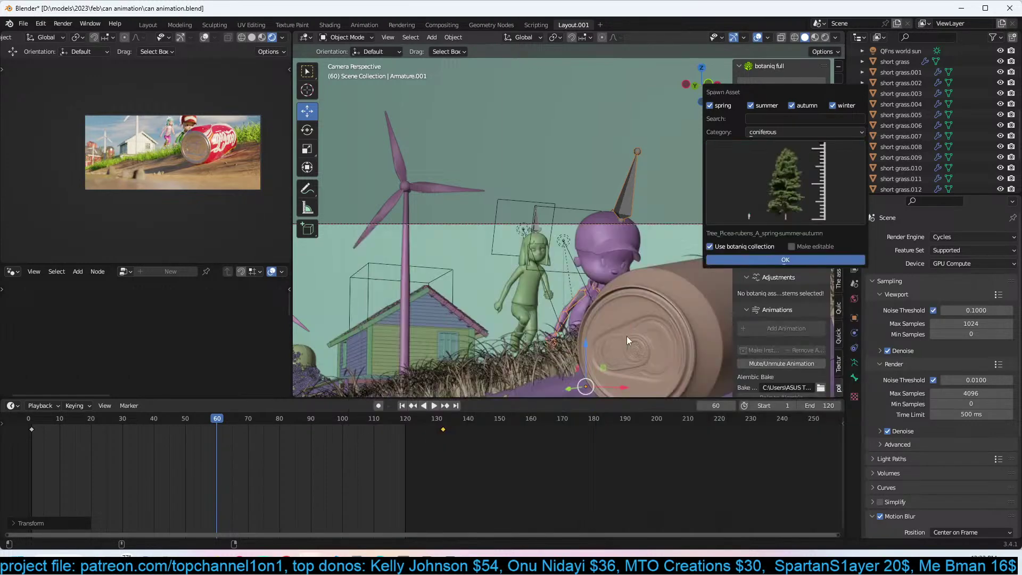
{"action": "key", "text": "Return"}
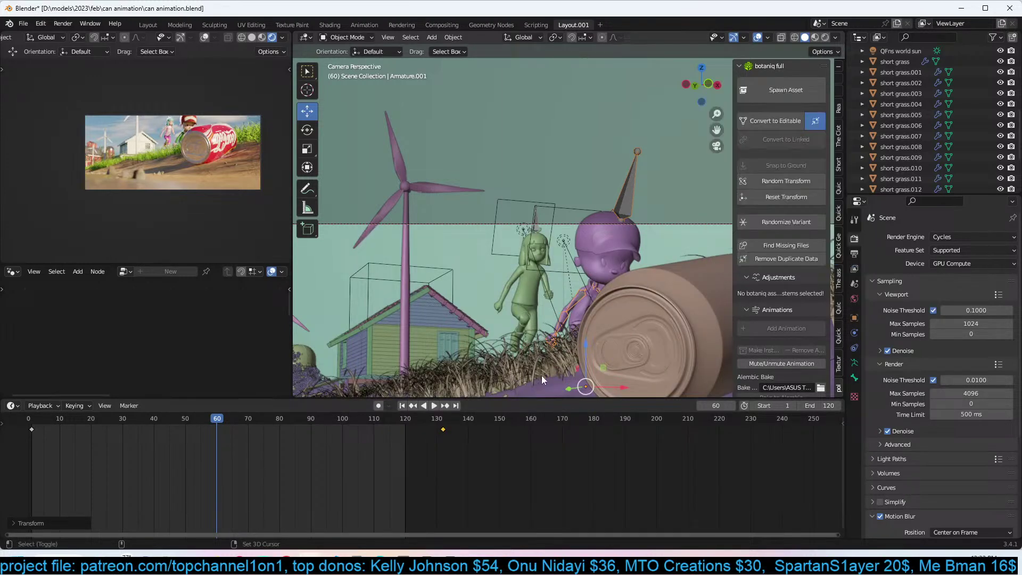
{"action": "left_click", "coordinate": [794, 90]}
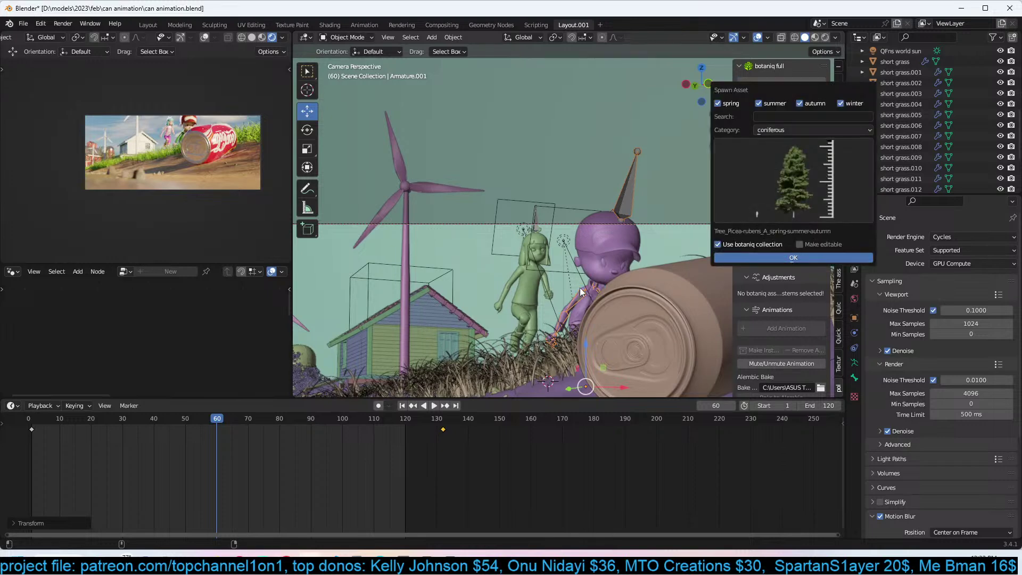
{"action": "key", "text": "Return"}
Scale the spawned tree, snap it to a 3D cursor placed beside the house, and shift it along X off the grass strip.
{"action": "key", "text": "s"}
{"action": "left_click", "coordinate": [709, 215]}
{"action": "scroll", "coordinate": [638, 263], "scroll_direction": "down", "scroll_amount": 8}
{"action": "middle_click_drag", "start_coordinate": [710, 217], "coordinate": [688, 248]}
{"action": "right_click", "coordinate": [545, 312], "text": "shift"}
{"action": "key", "text": "shift+s"}
{"action": "left_click", "coordinate": [563, 224]}
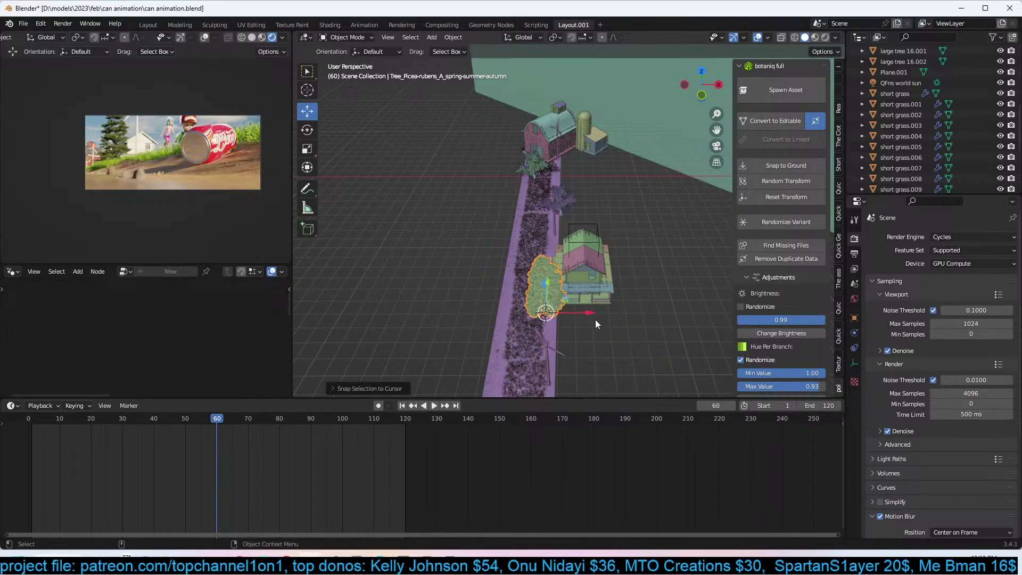
{"action": "left_click_drag", "start_coordinate": [581, 311], "coordinate": [603, 314]}
Select the wind turbines behind the house and scale them up to more than three times their size.
{"action": "middle_click_drag", "start_coordinate": [602, 314], "coordinate": [637, 246]}
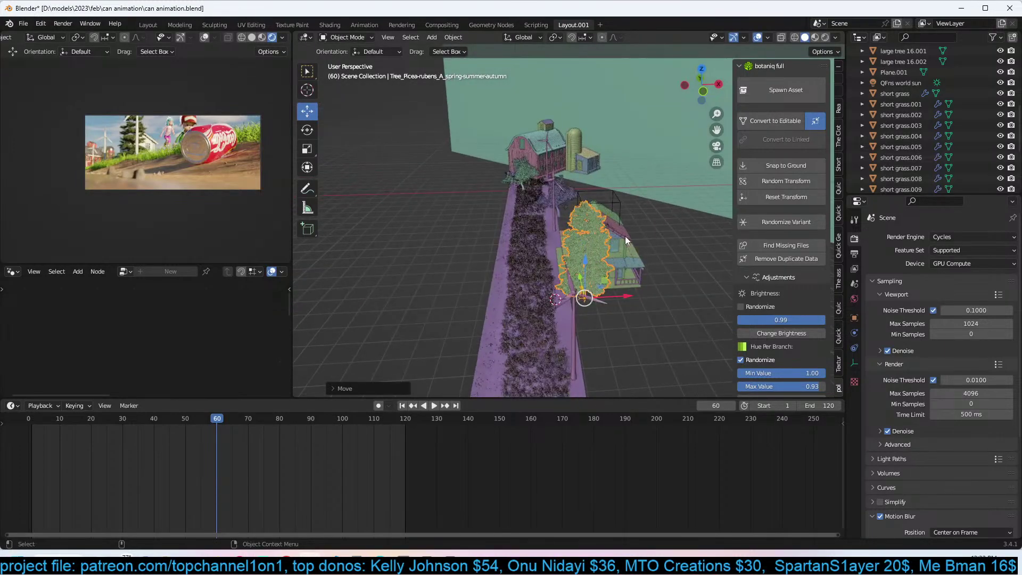
{"action": "left_click", "coordinate": [554, 213]}
{"action": "middle_click_drag", "start_coordinate": [609, 286], "coordinate": [507, 268]}
{"action": "key", "text": "s"}
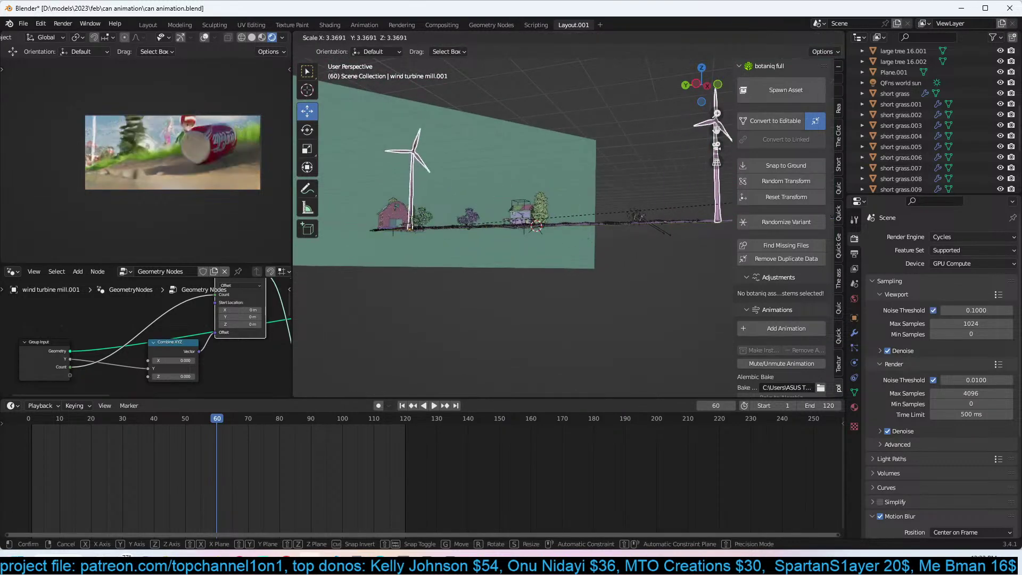
{"action": "left_click", "coordinate": [746, 199]}
Reposition the enlarged wind turbines in the background, preview the animation to frame 97, and save the file.
{"action": "middle_click_drag", "start_coordinate": [627, 228], "coordinate": [539, 216]}
{"action": "left_click_drag", "start_coordinate": [559, 202], "coordinate": [692, 200]}
{"action": "middle_click_drag", "start_coordinate": [692, 199], "coordinate": [504, 197]}
{"action": "left_click_drag", "start_coordinate": [482, 211], "coordinate": [387, 202]}
{"action": "key", "text": "space"}
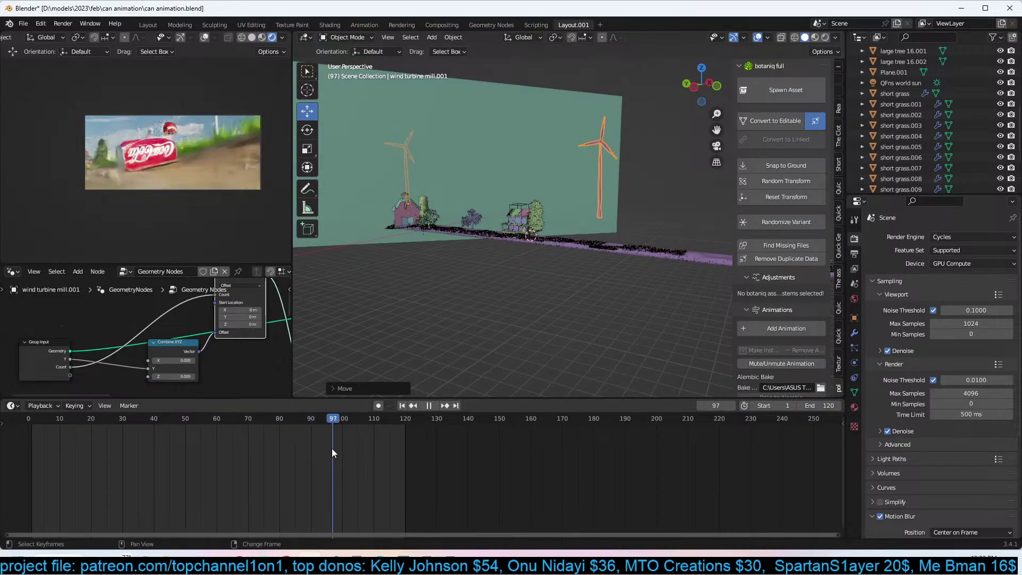
{"action": "key", "text": "space"}
{"action": "key", "text": "ctrl+s"}
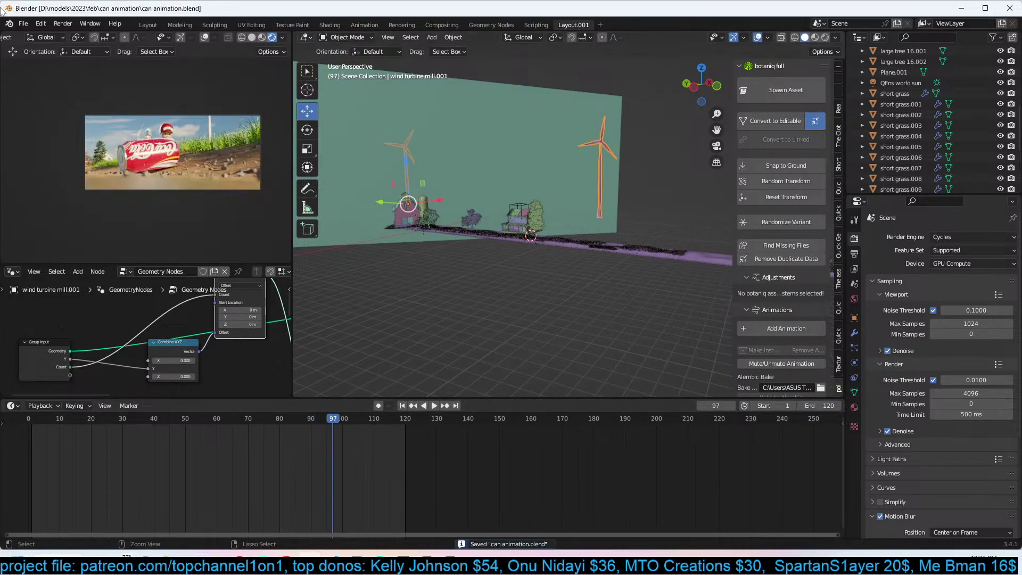
Play the rendered animation in its playback window and close it.
{"action": "left_click", "coordinate": [63, 23]}
{"action": "left_click", "coordinate": [84, 89]}
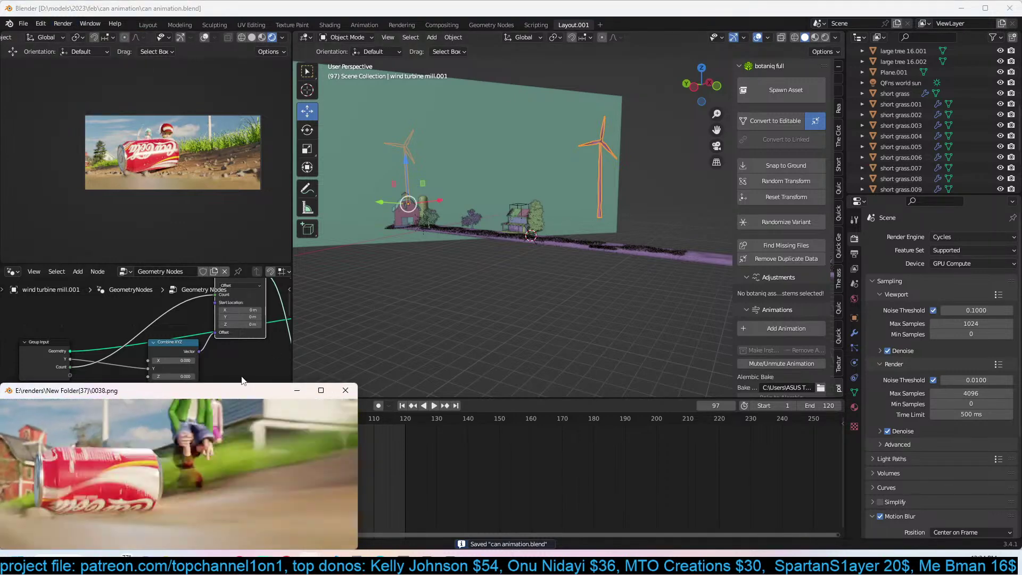
{"action": "left_click_drag", "start_coordinate": [245, 393], "coordinate": [560, 139]}
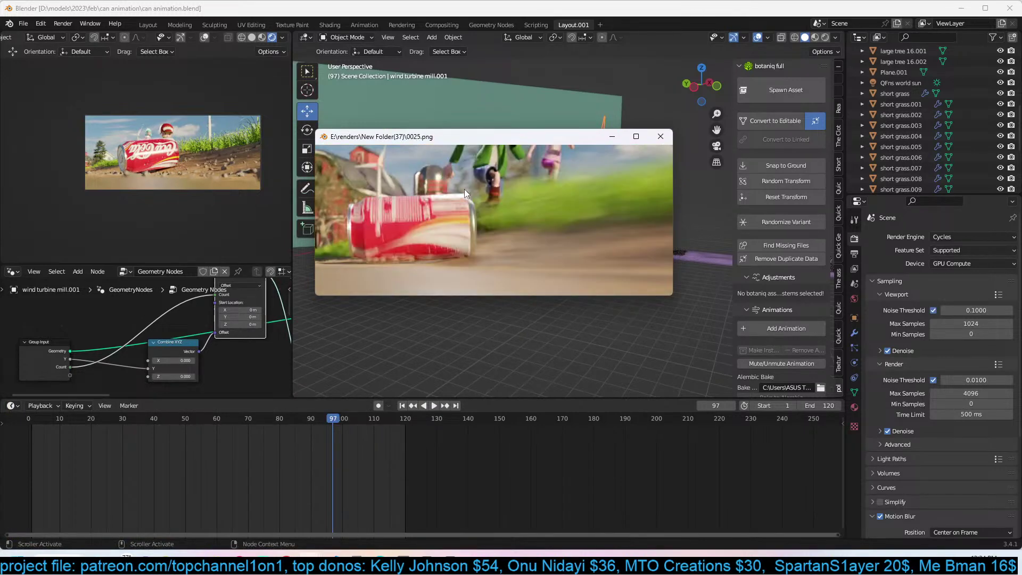
{"action": "left_click", "coordinate": [658, 136]}
Enlarge the wind turbines by about another 1.5 times and preview the shot in camera view from frame 8 to 122.
{"action": "key", "text": "s"}
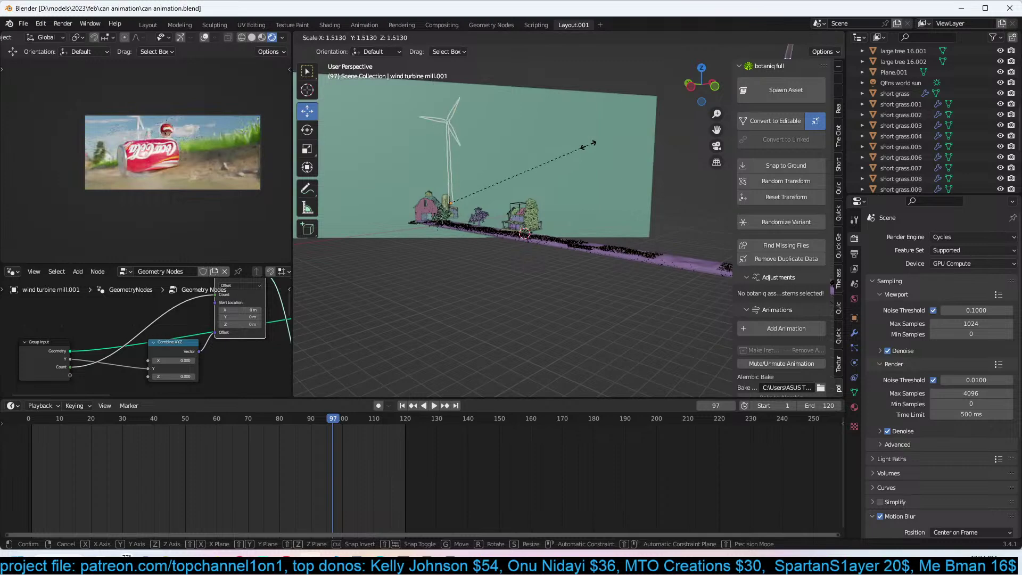
{"action": "left_click", "coordinate": [580, 146]}
{"action": "left_click_drag", "start_coordinate": [286, 423], "coordinate": [53, 439]}
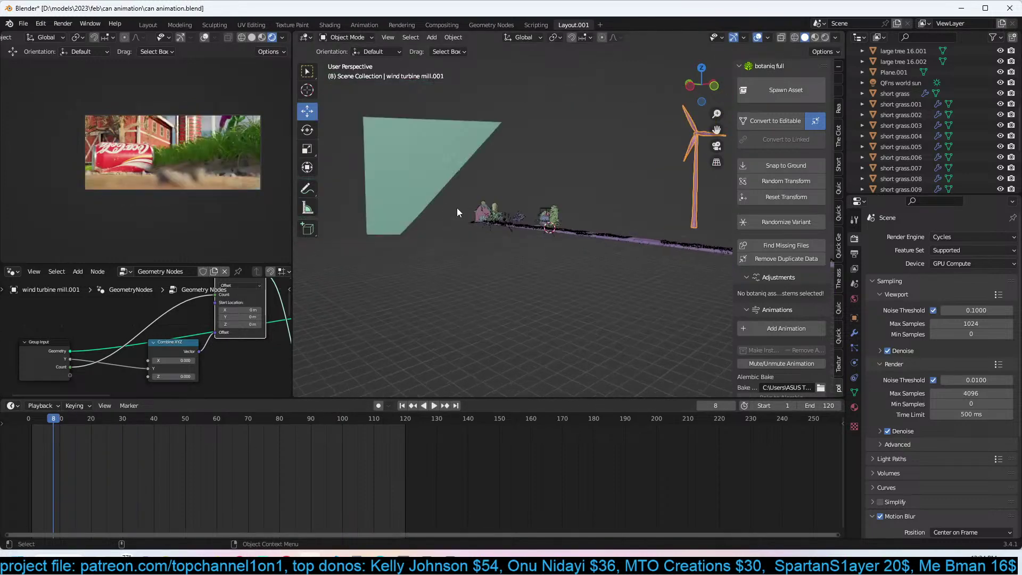
{"action": "key", "text": "KP_0"}
{"action": "scroll", "coordinate": [456, 208], "scroll_direction": "down", "scroll_amount": 4}
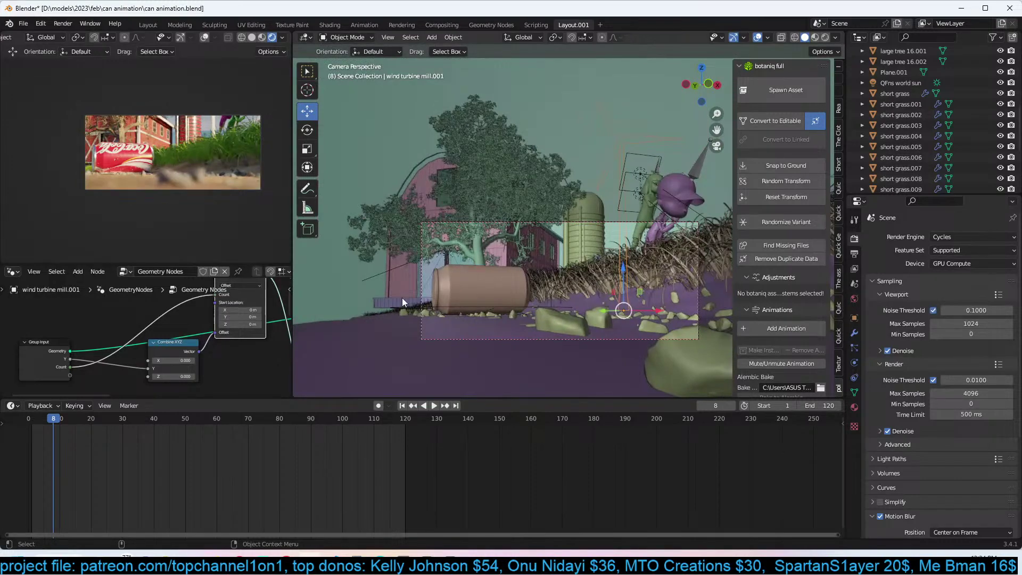
{"action": "key", "text": "space"}
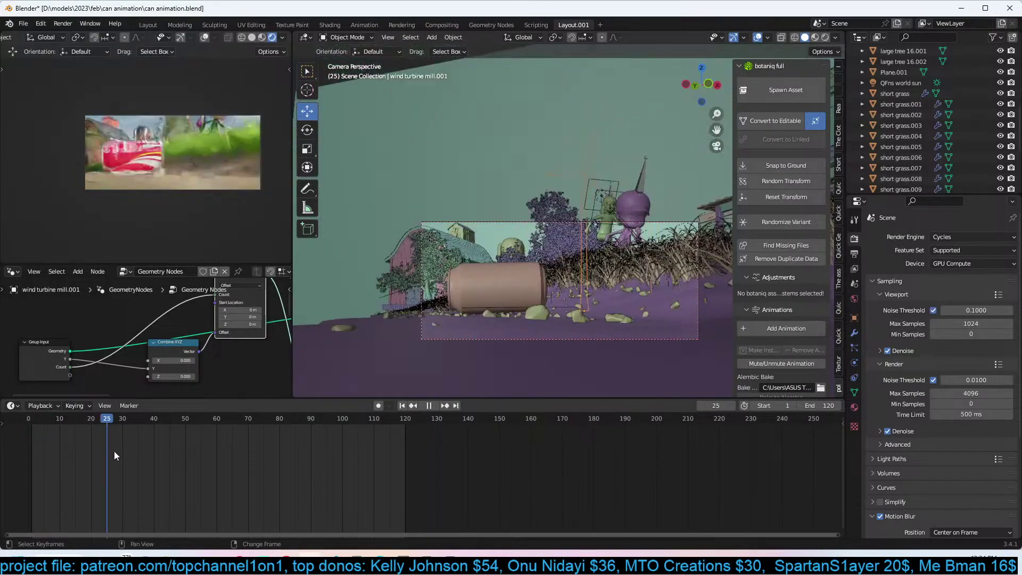
{"action": "left_click_drag", "start_coordinate": [177, 450], "coordinate": [414, 438]}
{"action": "key", "text": "space"}
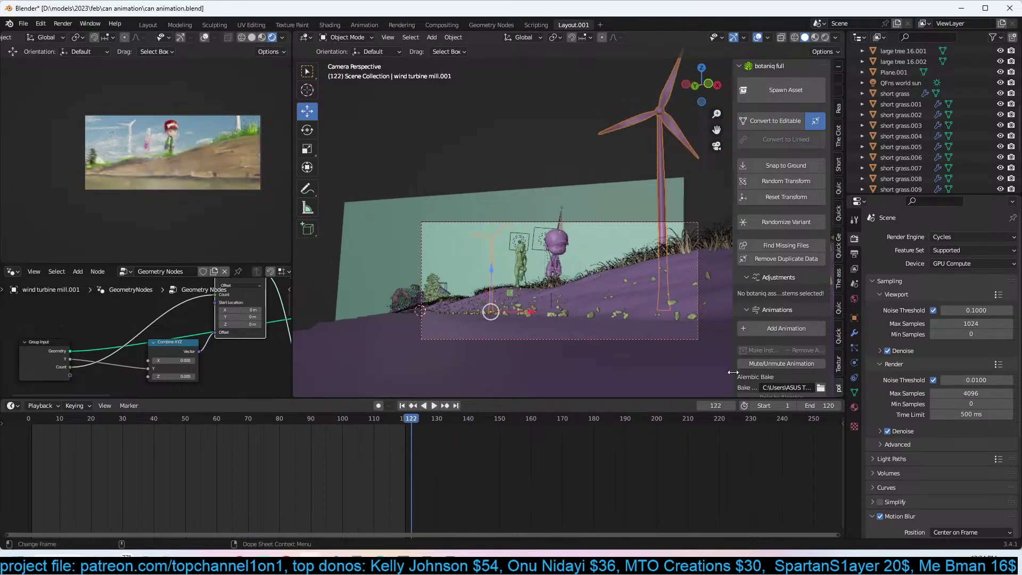
Set the wind turbines' Geometry Nodes modifier to a Y spacing of -20 and a count of 8.
{"action": "left_click", "coordinate": [854, 334]}
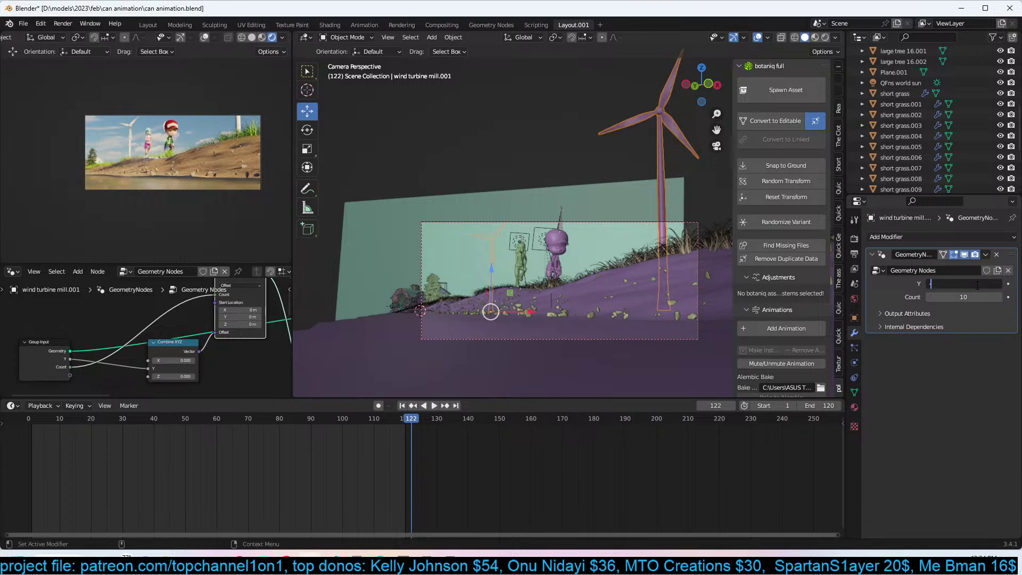
{"action": "left_click", "coordinate": [977, 285]}
{"action": "type", "text": "-10"}
{"action": "key", "text": "Return"}
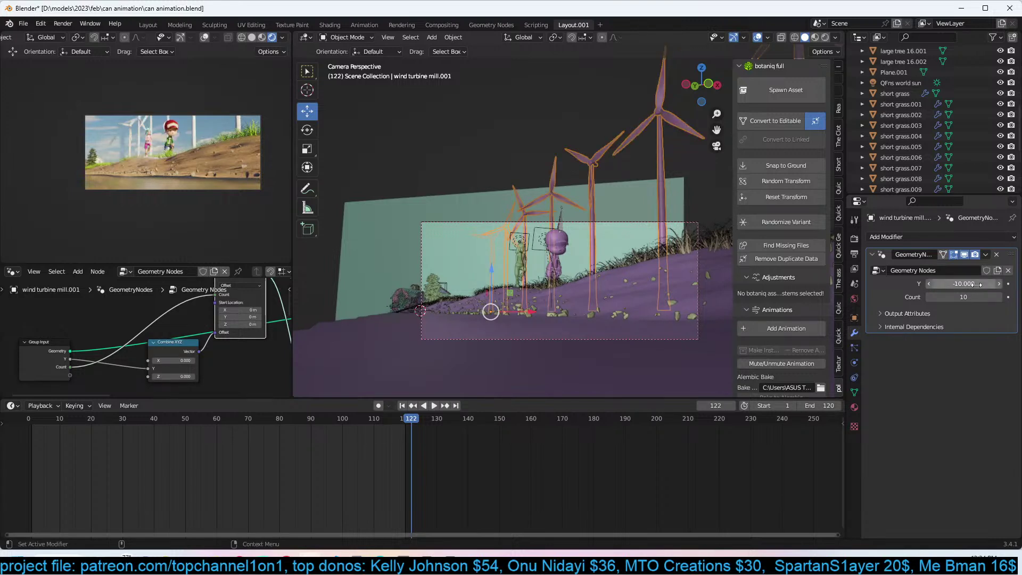
{"action": "mouse_move", "coordinate": [979, 297]}
{"action": "left_mouse_down"}
{"action": "mouse_move", "coordinate": [953, 297]}
{"action": "mouse_move", "coordinate": [970, 297]}
{"action": "left_mouse_up"}
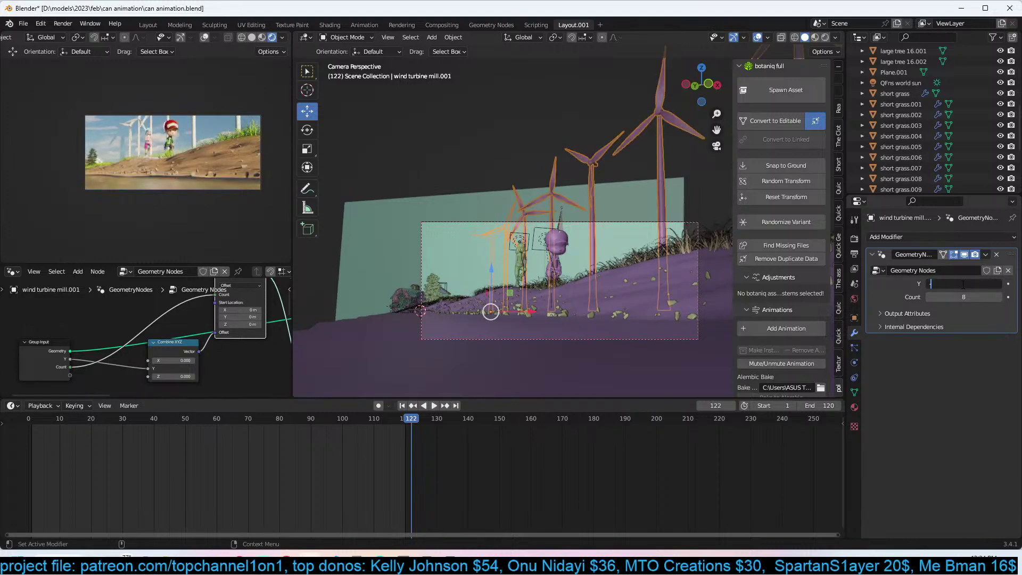
{"action": "key", "text": "Return"}
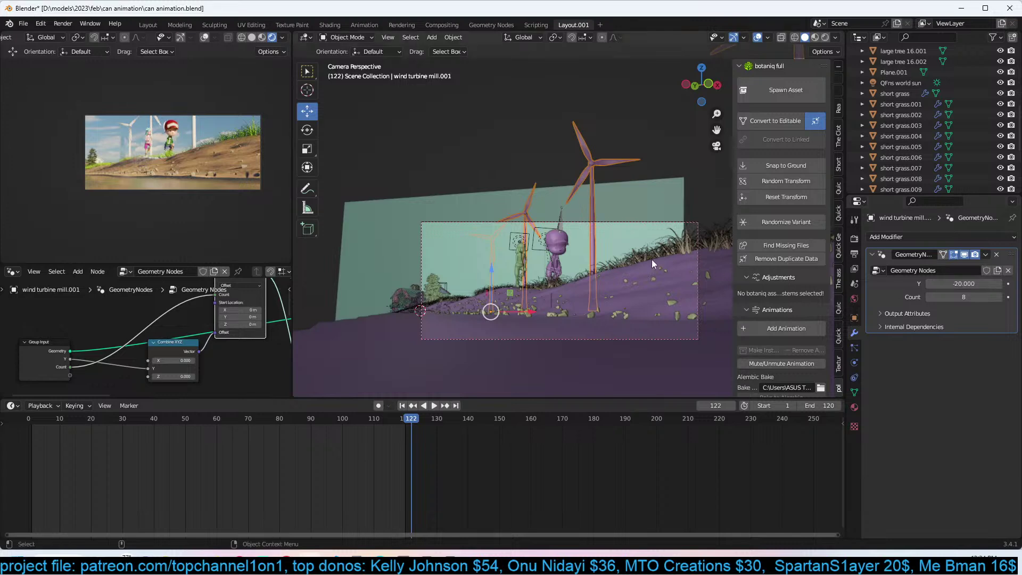
Rotate and move the wind turbine row in top view, return to the camera view, and save the file.
{"action": "key", "text": "KP_7"}
{"action": "key", "text": "r"}
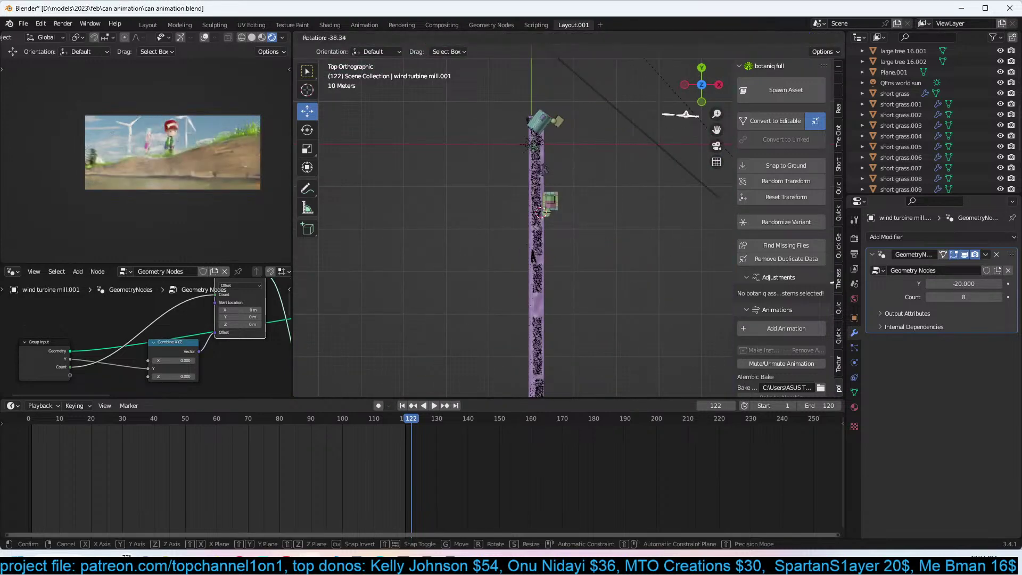
{"action": "left_click", "coordinate": [829, 98]}
{"action": "key", "text": "g"}
{"action": "left_click", "coordinate": [521, 140]}
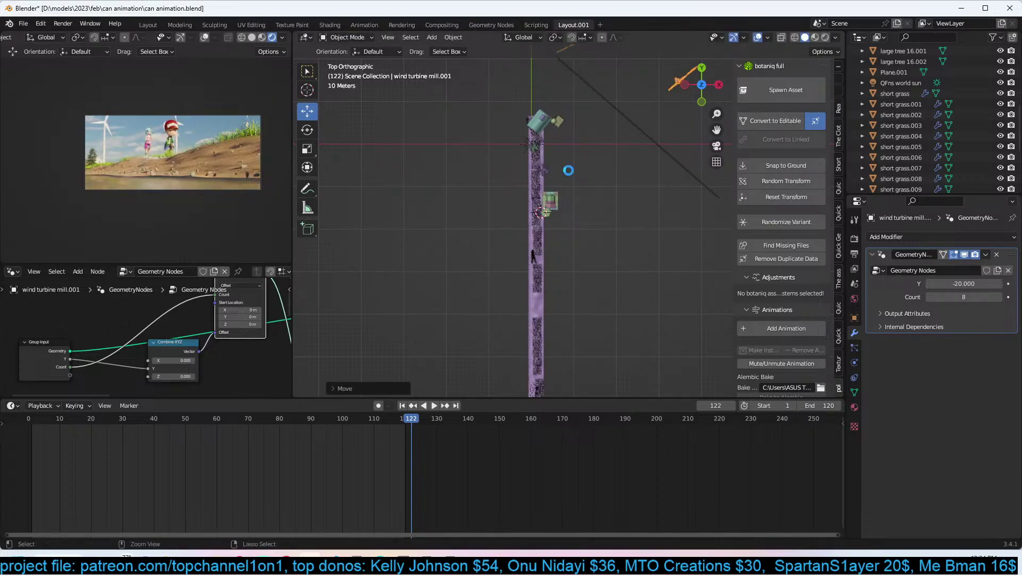
{"action": "key", "text": "KP_0"}
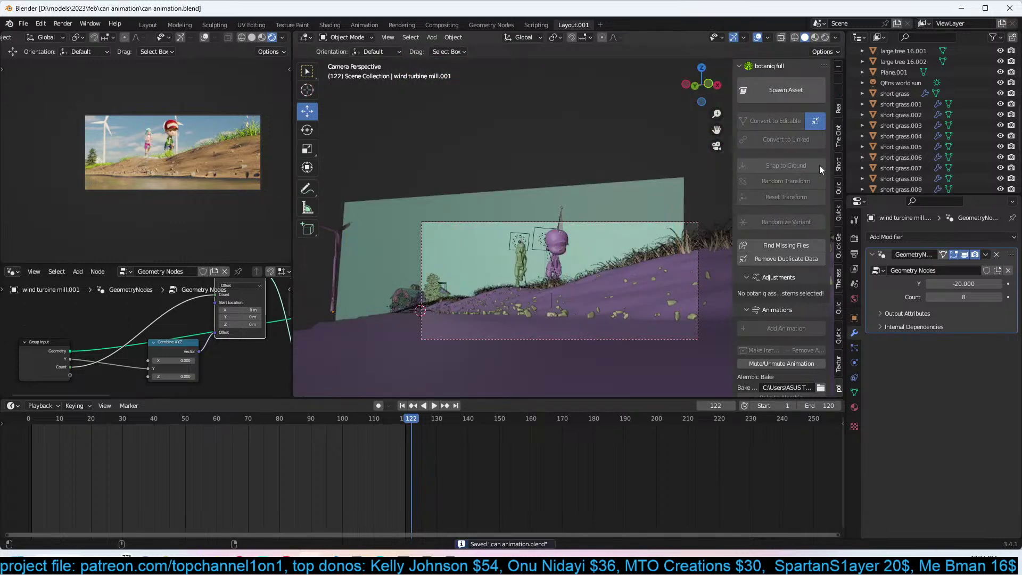
{"action": "left_click", "coordinate": [840, 361]}
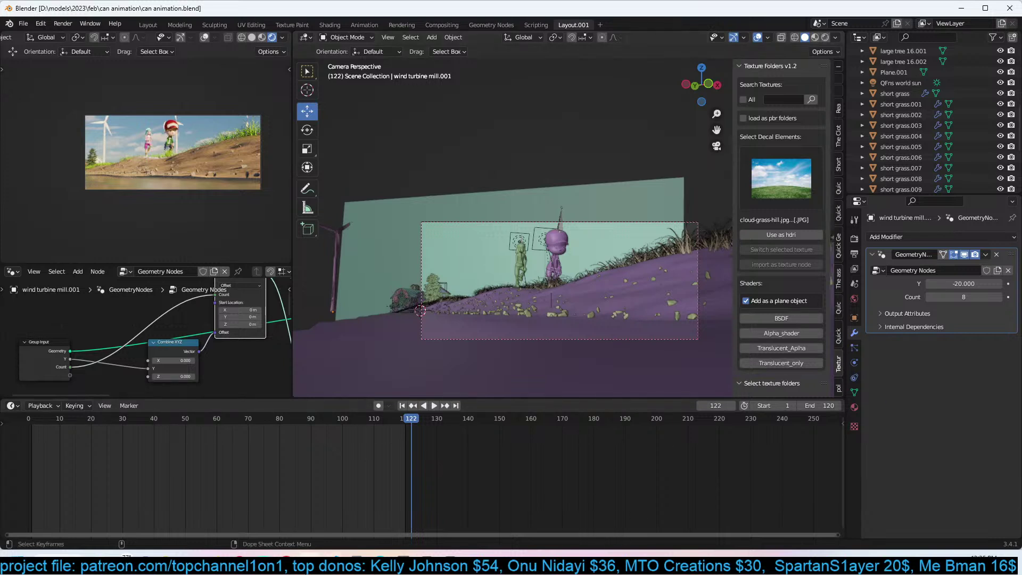
{"action": "mouse_move", "coordinate": [286, 556]}
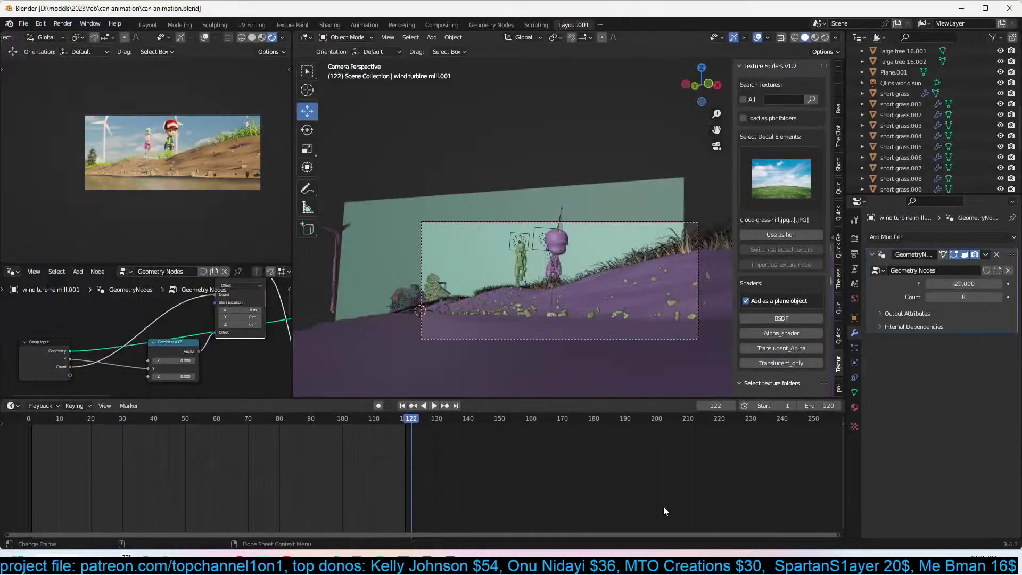
{"action": "left_click", "coordinate": [663, 506]}
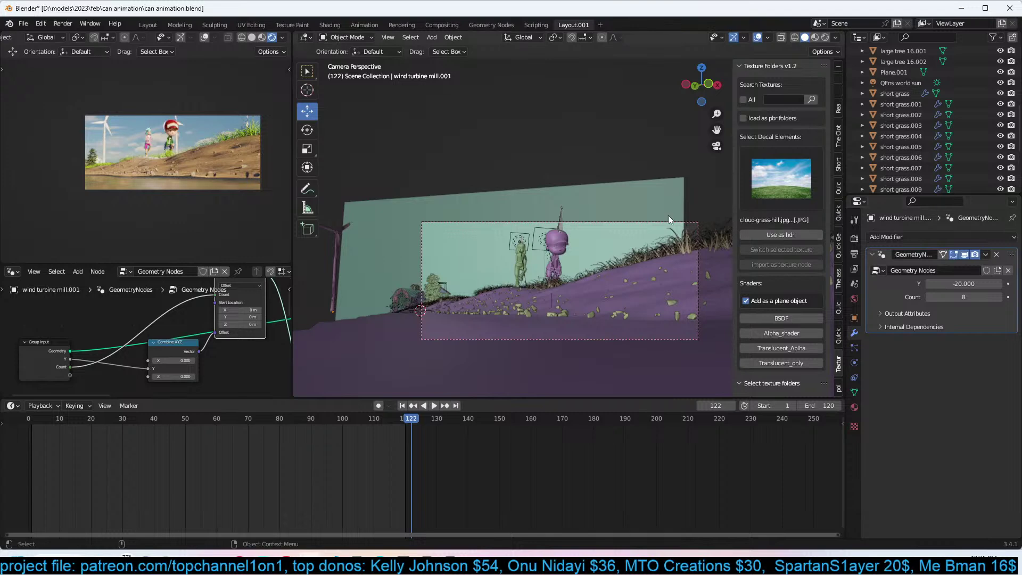
Select the camera and inspect its lens and clipping settings.
{"action": "middle_click_drag", "start_coordinate": [656, 229], "coordinate": [624, 241]}
{"action": "key", "text": "KP_0"}
{"action": "left_click", "coordinate": [634, 223]}
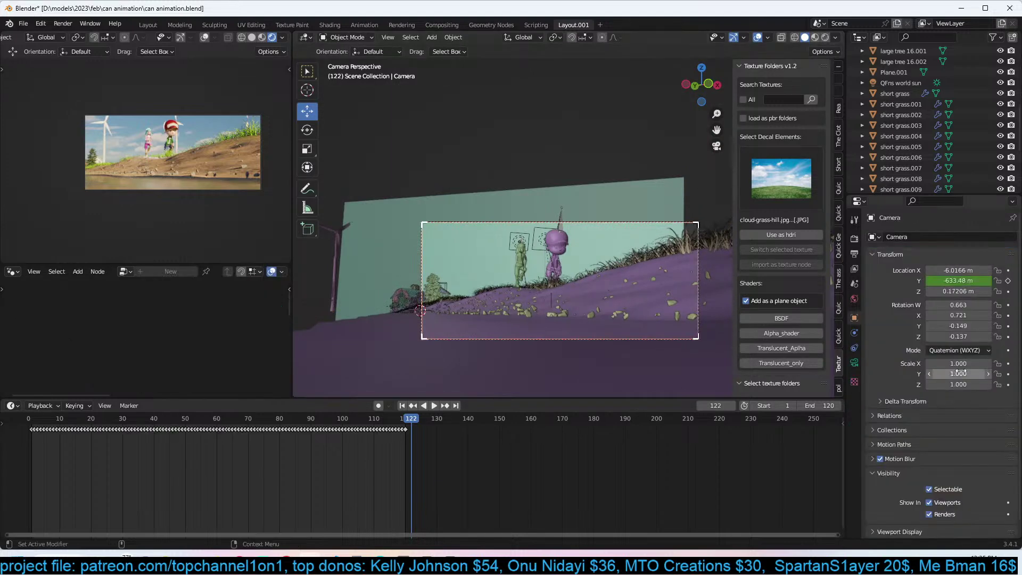
{"action": "left_click", "coordinate": [855, 362]}
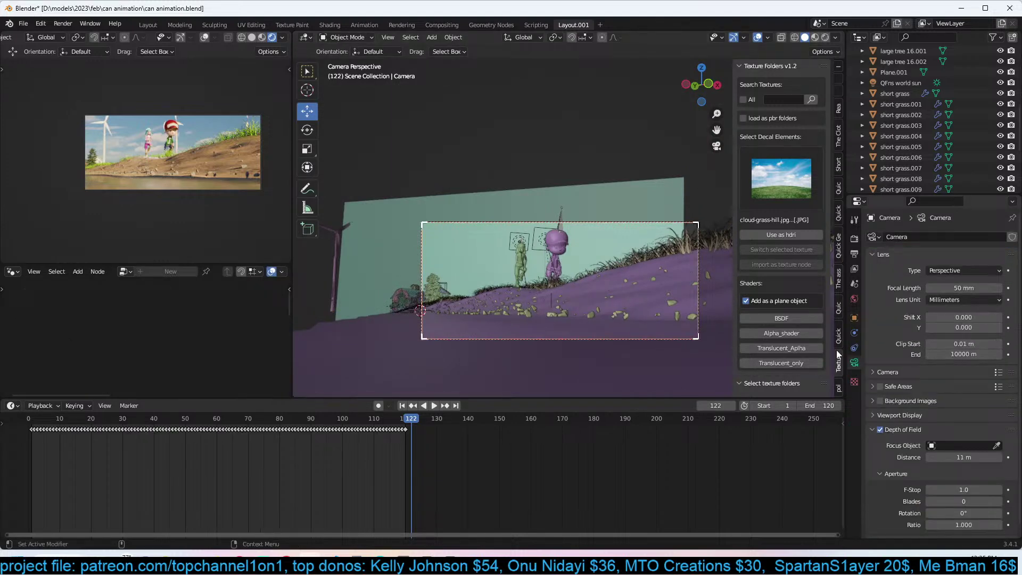
Move the background plane farther out in top view and scale it up to more than 1.5 times its size.
{"action": "left_click", "coordinate": [617, 240]}
{"action": "key", "text": "KP_7"}
{"action": "scroll", "coordinate": [616, 240], "scroll_direction": "down", "scroll_amount": 4}
{"action": "key", "text": "g"}
{"action": "left_click", "coordinate": [653, 205]}
{"action": "key", "text": "s"}
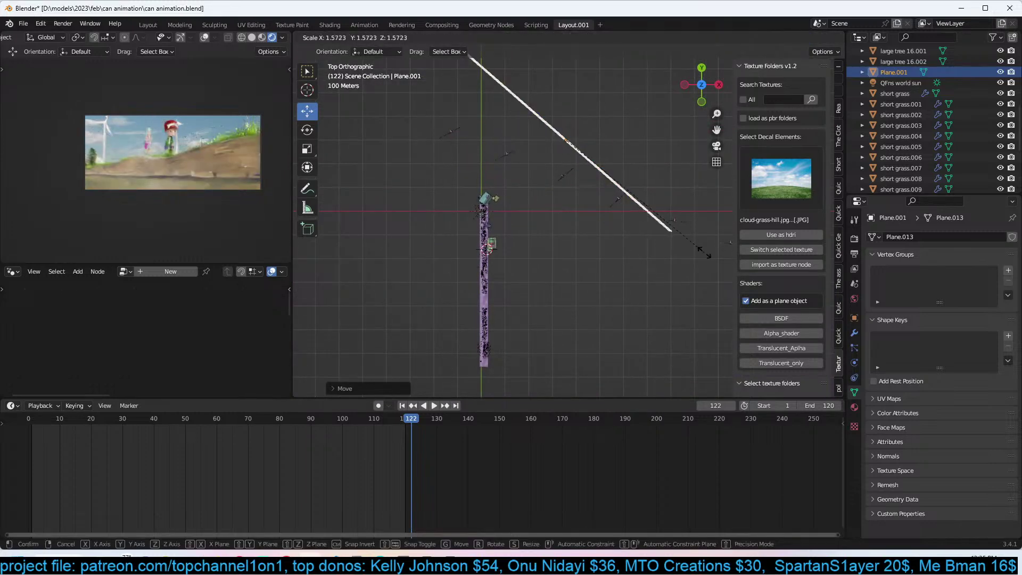
{"action": "left_click", "coordinate": [715, 266]}
Rotate the background plane so it sits behind the wind turbines and check it in camera view.
{"action": "key", "text": "r"}
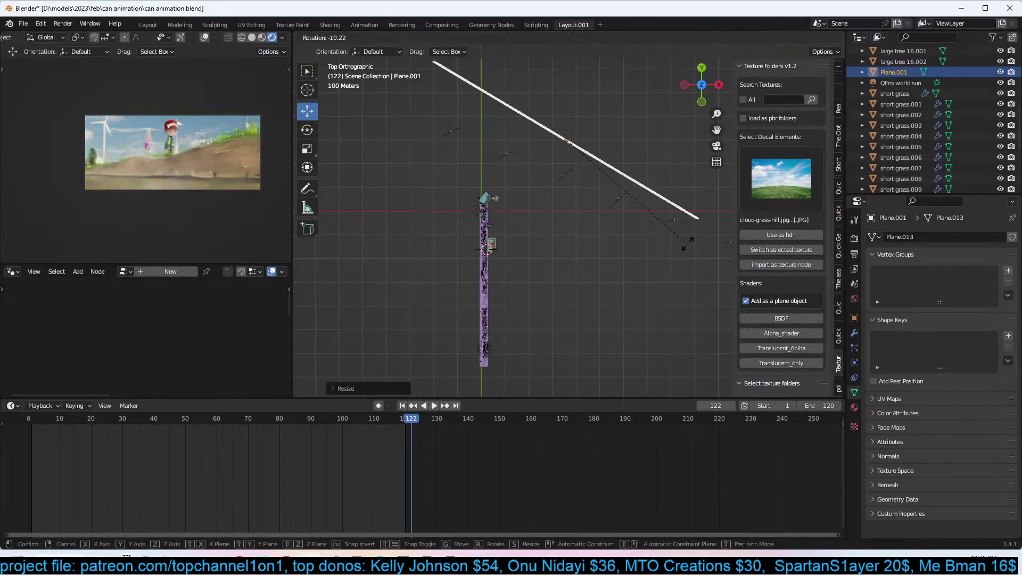
{"action": "left_click", "coordinate": [698, 234]}
{"action": "key", "text": "KP_0"}
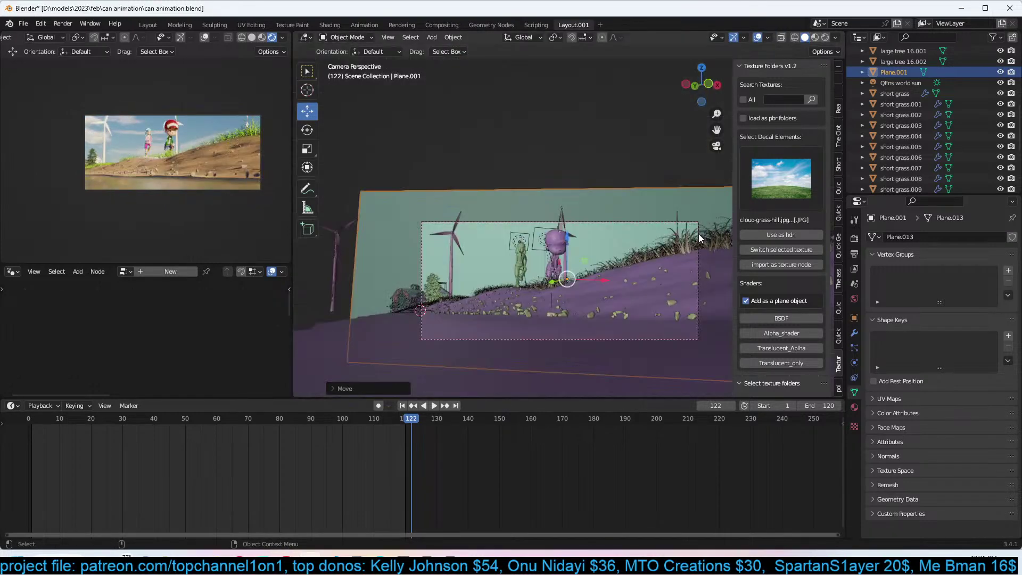
Play the animation, move the timeline back to frame 78, and save the file.
{"action": "key", "text": "space"}
{"action": "right_click_drag", "start_coordinate": [39, 471], "coordinate": [272, 490]}
{"action": "key", "text": "ctrl+s"}
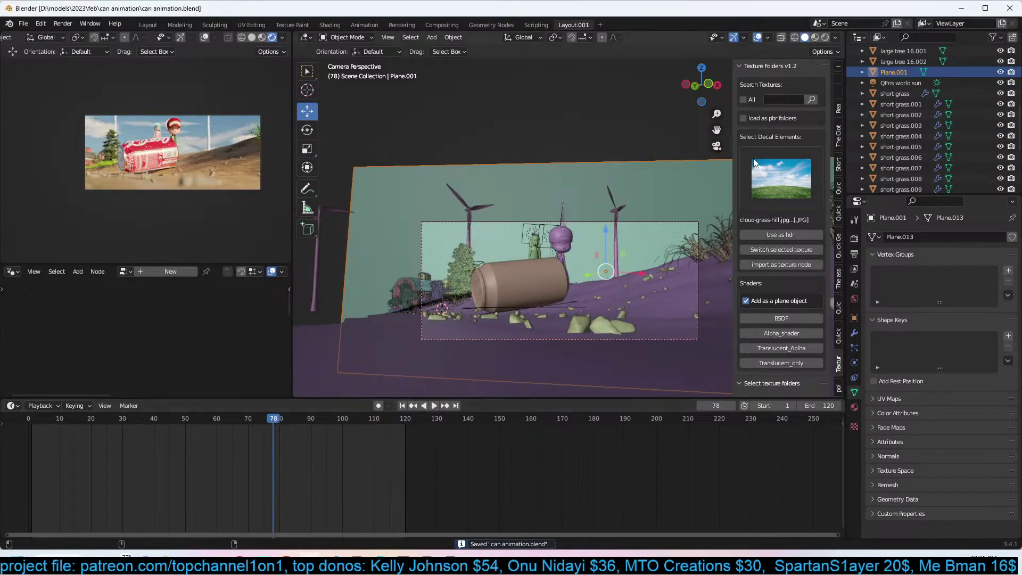
Choose the last tree of the tall plants collection in Quick Trees and place the 3D cursor on the slope behind the can.
{"action": "left_click", "coordinate": [784, 170]}
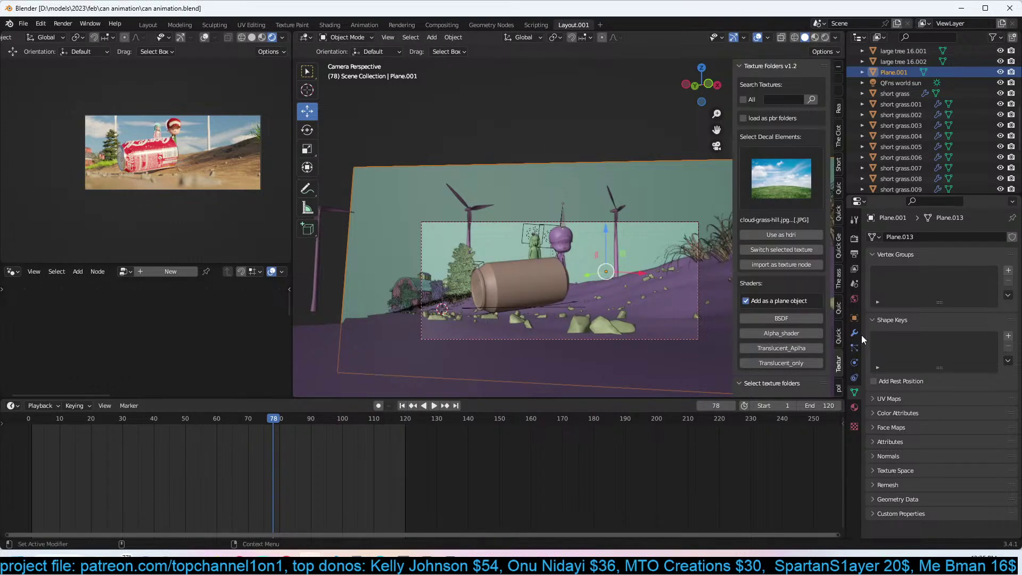
{"action": "left_click", "coordinate": [839, 311]}
{"action": "left_click", "coordinate": [840, 271]}
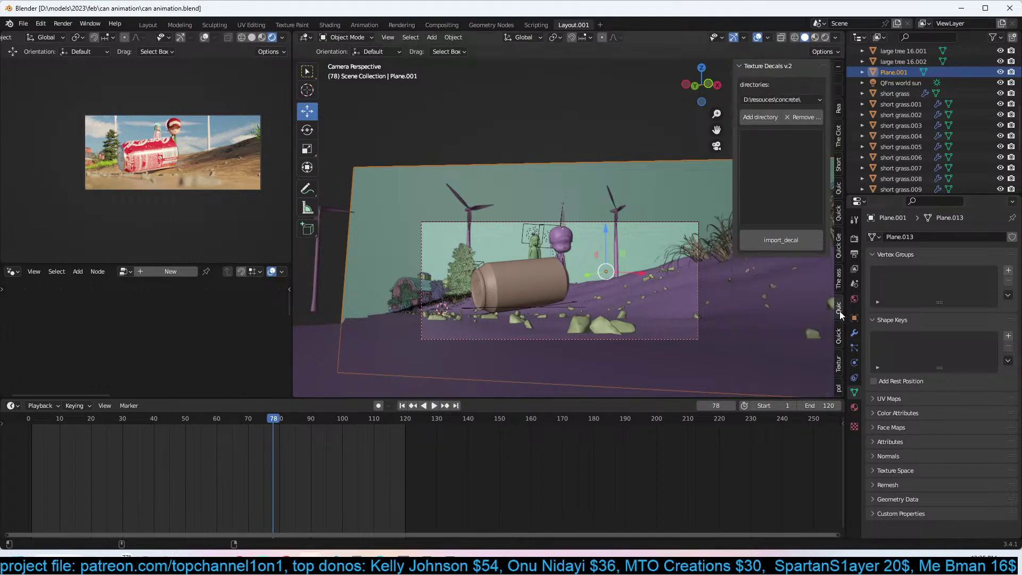
{"action": "left_click", "coordinate": [839, 266]}
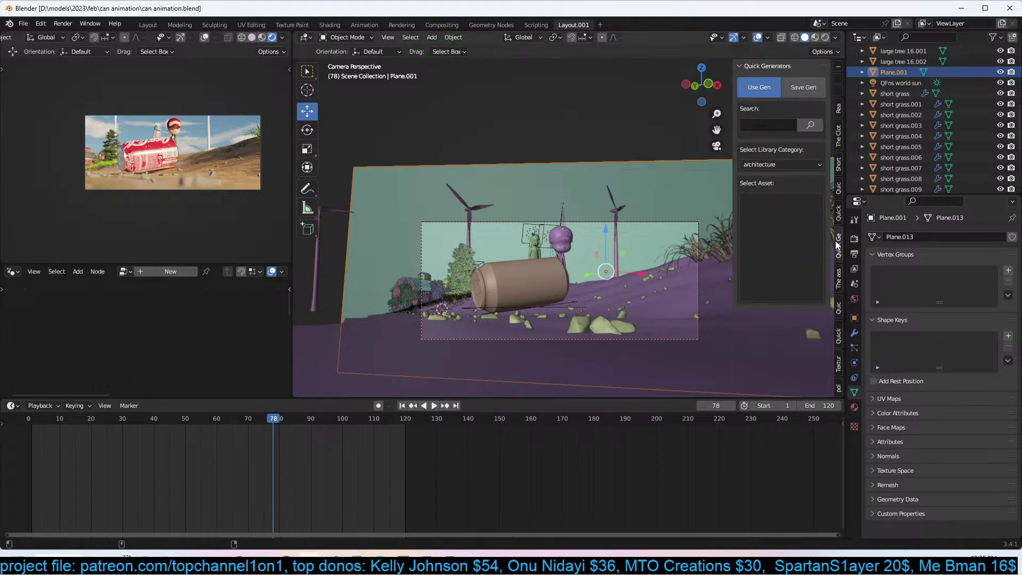
{"action": "left_click", "coordinate": [840, 214]}
{"action": "left_click", "coordinate": [839, 191]}
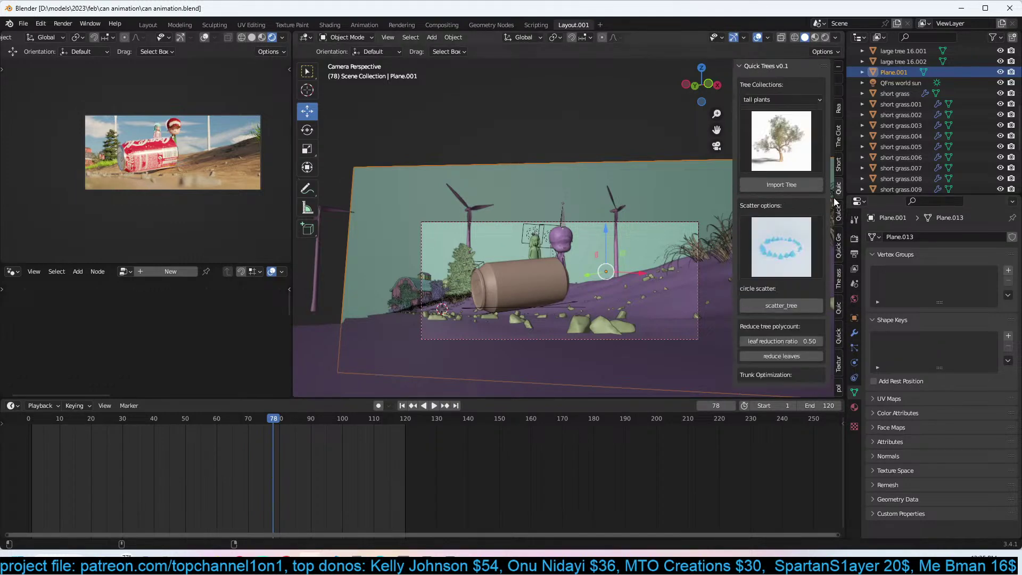
{"action": "left_click", "coordinate": [775, 158]}
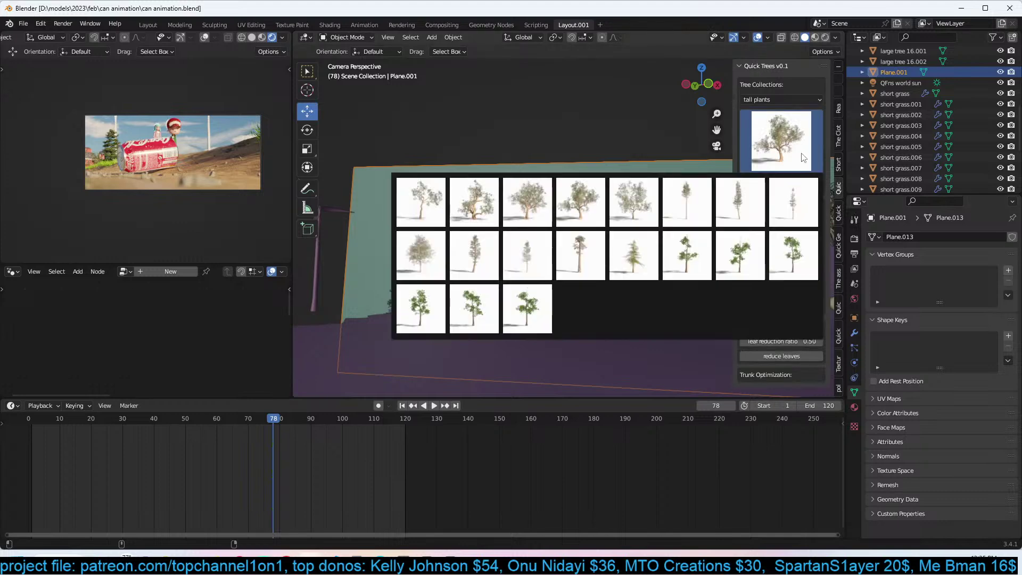
{"action": "left_click", "coordinate": [536, 309]}
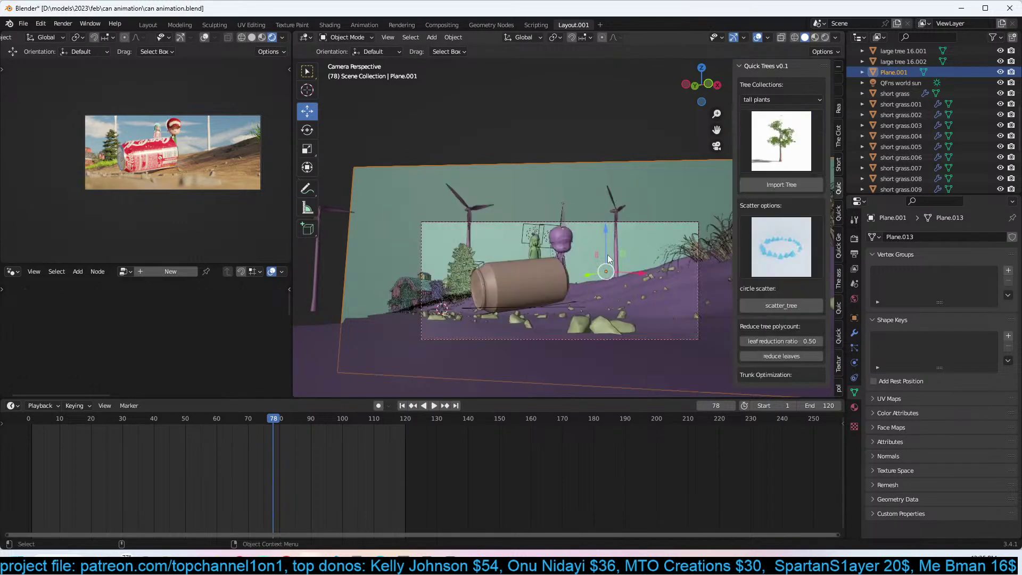
{"action": "right_click", "coordinate": [644, 279], "text": "shift"}
Try a circle scatter of the chosen tree over the hillside and delete it.
{"action": "left_click", "coordinate": [782, 305]}
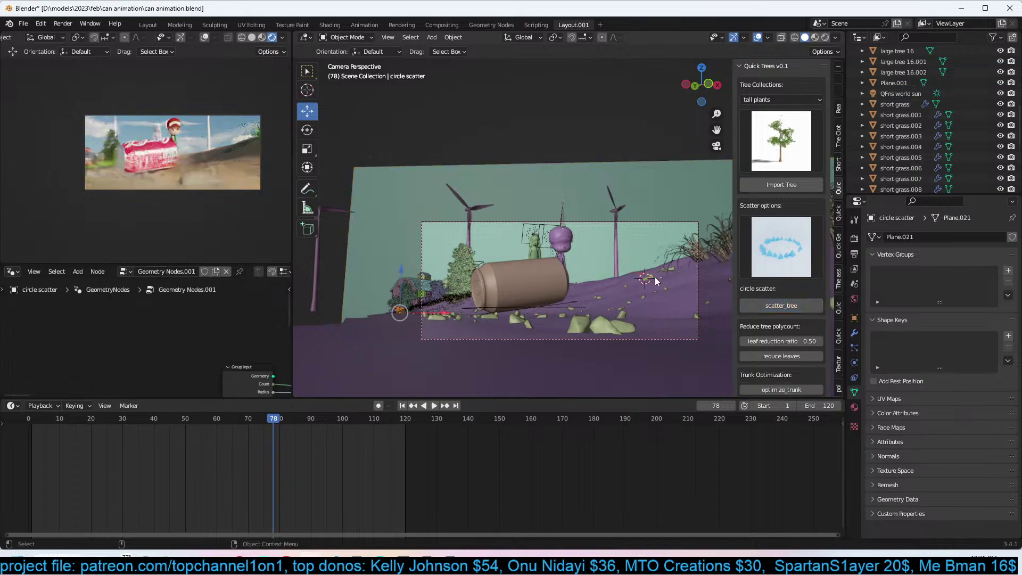
{"action": "key", "text": "g"}
{"action": "left_click", "coordinate": [691, 242]}
{"action": "key", "text": "x"}
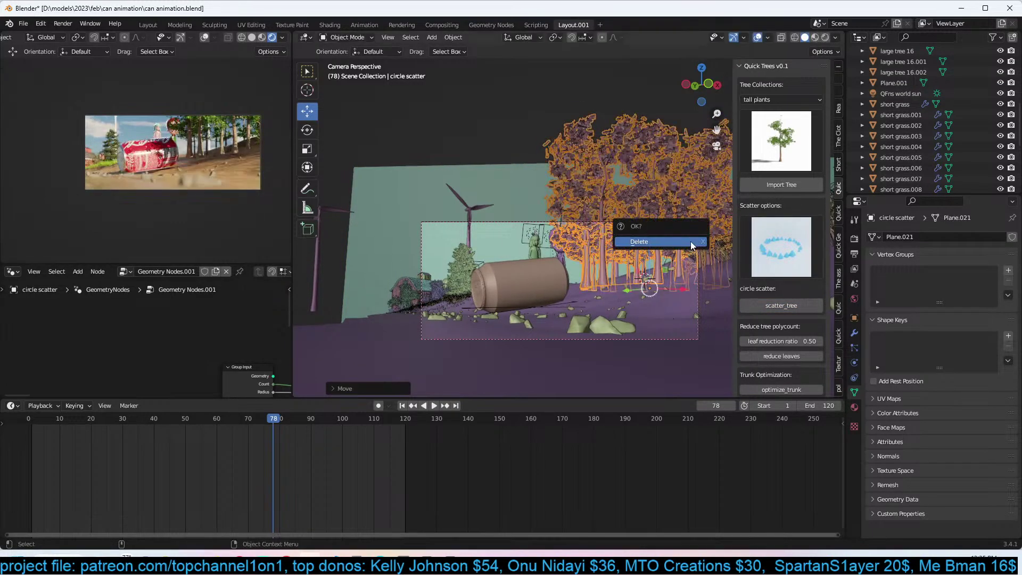
{"action": "left_click", "coordinate": [647, 239]}
Import the chosen tree as a single object and snap it to the 3D cursor on the slope.
{"action": "left_click", "coordinate": [766, 185]}
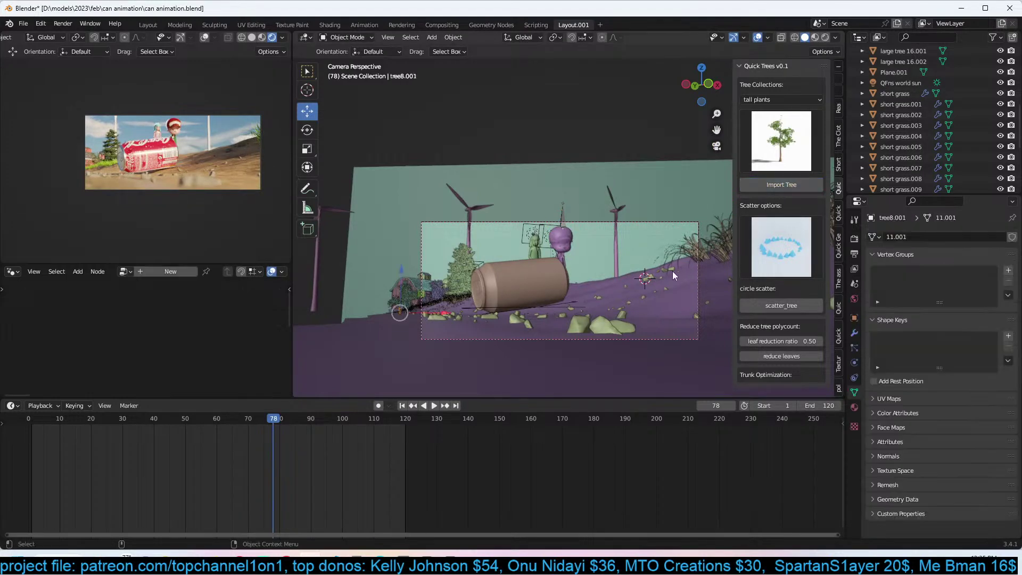
{"action": "key", "text": "shift+s"}
{"action": "left_click", "coordinate": [650, 190]}
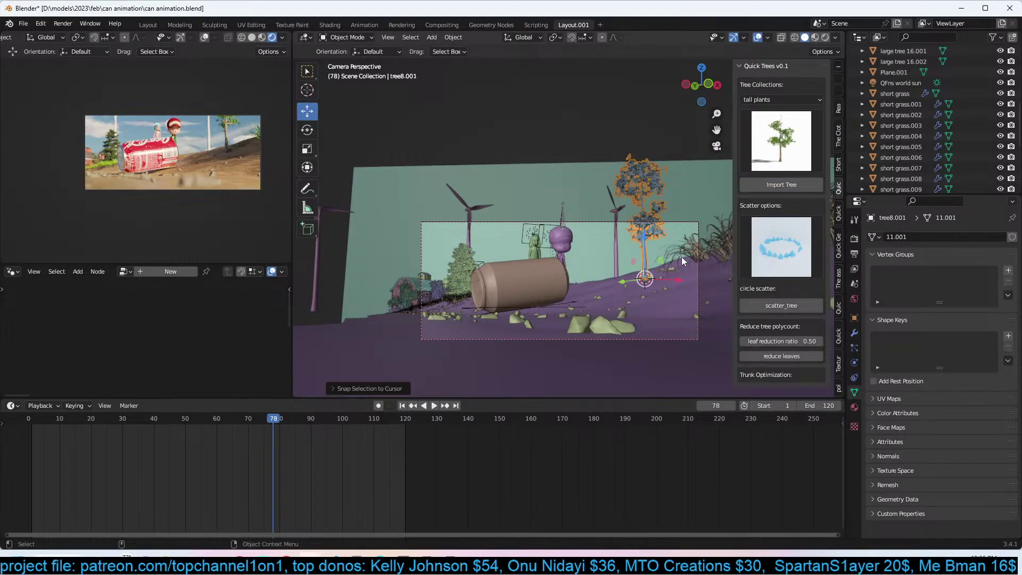
Scale the imported tree up slightly and lower it toward the ground.
{"action": "key", "text": "s"}
{"action": "left_click", "coordinate": [704, 209]}
{"action": "key", "text": "s"}
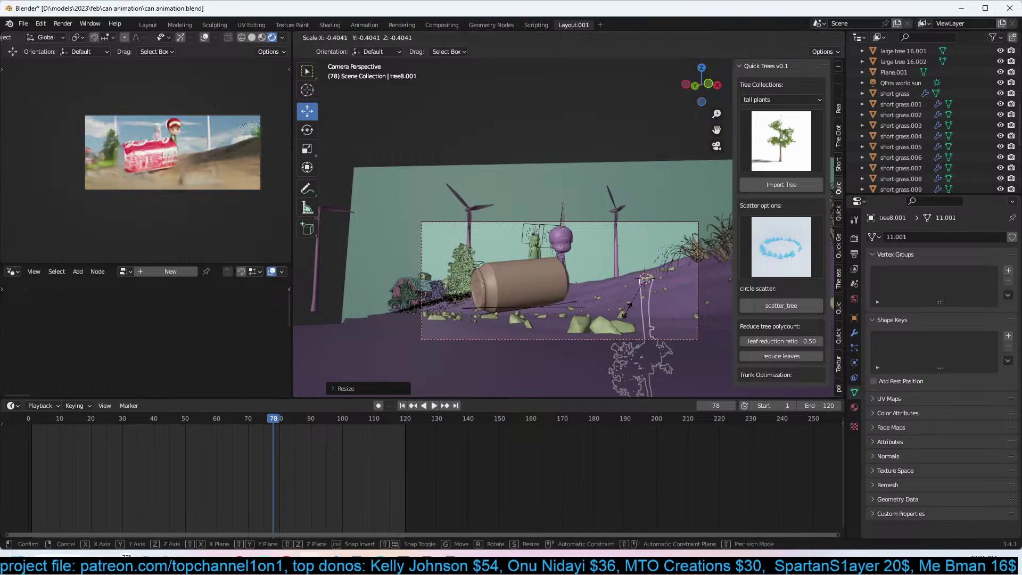
{"action": "left_click", "coordinate": [668, 289]}
{"action": "key", "text": "g"}
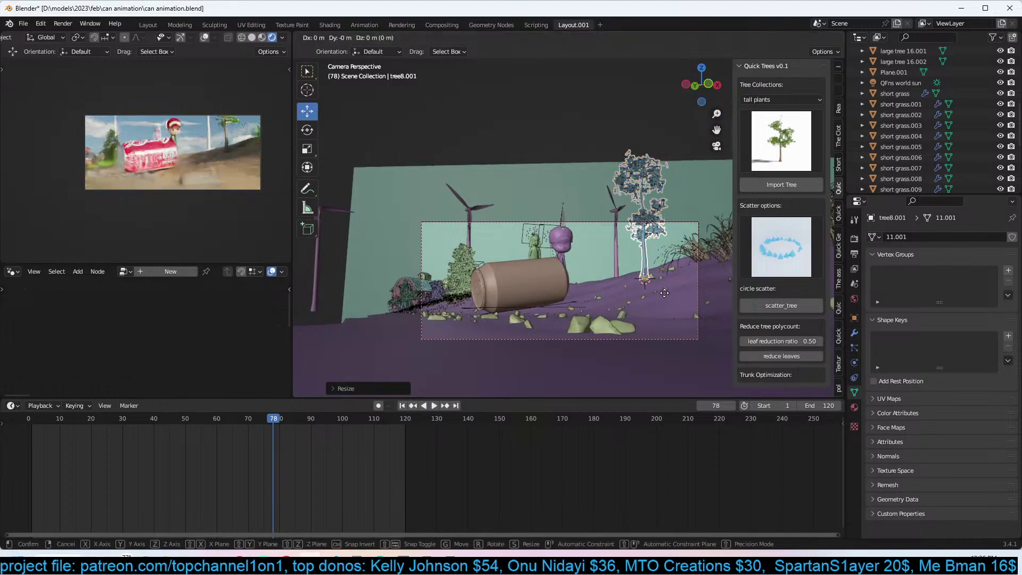
{"action": "left_click", "coordinate": [664, 305]}
Place the 3D cursor farther back on the grassy hill and snap the tree to it.
{"action": "middle_click_drag", "start_coordinate": [697, 267], "coordinate": [653, 299]}
{"action": "key", "text": "KP_Decimal"}
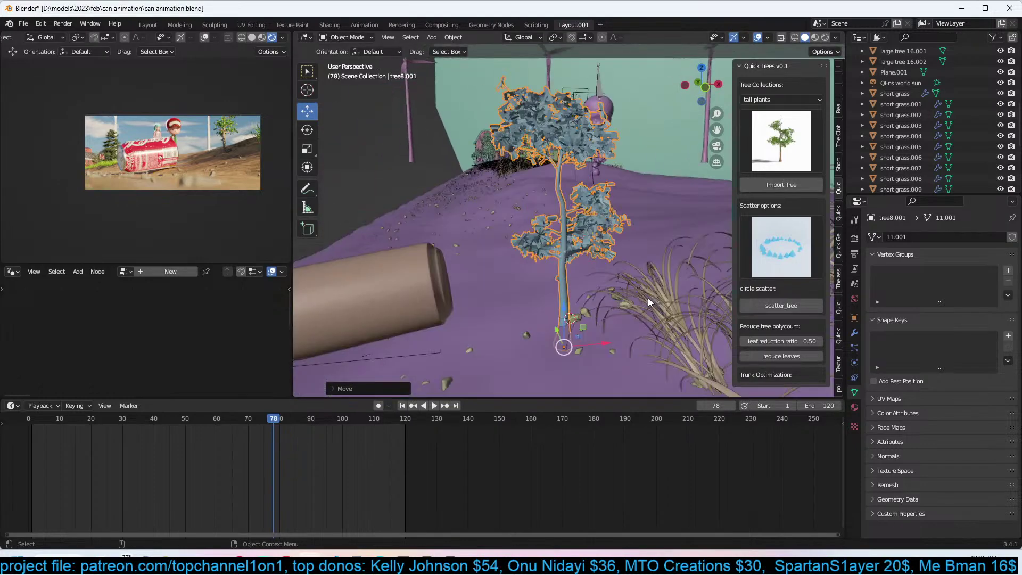
{"action": "scroll", "coordinate": [647, 298], "scroll_direction": "down", "scroll_amount": 8}
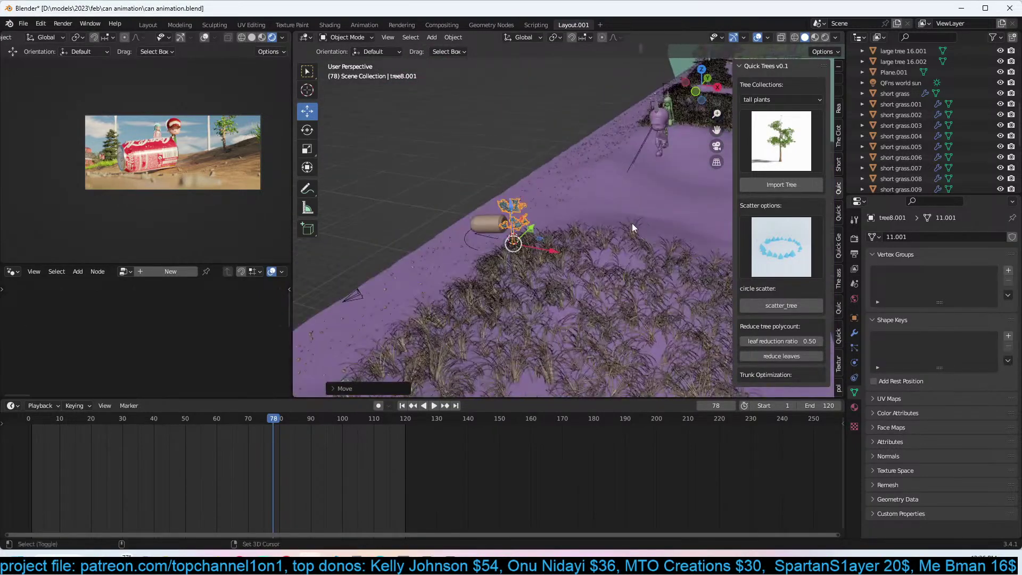
{"action": "left_click", "coordinate": [687, 219], "text": "shift"}
{"action": "key", "text": "shift+s"}
{"action": "key", "text": "shift+s"}
{"action": "left_click", "coordinate": [650, 94]}
Enlarge the tree at the edge of the grass on the hill and check it in camera view.
{"action": "middle_click_drag", "start_coordinate": [651, 172], "coordinate": [659, 200]}
{"action": "key", "text": "s"}
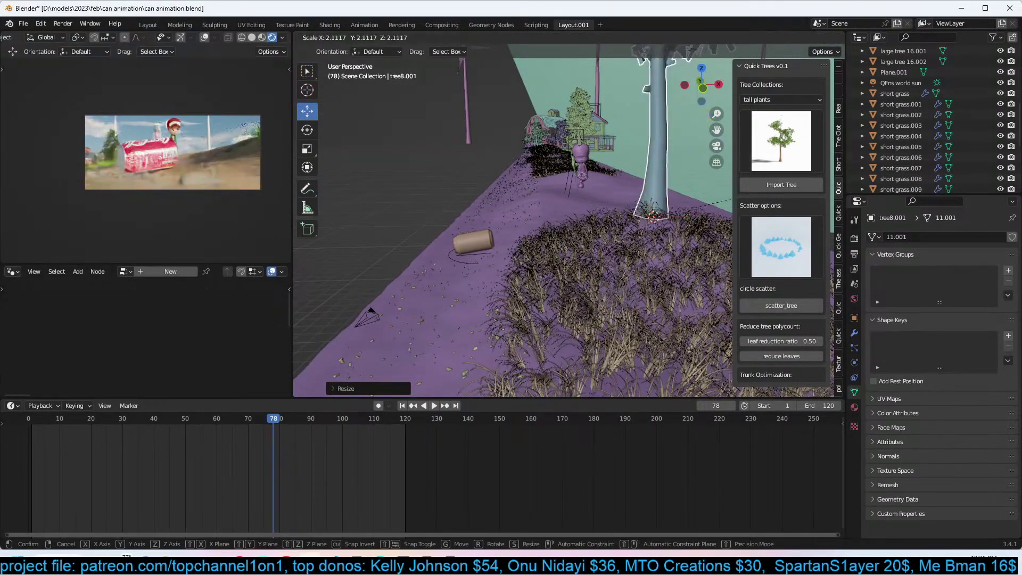
{"action": "left_click", "coordinate": [727, 219]}
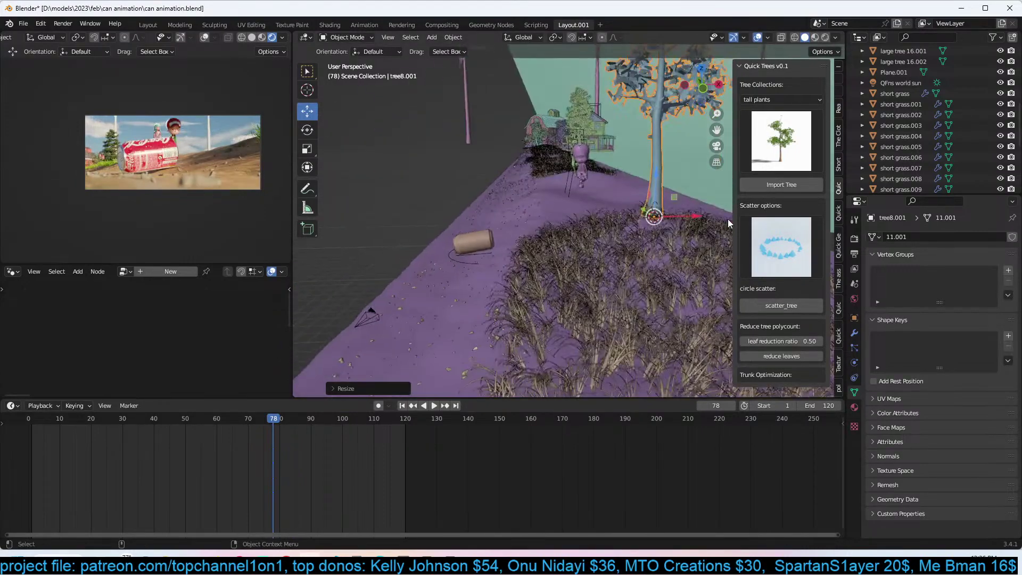
{"action": "key", "text": "KP_0"}
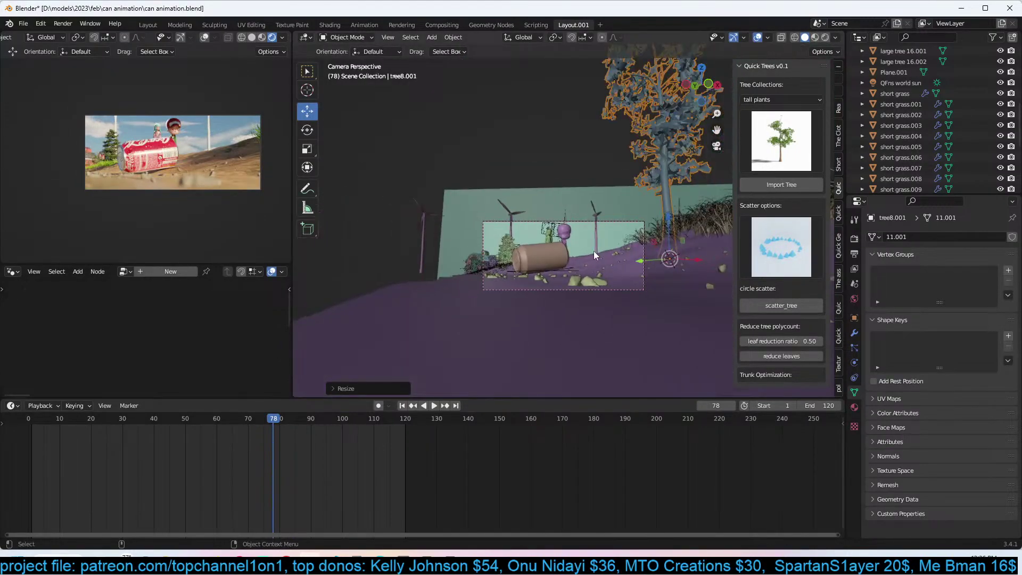
Enlarge the tree further at frame 91, adjust its position, and preview the animation up to frame 117.
{"action": "left_click", "coordinate": [402, 442]}
{"action": "left_click_drag", "start_coordinate": [375, 446], "coordinate": [314, 437]}
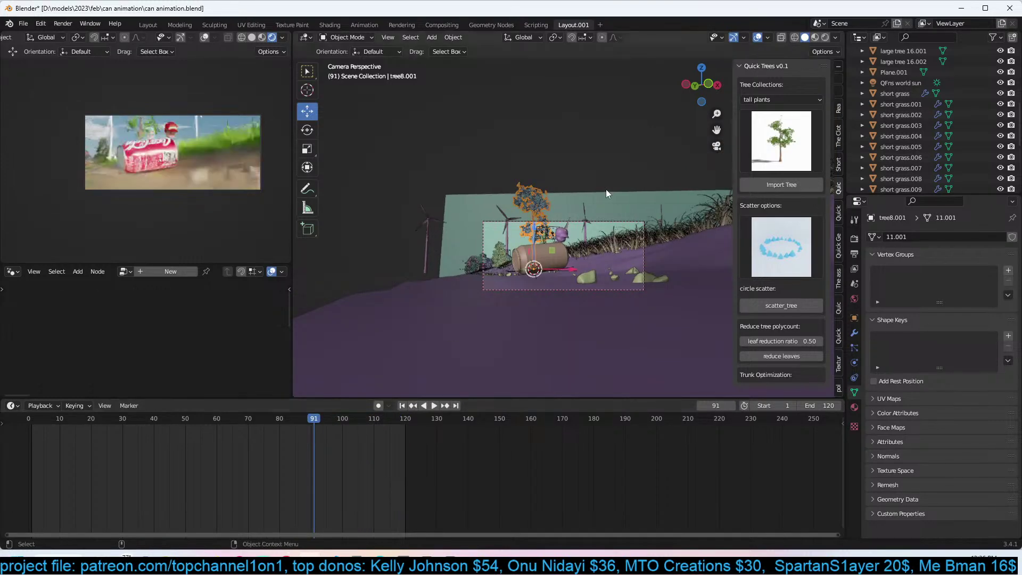
{"action": "key", "text": "s"}
{"action": "left_click", "coordinate": [637, 213]}
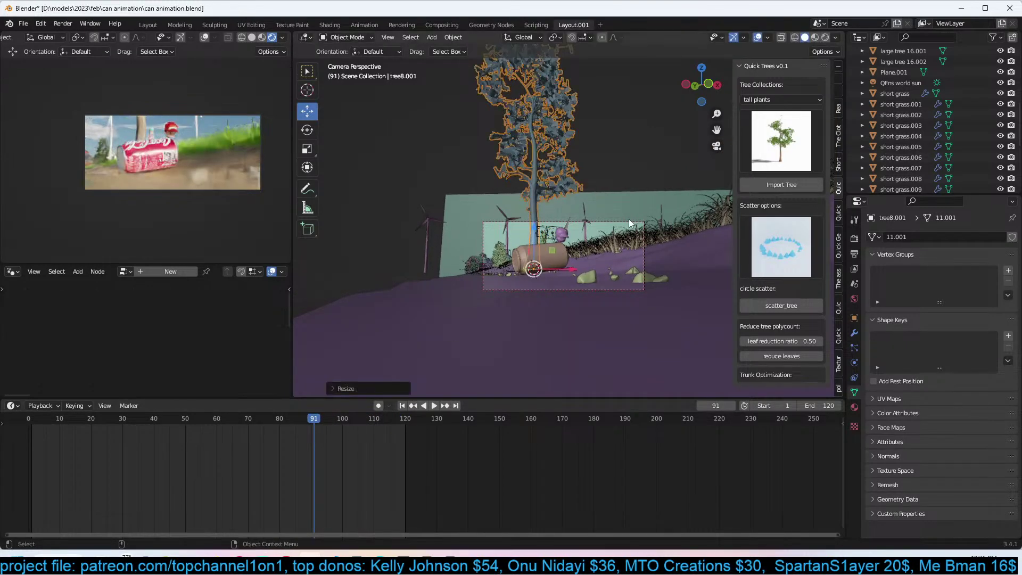
{"action": "key", "text": "space"}
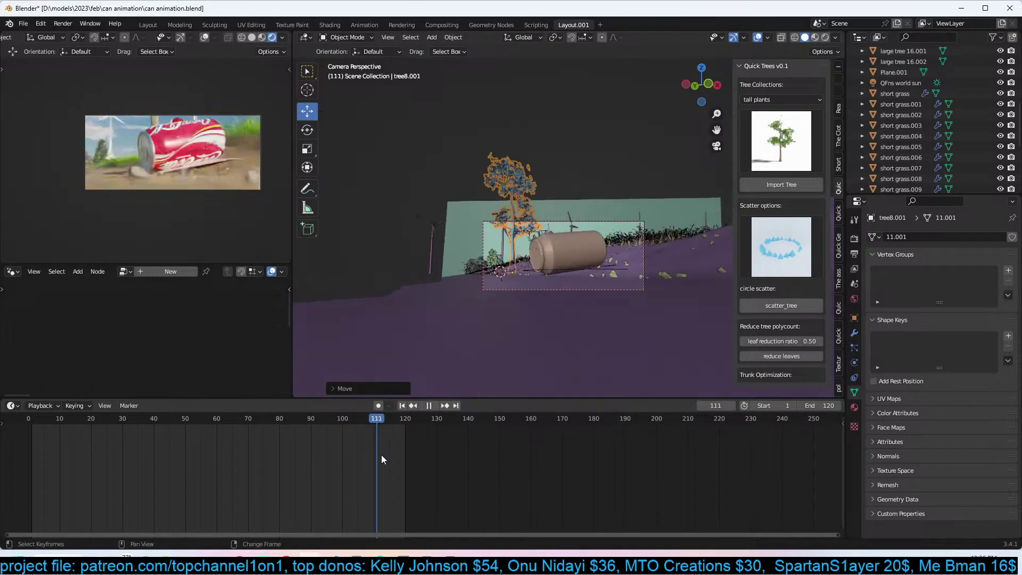
{"action": "key", "text": "space"}
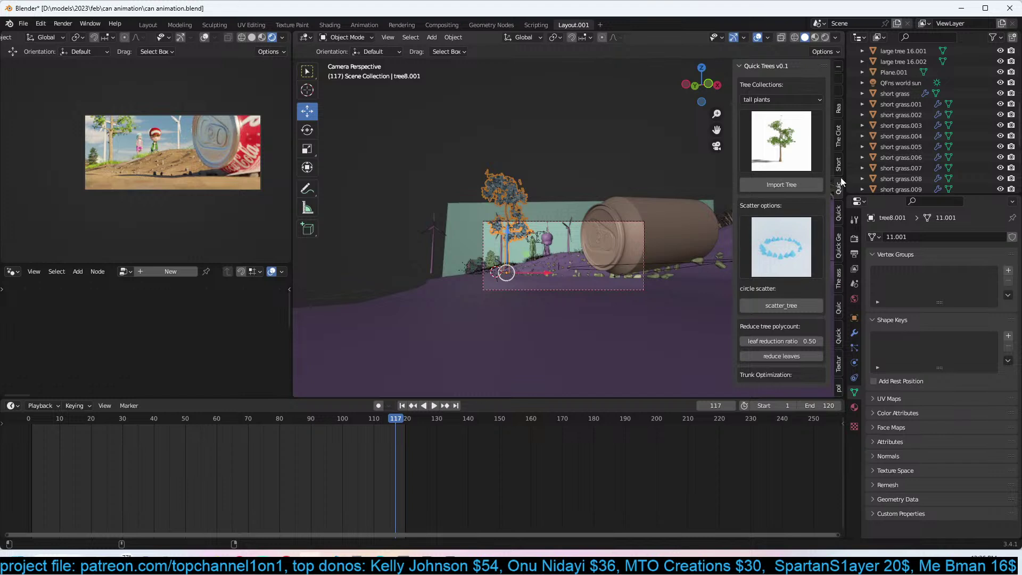
Switch the Quick Trees collection to weeds plants and show its plant previews.
{"action": "left_click", "coordinate": [794, 153]}
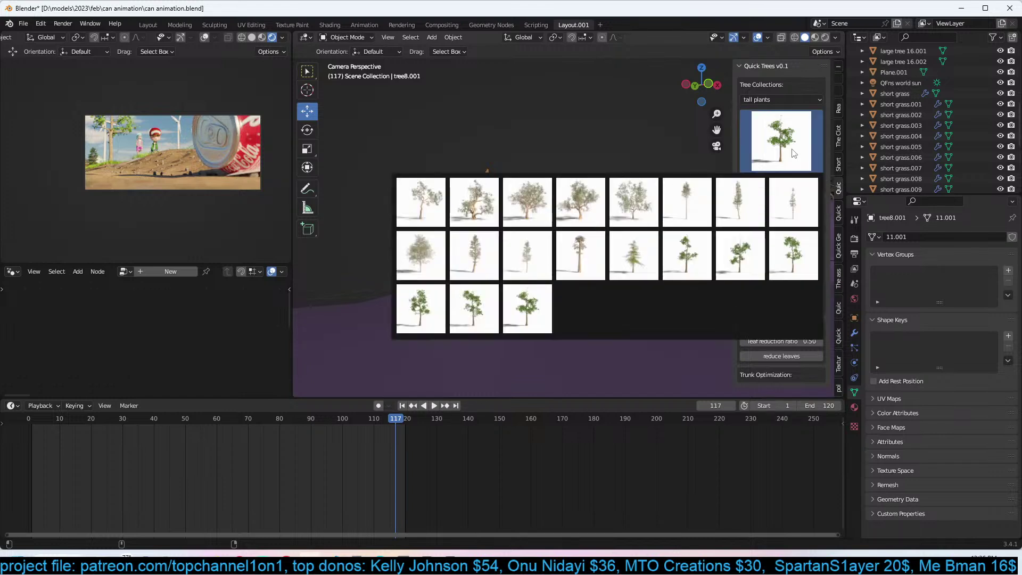
{"action": "left_click", "coordinate": [789, 101]}
{"action": "left_click", "coordinate": [779, 193]}
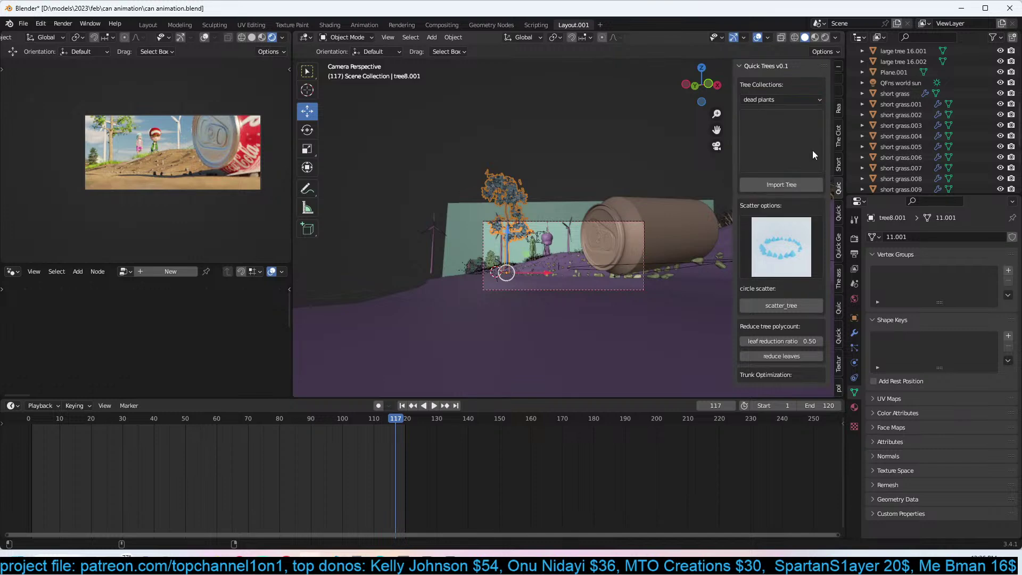
{"action": "left_click", "coordinate": [804, 100]}
{"action": "left_click", "coordinate": [763, 158]}
{"action": "left_click", "coordinate": [785, 151]}
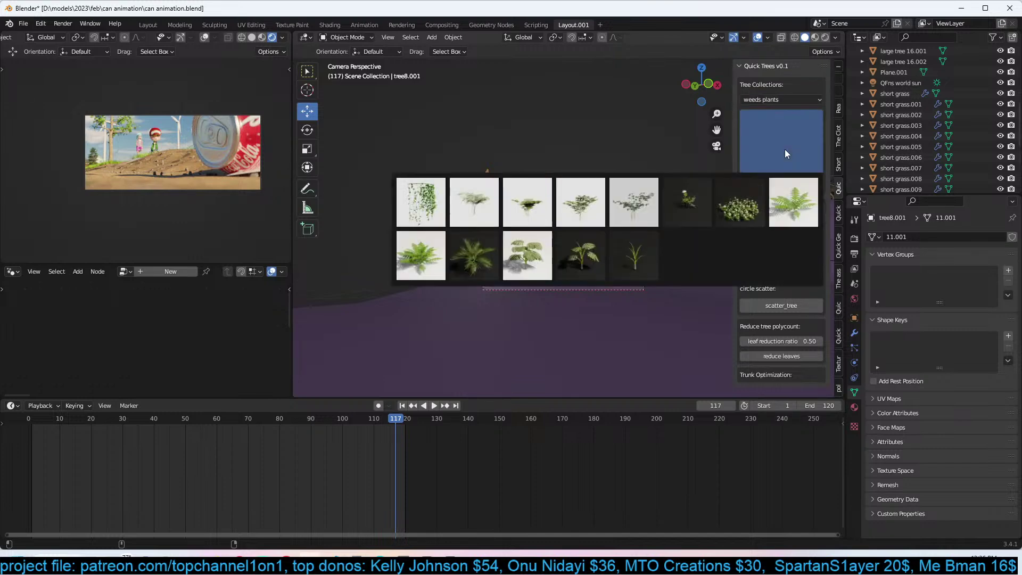
Import the fern 4 plant from the weeds plants collection and snap it to a 3D cursor set on the hill beside the can.
{"action": "left_click", "coordinate": [486, 257]}
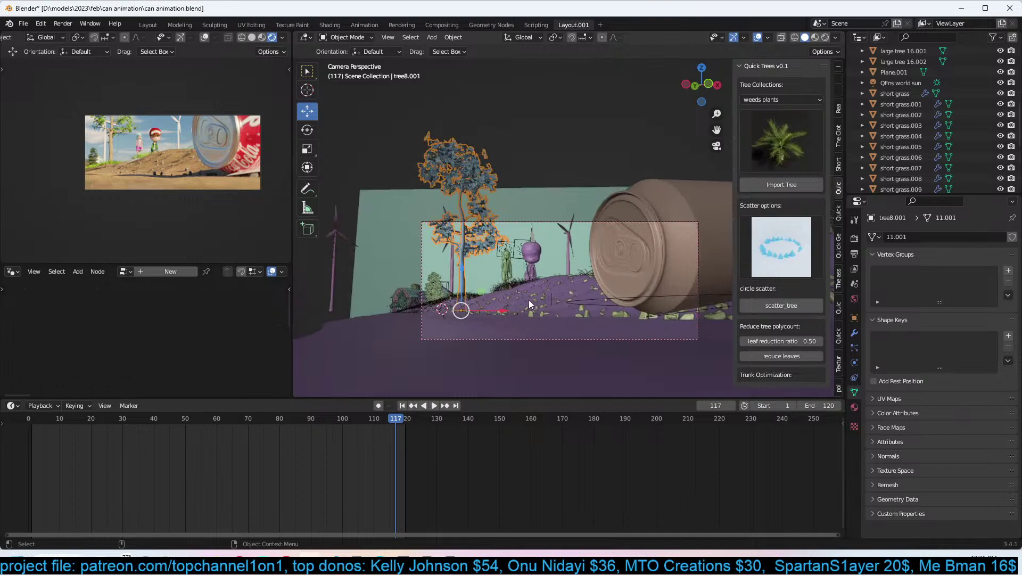
{"action": "right_click", "coordinate": [574, 279], "text": "shift"}
{"action": "left_click", "coordinate": [788, 185]}
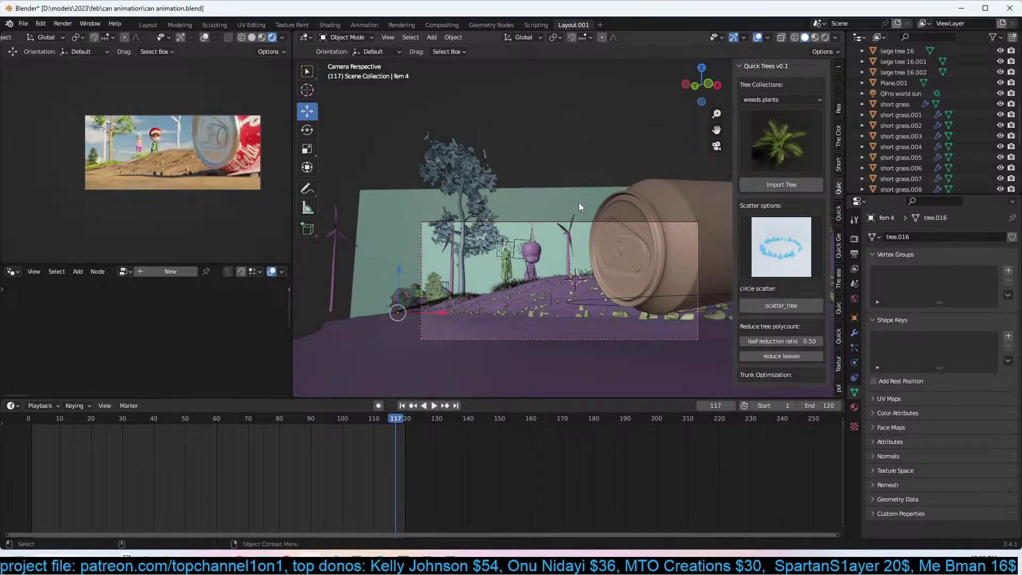
{"action": "key", "text": "shift+s"}
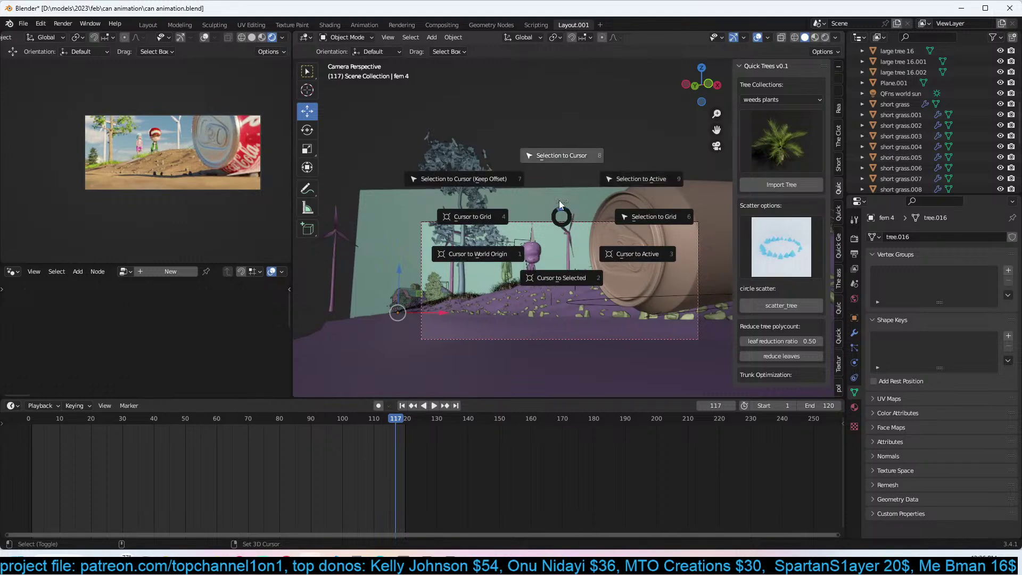
{"action": "left_click", "coordinate": [566, 174]}
Enlarge the fern, move it onto the slope against the can, and rotate it to fit.
{"action": "key", "text": "s"}
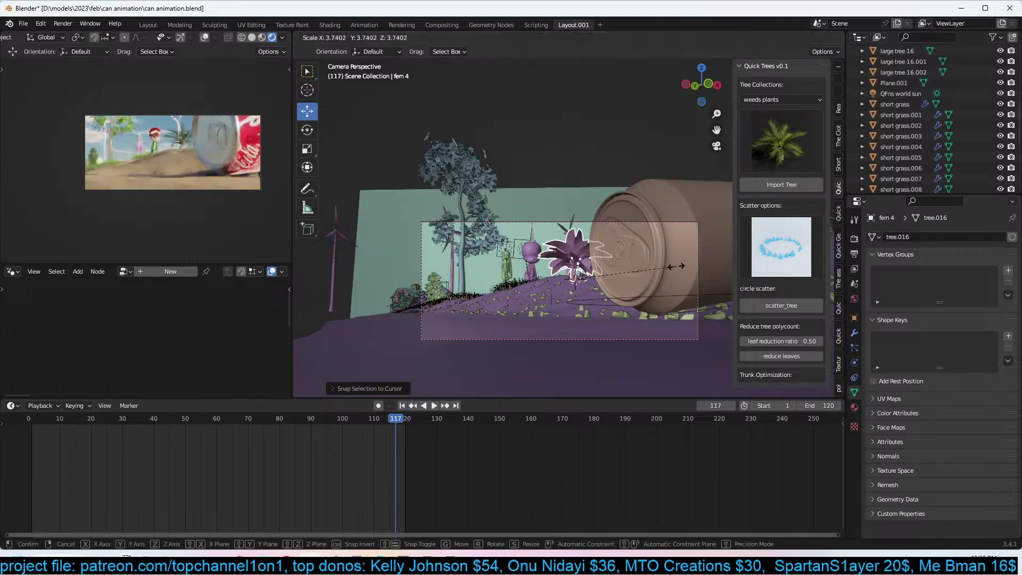
{"action": "key", "text": "g"}
{"action": "left_click", "coordinate": [635, 279]}
{"action": "scroll", "coordinate": [618, 278], "scroll_direction": "up", "scroll_amount": 3}
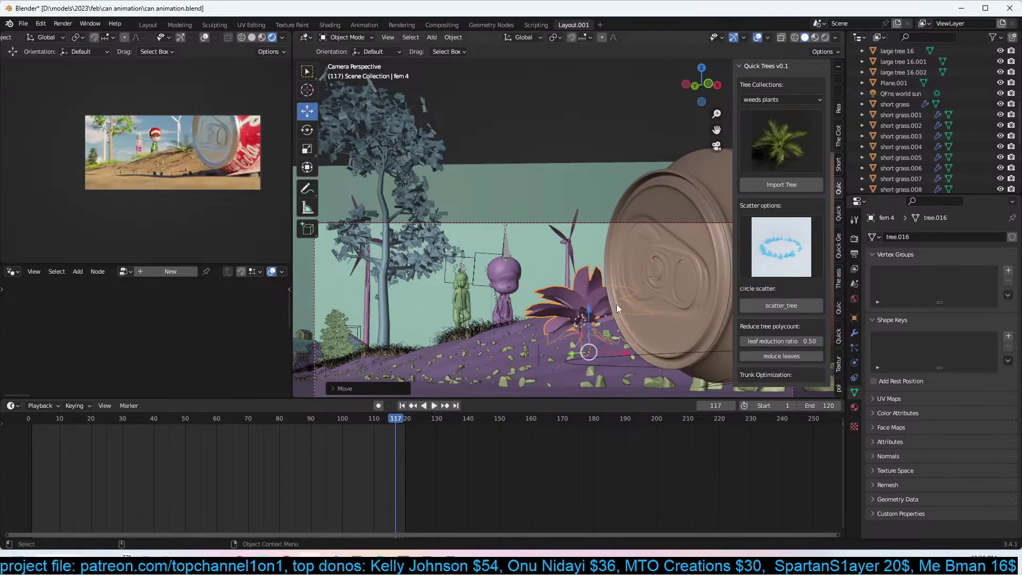
{"action": "key", "text": "r"}
{"action": "left_click", "coordinate": [713, 219]}
Import the daisy flowers patch and snap it to a 3D cursor set on the hill below the two characters.
{"action": "left_click", "coordinate": [778, 166]}
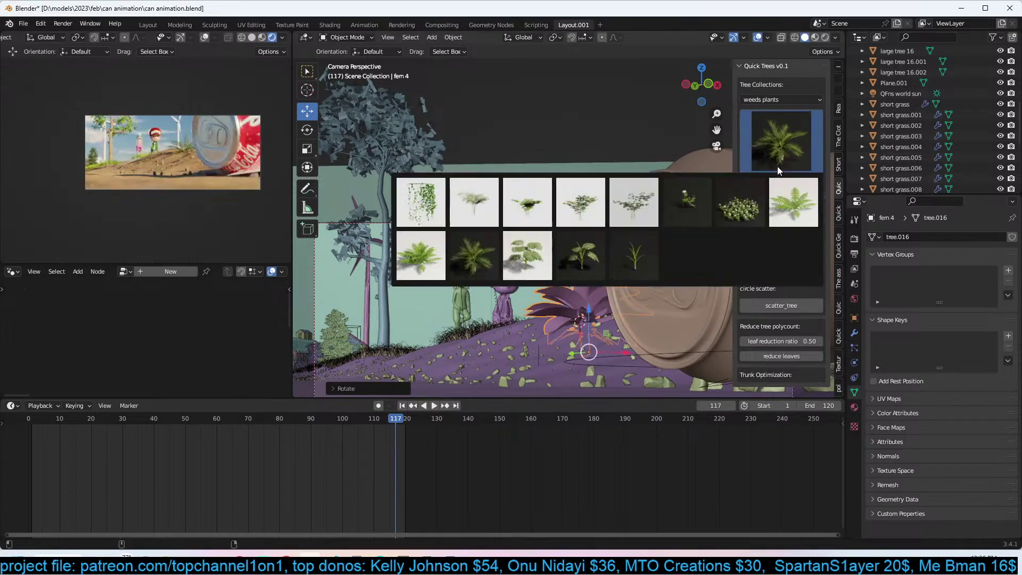
{"action": "left_click", "coordinate": [702, 213]}
{"action": "right_click", "coordinate": [466, 342], "text": "shift"}
{"action": "left_click", "coordinate": [779, 185]}
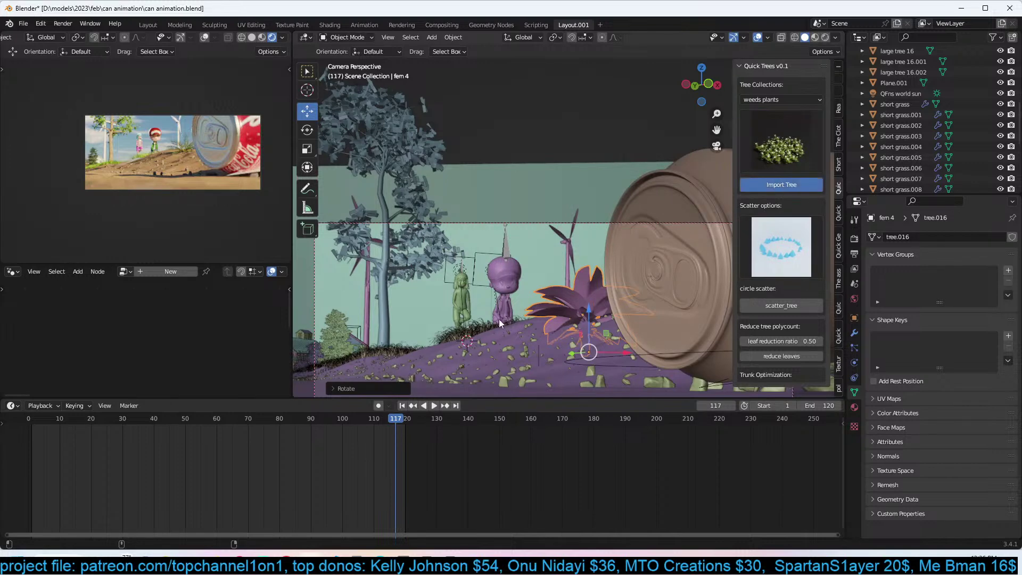
{"action": "key", "text": "shift+s"}
{"action": "left_click", "coordinate": [481, 228]}
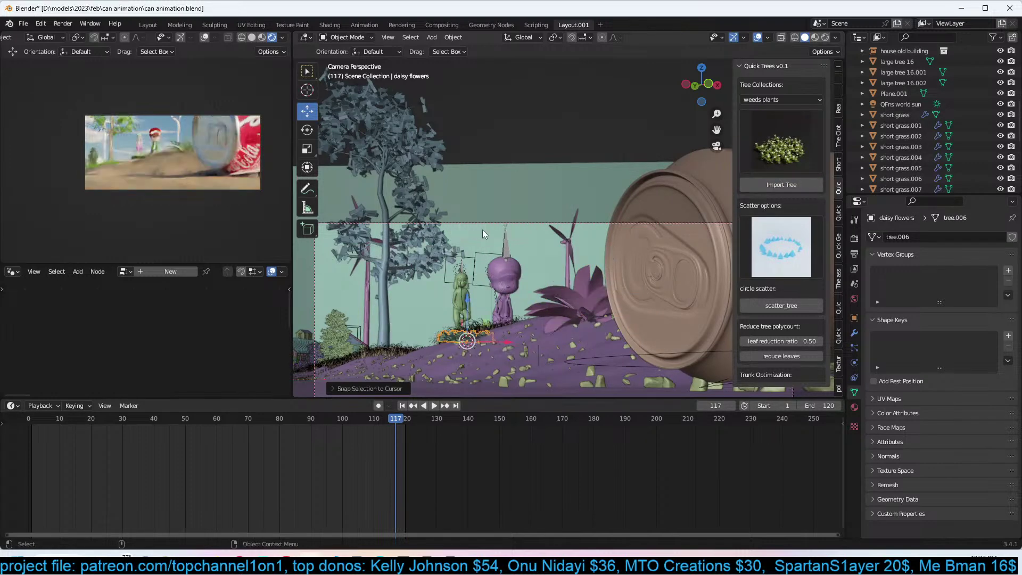
Rotate and scale the daisy flowers patch to follow the slope of the hill.
{"action": "key", "text": "r"}
{"action": "left_click", "coordinate": [521, 246]}
{"action": "key", "text": "s"}
{"action": "left_click", "coordinate": [565, 267]}
{"action": "key", "text": "r"}
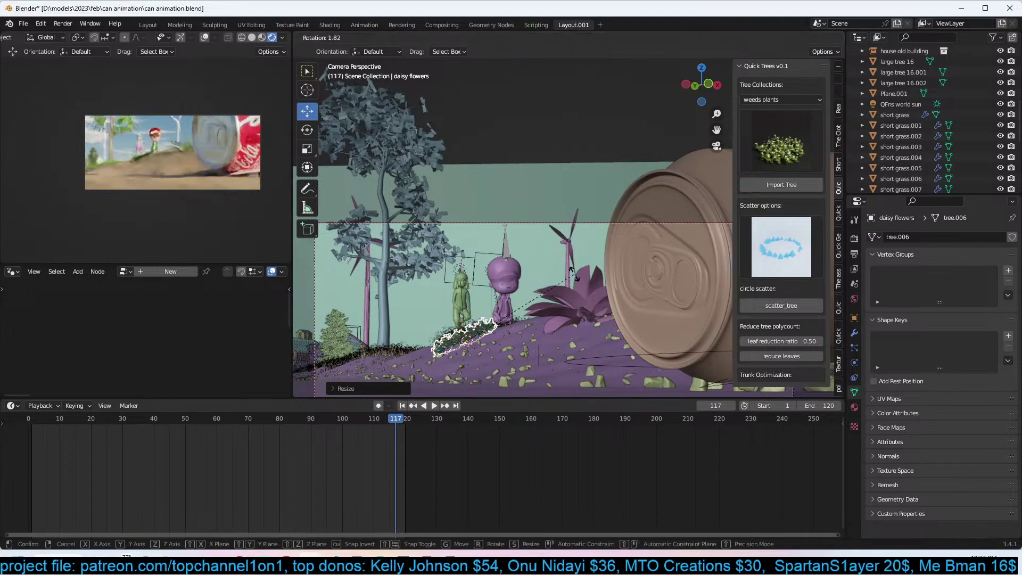
{"action": "left_click", "coordinate": [587, 272]}
At frame 48, import the single daisy flower plant and snap it to a 3D cursor on the ground before the tall grass.
{"action": "left_click", "coordinate": [782, 159]}
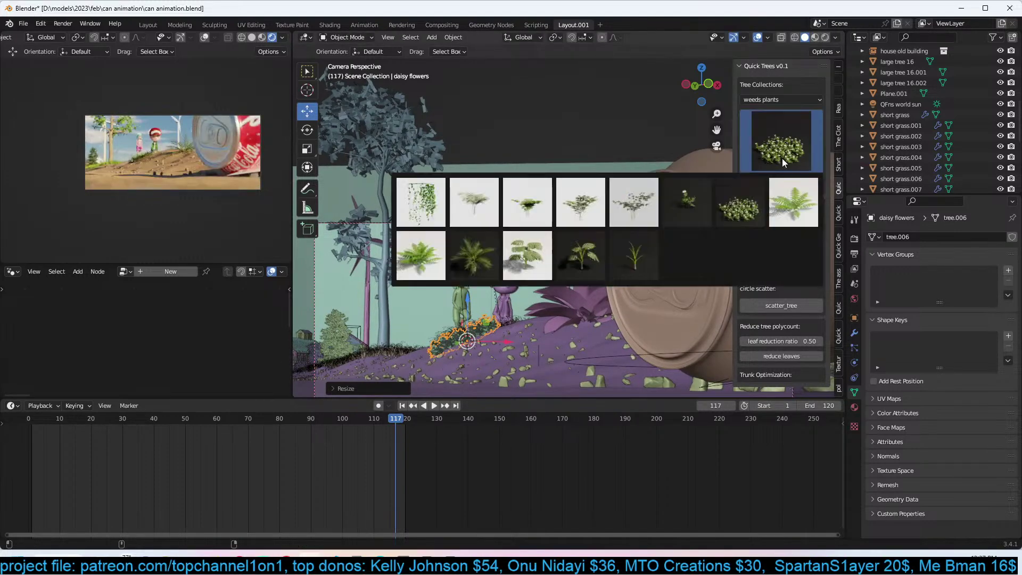
{"action": "left_click", "coordinate": [705, 212]}
{"action": "scroll", "coordinate": [523, 290], "scroll_direction": "down", "scroll_amount": 3}
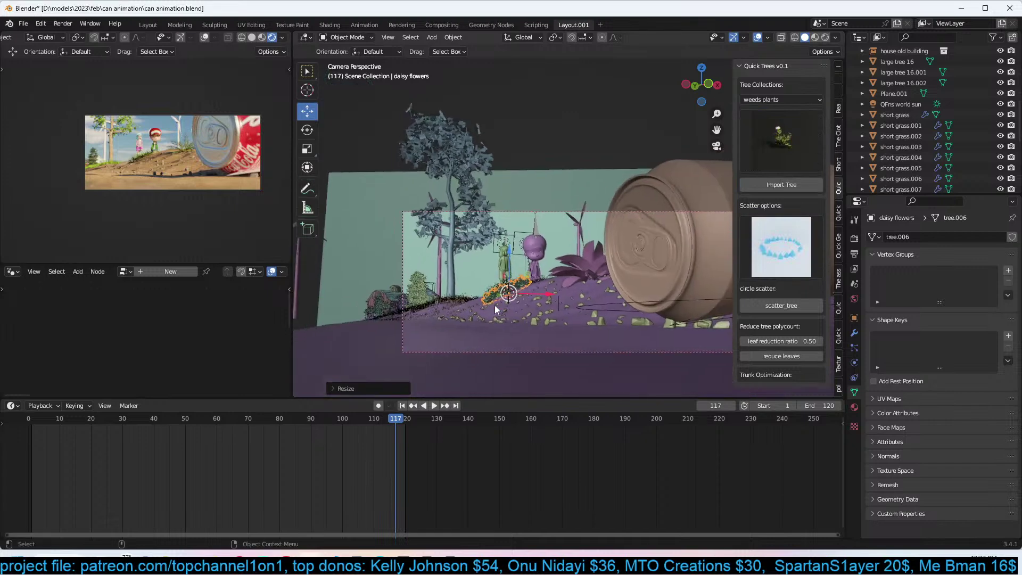
{"action": "left_click", "coordinate": [180, 452]}
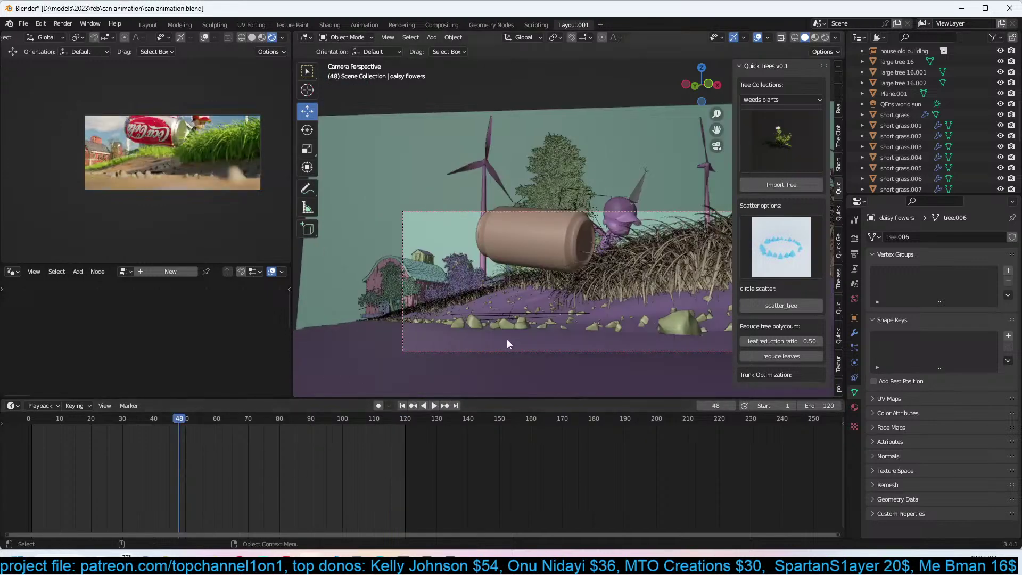
{"action": "scroll", "coordinate": [507, 341], "scroll_direction": "up", "scroll_amount": 1}
{"action": "left_click", "coordinate": [787, 184]}
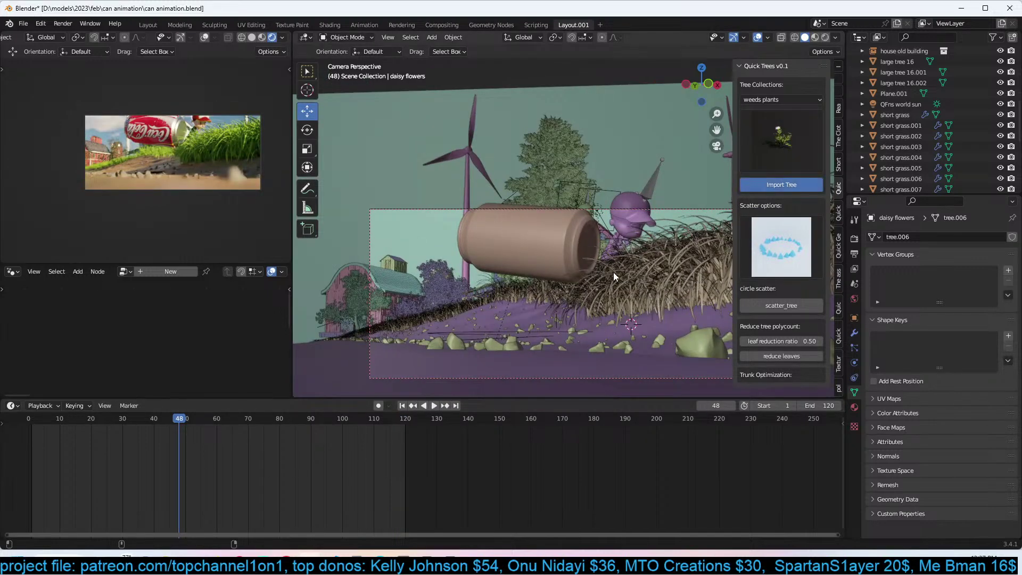
{"action": "key", "text": "shift+s"}
{"action": "left_click", "coordinate": [626, 196]}
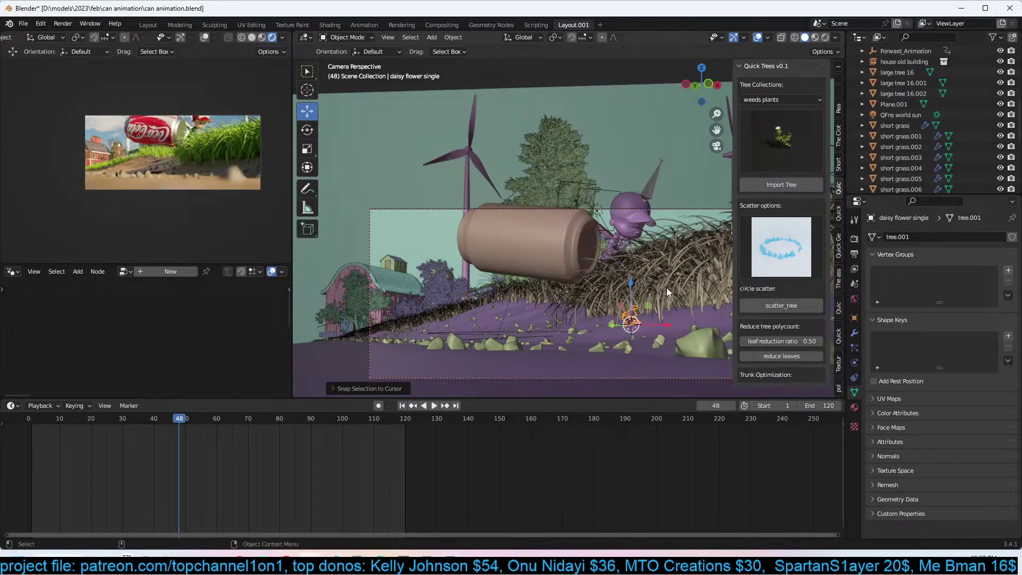
Enlarge the single daisy well above the grass, turn it with trackball rotation, and save the file.
{"action": "key", "text": "s"}
{"action": "key", "text": "Return"}
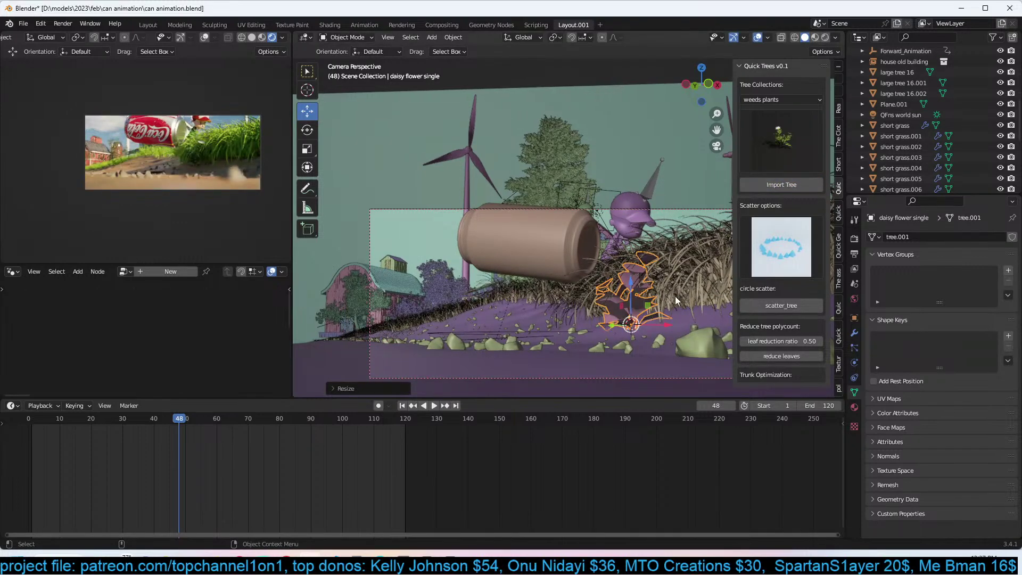
{"action": "key", "text": "s"}
{"action": "key", "text": "Return"}
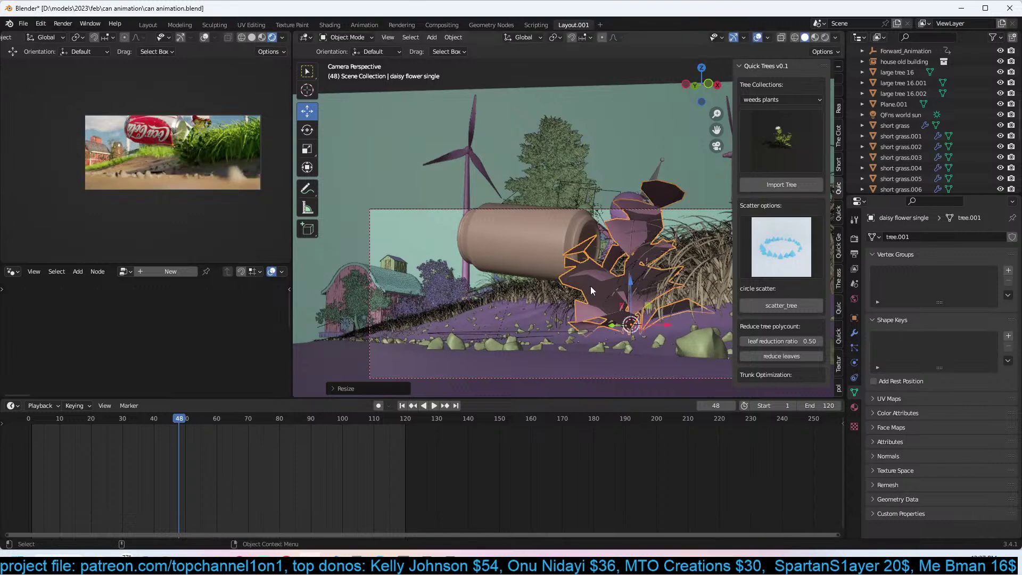
{"action": "key", "text": "r"}
{"action": "key", "text": "r"}
{"action": "key", "text": "Return"}
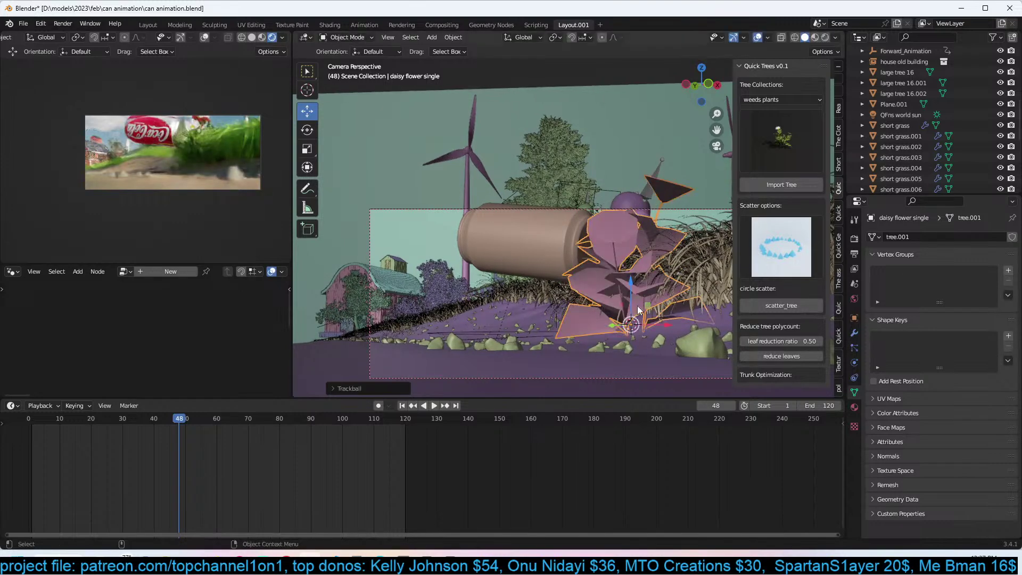
{"action": "key", "text": "ctrl+s"}
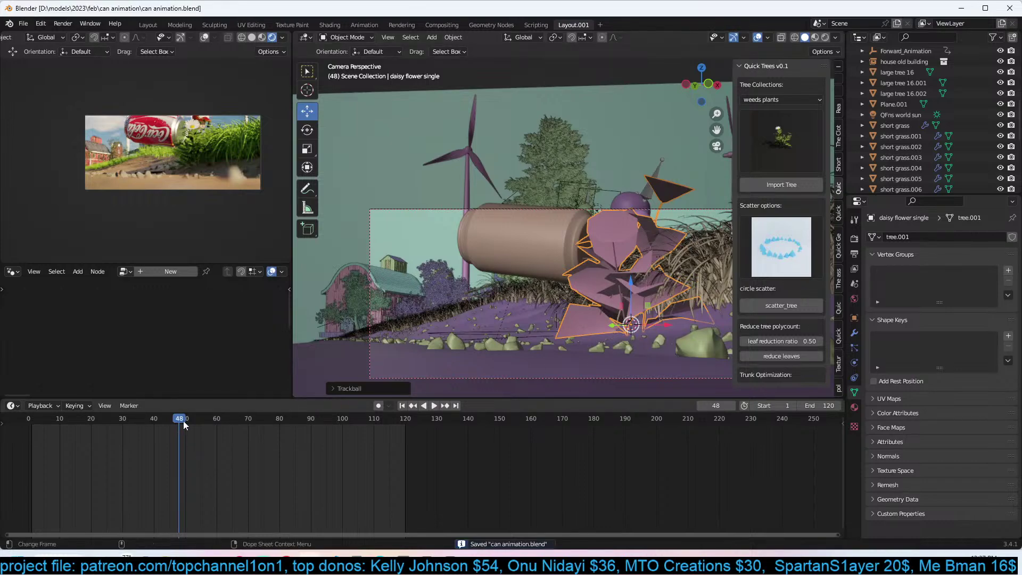
Go to frame 49, switch the viewport to Material Preview shading, and save the file.
{"action": "key", "text": "space"}
{"action": "mouse_move", "coordinate": [188, 421]}
{"action": "left_mouse_down"}
{"action": "mouse_move", "coordinate": [178, 420]}
{"action": "mouse_move", "coordinate": [201, 424]}
{"action": "mouse_move", "coordinate": [182, 418]}
{"action": "left_mouse_up"}
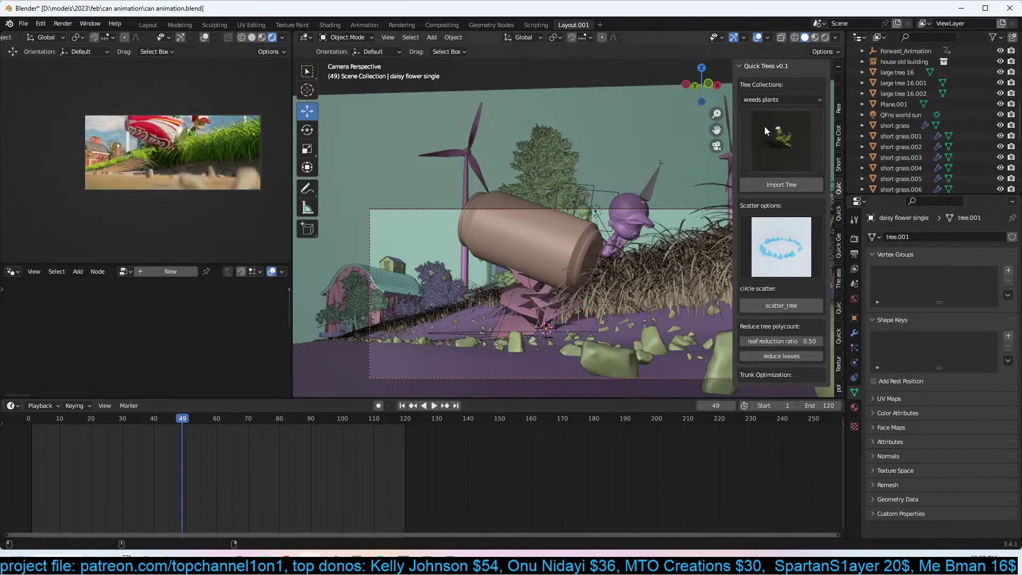
{"action": "left_click", "coordinate": [815, 37]}
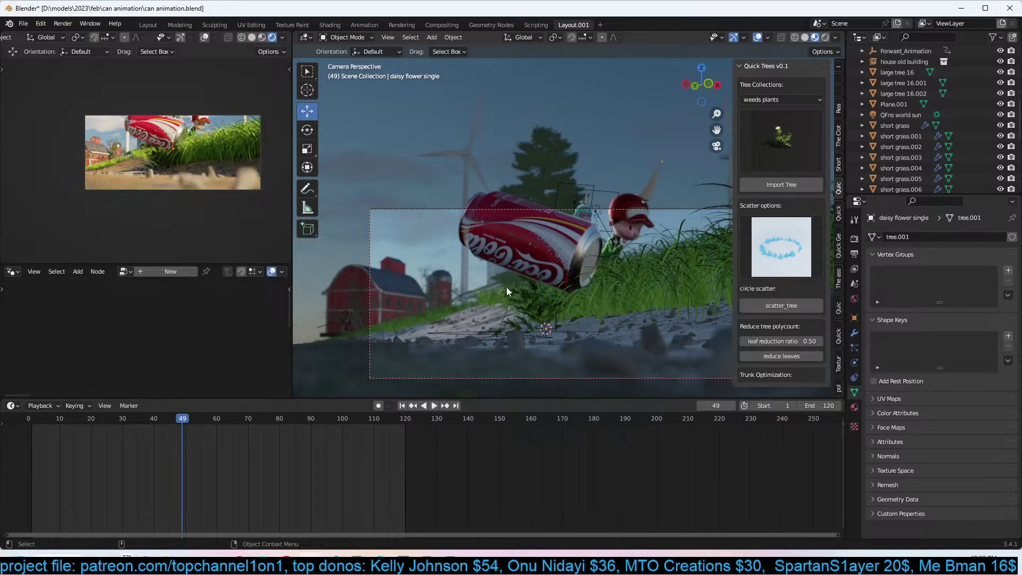
{"action": "scroll", "coordinate": [589, 267], "scroll_direction": "up", "scroll_amount": 4}
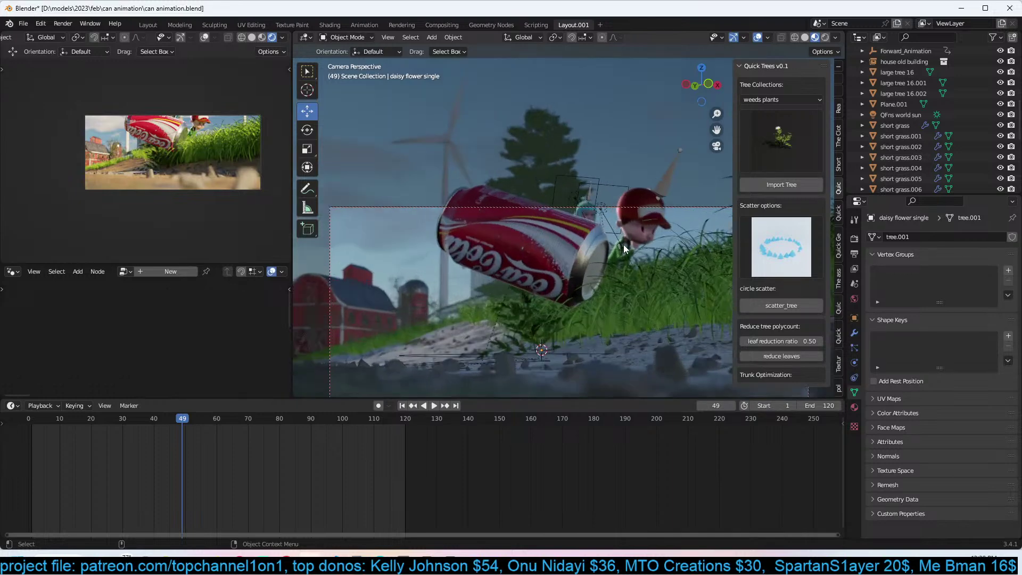
{"action": "key", "text": "ctrl+s"}
Snap the single daisy to a 3D cursor placed slightly nearer the camera, in front of the can.
{"action": "left_click", "coordinate": [512, 328]}
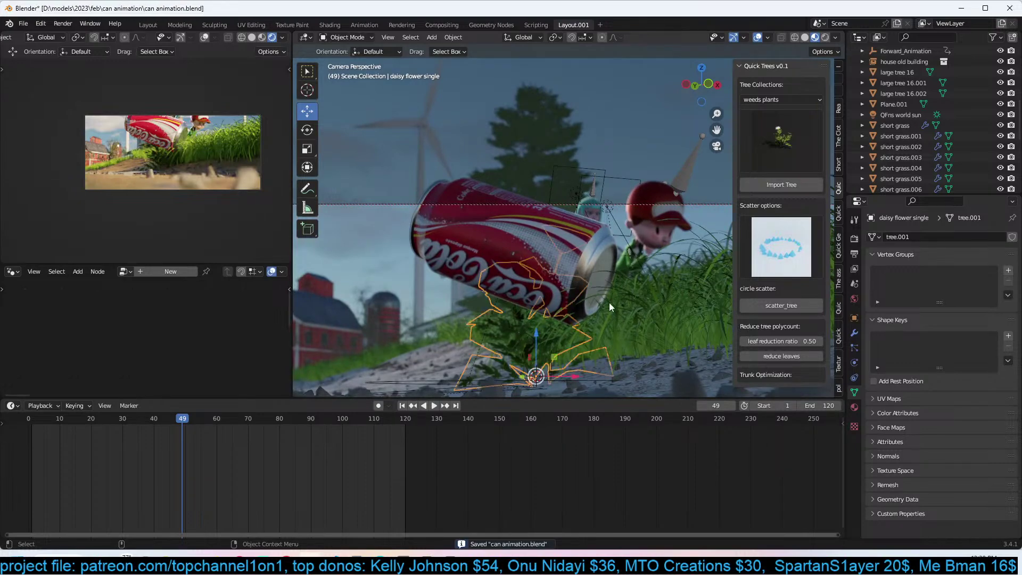
{"action": "left_click_drag", "start_coordinate": [174, 422], "coordinate": [183, 424]}
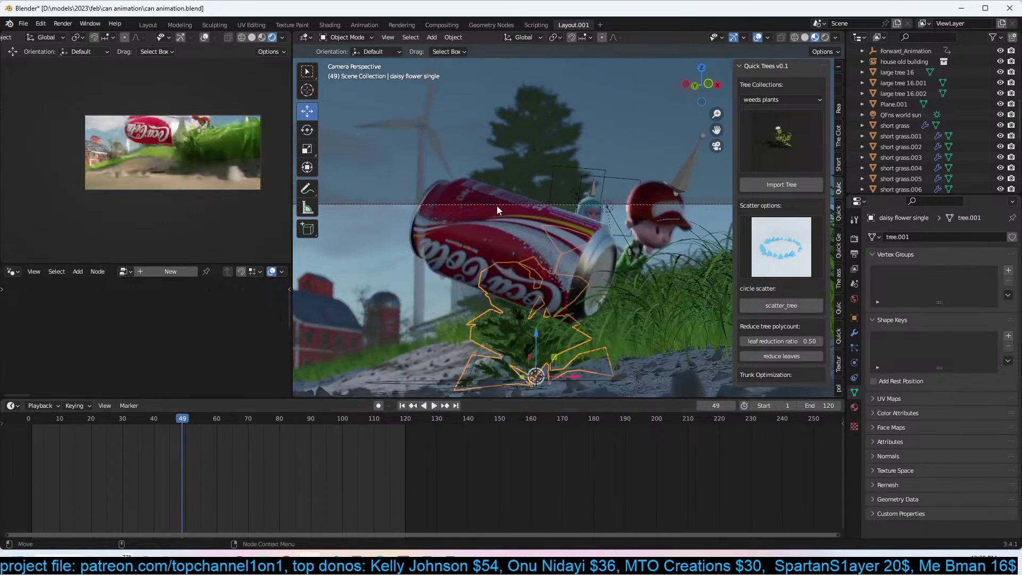
{"action": "scroll", "coordinate": [279, 41], "scroll_direction": "down", "scroll_amount": 1}
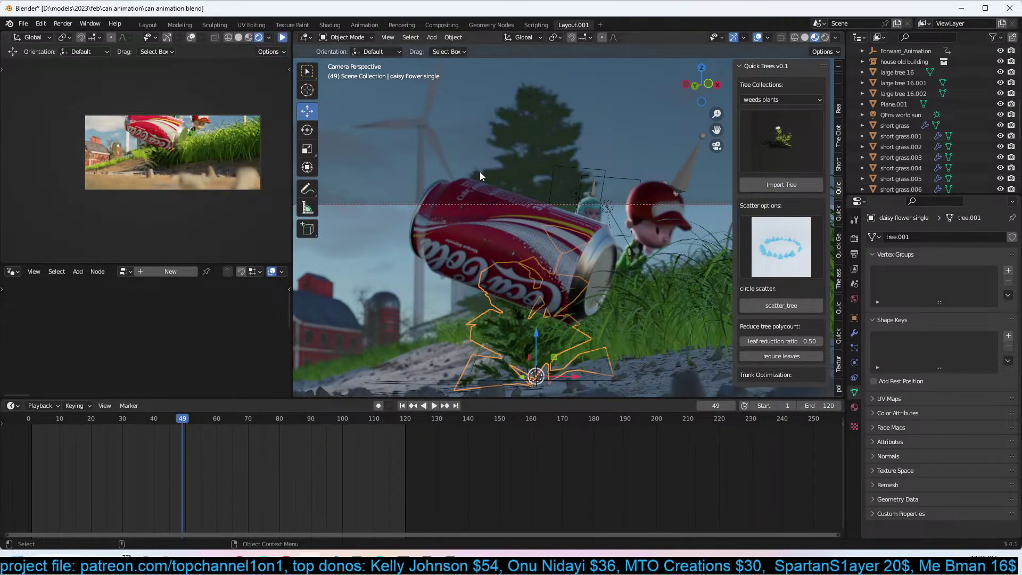
{"action": "key", "text": "shift+s"}
{"action": "left_click", "coordinate": [566, 319]}
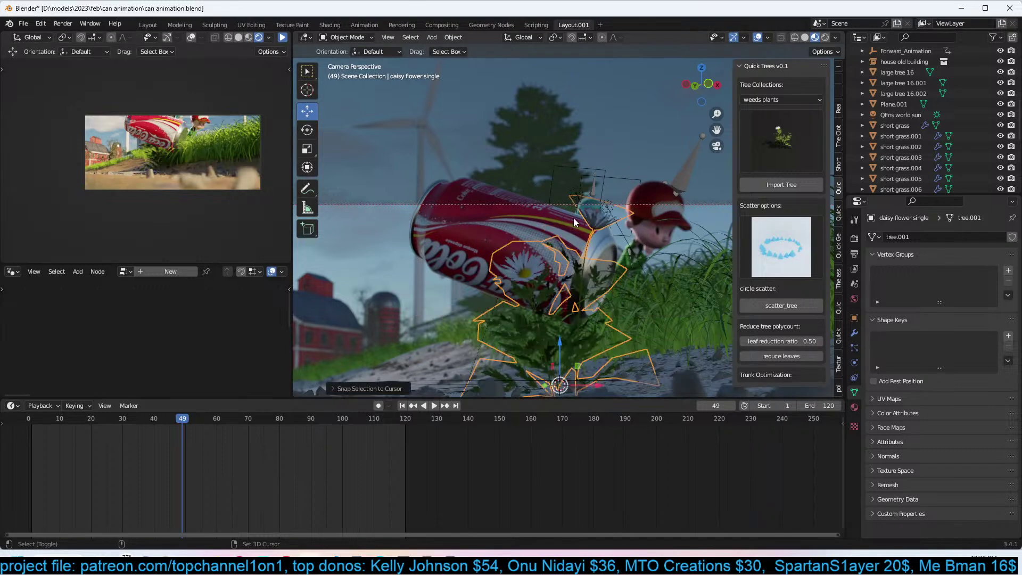
Turn on auto keying and record a keyframe for the single daisy at frame 49.
{"action": "left_click_drag", "start_coordinate": [177, 421], "coordinate": [182, 422]}
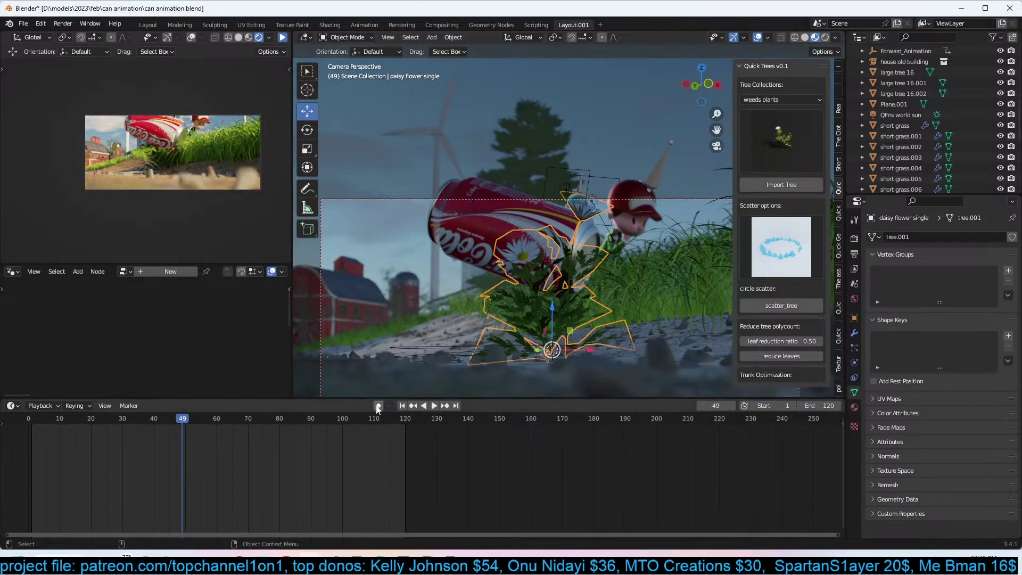
{"action": "key", "text": "g"}
{"action": "left_click", "coordinate": [541, 253]}
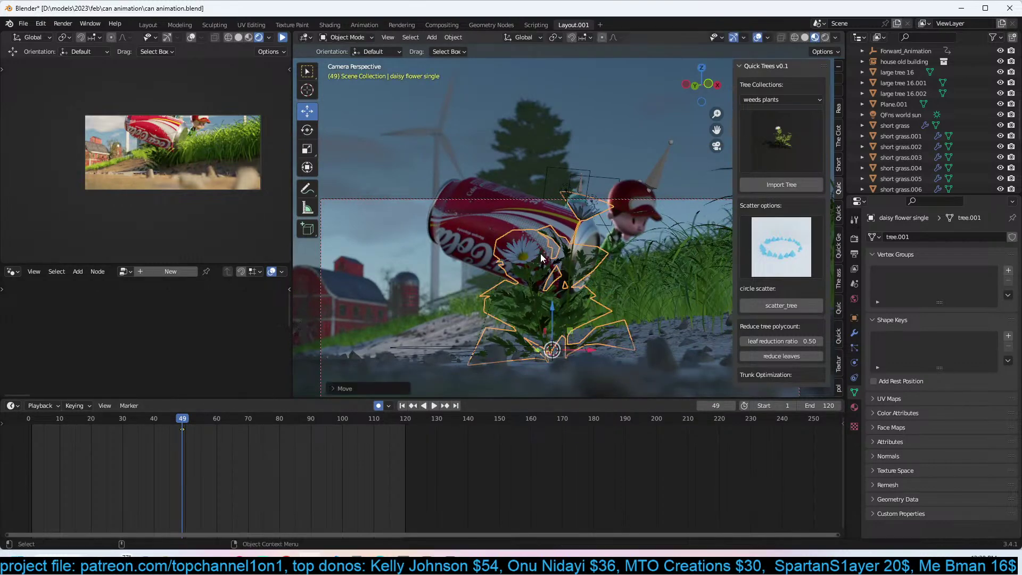
Advance to frame 54 and keyframe the single daisy knocked over with a trackball rotation.
{"action": "key", "text": "space"}
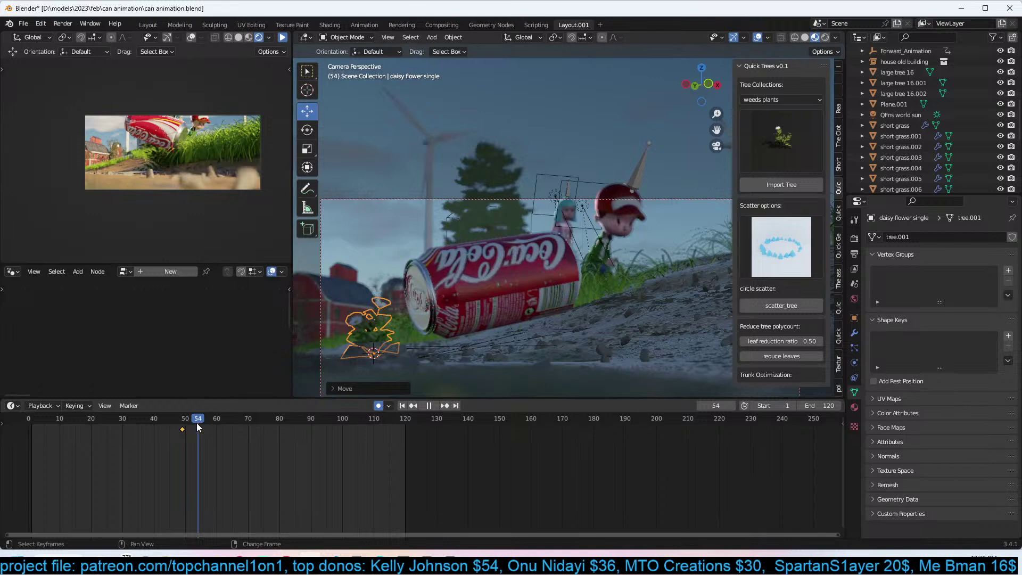
{"action": "key", "text": "space"}
{"action": "key", "text": "r"}
{"action": "key", "text": "r"}
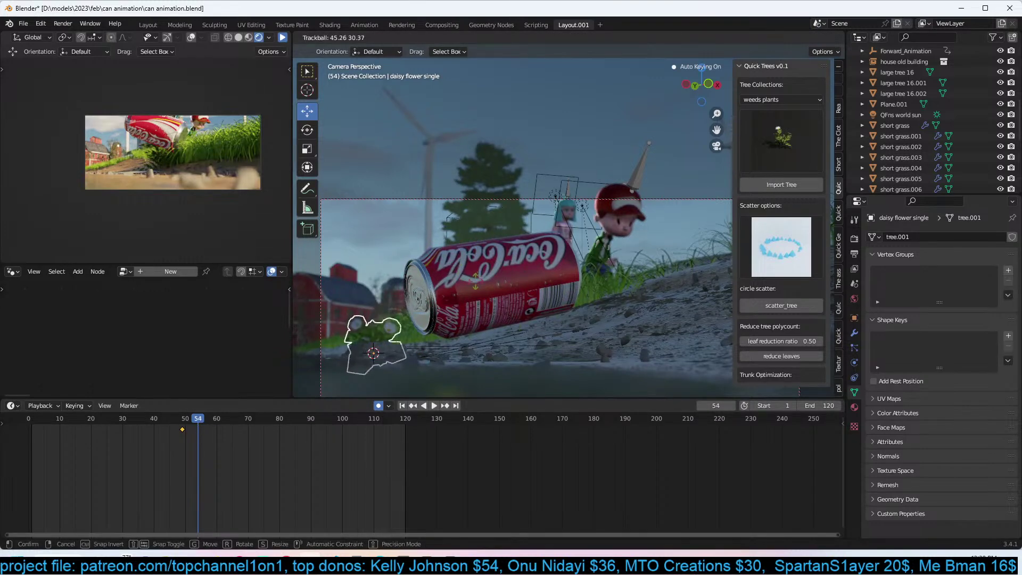
{"action": "left_click", "coordinate": [366, 333]}
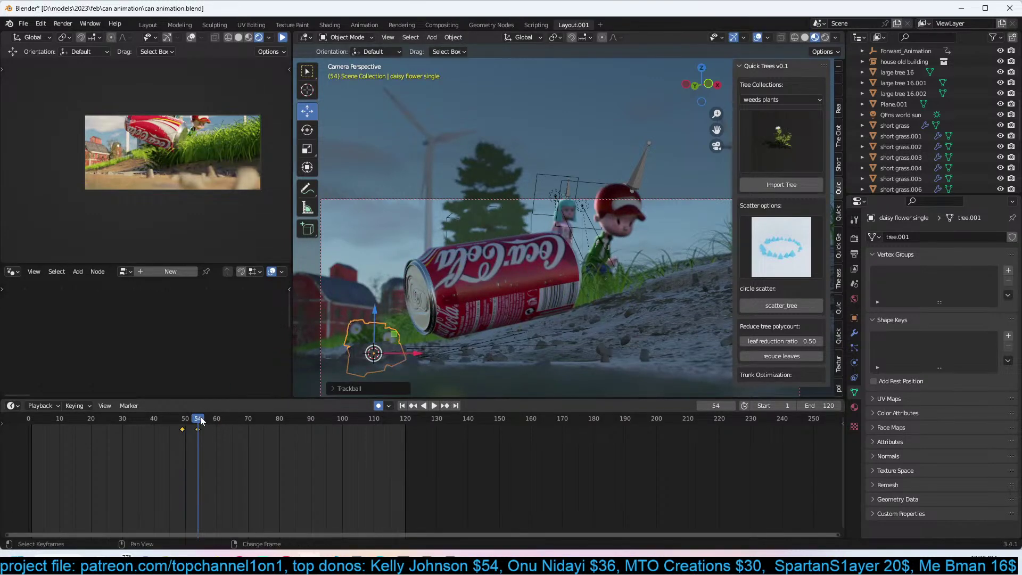
Advance to frame 57 and keyframe the single daisy swinging back upright with a trackball rotation.
{"action": "key", "text": "Right"}
{"action": "key", "text": "Right"}
{"action": "key", "text": "Right"}
{"action": "key", "text": "r"}
{"action": "key", "text": "r"}
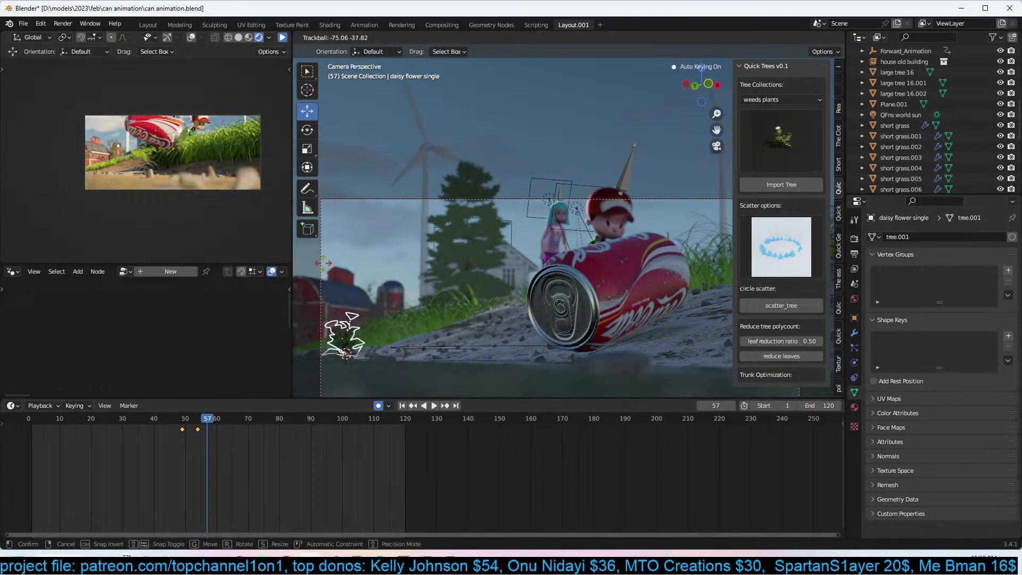
{"action": "left_click", "coordinate": [343, 324]}
Go to frame 61 and keyframe another small trackball rotation on the single daisy.
{"action": "left_click_drag", "start_coordinate": [214, 419], "coordinate": [219, 419]}
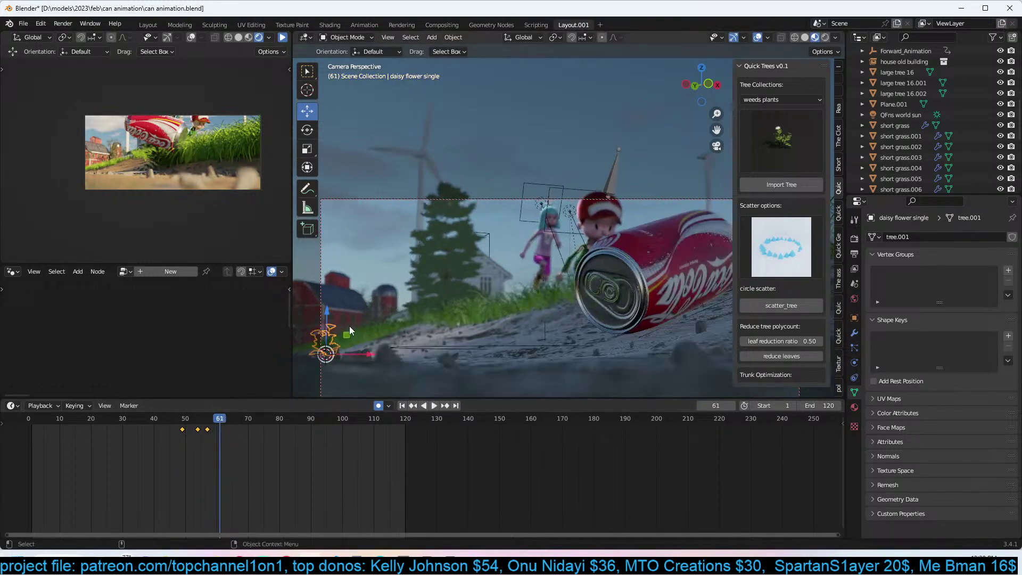
{"action": "key", "text": "r"}
{"action": "key", "text": "r"}
{"action": "left_click", "coordinate": [358, 338]}
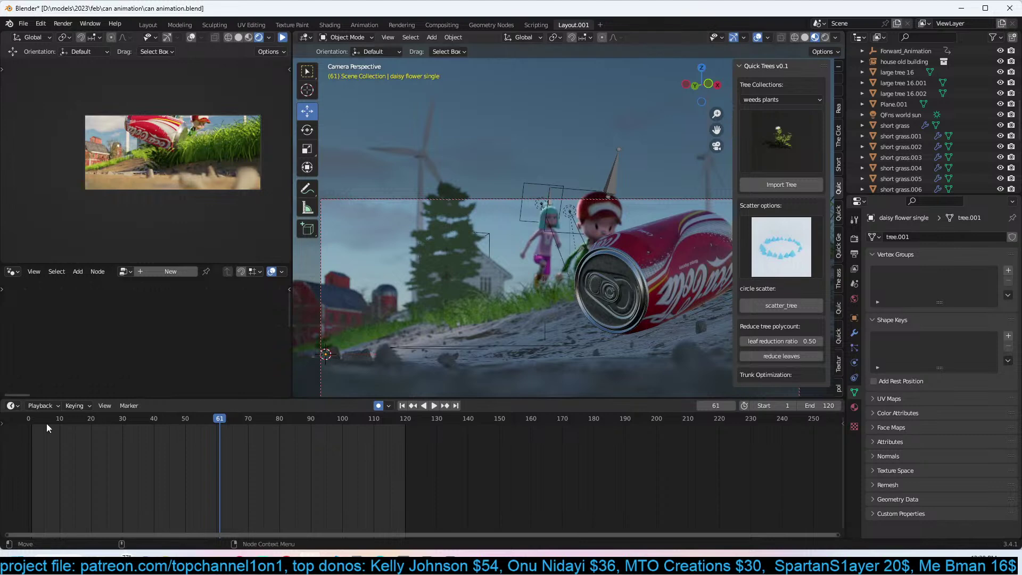
Return the timeline to frame 0 and switch the viewport to Solid shading.
{"action": "left_click_drag", "start_coordinate": [47, 424], "coordinate": [6, 432]}
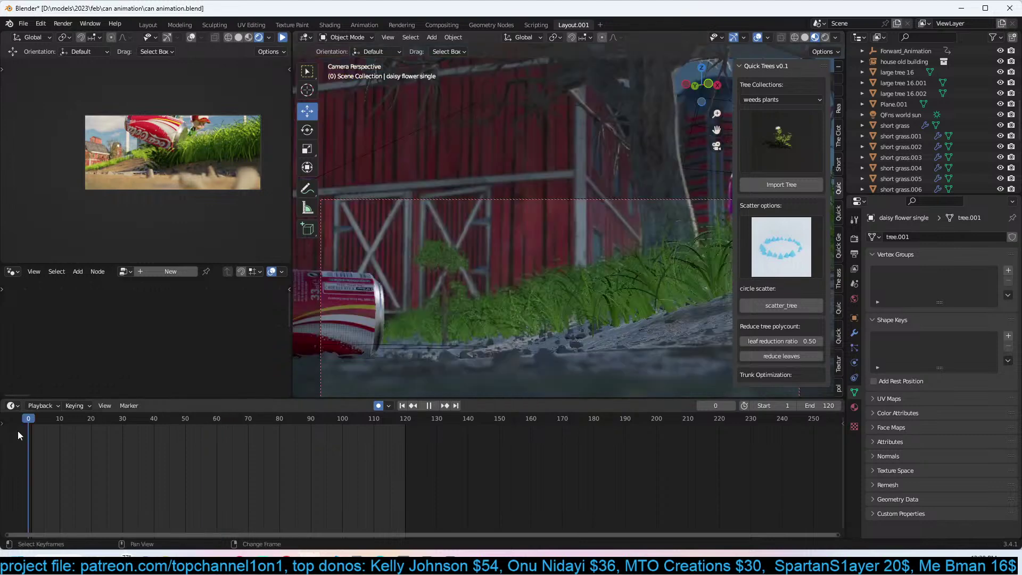
{"action": "key", "text": "z"}
{"action": "left_click", "coordinate": [666, 230]}
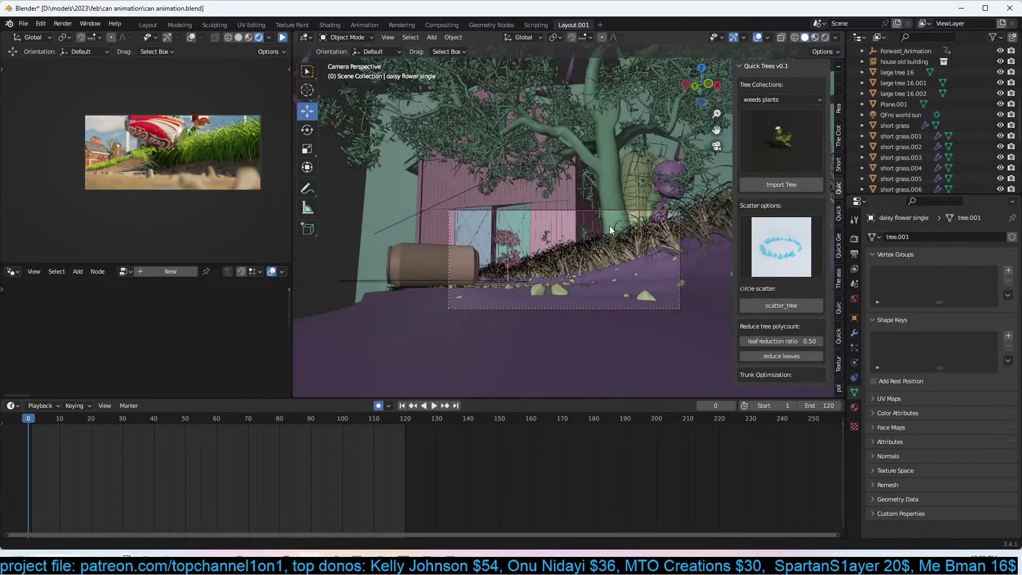
Switch the viewport to Material Preview, hide its overlays and play back the animation.
{"action": "left_click", "coordinate": [813, 37]}
{"action": "key", "text": "space"}
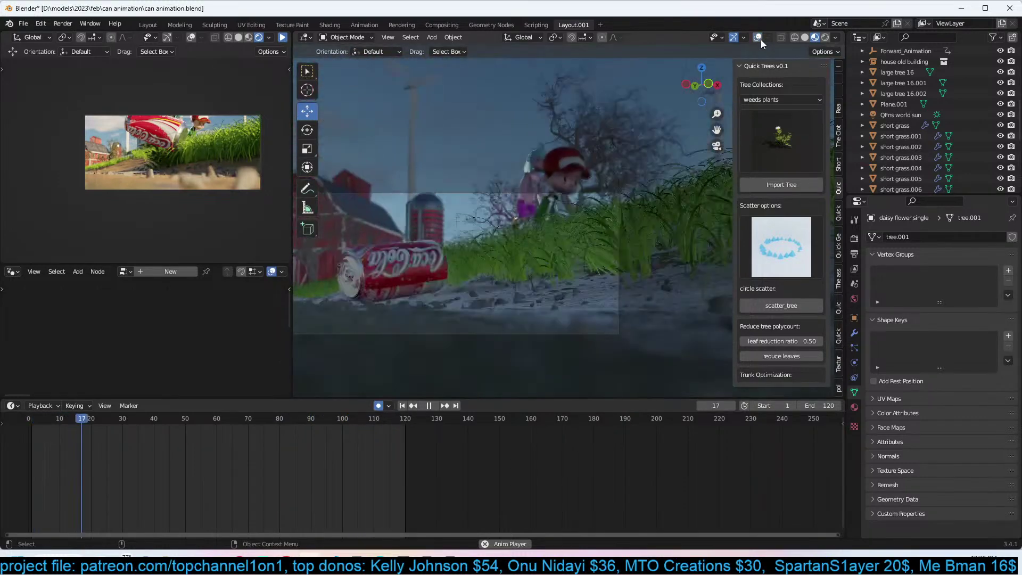
{"action": "left_click", "coordinate": [758, 38]}
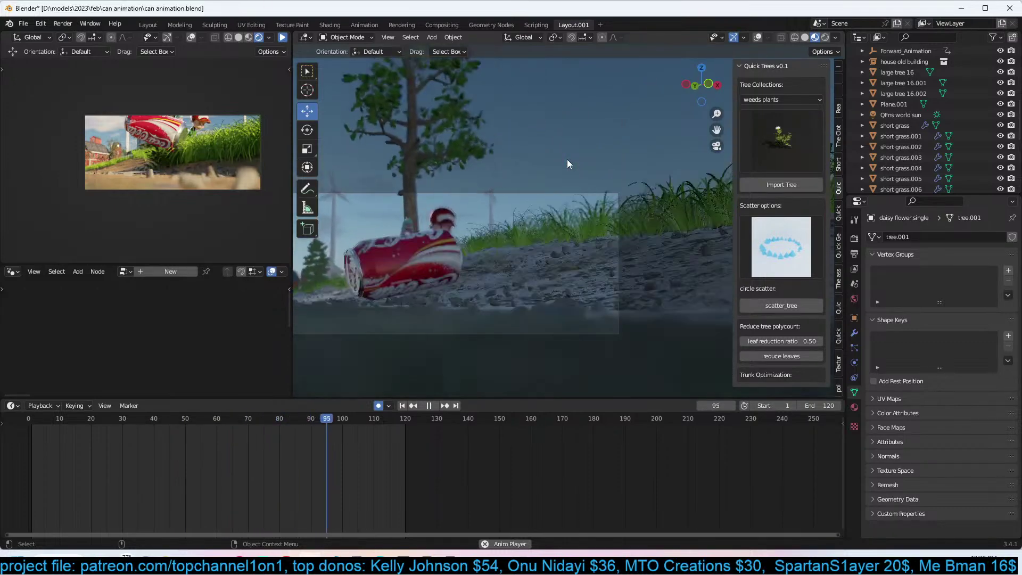
{"action": "key", "text": "Escape"}
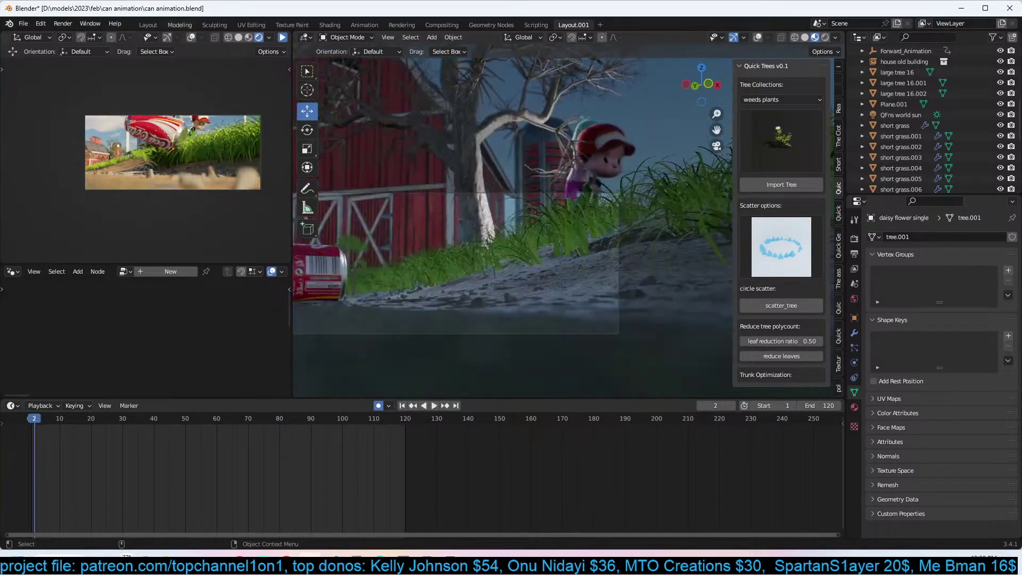
Play the previously rendered animation in the animation player and close the player.
{"action": "left_click", "coordinate": [63, 23]}
{"action": "left_click", "coordinate": [94, 87]}
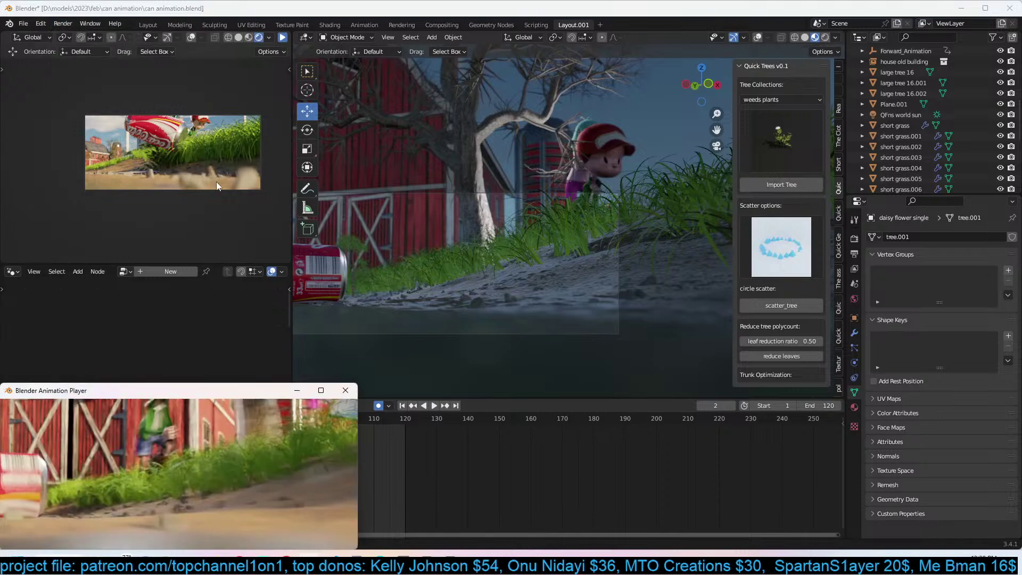
{"action": "left_click_drag", "start_coordinate": [183, 391], "coordinate": [334, 253]}
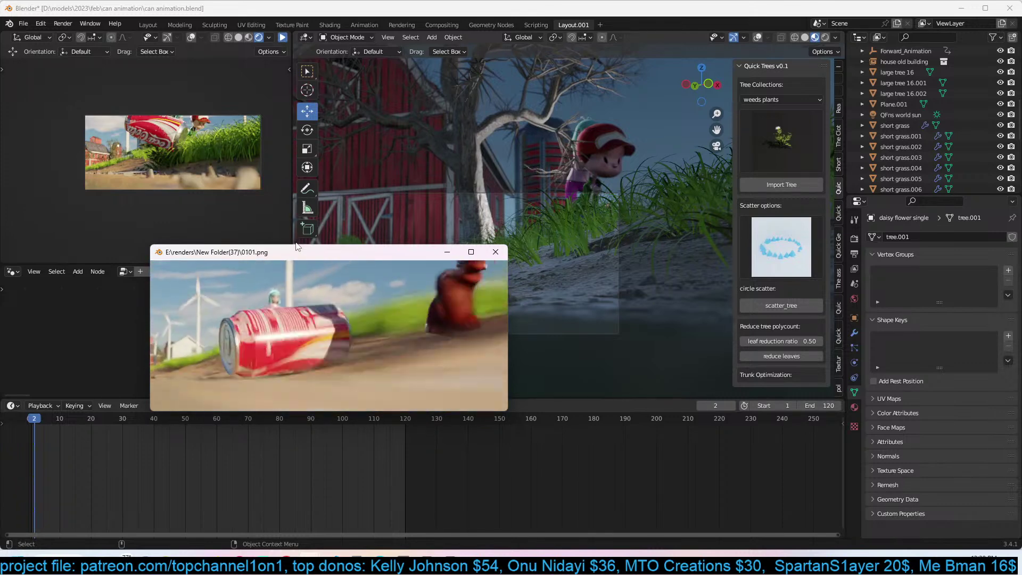
{"action": "left_click", "coordinate": [504, 252]}
Select the boy in the red cap, frame him in the viewport and show the overlays again.
{"action": "middle_click_drag", "start_coordinate": [649, 207], "coordinate": [635, 213]}
{"action": "scroll", "coordinate": [652, 197], "scroll_direction": "down", "scroll_amount": 1}
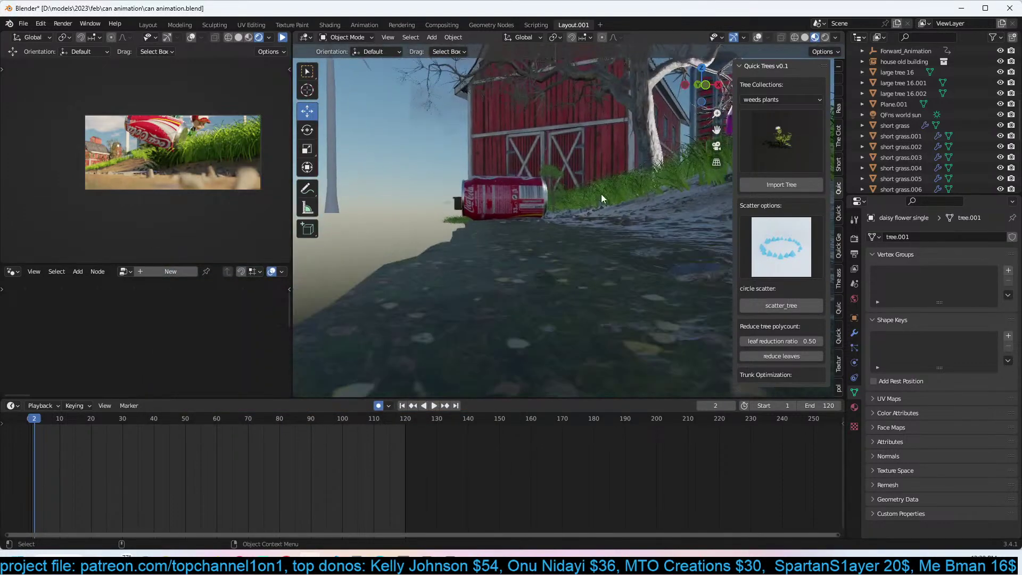
{"action": "middle_click_drag", "start_coordinate": [669, 182], "coordinate": [439, 238], "text": "shift"}
{"action": "scroll", "coordinate": [619, 187], "scroll_direction": "down", "scroll_amount": 3}
{"action": "middle_click_drag", "start_coordinate": [618, 187], "coordinate": [582, 237], "text": "shift"}
{"action": "scroll", "coordinate": [472, 257], "scroll_direction": "up", "scroll_amount": 2}
{"action": "middle_click_drag", "start_coordinate": [457, 231], "coordinate": [613, 232], "text": "shift"}
{"action": "scroll", "coordinate": [612, 233], "scroll_direction": "down", "scroll_amount": 4}
{"action": "middle_click_drag", "start_coordinate": [550, 231], "coordinate": [503, 213]}
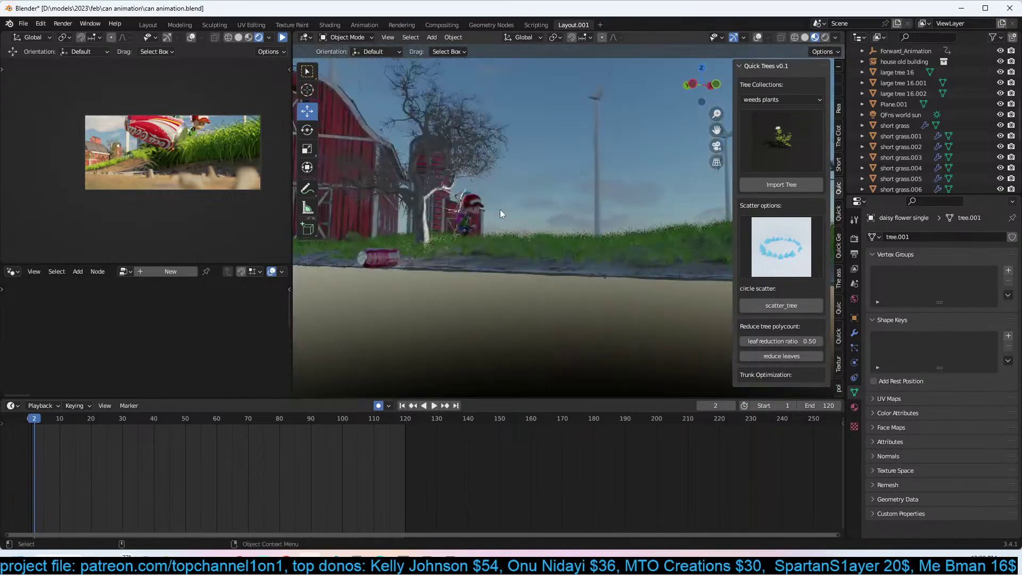
{"action": "left_click", "coordinate": [479, 209]}
{"action": "key", "text": "KP_Decimal"}
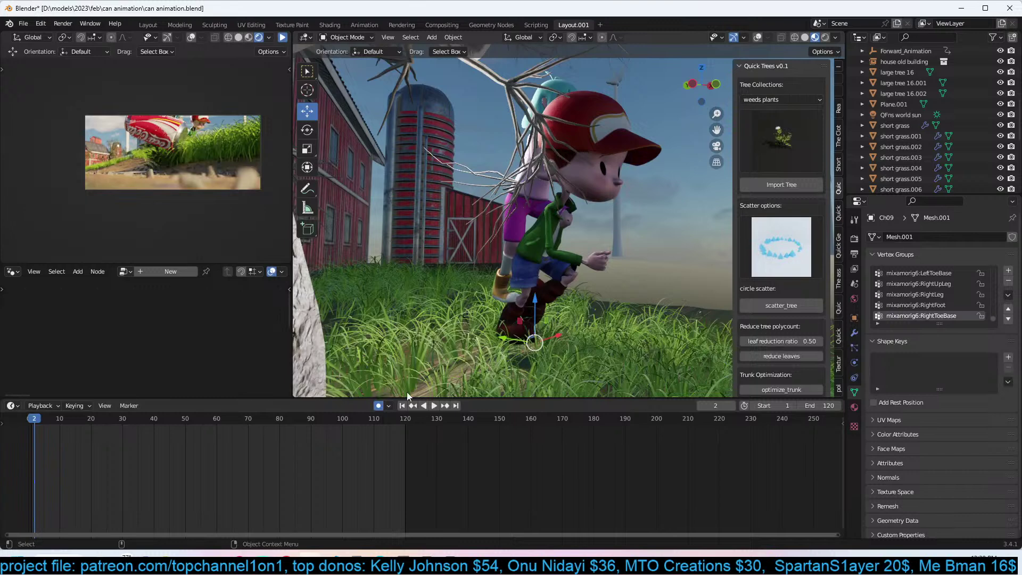
{"action": "left_click", "coordinate": [758, 37]}
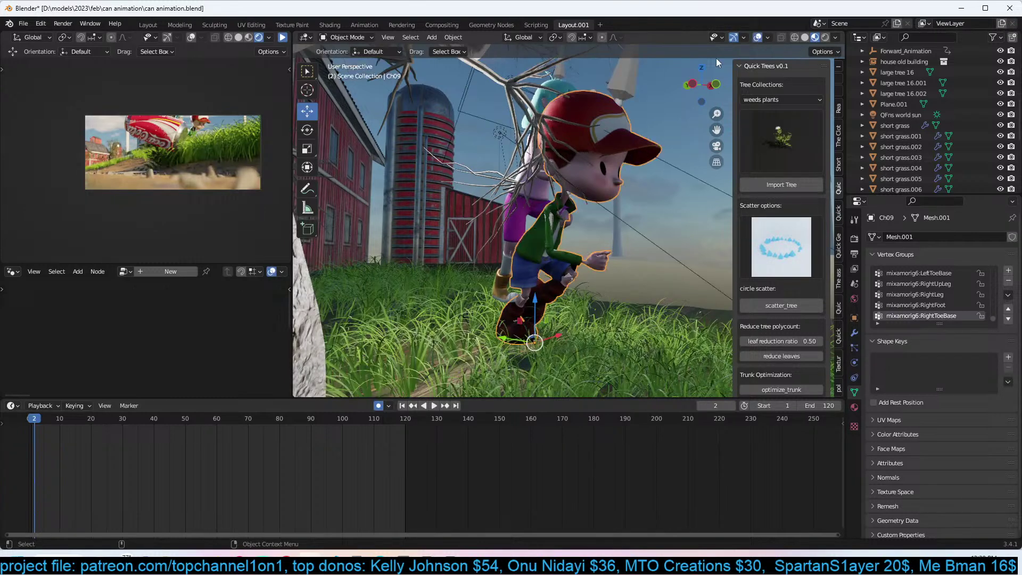
Select the boy's armature and change the timeline area to the Nonlinear Animation editor.
{"action": "left_click", "coordinate": [619, 93]}
{"action": "key", "text": "ctrl+Tab"}
{"action": "key", "text": "ctrl+Tab"}
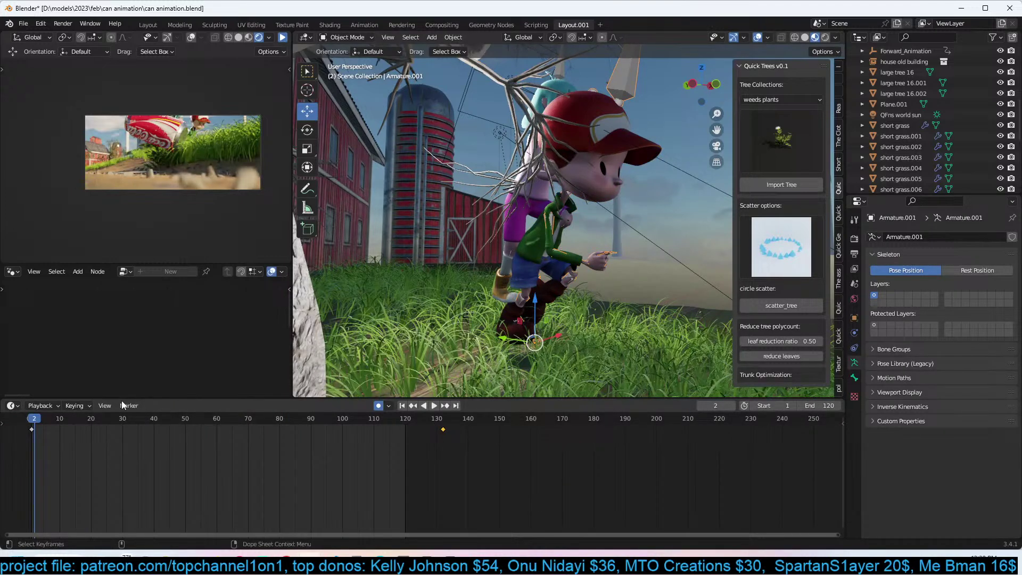
{"action": "left_click", "coordinate": [21, 406]}
{"action": "left_click", "coordinate": [144, 481]}
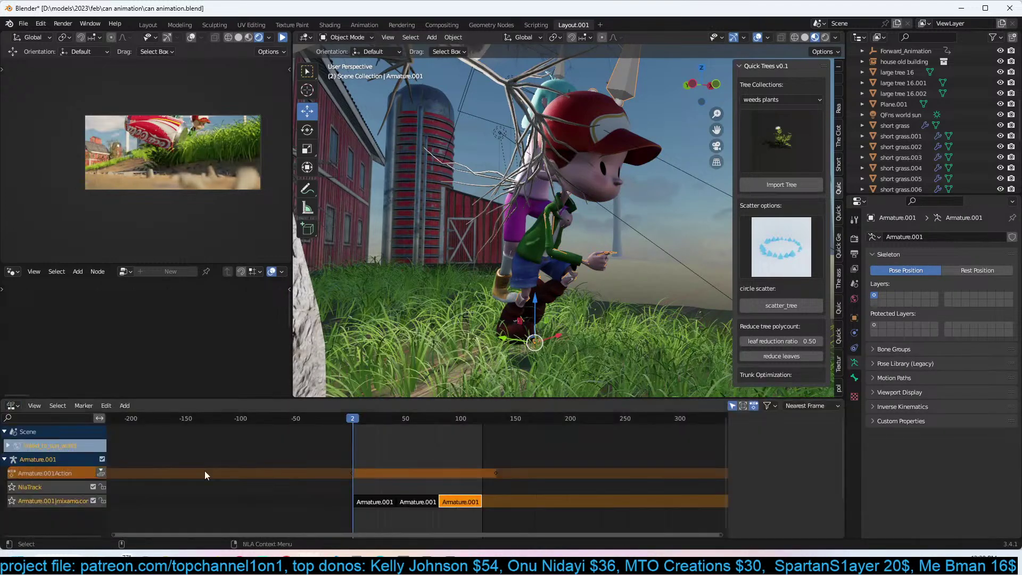
Select the armature's first animation strip, show its properties and enter tweak mode on it.
{"action": "left_click", "coordinate": [373, 503]}
{"action": "key", "text": "n"}
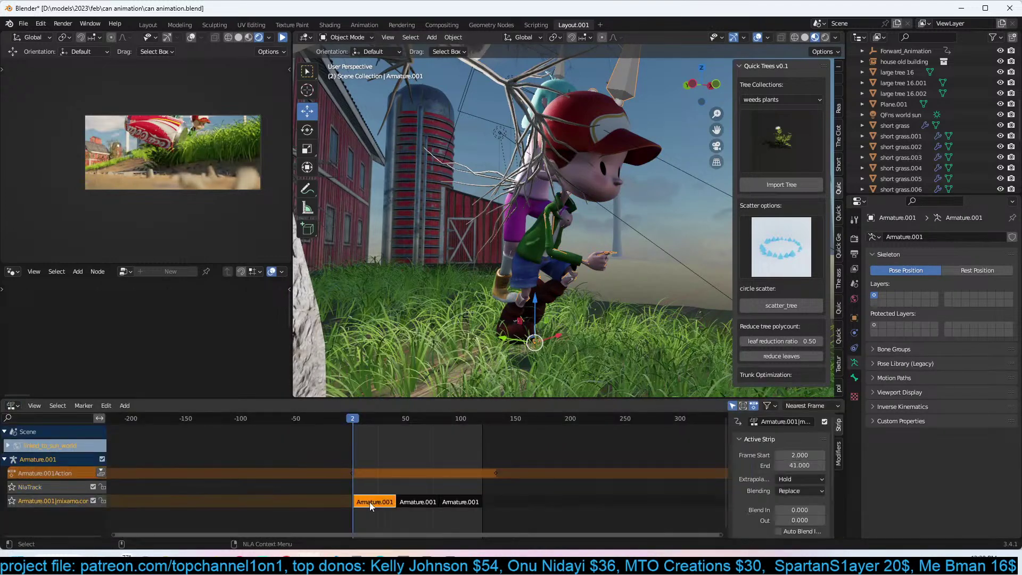
{"action": "key", "text": "Tab"}
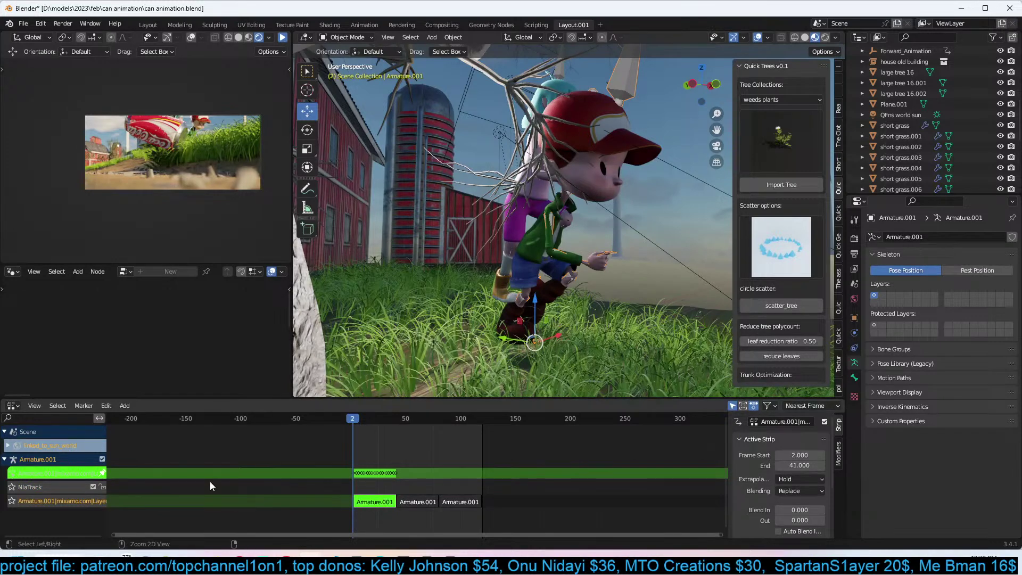
Inspect the tweaked strip in the Timeline and Graph Editor, and return the area to Nonlinear Animation.
{"action": "left_click", "coordinate": [13, 406]}
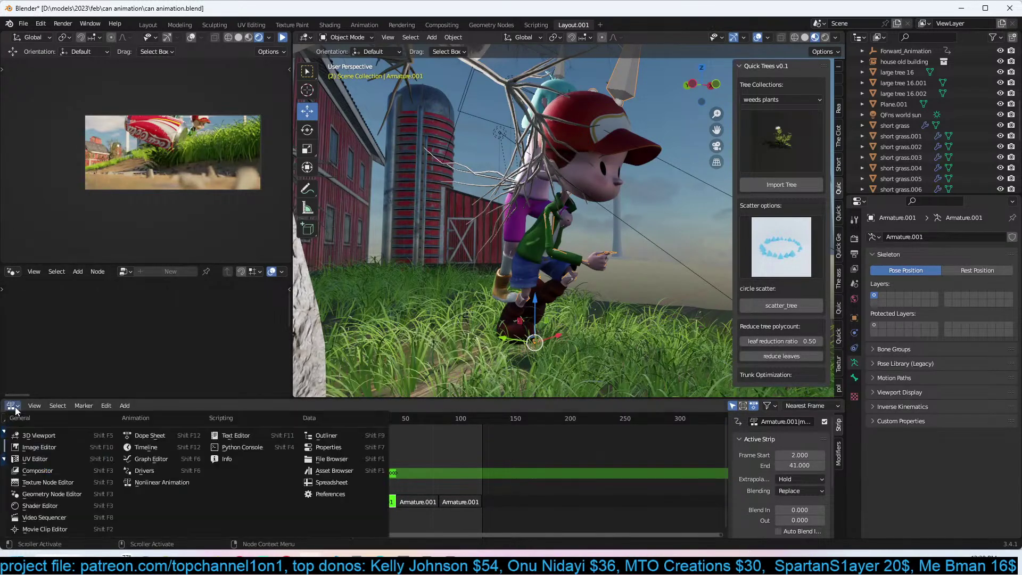
{"action": "left_click", "coordinate": [149, 448]}
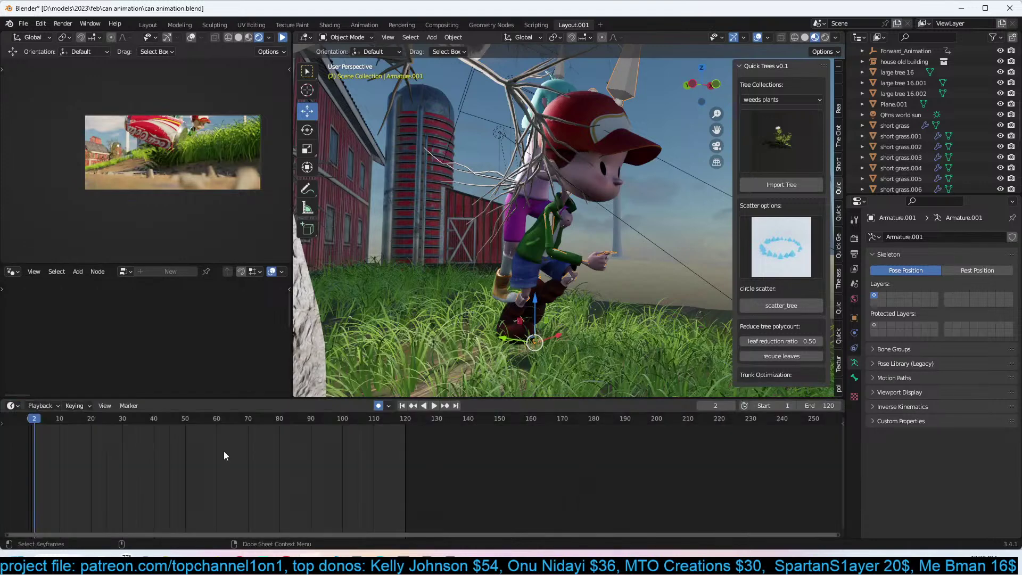
{"action": "left_click", "coordinate": [11, 406]}
{"action": "key", "text": "Escape"}
{"action": "left_click", "coordinate": [11, 406]}
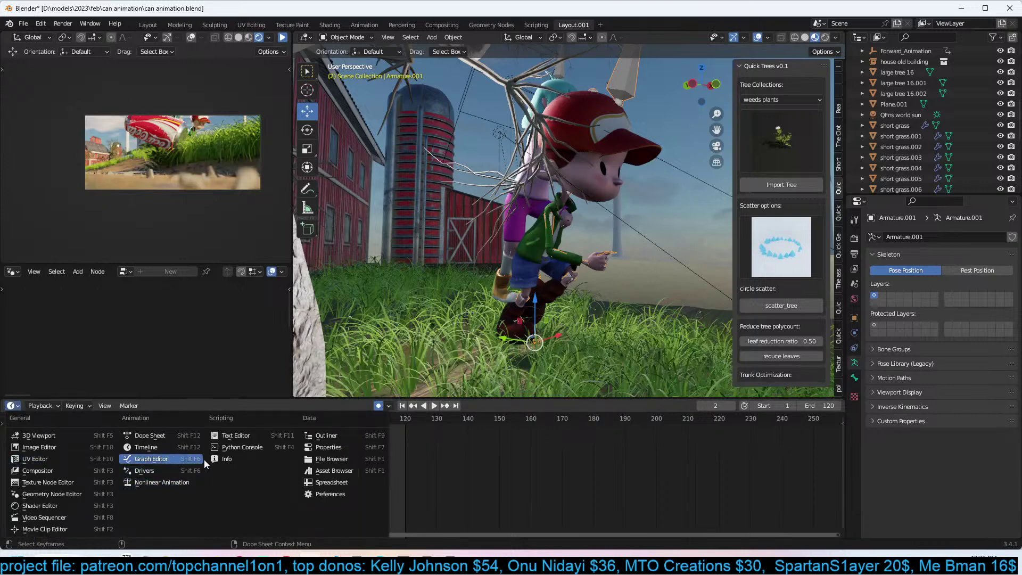
{"action": "left_click", "coordinate": [164, 445]}
{"action": "left_click", "coordinate": [10, 406]}
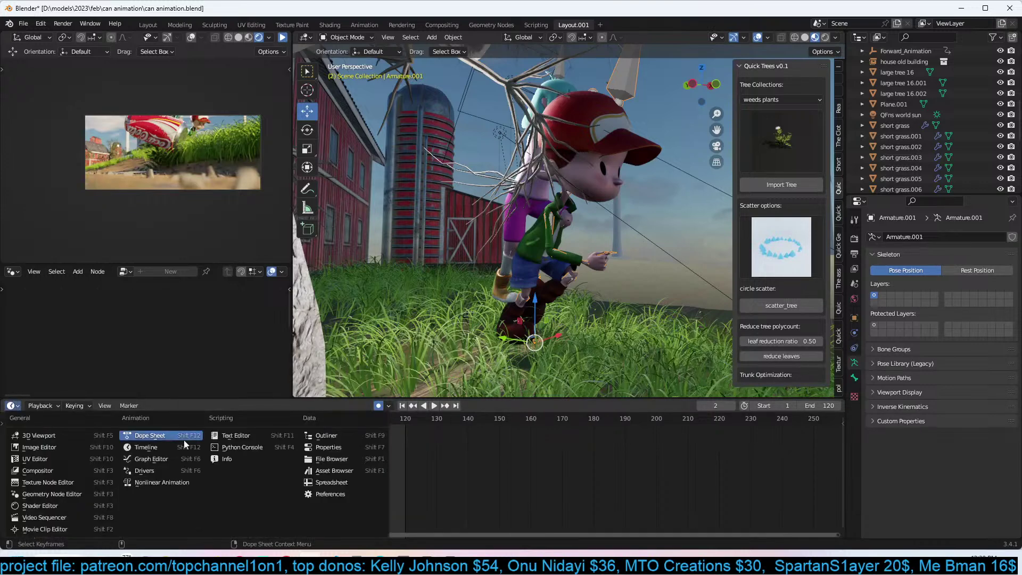
{"action": "left_click", "coordinate": [183, 461]}
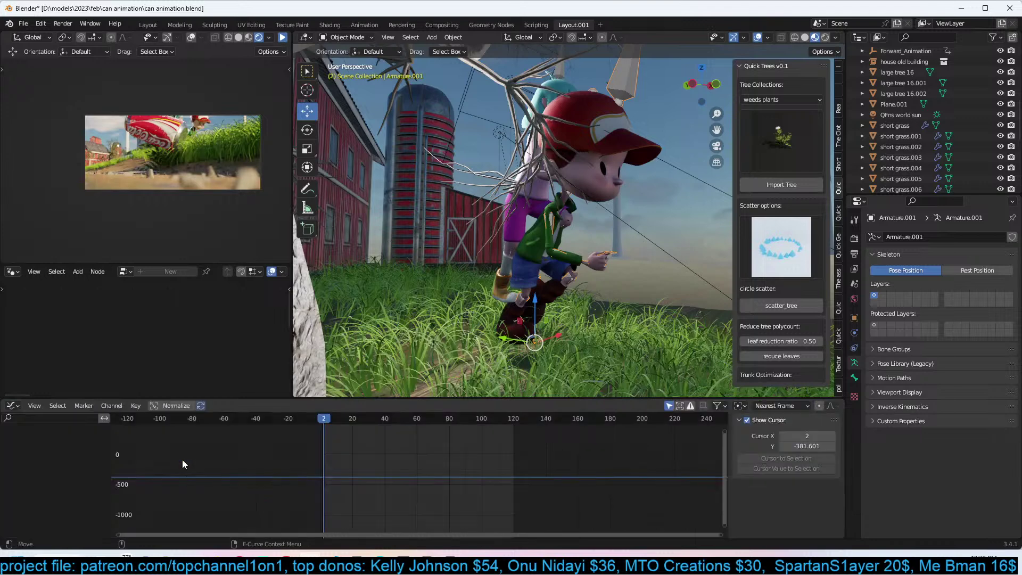
{"action": "left_click", "coordinate": [10, 406]}
{"action": "left_click", "coordinate": [151, 459]}
{"action": "left_click", "coordinate": [11, 406]}
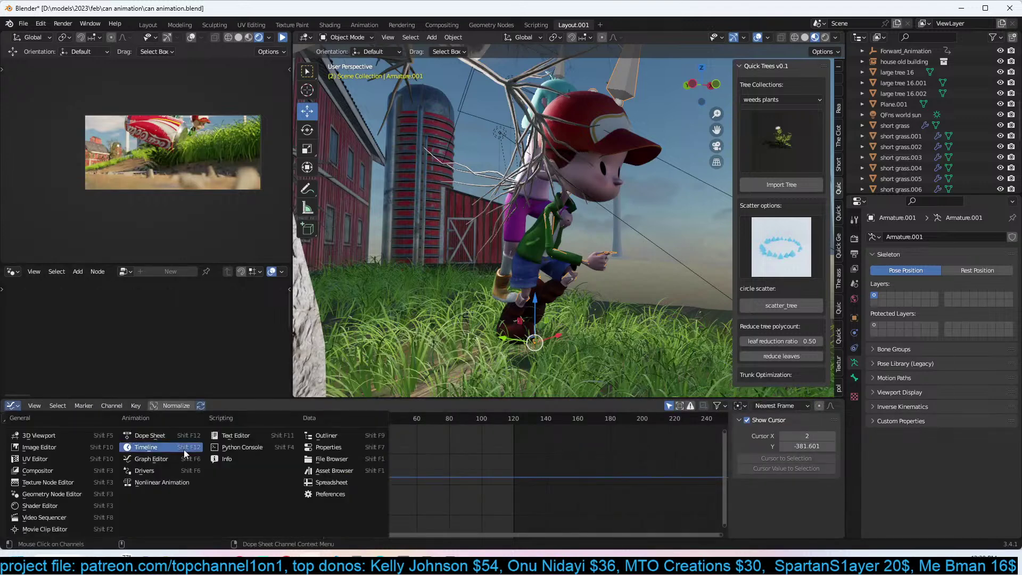
{"action": "left_click", "coordinate": [197, 483]}
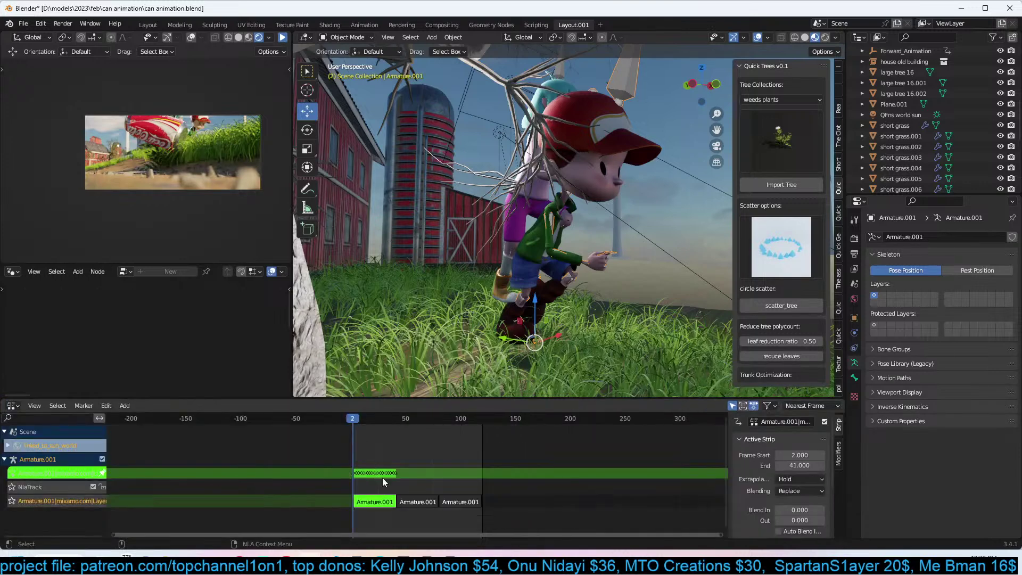
Toggle tweak mode on the armature's first strip and leave it switched off.
{"action": "key", "text": "Tab"}
{"action": "left_click", "coordinate": [396, 503]}
{"action": "key", "text": "Tab"}
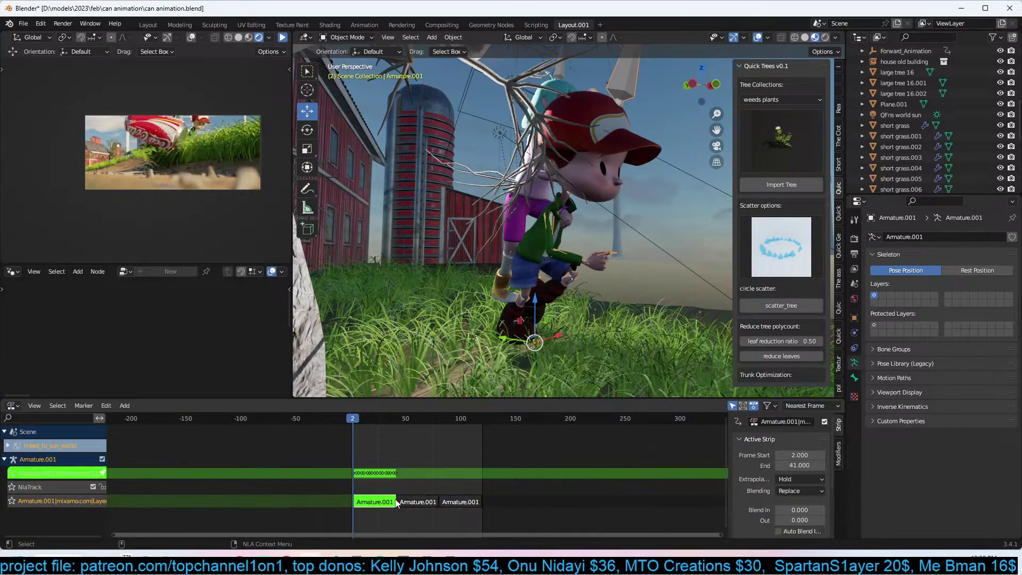
{"action": "key", "text": "Tab"}
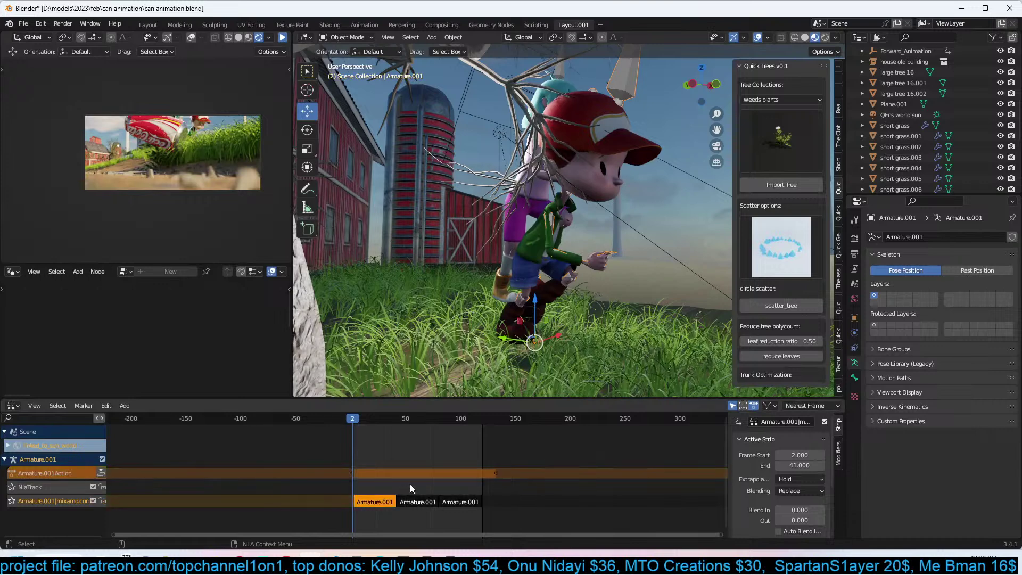
Select all three armature strips, stretch them to end at about frame 174 and play the animation from frame 0.
{"action": "left_click", "coordinate": [504, 499]}
{"action": "key", "text": "a"}
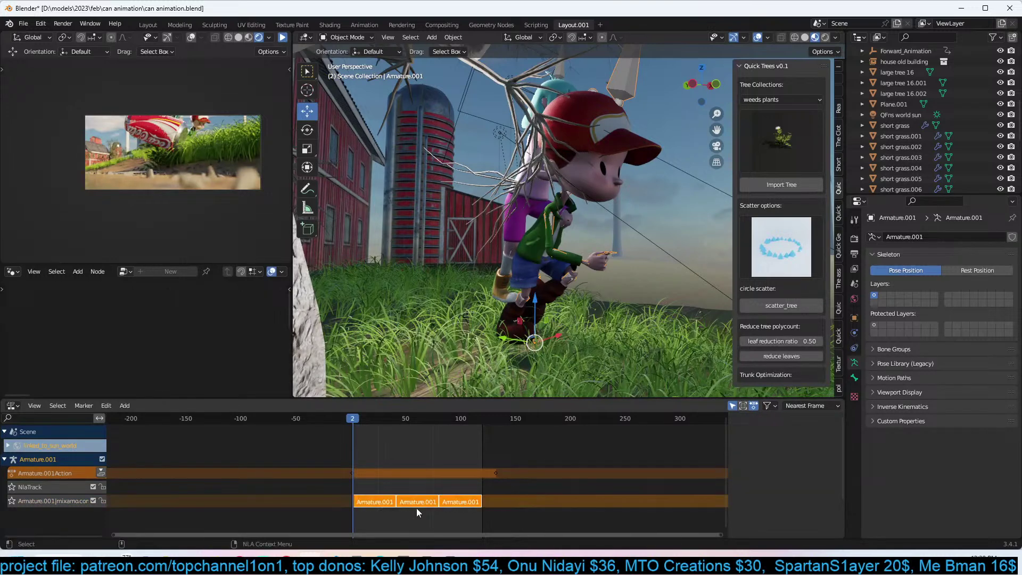
{"action": "key", "text": "Right"}
{"action": "key", "text": "shift+Left"}
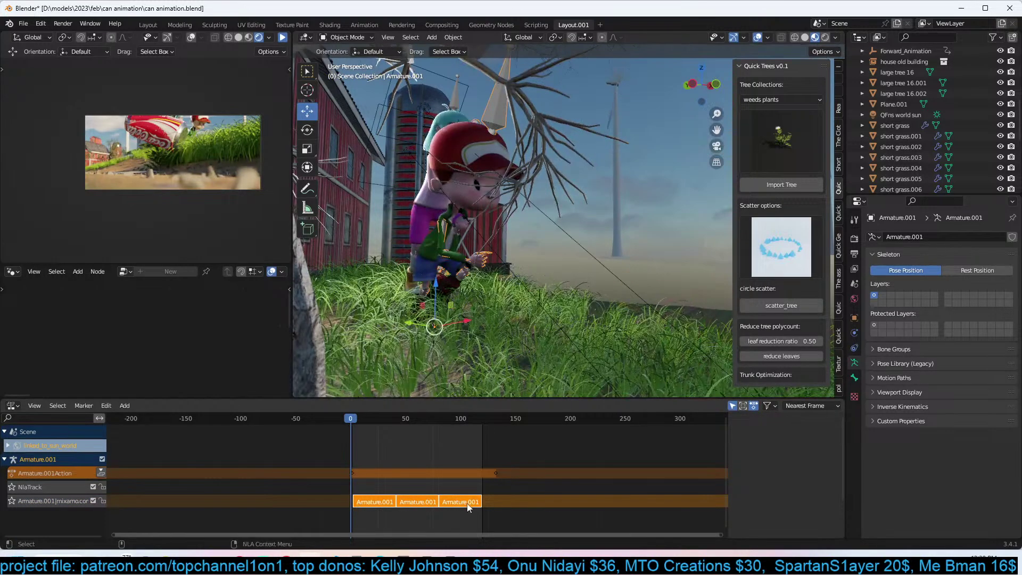
{"action": "key", "text": "ctrl+g"}
{"action": "key", "text": "s"}
{"action": "left_click", "coordinate": [523, 504]}
{"action": "key", "text": "space"}
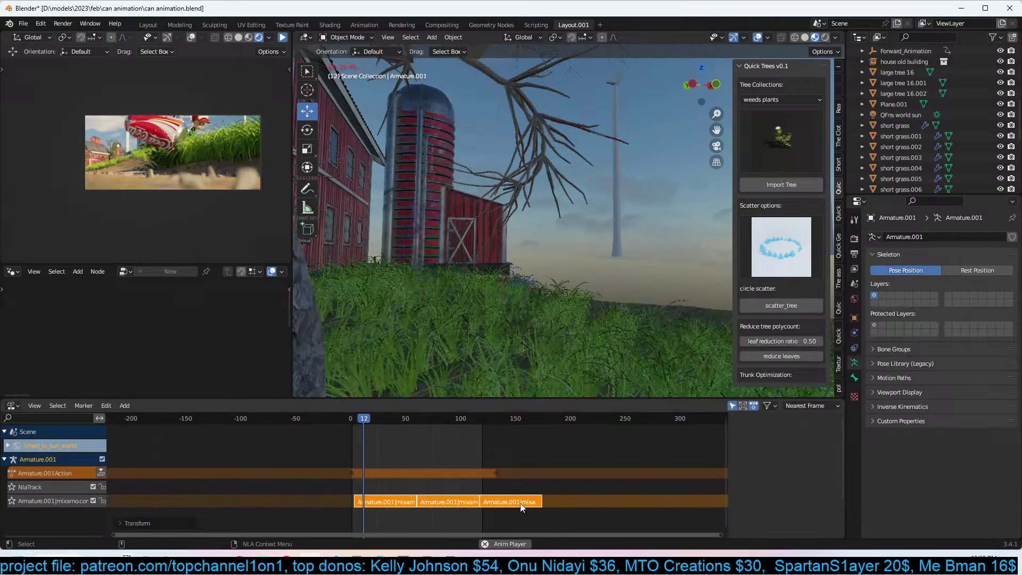
{"action": "key", "text": "Escape"}
Scale the three armature strips down to end at about frame 97.
{"action": "key", "text": "s"}
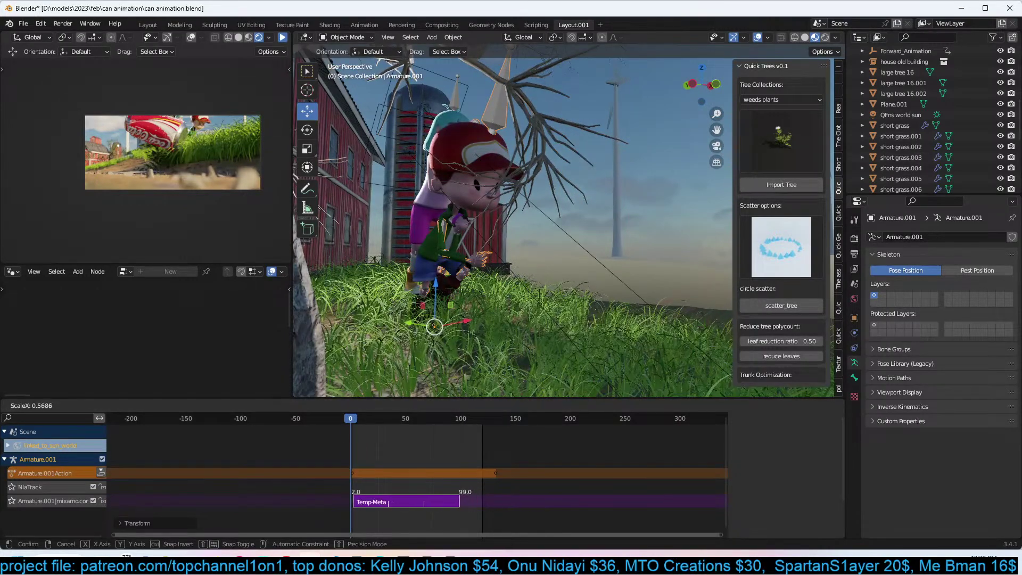
{"action": "left_click", "coordinate": [471, 496]}
{"action": "key", "text": "ctrl+alt+g"}
Play the animation through the camera view in Solid shading.
{"action": "key", "text": "space"}
{"action": "key", "text": "space"}
{"action": "key", "text": "KP_0"}
{"action": "key", "text": "z"}
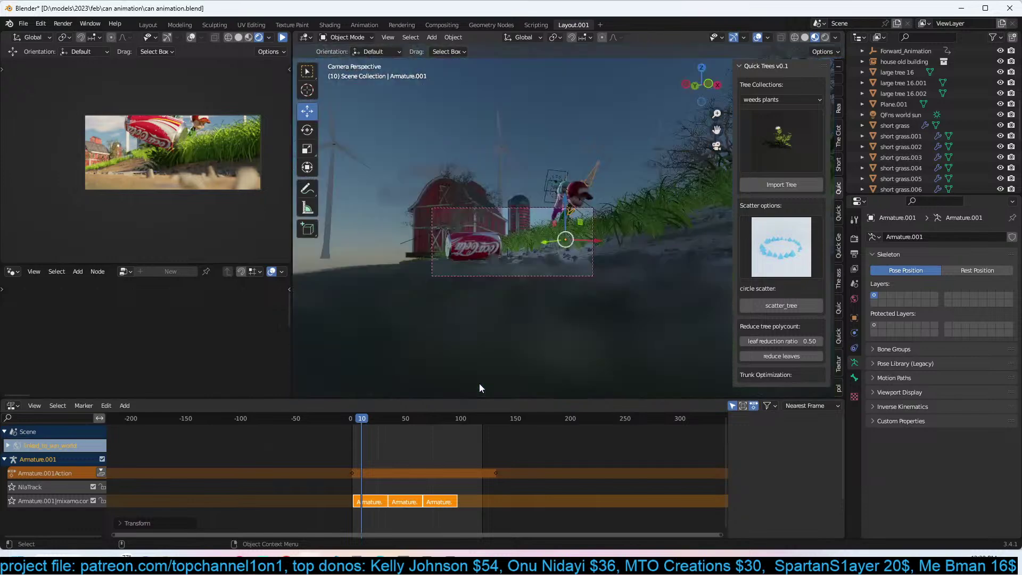
{"action": "scroll", "coordinate": [593, 334], "scroll_direction": "up", "scroll_amount": 5}
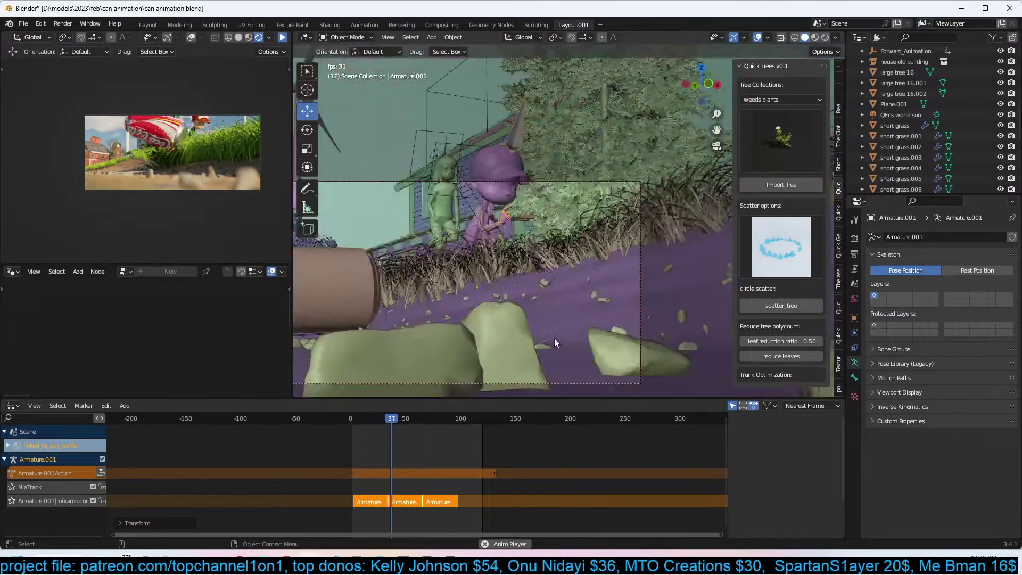
Cancel another strip scaling and move the three armature strips to start at frame 1.
{"action": "key", "text": "s"}
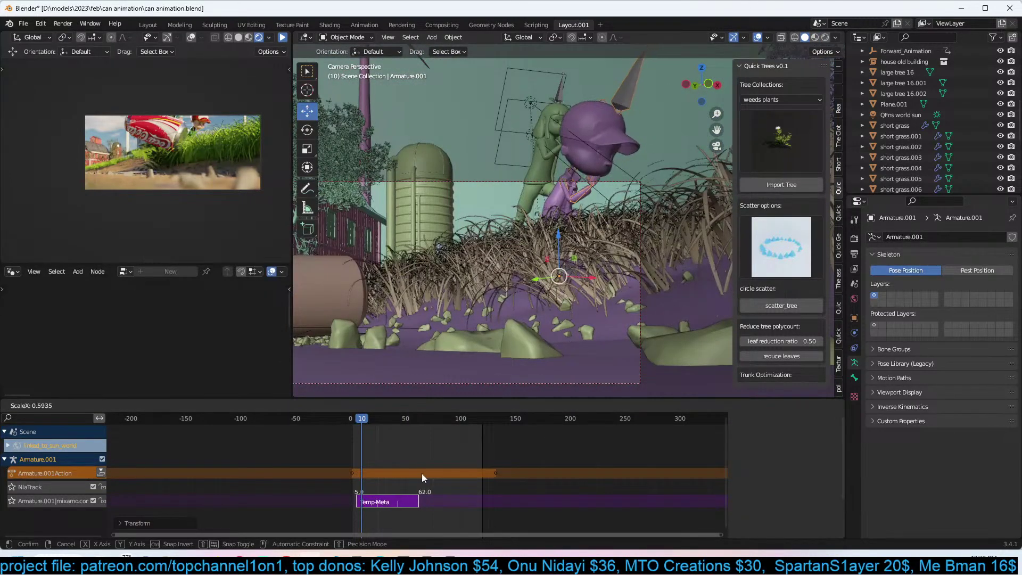
{"action": "key", "text": "Escape"}
{"action": "scroll", "coordinate": [367, 490], "scroll_direction": "up", "scroll_amount": 2}
{"action": "scroll", "coordinate": [365, 490], "scroll_direction": "up", "scroll_amount": 2}
{"action": "left_click_drag", "start_coordinate": [293, 506], "coordinate": [295, 506]}
Shrink the three armature strips to end at about frame 61 and play the animation.
{"action": "key", "text": "s"}
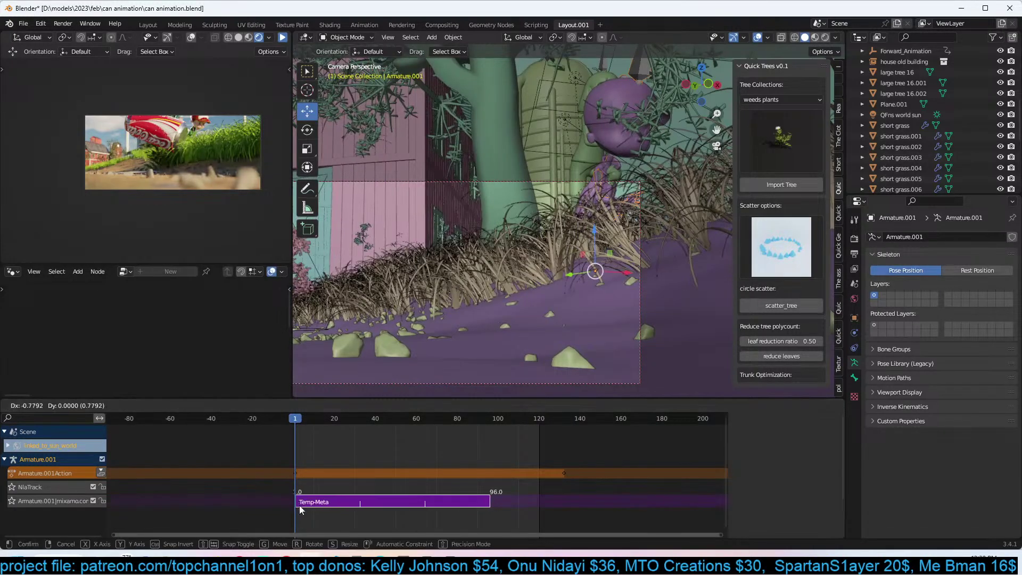
{"action": "key", "text": "Escape"}
{"action": "key", "text": "space"}
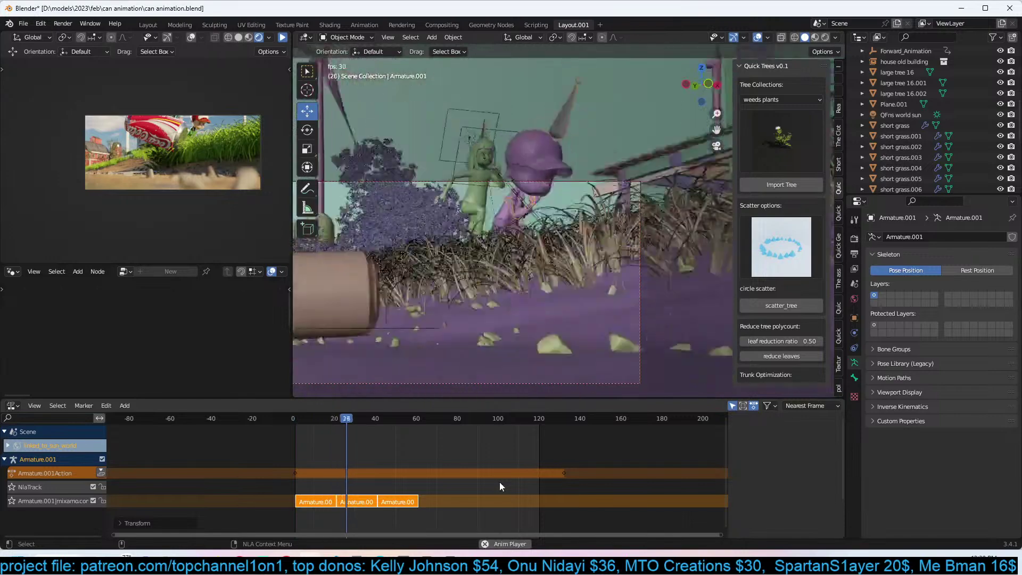
{"action": "key", "text": "Escape"}
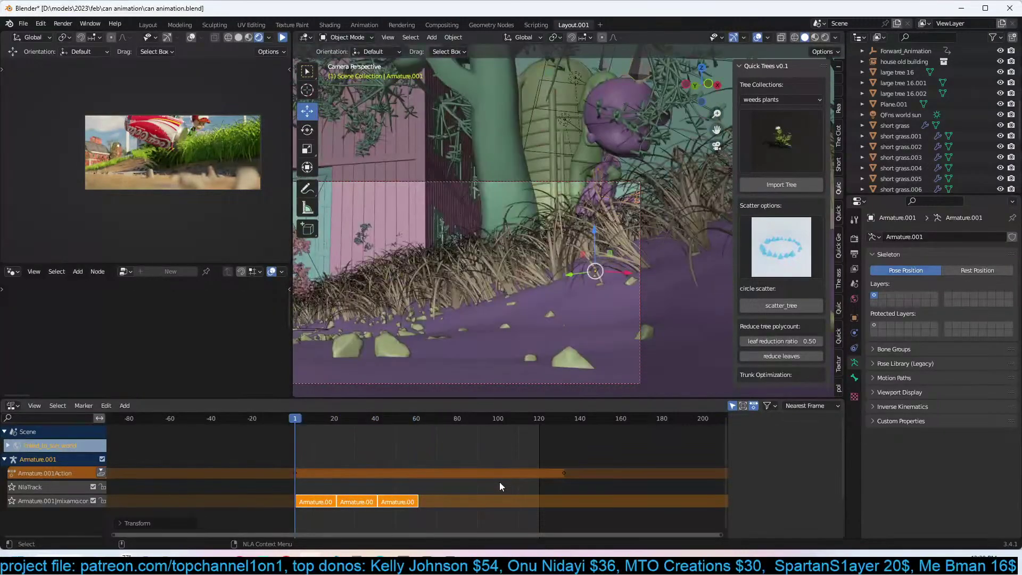
Undo the moving and scaling of the armature strips and play the animation.
{"action": "key", "text": "ctrl+z"}
{"action": "key", "text": "ctrl+z"}
{"action": "key", "text": "ctrl+z"}
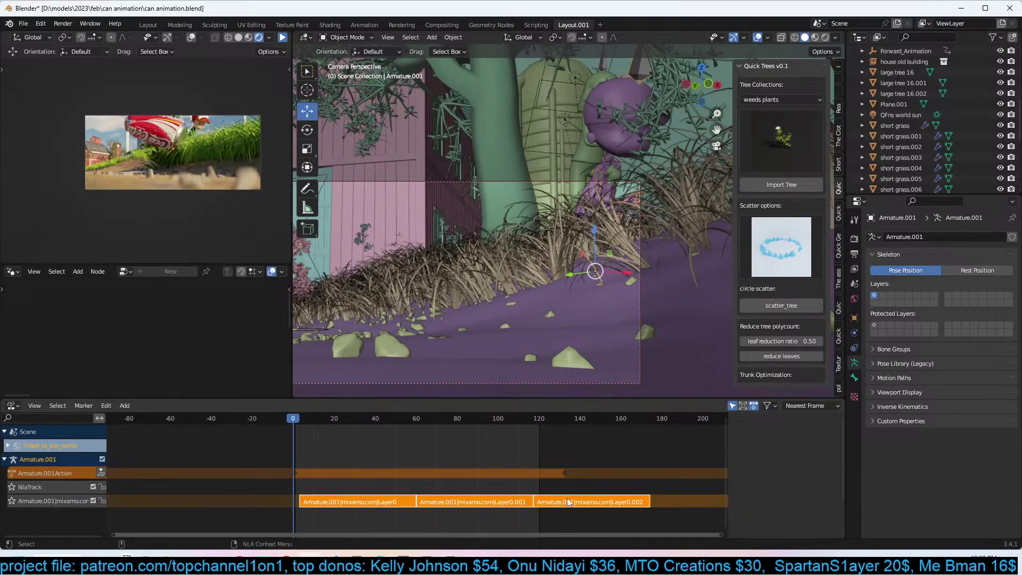
{"action": "key", "text": "ctrl+z"}
{"action": "key", "text": "space"}
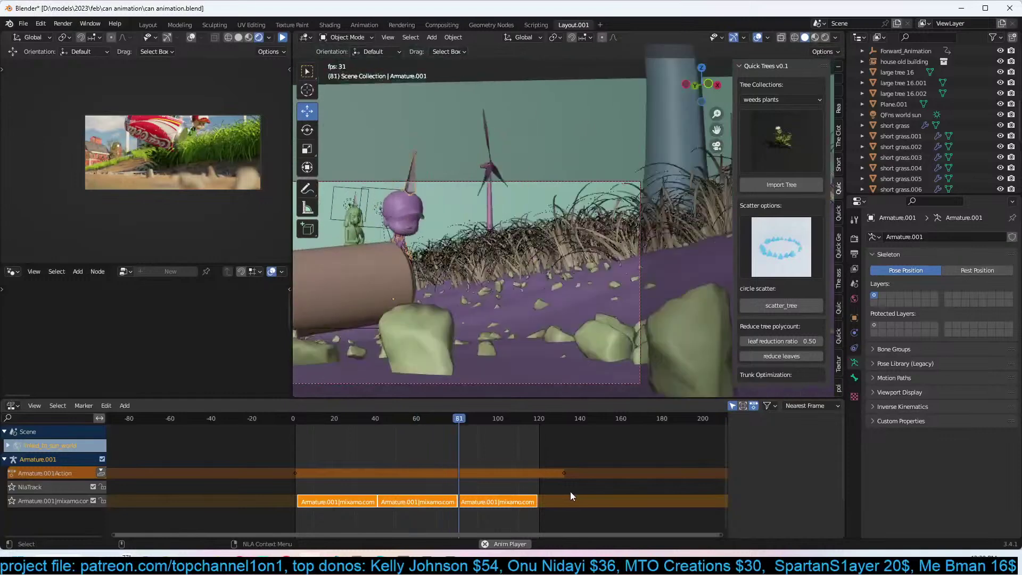
{"action": "key", "text": "Escape"}
Select the armature's first strip on its own and enter tweak mode on it.
{"action": "left_click", "coordinate": [360, 509]}
{"action": "key", "text": "Tab"}
{"action": "left_click", "coordinate": [362, 504]}
{"action": "key", "text": "n"}
{"action": "key", "text": "Tab"}
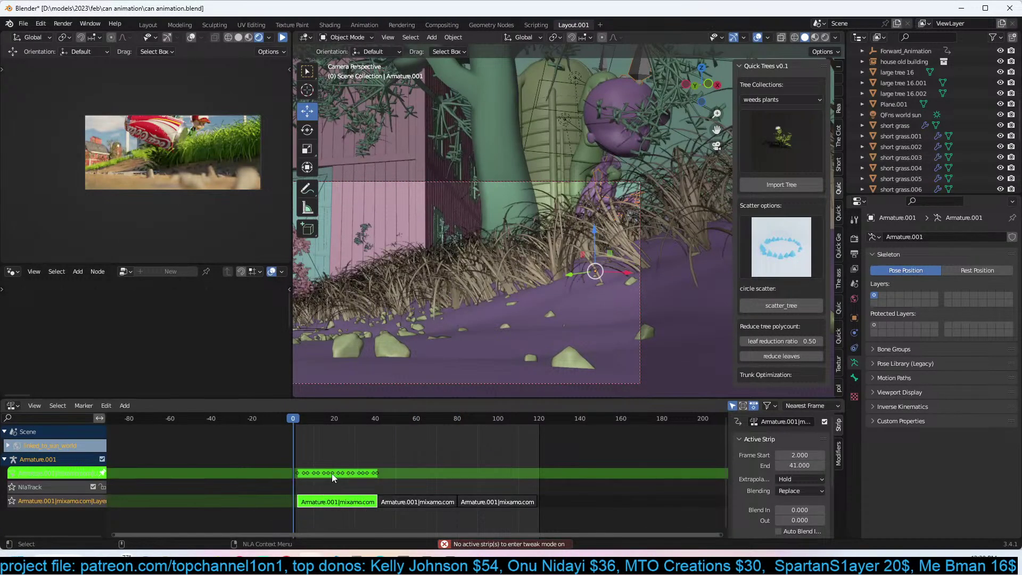
Leave tweak mode on the armature's first strip, enter it again on that strip and leave it once more.
{"action": "key", "text": "Tab"}
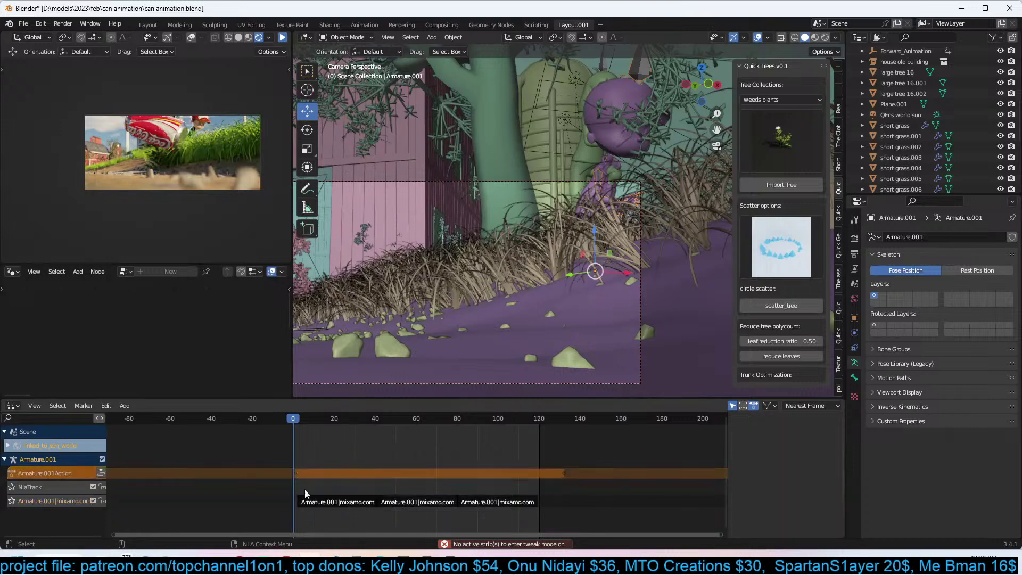
{"action": "left_click", "coordinate": [316, 502]}
{"action": "key", "text": "Tab"}
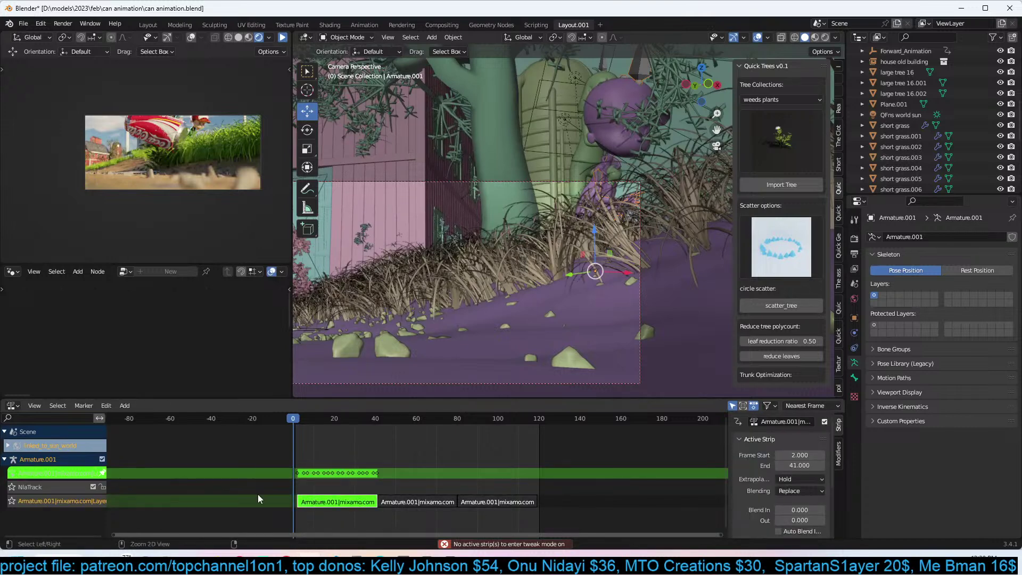
{"action": "key", "text": "Tab"}
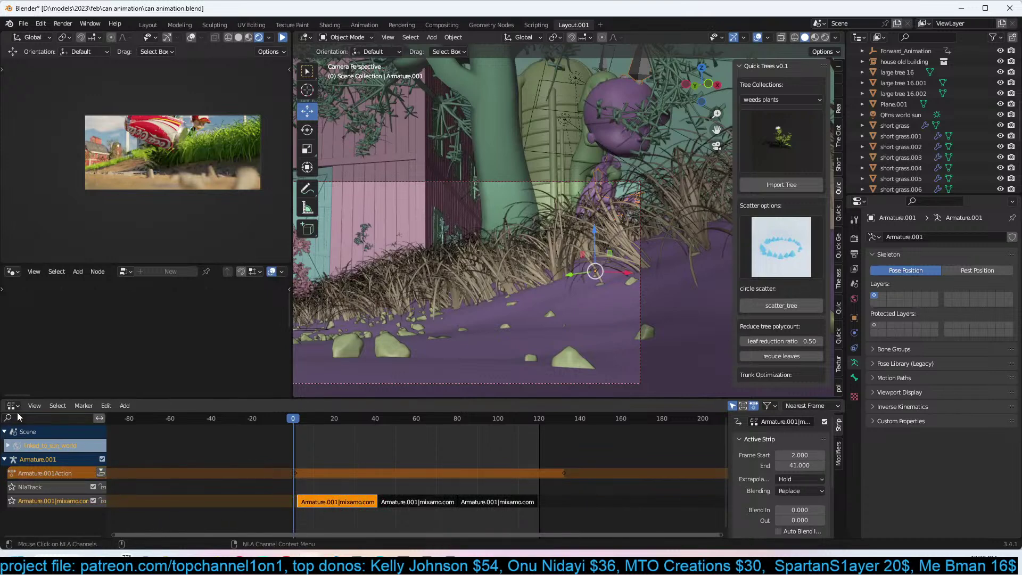
Move the armature's second and third strips to start at about frame 76, and select the first strip.
{"action": "left_click_drag", "start_coordinate": [505, 486], "coordinate": [433, 500]}
{"action": "key", "text": "g"}
{"action": "left_click", "coordinate": [514, 501]}
{"action": "left_click", "coordinate": [346, 502]}
Switch the strip editor to the Dope Sheet in Action Editor mode and browse the list of available actions.
{"action": "left_click", "coordinate": [18, 408]}
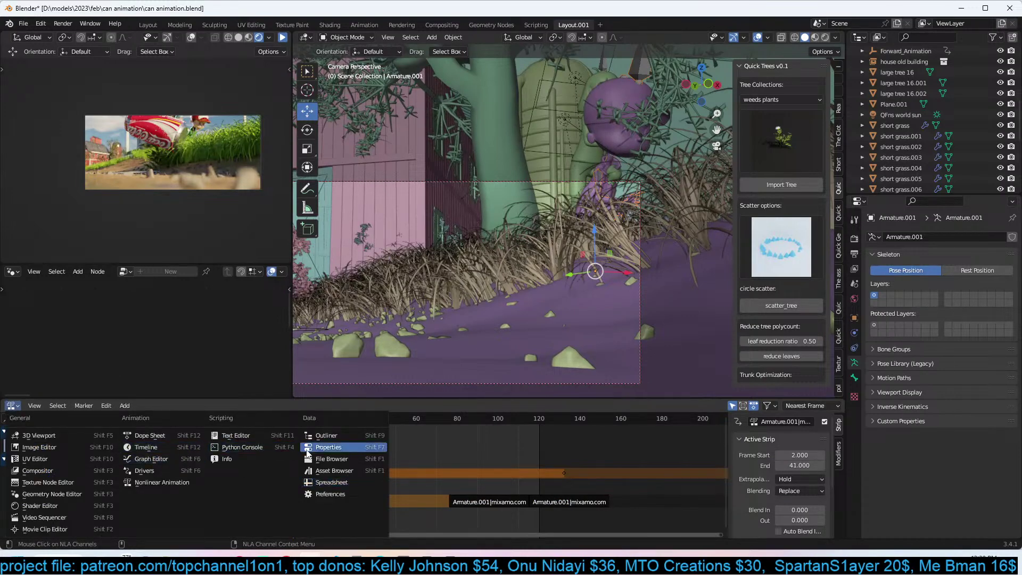
{"action": "left_click", "coordinate": [181, 434]}
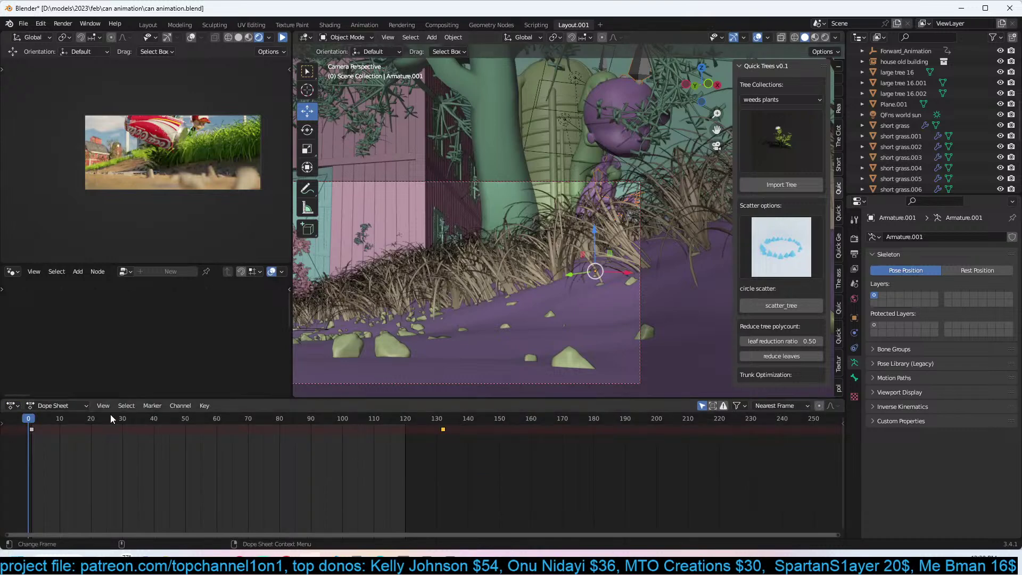
{"action": "left_click", "coordinate": [82, 408]}
{"action": "left_click", "coordinate": [74, 432]}
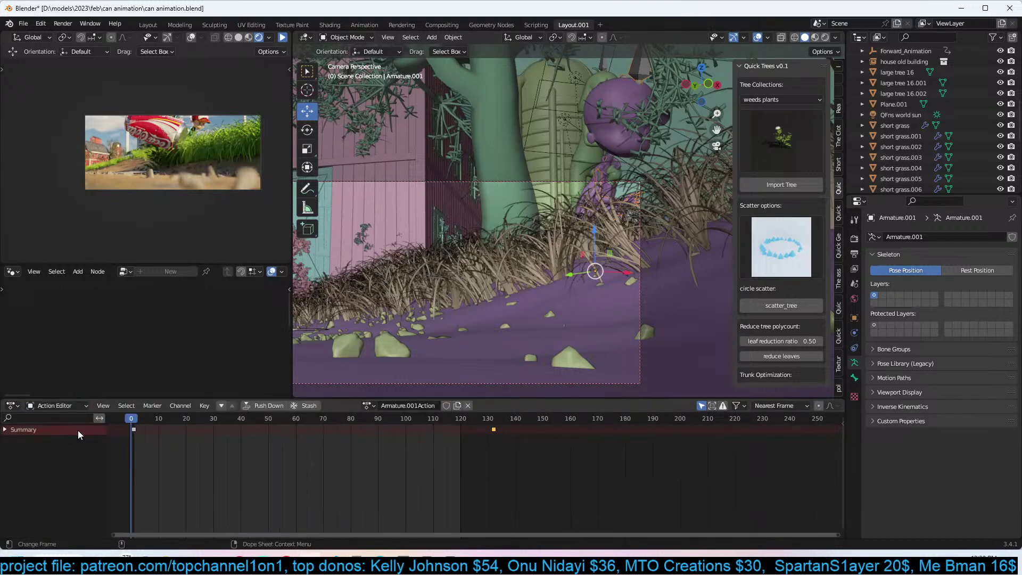
{"action": "left_click", "coordinate": [368, 406]}
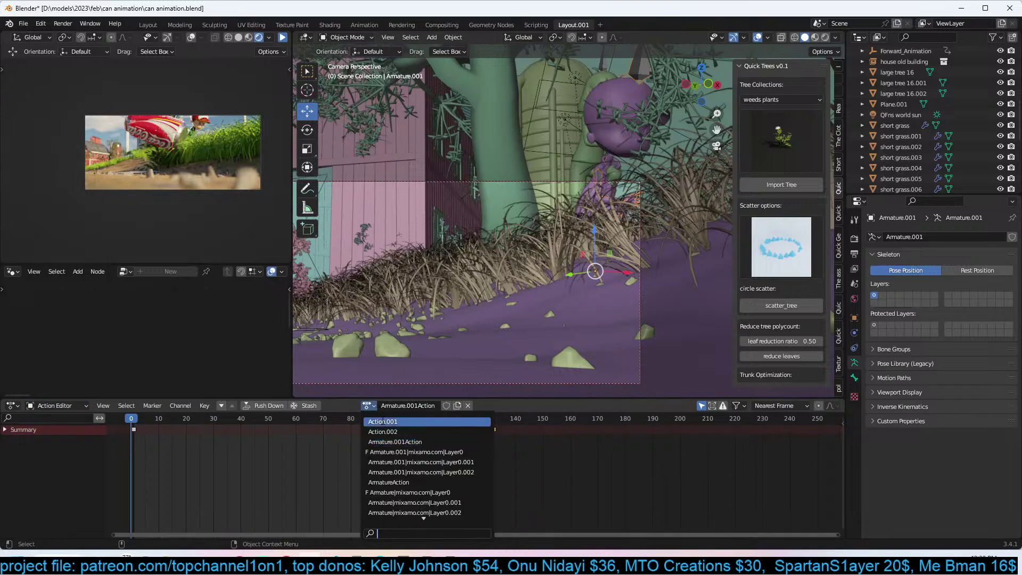
{"action": "left_click", "coordinate": [126, 406]}
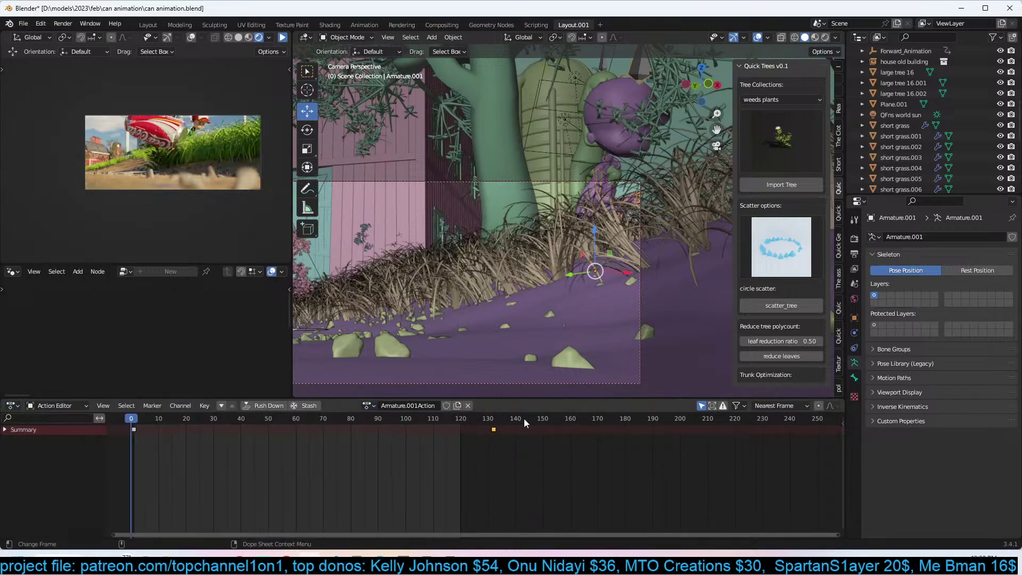
Split the Action Editor area in two and make the new half a Nonlinear Animation editor.
{"action": "left_click_drag", "start_coordinate": [846, 402], "coordinate": [365, 429]}
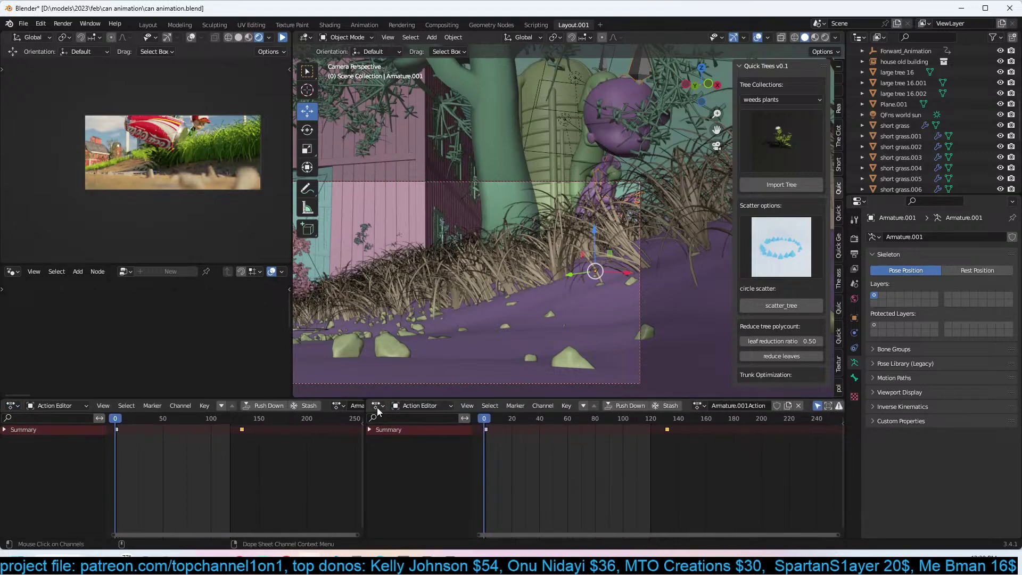
{"action": "left_click", "coordinate": [377, 407]}
{"action": "left_click", "coordinate": [505, 485]}
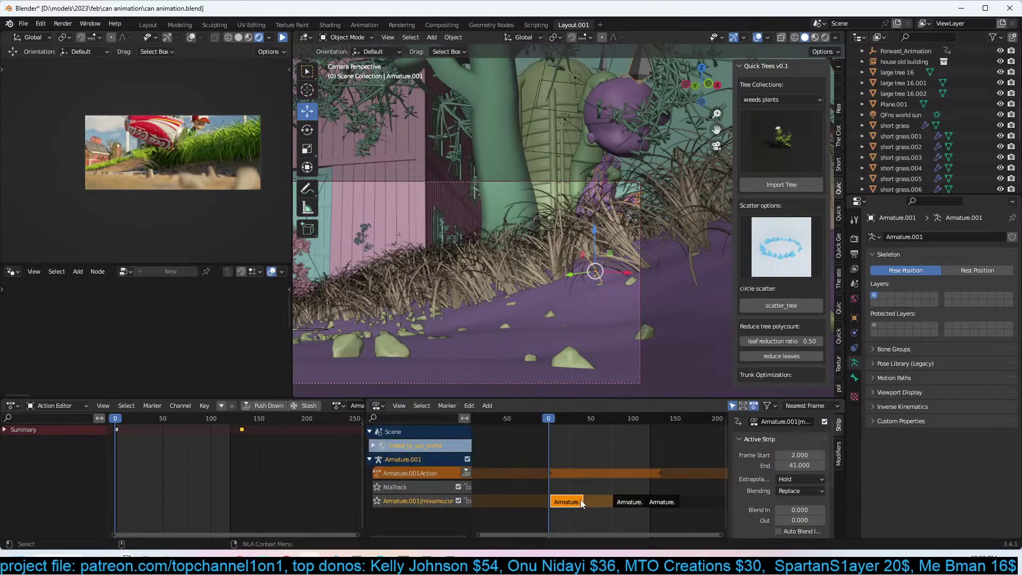
Rename the armature's first strip as f1.
{"action": "left_click", "coordinate": [796, 424]}
{"action": "key", "text": "BackSpace"}
{"action": "type", "text": "f1"}
{"action": "key", "text": "Return"}
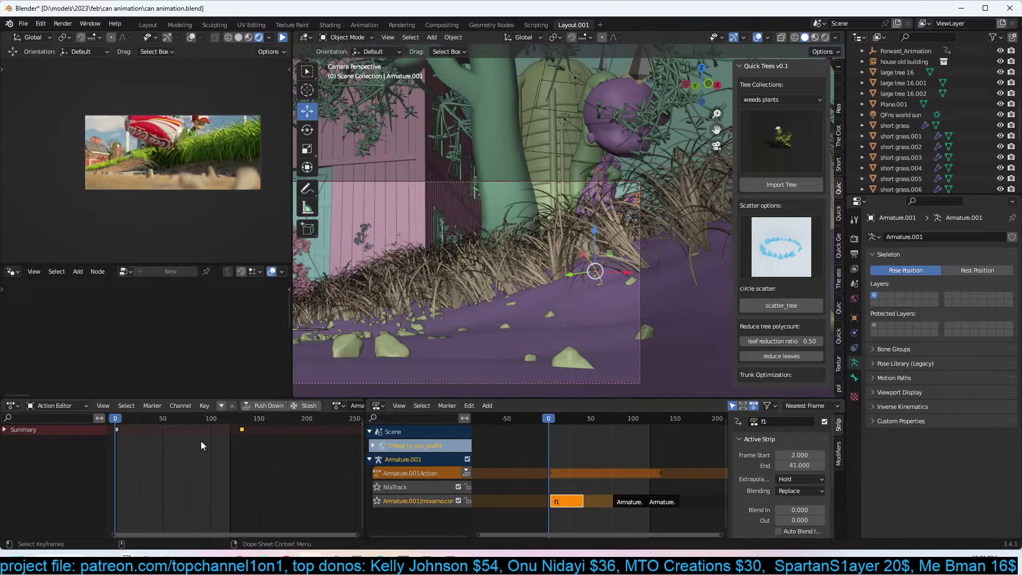
Search the Action Editor's action list for f1.
{"action": "scroll", "coordinate": [330, 404], "scroll_direction": "right", "scroll_amount": 5}
{"action": "left_click", "coordinate": [232, 406]}
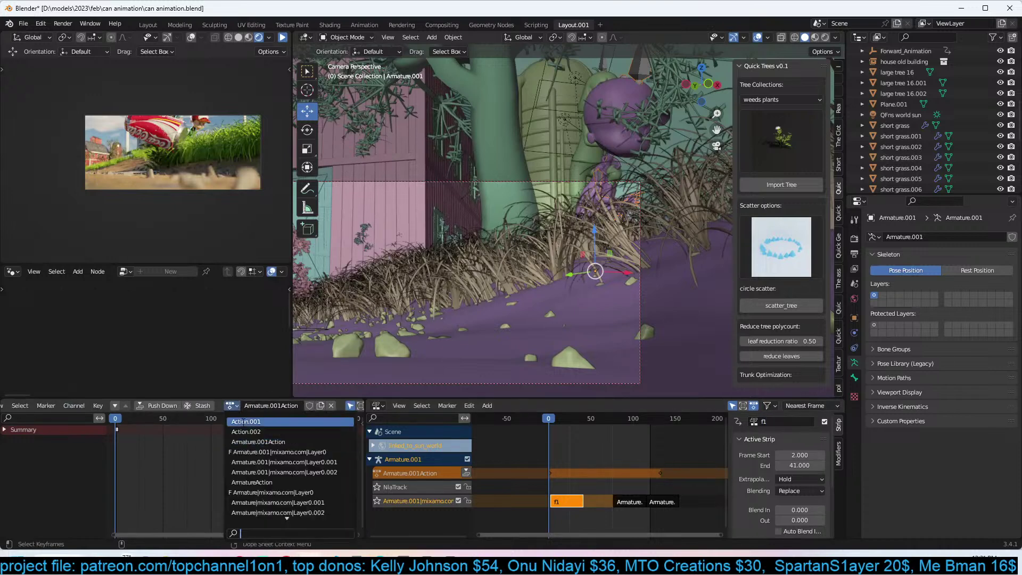
{"action": "type", "text": "f"}
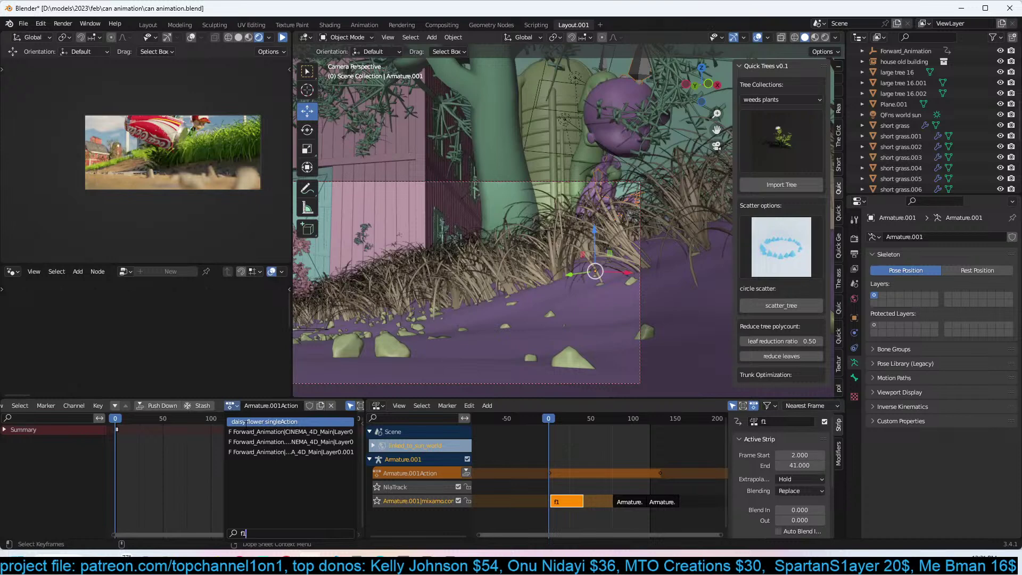
{"action": "type", "text": "1="}
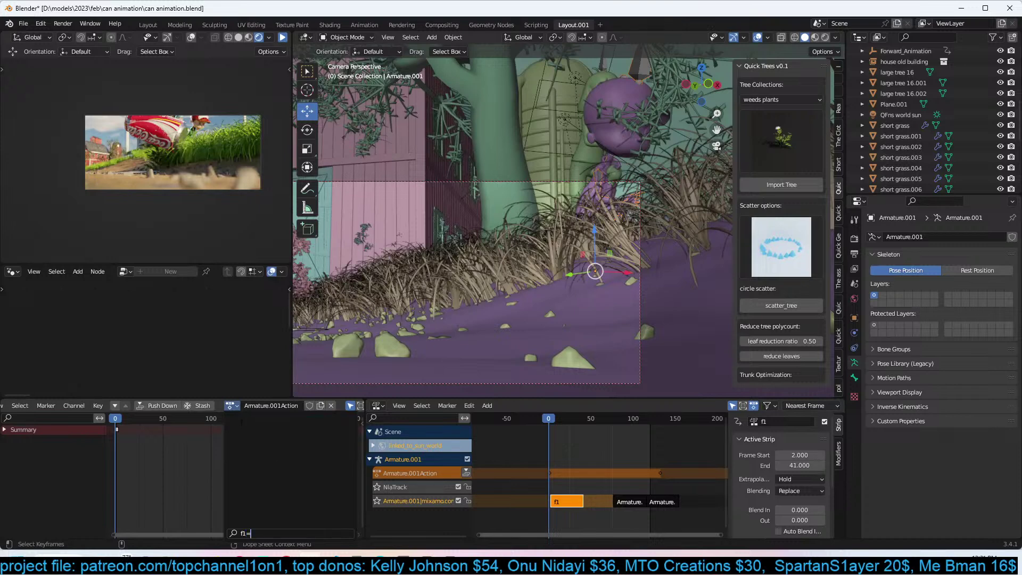
{"action": "key", "text": "BackSpace"}
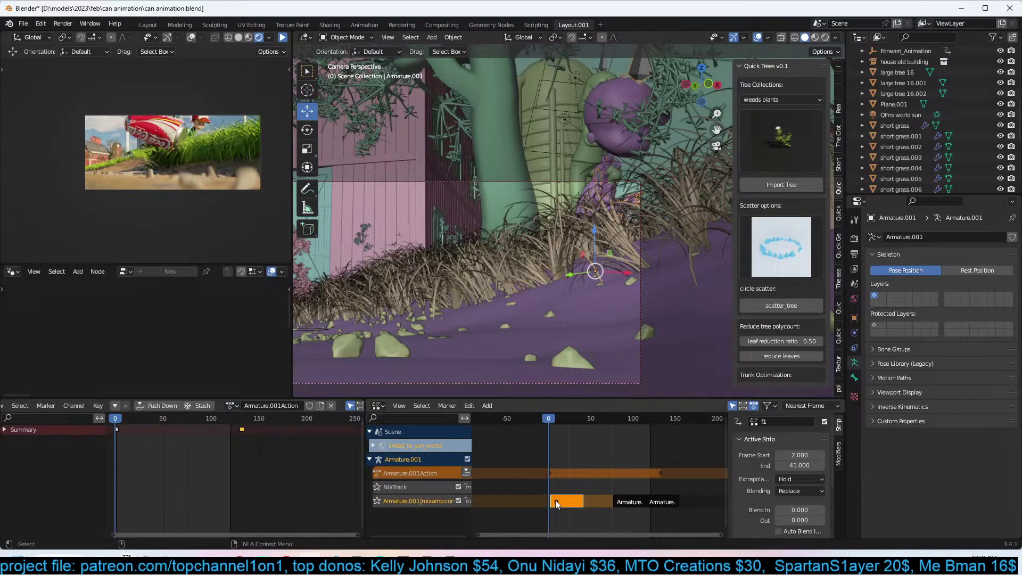
Rename the track holding the armature's strips as f1 and search the action list for that name again.
{"action": "double_click", "coordinate": [433, 502]}
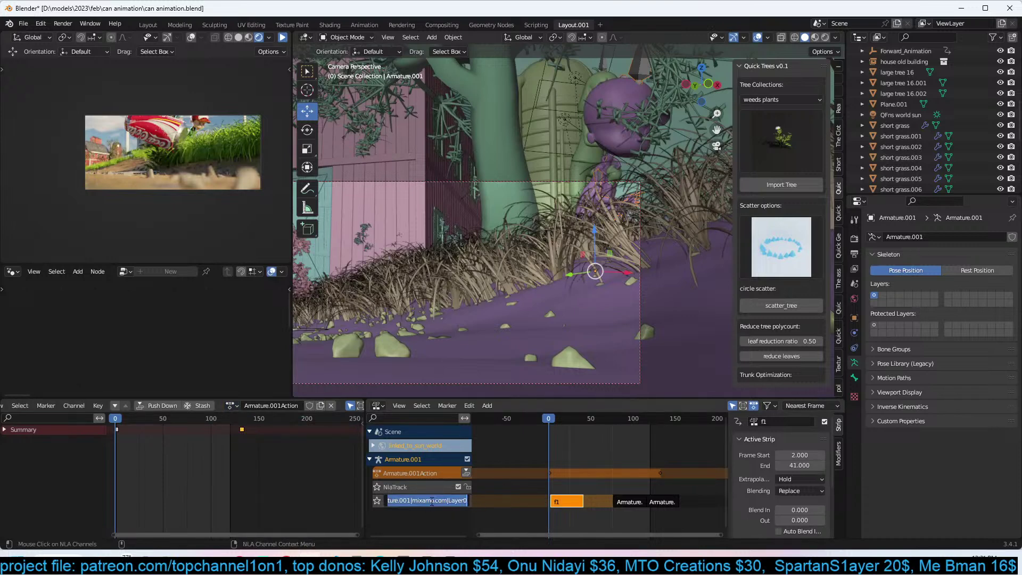
{"action": "type", "text": "f1"}
{"action": "key", "text": "Return"}
{"action": "left_click", "coordinate": [230, 406]}
{"action": "type", "text": "fa"}
{"action": "key", "text": "BackSpace"}
{"action": "type", "text": "1"}
{"action": "scroll", "coordinate": [595, 463], "scroll_direction": "up", "scroll_amount": 1}
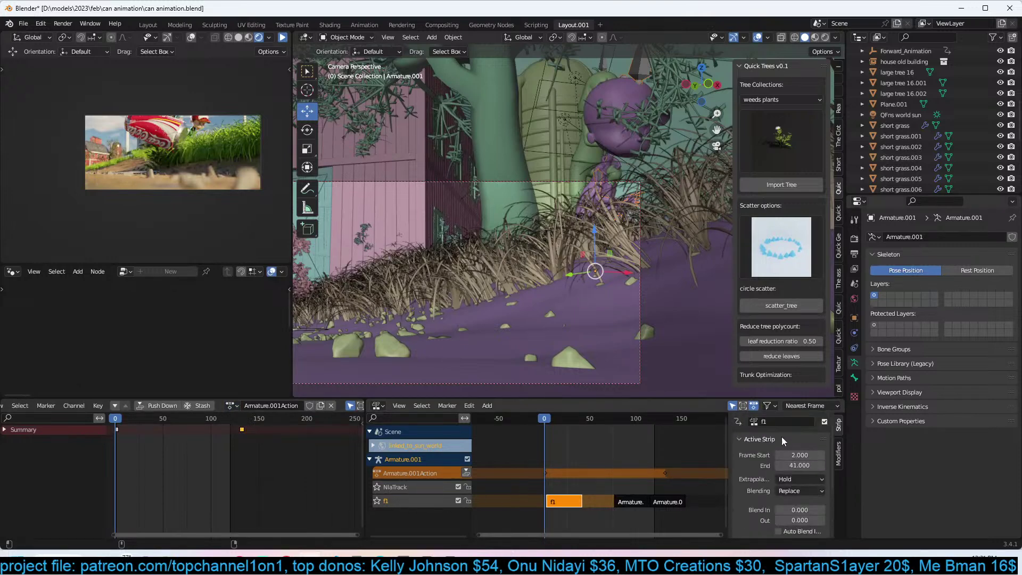
Check the first strip's name, then enter tweak mode on the strip and leave it.
{"action": "left_click", "coordinate": [767, 421]}
{"action": "key", "text": "Return"}
{"action": "scroll", "coordinate": [566, 489], "scroll_direction": "up", "scroll_amount": 1}
{"action": "key", "text": "Tab"}
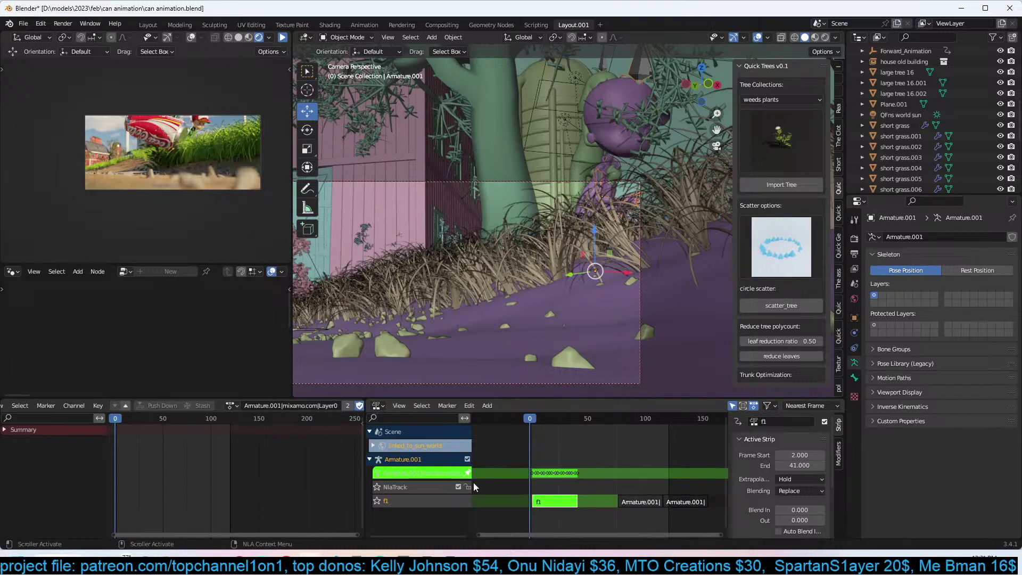
{"action": "key", "text": "Tab"}
Rename the armature's active action from its channel above the tracks as f1.
{"action": "double_click", "coordinate": [419, 472]}
{"action": "key", "text": "BackSpace"}
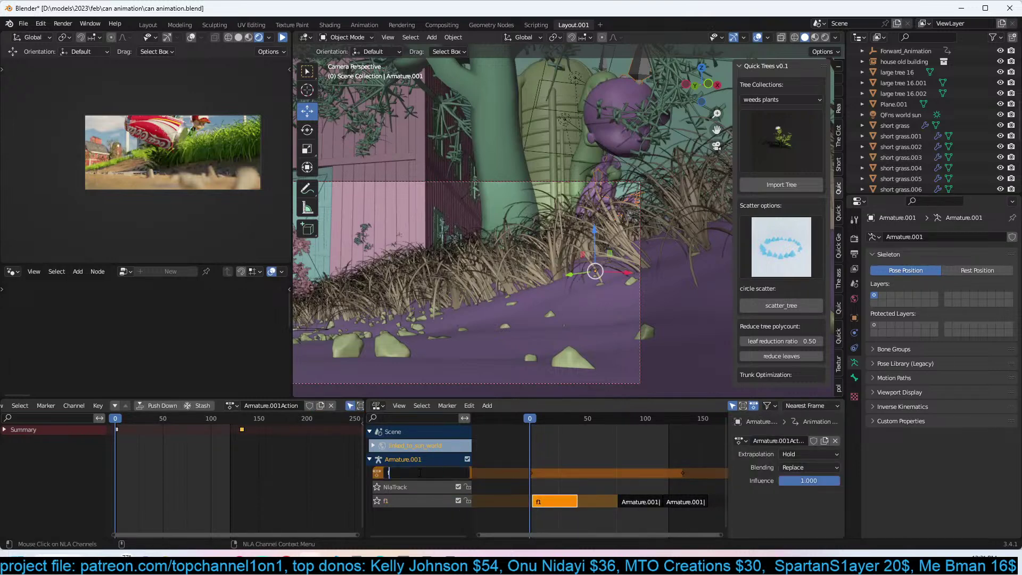
{"action": "type", "text": "f1"}
{"action": "key", "text": "Return"}
{"action": "scroll", "coordinate": [268, 425], "scroll_direction": "up", "scroll_amount": 1}
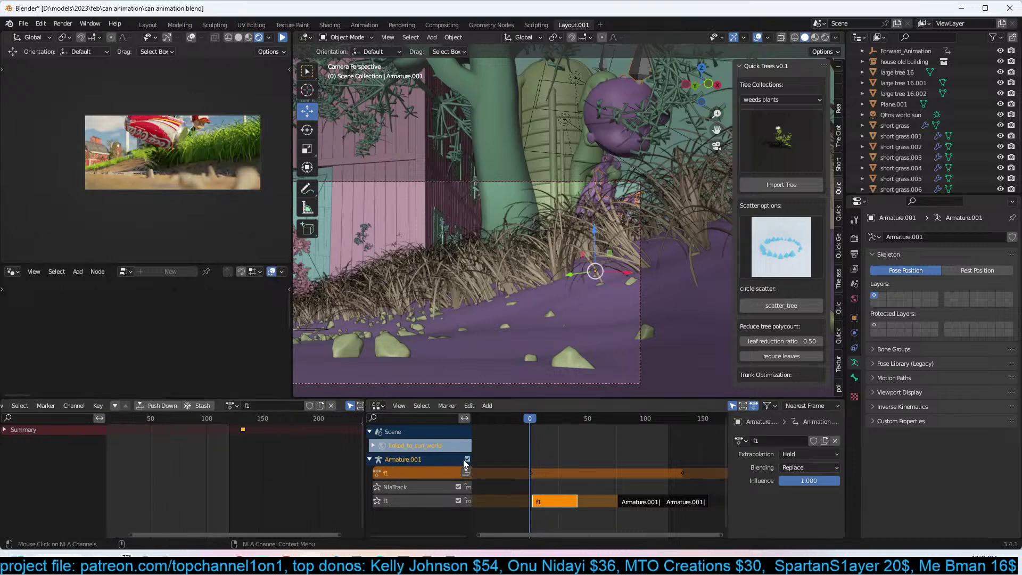
Rename the track holding the armature's strips as ff and open the action list.
{"action": "left_click", "coordinate": [425, 502]}
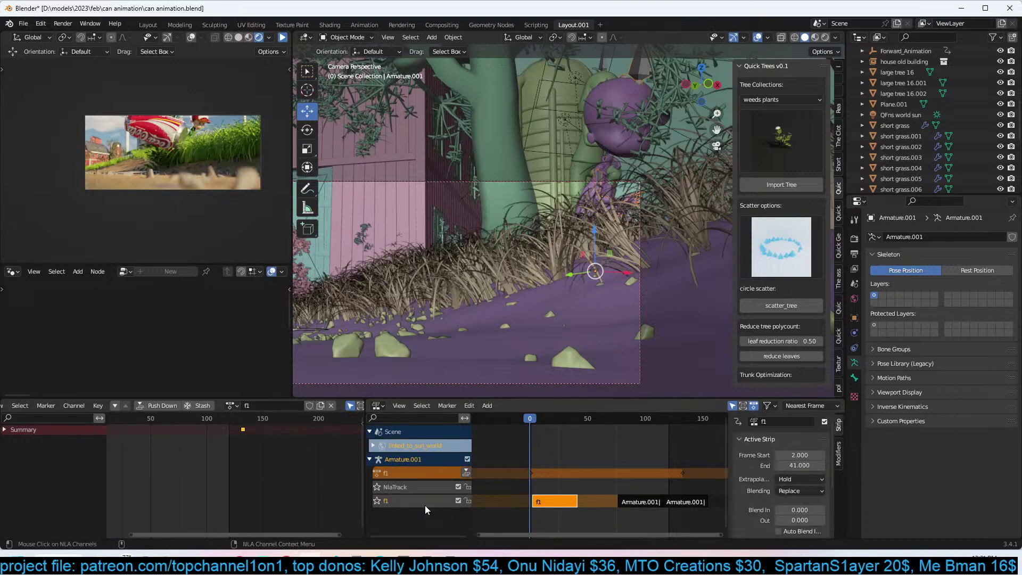
{"action": "double_click", "coordinate": [392, 501]}
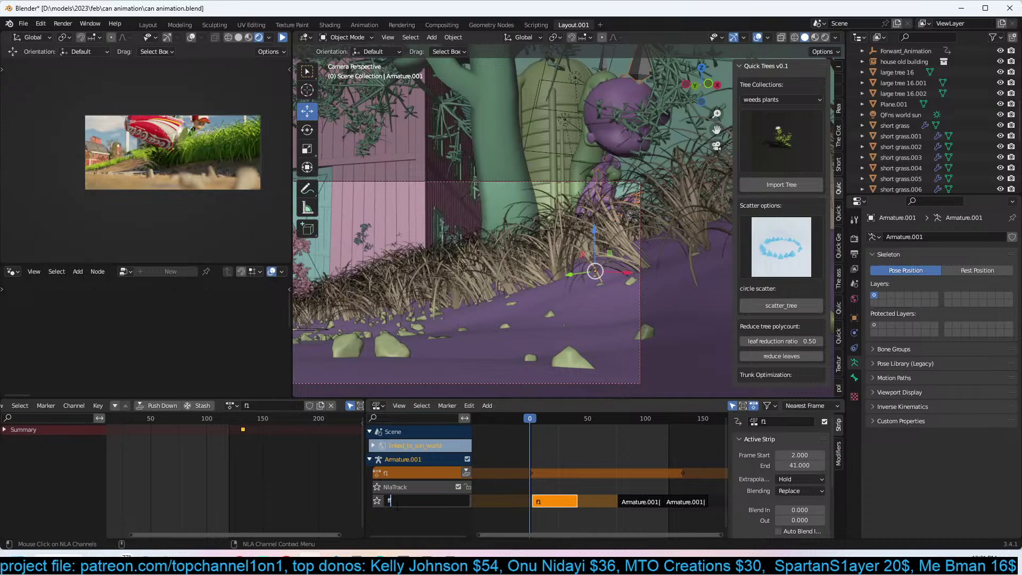
{"action": "key", "text": "Return"}
{"action": "left_click", "coordinate": [234, 405]}
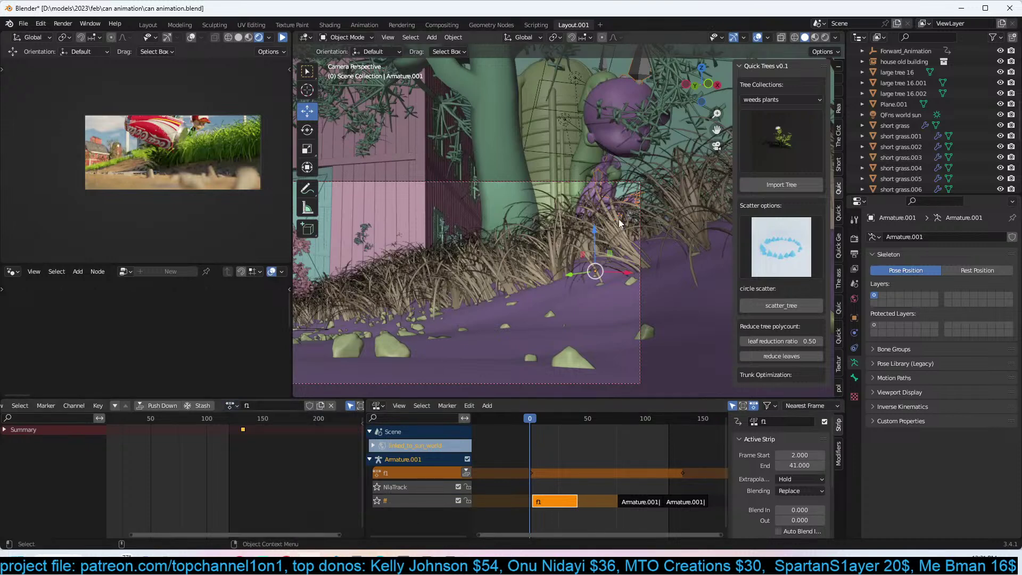
Put the armature in Pose Mode and search the action list for names with f.
{"action": "key", "text": "ctrl+Tab"}
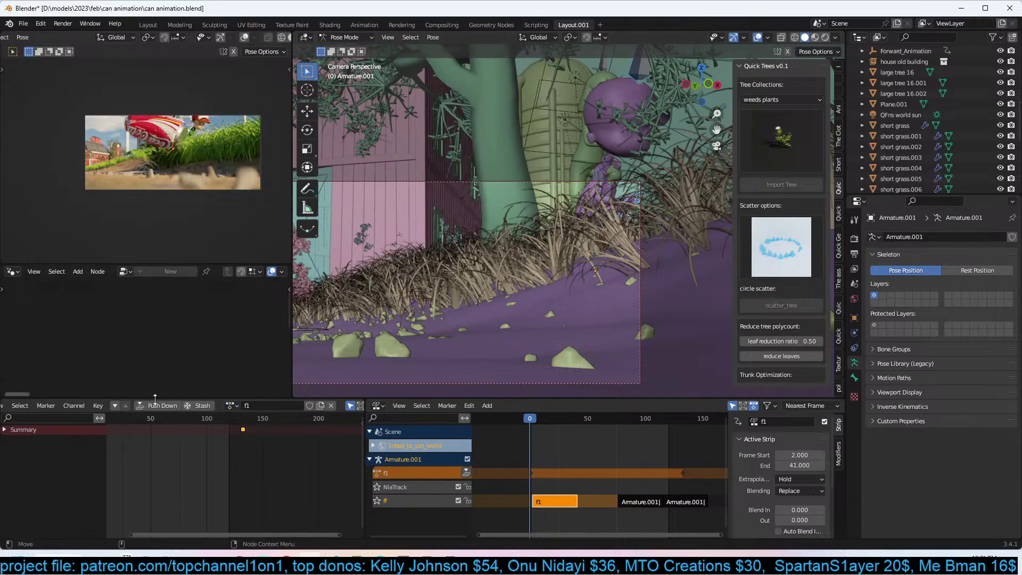
{"action": "left_click", "coordinate": [231, 406]}
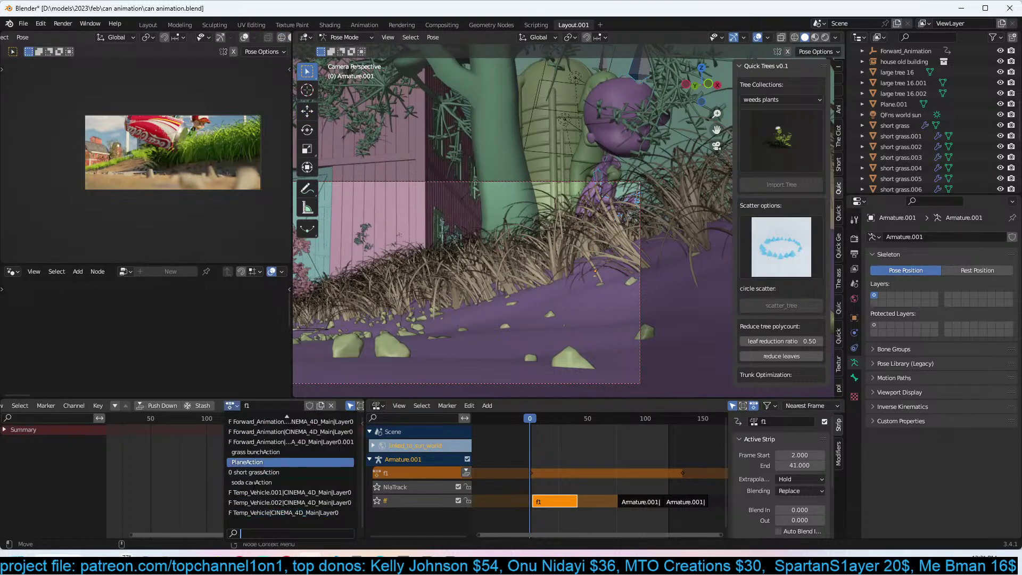
{"action": "type", "text": "f"}
{"action": "left_click", "coordinate": [187, 479]}
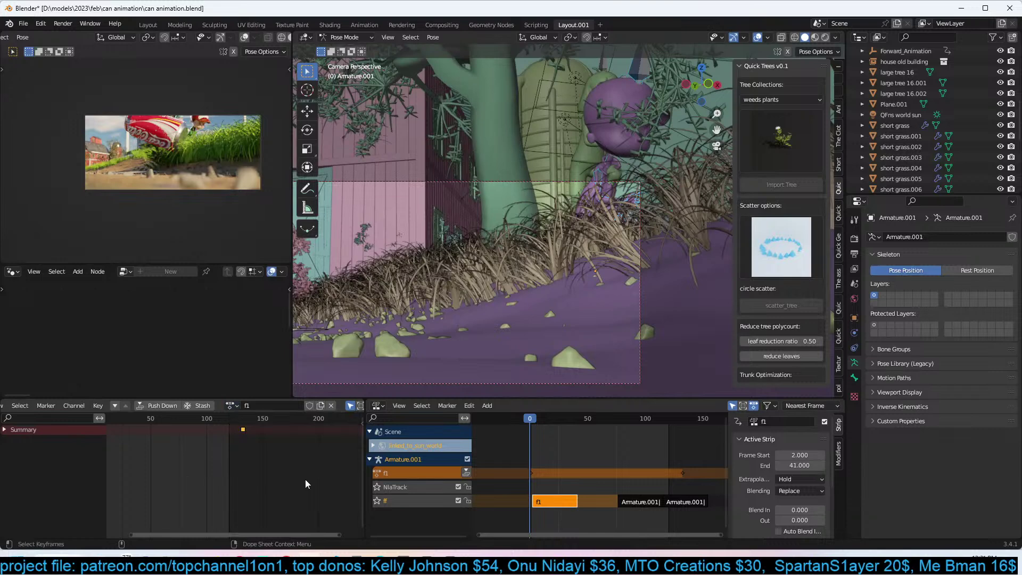
Move the second and third strips earlier so they follow directly after the f1 strip.
{"action": "left_click_drag", "start_coordinate": [679, 522], "coordinate": [622, 493]}
{"action": "key", "text": "g"}
{"action": "left_click", "coordinate": [581, 493]}
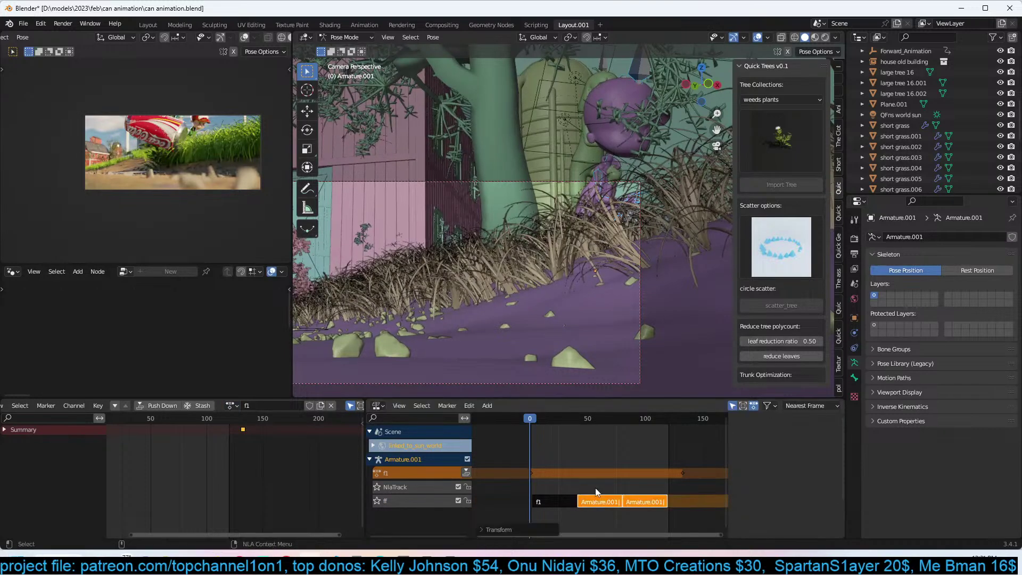
Save the file and play the animation to review the strips.
{"action": "key", "text": "ctrl+Tab"}
{"action": "key", "text": "ctrl+Tab"}
{"action": "key", "text": "ctrl+s"}
{"action": "key", "text": "space"}
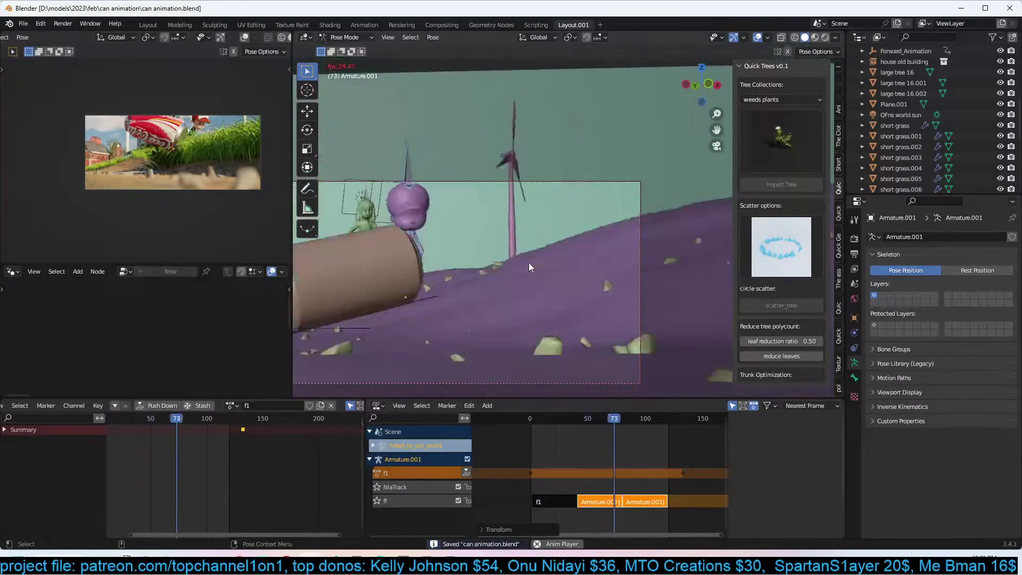
{"action": "key", "text": "space"}
Select all three armature strips and move them earlier together so they start at frame -14.
{"action": "key", "text": "a"}
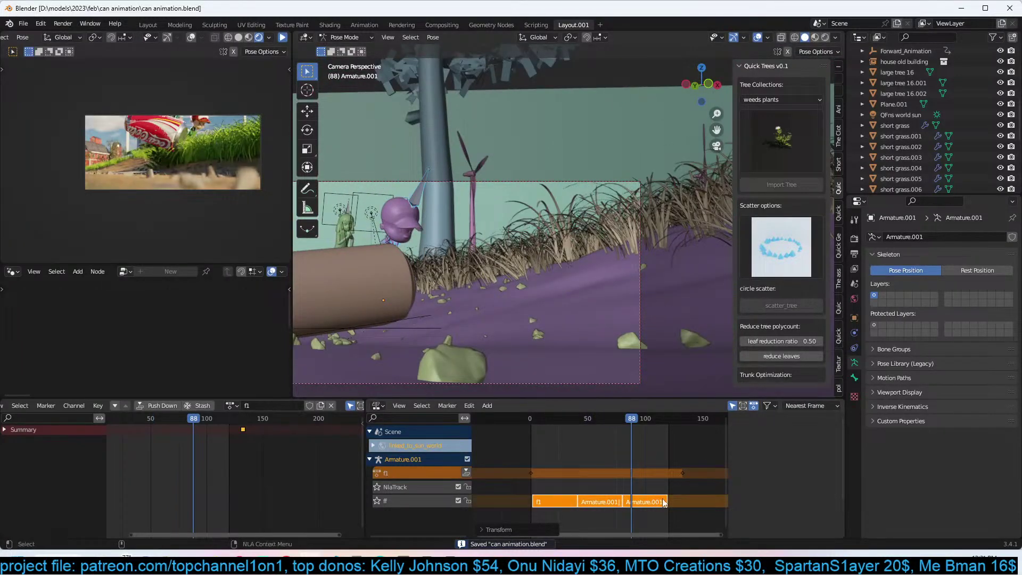
{"action": "key", "text": "g"}
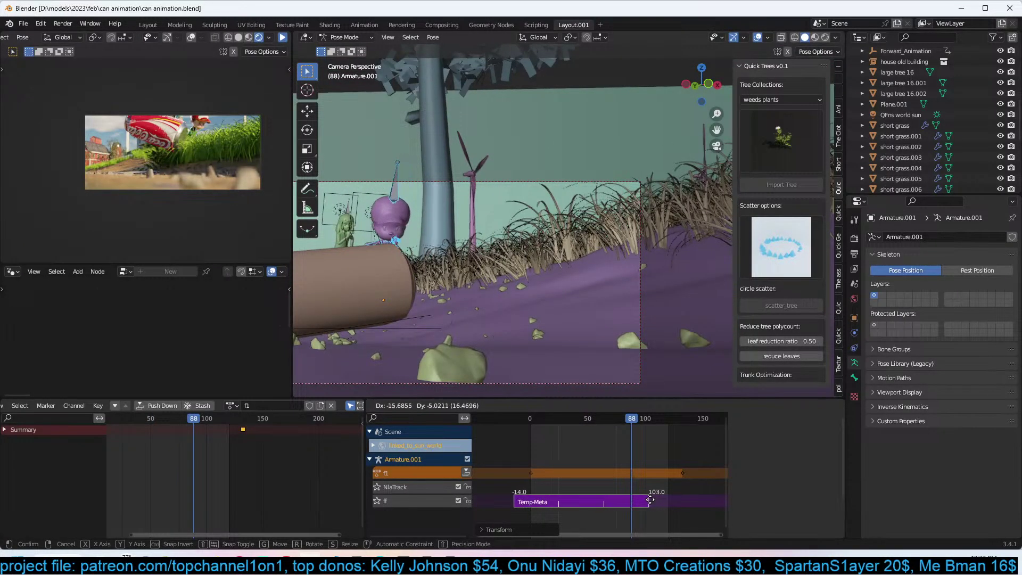
{"action": "left_click", "coordinate": [649, 500]}
Duplicate the last strip, place the copy directly after it at frame 103, and play the animation.
{"action": "left_click", "coordinate": [634, 505]}
{"action": "key", "text": "shift+d"}
{"action": "left_click", "coordinate": [649, 527]}
{"action": "left_click", "coordinate": [649, 527]}
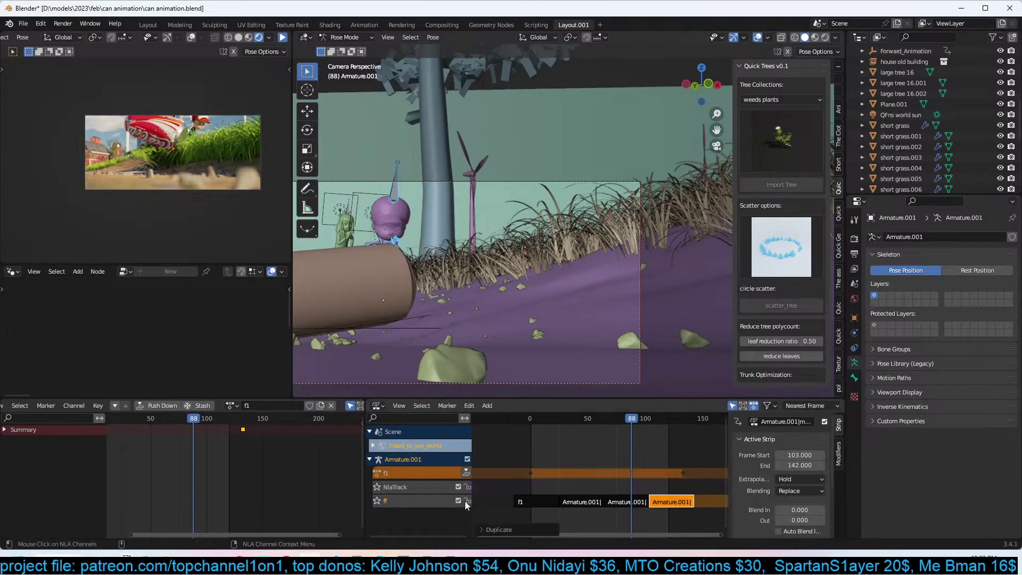
{"action": "key", "text": "space"}
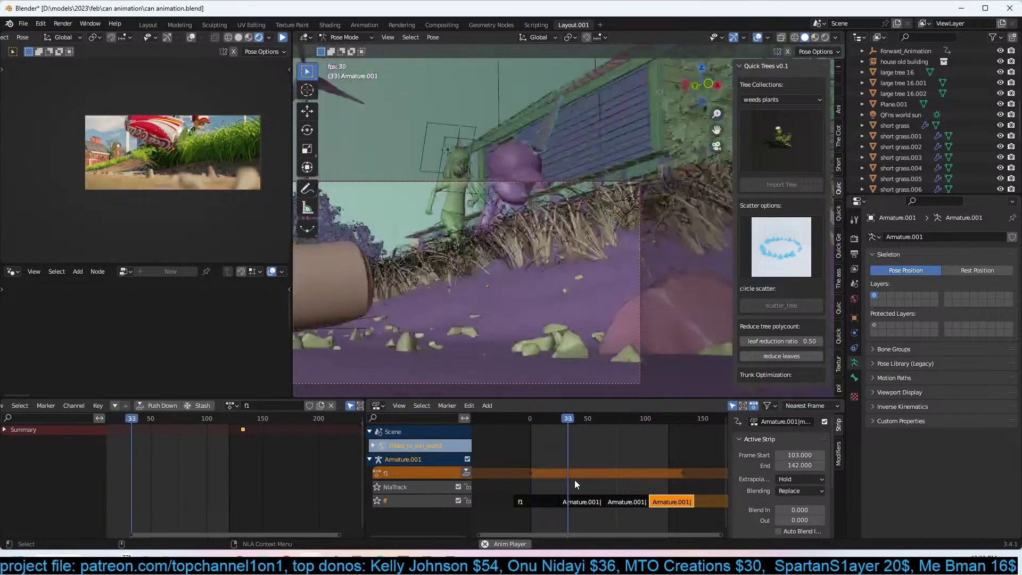
{"action": "key", "text": "space"}
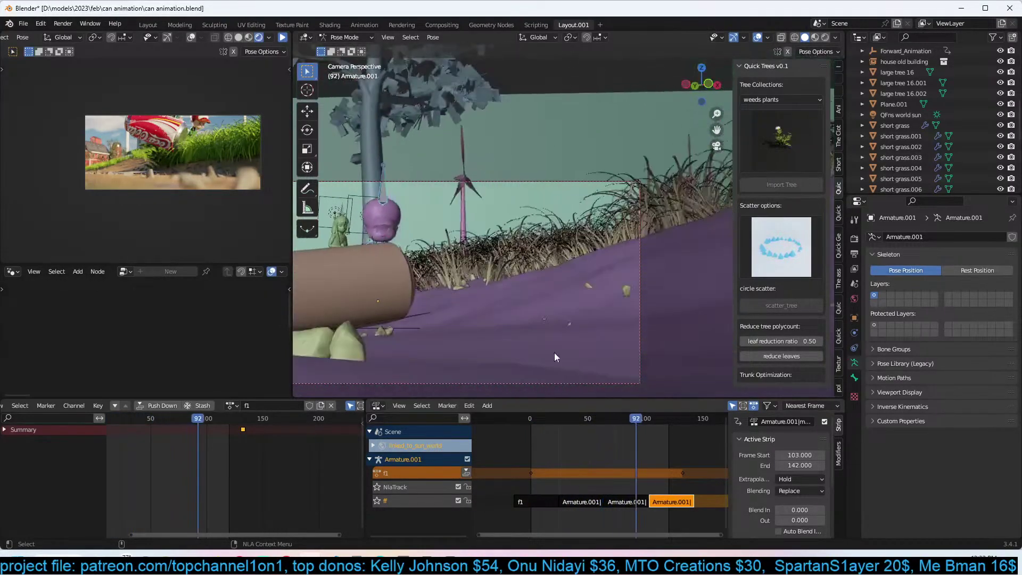
Return the armature to Object Mode and save the file, leaving nothing selected.
{"action": "key", "text": "ctrl+Tab"}
{"action": "key", "text": "ctrl+s"}
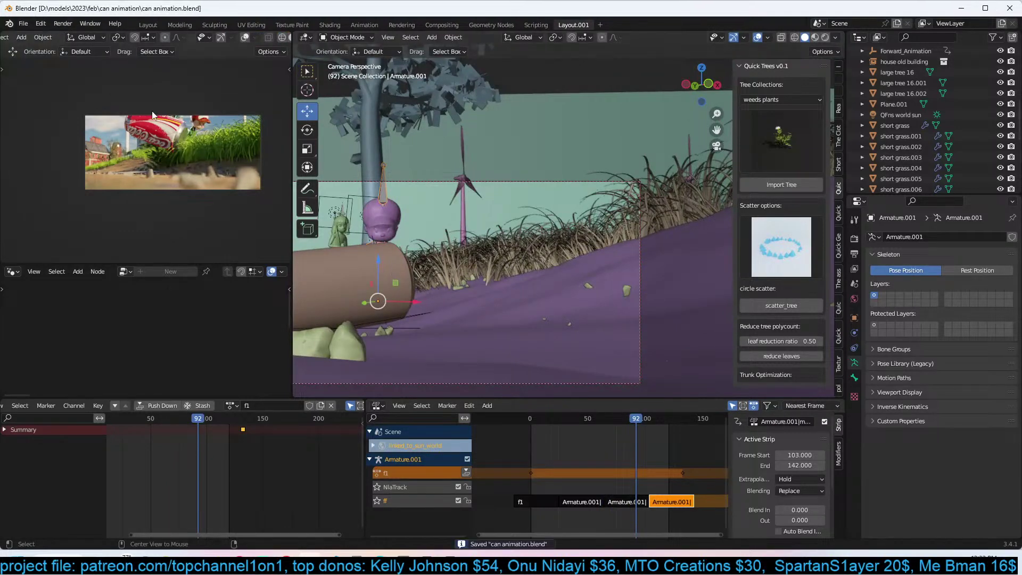
{"action": "left_click", "coordinate": [63, 23]}
{"action": "left_click", "coordinate": [123, 90]}
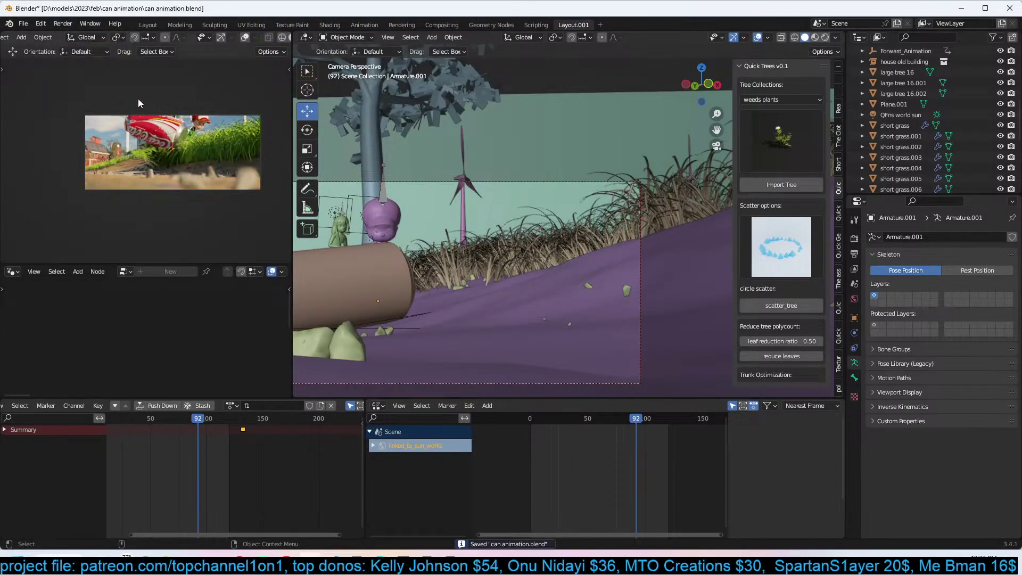
Close the rendered frame preview window and select the soda can in the camera view.
{"action": "left_click_drag", "start_coordinate": [184, 390], "coordinate": [287, 288]}
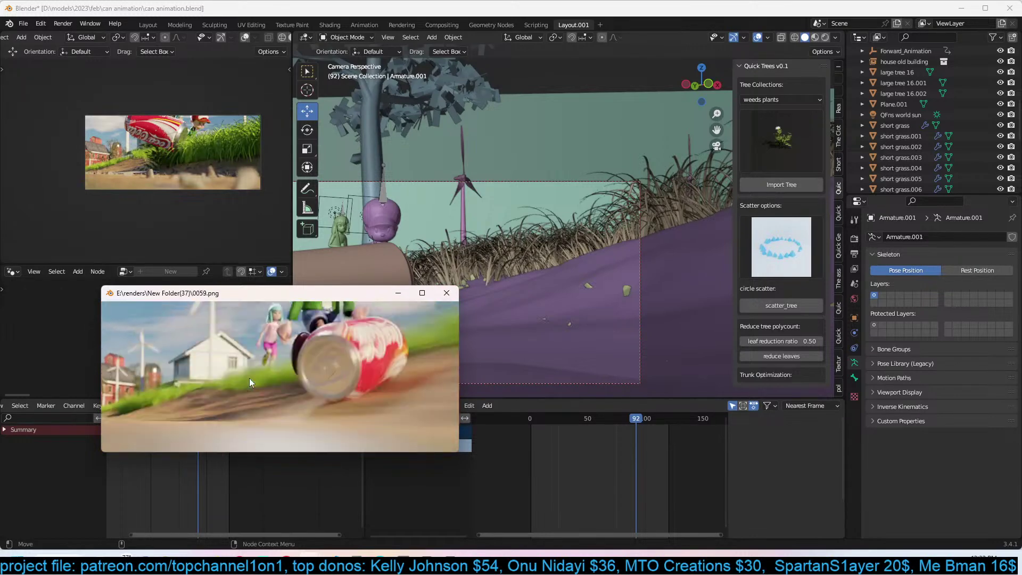
{"action": "left_click", "coordinate": [447, 293]}
{"action": "middle_click_drag", "start_coordinate": [423, 295], "coordinate": [470, 308]}
{"action": "left_click", "coordinate": [500, 276]}
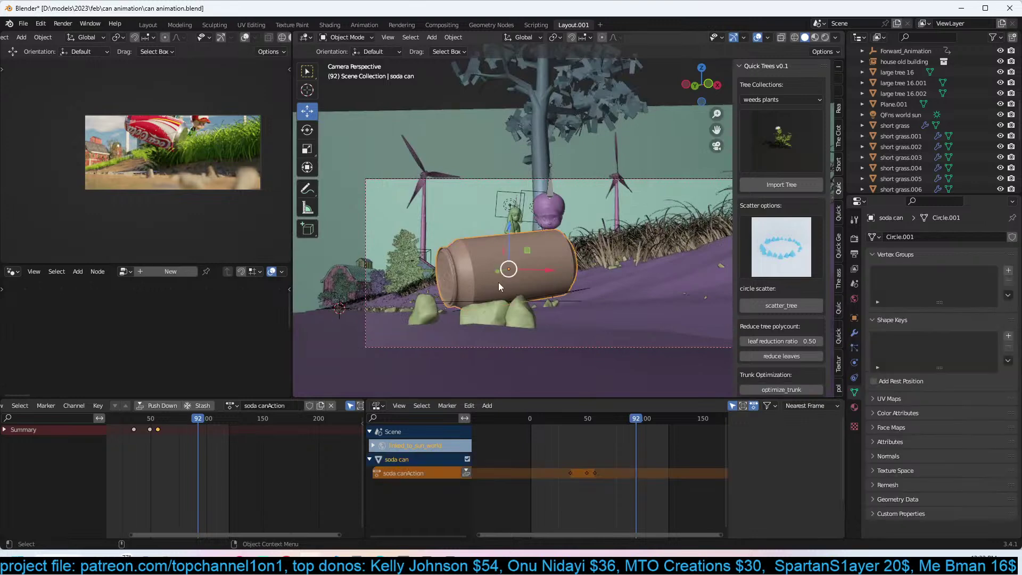
Change the Action Editor area into a Timeline and frame all of the soda can's keyframes.
{"action": "right_click", "coordinate": [236, 478]}
{"action": "scroll", "coordinate": [50, 408], "scroll_direction": "up", "scroll_amount": 3}
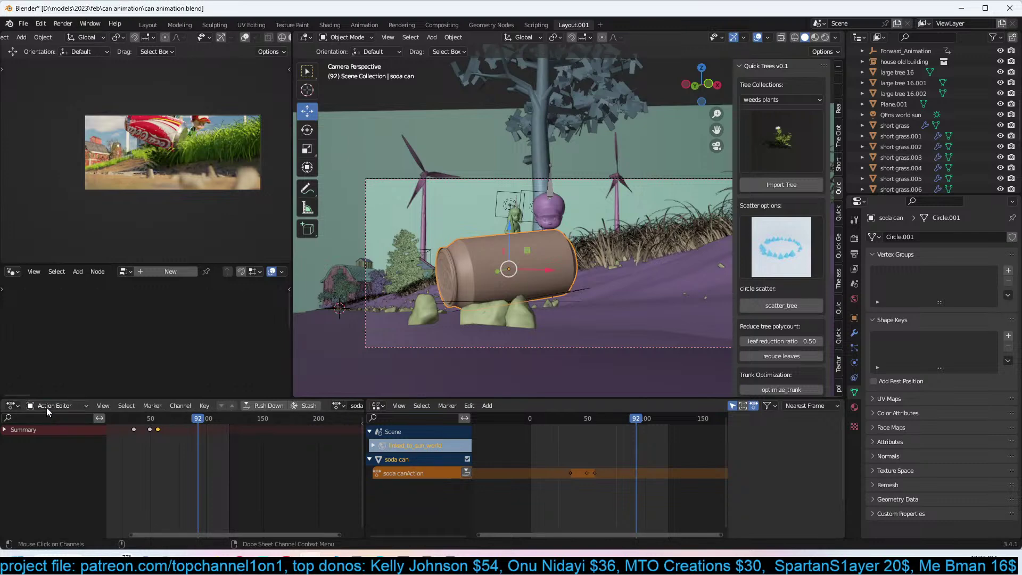
{"action": "left_click", "coordinate": [10, 408]}
{"action": "left_click", "coordinate": [52, 494]}
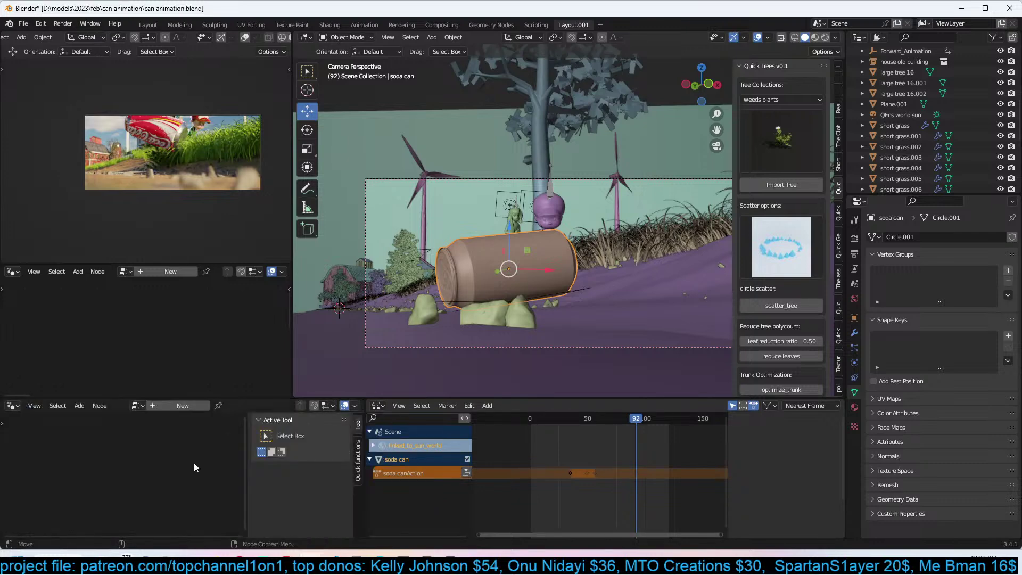
{"action": "left_click", "coordinate": [13, 407]}
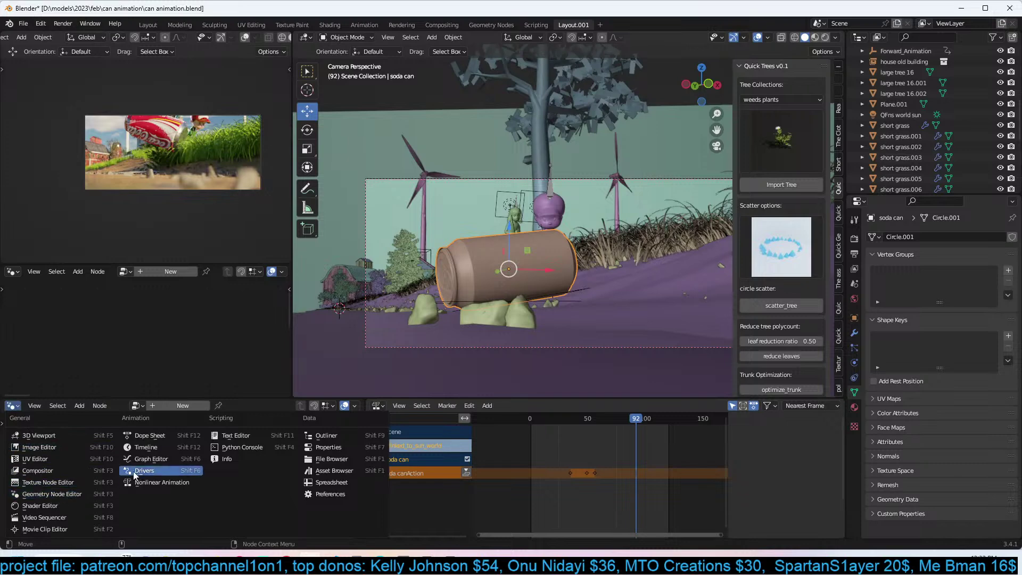
{"action": "left_click", "coordinate": [170, 451]}
{"action": "key", "text": "a"}
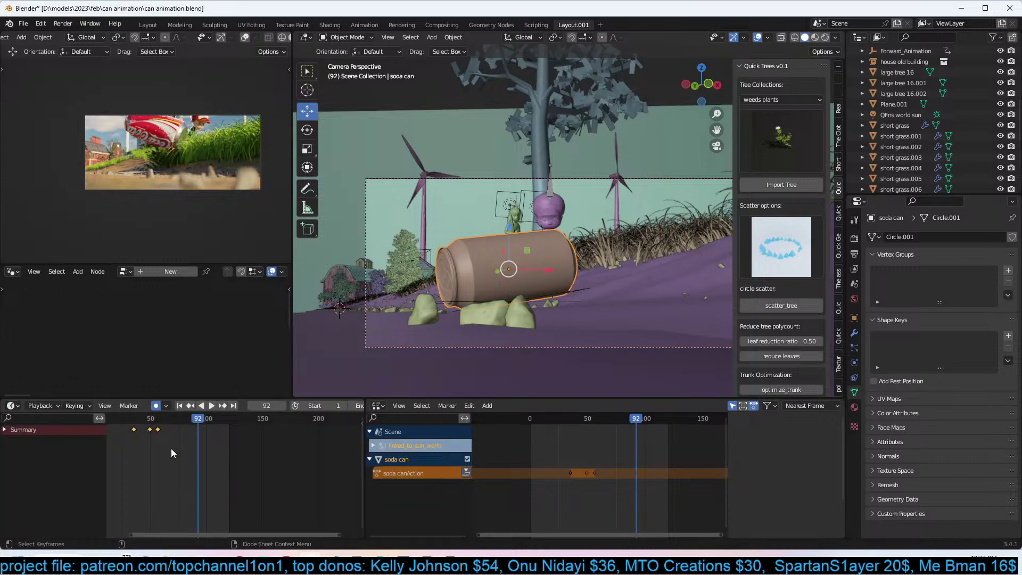
{"action": "key", "text": "KP_Decimal"}
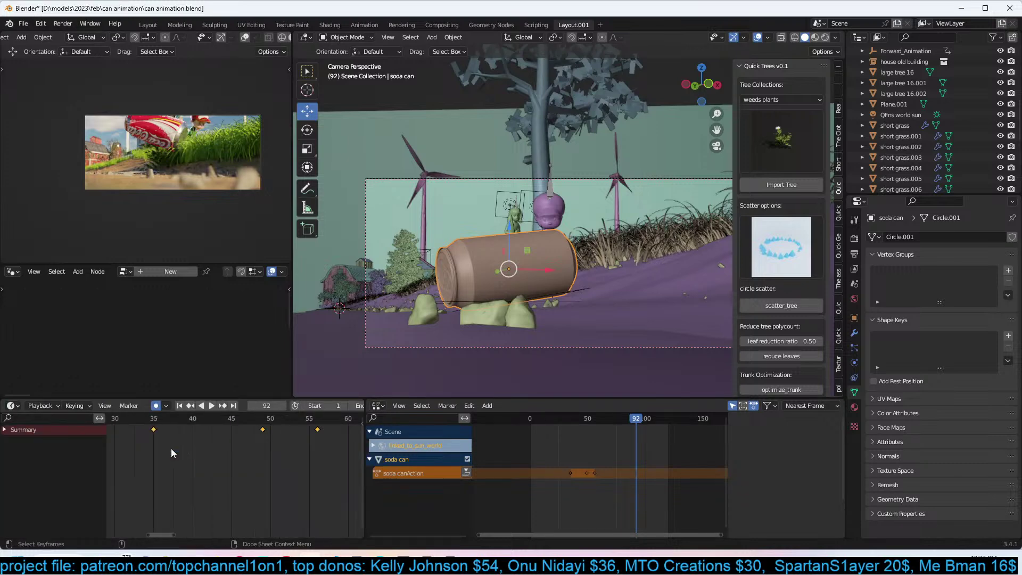
Join the Timeline with the Nonlinear Animation area so it takes the full width, and save the file.
{"action": "right_click", "coordinate": [367, 454]}
{"action": "left_click", "coordinate": [319, 480]}
{"action": "left_click", "coordinate": [590, 477]}
{"action": "scroll", "coordinate": [509, 475], "scroll_direction": "up", "scroll_amount": 1}
{"action": "key", "text": "ctrl+s"}
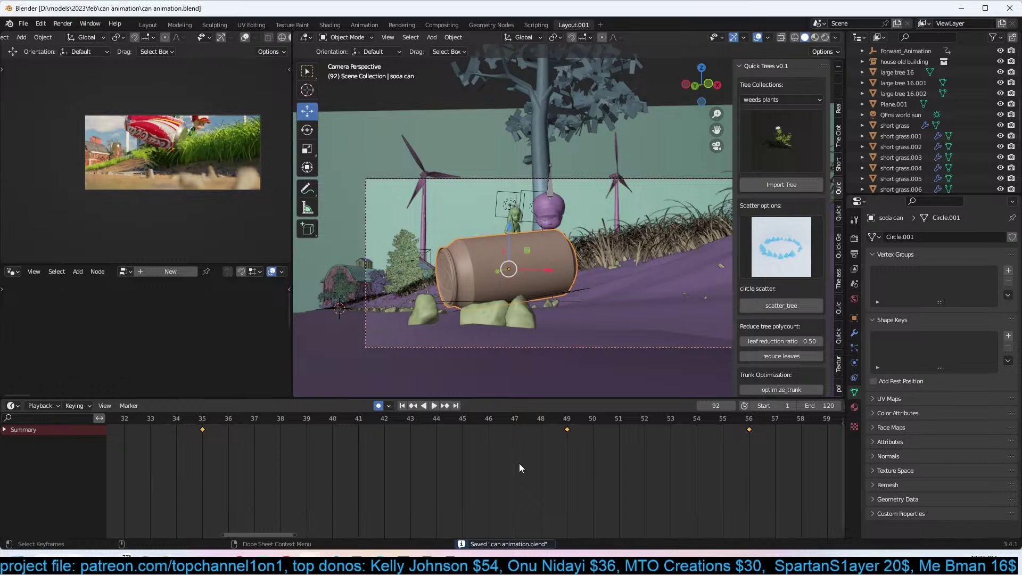
Play the animation to review the soda can's motion against its keyframes.
{"action": "key", "text": "space"}
{"action": "scroll", "coordinate": [494, 453], "scroll_direction": "down", "scroll_amount": 3}
{"action": "key", "text": "space"}
{"action": "scroll", "coordinate": [465, 448], "scroll_direction": "down", "scroll_amount": 4}
{"action": "key", "text": "space"}
{"action": "scroll", "coordinate": [466, 453], "scroll_direction": "down", "scroll_amount": 2}
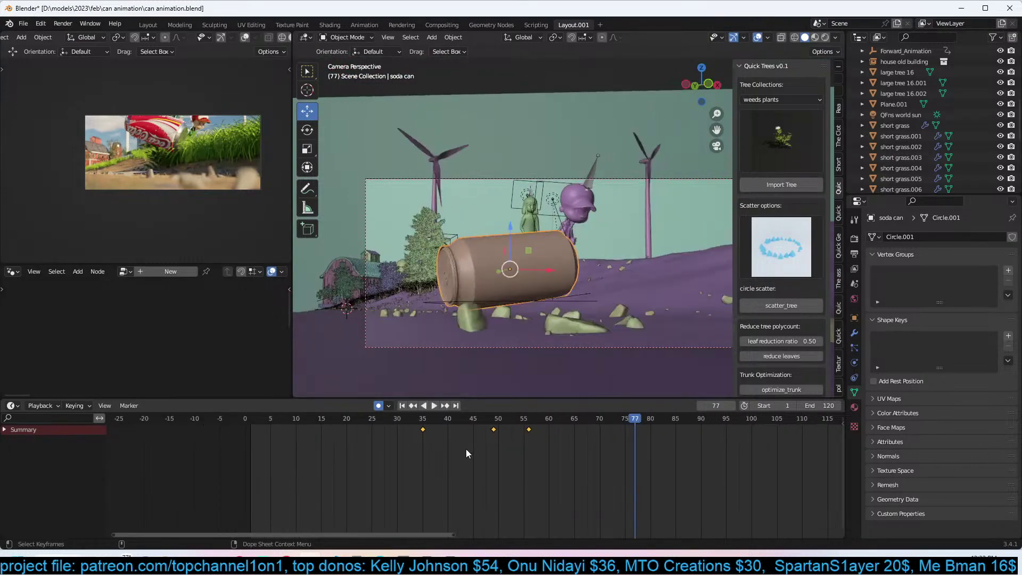
{"action": "key", "text": "space"}
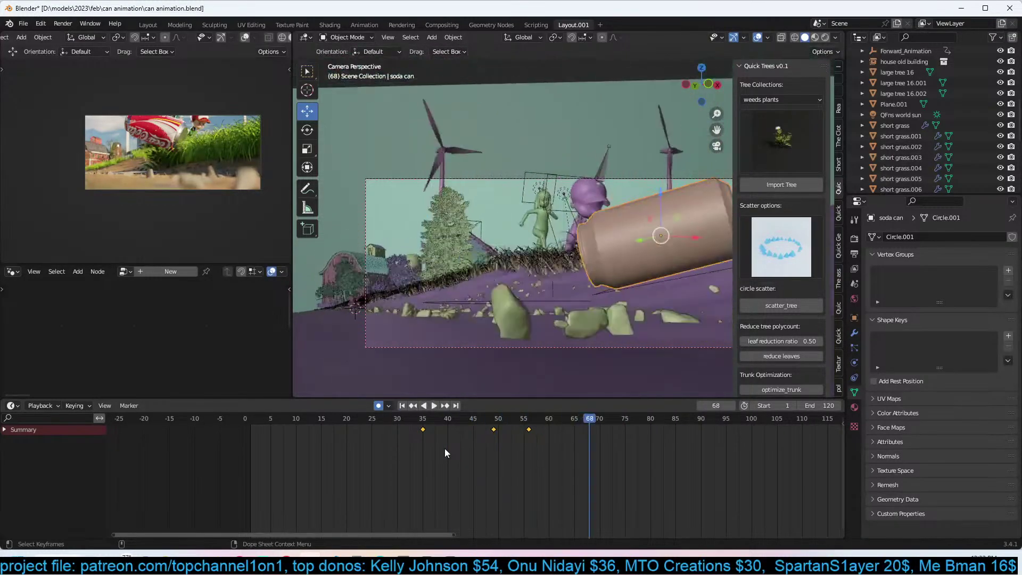
Try moving the soda can's last keyframe to frame 65 and play back the animation.
{"action": "left_click_drag", "start_coordinate": [529, 429], "coordinate": [584, 431]}
{"action": "key", "text": "space"}
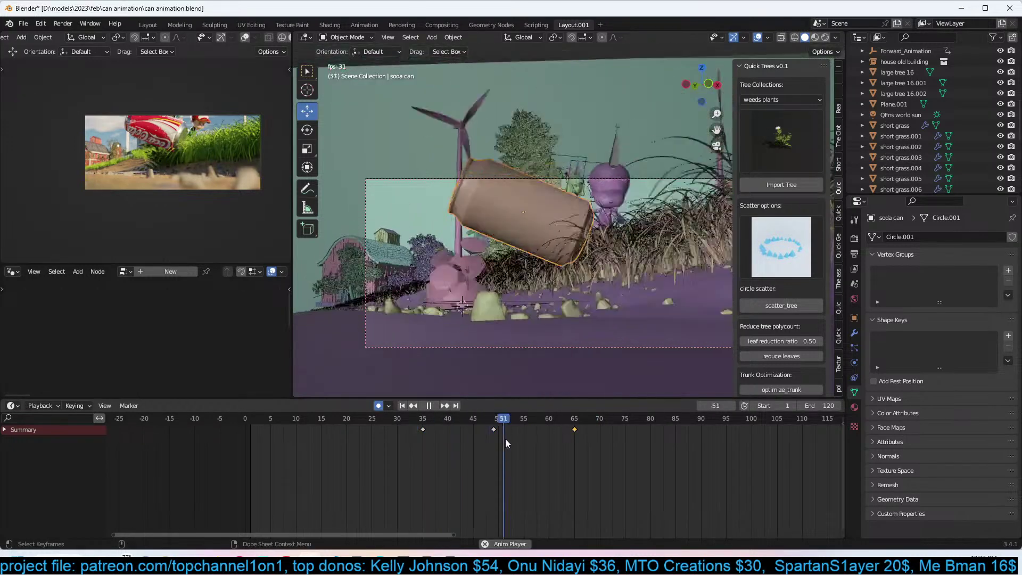
{"action": "key", "text": "space"}
{"action": "scroll", "coordinate": [518, 440], "scroll_direction": "down", "scroll_amount": 3}
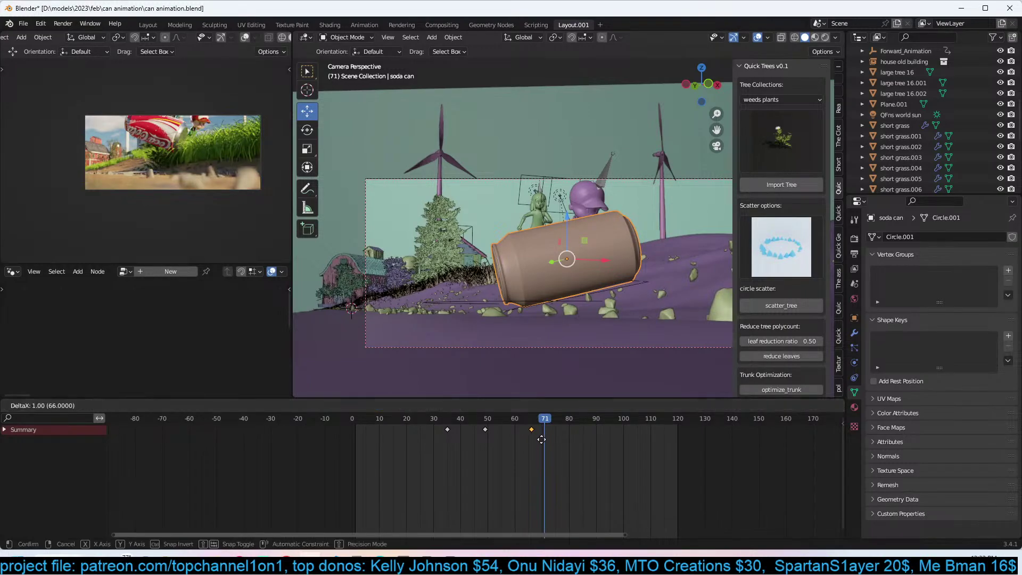
{"action": "key", "text": "shift+ctrl+space"}
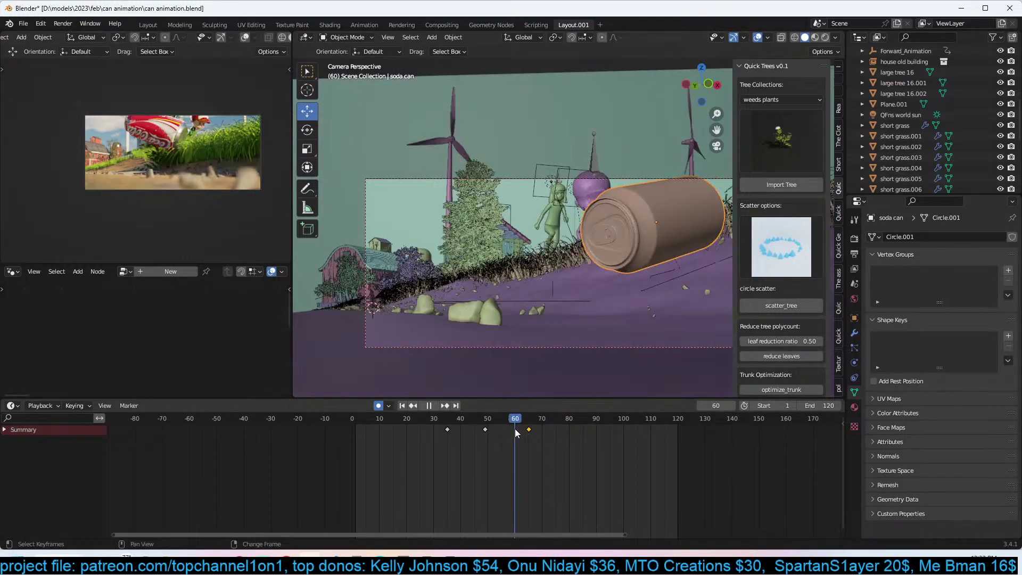
Try moving the soda can's last keyframe to about frame 85, play the animation, and undo its keyframe moves.
{"action": "right_click", "coordinate": [529, 434]}
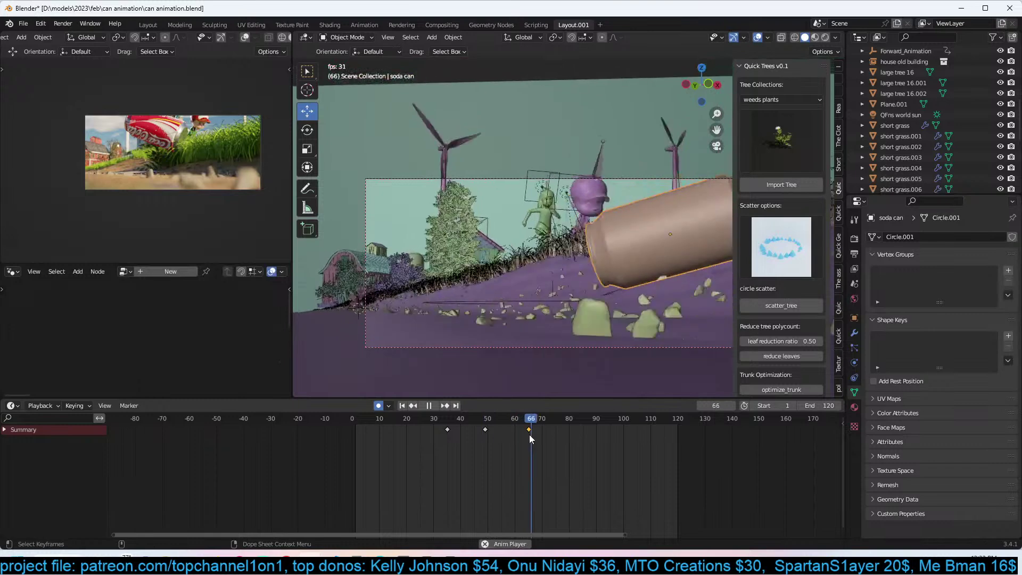
{"action": "right_click", "coordinate": [509, 431]}
{"action": "key", "text": "g"}
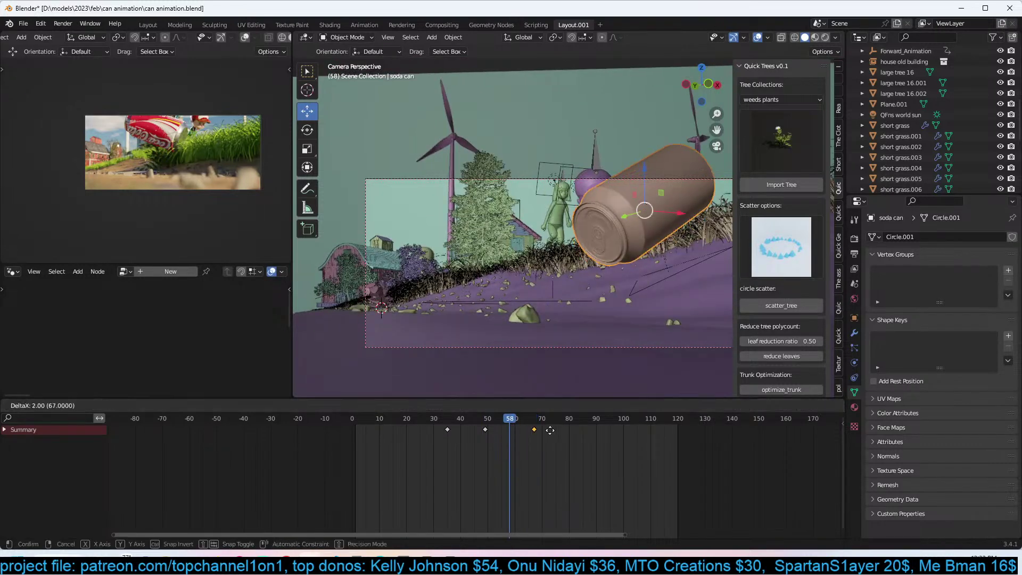
{"action": "left_click", "coordinate": [591, 429]}
{"action": "key", "text": "space"}
{"action": "key", "text": "space"}
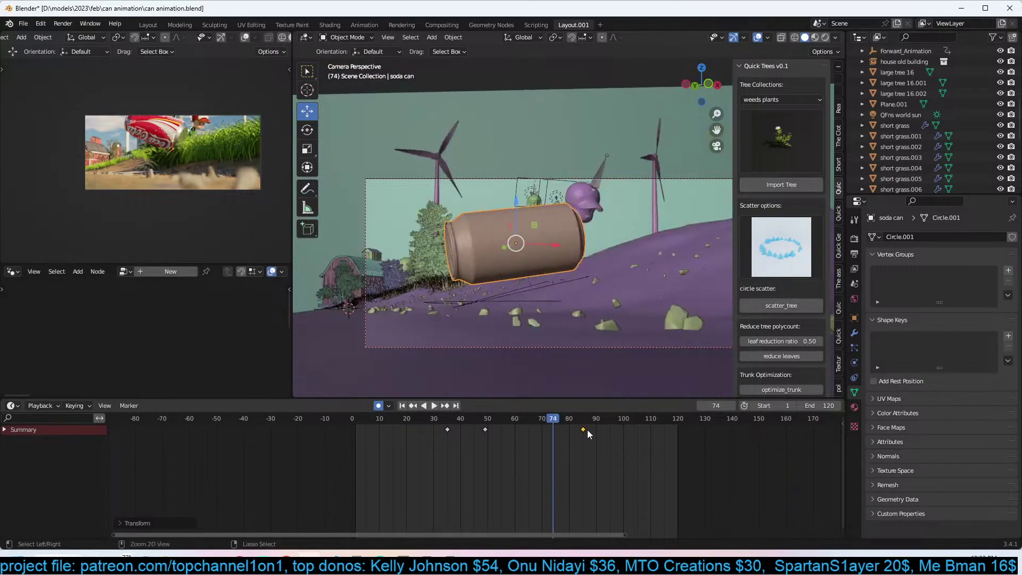
{"action": "key", "text": "ctrl+z"}
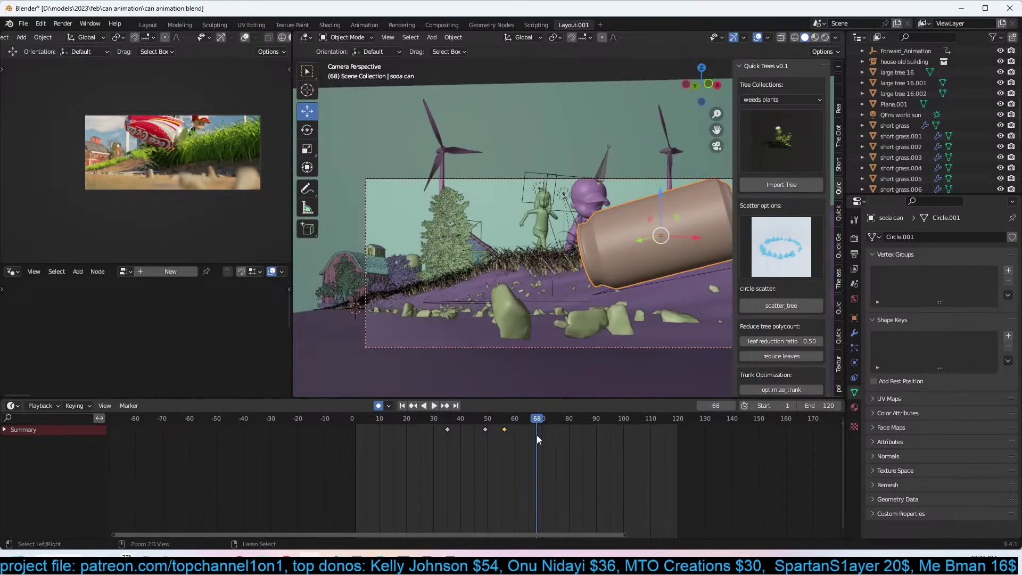
Select the plane beneath the soda can and play the animation to check its motion against its keyframes.
{"action": "left_click", "coordinate": [637, 286]}
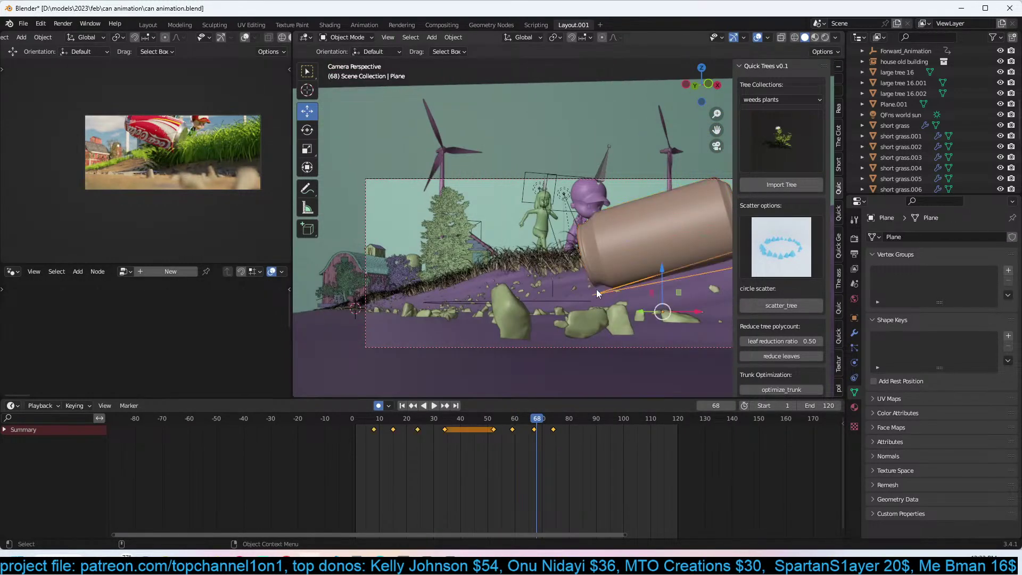
{"action": "scroll", "coordinate": [484, 436], "scroll_direction": "up", "scroll_amount": 1}
{"action": "left_click", "coordinate": [483, 418]}
{"action": "key", "text": "space"}
{"action": "key", "text": "space"}
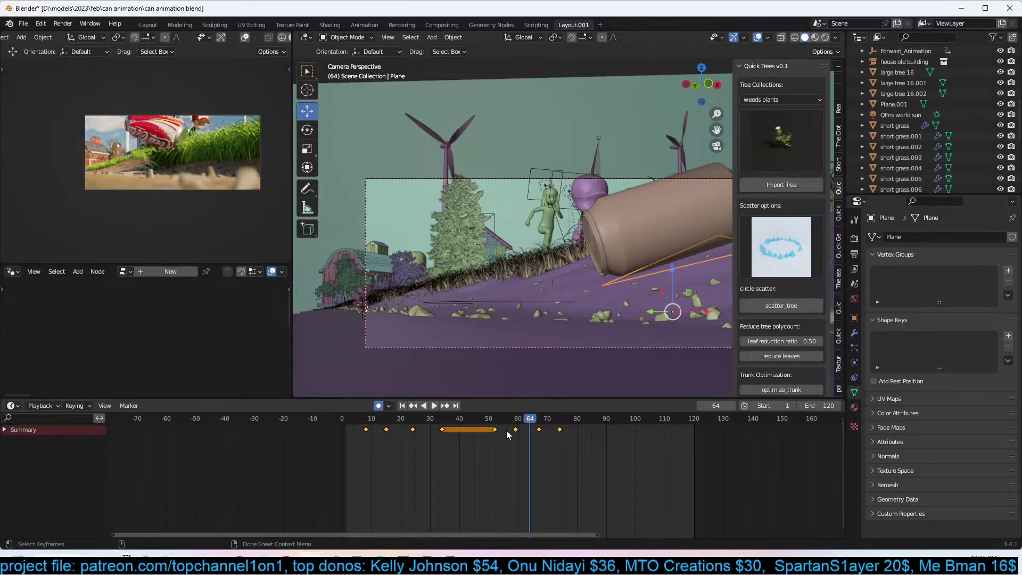
{"action": "left_click", "coordinate": [506, 419]}
{"action": "key", "text": "space"}
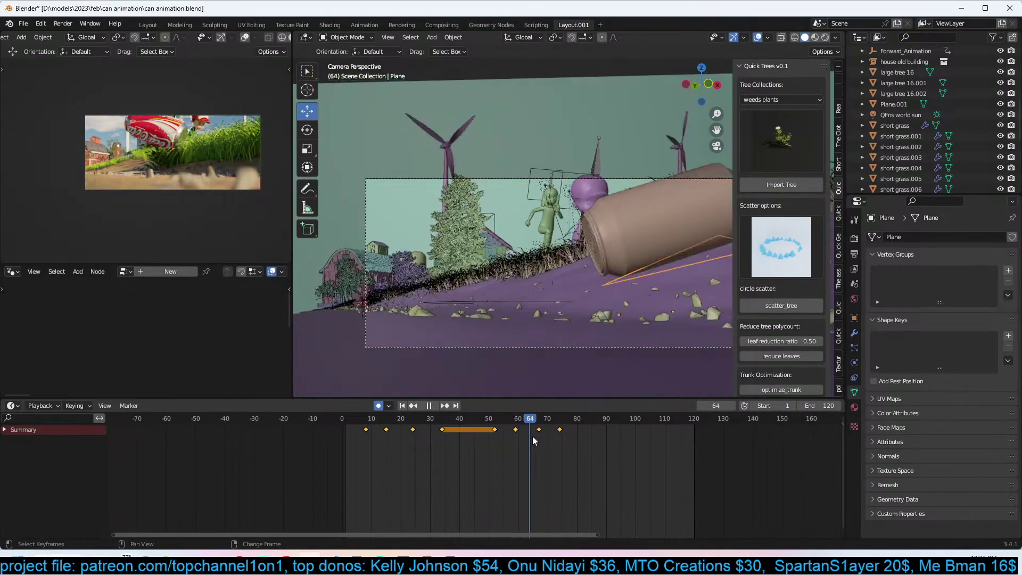
{"action": "left_click", "coordinate": [488, 431]}
{"action": "scroll", "coordinate": [507, 447], "scroll_direction": "down", "scroll_amount": 2}
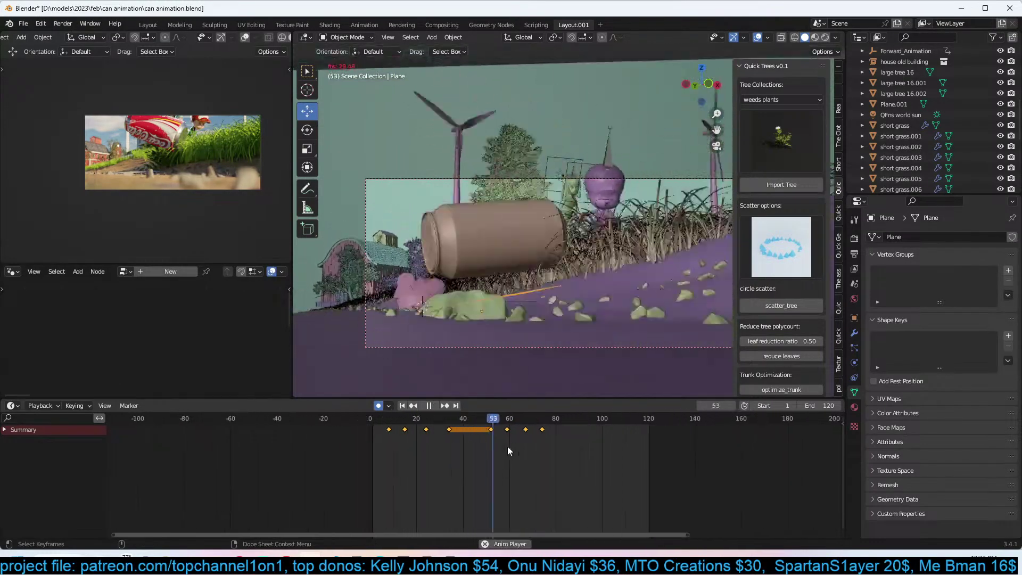
Move the plane's last two keyframes later together, to about frames 75 and 82.
{"action": "left_click_drag", "start_coordinate": [510, 443], "coordinate": [560, 424]}
{"action": "key", "text": "g"}
{"action": "left_click", "coordinate": [579, 426]}
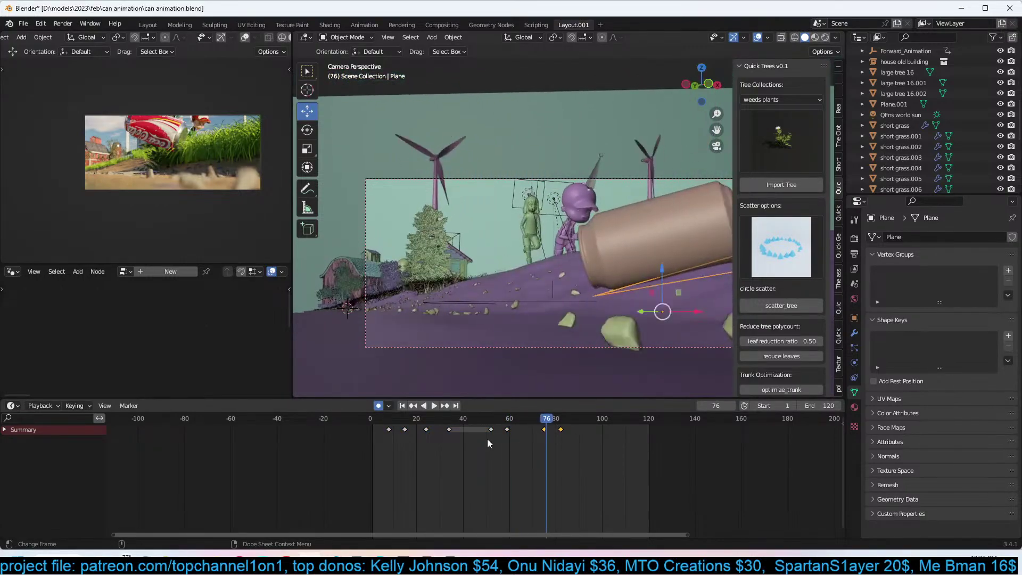
Move the plane's third-to-last keyframe to about frame 64 and play the animation.
{"action": "right_click", "coordinate": [480, 439], "text": "shift"}
{"action": "left_click", "coordinate": [509, 431]}
{"action": "key", "text": "g"}
{"action": "left_click", "coordinate": [527, 434]}
{"action": "key", "text": "space"}
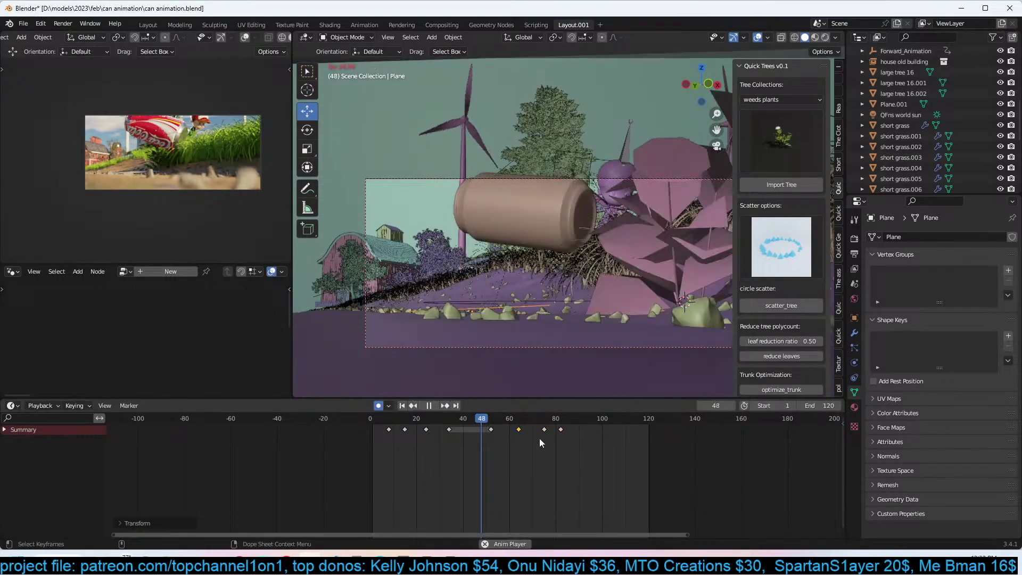
{"action": "key", "text": "space"}
{"action": "scroll", "coordinate": [545, 444], "scroll_direction": "down", "scroll_amount": 3}
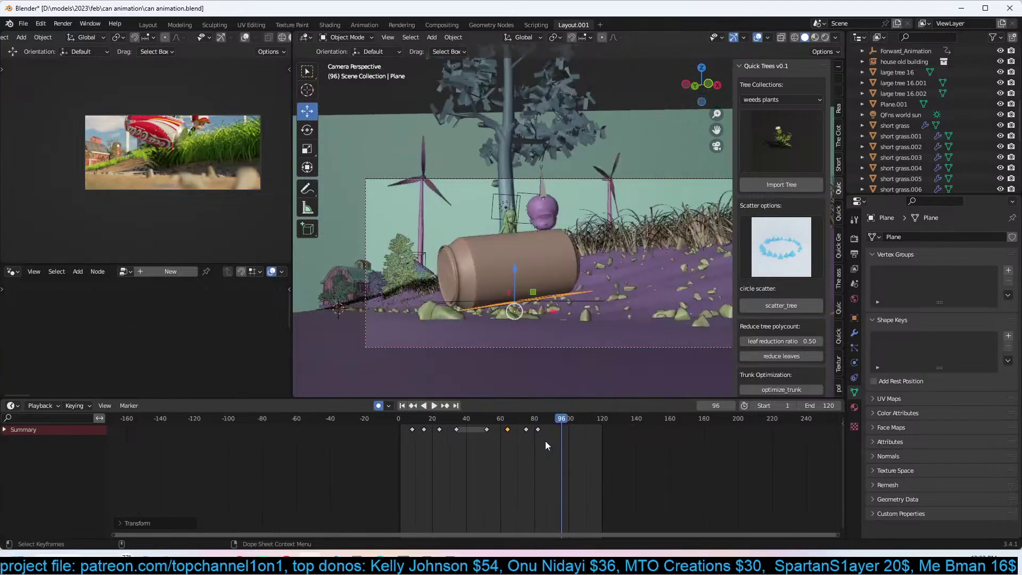
Move the plane's last keyframe to frame 86 and play the animation.
{"action": "left_click", "coordinate": [538, 429]}
{"action": "key", "text": "g"}
{"action": "left_click", "coordinate": [544, 430]}
{"action": "key", "text": "space"}
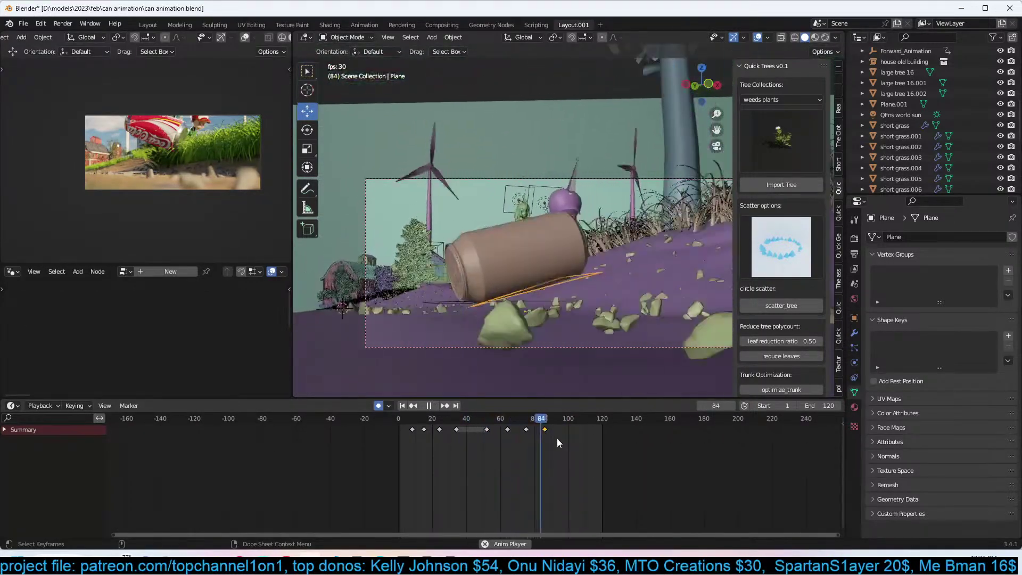
{"action": "key", "text": "space"}
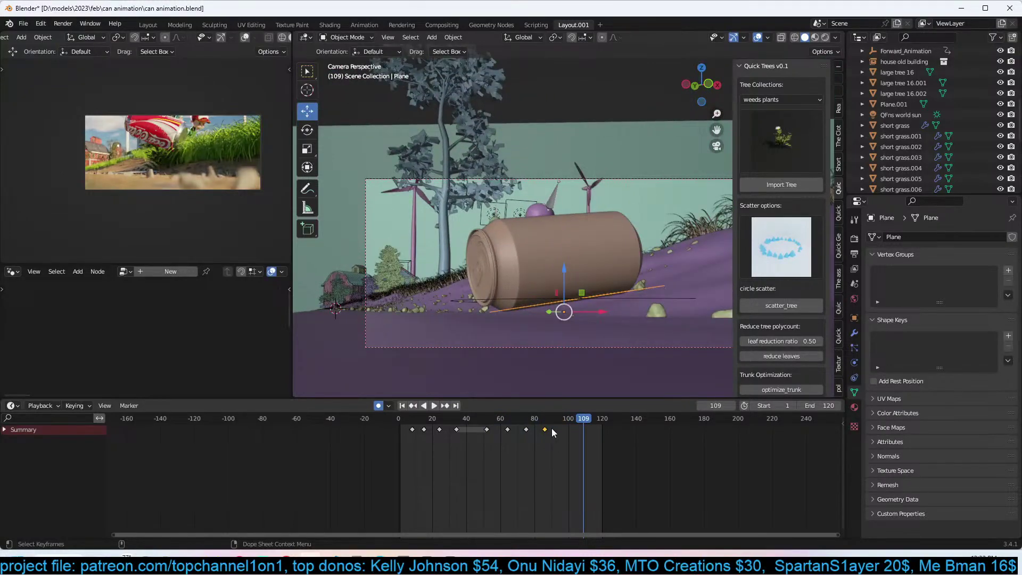
At the plane's last keyframe, frame 86, move the plane along the X axis away from the grass, carrying the can with it.
{"action": "key", "text": "Down"}
{"action": "key", "text": "KP_0"}
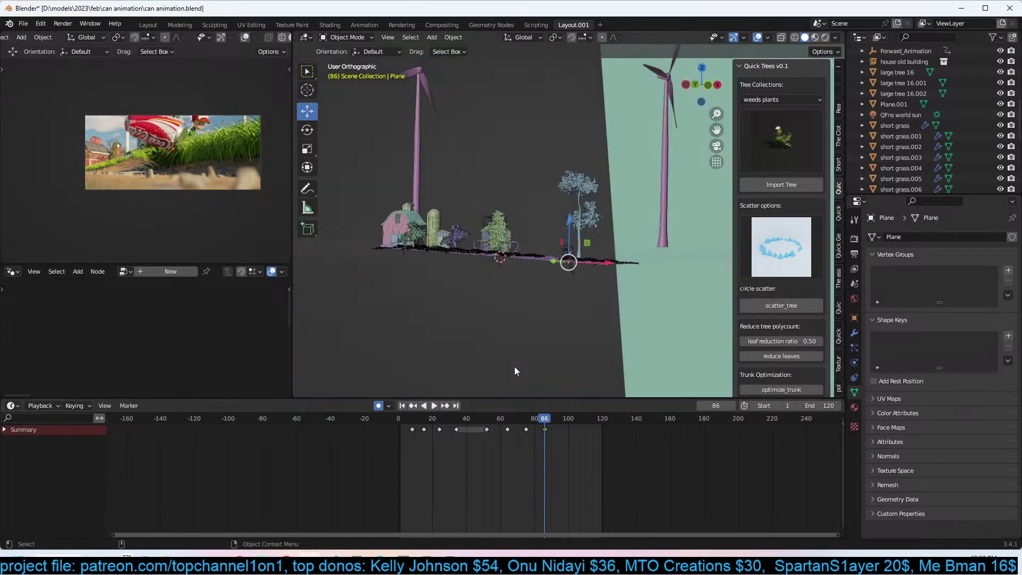
{"action": "key", "text": "KP_7"}
{"action": "scroll", "coordinate": [514, 366], "scroll_direction": "up", "scroll_amount": 10}
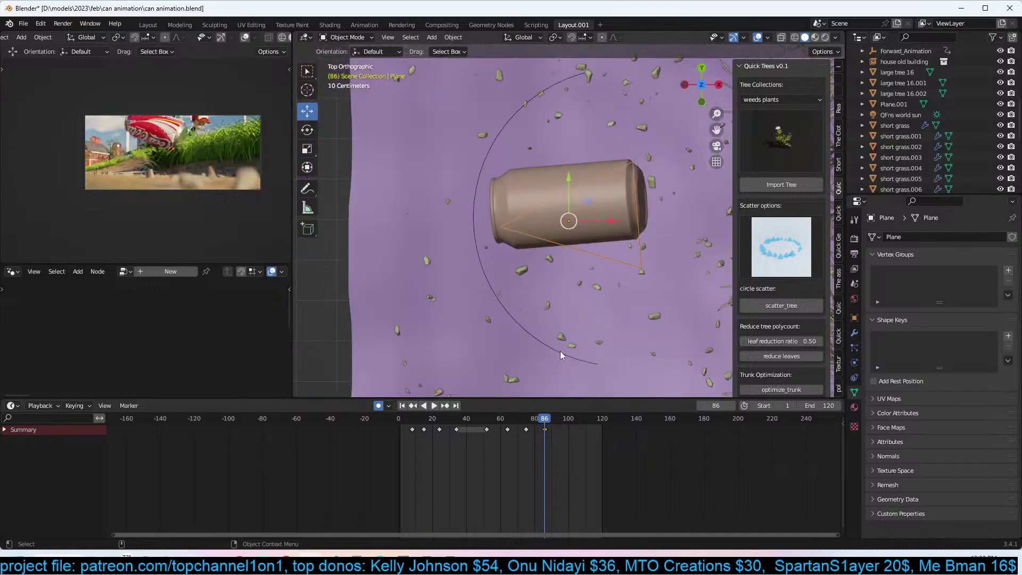
{"action": "scroll", "coordinate": [561, 355], "scroll_direction": "down", "scroll_amount": 5}
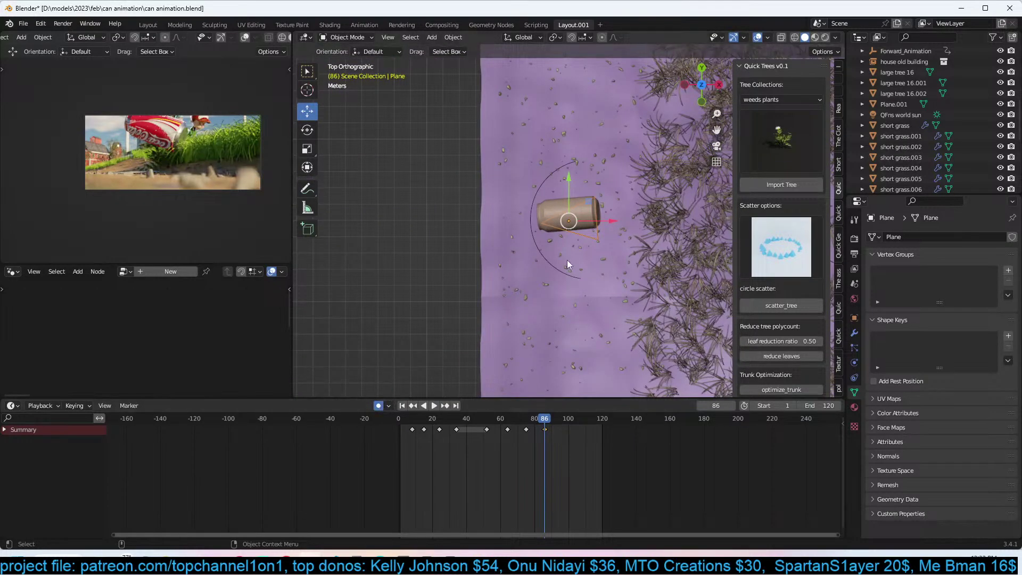
{"action": "left_click_drag", "start_coordinate": [607, 220], "coordinate": [573, 225]}
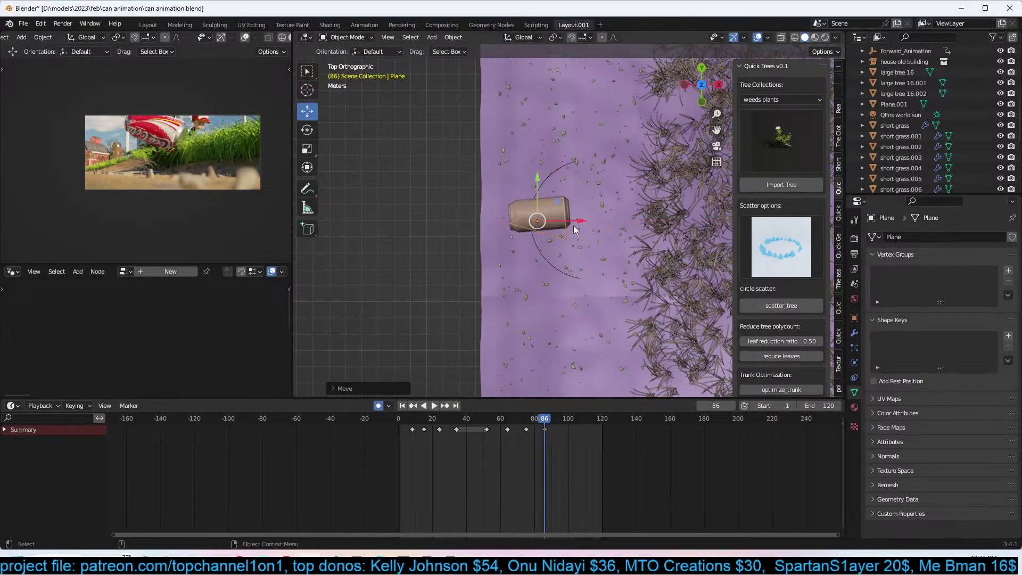
Play the animation through the camera to review the can's path, and save the file.
{"action": "key", "text": "KP_0"}
{"action": "key", "text": "space"}
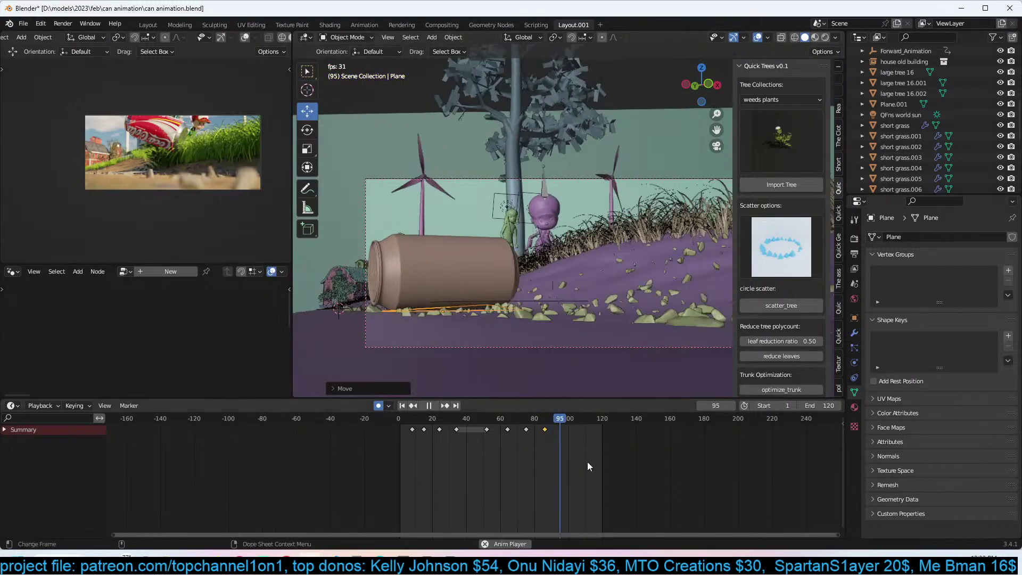
{"action": "scroll", "coordinate": [423, 462], "scroll_direction": "down", "scroll_amount": 2}
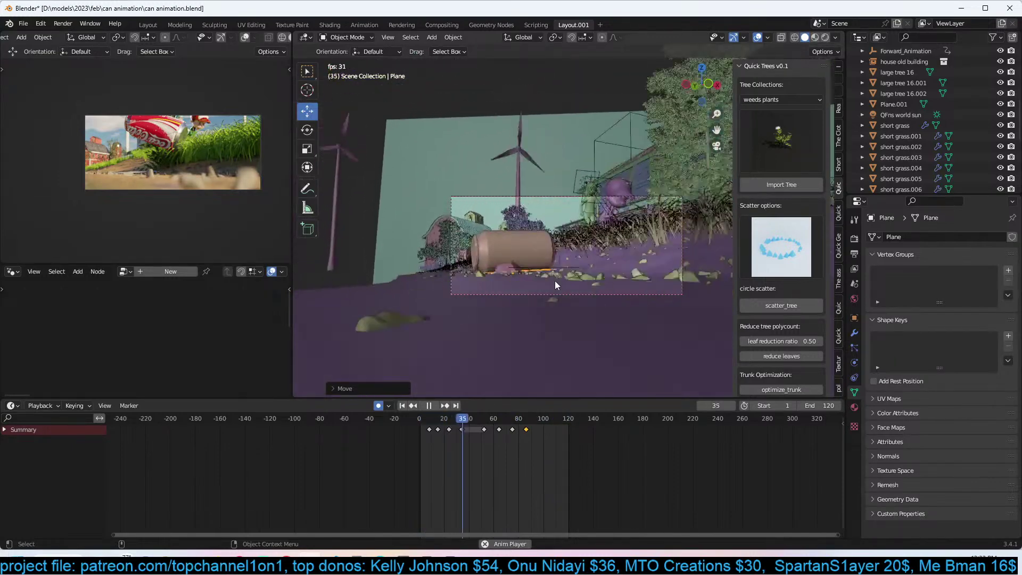
{"action": "key", "text": "space"}
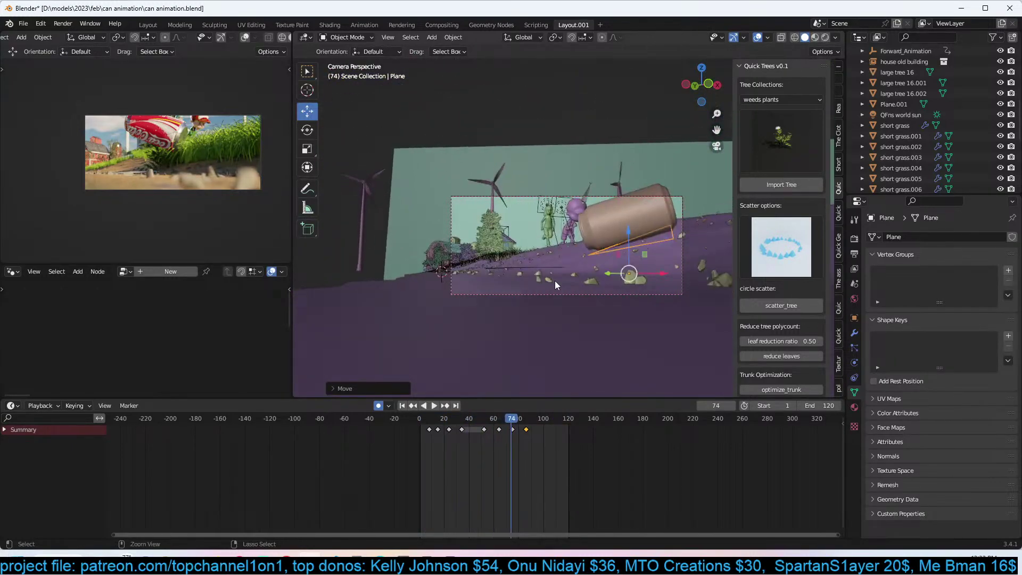
{"action": "key", "text": "ctrl+s"}
{"action": "scroll", "coordinate": [554, 284], "scroll_direction": "up", "scroll_amount": 2}
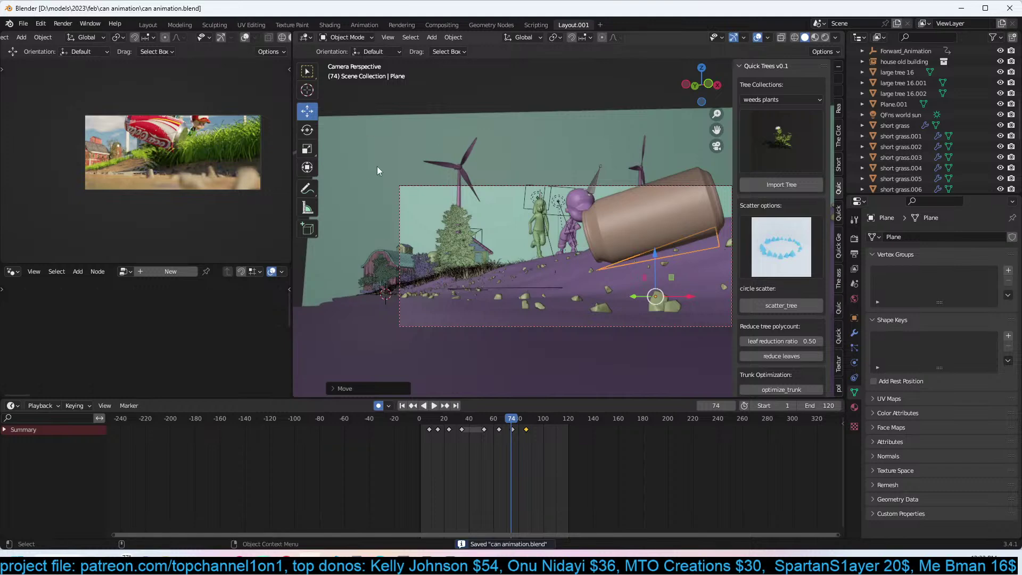
{"action": "scroll", "coordinate": [233, 33], "scroll_direction": "down", "scroll_amount": 2}
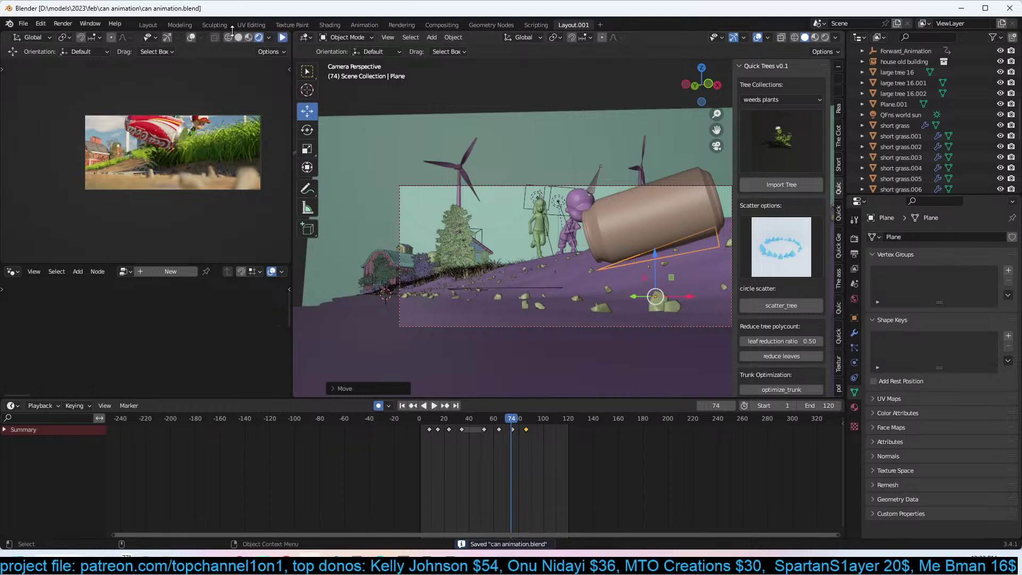
Resume the rendered camera preview at frame 74 and save the file.
{"action": "left_click", "coordinate": [279, 39]}
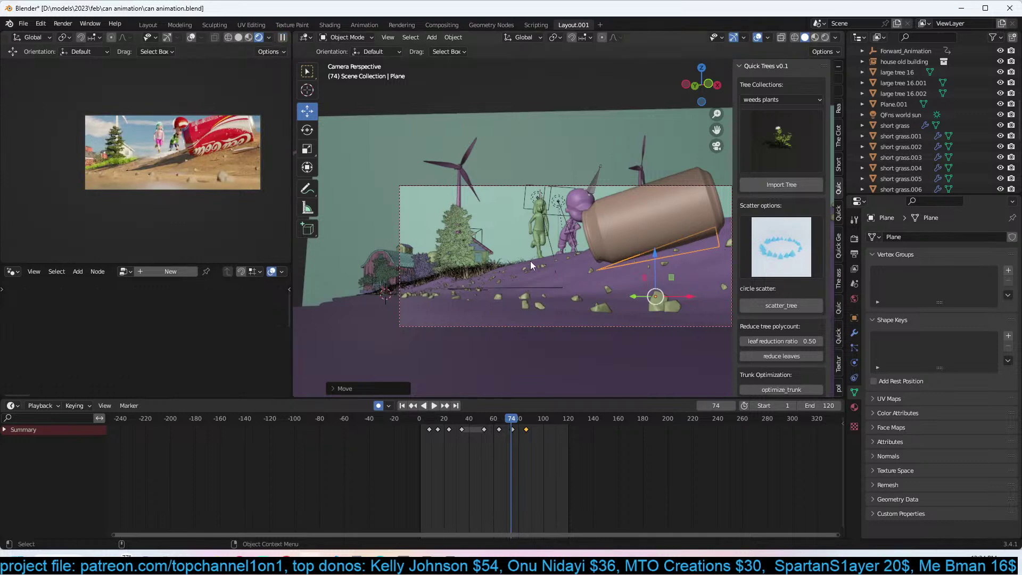
{"action": "scroll", "coordinate": [188, 223], "scroll_direction": "up", "scroll_amount": 2}
{"action": "key", "text": "ctrl+s"}
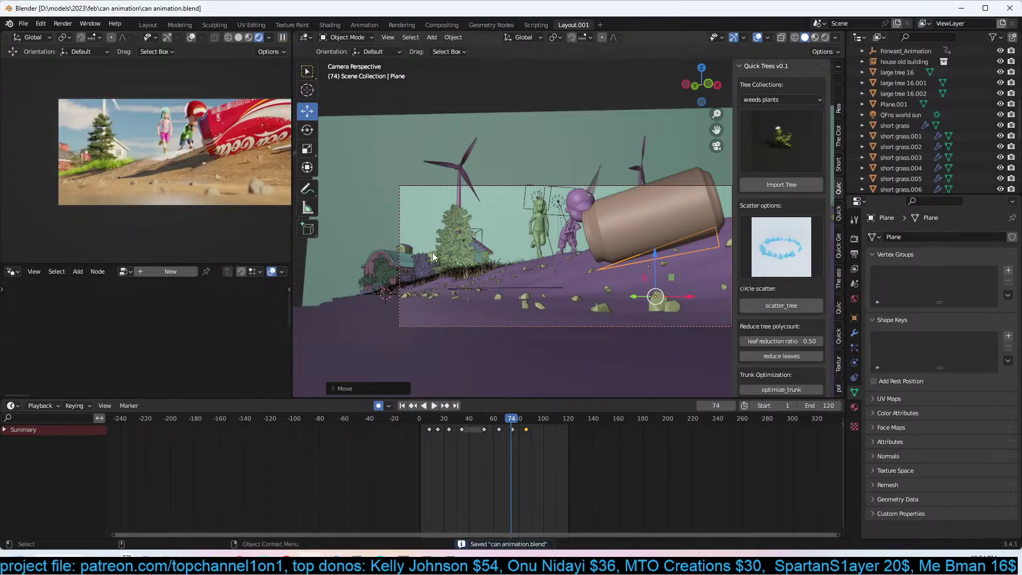
{"action": "middle_click_drag", "start_coordinate": [433, 254], "coordinate": [412, 254], "text": "shift"}
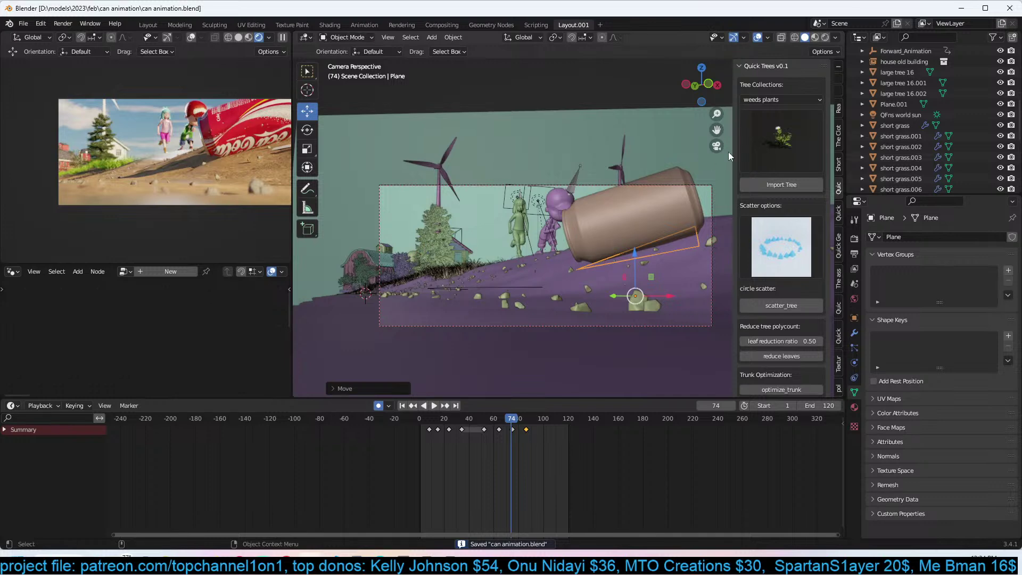
Import the single daisy flower from the weeds plants collection, snap it to the 3D cursor on the road near the children, and resize it.
{"action": "left_click", "coordinate": [782, 165]}
{"action": "left_click", "coordinate": [782, 165]}
{"action": "right_click", "coordinate": [533, 263], "text": "shift"}
{"action": "left_click", "coordinate": [785, 183]}
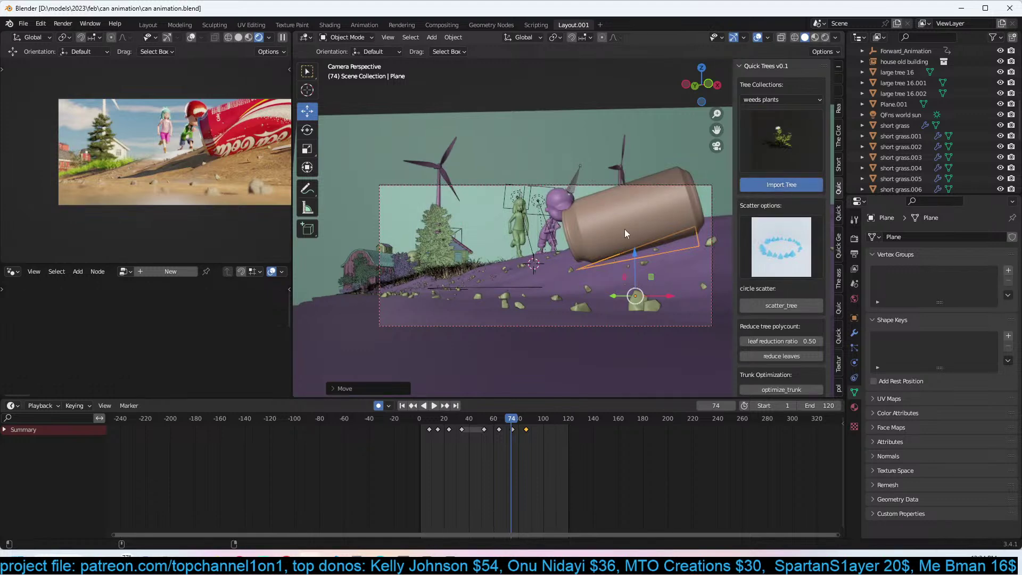
{"action": "key", "text": "shift+s"}
{"action": "left_click", "coordinate": [542, 200]}
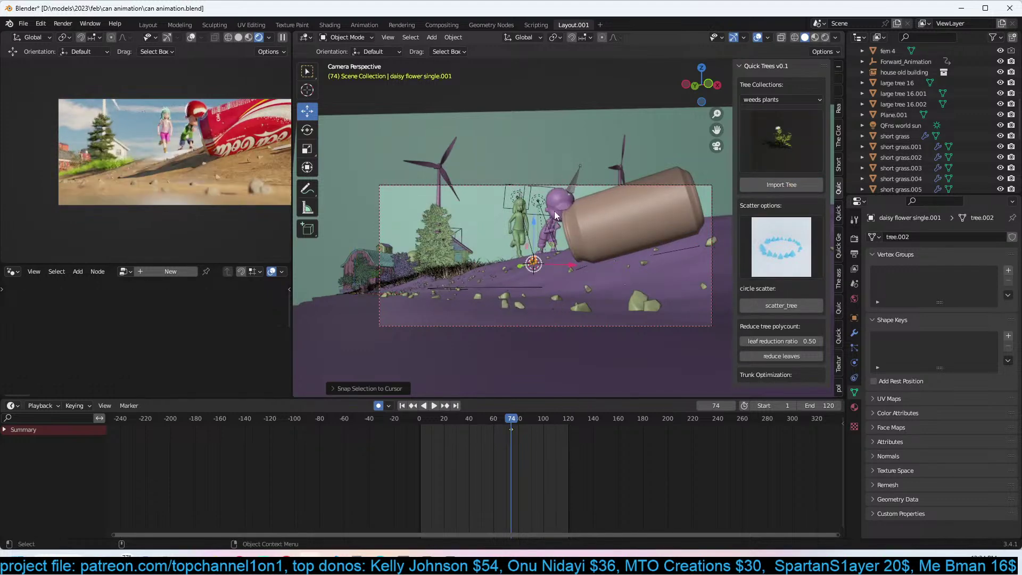
{"action": "key", "text": "s"}
{"action": "left_click", "coordinate": [496, 242]}
{"action": "scroll", "coordinate": [496, 242], "scroll_direction": "up", "scroll_amount": 3}
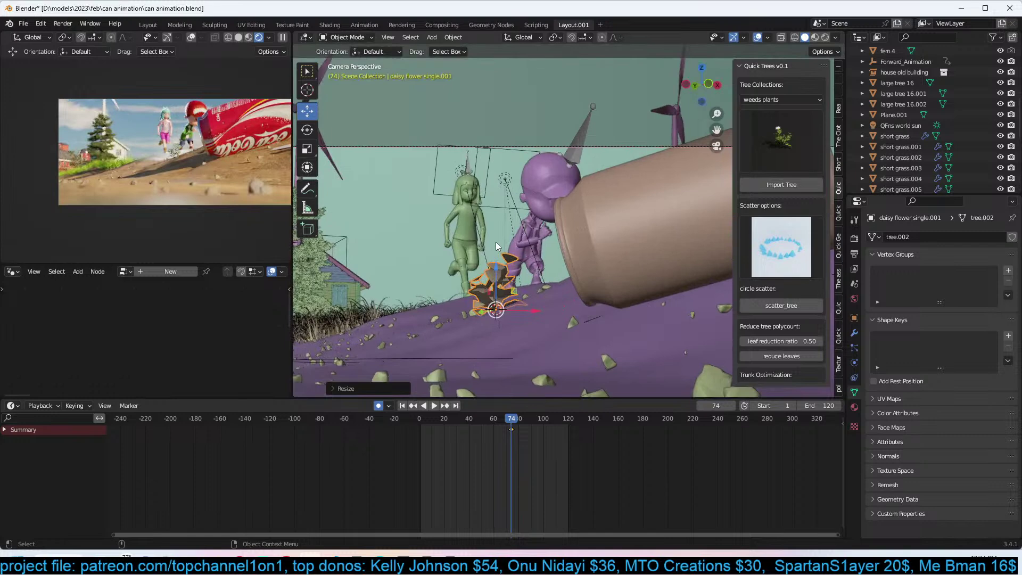
Select the dirt road, check the daisy in the rendered preview, and save the file.
{"action": "left_click", "coordinate": [534, 290]}
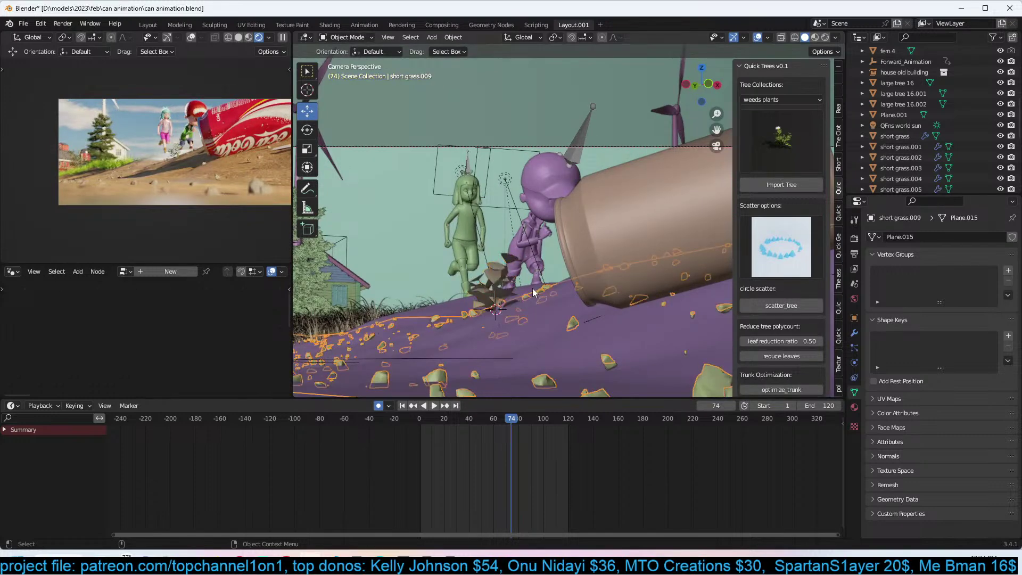
{"action": "left_click", "coordinate": [532, 289]}
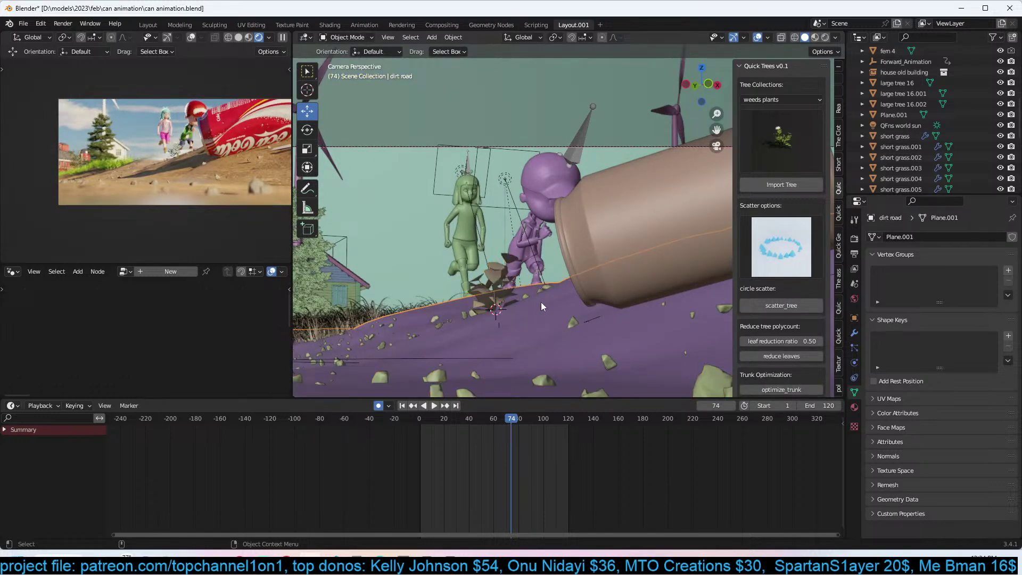
{"action": "scroll", "coordinate": [197, 189], "scroll_direction": "up", "scroll_amount": 3}
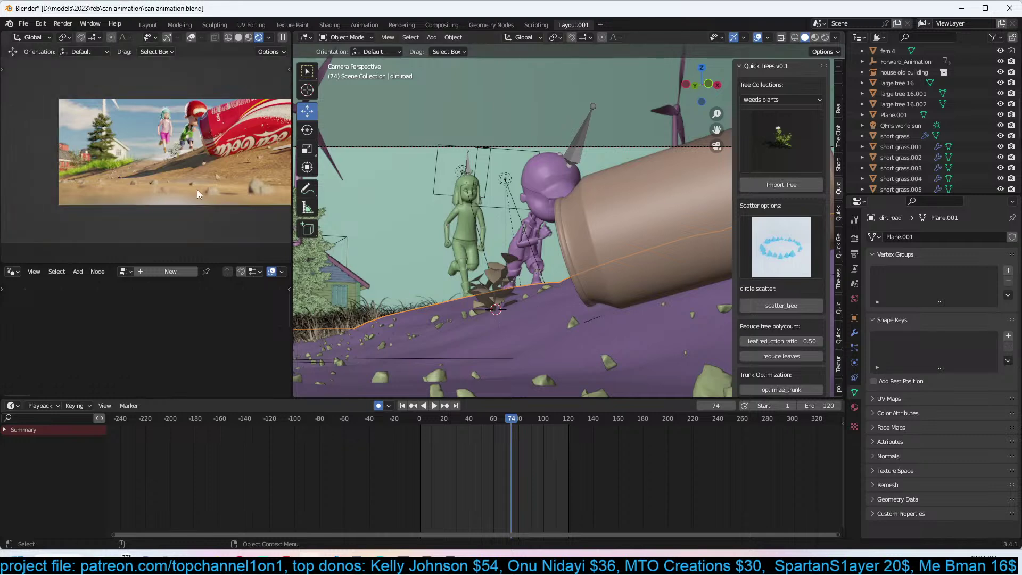
{"action": "scroll", "coordinate": [197, 190], "scroll_direction": "down", "scroll_amount": 3}
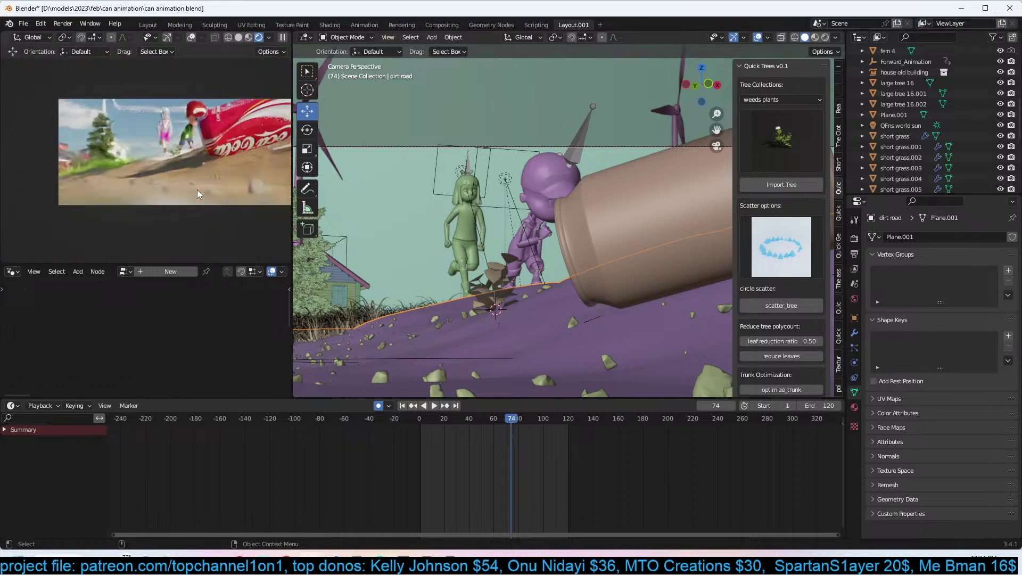
{"action": "key", "text": "ctrl+s"}
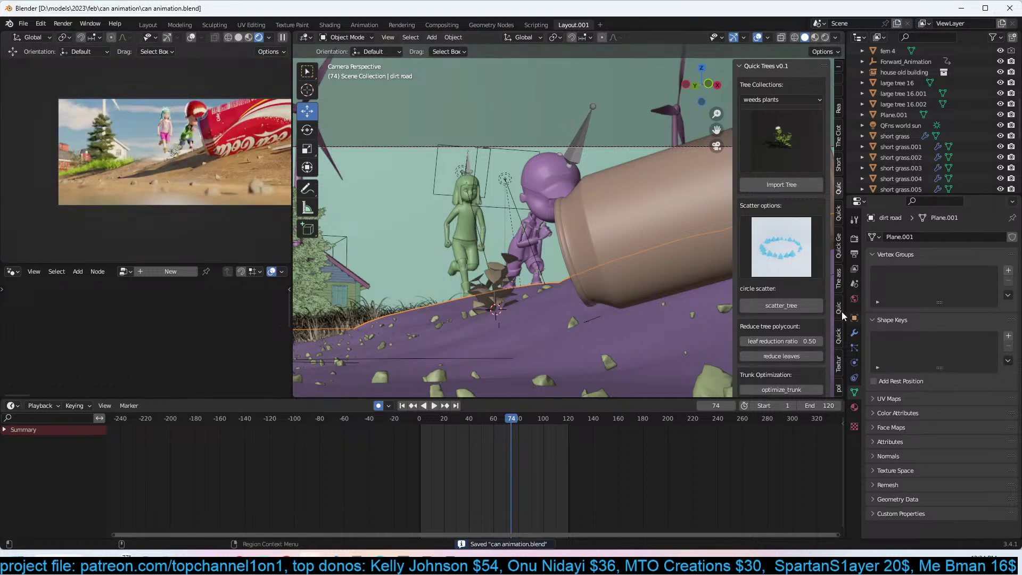
Import the leafy, thin-stemmed plant from the weeds plants collection and snap it to the 3D cursor on the road near the boy.
{"action": "left_click", "coordinate": [754, 140]}
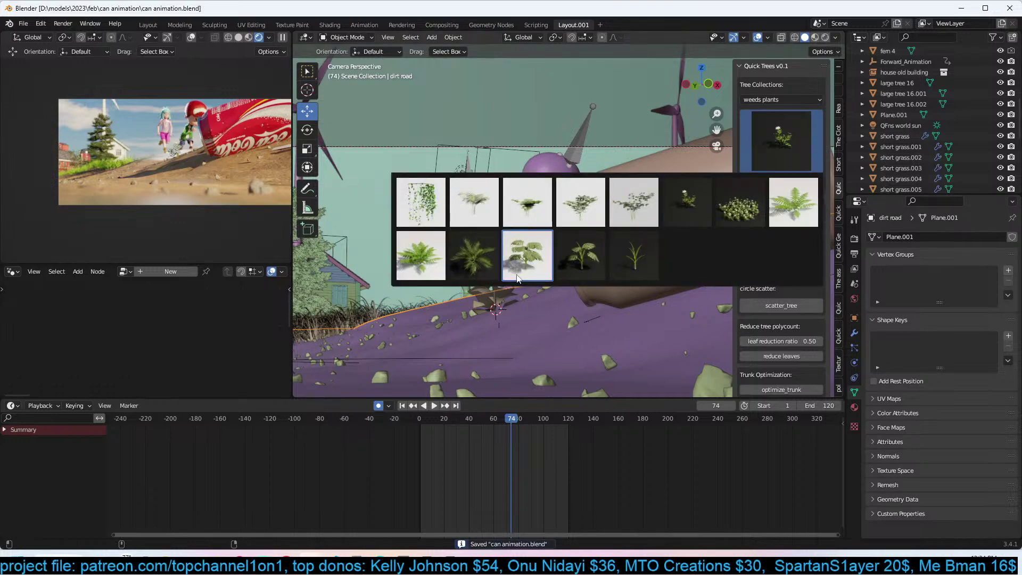
{"action": "left_click", "coordinate": [641, 208]}
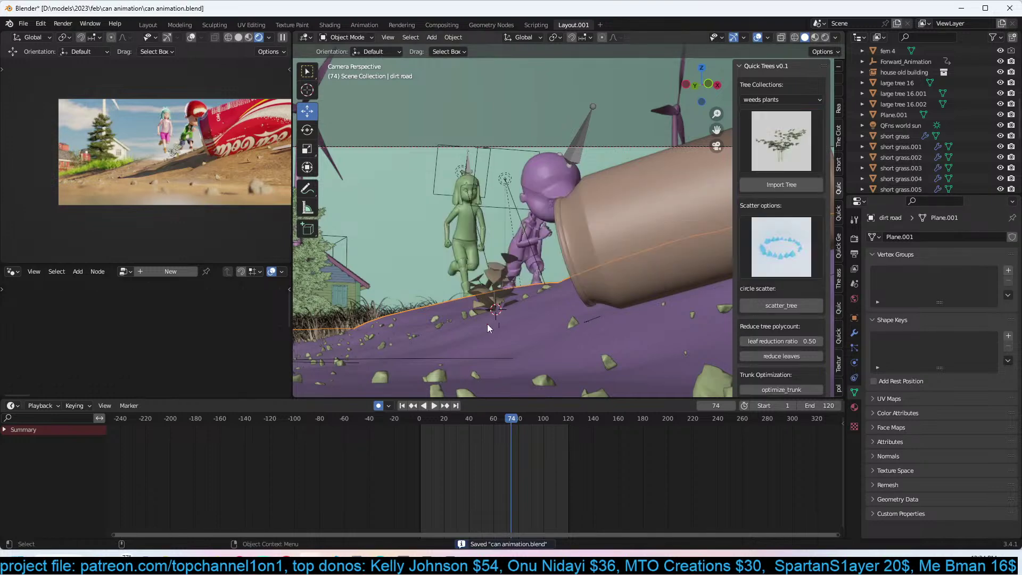
{"action": "left_click", "coordinate": [793, 185]}
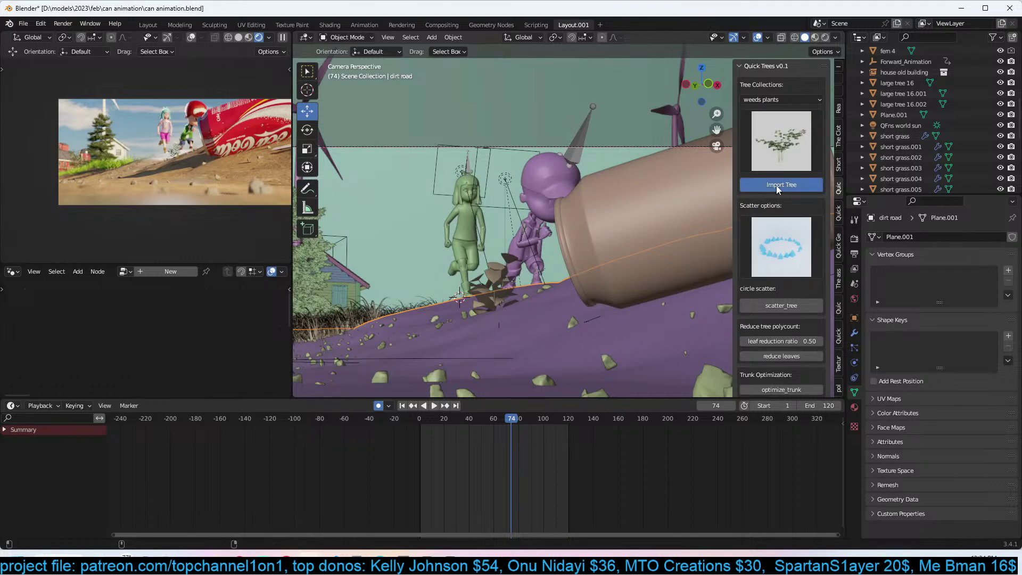
{"action": "key", "text": "s"}
{"action": "left_click", "coordinate": [606, 233]}
{"action": "key", "text": "s"}
{"action": "left_click", "coordinate": [521, 303]}
{"action": "right_click", "coordinate": [521, 304], "text": "shift"}
{"action": "key", "text": "shift+s"}
{"action": "left_click", "coordinate": [519, 256]}
Scale the imported leafy plant down so that it is only slightly taller than the children.
{"action": "key", "text": "s"}
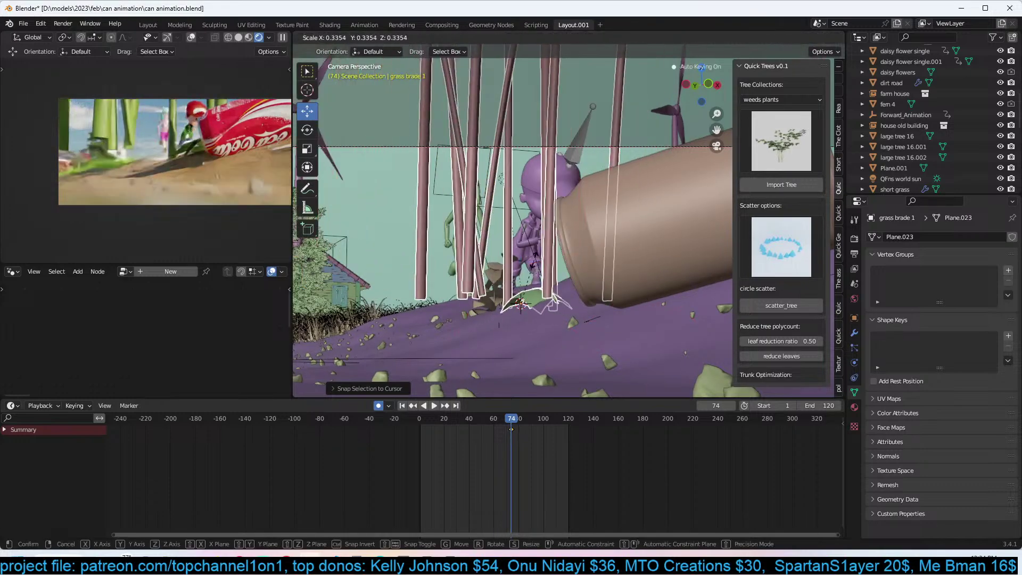
{"action": "left_click", "coordinate": [535, 207]}
{"action": "key", "text": "s"}
{"action": "left_click", "coordinate": [605, 200]}
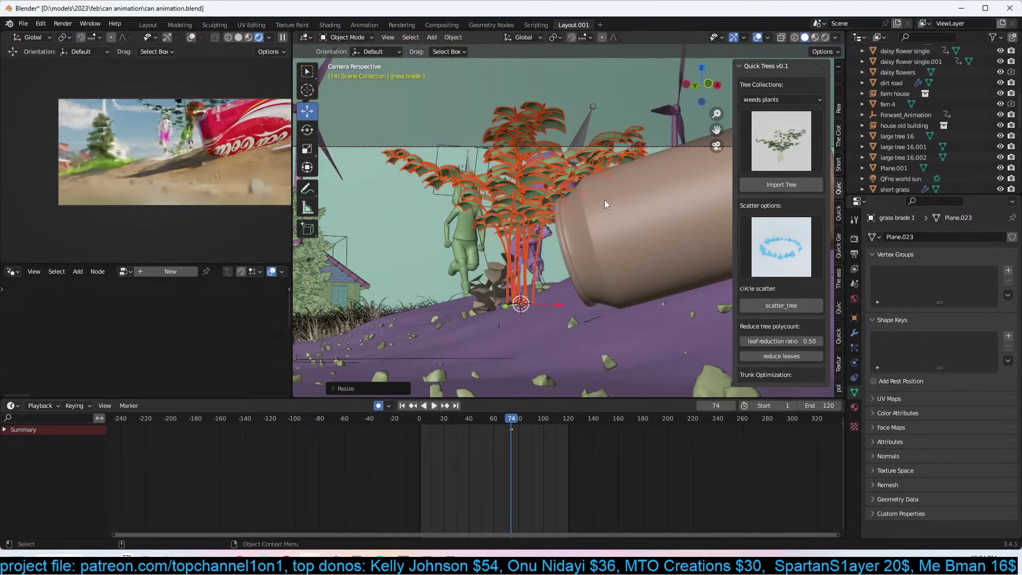
Move the leafy plant in front of the girl and tilt it with a free trackball rotation.
{"action": "key", "text": "g"}
{"action": "right_click", "coordinate": [564, 238]}
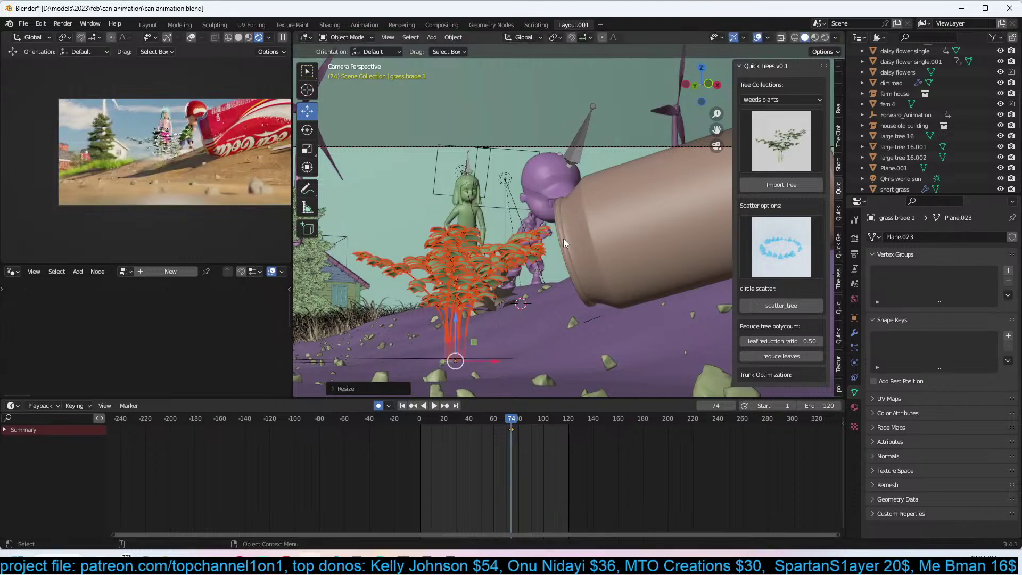
{"action": "key", "text": "r"}
{"action": "key", "text": "r"}
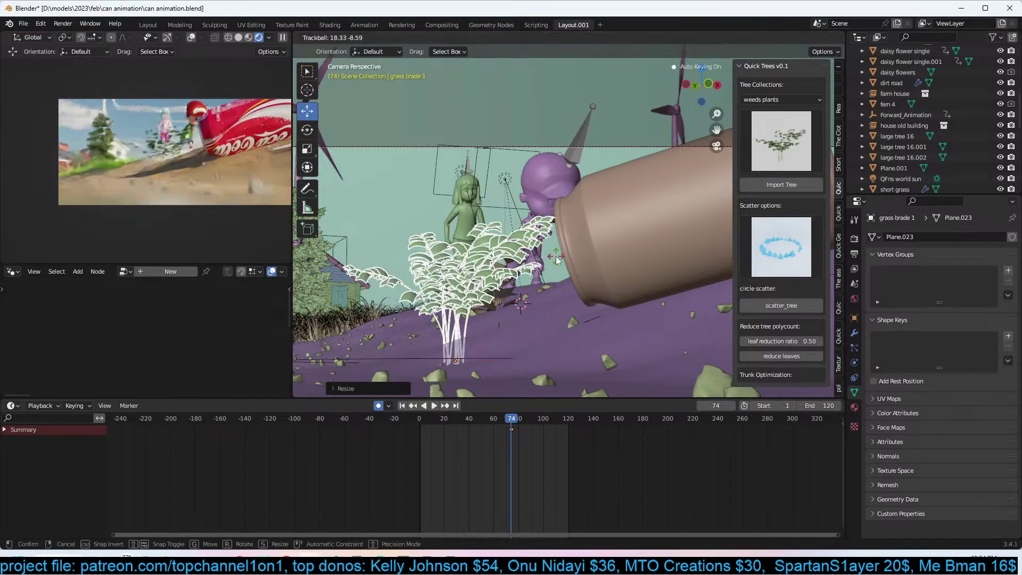
{"action": "left_click", "coordinate": [577, 265]}
{"action": "left_click", "coordinate": [527, 288]}
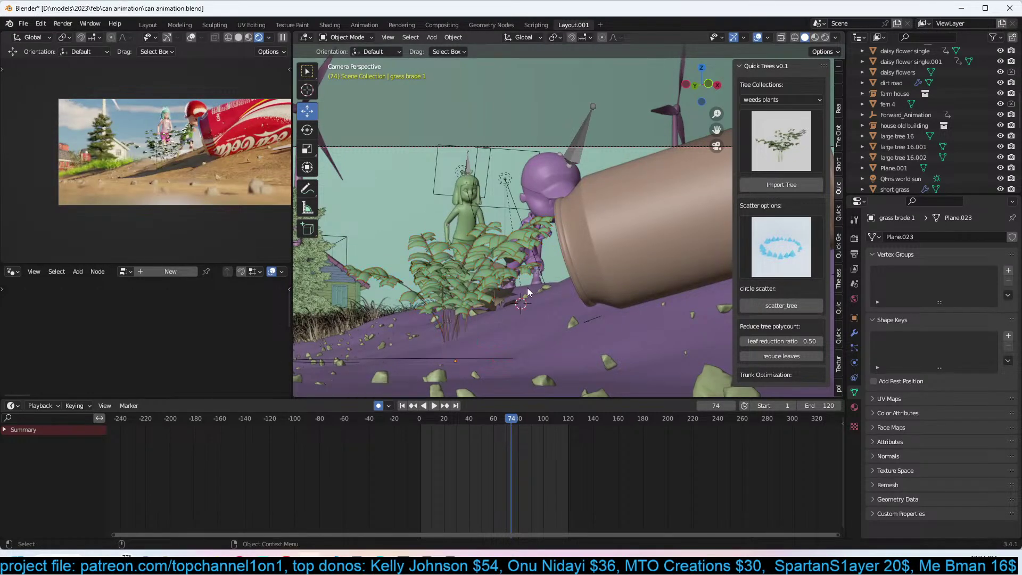
{"action": "scroll", "coordinate": [647, 319], "scroll_direction": "down", "scroll_amount": 5}
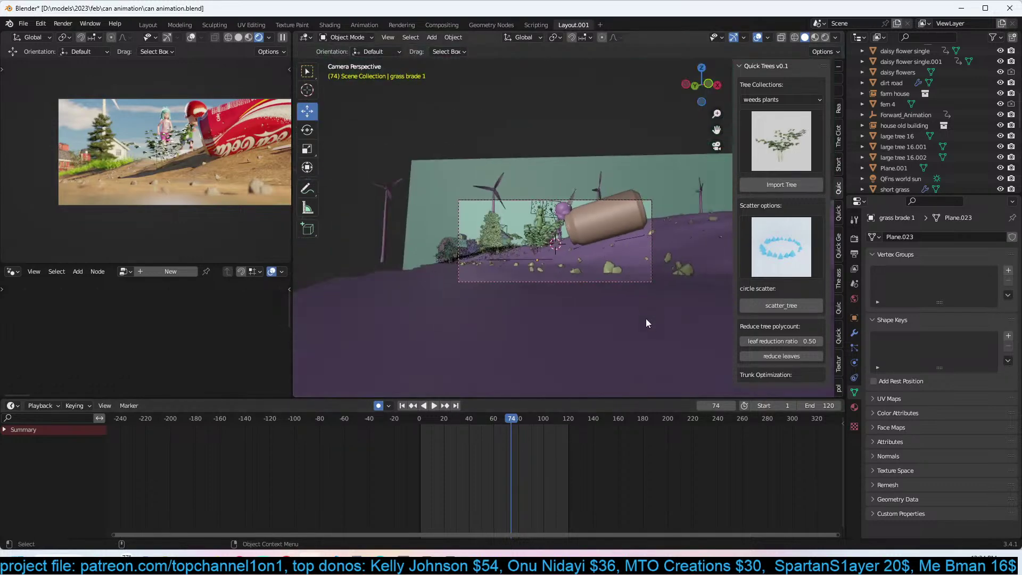
Search all asset library objects for "rock" and add the wide rubble pile asset to the scene.
{"action": "left_click", "coordinate": [786, 160]}
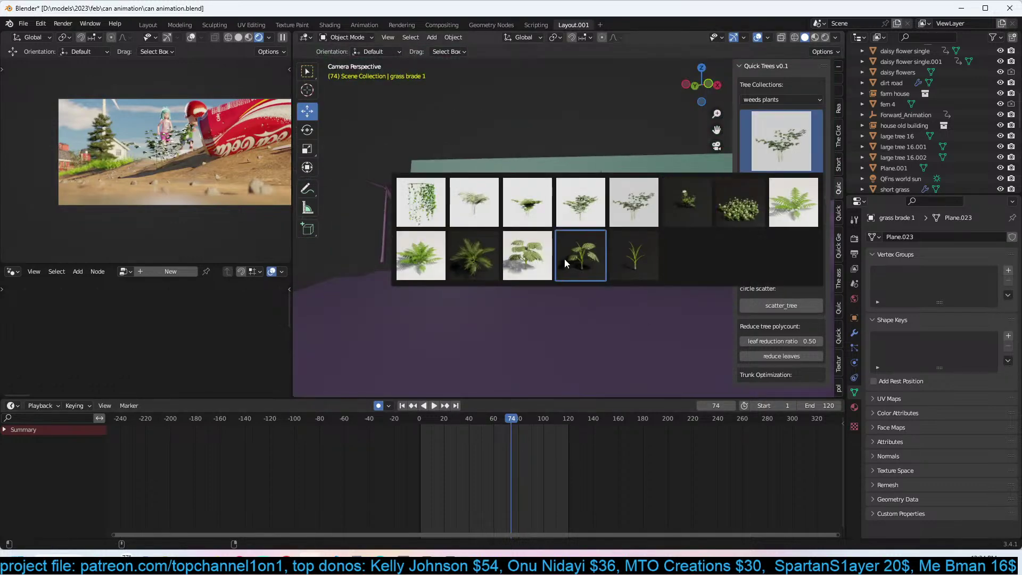
{"action": "left_click", "coordinate": [780, 143]}
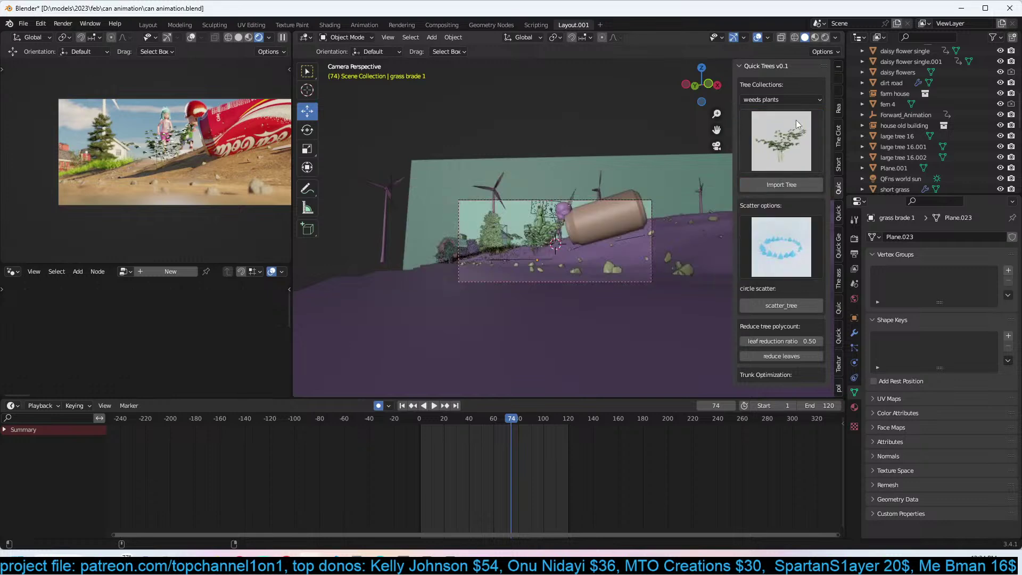
{"action": "left_click", "coordinate": [837, 279]}
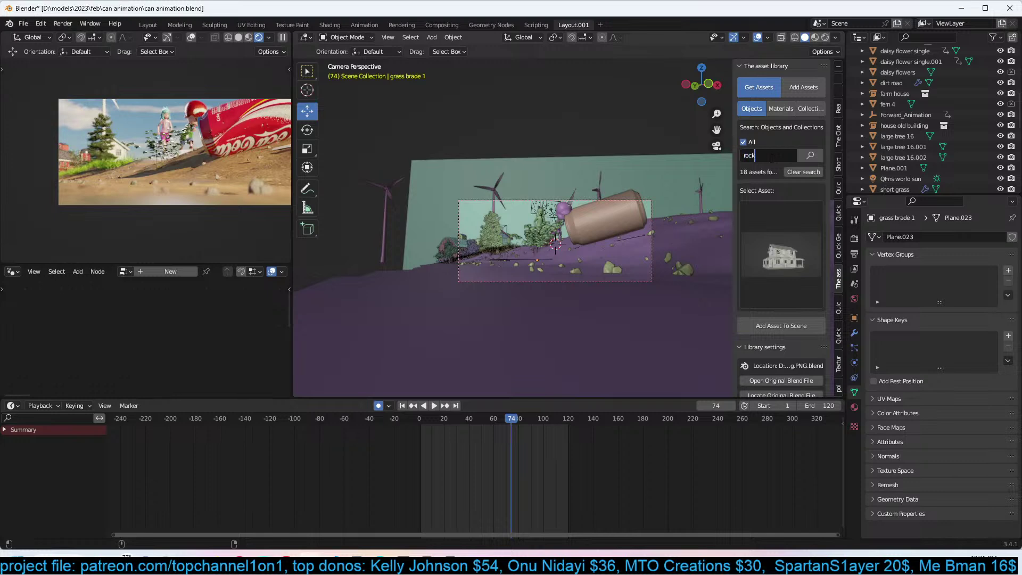
{"action": "key", "text": "Return"}
{"action": "left_click", "coordinate": [790, 269]}
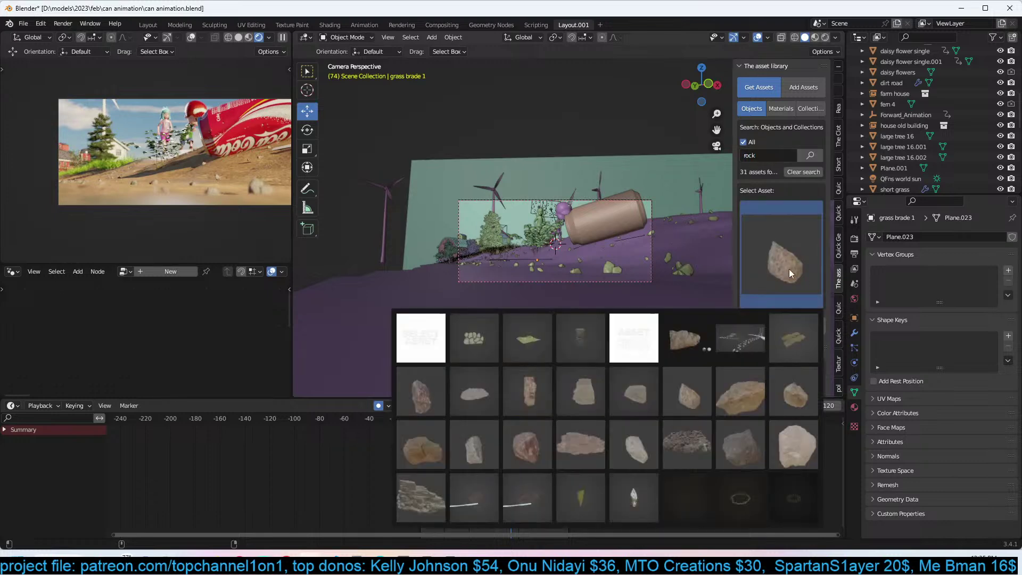
{"action": "left_click", "coordinate": [675, 437]}
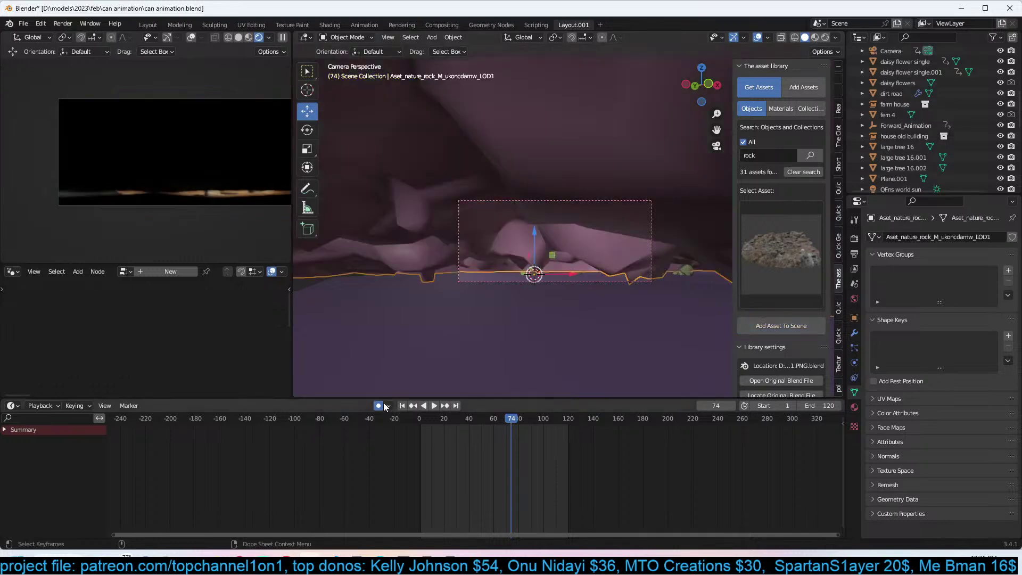
Turn off auto keying and scale the rubble pile down until it forms a low strip in the camera's foreground.
{"action": "key", "text": "s"}
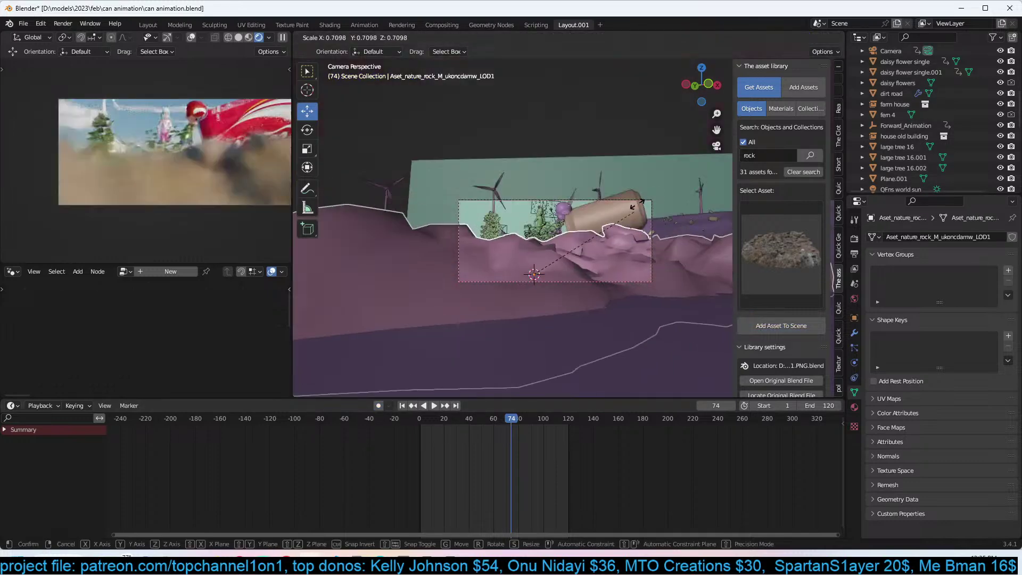
{"action": "left_click", "coordinate": [654, 210]}
{"action": "key", "text": "s"}
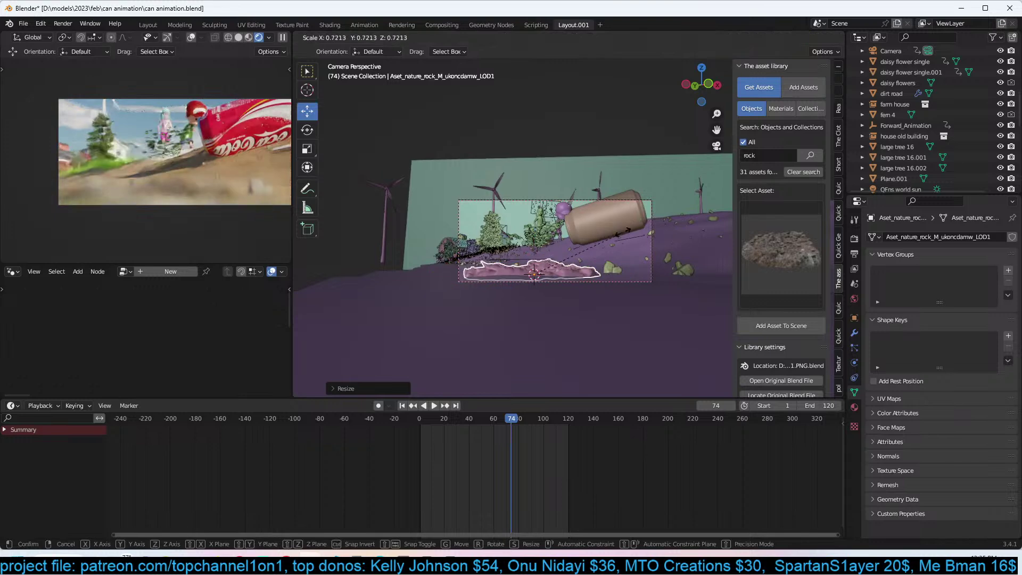
{"action": "left_click", "coordinate": [621, 235]}
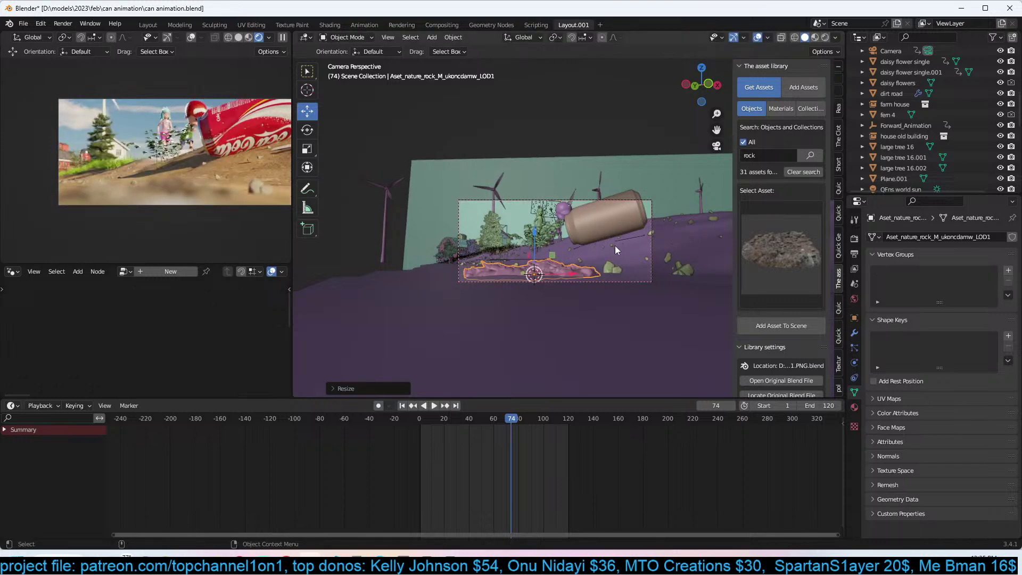
Duplicate the rubble pile and snap the copy to the 3D cursor on the road below the can.
{"action": "middle_click_drag", "start_coordinate": [625, 248], "coordinate": [590, 275], "text": "shift"}
{"action": "key", "text": "shift+d"}
{"action": "right_click", "coordinate": [590, 275]}
{"action": "right_click", "coordinate": [590, 275], "text": "shift"}
{"action": "key", "text": "shift+s"}
{"action": "left_click", "coordinate": [594, 168]}
Rotate the duplicated rubble pile and adjust its size.
{"action": "key", "text": "r"}
{"action": "left_click", "coordinate": [697, 264]}
{"action": "key", "text": "s"}
{"action": "left_click", "coordinate": [702, 262]}
Clear the duplicated rubble pile's rotation and rotate it about the global X and Y axes to follow the slope.
{"action": "key", "text": "alt+r"}
{"action": "key", "text": "r"}
{"action": "key", "text": "x"}
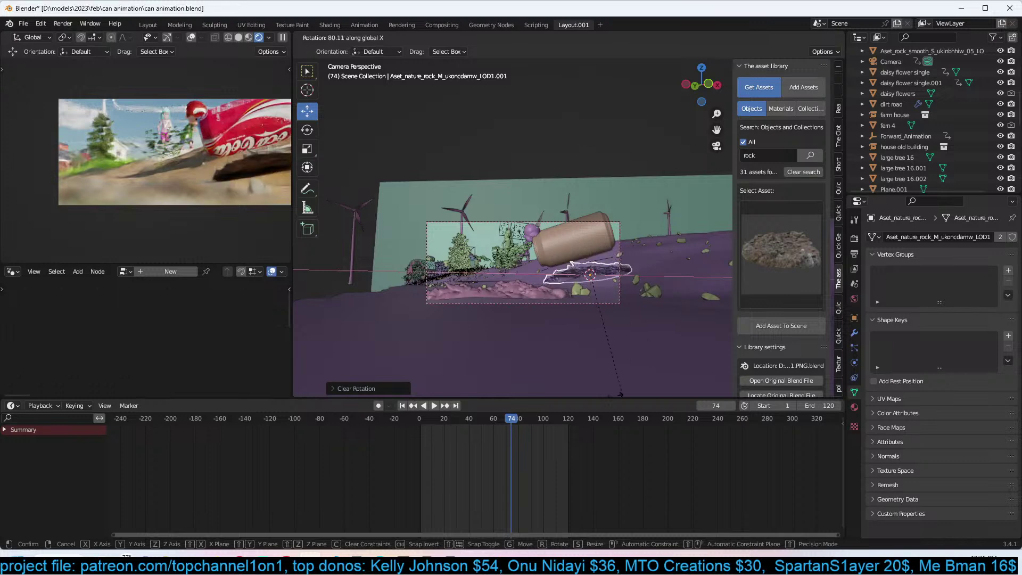
{"action": "left_click", "coordinate": [661, 244]}
{"action": "key", "text": "r"}
{"action": "key", "text": "y"}
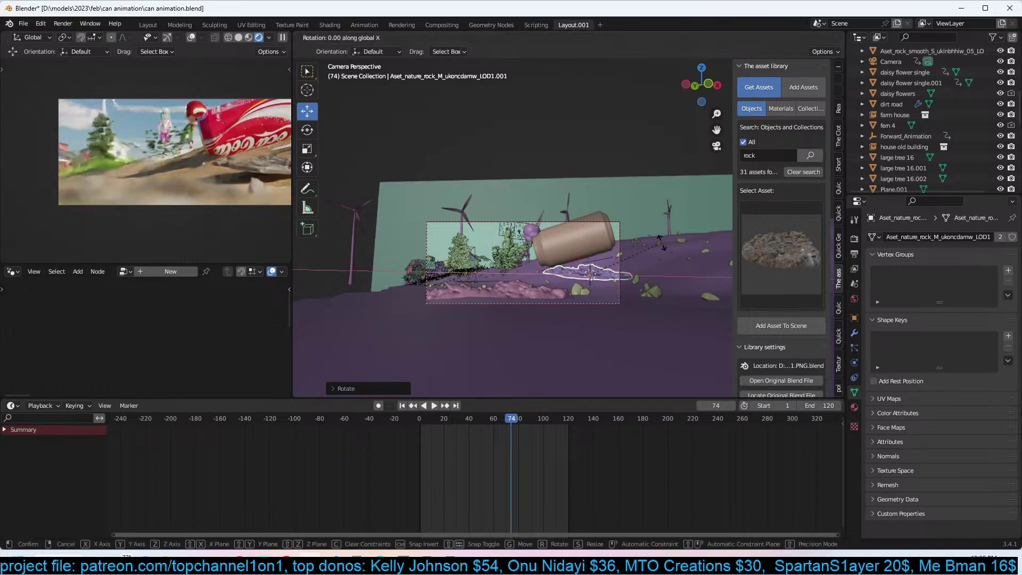
{"action": "left_click", "coordinate": [649, 251]}
Resize the duplicated rubble pile and fine-tune its tilt against the road with a free trackball rotation.
{"action": "key", "text": "s"}
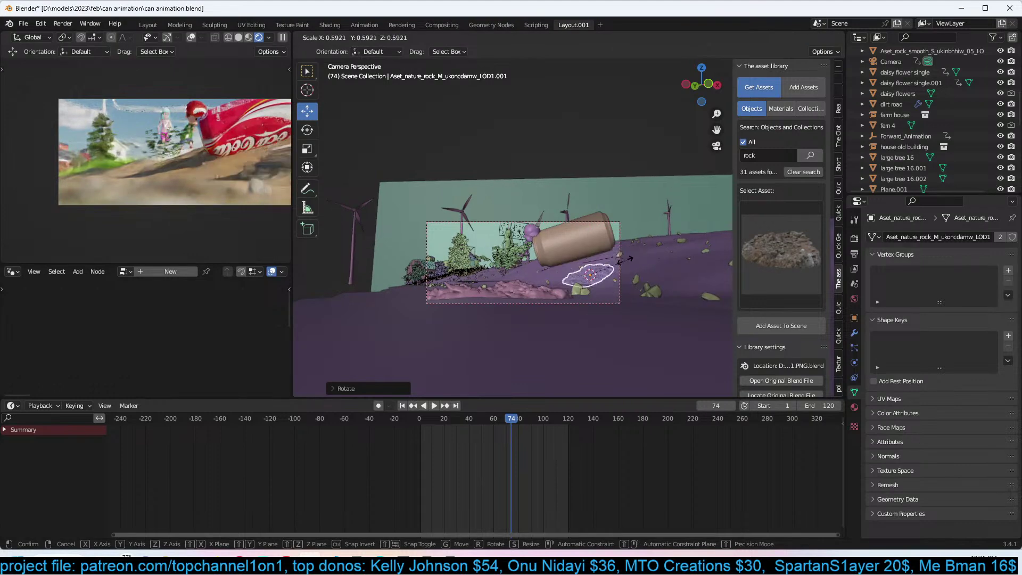
{"action": "left_click", "coordinate": [625, 260]}
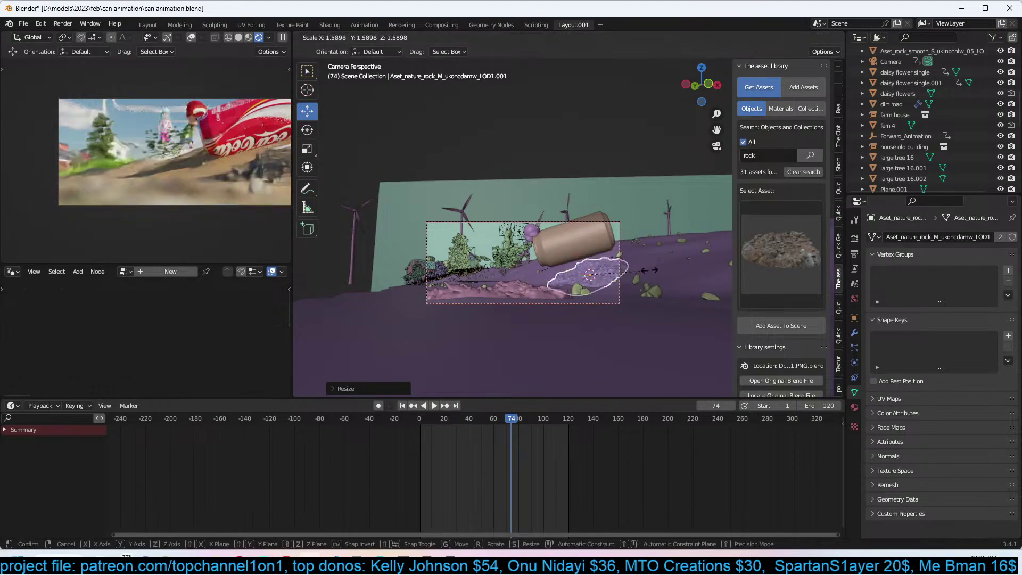
{"action": "key", "text": "KP_Decimal"}
{"action": "key", "text": "r"}
{"action": "key", "text": "r"}
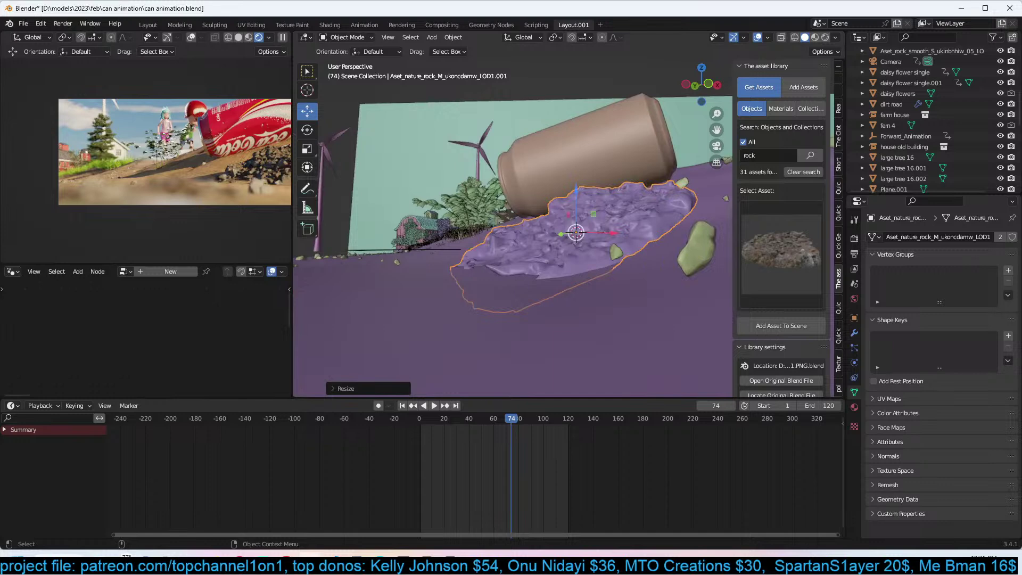
{"action": "left_click", "coordinate": [665, 233]}
Shift the duplicated rubble pile slightly so it sinks into the road in front of the can, and play the animation.
{"action": "key", "text": "g"}
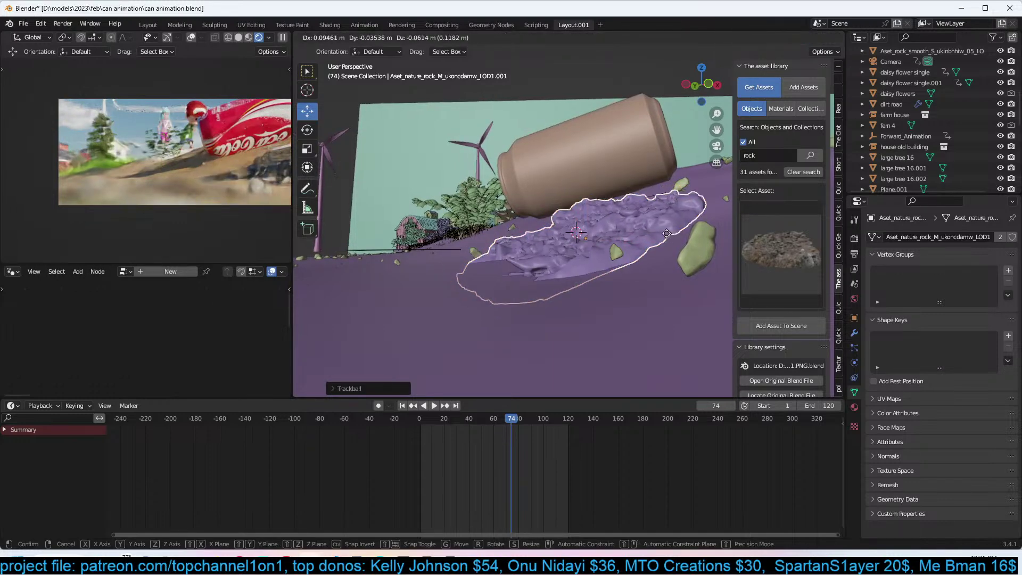
{"action": "left_click", "coordinate": [674, 239]}
{"action": "key", "text": "space"}
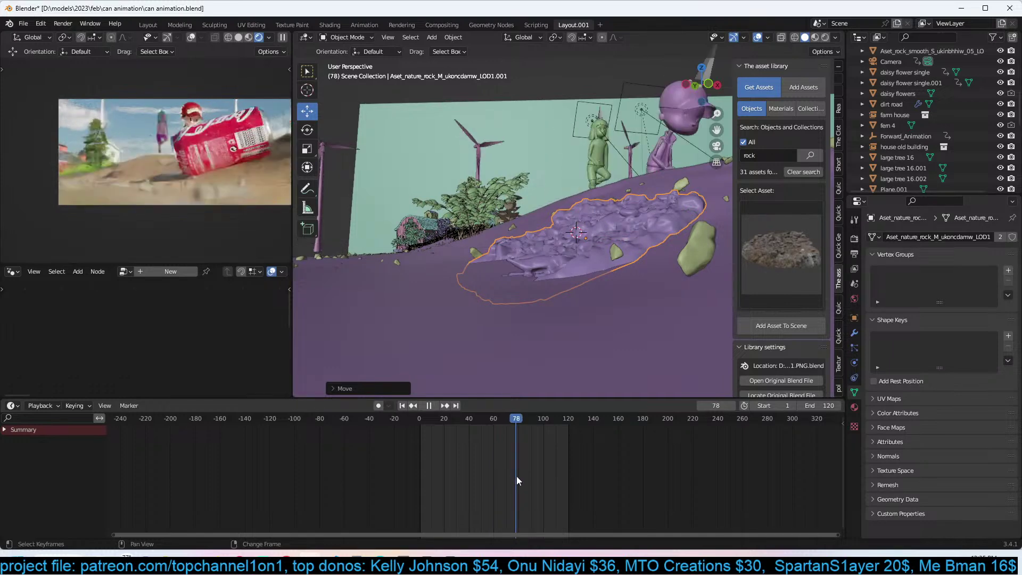
Stop playback, enlarge the duplicated rubble pile to about 1.79 times its size, and save the file.
{"action": "key", "text": "space"}
{"action": "key", "text": "s"}
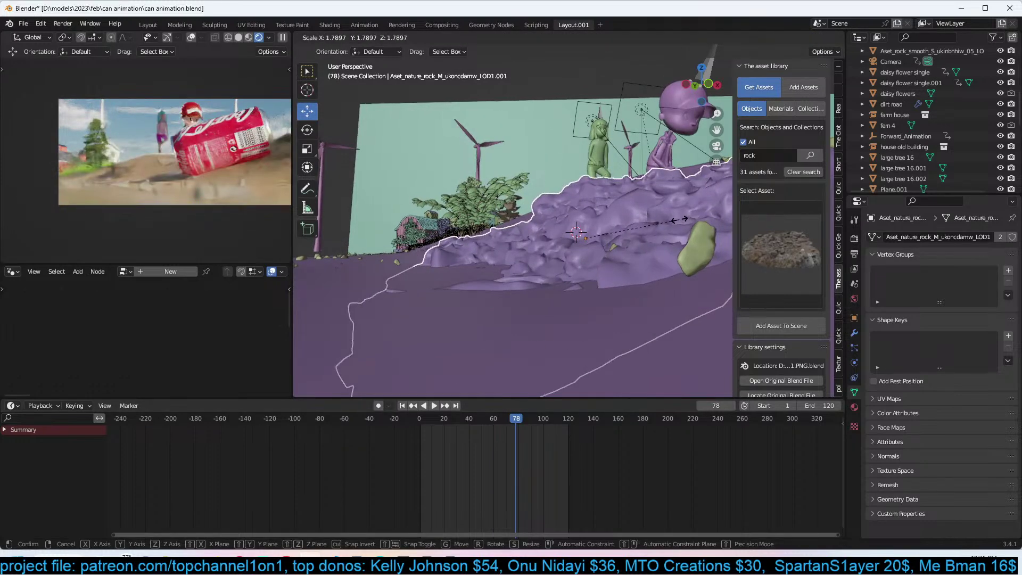
{"action": "left_click", "coordinate": [679, 220]}
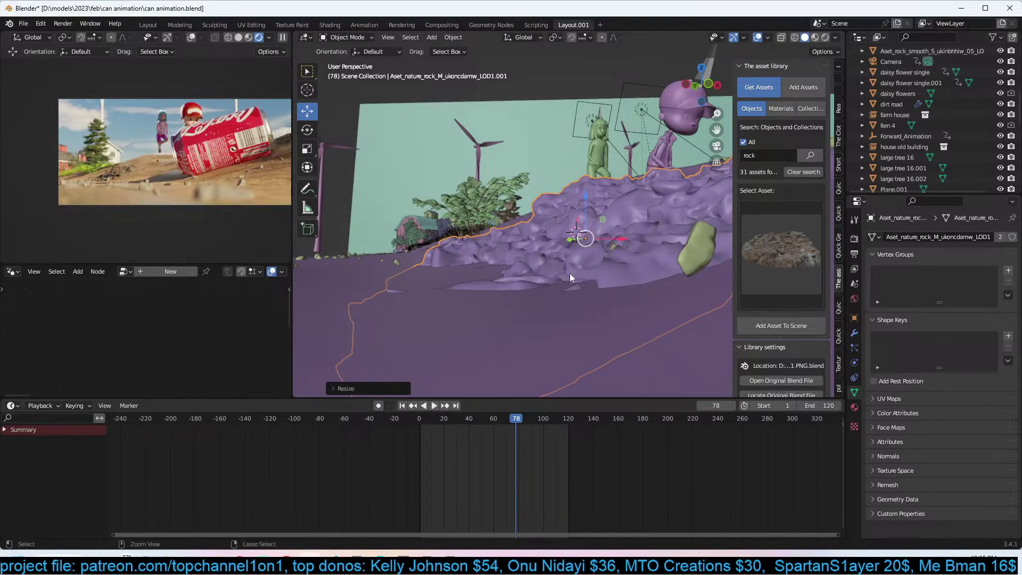
{"action": "key", "text": "ctrl+s"}
{"action": "scroll", "coordinate": [599, 264], "scroll_direction": "down", "scroll_amount": 3}
{"action": "left_click", "coordinate": [791, 244]}
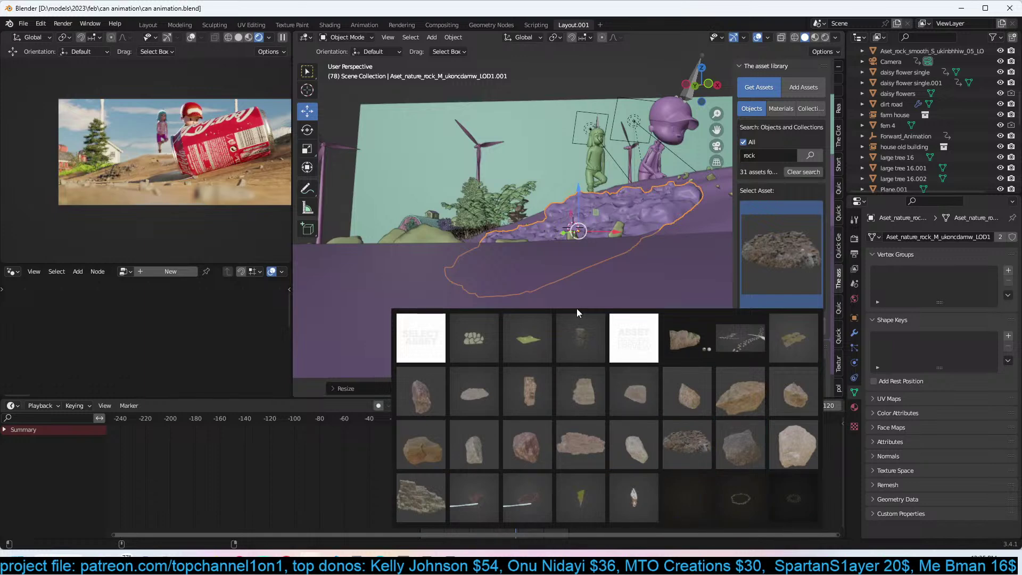
{"action": "key", "text": "ctrl+s"}
Move the short grass patch down over the bare bank beside the road at frame 120, and save the file.
{"action": "middle_click_drag", "start_coordinate": [522, 149], "coordinate": [647, 217]}
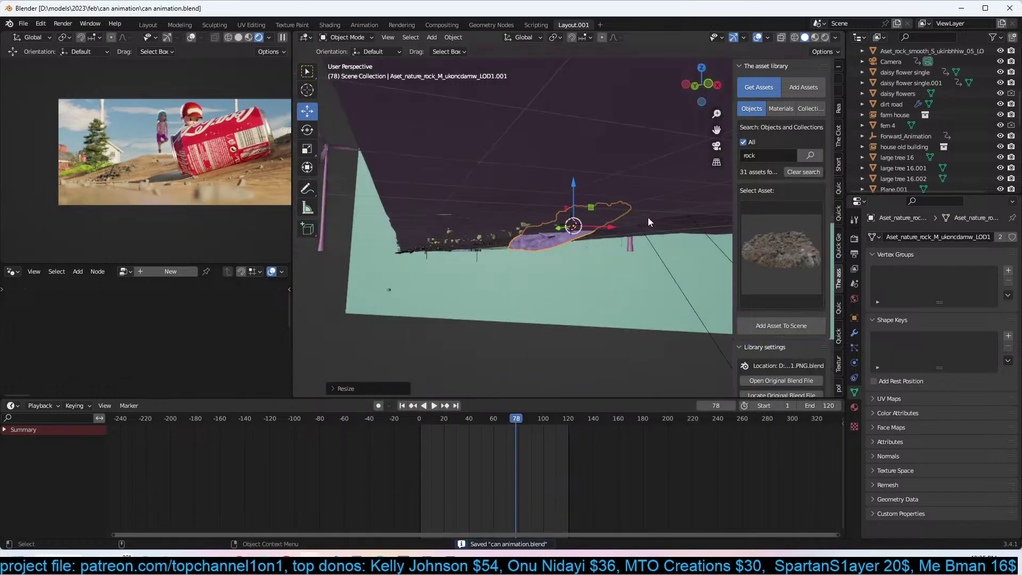
{"action": "key", "text": "KP_0"}
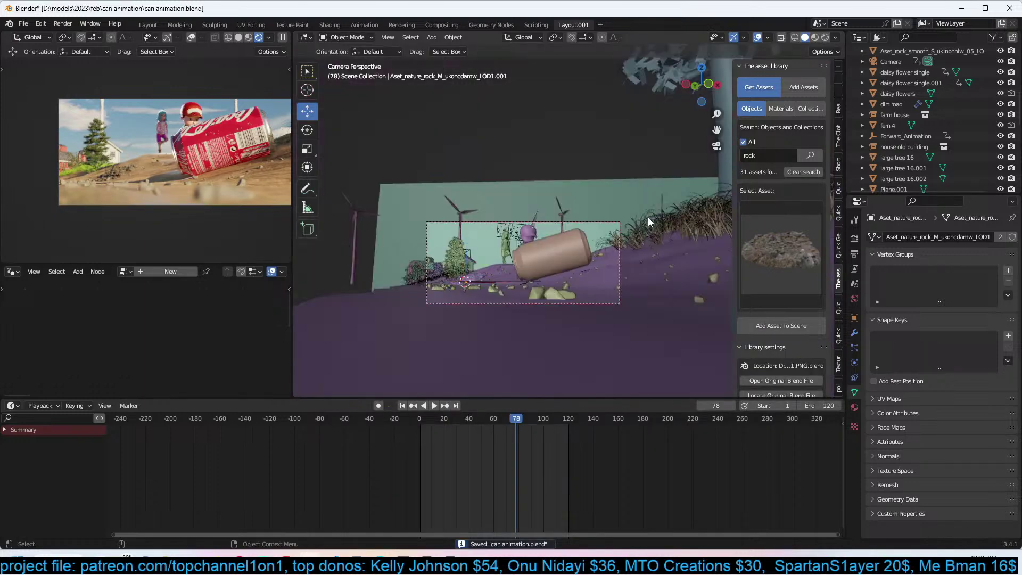
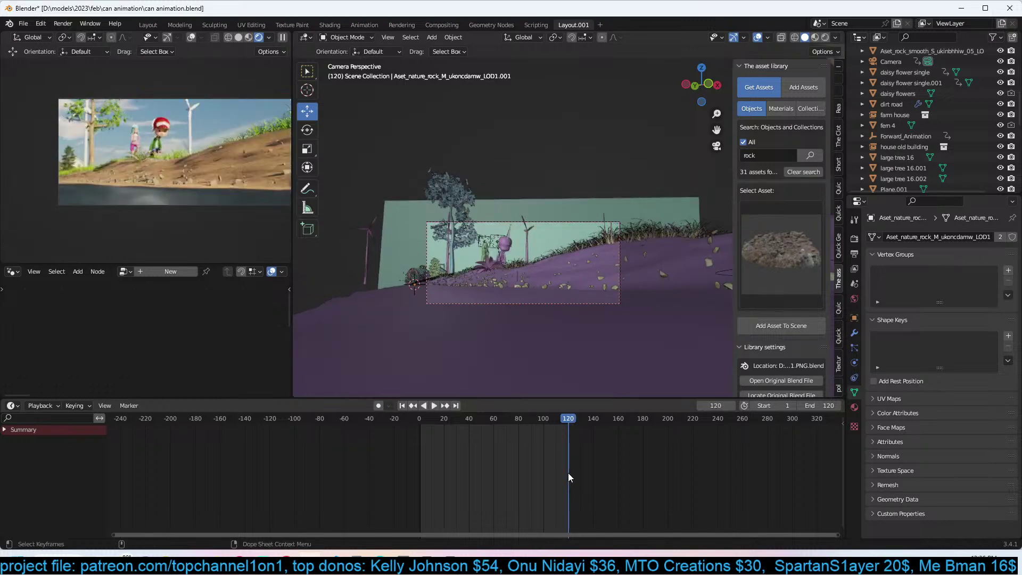
{"action": "left_click", "coordinate": [653, 225]}
{"action": "key", "text": "KP_7"}
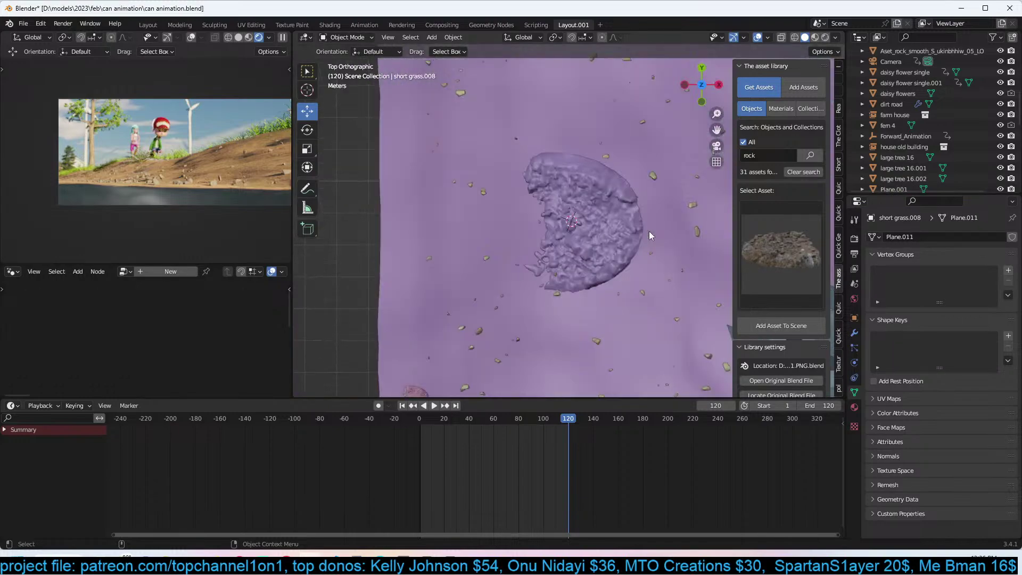
{"action": "key", "text": "KP_Decimal"}
{"action": "middle_click_drag", "start_coordinate": [649, 231], "coordinate": [619, 165]}
{"action": "key", "text": "g"}
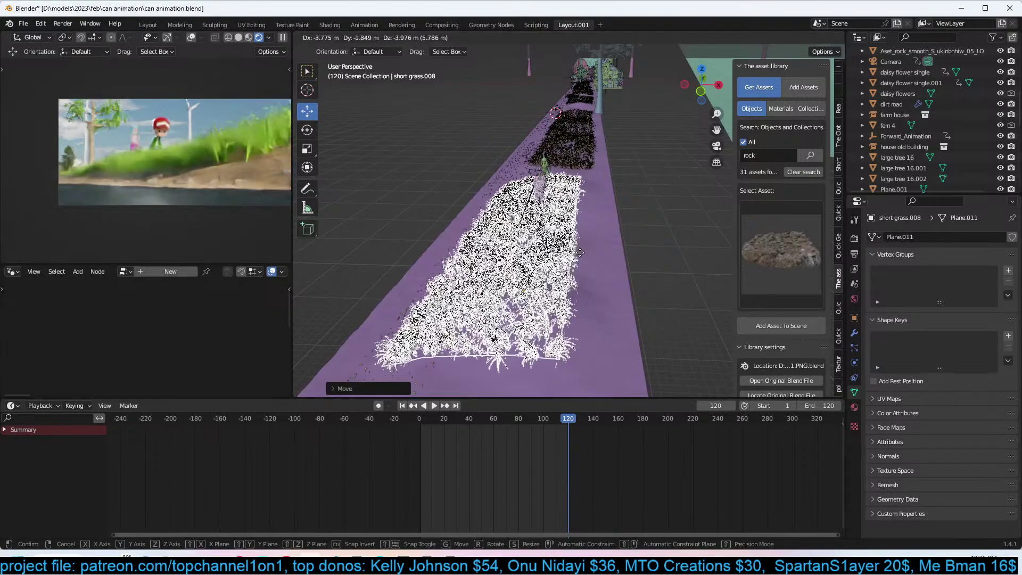
{"action": "left_click", "coordinate": [584, 257]}
{"action": "left_click", "coordinate": [591, 250]}
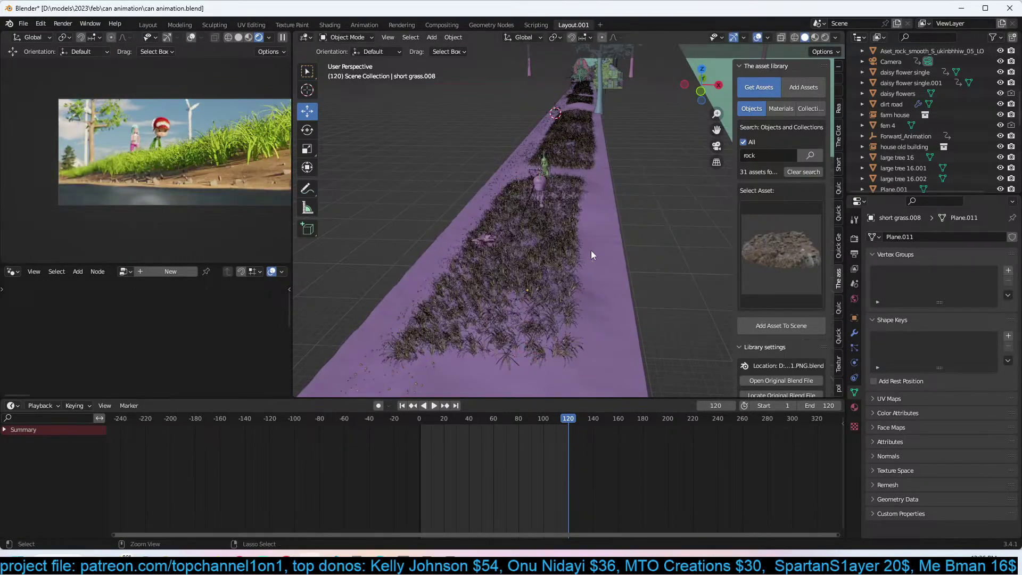
{"action": "key", "text": "ctrl+s"}
Play the animation back to review the can's run past the repositioned grass.
{"action": "right_click", "coordinate": [511, 457]}
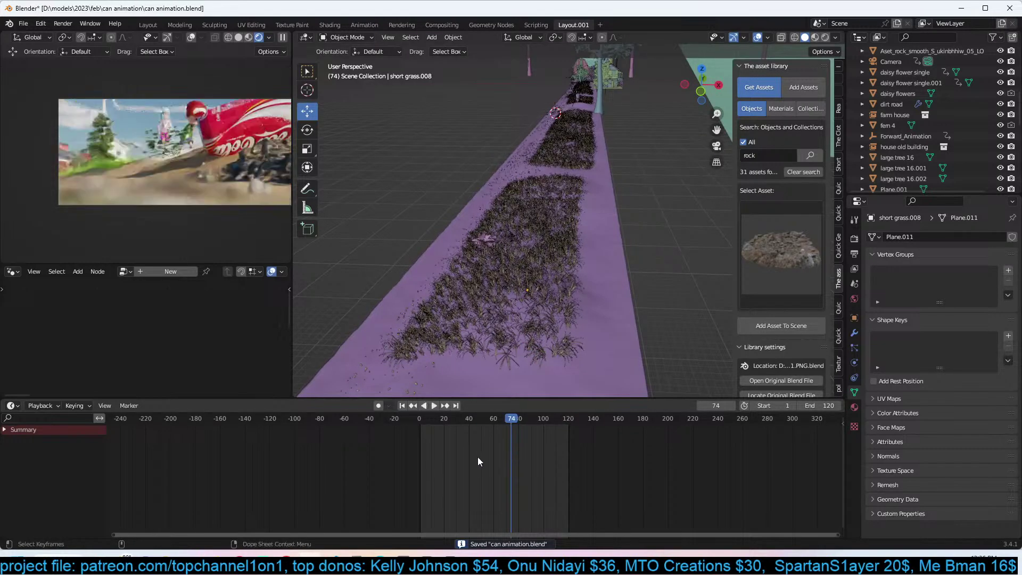
{"action": "key", "text": "space"}
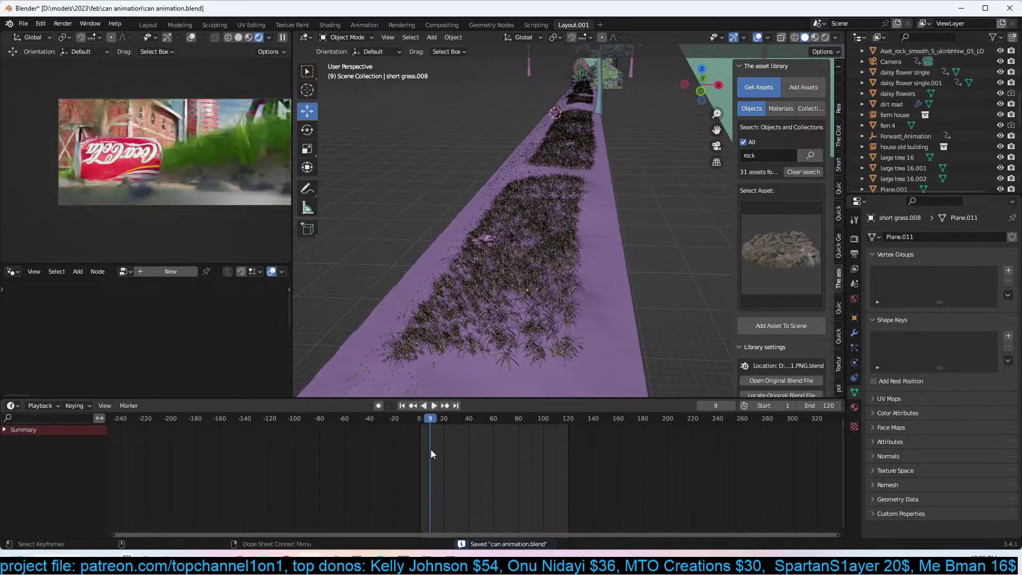
{"action": "key", "text": "space"}
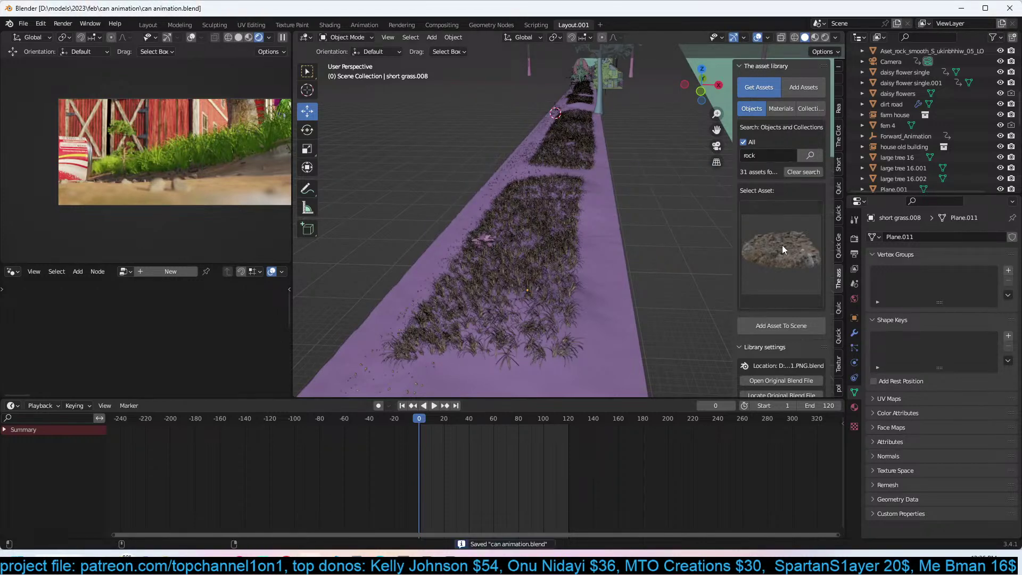
Clear the rock search and switch the asset library directory to D:\models\libraries\decals.
{"action": "left_click", "coordinate": [799, 172]}
{"action": "scroll", "coordinate": [786, 222], "scroll_direction": "down", "scroll_amount": 5}
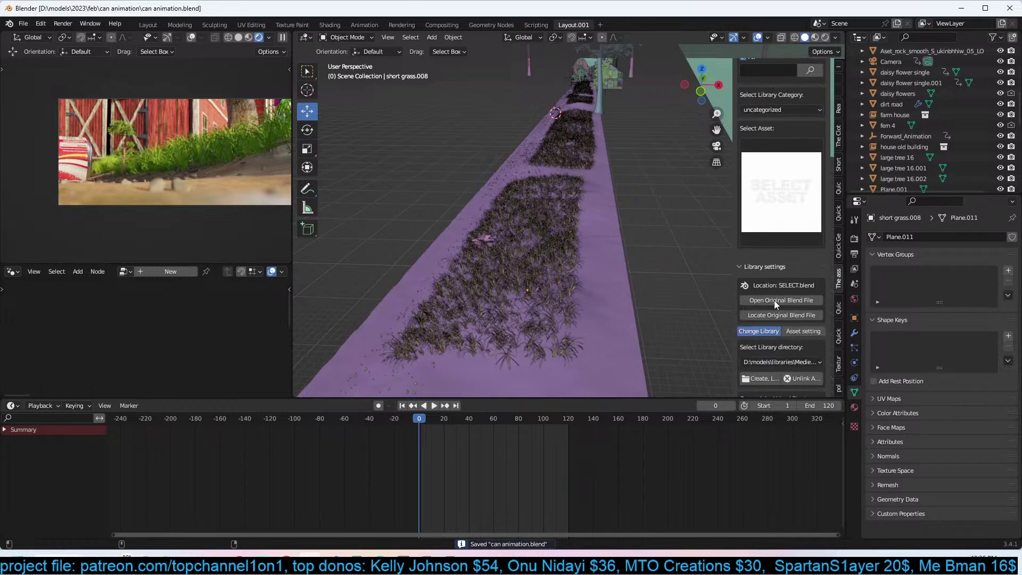
{"action": "left_click", "coordinate": [786, 341]}
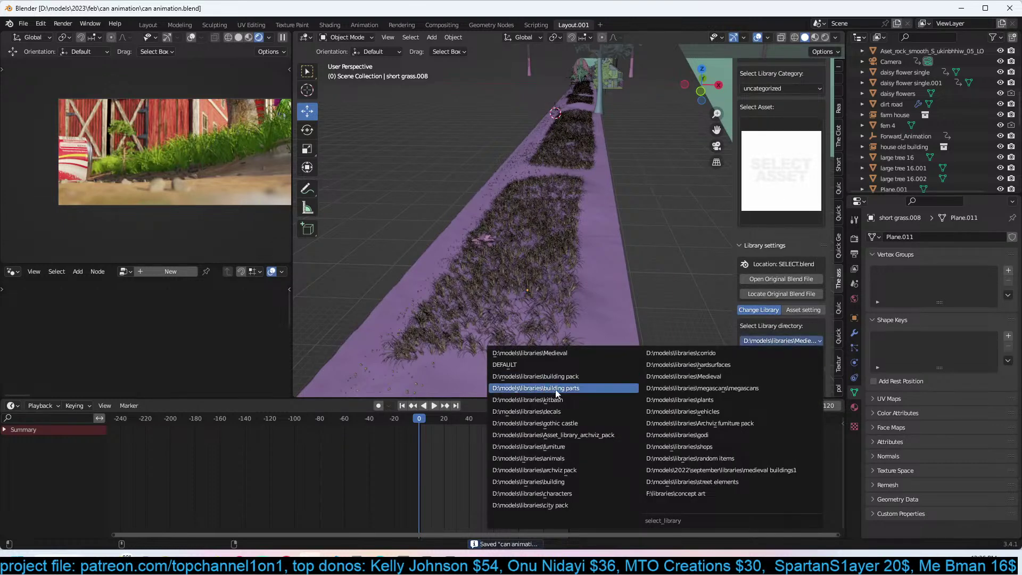
{"action": "left_click", "coordinate": [571, 413]}
{"action": "scroll", "coordinate": [814, 168], "scroll_direction": "up", "scroll_amount": 4}
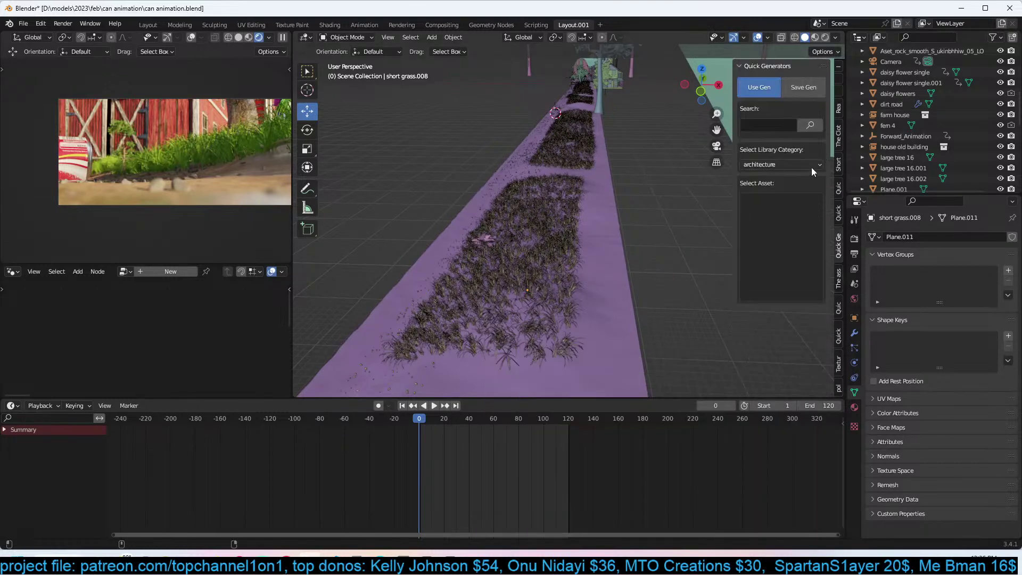
{"action": "left_click", "coordinate": [791, 228]}
{"action": "left_click", "coordinate": [840, 280]}
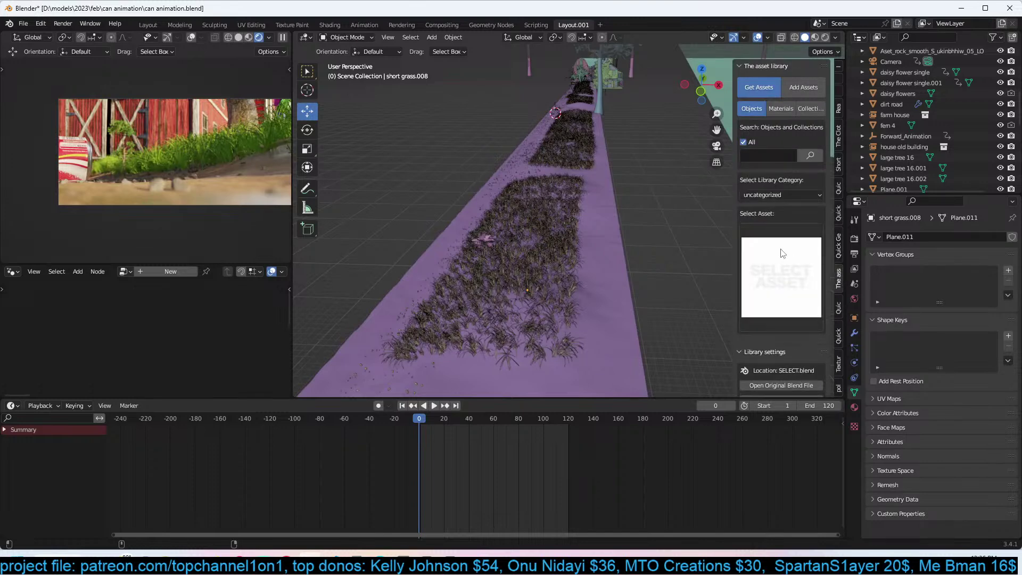
Add the volleyball asset to the grass near the tree trunk in the camera view and rotate it.
{"action": "left_click", "coordinate": [762, 246]}
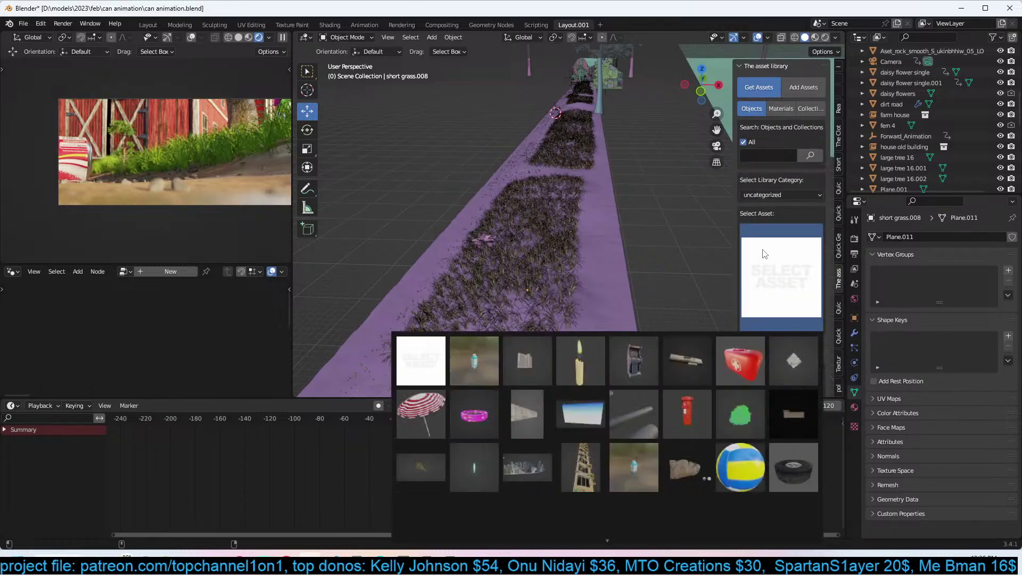
{"action": "left_click", "coordinate": [734, 482]}
{"action": "key", "text": "KP_0"}
{"action": "scroll", "coordinate": [560, 260], "scroll_direction": "up", "scroll_amount": 4}
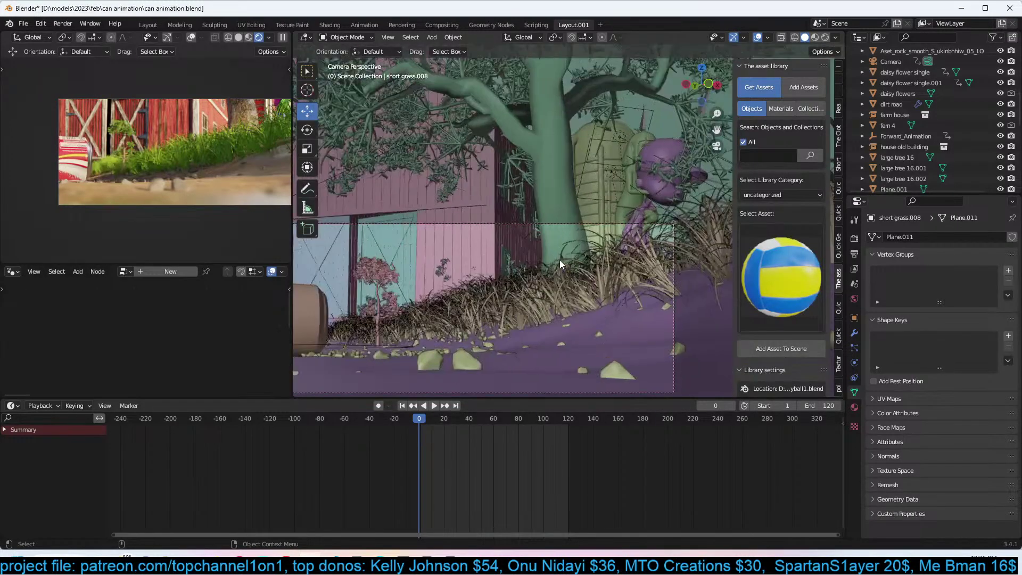
{"action": "left_click", "coordinate": [768, 349]}
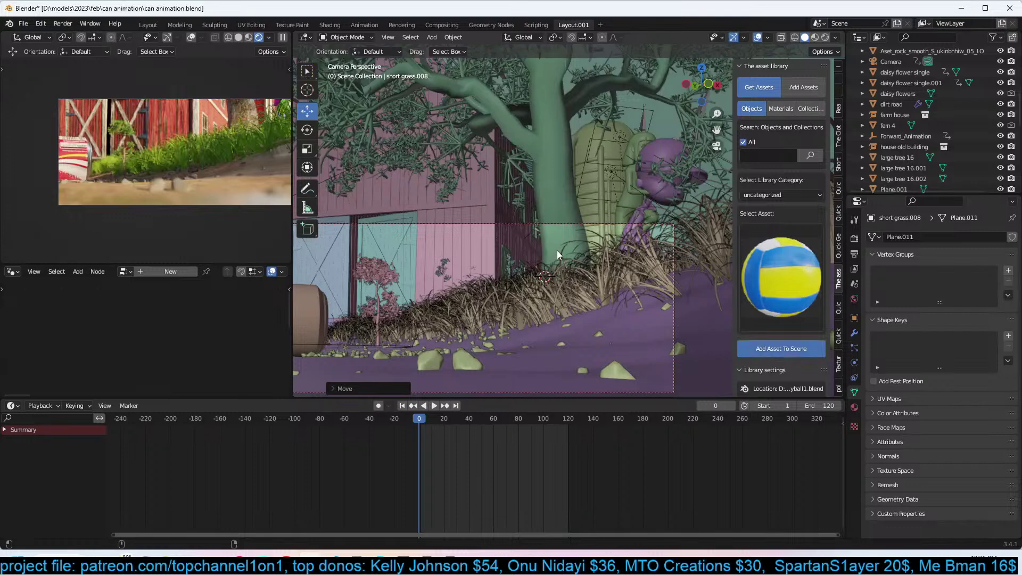
{"action": "key", "text": "r"}
{"action": "key", "text": "r"}
{"action": "key", "text": "r"}
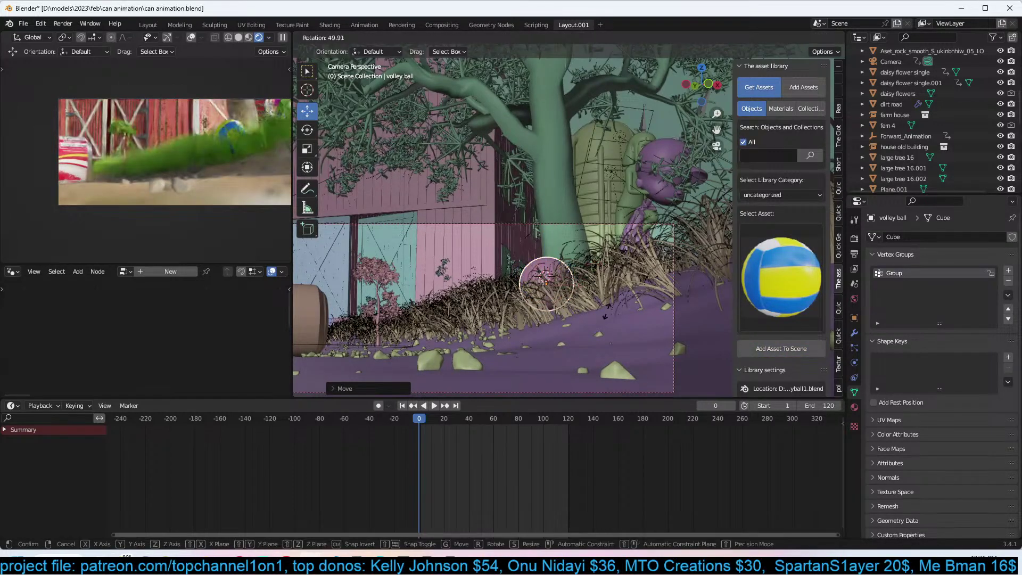
{"action": "left_click", "coordinate": [618, 245]}
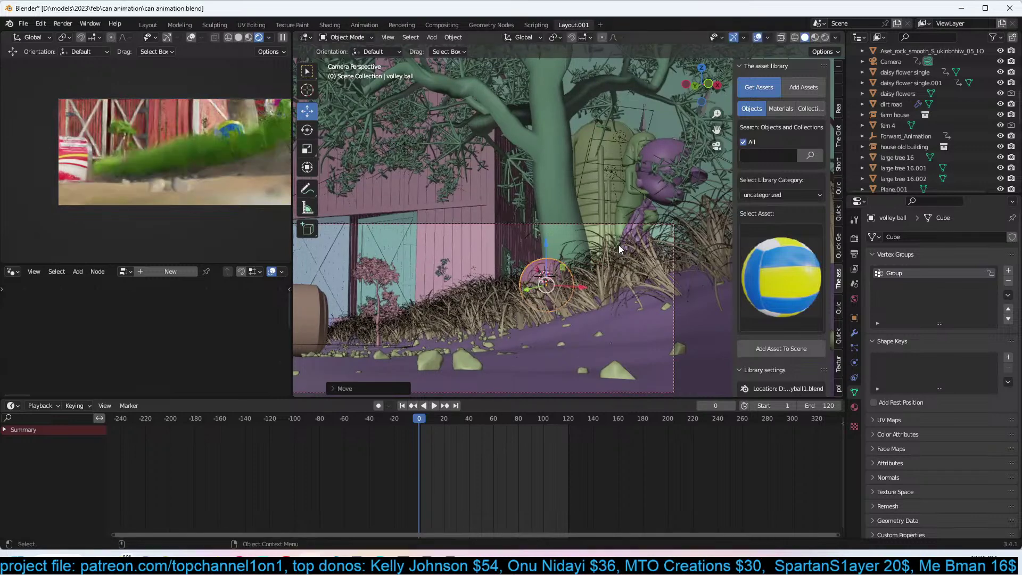
Browse the decals library's object thumbnails for further props.
{"action": "left_click", "coordinate": [752, 245]}
{"action": "left_click", "coordinate": [752, 245]}
{"action": "left_click", "coordinate": [753, 242]}
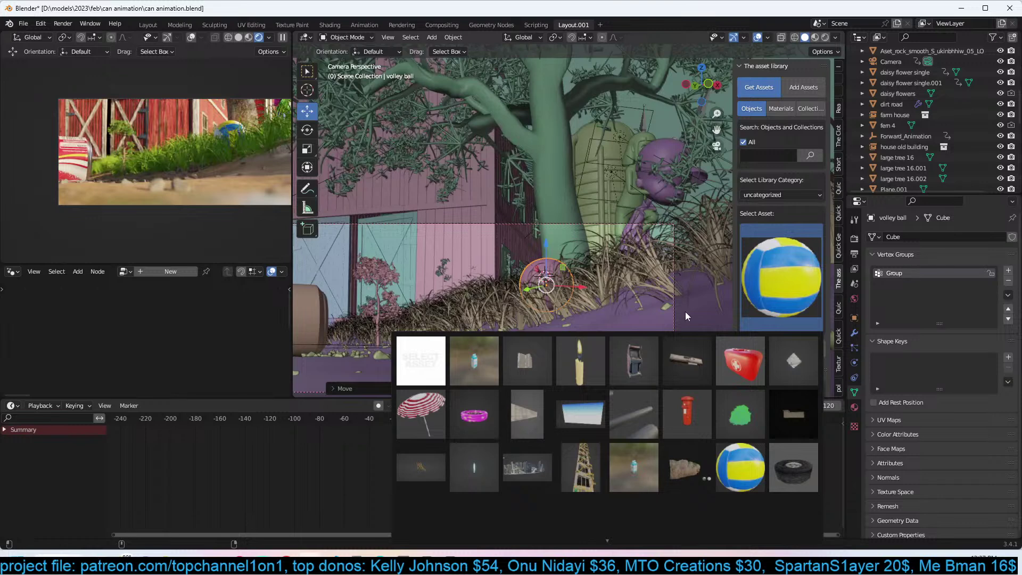
{"action": "mouse_move", "coordinate": [607, 541]}
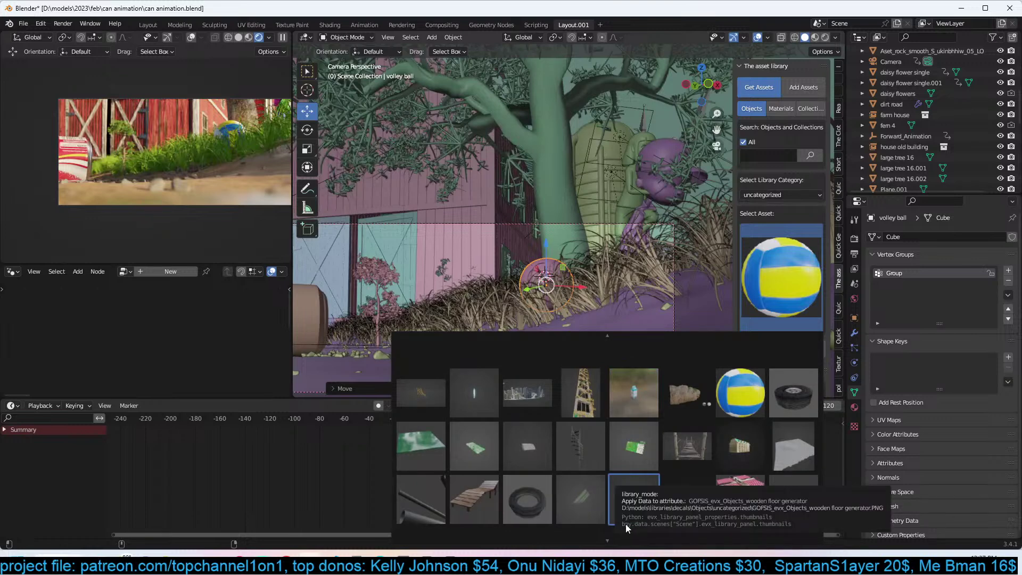
{"action": "scroll", "coordinate": [628, 523], "scroll_direction": "down", "scroll_amount": 3}
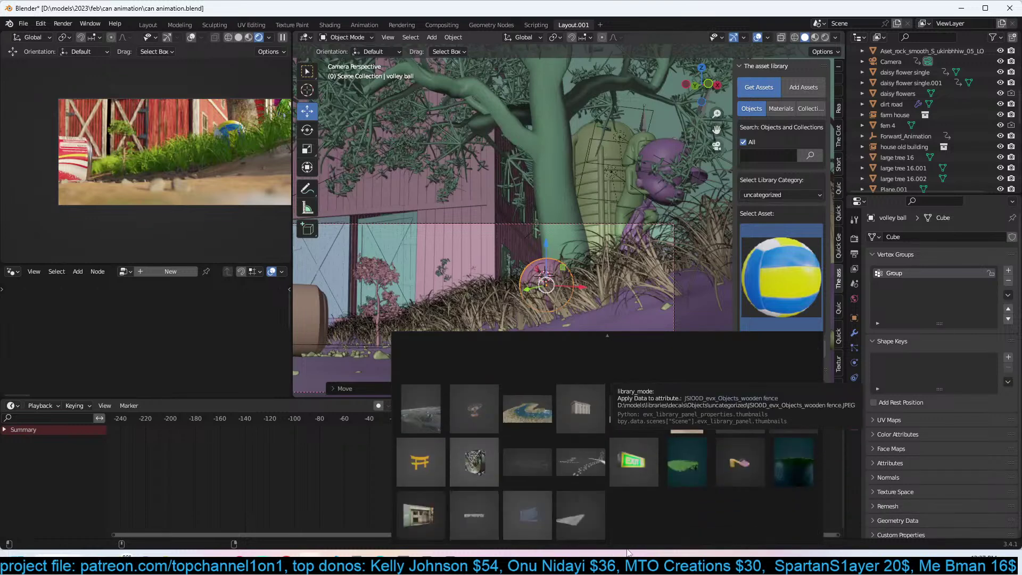
Save the file and play back the previously rendered animation frames in the render viewer.
{"action": "key", "text": "ctrl+s"}
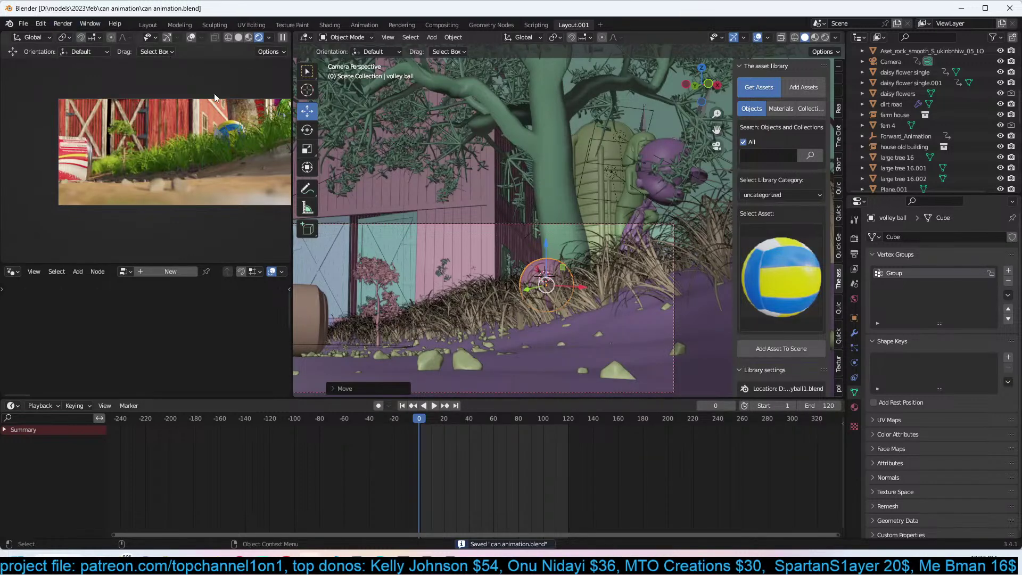
{"action": "left_click", "coordinate": [63, 24]}
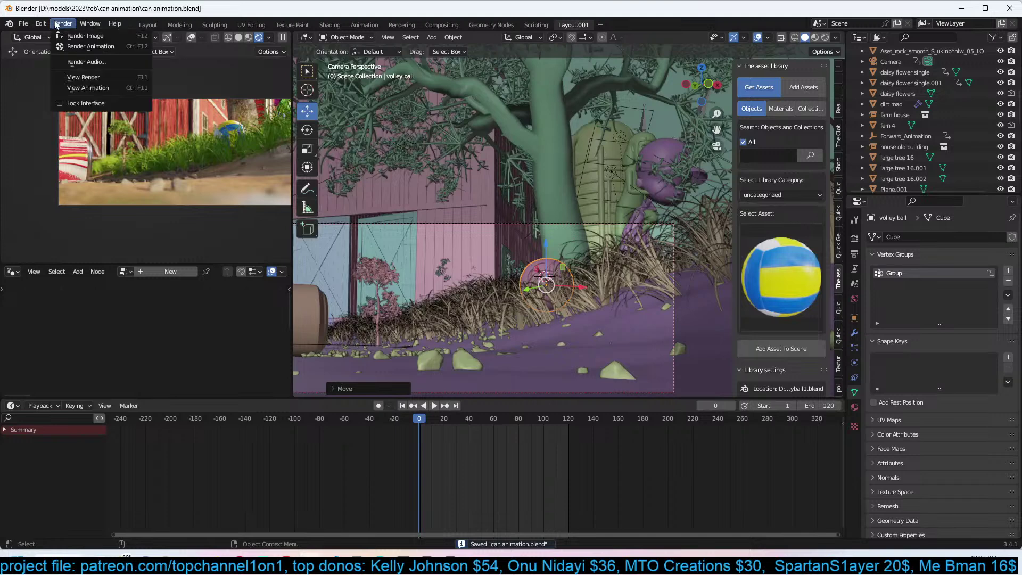
{"action": "left_click", "coordinate": [81, 88]}
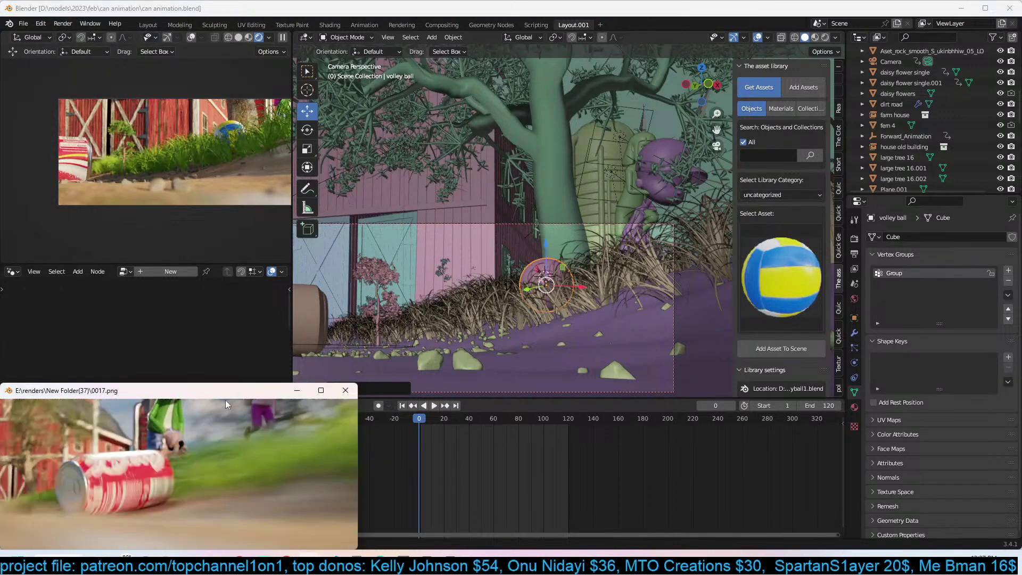
{"action": "left_click_drag", "start_coordinate": [236, 396], "coordinate": [407, 225]}
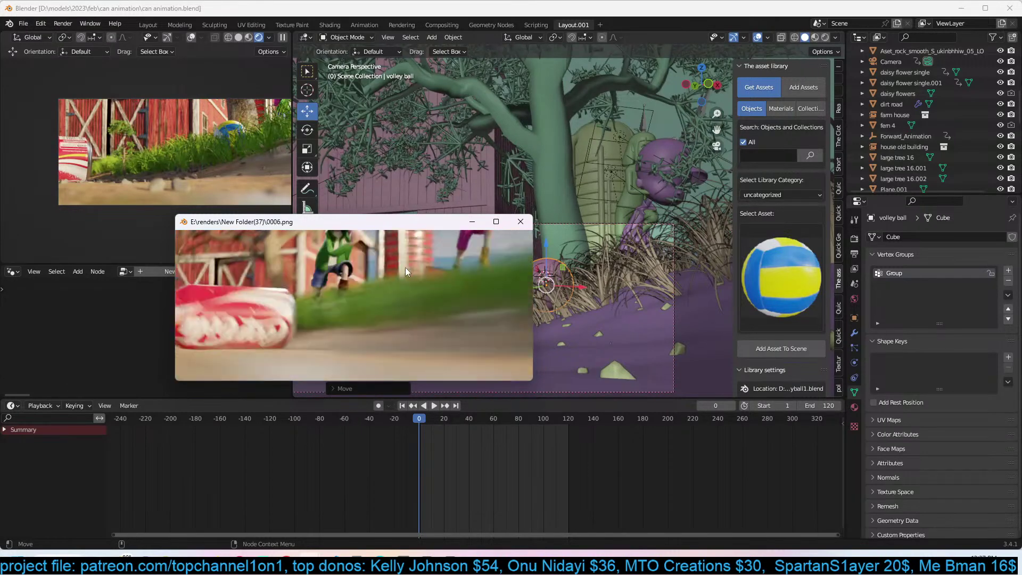
{"action": "key", "text": "Escape"}
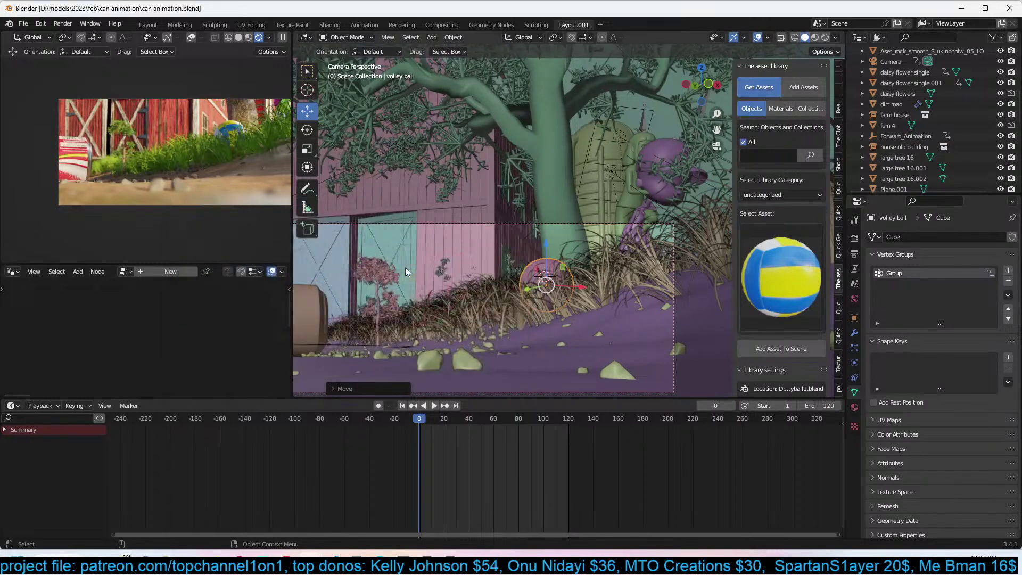
Create a new folder in E:\renders and set the render output path to E:\renders\New Folder(38)\.
{"action": "key", "text": "ctrl+s"}
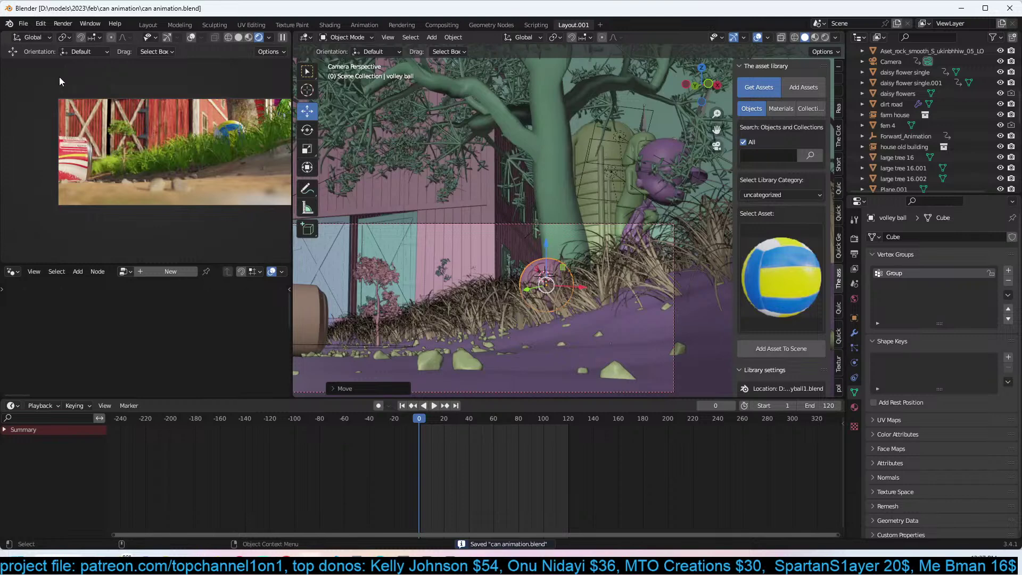
{"action": "left_click", "coordinate": [855, 254]}
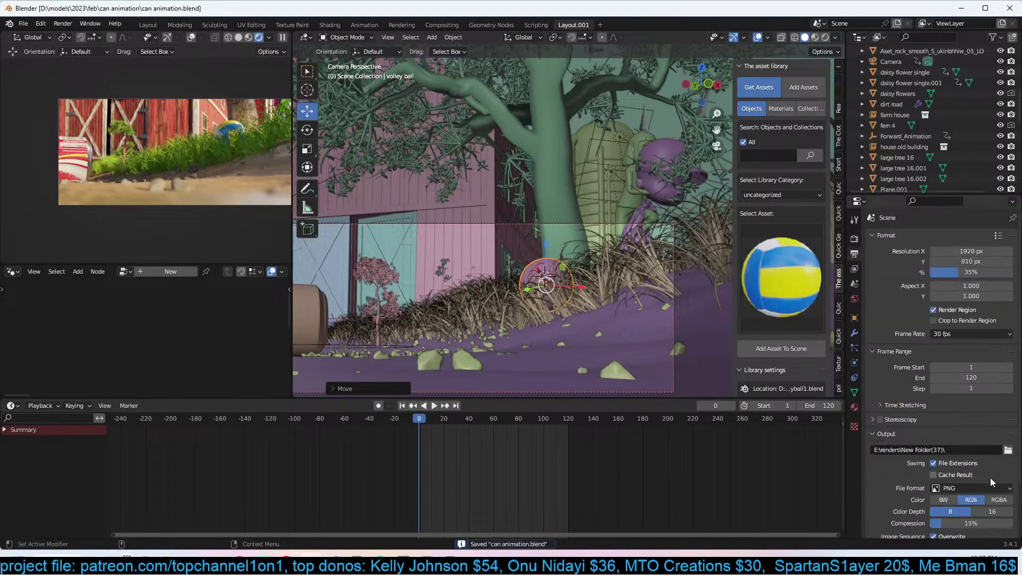
{"action": "left_click", "coordinate": [1007, 451]}
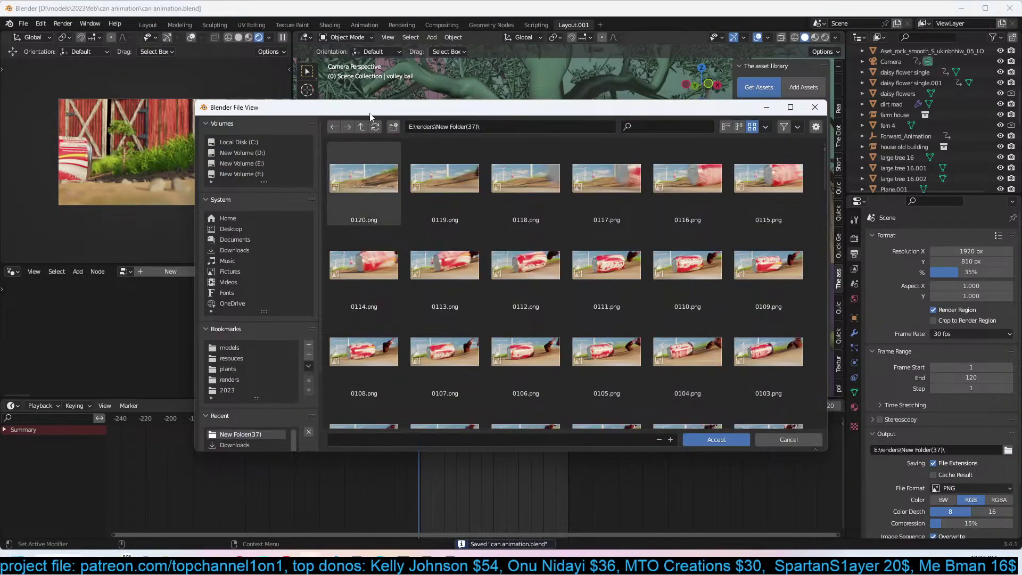
{"action": "left_click", "coordinate": [364, 126]}
{"action": "left_click", "coordinate": [393, 127]}
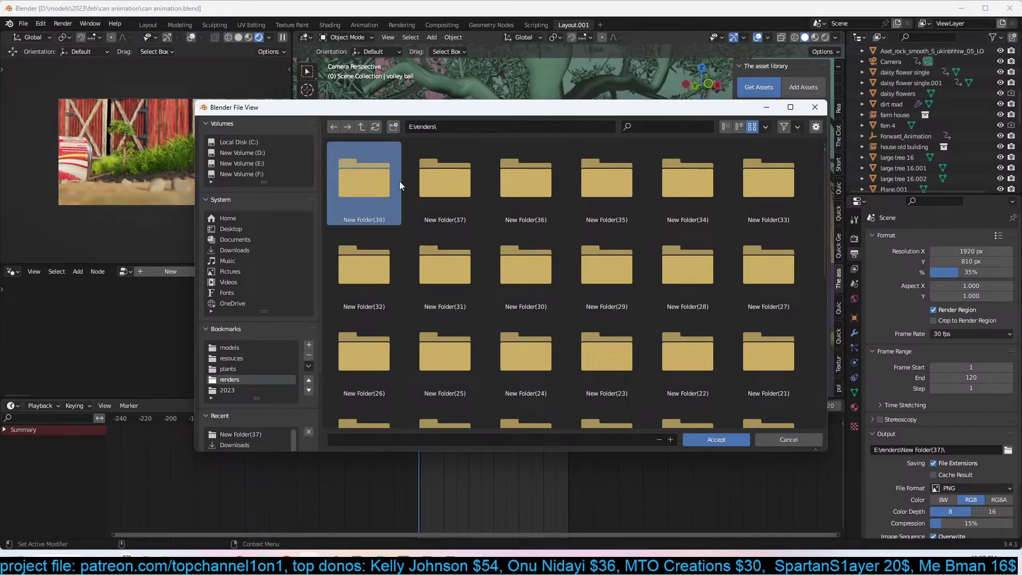
{"action": "double_click", "coordinate": [381, 187]}
{"action": "left_click", "coordinate": [719, 441]}
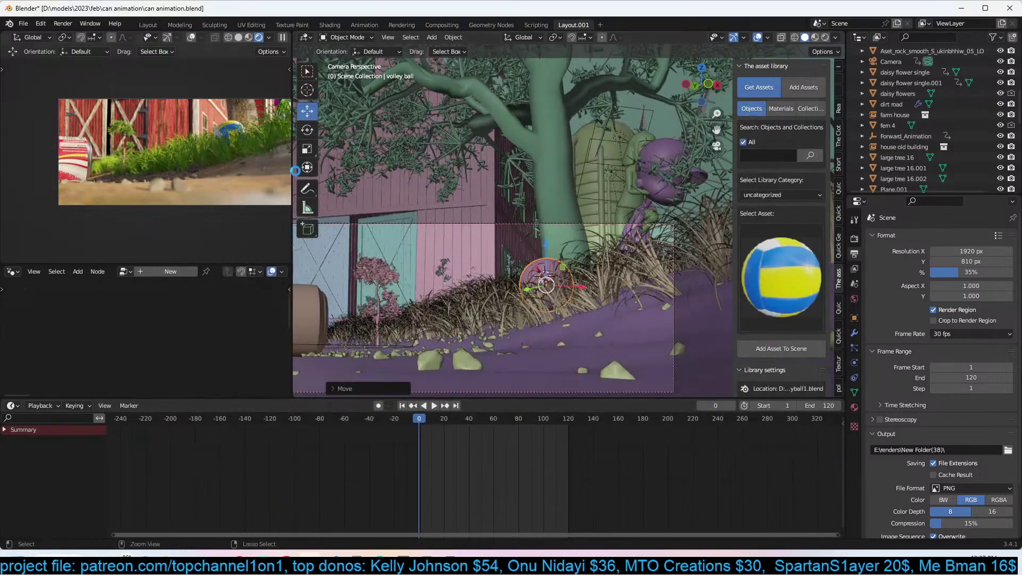
Save the file and start rendering the full animation.
{"action": "key", "text": "ctrl+s"}
{"action": "left_click", "coordinate": [63, 25]}
{"action": "left_click", "coordinate": [70, 48]}
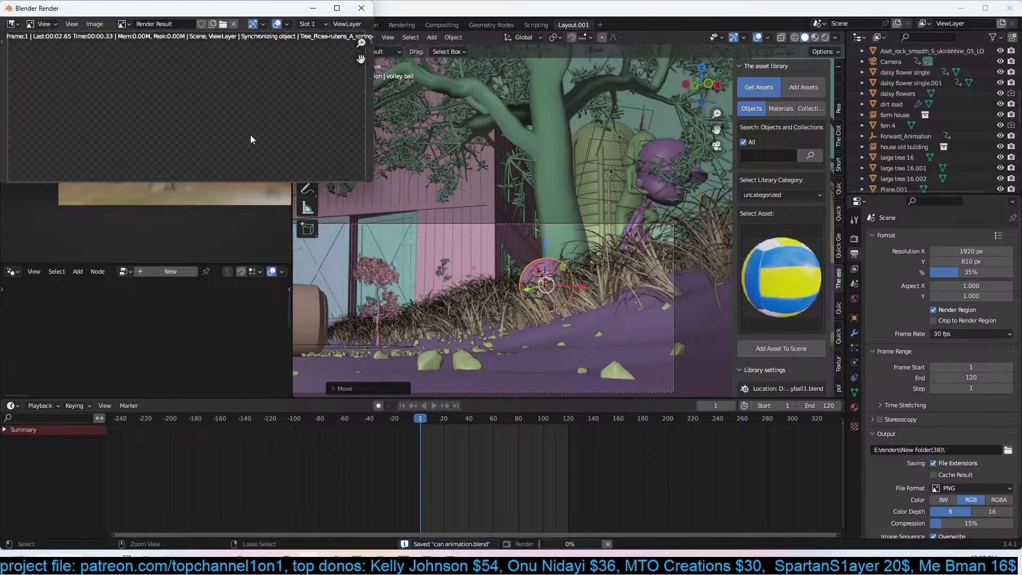
Enlarge the render window and switch to the Chrome window with the Cinema 4D reel while the animation renders.
{"action": "left_click_drag", "start_coordinate": [374, 182], "coordinate": [365, 258]}
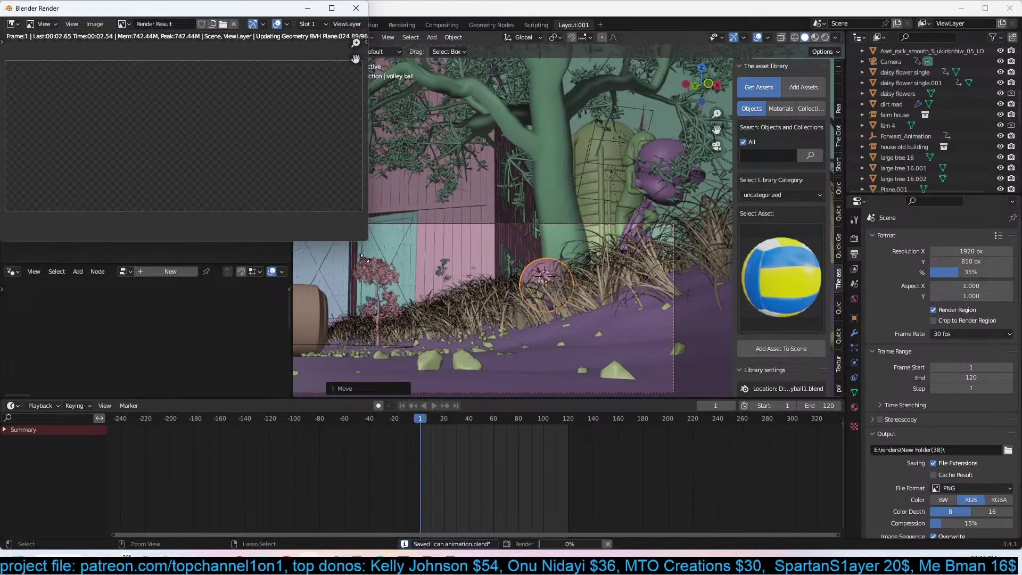
{"action": "mouse_move", "coordinate": [286, 560]}
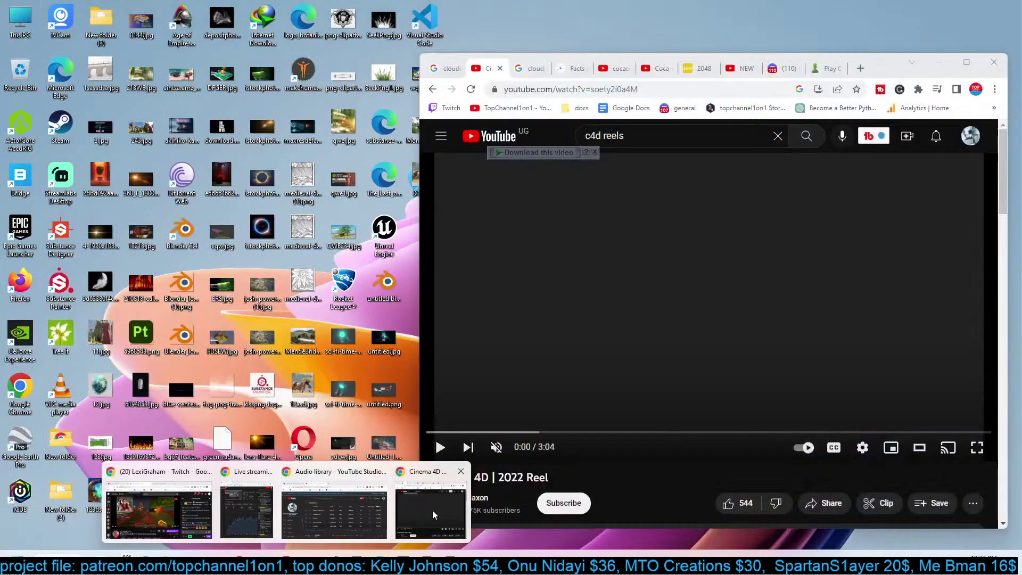
{"action": "left_click", "coordinate": [433, 510]}
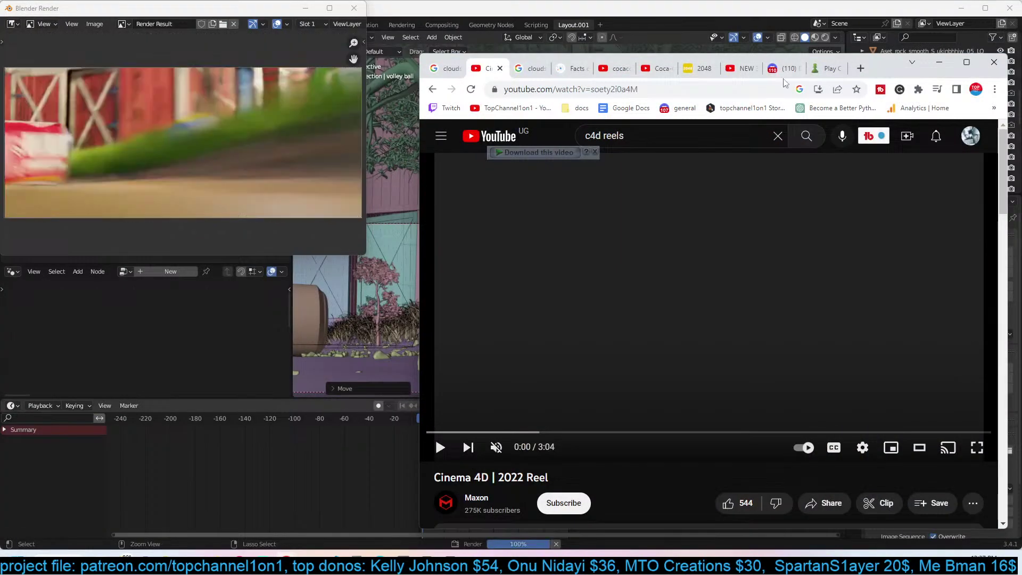
Open the miniclip.com website in a new browser tab.
{"action": "left_click", "coordinate": [820, 68]}
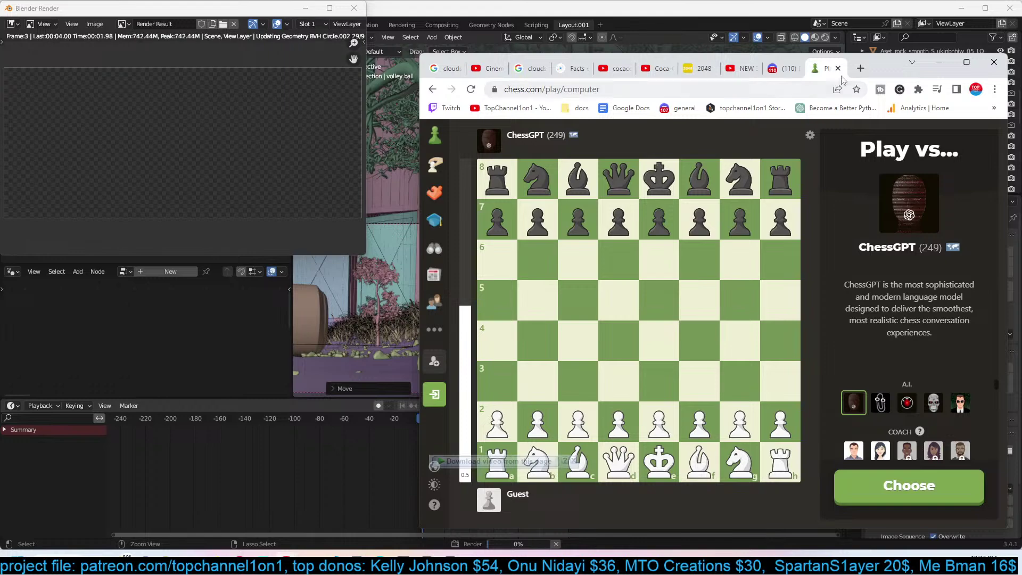
{"action": "left_click", "coordinate": [861, 68]}
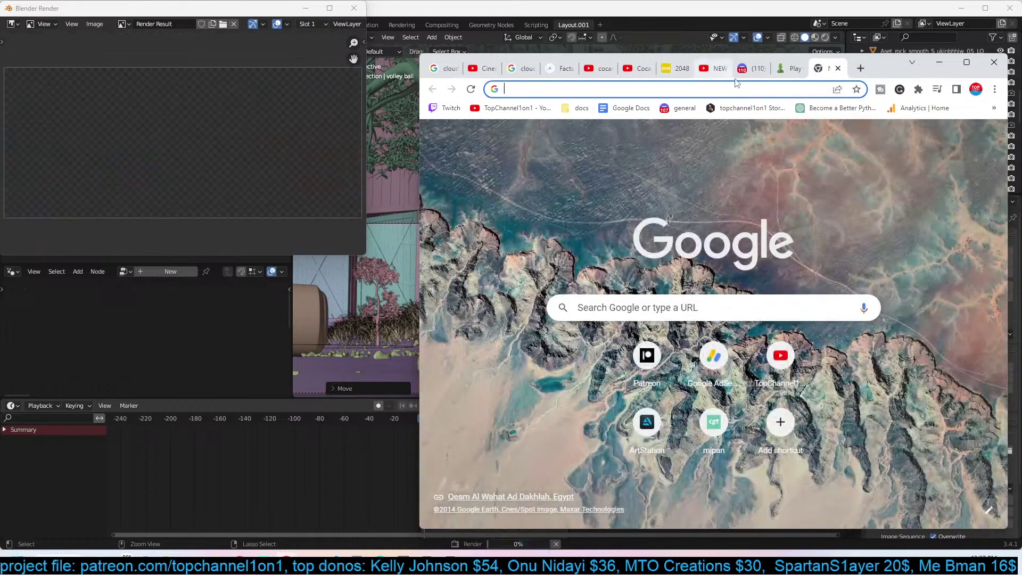
{"action": "left_click", "coordinate": [624, 89]}
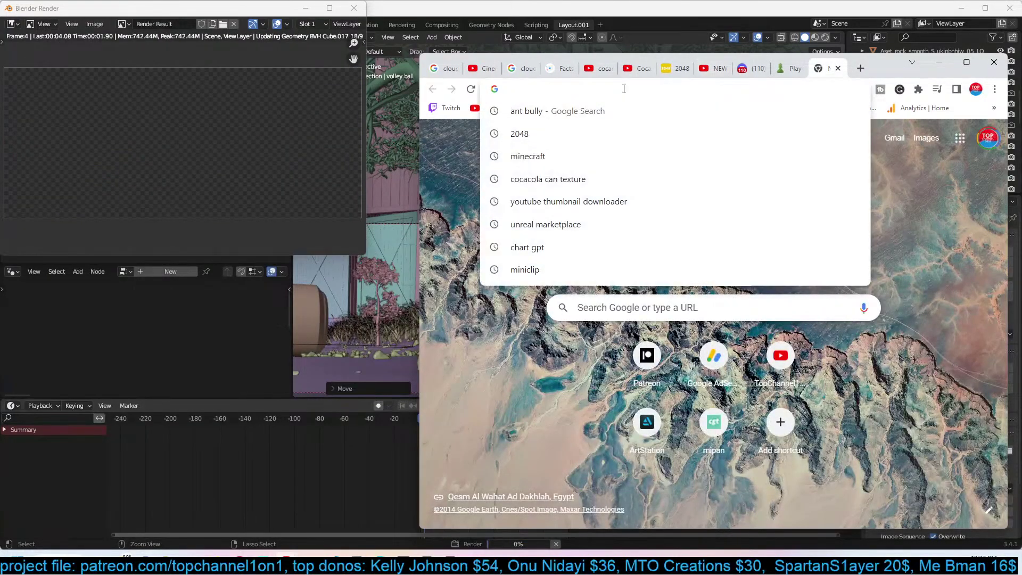
{"action": "type", "text": "mini"}
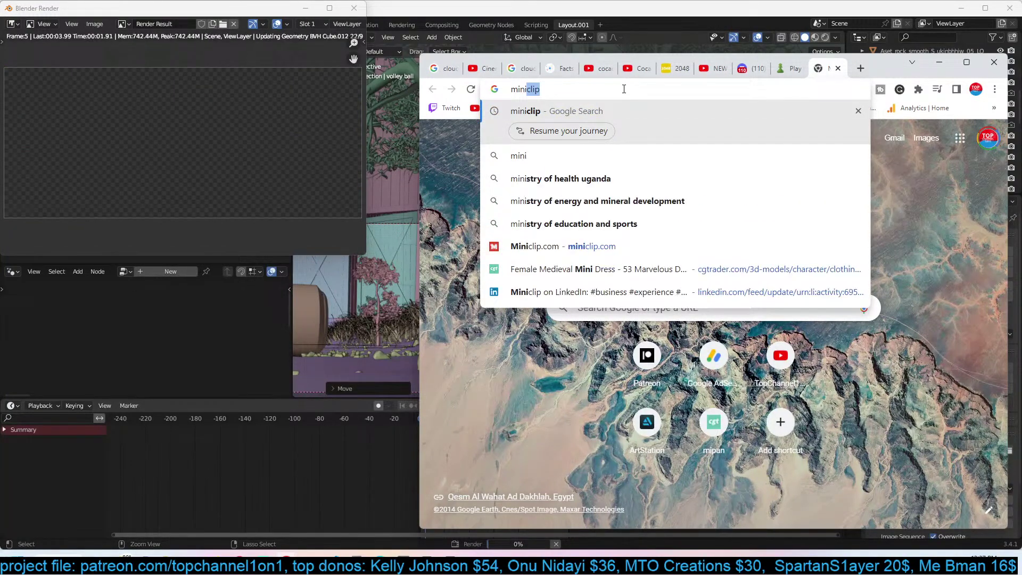
{"action": "left_click", "coordinate": [593, 246]}
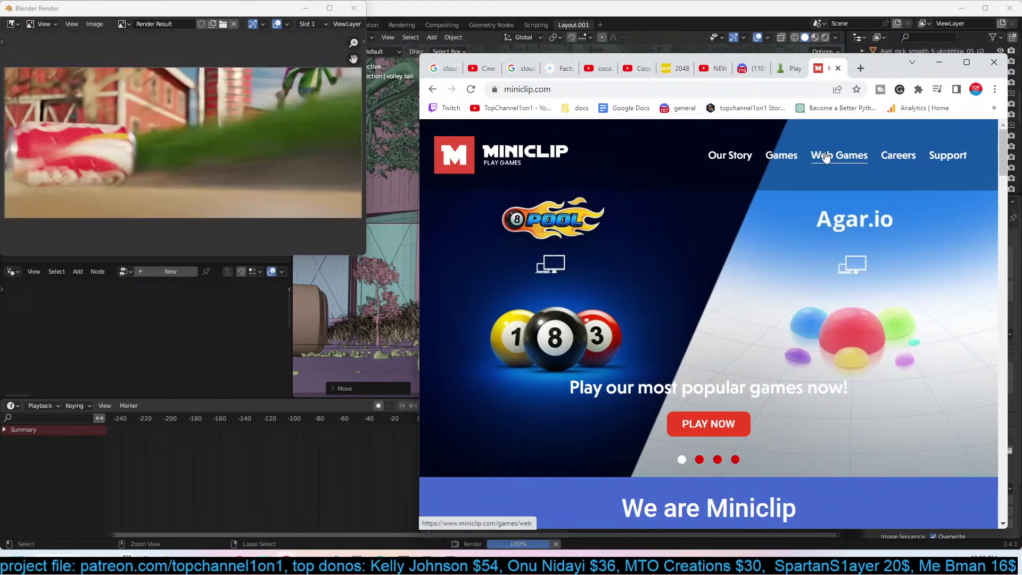
Look through Miniclip's Web Games page and the first page of its Games list.
{"action": "left_click", "coordinate": [826, 156]}
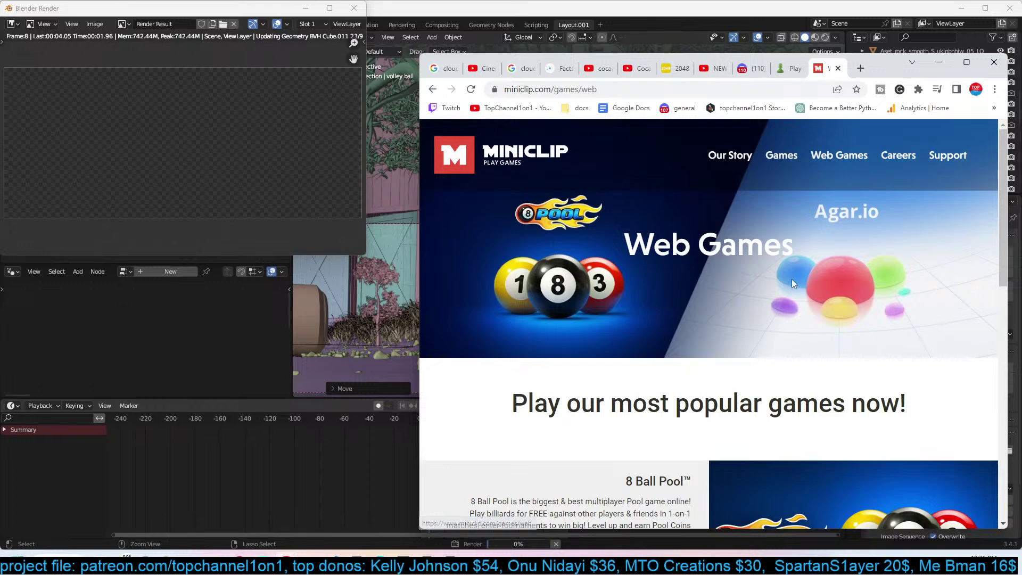
{"action": "scroll", "coordinate": [797, 261], "scroll_direction": "down", "scroll_amount": 2}
{"action": "left_click", "coordinate": [781, 143]}
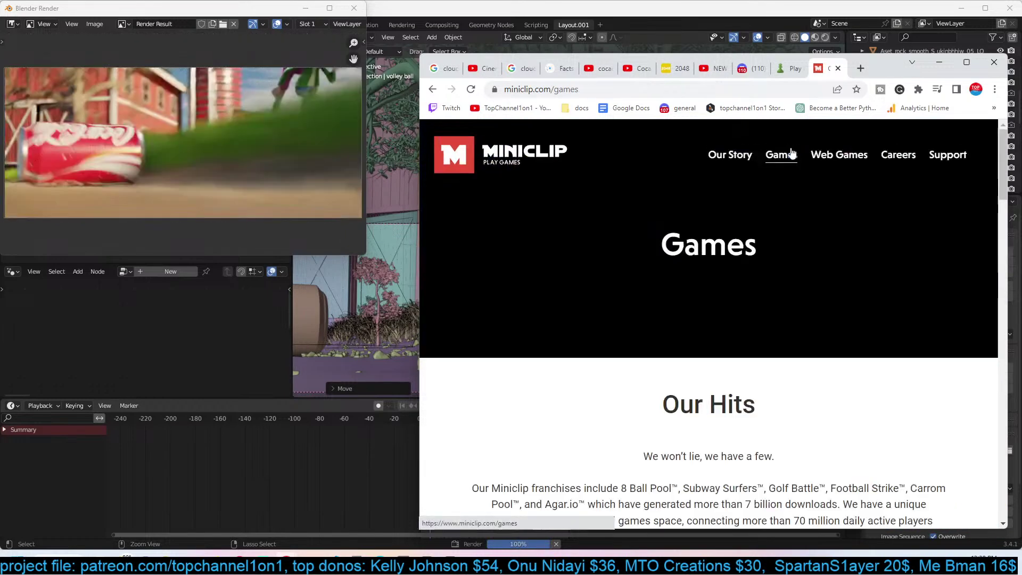
{"action": "scroll", "coordinate": [787, 315], "scroll_direction": "down", "scroll_amount": 5}
{"action": "scroll", "coordinate": [787, 323], "scroll_direction": "down", "scroll_amount": 9}
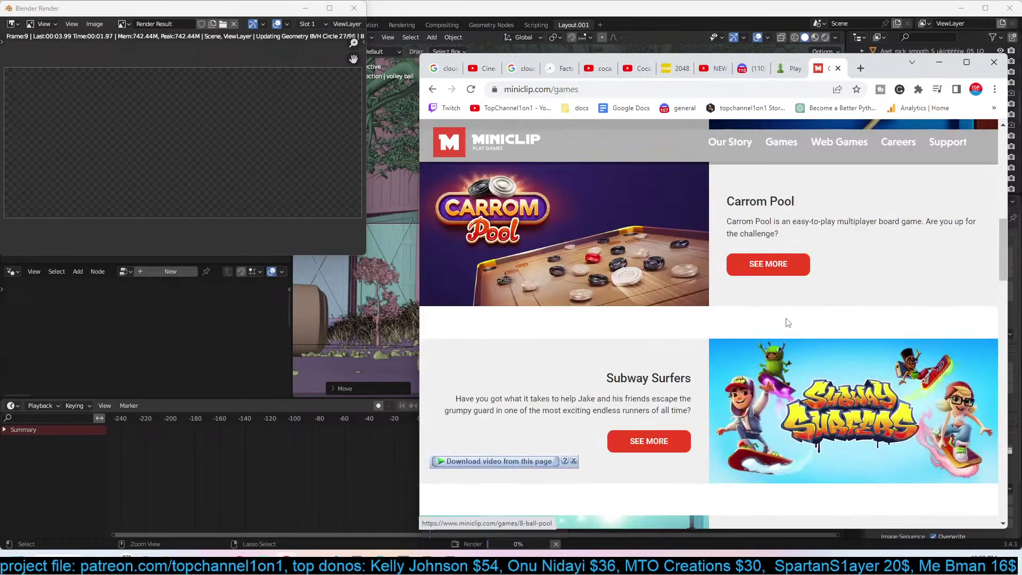
{"action": "scroll", "coordinate": [786, 318], "scroll_direction": "up", "scroll_amount": 4}
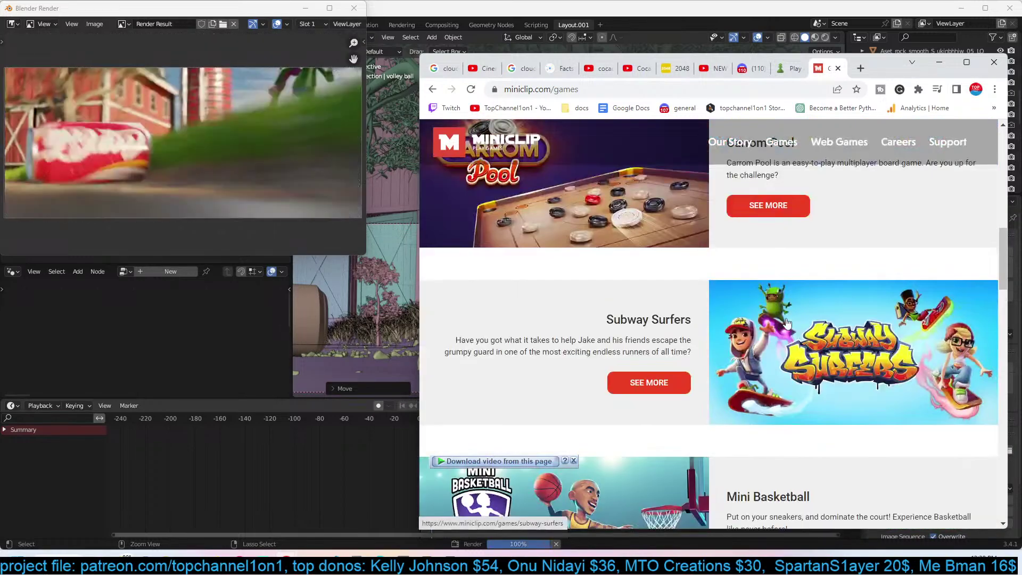
{"action": "scroll", "coordinate": [787, 323], "scroll_direction": "down", "scroll_amount": 10}
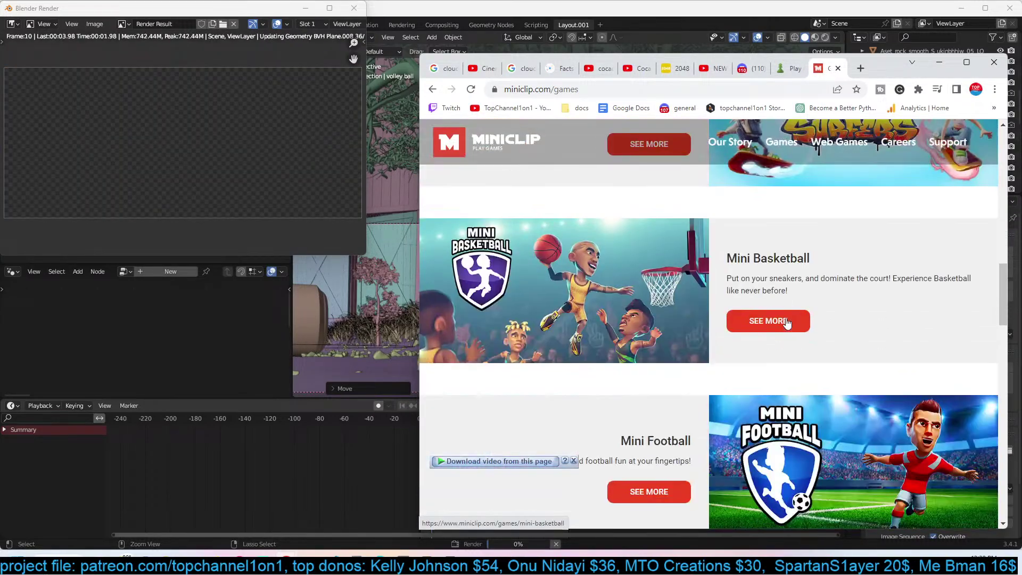
{"action": "scroll", "coordinate": [787, 323], "scroll_direction": "down", "scroll_amount": 12}
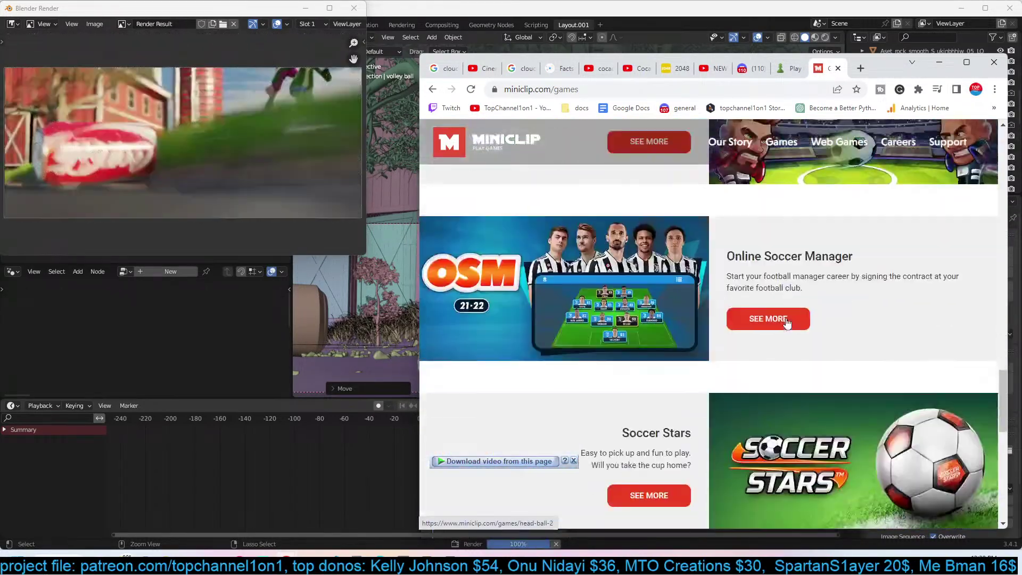
{"action": "scroll", "coordinate": [787, 323], "scroll_direction": "down", "scroll_amount": 2}
{"action": "scroll", "coordinate": [787, 324], "scroll_direction": "up", "scroll_amount": 1}
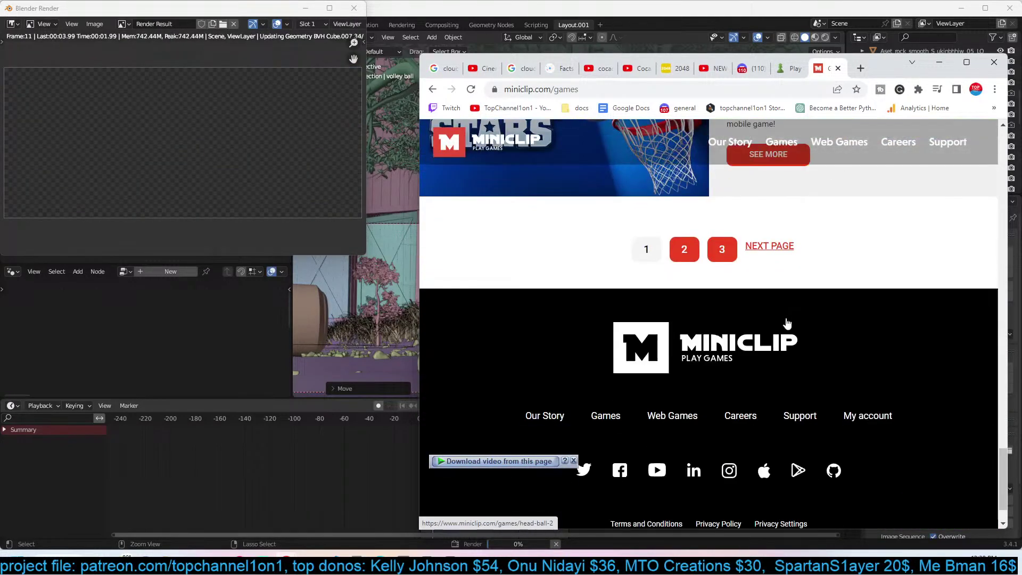
Browse page 2 of Miniclip's Games list down to its end.
{"action": "left_click", "coordinate": [687, 250]}
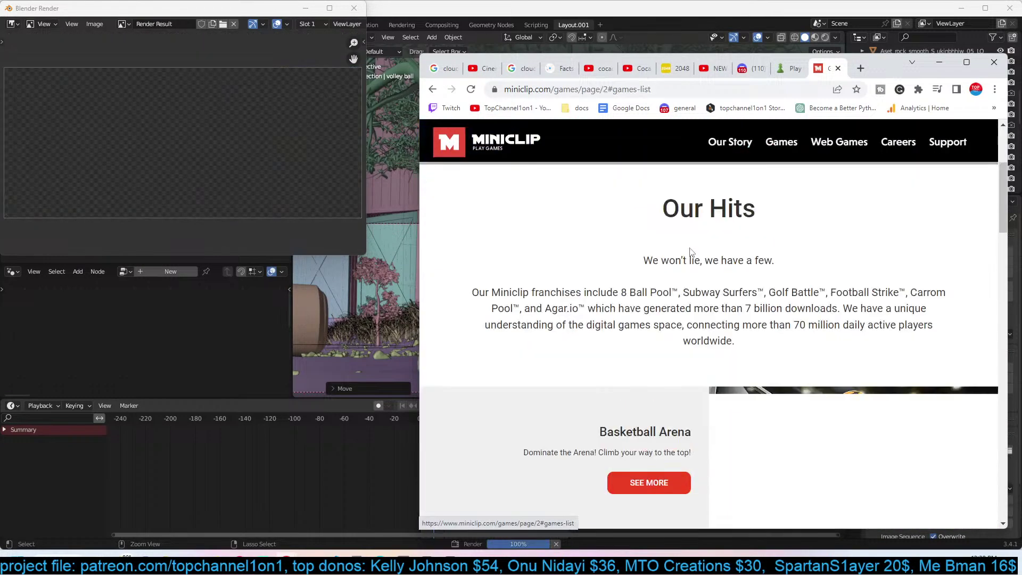
{"action": "scroll", "coordinate": [703, 315], "scroll_direction": "down", "scroll_amount": 10}
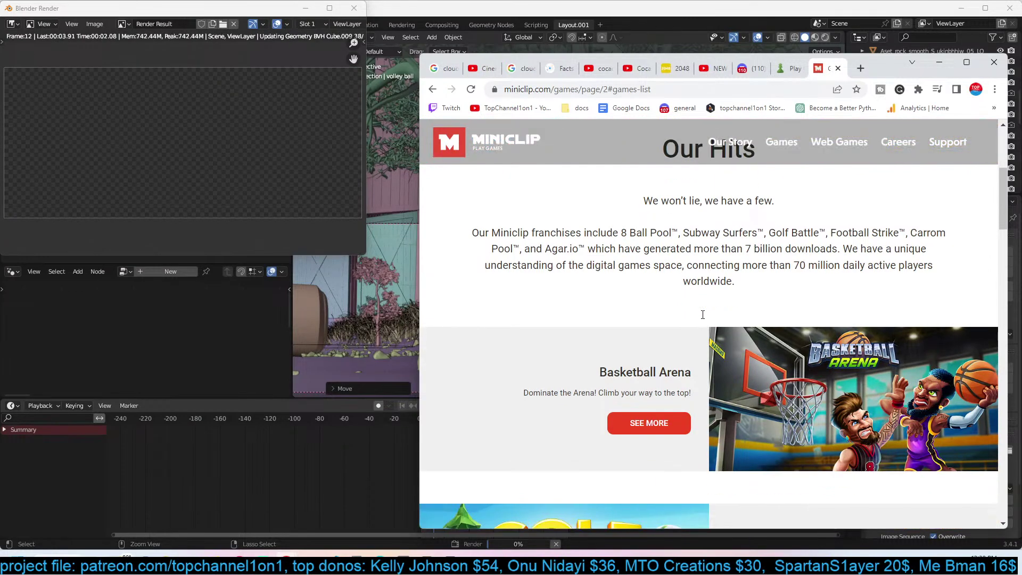
{"action": "scroll", "coordinate": [702, 315], "scroll_direction": "down", "scroll_amount": 4}
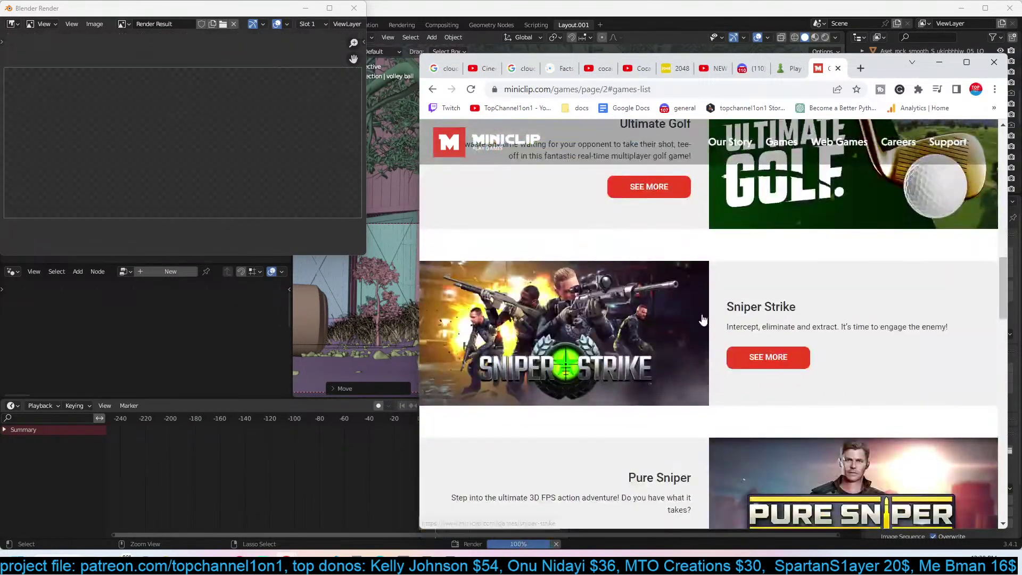
{"action": "scroll", "coordinate": [703, 319], "scroll_direction": "down", "scroll_amount": 10}
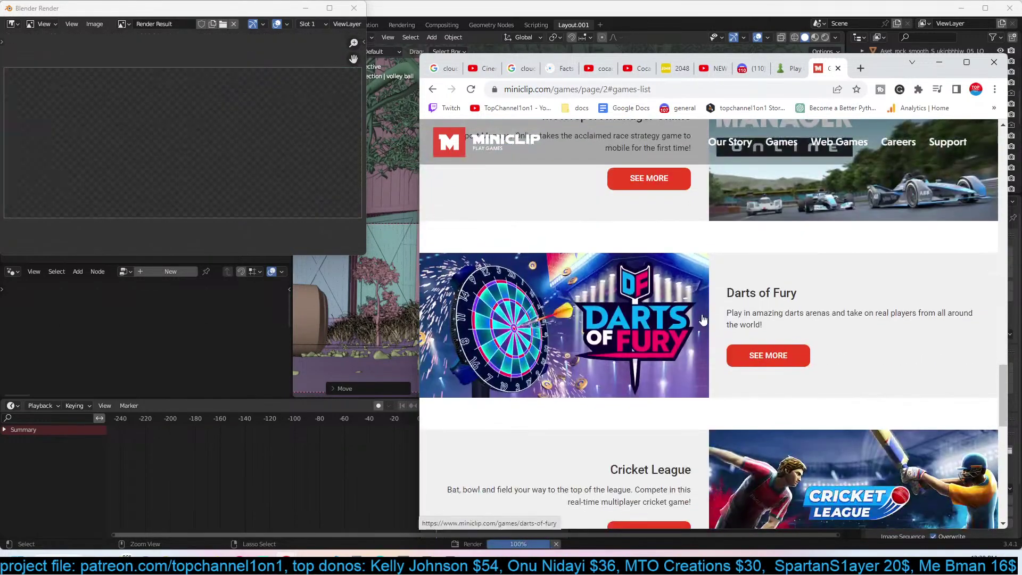
{"action": "scroll", "coordinate": [702, 316], "scroll_direction": "down", "scroll_amount": 10}
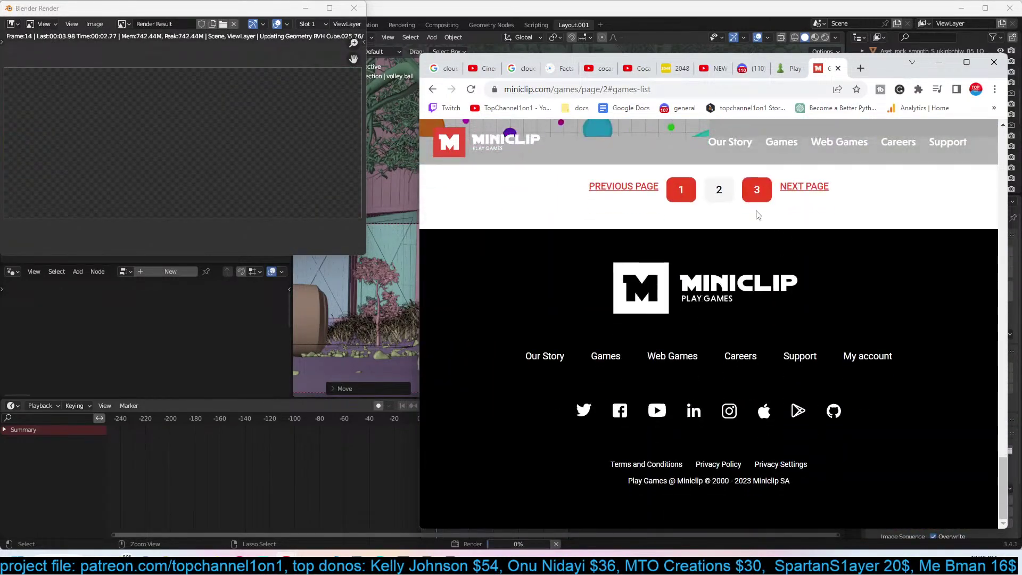
Browse page 3 of Miniclip's Games list and return to the start of the page.
{"action": "left_click", "coordinate": [804, 187]}
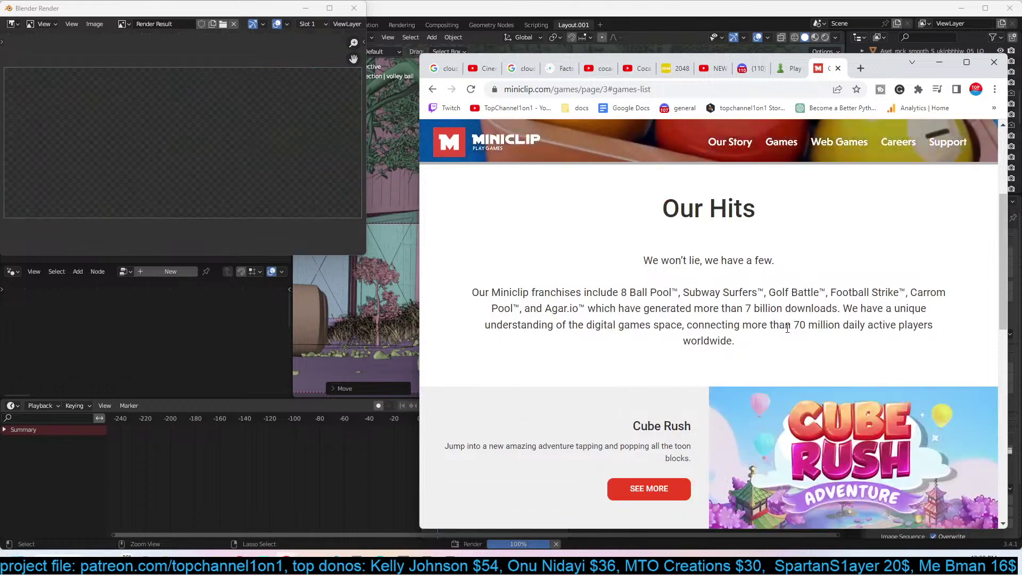
{"action": "scroll", "coordinate": [788, 331], "scroll_direction": "down", "scroll_amount": 5}
{"action": "scroll", "coordinate": [788, 331], "scroll_direction": "down", "scroll_amount": 4}
{"action": "left_click", "coordinate": [785, 222]}
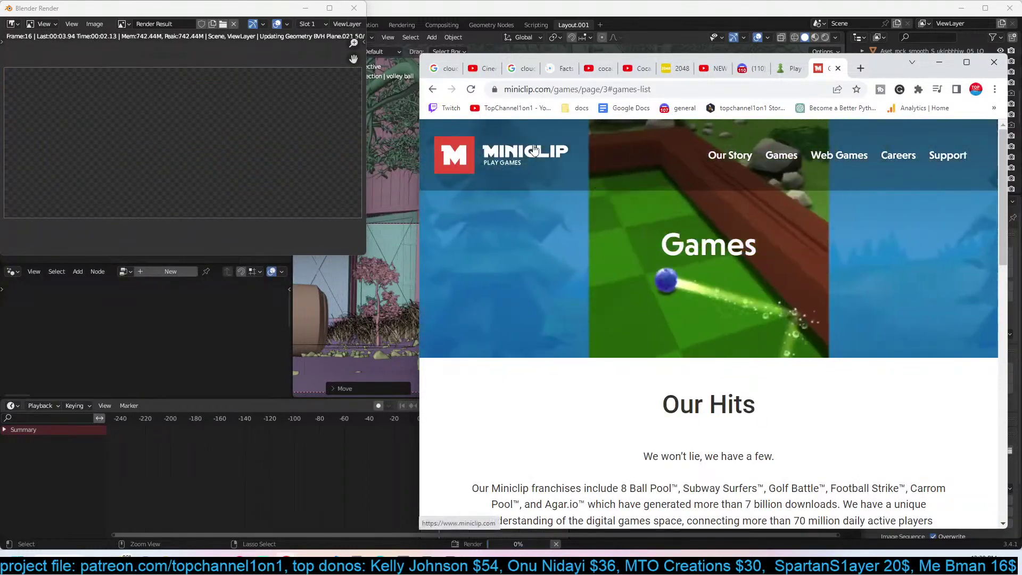
Return to the Miniclip home page and look through its company introduction.
{"action": "left_click", "coordinate": [535, 150]}
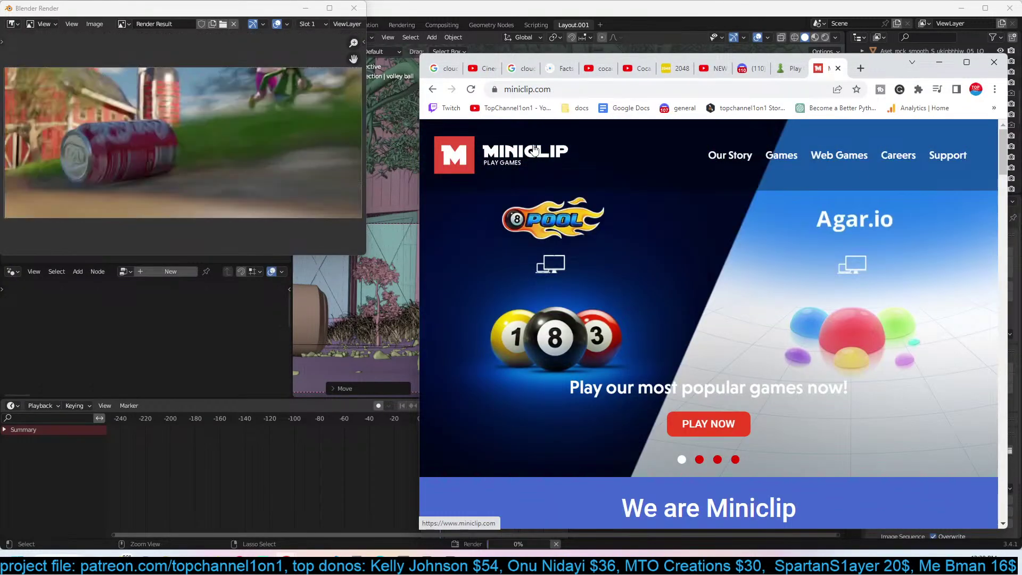
{"action": "scroll", "coordinate": [636, 234], "scroll_direction": "down", "scroll_amount": 4}
{"action": "scroll", "coordinate": [634, 247], "scroll_direction": "down", "scroll_amount": 4}
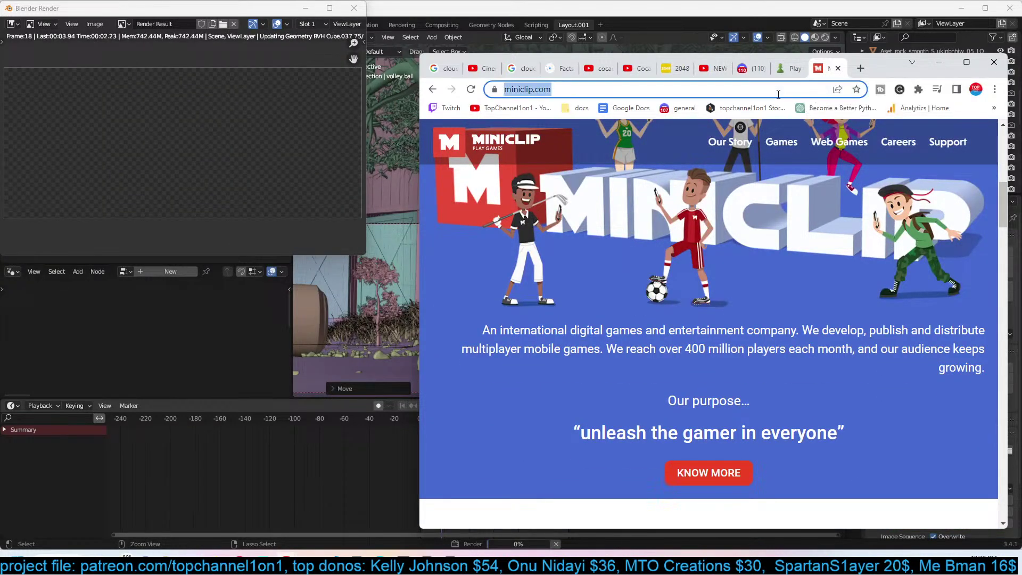
Search Google for "web based shooter game online".
{"action": "type", "text": "web s"}
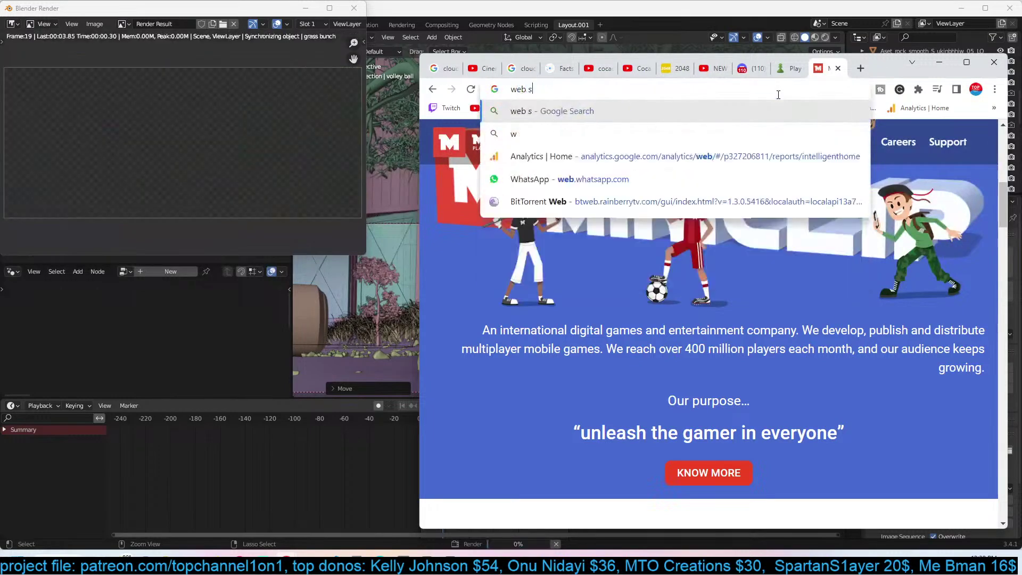
{"action": "type", "text": "hooter game online"}
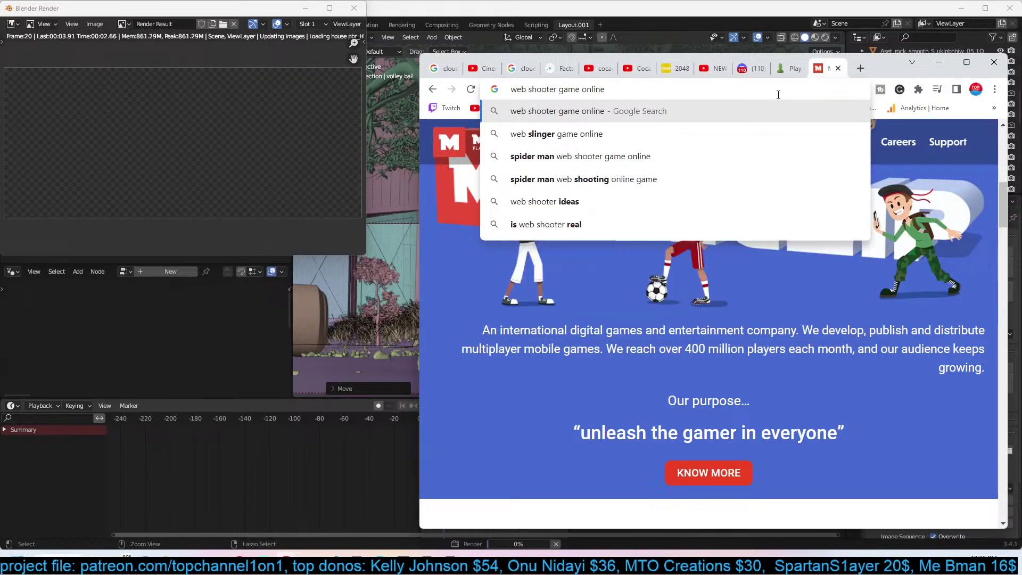
{"action": "key", "text": "ctrl+Left"}
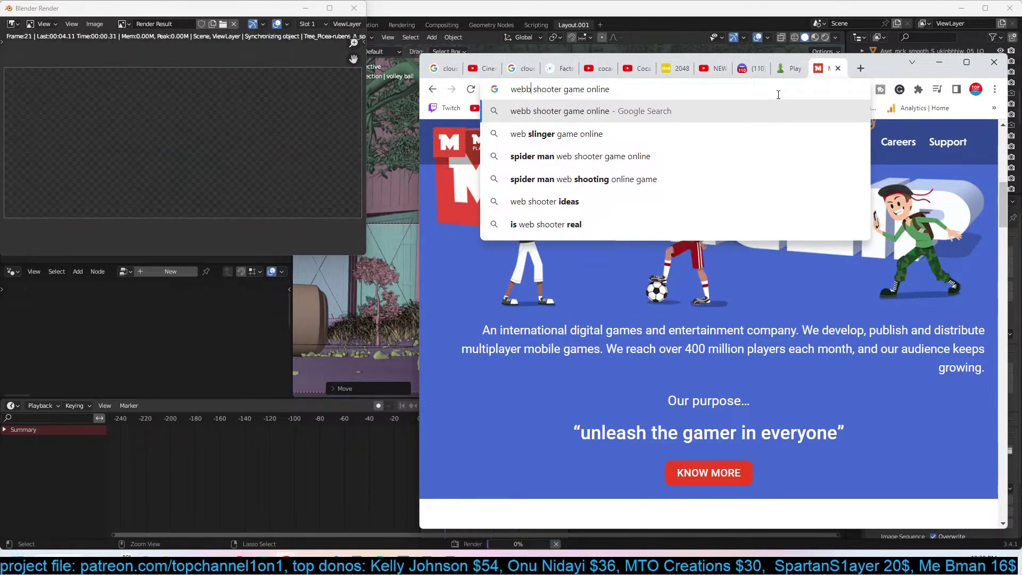
{"action": "type", "text": "based"}
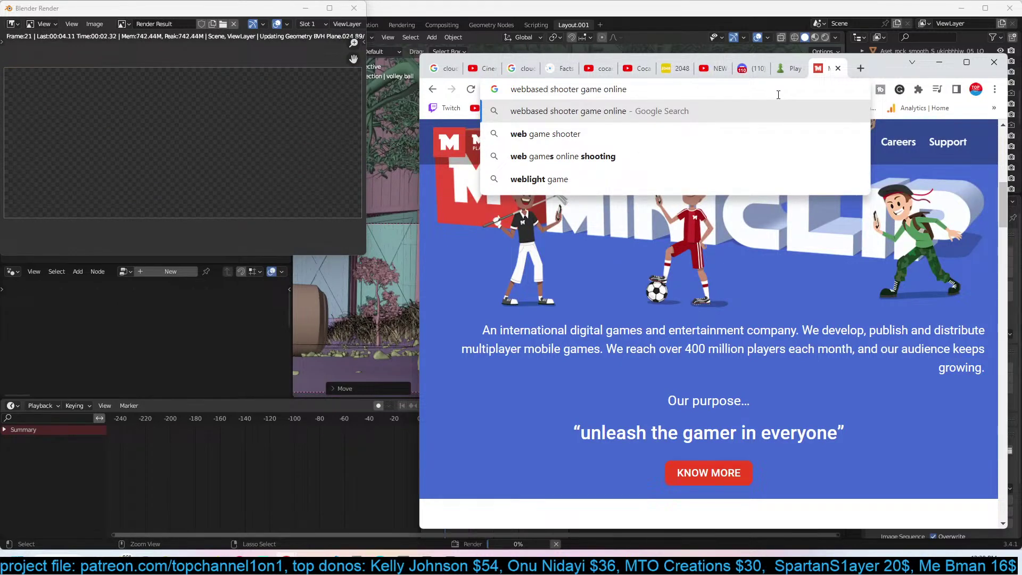
{"action": "key", "text": "Return"}
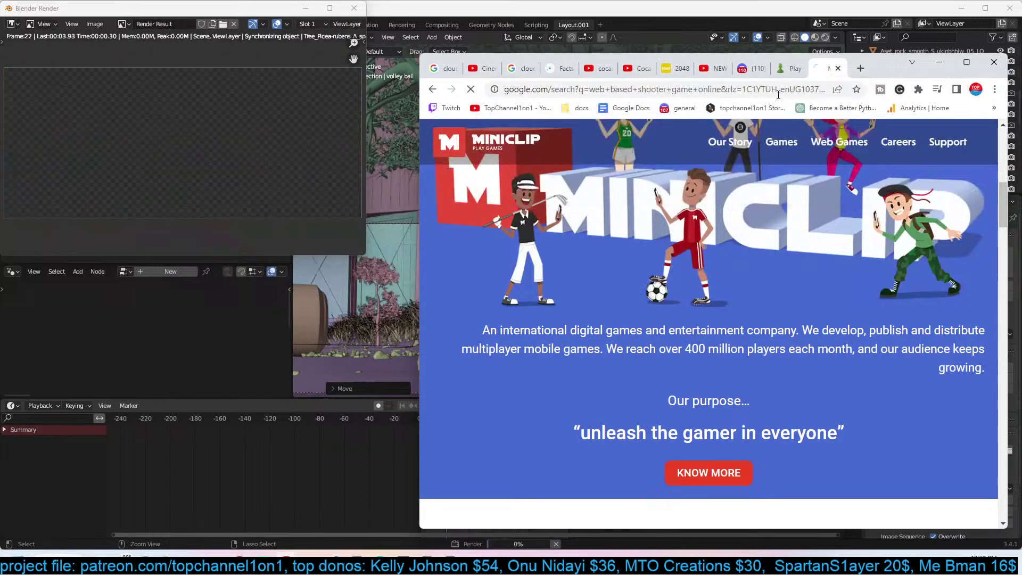
Open the MakeUseOf FPS browser games result and the CrazyGames First Person Shooter Games result in new tabs.
{"action": "right_click", "coordinate": [674, 257]}
{"action": "left_click", "coordinate": [776, 261]}
{"action": "scroll", "coordinate": [777, 261], "scroll_direction": "down", "scroll_amount": 2}
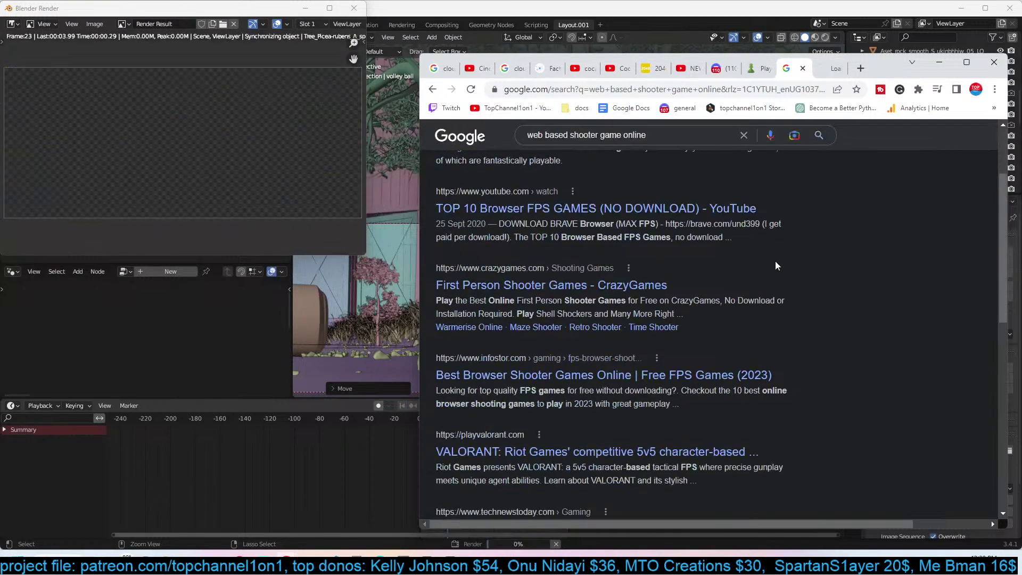
{"action": "right_click", "coordinate": [656, 284]}
{"action": "left_click", "coordinate": [663, 295]}
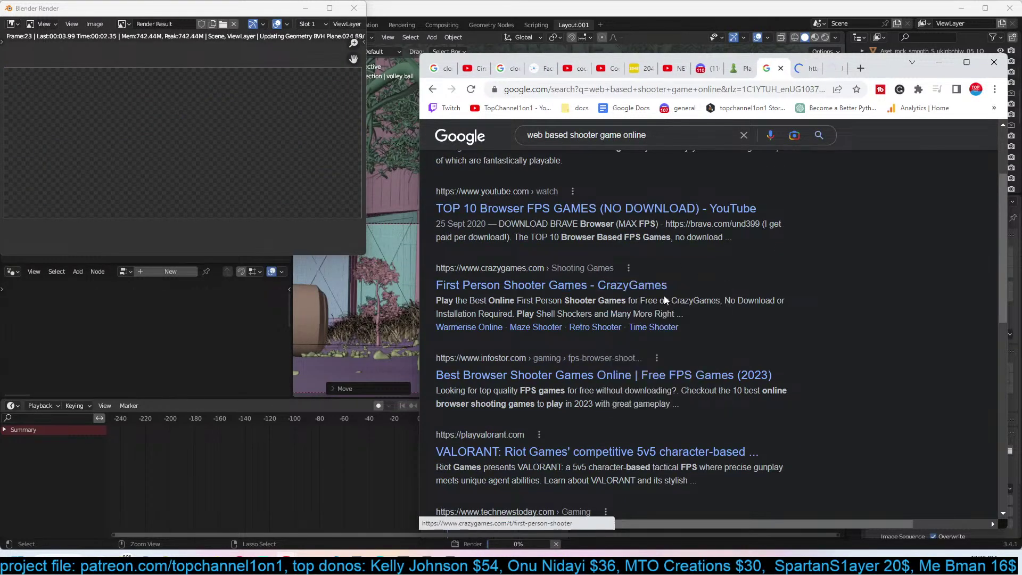
View the MakeUseOf article and open the Kirka.io game from CrazyGames' first-person shooter list.
{"action": "left_click", "coordinate": [799, 68]}
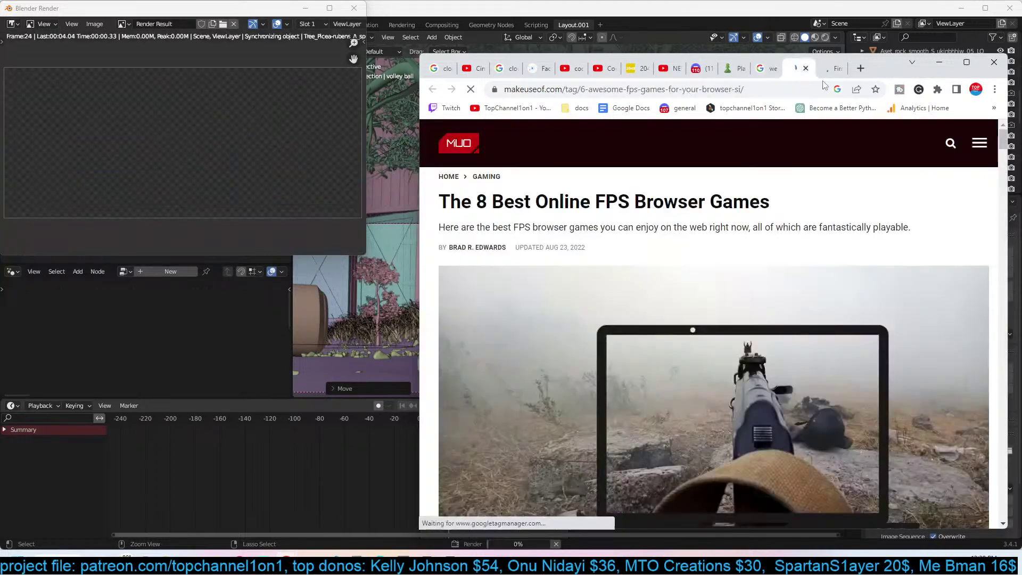
{"action": "left_click", "coordinate": [830, 73]}
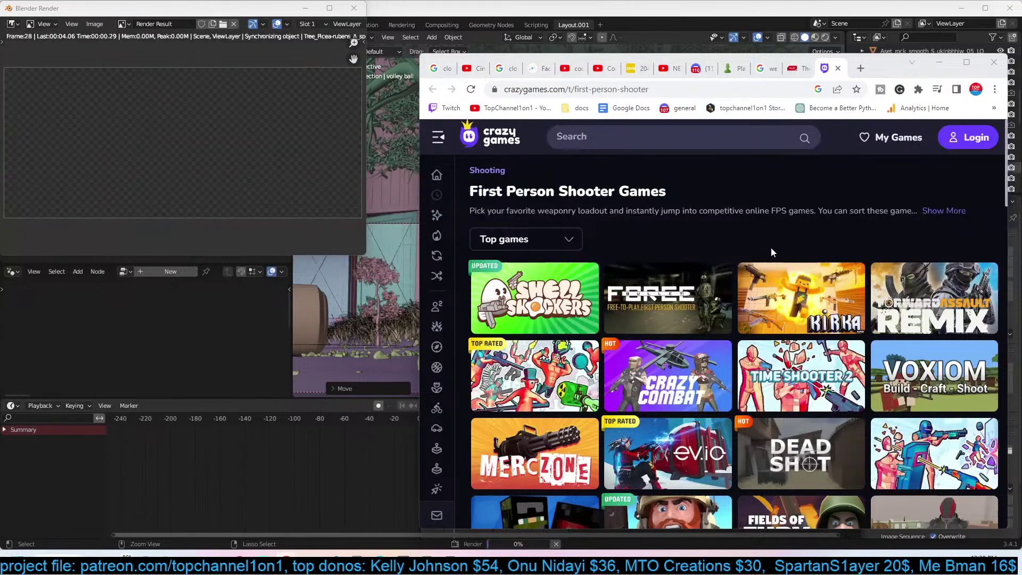
{"action": "mouse_move", "coordinate": [781, 288]}
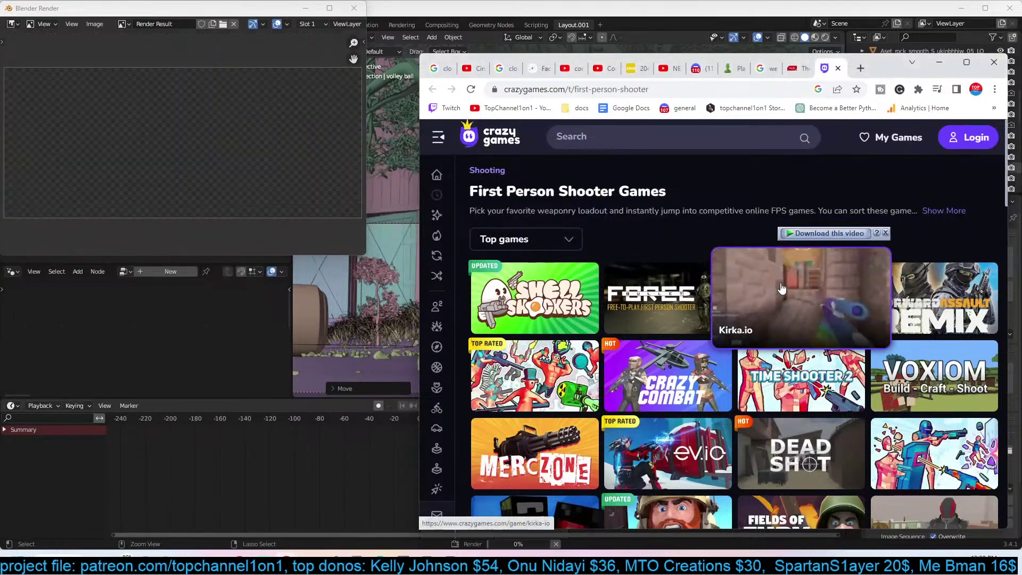
{"action": "left_click", "coordinate": [781, 288]}
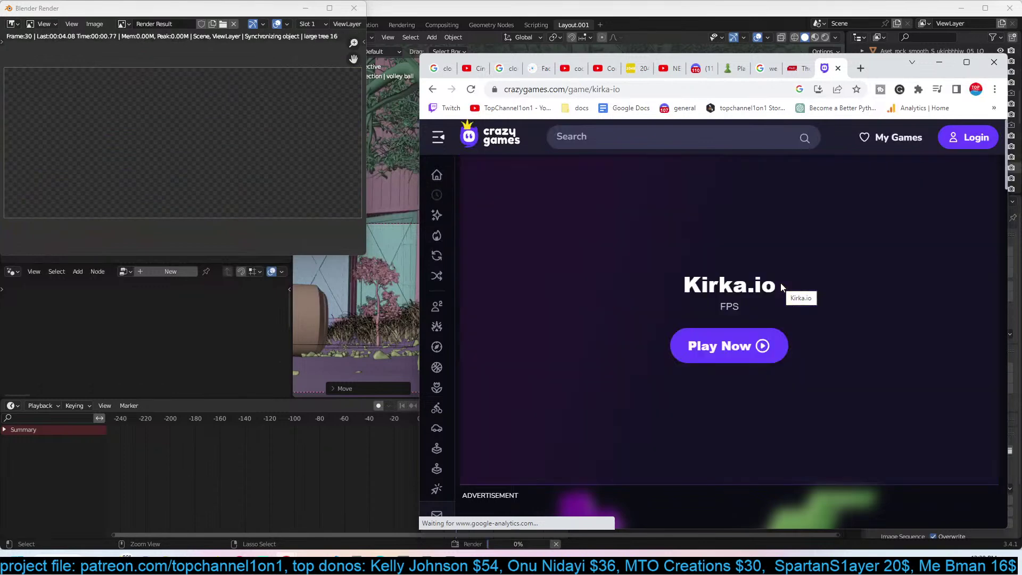
Launch Kirka.io and join a match on the Shipment map with the default LAR weapon.
{"action": "left_click", "coordinate": [740, 343]}
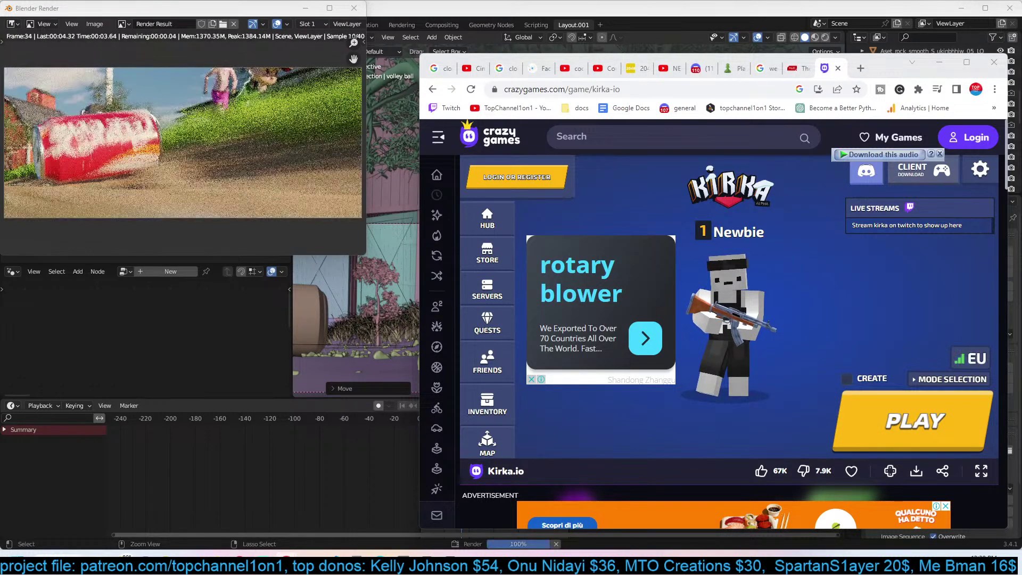
{"action": "left_click", "coordinate": [892, 422]}
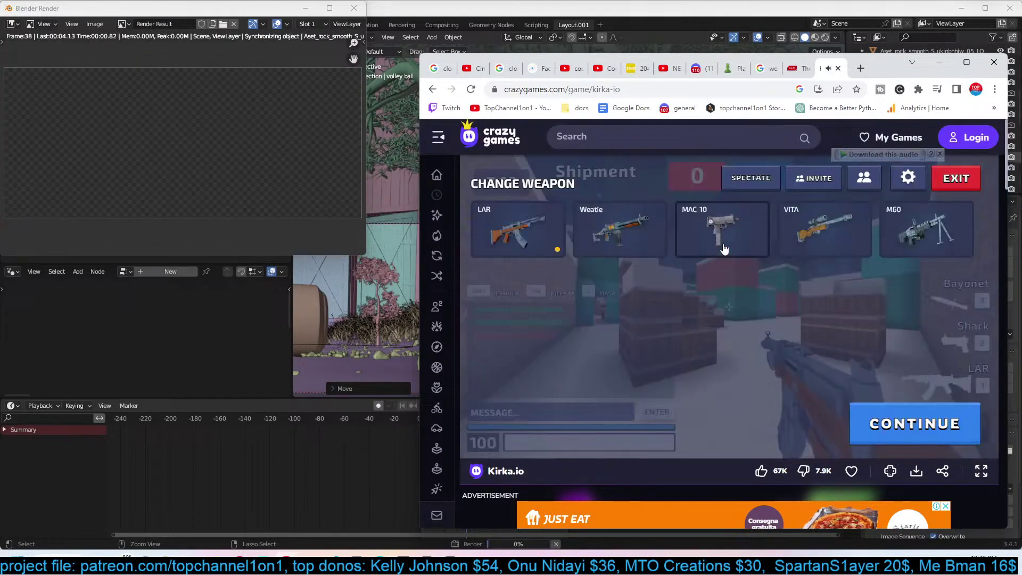
{"action": "left_click", "coordinate": [892, 429]}
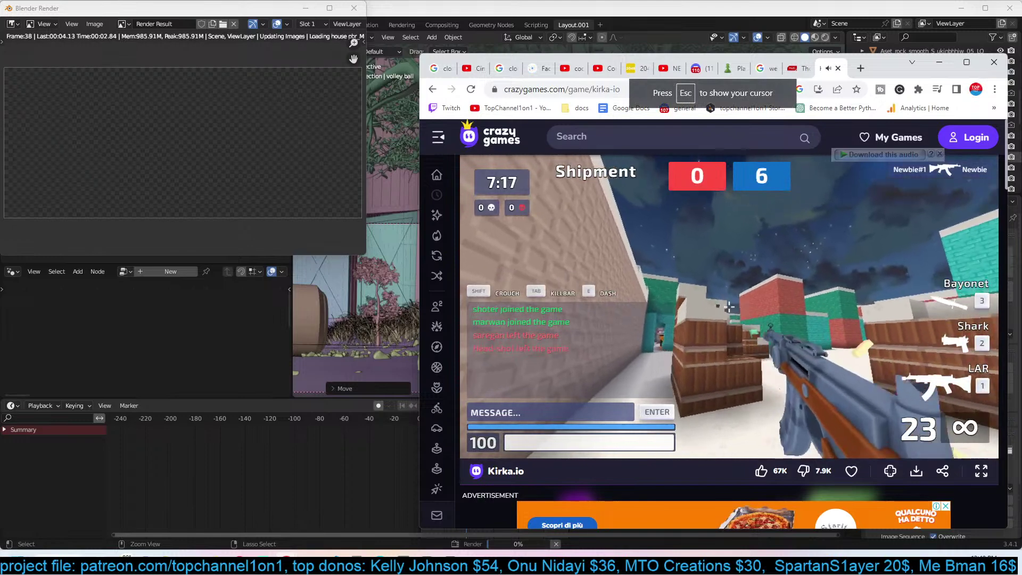
Advance through the Shipment map's alleys to the tree yard, shooting at opponents with the LAR rifle.
{"action": "key", "text": "w"}
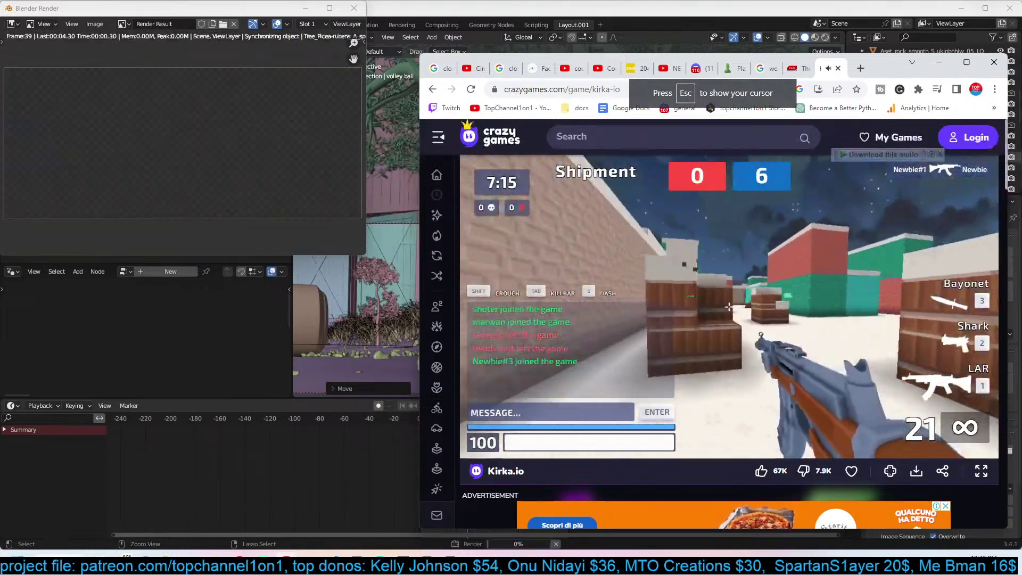
{"action": "key", "text": "w"}
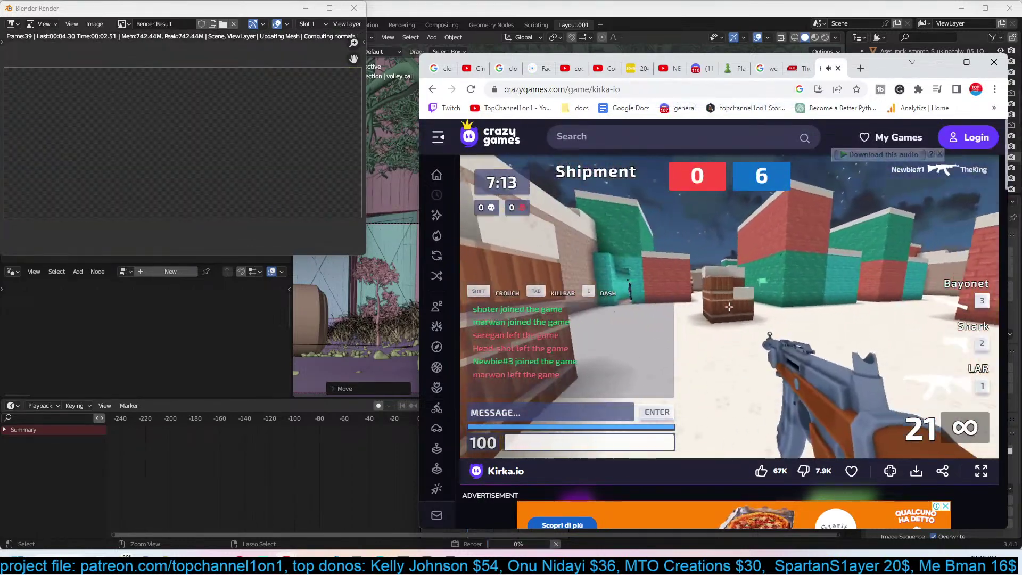
{"action": "left_click", "coordinate": [729, 306]}
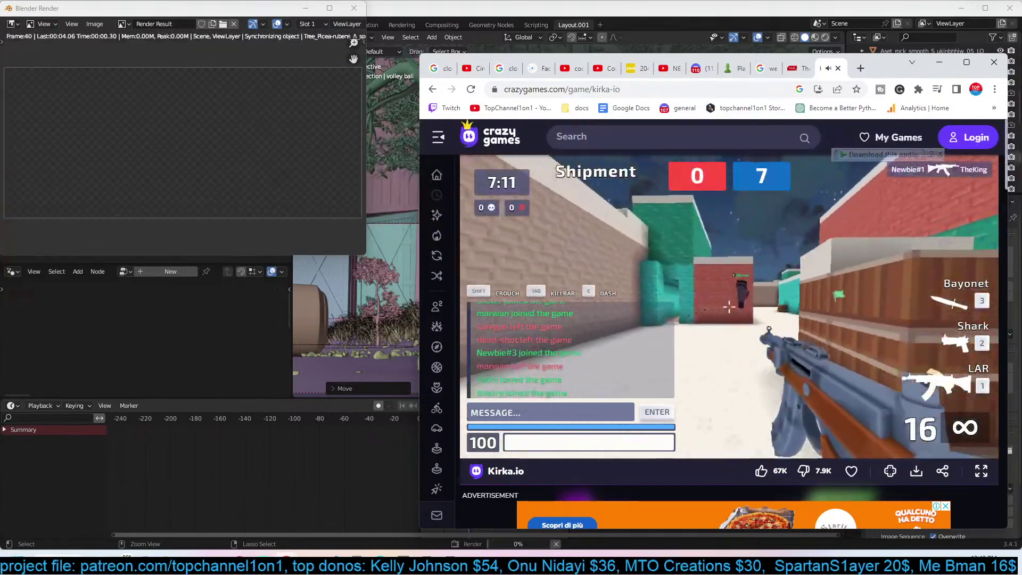
{"action": "key", "text": "w"}
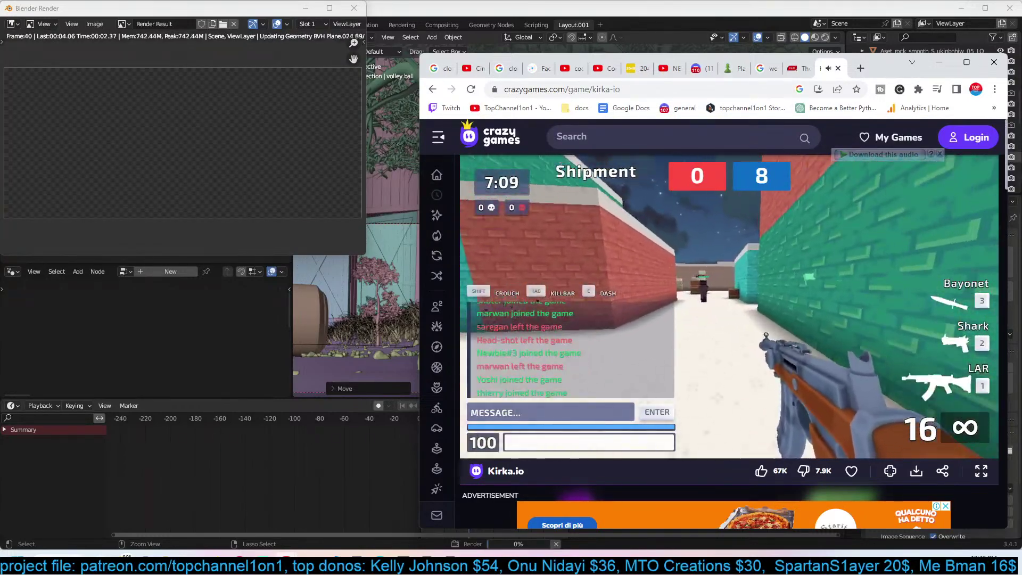
{"action": "key", "text": "w"}
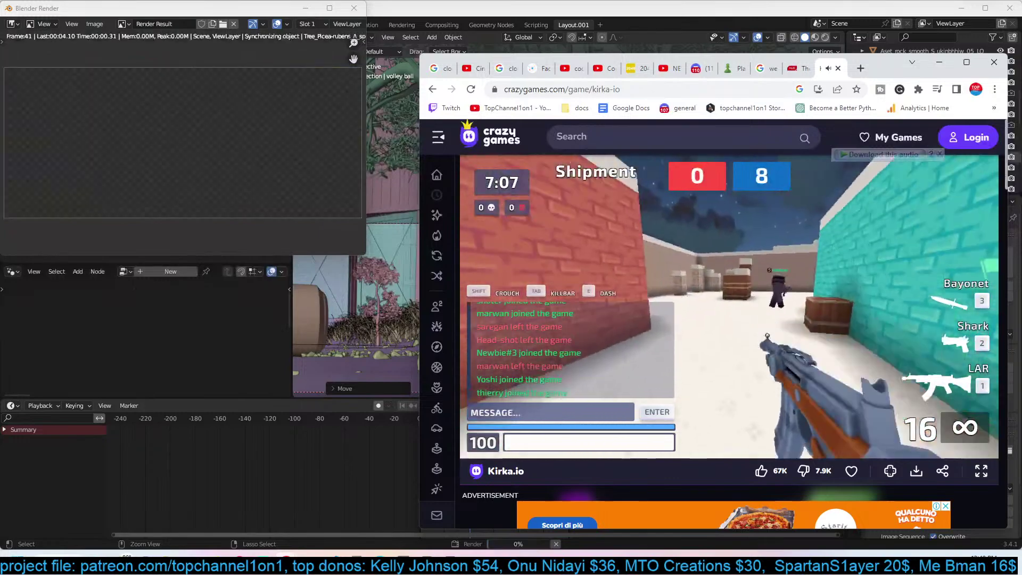
{"action": "key", "text": "w"}
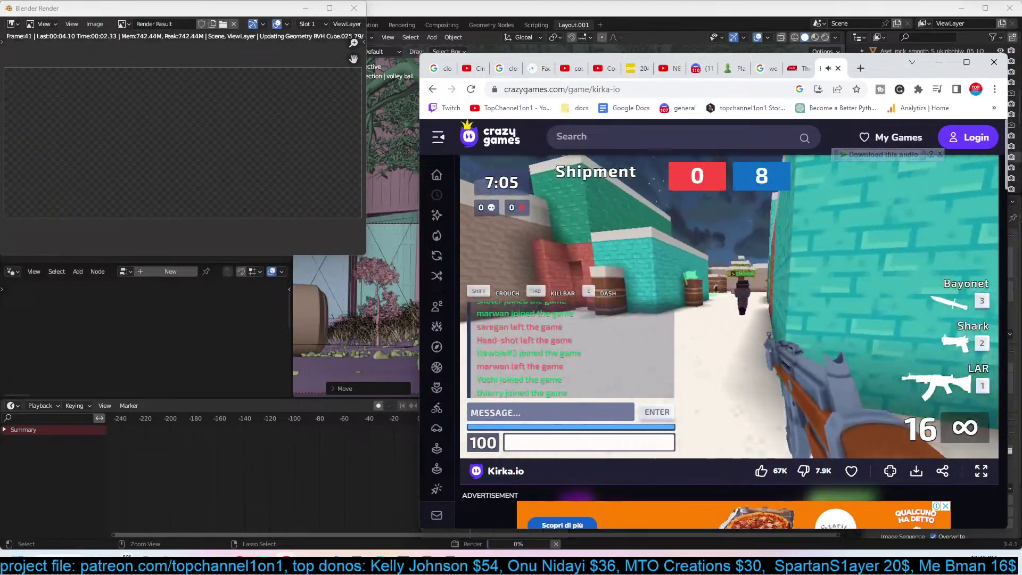
{"action": "key", "text": "w"}
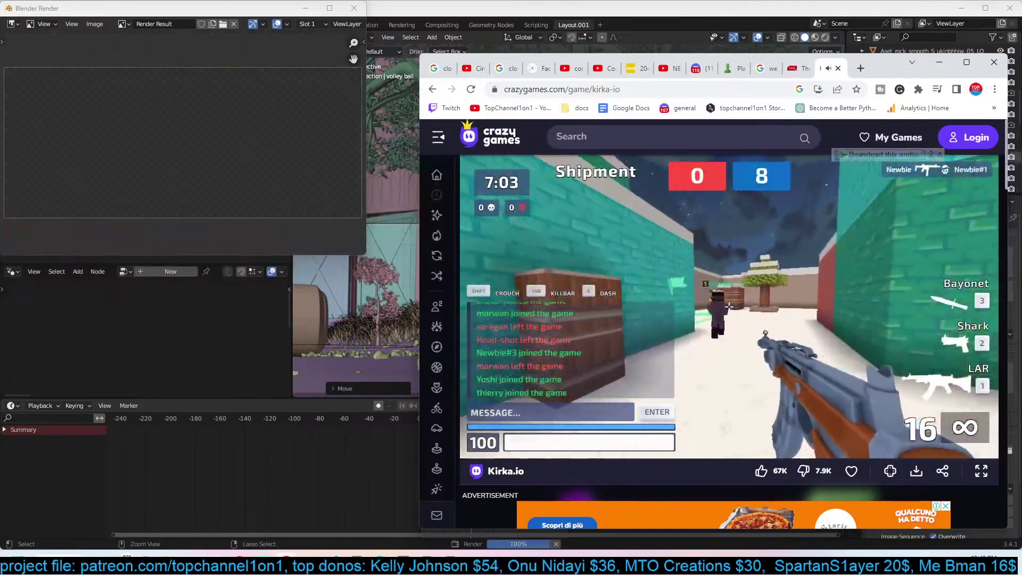
{"action": "key", "text": "w"}
{"action": "left_click", "coordinate": [729, 307]}
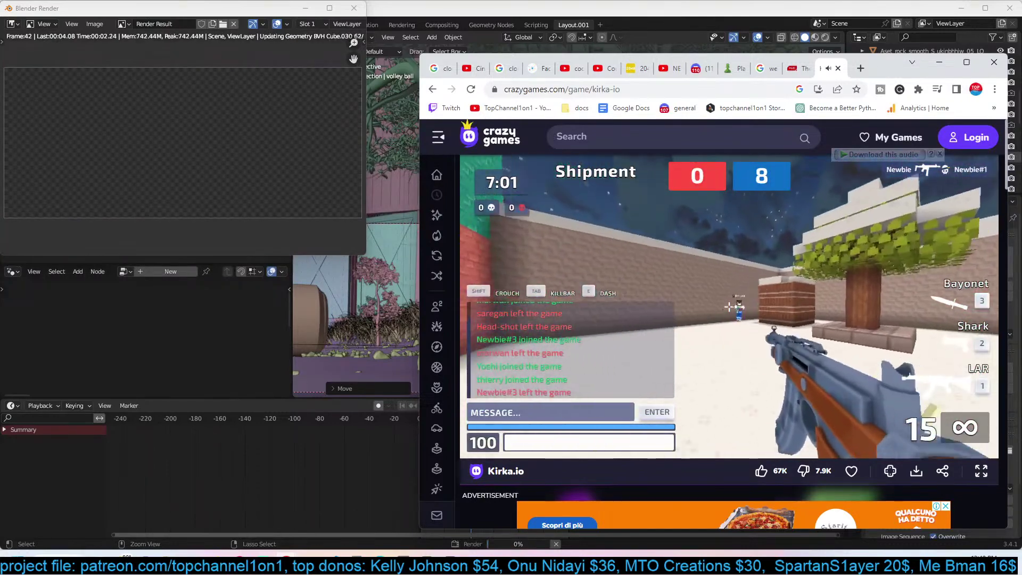
{"action": "left_click", "coordinate": [729, 307]}
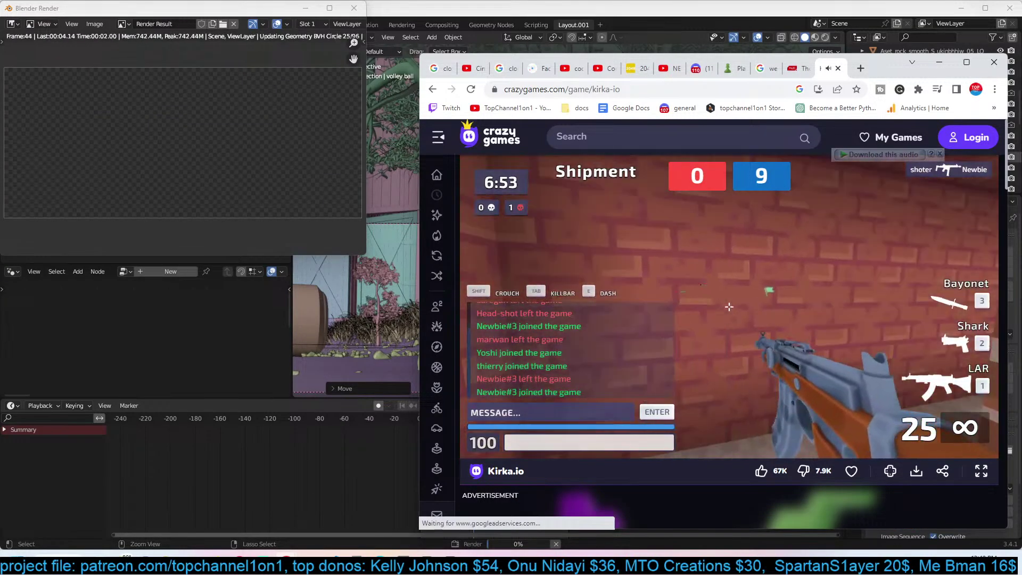
Set the game's mouse sensitivity to 129 and scope sensitivity to 46, and resume the match.
{"action": "key", "text": "Escape"}
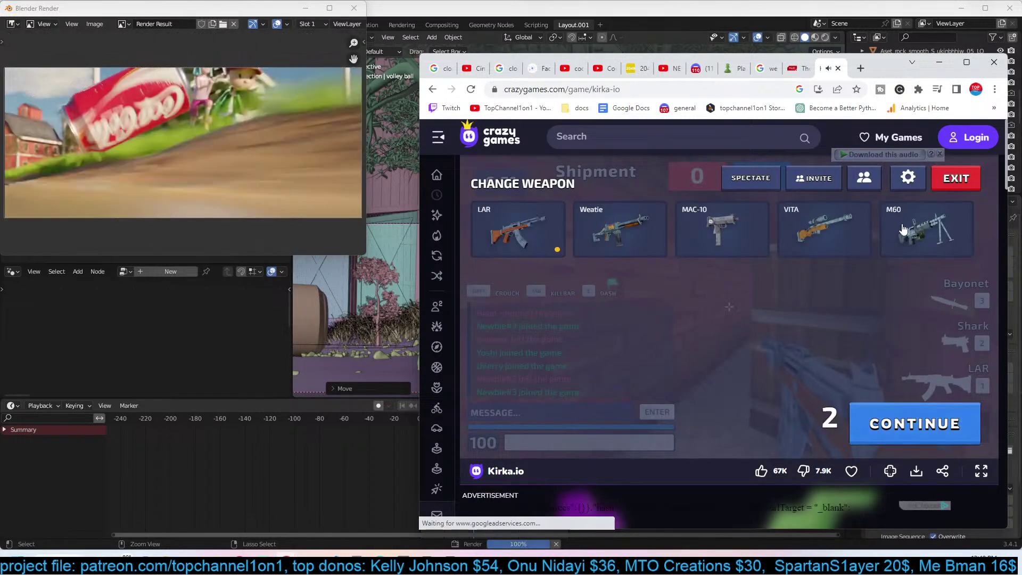
{"action": "left_click", "coordinate": [909, 179]}
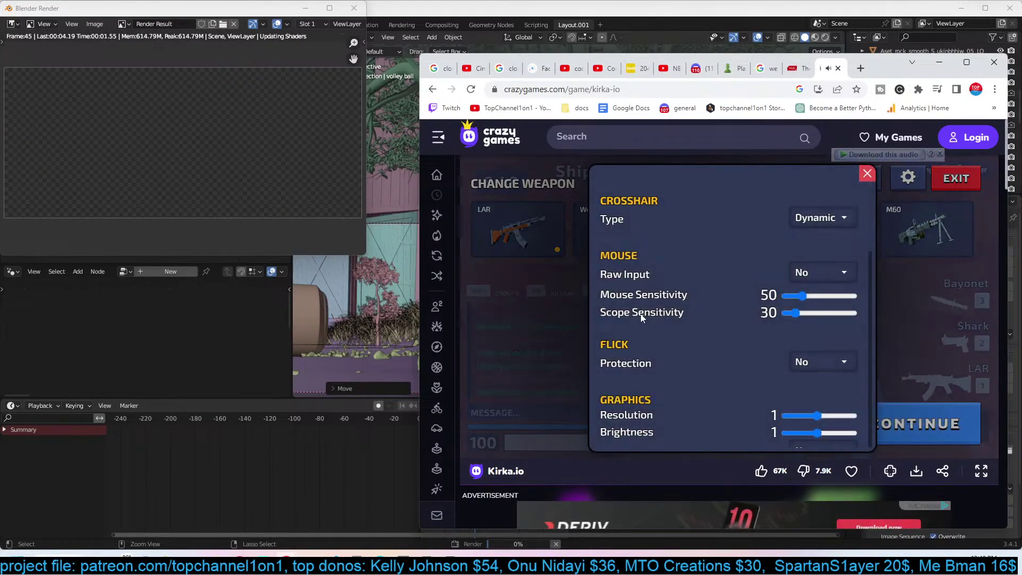
{"action": "mouse_move", "coordinate": [802, 298]}
{"action": "left_mouse_down"}
{"action": "mouse_move", "coordinate": [828, 296]}
{"action": "mouse_move", "coordinate": [803, 317]}
{"action": "left_mouse_up"}
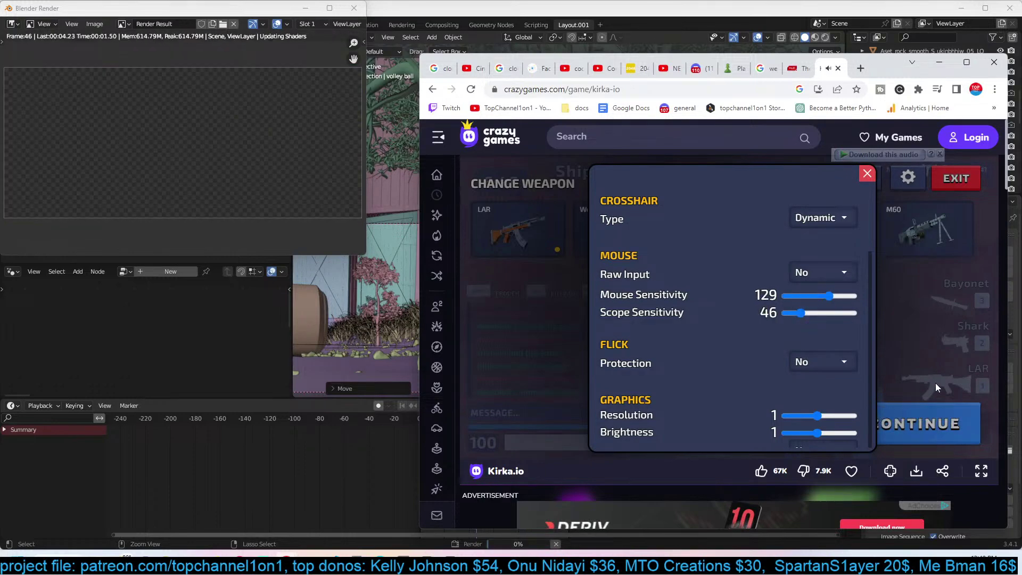
{"action": "left_click", "coordinate": [921, 394]}
{"action": "left_click", "coordinate": [905, 410]}
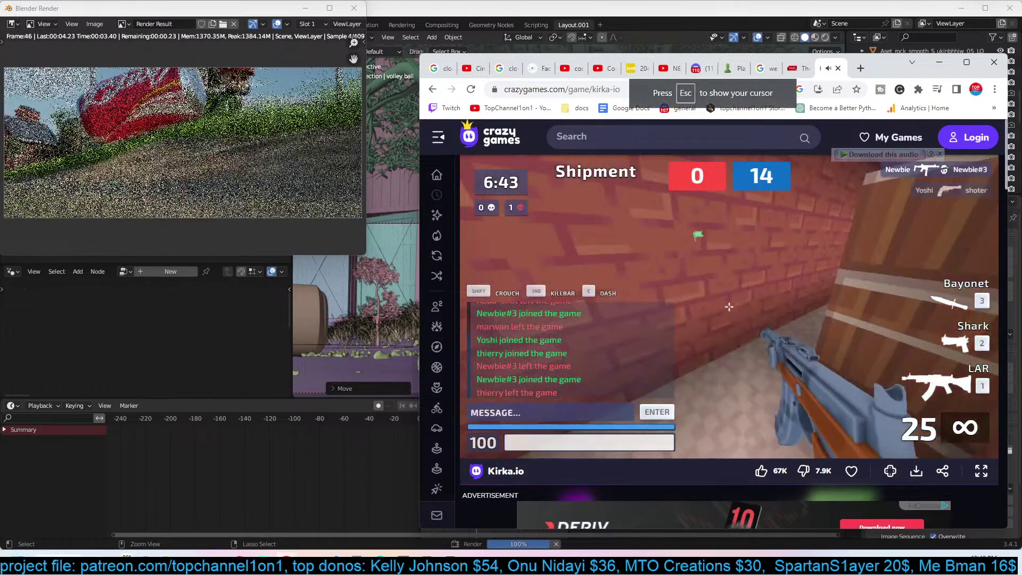
Raise the mouse sensitivity to 161 and return to the match.
{"action": "key", "text": "Escape"}
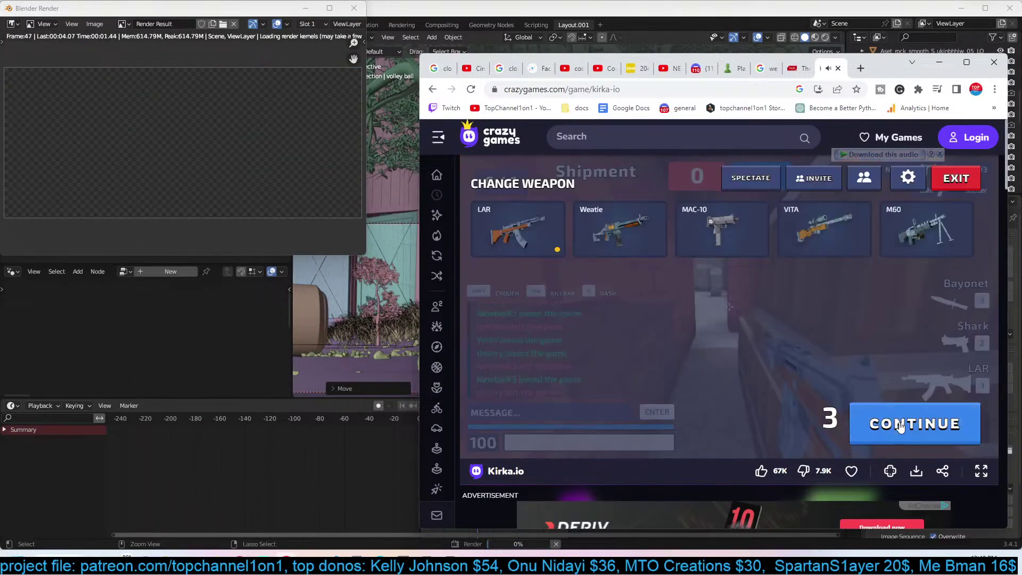
{"action": "left_click", "coordinate": [909, 178]}
{"action": "left_click", "coordinate": [835, 296]}
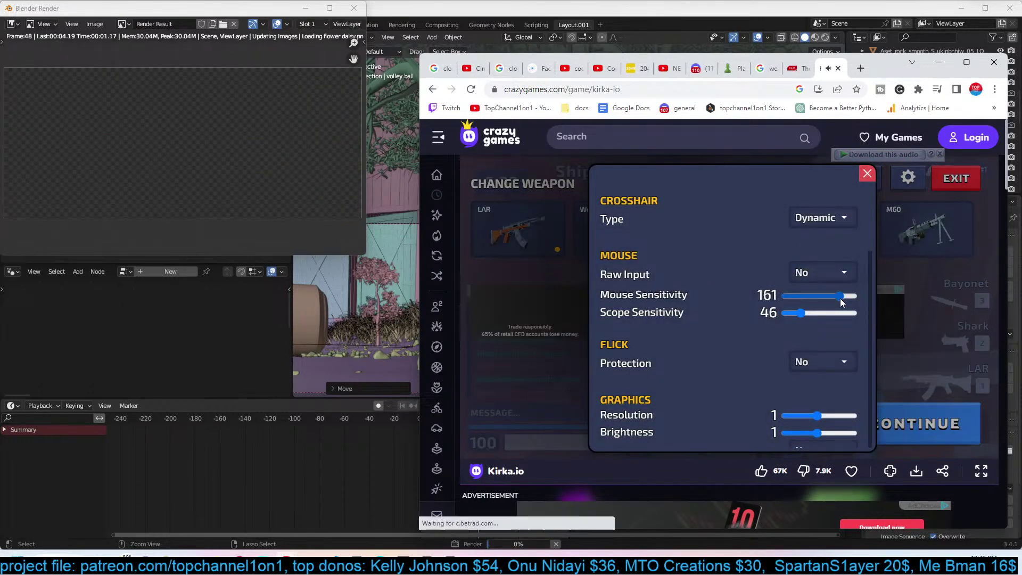
{"action": "left_click", "coordinate": [918, 299]}
{"action": "left_click", "coordinate": [907, 418]}
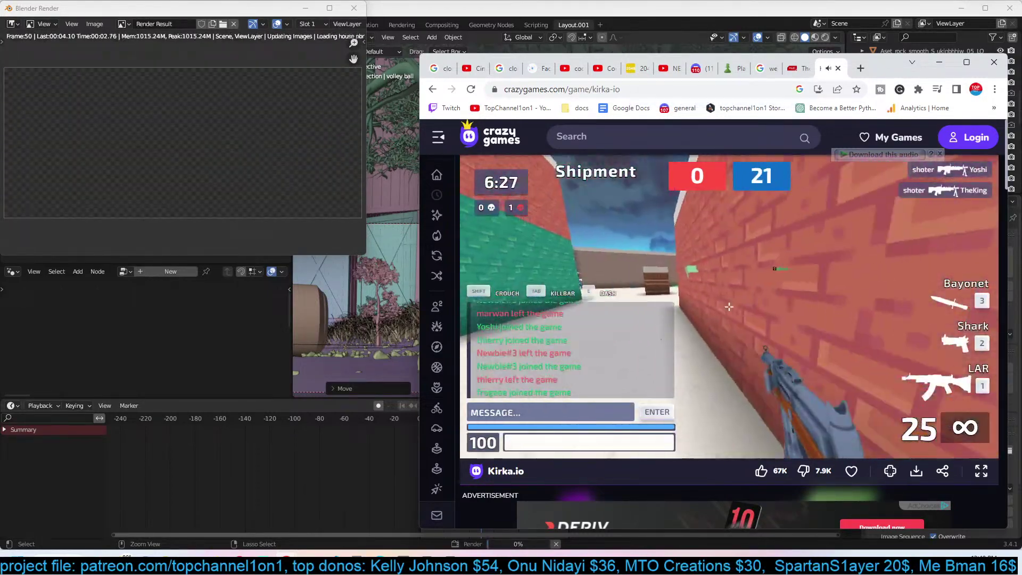
Fight opponents around the crates and outer walls with the LAR rifle, briefly pausing and resuming the match.
{"action": "left_click", "coordinate": [729, 307]}
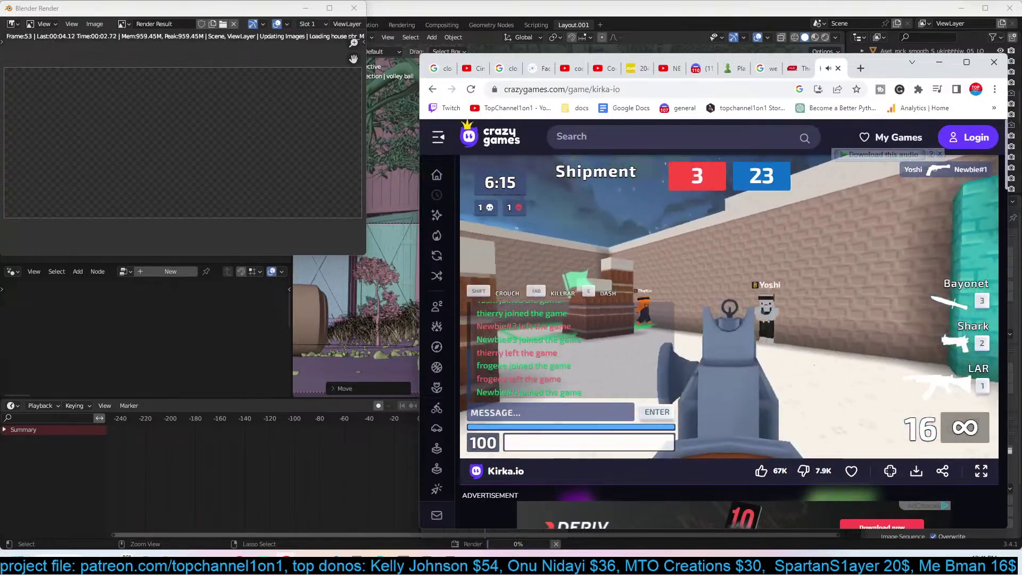
{"action": "left_click", "coordinate": [729, 307]}
{"action": "left_click", "coordinate": [729, 307]}
{"action": "left_click", "coordinate": [729, 307]}
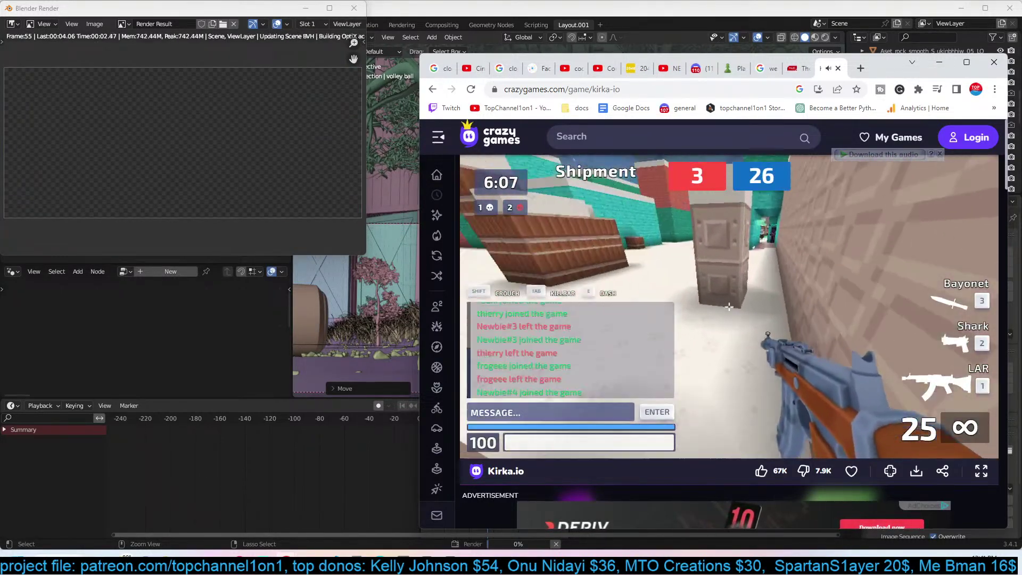
{"action": "left_click", "coordinate": [729, 307]}
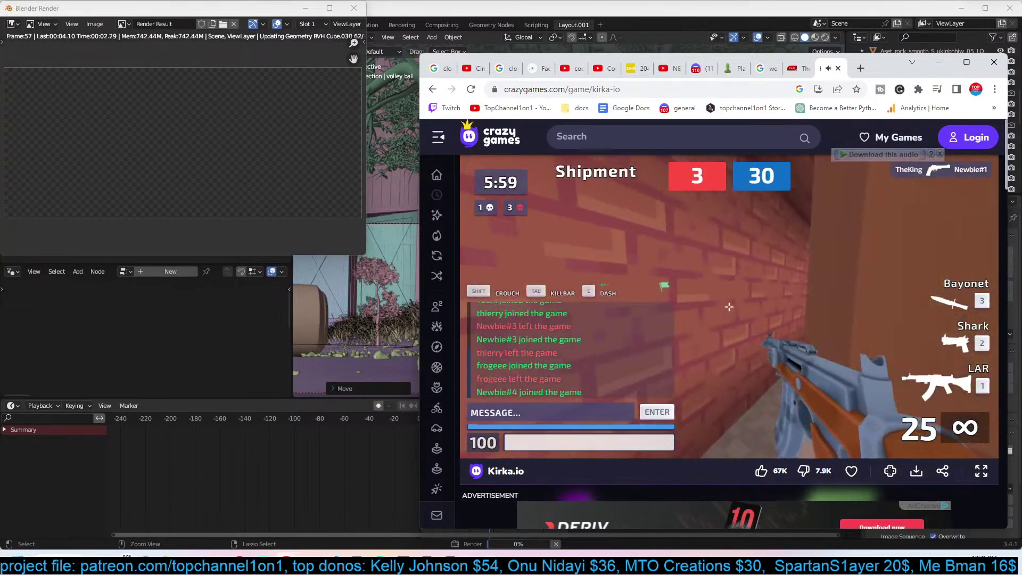
{"action": "key", "text": "Escape"}
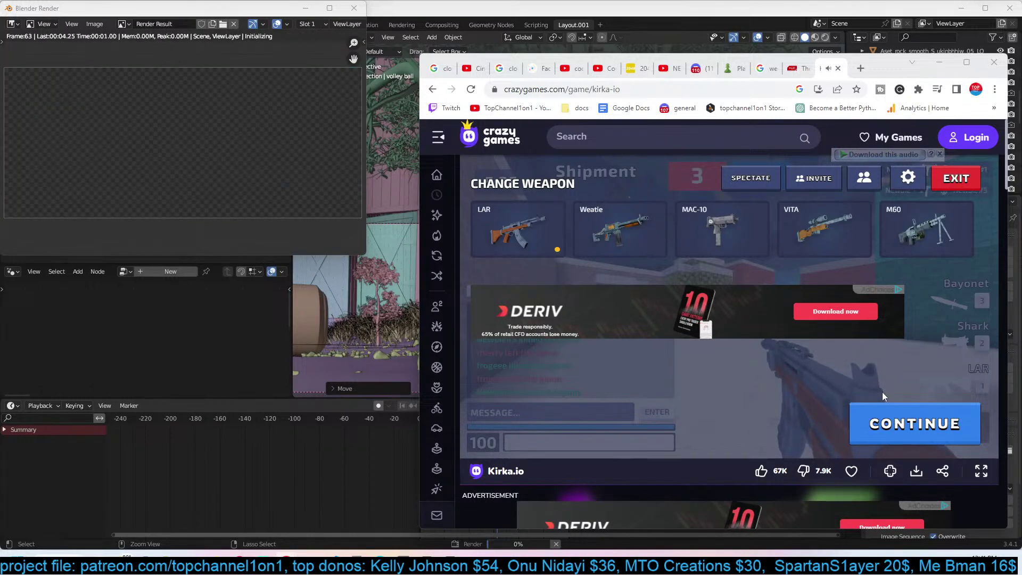
{"action": "left_click", "coordinate": [886, 410]}
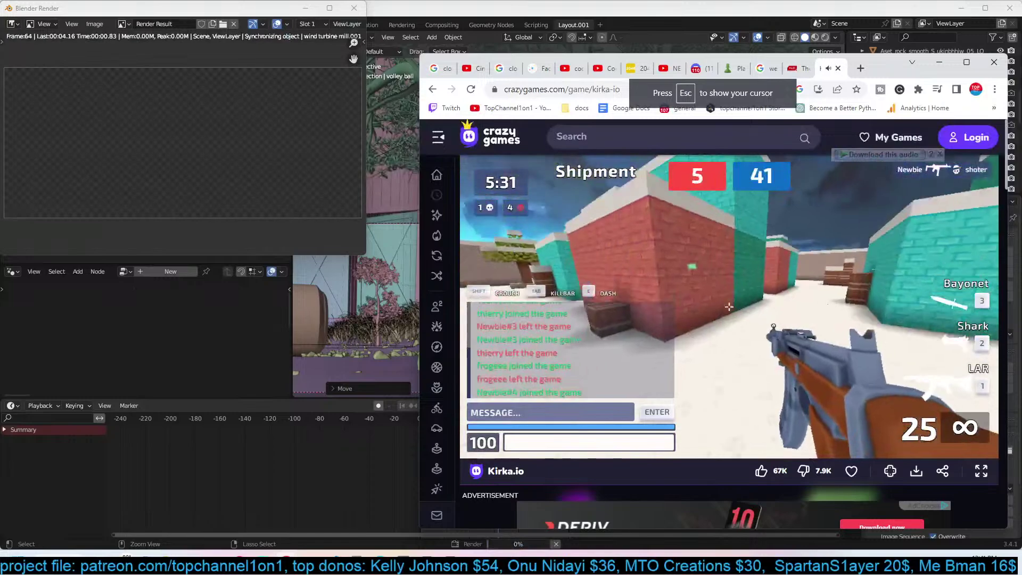
Run through the brick alleys to the open crate yard and fire aimed shots at the enemy there.
{"action": "key", "text": "w"}
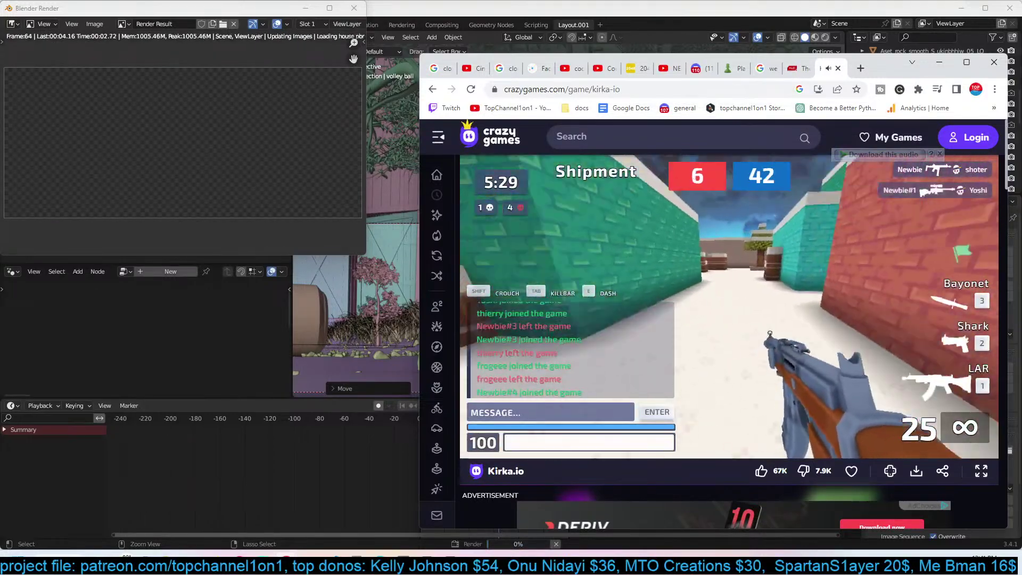
{"action": "key", "text": "w"}
{"action": "key", "text": "w"}
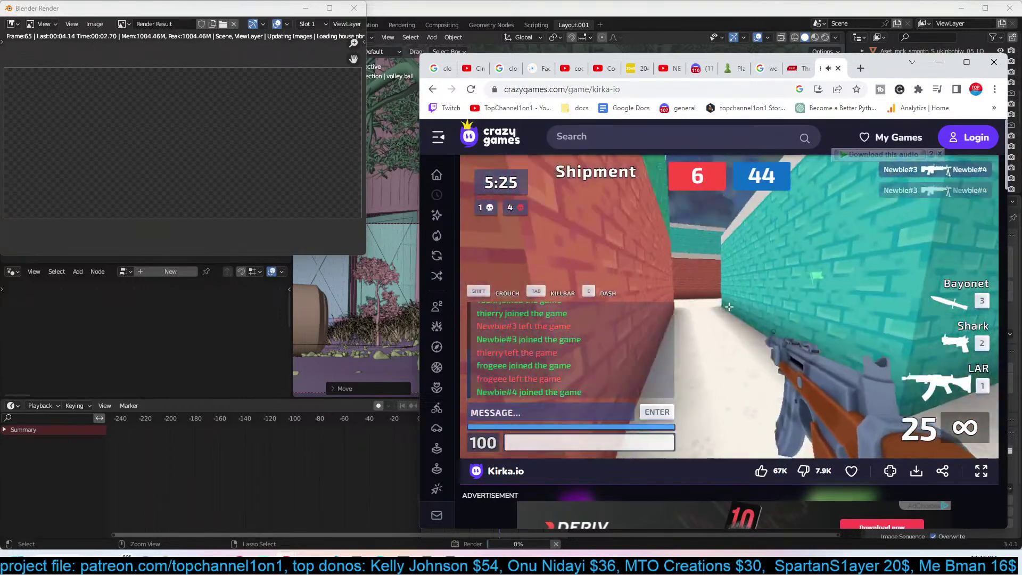
{"action": "key", "text": "w"}
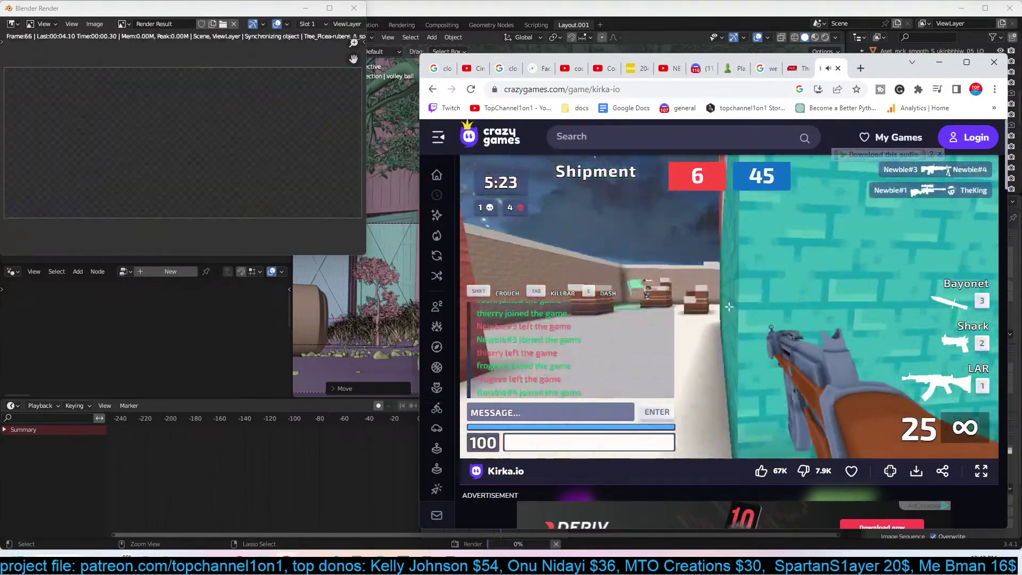
{"action": "left_click", "coordinate": [730, 307]}
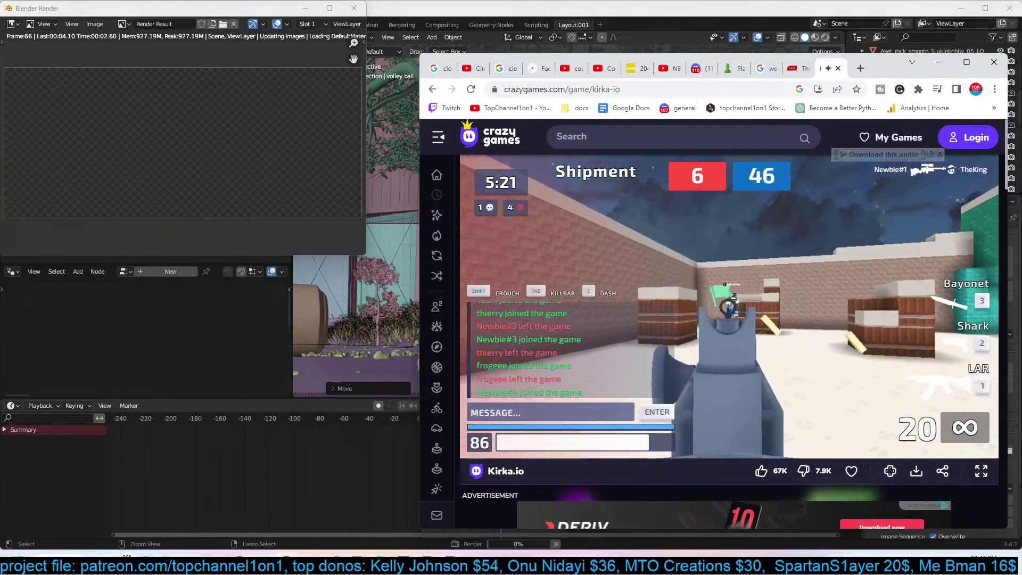
{"action": "left_click", "coordinate": [729, 307]}
{"action": "left_click", "coordinate": [730, 307]}
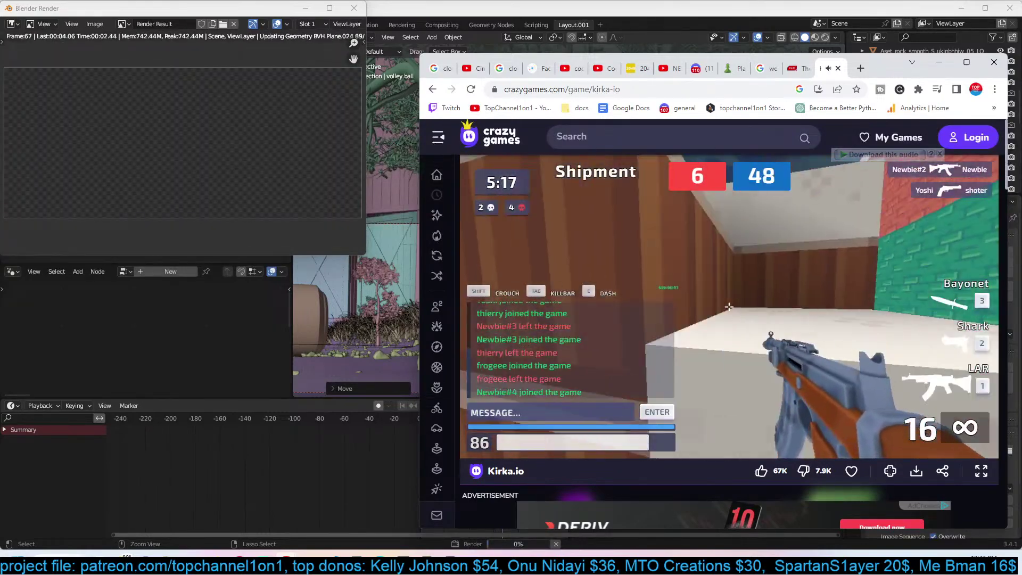
{"action": "left_click", "coordinate": [730, 307]}
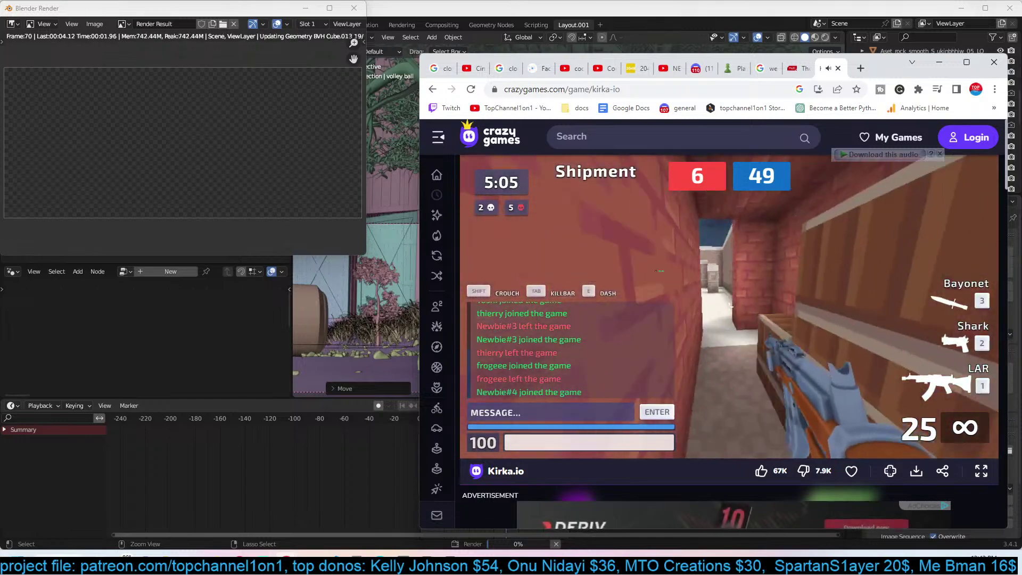
Run through the red and green brick alleys to the tree yard, firing the LAR rifle at opponents along the way.
{"action": "key", "text": "w"}
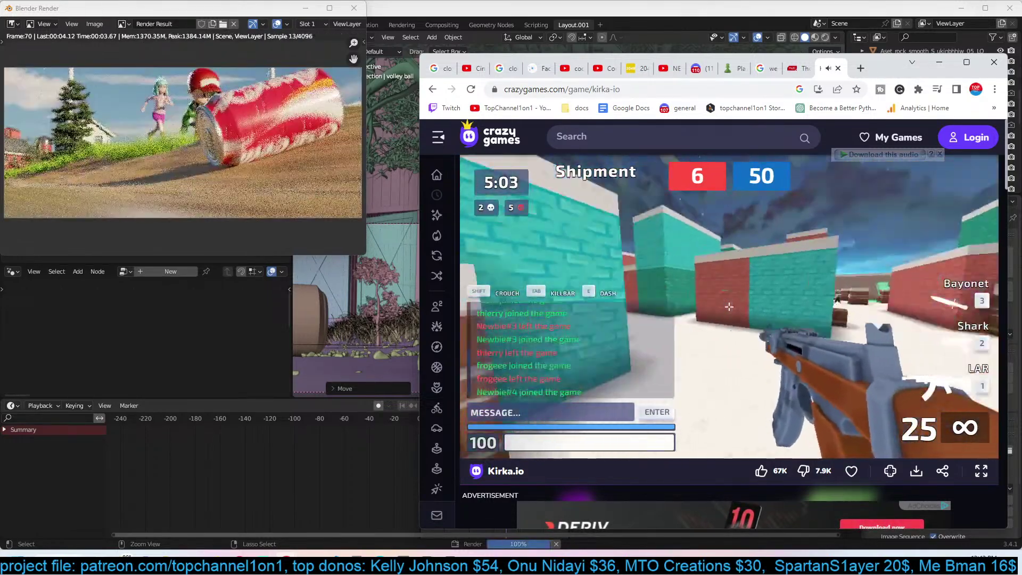
{"action": "key", "text": "w"}
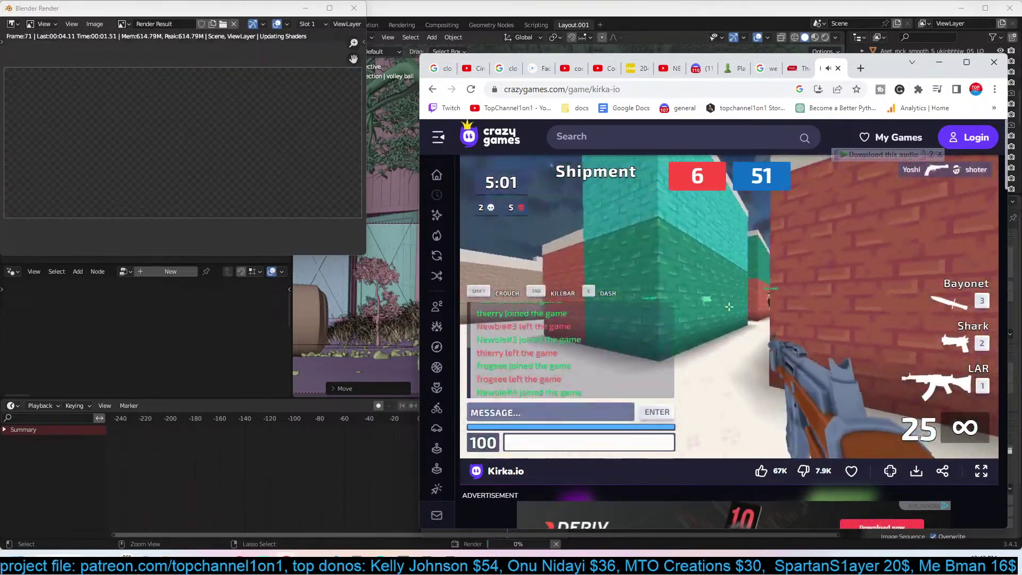
{"action": "left_click", "coordinate": [729, 307]}
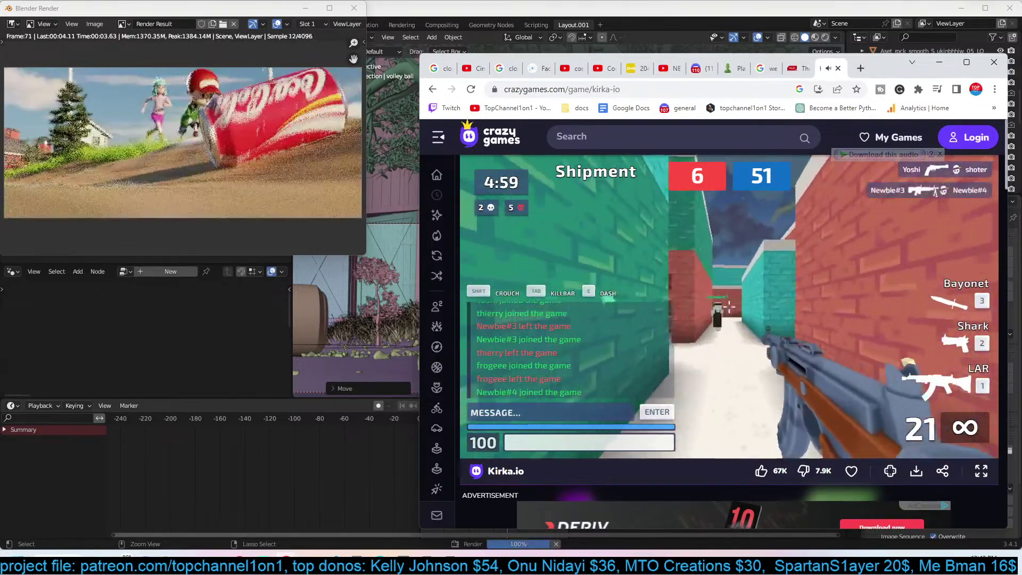
{"action": "key", "text": "w"}
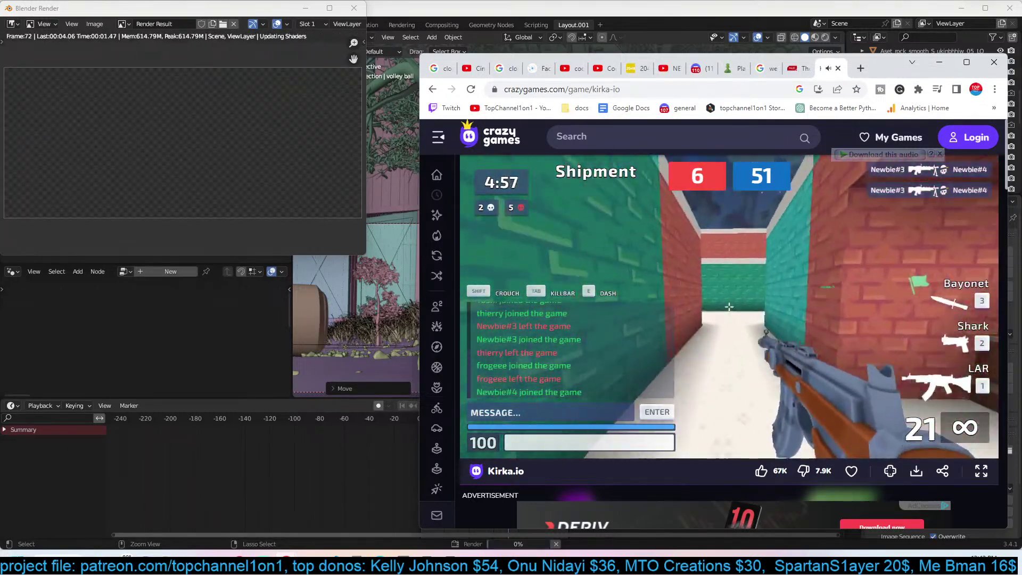
{"action": "key", "text": "w"}
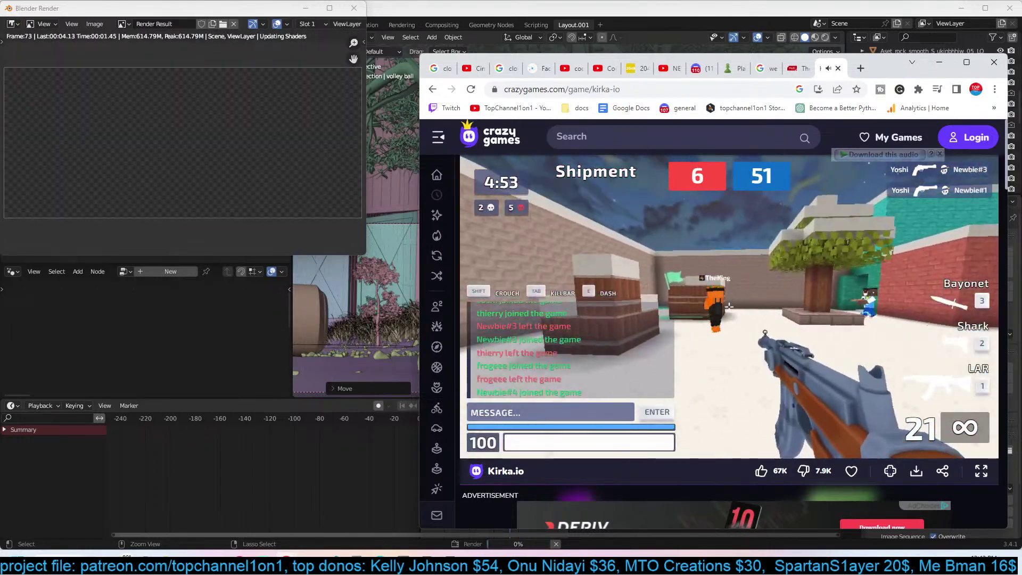
{"action": "left_click", "coordinate": [729, 307]}
{"action": "left_click", "coordinate": [729, 306]}
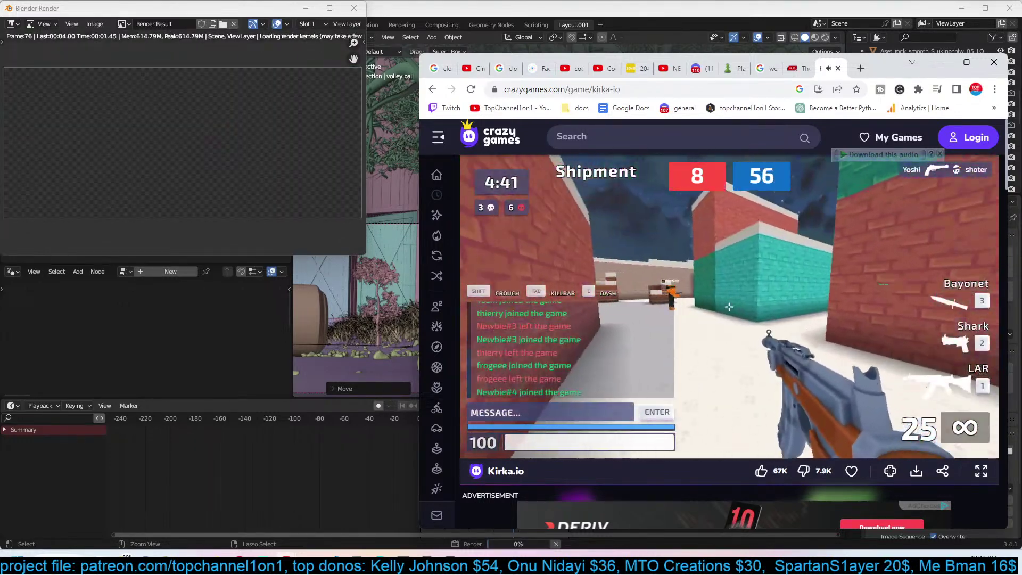
Fire repeated LAR bursts at opponents in the brick lanes and open yard, continuing the fight after each respawn.
{"action": "left_click", "coordinate": [729, 307]}
{"action": "left_click", "coordinate": [729, 307]}
{"action": "left_click", "coordinate": [729, 307]}
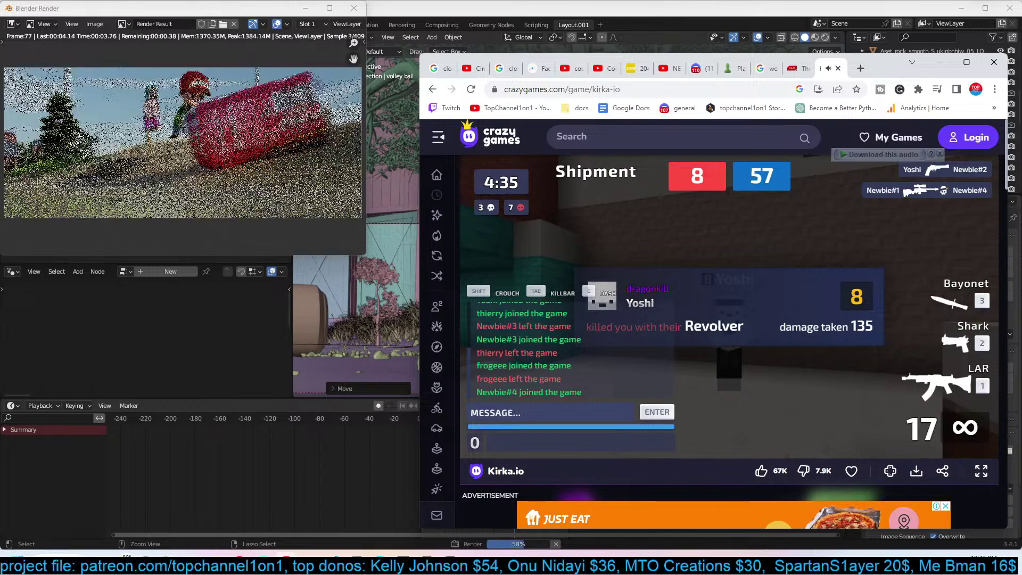
{"action": "scroll", "coordinate": [729, 260], "scroll_direction": "down", "scroll_amount": 1}
{"action": "scroll", "coordinate": [729, 260], "scroll_direction": "up", "scroll_amount": 1}
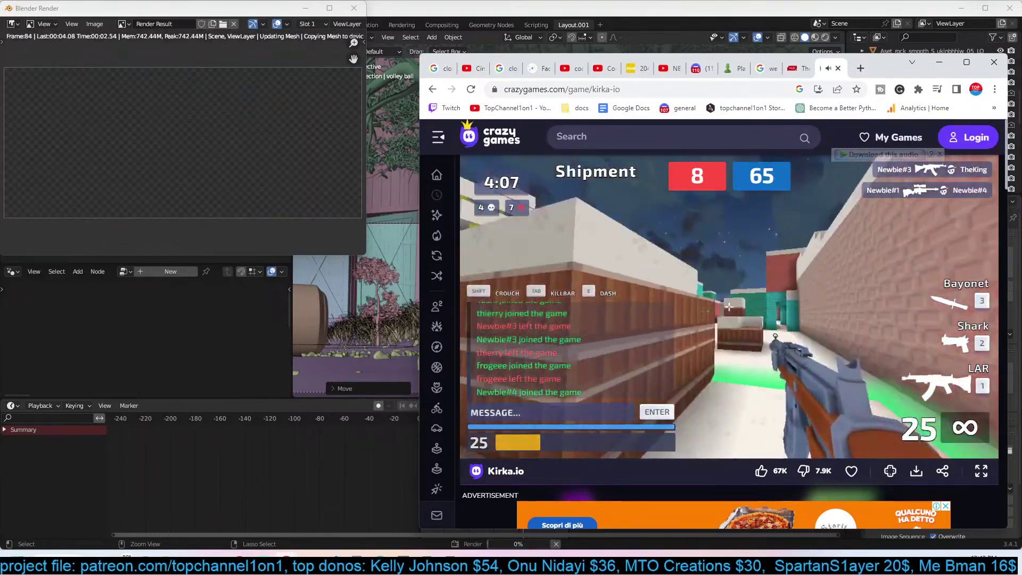
{"action": "left_click", "coordinate": [729, 307]}
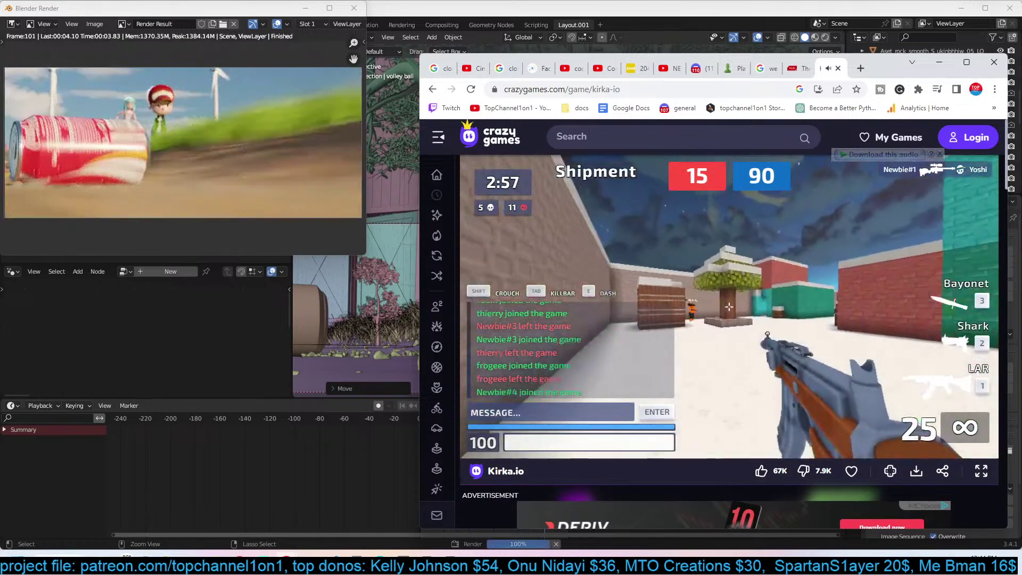
{"action": "left_click_drag", "start_coordinate": [767, 333], "coordinate": [773, 326]}
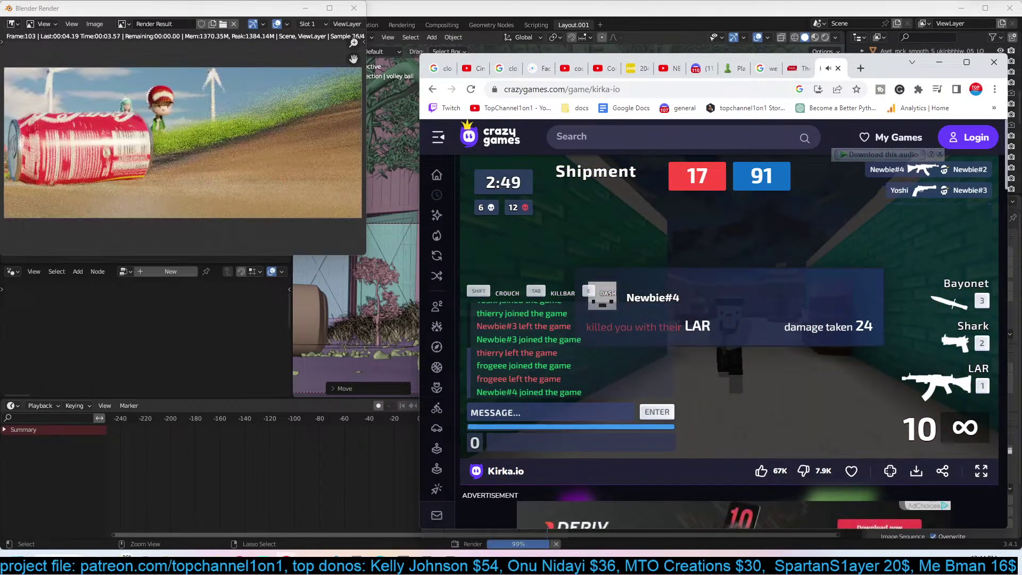
Advance past the large tree, fire an aimed shot, and run through the narrow alleys toward the far brick walls.
{"action": "key", "text": "w"}
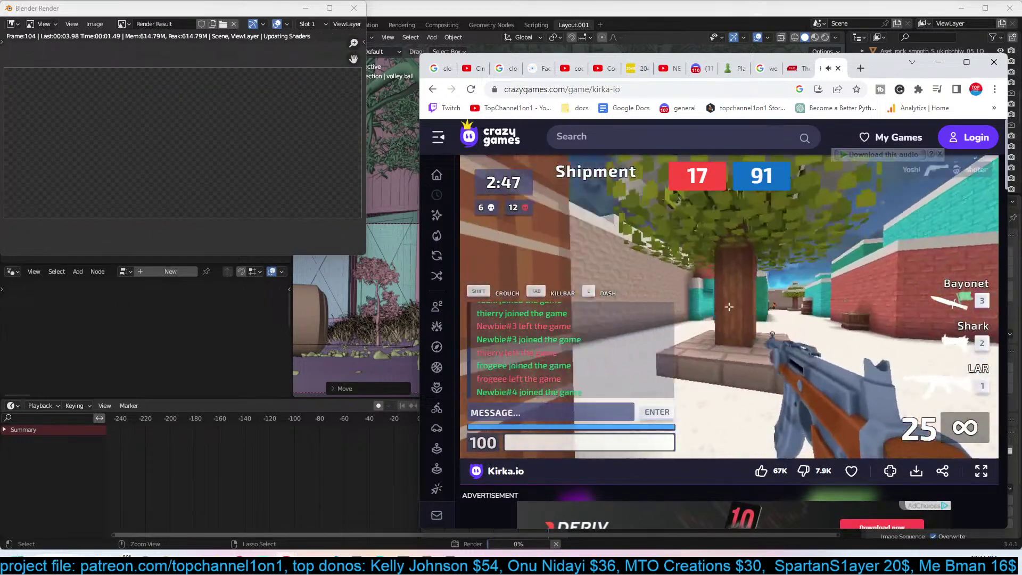
{"action": "right_click", "coordinate": [729, 307]}
{"action": "left_click", "coordinate": [730, 307]}
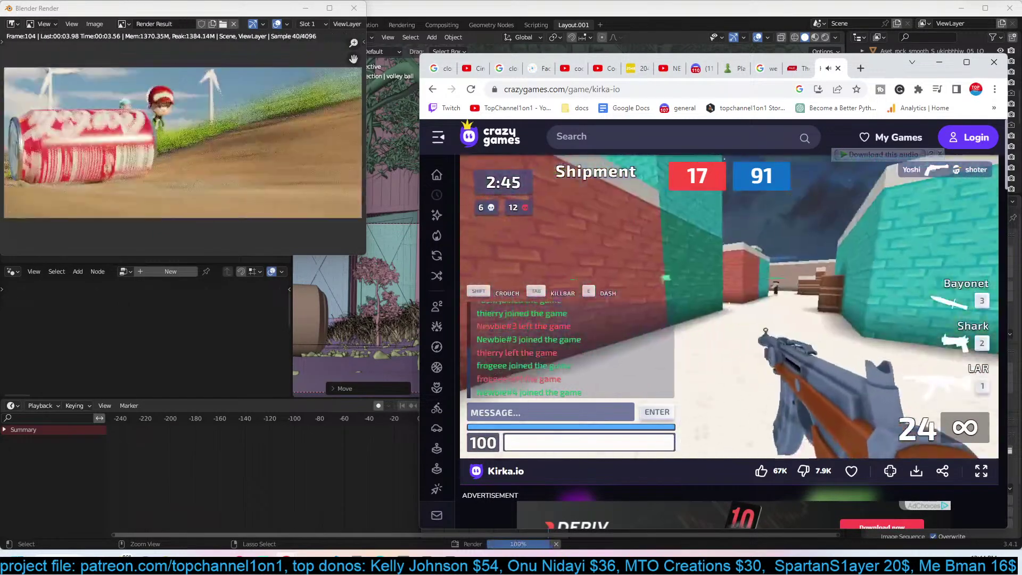
{"action": "key", "text": "w"}
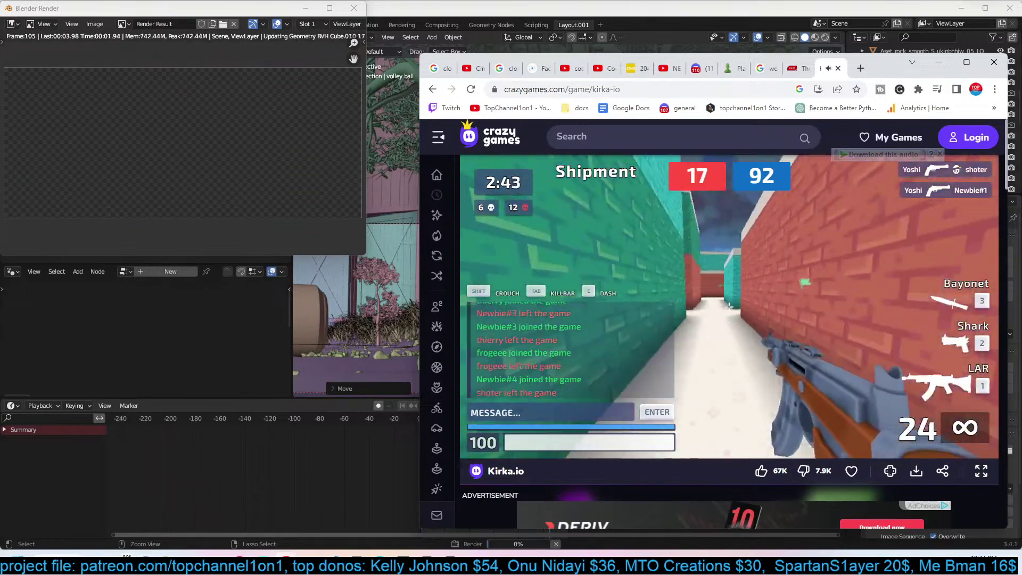
{"action": "key", "text": "w"}
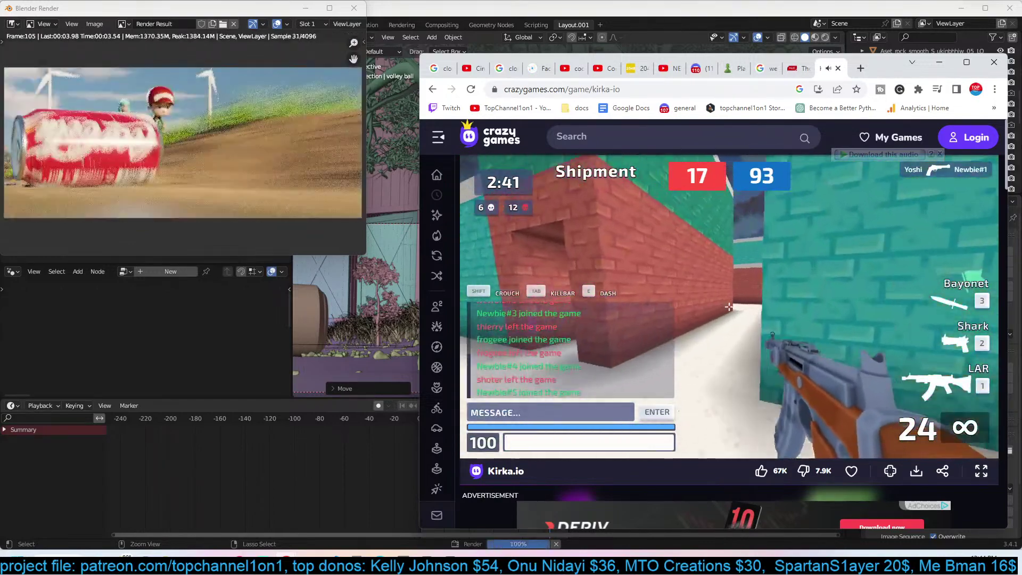
{"action": "key", "text": "w"}
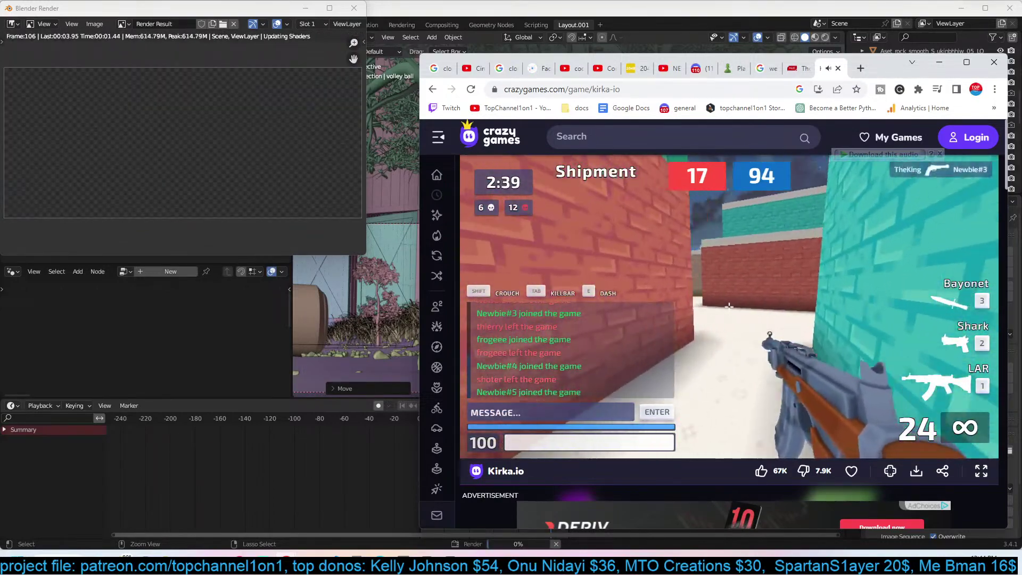
{"action": "key", "text": "w"}
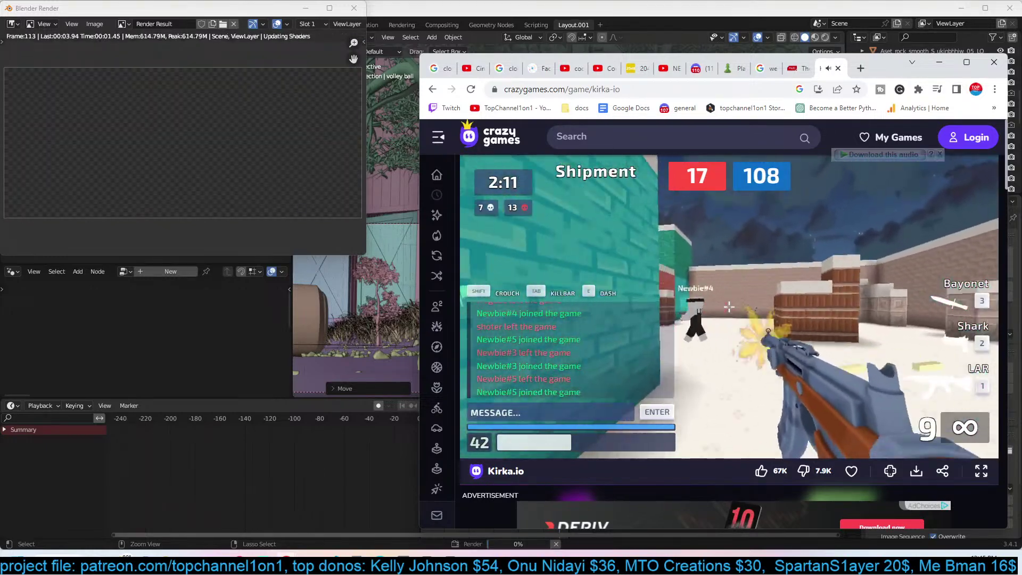
Shoot at the enemy beside the crate yard and, after respawning, run through the green crate corridor into the open courtyard.
{"action": "left_click", "coordinate": [729, 307]}
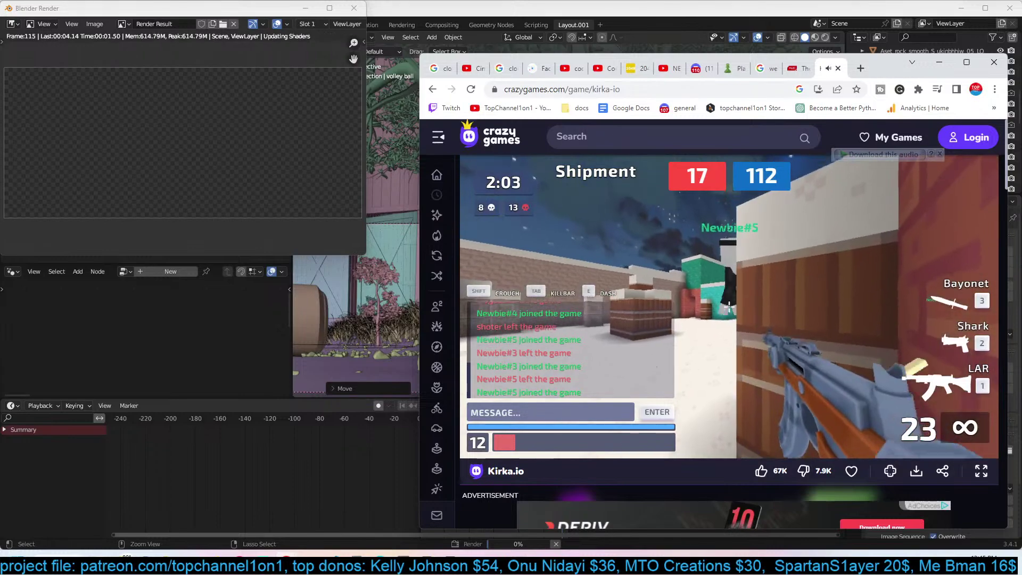
{"action": "key", "text": "w"}
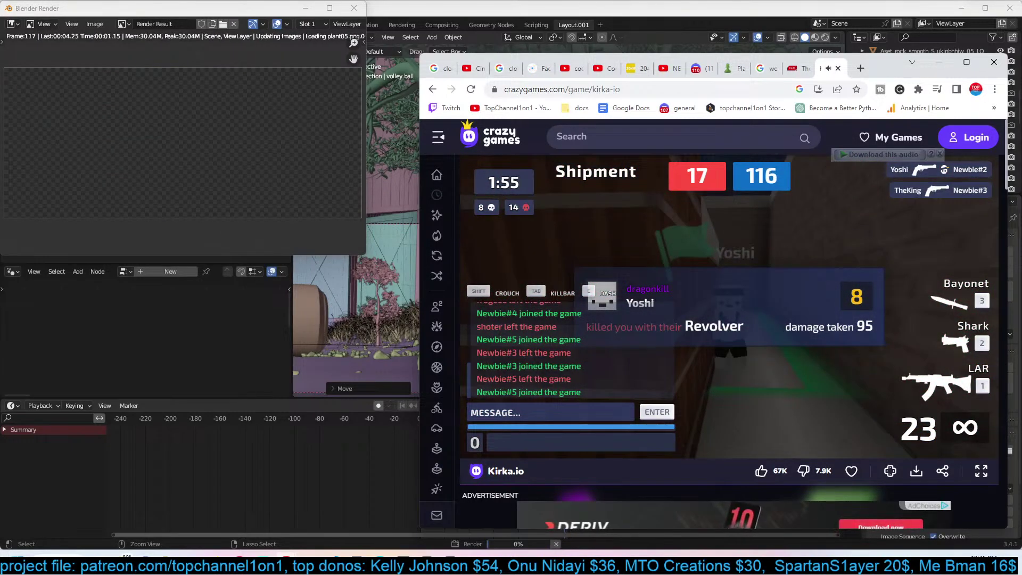
{"action": "key", "text": "w"}
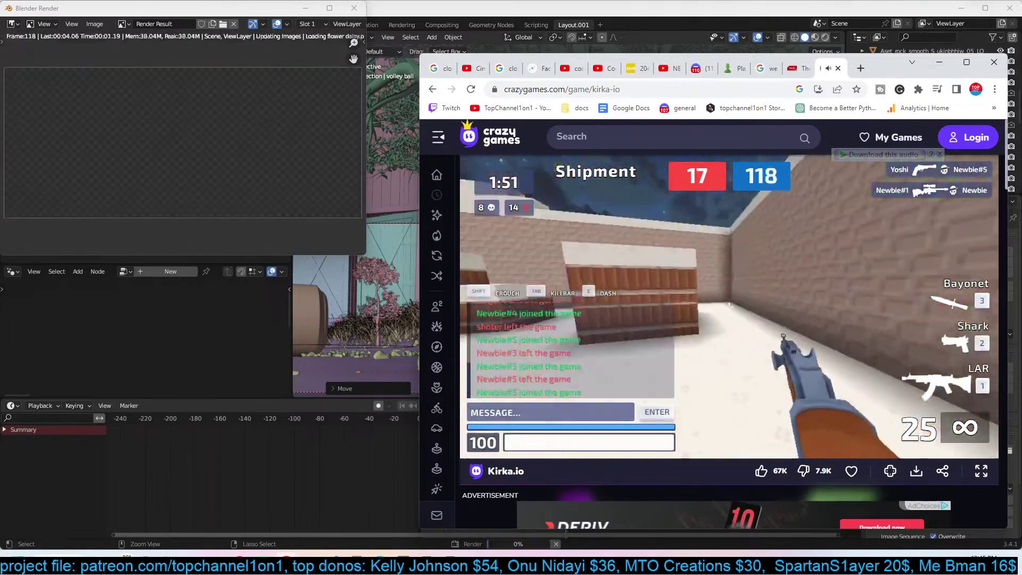
{"action": "key", "text": "w"}
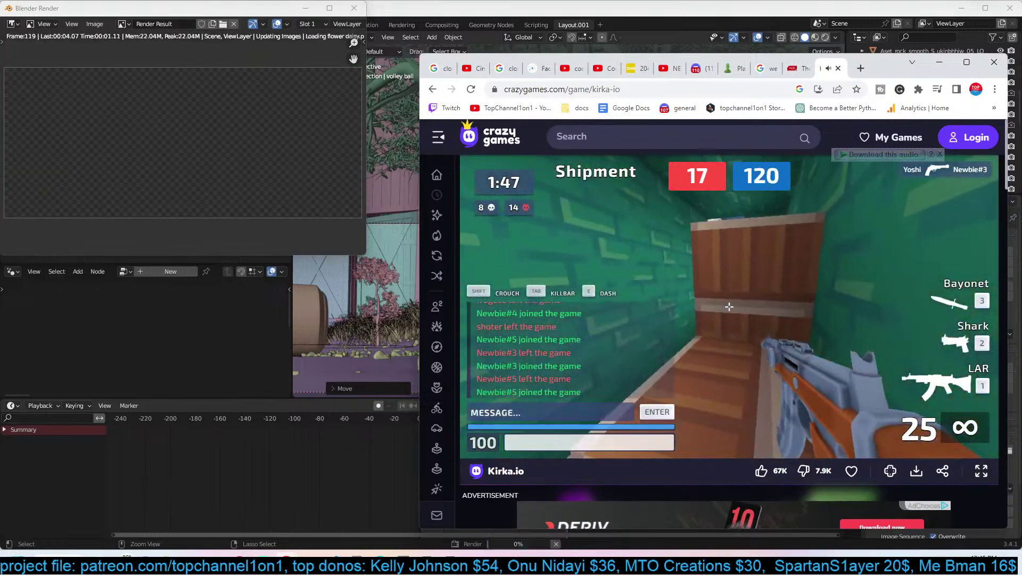
{"action": "key", "text": "w"}
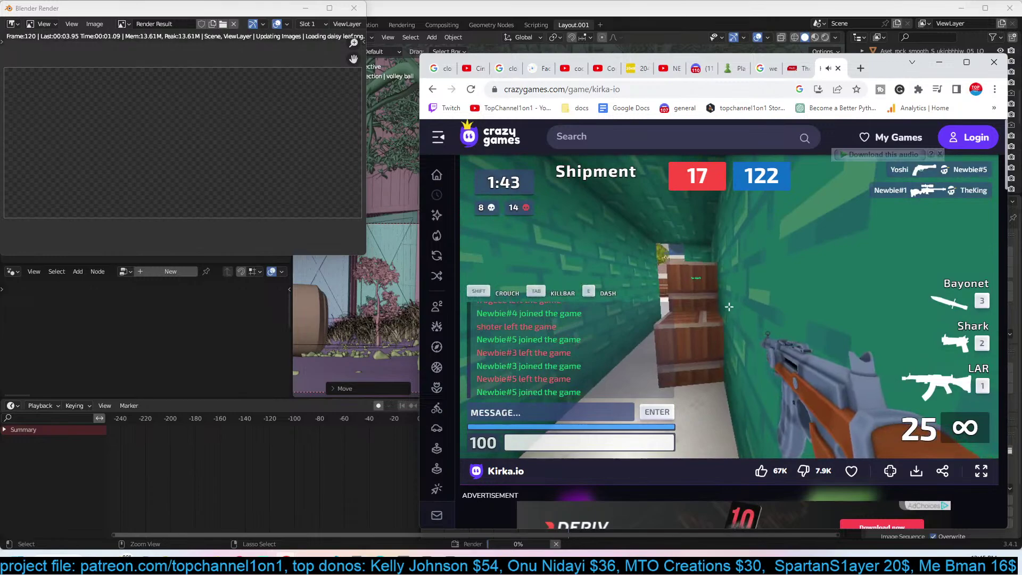
{"action": "key", "text": "w"}
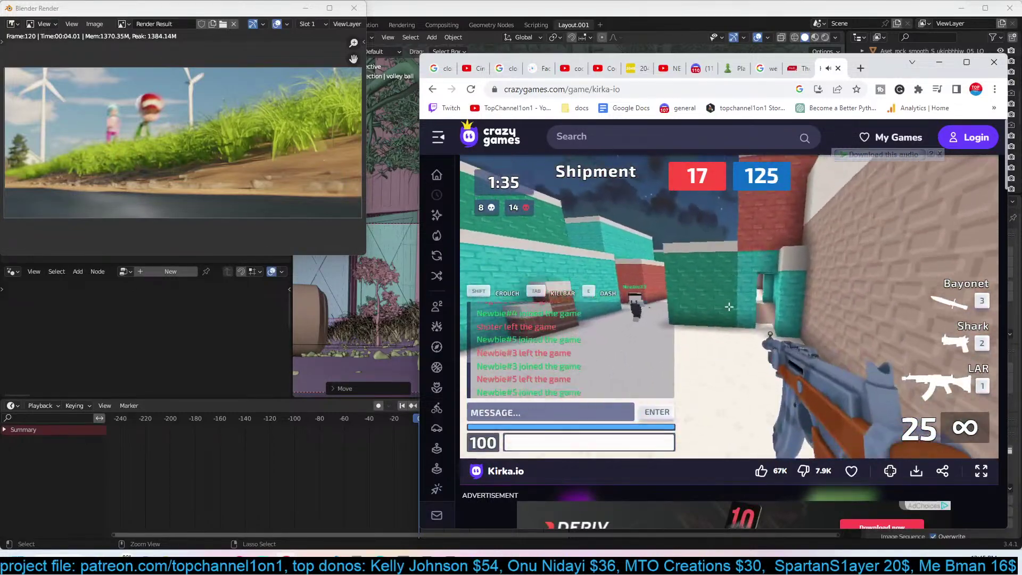
{"action": "key", "text": "w"}
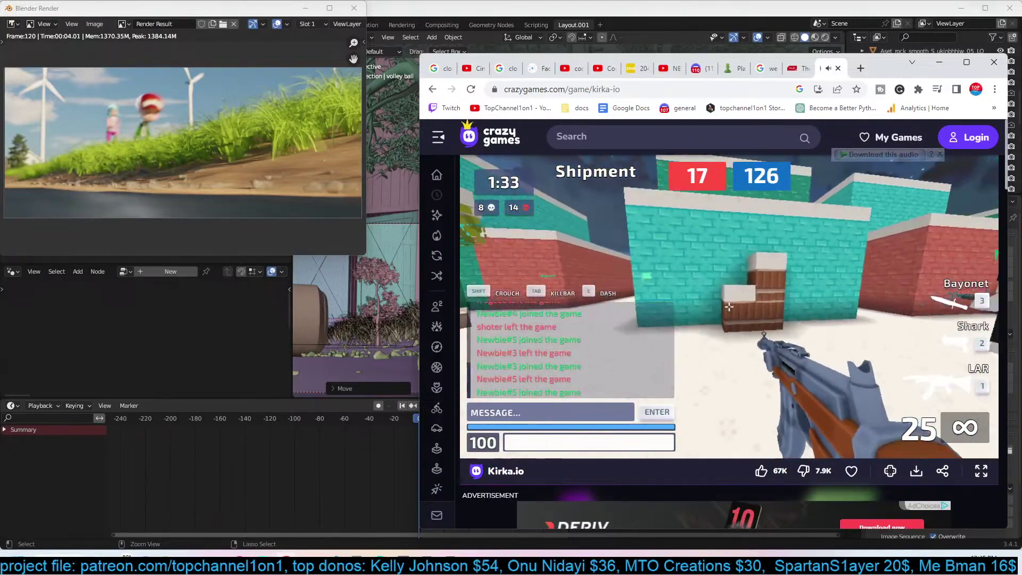
{"action": "key", "text": "w"}
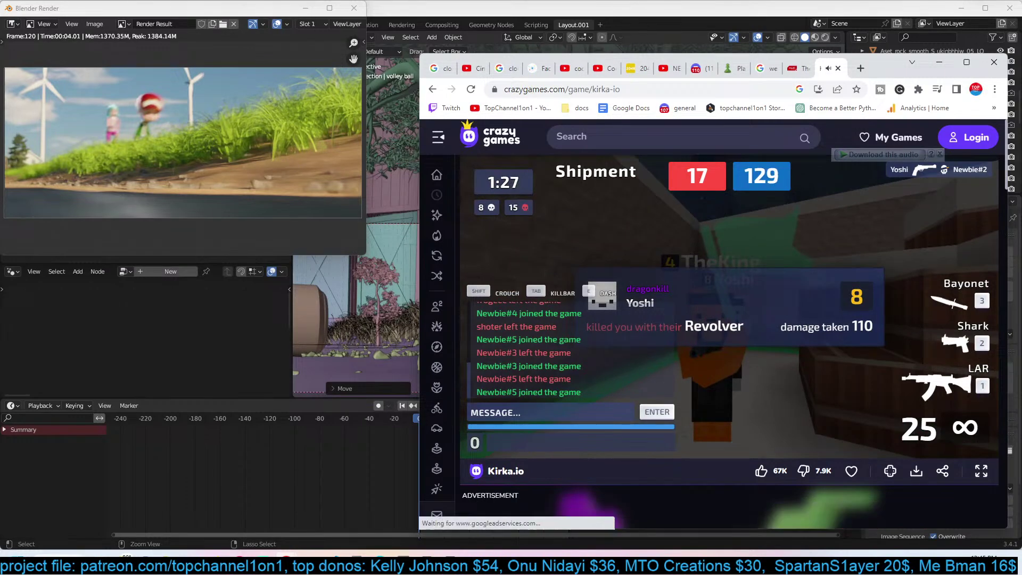
Pause the Kirka.io match and quit the game, confirming the exit.
{"action": "key", "text": "Escape"}
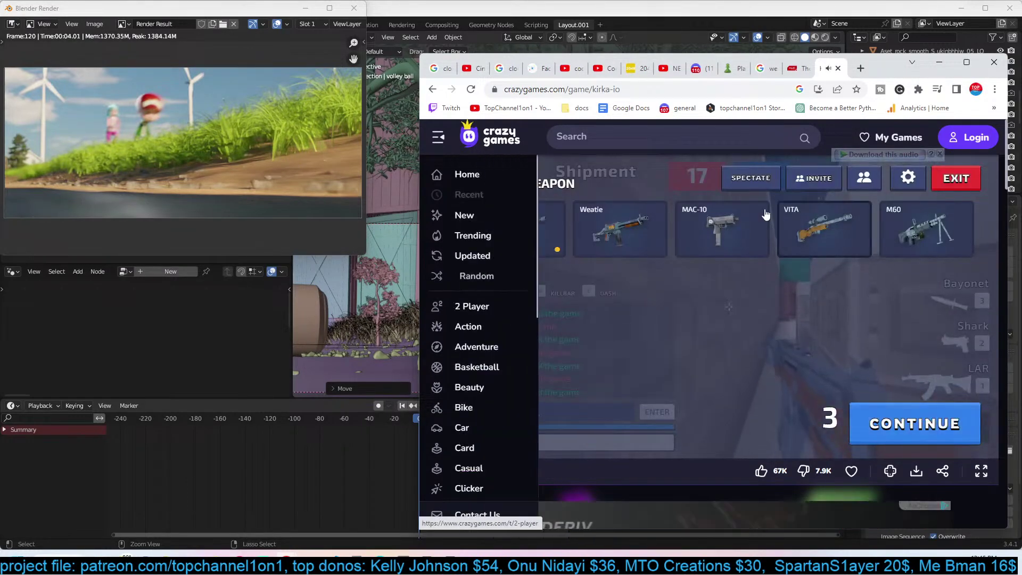
{"action": "left_click", "coordinate": [258, 131]}
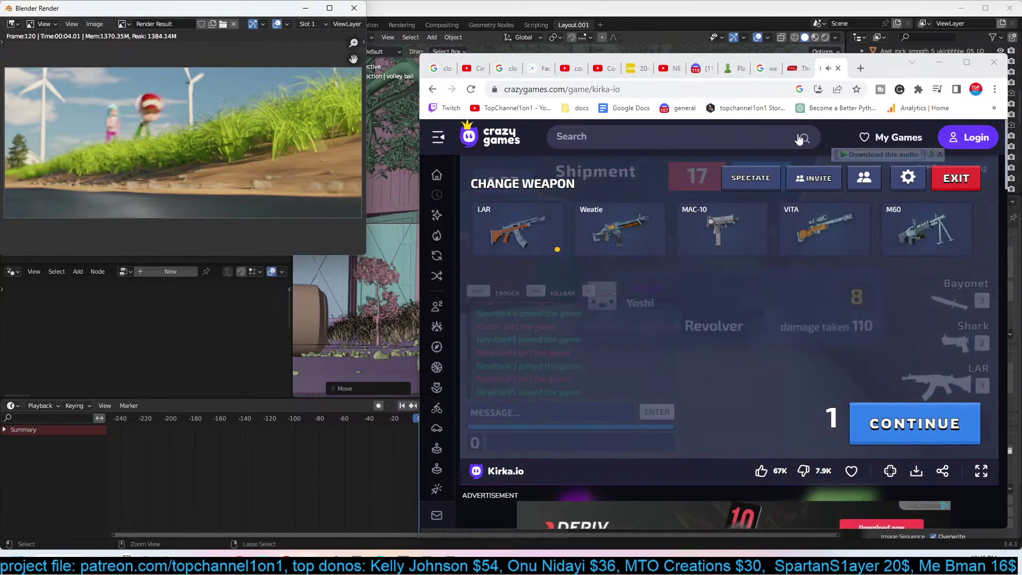
{"action": "left_click", "coordinate": [954, 178]}
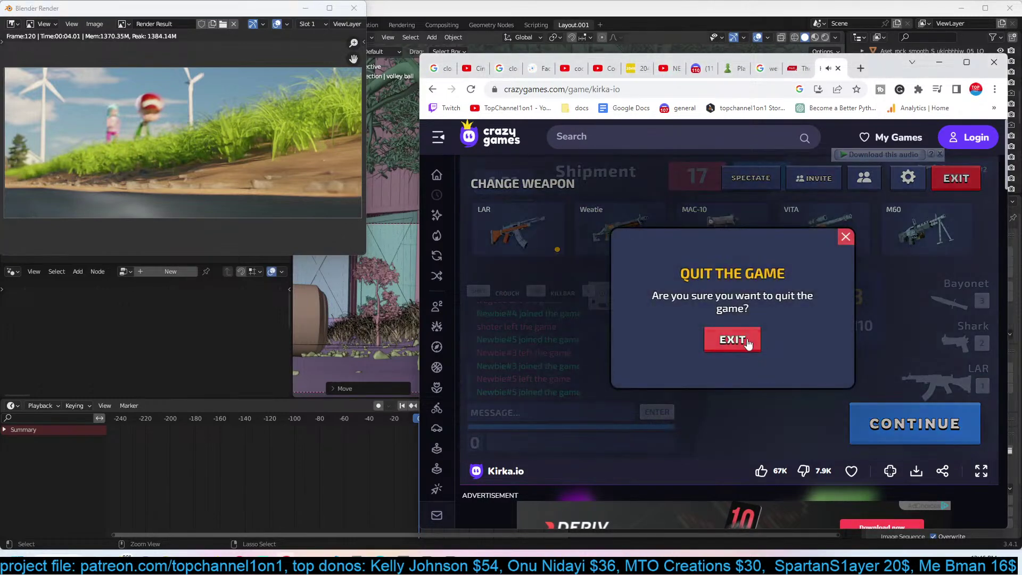
{"action": "left_click", "coordinate": [734, 337]}
Switch to Blender, dismiss the render window, play back the rendered animation to review it, and close the player.
{"action": "left_click", "coordinate": [265, 144]}
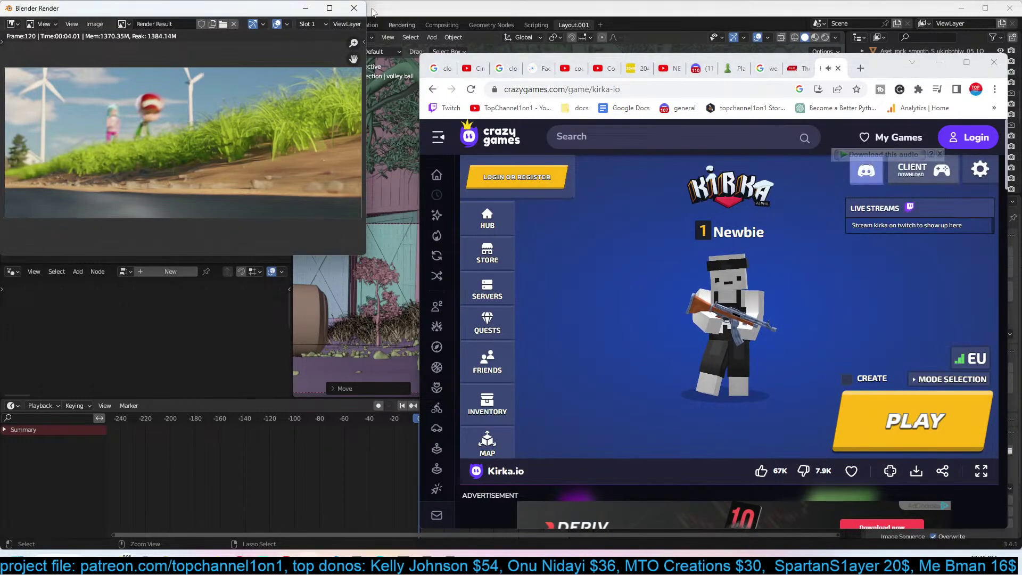
{"action": "key", "text": "Escape"}
{"action": "left_click", "coordinate": [61, 23]}
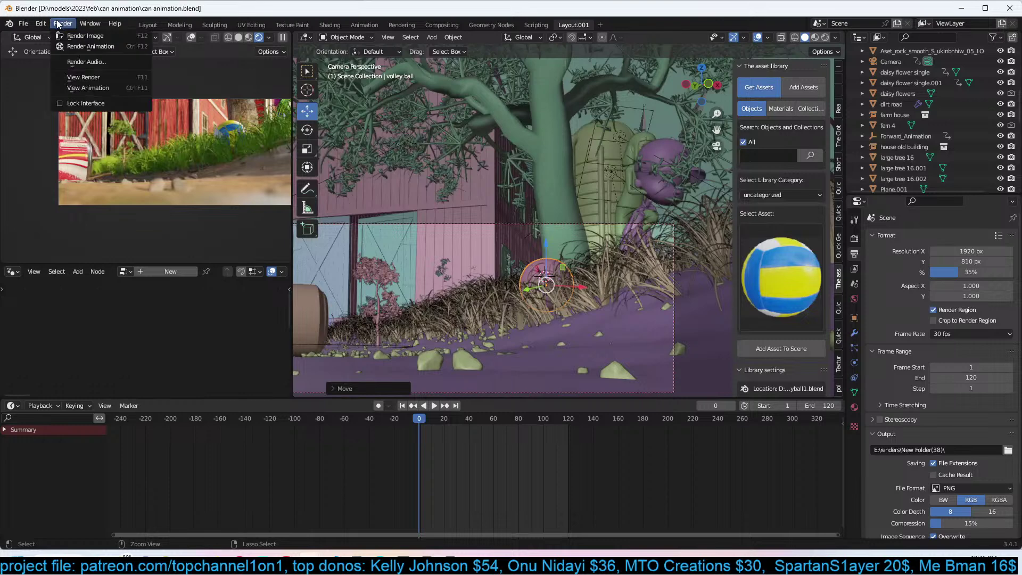
{"action": "left_click", "coordinate": [113, 88]}
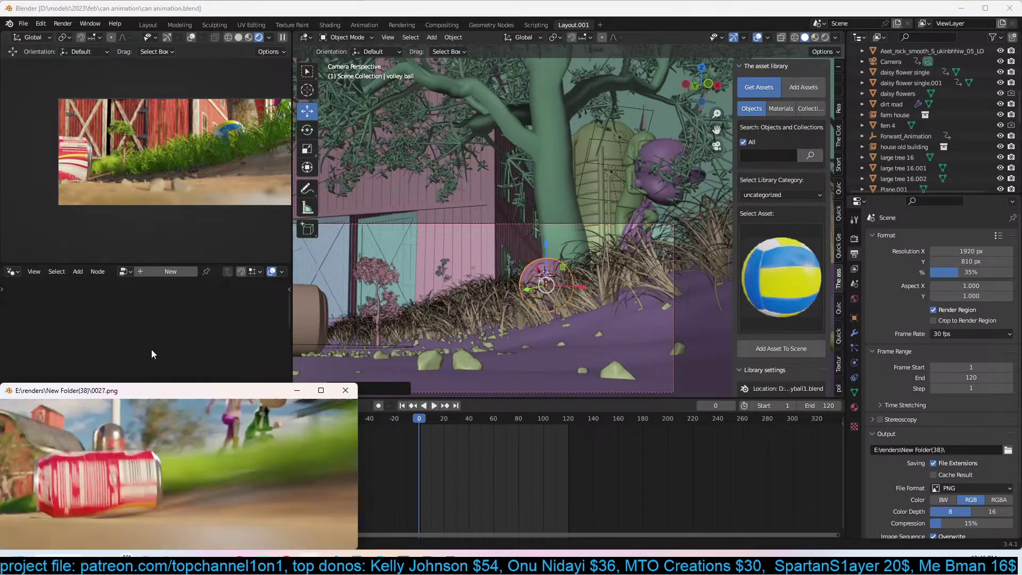
{"action": "left_click_drag", "start_coordinate": [190, 394], "coordinate": [402, 238]}
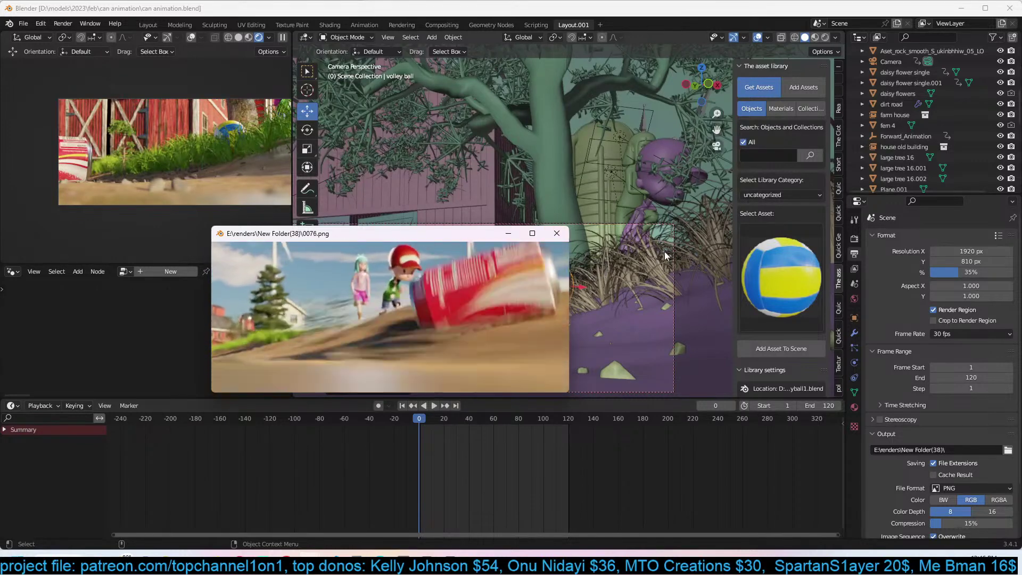
{"action": "left_click", "coordinate": [556, 233]}
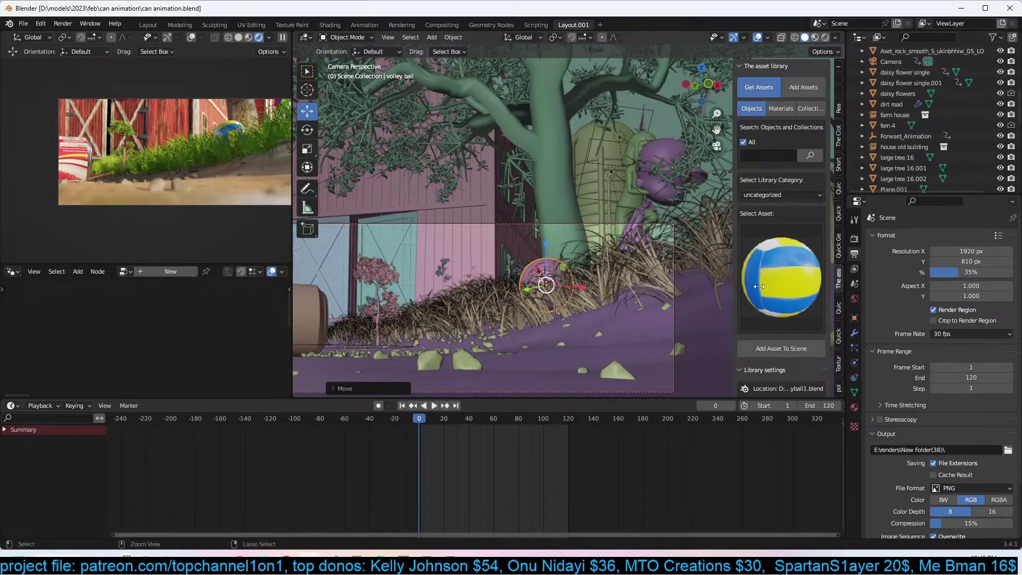
Search the quick generators for "fence" and add the white picket fence generator to the scene.
{"action": "scroll", "coordinate": [840, 331], "scroll_direction": "down", "scroll_amount": 5}
{"action": "left_click", "coordinate": [837, 337]}
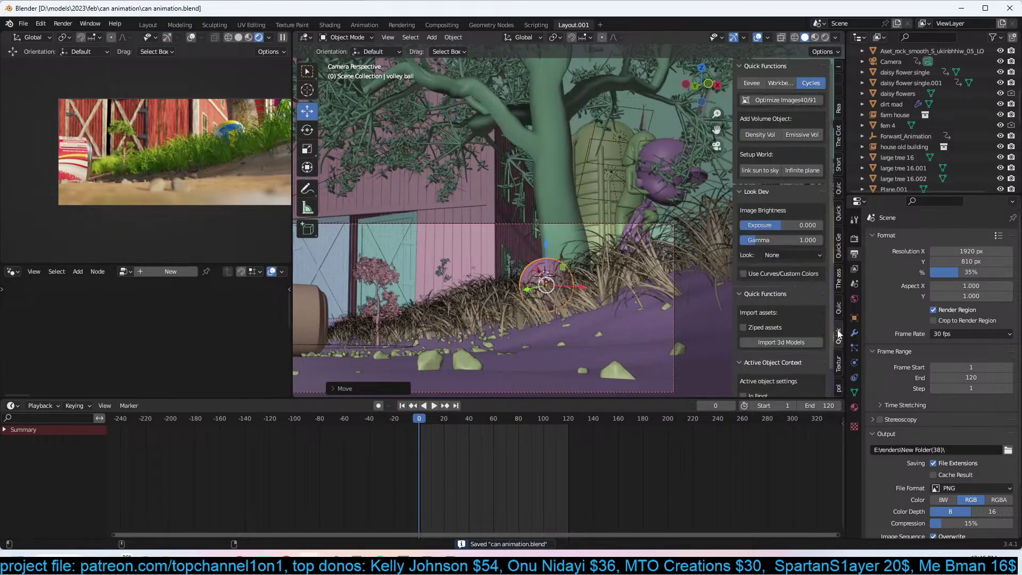
{"action": "left_click", "coordinate": [840, 246]}
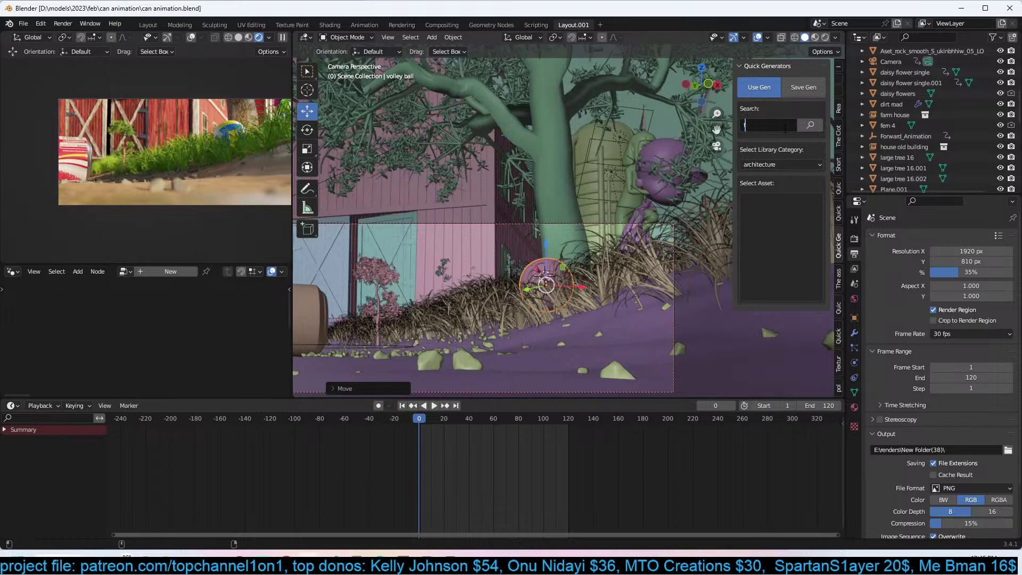
{"action": "key", "text": "Return"}
{"action": "left_click", "coordinate": [769, 222]}
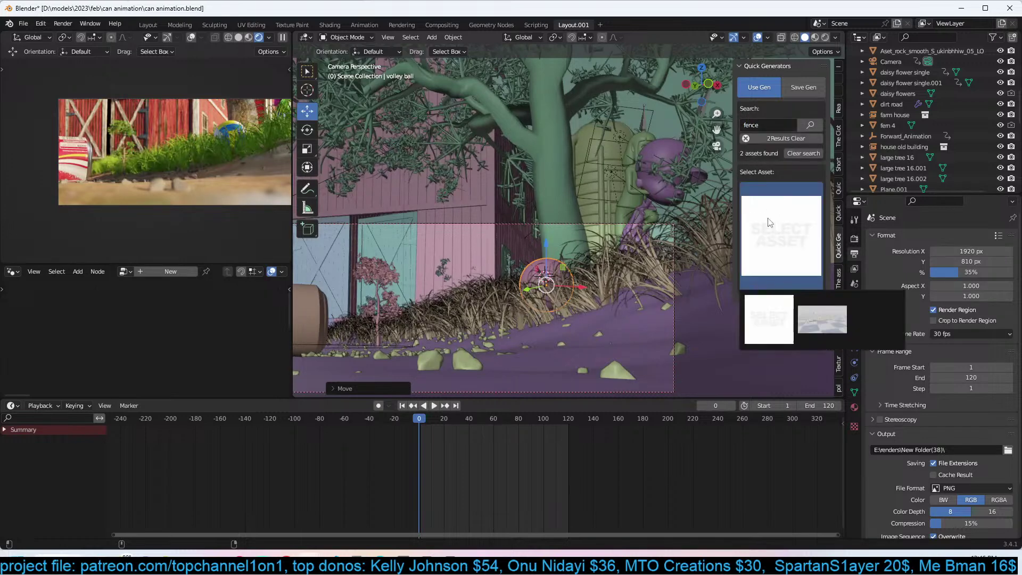
{"action": "left_click", "coordinate": [852, 321]}
{"action": "left_click", "coordinate": [779, 300]}
Enlarge the fence and delete the surplus points of its curve, leaving one straight segment.
{"action": "key", "text": "s"}
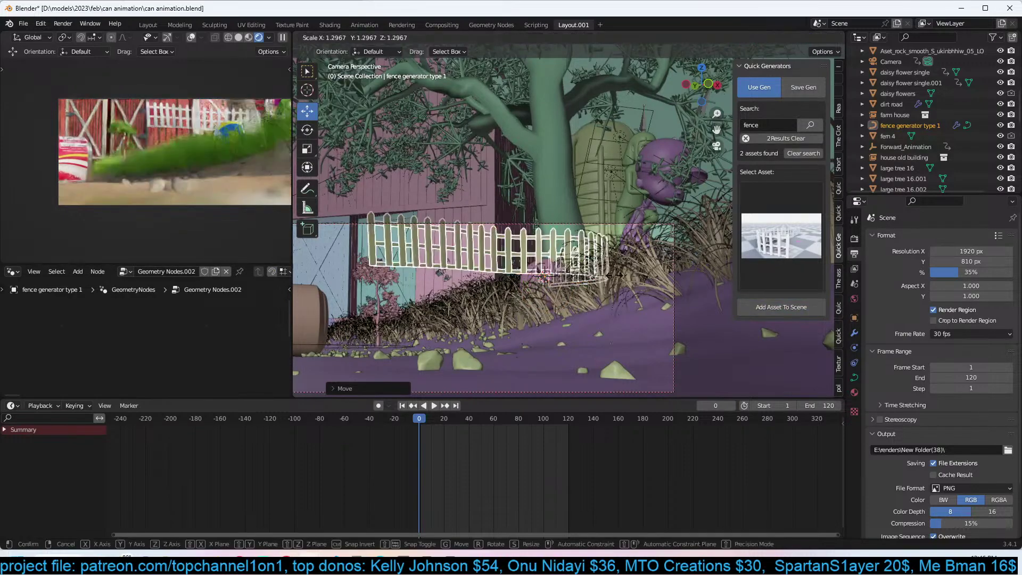
{"action": "left_click", "coordinate": [646, 262]}
{"action": "key", "text": "Tab"}
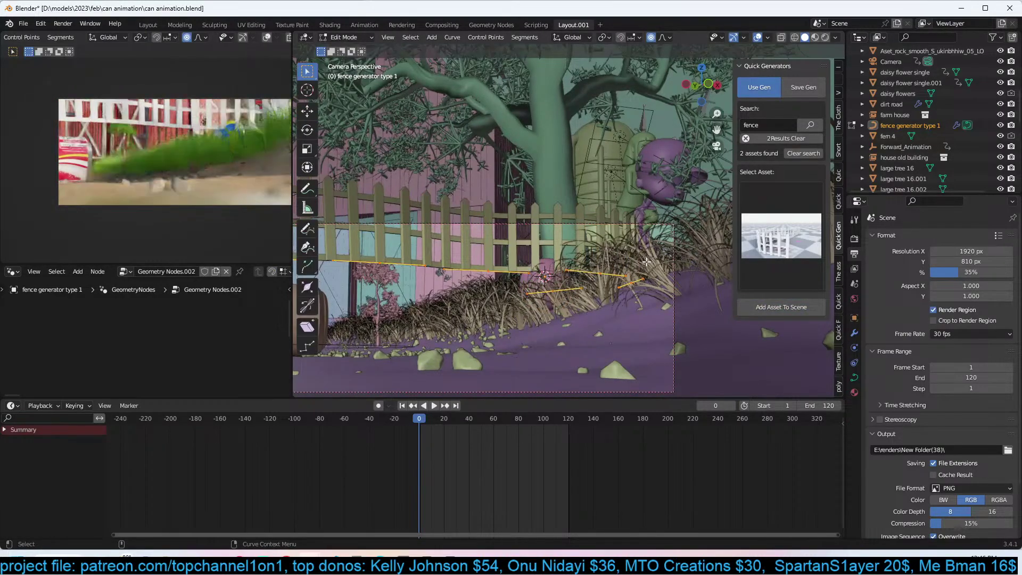
{"action": "key", "text": "KP_7"}
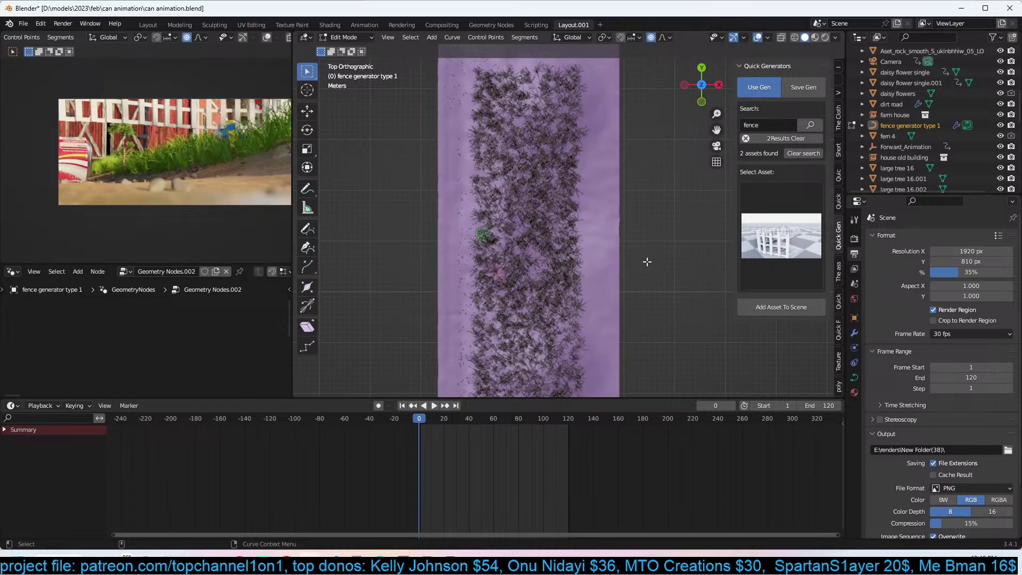
{"action": "key", "text": "KP_Decimal"}
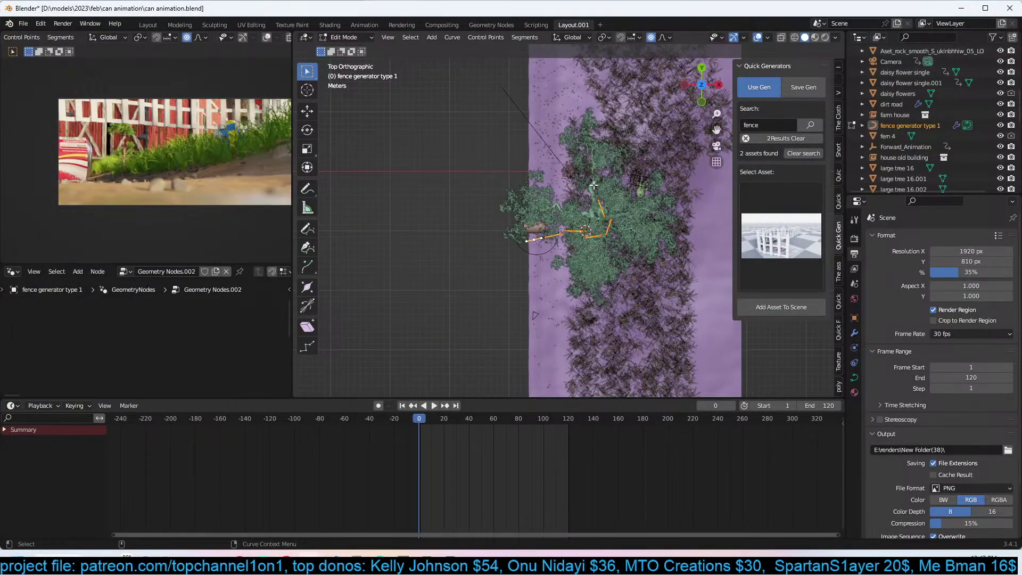
{"action": "key", "text": "x"}
{"action": "left_click", "coordinate": [669, 281]}
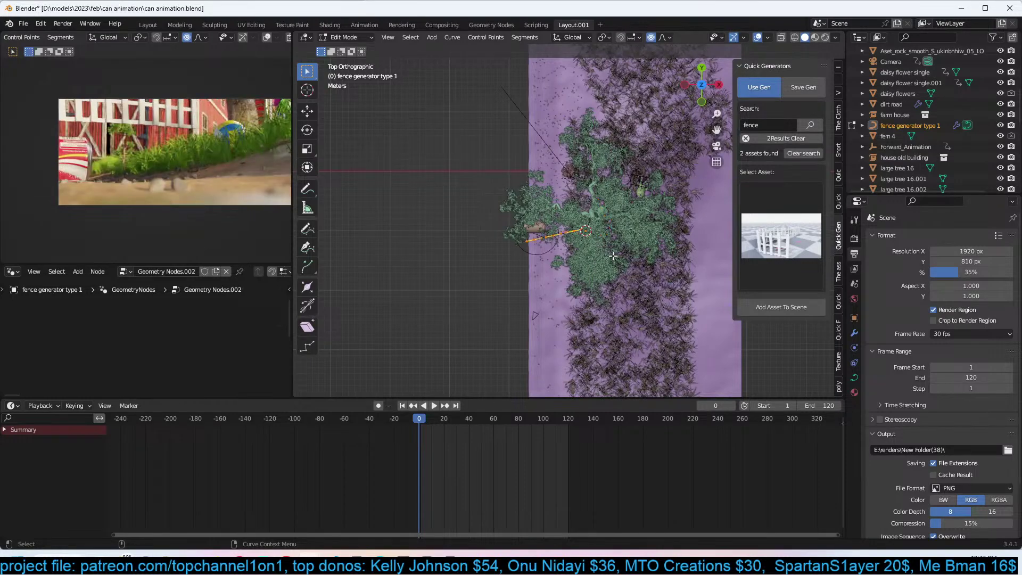
Rotate the fence curve 90 degrees in top view and fine-tune the angle so it runs parallel to the dirt road.
{"action": "type", "text": "r90"}
{"action": "key", "text": "Return"}
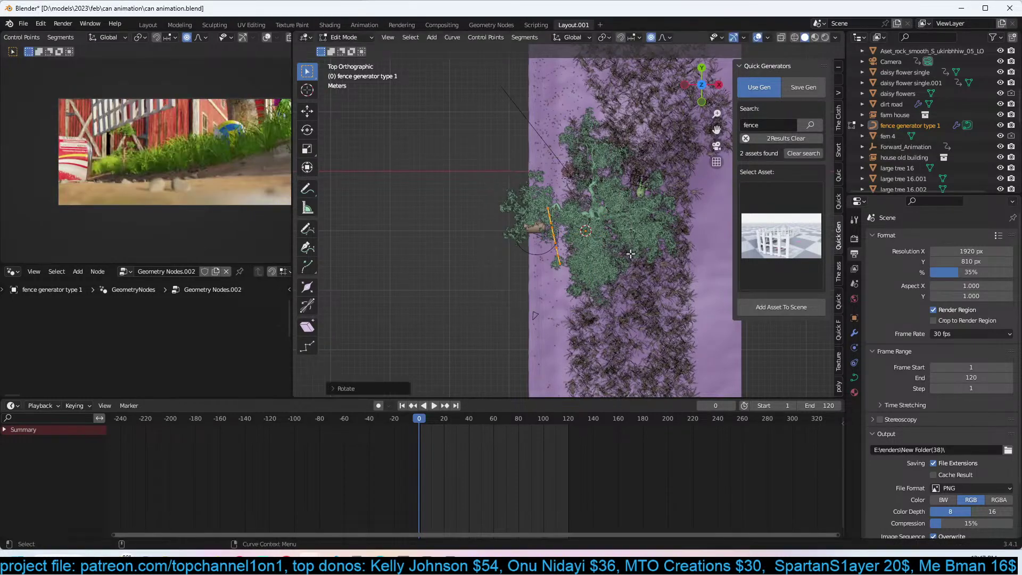
{"action": "key", "text": "r"}
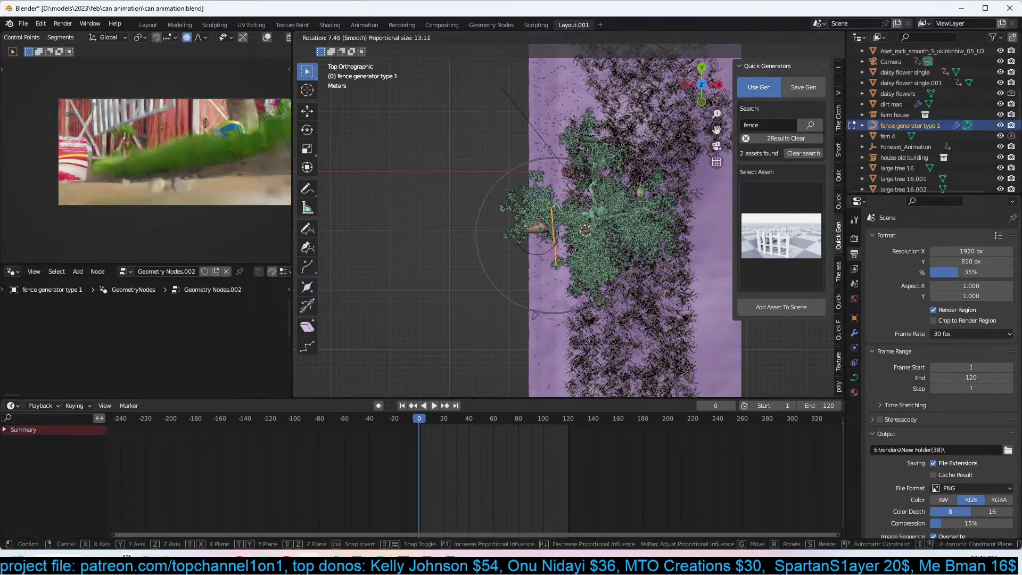
{"action": "left_click", "coordinate": [624, 270]}
{"action": "scroll", "coordinate": [624, 270], "scroll_direction": "down", "scroll_amount": 4}
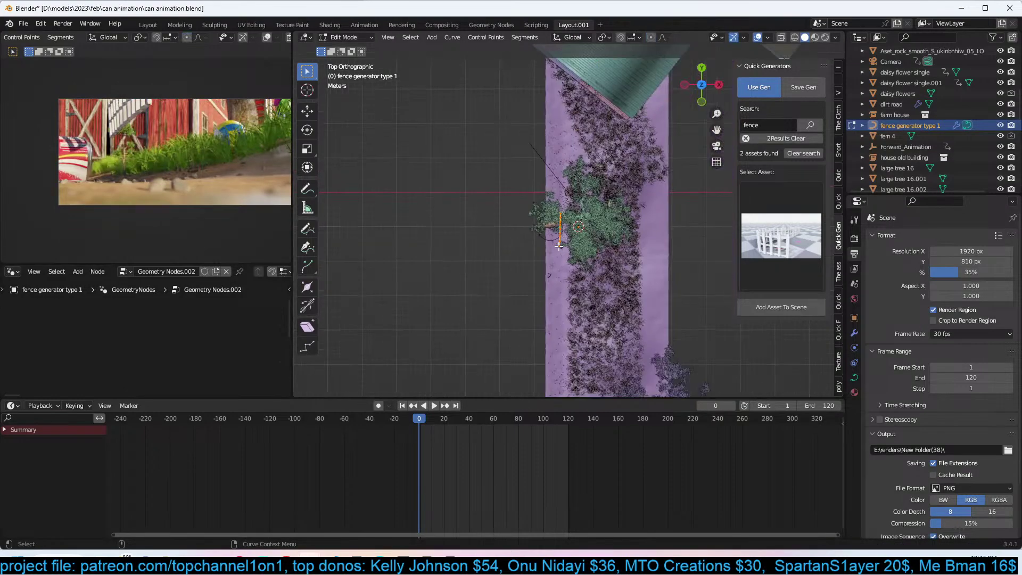
{"action": "key", "text": "s"}
{"action": "left_click", "coordinate": [309, 261]}
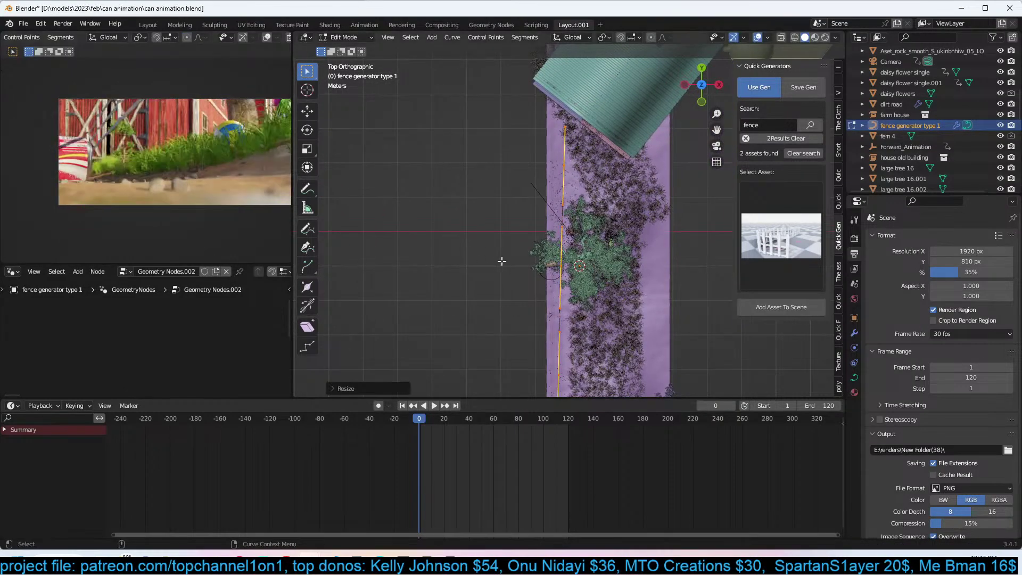
{"action": "key", "text": "ctrl+z"}
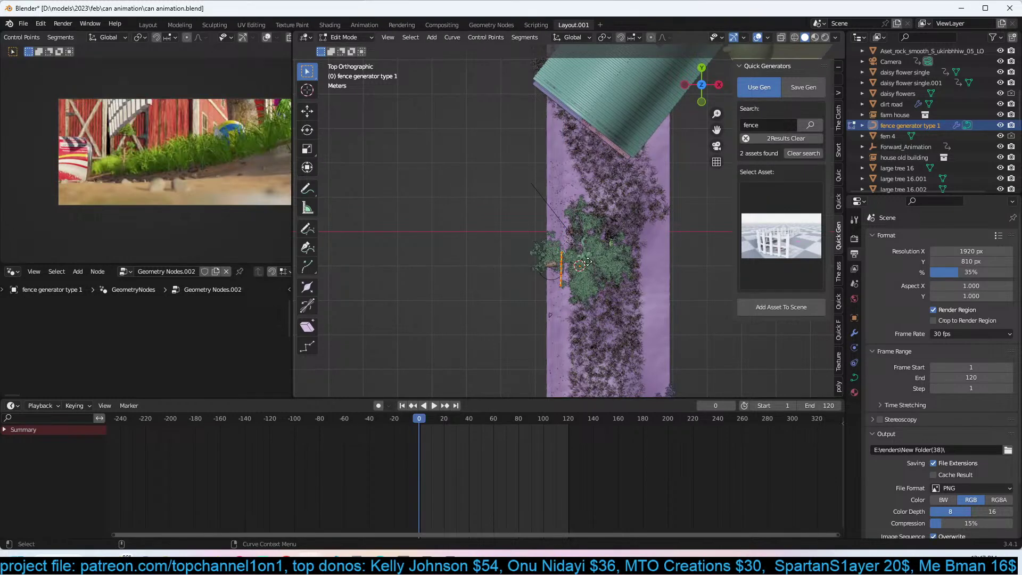
Move the fence curve up beside the barn and stretch its near end about 95 m along negative Y down the road.
{"action": "key", "text": "g"}
{"action": "left_click", "coordinate": [593, 131]}
{"action": "key", "text": "s"}
{"action": "left_click", "coordinate": [561, 195]}
{"action": "scroll", "coordinate": [639, 195], "scroll_direction": "down", "scroll_amount": 3}
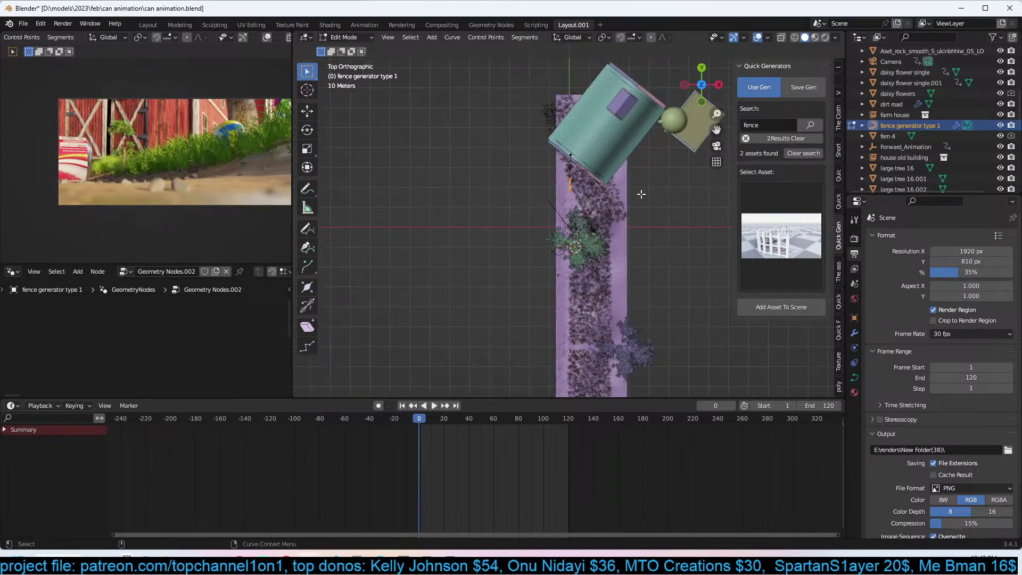
{"action": "key", "text": "g"}
{"action": "key", "text": "y"}
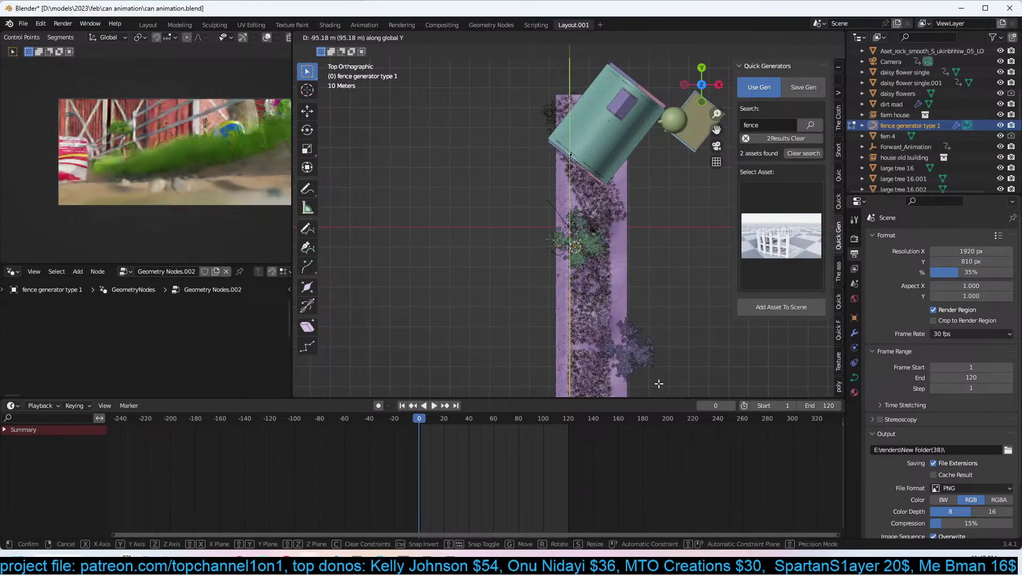
{"action": "left_click", "coordinate": [659, 383]}
Leave curve editing and lower the stretched fence onto the ground between the can's path and the grass.
{"action": "key", "text": "Tab"}
{"action": "middle_click_drag", "start_coordinate": [494, 304], "coordinate": [638, 238]}
{"action": "scroll", "coordinate": [617, 239], "scroll_direction": "up", "scroll_amount": 4}
{"action": "left_click_drag", "start_coordinate": [610, 268], "coordinate": [586, 263]}
{"action": "middle_click_drag", "start_coordinate": [586, 263], "coordinate": [634, 237]}
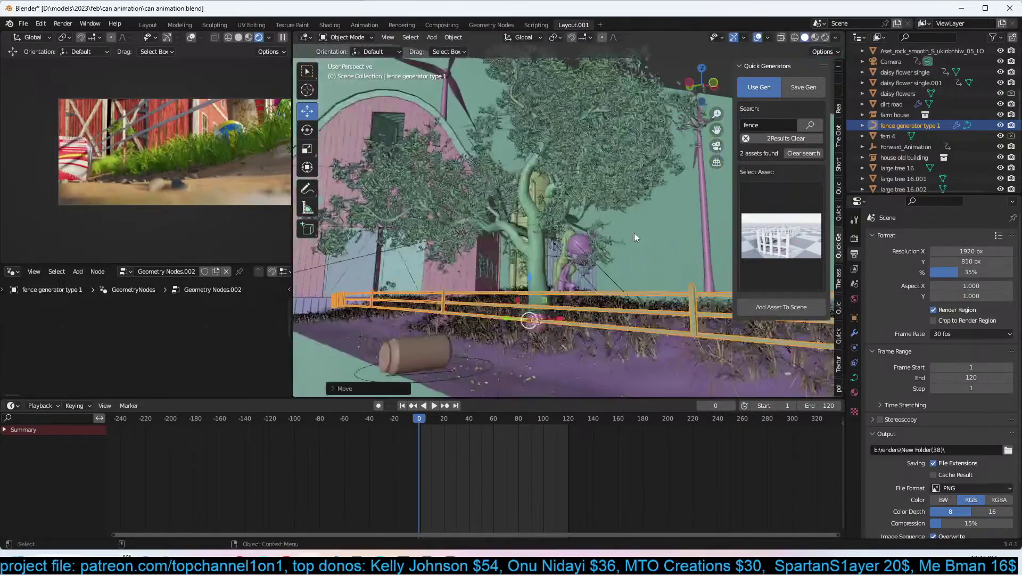
{"action": "key", "text": "g"}
{"action": "left_click", "coordinate": [638, 262]}
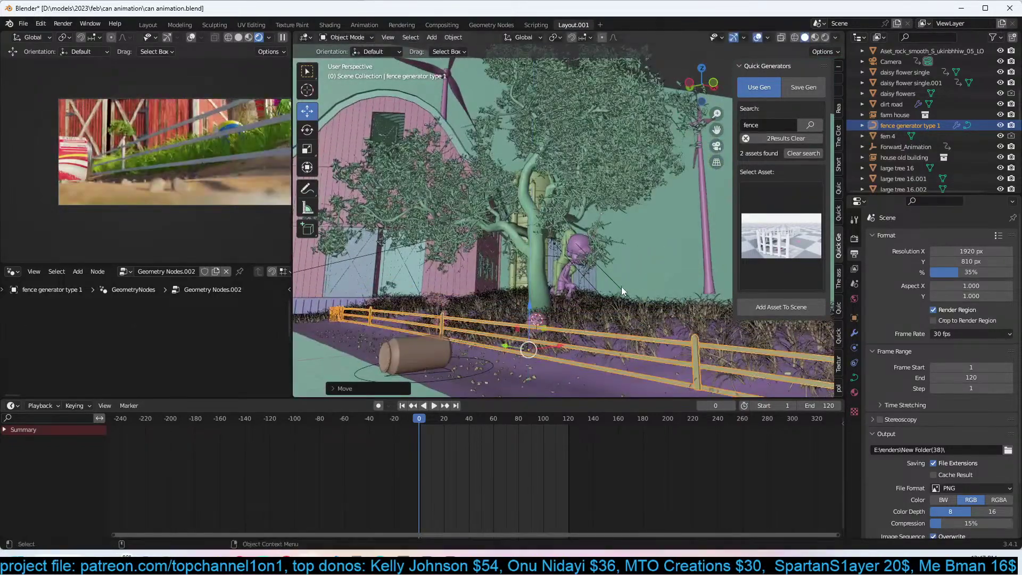
Set the fence generator to 74 cuts, plank height 1.49 m, plank width 0.15 m and value -0.150.
{"action": "left_click", "coordinate": [855, 332]}
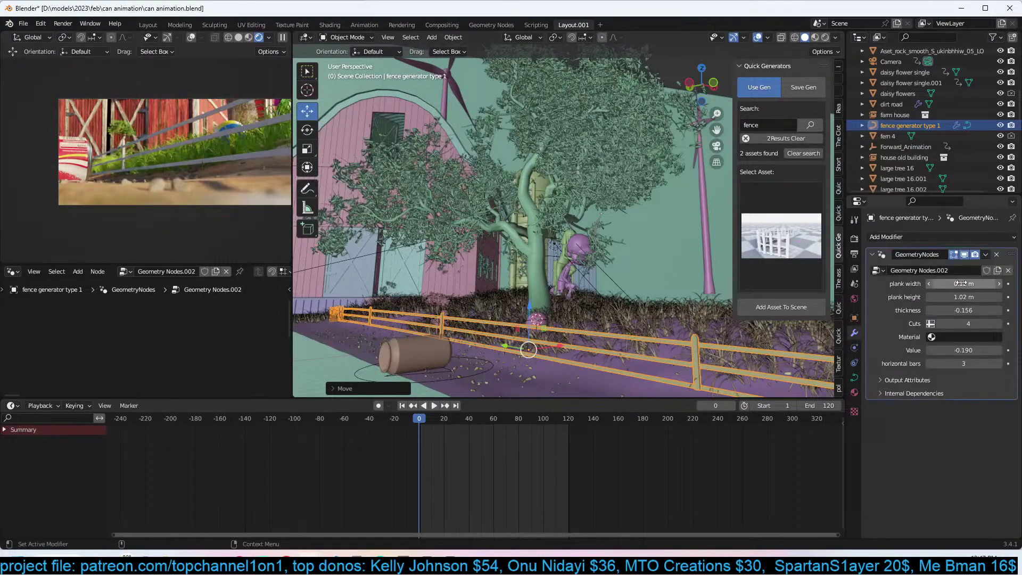
{"action": "left_click_drag", "start_coordinate": [969, 323], "coordinate": [993, 297]}
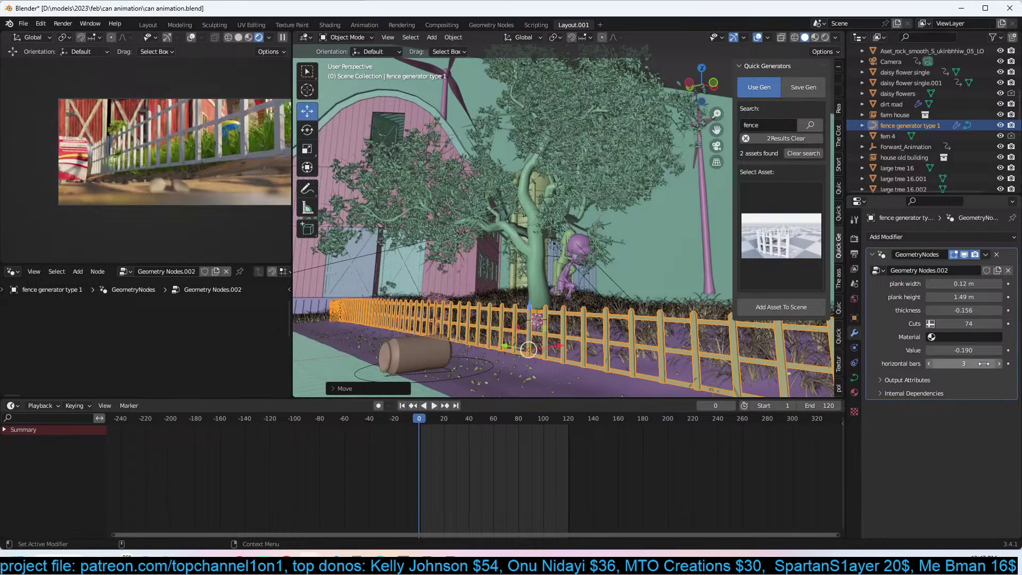
{"action": "mouse_move", "coordinate": [953, 351]}
{"action": "left_mouse_down"}
{"action": "mouse_move", "coordinate": [920, 350]}
{"action": "mouse_move", "coordinate": [957, 352]}
{"action": "left_mouse_up"}
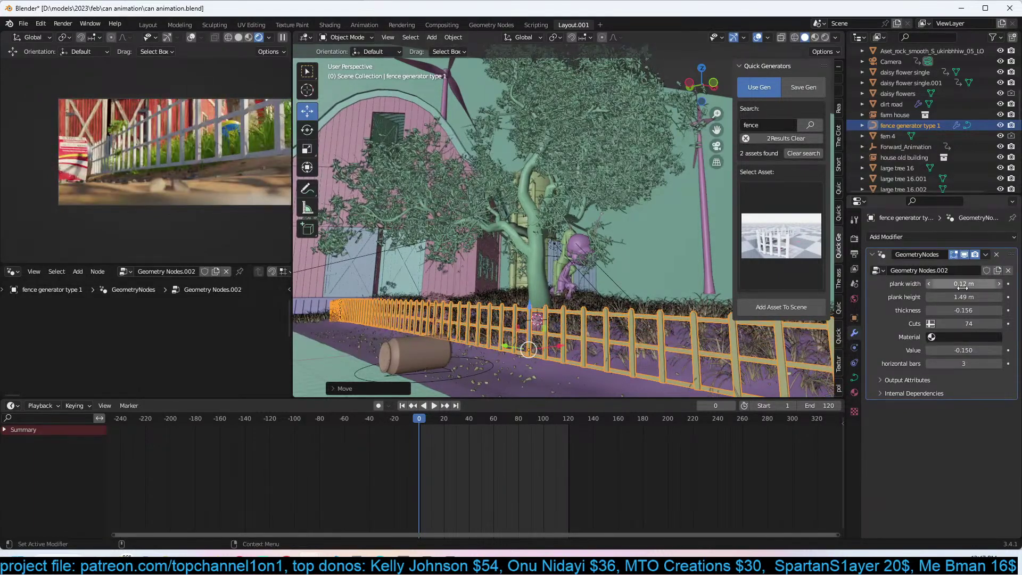
{"action": "left_click_drag", "start_coordinate": [964, 284], "coordinate": [928, 286]}
{"action": "key", "text": "ctrl+z"}
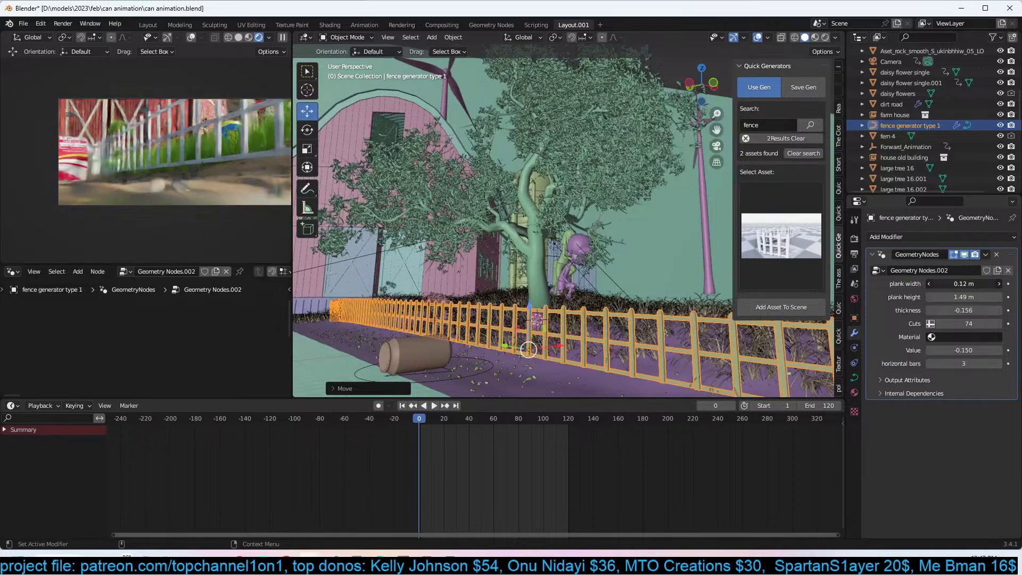
Move the fence along X into the grass strip and scale it up after setting its origin to geometry.
{"action": "mouse_move", "coordinate": [628, 309]}
{"action": "middle_mouse_down"}
{"action": "mouse_move", "coordinate": [616, 305]}
{"action": "mouse_move", "coordinate": [650, 293]}
{"action": "mouse_move", "coordinate": [624, 311]}
{"action": "middle_mouse_up"}
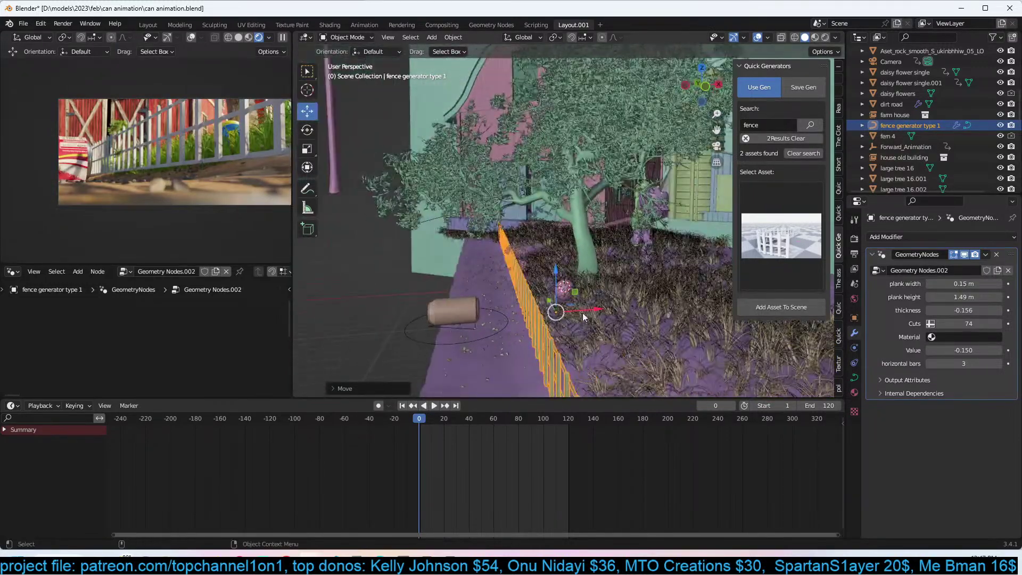
{"action": "left_click_drag", "start_coordinate": [584, 313], "coordinate": [610, 308]}
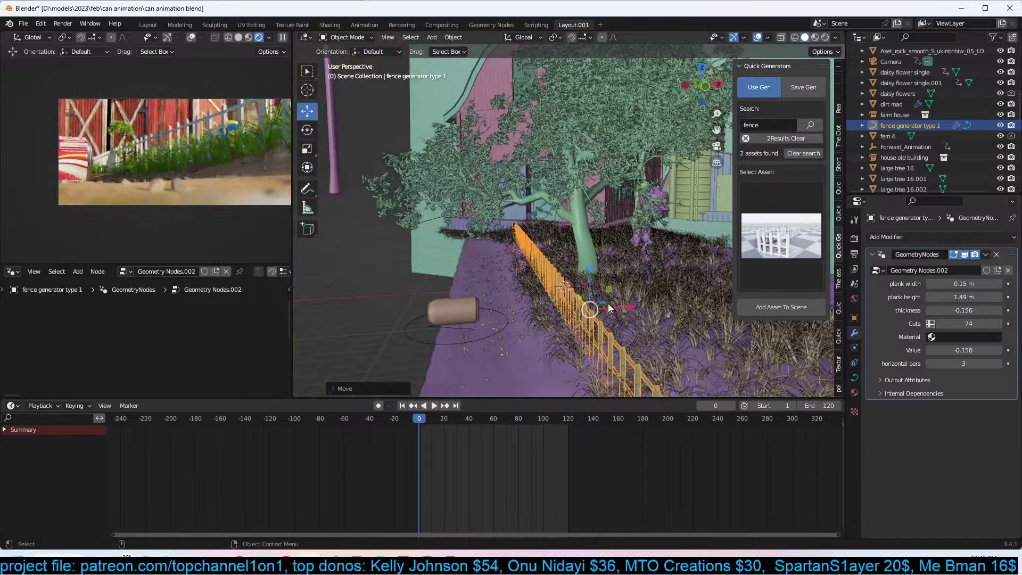
{"action": "right_click", "coordinate": [632, 307]}
{"action": "mouse_move", "coordinate": [634, 309]}
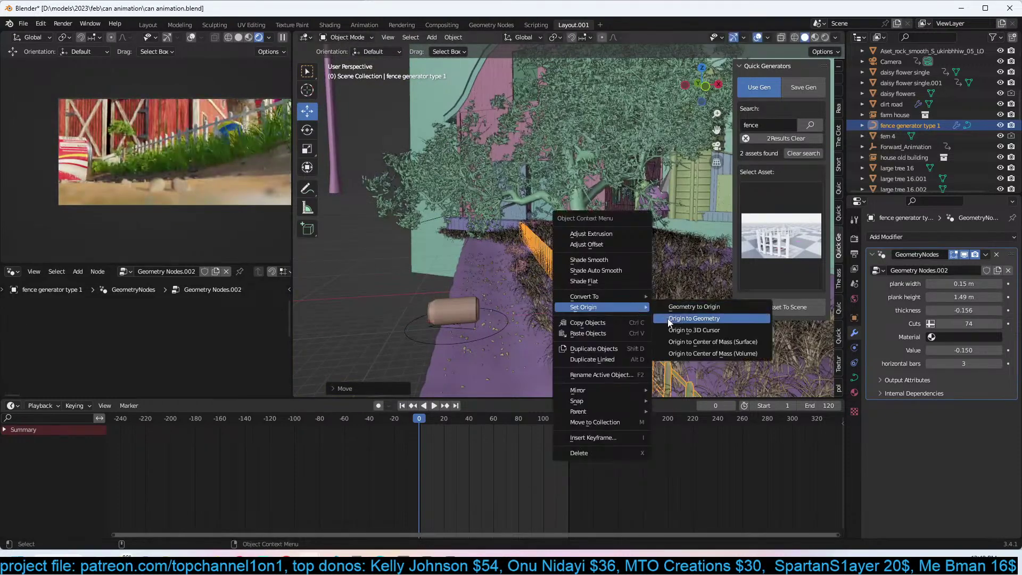
{"action": "left_click", "coordinate": [670, 320]}
{"action": "key", "text": "s"}
{"action": "left_click", "coordinate": [628, 299]}
Go to frame 76, duplicate the fence and position the copy along Y farther down the road.
{"action": "right_click_drag", "start_coordinate": [430, 442], "coordinate": [514, 437], "text": "shift"}
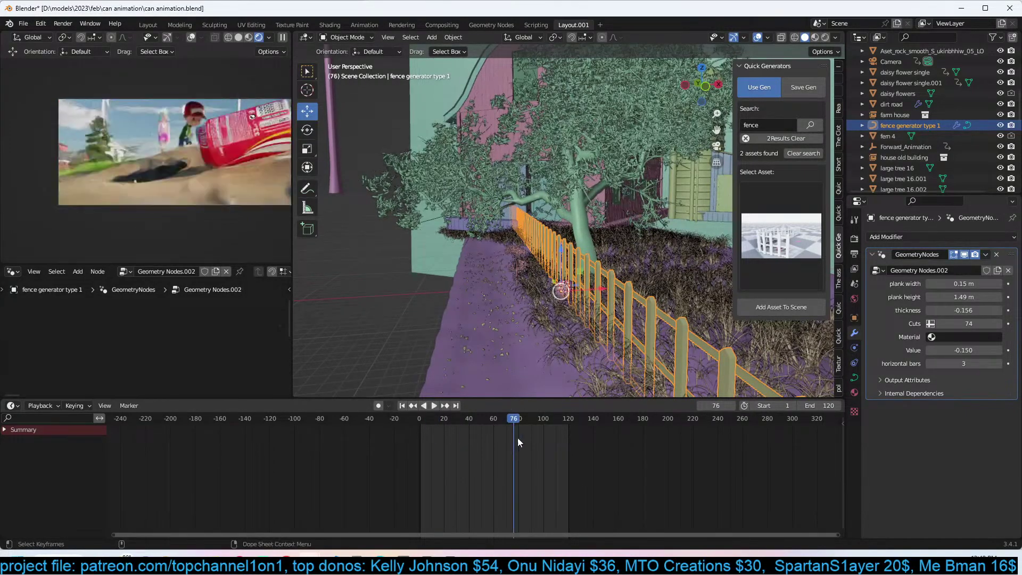
{"action": "middle_click_drag", "start_coordinate": [586, 384], "coordinate": [488, 305]}
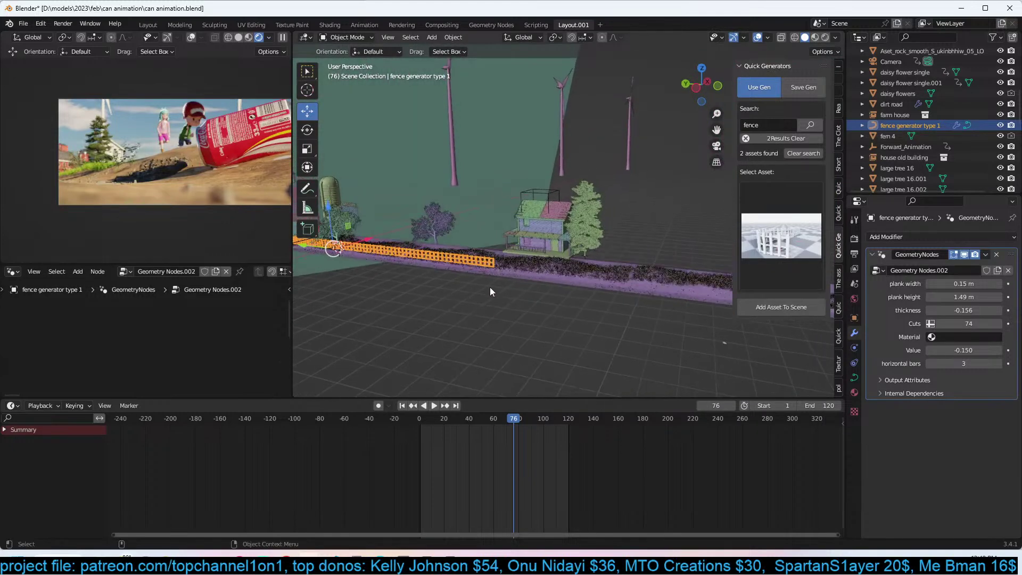
{"action": "key", "text": "shift+d"}
{"action": "key", "text": "x"}
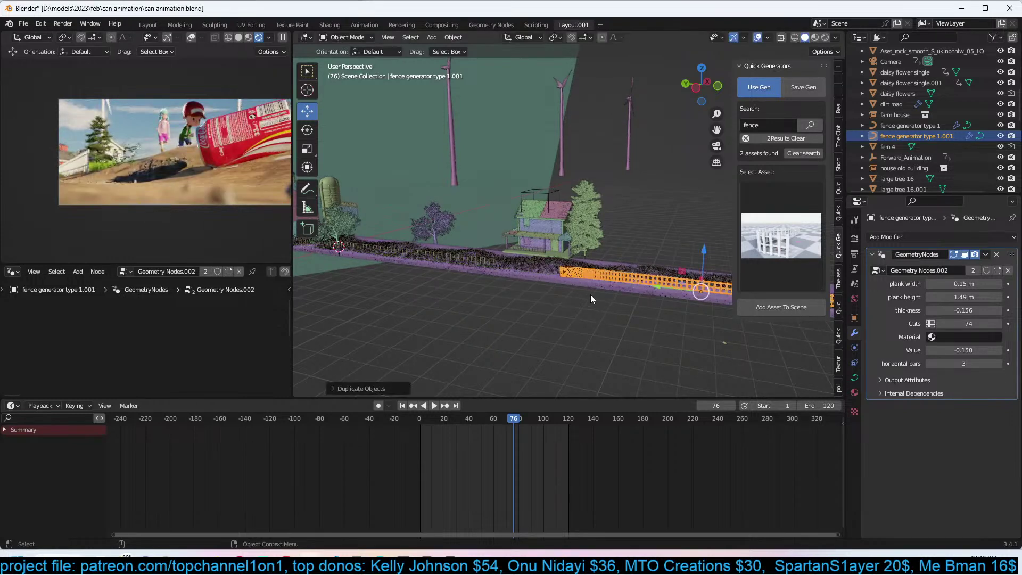
{"action": "key", "text": "shift+d"}
{"action": "key", "text": "y"}
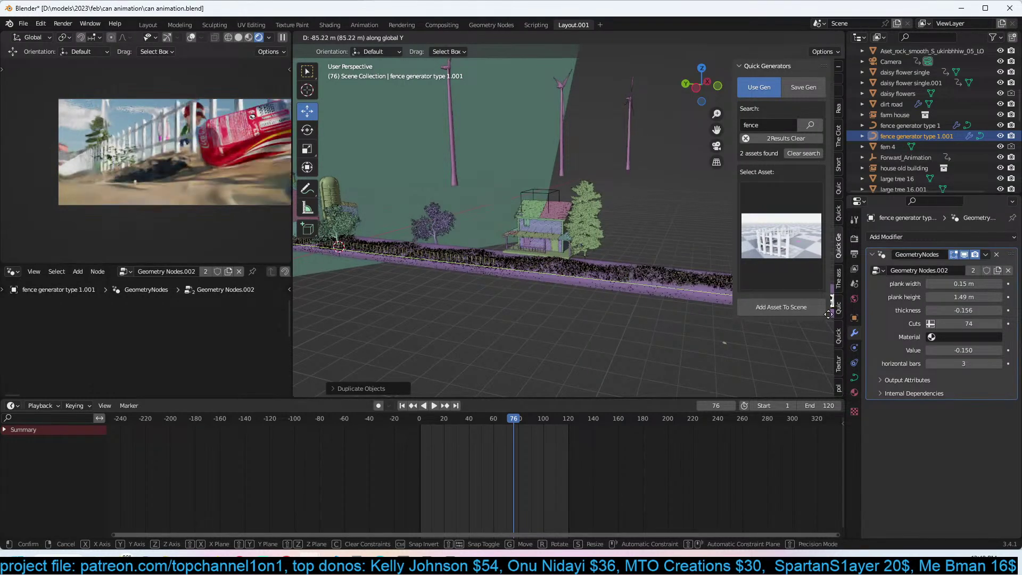
{"action": "left_click", "coordinate": [542, 283]}
Rescale the curve of the copied fence in edit mode to adjust its length along the road.
{"action": "middle_click_drag", "start_coordinate": [645, 310], "coordinate": [602, 282], "text": "shift"}
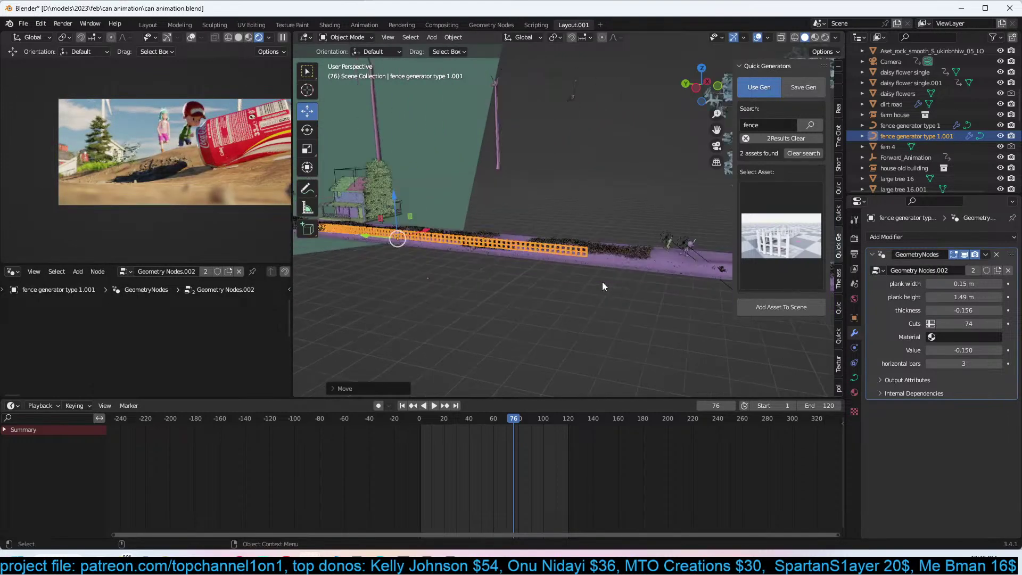
{"action": "key", "text": "Tab"}
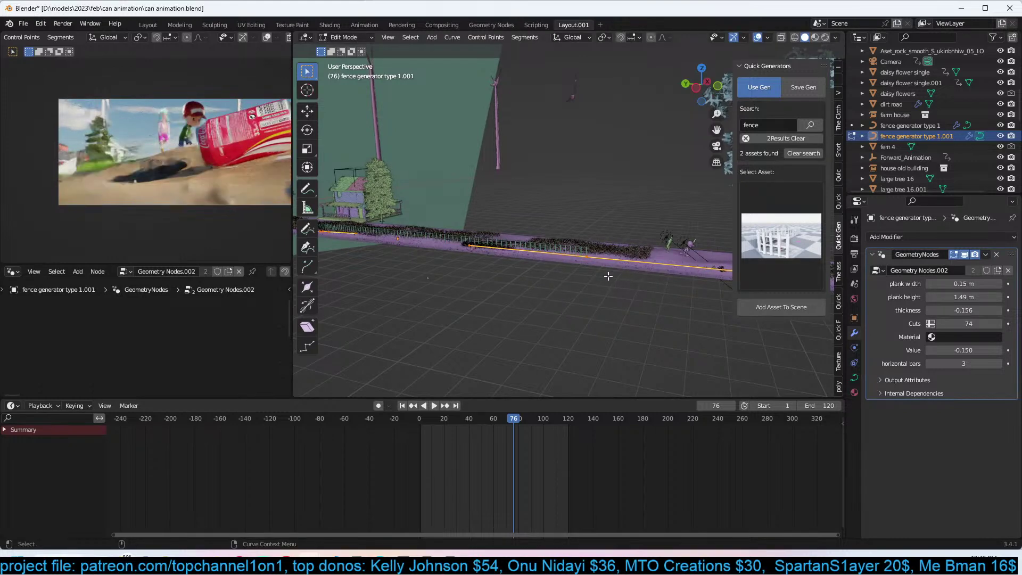
{"action": "key", "text": "s"}
{"action": "left_click", "coordinate": [651, 280]}
{"action": "key", "text": "Tab"}
Duplicate the second fence along negative Y and place the new copy by the grass past the tall tree.
{"action": "middle_click_drag", "start_coordinate": [647, 282], "coordinate": [542, 286], "text": "shift"}
{"action": "scroll", "coordinate": [542, 286], "scroll_direction": "down", "scroll_amount": 1}
{"action": "scroll", "coordinate": [466, 294], "scroll_direction": "down", "scroll_amount": 1}
{"action": "key", "text": "shift+d"}
{"action": "key", "text": "y"}
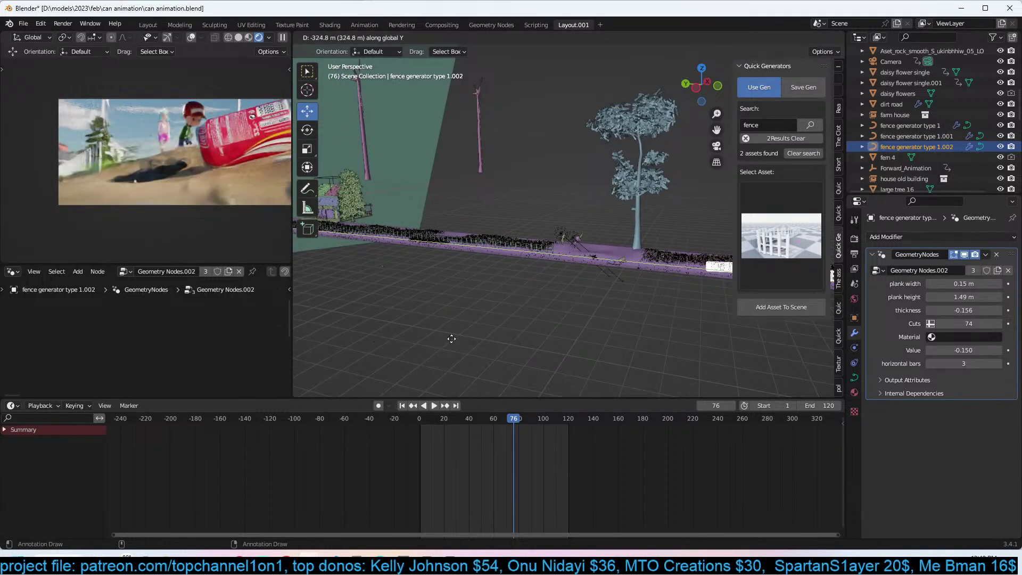
{"action": "left_click", "coordinate": [370, 331]}
Check frame 104, shift the third fence slightly along X toward the grass, and return to frame 0.
{"action": "right_click_drag", "start_coordinate": [499, 476], "coordinate": [548, 478]}
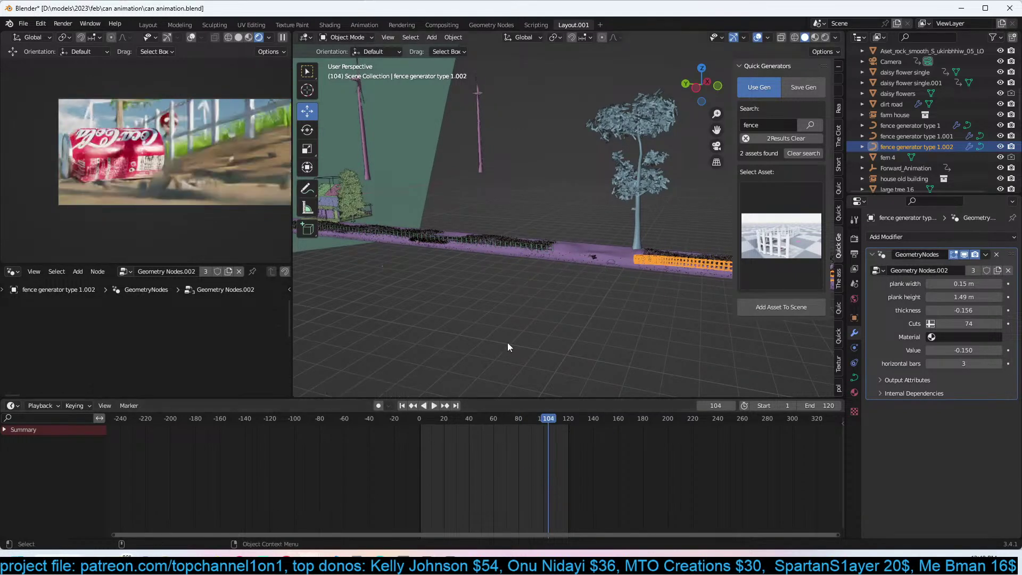
{"action": "middle_click_drag", "start_coordinate": [482, 363], "coordinate": [486, 343]}
{"action": "left_click_drag", "start_coordinate": [468, 328], "coordinate": [476, 330]}
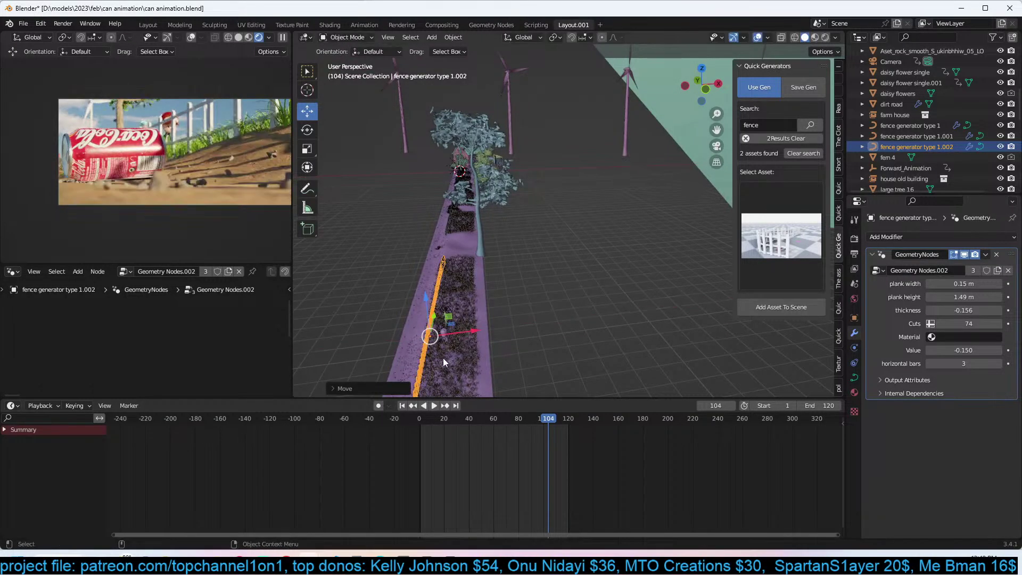
{"action": "right_click_drag", "start_coordinate": [491, 465], "coordinate": [402, 467]}
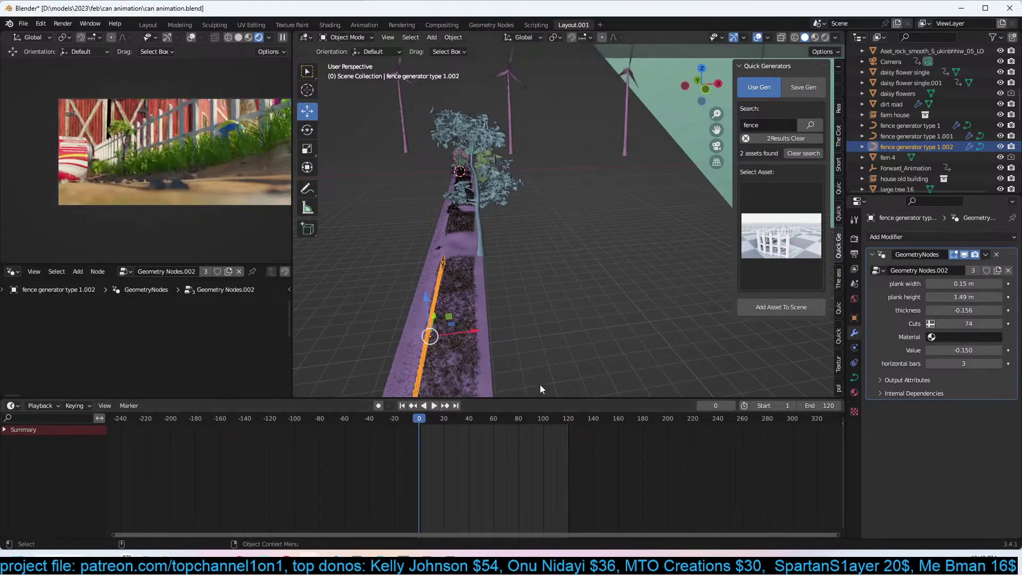
{"action": "middle_click_drag", "start_coordinate": [501, 369], "coordinate": [520, 381]}
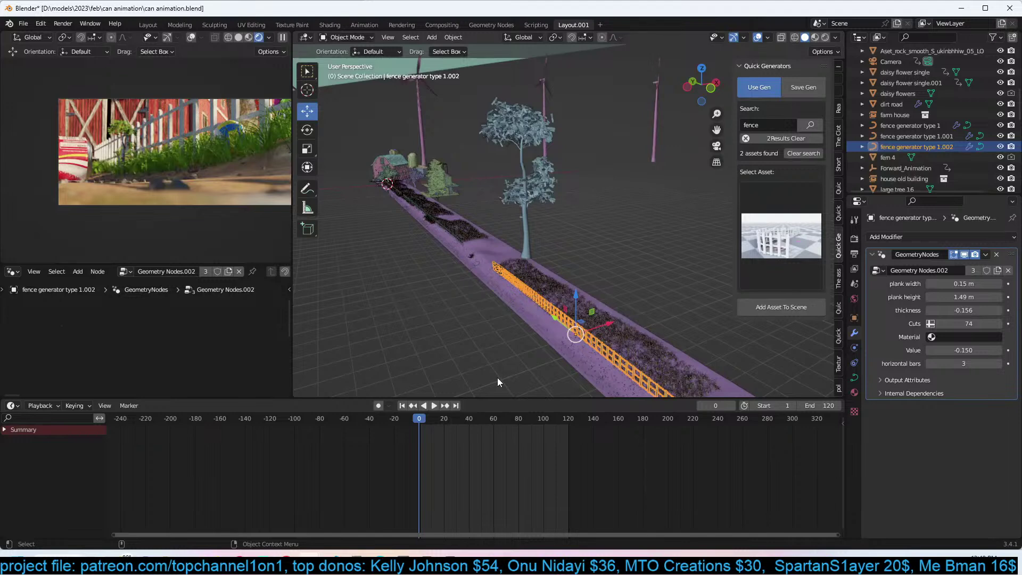
Search the asset library for fence and choose the wooden farm fence with the entrance gate.
{"action": "left_click", "coordinate": [840, 282]}
{"action": "left_click", "coordinate": [781, 157]}
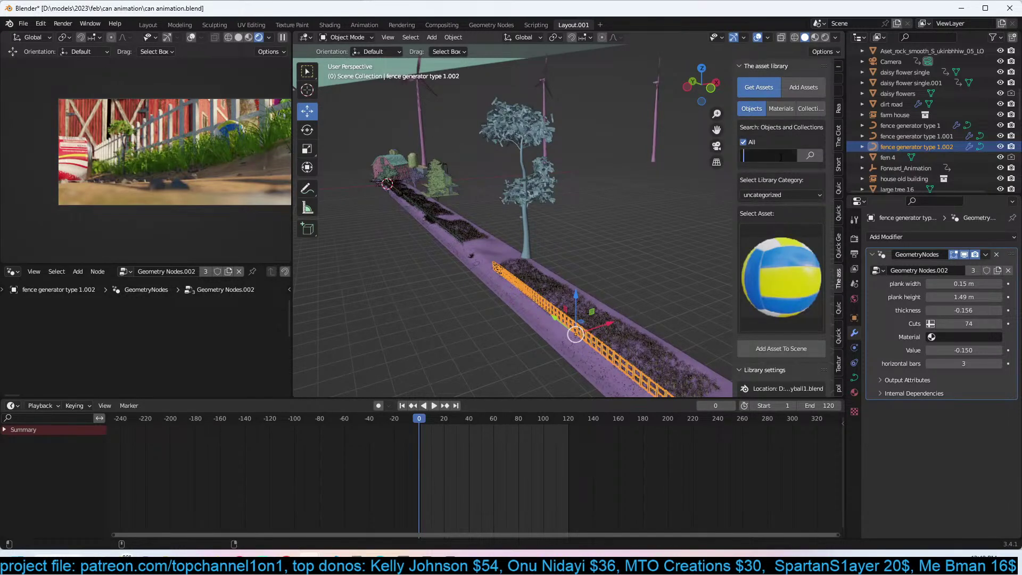
{"action": "type", "text": "fence"}
{"action": "key", "text": "Return"}
{"action": "left_click", "coordinate": [787, 250]}
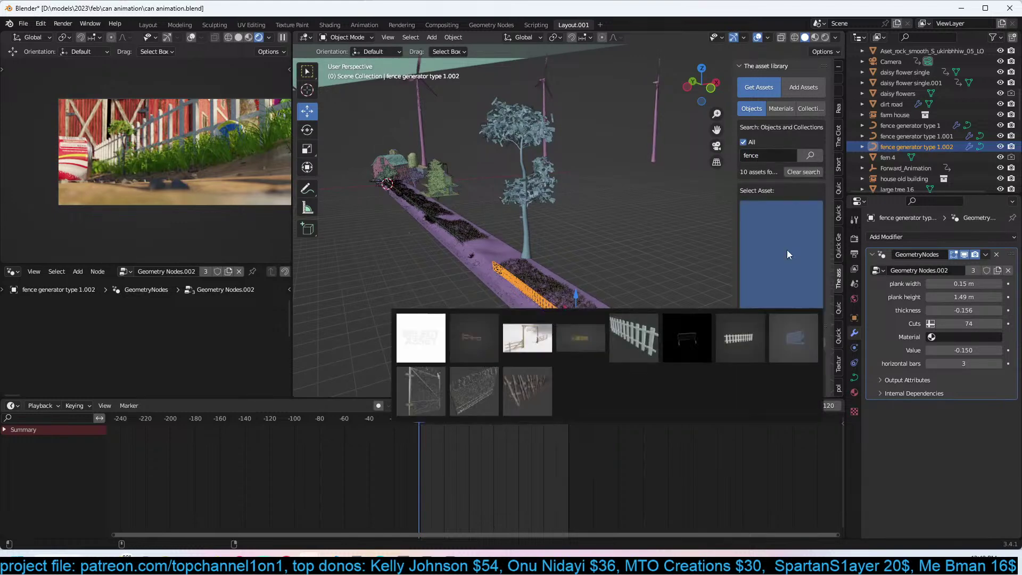
{"action": "left_click", "coordinate": [528, 398]}
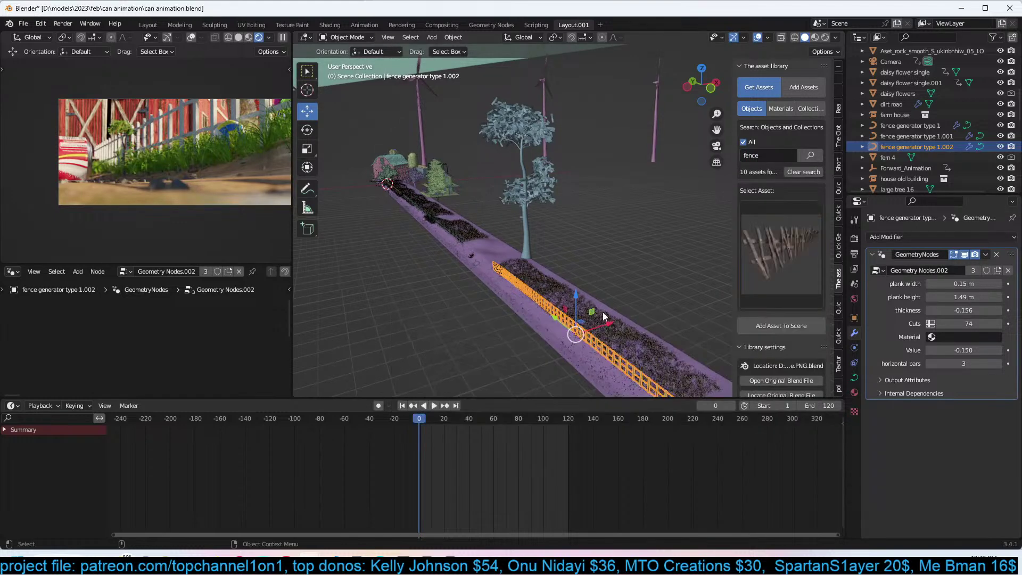
{"action": "left_click", "coordinate": [760, 261]}
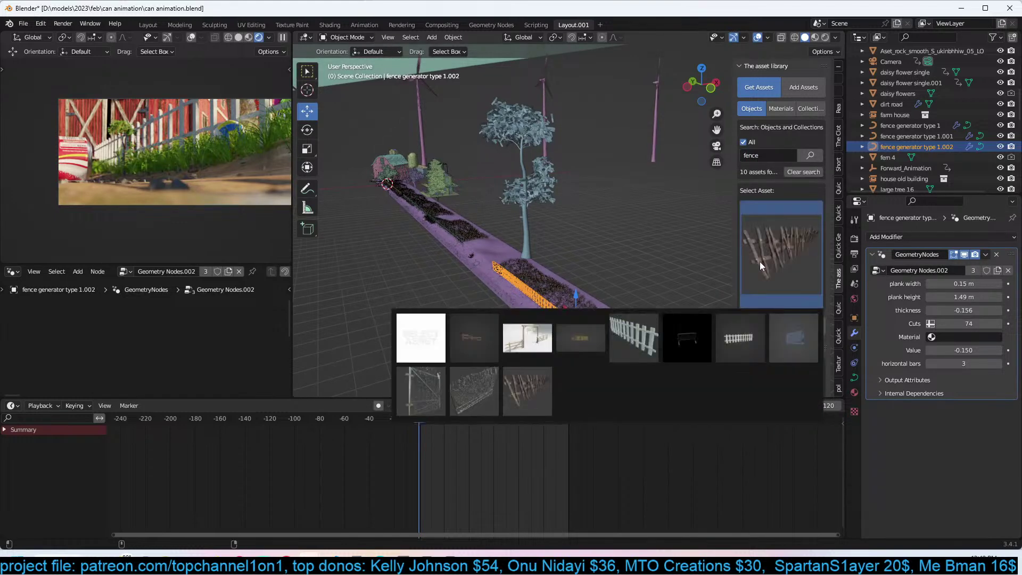
{"action": "left_click", "coordinate": [552, 326]}
Play the animation through the camera, stop at frame 78 and save the file.
{"action": "middle_click_drag", "start_coordinate": [553, 325], "coordinate": [596, 324]}
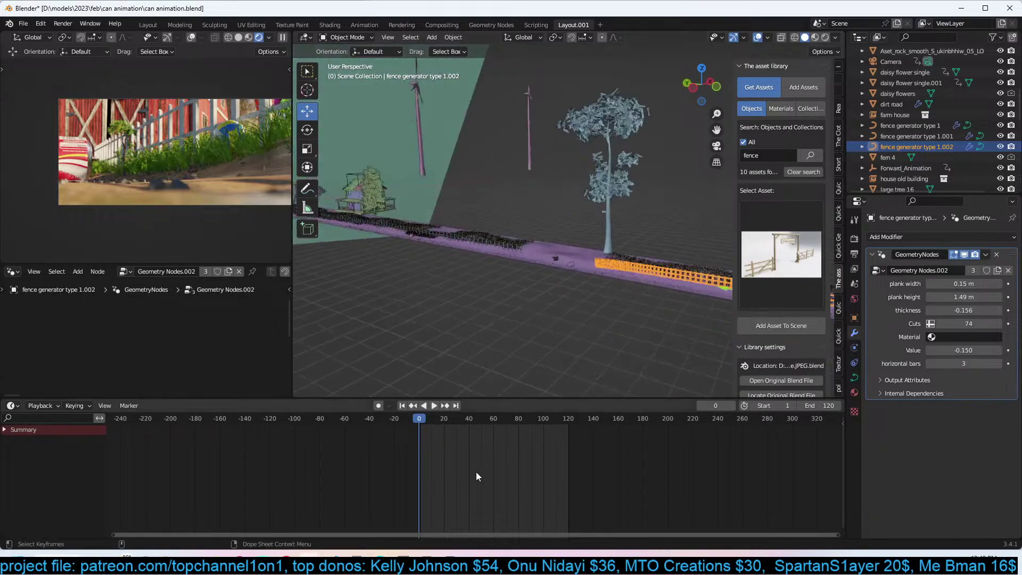
{"action": "key", "text": "KP_0"}
{"action": "key", "text": "space"}
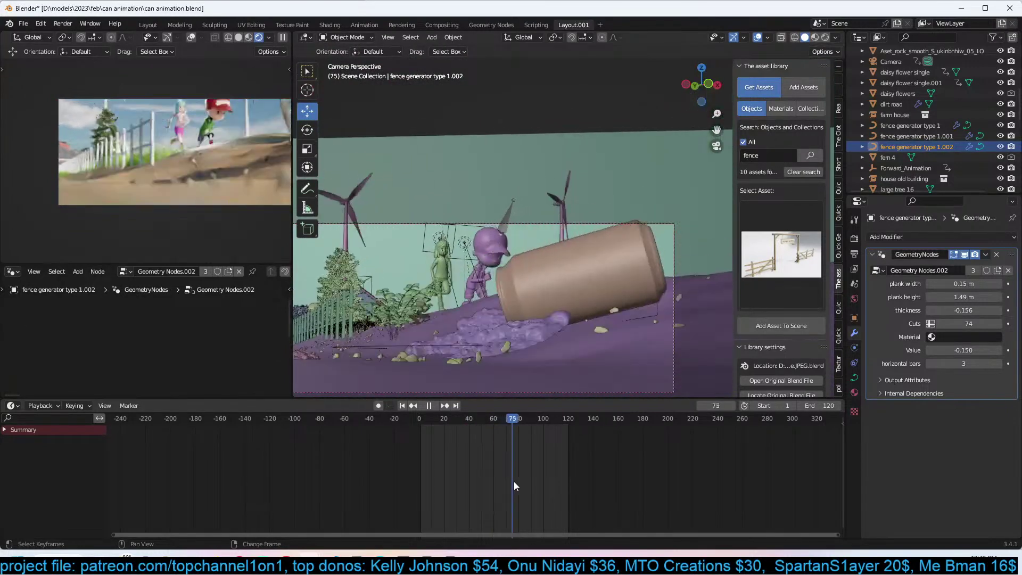
{"action": "key", "text": "space"}
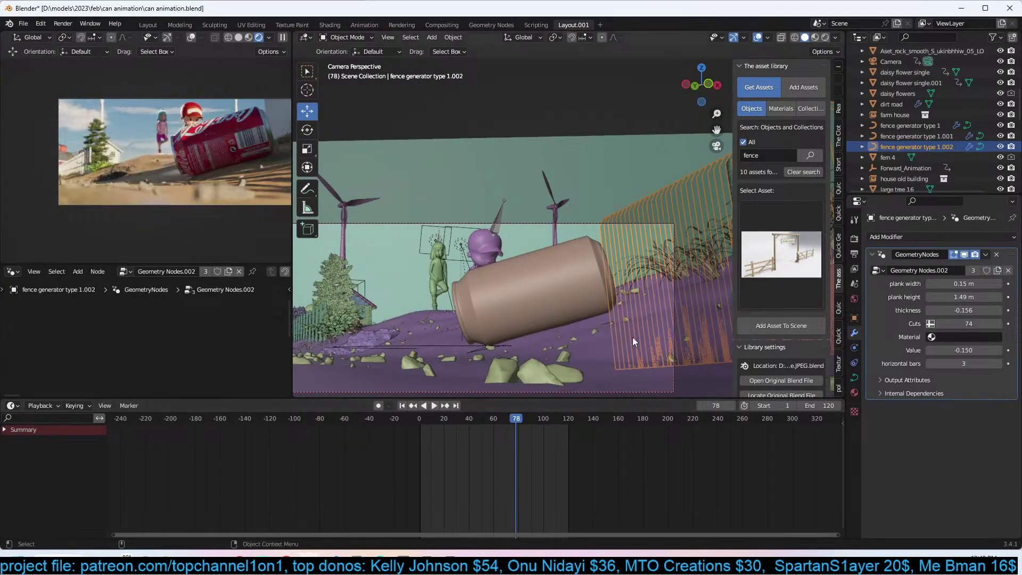
{"action": "key", "text": "ctrl+s"}
{"action": "left_click", "coordinate": [532, 323]}
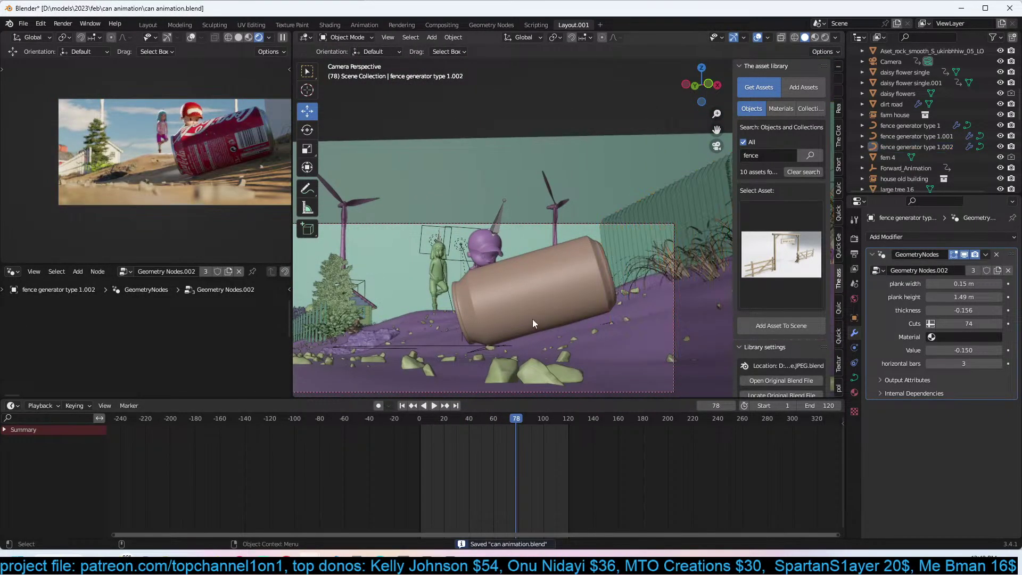
Raise the number of horizontal bars to 10 on the third fence, past the tall tree.
{"action": "left_click", "coordinate": [674, 228]}
{"action": "key", "text": "KP_Decimal"}
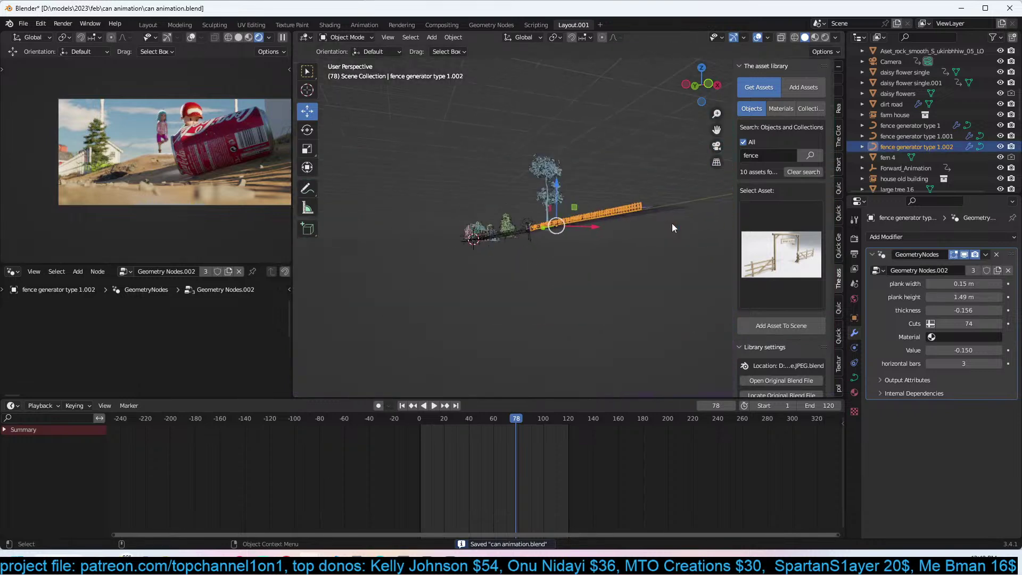
{"action": "middle_click_drag", "start_coordinate": [672, 223], "coordinate": [516, 240]}
{"action": "scroll", "coordinate": [517, 240], "scroll_direction": "up", "scroll_amount": 3}
{"action": "middle_click_drag", "start_coordinate": [665, 244], "coordinate": [576, 228]}
{"action": "key", "text": "Tab"}
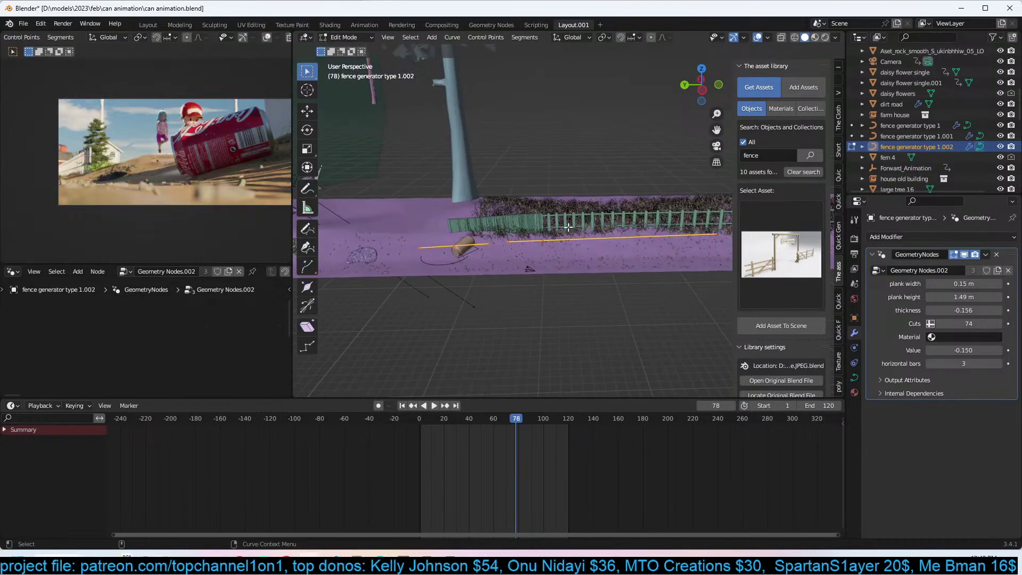
{"action": "key", "text": "Tab"}
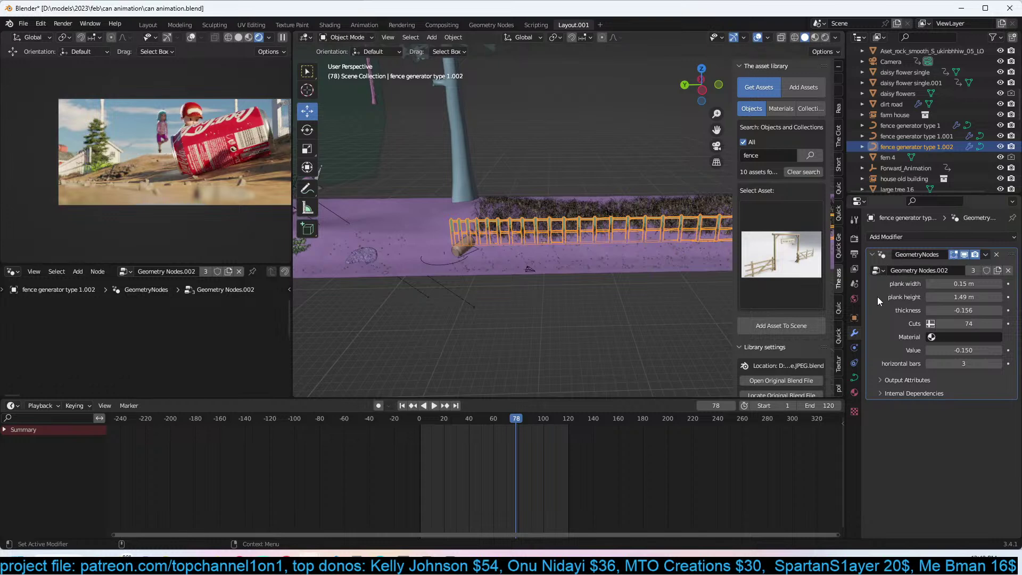
{"action": "left_click_drag", "start_coordinate": [959, 364], "coordinate": [1001, 363]}
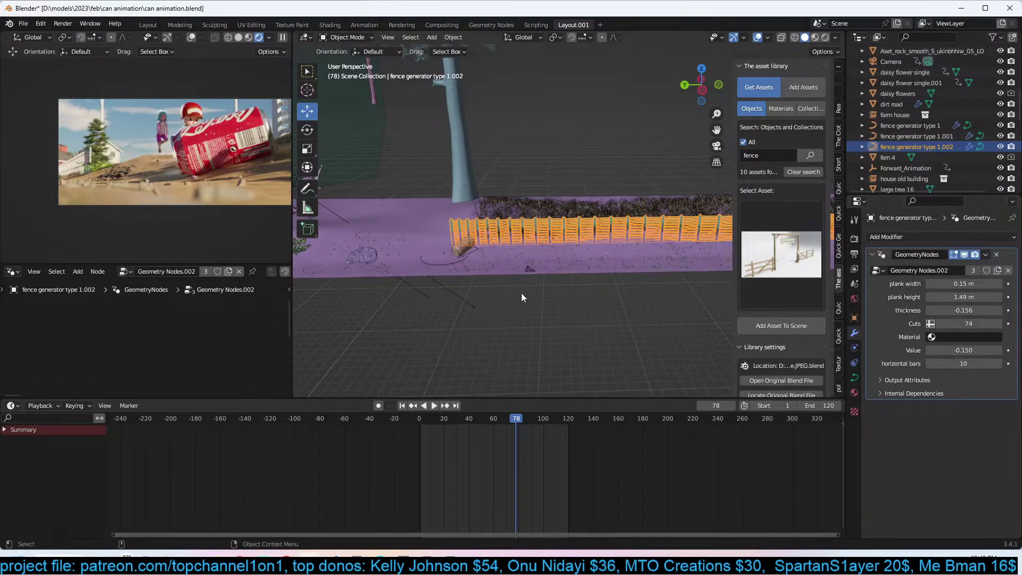
At frame 42, set the second fence's horizontal bars to 9 and save the file.
{"action": "middle_click_drag", "start_coordinate": [522, 295], "coordinate": [631, 293], "text": "shift"}
{"action": "left_click", "coordinate": [496, 270]}
{"action": "middle_click_drag", "start_coordinate": [488, 255], "coordinate": [673, 252], "text": "shift"}
{"action": "left_click", "coordinate": [472, 429]}
{"action": "left_click", "coordinate": [503, 227]}
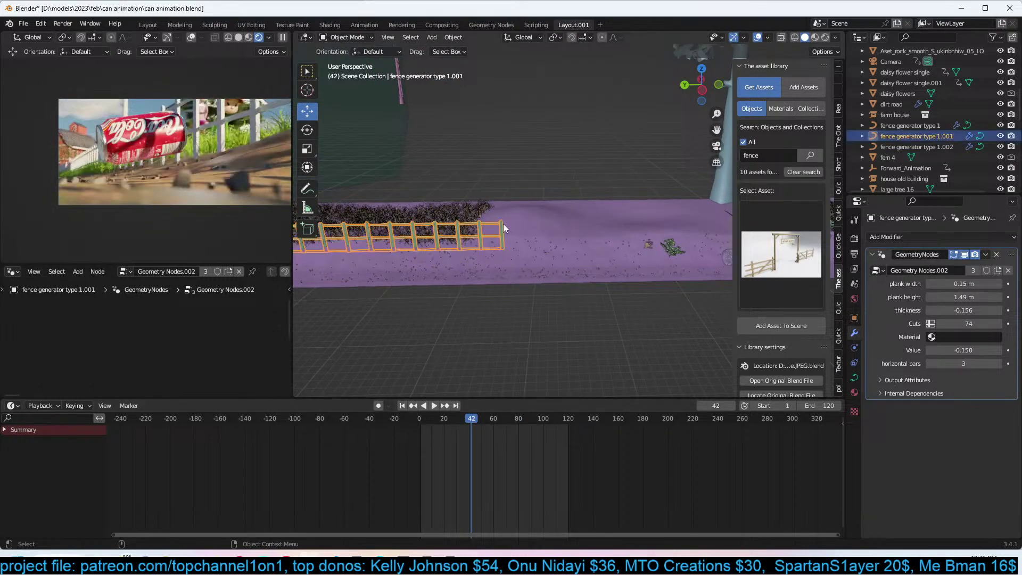
{"action": "mouse_move", "coordinate": [960, 361]}
{"action": "left_mouse_down"}
{"action": "mouse_move", "coordinate": [990, 360]}
{"action": "mouse_move", "coordinate": [961, 360]}
{"action": "left_mouse_up"}
{"action": "left_click", "coordinate": [433, 375]}
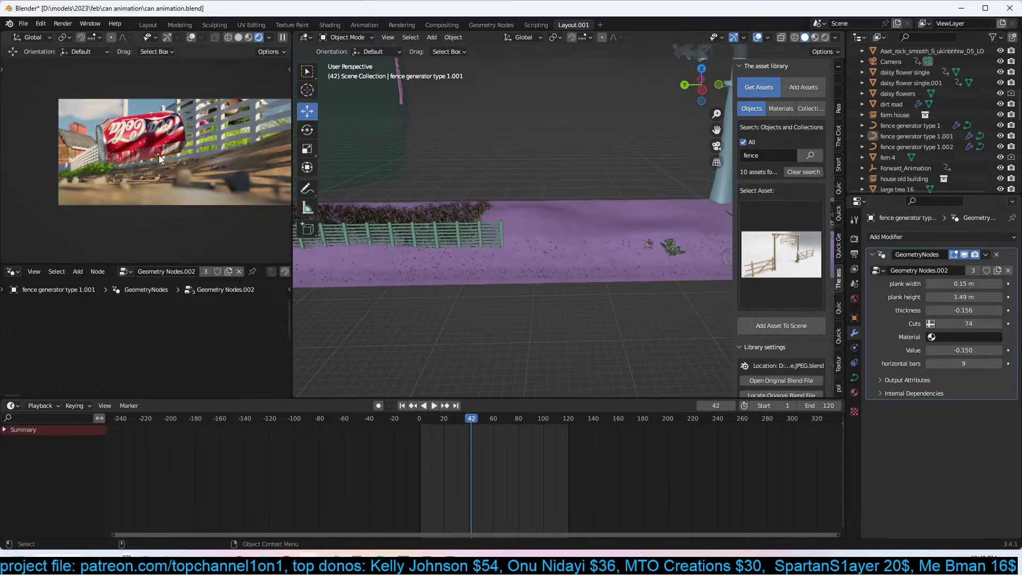
{"action": "key", "text": "ctrl+s"}
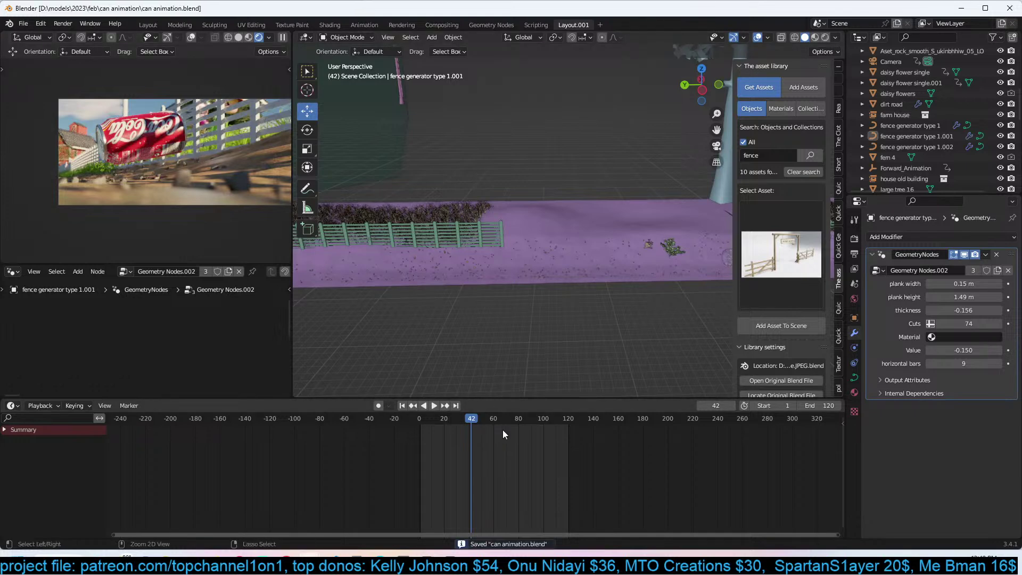
At frame 64, reduce the second fence to 7 horizontal bars, set its thickness to -0.136 and save.
{"action": "right_click", "coordinate": [498, 449]}
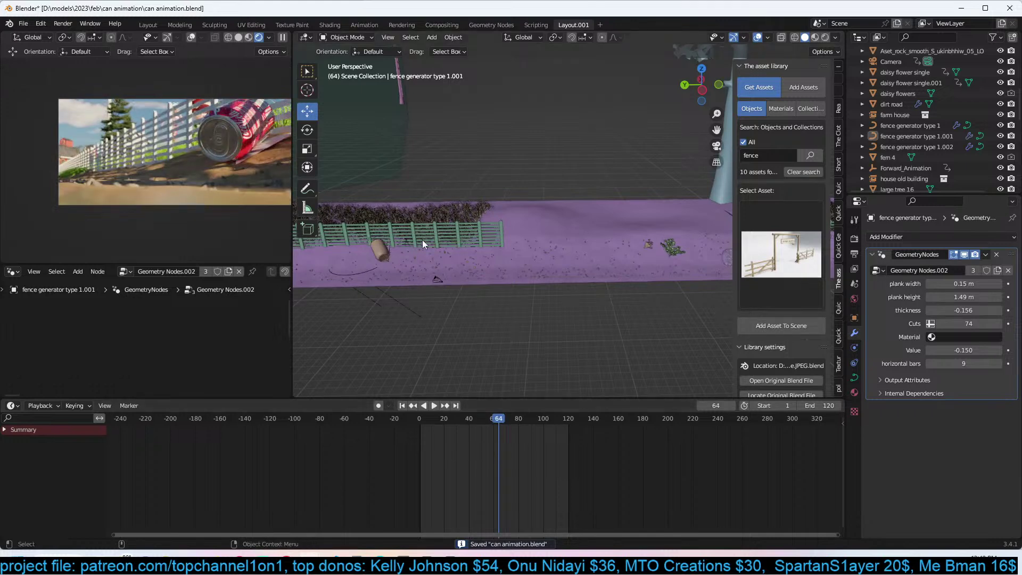
{"action": "left_click", "coordinate": [445, 237]}
{"action": "left_click", "coordinate": [929, 363]}
{"action": "left_click", "coordinate": [929, 363]}
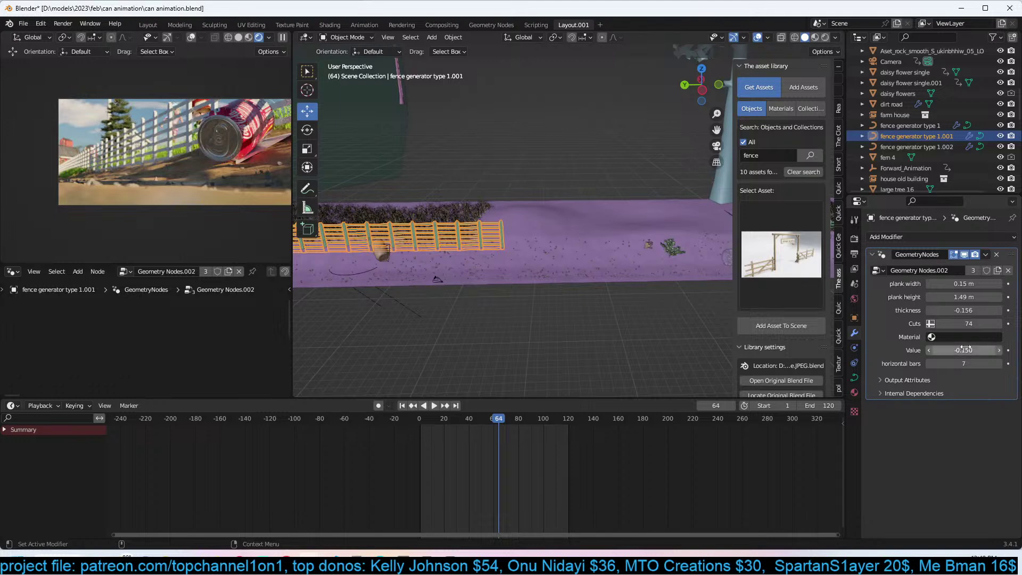
{"action": "left_click_drag", "start_coordinate": [964, 310], "coordinate": [984, 311]}
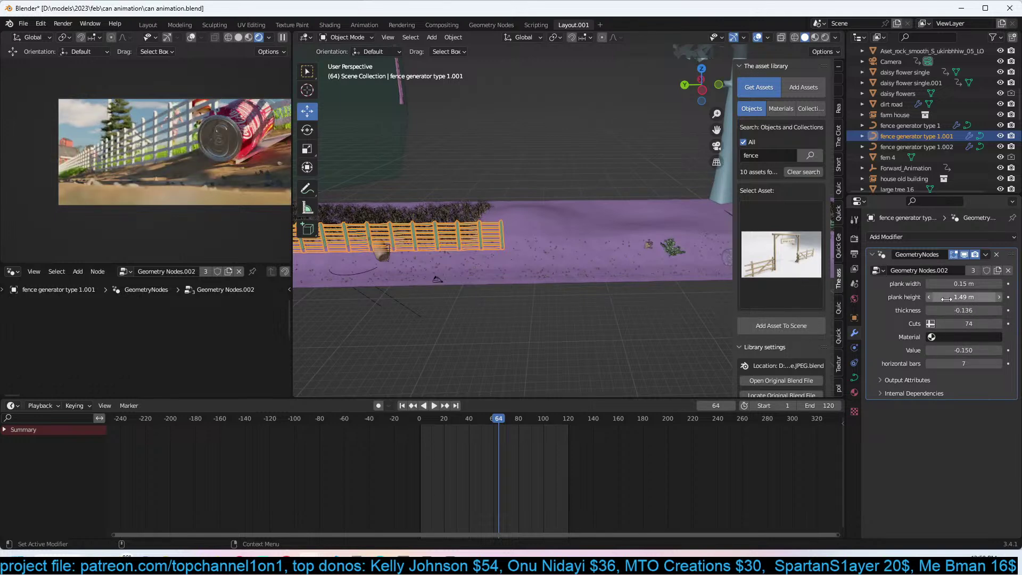
{"action": "key", "text": "ctrl+s"}
{"action": "left_click", "coordinate": [605, 315]}
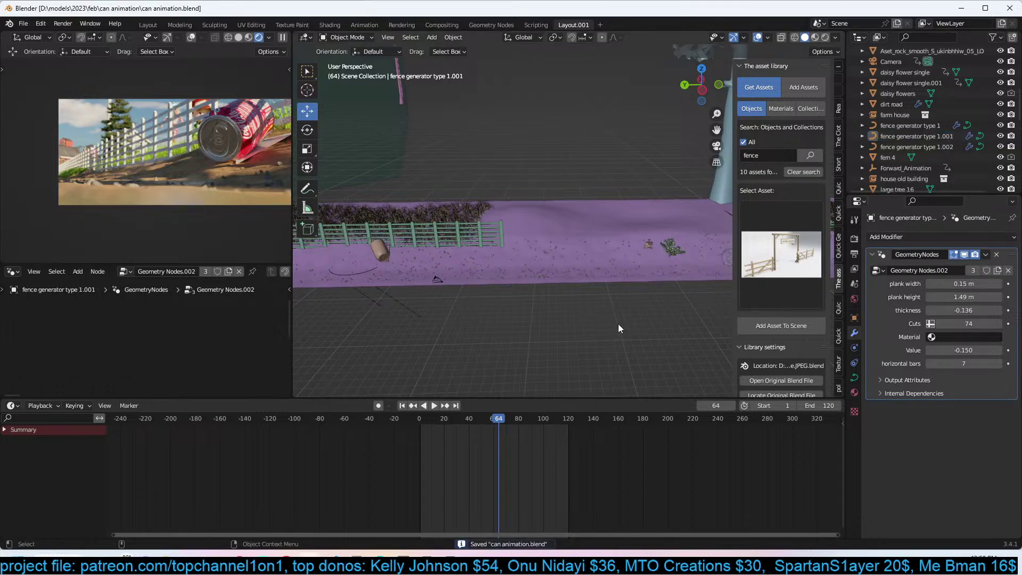
Add the mid west farm fence to the gap between the fences and rotate it 90° about Z.
{"action": "middle_click_drag", "start_coordinate": [610, 274], "coordinate": [421, 281]}
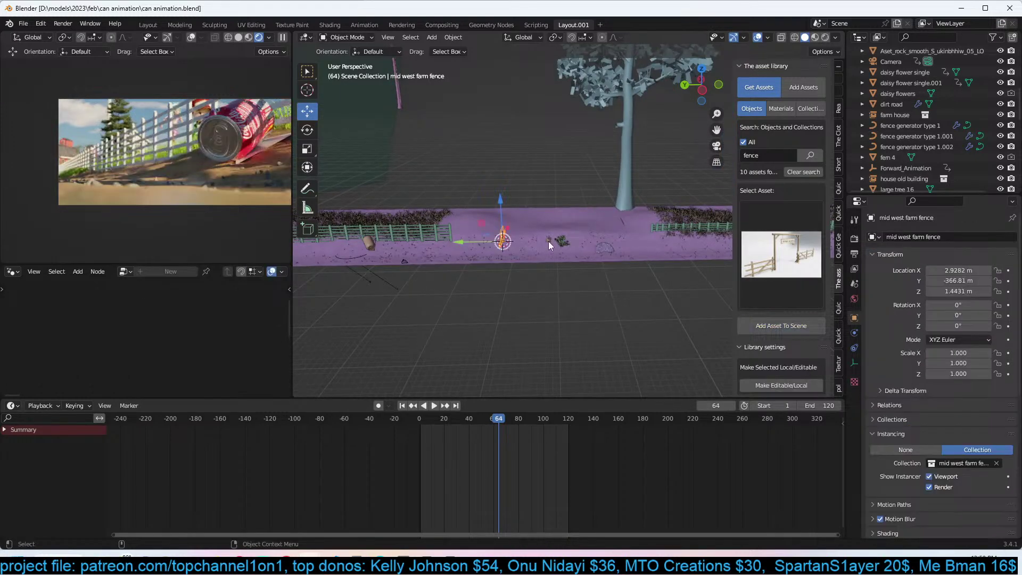
{"action": "key", "text": "r"}
{"action": "key", "text": "z"}
{"action": "key", "text": "9"}
{"action": "key", "text": "0"}
{"action": "key", "text": "Return"}
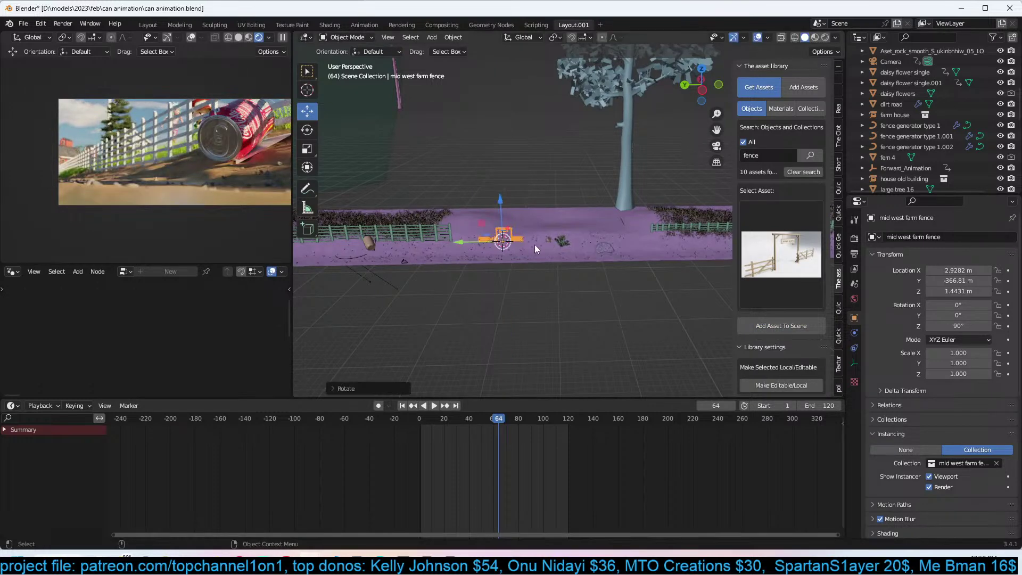
Scale the farm gate up to about 5.15 and move it along Y to about -384 m, filling the gap.
{"action": "key", "text": "s"}
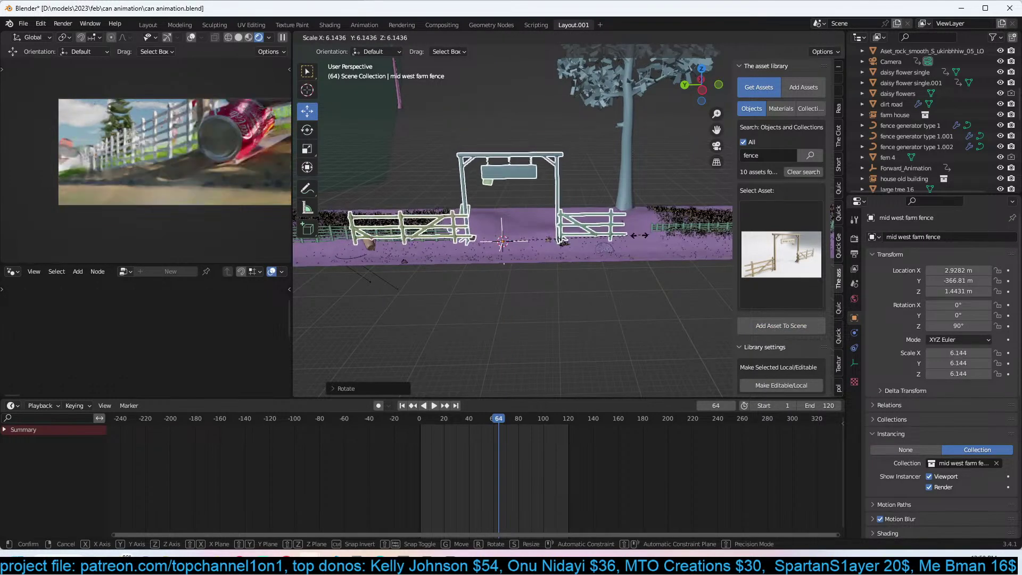
{"action": "left_click", "coordinate": [635, 241]}
{"action": "key", "text": "g"}
{"action": "key", "text": "y"}
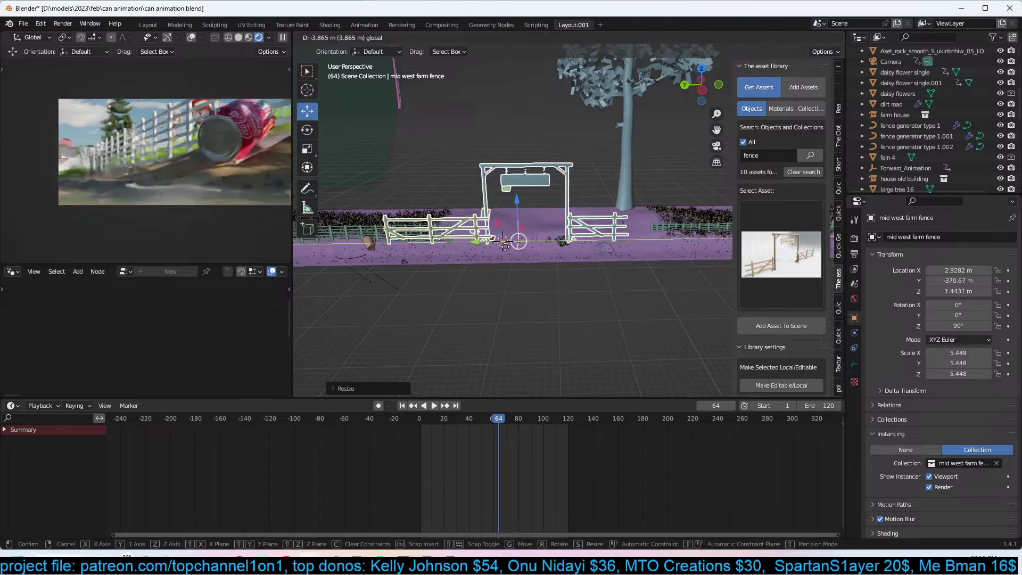
{"action": "left_click", "coordinate": [556, 247]}
{"action": "left_click_drag", "start_coordinate": [524, 445], "coordinate": [532, 446]}
{"action": "key", "text": "s"}
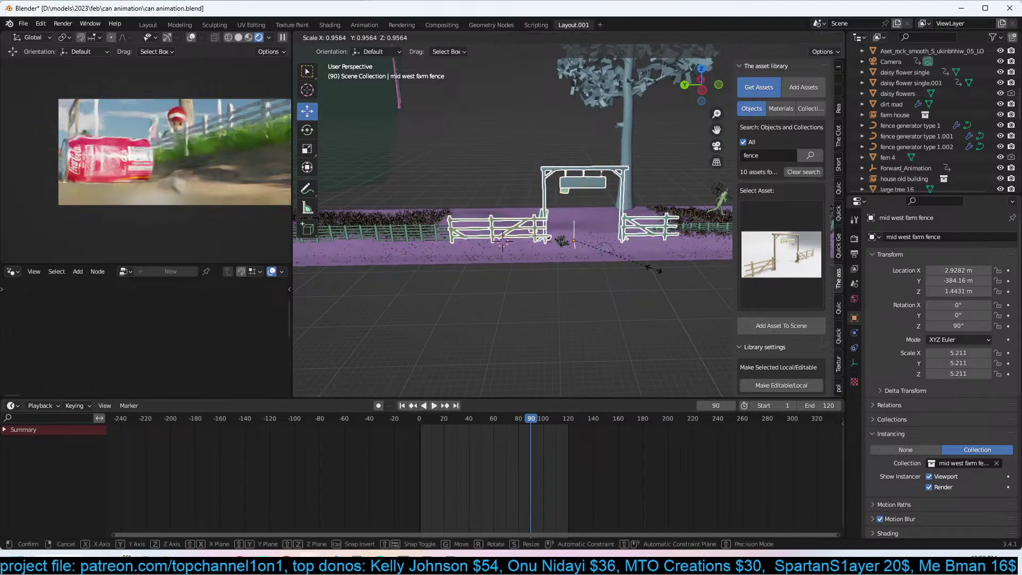
{"action": "left_click", "coordinate": [606, 308]}
Play the animation around the farm gate, stop at frame 85 and save the file.
{"action": "left_click", "coordinate": [514, 430]}
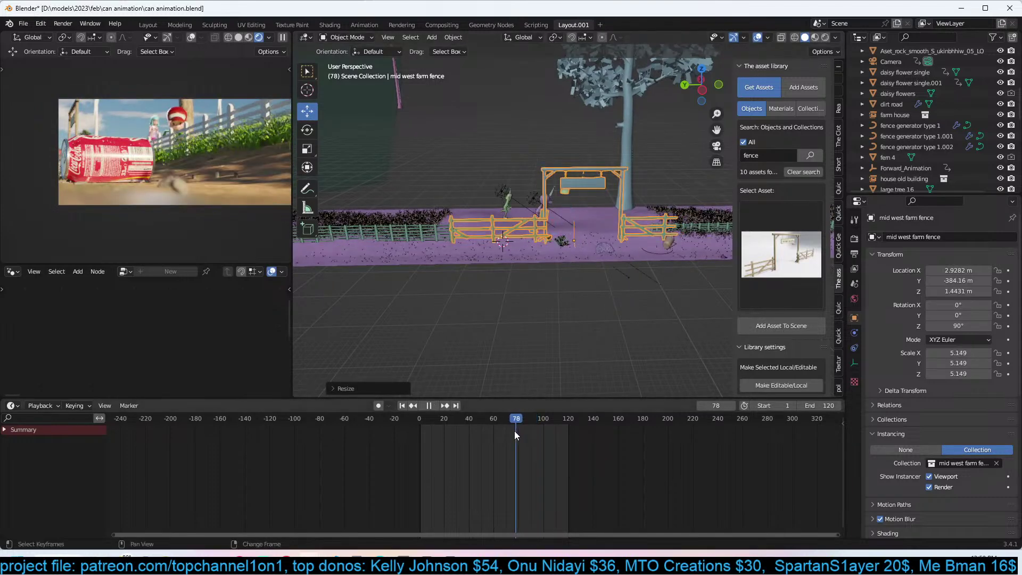
{"action": "key", "text": "space"}
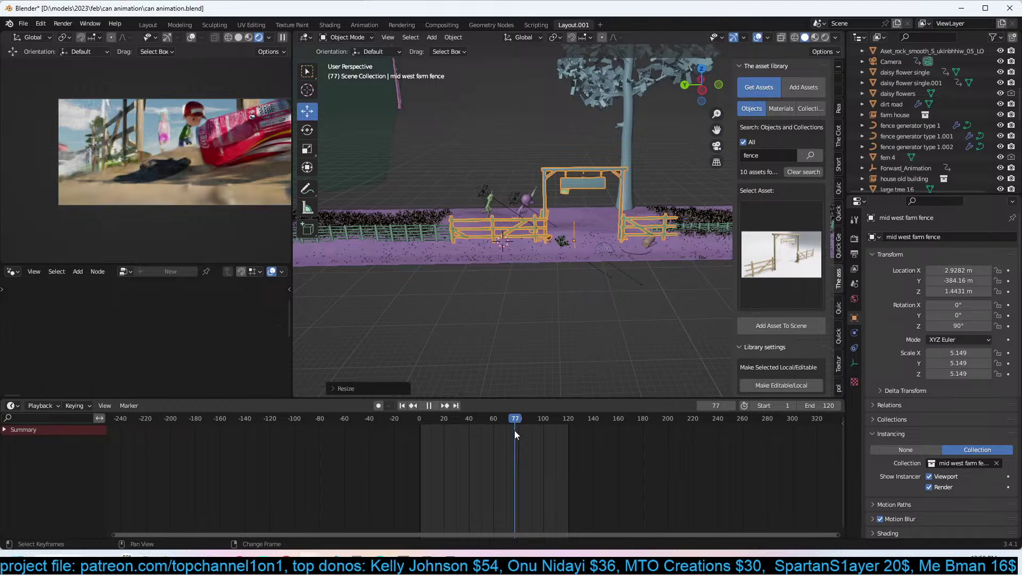
{"action": "key", "text": "space"}
{"action": "left_click_drag", "start_coordinate": [522, 429], "coordinate": [530, 429]}
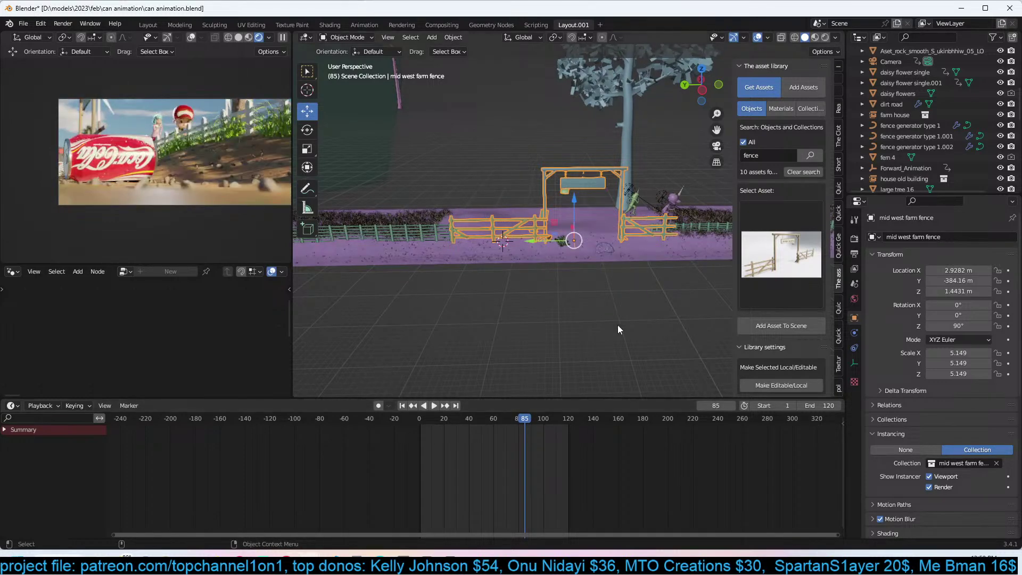
{"action": "middle_click_drag", "start_coordinate": [645, 319], "coordinate": [606, 327], "text": "shift"}
{"action": "key", "text": "ctrl+s"}
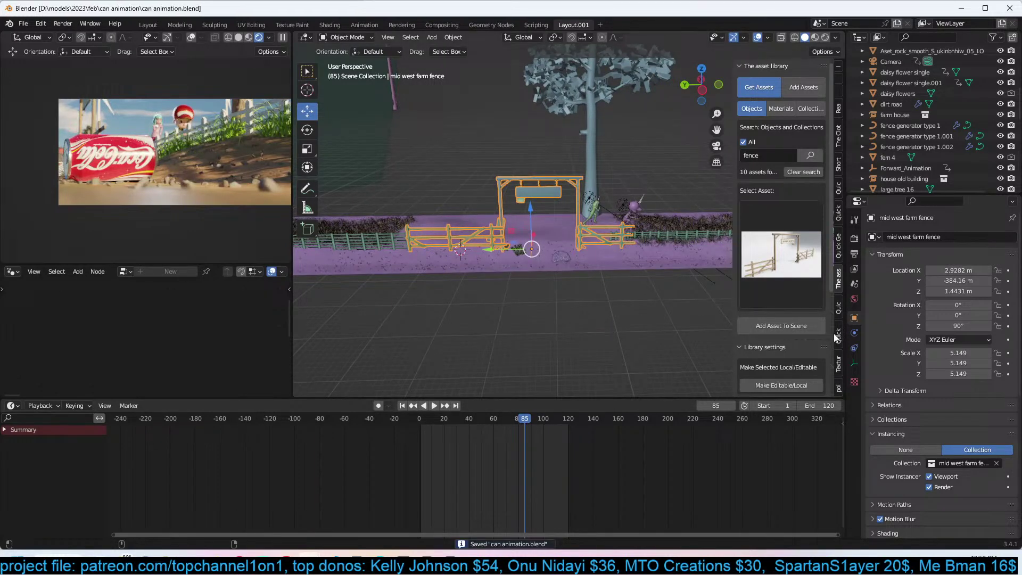
Play back the previously rendered animation in its own window, then close the player.
{"action": "left_click", "coordinate": [69, 27]}
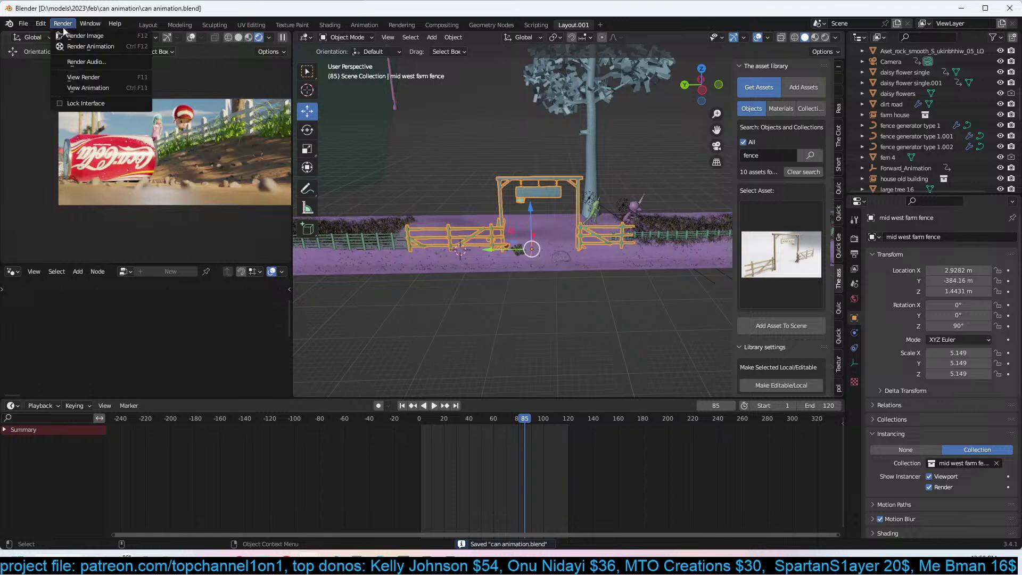
{"action": "left_click", "coordinate": [85, 88]}
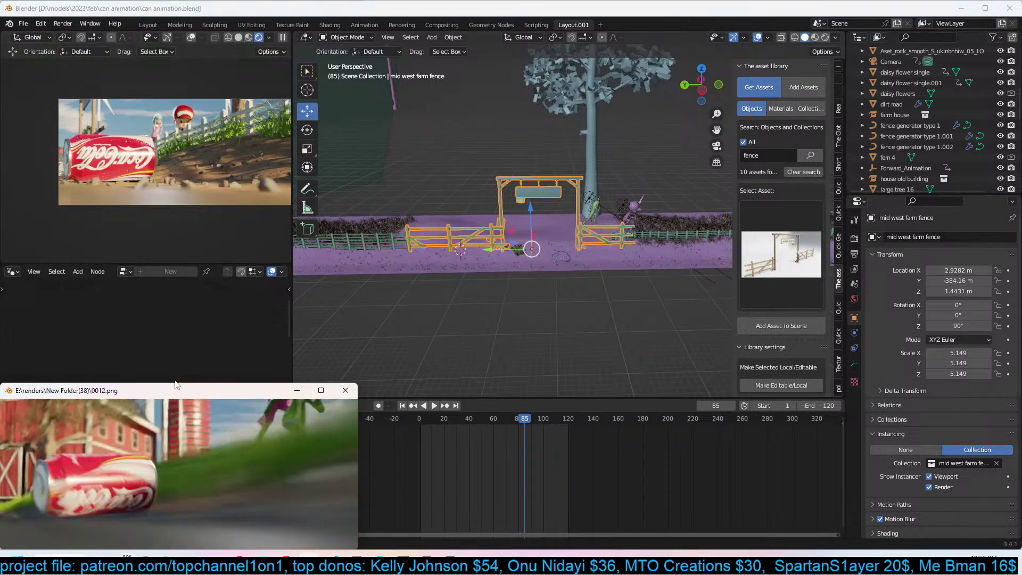
{"action": "left_click_drag", "start_coordinate": [160, 390], "coordinate": [403, 157]}
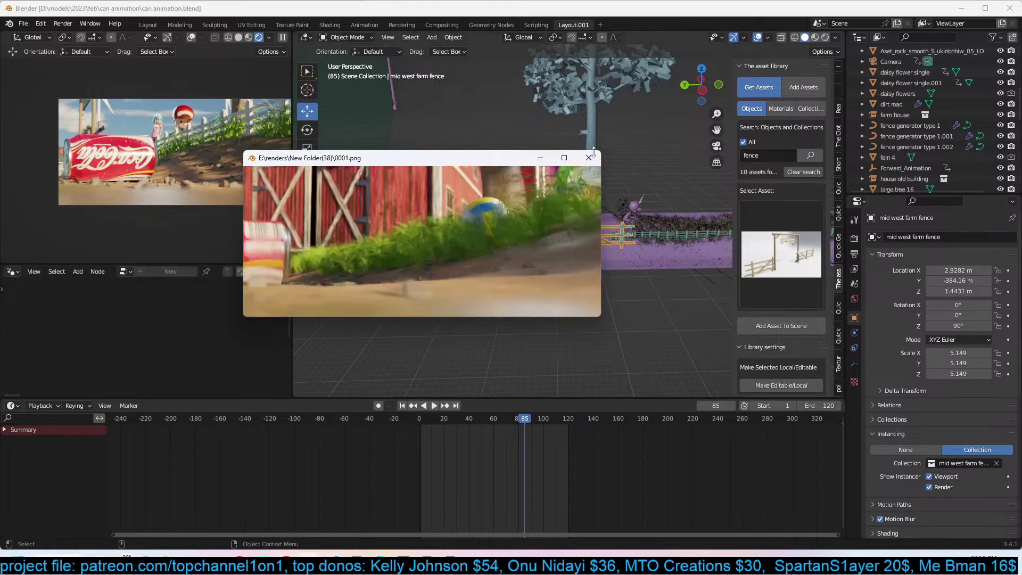
{"action": "left_click", "coordinate": [591, 157]}
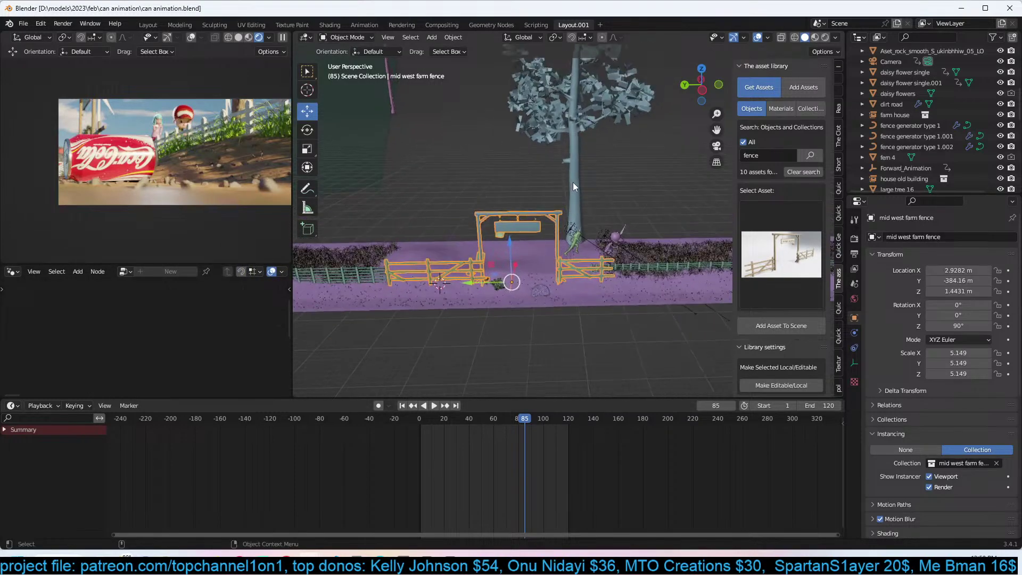
Make a linked duplicate of the tree behind the farm gate and place it beyond the road, farther along the fence line.
{"action": "left_click", "coordinate": [575, 179]}
{"action": "key", "text": "KP_7"}
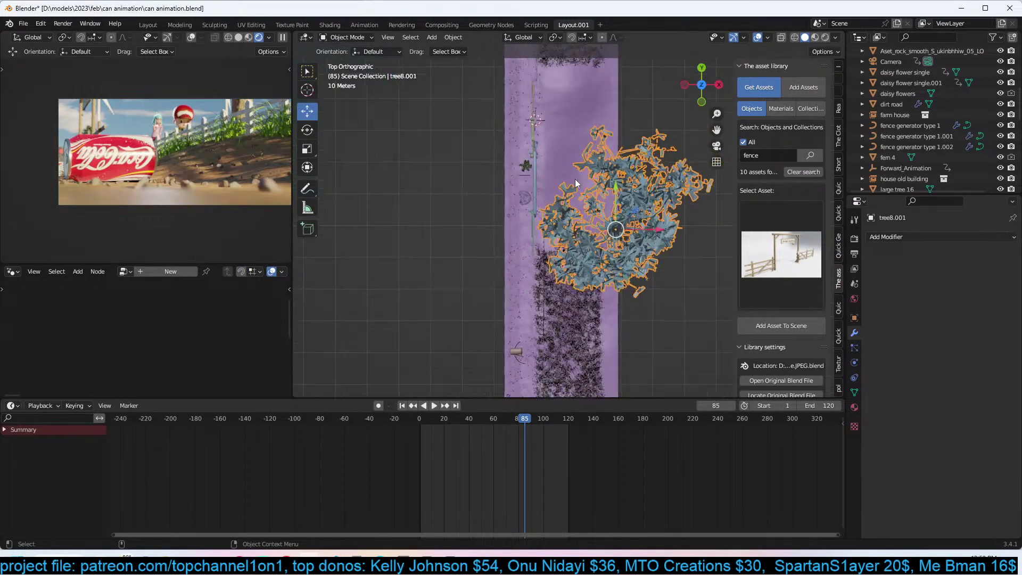
{"action": "key", "text": "KP_0"}
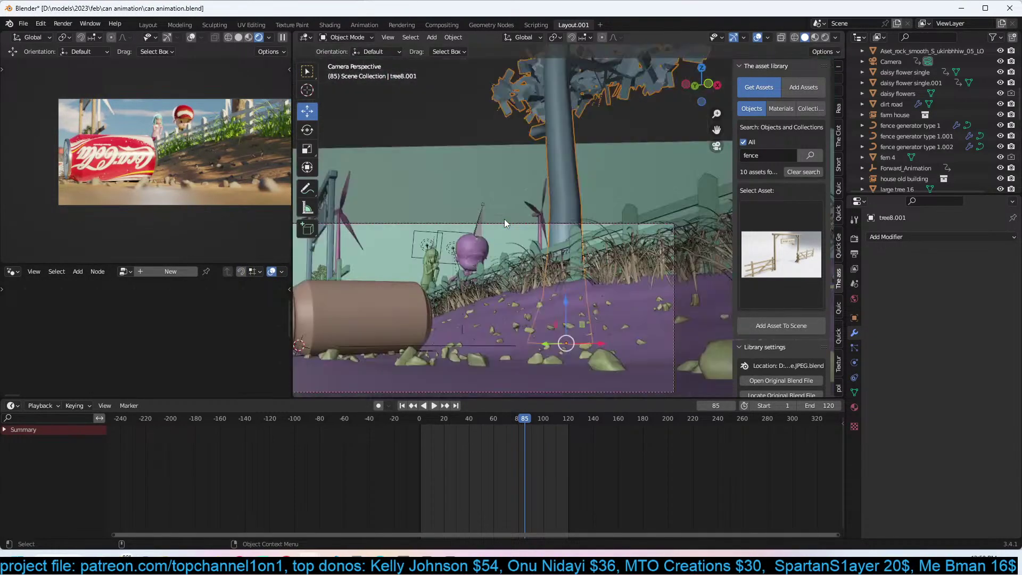
{"action": "key", "text": "alt+d"}
{"action": "key", "text": "KP_7"}
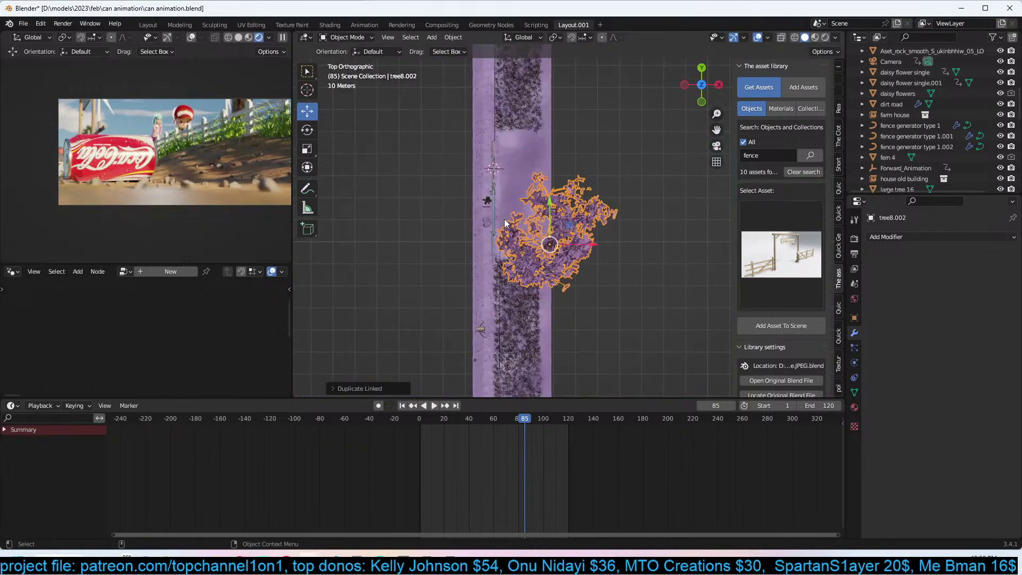
{"action": "left_click", "coordinate": [649, 59]}
{"action": "scroll", "coordinate": [639, 160], "scroll_direction": "down", "scroll_amount": 3}
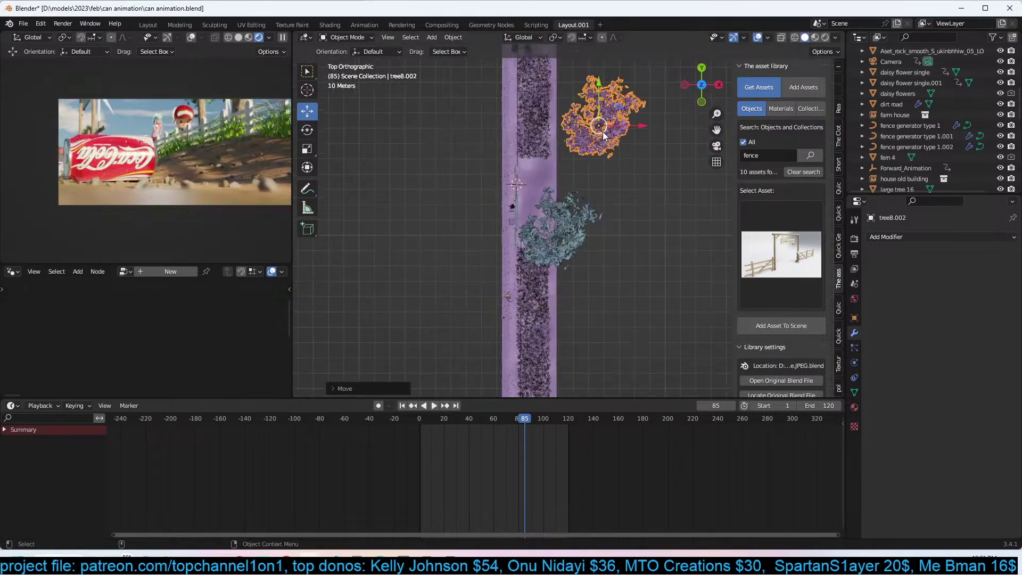
{"action": "middle_click_drag", "start_coordinate": [646, 179], "coordinate": [535, 196], "text": "shift"}
{"action": "left_click_drag", "start_coordinate": [535, 196], "coordinate": [502, 84]}
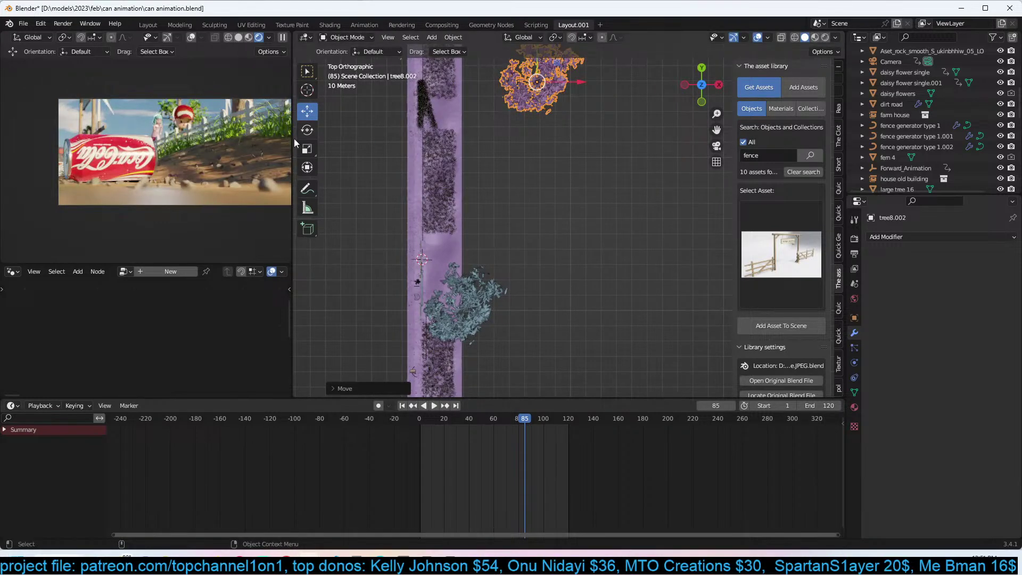
Scale the tree copy up by about 1.3, adjust its position against the rendered camera preview and save the file.
{"action": "key", "text": "g"}
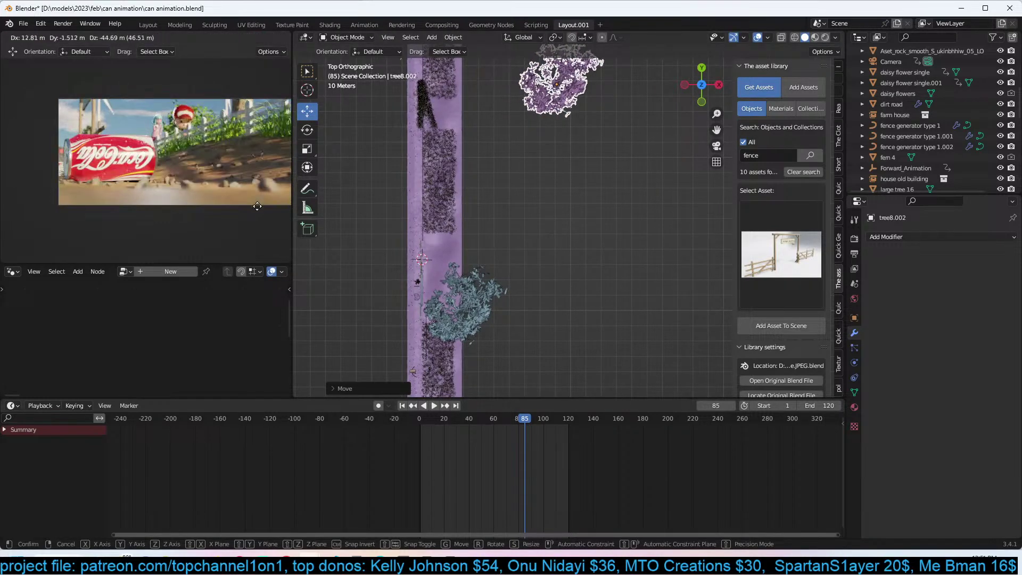
{"action": "left_click", "coordinate": [257, 206]}
{"action": "key", "text": "s"}
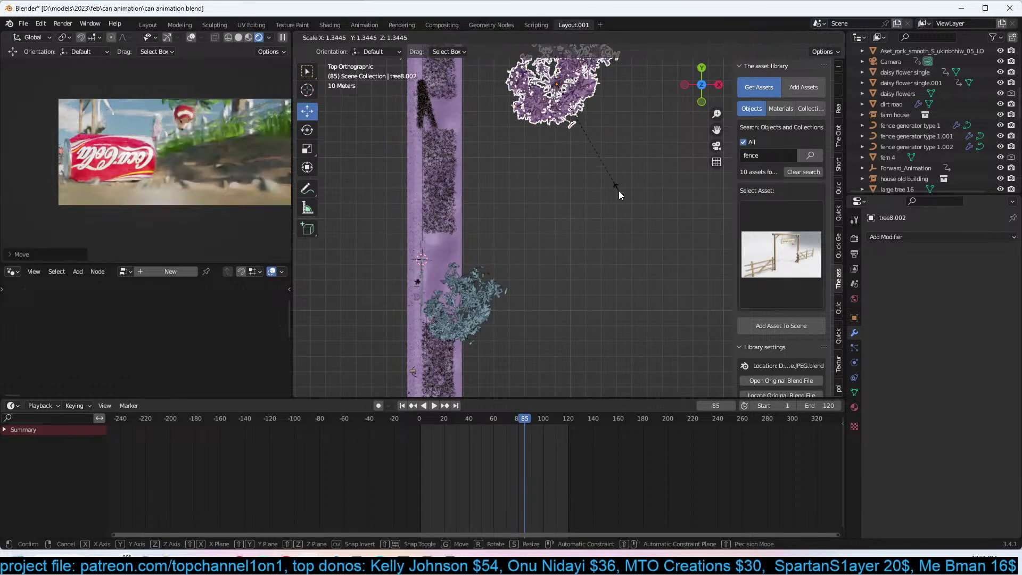
{"action": "right_click", "coordinate": [619, 190]}
{"action": "key", "text": "g"}
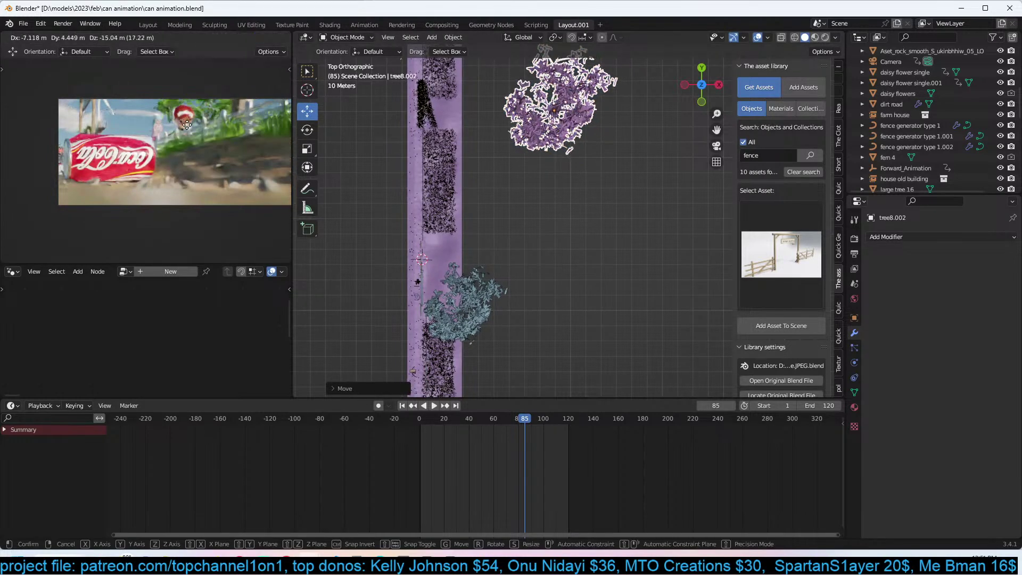
{"action": "left_click", "coordinate": [227, 123]}
{"action": "key", "text": "ctrl+s"}
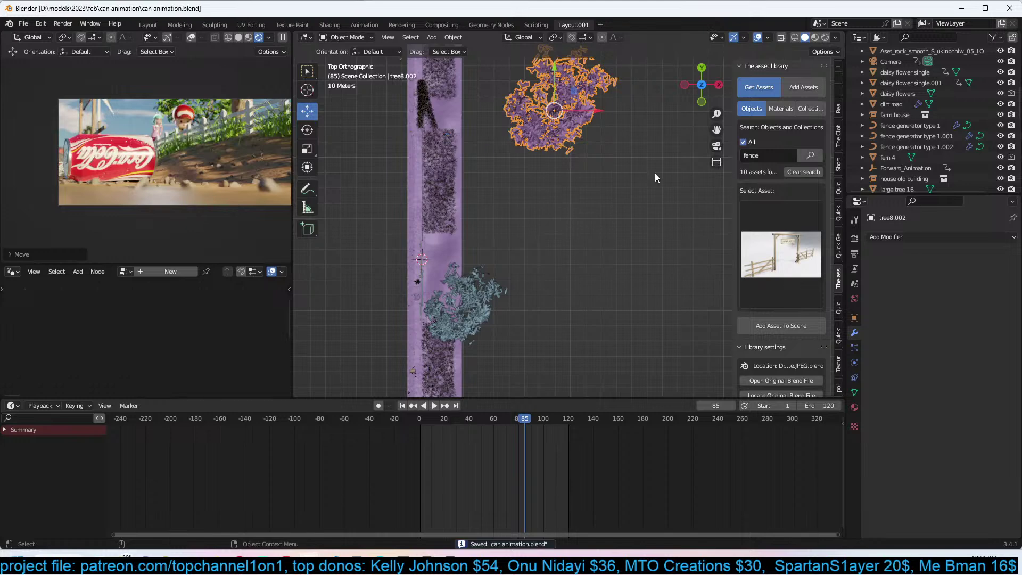
{"action": "left_click", "coordinate": [605, 162]}
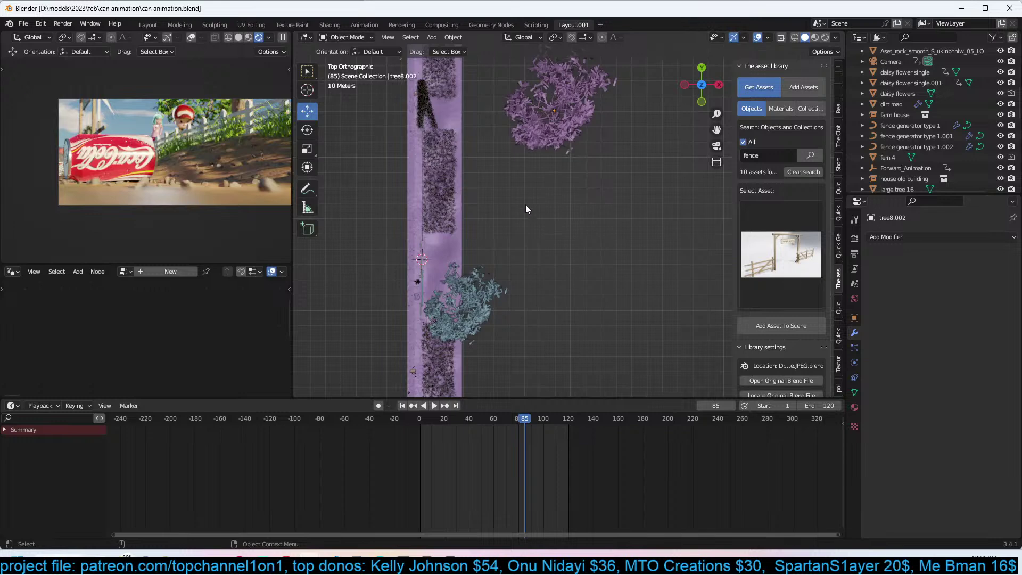
{"action": "key", "text": "ctrl+s"}
Play the animation from the start and stop it at frame 8.
{"action": "left_click", "coordinate": [797, 220]}
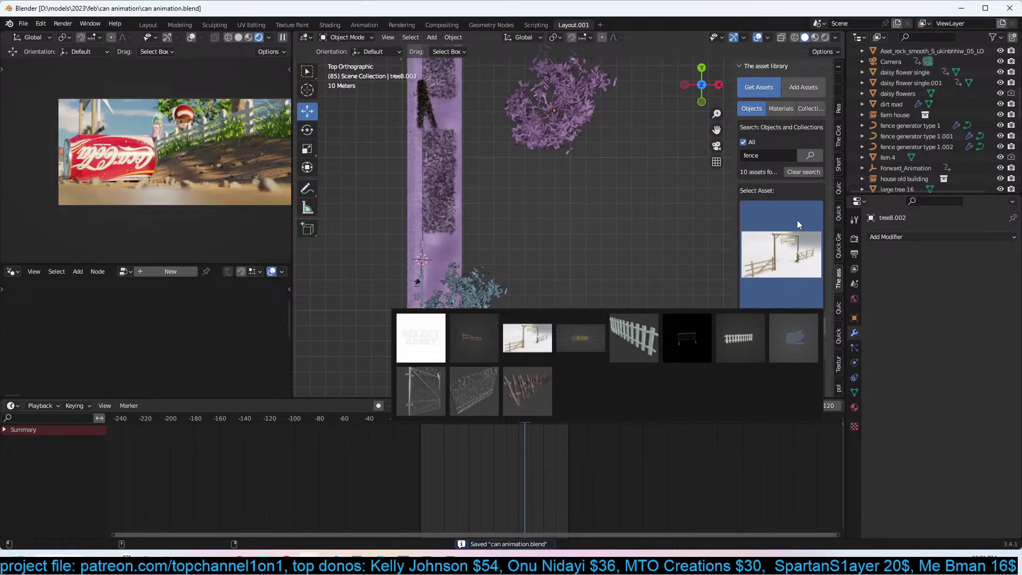
{"action": "left_click", "coordinate": [797, 220]}
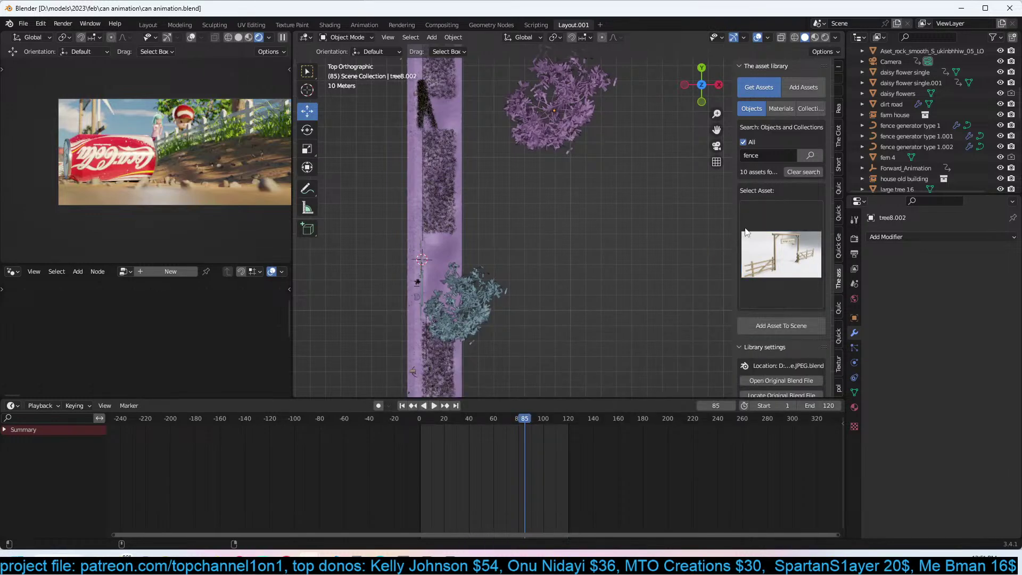
{"action": "key", "text": "shift+Left"}
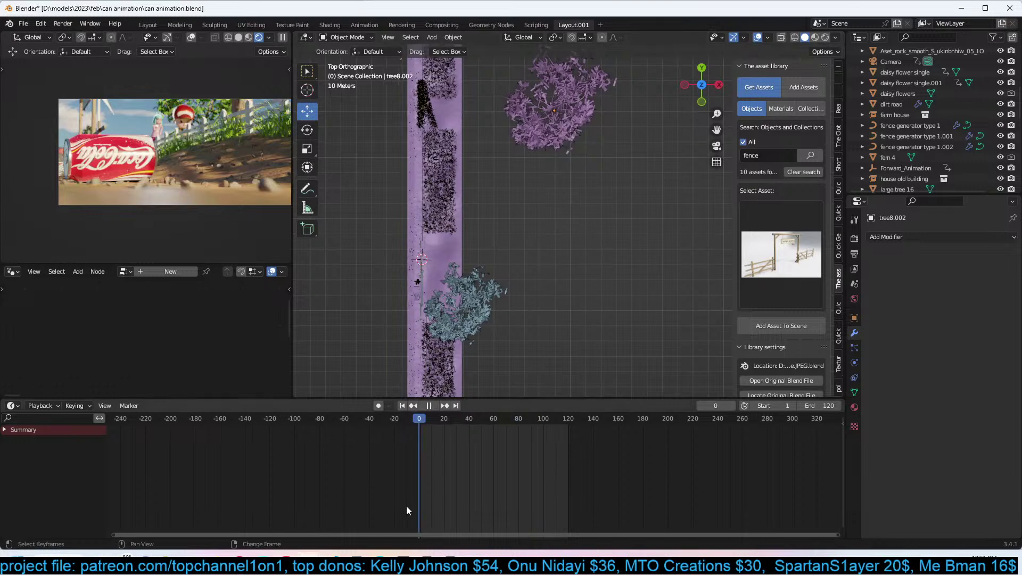
{"action": "key", "text": "space"}
{"action": "key", "text": "space"}
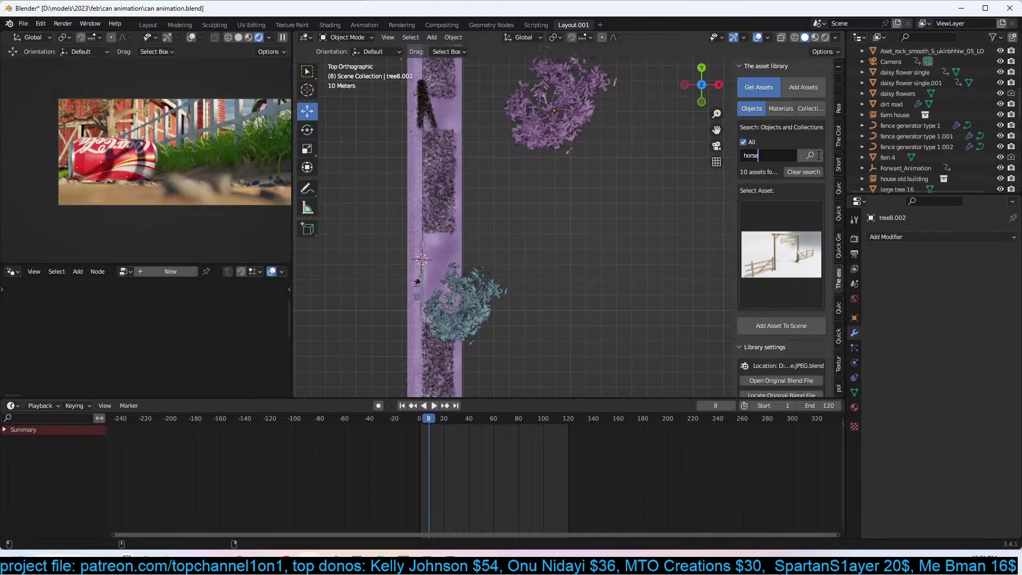
Search the asset library for "horse" and add the posed eating horse to the roadside grass near the farm buildings, enlarging it.
{"action": "key", "text": "Return"}
{"action": "left_click", "coordinate": [794, 293]}
{"action": "left_click", "coordinate": [844, 339]}
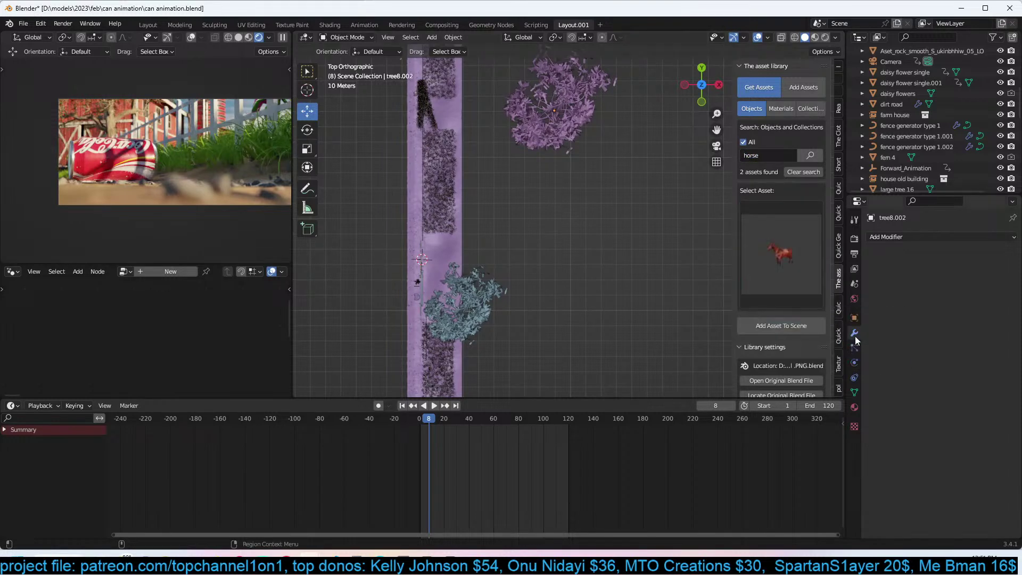
{"action": "middle_click_drag", "start_coordinate": [548, 258], "coordinate": [562, 344], "text": "shift"}
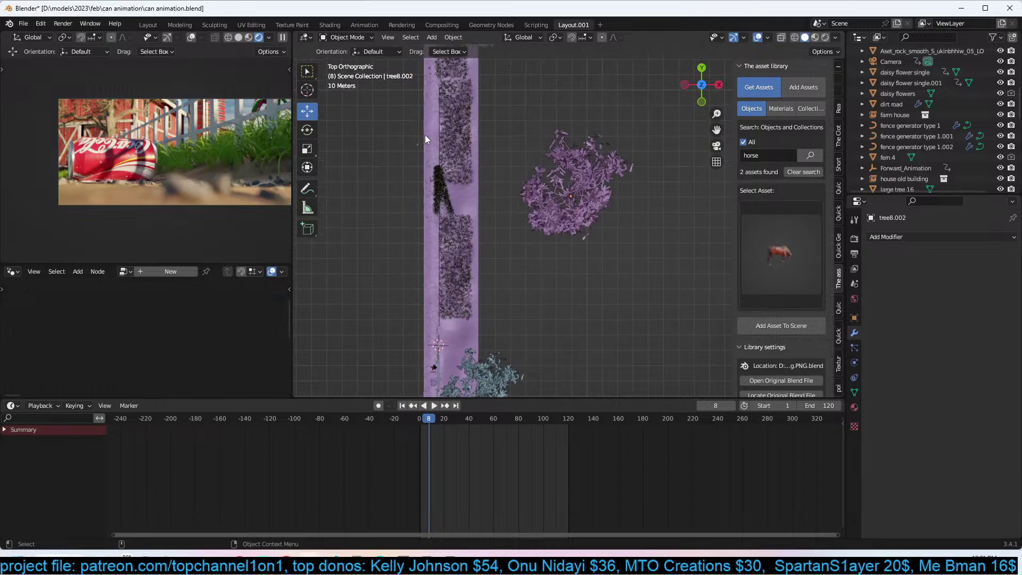
{"action": "middle_click_drag", "start_coordinate": [421, 109], "coordinate": [472, 270], "text": "shift"}
{"action": "middle_click_drag", "start_coordinate": [488, 219], "coordinate": [501, 379], "text": "shift"}
{"action": "scroll", "coordinate": [512, 320], "scroll_direction": "down", "scroll_amount": 3}
{"action": "middle_click_drag", "start_coordinate": [523, 273], "coordinate": [517, 330], "text": "shift"}
{"action": "scroll", "coordinate": [518, 282], "scroll_direction": "up", "scroll_amount": 4}
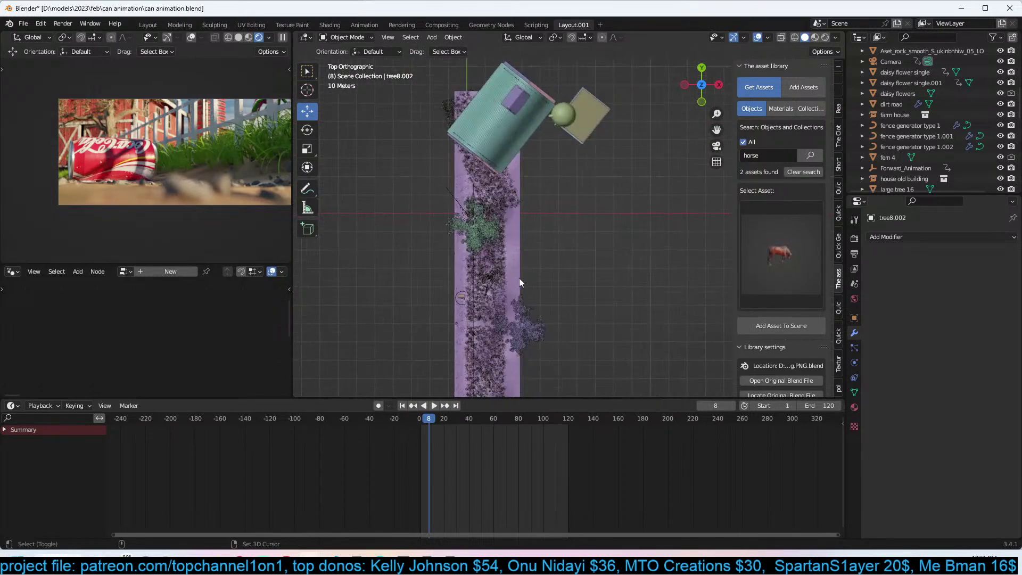
{"action": "left_click", "coordinate": [769, 326]}
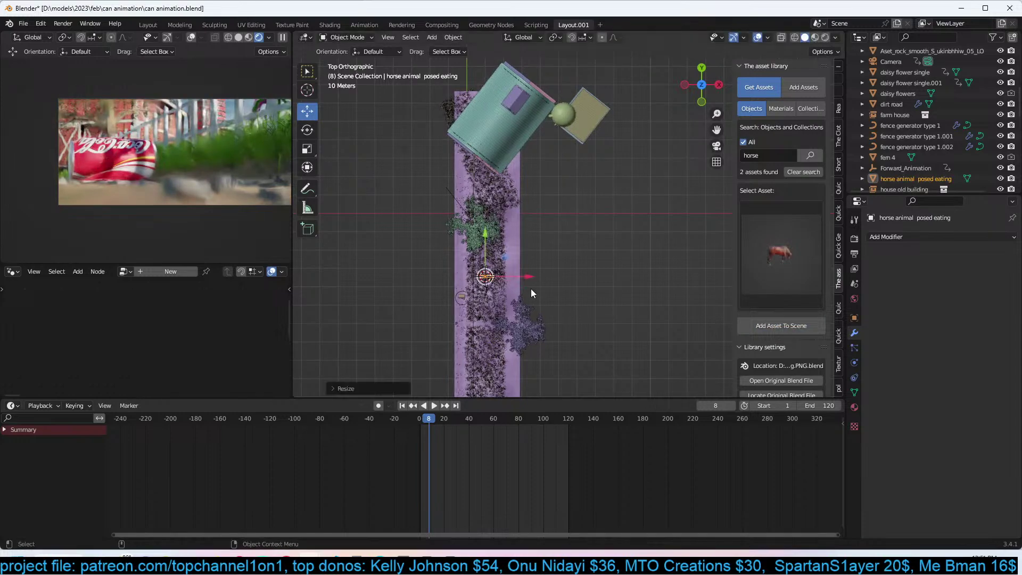
Try the eating horse behind the fence in the camera view, then delete it.
{"action": "key", "text": "KP_0"}
{"action": "key", "text": "g"}
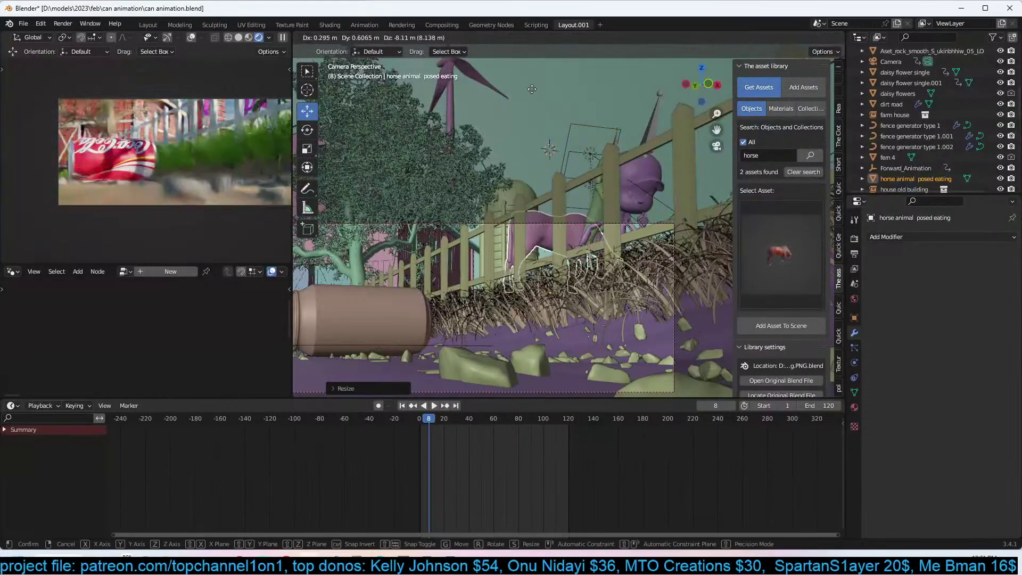
{"action": "left_click", "coordinate": [542, 93]}
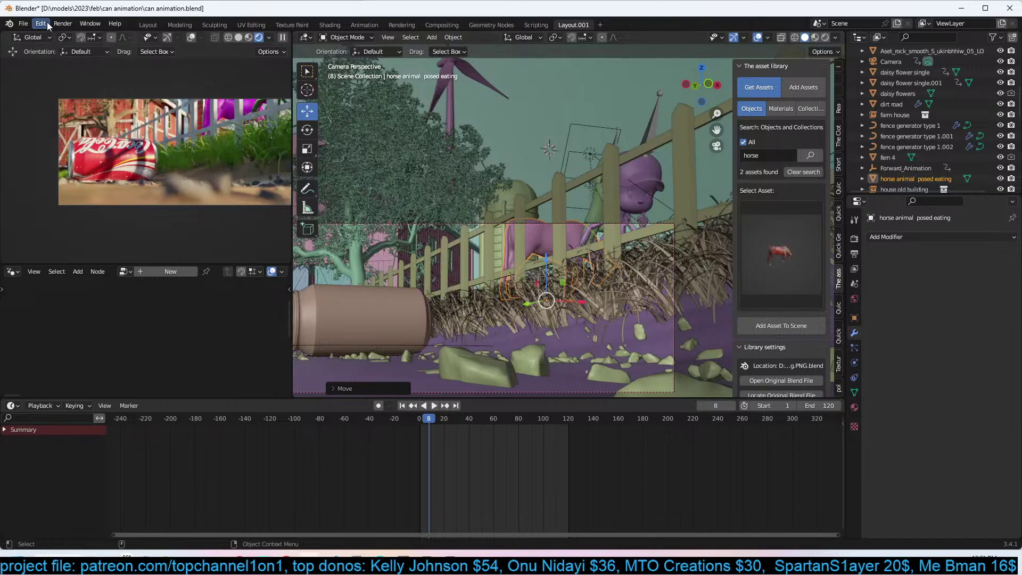
{"action": "key", "text": "x"}
{"action": "left_click", "coordinate": [533, 188]}
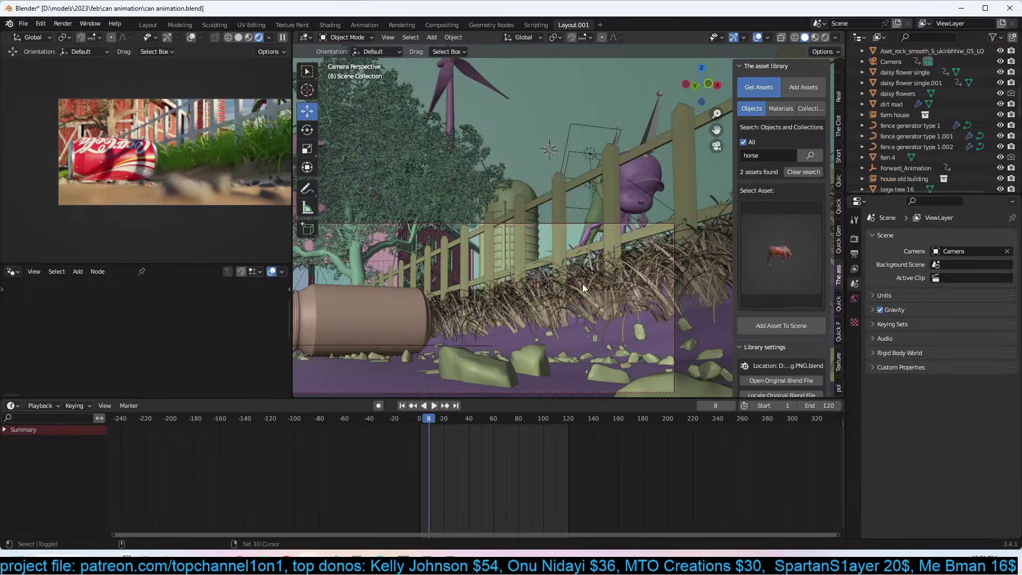
Try the other horse asset at the fence in the camera view, then delete it.
{"action": "left_click", "coordinate": [783, 258]}
{"action": "left_click", "coordinate": [784, 336]}
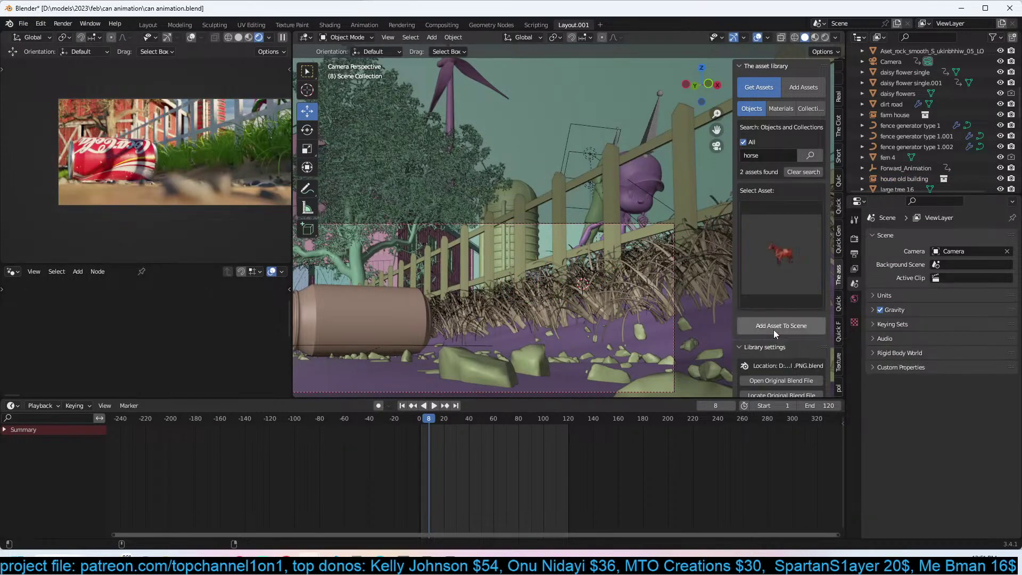
{"action": "key", "text": "x"}
{"action": "left_click", "coordinate": [620, 226]}
{"action": "left_click", "coordinate": [752, 237]}
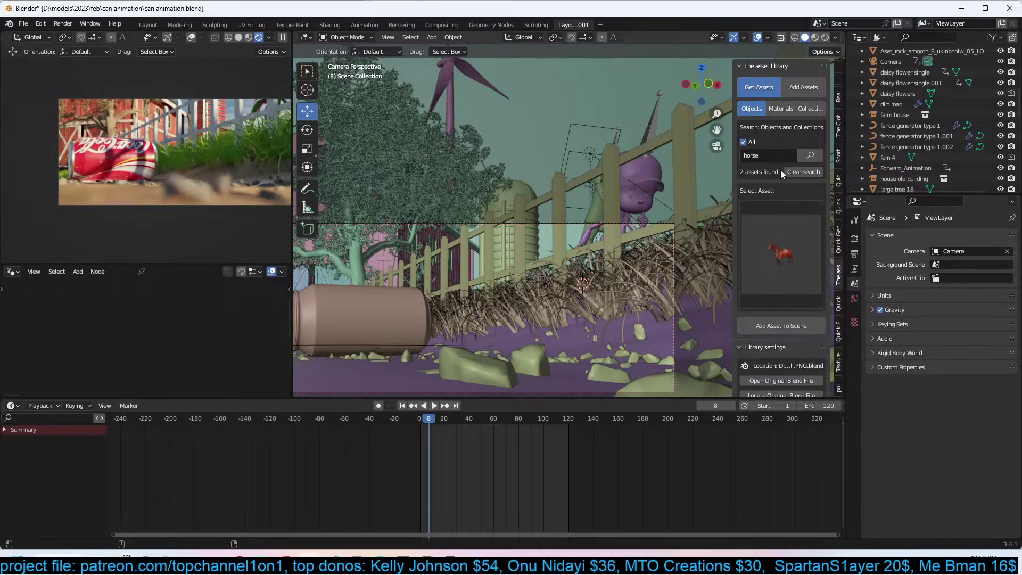
Clear the asset library search and browse the uncategorized, birds, castle and clothing categories for a suitable asset.
{"action": "key", "text": "BackSpace"}
{"action": "left_click", "coordinate": [781, 176]}
{"action": "left_click", "coordinate": [784, 264]}
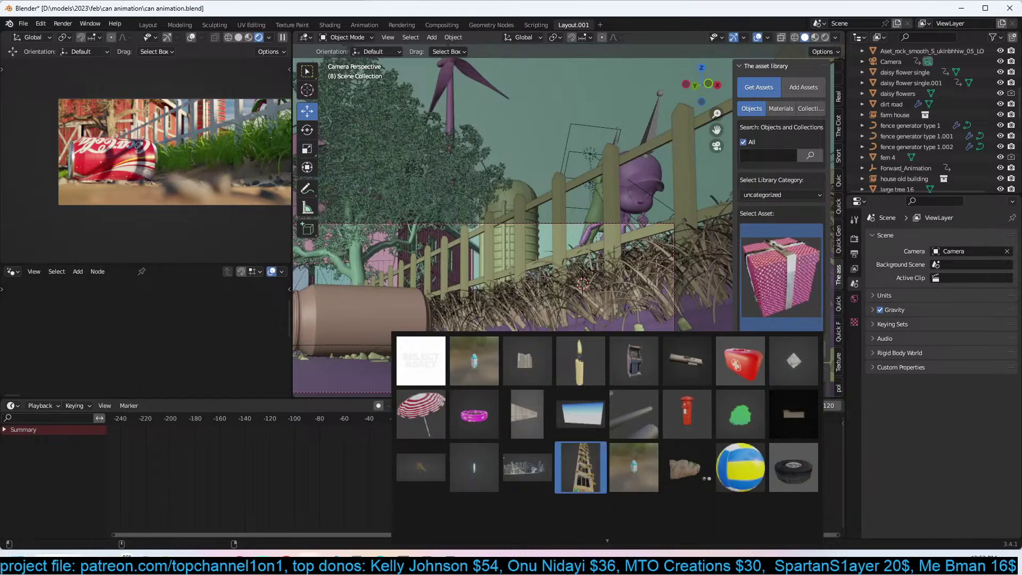
{"action": "mouse_move", "coordinate": [612, 543]}
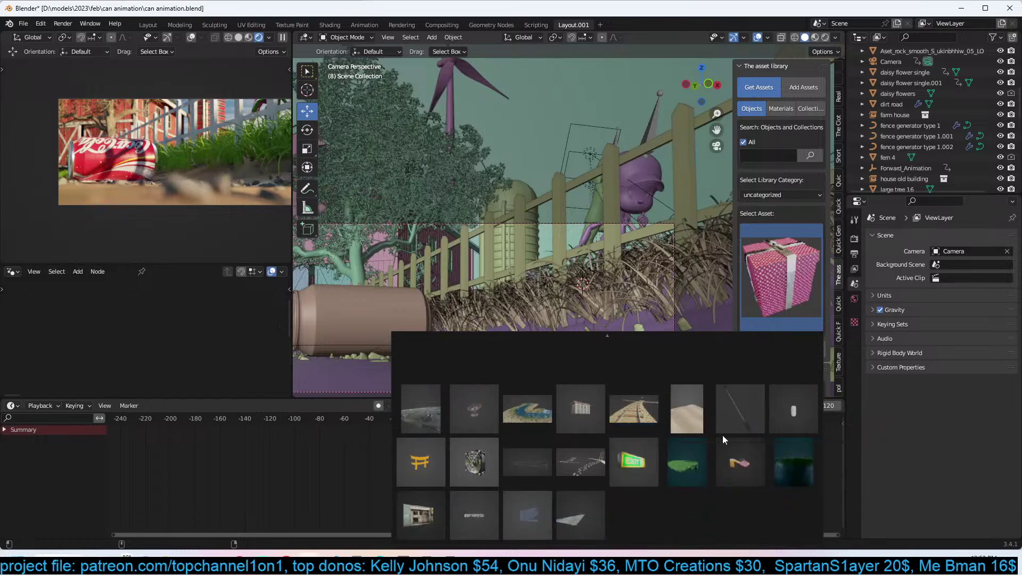
{"action": "left_click", "coordinate": [788, 195]}
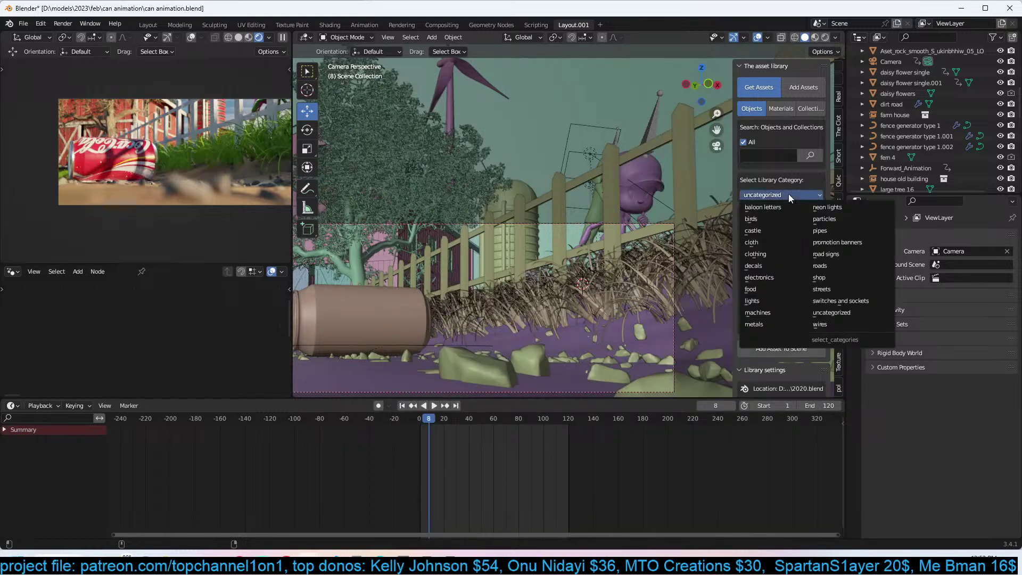
{"action": "left_click", "coordinate": [774, 219]}
{"action": "left_click", "coordinate": [774, 230]}
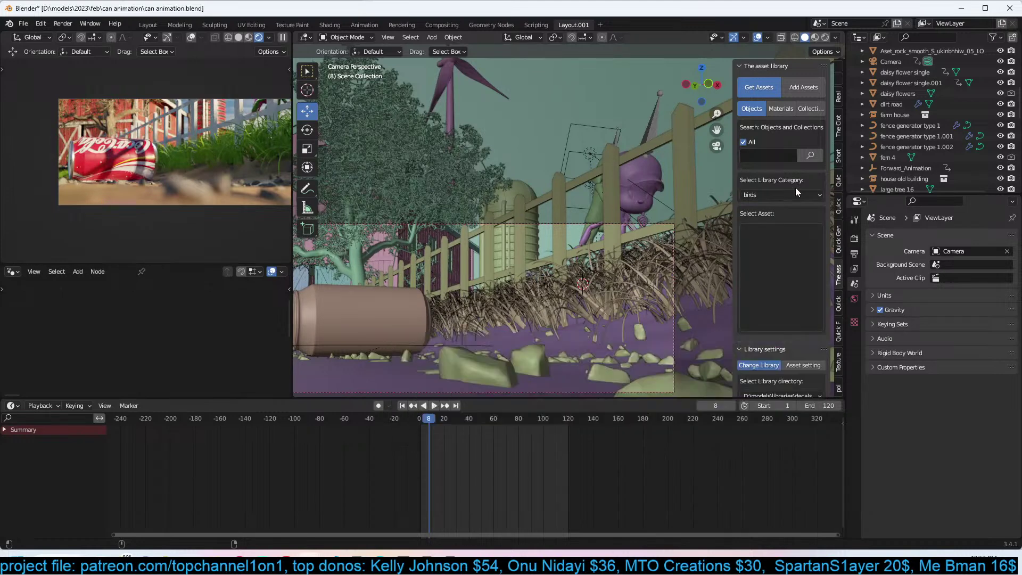
{"action": "left_click", "coordinate": [796, 193]}
{"action": "left_click", "coordinate": [776, 234]}
{"action": "left_click", "coordinate": [777, 235]}
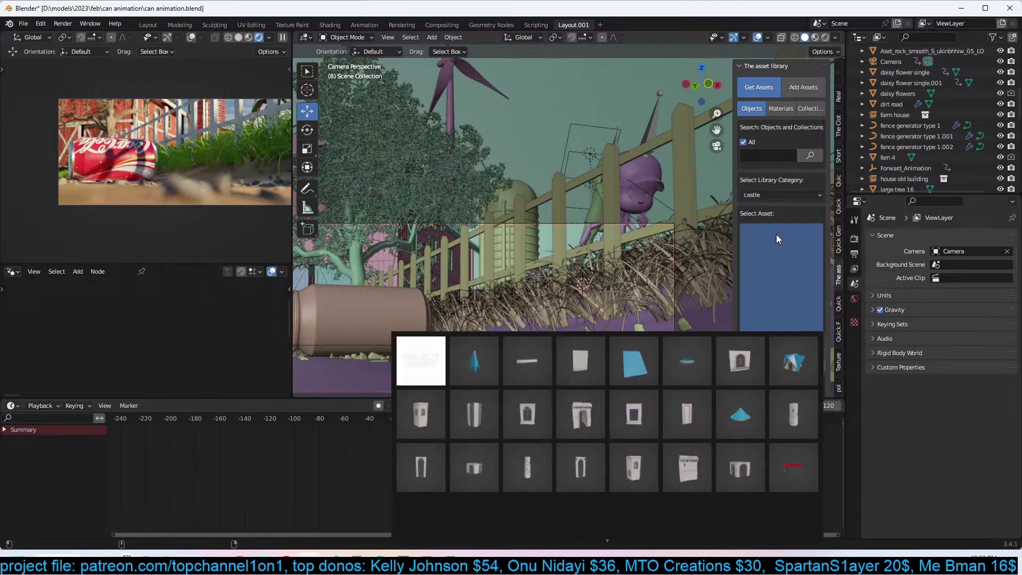
{"action": "left_click", "coordinate": [804, 195]}
{"action": "left_click", "coordinate": [775, 245]}
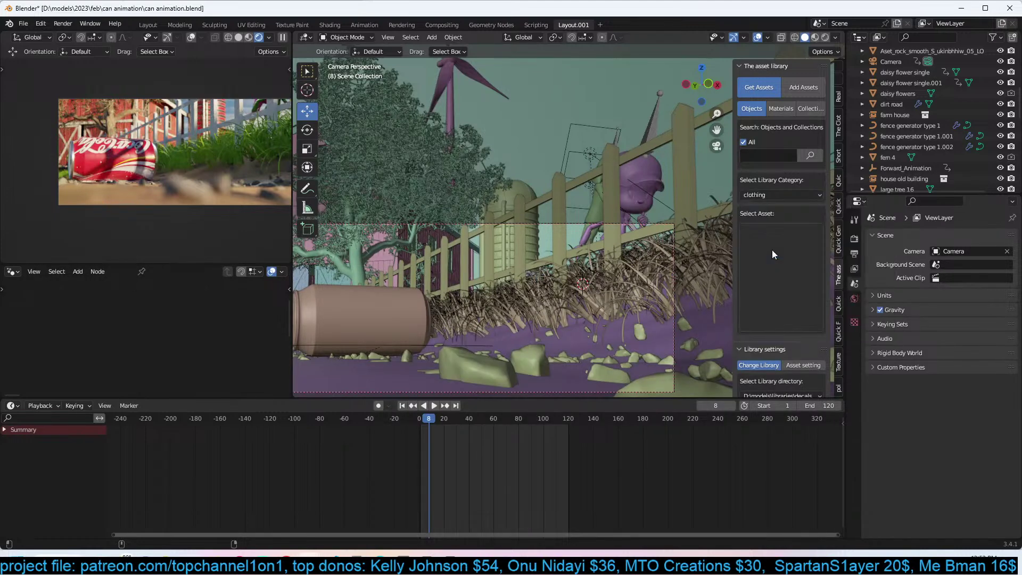
Scrub the timeline to frame 46 and play the can animation up to frame 57.
{"action": "left_click_drag", "start_coordinate": [418, 490], "coordinate": [477, 480]}
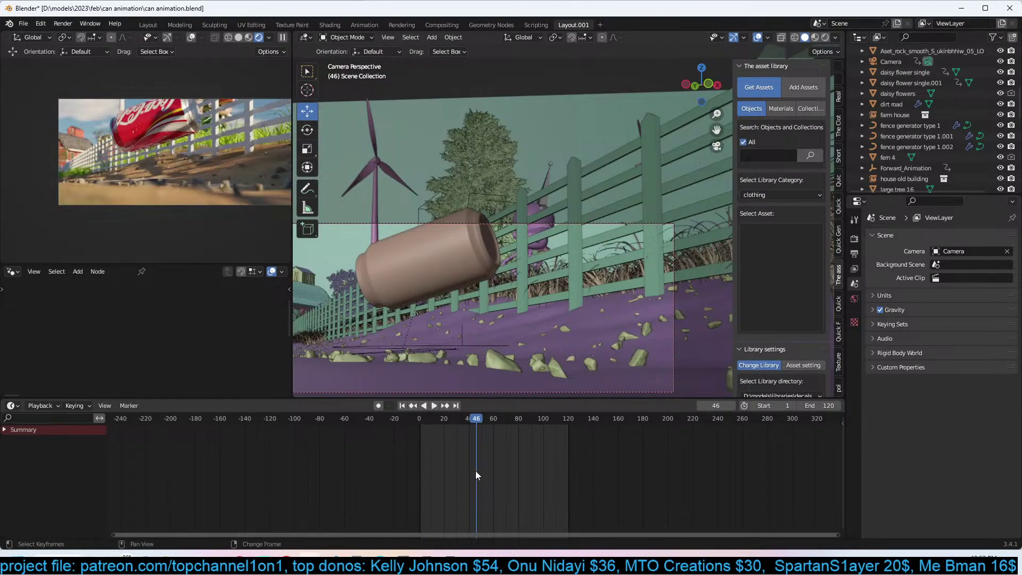
{"action": "key", "text": "space"}
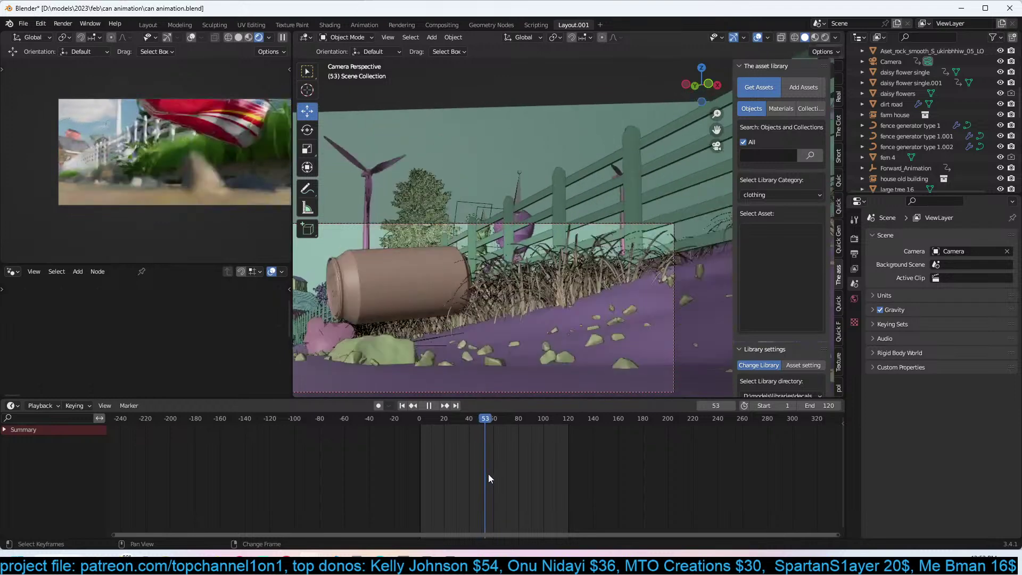
{"action": "key", "text": "space"}
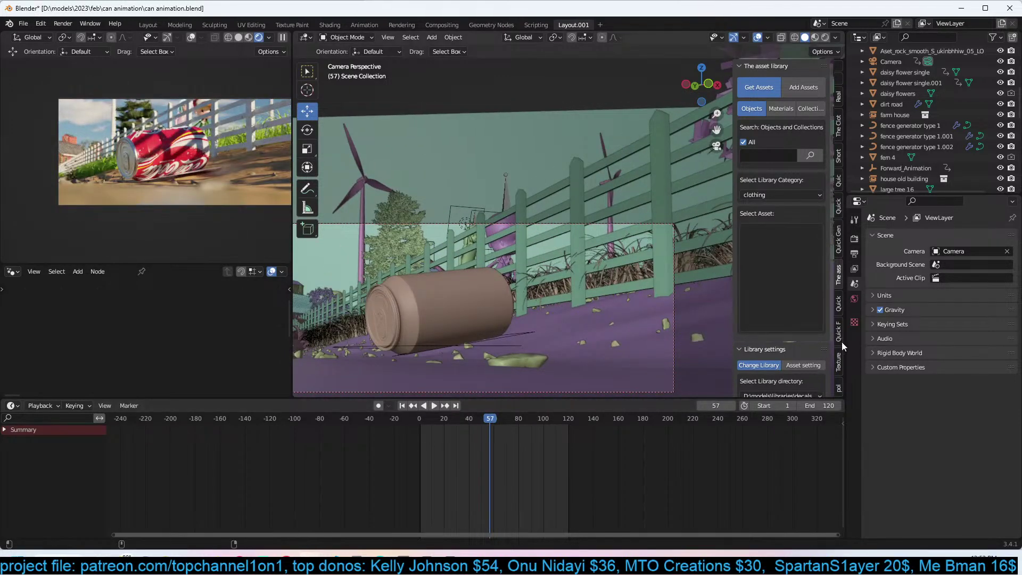
Import the daisy flowers plant from the weeds plants collection at a 3D cursor placed on the ground in front of the fence.
{"action": "left_click", "coordinate": [840, 246]}
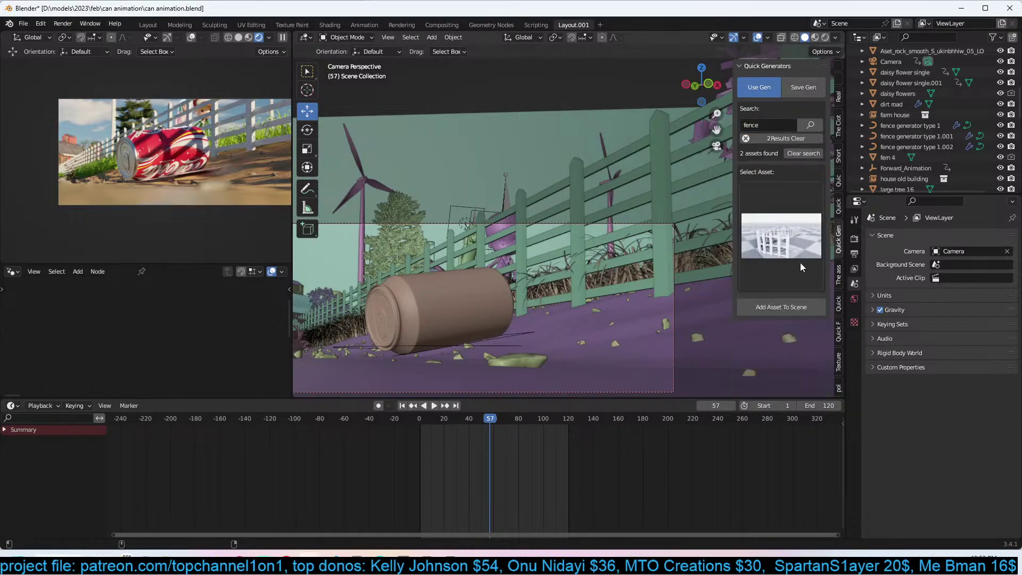
{"action": "left_click", "coordinate": [841, 203]}
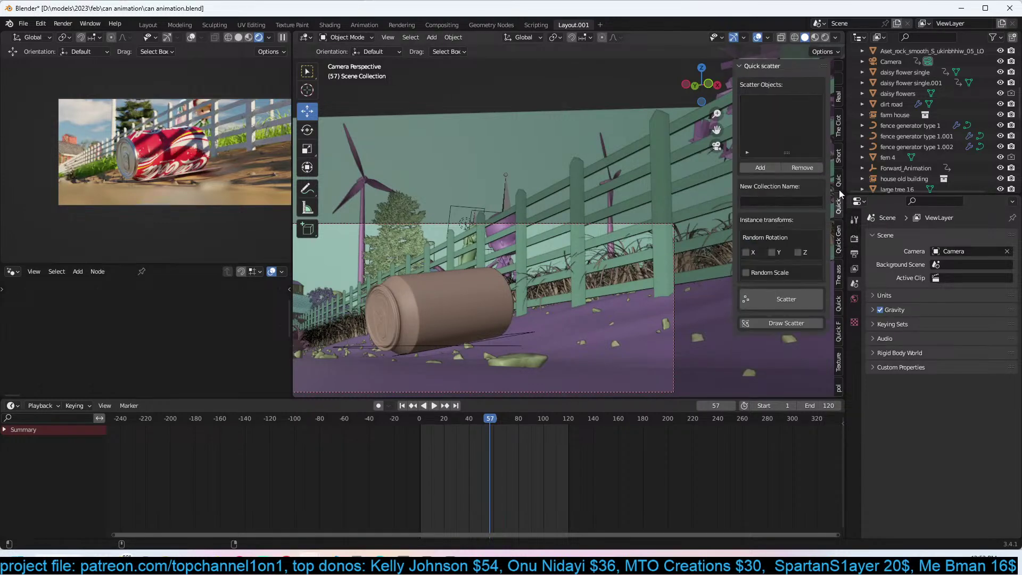
{"action": "left_click", "coordinate": [839, 181]}
{"action": "left_click", "coordinate": [792, 143]}
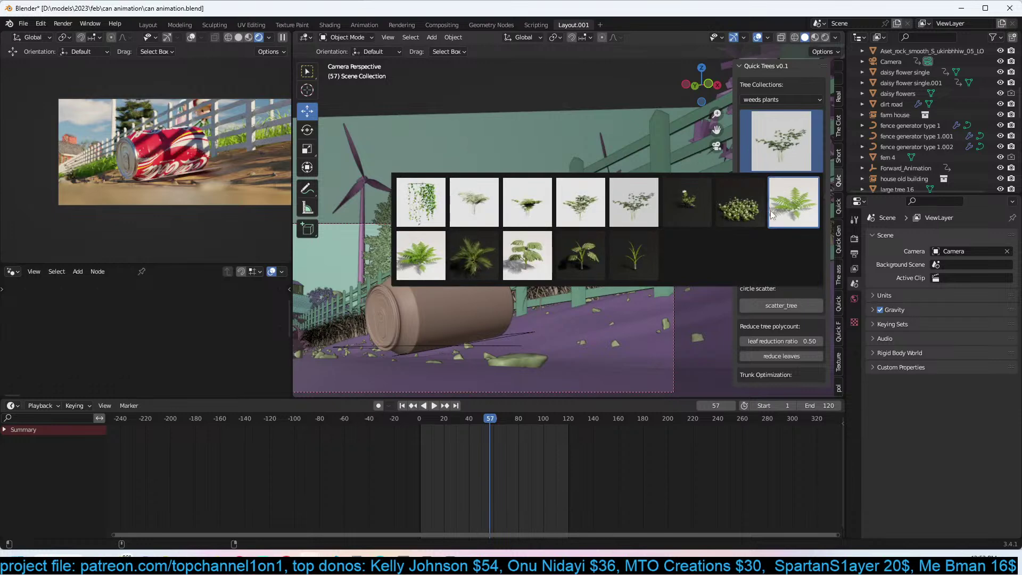
{"action": "left_click", "coordinate": [755, 215]}
{"action": "right_click", "coordinate": [604, 308]}
{"action": "key", "text": "Escape"}
{"action": "right_click", "coordinate": [583, 305], "text": "shift"}
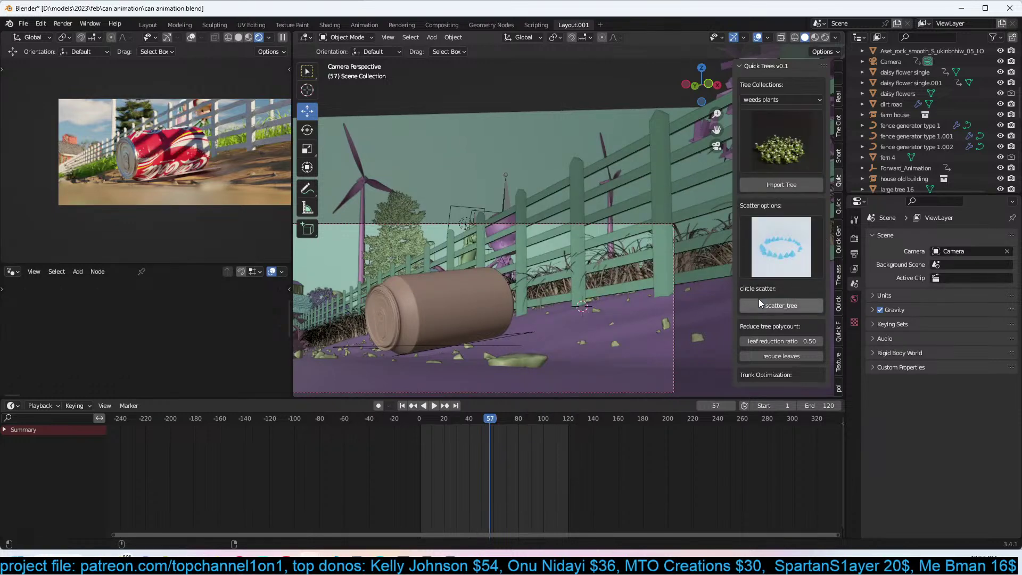
{"action": "left_click", "coordinate": [660, 305]}
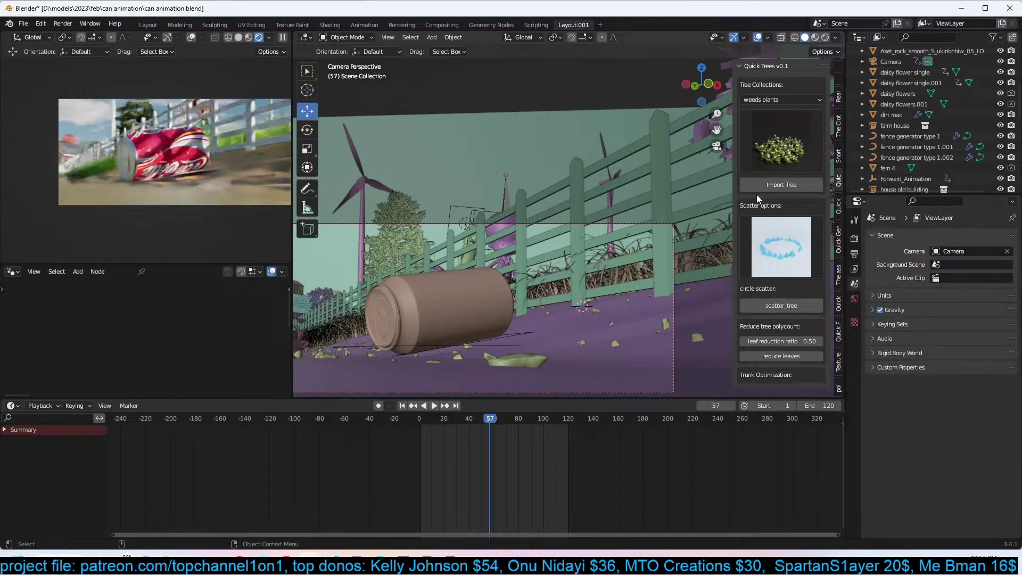
{"action": "left_click", "coordinate": [765, 184]}
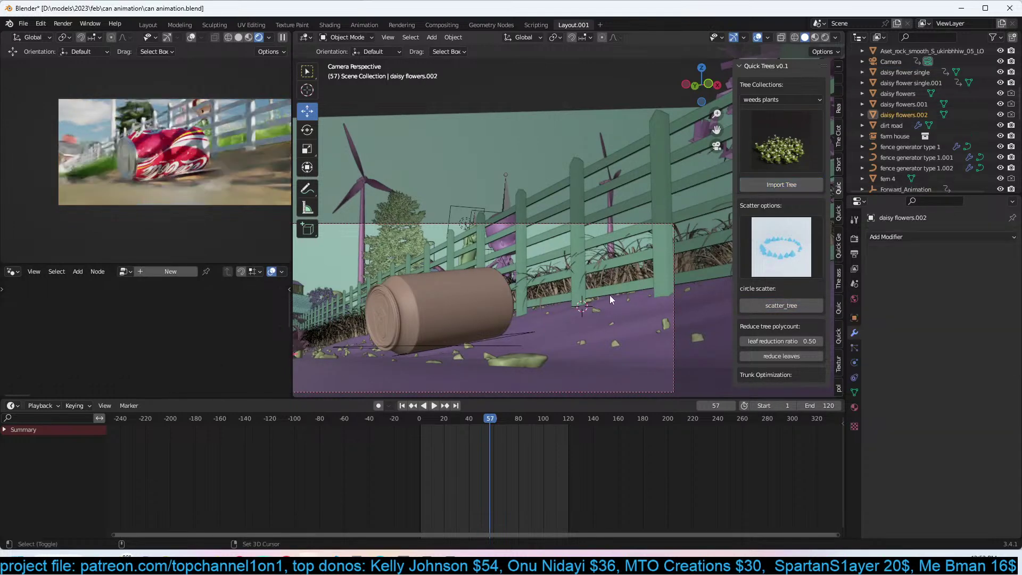
Rotate and scale the imported daisy flowers to line the base of the fence, and save the file.
{"action": "key", "text": "r"}
{"action": "left_click", "coordinate": [702, 242]}
{"action": "key", "text": "s"}
{"action": "left_click", "coordinate": [645, 284]}
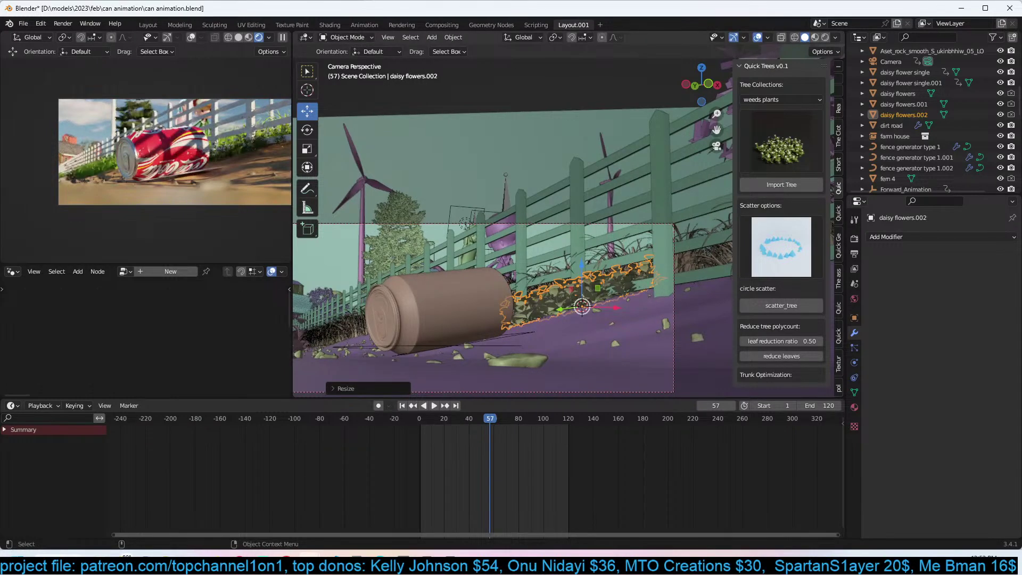
{"action": "key", "text": "s"}
{"action": "left_click", "coordinate": [634, 308]}
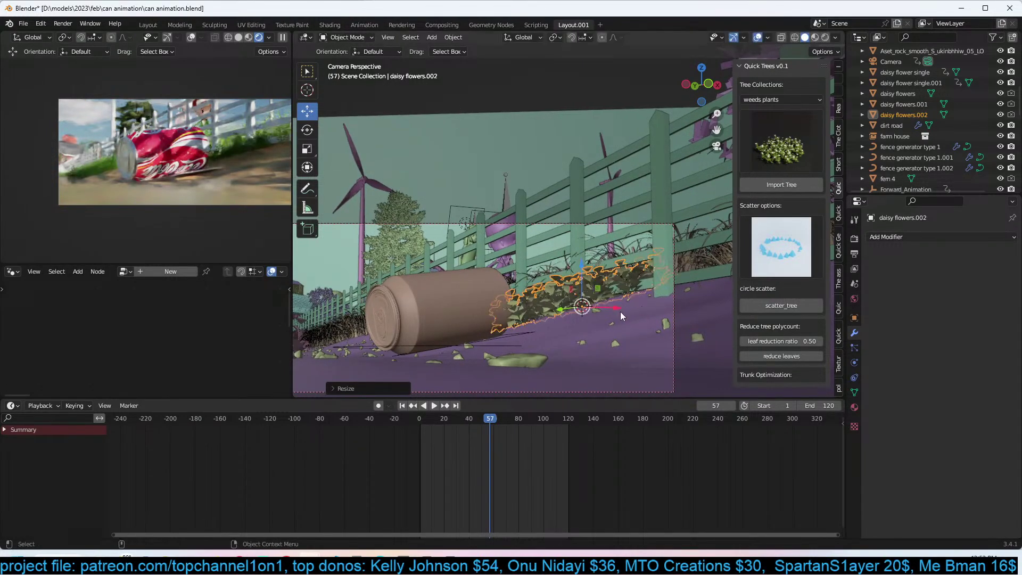
{"action": "key", "text": "ctrl+s"}
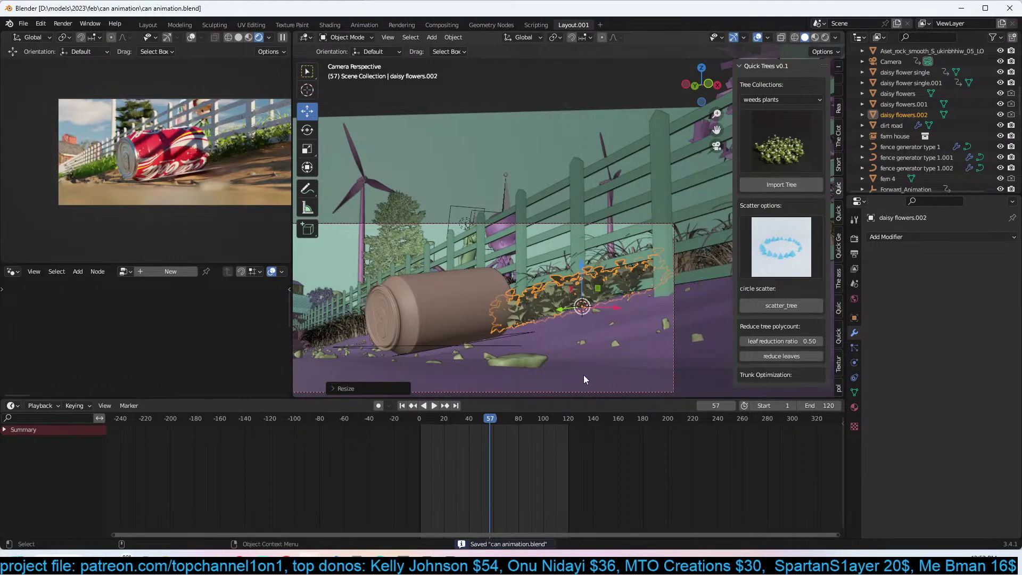
At frame 39, duplicate the daisy flowers onto a 3D cursor placed beside the fence and scale the copy up.
{"action": "left_click", "coordinate": [467, 468]}
{"action": "key", "text": "space"}
{"action": "key", "text": "Escape"}
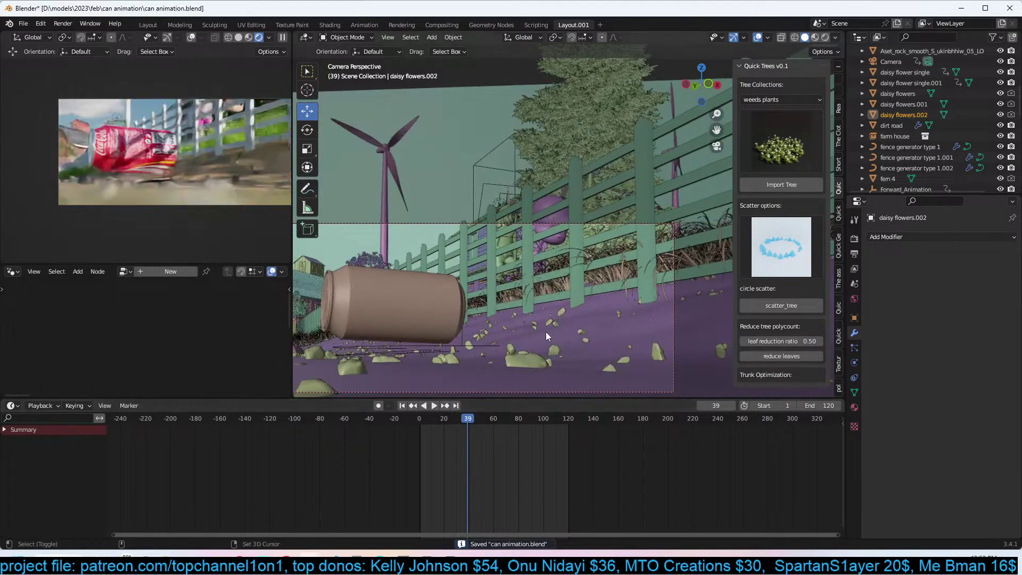
{"action": "key", "text": "shift+d"}
{"action": "right_click", "coordinate": [545, 331]}
{"action": "key", "text": "shift+s"}
{"action": "left_click", "coordinate": [557, 267]}
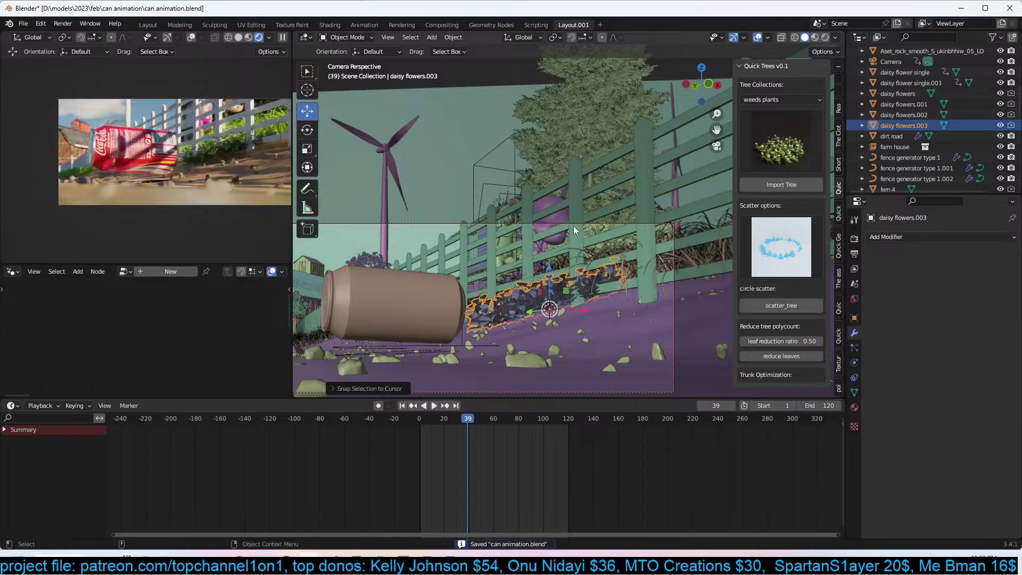
{"action": "key", "text": "s"}
{"action": "left_click", "coordinate": [613, 284]}
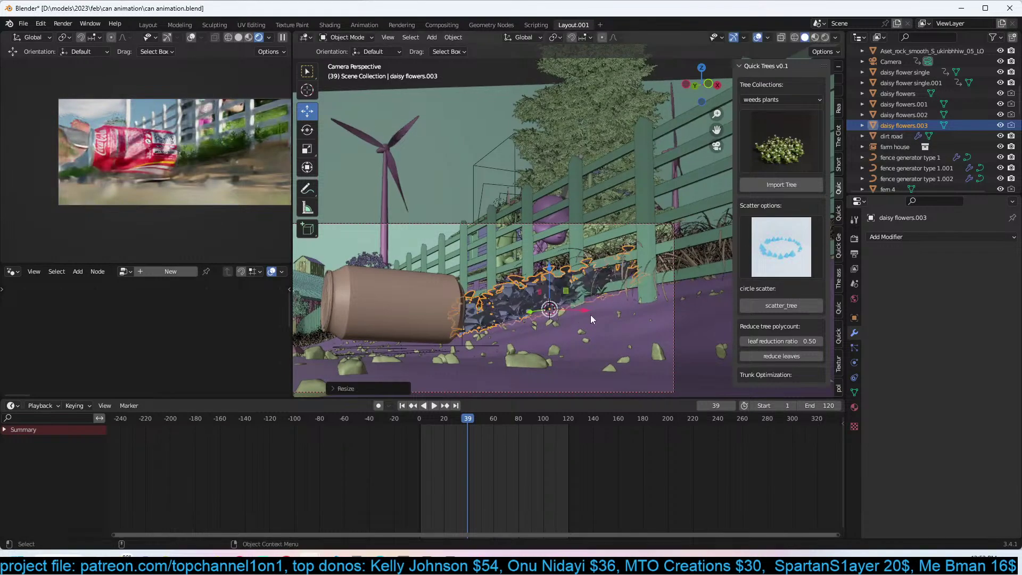
At frame 15, duplicate the daisy flowers onto a 3D cursor in front of the grass, nudge the copy into place, and save.
{"action": "left_click", "coordinate": [438, 513]}
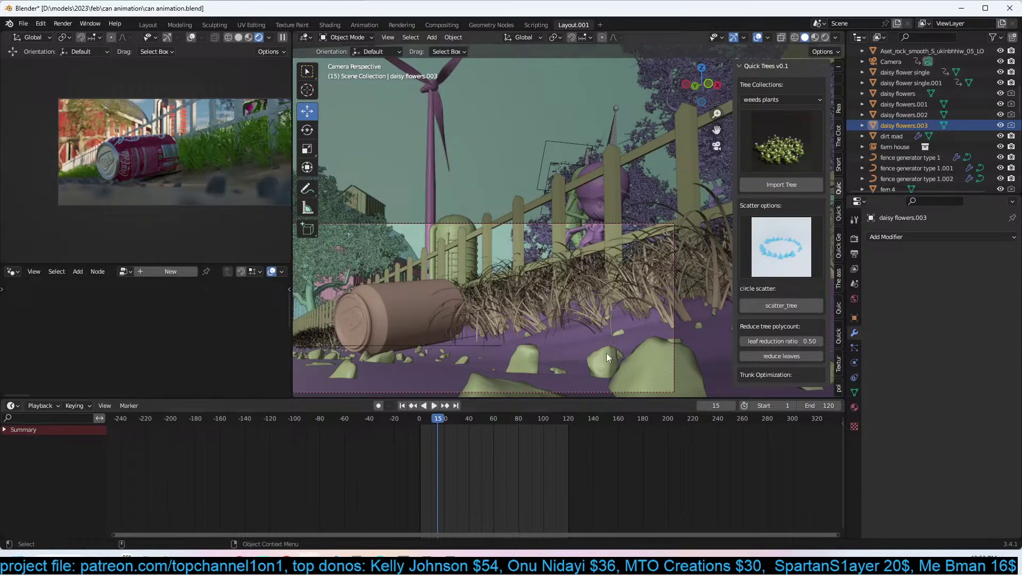
{"action": "key", "text": "shift+d"}
{"action": "right_click", "coordinate": [634, 323]}
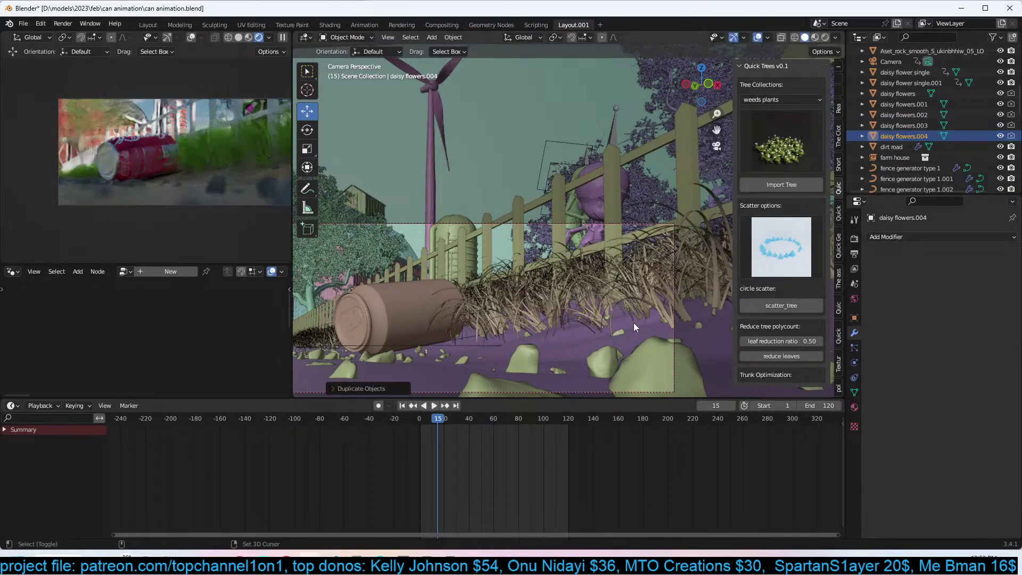
{"action": "key", "text": "shift+s"}
{"action": "left_click", "coordinate": [542, 172]}
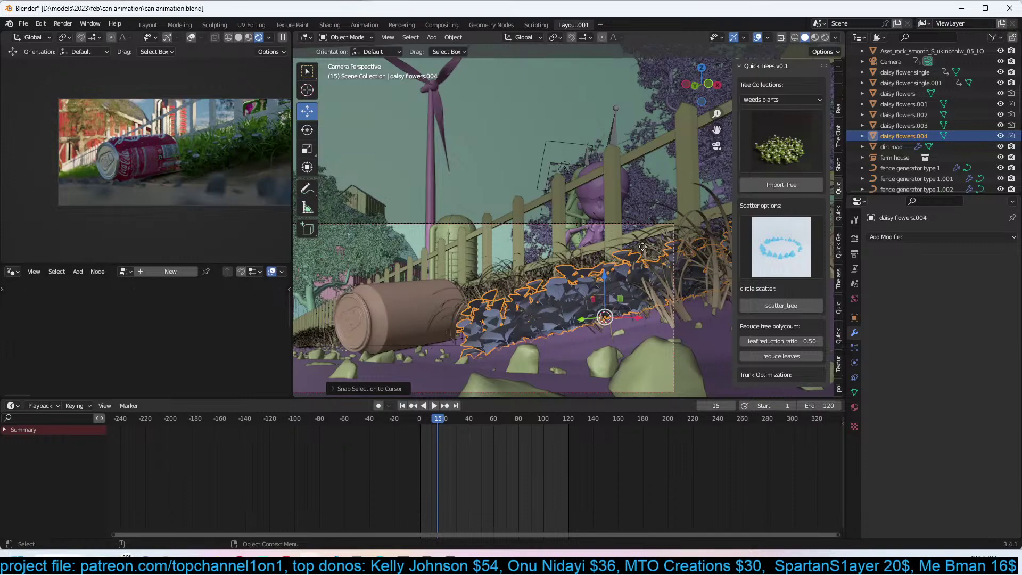
{"action": "key", "text": "g"}
{"action": "left_click", "coordinate": [602, 327]}
{"action": "key", "text": "ctrl+s"}
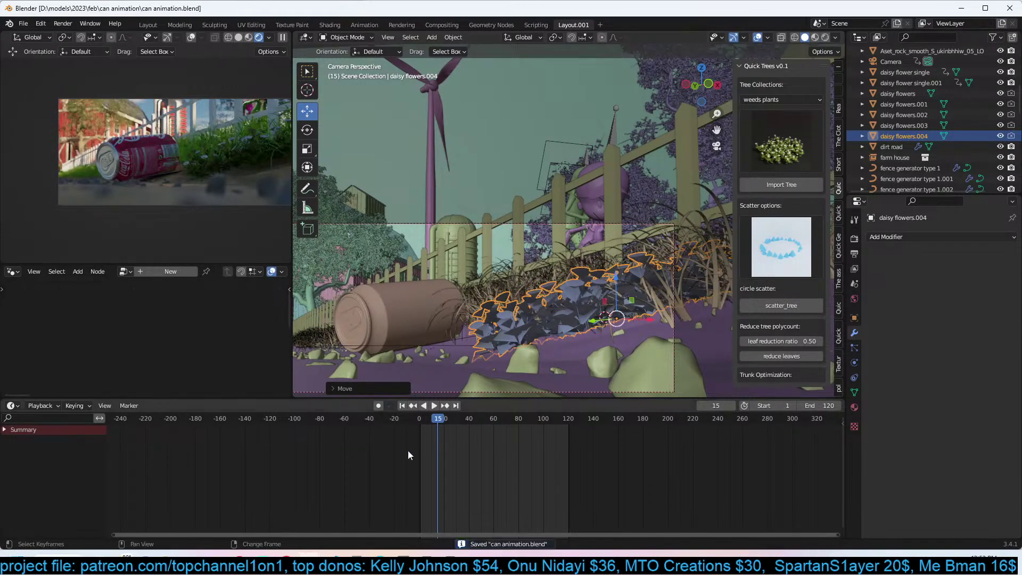
Review the animation from the early frames through to frame 93 to check the ground and plants along the fence.
{"action": "right_click", "coordinate": [408, 450]}
{"action": "right_click_drag", "start_coordinate": [443, 453], "coordinate": [455, 455]}
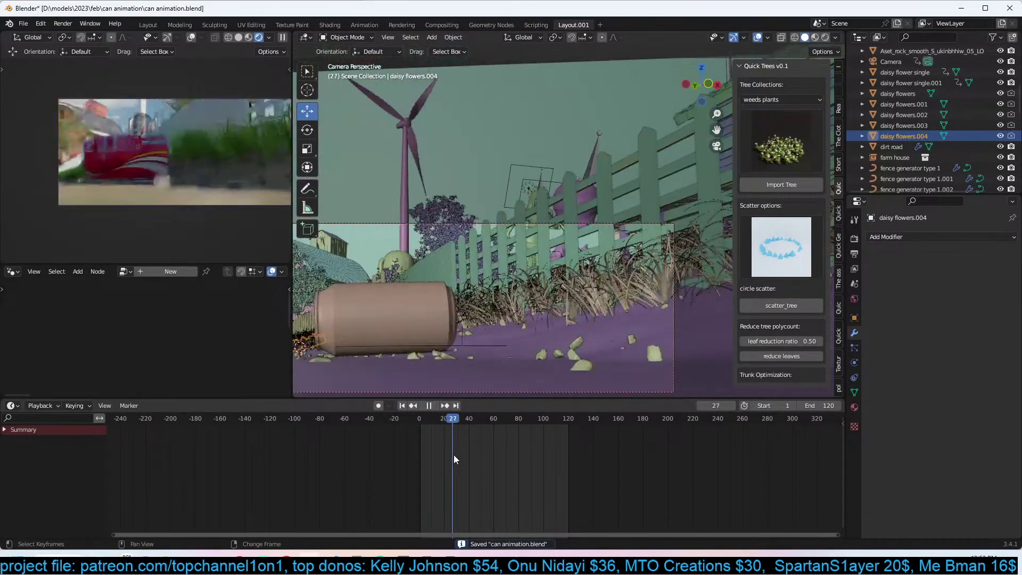
{"action": "right_click", "coordinate": [478, 453]}
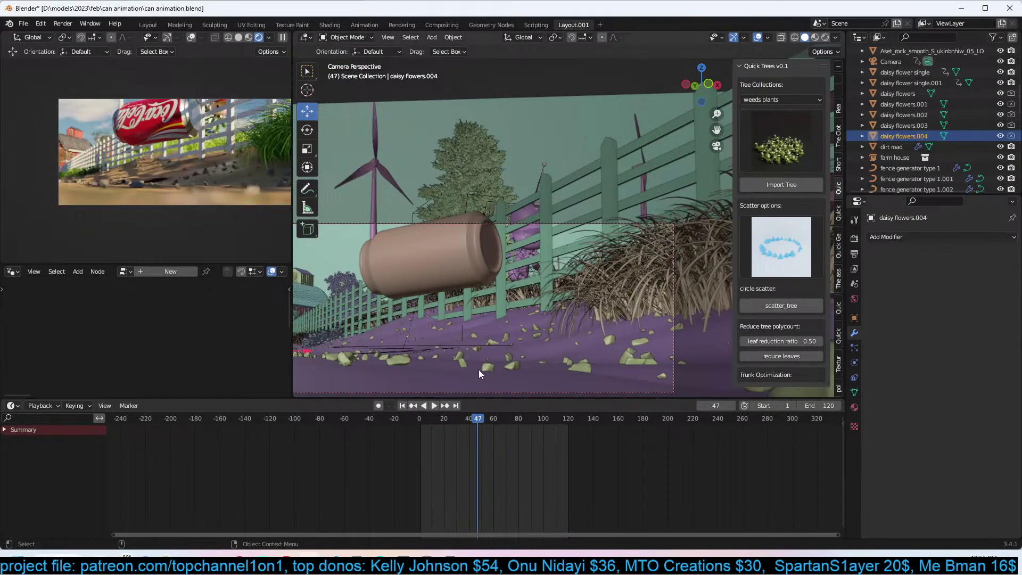
{"action": "right_click_drag", "start_coordinate": [481, 455], "coordinate": [488, 455]}
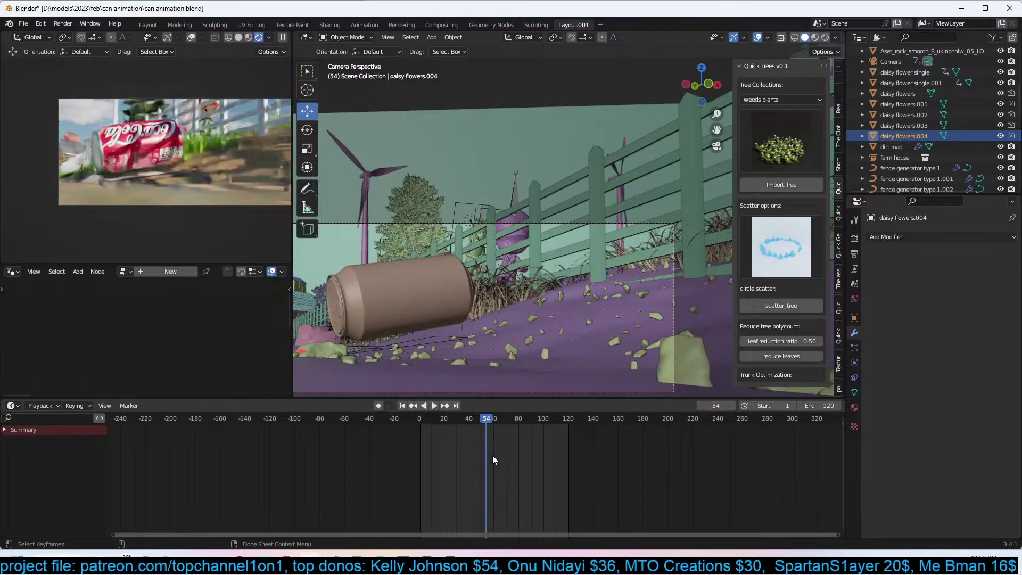
{"action": "key", "text": "space"}
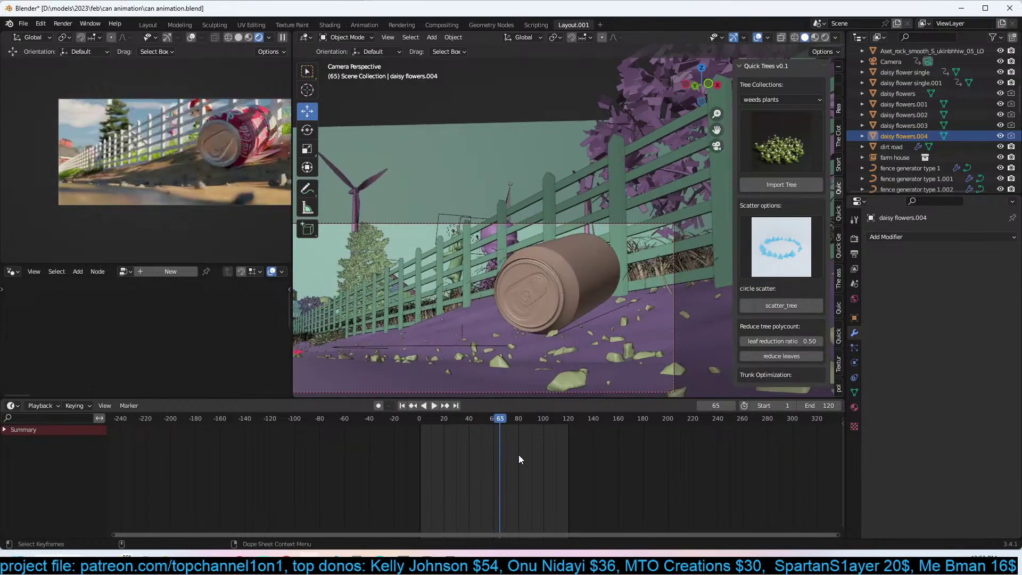
{"action": "key", "text": "space"}
{"action": "right_click_drag", "start_coordinate": [523, 455], "coordinate": [535, 458]}
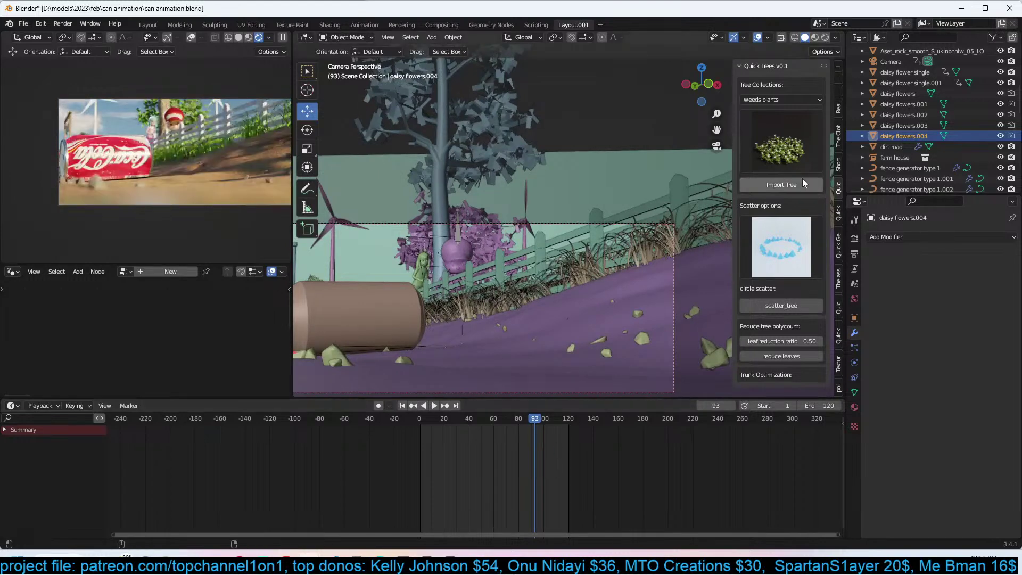
Search all categories of the asset library for "dirt" and look through the thumbnails found.
{"action": "left_click", "coordinate": [839, 283]}
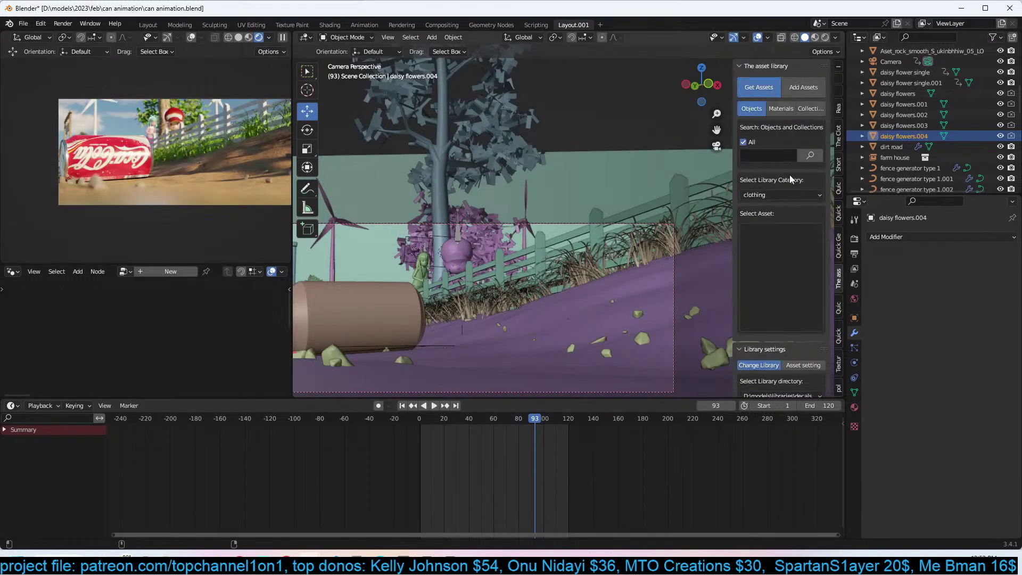
{"action": "left_click", "coordinate": [789, 194]}
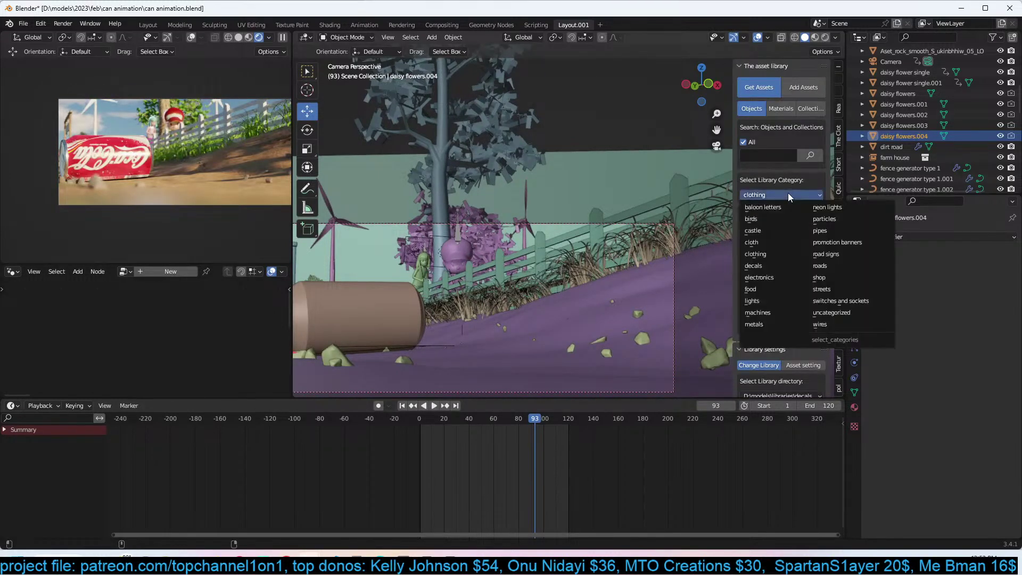
{"action": "left_click", "coordinate": [767, 155]}
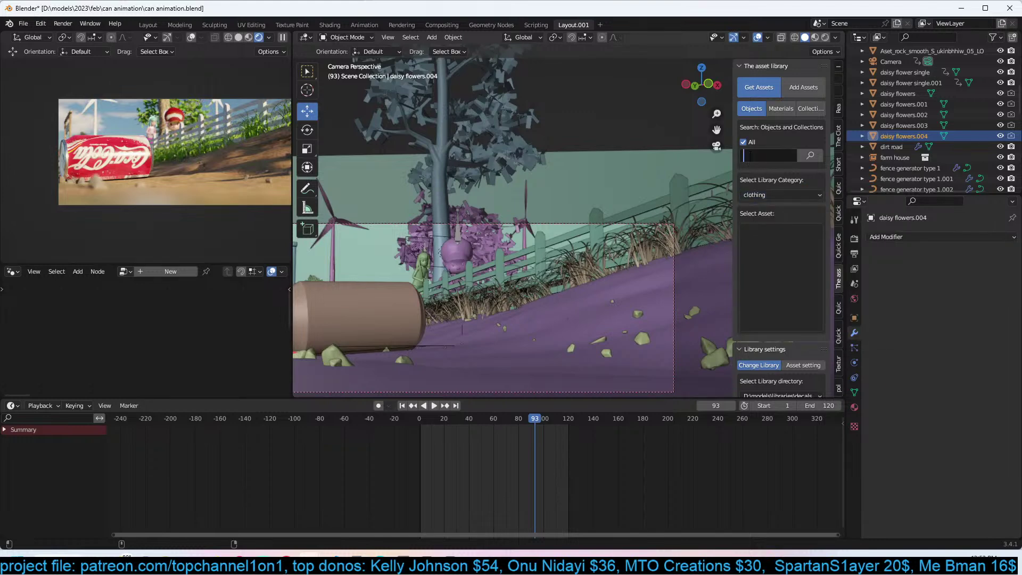
{"action": "key", "text": "Return"}
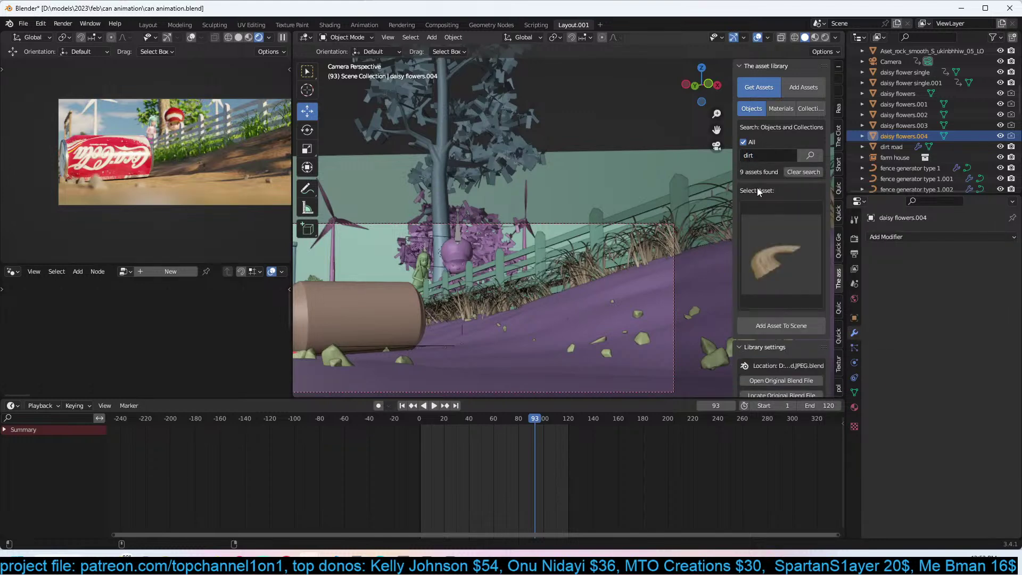
{"action": "left_click", "coordinate": [771, 238]}
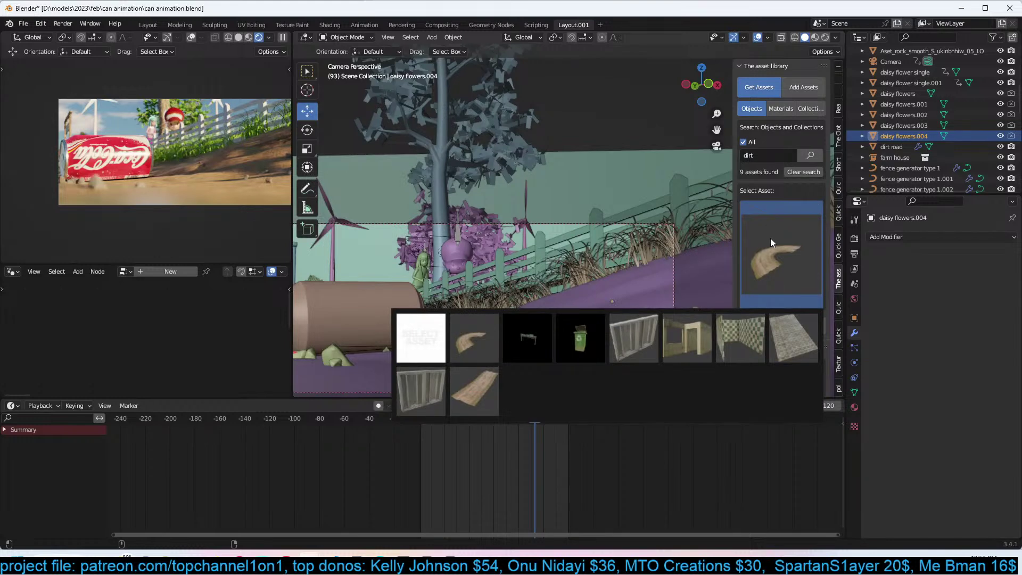
{"action": "left_click", "coordinate": [771, 241]}
Search the asset library for "bag", add the dirty shopping paper bag on the slope by the fence, and scale it up.
{"action": "left_click", "coordinate": [776, 156]}
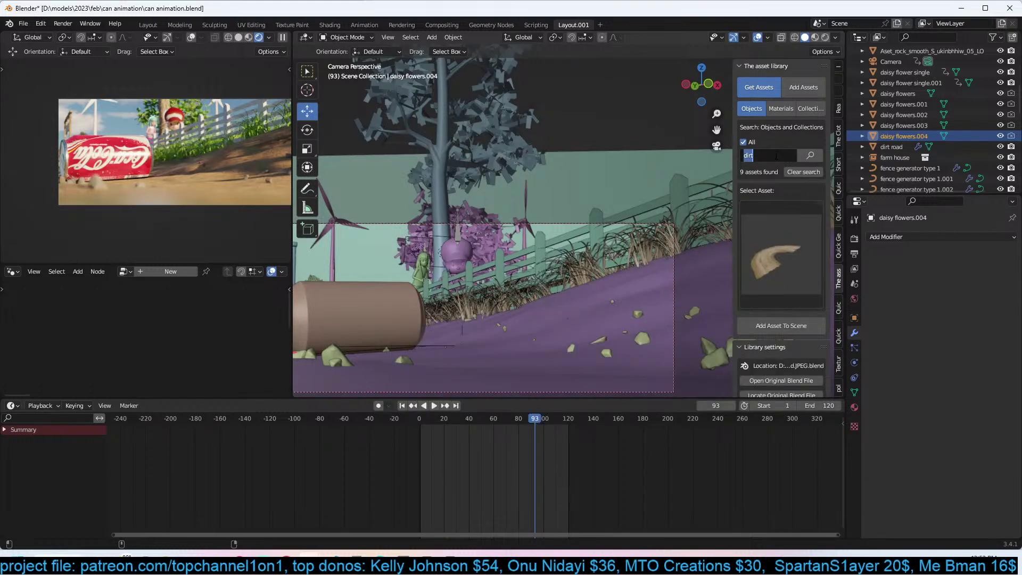
{"action": "key", "text": "Return"}
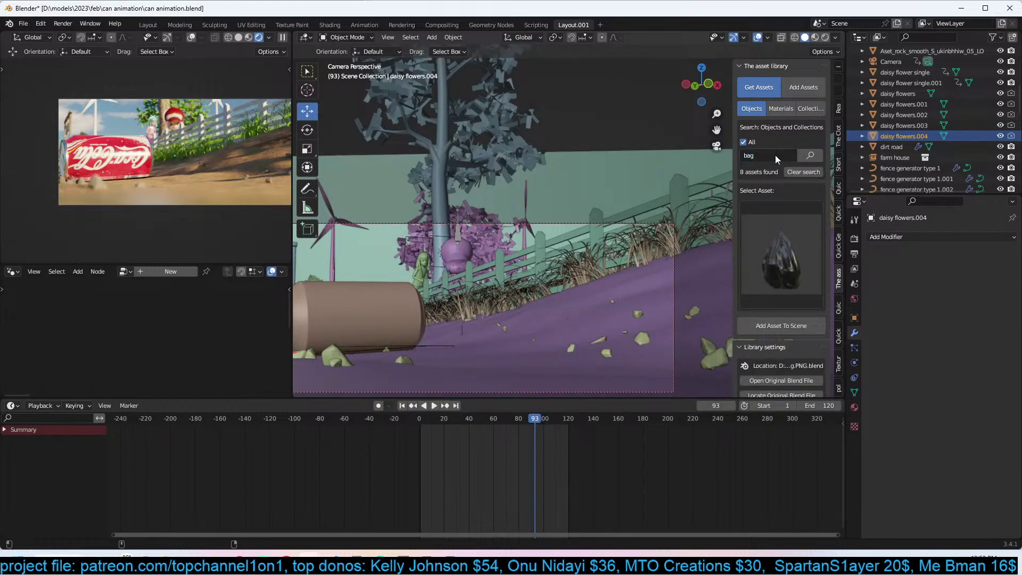
{"action": "left_click", "coordinate": [769, 250]}
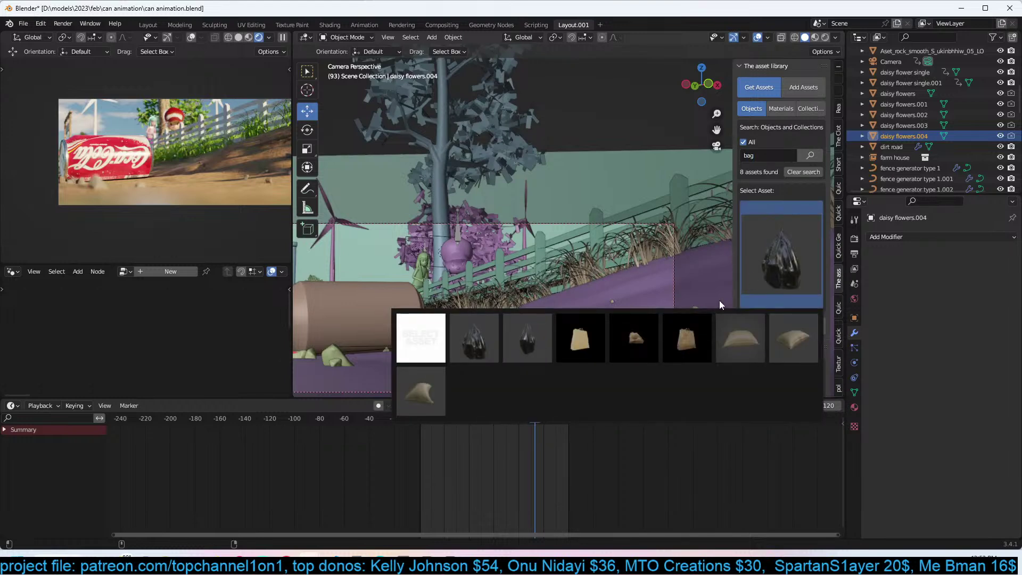
{"action": "left_click", "coordinate": [634, 339]}
{"action": "left_click", "coordinate": [778, 324]}
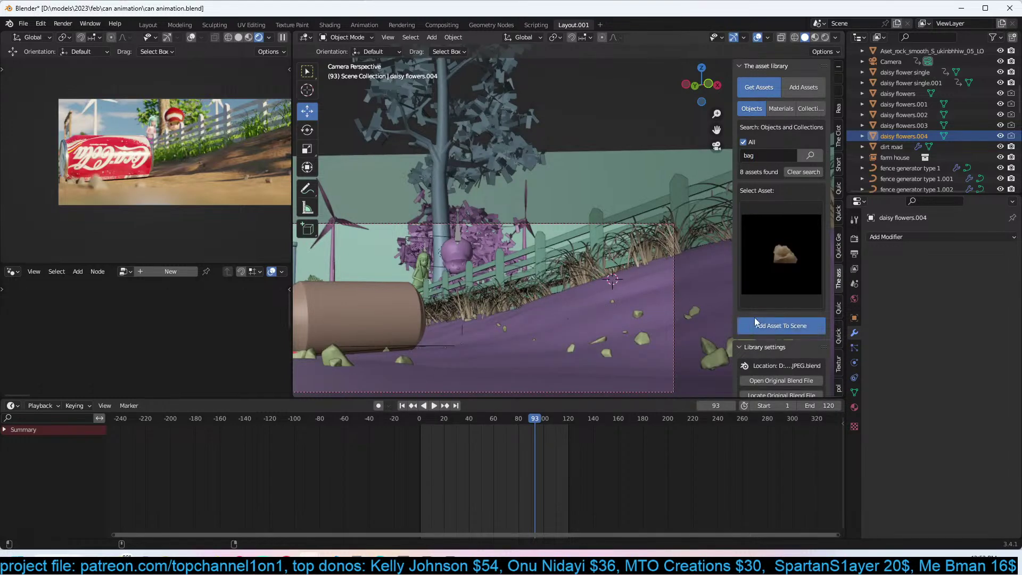
{"action": "key", "text": "s"}
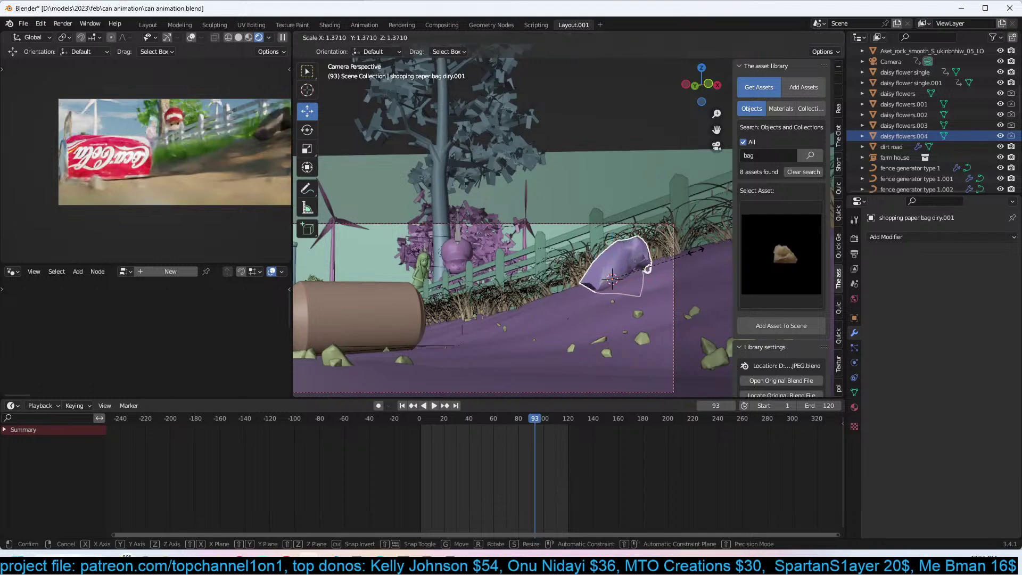
{"action": "left_click", "coordinate": [687, 257]}
{"action": "left_click", "coordinate": [762, 282]}
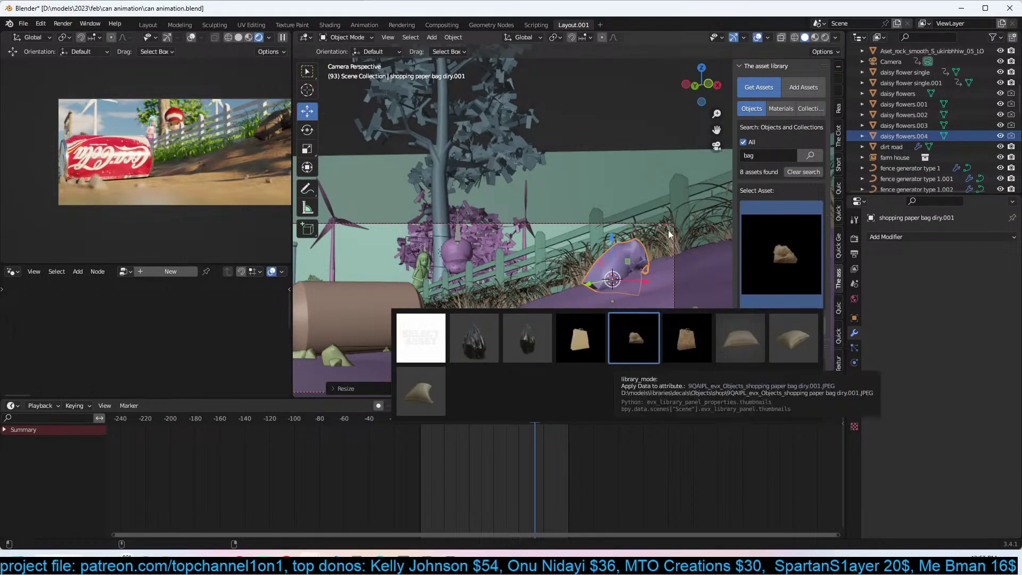
At frame 52, make a linked duplicate of the paper bag, snap it to a 3D cursor on the ground below the can, and resize it.
{"action": "right_click", "coordinate": [484, 454]}
{"action": "key", "text": "space"}
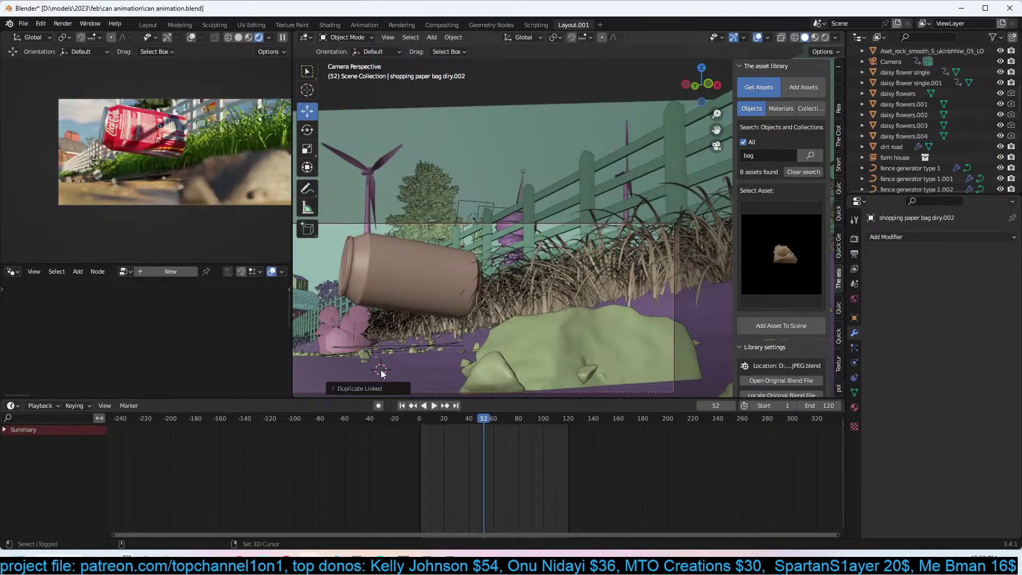
{"action": "key", "text": "shift+s"}
{"action": "left_click", "coordinate": [381, 283]}
{"action": "key", "text": "s"}
{"action": "key", "text": "Return"}
Rotate the duplicated bag freely, move it to the near corner of the camera frame beside the can, and save the file.
{"action": "key", "text": "r"}
{"action": "key", "text": "r"}
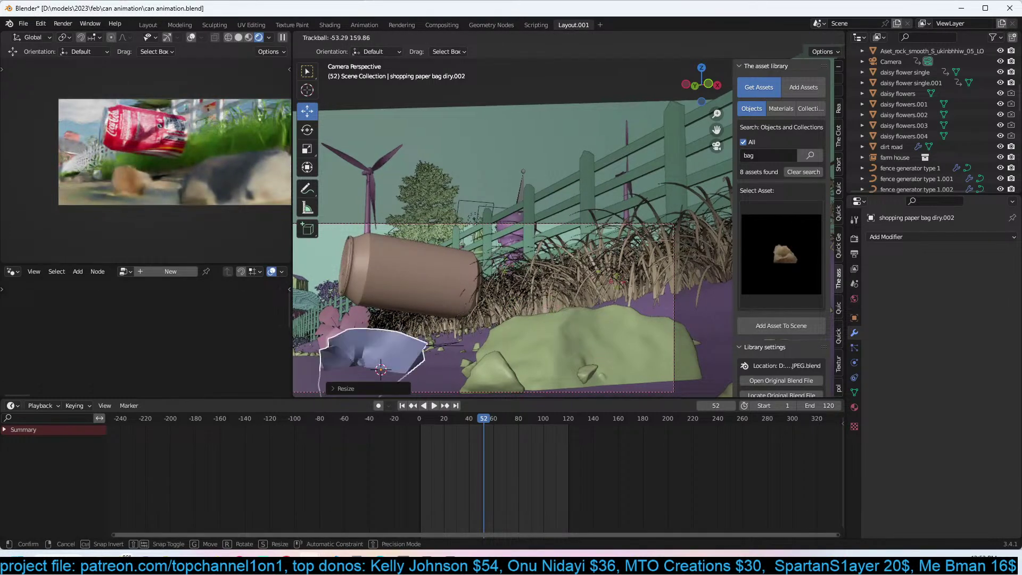
{"action": "left_click", "coordinate": [615, 295]}
{"action": "key", "text": "r"}
{"action": "left_click", "coordinate": [513, 205]}
{"action": "key", "text": "g"}
{"action": "left_click", "coordinate": [414, 203]}
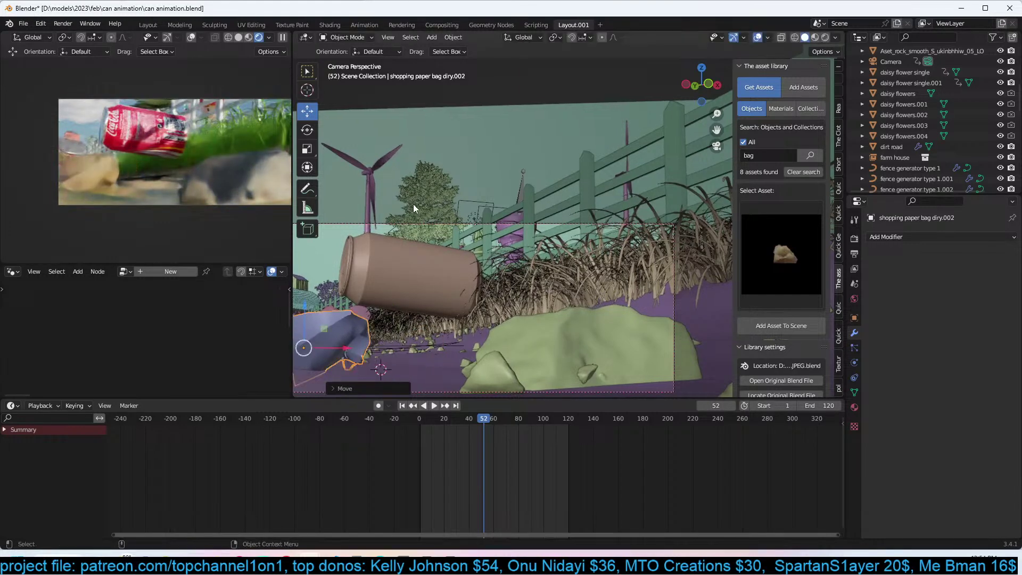
{"action": "key", "text": "ctrl+s"}
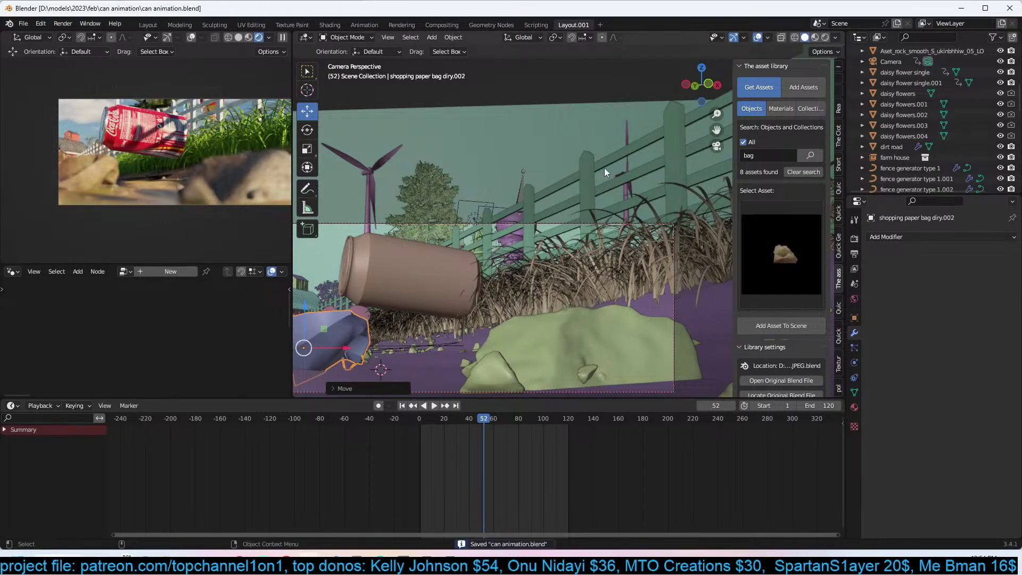
Search the asset library for "cup" and save the file.
{"action": "left_click", "coordinate": [768, 151]}
{"action": "type", "text": "cup"}
{"action": "key", "text": "Return"}
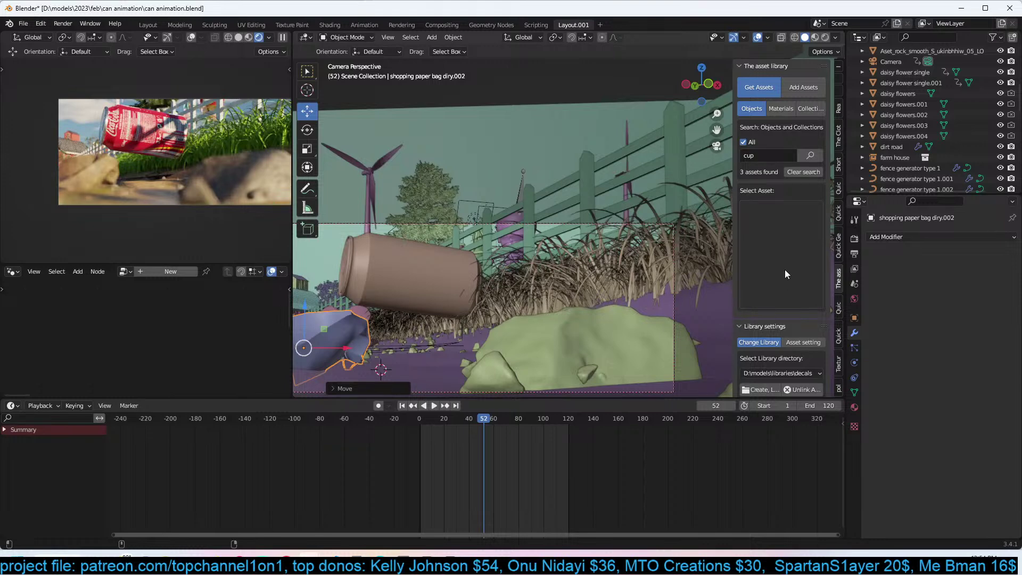
{"action": "key", "text": "ctrl+s"}
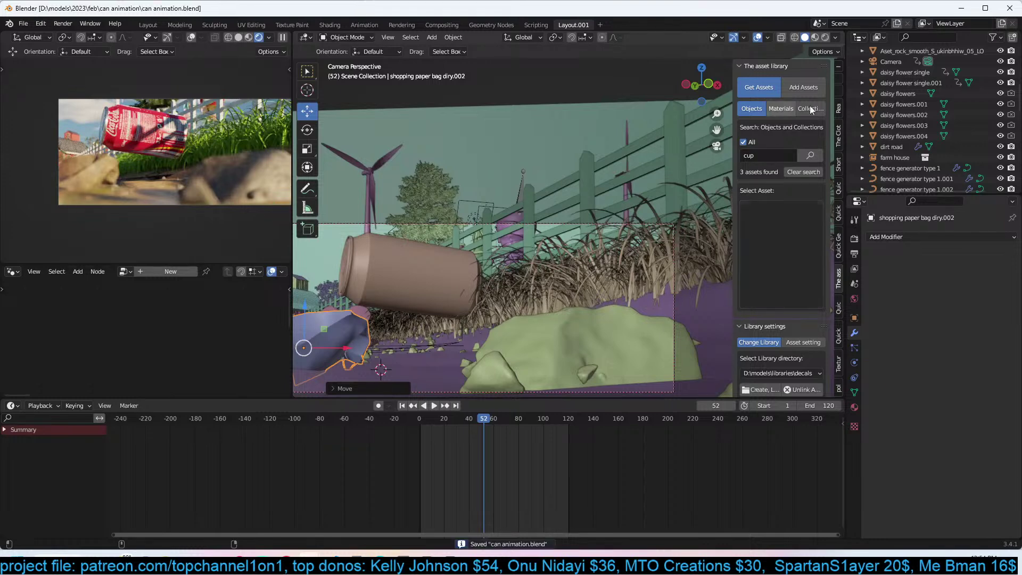
Add the disposable cup asset at a 3D cursor on the ground behind the large rock and scale it to about 0.403.
{"action": "left_click", "coordinate": [763, 202]}
{"action": "left_click", "coordinate": [750, 344]}
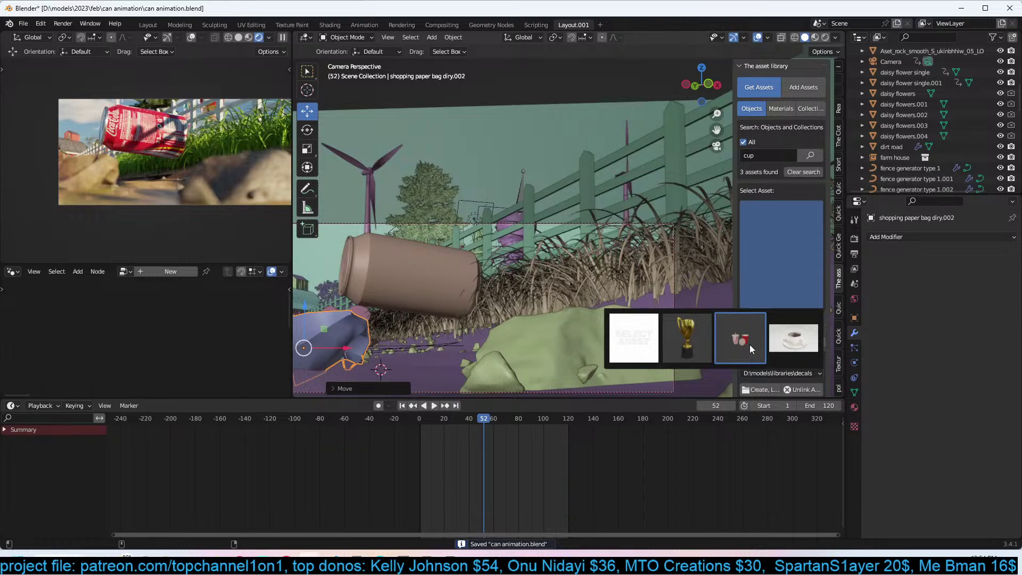
{"action": "scroll", "coordinate": [619, 305], "scroll_direction": "up", "scroll_amount": 2}
{"action": "right_click", "coordinate": [625, 294], "text": "shift"}
{"action": "left_click", "coordinate": [751, 322]}
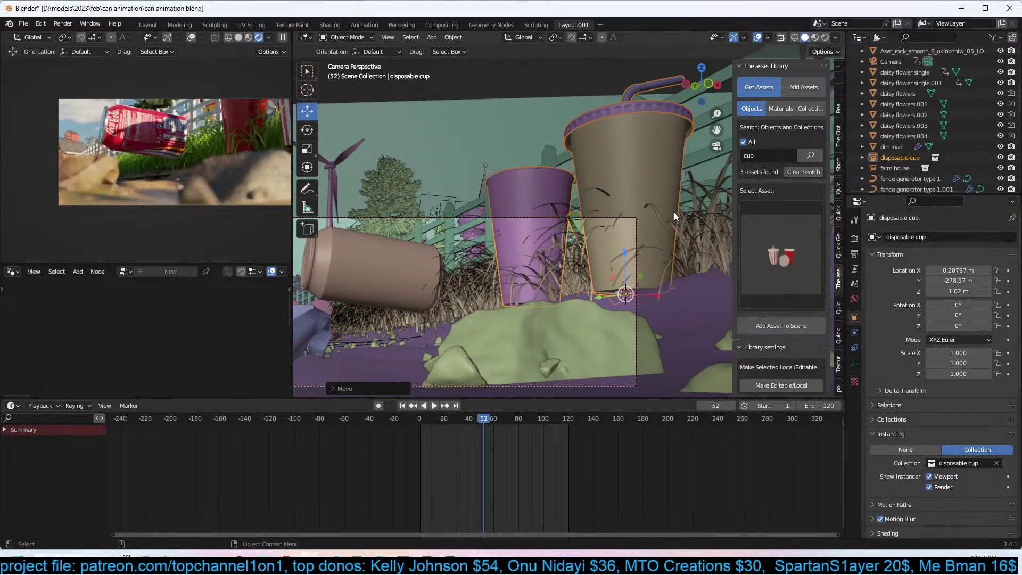
{"action": "key", "text": "s"}
{"action": "left_click", "coordinate": [640, 261]}
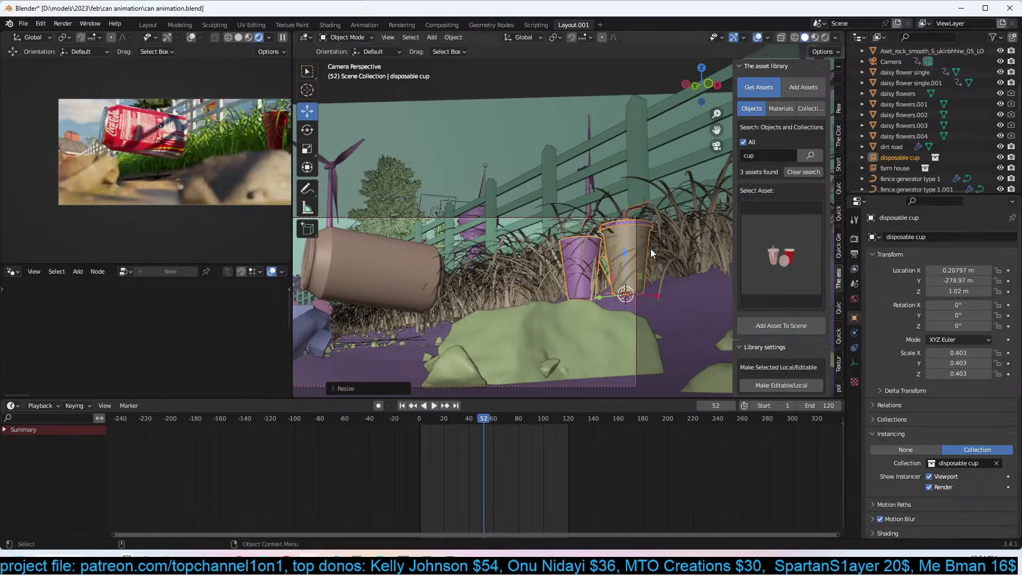
Make the disposable cup asset local and editable, and tip its smaller cup over with a free rotation.
{"action": "left_click", "coordinate": [797, 381]}
{"action": "left_click", "coordinate": [568, 254]}
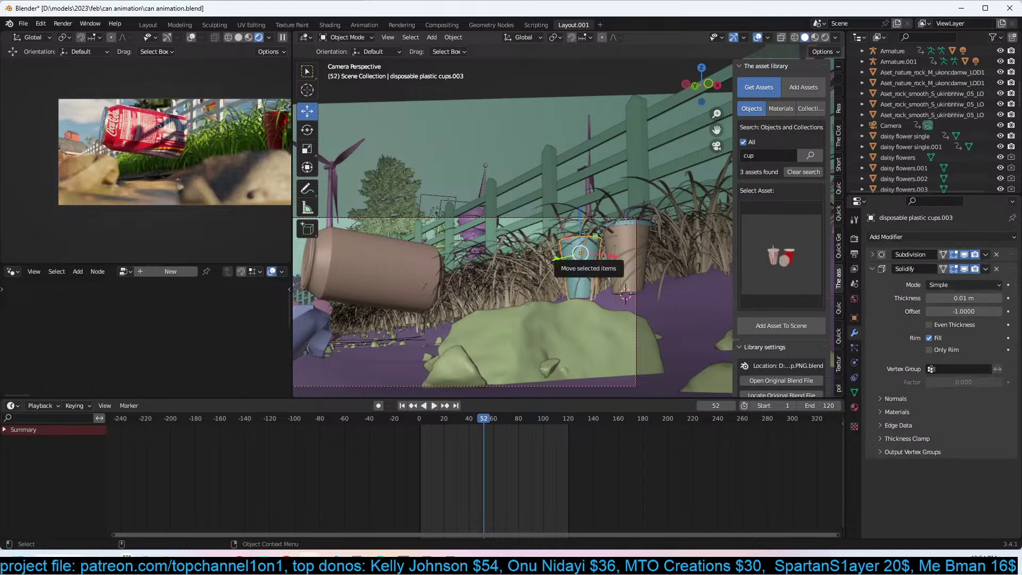
{"action": "key", "text": "r"}
{"action": "key", "text": "r"}
{"action": "left_click", "coordinate": [505, 340]}
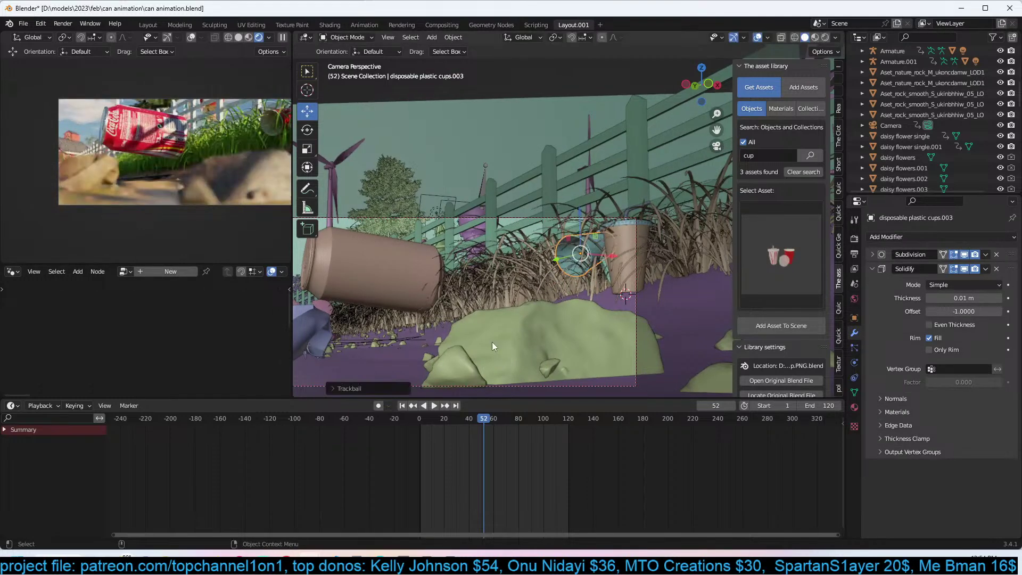
Snap the tipped smaller cup to a 3D cursor placed on the ground between the can and the large rock.
{"action": "right_click", "coordinate": [430, 343], "text": "shift"}
{"action": "key", "text": "shift+s"}
{"action": "left_click", "coordinate": [447, 260]}
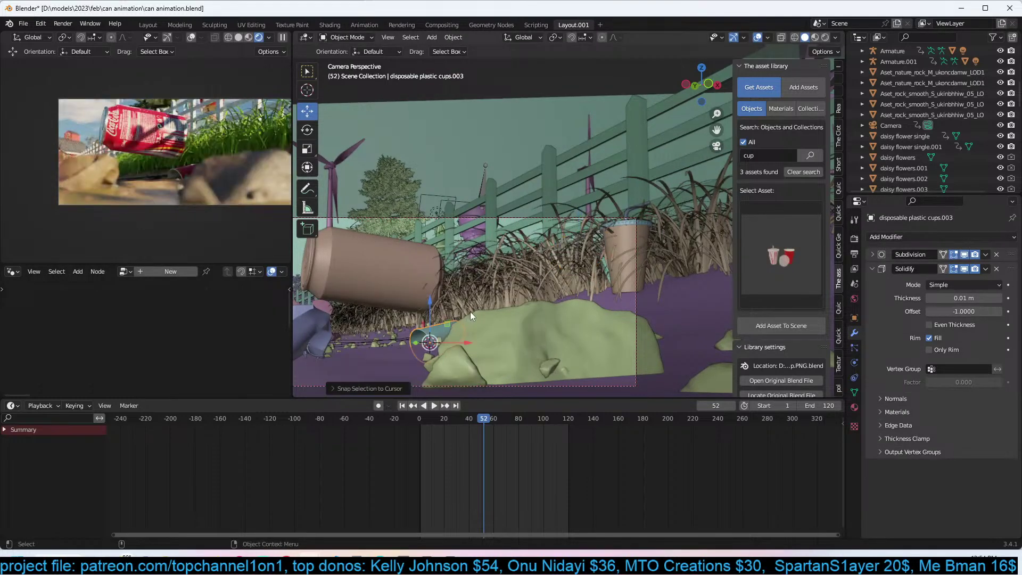
At frame 60, snap the larger cup to a 3D cursor on the road in front of the can and scale it down.
{"action": "left_click", "coordinate": [616, 255]}
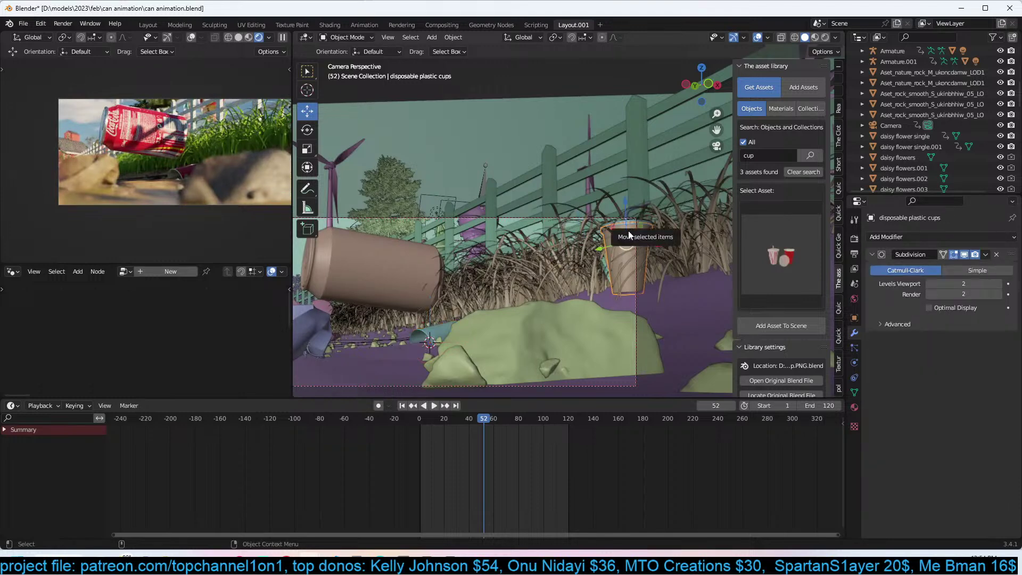
{"action": "scroll", "coordinate": [671, 312], "scroll_direction": "down", "scroll_amount": 1, "text": "ctrl"}
{"action": "right_click_drag", "start_coordinate": [464, 467], "coordinate": [494, 468]}
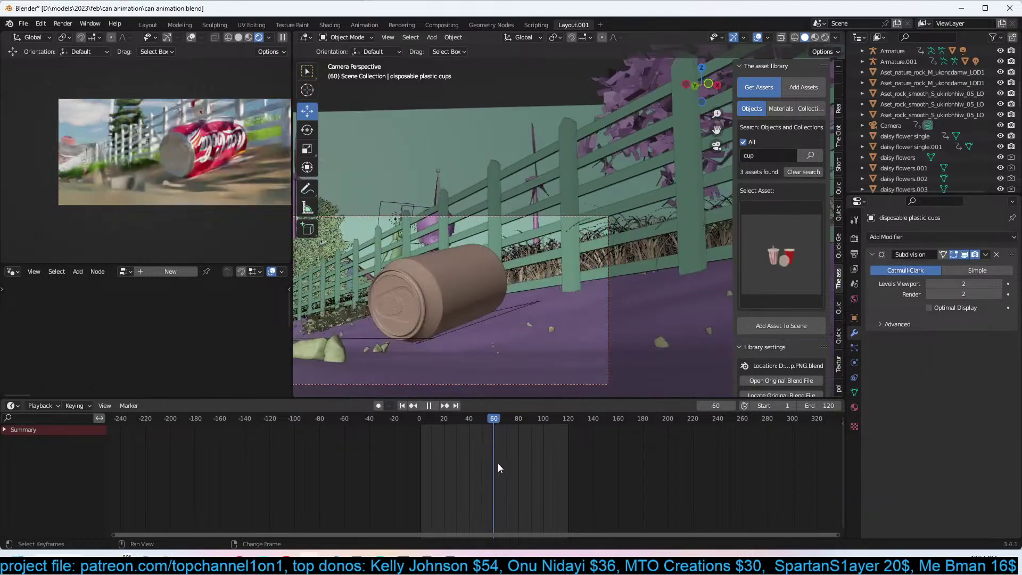
{"action": "key", "text": "s"}
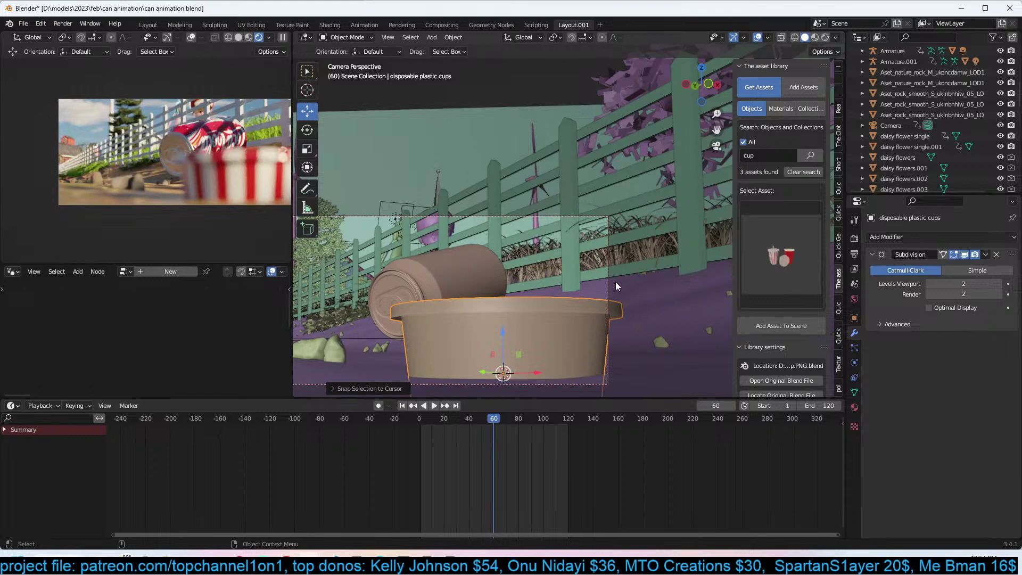
{"action": "left_click", "coordinate": [558, 326]}
Rotate the larger cup freely until it lies on its side on the road in front of the can.
{"action": "key", "text": "r"}
{"action": "key", "text": "r"}
{"action": "left_click", "coordinate": [586, 192]}
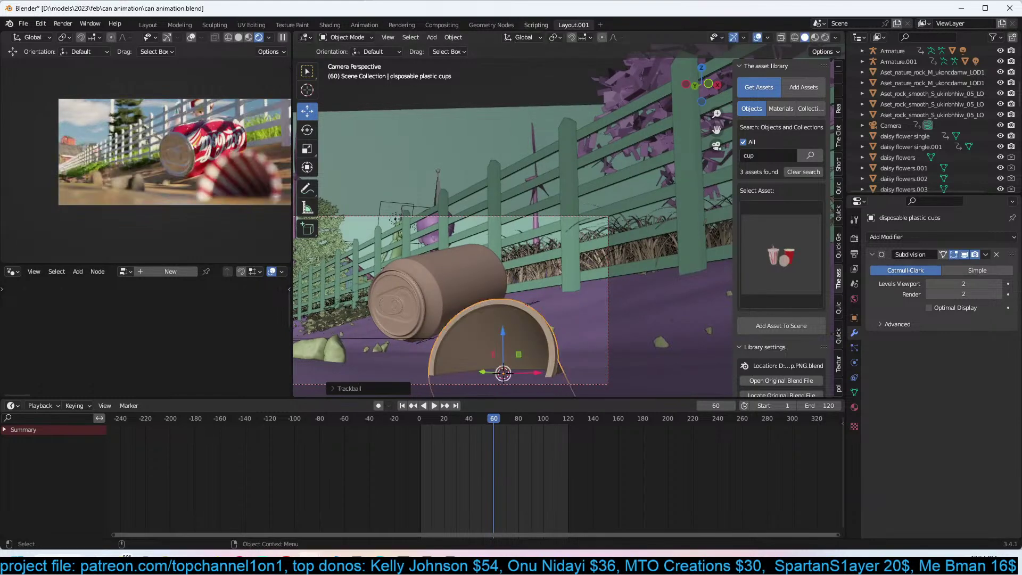
{"action": "key", "text": "r"}
{"action": "key", "text": "r"}
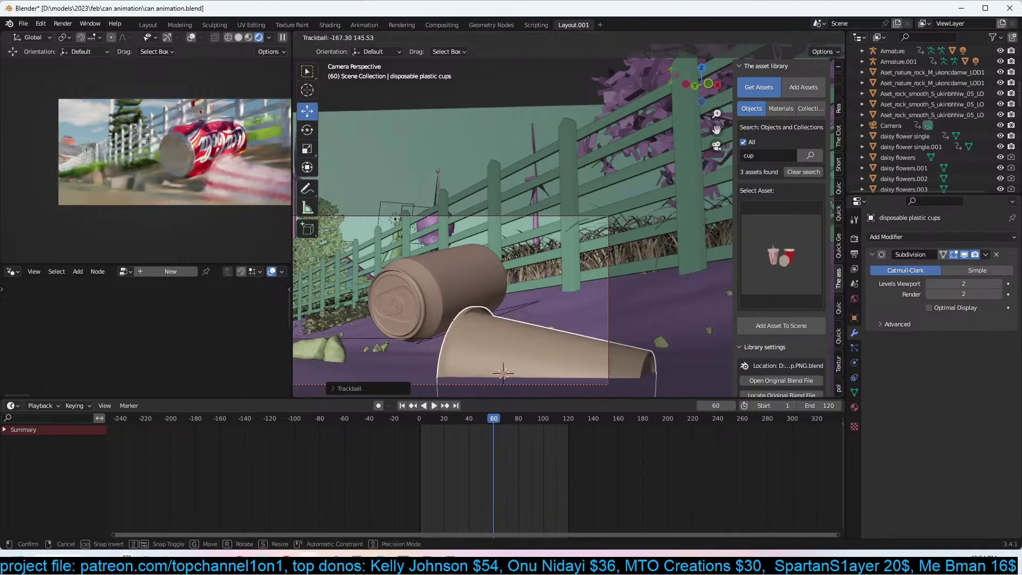
{"action": "left_click", "coordinate": [662, 187]}
Scale the lying cup down a little and move it up out of the ground beside the can.
{"action": "key", "text": "s"}
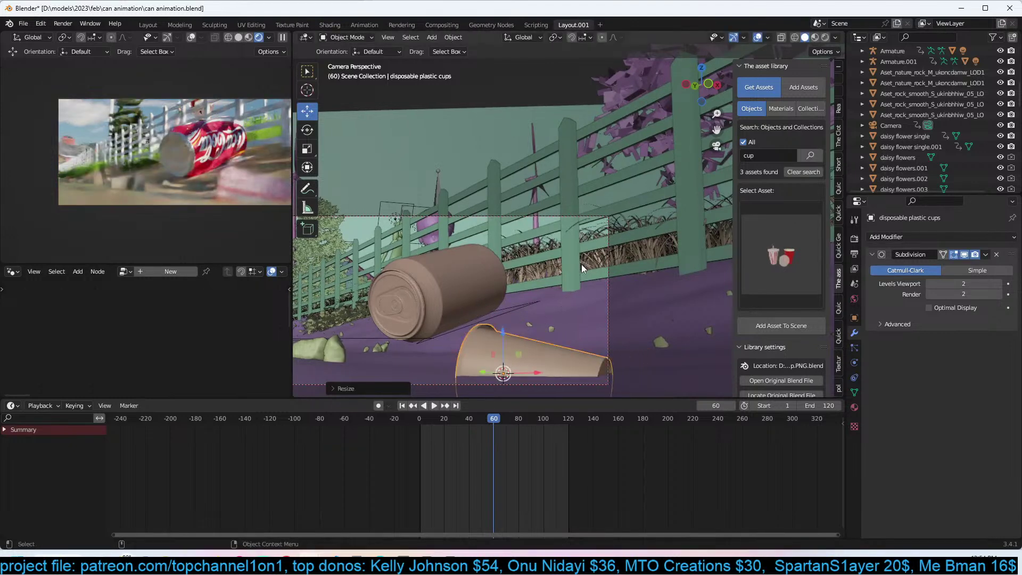
{"action": "left_click", "coordinate": [581, 256]}
{"action": "key", "text": "g"}
{"action": "left_click", "coordinate": [607, 234]}
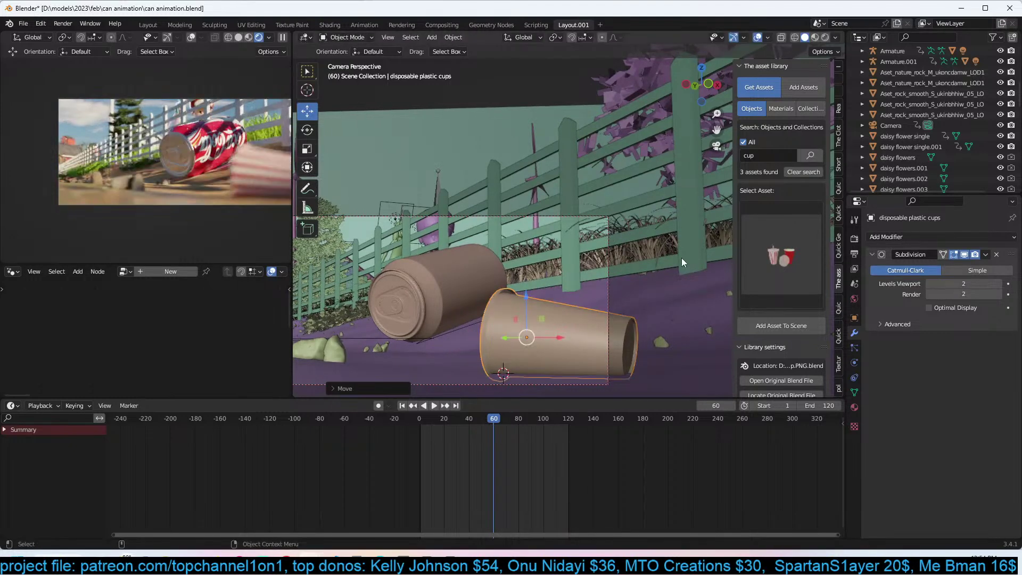
Add eight evenly spaced loop cuts around the lying cup's wall in Edit Mode.
{"action": "key", "text": "Tab"}
{"action": "key", "text": "ctrl+r"}
{"action": "scroll", "coordinate": [570, 308], "scroll_direction": "up", "scroll_amount": 8}
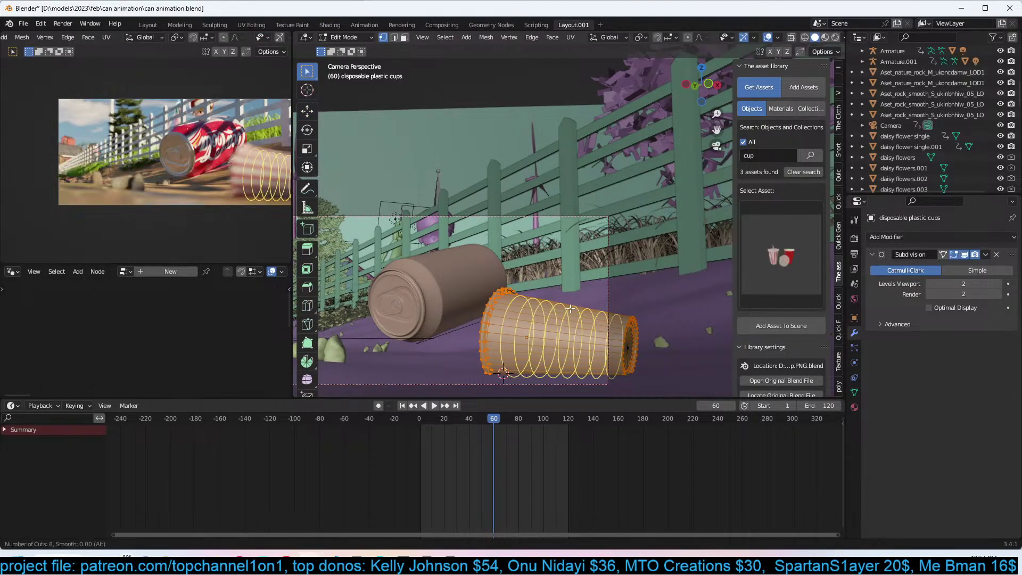
{"action": "left_click", "coordinate": [570, 308]}
{"action": "right_click", "coordinate": [570, 309]}
Crush the lying cup by pushing wall vertices down with smooth proportional editing of about 0.39 m, and return to Object Mode.
{"action": "left_click", "coordinate": [560, 301]}
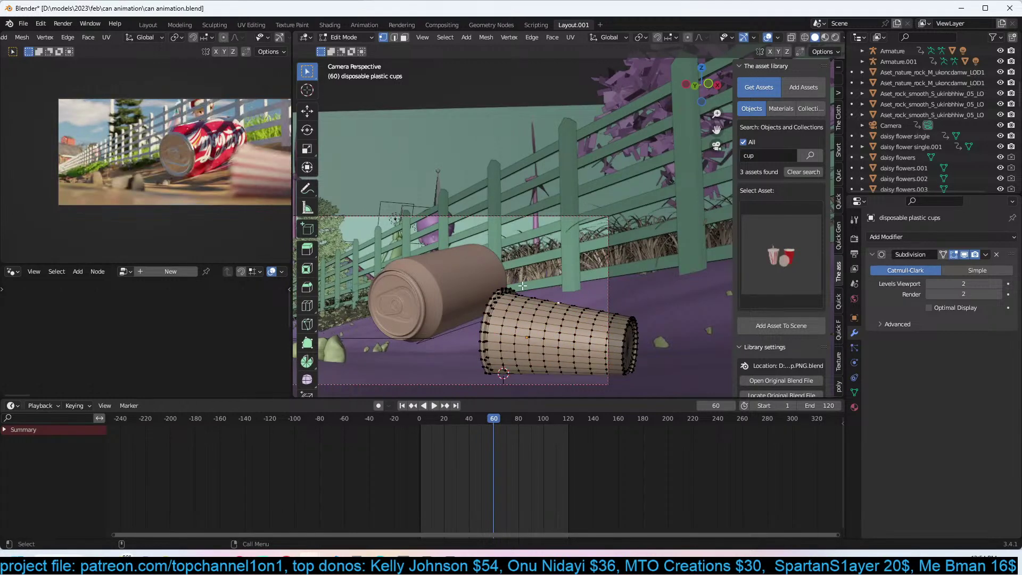
{"action": "key", "text": "o"}
{"action": "key", "text": "g"}
{"action": "scroll", "coordinate": [551, 314], "scroll_direction": "up", "scroll_amount": 15}
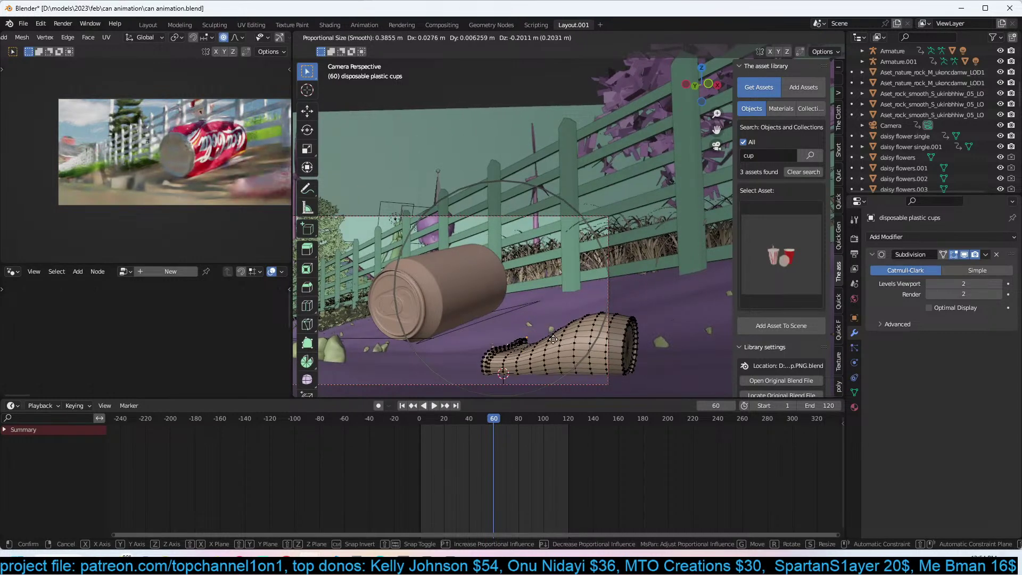
{"action": "left_click", "coordinate": [577, 329]}
{"action": "key", "text": "g"}
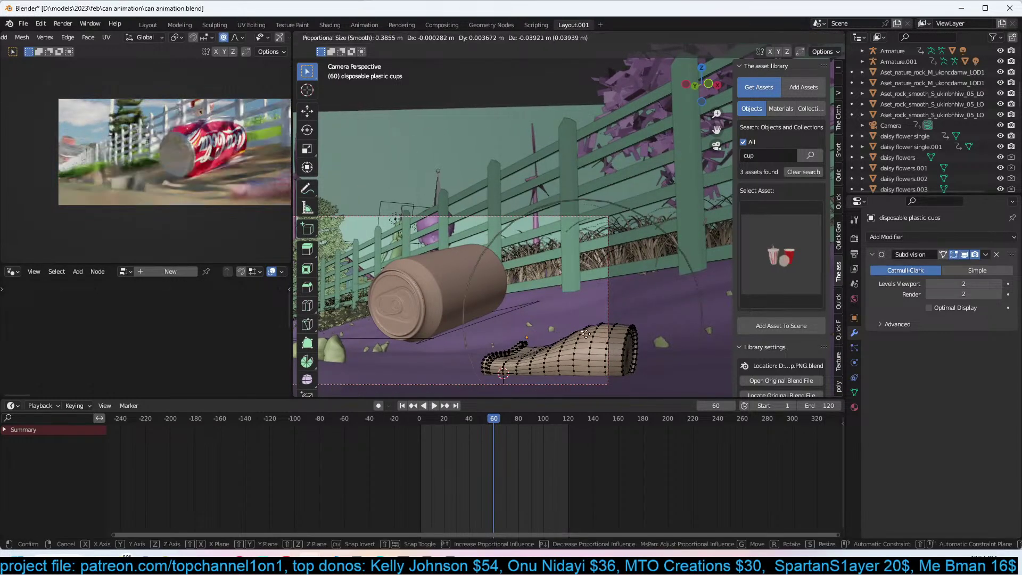
{"action": "left_click", "coordinate": [589, 357]}
{"action": "key", "text": "Tab"}
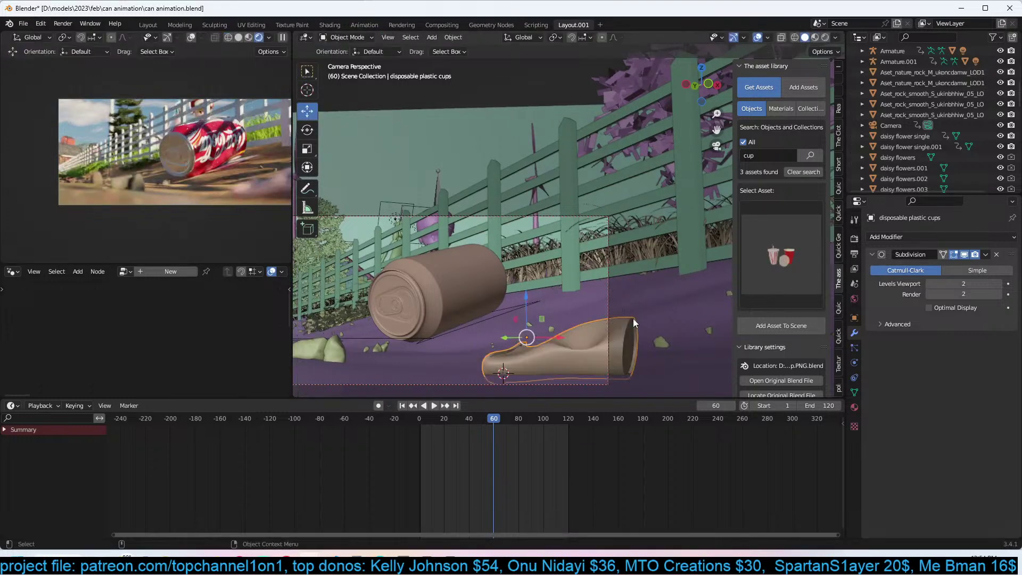
Rotate the crushed cup about the global Z axis on the road in front of the can and save the file.
{"action": "key", "text": "r"}
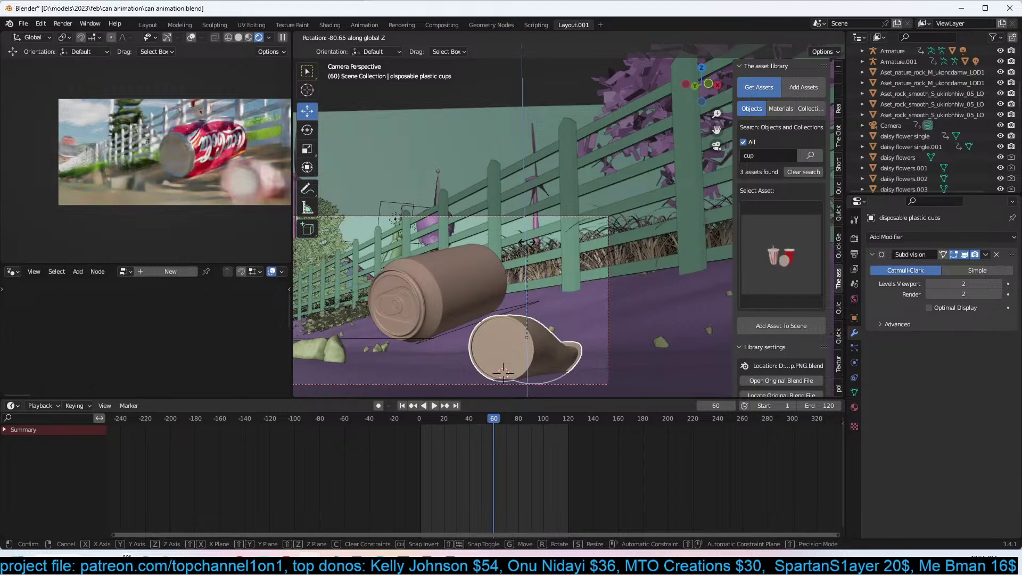
{"action": "left_click", "coordinate": [577, 289]}
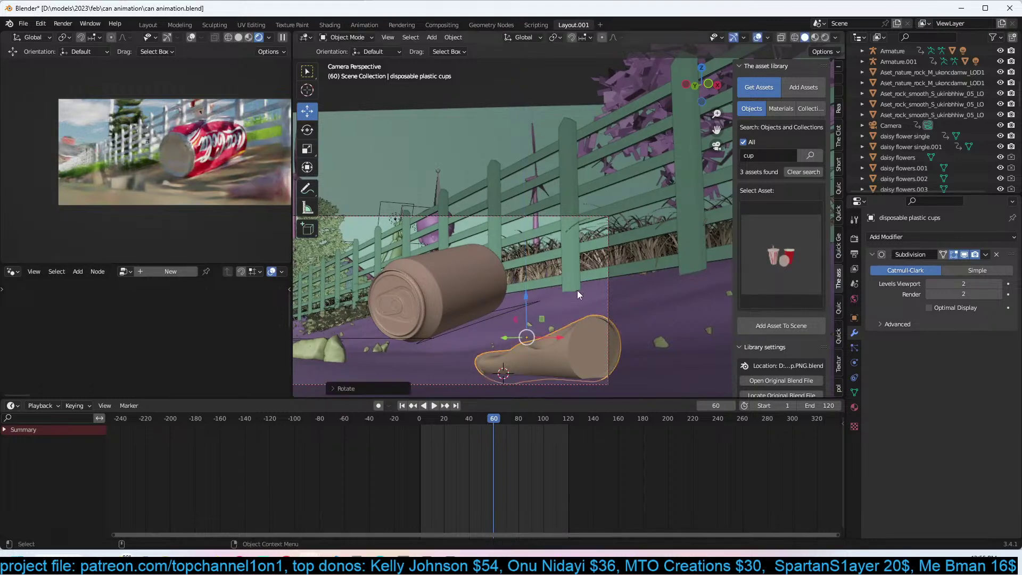
{"action": "key", "text": "ctrl+s"}
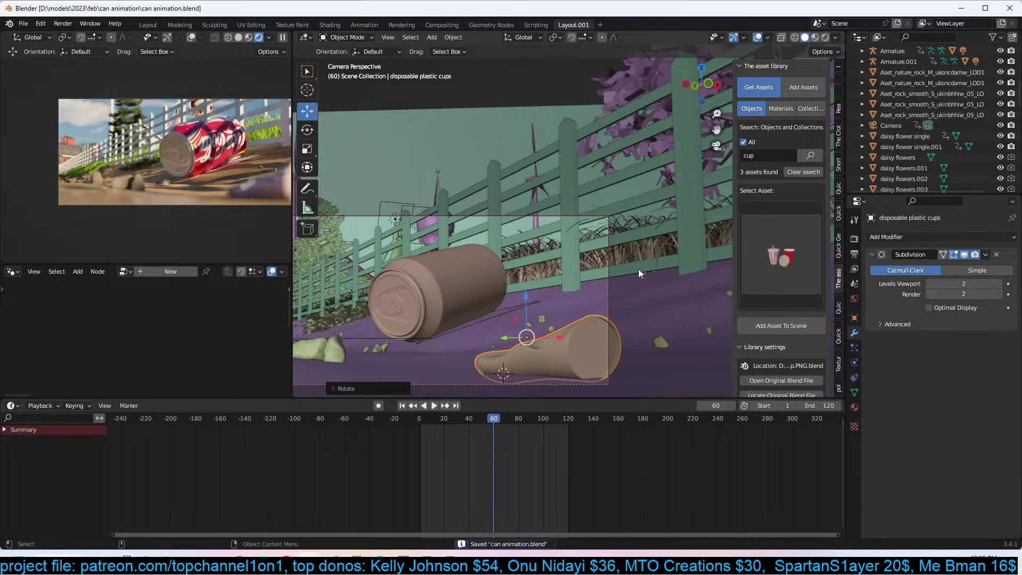
Scrub and play the animation through the camera up to frame 90 to check the litter, and save the file.
{"action": "left_click", "coordinate": [810, 259]}
{"action": "left_click_drag", "start_coordinate": [488, 442], "coordinate": [424, 446]}
{"action": "key", "text": "space"}
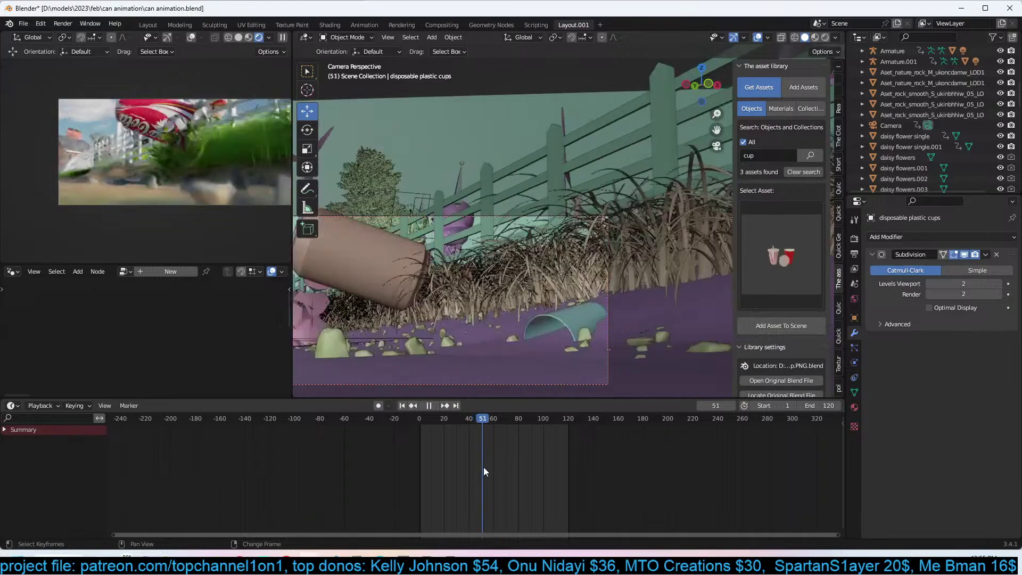
{"action": "key", "text": "space"}
{"action": "key", "text": "space"}
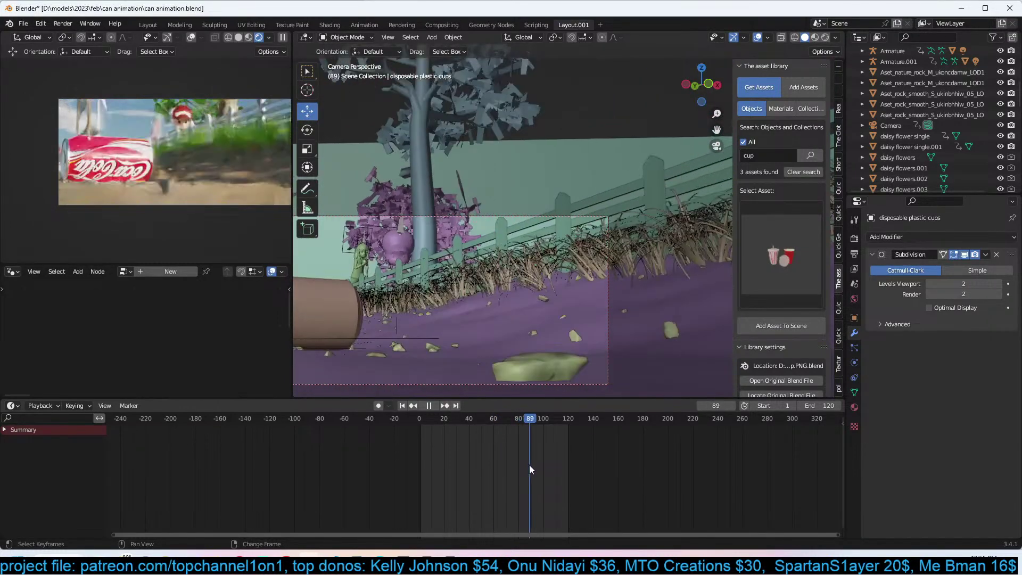
{"action": "key", "text": "space"}
{"action": "key", "text": "ctrl+s"}
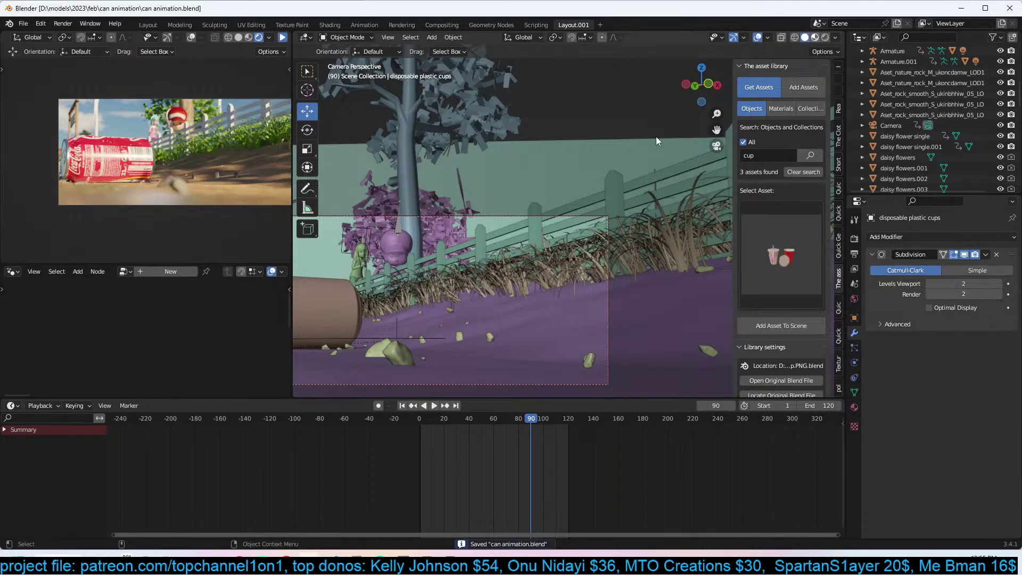
Display the camera viewport in Material Preview at frame 0, with Scene Lights enabled and Scene World disabled.
{"action": "key", "text": "z"}
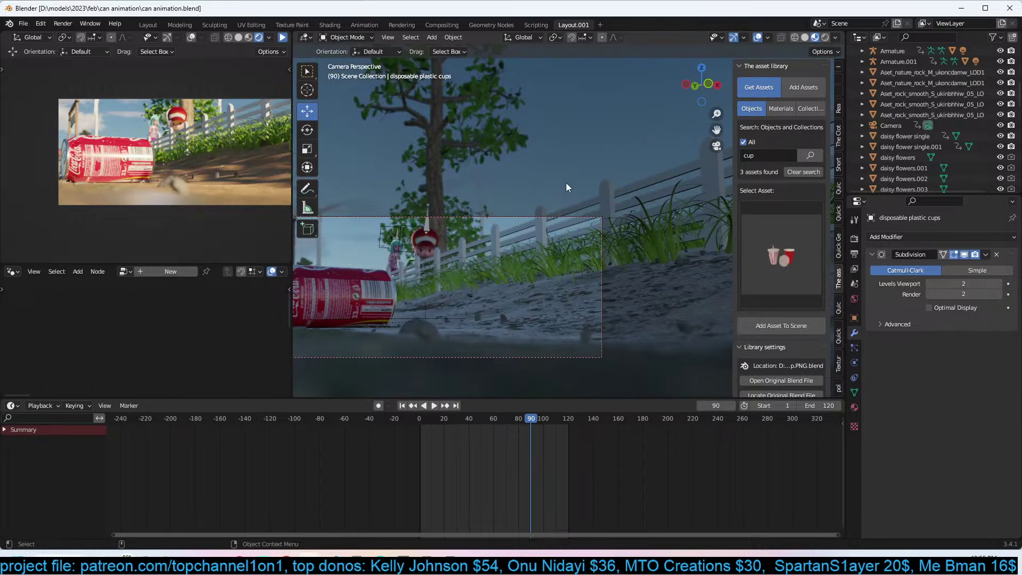
{"action": "left_click", "coordinate": [558, 200]}
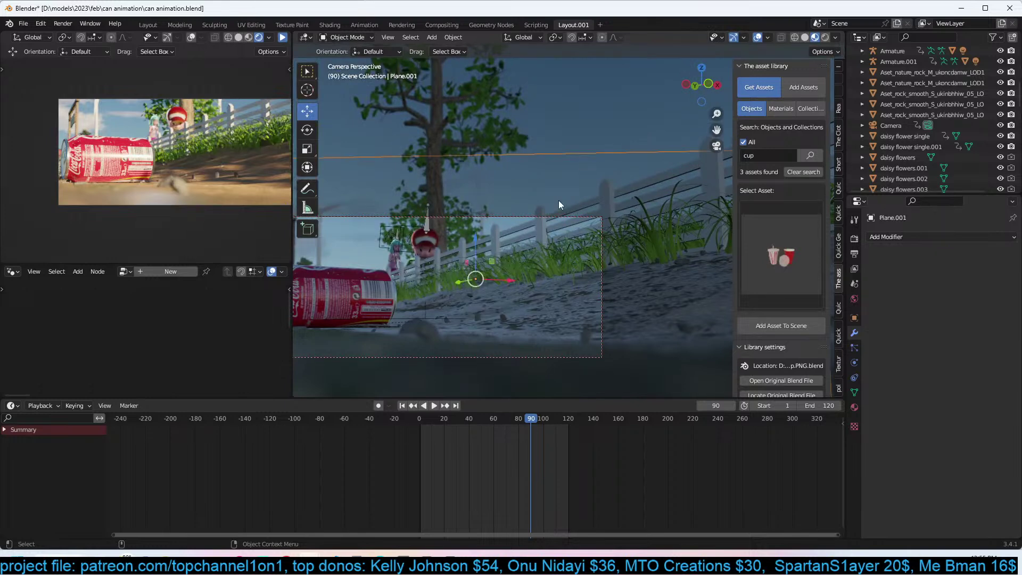
{"action": "middle_click_drag", "start_coordinate": [532, 213], "coordinate": [625, 162], "text": "shift"}
{"action": "left_click", "coordinate": [419, 474]}
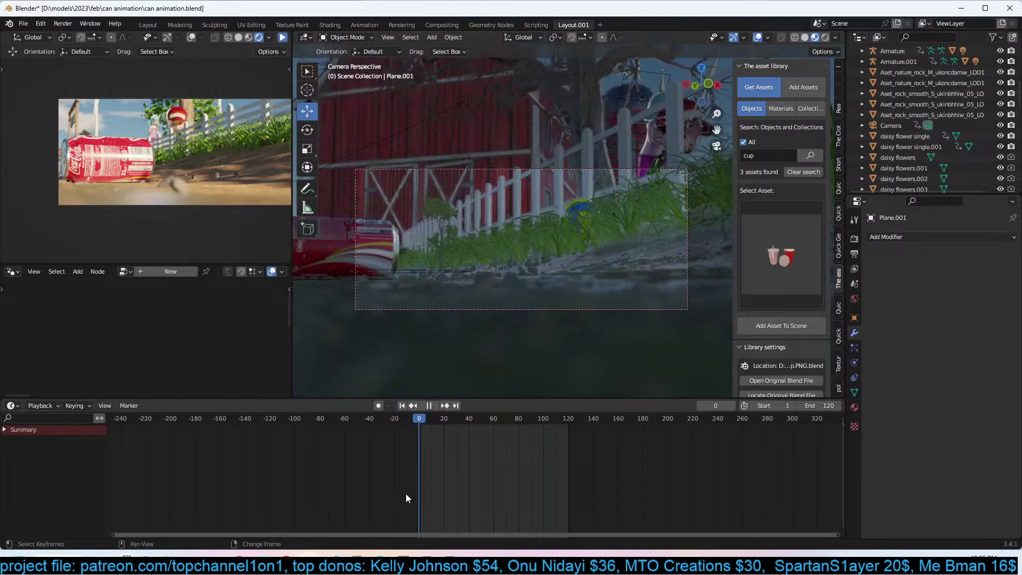
{"action": "left_click", "coordinate": [834, 38]}
{"action": "left_click", "coordinate": [800, 101]}
{"action": "left_click", "coordinate": [797, 90]}
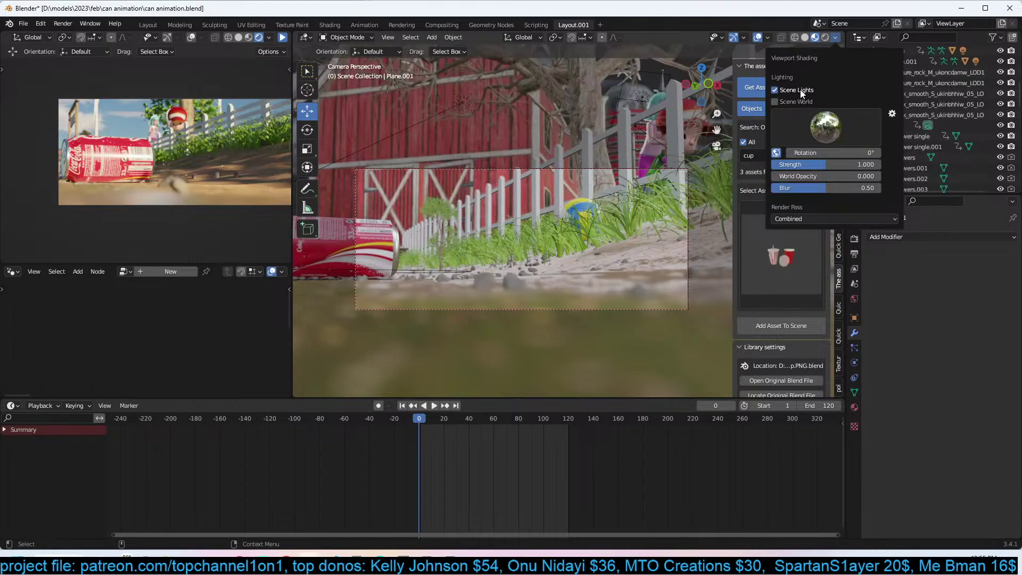
Play the animation in the material preview and stop at frame 77 to review the background.
{"action": "key", "text": "space"}
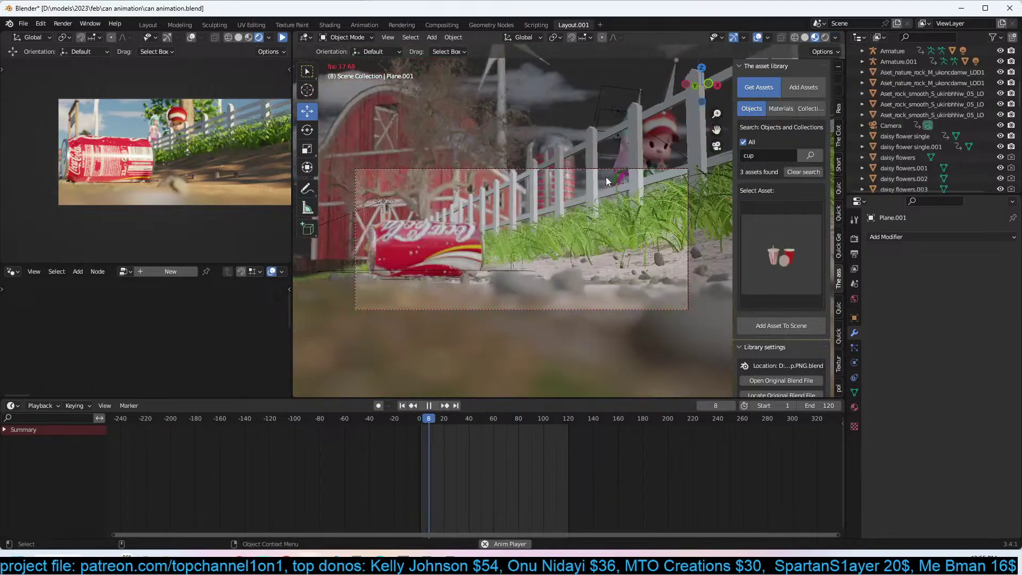
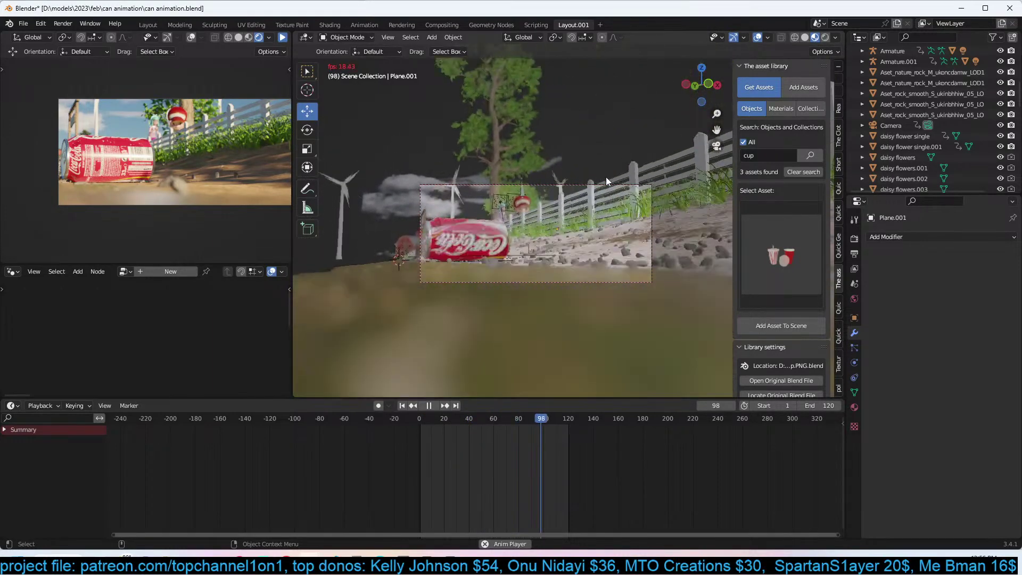
{"action": "key", "text": "space"}
{"action": "left_click", "coordinate": [507, 458]}
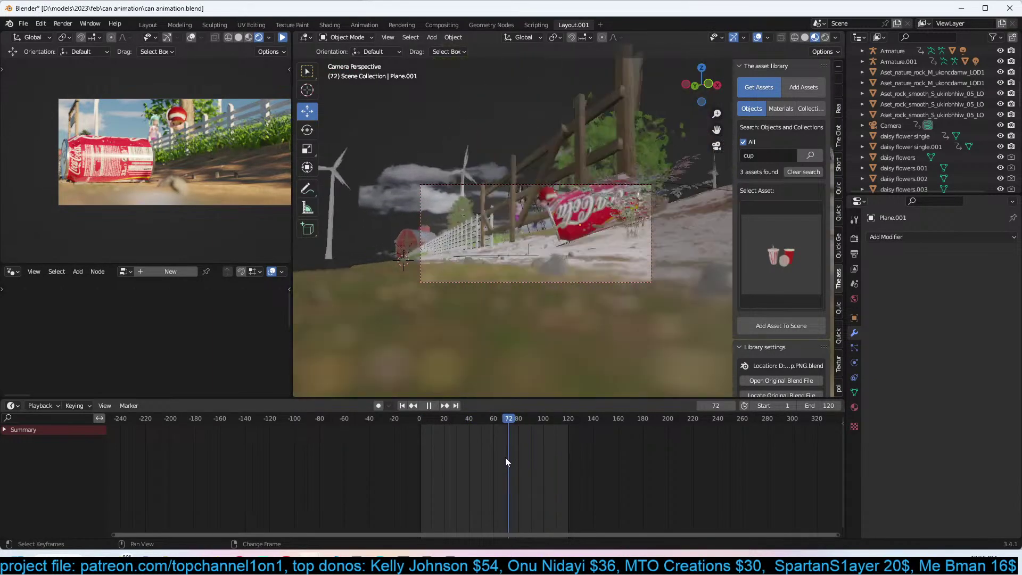
{"action": "key", "text": "space"}
{"action": "key", "text": "space"}
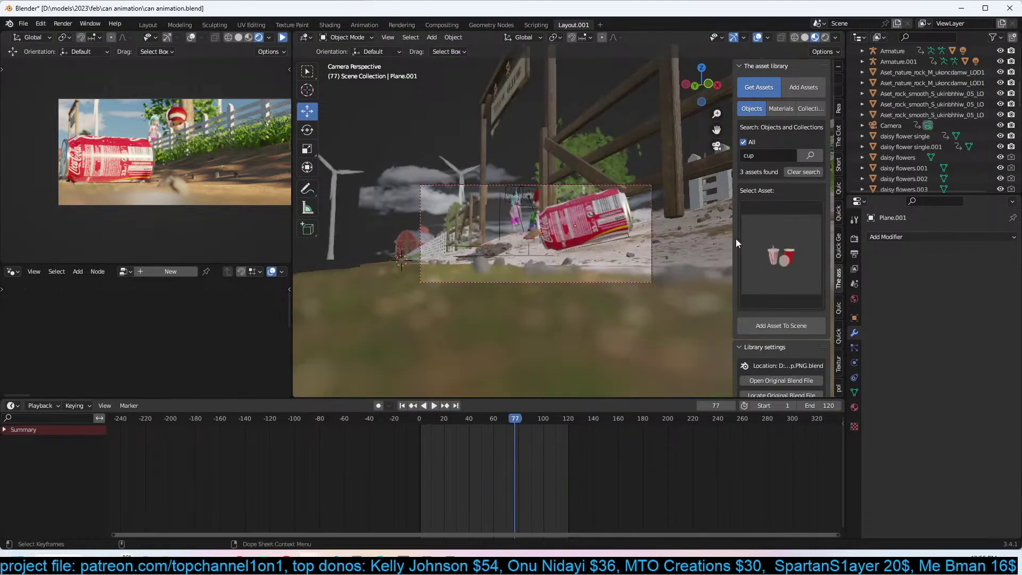
Search the Quick Generators for "pole" and choose the utility pole generator.
{"action": "left_click", "coordinate": [839, 311]}
{"action": "left_click", "coordinate": [839, 330]}
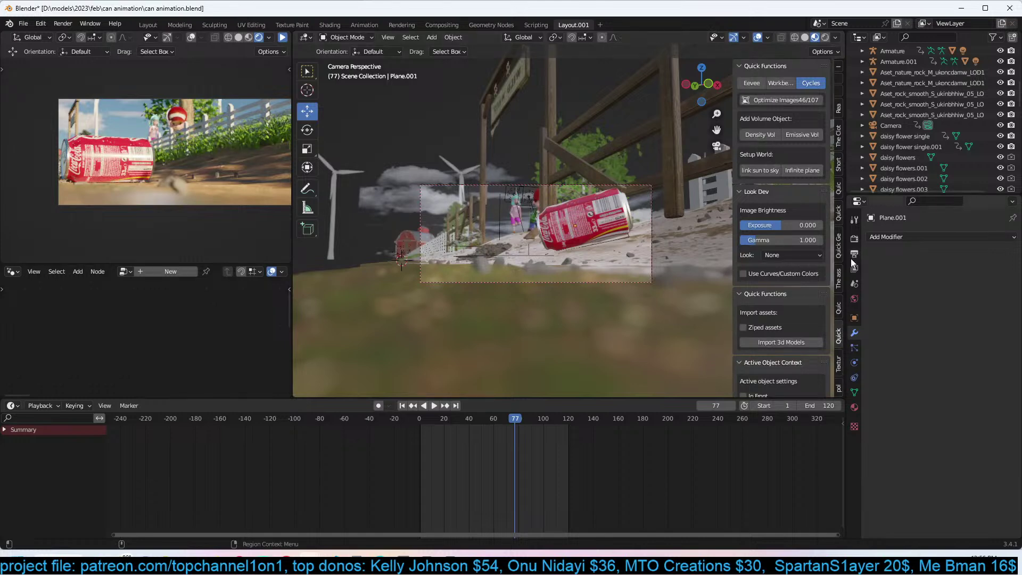
{"action": "left_click", "coordinate": [839, 248]}
{"action": "left_click", "coordinate": [785, 235]}
{"action": "left_click", "coordinate": [784, 236]}
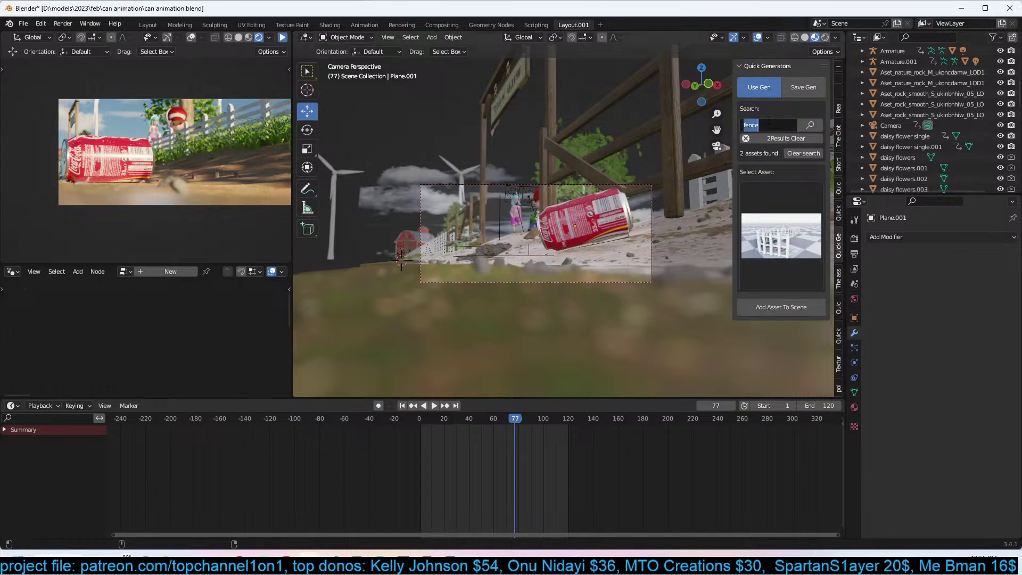
{"action": "key", "text": "Return"}
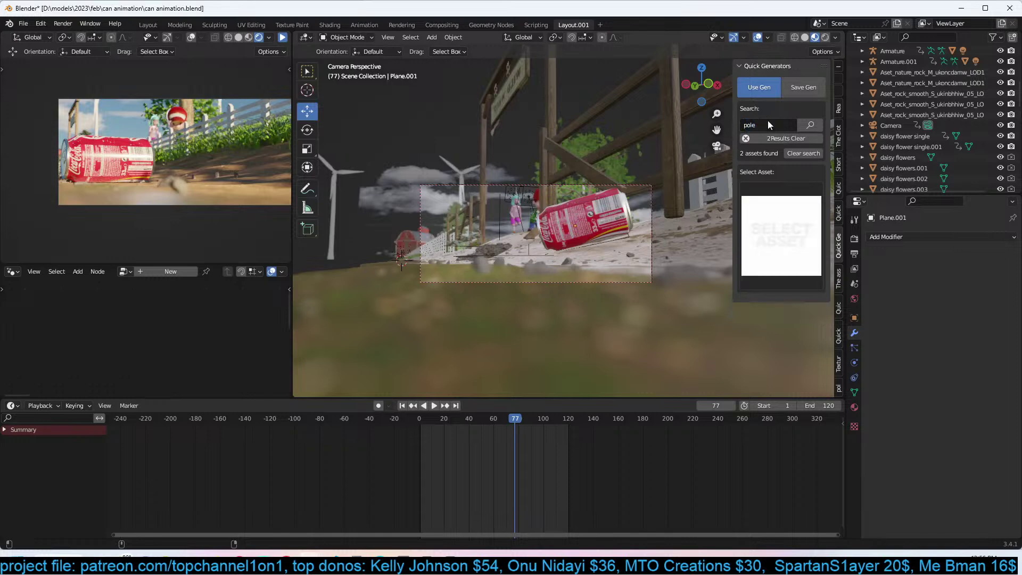
{"action": "left_click", "coordinate": [763, 237]}
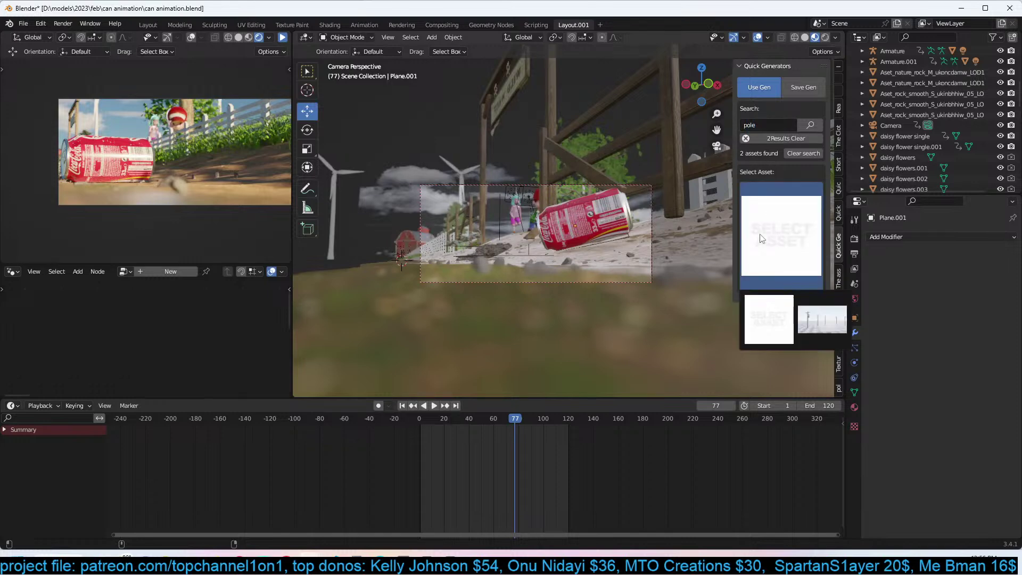
{"action": "left_click", "coordinate": [809, 314]}
Save the file, place the 3D cursor on the grass strip beside the barn and add the utility pole generator there.
{"action": "middle_click_drag", "start_coordinate": [558, 234], "coordinate": [560, 261]}
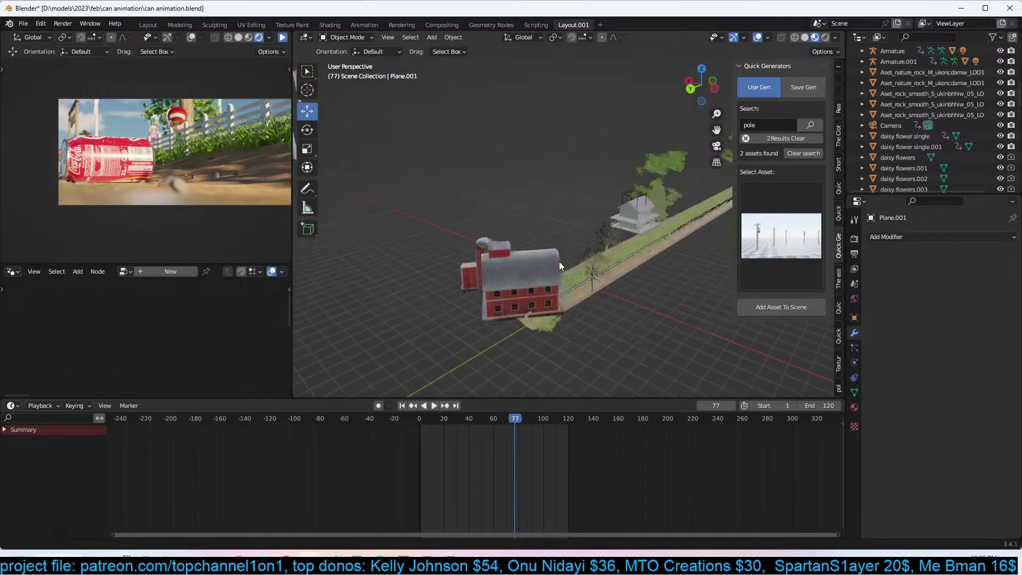
{"action": "scroll", "coordinate": [560, 261], "scroll_direction": "up", "scroll_amount": 3}
{"action": "key", "text": "ctrl+s"}
{"action": "right_click", "coordinate": [551, 324], "text": "shift"}
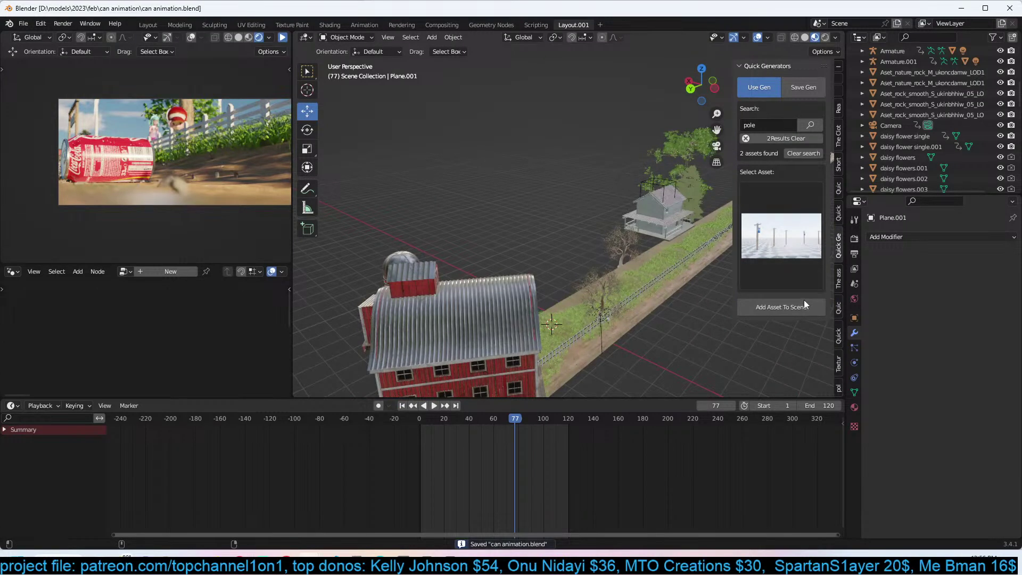
{"action": "left_click", "coordinate": [770, 306]}
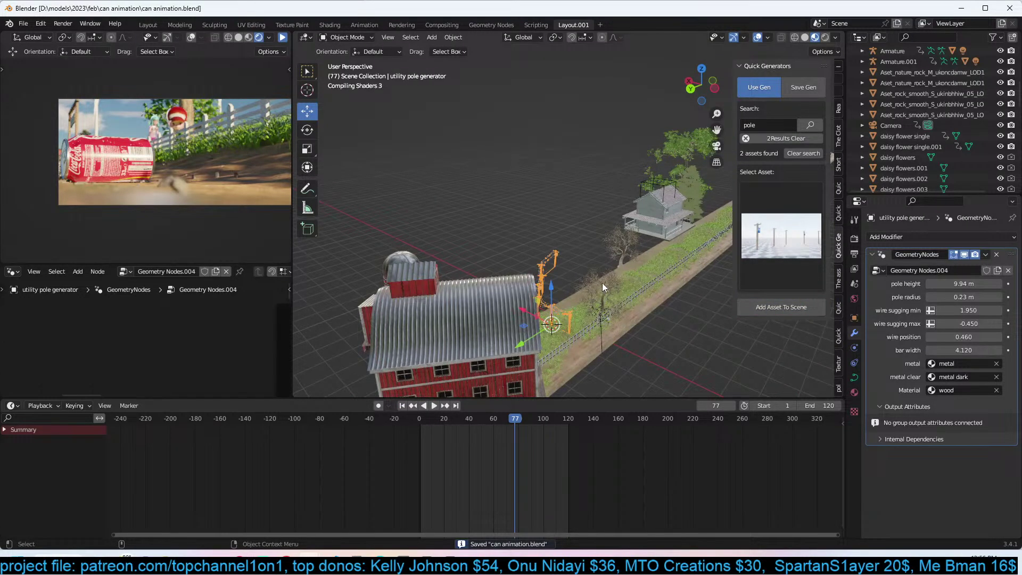
Change the handle type of the utility pole path's control points and straighten the path by scaling it to 0 along X.
{"action": "key", "text": "KP_7"}
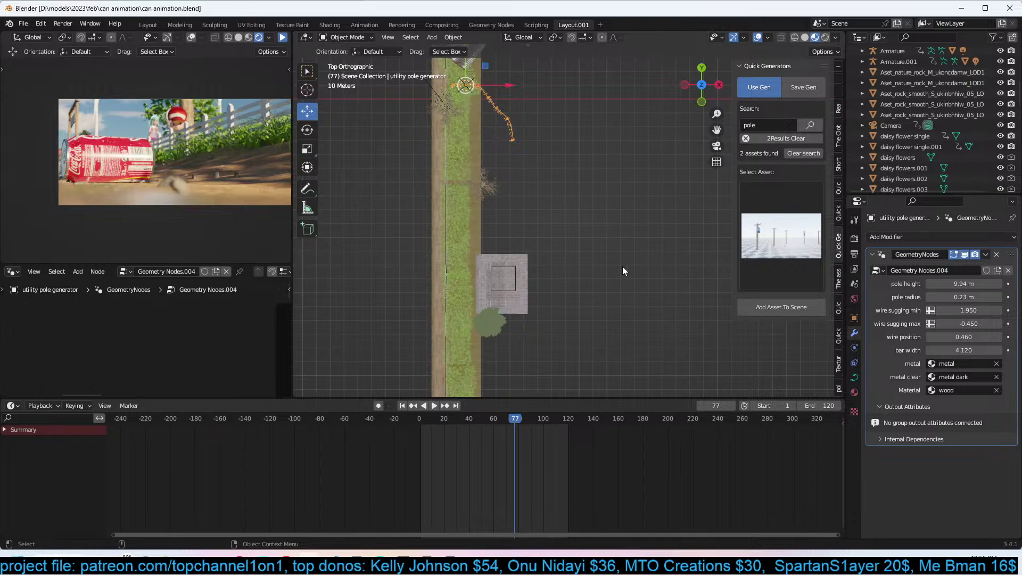
{"action": "key", "text": "Tab"}
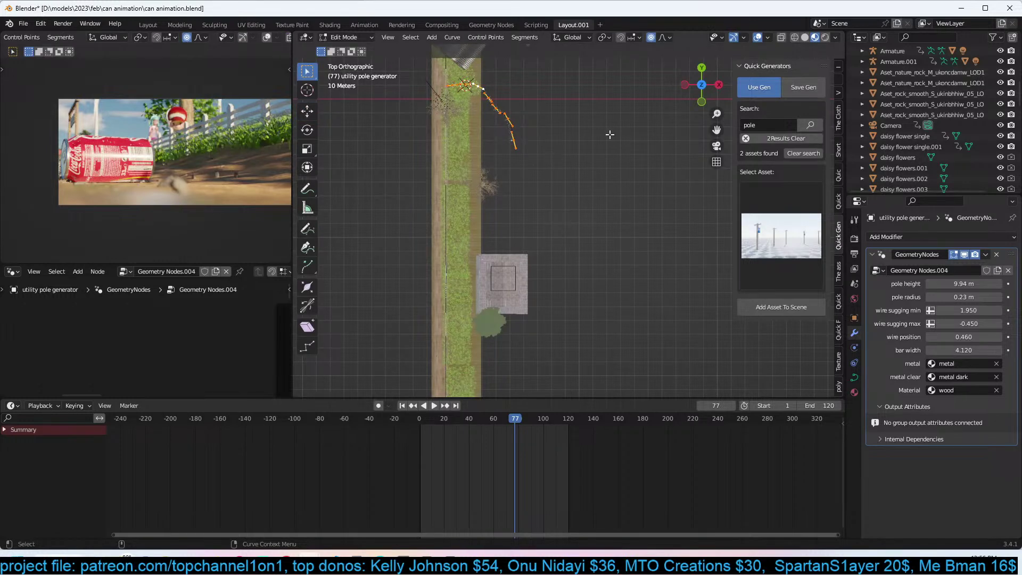
{"action": "key", "text": "v"}
{"action": "left_click", "coordinate": [565, 123]}
{"action": "key", "text": "s"}
{"action": "key", "text": "x"}
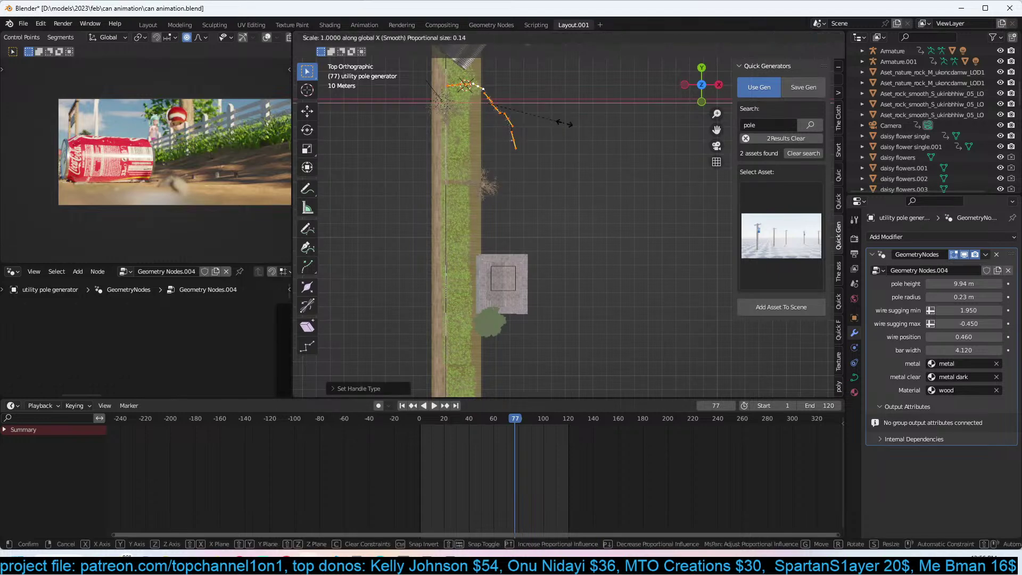
{"action": "key", "text": "Escape"}
{"action": "key", "text": "s"}
{"action": "key", "text": "x"}
{"action": "key", "text": "0"}
{"action": "key", "text": "Return"}
Position the straightened utility pole path lengthwise over the grass strip, running from near the barn past the house.
{"action": "key", "text": "g"}
{"action": "key", "text": "Return"}
{"action": "key", "text": "s"}
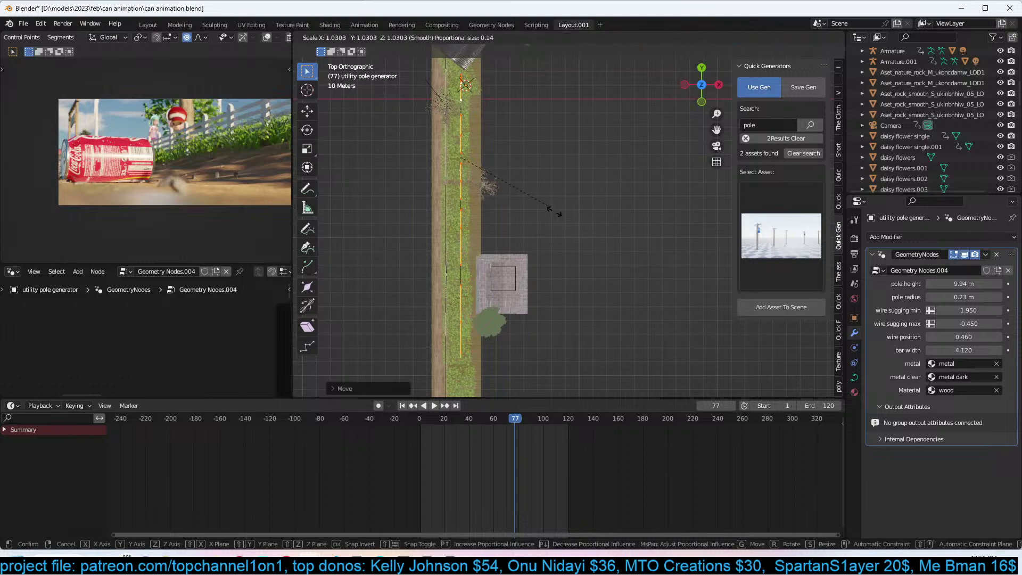
{"action": "key", "text": "Escape"}
Level the utility pole path in Edit Mode by scaling its control points to 0 along Z.
{"action": "key", "text": "Tab"}
{"action": "middle_click_drag", "start_coordinate": [629, 229], "coordinate": [532, 182]}
{"action": "key", "text": "Tab"}
{"action": "key", "text": "s"}
{"action": "key", "text": "z"}
{"action": "key", "text": "0"}
{"action": "key", "text": "Return"}
Move the row of utility poles along Z to ground height and check it around the house and through the camera.
{"action": "key", "text": "Tab"}
{"action": "key", "text": "g"}
{"action": "key", "text": "z"}
{"action": "left_click", "coordinate": [538, 193]}
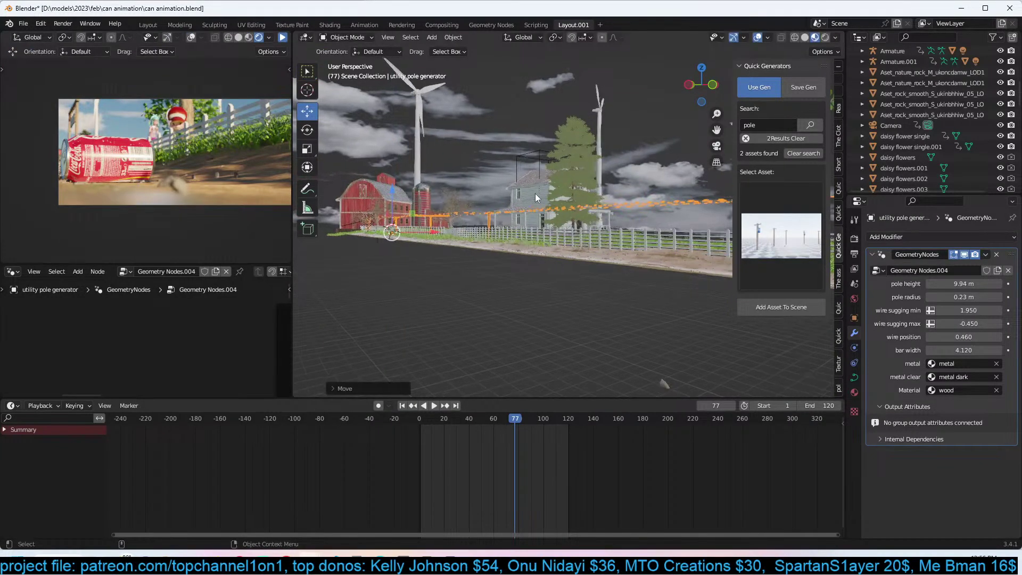
{"action": "key", "text": "KP_0"}
{"action": "middle_click_drag", "start_coordinate": [542, 196], "coordinate": [482, 258]}
{"action": "left_click", "coordinate": [394, 282]}
{"action": "left_click", "coordinate": [397, 280]}
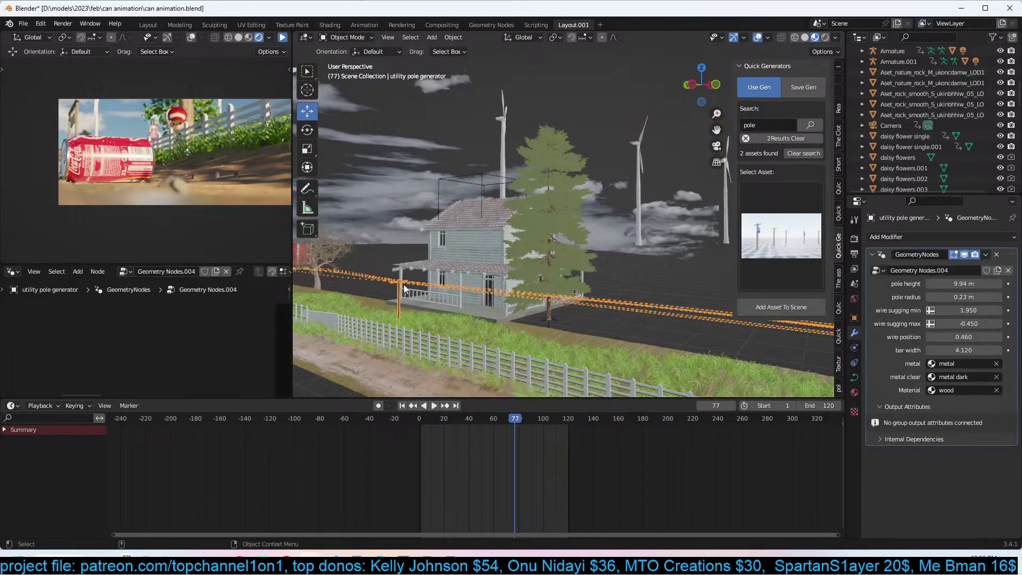
{"action": "middle_click_drag", "start_coordinate": [397, 280], "coordinate": [430, 279]}
{"action": "key", "text": "KP_0"}
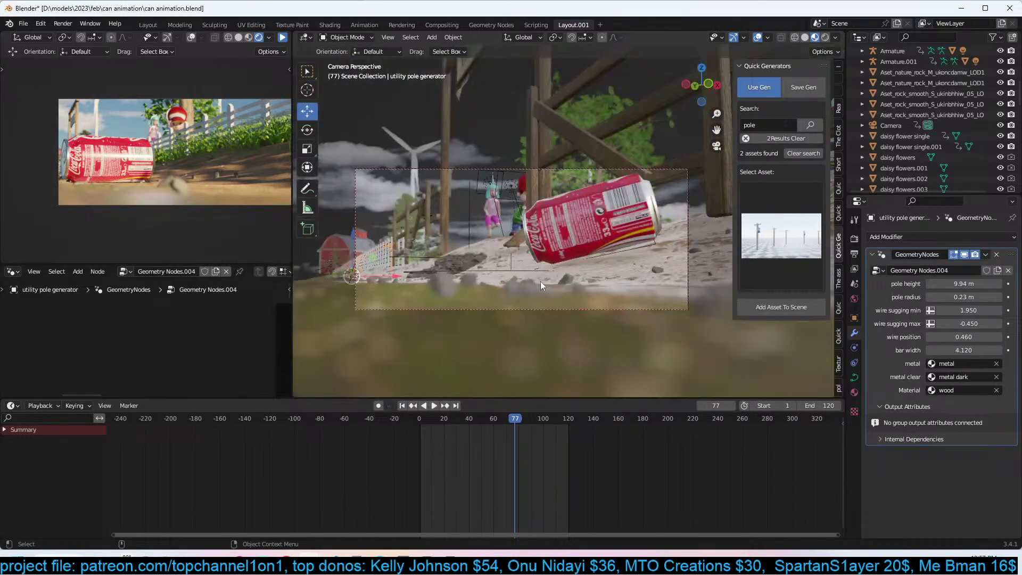
Scale up the utility pole path's control points and slide the path lengthwise so it spans the whole road.
{"action": "key", "text": "Tab"}
{"action": "middle_click_drag", "start_coordinate": [527, 271], "coordinate": [511, 285]}
{"action": "key", "text": "Tab"}
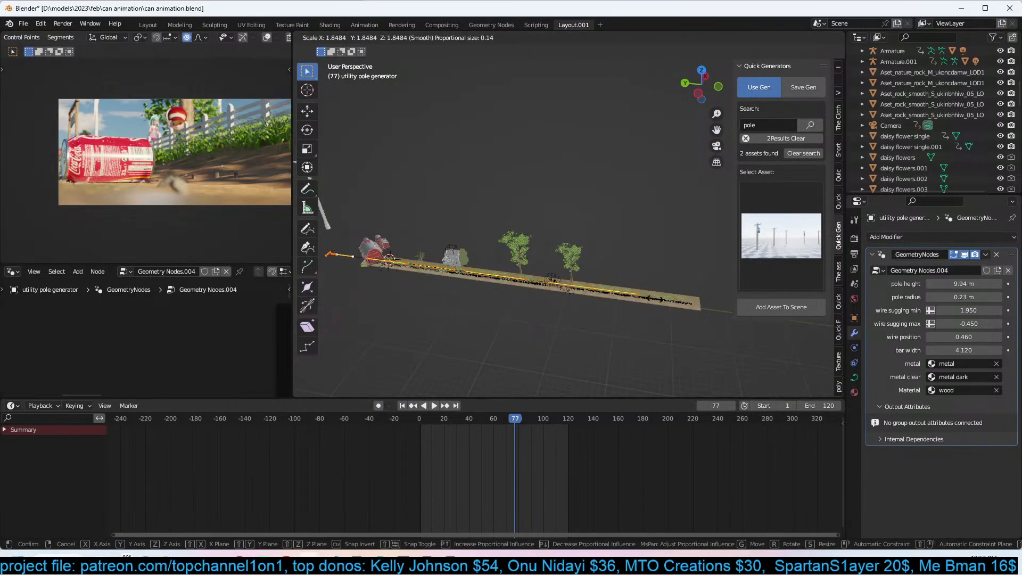
{"action": "key", "text": "Tab"}
{"action": "key", "text": "g"}
{"action": "key", "text": "y"}
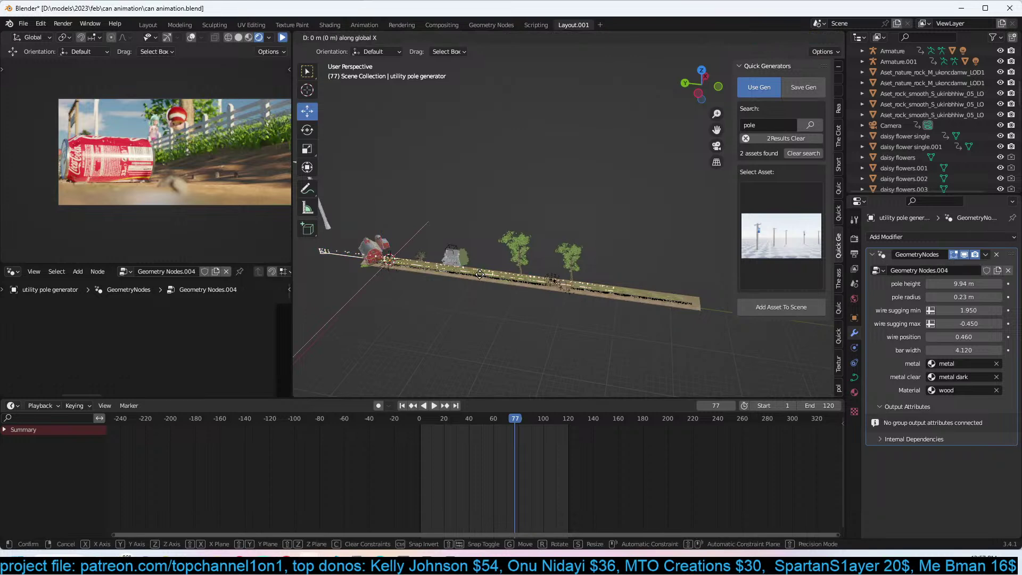
{"action": "left_click", "coordinate": [570, 286]}
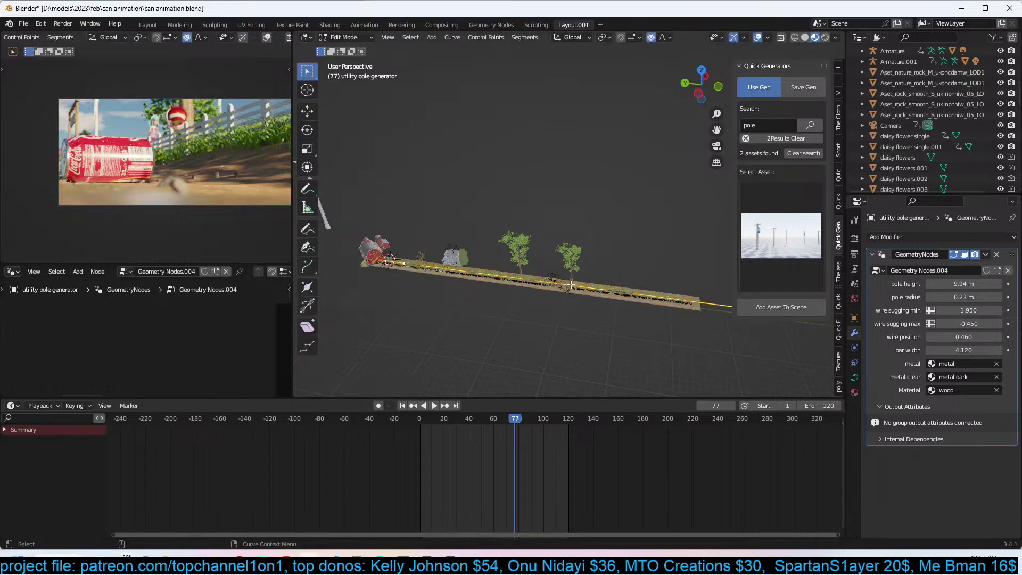
{"action": "key", "text": "s"}
{"action": "left_click", "coordinate": [622, 294]}
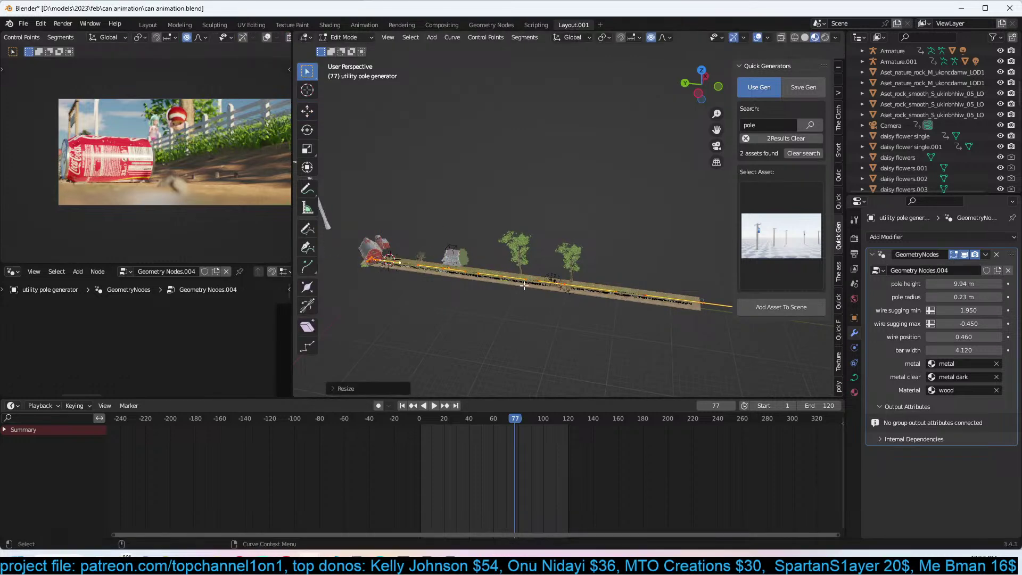
Delete the utility pole path's end control point beside the barn, and return to Object Mode and the camera view.
{"action": "middle_click_drag", "start_coordinate": [622, 294], "coordinate": [456, 193]}
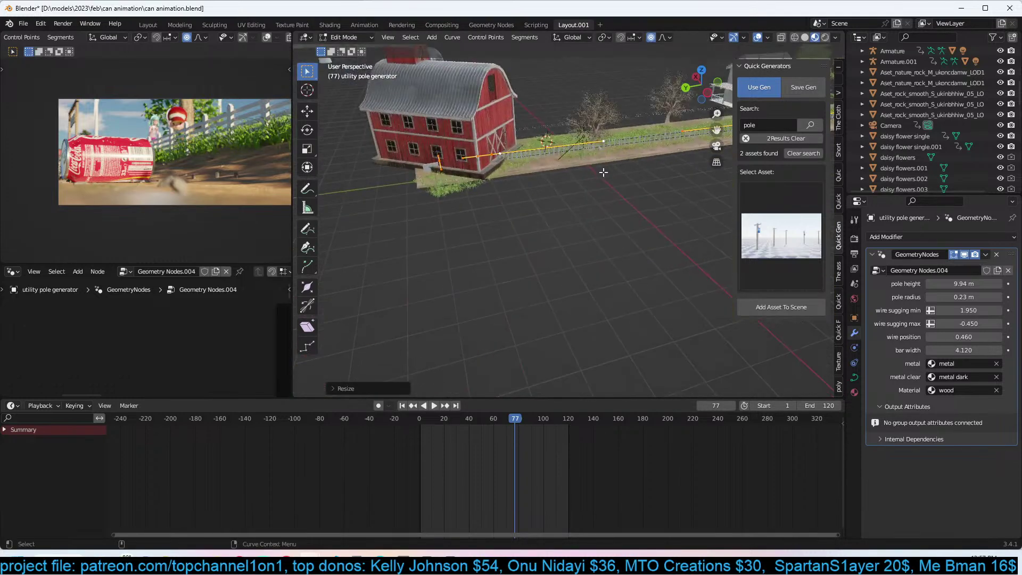
{"action": "key", "text": "x"}
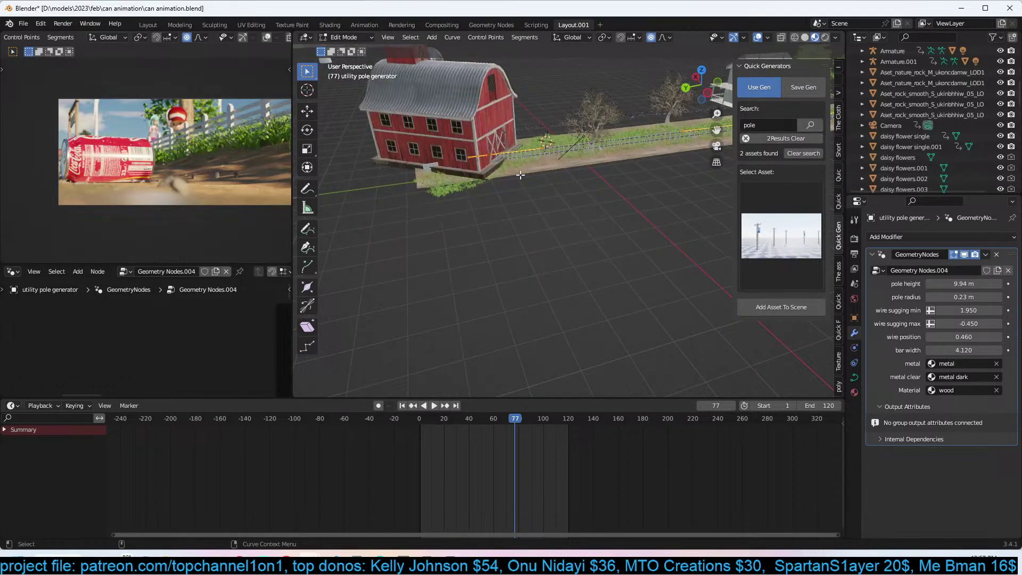
{"action": "right_click", "coordinate": [568, 178]}
{"action": "left_click", "coordinate": [568, 178]}
{"action": "right_click", "coordinate": [568, 178]}
{"action": "left_click", "coordinate": [567, 178]}
{"action": "key", "text": "Tab"}
{"action": "middle_click_drag", "start_coordinate": [567, 178], "coordinate": [520, 178]}
{"action": "key", "text": "KP_0"}
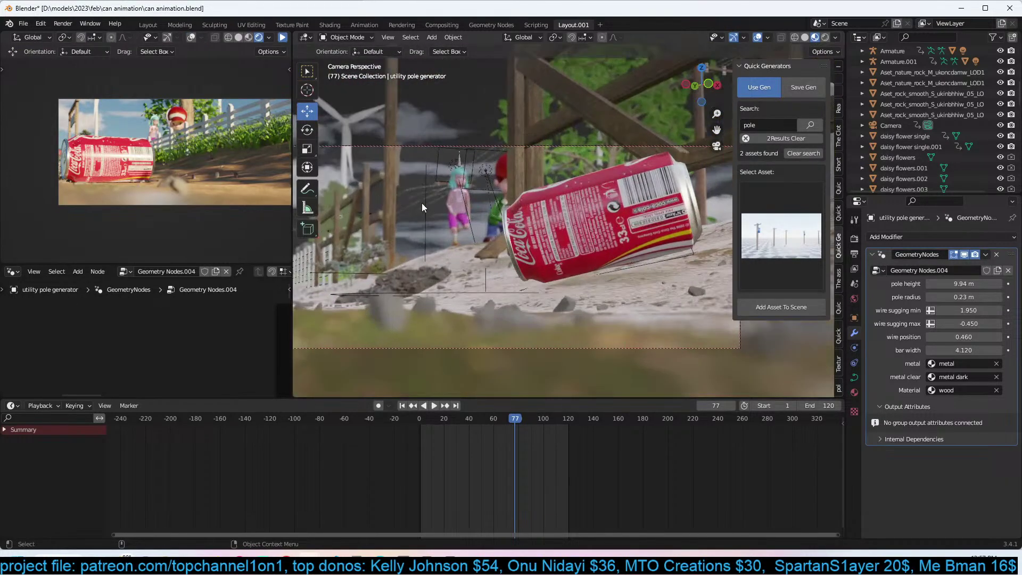
Set the utility poles' pole height to 15.5 m, after trying a wire position of -4.700 and undoing it.
{"action": "left_click", "coordinate": [411, 194]}
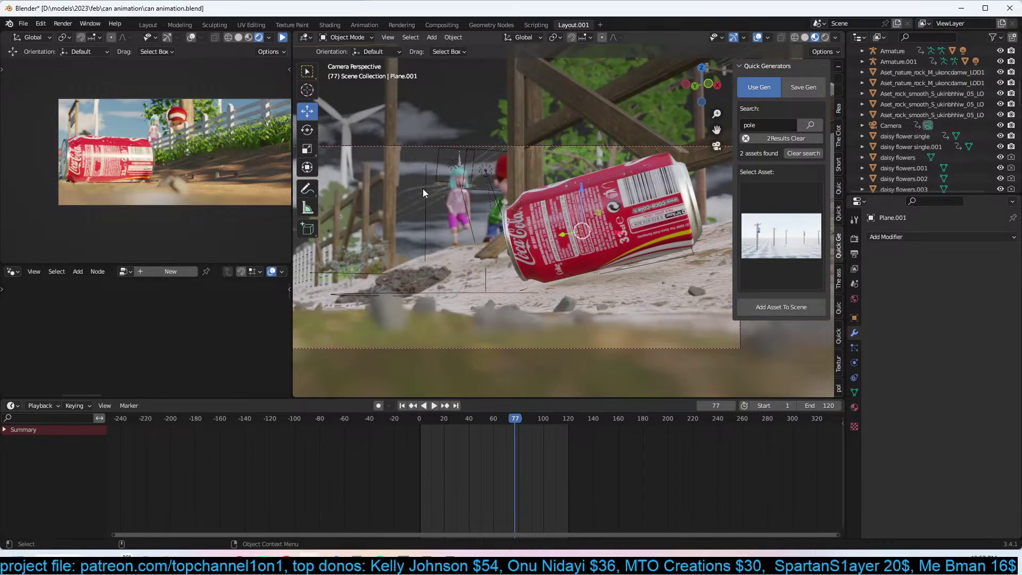
{"action": "left_click", "coordinate": [455, 212]}
{"action": "left_click_drag", "start_coordinate": [965, 334], "coordinate": [929, 335]}
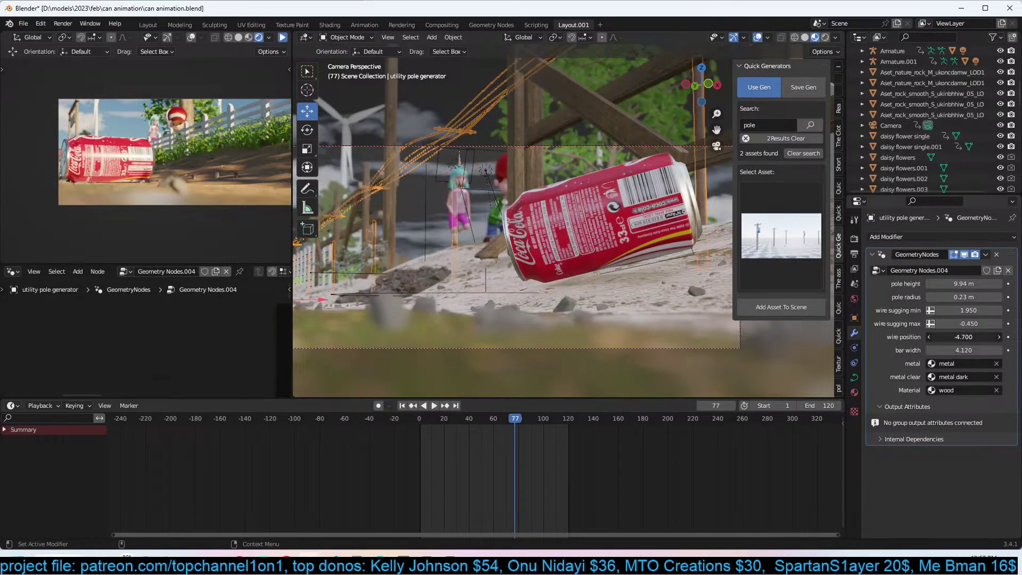
{"action": "key", "text": "ctrl+z"}
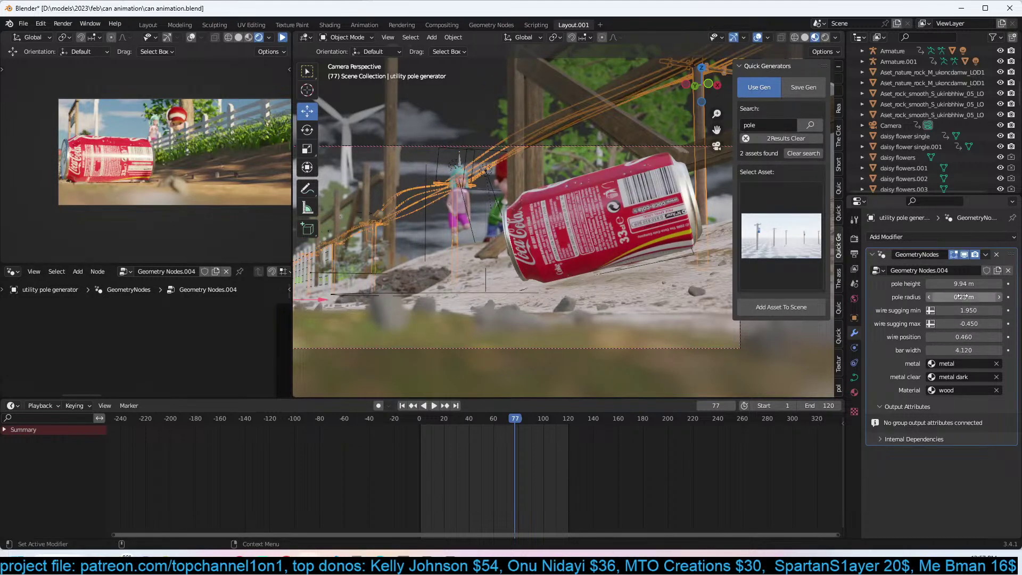
{"action": "left_click_drag", "start_coordinate": [964, 284], "coordinate": [1003, 284]}
{"action": "middle_click_drag", "start_coordinate": [564, 213], "coordinate": [622, 257], "text": "shift"}
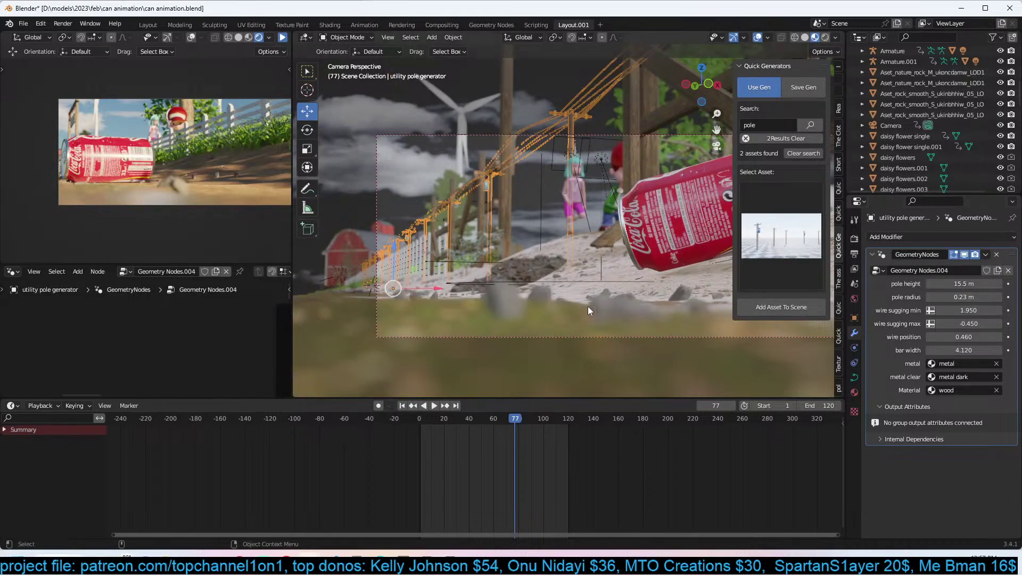
Enter Edit Mode on the utility pole path and try to checker-deselect its control points.
{"action": "key", "text": "Tab"}
{"action": "middle_click_drag", "start_coordinate": [573, 271], "coordinate": [373, 282]}
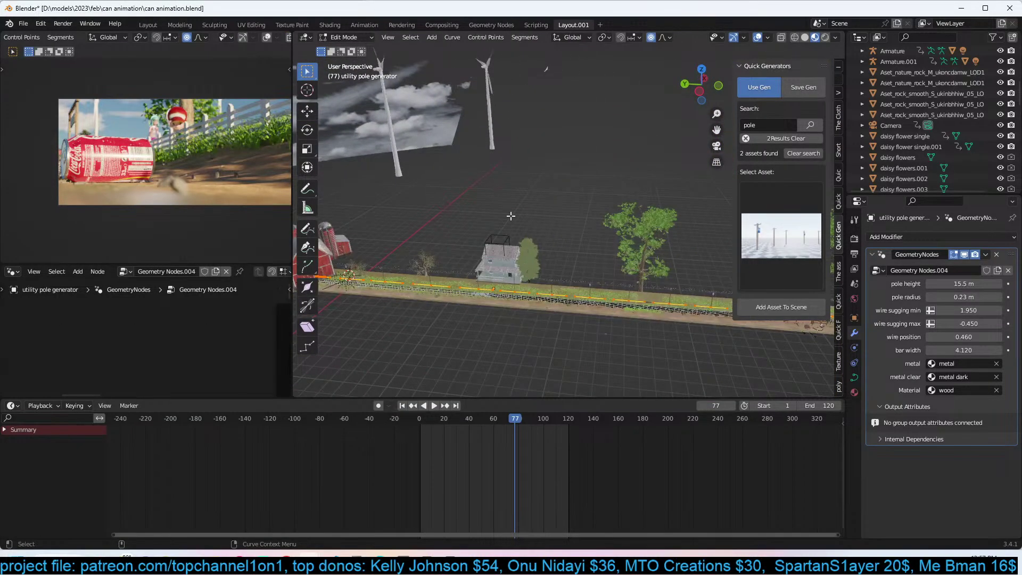
{"action": "left_click", "coordinate": [411, 37]}
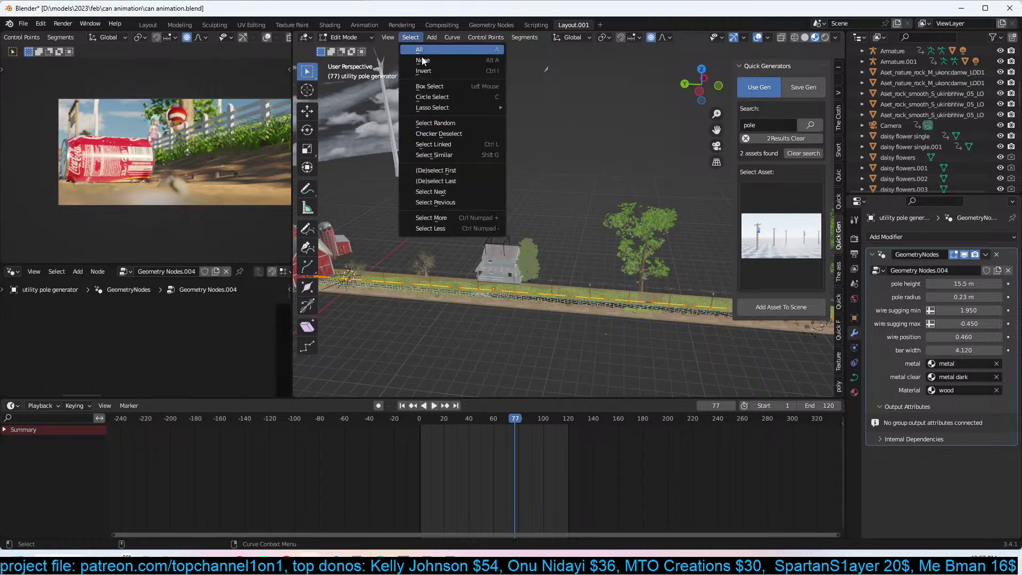
{"action": "left_click", "coordinate": [448, 133]}
{"action": "middle_click", "coordinate": [391, 262], "text": "alt"}
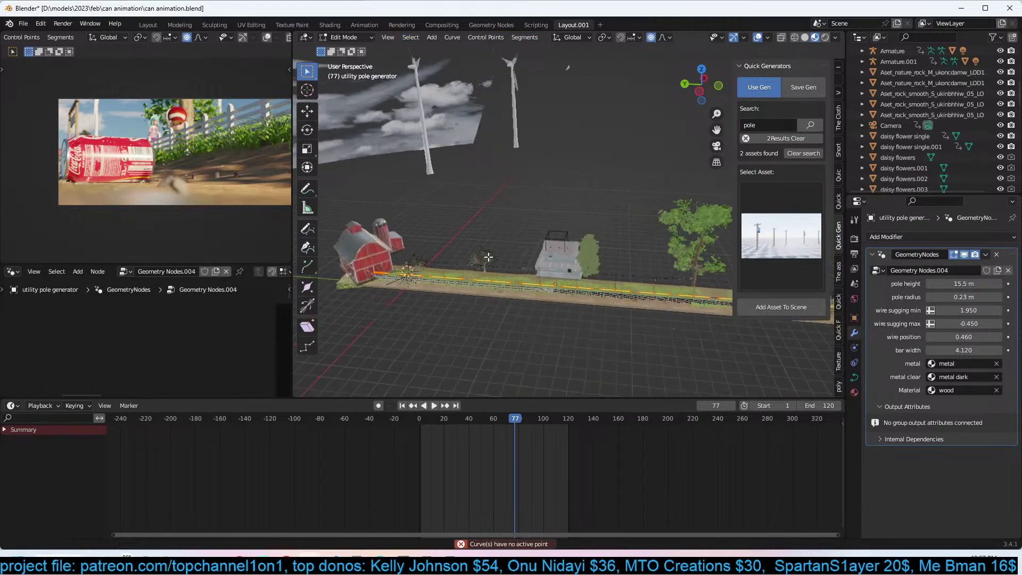
Remove intermediate control points along the utility pole path to space the poles farther apart, and return to Object Mode.
{"action": "middle_click_drag", "start_coordinate": [418, 272], "coordinate": [454, 259]}
{"action": "key", "text": "b"}
{"action": "left_click_drag", "start_coordinate": [364, 270], "coordinate": [417, 314]}
{"action": "right_click", "coordinate": [416, 314]}
{"action": "left_click", "coordinate": [472, 328]}
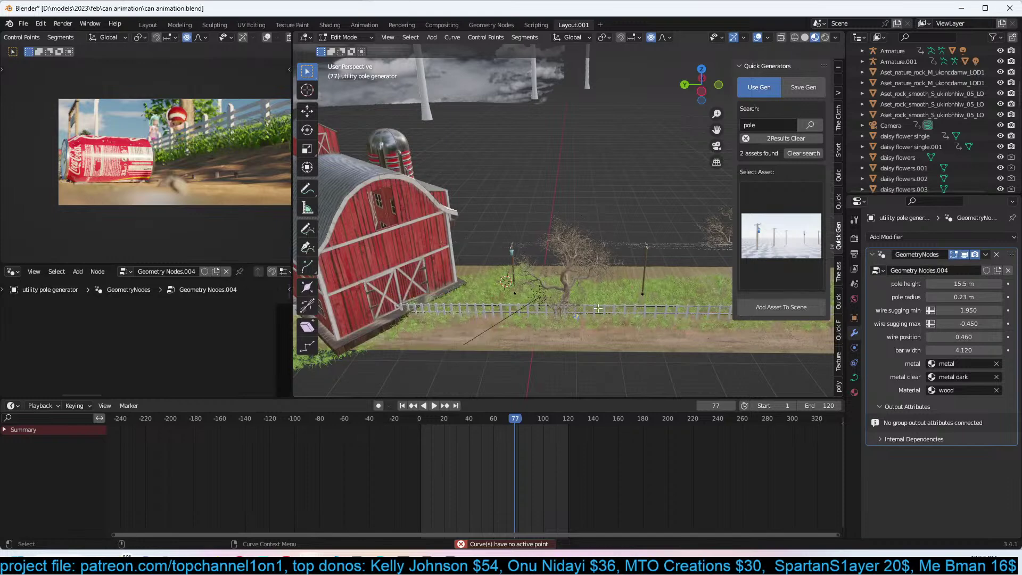
{"action": "middle_click", "coordinate": [509, 288], "text": "alt"}
{"action": "middle_click_drag", "start_coordinate": [608, 291], "coordinate": [516, 291]}
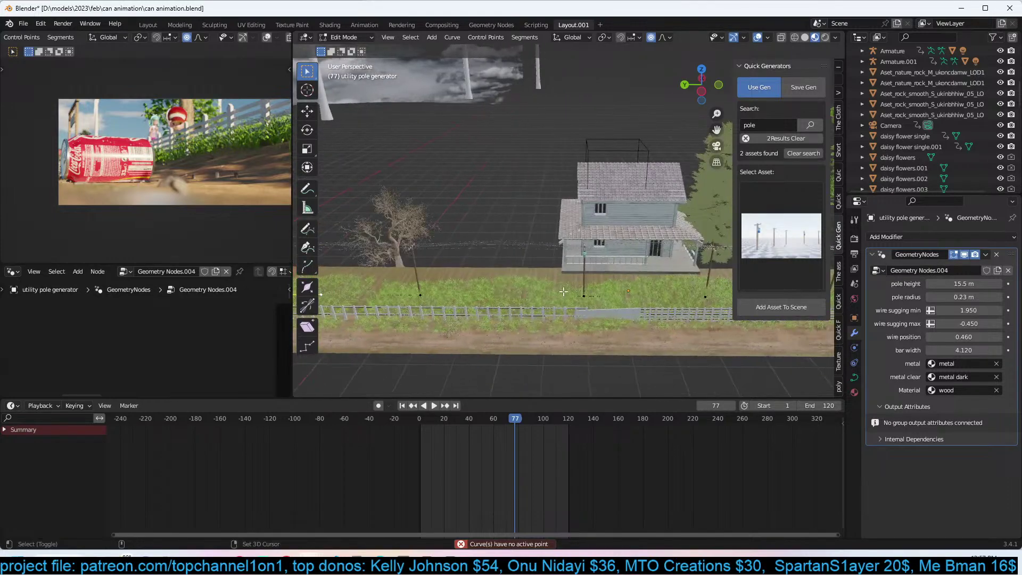
{"action": "middle_click_drag", "start_coordinate": [681, 308], "coordinate": [527, 302]}
{"action": "right_click", "coordinate": [505, 297]}
{"action": "right_click", "coordinate": [496, 292]}
{"action": "scroll", "coordinate": [597, 305], "scroll_direction": "down", "scroll_amount": 5}
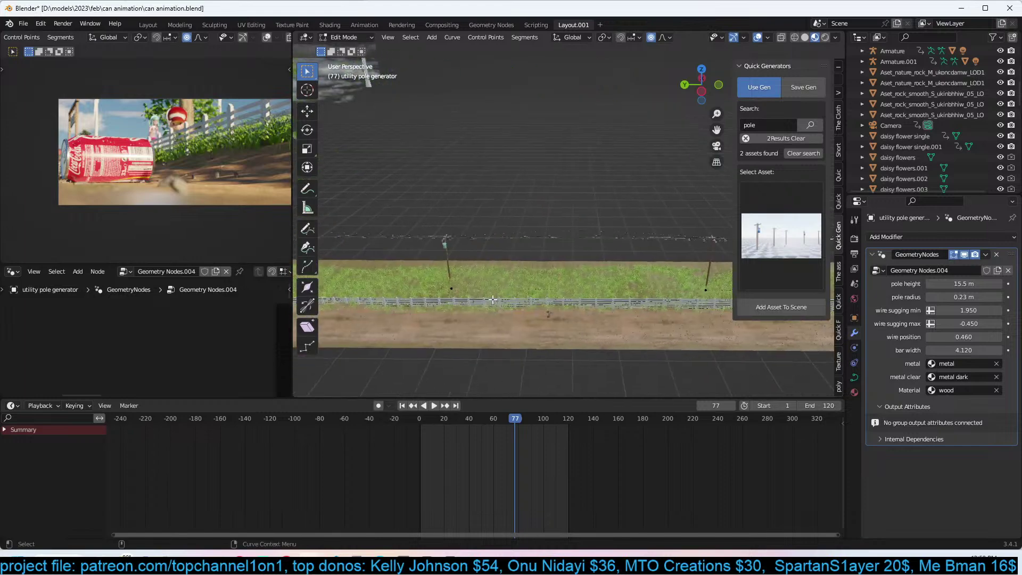
{"action": "middle_click_drag", "start_coordinate": [596, 305], "coordinate": [591, 301]}
{"action": "key", "text": "Tab"}
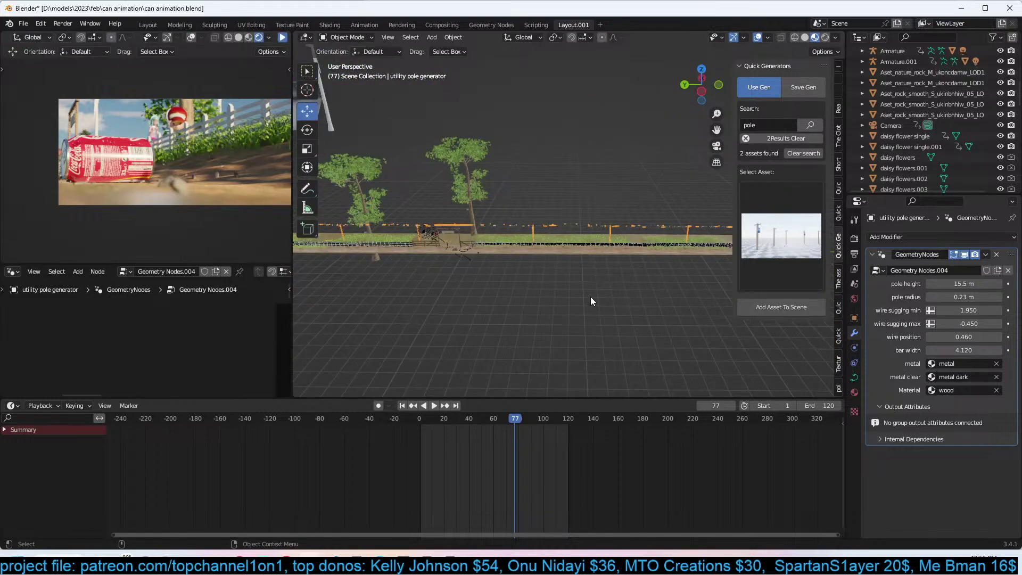
Set the utility poles' wire sugging max to -7.220 in camera view, and save the file with the rendered preview resumed.
{"action": "key", "text": "KP_0"}
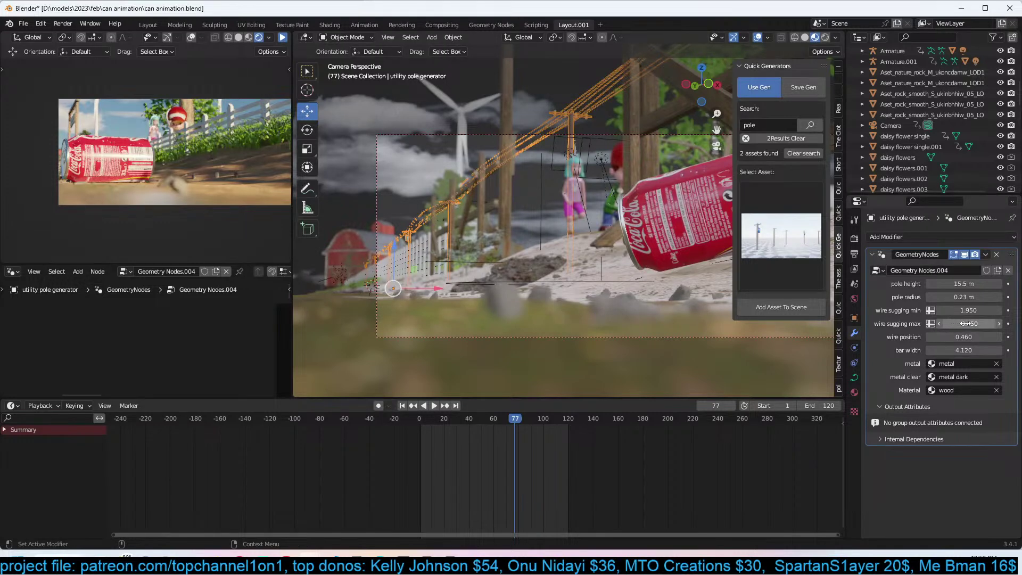
{"action": "left_click_drag", "start_coordinate": [969, 322], "coordinate": [937, 322]}
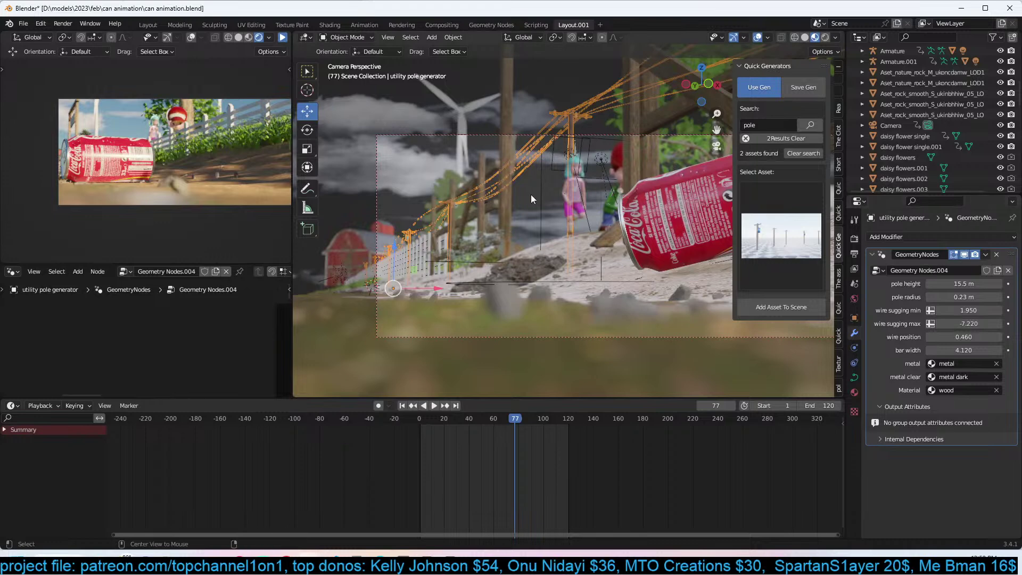
{"action": "left_click", "coordinate": [331, 145]}
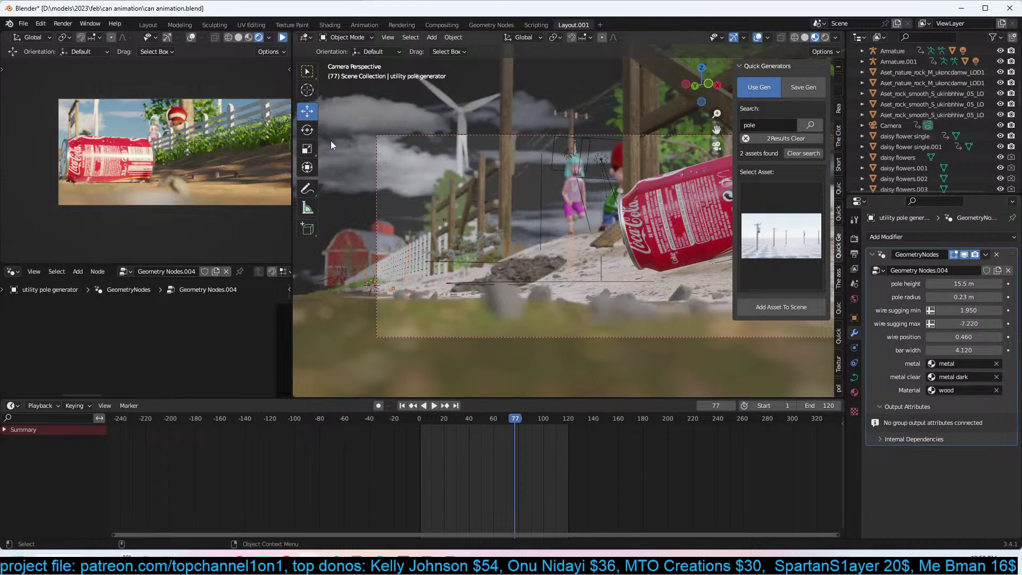
{"action": "left_click", "coordinate": [284, 39]}
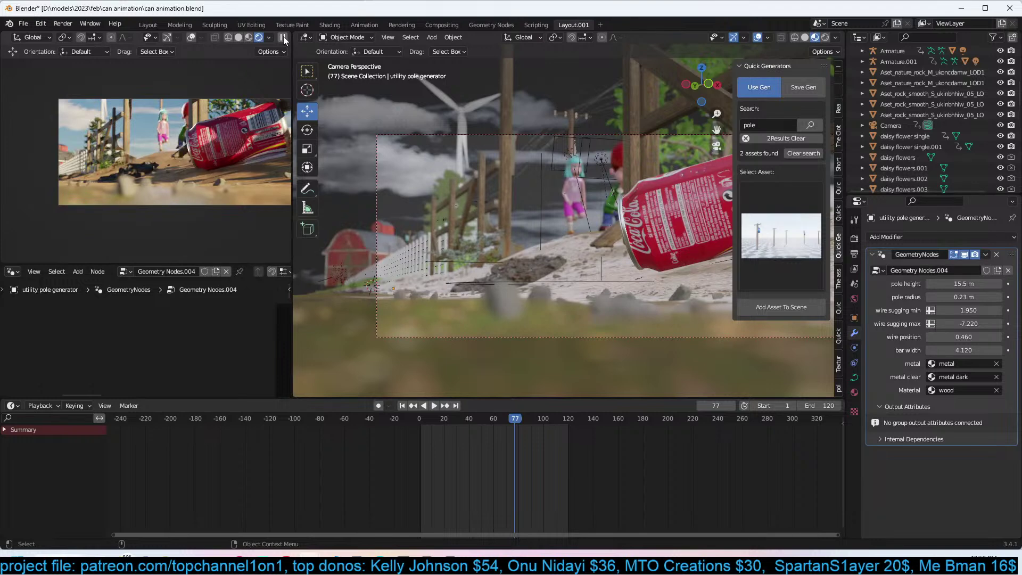
{"action": "key", "text": "ctrl+s"}
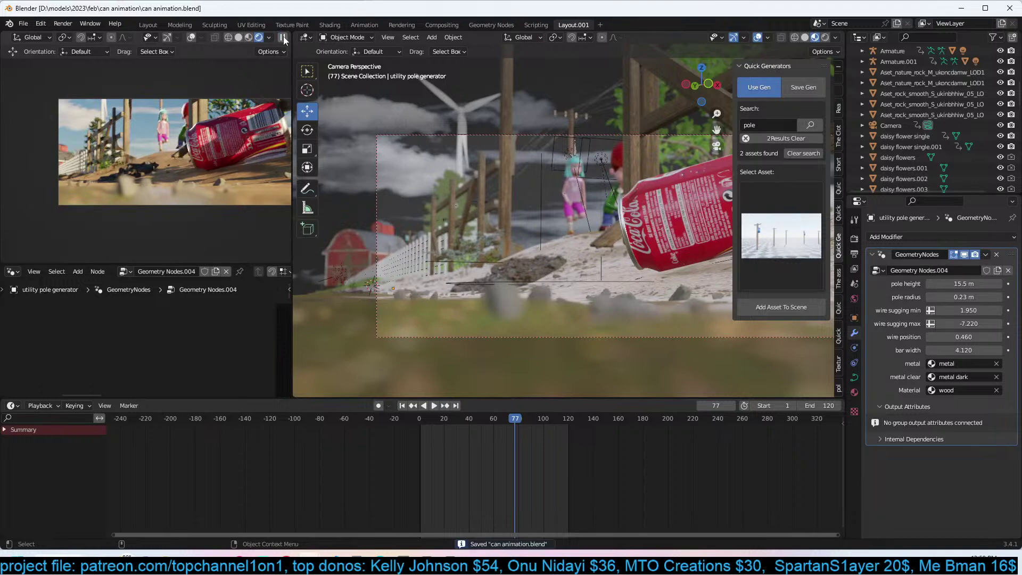
Scale up the rocky dirt patch beside the can, reposition it on the road's edge, and save the file.
{"action": "left_click", "coordinate": [534, 263]}
{"action": "key", "text": "s"}
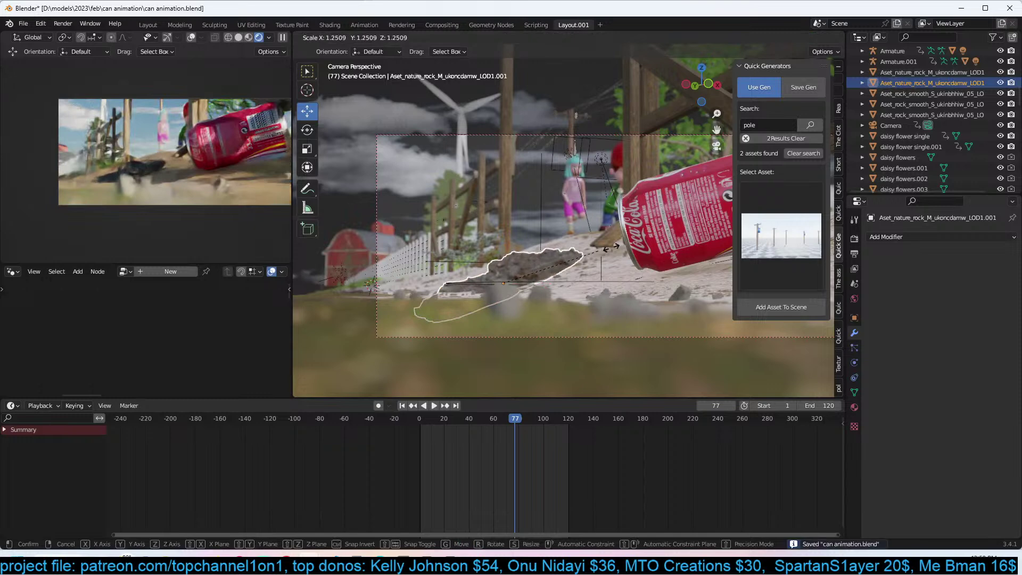
{"action": "left_click", "coordinate": [638, 244]}
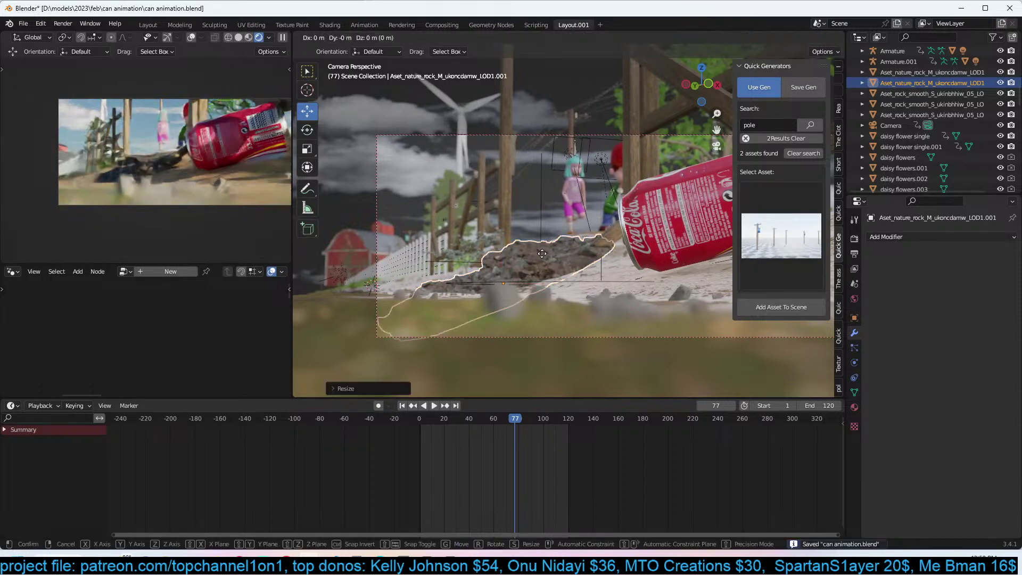
{"action": "key", "text": "g"}
{"action": "left_click", "coordinate": [558, 260]}
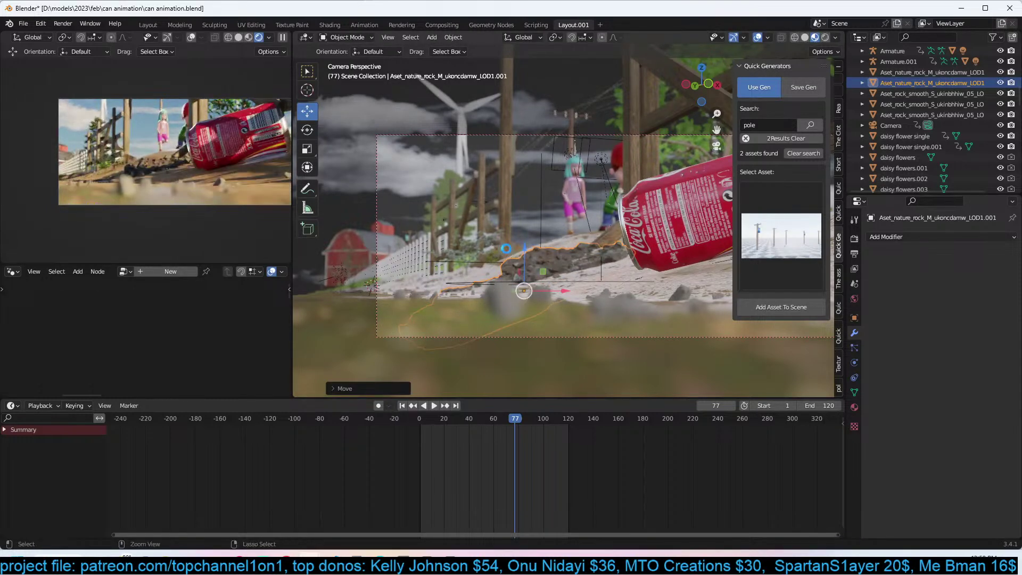
{"action": "key", "text": "ctrl+s"}
{"action": "left_click", "coordinate": [507, 249]}
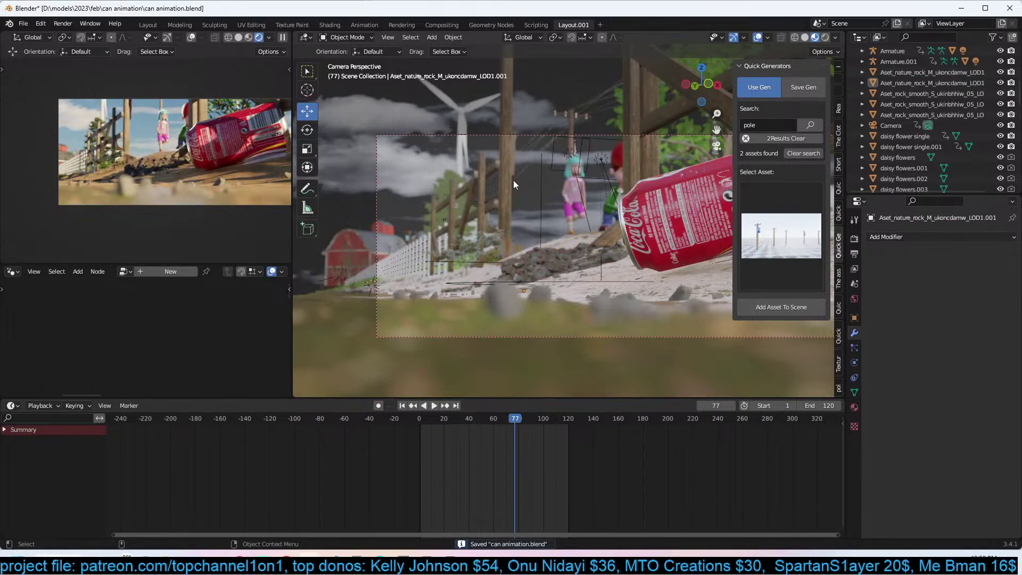
Duplicate the old house and move the copy horizontally behind the trees, to about X 63.6 m, Y -261.6 m.
{"action": "middle_click_drag", "start_coordinate": [560, 180], "coordinate": [561, 234]}
{"action": "scroll", "coordinate": [560, 233], "scroll_direction": "down", "scroll_amount": 6}
{"action": "scroll", "coordinate": [560, 234], "scroll_direction": "down", "scroll_amount": 10}
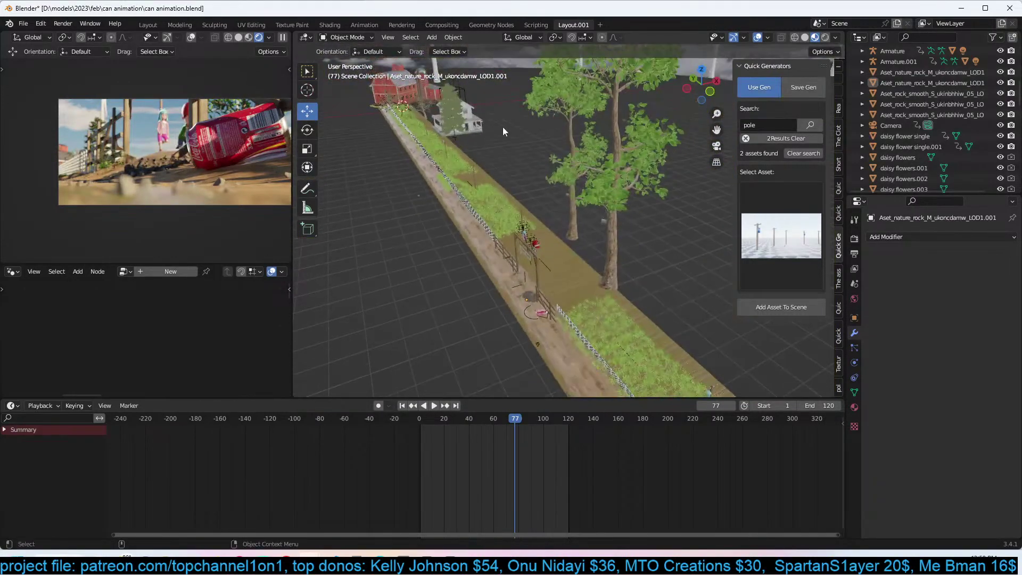
{"action": "left_click", "coordinate": [477, 116]}
{"action": "key", "text": "shift+d"}
{"action": "left_click", "coordinate": [491, 127]}
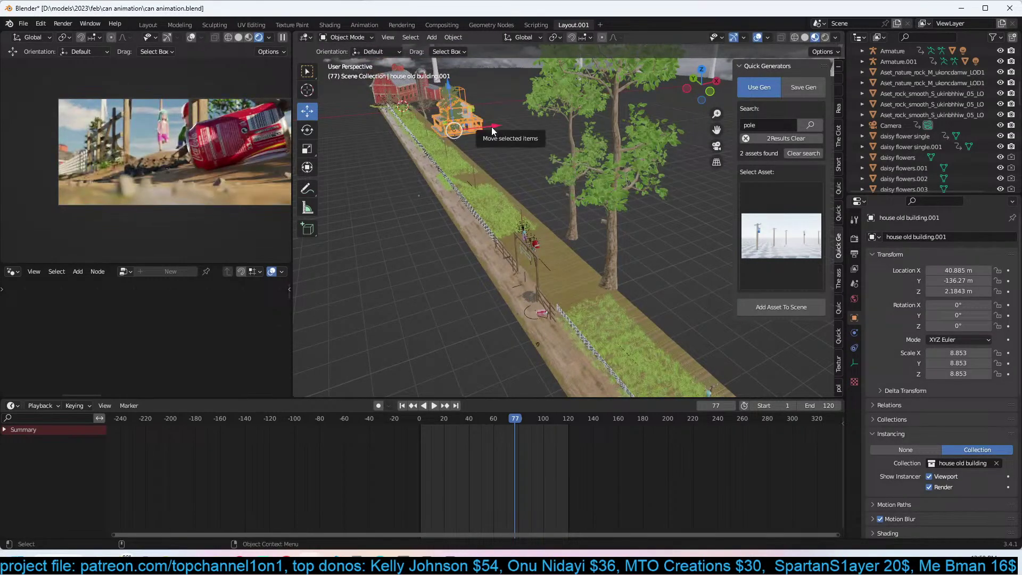
{"action": "key", "text": "g"}
{"action": "key", "text": "shift+z"}
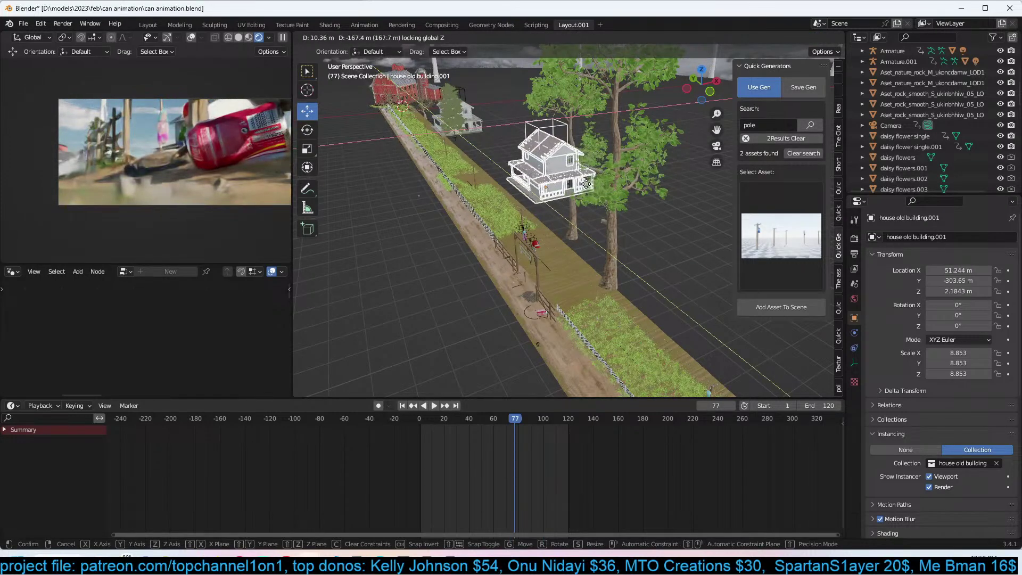
{"action": "left_click", "coordinate": [554, 165]}
Rotate the house copy to about 72.4° around Z and nudge it to about X 62.4 m, Y -260.8 m, Z 2.5 m.
{"action": "key", "text": "r"}
{"action": "key", "text": "z"}
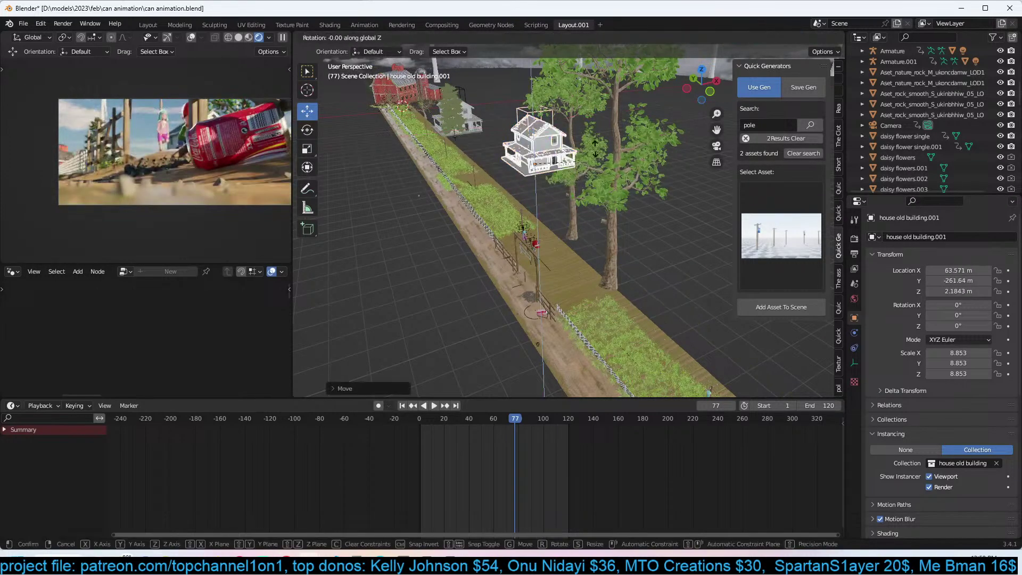
{"action": "left_click", "coordinate": [556, 78]}
{"action": "key", "text": "g"}
{"action": "left_click", "coordinate": [550, 94]}
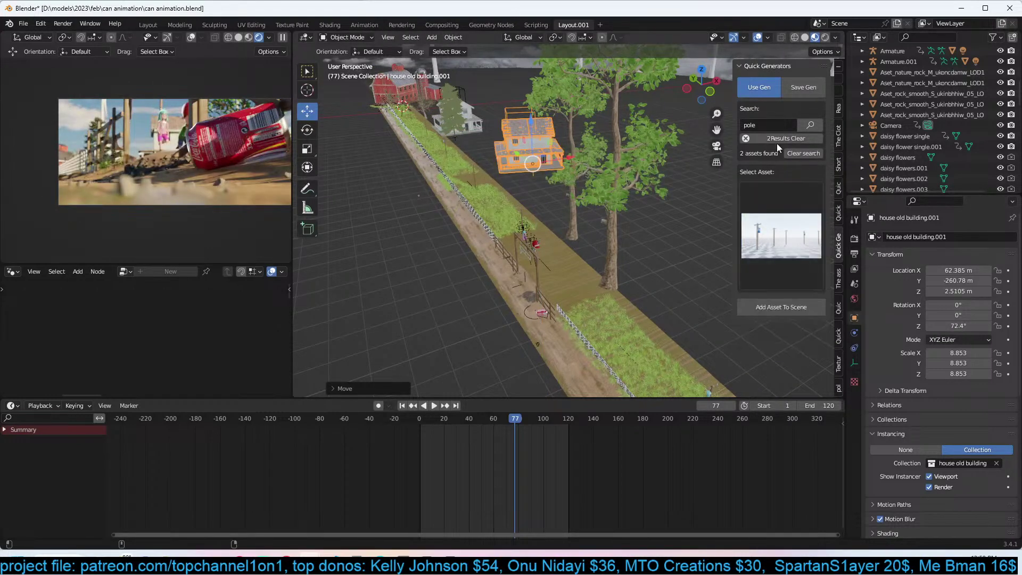
Clear the pole search and browse the generator, asset library and scatter tools for something else to add.
{"action": "left_click", "coordinate": [805, 138]}
{"action": "left_click", "coordinate": [777, 205]}
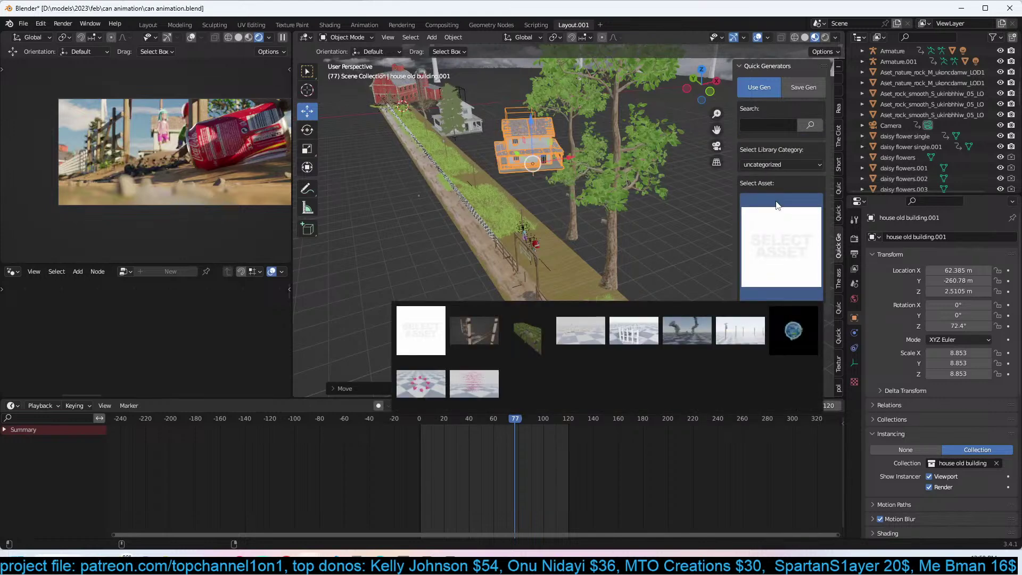
{"action": "left_click", "coordinate": [777, 203]}
{"action": "left_click", "coordinate": [839, 283]}
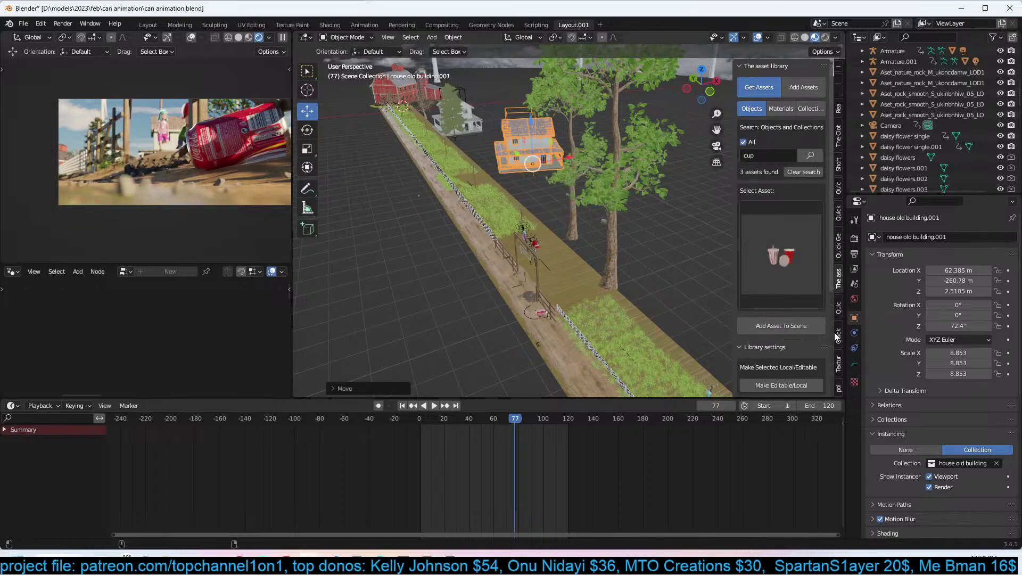
{"action": "scroll", "coordinate": [835, 333], "scroll_direction": "down", "scroll_amount": 5}
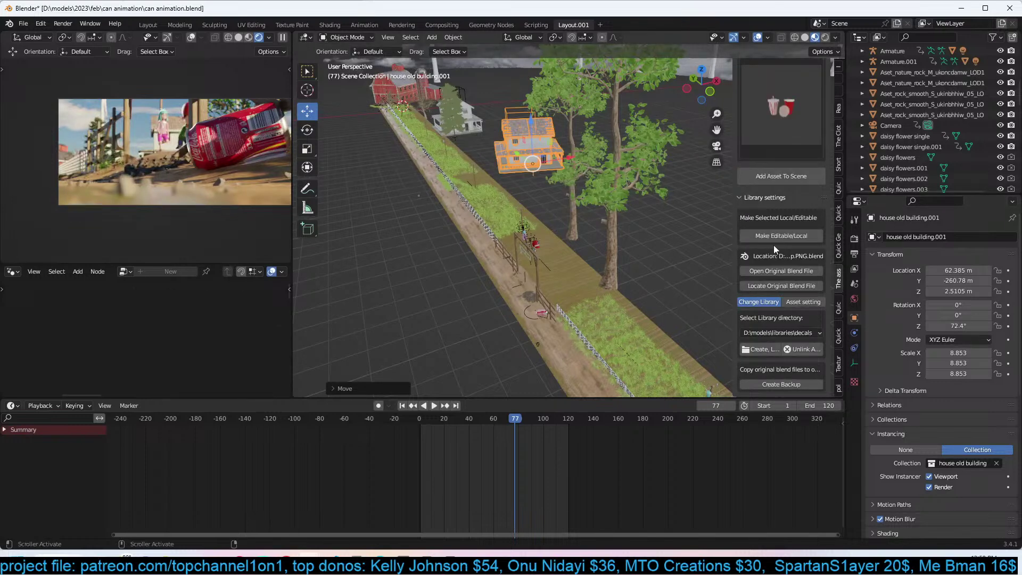
{"action": "scroll", "coordinate": [781, 313], "scroll_direction": "up", "scroll_amount": 3}
{"action": "scroll", "coordinate": [720, 251], "scroll_direction": "up", "scroll_amount": 1}
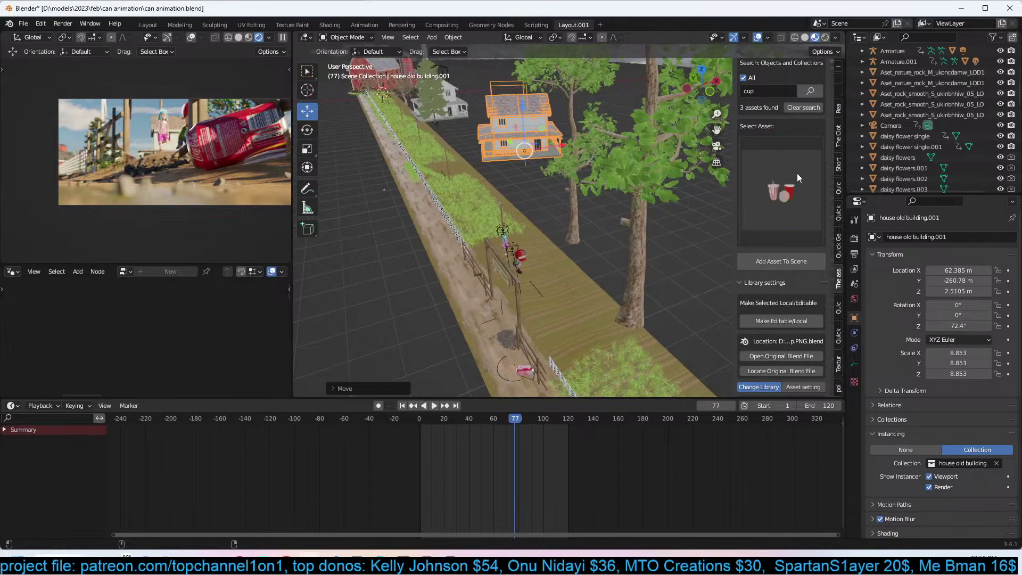
{"action": "left_click", "coordinate": [839, 311]}
{"action": "left_click", "coordinate": [841, 329]}
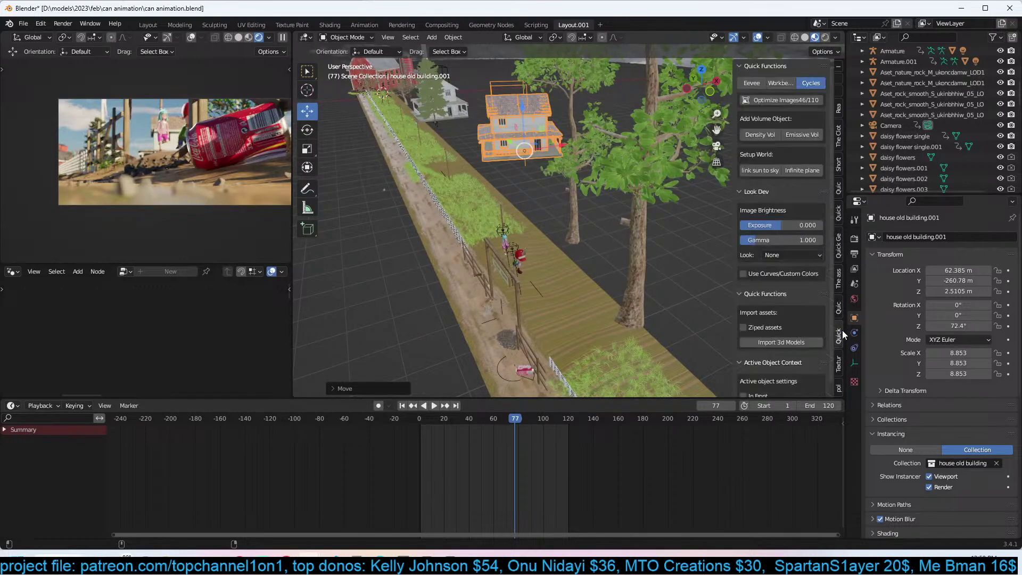
{"action": "left_click", "coordinate": [840, 215]}
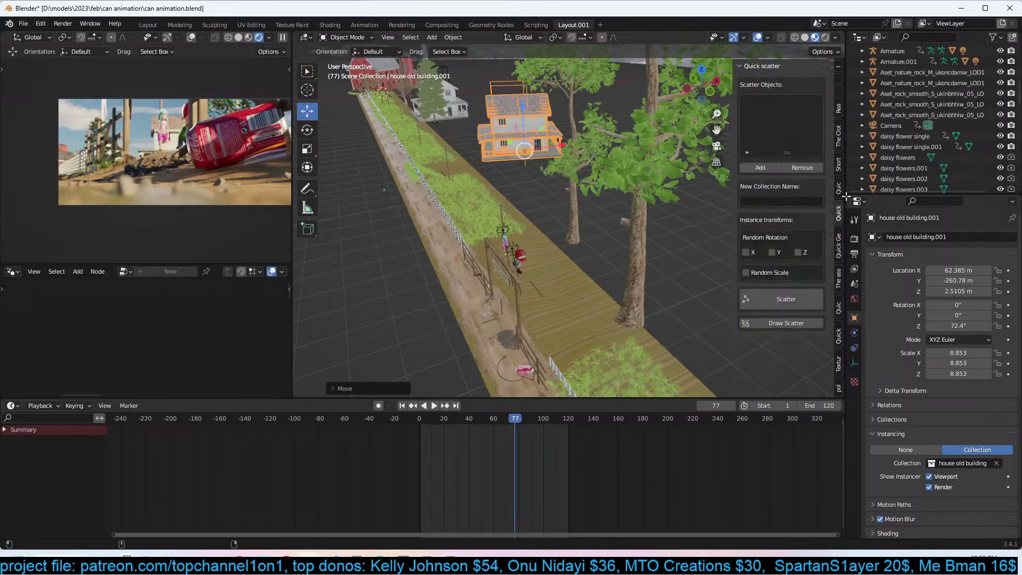
Import the hanging leafy vine from the weeds plants collection and snap it to the 3D cursor.
{"action": "left_click", "coordinate": [839, 189]}
{"action": "left_click", "coordinate": [790, 152]}
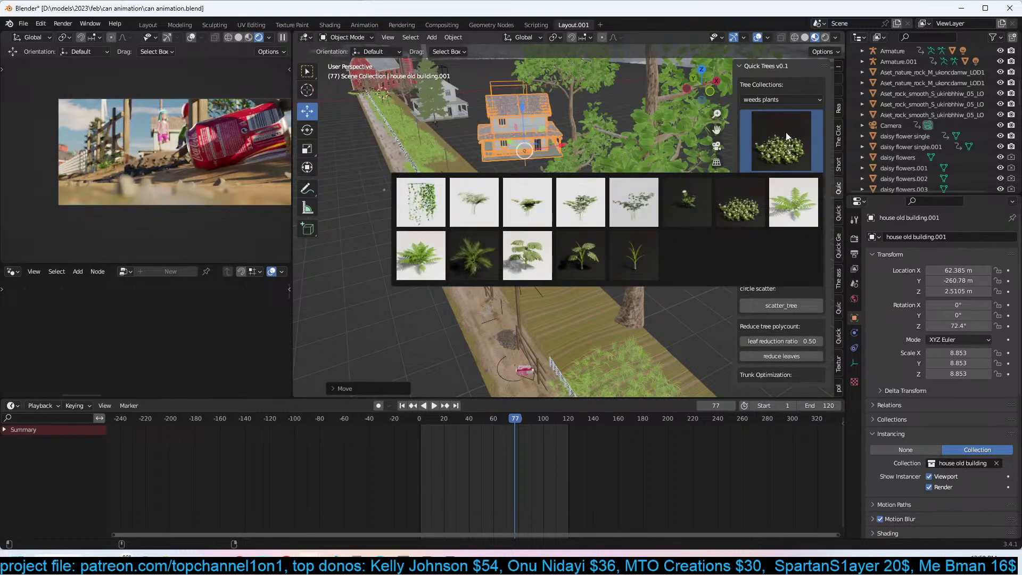
{"action": "left_click", "coordinate": [431, 213]}
{"action": "middle_click_drag", "start_coordinate": [437, 218], "coordinate": [576, 258]}
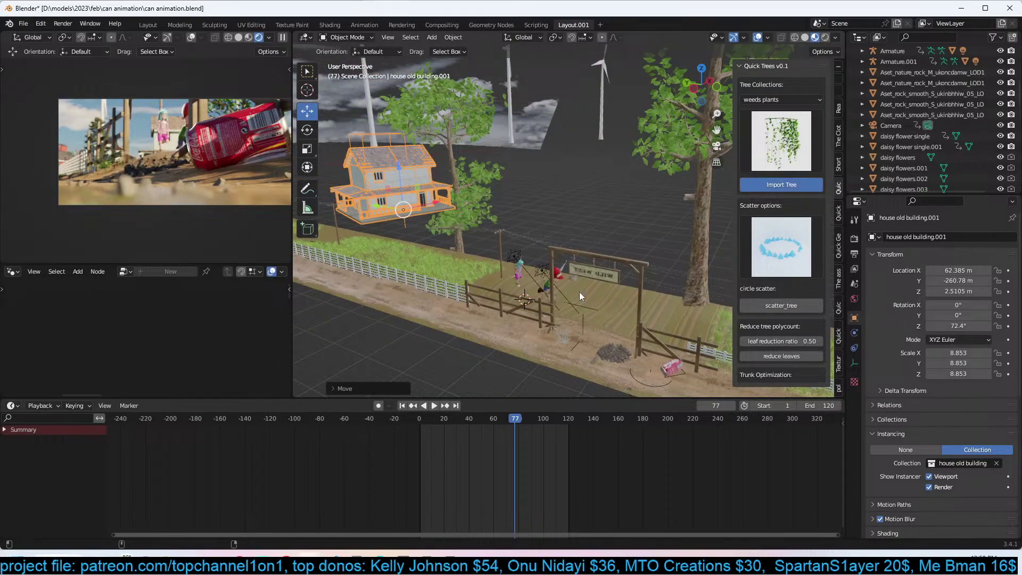
{"action": "key", "text": "shift+s"}
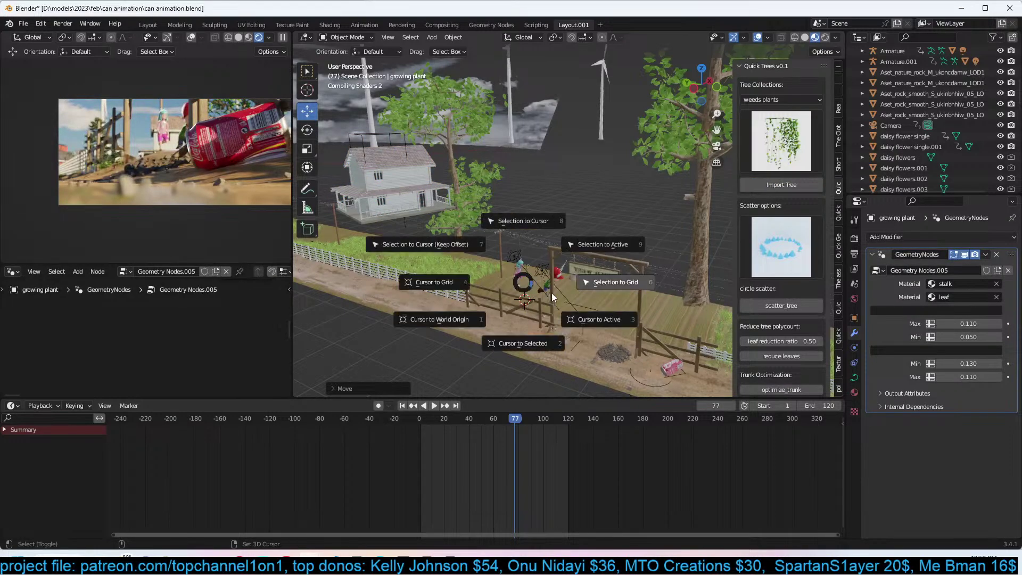
{"action": "left_click", "coordinate": [543, 265]}
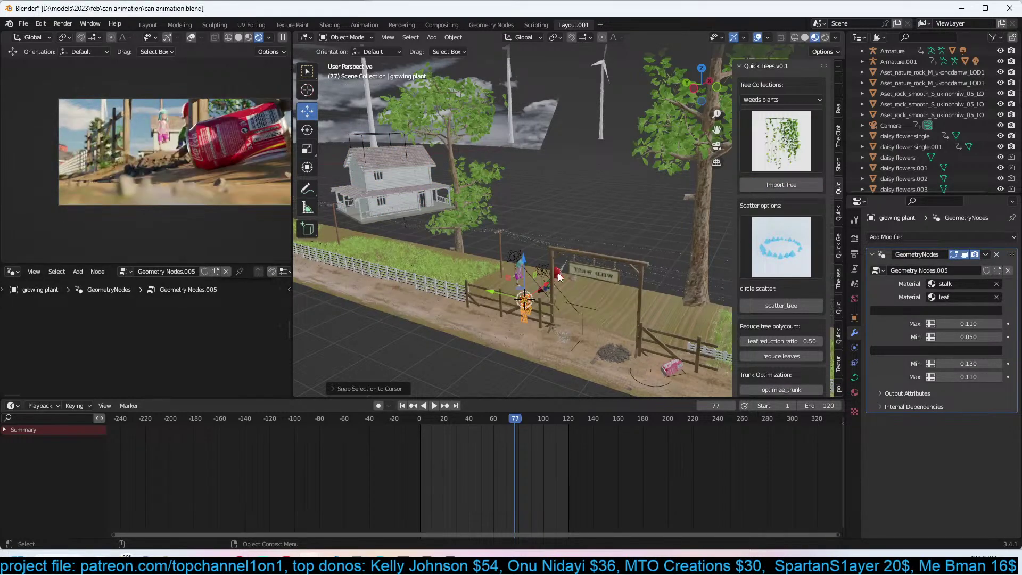
Rotate the hanging vine in the top view so that it lines up with the wooden fence beside the gate.
{"action": "key", "text": "KP_Decimal"}
{"action": "middle_click_drag", "start_coordinate": [578, 279], "coordinate": [574, 331]}
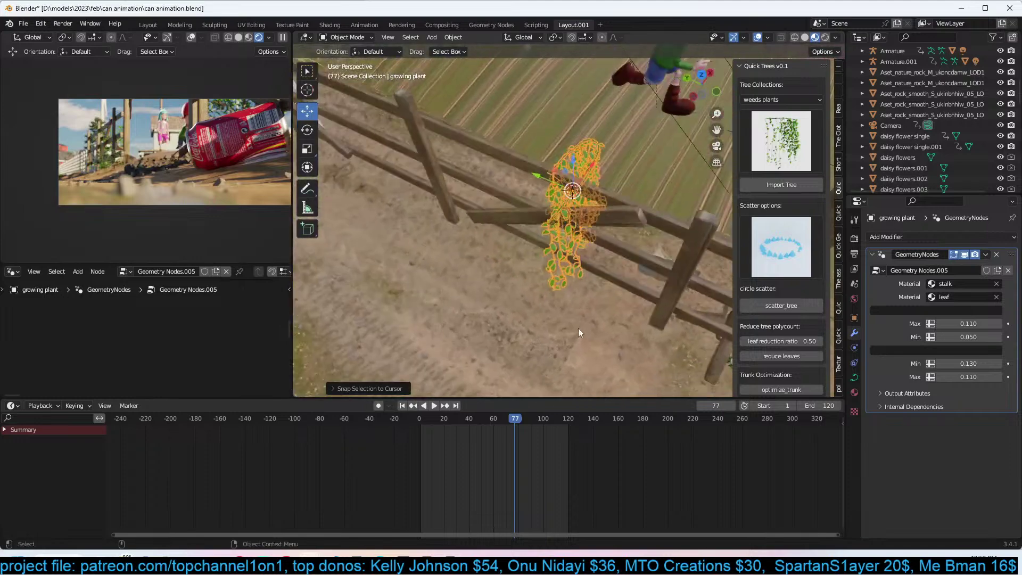
{"action": "key", "text": "KP_7"}
{"action": "key", "text": "r"}
{"action": "left_click", "coordinate": [575, 183]}
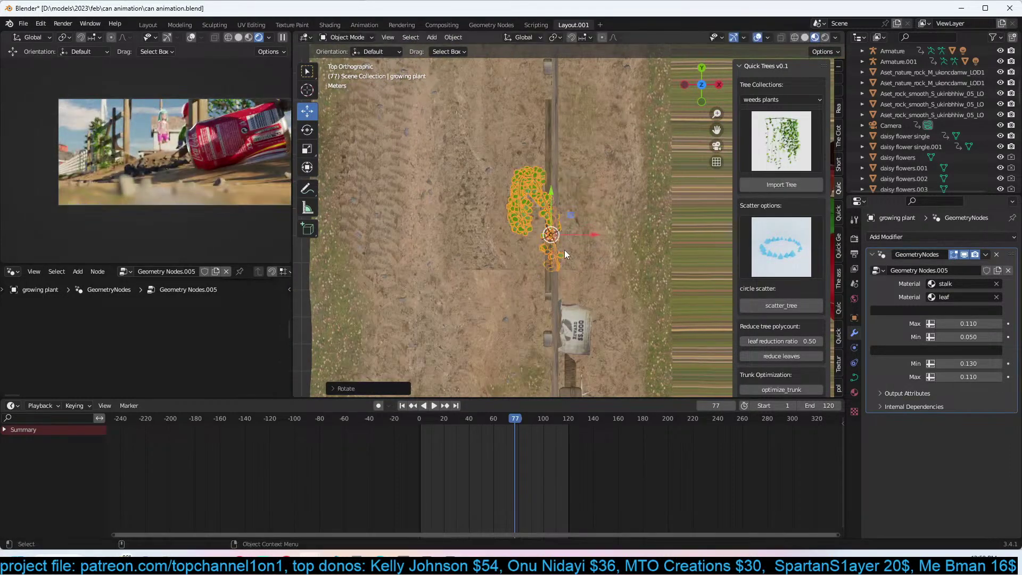
Delete the vine curve's control points that stick out over the dirt road, keeping the part along the fence.
{"action": "key", "text": "Tab"}
{"action": "left_click_drag", "start_coordinate": [494, 146], "coordinate": [546, 247]}
{"action": "key", "text": "x"}
{"action": "left_click", "coordinate": [547, 247]}
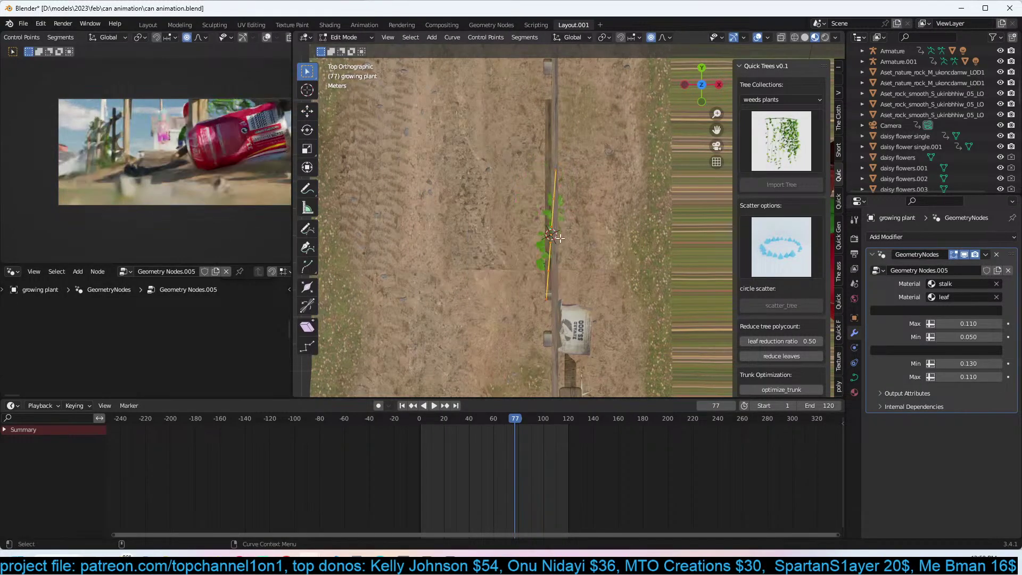
Scale up the remaining vine curve and rotate it to follow the fence rail, then return to object mode.
{"action": "key", "text": "s"}
{"action": "left_click", "coordinate": [592, 314]}
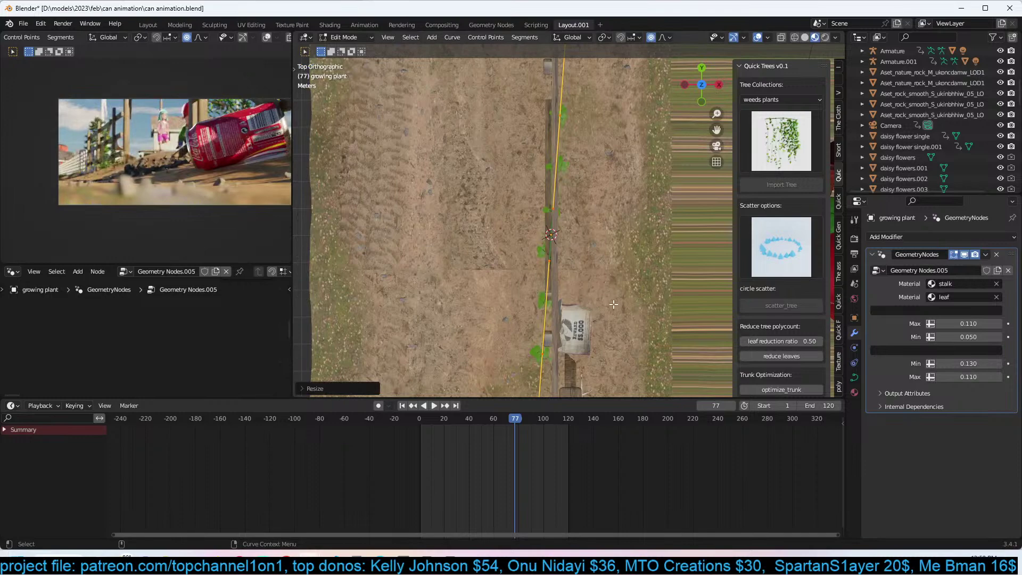
{"action": "key", "text": "r"}
{"action": "left_click", "coordinate": [620, 300]}
{"action": "key", "text": "Tab"}
Increase the cuts of the Subdivide Curve node in the vine's geometry nodes to hang many more strands.
{"action": "middle_click_drag", "start_coordinate": [621, 300], "coordinate": [631, 229]}
{"action": "key", "text": "Home"}
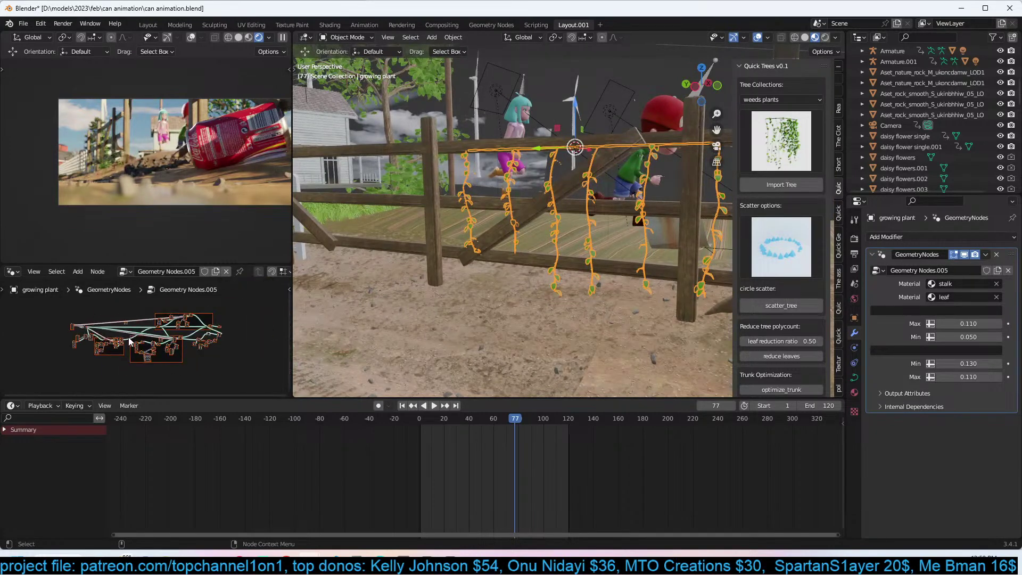
{"action": "left_click", "coordinate": [129, 369]}
{"action": "scroll", "coordinate": [114, 370], "scroll_direction": "up", "scroll_amount": 6}
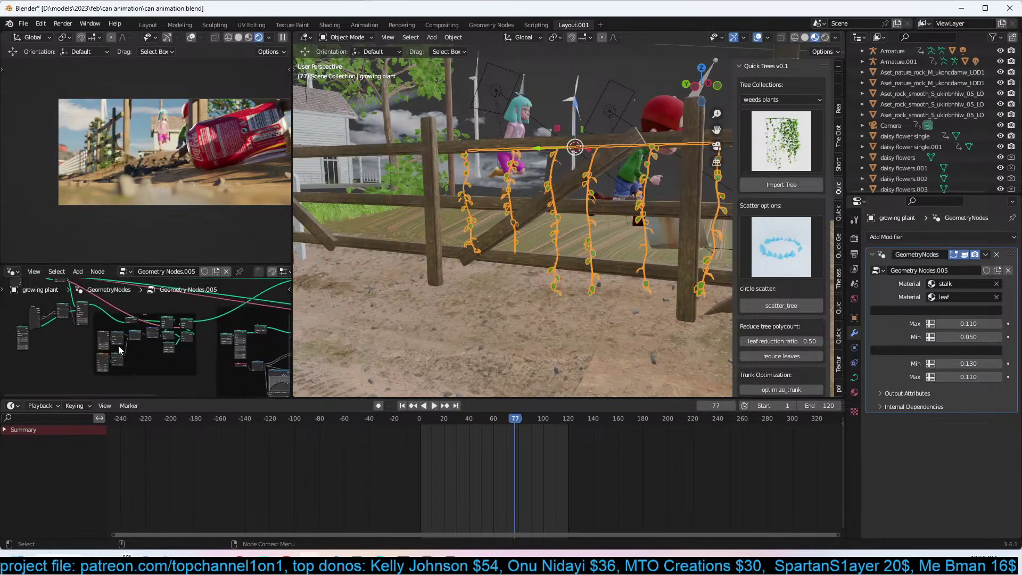
{"action": "scroll", "coordinate": [118, 345], "scroll_direction": "up", "scroll_amount": 6}
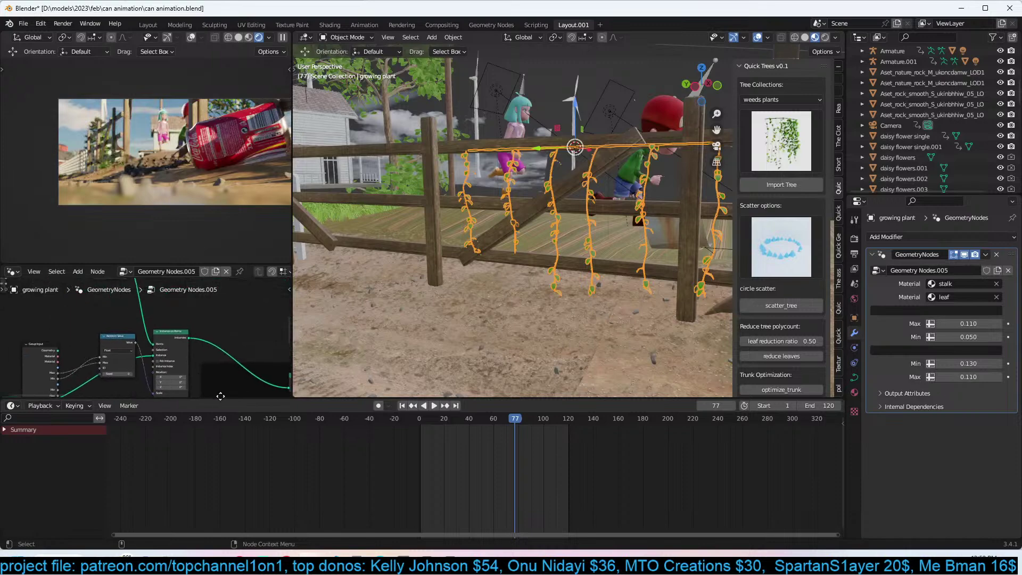
{"action": "scroll", "coordinate": [165, 343], "scroll_direction": "up", "scroll_amount": 3}
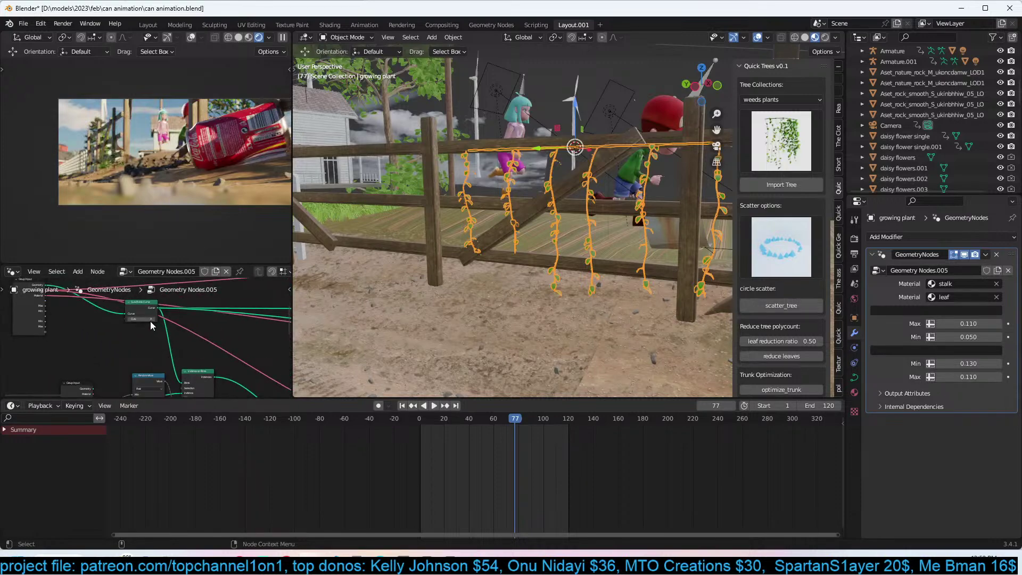
{"action": "left_click_drag", "start_coordinate": [149, 318], "coordinate": [152, 319]}
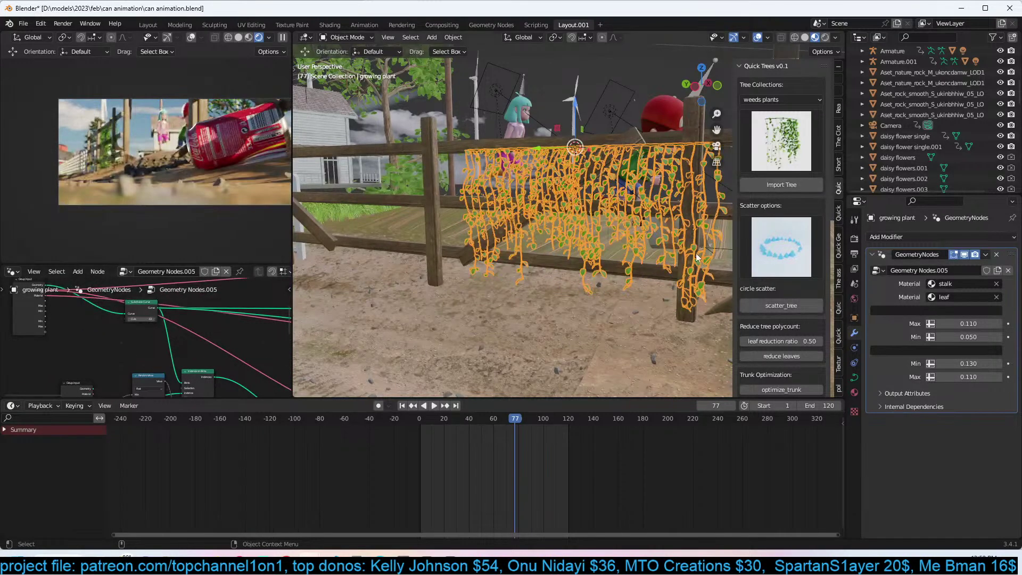
Move the vine slightly higher along the fence rail, check it through the camera and save the file.
{"action": "key", "text": "g"}
{"action": "left_click", "coordinate": [688, 229]}
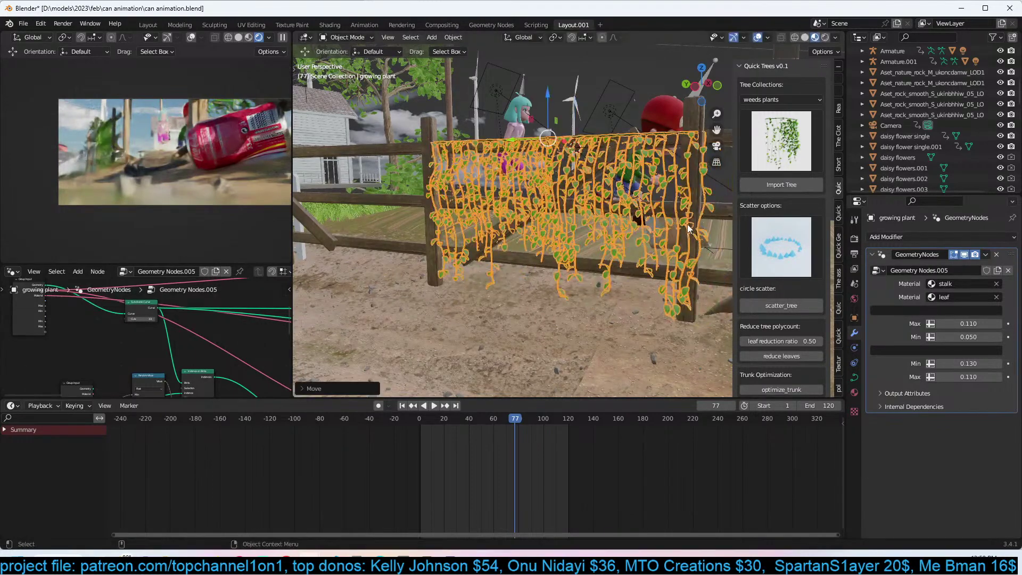
{"action": "left_click", "coordinate": [652, 257]}
{"action": "key", "text": "KP_0"}
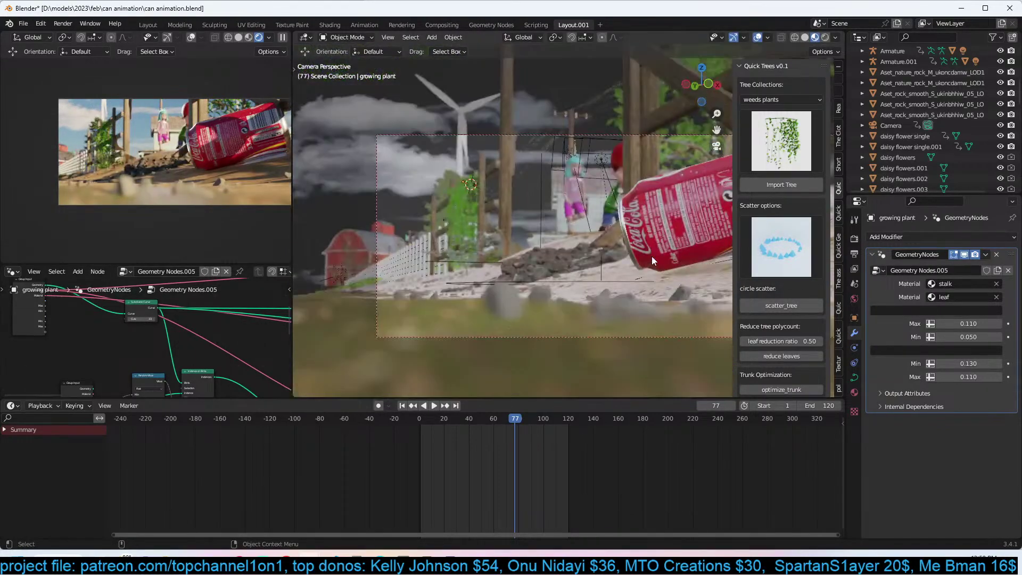
{"action": "key", "text": "ctrl+s"}
Duplicate the short grass patch along the field, place the copy over the bare ground behind the gate and save the file.
{"action": "scroll", "coordinate": [607, 296], "scroll_direction": "down", "scroll_amount": 3}
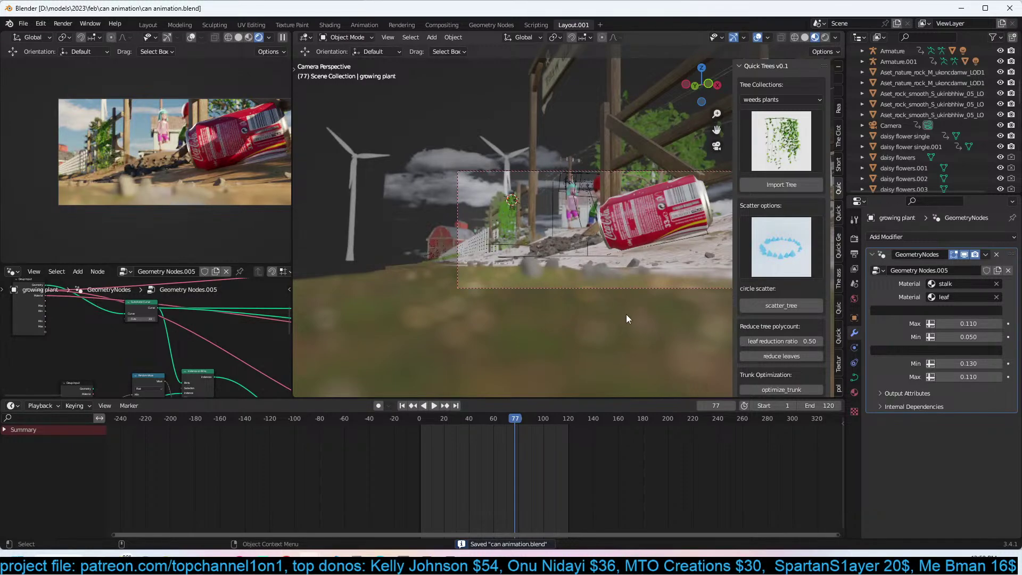
{"action": "middle_click_drag", "start_coordinate": [618, 327], "coordinate": [621, 258]}
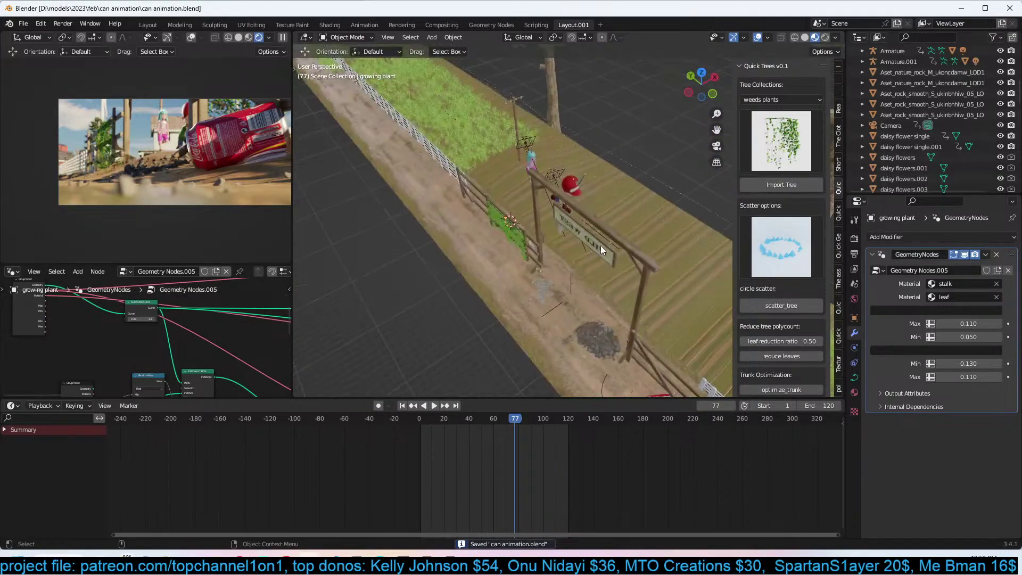
{"action": "left_click", "coordinate": [662, 212]}
{"action": "middle_click_drag", "start_coordinate": [663, 212], "coordinate": [662, 242]}
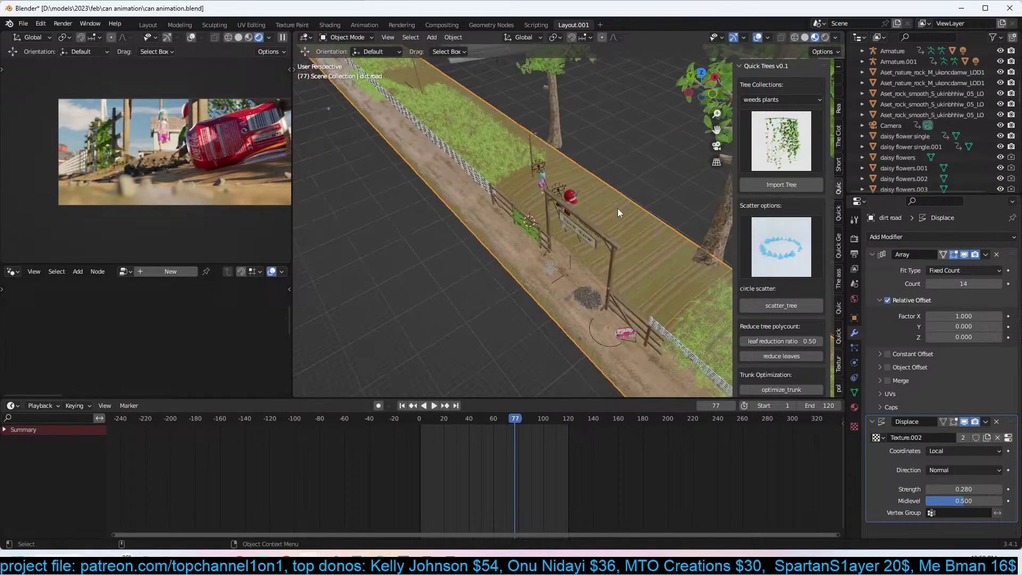
{"action": "left_click", "coordinate": [511, 145]}
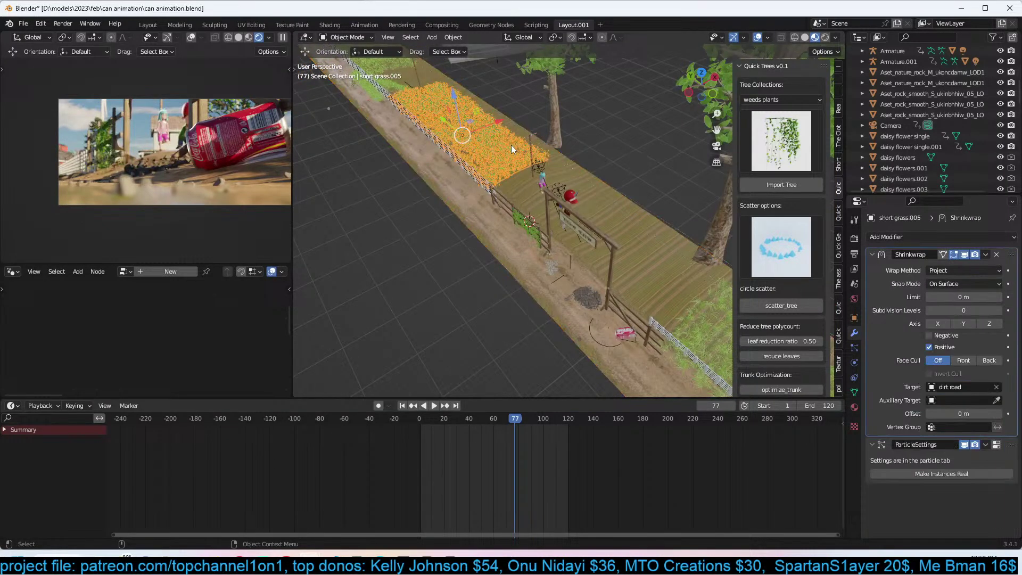
{"action": "key", "text": "KP_7"}
{"action": "key", "text": "g"}
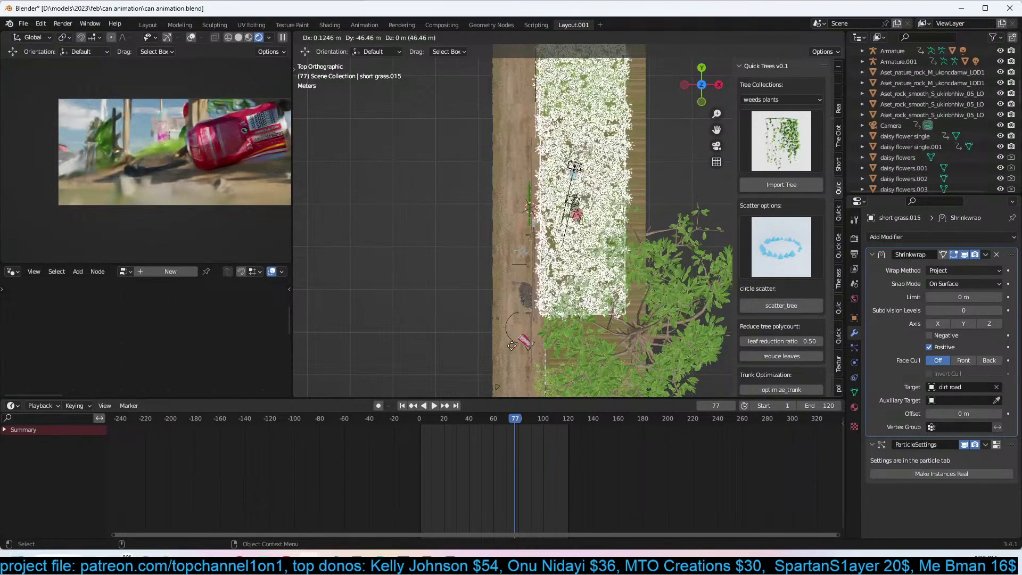
{"action": "left_click", "coordinate": [531, 343]}
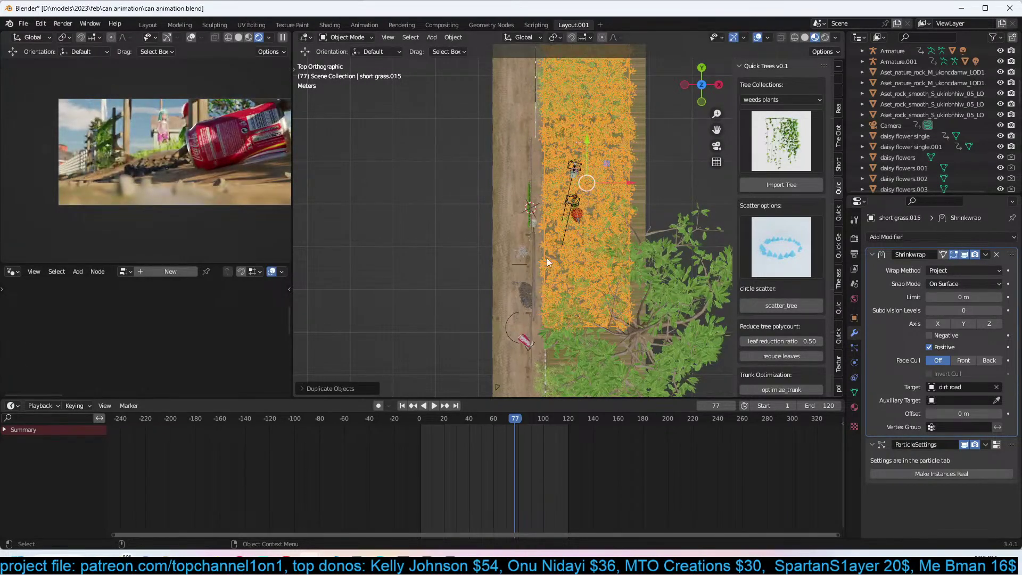
{"action": "key", "text": "alt+a"}
{"action": "key", "text": "ctrl+s"}
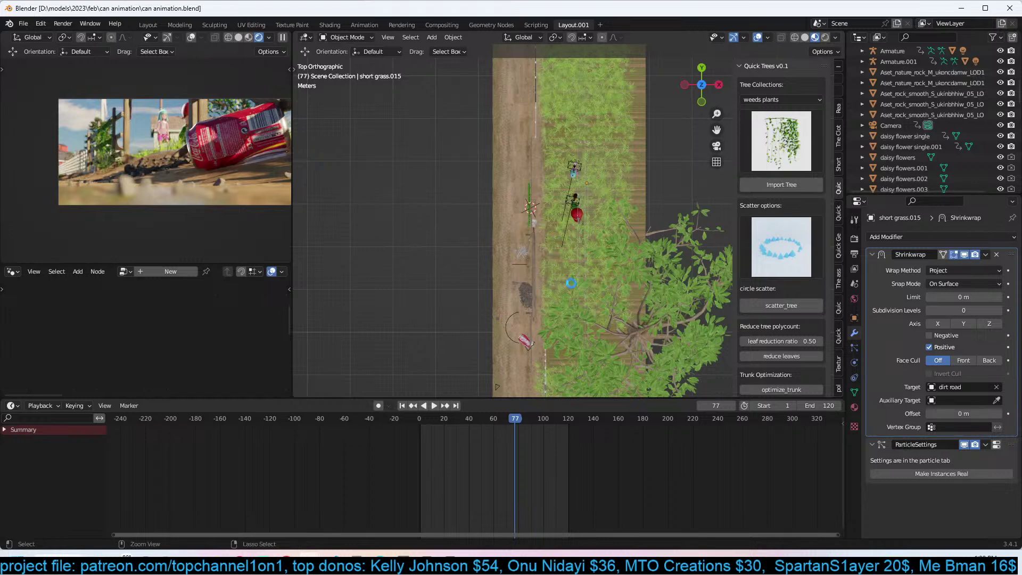
{"action": "key", "text": "ctrl+s"}
Go to frame 112, play back the rendered animation from New Folder(38) and close the player.
{"action": "left_click_drag", "start_coordinate": [494, 428], "coordinate": [559, 436]}
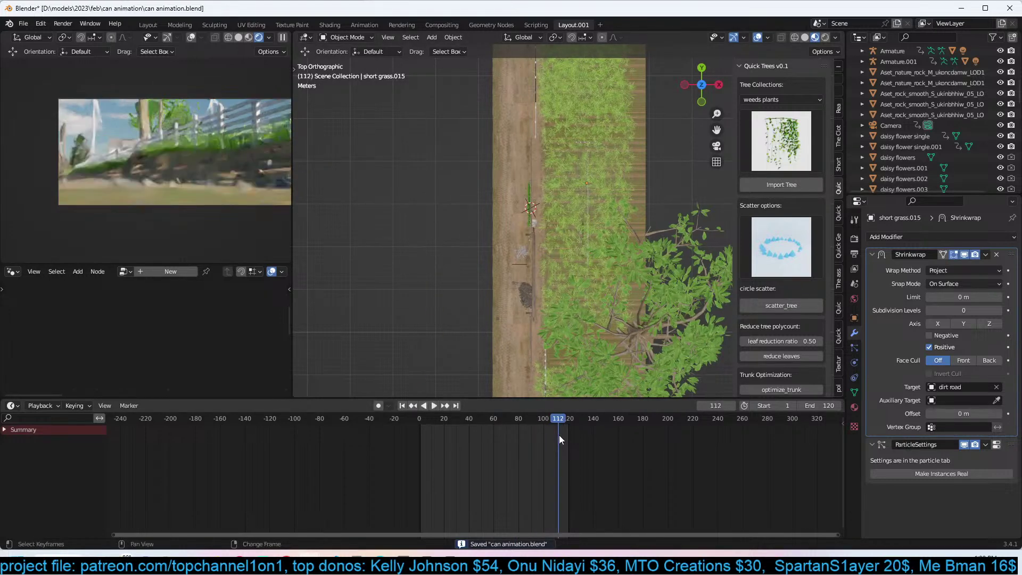
{"action": "left_click", "coordinate": [56, 24]}
{"action": "left_click", "coordinate": [91, 87]}
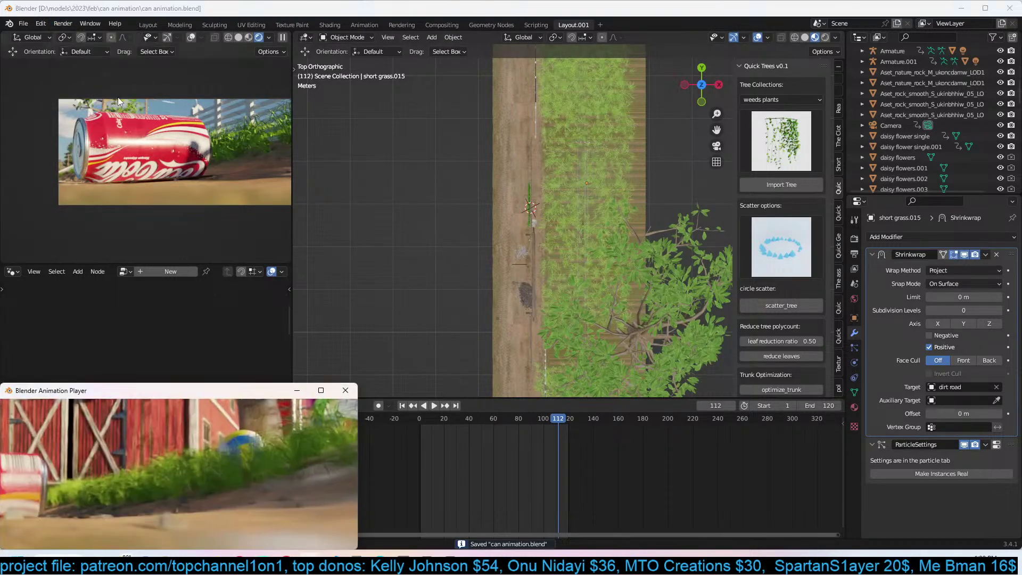
{"action": "left_click_drag", "start_coordinate": [232, 392], "coordinate": [260, 135]}
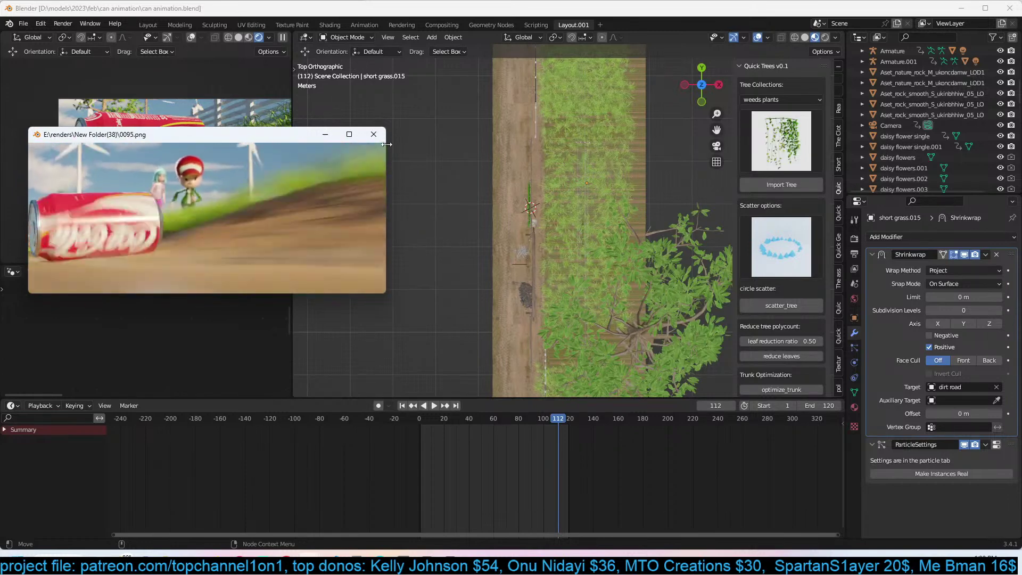
{"action": "left_click", "coordinate": [382, 129]}
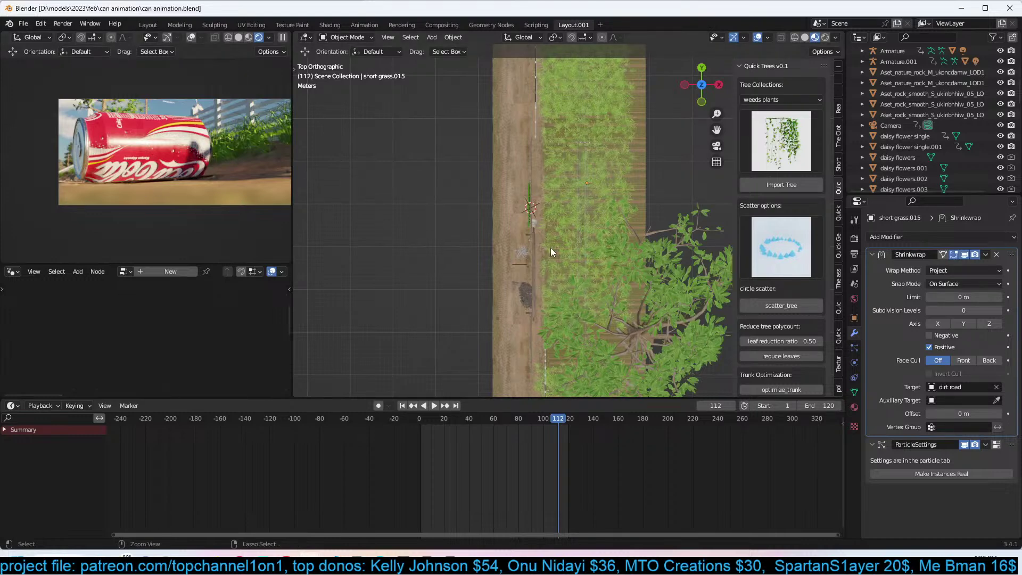
Save the file and set the render output folder to E:\renders\New Folder(36)\.
{"action": "key", "text": "ctrl+s"}
{"action": "left_click", "coordinate": [63, 24]}
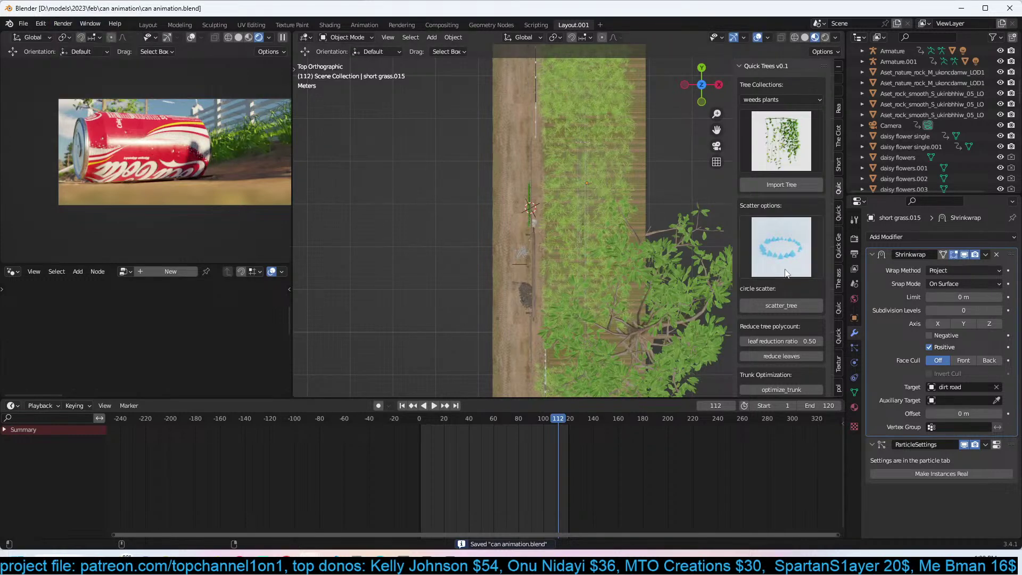
{"action": "left_click", "coordinate": [854, 253]}
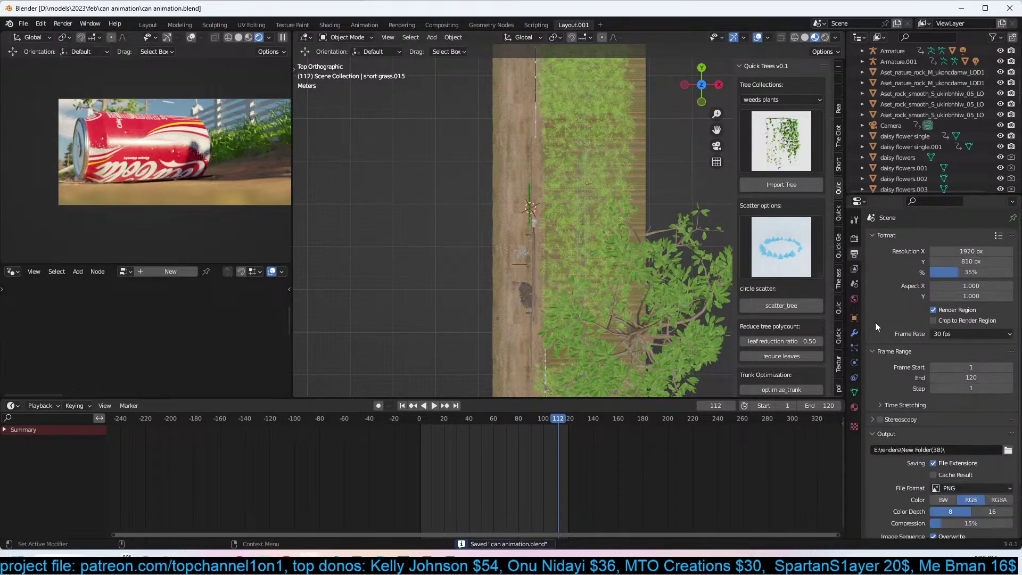
{"action": "left_click", "coordinate": [1008, 450]}
{"action": "left_click", "coordinate": [362, 128]}
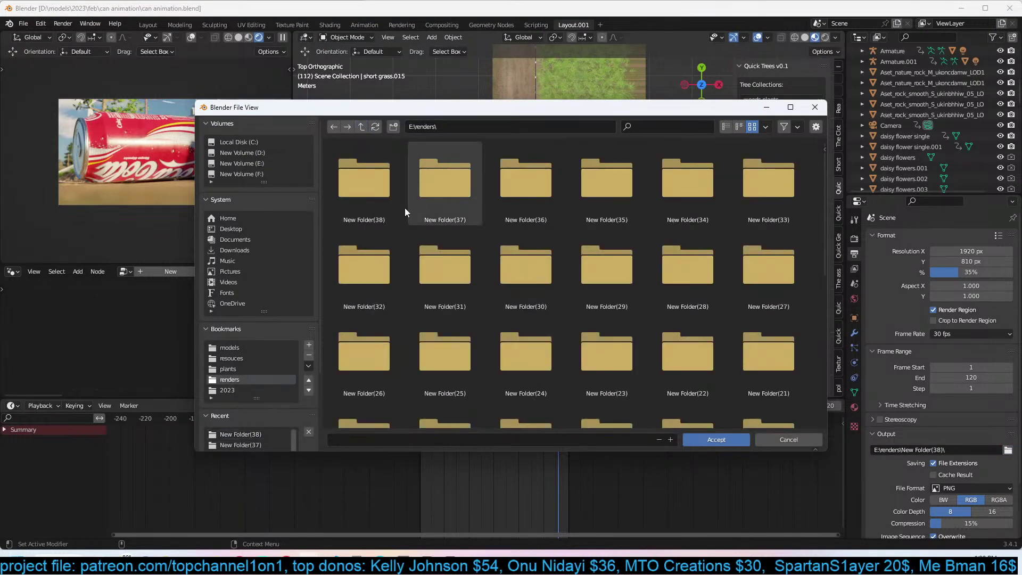
{"action": "double_click", "coordinate": [534, 210]}
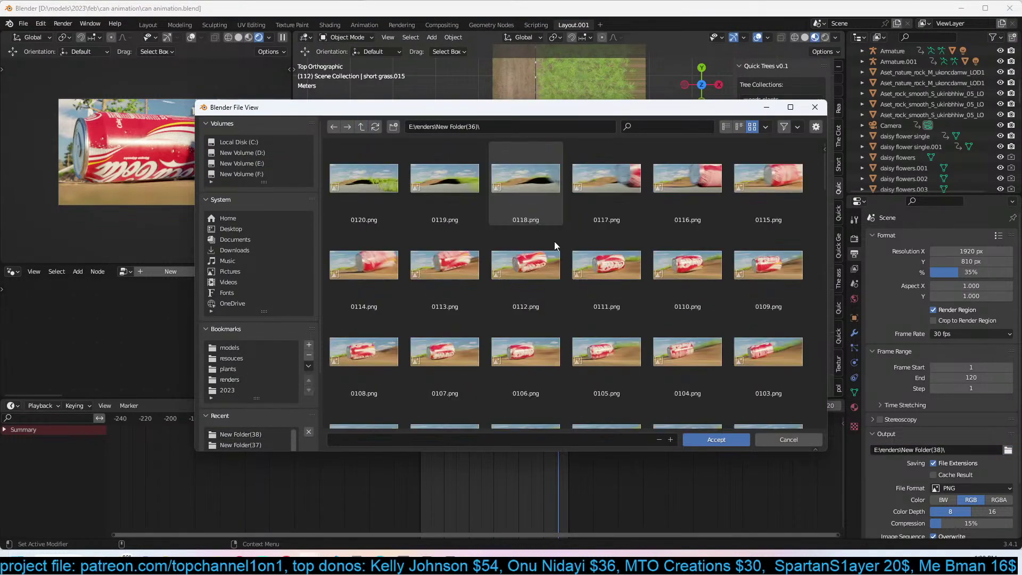
{"action": "left_click", "coordinate": [716, 439]}
Play back the rendered animation from New Folder(36) and dismiss the player window.
{"action": "left_click", "coordinate": [63, 24]}
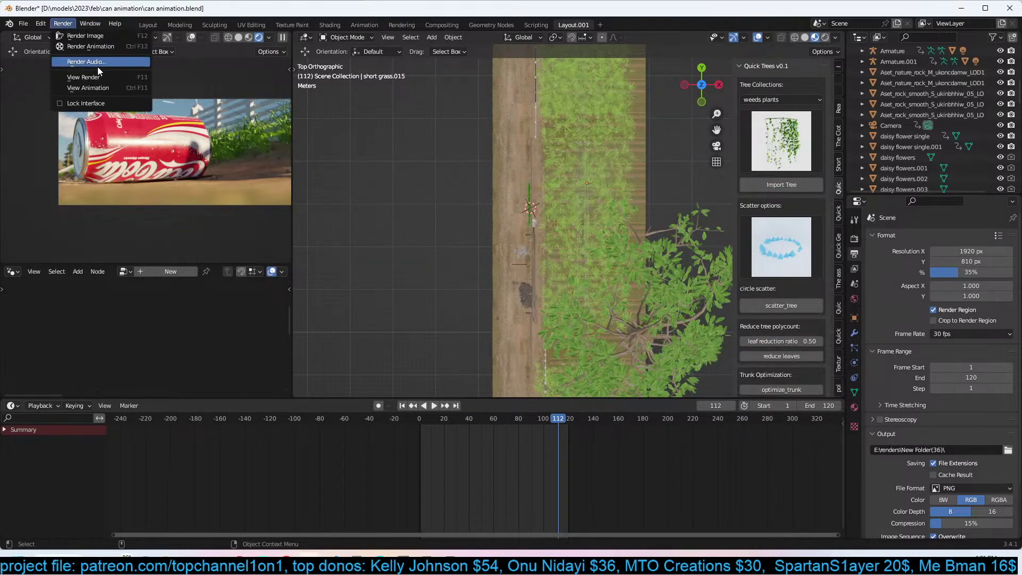
{"action": "left_click", "coordinate": [98, 84]}
{"action": "left_click_drag", "start_coordinate": [225, 391], "coordinate": [445, 89]}
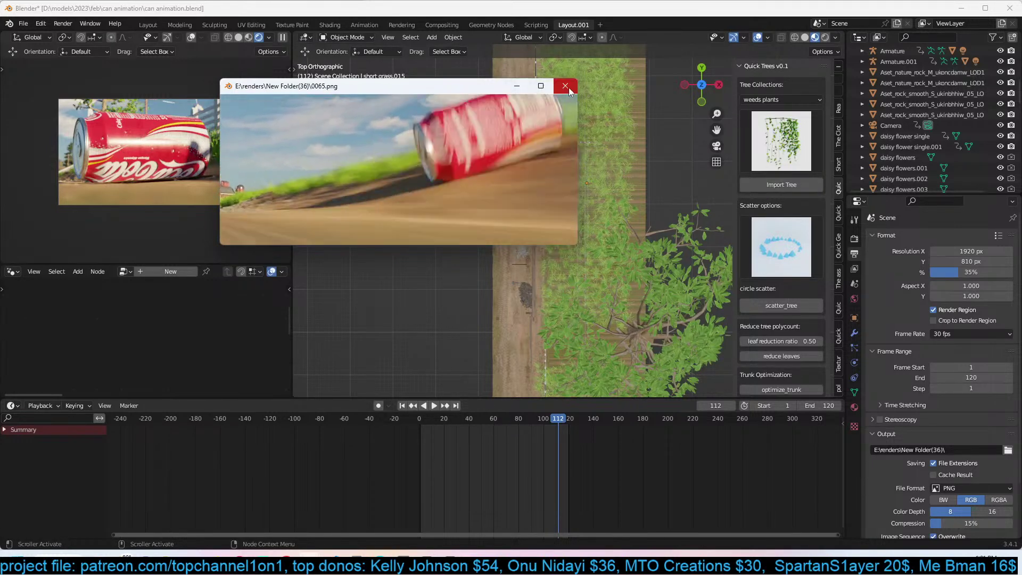
{"action": "left_click", "coordinate": [516, 86]}
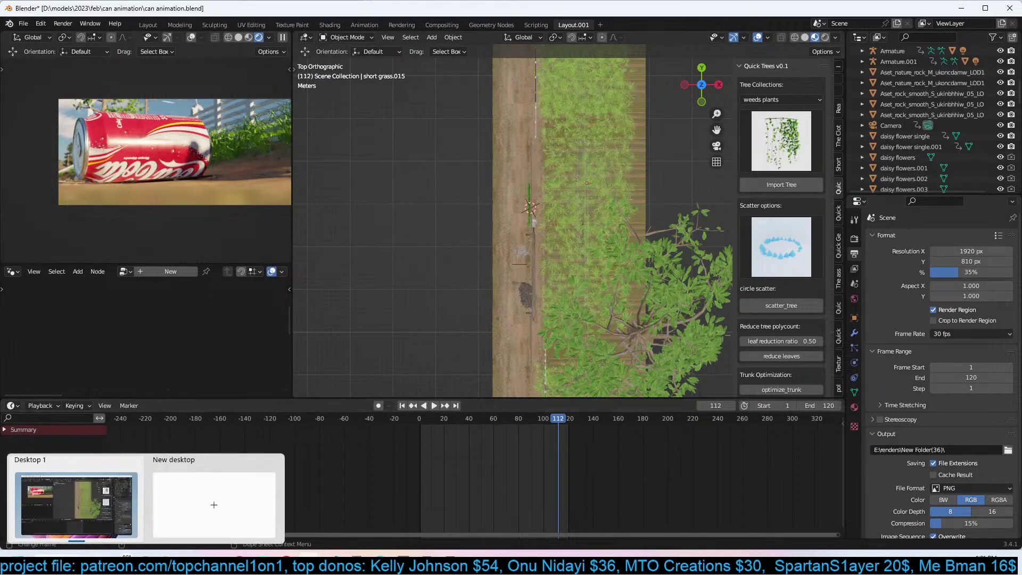
Switch to Adobe Premiere Pro 2021 and open the recent project Untitleddfg.prproj1.prproj.
{"action": "key", "text": "super+s"}
{"action": "type", "text": "pre"}
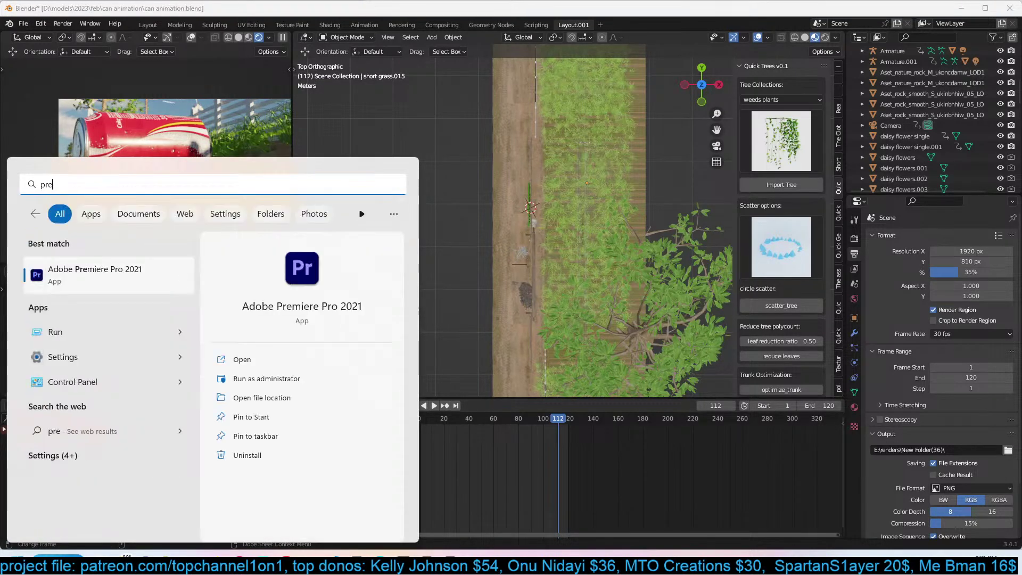
{"action": "left_click", "coordinate": [78, 286]}
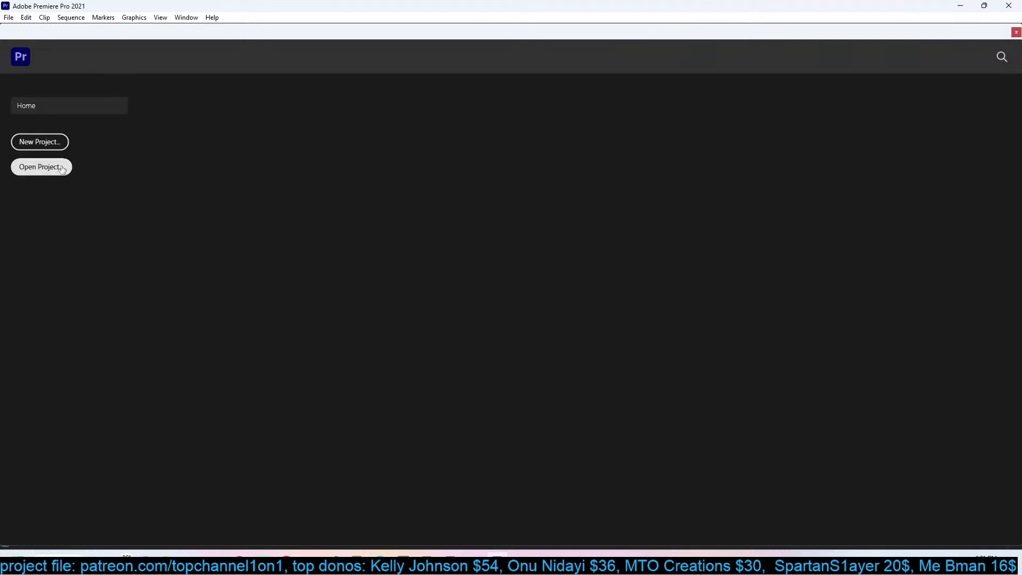
{"action": "left_click", "coordinate": [9, 17]}
{"action": "mouse_move", "coordinate": [131, 67]}
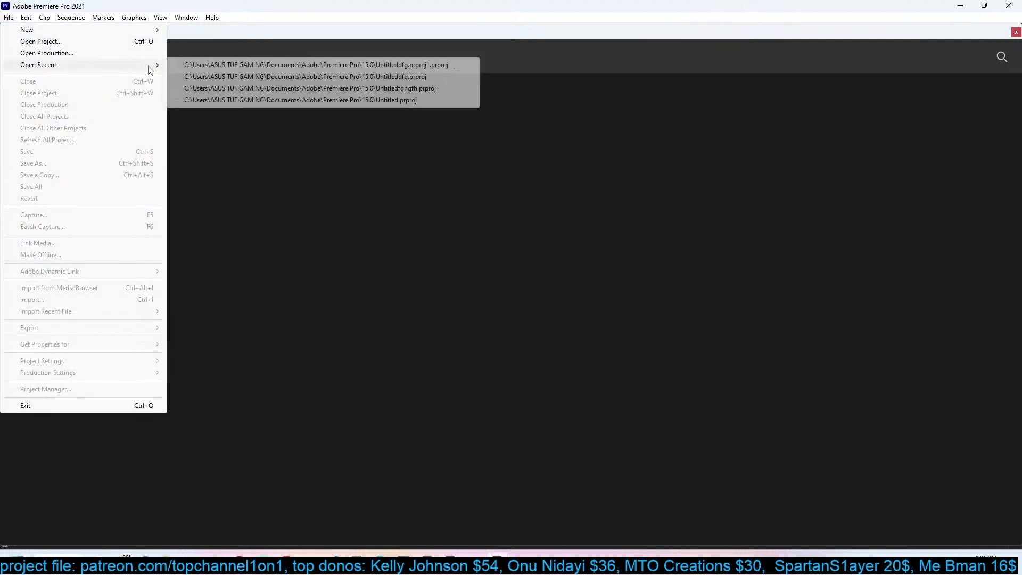
{"action": "left_click", "coordinate": [219, 66]}
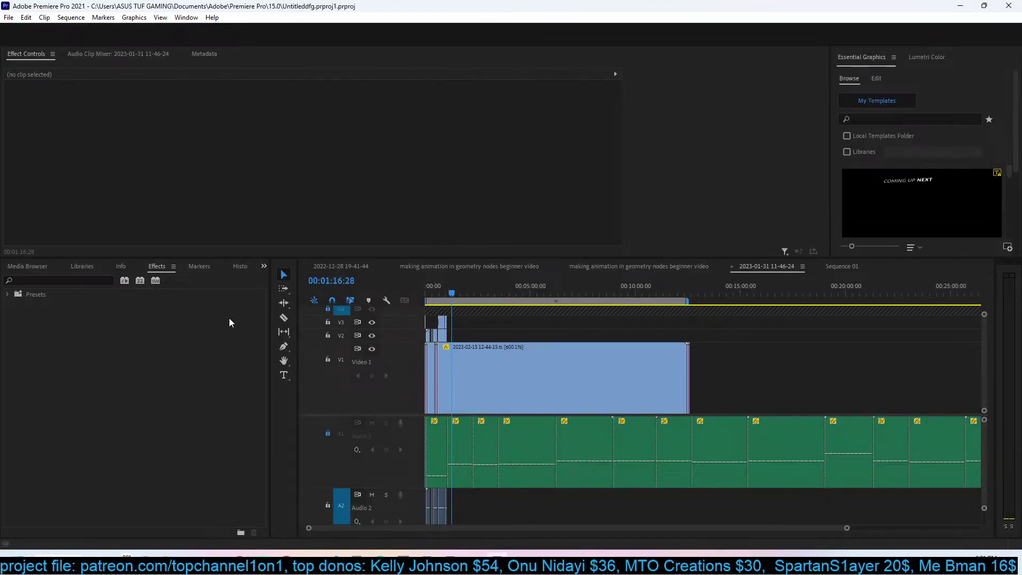
Create a new sequence from the AVCHD 1080p25 preset, keeping the default name.
{"action": "left_click", "coordinate": [582, 299]}
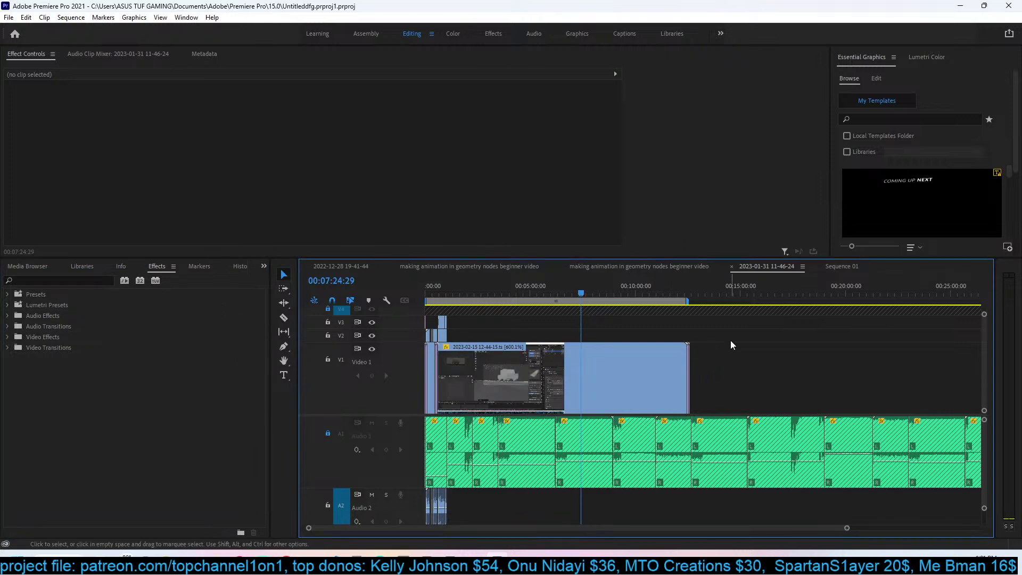
{"action": "key", "text": "ctrl+n"}
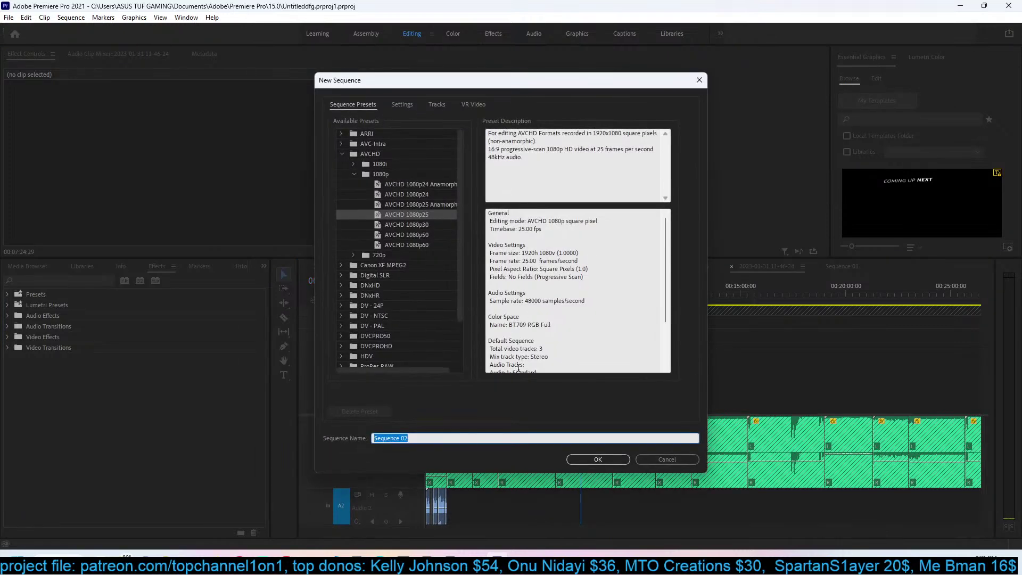
{"action": "left_click", "coordinate": [598, 459]}
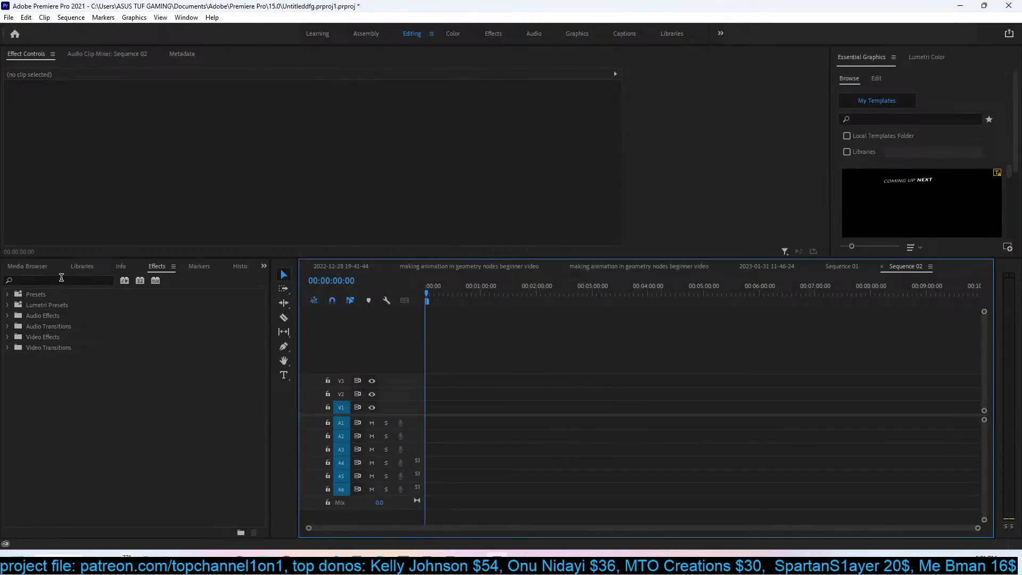
Import the render in E:\renders\New Folder(38) into the project bin as an image sequence starting at 0001.png.
{"action": "left_click", "coordinate": [30, 266]}
{"action": "left_click", "coordinate": [202, 267]}
{"action": "left_click", "coordinate": [162, 266]}
{"action": "scroll", "coordinate": [140, 264], "scroll_direction": "down", "scroll_amount": 4}
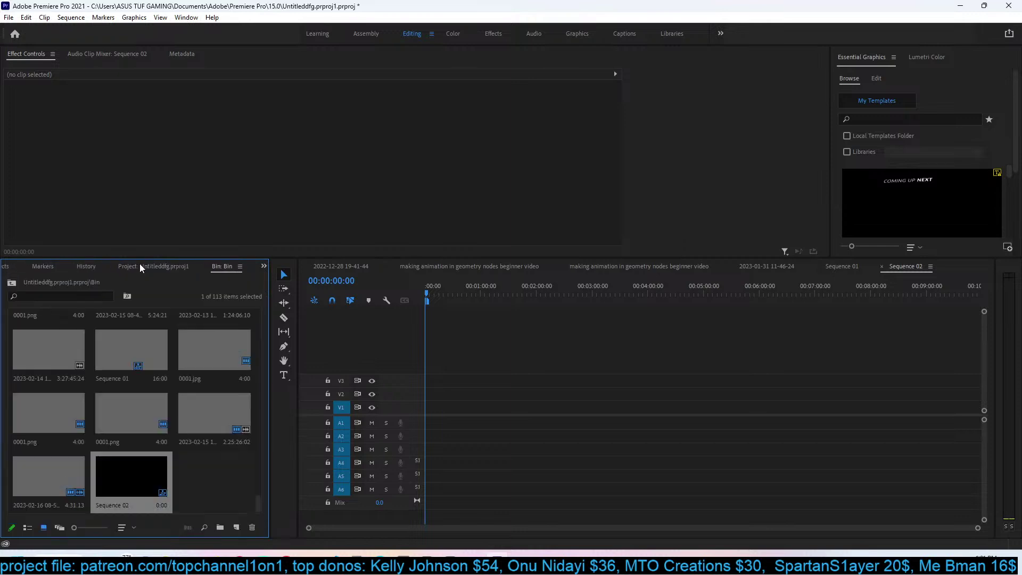
{"action": "double_click", "coordinate": [202, 474]}
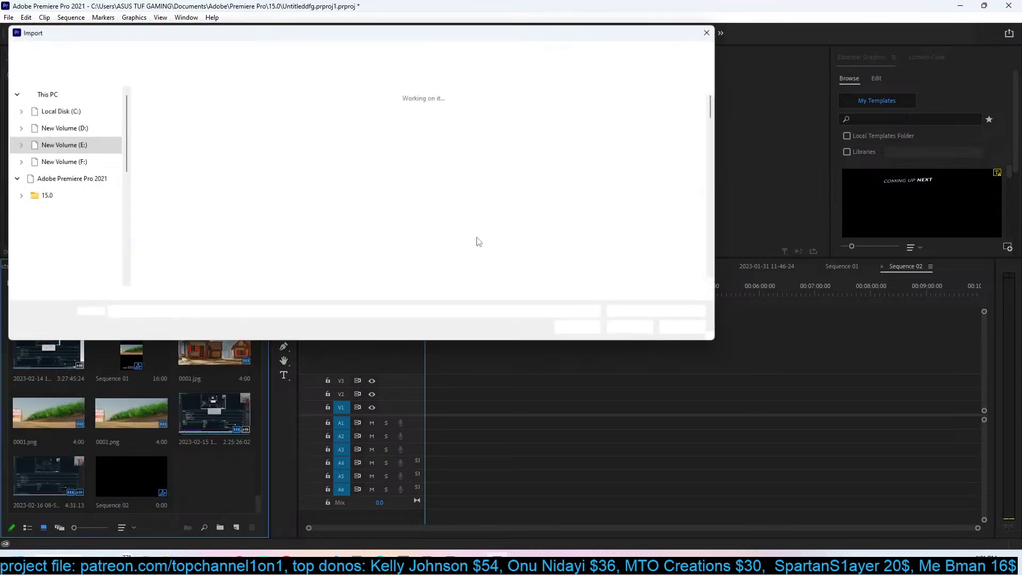
{"action": "scroll", "coordinate": [72, 152], "scroll_direction": "up", "scroll_amount": 1}
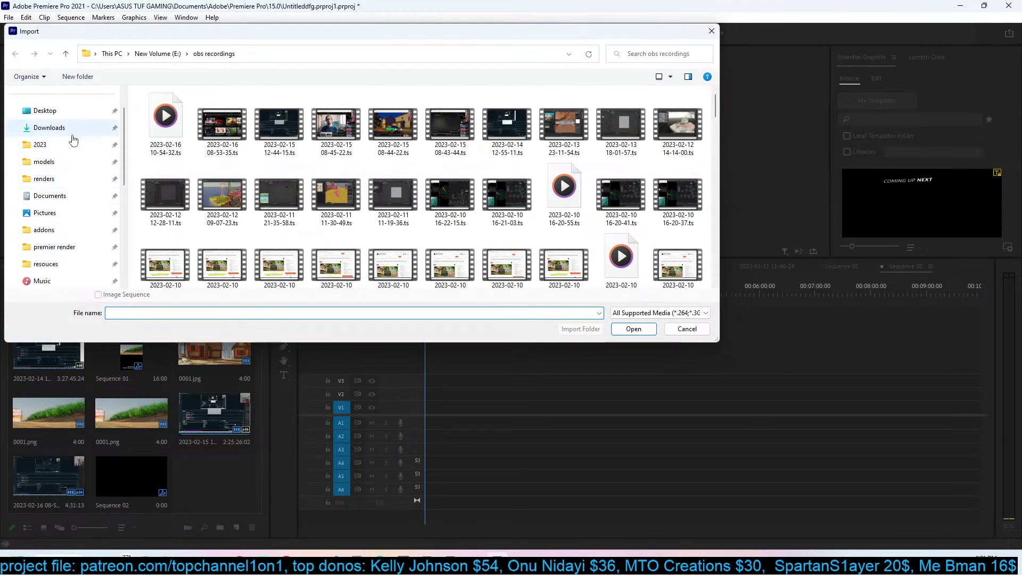
{"action": "left_click", "coordinate": [66, 140]}
{"action": "scroll", "coordinate": [60, 164], "scroll_direction": "up", "scroll_amount": 1}
{"action": "scroll", "coordinate": [59, 162], "scroll_direction": "down", "scroll_amount": 2}
{"action": "left_click", "coordinate": [56, 133]}
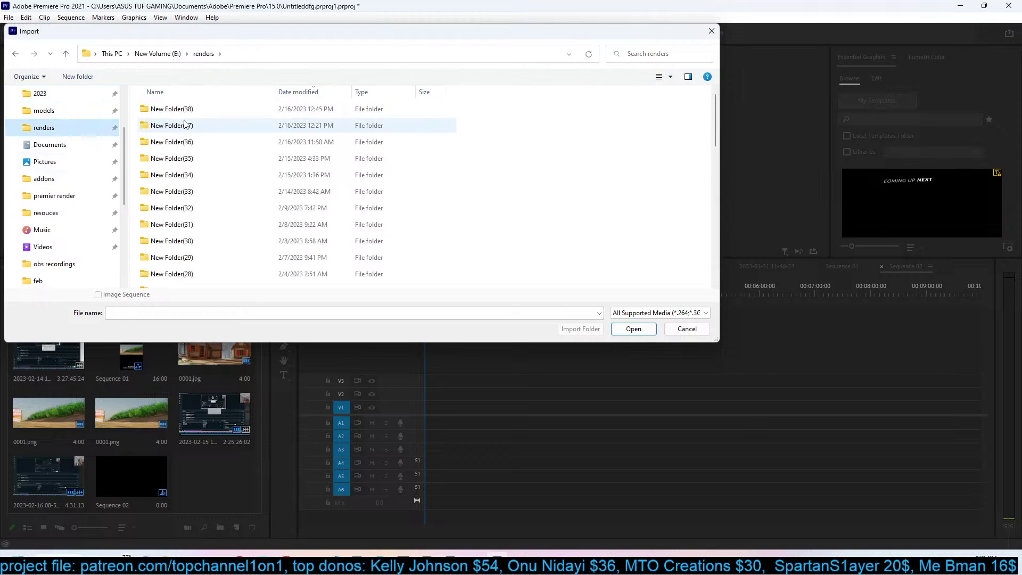
{"action": "double_click", "coordinate": [201, 112]}
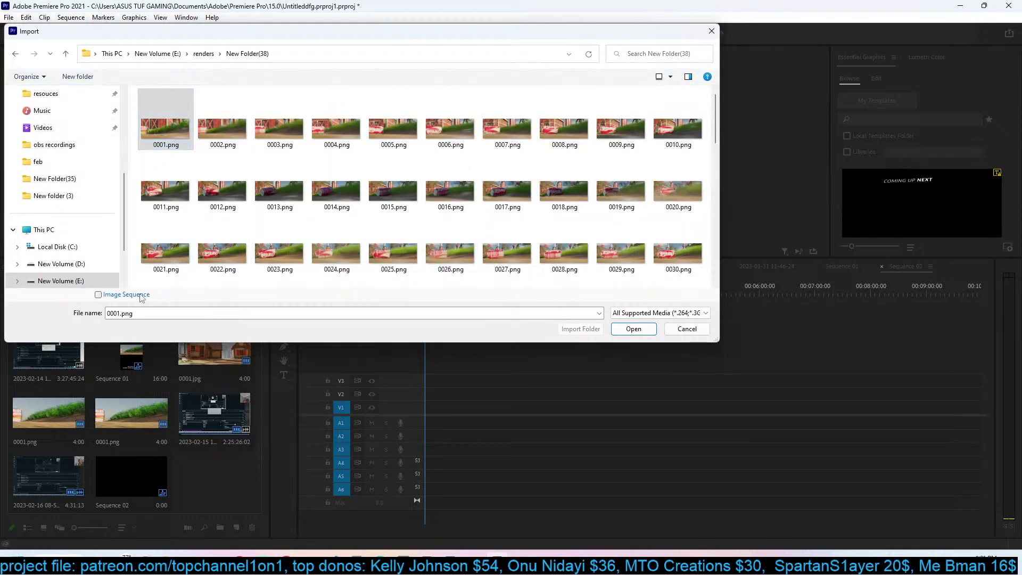
{"action": "left_click", "coordinate": [620, 329]}
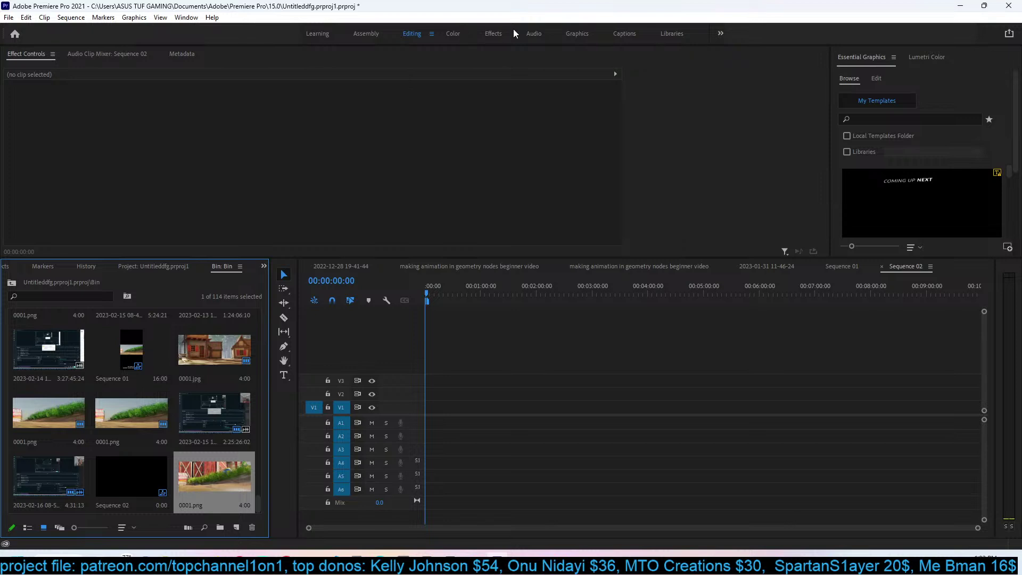
Switch to the Effects workspace and place the imported sequence at the start of track V2, changing the sequence settings to match the clip.
{"action": "left_click", "coordinate": [493, 33]}
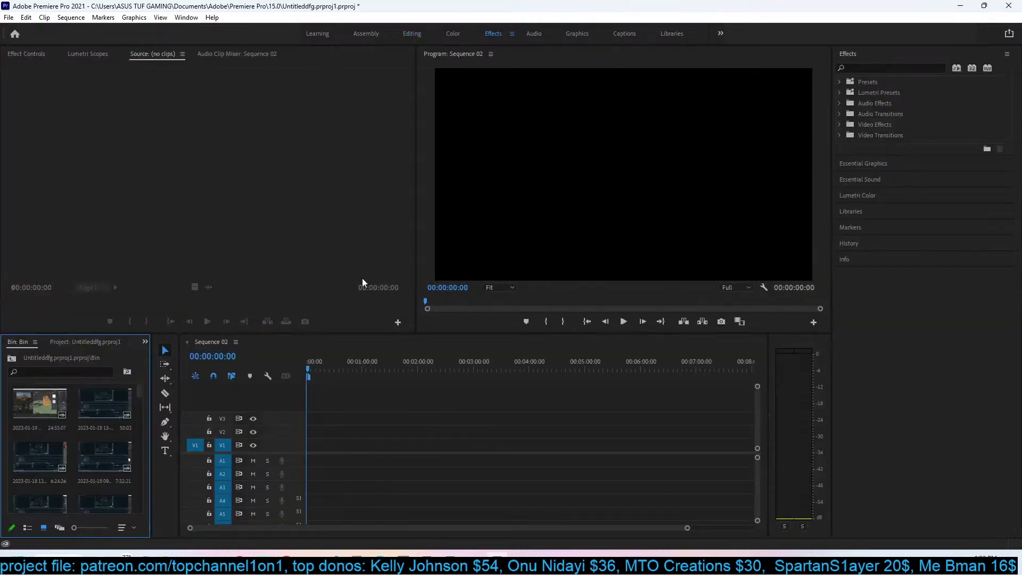
{"action": "scroll", "coordinate": [92, 474], "scroll_direction": "down", "scroll_amount": 5}
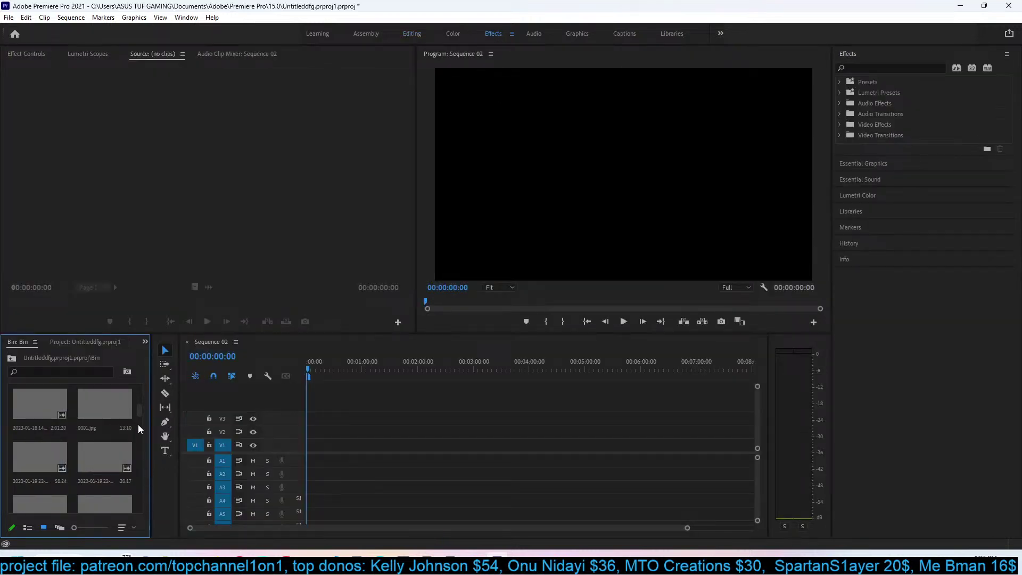
{"action": "scroll", "coordinate": [128, 462], "scroll_direction": "down", "scroll_amount": 5}
{"action": "left_click_drag", "start_coordinate": [90, 482], "coordinate": [285, 429]}
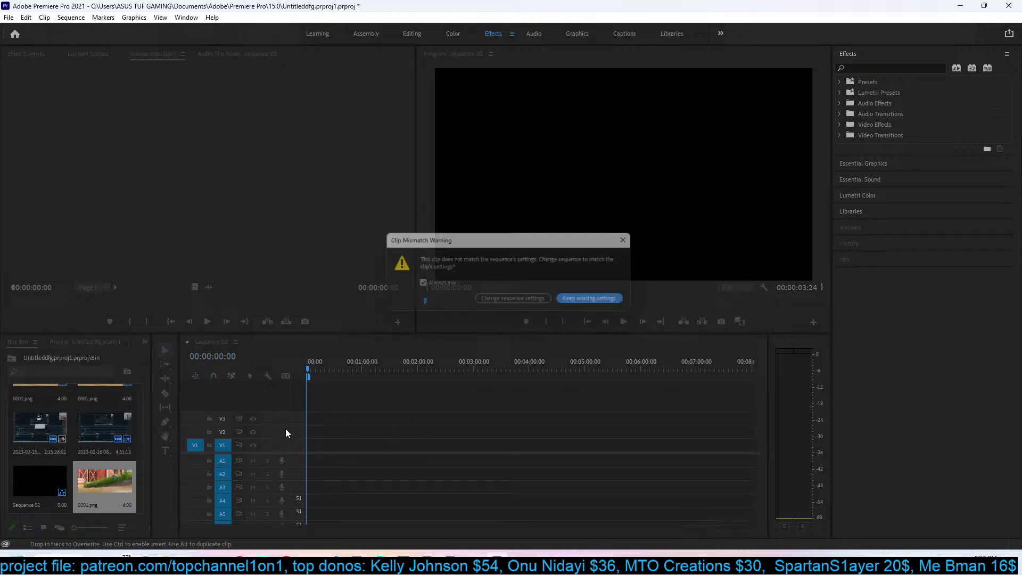
{"action": "left_click", "coordinate": [532, 300]}
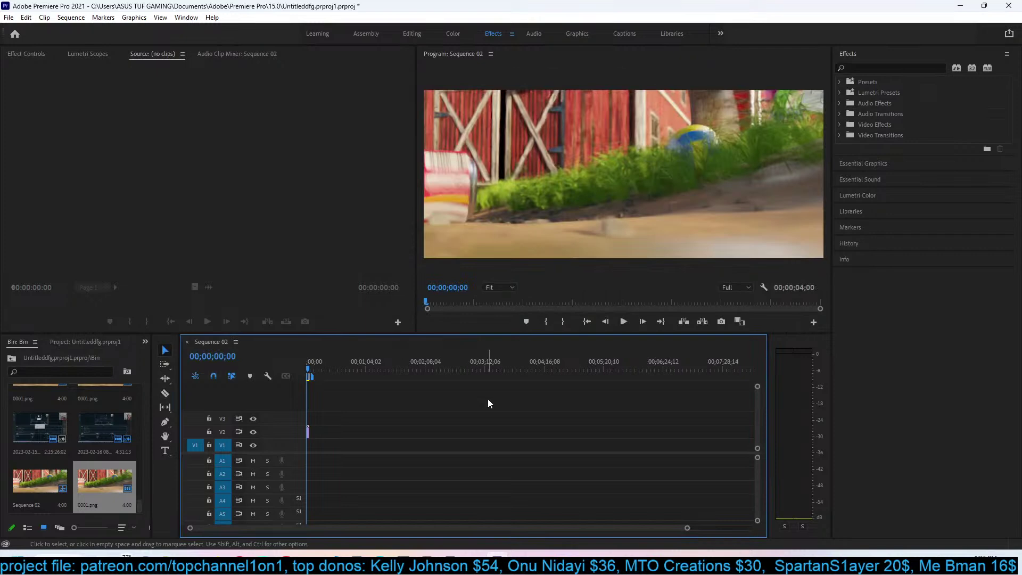
Select the clip on track V2 and show its effect controls.
{"action": "key", "text": "equal"}
{"action": "key", "text": "equal"}
{"action": "key", "text": "equal"}
{"action": "key", "text": "equal"}
{"action": "left_click", "coordinate": [426, 430]}
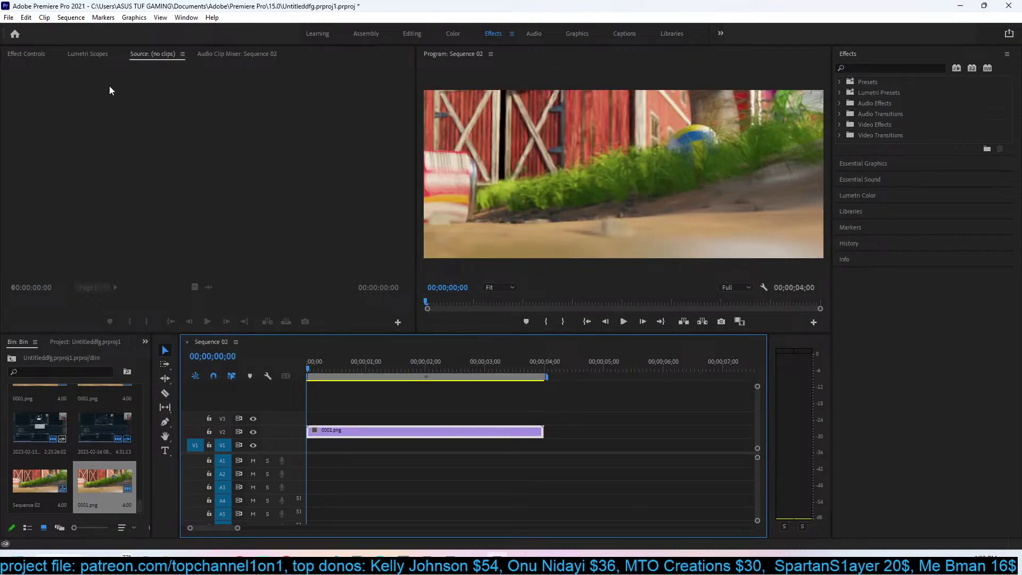
{"action": "left_click", "coordinate": [27, 54]}
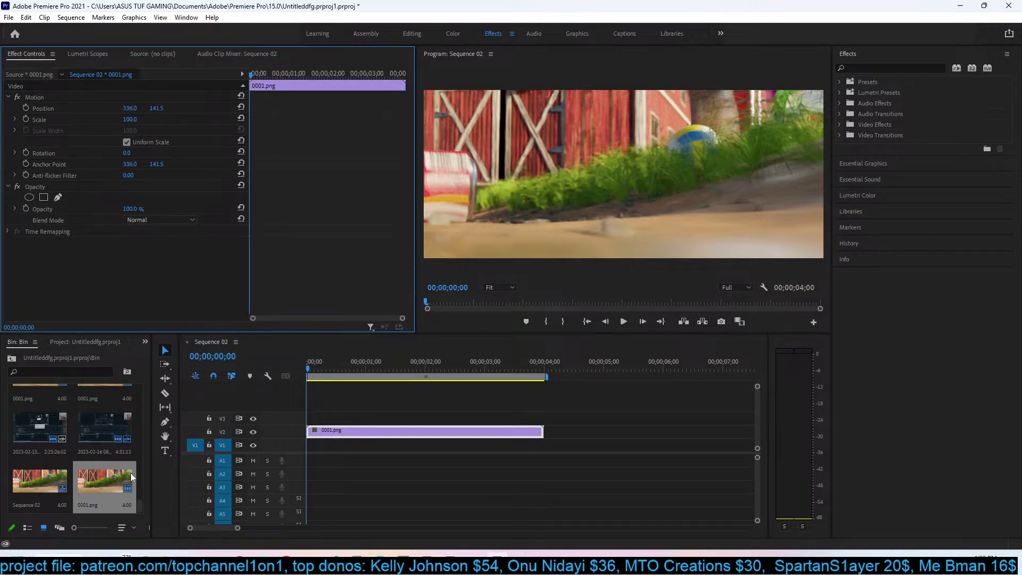
Import the 0001.png image sequence from New Folder(37) and place it at the start of track V3.
{"action": "left_click", "coordinate": [17, 462]}
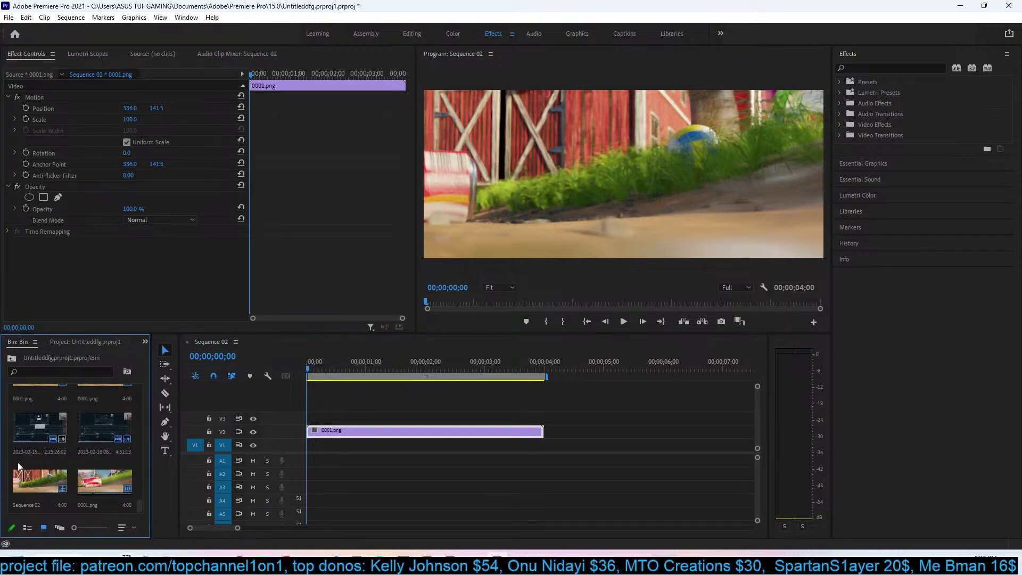
{"action": "double_click", "coordinate": [18, 462]}
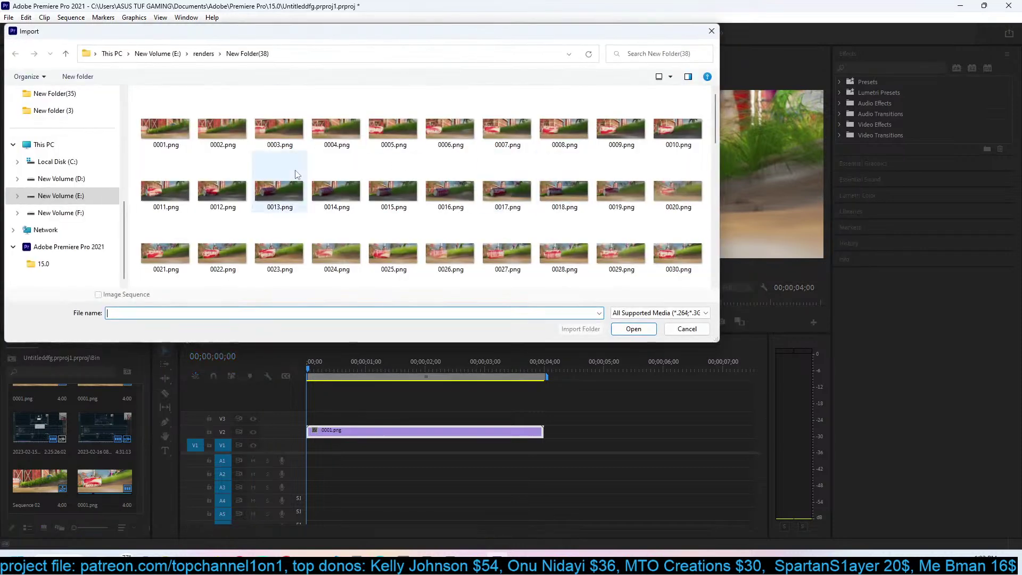
{"action": "left_click", "coordinate": [204, 54]}
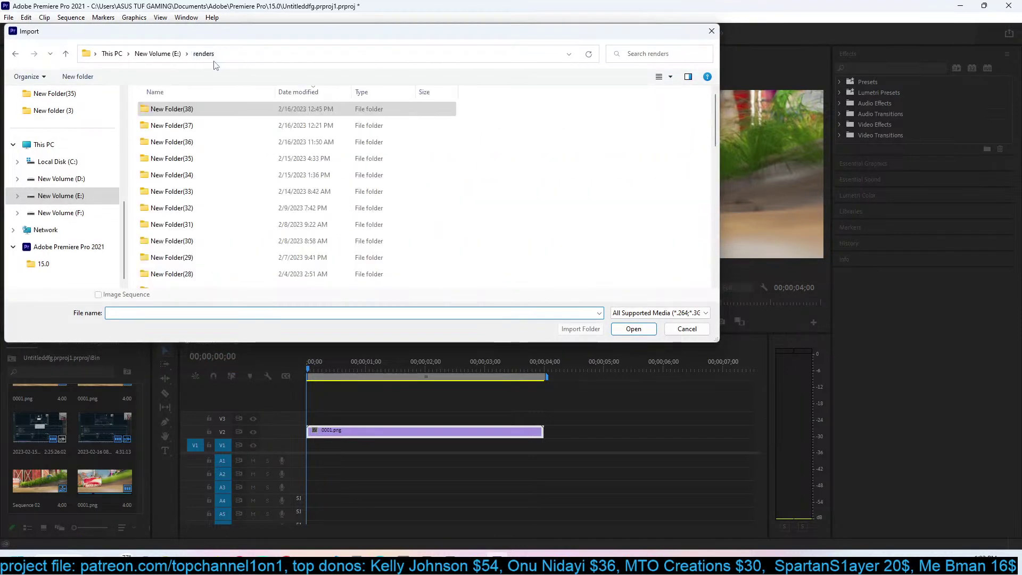
{"action": "double_click", "coordinate": [194, 106]}
{"action": "left_click", "coordinate": [192, 124]}
{"action": "left_click", "coordinate": [98, 295]}
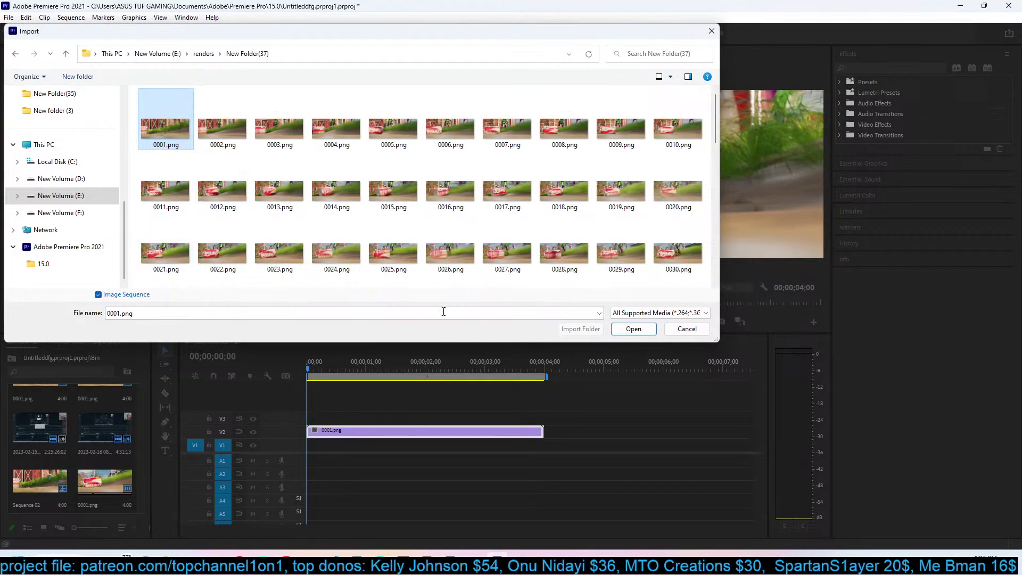
{"action": "left_click", "coordinate": [634, 329]}
{"action": "left_click_drag", "start_coordinate": [33, 461], "coordinate": [304, 418]}
Import the 0001.png image sequence from New Folder(36) and place it on track V4 above the other two clips.
{"action": "double_click", "coordinate": [107, 467]}
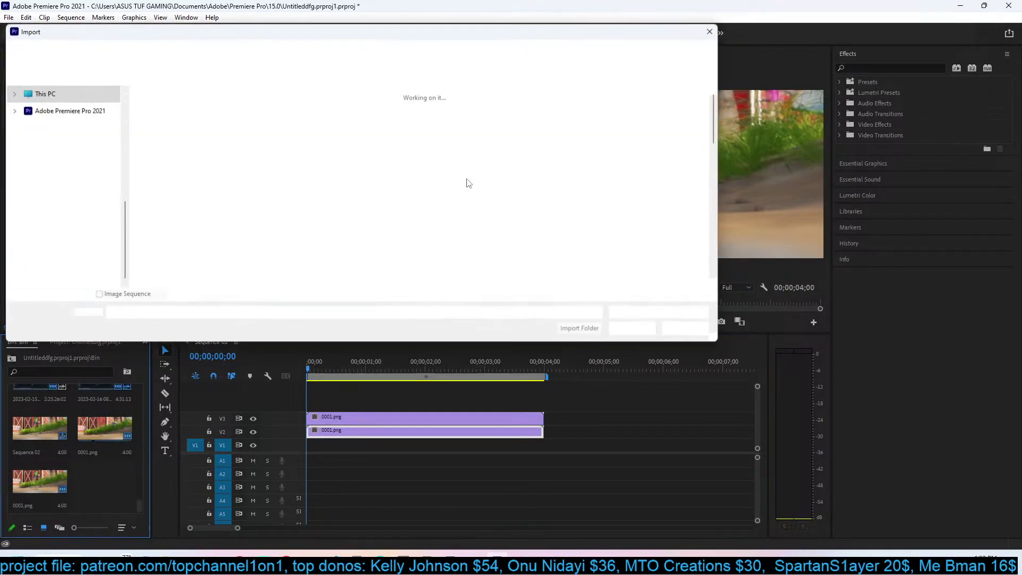
{"action": "left_click", "coordinate": [203, 54]}
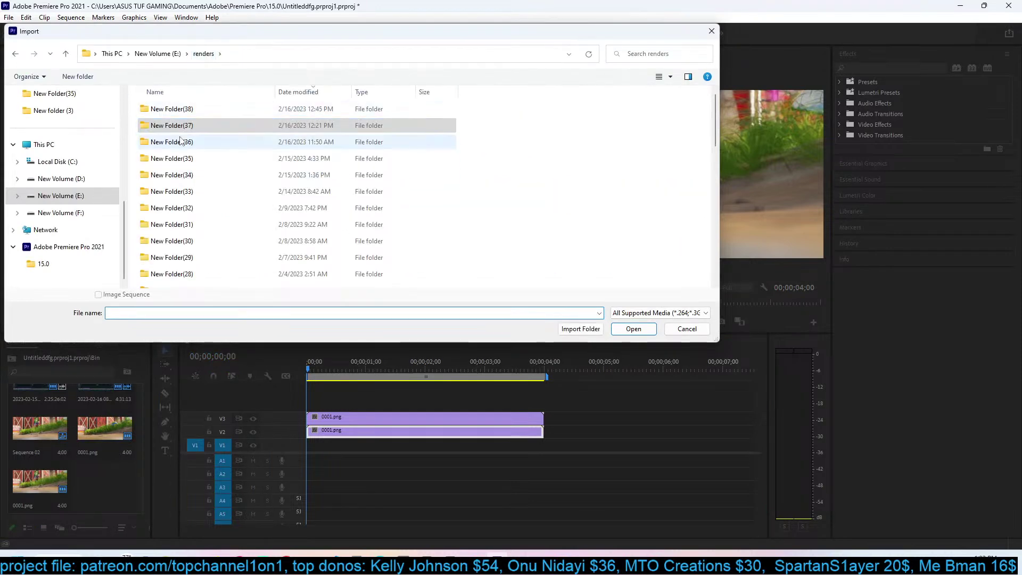
{"action": "double_click", "coordinate": [201, 137]}
{"action": "left_click", "coordinate": [180, 140]}
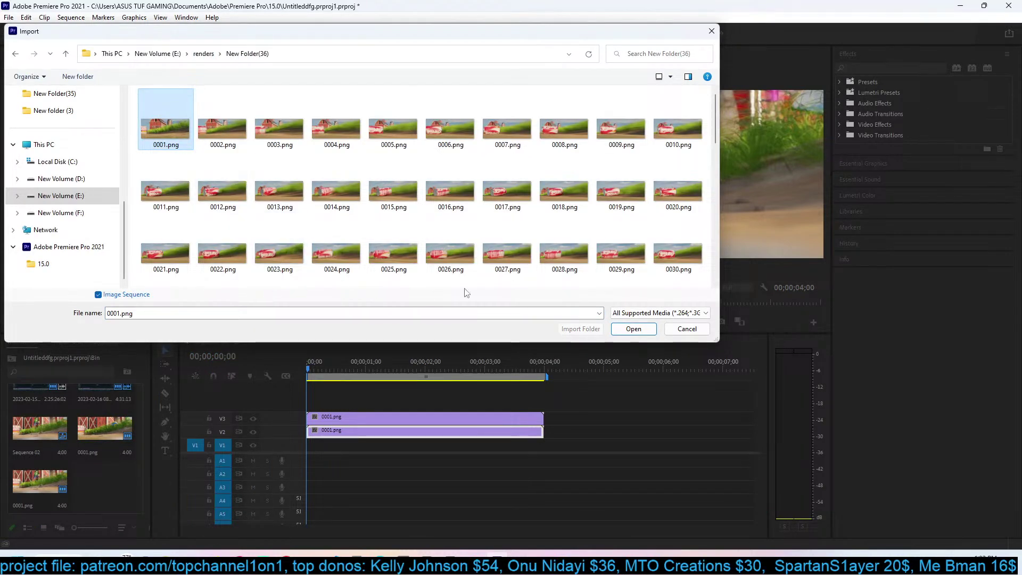
{"action": "left_click", "coordinate": [634, 329]}
{"action": "left_click_drag", "start_coordinate": [105, 482], "coordinate": [587, 410]}
{"action": "key", "text": "ctrl+z"}
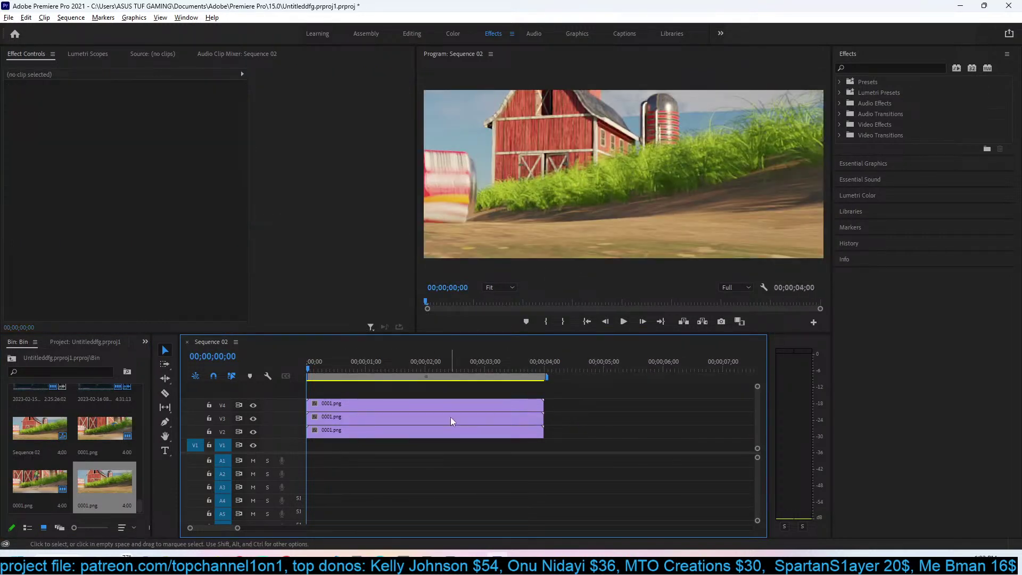
Line up the V3 and V2 clips end to end behind the first clip on track V4.
{"action": "key", "text": "minus"}
{"action": "left_click_drag", "start_coordinate": [408, 417], "coordinate": [554, 413]}
{"action": "left_click_drag", "start_coordinate": [399, 433], "coordinate": [686, 406]}
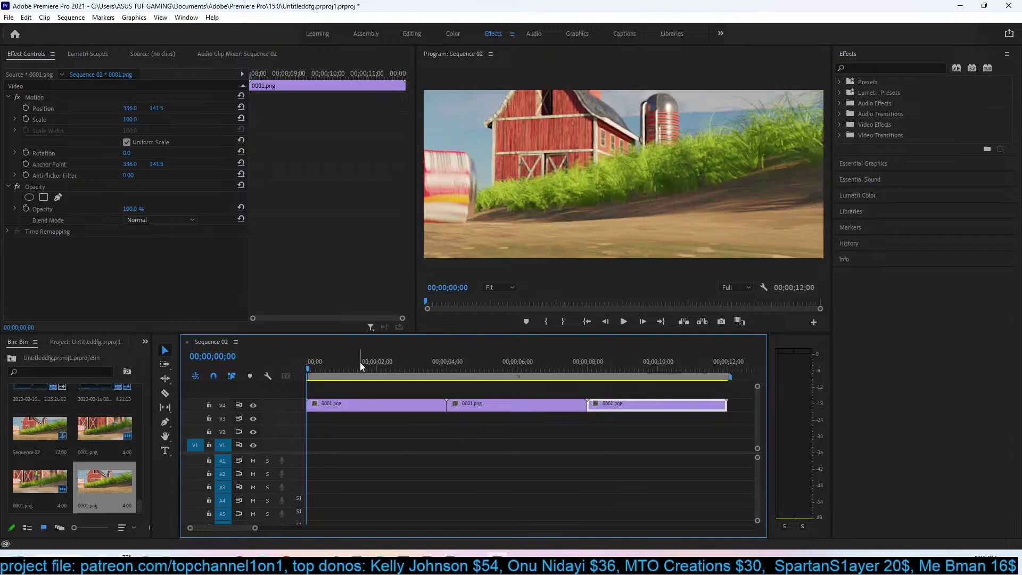
Play back the three assembled clips and scrub through the sequence to review the animation.
{"action": "key", "text": "space"}
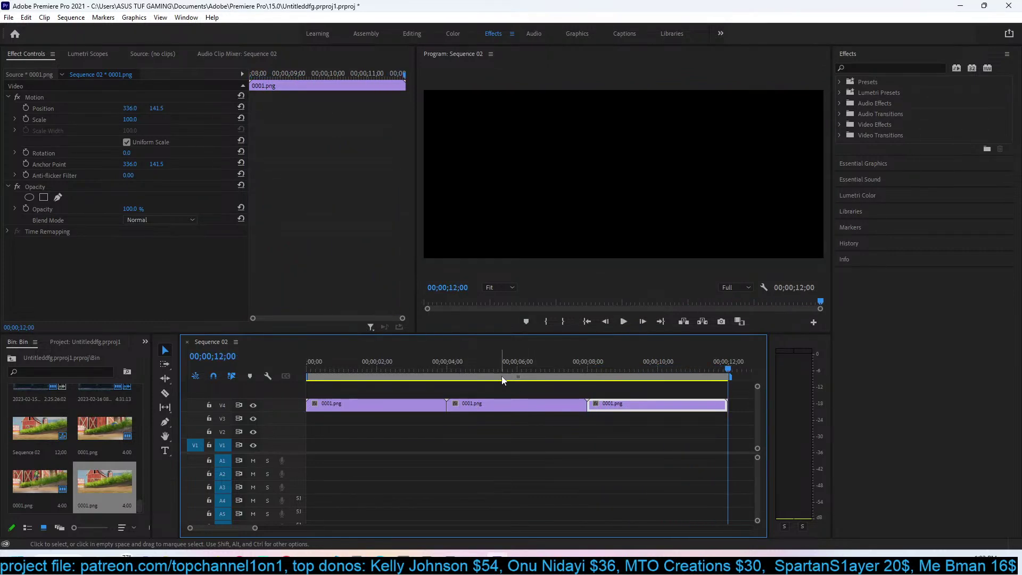
{"action": "right_click", "coordinate": [510, 375]}
{"action": "mouse_move", "coordinate": [558, 376]}
{"action": "left_mouse_down"}
{"action": "mouse_move", "coordinate": [545, 375]}
{"action": "mouse_move", "coordinate": [609, 378]}
{"action": "mouse_move", "coordinate": [542, 381]}
{"action": "mouse_move", "coordinate": [632, 389]}
{"action": "mouse_move", "coordinate": [570, 389]}
{"action": "left_mouse_up"}
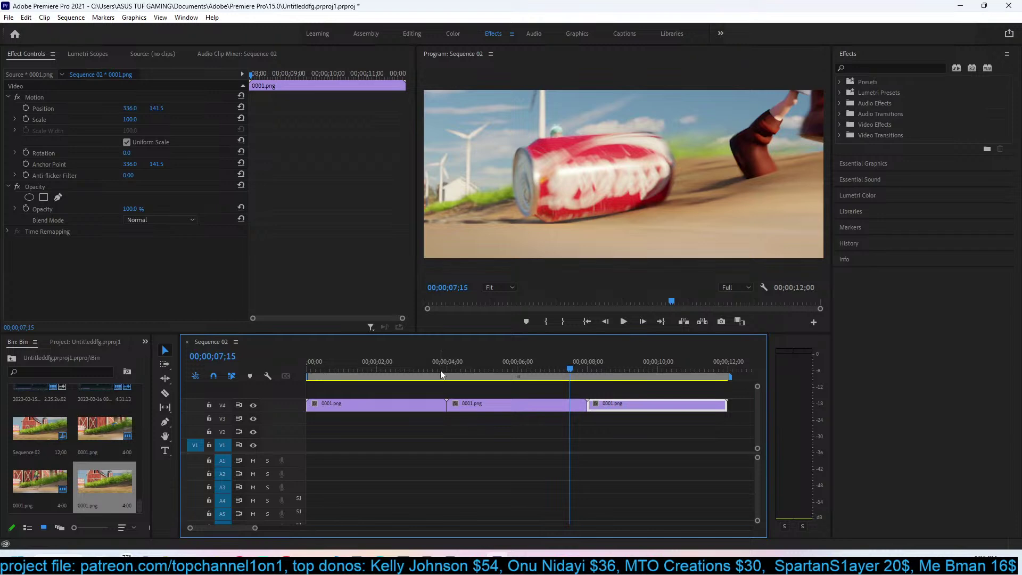
{"action": "left_click_drag", "start_coordinate": [559, 378], "coordinate": [283, 384]}
{"action": "key", "text": "space"}
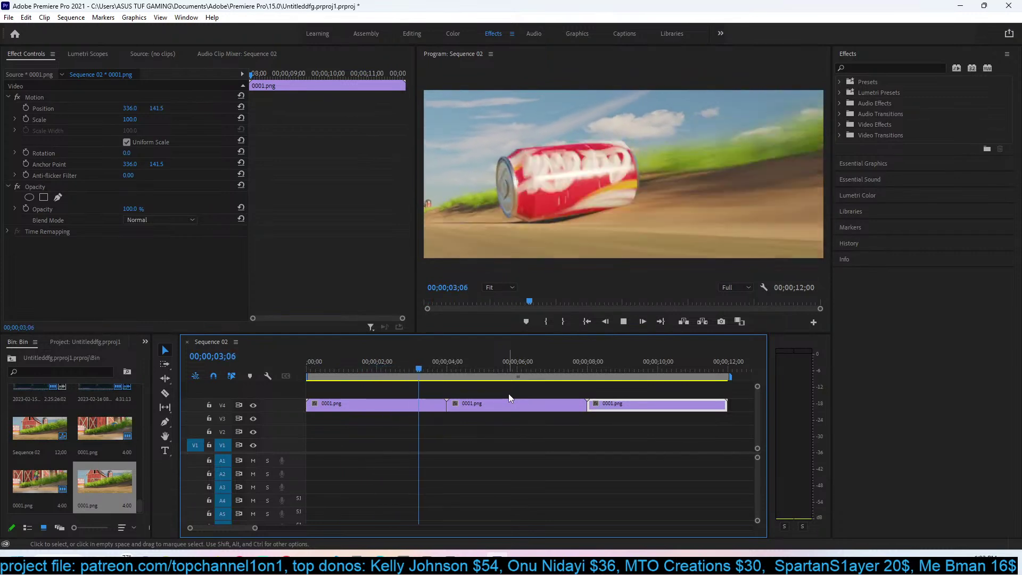
Move the middle clip to the start of track V5, directly above the first clip.
{"action": "left_click_drag", "start_coordinate": [503, 405], "coordinate": [352, 390]}
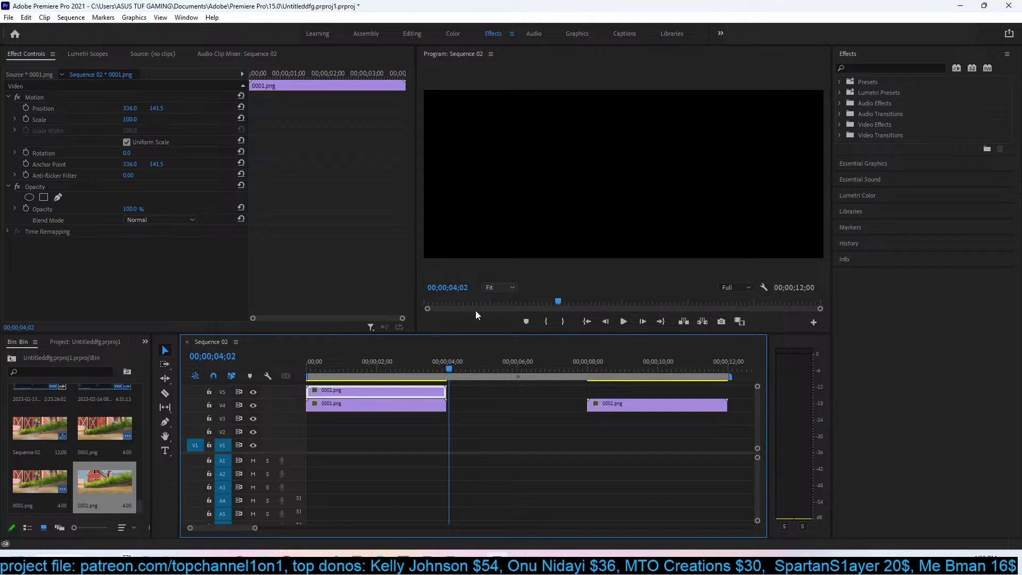
{"action": "left_click", "coordinate": [402, 423]}
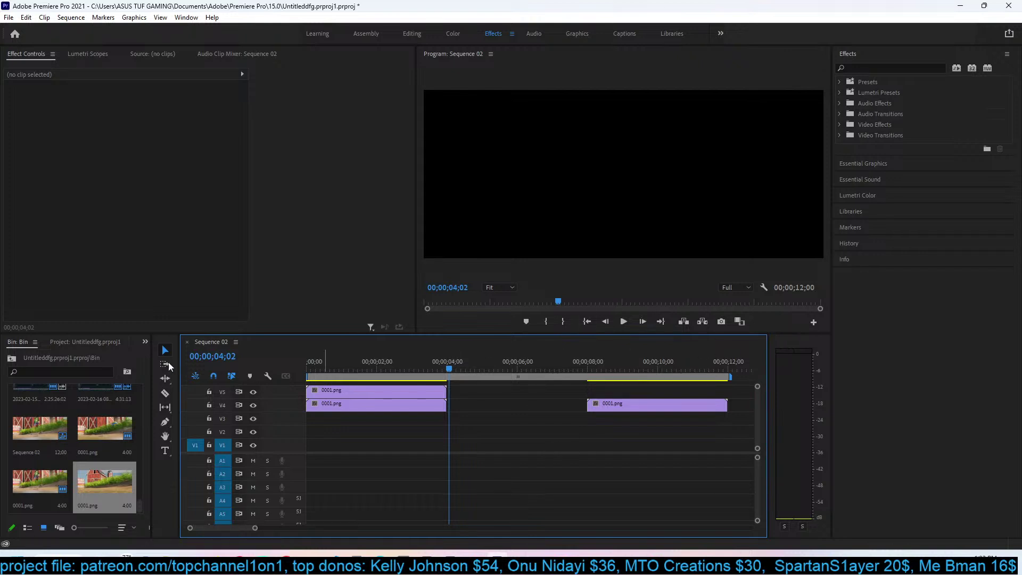
Change the frame size of Sequence 02 to 1920 by 1080 and accept deleting its preview files.
{"action": "right_click", "coordinate": [227, 347]}
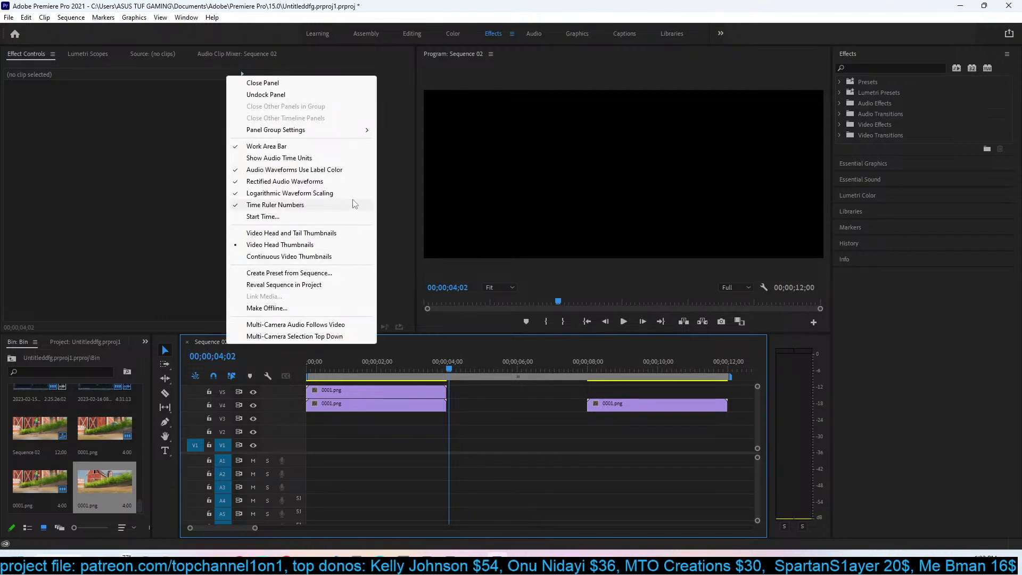
{"action": "left_click", "coordinate": [278, 285]}
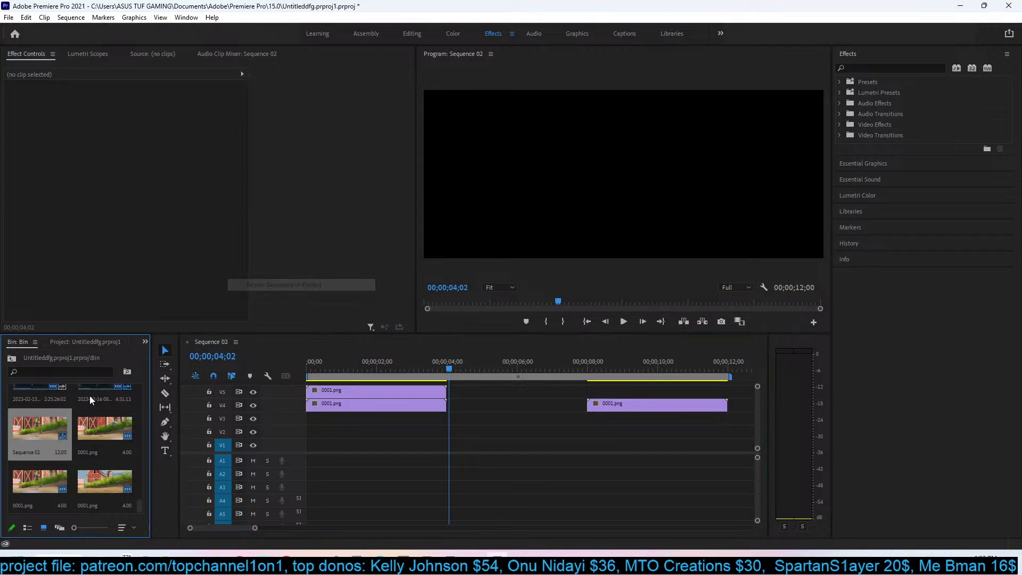
{"action": "right_click", "coordinate": [65, 427]}
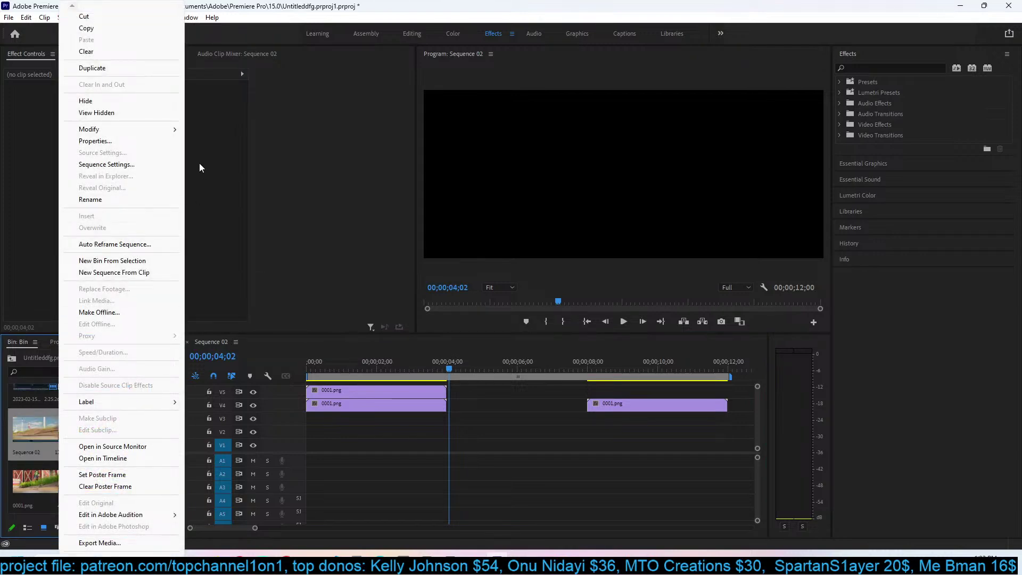
{"action": "left_click", "coordinate": [106, 165]}
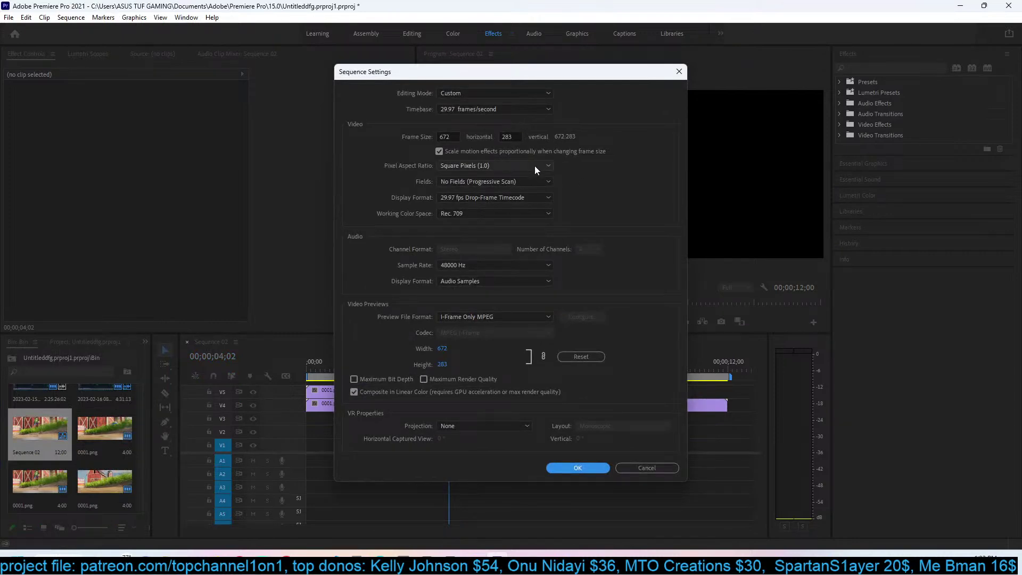
{"action": "left_click", "coordinate": [446, 137]}
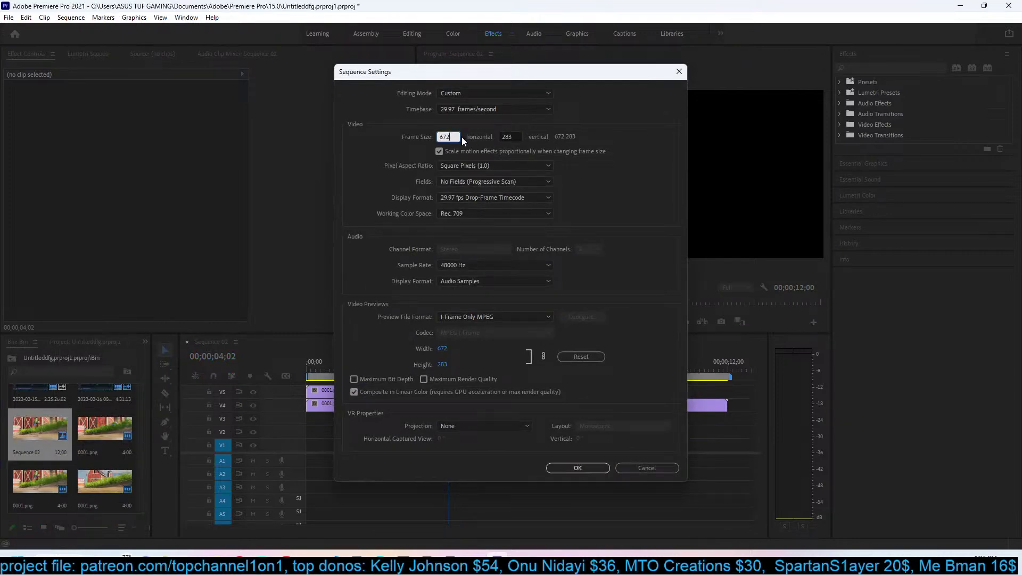
{"action": "type", "text": "1920"}
{"action": "key", "text": "Tab"}
{"action": "double_click", "coordinate": [517, 136]}
{"action": "key", "text": "Return"}
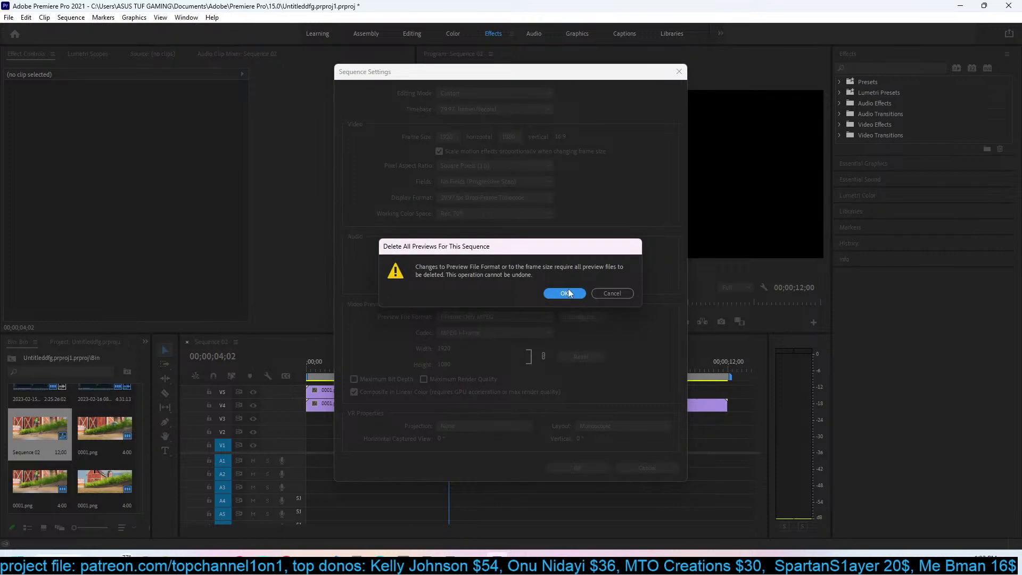
{"action": "key", "text": "Return"}
Reposition the V4 clip's picture in the frame's upper-left corner and the V5 clip's picture directly beside it.
{"action": "left_click", "coordinate": [391, 368]}
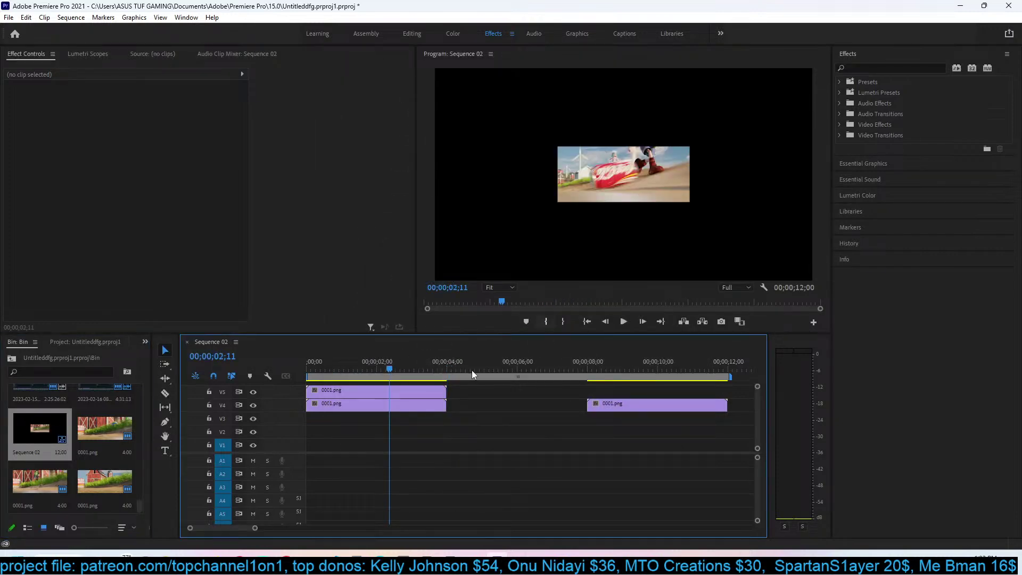
{"action": "left_click", "coordinate": [395, 409]}
{"action": "left_click", "coordinate": [564, 168]}
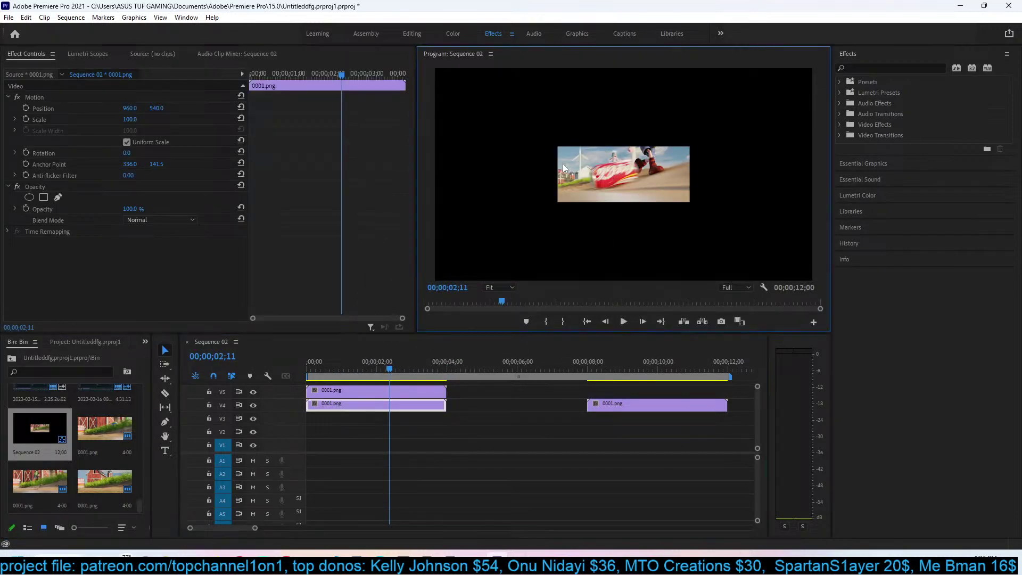
{"action": "left_click", "coordinate": [34, 98]}
{"action": "left_click_drag", "start_coordinate": [617, 170], "coordinate": [494, 94]}
{"action": "left_click", "coordinate": [625, 161]}
{"action": "left_click_drag", "start_coordinate": [596, 177], "coordinate": [605, 101]}
Move the last clip to the start of track V3 and position its picture below the upper-left one, at about 329, 429.
{"action": "left_click_drag", "start_coordinate": [664, 406], "coordinate": [355, 423]}
{"action": "left_click", "coordinate": [654, 198]}
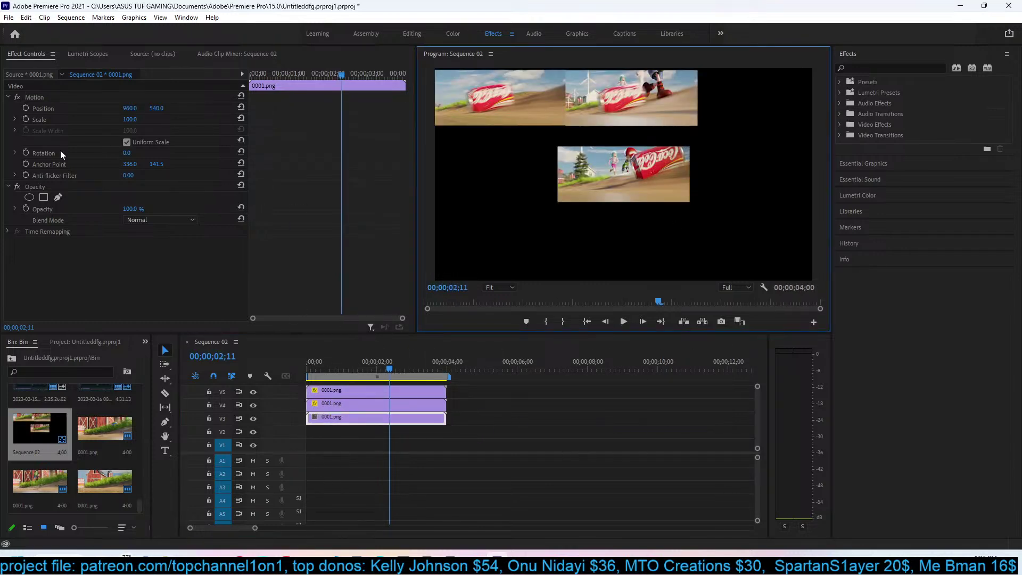
{"action": "left_click", "coordinate": [22, 99]}
{"action": "left_click_drag", "start_coordinate": [608, 194], "coordinate": [484, 168]}
{"action": "left_click", "coordinate": [602, 128]}
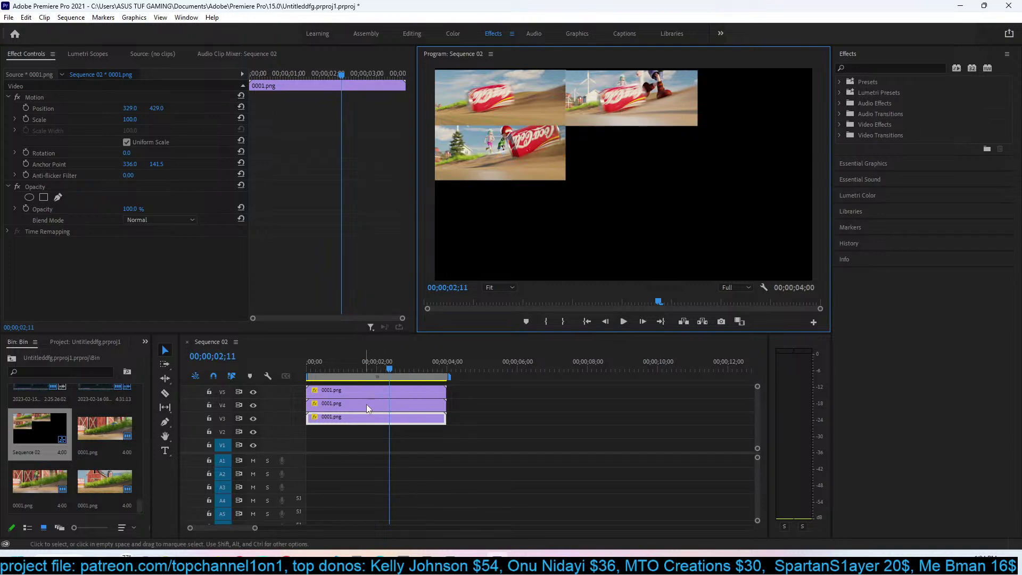
Play the sequence from the start several times to compare the three render versions next to each other.
{"action": "left_click", "coordinate": [380, 377]}
{"action": "key", "text": "Home"}
{"action": "key", "text": "space"}
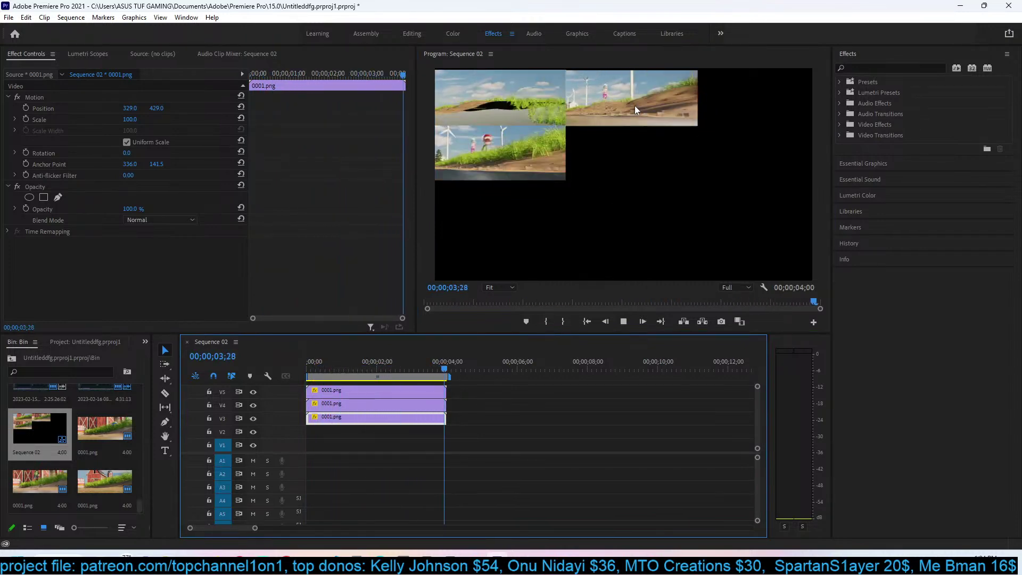
{"action": "key", "text": "Home"}
{"action": "key", "text": "space"}
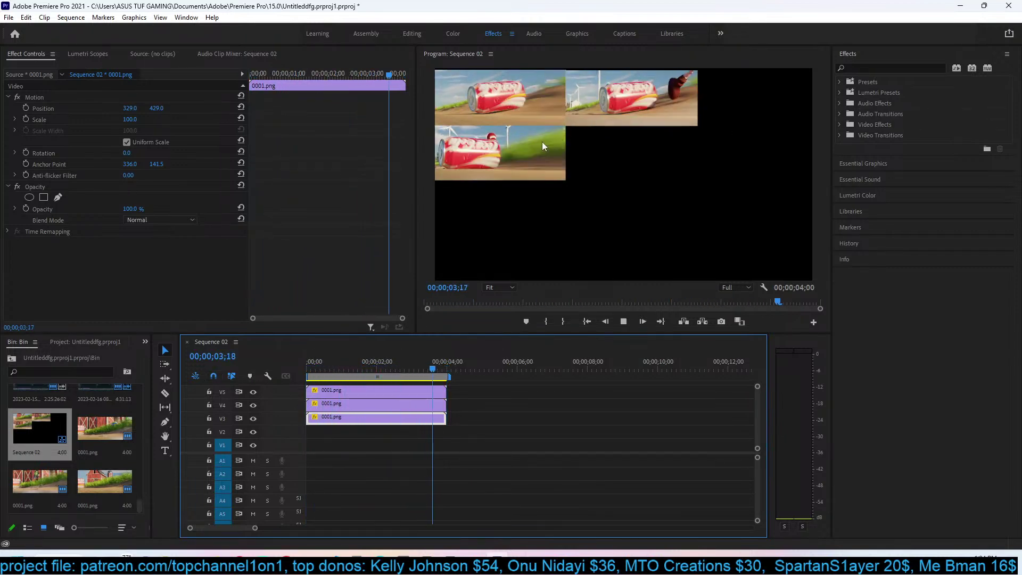
{"action": "key", "text": "space"}
{"action": "left_click", "coordinate": [328, 370]}
{"action": "key", "text": "Home"}
{"action": "key", "text": "space"}
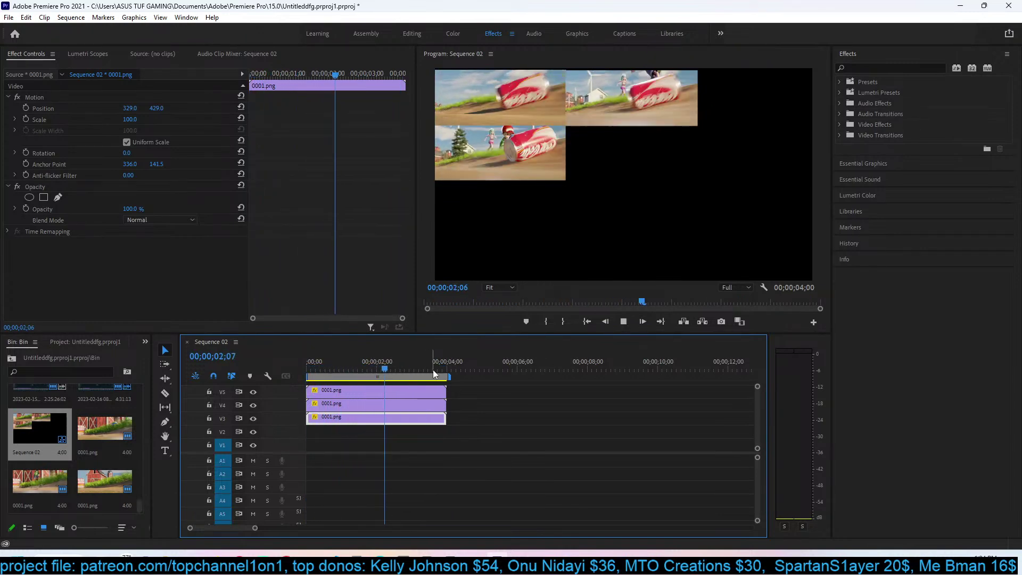
{"action": "key", "text": "space"}
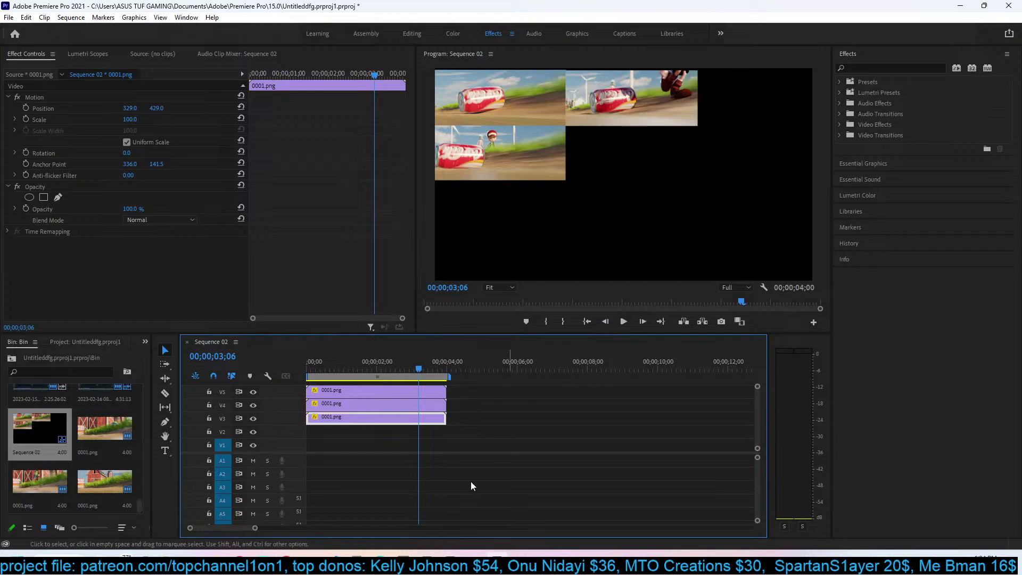
Switch to Blender and save the can animation file.
{"action": "mouse_move", "coordinate": [316, 554]}
{"action": "left_click", "coordinate": [203, 516]}
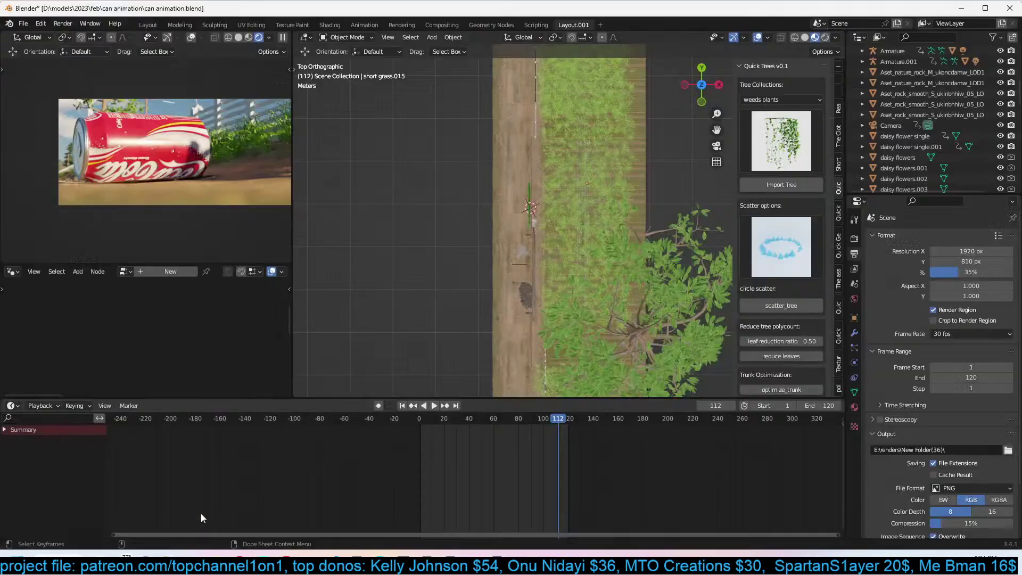
{"action": "key", "text": "ctrl+s"}
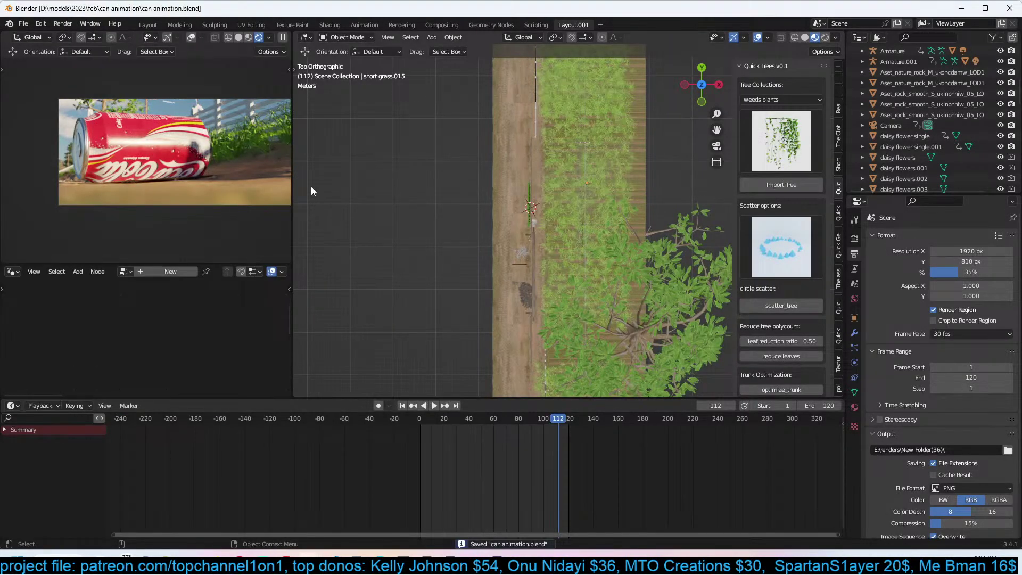
Set the fence generator's horizontal bars to 7 in its Geometry Nodes modifier and save the file.
{"action": "left_click", "coordinate": [532, 193]}
{"action": "key", "text": "KP_0"}
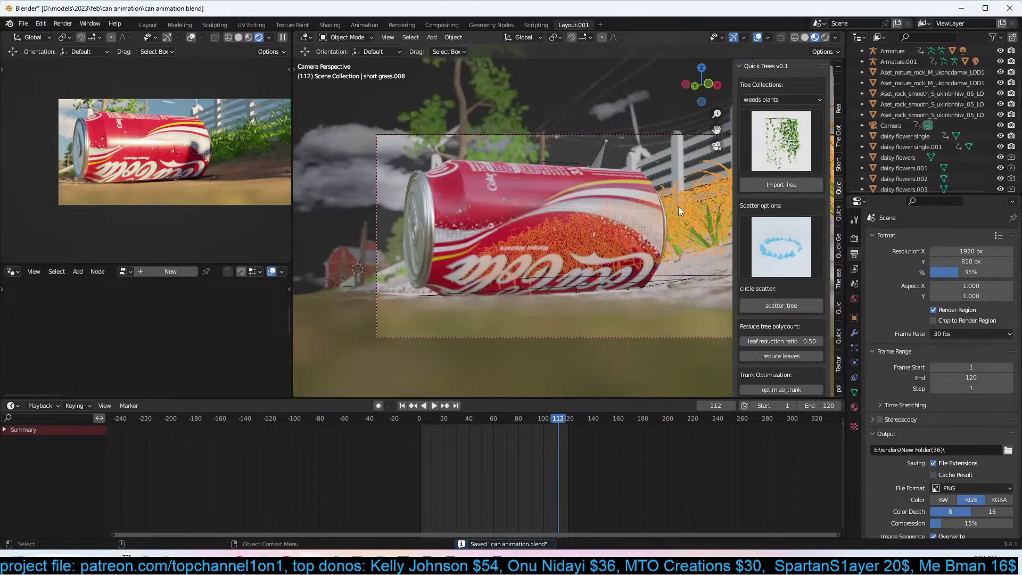
{"action": "left_click", "coordinate": [664, 158]}
{"action": "left_click", "coordinate": [854, 330]}
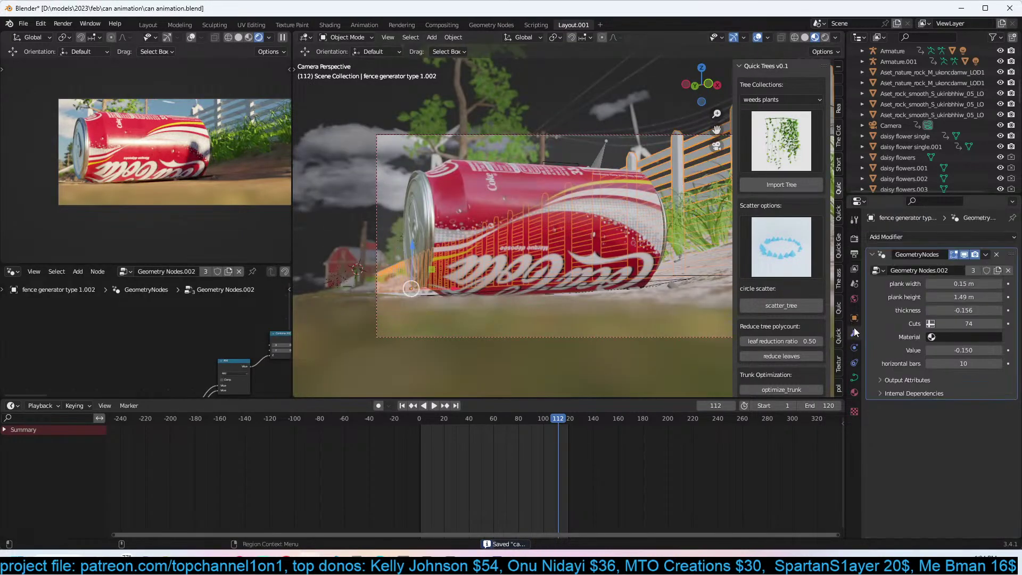
{"action": "left_click_drag", "start_coordinate": [963, 364], "coordinate": [986, 364]}
{"action": "left_click", "coordinate": [1000, 364]}
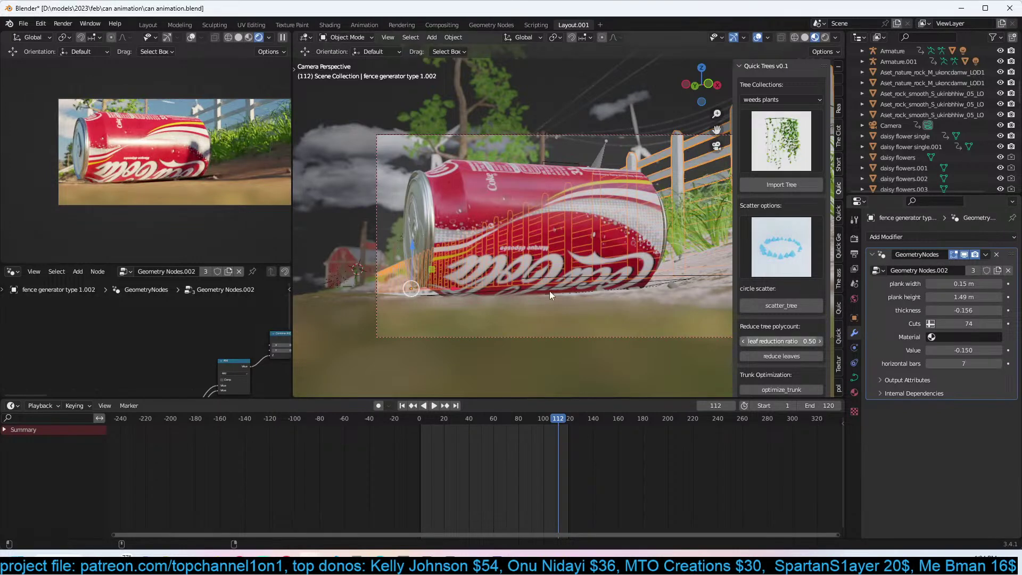
{"action": "key", "text": "ctrl+s"}
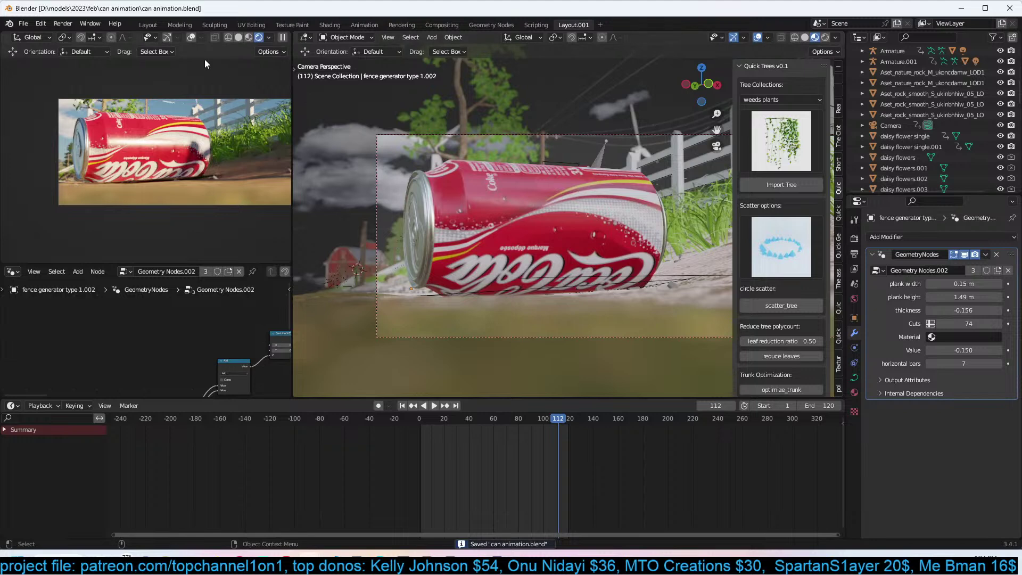
Switch both 3D viewports to solid shading.
{"action": "key", "text": "z"}
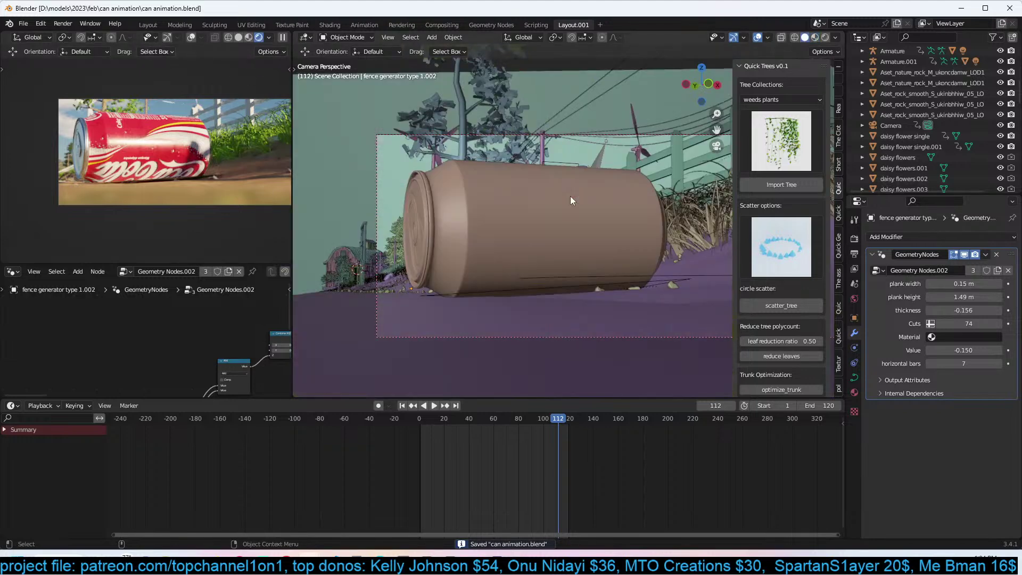
{"action": "left_click", "coordinate": [238, 38]}
{"action": "scroll", "coordinate": [283, 38], "scroll_direction": "up", "scroll_amount": 2}
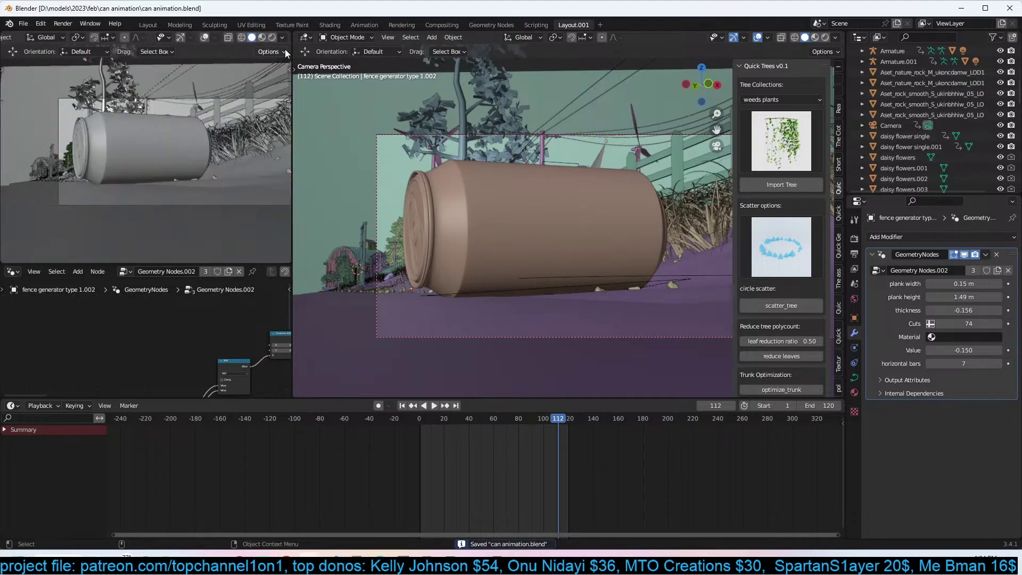
Create New Folder(39) inside E:\renders and set it as the render output path.
{"action": "left_click", "coordinate": [40, 23]}
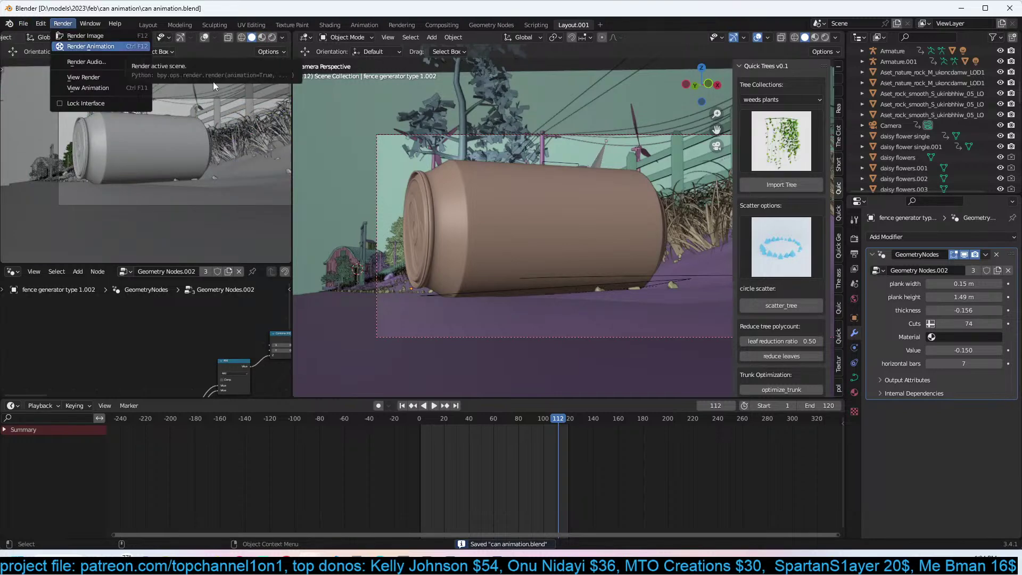
{"action": "left_click", "coordinate": [854, 254]}
{"action": "left_click", "coordinate": [1008, 451]}
{"action": "left_click", "coordinate": [357, 127]}
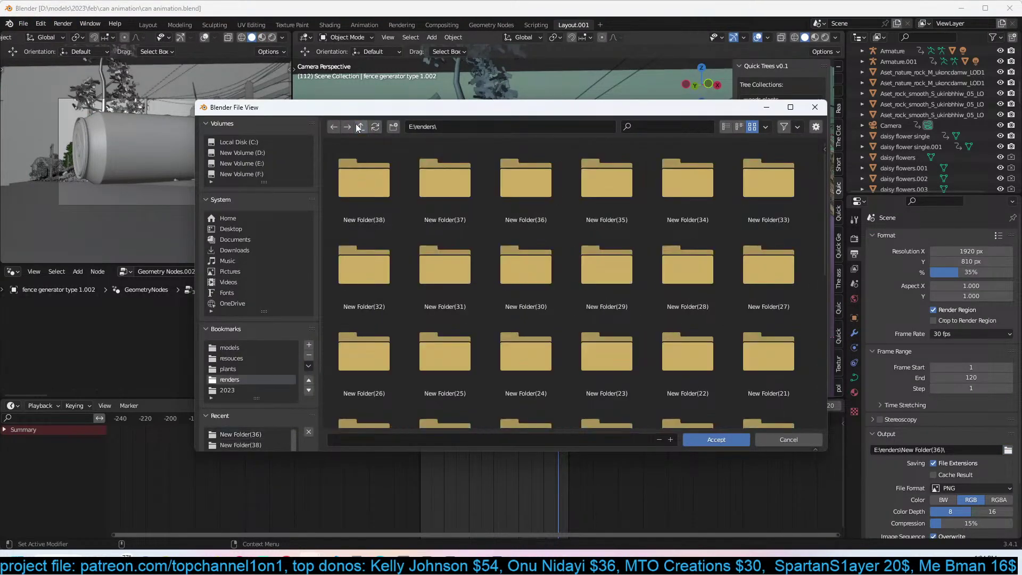
{"action": "left_click", "coordinate": [394, 175]}
{"action": "double_click", "coordinate": [395, 174]}
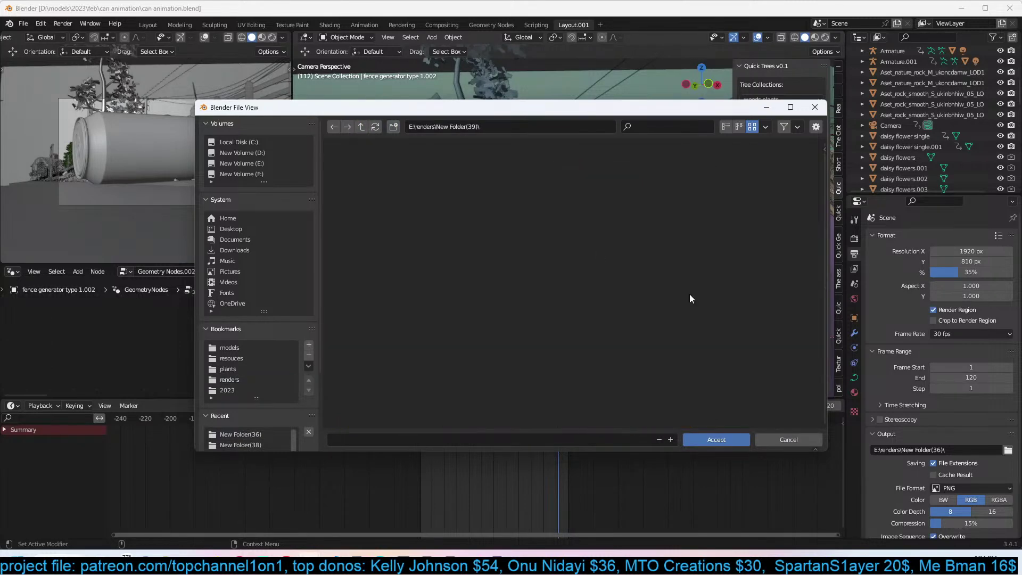
{"action": "left_click", "coordinate": [717, 440]}
Save the can animation file and start rendering the animation.
{"action": "key", "text": "ctrl+s"}
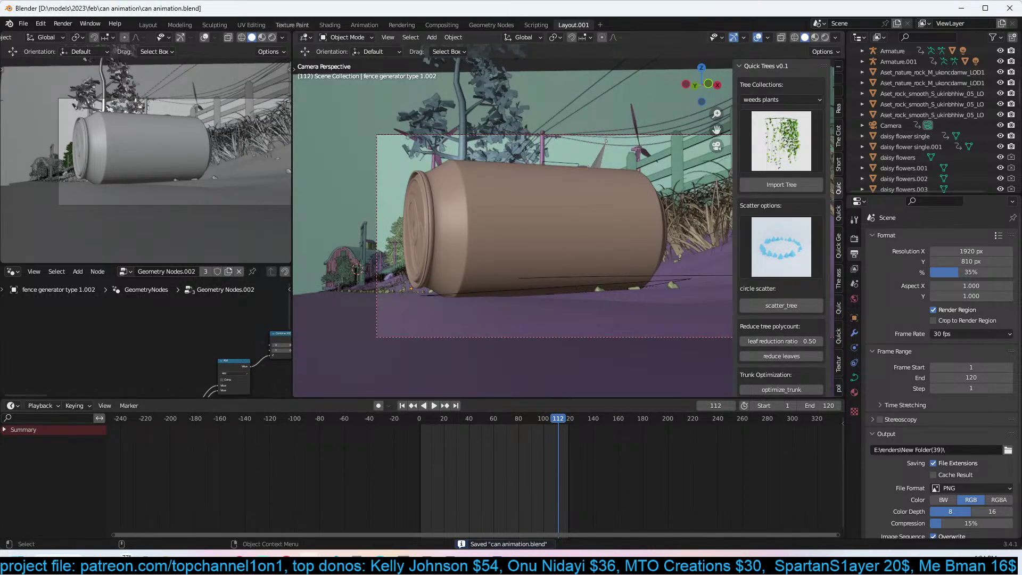
{"action": "left_click", "coordinate": [63, 24]}
{"action": "left_click", "coordinate": [107, 47]}
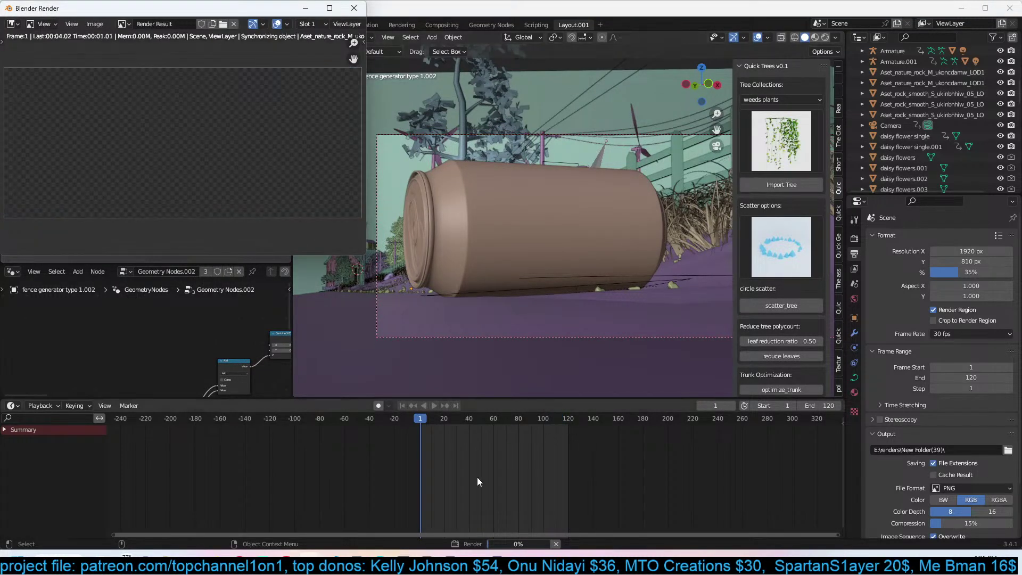
Switch to the browser, dismiss the free coins offer and join a Kirka.io match.
{"action": "mouse_move", "coordinate": [286, 556]}
{"action": "left_click", "coordinate": [394, 531]}
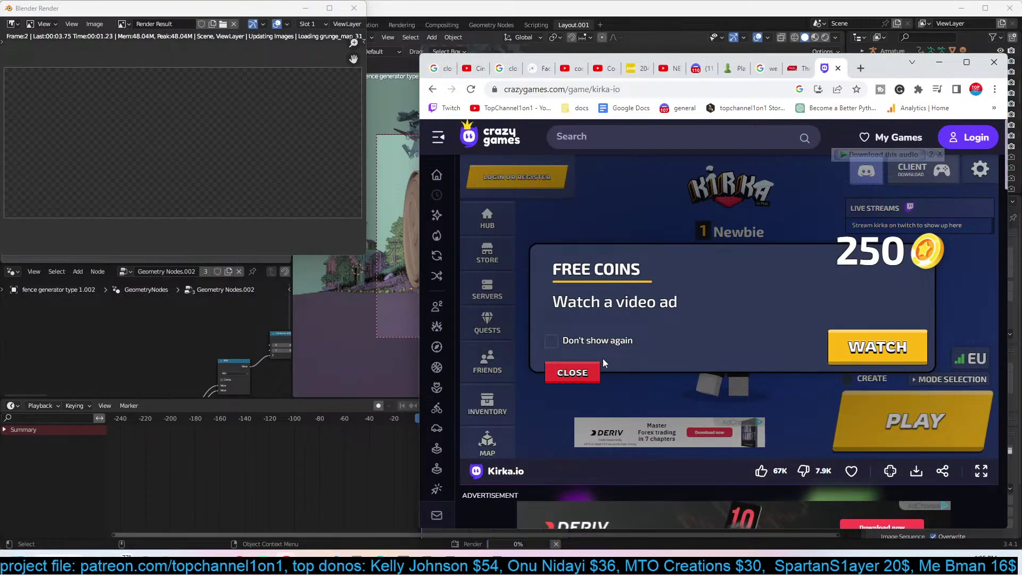
{"action": "left_click", "coordinate": [572, 372]}
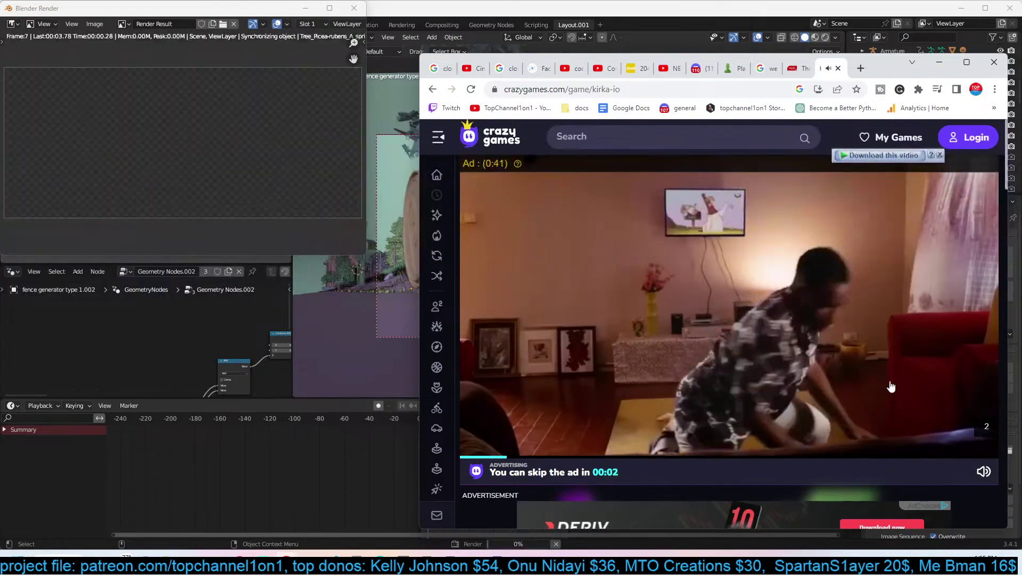
{"action": "left_click", "coordinate": [982, 427]}
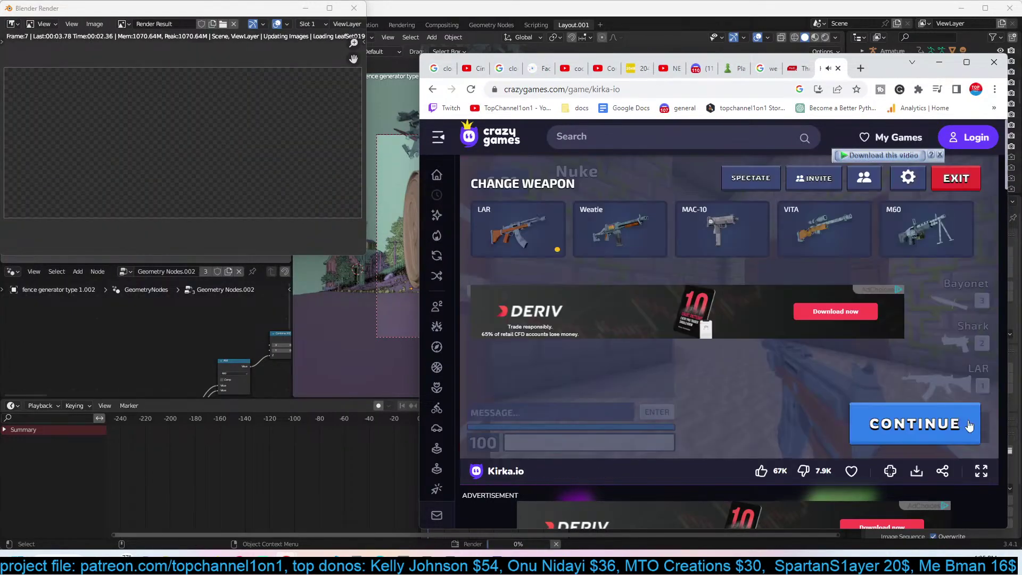
{"action": "left_click", "coordinate": [980, 426]}
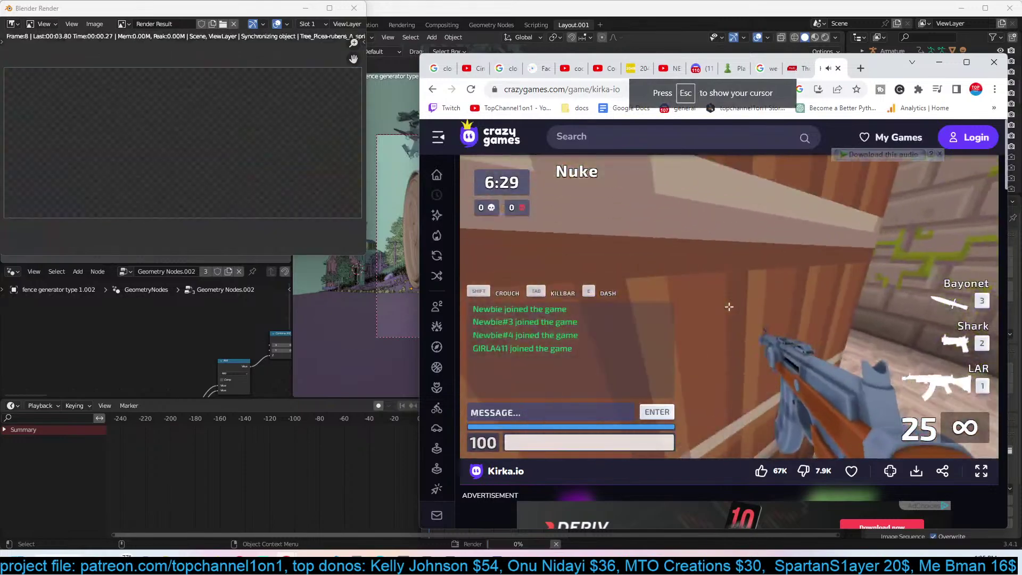
{"action": "left_click", "coordinate": [729, 307]}
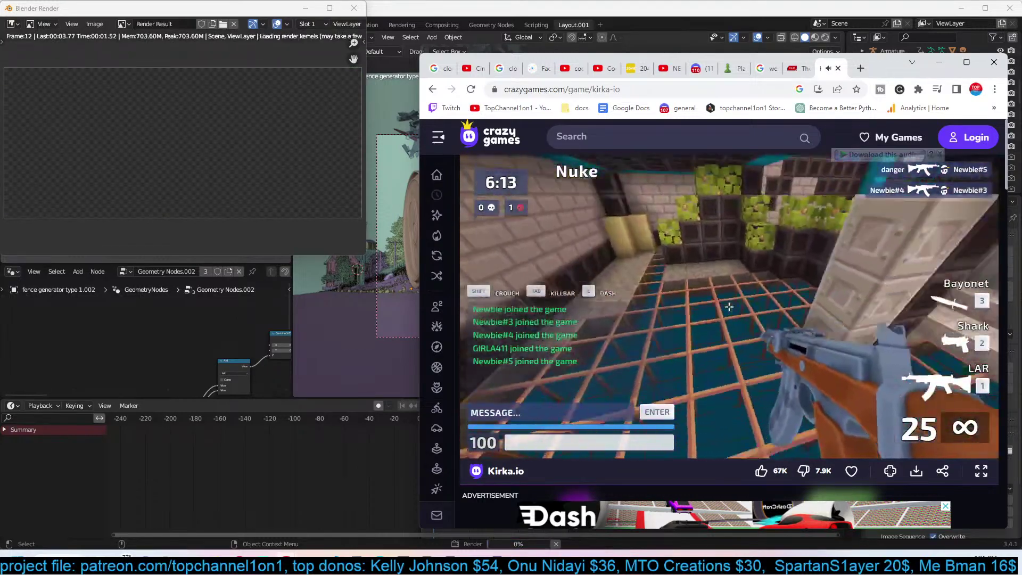
{"action": "key", "text": "w"}
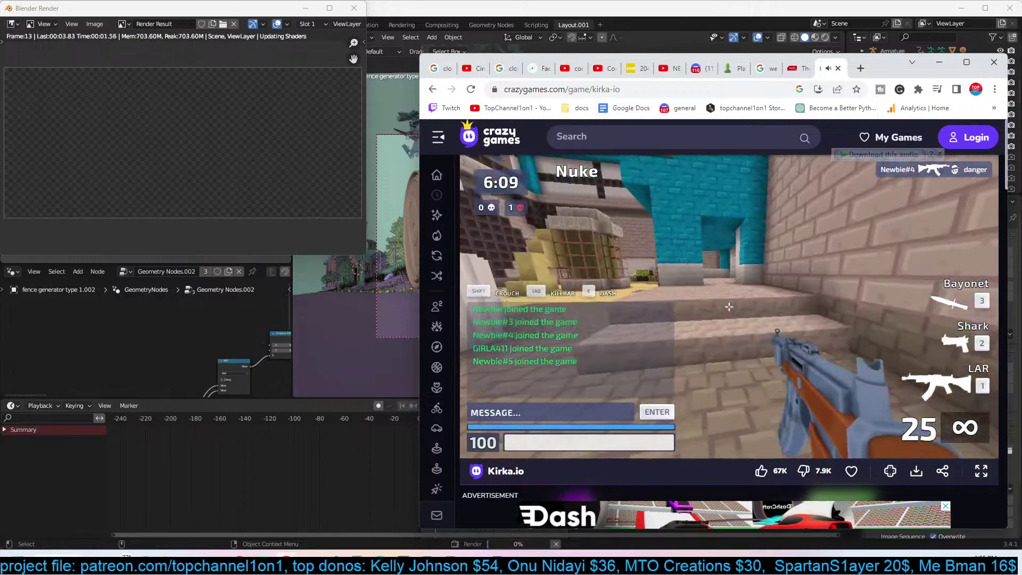
{"action": "key", "text": "w"}
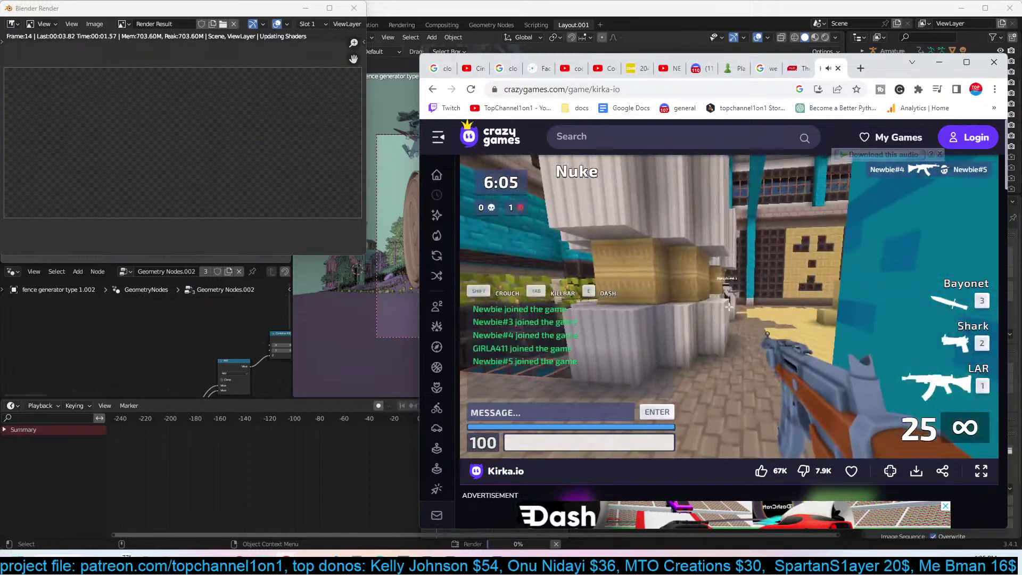
{"action": "left_click", "coordinate": [730, 306]}
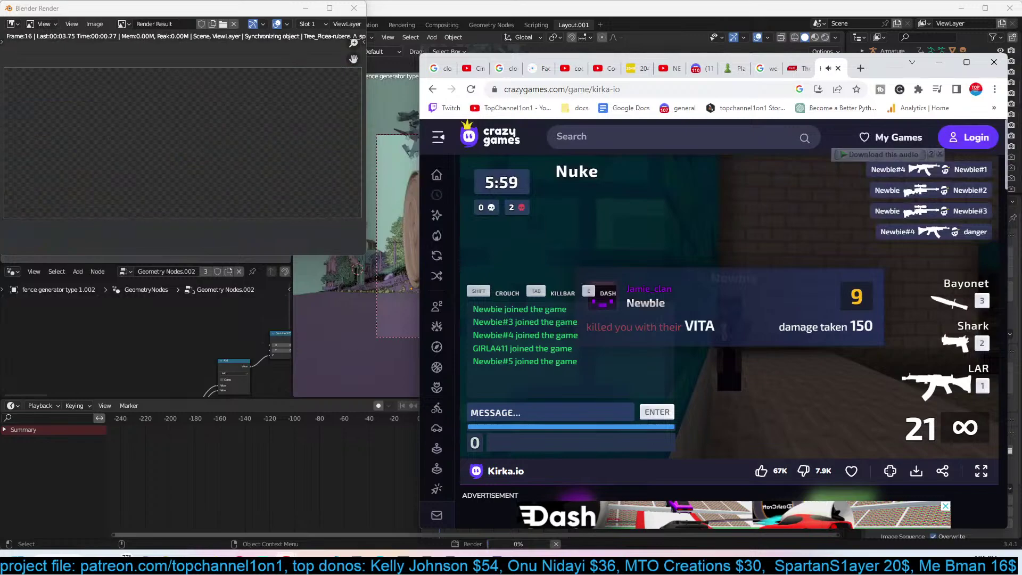
{"action": "key", "text": "w"}
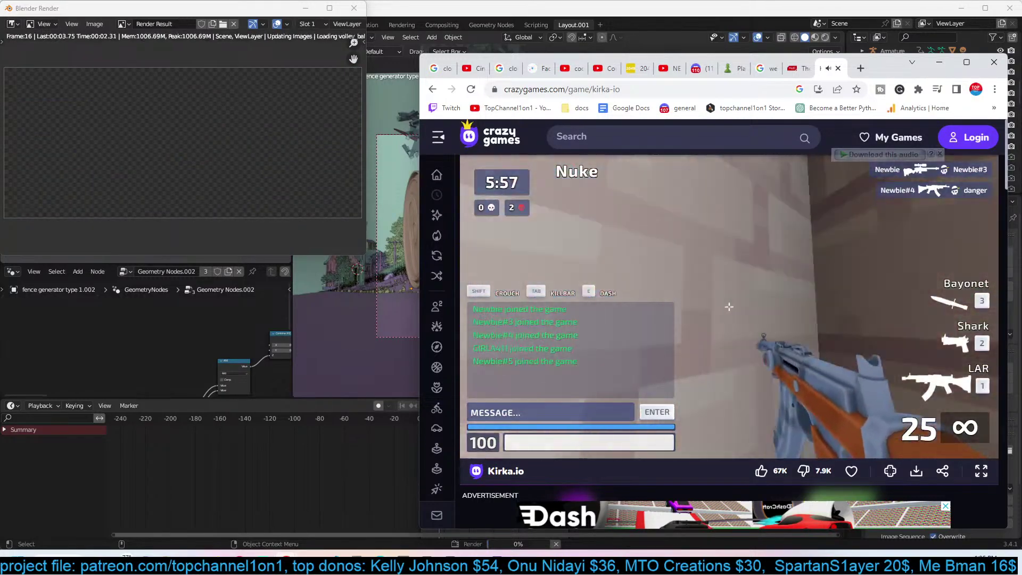
{"action": "left_click", "coordinate": [729, 307]}
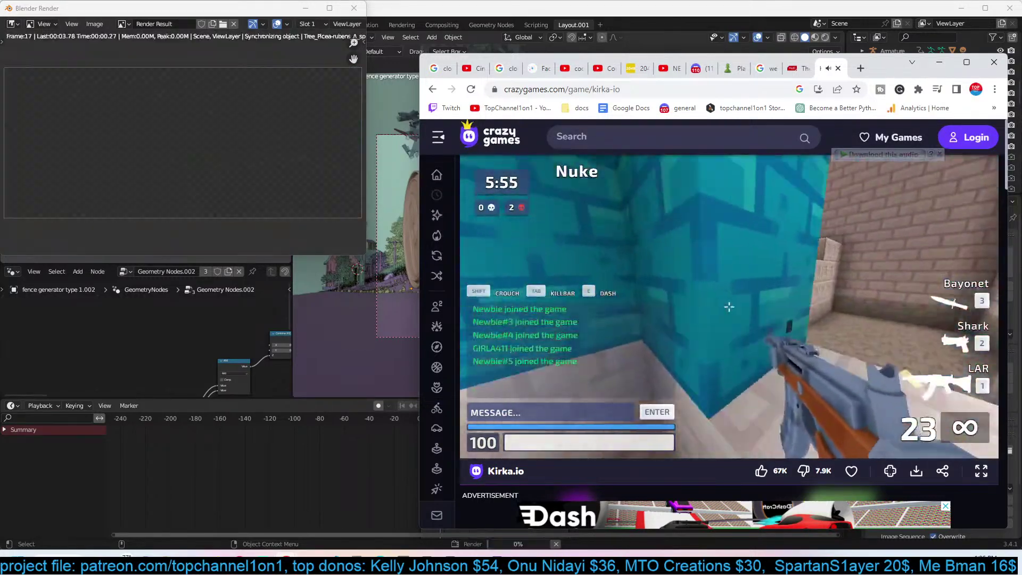
{"action": "key", "text": "d"}
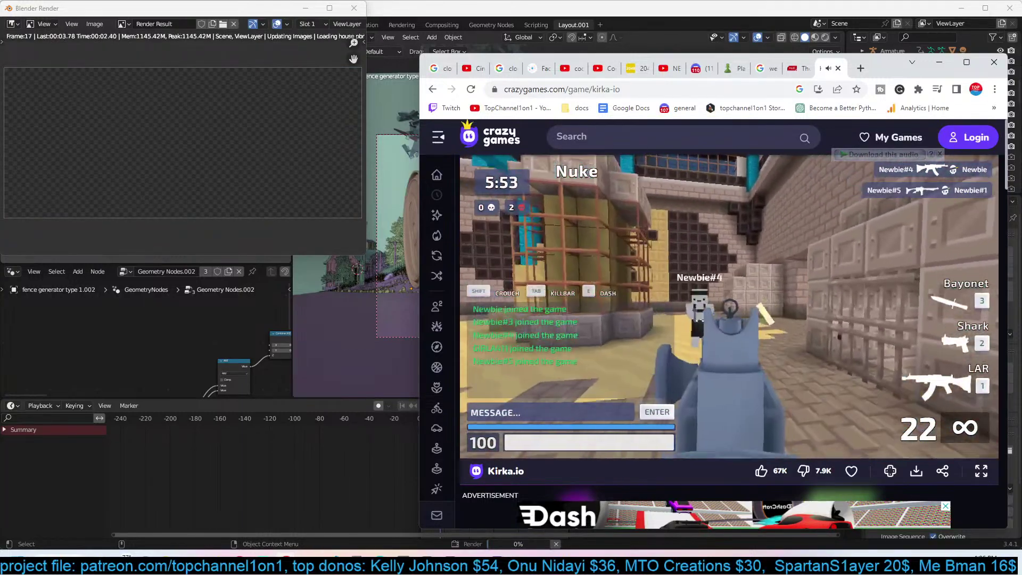
{"action": "left_click", "coordinate": [729, 306]}
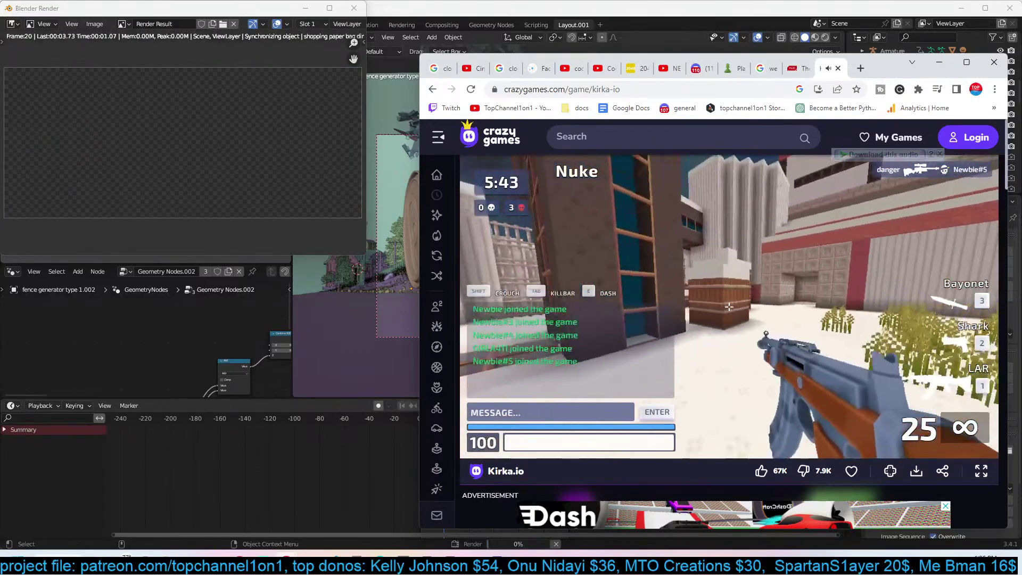
{"action": "left_click", "coordinate": [730, 306]}
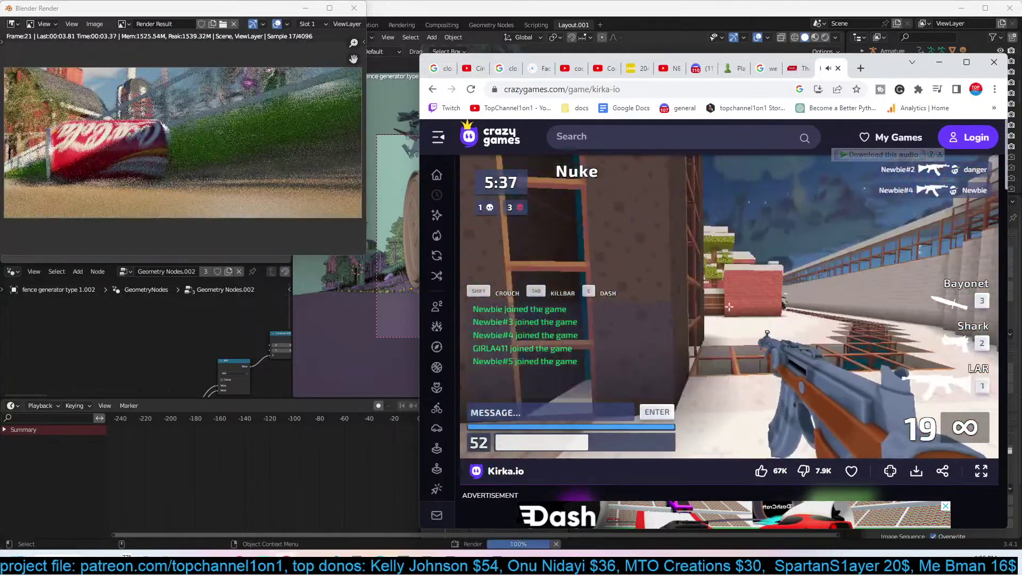
{"action": "left_click", "coordinate": [729, 307]}
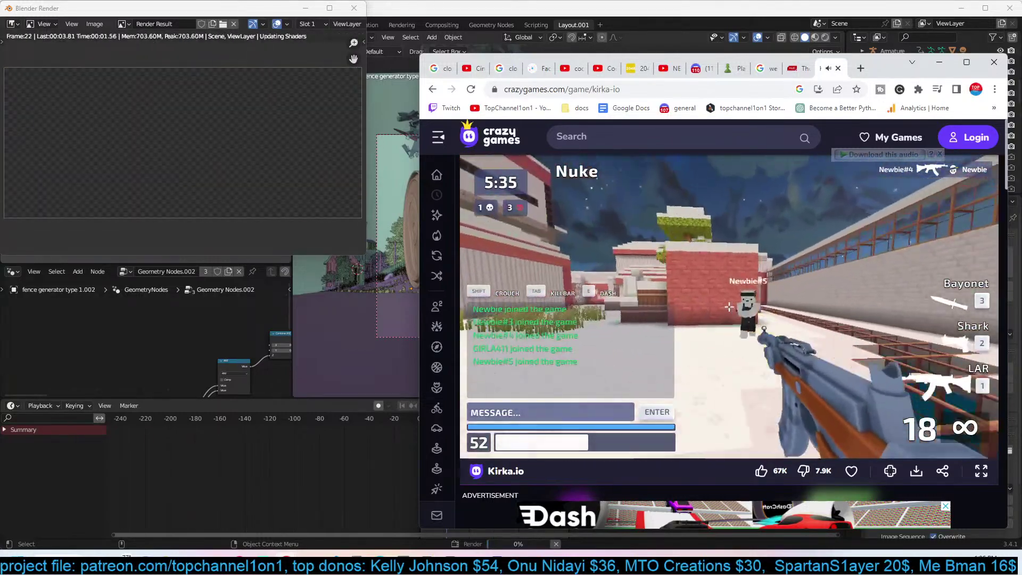
{"action": "left_click", "coordinate": [729, 306]}
{"action": "left_click", "coordinate": [729, 307]}
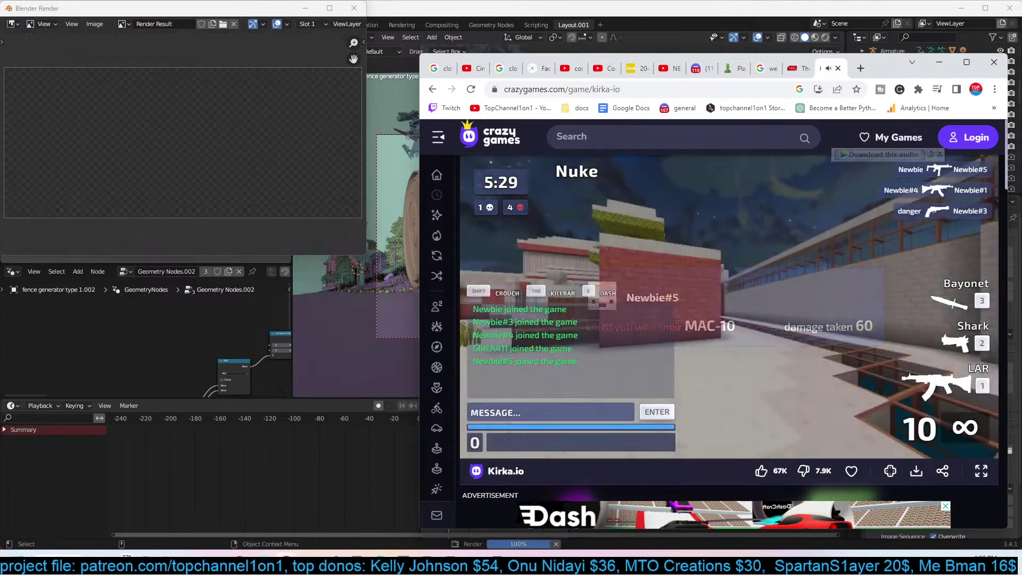
{"action": "key", "text": "w"}
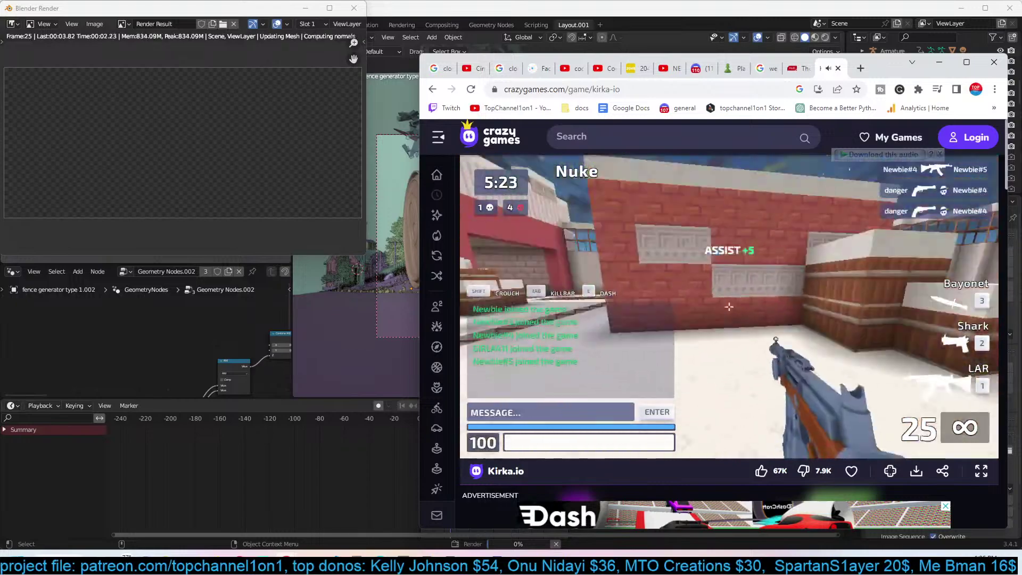
{"action": "left_click", "coordinate": [729, 307]}
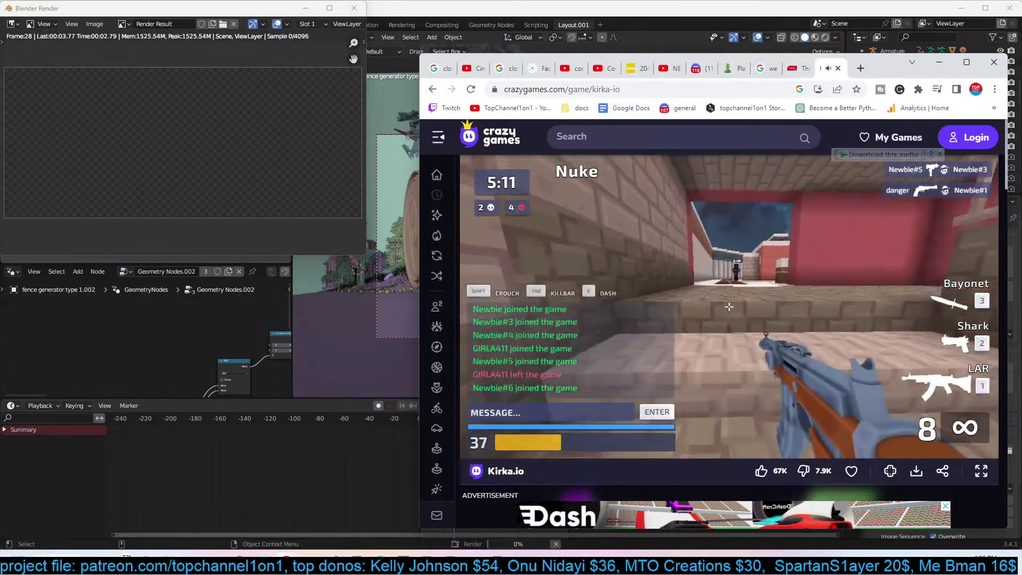
{"action": "left_click", "coordinate": [729, 307]}
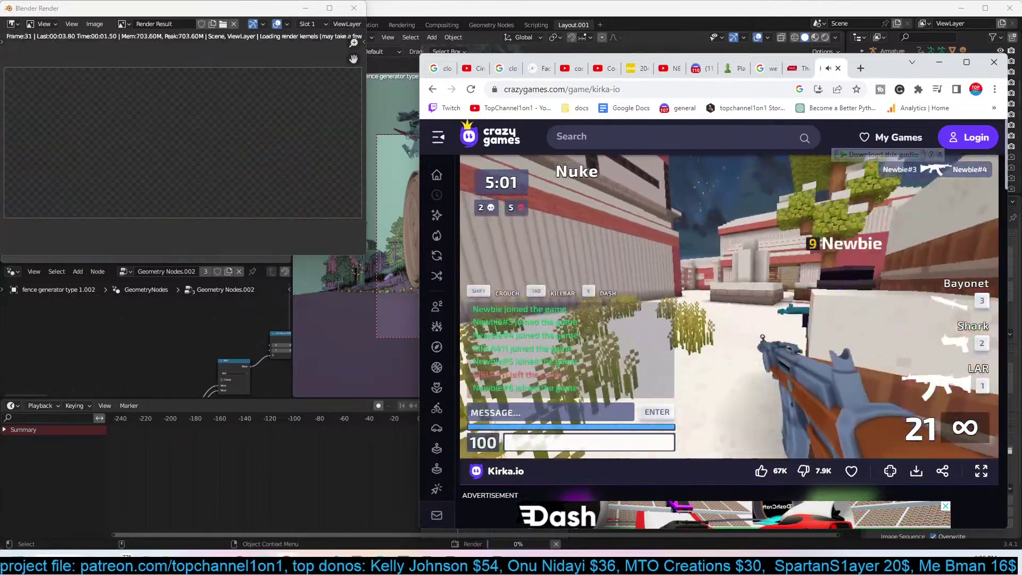
{"action": "left_click", "coordinate": [763, 332]}
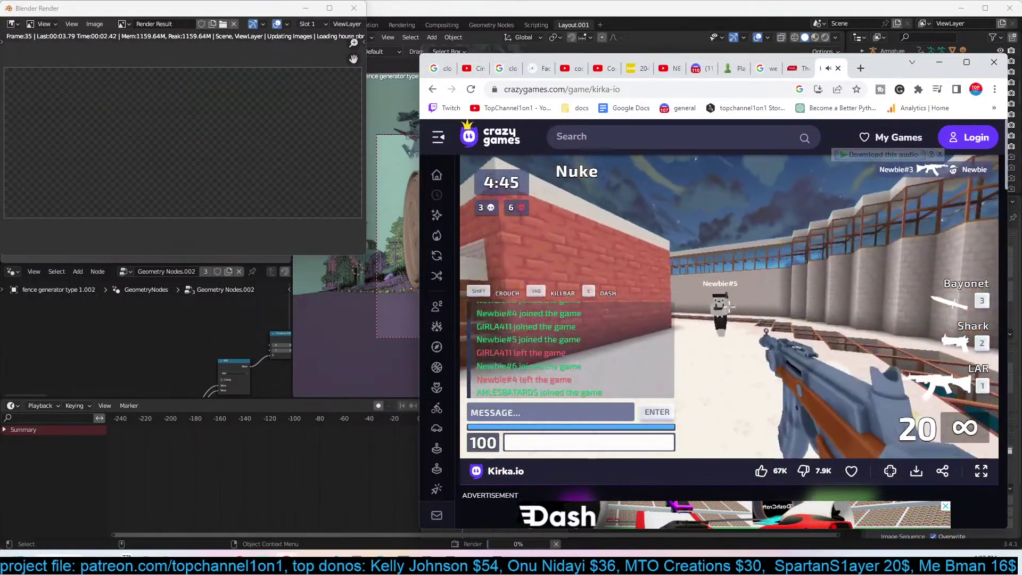
{"action": "left_click", "coordinate": [729, 307]}
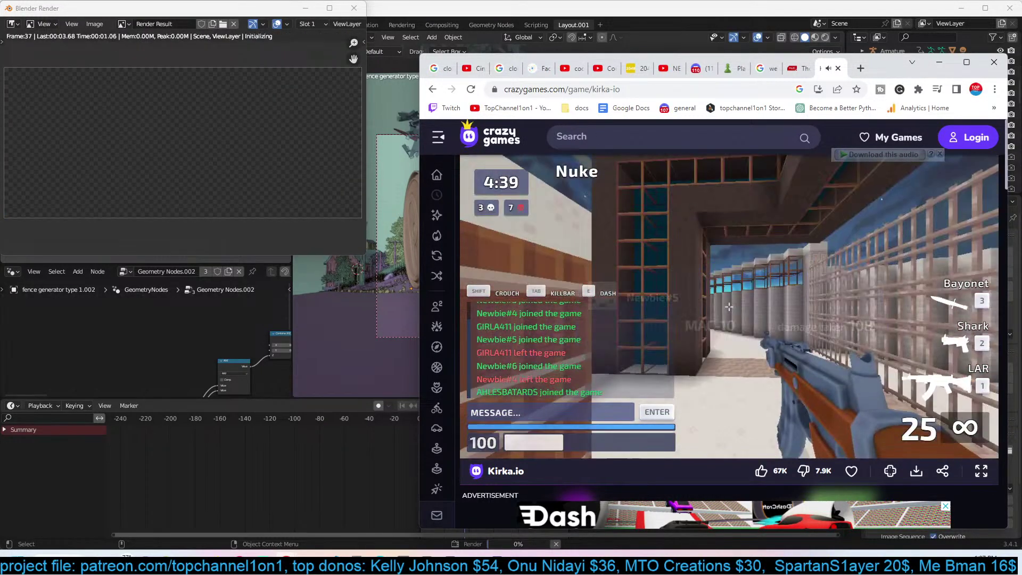
{"action": "key", "text": "w"}
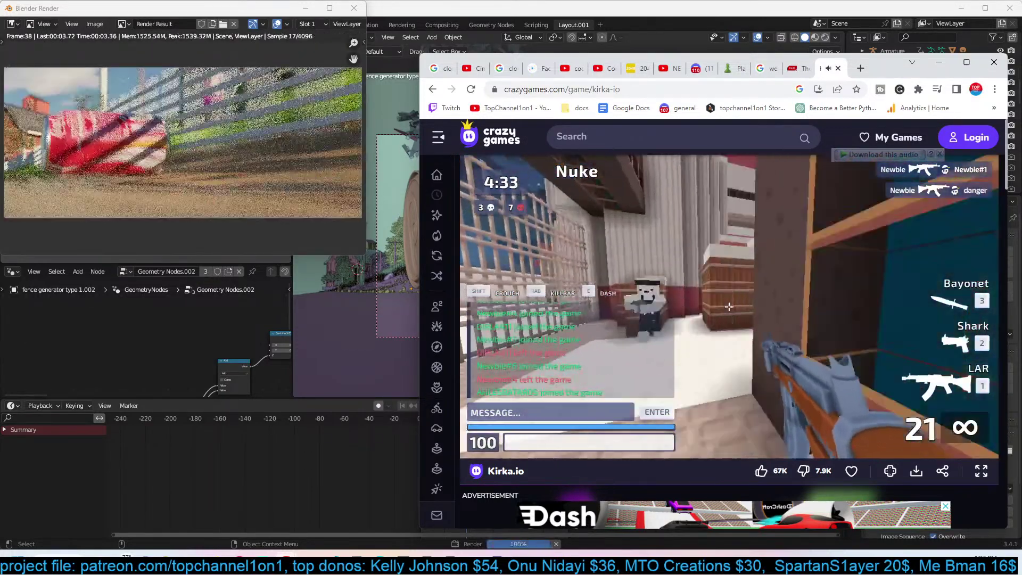
{"action": "left_click", "coordinate": [729, 307]}
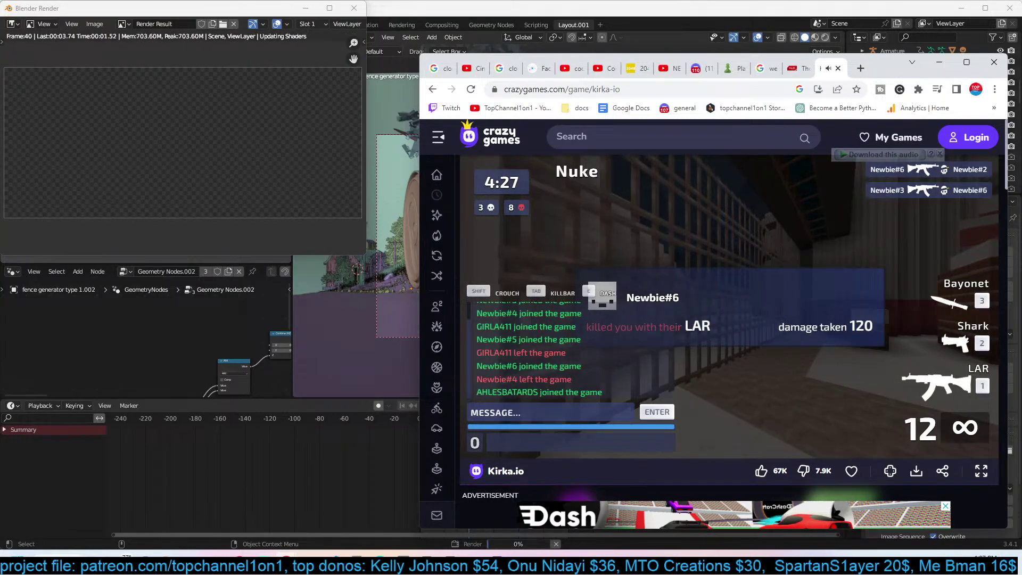
{"action": "key", "text": "w"}
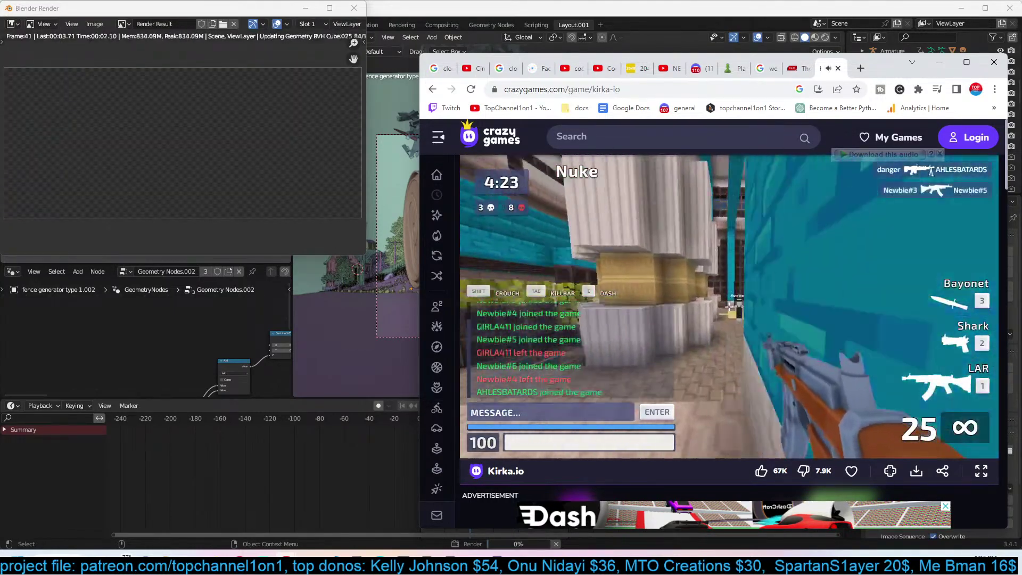
{"action": "left_click_drag", "start_coordinate": [729, 306], "coordinate": [730, 304]}
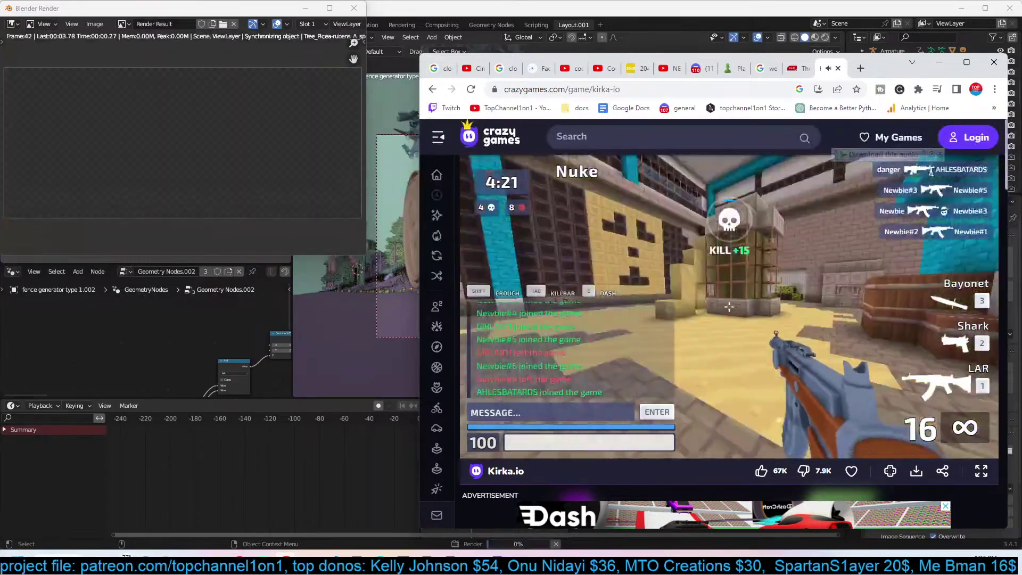
{"action": "key", "text": "w"}
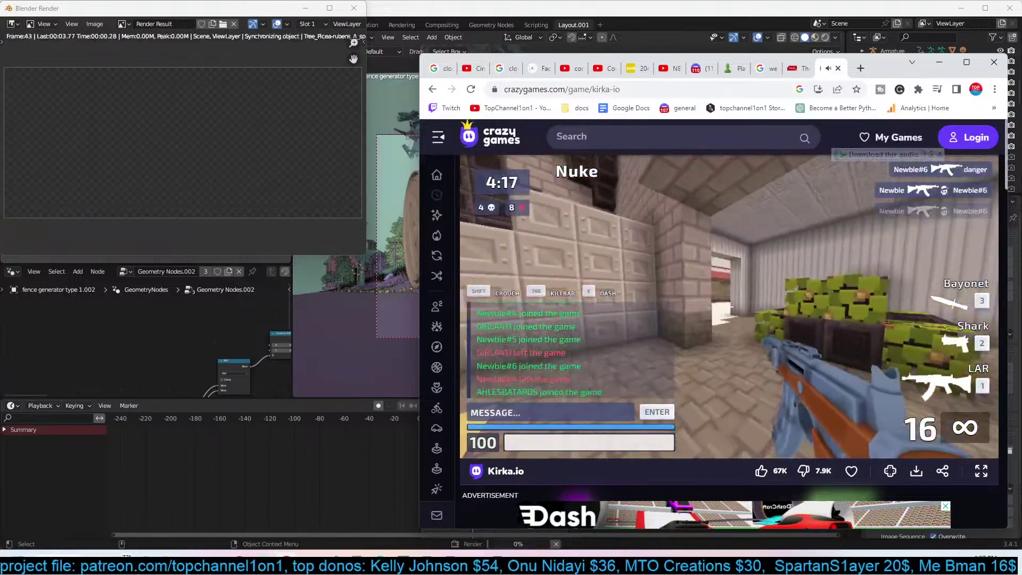
{"action": "key", "text": "w"}
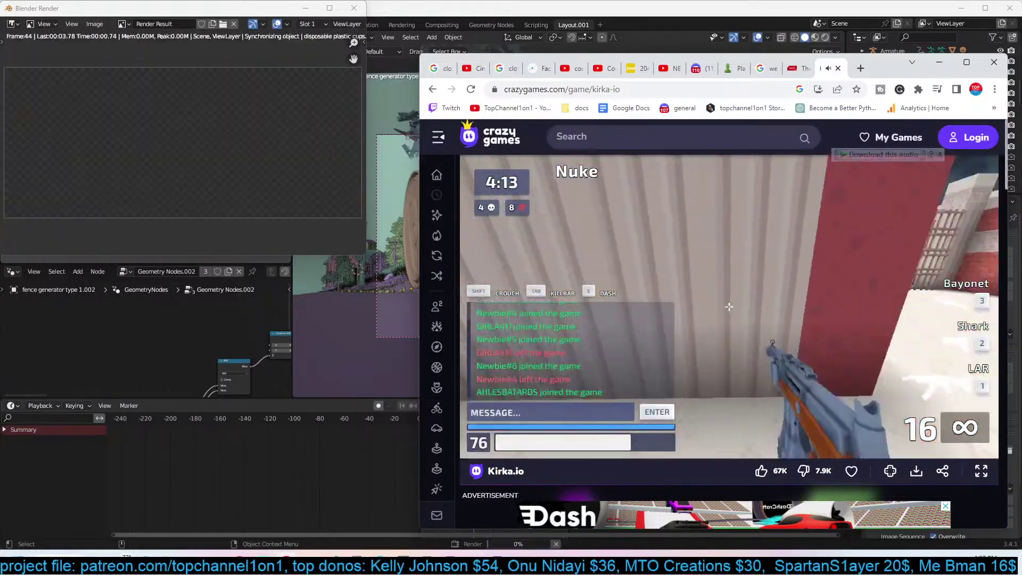
{"action": "key", "text": "w"}
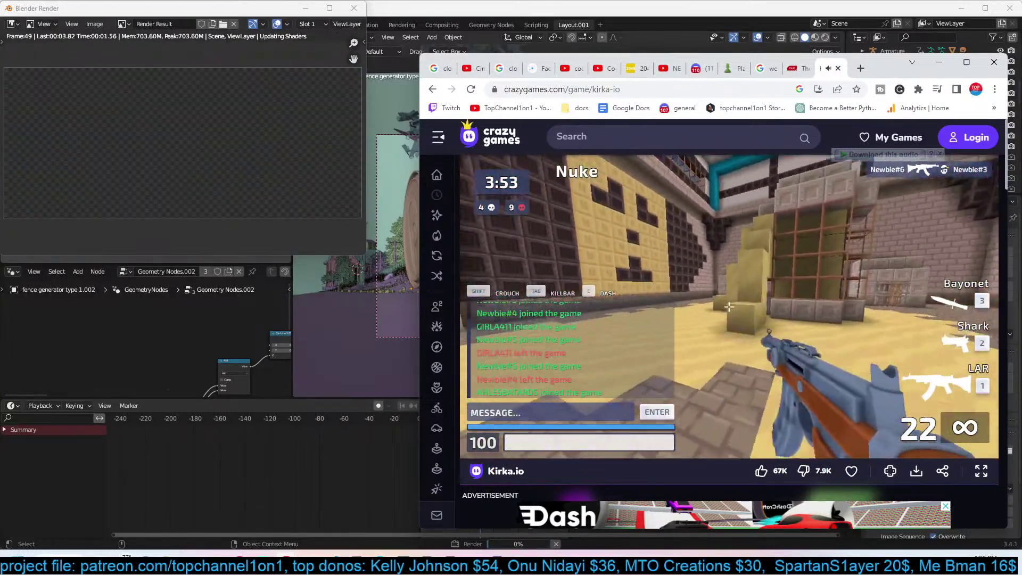
{"action": "left_click", "coordinate": [729, 307]}
{"action": "left_click", "coordinate": [729, 307]}
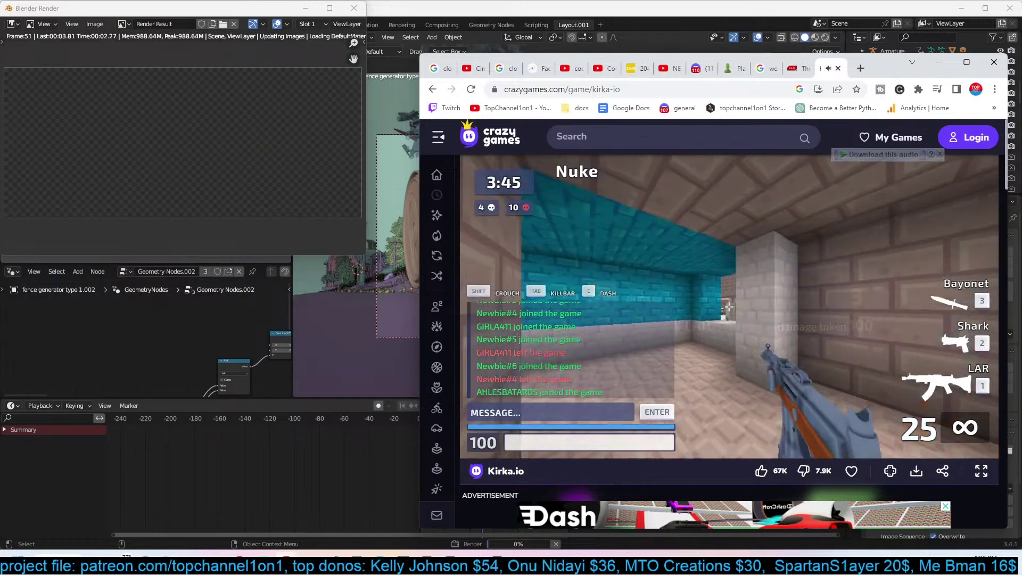
{"action": "key", "text": "w"}
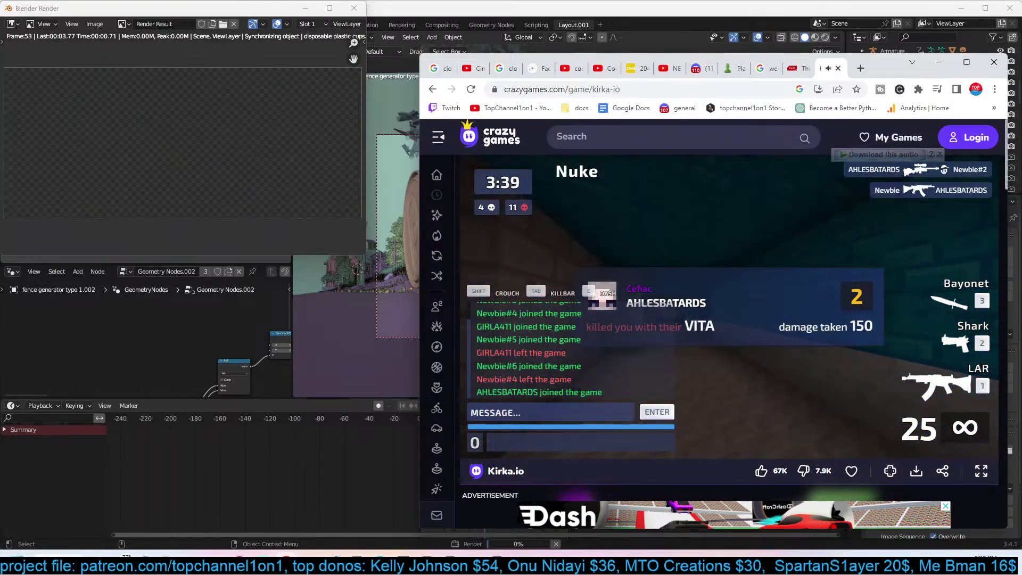
{"action": "key", "text": "w"}
{"action": "key", "text": "w"}
{"action": "right_click", "coordinate": [729, 307]}
{"action": "left_click", "coordinate": [729, 306]}
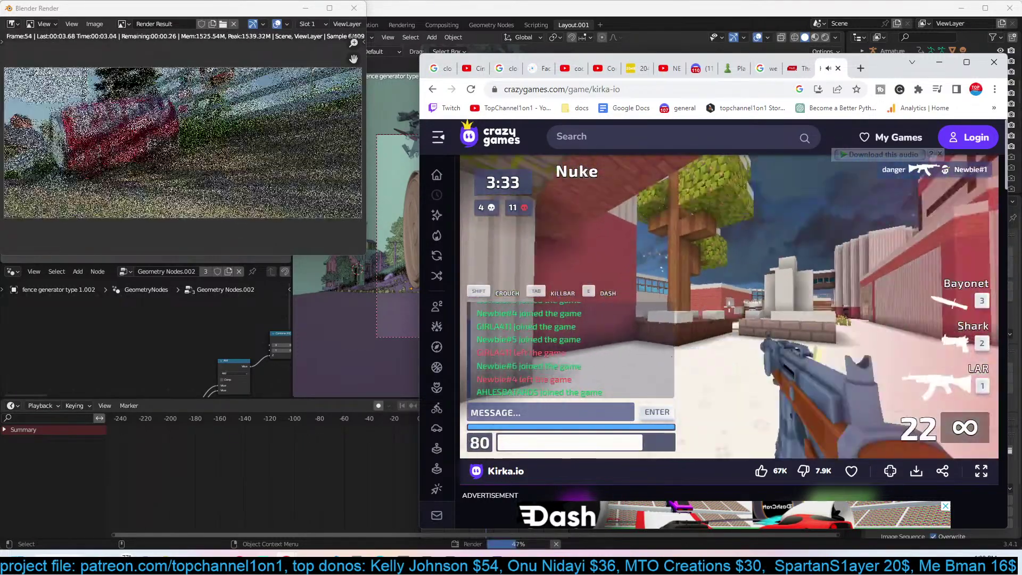
{"action": "key", "text": "w"}
{"action": "left_click", "coordinate": [729, 306]}
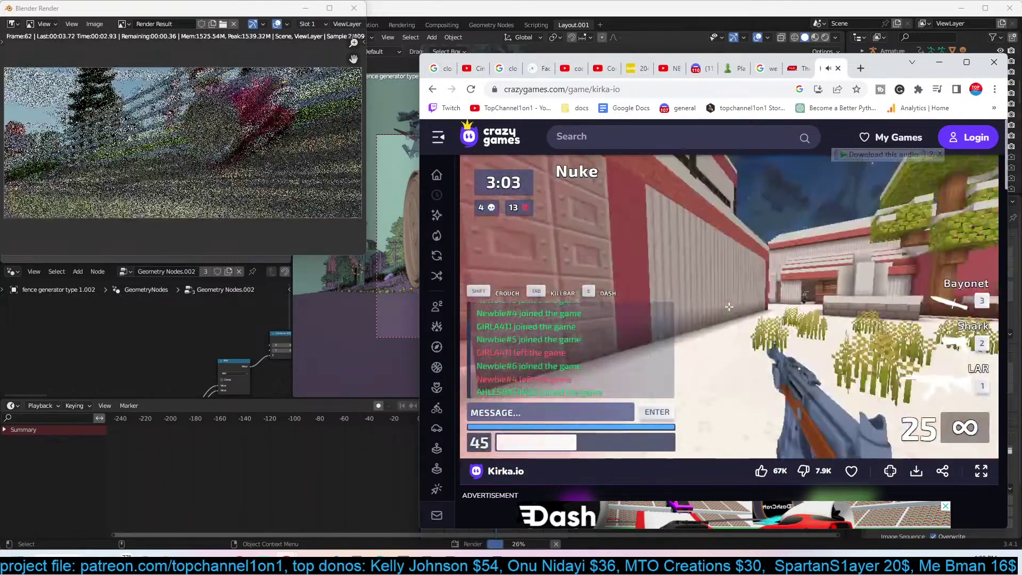
{"action": "left_click", "coordinate": [729, 307]}
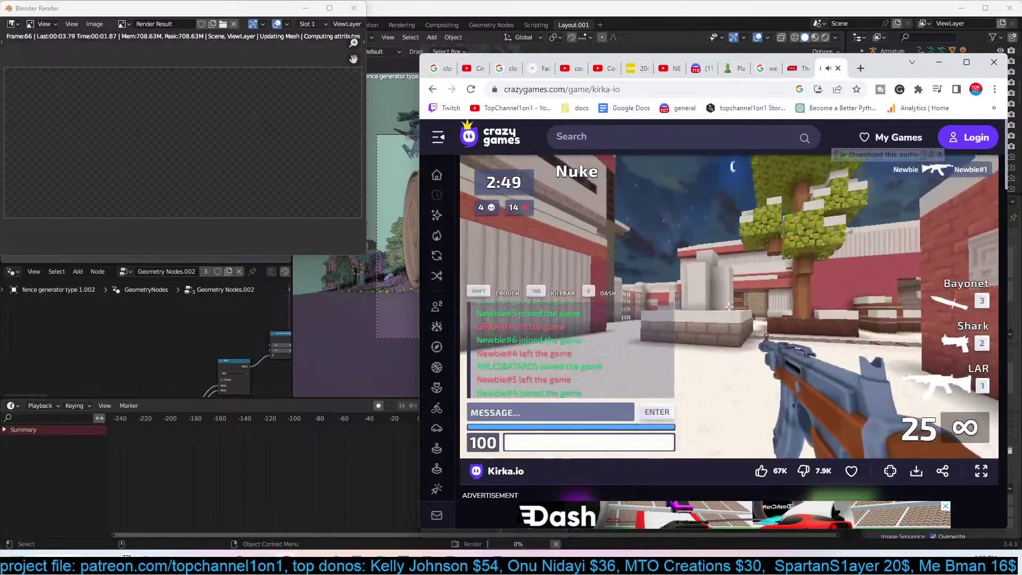
{"action": "left_click_drag", "start_coordinate": [729, 305], "coordinate": [727, 307]}
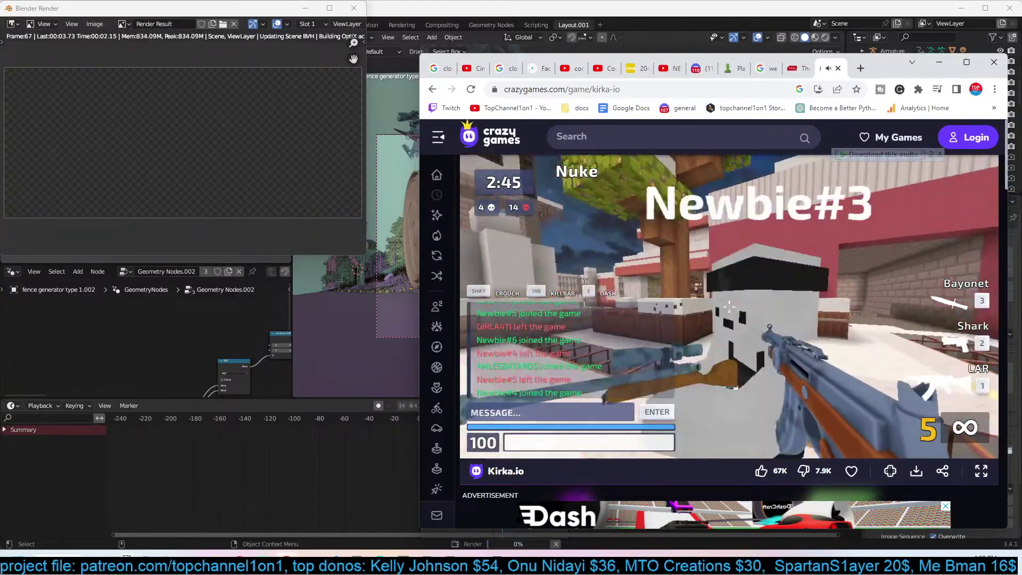
{"action": "left_click_drag", "start_coordinate": [729, 307], "coordinate": [729, 306]}
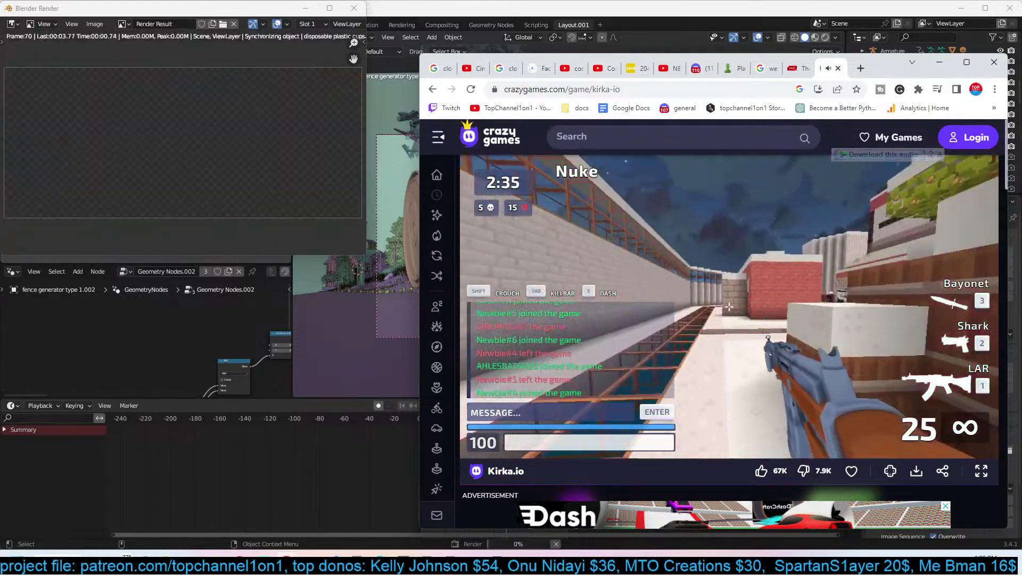
{"action": "left_click_drag", "start_coordinate": [729, 306], "coordinate": [729, 307]}
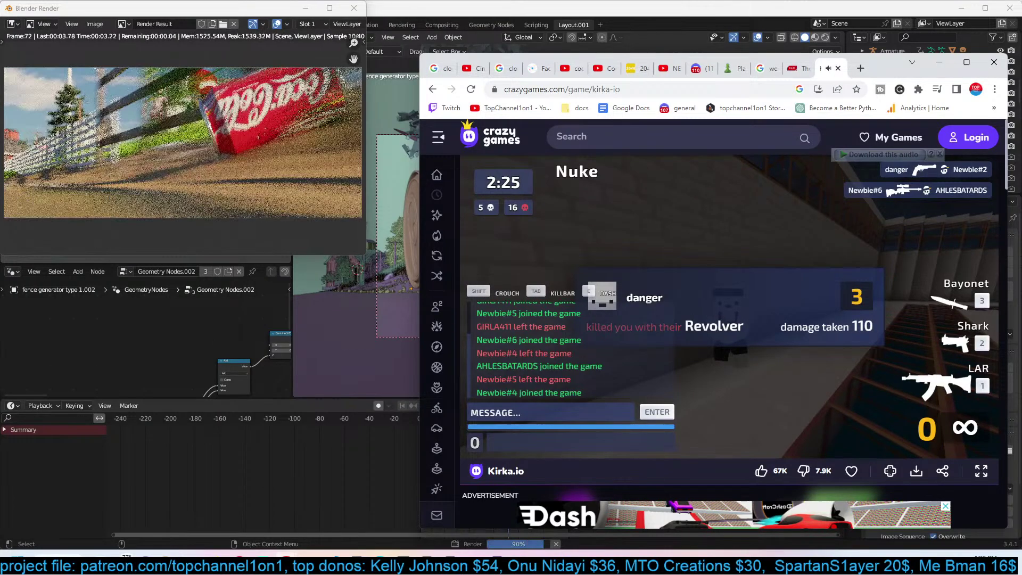
{"action": "key", "text": "w"}
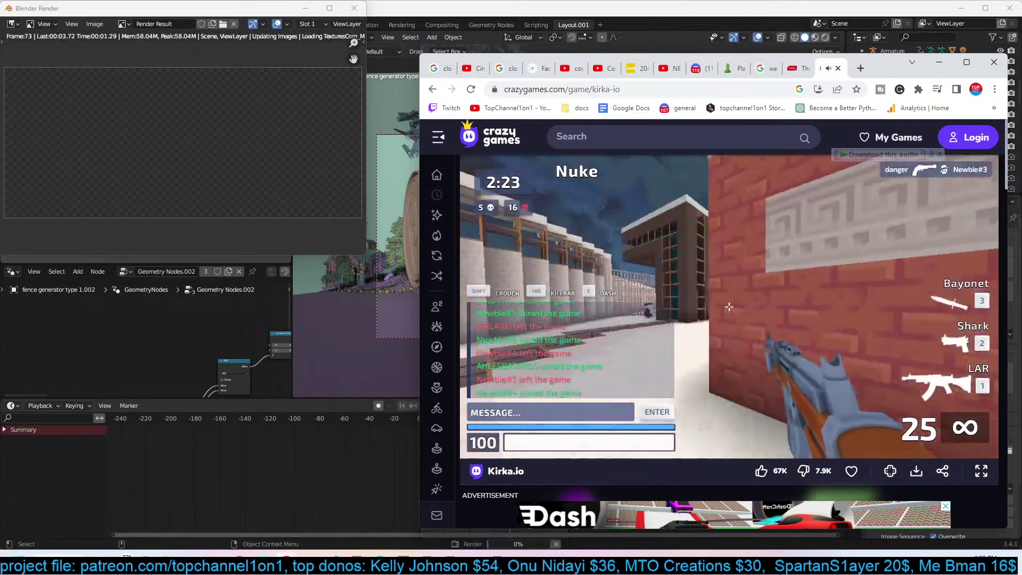
{"action": "key", "text": "w"}
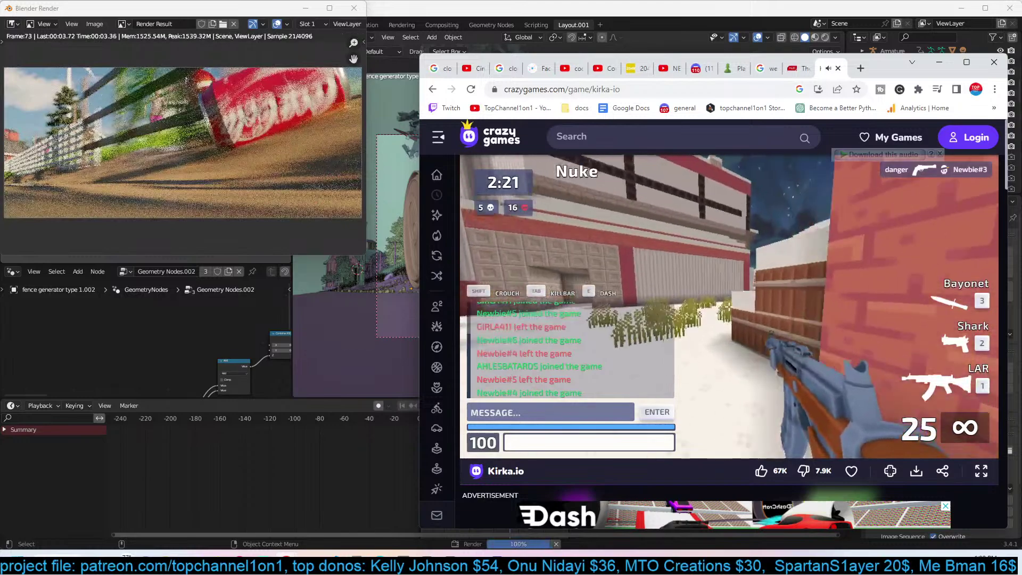
{"action": "key", "text": "w"}
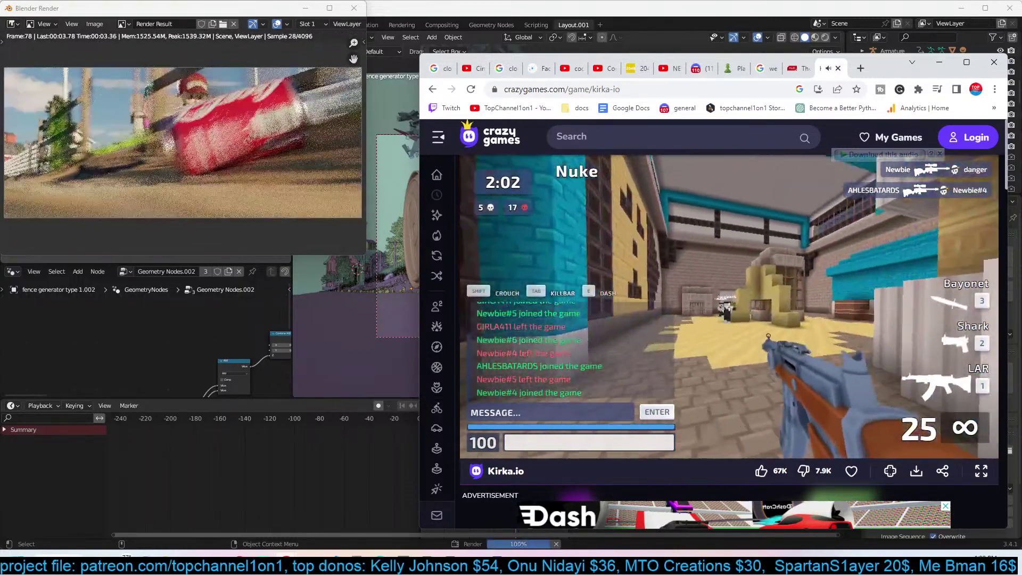
{"action": "left_click", "coordinate": [729, 306]}
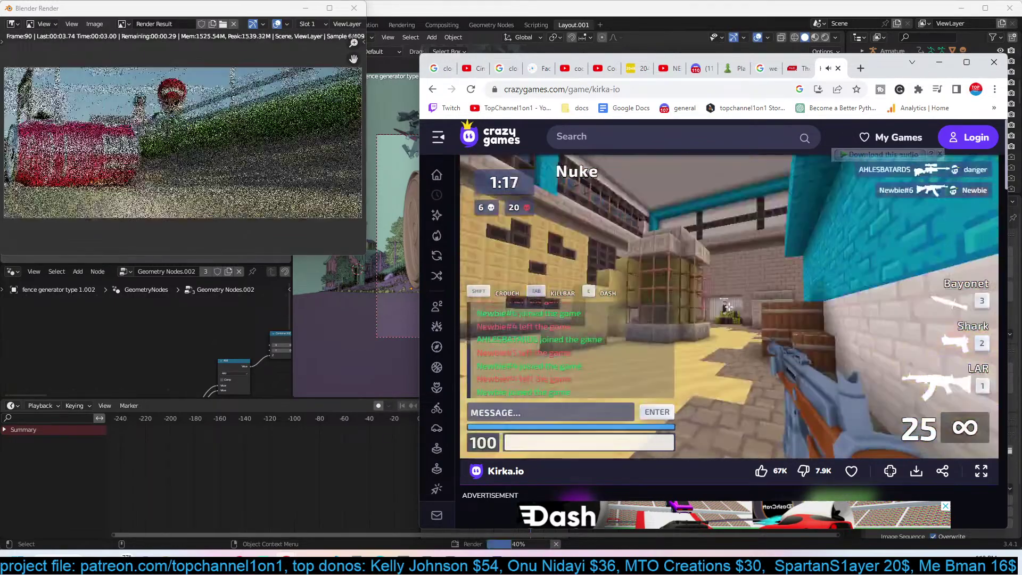
{"action": "left_click", "coordinate": [729, 307]}
{"action": "left_click", "coordinate": [729, 307]}
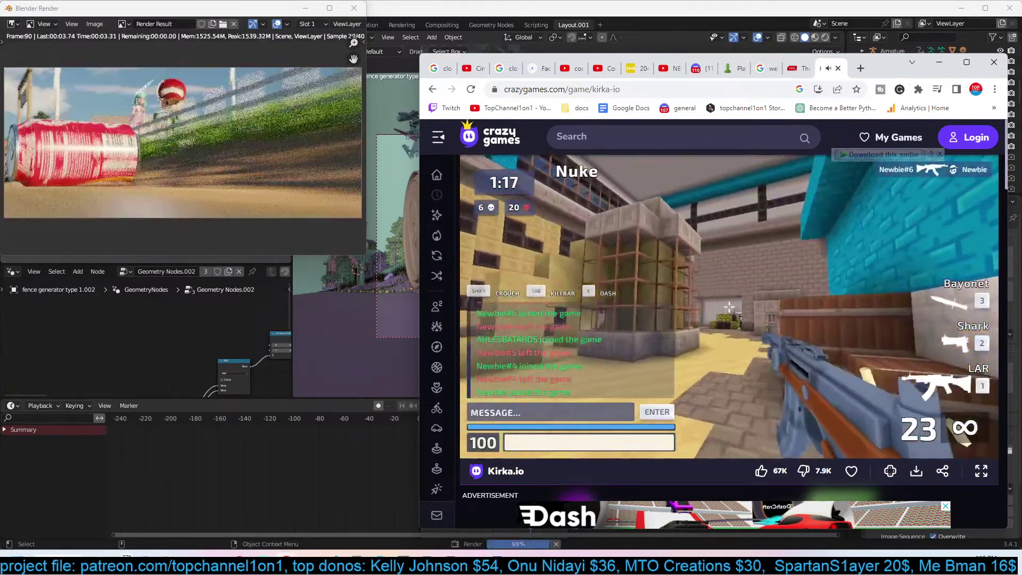
{"action": "key", "text": "w"}
{"action": "key", "text": "w"}
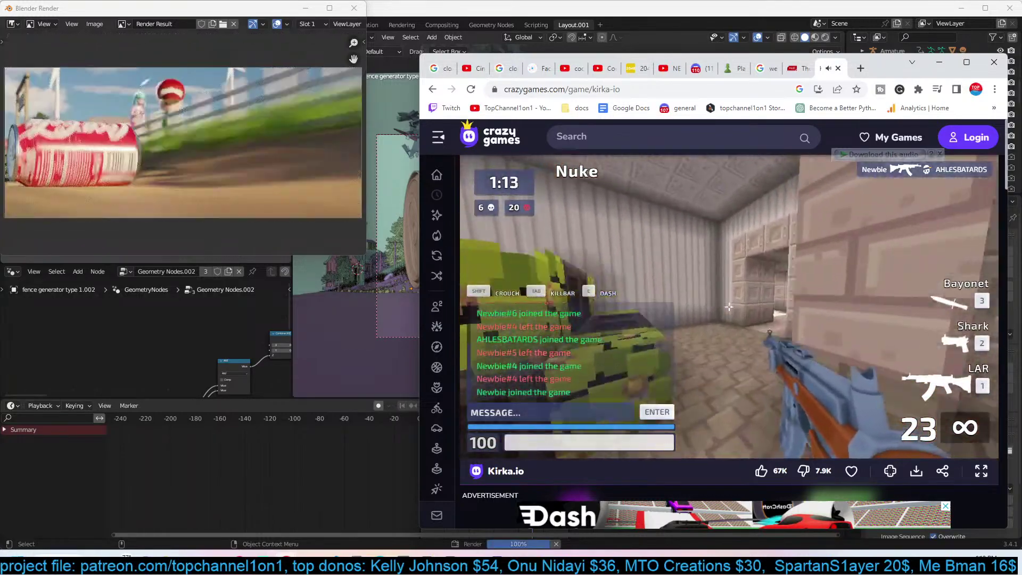
{"action": "key", "text": "w"}
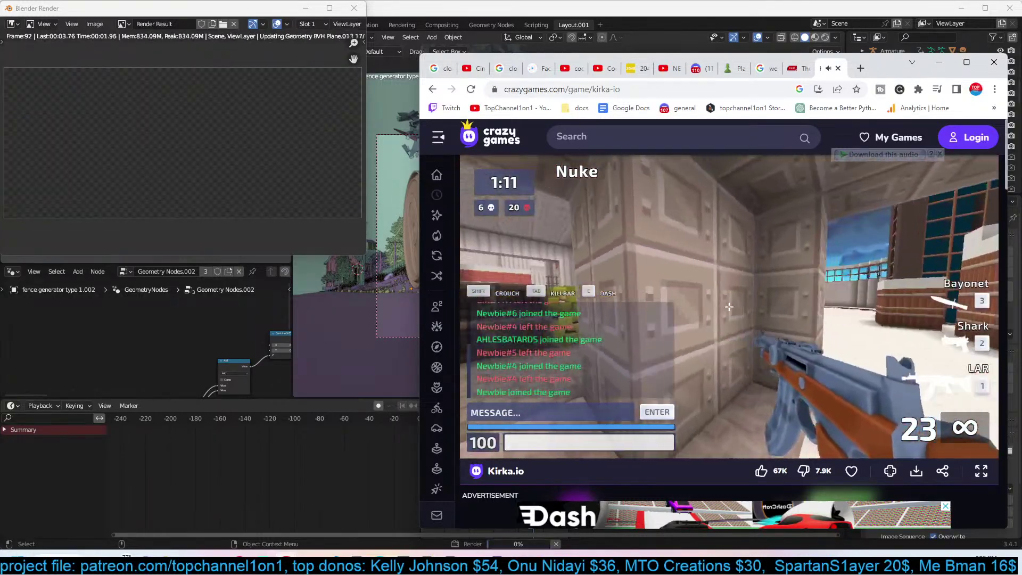
{"action": "key", "text": "w"}
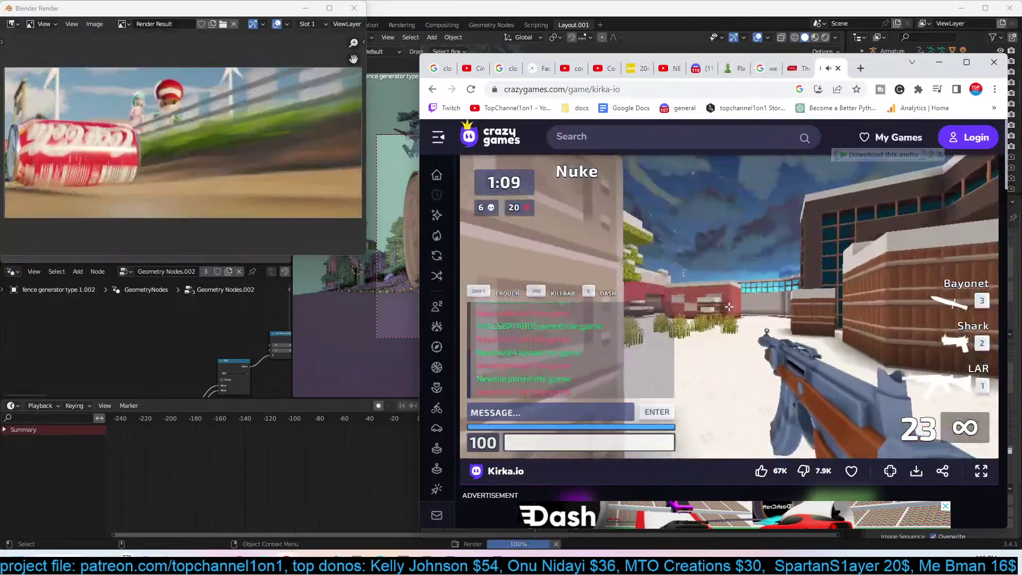
Play the Kirka.io match on the Nuke map until the round timer runs out.
{"action": "key", "text": "w"}
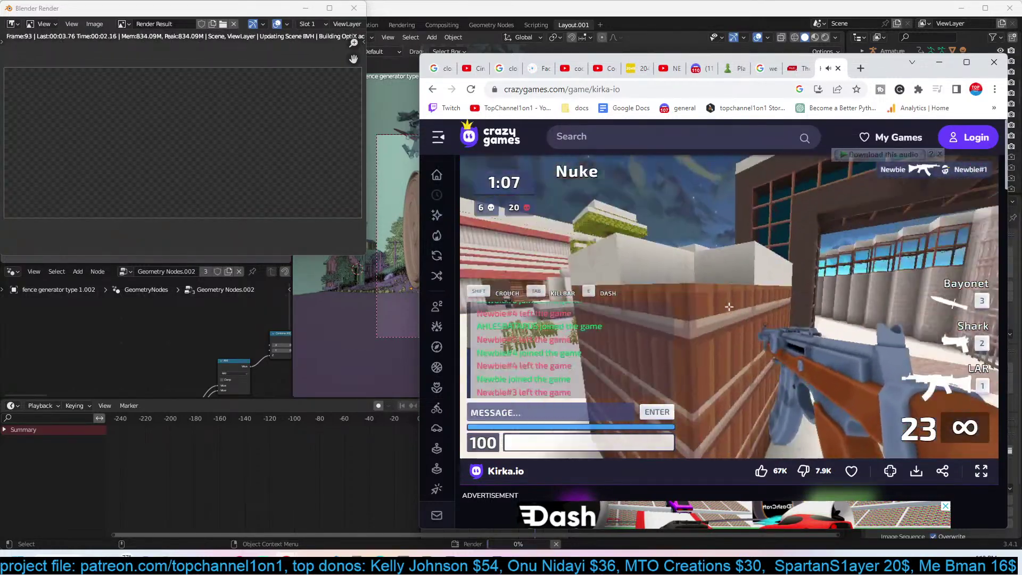
{"action": "key", "text": "w"}
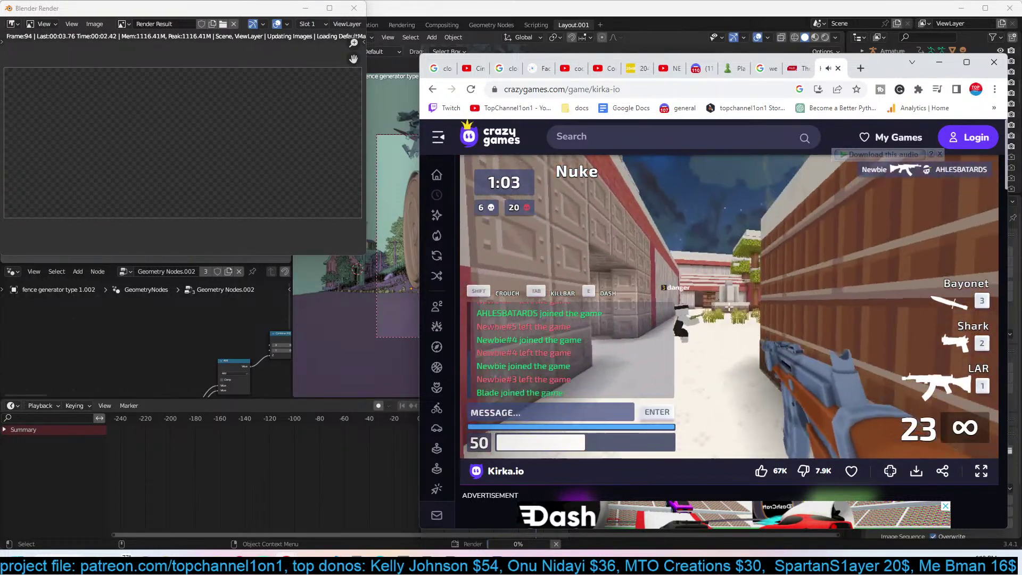
{"action": "left_click_drag", "start_coordinate": [729, 307], "coordinate": [729, 307]}
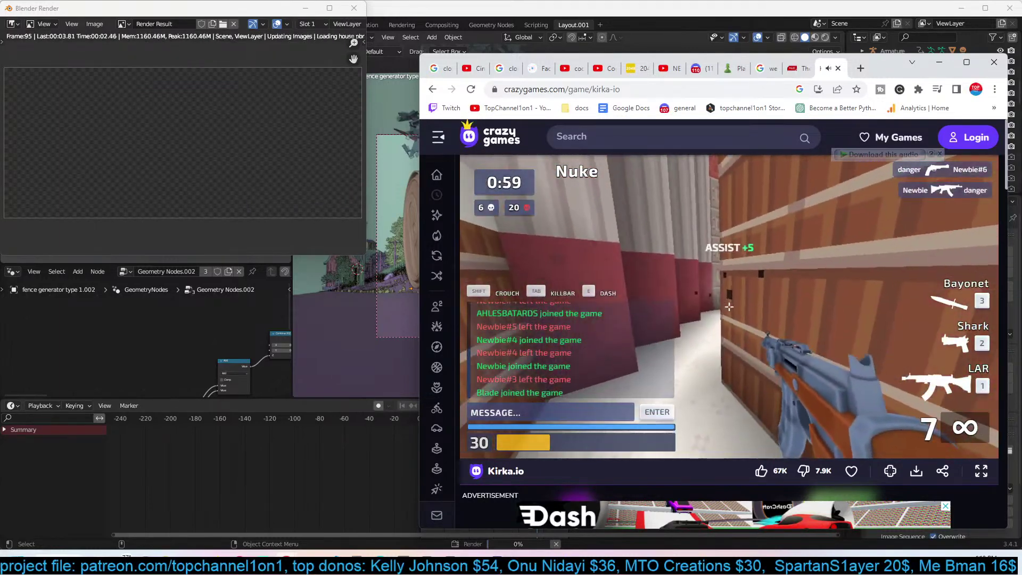
{"action": "key", "text": "w"}
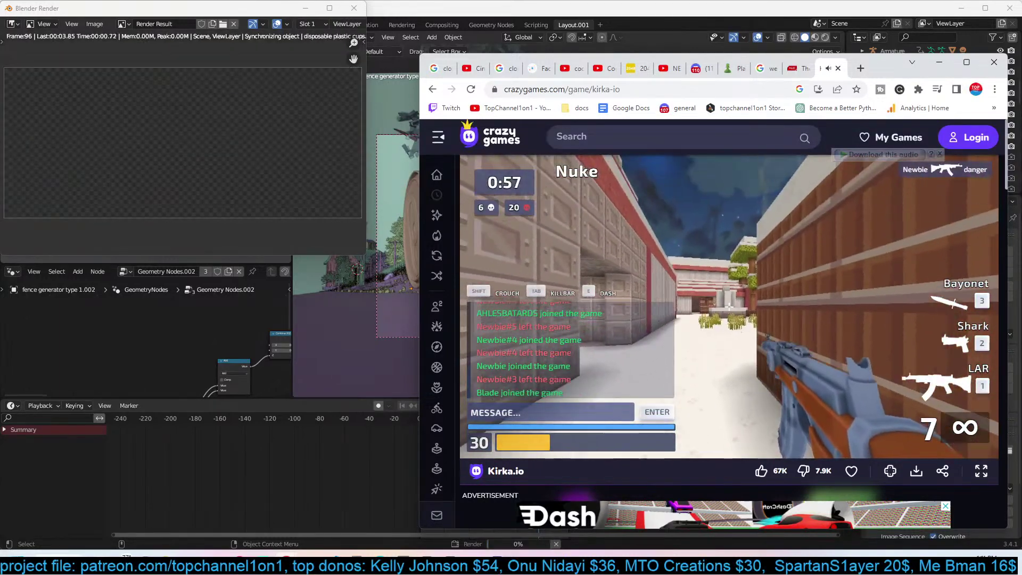
{"action": "key", "text": "w"}
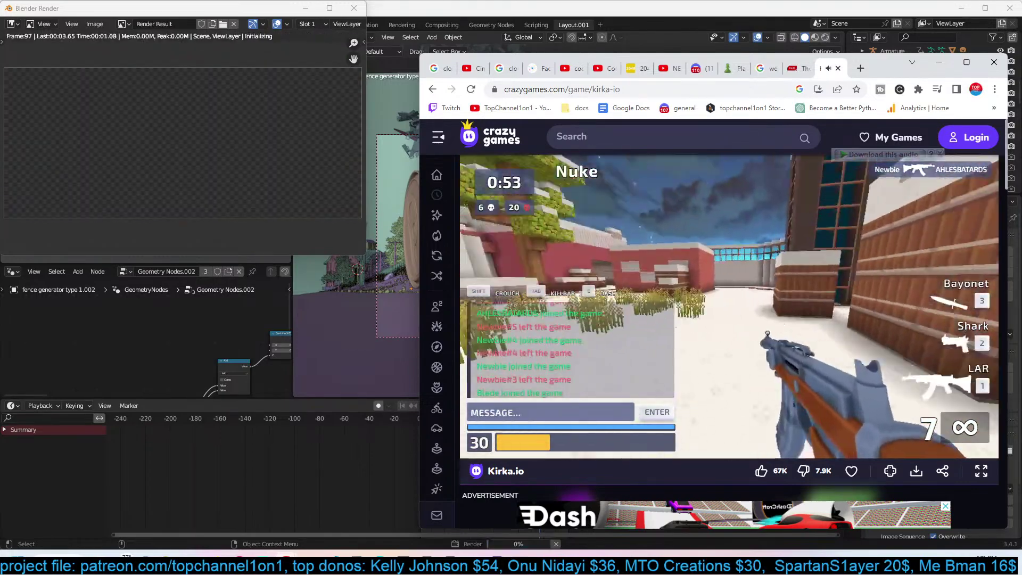
{"action": "key", "text": "w"}
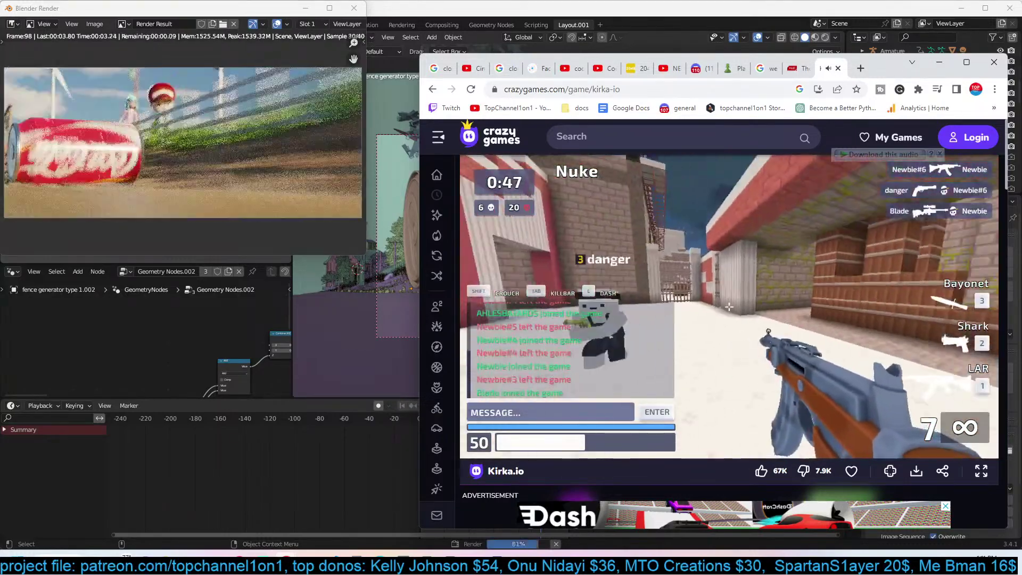
{"action": "left_click", "coordinate": [729, 307]}
{"action": "left_click", "coordinate": [729, 307]}
{"action": "left_click", "coordinate": [729, 307]}
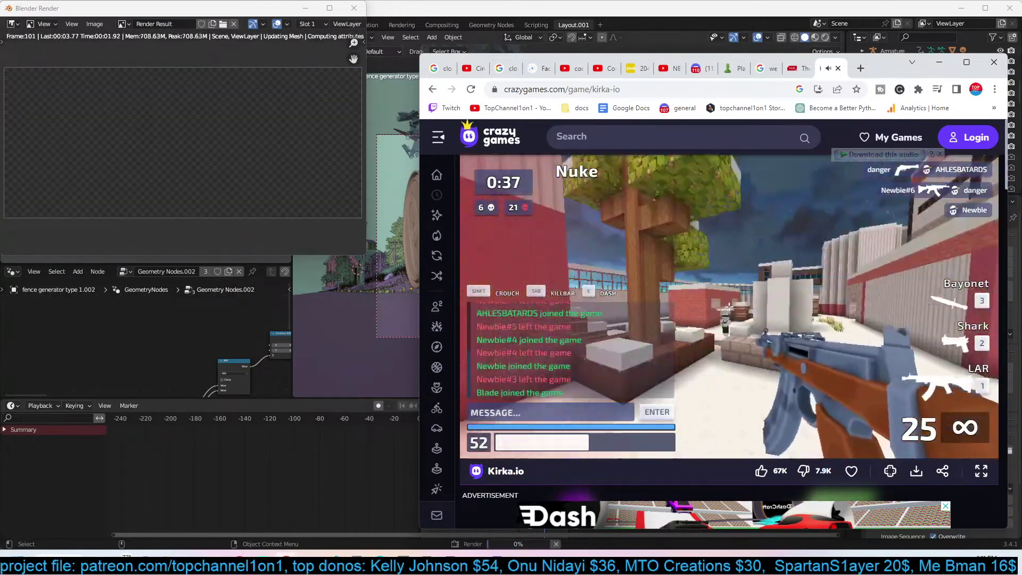
{"action": "left_click", "coordinate": [729, 307]}
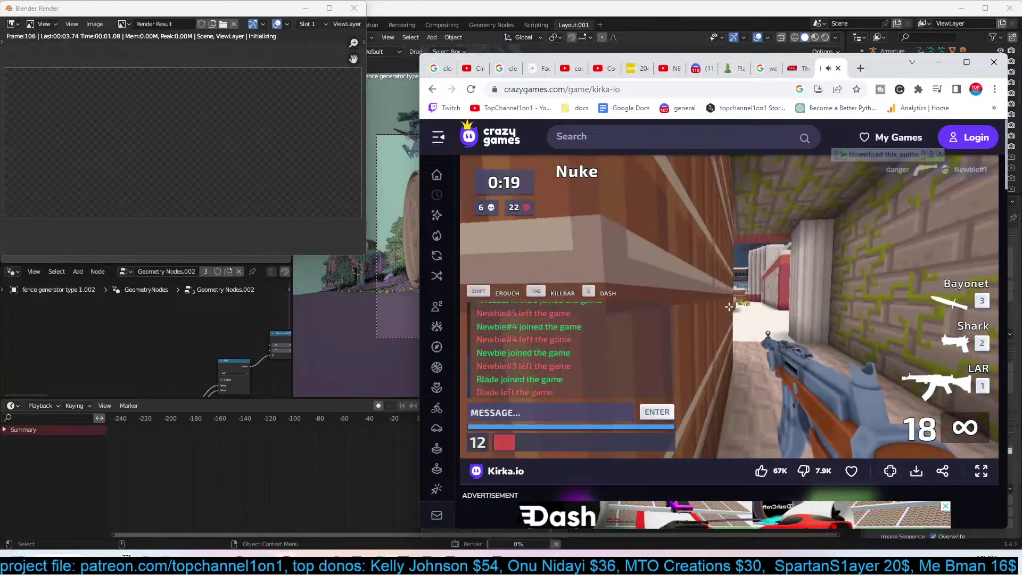
{"action": "key", "text": "w"}
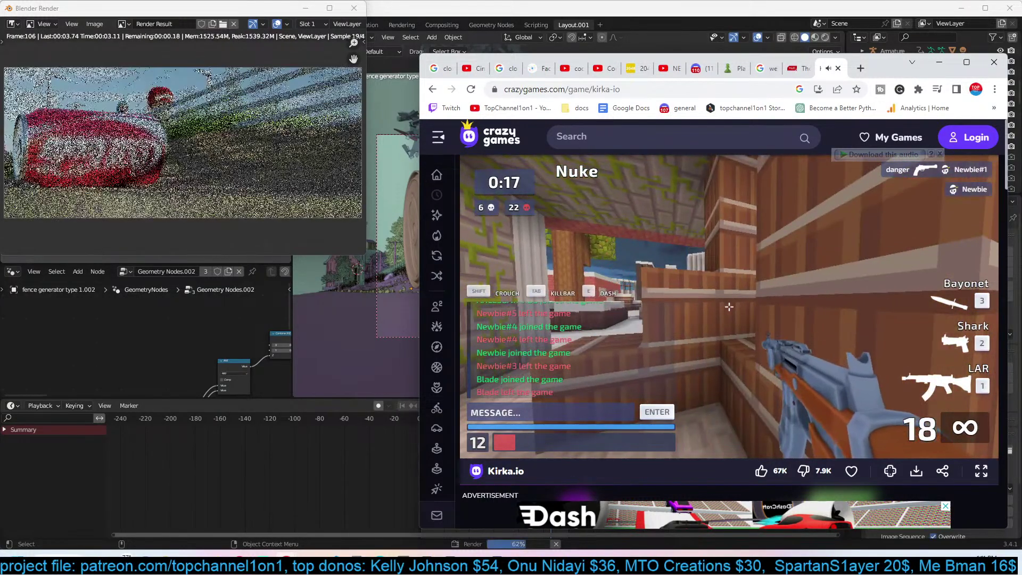
{"action": "key", "text": "w"}
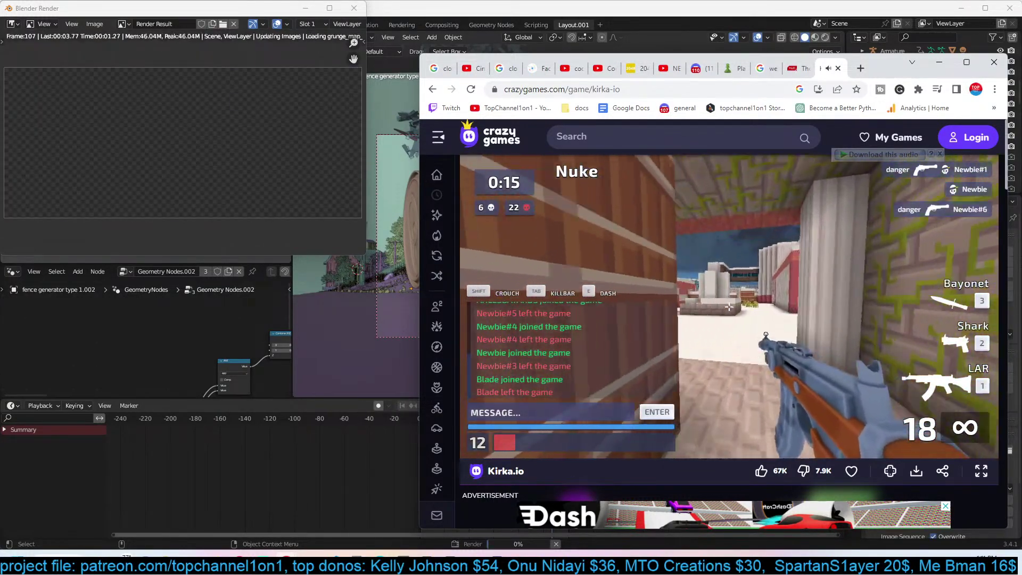
{"action": "key", "text": "s"}
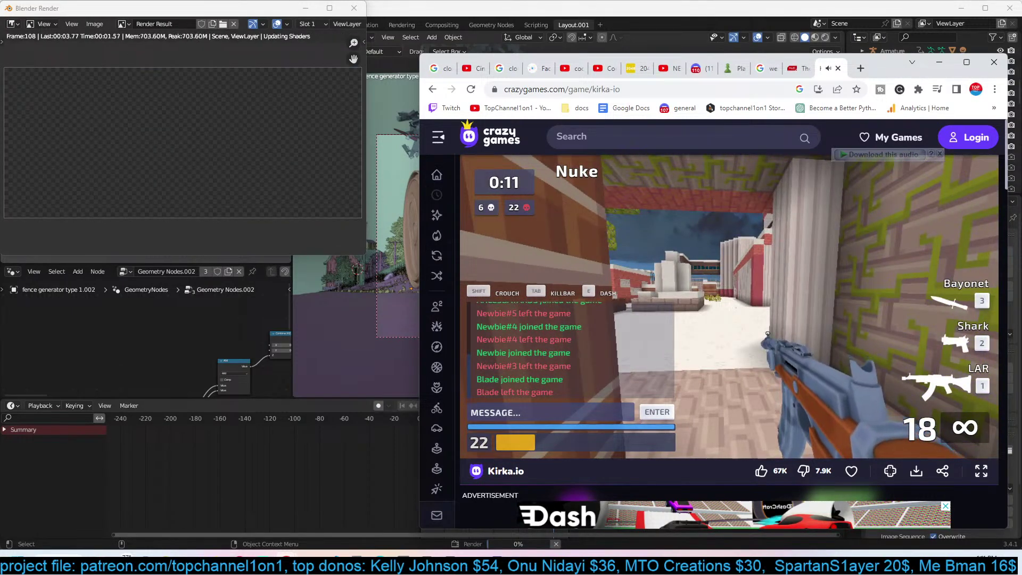
{"action": "key", "text": "w"}
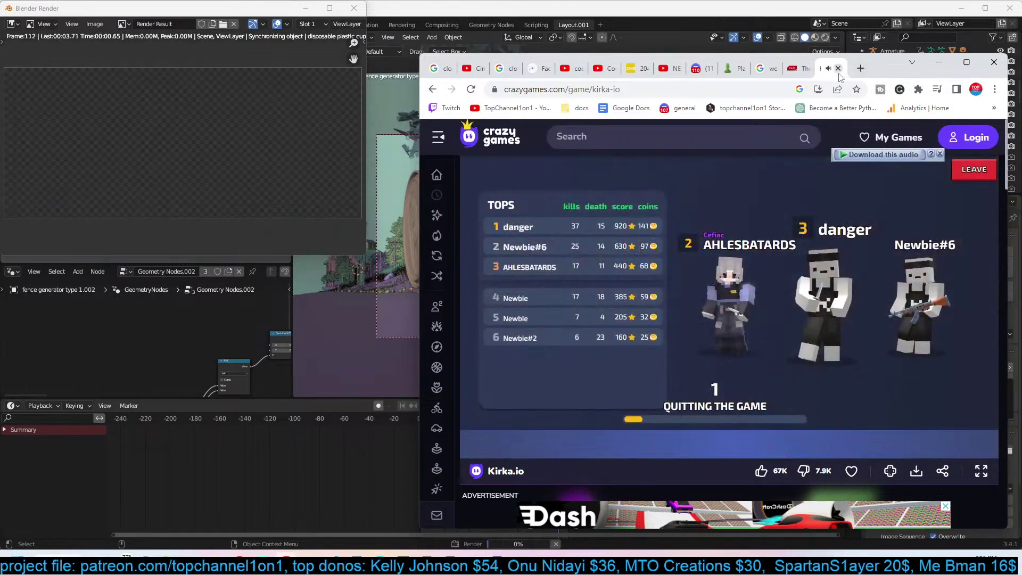
Close the Kirka.io page, skim the article on the best online FPS browser games and open a new tab.
{"action": "left_click", "coordinate": [839, 69]}
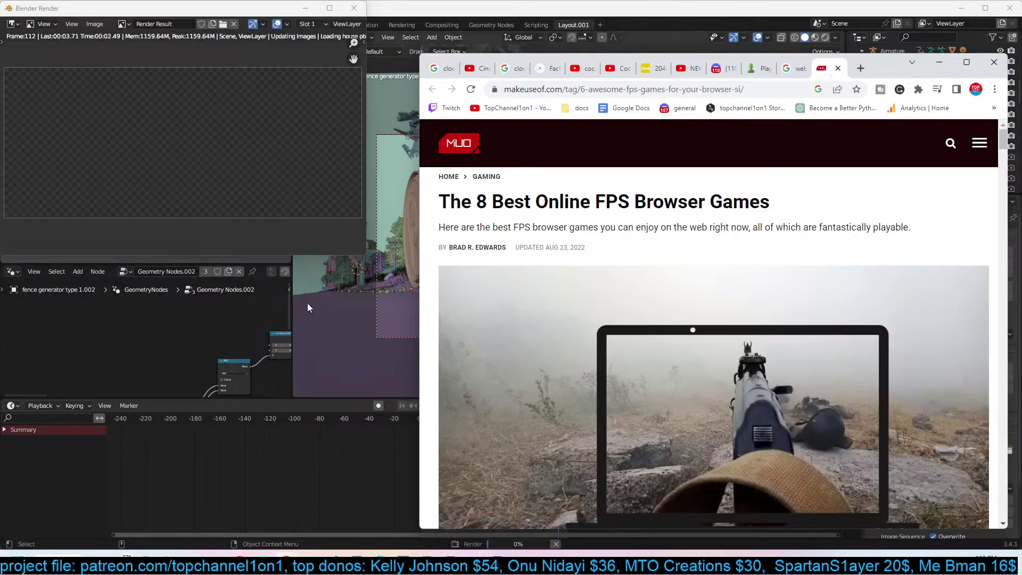
{"action": "scroll", "coordinate": [532, 322], "scroll_direction": "down", "scroll_amount": 15}
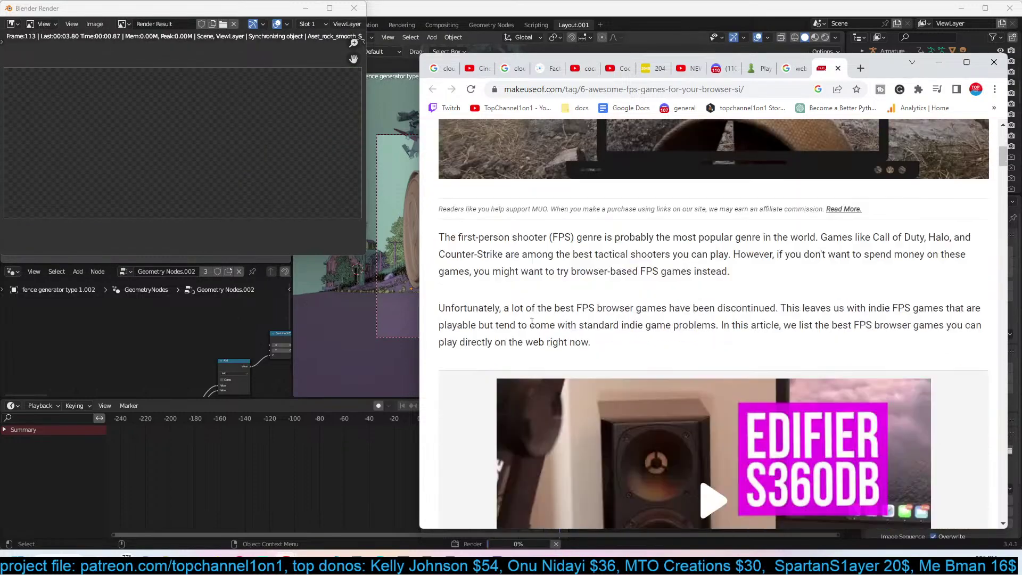
{"action": "scroll", "coordinate": [533, 326], "scroll_direction": "down", "scroll_amount": 6}
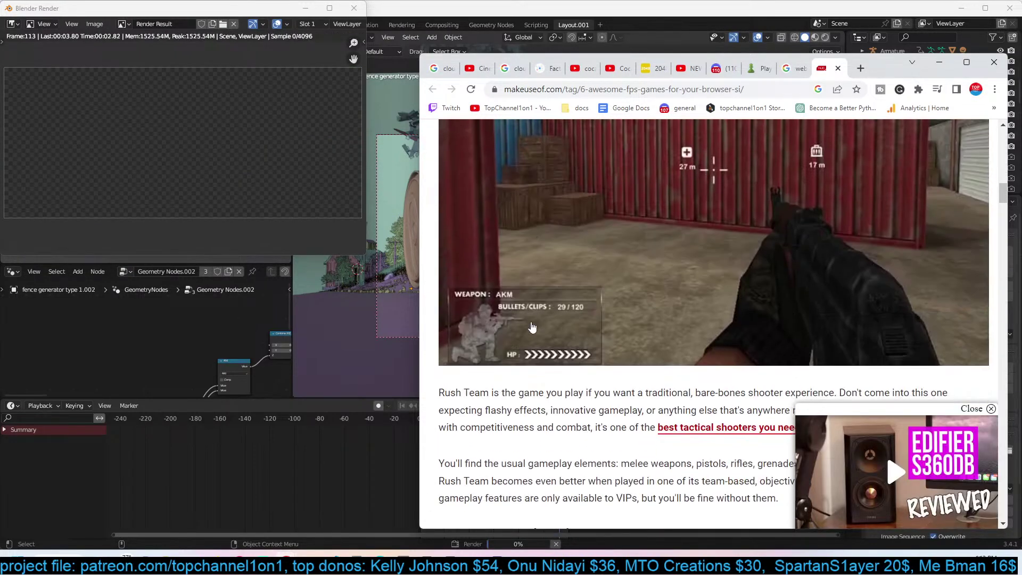
{"action": "scroll", "coordinate": [532, 326], "scroll_direction": "down", "scroll_amount": 2}
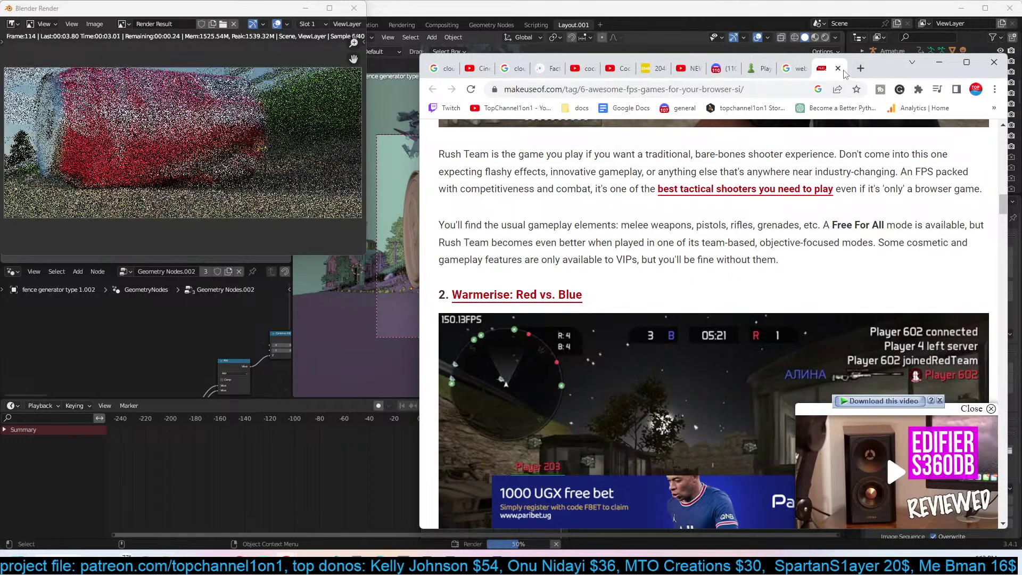
{"action": "left_click", "coordinate": [860, 69]}
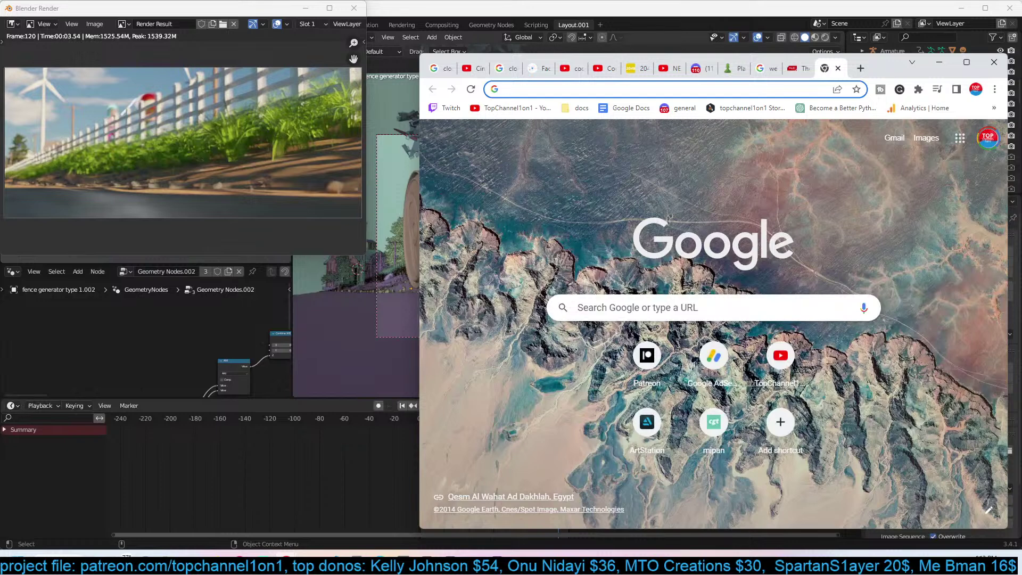
Close the Blender render window, play back the rendered animation frames and close the player.
{"action": "left_click", "coordinate": [361, 13]}
{"action": "left_click", "coordinate": [442, 43]}
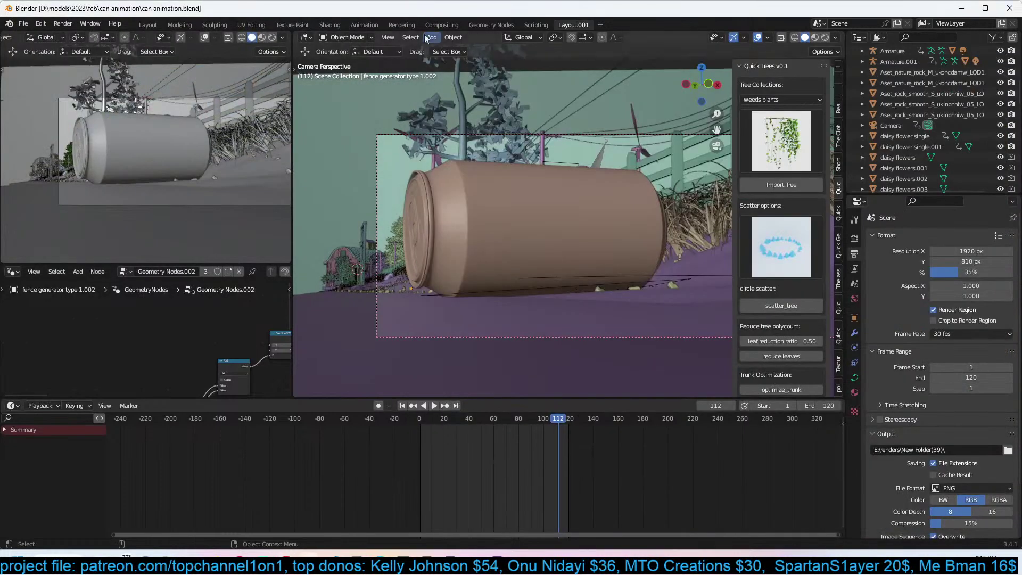
{"action": "left_click", "coordinate": [63, 24]}
{"action": "left_click", "coordinate": [84, 90]}
{"action": "left_click_drag", "start_coordinate": [218, 392], "coordinate": [400, 207]}
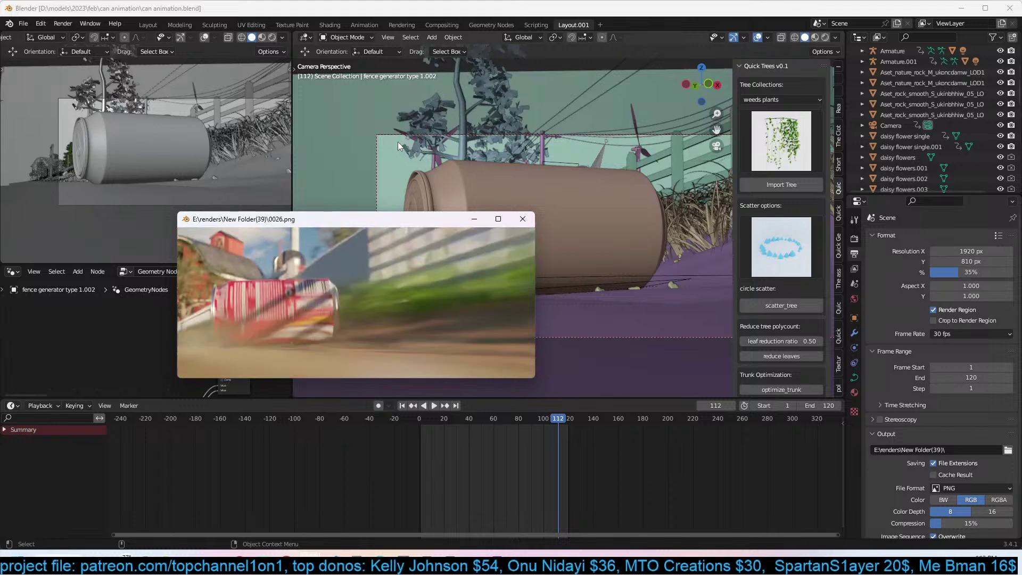
{"action": "left_click", "coordinate": [528, 223]}
Save the can animation file and switch the small camera viewport to rendered shading.
{"action": "key", "text": "ctrl+s"}
{"action": "scroll", "coordinate": [114, 165], "scroll_direction": "up", "scroll_amount": 1}
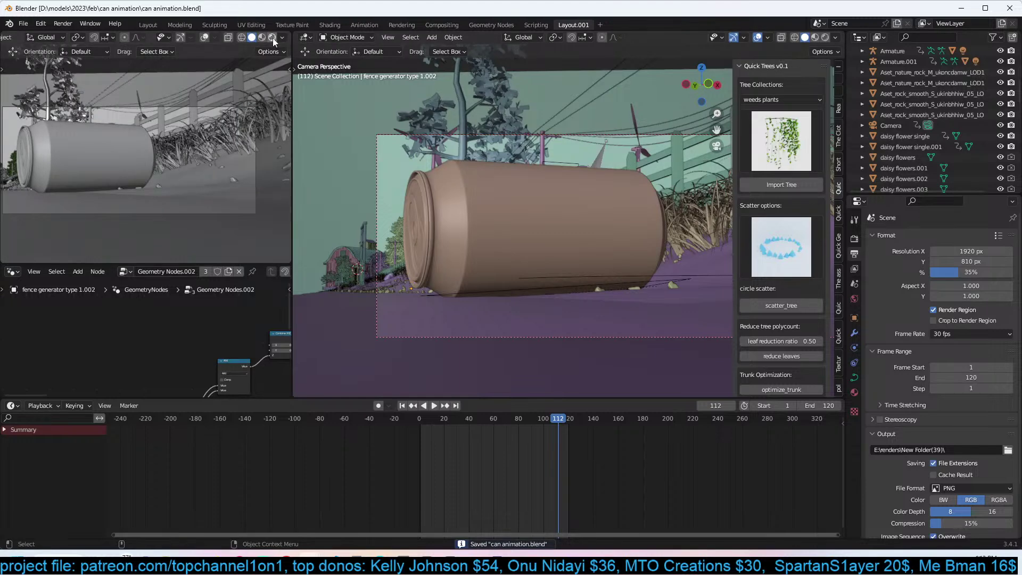
{"action": "left_click", "coordinate": [272, 36]}
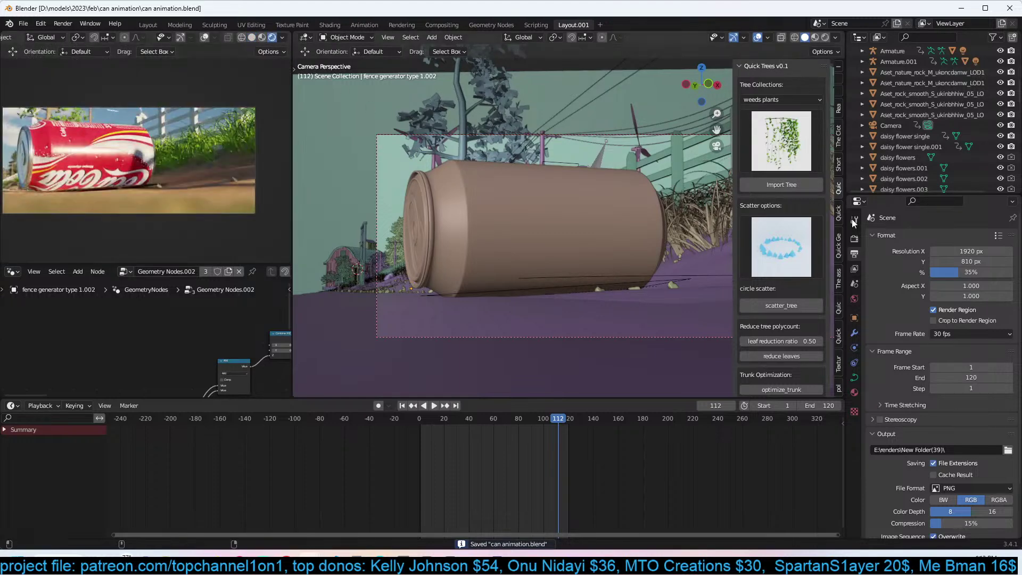
Browse the plant thumbnails in the Quick Trees weeds, large, small and tall plants collections.
{"action": "left_click", "coordinate": [779, 150]}
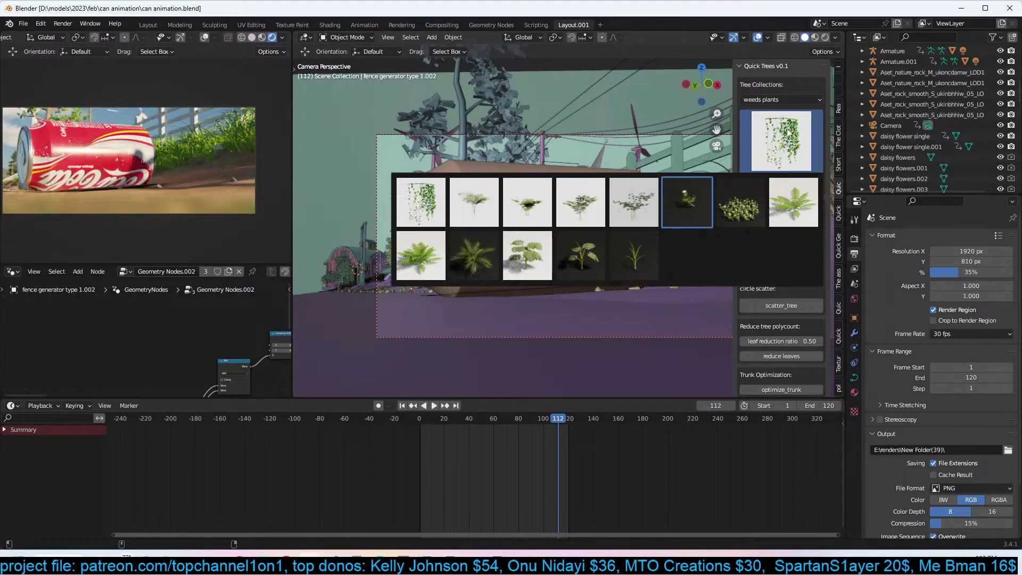
{"action": "left_click", "coordinate": [775, 101]}
{"action": "left_click", "coordinate": [767, 120]}
{"action": "left_click", "coordinate": [780, 127]}
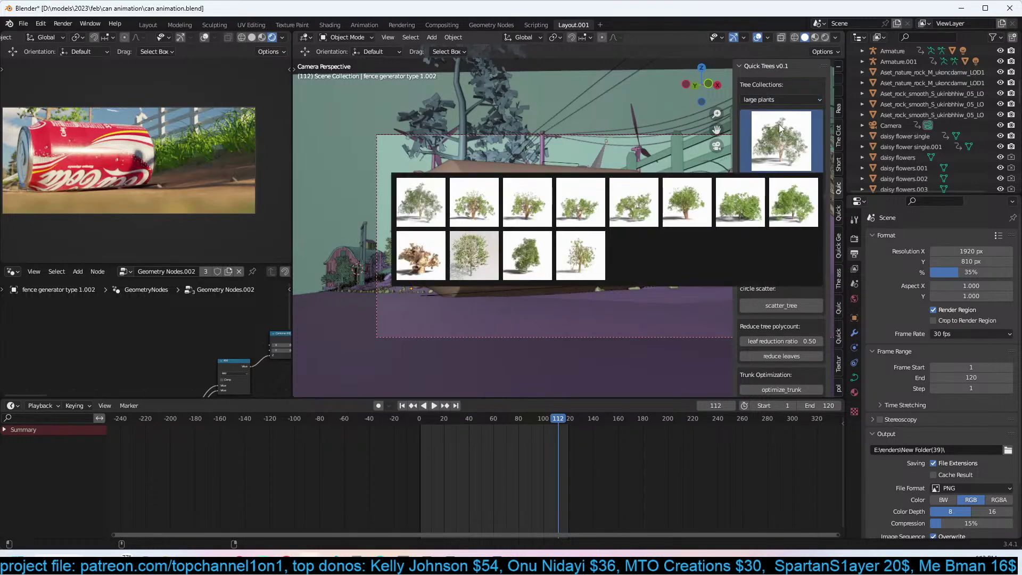
{"action": "left_click", "coordinate": [767, 99]}
{"action": "left_click", "coordinate": [781, 126]}
{"action": "left_click", "coordinate": [781, 141]}
{"action": "left_click", "coordinate": [777, 99]}
{"action": "left_click", "coordinate": [766, 139]}
{"action": "left_click", "coordinate": [765, 143]}
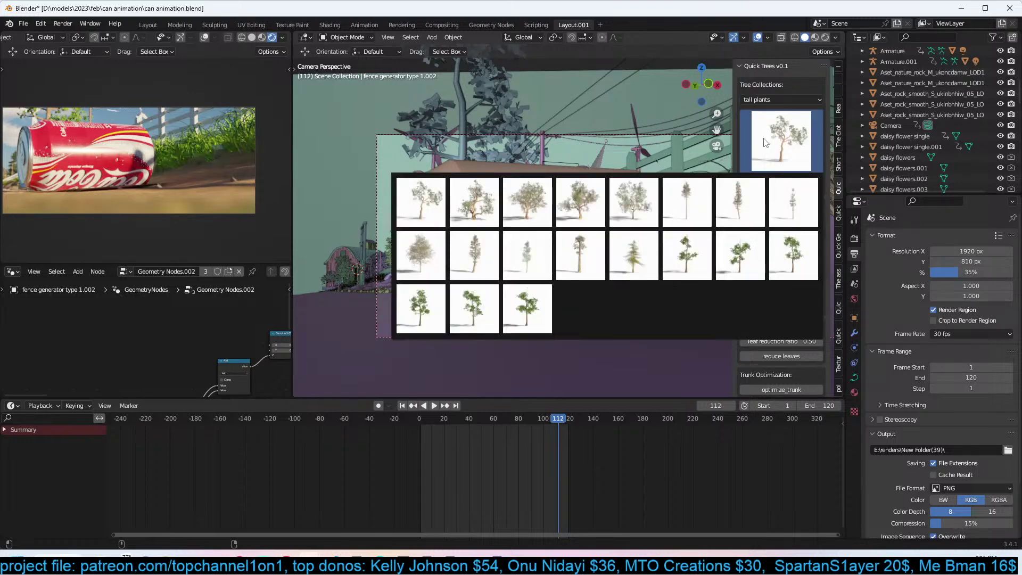
{"action": "left_click", "coordinate": [768, 141]}
{"action": "left_click", "coordinate": [800, 100]}
{"action": "left_click", "coordinate": [770, 159]}
{"action": "left_click", "coordinate": [803, 146]}
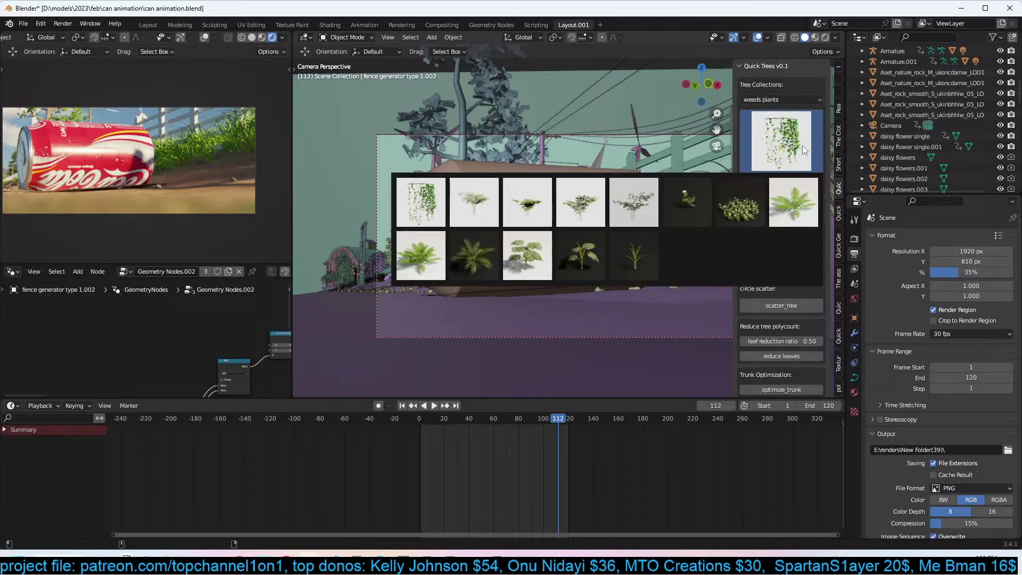
{"action": "left_click", "coordinate": [788, 100]}
{"action": "left_click", "coordinate": [772, 133]}
{"action": "left_click", "coordinate": [774, 138]}
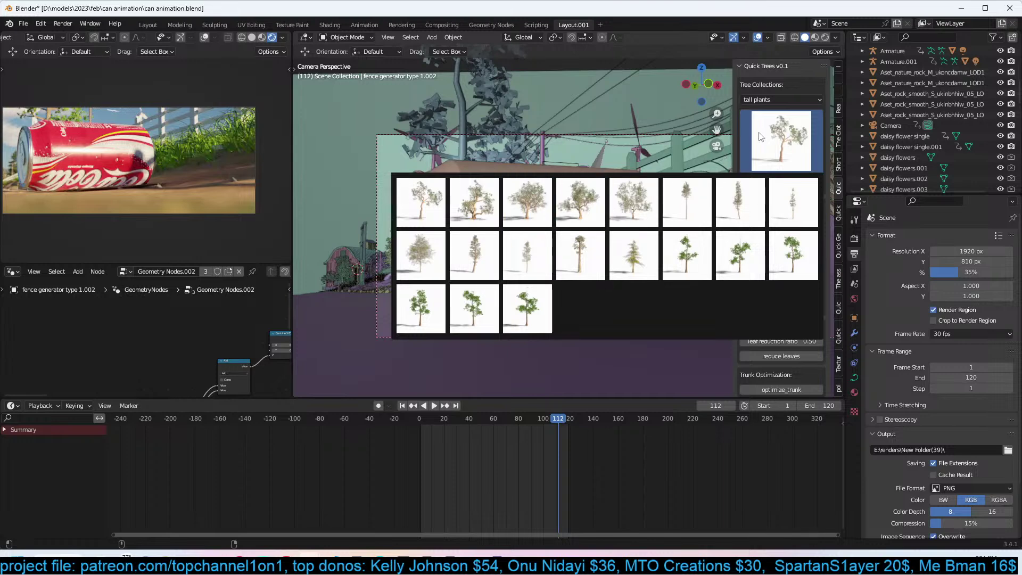
Pick the row of trees from the Quick Trees trimmed plants collection and import it.
{"action": "left_click", "coordinate": [801, 101]}
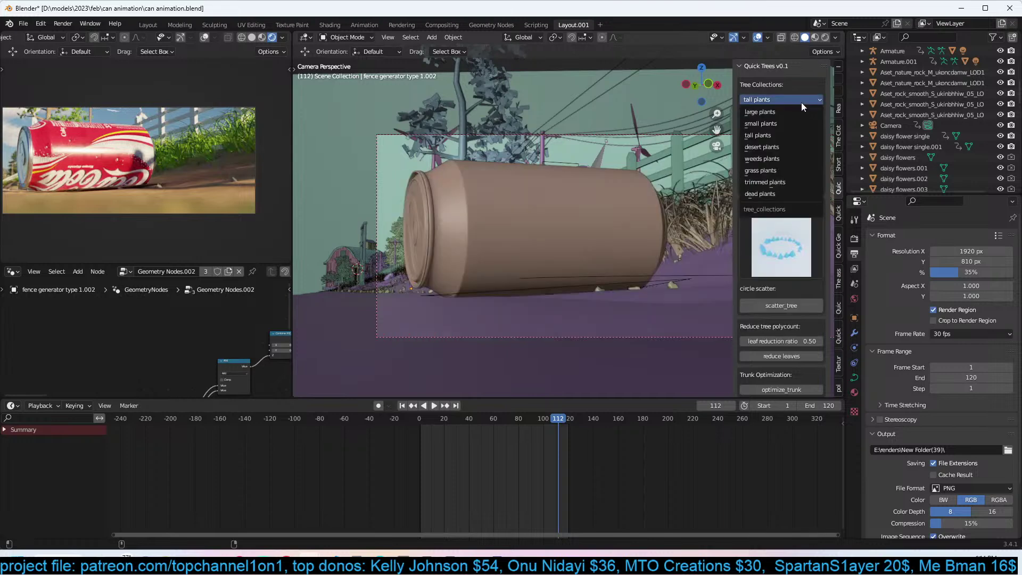
{"action": "left_click", "coordinate": [767, 182]}
{"action": "left_click", "coordinate": [808, 153]}
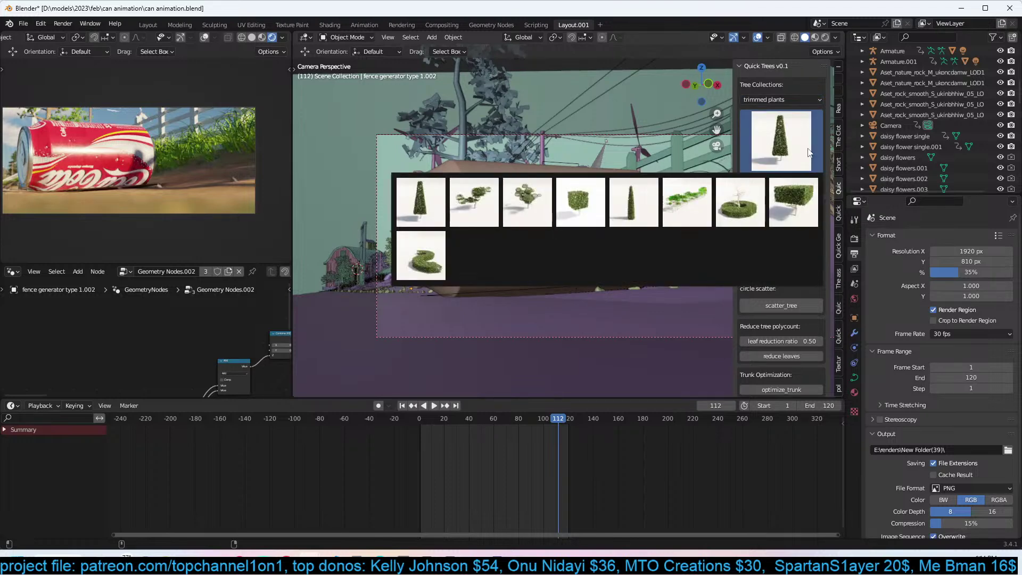
{"action": "left_click", "coordinate": [700, 204]}
Rotate the imported tree line 180° around the Z axis.
{"action": "middle_click_drag", "start_coordinate": [674, 208], "coordinate": [694, 208]}
{"action": "scroll", "coordinate": [693, 208], "scroll_direction": "down", "scroll_amount": 3}
{"action": "right_click", "coordinate": [535, 270], "text": "shift"}
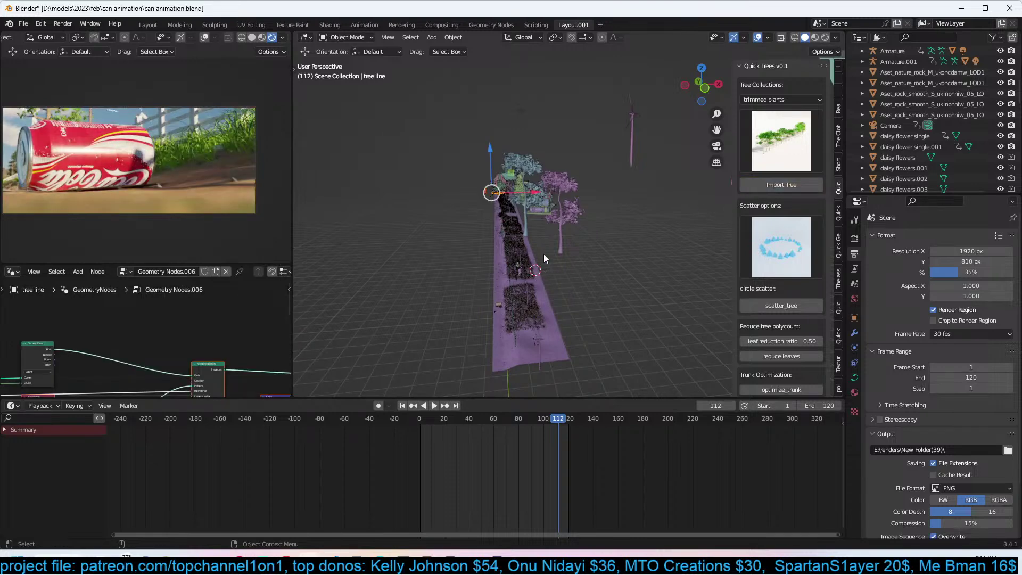
{"action": "key", "text": "r"}
{"action": "key", "text": "z"}
{"action": "key", "text": "Return"}
{"action": "type", "text": "rz180"}
{"action": "key", "text": "Return"}
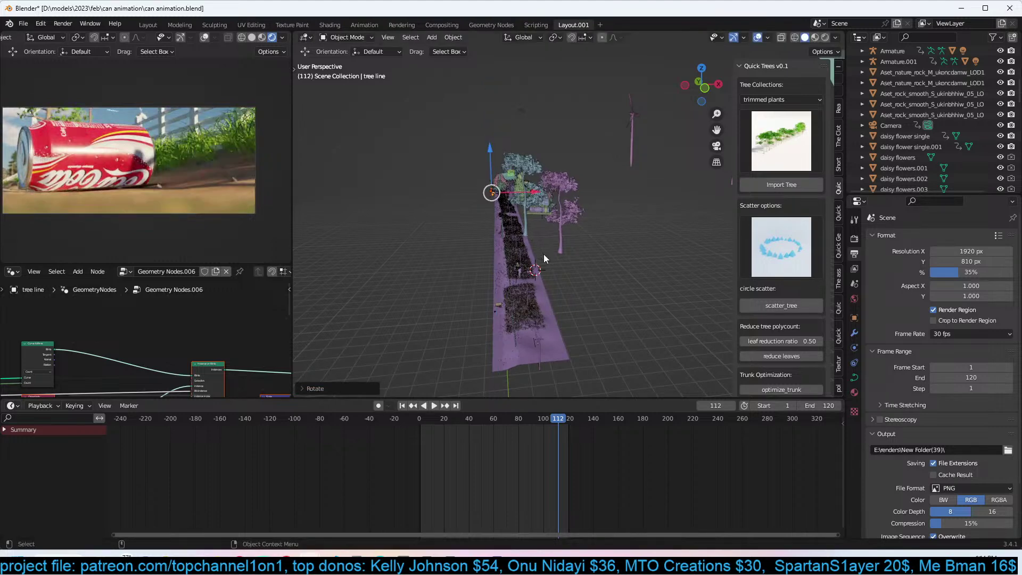
Snap the tree line to the 3D cursor placed on the ground by the can, and move it to the ground strip's outer edge.
{"action": "key", "text": "KP_0"}
{"action": "right_click", "coordinate": [403, 294], "text": "shift"}
{"action": "key", "text": "shift+s"}
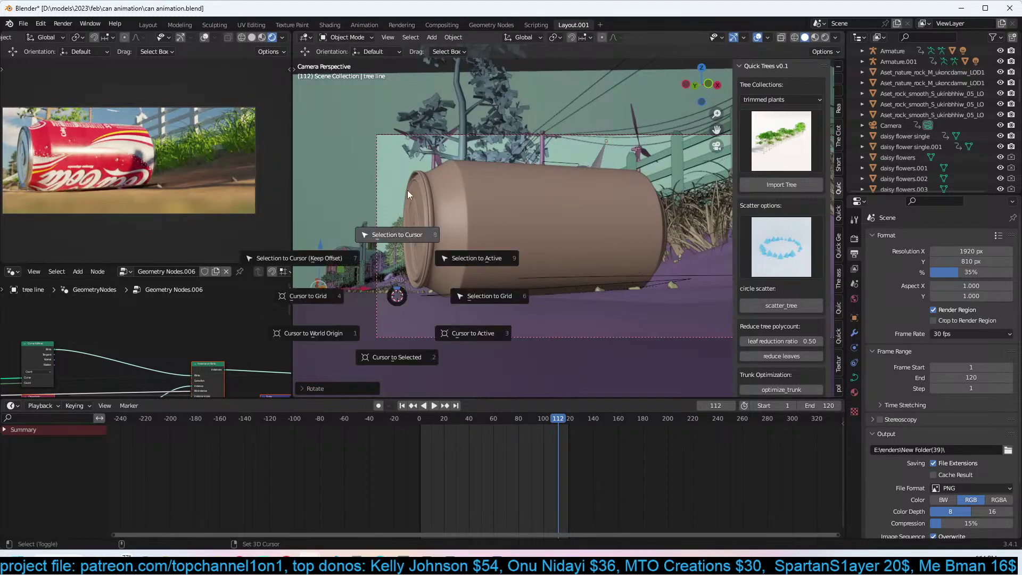
{"action": "left_click", "coordinate": [405, 191]}
{"action": "key", "text": "KP_7"}
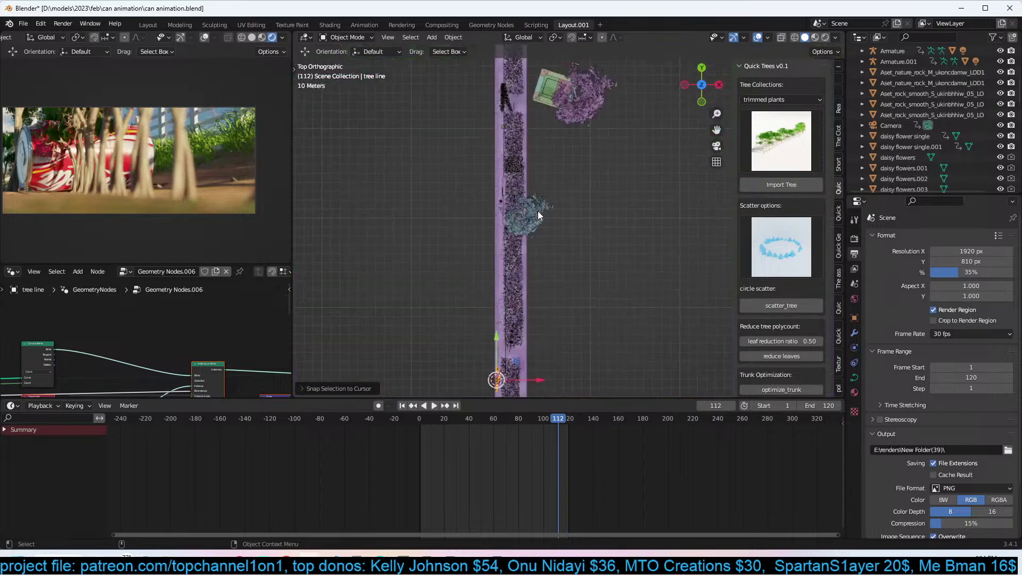
{"action": "key", "text": "g"}
{"action": "left_click", "coordinate": [560, 249]}
Scale up the tree line in top view and reposition it along the edge of the ground strip.
{"action": "key", "text": "s"}
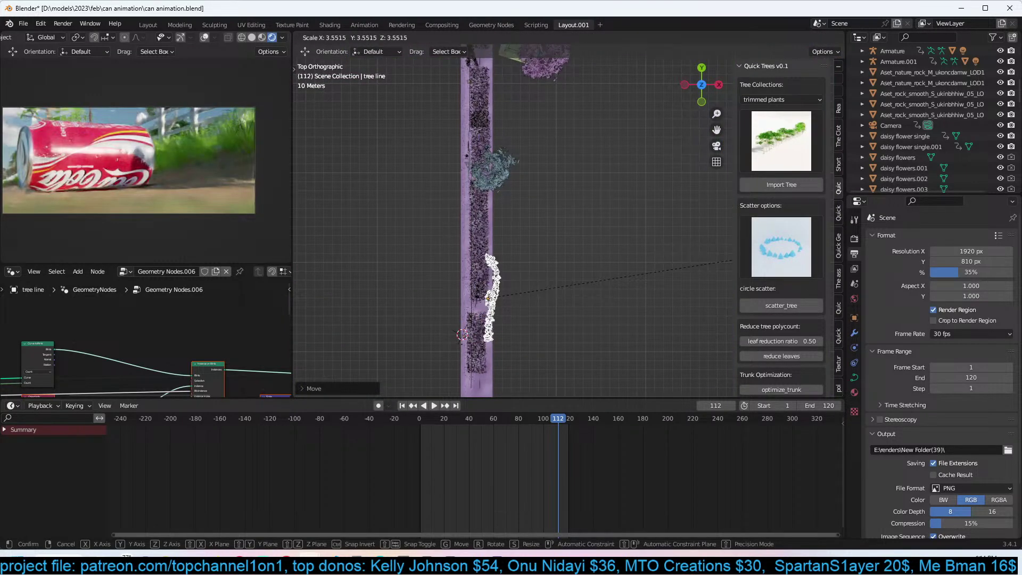
{"action": "left_click", "coordinate": [707, 266]}
{"action": "key", "text": "s"}
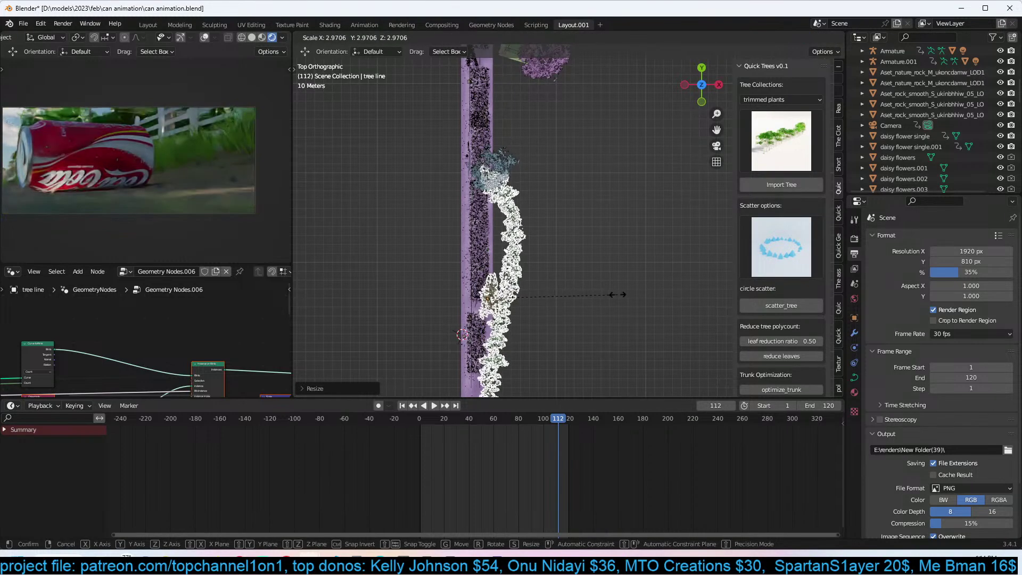
{"action": "left_click", "coordinate": [570, 299]}
{"action": "key", "text": "g"}
{"action": "left_click", "coordinate": [574, 293]}
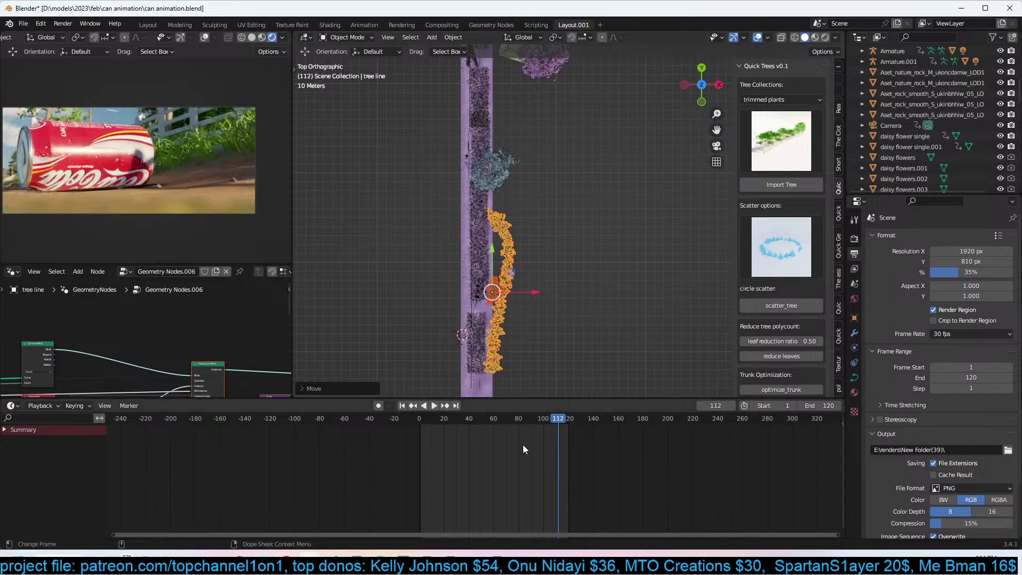
Move the tree line outward from the ground strip and farther along it, checking the rendered view at frame 90.
{"action": "right_click_drag", "start_coordinate": [536, 446], "coordinate": [531, 446]}
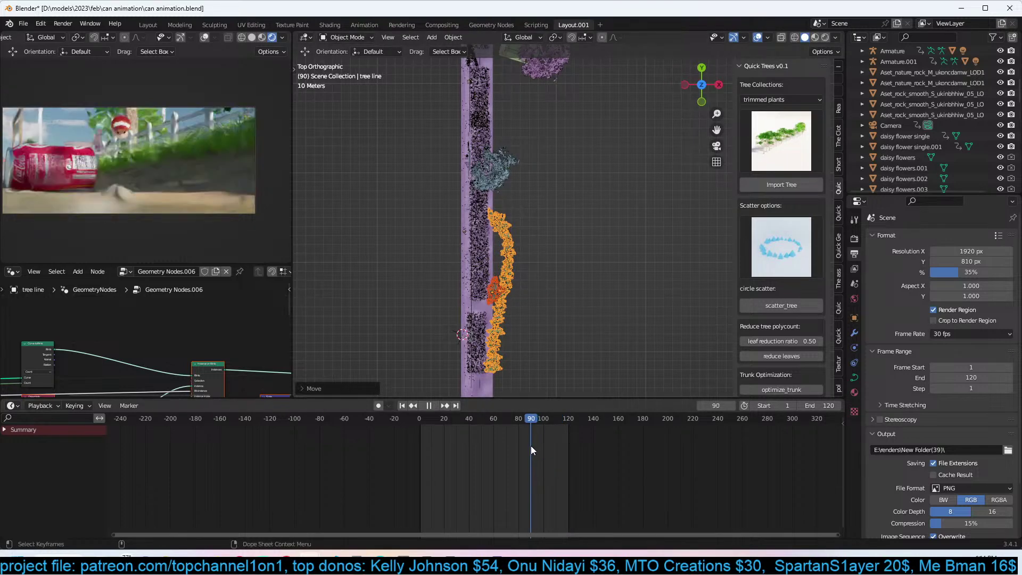
{"action": "key", "text": "g"}
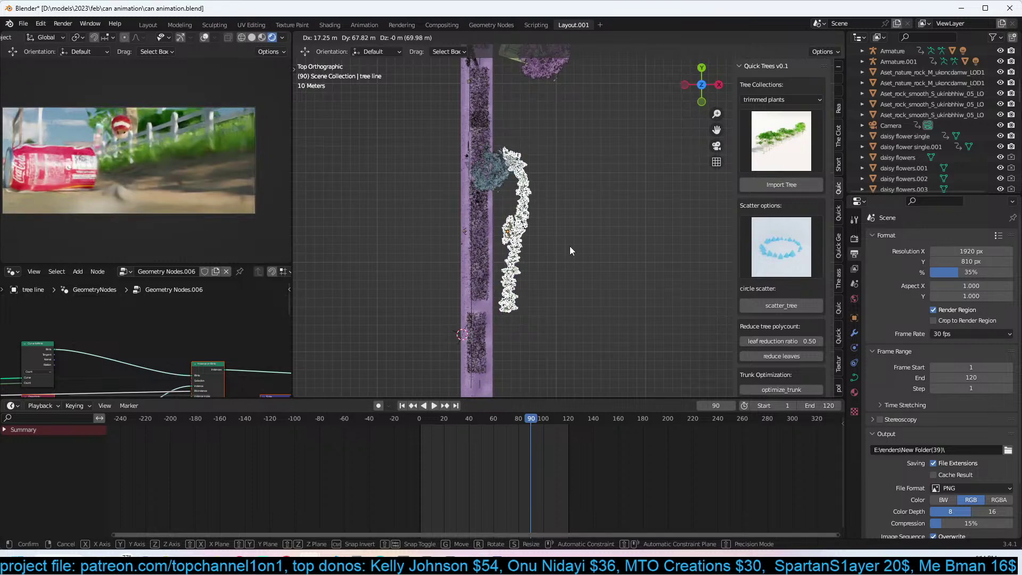
{"action": "left_click", "coordinate": [570, 247]}
{"action": "left_click", "coordinate": [539, 232]}
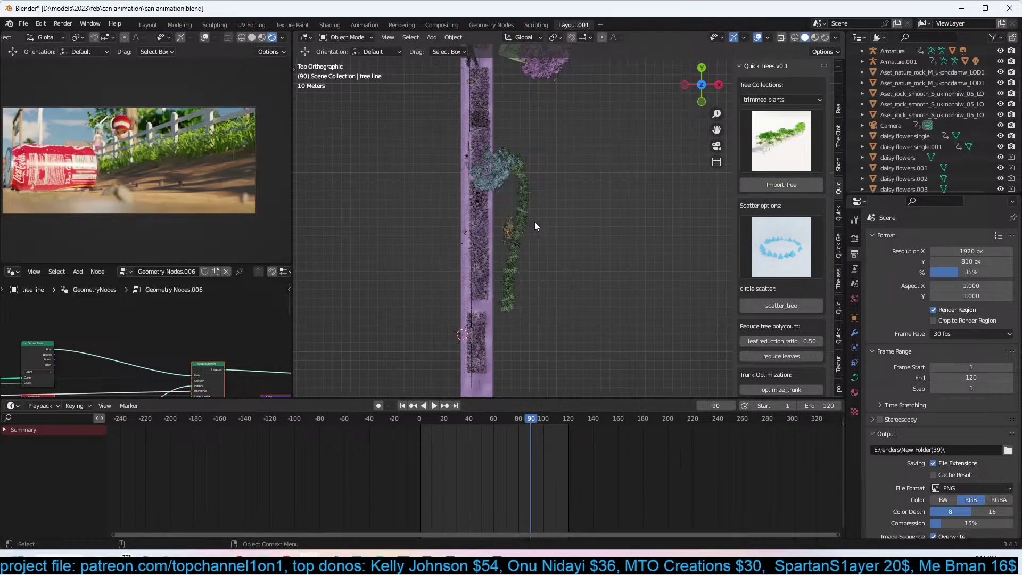
Duplicate the tree line and place the copy farther along the ground strip, beside the house and the purple tree.
{"action": "left_click", "coordinate": [509, 230]}
{"action": "key", "text": "space"}
{"action": "left_click", "coordinate": [509, 447]}
{"action": "left_click_drag", "start_coordinate": [508, 446], "coordinate": [485, 442]}
{"action": "key", "text": "space"}
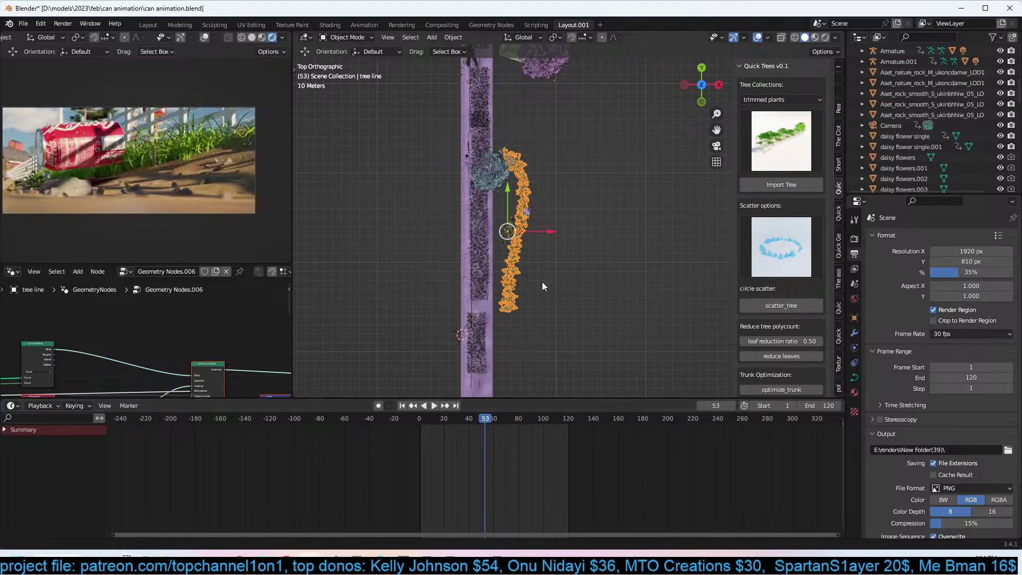
{"action": "middle_click_drag", "start_coordinate": [542, 280], "coordinate": [530, 339], "text": "shift"}
{"action": "key", "text": "shift+d"}
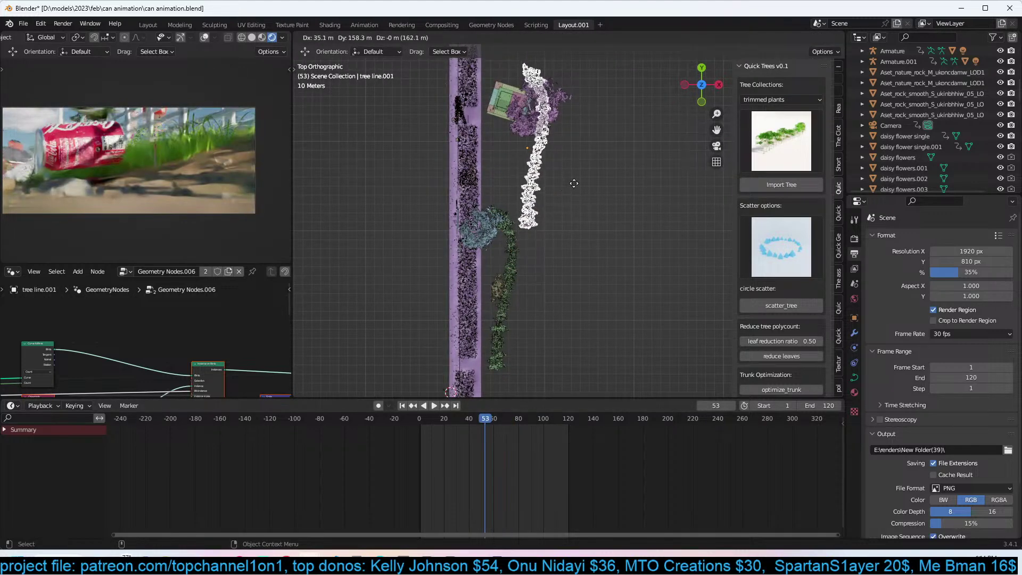
{"action": "left_click", "coordinate": [567, 180]}
Scale up the copied tree line and shift it farther along the strip, checking it by playing the animation from frame 0.
{"action": "key", "text": "s"}
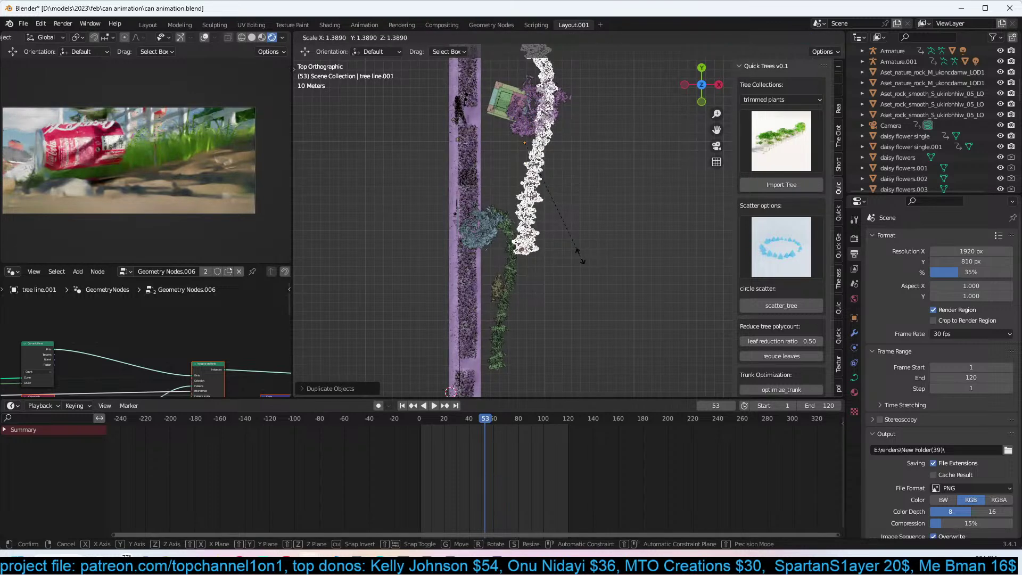
{"action": "left_click", "coordinate": [579, 267]}
{"action": "key", "text": "g"}
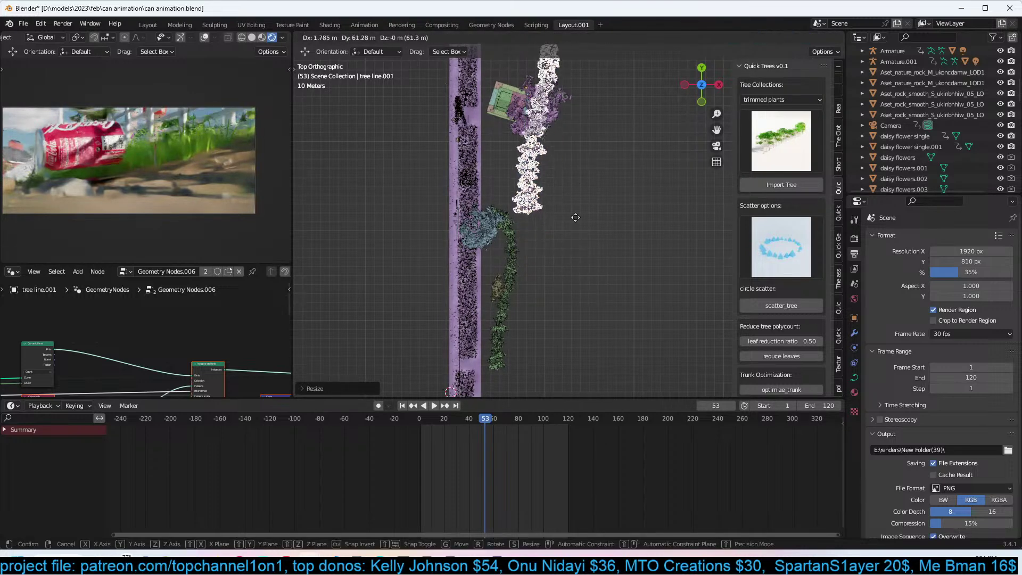
{"action": "left_click", "coordinate": [579, 211]}
{"action": "right_click_drag", "start_coordinate": [464, 491], "coordinate": [419, 485]}
{"action": "key", "text": "space"}
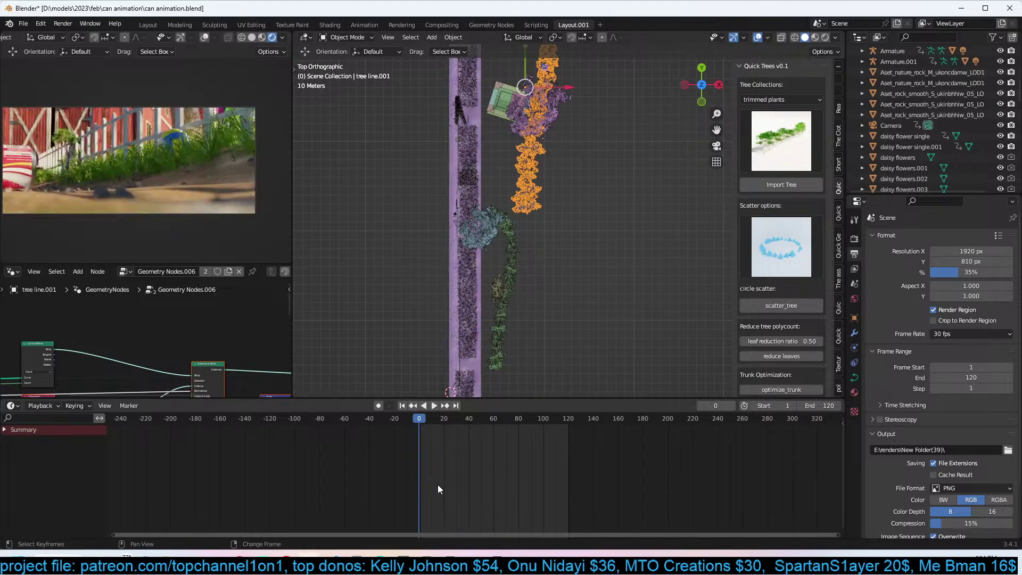
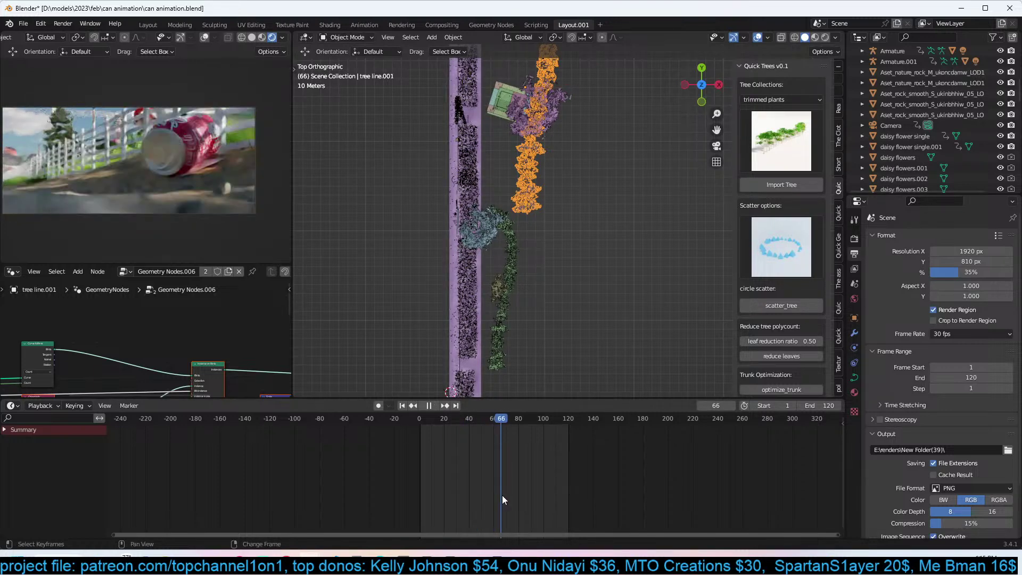
{"action": "key", "text": "space"}
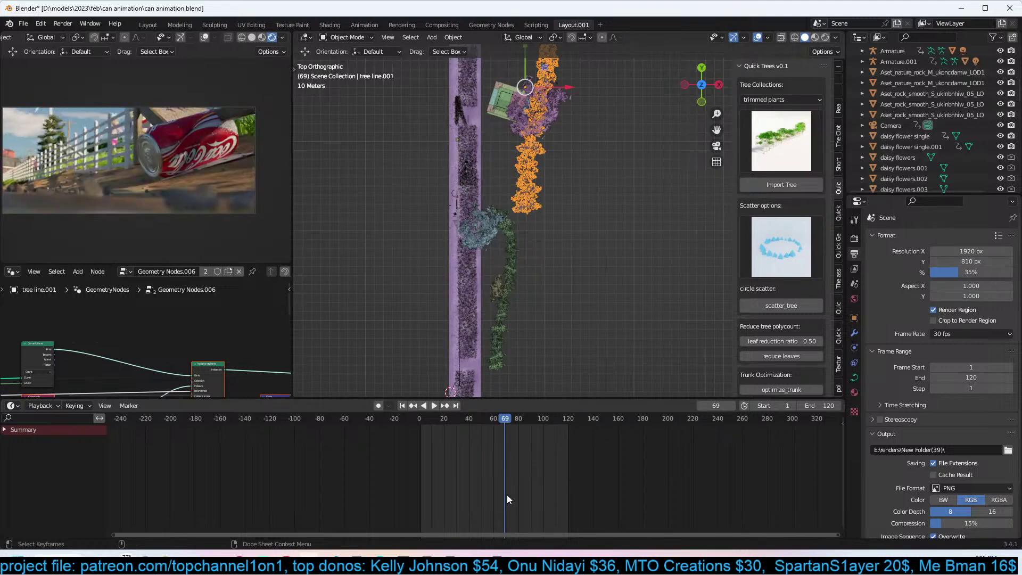
At frame 44 in camera view, snap the 3D cursor to the soda can and add an area light there.
{"action": "right_click_drag", "start_coordinate": [507, 494], "coordinate": [475, 487], "text": "shift"}
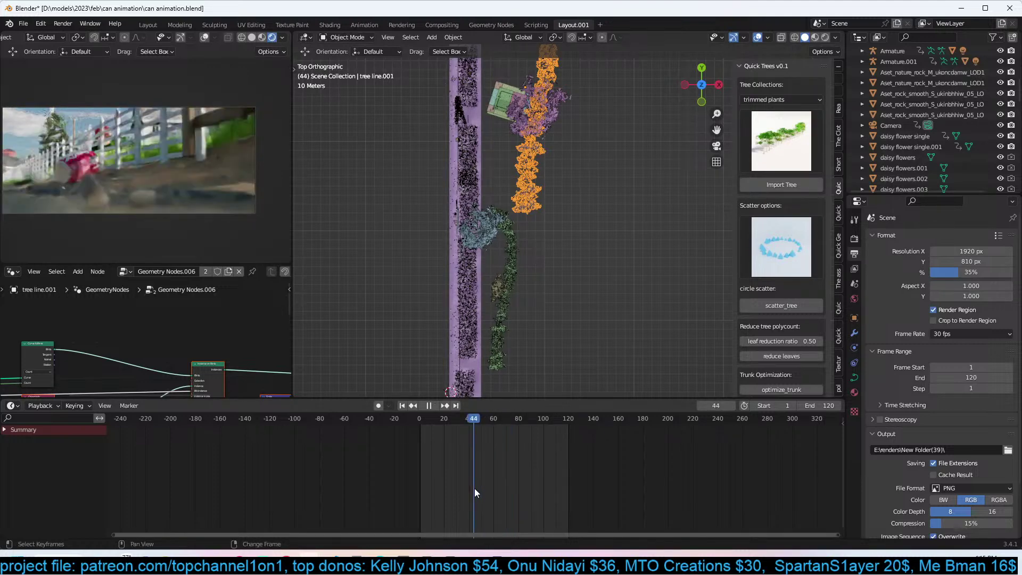
{"action": "key", "text": "KP_0"}
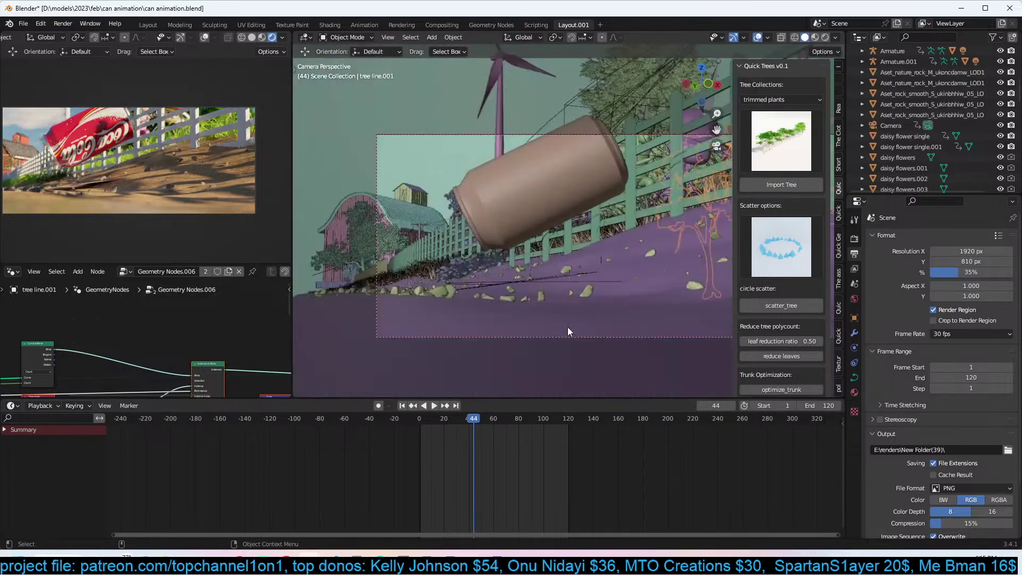
{"action": "left_click", "coordinate": [461, 184]}
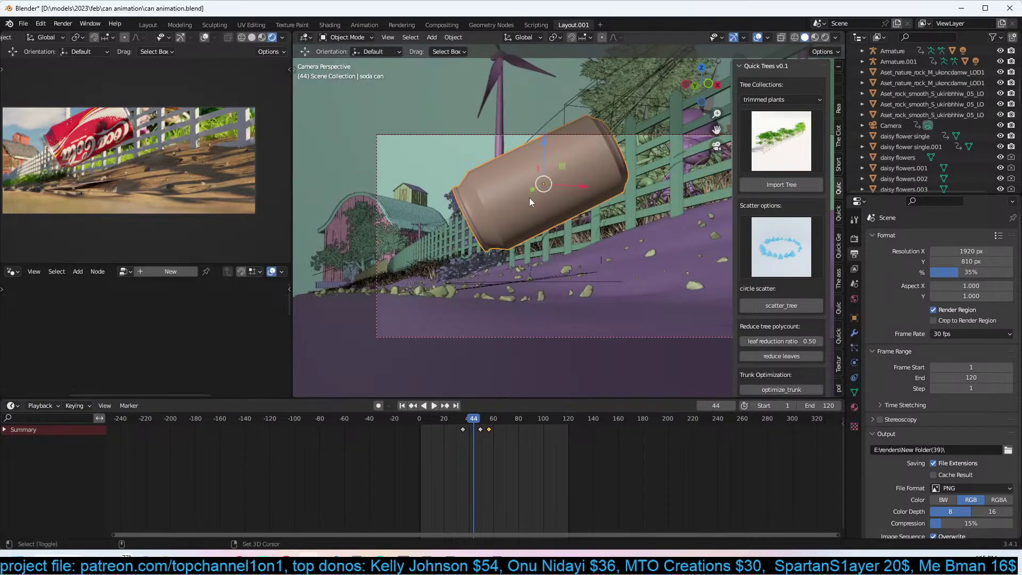
{"action": "key", "text": "shift+a"}
{"action": "mouse_move", "coordinate": [533, 229]}
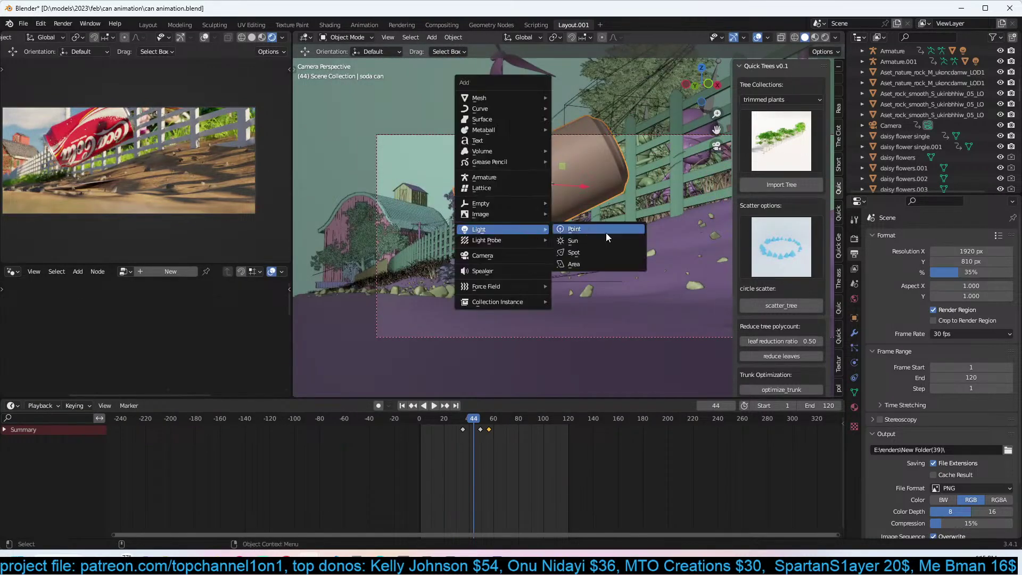
{"action": "left_click", "coordinate": [609, 262]}
Rotate the area light freely, move it above the can and adjust its scale.
{"action": "key", "text": "r"}
{"action": "key", "text": "r"}
{"action": "left_click", "coordinate": [592, 250]}
{"action": "key", "text": "g"}
{"action": "left_click", "coordinate": [558, 190]}
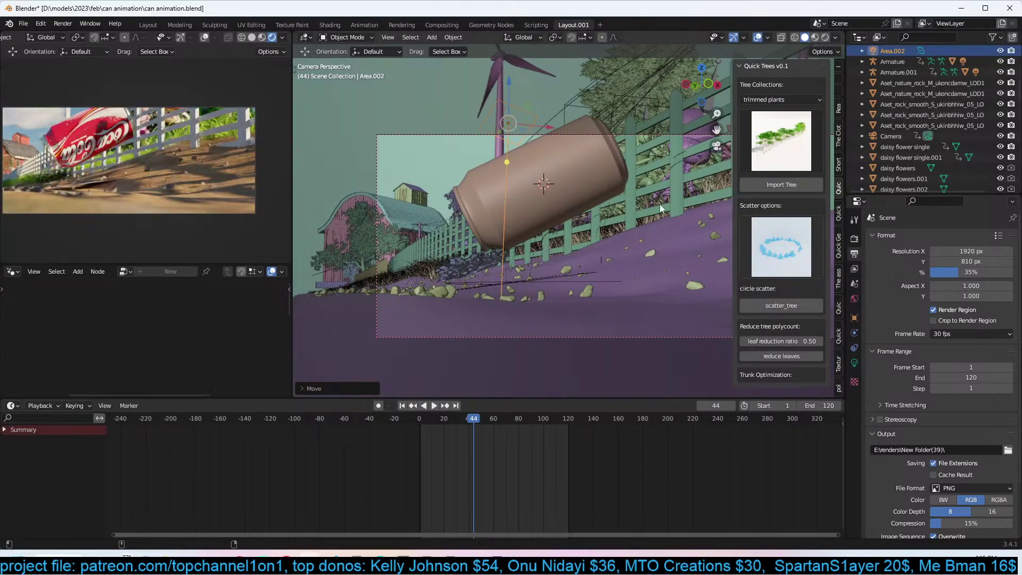
{"action": "key", "text": "s"}
{"action": "left_click", "coordinate": [622, 160]}
Set the area light's power to 100 W.
{"action": "middle_click_drag", "start_coordinate": [622, 160], "coordinate": [639, 218]}
{"action": "scroll", "coordinate": [645, 190], "scroll_direction": "down", "scroll_amount": 6}
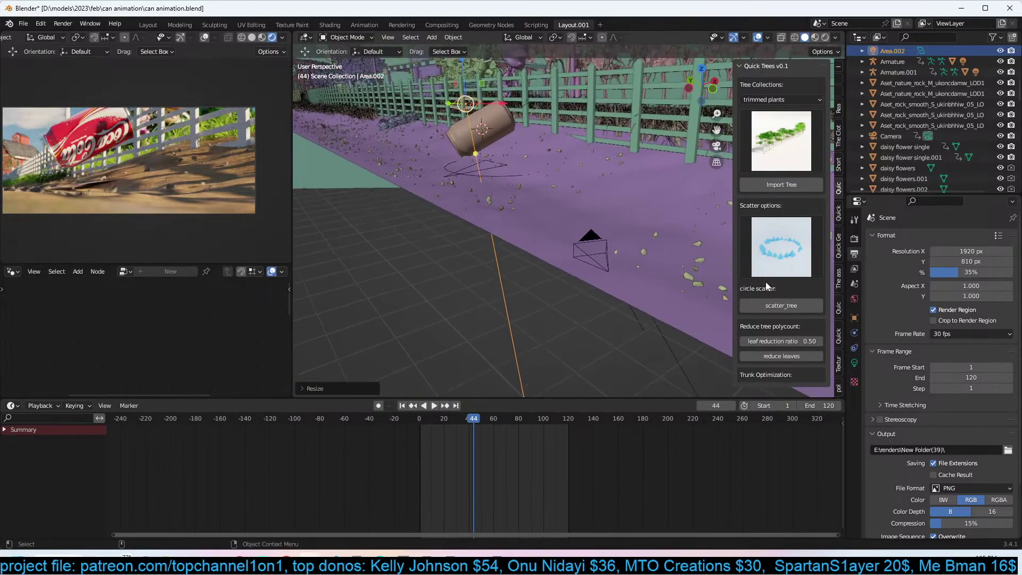
{"action": "left_click", "coordinate": [839, 364]}
{"action": "left_click", "coordinate": [855, 362]}
{"action": "left_click", "coordinate": [970, 308]}
{"action": "type", "text": "100"}
{"action": "key", "text": "Return"}
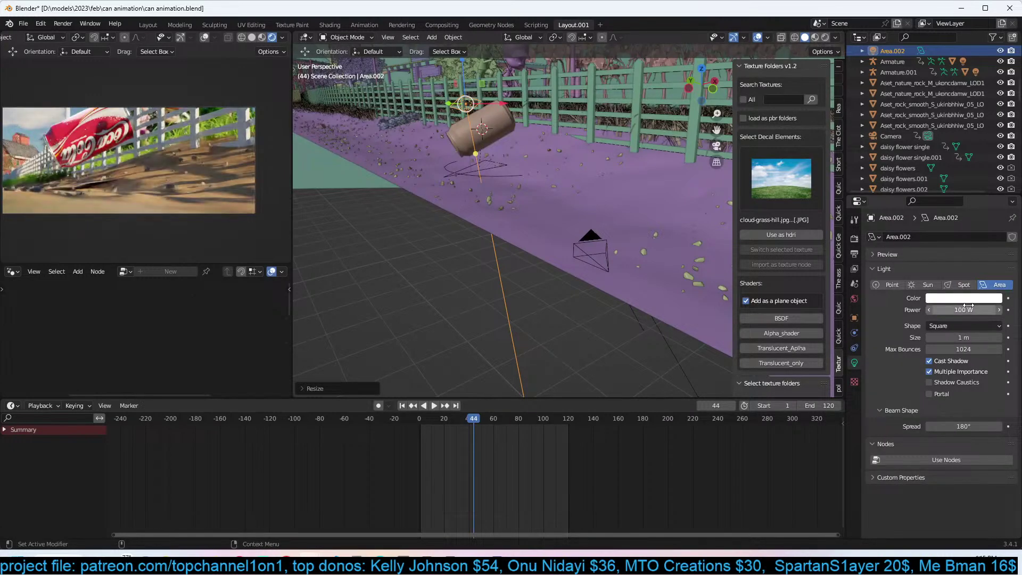
Scale up the area light and move it up and back from the can, toward the fence.
{"action": "key", "text": "s"}
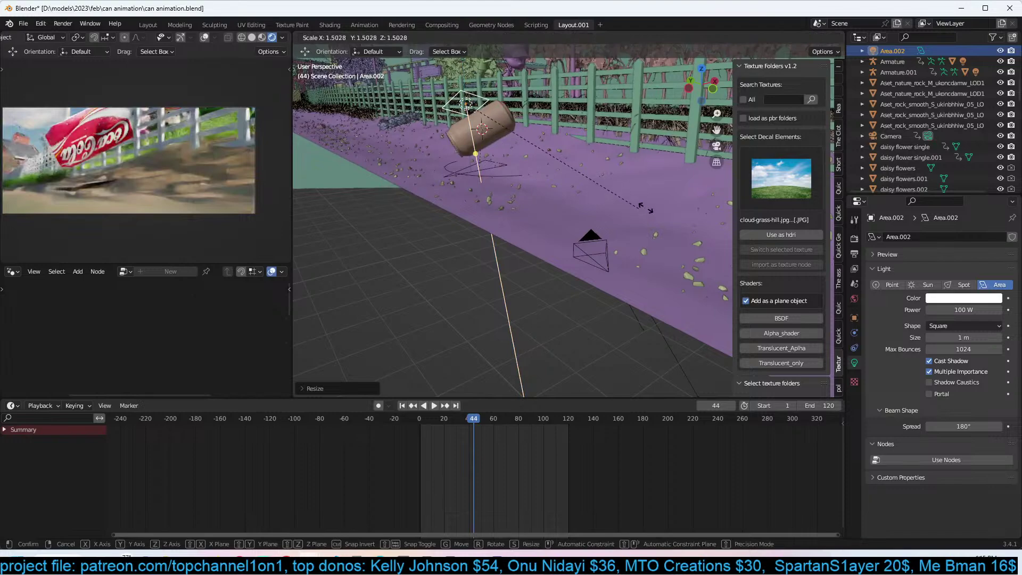
{"action": "left_click", "coordinate": [737, 219]}
{"action": "middle_click_drag", "start_coordinate": [599, 223], "coordinate": [635, 251]}
{"action": "key", "text": "g"}
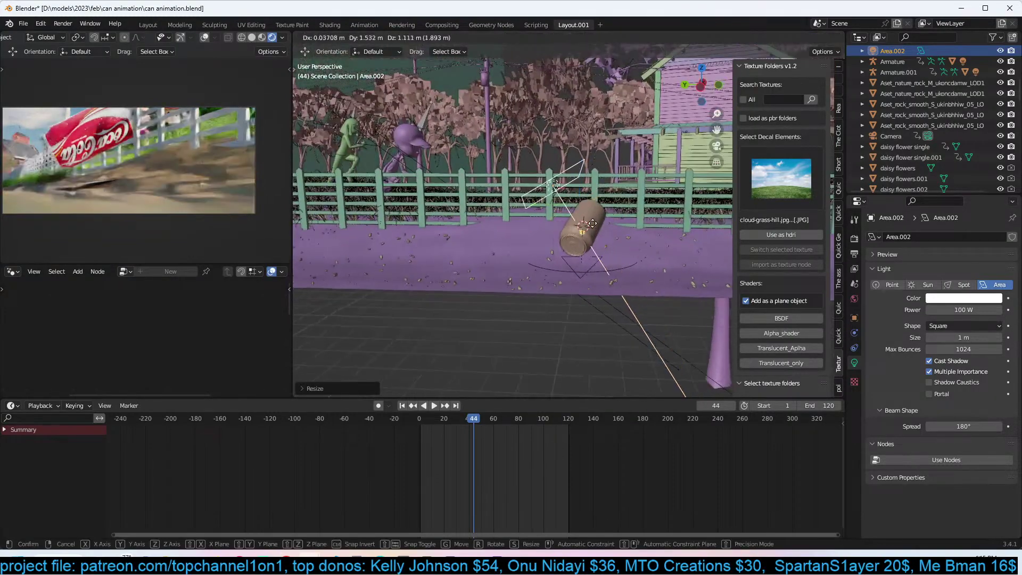
{"action": "left_click", "coordinate": [593, 227]}
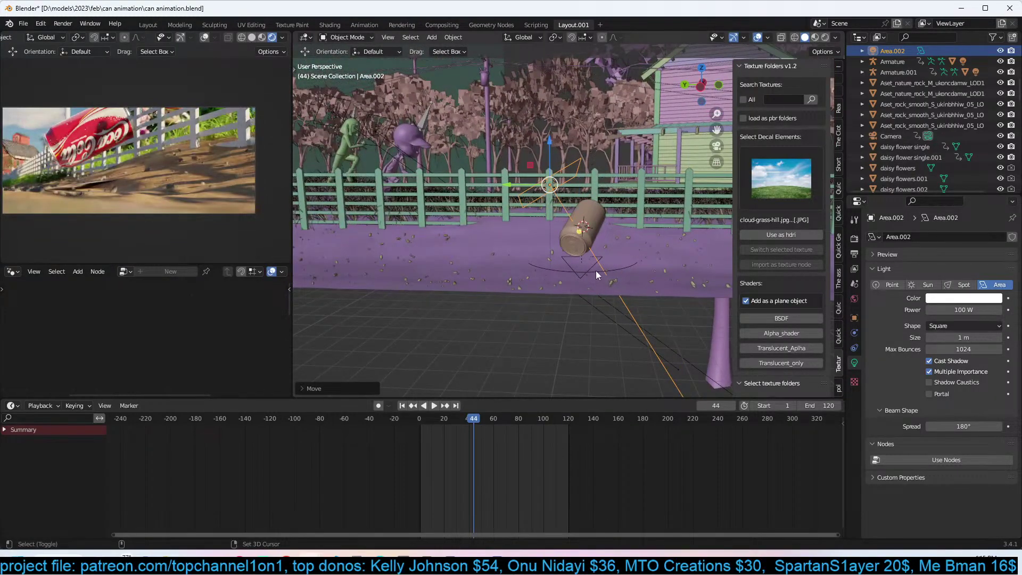
Parent the area light to the Vehicle_IN/OUT empty, keeping its transform, and play from frame 0 to check that it follows.
{"action": "left_click", "coordinate": [596, 270], "text": "shift"}
{"action": "key", "text": "ctrl+p"}
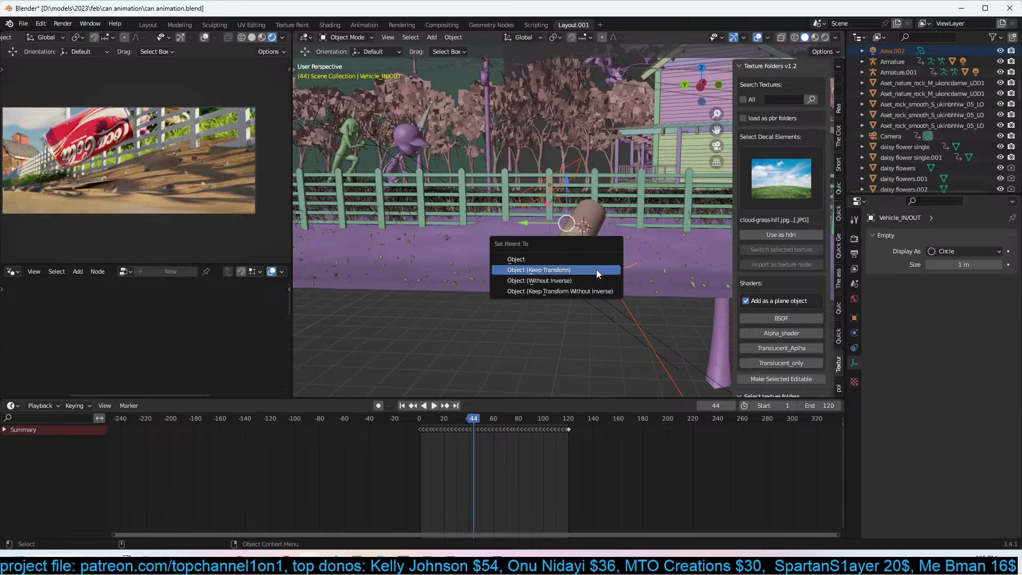
{"action": "left_click", "coordinate": [596, 270]}
{"action": "left_click", "coordinate": [558, 202]}
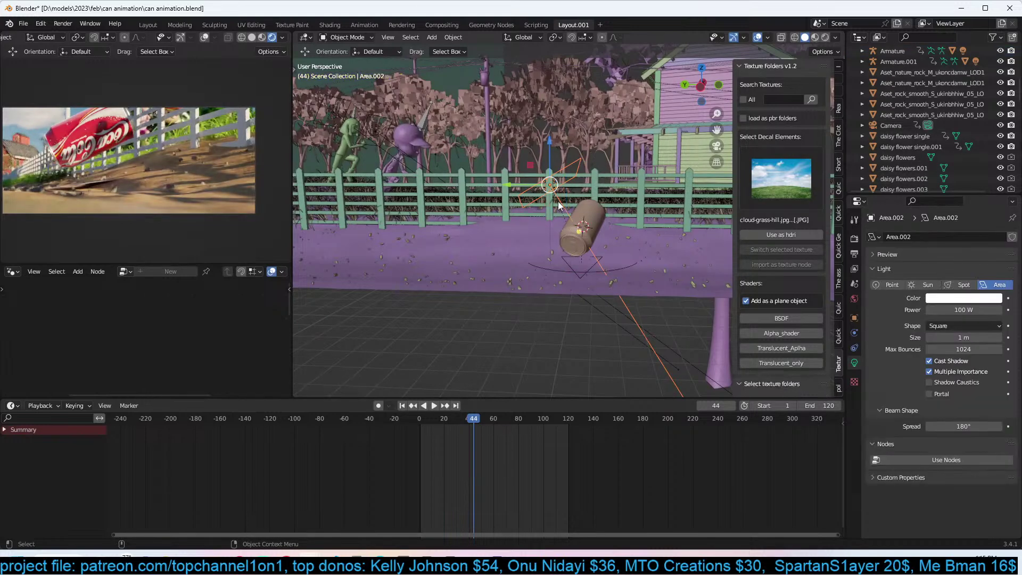
{"action": "left_click", "coordinate": [412, 453]}
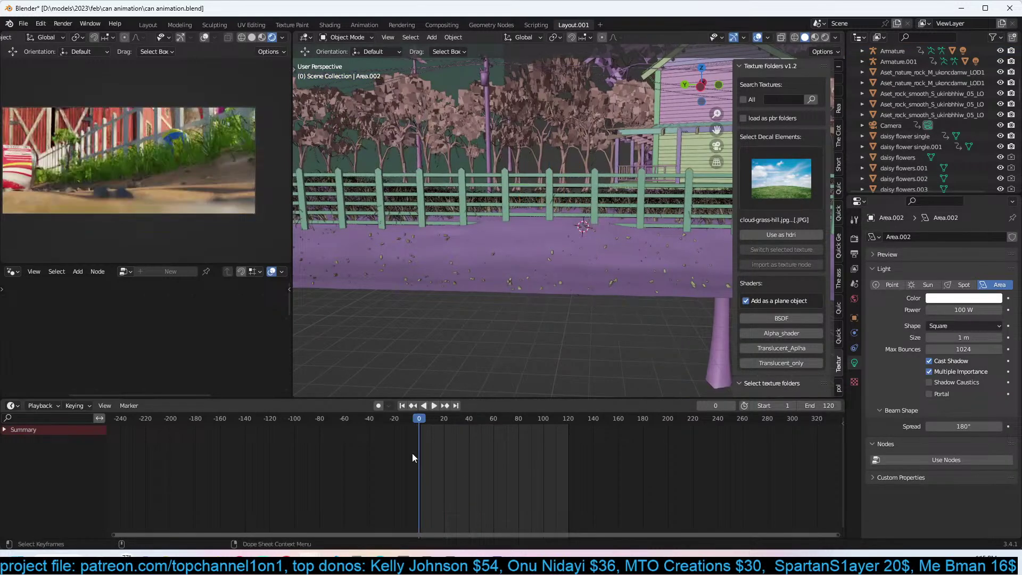
{"action": "key", "text": "space"}
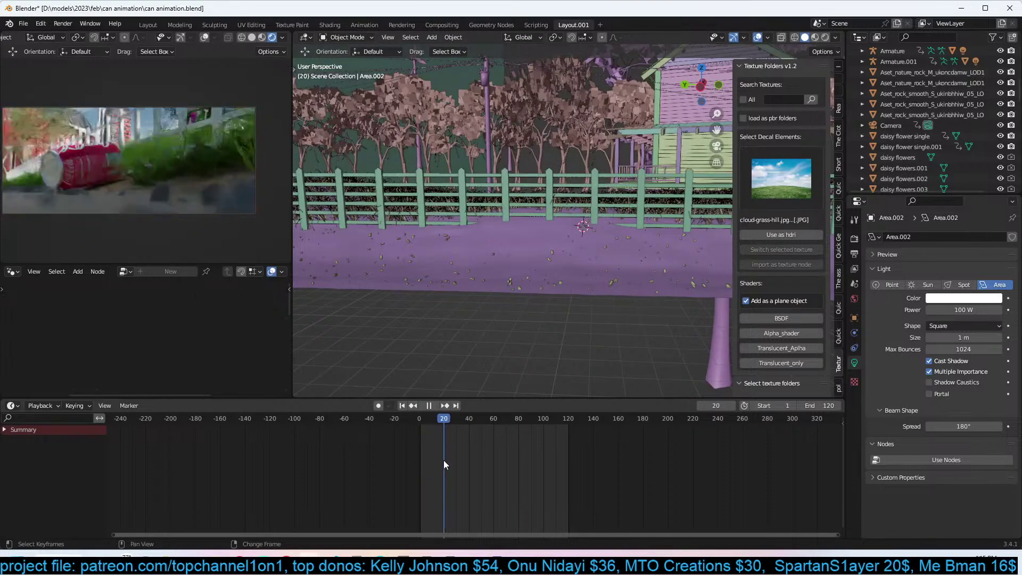
{"action": "key", "text": "space"}
In camera view at frame 20, scale down the area light and set its beam spread to 90°.
{"action": "key", "text": "KP_0"}
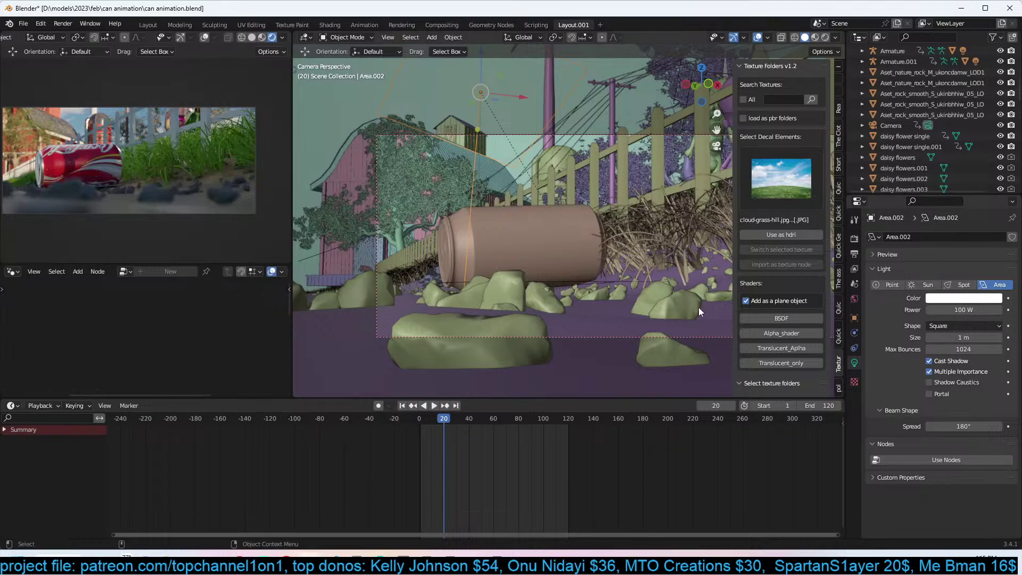
{"action": "key", "text": "s"}
{"action": "left_click", "coordinate": [578, 209]}
{"action": "left_click_drag", "start_coordinate": [967, 423], "coordinate": [956, 426]}
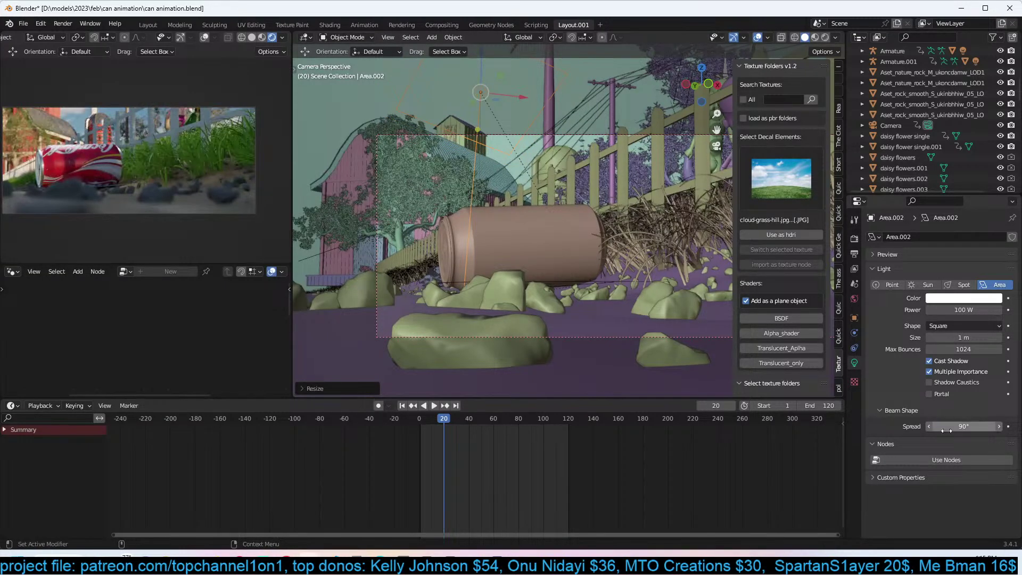
Tint the area light's color pale blue.
{"action": "left_click", "coordinate": [966, 299]}
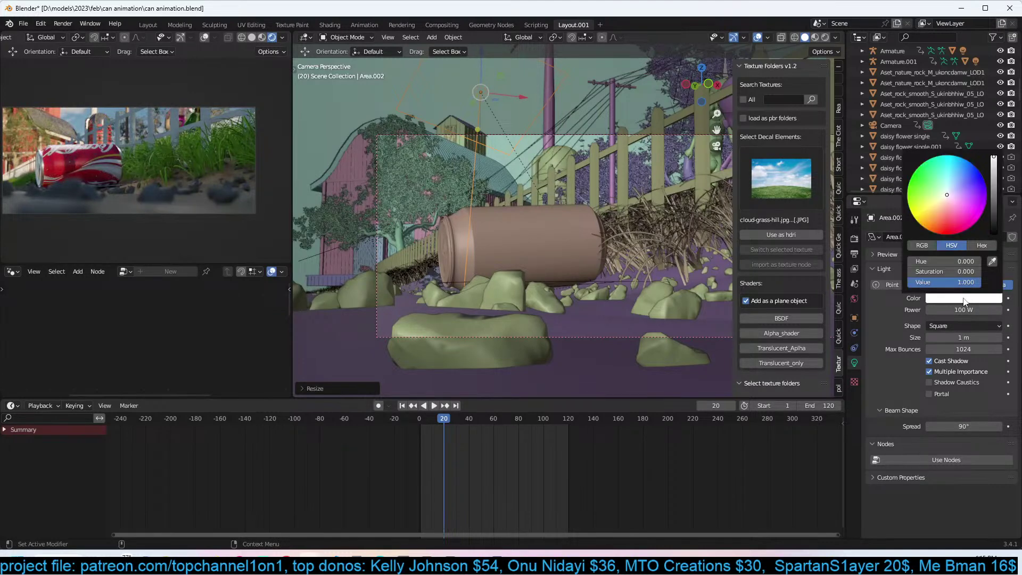
{"action": "left_click", "coordinate": [941, 185]}
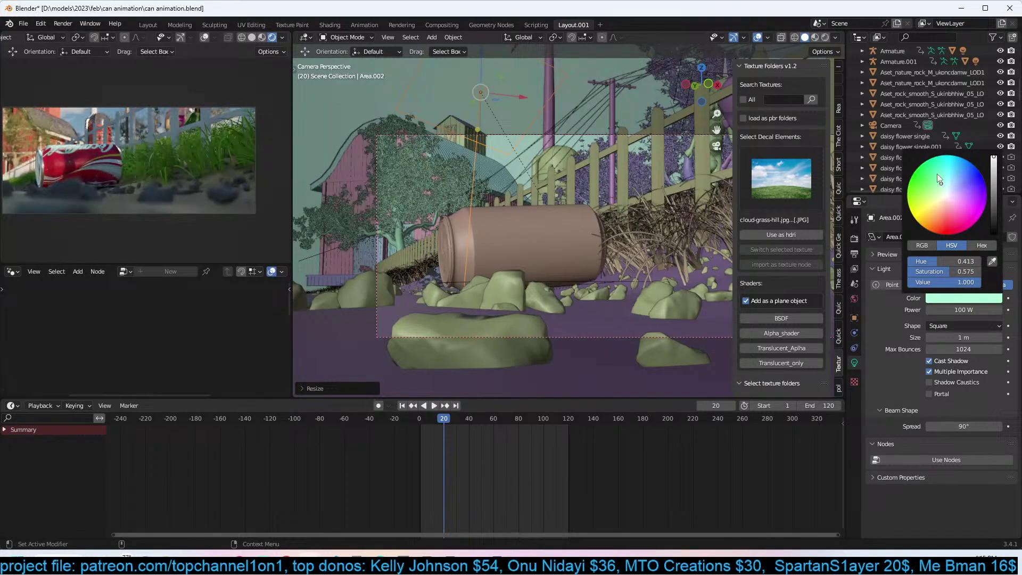
{"action": "key", "text": "Escape"}
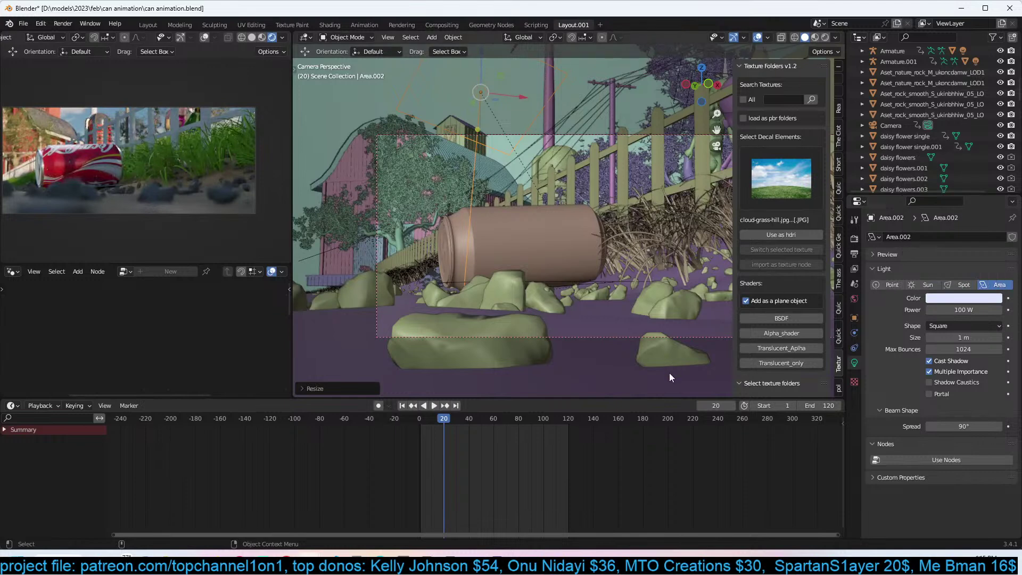
Stretch the area light along its local X axis and save the file.
{"action": "key", "text": "s"}
{"action": "key", "text": "x"}
{"action": "key", "text": "x"}
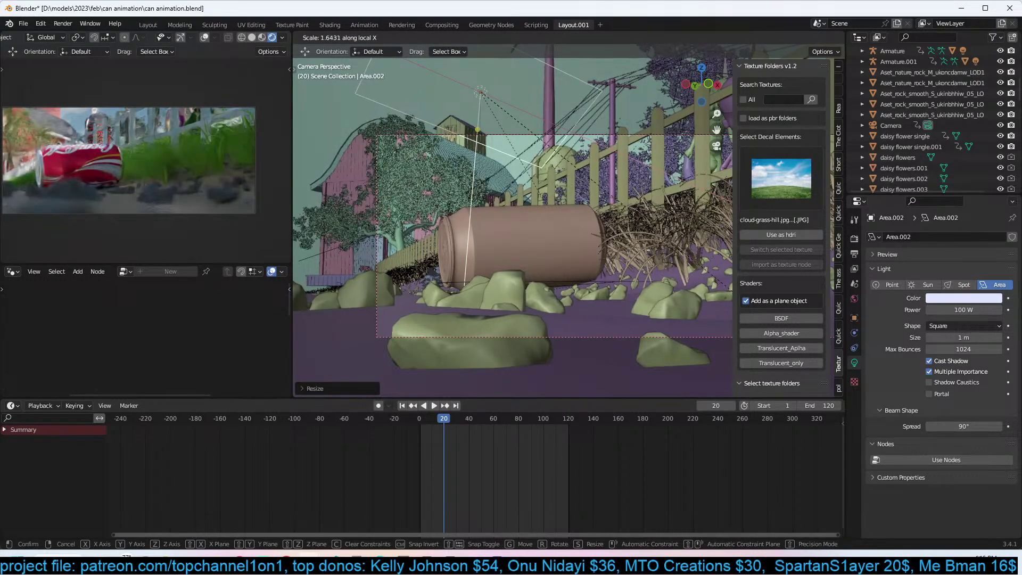
{"action": "left_click", "coordinate": [450, 248]}
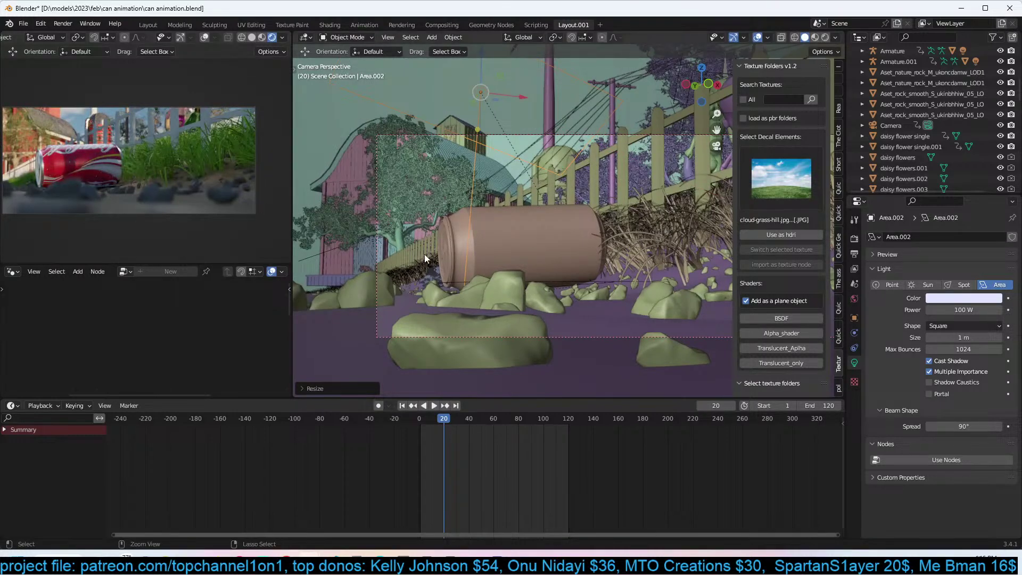
{"action": "key", "text": "ctrl+s"}
Scrub through frames 44 to 91 to check the area light's effect on the can in the rendered view.
{"action": "left_click", "coordinate": [474, 478]}
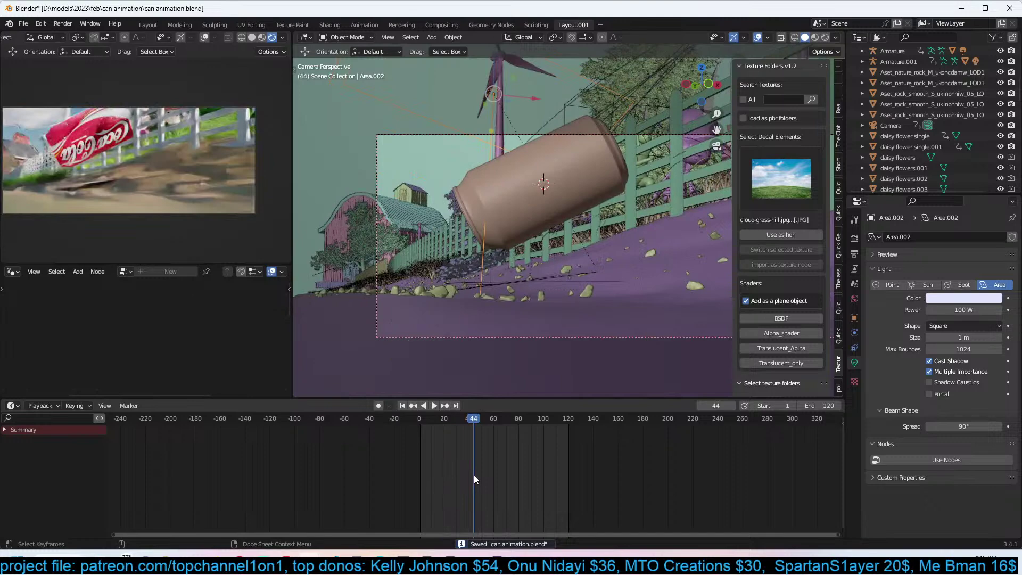
{"action": "left_click", "coordinate": [496, 475]}
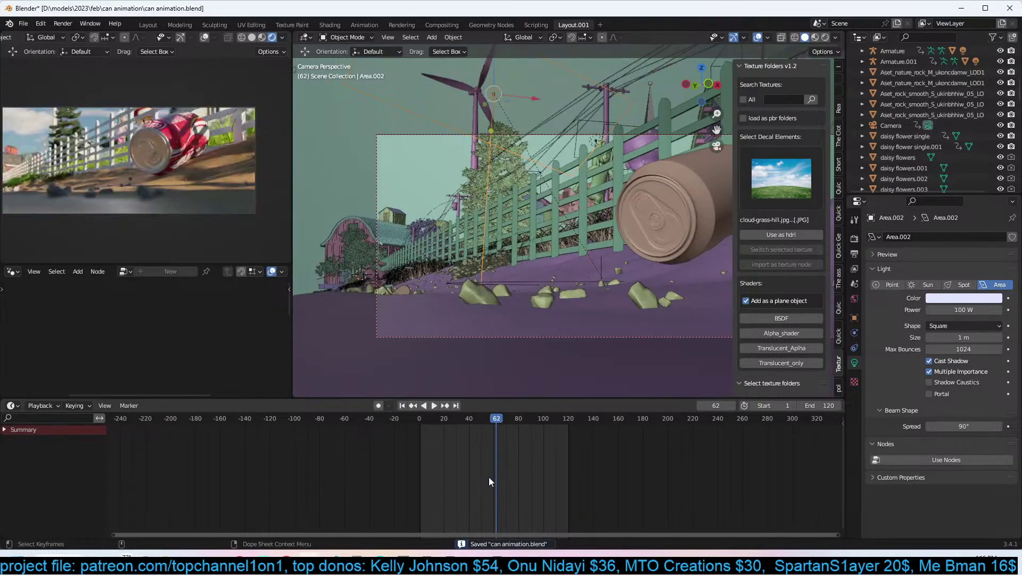
{"action": "left_click", "coordinate": [500, 478]}
{"action": "left_click_drag", "start_coordinate": [504, 479], "coordinate": [526, 479]}
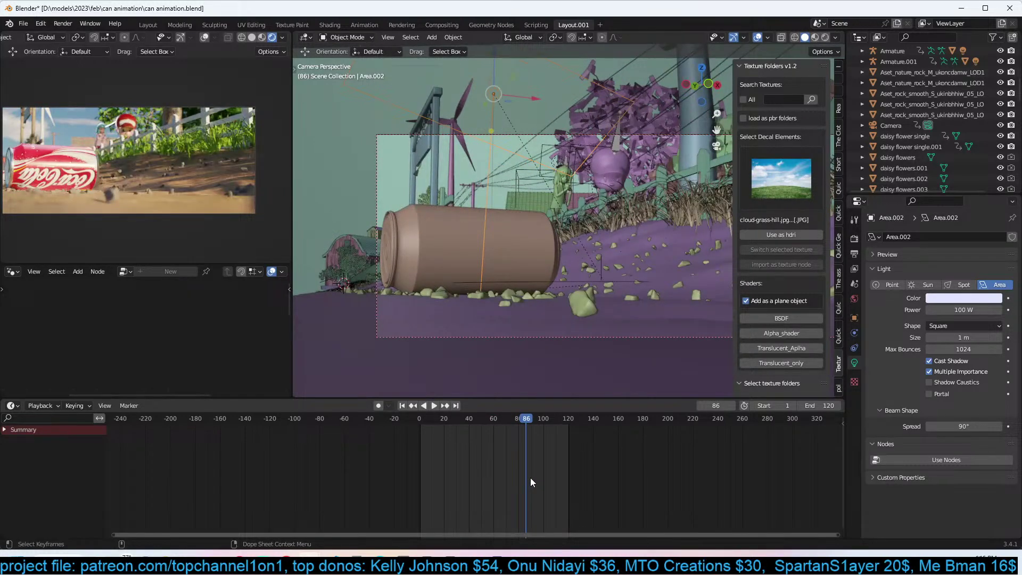
{"action": "left_click", "coordinate": [533, 477]}
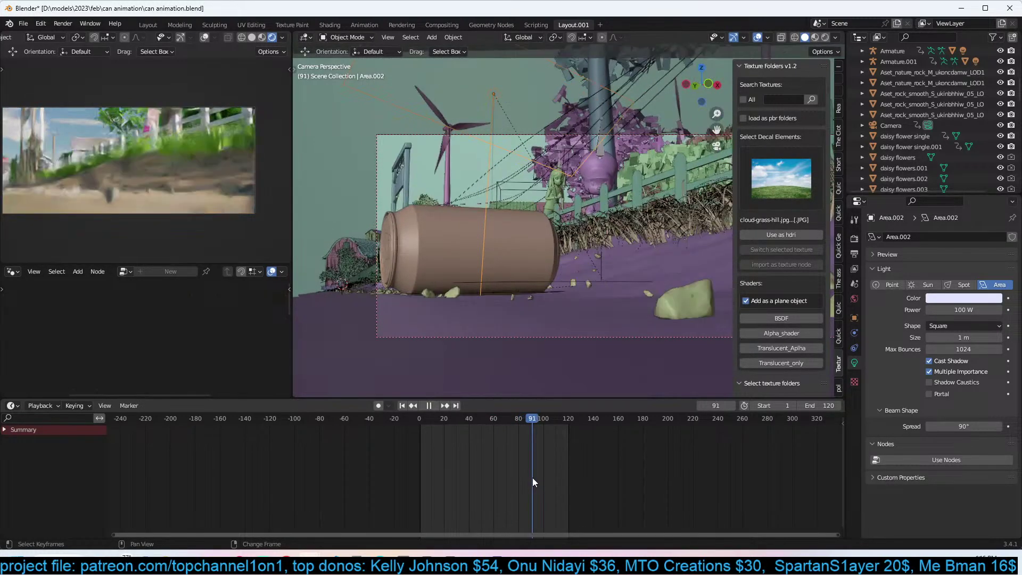
Save the file at frame 116 and play back the rendered animation frames in a separate window.
{"action": "left_click_drag", "start_coordinate": [535, 477], "coordinate": [563, 478]}
{"action": "key", "text": "ctrl+s"}
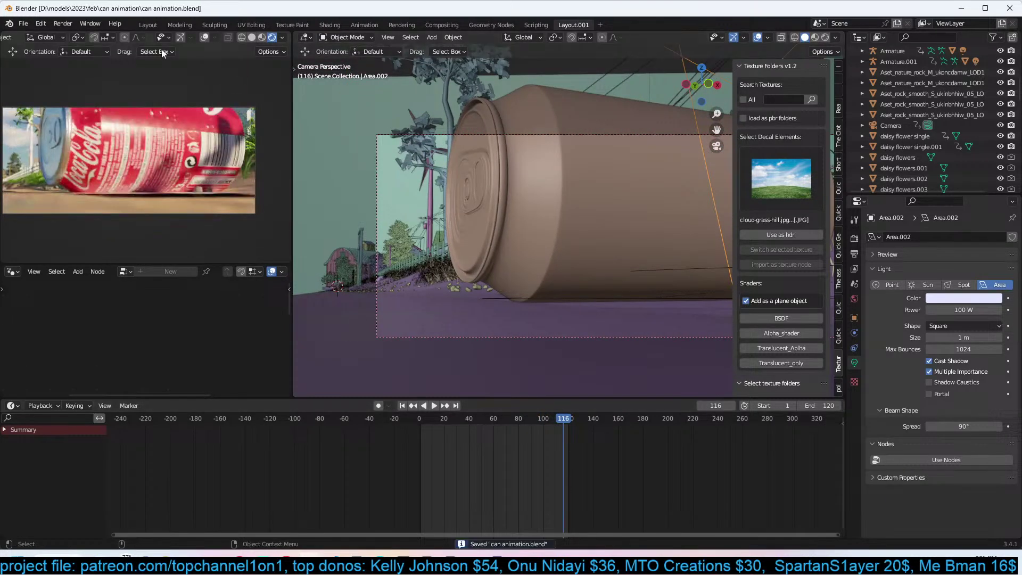
{"action": "left_click", "coordinate": [38, 24]}
{"action": "left_click", "coordinate": [62, 25]}
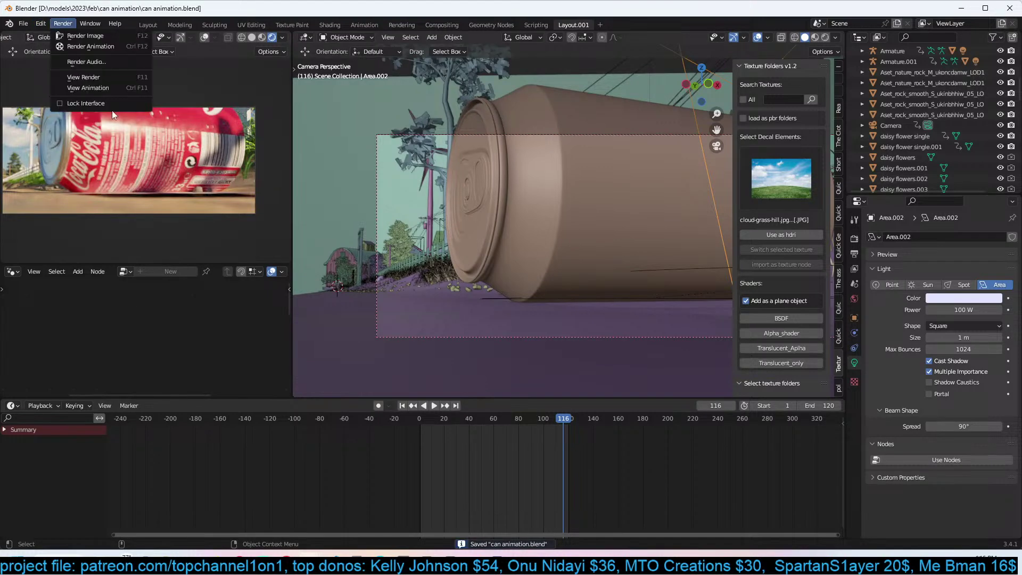
{"action": "left_click", "coordinate": [106, 89]}
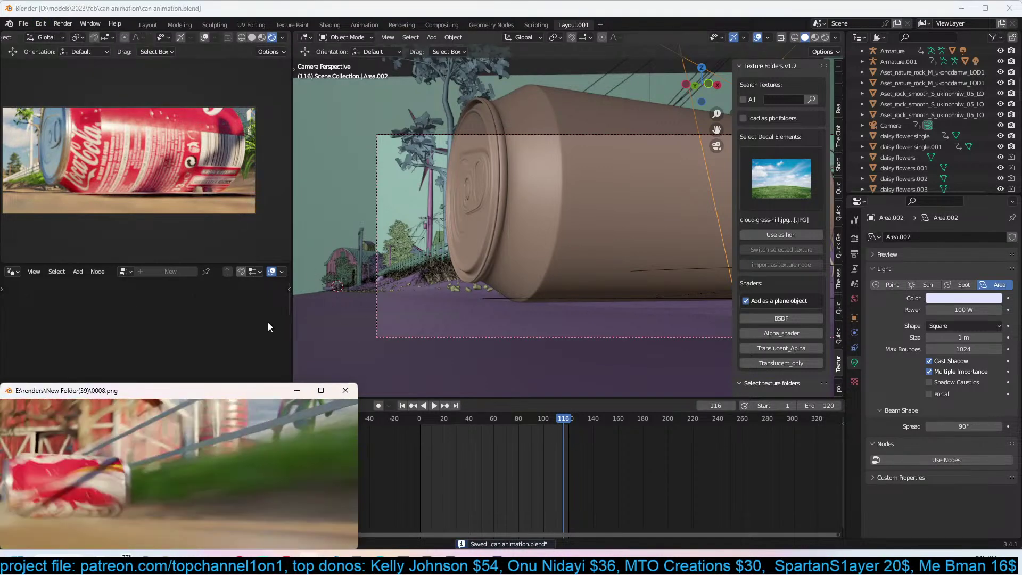
{"action": "left_click_drag", "start_coordinate": [138, 390], "coordinate": [307, 286]}
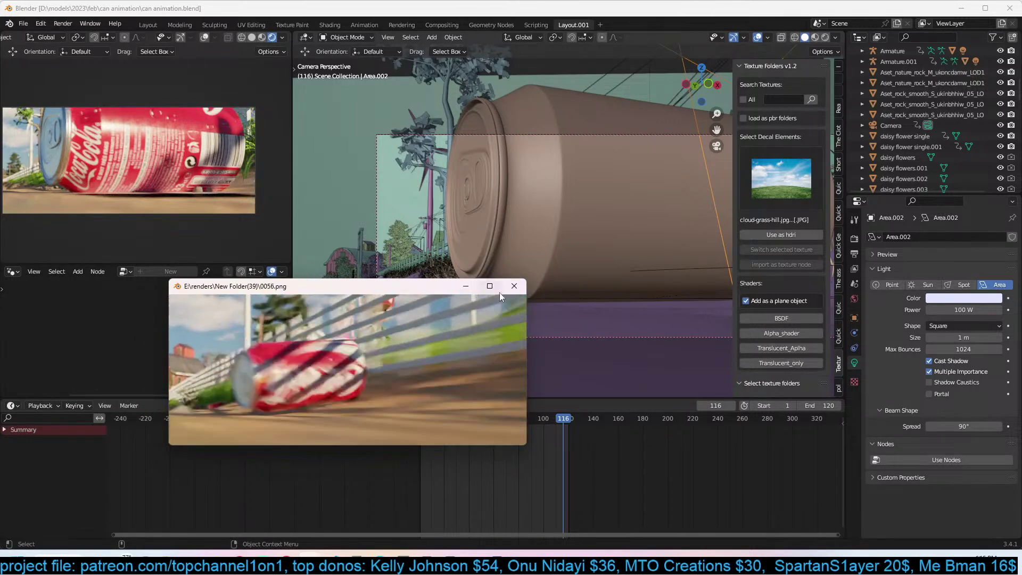
{"action": "left_click", "coordinate": [514, 286]}
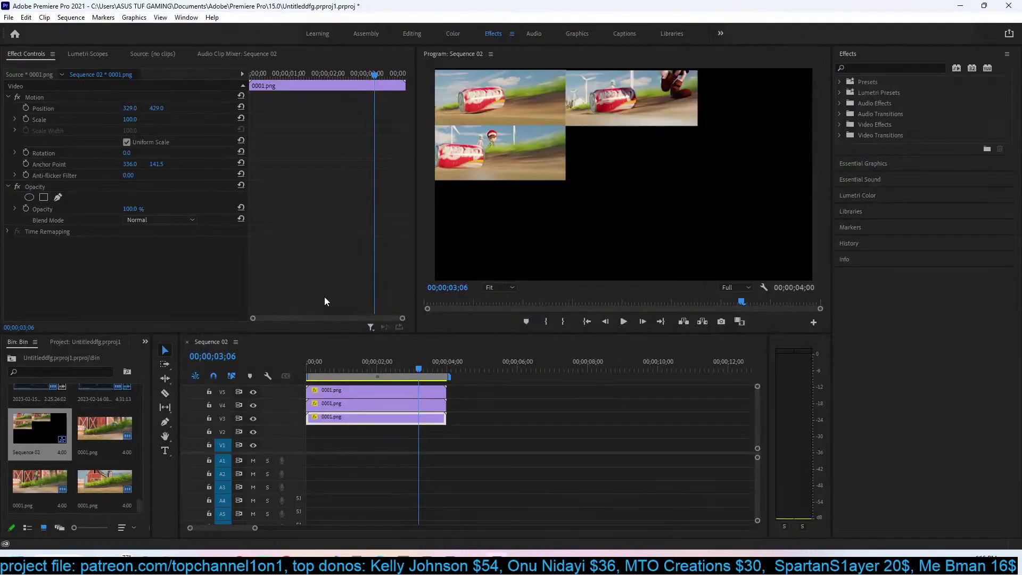
Switch to Adobe Premiere Pro and import the newest rendered PNG sequence from the renders folder on drive E.
{"action": "left_click", "coordinate": [89, 254]}
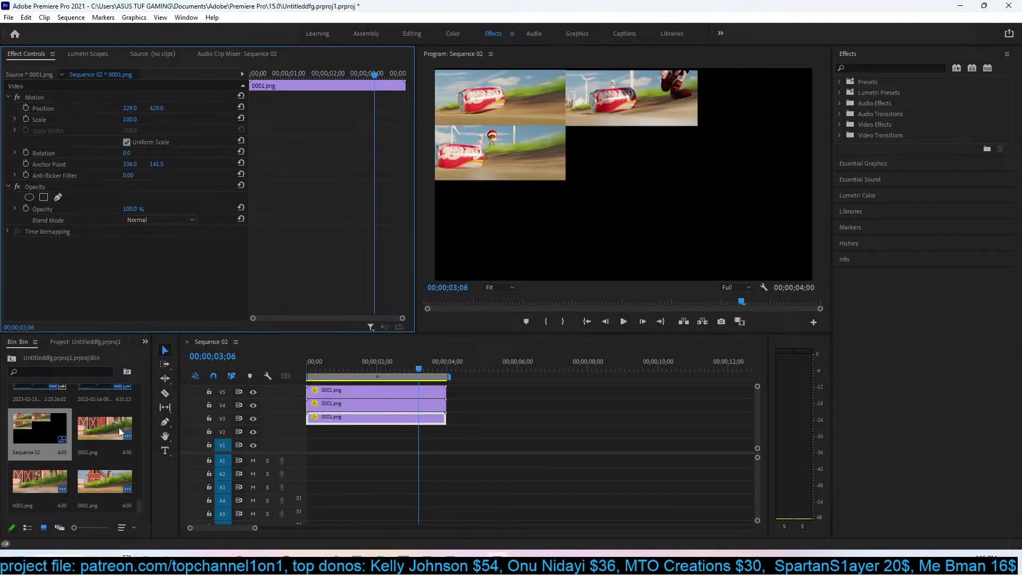
{"action": "double_click", "coordinate": [77, 472]}
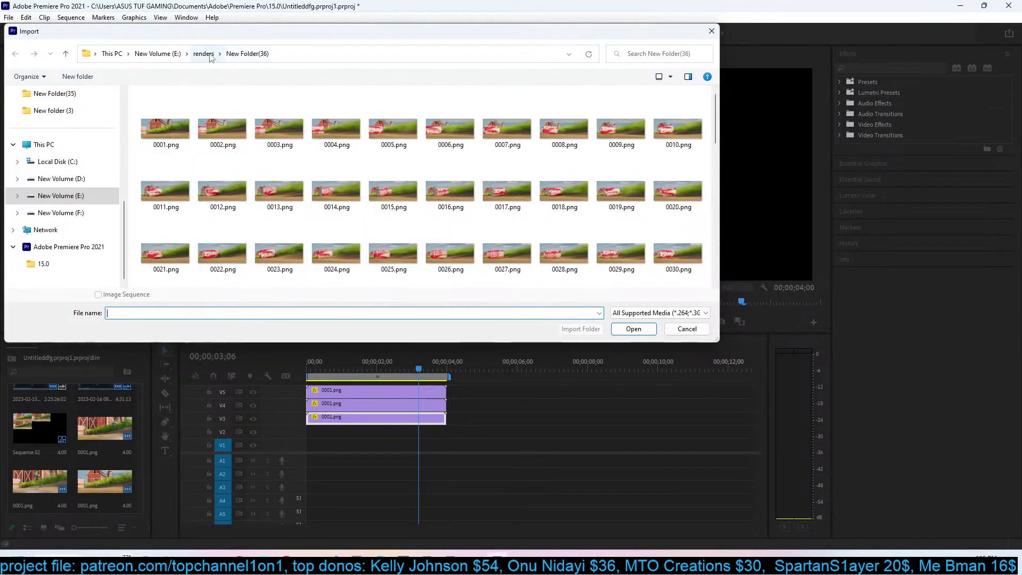
{"action": "left_click", "coordinate": [216, 56]}
{"action": "double_click", "coordinate": [230, 116]}
{"action": "left_click", "coordinate": [165, 128]}
{"action": "key", "text": "ctrl+a"}
{"action": "left_click", "coordinate": [620, 328]}
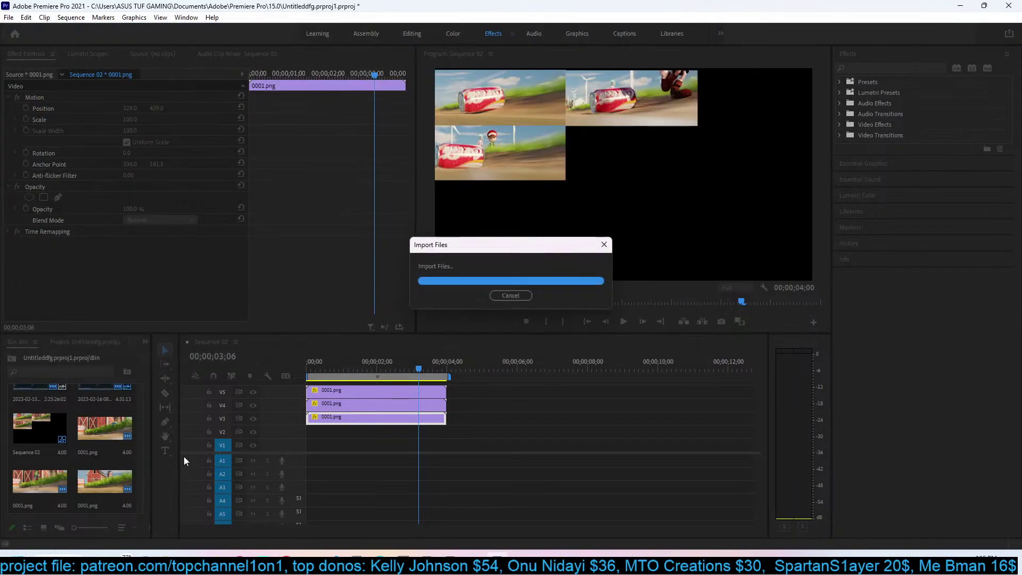
Add the imported sequence to track V2, place it as the fourth tile at about 997.9, 431.7, and save the project.
{"action": "left_click_drag", "start_coordinate": [203, 477], "coordinate": [311, 431]}
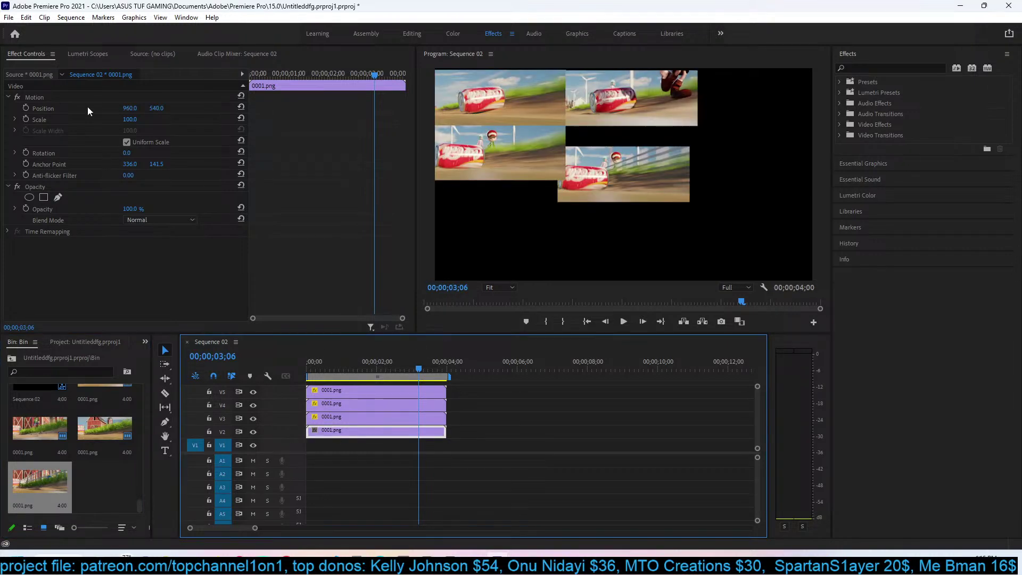
{"action": "left_click", "coordinate": [37, 98]}
{"action": "left_click_drag", "start_coordinate": [629, 158], "coordinate": [628, 136]}
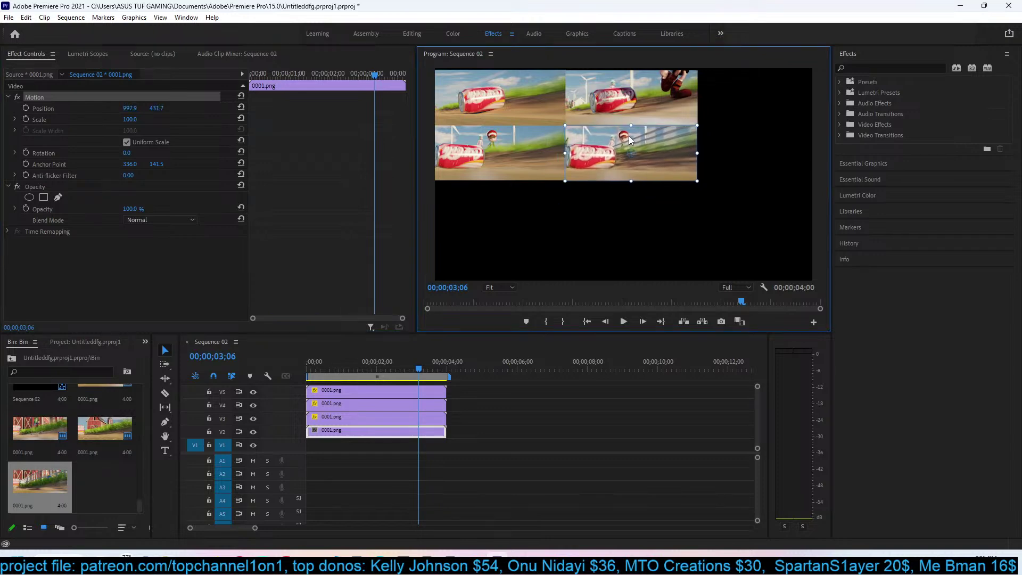
{"action": "left_click", "coordinate": [506, 404]}
{"action": "key", "text": "ctrl+s"}
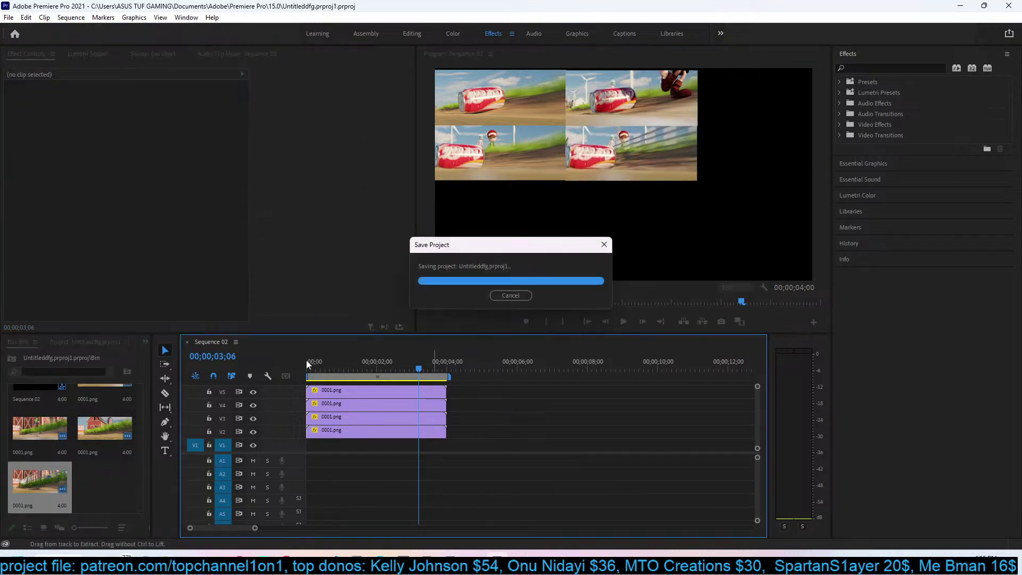
Play Sequence 02 from the start and enlarge the program monitor to compare the four render versions.
{"action": "key", "text": "Home"}
{"action": "key", "text": "space"}
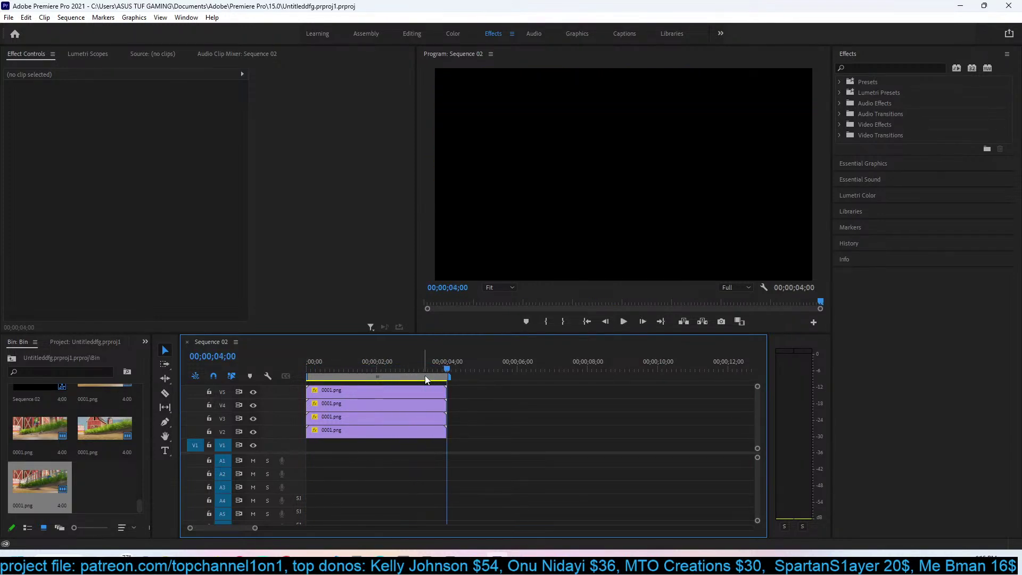
{"action": "key", "text": "space"}
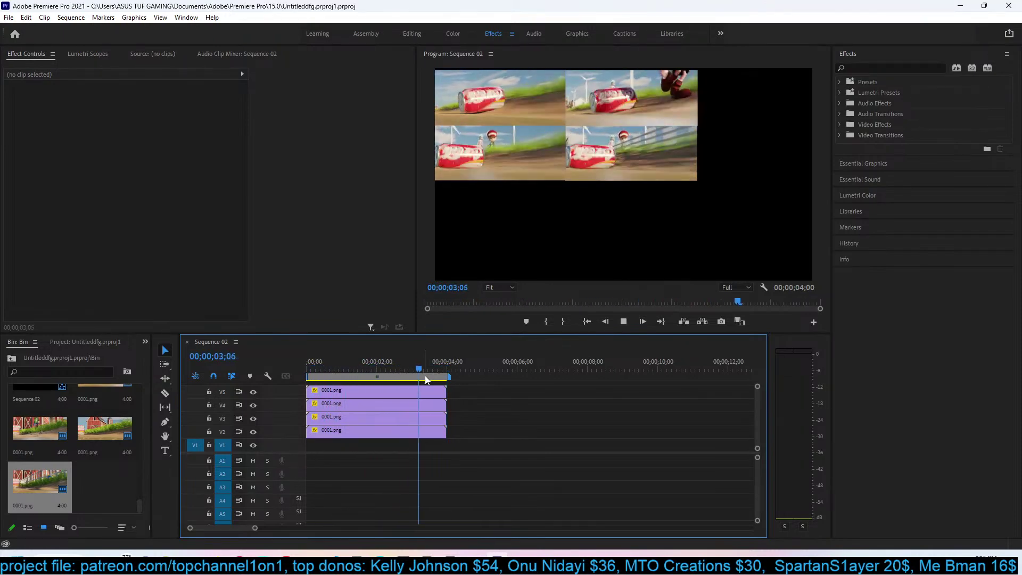
{"action": "key", "text": "space"}
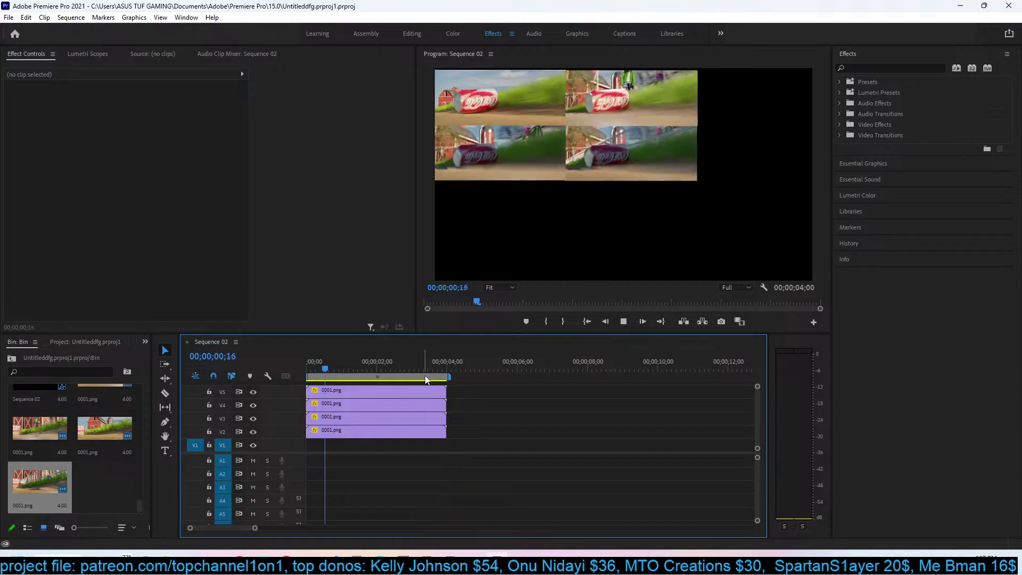
{"action": "key", "text": "grave"}
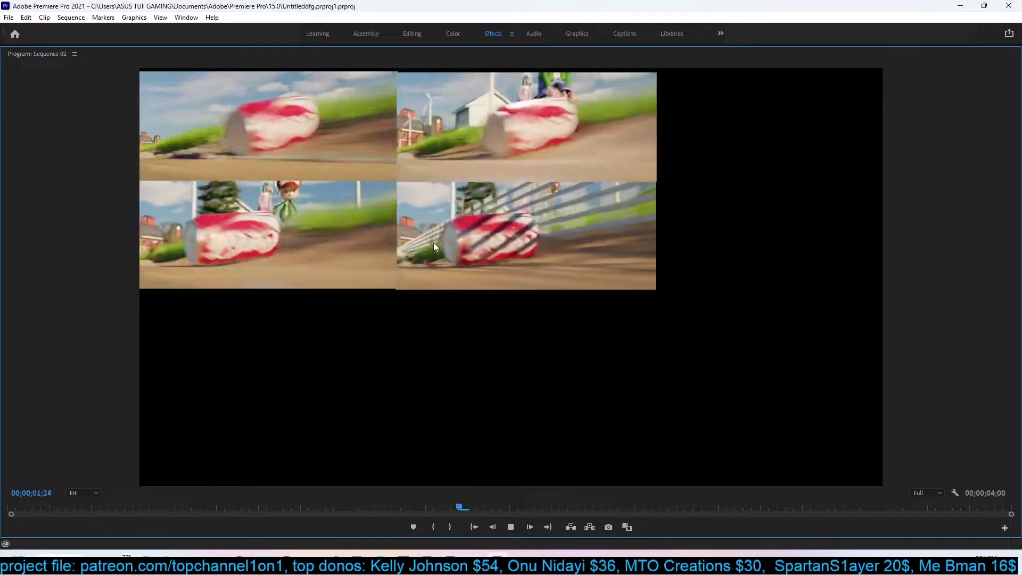
Switch back to Blender, set the render resolution percentage to 100%, and save the file.
{"action": "key", "text": "ctrl+s"}
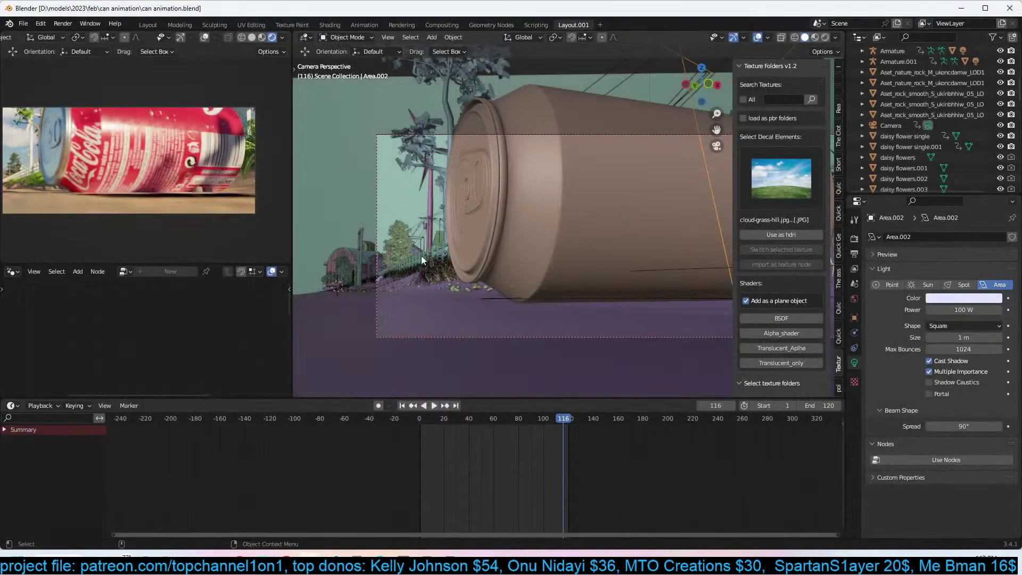
{"action": "left_click", "coordinate": [480, 247]}
{"action": "key", "text": "ctrl+s"}
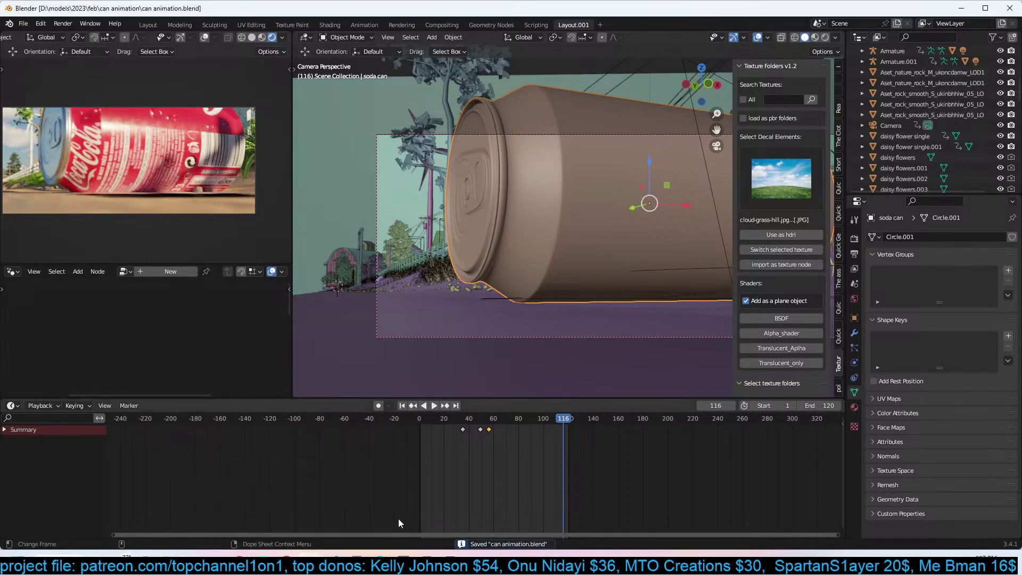
{"action": "left_click", "coordinate": [499, 498]}
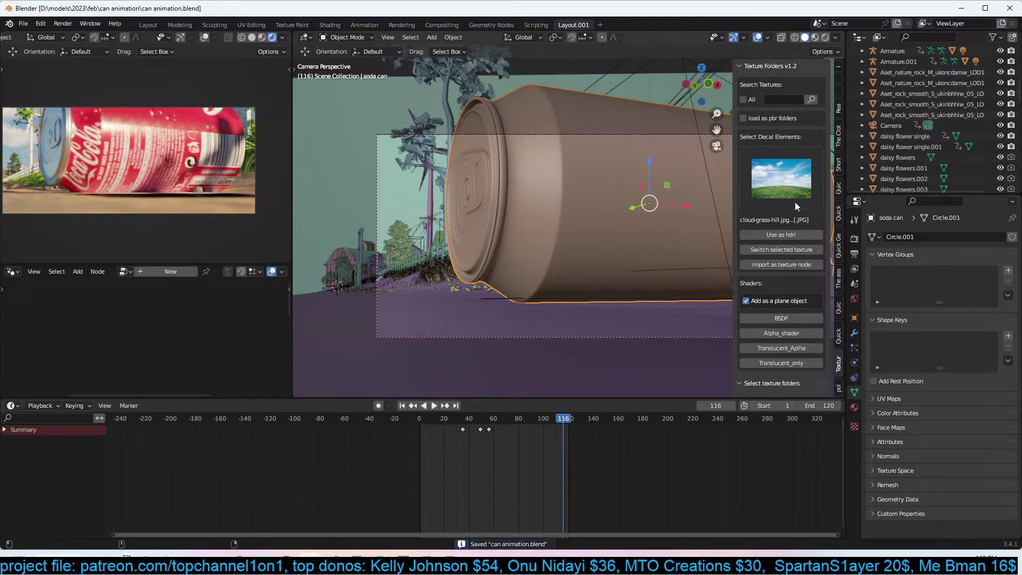
{"action": "left_click", "coordinate": [855, 239]}
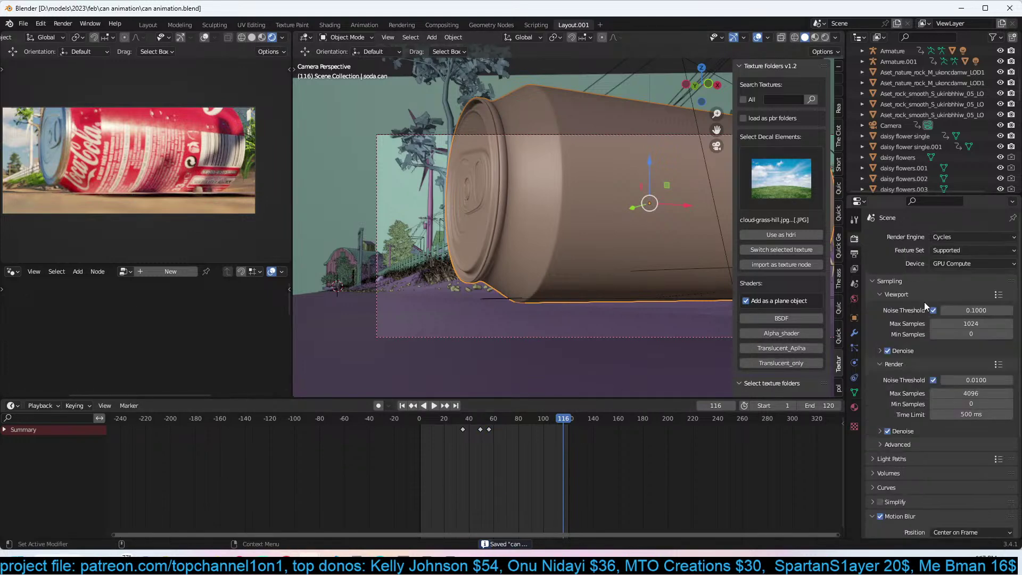
{"action": "left_click", "coordinate": [855, 253]}
{"action": "left_click", "coordinate": [984, 273]}
{"action": "type", "text": "100"}
{"action": "key", "text": "Return"}
{"action": "key", "text": "ctrl+s"}
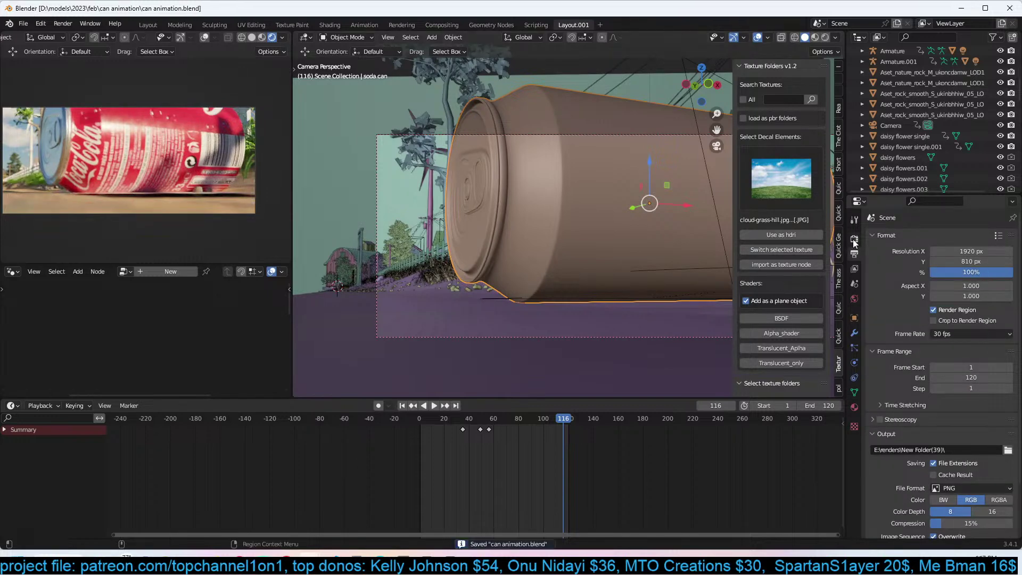
Set the Cycles render time limit to 2 min and save the file.
{"action": "left_click", "coordinate": [855, 239]}
{"action": "left_click", "coordinate": [970, 414]}
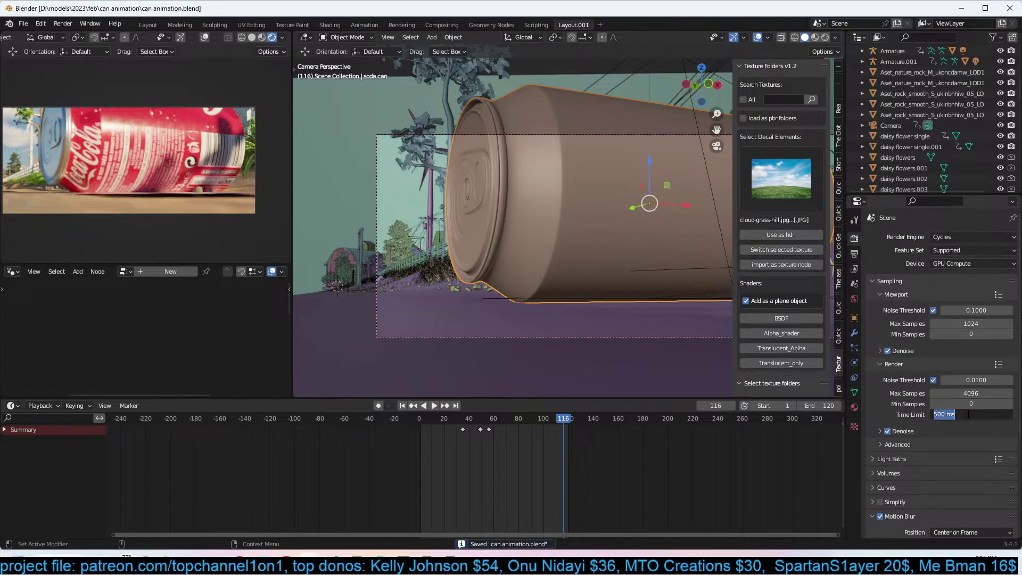
{"action": "type", "text": "2min"}
{"action": "key", "text": "Return"}
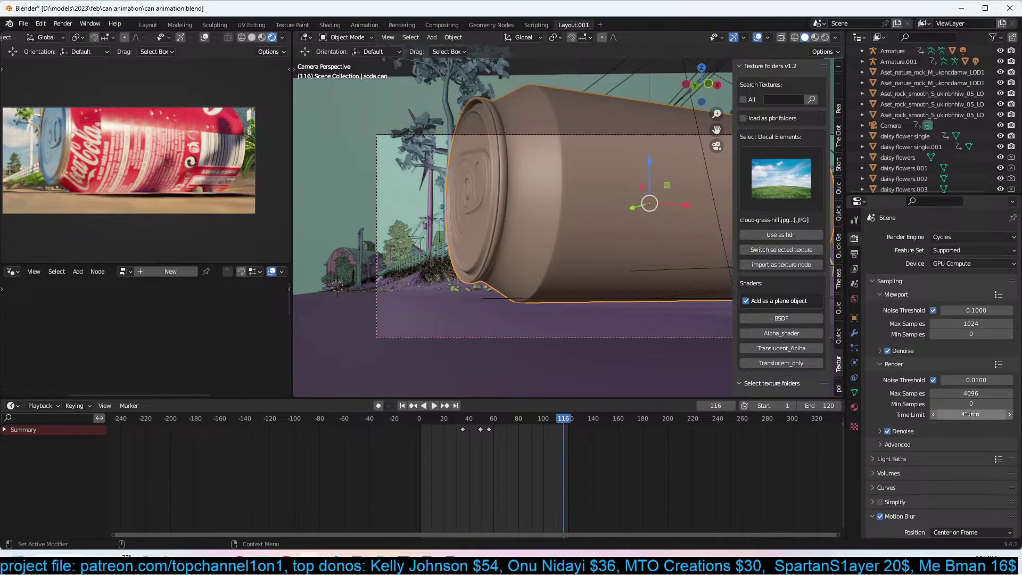
{"action": "key", "text": "ctrl+s"}
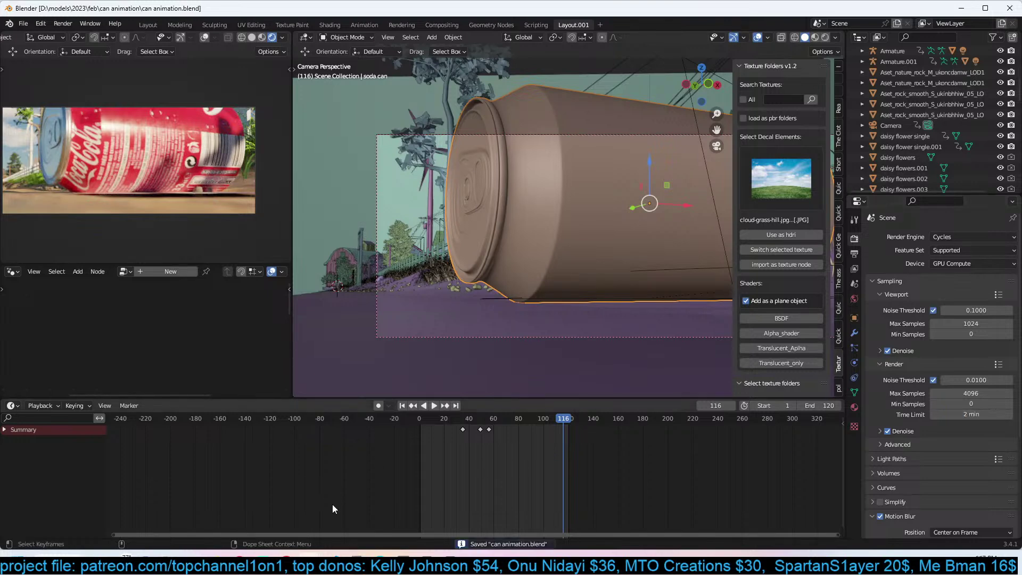
Open the calculator to estimate the render time, working out 120 × 60 and 120 × 120 ÷ 60.
{"action": "key", "text": "XF86Calculator"}
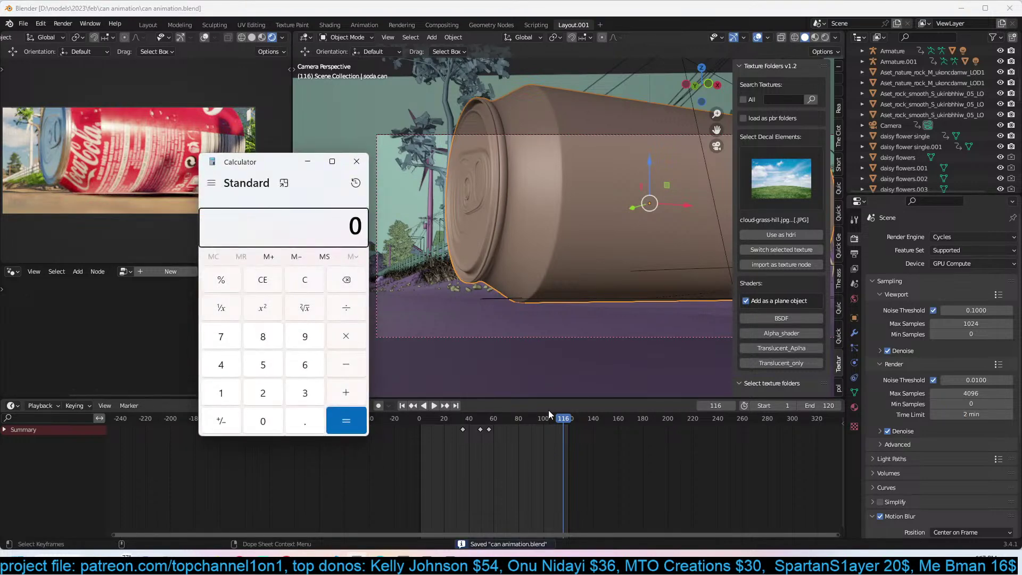
{"action": "type", "text": "120*60"}
{"action": "key", "text": "Return"}
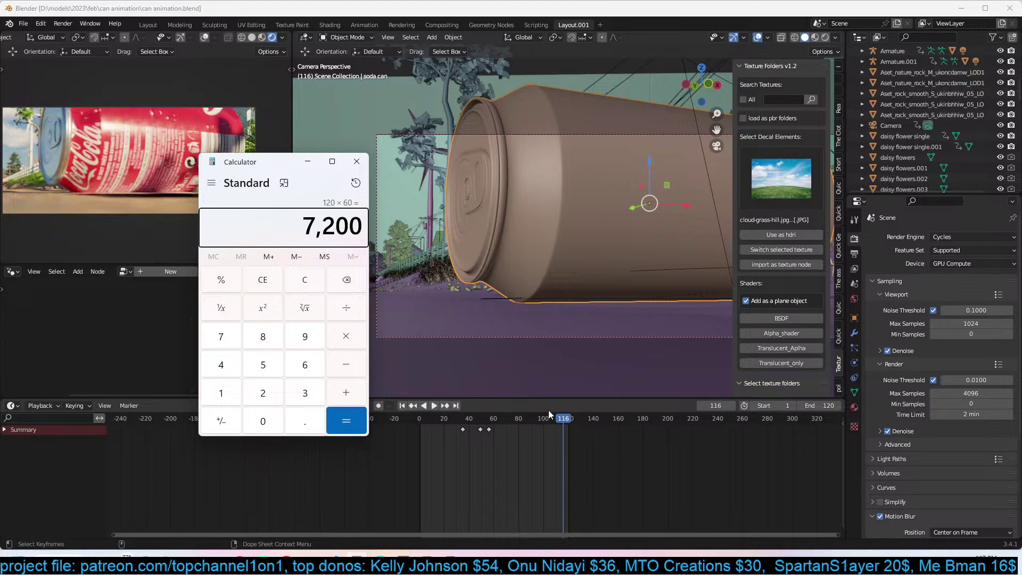
{"action": "left_click", "coordinate": [319, 277]}
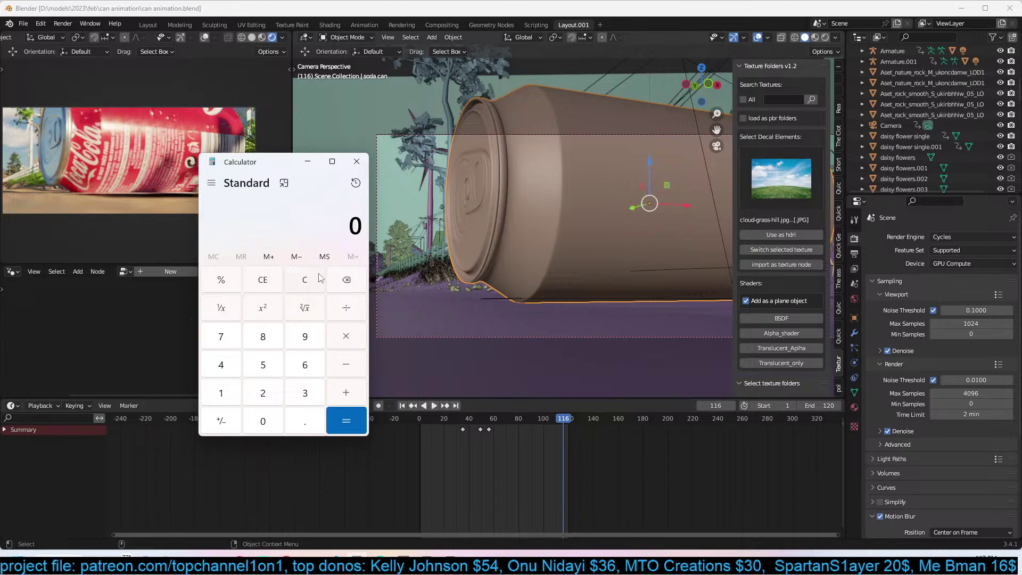
{"action": "type", "text": "120 × 120"}
{"action": "key", "text": "Return"}
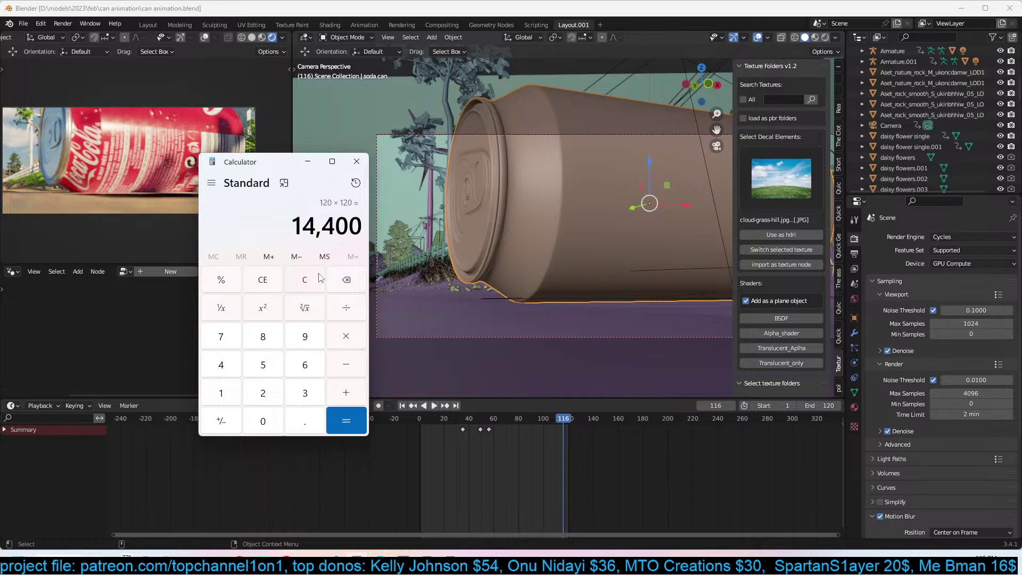
{"action": "type", "text": "/60"}
{"action": "key", "text": "Return"}
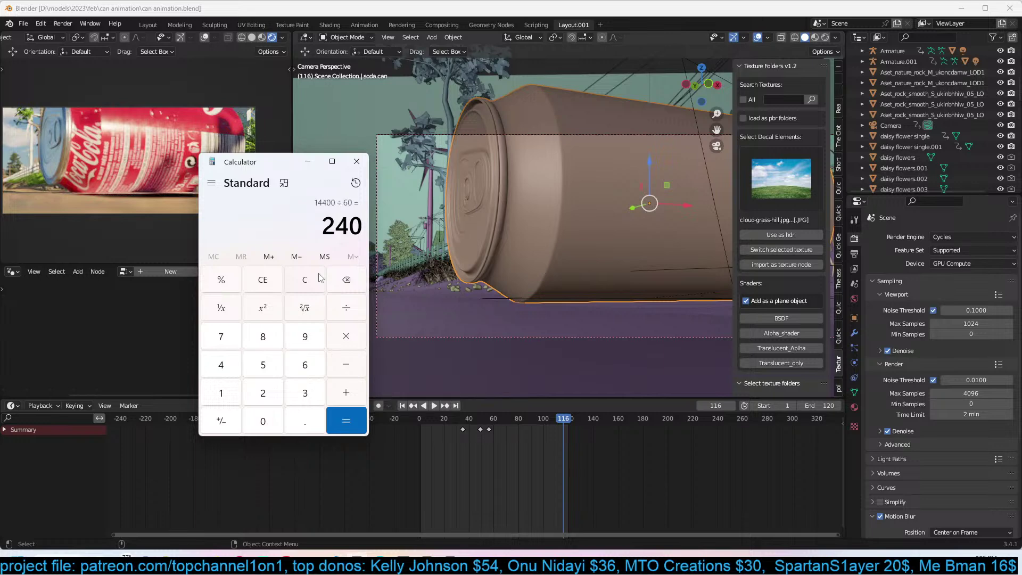
Recheck the render time in hours as 120 × 2 ÷ 60, close the calculator, and save the Blender file.
{"action": "left_click", "coordinate": [294, 288]}
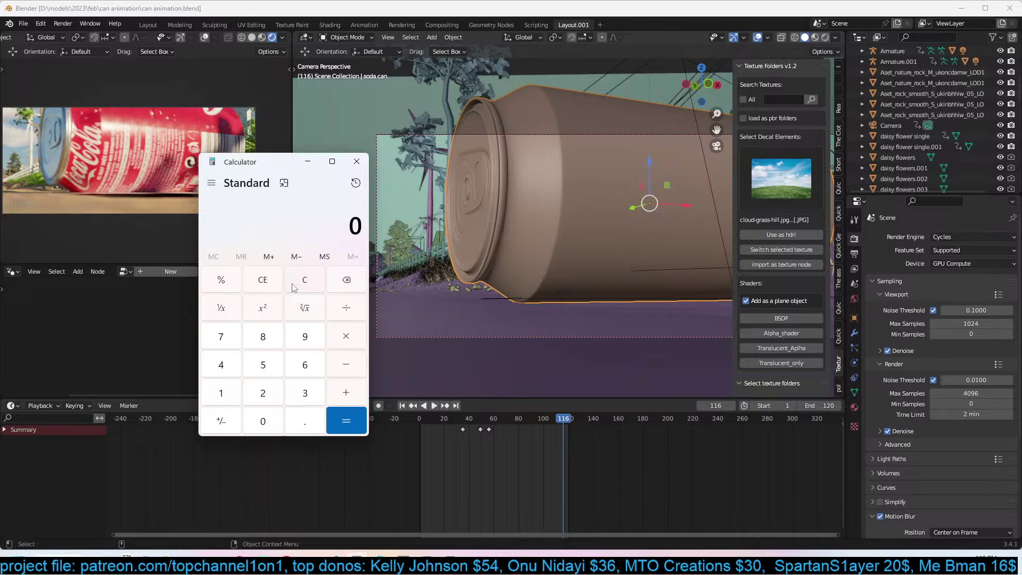
{"action": "type", "text": "120*2"}
{"action": "key", "text": "Return"}
{"action": "type", "text": "/60"}
{"action": "key", "text": "Return"}
{"action": "left_click", "coordinate": [358, 164]}
{"action": "key", "text": "ctrl+s"}
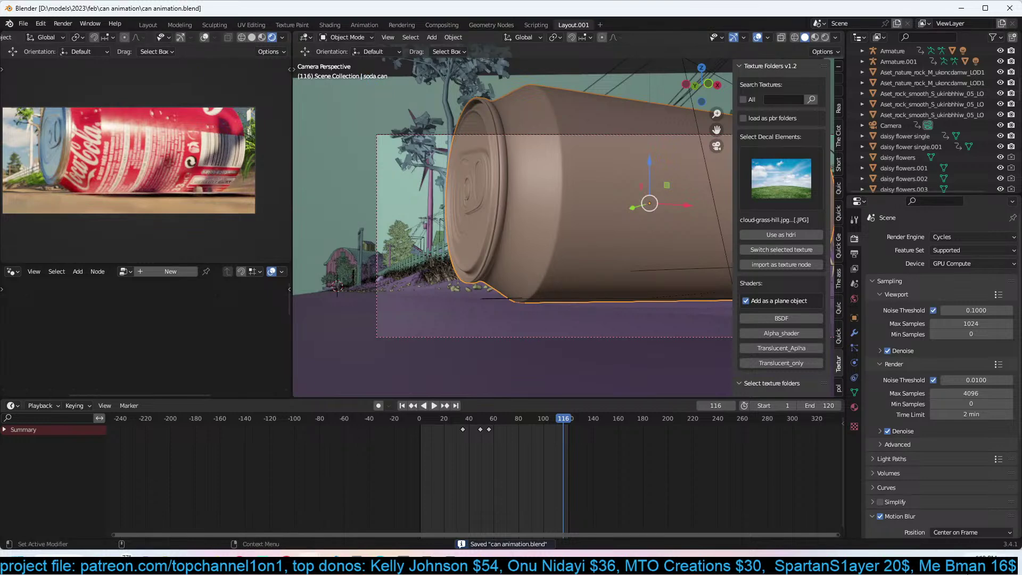
{"action": "key", "text": "super+n"}
{"action": "key", "text": "Escape"}
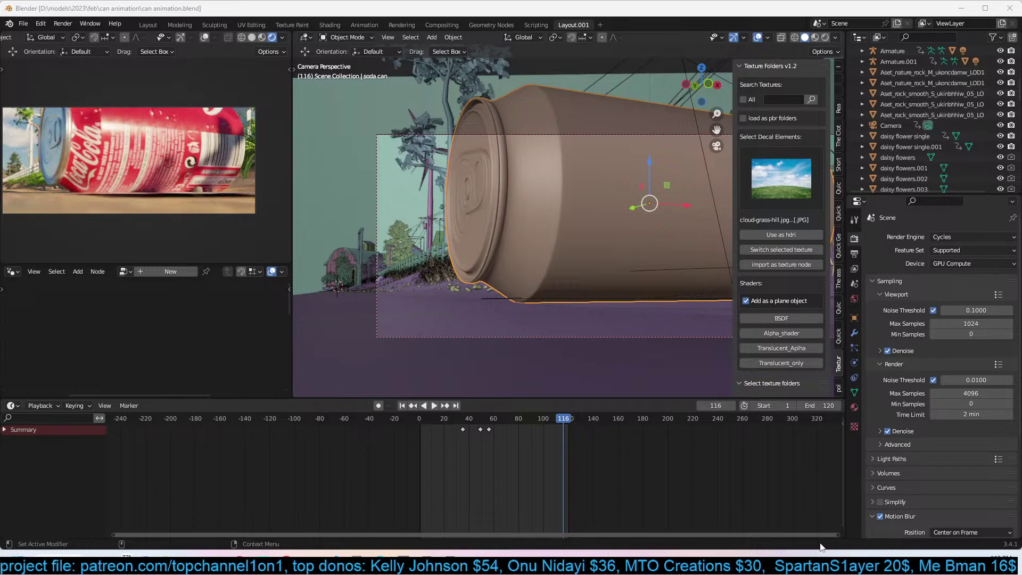
{"action": "left_click", "coordinate": [520, 337]}
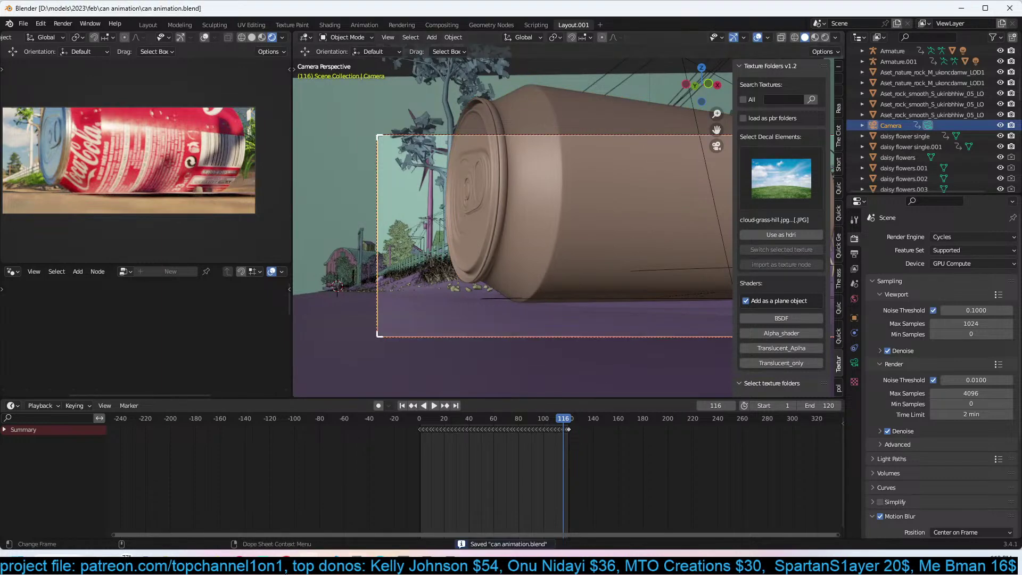
{"action": "mouse_move", "coordinate": [287, 567]}
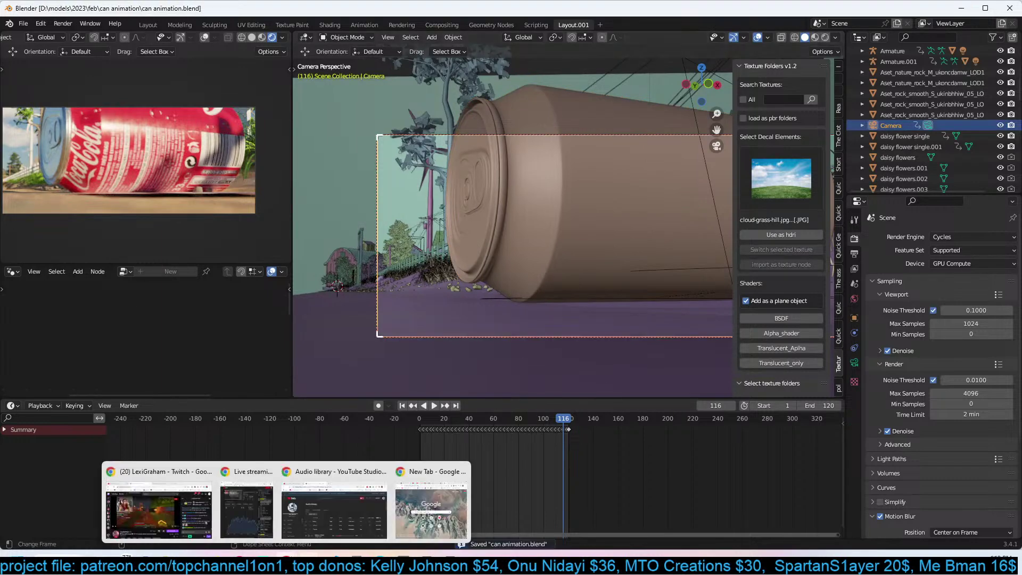
Select the camera in the viewport and save the file.
{"action": "left_click", "coordinate": [674, 197]}
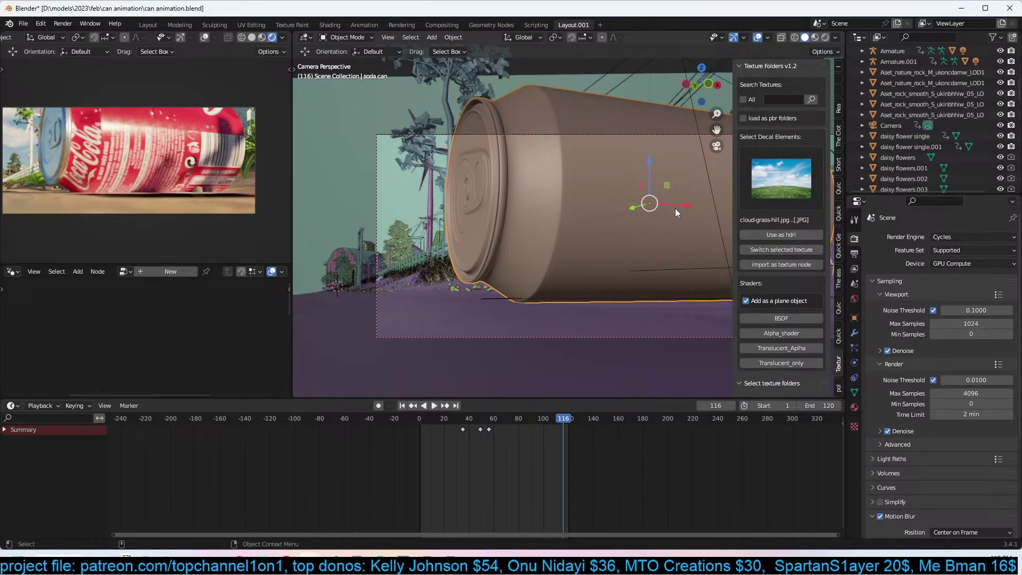
{"action": "left_click", "coordinate": [558, 341]}
{"action": "key", "text": "ctrl+s"}
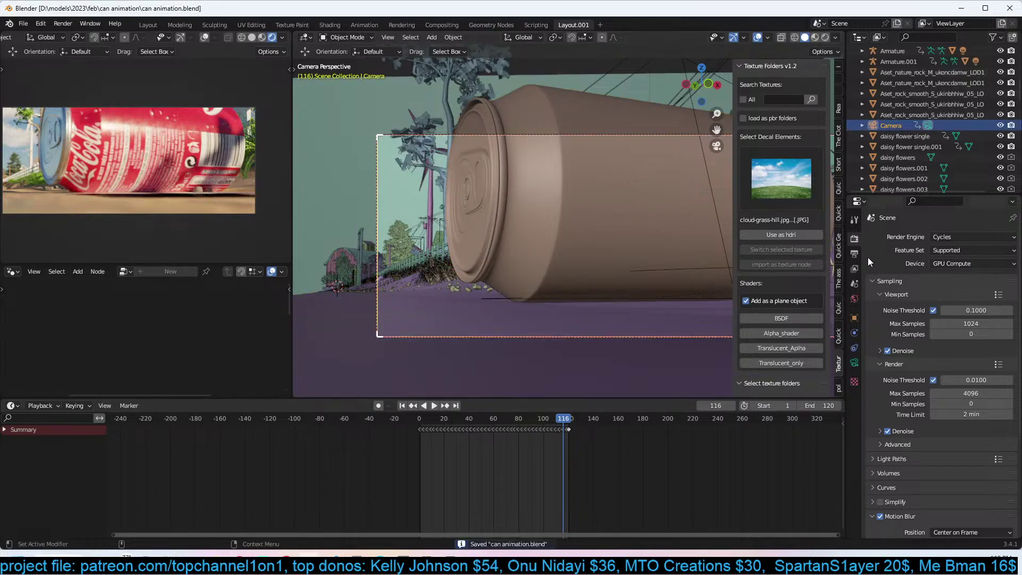
Switch to File Explorer, open the feb folder inside premier render, and play the vehicle challenge alternative realities submission #2 video.
{"action": "left_click", "coordinate": [855, 254]}
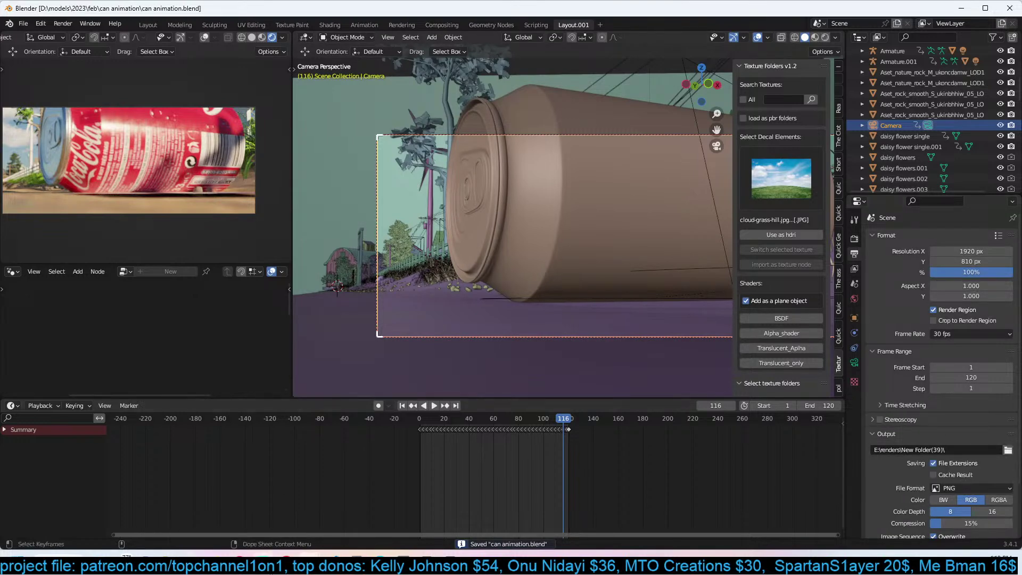
{"action": "key", "text": "alt+Tab"}
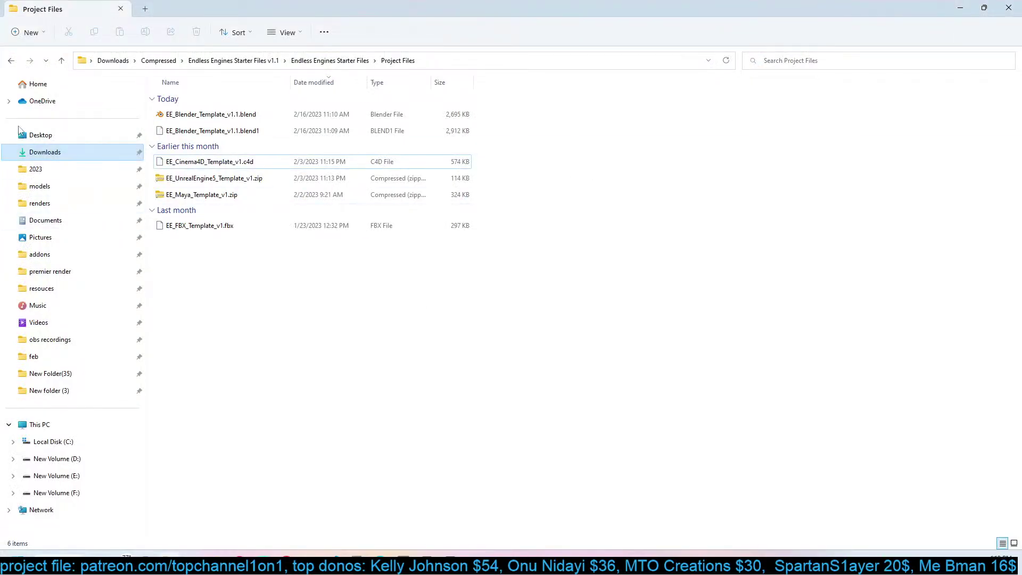
{"action": "left_click", "coordinate": [32, 84]}
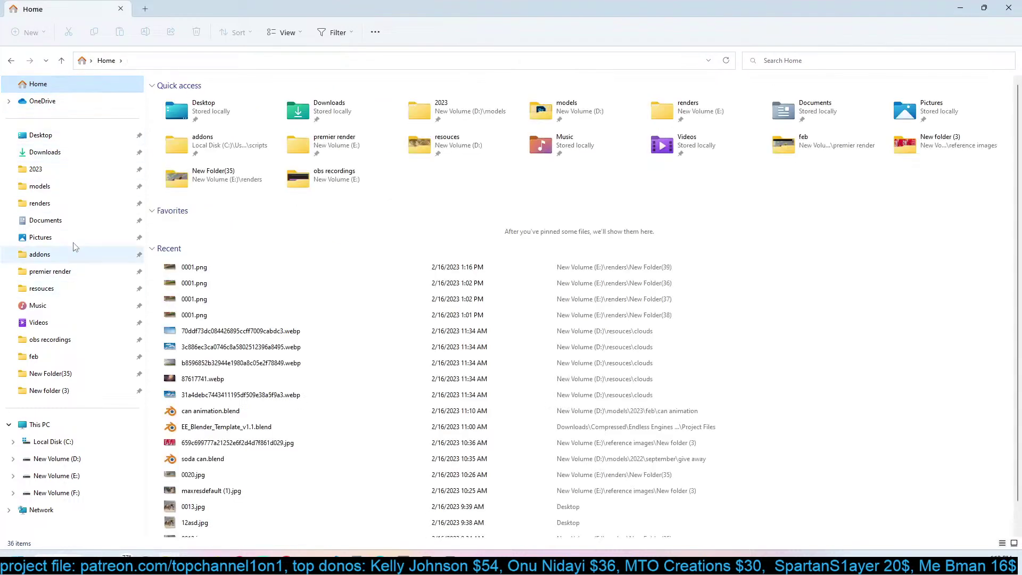
{"action": "left_click", "coordinate": [50, 271]}
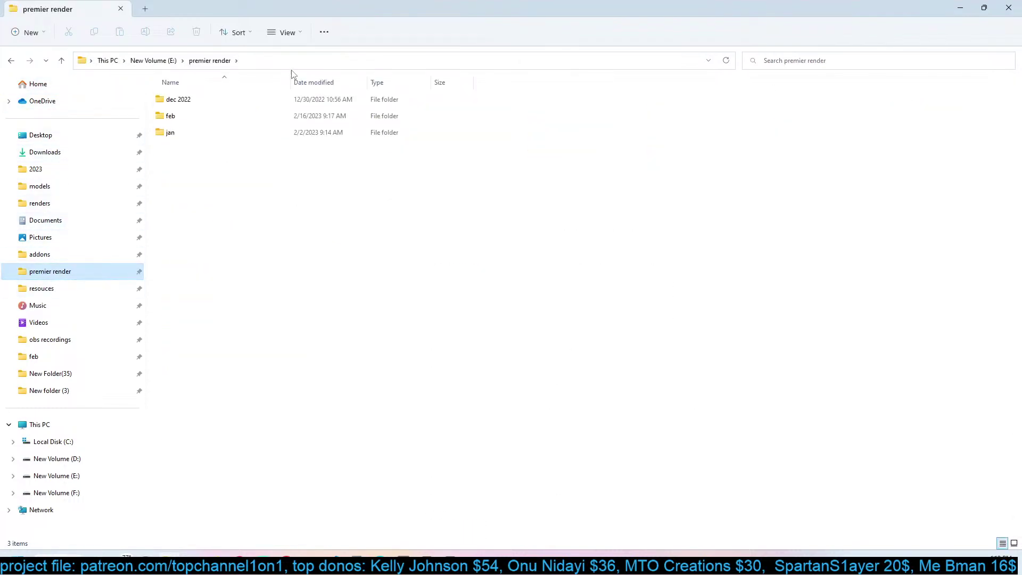
{"action": "double_click", "coordinate": [219, 117]}
{"action": "left_click", "coordinate": [181, 116]}
{"action": "double_click", "coordinate": [181, 117]}
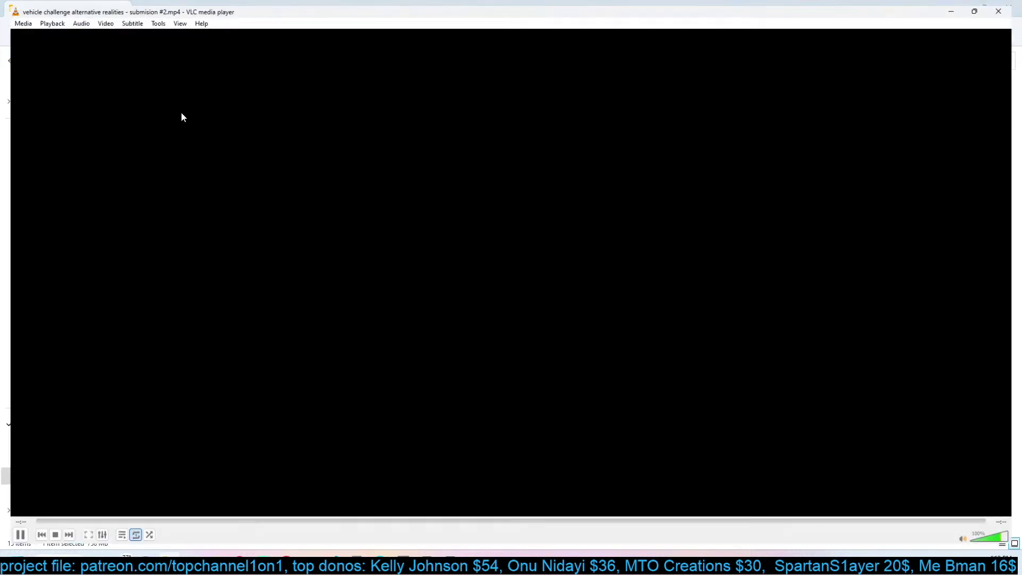
Adjust and mute the video's volume while watching it, close the player, and return to Blender.
{"action": "scroll", "coordinate": [327, 384], "scroll_direction": "up", "scroll_amount": 14}
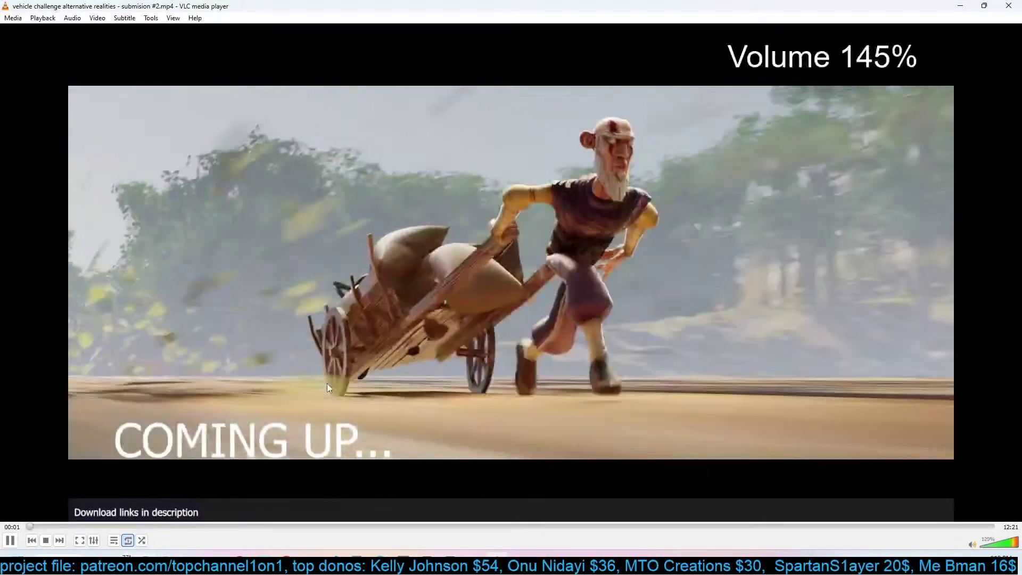
{"action": "scroll", "coordinate": [273, 417], "scroll_direction": "down", "scroll_amount": 9}
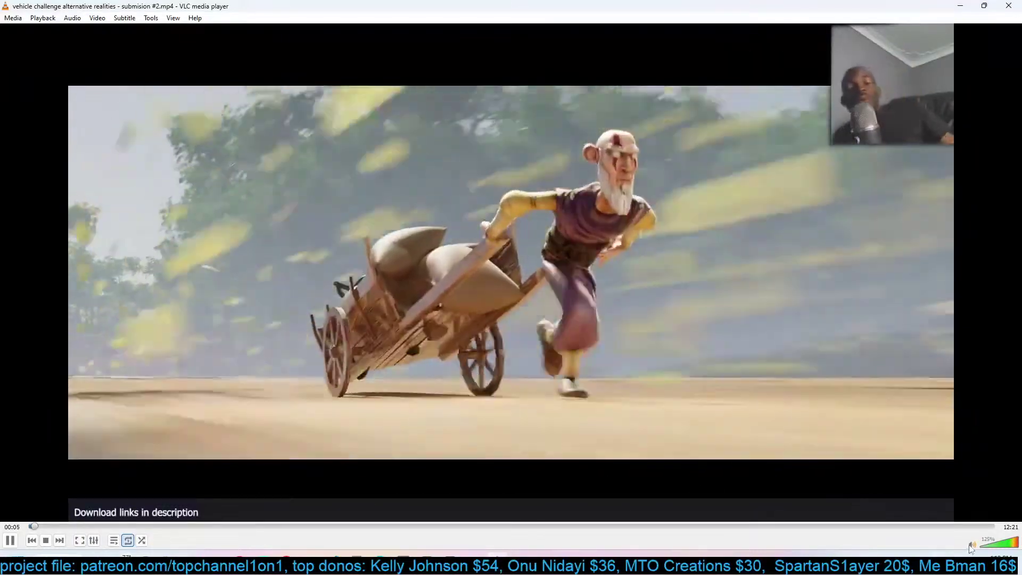
{"action": "left_click", "coordinate": [971, 546]}
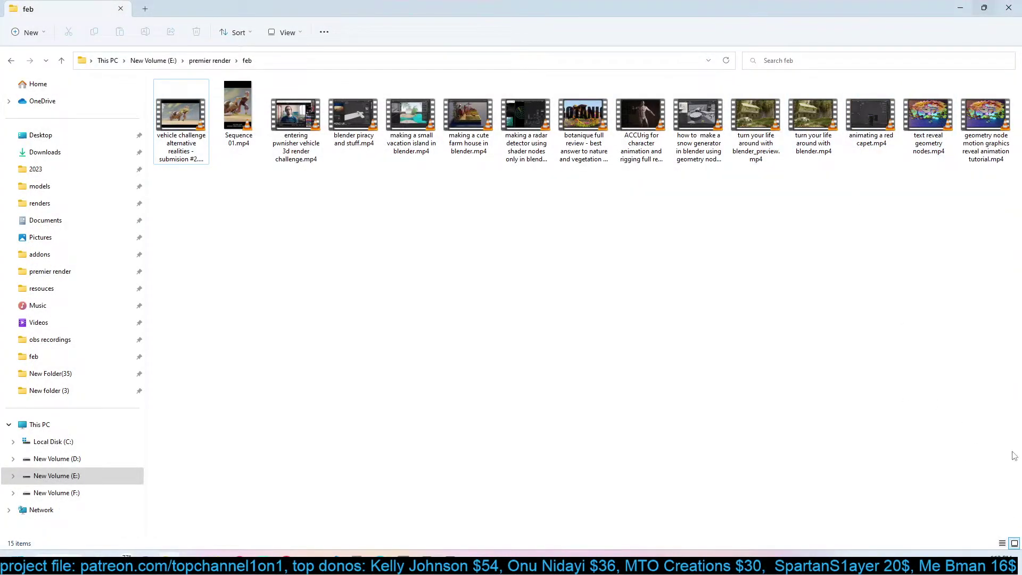
{"action": "left_click", "coordinate": [969, 9]}
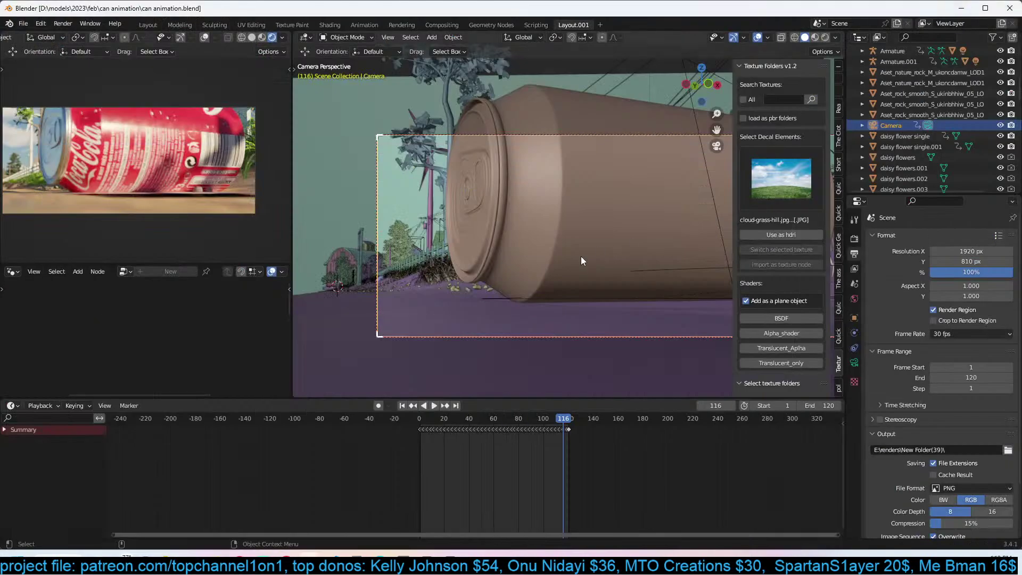
Select the soda can, save the file, and save an incremented copy as can animation1.blend.
{"action": "left_click", "coordinate": [581, 257]}
{"action": "key", "text": "ctrl+s"}
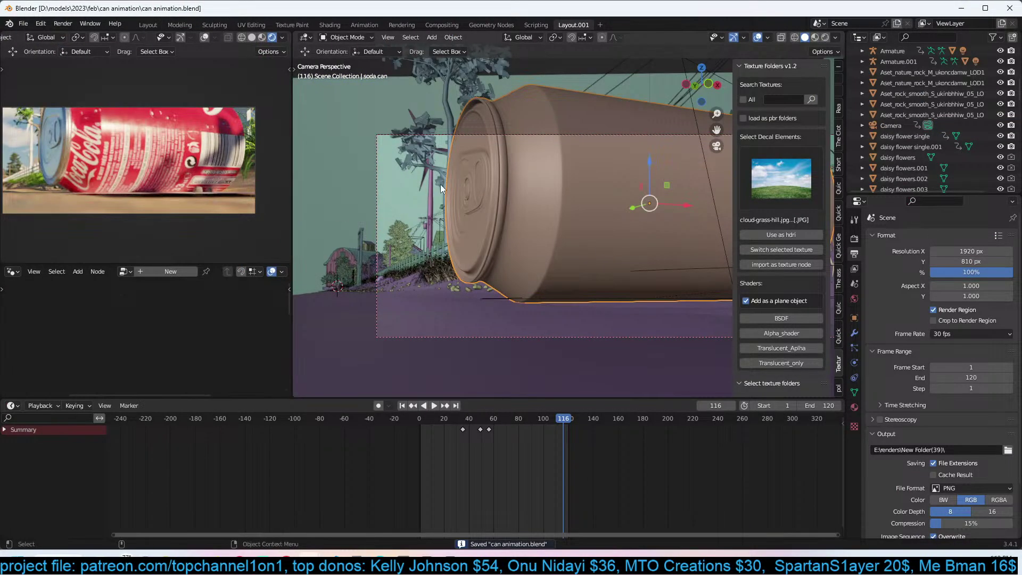
{"action": "key", "text": "ctrl+shift+s"}
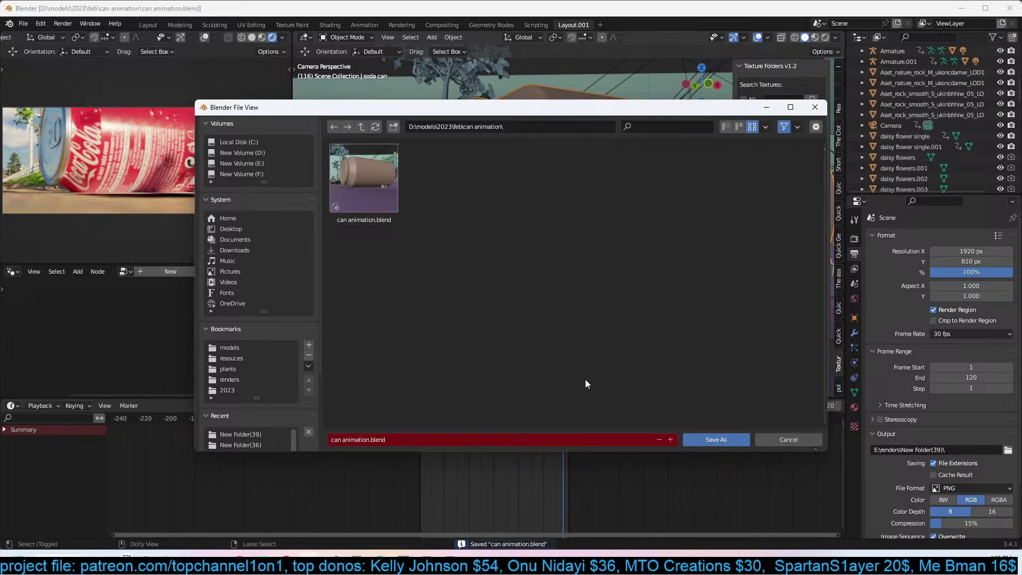
{"action": "left_click", "coordinate": [671, 440]}
{"action": "left_click", "coordinate": [711, 440]}
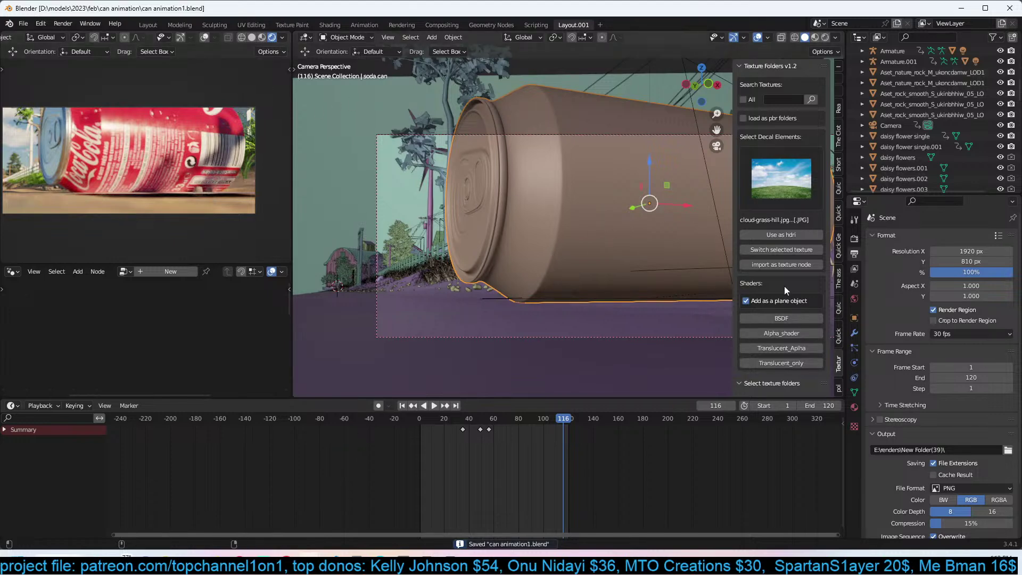
Set the render output file format to JPEG.
{"action": "scroll", "coordinate": [908, 405], "scroll_direction": "down", "scroll_amount": 3}
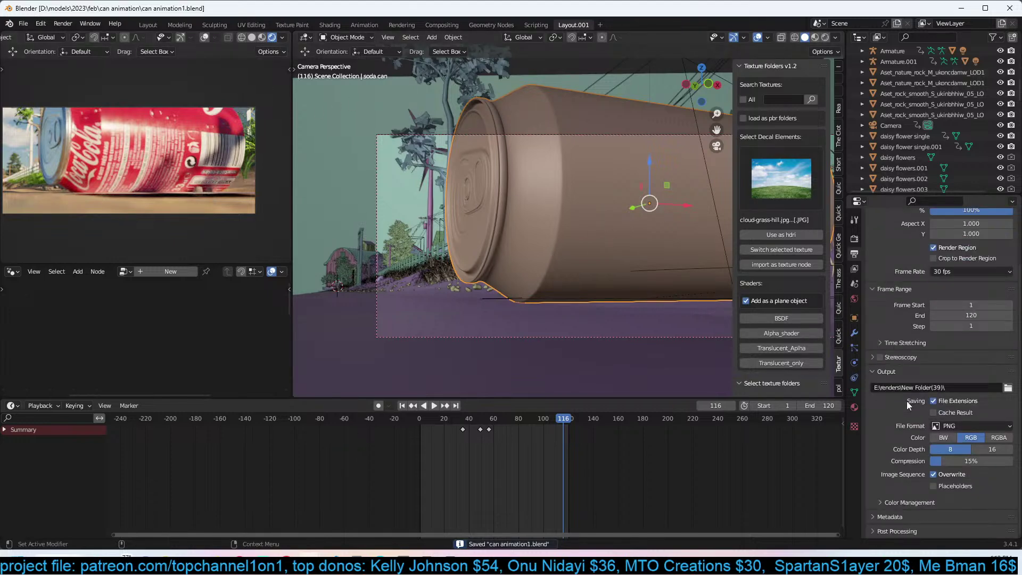
{"action": "left_click", "coordinate": [958, 426]}
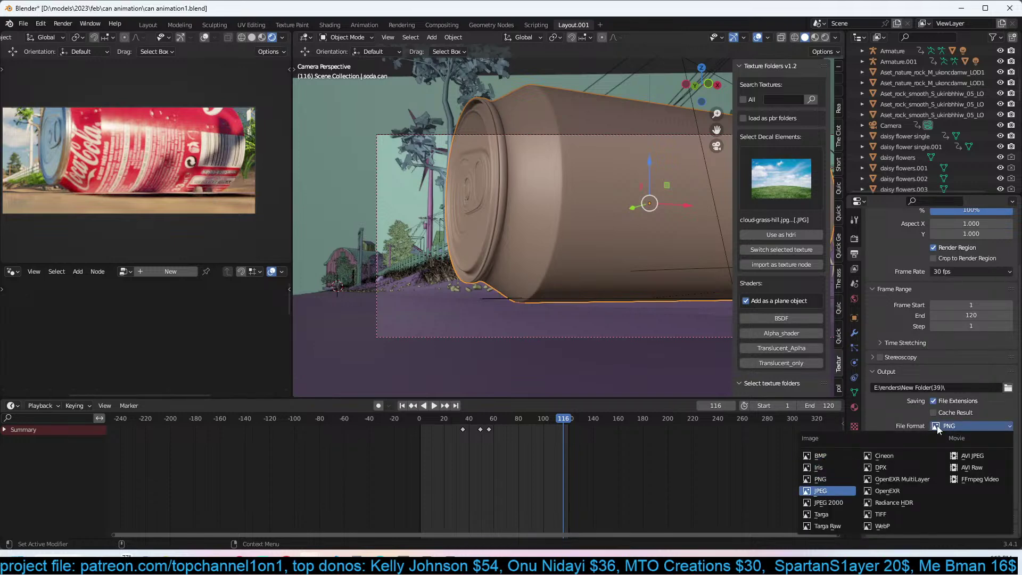
{"action": "left_click", "coordinate": [828, 491]}
Create a new folder in E:\renders, set it as the render output path, and save the file.
{"action": "left_click", "coordinate": [1008, 399]}
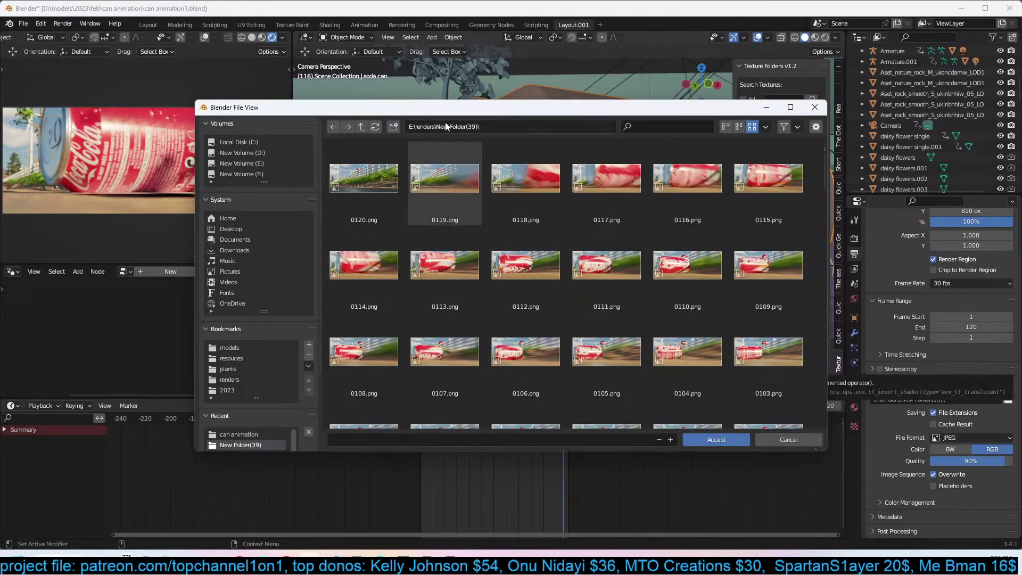
{"action": "left_click", "coordinate": [362, 127]}
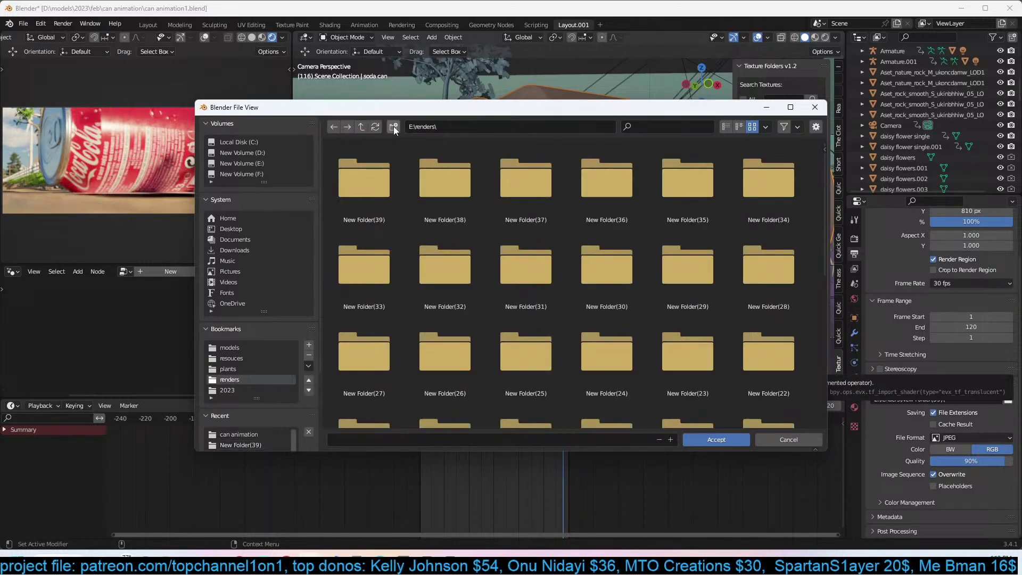
{"action": "left_click", "coordinate": [378, 165]}
{"action": "double_click", "coordinate": [378, 164]}
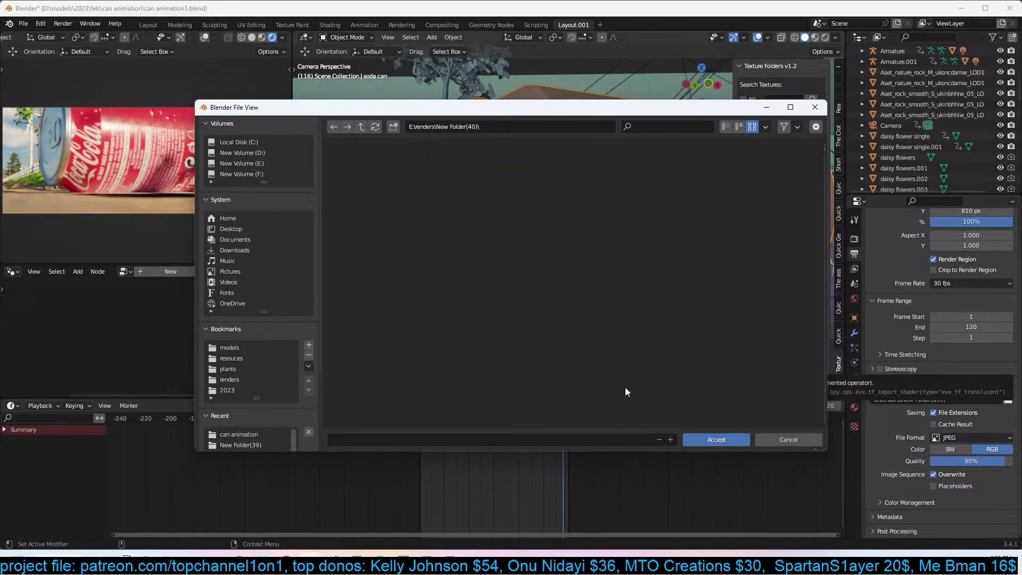
{"action": "left_click", "coordinate": [717, 438]}
{"action": "key", "text": "ctrl+s"}
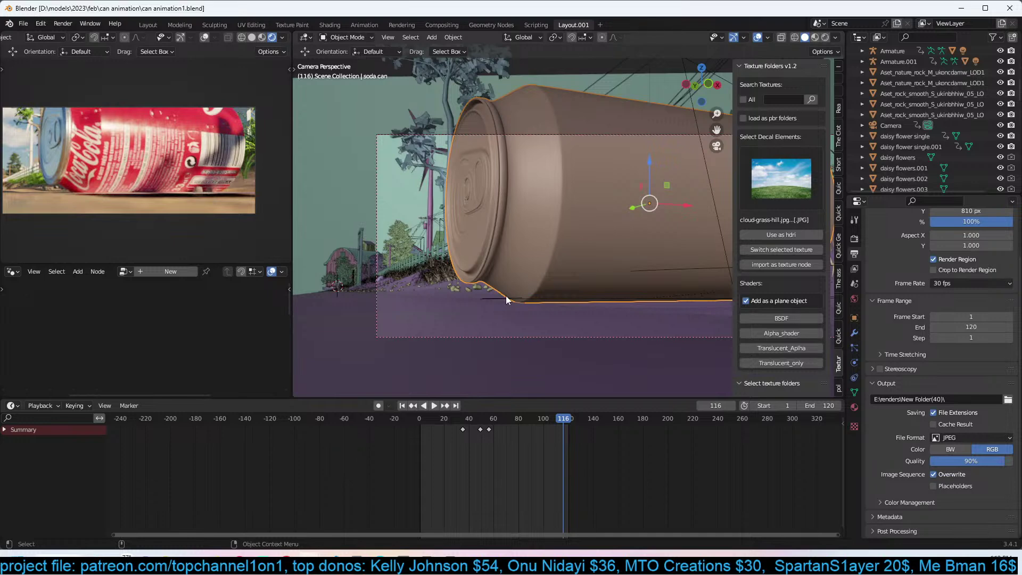
Examine the soda can and the fence behind it outside the camera view, select the fence, and save the file.
{"action": "middle_click_drag", "start_coordinate": [545, 218], "coordinate": [651, 232]}
{"action": "key", "text": "KP_Decimal"}
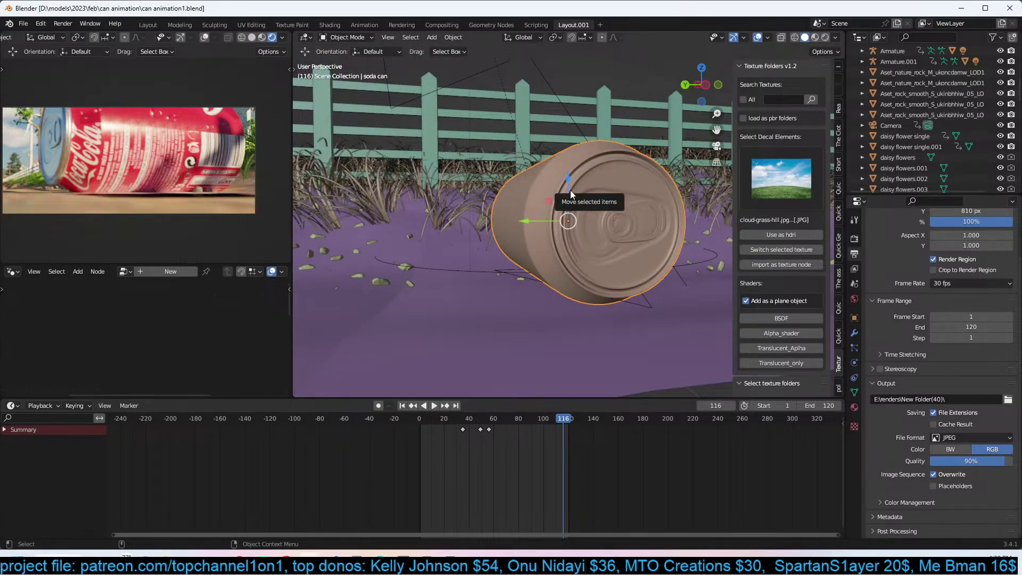
{"action": "scroll", "coordinate": [389, 183], "scroll_direction": "down", "scroll_amount": 4}
{"action": "middle_click_drag", "start_coordinate": [389, 183], "coordinate": [533, 226], "text": "shift"}
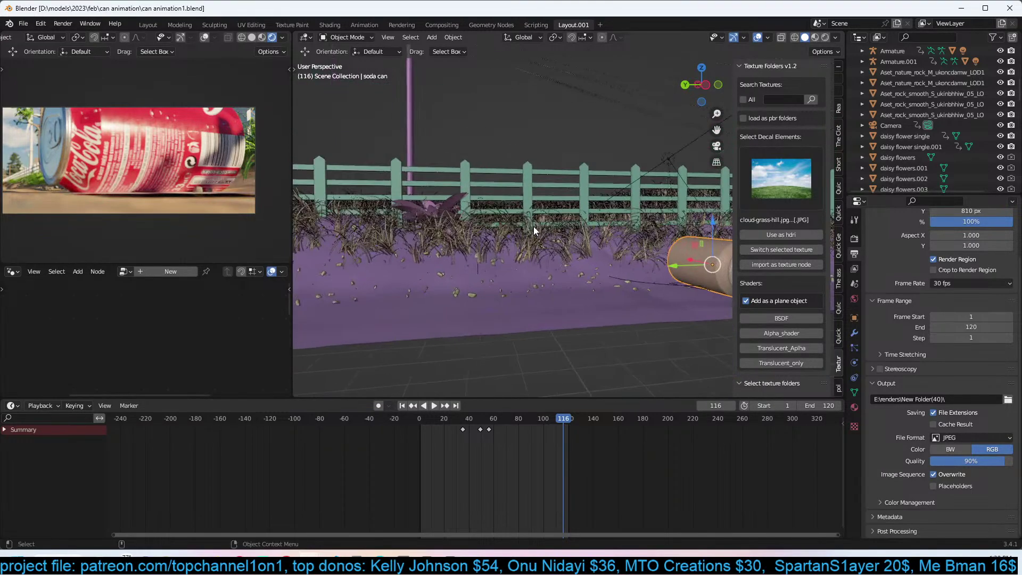
{"action": "left_click", "coordinate": [557, 190]}
{"action": "middle_click_drag", "start_coordinate": [557, 191], "coordinate": [690, 198]}
{"action": "key", "text": "ctrl+s"}
Examine the background scenery by selecting the houses, trees, farm house and wind turbines one after another.
{"action": "middle_click_drag", "start_coordinate": [588, 215], "coordinate": [535, 232]}
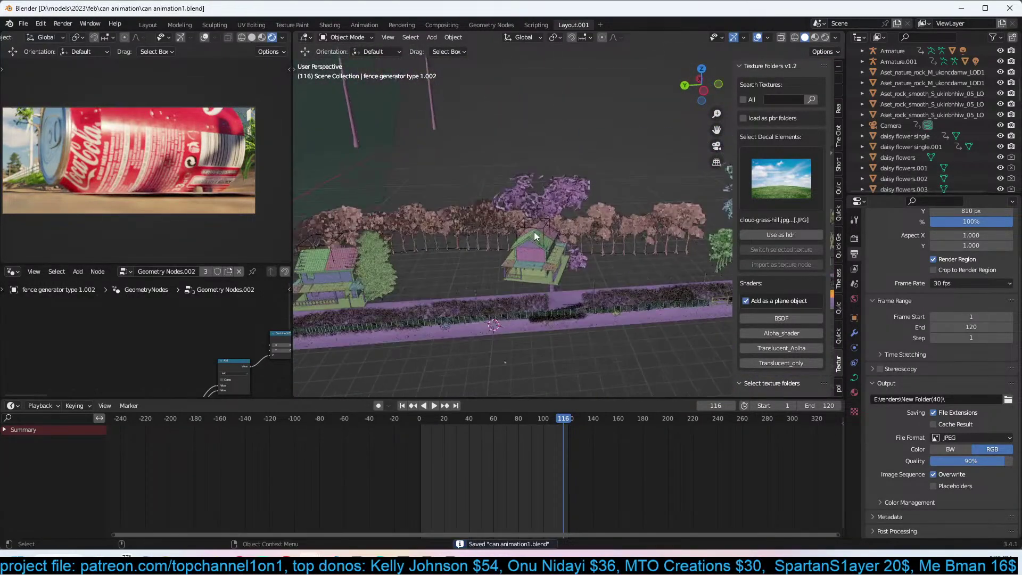
{"action": "left_click", "coordinate": [534, 231]}
{"action": "left_click", "coordinate": [404, 224]}
{"action": "left_click", "coordinate": [344, 275]}
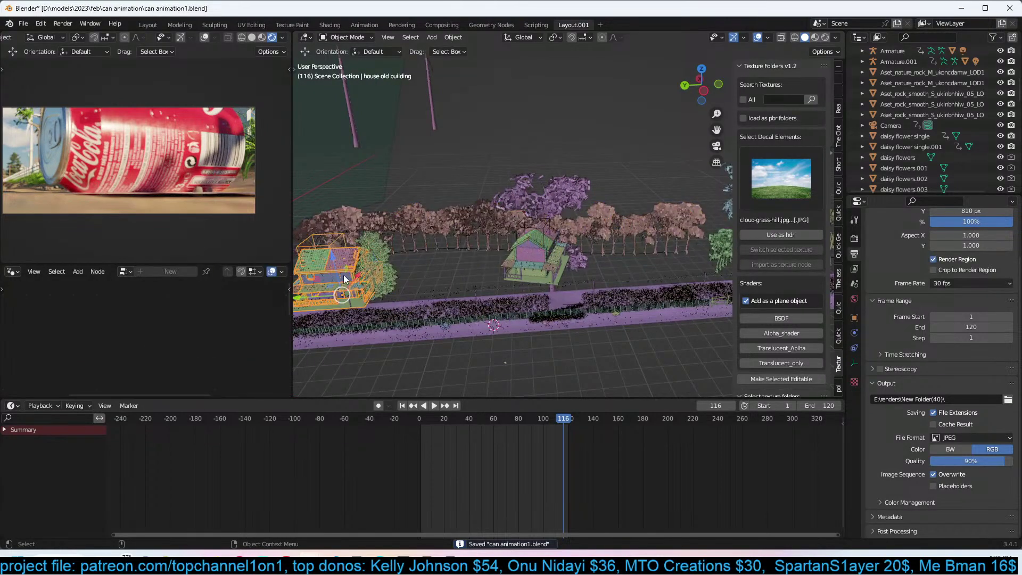
{"action": "middle_click_drag", "start_coordinate": [343, 275], "coordinate": [689, 223]}
{"action": "left_click", "coordinate": [514, 262]}
{"action": "left_click", "coordinate": [399, 260]}
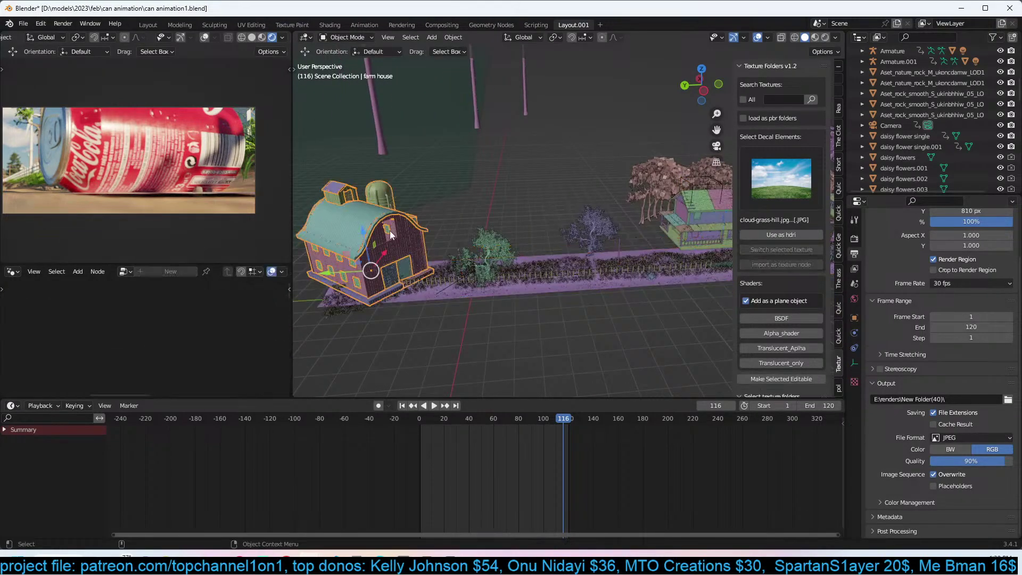
{"action": "left_click", "coordinate": [376, 166]}
{"action": "left_click", "coordinate": [474, 133]}
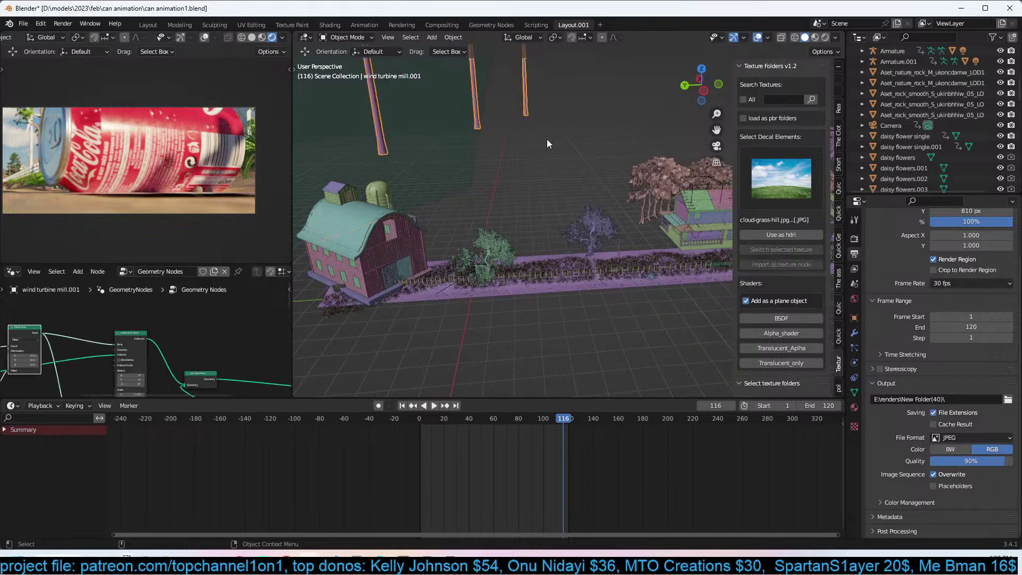
Select the short grass along the fence, save the file, and return to the camera view.
{"action": "left_click", "coordinate": [582, 266]}
{"action": "key", "text": "ctrl+s"}
{"action": "middle_click_drag", "start_coordinate": [582, 265], "coordinate": [592, 254]}
{"action": "key", "text": "KP_0"}
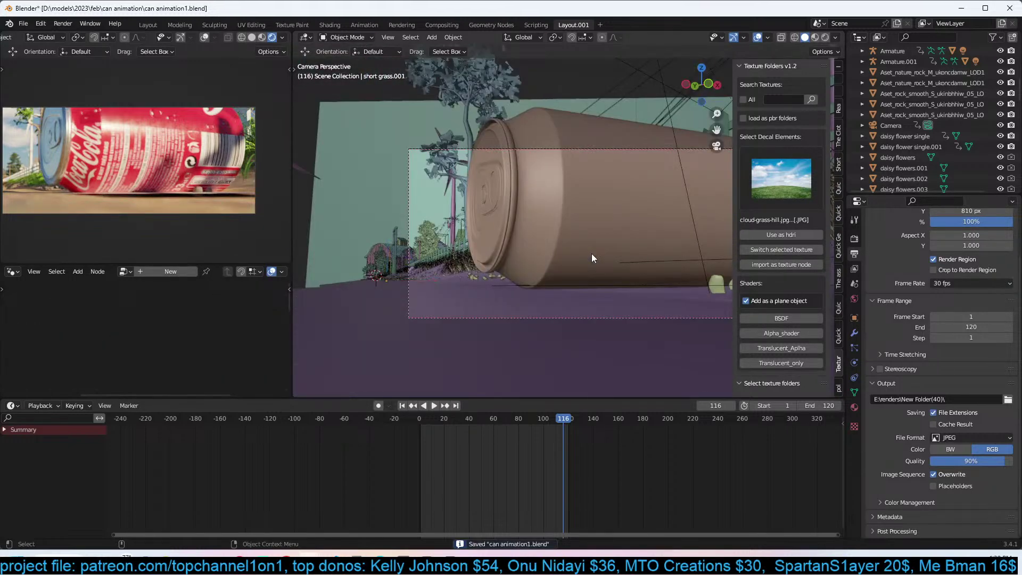